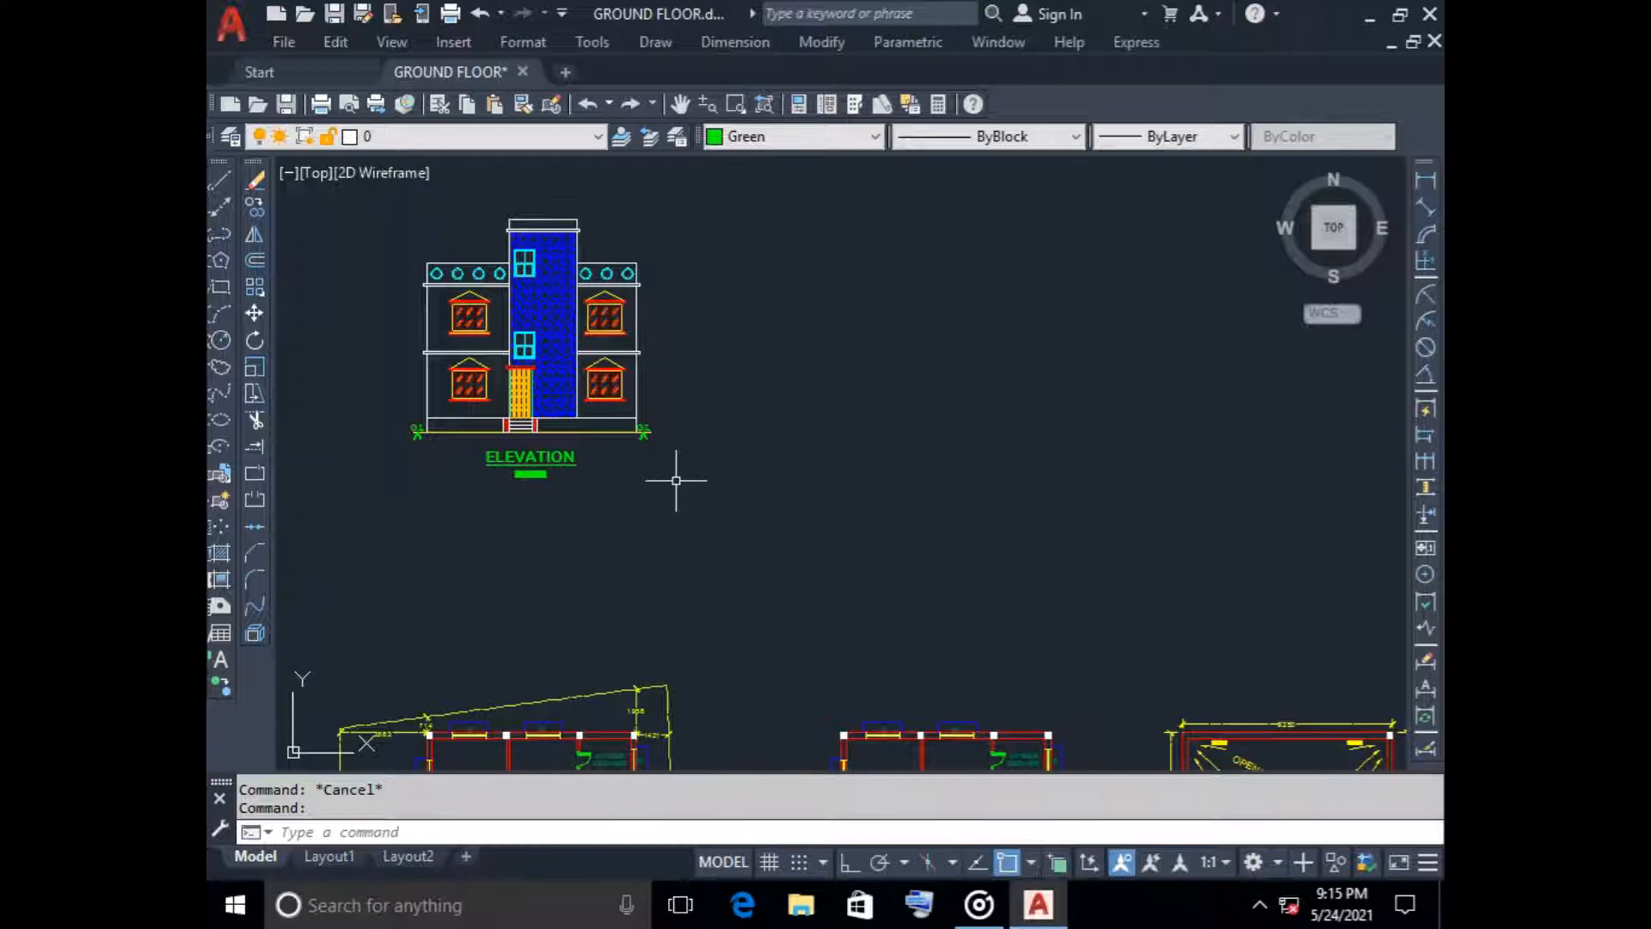
Examine the staircase between the bedroom and the study room in the ground floor plan
scroll(653, 508, "down", 2)
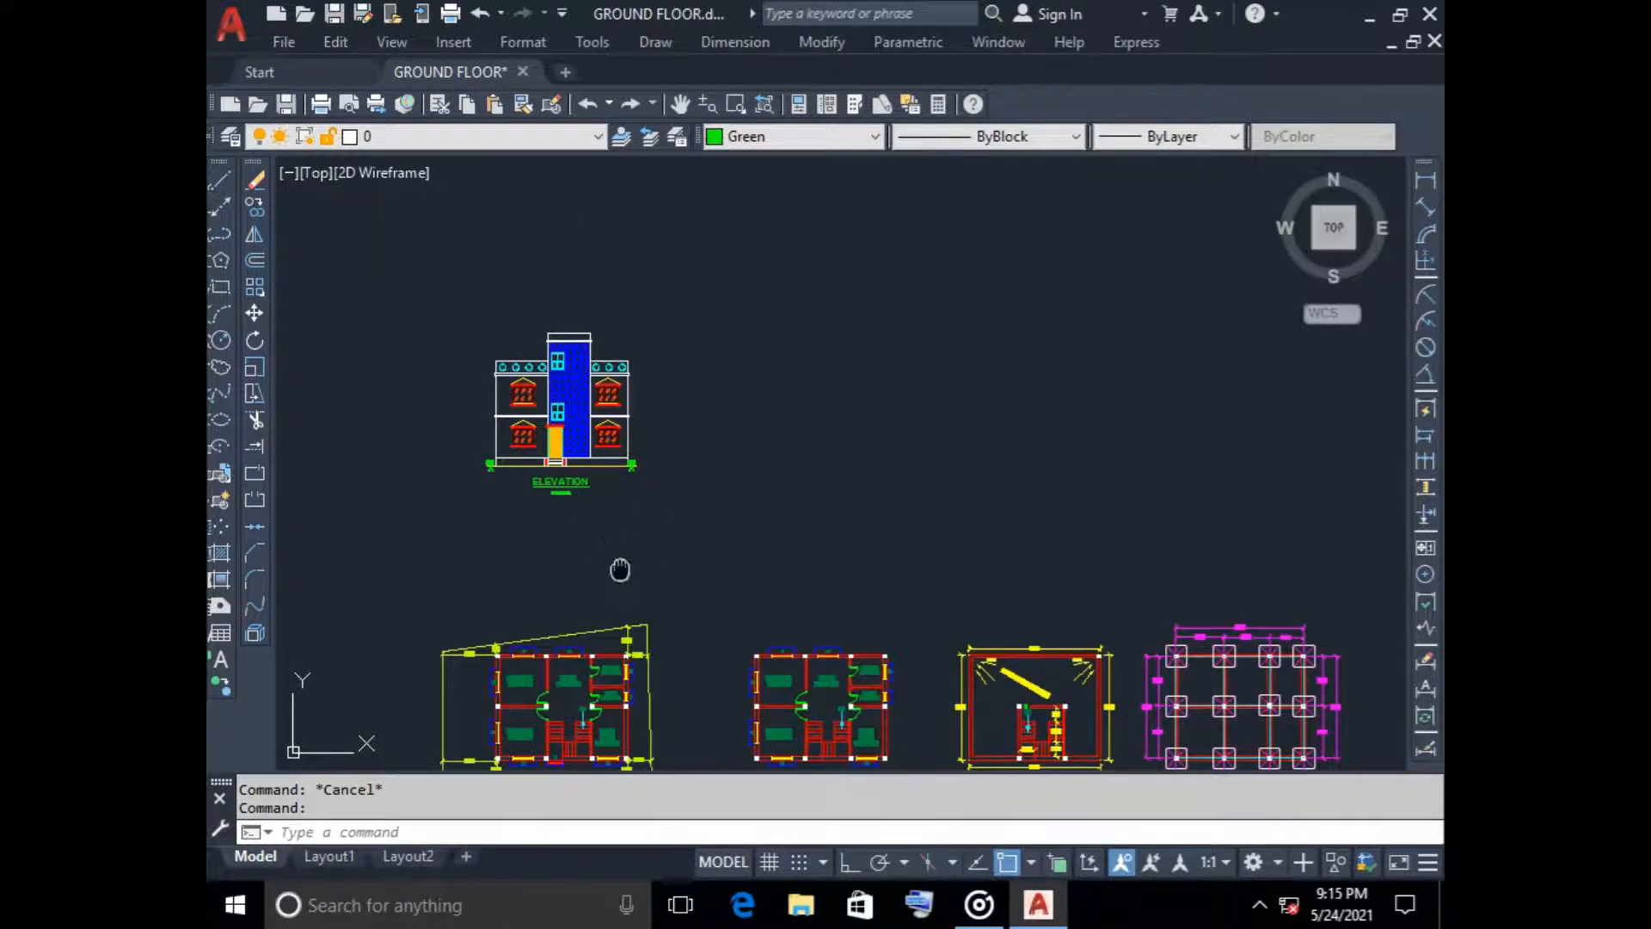
middle_click_drag(619, 570, 781, 343)
scroll(764, 496, "up", 3)
scroll(691, 460, "up", 2)
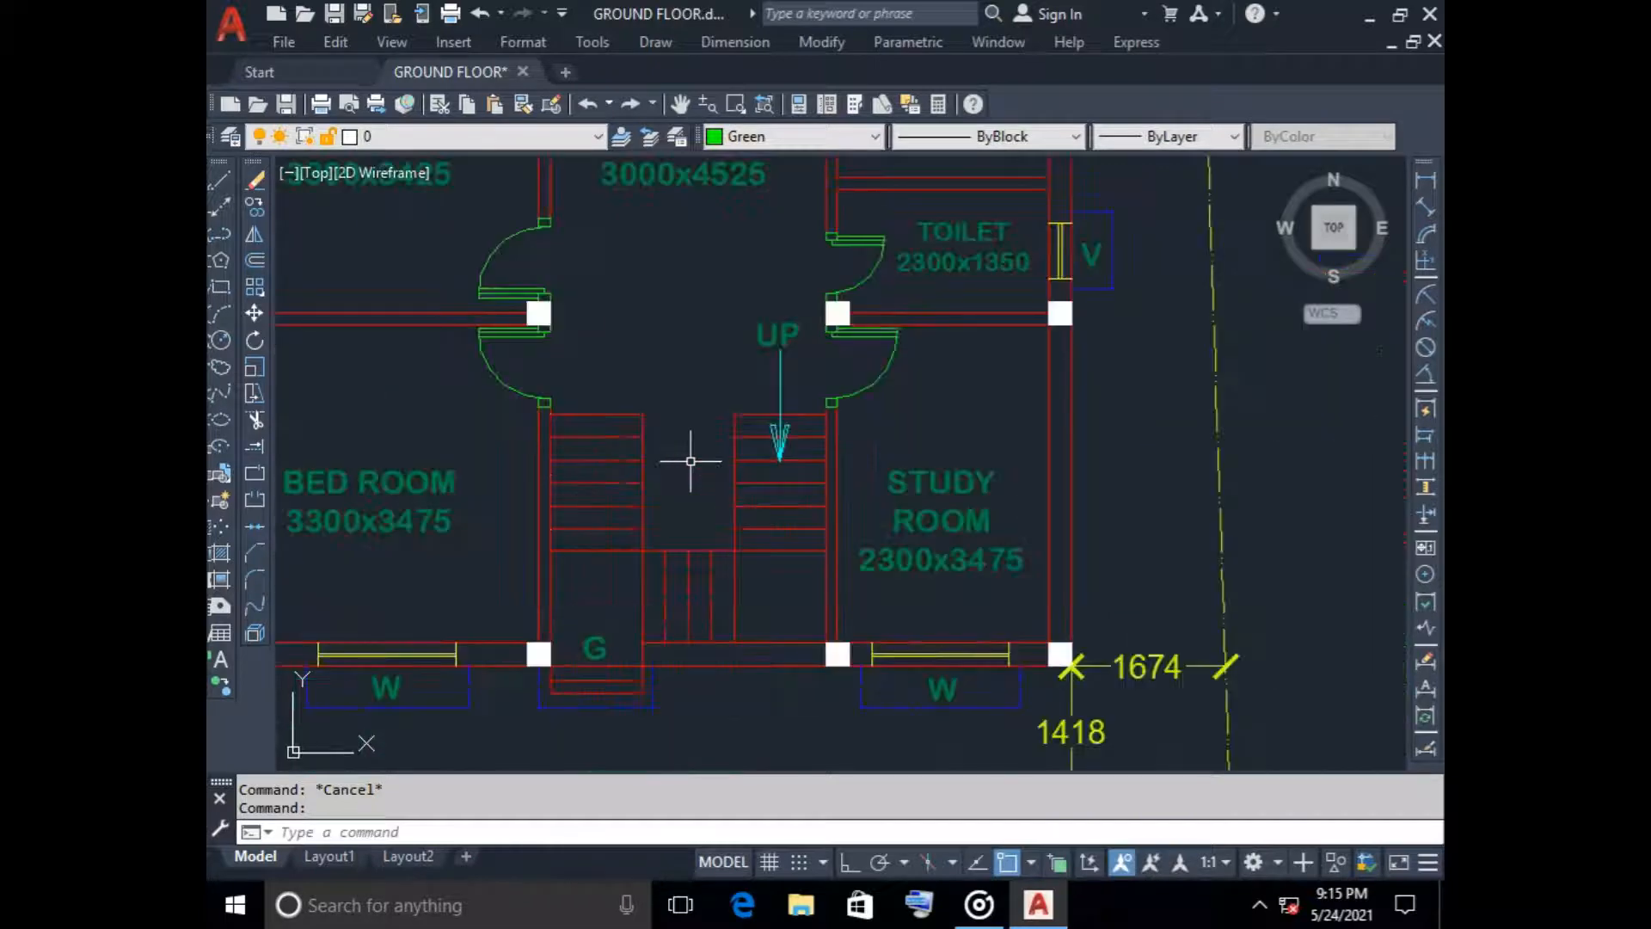
scroll(801, 610, "down", 3)
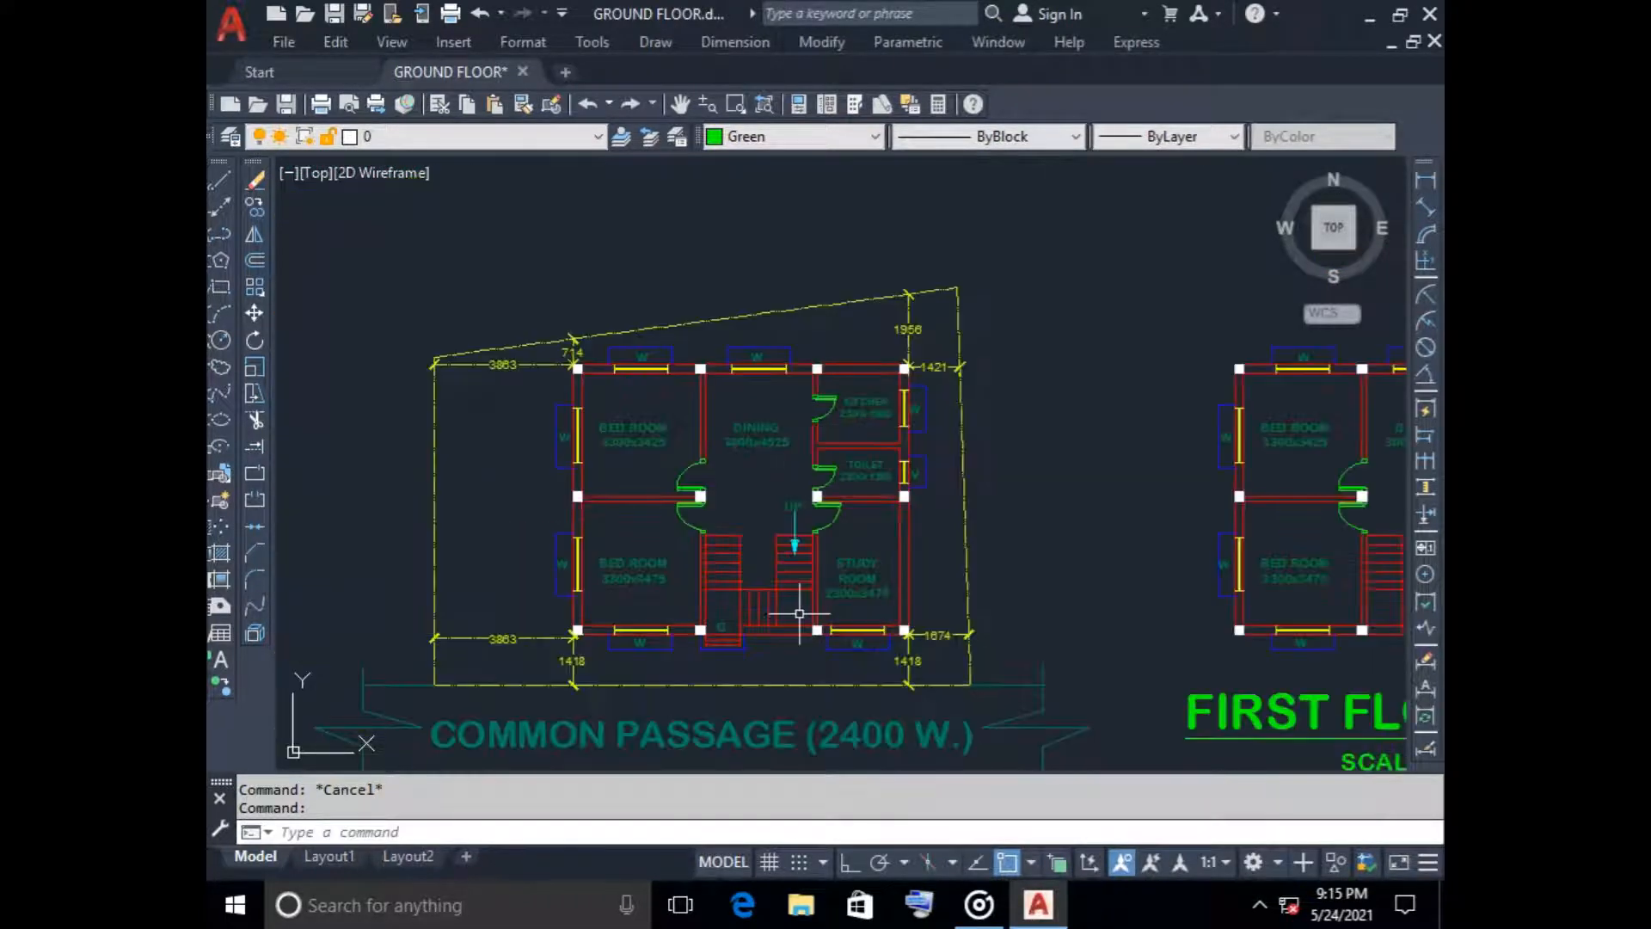
middle_click_drag(800, 614, 695, 586)
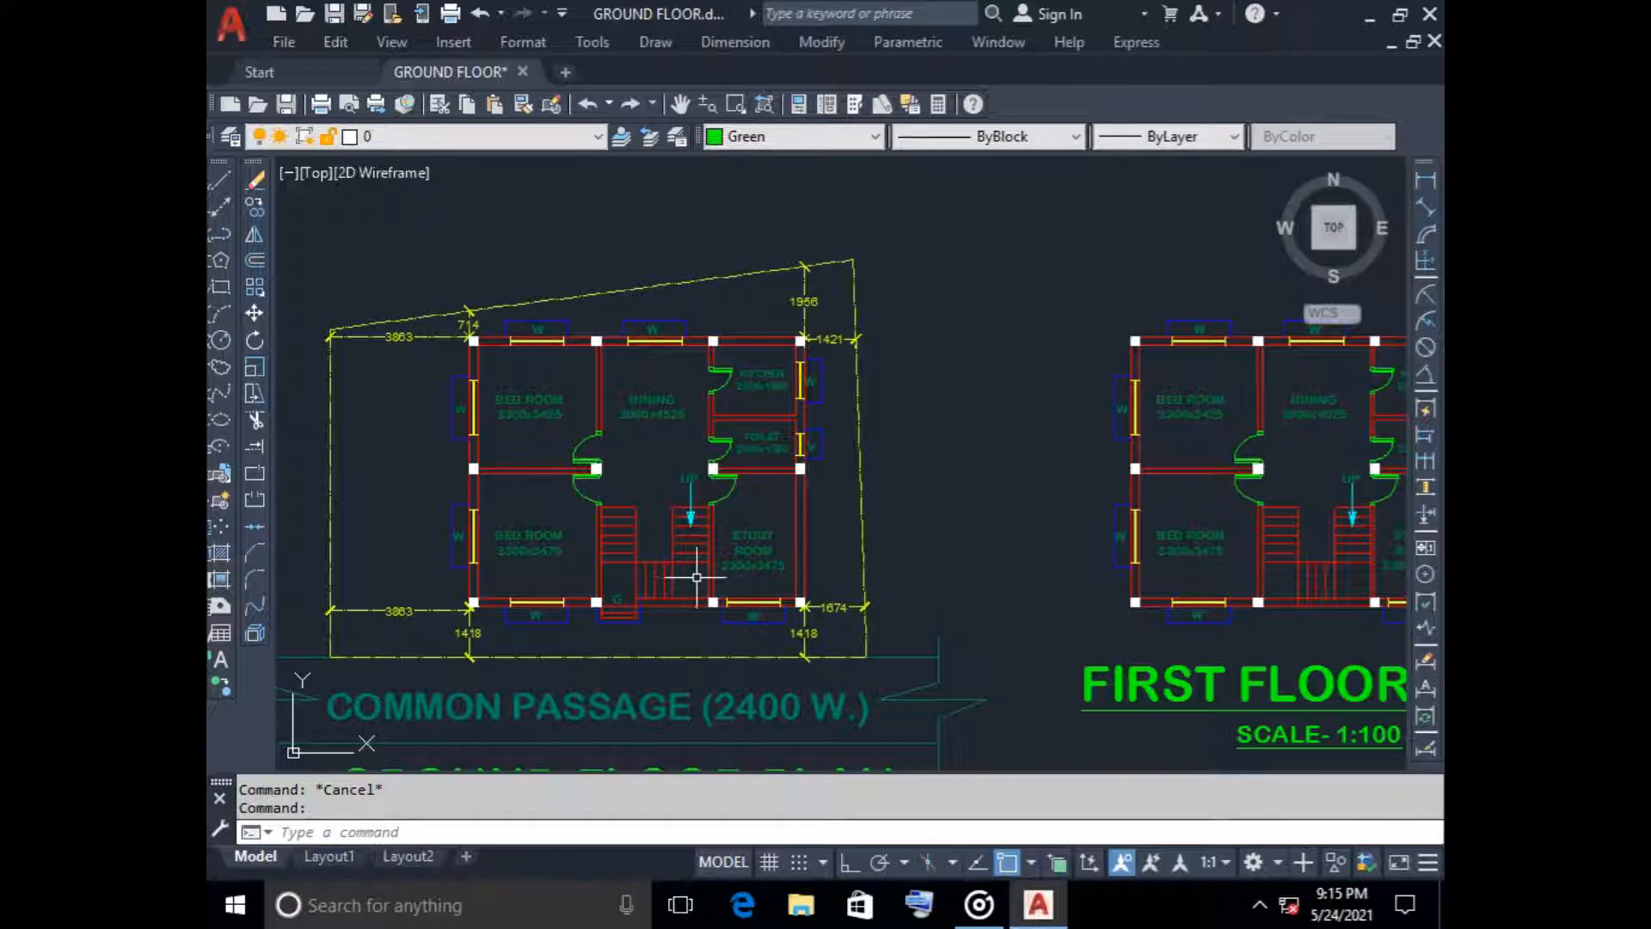
scroll(634, 567, "up", 4)
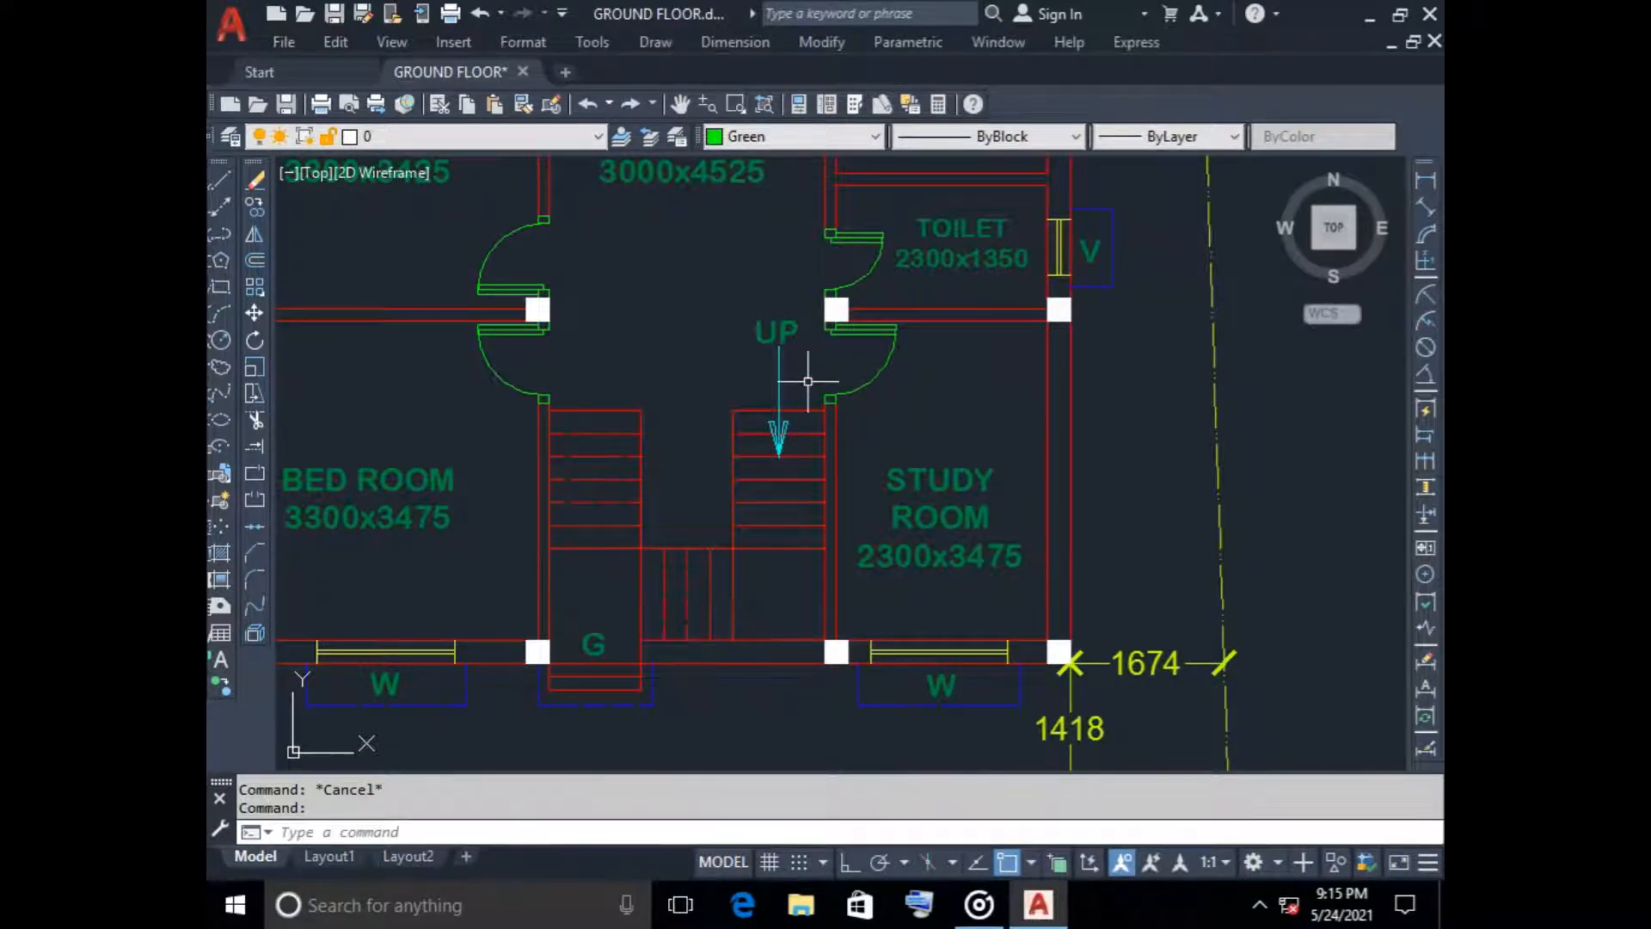
Examine the building elevation, focusing on the ground line, plinth and entrance steps
scroll(807, 380, "down", 5)
middle_click_drag(748, 284, 748, 560)
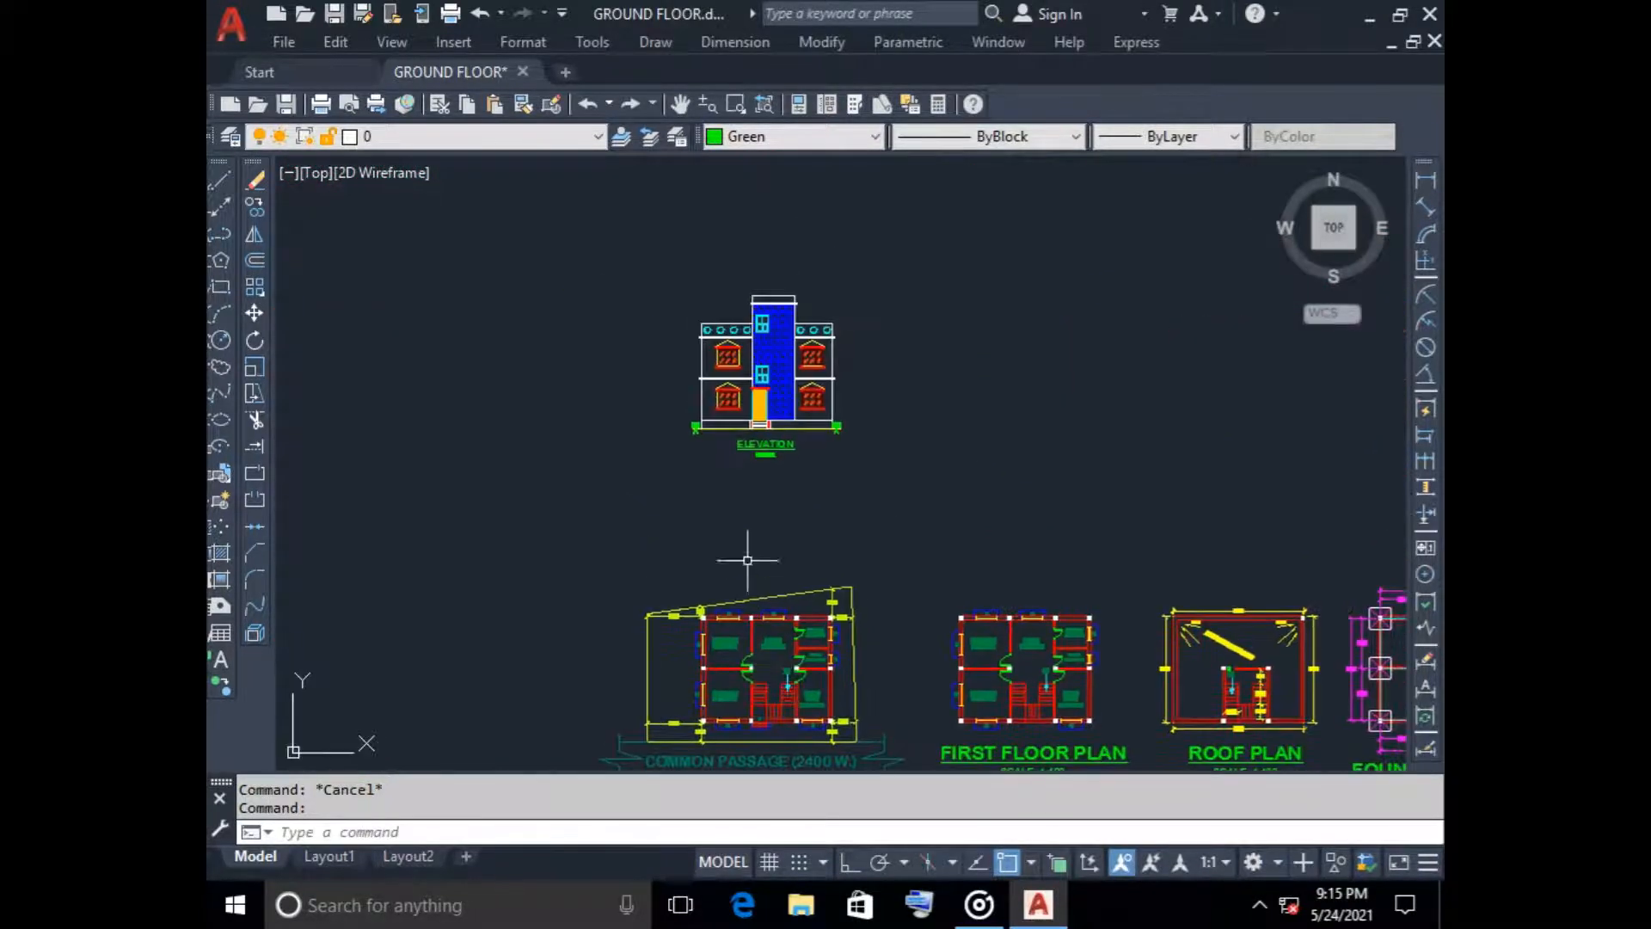
scroll(712, 449, "up", 4)
scroll(696, 490, "up", 4)
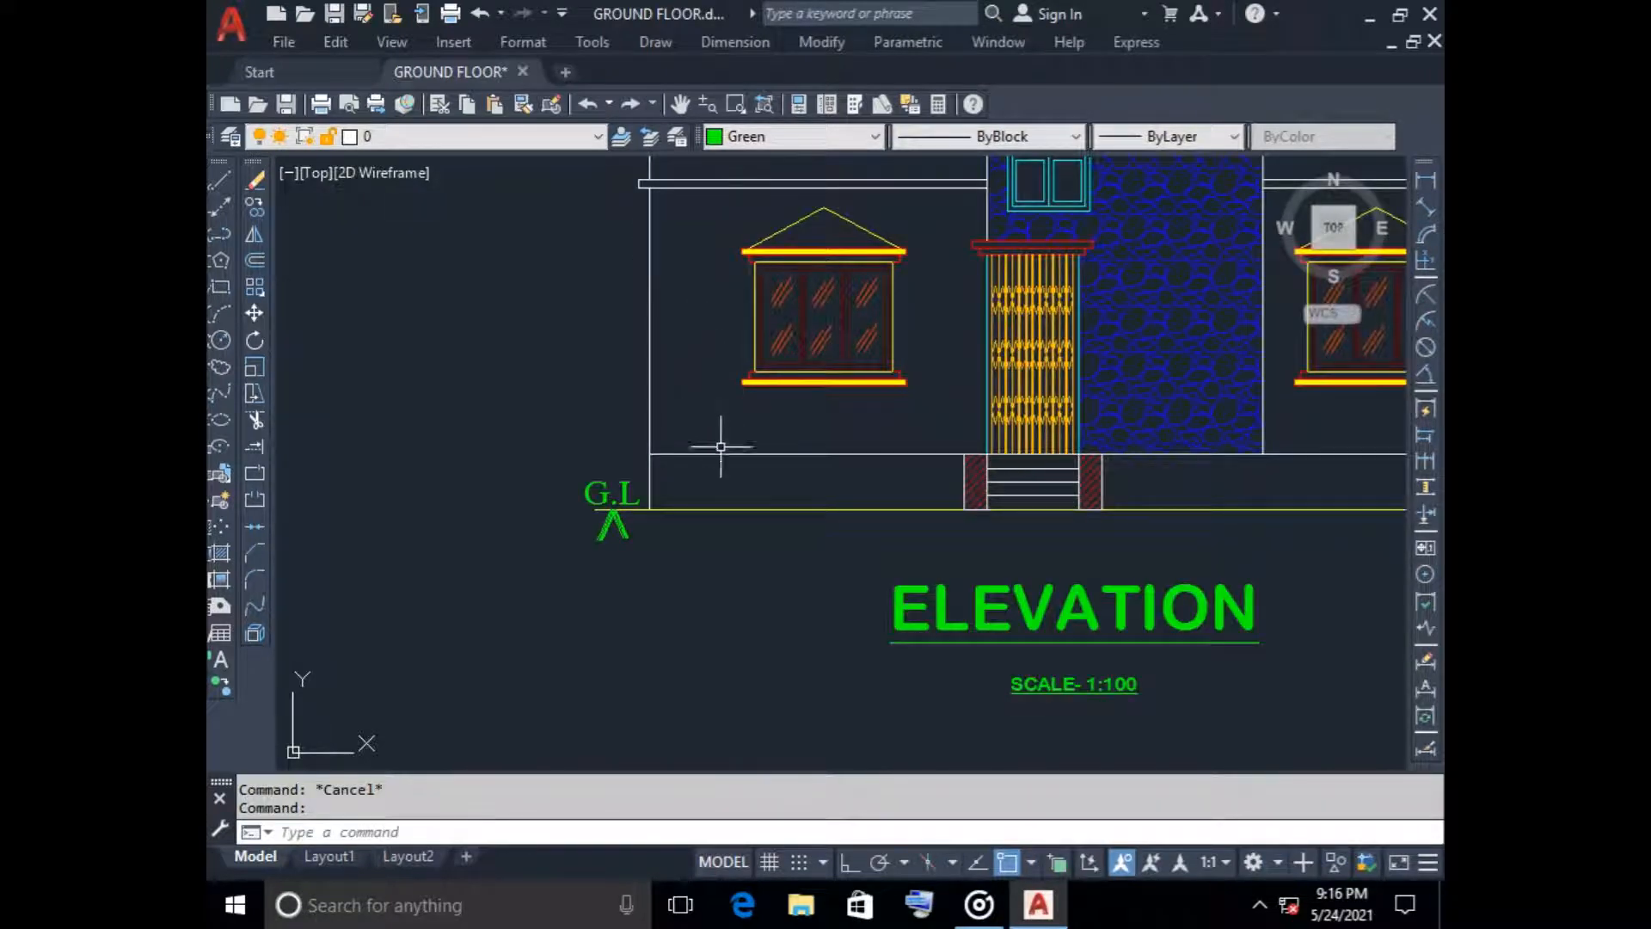
scroll(707, 368, "down", 4)
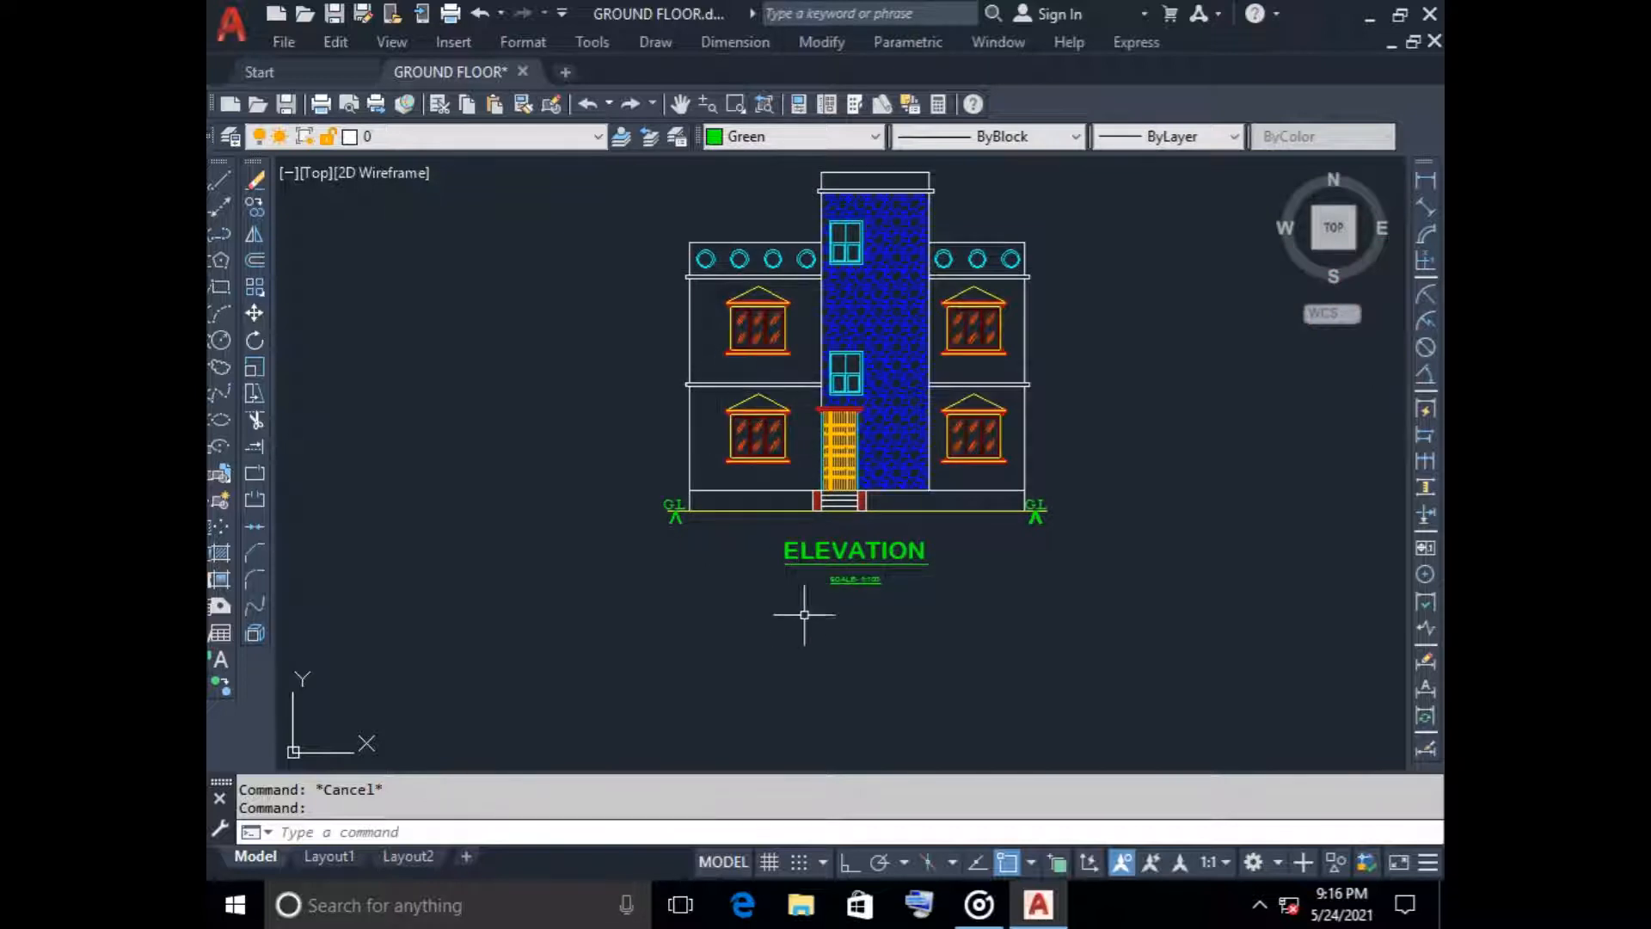
scroll(803, 609, "down", 2)
middle_click_drag(797, 641, 715, 486)
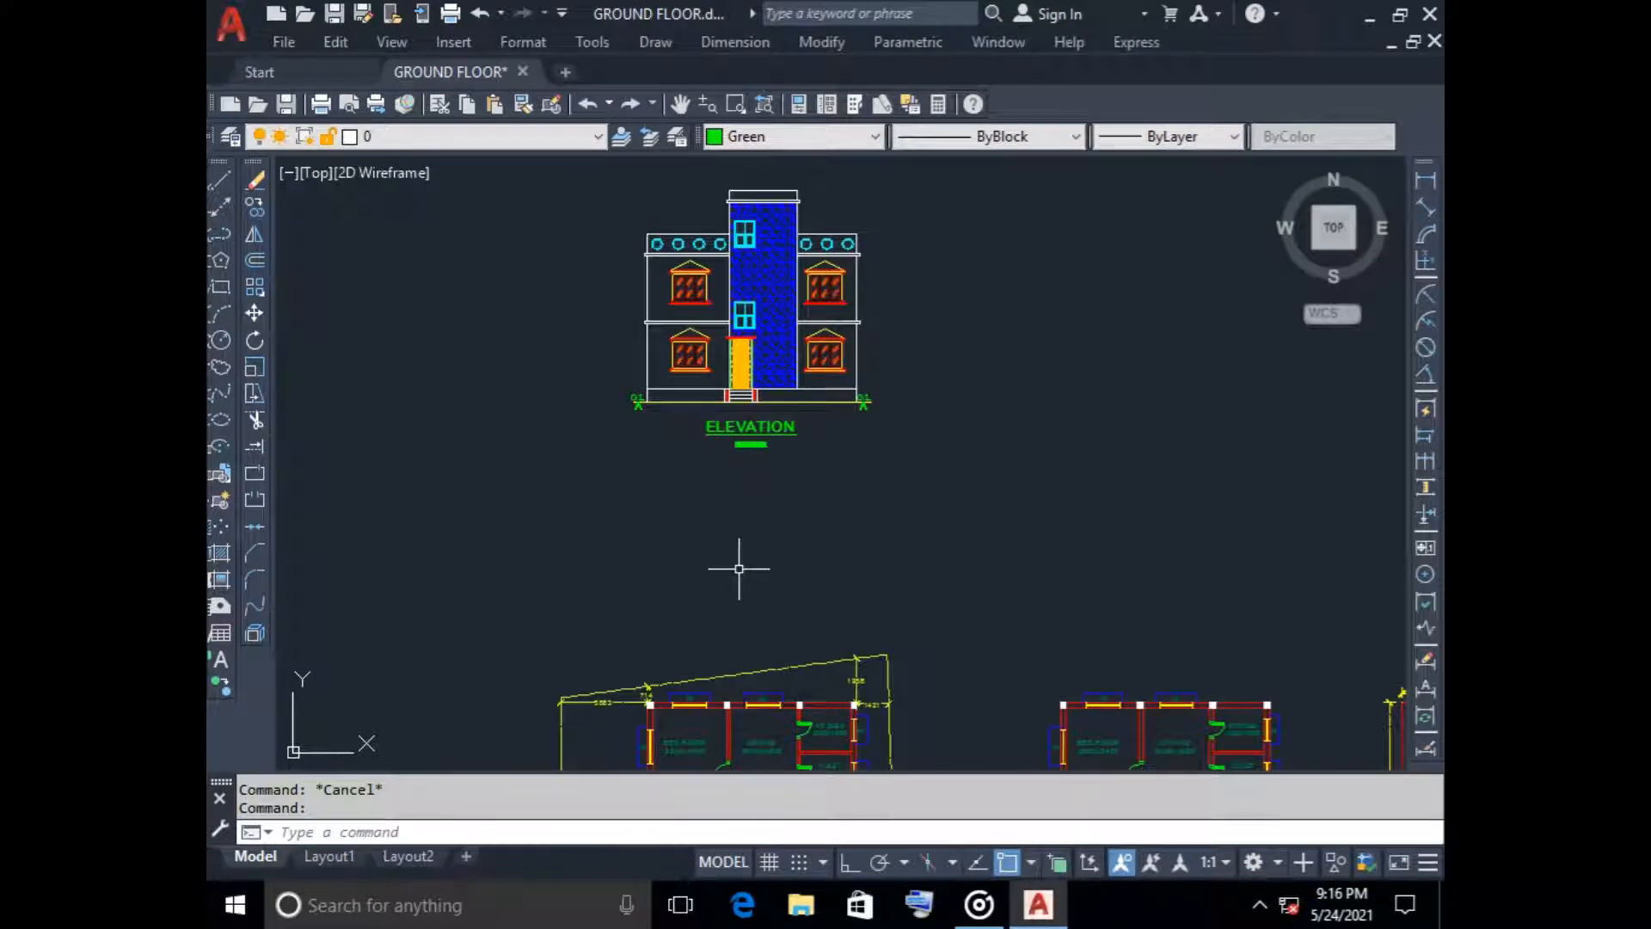
Study the ground floor staircase's two flights, middle steps, UP arrow and gate entrance within the plot layout
scroll(739, 570, "down", 2)
middle_click_drag(741, 571, 707, 456)
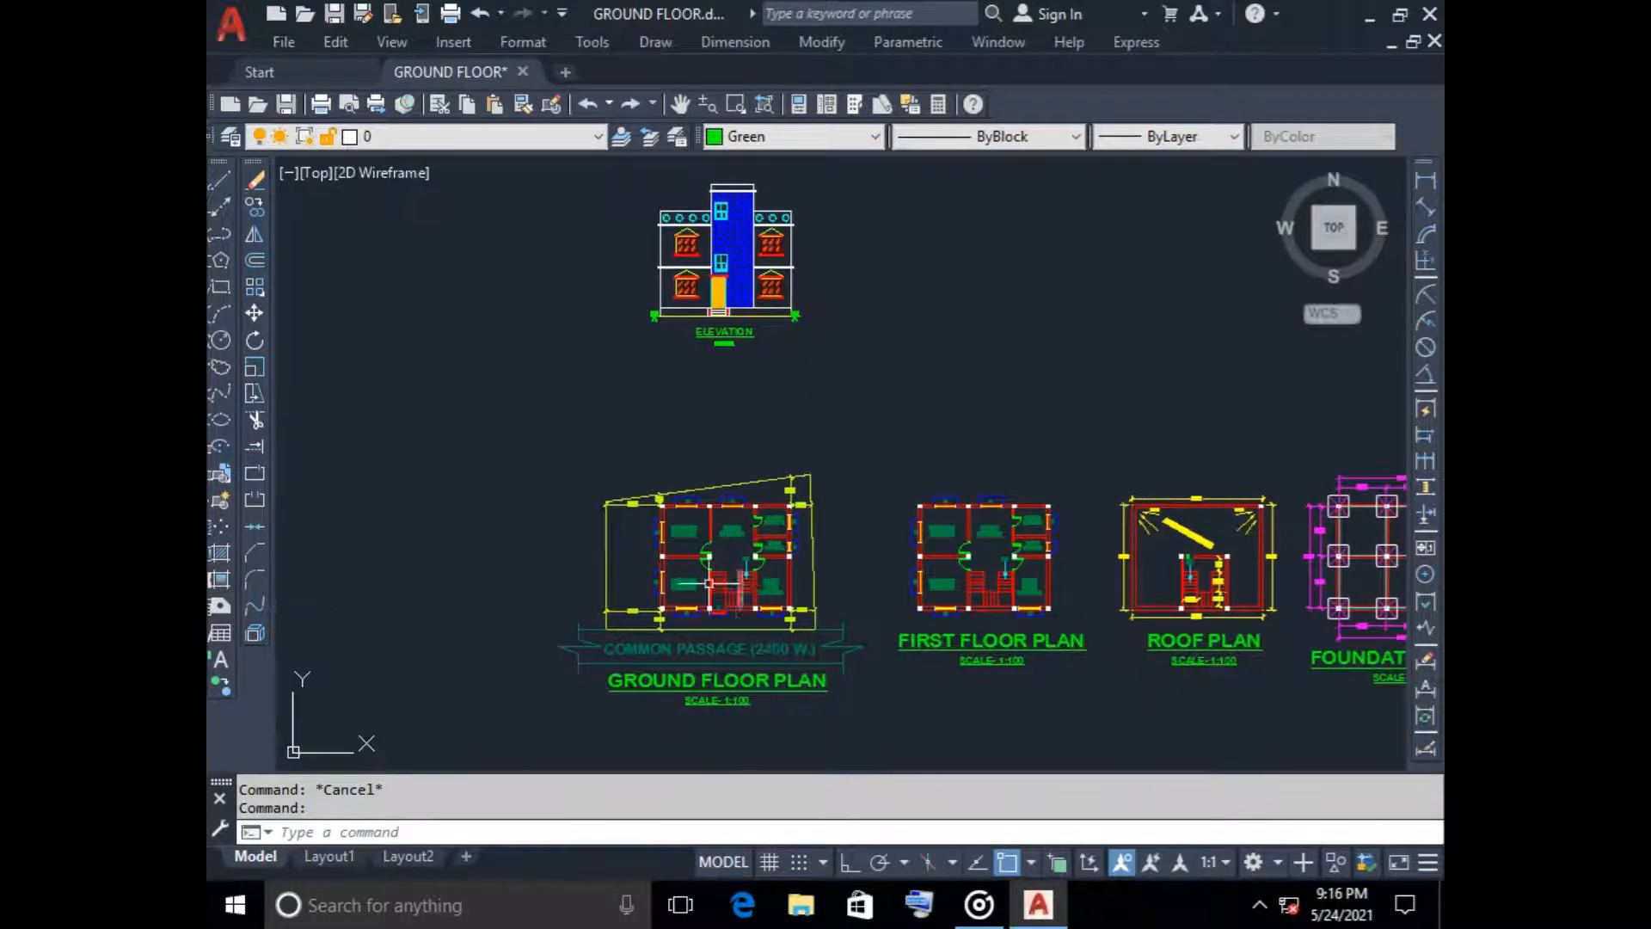
scroll(707, 580, "up", 4)
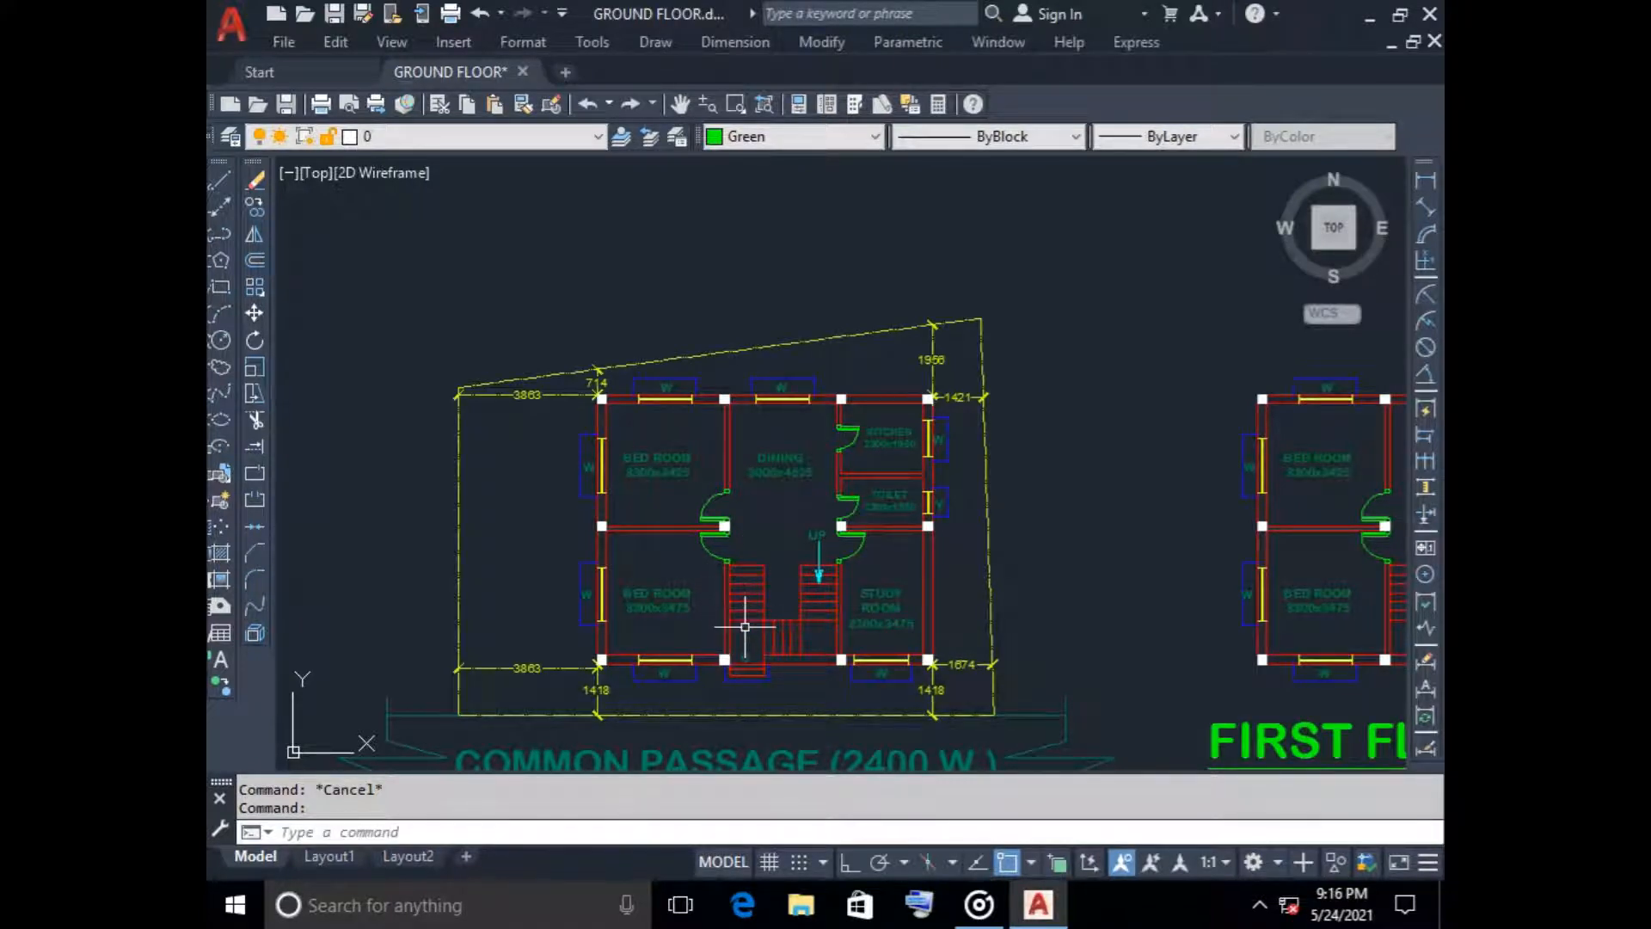
scroll(769, 640, "up", 2)
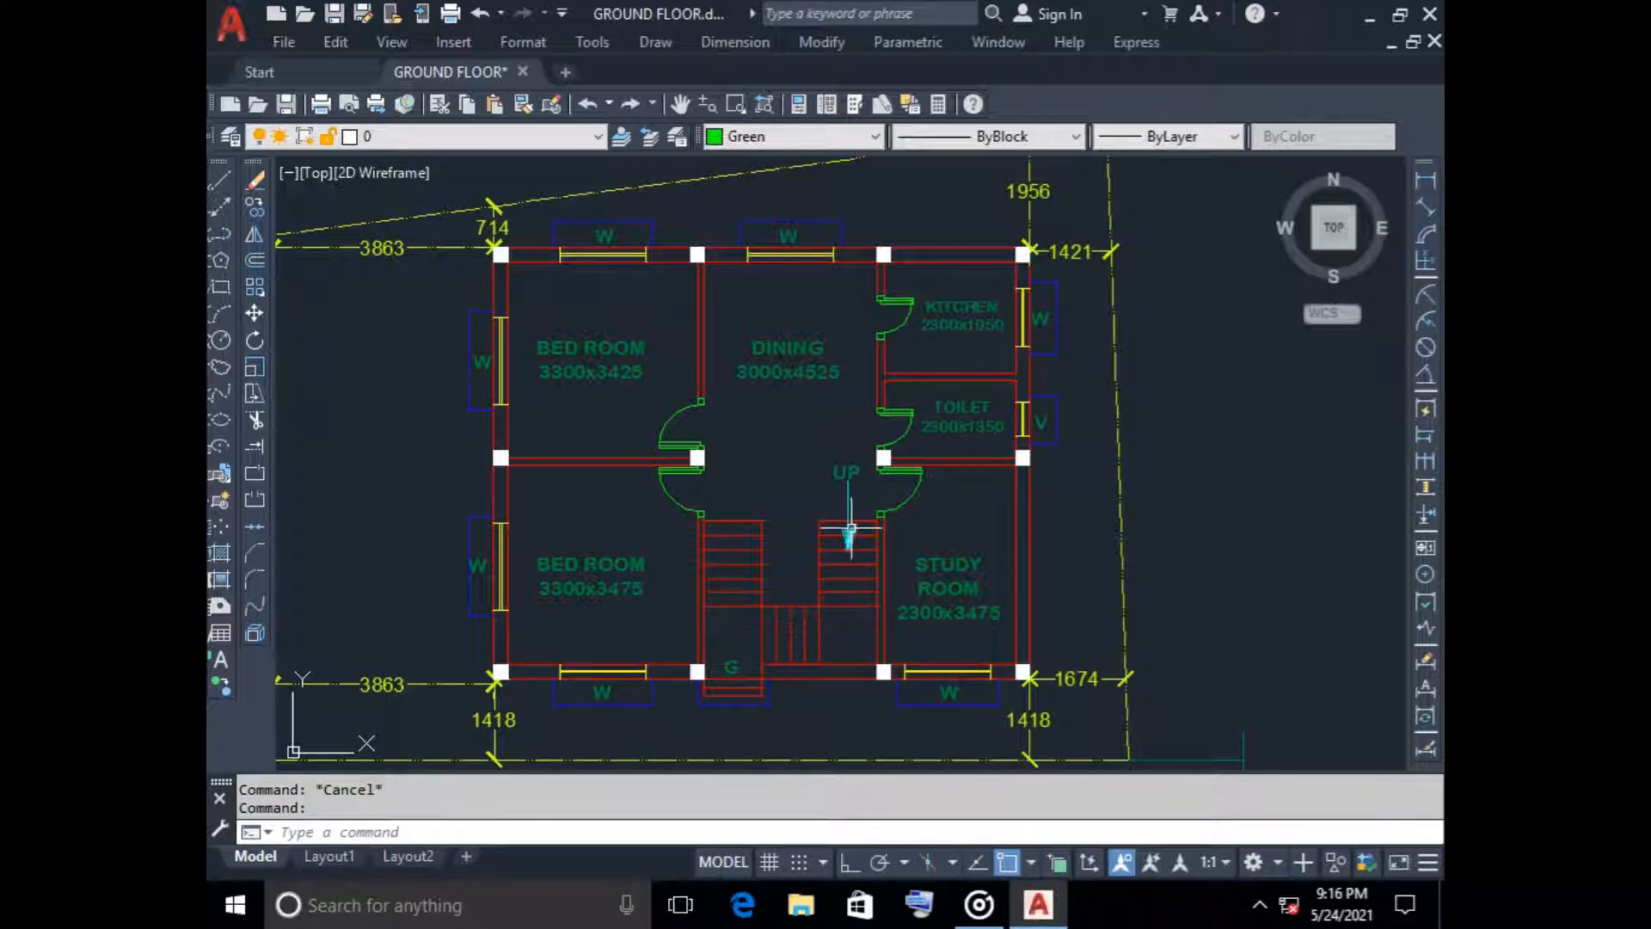
mouse_move(849, 518)
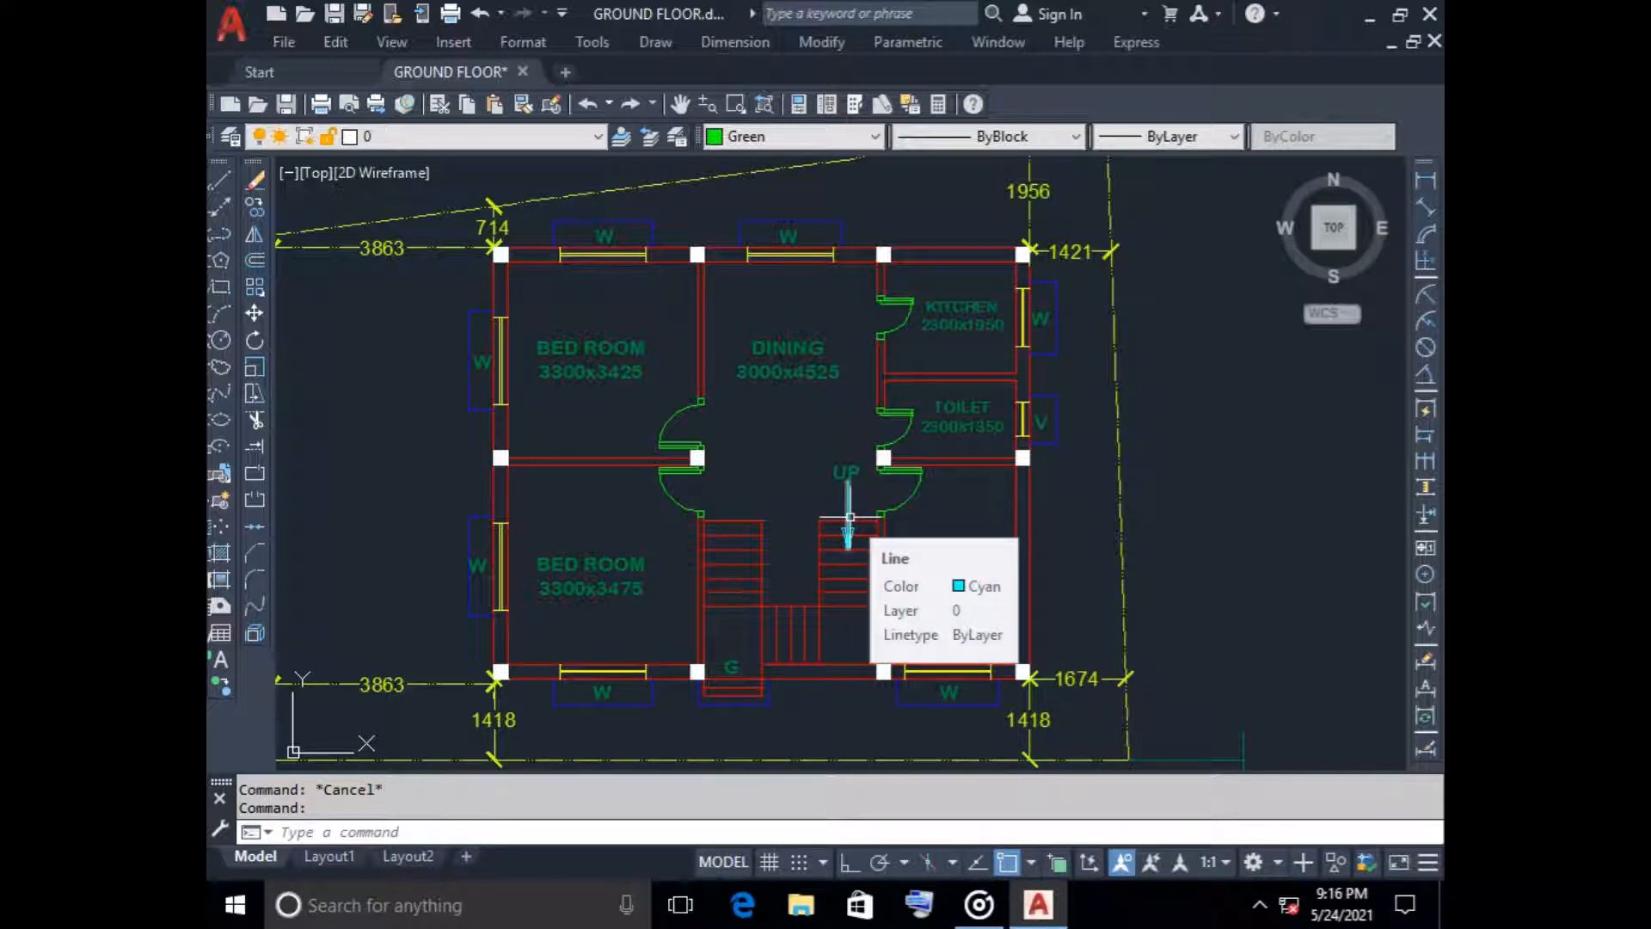
mouse_move(879, 616)
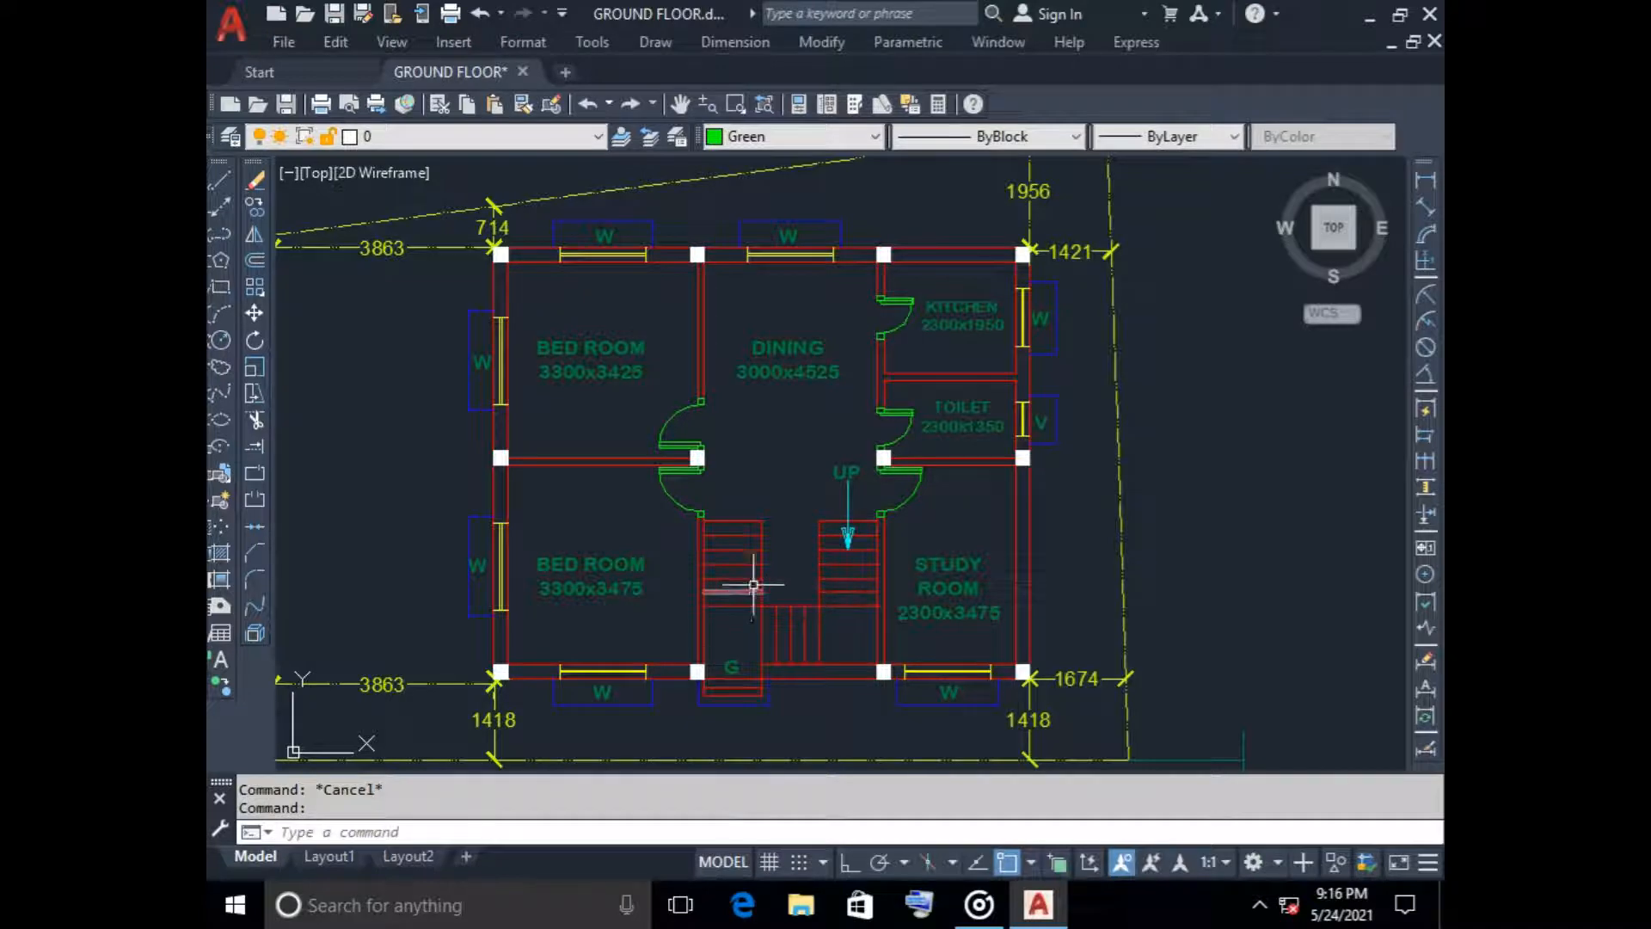
scroll(753, 584, "down", 2)
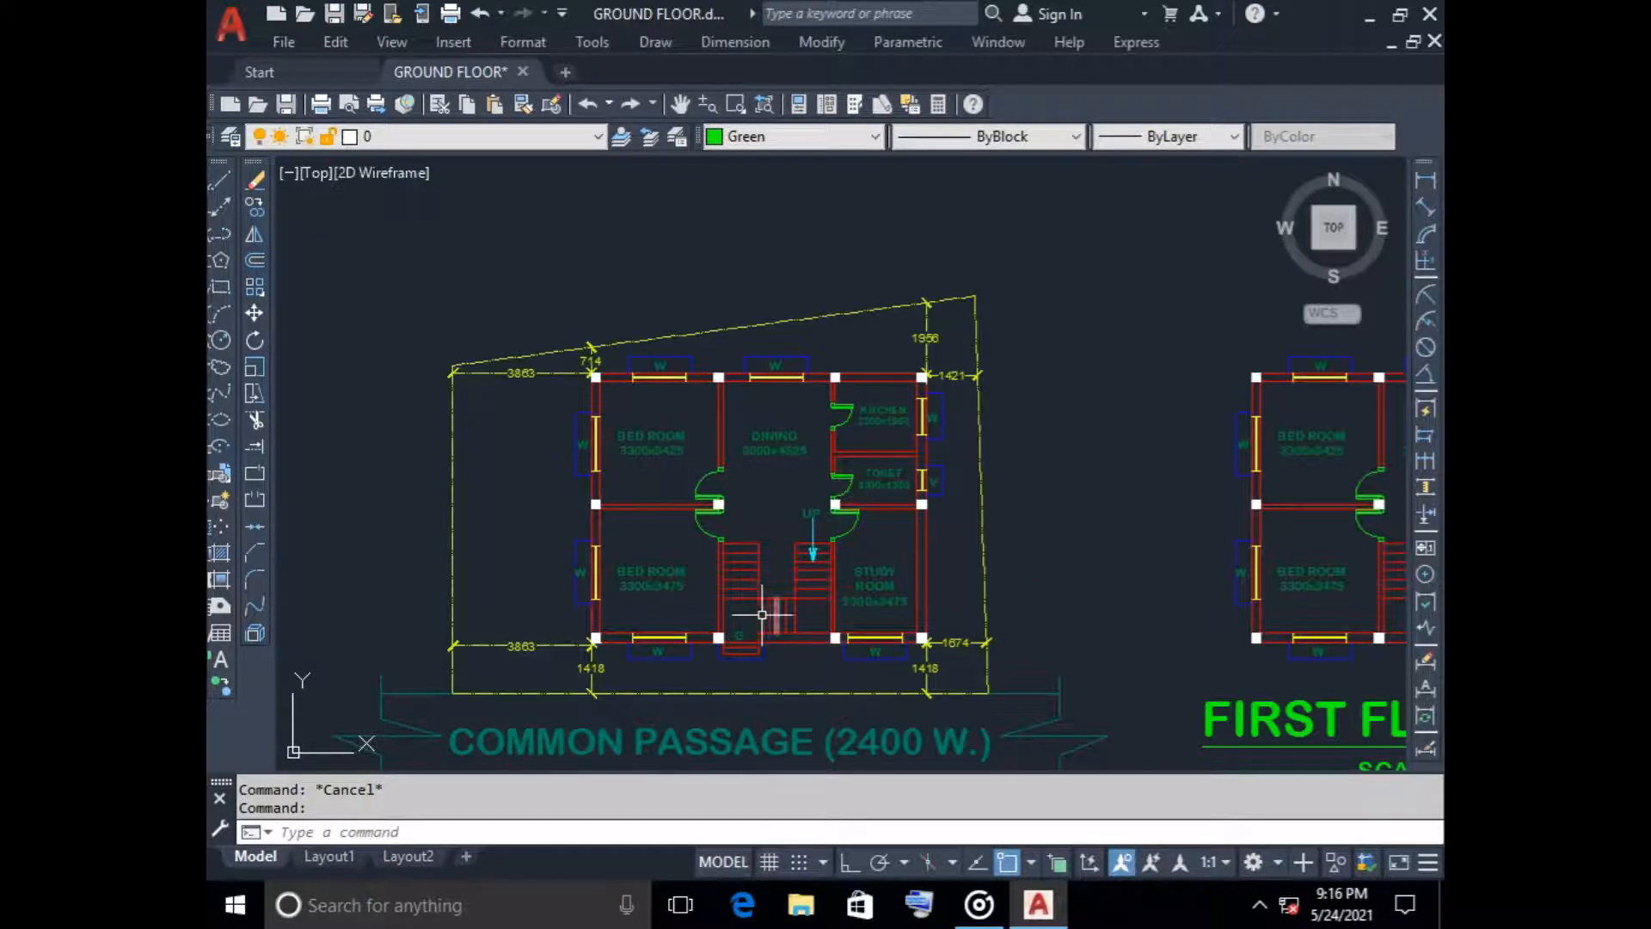
scroll(762, 614, "up", 3)
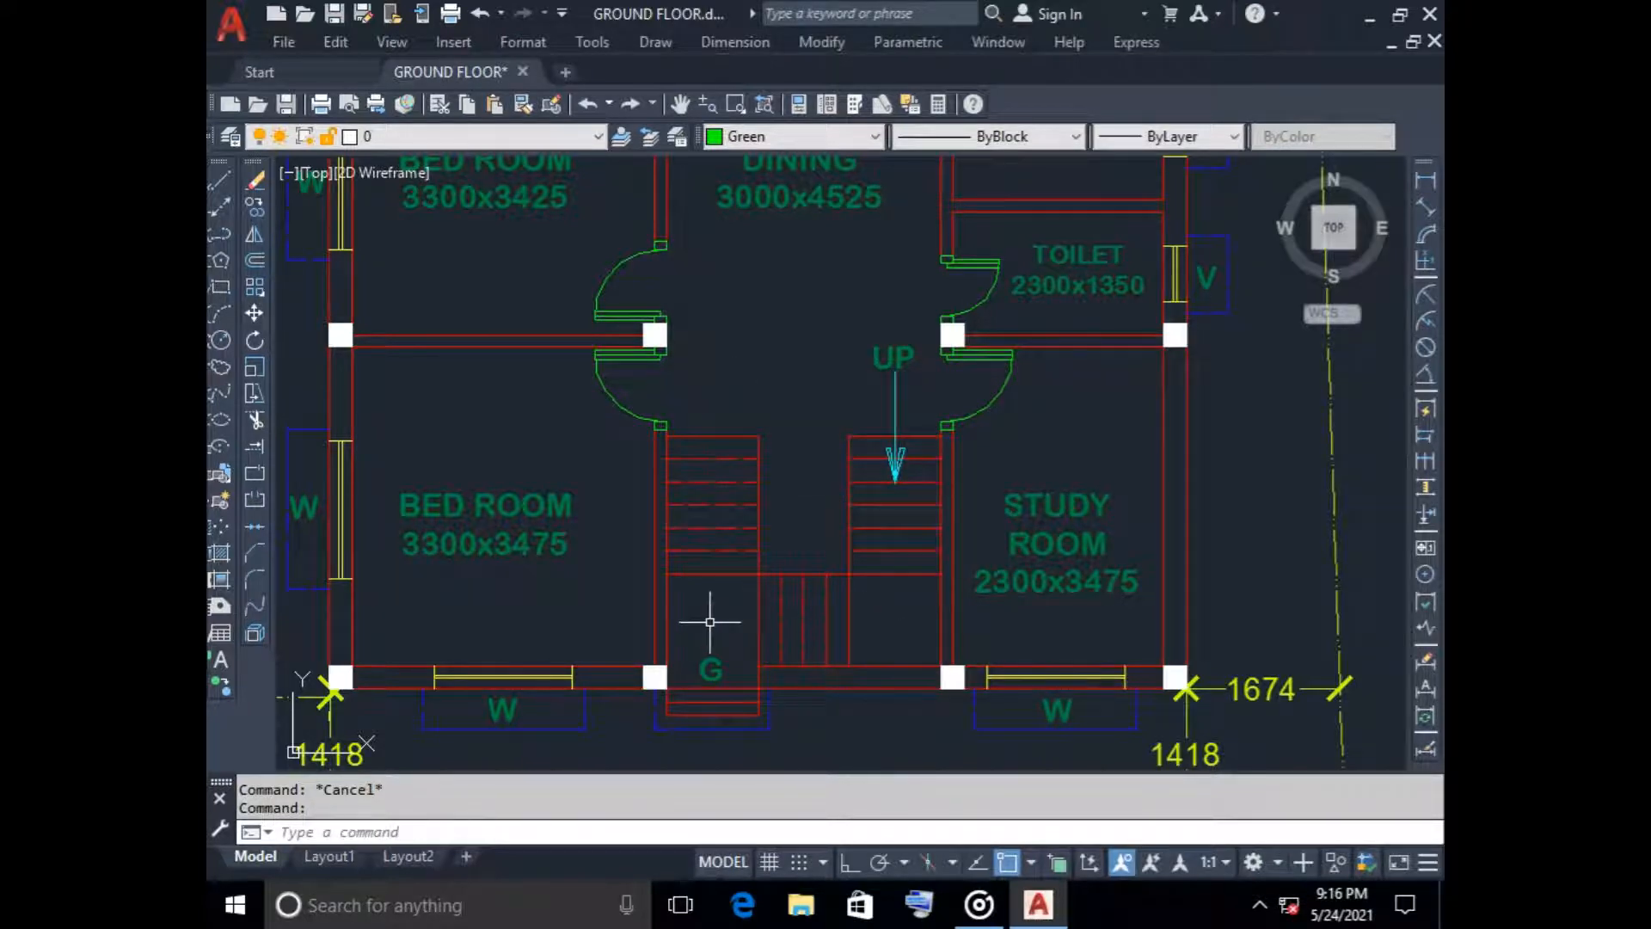
scroll(710, 621, "down", 4)
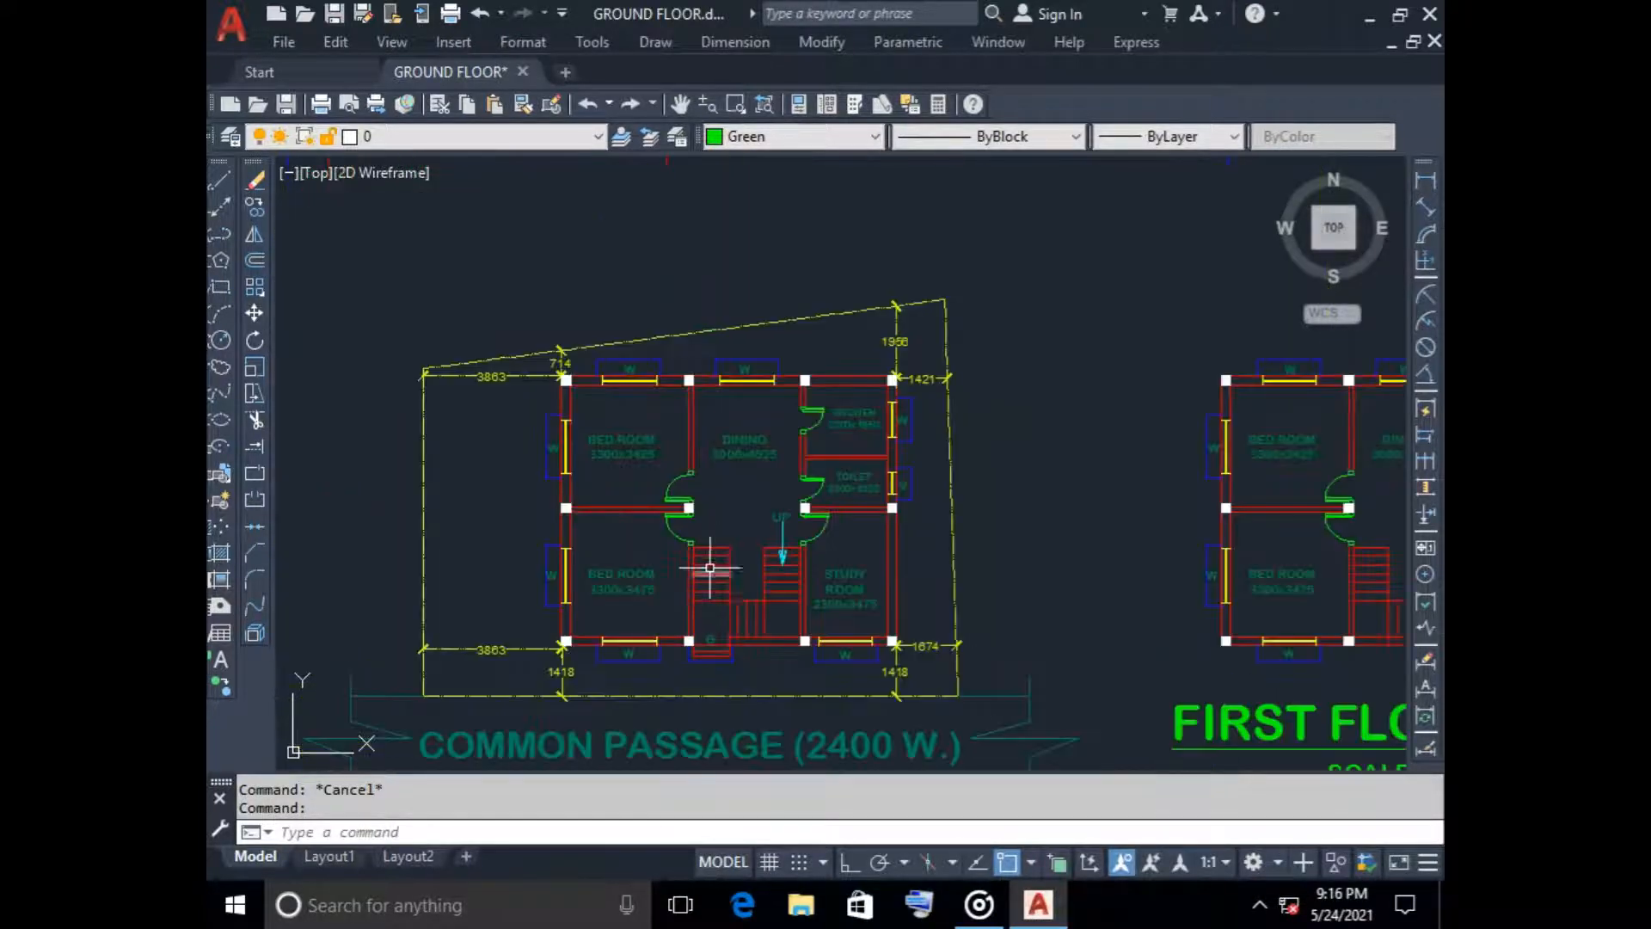
middle_click_drag(748, 546, 738, 572)
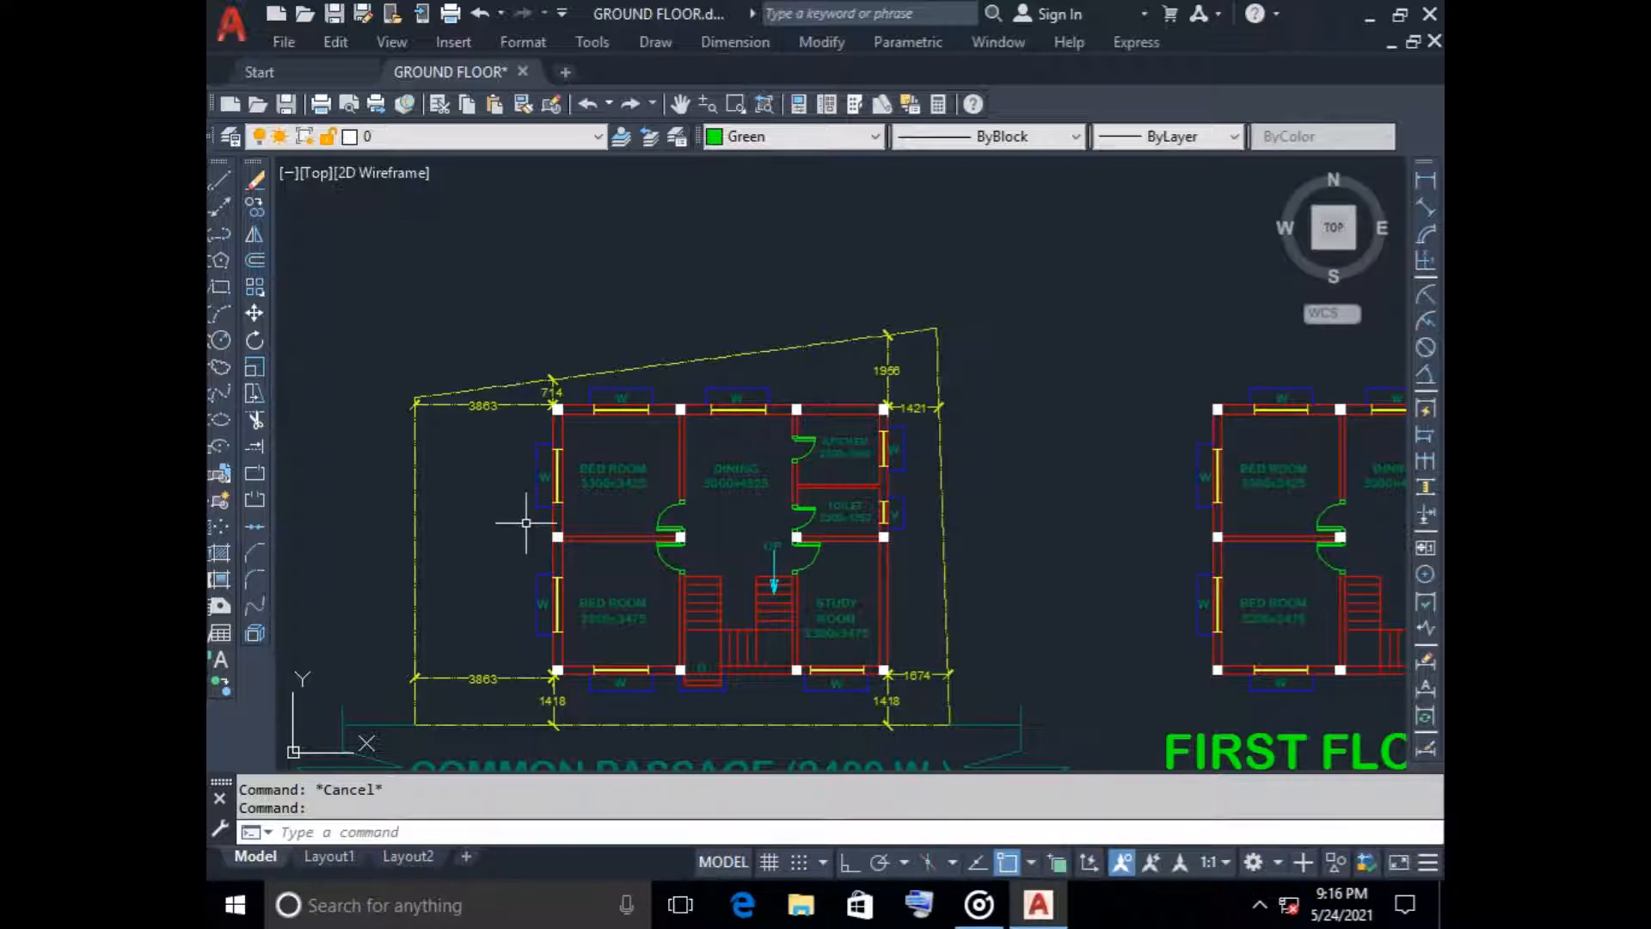
middle_click_drag(711, 574, 717, 515)
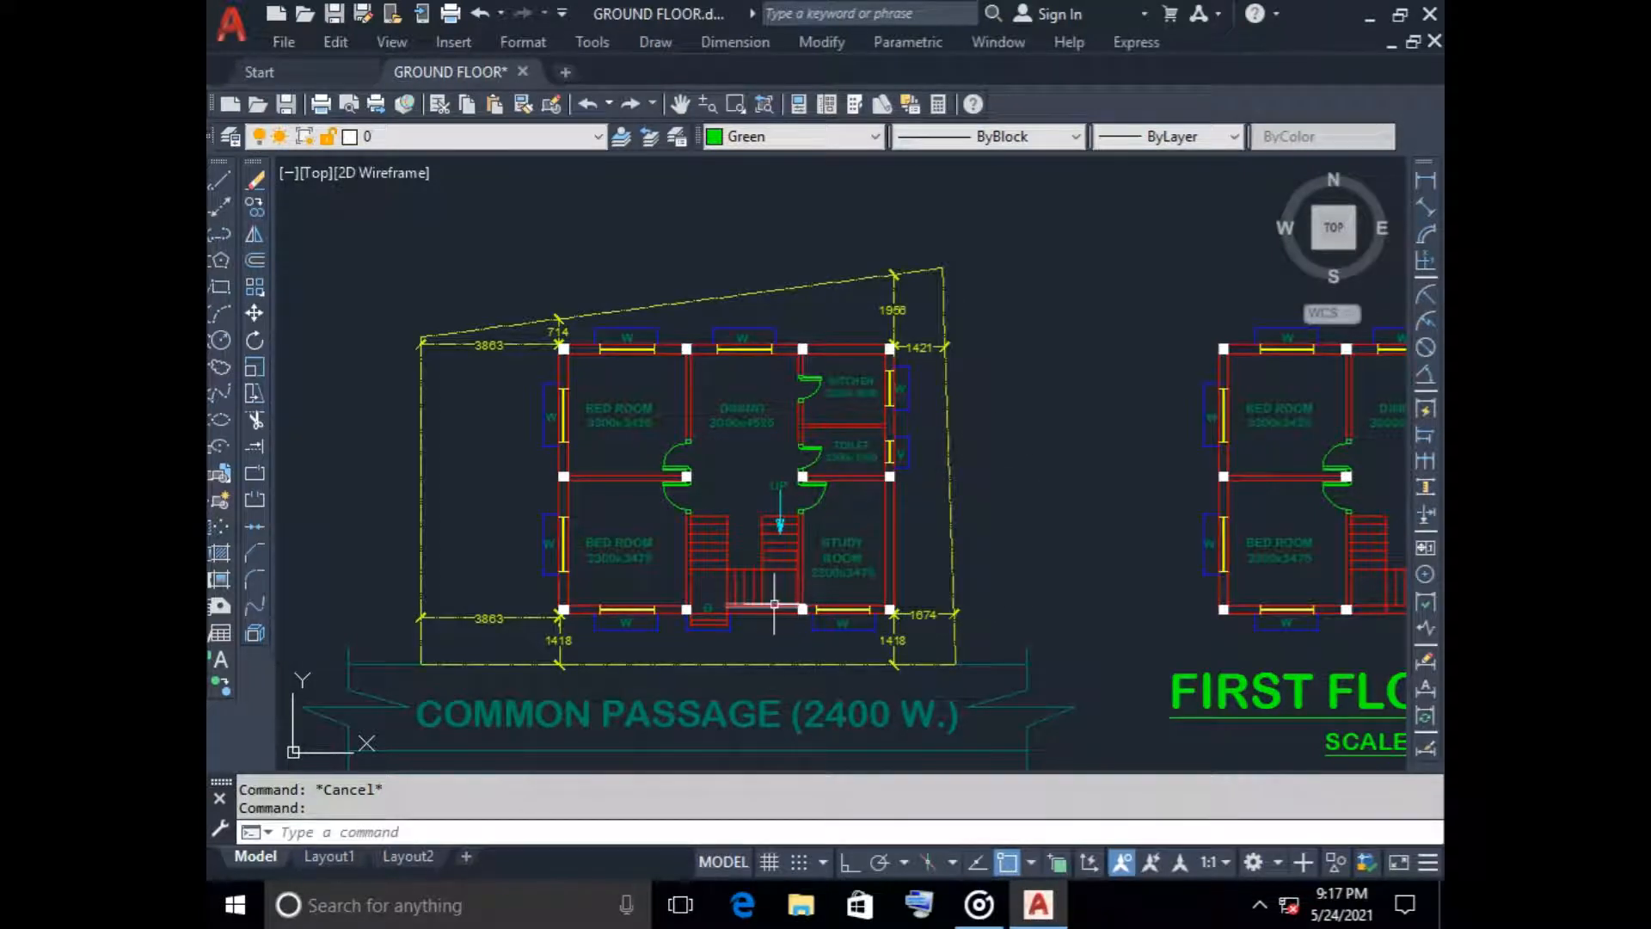
scroll(721, 556, "up", 4)
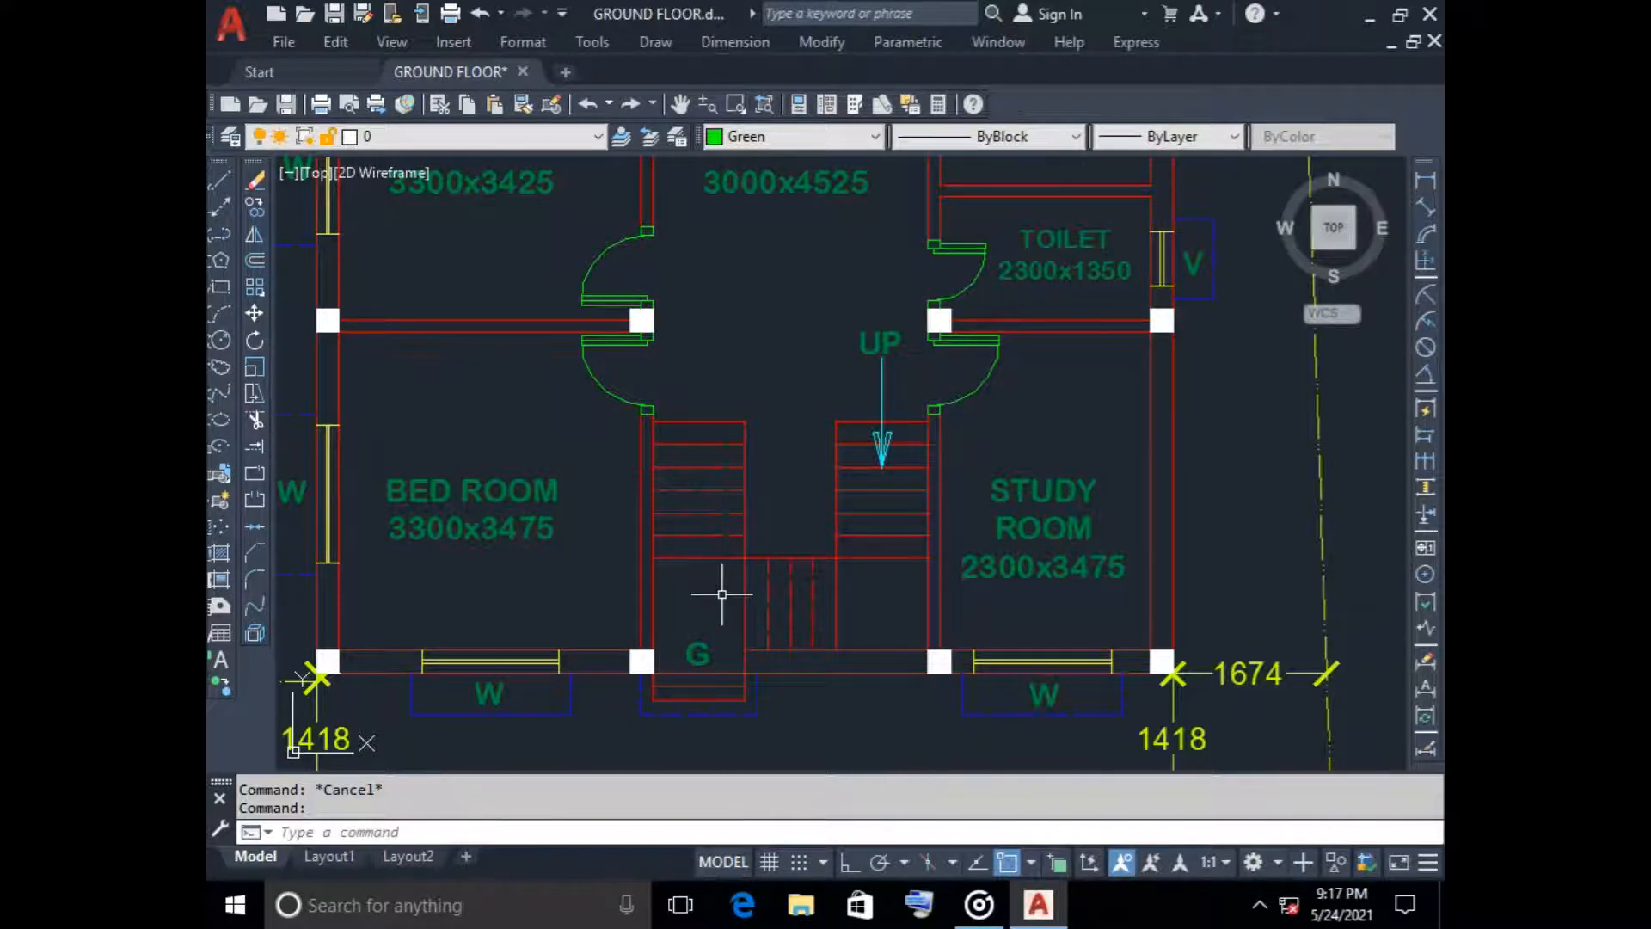
scroll(722, 593, "down", 4)
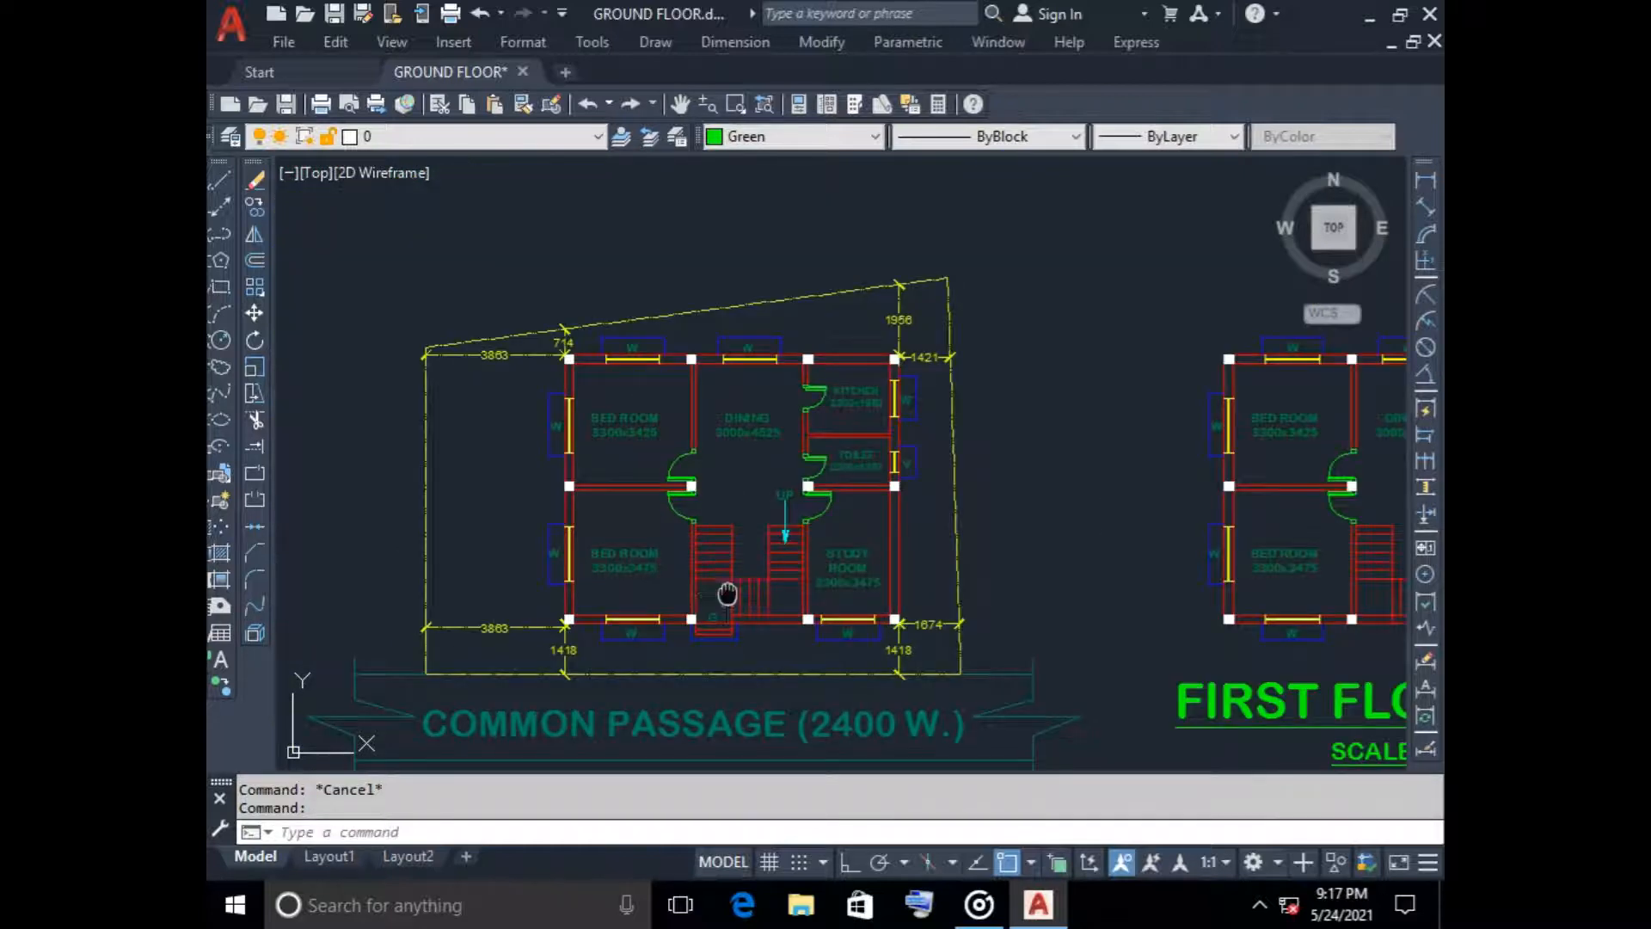
Compare the floor levels in the elevation with the staircase area of the ground floor plan
middle_click_drag(727, 594, 729, 626)
scroll(721, 337, "down", 2)
middle_click_drag(721, 339, 699, 488)
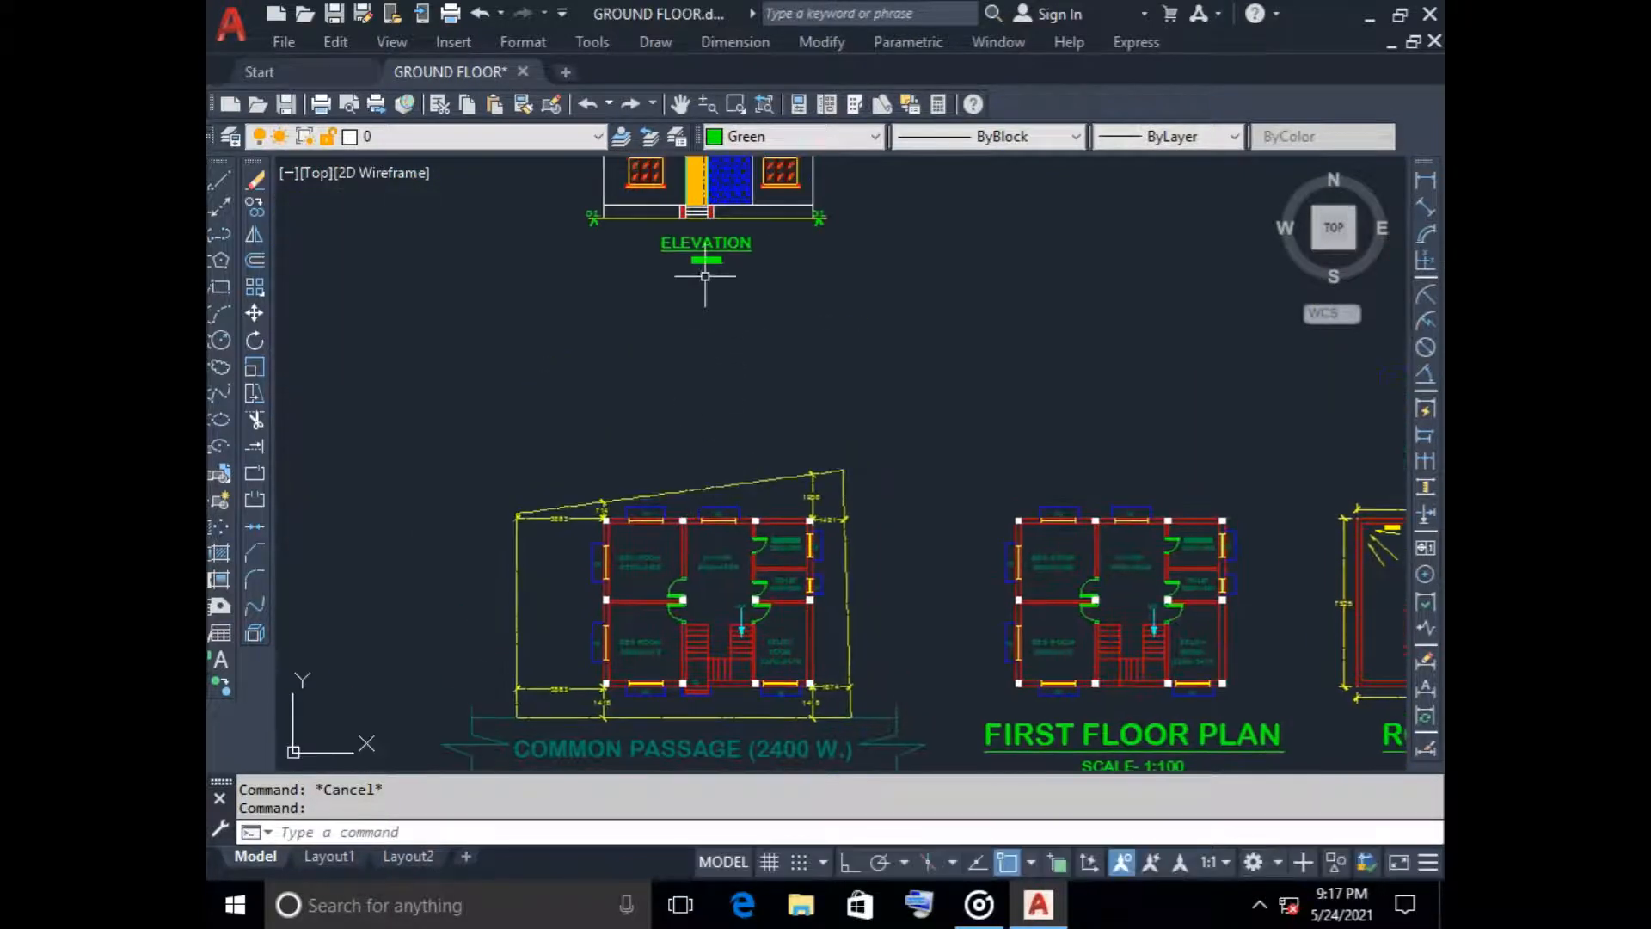
middle_click_drag(705, 276, 711, 433)
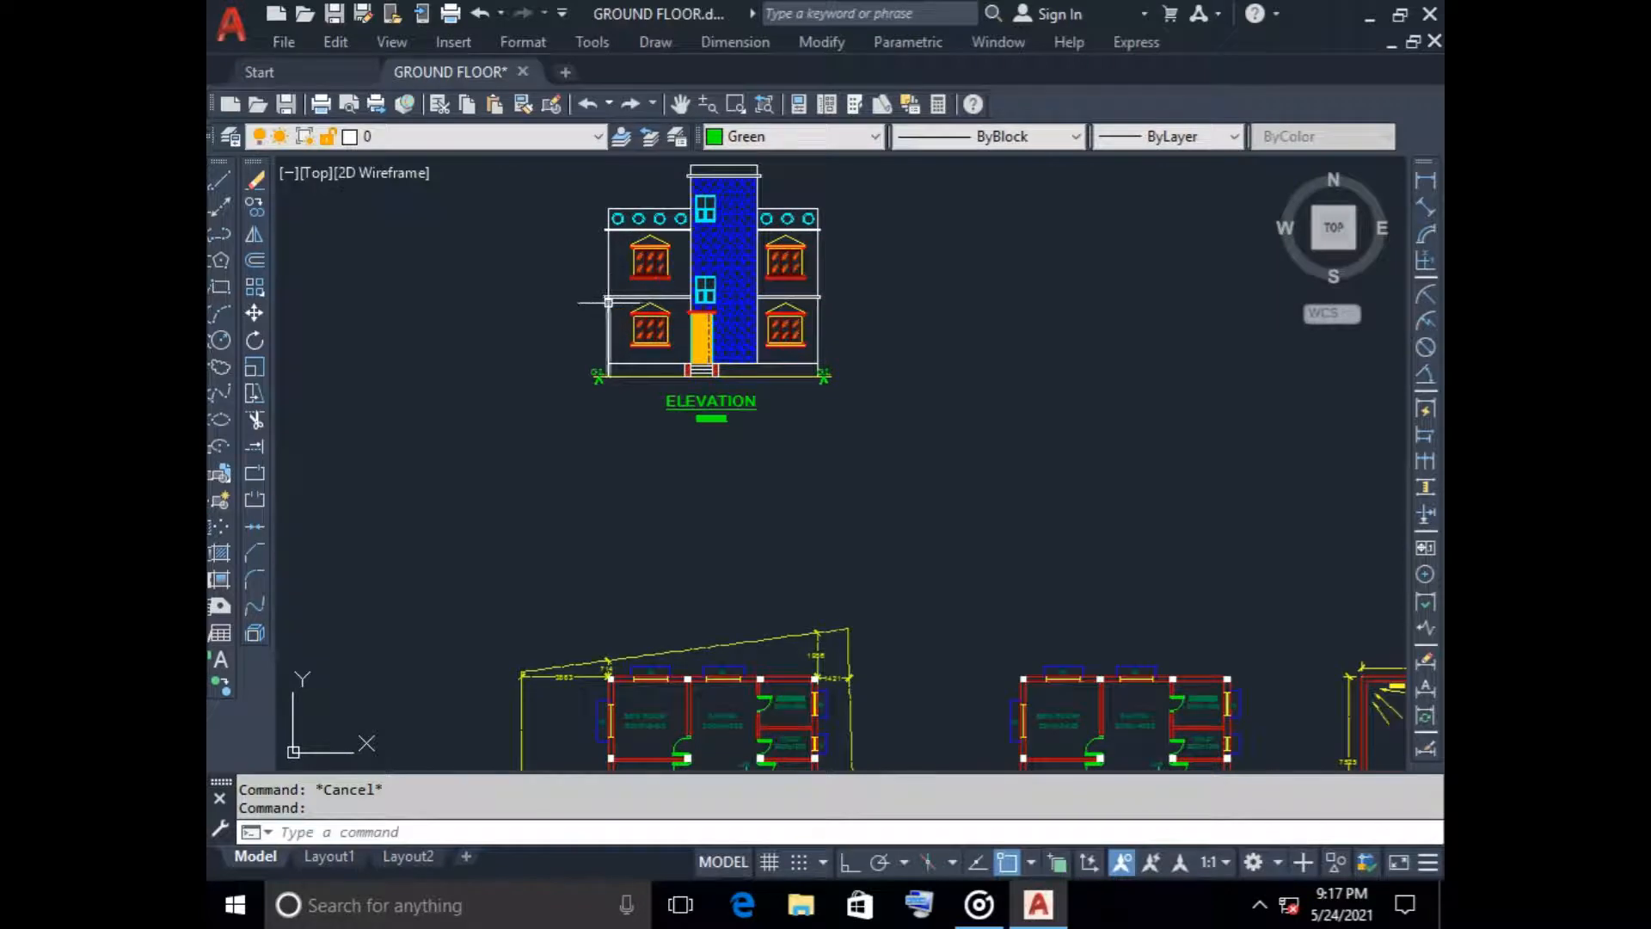
scroll(607, 302, "up", 5)
scroll(608, 508, "down", 3)
scroll(602, 585, "down", 2)
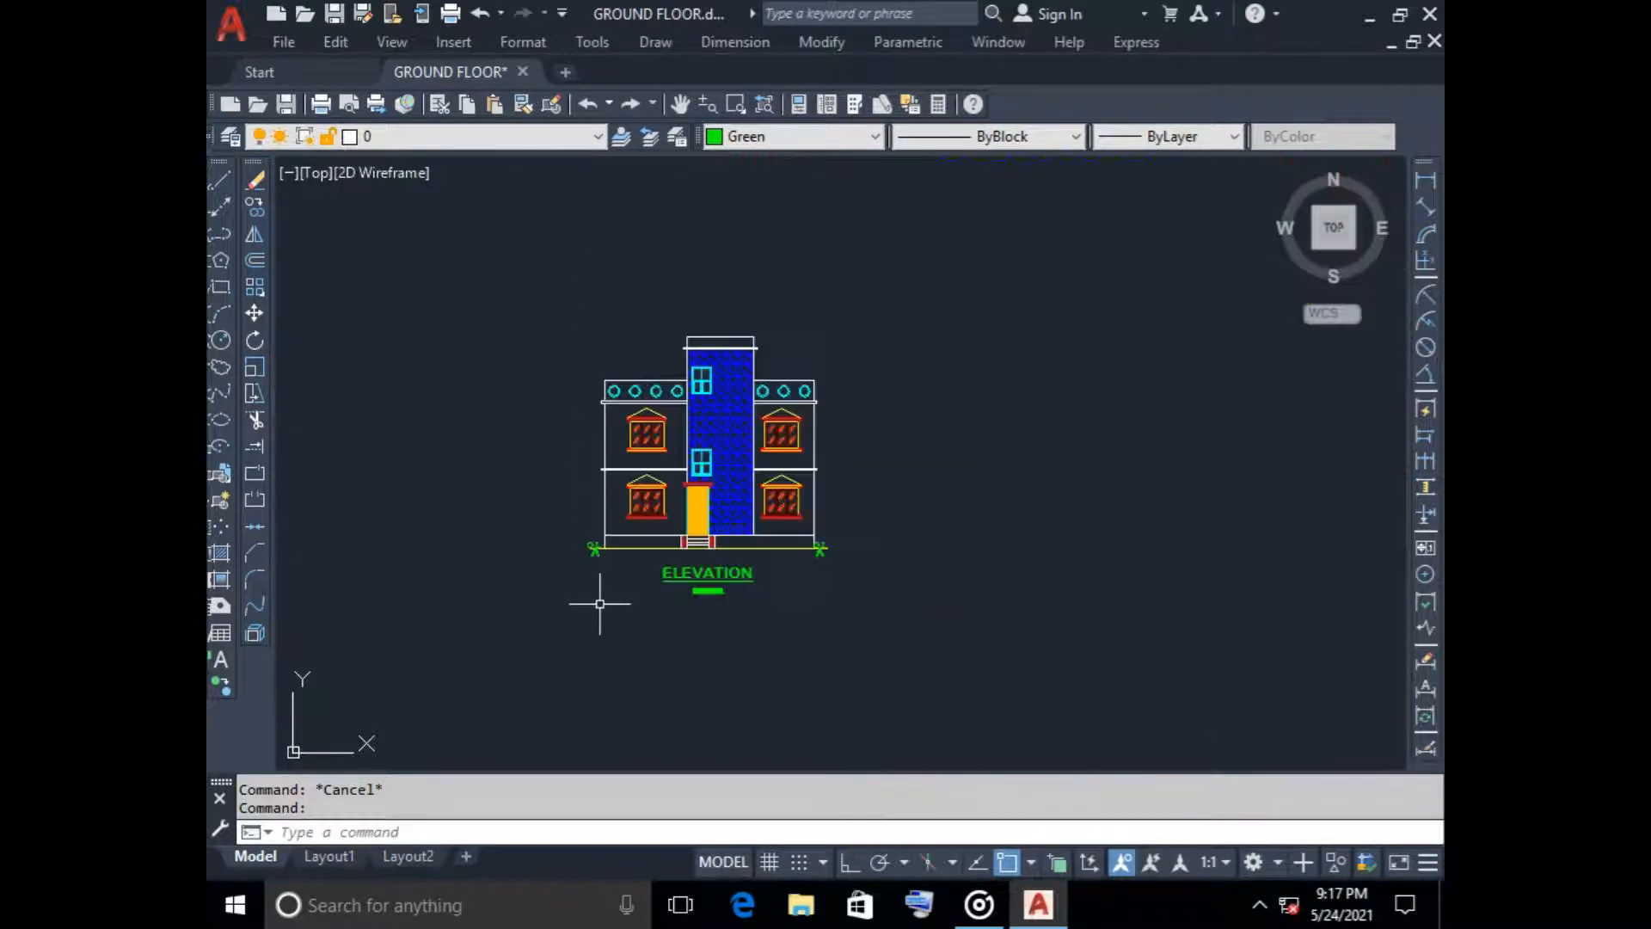
middle_click_drag(600, 604, 604, 276)
scroll(739, 640, "up", 5)
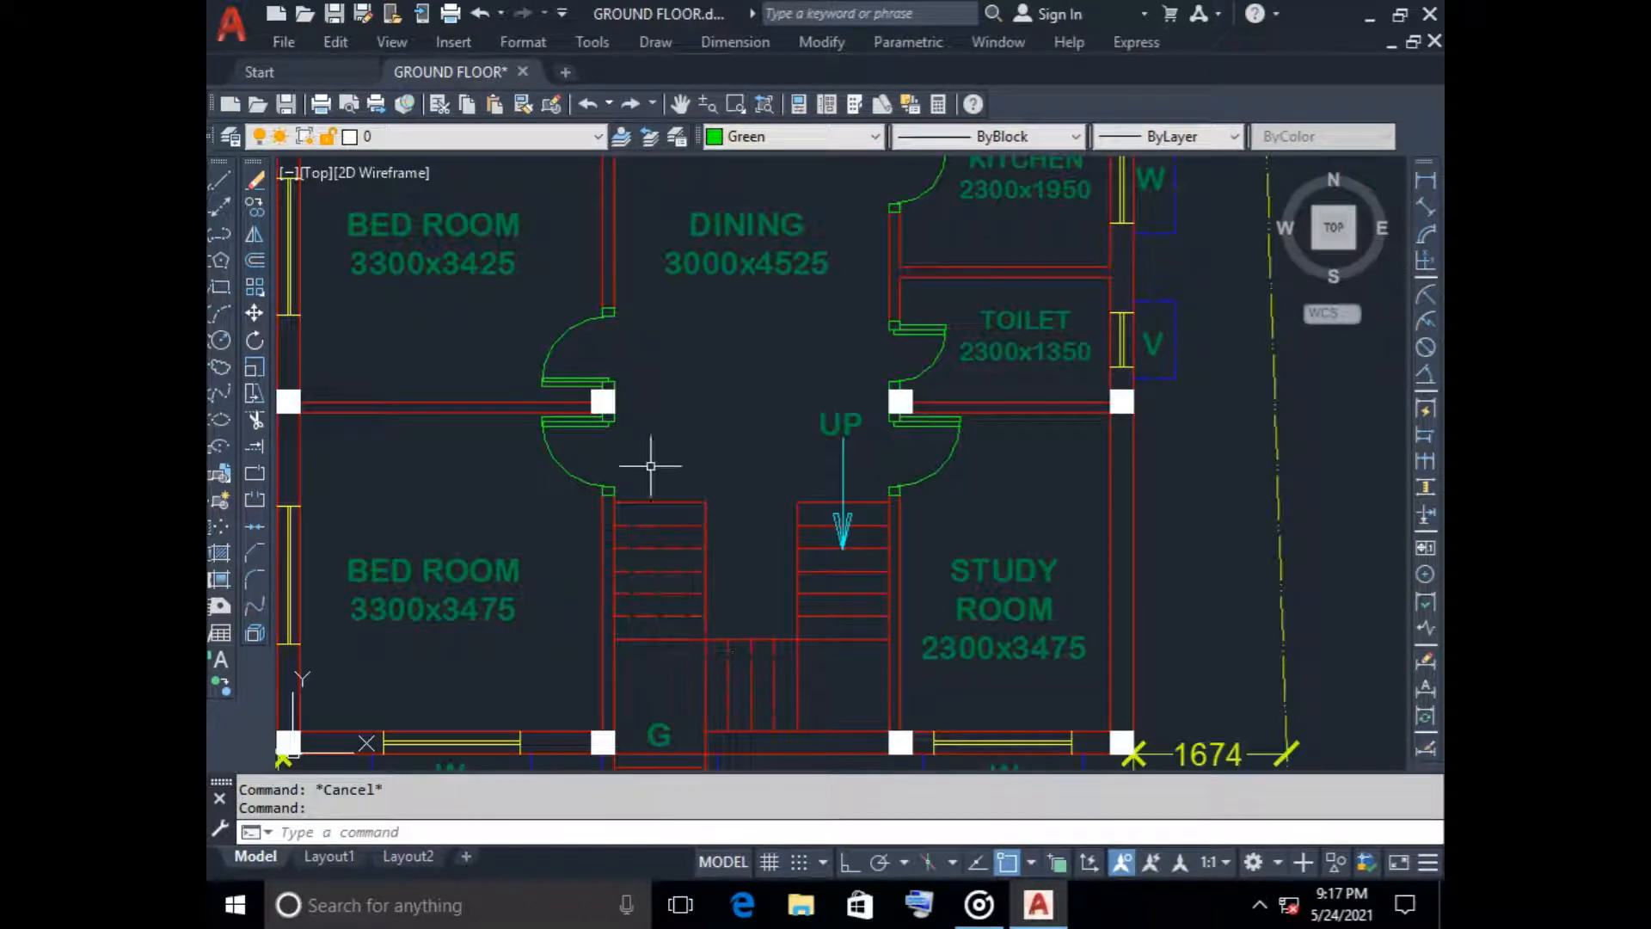
Open the Windows Calculator and switch back to the GROUND FLOOR drawing in AutoCAD
left_click(516, 905)
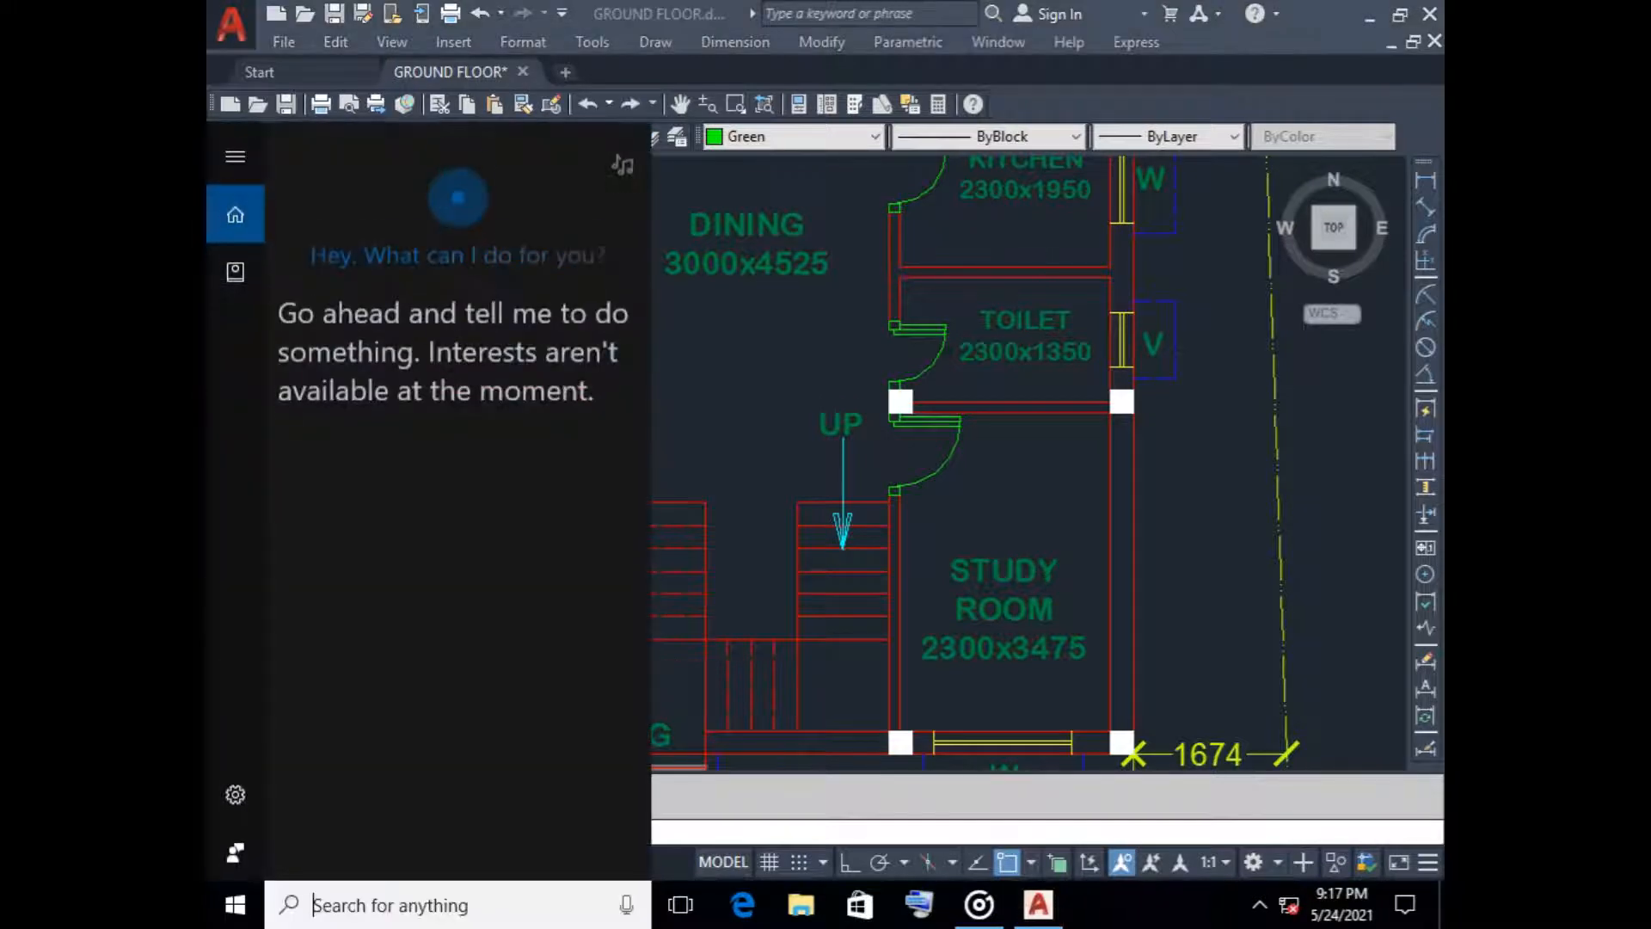
type("ca")
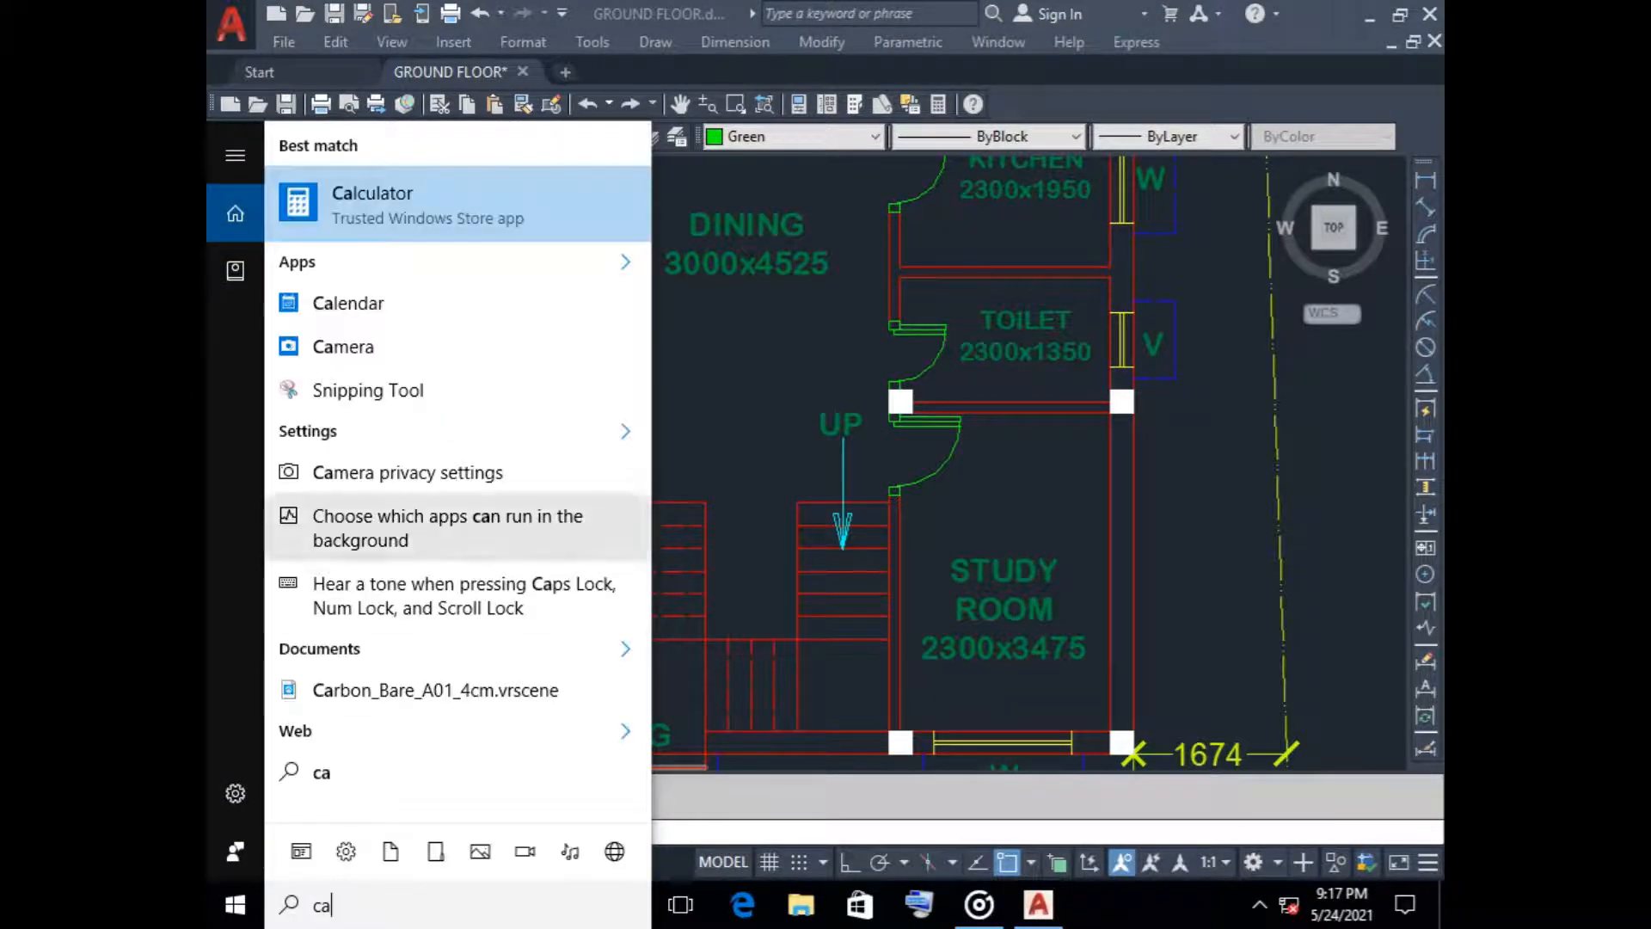
key("Return")
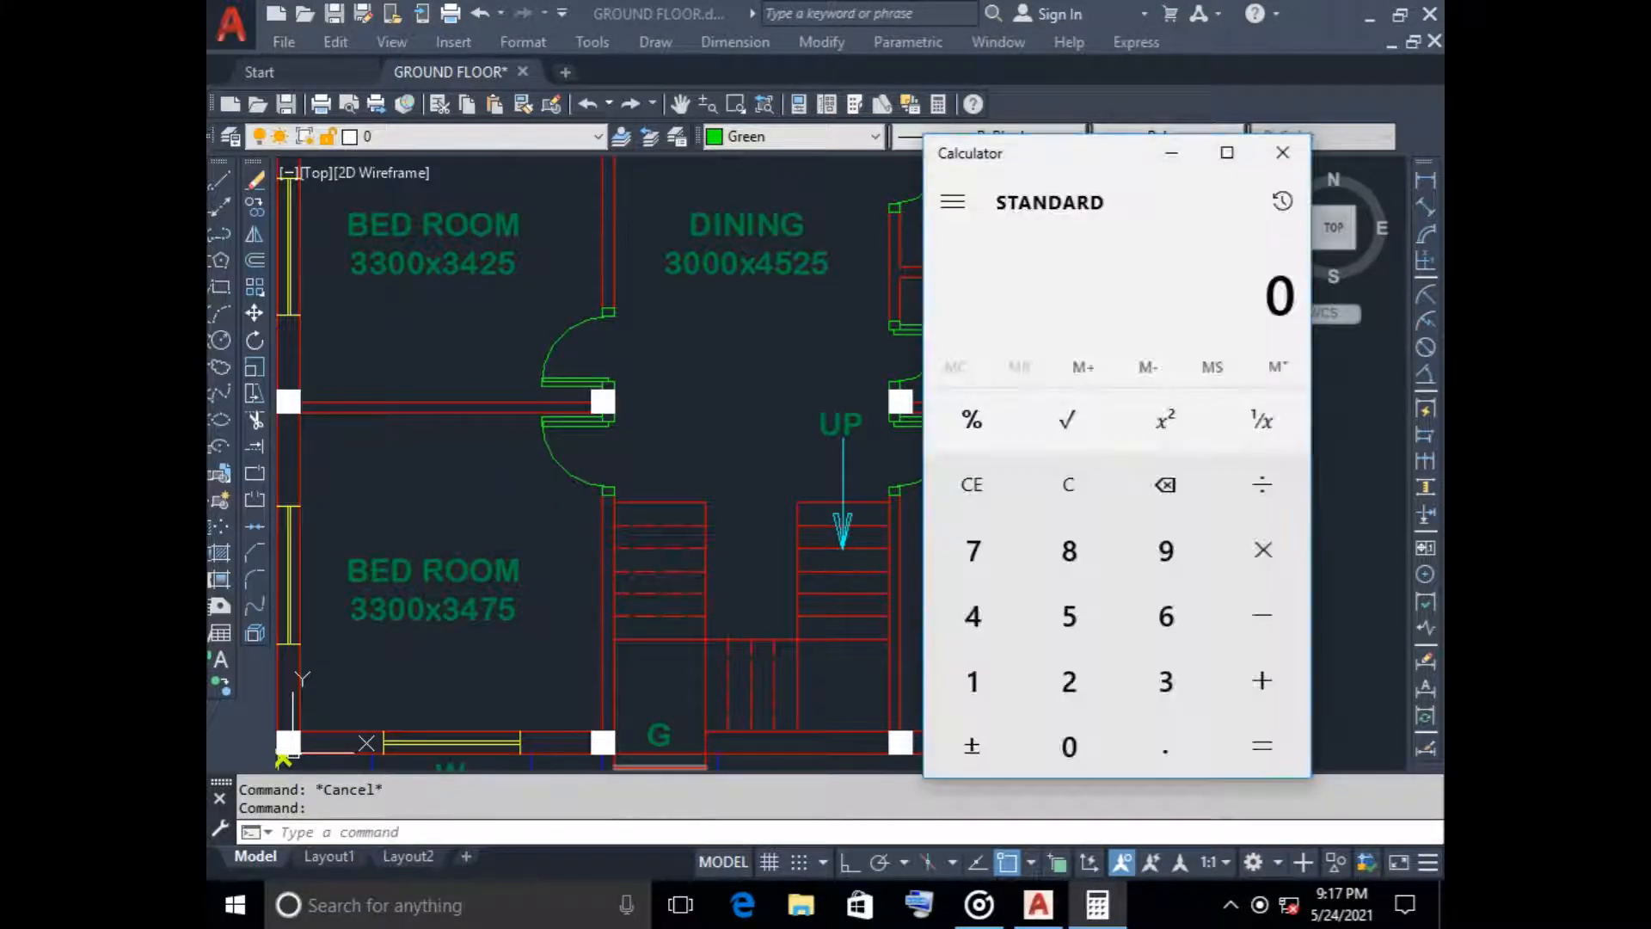
key("alt+Tab")
Inspect the treads of each stair flight and the corner landings in the ground floor plan
scroll(715, 630, "down", 2)
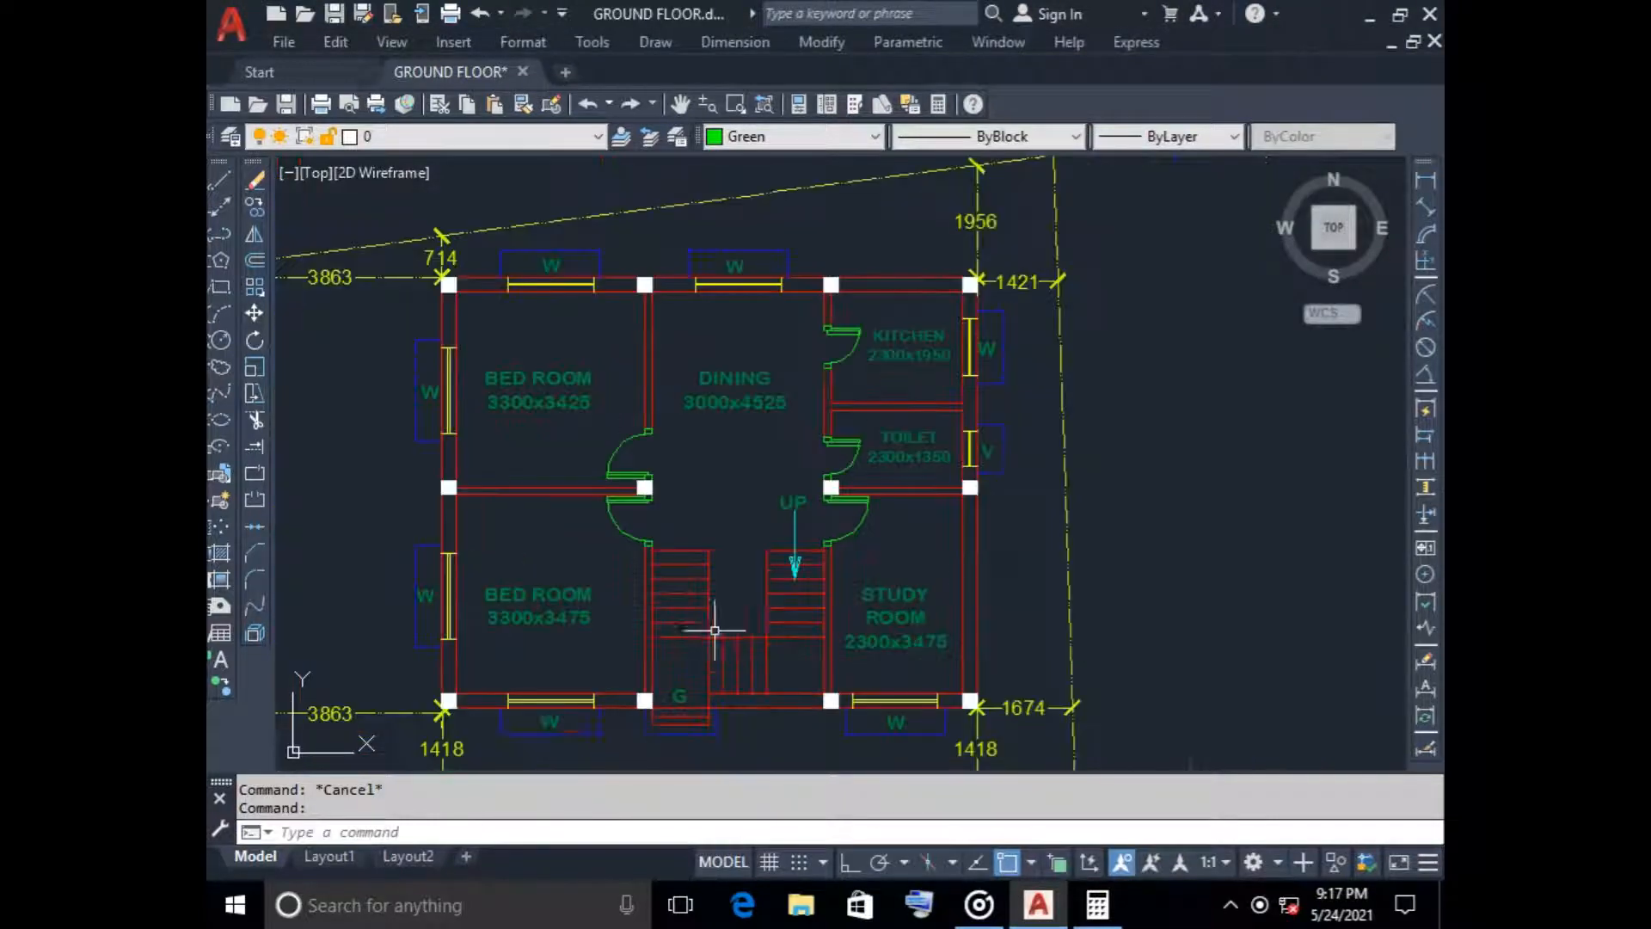
middle_click_drag(715, 630, 625, 629)
scroll(590, 565, "up", 4)
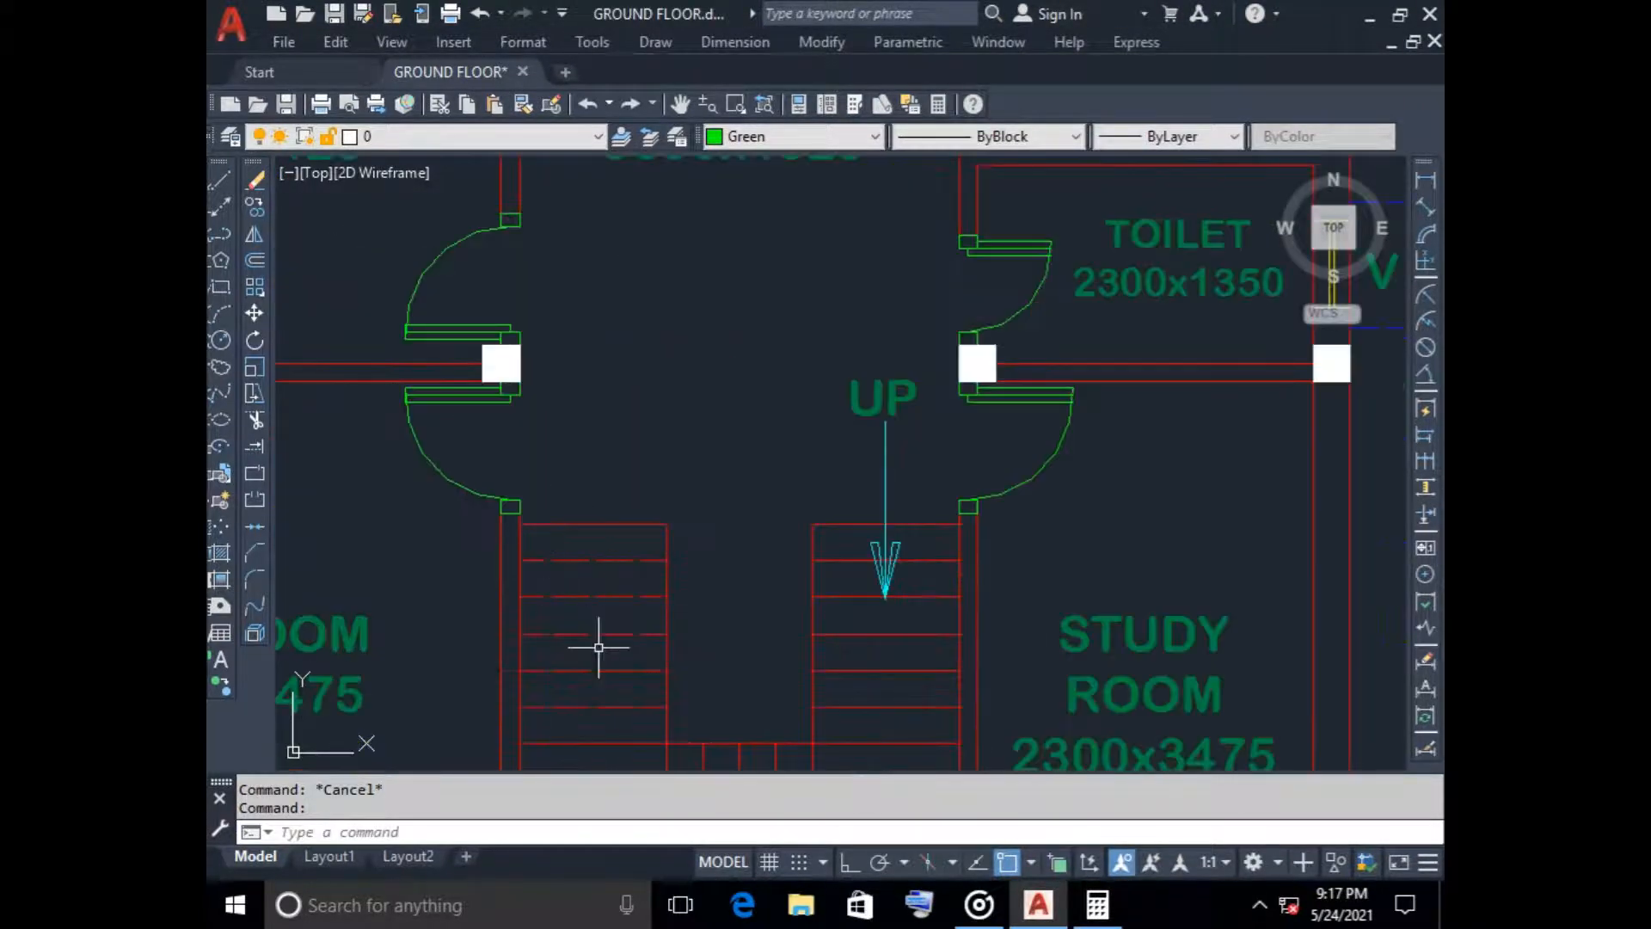
scroll(645, 663, "down", 4)
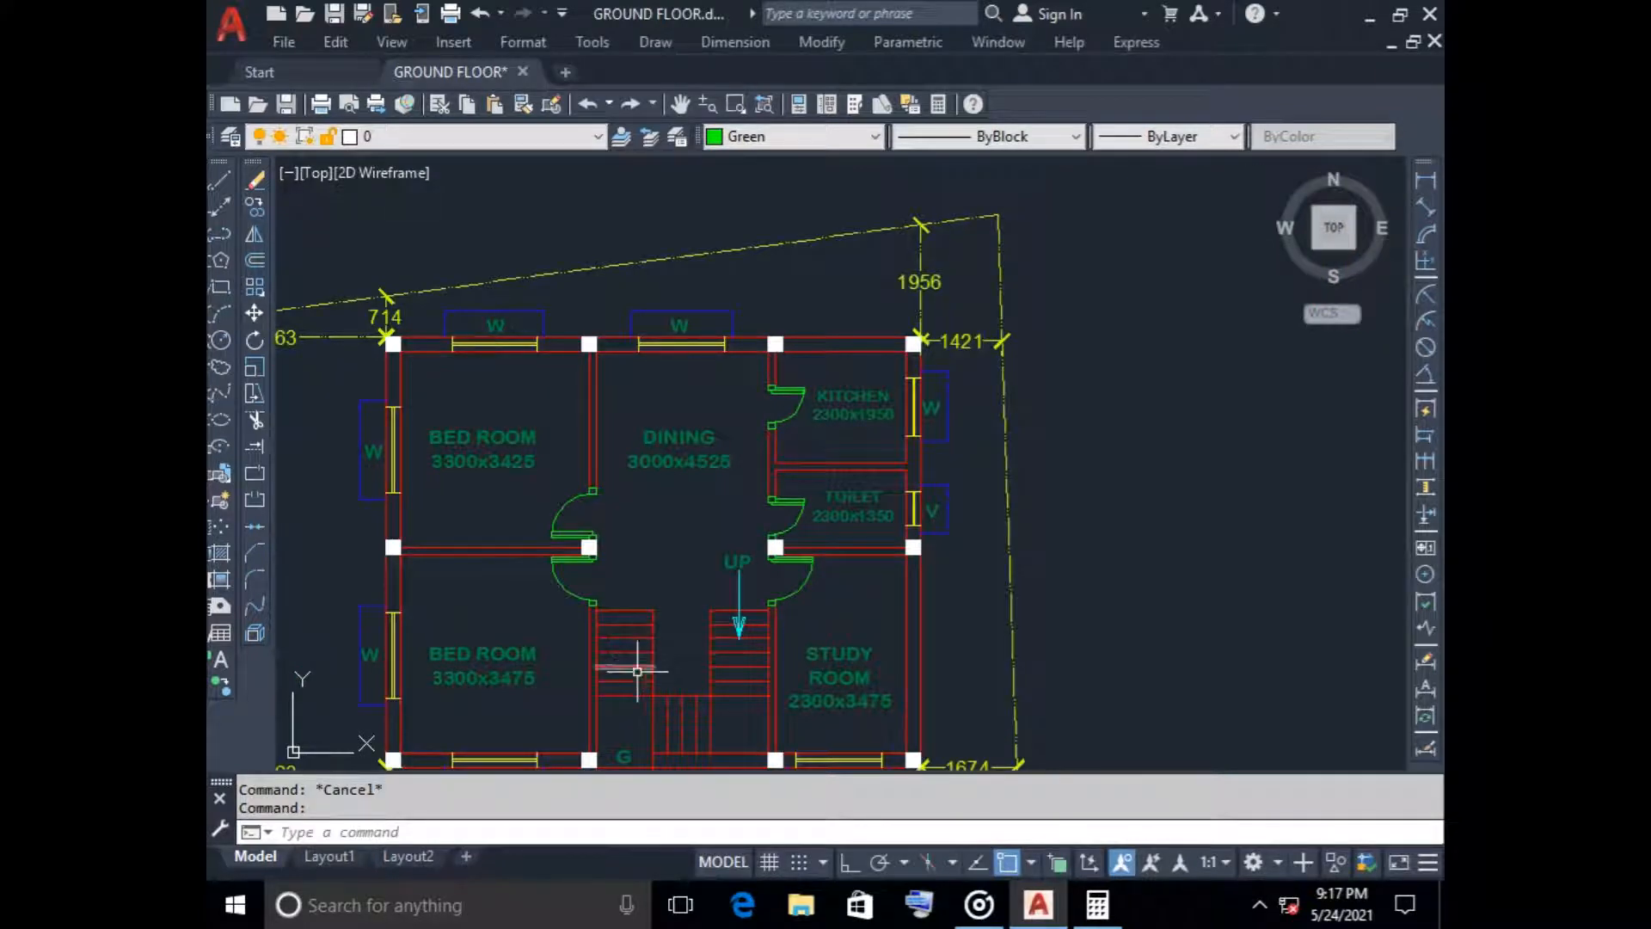
scroll(638, 684, "up", 4)
scroll(644, 699, "down", 4)
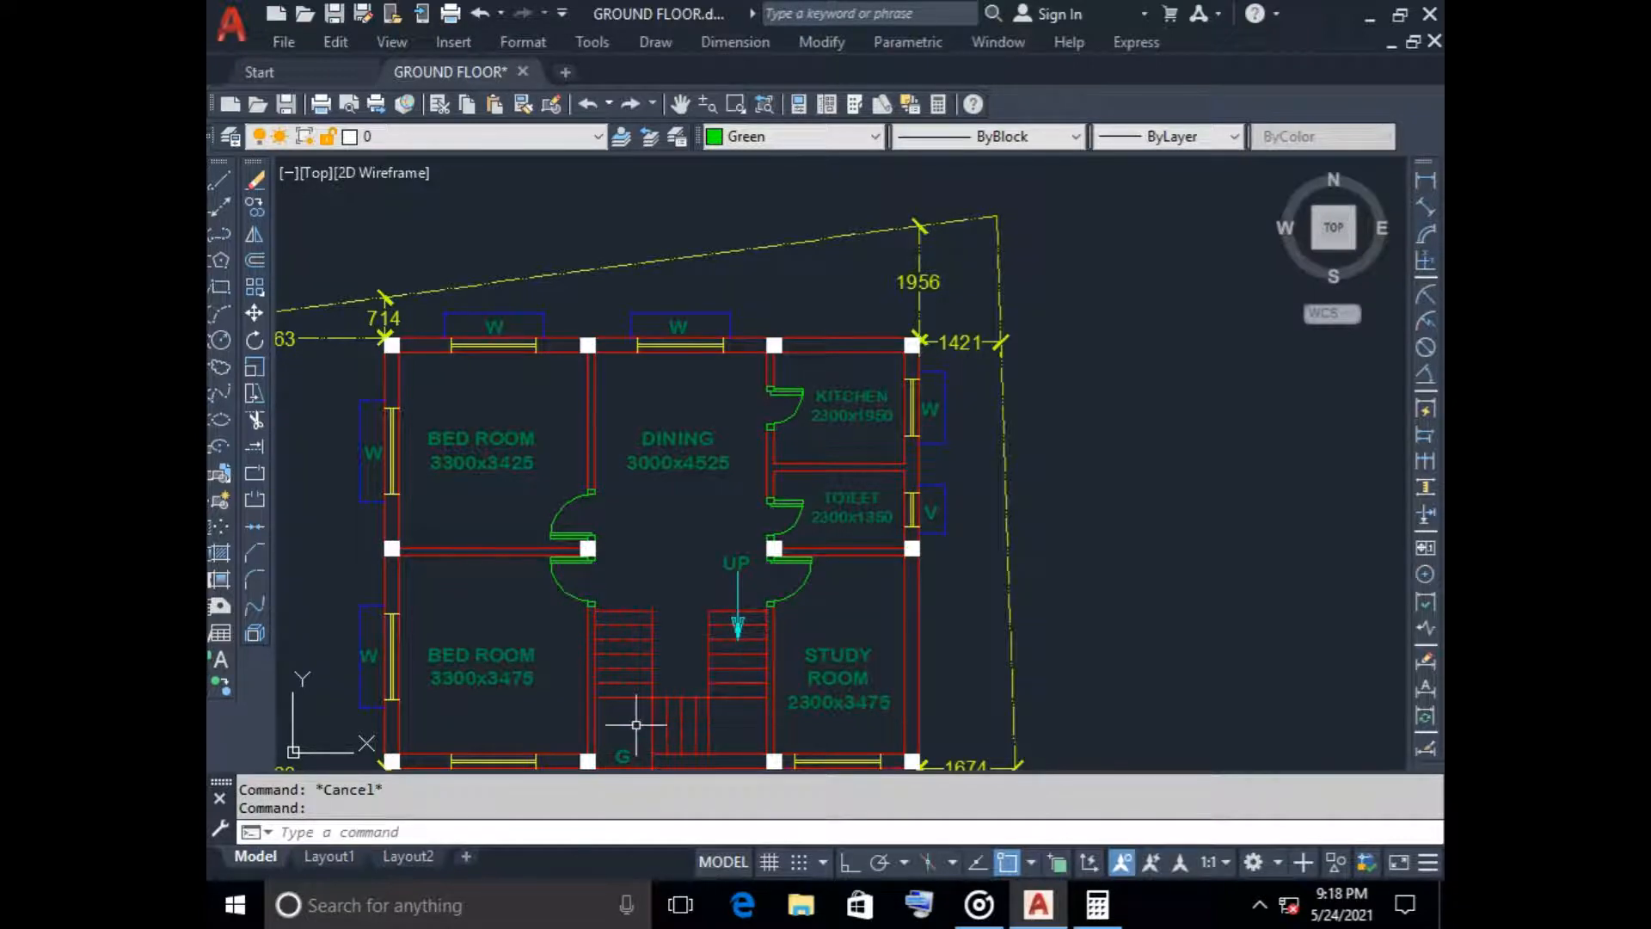
scroll(627, 725, "up", 3)
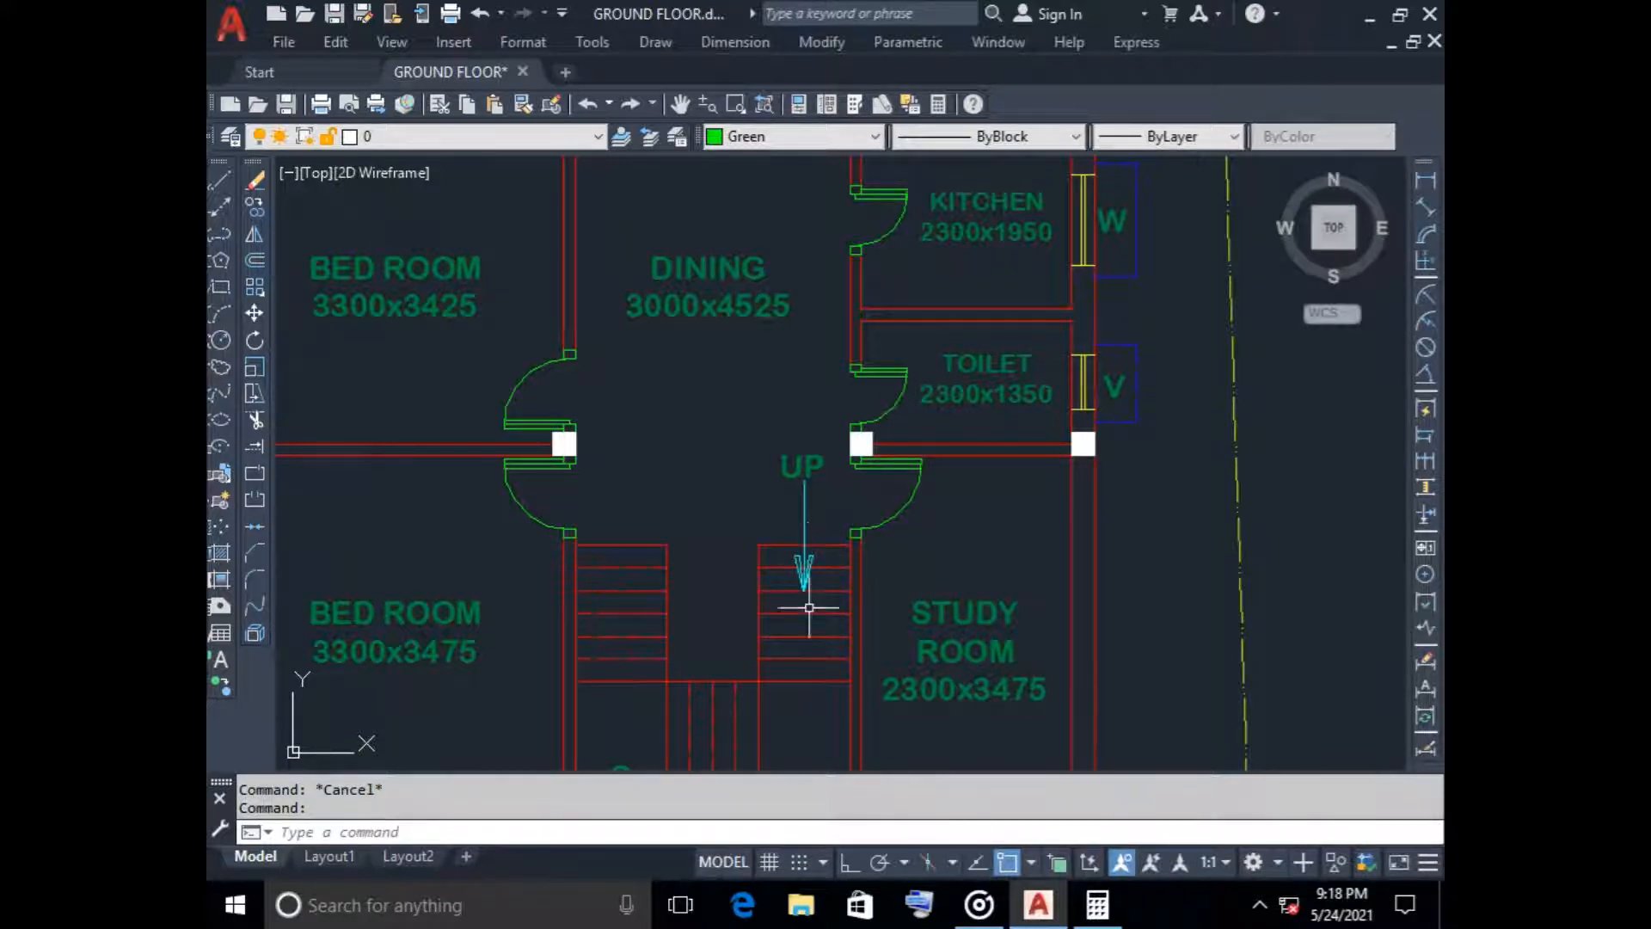
scroll(803, 632, "down", 2)
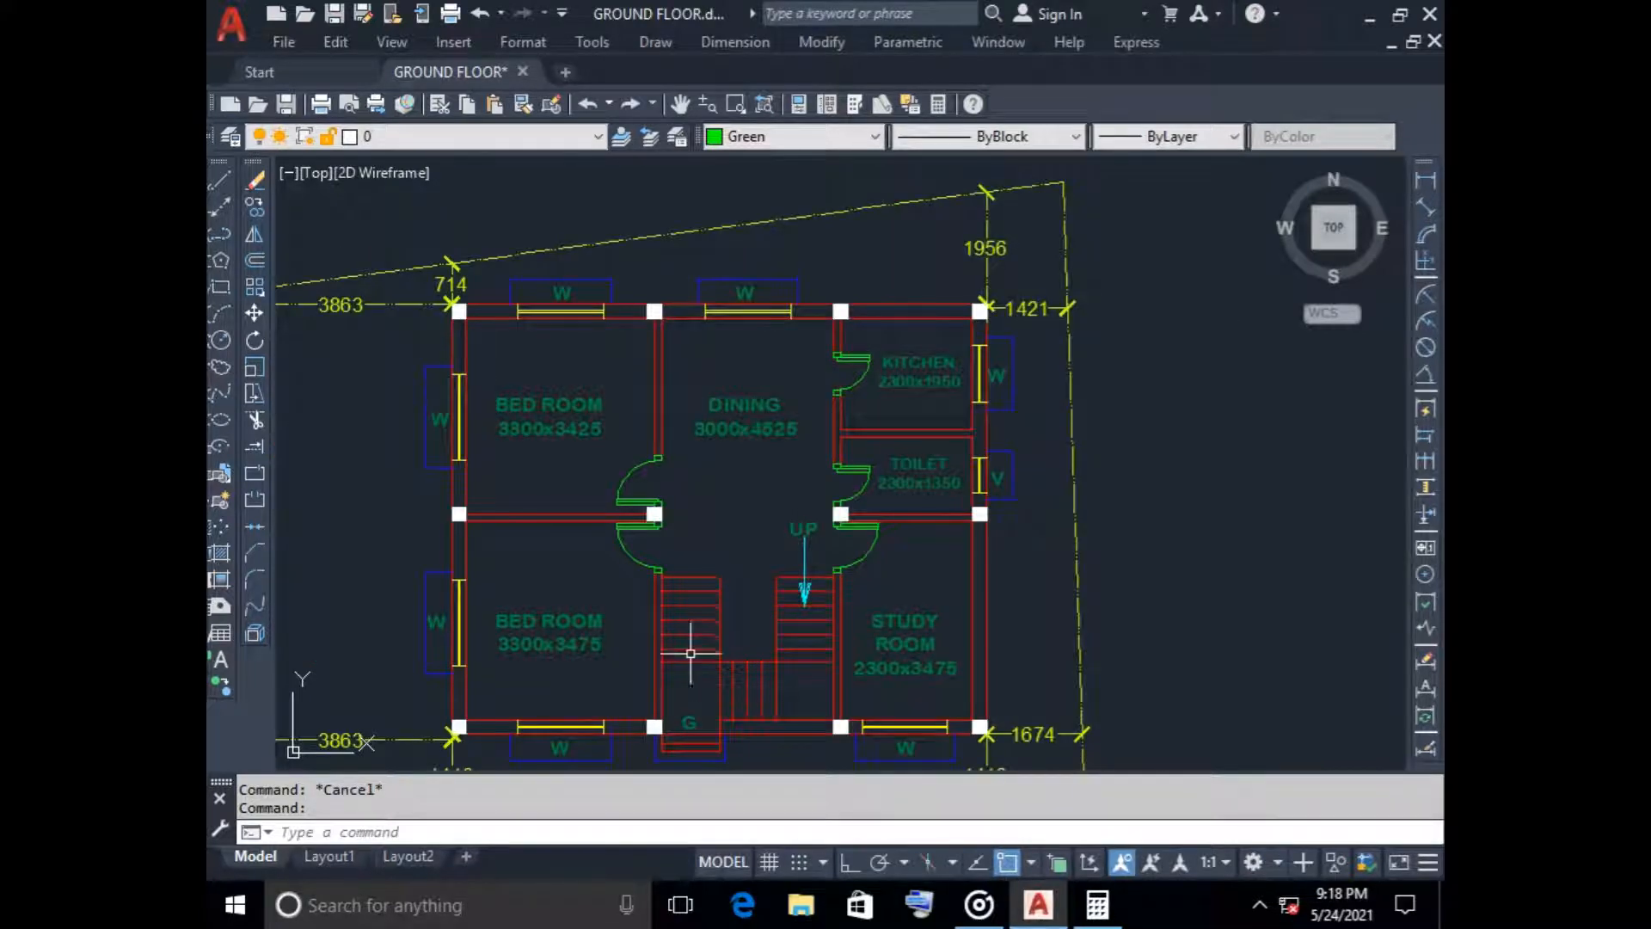
scroll(688, 667, "up", 2)
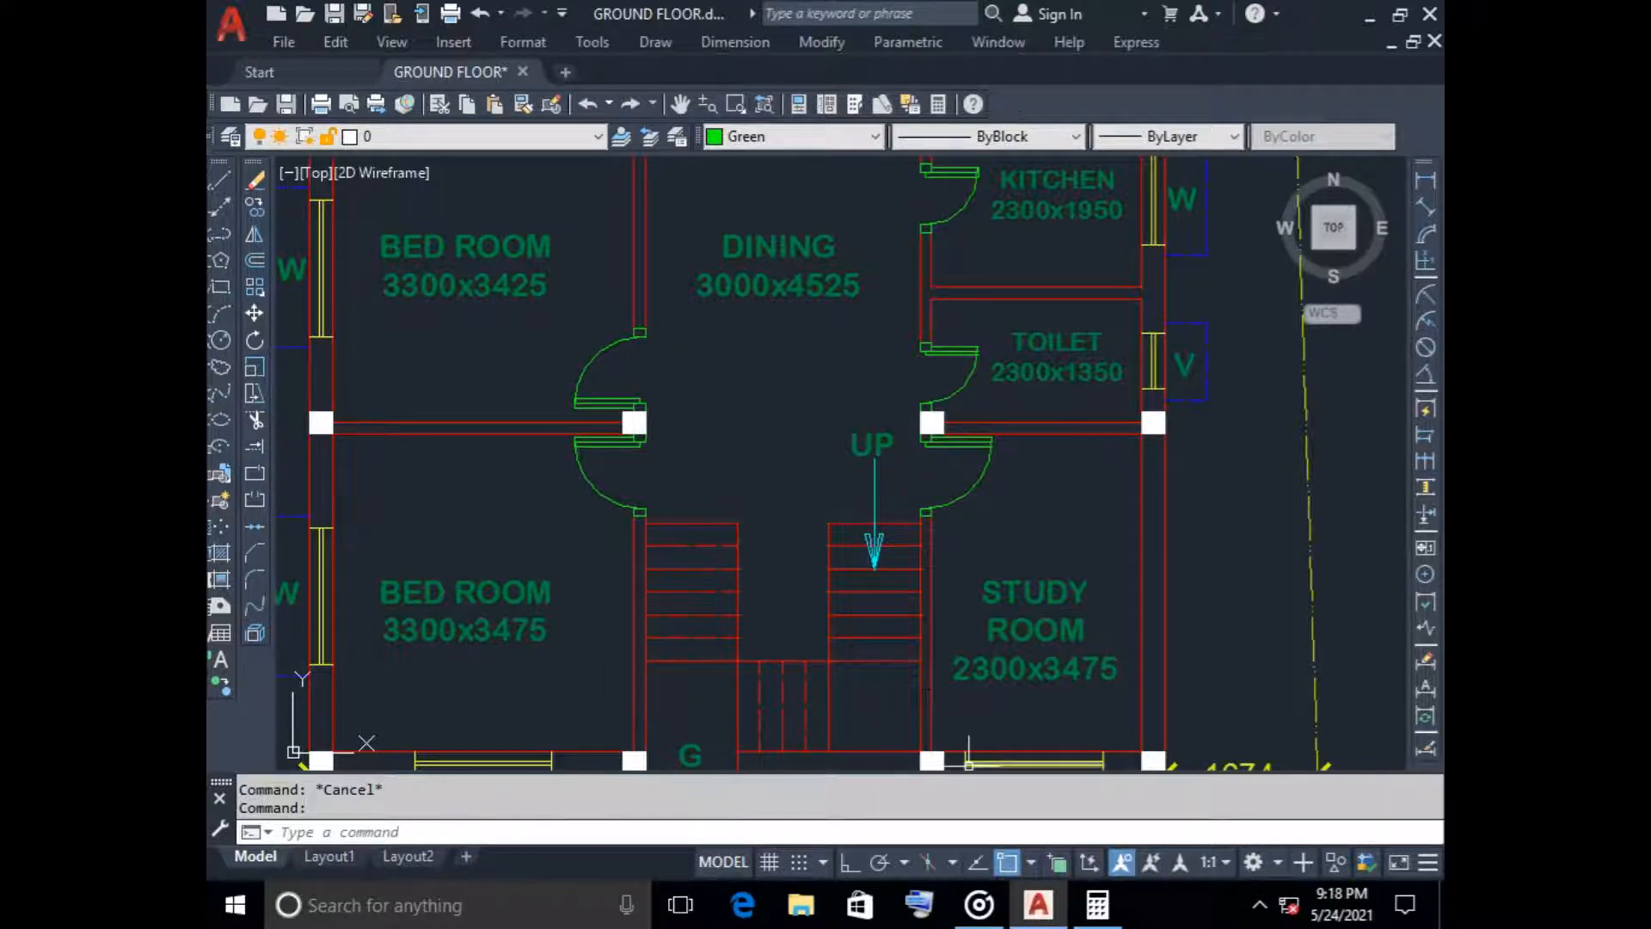
Divide 3000 by 150 in Calculator and return to the GROUND FLOOR drawing in AutoCAD
left_click(1096, 905)
type("3000")
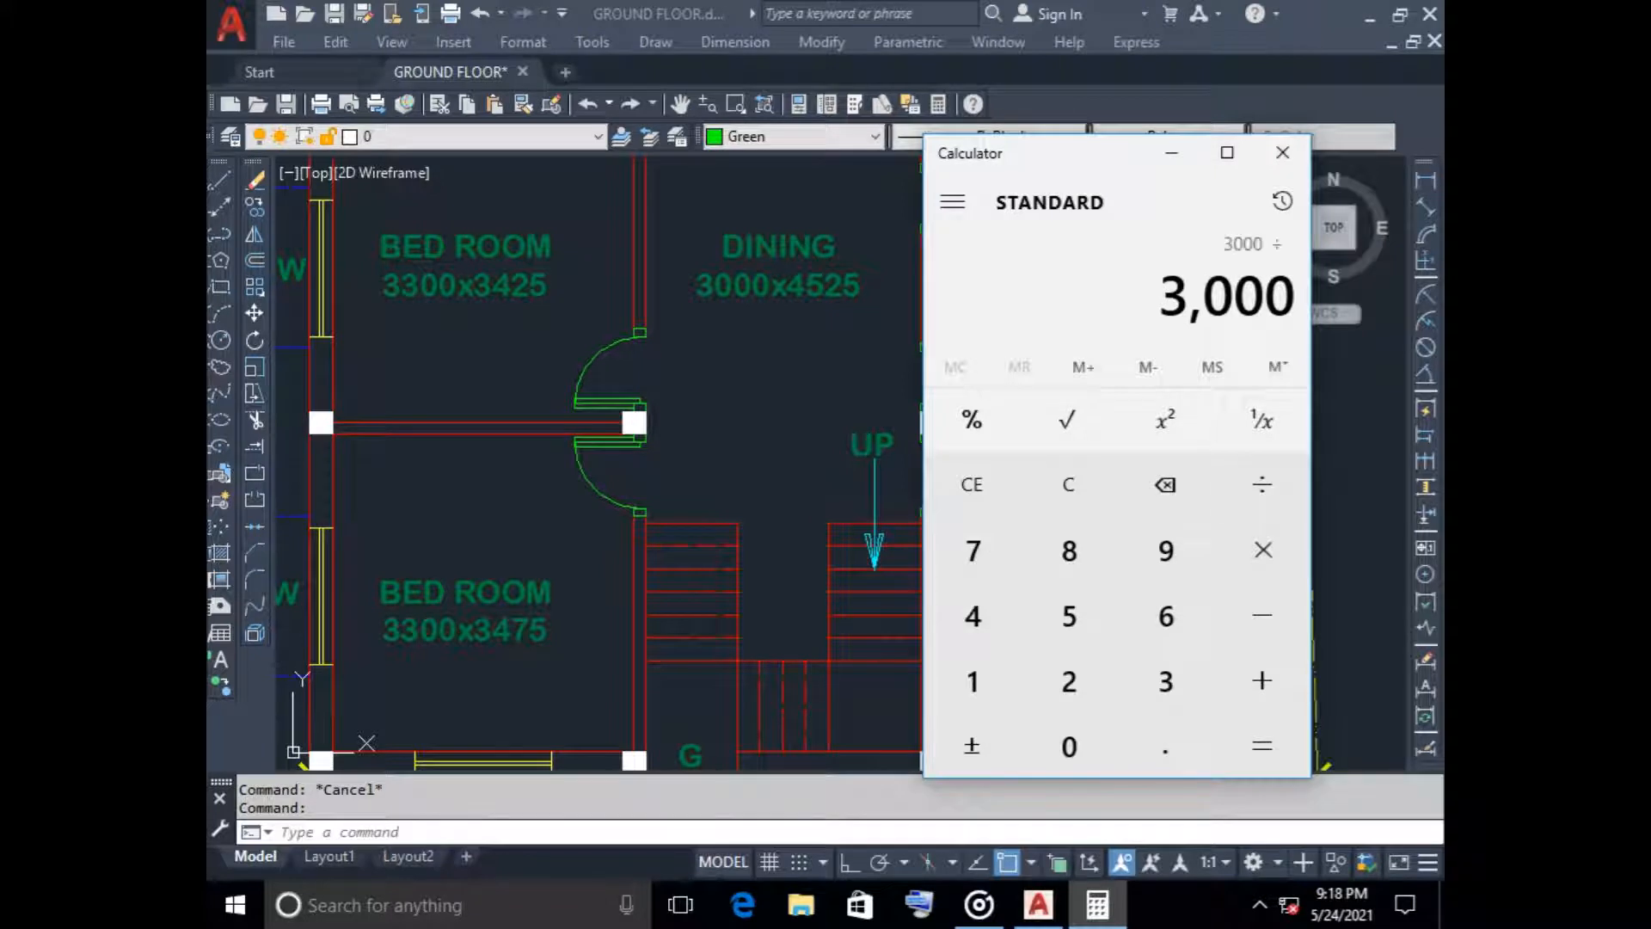
type("150")
key("Return")
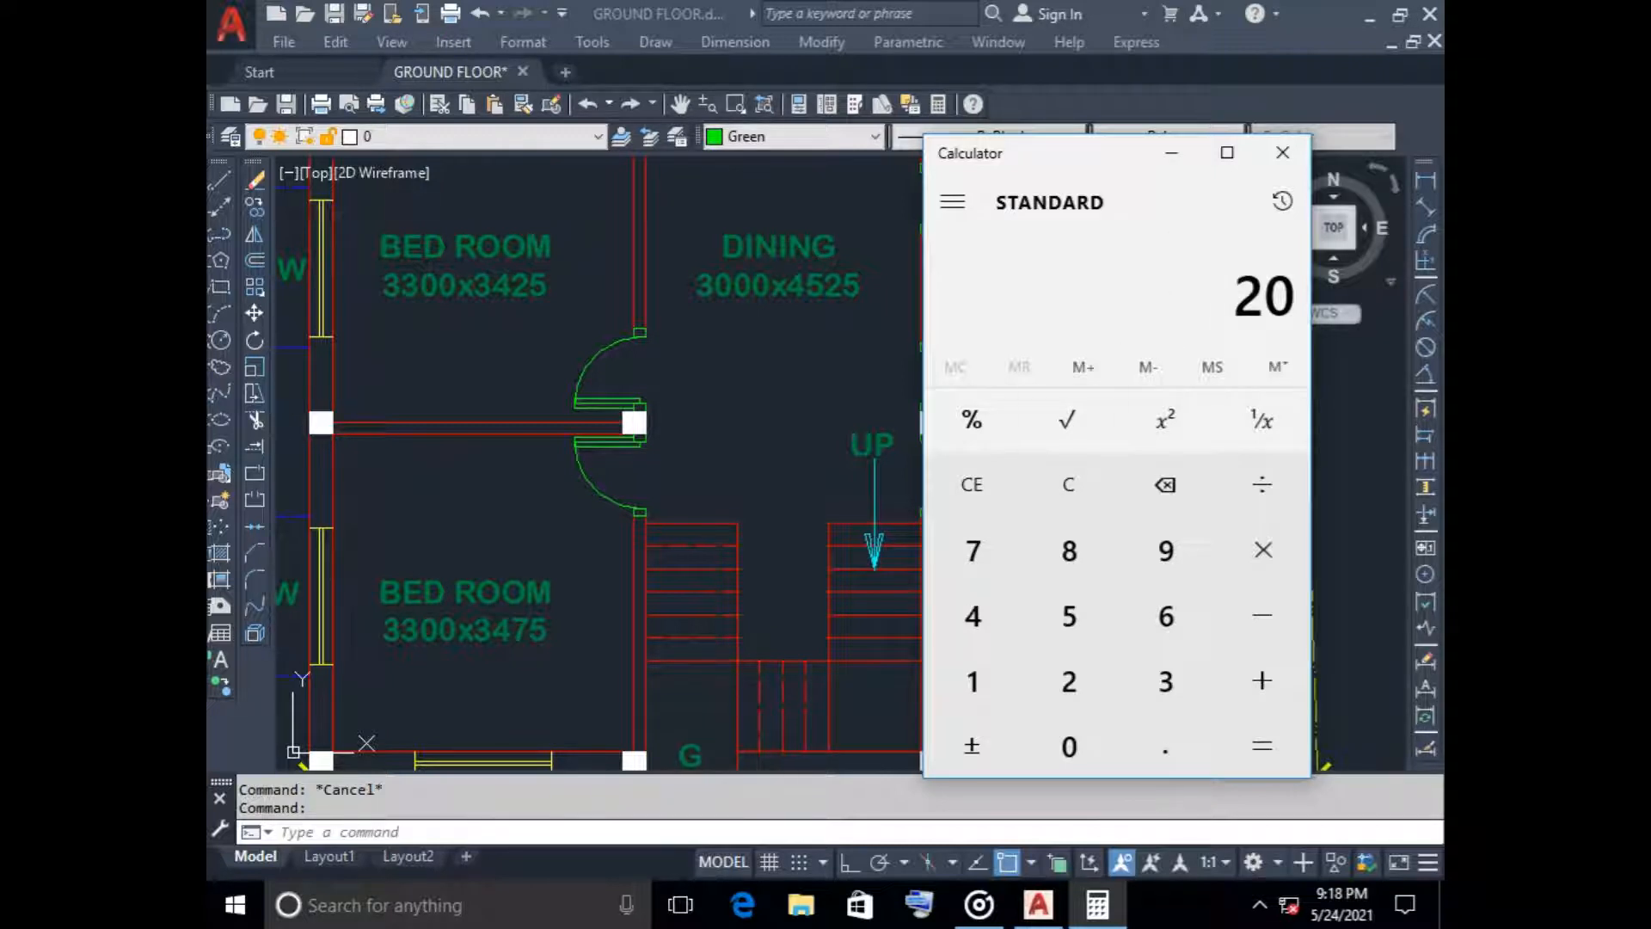
left_click(1171, 152)
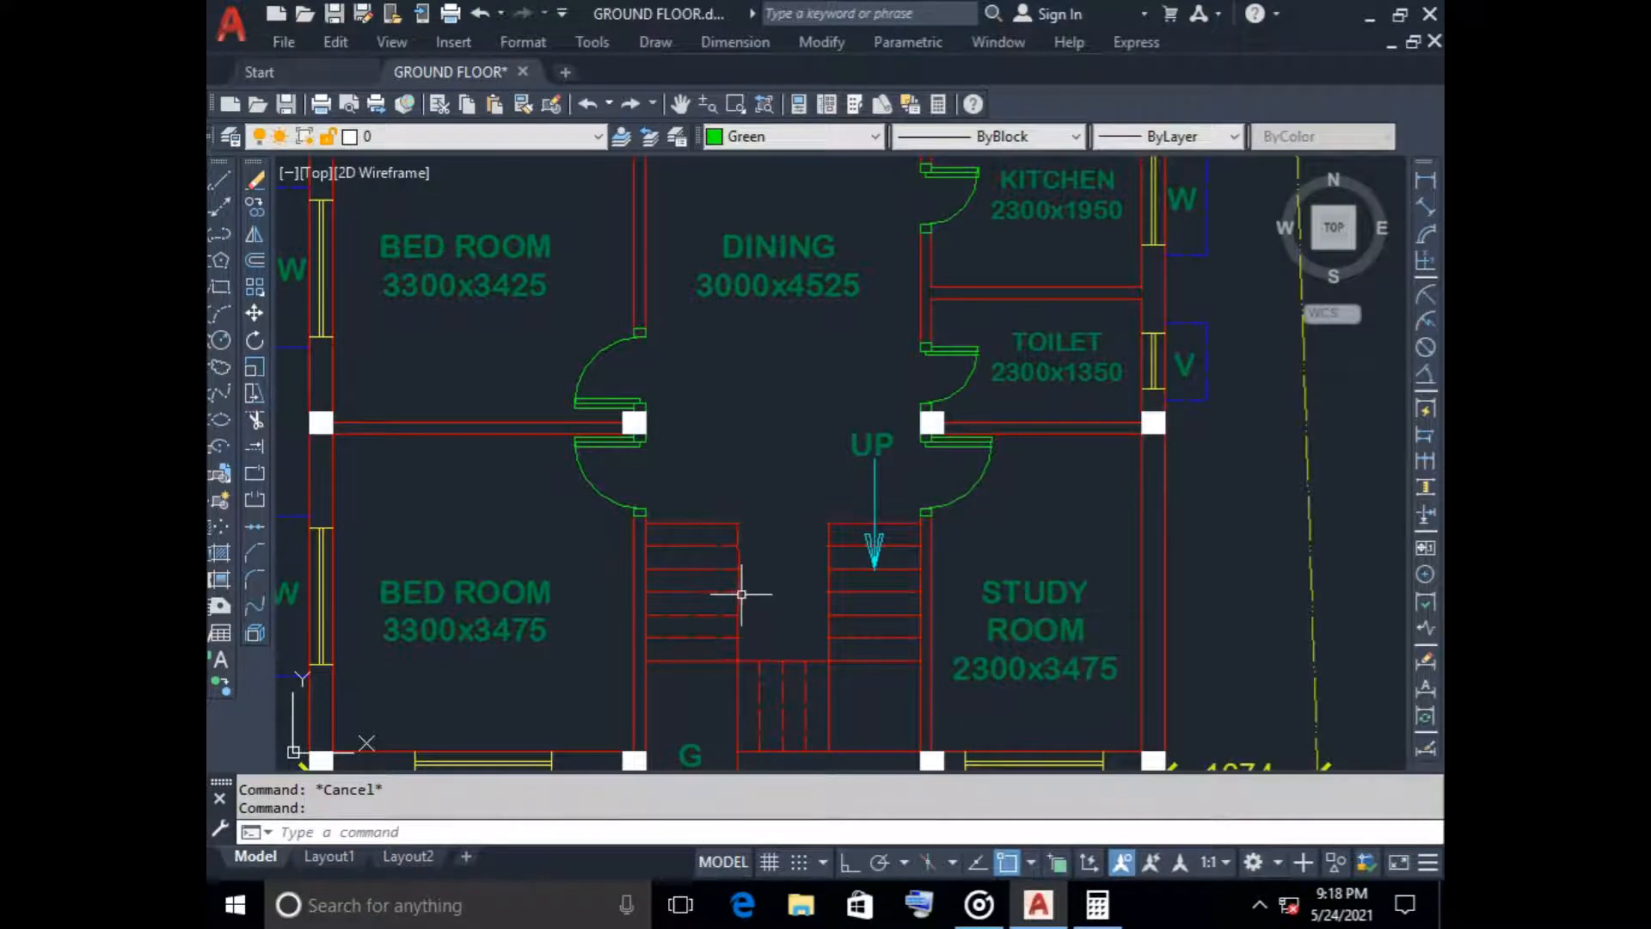
Examine the steps of both stair flights, the middle steps and the corner landings in the ground floor plan
middle_click_drag(740, 597, 748, 541)
scroll(681, 480, "up", 2)
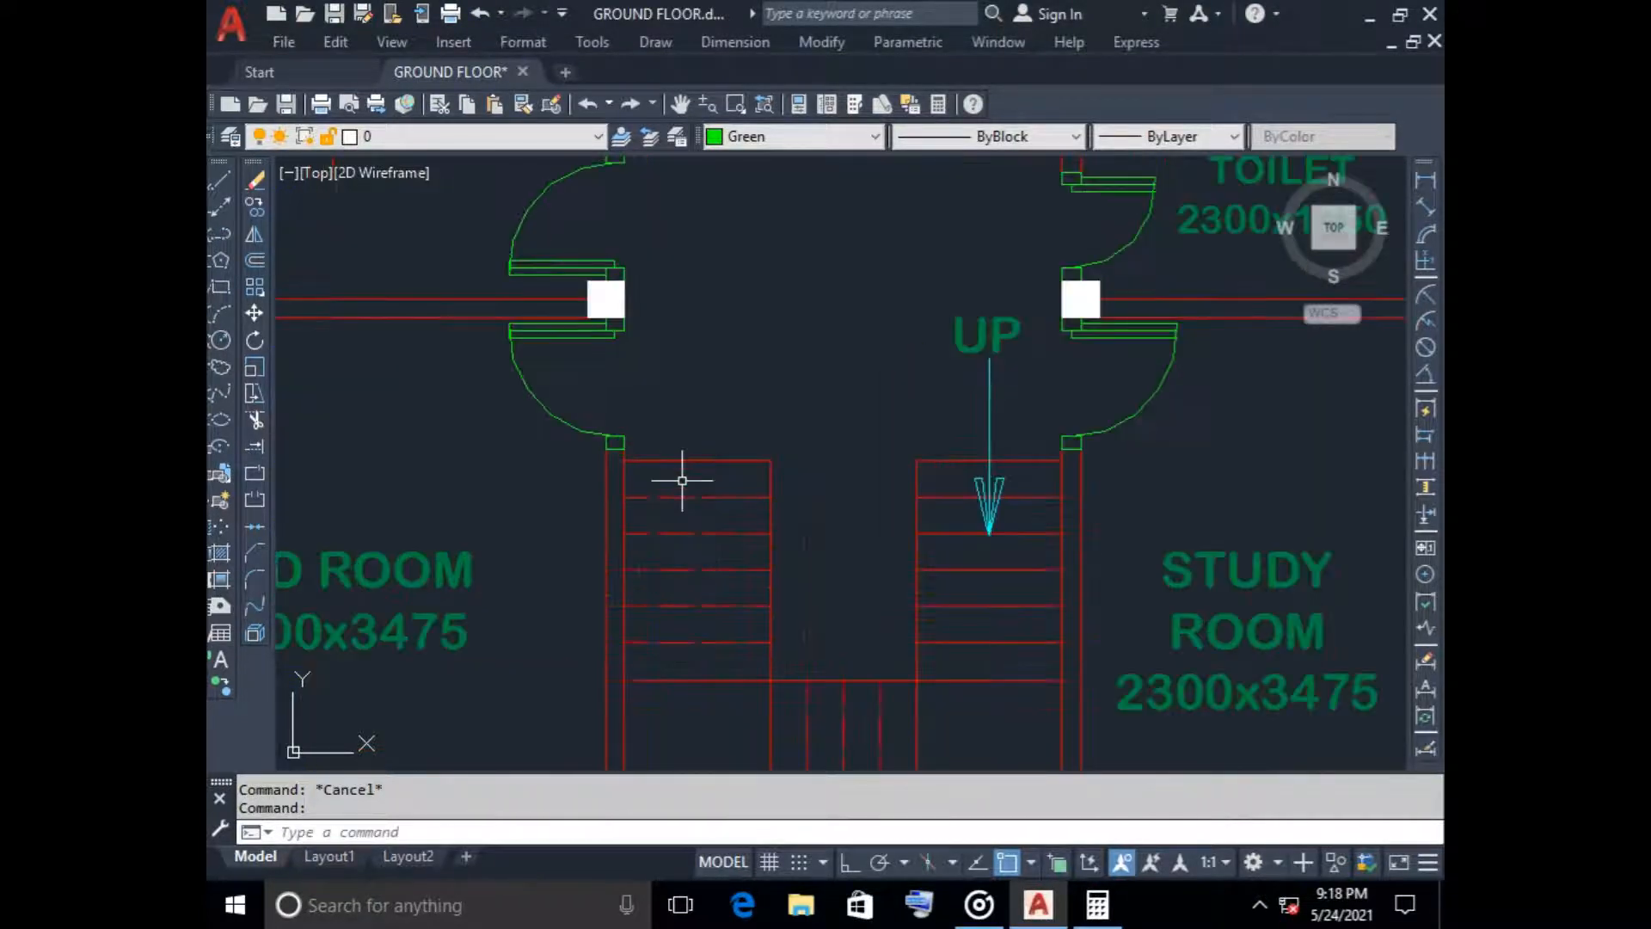
mouse_move(708, 461)
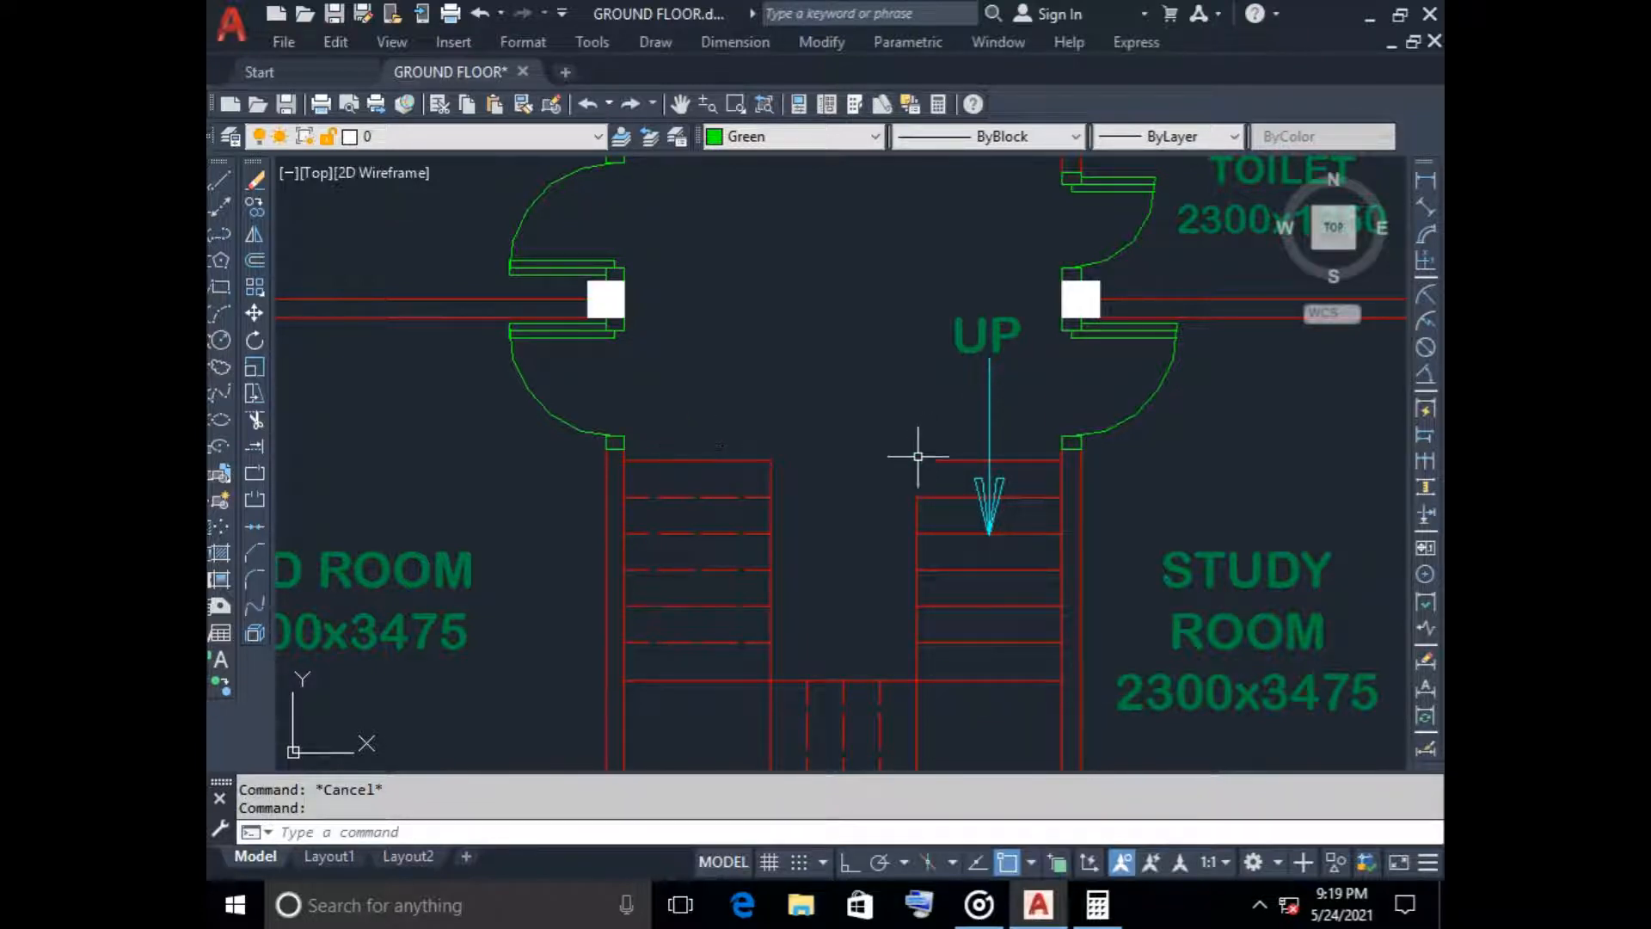
middle_click_drag(876, 529, 885, 284)
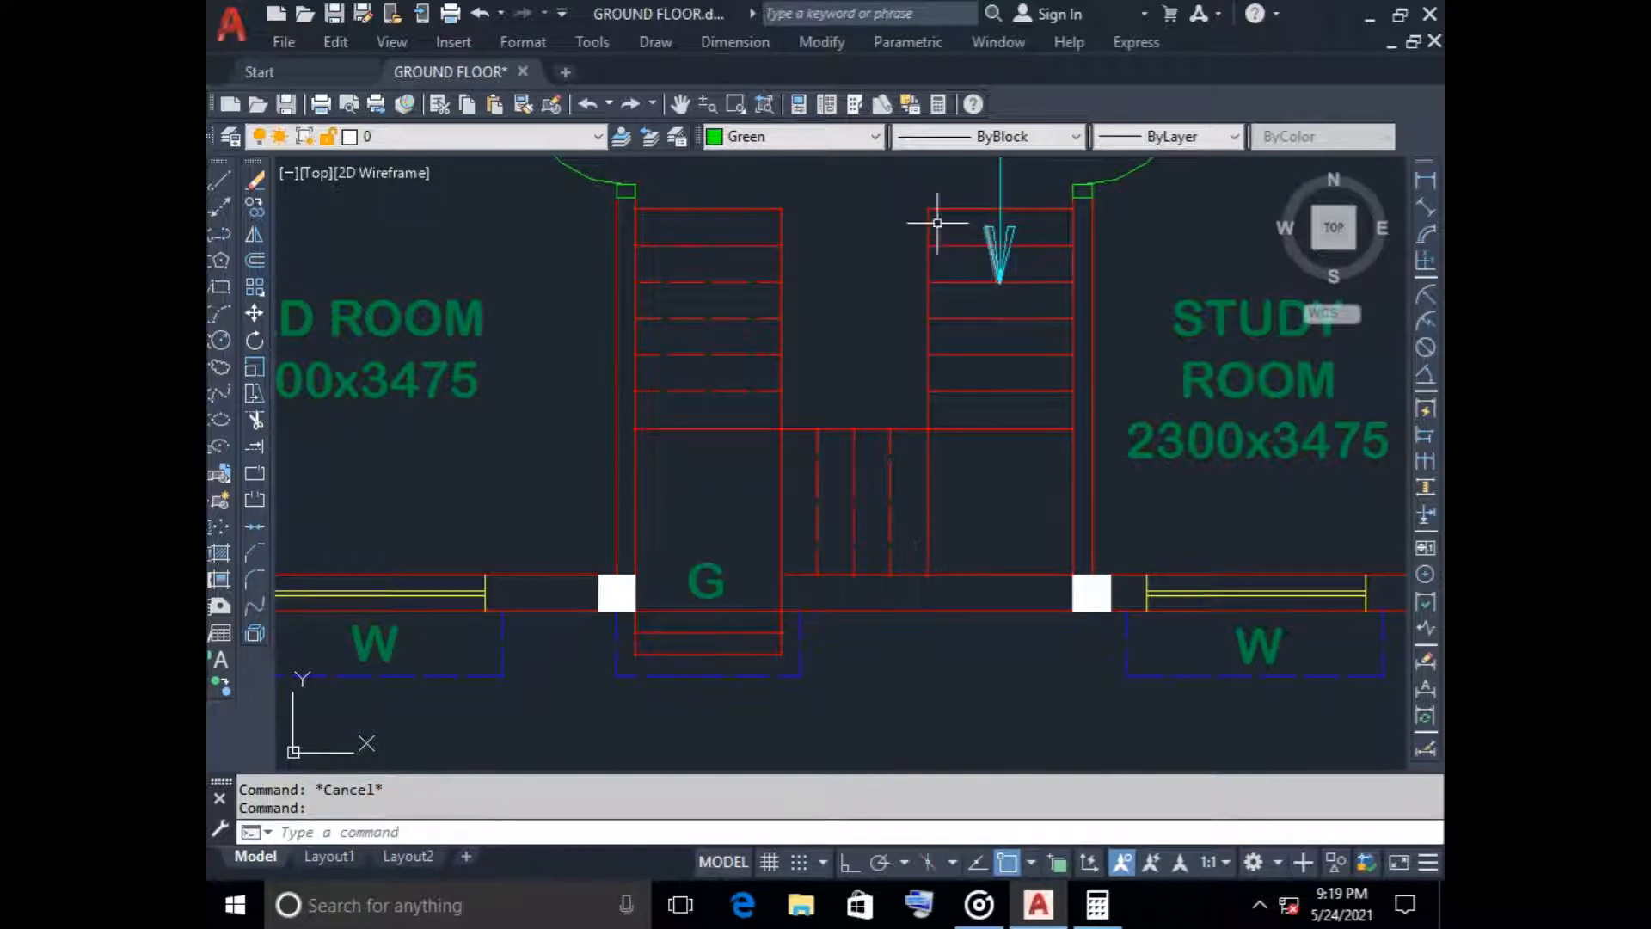
scroll(810, 574, "up", 2)
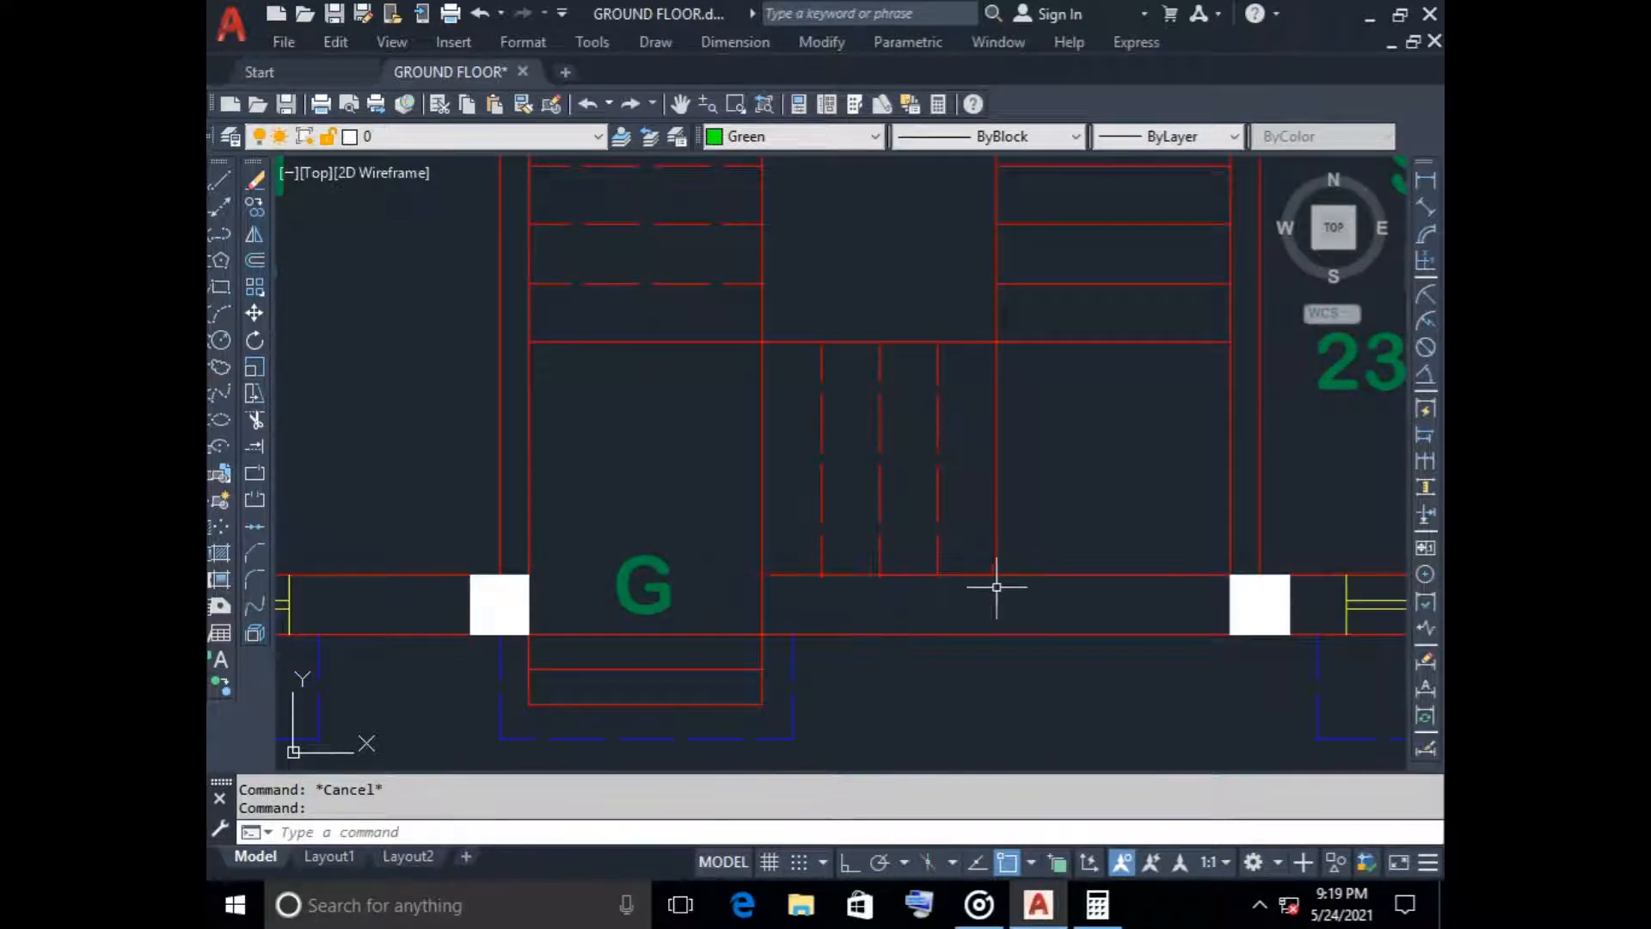
scroll(953, 547, "down", 1)
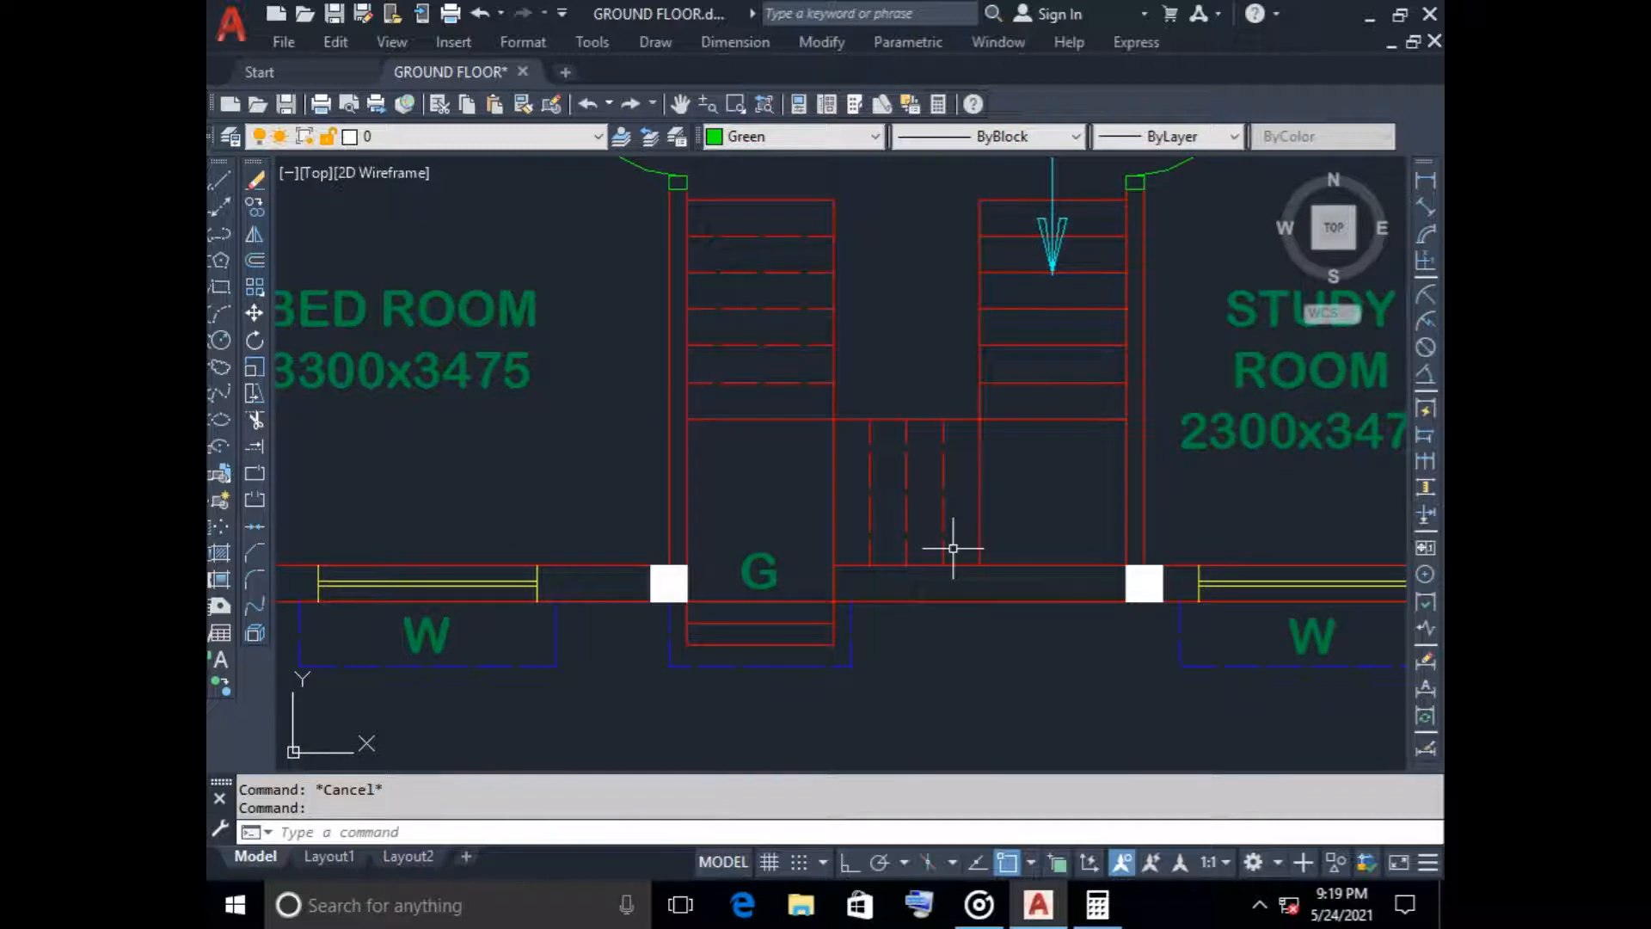
Subtract 18 from the previous result in Calculator and return to the AutoCAD drawing
left_click(1097, 904)
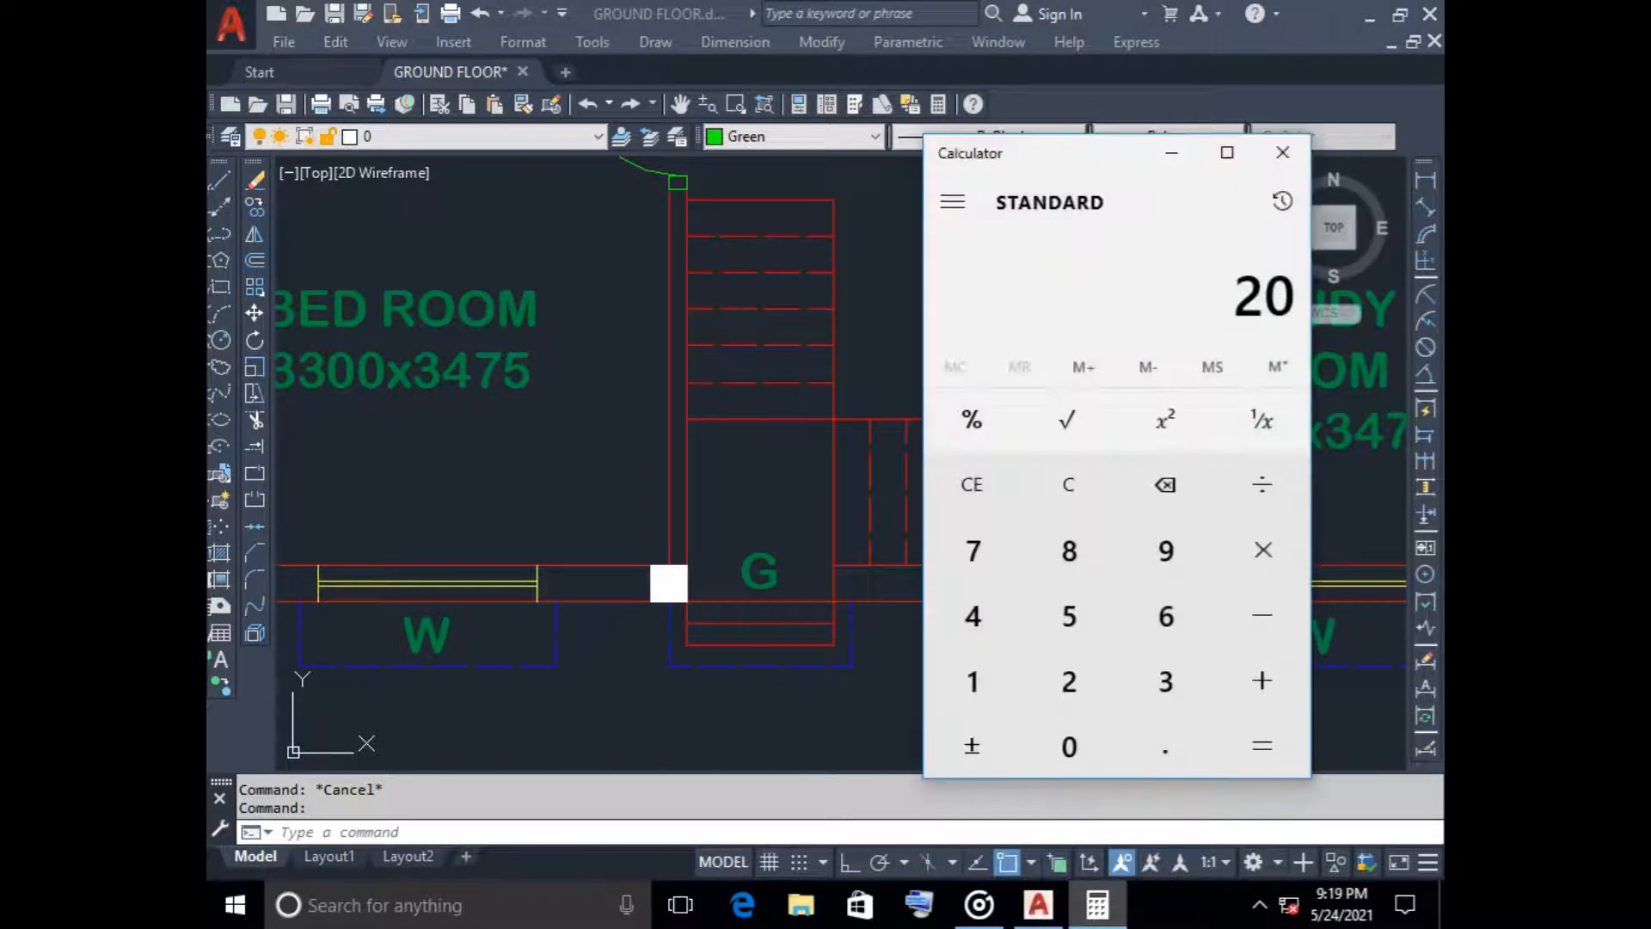
type("18")
key("Return")
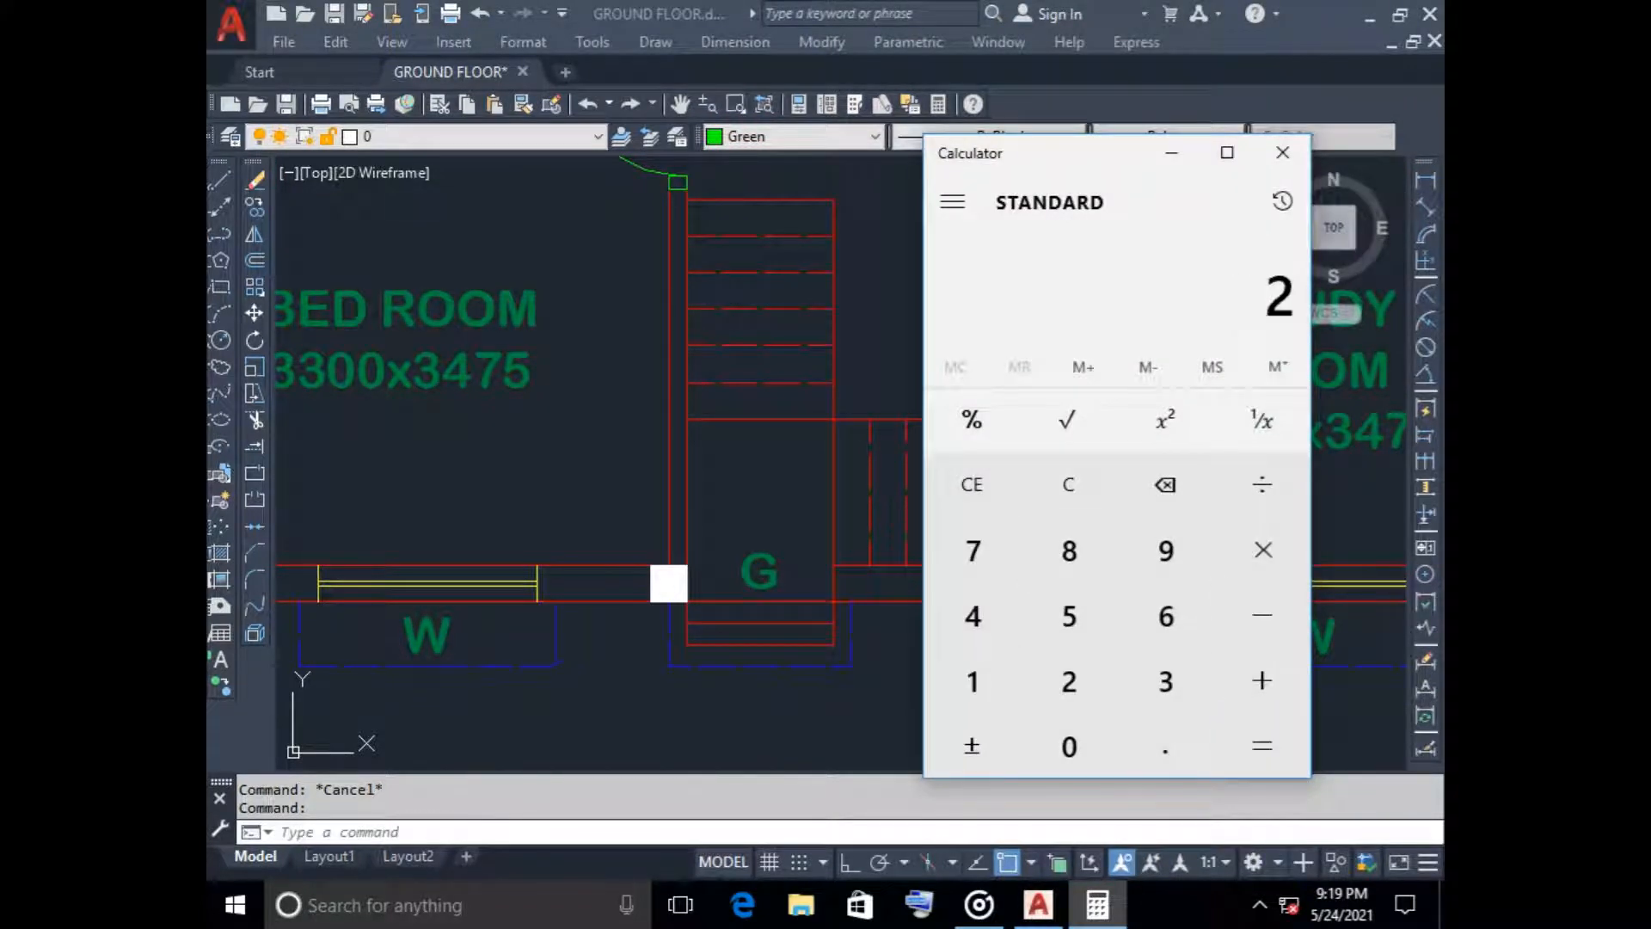
left_click(1172, 153)
Examine how the staircase sits between the bedroom, study room and dining area in the ground floor plan
scroll(868, 364, "down", 2)
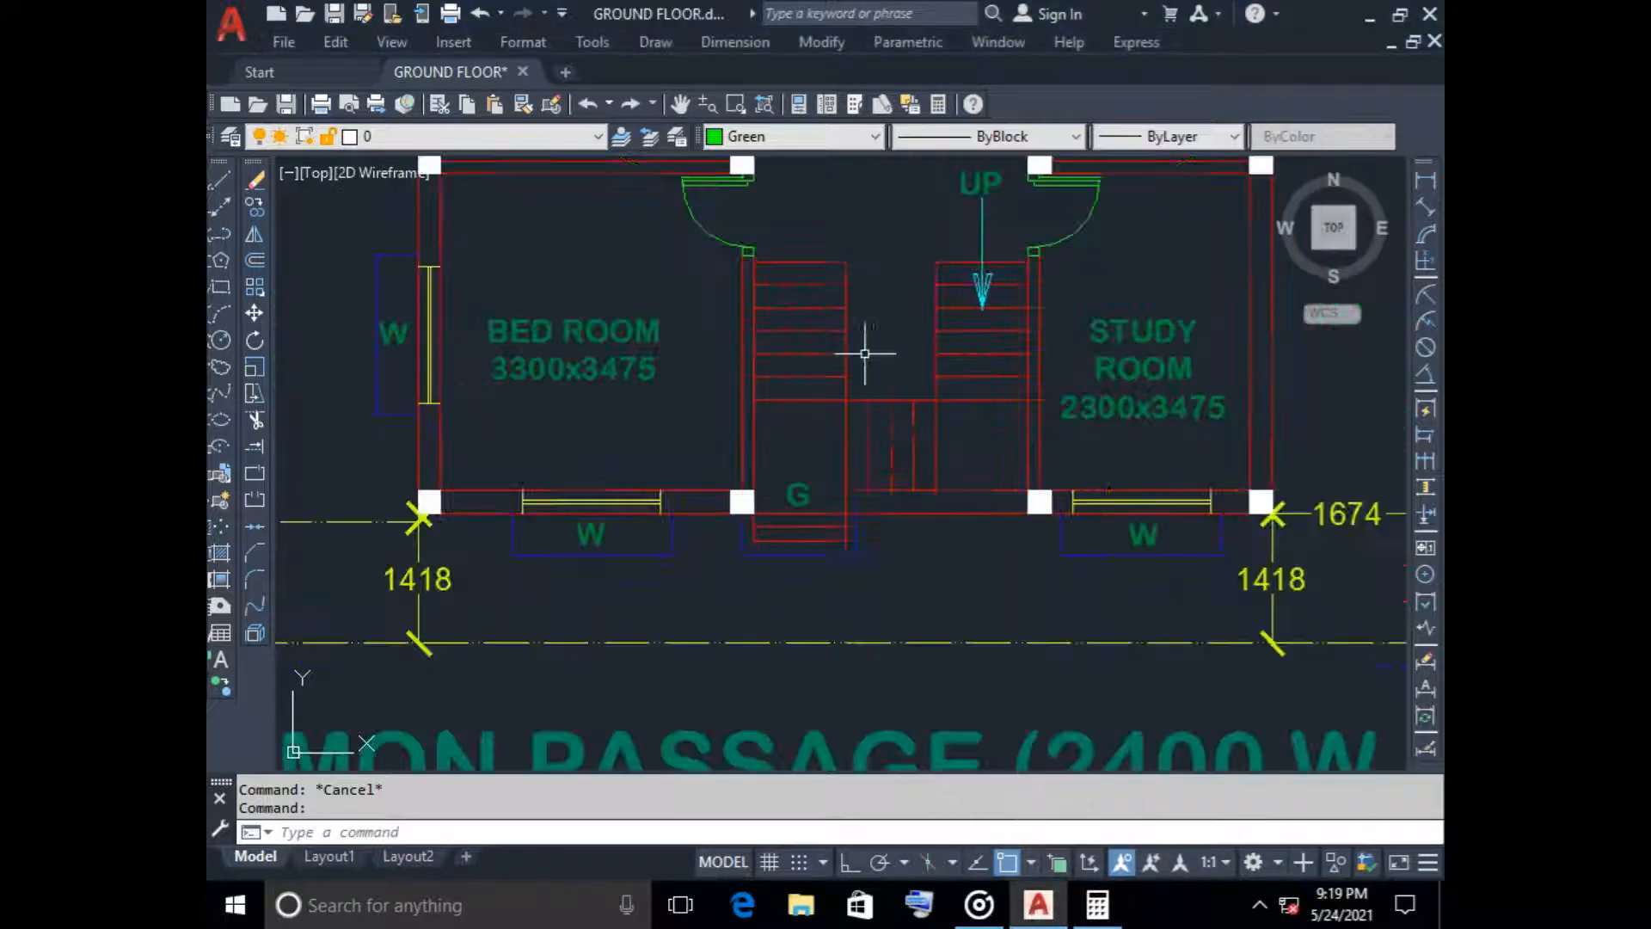
middle_click_drag(887, 338, 783, 406)
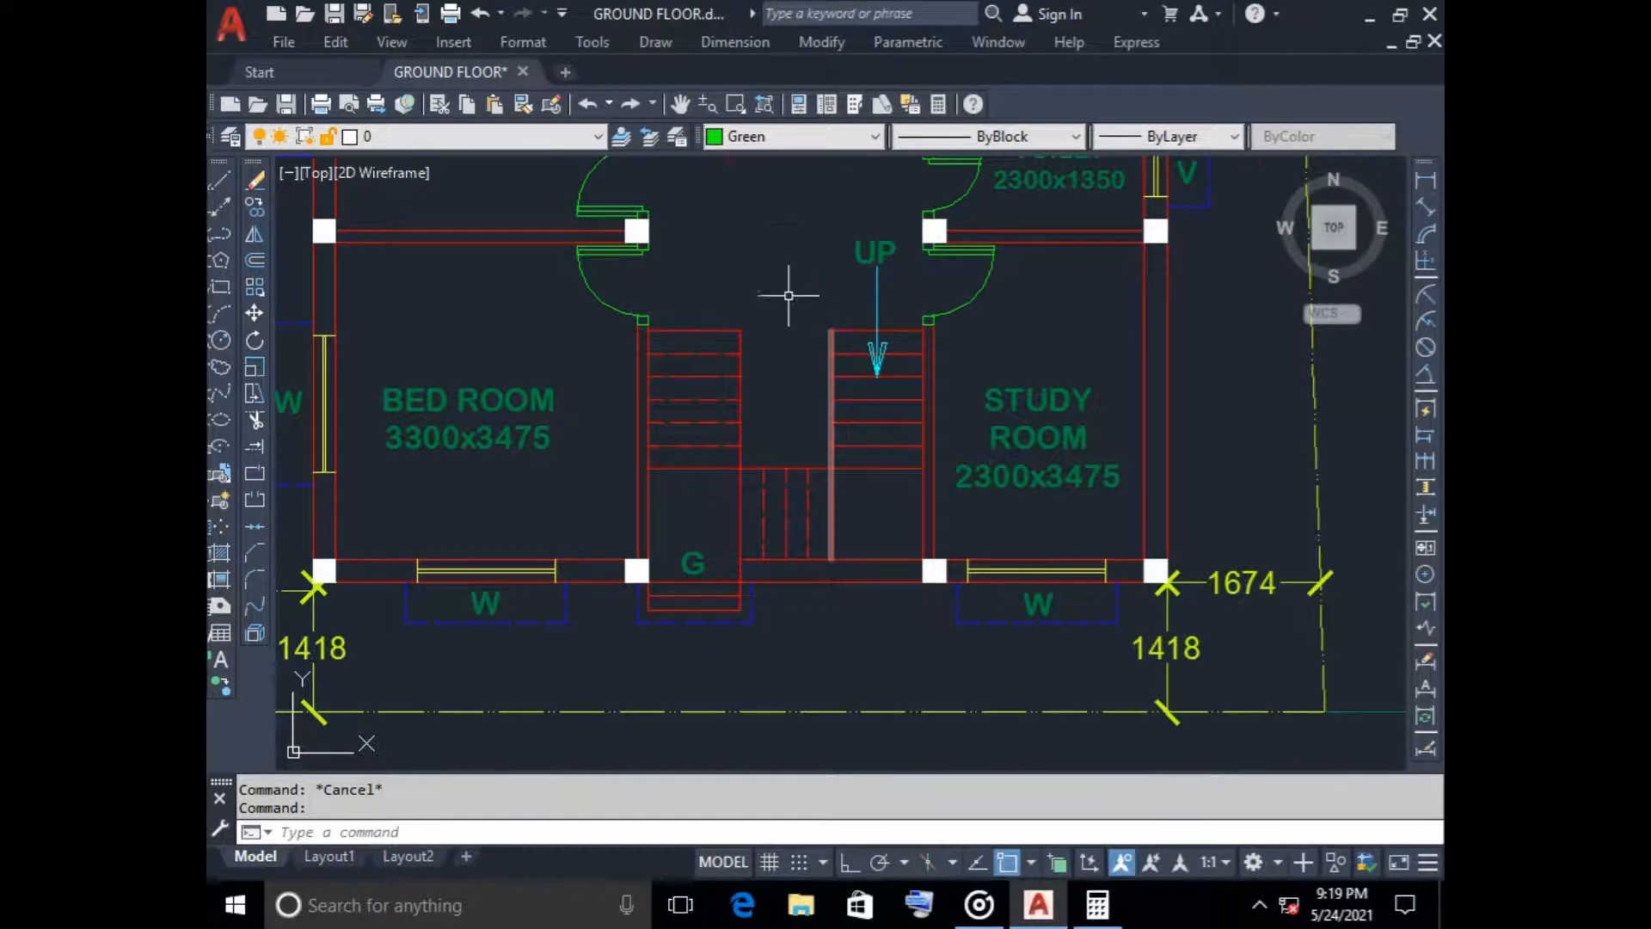
scroll(785, 290, "down", 3)
middle_click_drag(785, 295, 763, 502)
scroll(733, 507, "up", 2)
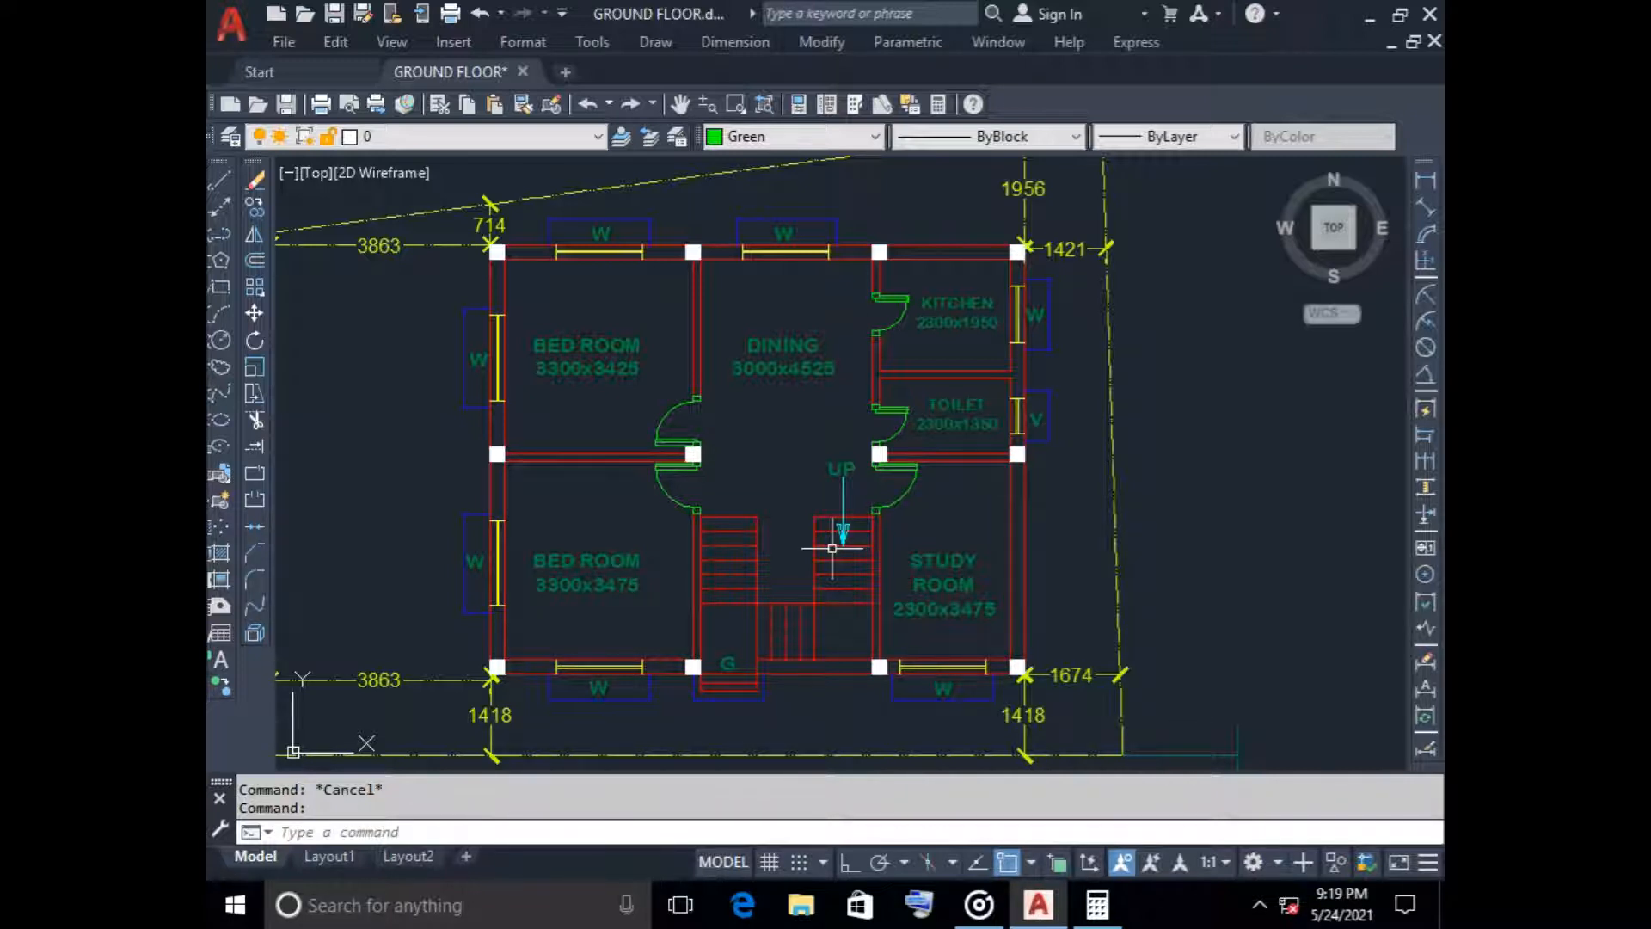
scroll(533, 478, "down", 2)
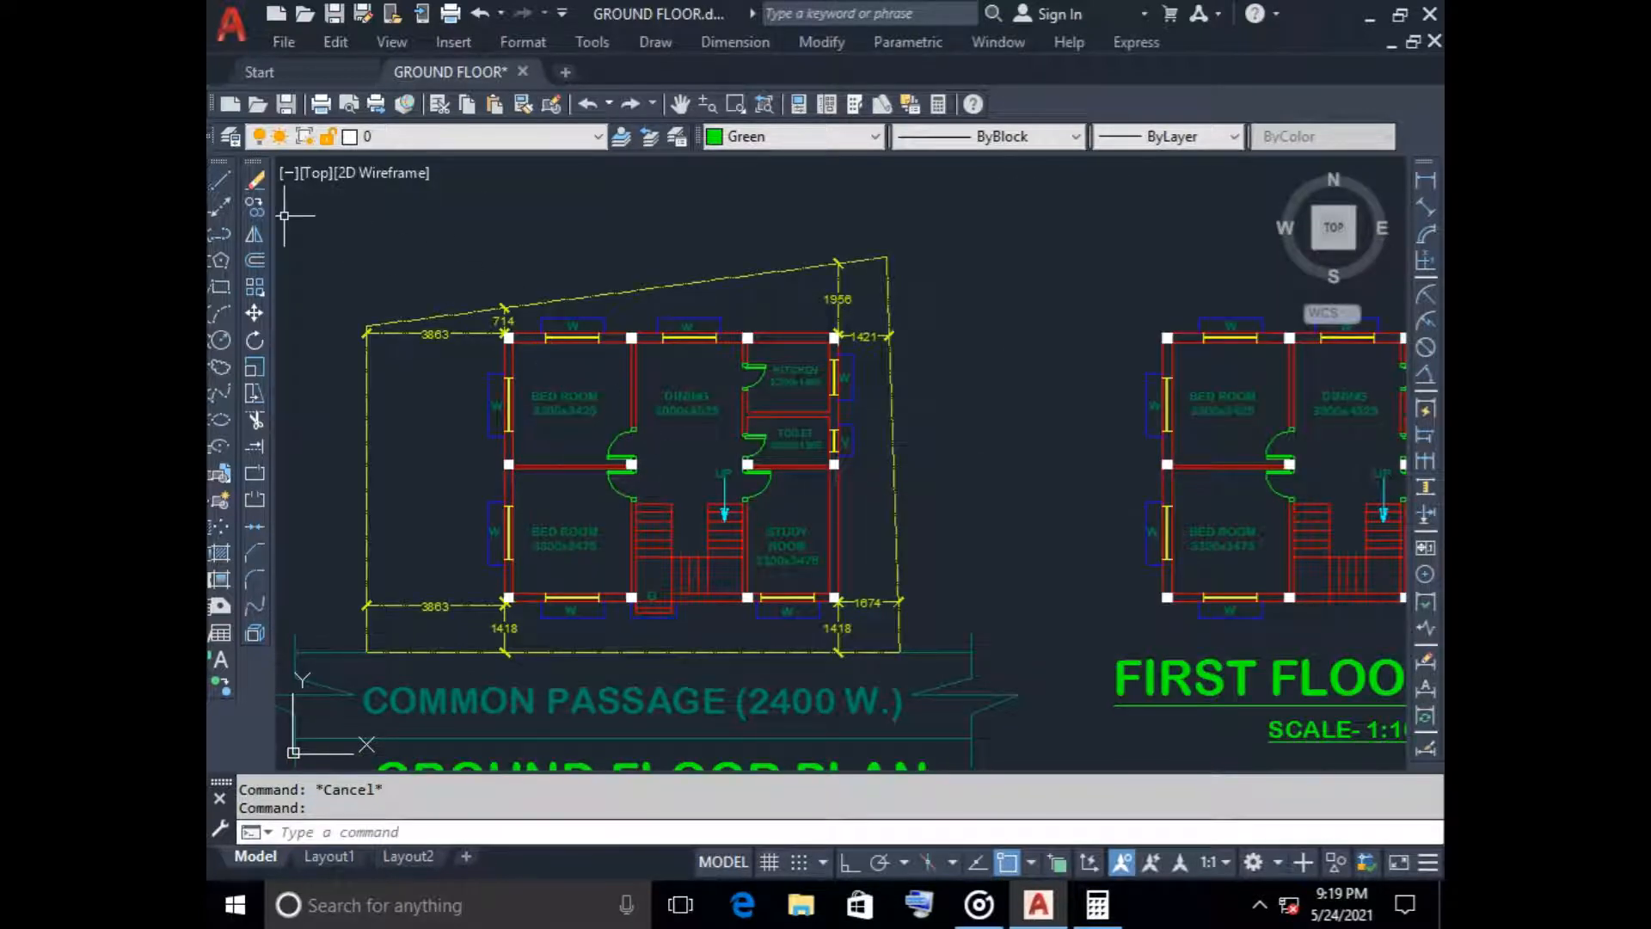
Draw a nearly horizontal line across the whole ground floor plan, just above the start of the stair flights
left_click(220, 179)
left_click(929, 502)
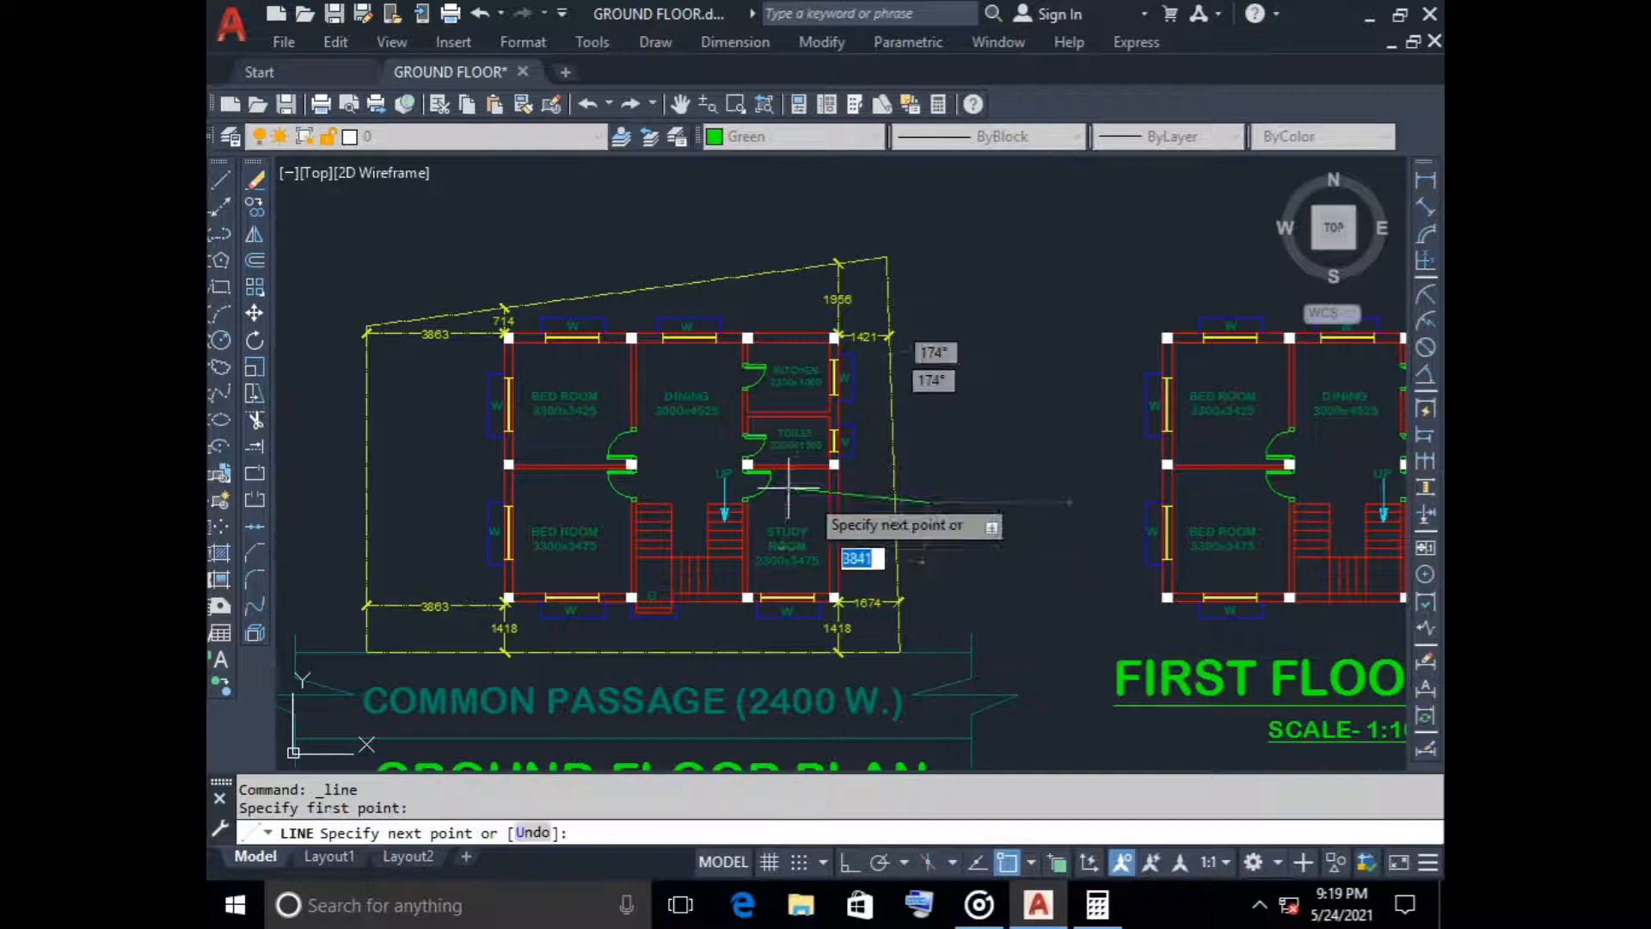
left_click(311, 499)
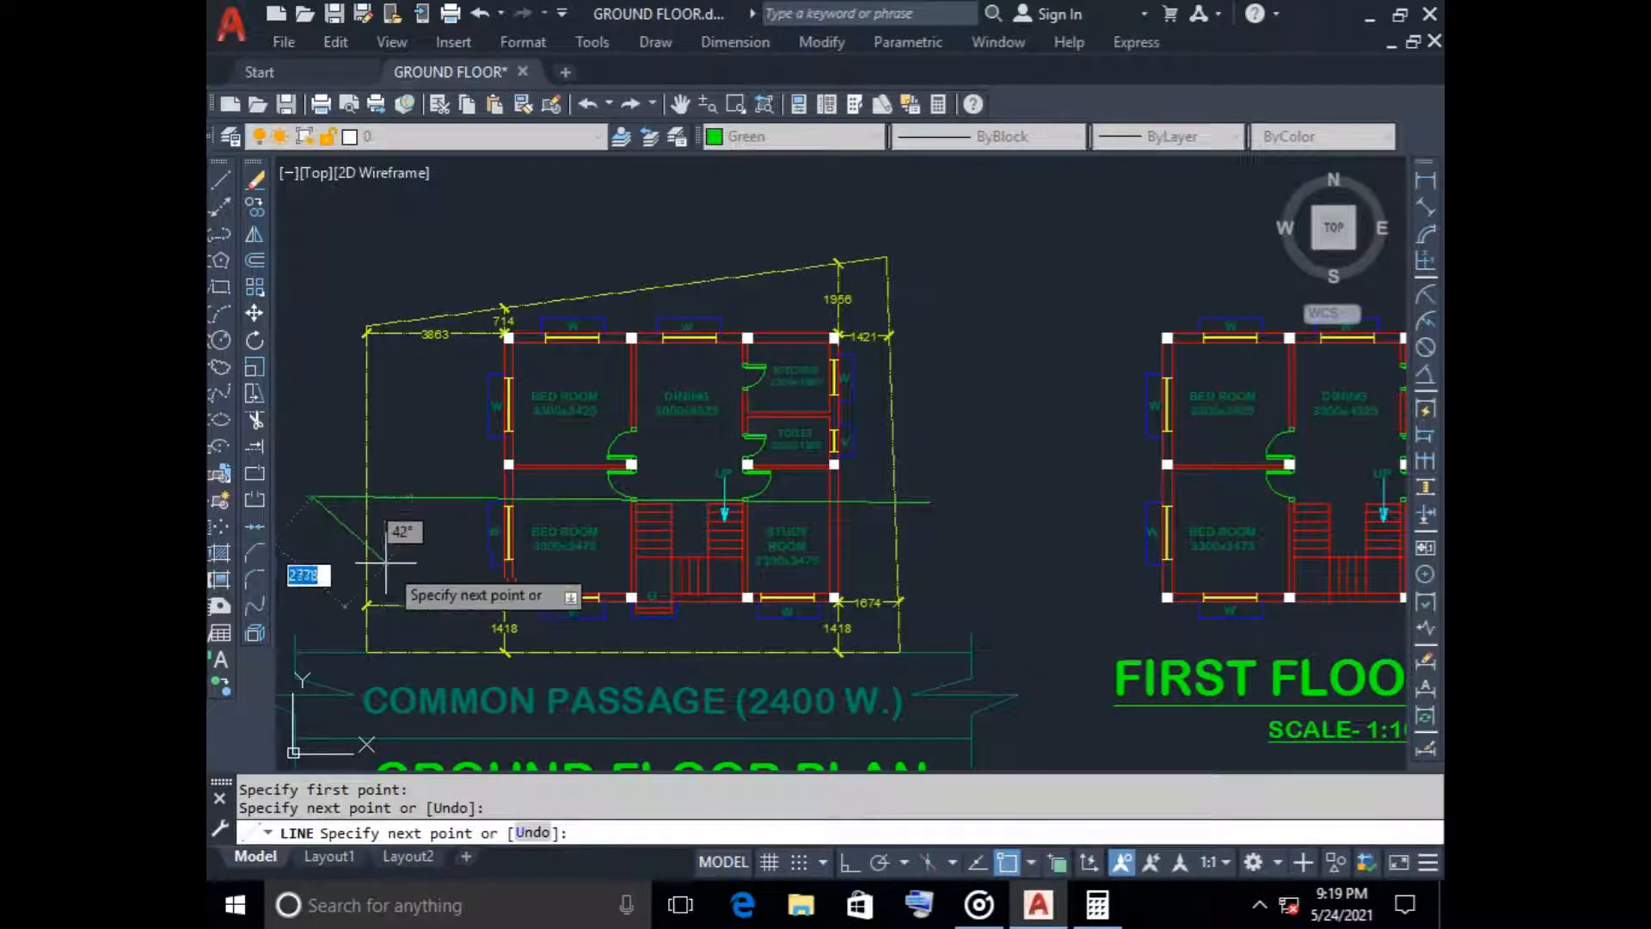
key("Return")
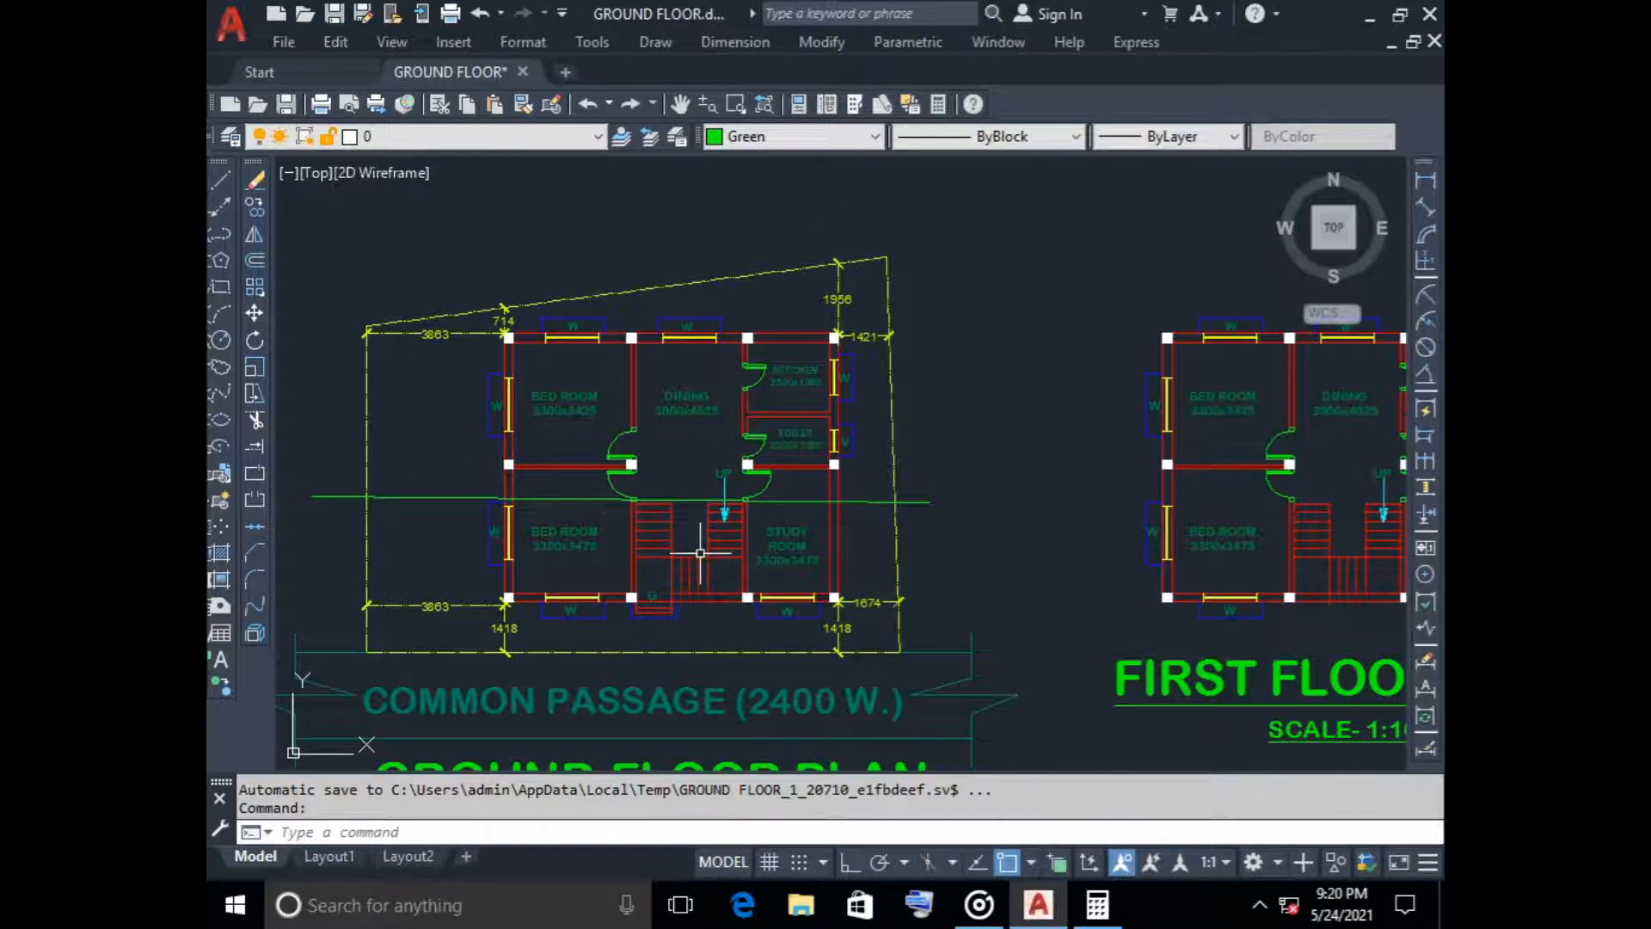
scroll(700, 553, "up", 6)
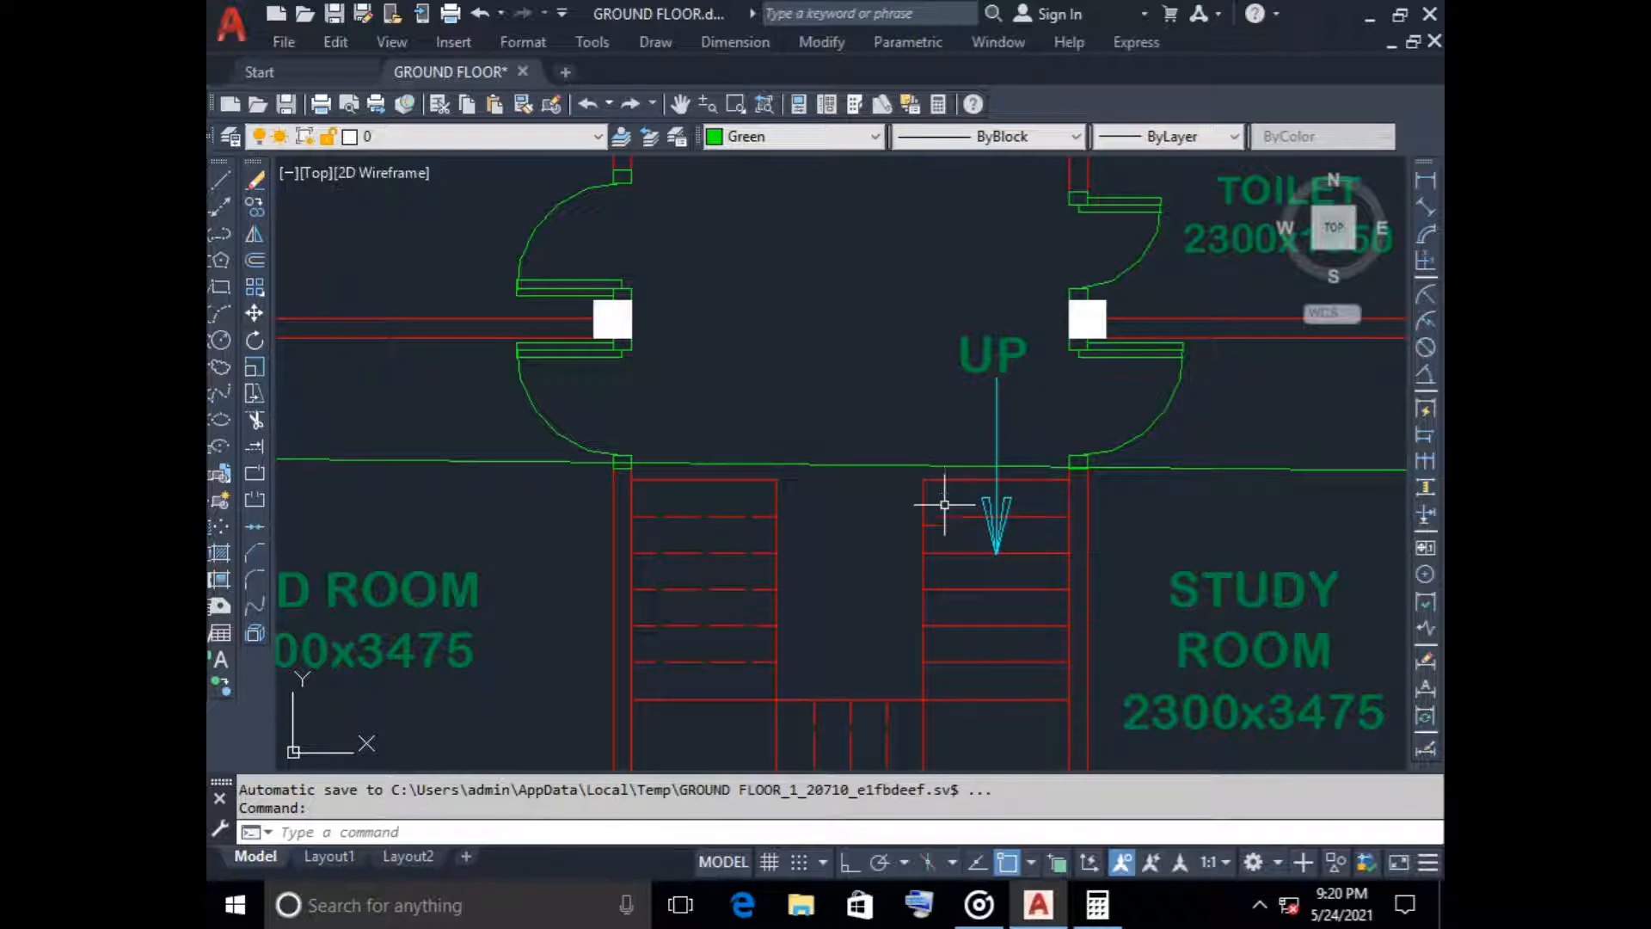
scroll(891, 508, "down", 5)
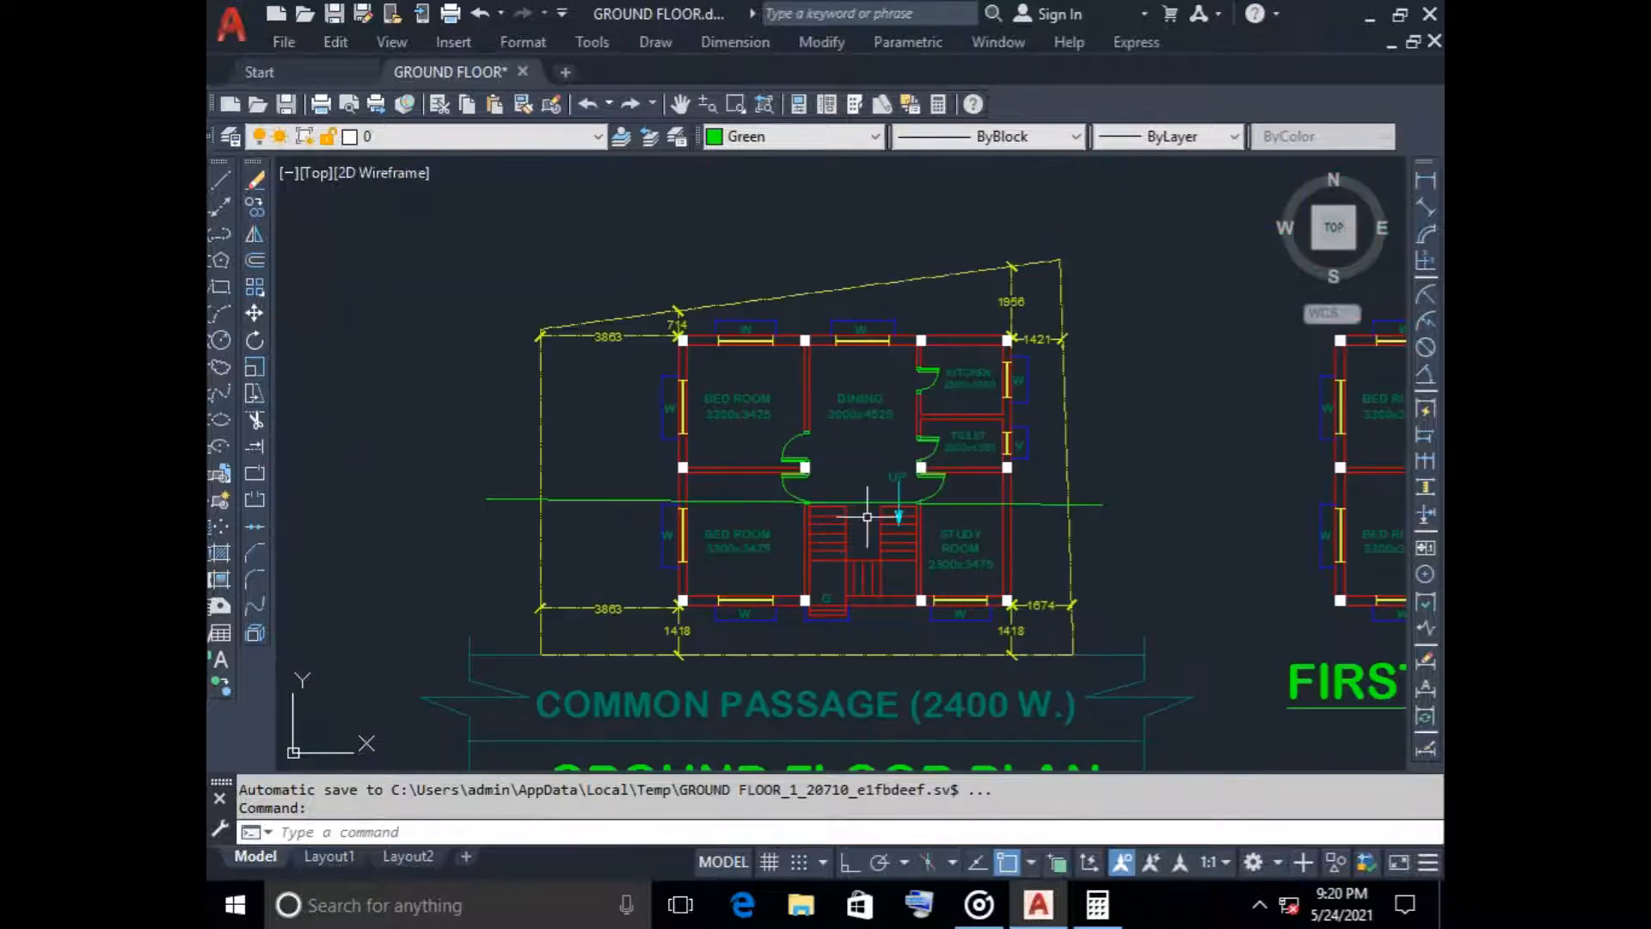
Delete the line that crosses the ground floor plan above the staircase
left_click(632, 516)
left_click(590, 479)
key("Delete")
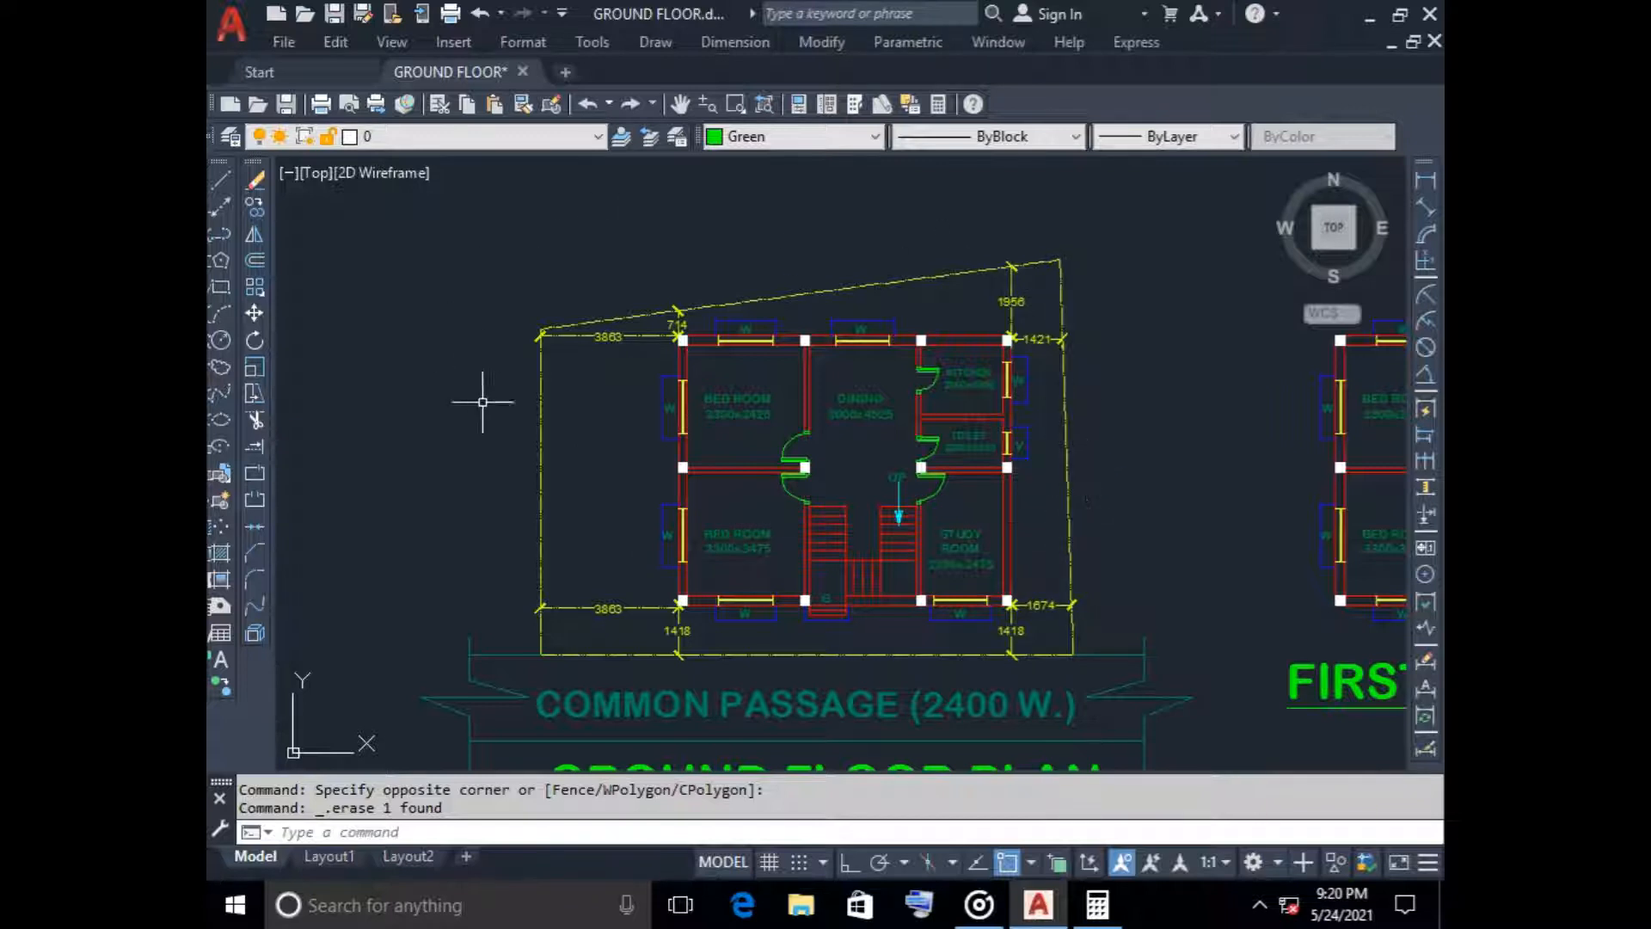
left_click(738, 542)
key("Escape")
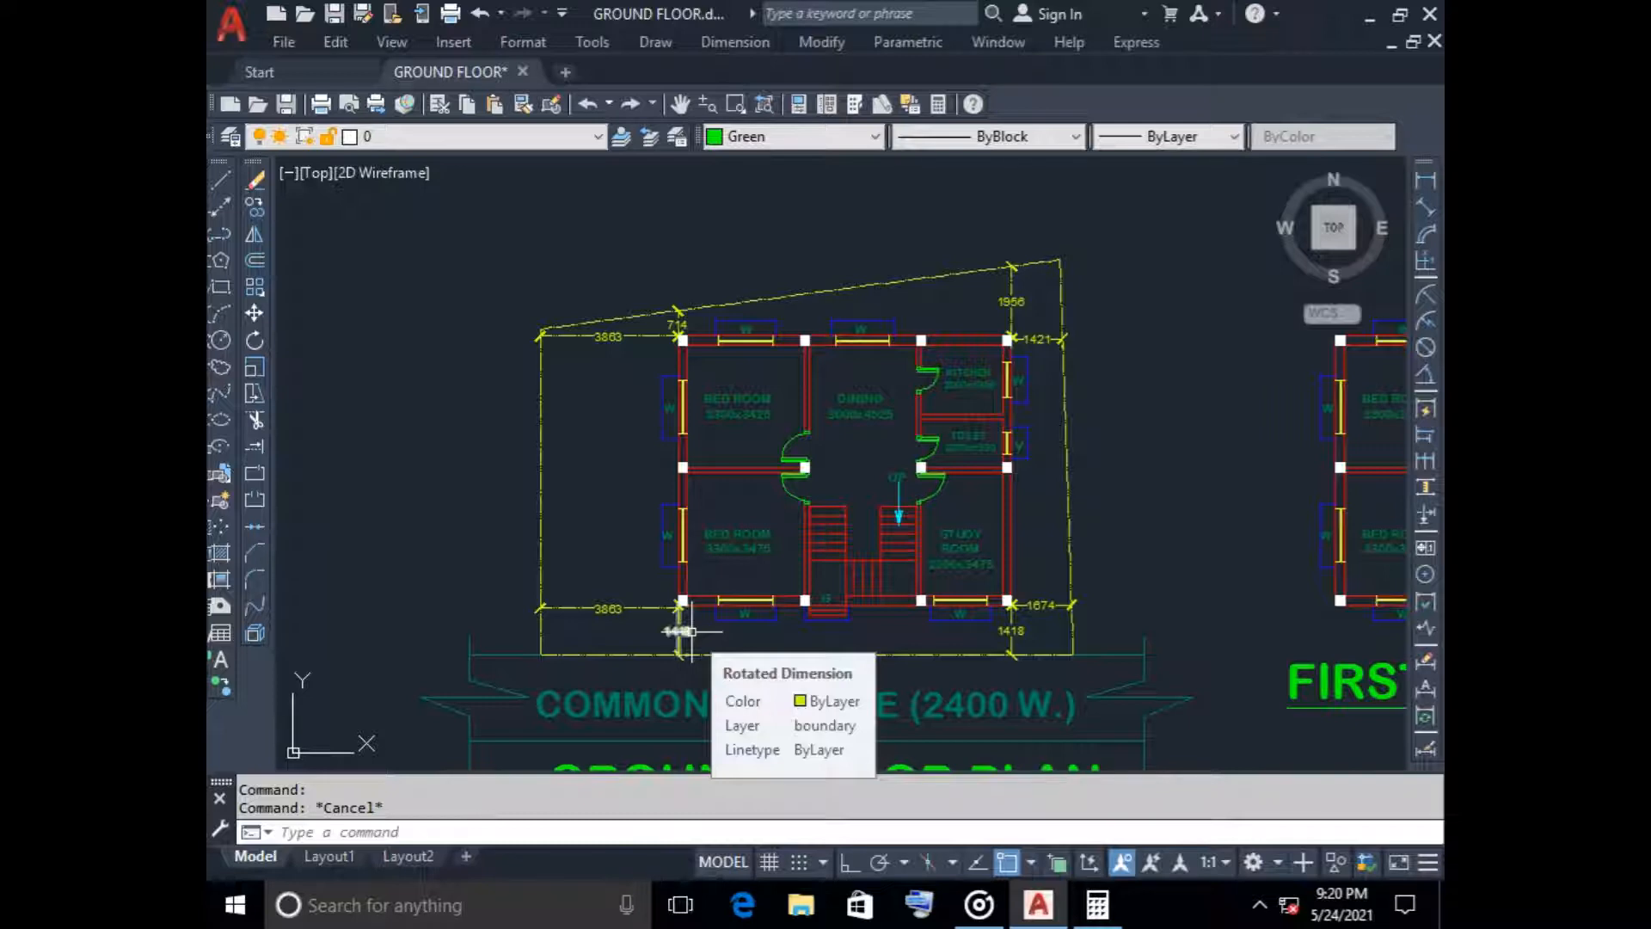
Select the leaf, swing arc and both frame pieces of the lower bedroom's door beside the staircase
scroll(860, 481, "up", 2)
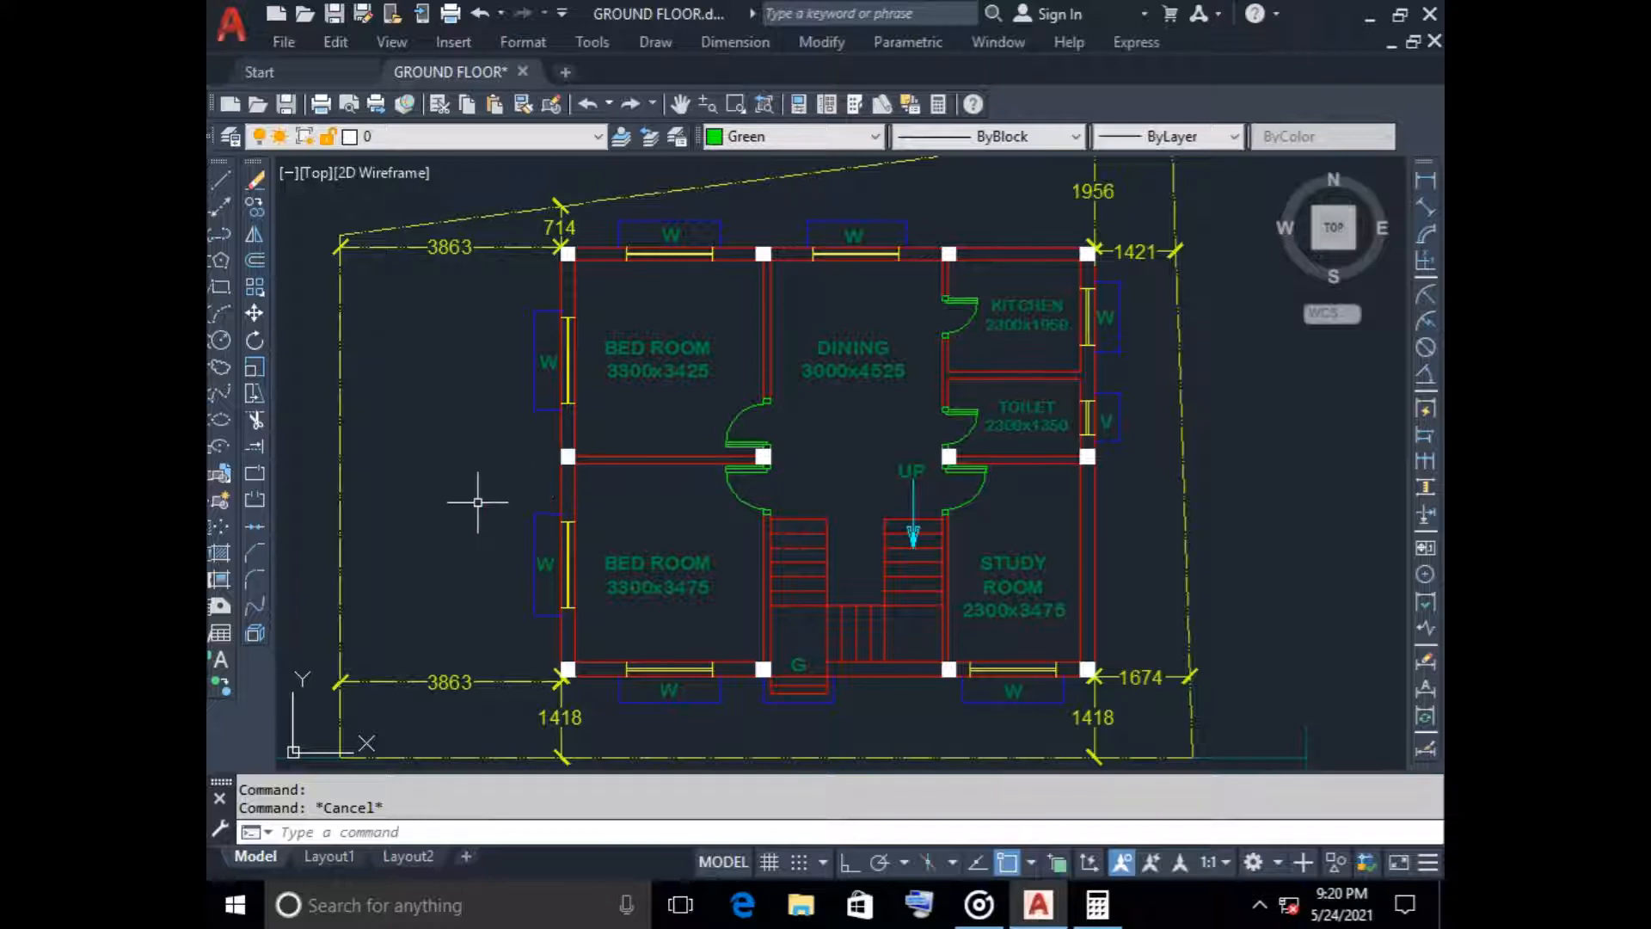
scroll(756, 465, "up", 8)
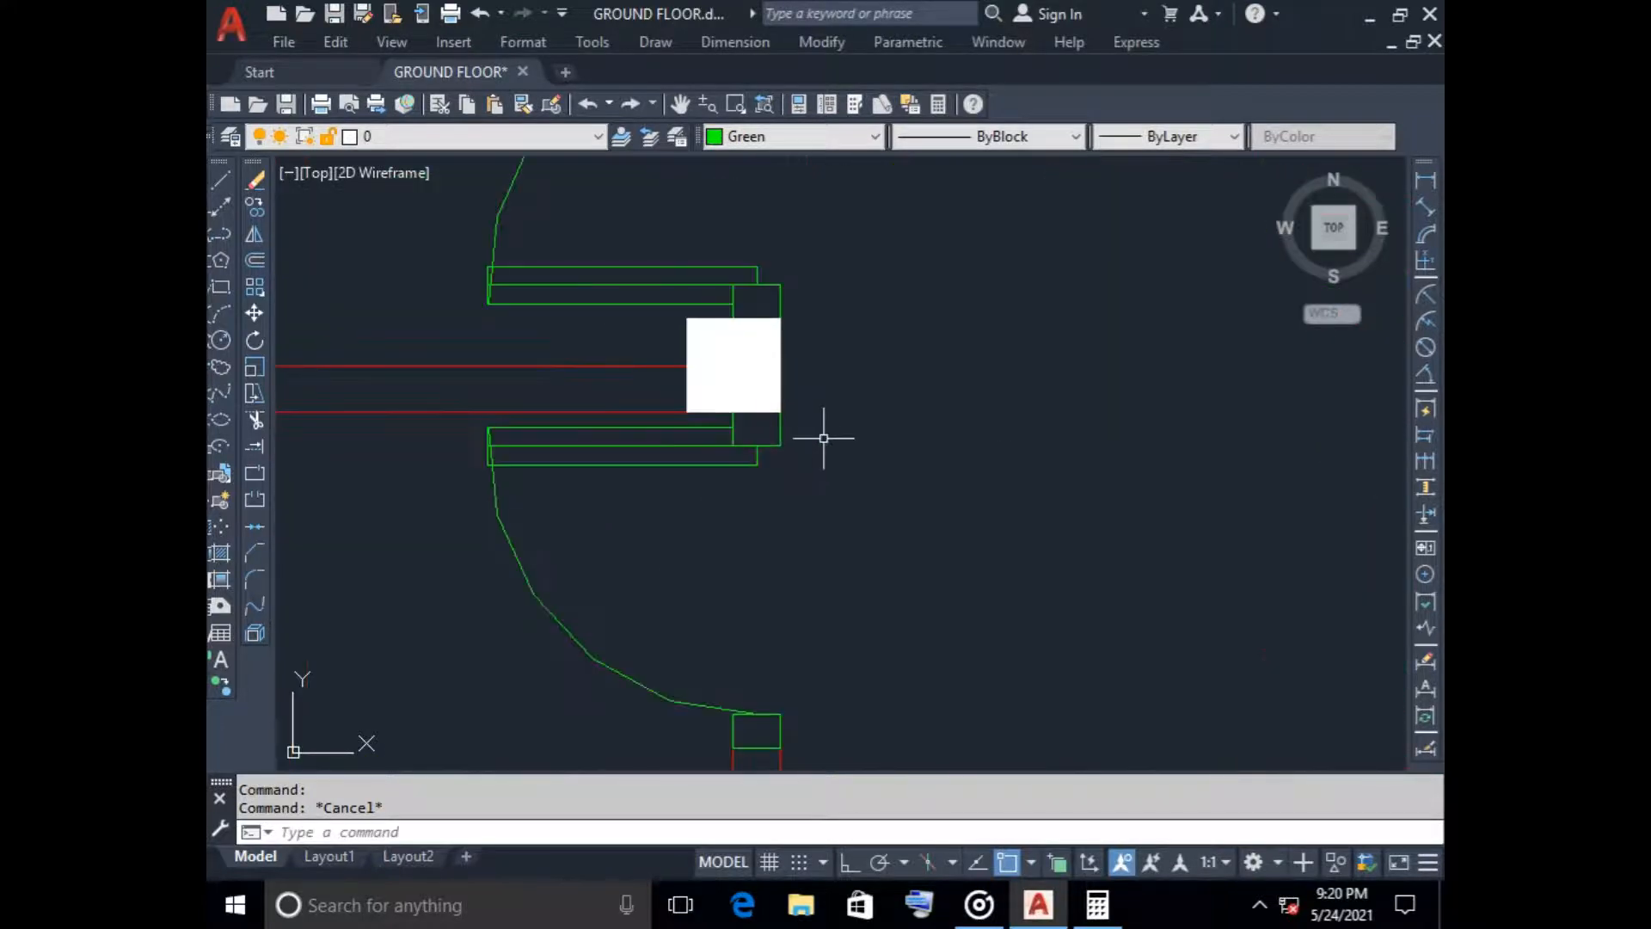
left_click(828, 427)
left_click(713, 451)
left_click(697, 530)
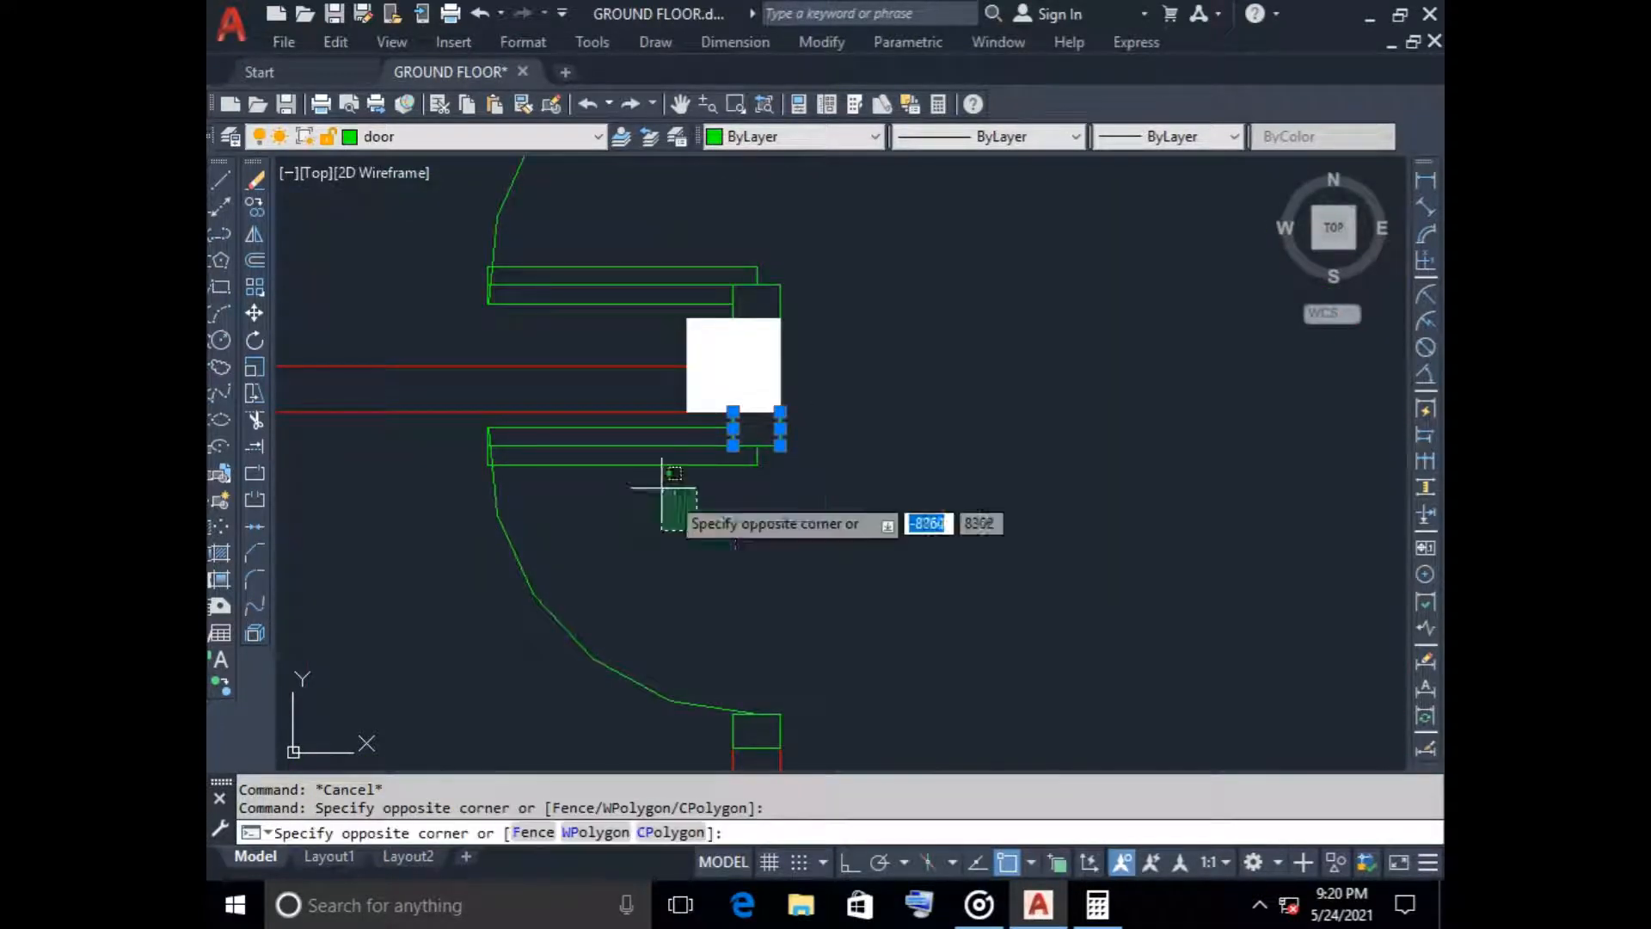
left_click(623, 433)
left_click(674, 590)
left_click(416, 634)
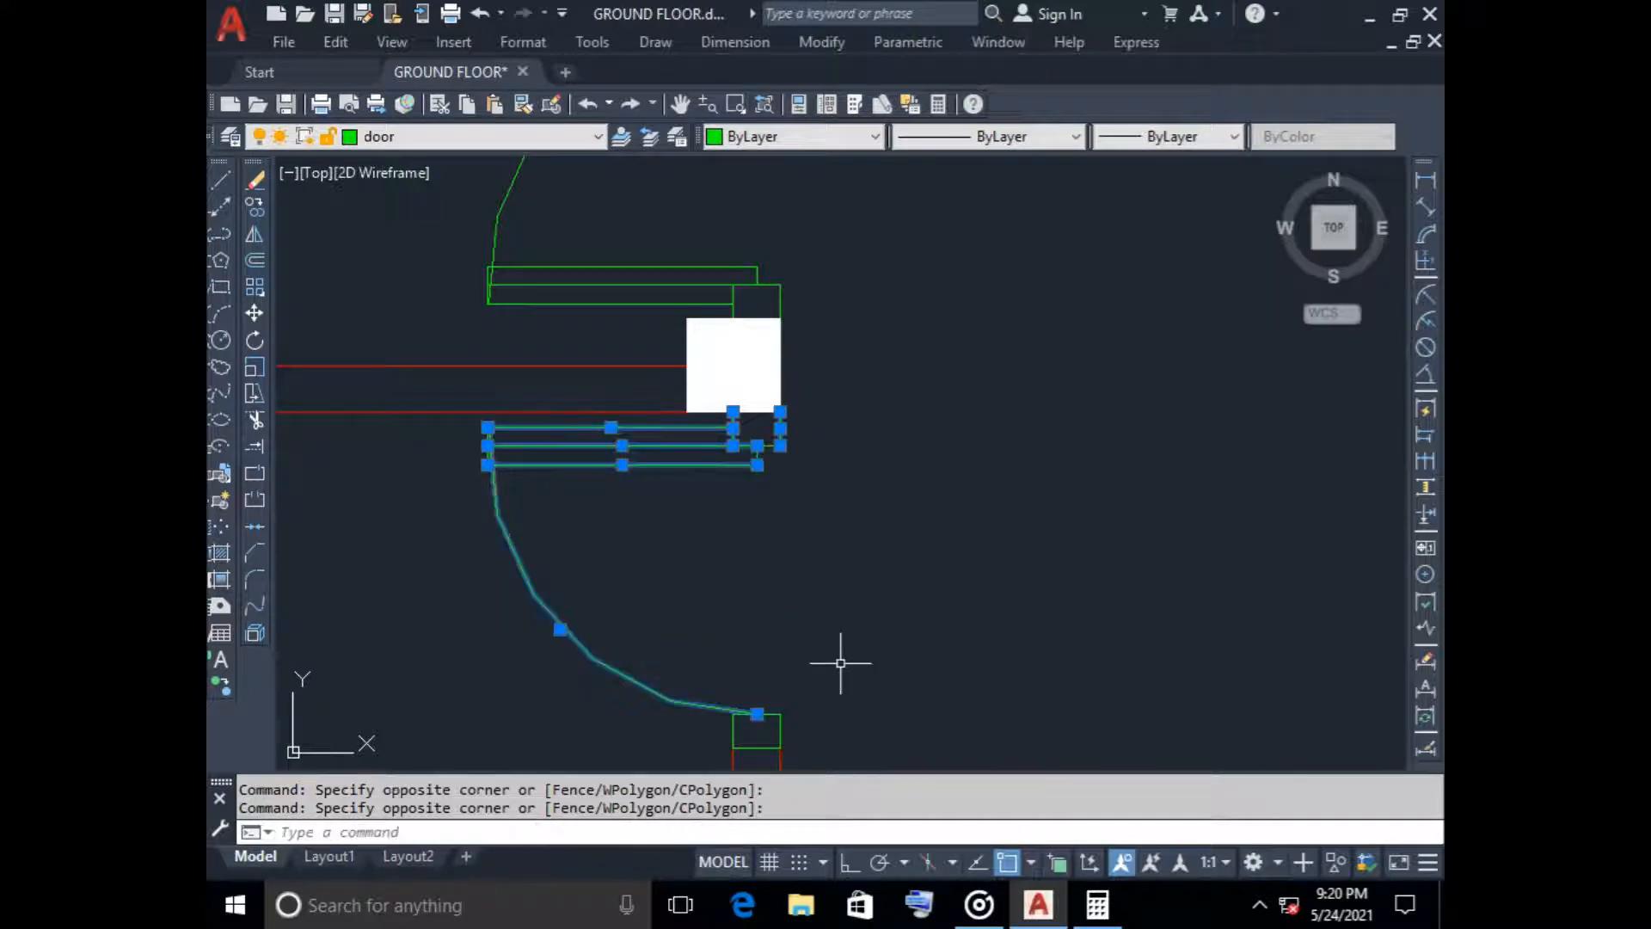
middle_click_drag(841, 663, 780, 417)
scroll(723, 511, "up", 2)
left_click(751, 449)
left_click(634, 435)
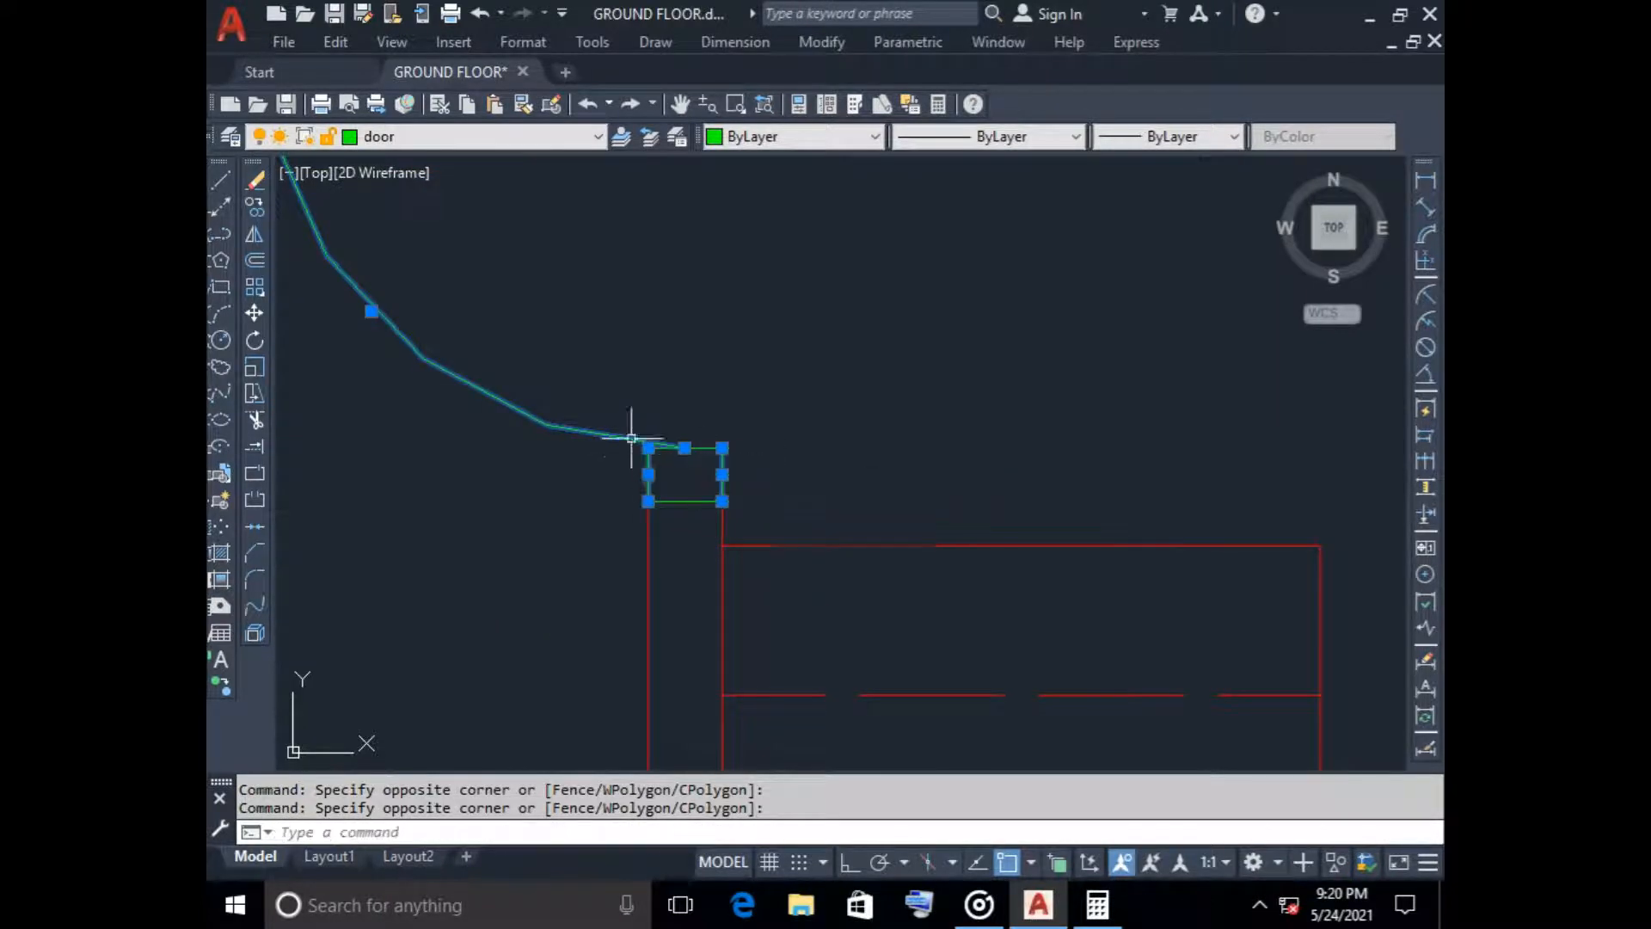
left_click(667, 500)
scroll(849, 453, "down", 4)
middle_click_drag(1107, 448, 911, 508)
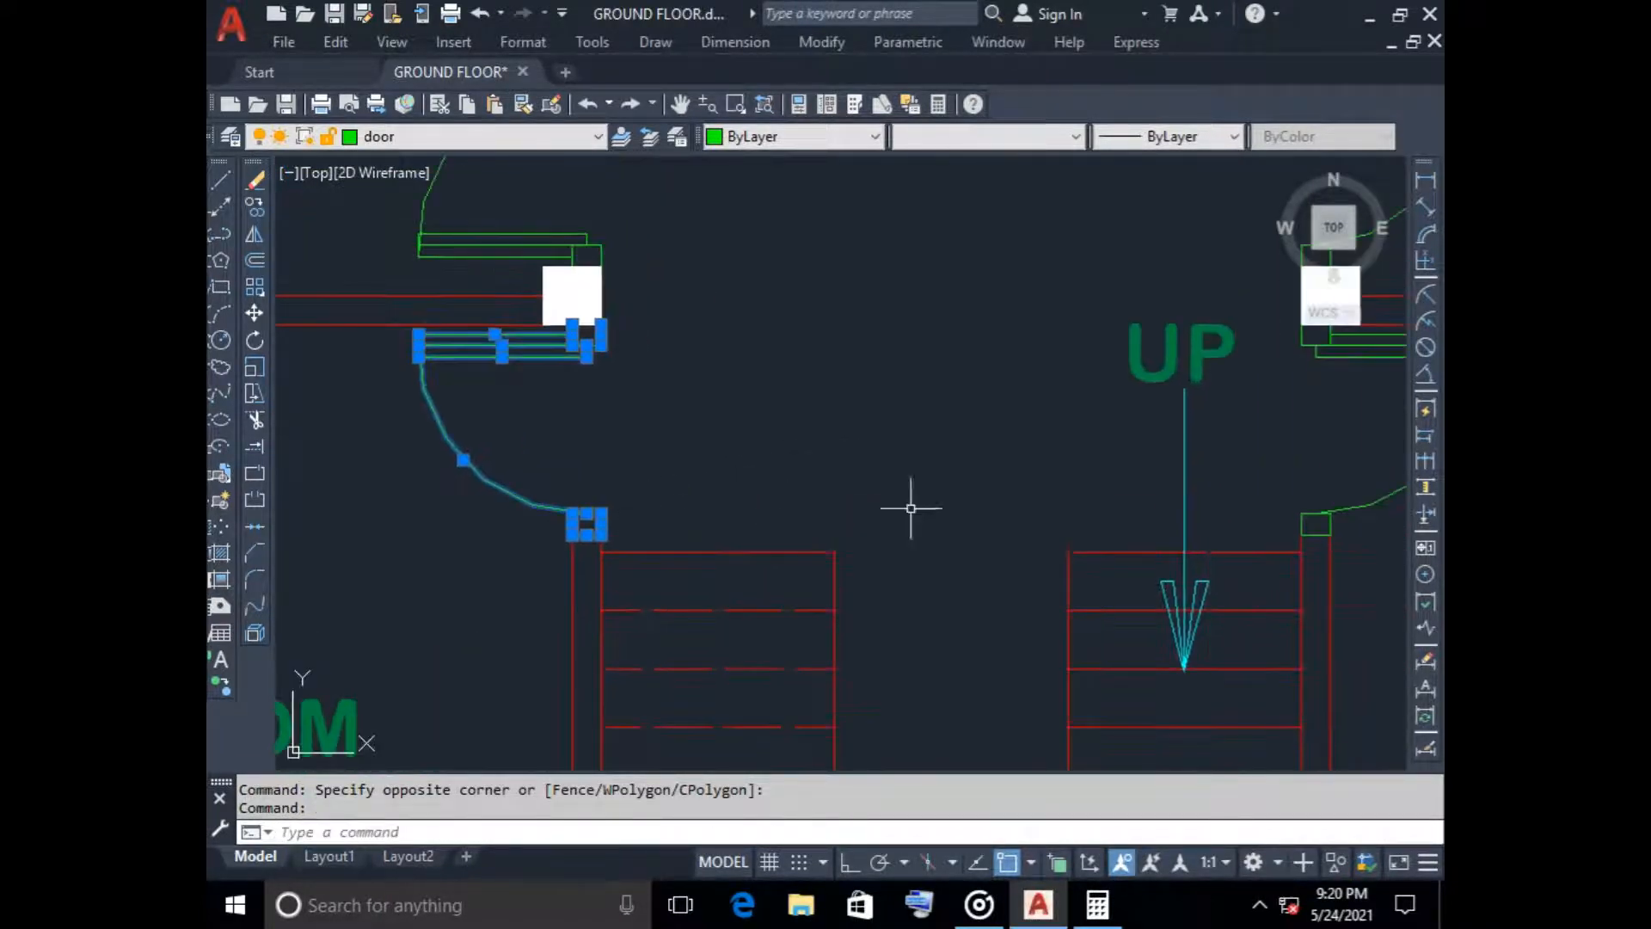
Add the study room's door to the selection and move both doors to the empty area northwest of the ground floor plan
middle_click_drag(1104, 483, 827, 498)
scroll(1121, 555, "up", 2)
left_click(1043, 529)
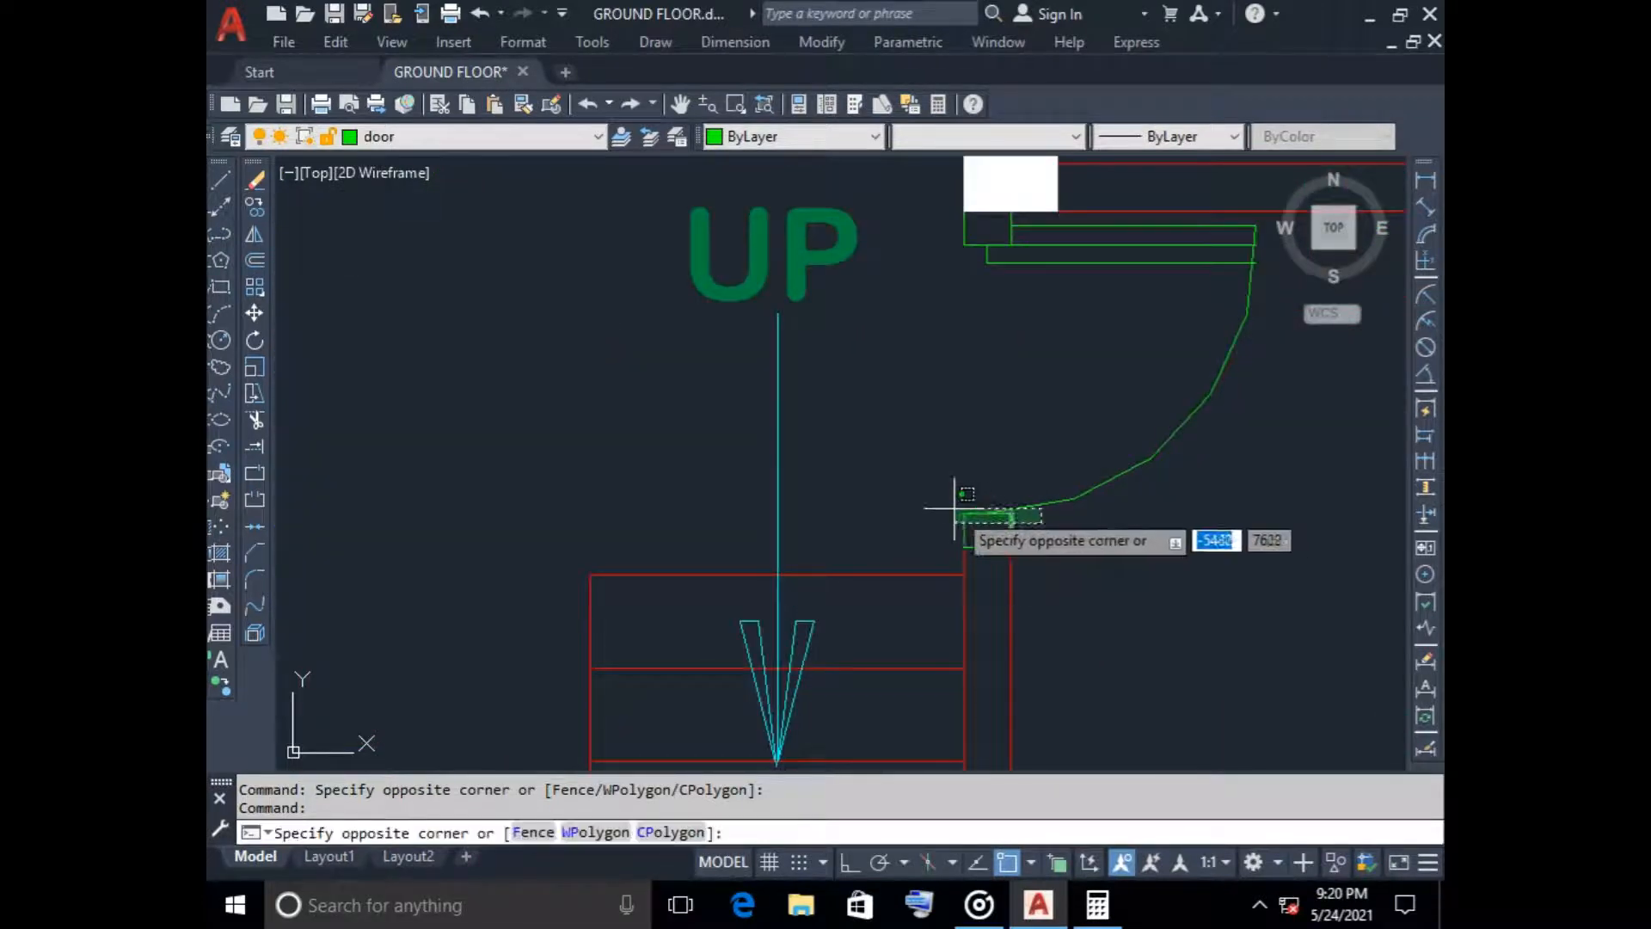
left_click(946, 508)
left_click(1208, 507)
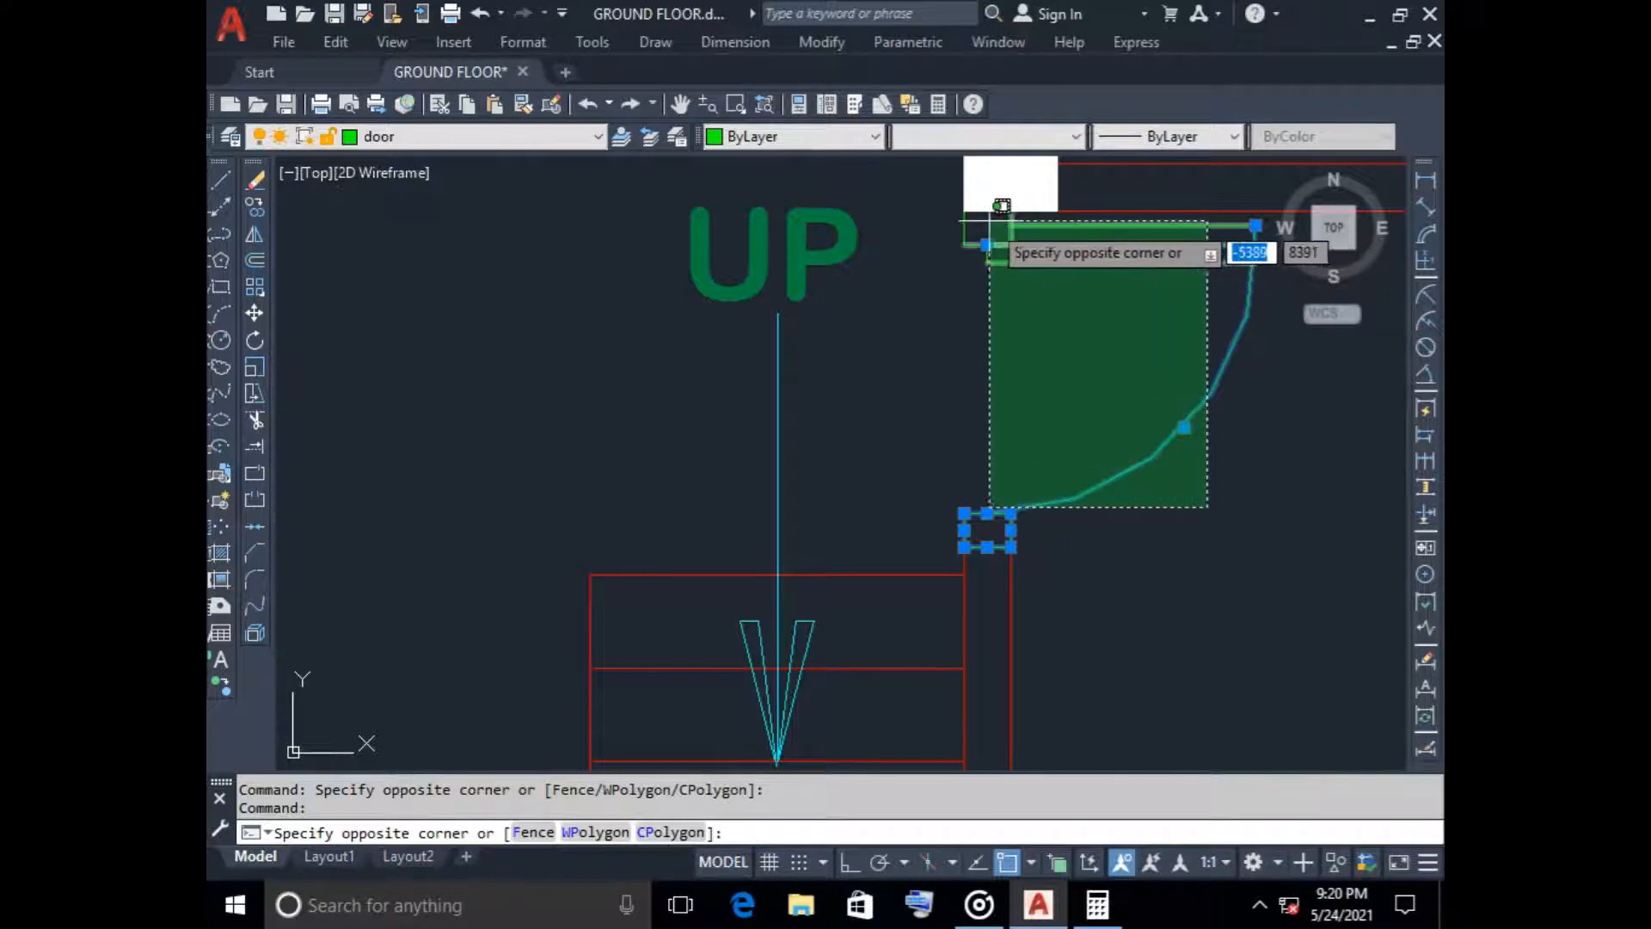
left_click(961, 206)
scroll(1075, 305, "down", 5)
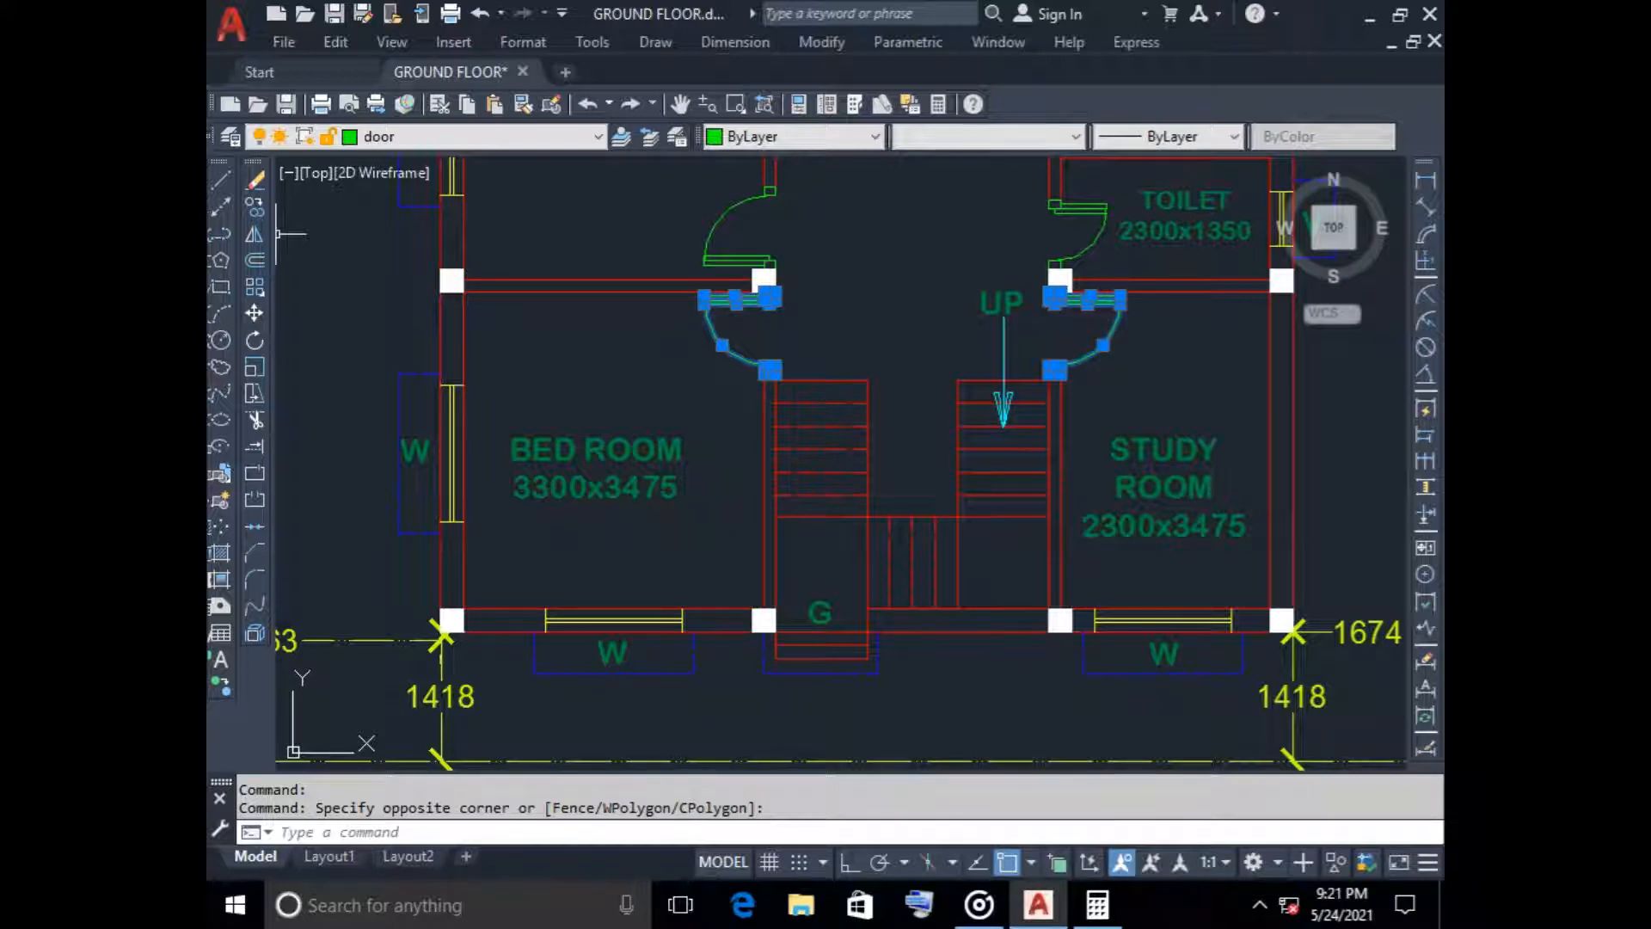
left_click(255, 313)
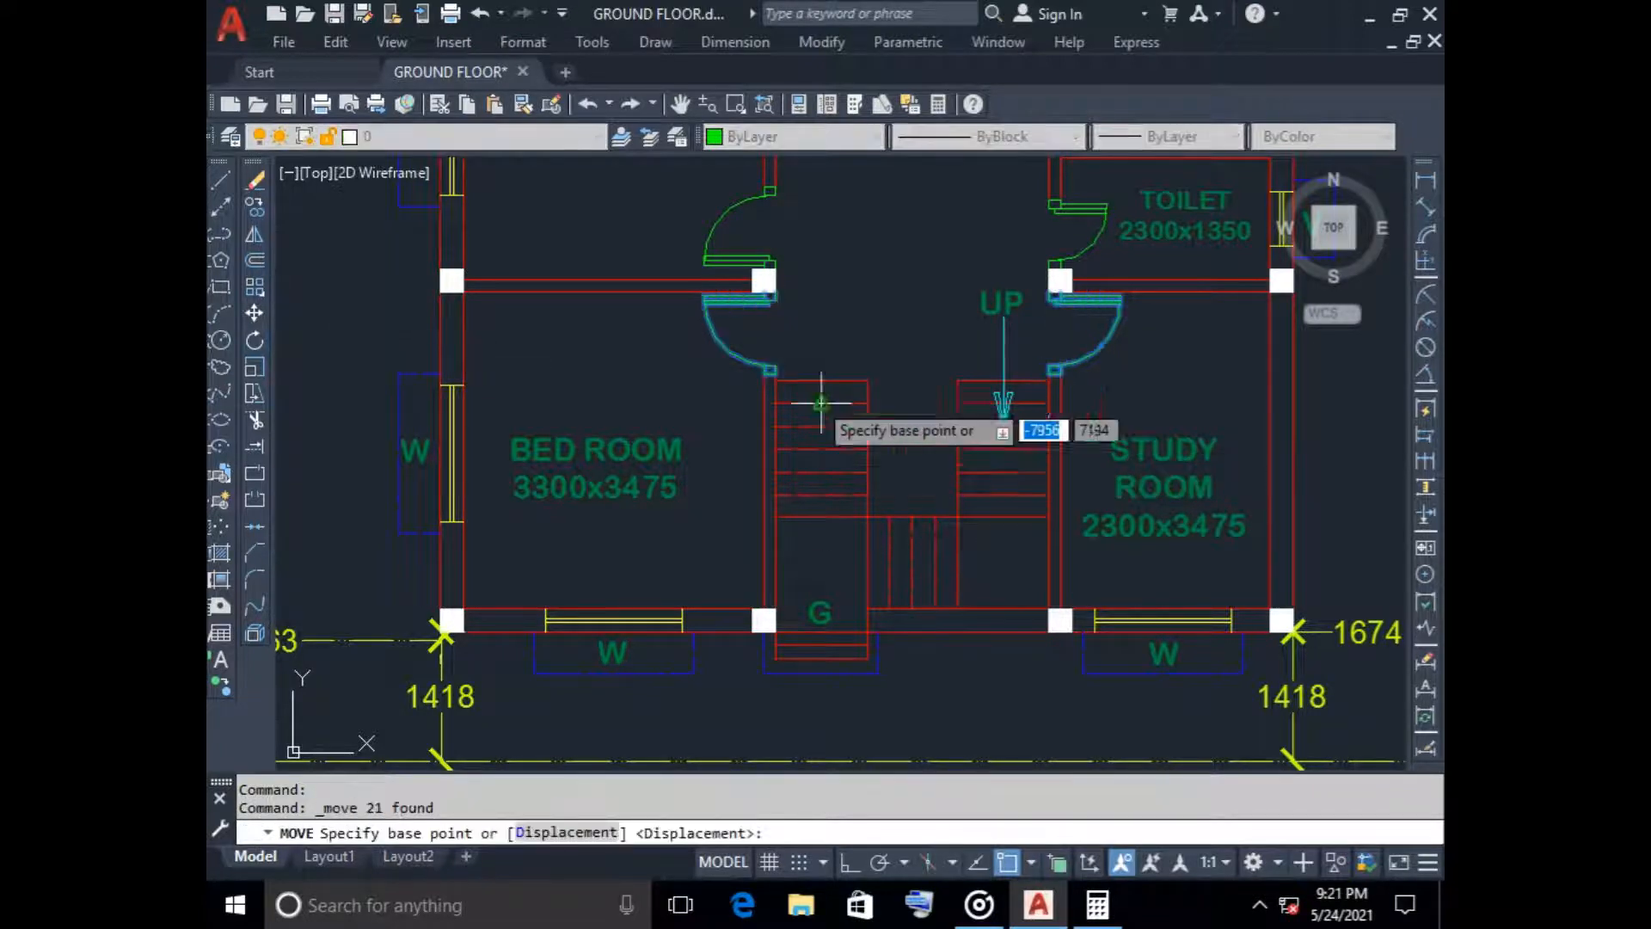
left_click(769, 370)
scroll(757, 465, "down", 6)
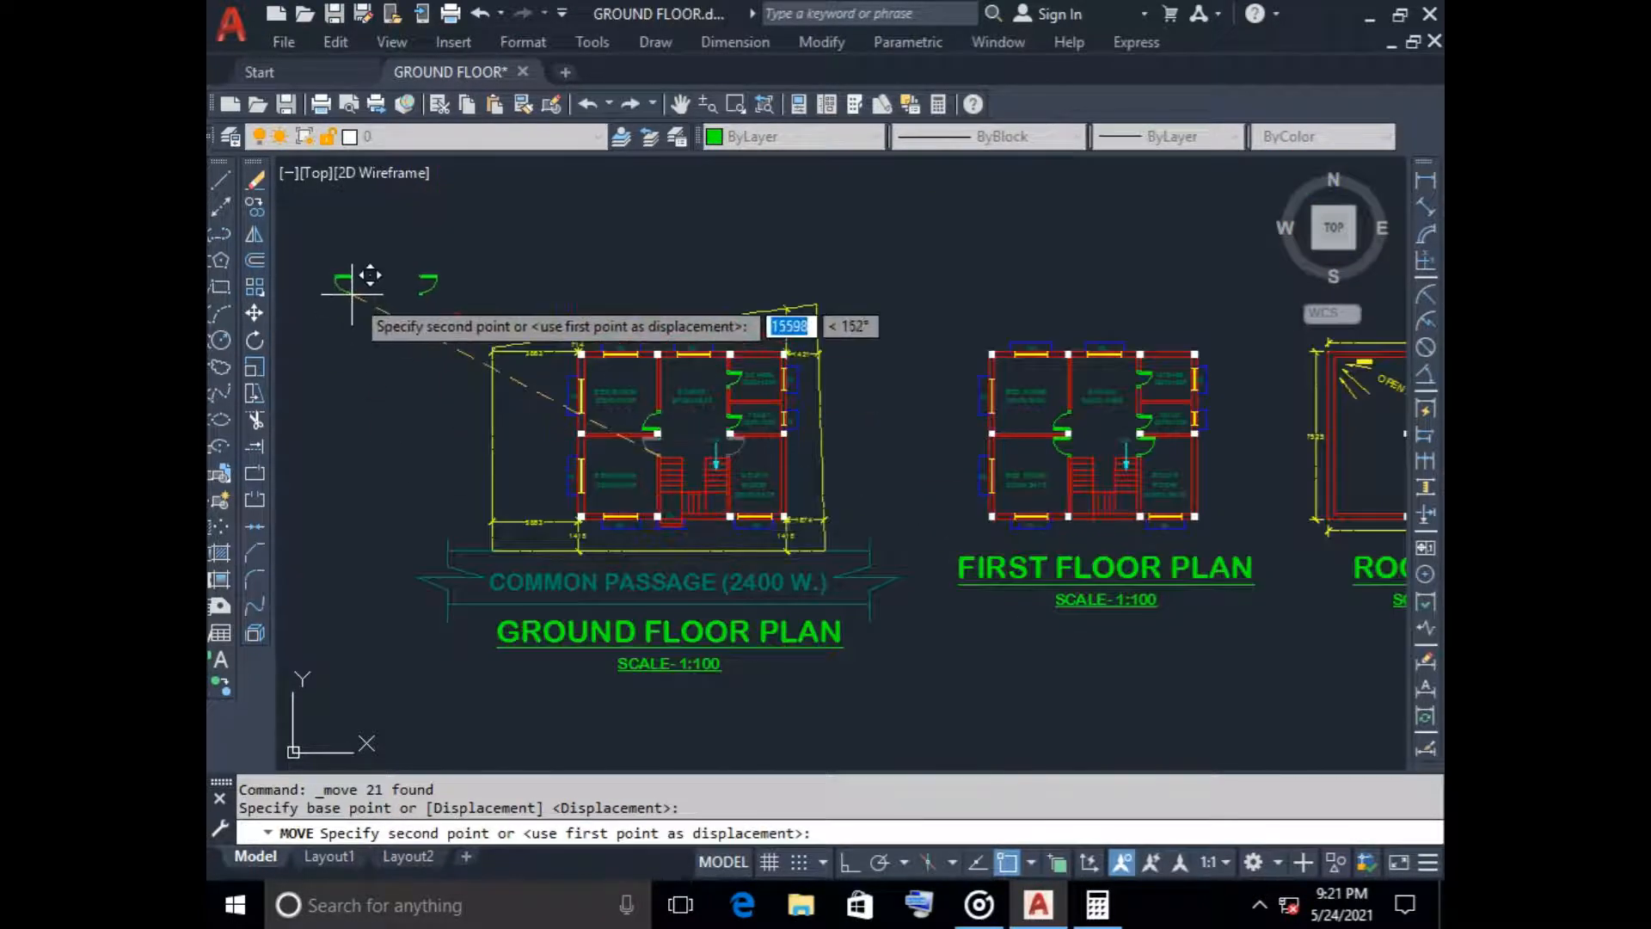
left_click(353, 278)
Delete the leftover door fragments below the column at the lower bedroom's northeast corner
scroll(670, 431, "up", 8)
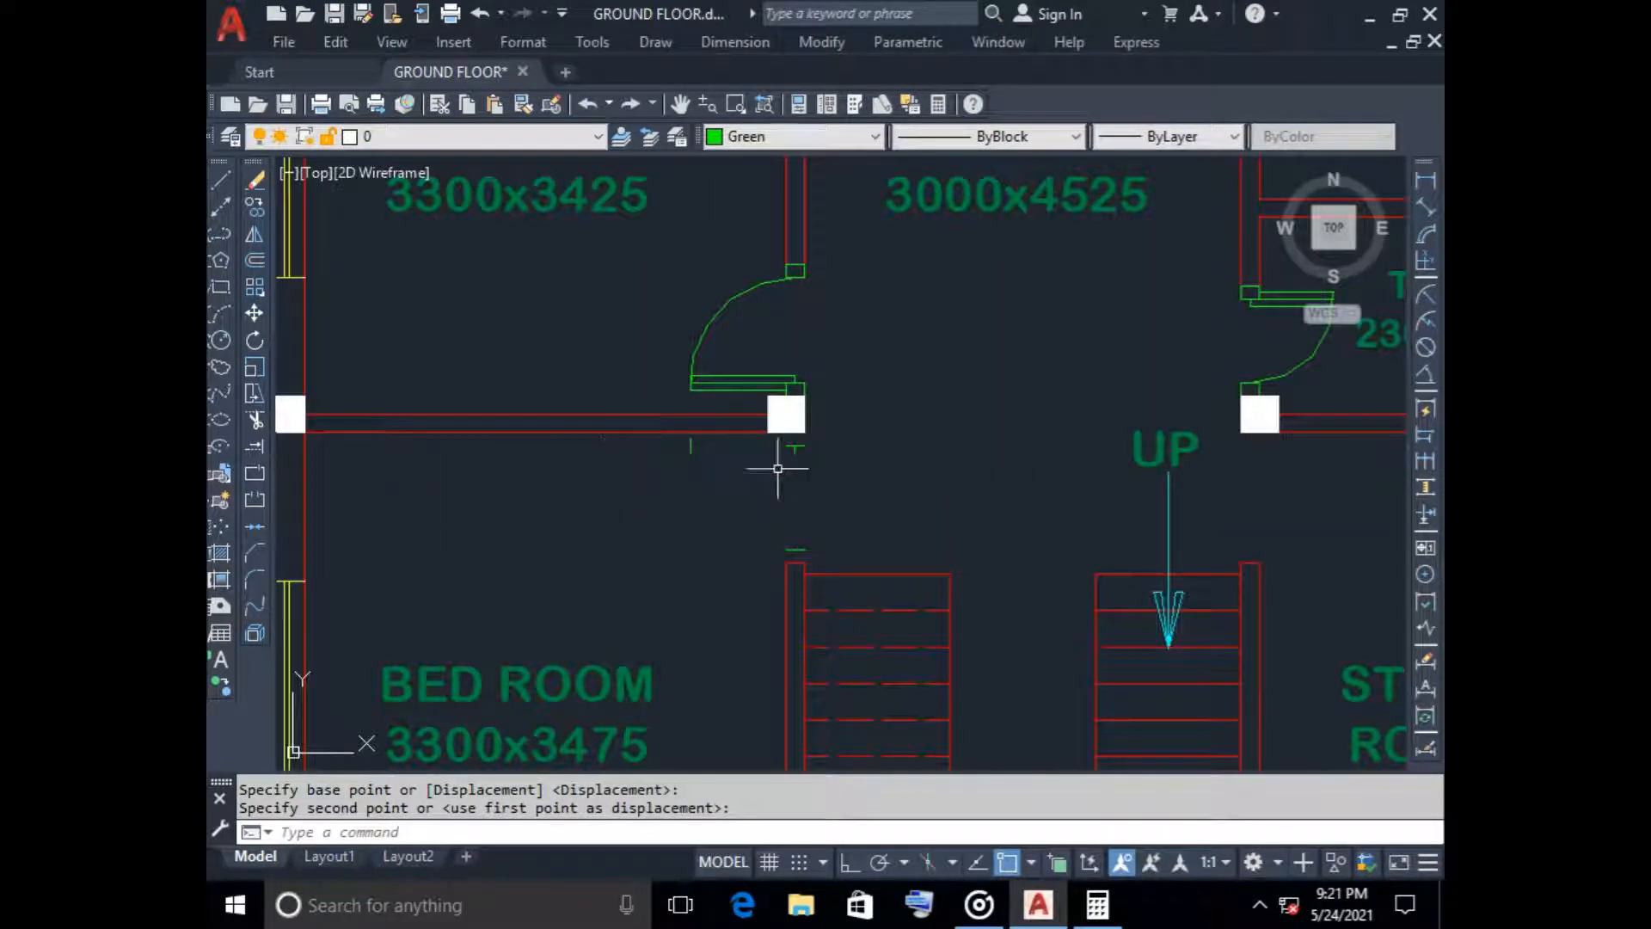
left_click(685, 439)
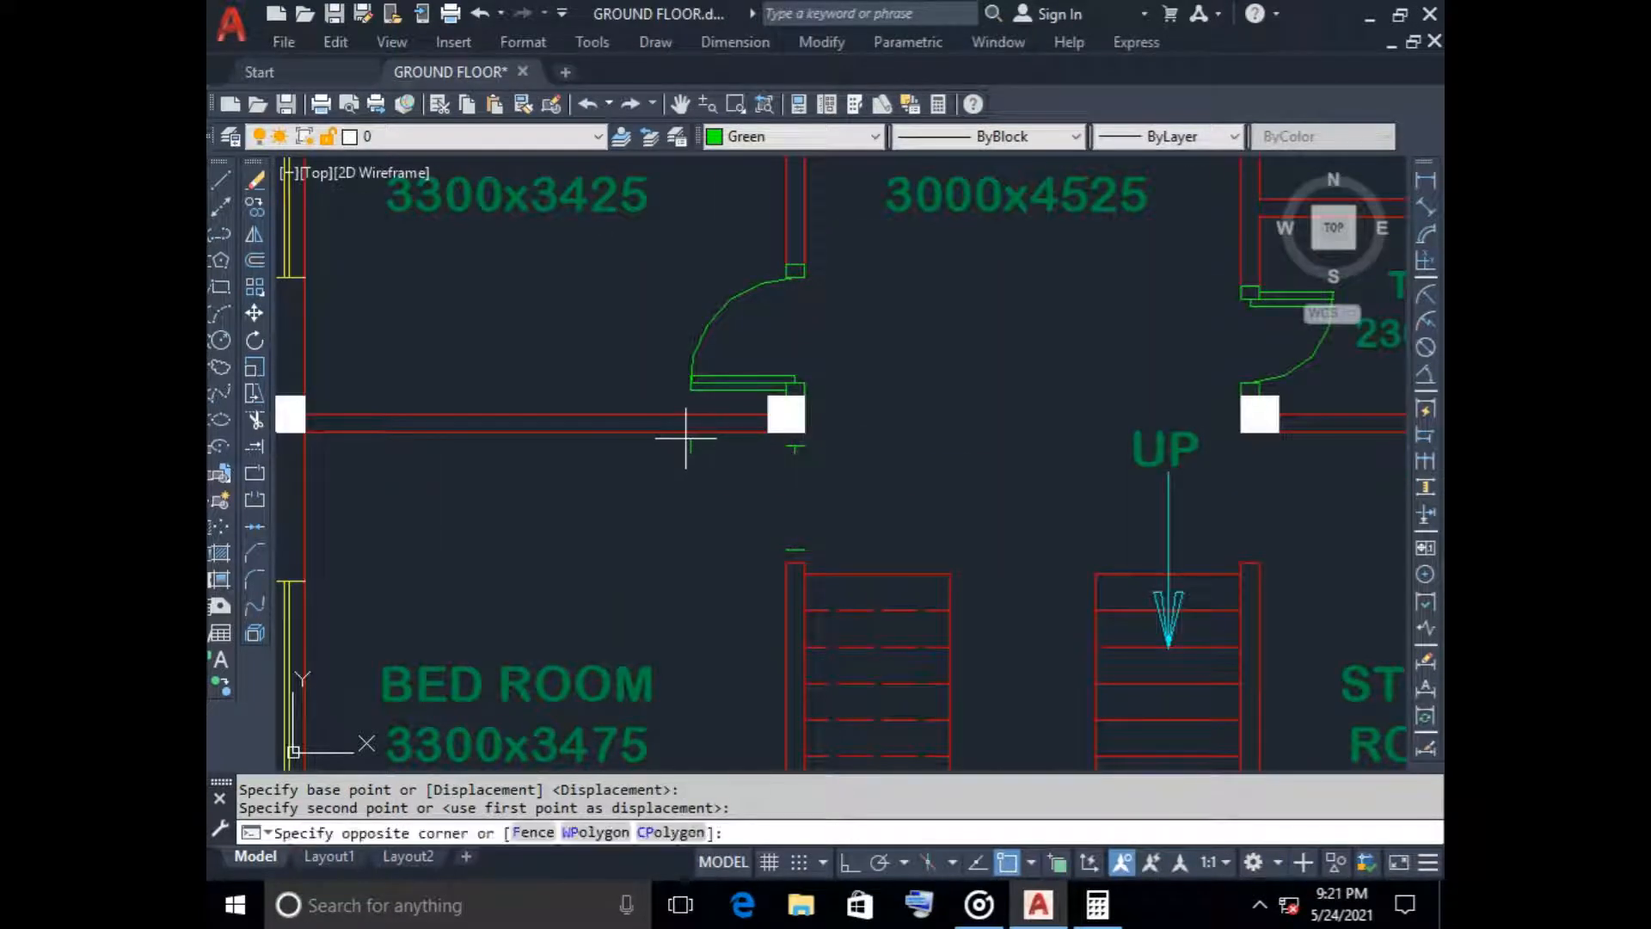
left_click(835, 559)
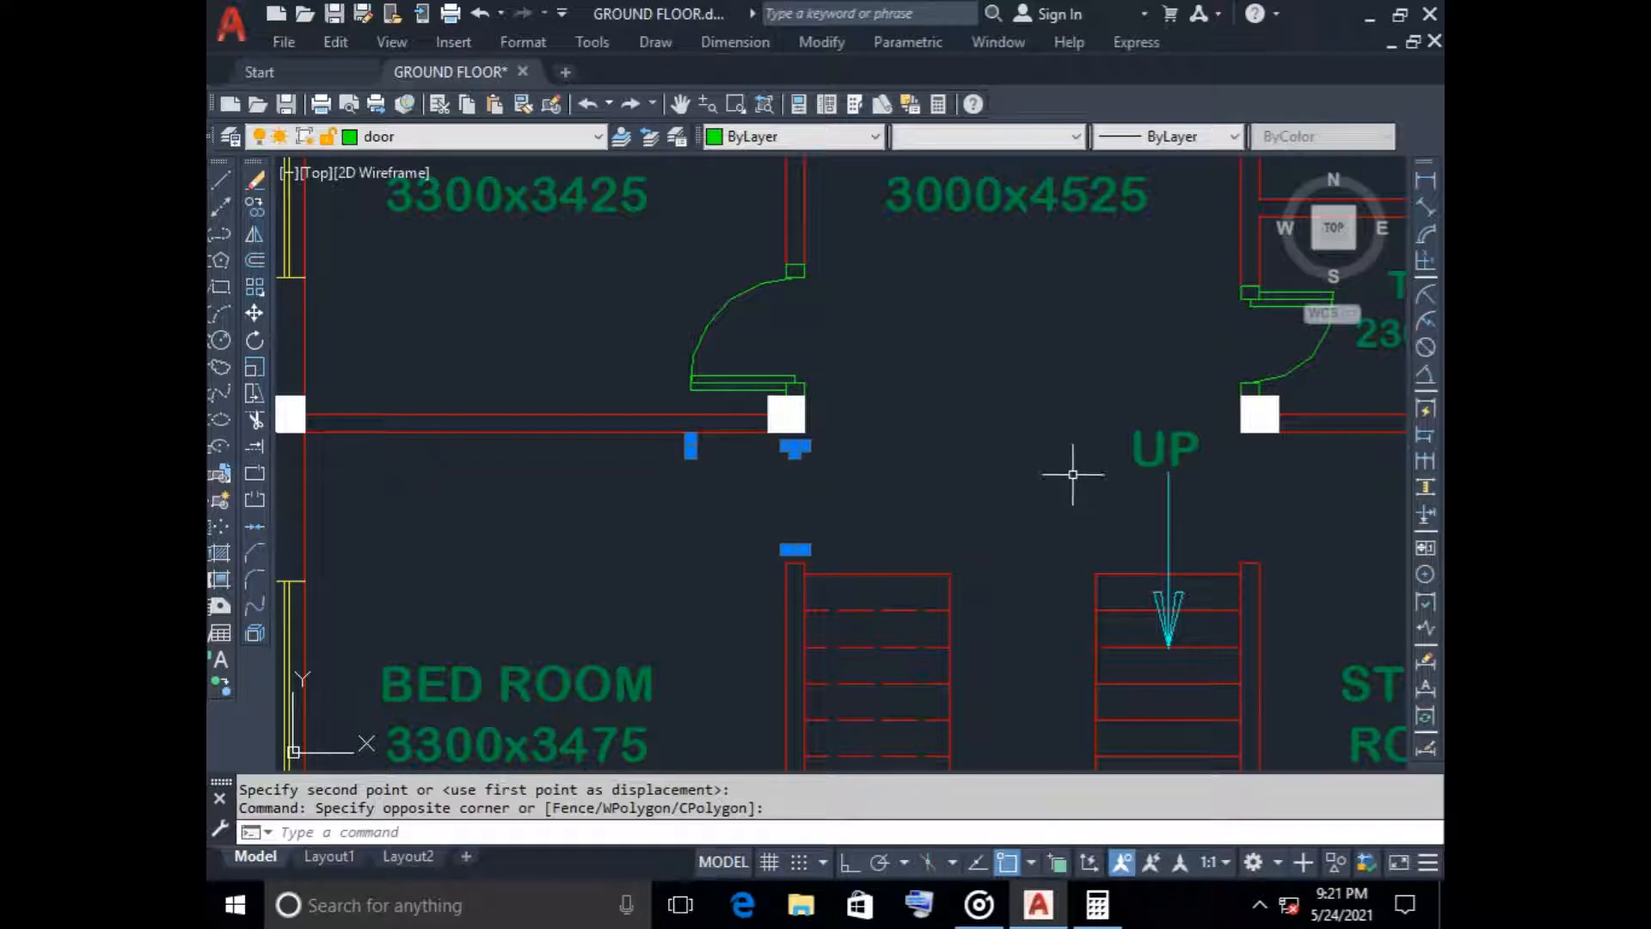
key("Delete")
With Ortho on, stretch the ground floor plan above the staircase, including the plot boundary's upper part, 250 north from the building's northeast corner
scroll(1062, 474, "down", 5)
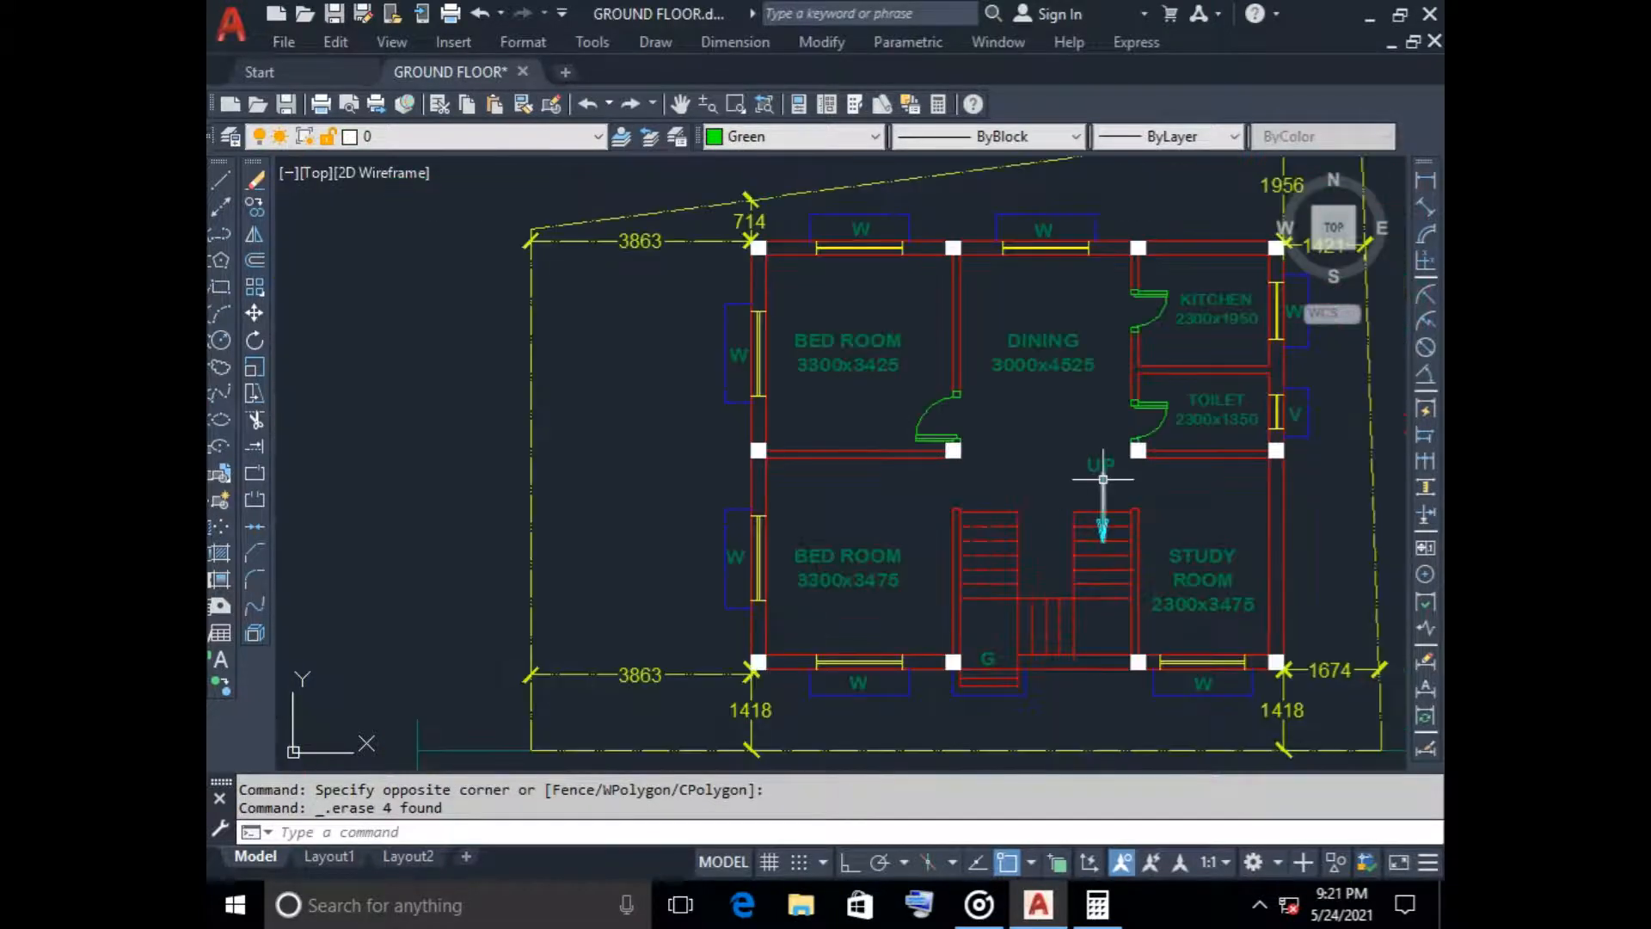
middle_click_drag(1098, 477, 809, 403)
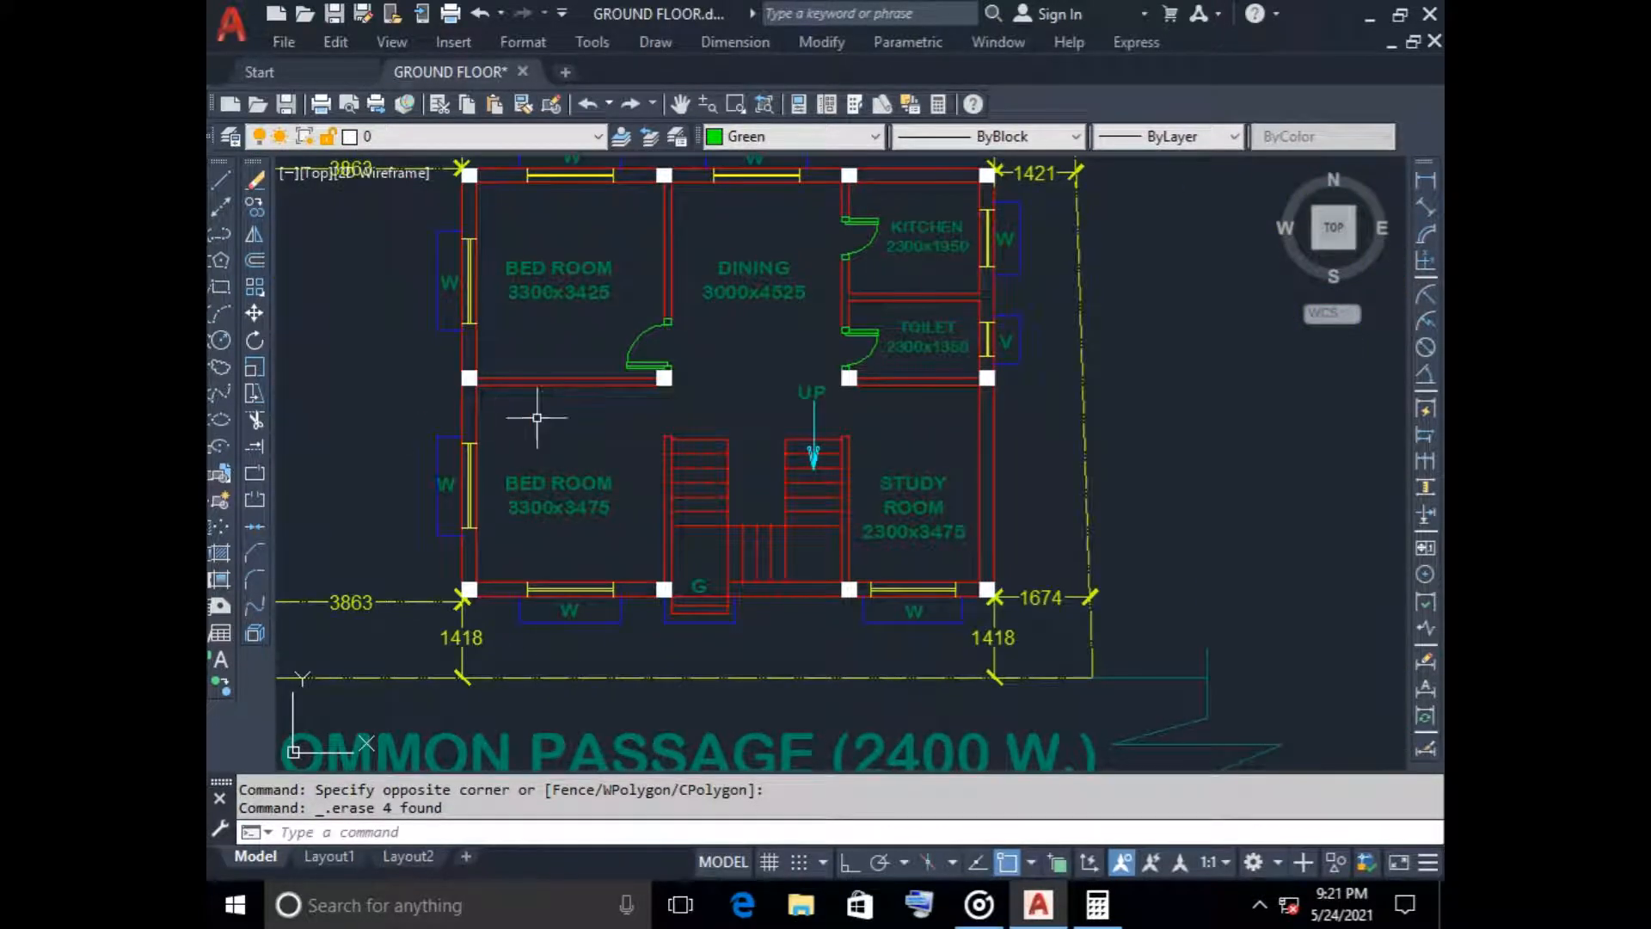
scroll(645, 372, "down", 4)
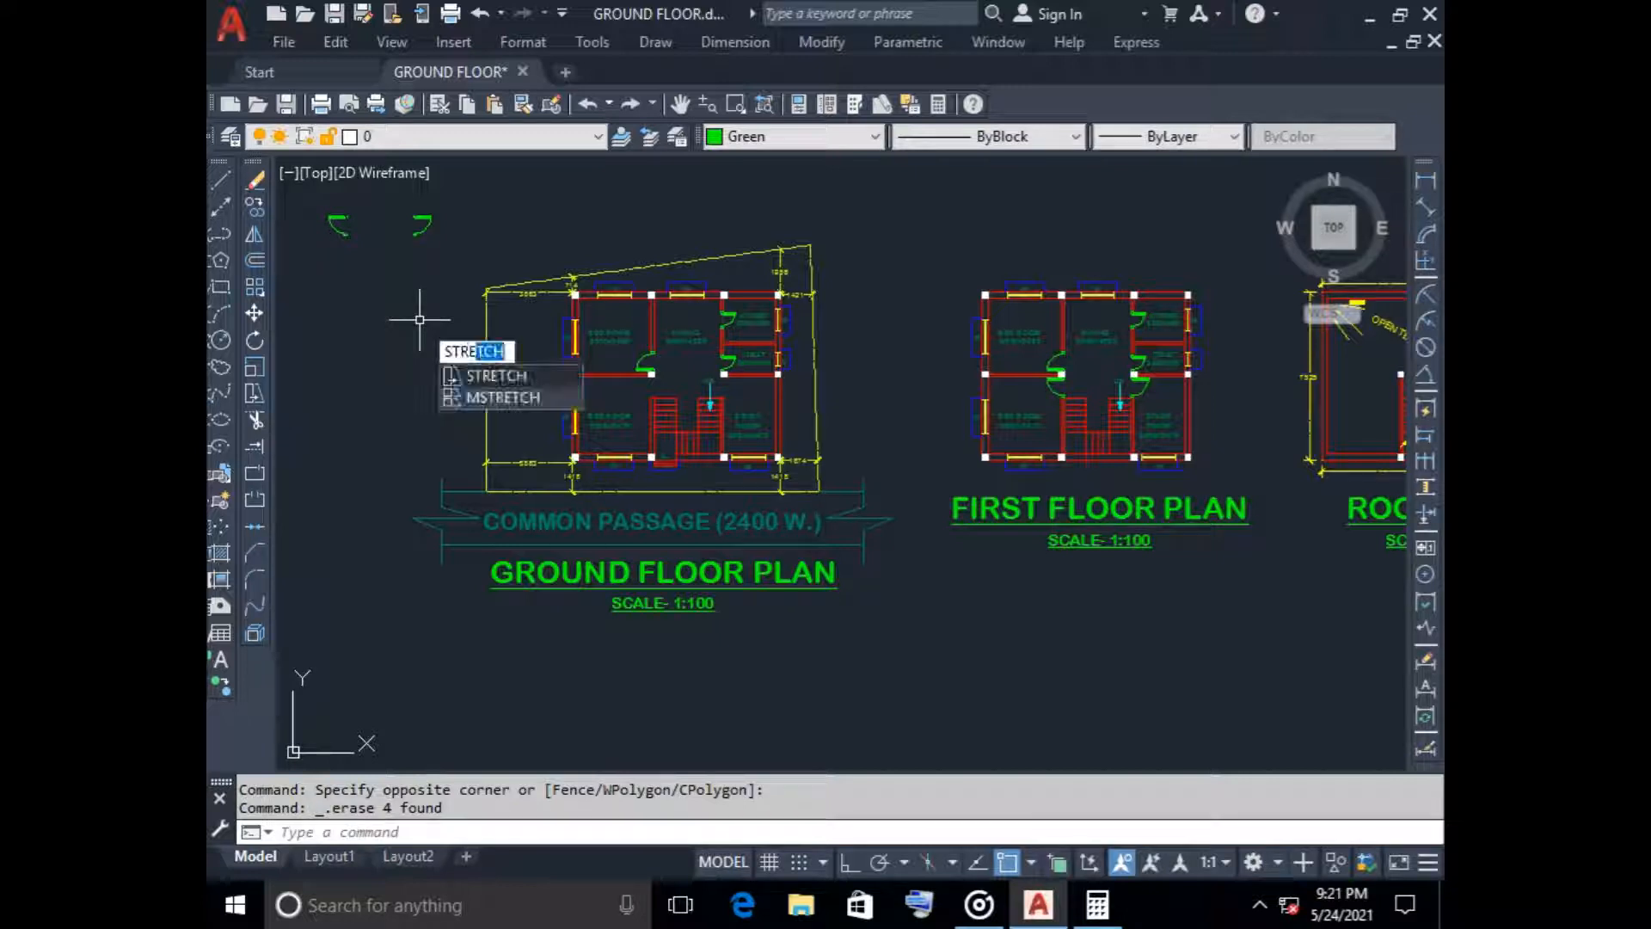
key("Return")
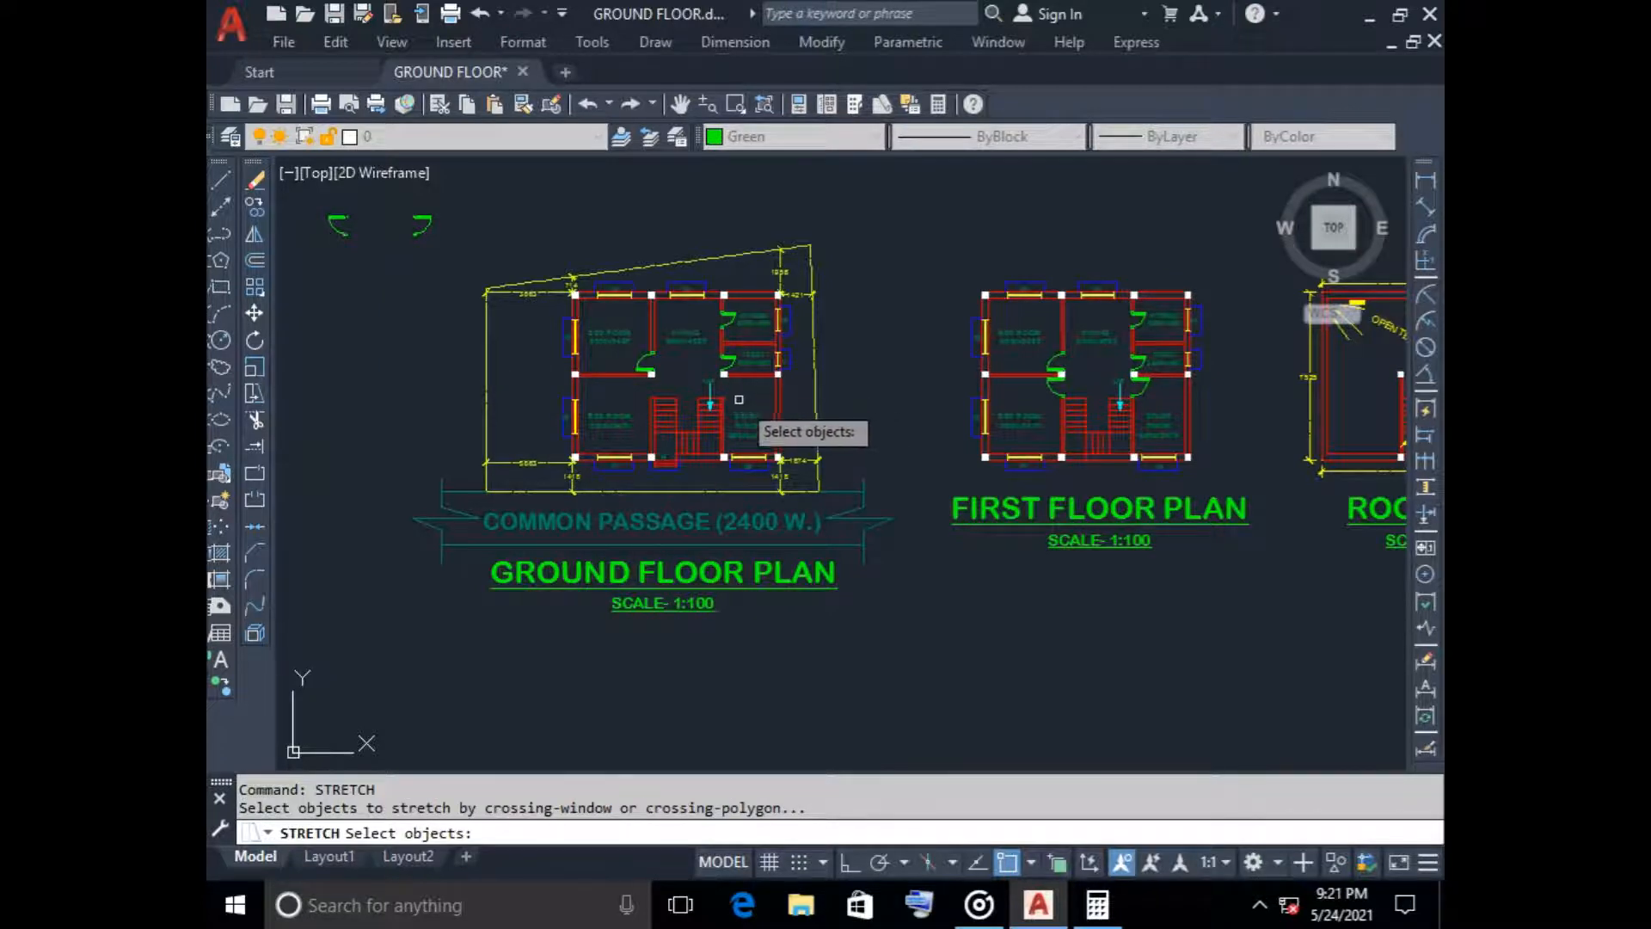
scroll(735, 397, "up", 2)
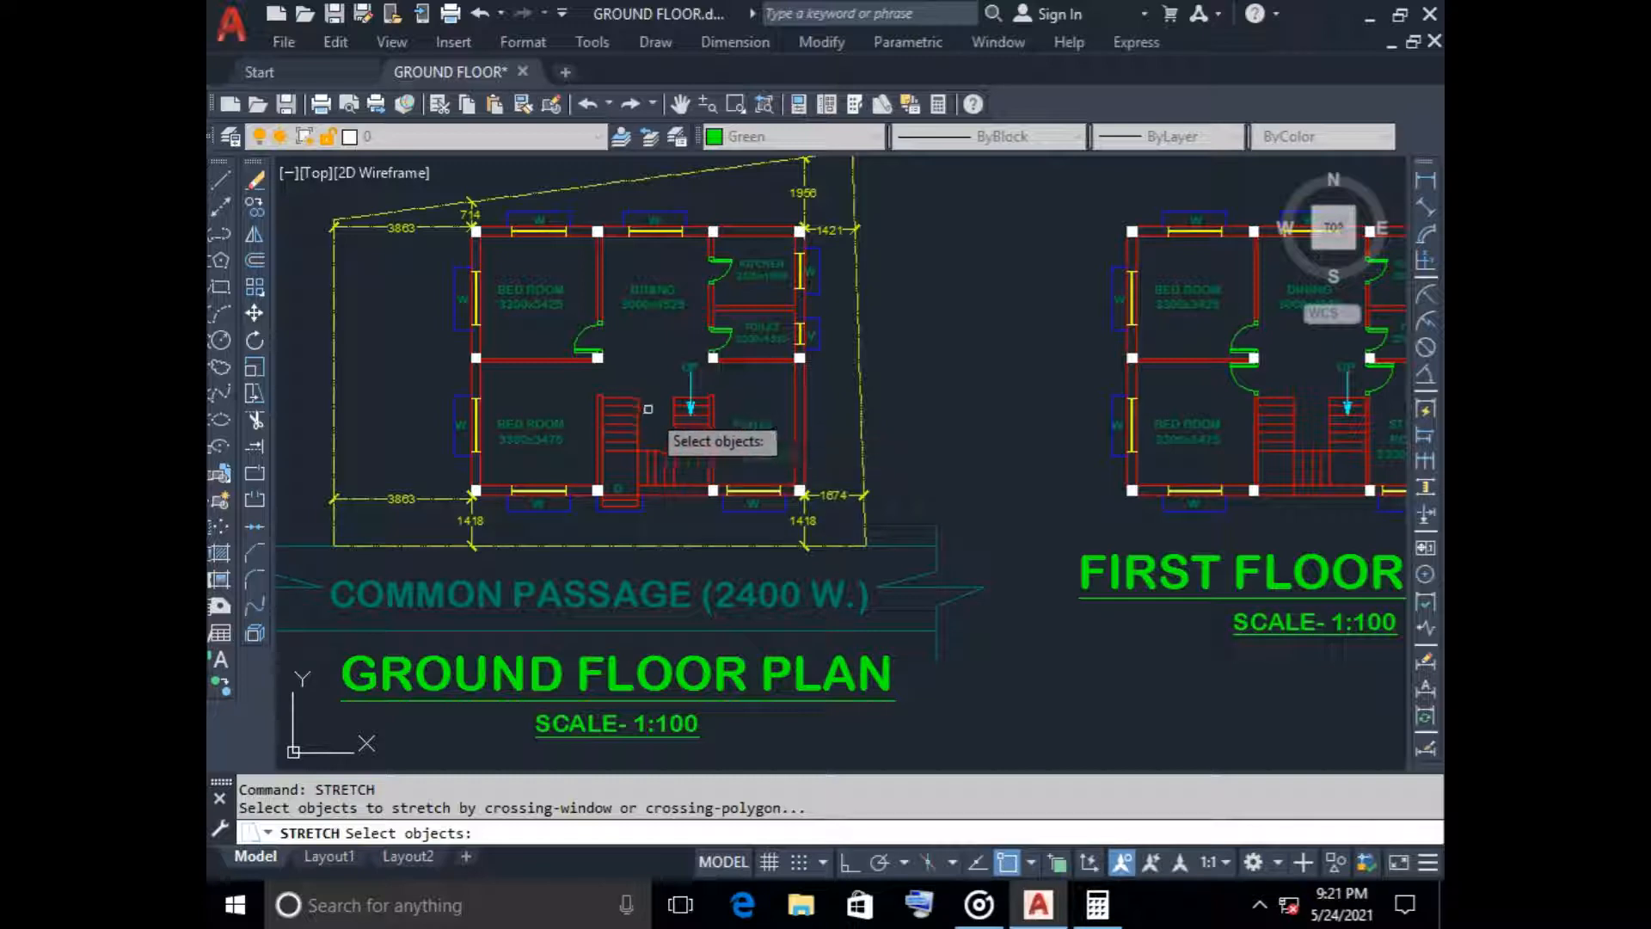
scroll(649, 413, "up", 5)
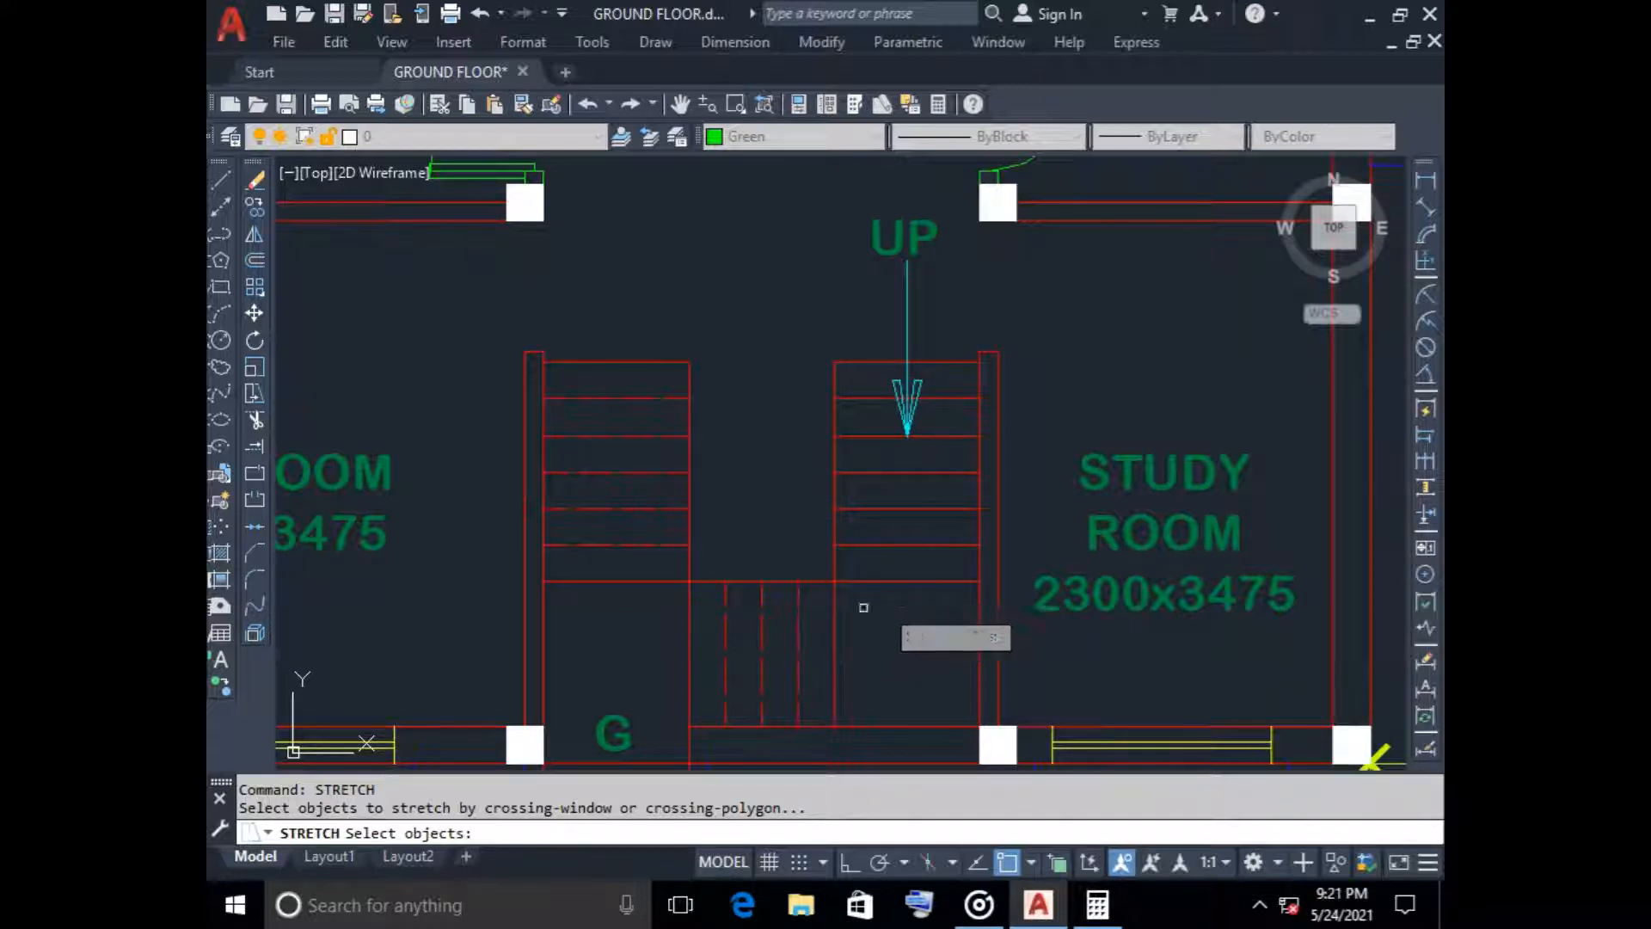
scroll(749, 445, "down", 4)
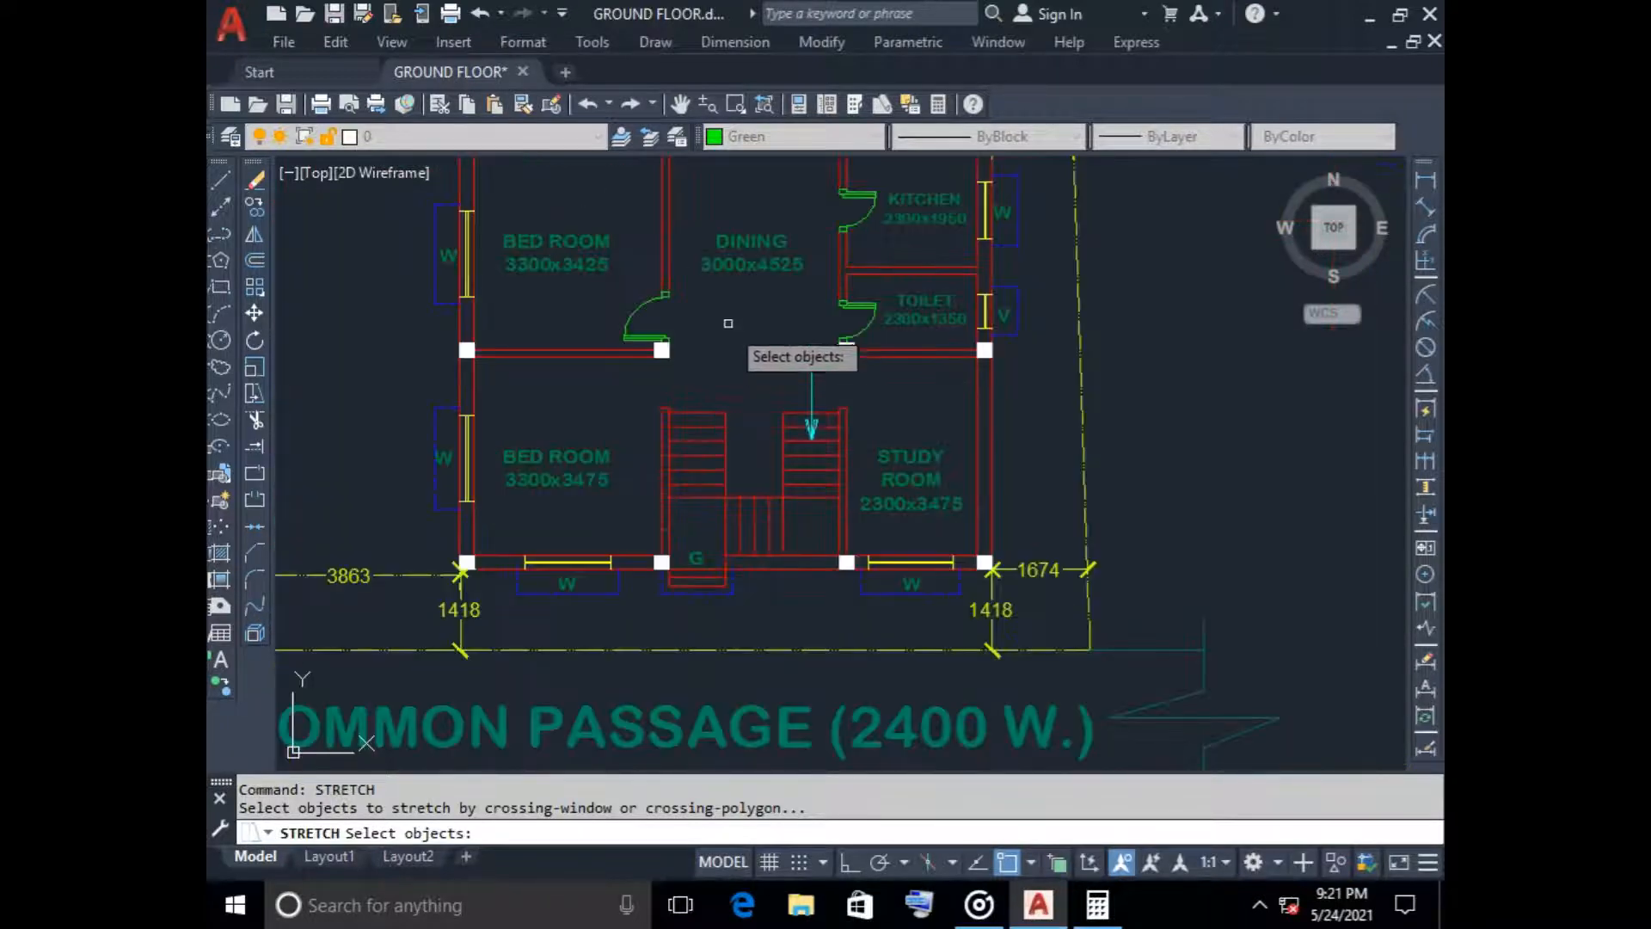
middle_click_drag(737, 304, 744, 487)
middle_click_drag(734, 210, 714, 345)
middle_click_drag(699, 417, 700, 334)
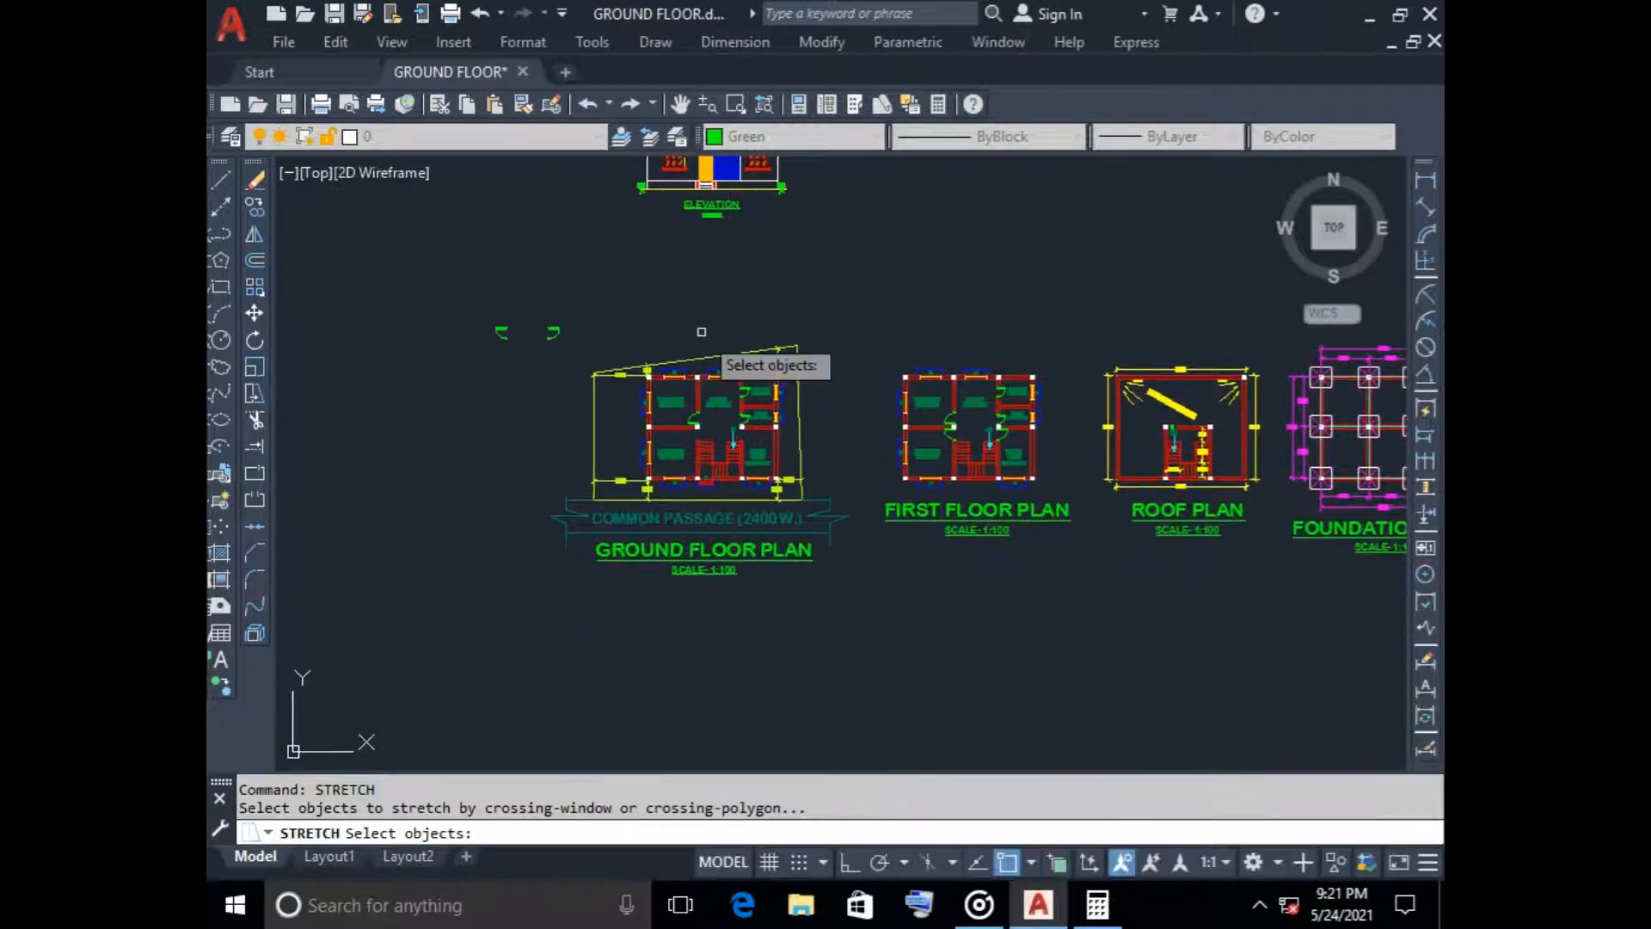
scroll(714, 418, "up", 6)
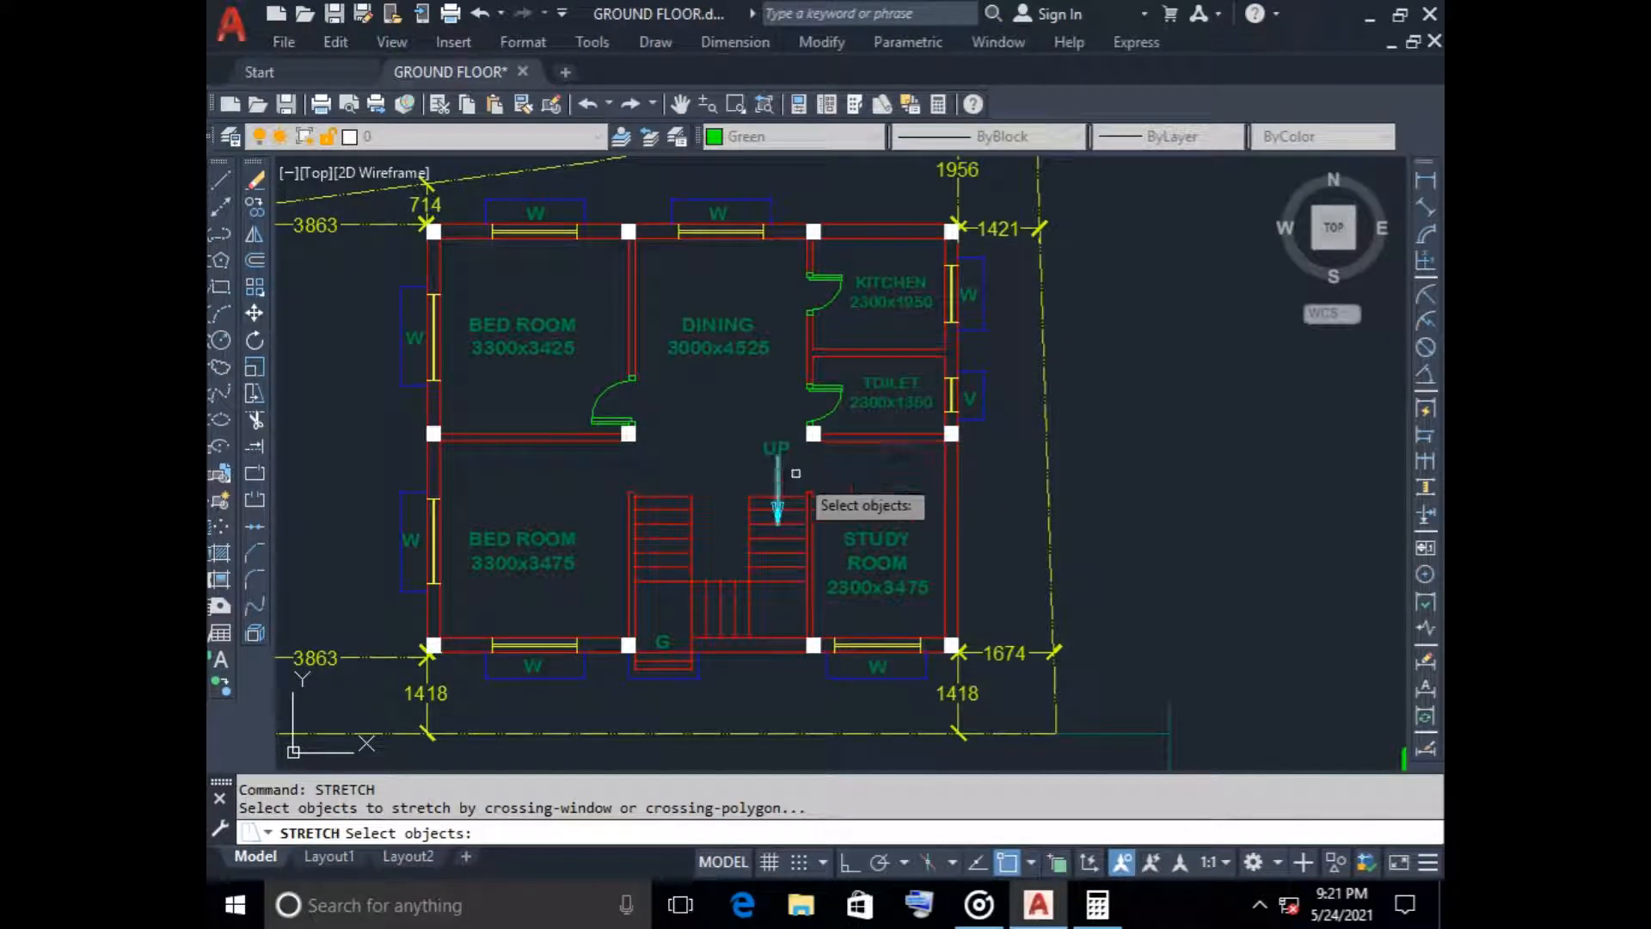
left_click(1135, 462)
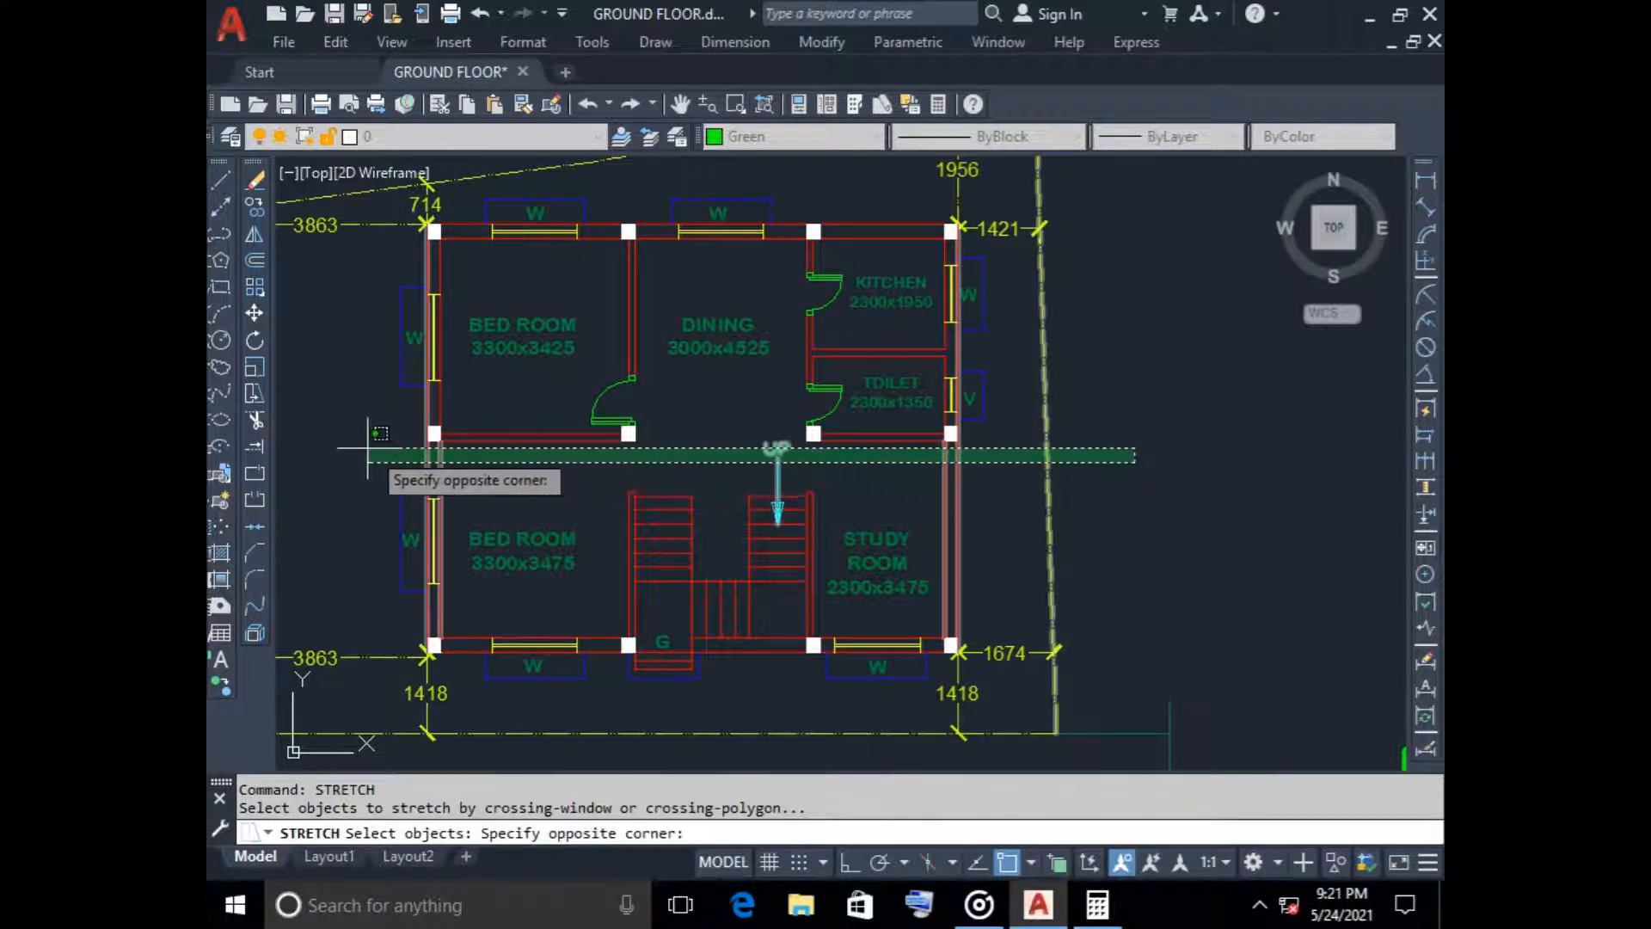
scroll(362, 348, "down", 5)
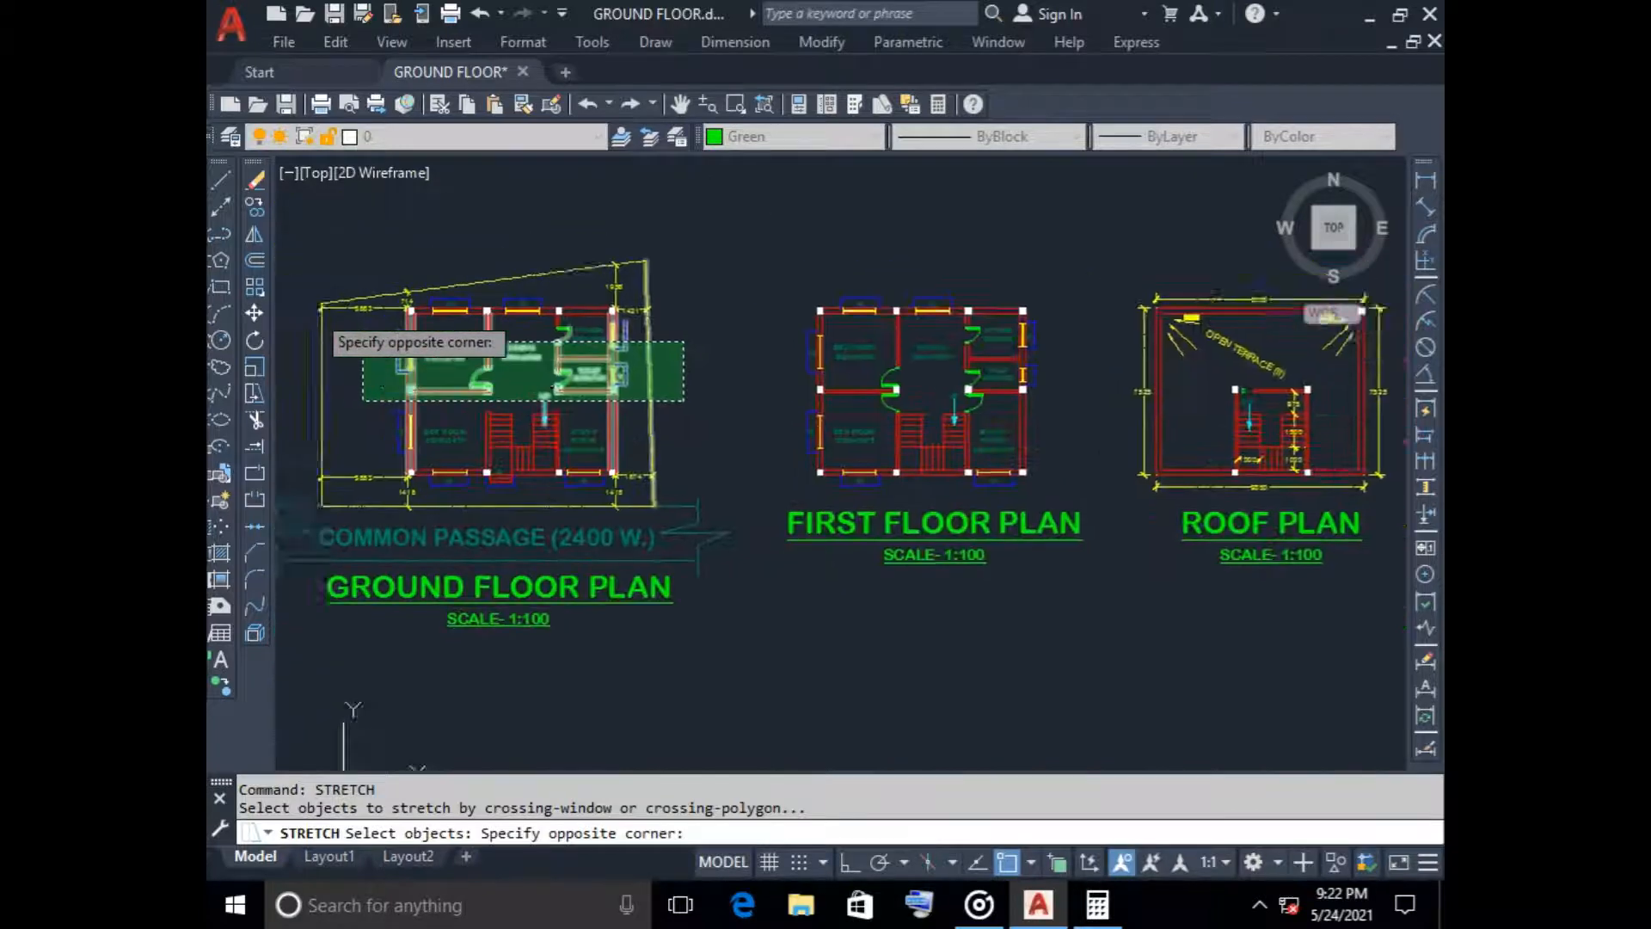
middle_click_drag(363, 342, 619, 391)
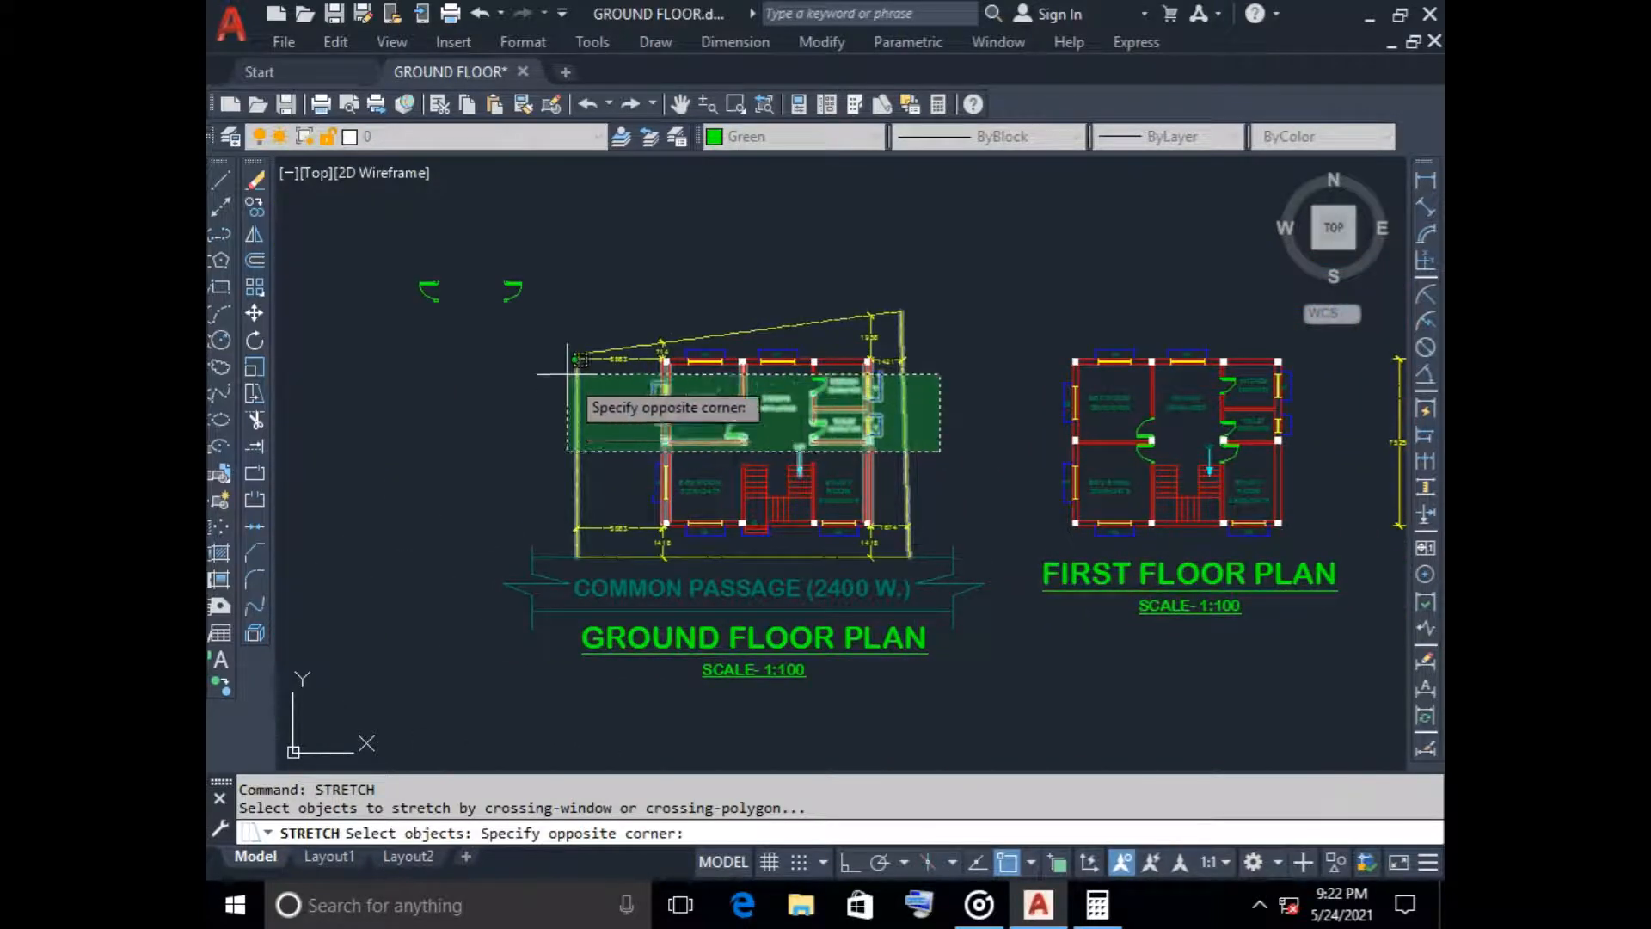
left_click(566, 298)
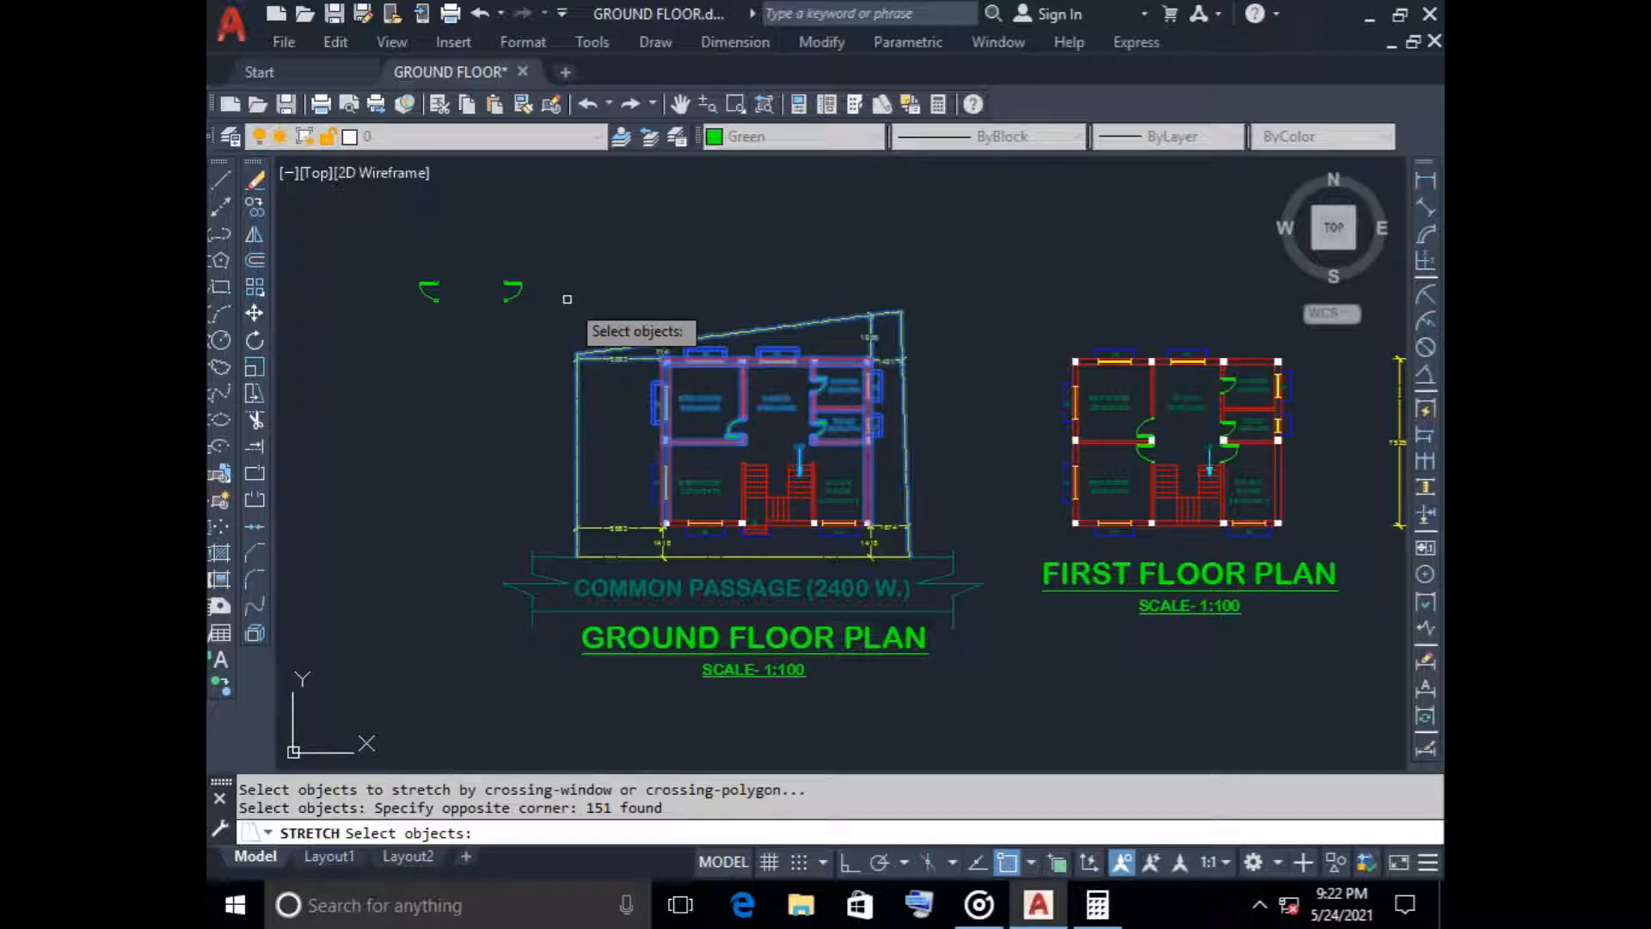
key("Return")
scroll(860, 344, "up", 5)
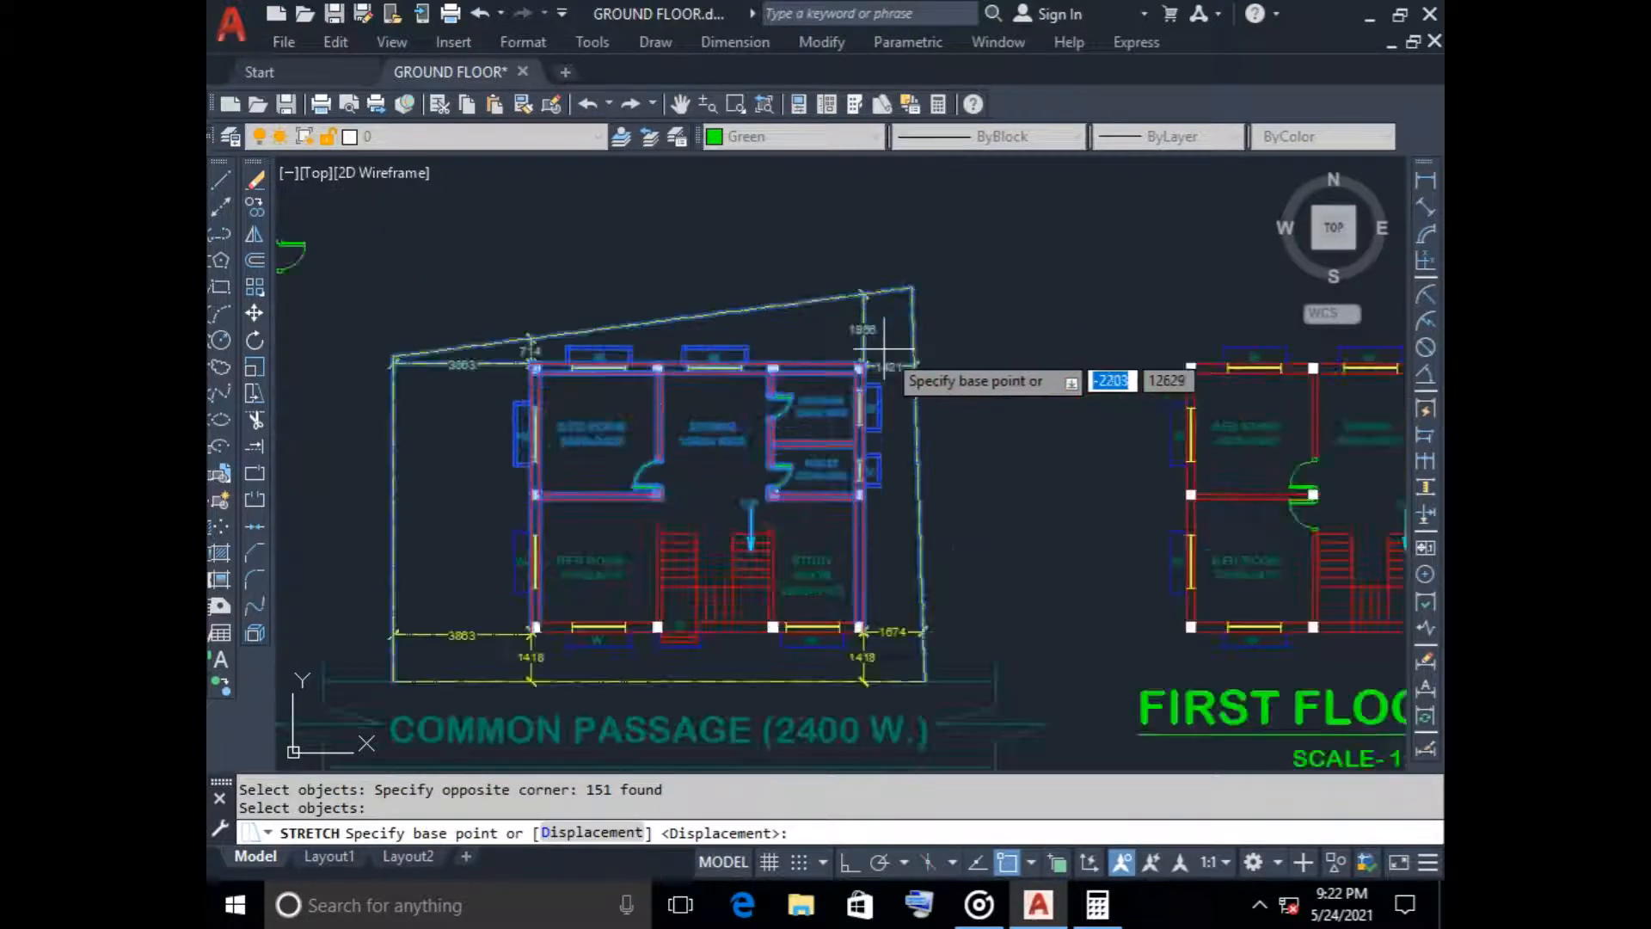
scroll(946, 361, "down", 6)
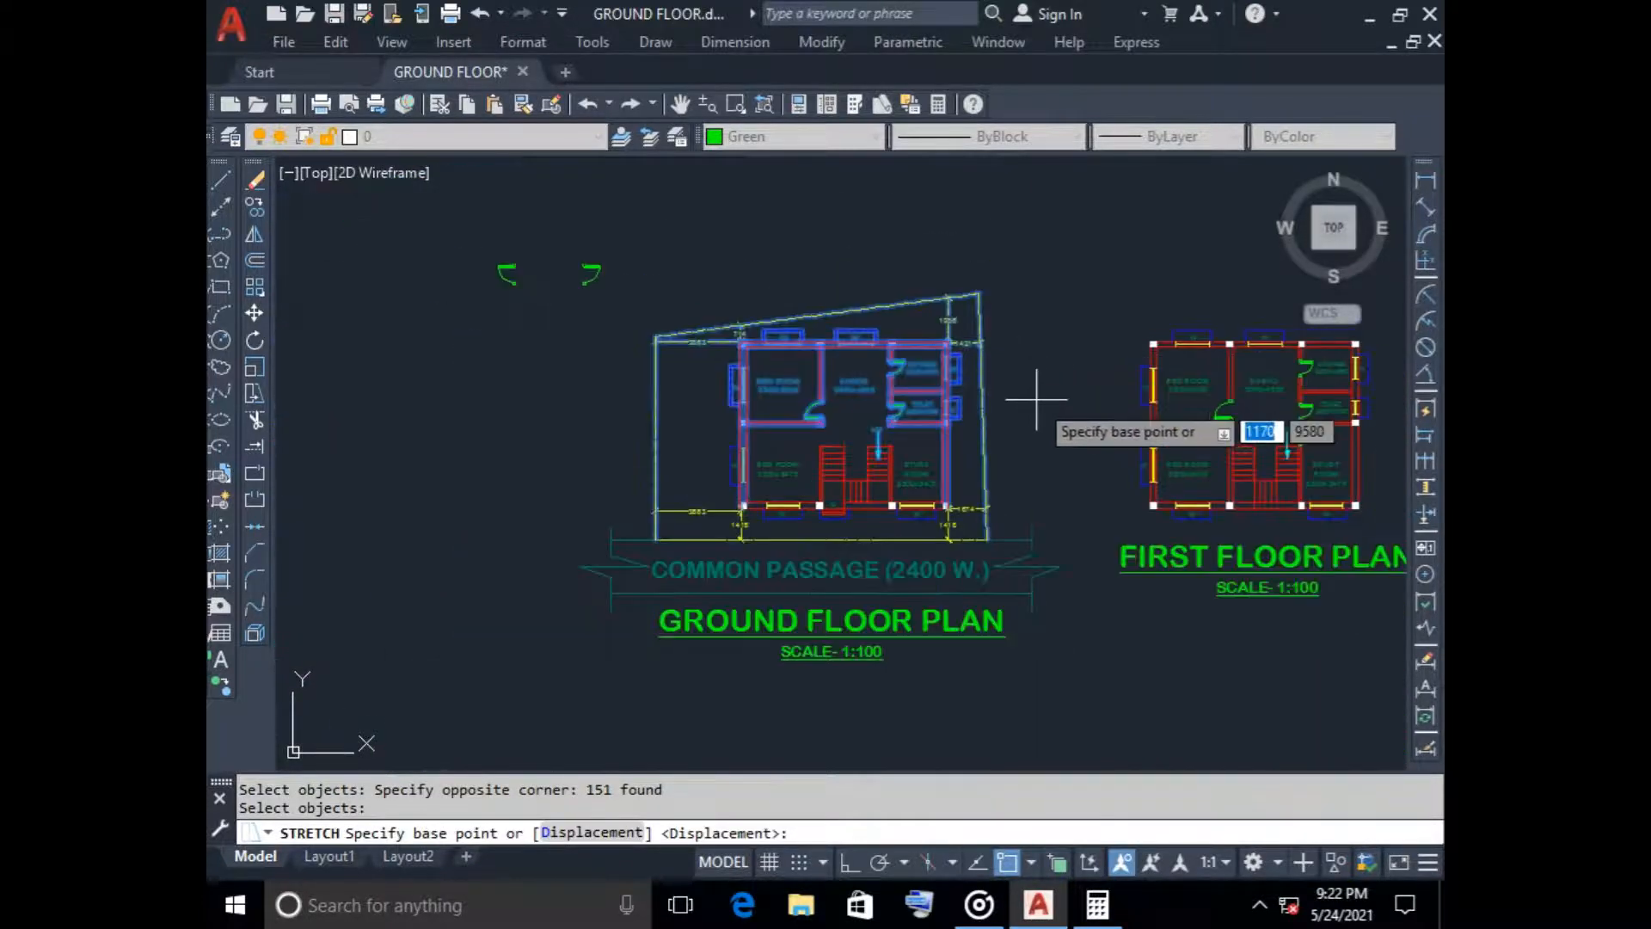
middle_click_drag(1043, 390, 1002, 303)
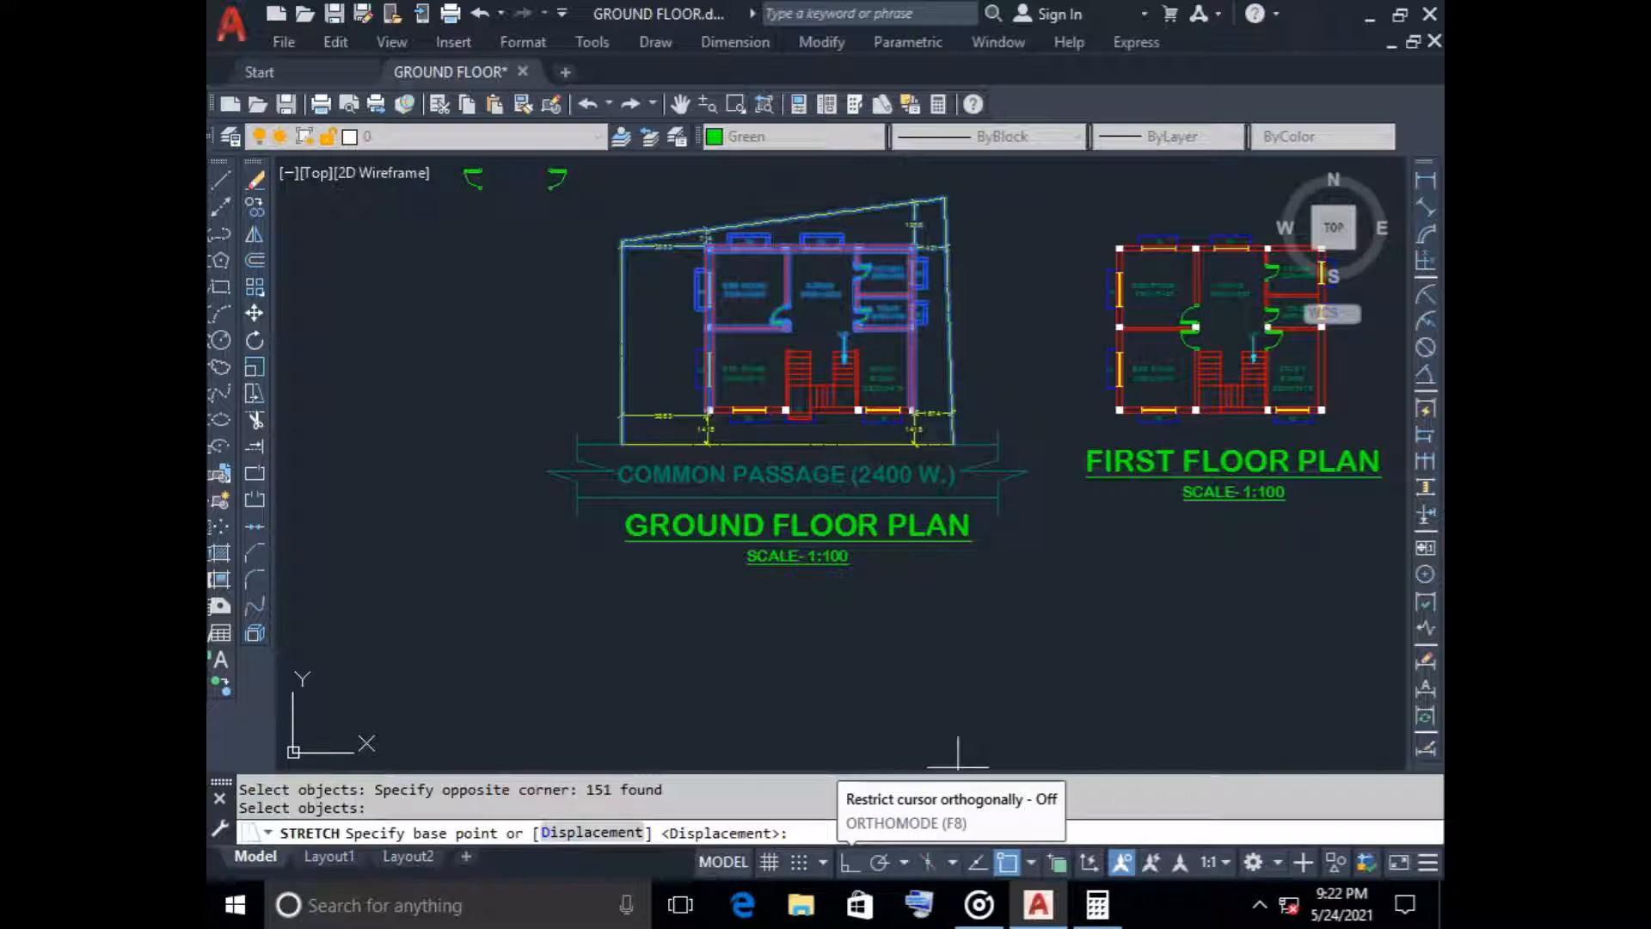
left_click(849, 862)
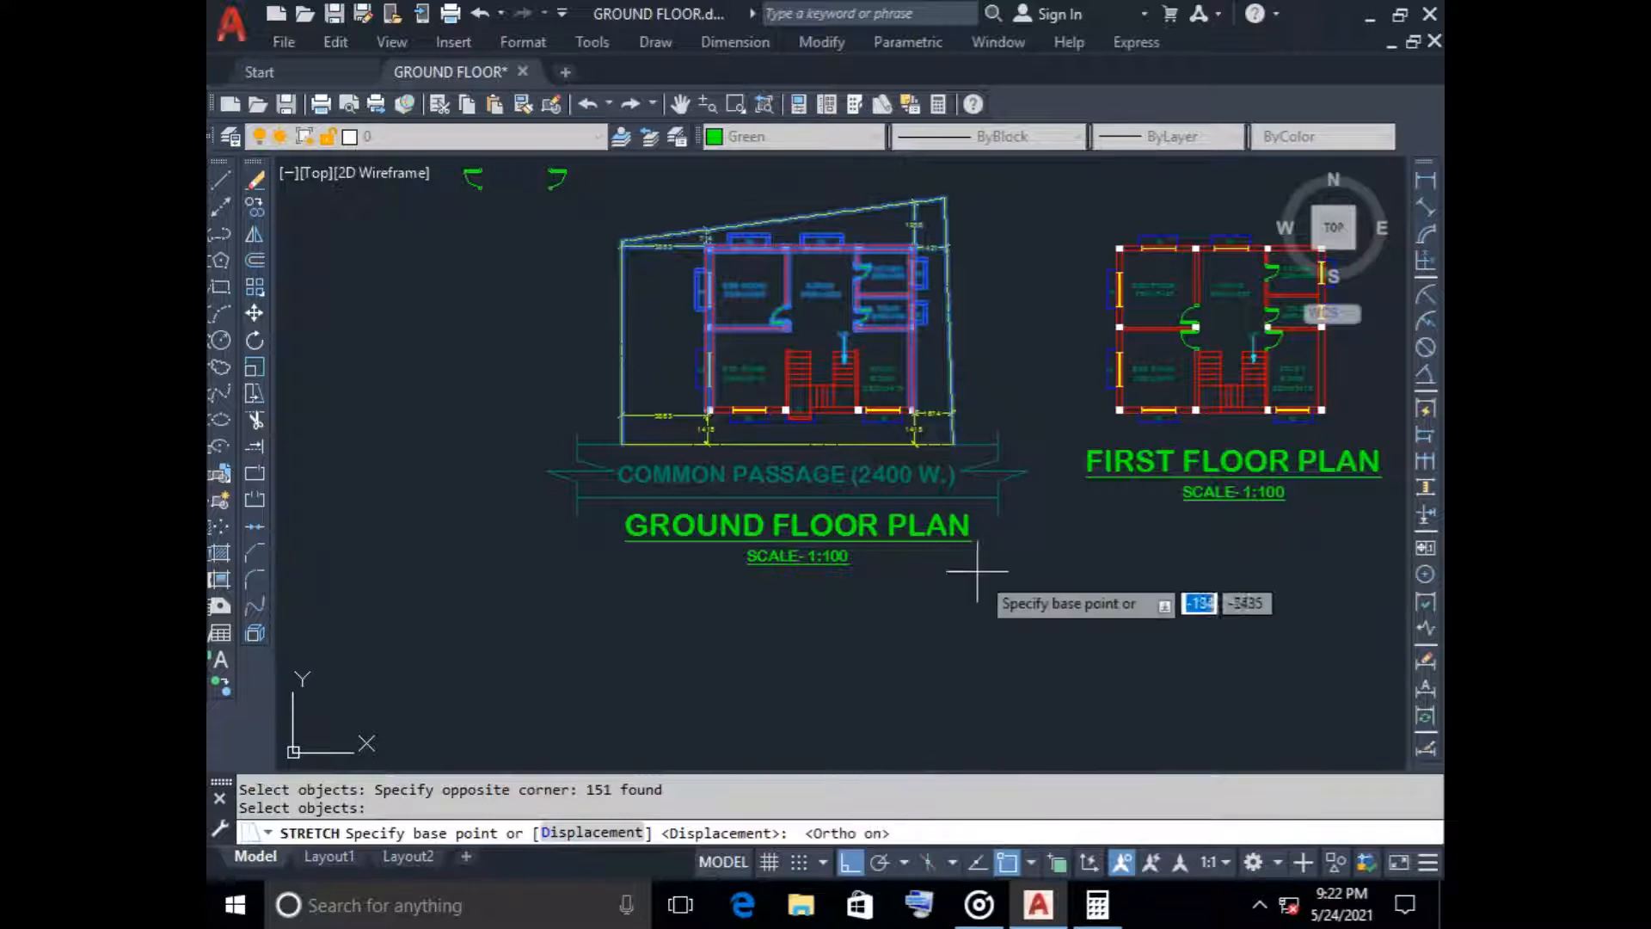
middle_click_drag(1003, 350, 987, 550)
scroll(943, 457, "up", 4)
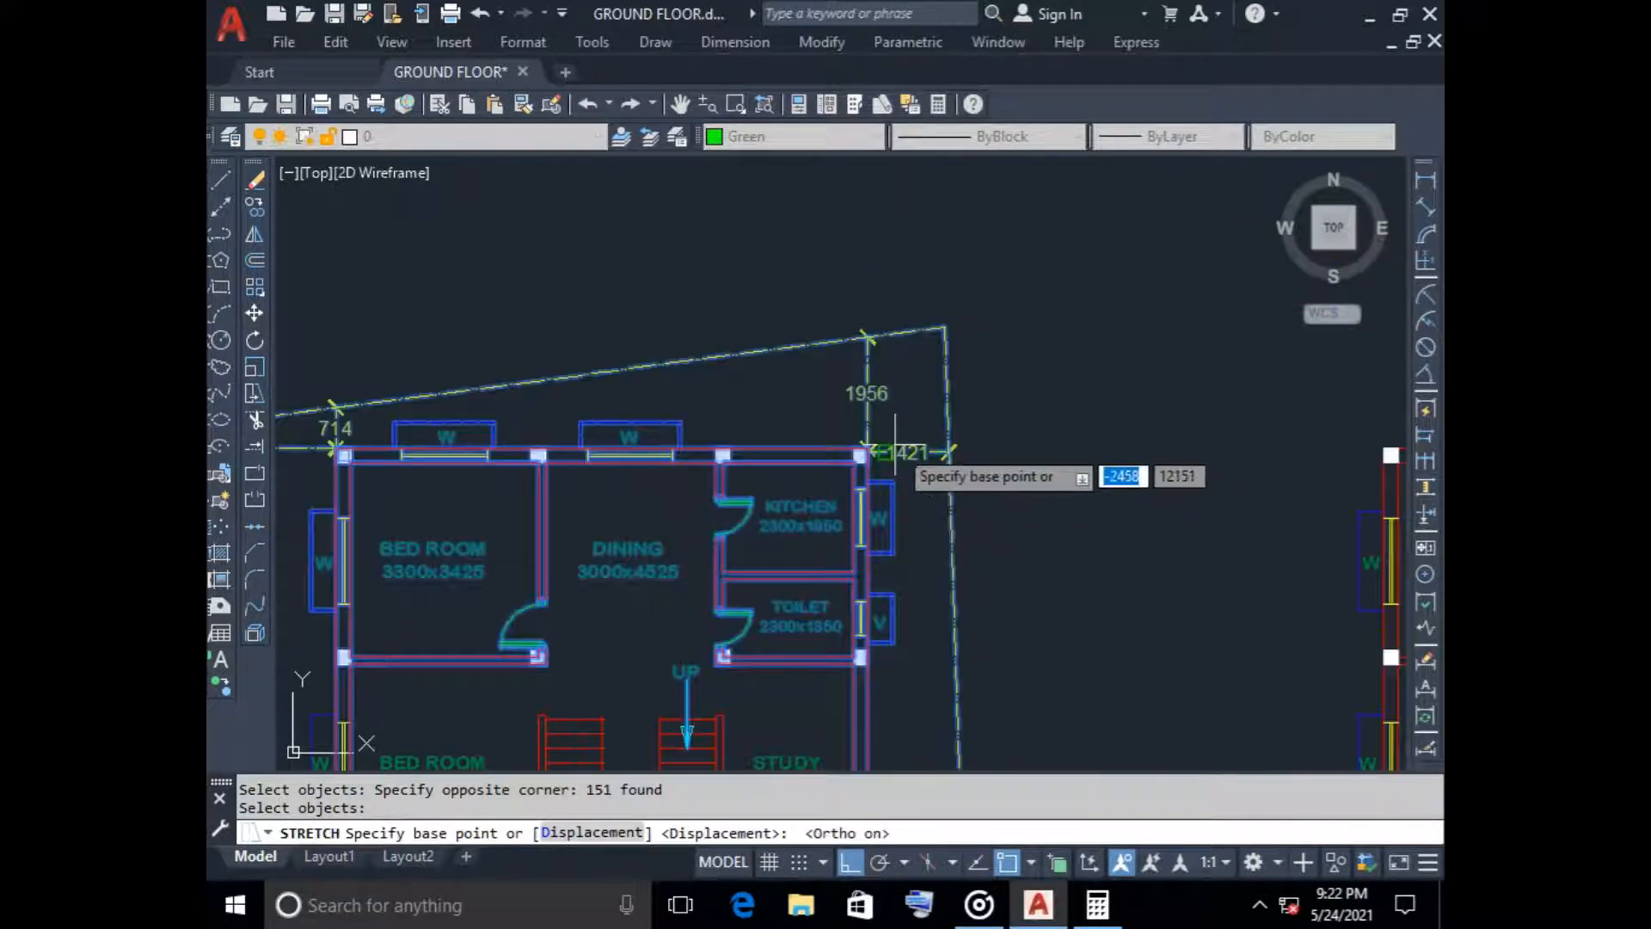
scroll(851, 464, "up", 8)
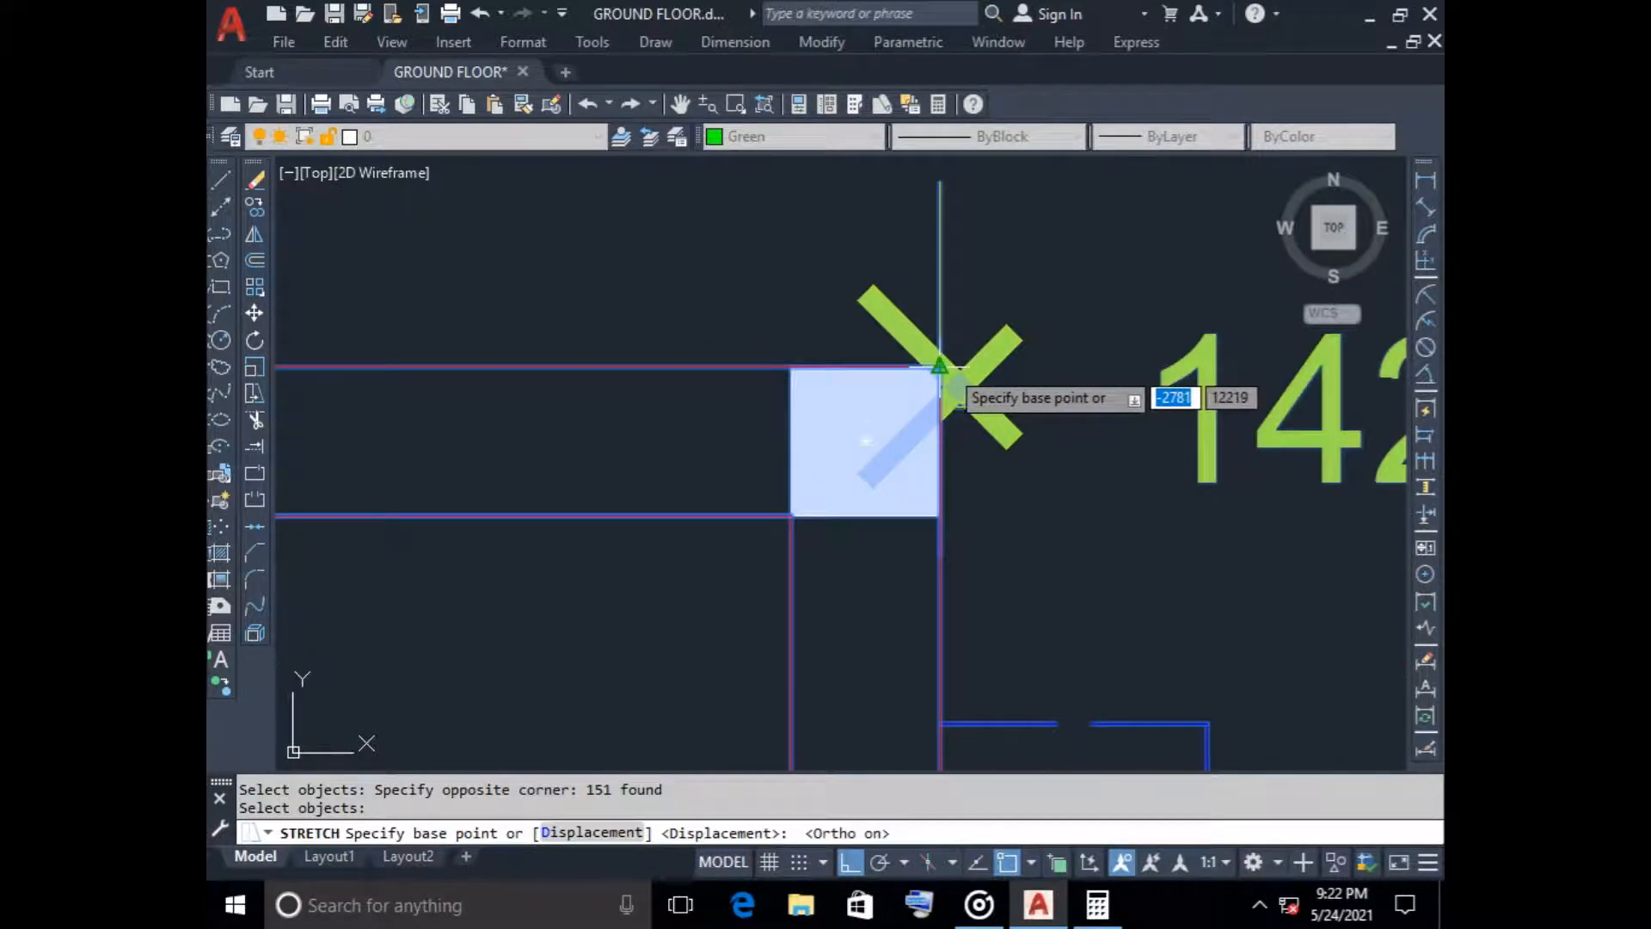
left_click(940, 368)
scroll(943, 364, "down", 8)
scroll(942, 364, "down", 6)
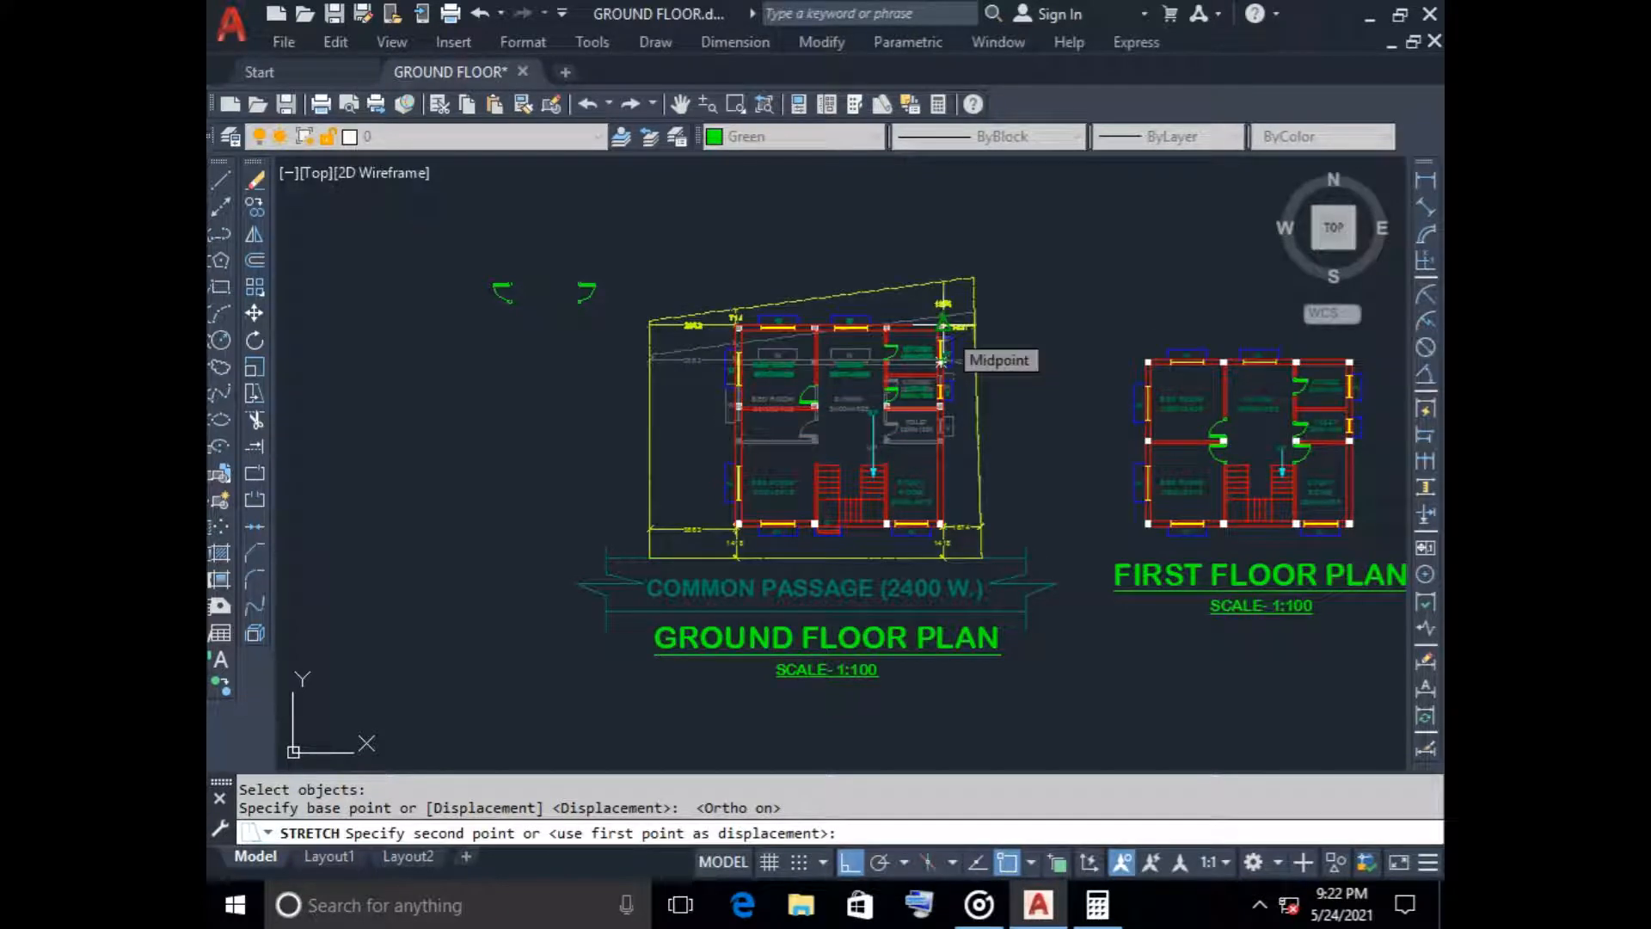
type("25")
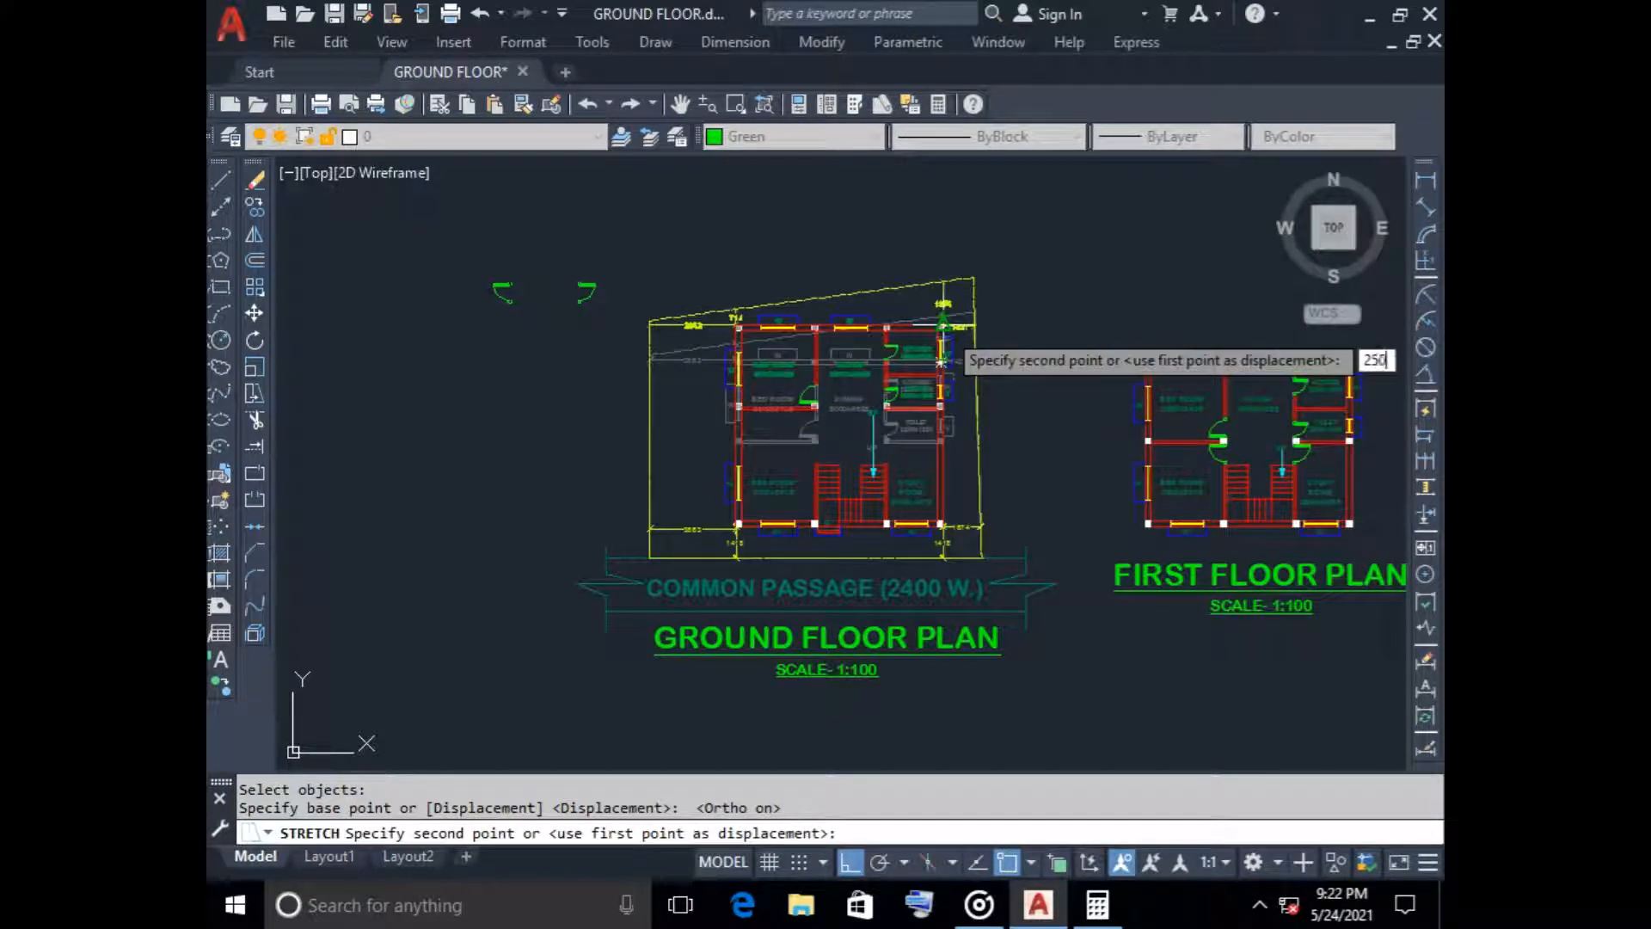
type("0")
key("Return")
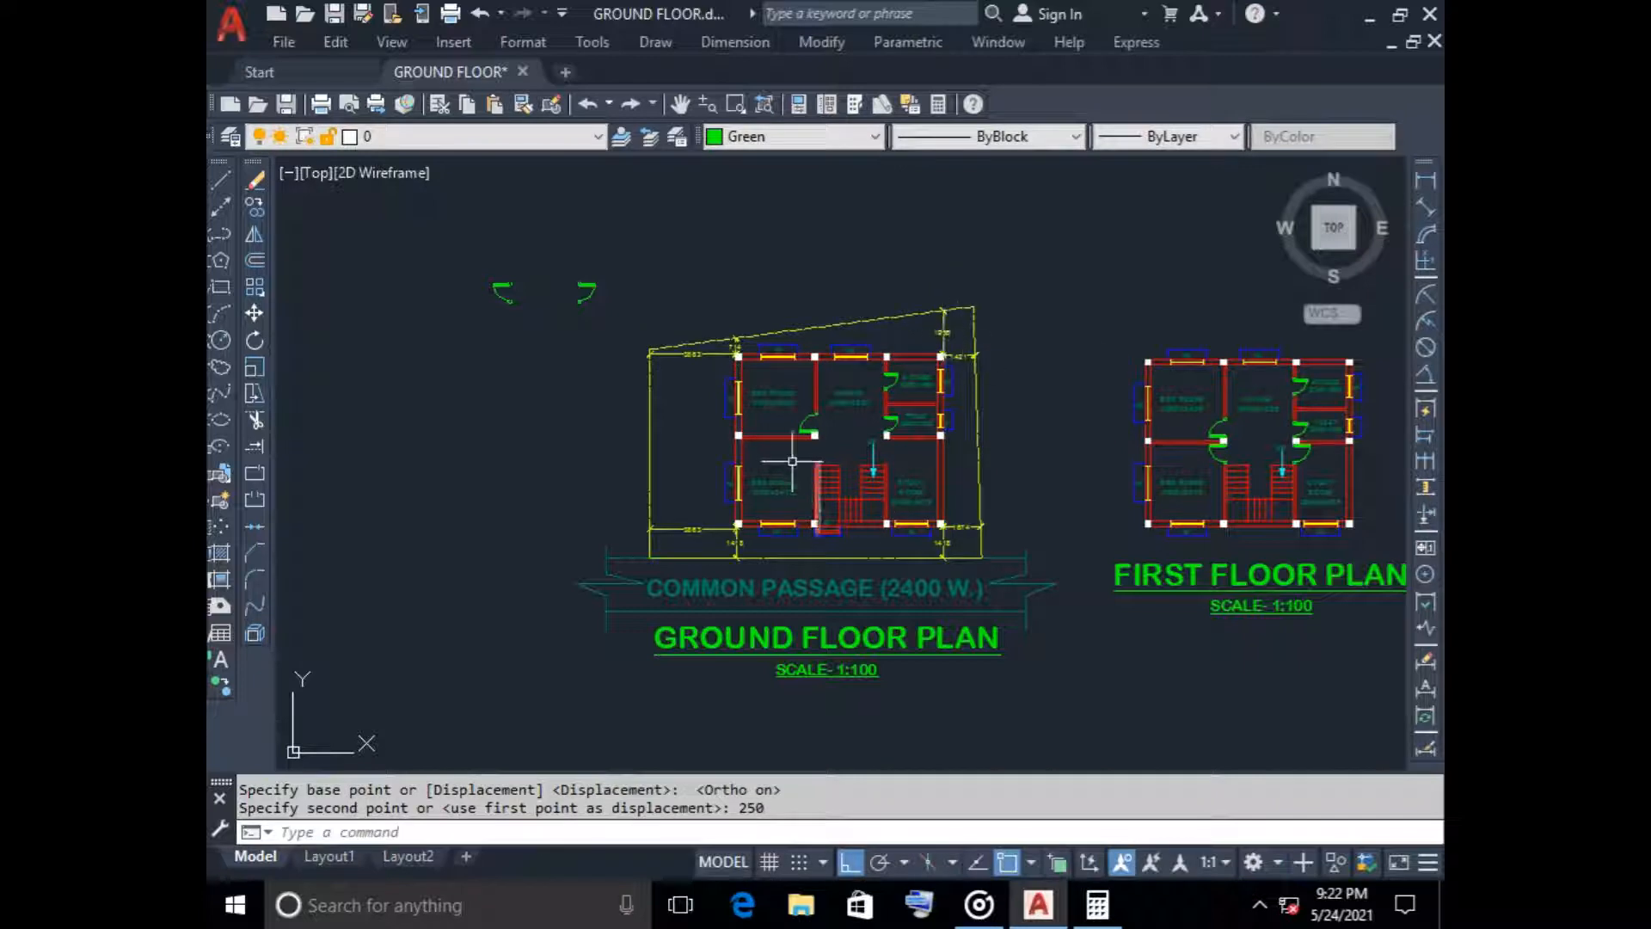
Measure the study room's inner length along its east wall with a linear dimension, without placing it
scroll(792, 462, "up", 4)
scroll(788, 458, "down", 2)
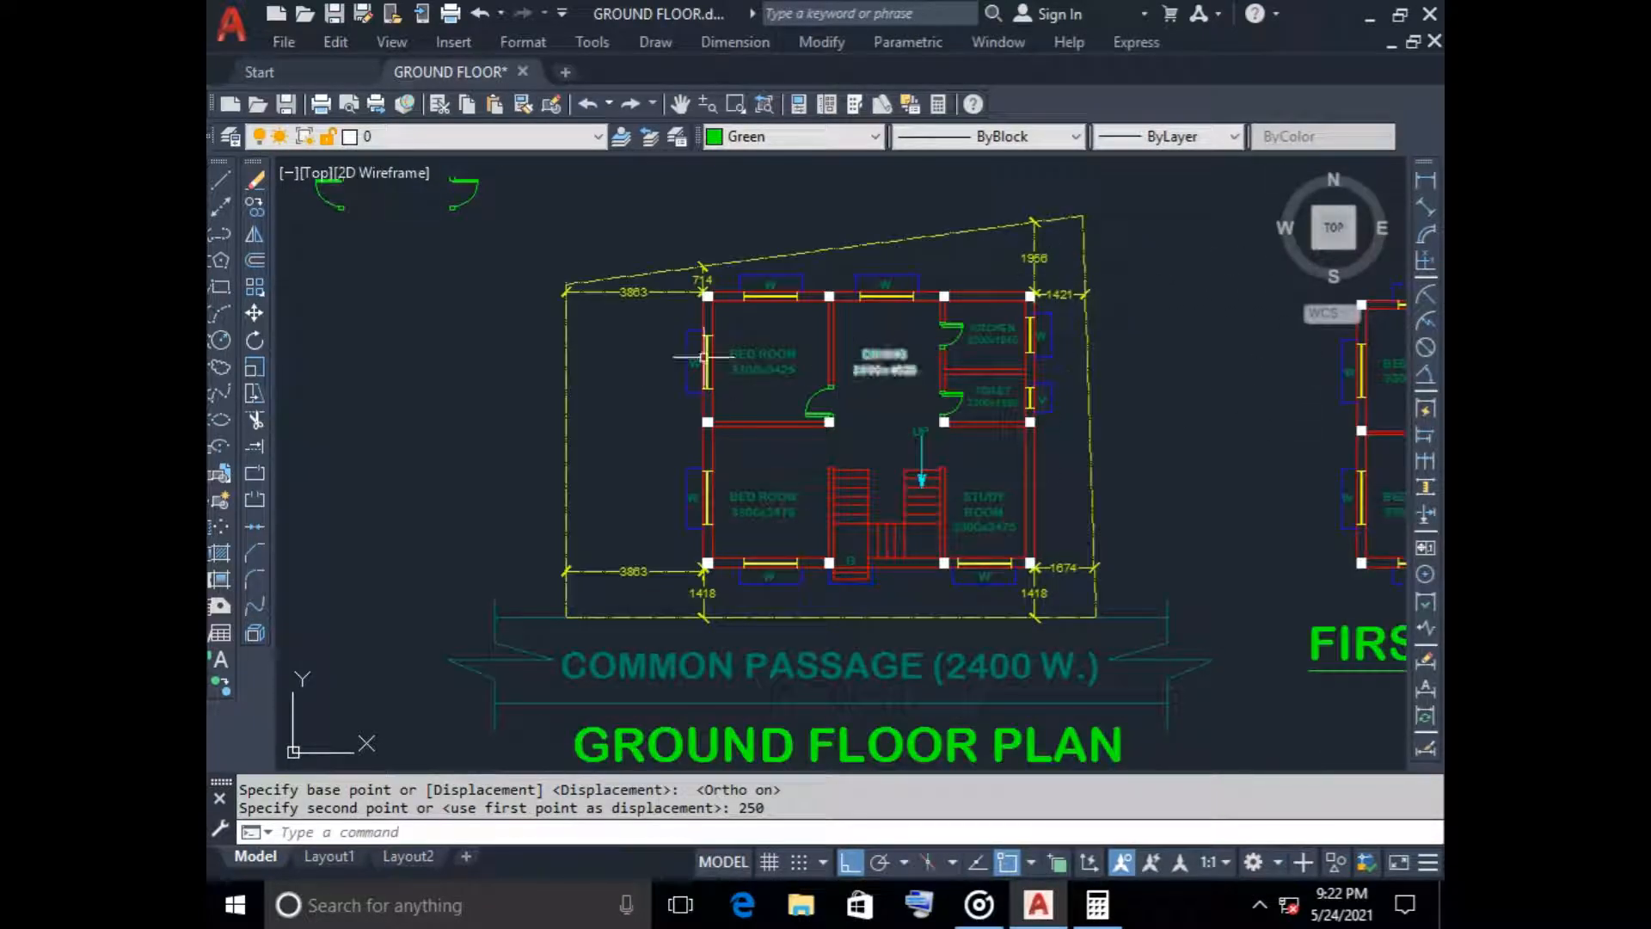
left_click(1425, 180)
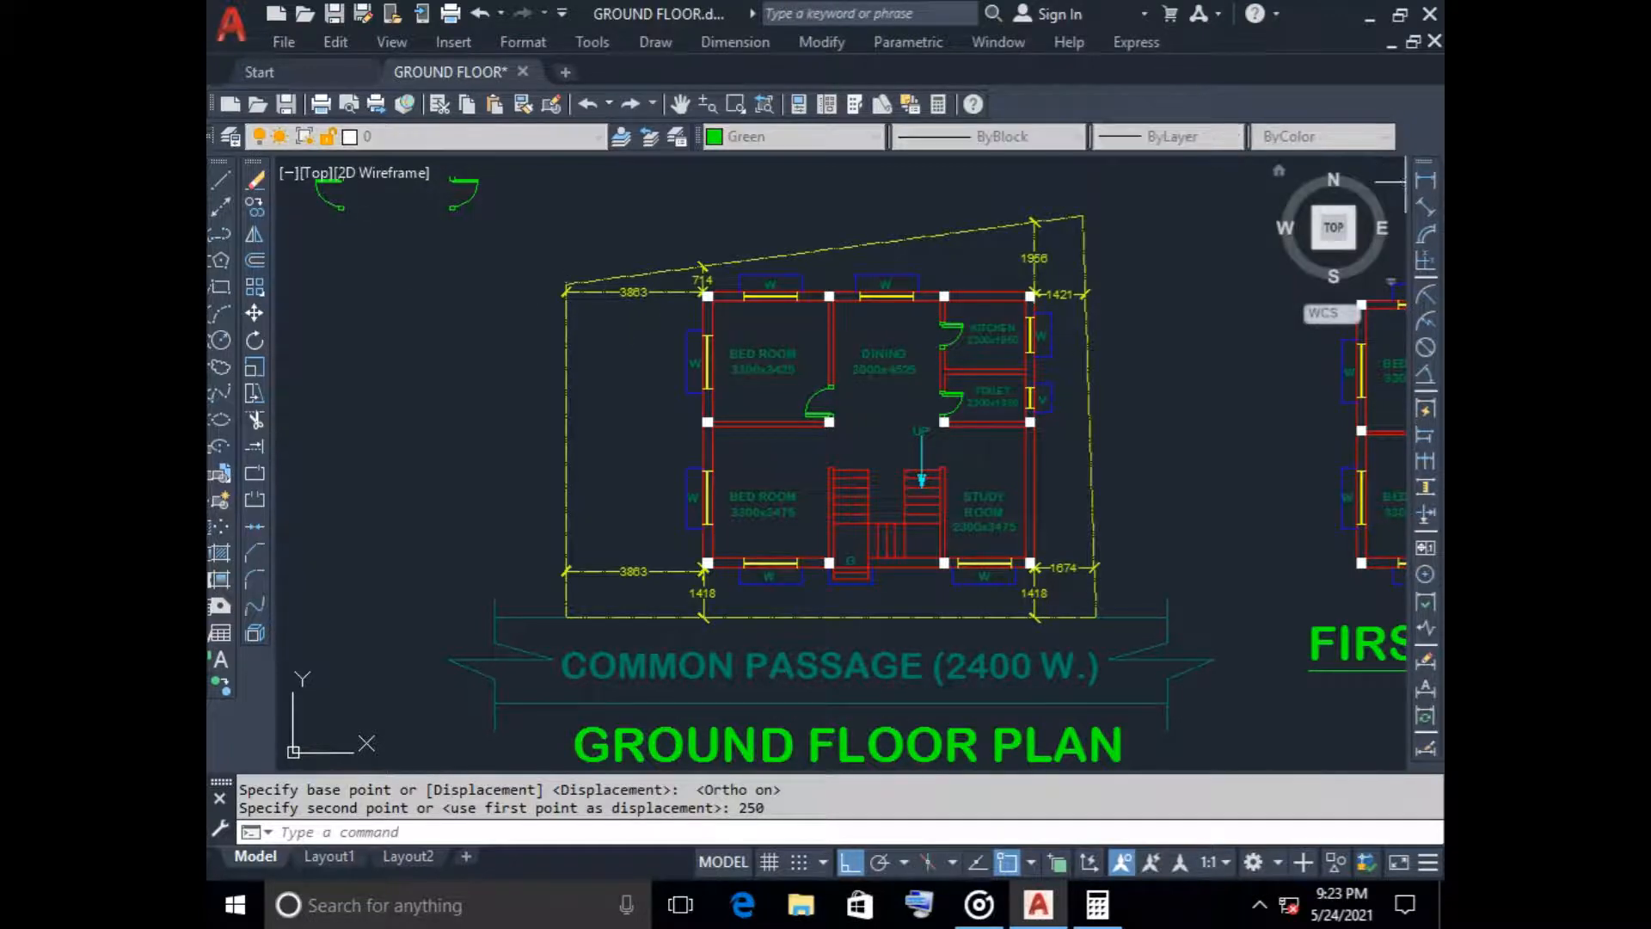
scroll(1074, 471, "up", 4)
left_click(963, 363)
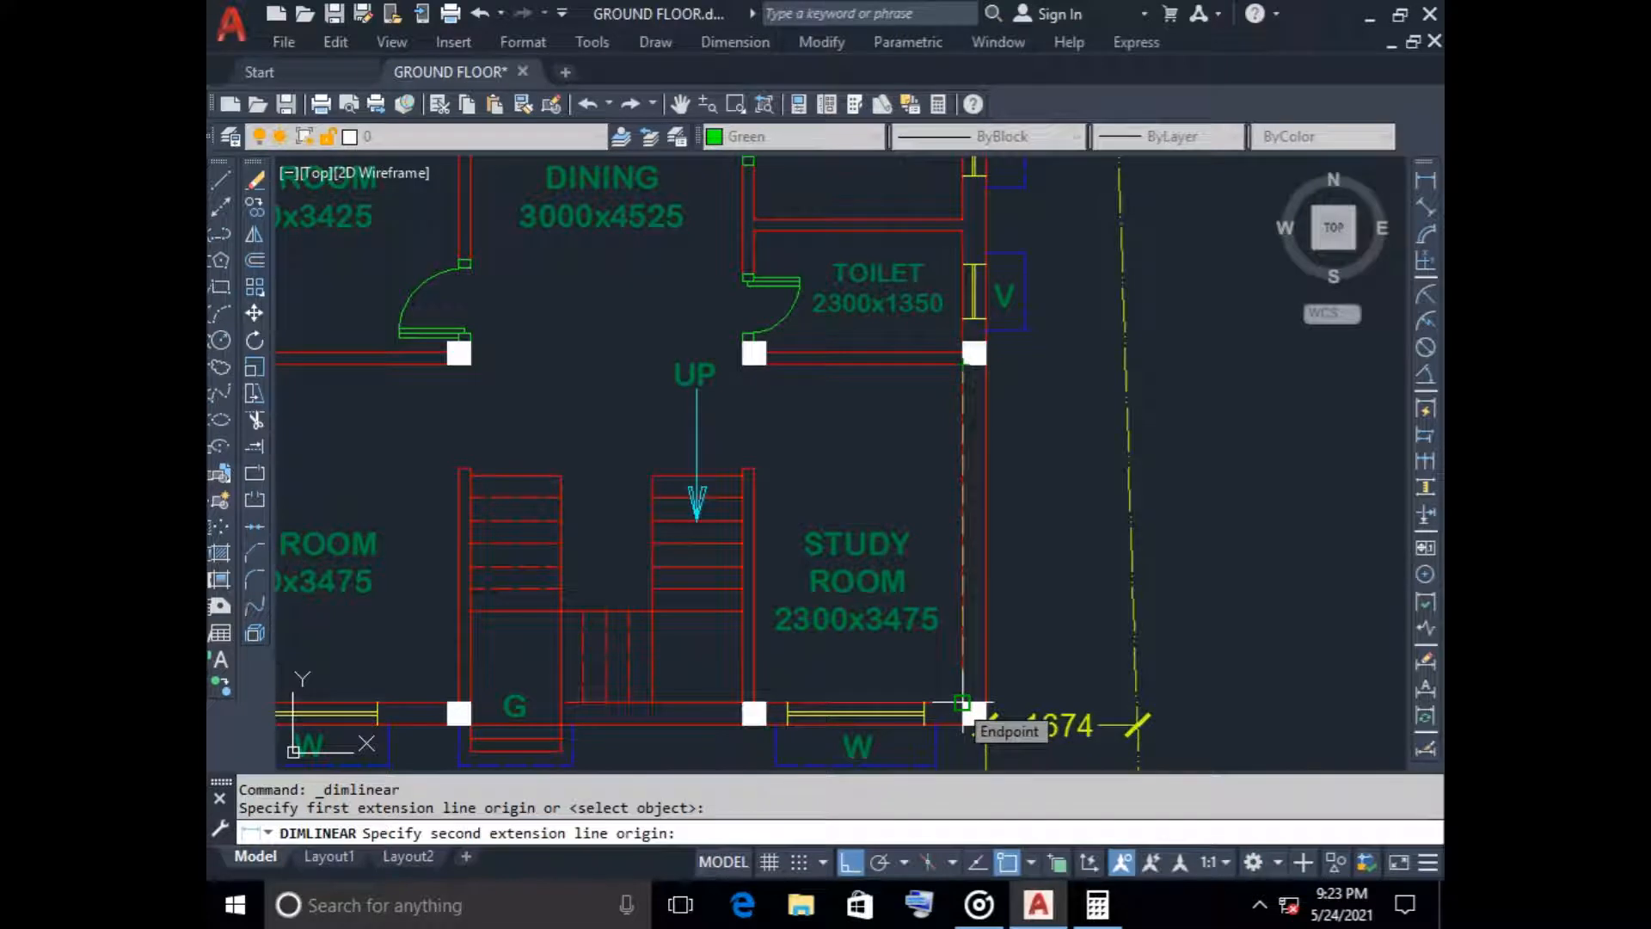
left_click(964, 703)
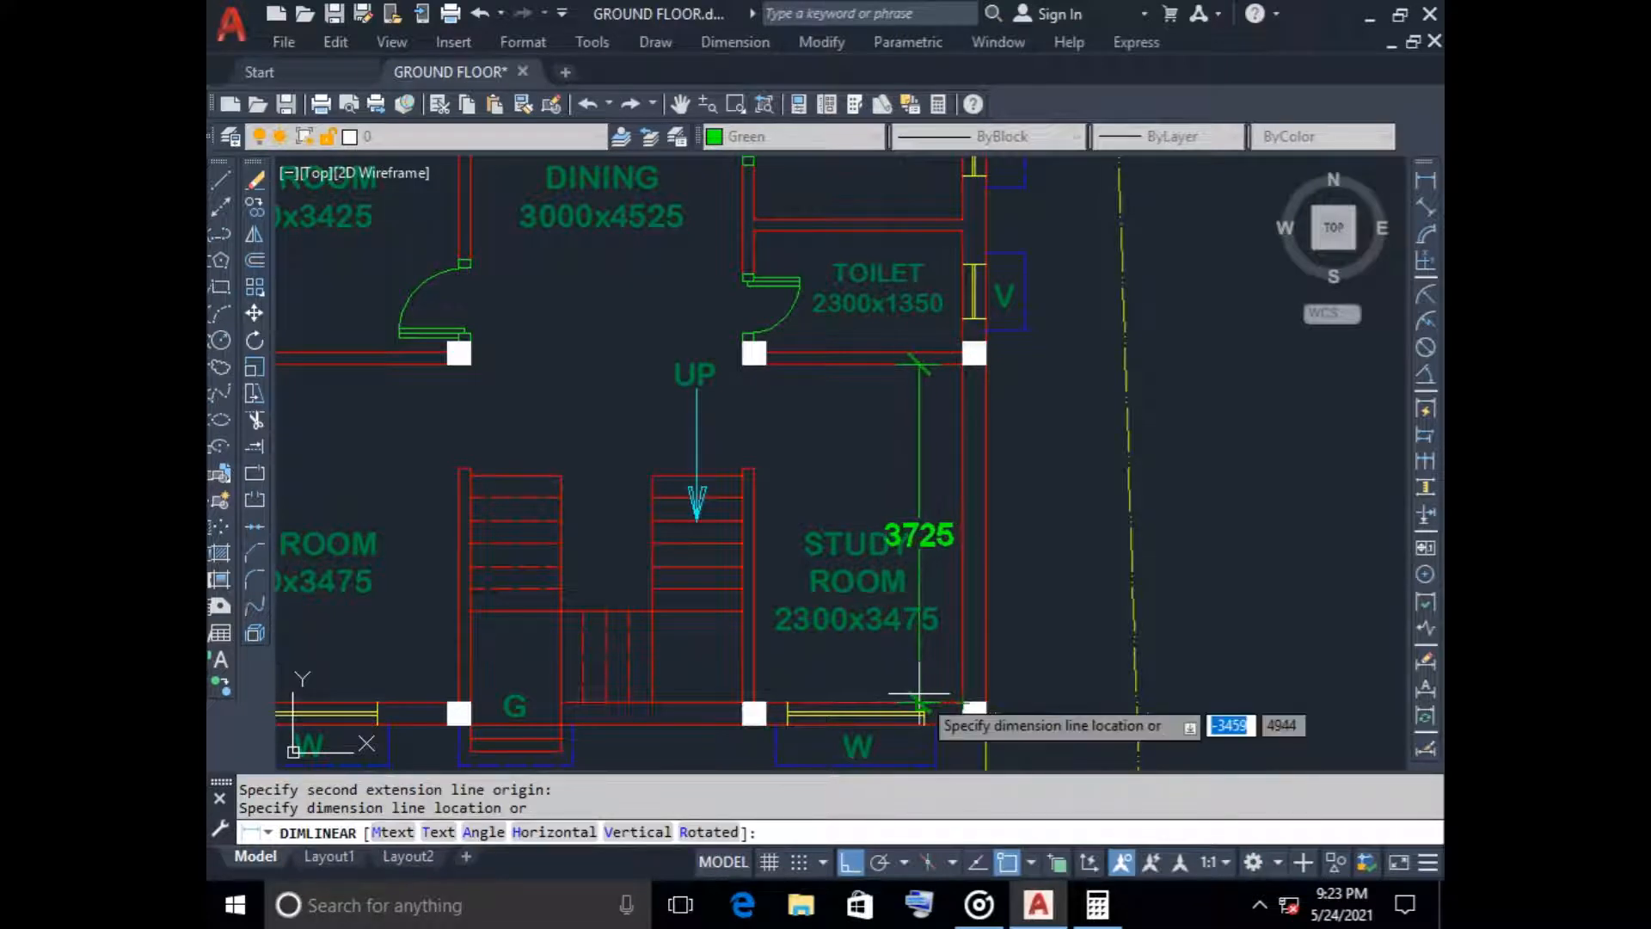
key("Escape")
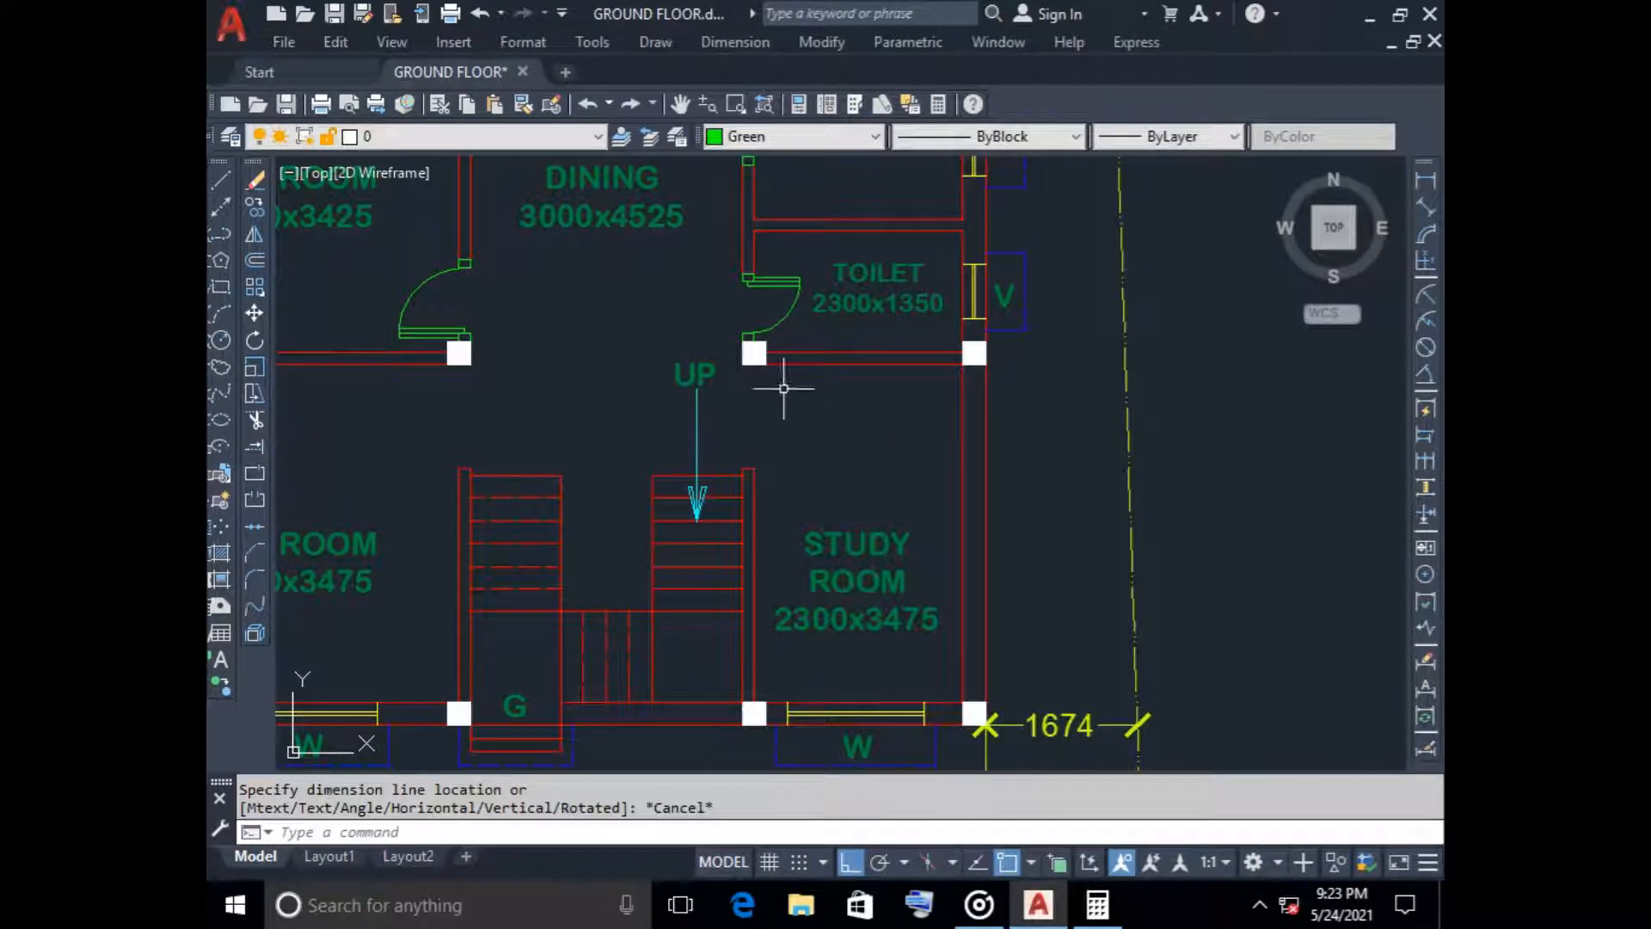
left_click(859, 627)
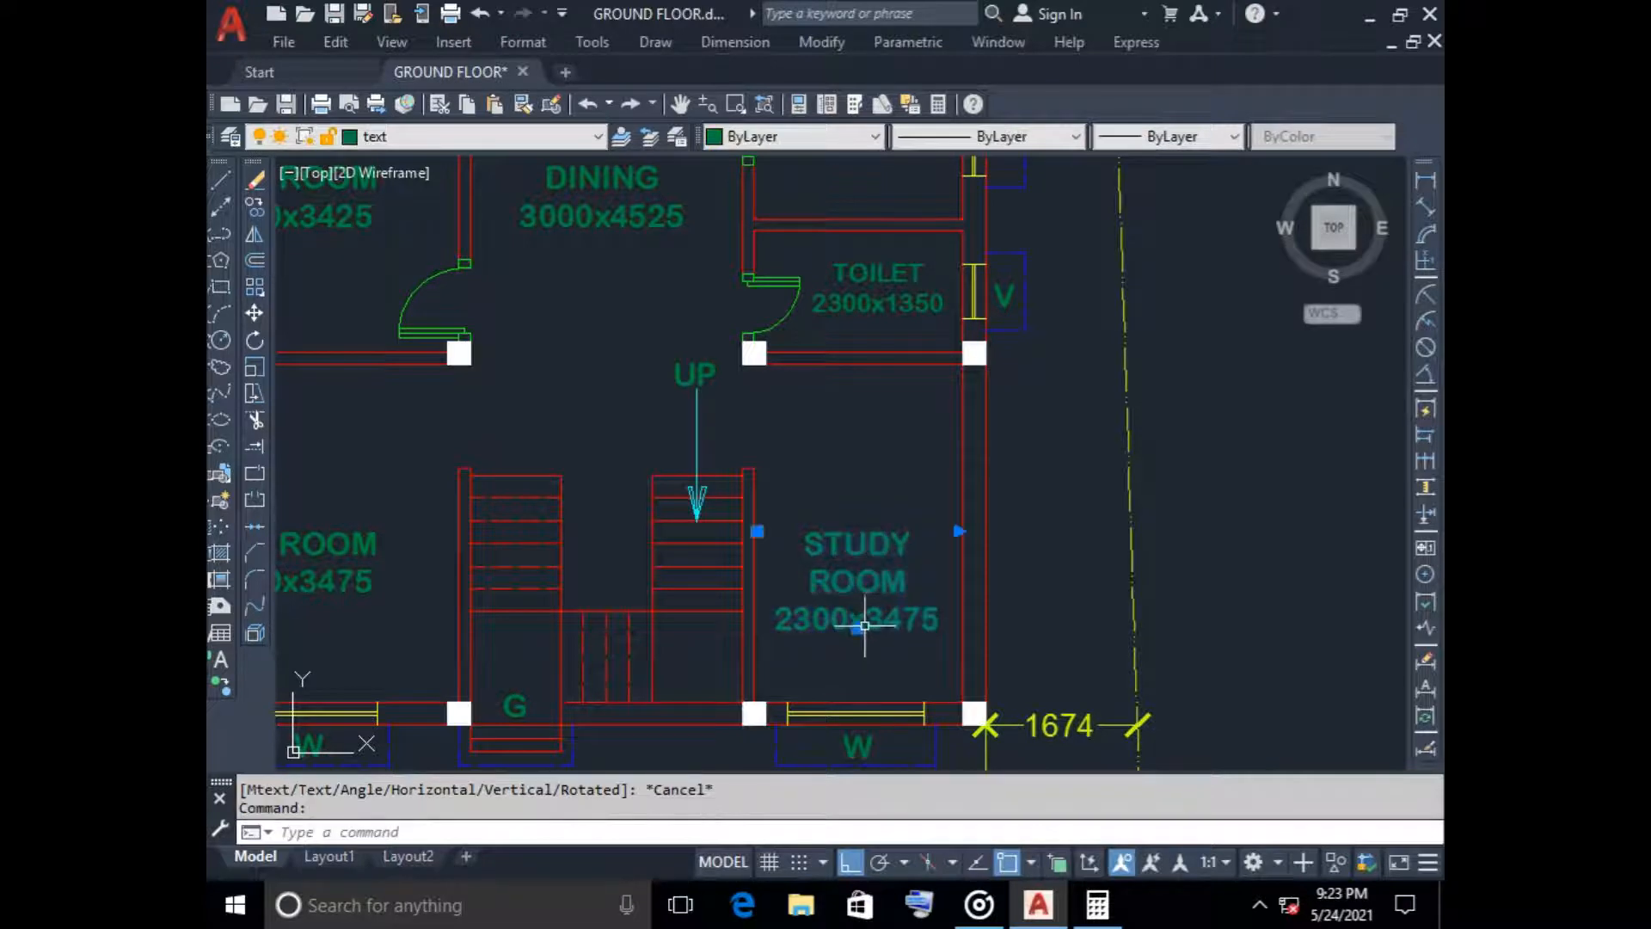
right_click(874, 628)
left_click(953, 306)
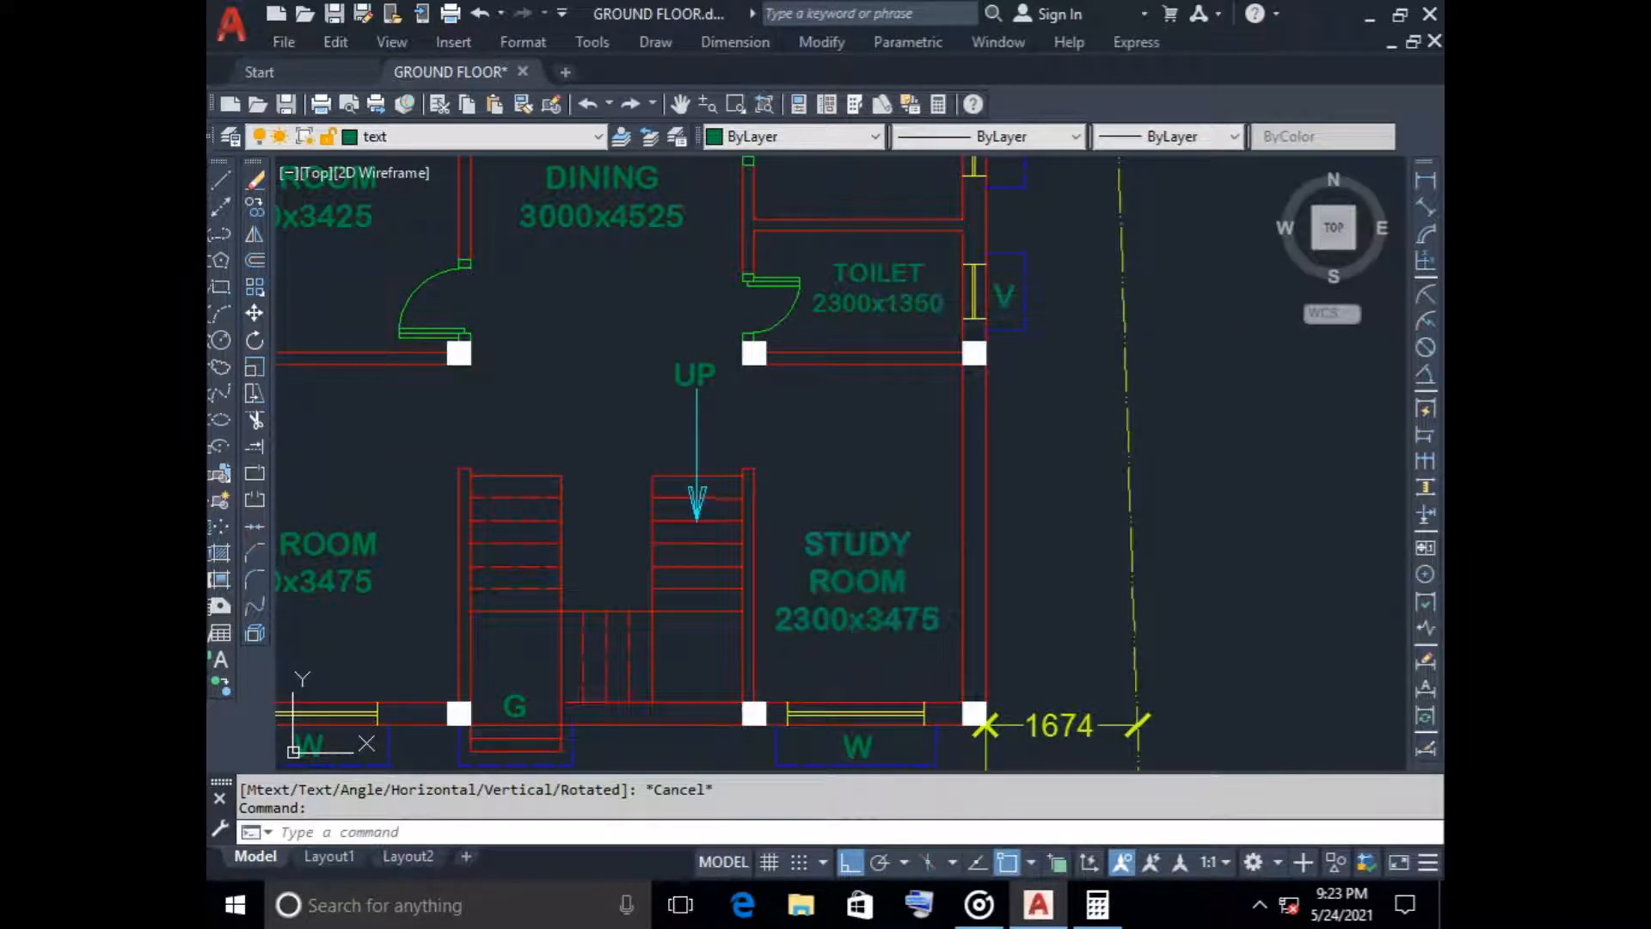
key("Escape")
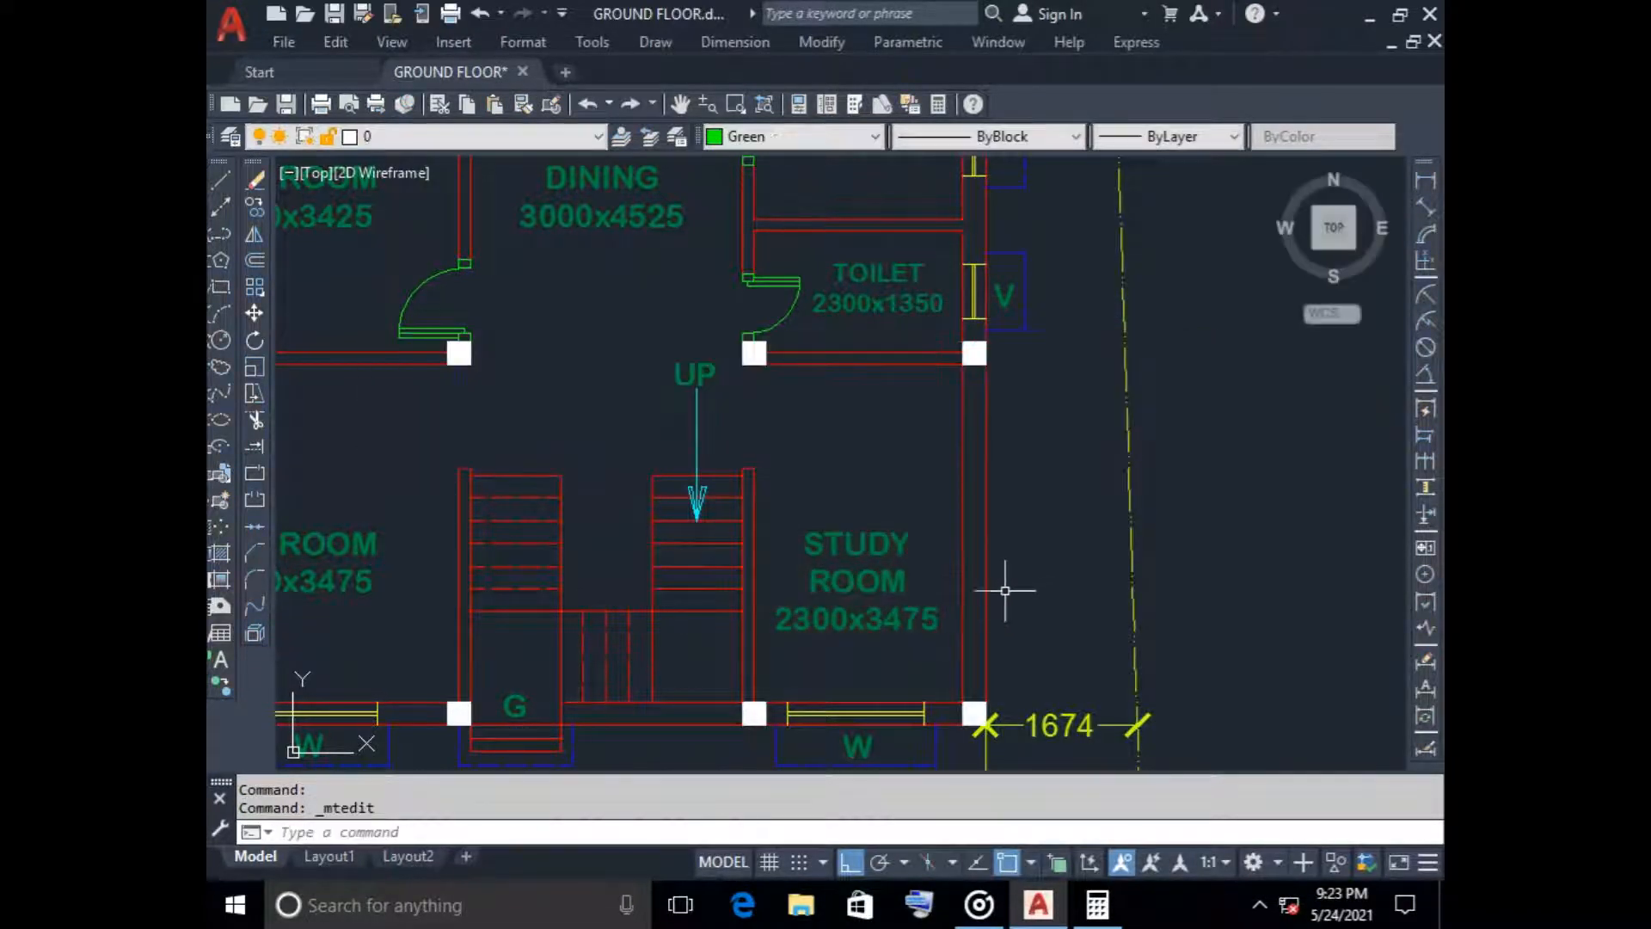
Recheck the study room's inner length with a linear dimension without placing it, and change the room's size text to 2300x3725
left_click(1425, 179)
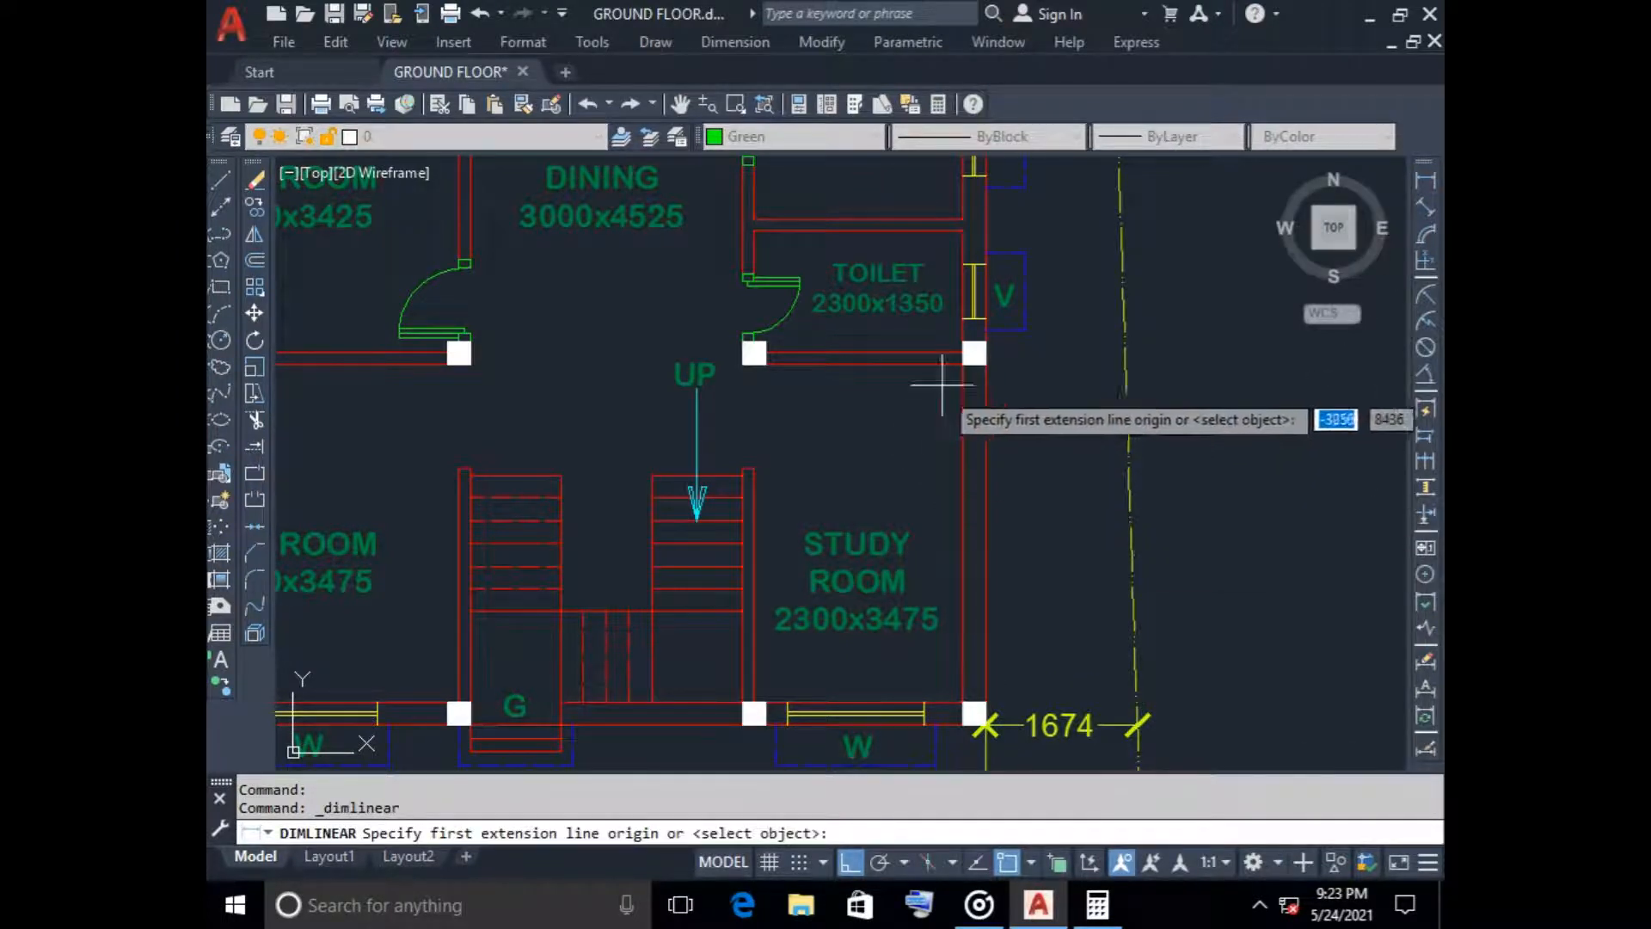
left_click(963, 365)
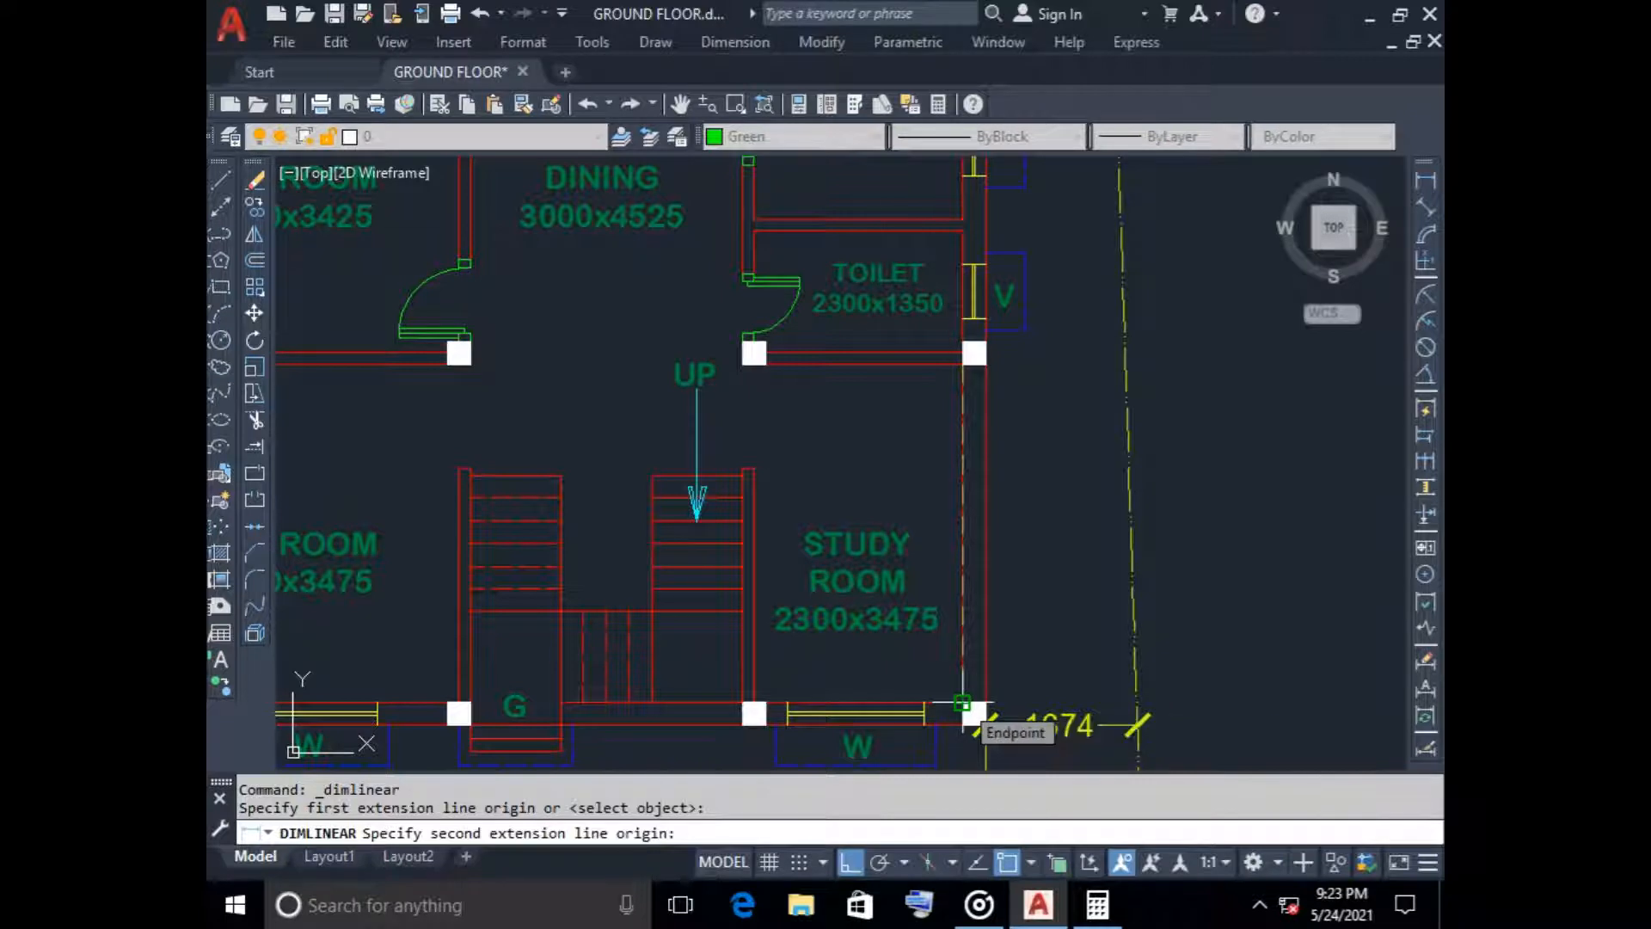
key("Escape")
left_click(873, 615)
right_click(874, 615)
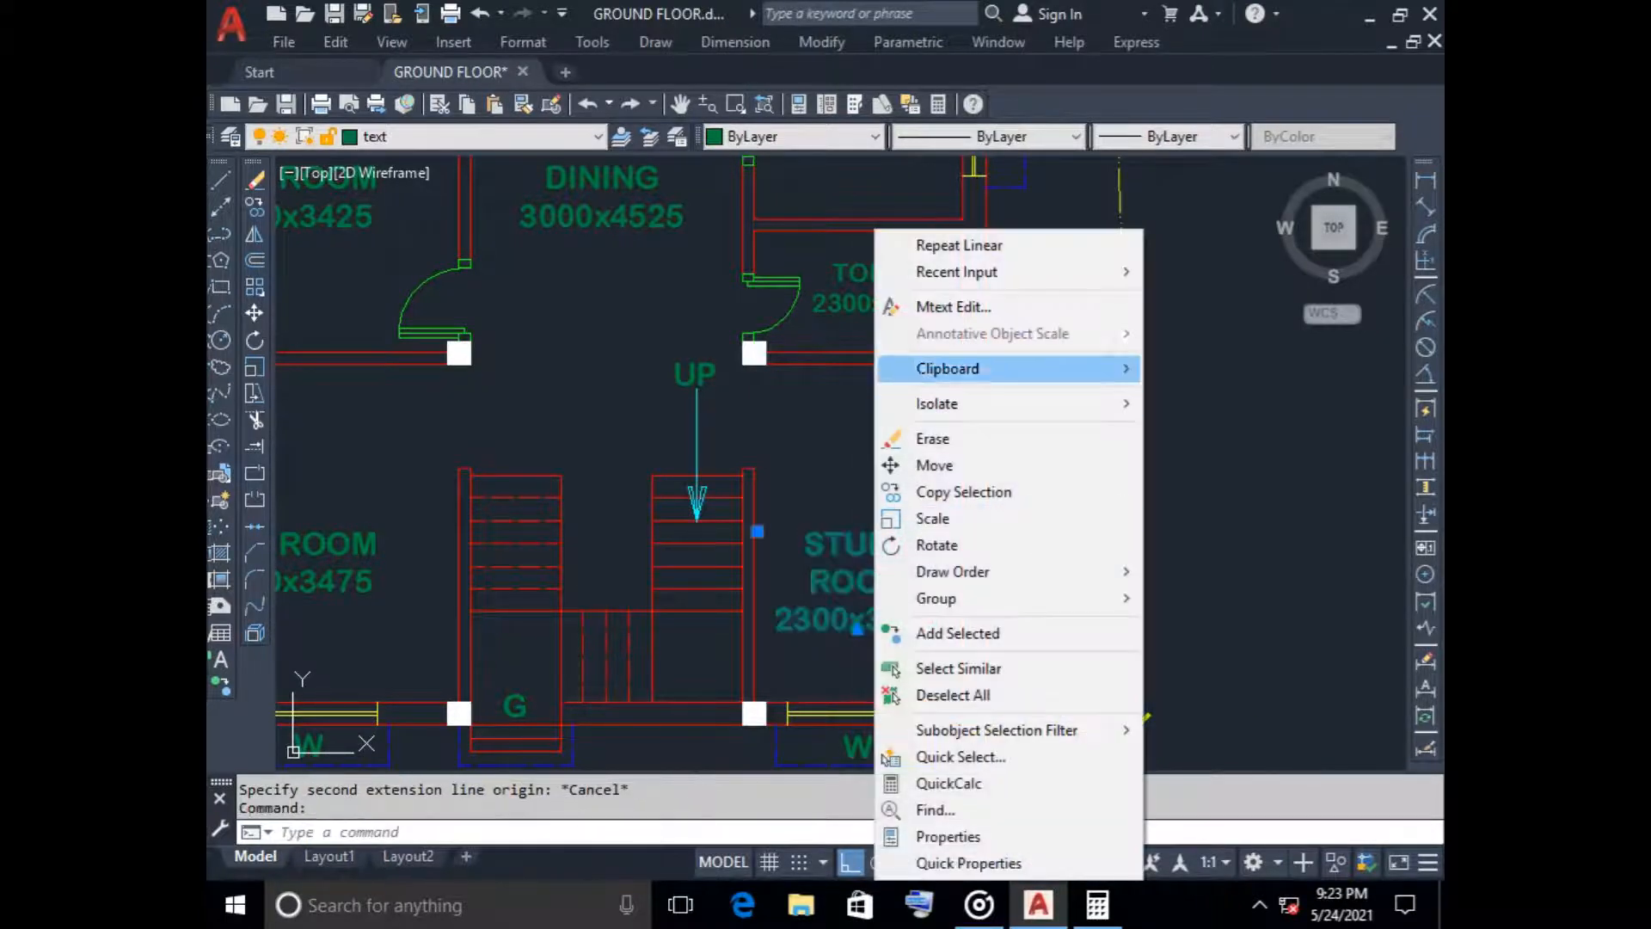
left_click(929, 307)
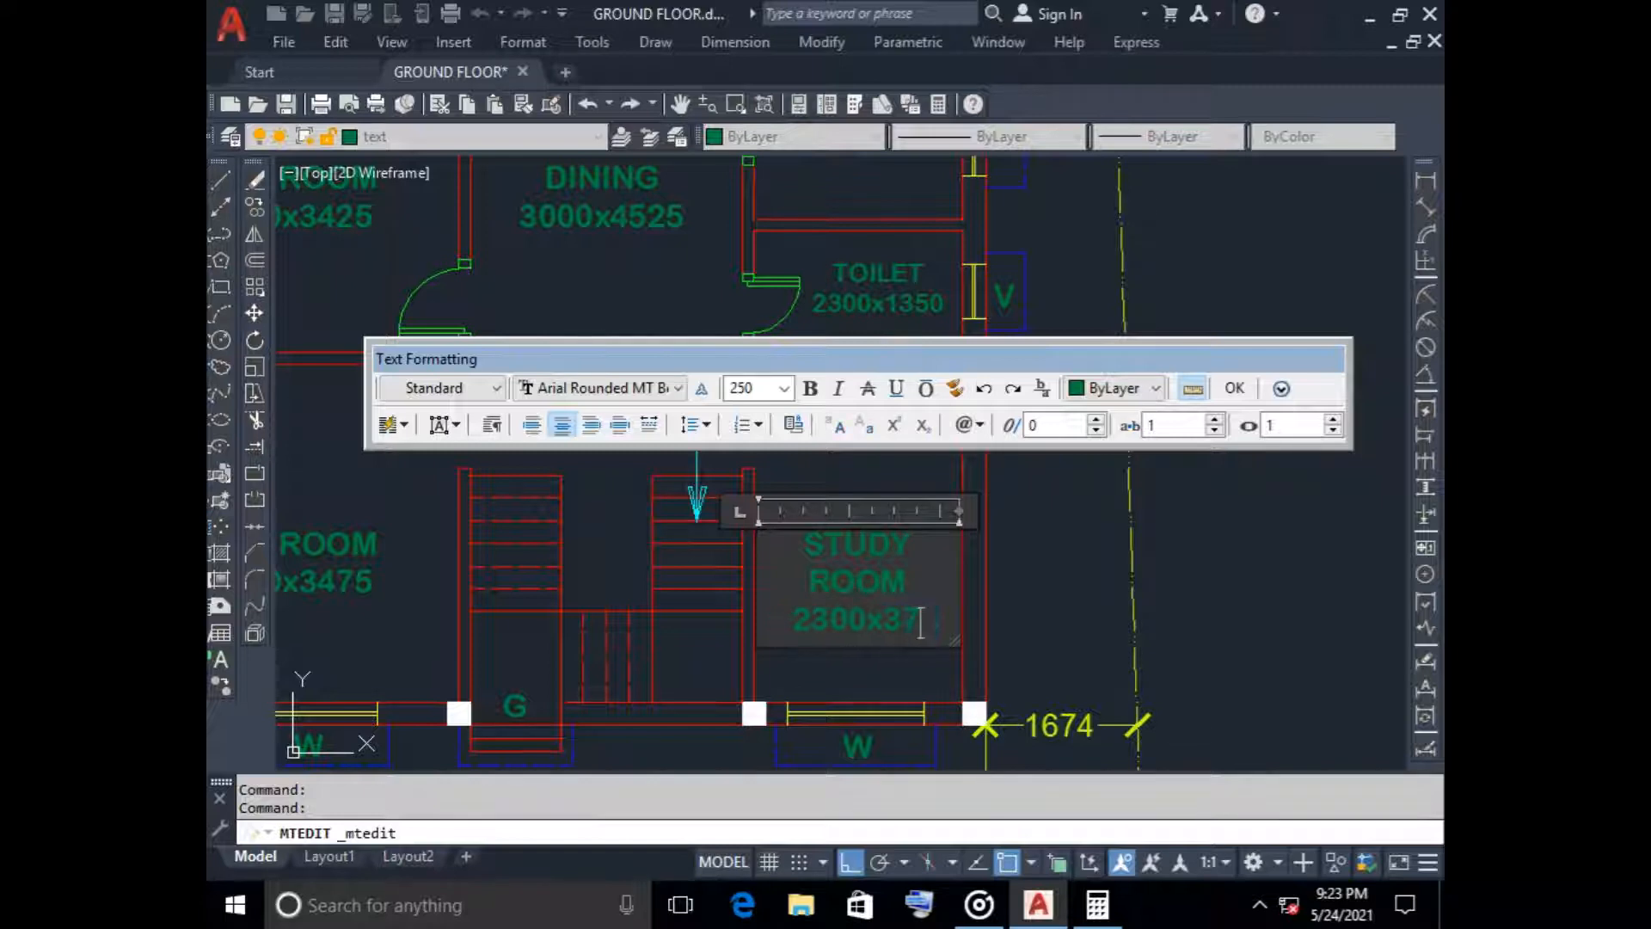
left_click(1238, 392)
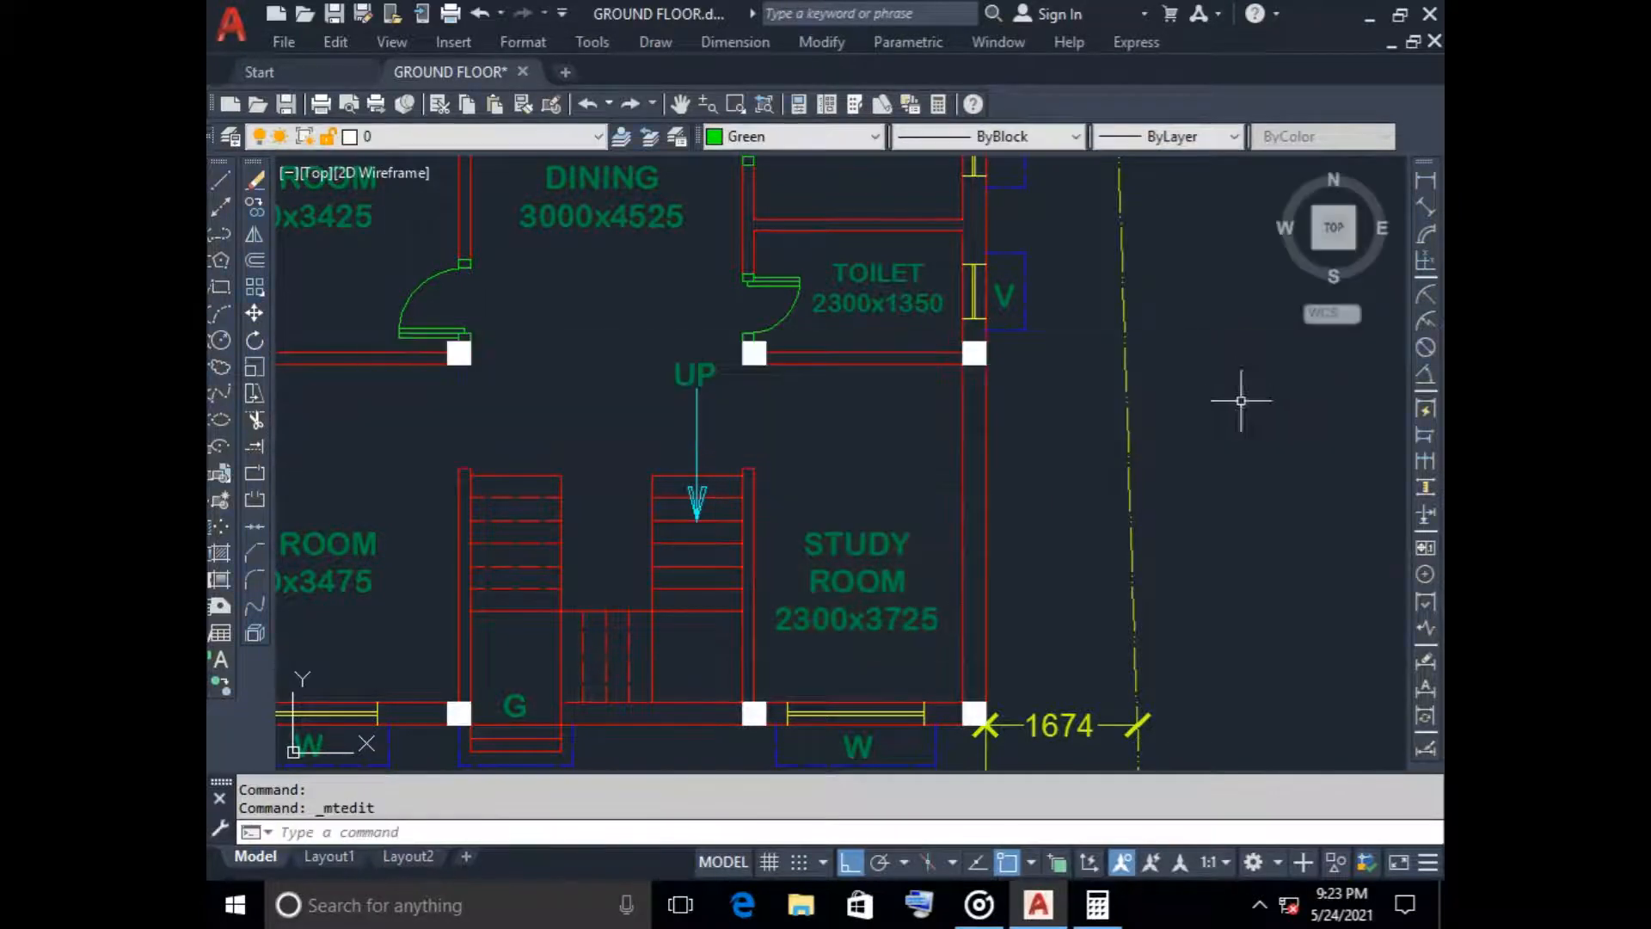
Measure the lower bedroom's inner length along its west wall with a linear dimension, without placing it
scroll(903, 667, "down", 4)
middle_click_drag(903, 667, 1021, 594)
scroll(852, 583, "up", 4)
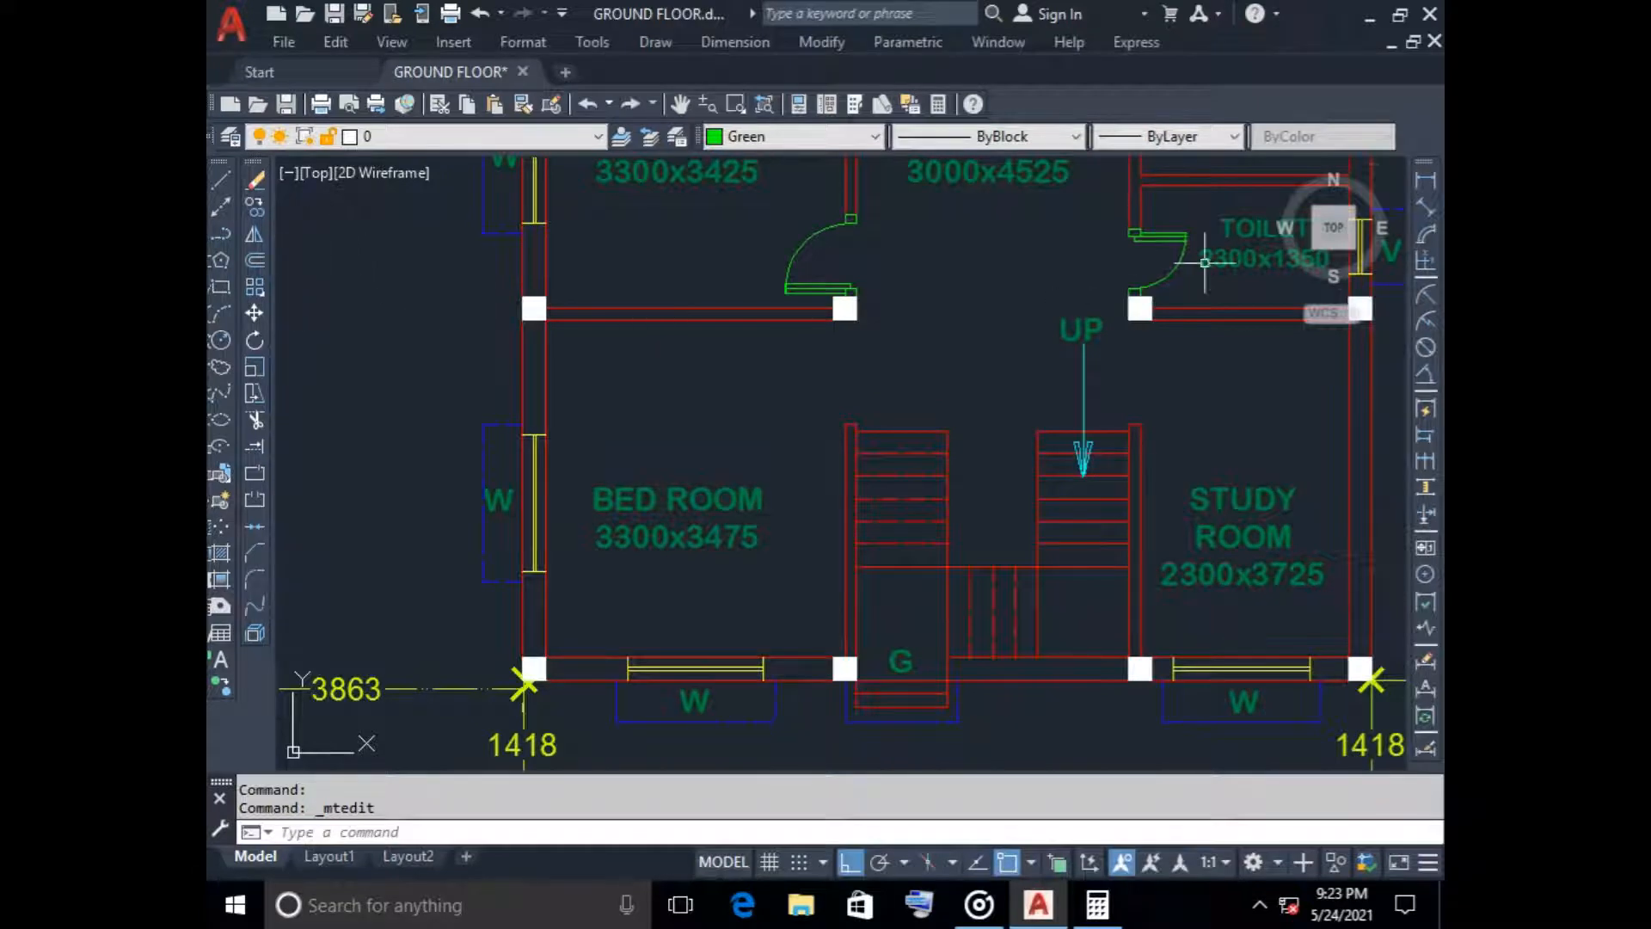
left_click(1425, 179)
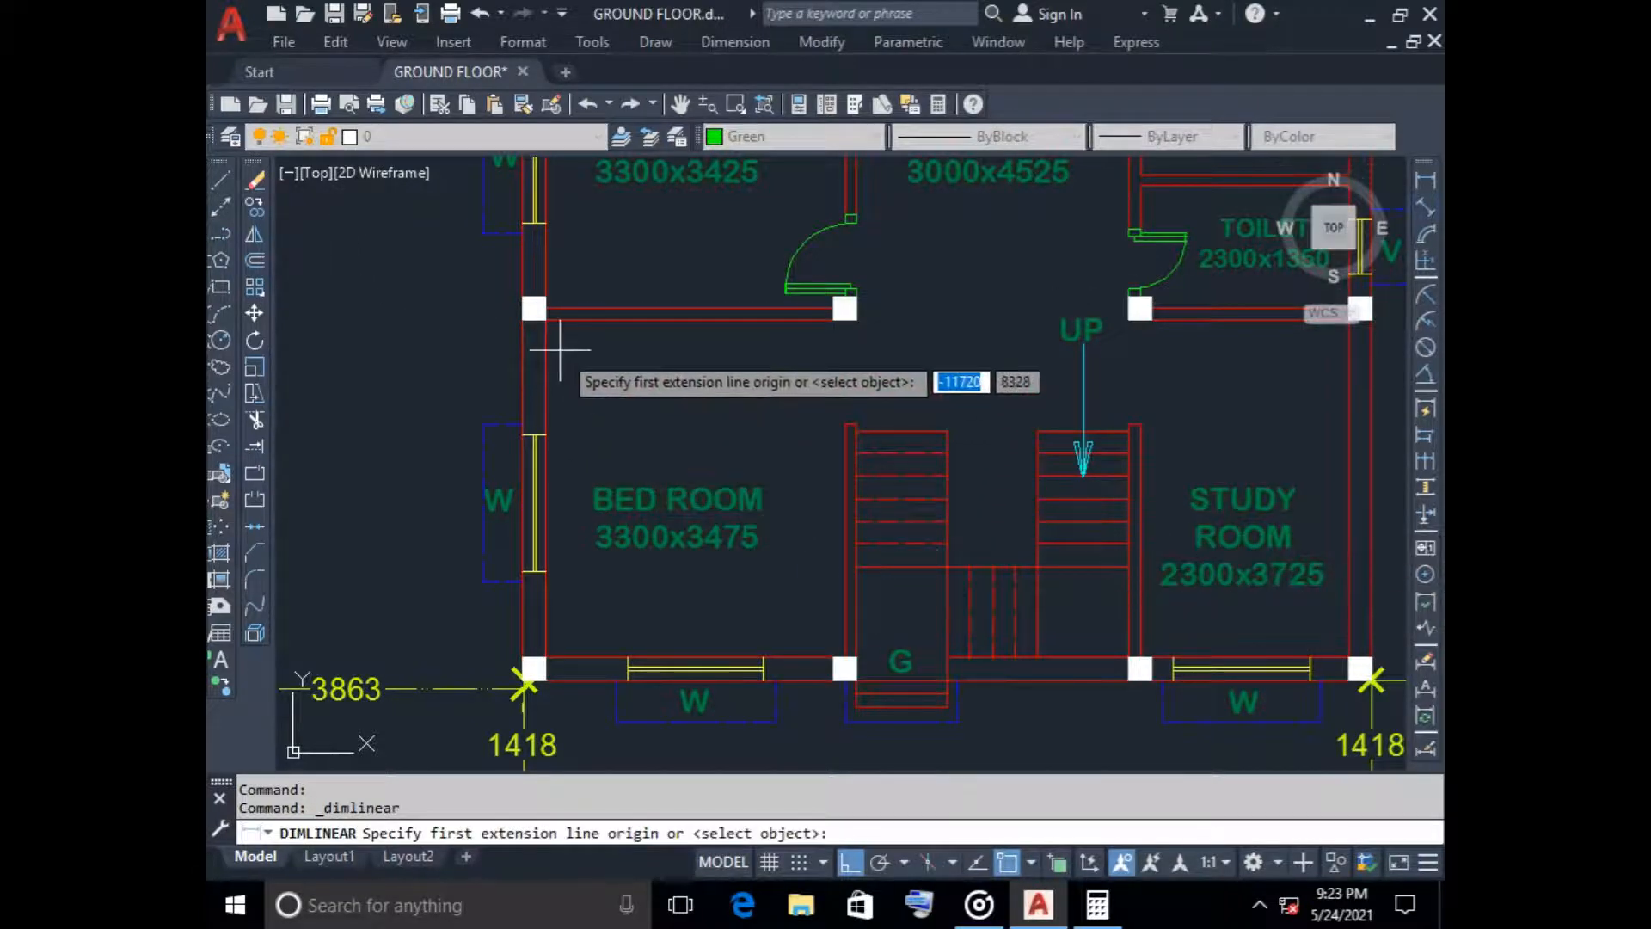
left_click(545, 317)
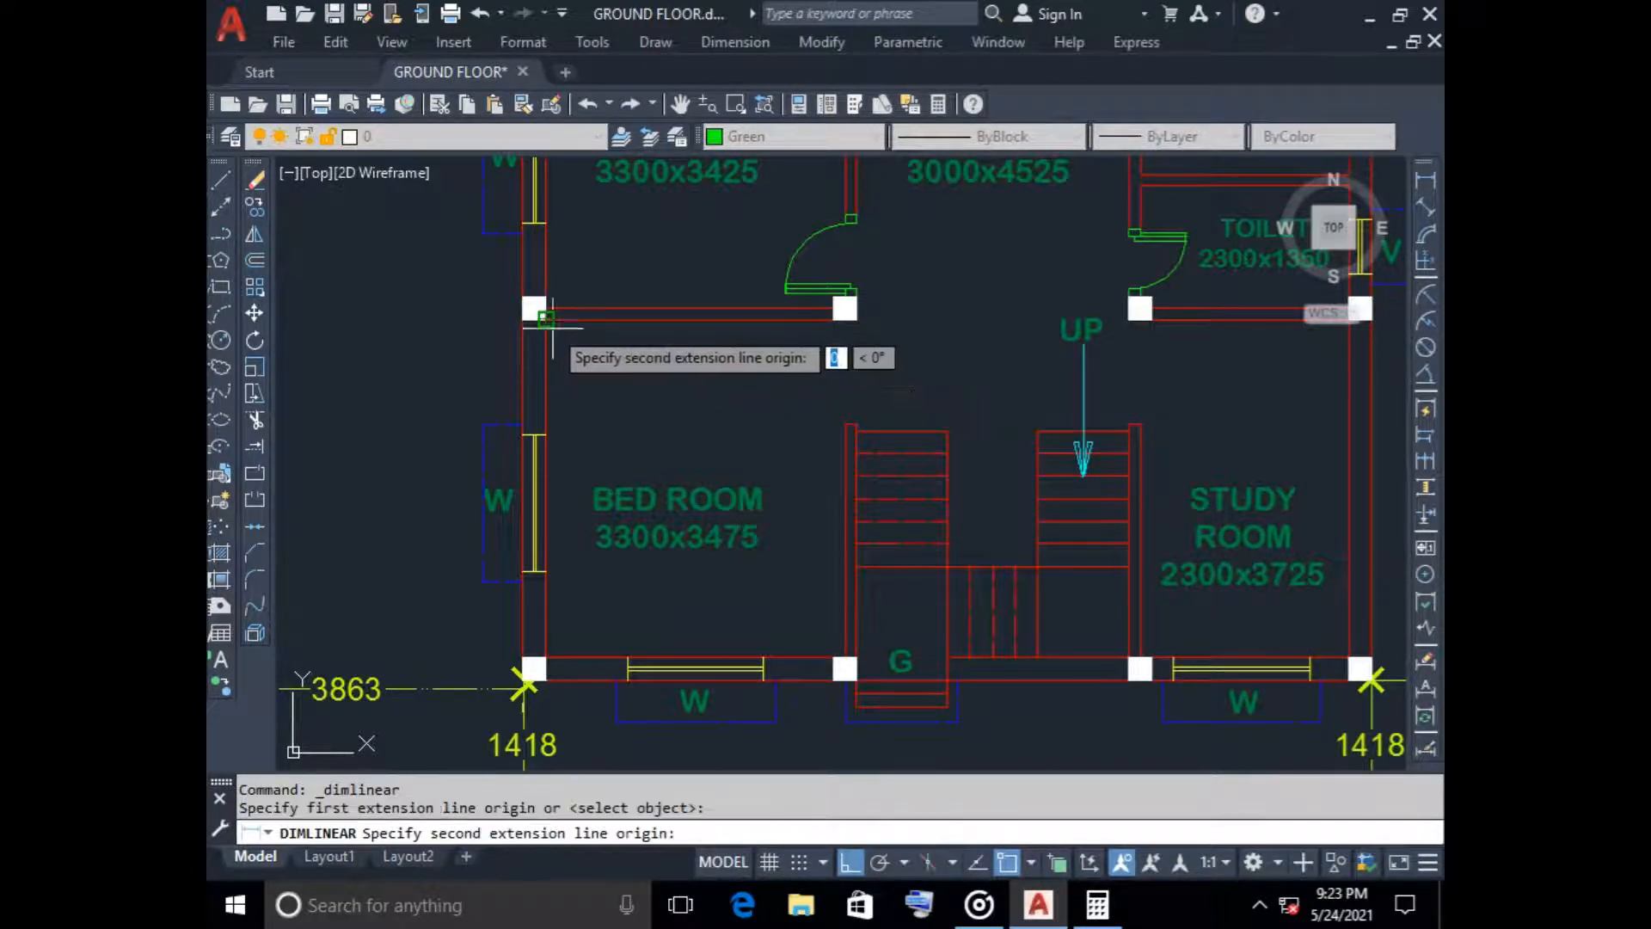
left_click(545, 657)
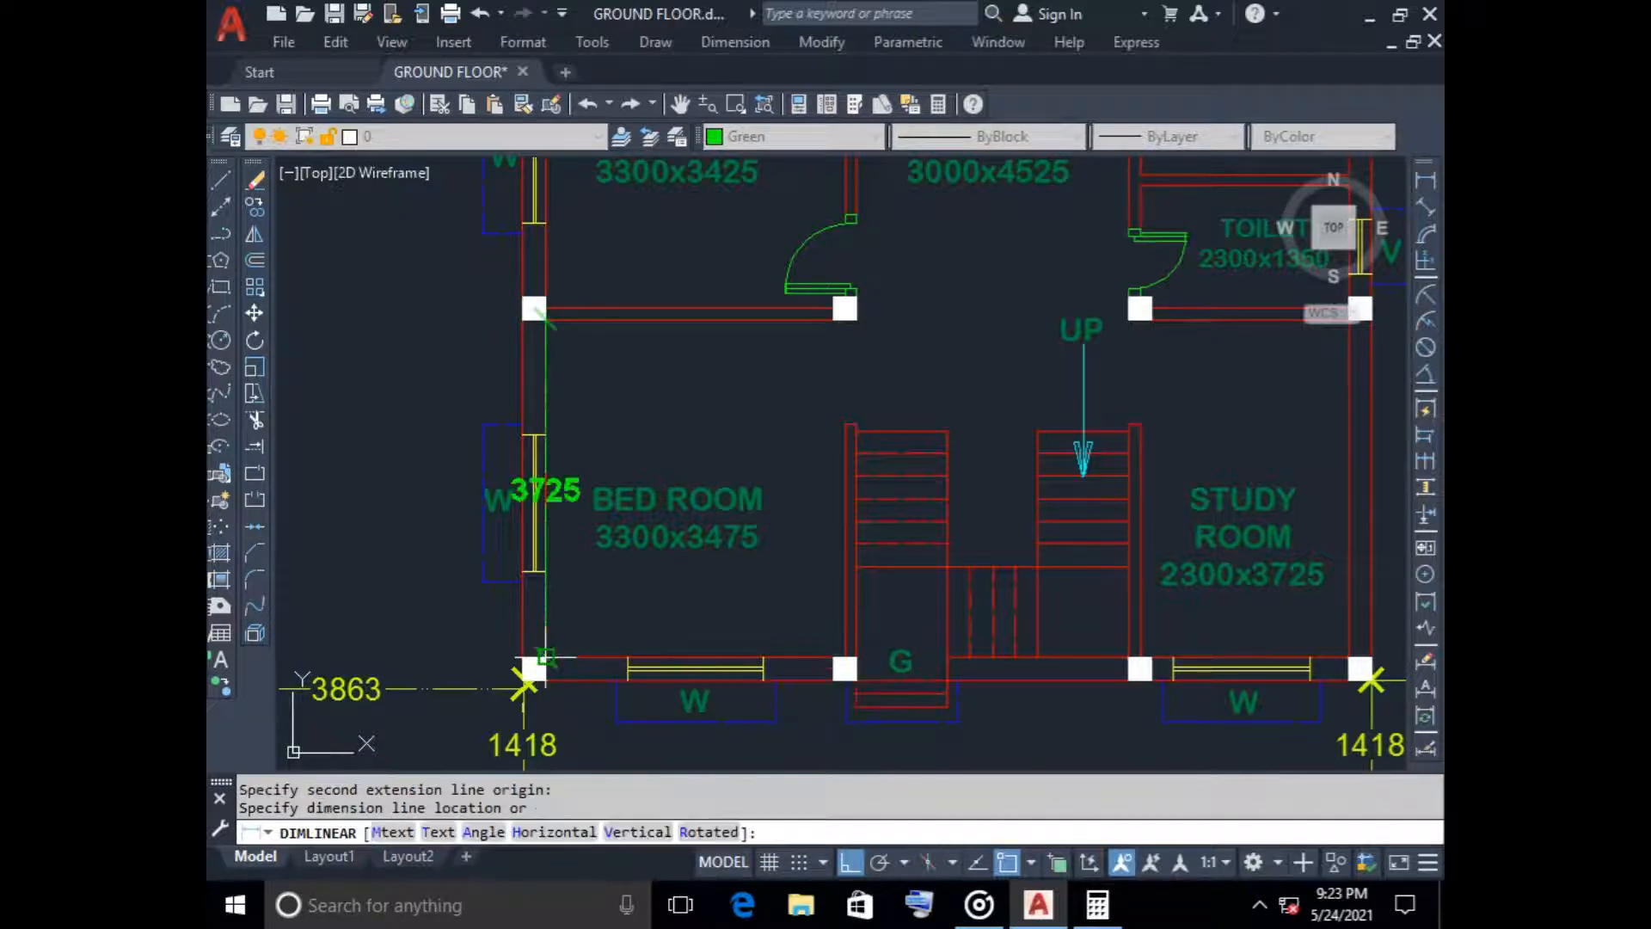
key("Escape")
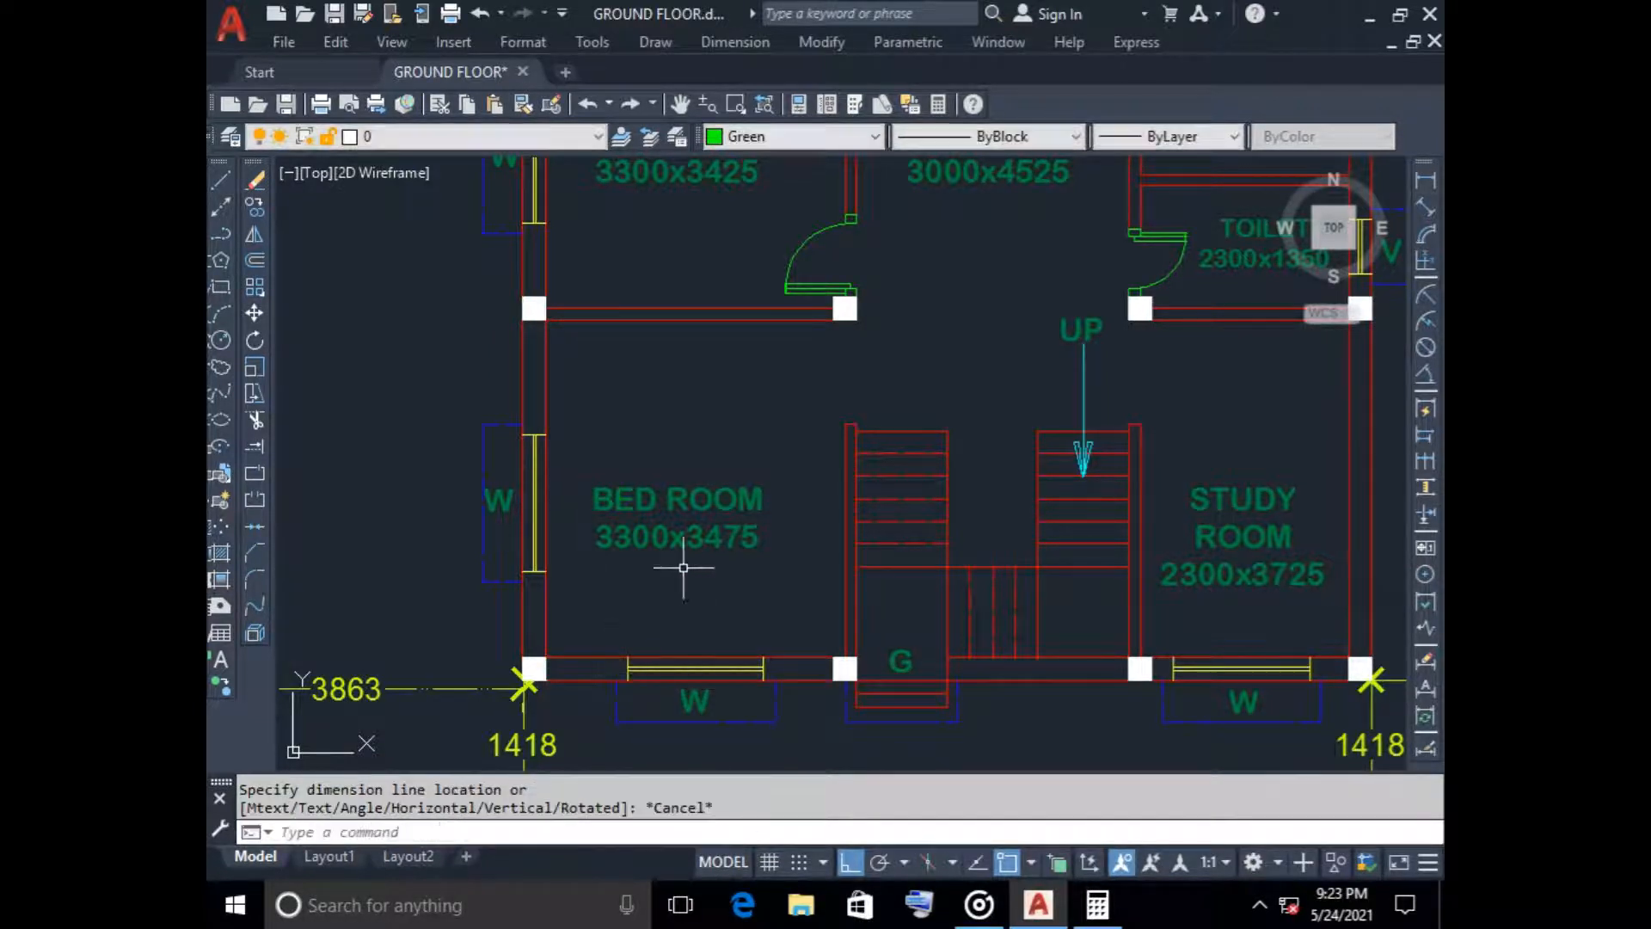
Change the size text in the lower bedroom's label to 3300x3725
left_click(671, 519)
right_click(671, 519)
left_click(633, 529)
right_click(634, 529)
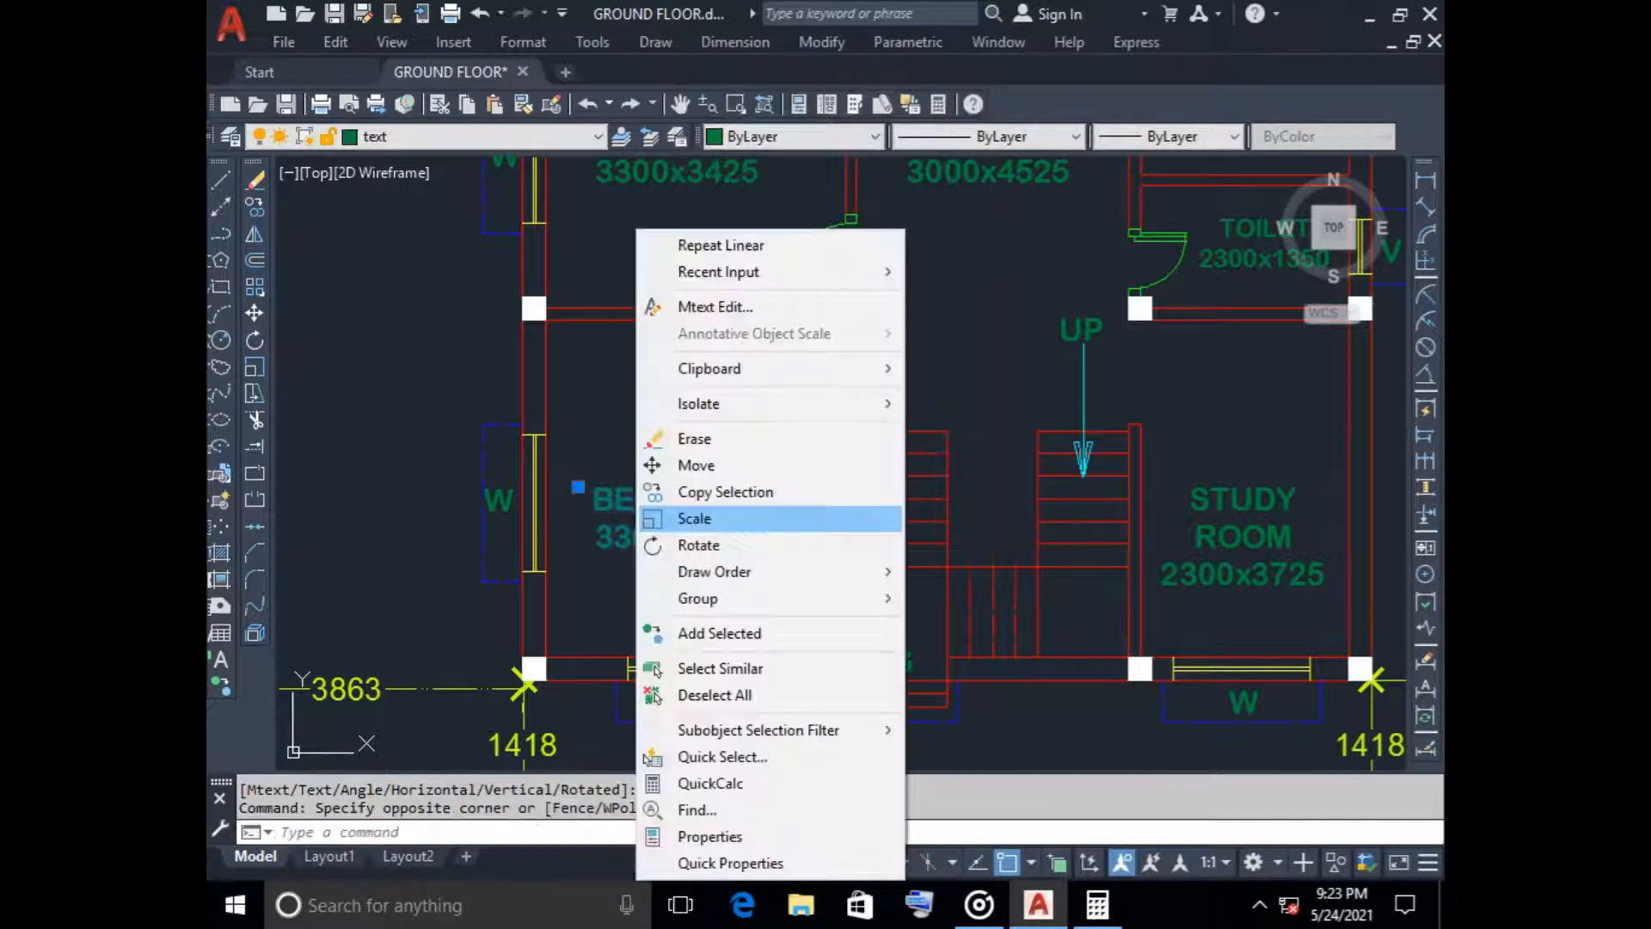
left_click(705, 302)
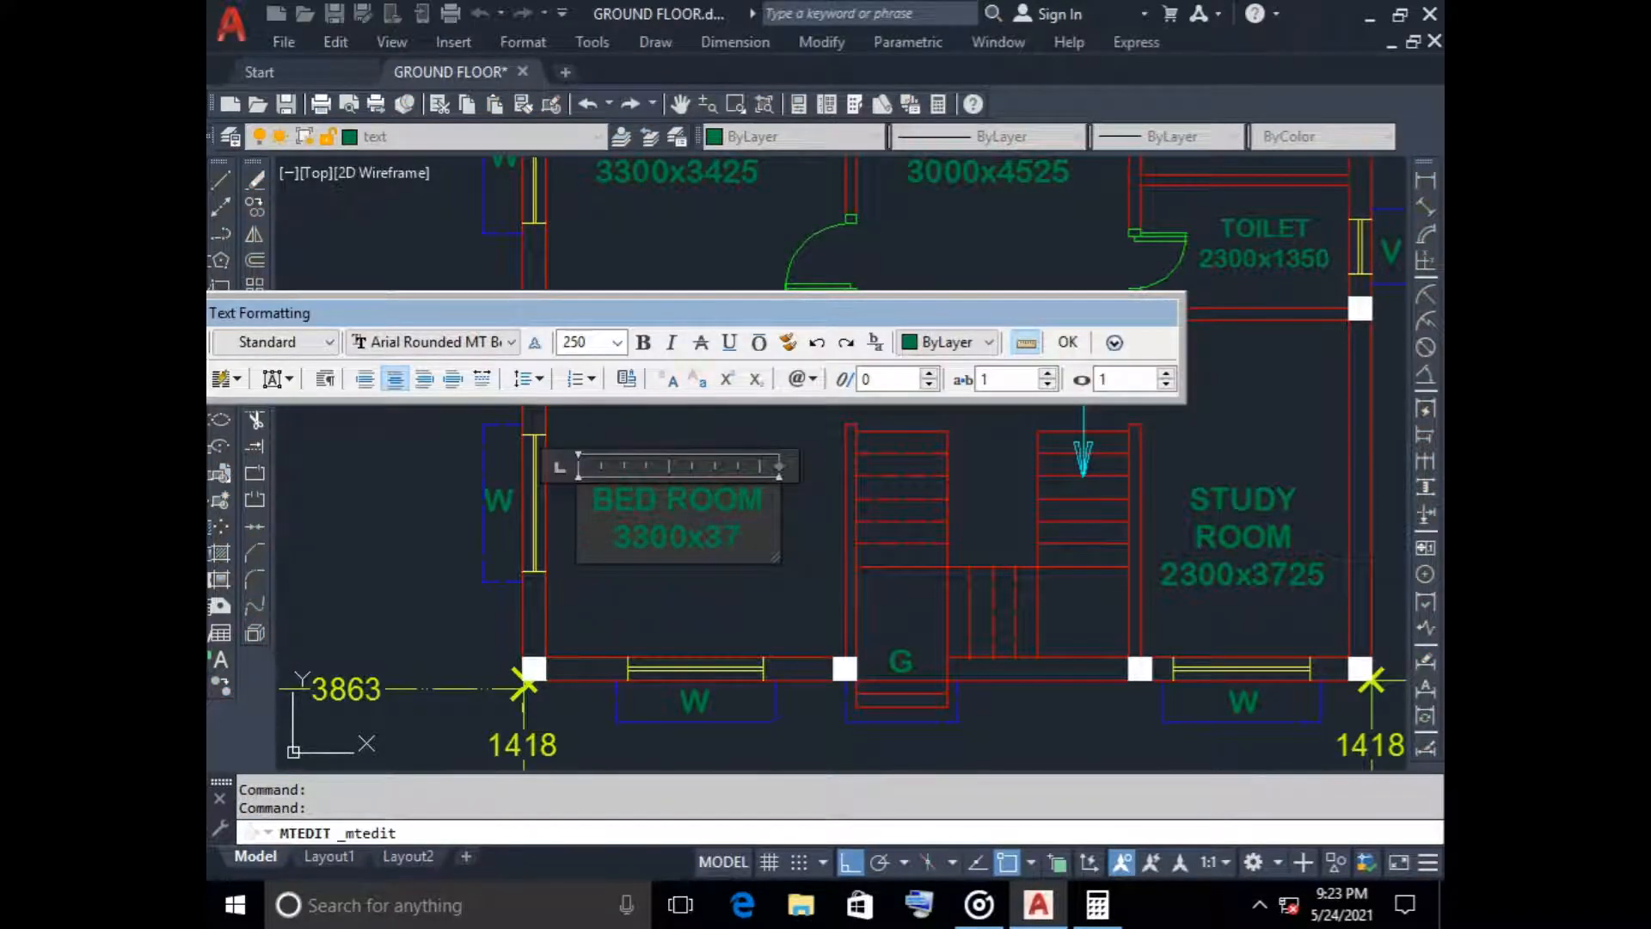
left_click(1067, 342)
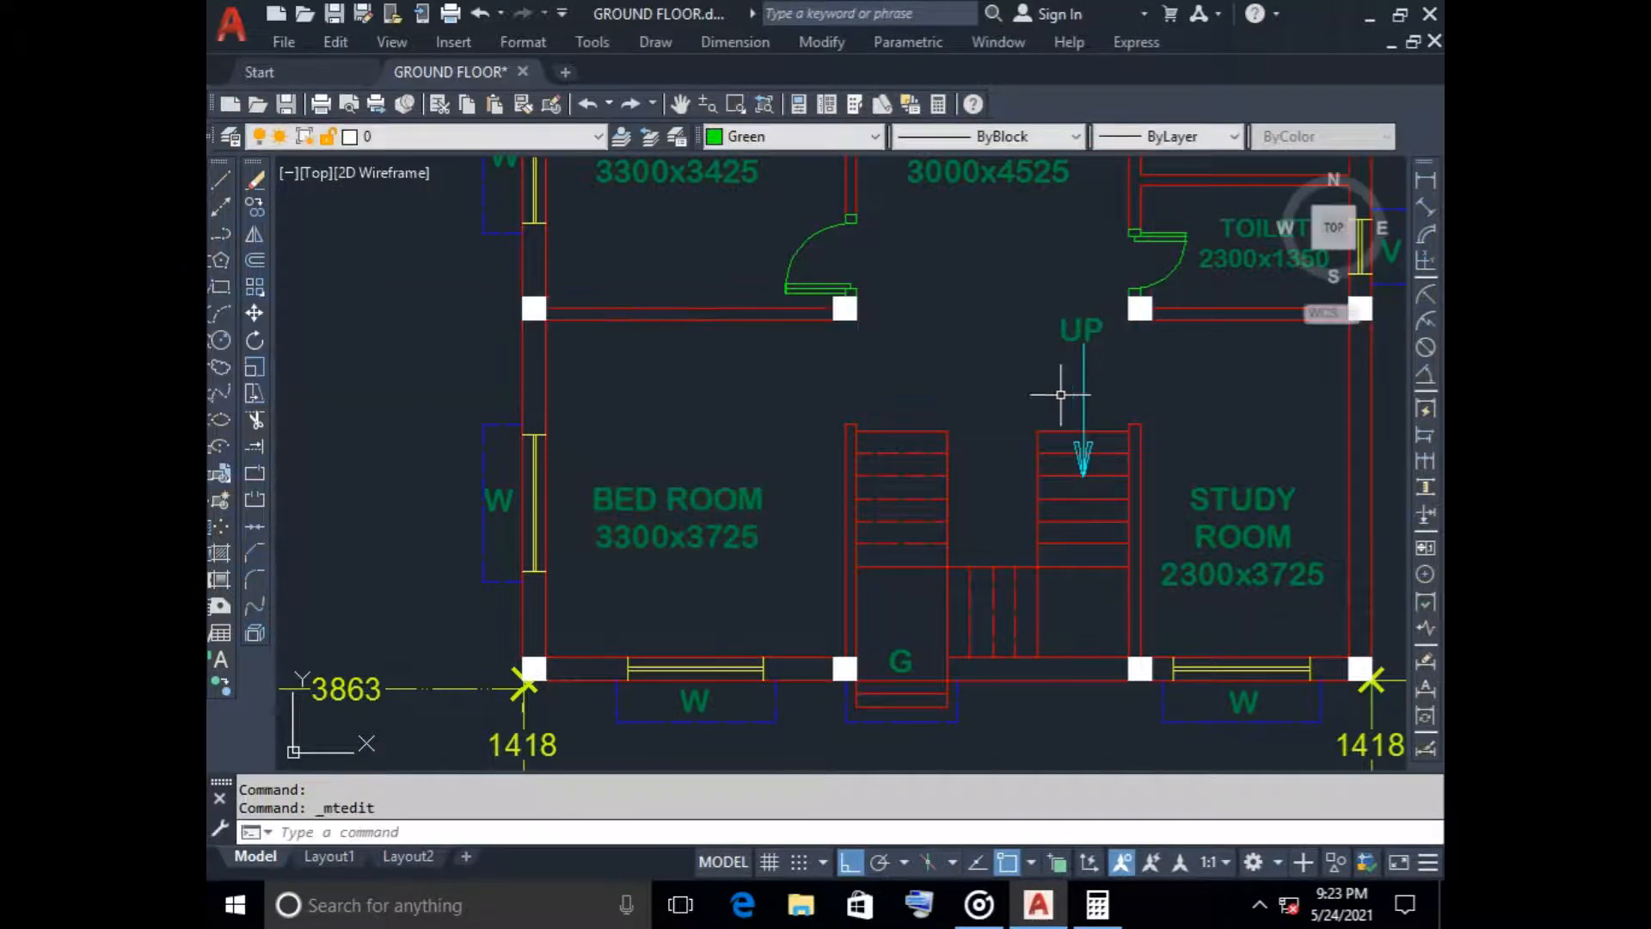
Examine the lower rooms and the space between the staircase and the columns north of it
scroll(907, 482, "down", 4)
scroll(903, 472, "up", 2)
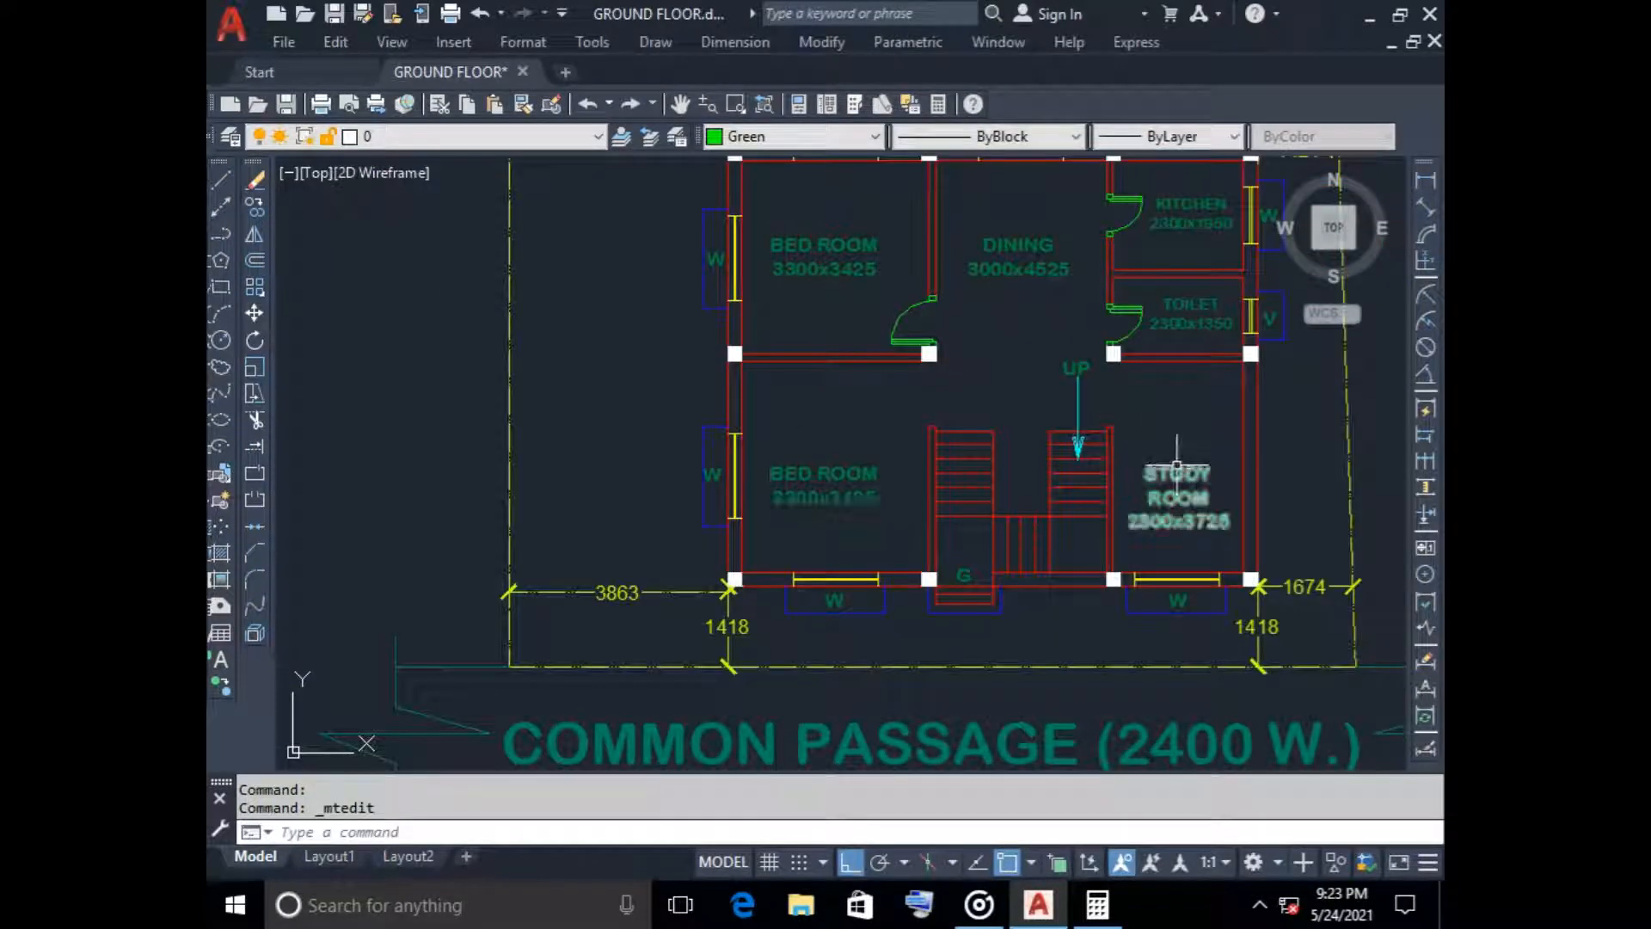
scroll(1175, 464, "up", 2)
scroll(969, 379, "down", 2)
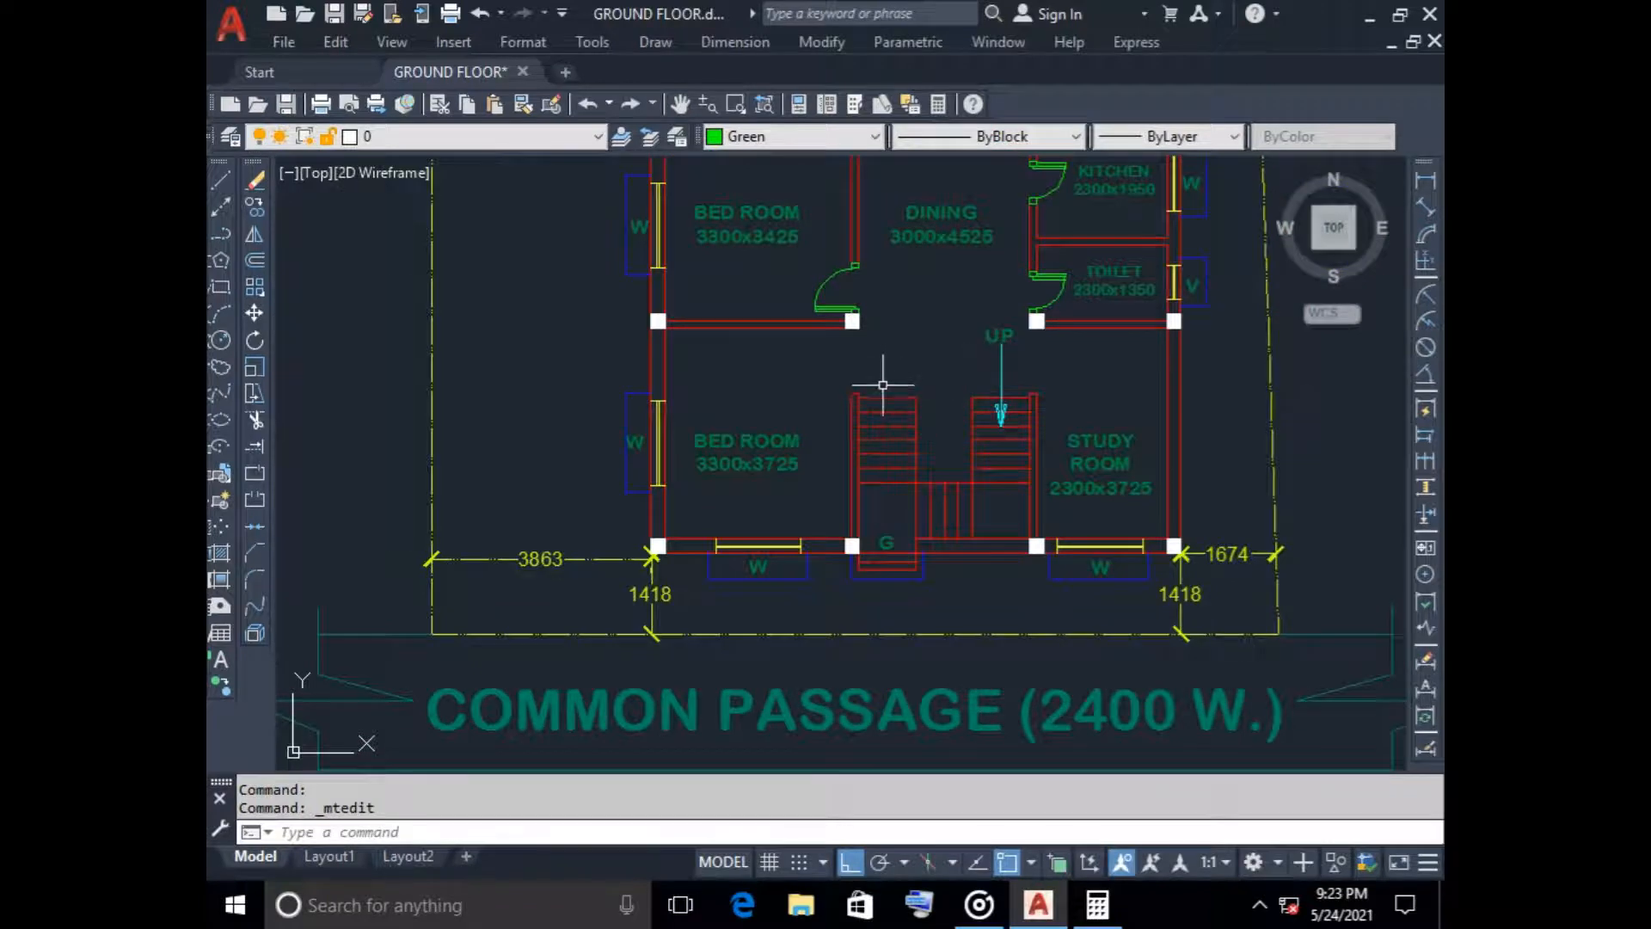
scroll(860, 396, "up", 2)
scroll(818, 405, "up", 4)
scroll(821, 409, "down", 3)
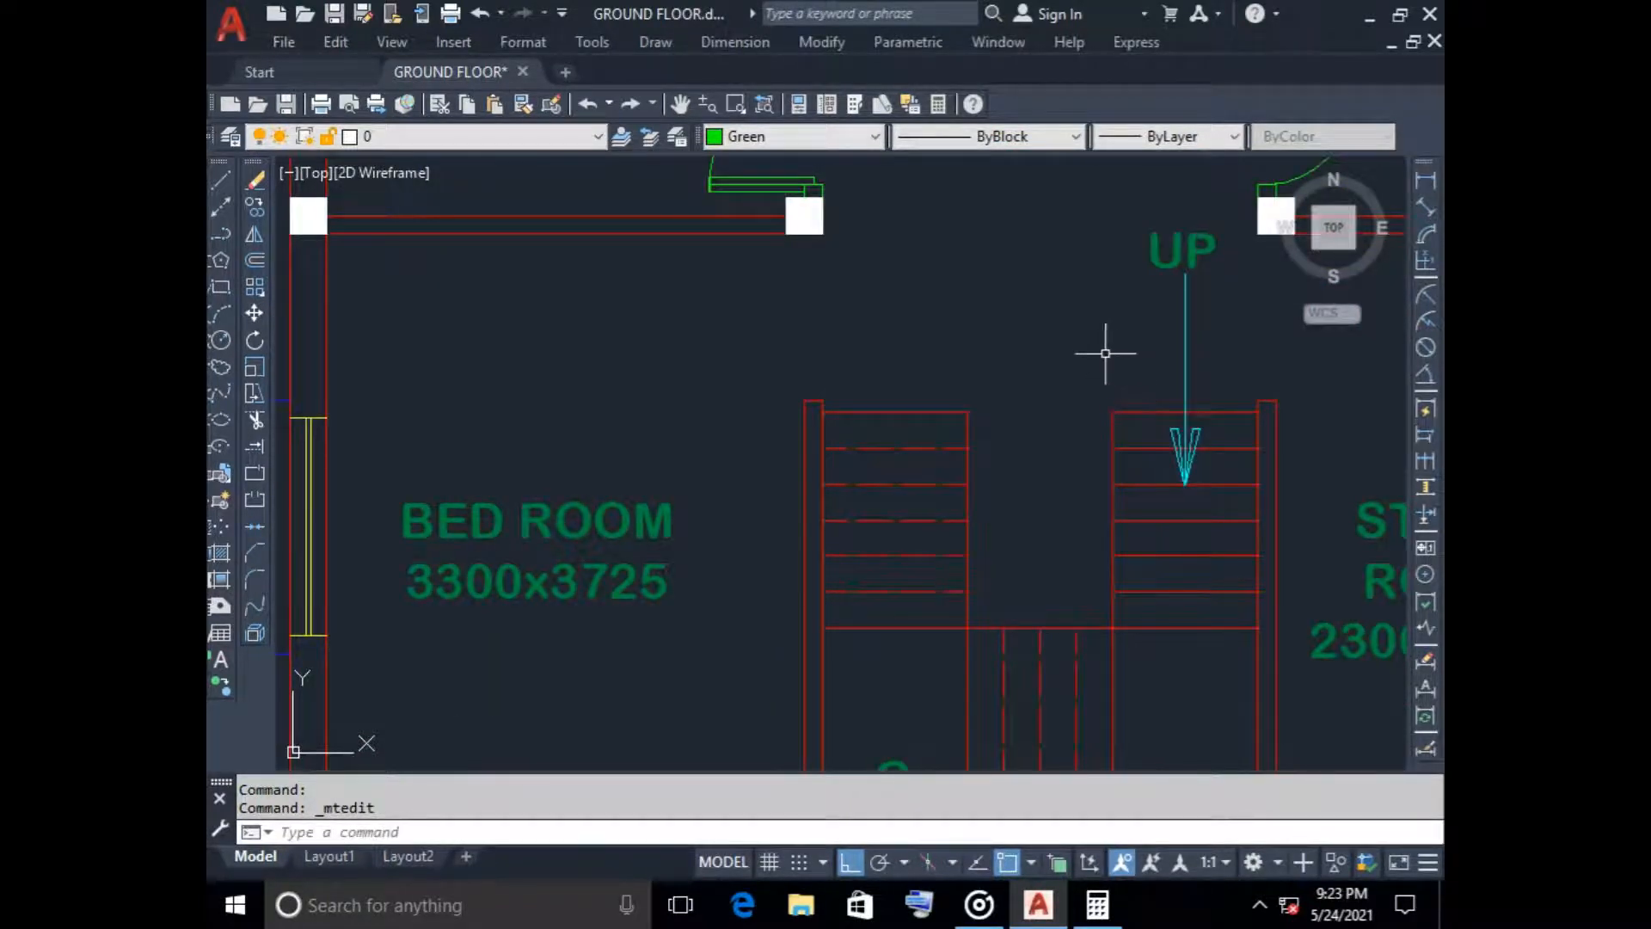
middle_click_drag(1106, 353, 935, 355)
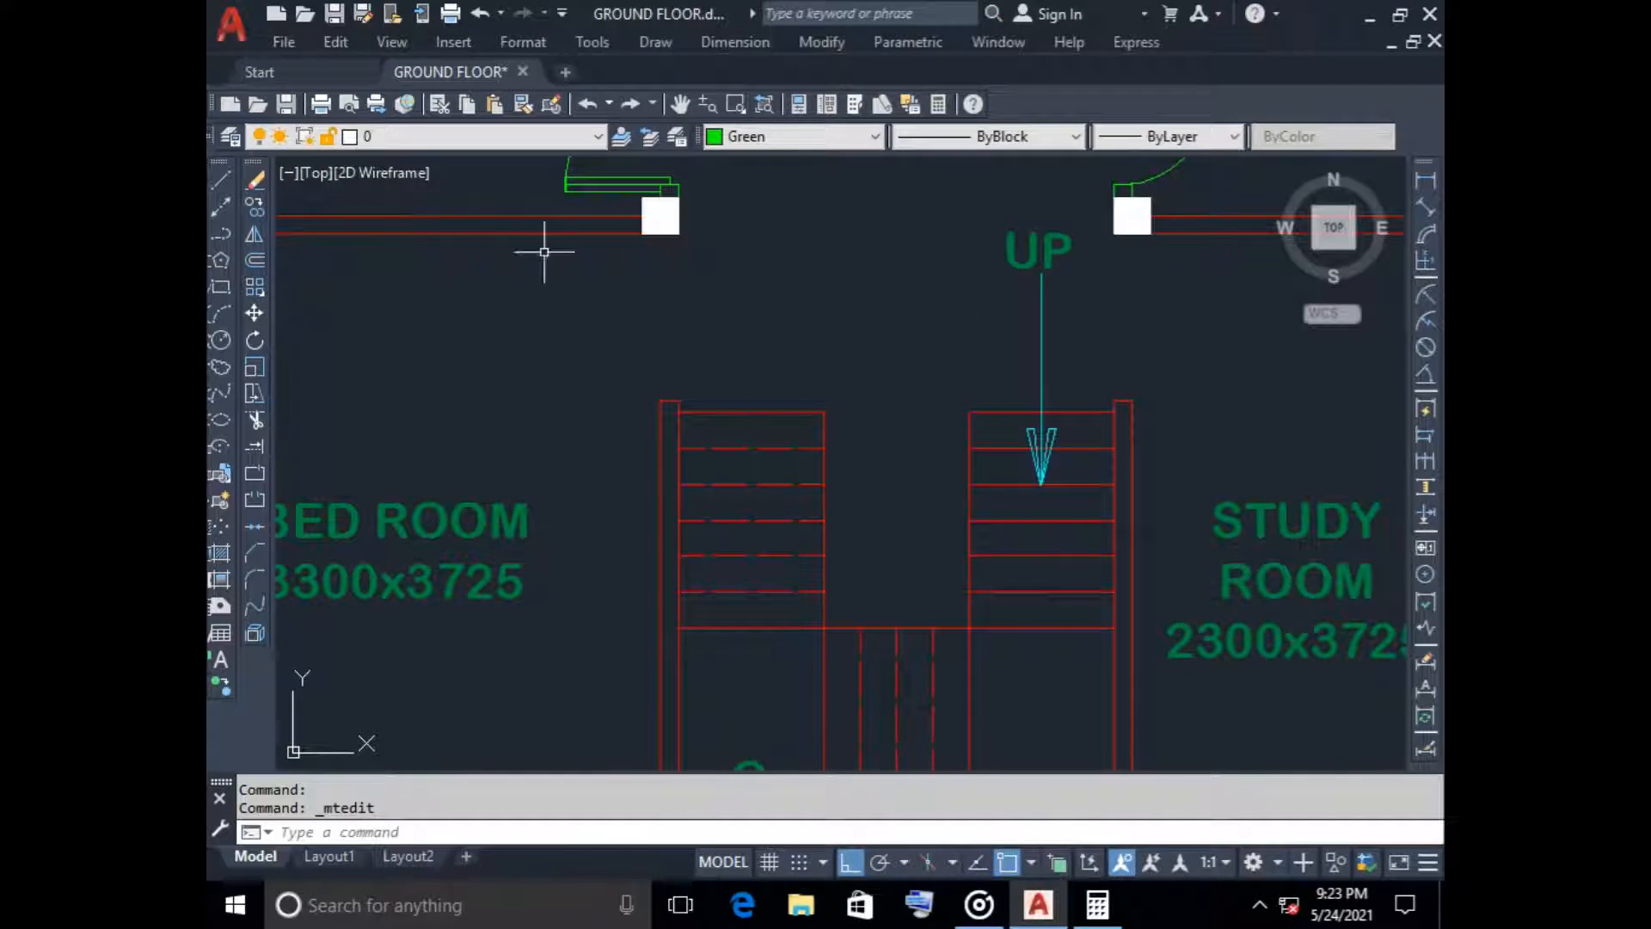
Offset the northernmost tread line of both stair flights 250 to the north
left_click(254, 259)
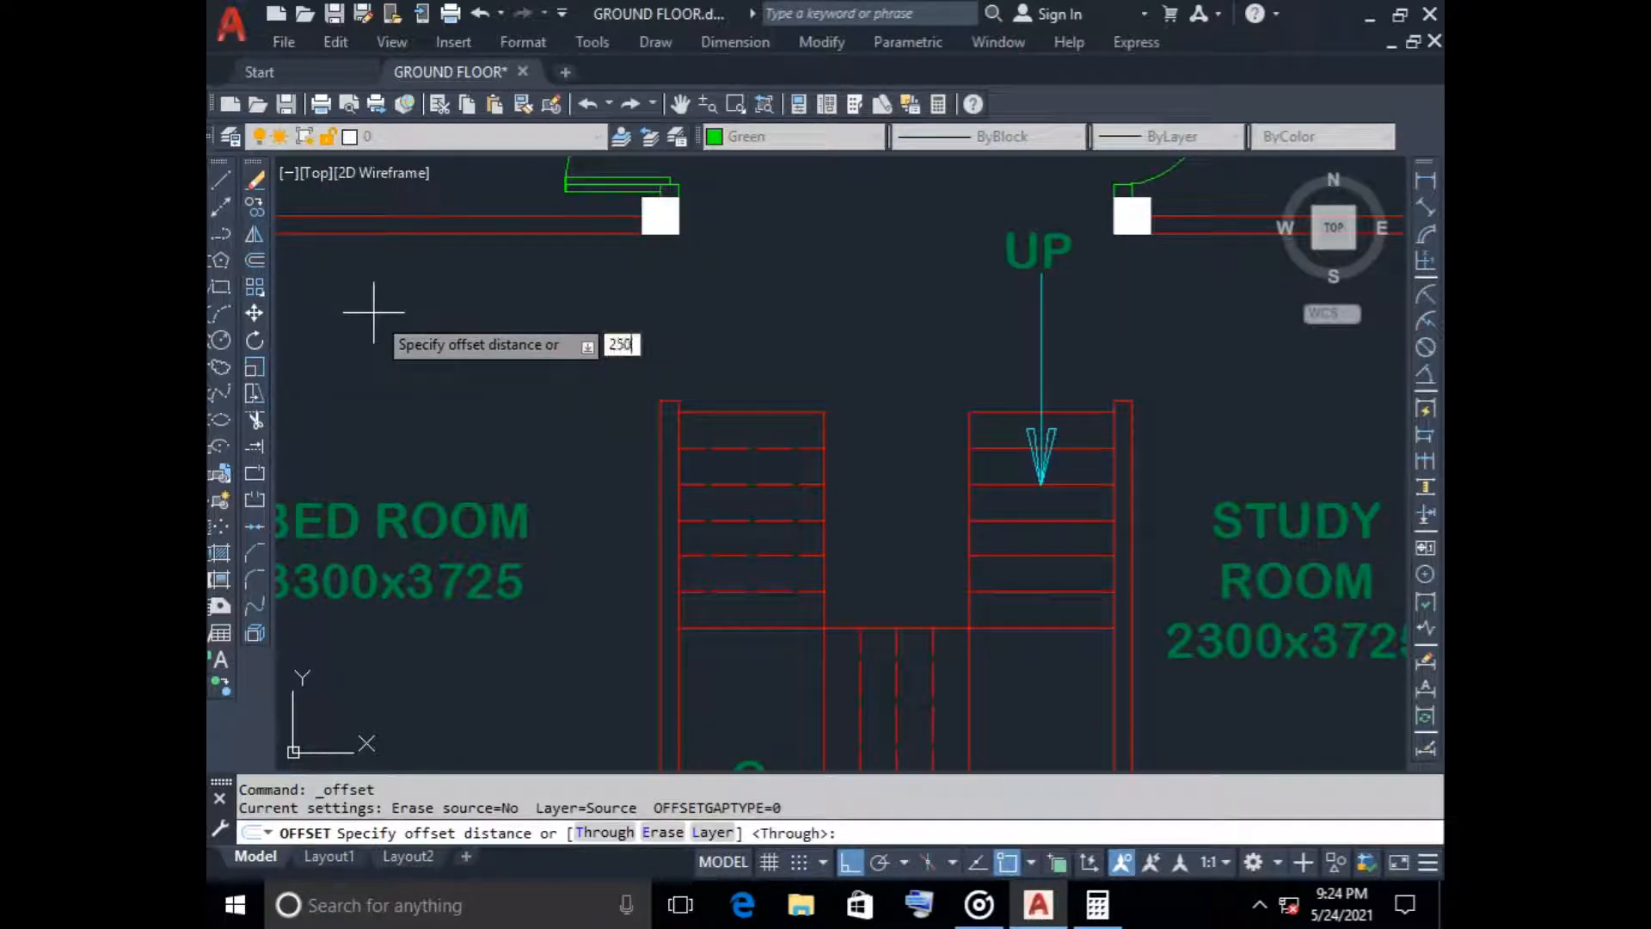
type("250")
key("Return")
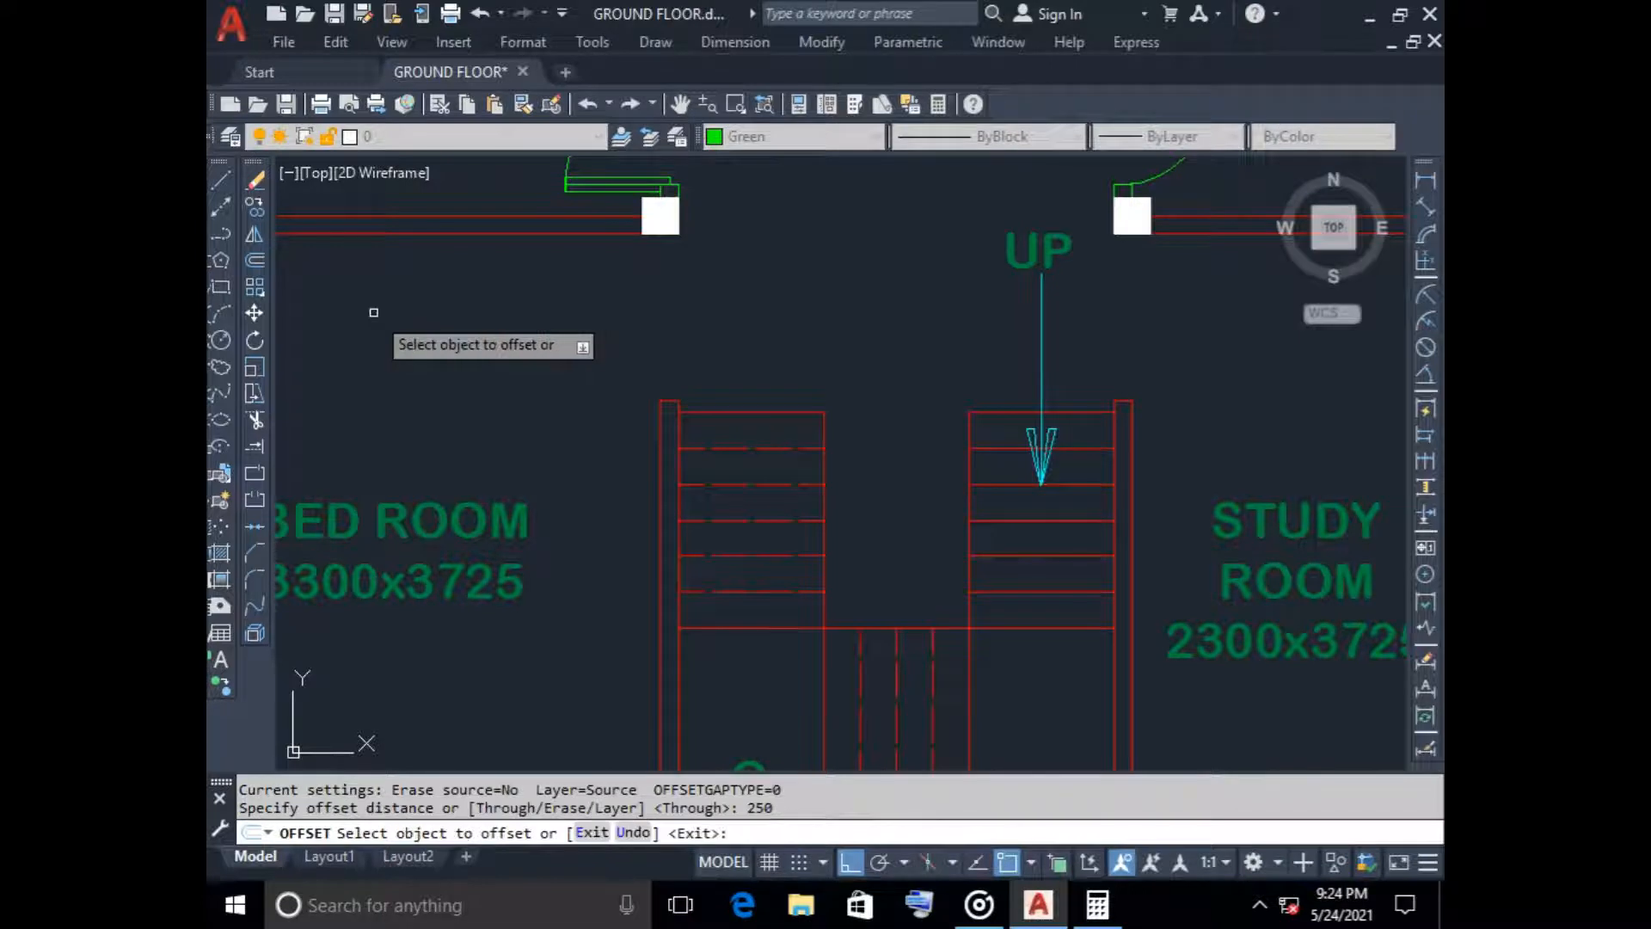
left_click(737, 409)
left_click(719, 383)
left_click(1019, 410)
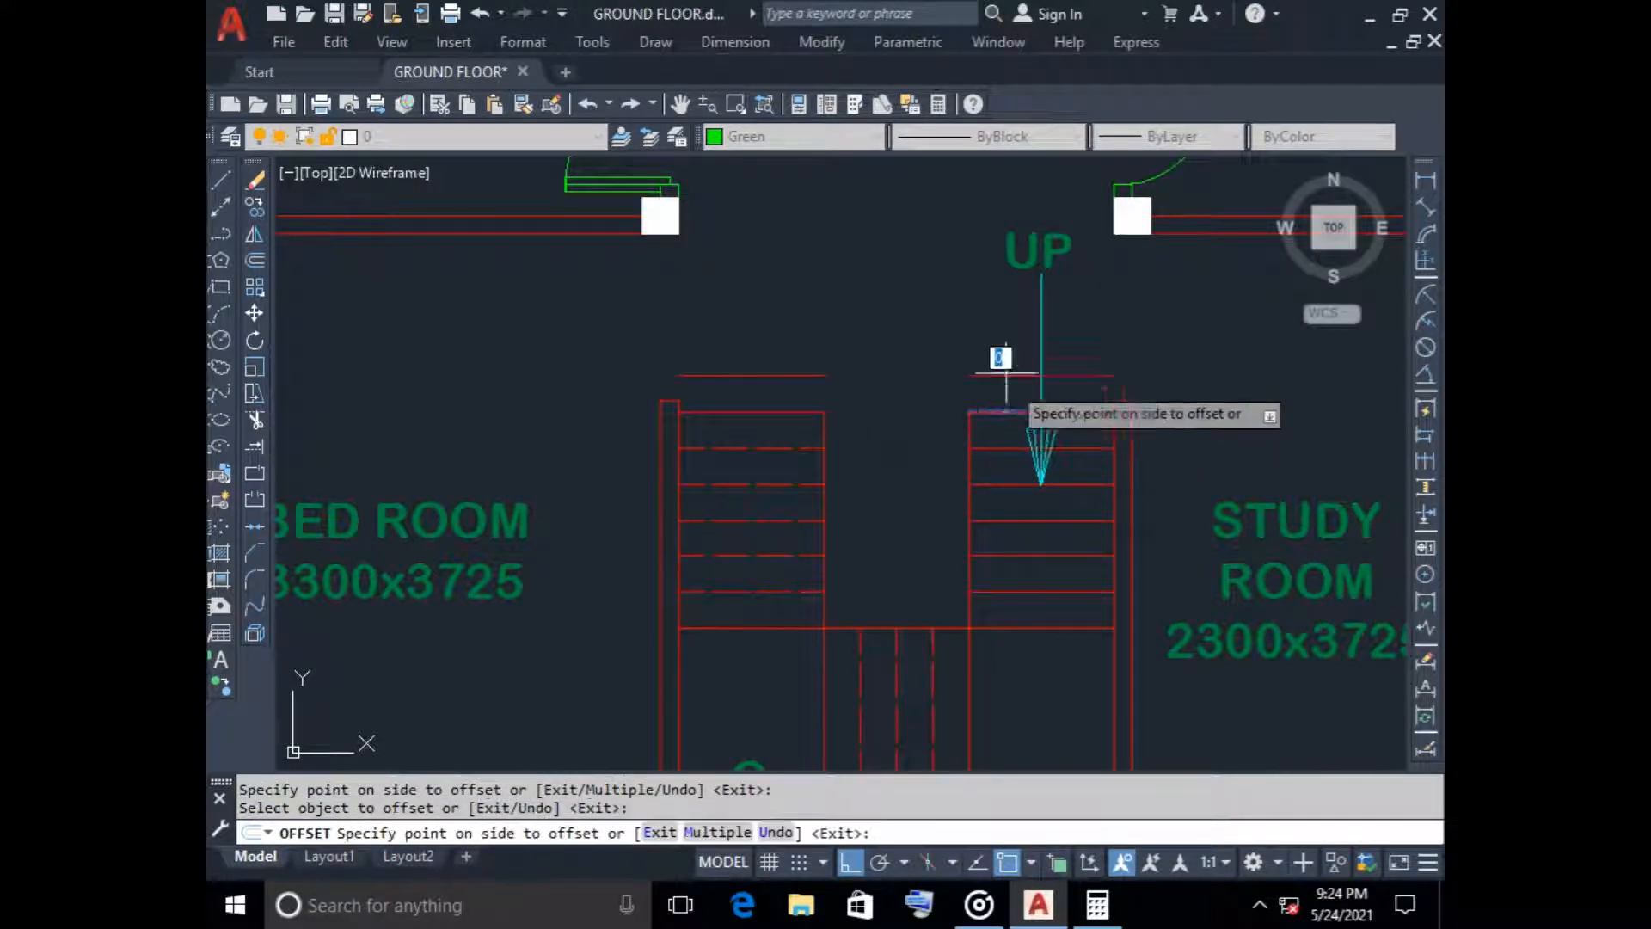
left_click(998, 371)
key("Escape")
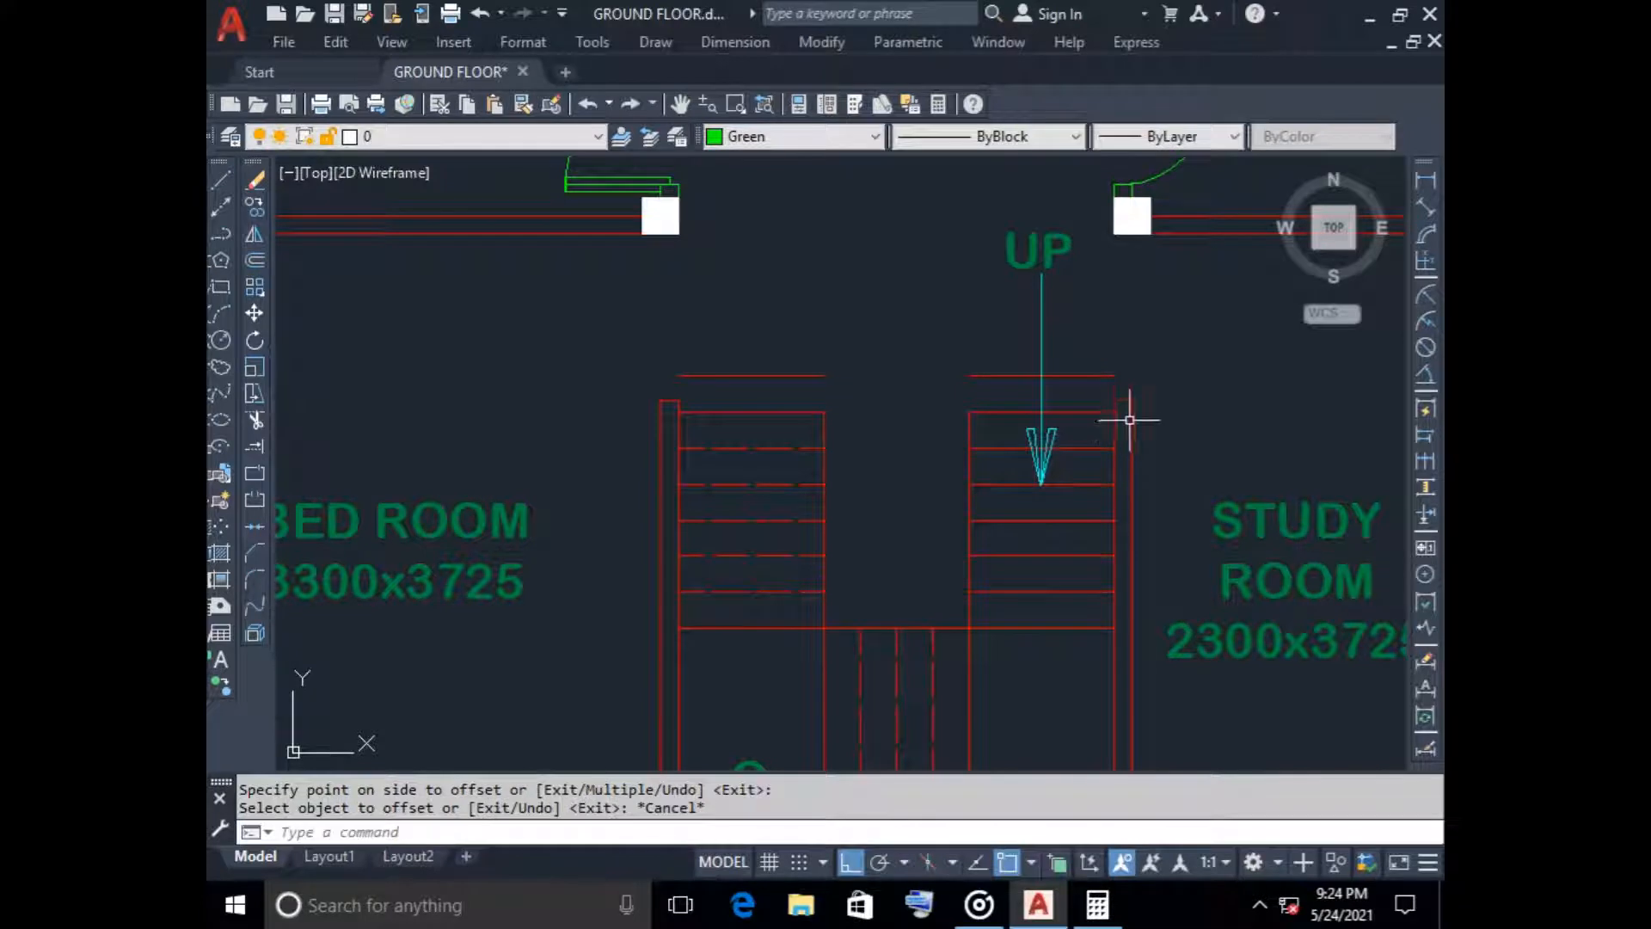
Stretch the inner line of the staircase's east wall up to the new tread line and delete the wall's end line
scroll(1129, 419, "up", 4)
left_click(1087, 375)
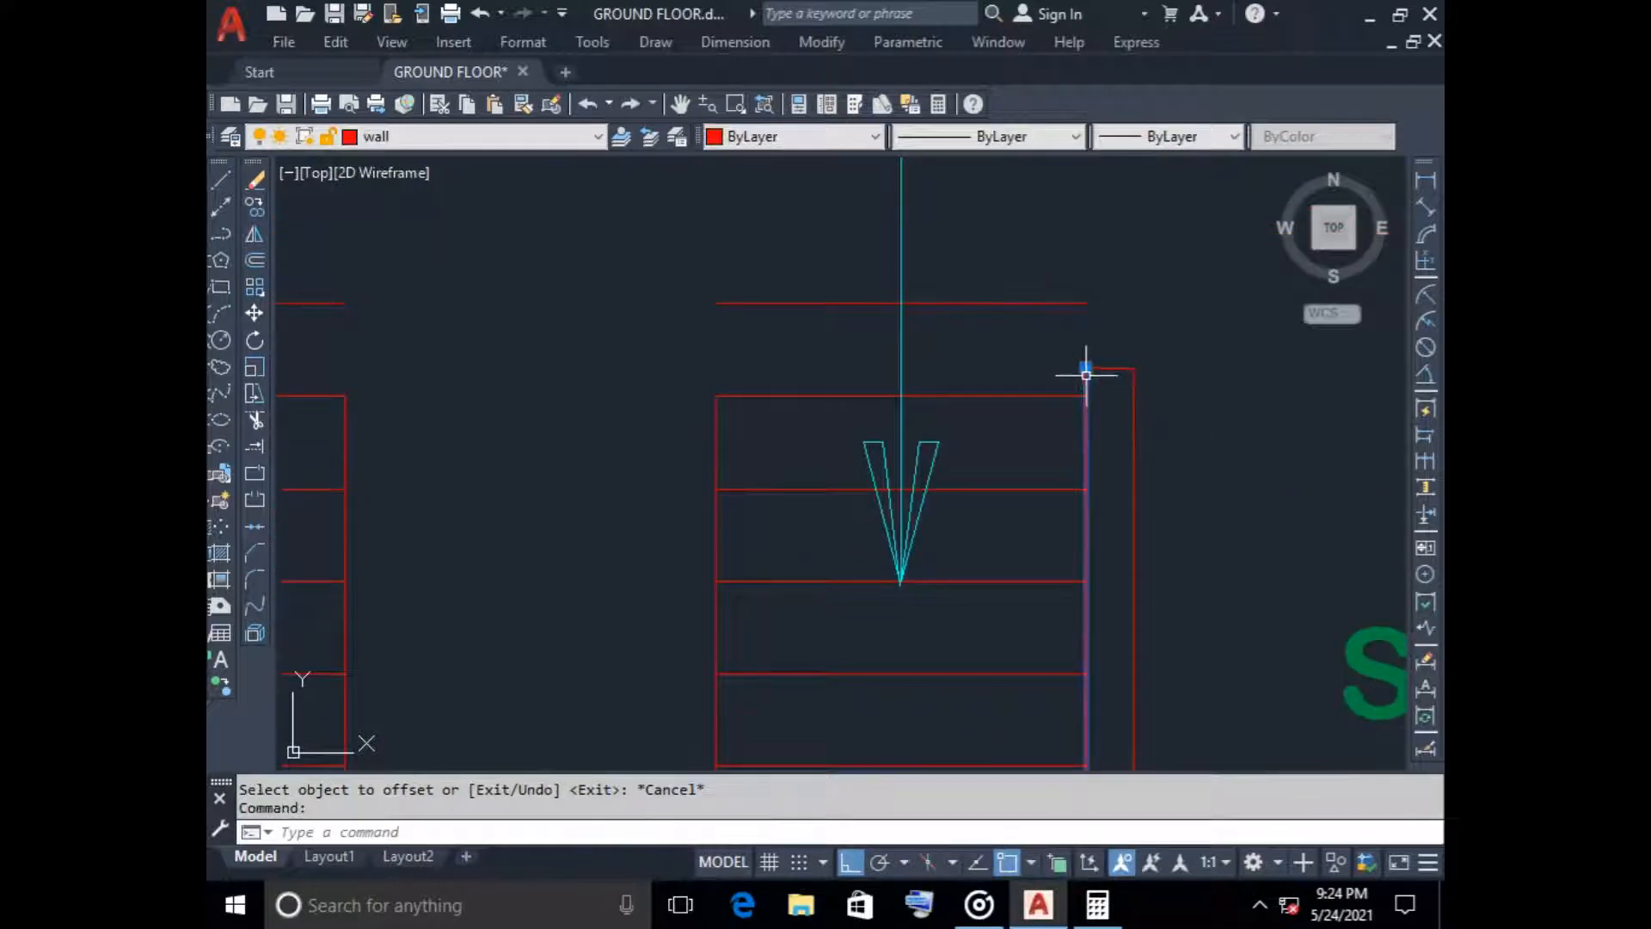
left_click(1101, 368)
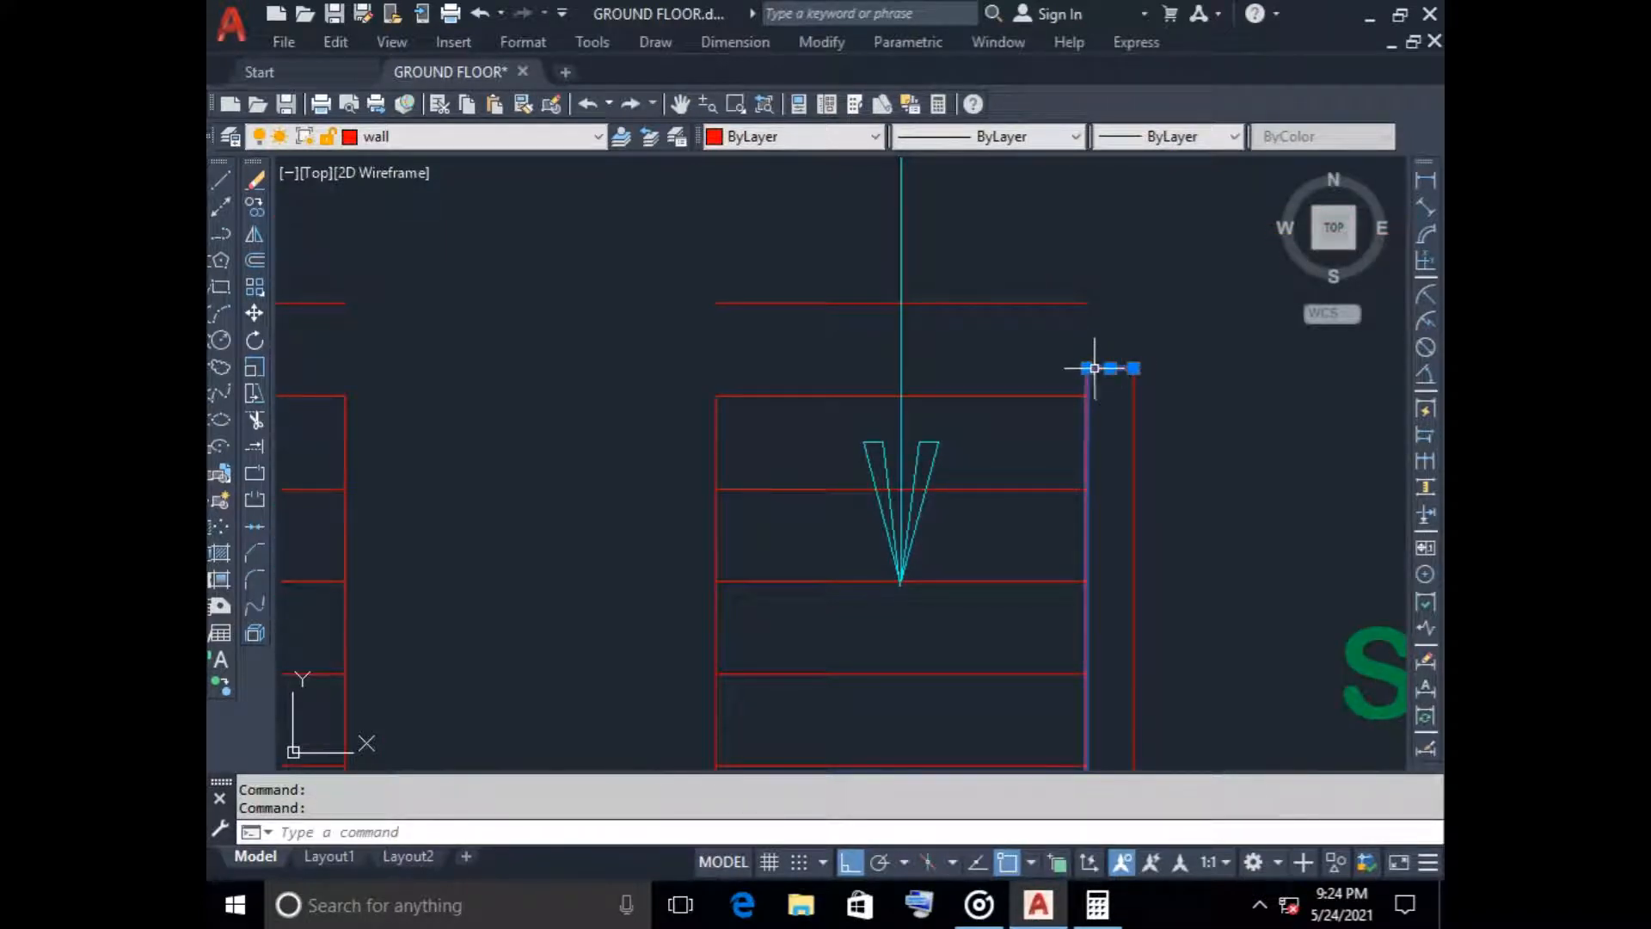
left_click(1086, 368)
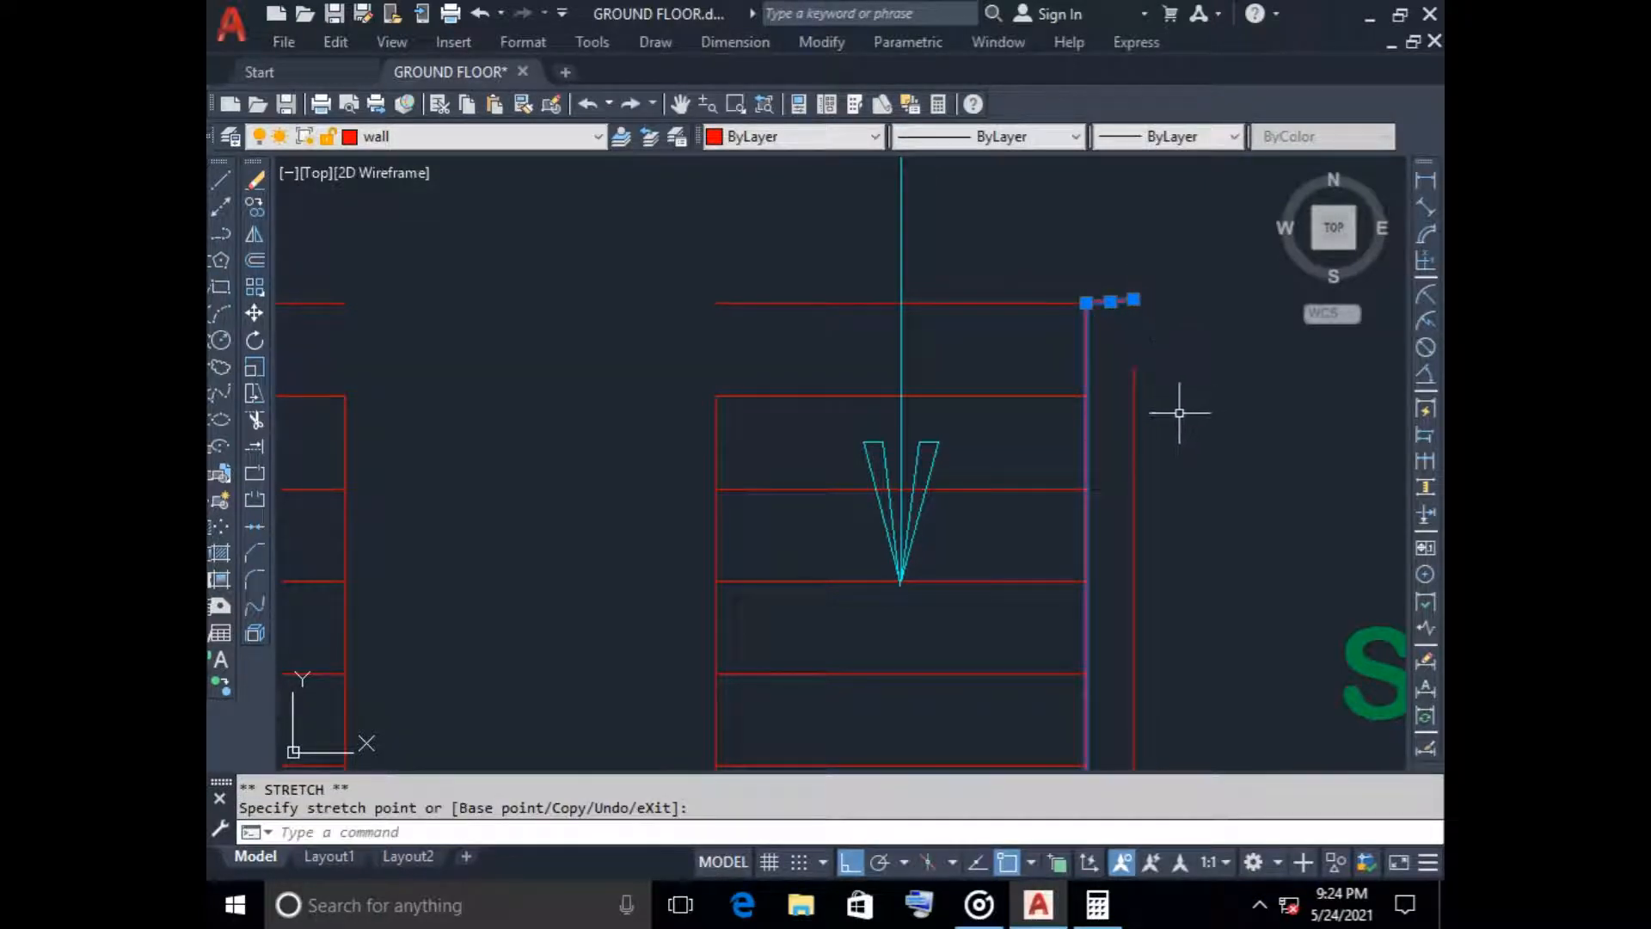
key("Escape")
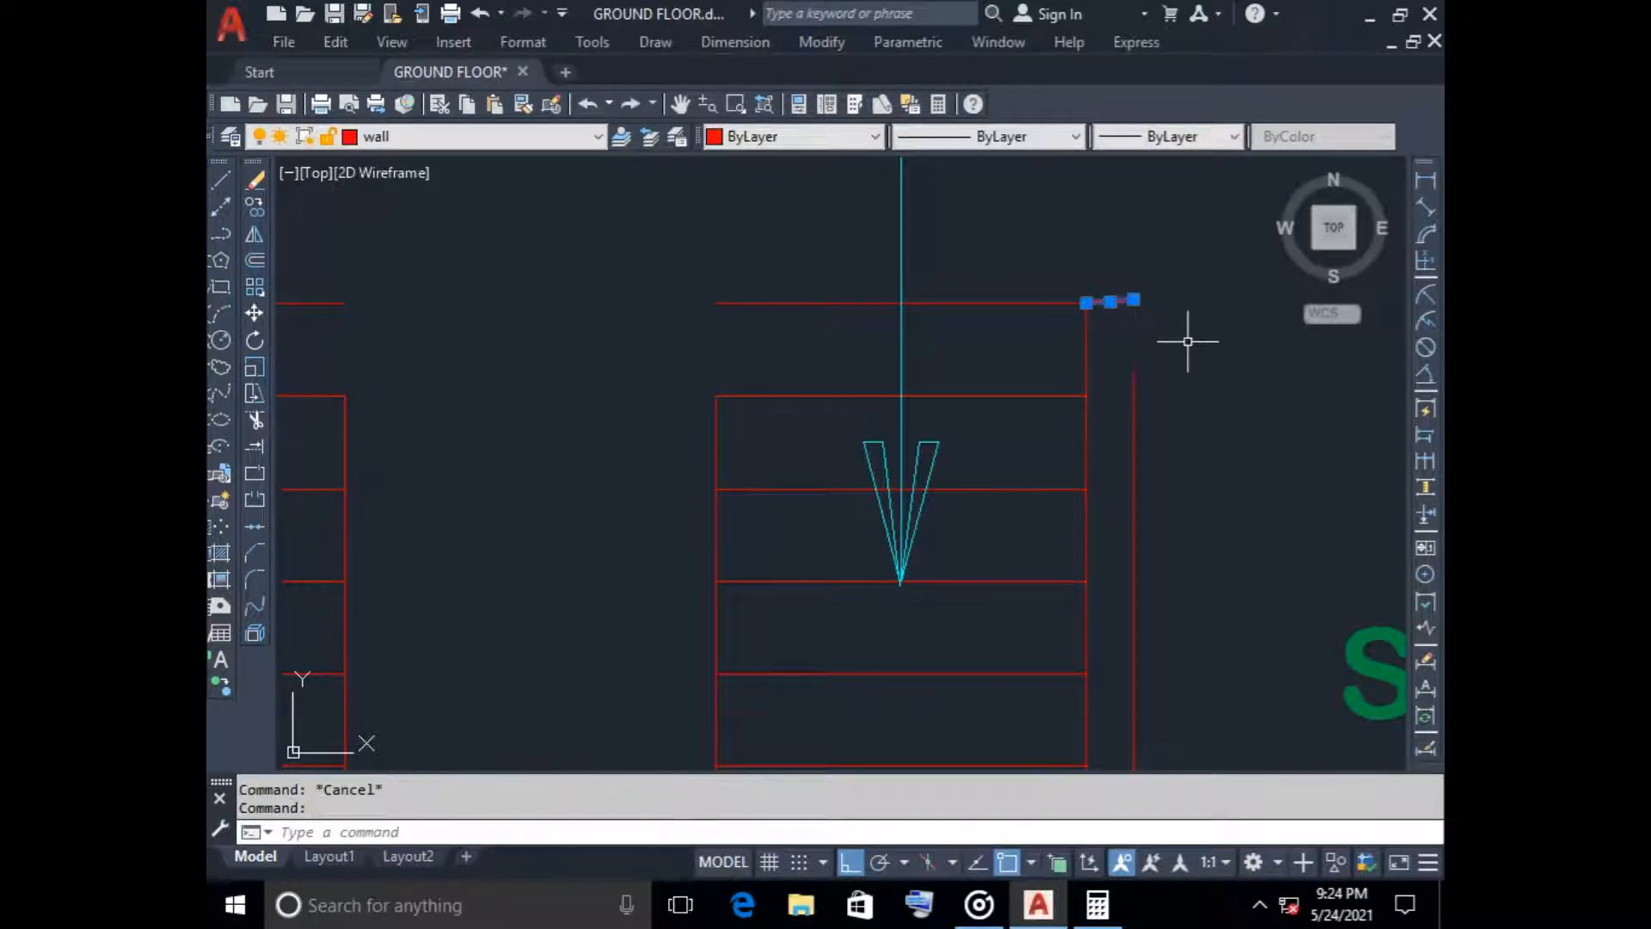
key("Delete")
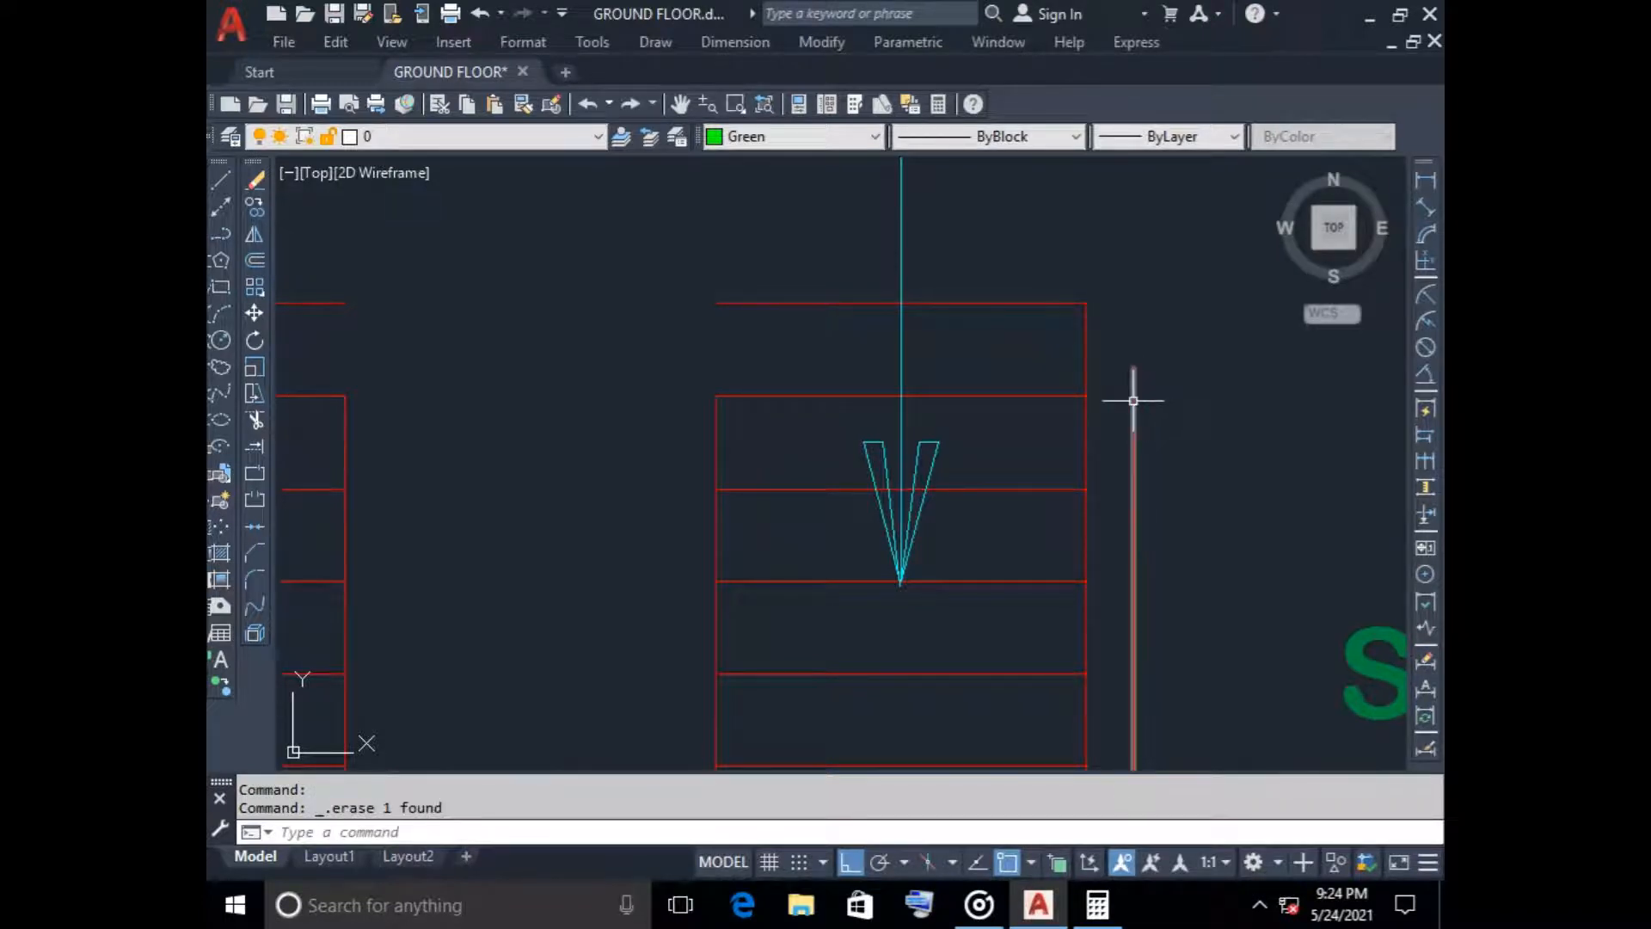
Draw a horizontal end line from the east stair wall's extended inner line across to above its outer line
left_click(221, 181)
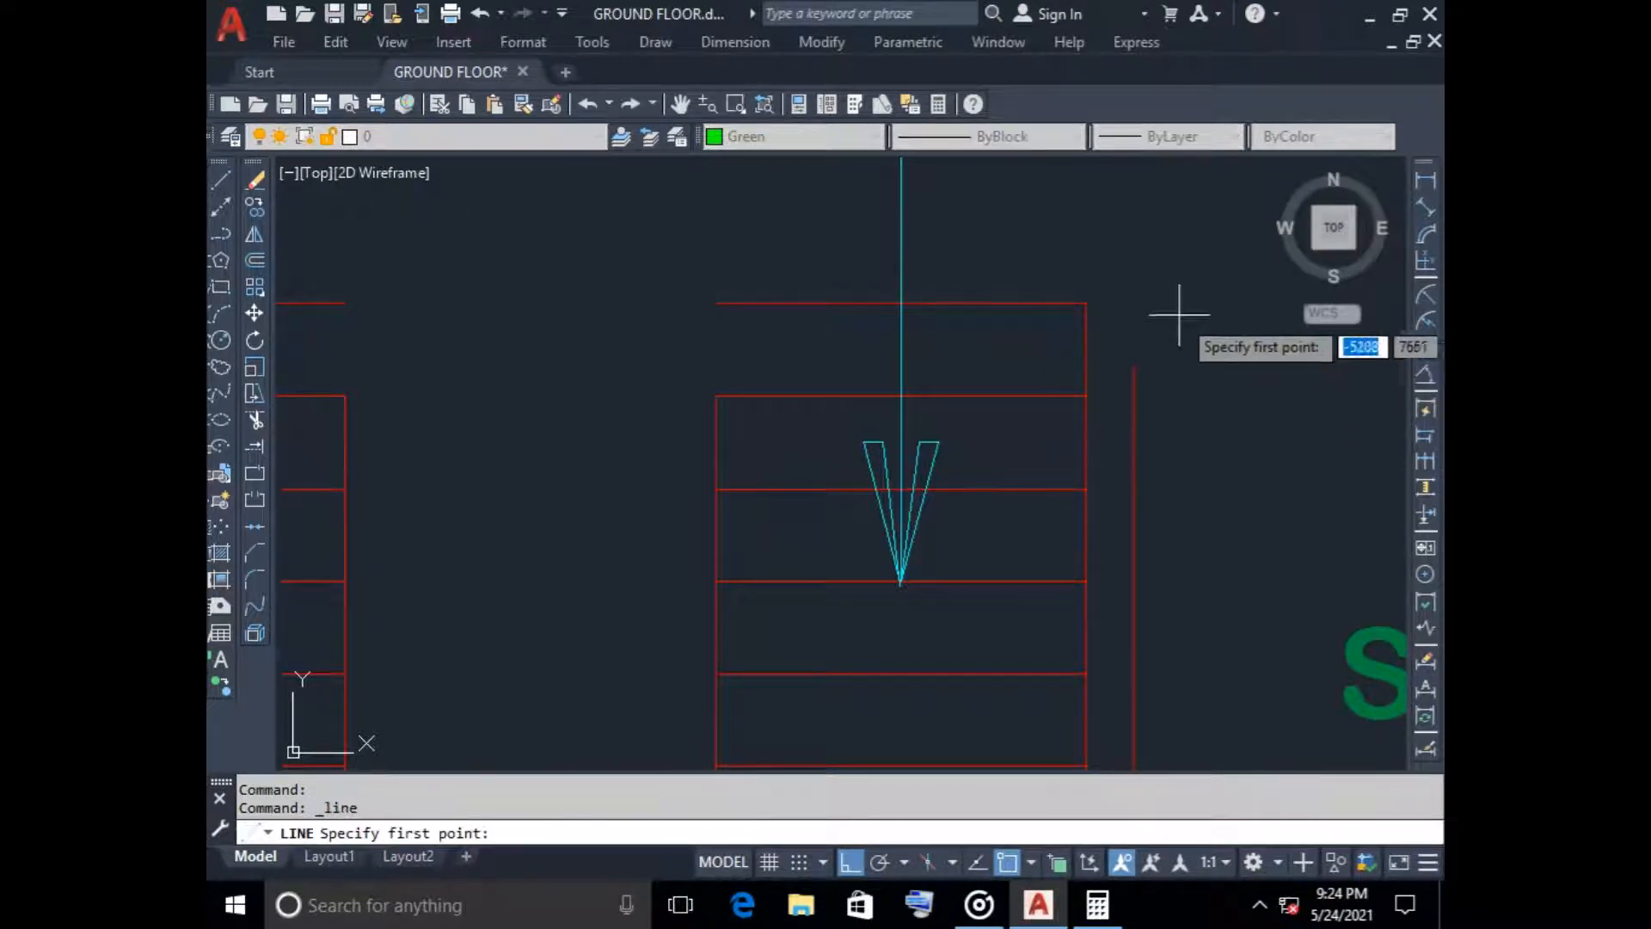
left_click(1086, 303)
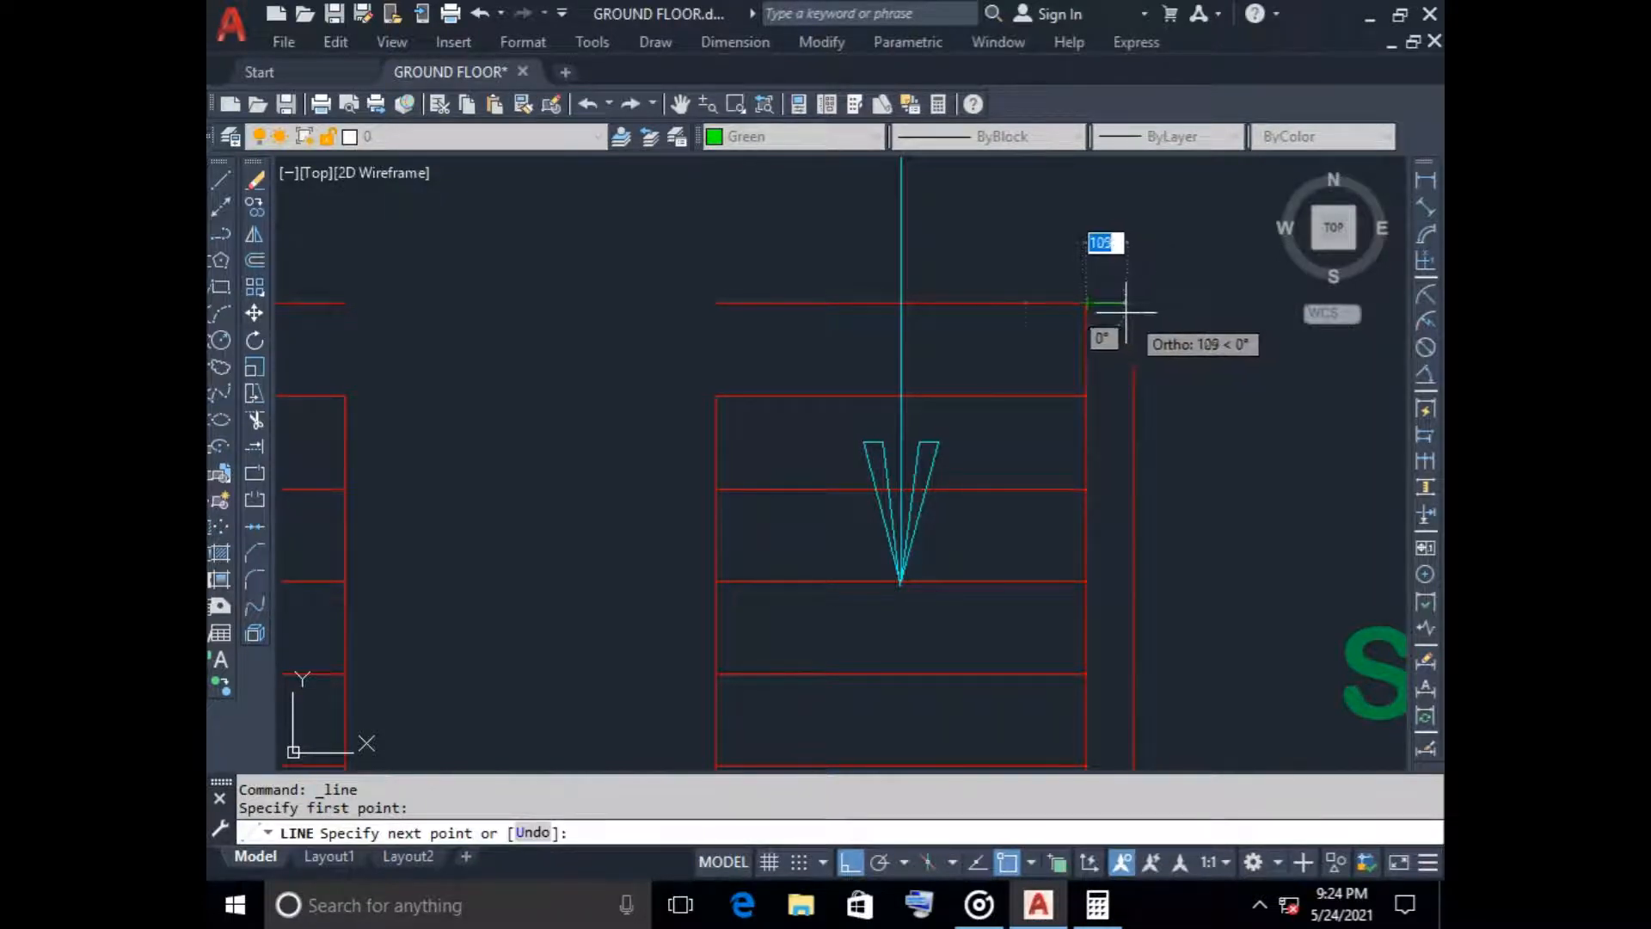
left_click(1132, 303)
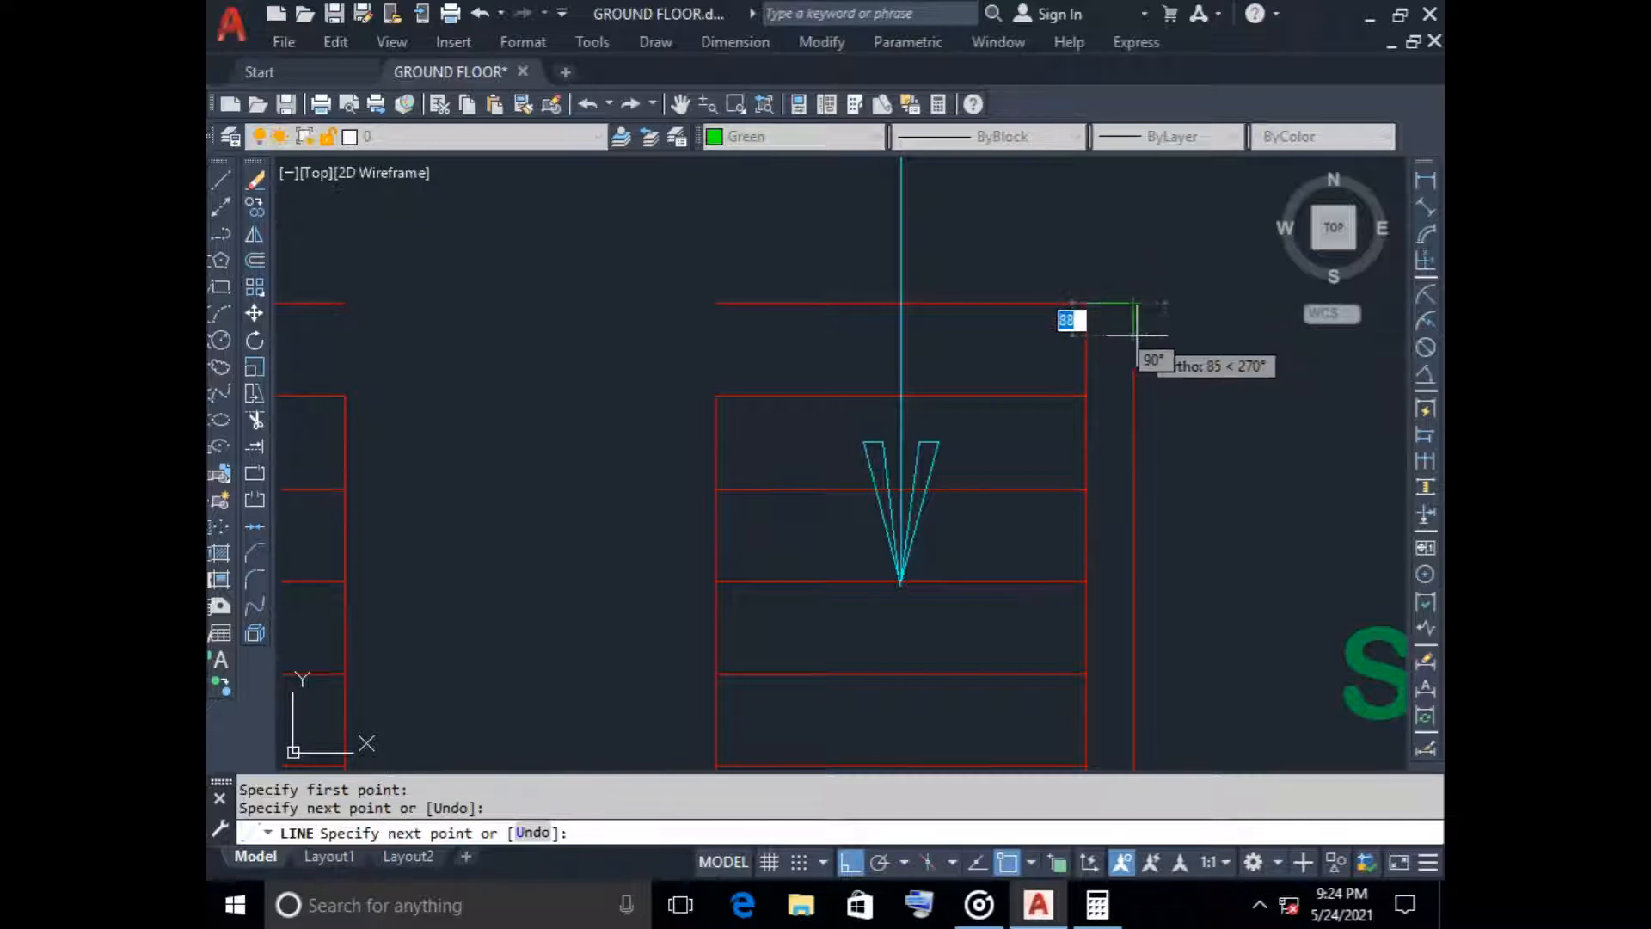
key("Escape")
Put the east stair wall's new end line on the wall layer and set its color to ByLayer
left_click(1153, 338)
left_click(1130, 267)
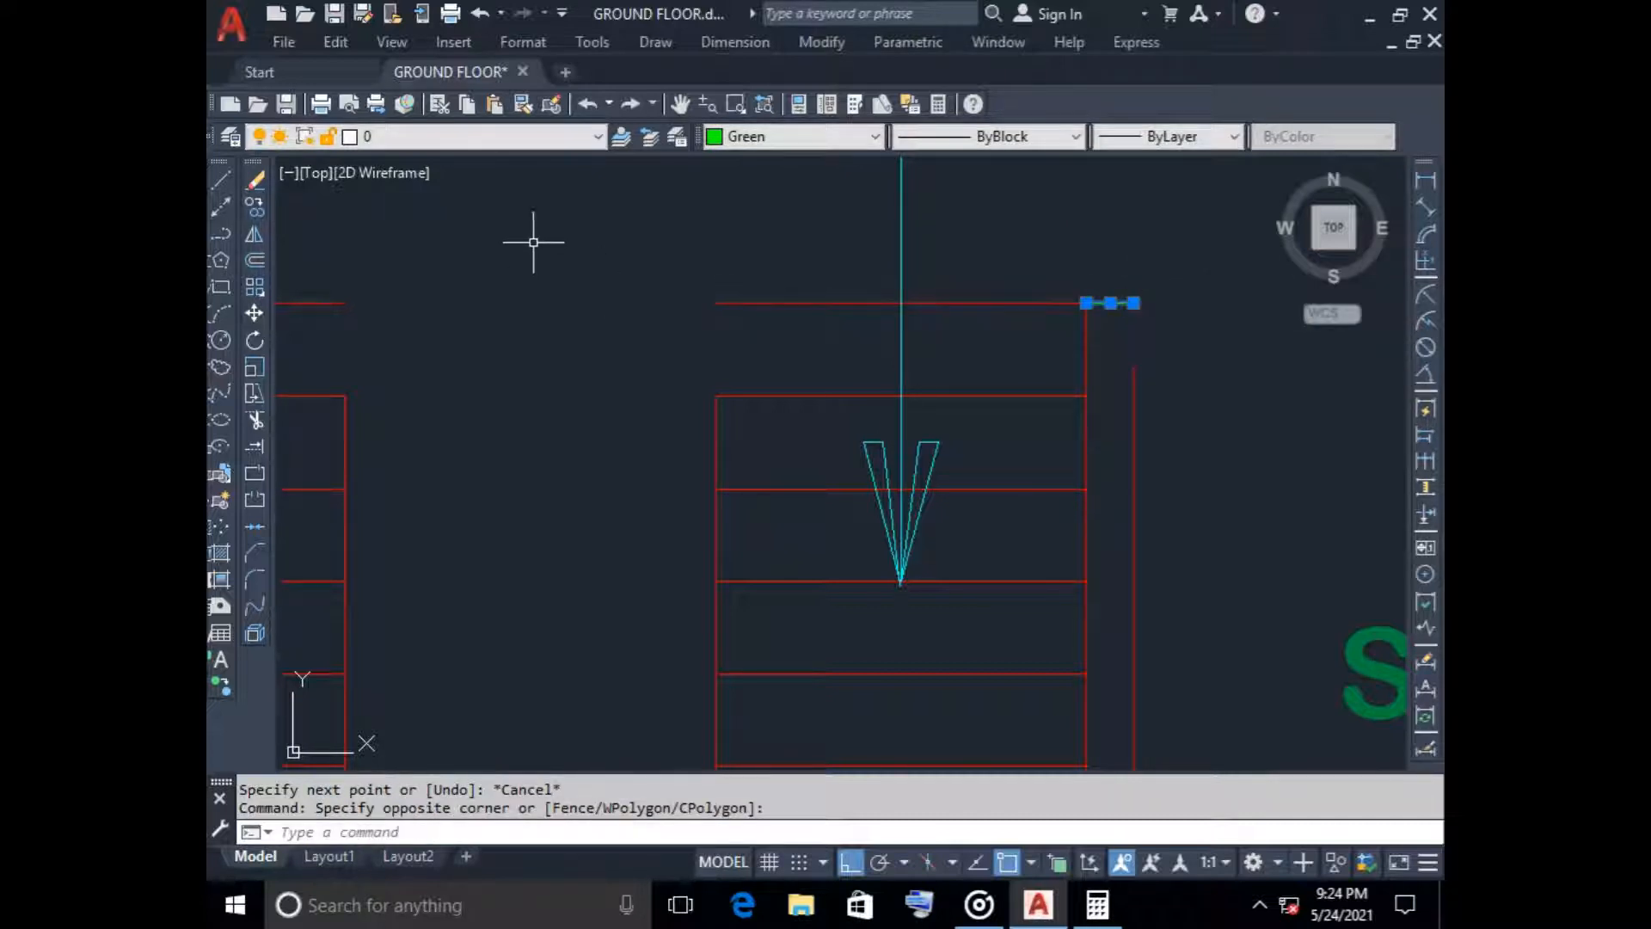
left_click(550, 136)
left_click(401, 297)
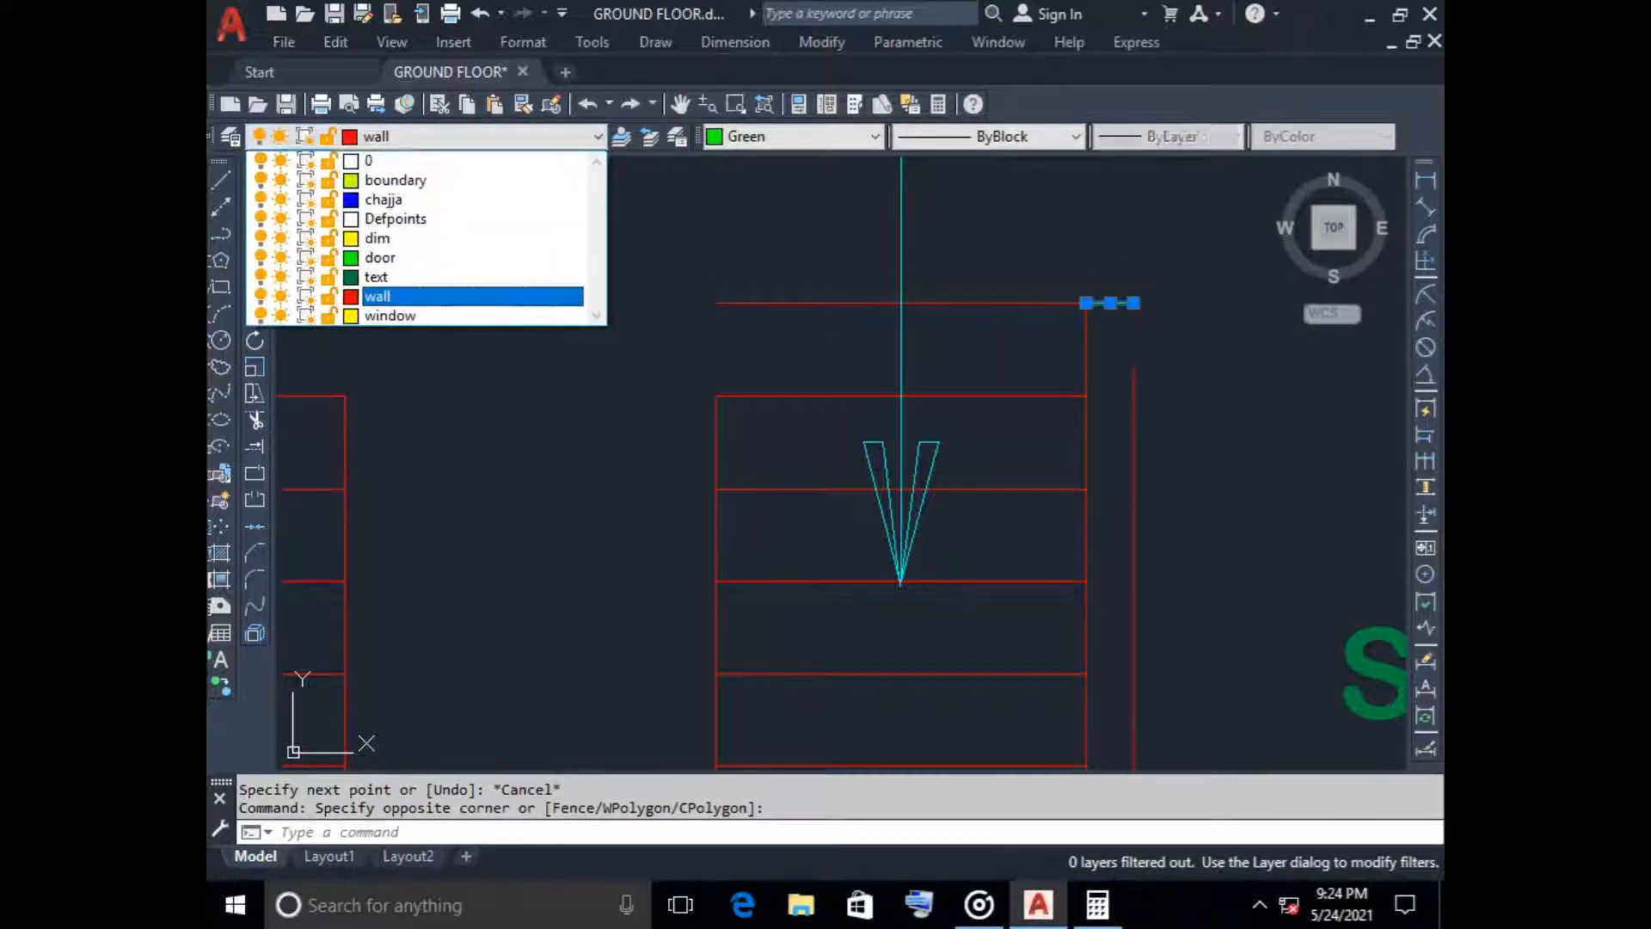
left_click(730, 153)
left_click(791, 135)
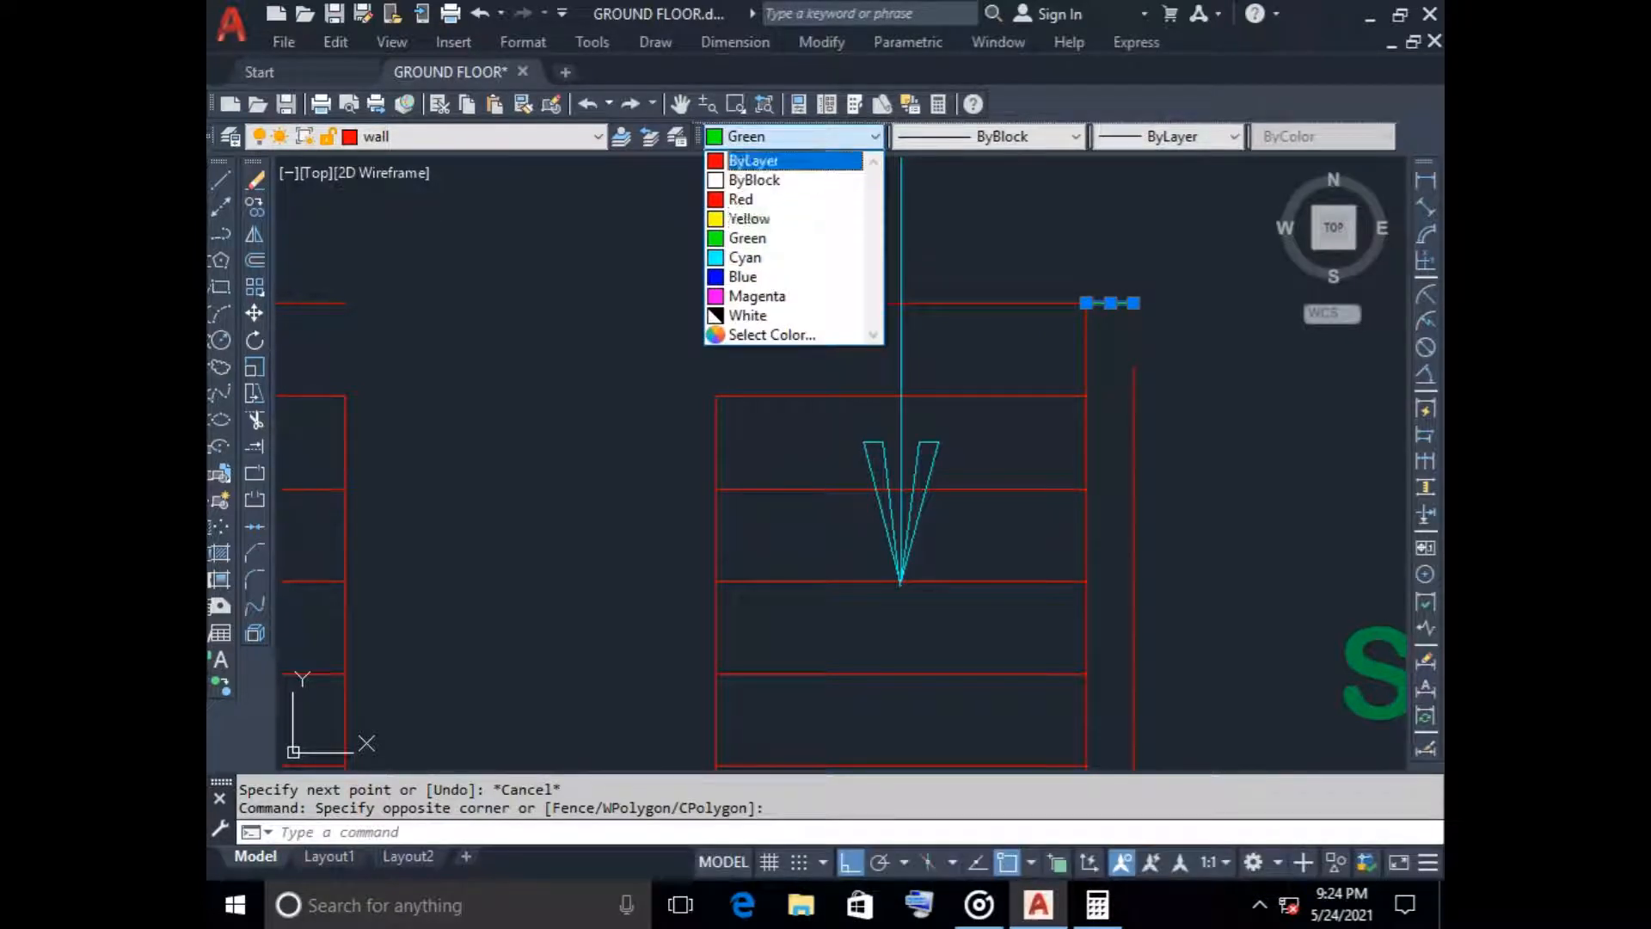
left_click(757, 158)
key("Escape")
Stretch the outer line of the staircase's east wall north to meet the new end line
left_click(1135, 378)
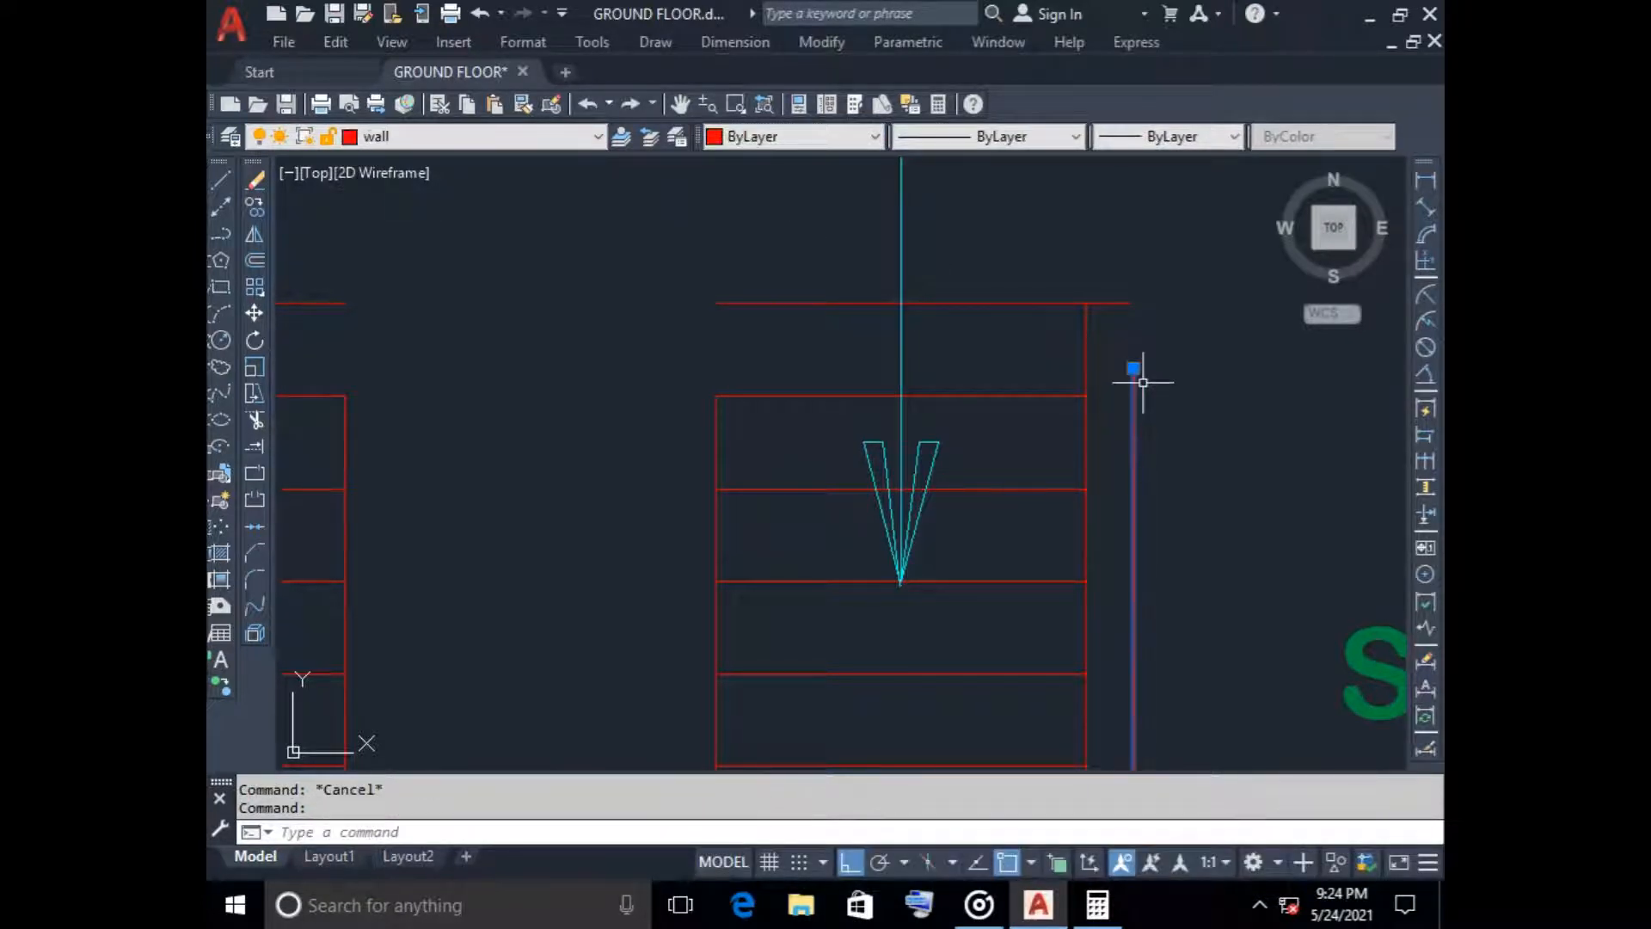
left_click(1133, 368)
key("Escape")
scroll(763, 435, "down", 4)
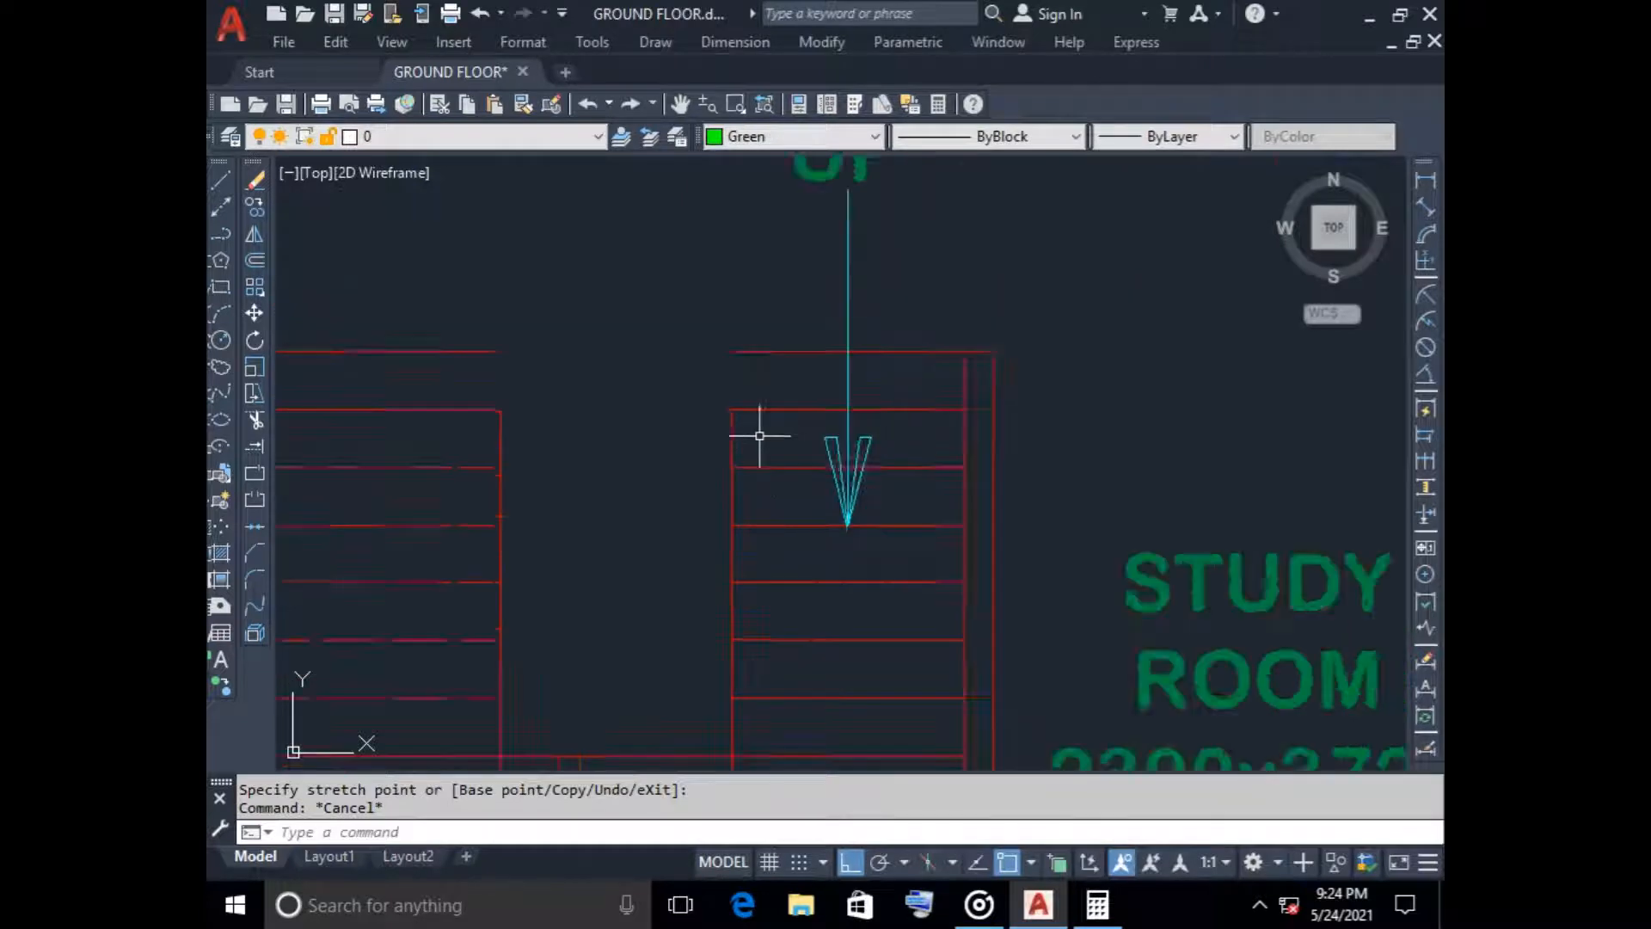
scroll(431, 419, "up", 4)
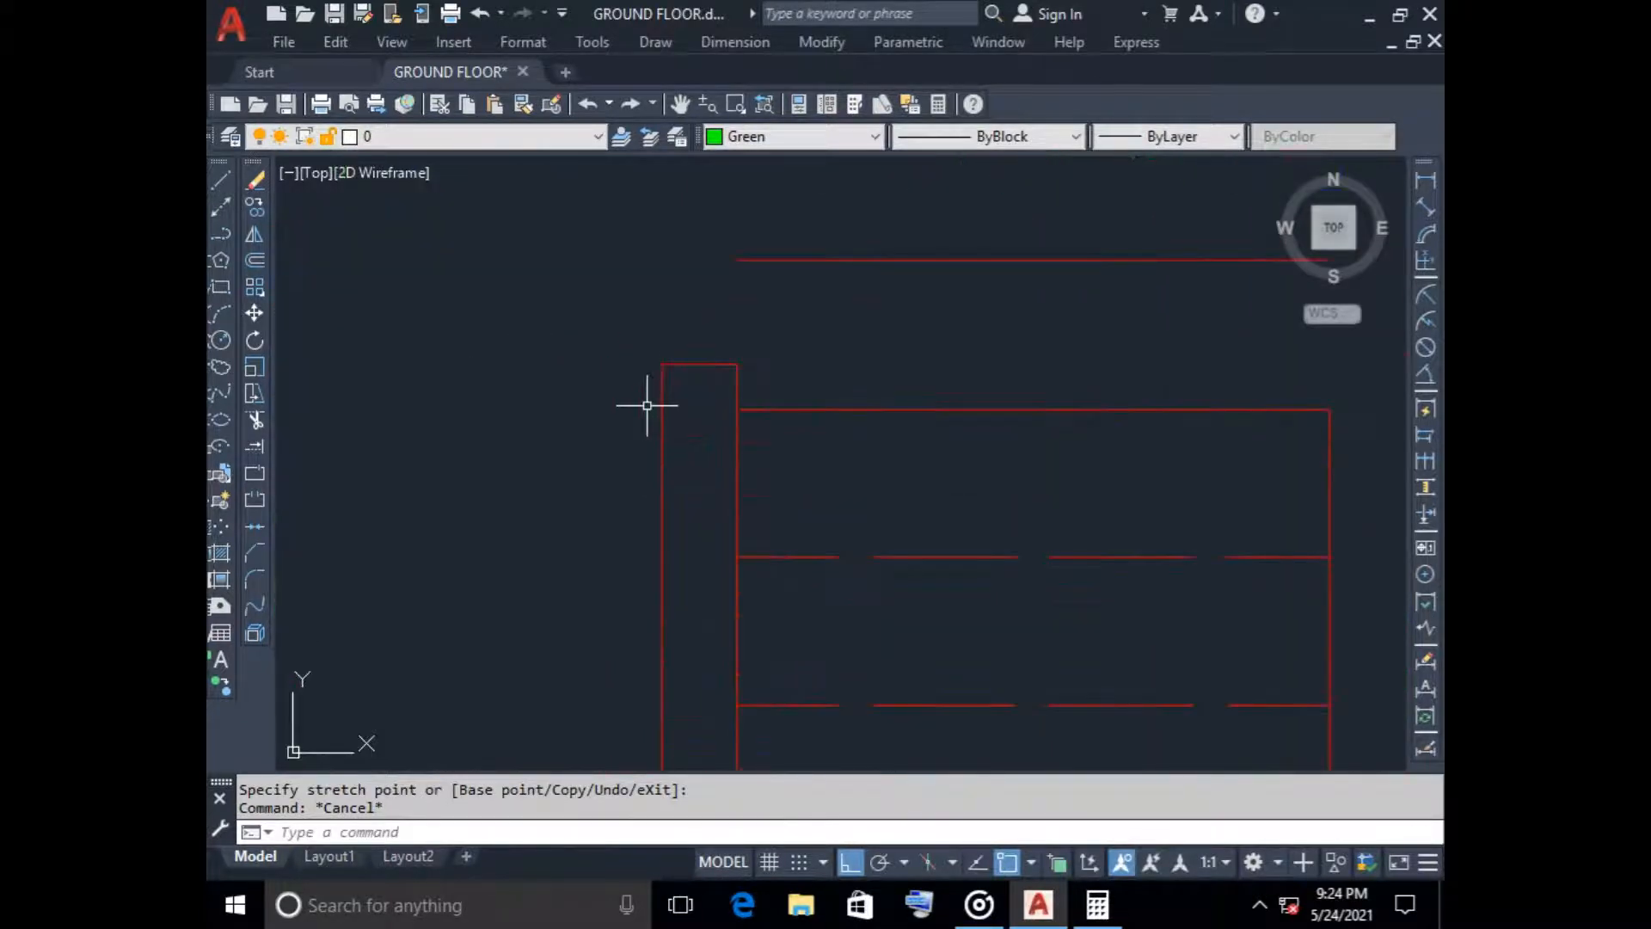
Stretch the inner end of the west stair wall's end line up to the new tread line and switch from ortho to polar tracking
left_click(687, 362)
left_click(737, 364)
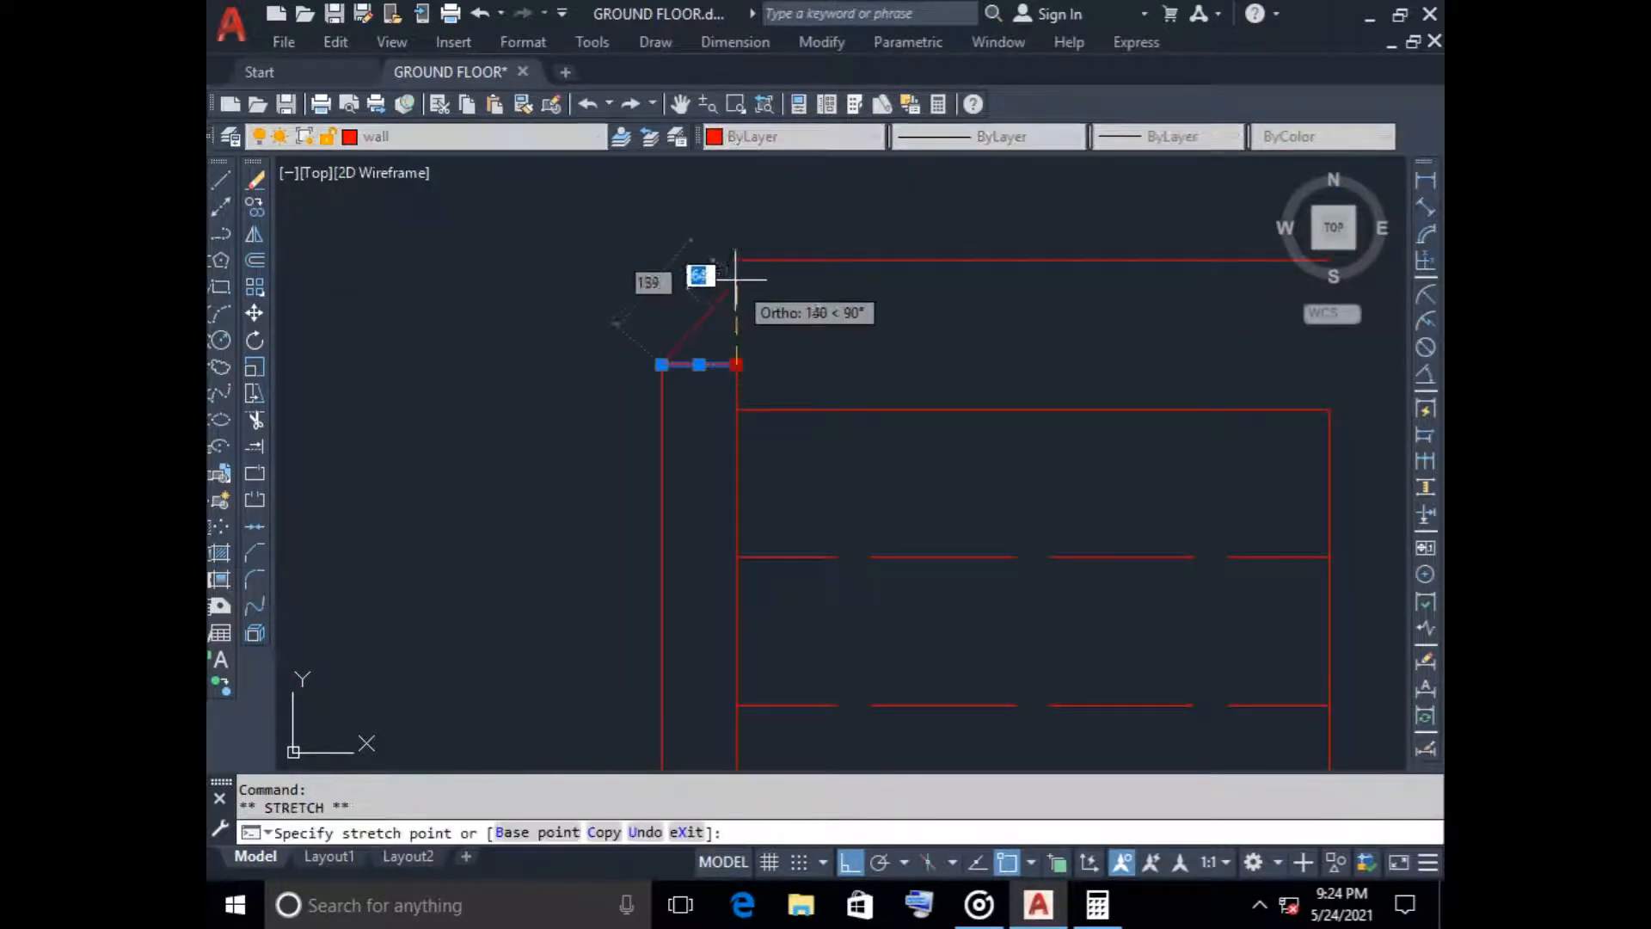
left_click(737, 259)
left_click(662, 364)
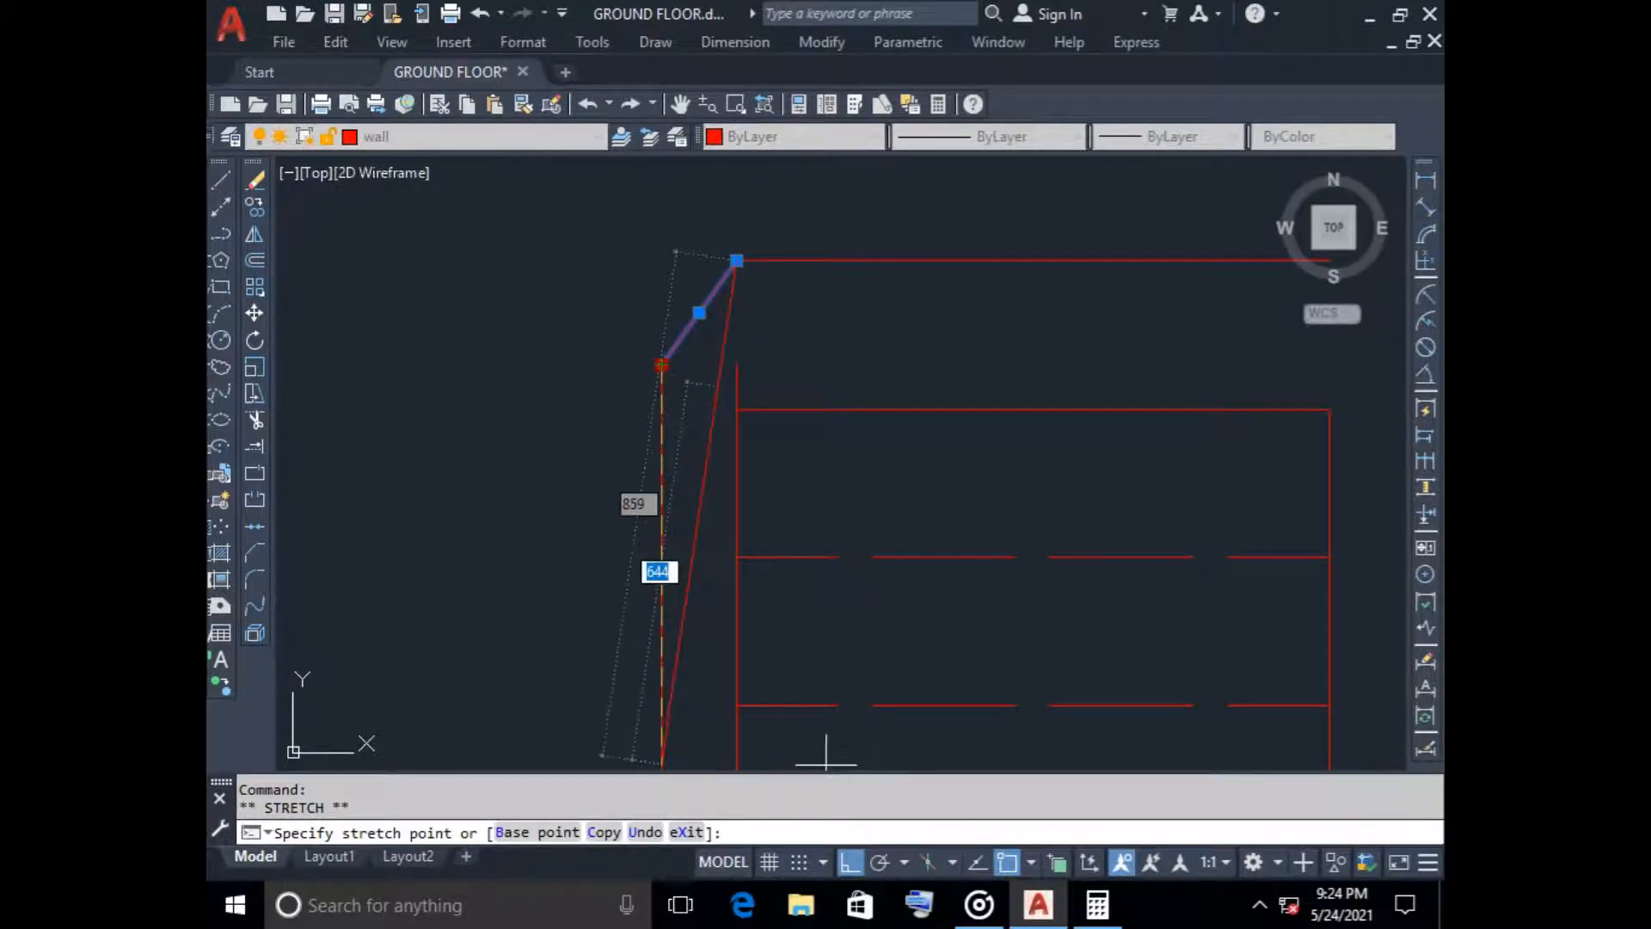
key("F8")
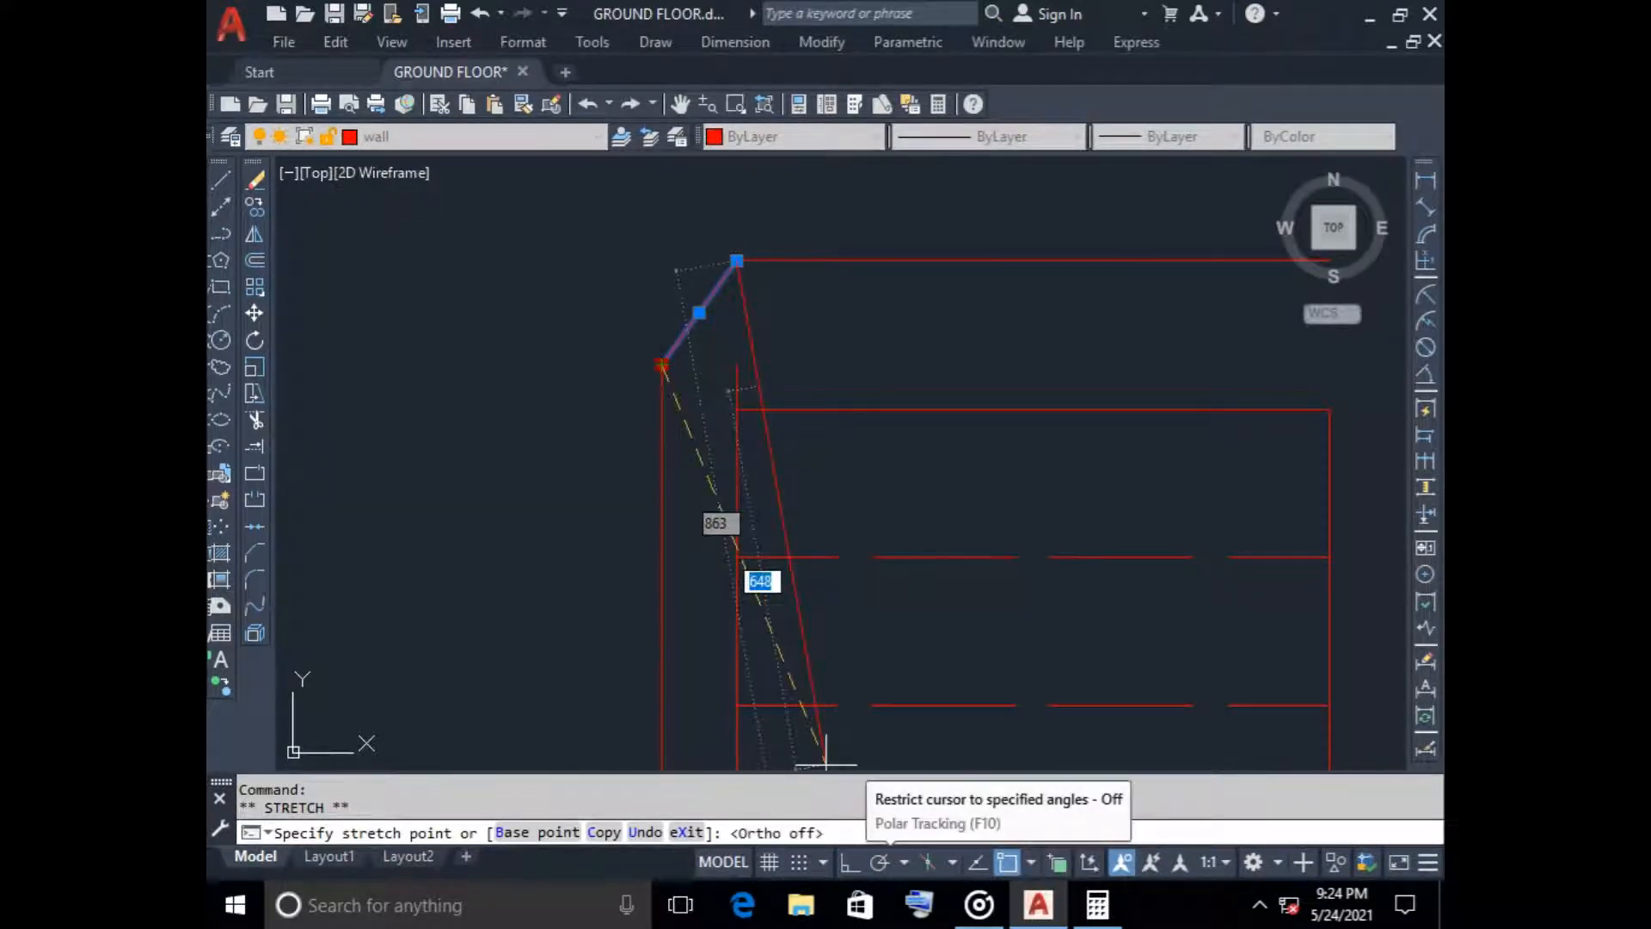
left_click(879, 862)
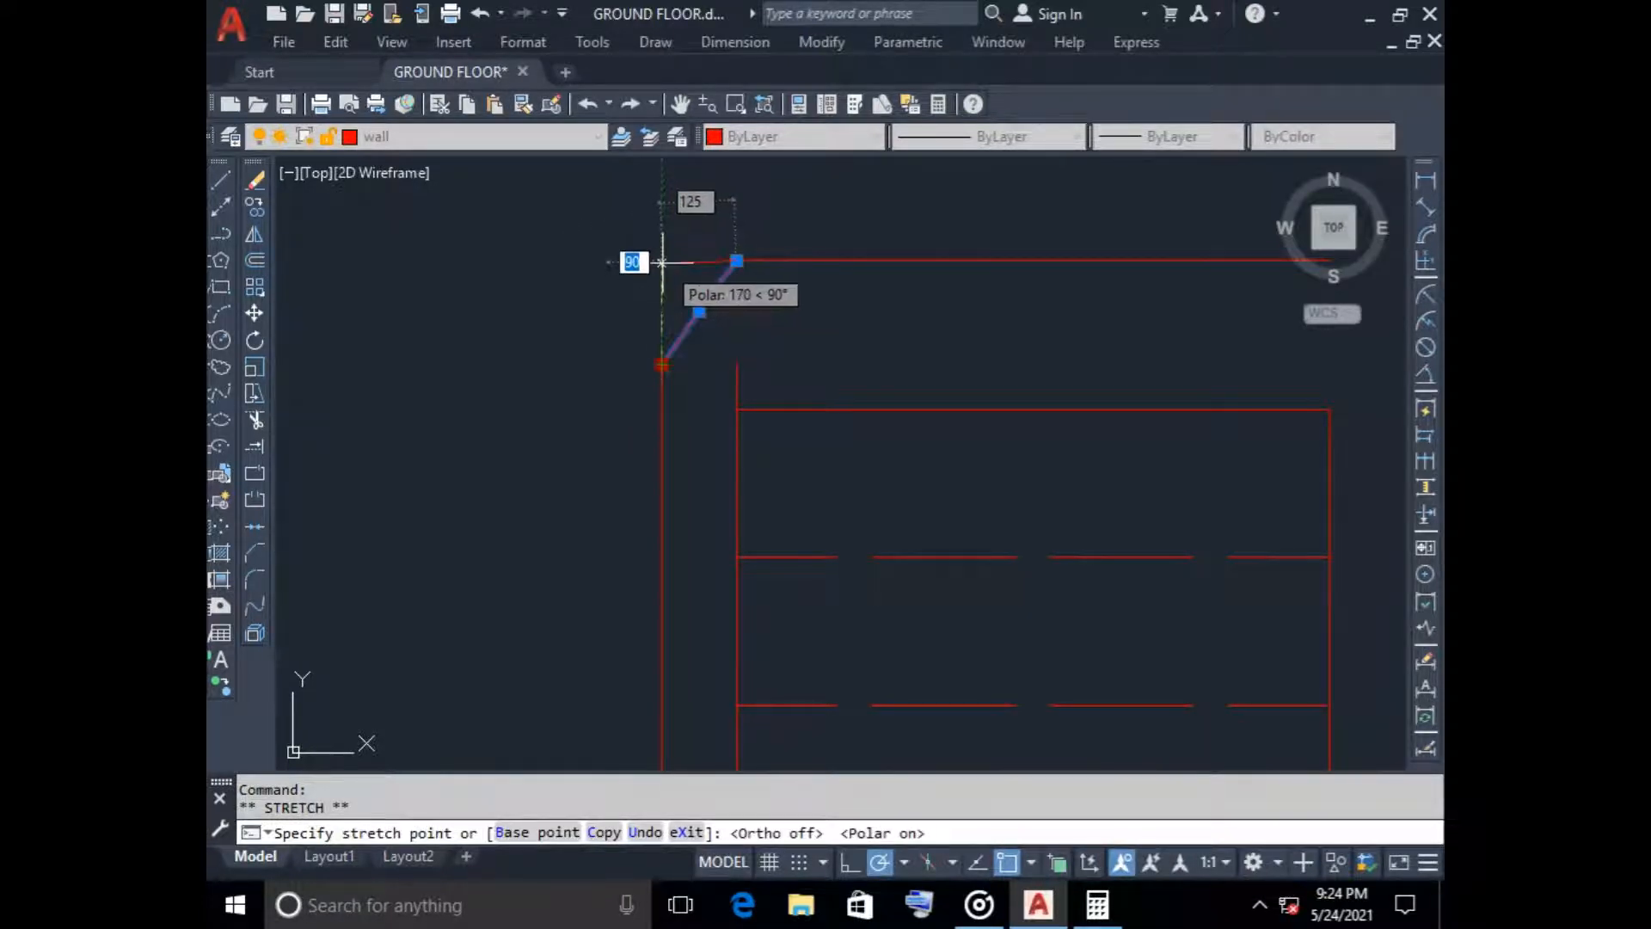
key("Escape")
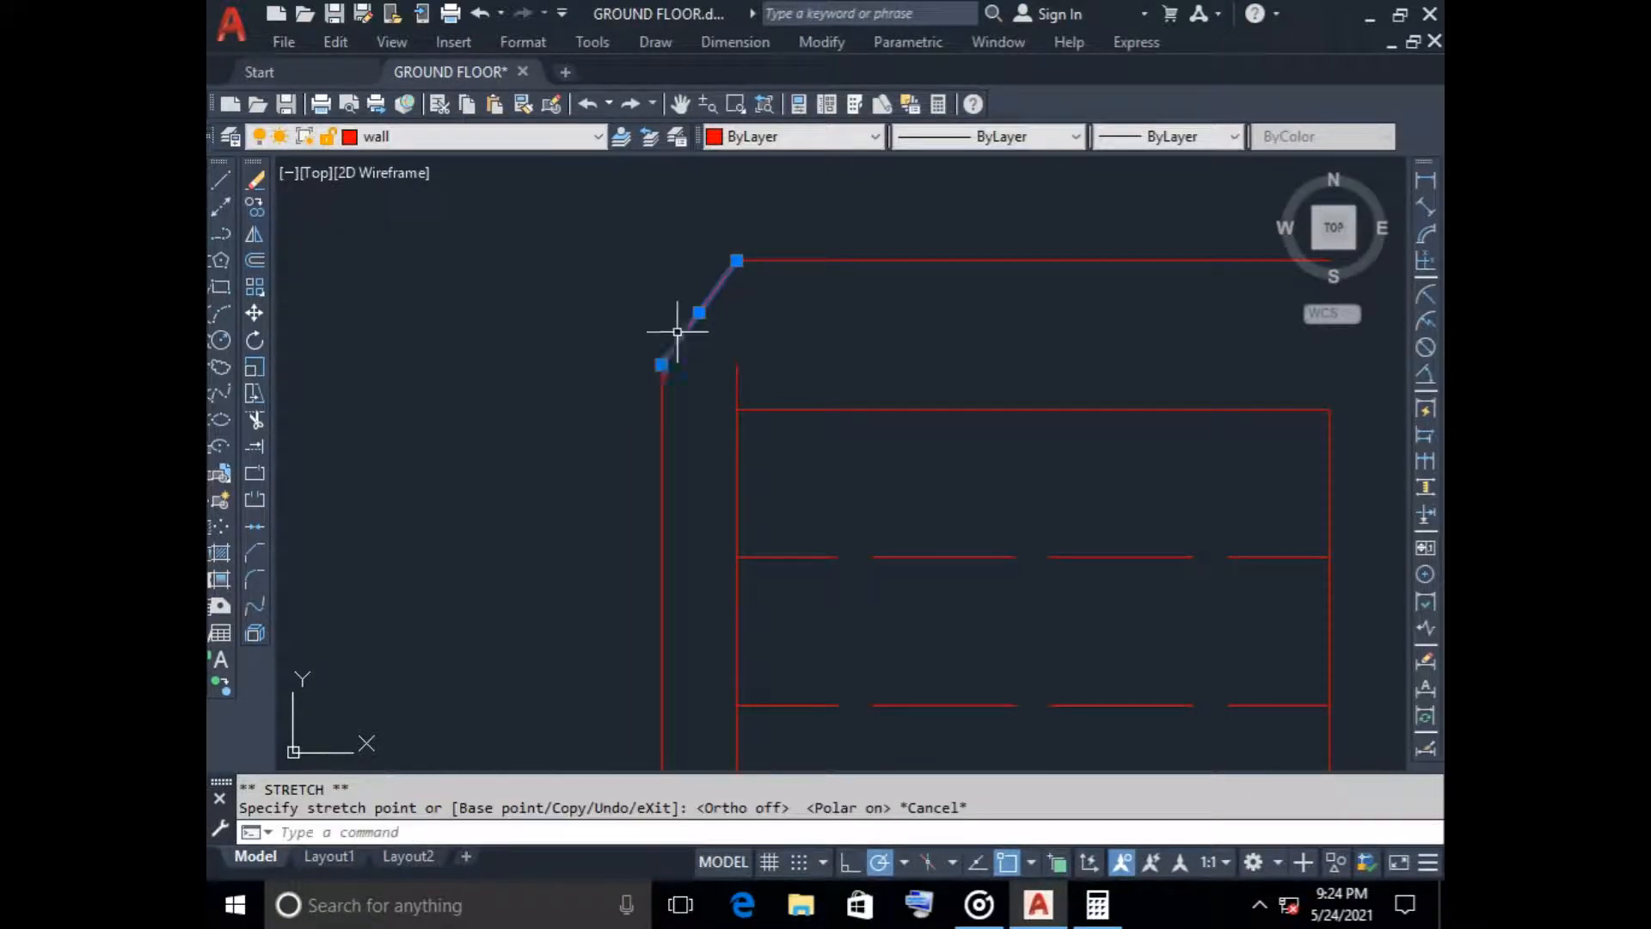
Stretch the inner line of the staircase's west wall north to the new tread line
left_click(737, 354)
left_click(737, 365)
left_click(737, 260)
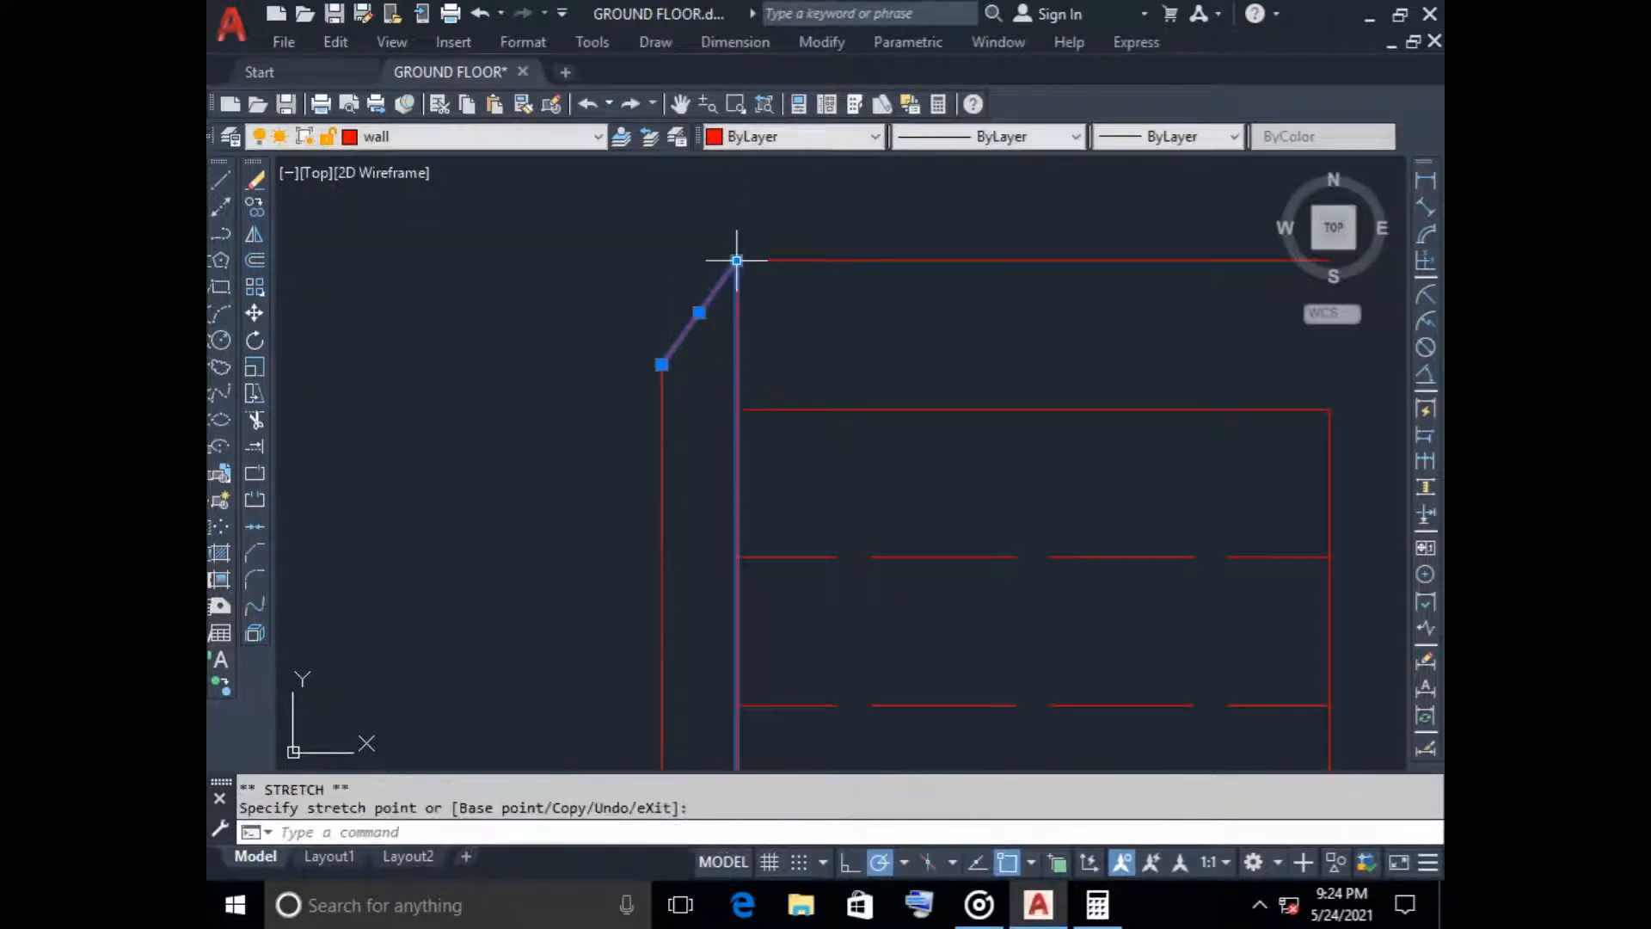
key("Escape")
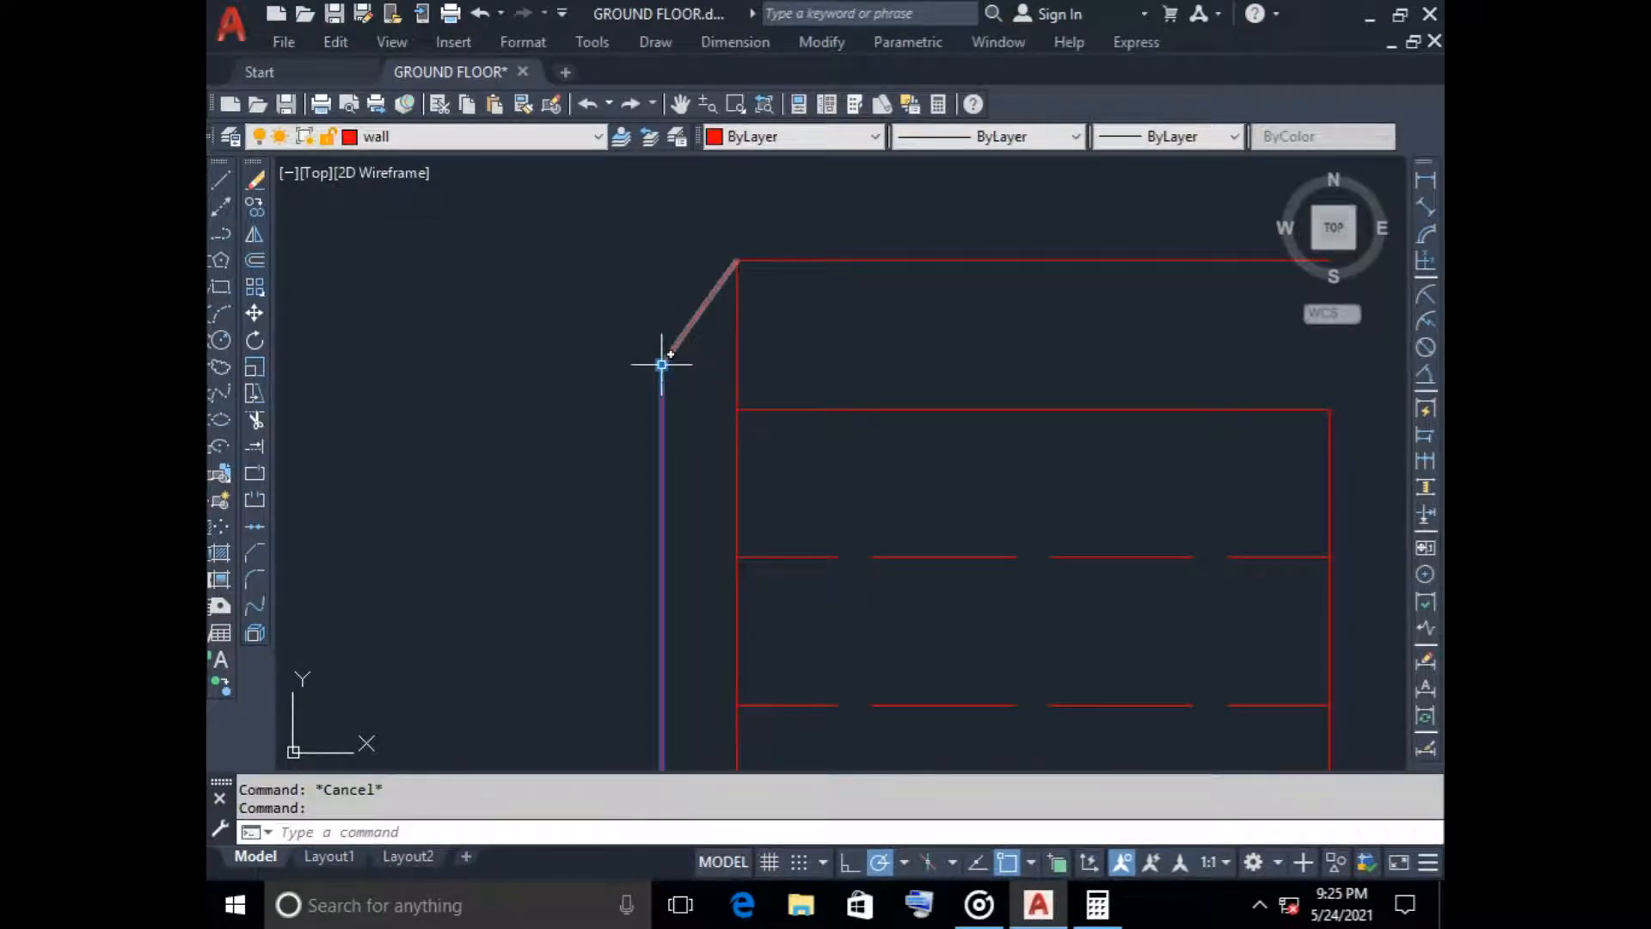
Stretch the west stair wall's outer line level with the new tread line and move the end line's outer end to meet it
left_click(661, 365)
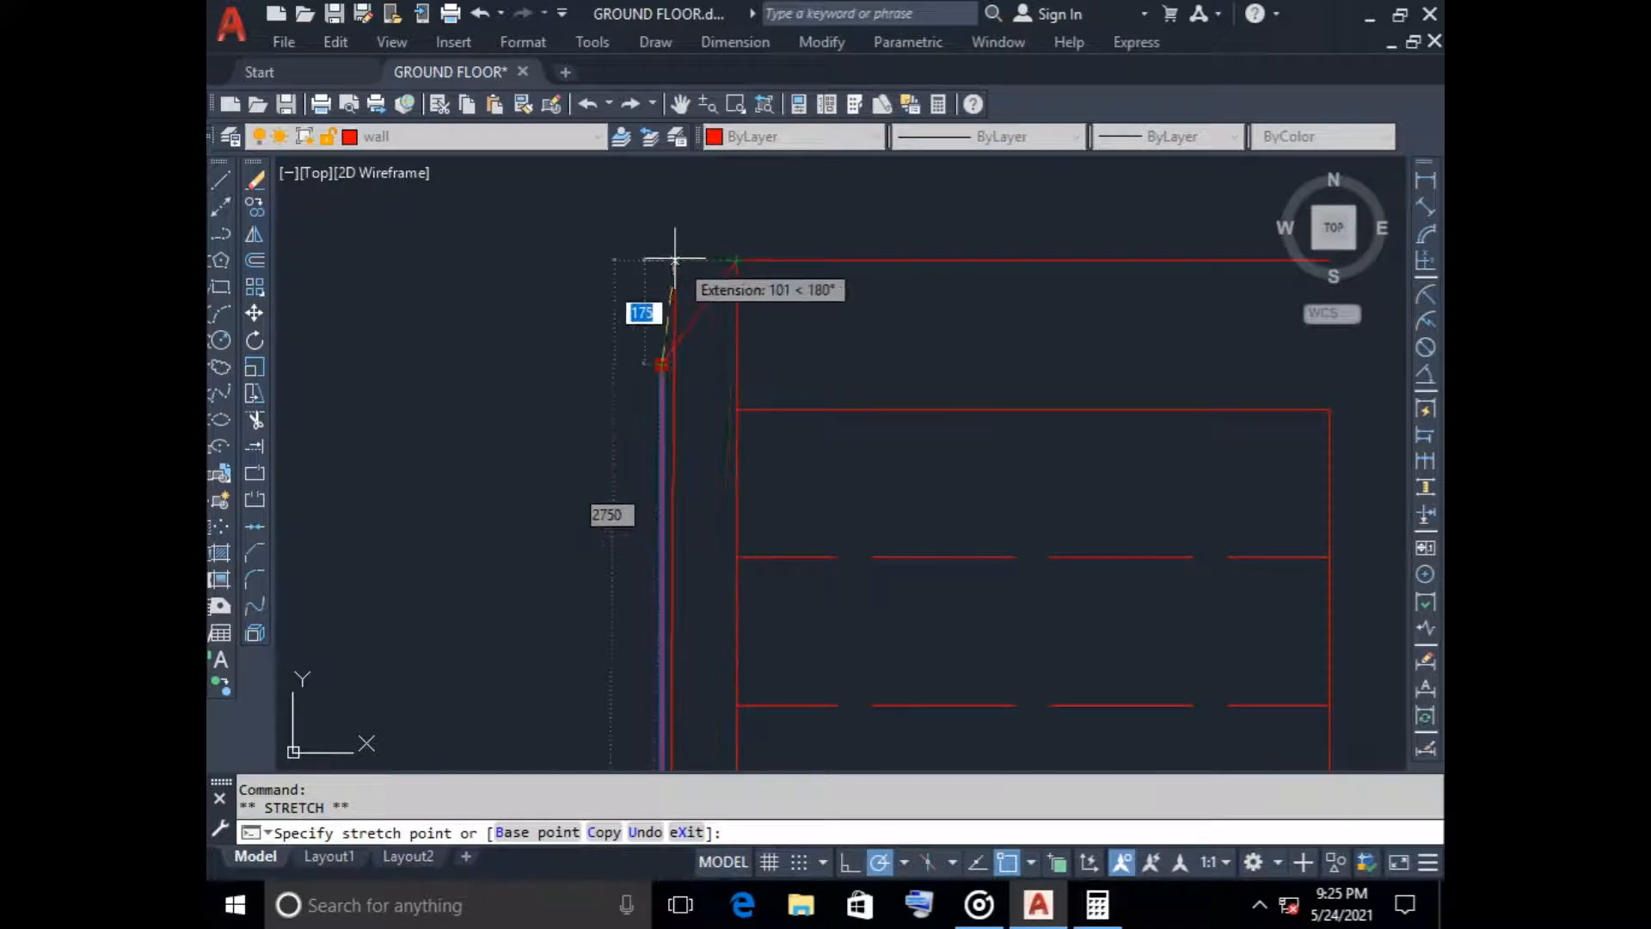
left_click(661, 260)
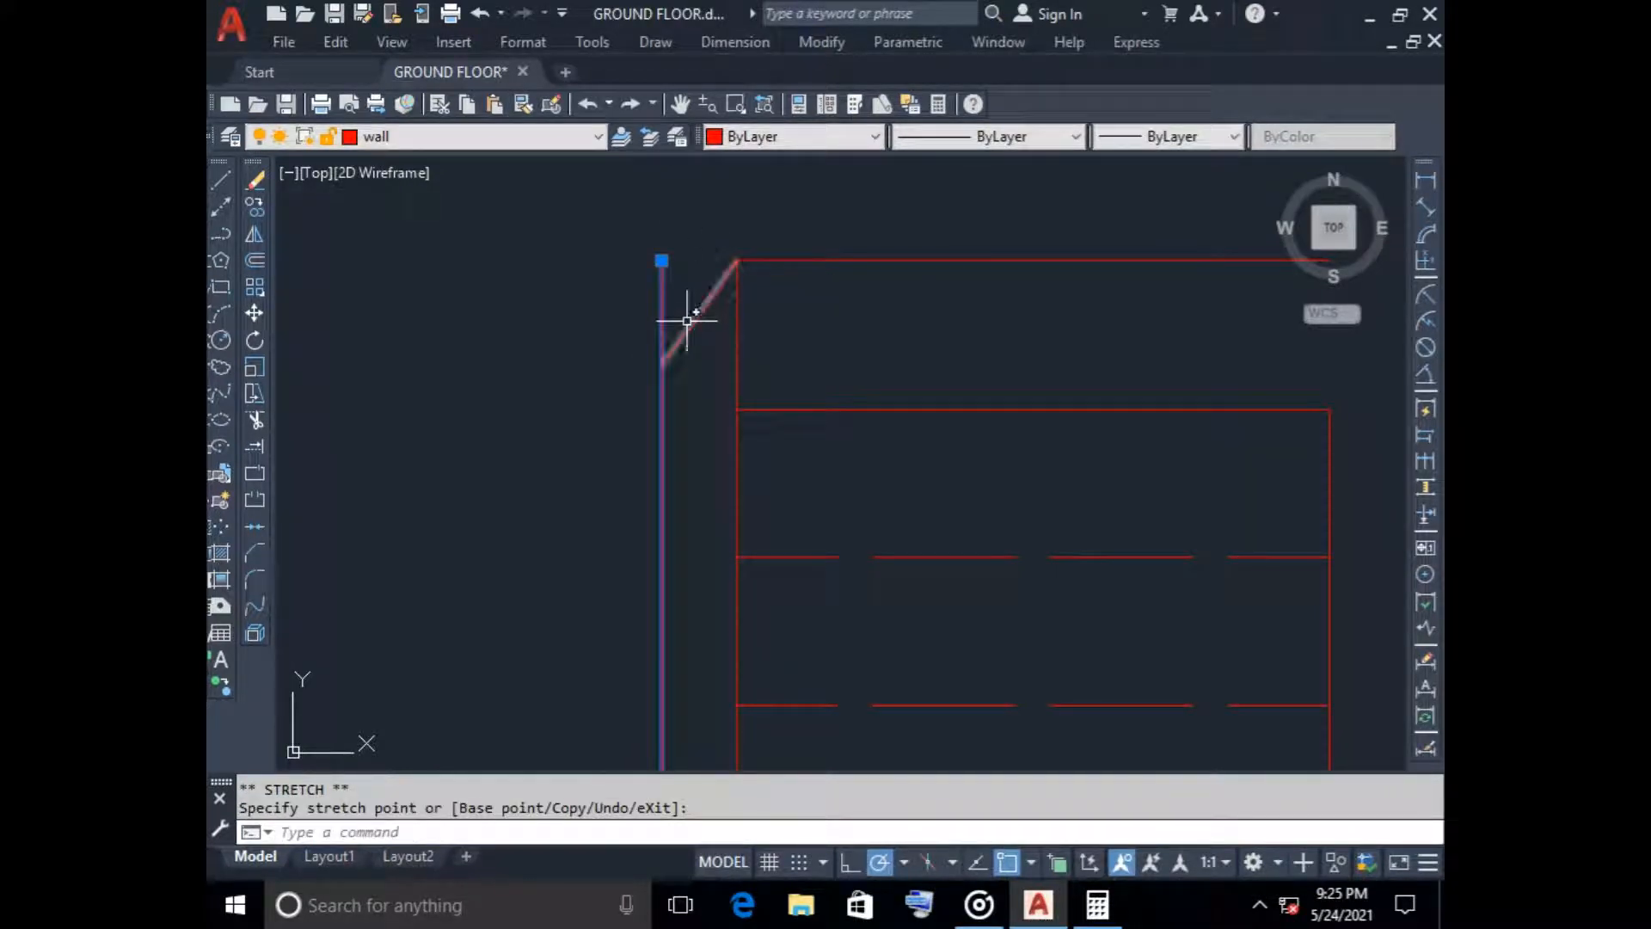
left_click(662, 361)
left_click(661, 364)
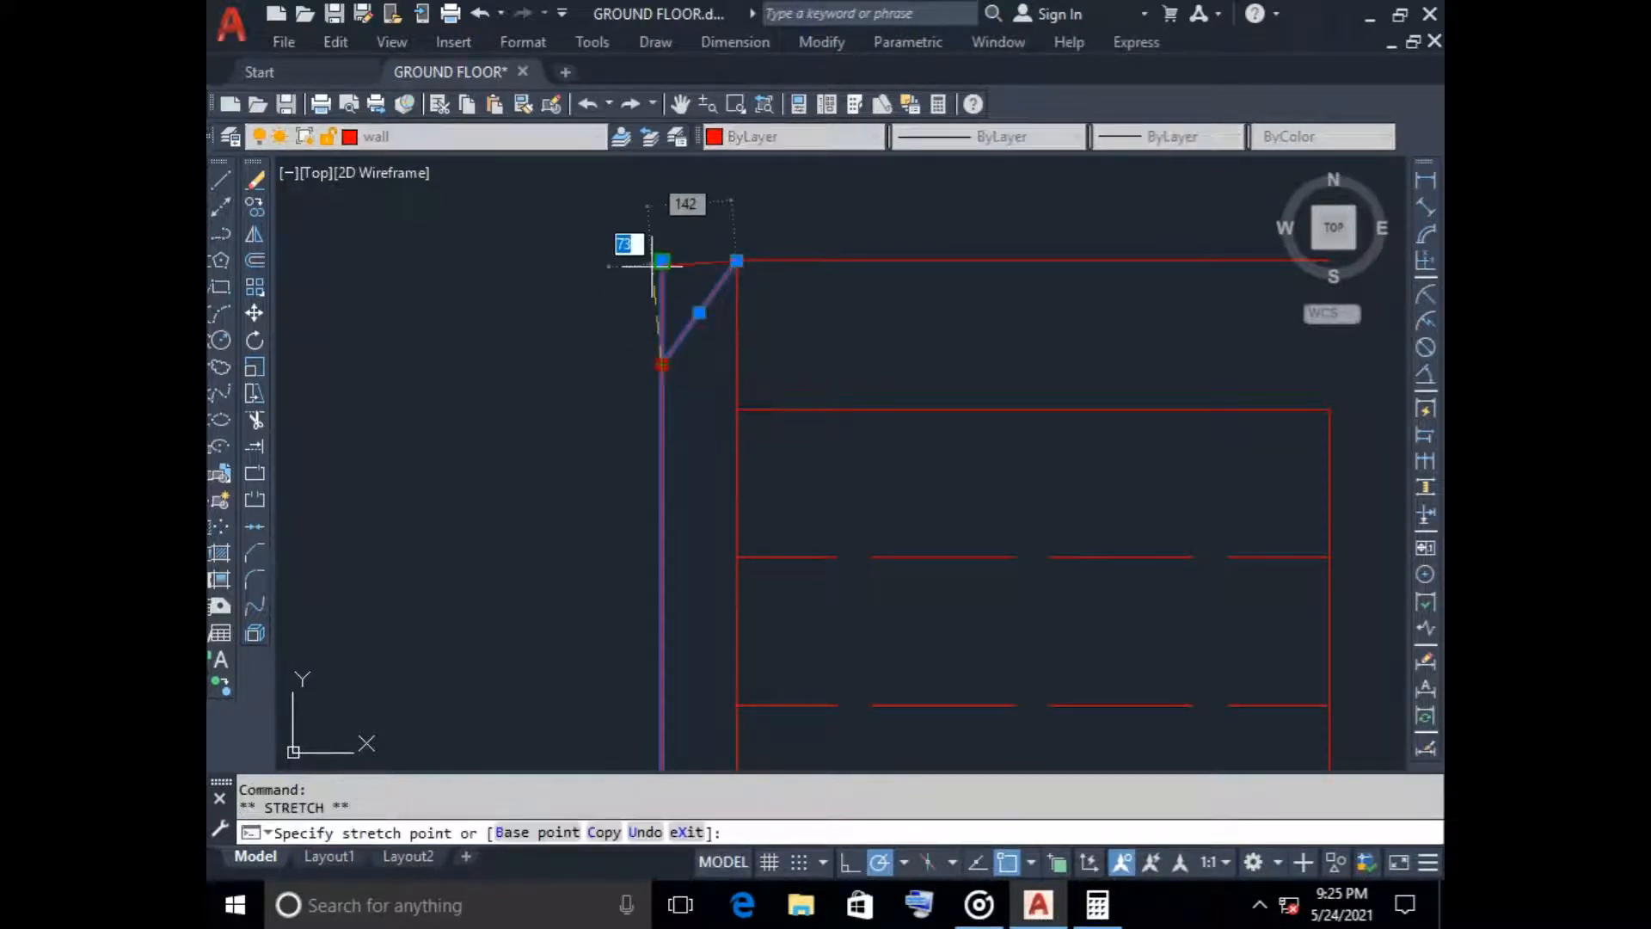
key("Escape")
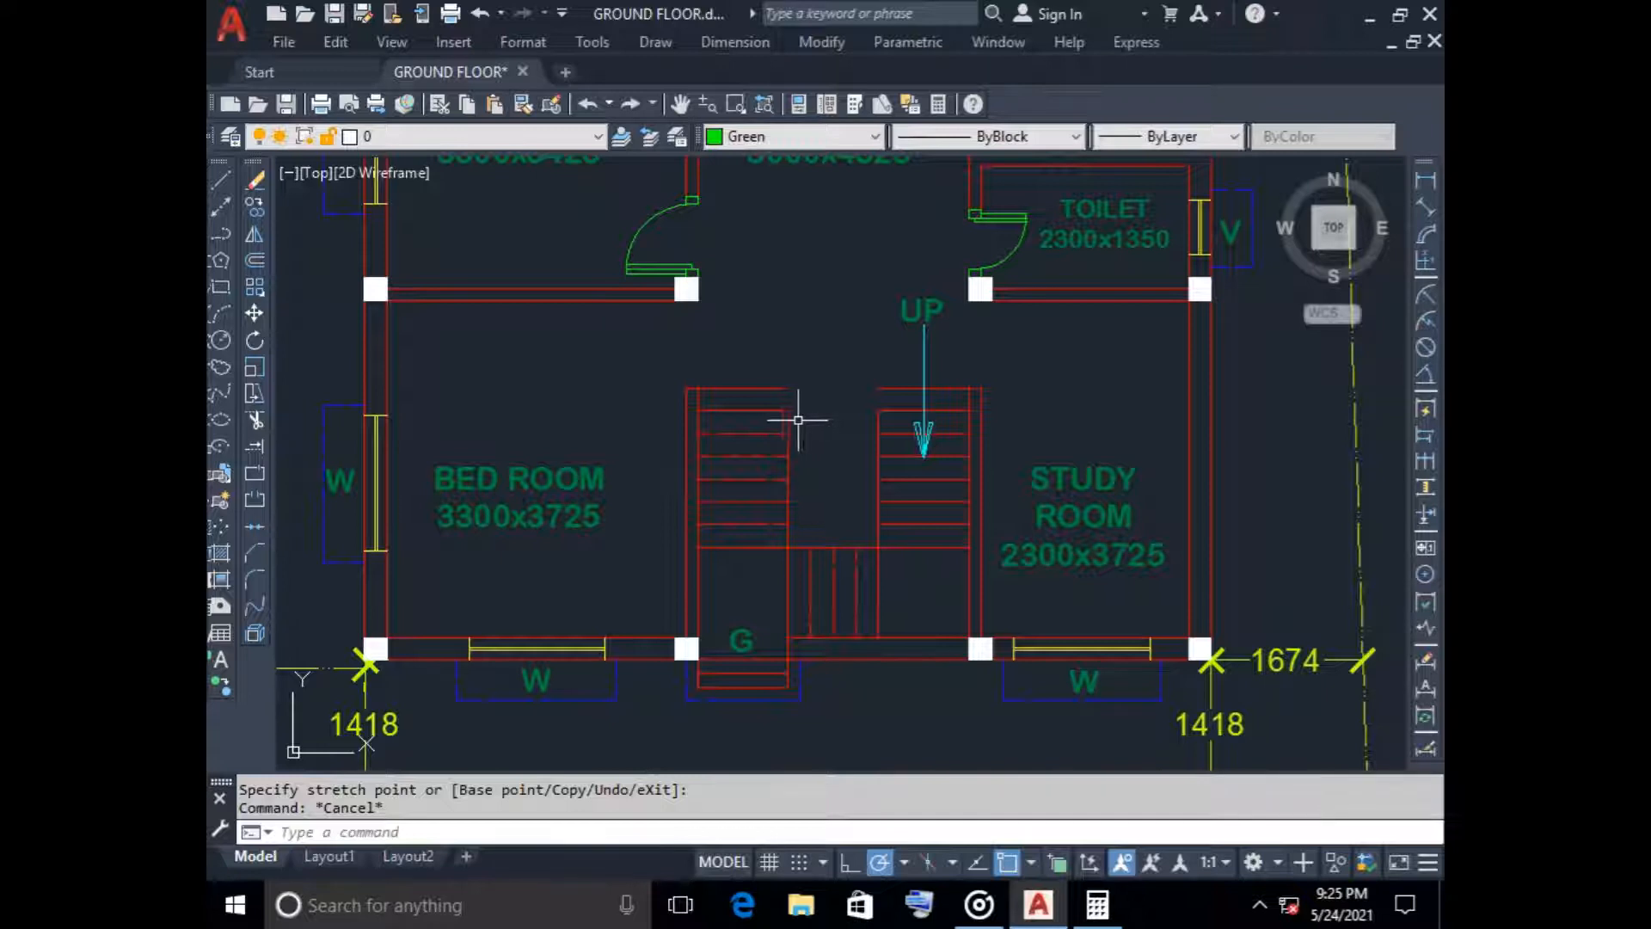
Stretch the inner edge line of the west stair flight north to the end of the new tread line
scroll(776, 411, "up", 4)
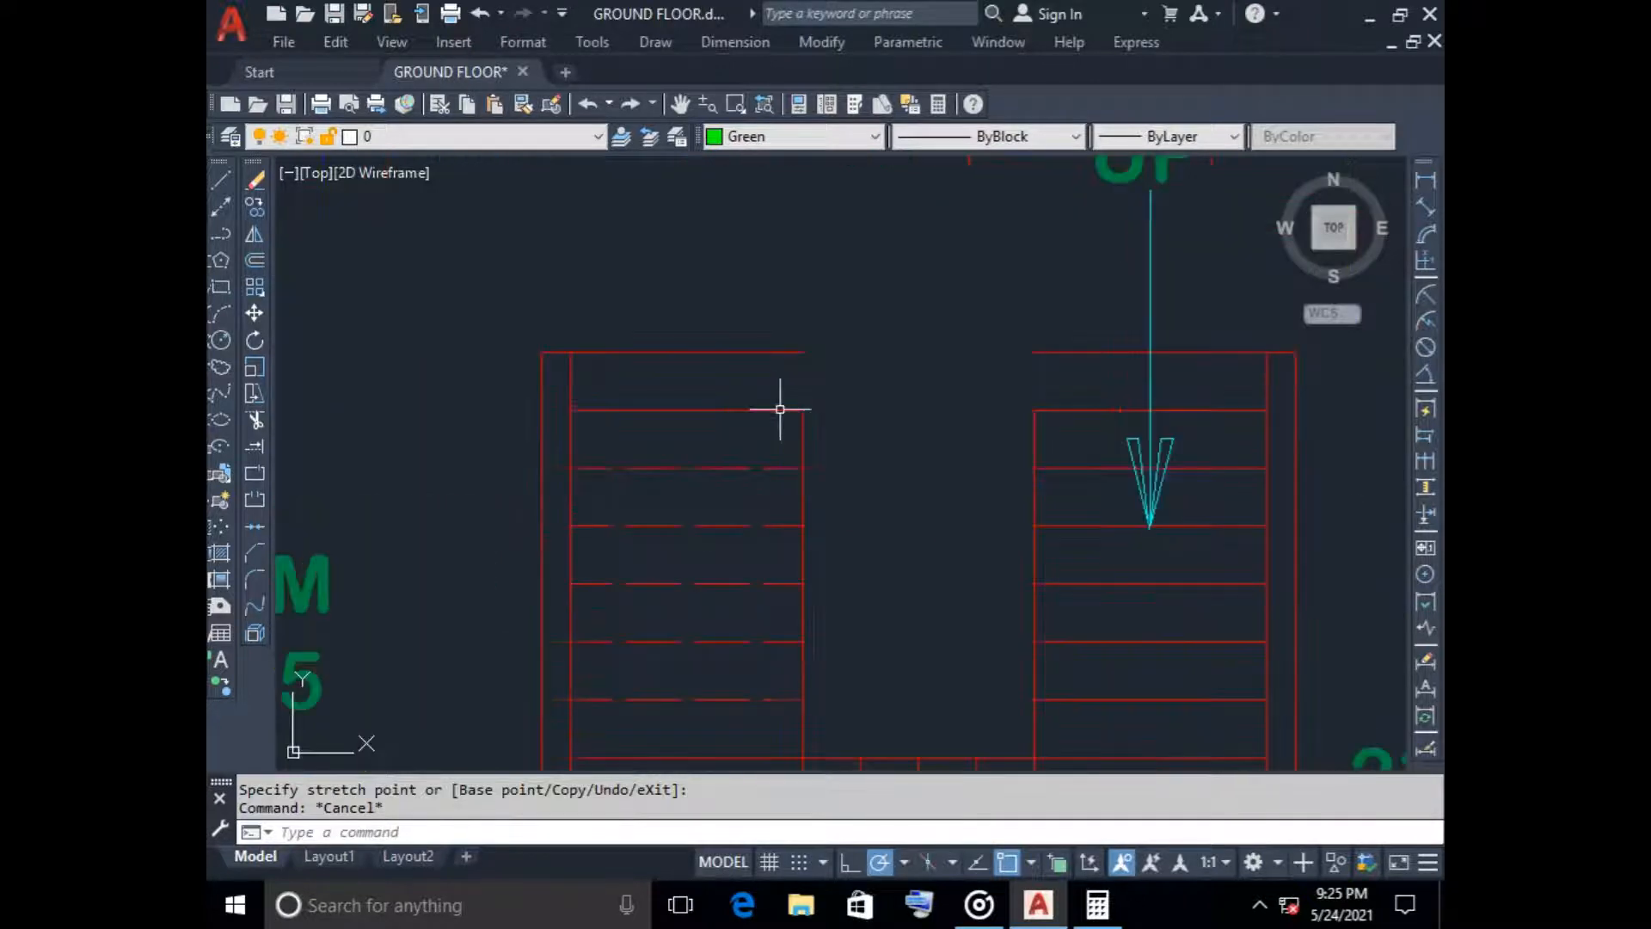
left_click(800, 440)
left_click(801, 410)
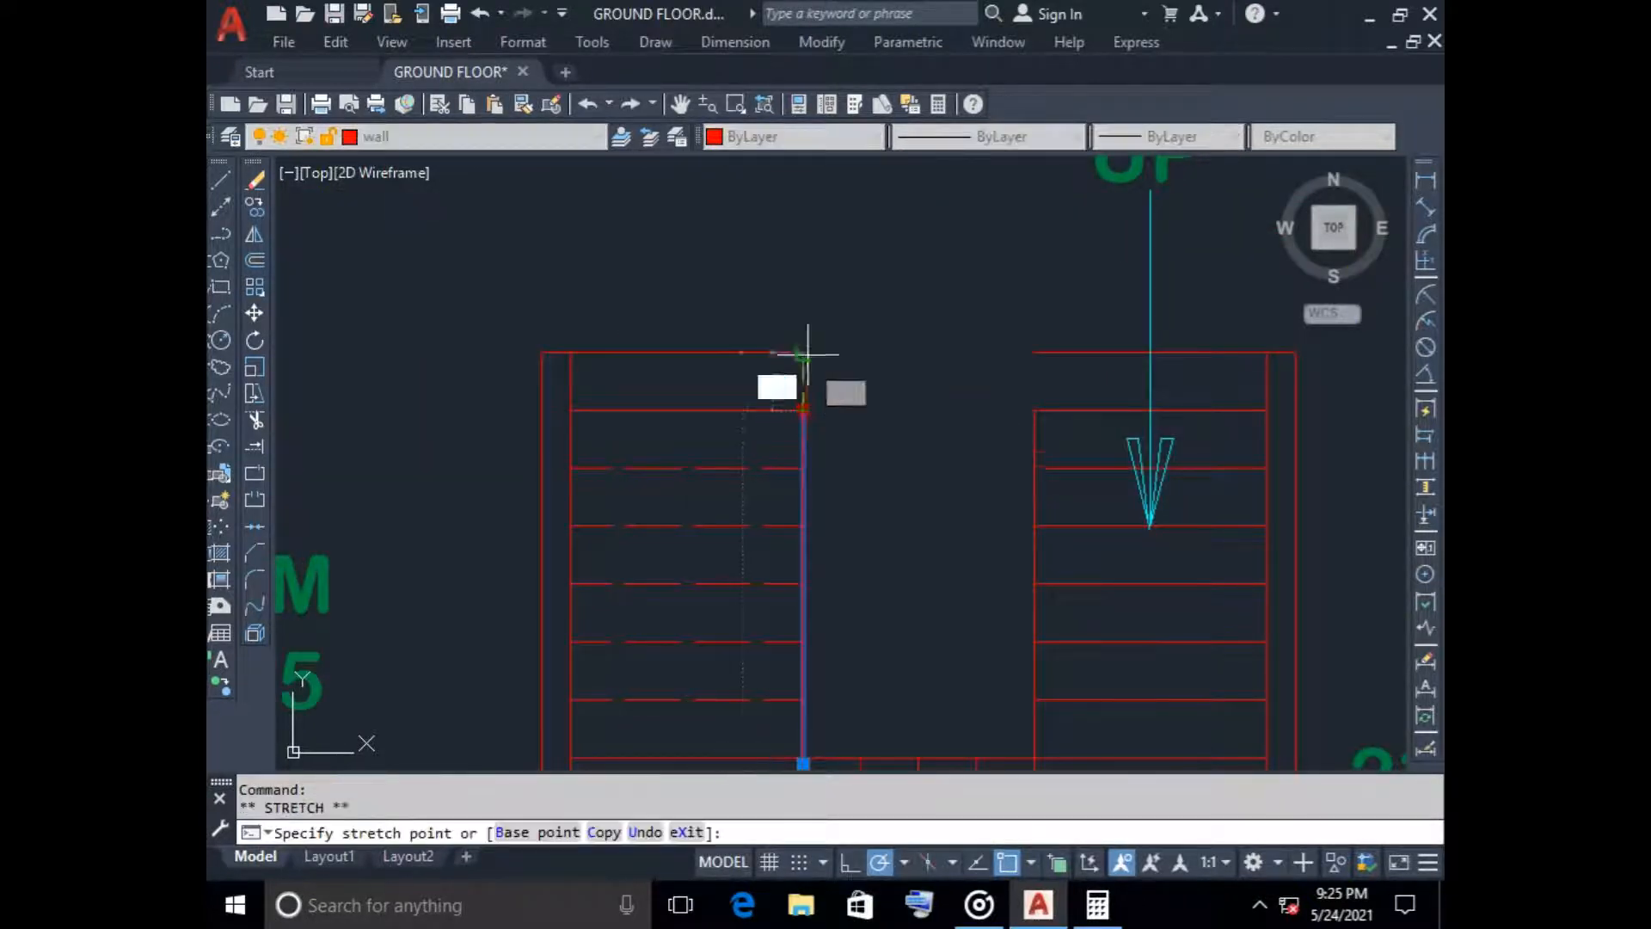
left_click(803, 352)
key("Escape")
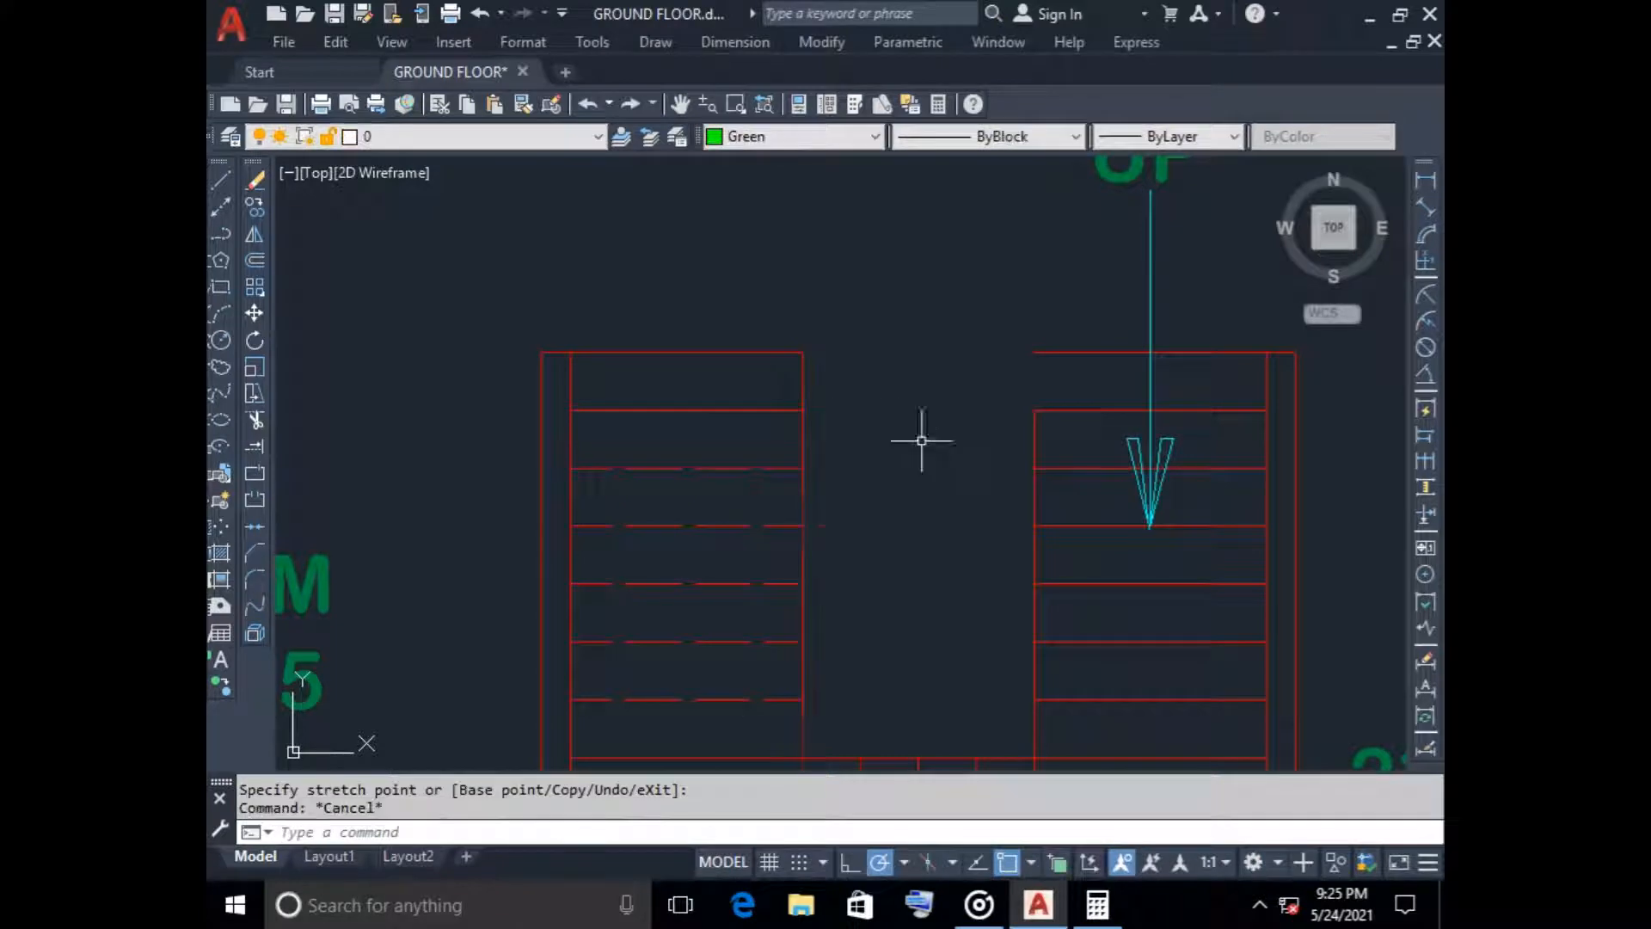
Stretch the inner edge line of the east stair flight north to the end of the new tread line
left_click(1031, 428)
left_click(1034, 411)
left_click(1034, 353)
key("Escape")
Give the second tread line from the north end of the west stair flight a dashed ISO linetype
scroll(921, 449, "down", 4)
scroll(830, 424, "up", 2)
scroll(783, 422, "down", 6)
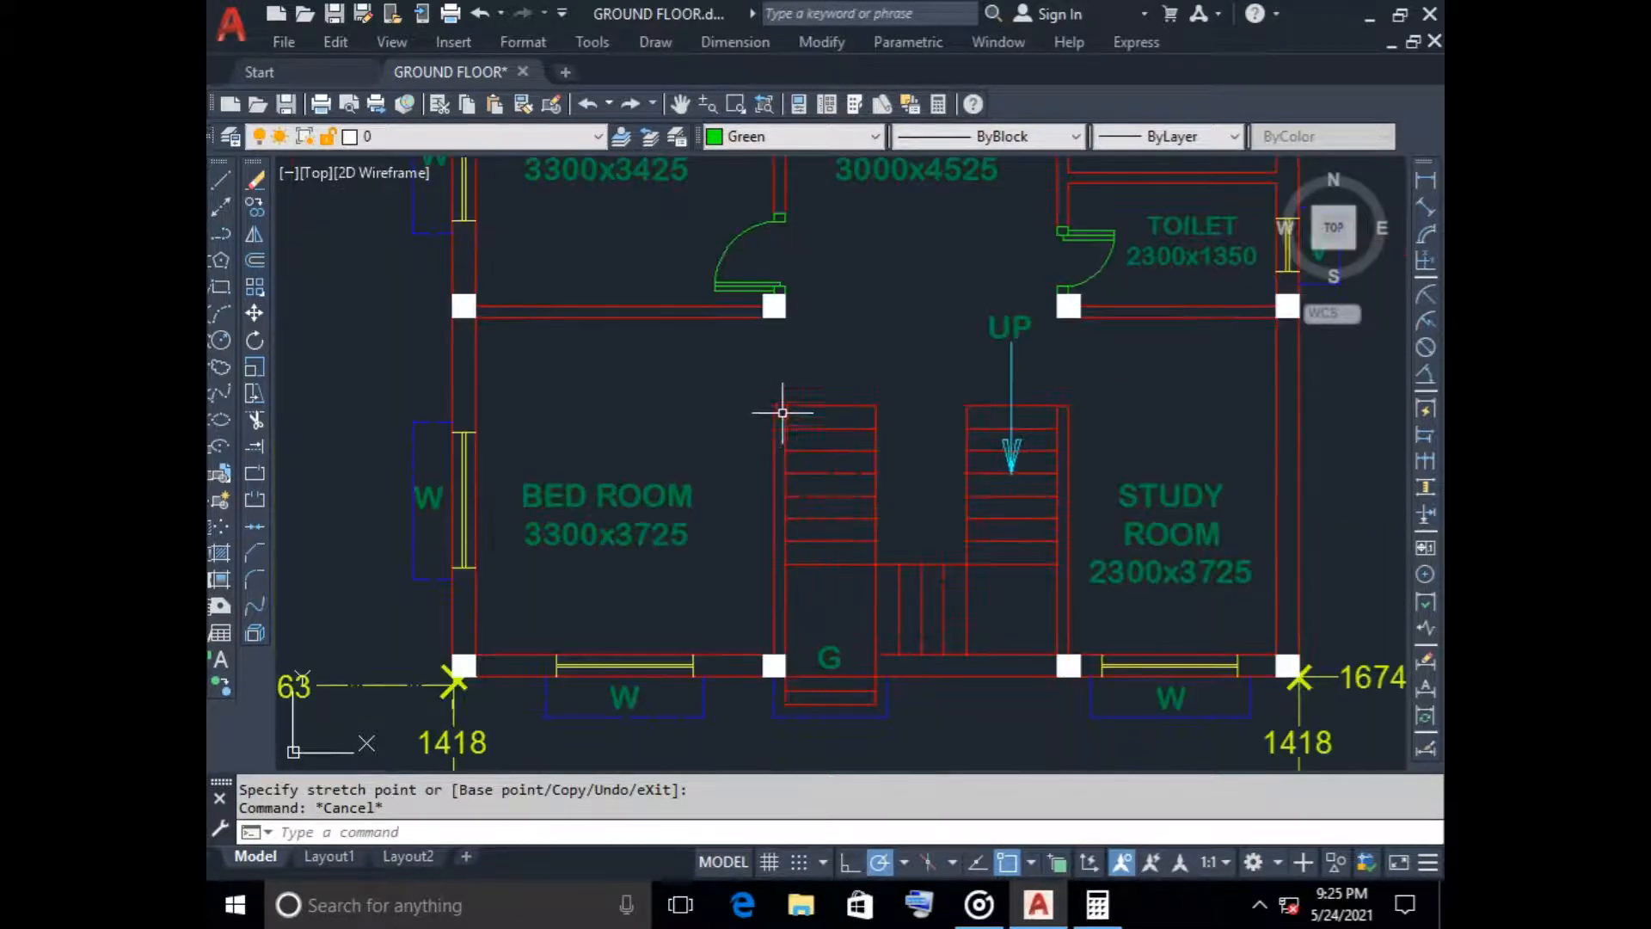
middle_click_drag(556, 426, 825, 429)
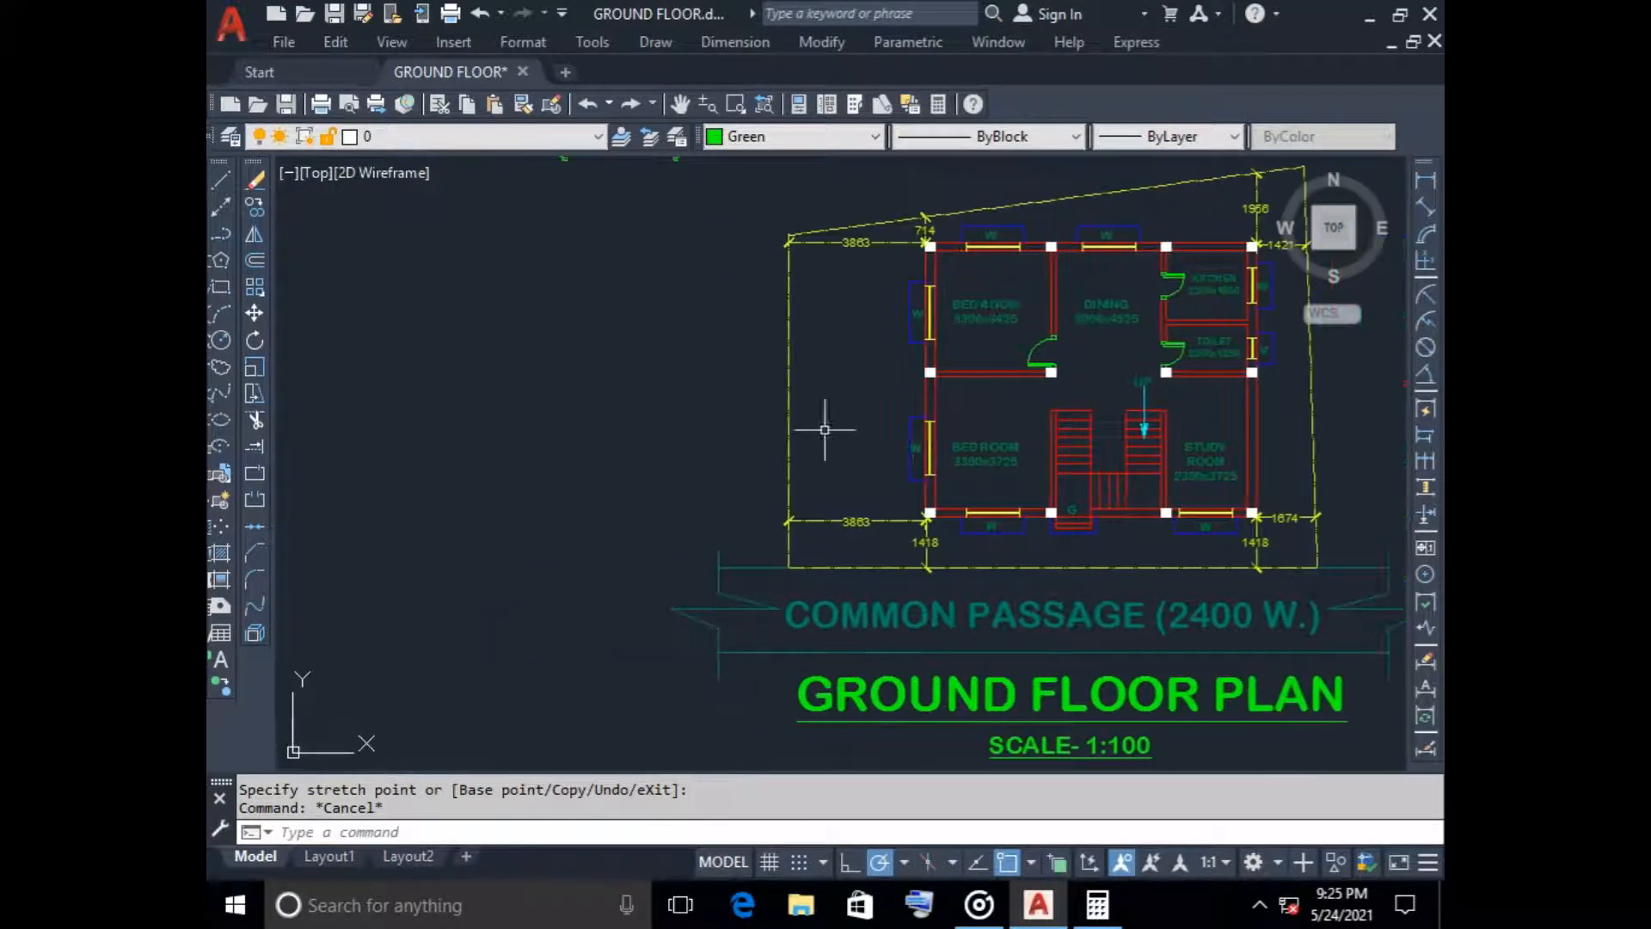
scroll(1099, 456, "up", 6)
left_click(997, 342)
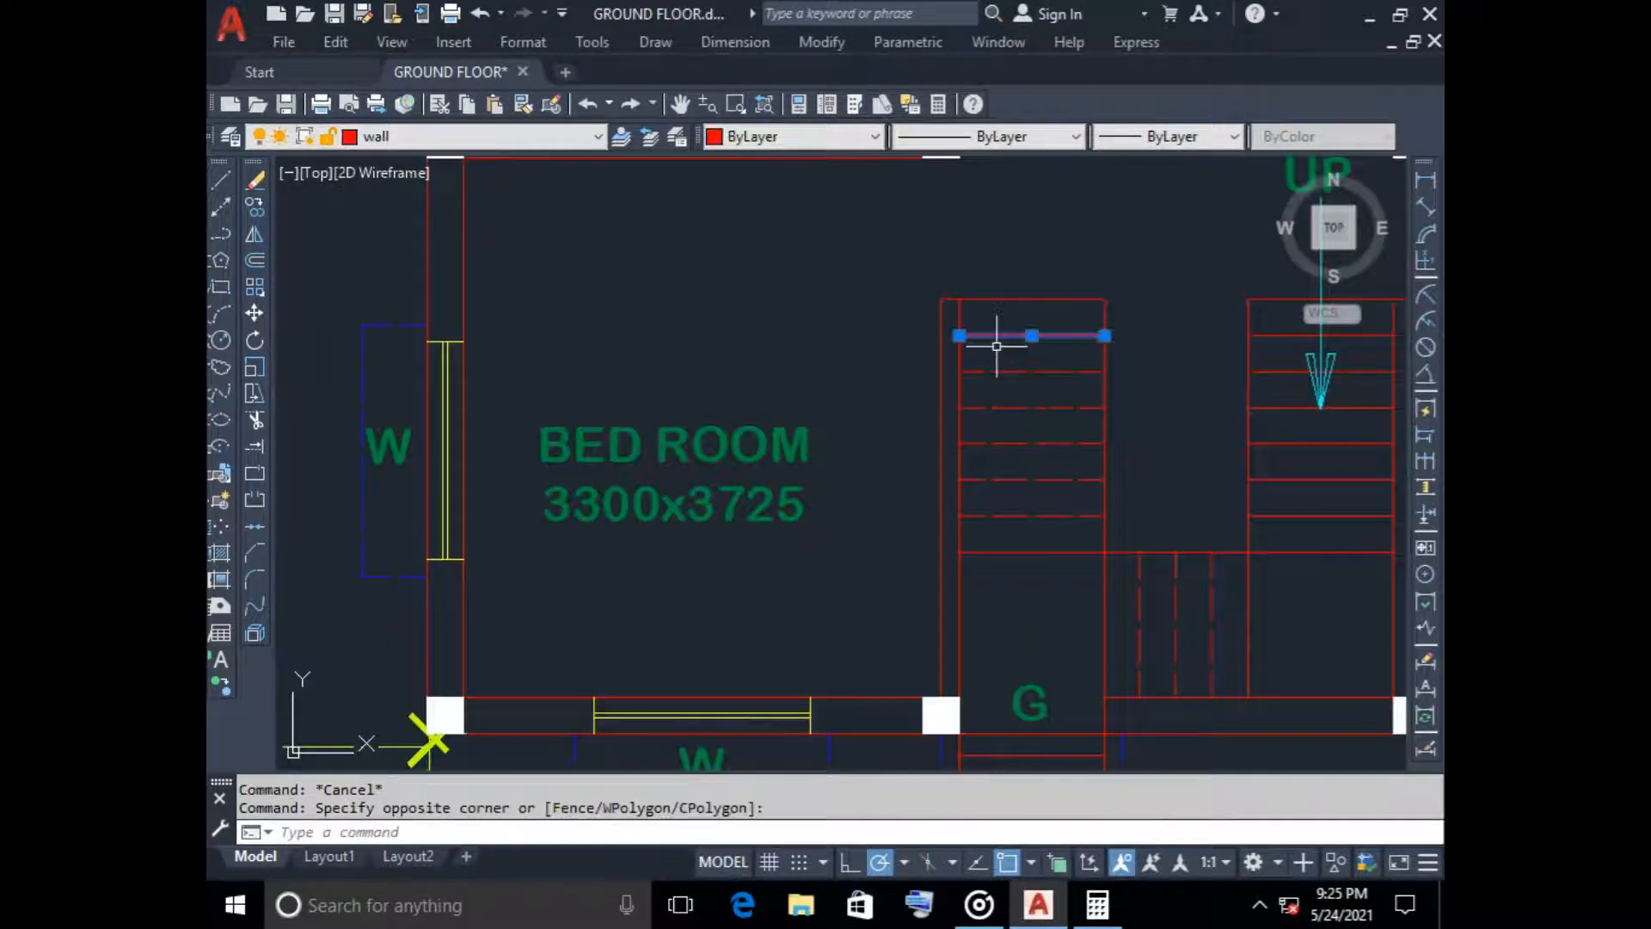
left_click(985, 136)
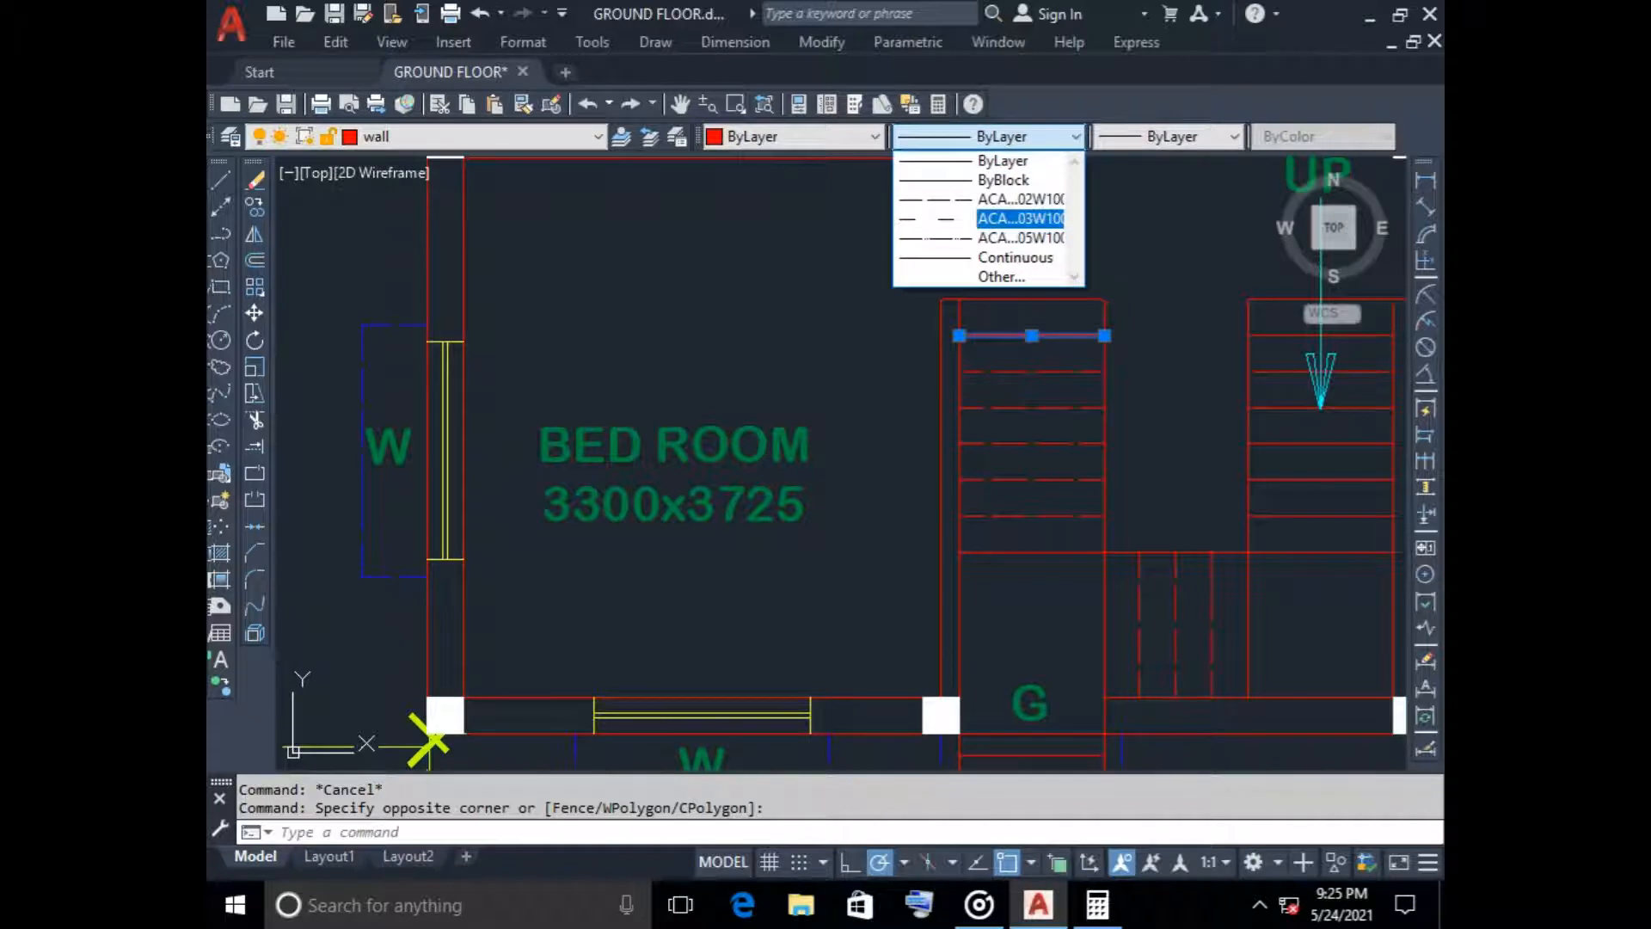
left_click(994, 237)
key("Escape")
Make door the current layer and set the current color to ByLayer for completing the loose door symbols northwest of the plan
scroll(825, 384, "down", 6)
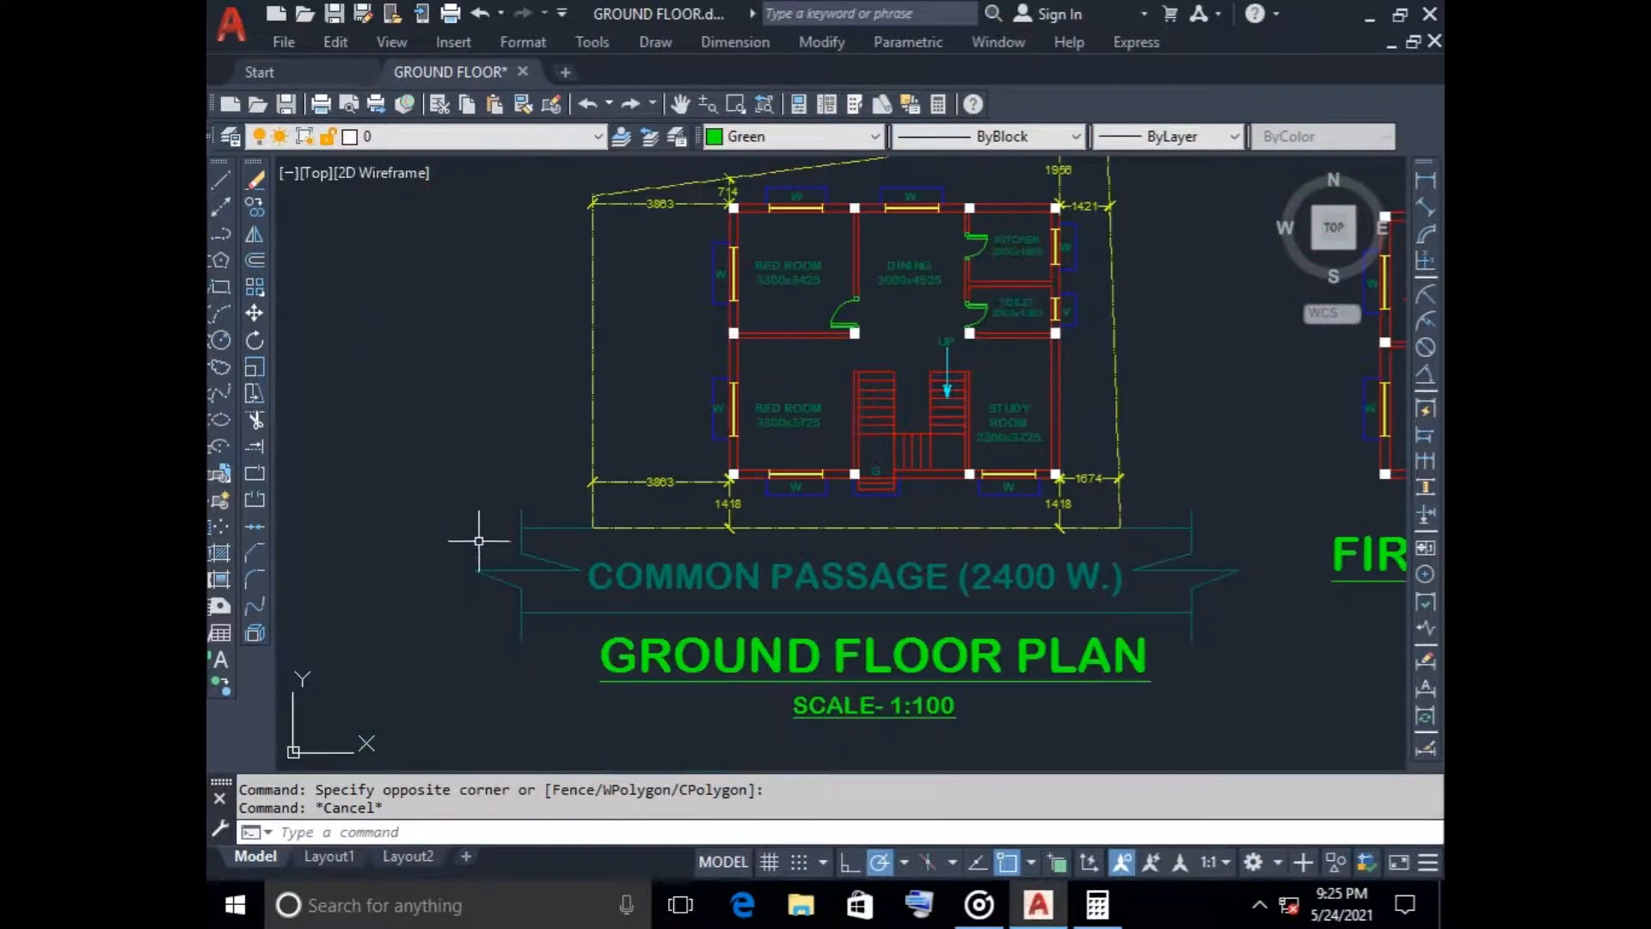
scroll(438, 422, "down", 3)
left_click(453, 284)
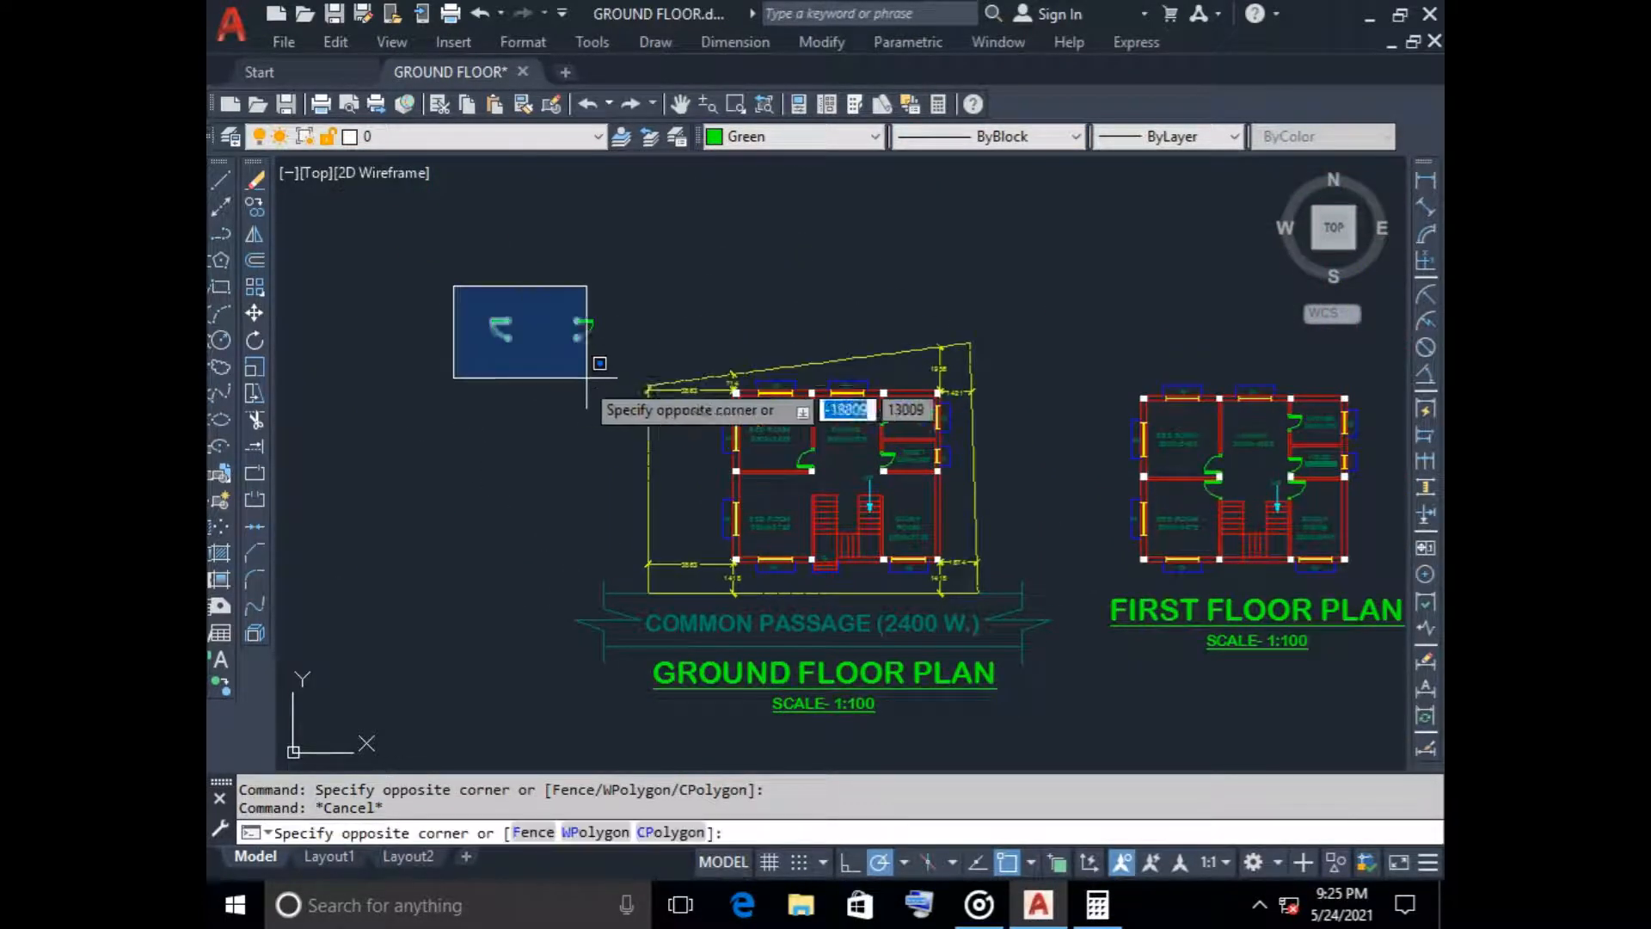
left_click(608, 374)
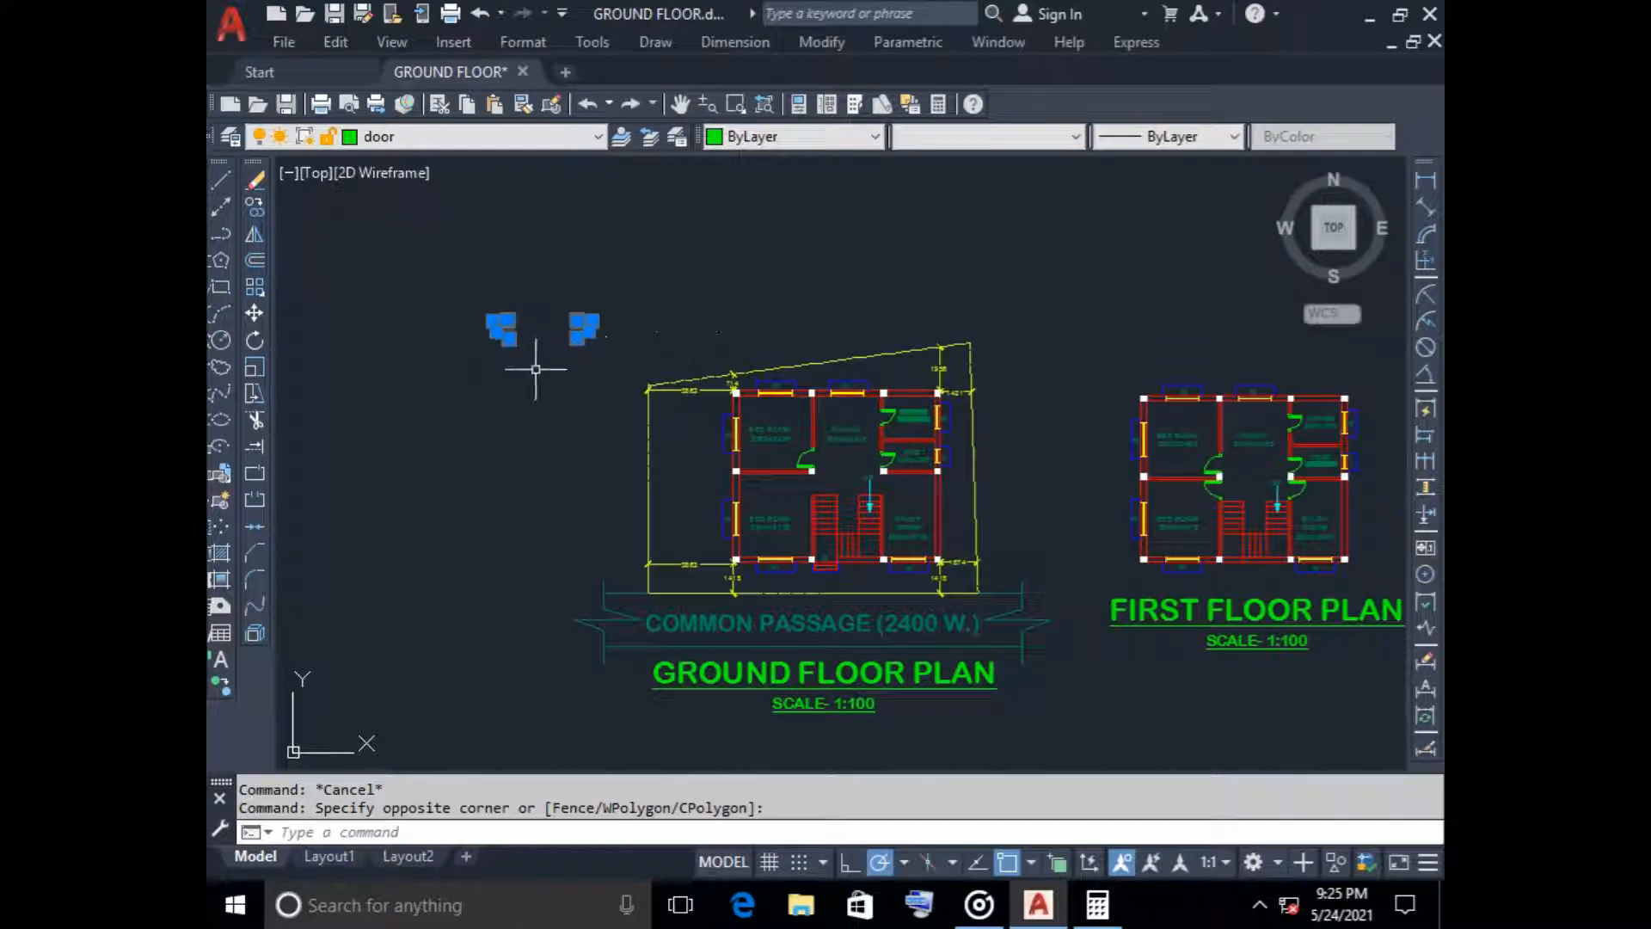
key("Escape")
scroll(524, 361, "up", 6)
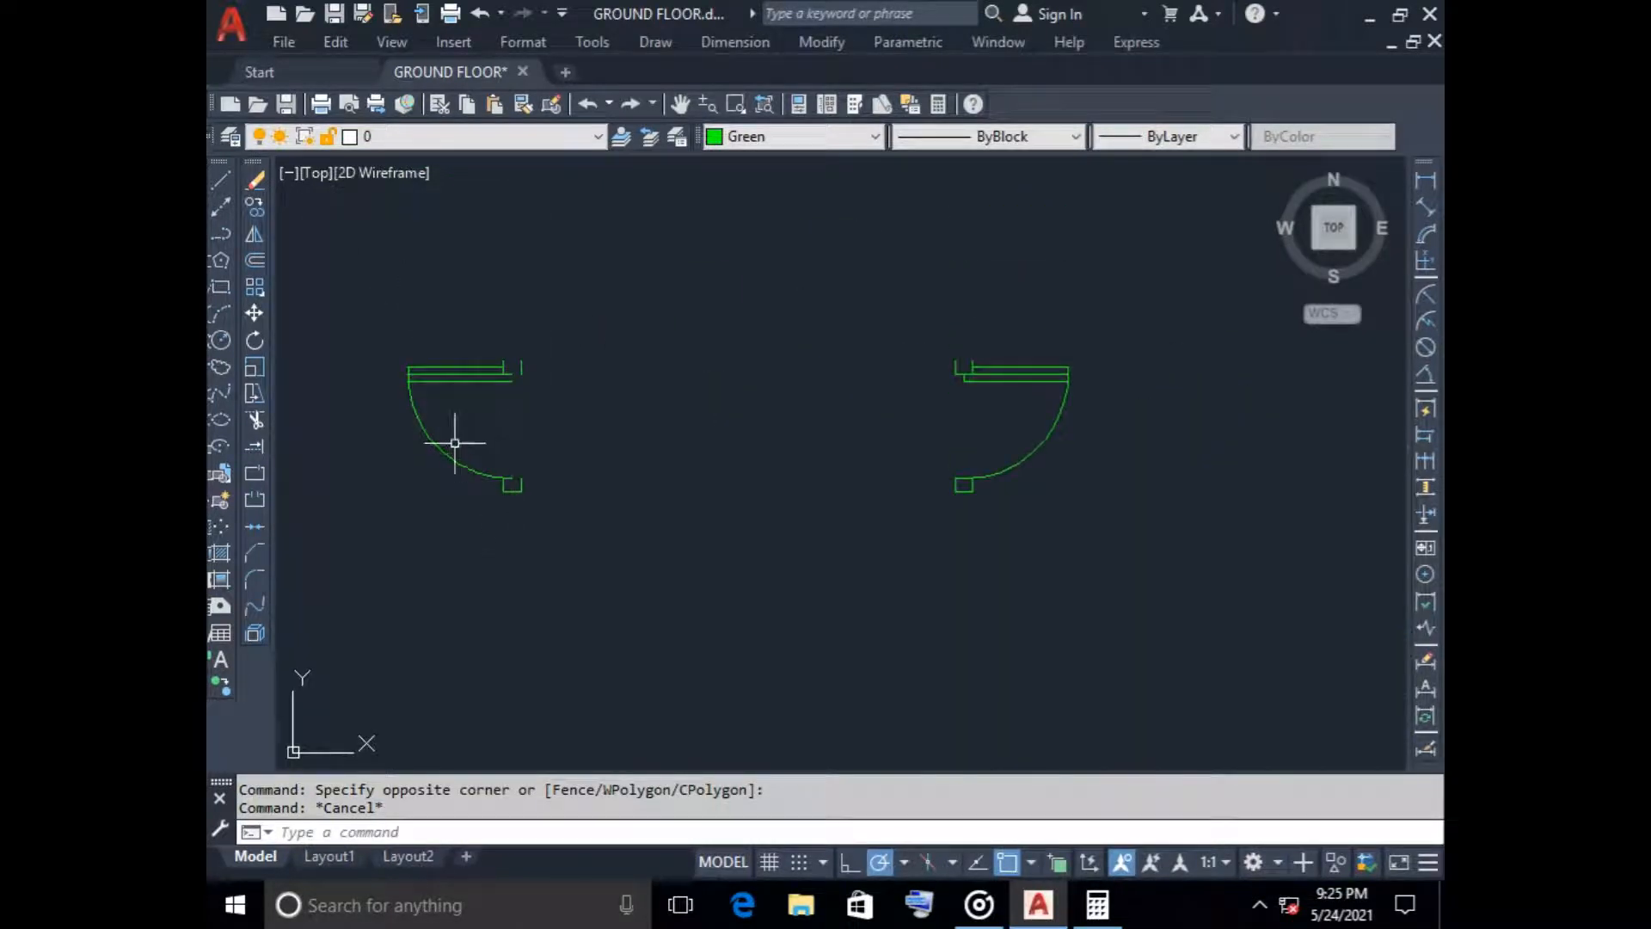
left_click(413, 136)
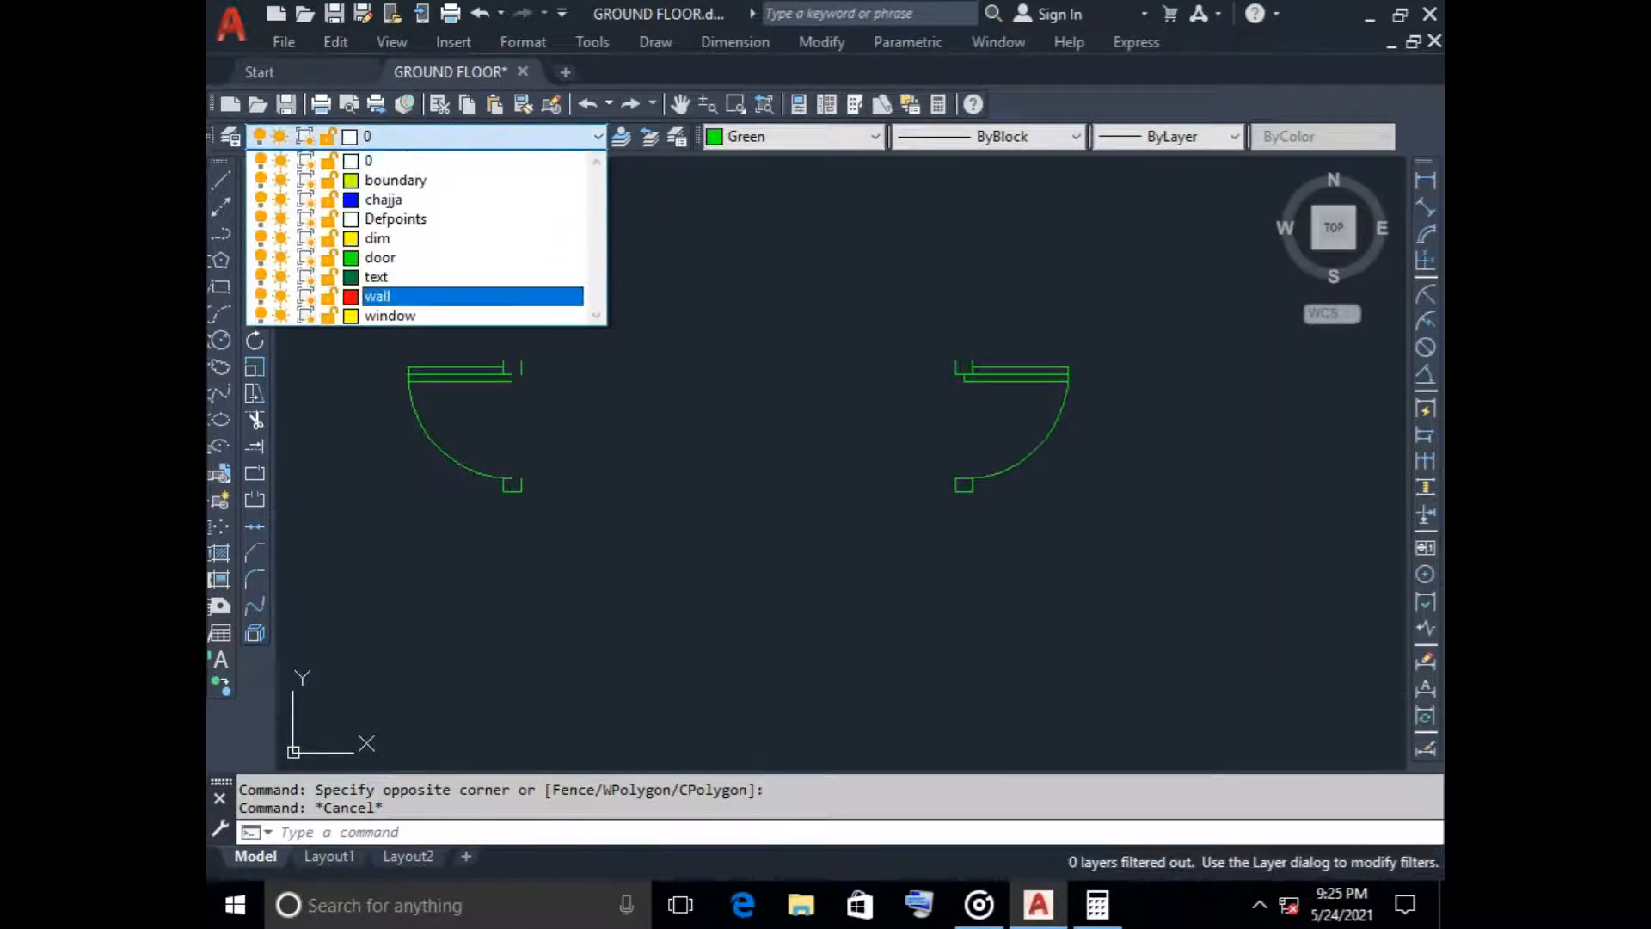
left_click(427, 256)
left_click(779, 136)
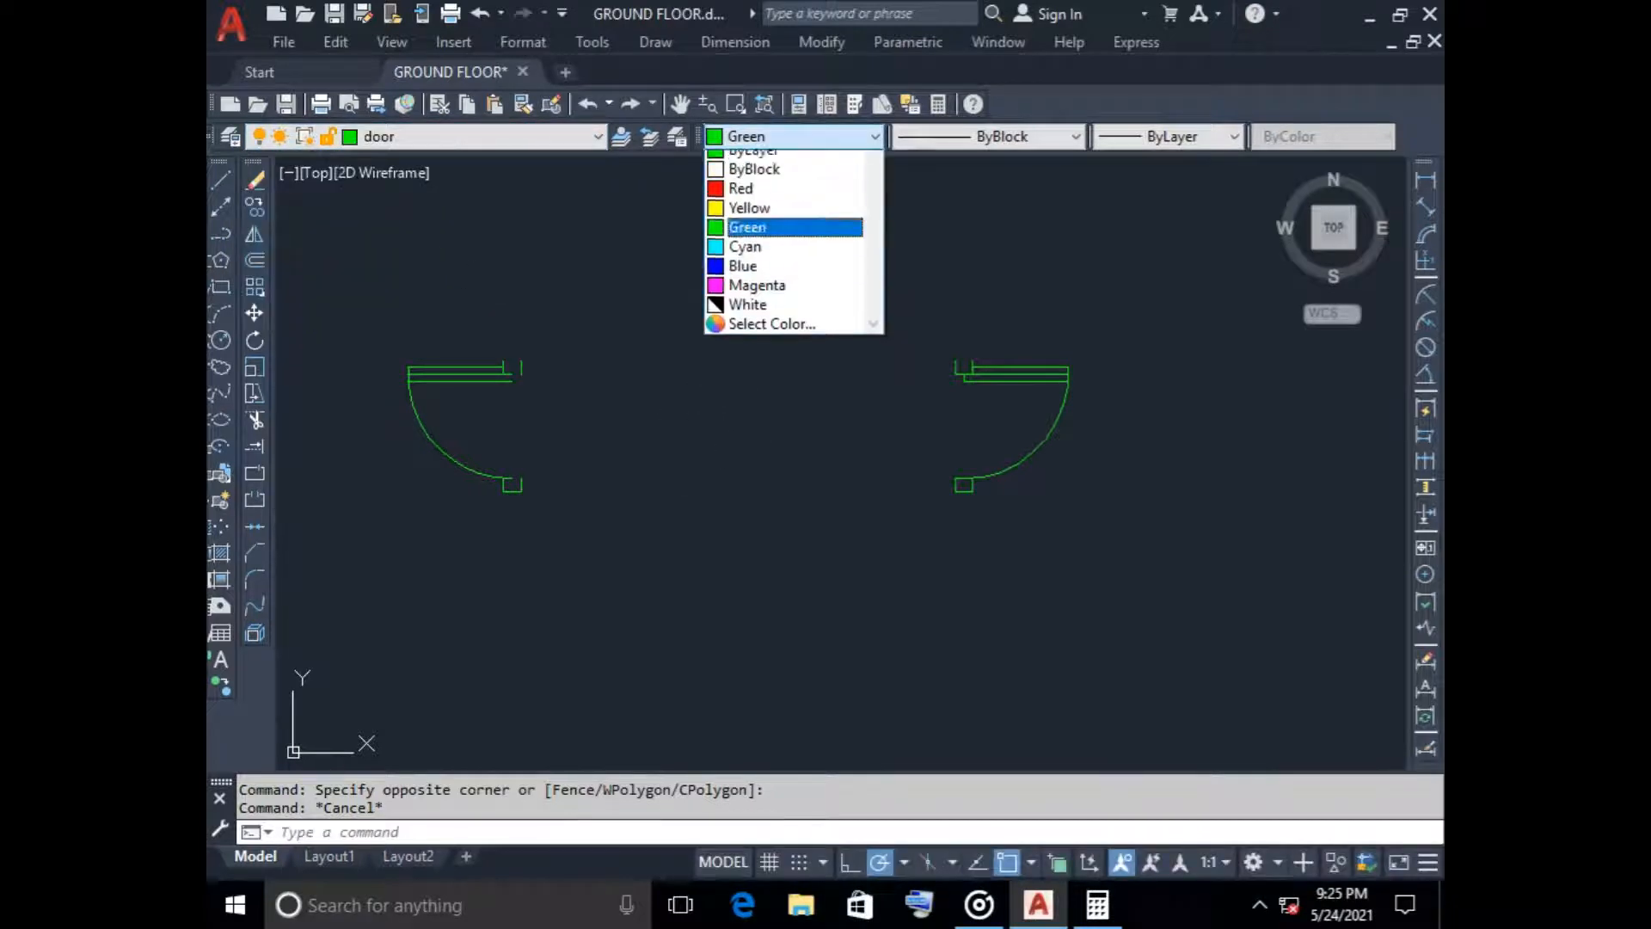
left_click(774, 158)
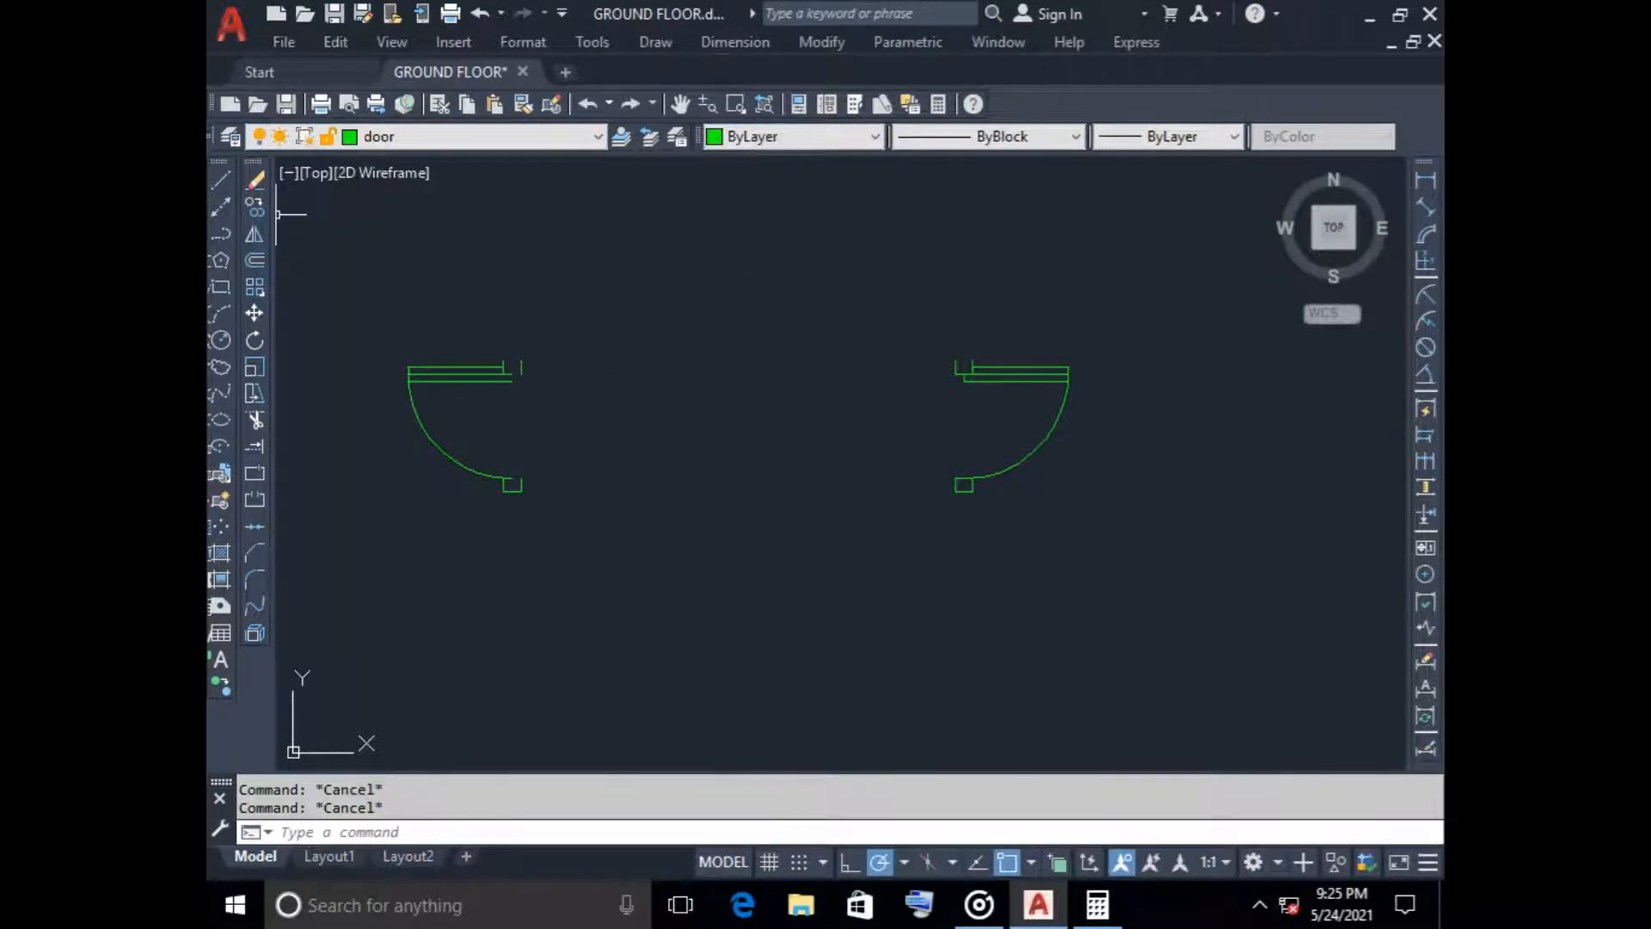
Close the upper frame box of the western door symbol with lines along its top edge and the open half of its bottom edge
left_click(221, 179)
scroll(523, 352, "up", 6)
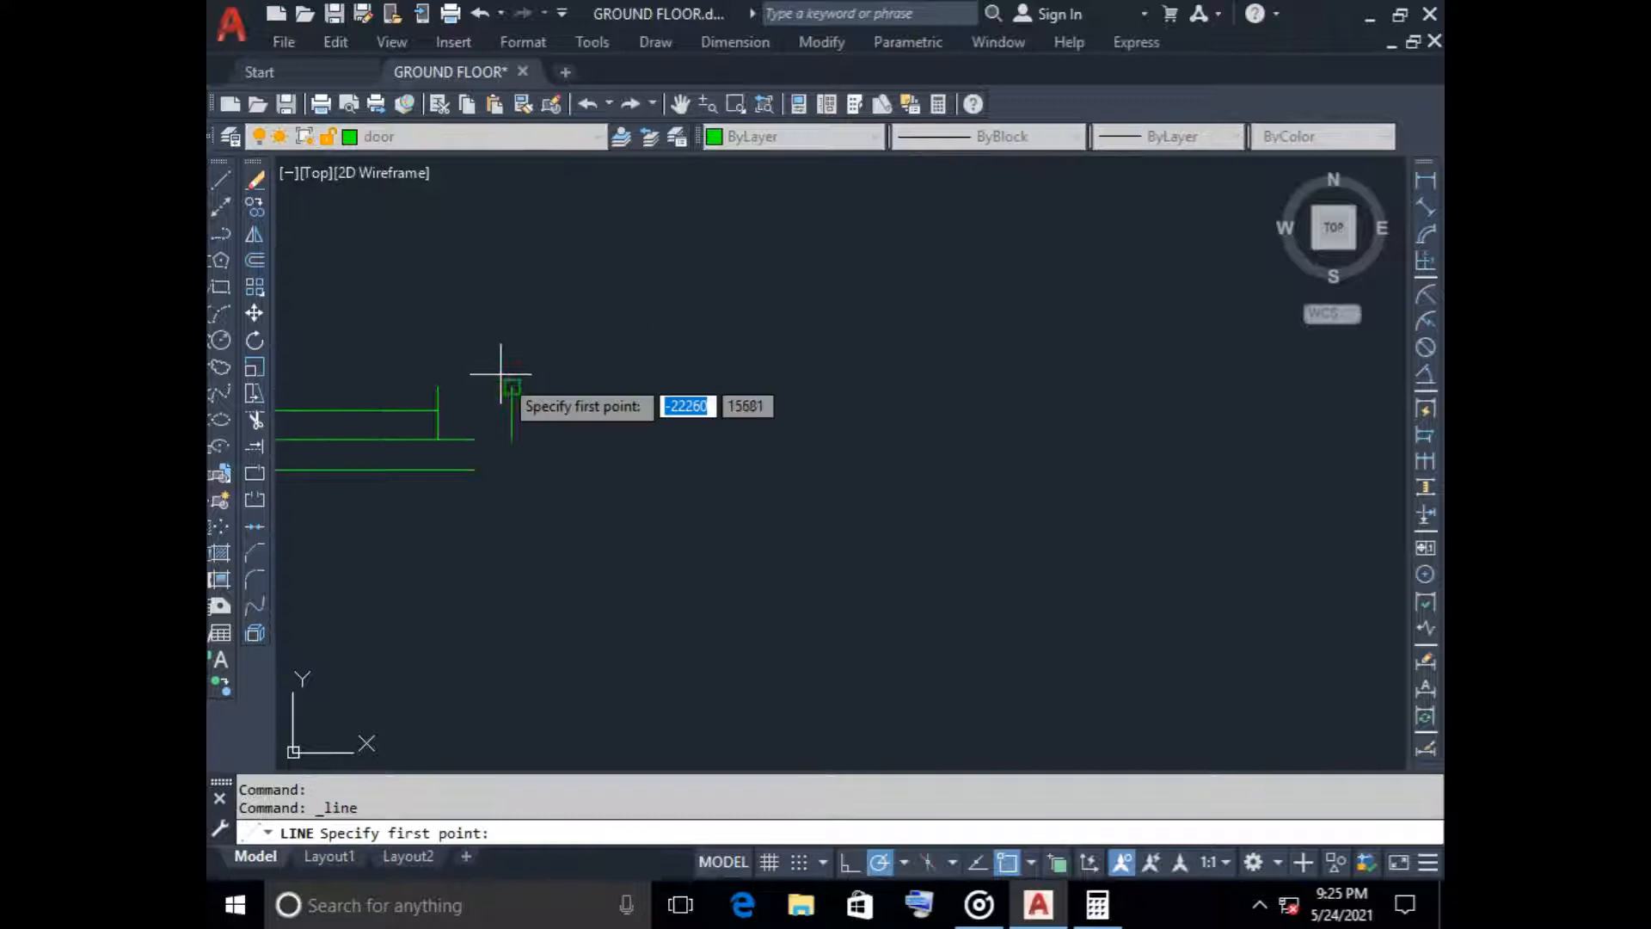
left_click(438, 387)
left_click(510, 386)
key("Return")
key("Return")
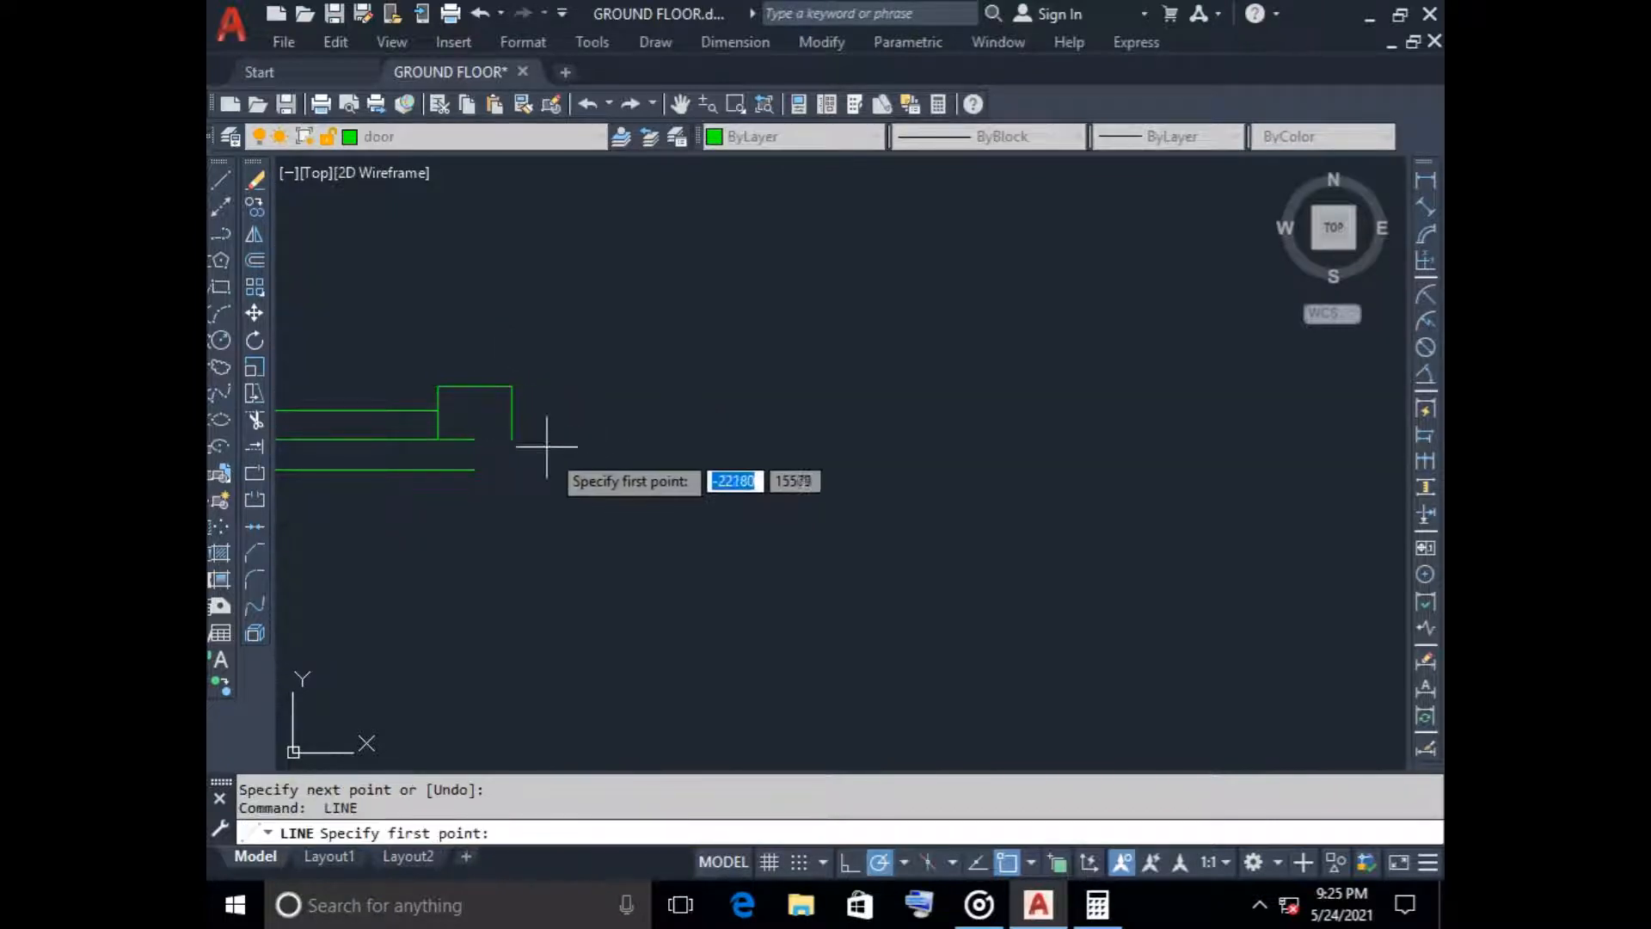
left_click(512, 439)
left_click(474, 439)
key("Return")
Draw a short vertical line closing the hinge end of the western door symbol's leaf
key("Return")
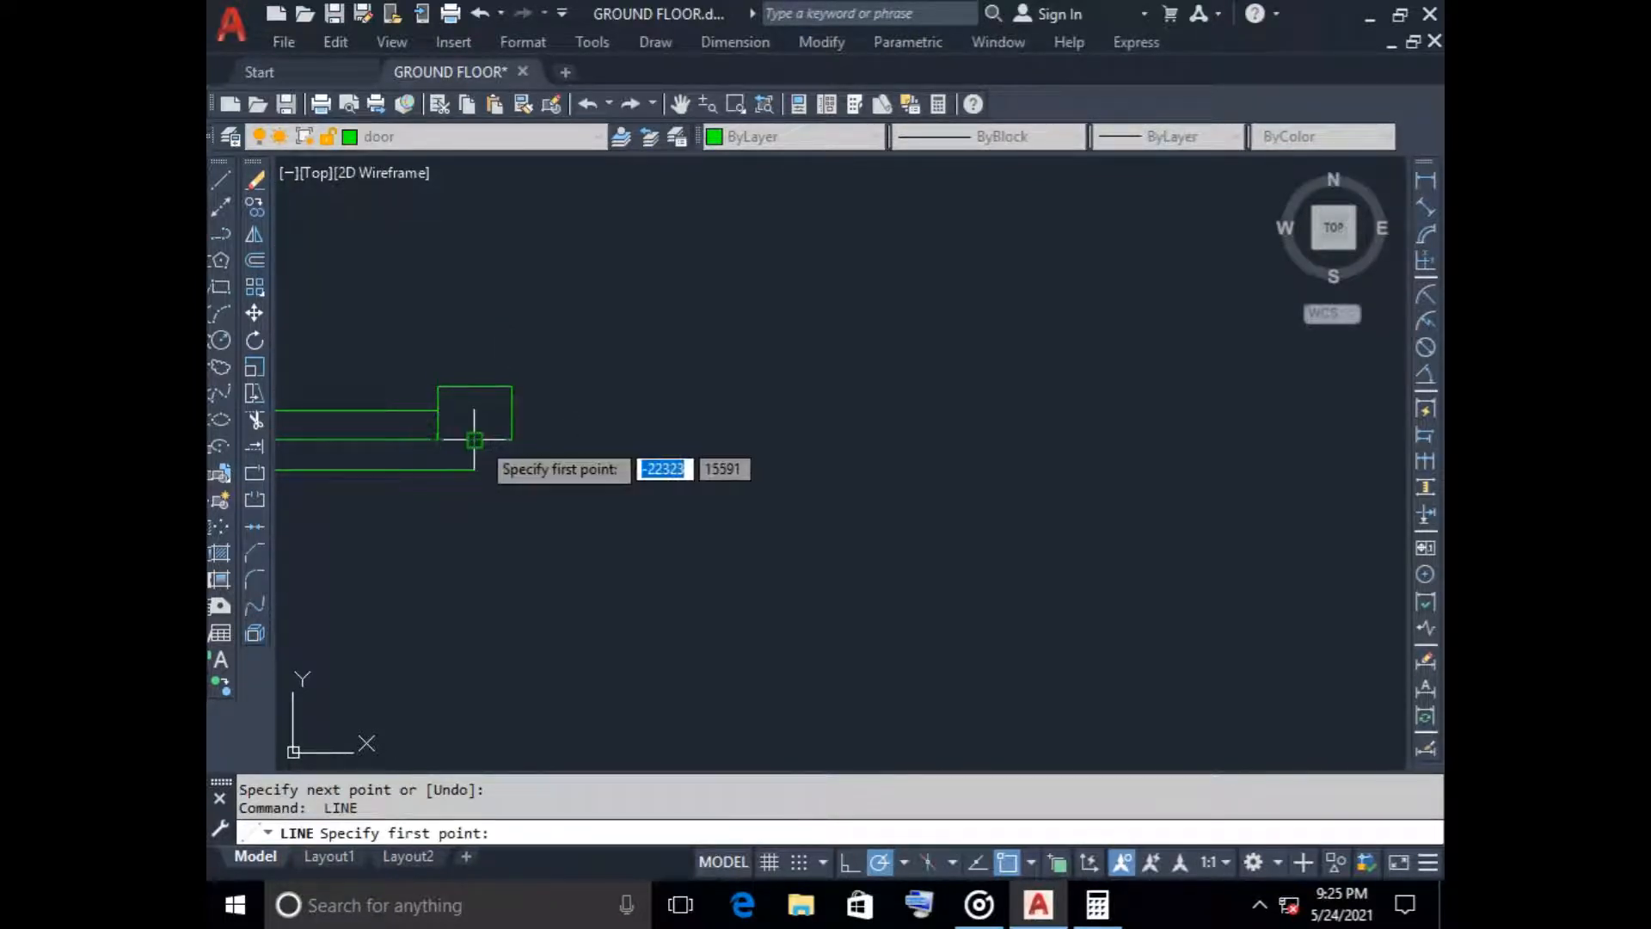
left_click(473, 439)
left_click(474, 469)
Draw a line along the open half of the top edge of the western door symbol's lower frame box
key("Return")
scroll(665, 589, "down", 8)
middle_click_drag(663, 661, 781, 709)
scroll(651, 353, "up", 6)
key("Return")
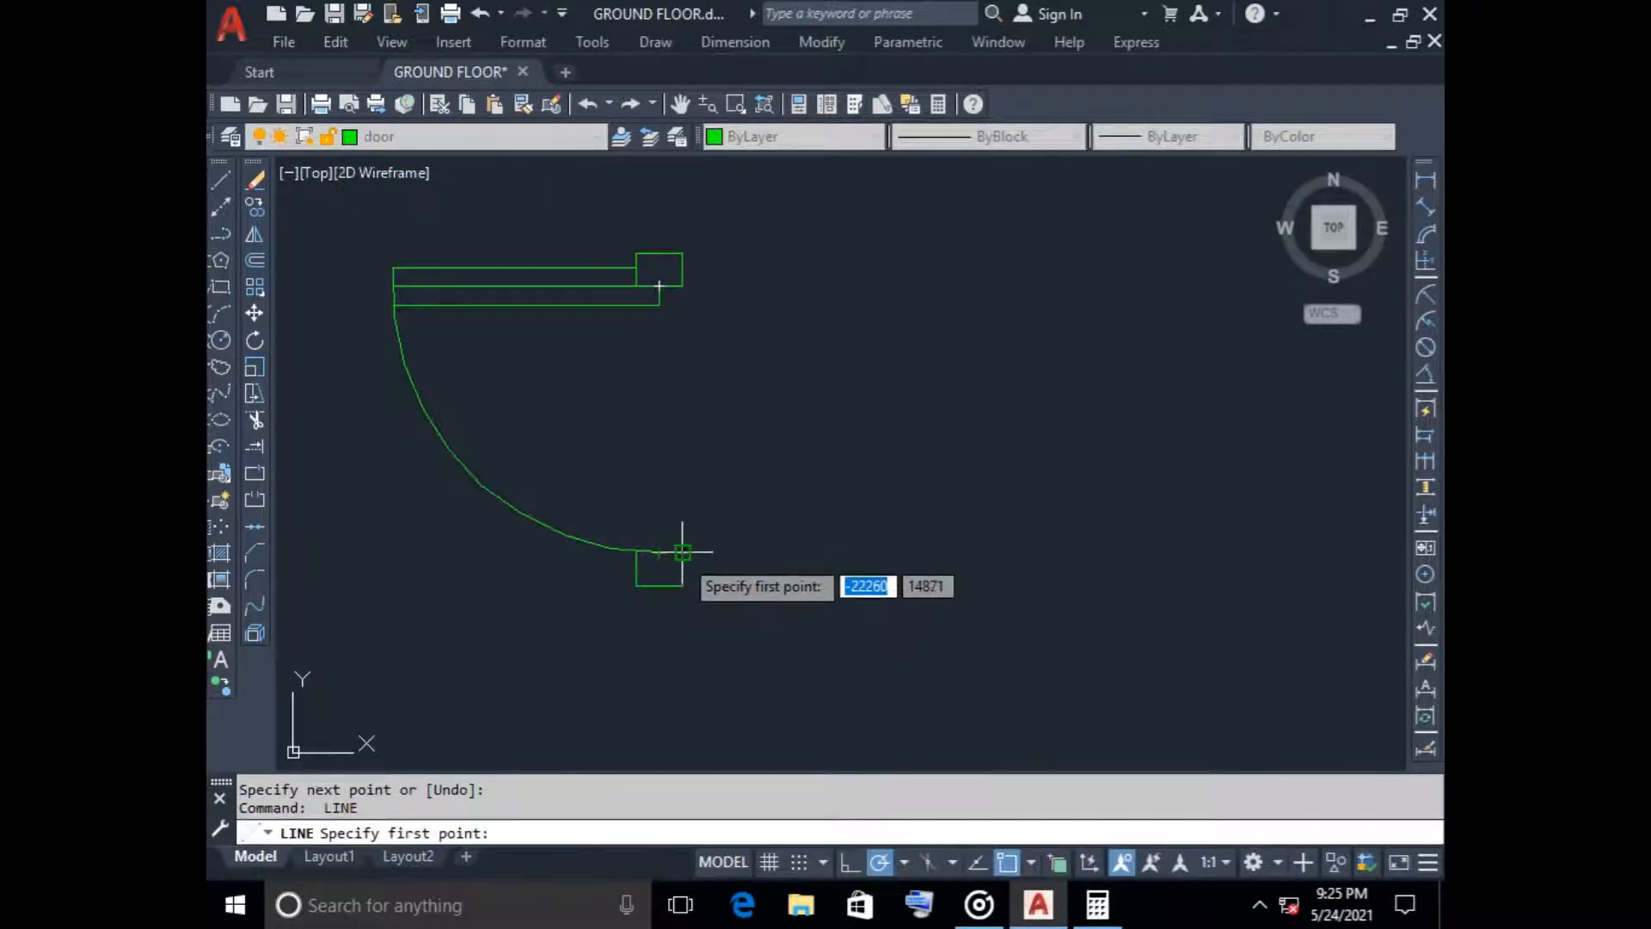
left_click(683, 552)
left_click(659, 552)
Draw the missing top line of the upper frame box on the eastern door symbol
key("Return")
scroll(725, 560, "down", 6)
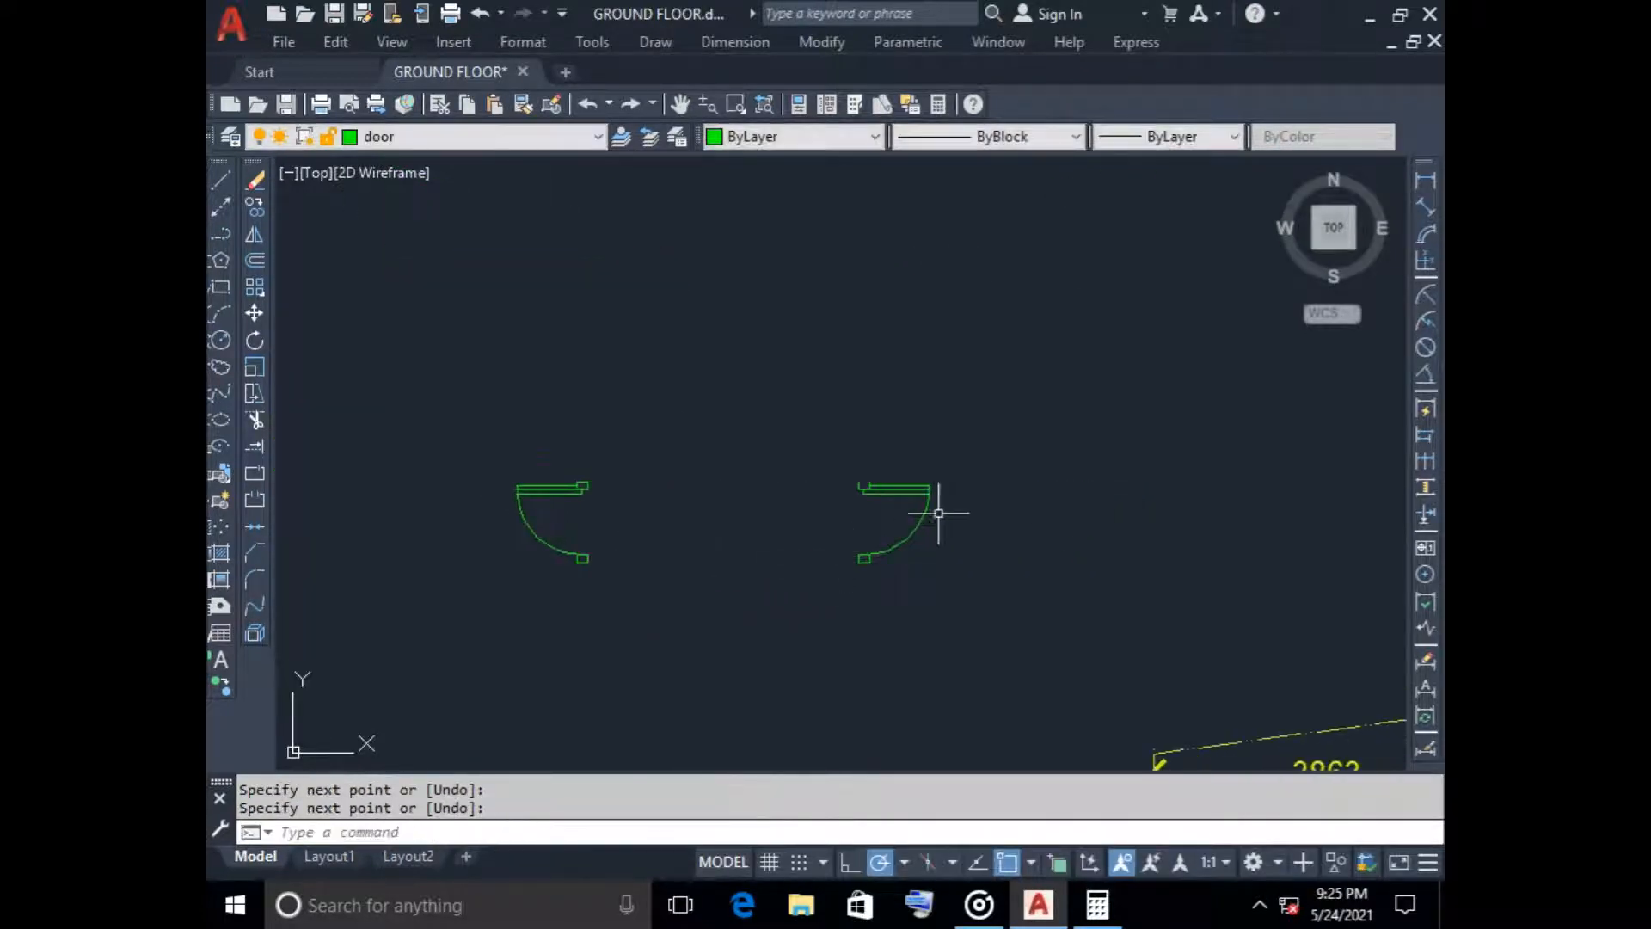
scroll(906, 499, "up", 6)
key("Return")
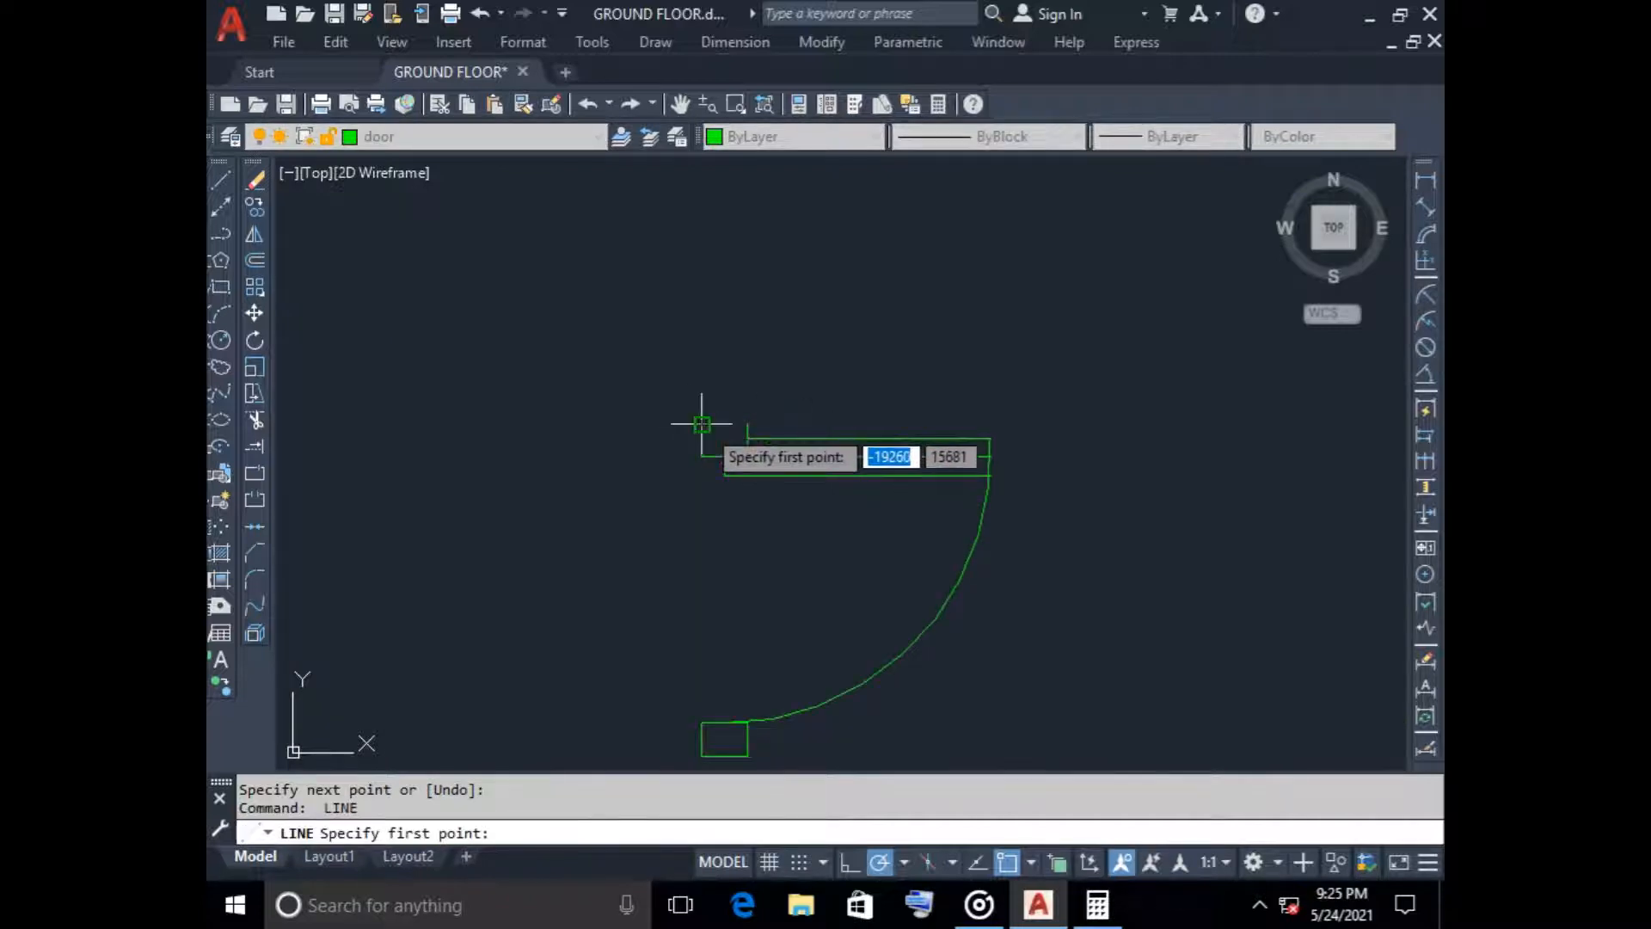
left_click(702, 424)
key("Escape")
scroll(818, 571, "down", 3)
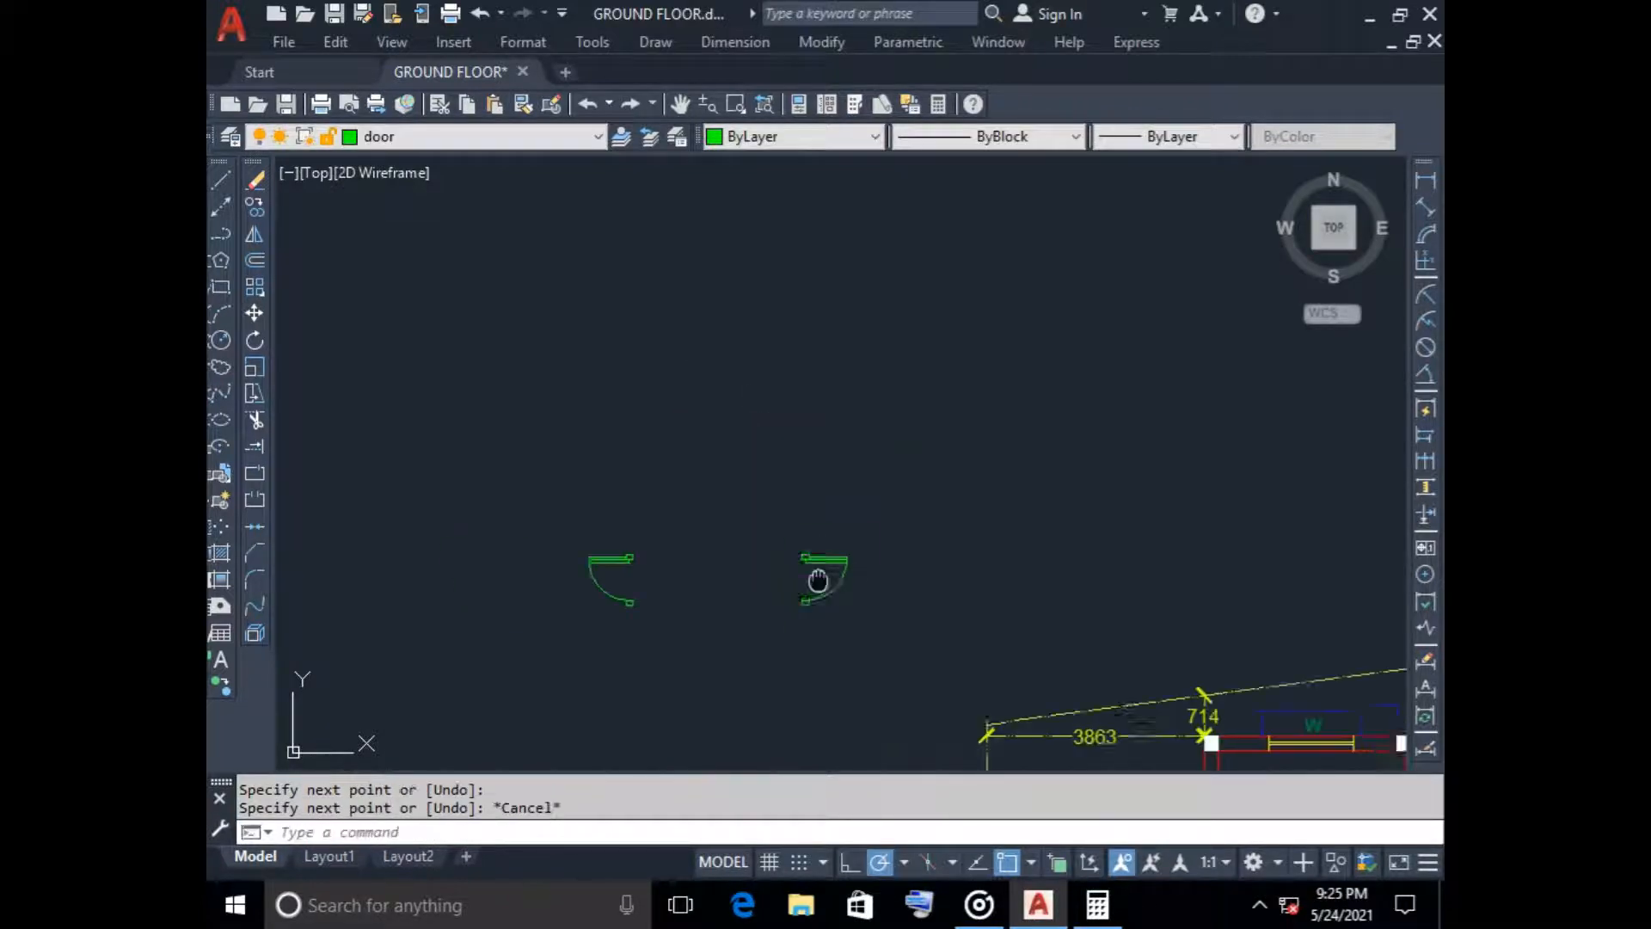
Copy both loose door symbols into the ground floor plan, placing them just below the central columns for the lower bedroom and study room
left_click(593, 442)
left_click(911, 600)
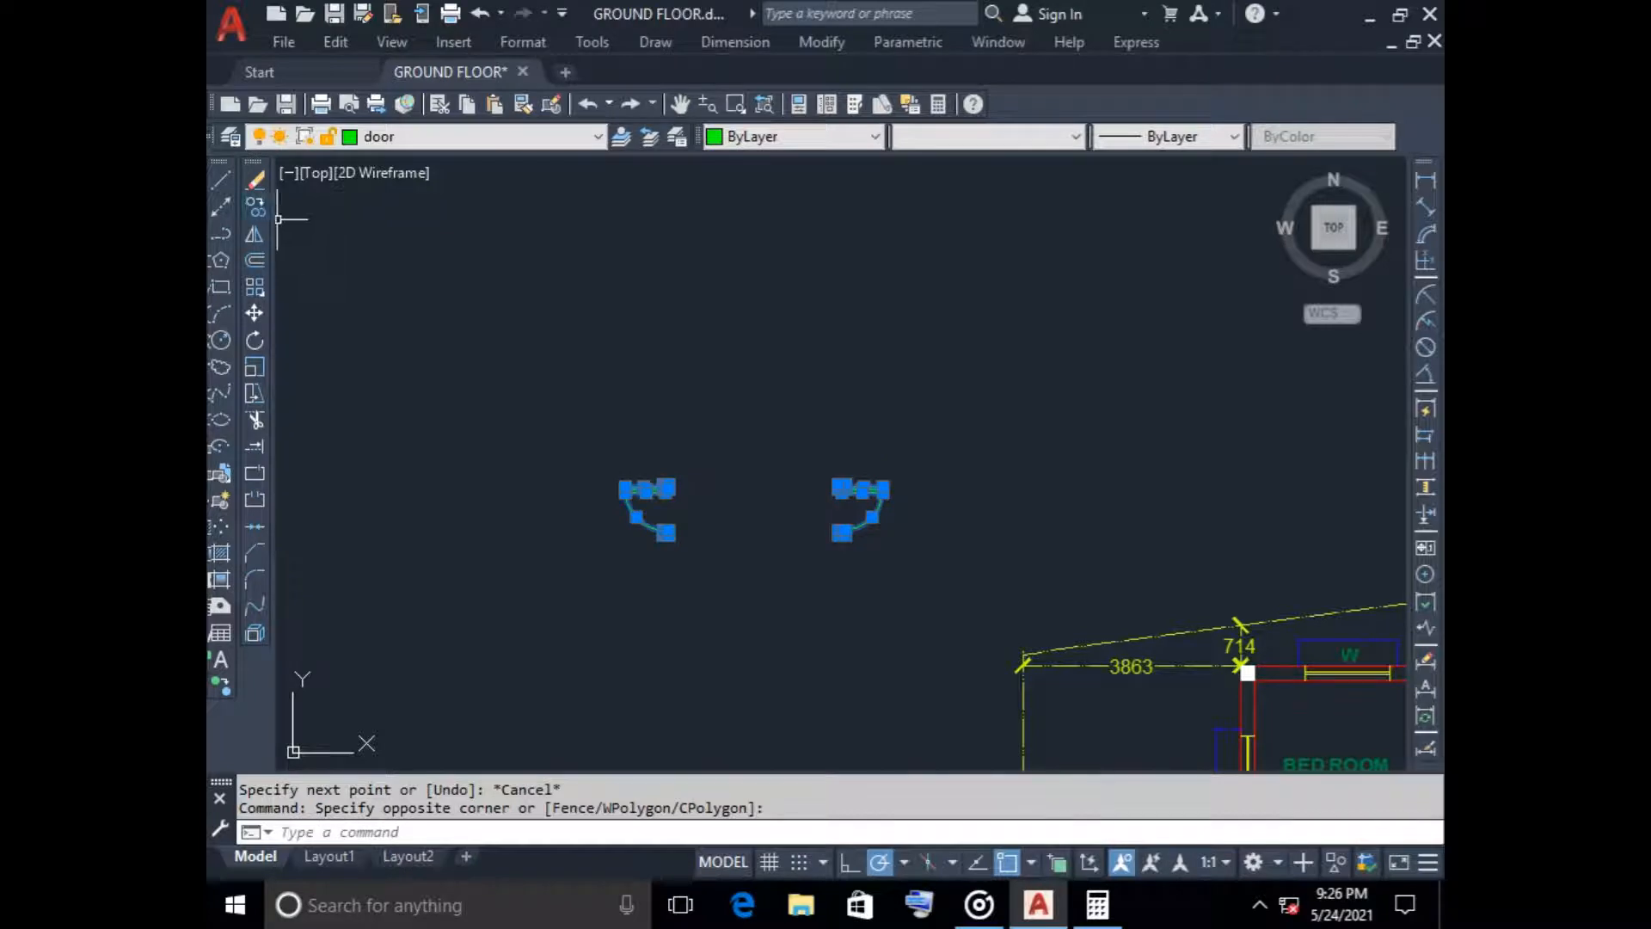
left_click(255, 207)
scroll(671, 473, "up", 3)
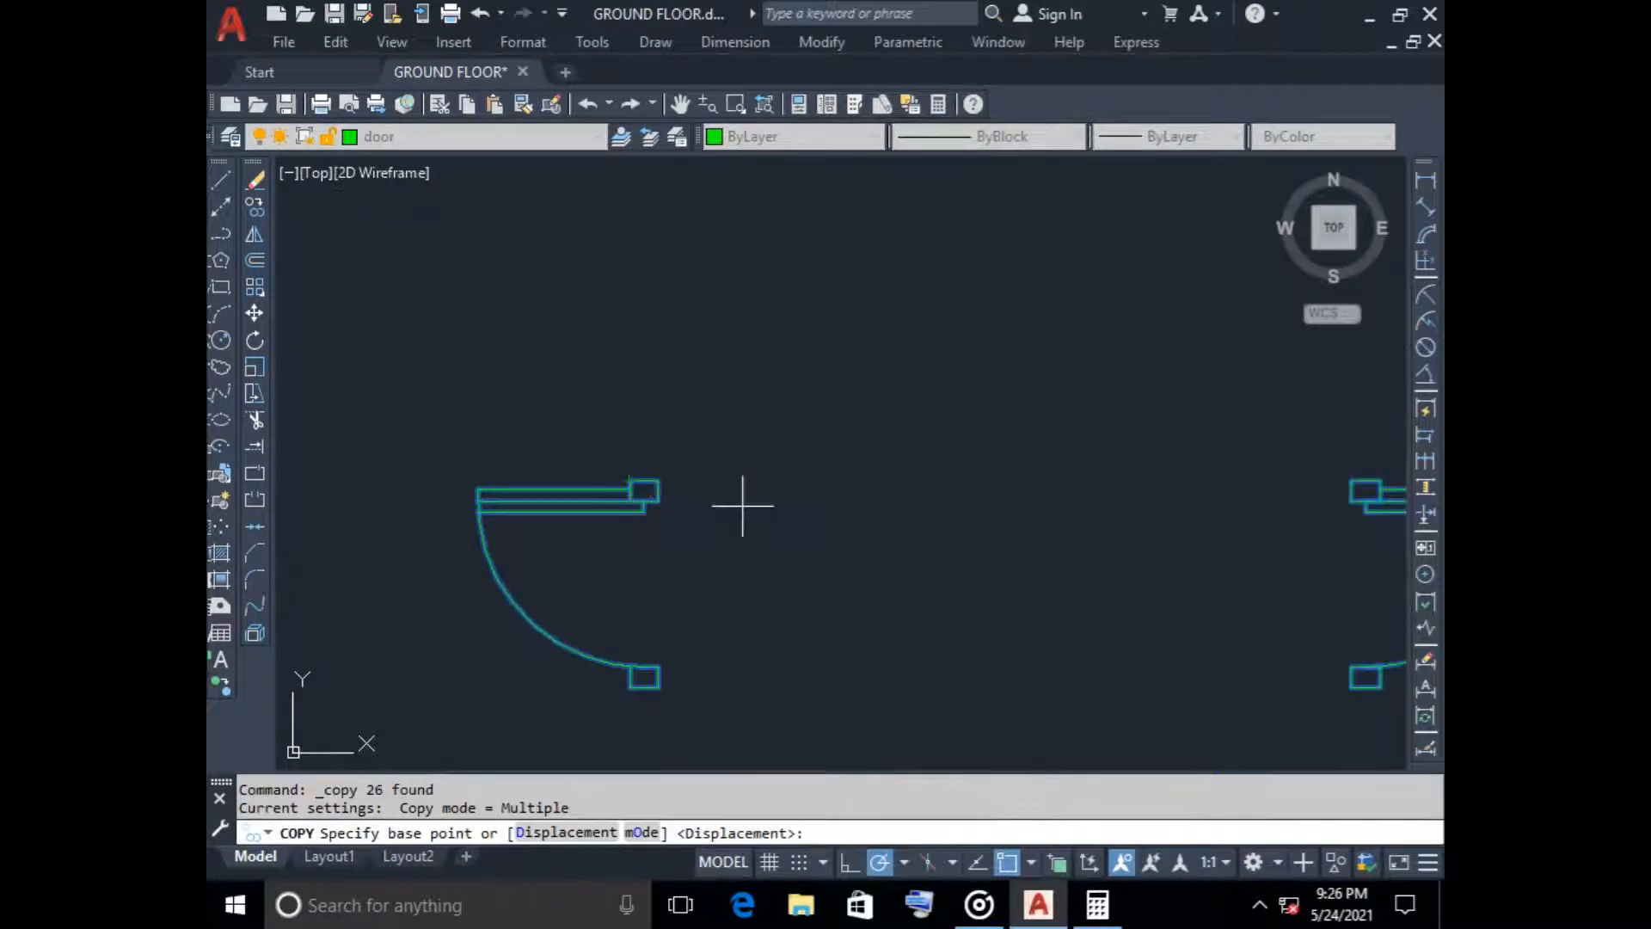
scroll(741, 509, "down", 5)
scroll(741, 511, "up", 2)
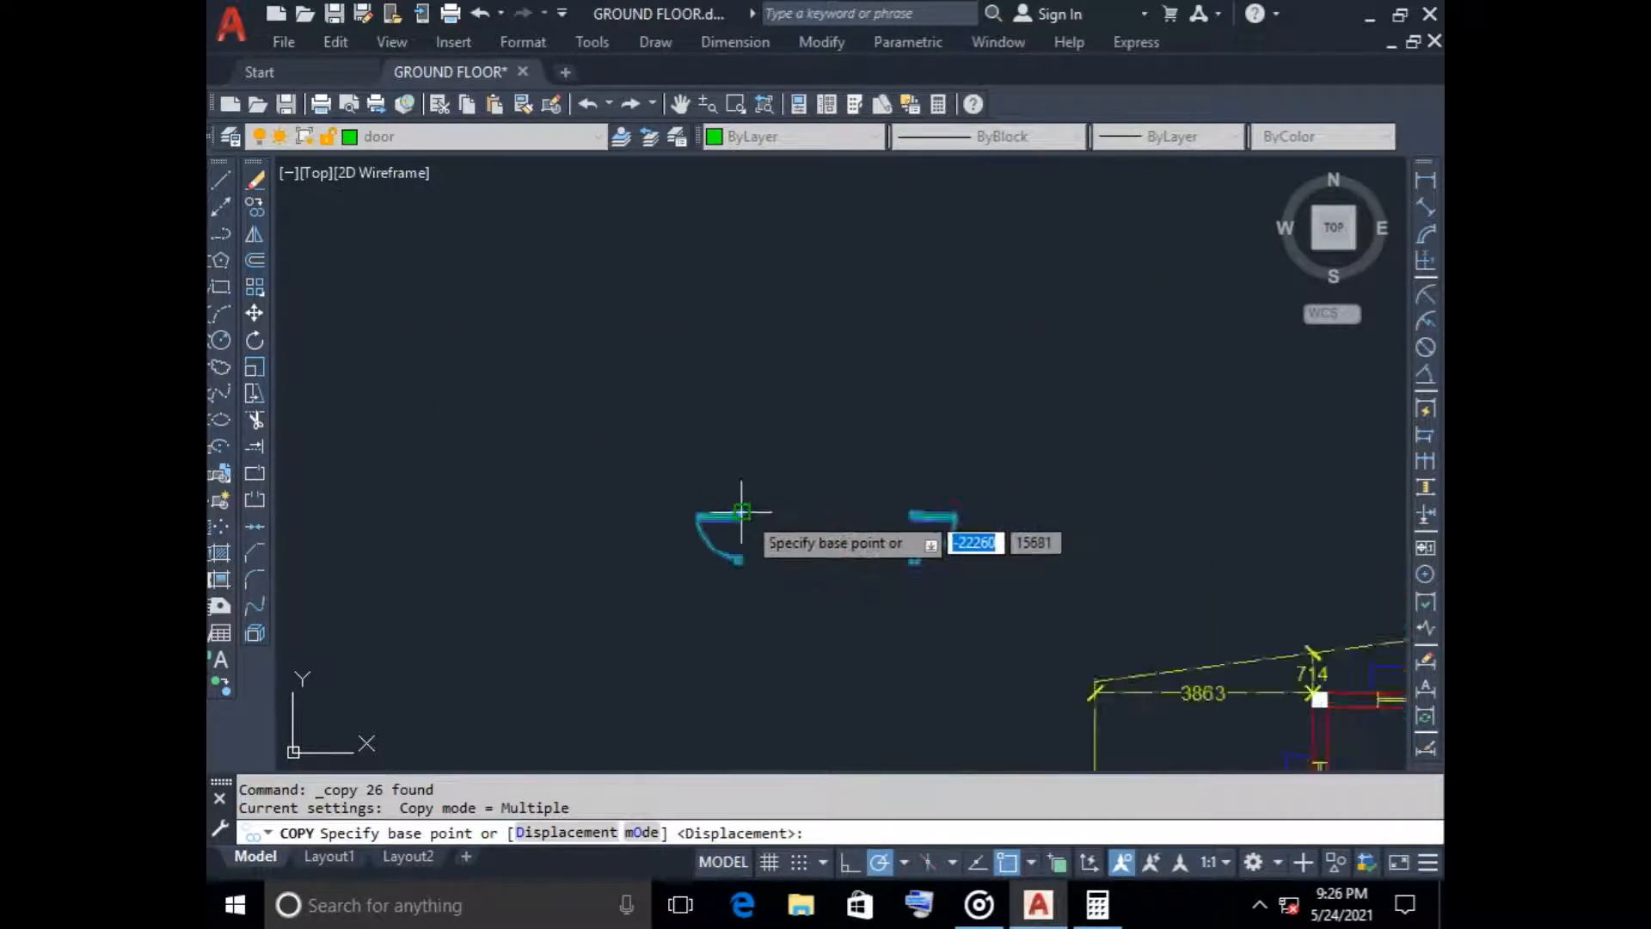
scroll(739, 503, "up", 4)
left_click(753, 544)
scroll(765, 568, "down", 4)
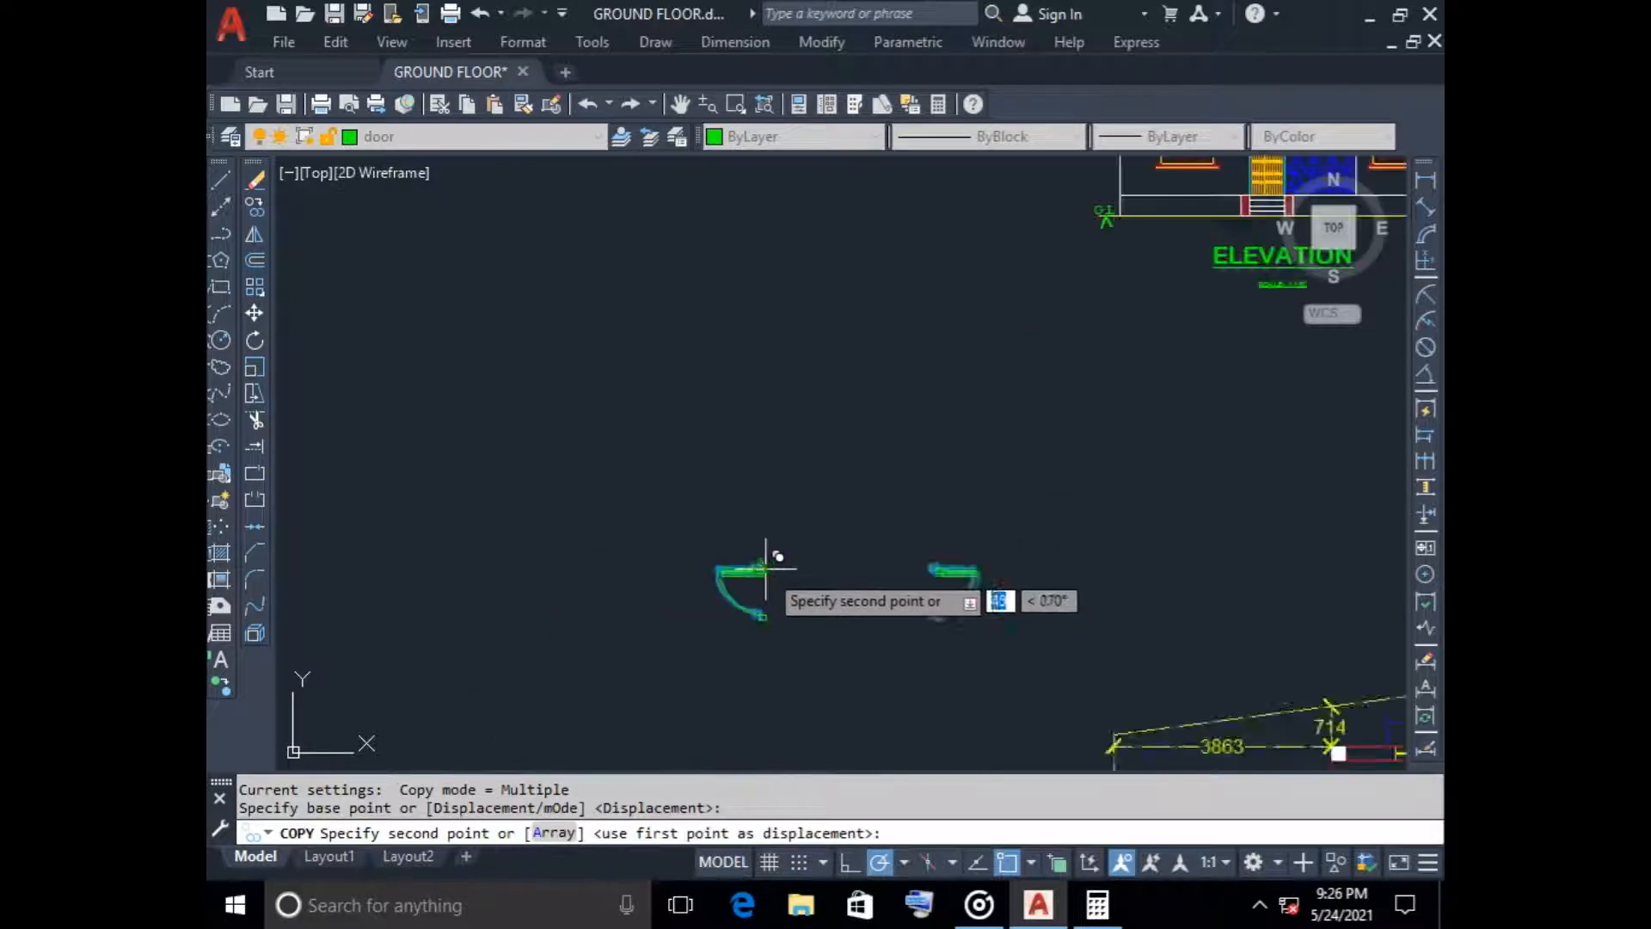
scroll(765, 568, "down", 2)
middle_click_drag(1142, 723, 840, 505)
scroll(948, 604, "up", 9)
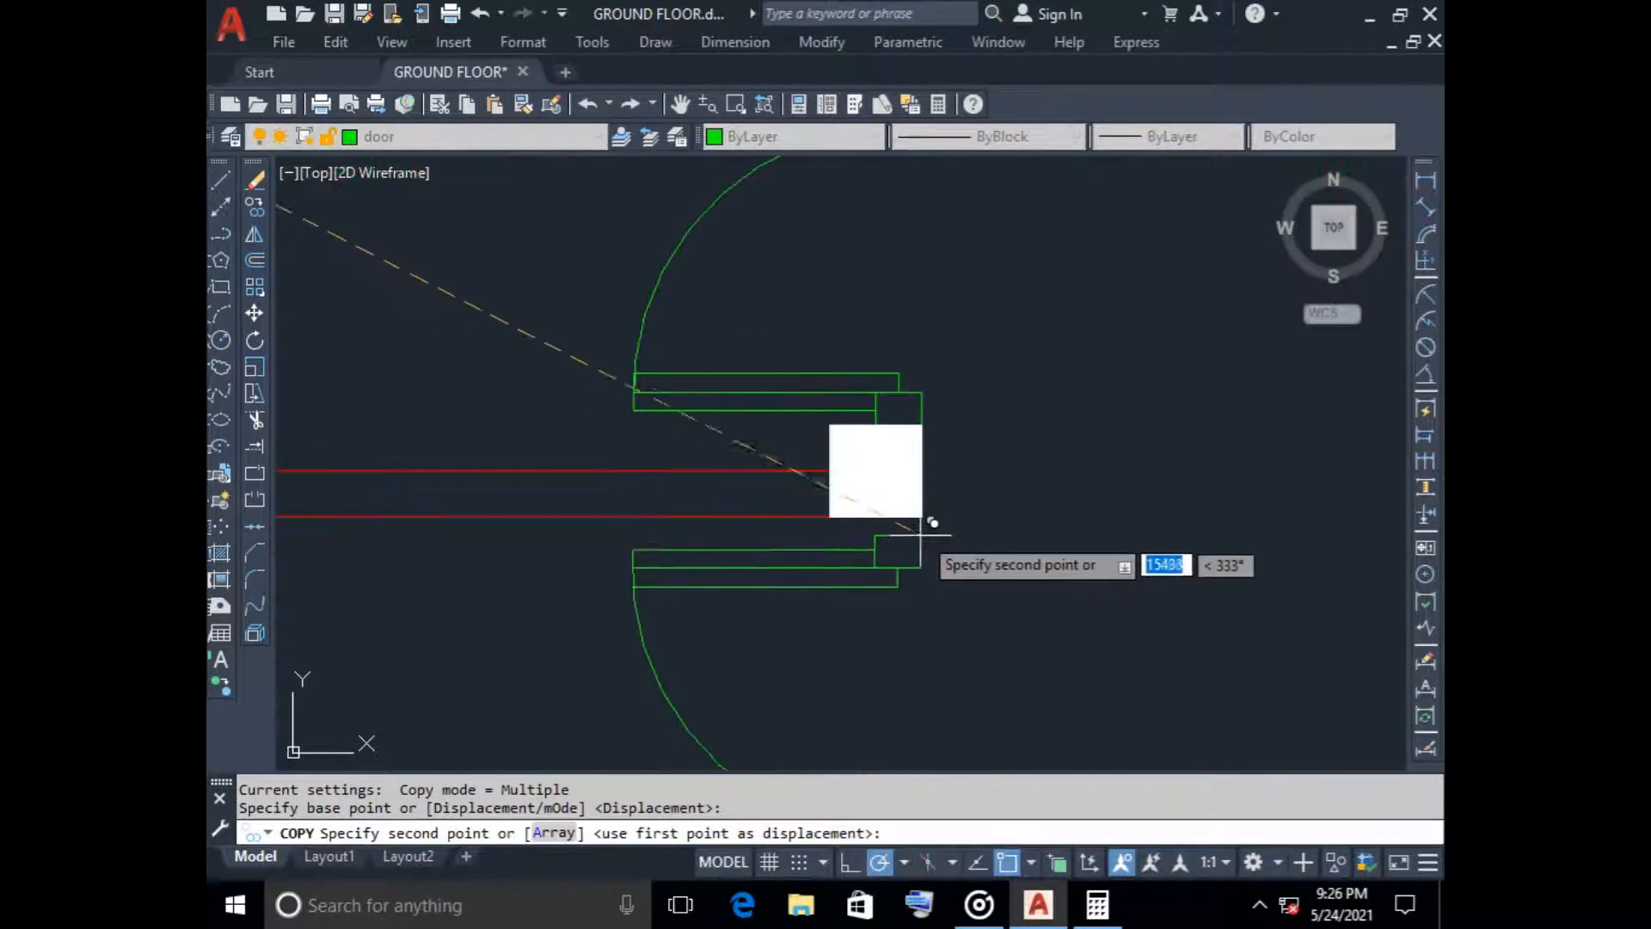
left_click(937, 542)
scroll(1019, 595, "down", 5)
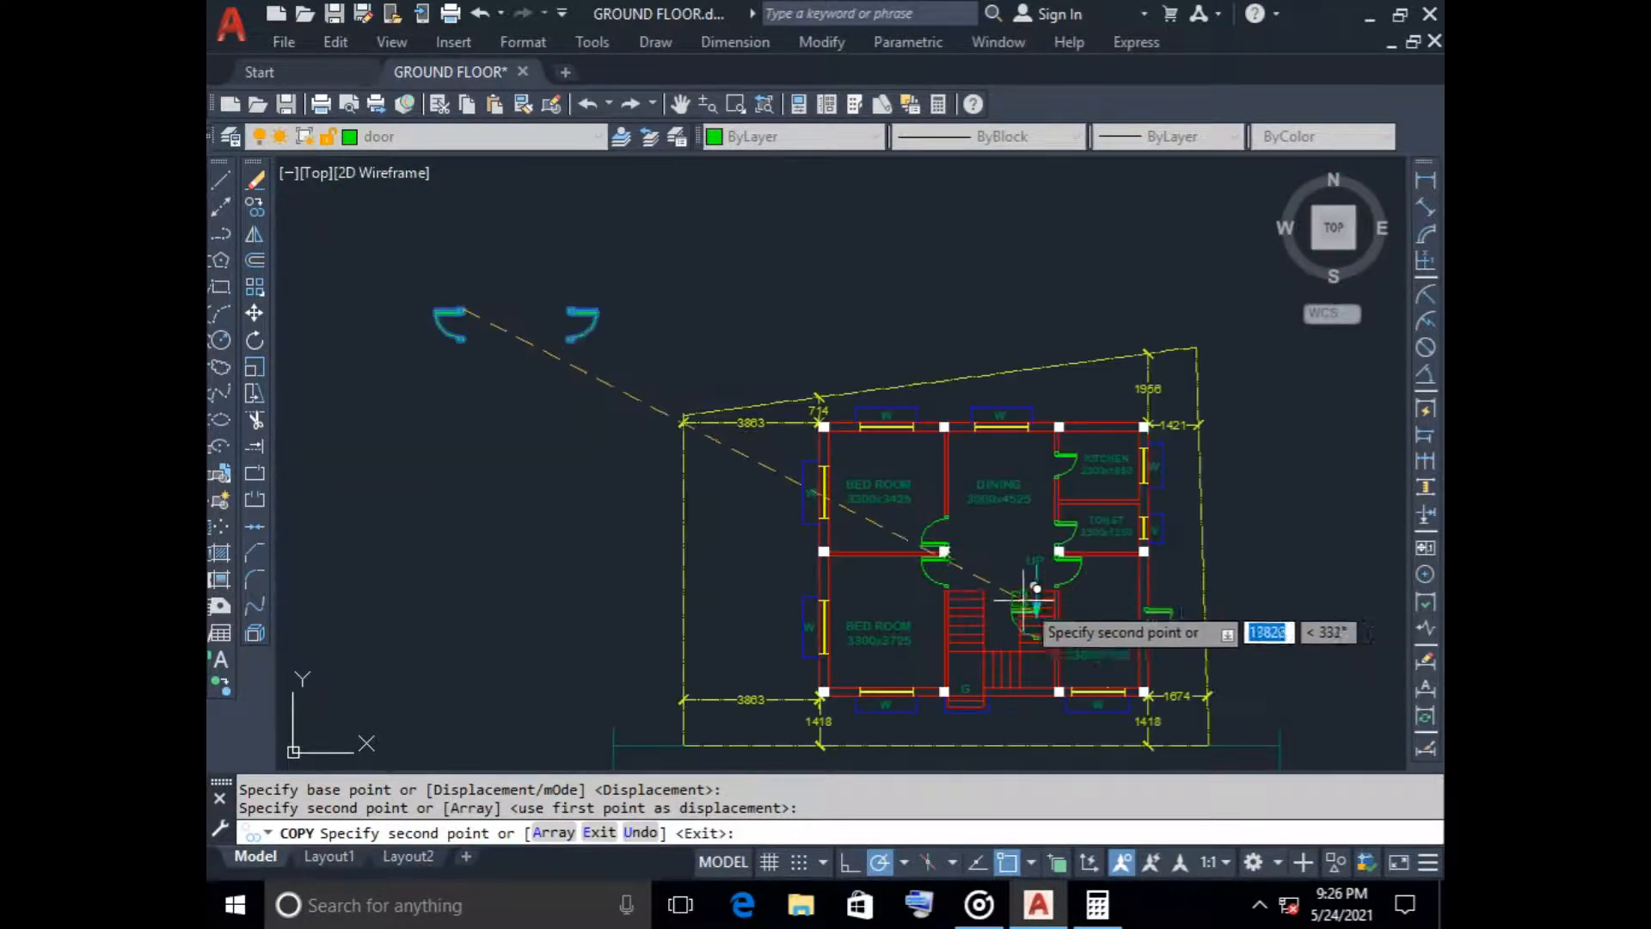
key("Escape")
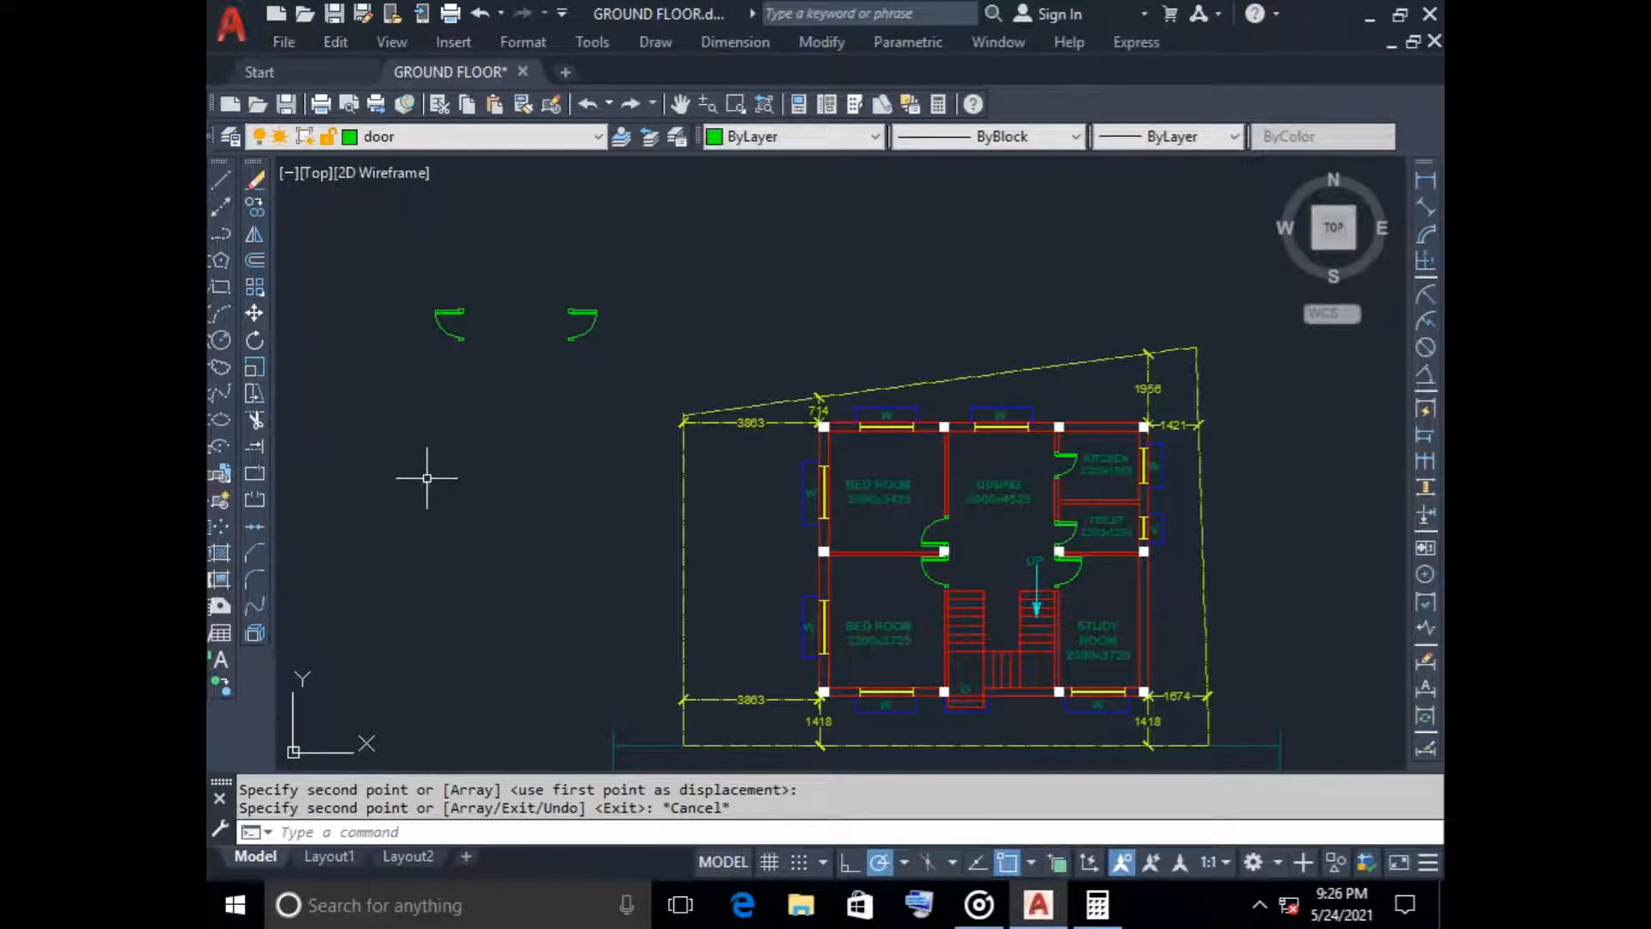
Extend the wall lines on both sides of the staircase up to the frames of the lower bedroom and study room doors
type("ex")
key("Return")
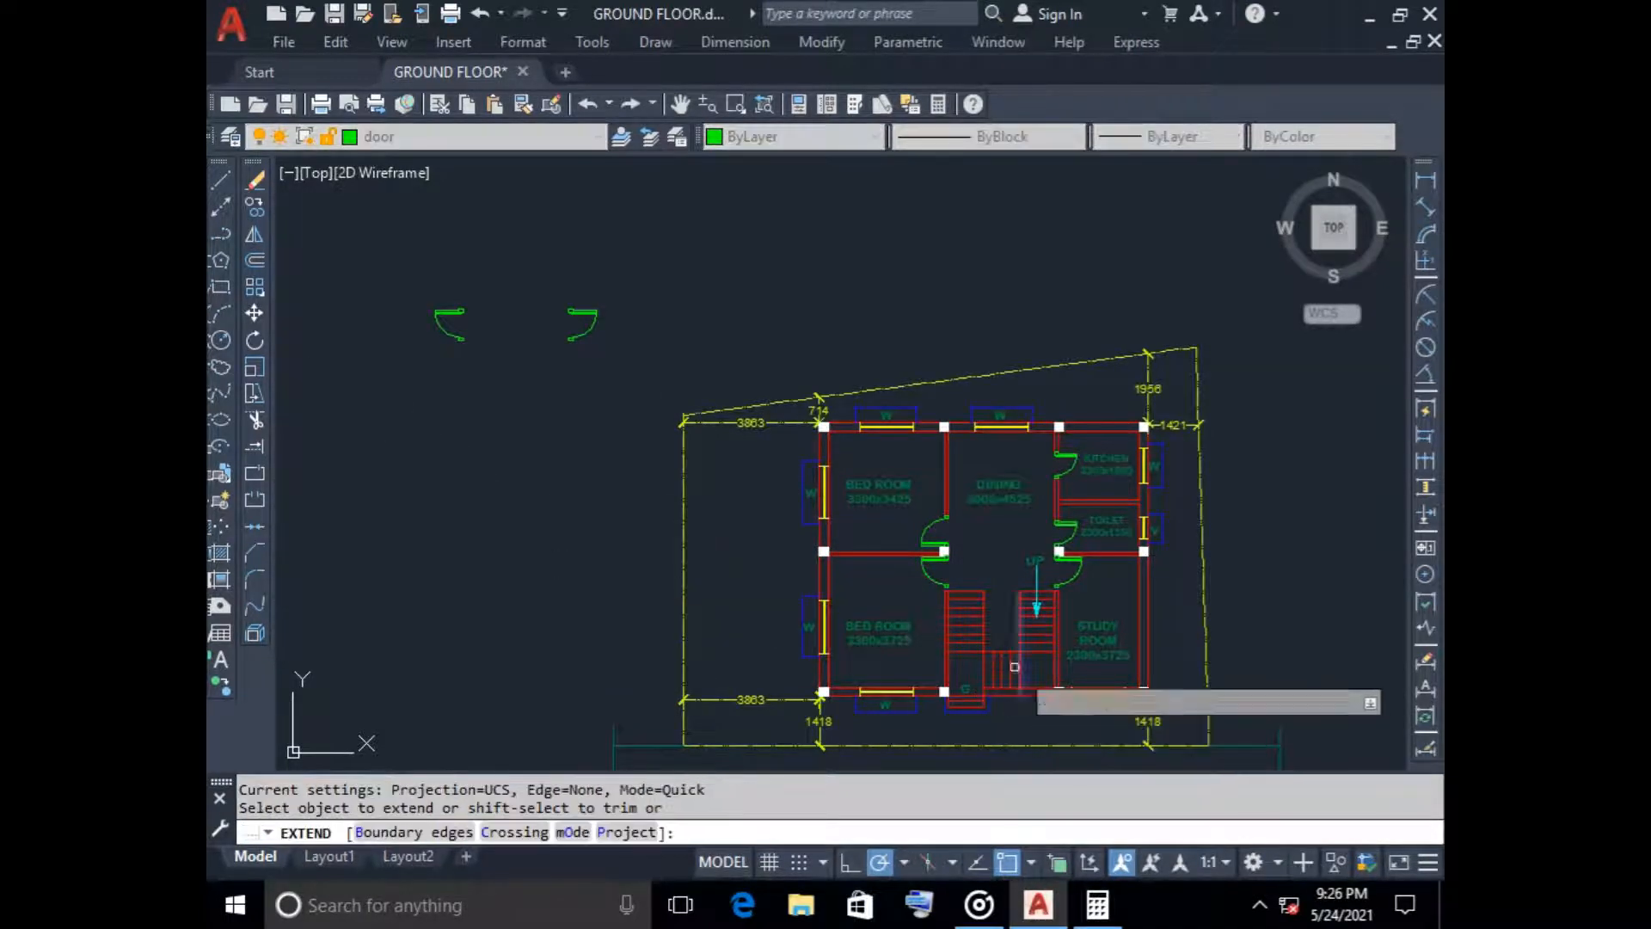
scroll(953, 621, "up", 8)
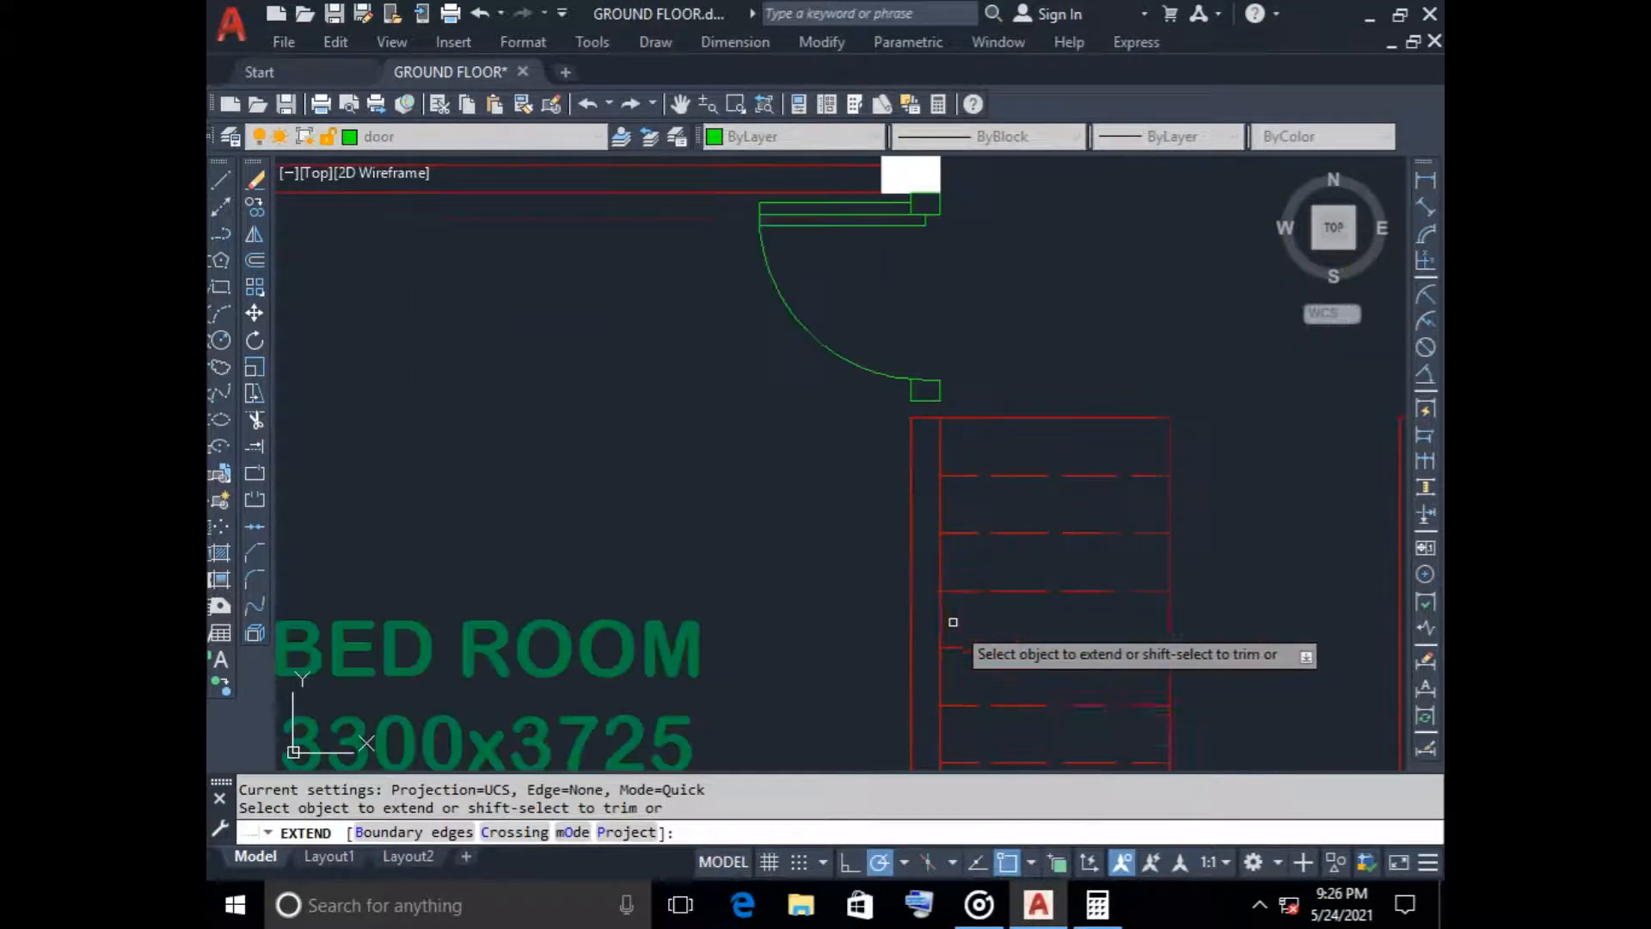
left_click(936, 428)
left_click(912, 447)
scroll(1169, 461, "down", 4)
middle_click_drag(1169, 461, 831, 461)
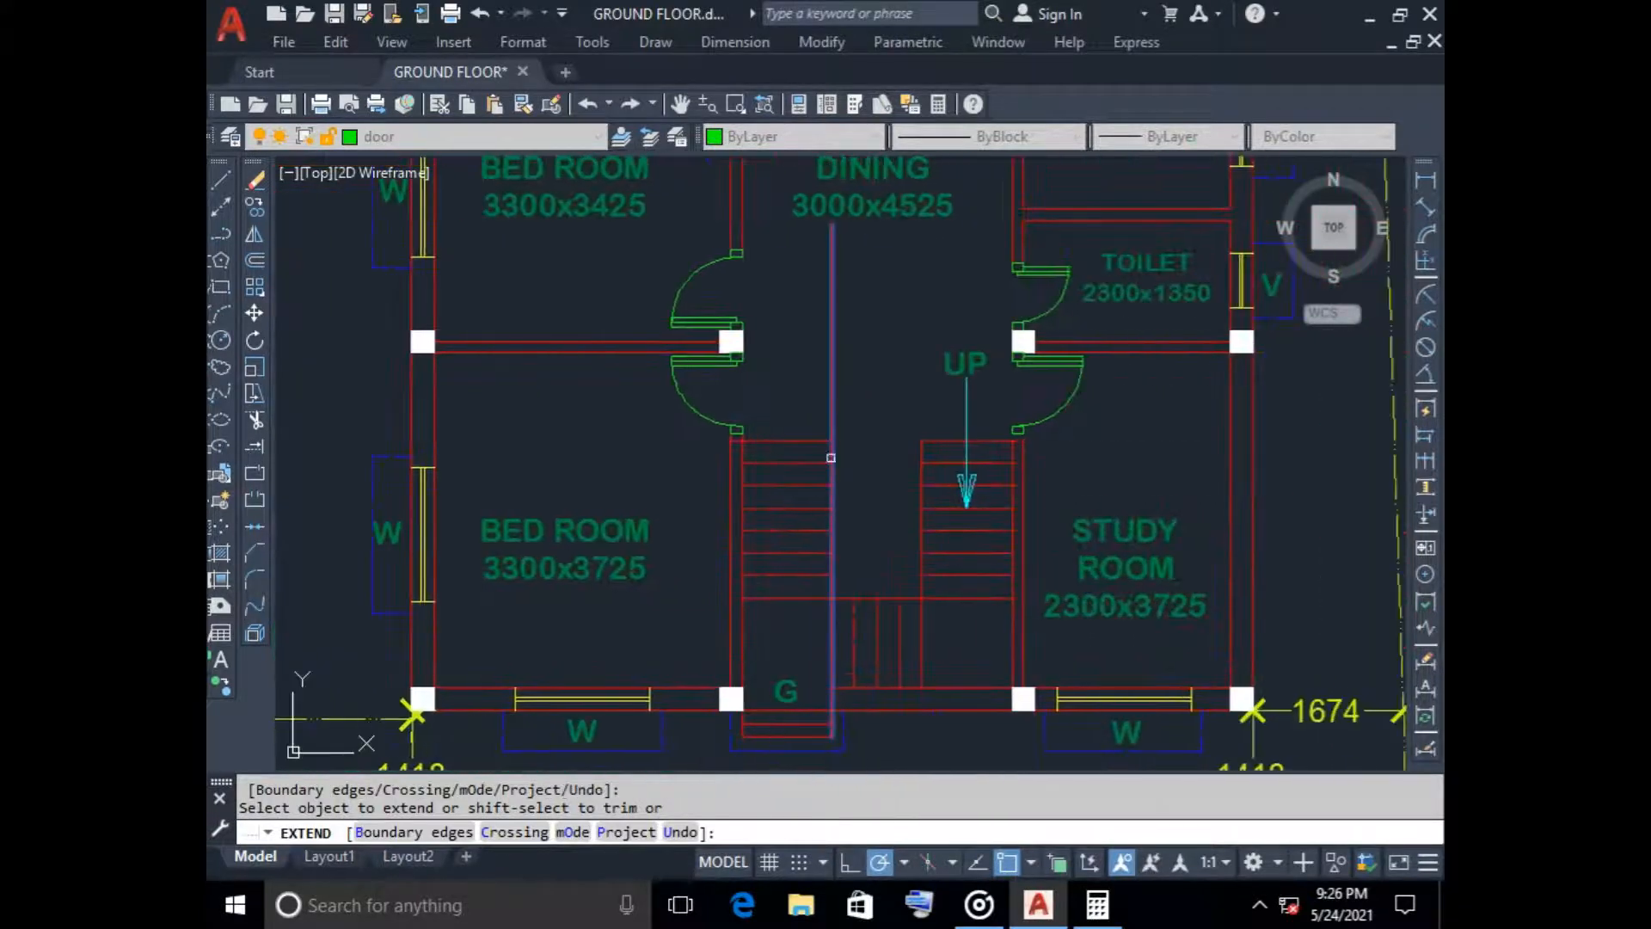
scroll(991, 461, "up", 4)
scroll(991, 461, "up", 3)
left_click(1094, 401)
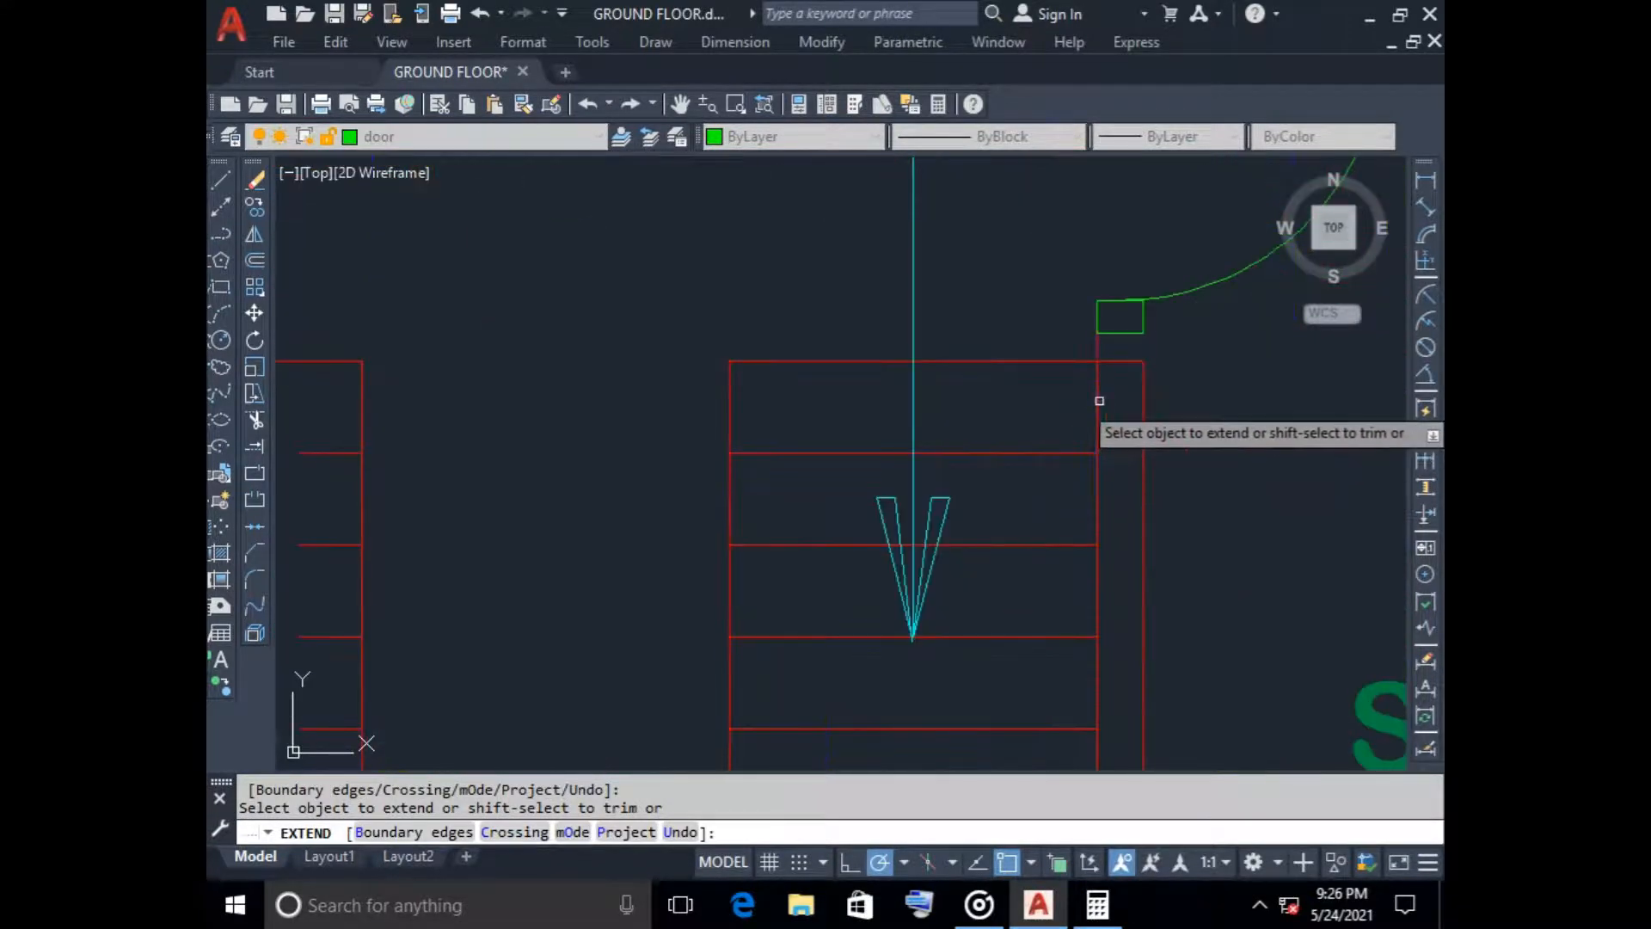
left_click(1145, 401)
key("Escape")
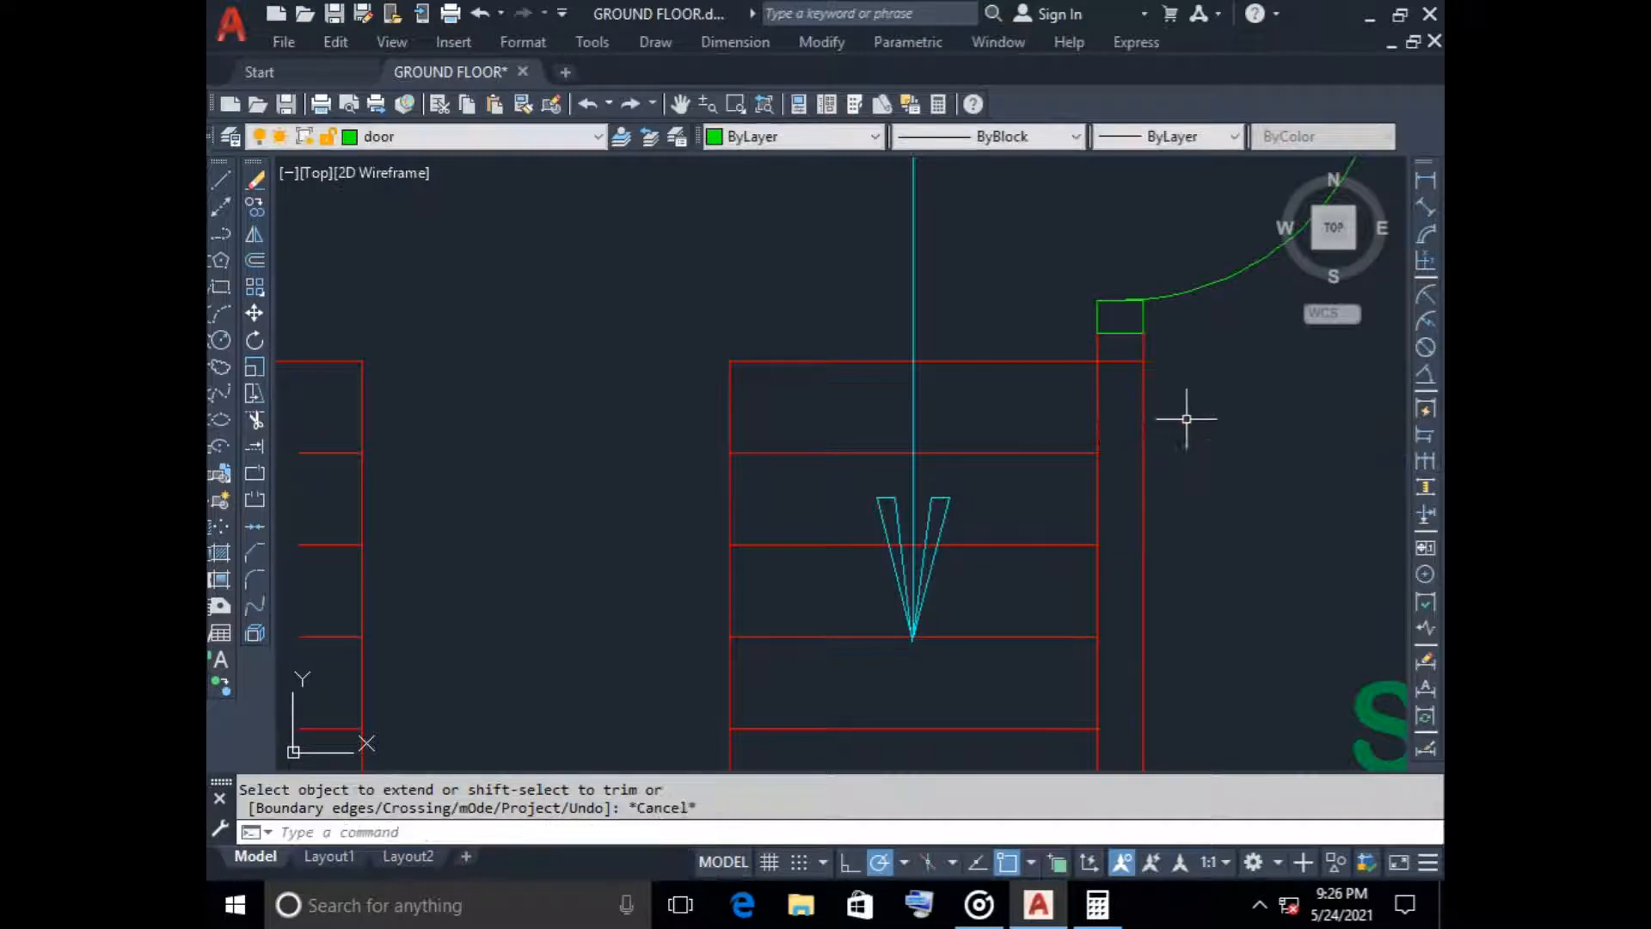
Trim the stair flights' top lines where they cross the walls below the bedroom and study room doors
type("tr")
key("Return")
left_click(1118, 361)
scroll(807, 468, "down", 3)
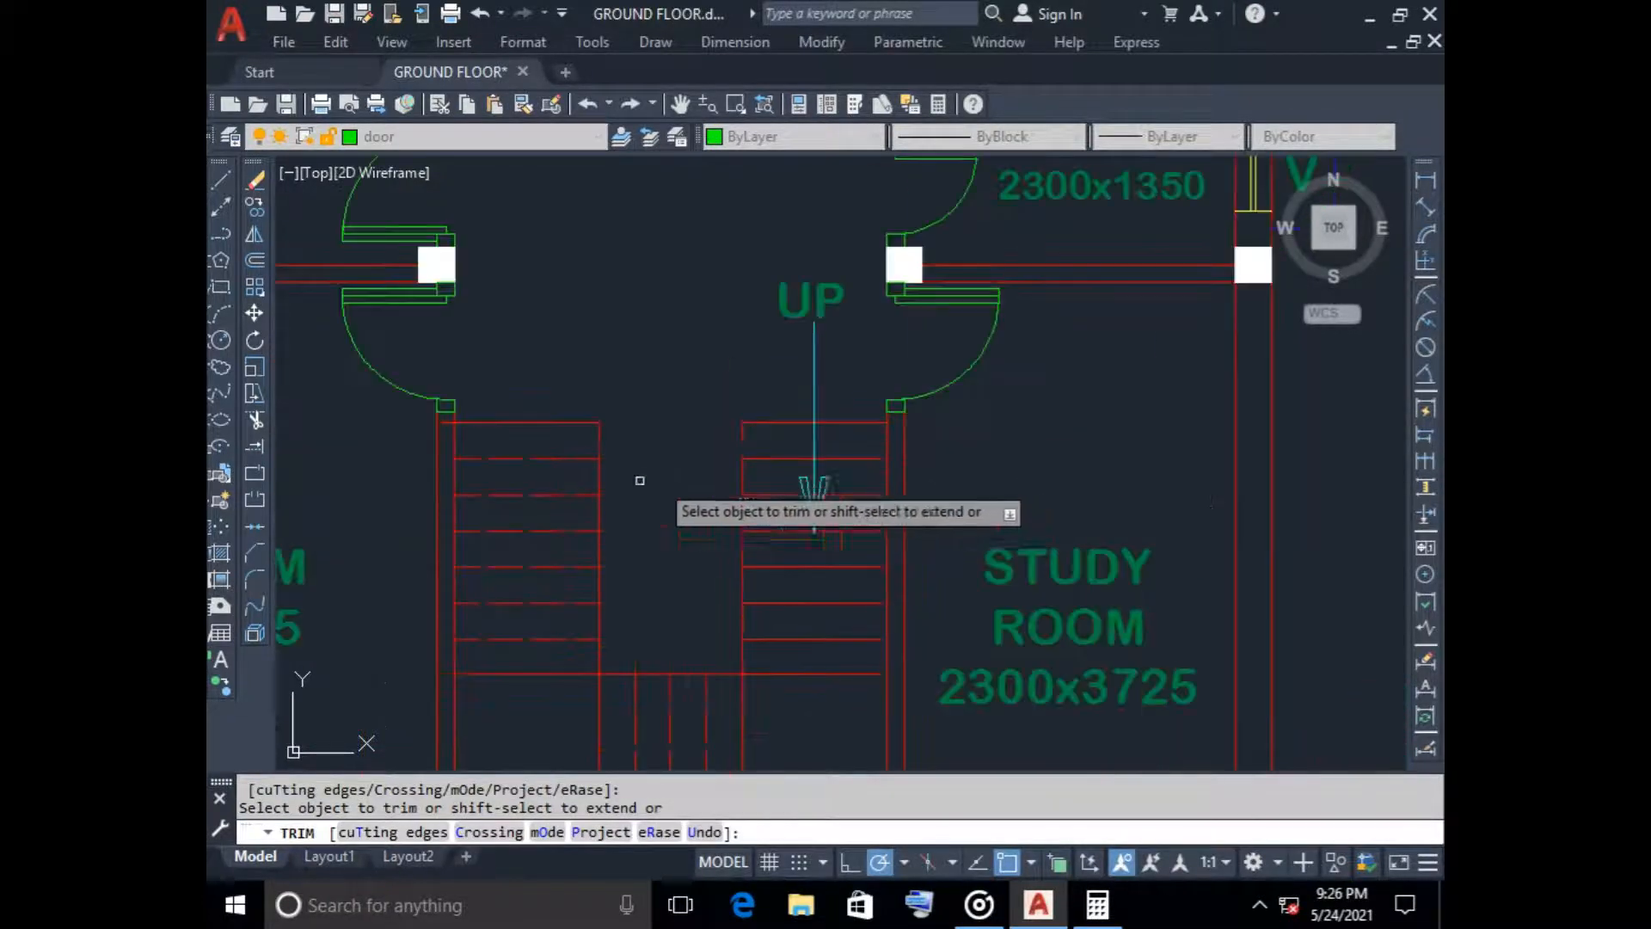
scroll(637, 479, "up", 2)
scroll(439, 404, "up", 2)
scroll(946, 413, "down", 6)
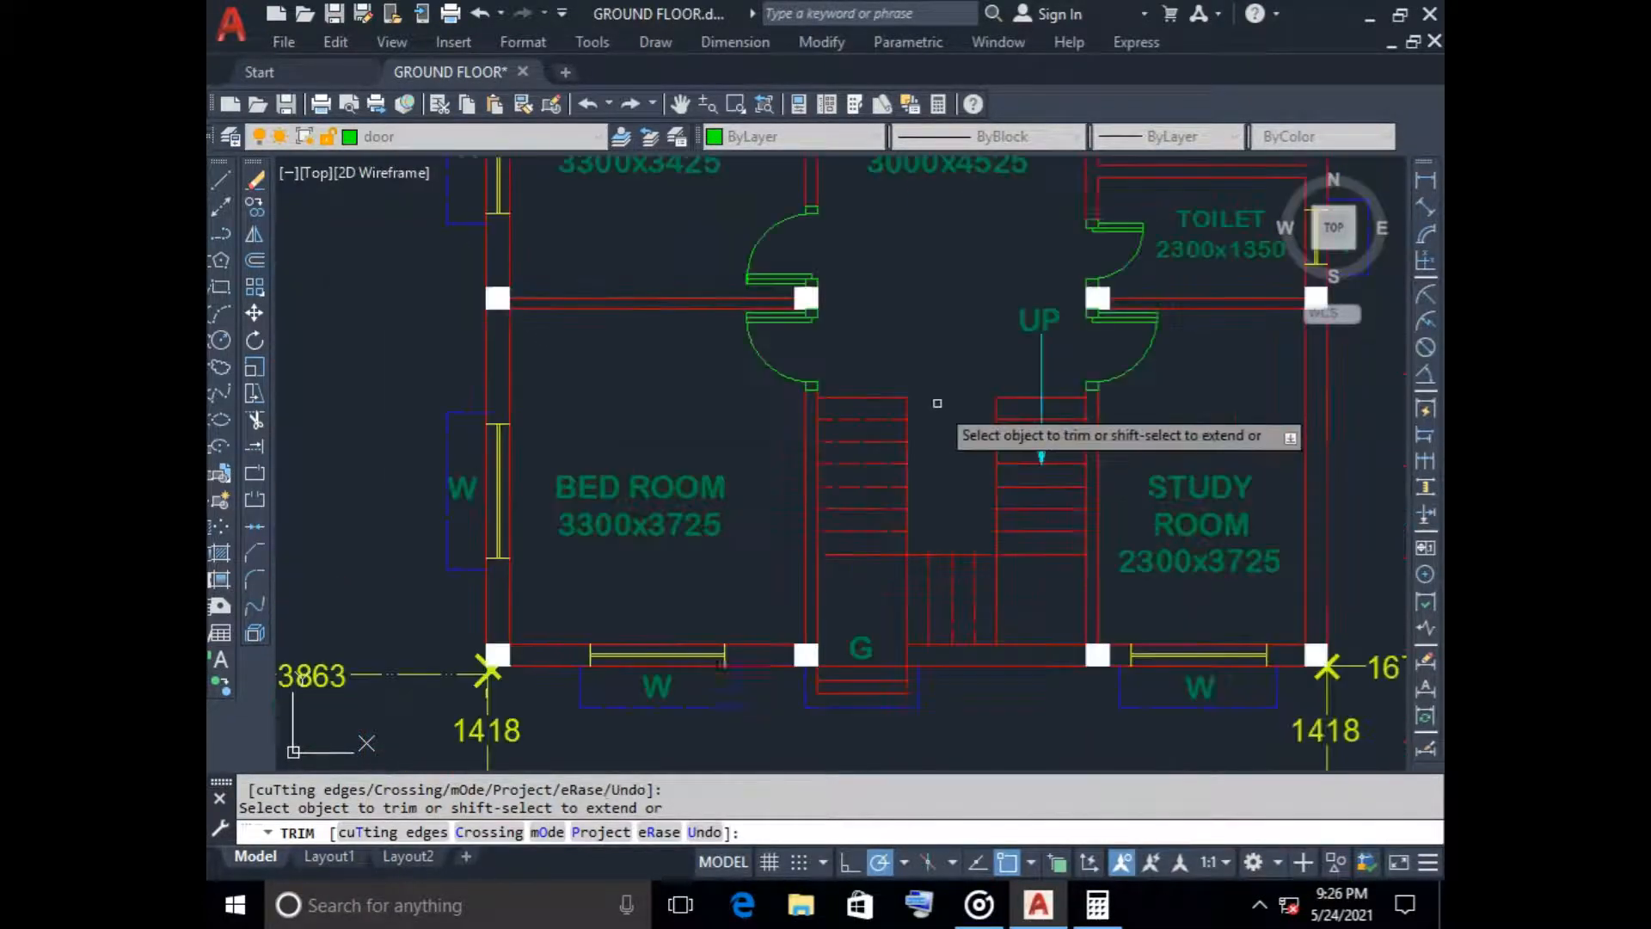
scroll(966, 429, "up", 2)
key("Escape")
middle_click_drag(947, 383, 737, 435)
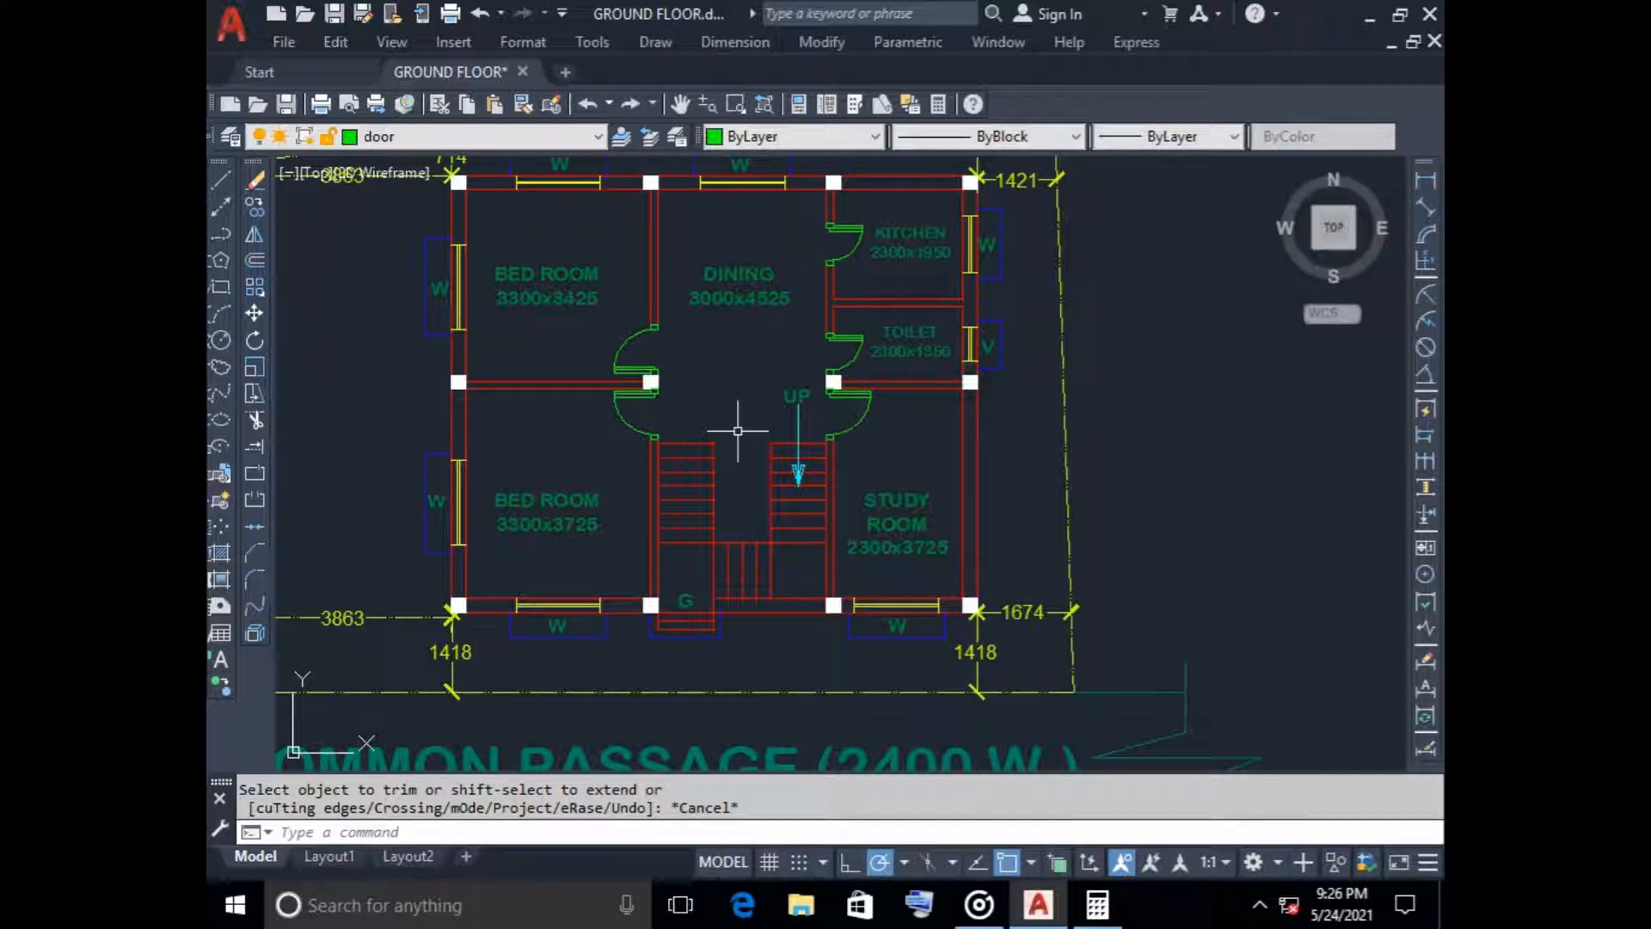
scroll(738, 431, "down", 5)
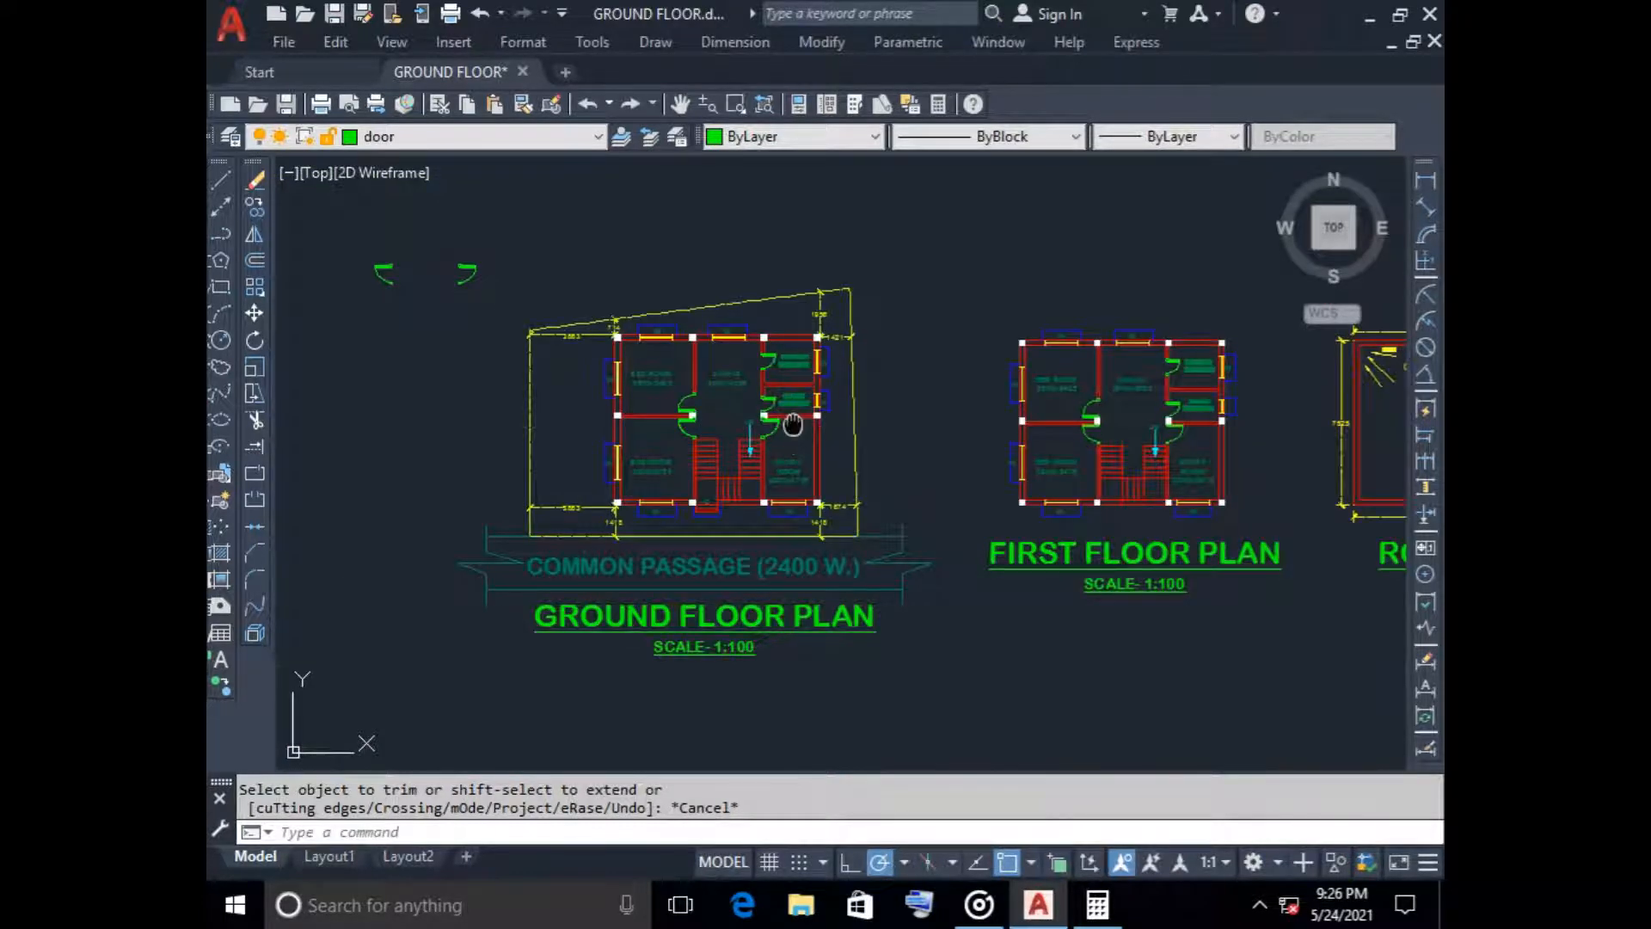
middle_click_drag(793, 424, 761, 464)
scroll(666, 454, "up", 4)
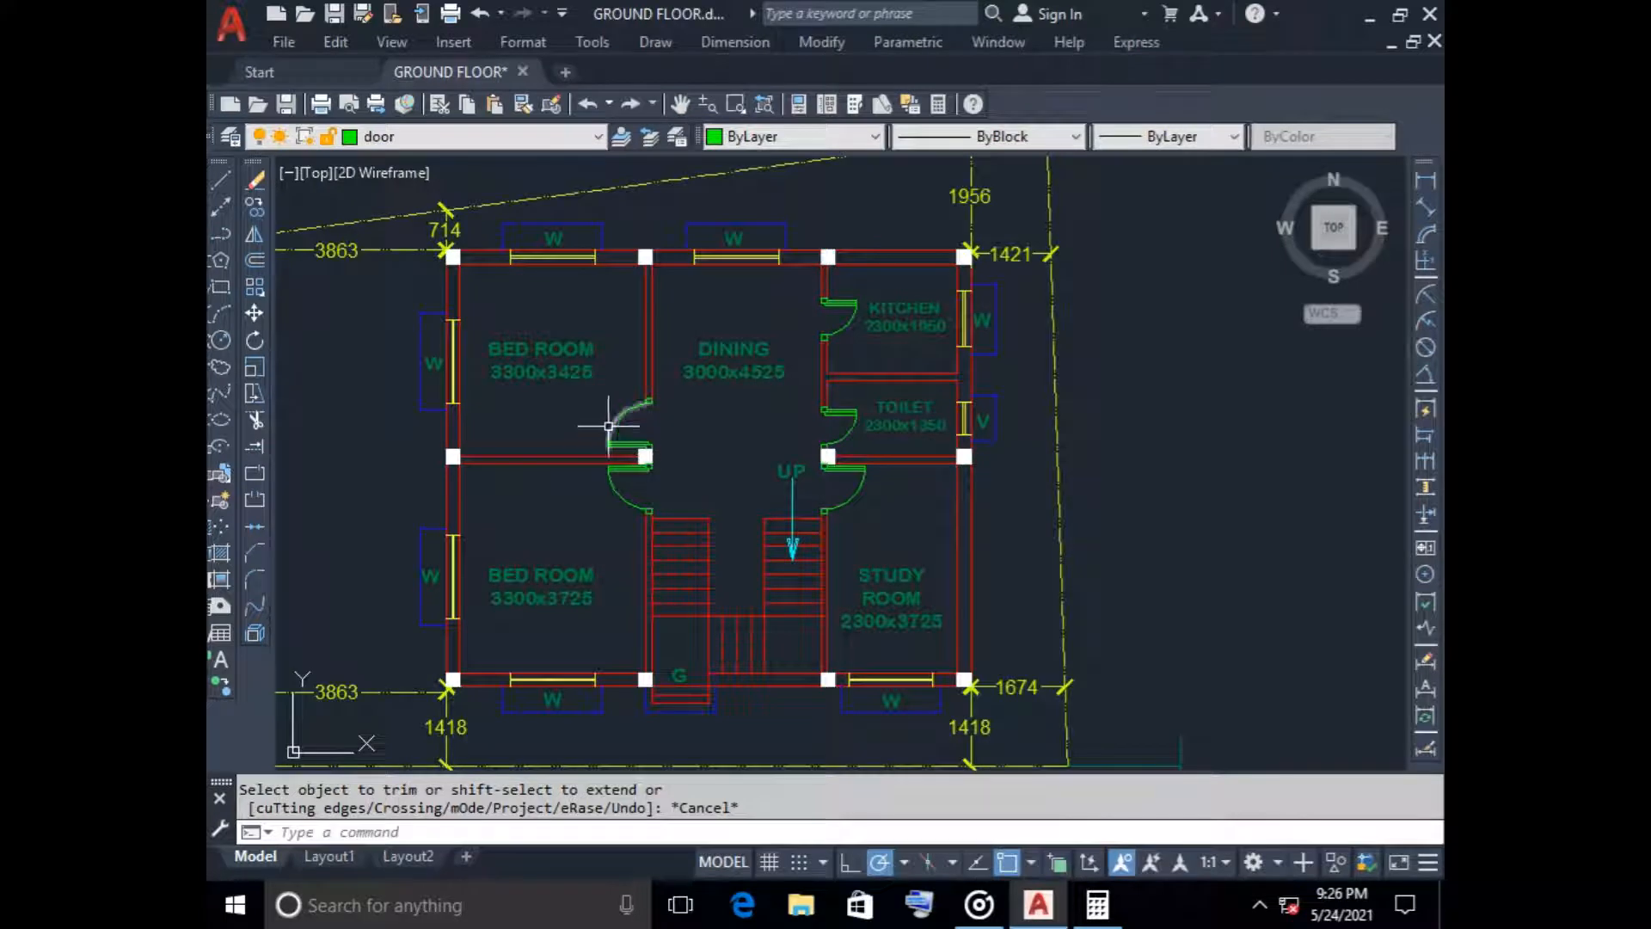
scroll(659, 406, "down", 2)
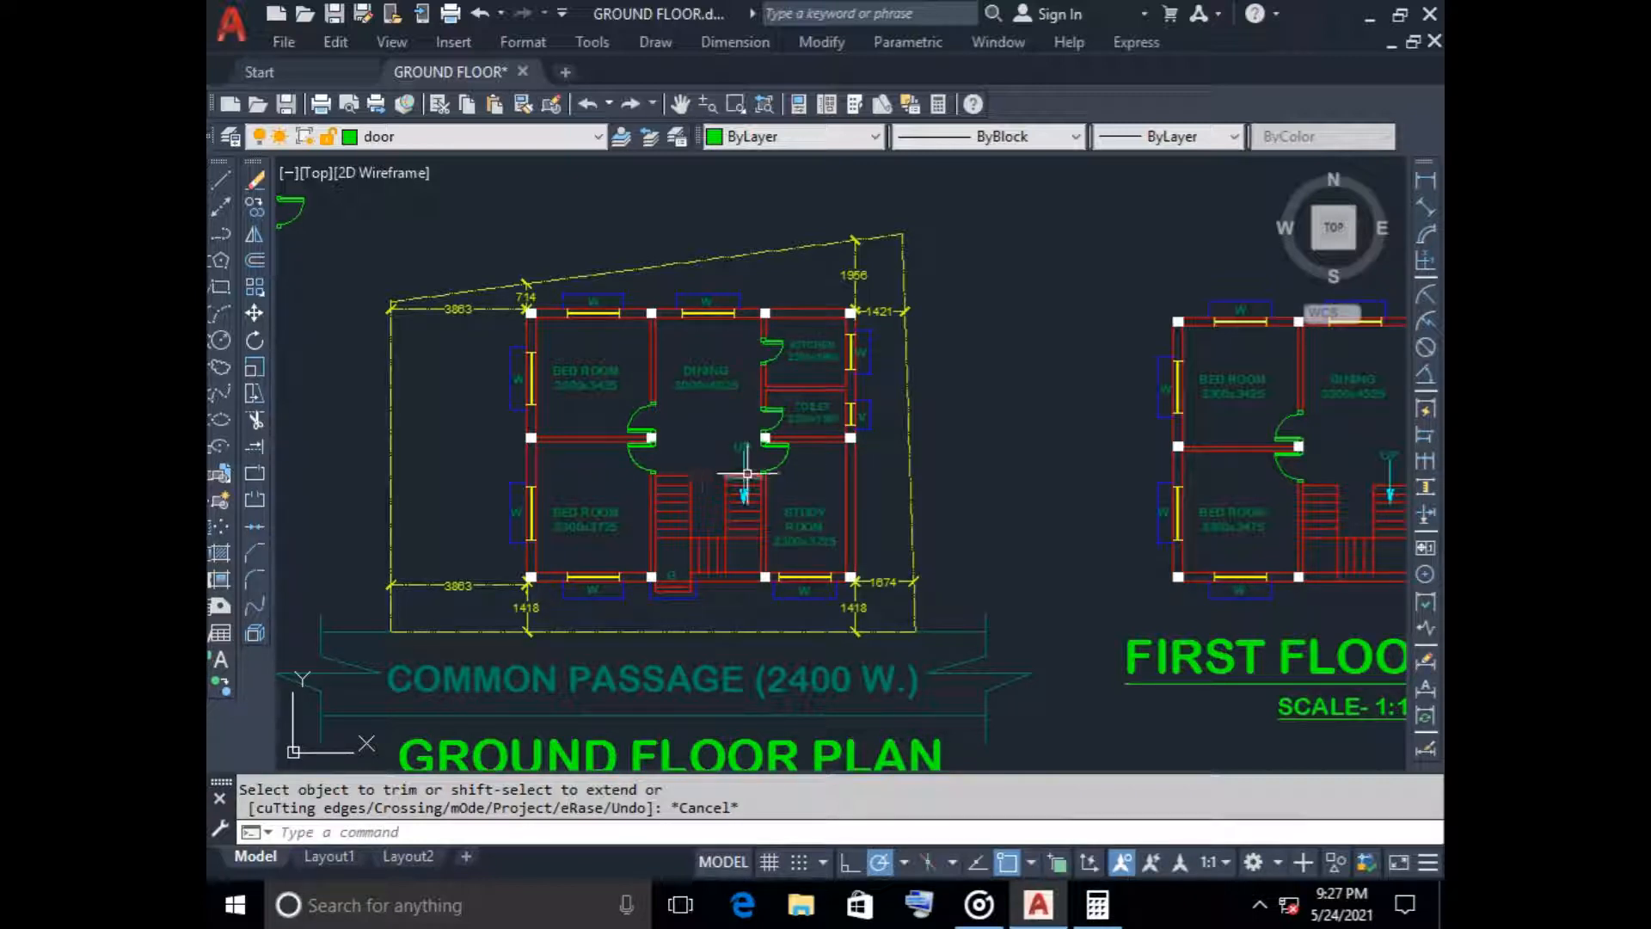
Erase the lower bedroom door and the study room door from the first floor plan, including leaves, swing arcs and frame boxes
scroll(1043, 420, "down", 2)
middle_click_drag(1043, 416, 844, 436)
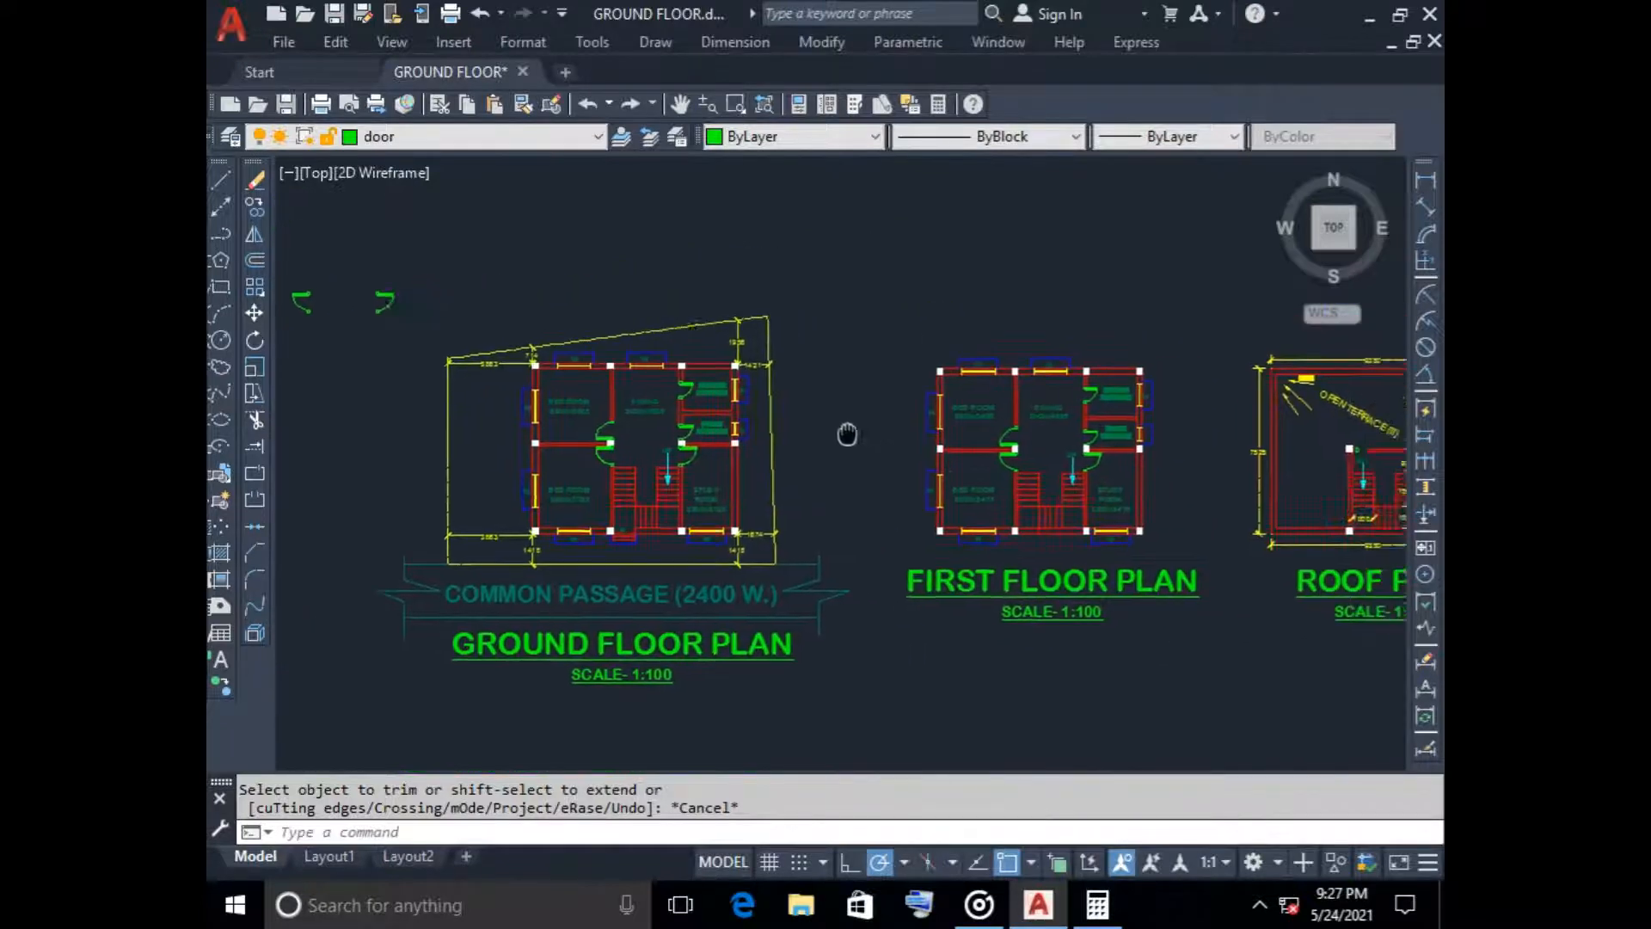
scroll(1032, 447, "up", 5)
scroll(1066, 453, "down", 1)
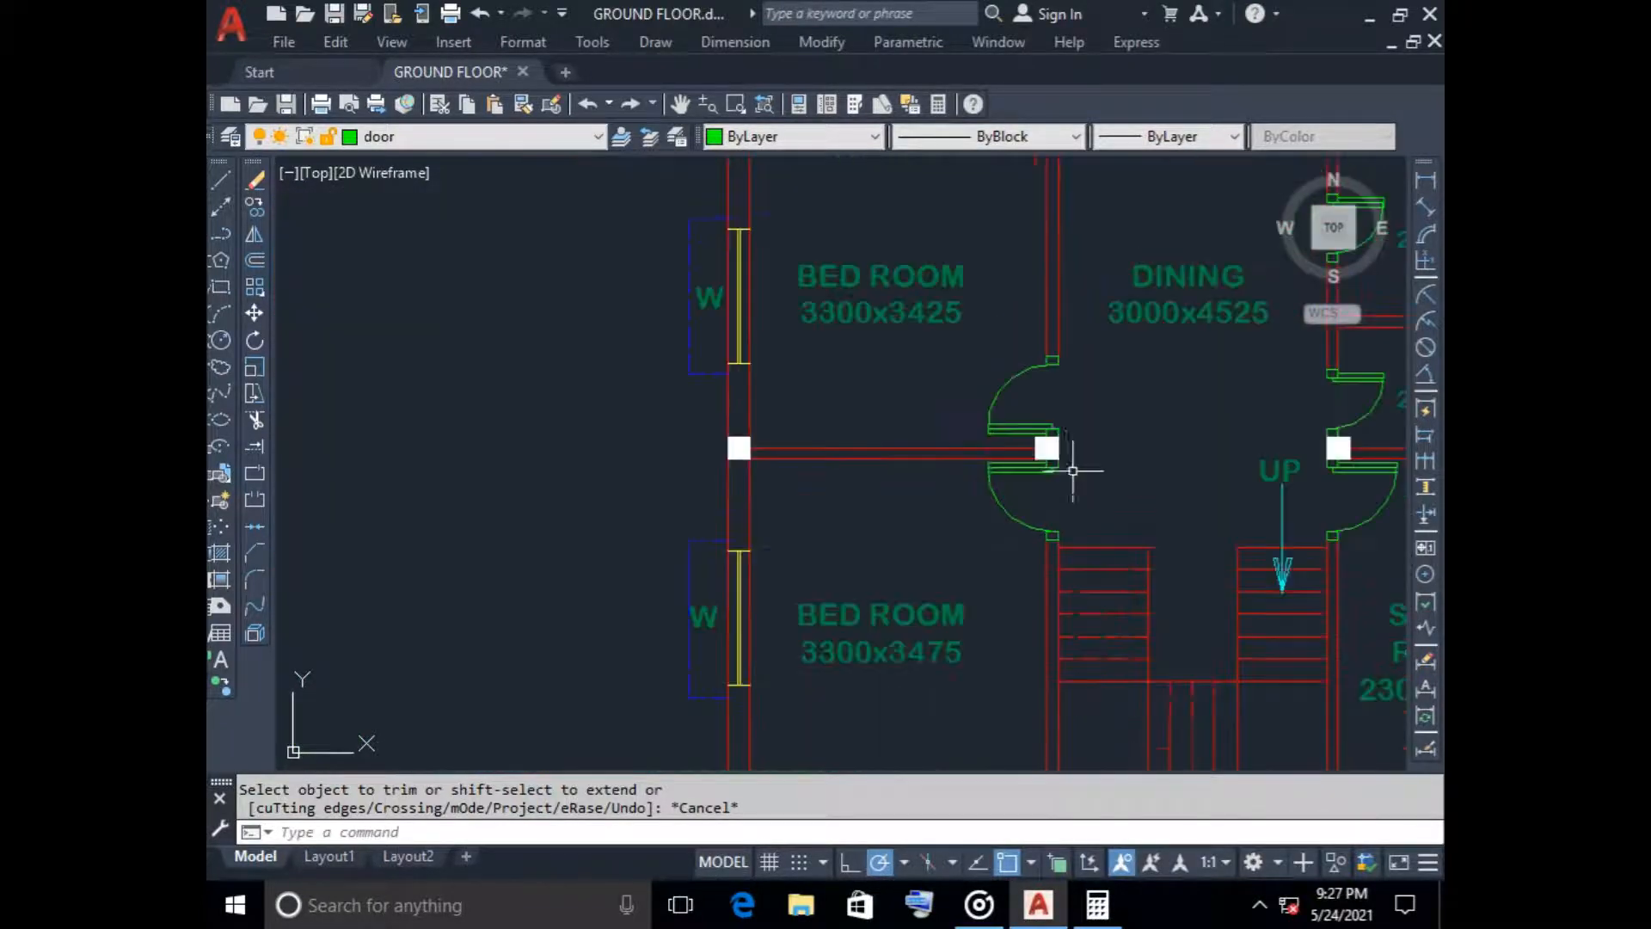
scroll(1062, 462, "up", 4)
scroll(1067, 471, "down", 4)
scroll(1071, 479, "up", 5)
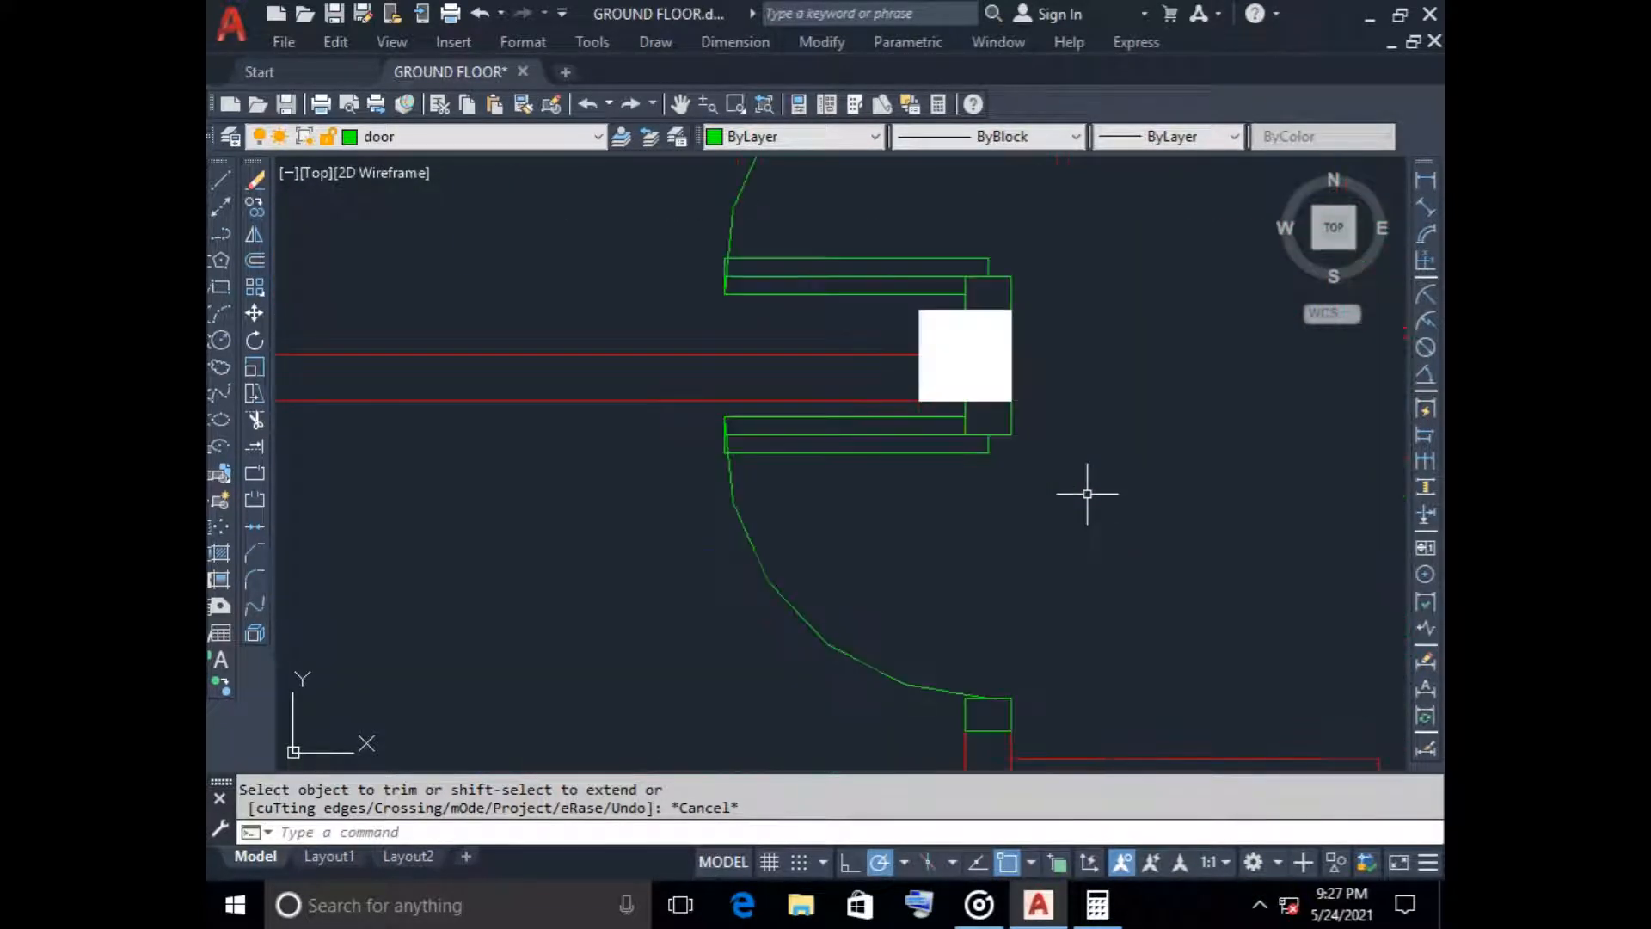
left_click(1054, 456)
left_click(867, 400)
left_click(915, 529)
left_click(674, 545)
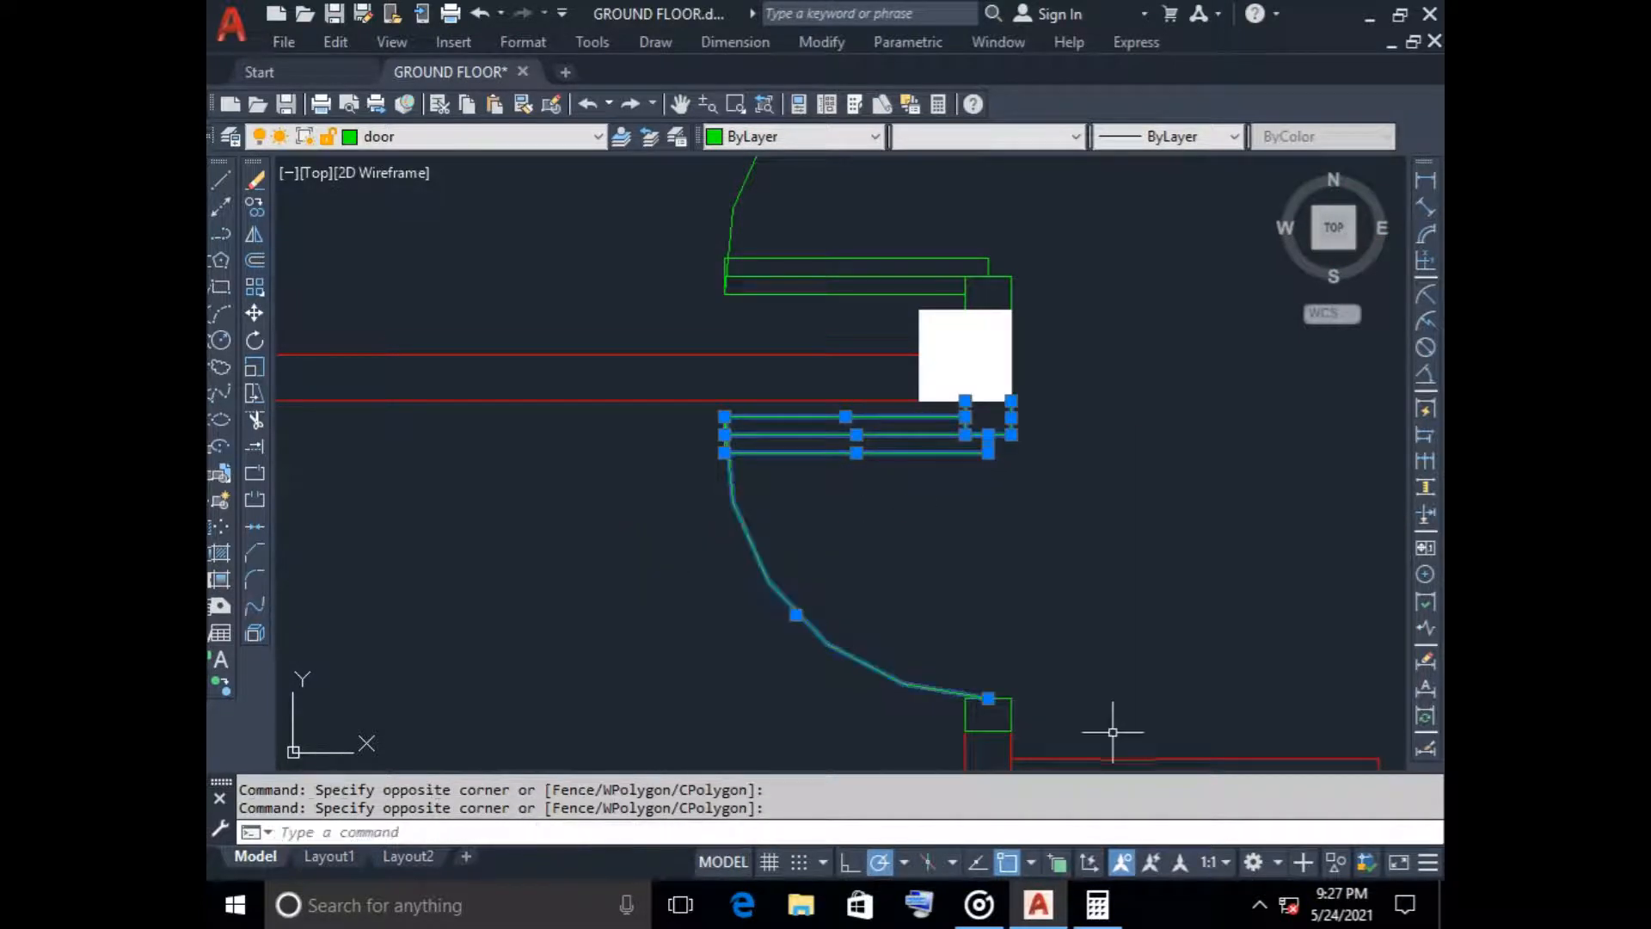
middle_click_drag(1078, 739, 932, 524)
scroll(918, 508, "up", 4)
left_click(853, 472)
left_click(513, 473)
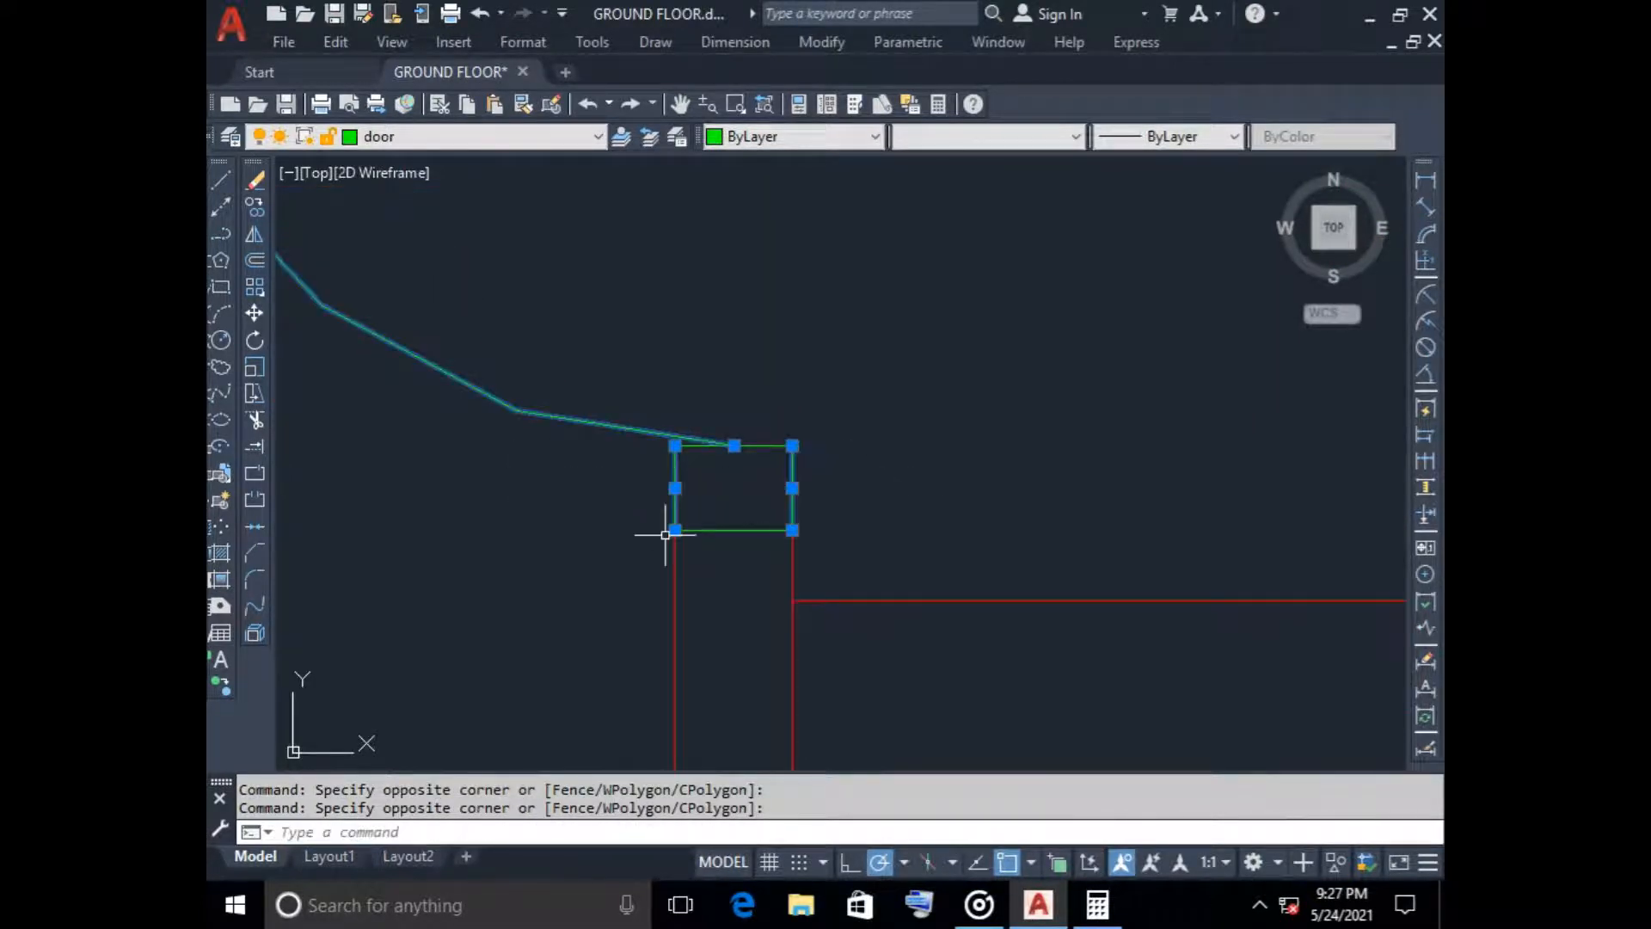
left_click(707, 526)
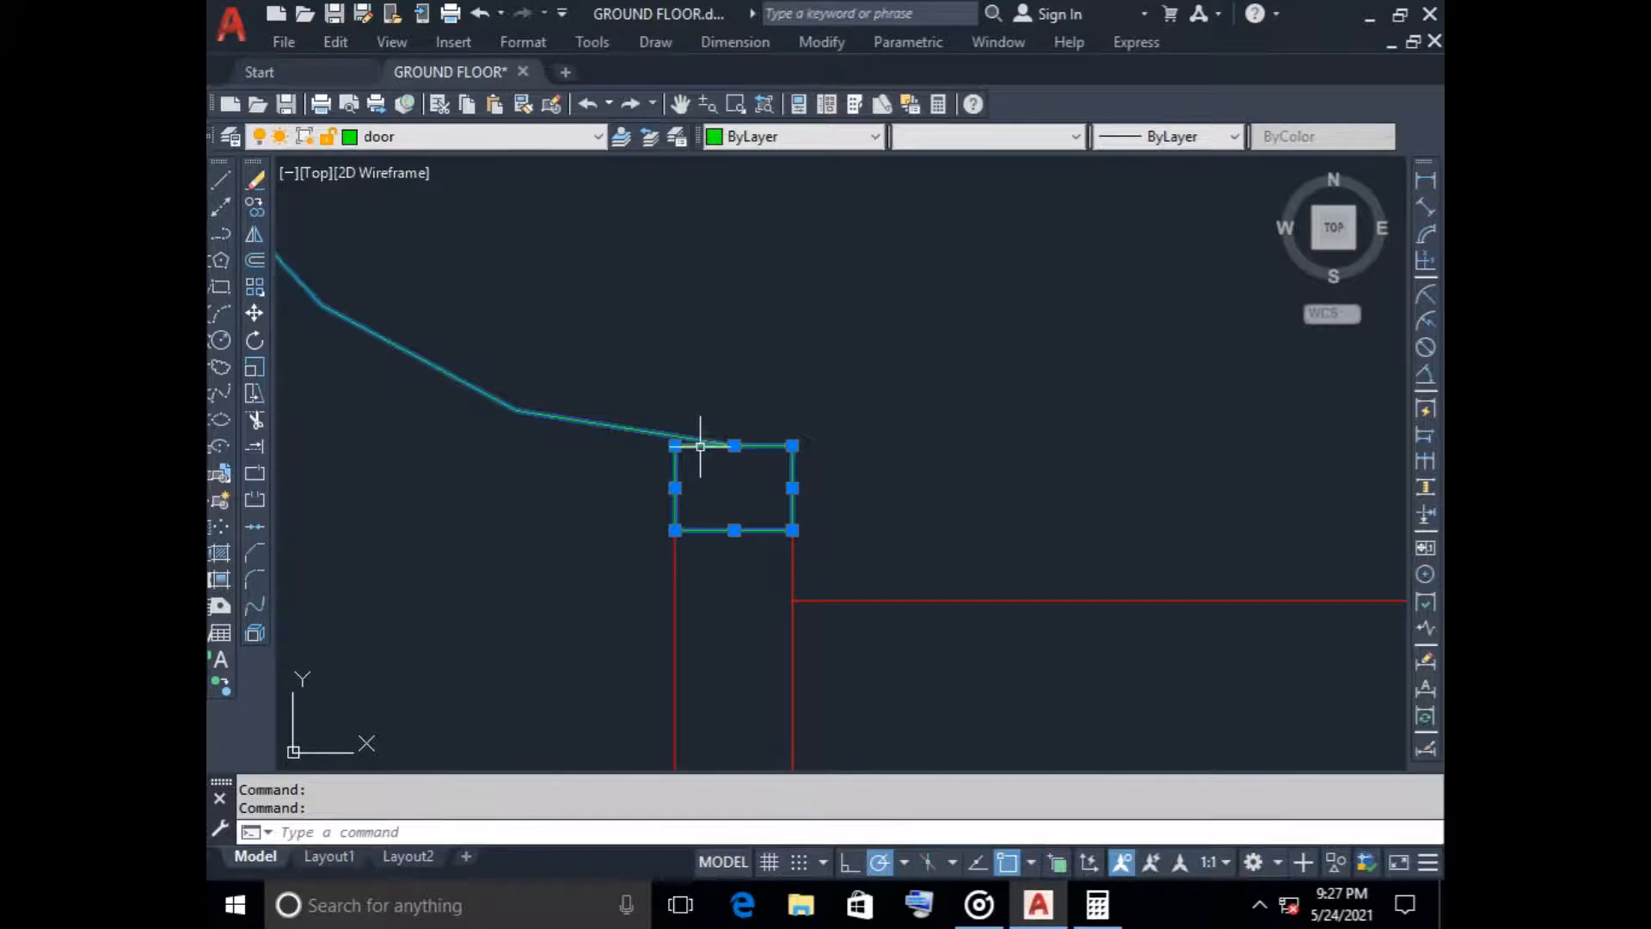
scroll(700, 446, "down", 10)
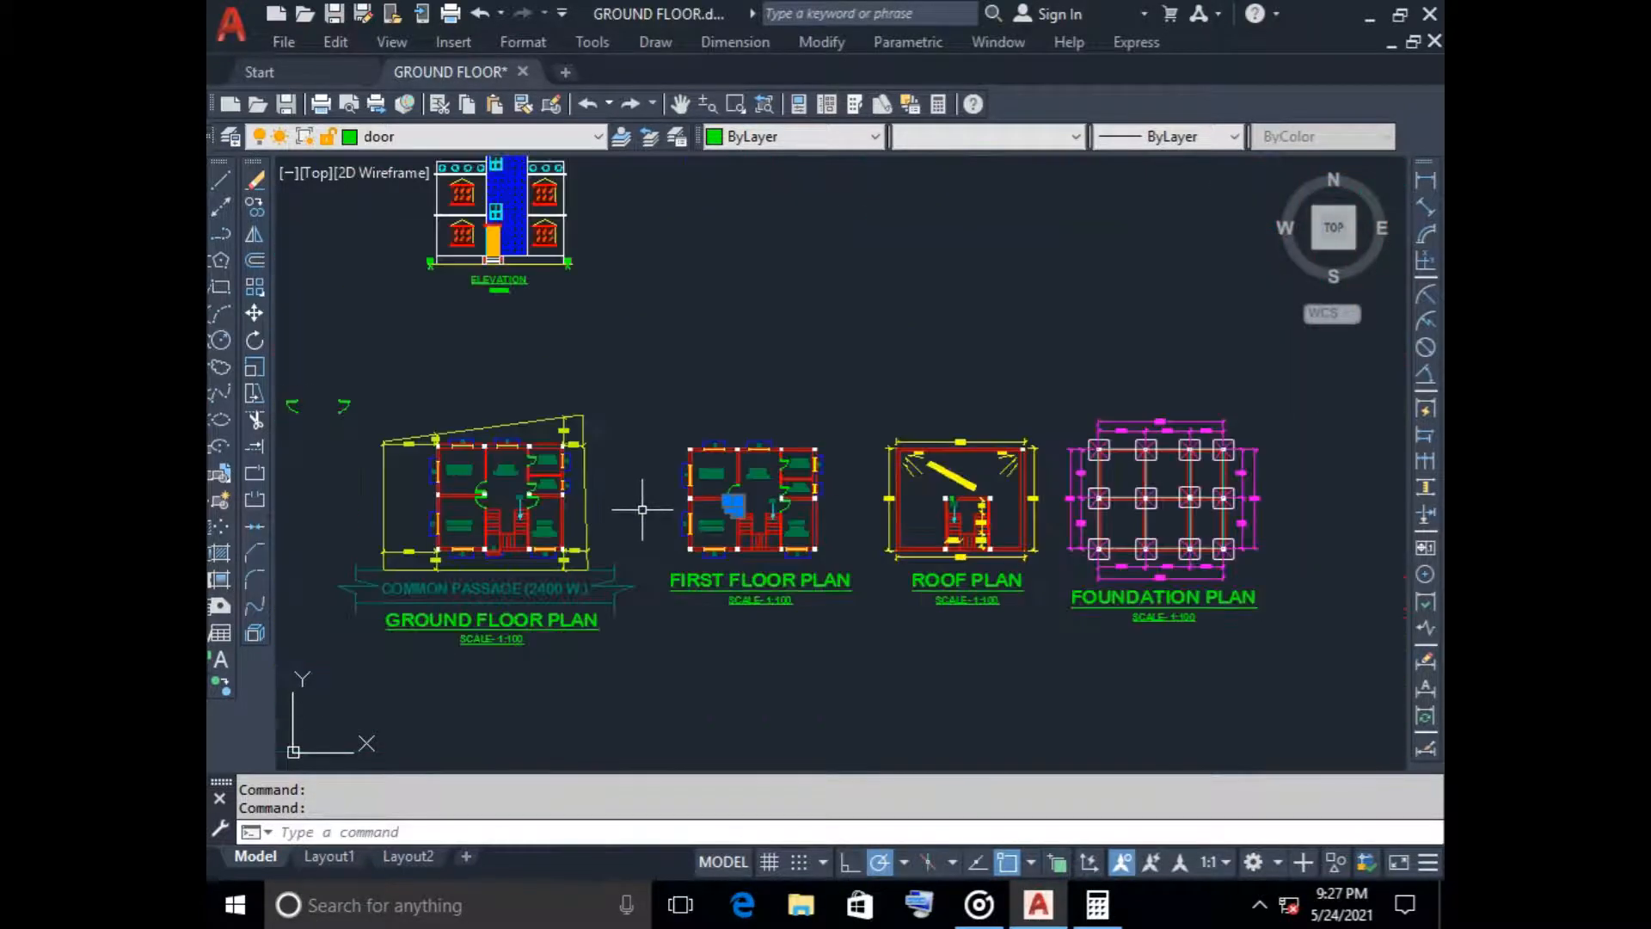
scroll(855, 527, "up", 8)
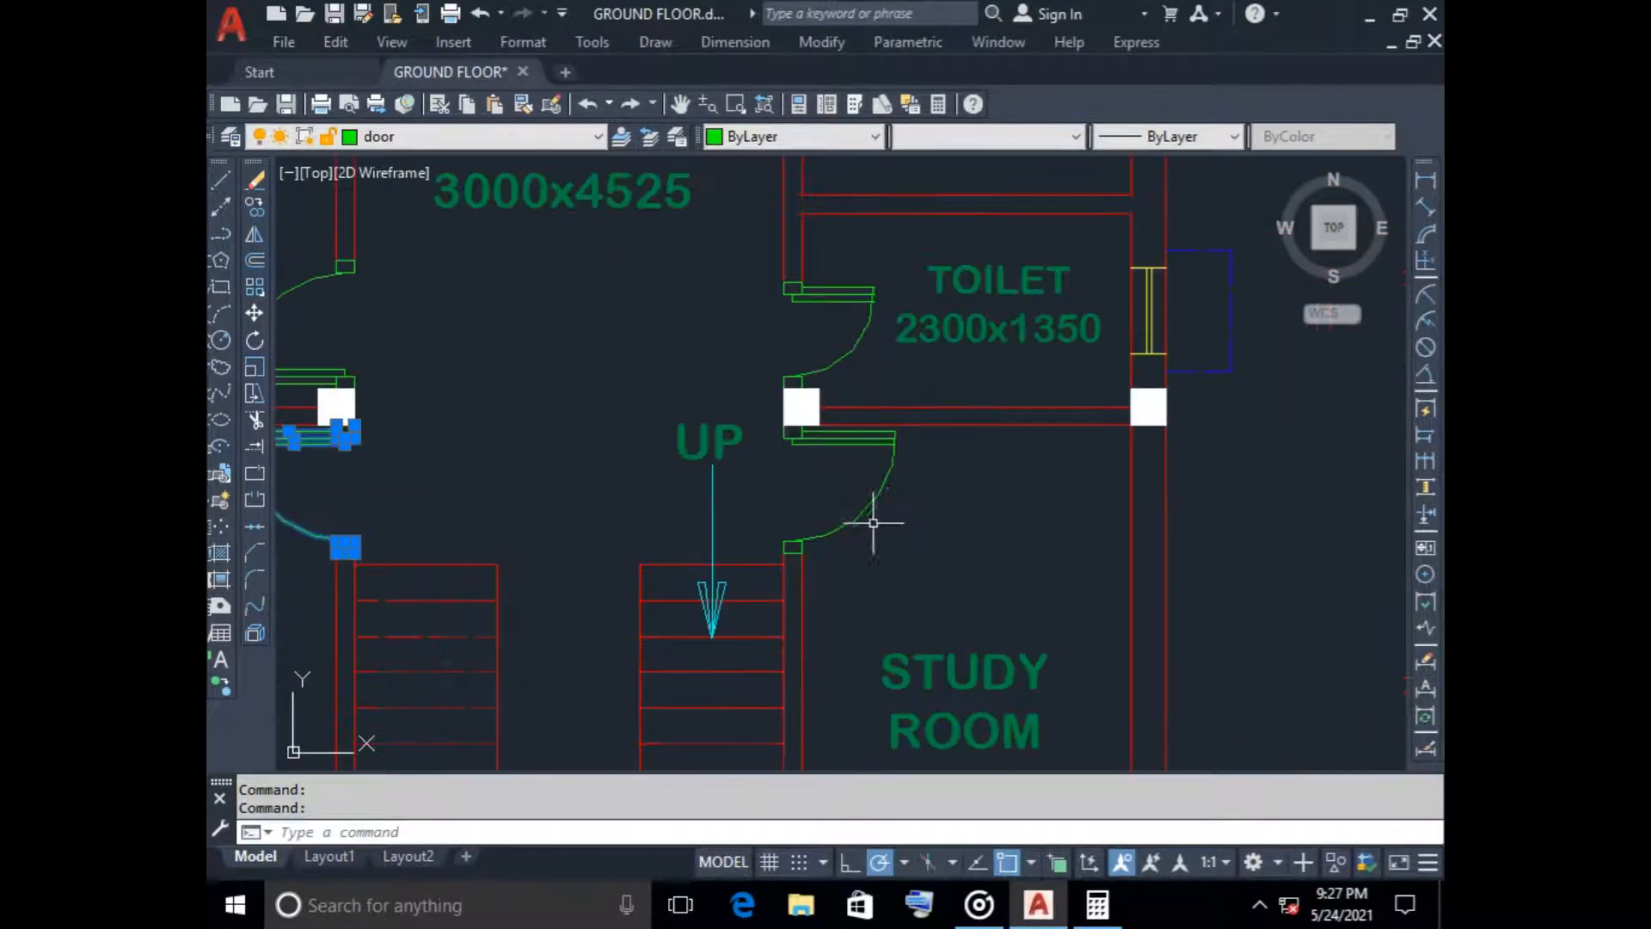
left_click(895, 518)
left_click(753, 376)
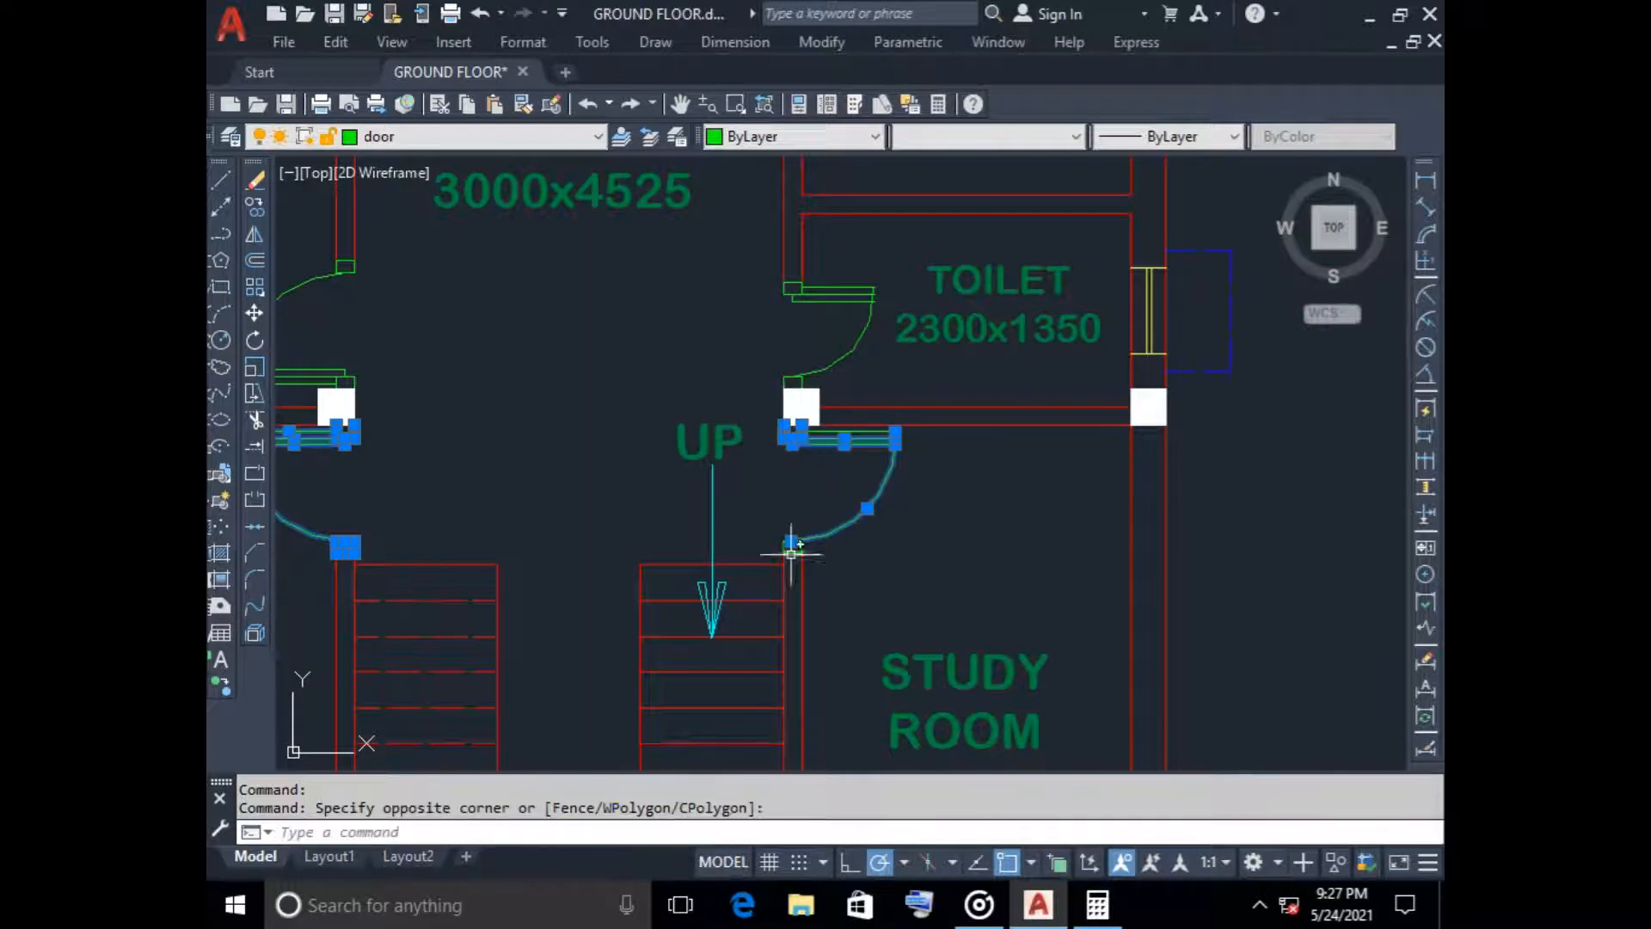
scroll(792, 541, "up", 3)
left_click(755, 534)
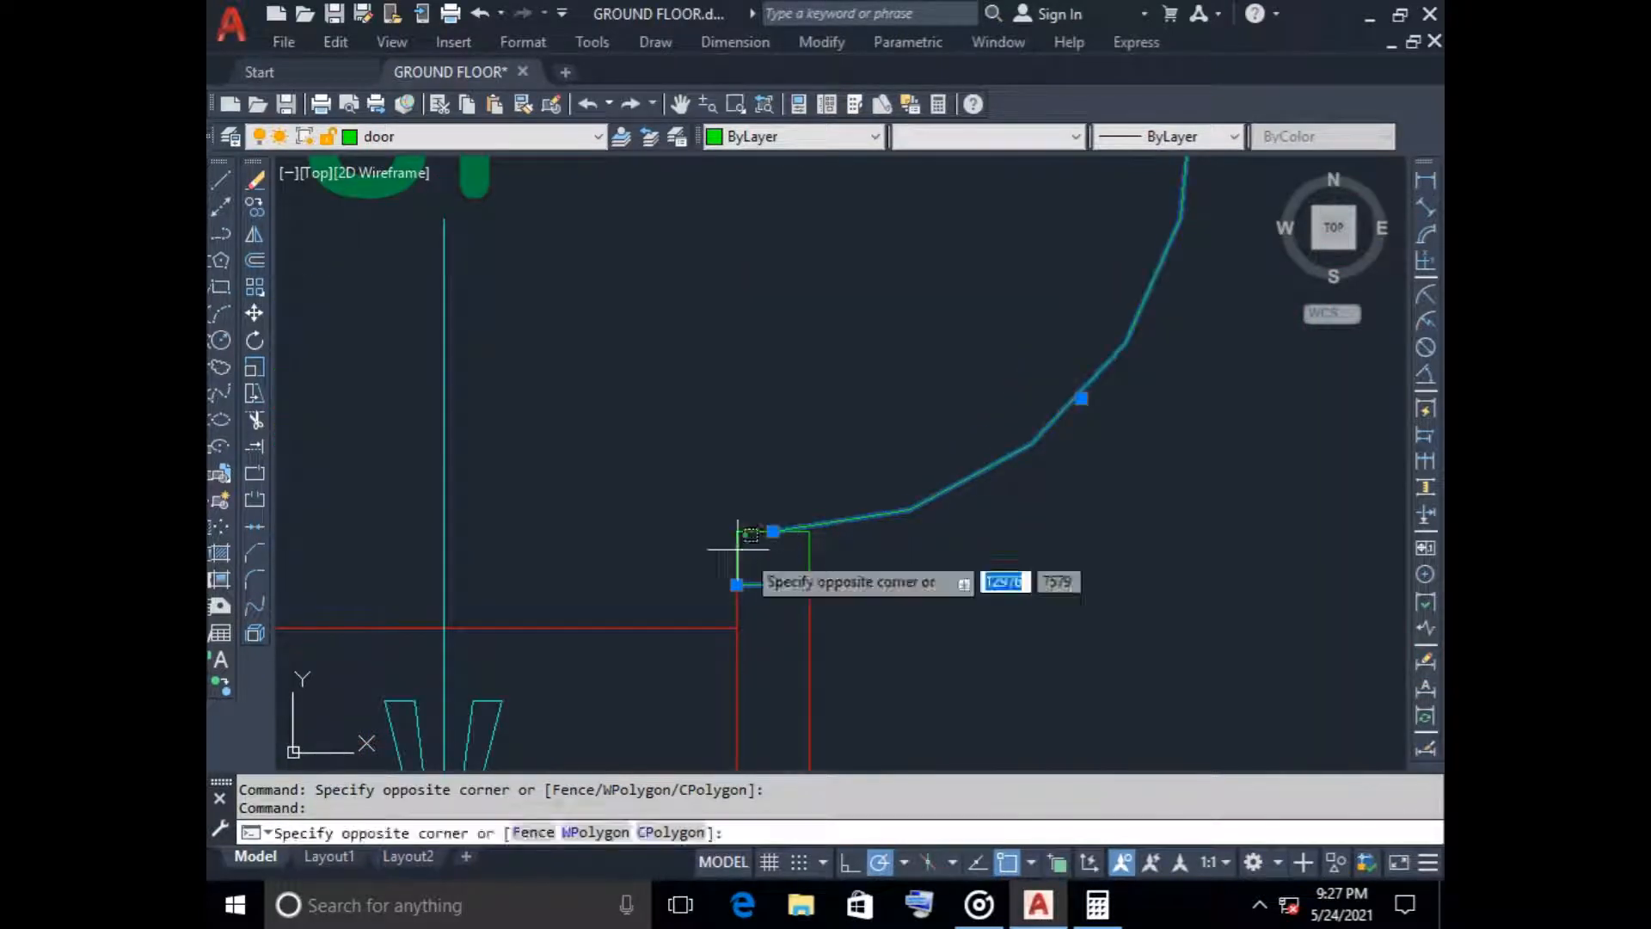
left_click(818, 553)
left_click(767, 538)
left_click(746, 508)
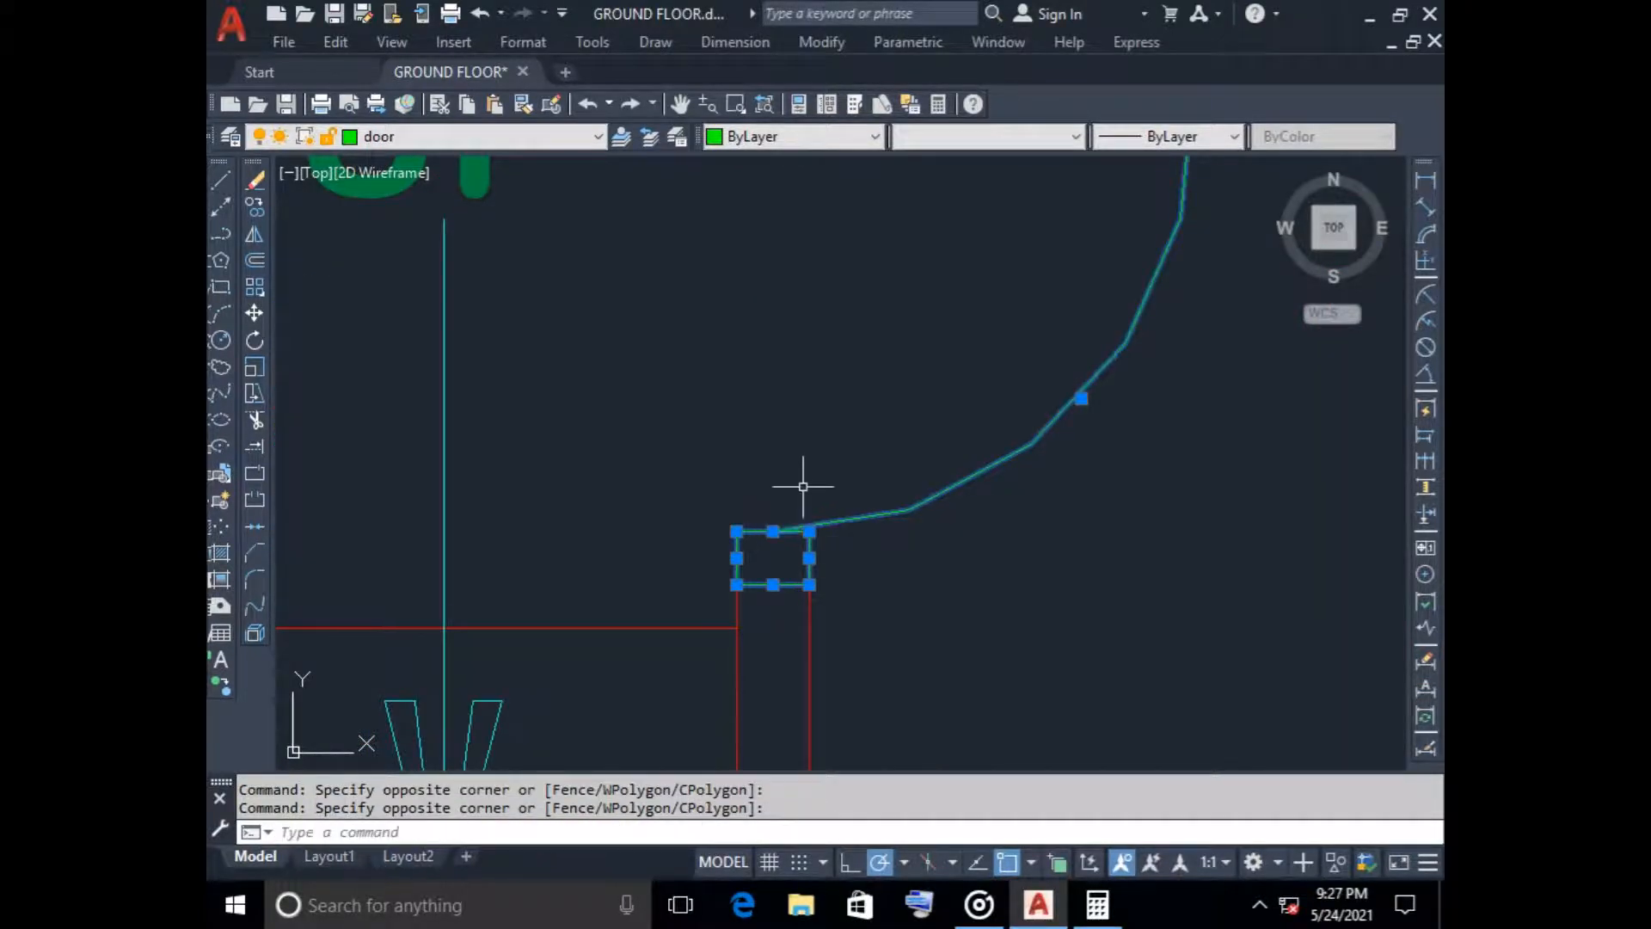
key("Delete")
Erase the leftover short line of the removed lower bedroom door in the first floor plan
scroll(804, 476, "down", 5)
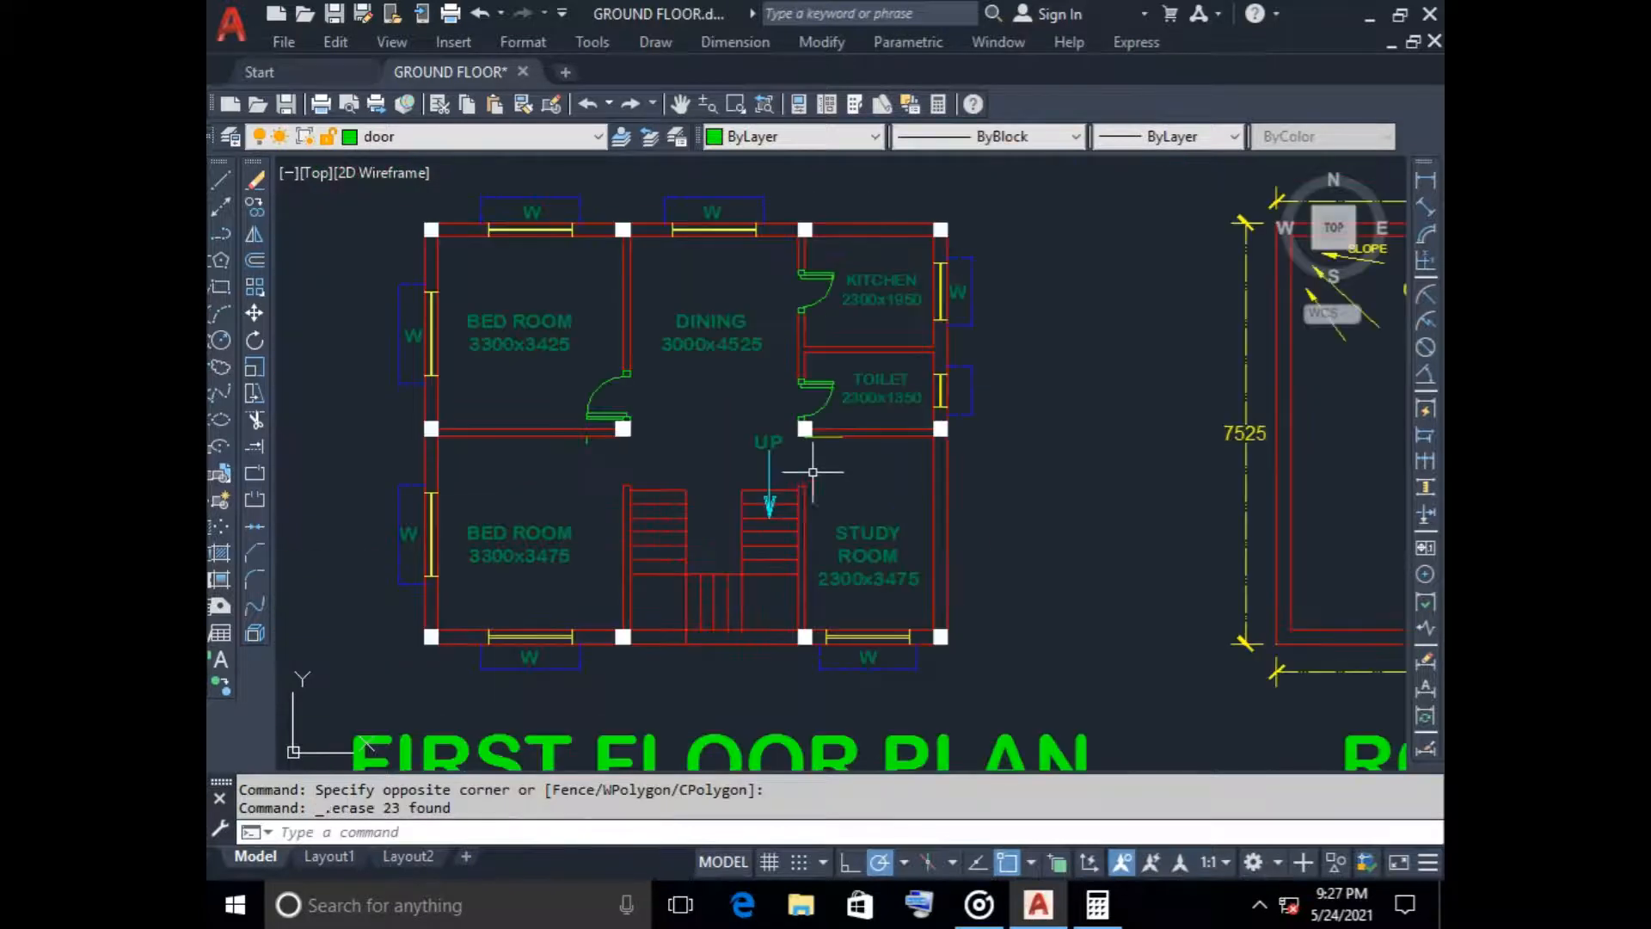
scroll(601, 482, "up", 5)
left_click(612, 478)
left_click(601, 468)
key("Delete")
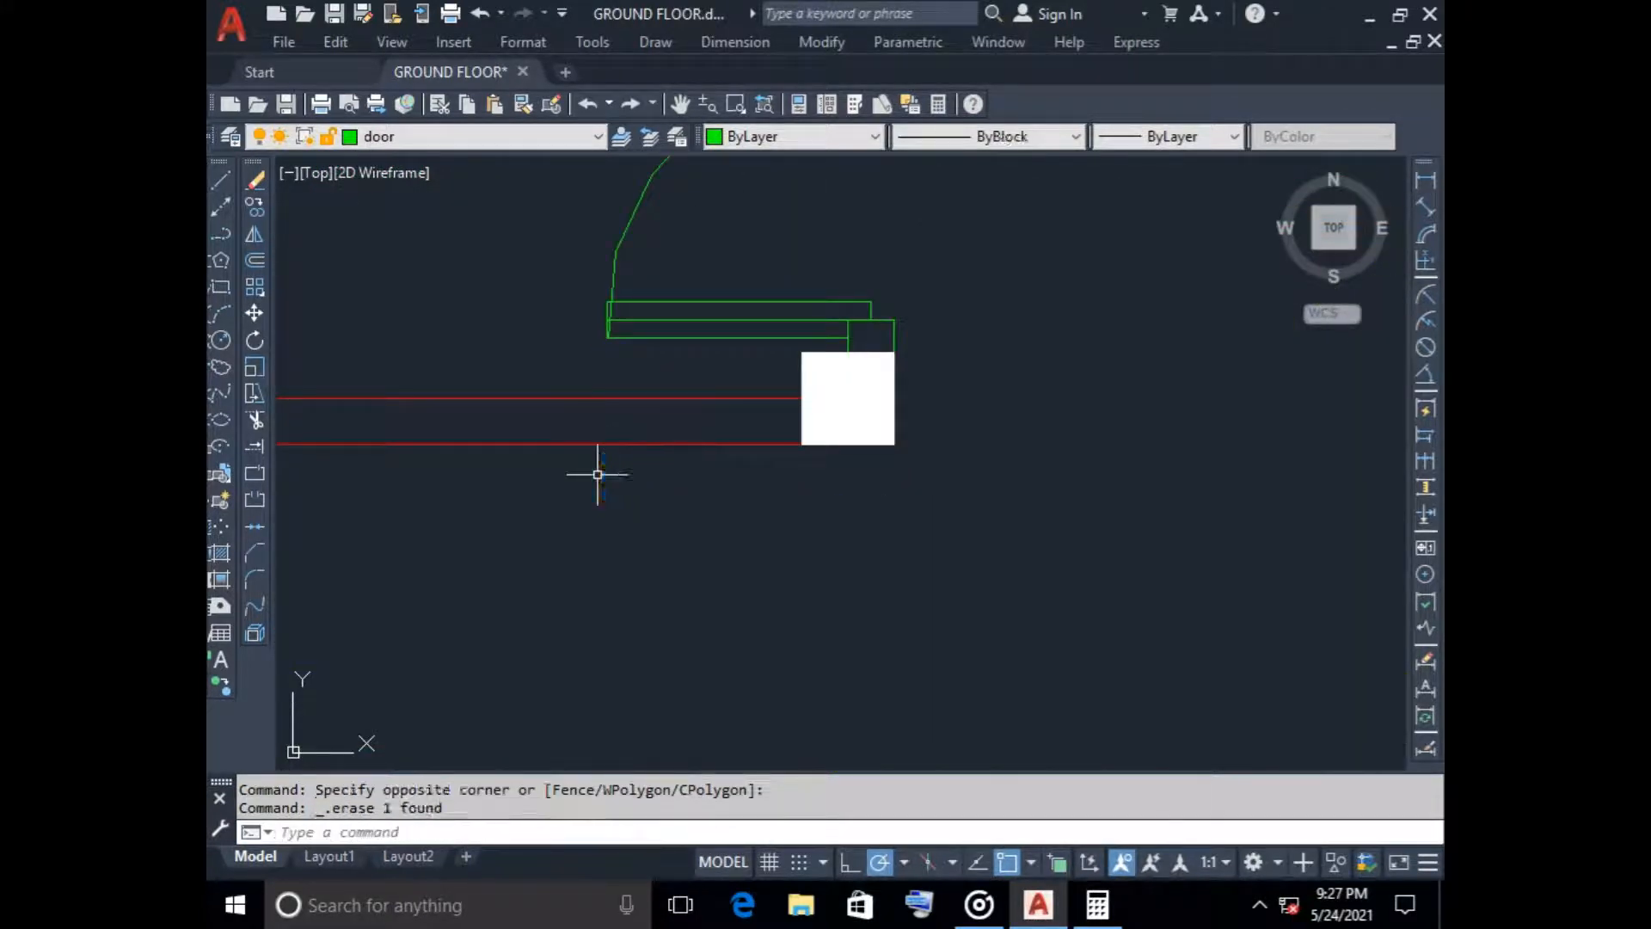
scroll(600, 473, "down", 5)
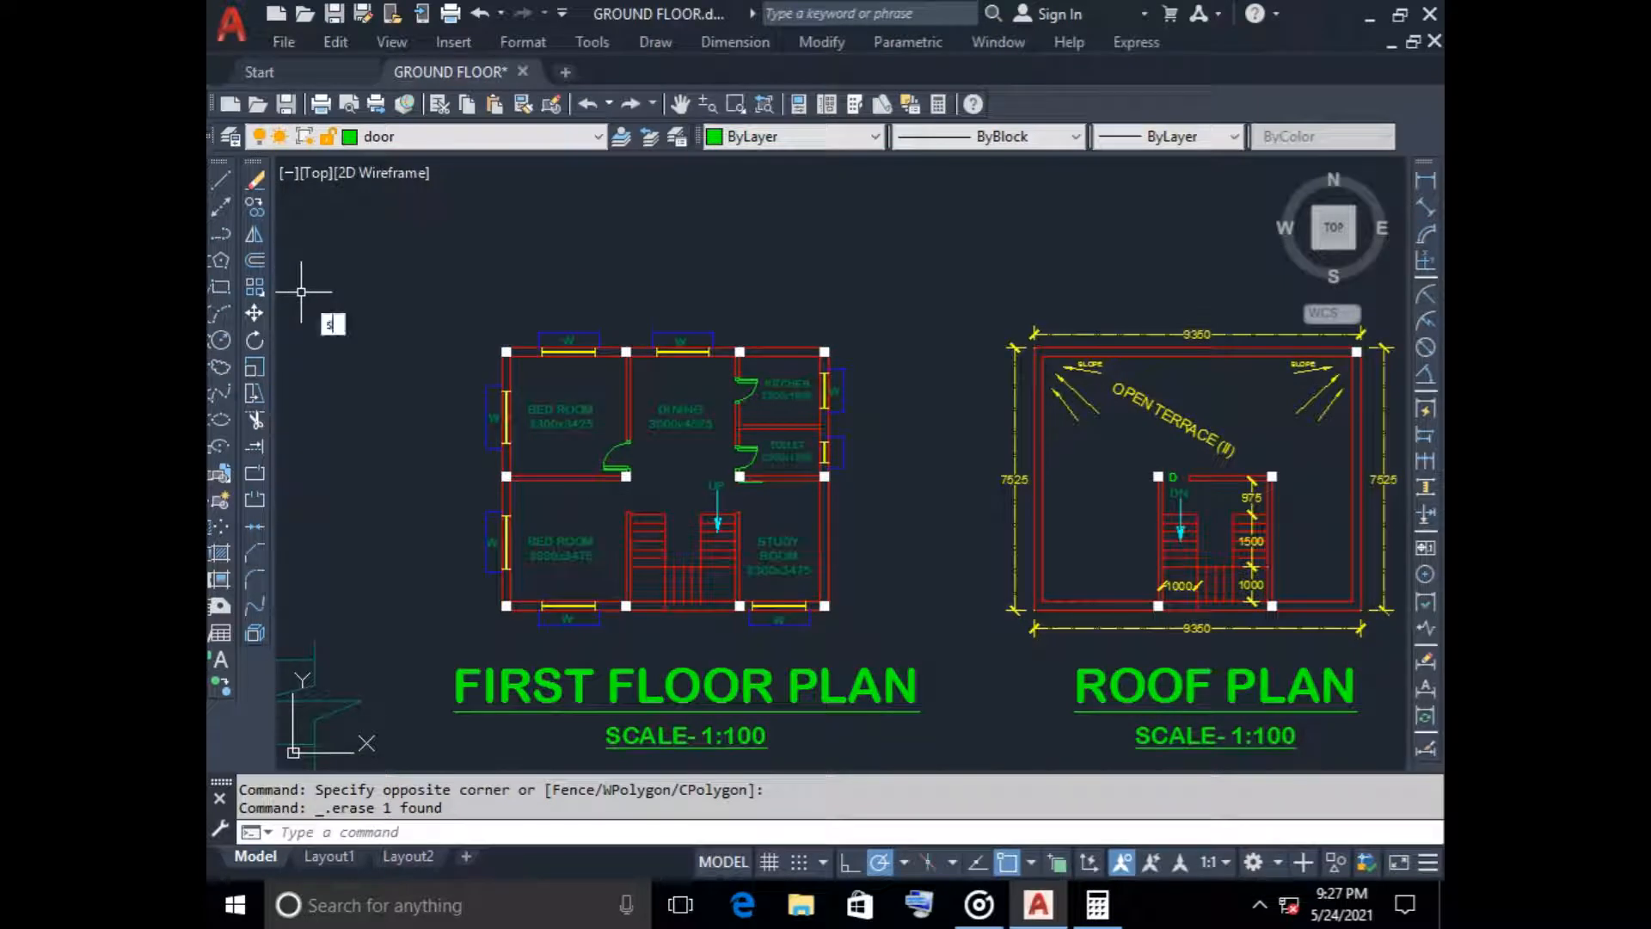
key("Return")
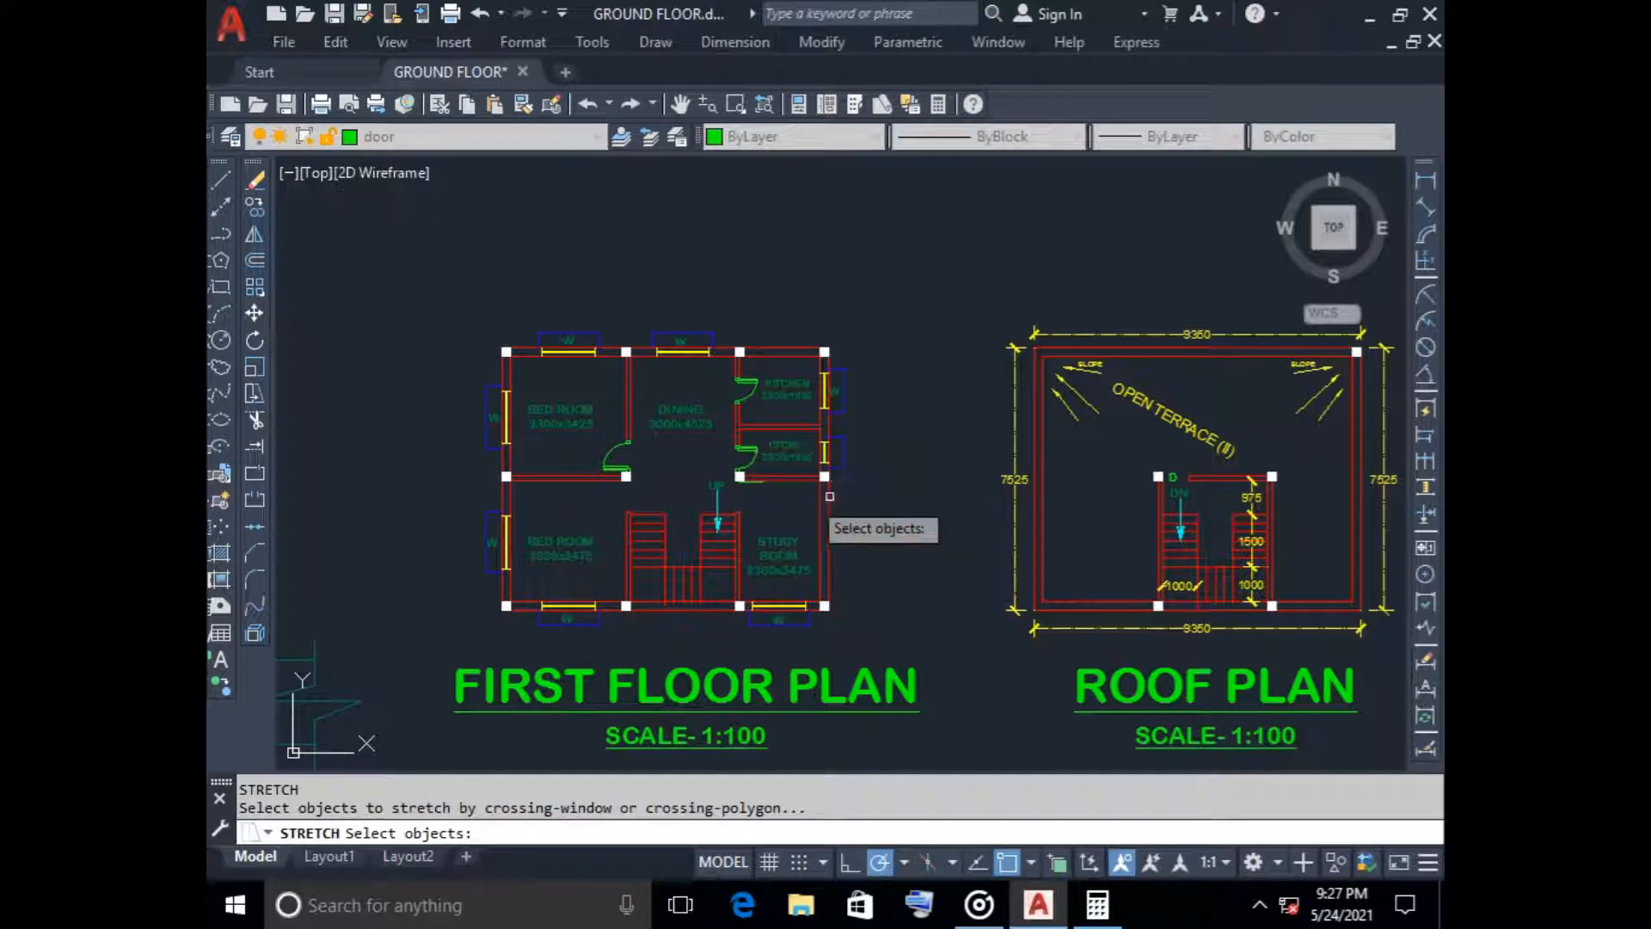
left_click(884, 474)
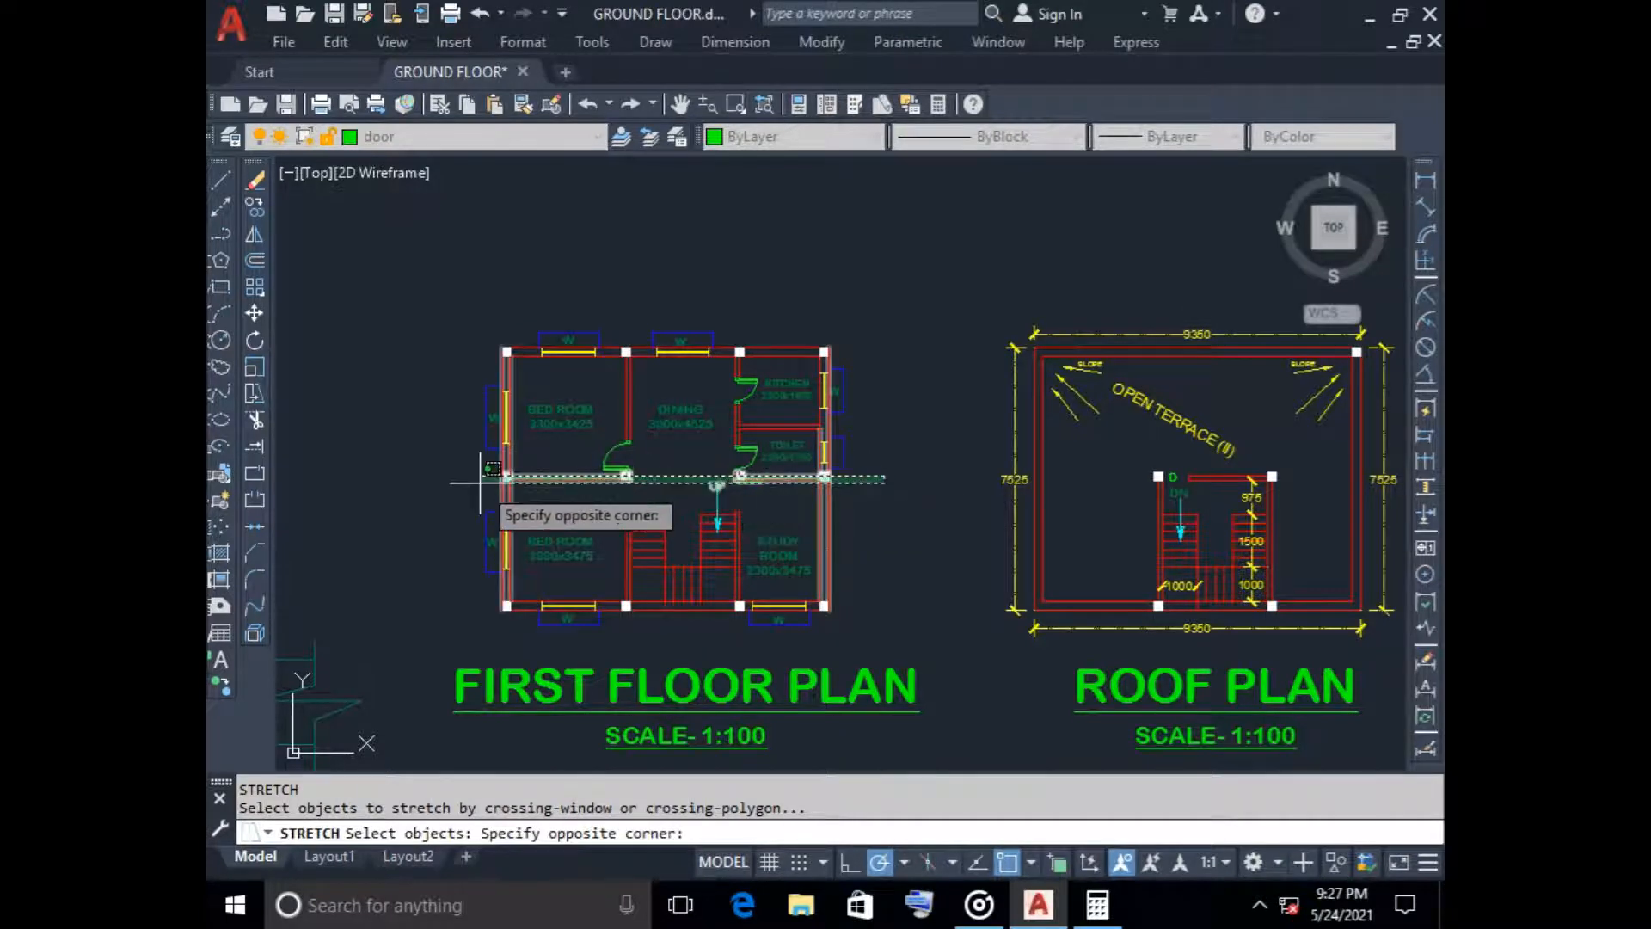
key("Escape")
Stretch the upper part of the first floor plan, including both middle-row walls and everything above, upward by 250
key("Return")
key("Return")
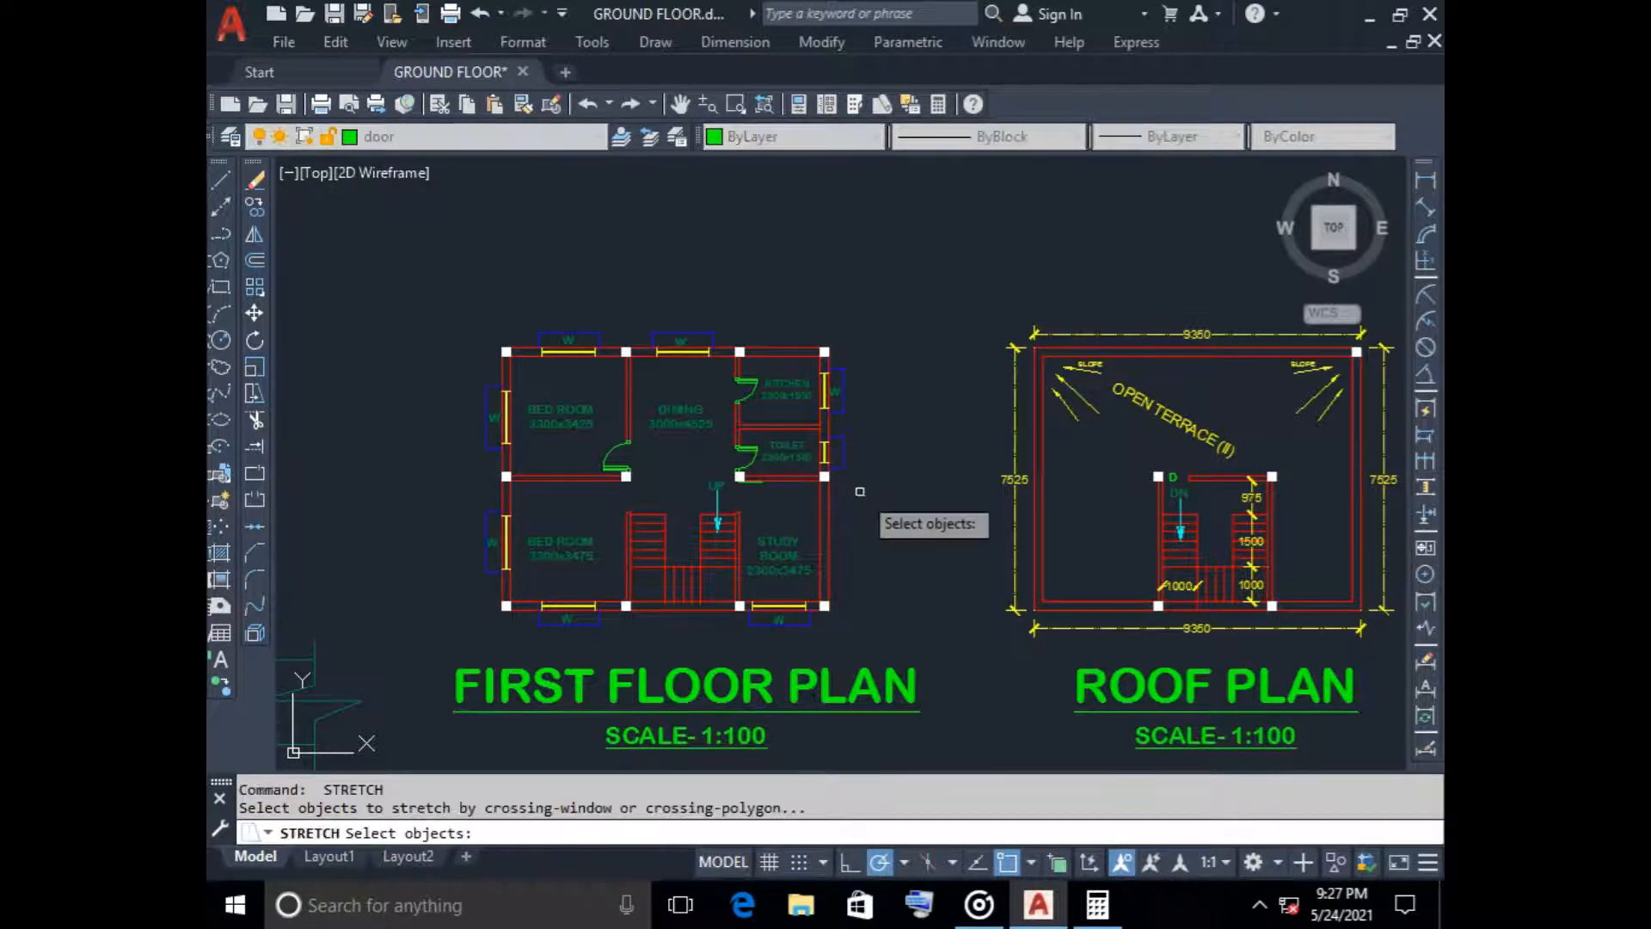
left_click(860, 493)
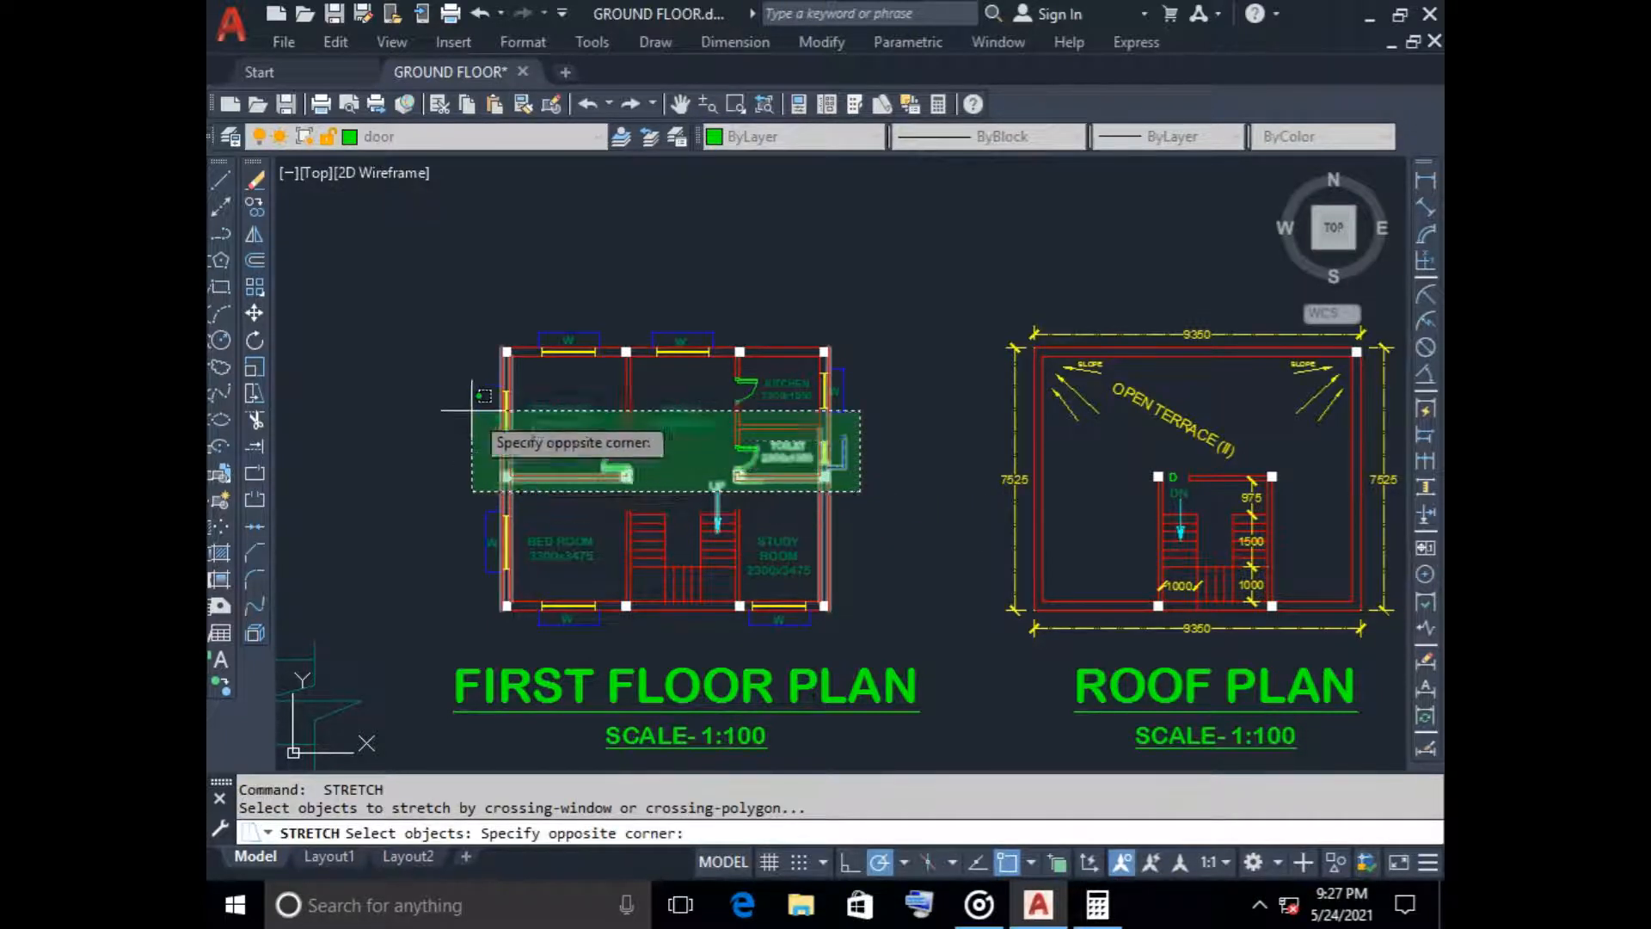
left_click(453, 264)
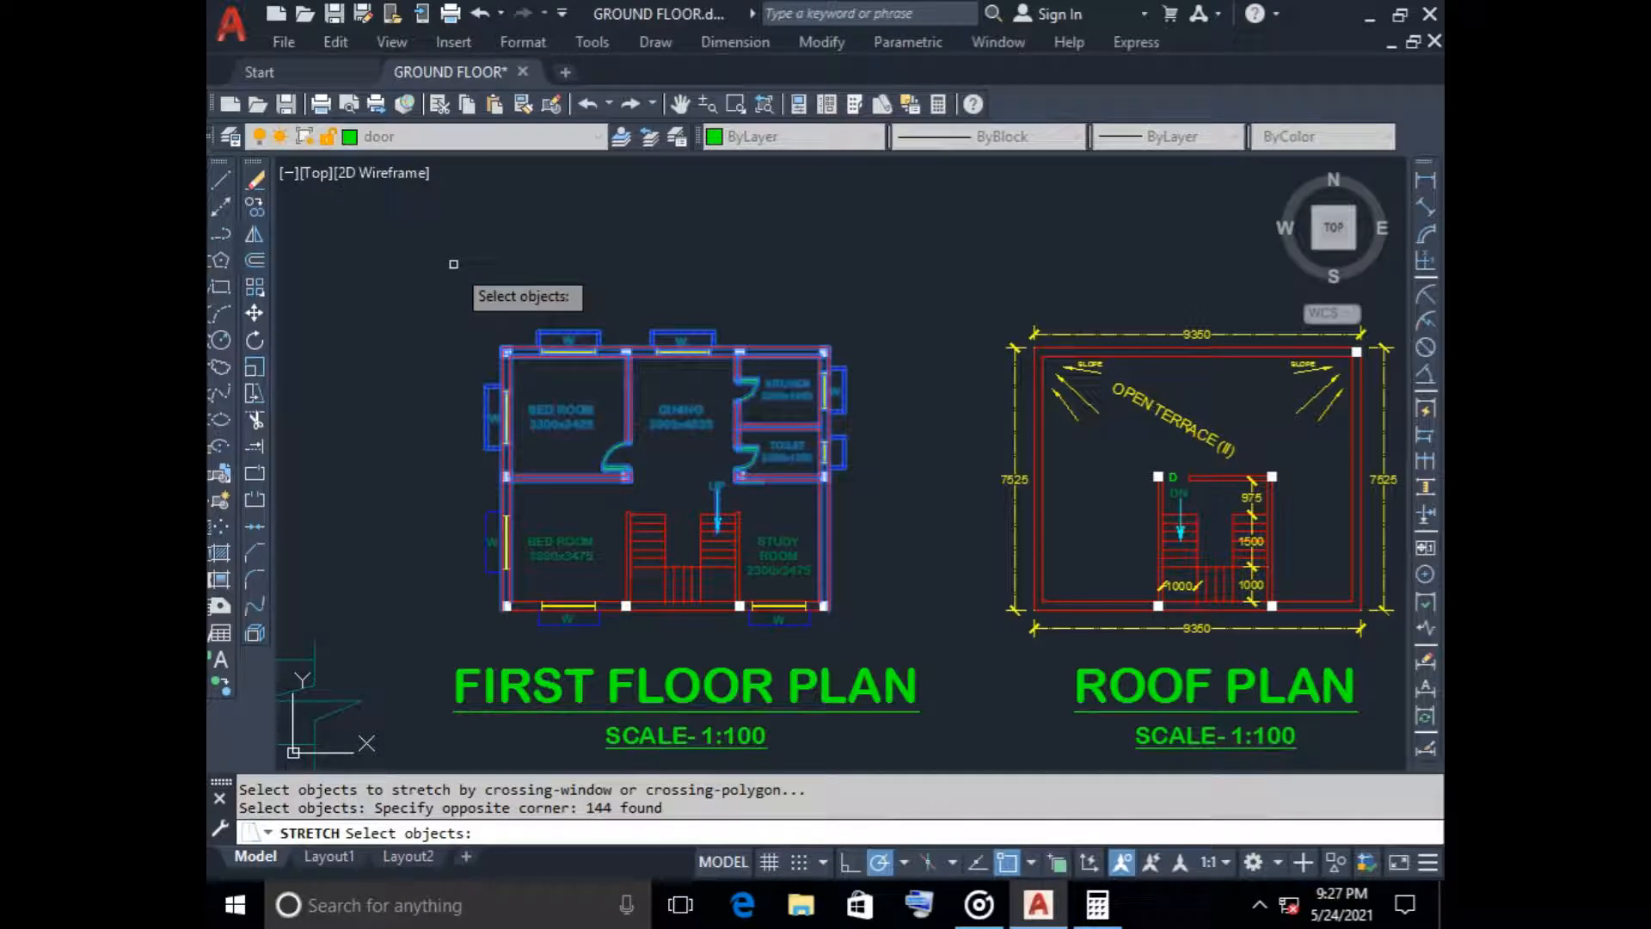
key("Return")
left_click(824, 351)
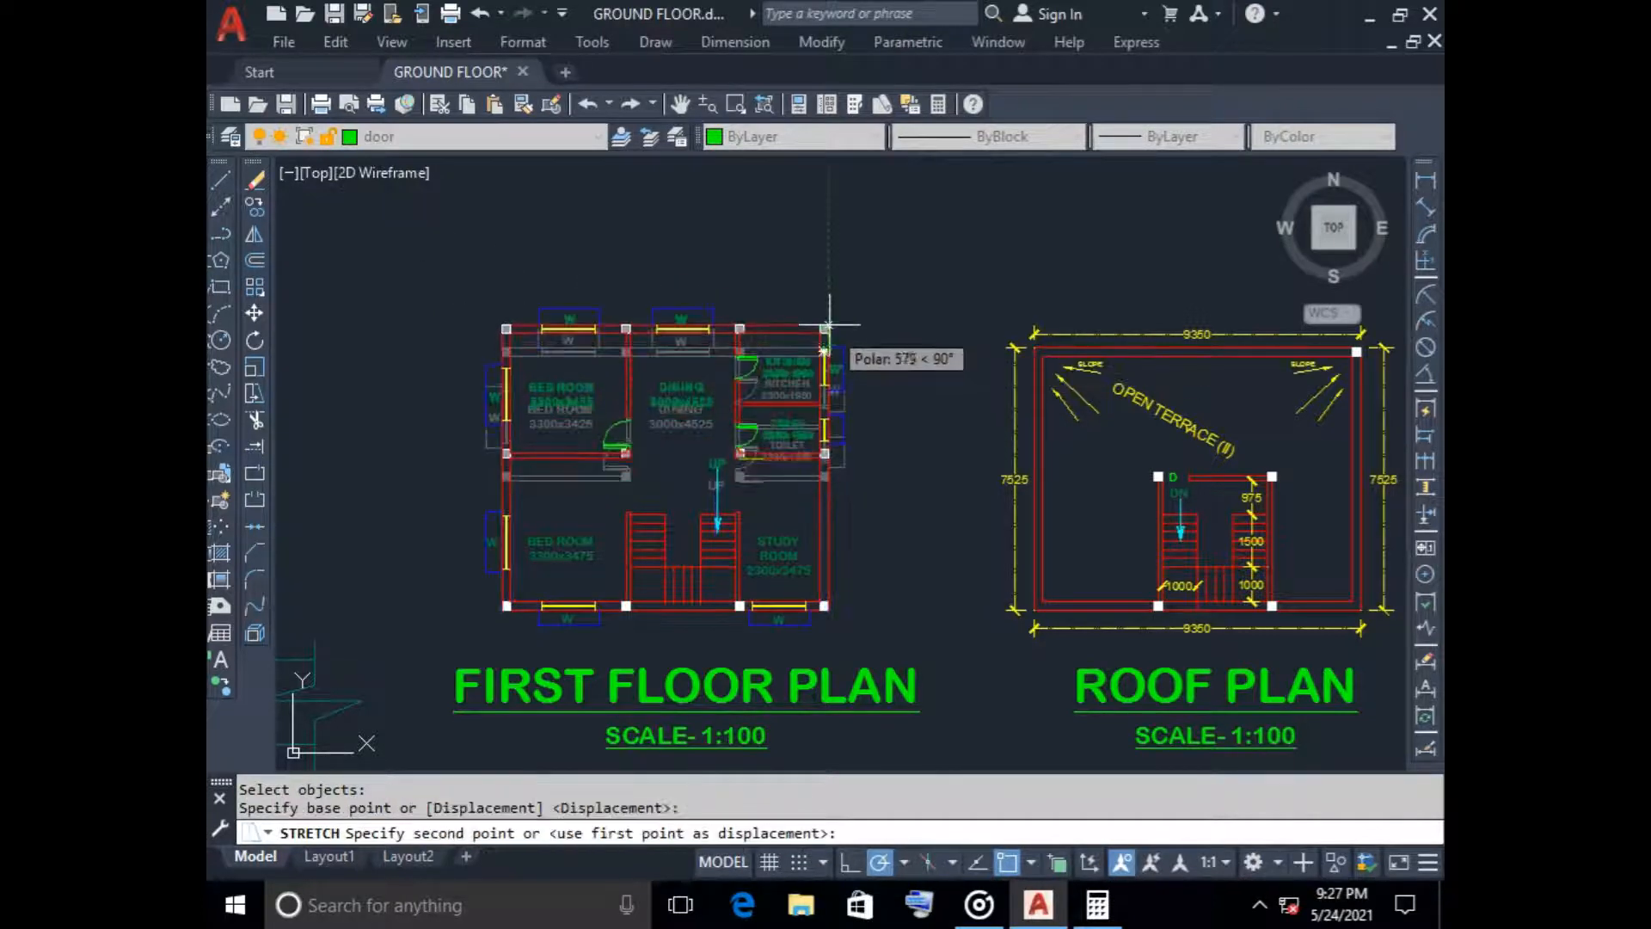
type("25")
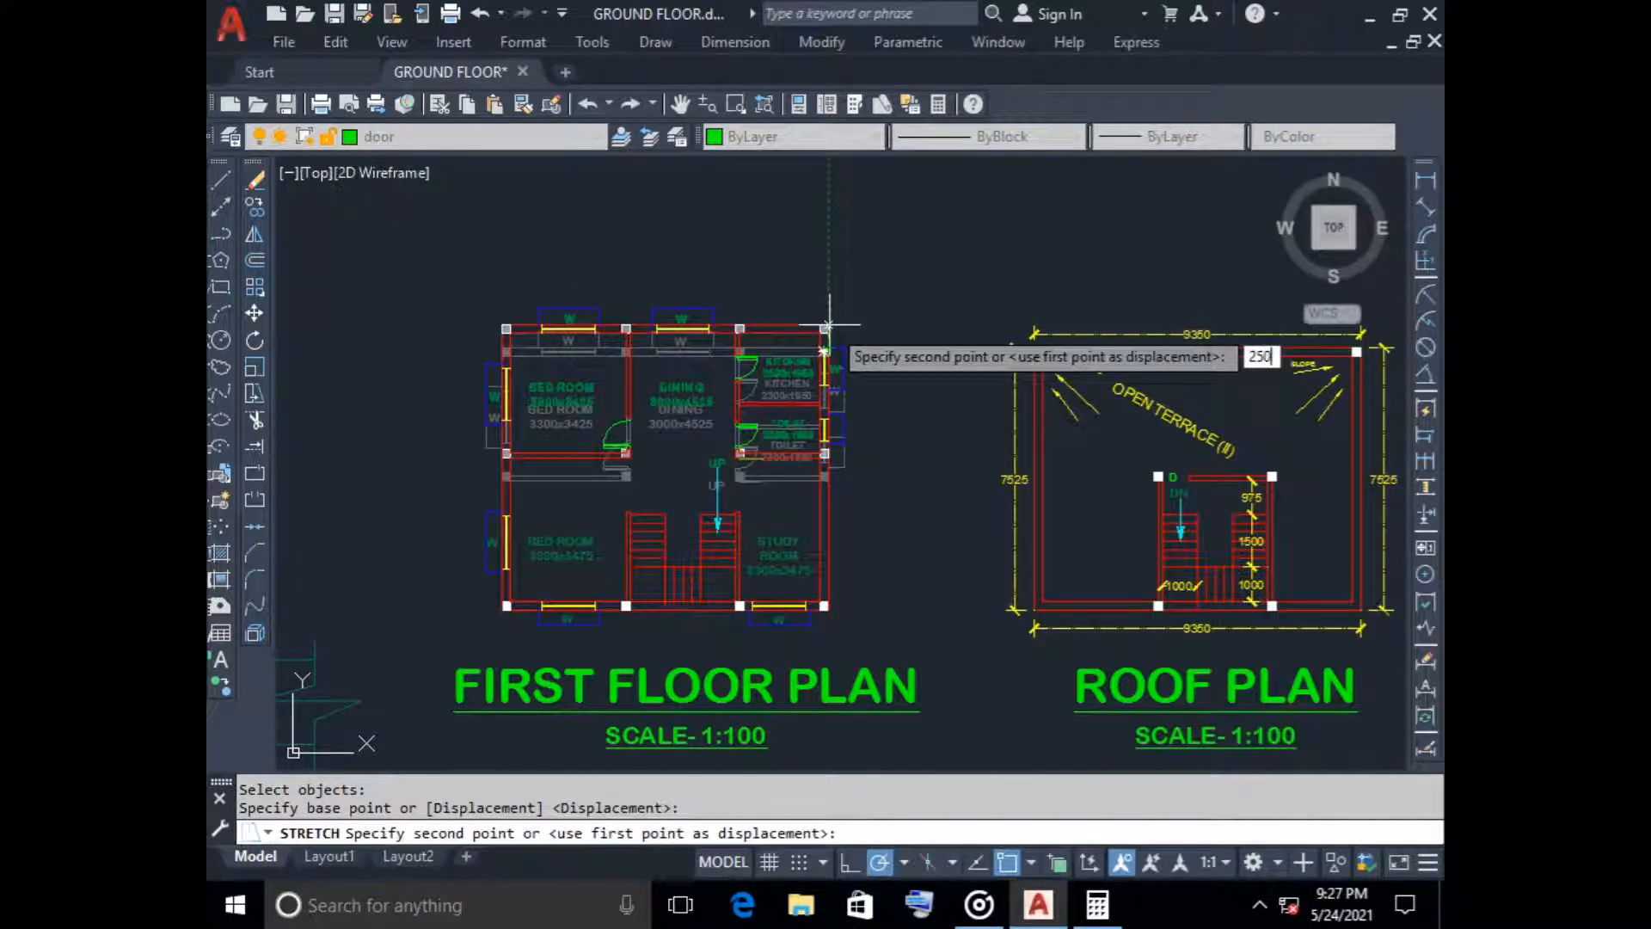
type("0")
key("Return")
Erase the leftover green door line just below the toilet's lower wall in the first floor plan
scroll(700, 484, "up", 5)
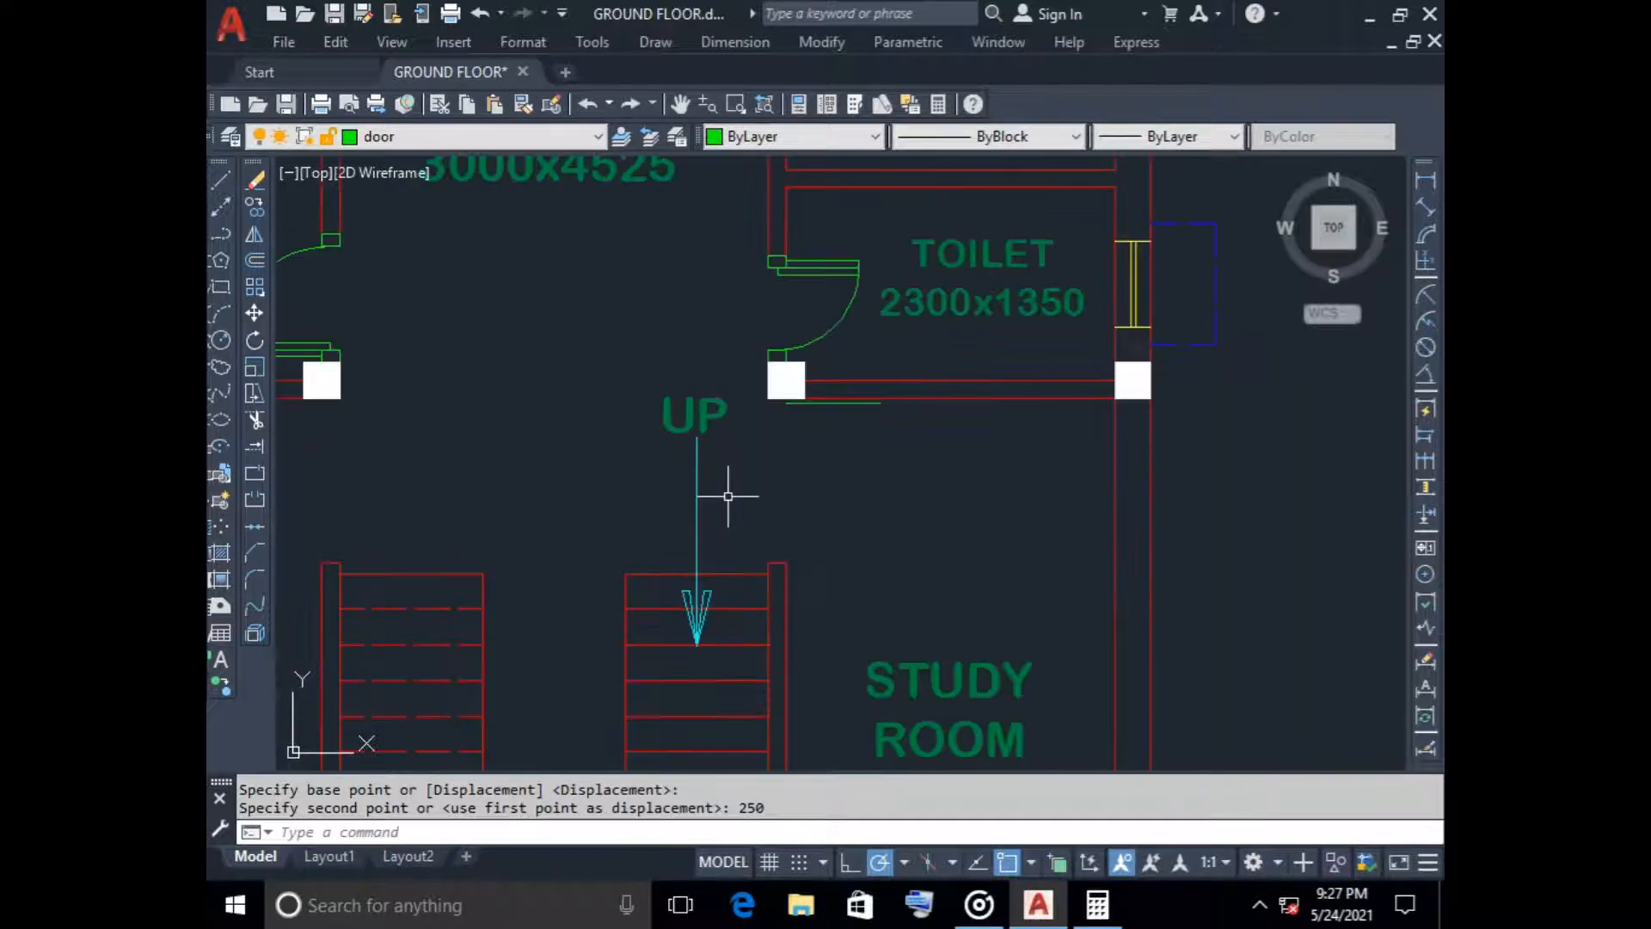
scroll(757, 443, "down", 2)
scroll(780, 437, "up", 6)
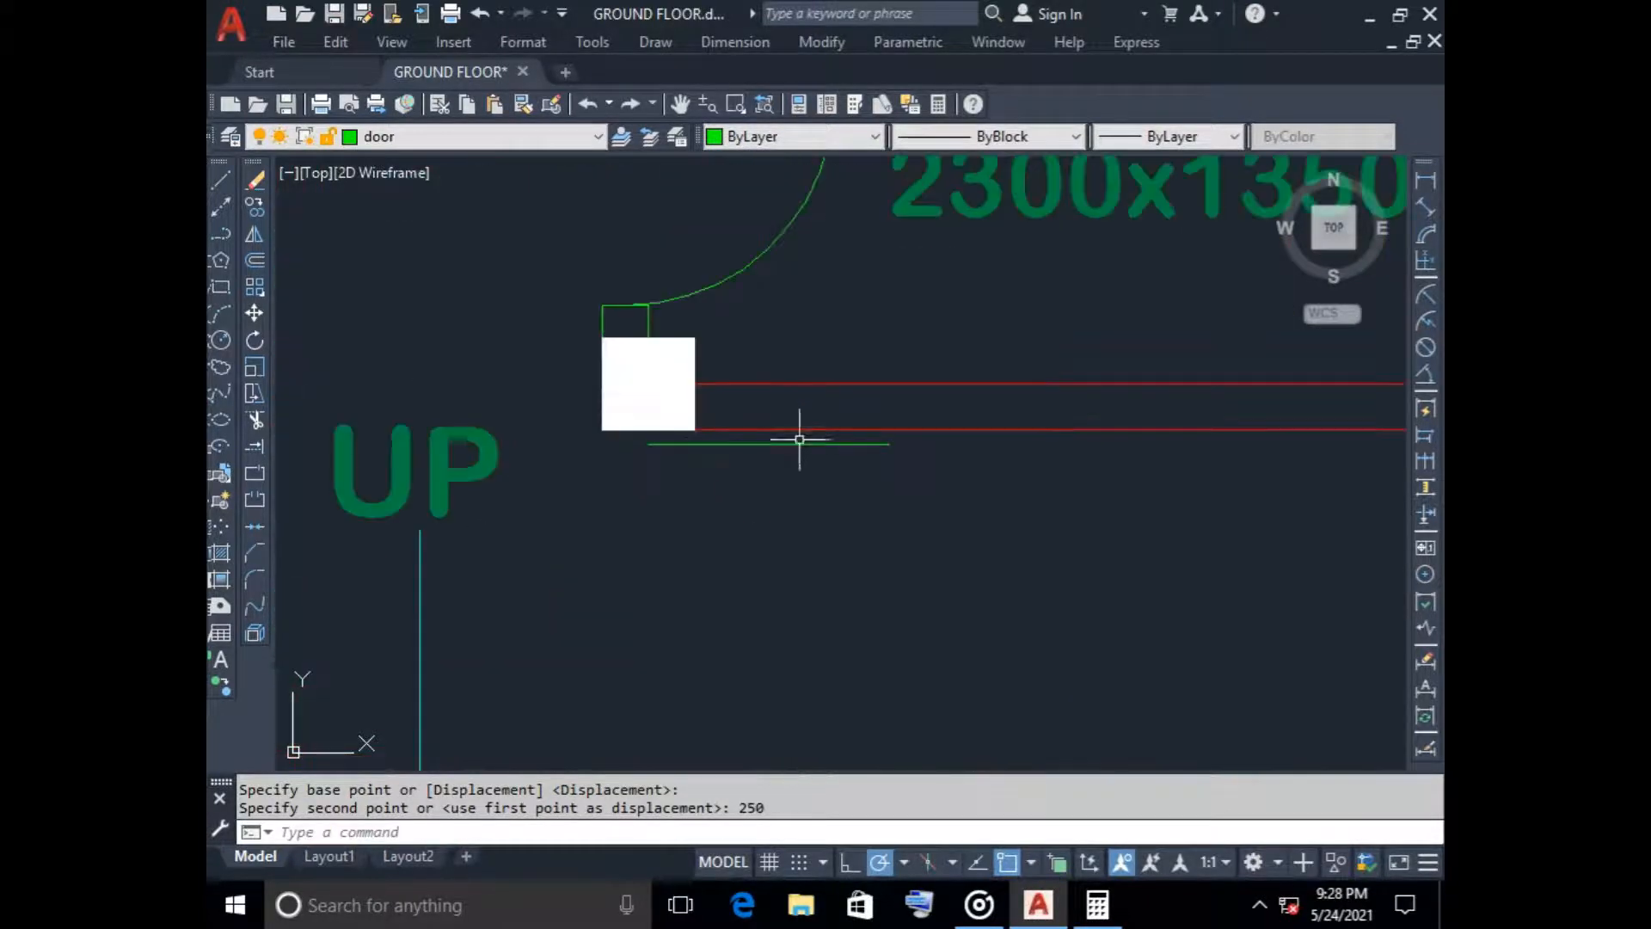
left_click(797, 443)
key("Delete")
scroll(793, 548, "down", 10)
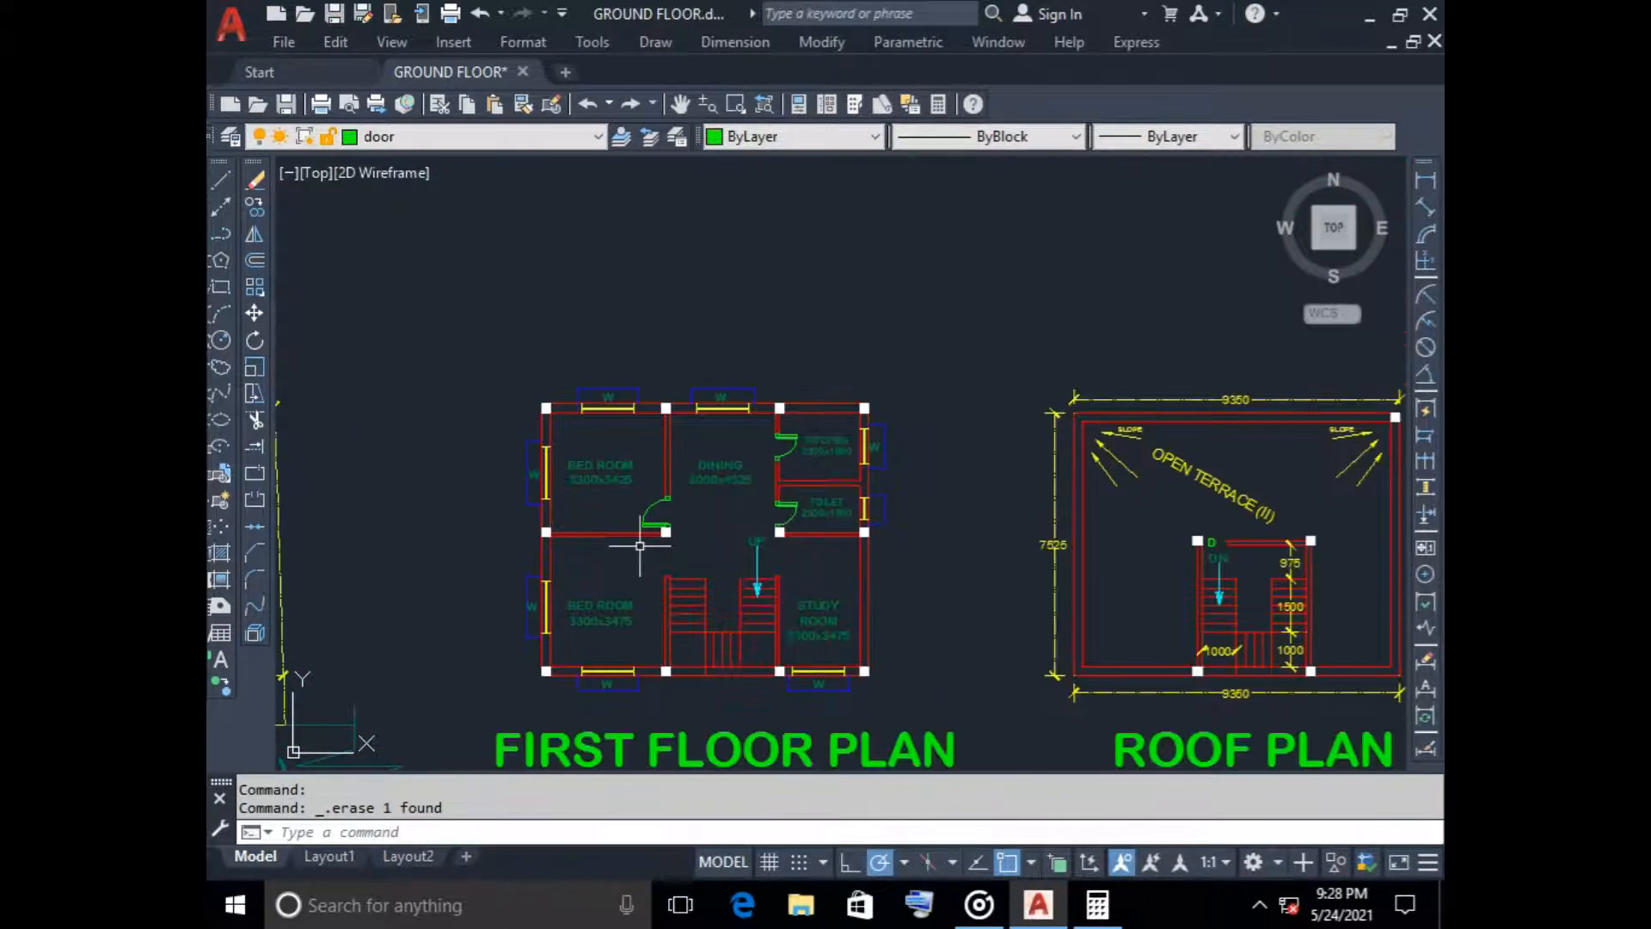
Copy the spare pair of doors beside the ground floor plan to the columns above the first floor's lower bedroom and study room walls
scroll(641, 546, "down", 2)
middle_click_drag(639, 545, 930, 493)
scroll(678, 362, "down", 3)
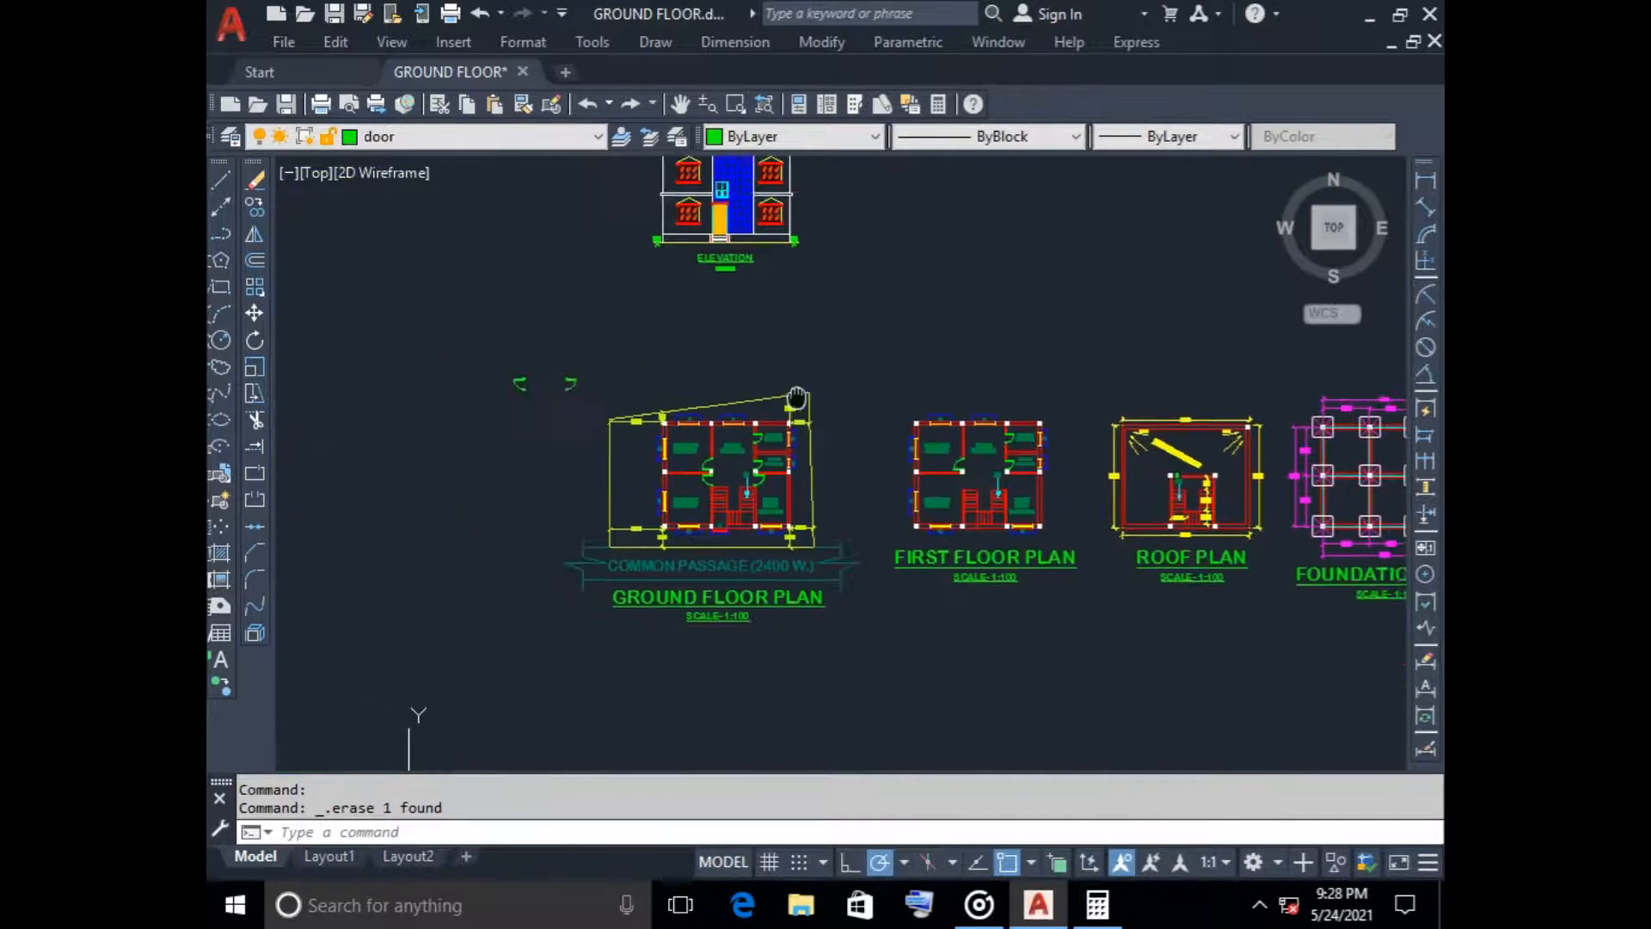
left_click(492, 332)
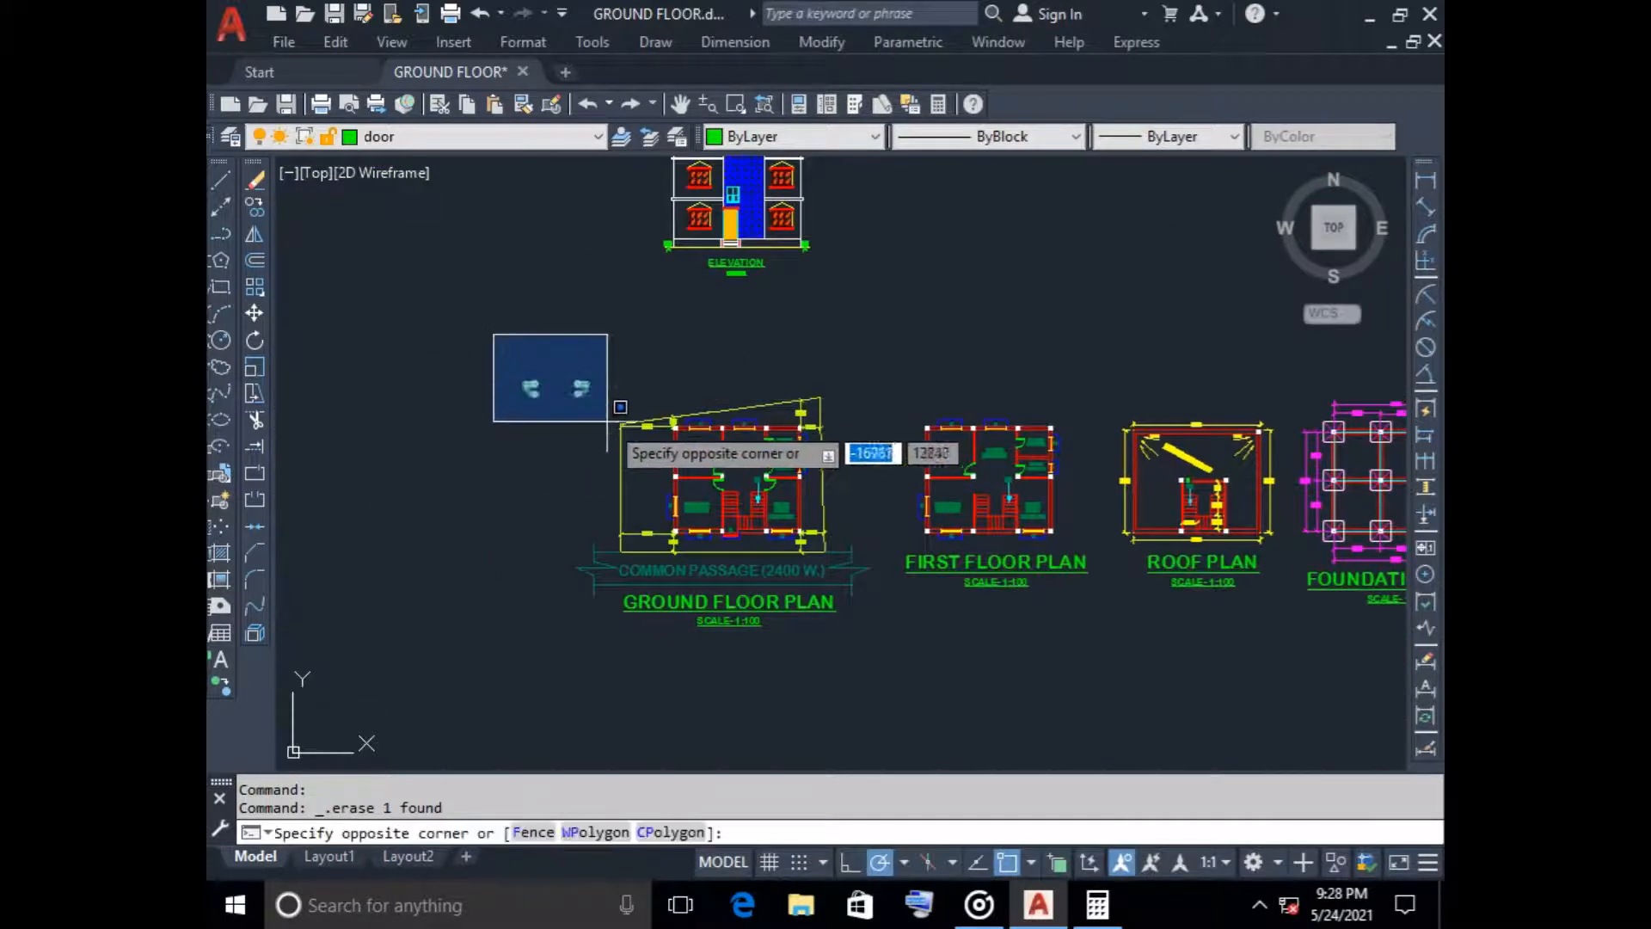
left_click(255, 208)
scroll(539, 398, "up", 8)
left_click(512, 284)
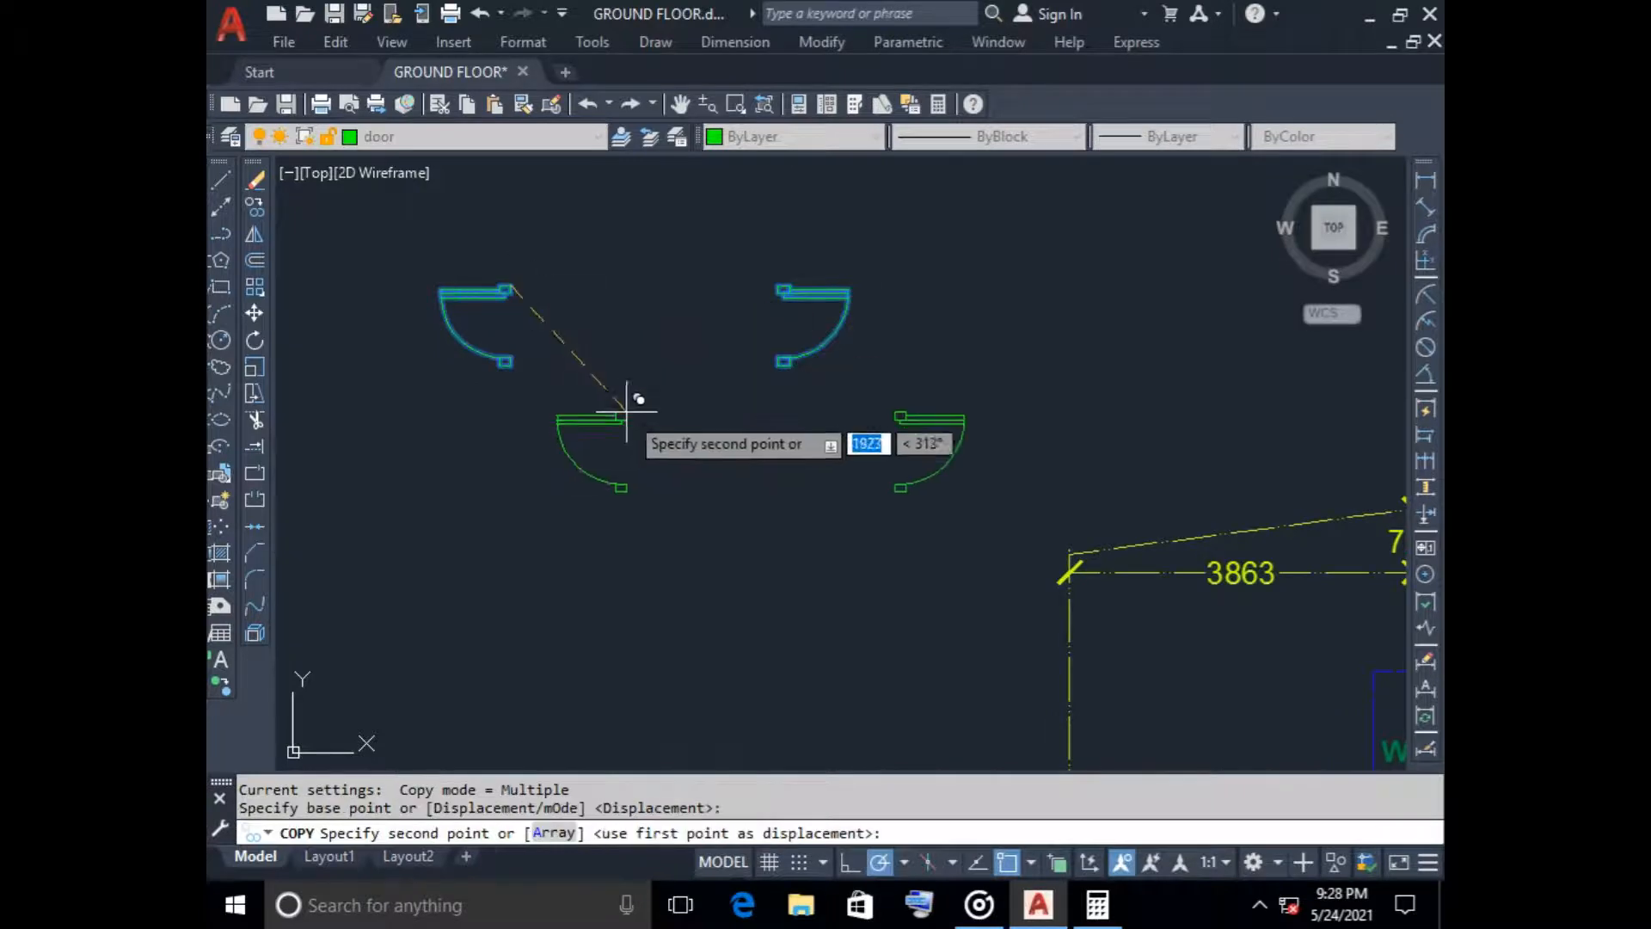
scroll(977, 479, "down", 5)
scroll(848, 479, "up", 9)
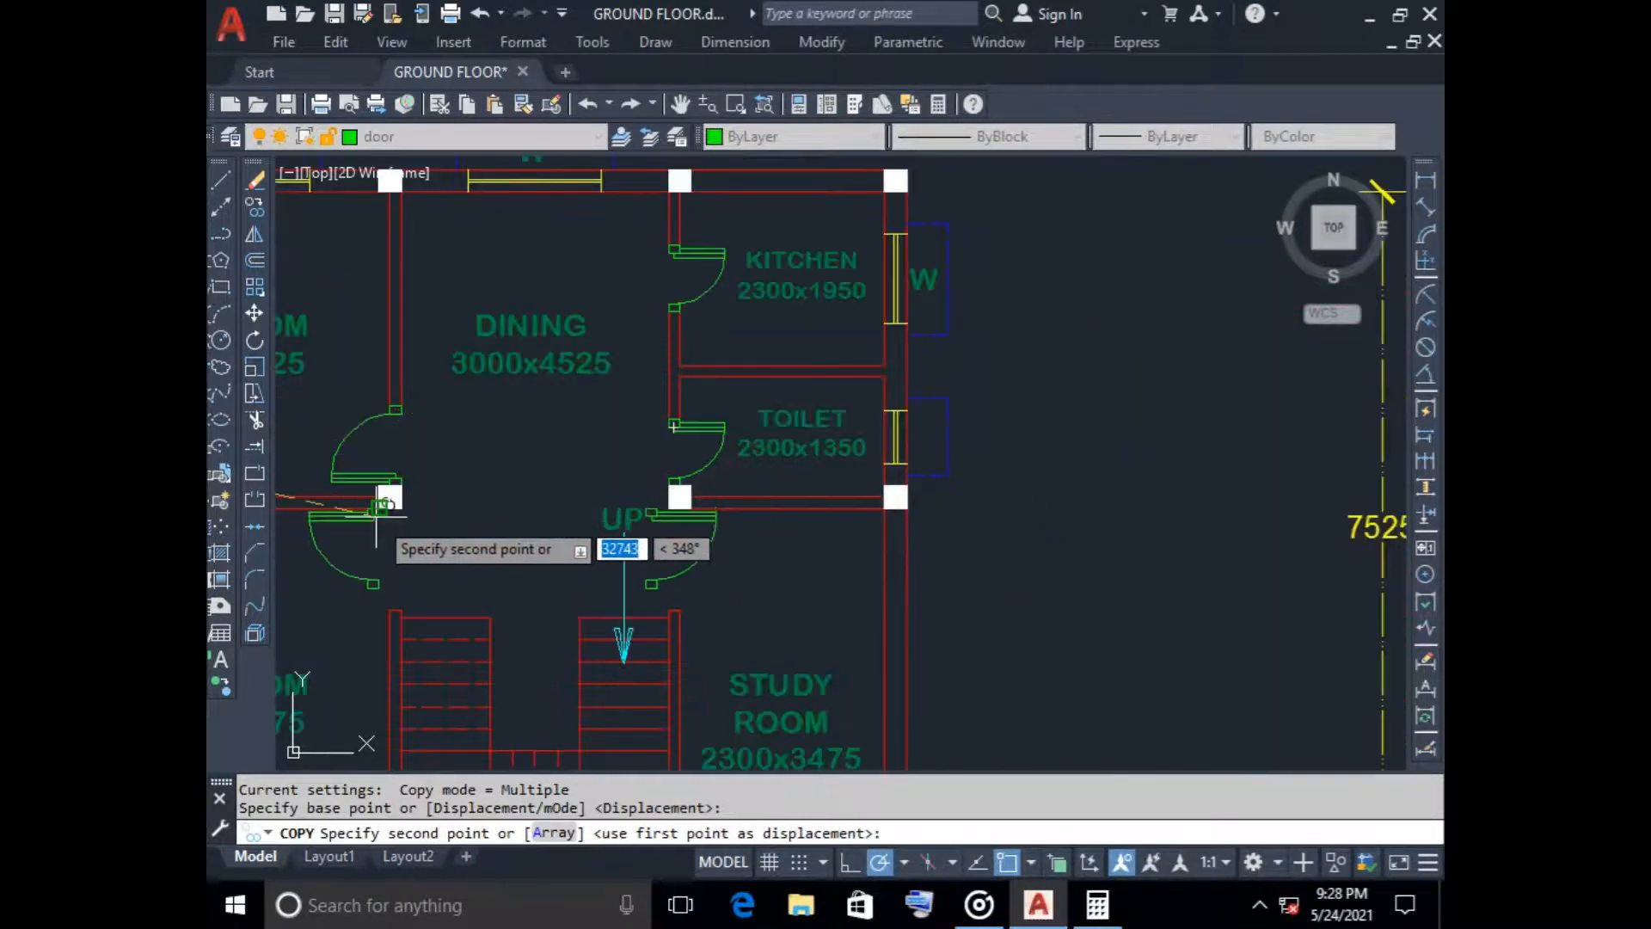
left_click(394, 492)
scroll(469, 548, "down", 2)
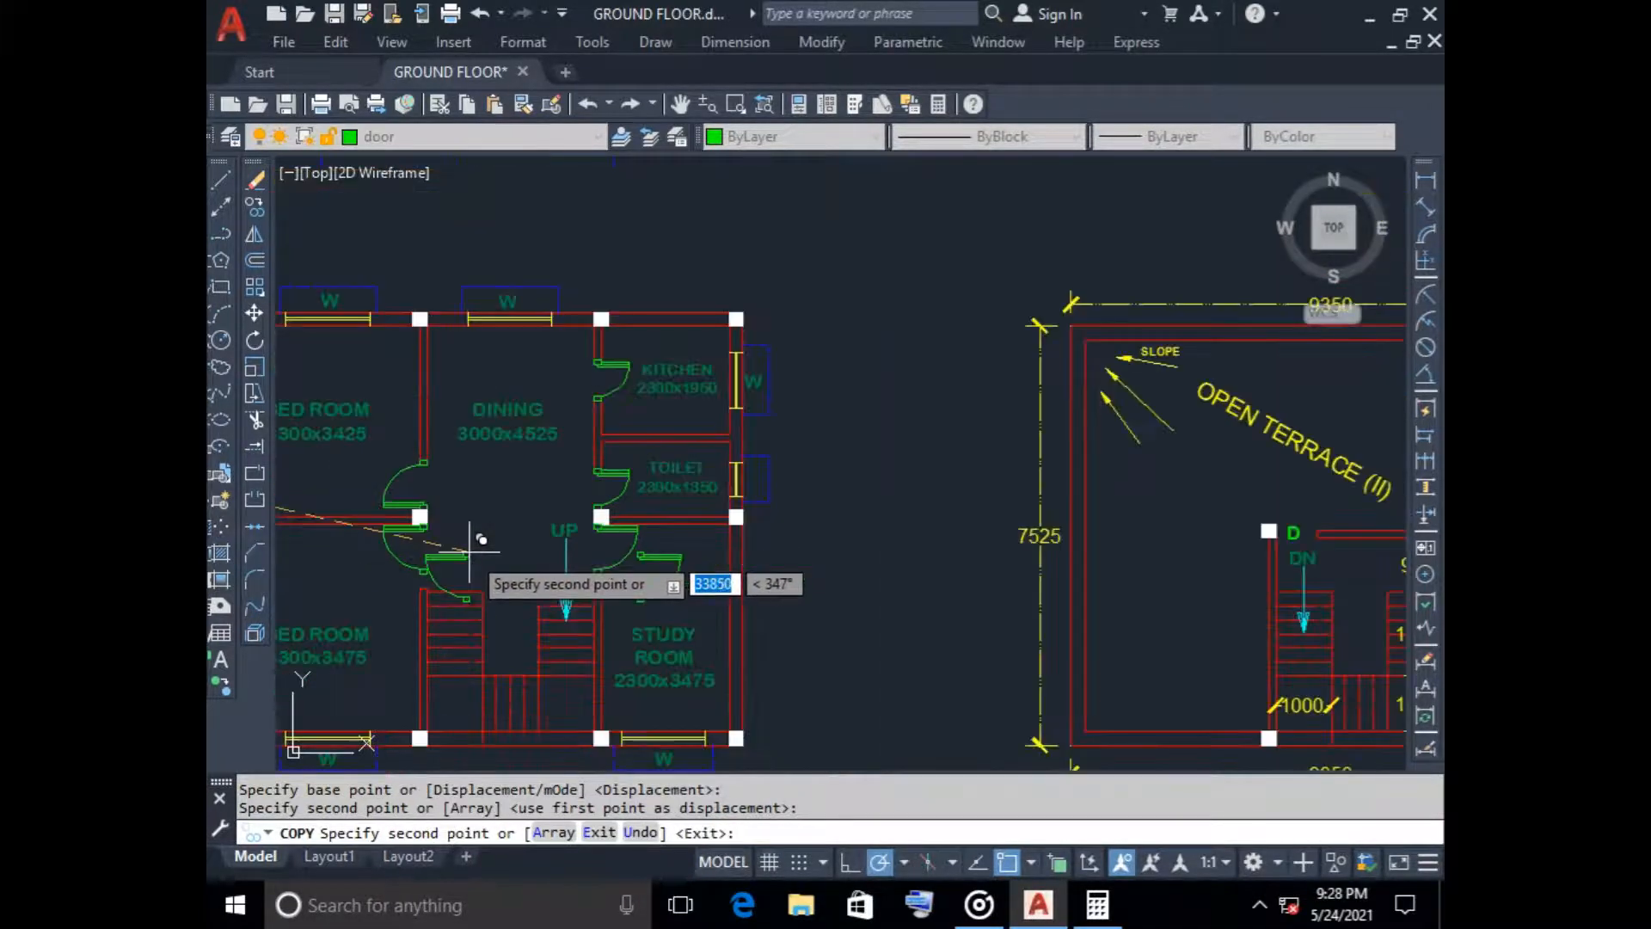
key("Escape")
Erase the short lines closing the upper ends of the two walls beside the first floor staircase
middle_click_drag(479, 560, 700, 453)
scroll(700, 453, "up", 5)
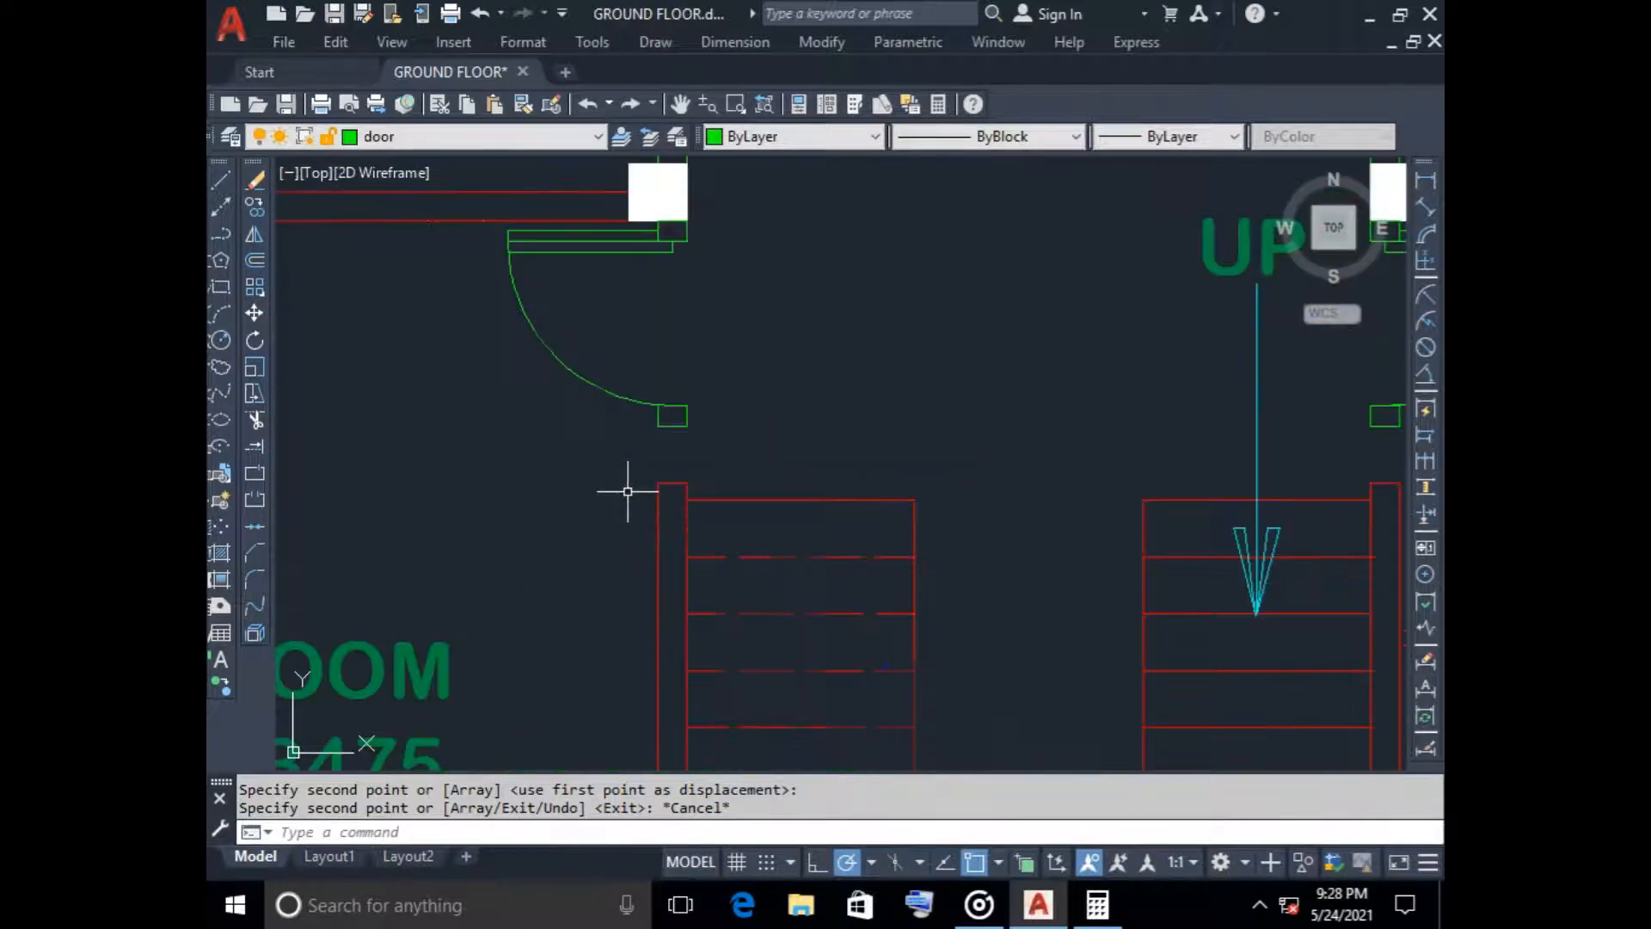
left_click(674, 482)
key("Delete")
scroll(800, 450, "down", 2)
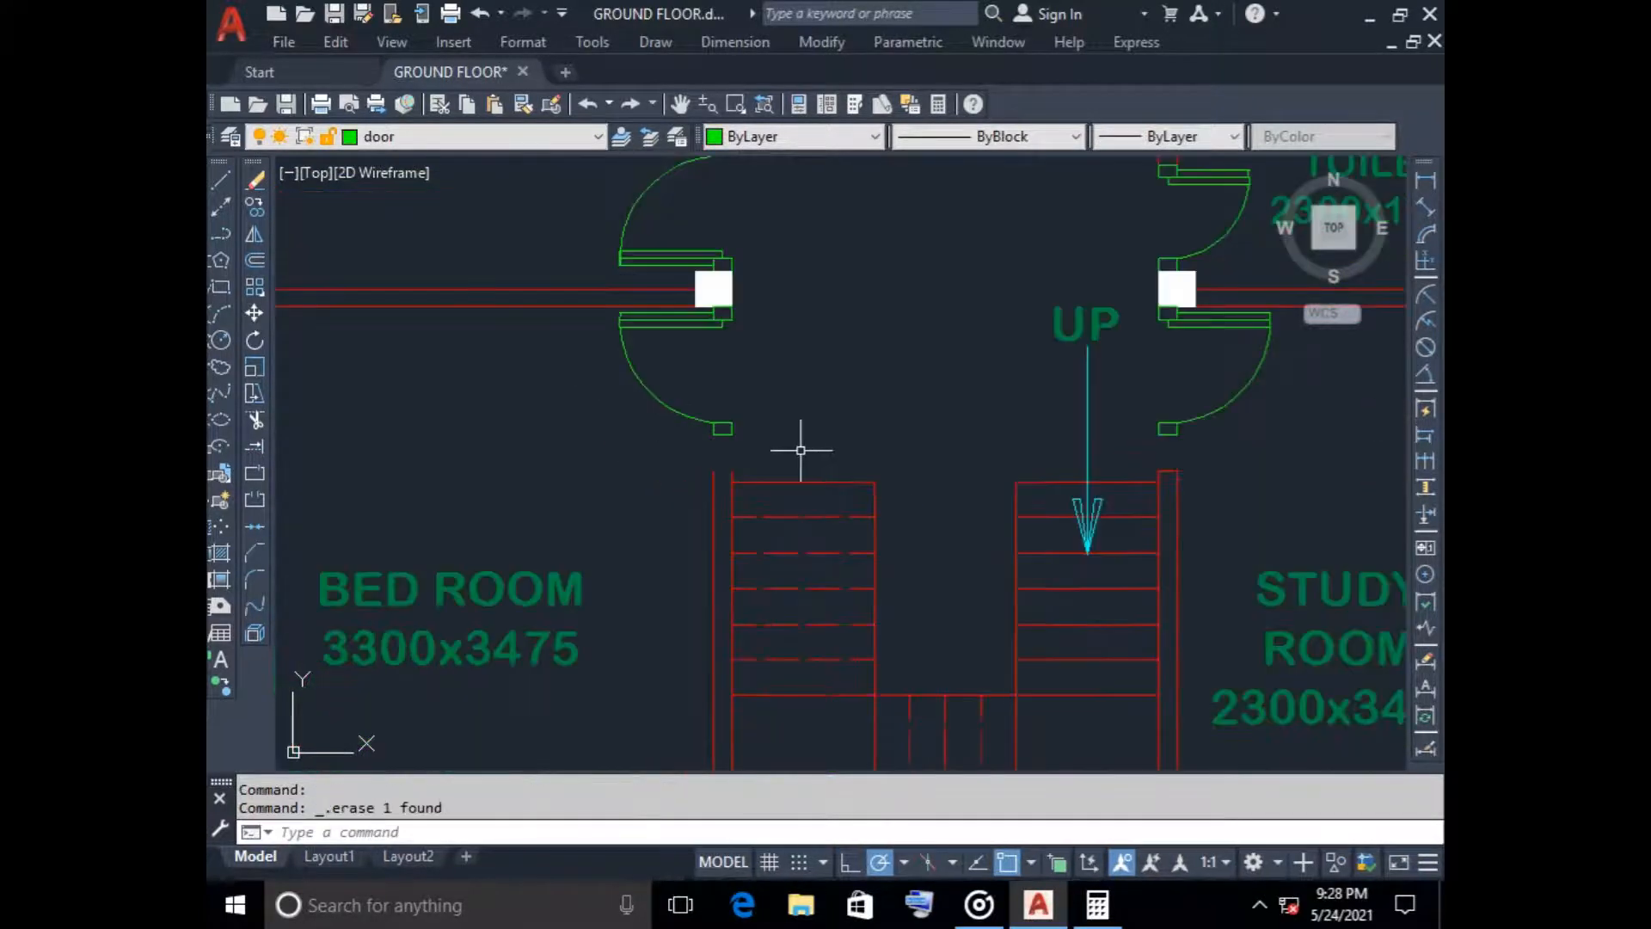
middle_click_drag(1102, 472, 896, 450)
scroll(971, 457, "up", 2)
left_click(989, 457)
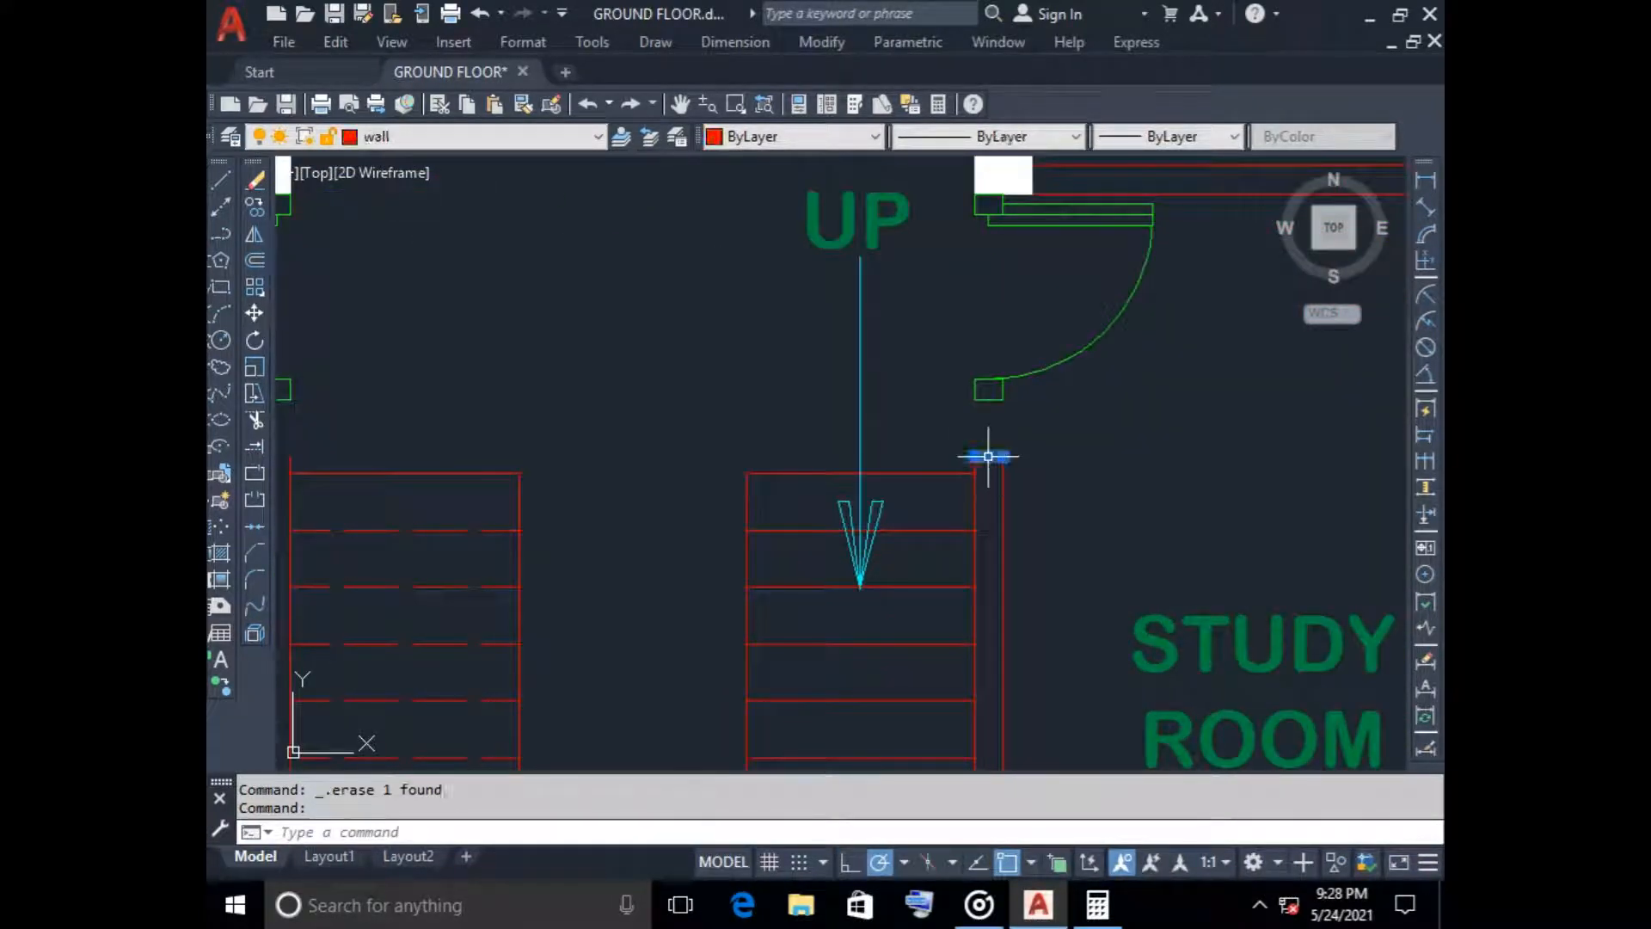
key("Delete")
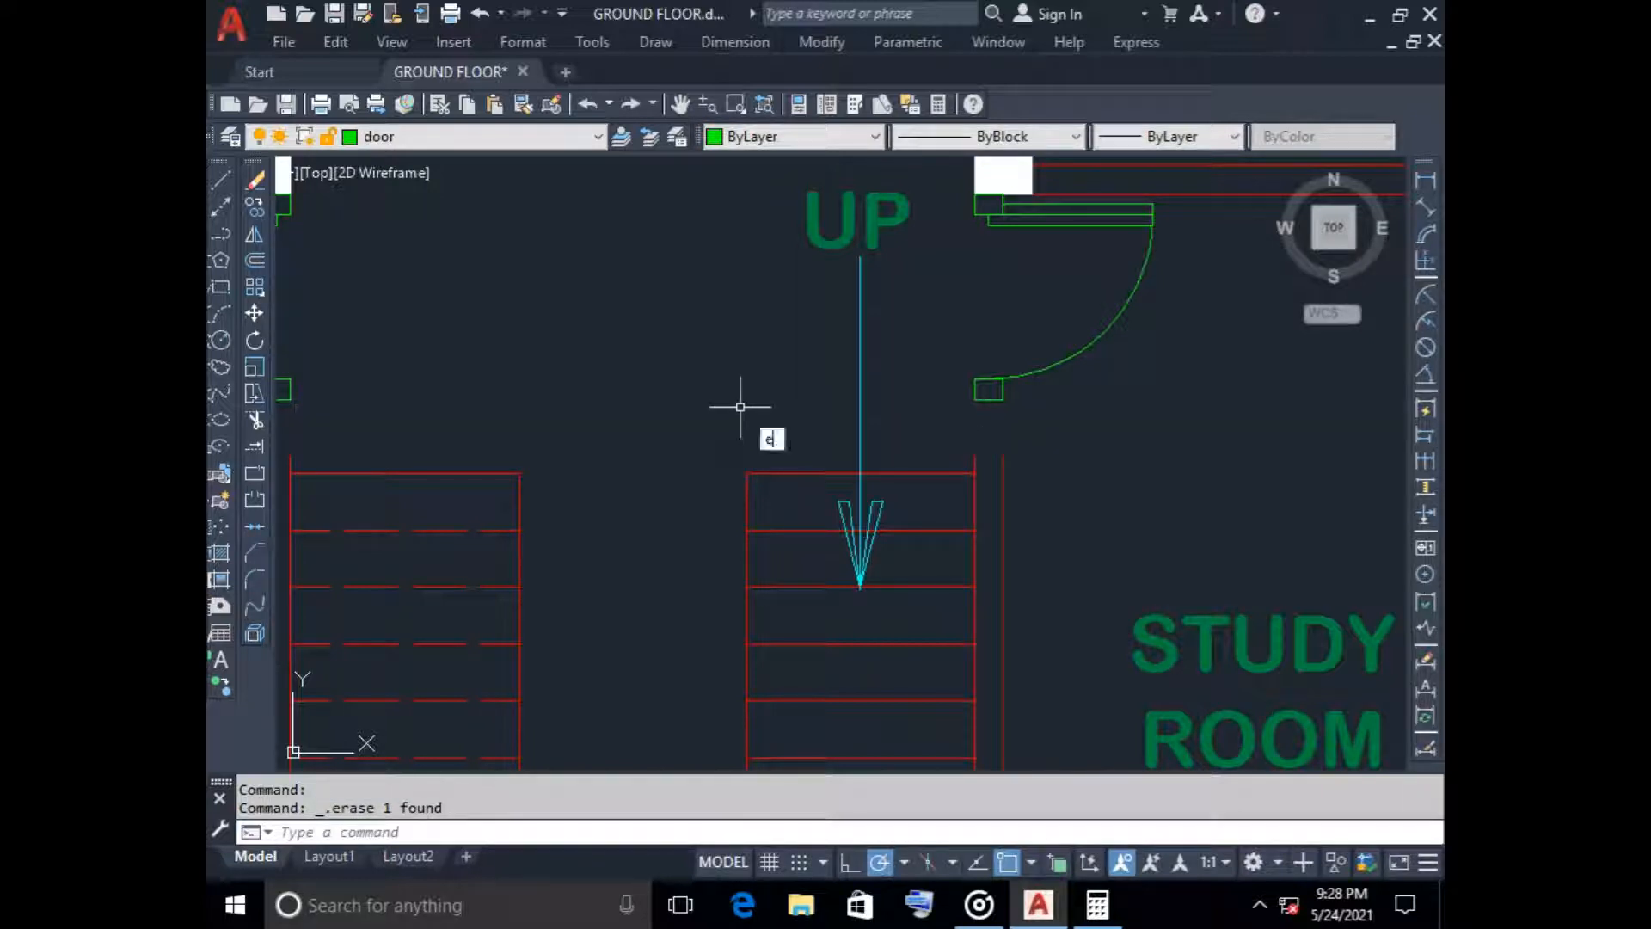
Extend the wall lines on both sides of the first floor staircase up to the frames of the copied doors
left_click(825, 484)
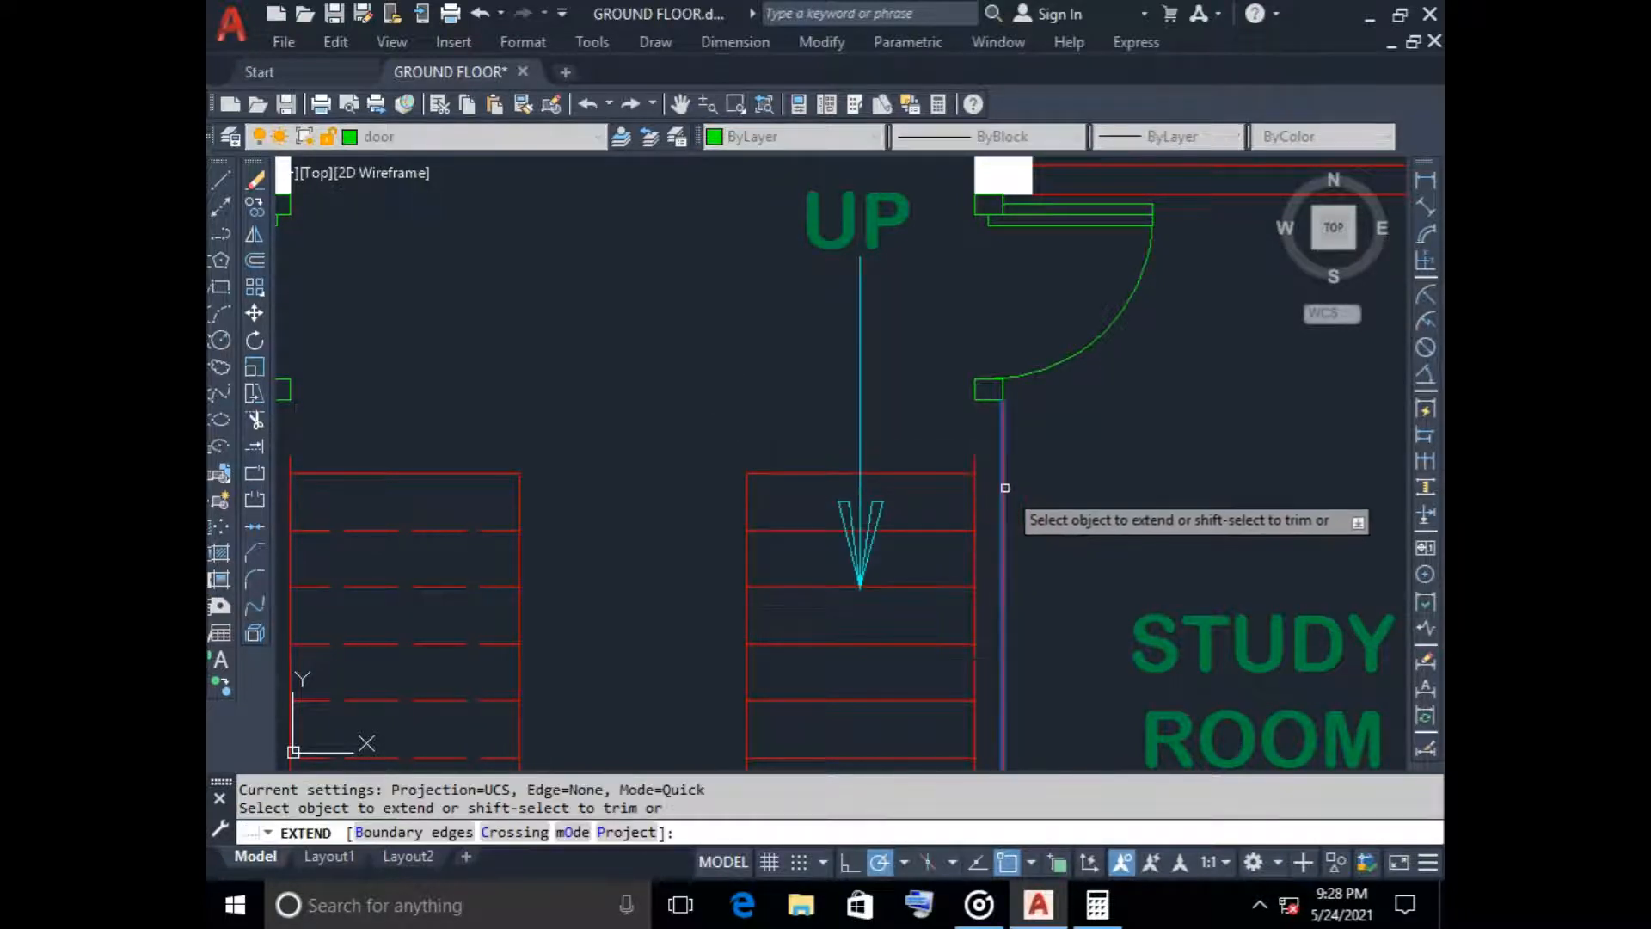
left_click(1003, 483)
scroll(756, 450, "down", 5)
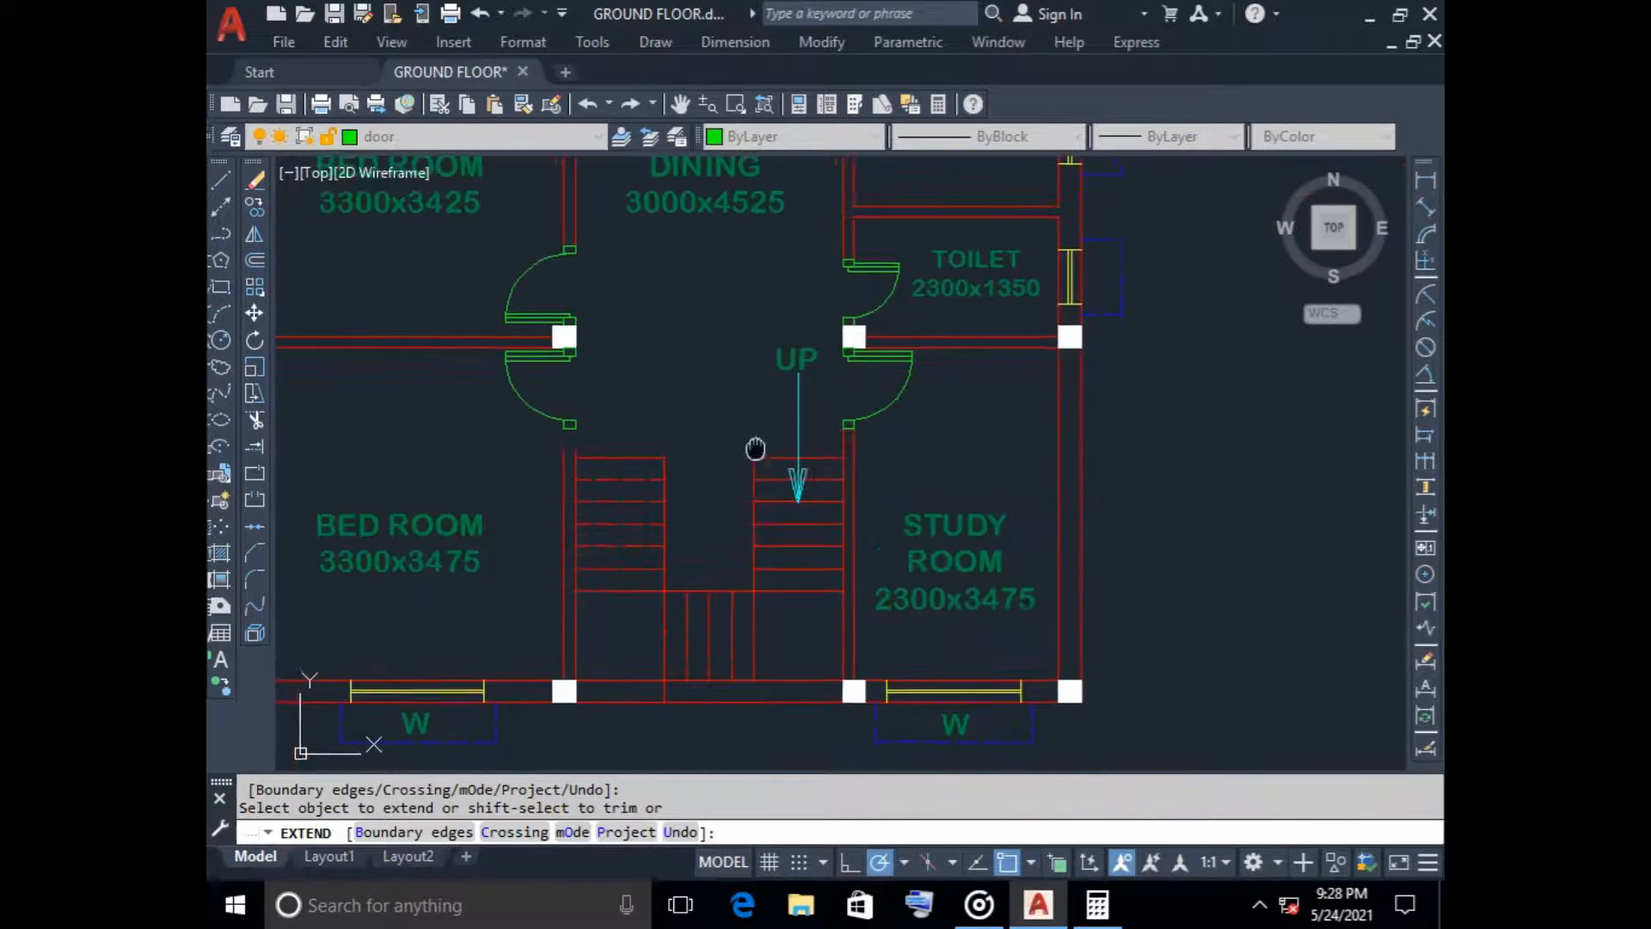
scroll(727, 430, "up", 5)
left_click(738, 460)
key("Return")
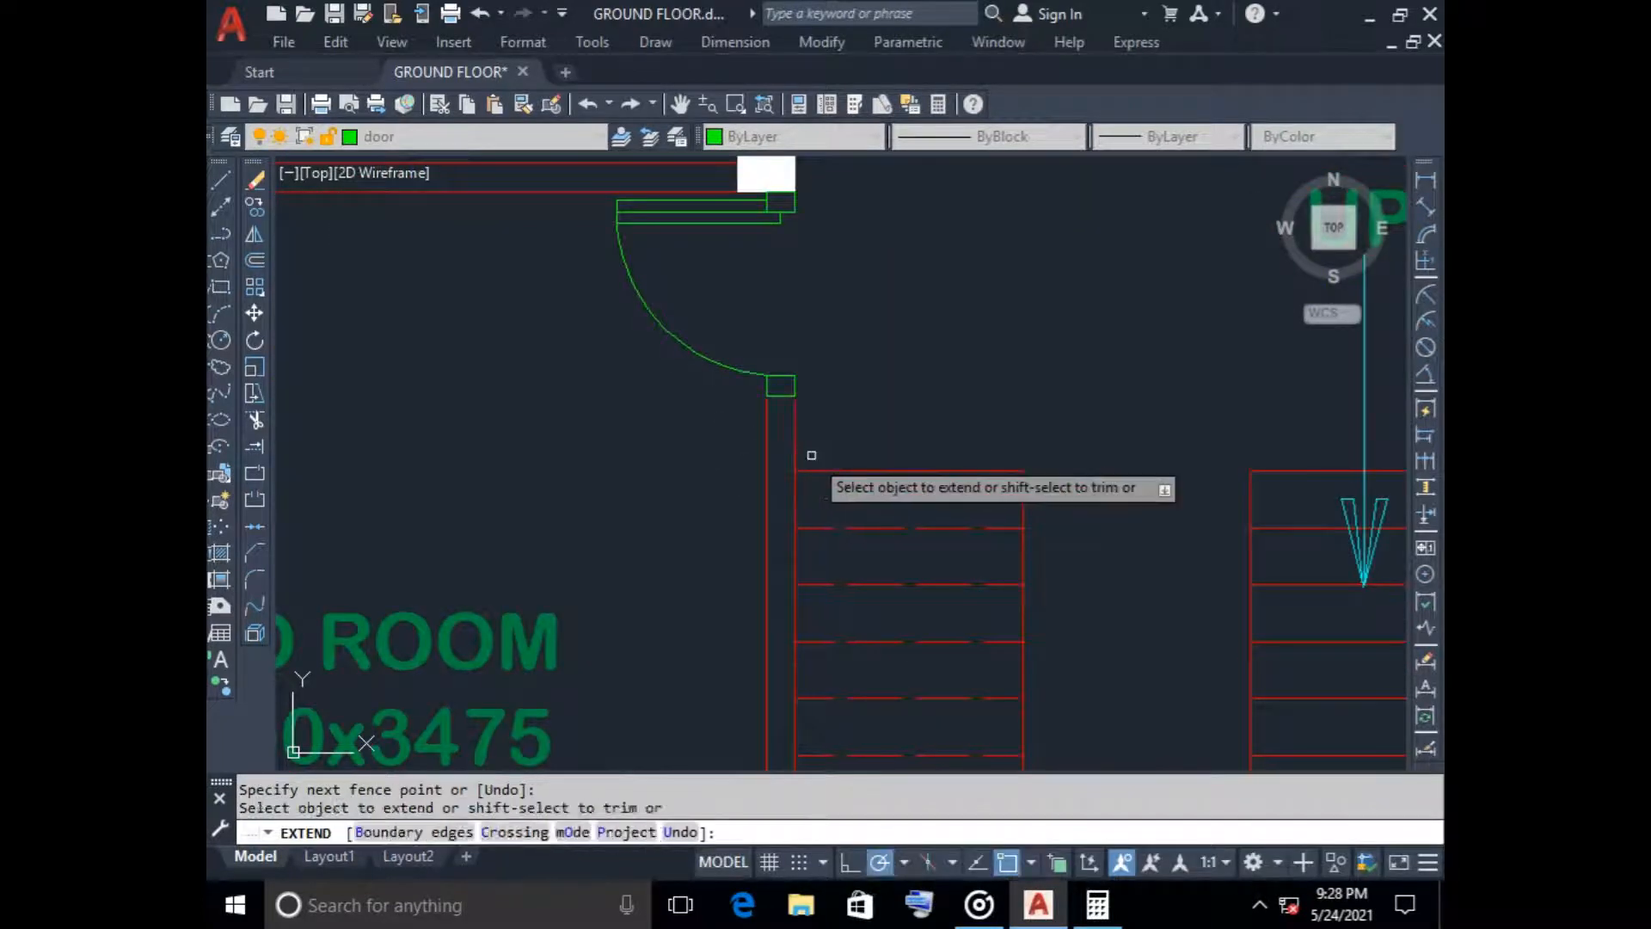
key("Escape")
Offset the top lines of both first floor stair flights upward by 250 to add a tread to each
scroll(877, 428, "down", 3)
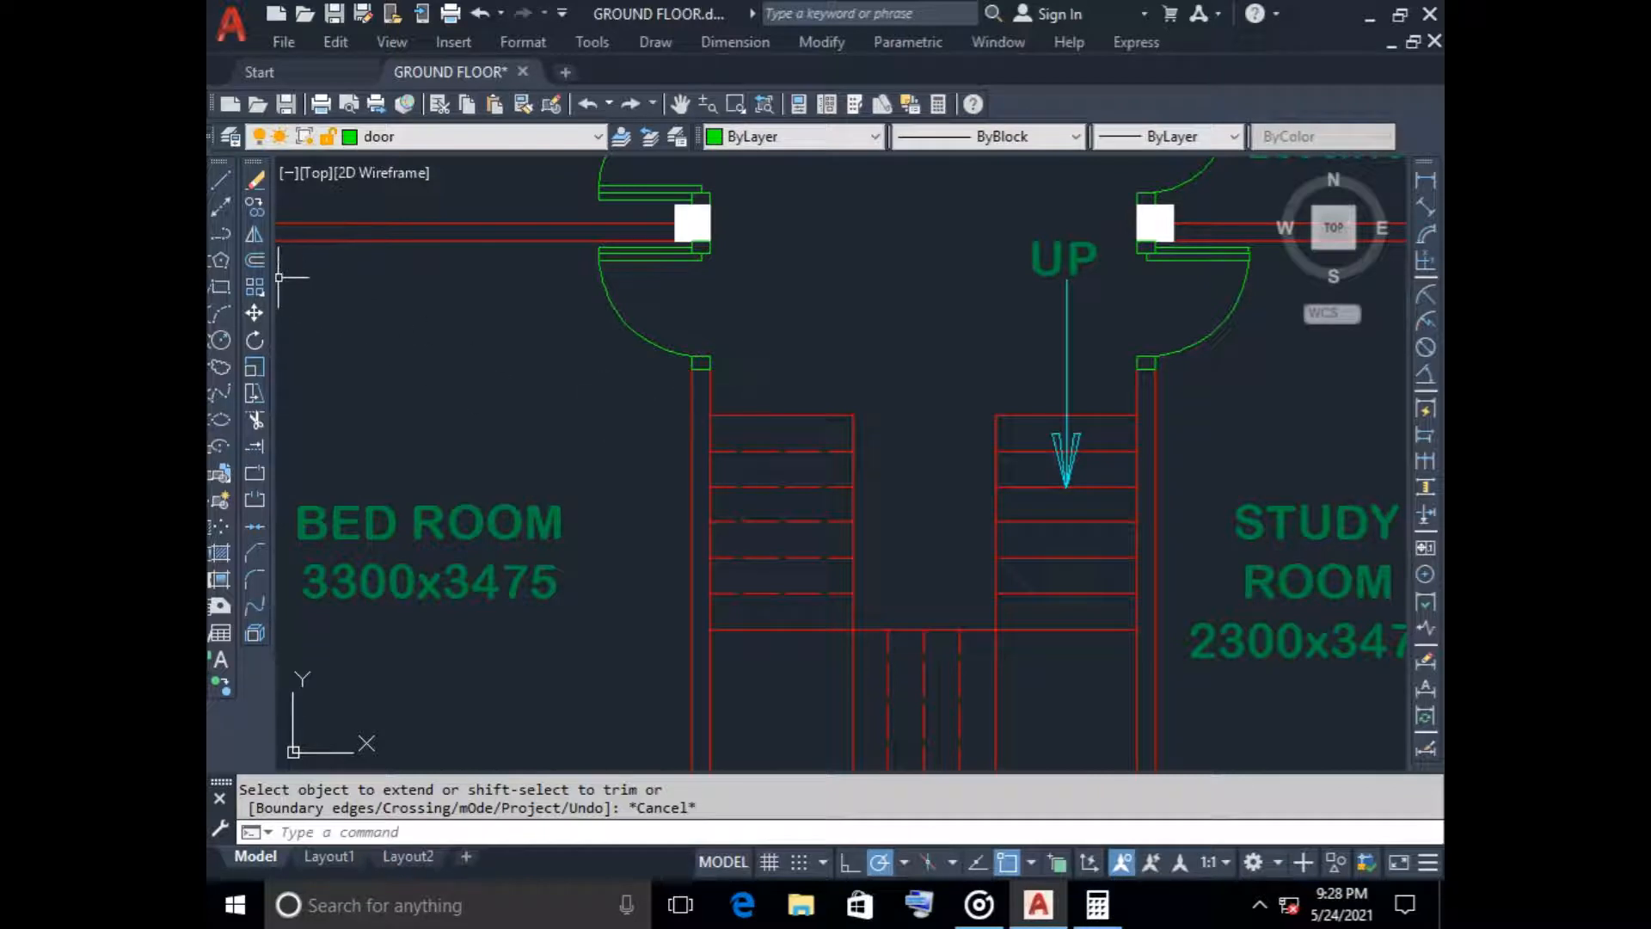
left_click(255, 260)
key("Return")
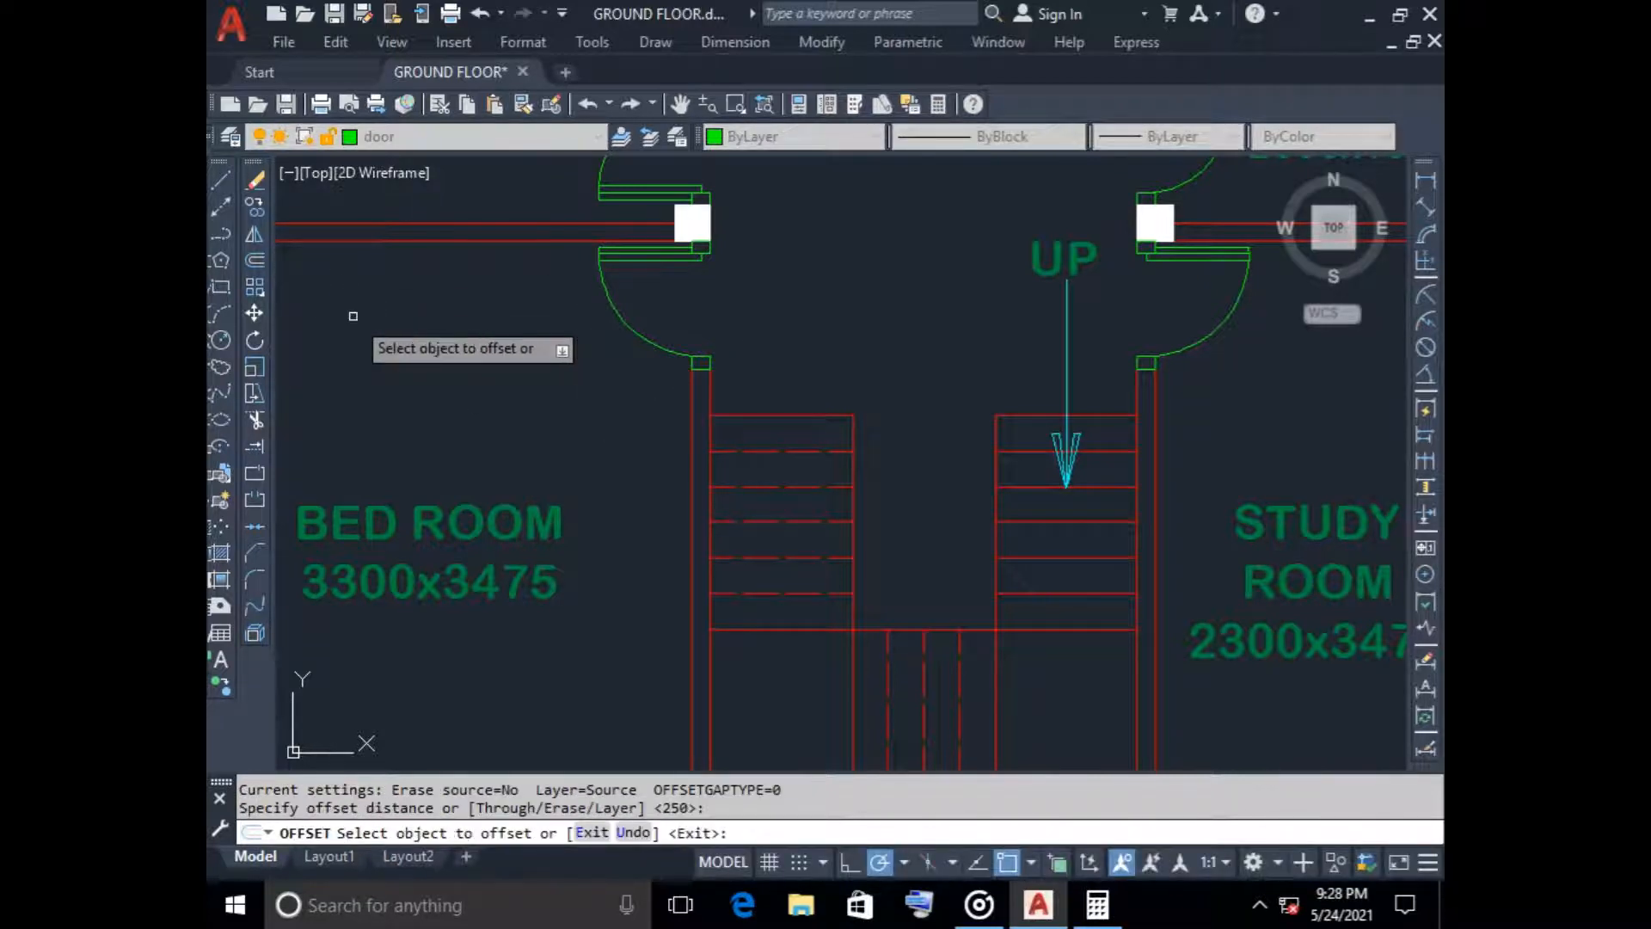
left_click(794, 418)
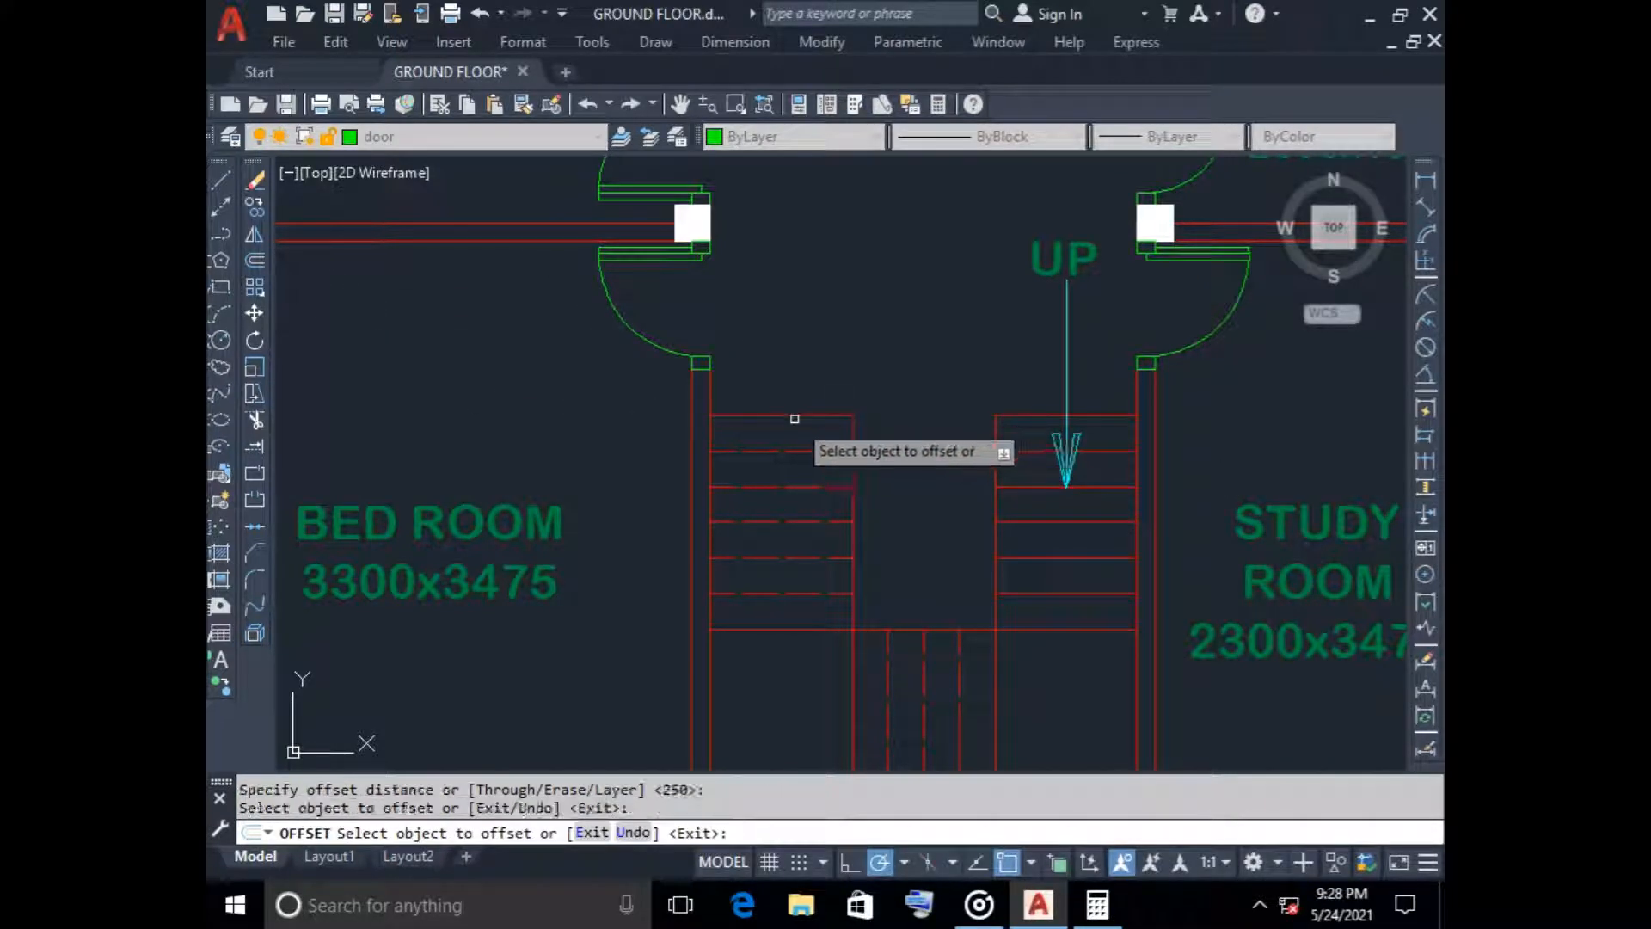
left_click(792, 363)
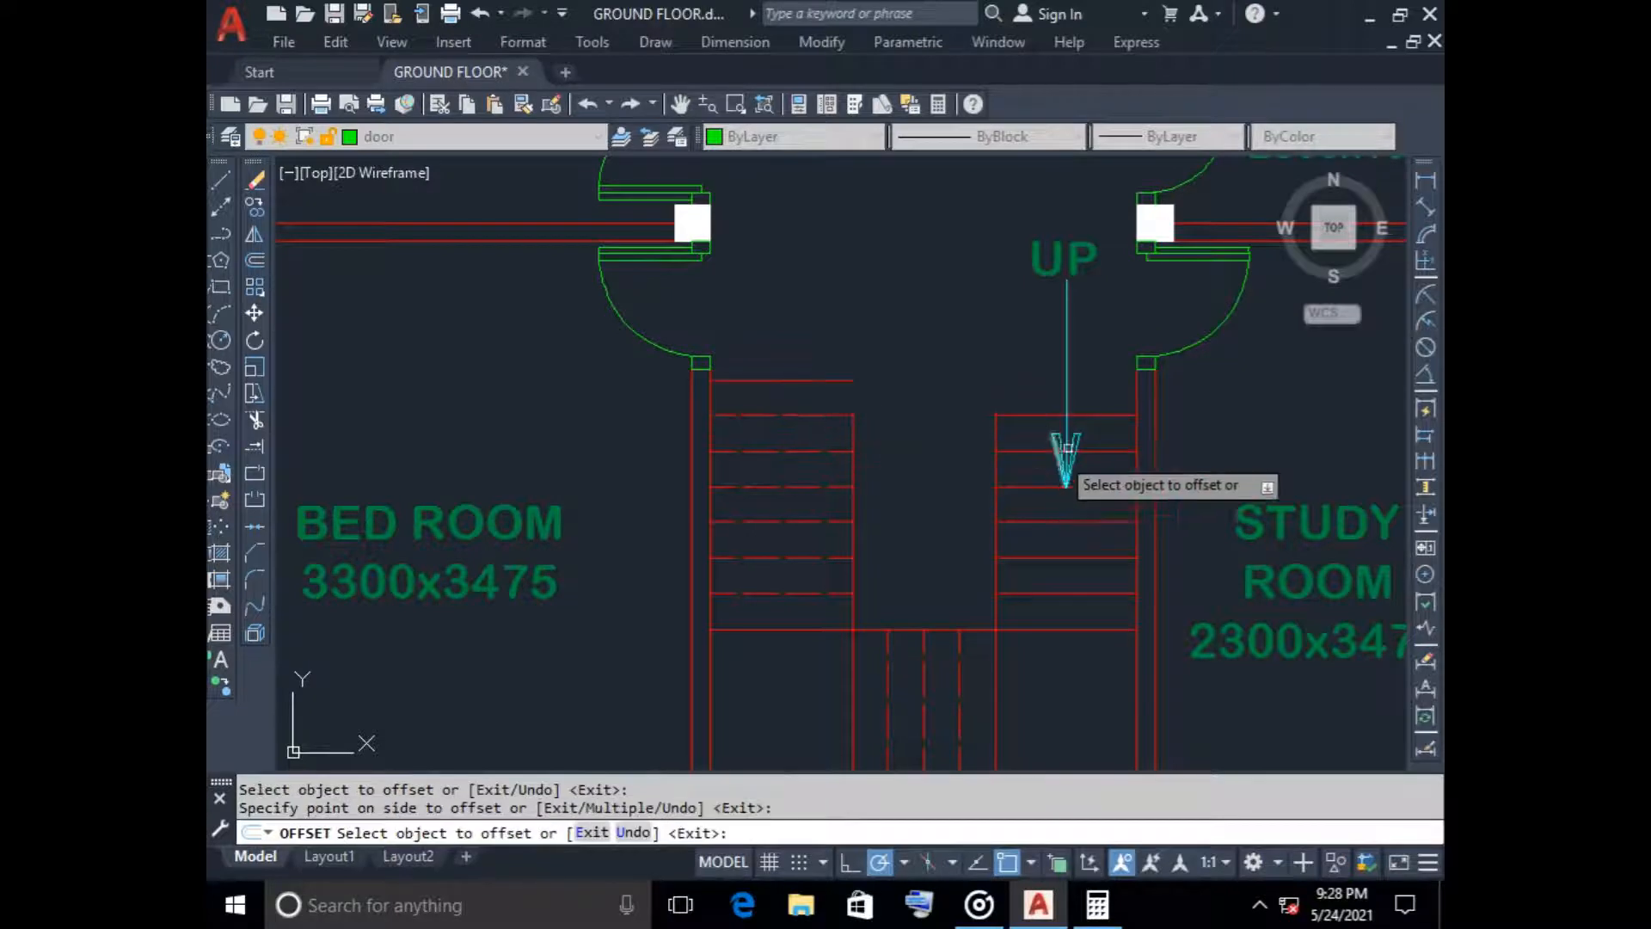
left_click(1025, 418)
left_click(1018, 360)
key("Escape")
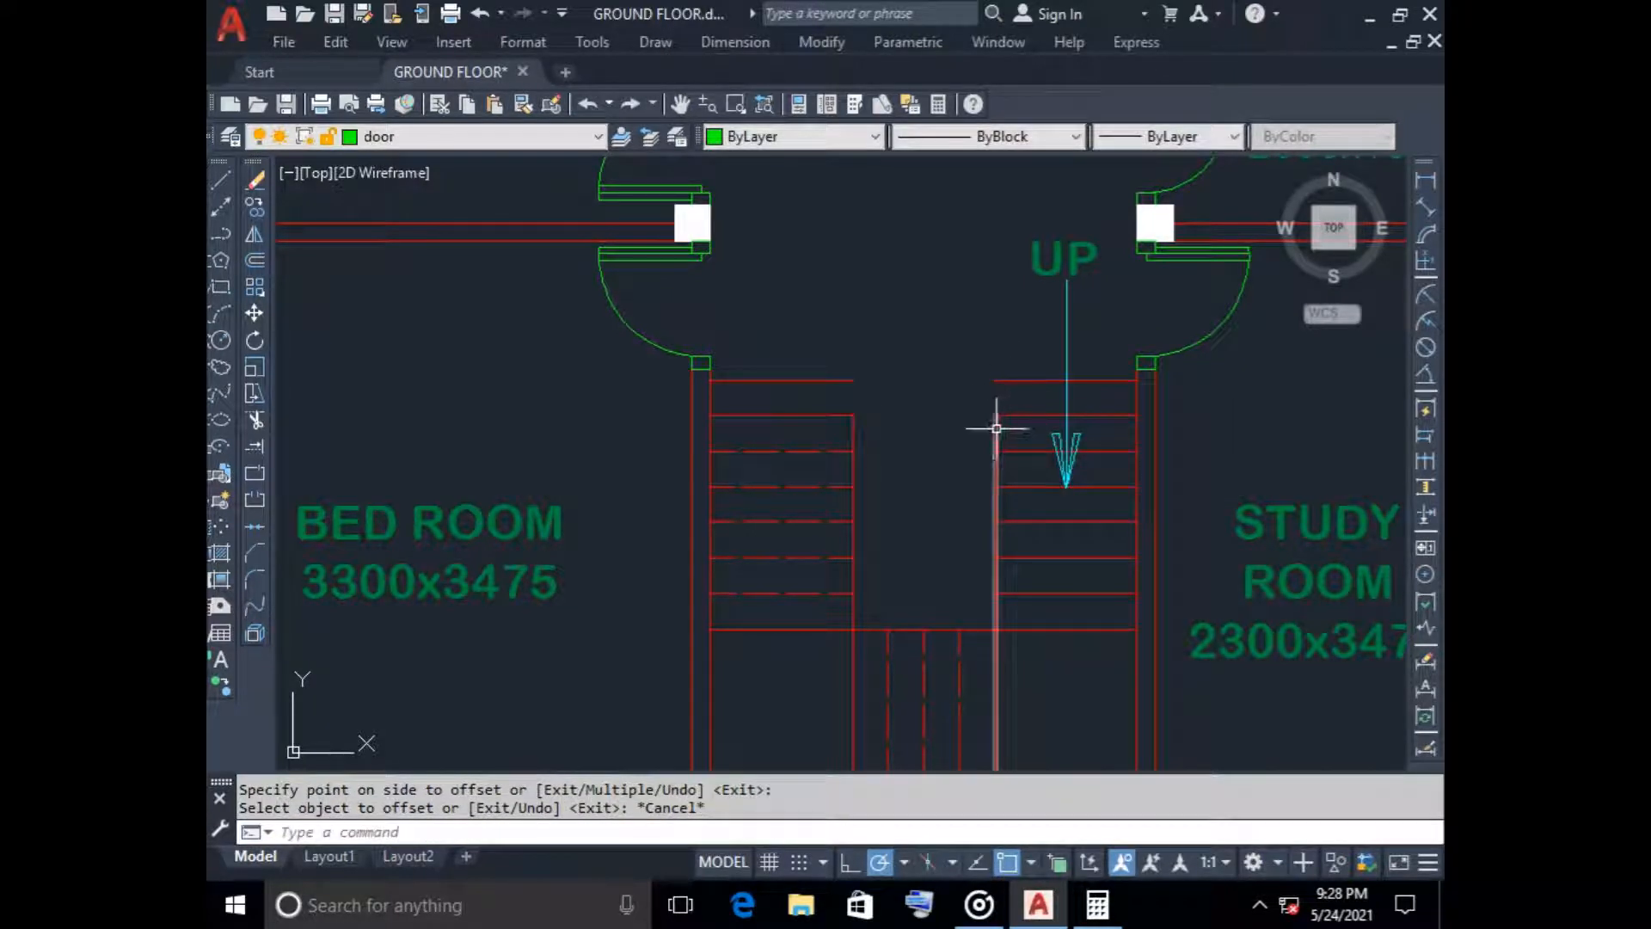
Stretch the inner edge lines of both stair flights up to the ends of the new top tread lines
left_click(994, 427)
left_click(995, 397)
left_click(995, 380)
key("Escape")
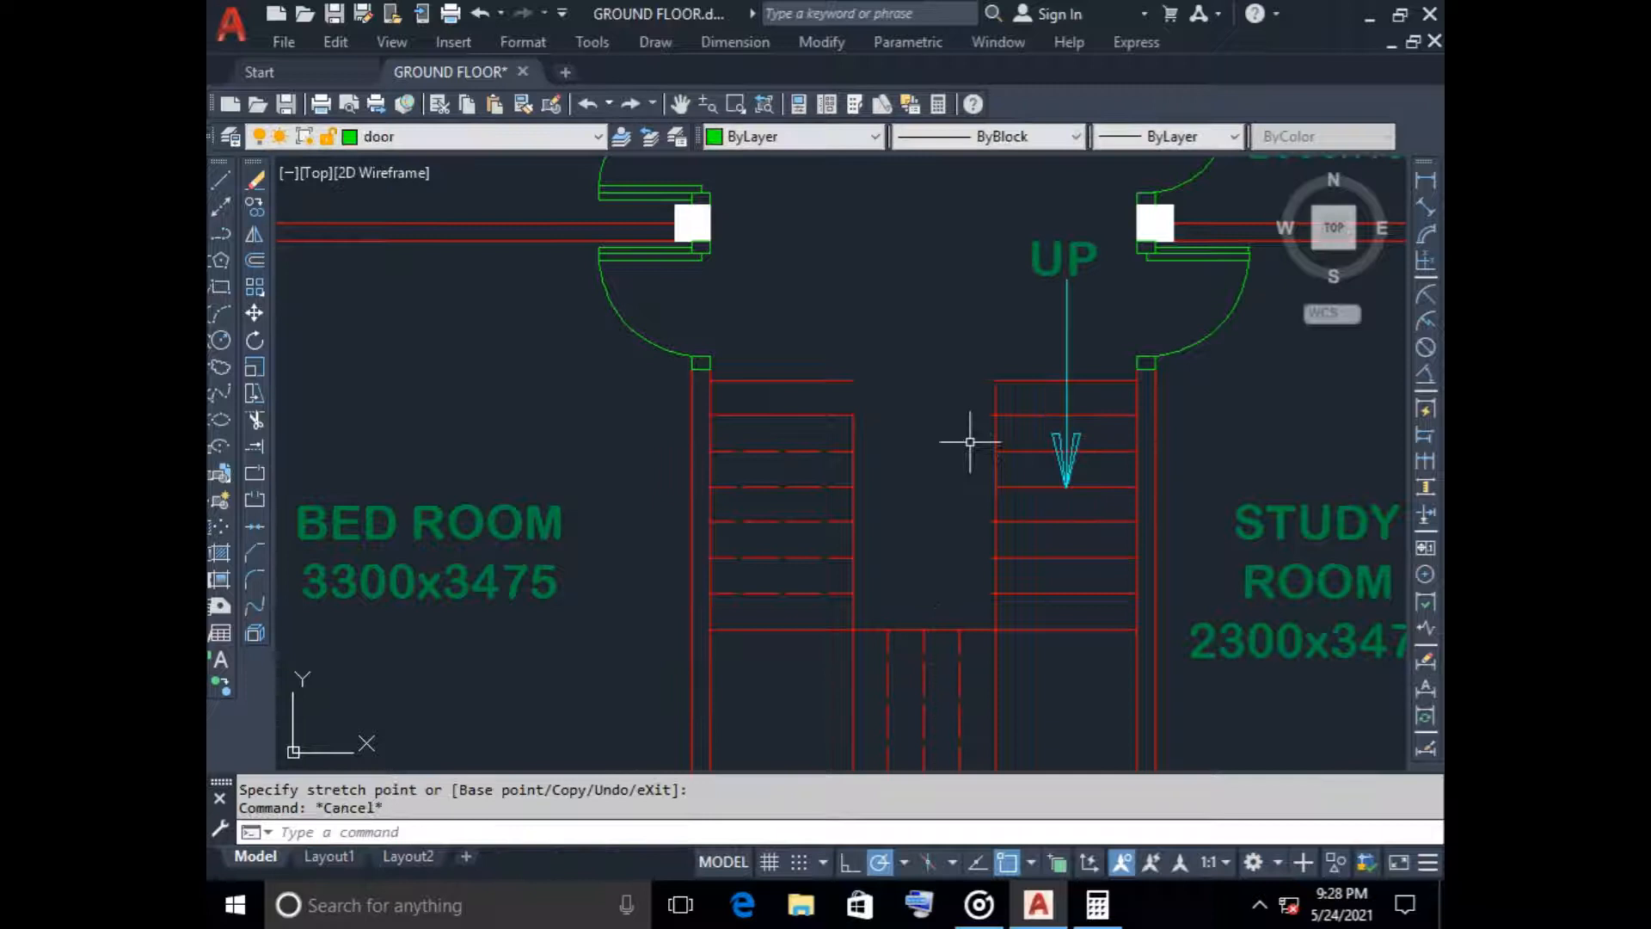
left_click(853, 419)
left_click(853, 415)
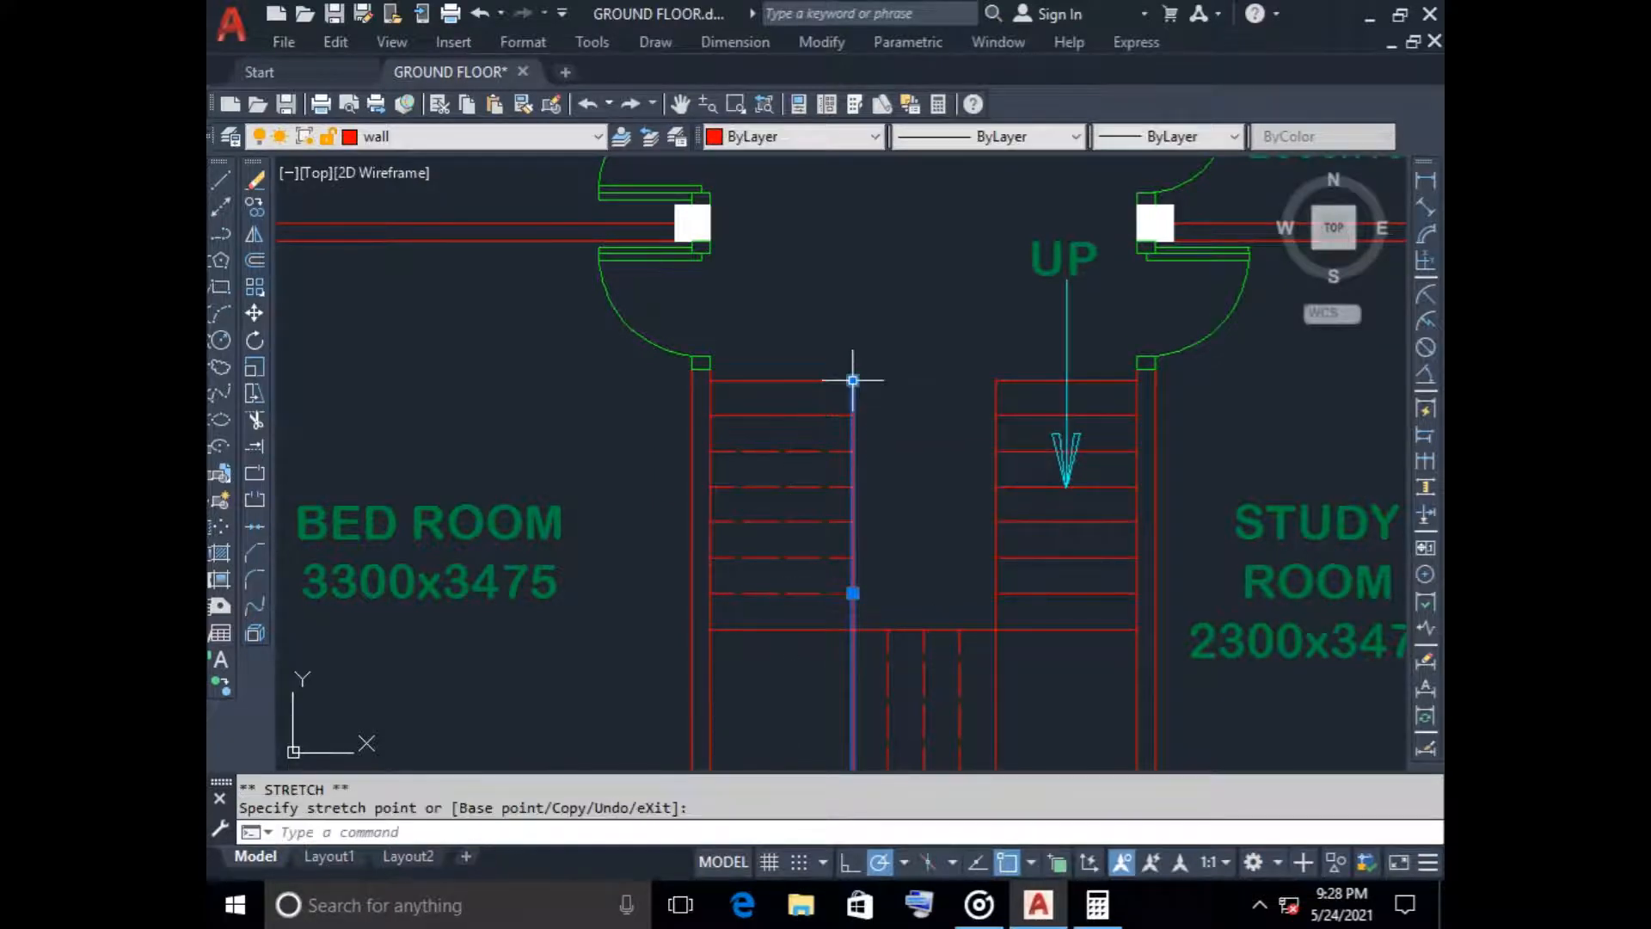
left_click(853, 379)
key("Escape")
Change the linetype of the bedroom-side flight's second line from the top to match the dashed treads below
left_click(811, 403)
left_click(761, 426)
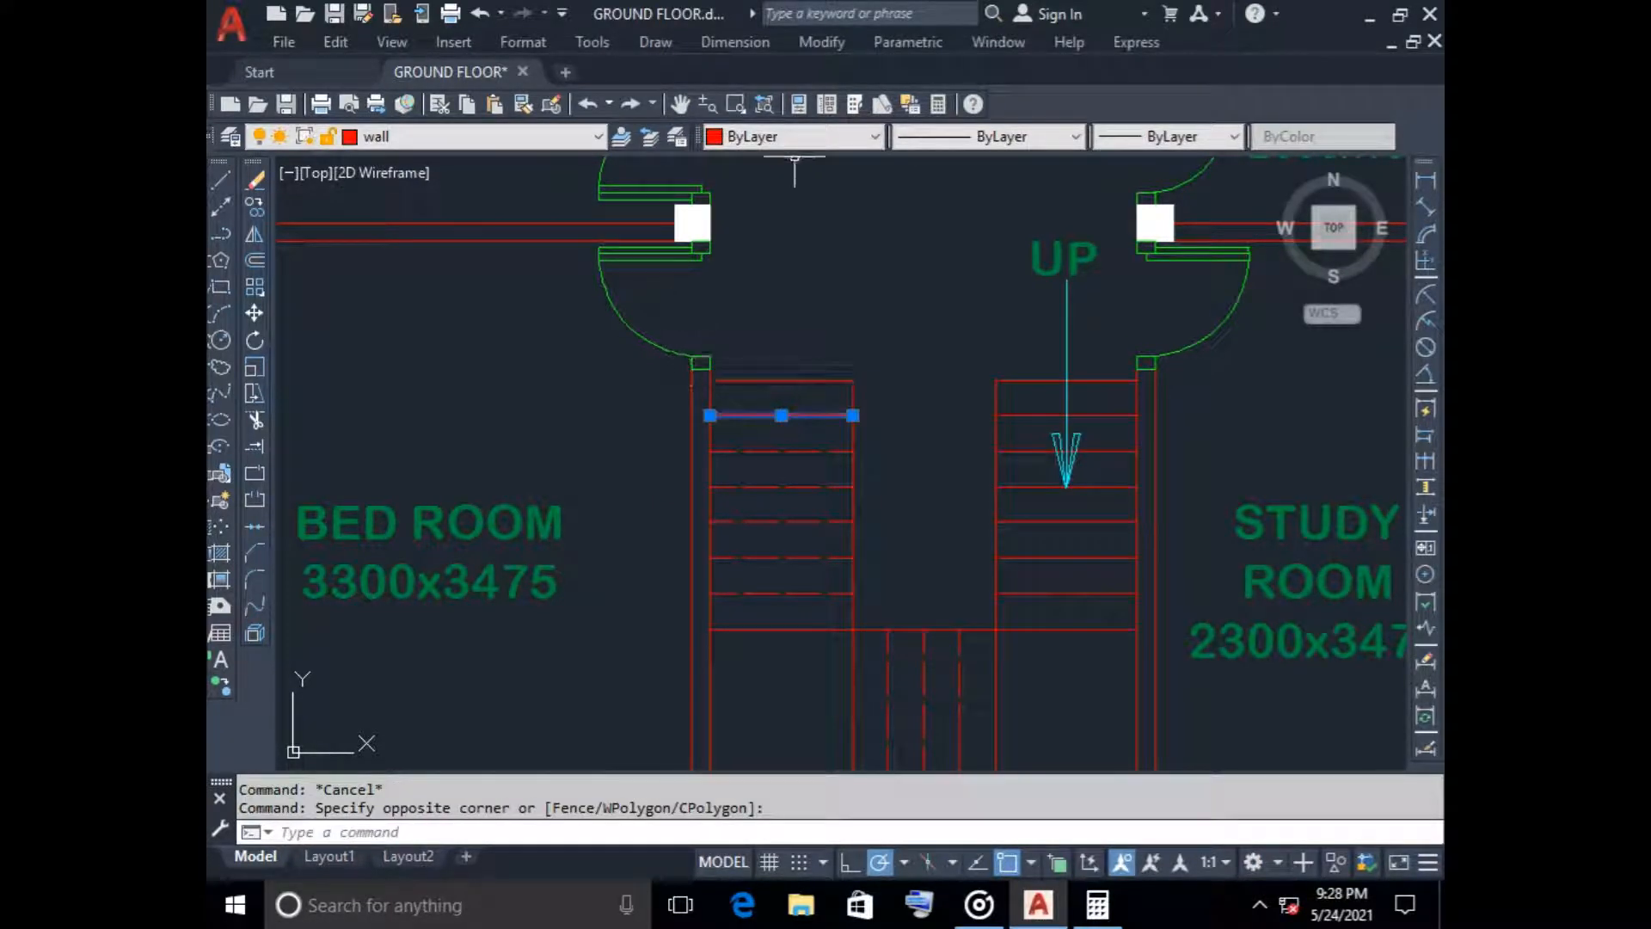
left_click(989, 136)
left_click(980, 198)
key("Escape")
scroll(945, 427, "down", 2)
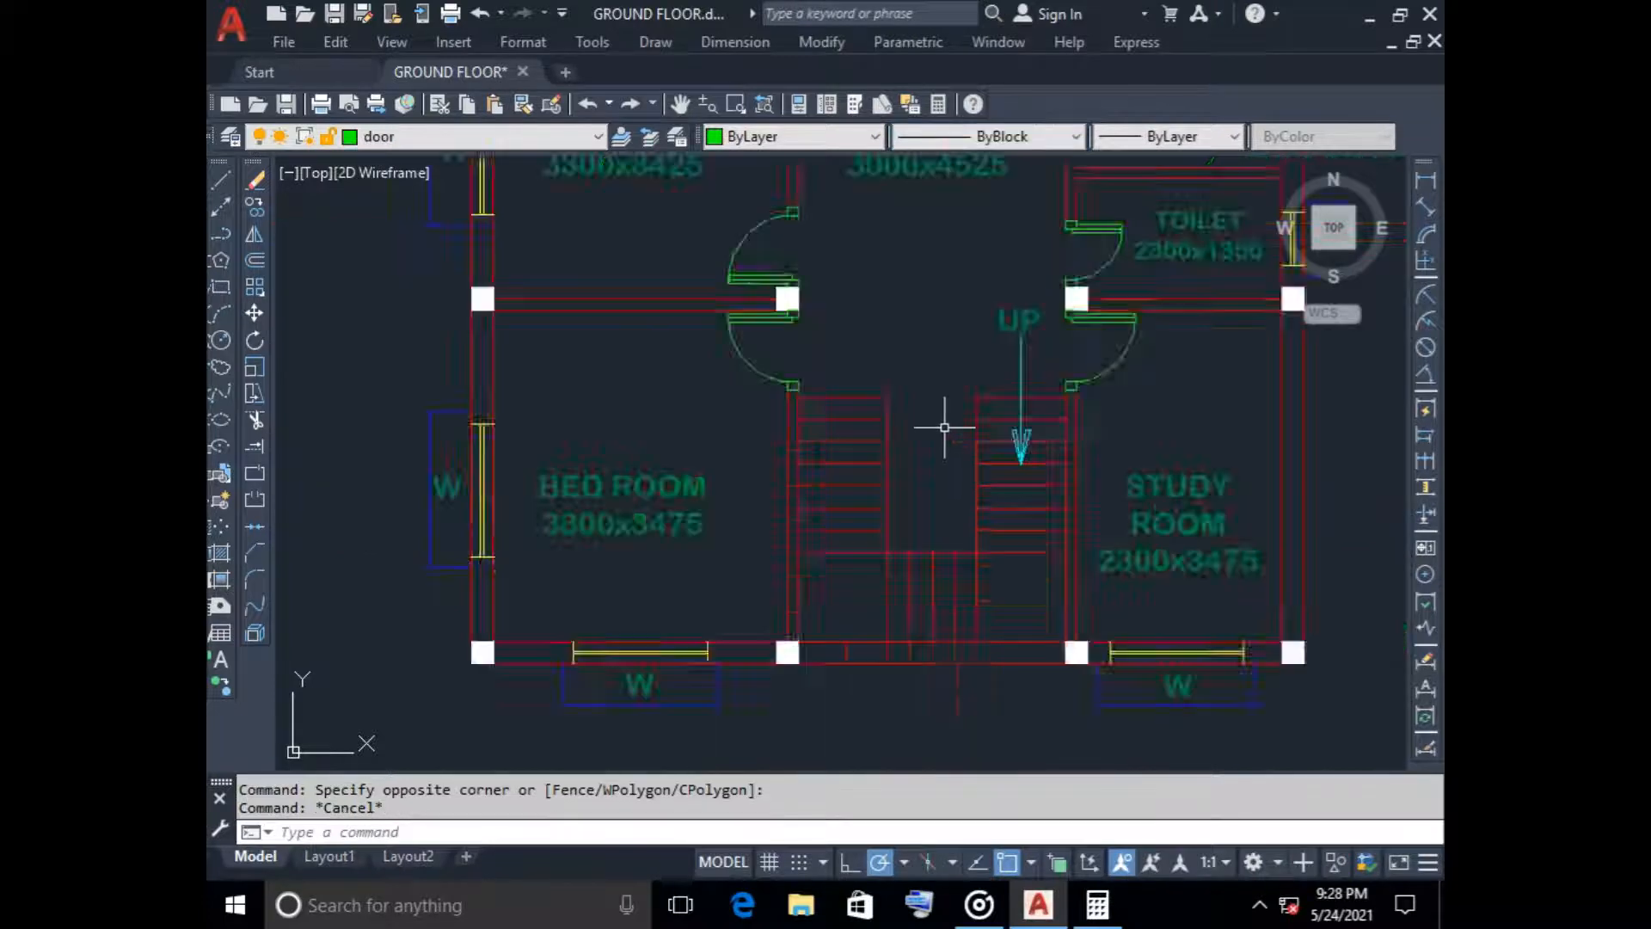
scroll(944, 427, "down", 6)
middle_click_drag(1012, 470, 702, 475)
scroll(763, 366, "up", 5)
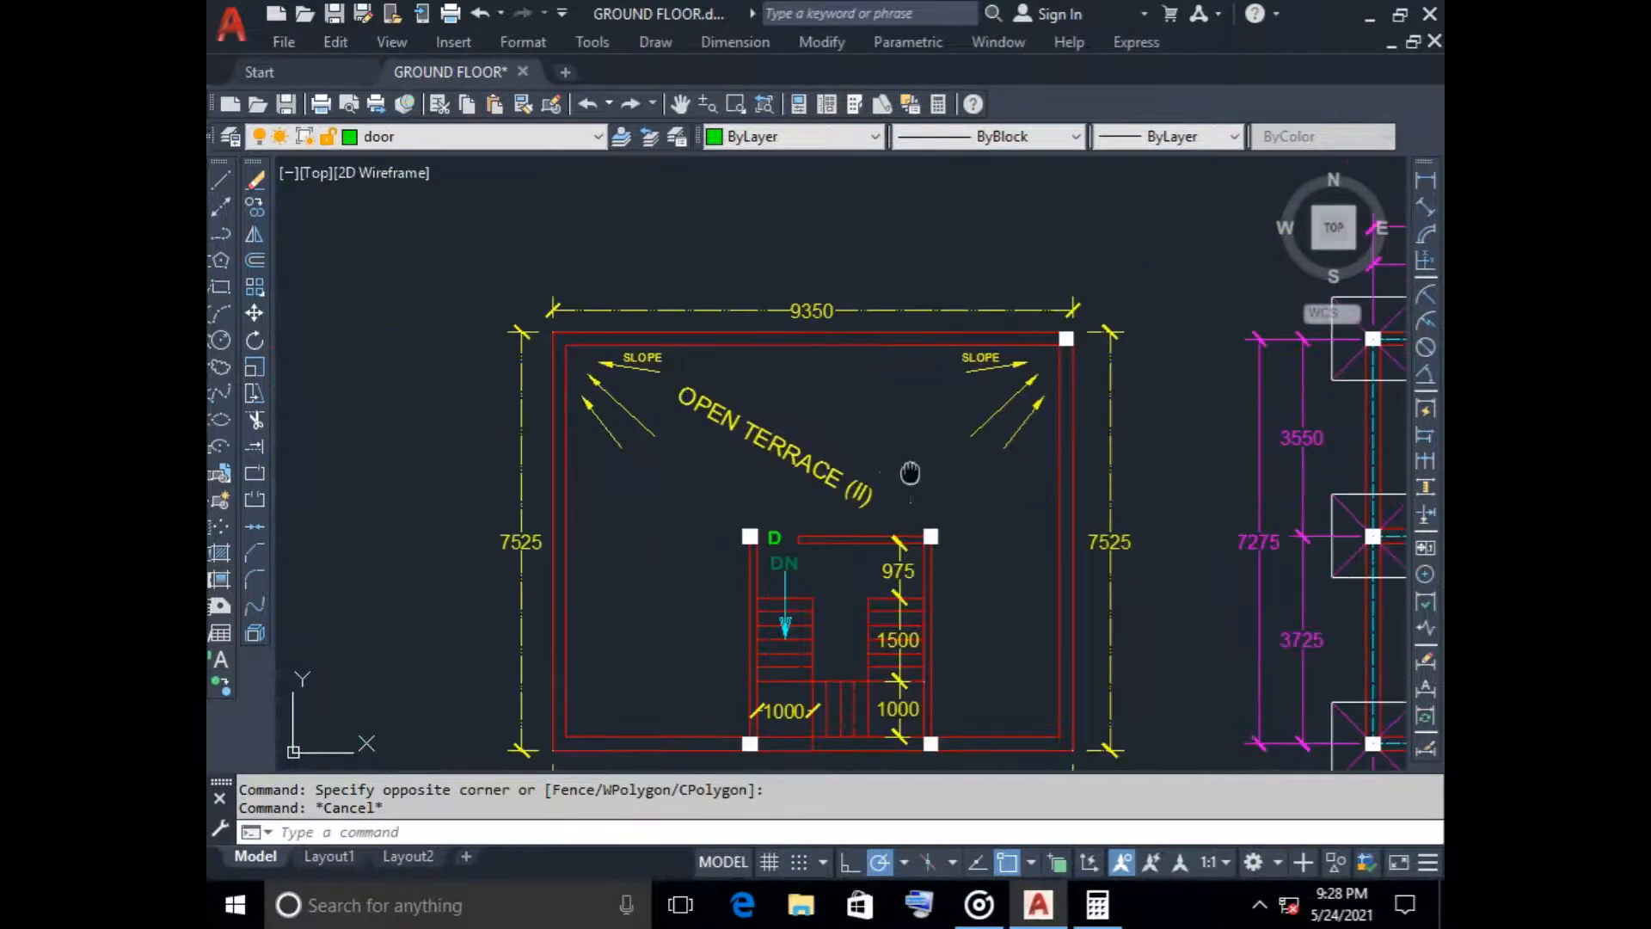
middle_click_drag(909, 473, 869, 387)
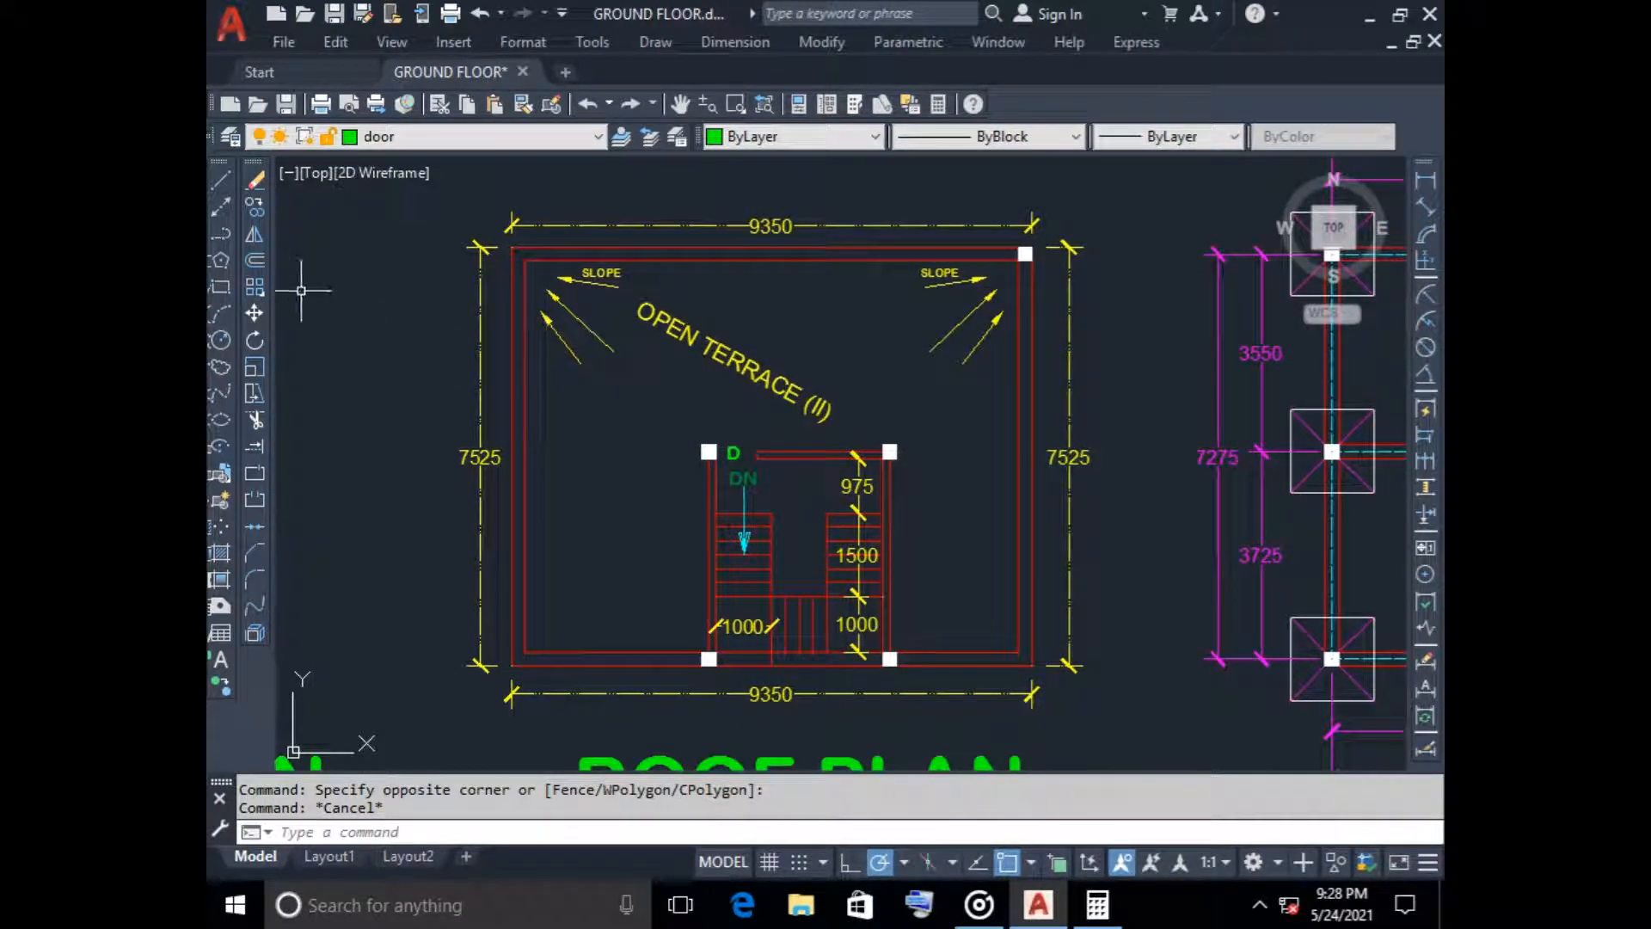
key("Return")
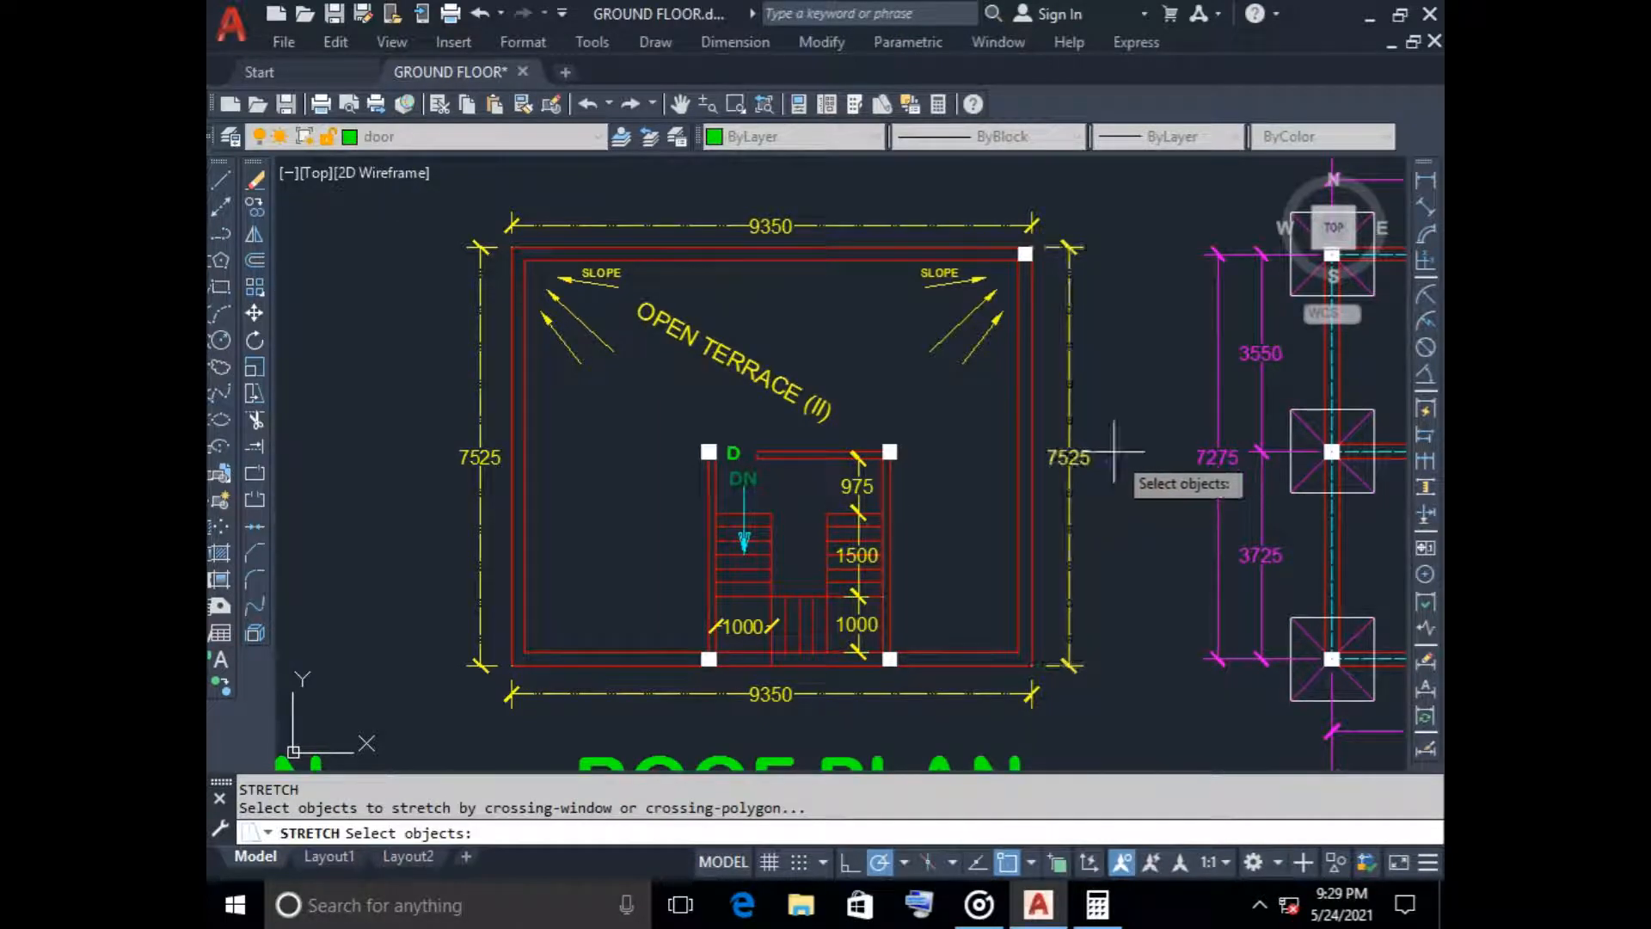
left_click(1114, 452)
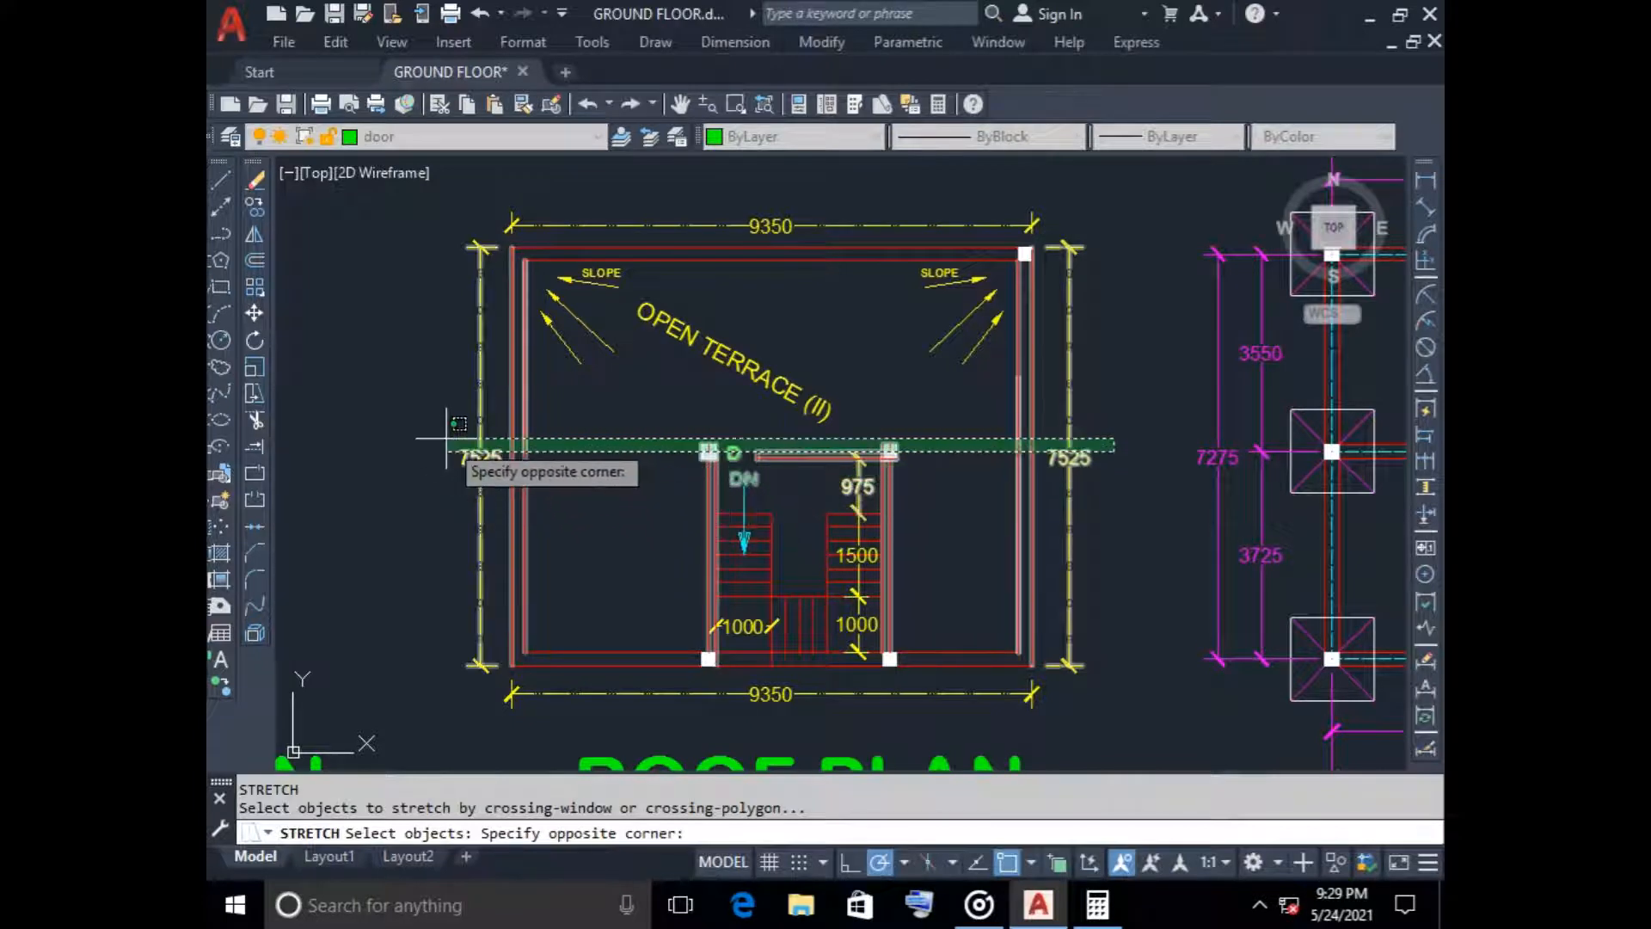
left_click(378, 217)
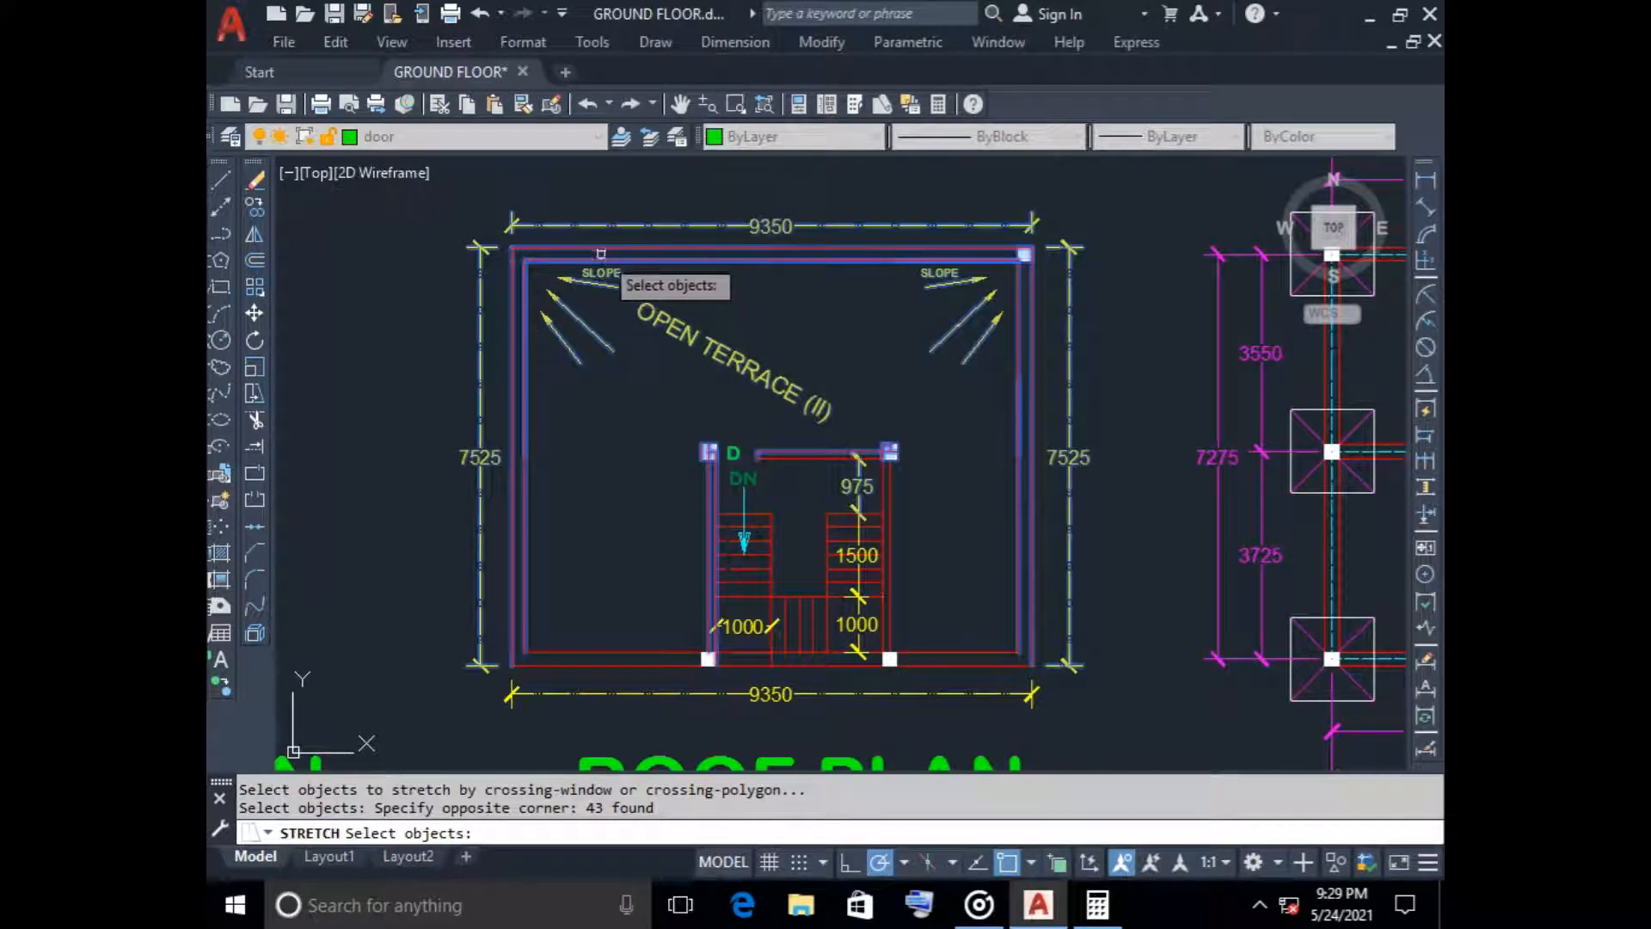
key("Return")
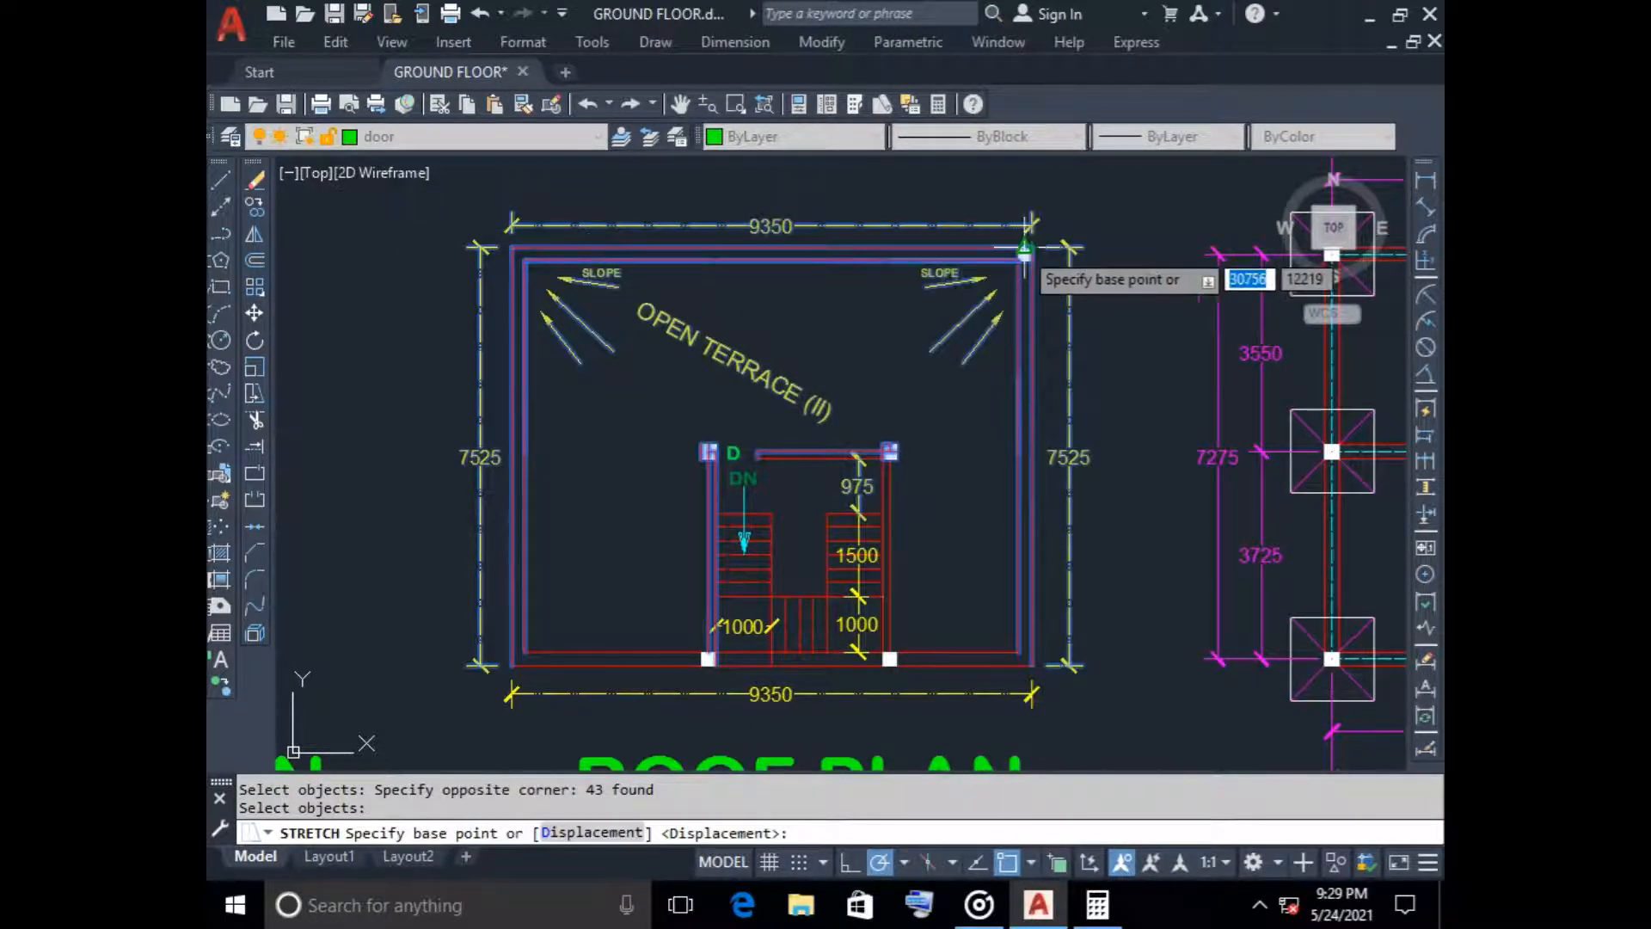
left_click(1029, 251)
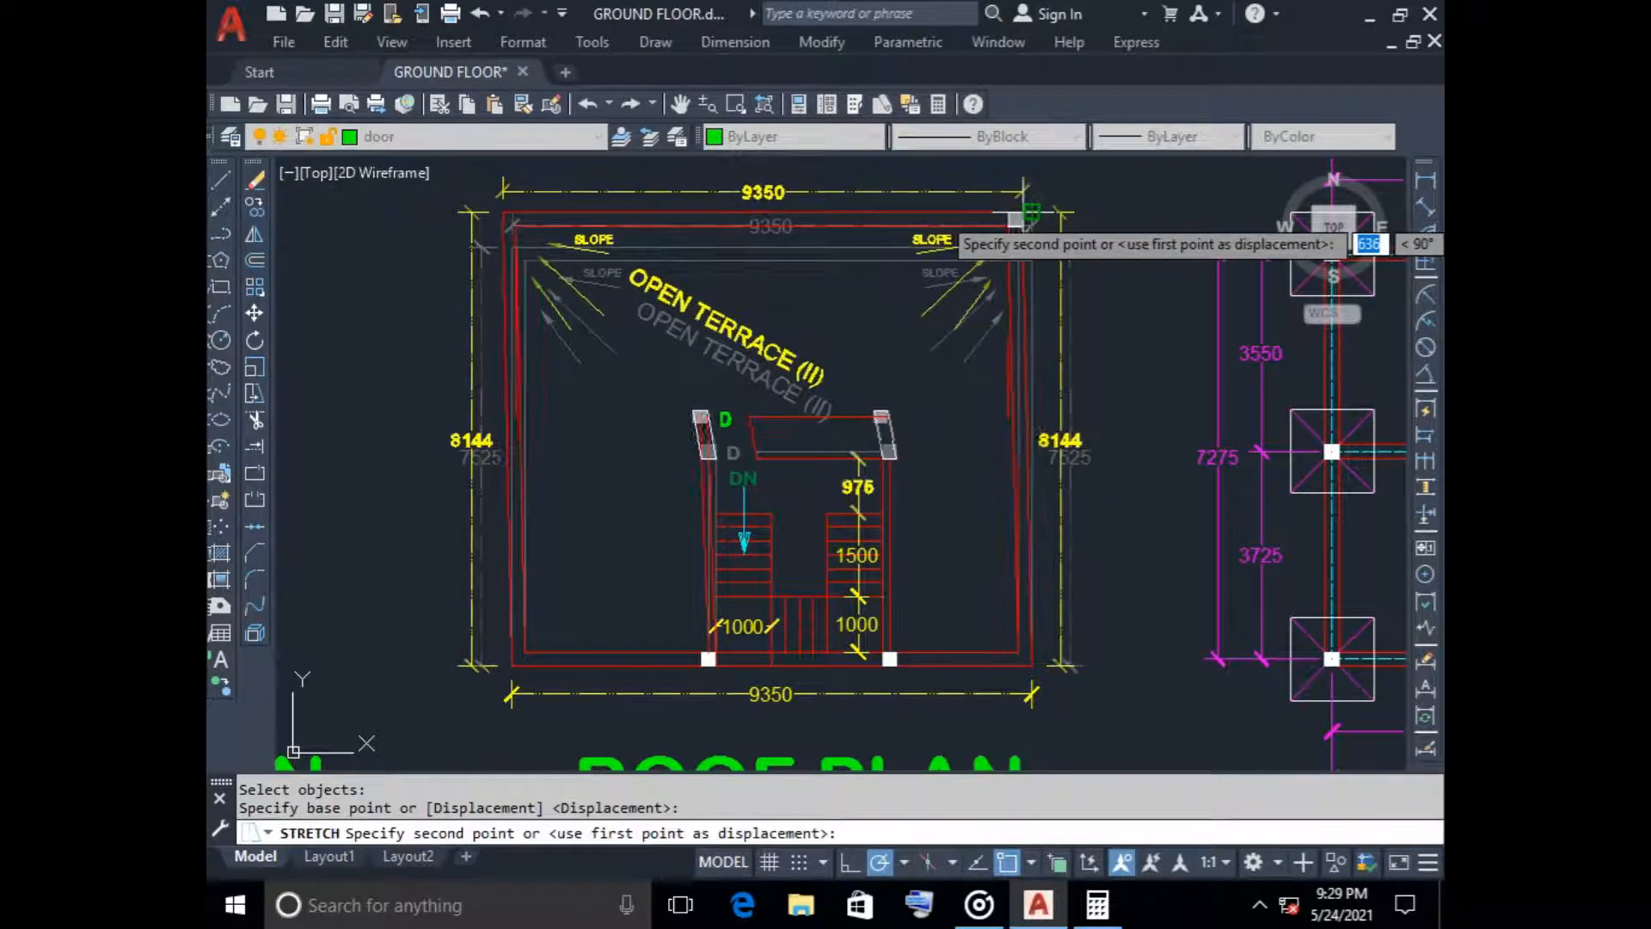
type("250")
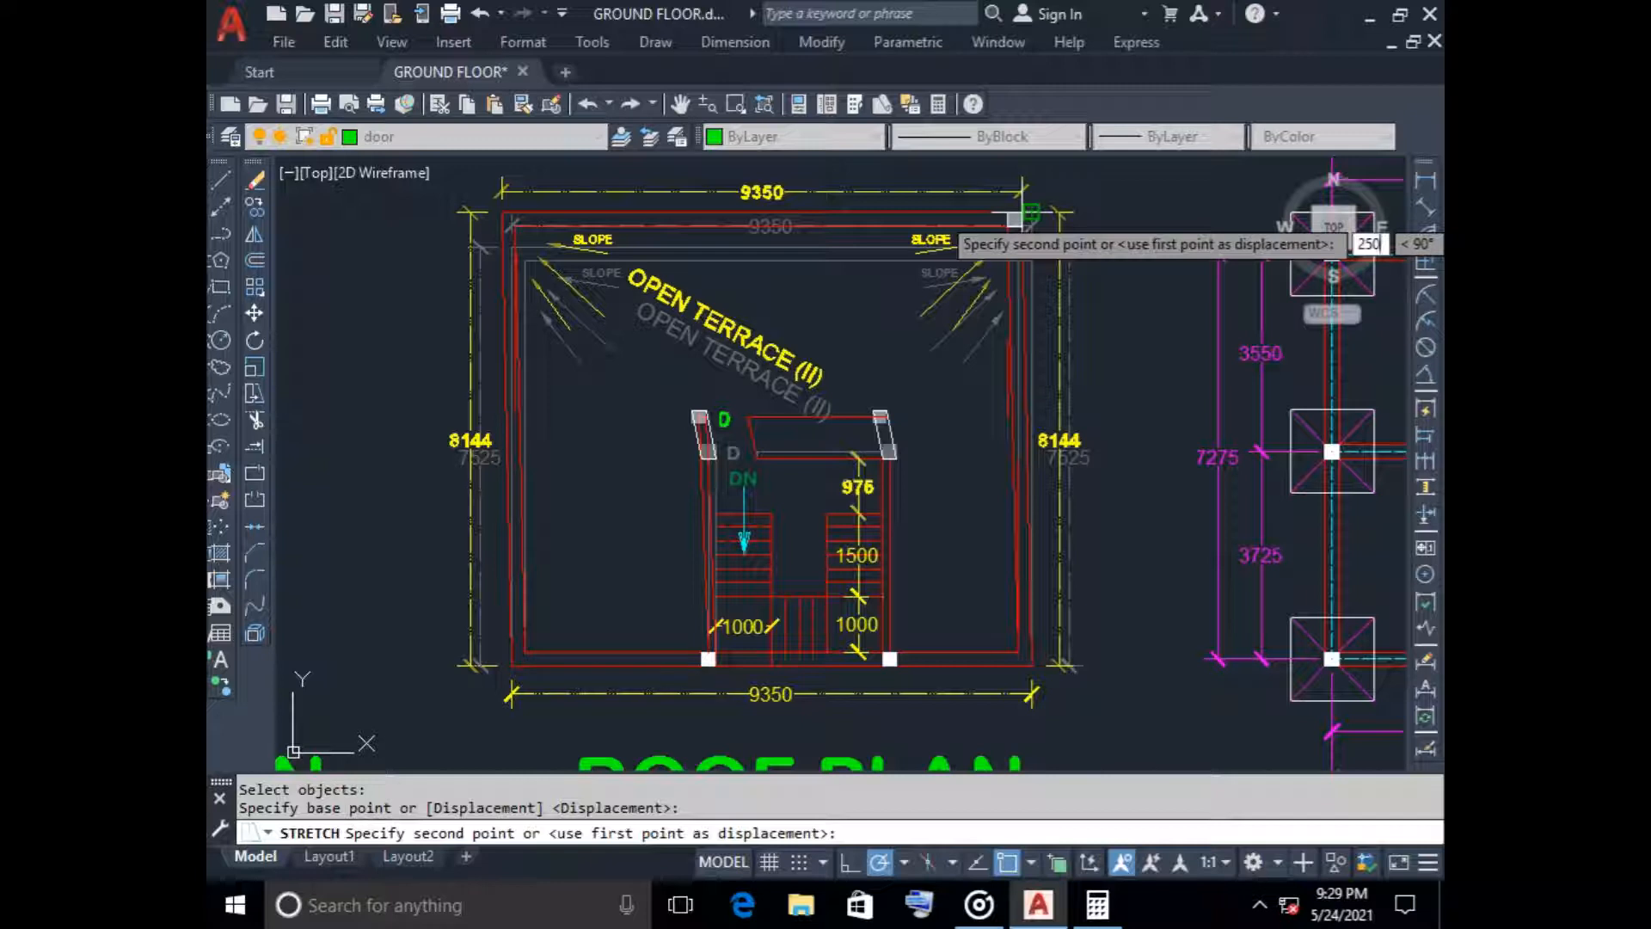
key("Escape")
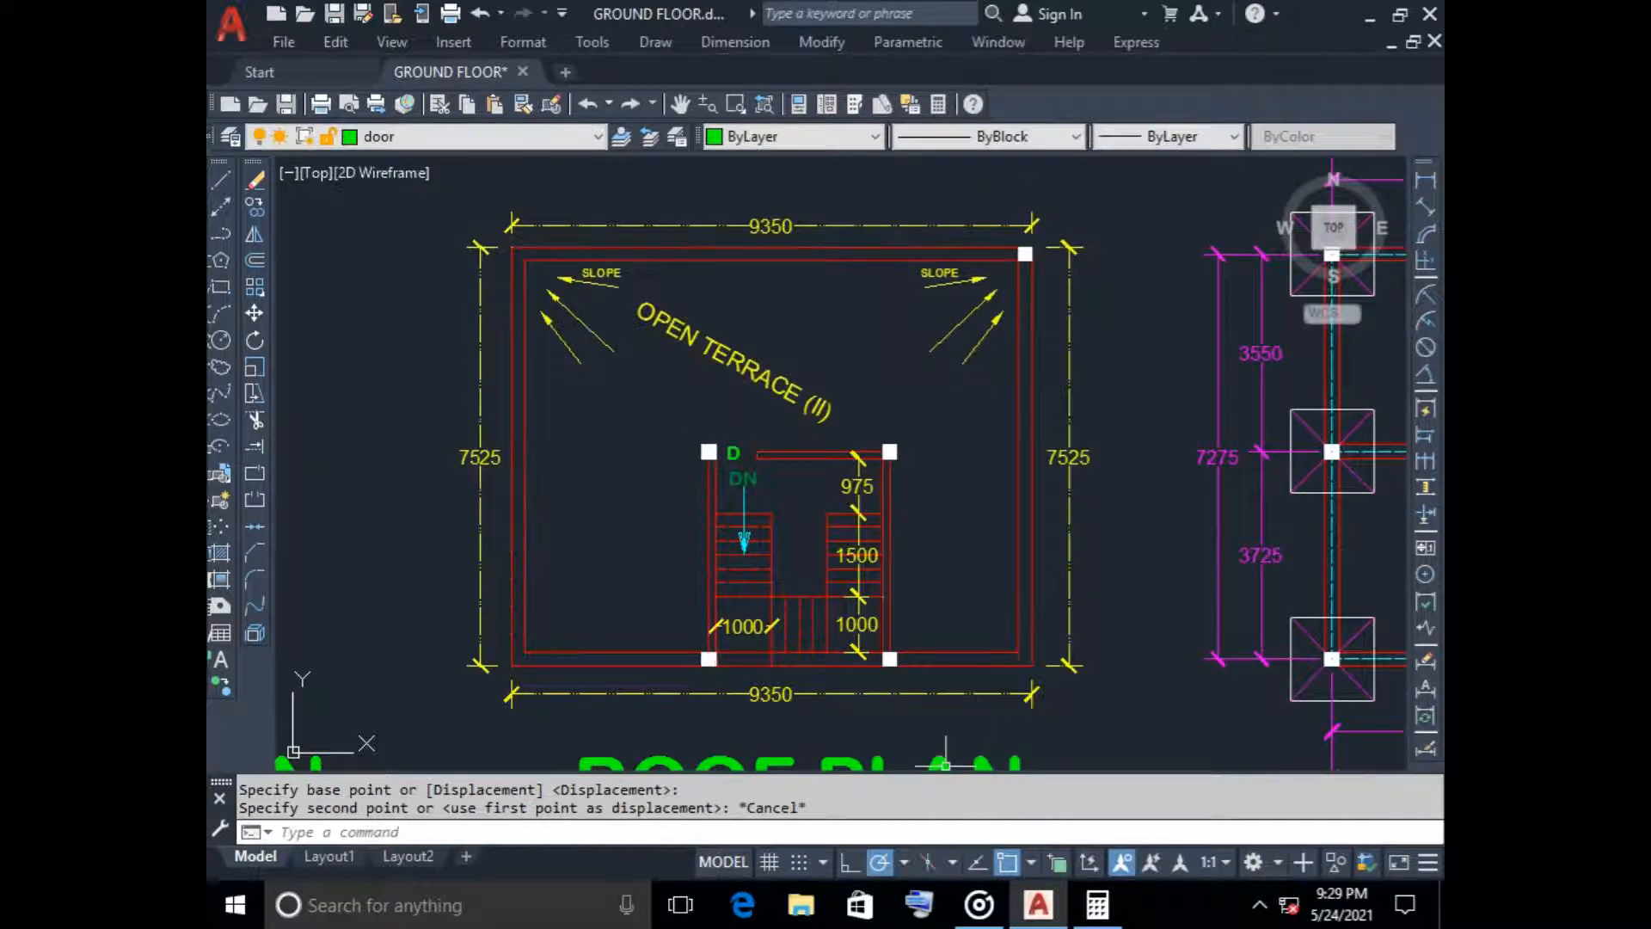
Turn on Ortho and stretch the upper part of the roof plan, including the staircase's top wall and columns, upward by 250
key("F8")
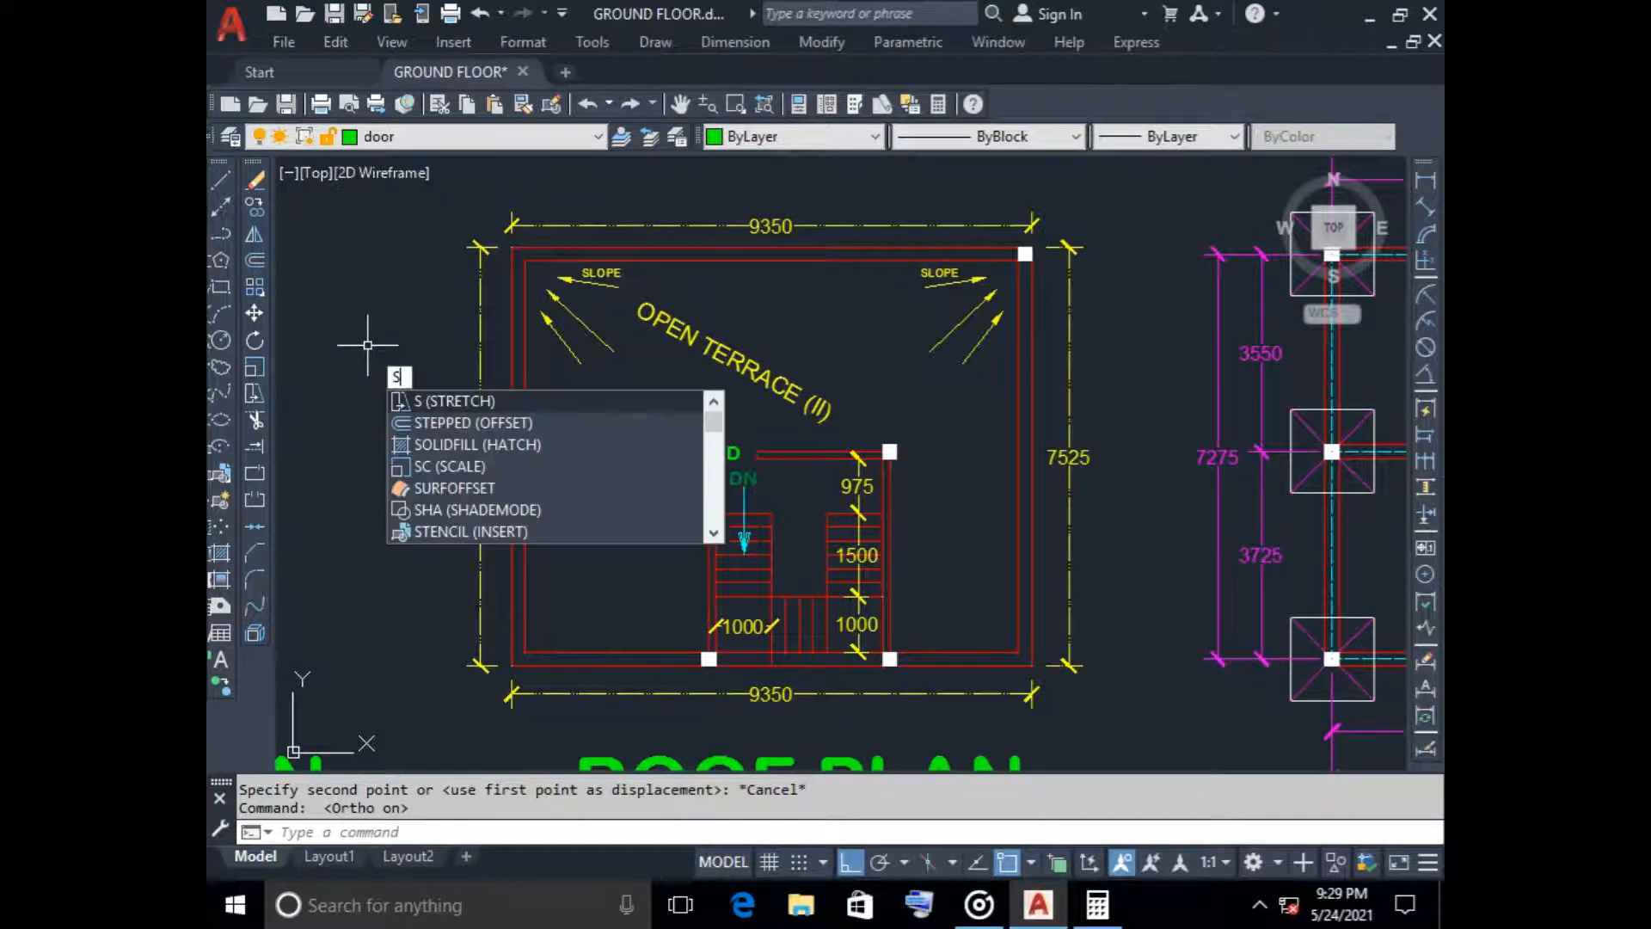
key("Return")
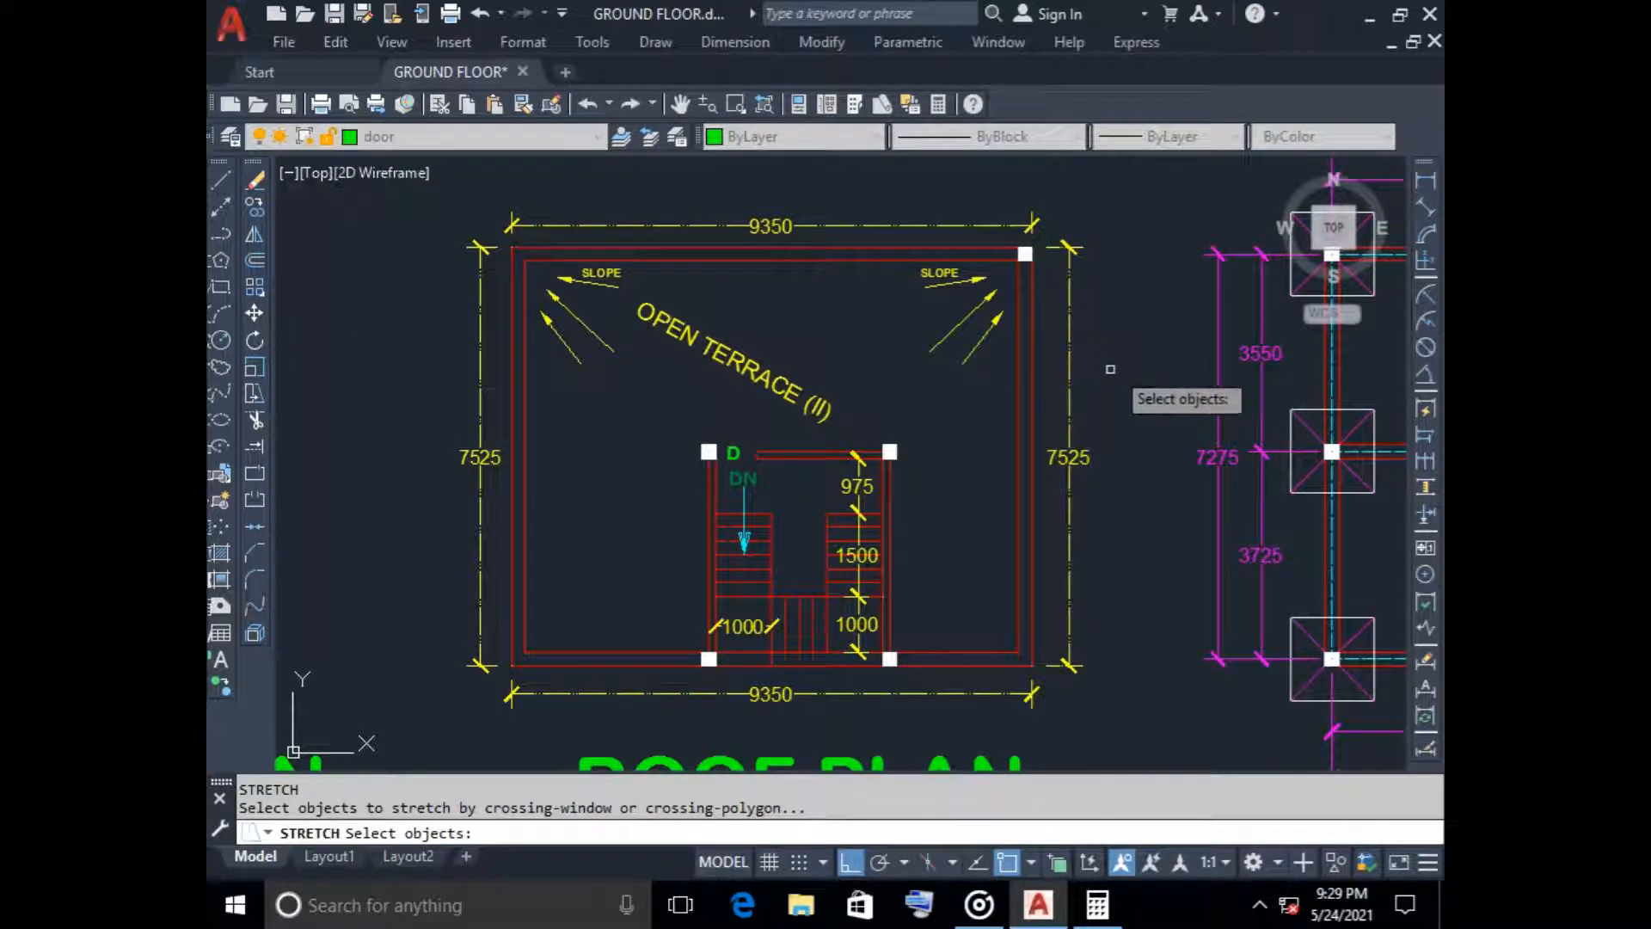
left_click(1100, 478)
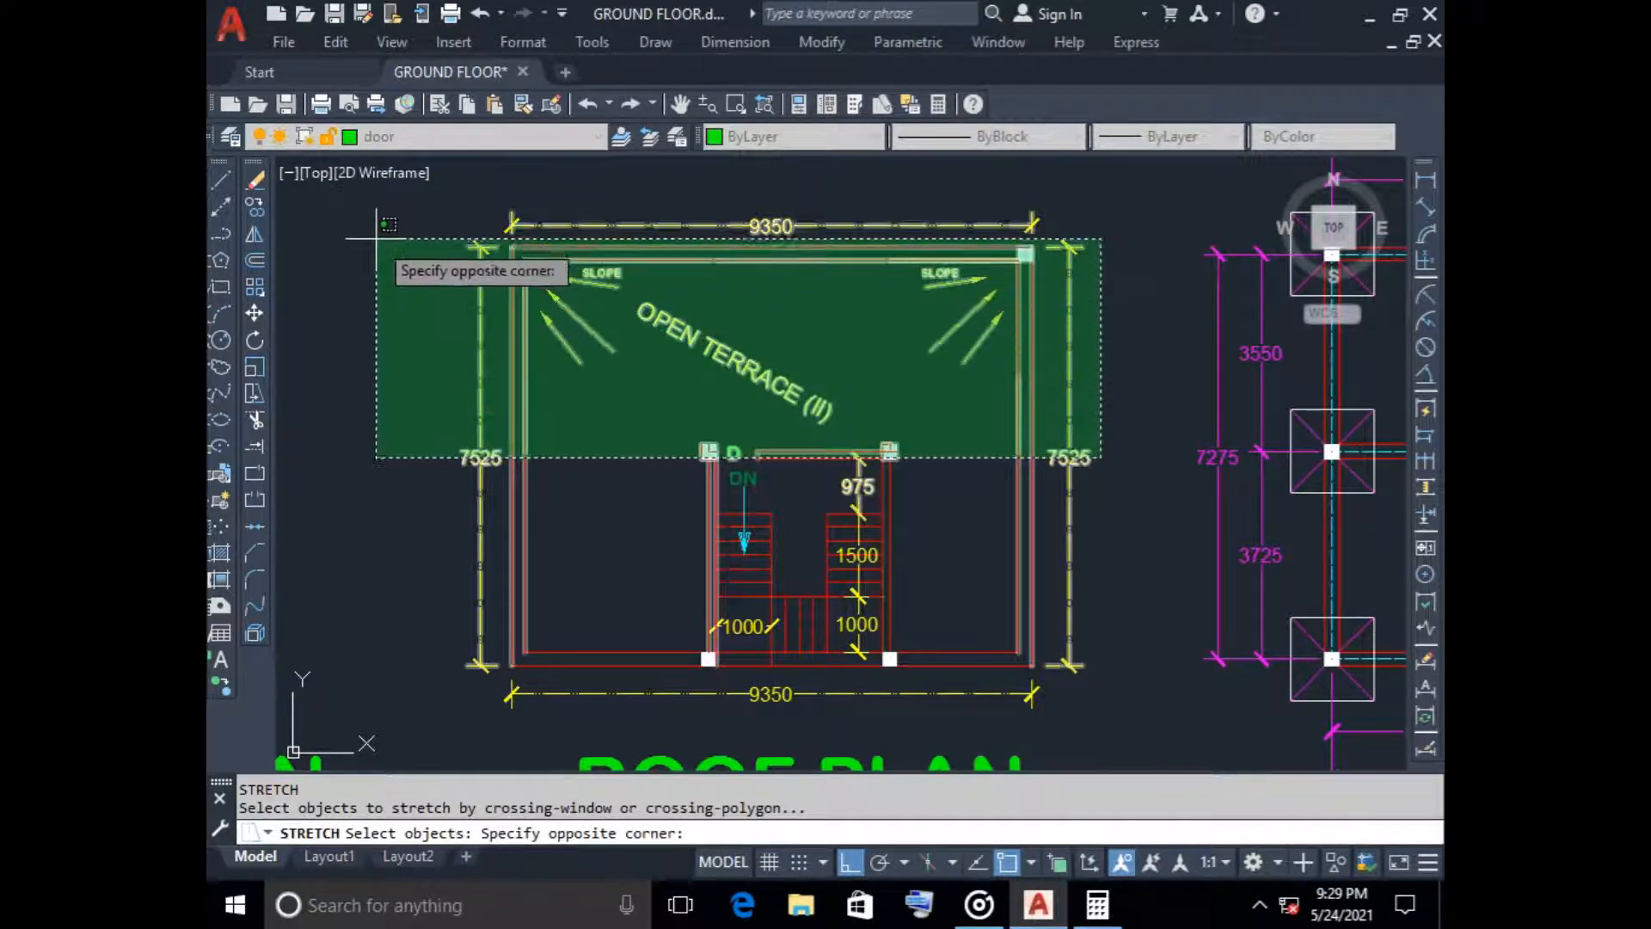
key("Escape")
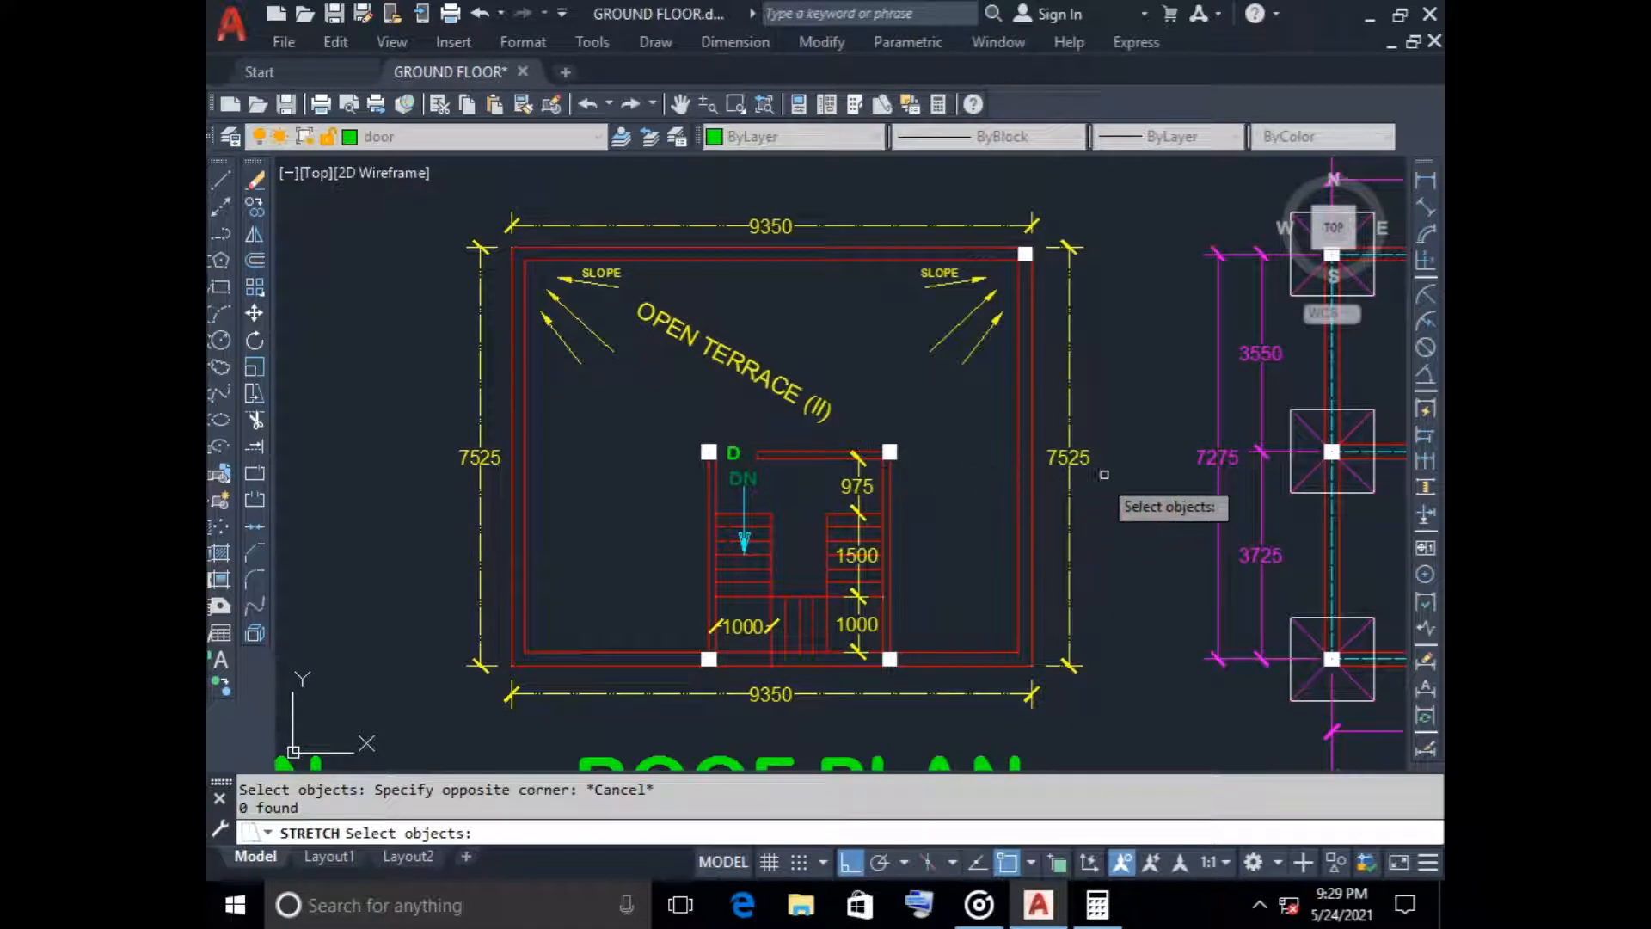
left_click(1108, 473)
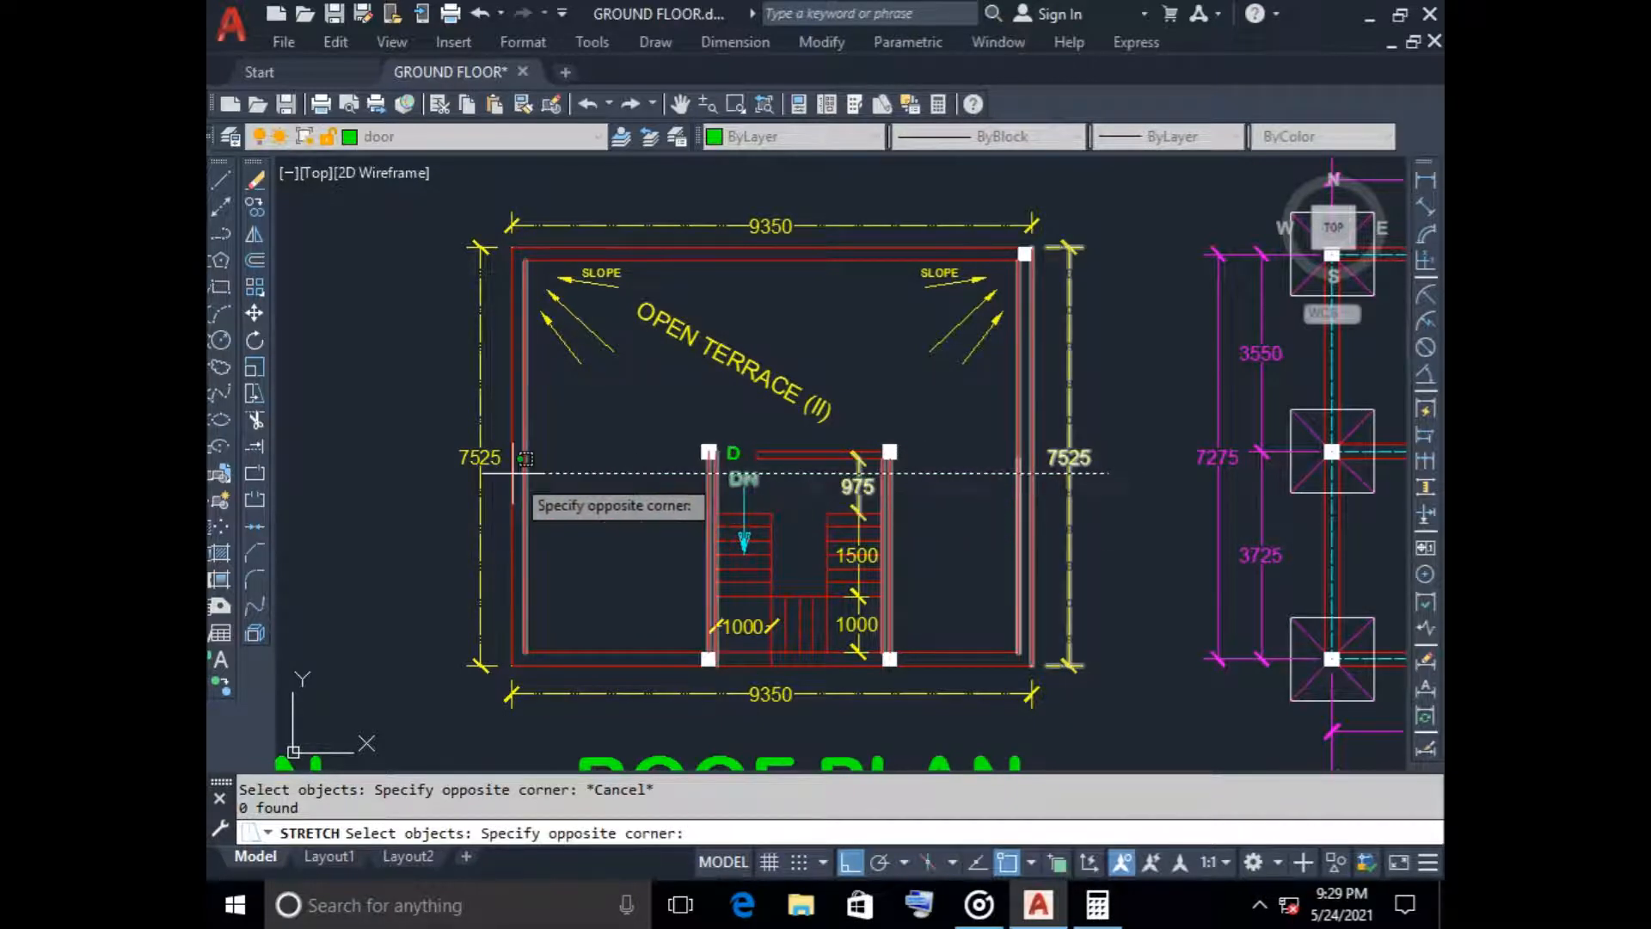
left_click(354, 191)
key("Return")
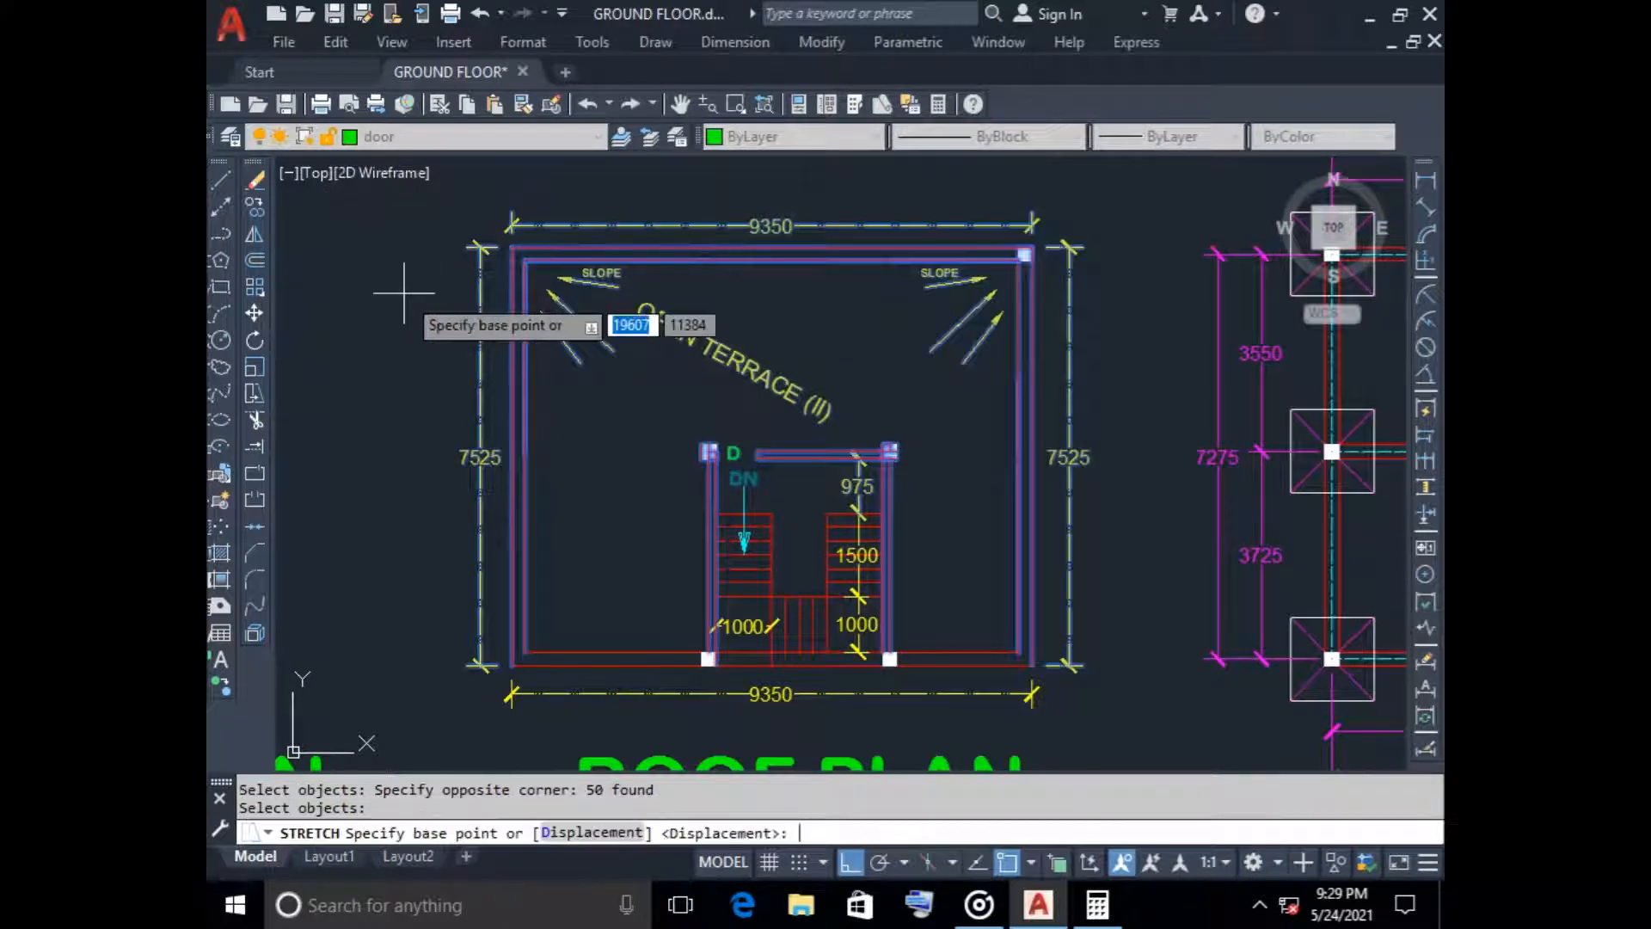
left_click(1028, 250)
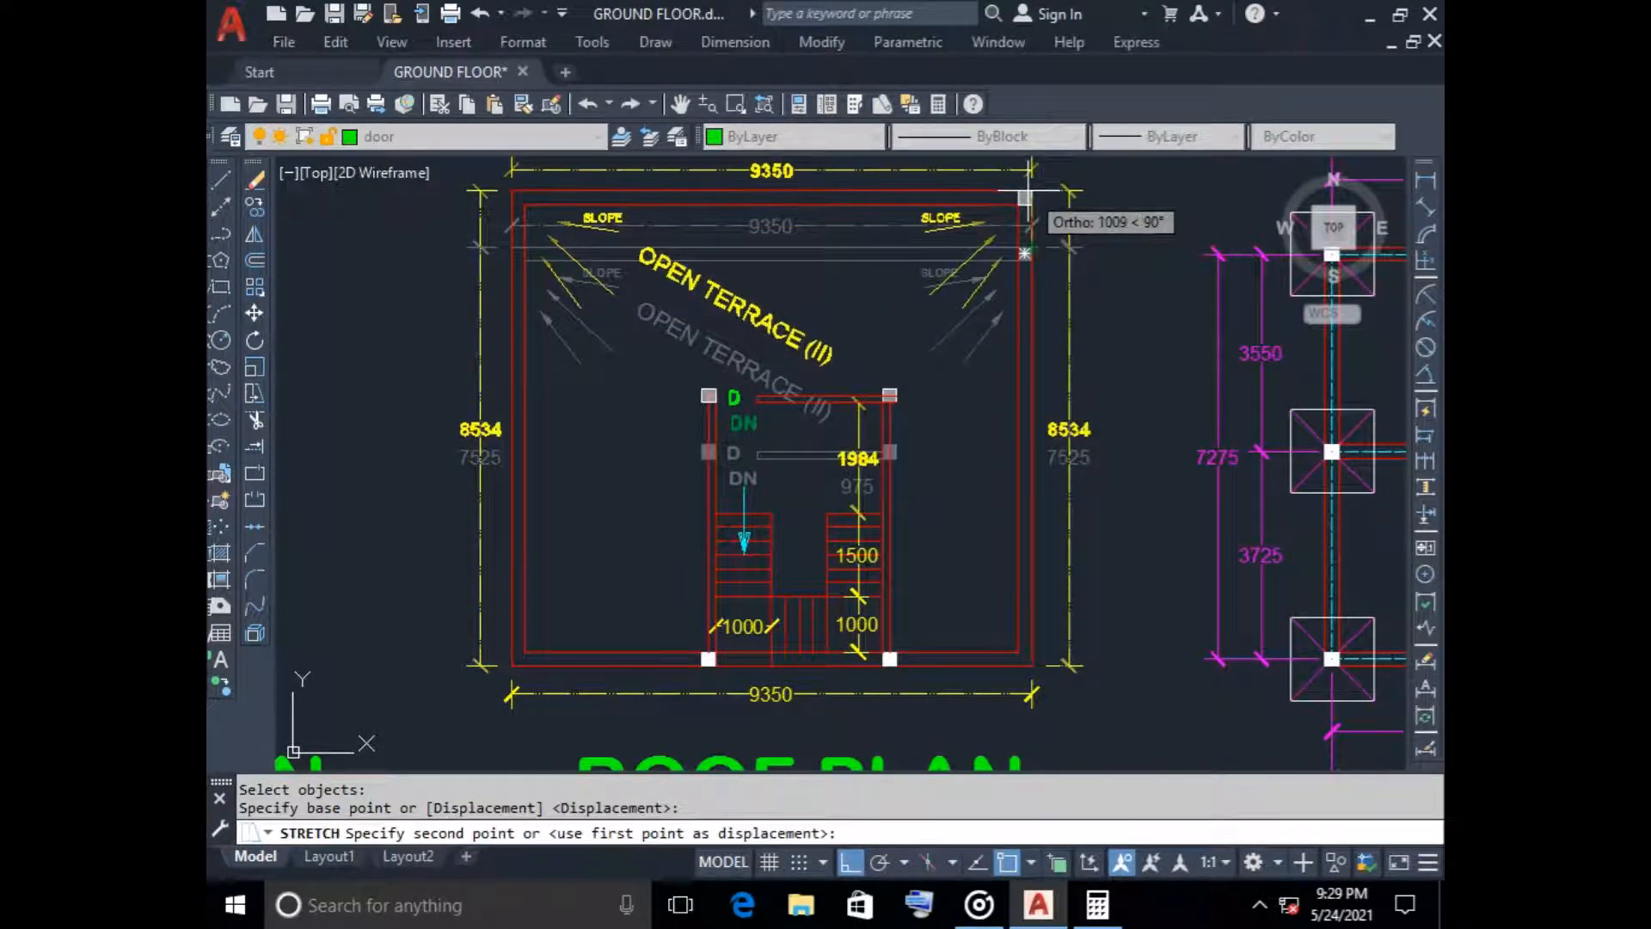
type("250")
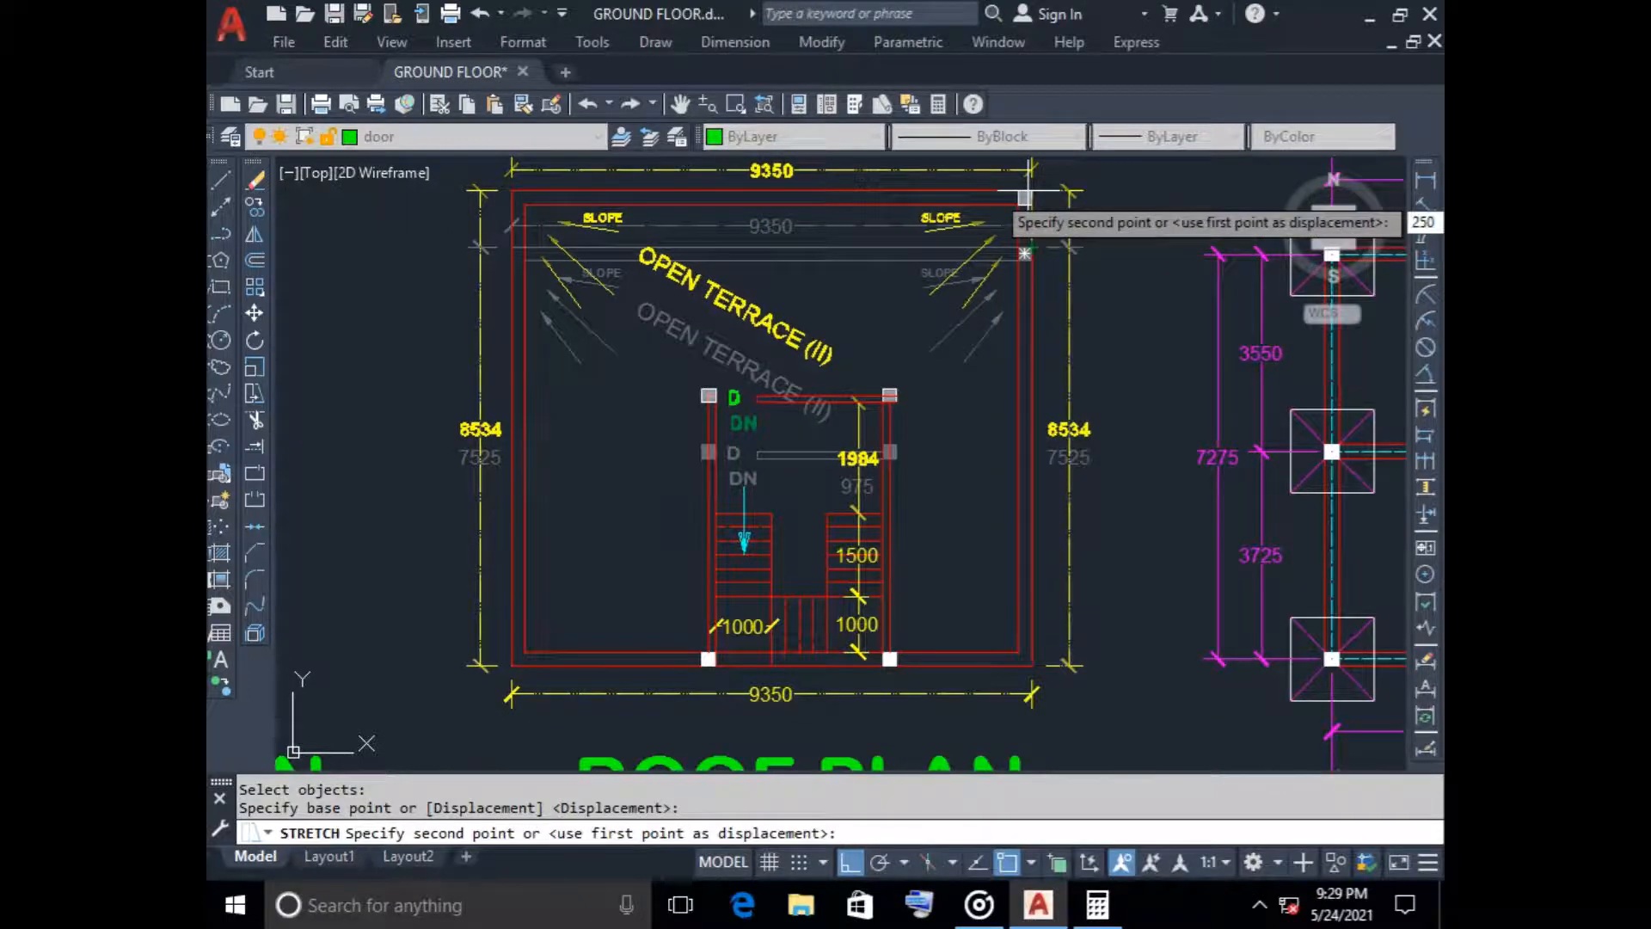
key("Return")
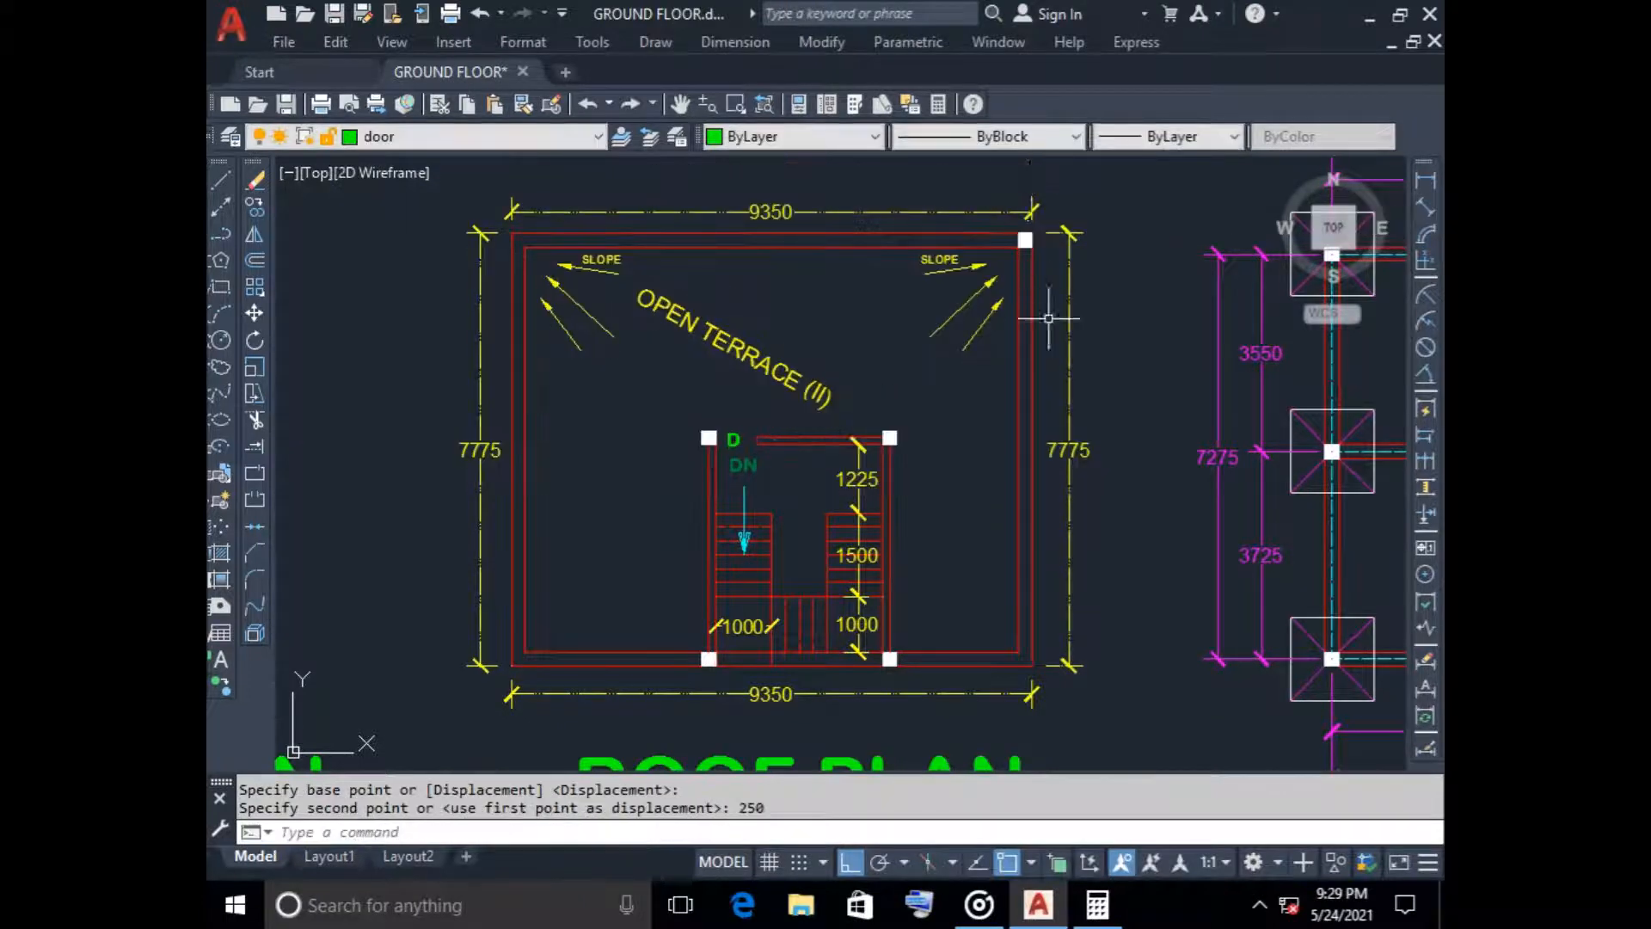
Delete the vertical dimension between the roof plan staircase's top wall and the top of the right-hand flight
scroll(832, 507, "up", 6)
left_click(916, 392)
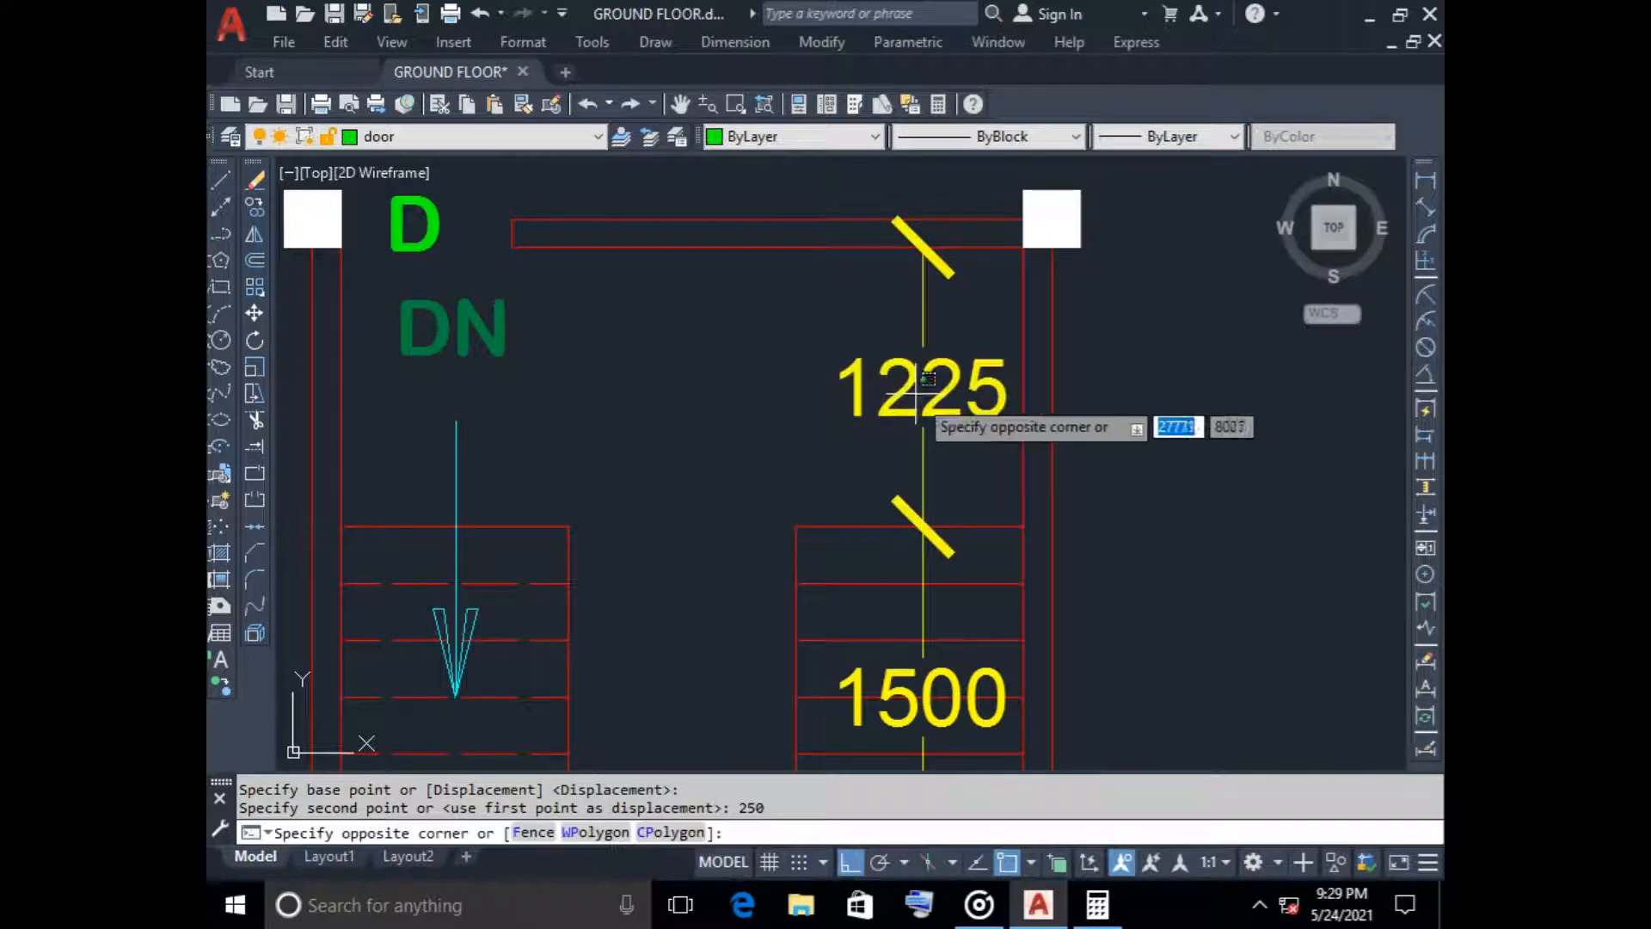
key("Escape")
left_click(953, 383)
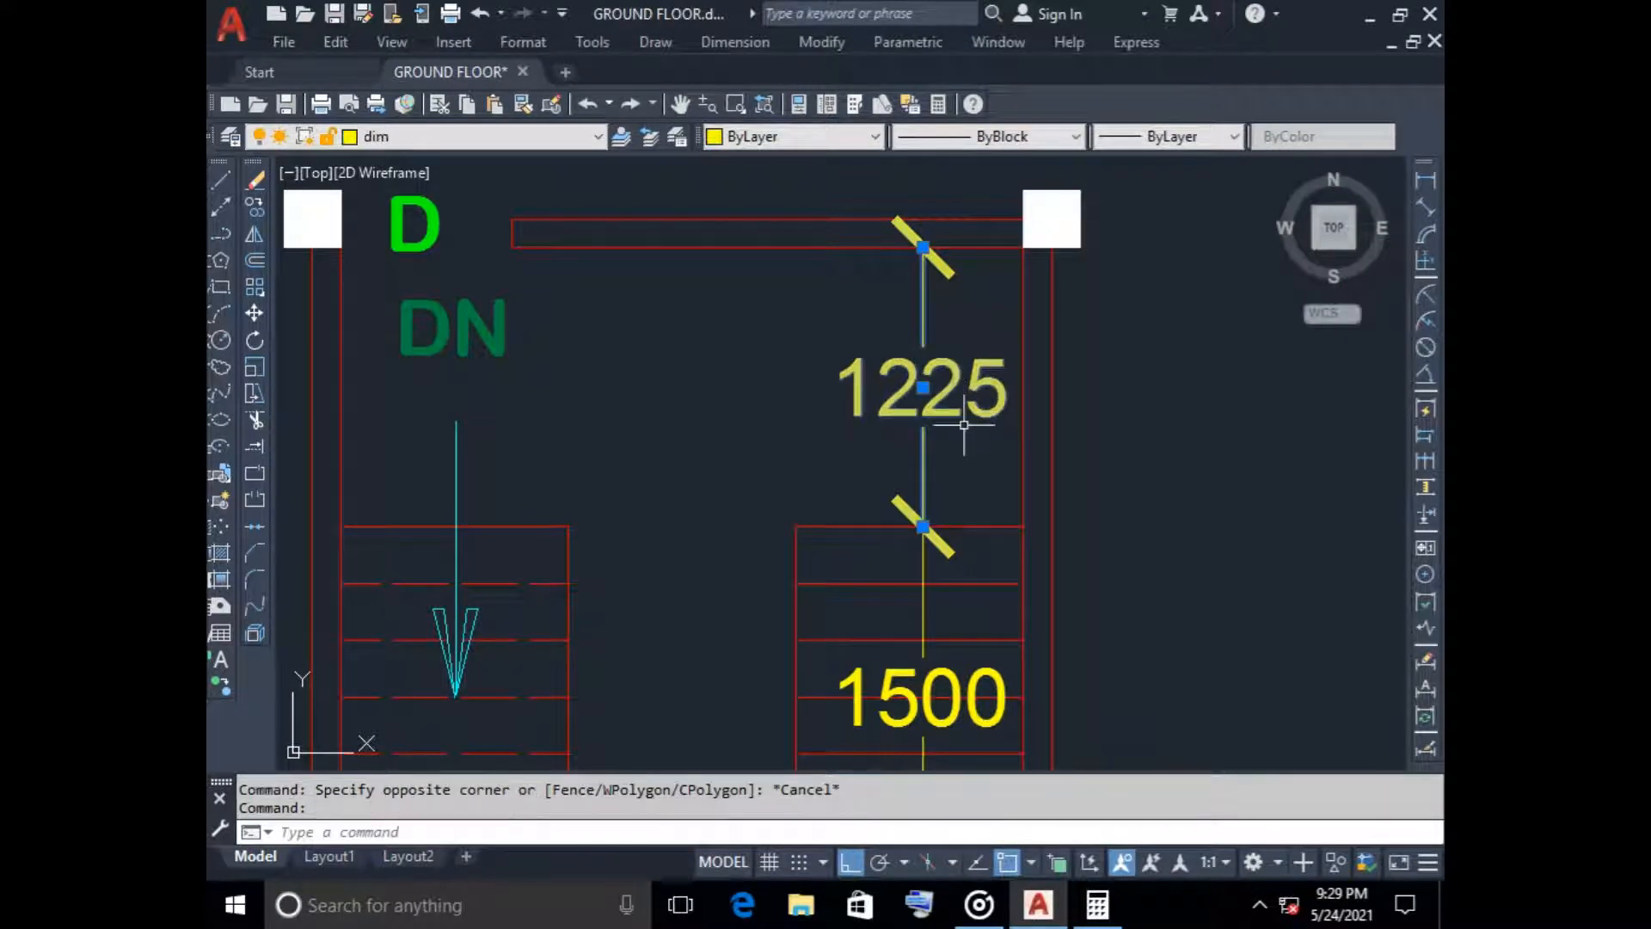
key("Delete")
Offset the top lines of both roof plan stair flights upward by 250 to add a tread to each
scroll(498, 555, "down", 2)
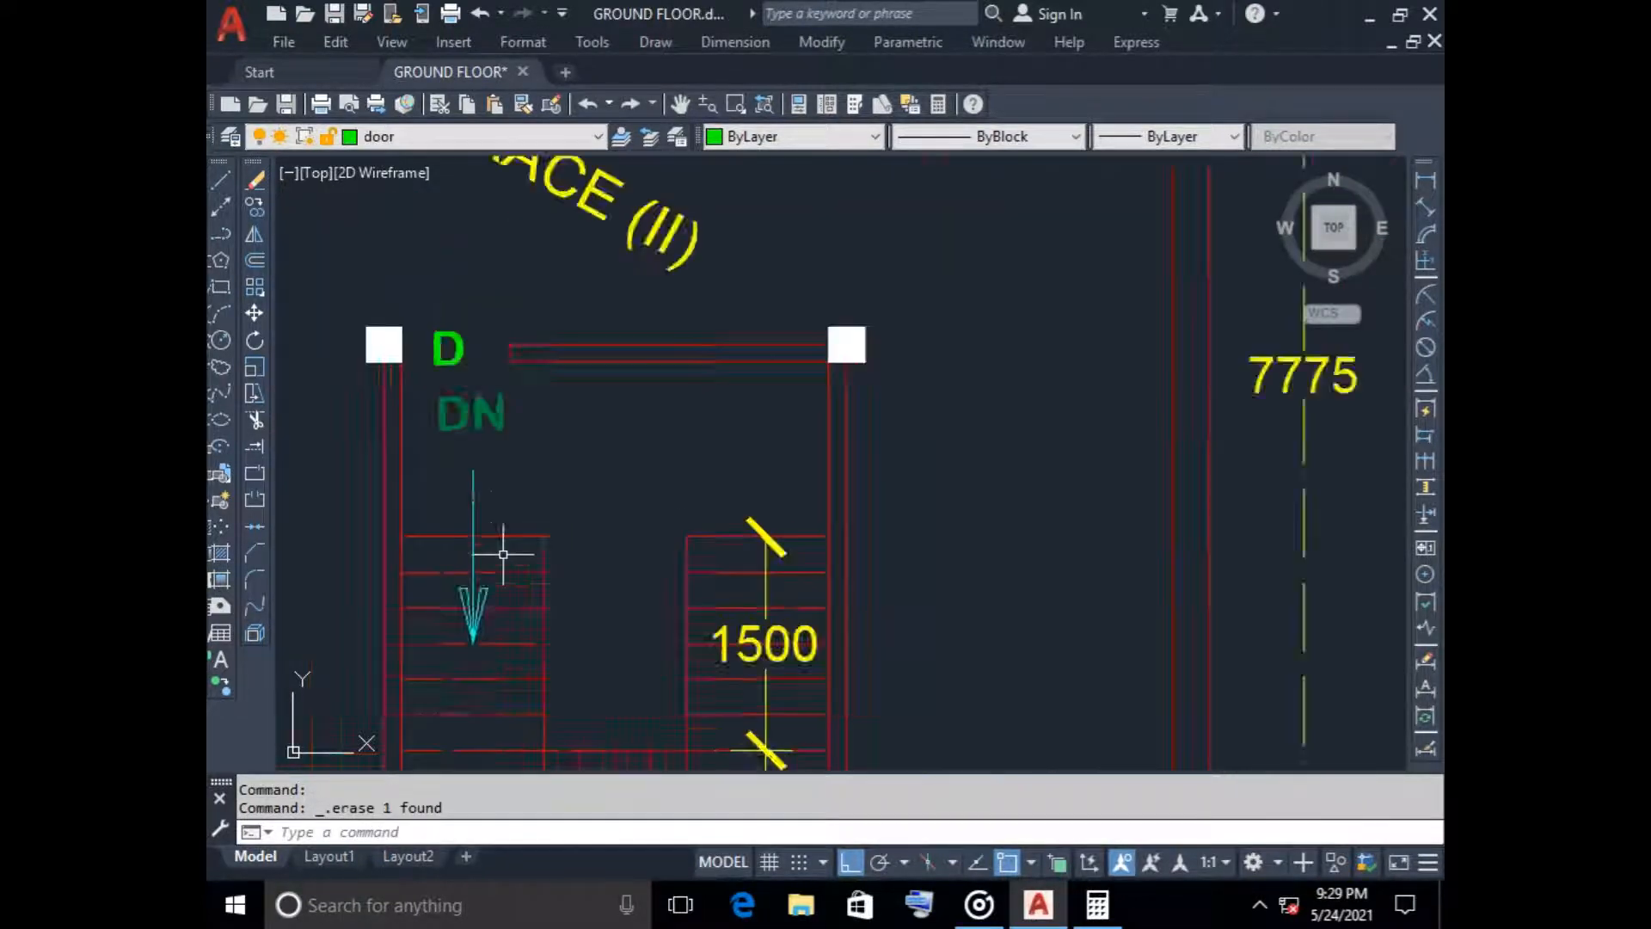
scroll(503, 555, "down", 2)
left_click(254, 259)
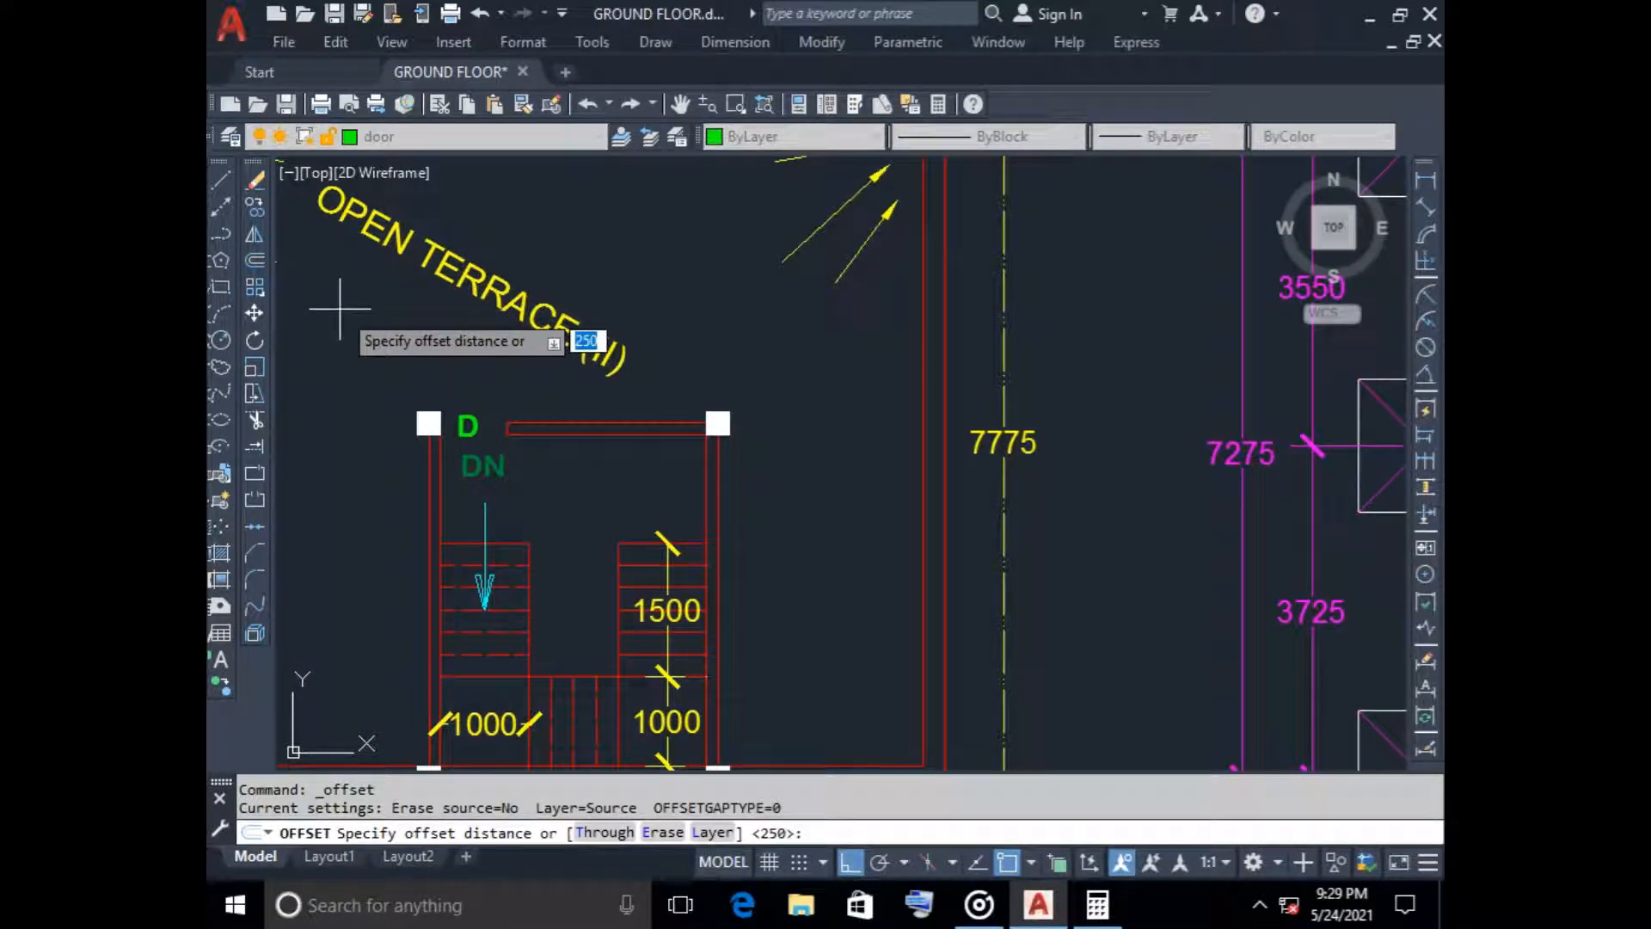
key("Return")
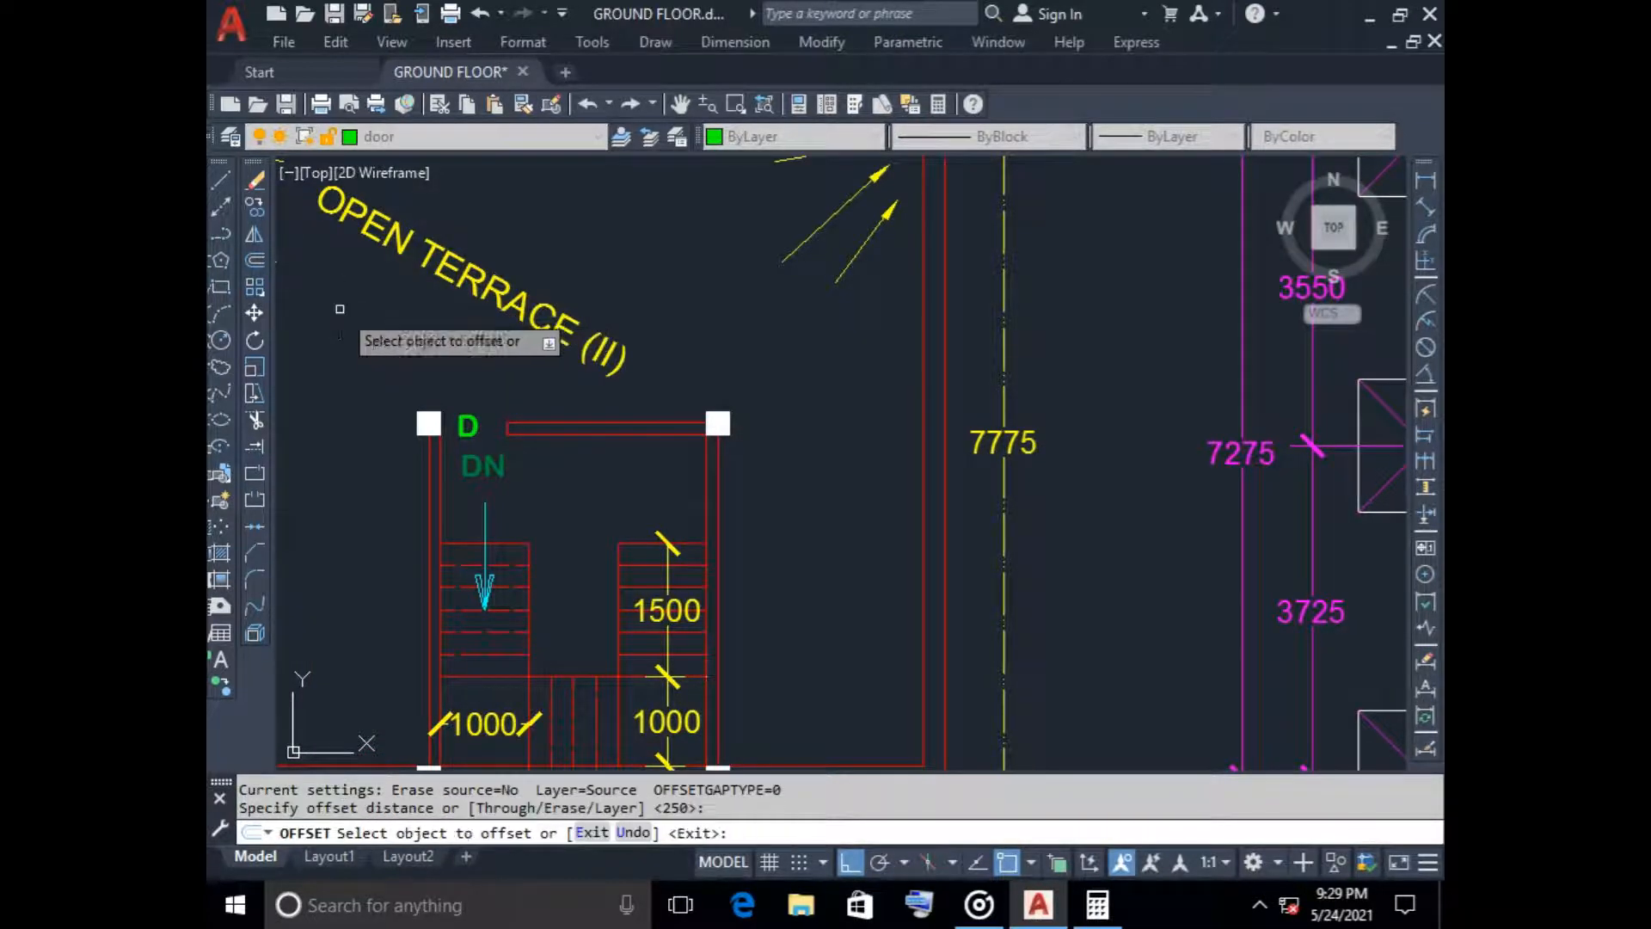
left_click(628, 547)
left_click(630, 494)
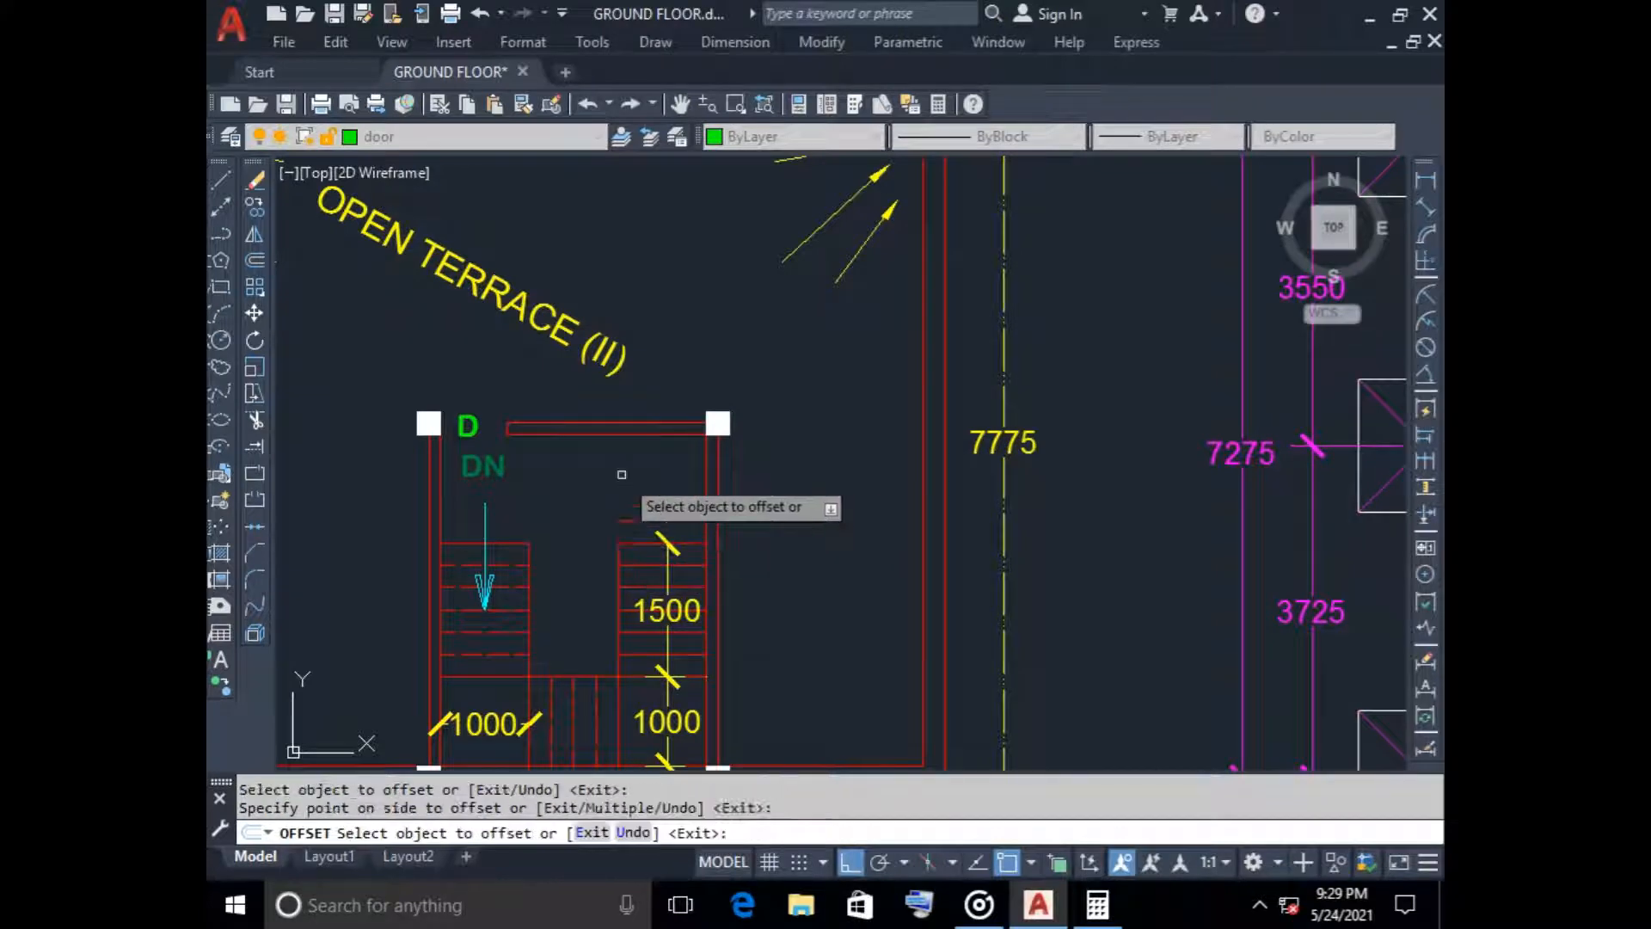
left_click(465, 542)
left_click(472, 494)
key("Escape")
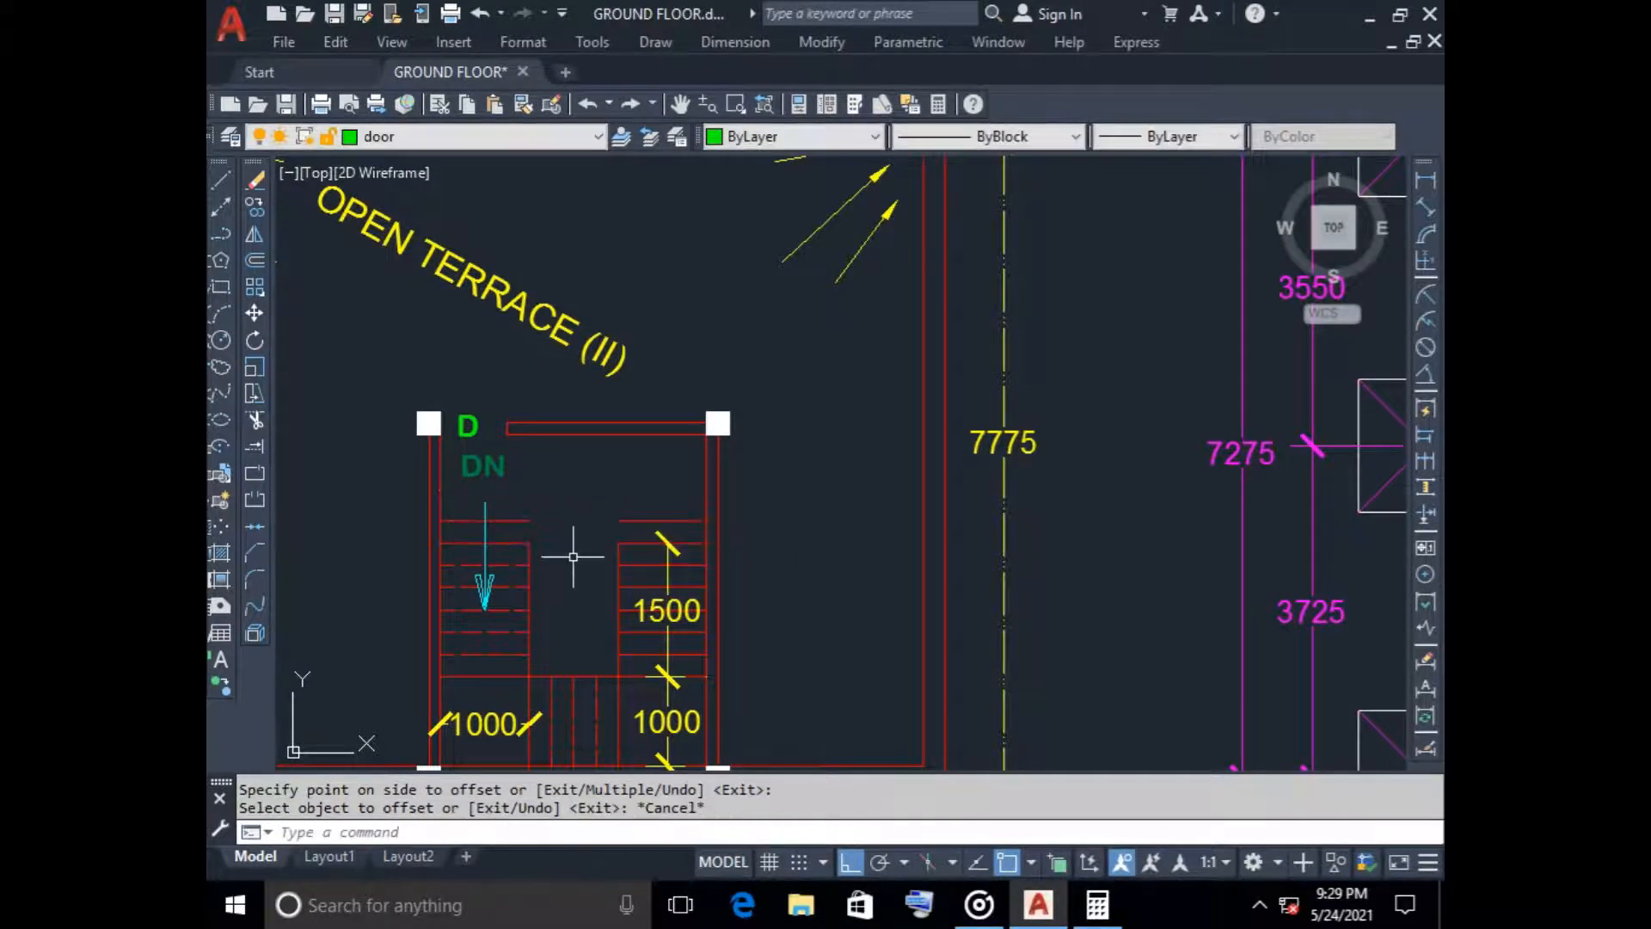
Set the current linetype to the dashed ACA...02W100
scroll(572, 556, "down", 2)
scroll(645, 523, "up", 2)
scroll(664, 504, "up", 2)
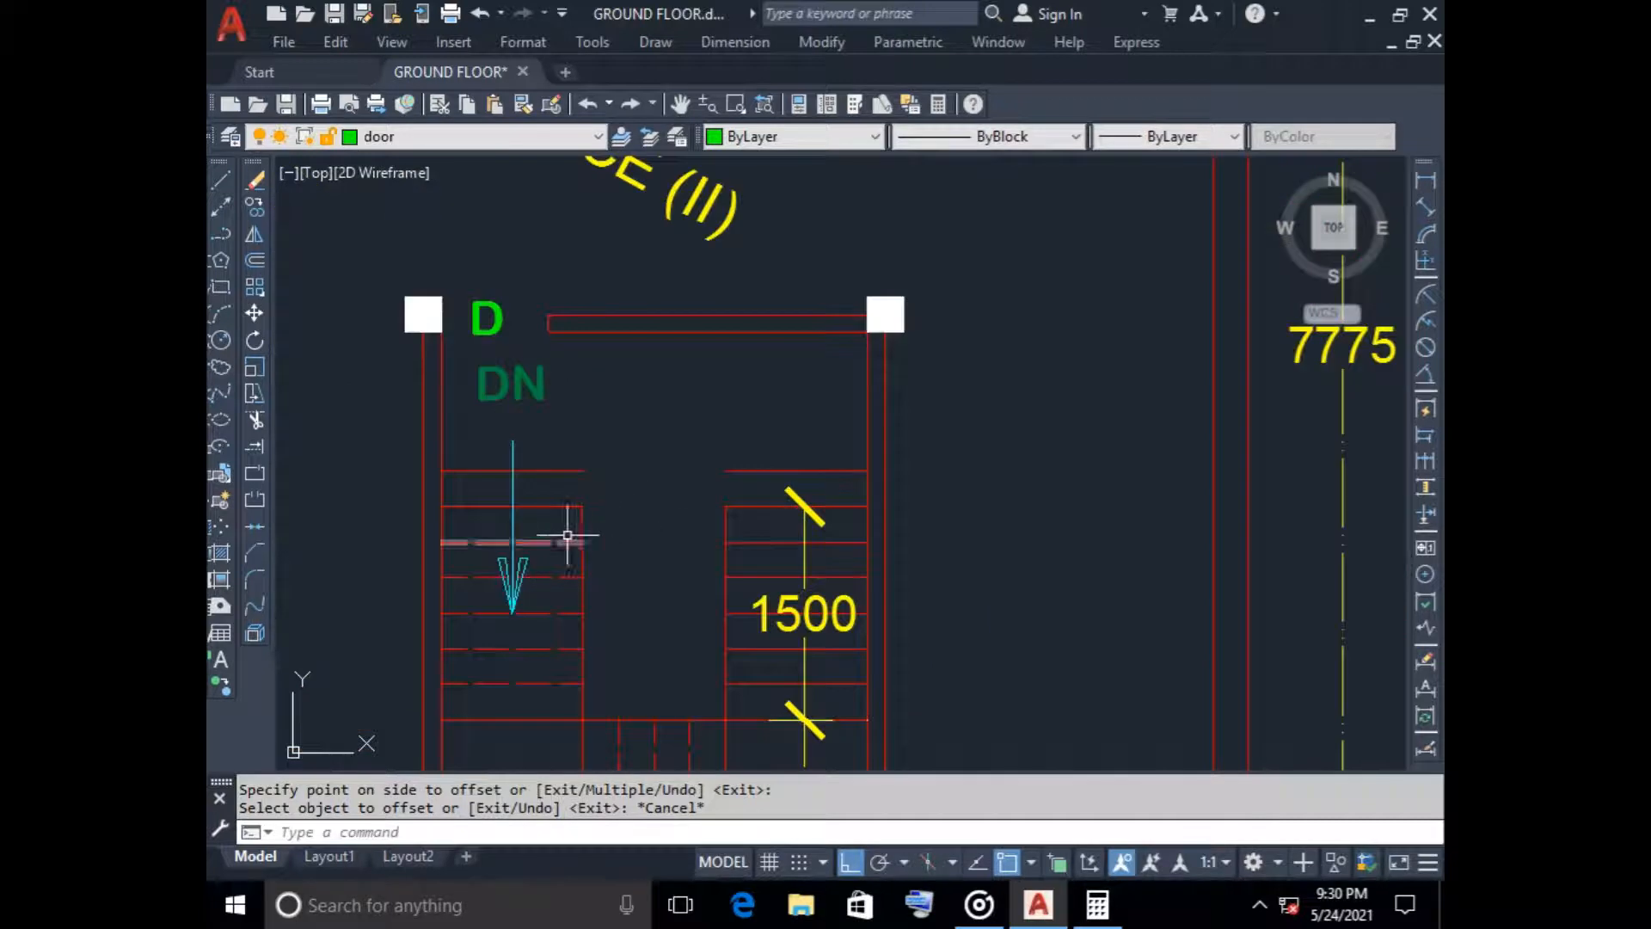
left_click(551, 523)
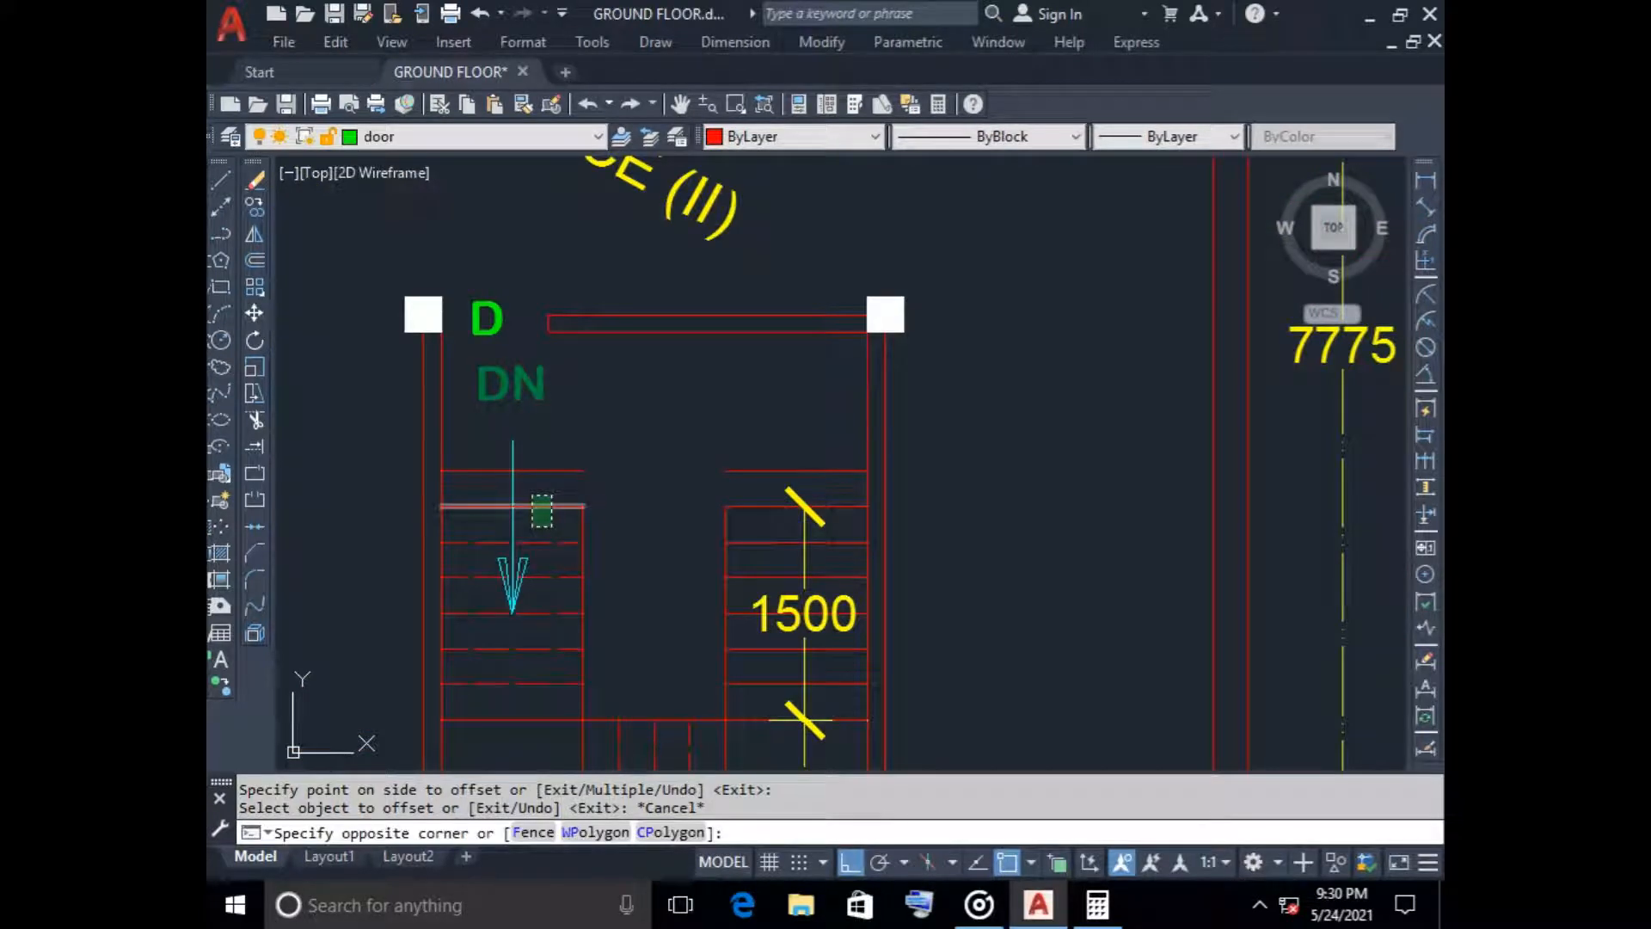
key("Escape")
left_click(1024, 136)
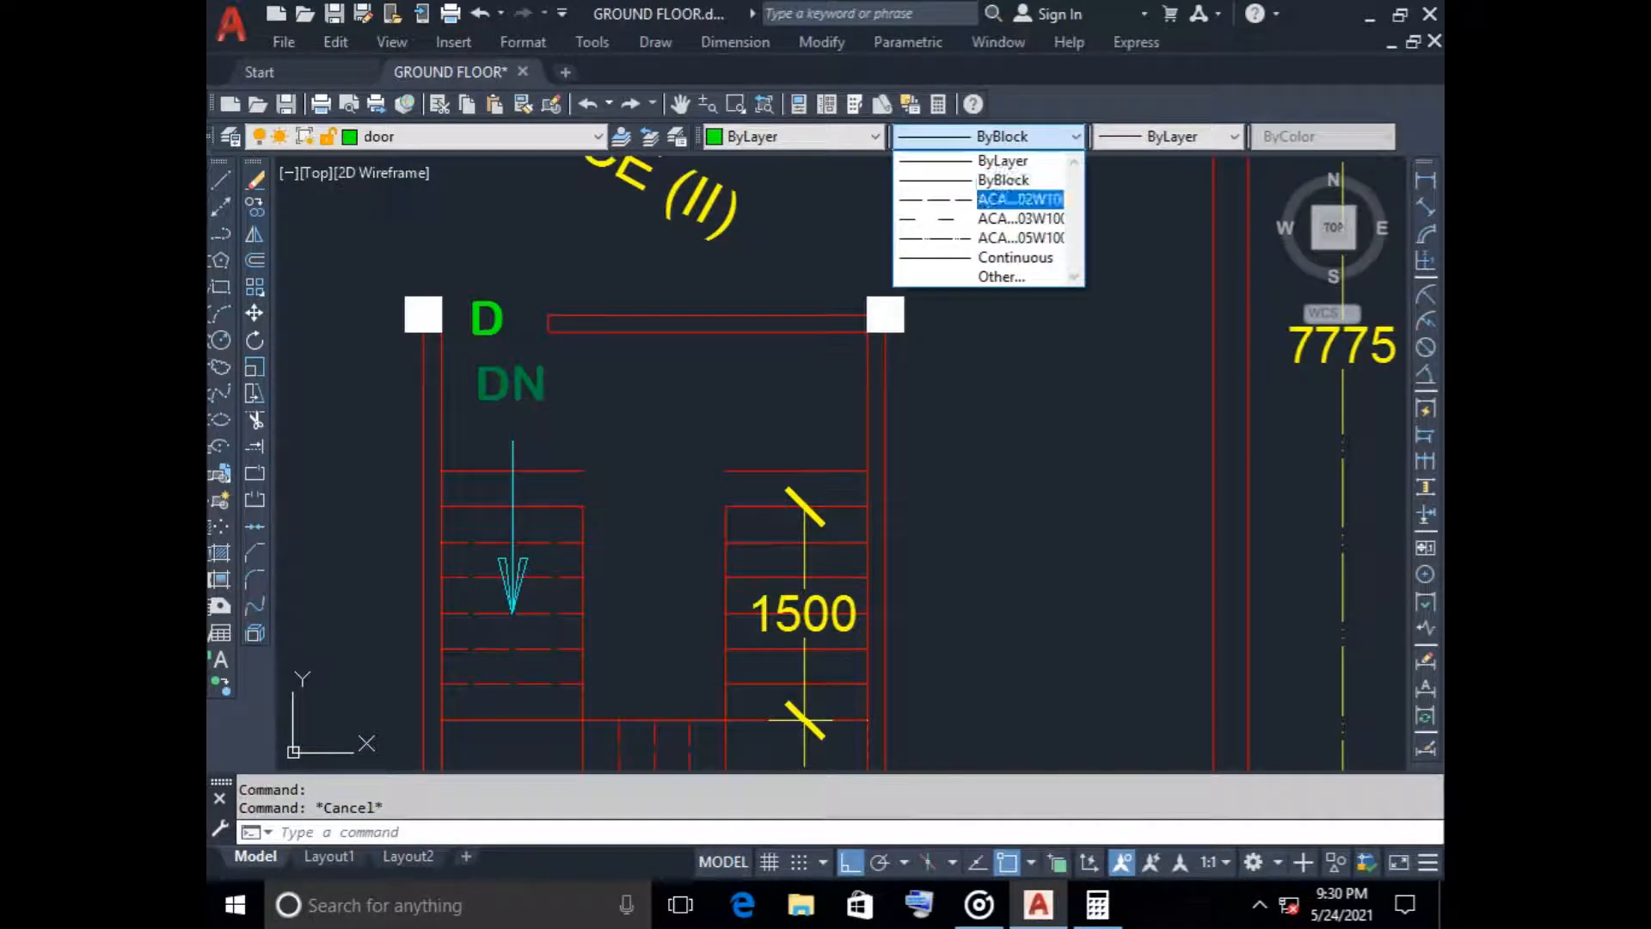
left_click(1020, 199)
Stretch the inner edge lines of both roof plan stair flights up to the ends of the new top tread lines
left_click(583, 516)
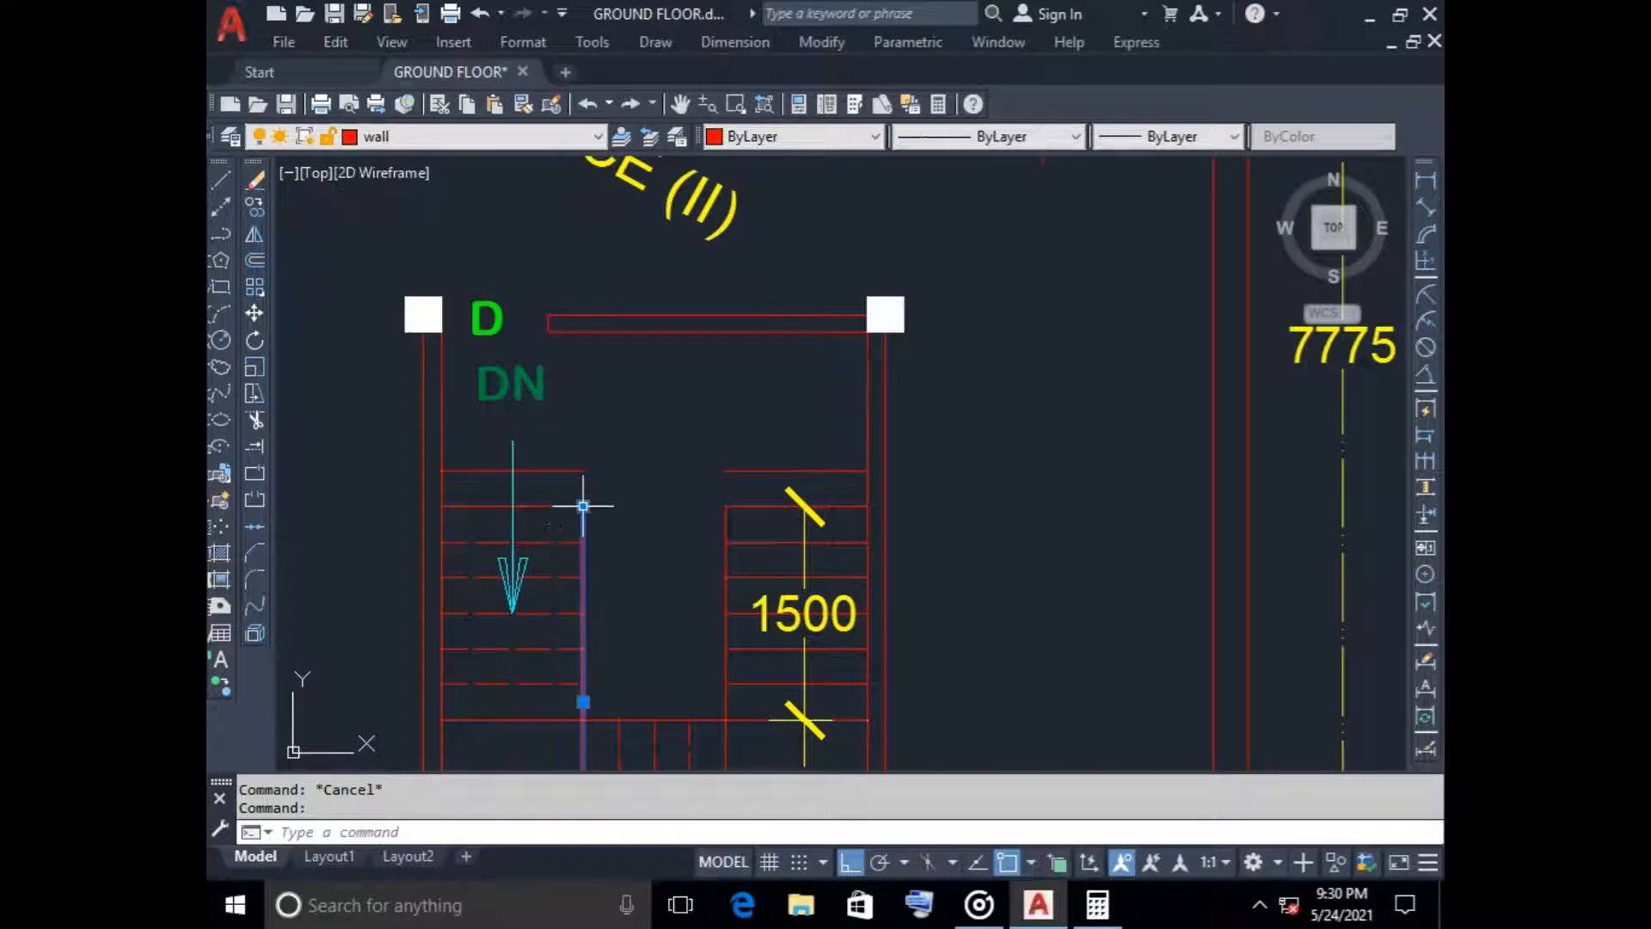
left_click(583, 506)
left_click(725, 521)
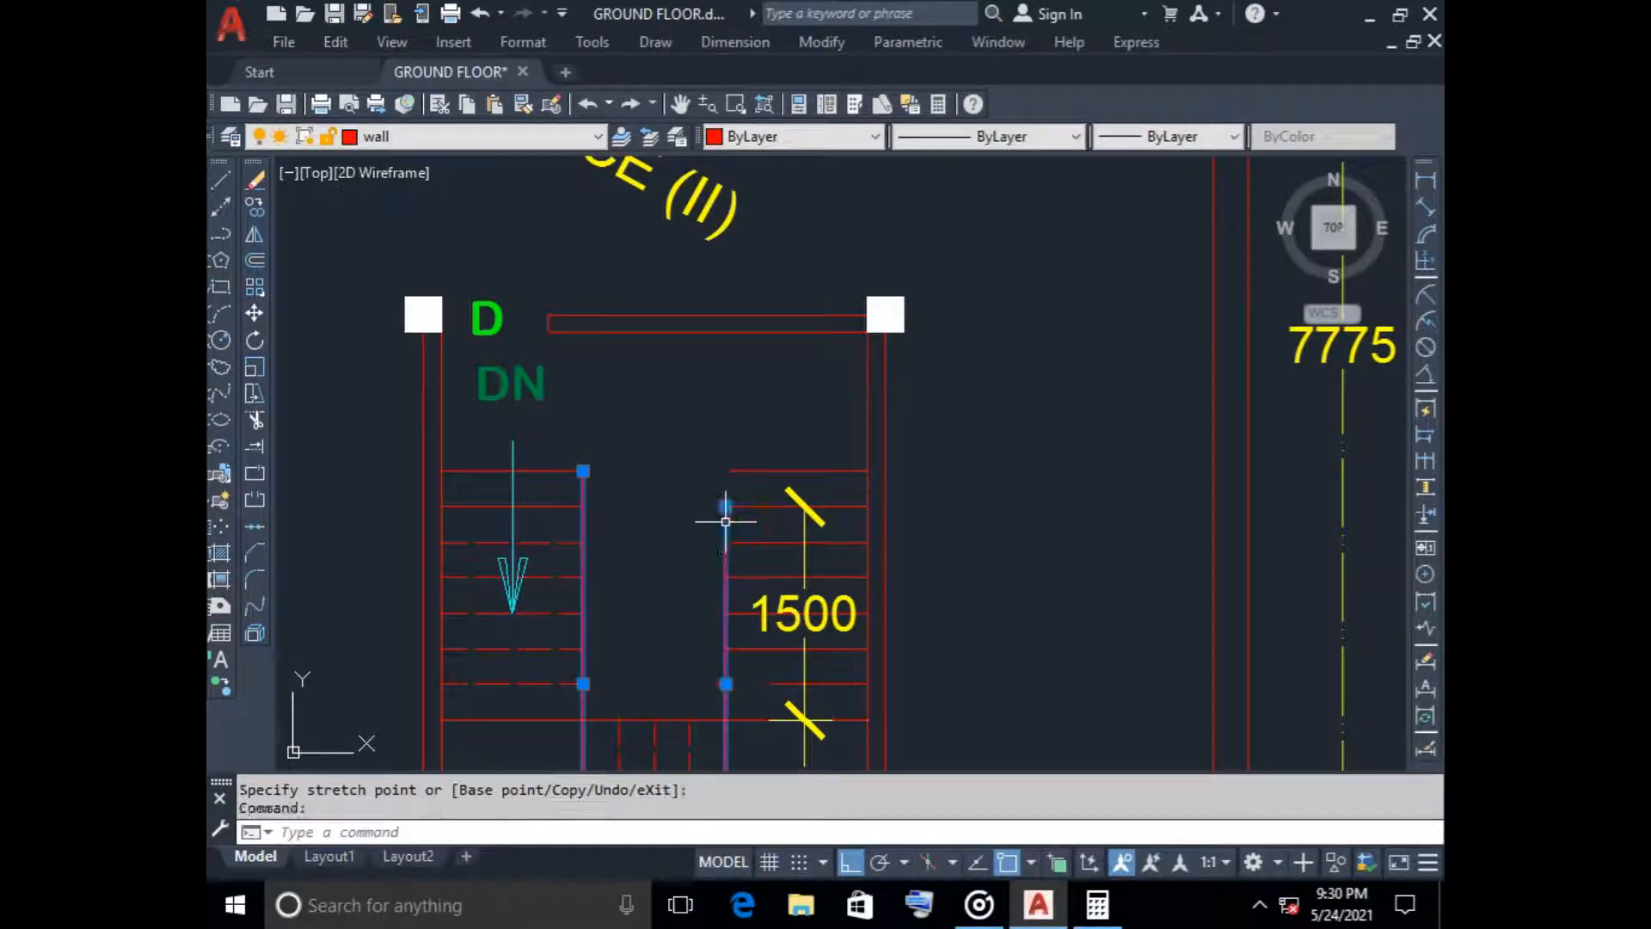
left_click(726, 505)
key("Escape")
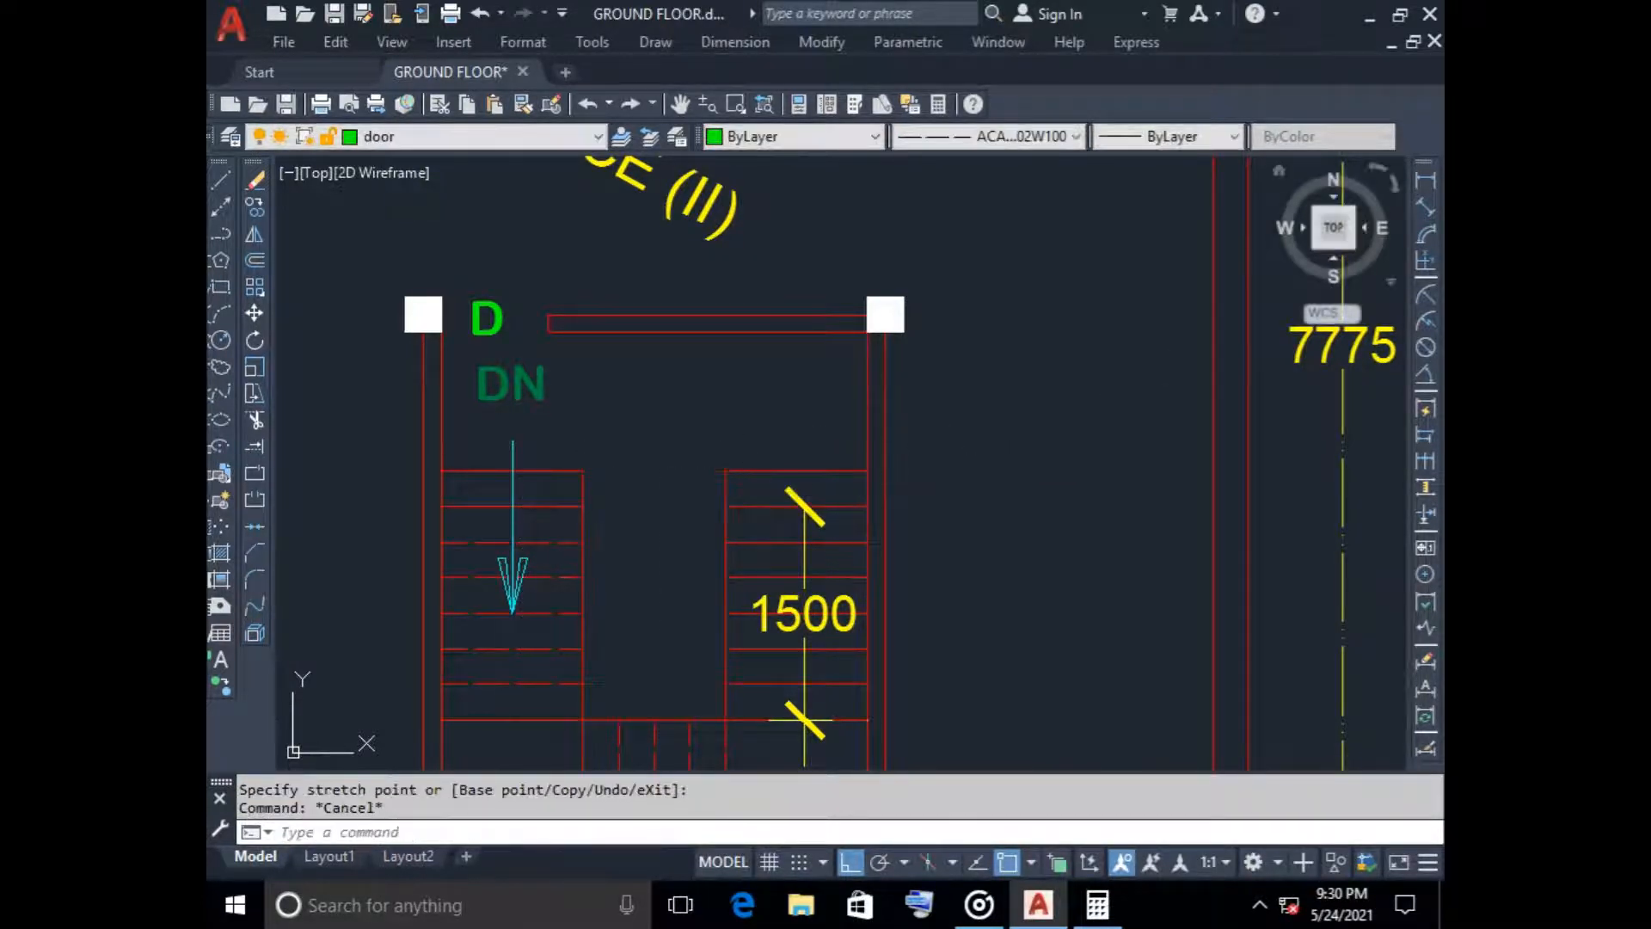
Delete the outdated 1500 dimension on the roof plan's right-hand stair flight
left_click(800, 515)
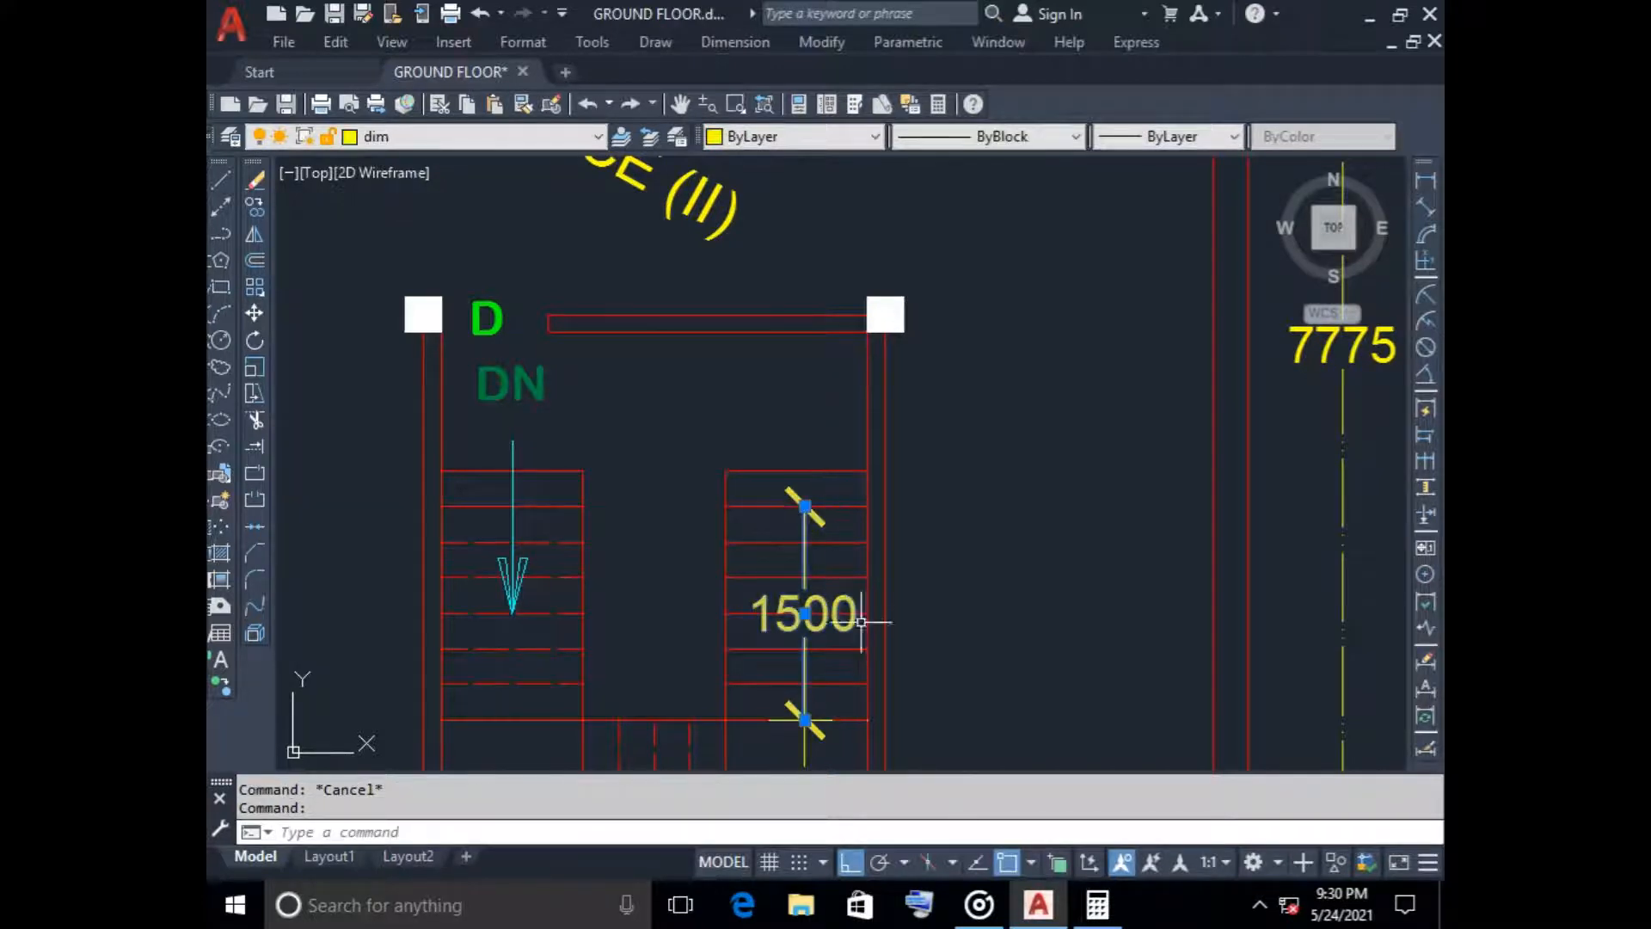
key("Delete")
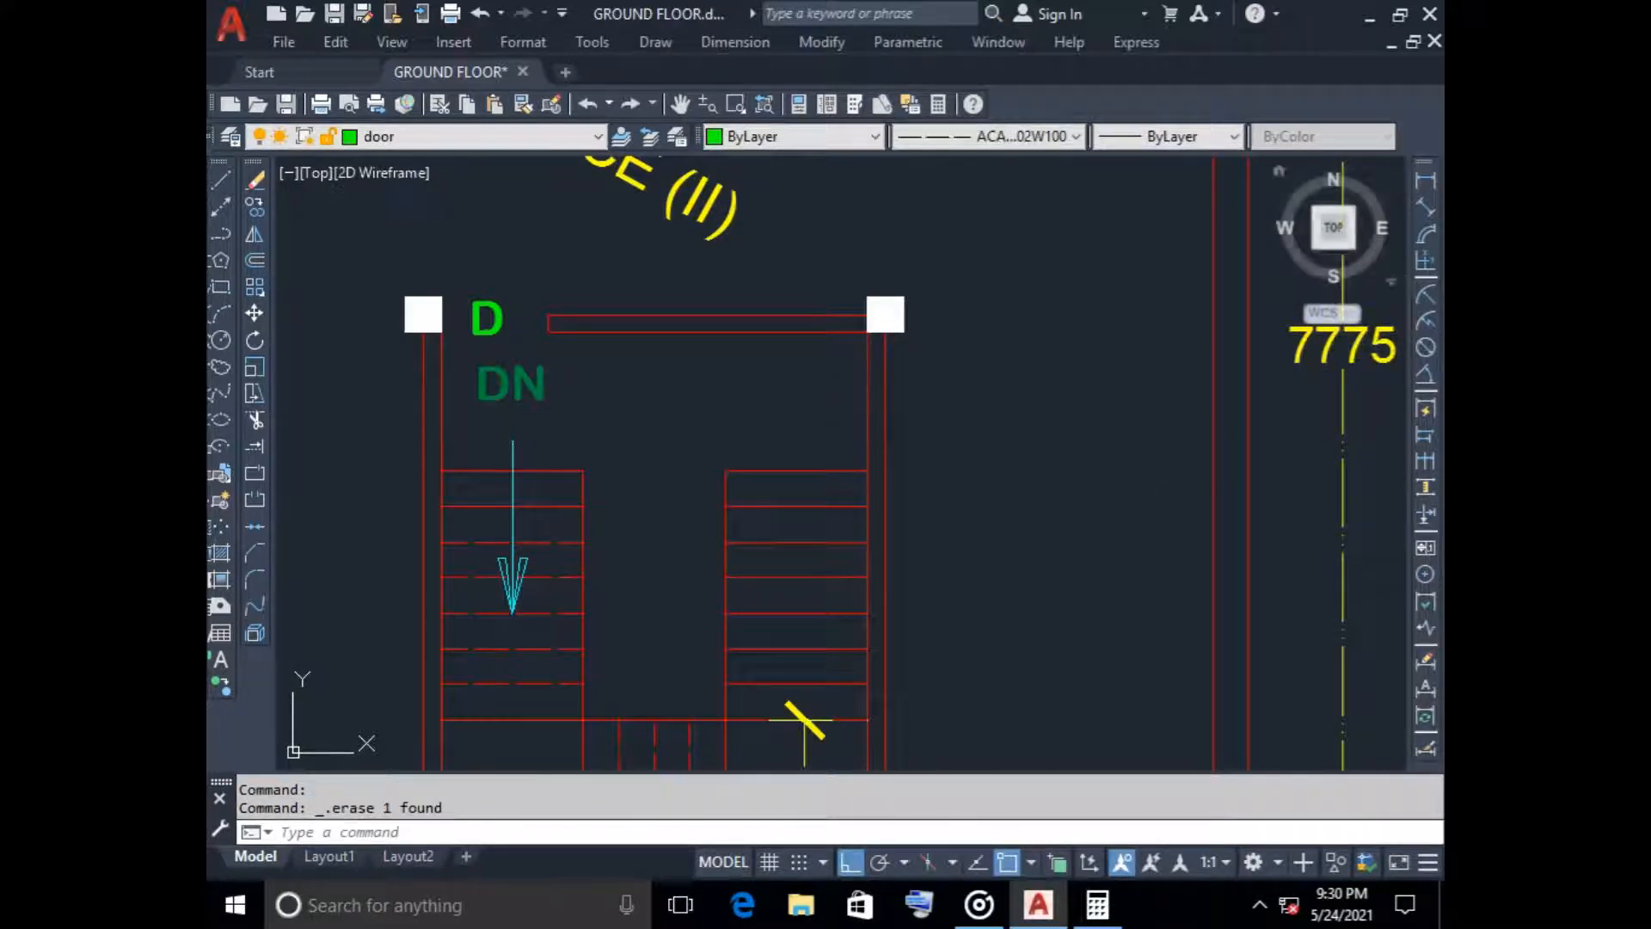
left_click(1425, 180)
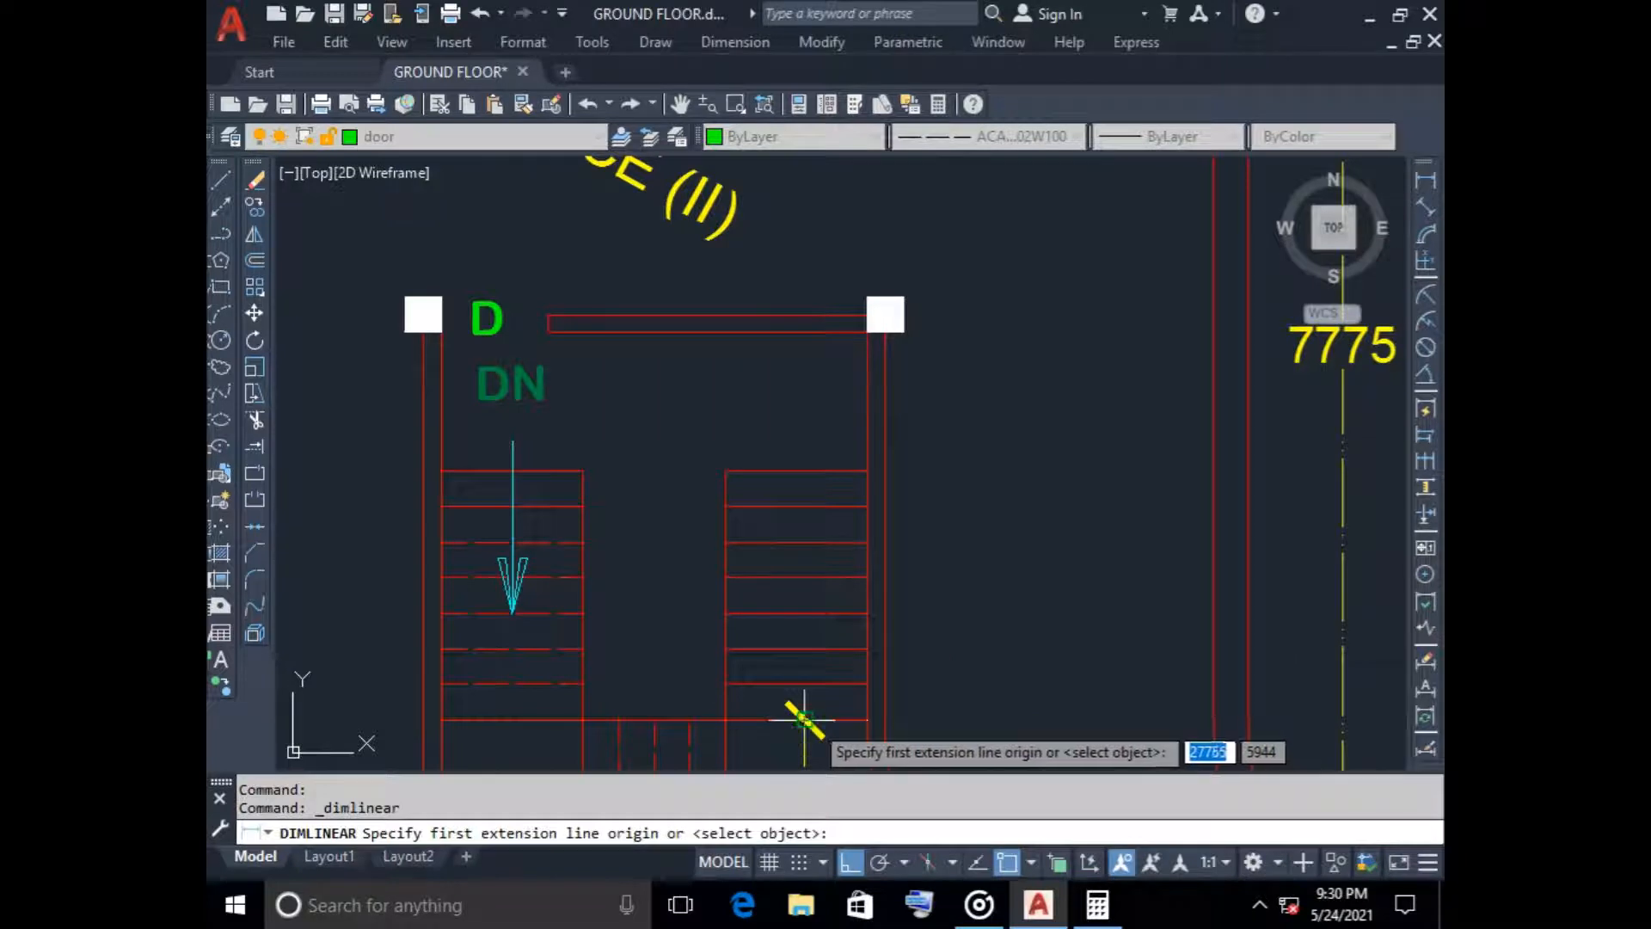
left_click(804, 719)
left_click(804, 470)
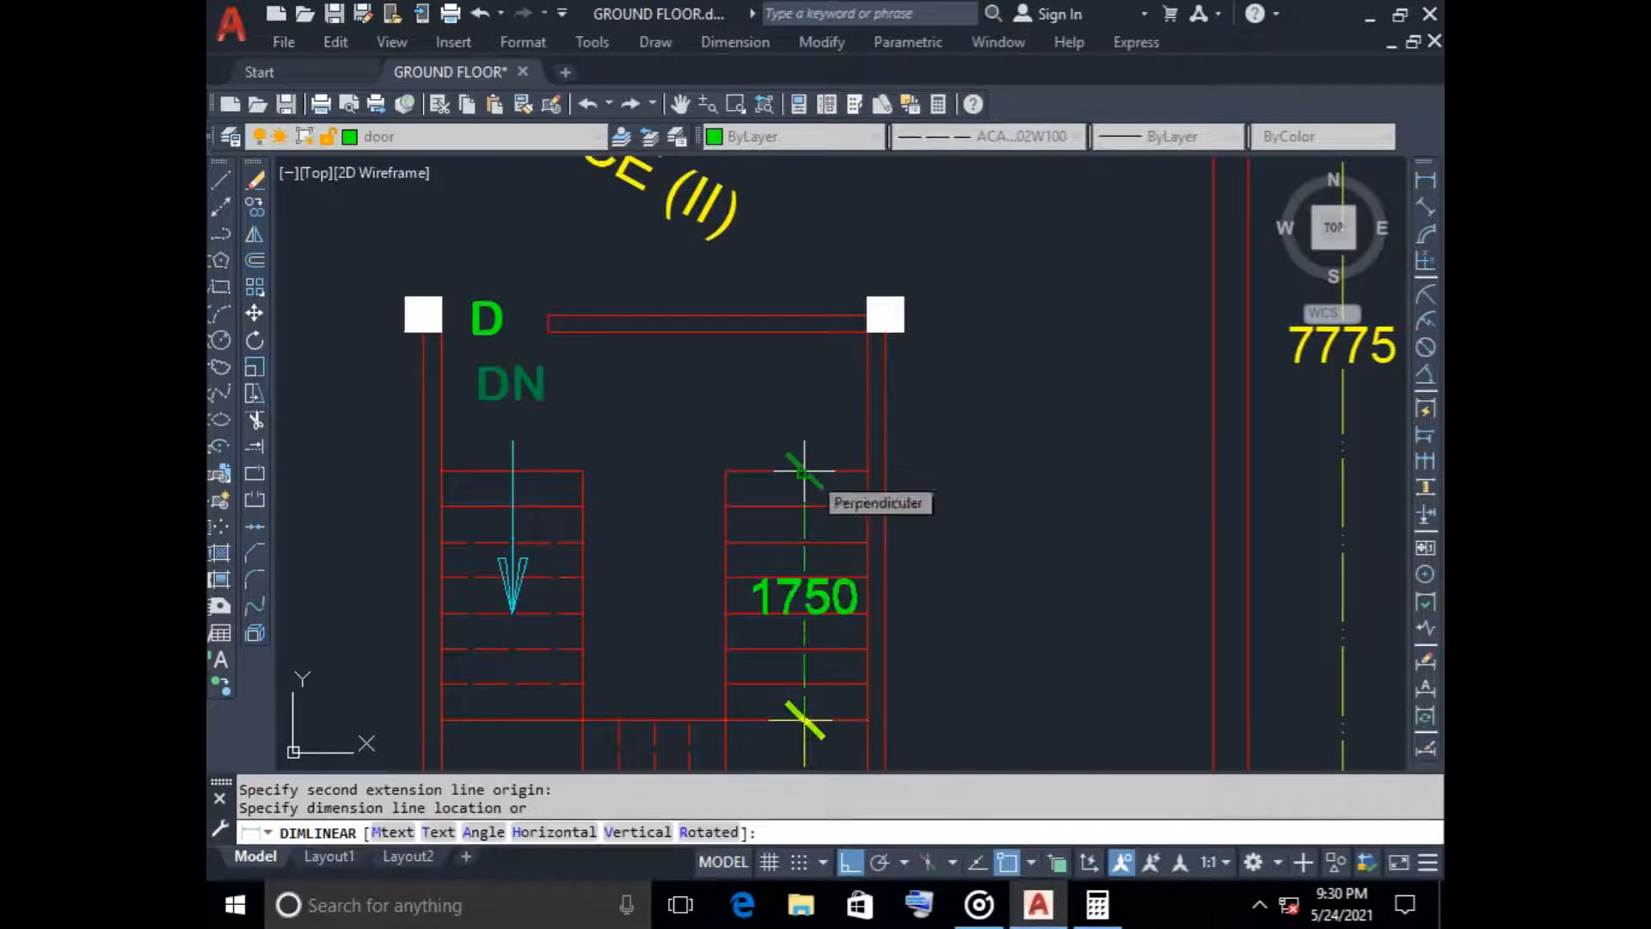
key("Escape")
Make dim the current layer and add a vertical linear dimension along the full length of the roof plan's right-hand stair flight
left_click(473, 136)
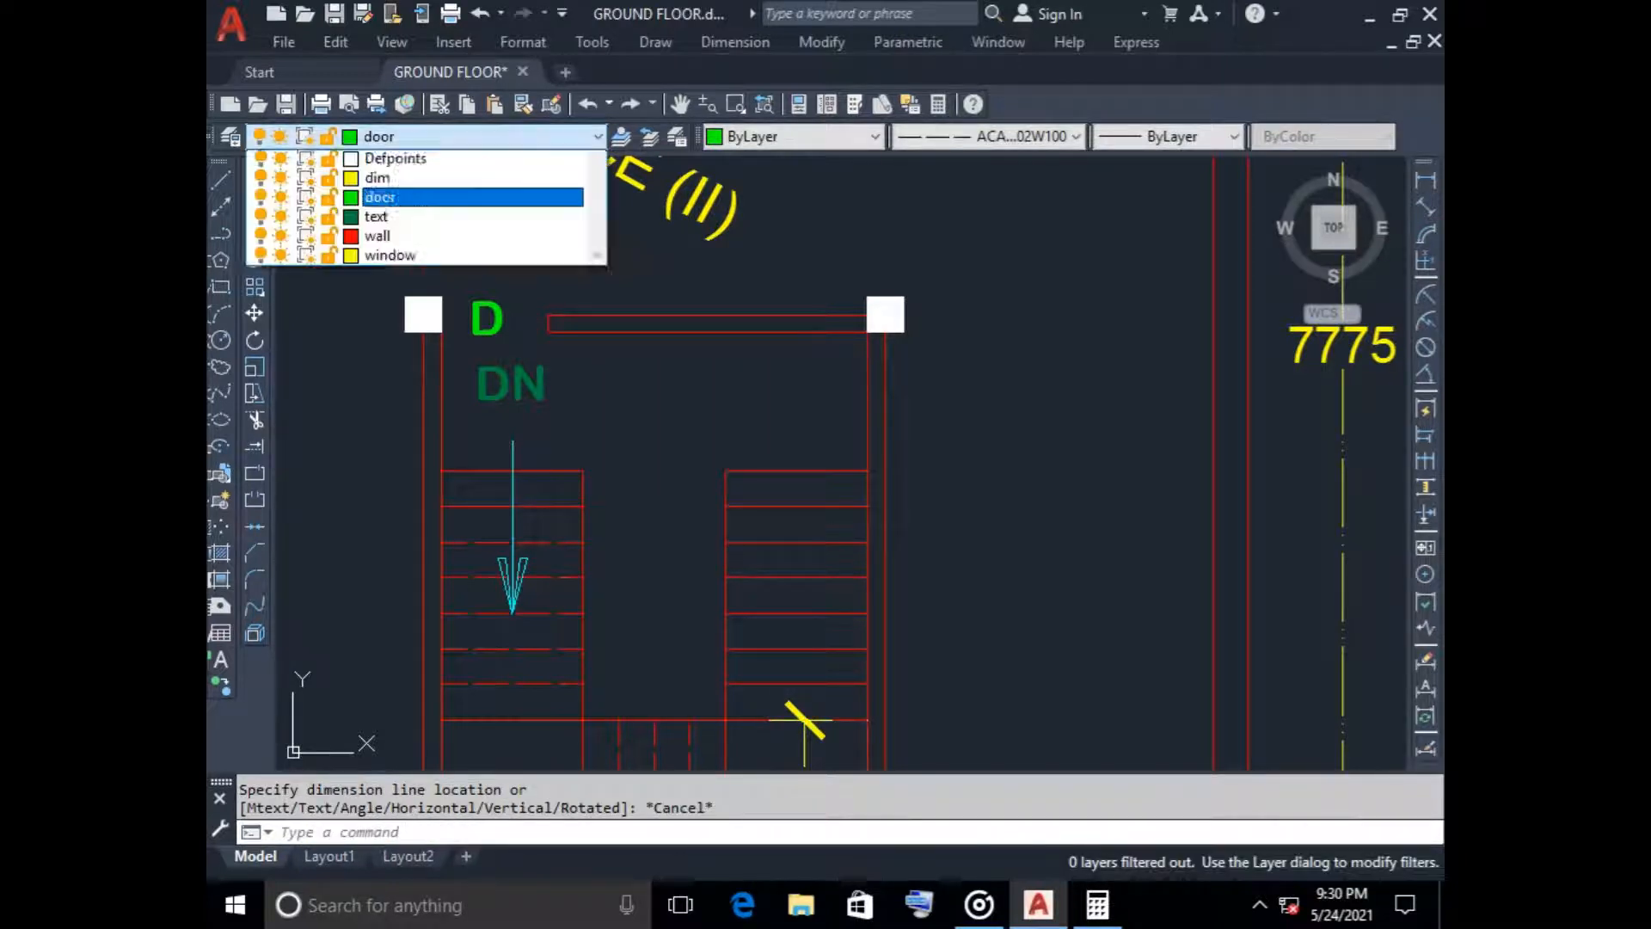
left_click(387, 238)
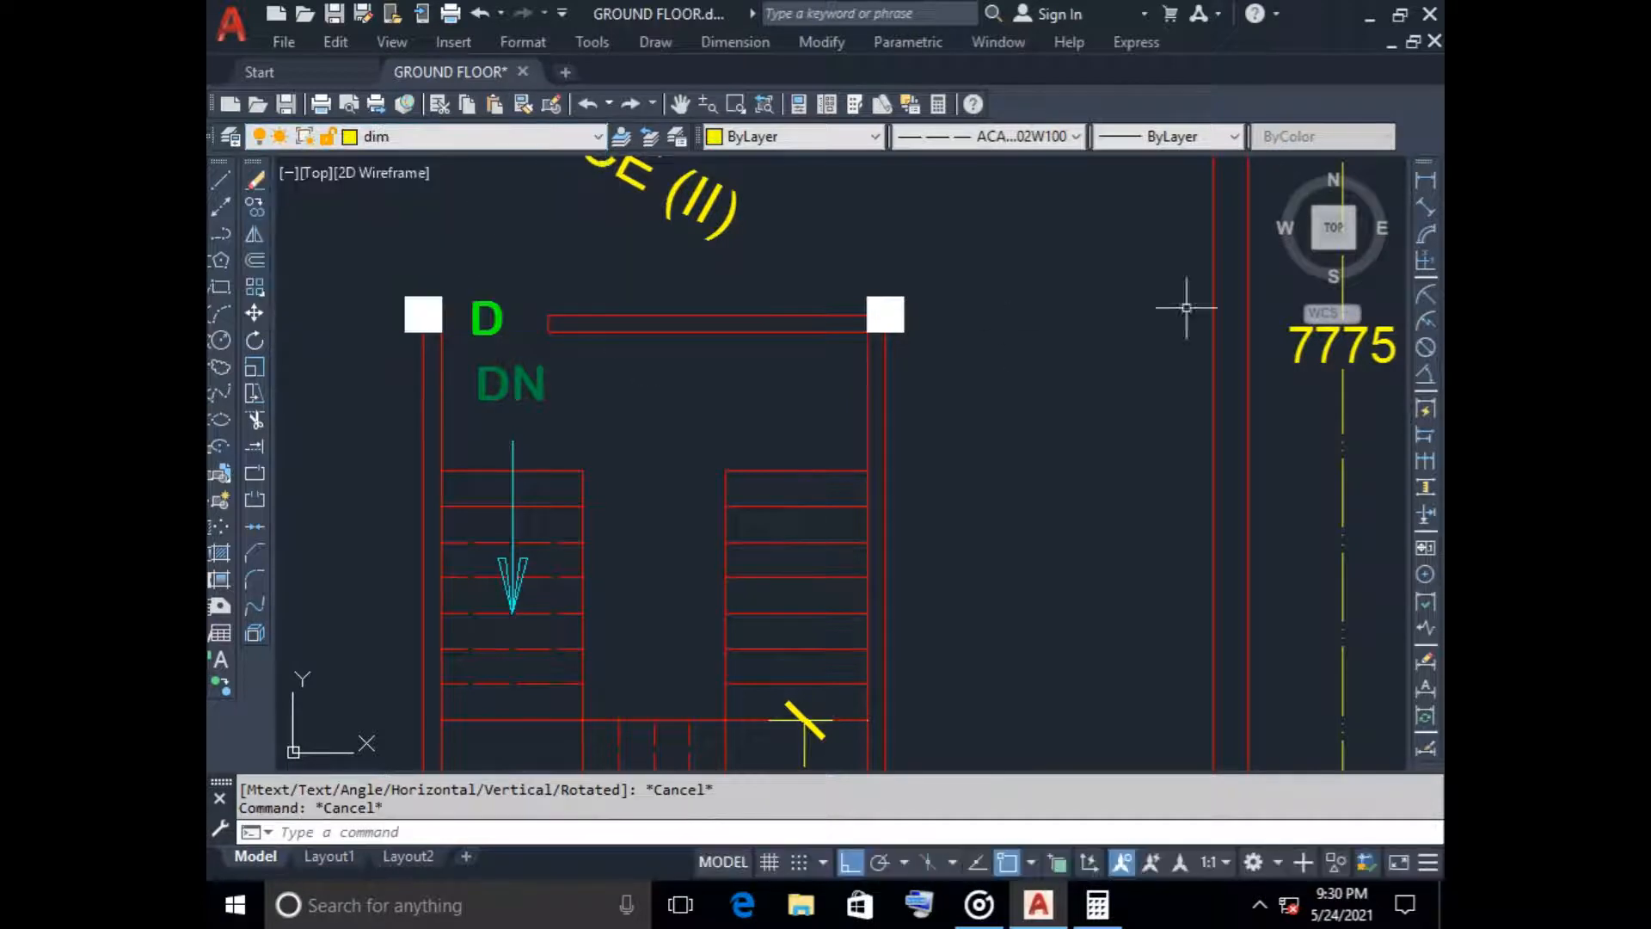
key("Return")
left_click(804, 719)
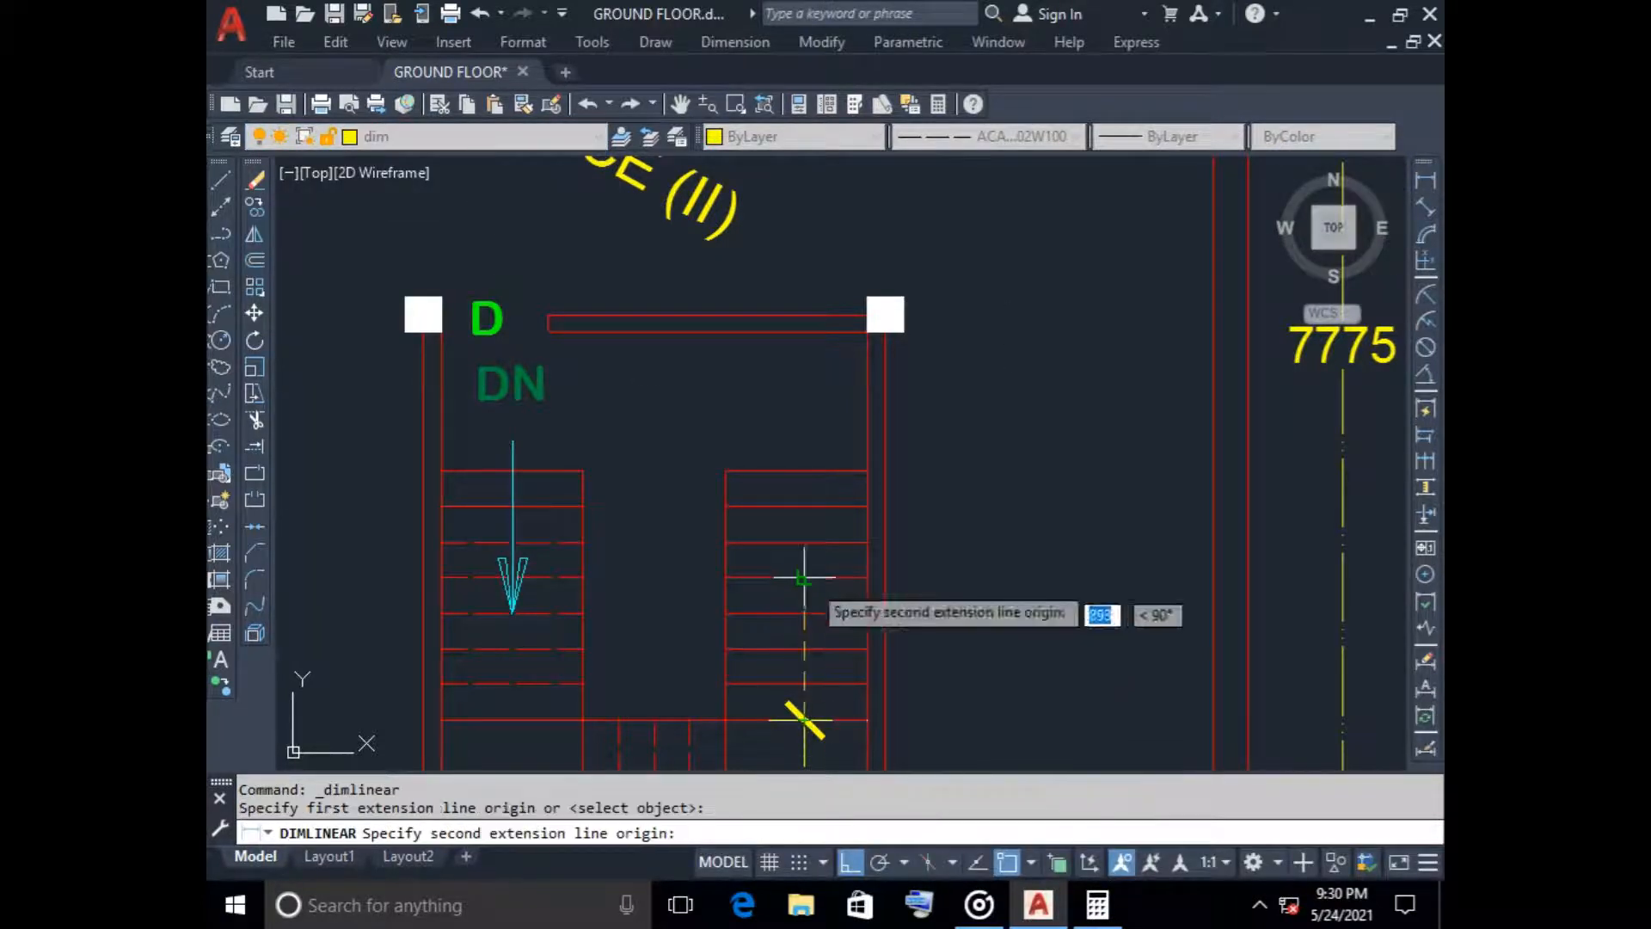
left_click(802, 474)
left_click(802, 474)
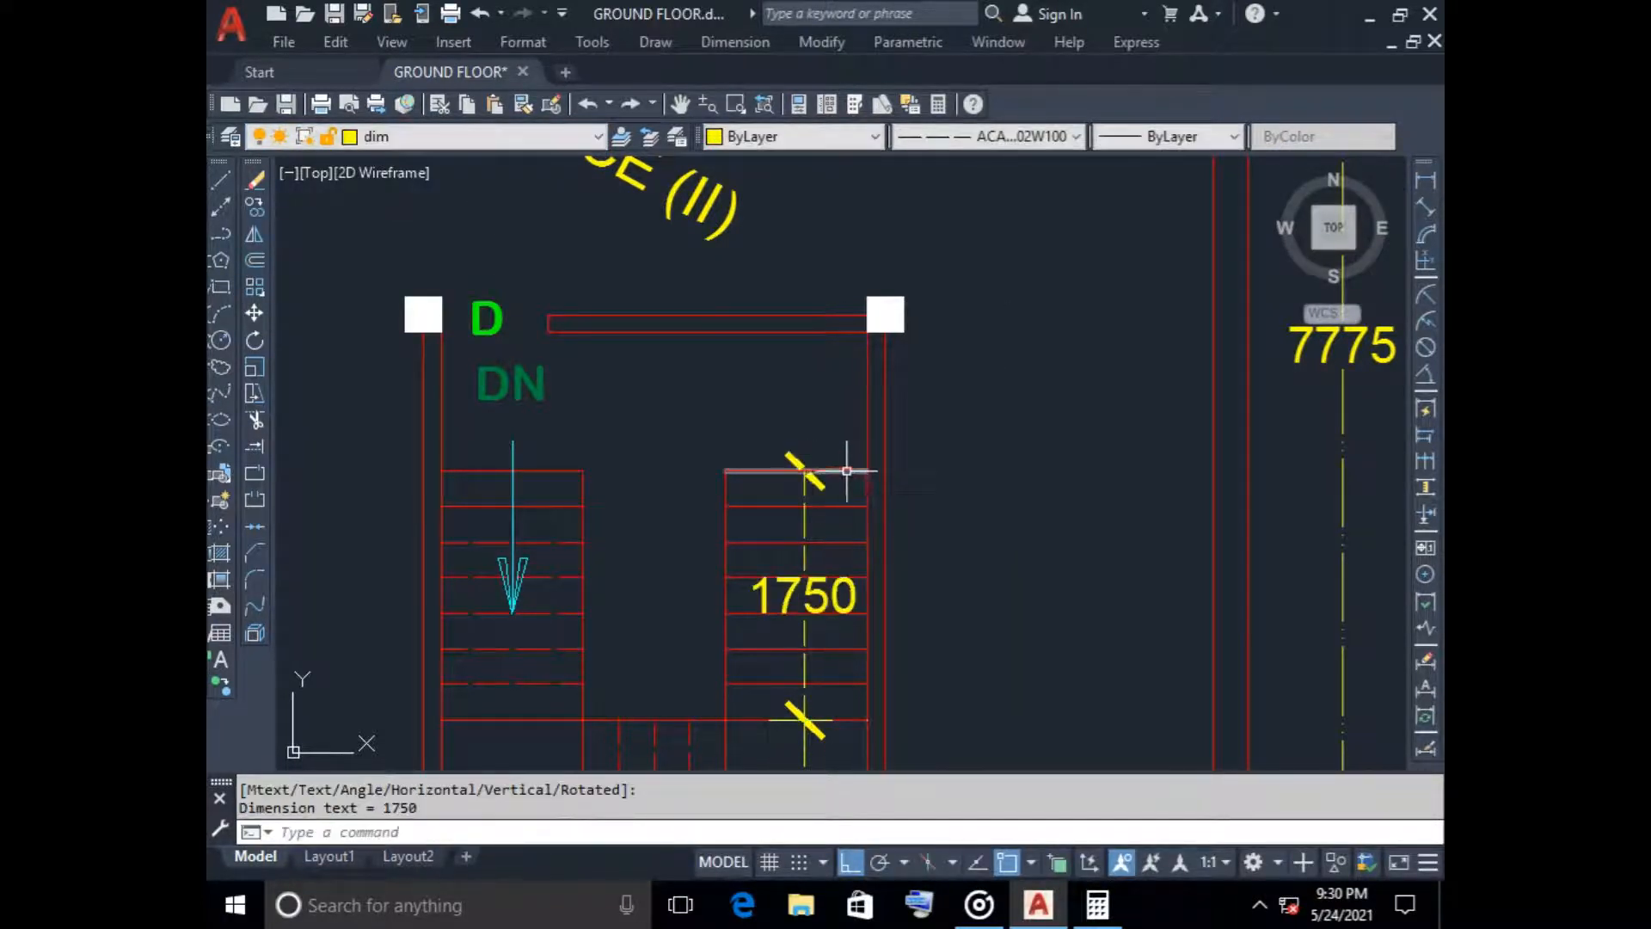
Add a linear dimension from the top tread line of the right-hand flight to the inner face of the staircase's top wall
key("Return")
left_click(804, 470)
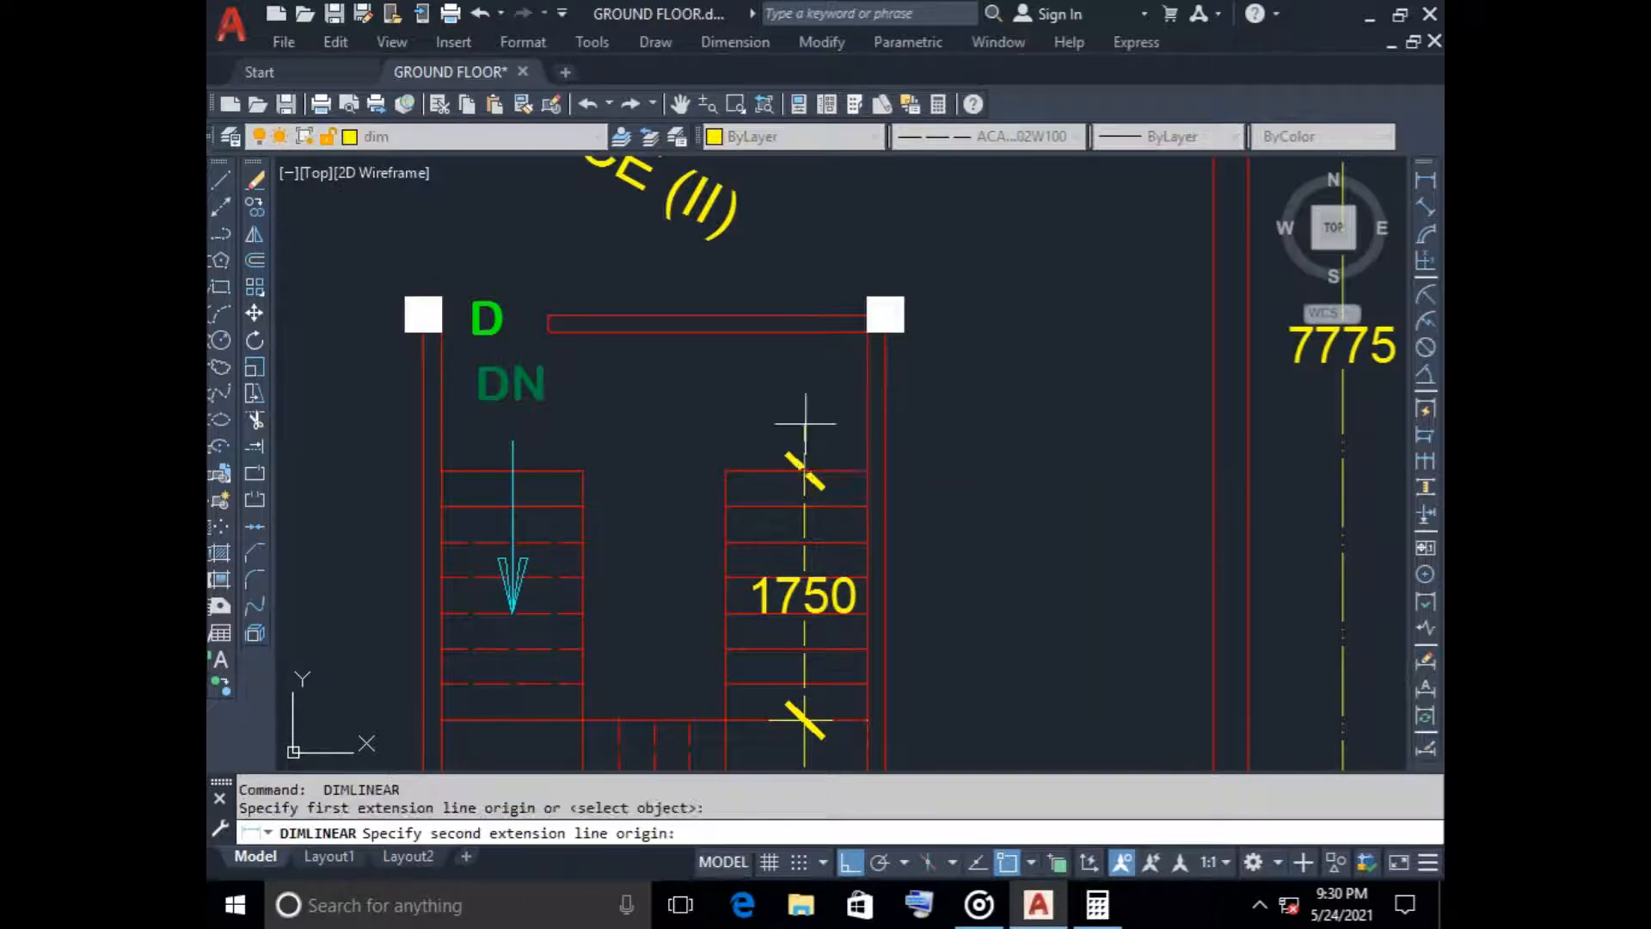
left_click(804, 329)
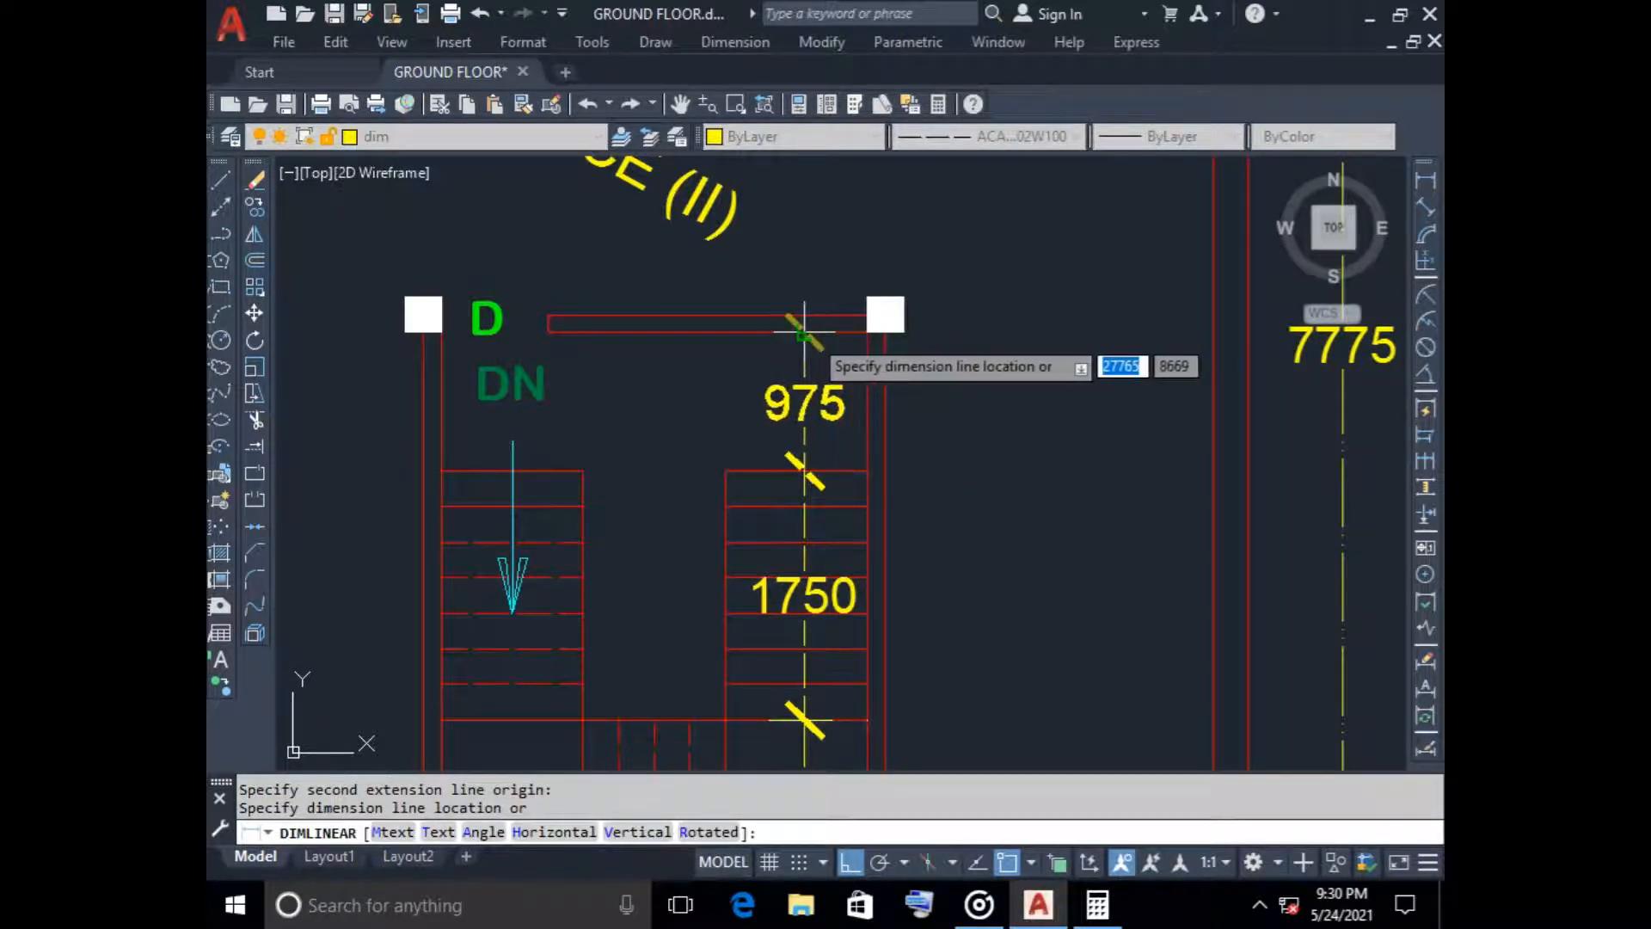
left_click(804, 327)
Stretch the foundation plan's upper and middle footing rows, with their beams and dimensions, upward by 250
scroll(1051, 557, "down", 5)
middle_click_drag(1055, 551, 1009, 535)
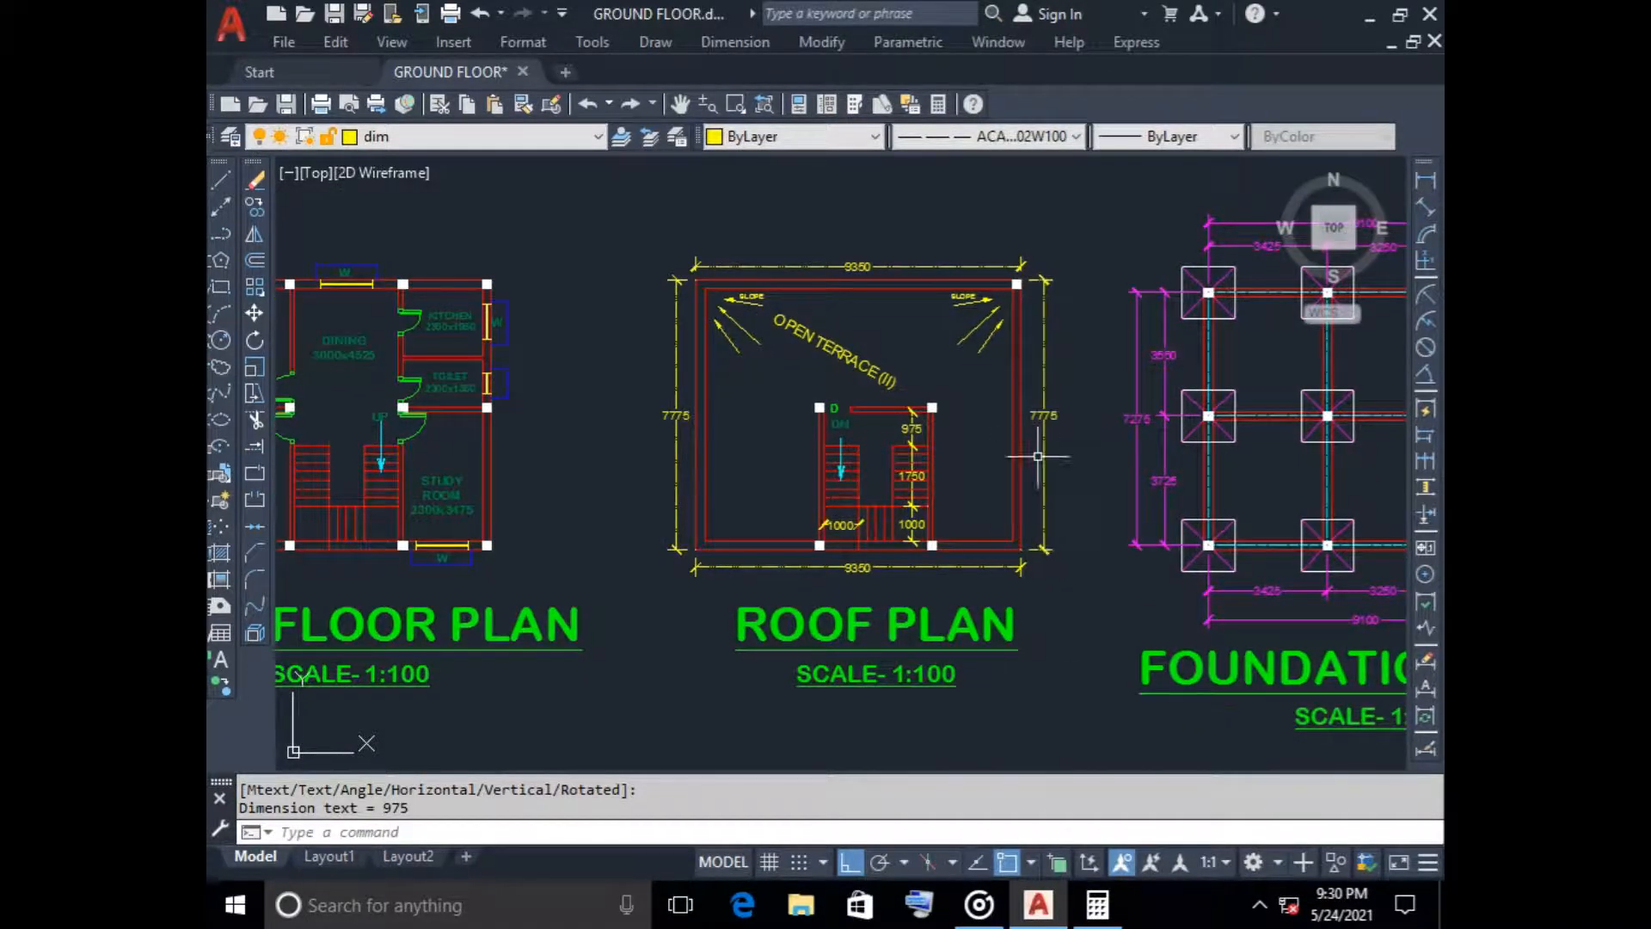
middle_click_drag(1077, 531, 662, 586)
scroll(641, 579, "down", 2)
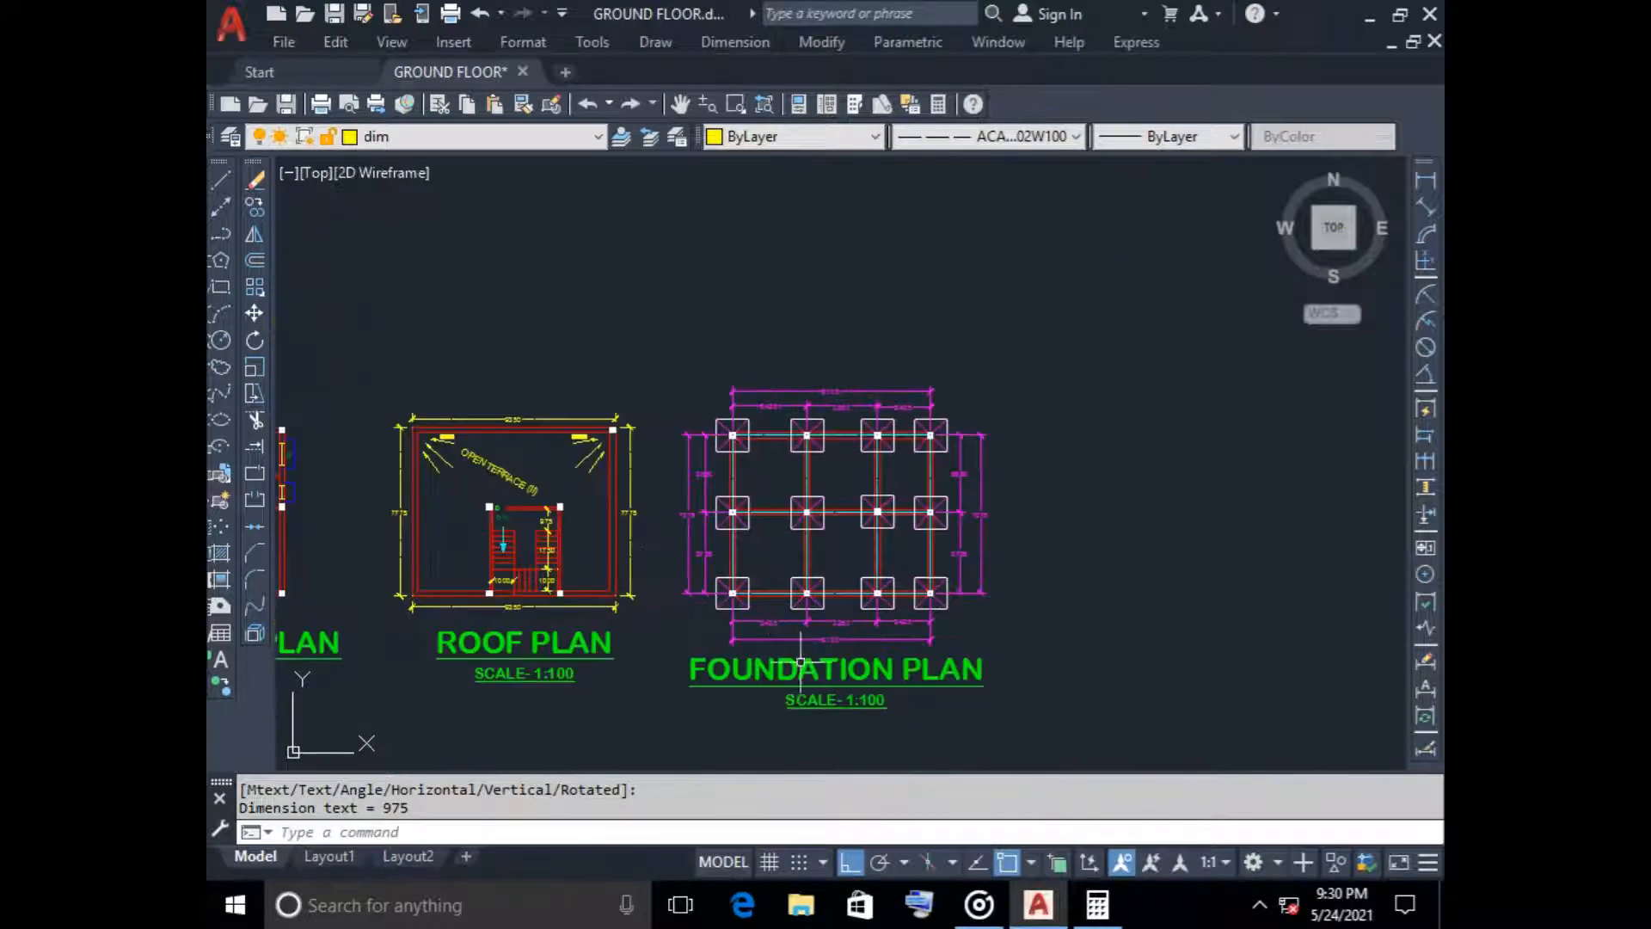
scroll(1032, 570, "up", 2)
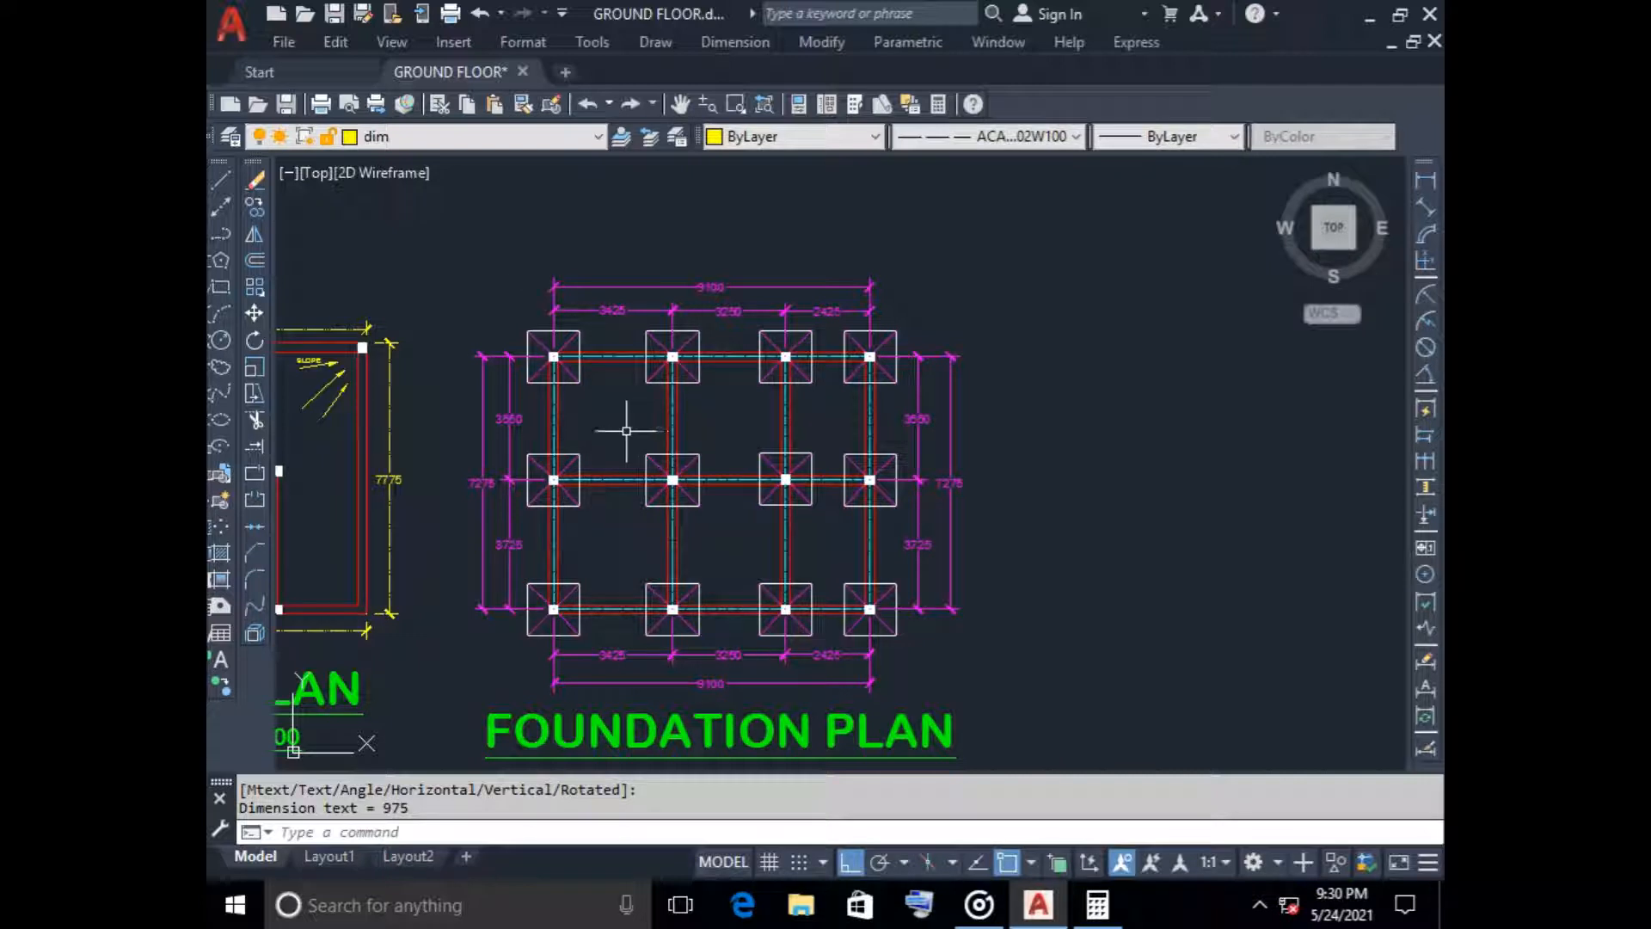
key("Return")
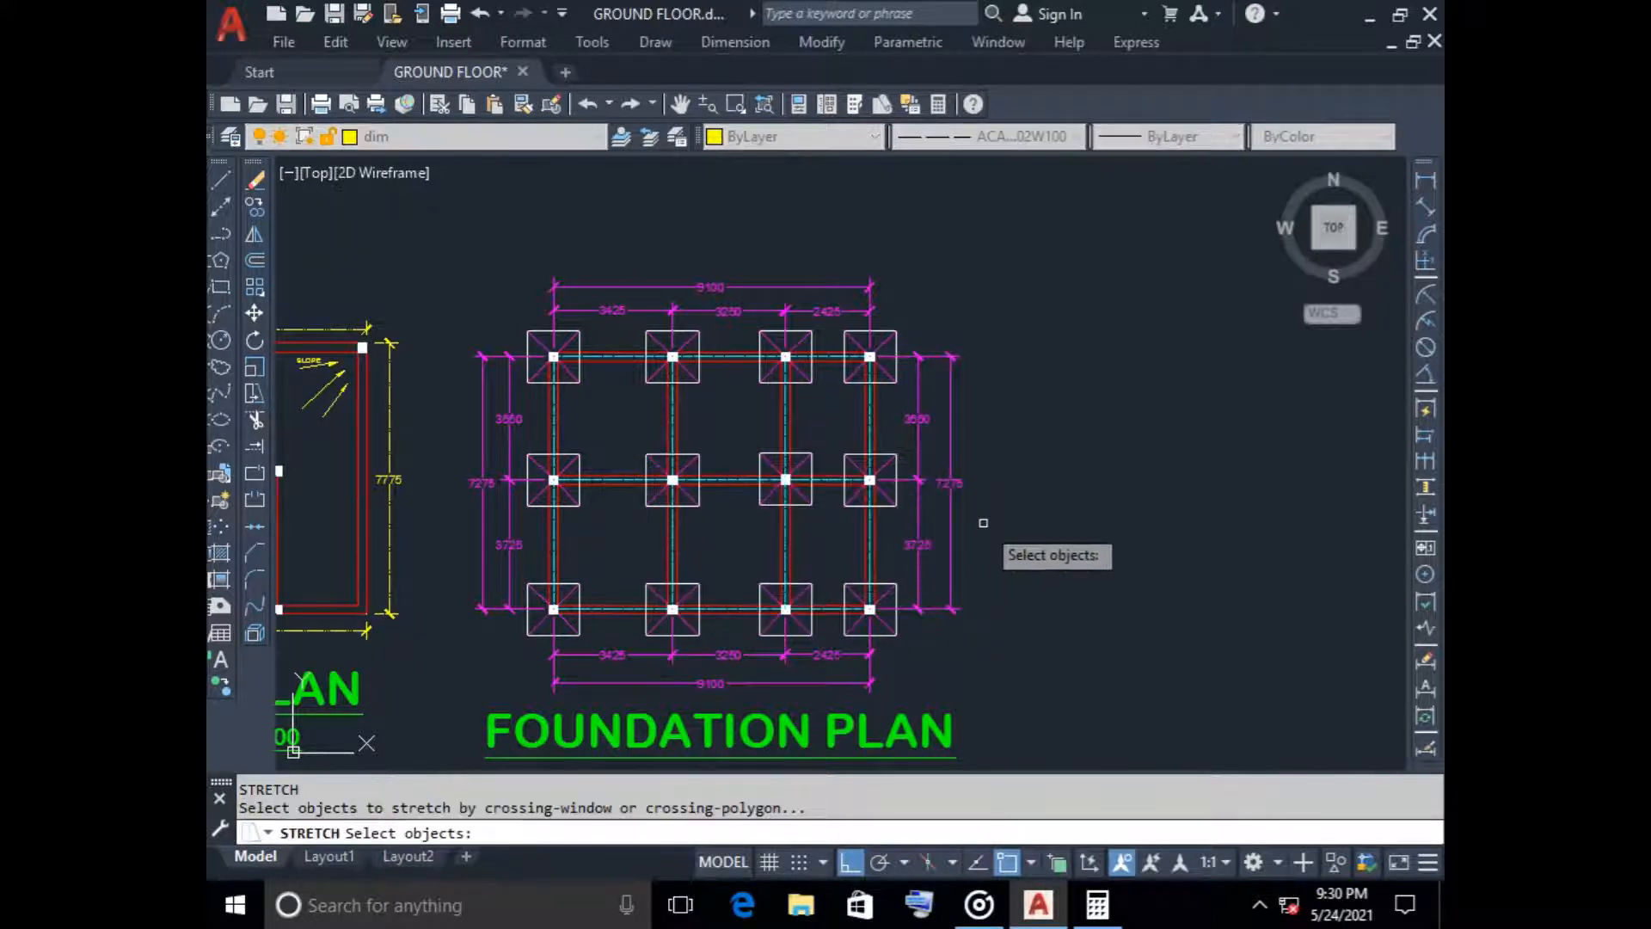
scroll(856, 531, "down", 4)
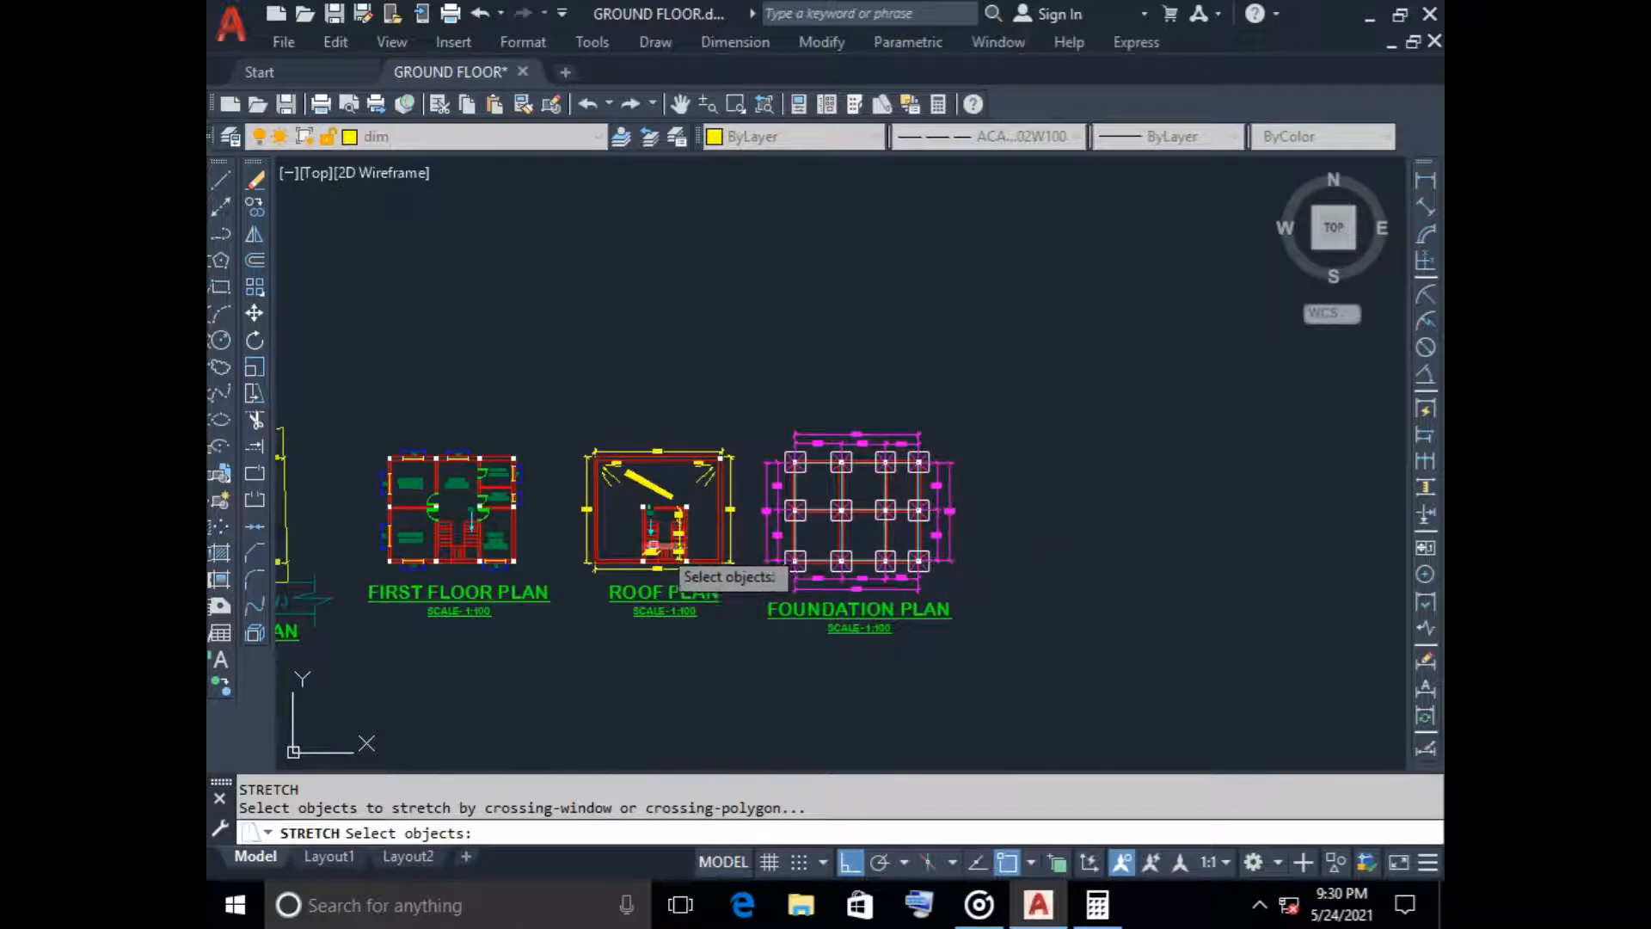
scroll(856, 533, "up", 4)
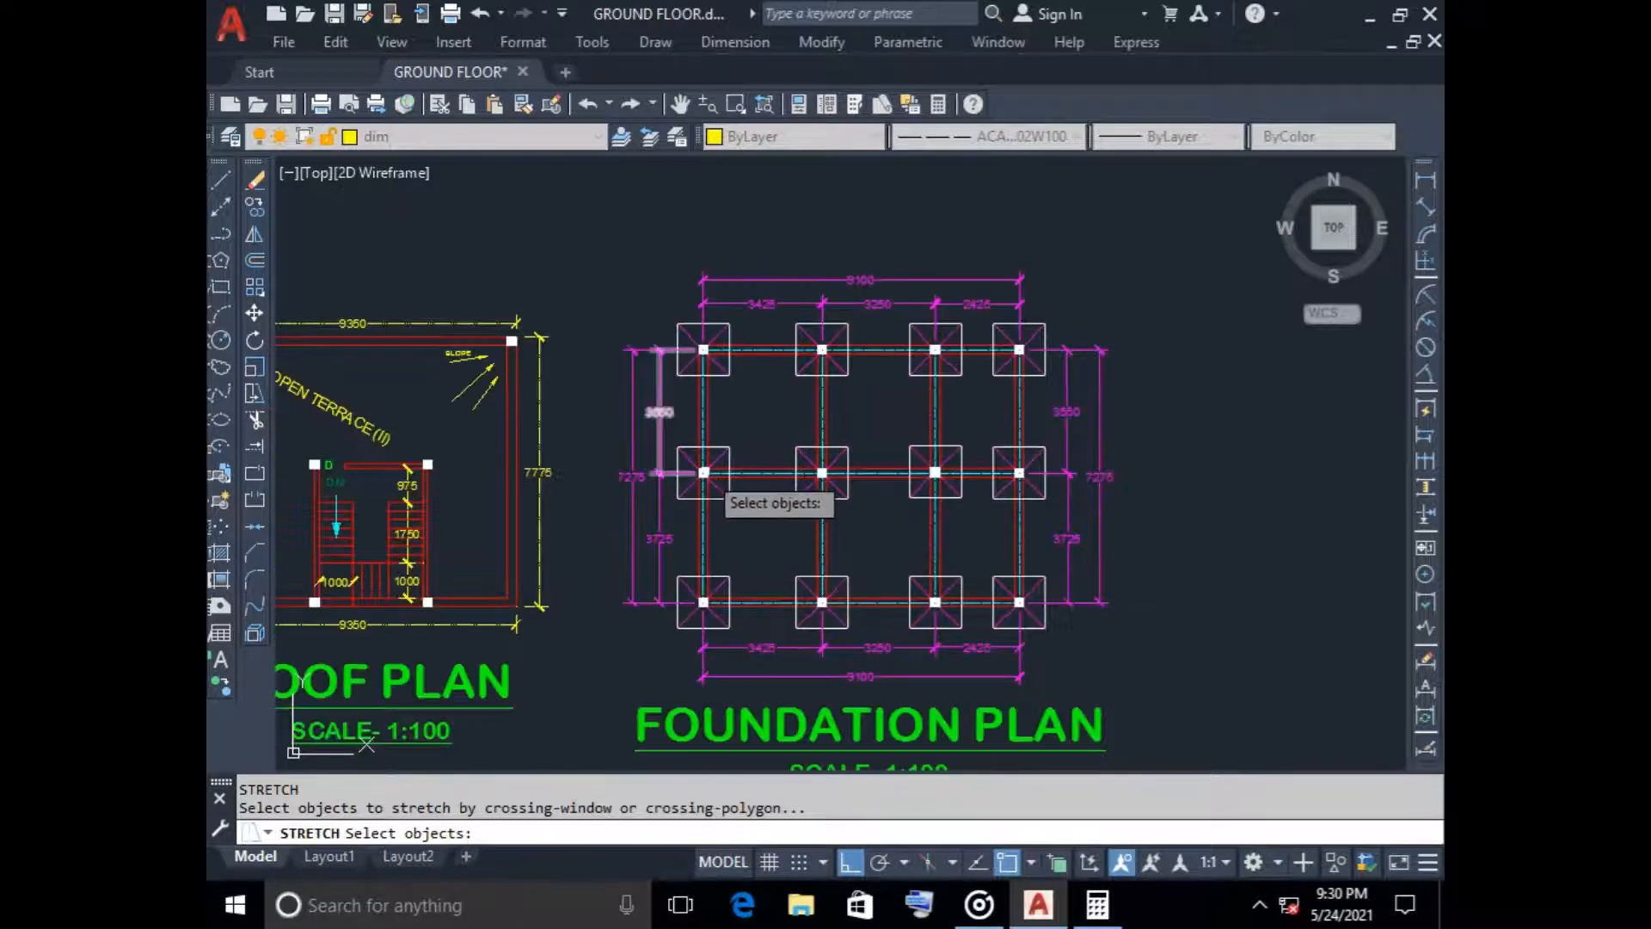
left_click(1163, 522)
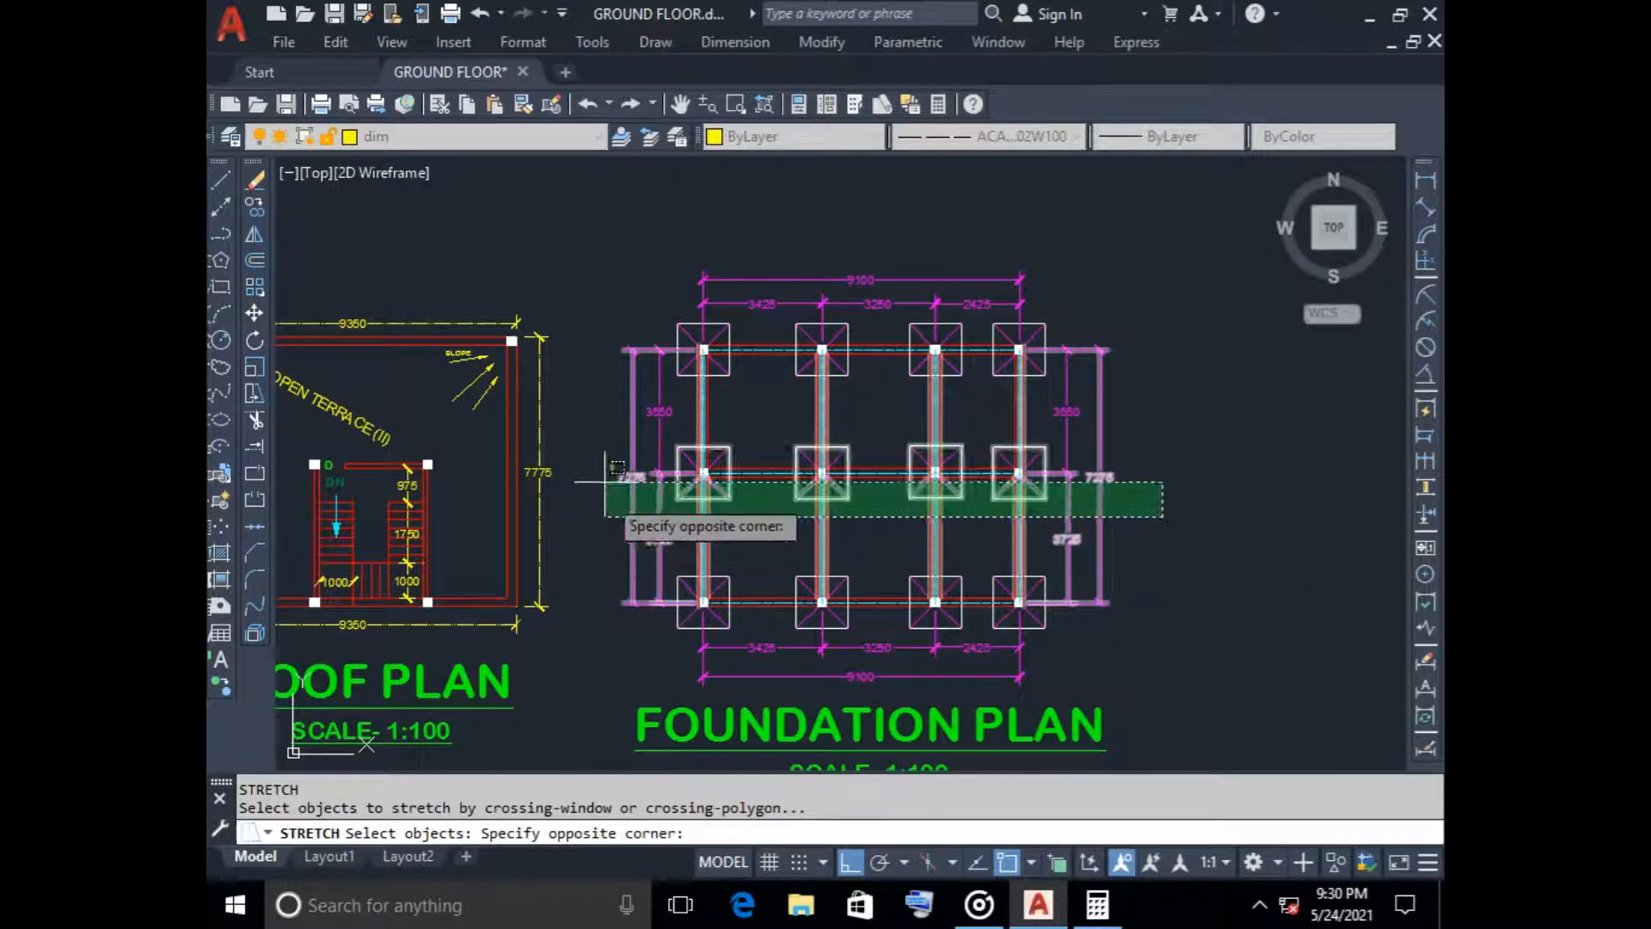
left_click(601, 232)
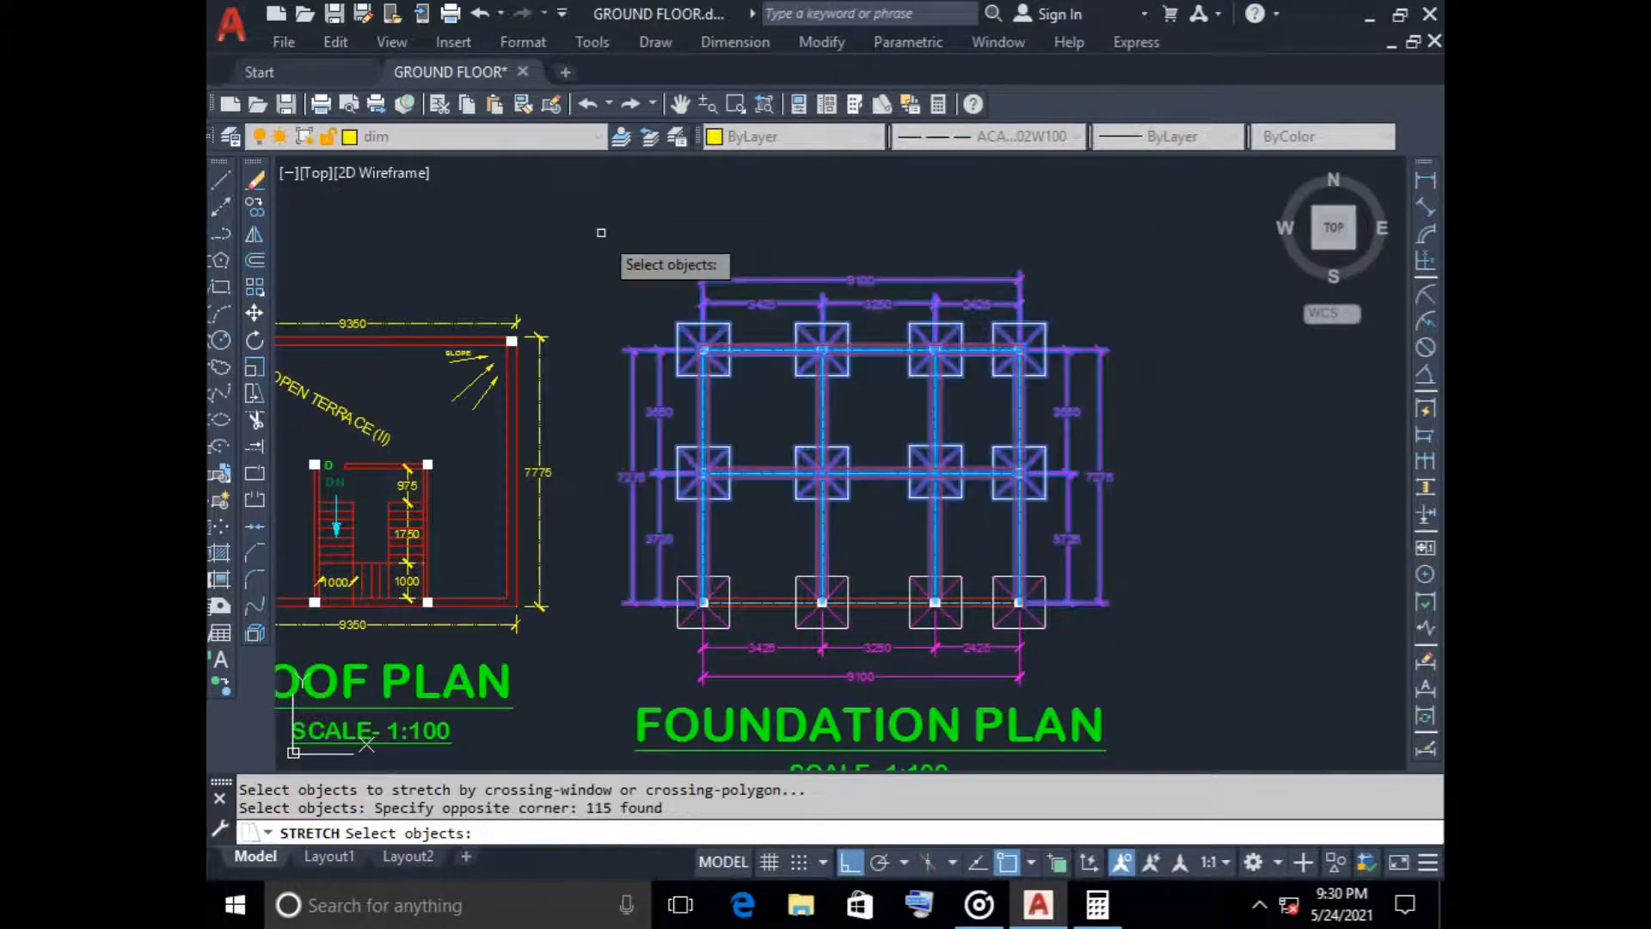
key("Return")
scroll(997, 320, "up", 5)
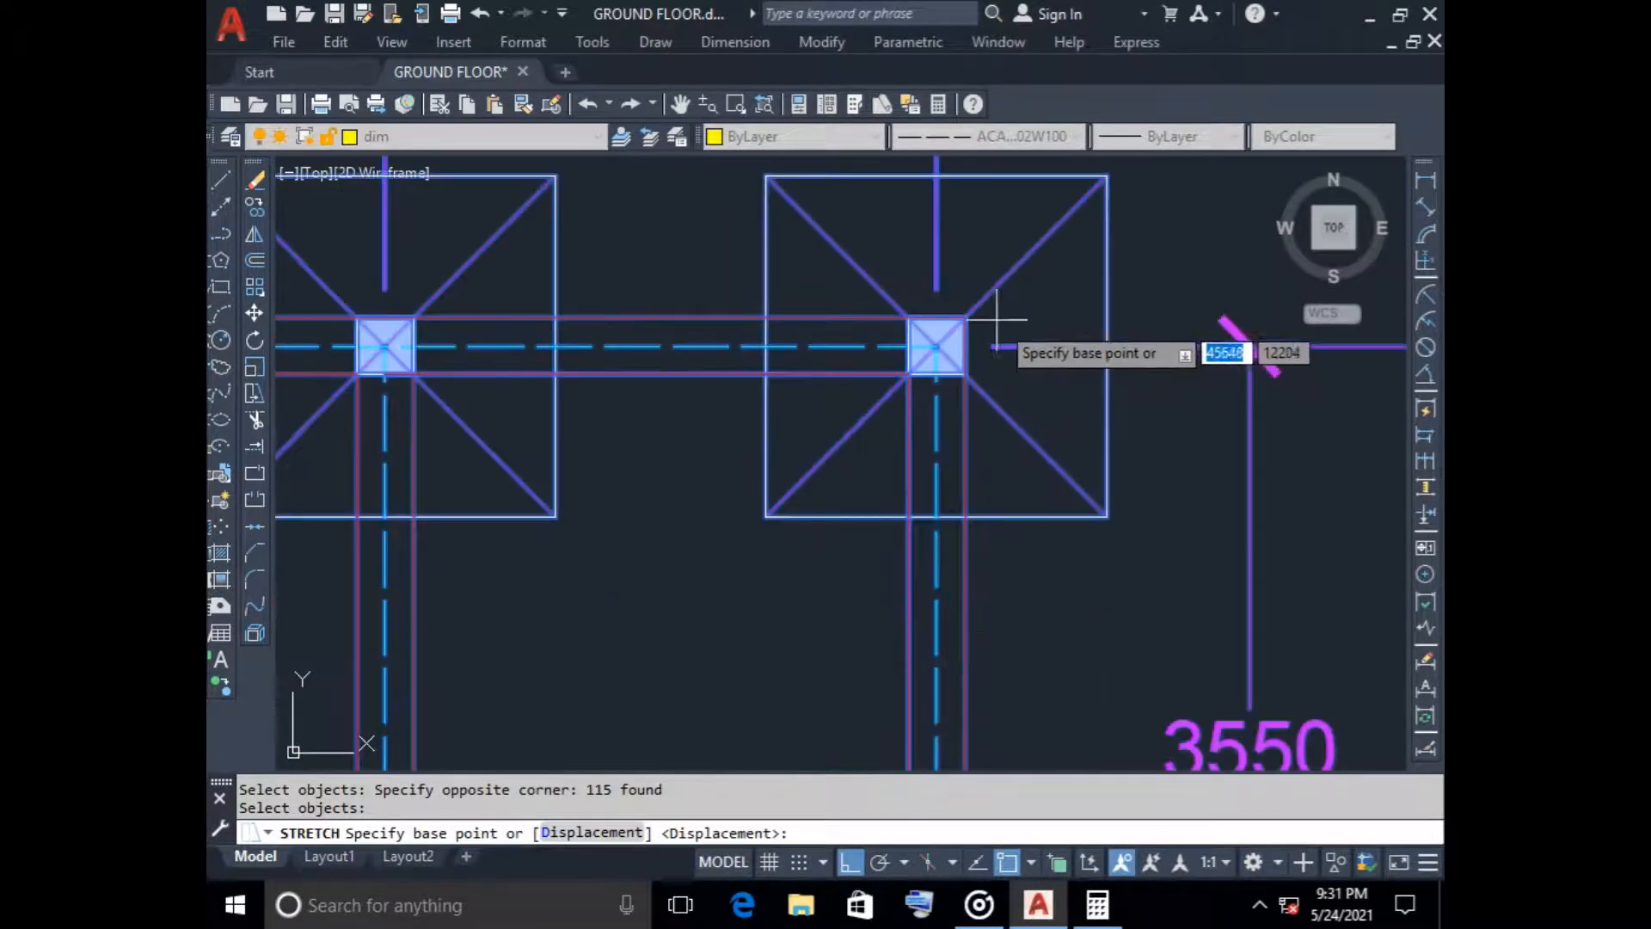
left_click(967, 316)
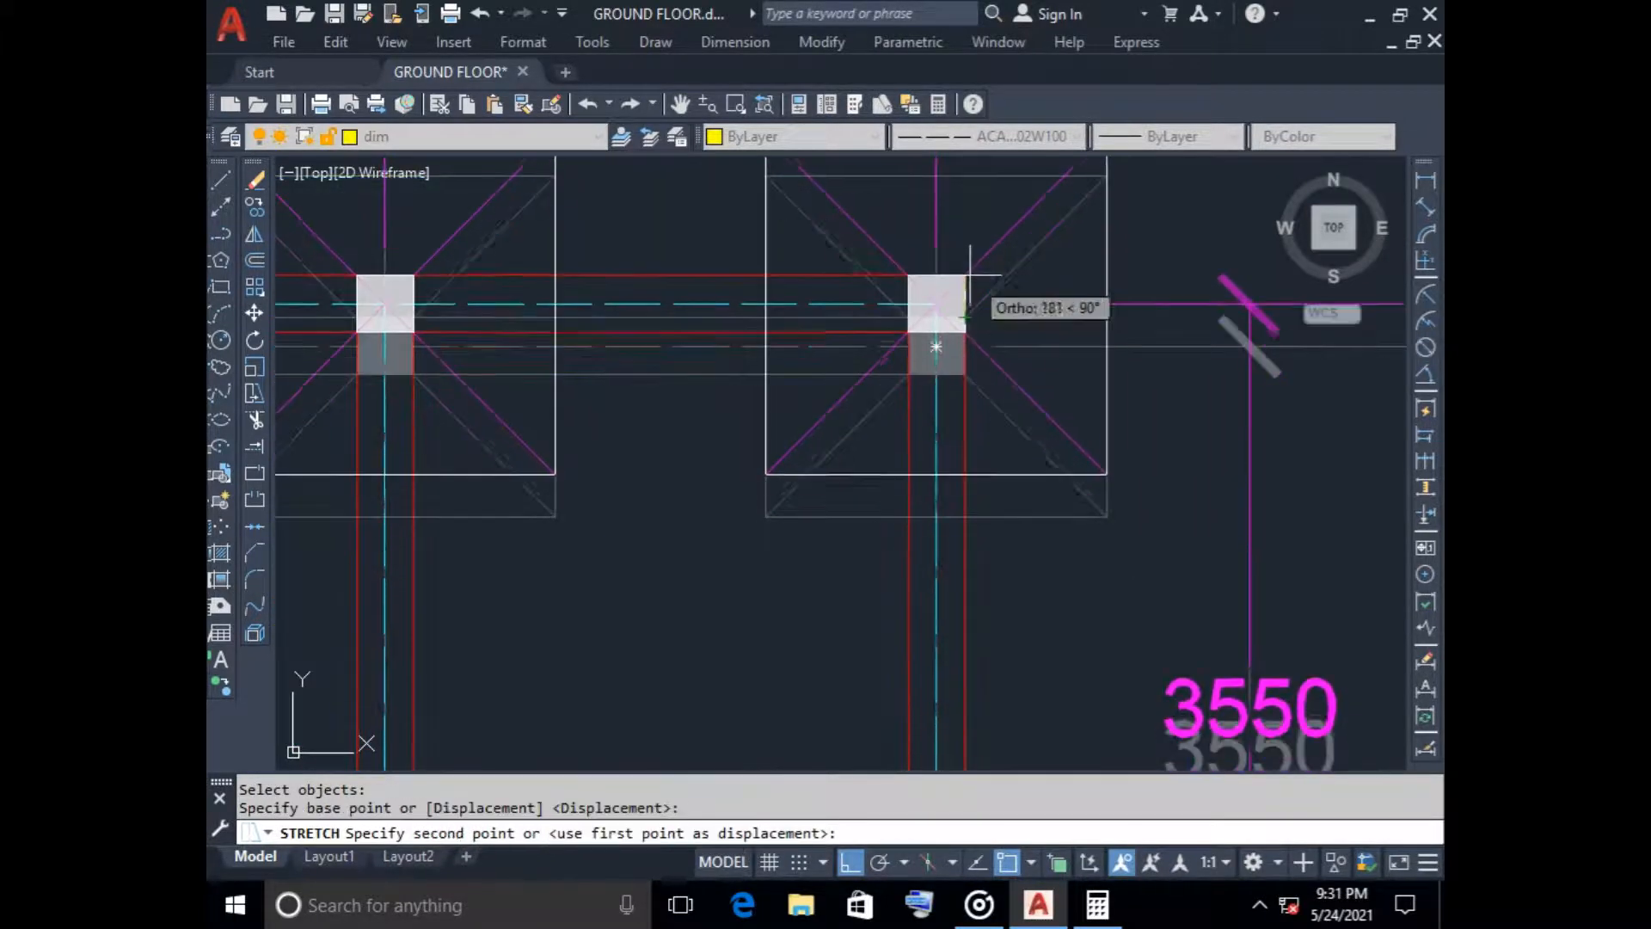
type("250")
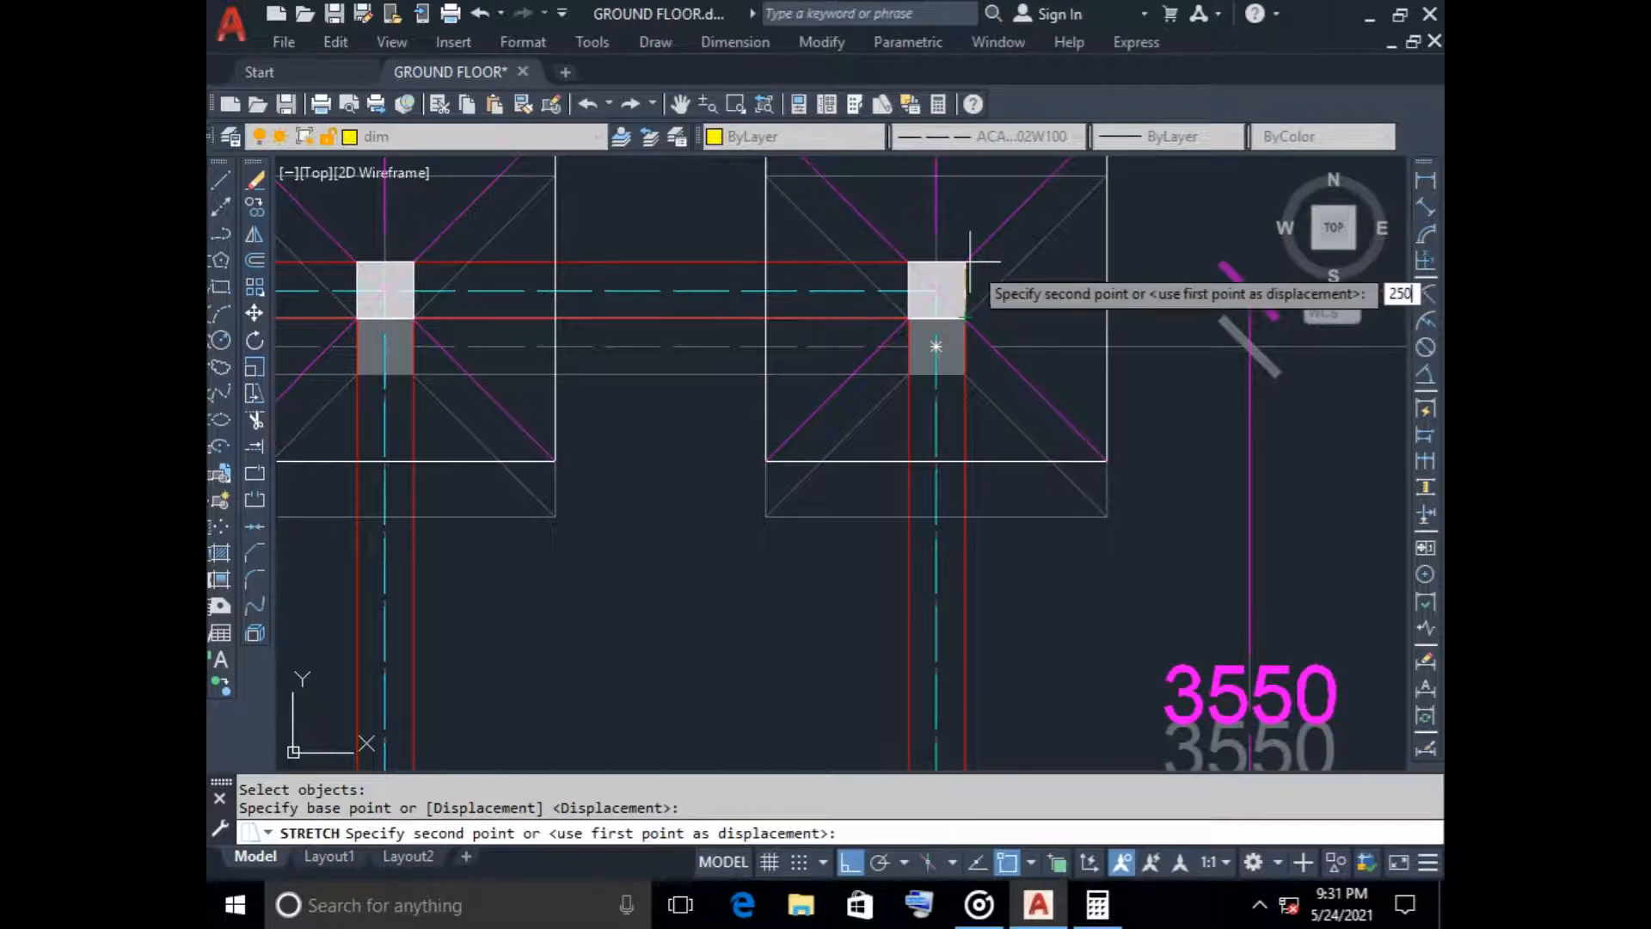
key("Return")
Delete the stray green door-layer objects lying outside the ground floor plan, beyond its upper left corner
scroll(970, 261, "down", 7)
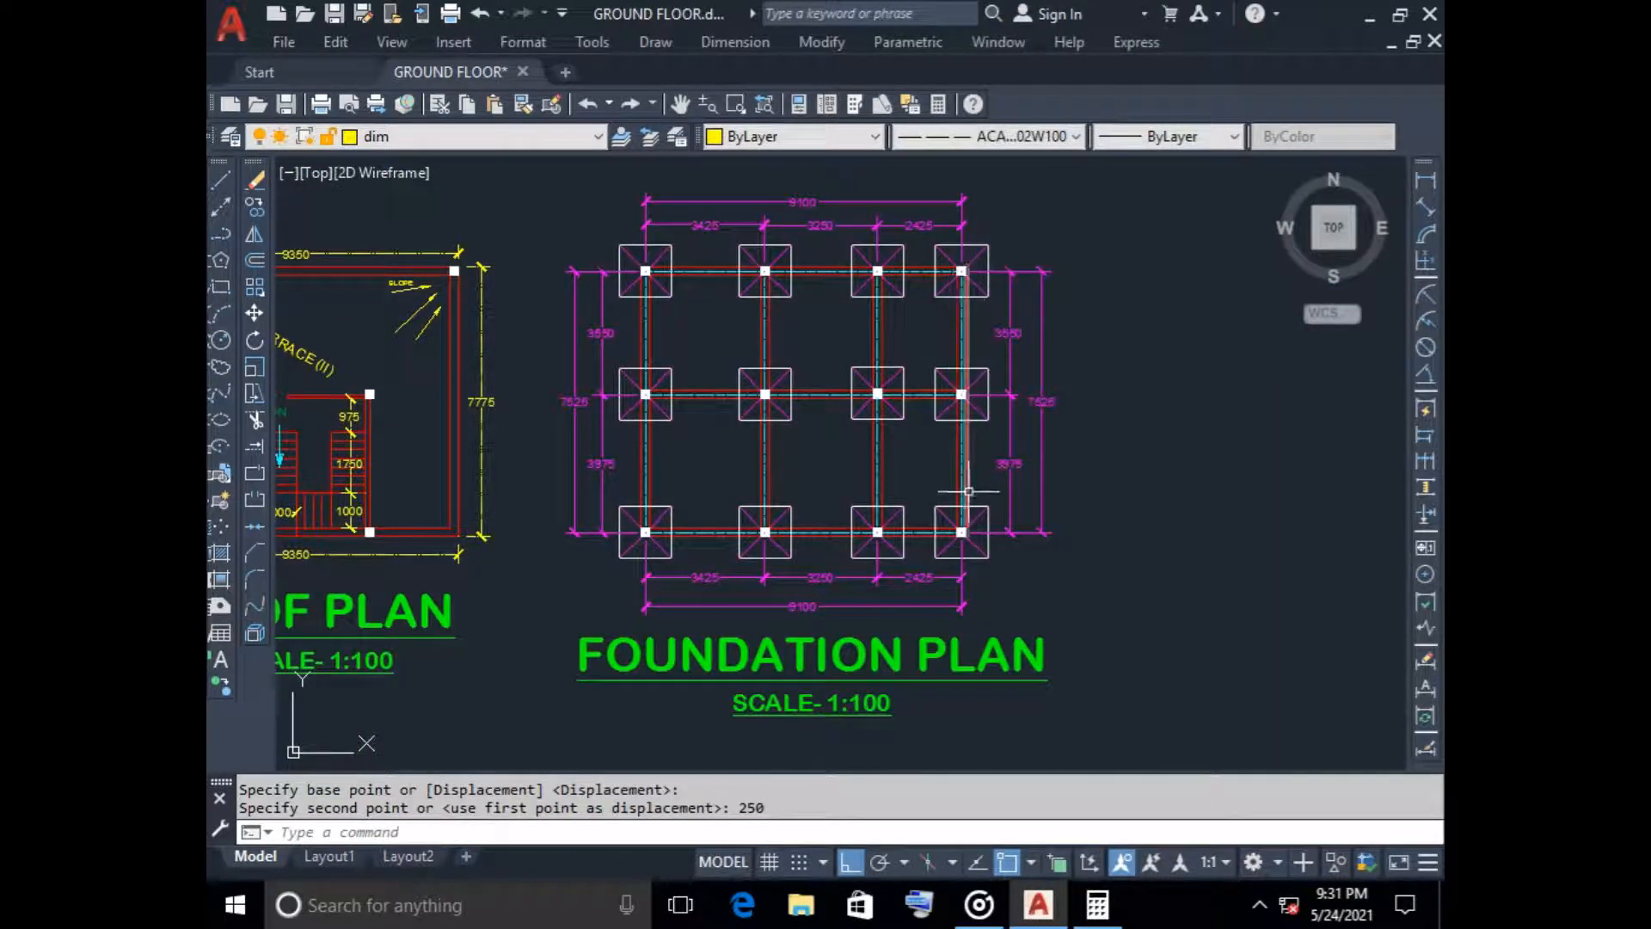
scroll(1015, 545, "down", 2)
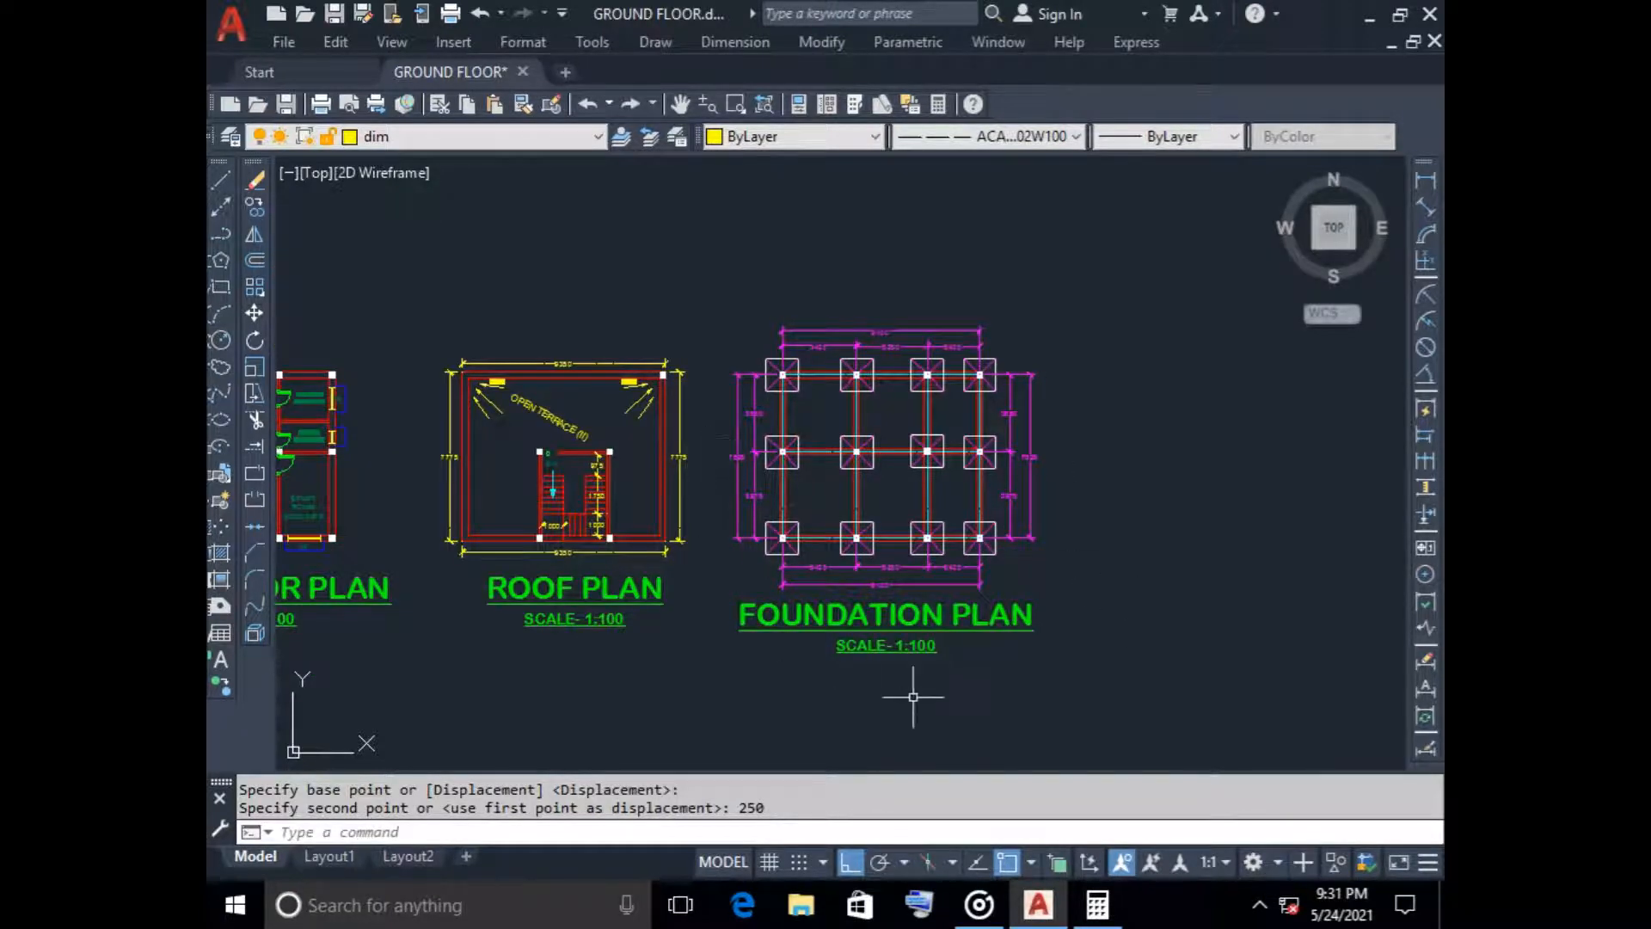
scroll(966, 694, "down", 5)
middle_click_drag(978, 692, 1099, 637)
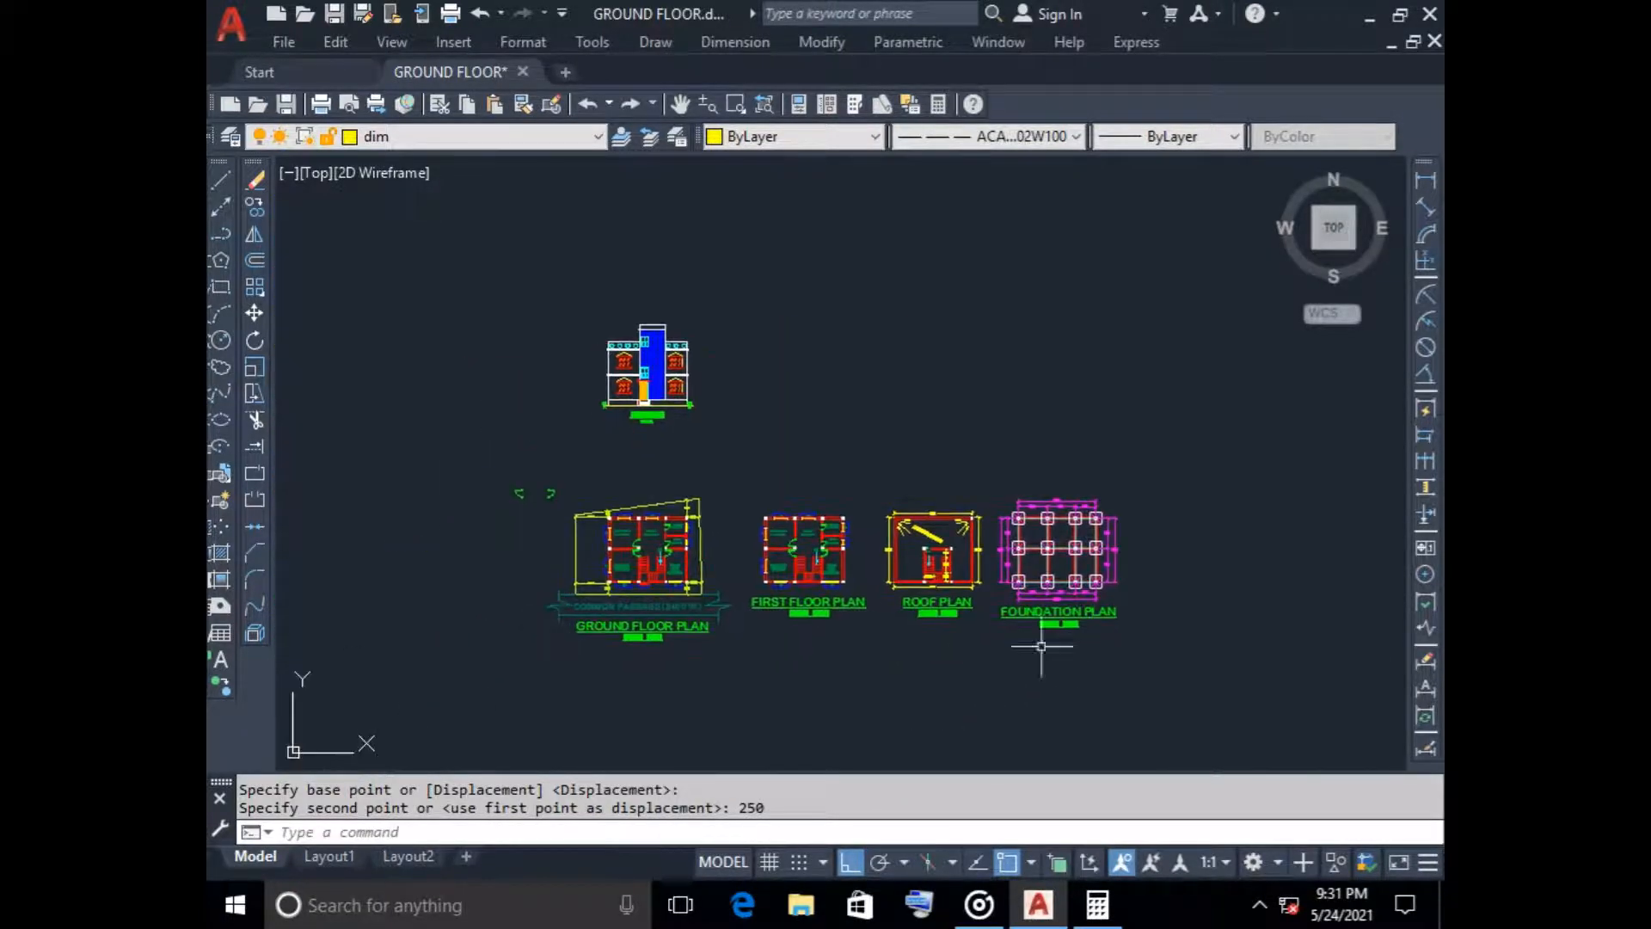
left_click(442, 453)
left_click(559, 521)
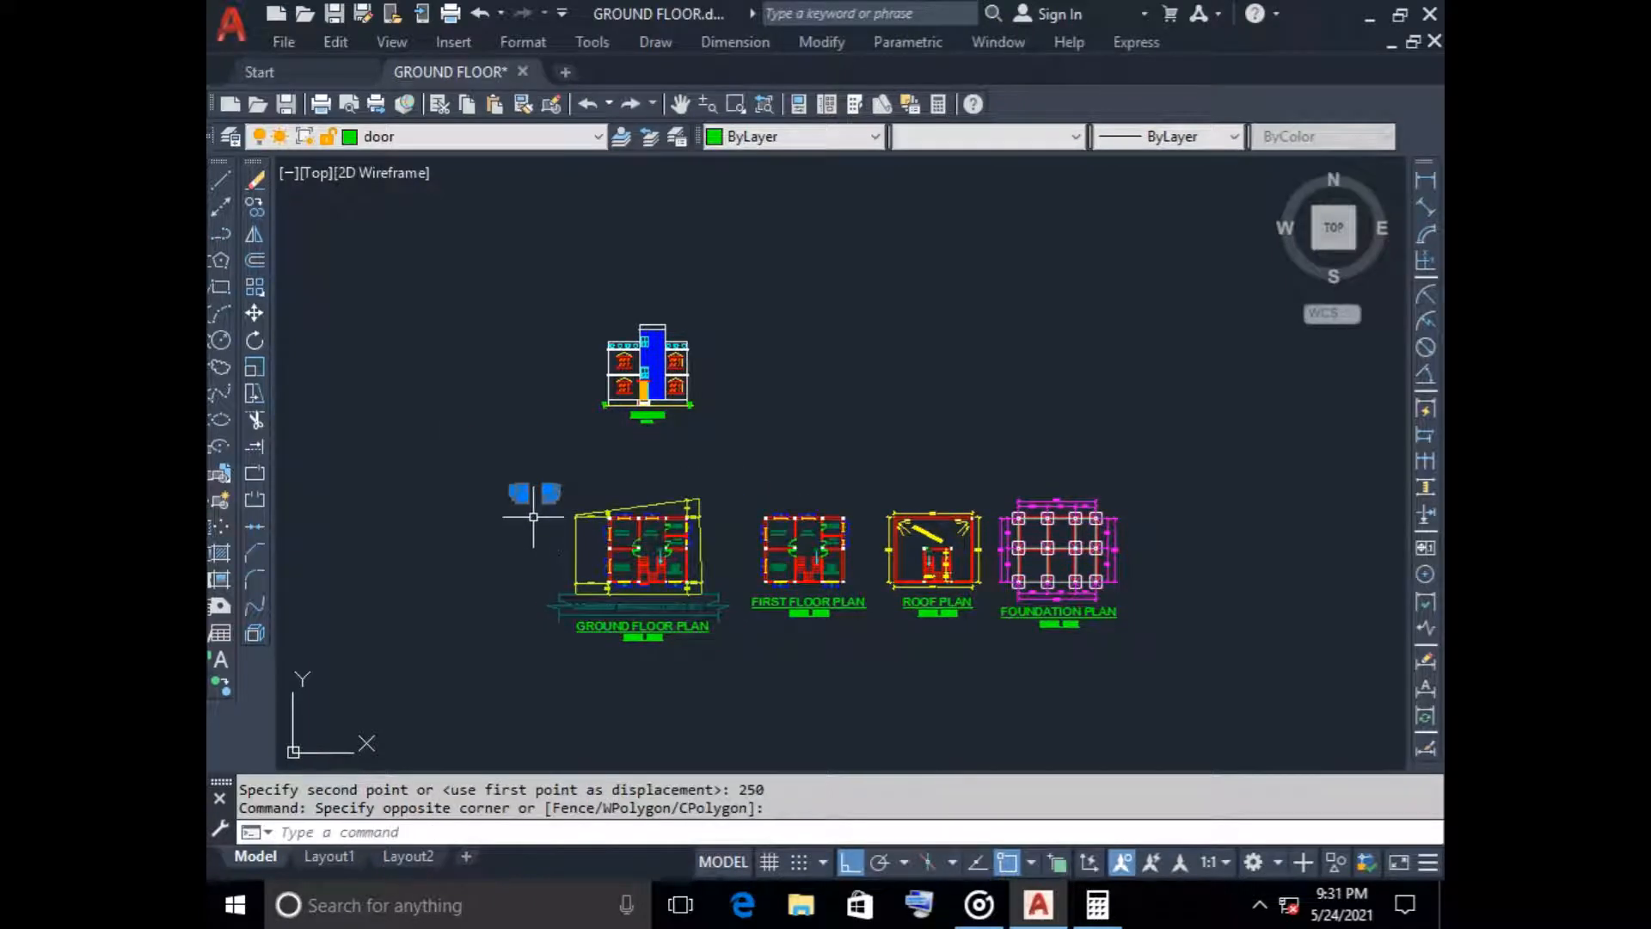
key("Delete")
scroll(653, 563, "up", 8)
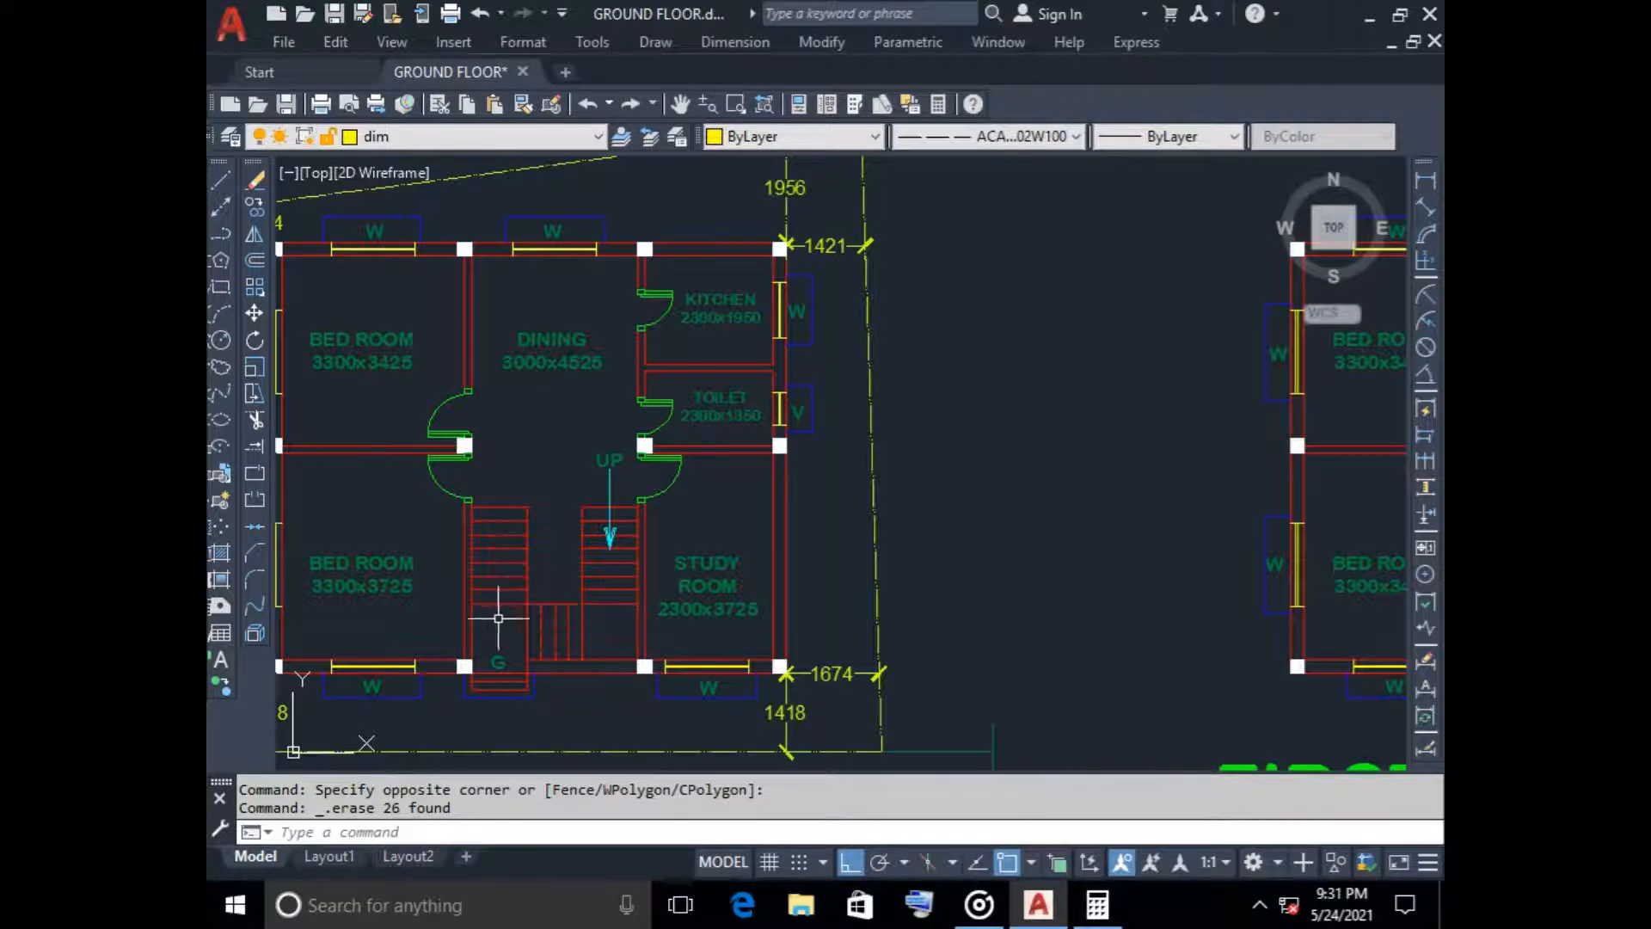
Inspect the ground floor plan's staircase and room layout, and compare the plan with the first floor and roof plans
middle_click_drag(490, 609, 573, 555)
scroll(593, 447, "up", 4)
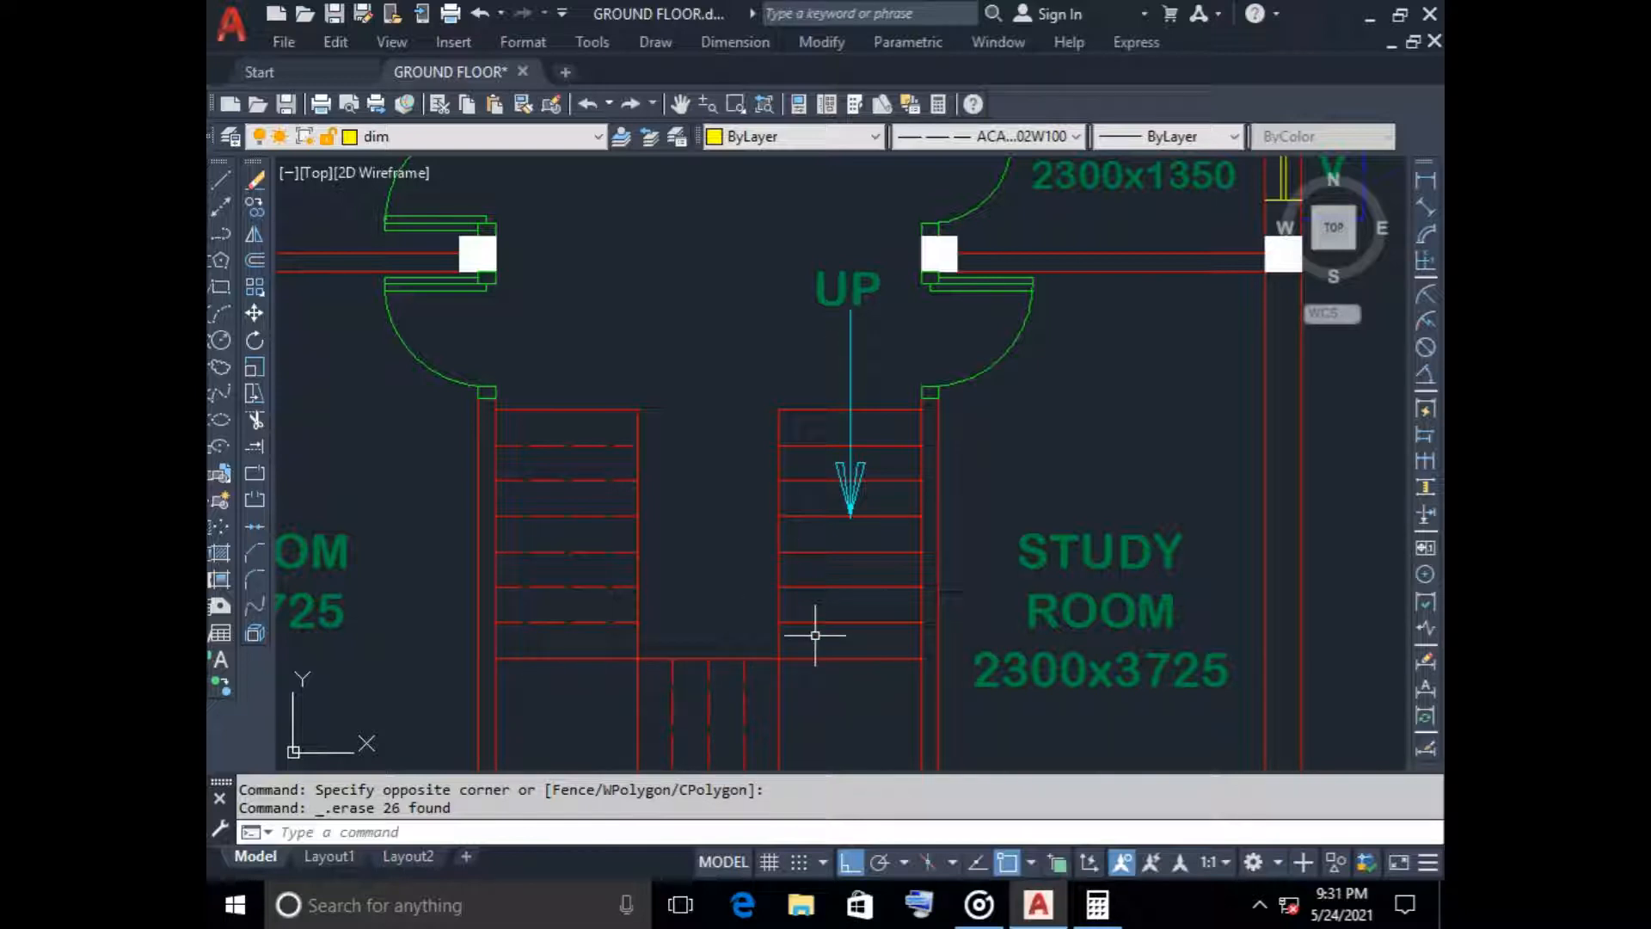
mouse_move(825, 675)
middle_mouse_down()
mouse_move(807, 538)
mouse_move(782, 505)
middle_mouse_up()
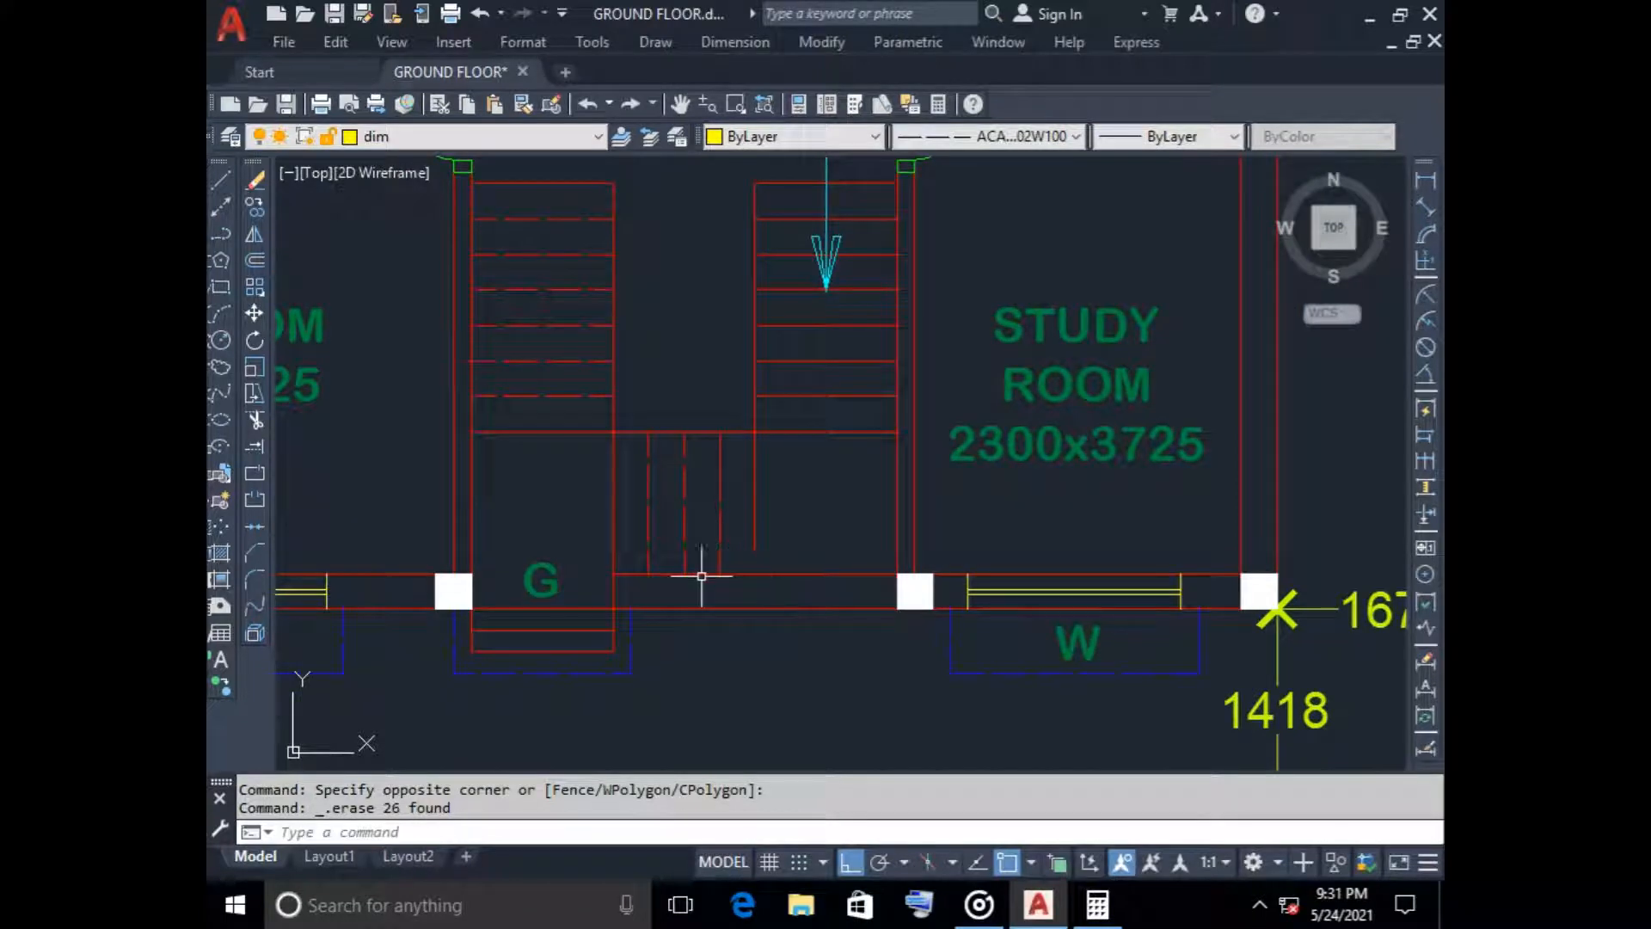
scroll(733, 387, "down", 5)
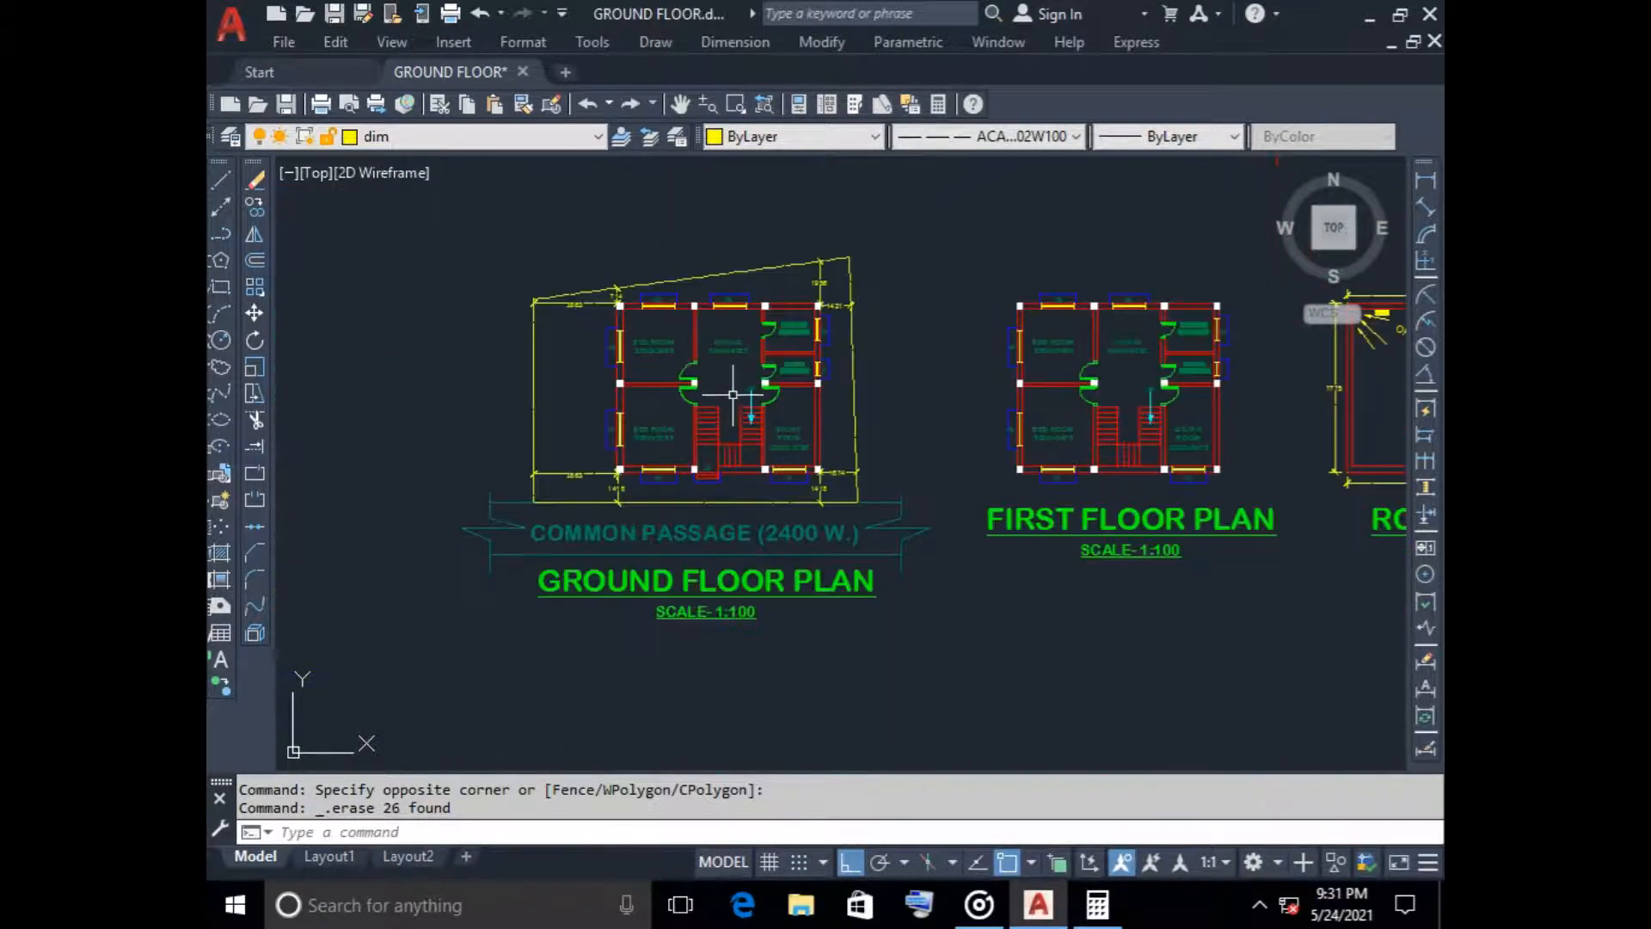
middle_click_drag(732, 388, 694, 451)
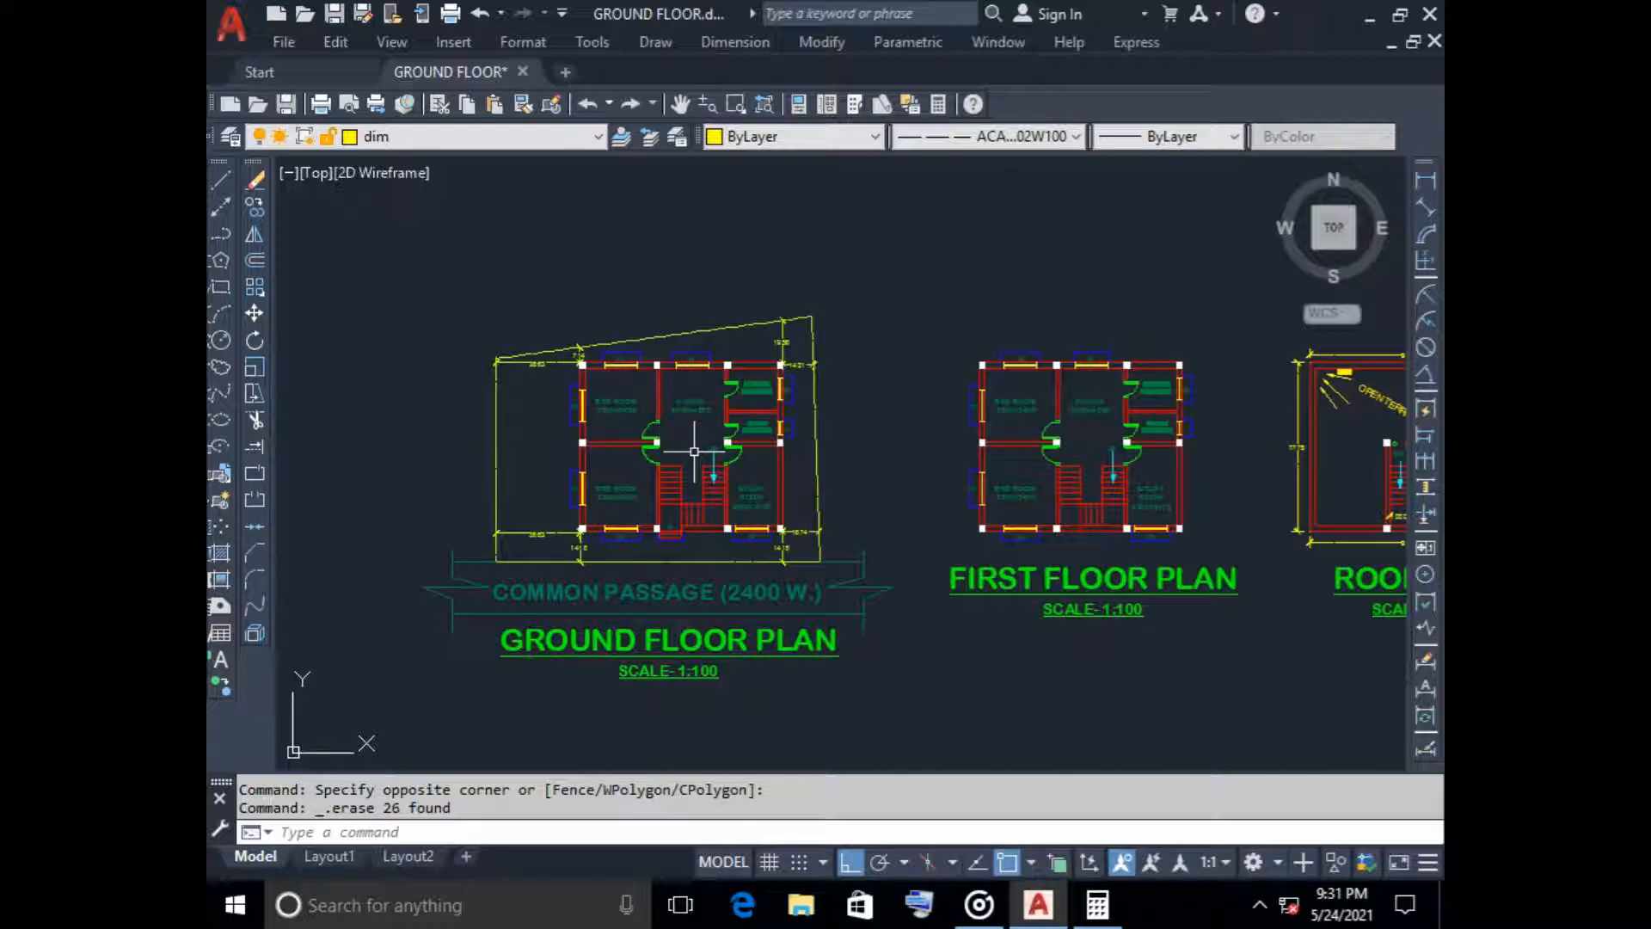
scroll(602, 358, "up", 4)
scroll(601, 358, "down", 2)
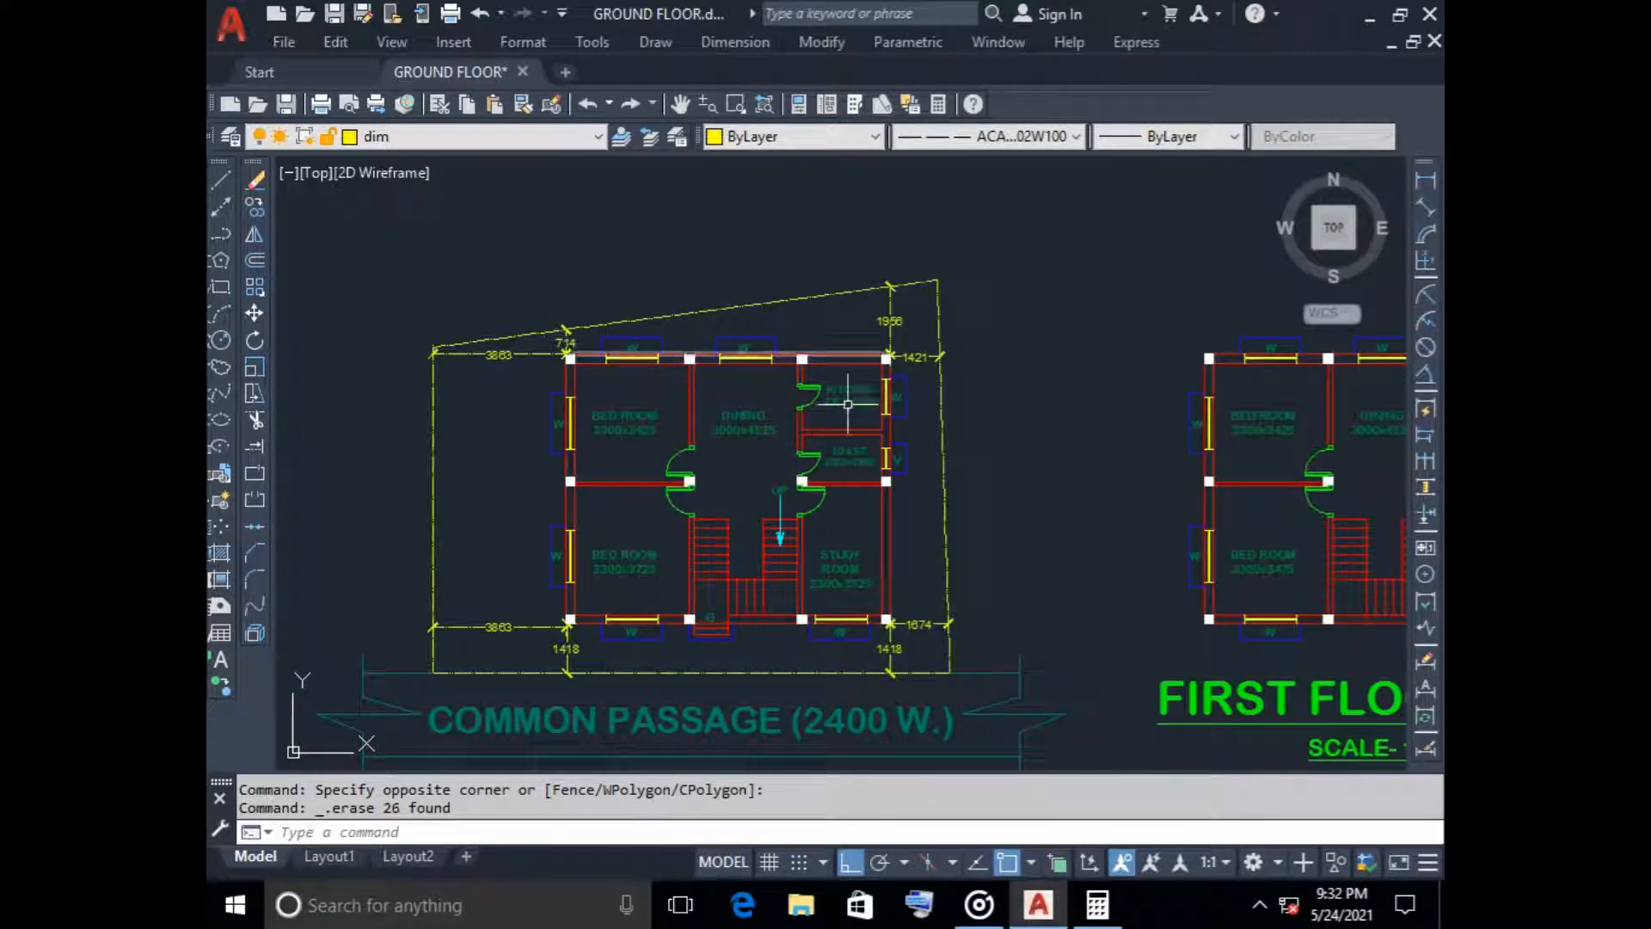
scroll(1050, 490, "down", 2)
middle_click_drag(1050, 491, 709, 457)
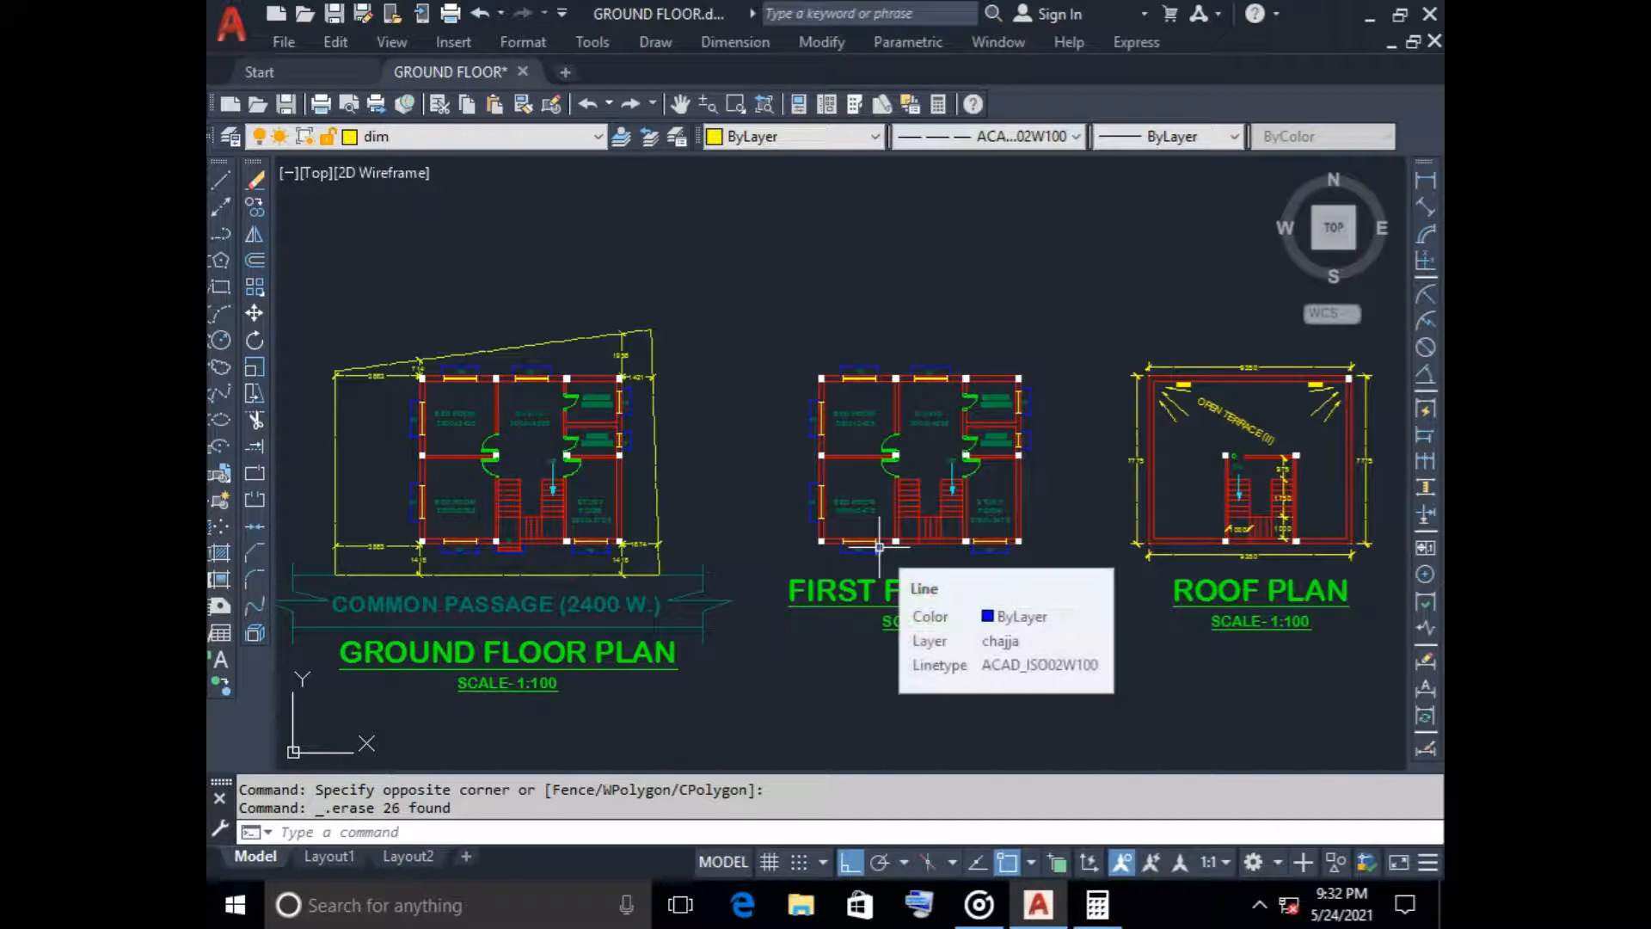
scroll(412, 366, "up", 8)
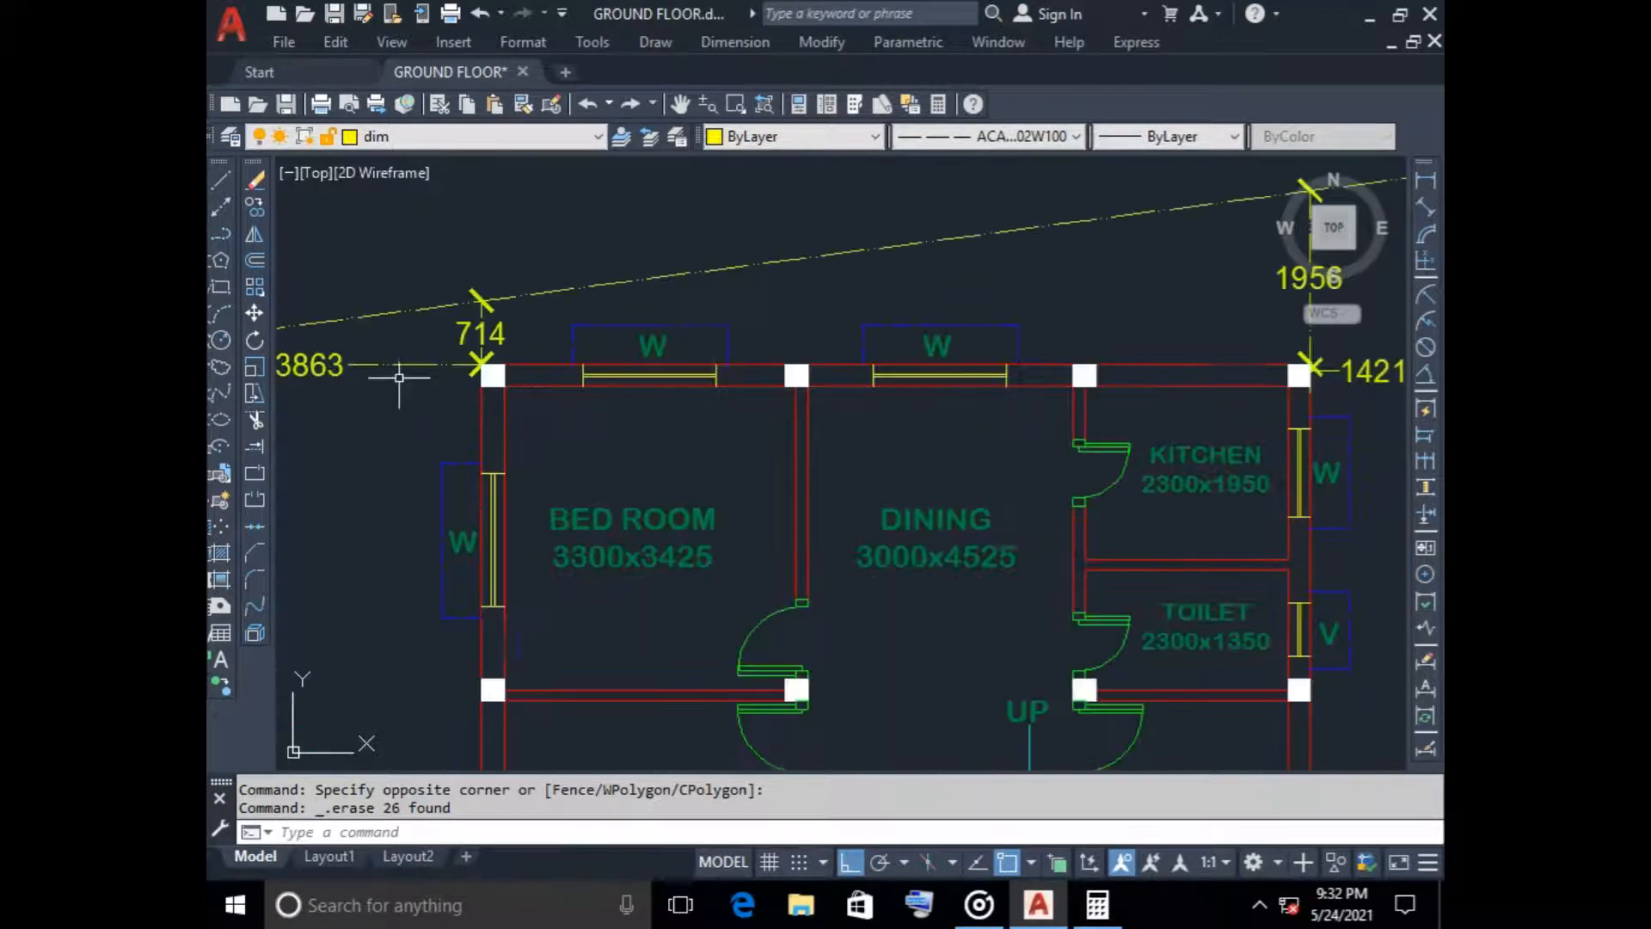
Copy the whole ground floor building, without its site boundary and dimensions, horizontally to the empty space right of the foundation plan
left_click(465, 278)
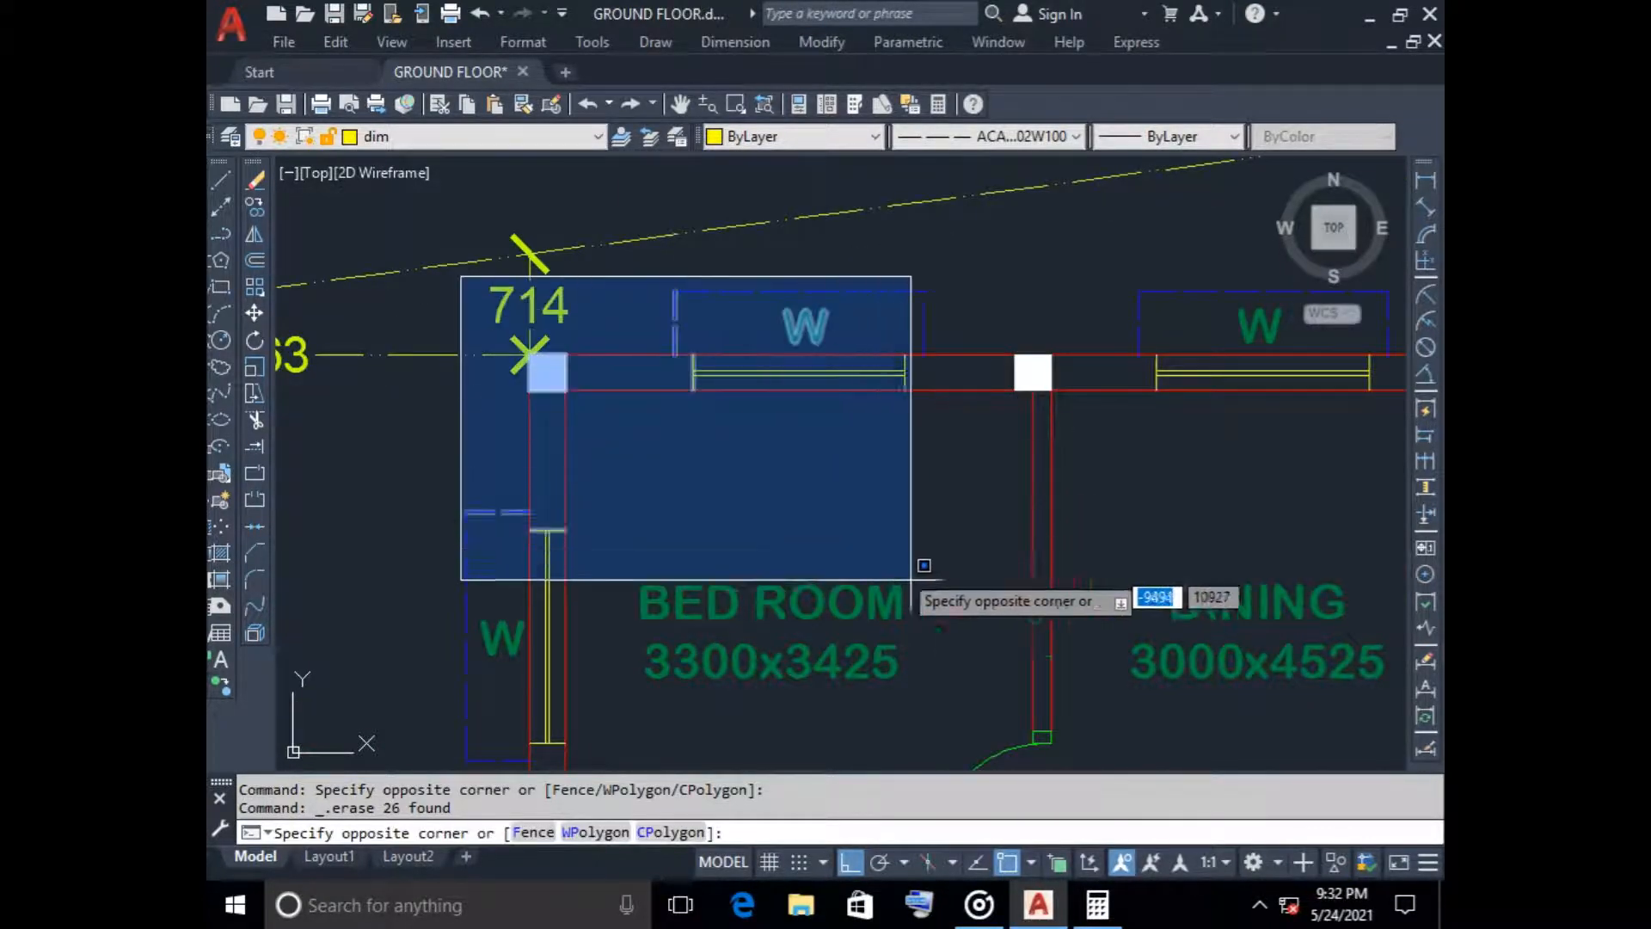
scroll(910, 578, "down", 4)
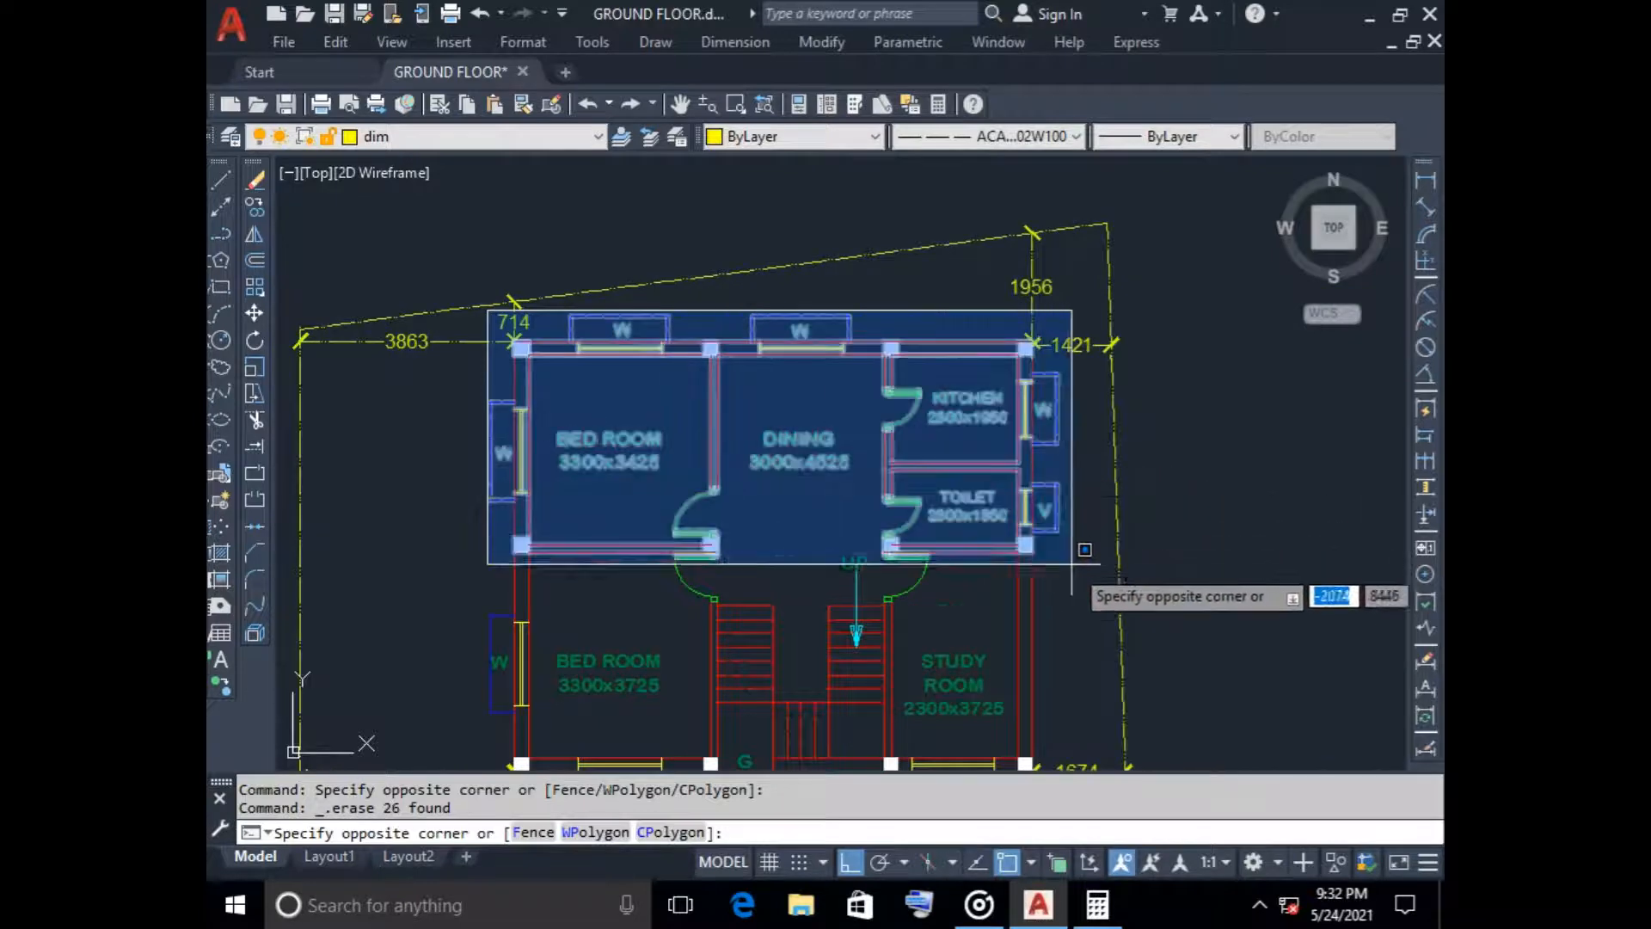
middle_click_drag(1074, 681, 1024, 507)
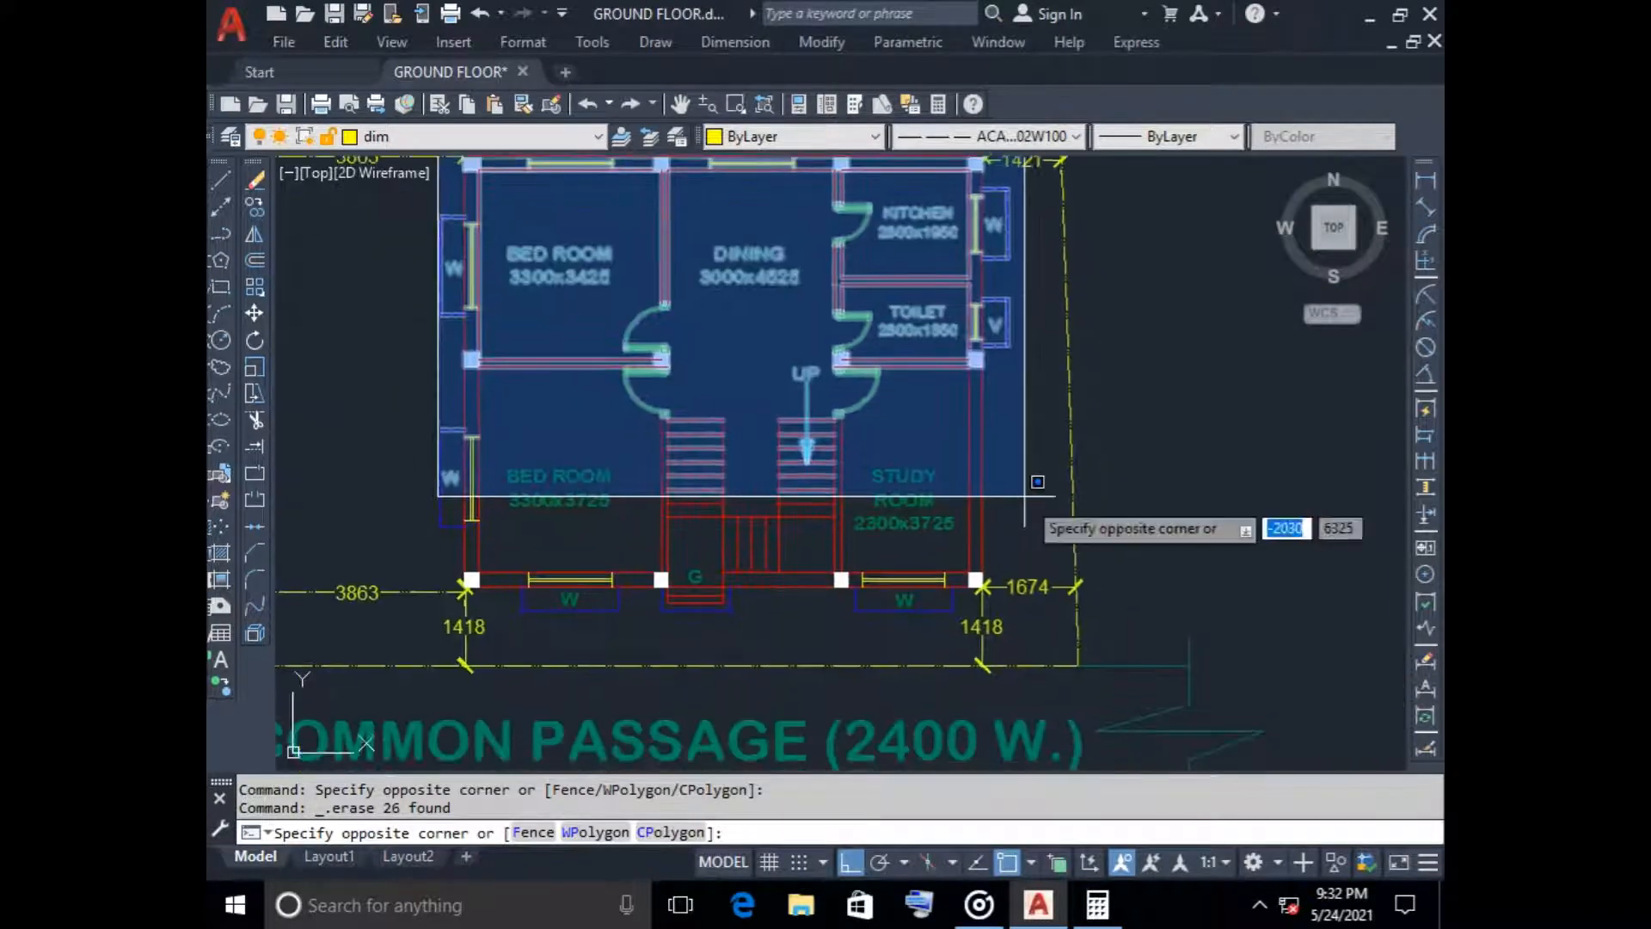
left_click(1016, 624)
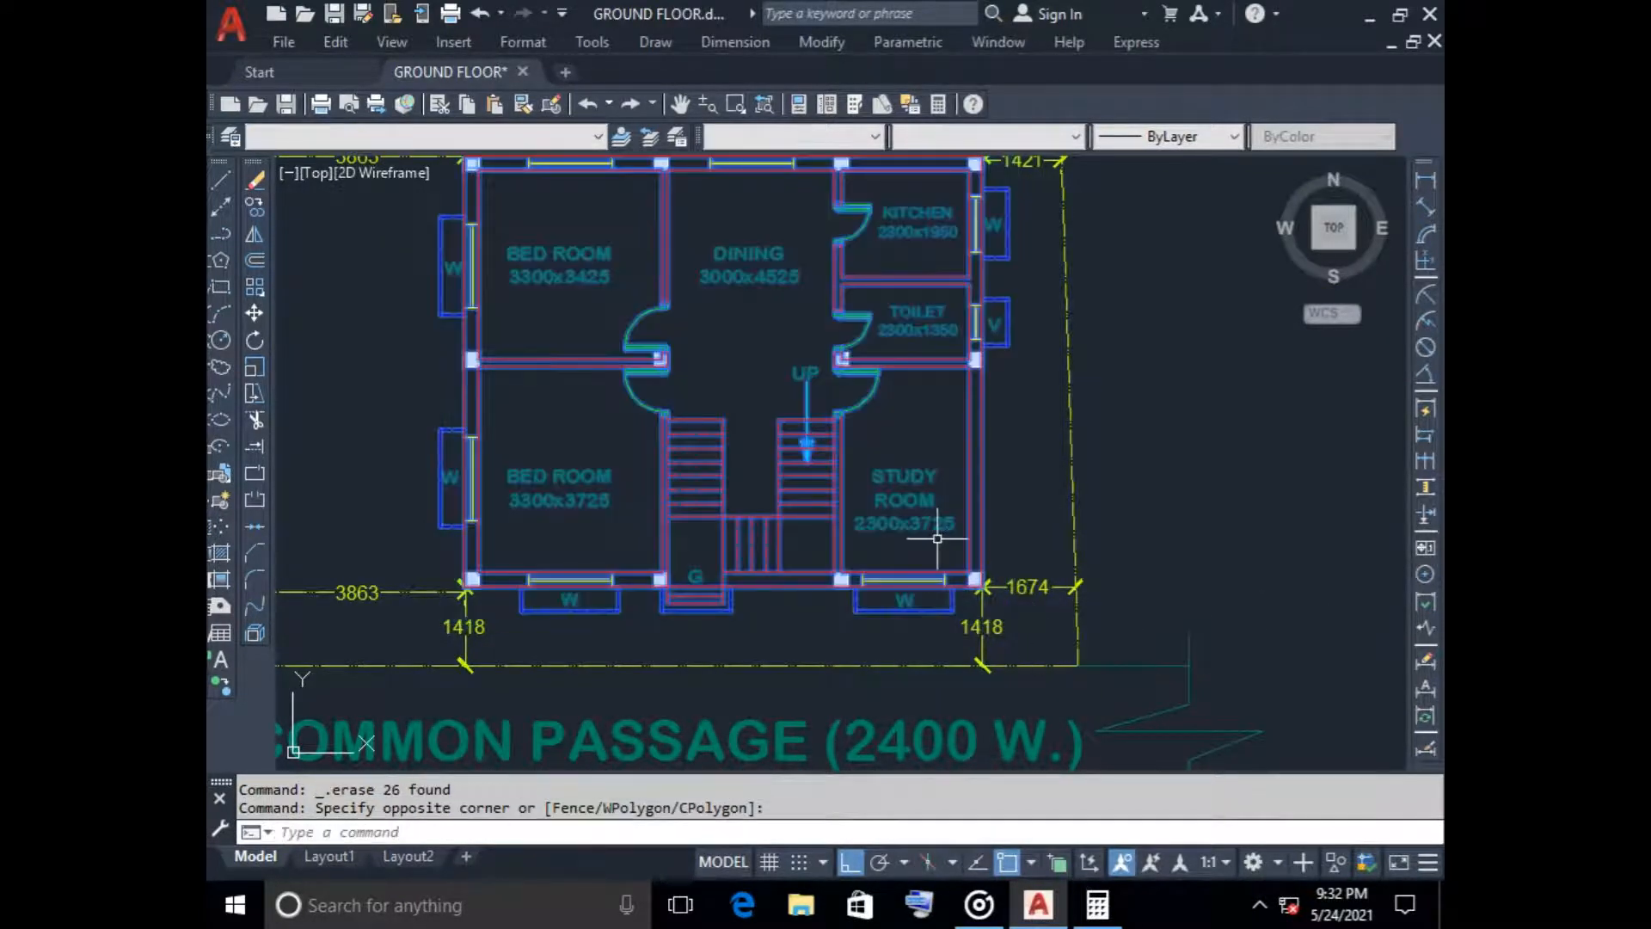
left_click(254, 207)
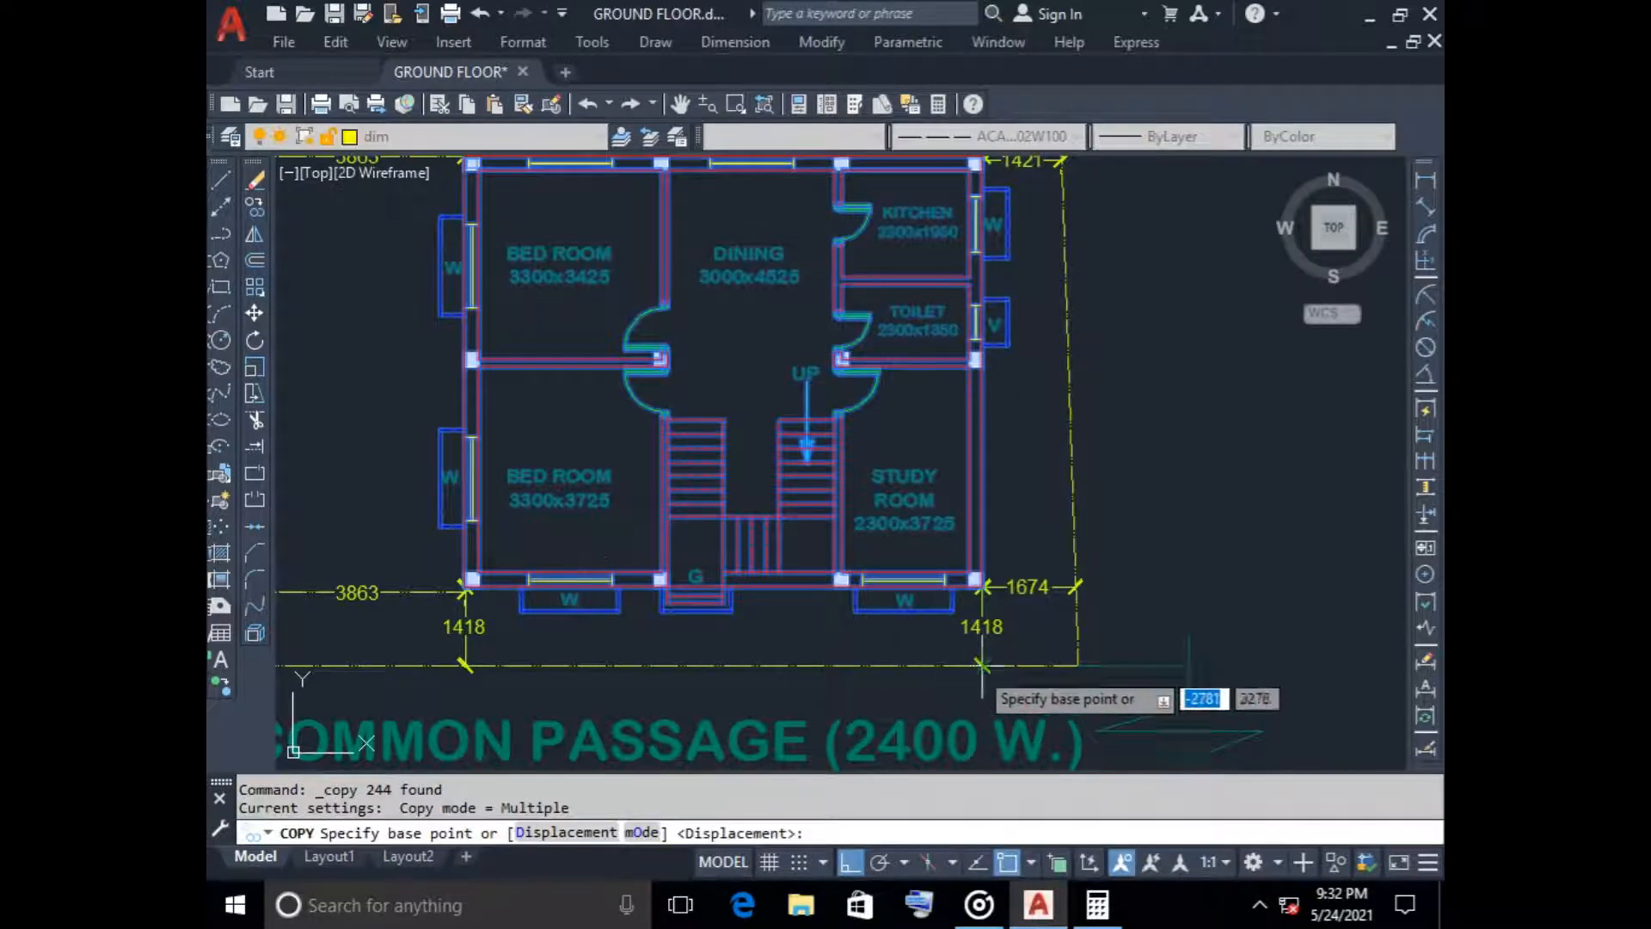
left_click(981, 587)
scroll(1074, 602, "down", 8)
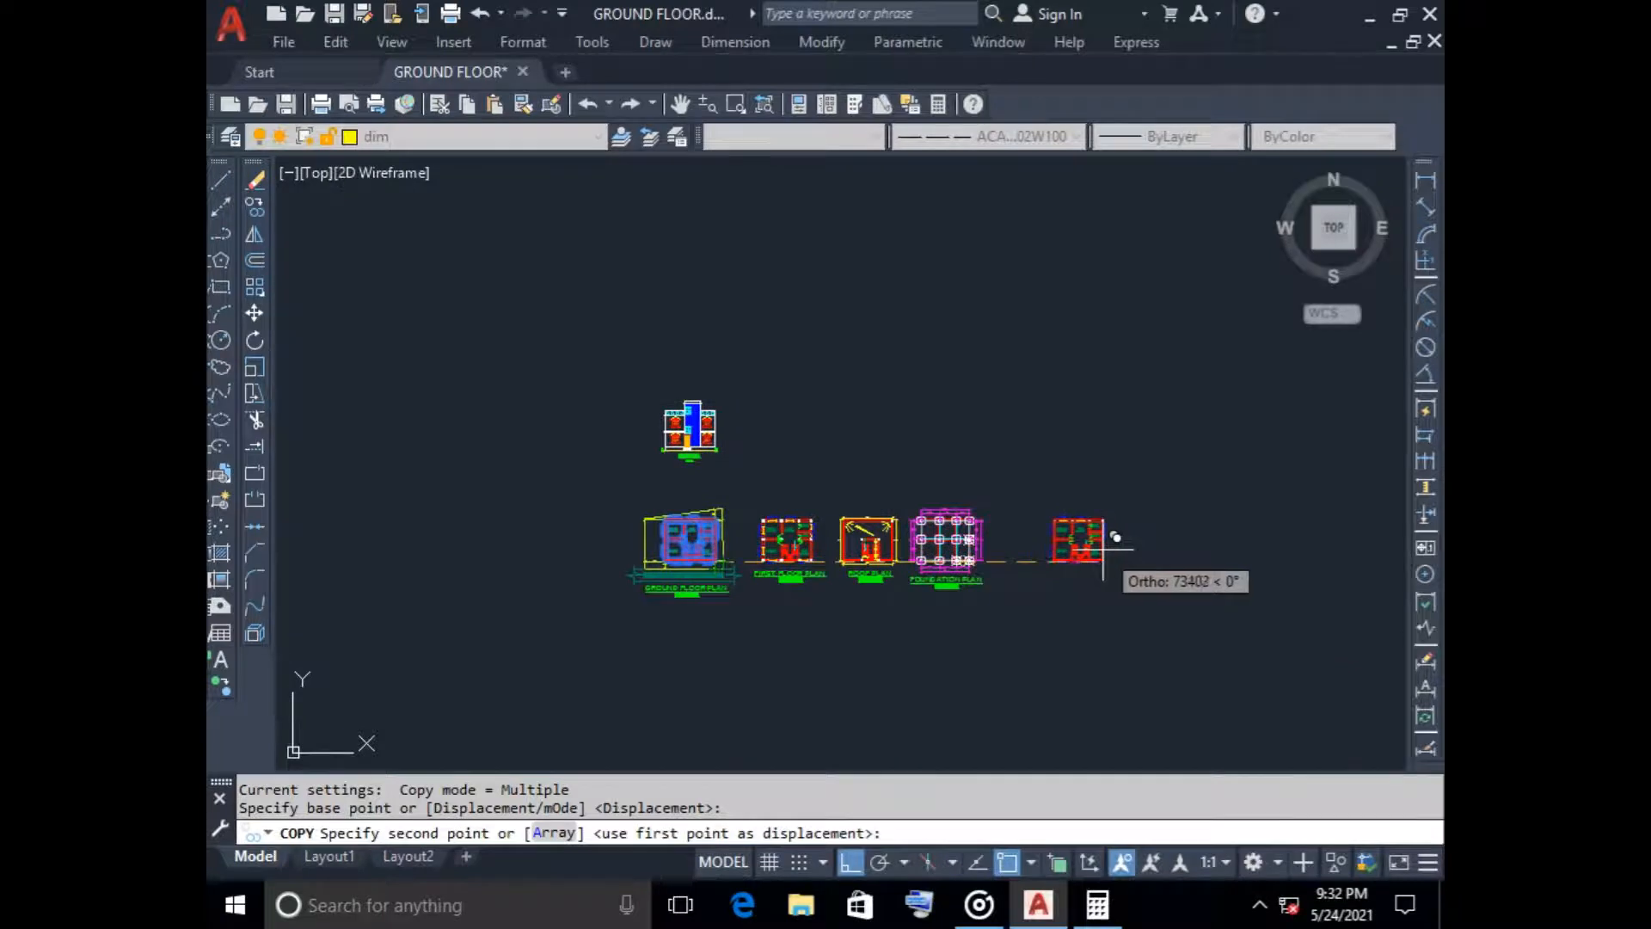
left_click(1104, 563)
key("Escape")
middle_click_drag(1146, 600, 1138, 595)
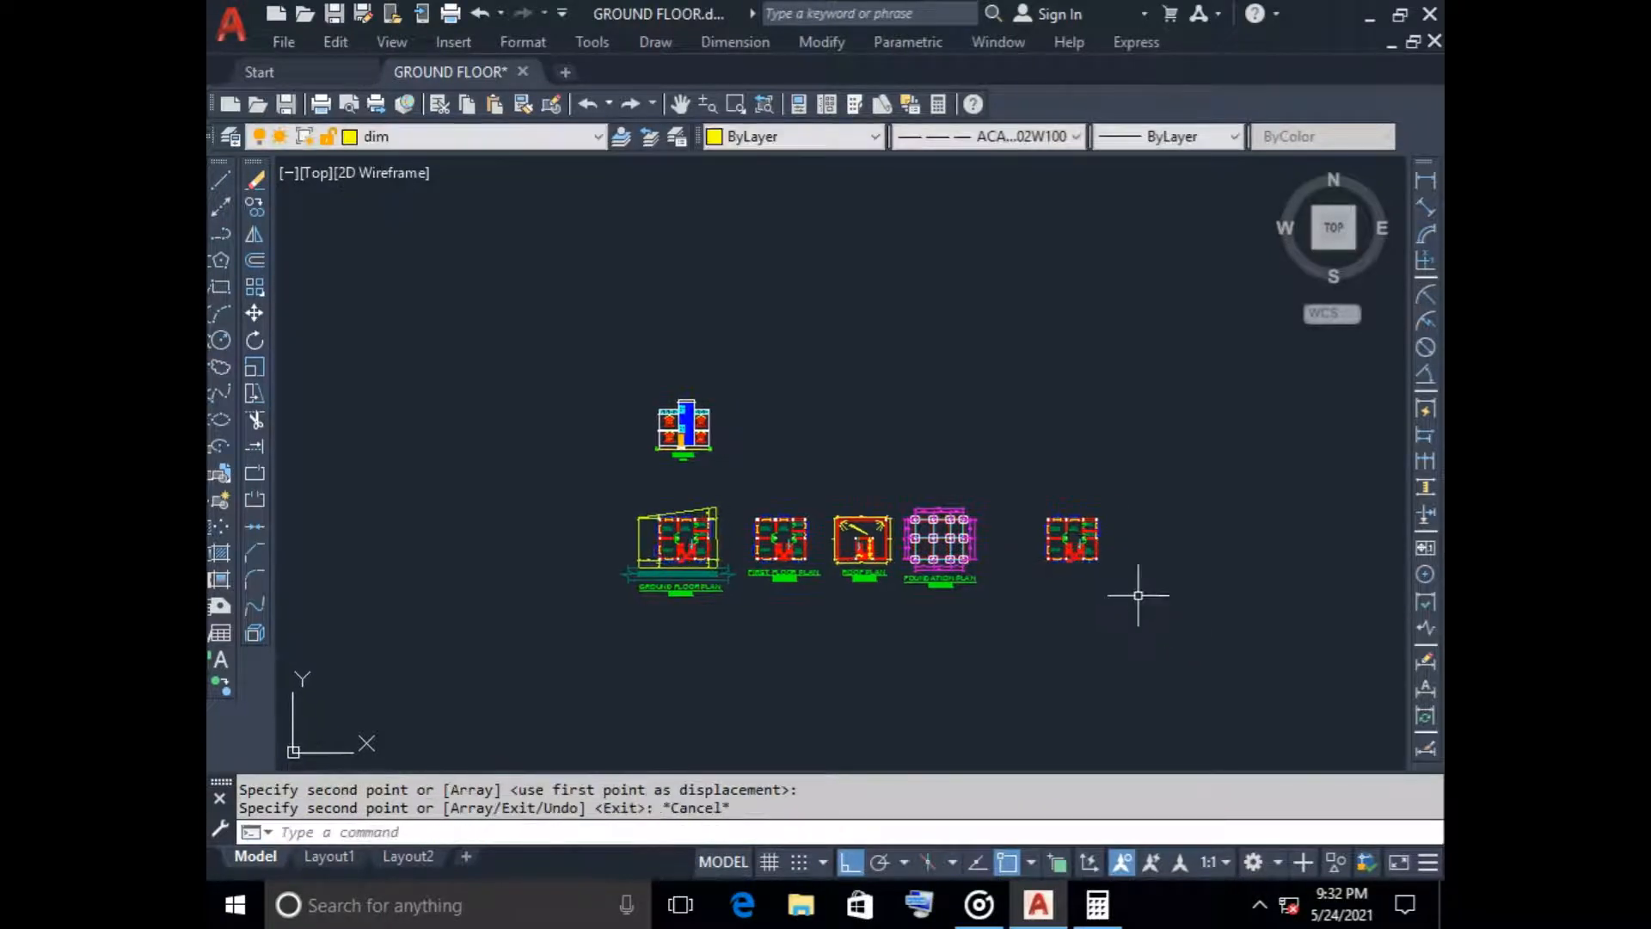
Compare the ground floor plan's rooms, stairs and site boundary with the neighbouring first floor and roof plans
scroll(602, 624, "up", 6)
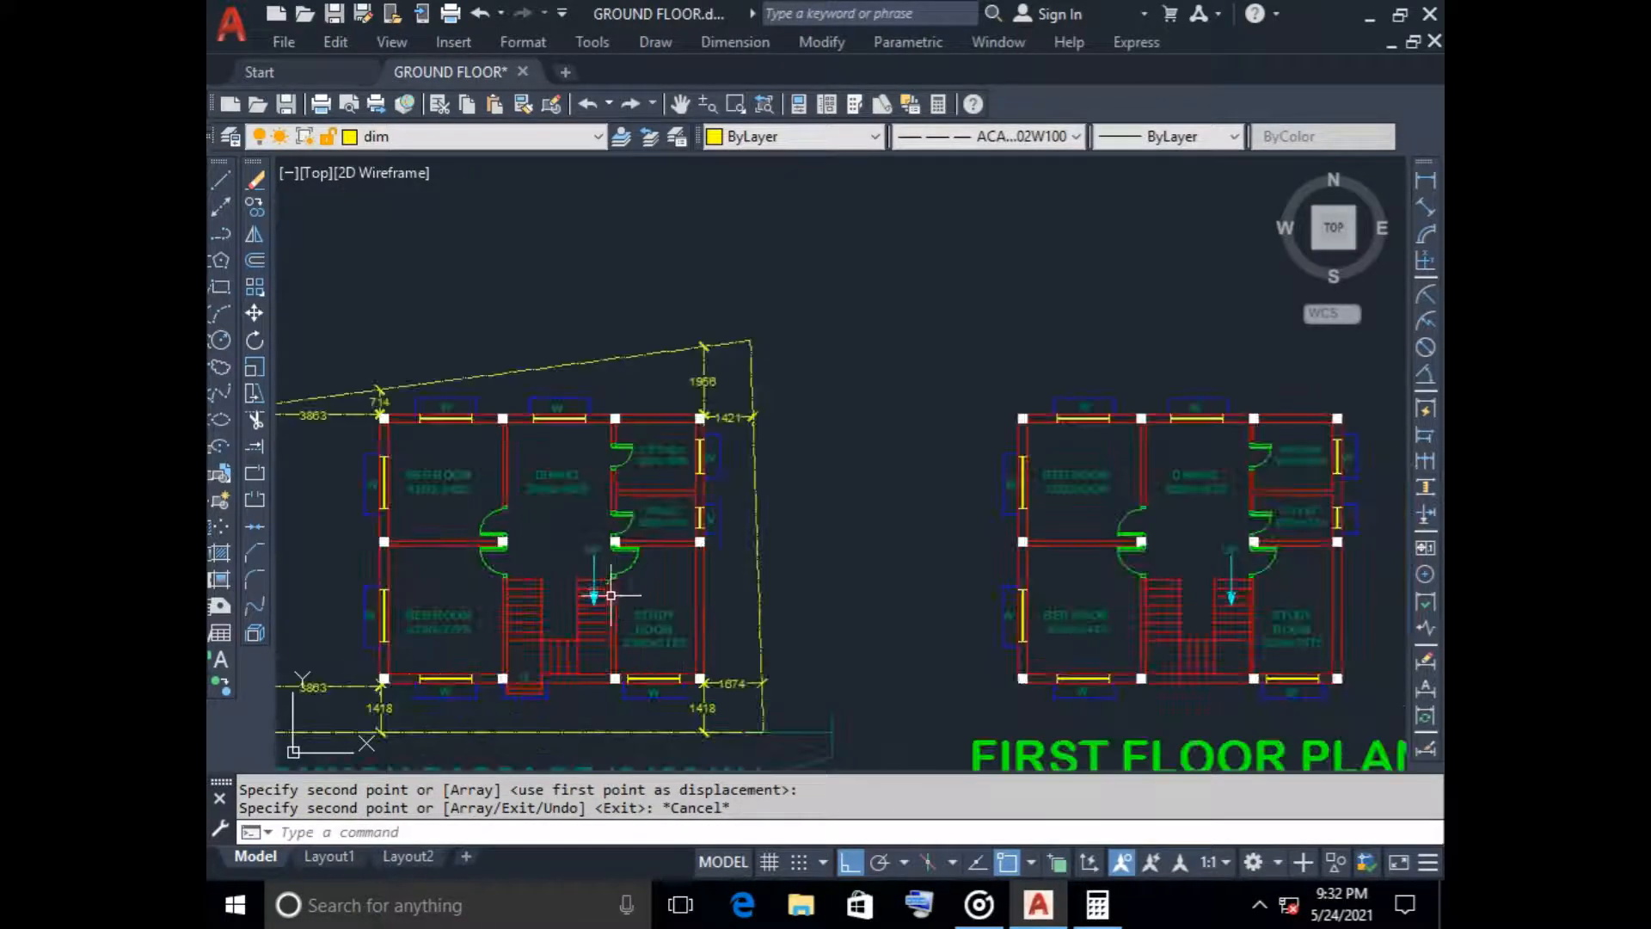
middle_click_drag(573, 621, 573, 565)
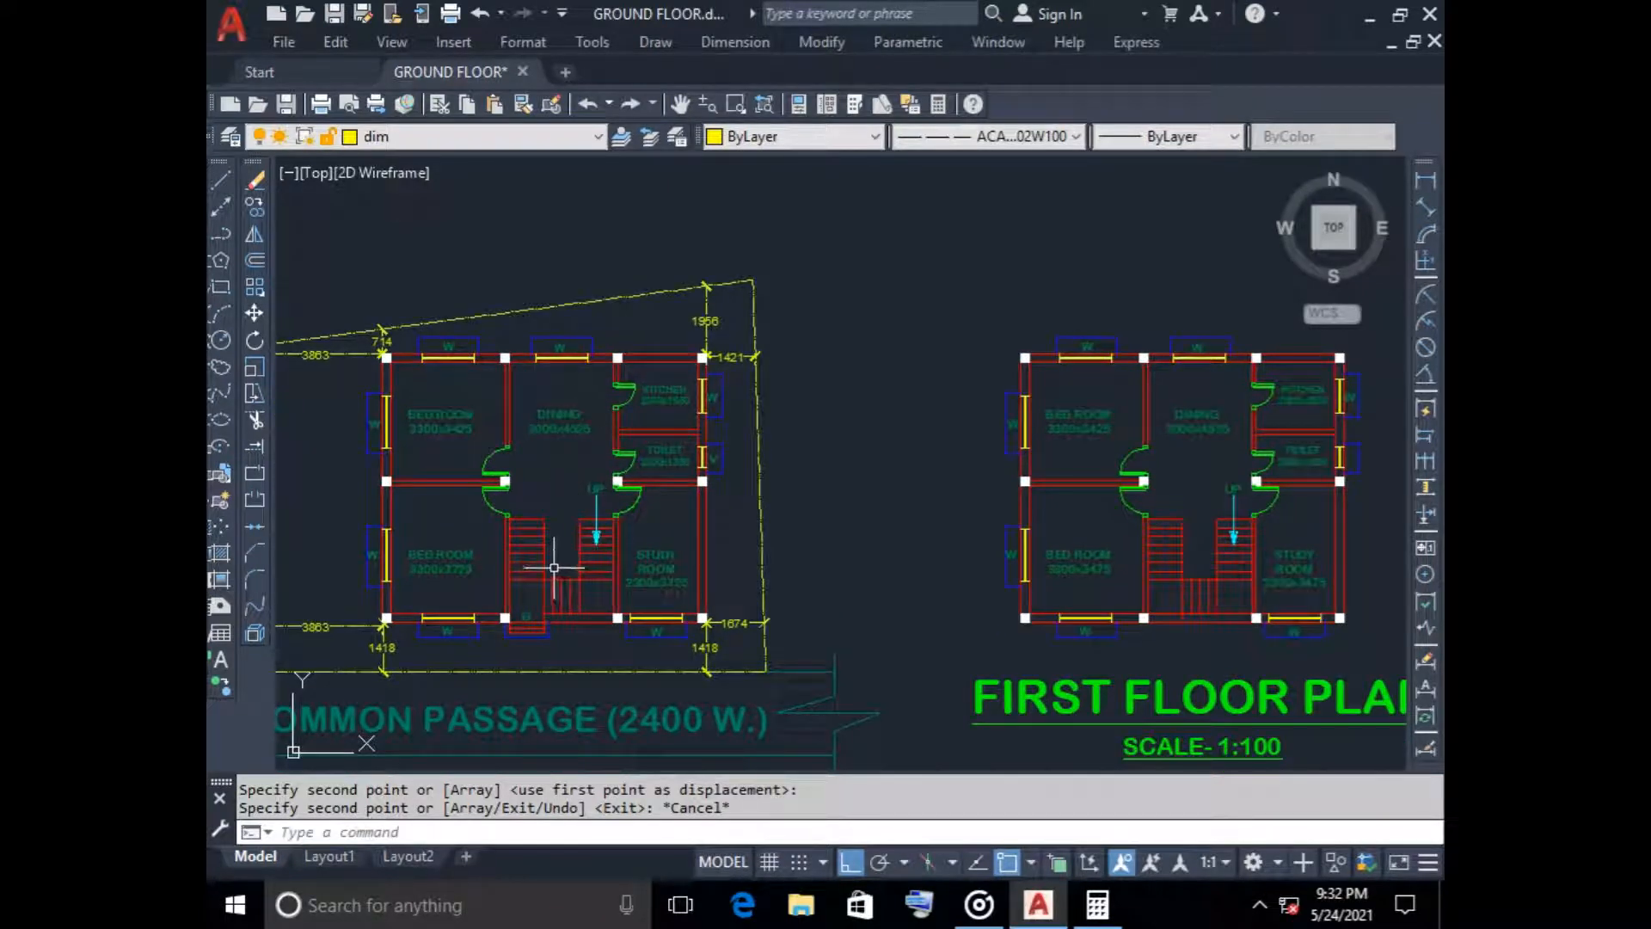
scroll(554, 567, "down", 2)
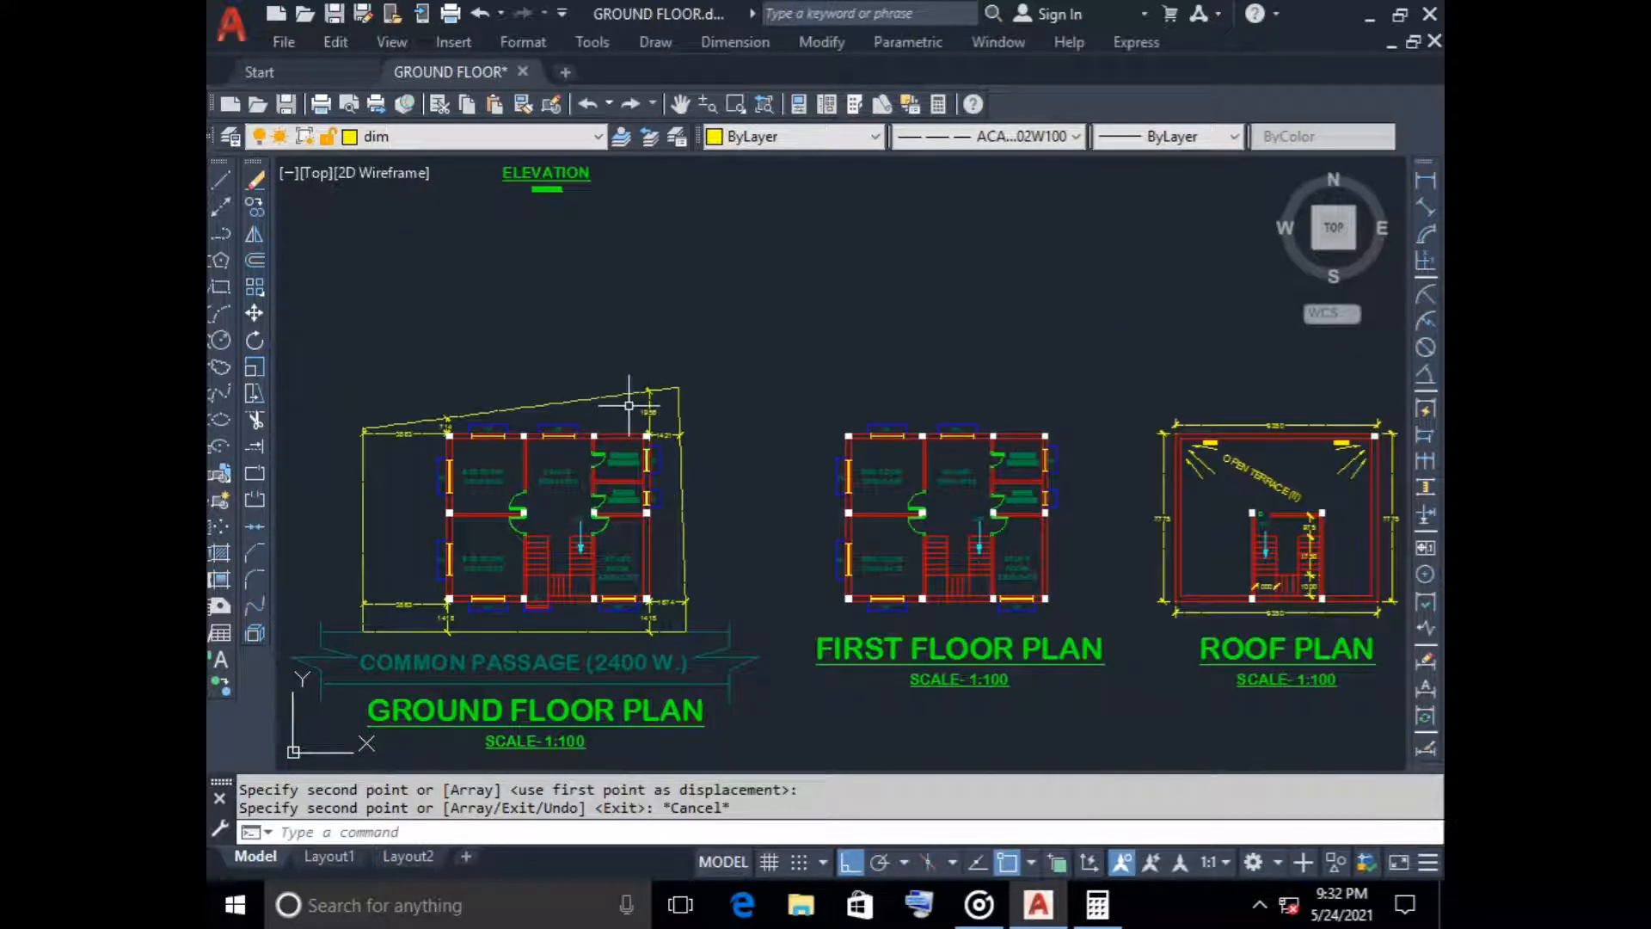
mouse_move(605, 660)
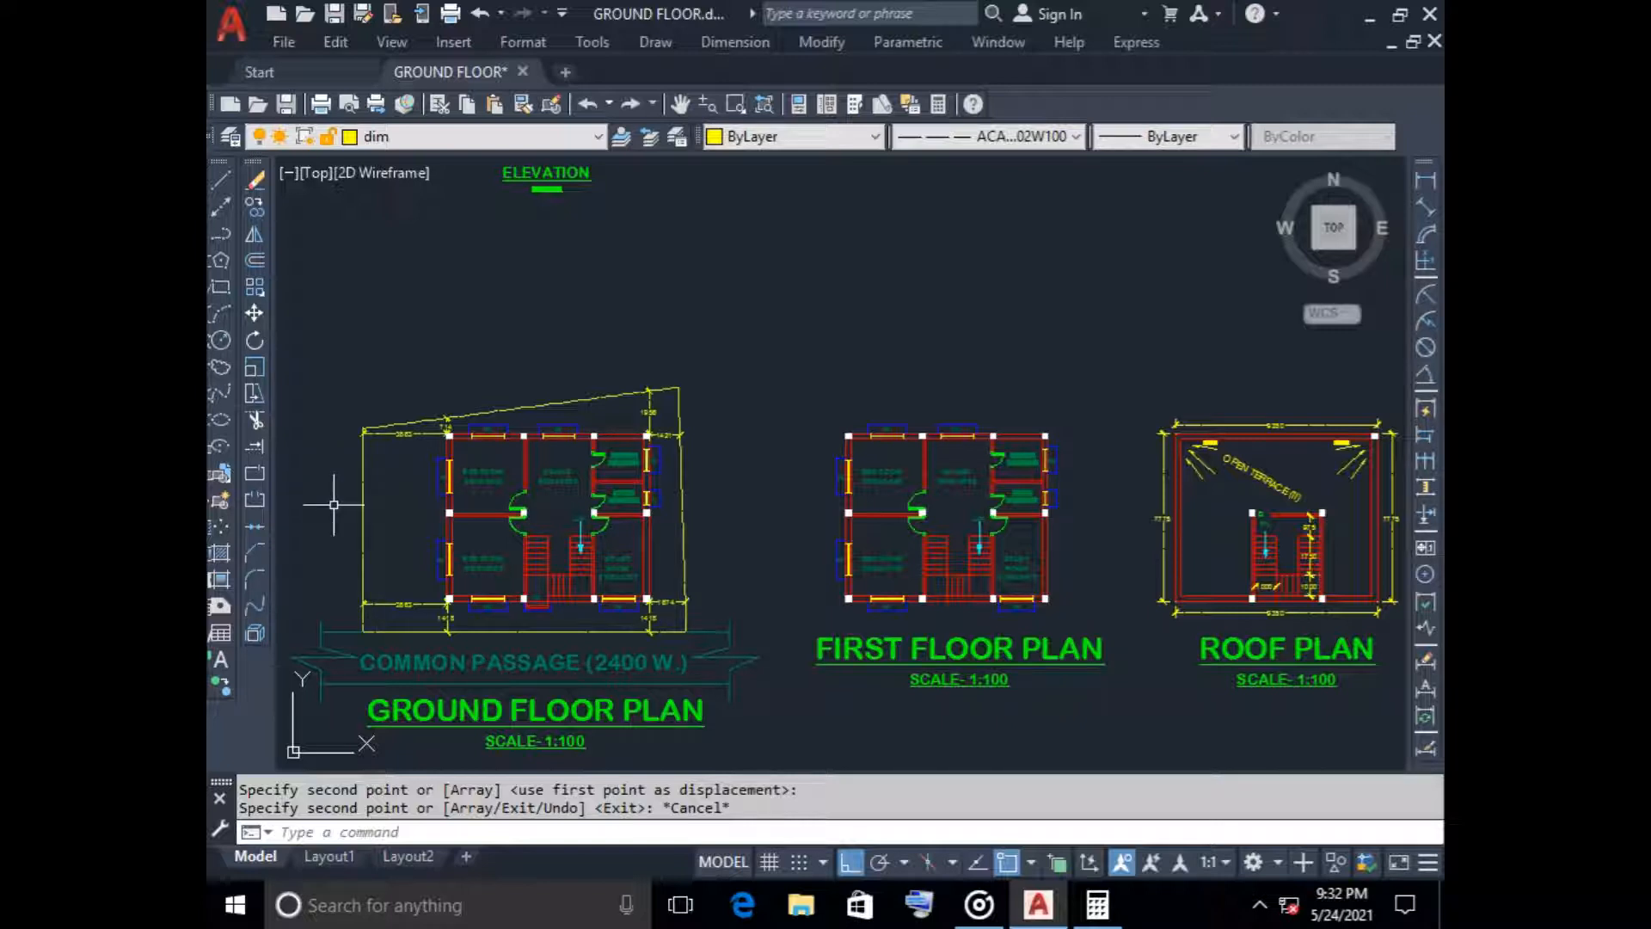
scroll(554, 581, "up", 2)
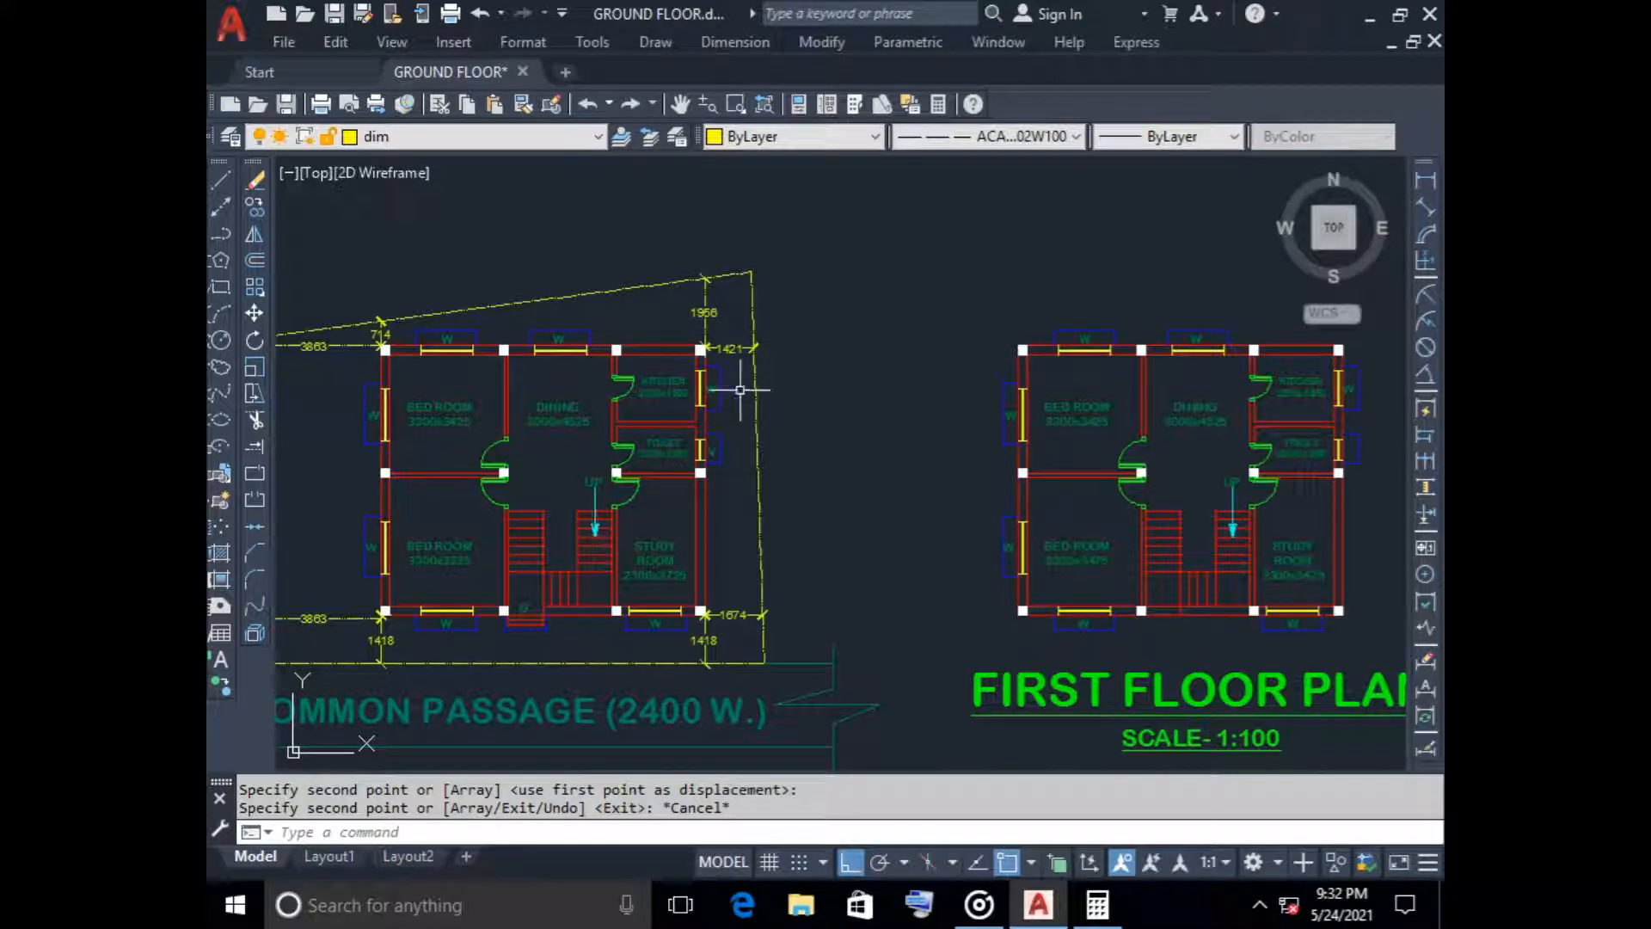
scroll(336, 475, "down", 2)
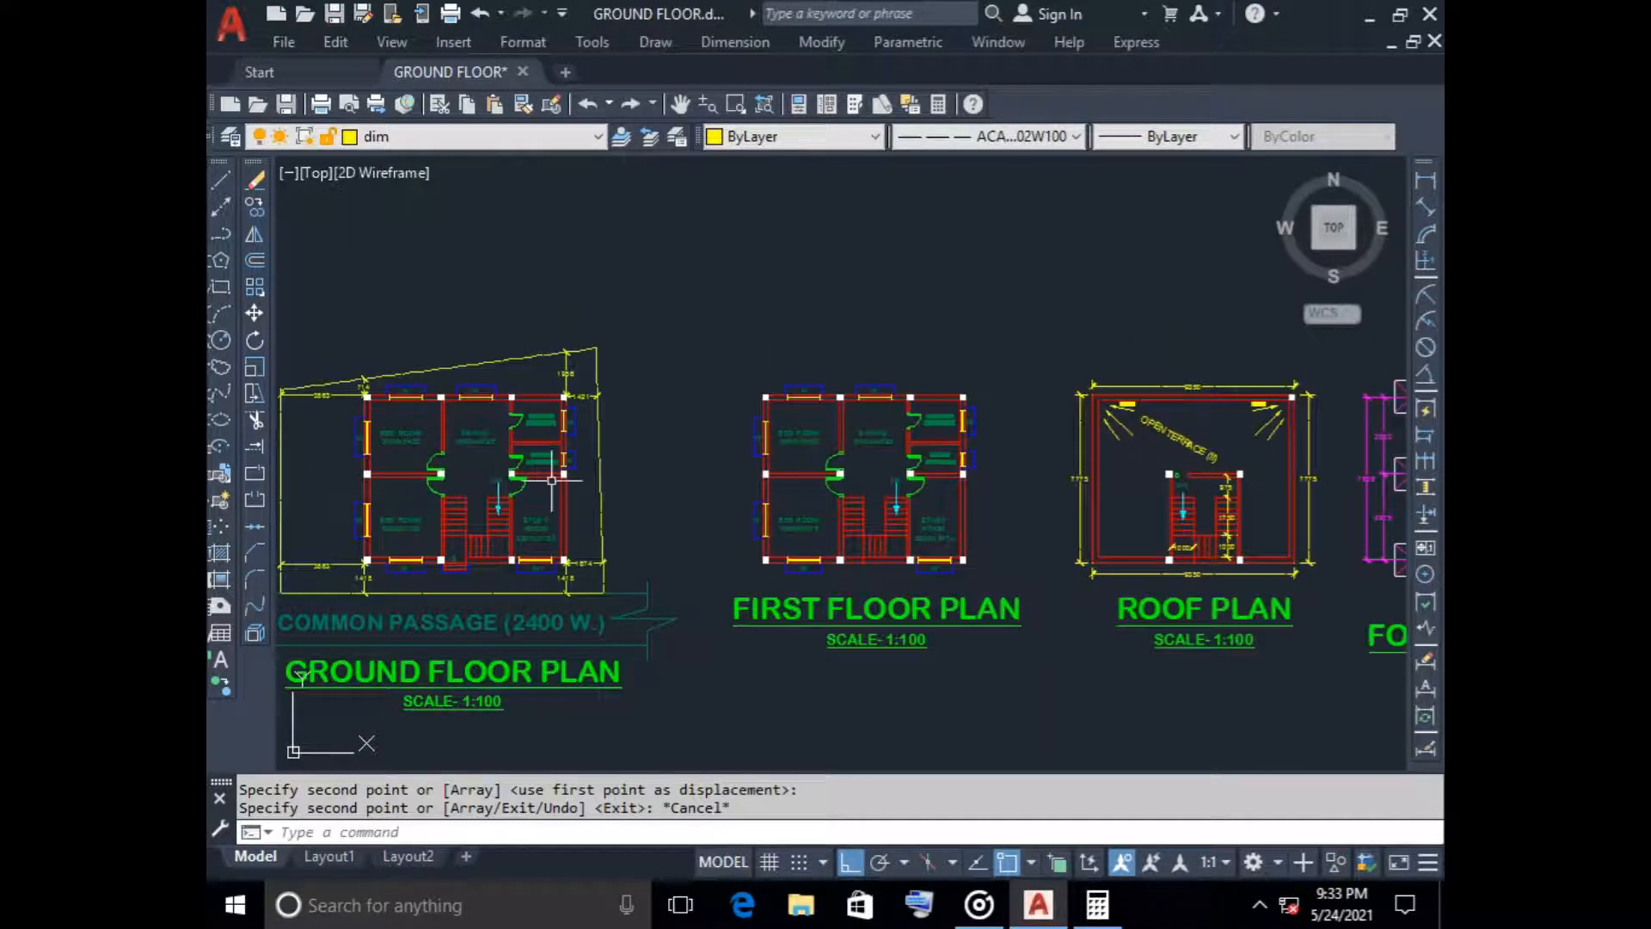
scroll(624, 455, "down", 2)
scroll(625, 458, "down", 1)
Rotate the copied ground floor plan 90° clockwise about its lower right outer corner
middle_click_drag(625, 458, 393, 479)
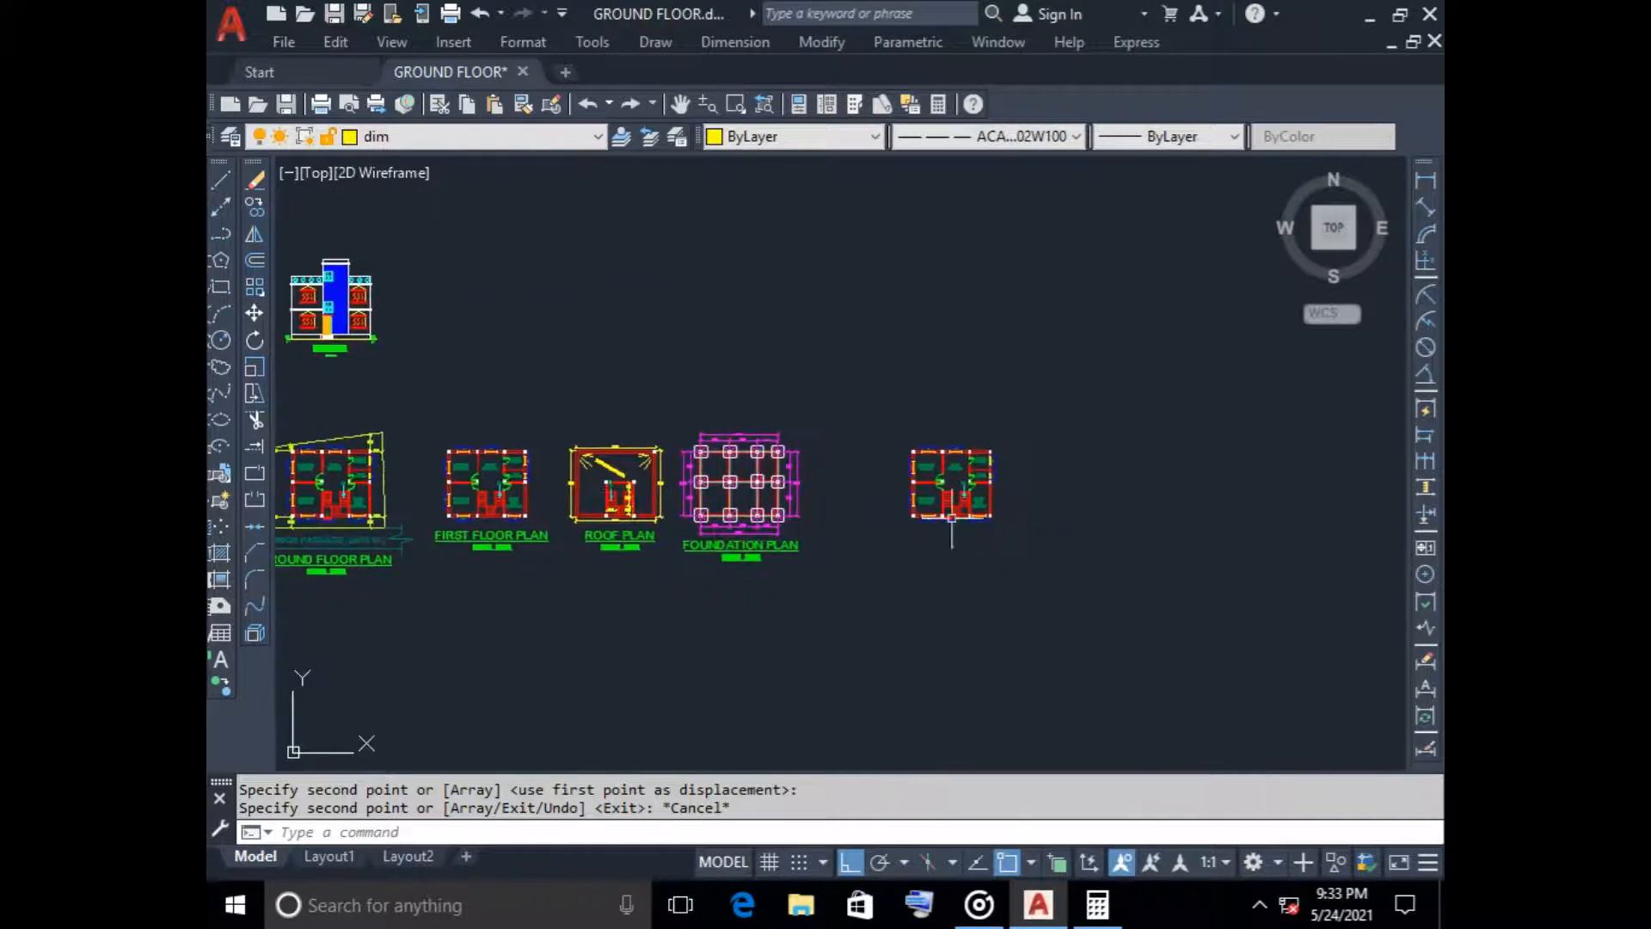
scroll(963, 493, "up", 3)
middle_click_drag(944, 477, 797, 465)
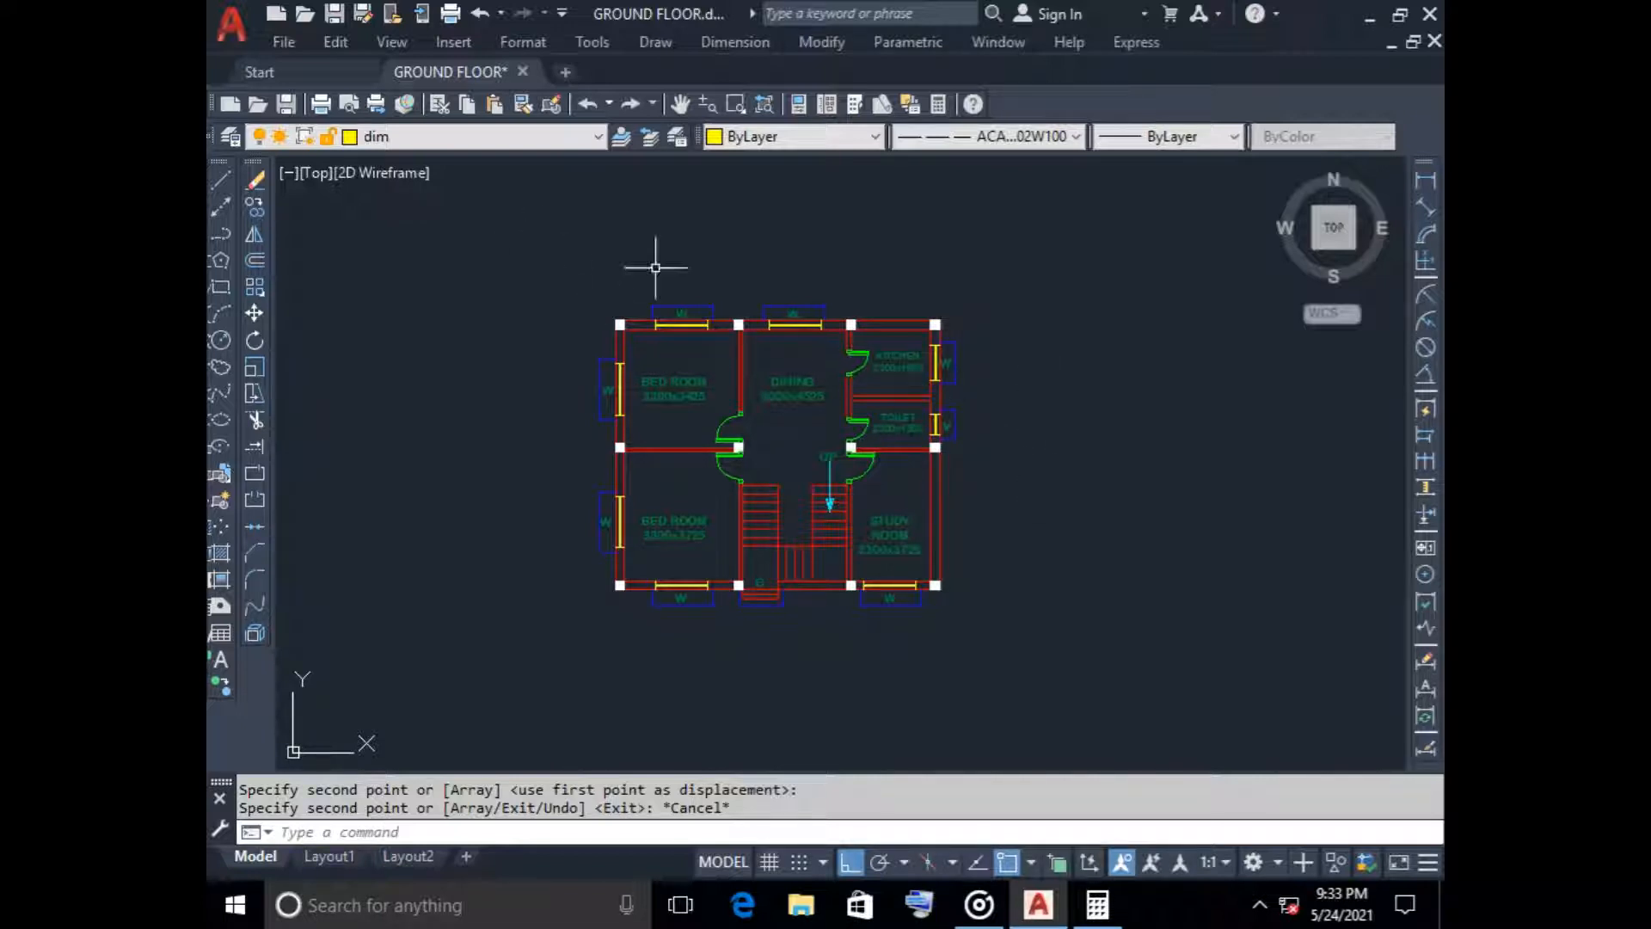
left_click(571, 250)
left_click(1068, 705)
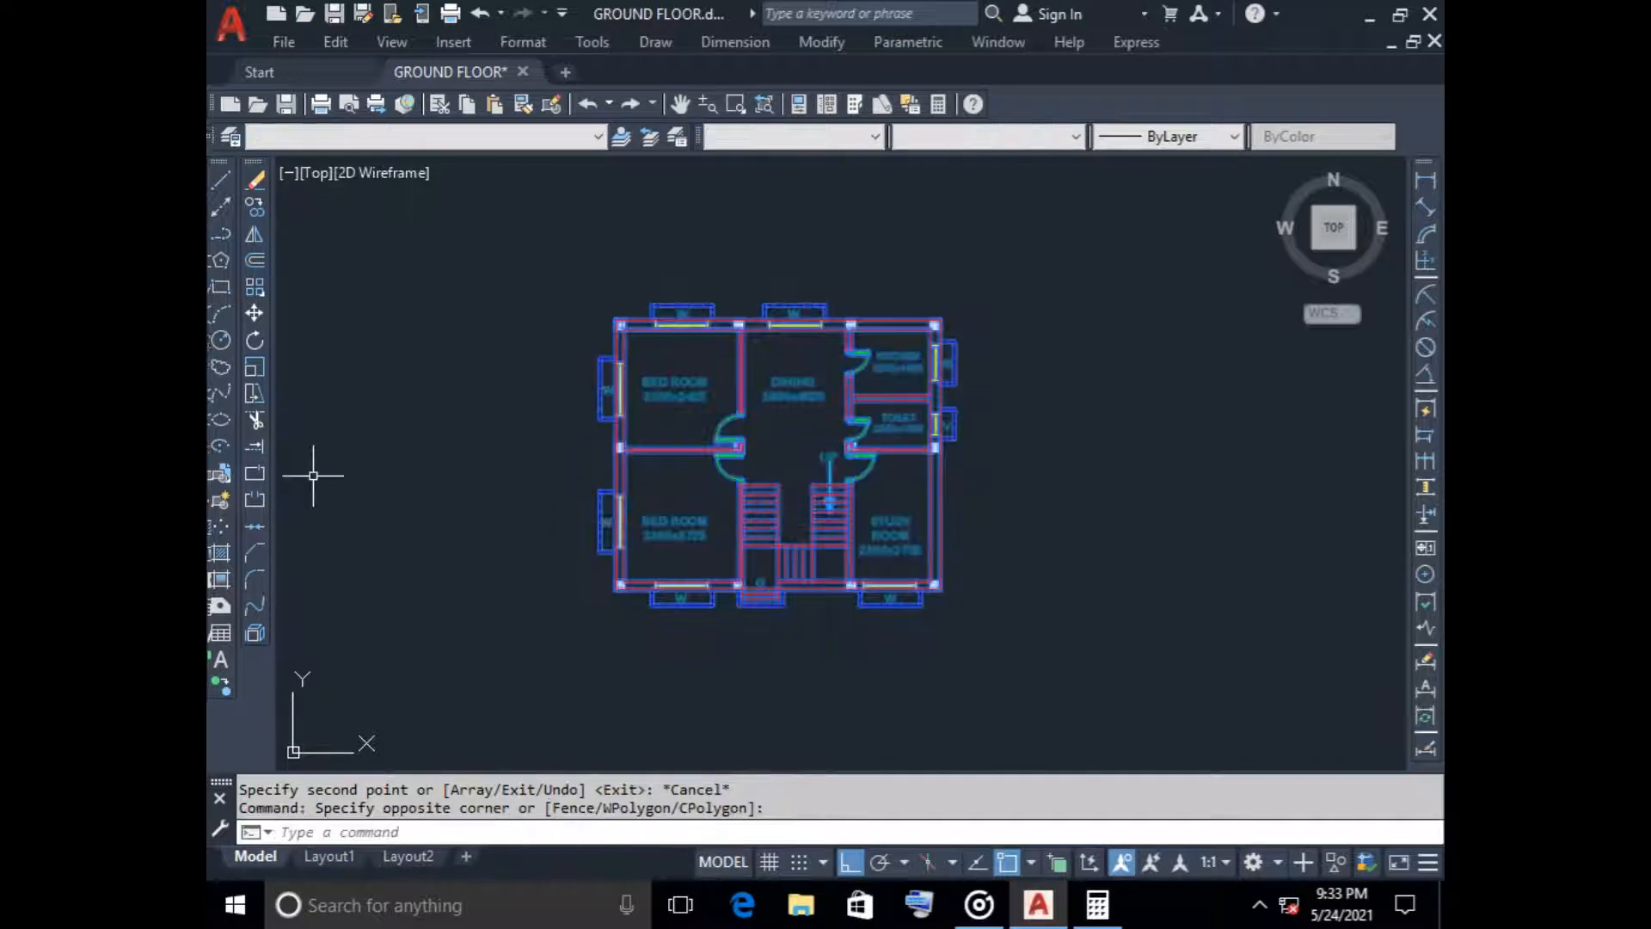
type("ro")
key("Return")
left_click(939, 586)
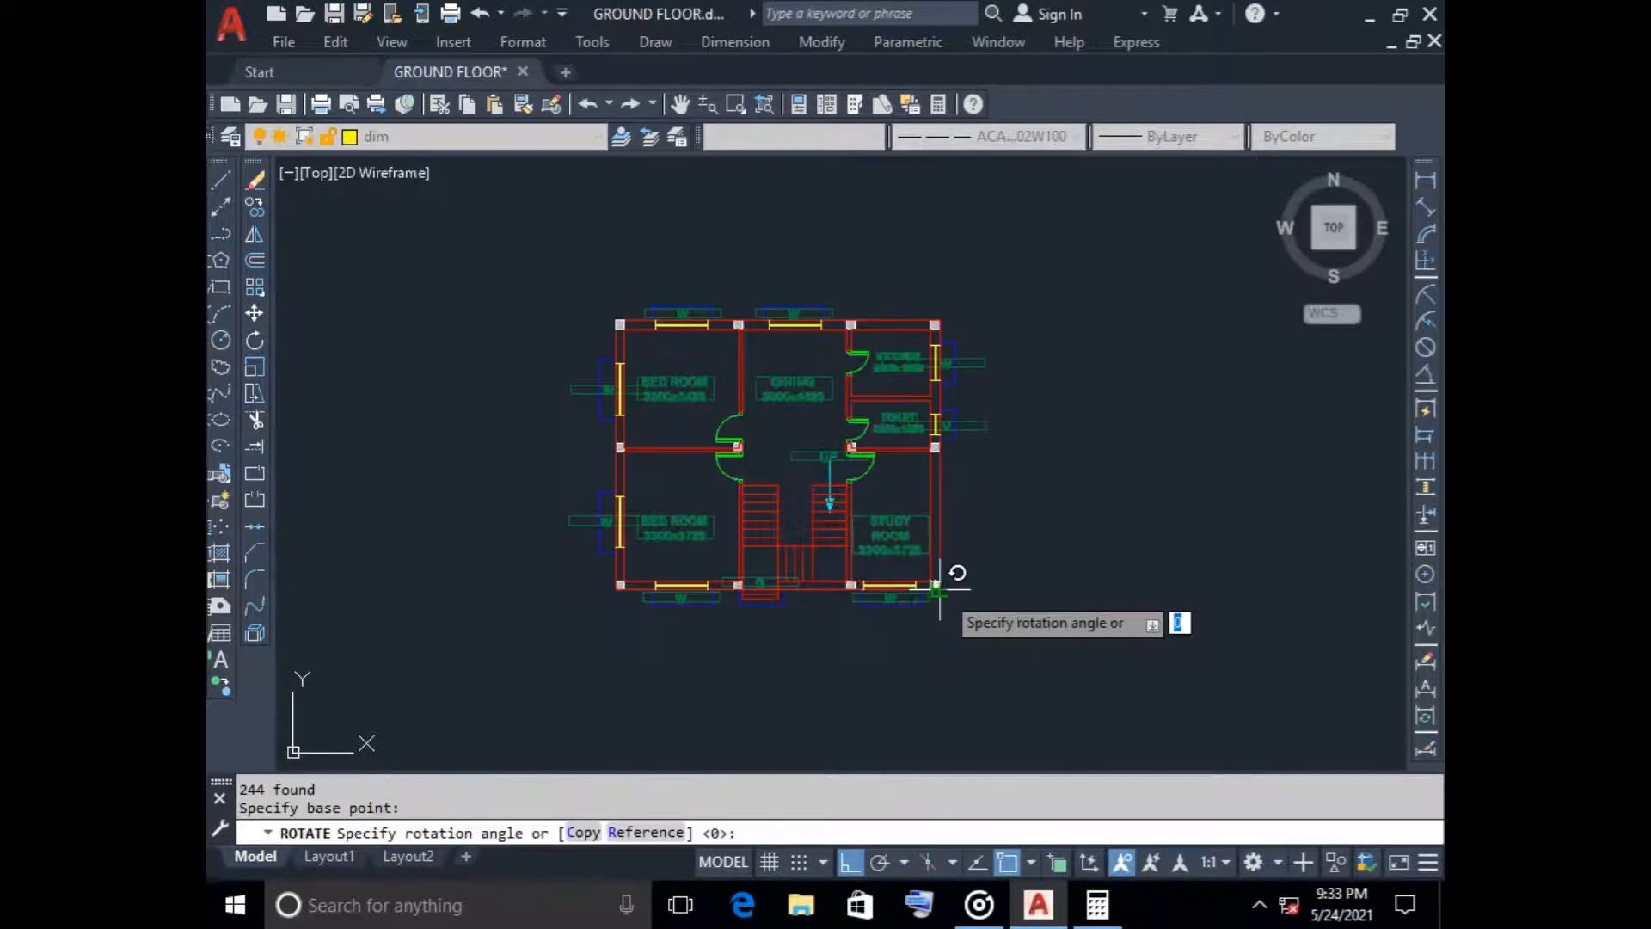
scroll(827, 632, "down", 2)
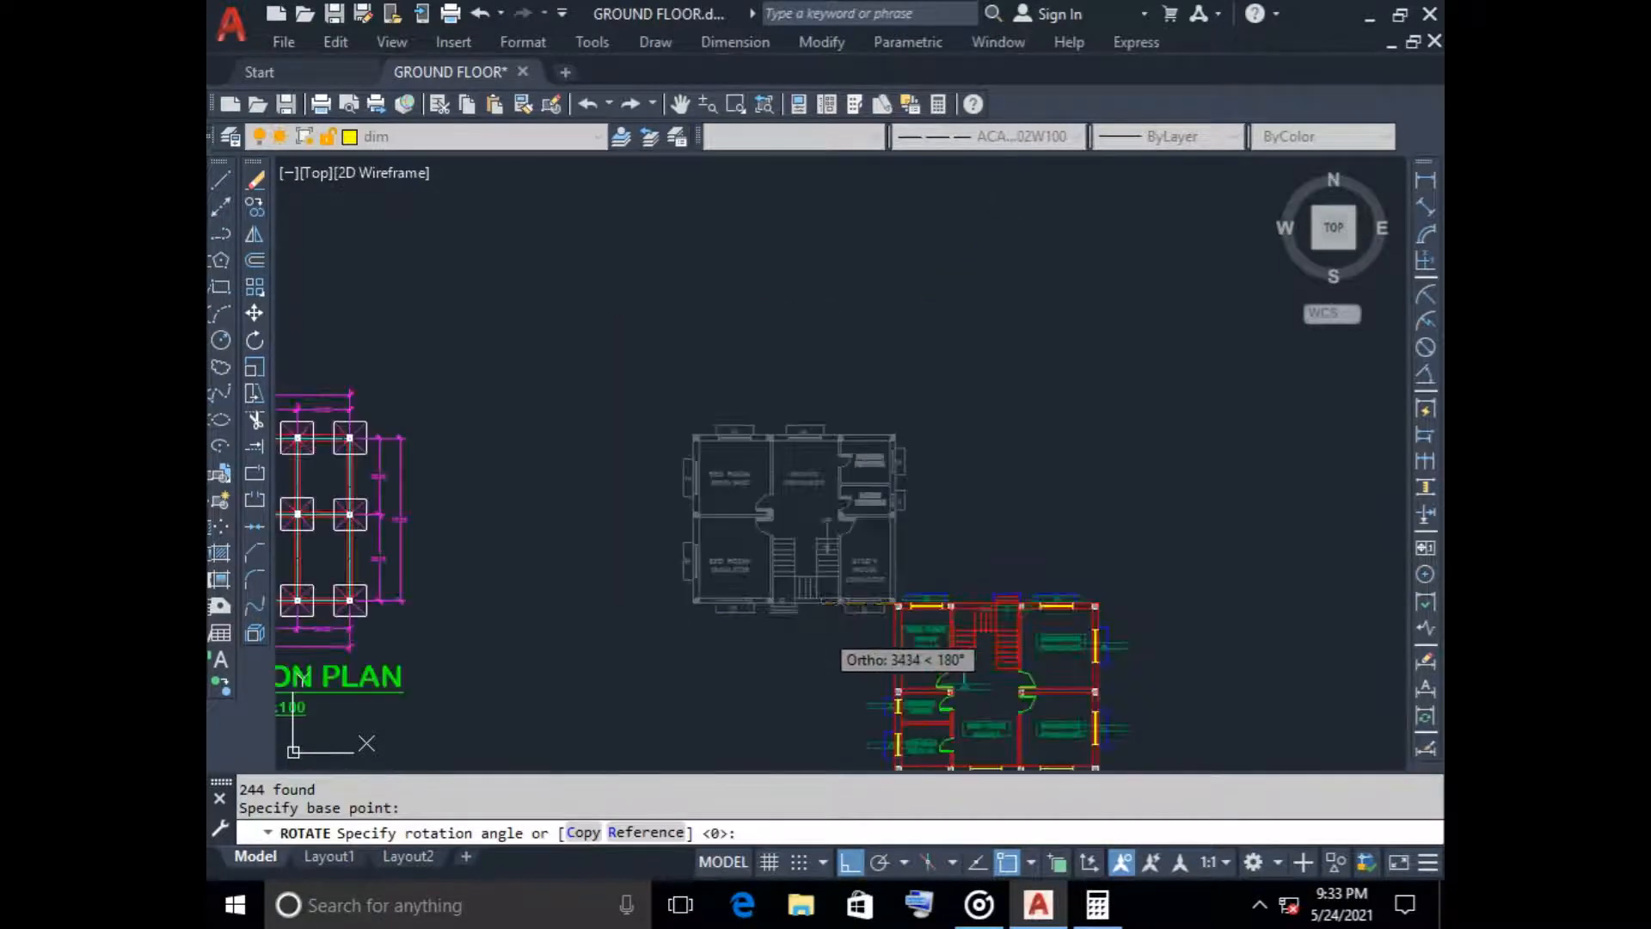
middle_click_drag(818, 618, 743, 495)
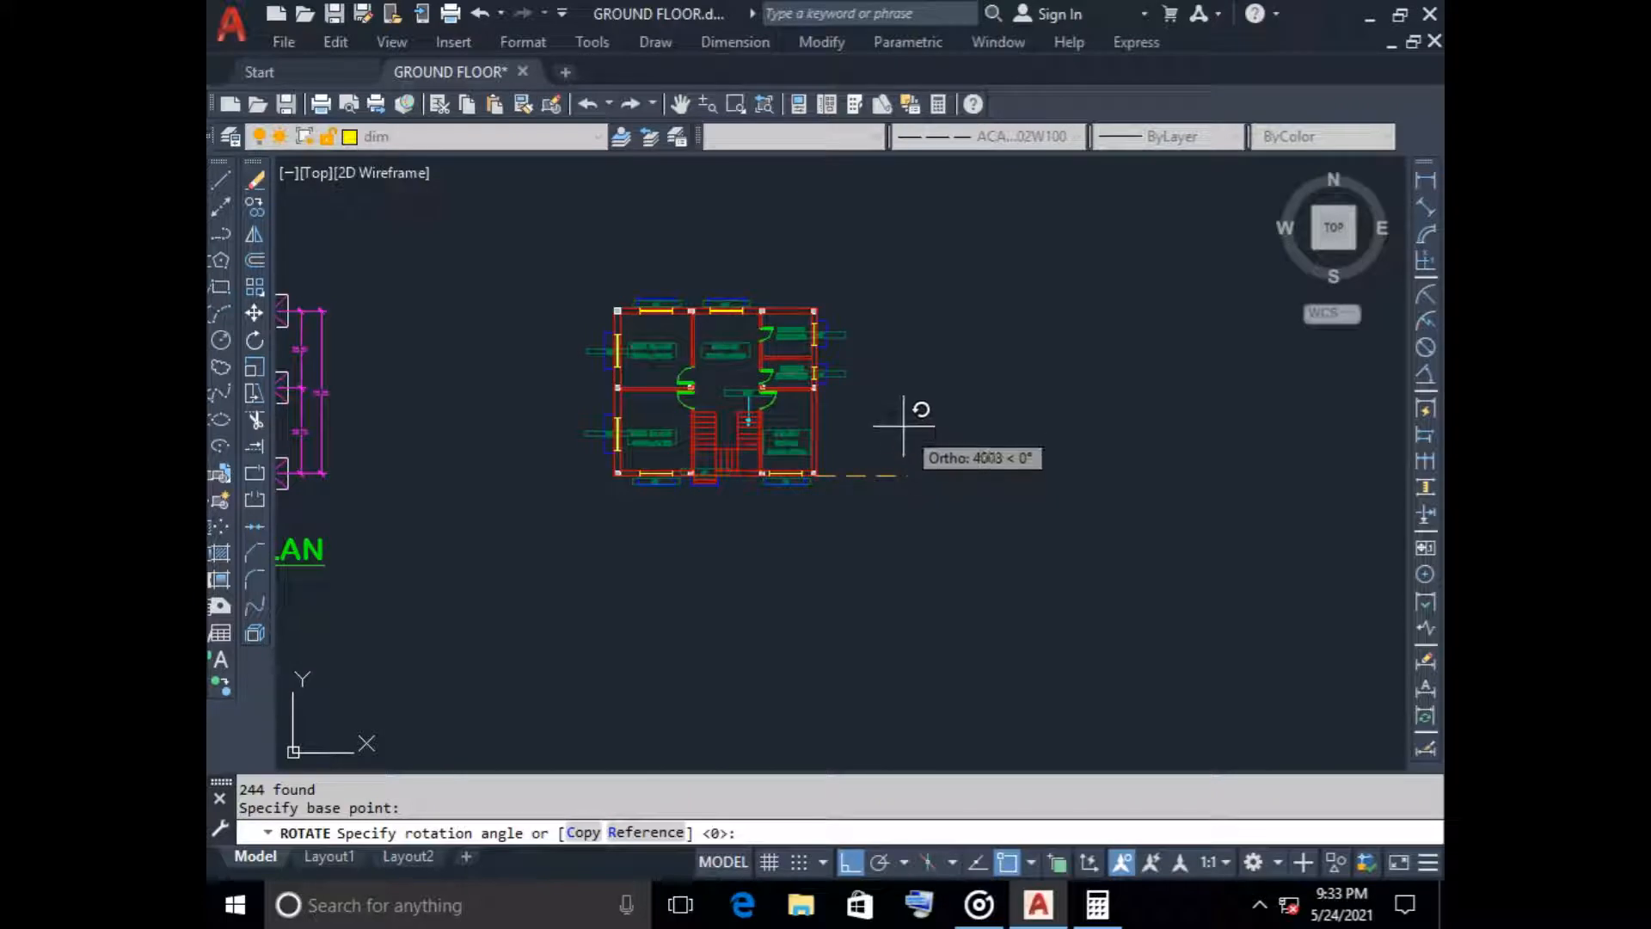
left_click(840, 550)
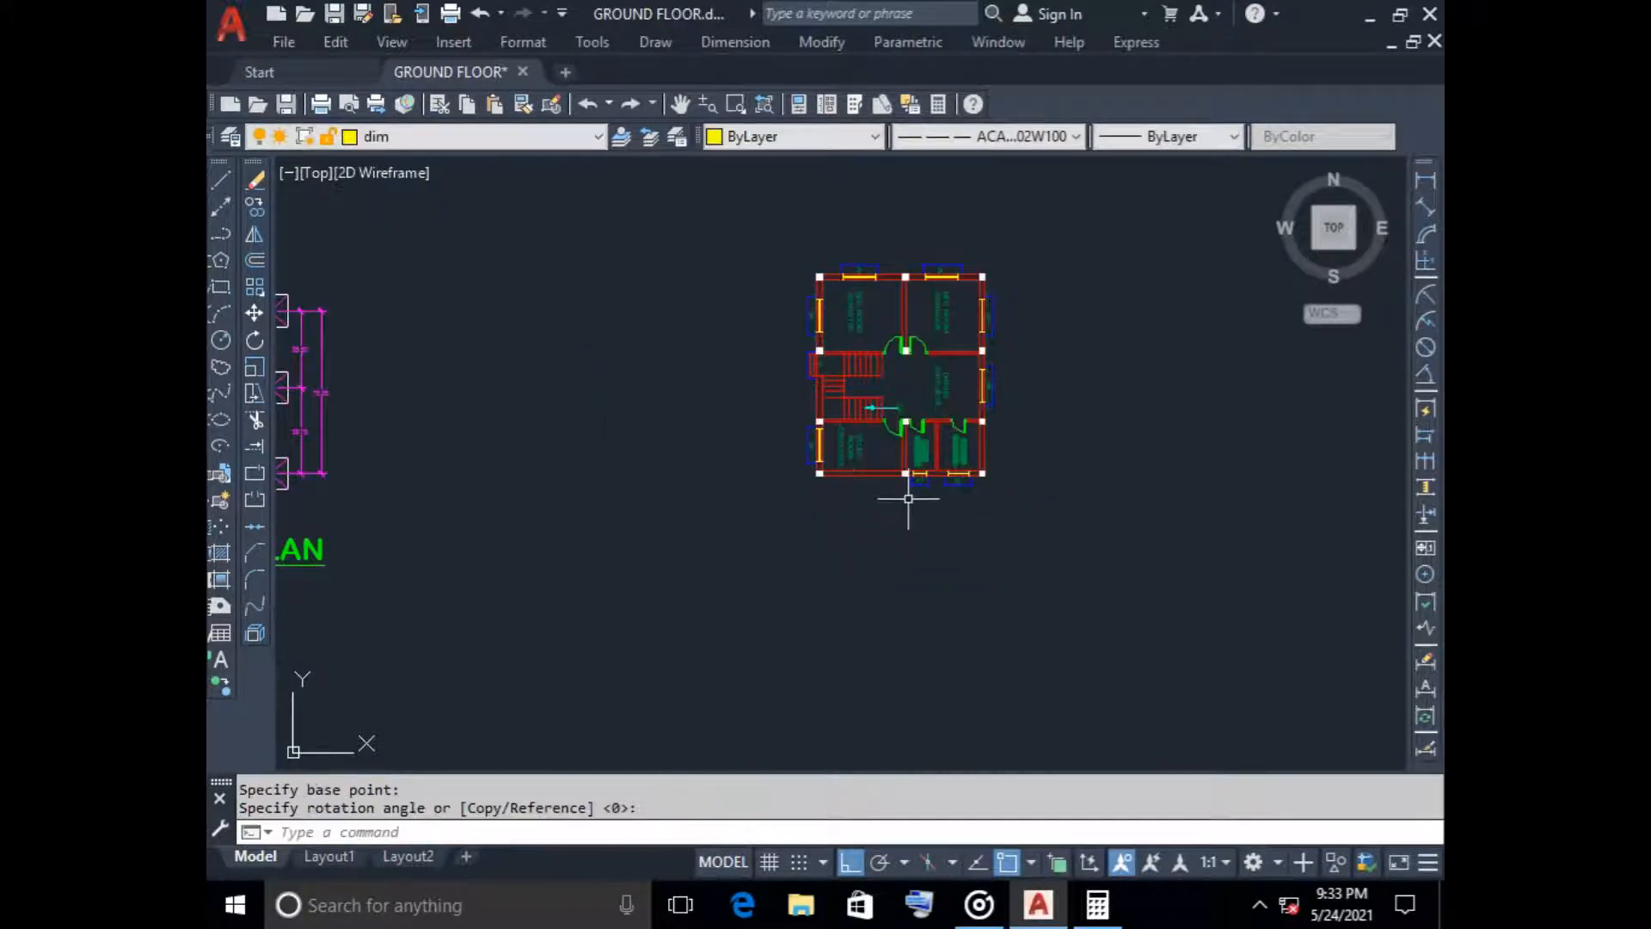
scroll(908, 498, "up", 6)
middle_click_drag(906, 493, 834, 656)
scroll(833, 636, "down", 2)
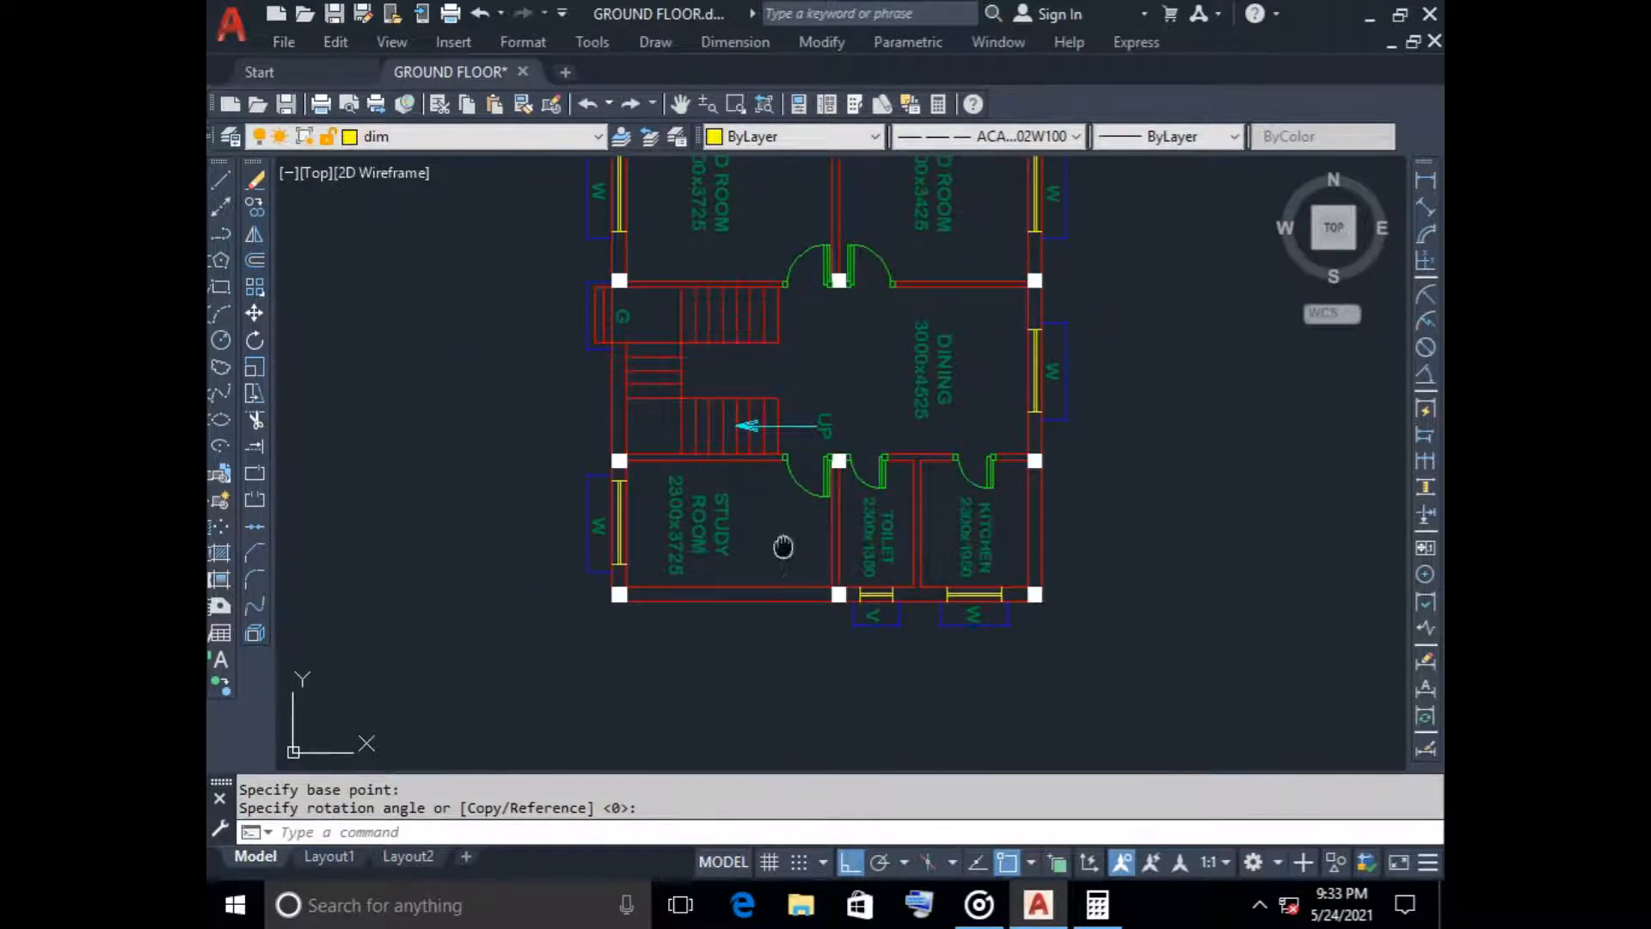
middle_click_drag(782, 547, 722, 673)
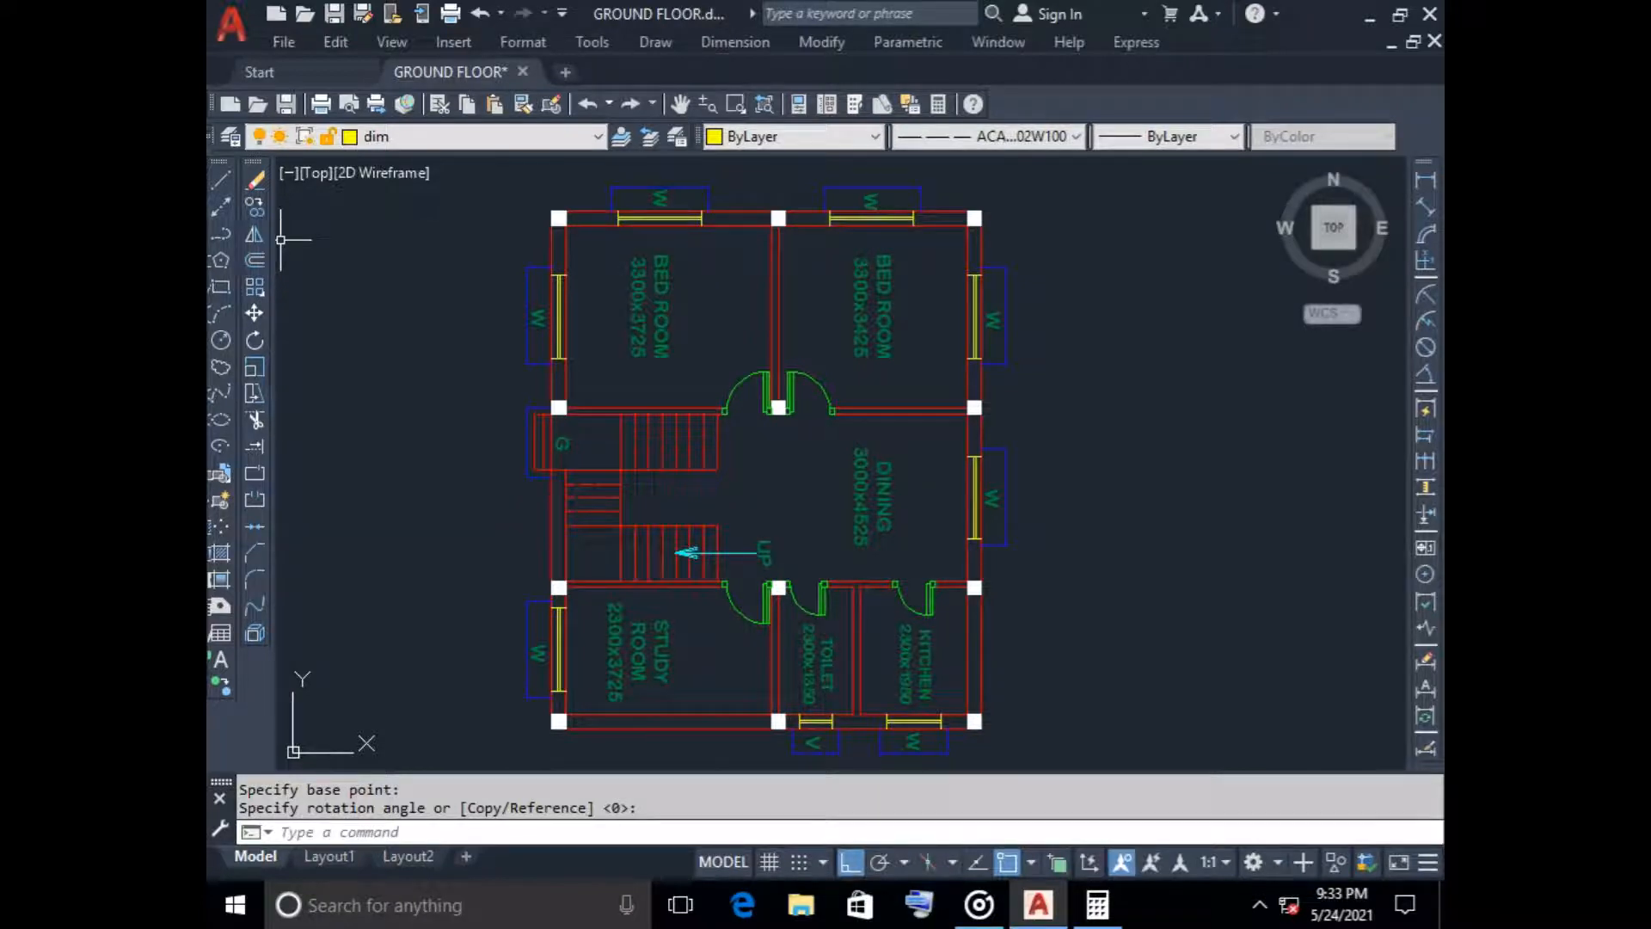
left_click(221, 207)
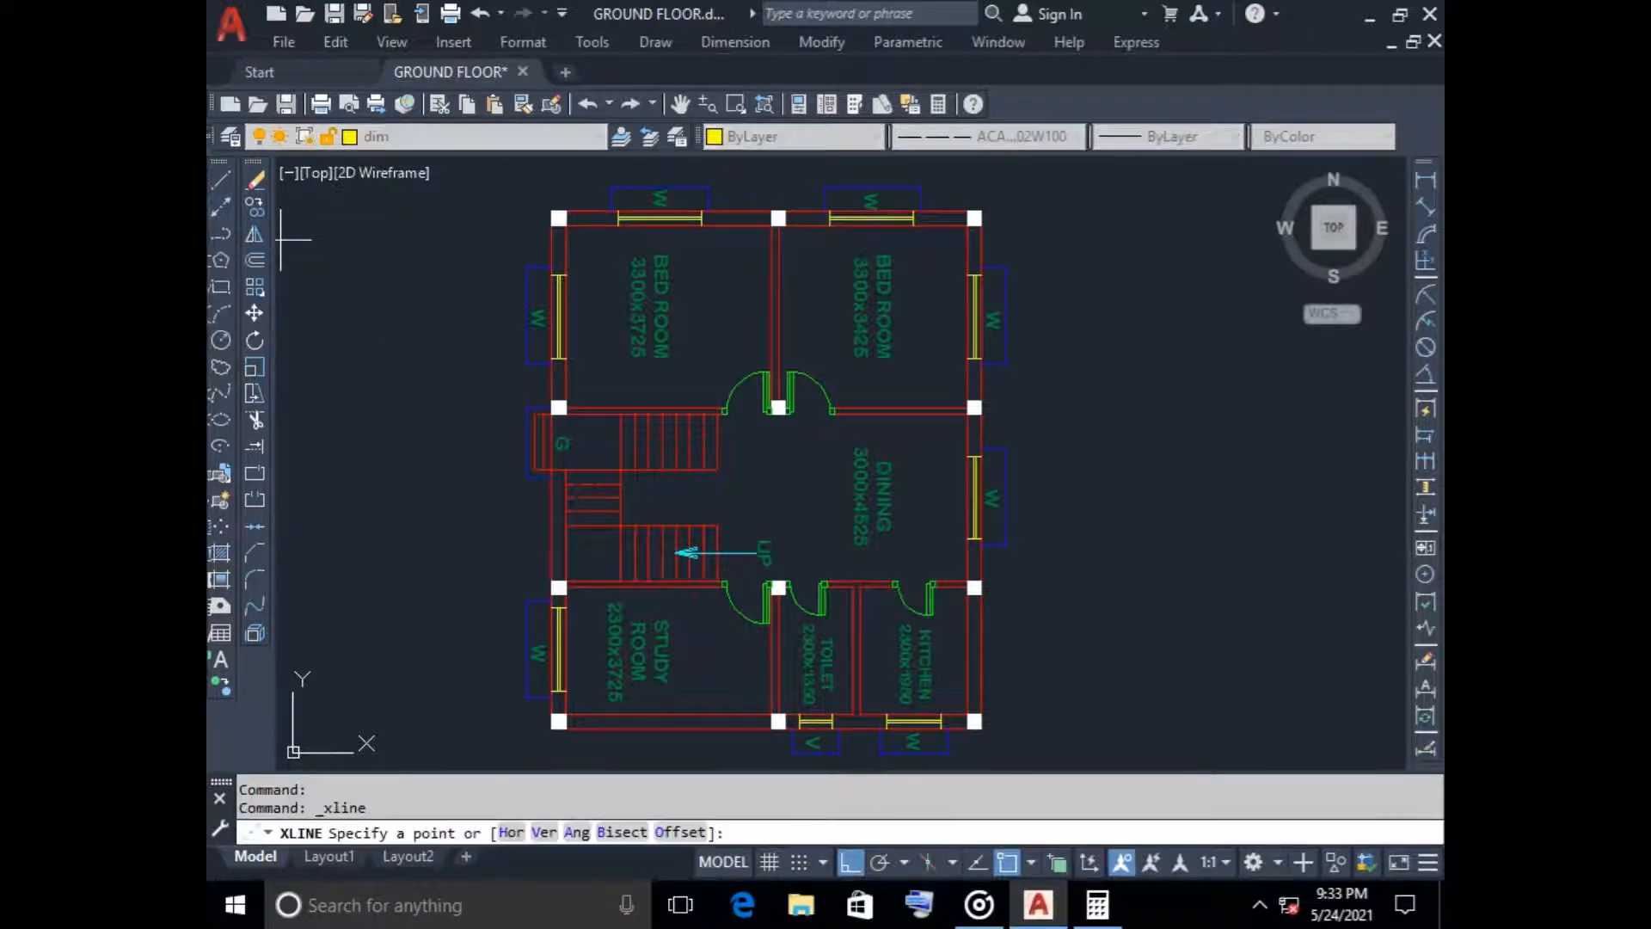
middle_click_drag(523, 769, 510, 613)
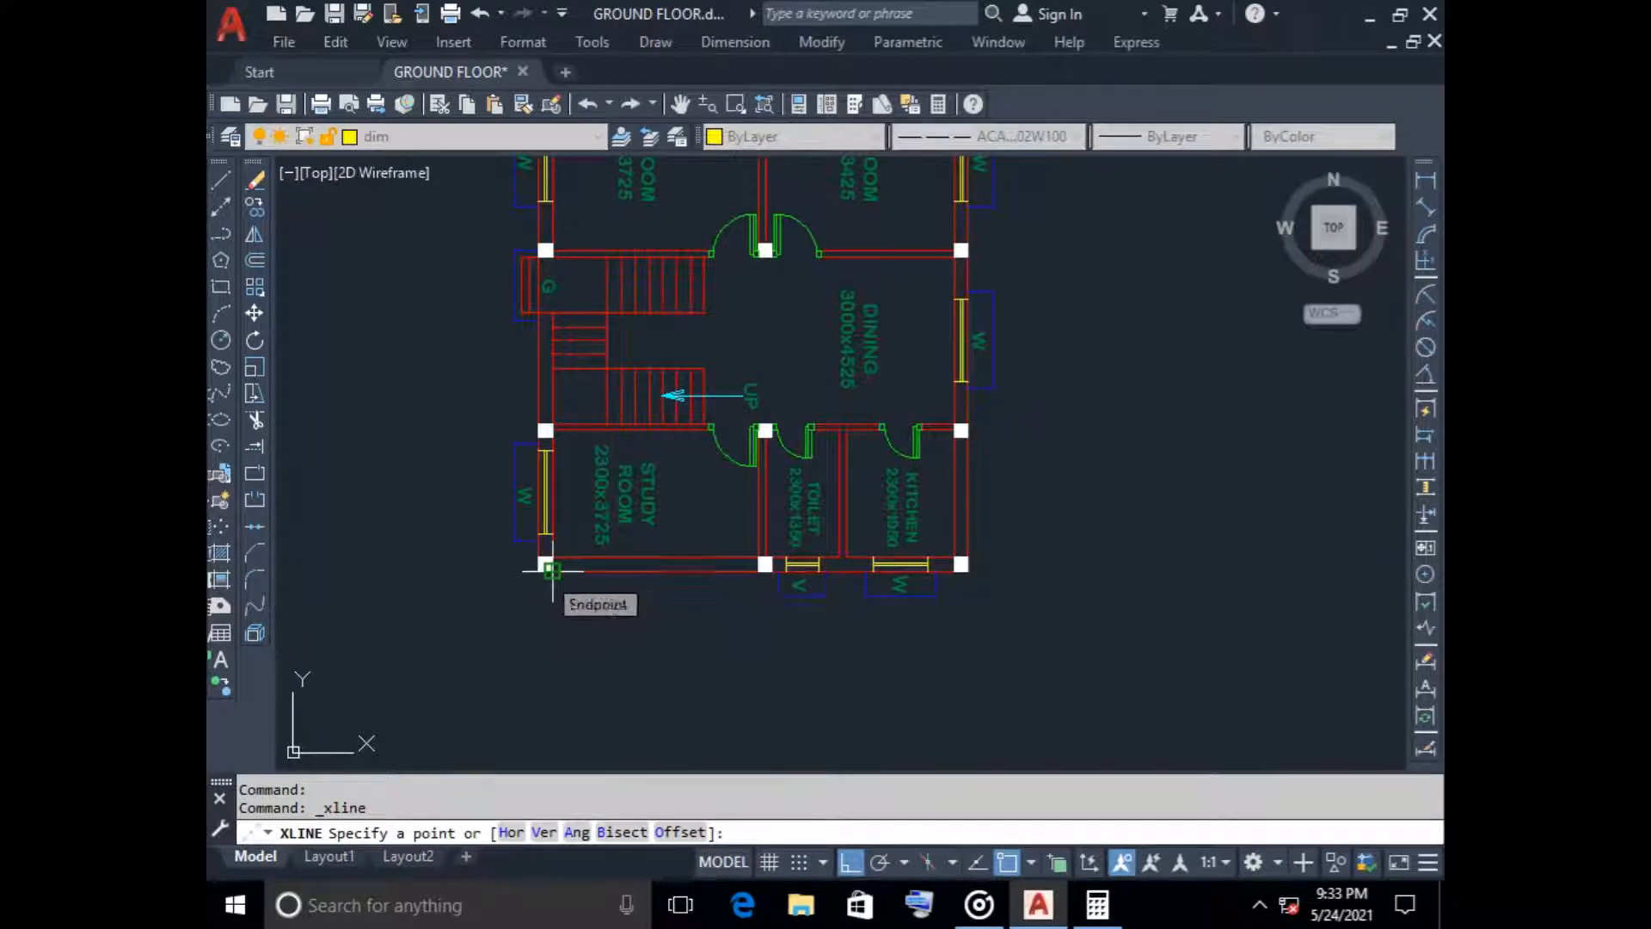
scroll(540, 559, "up", 5)
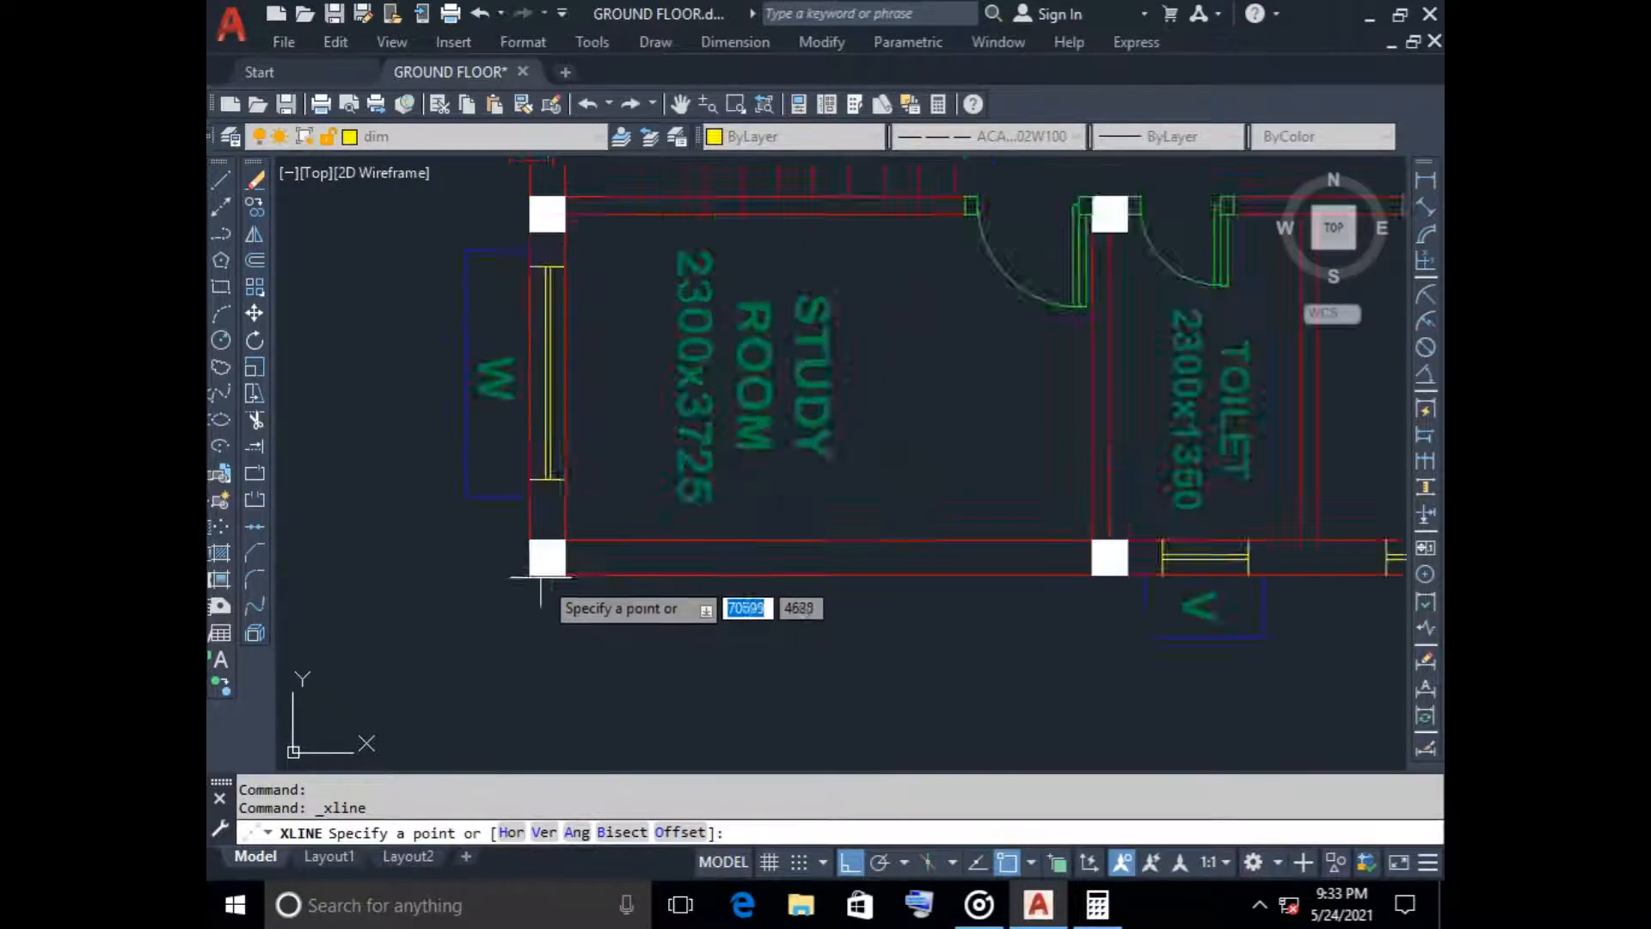
left_click(508, 572)
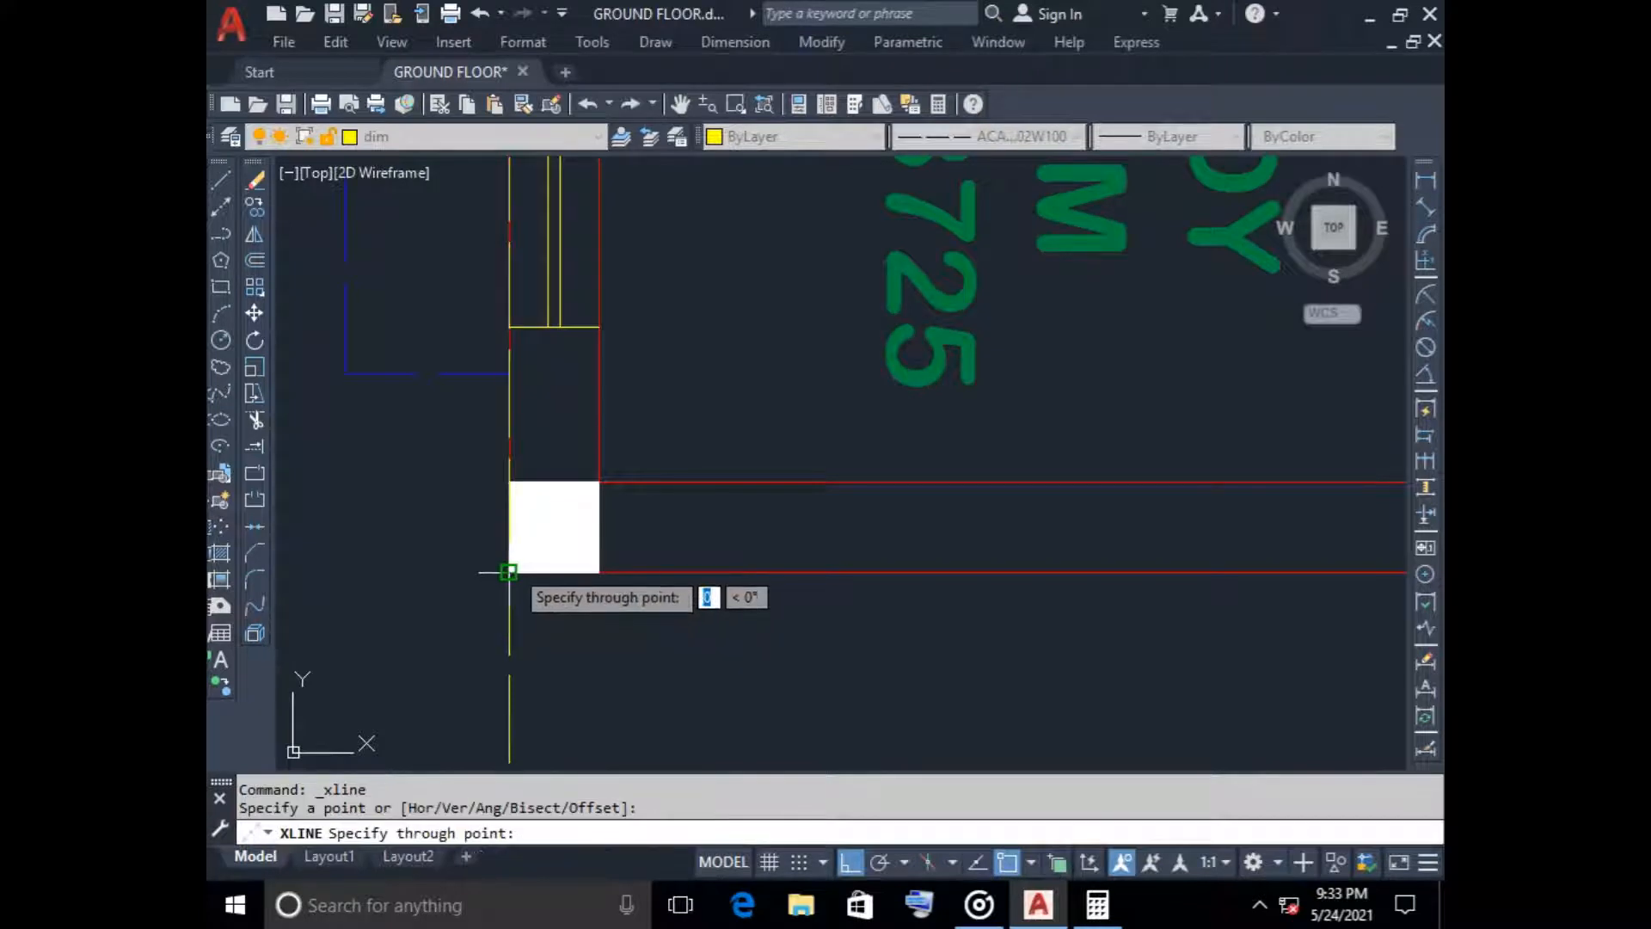
key("Escape")
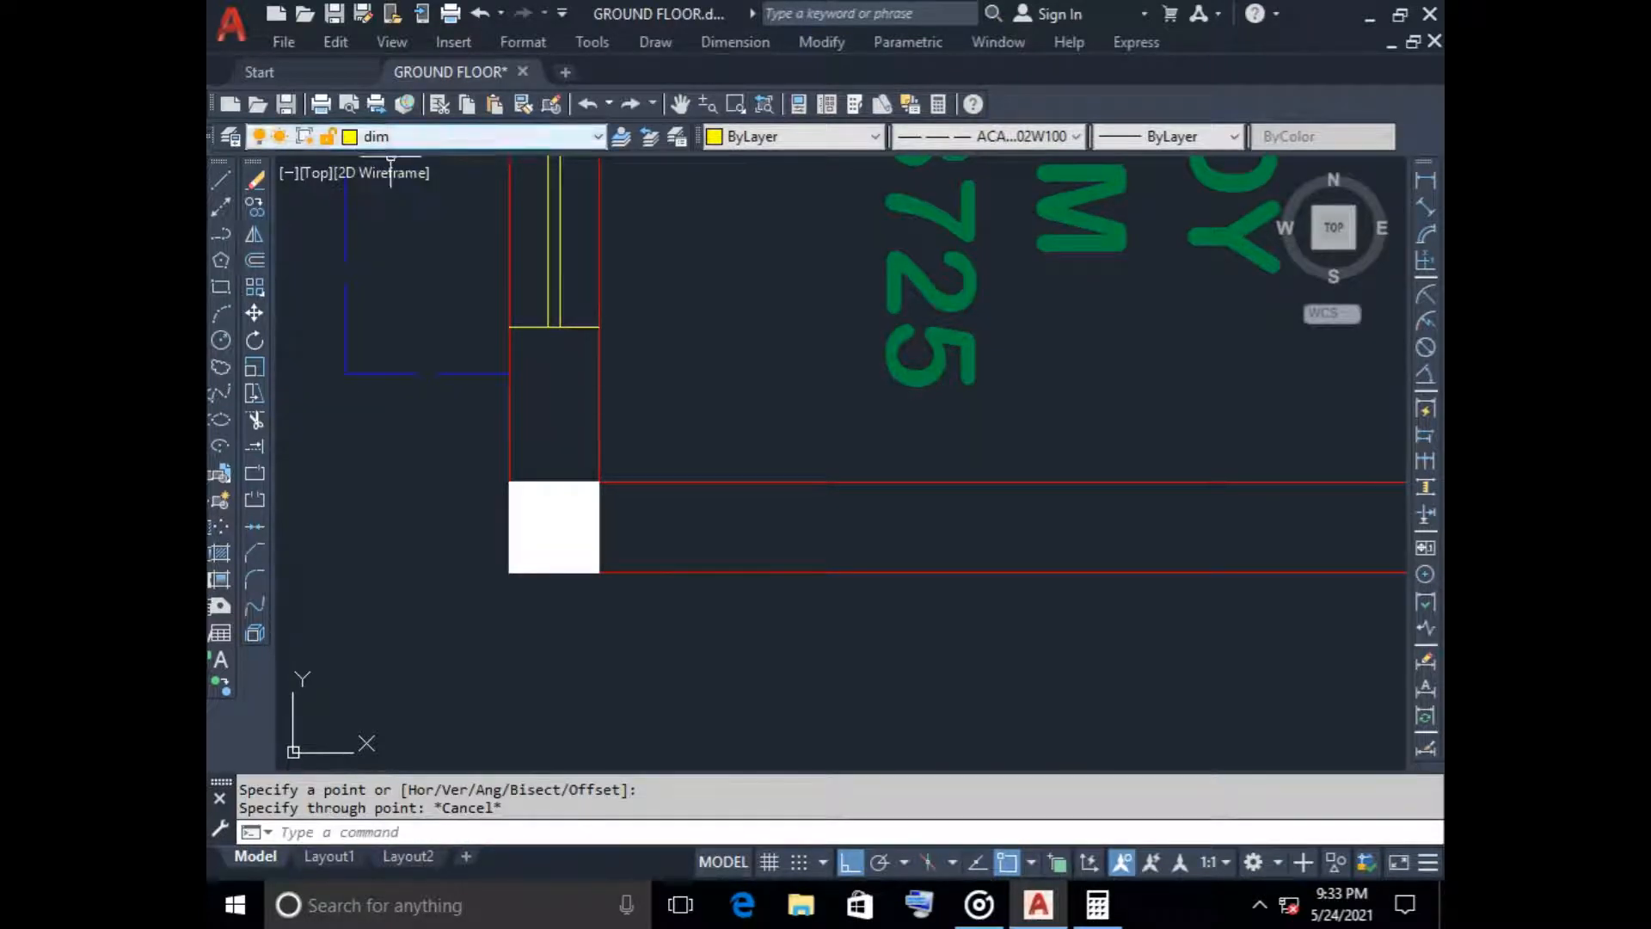
Make layer 0 current and set the object colour and linetype to ByLayer
left_click(482, 136)
left_click(387, 159)
left_click(748, 135)
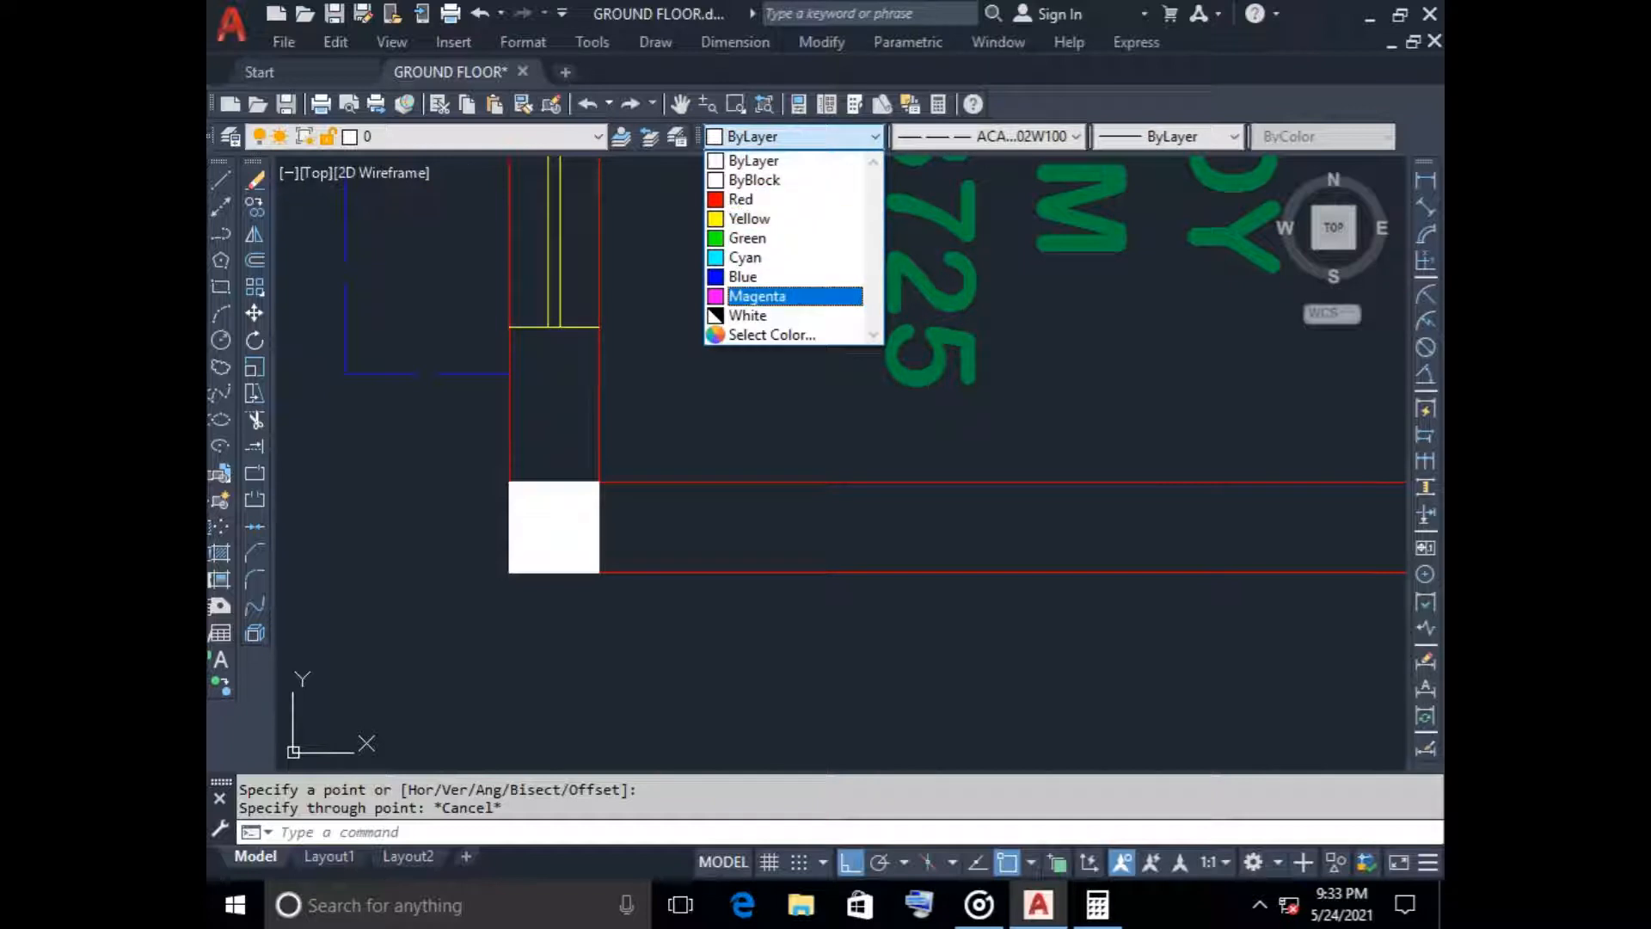
left_click(774, 161)
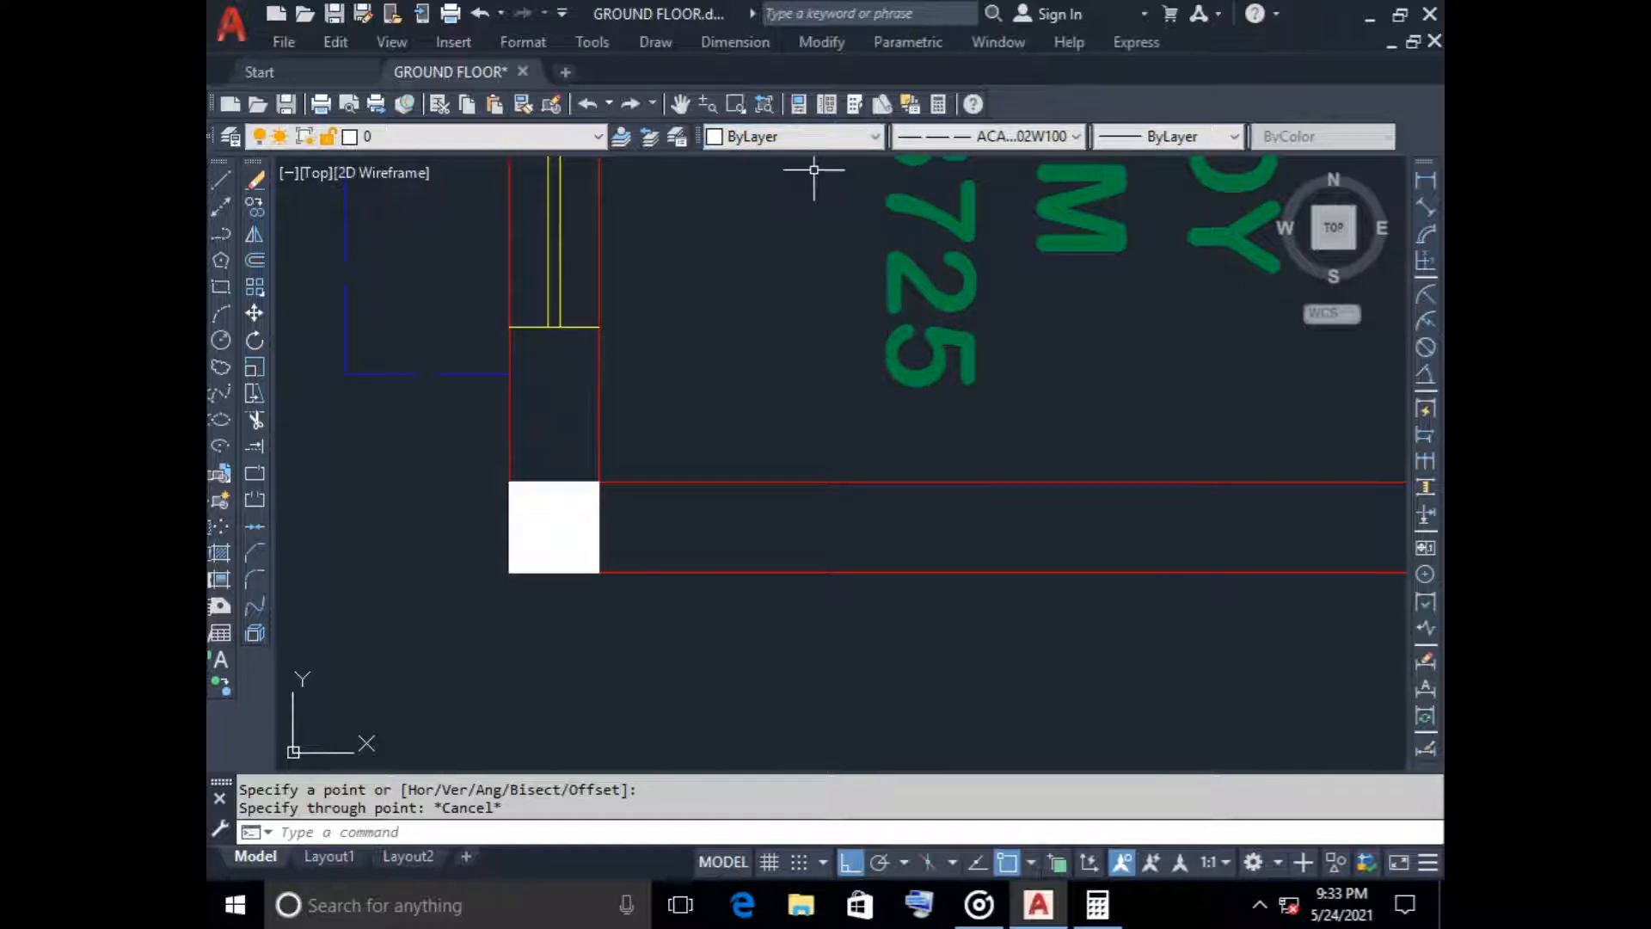
left_click(1023, 136)
left_click(1003, 161)
Draw vertical construction lines through both lower corners of the rotated plan's lower-left column, beside the study room
scroll(411, 455, "down", 3)
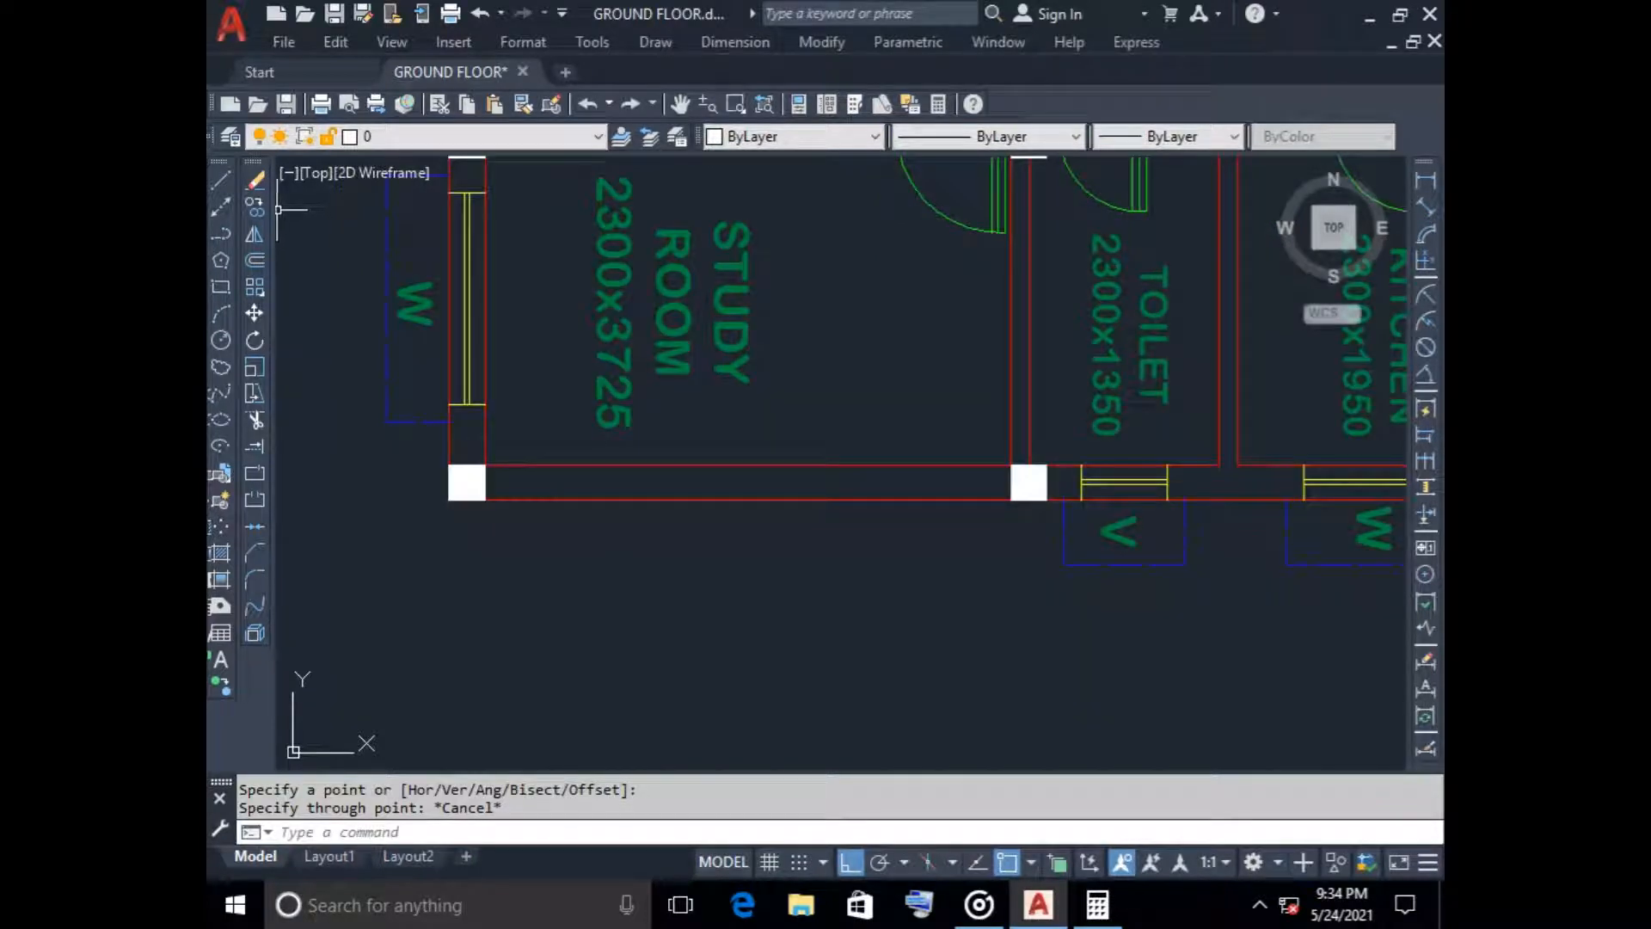
left_click(221, 206)
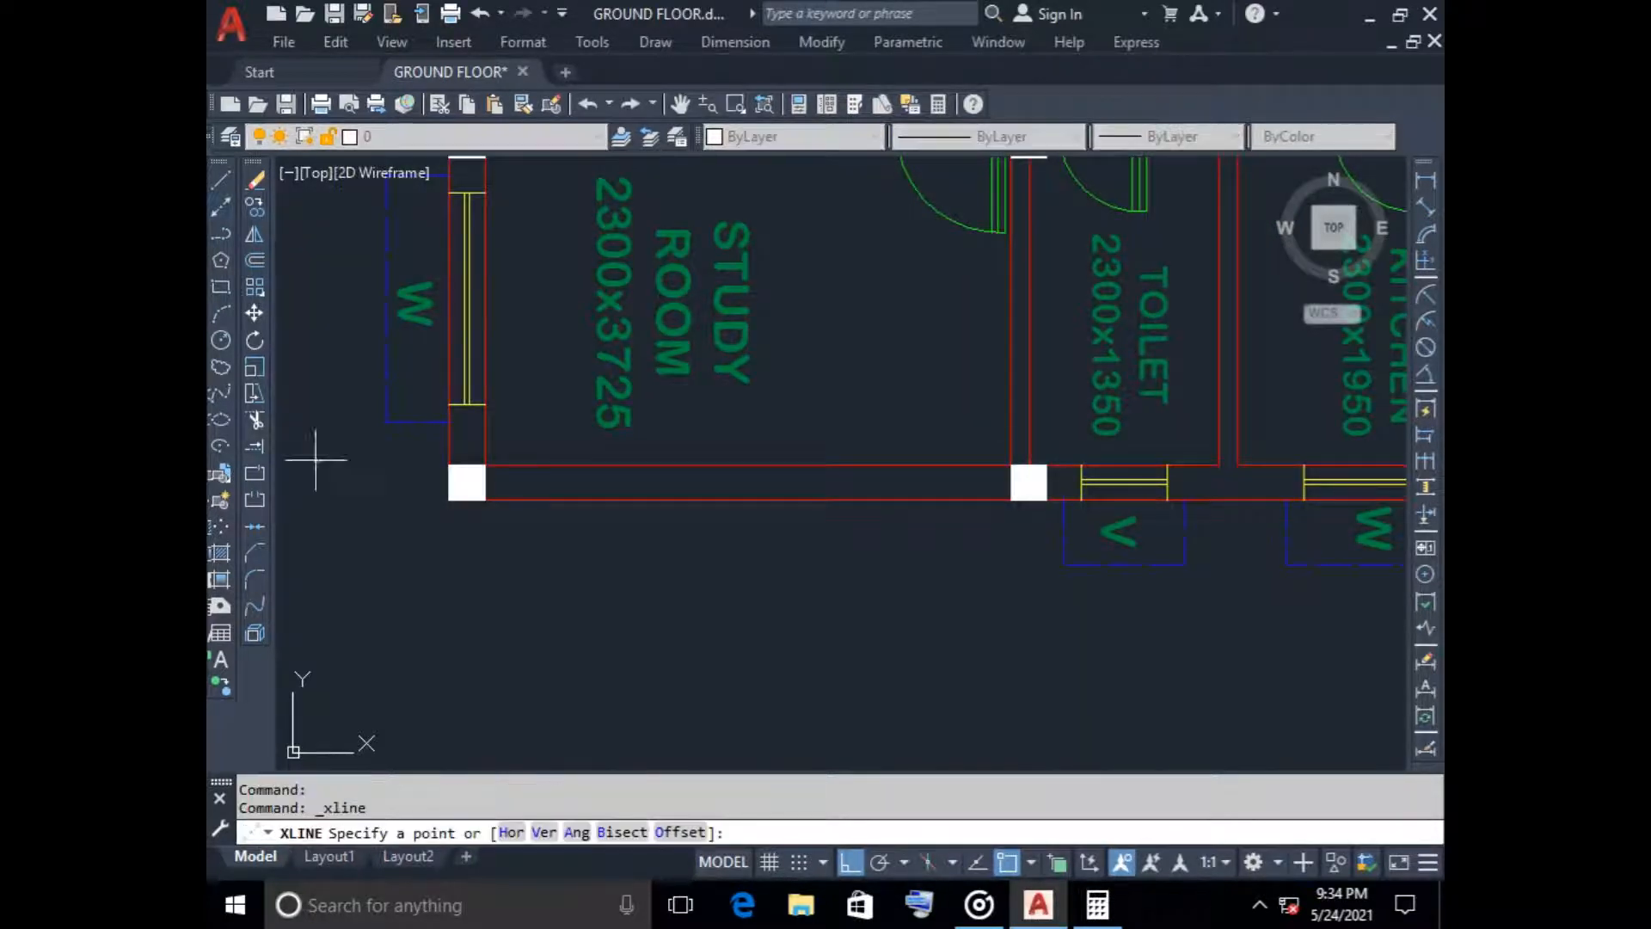
left_click(449, 499)
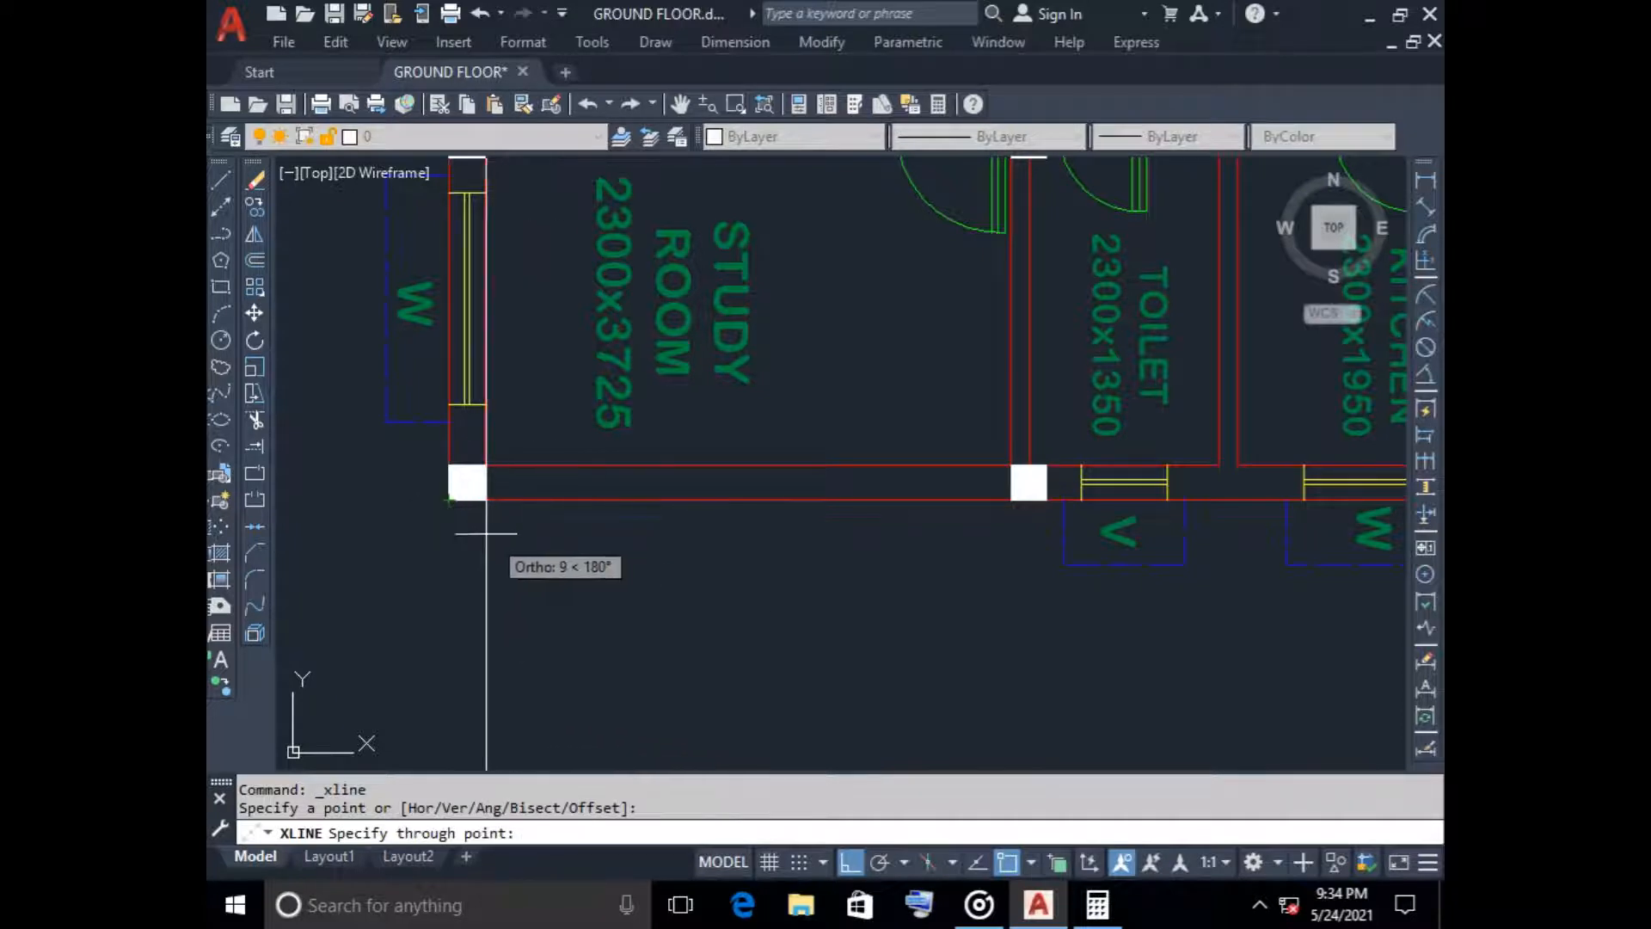
left_click(448, 501)
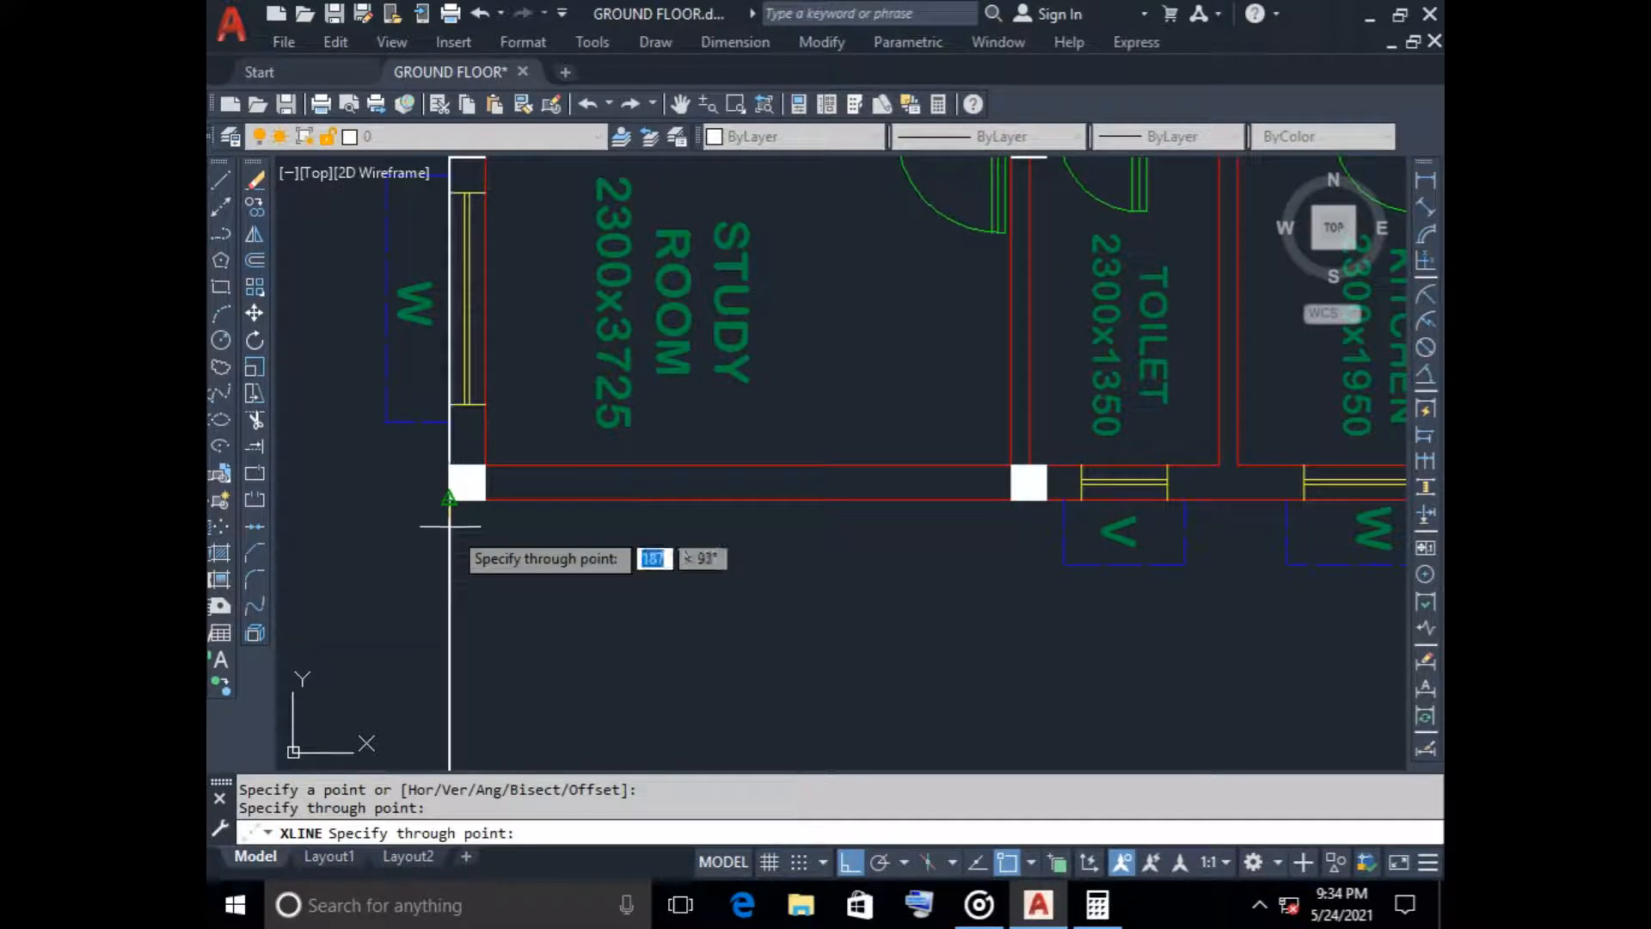
left_click(449, 523)
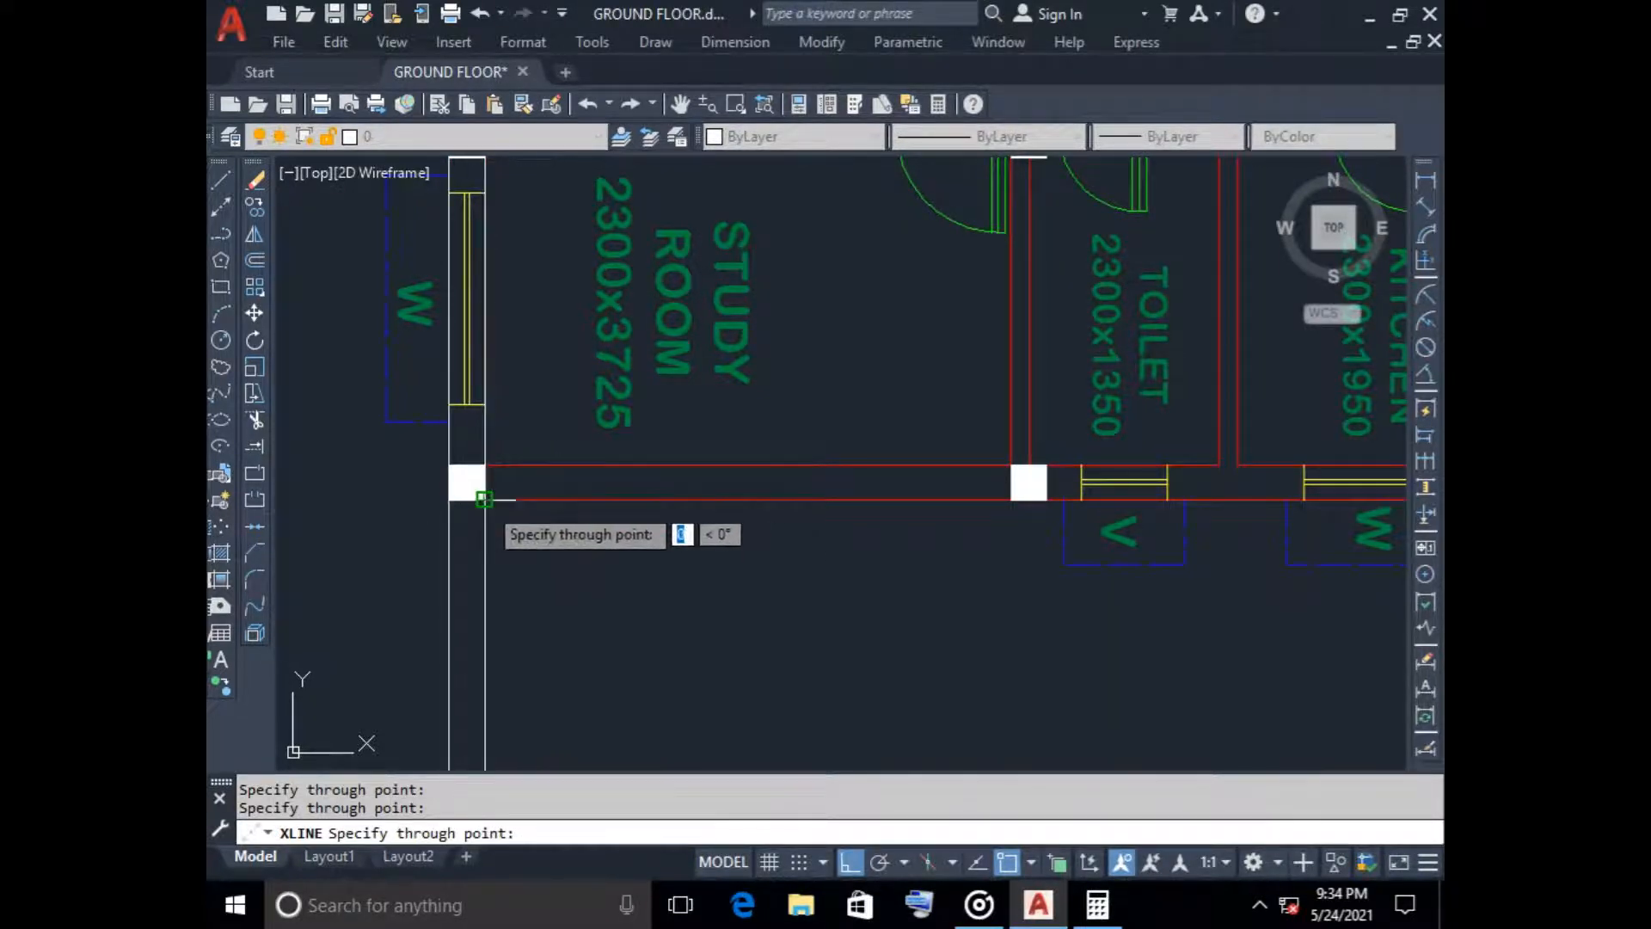
scroll(484, 499, "up", 5)
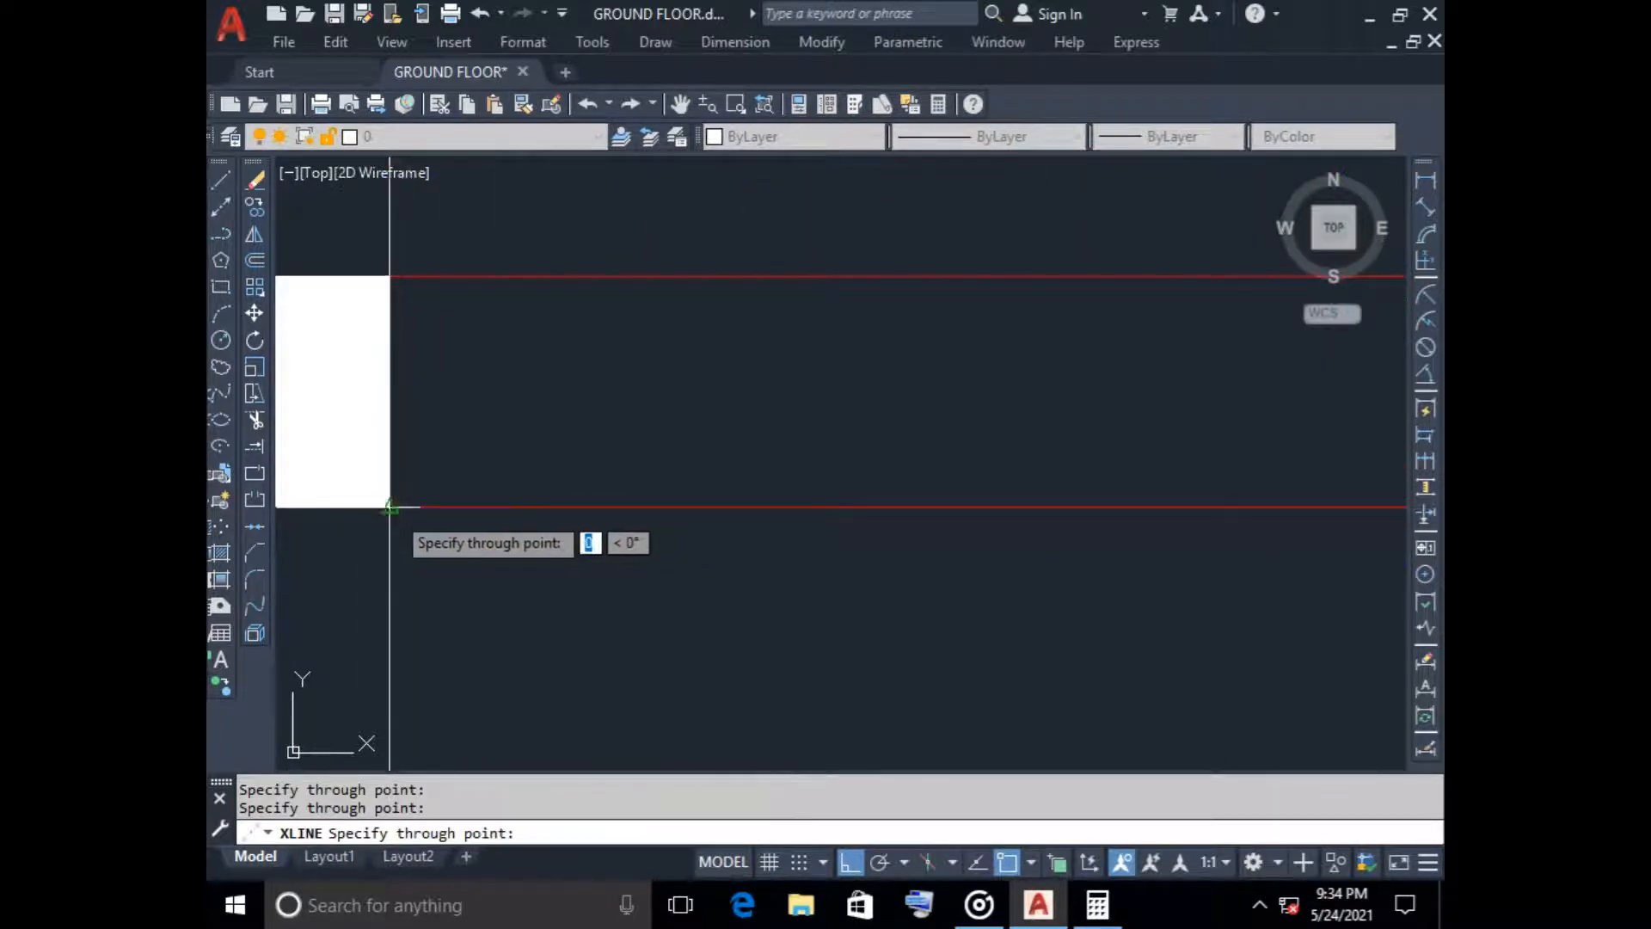
scroll(740, 559, "down", 5)
scroll(1057, 616, "down", 2)
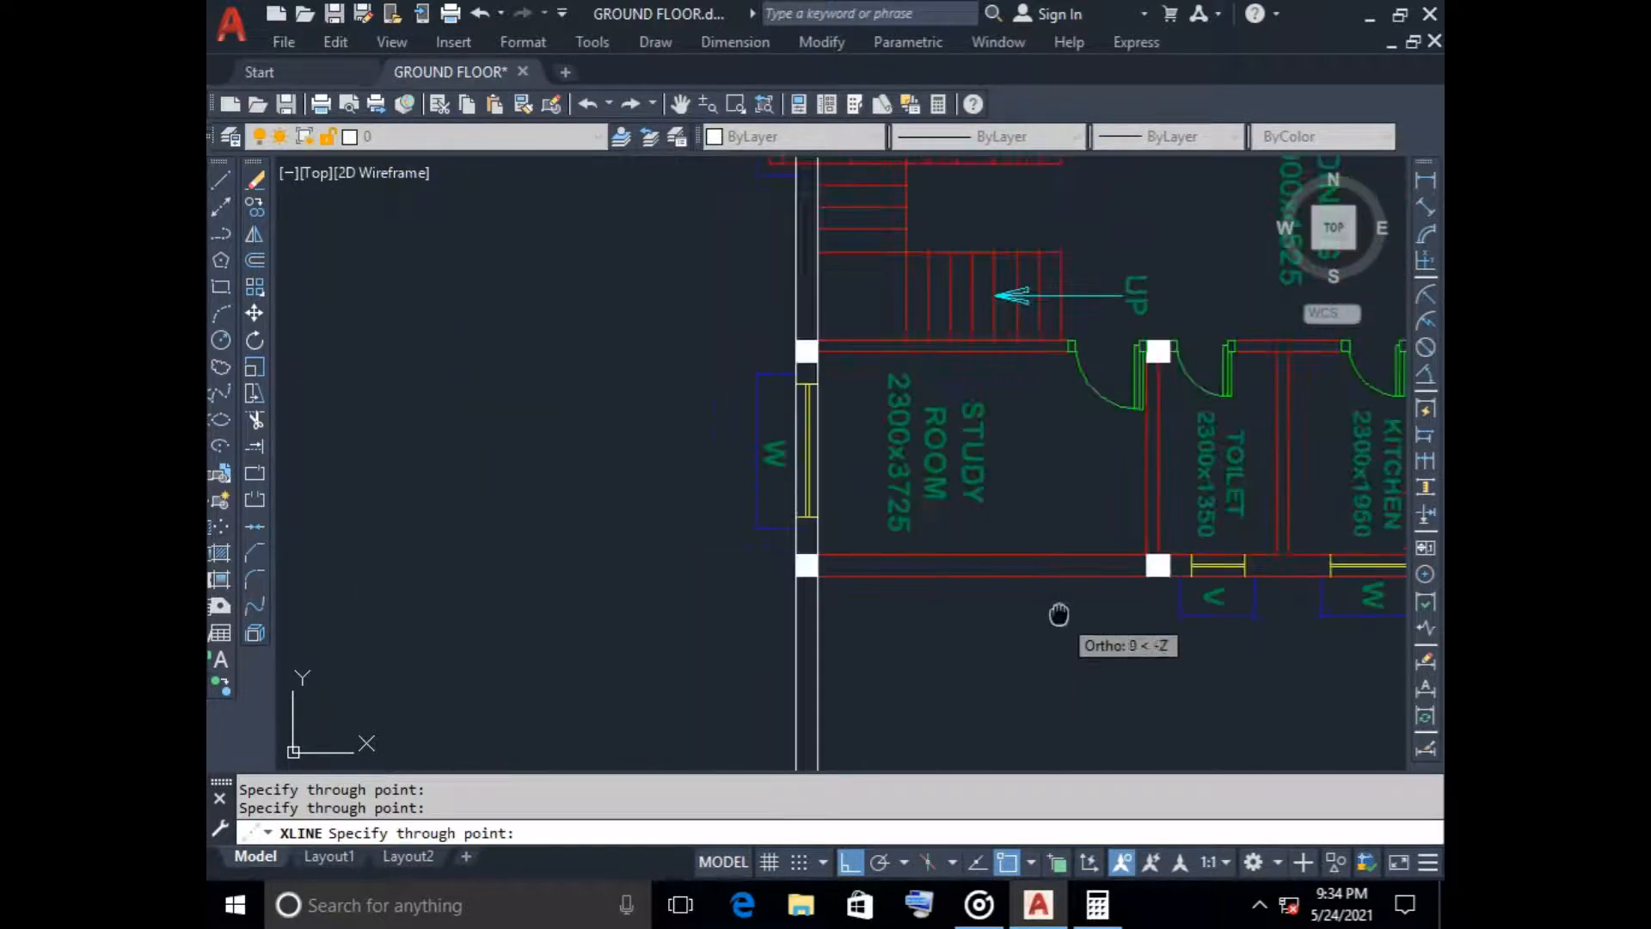
Add vertical construction lines through both lower corners of the column between the study room and the toilet
middle_click_drag(1015, 607, 641, 591)
scroll(697, 574, "up", 5)
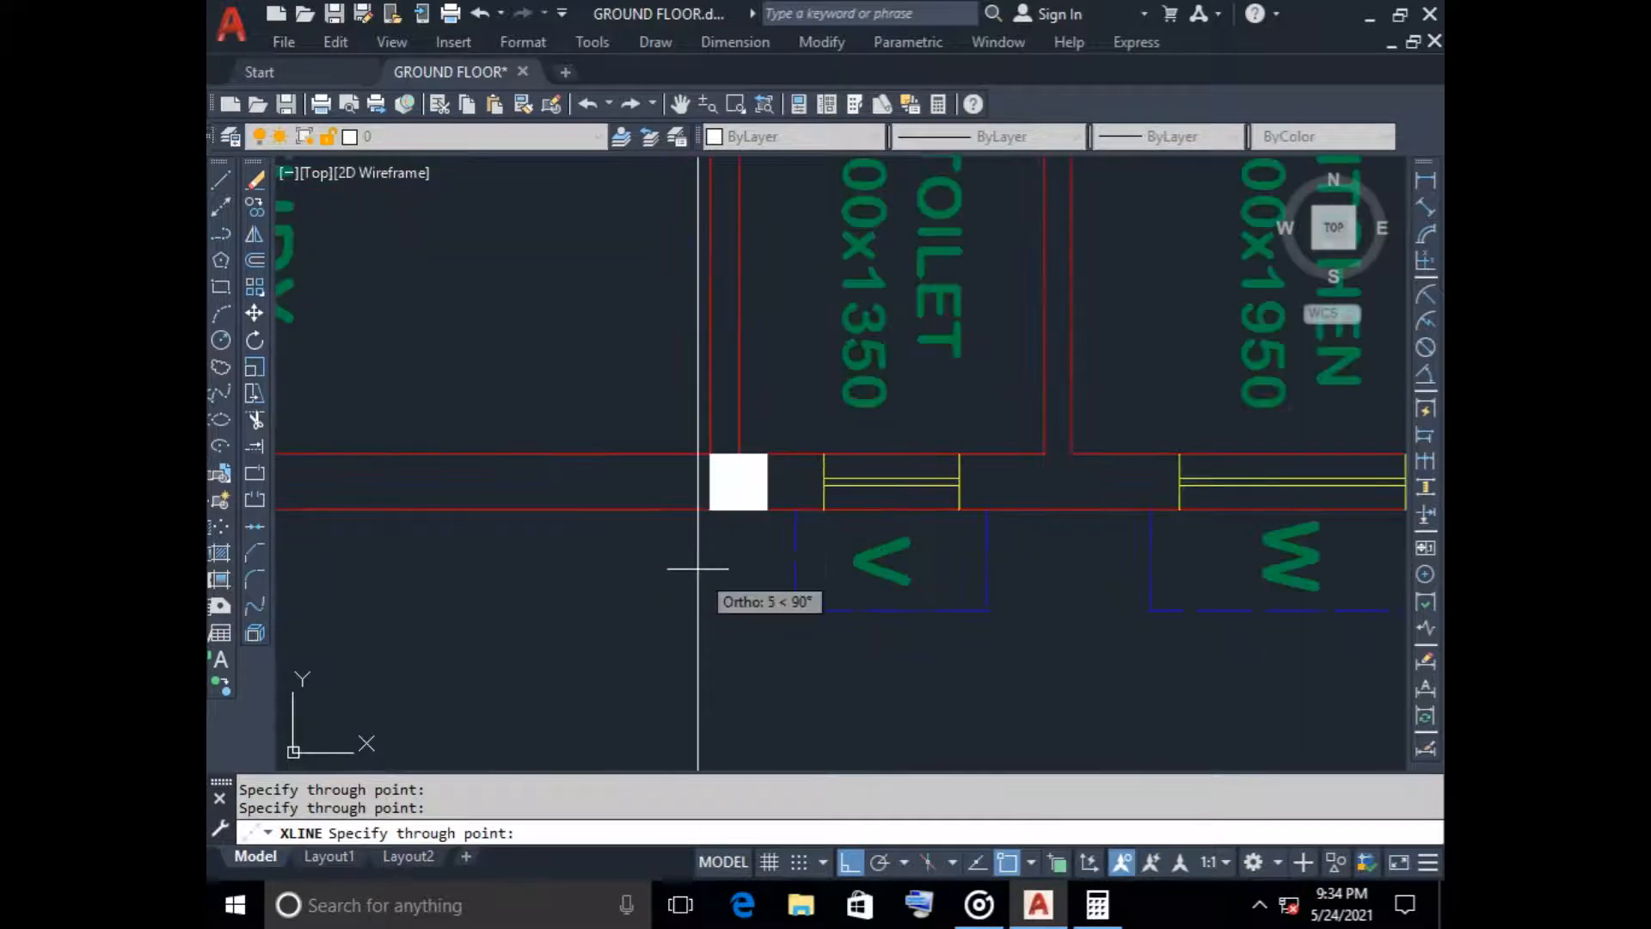
left_click(710, 510)
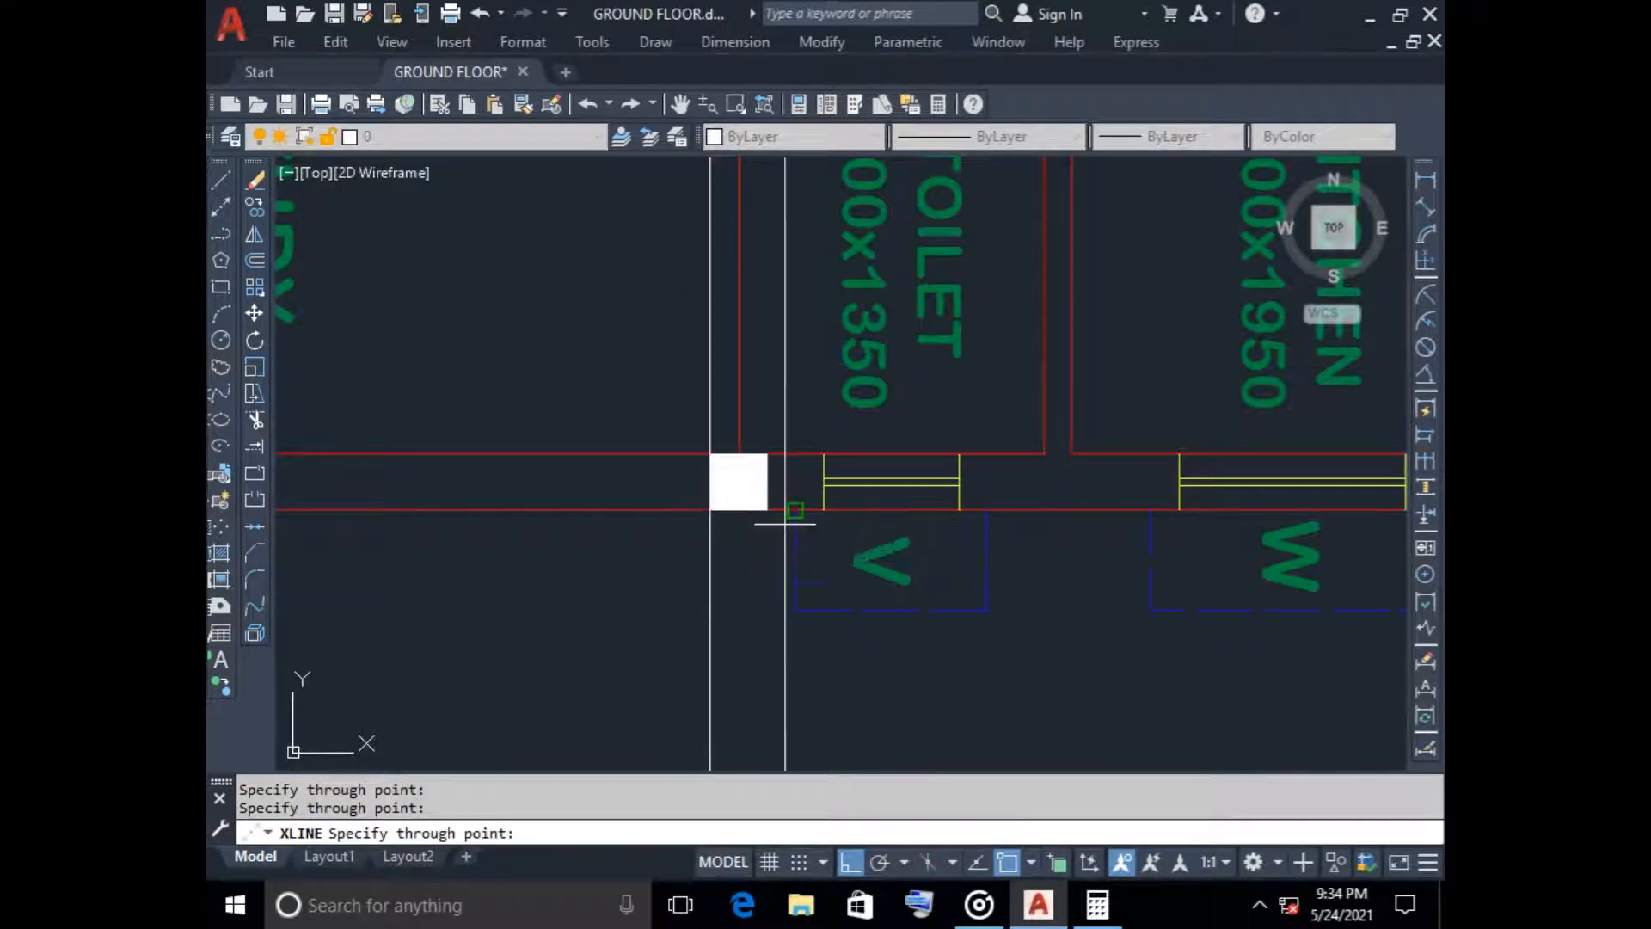
left_click(767, 510)
scroll(1024, 621, "down", 6)
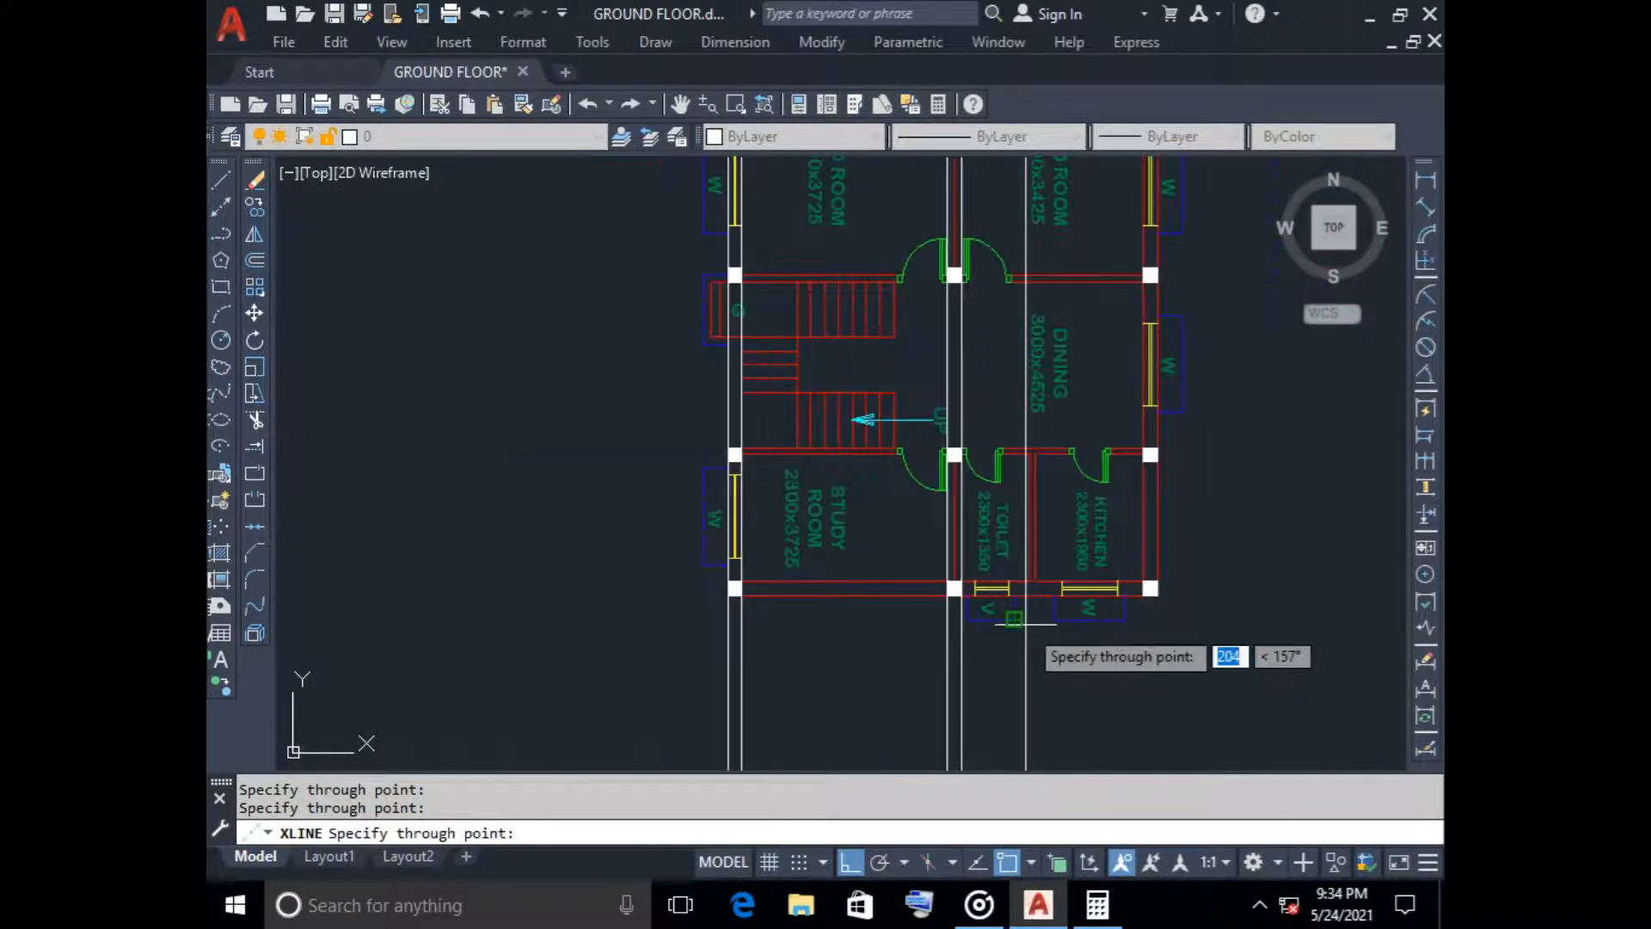
Add vertical construction lines through both lower corners of the column at the kitchen's outer corner
middle_click_drag(1023, 619, 783, 625)
scroll(884, 621, "up", 5)
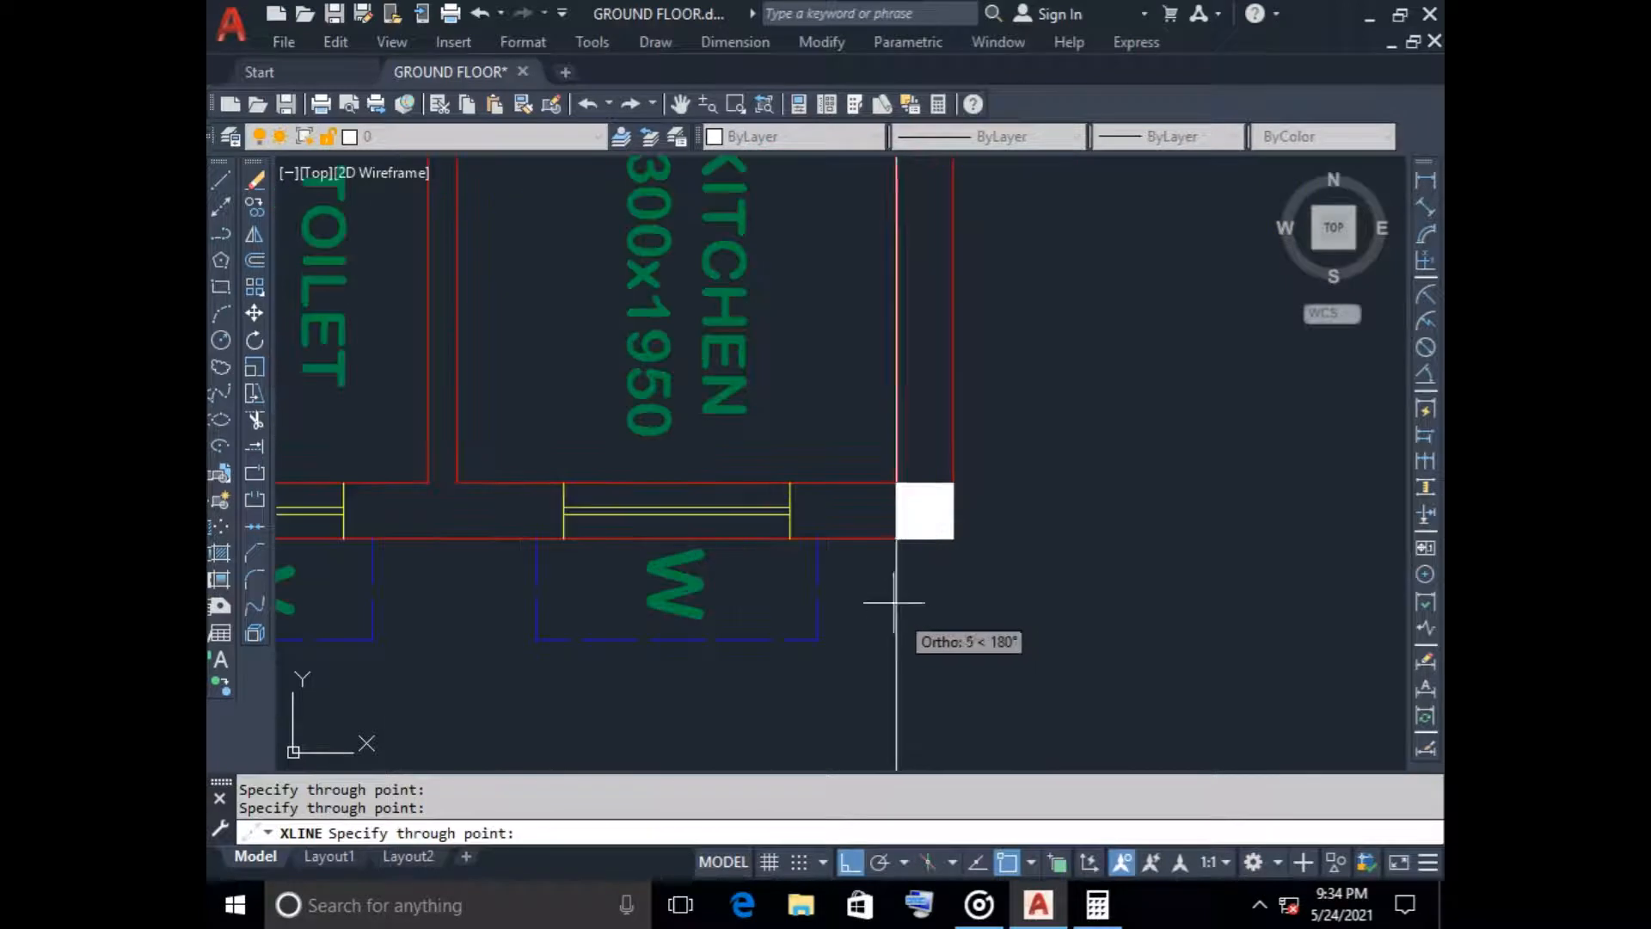
left_click(898, 540)
left_click(952, 539)
scroll(688, 615, "down", 5)
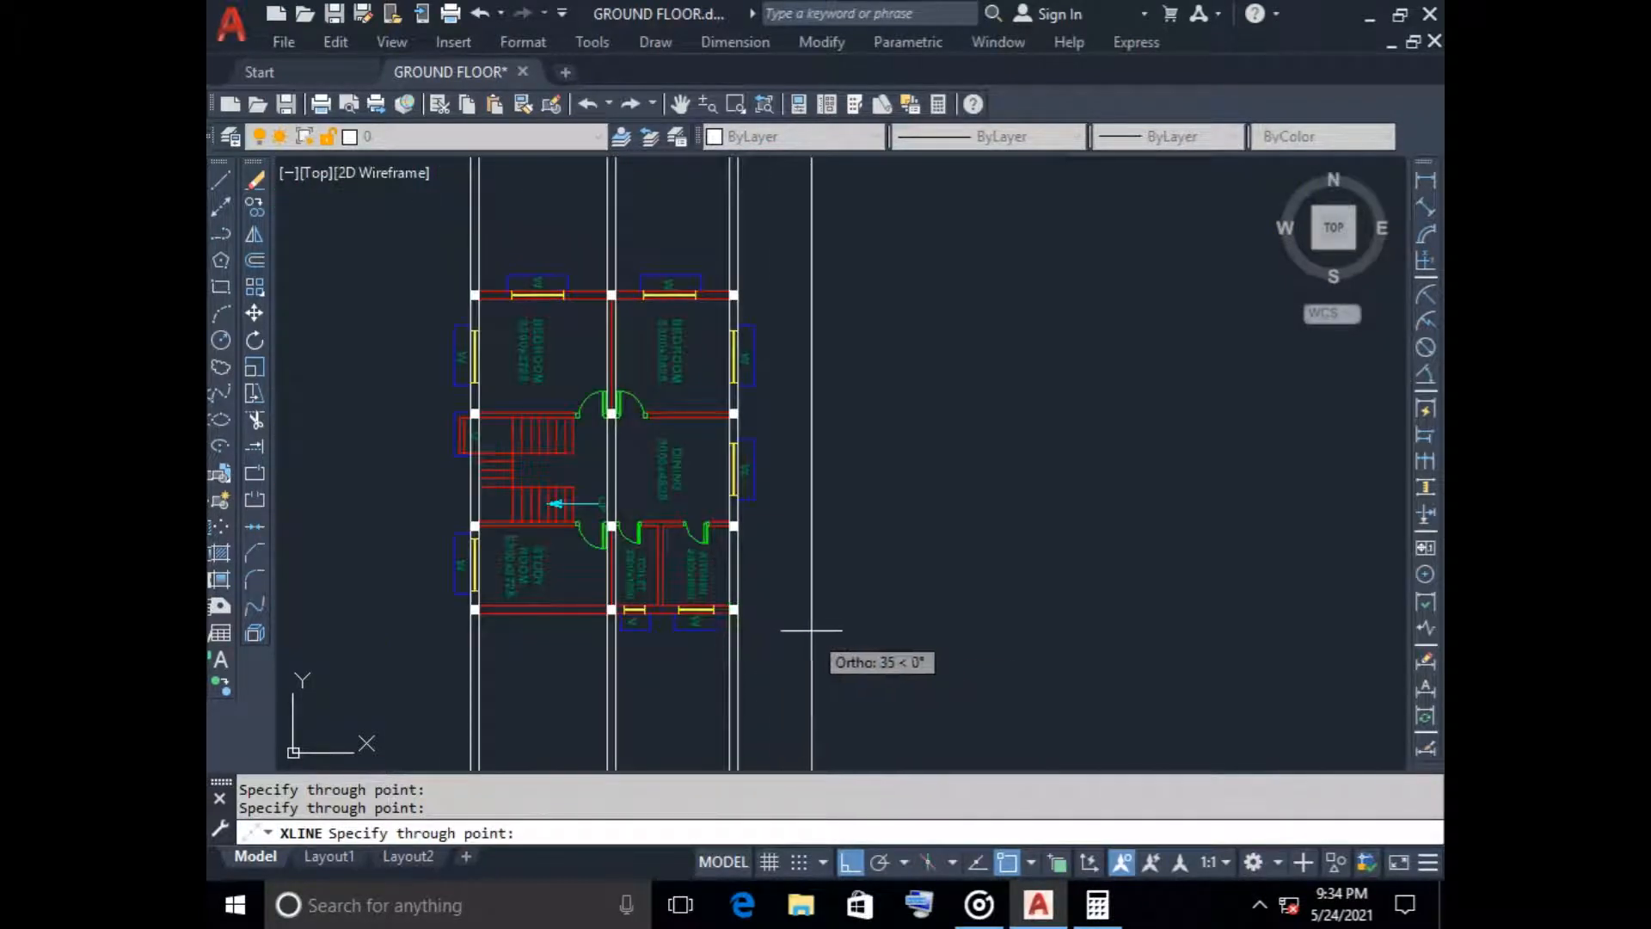
Add vertical construction lines through every tread edge of the stair flight beside the study room, from the landing to the first step
middle_click_drag(803, 634, 1009, 551)
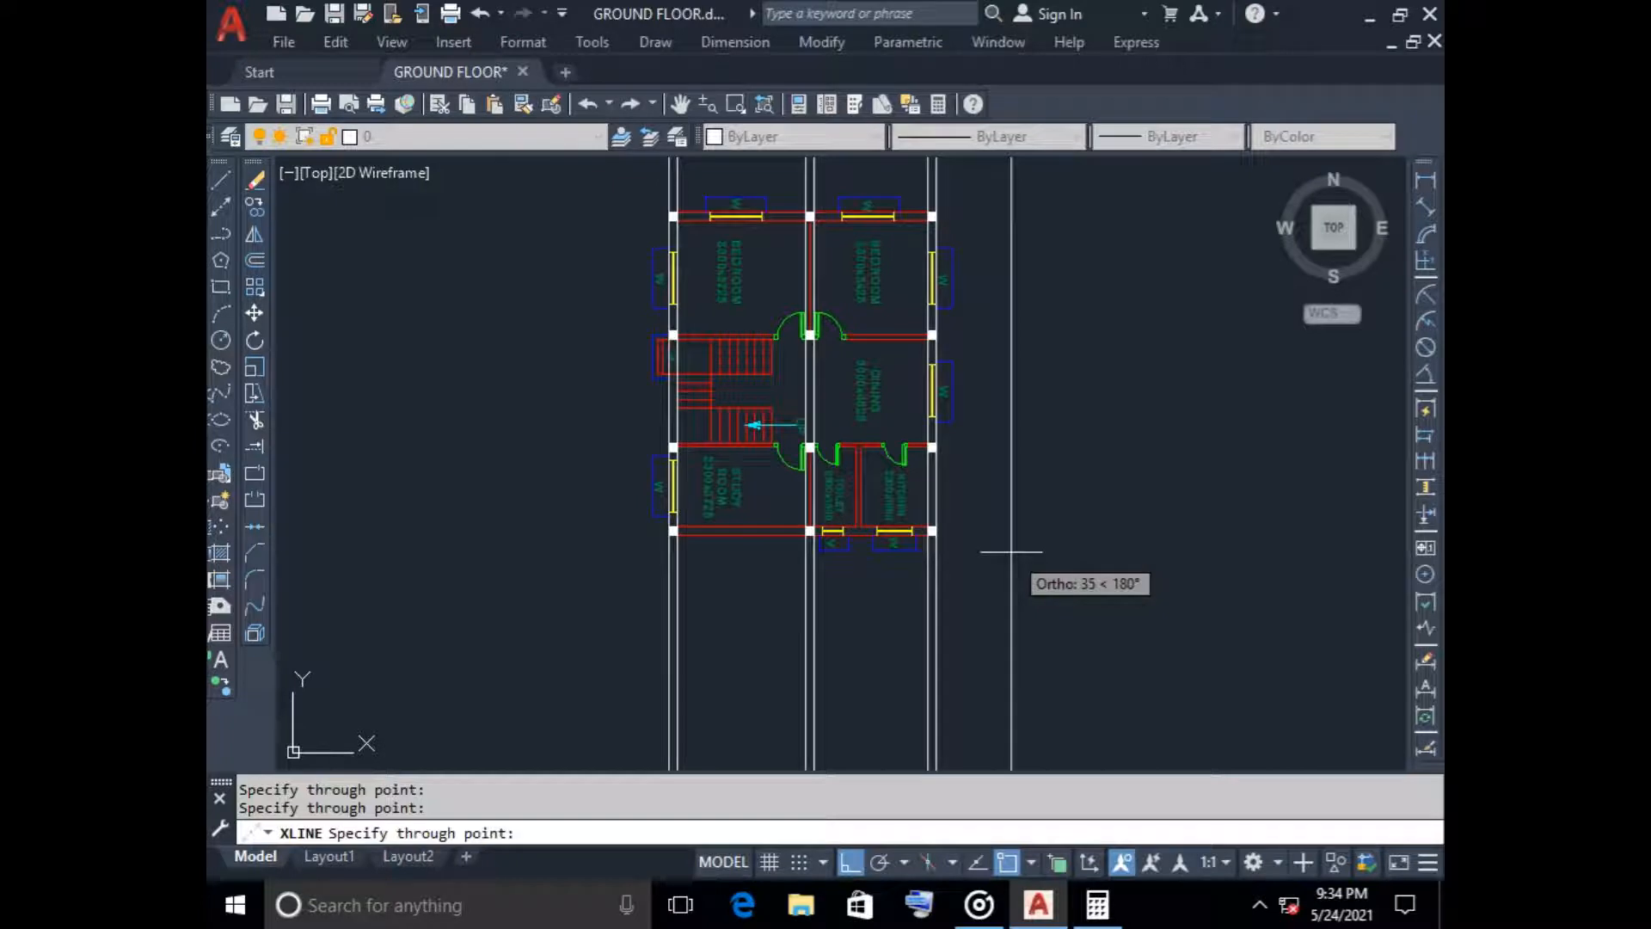
scroll(729, 421, "up", 6)
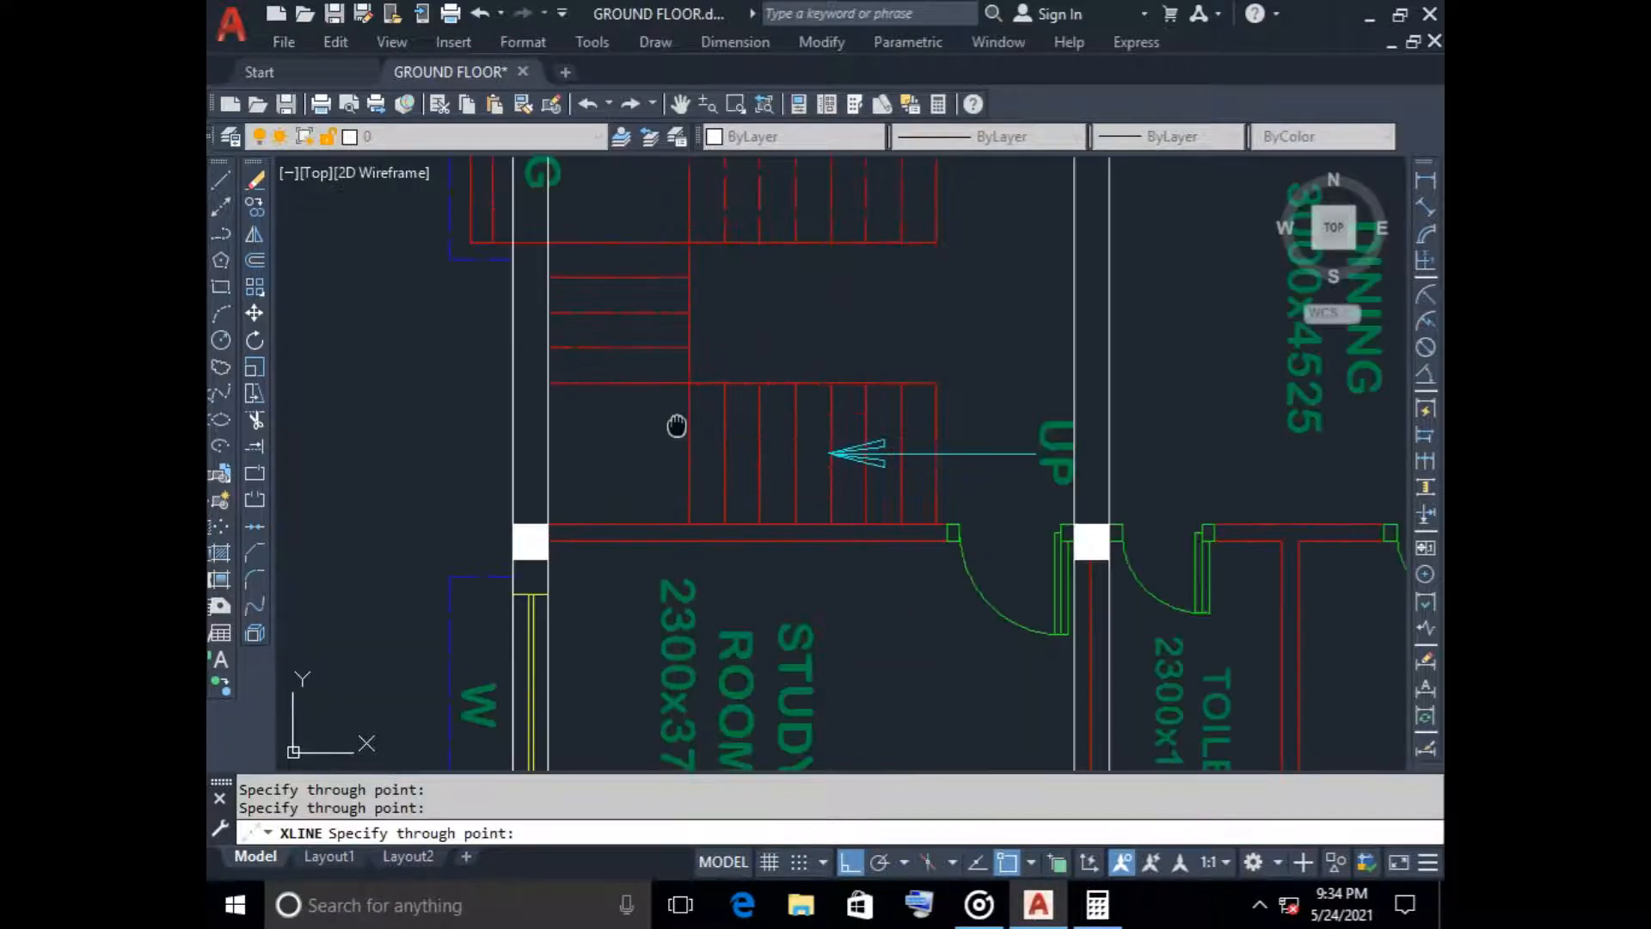
middle_click_drag(677, 425, 675, 461)
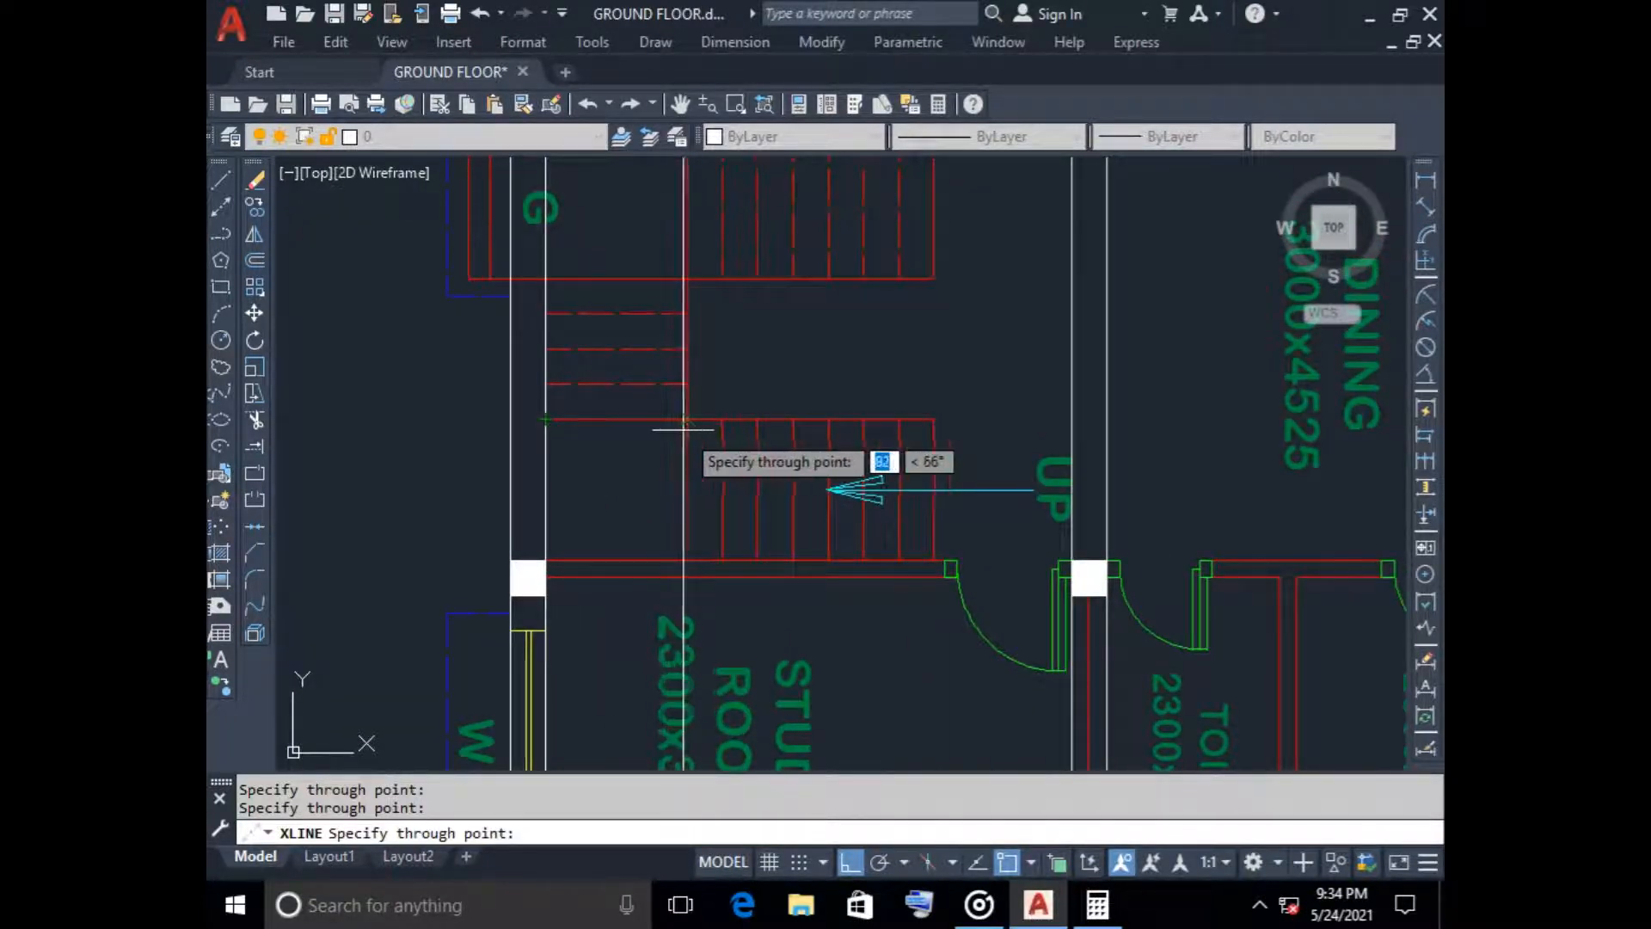
scroll(687, 419, "down", 8)
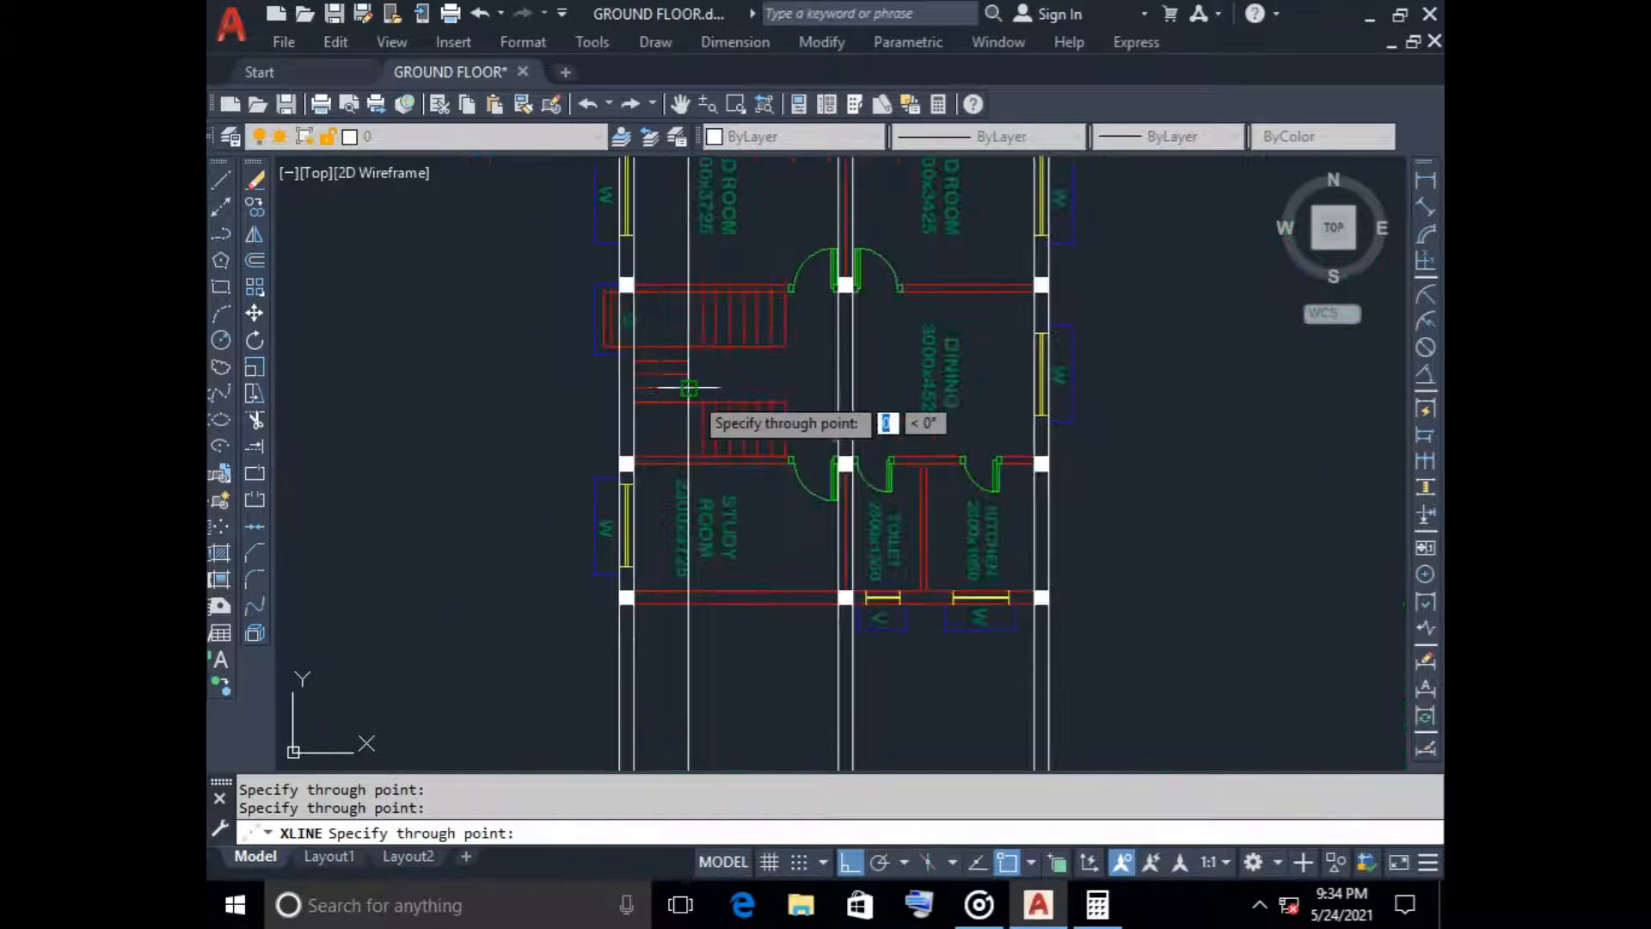
scroll(694, 395, "up", 6)
scroll(694, 395, "up", 2)
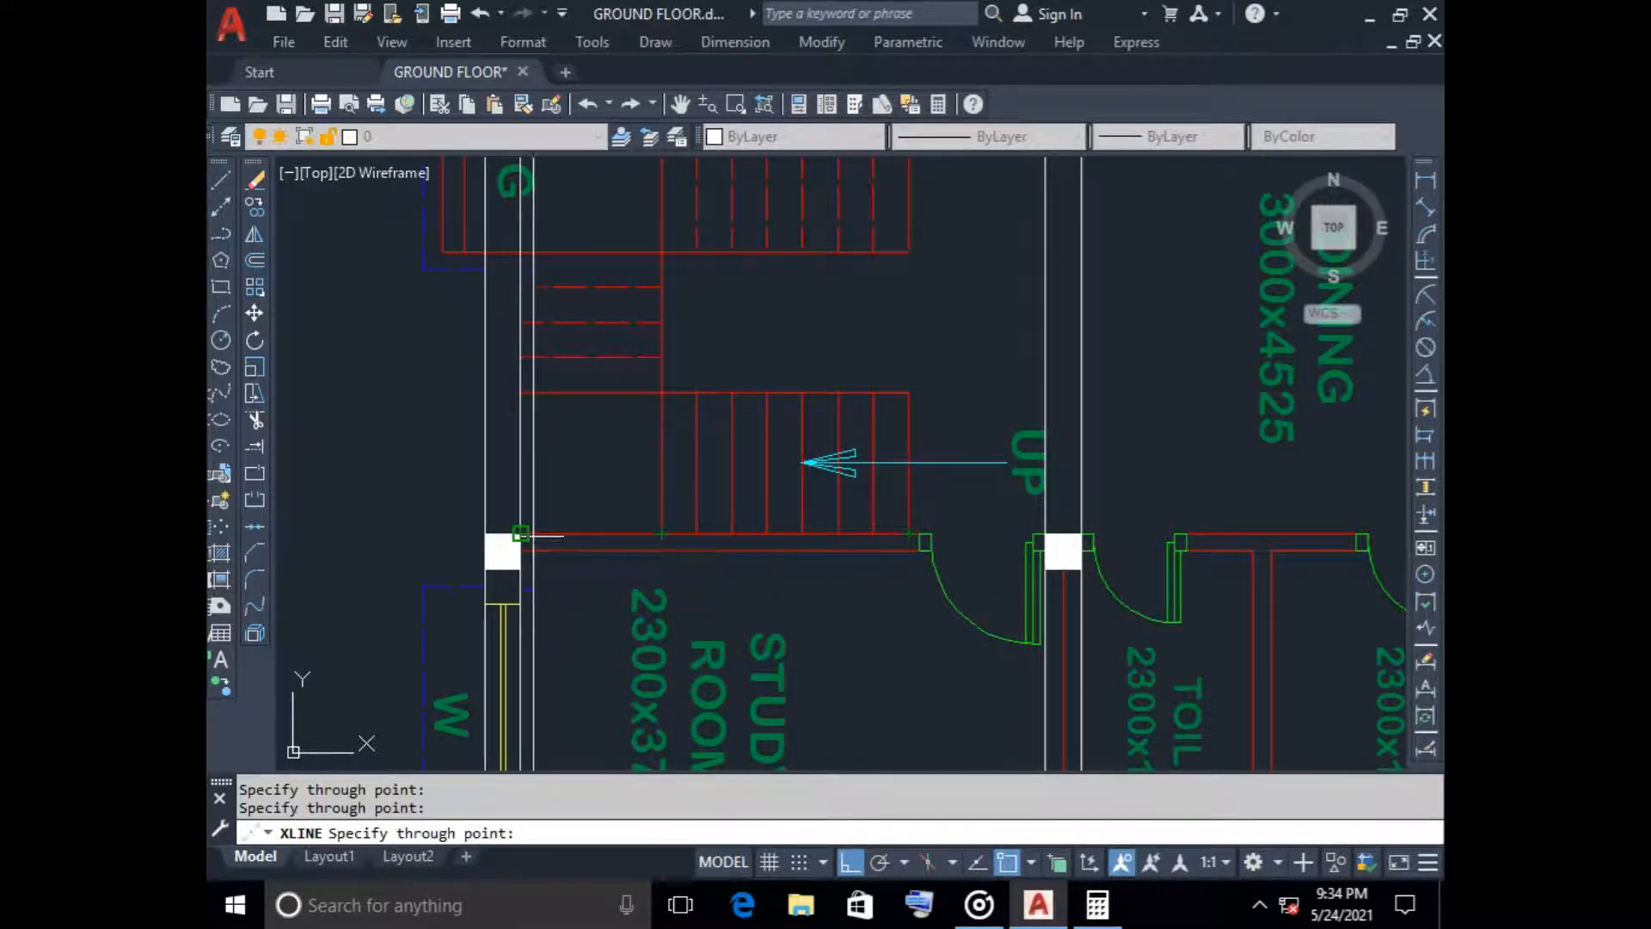
left_click(662, 534)
left_click(697, 533)
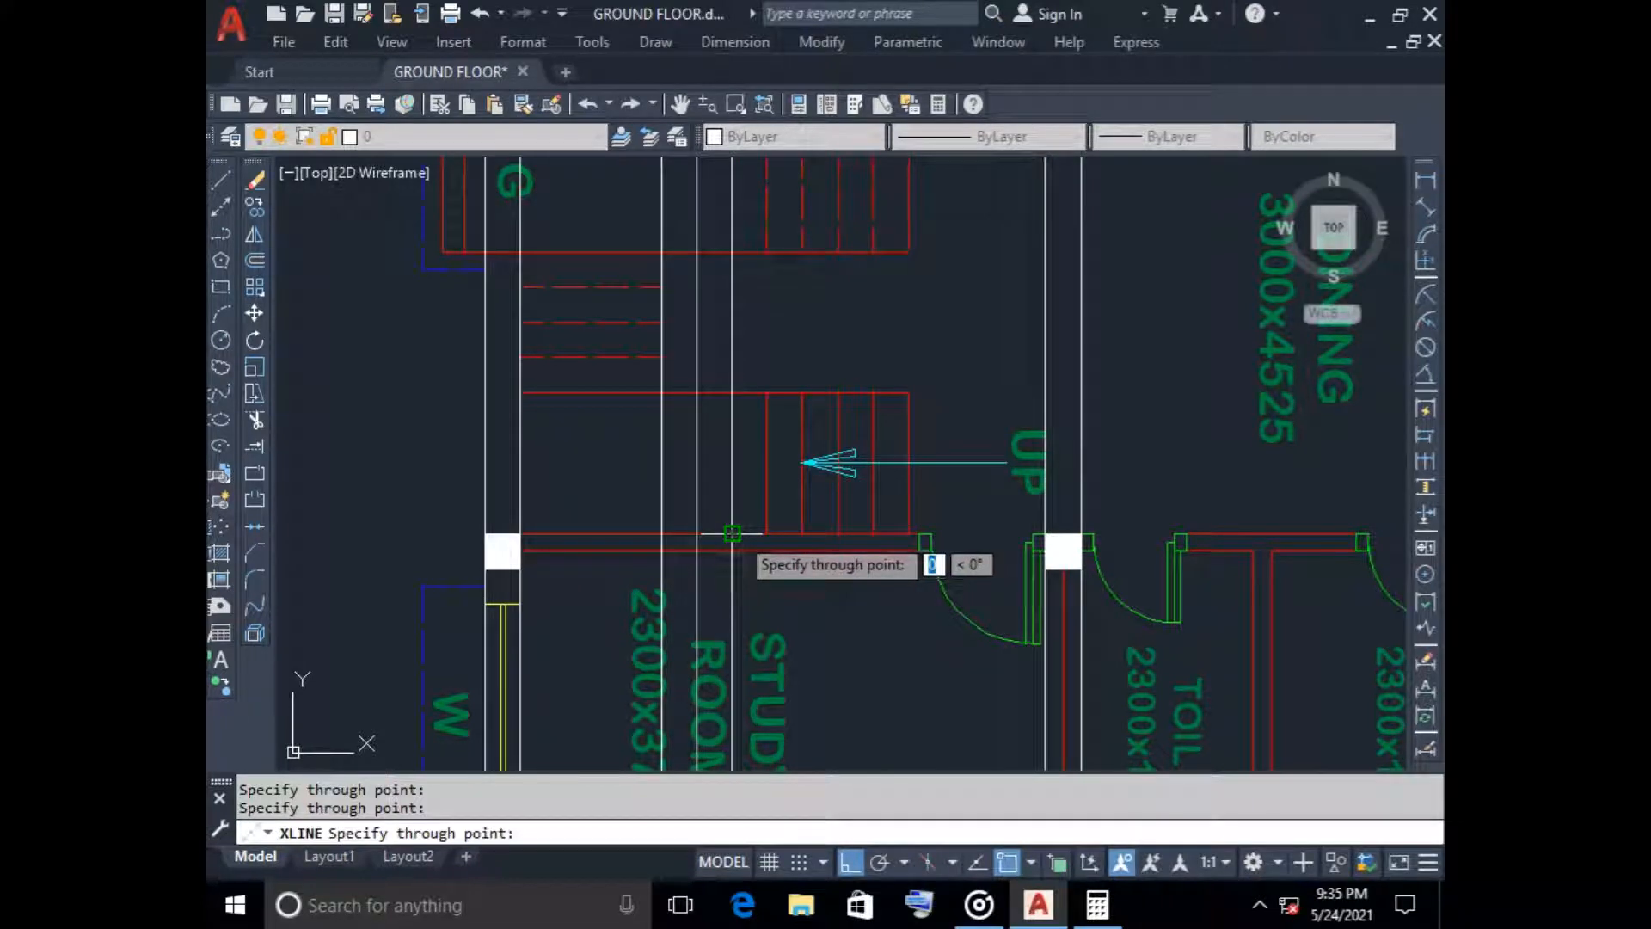
left_click(767, 533)
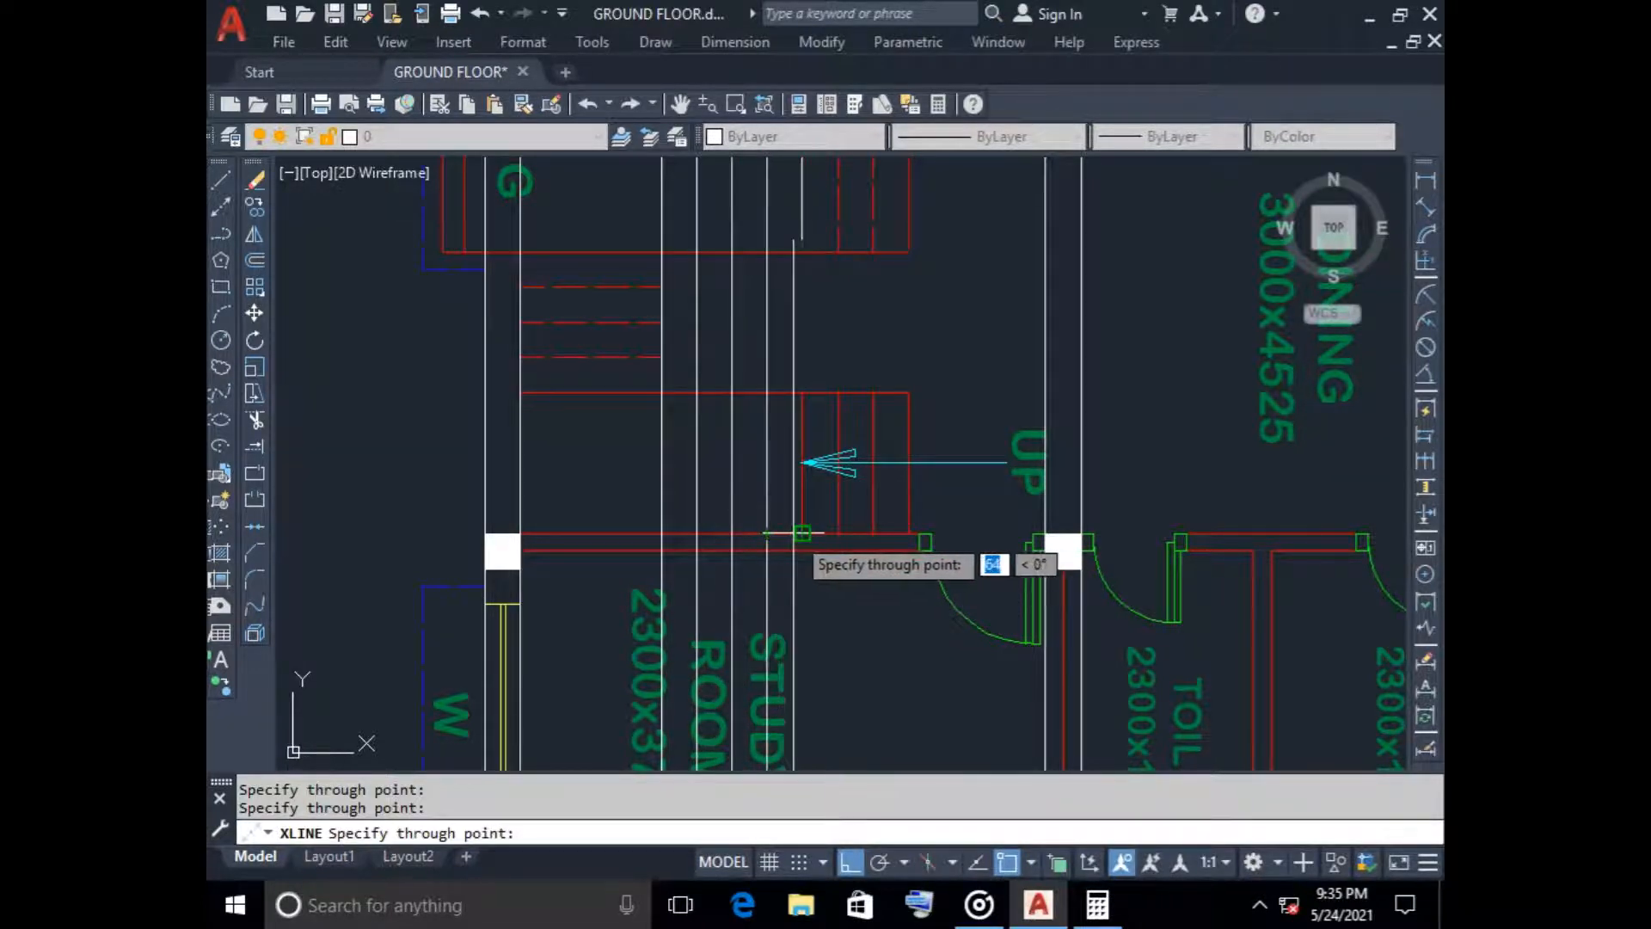
left_click(794, 533)
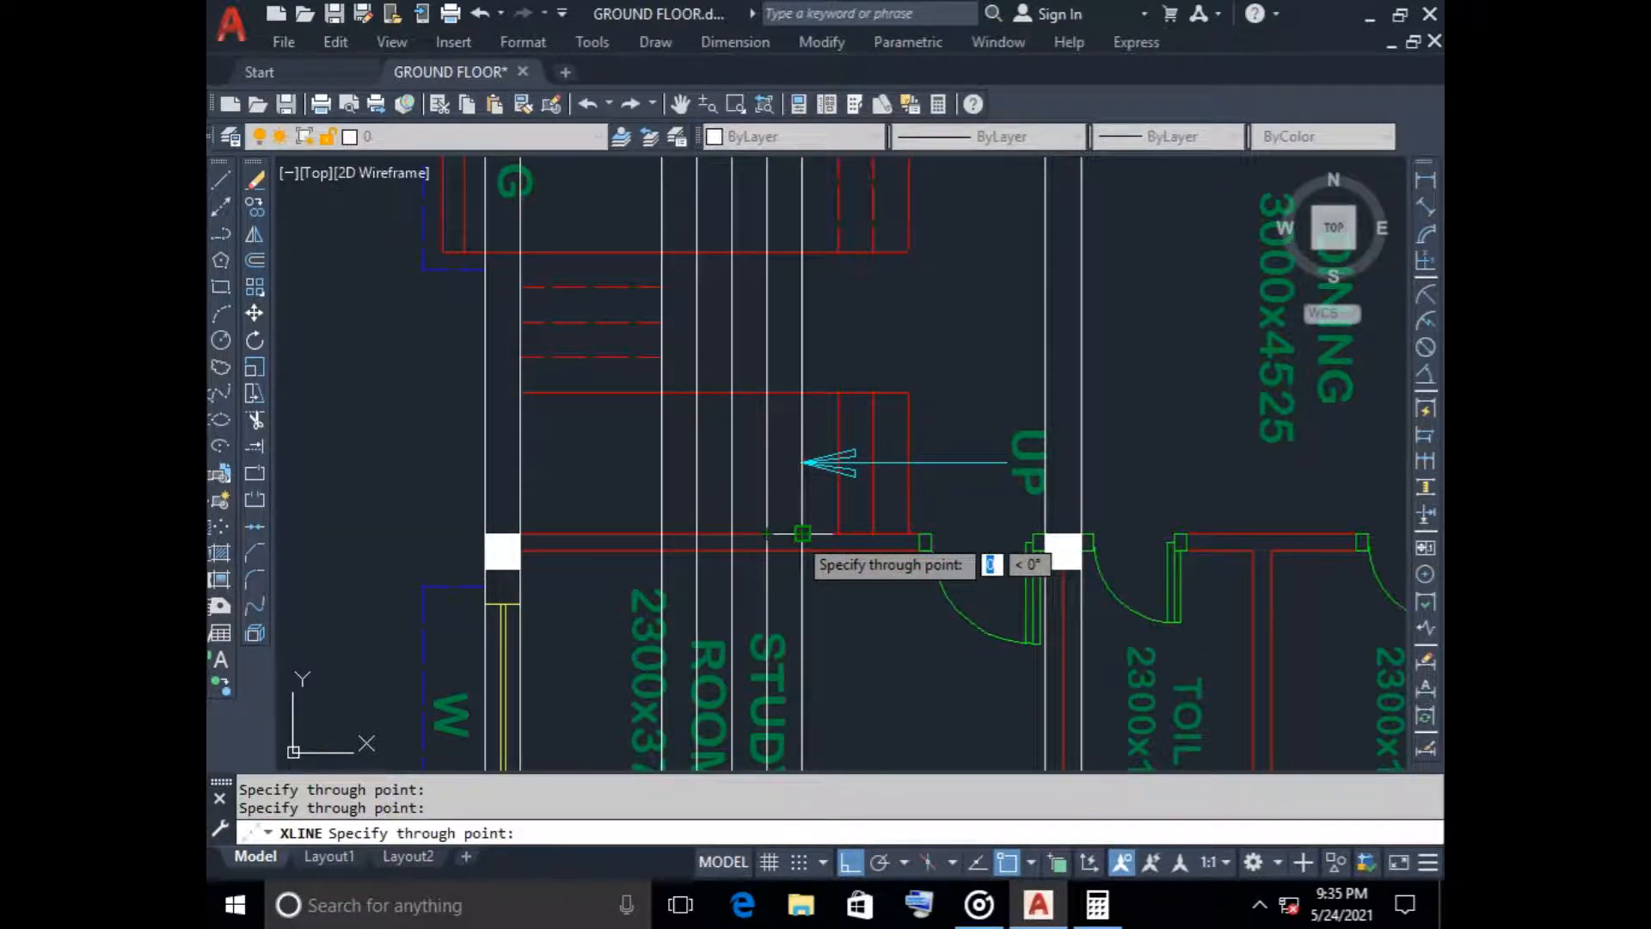
left_click(872, 533)
left_click(908, 533)
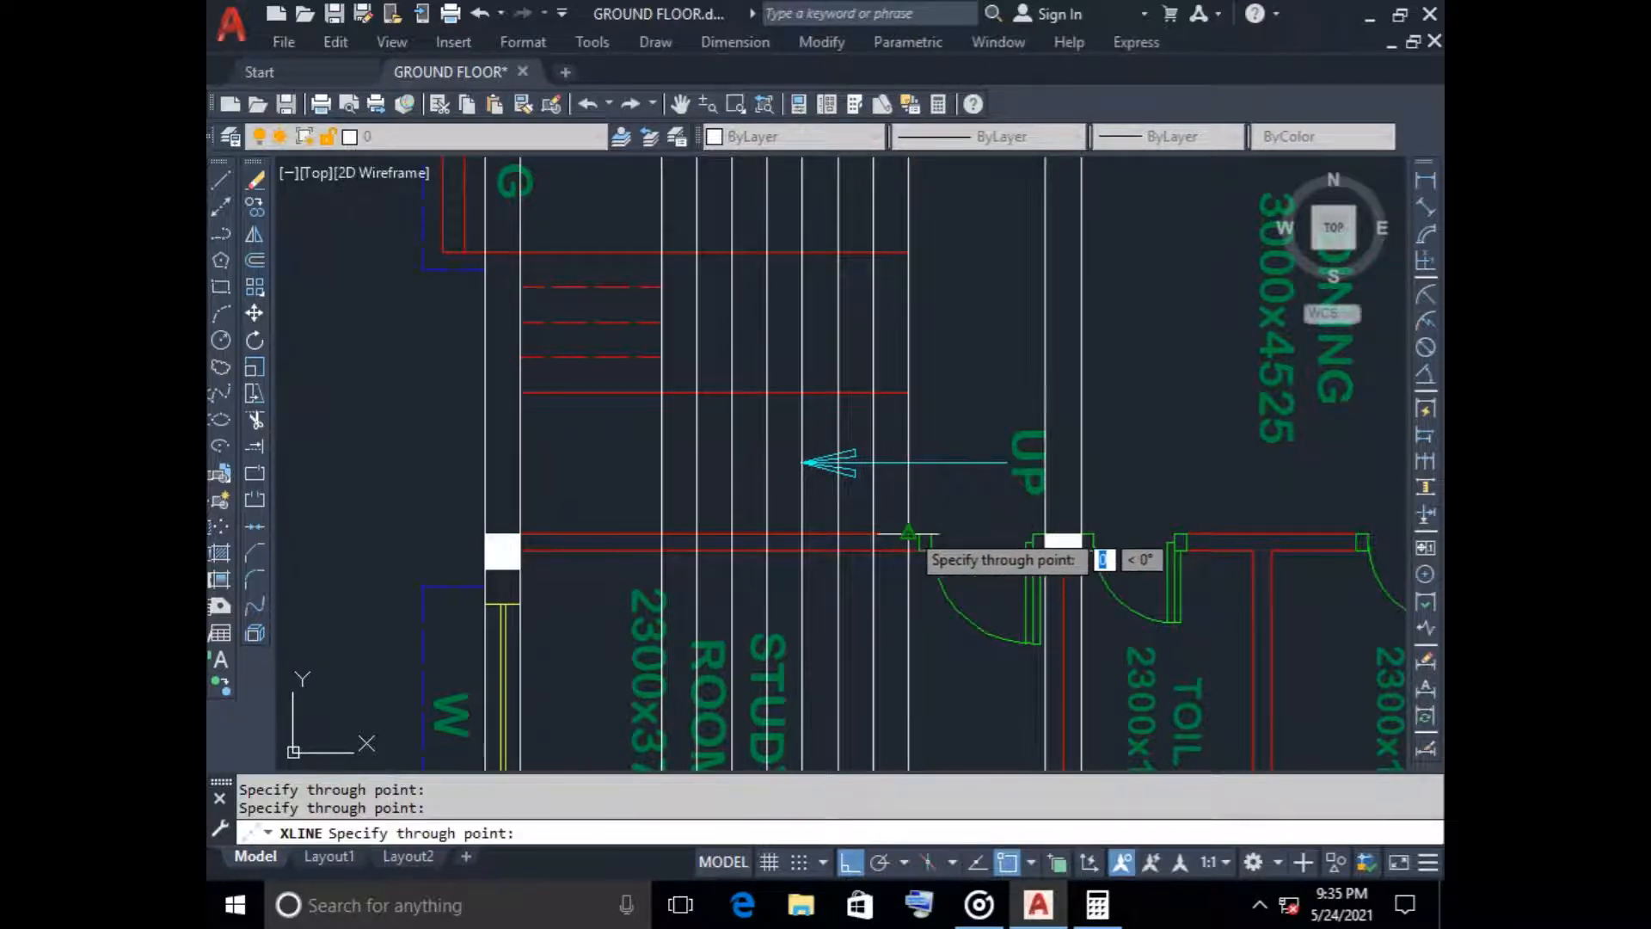
scroll(955, 382, "down", 4)
key("Escape")
Inspect the construction lines running through the staircase, the columns and the surrounding rooms of the rotated plan
scroll(937, 404, "up", 4)
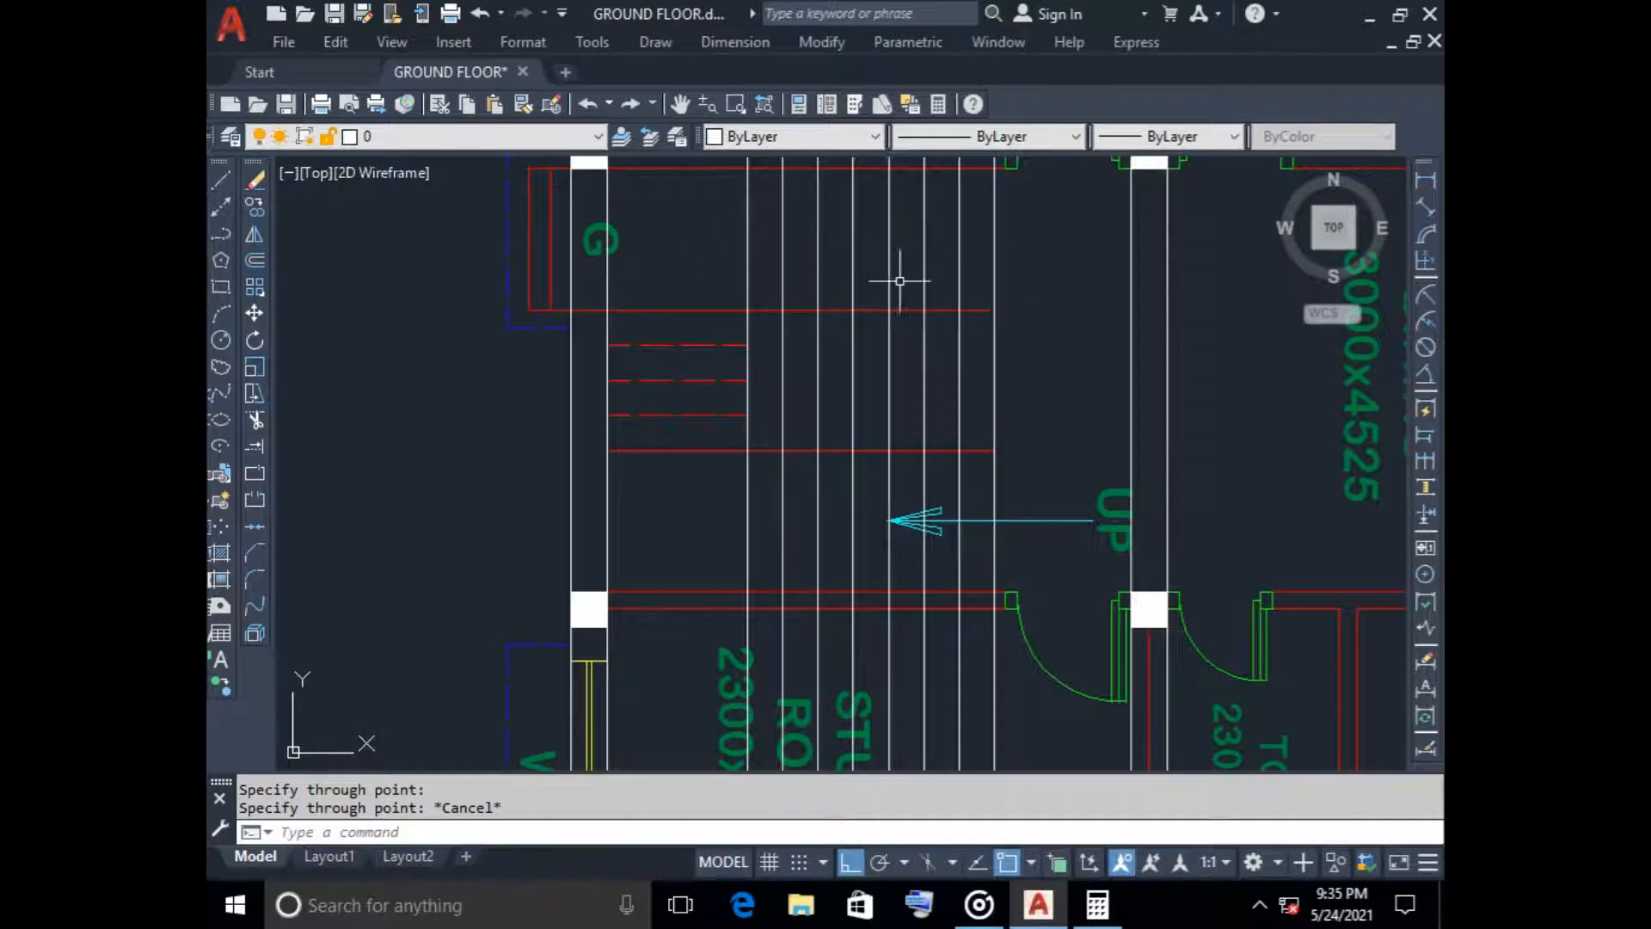
scroll(899, 280, "down", 5)
scroll(839, 350, "up", 2)
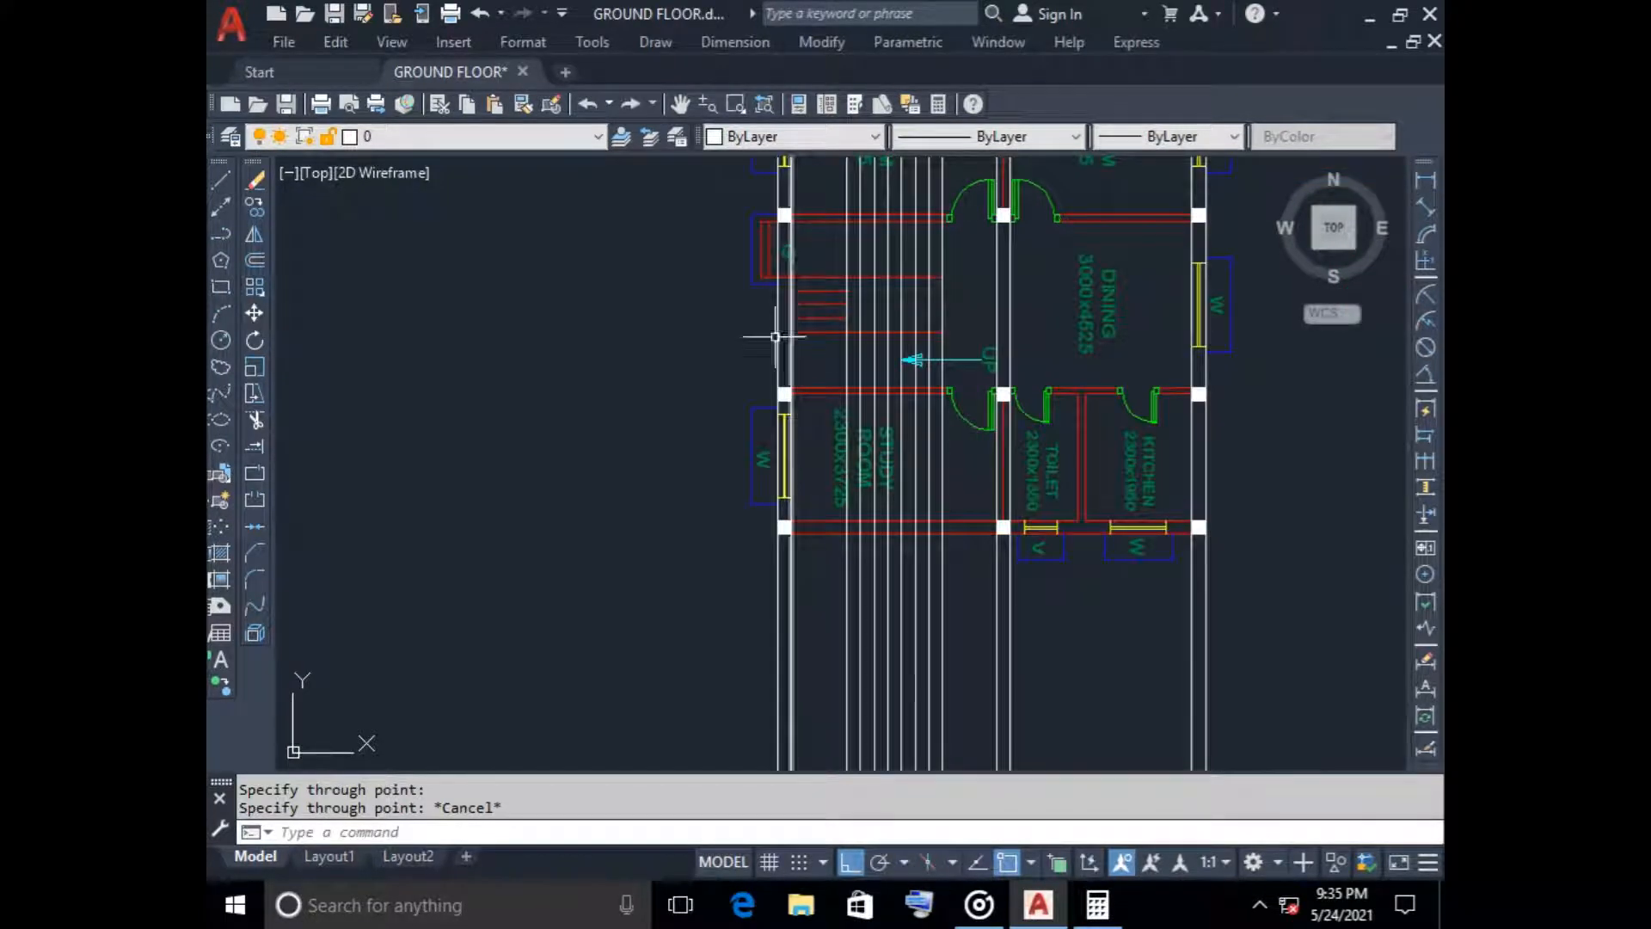
middle_click_drag(659, 385, 652, 435)
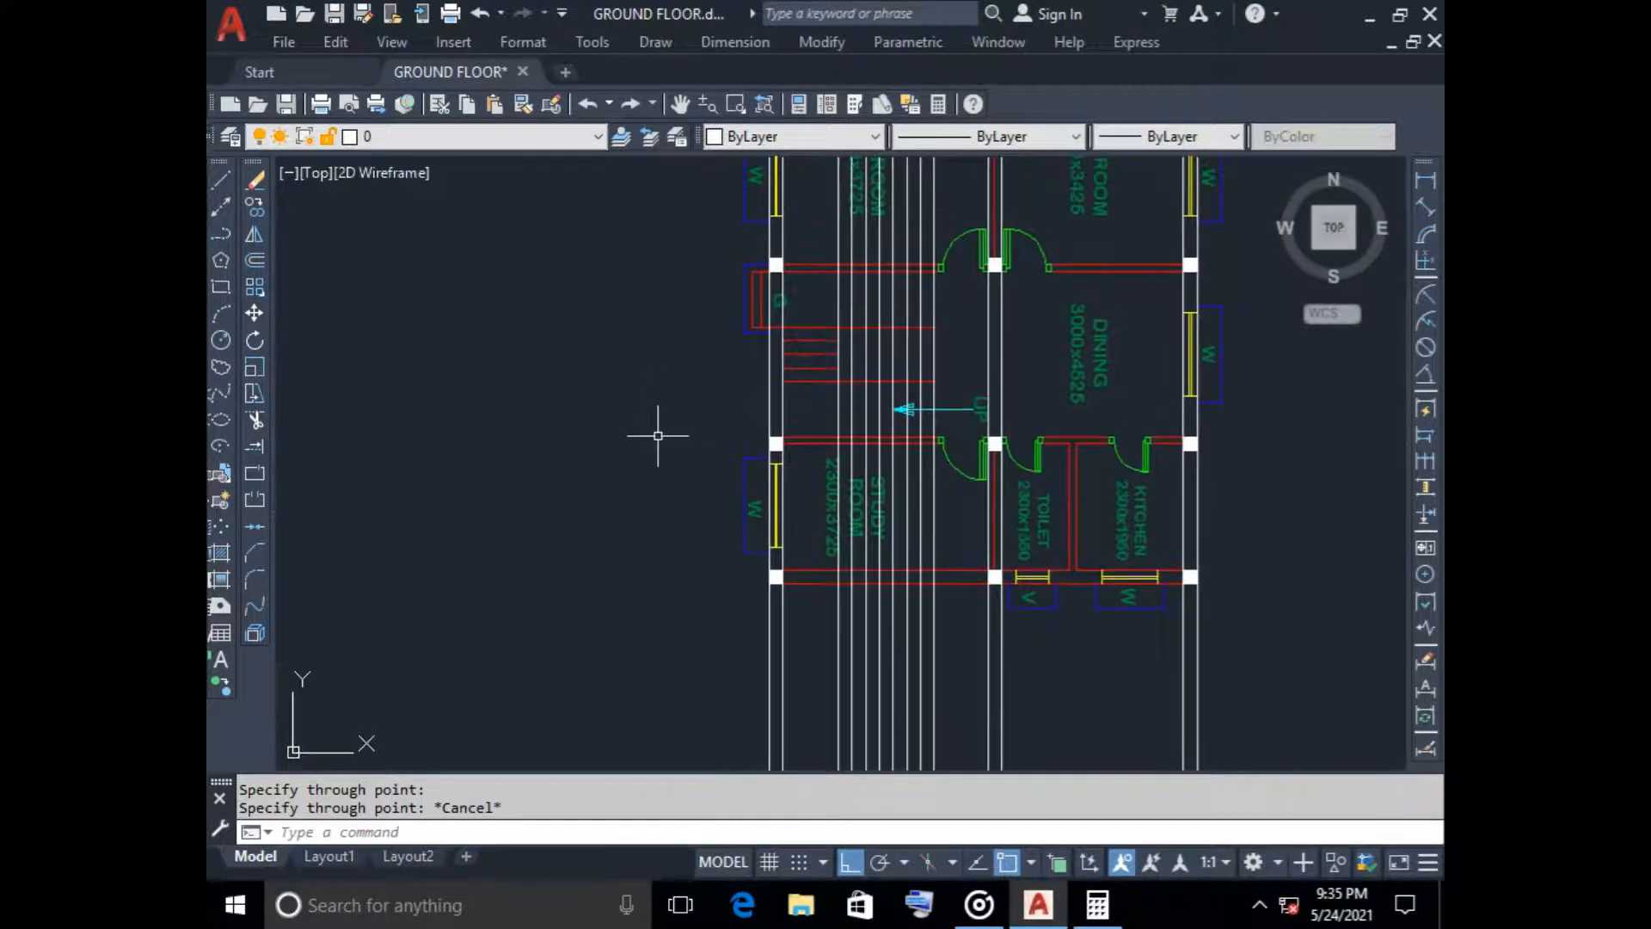
scroll(890, 406, "up", 6)
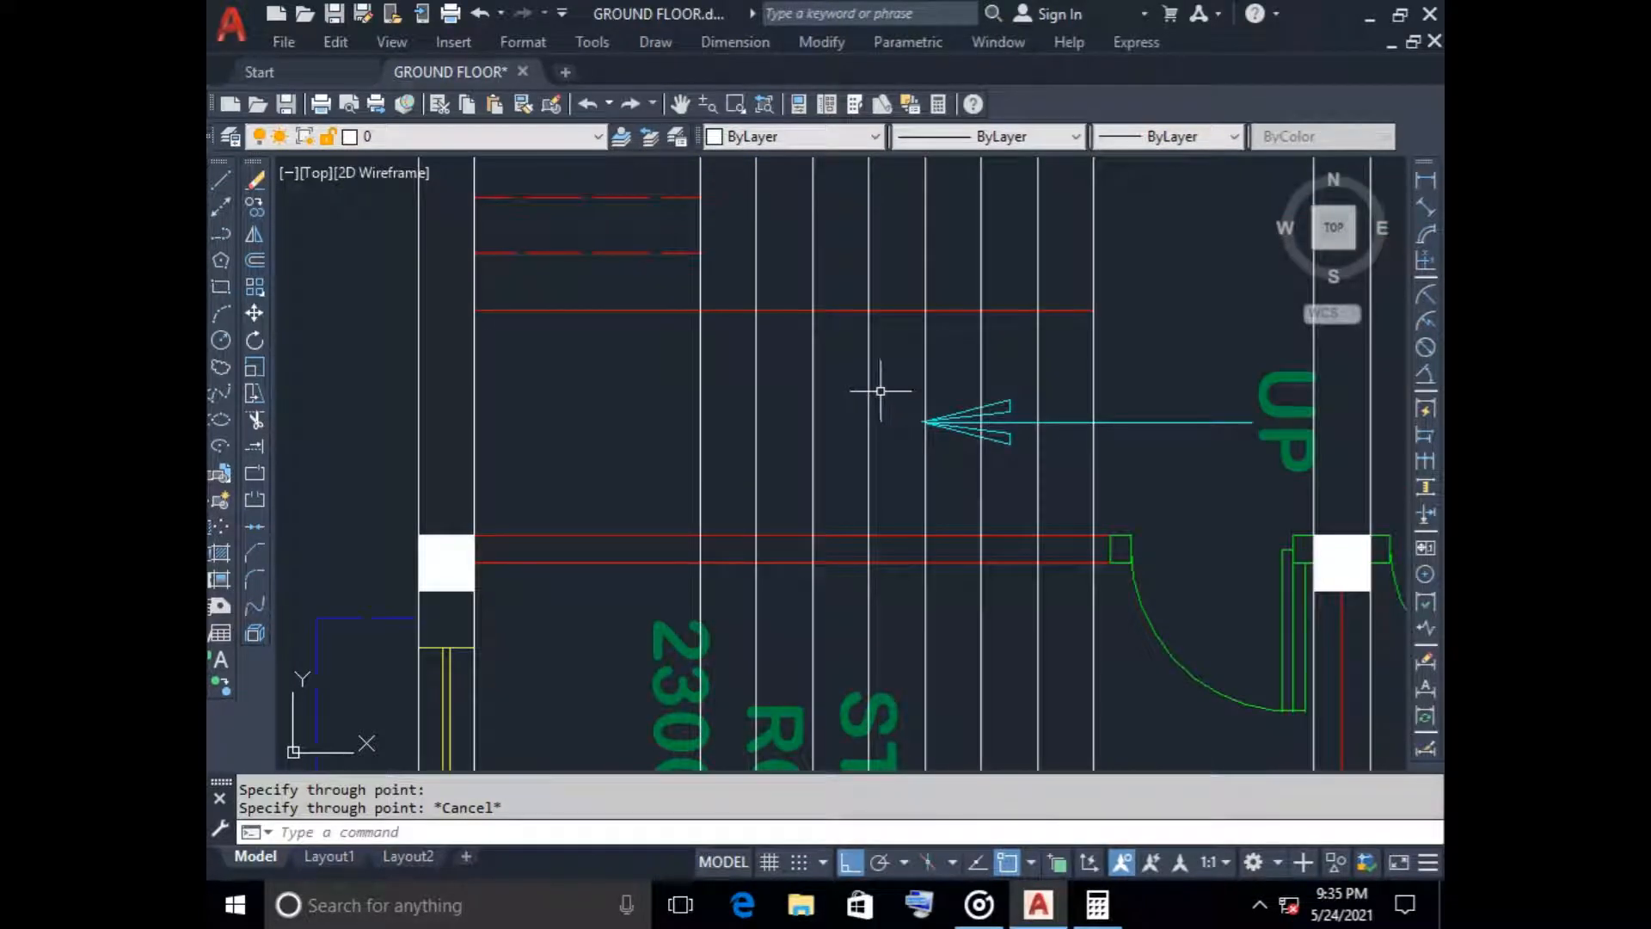
scroll(889, 396, "down", 8)
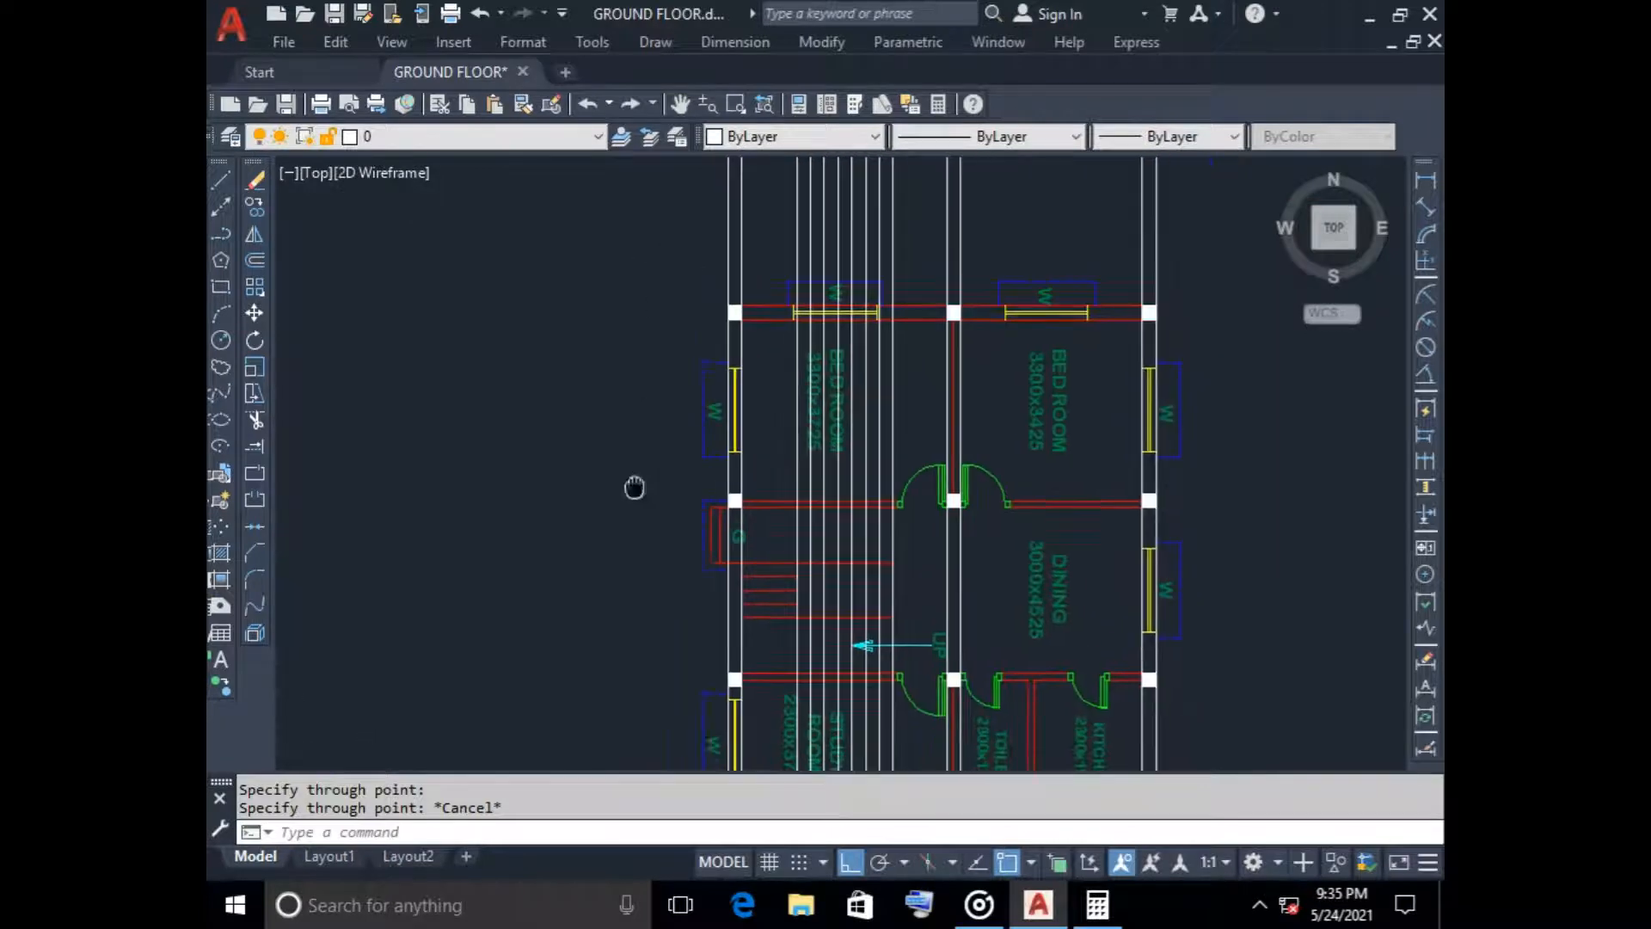
scroll(756, 461, "up", 4)
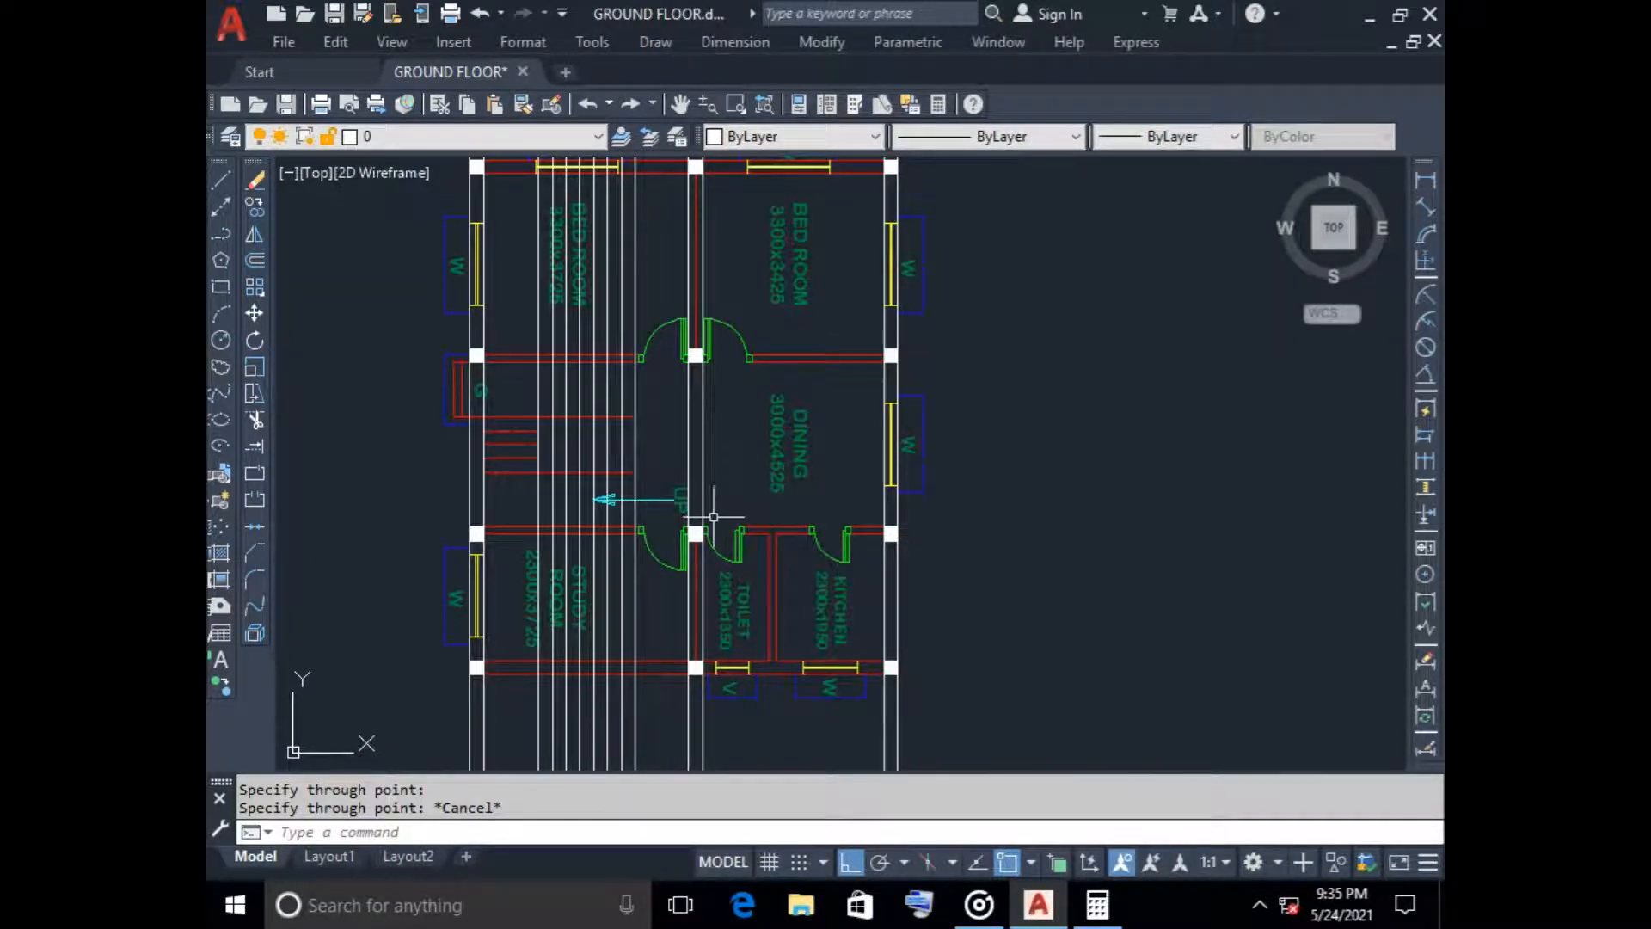
scroll(562, 343, "down", 2)
Draw a horizontal line across all the construction lines in the empty space above the rotated plan, extending past both outer walls
middle_click_drag(562, 342, 564, 555)
middle_click_drag(670, 215, 670, 236)
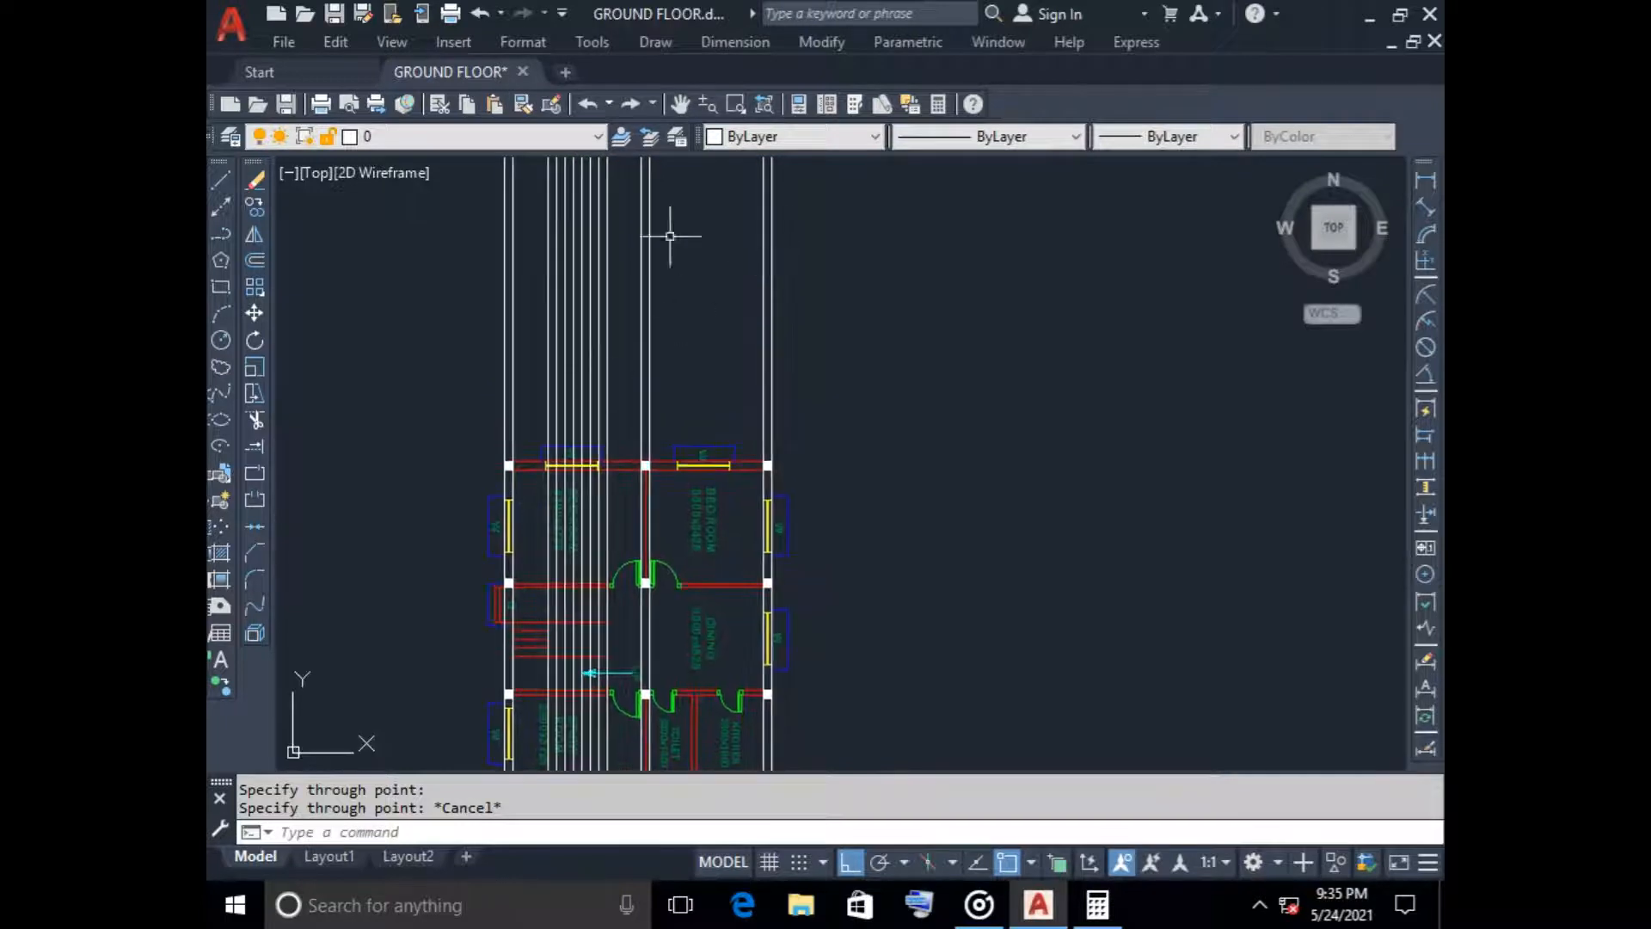
left_click(220, 178)
left_click(435, 315)
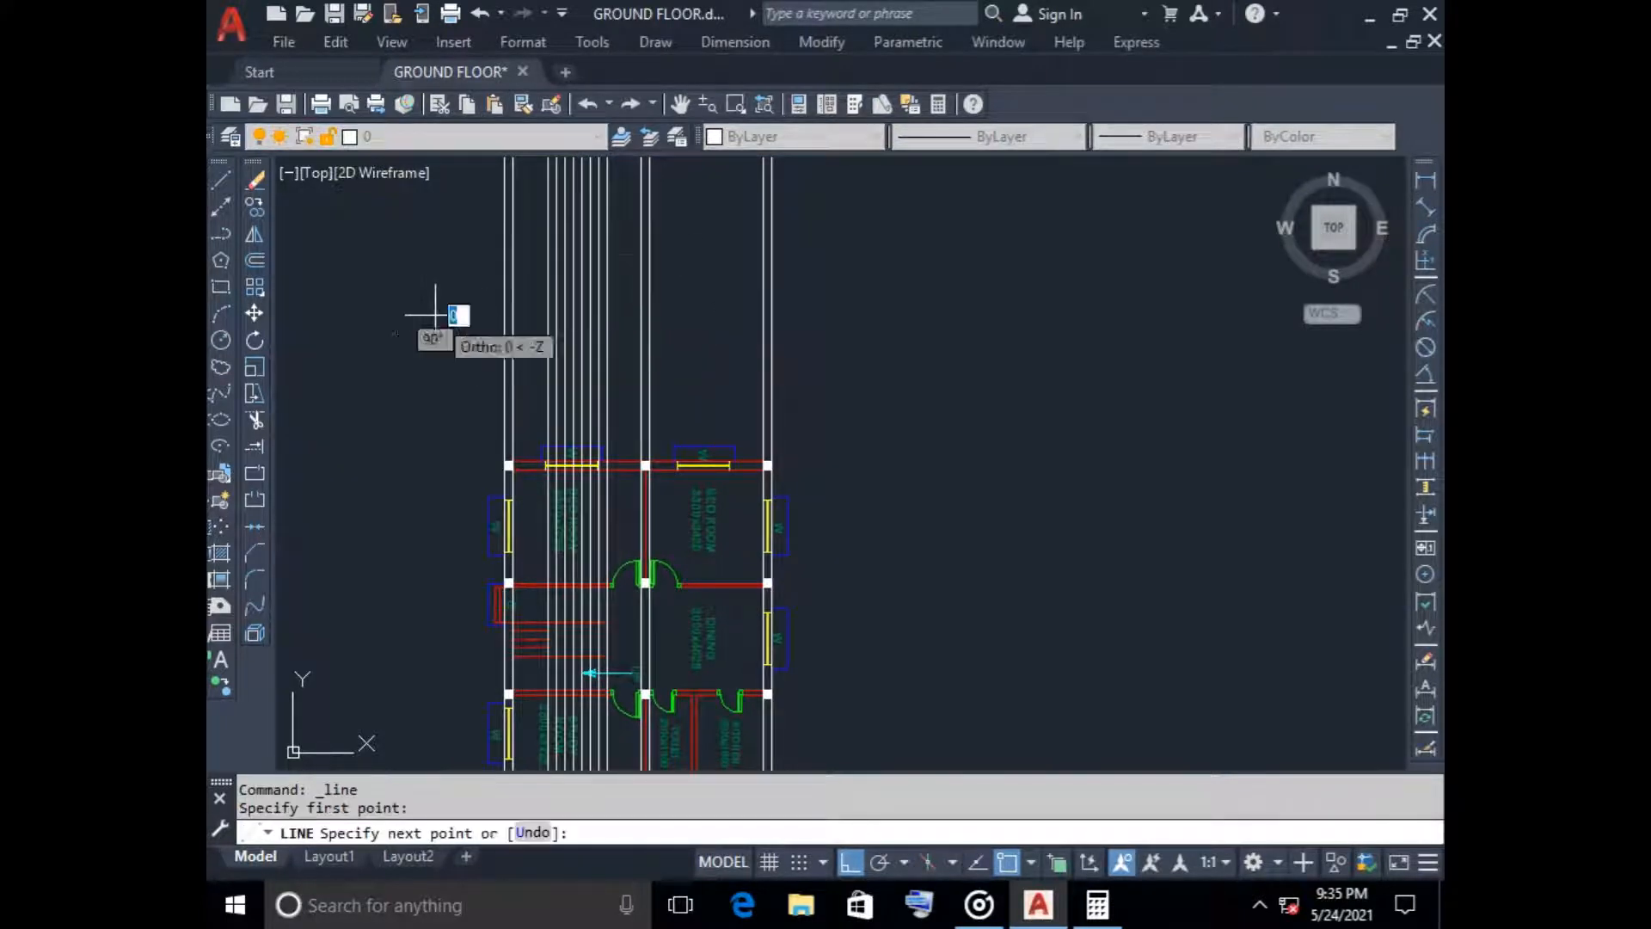
left_click(852, 320)
key("Escape")
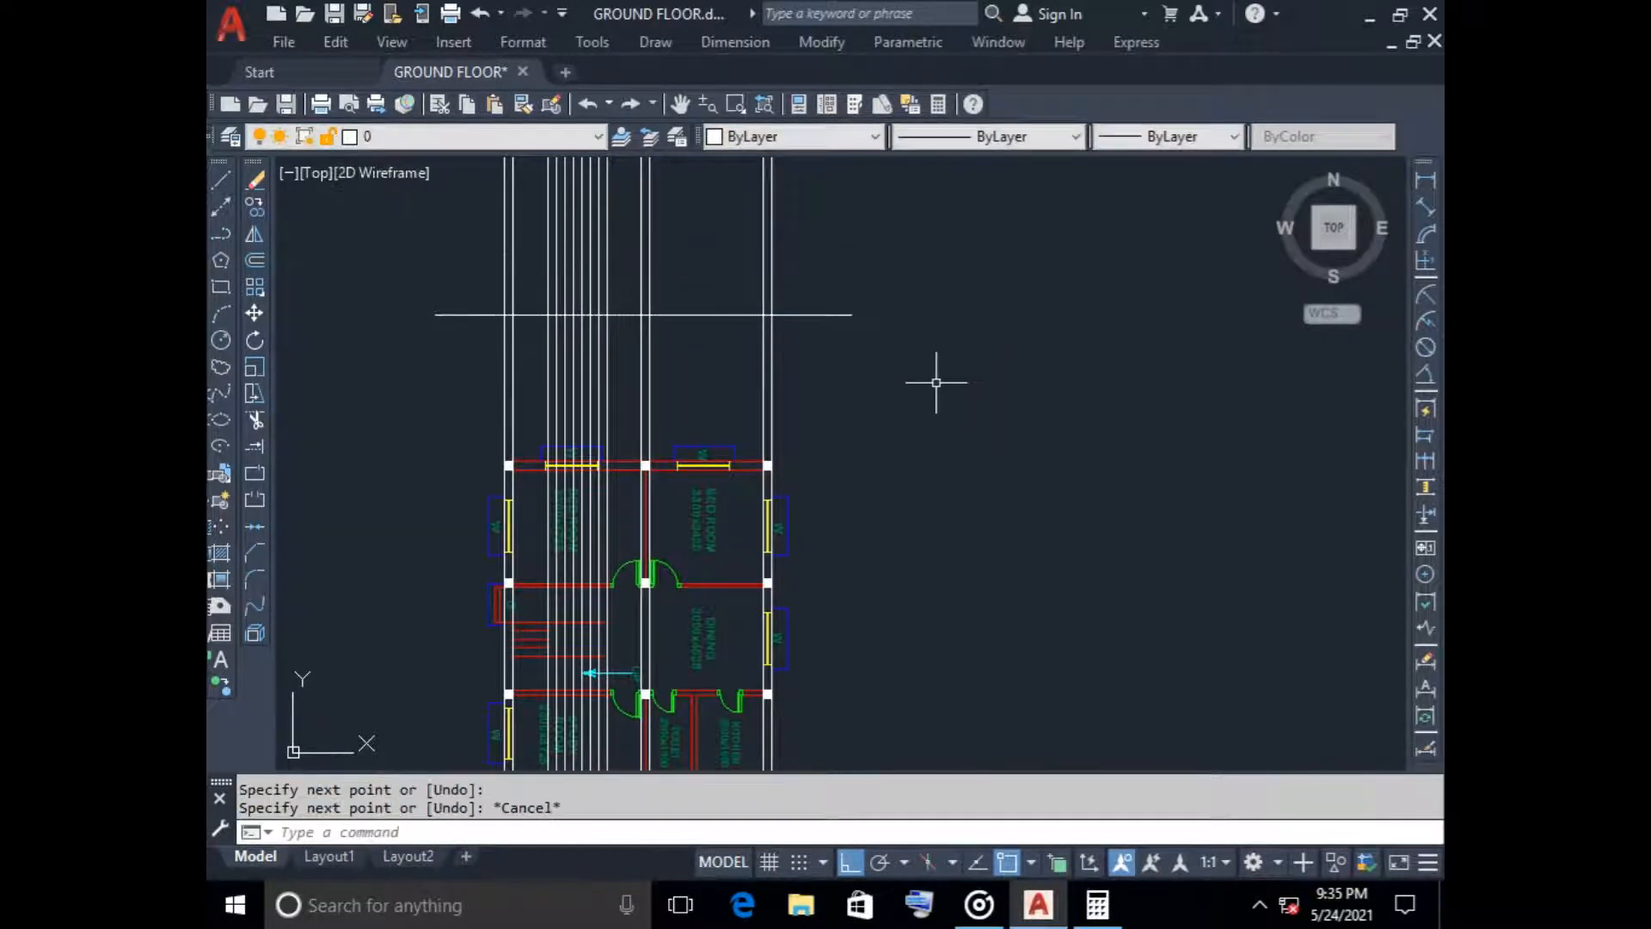
Offset the horizontal base line 600 upward, above the rotated plan
middle_click_drag(508, 279, 547, 353)
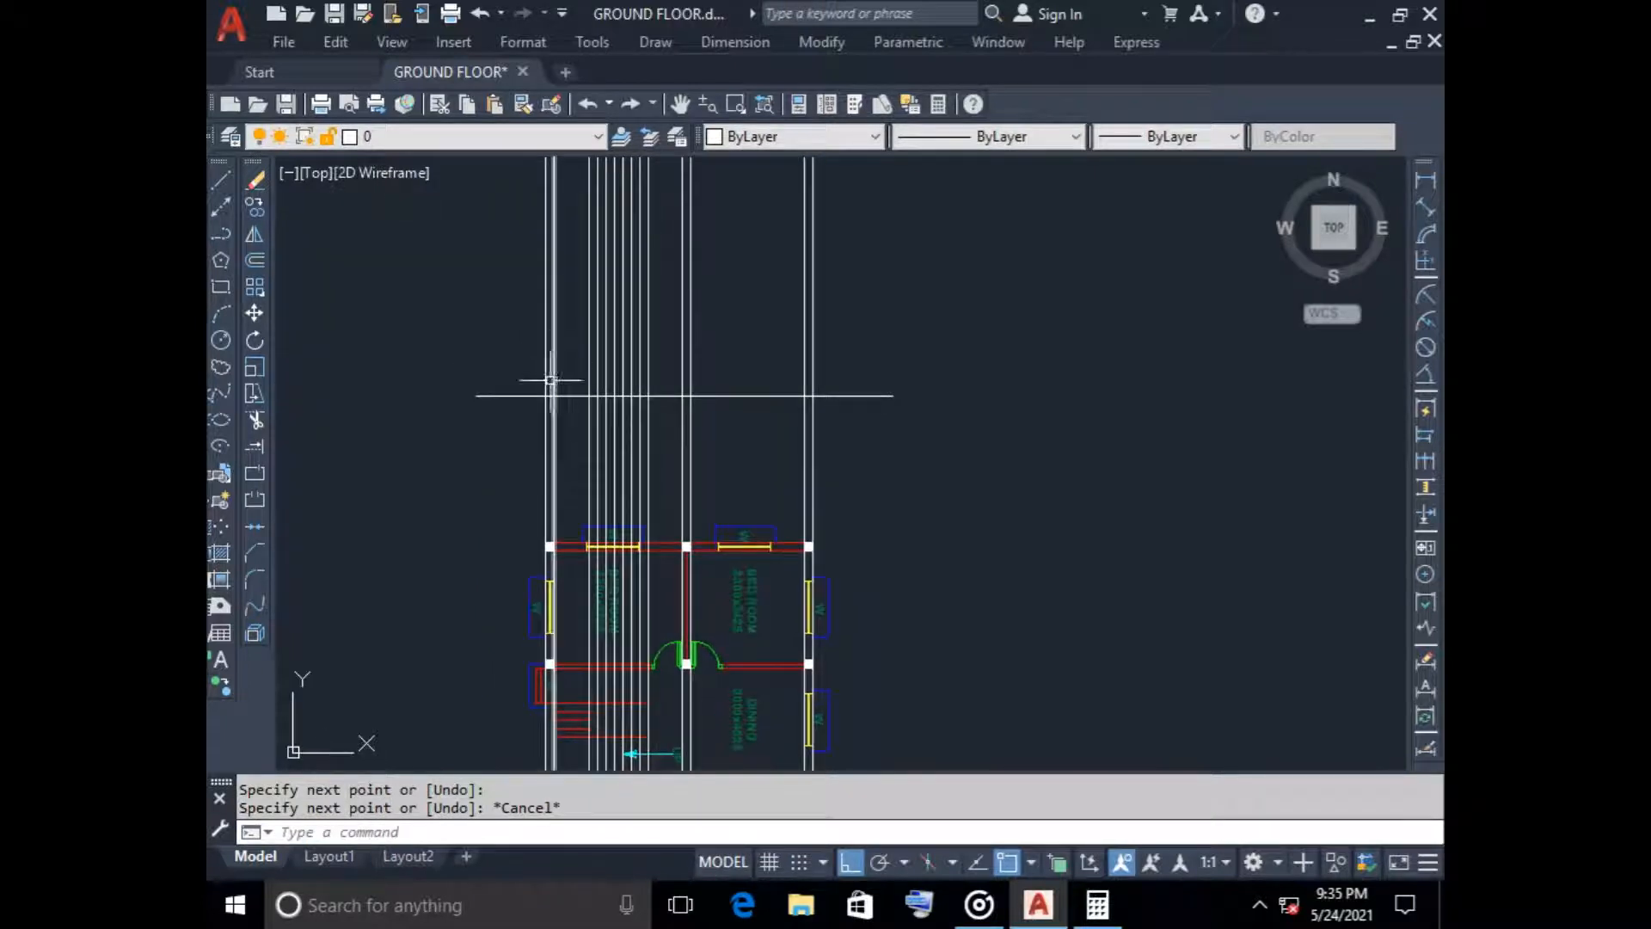
scroll(497, 349, "up", 2)
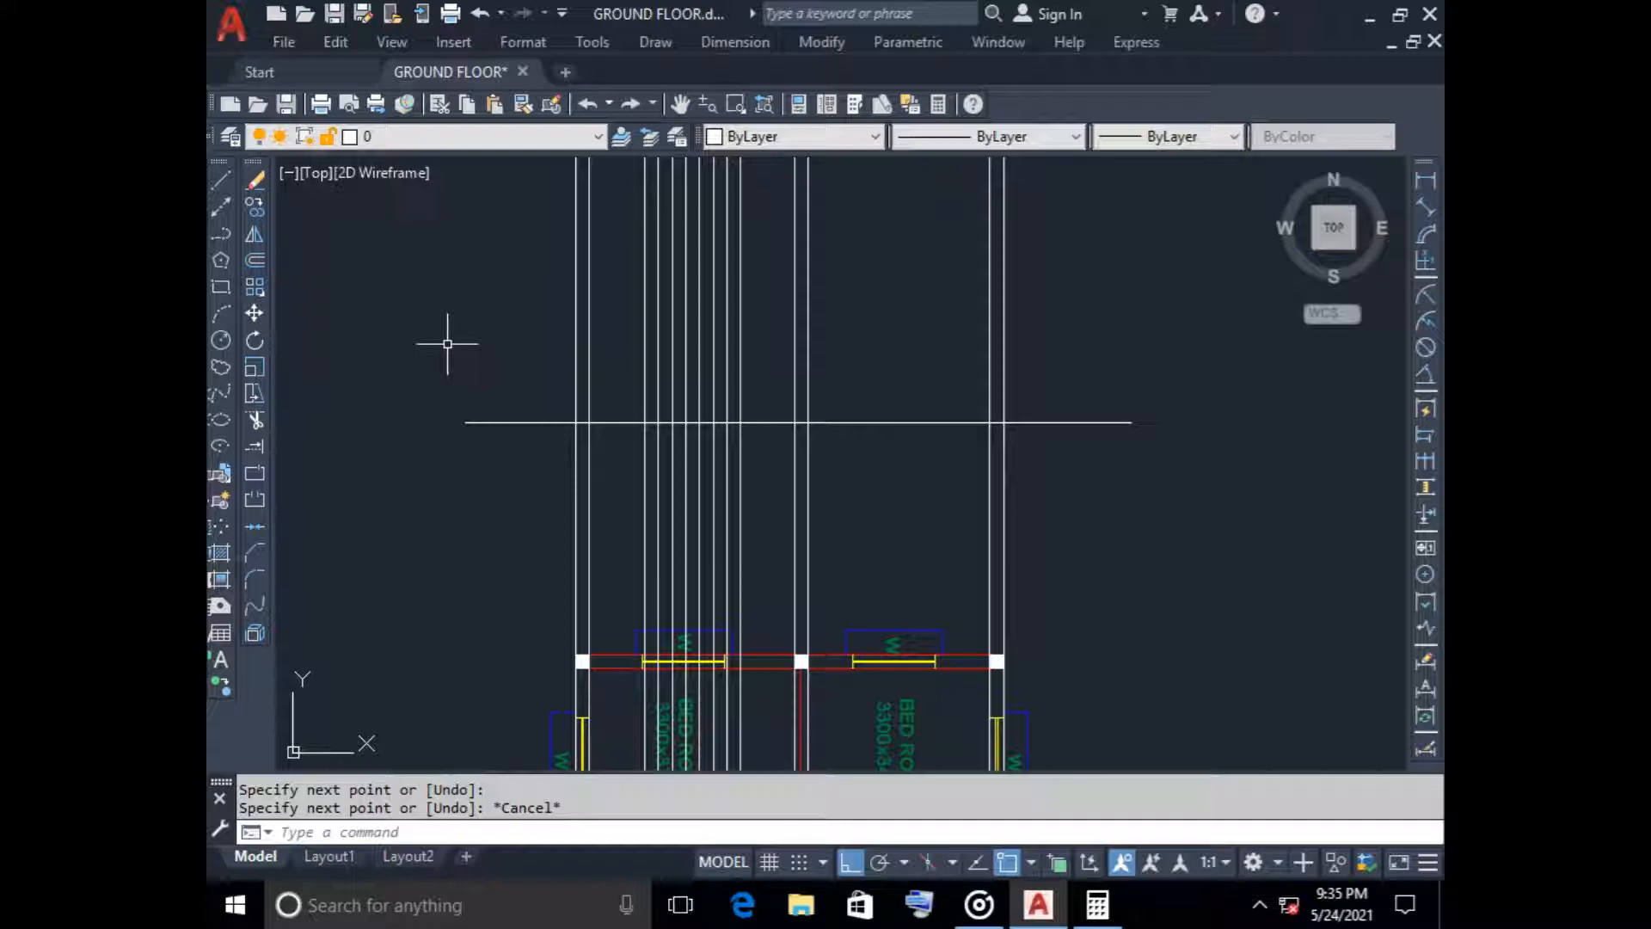
left_click(254, 259)
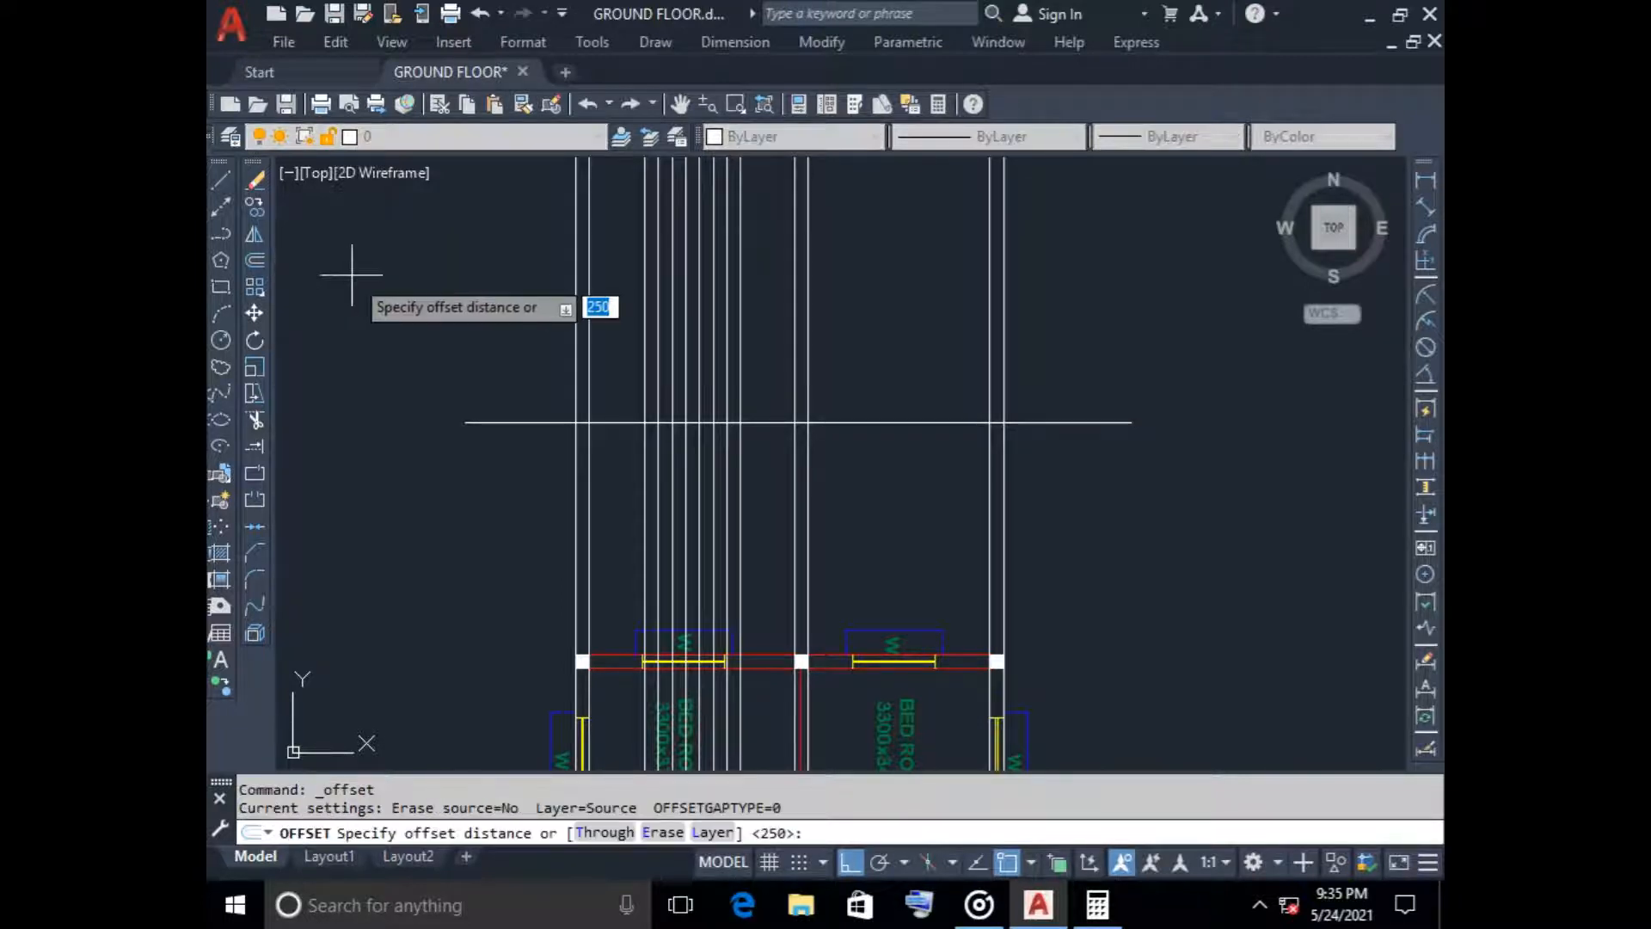
type("600")
key("Return")
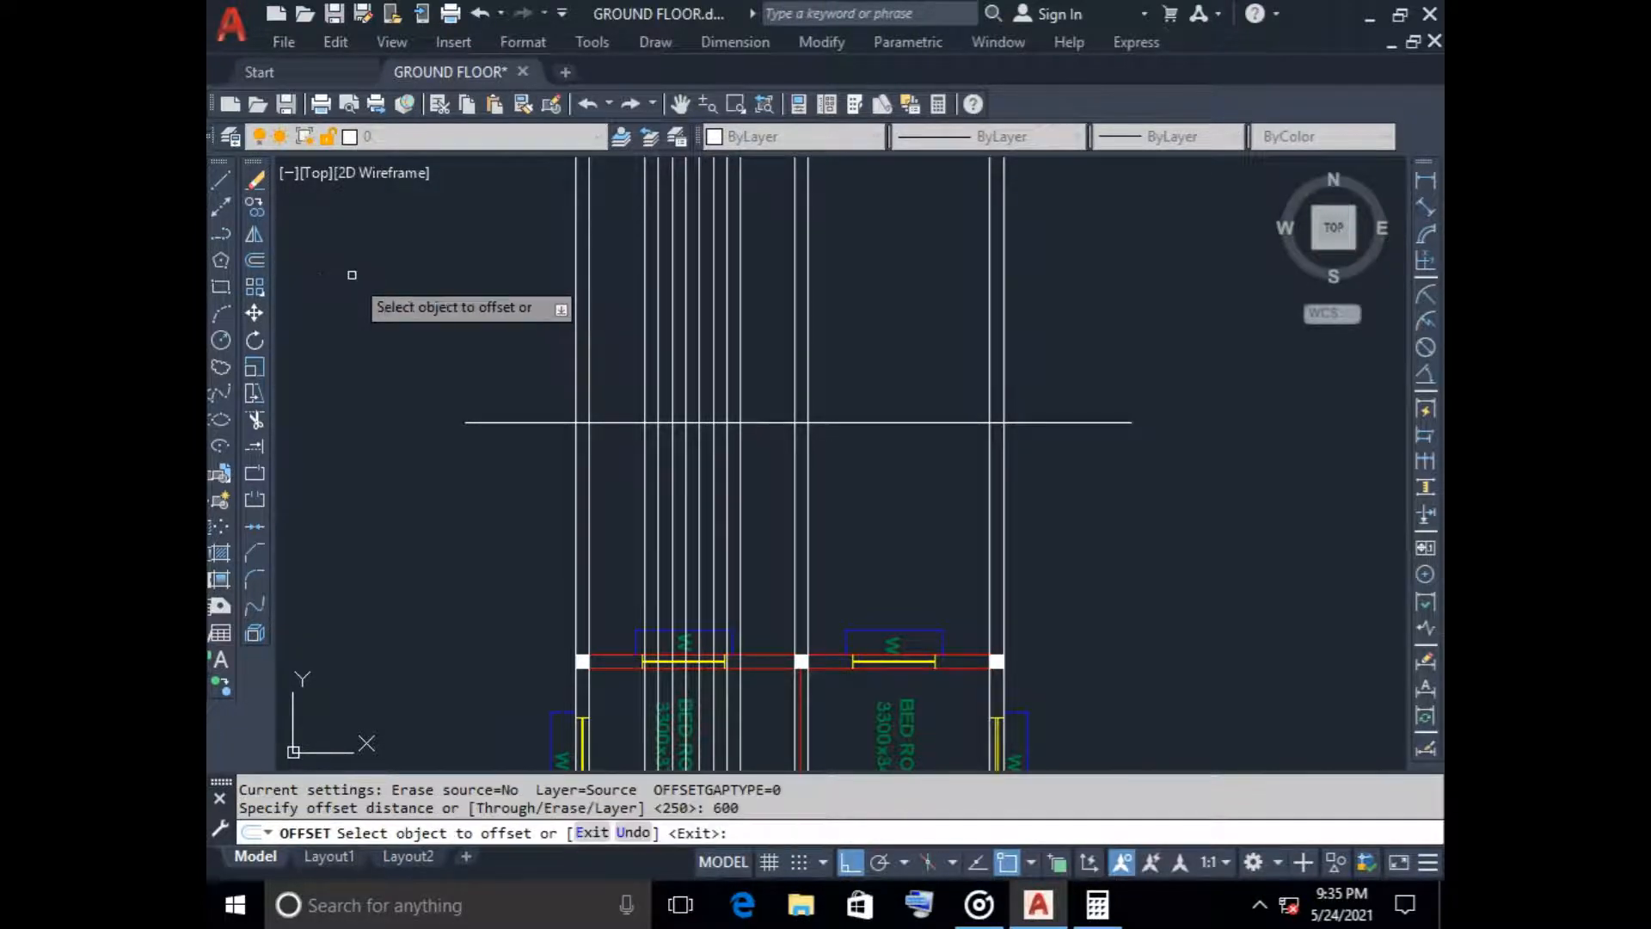
left_click(503, 421)
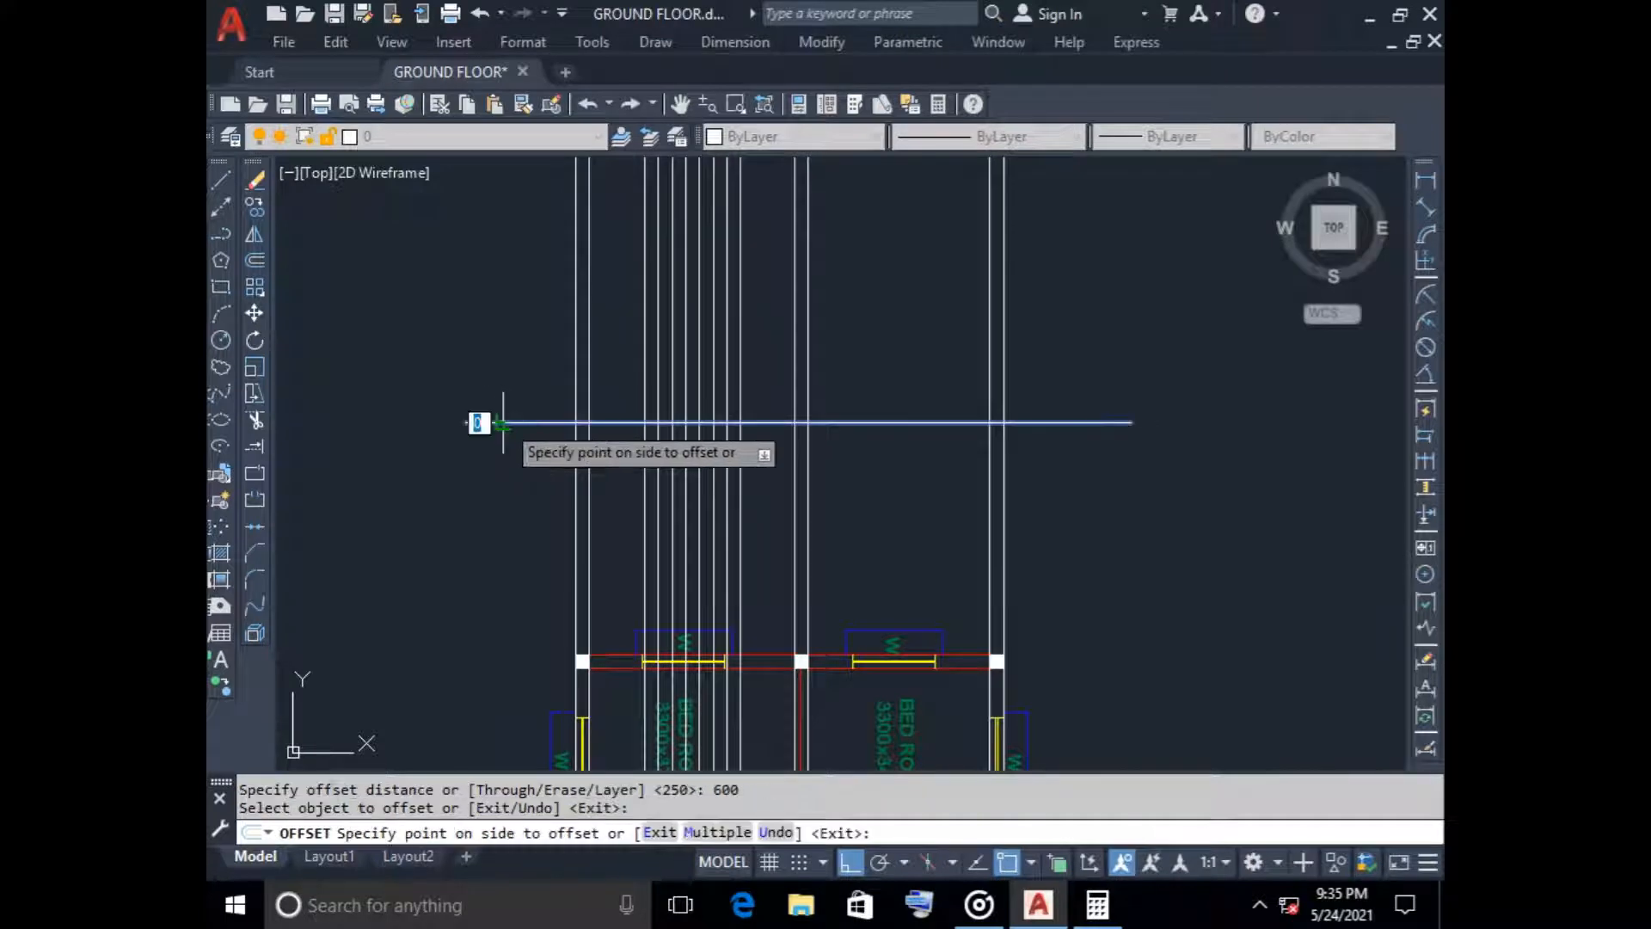
left_click(490, 306)
key("Escape")
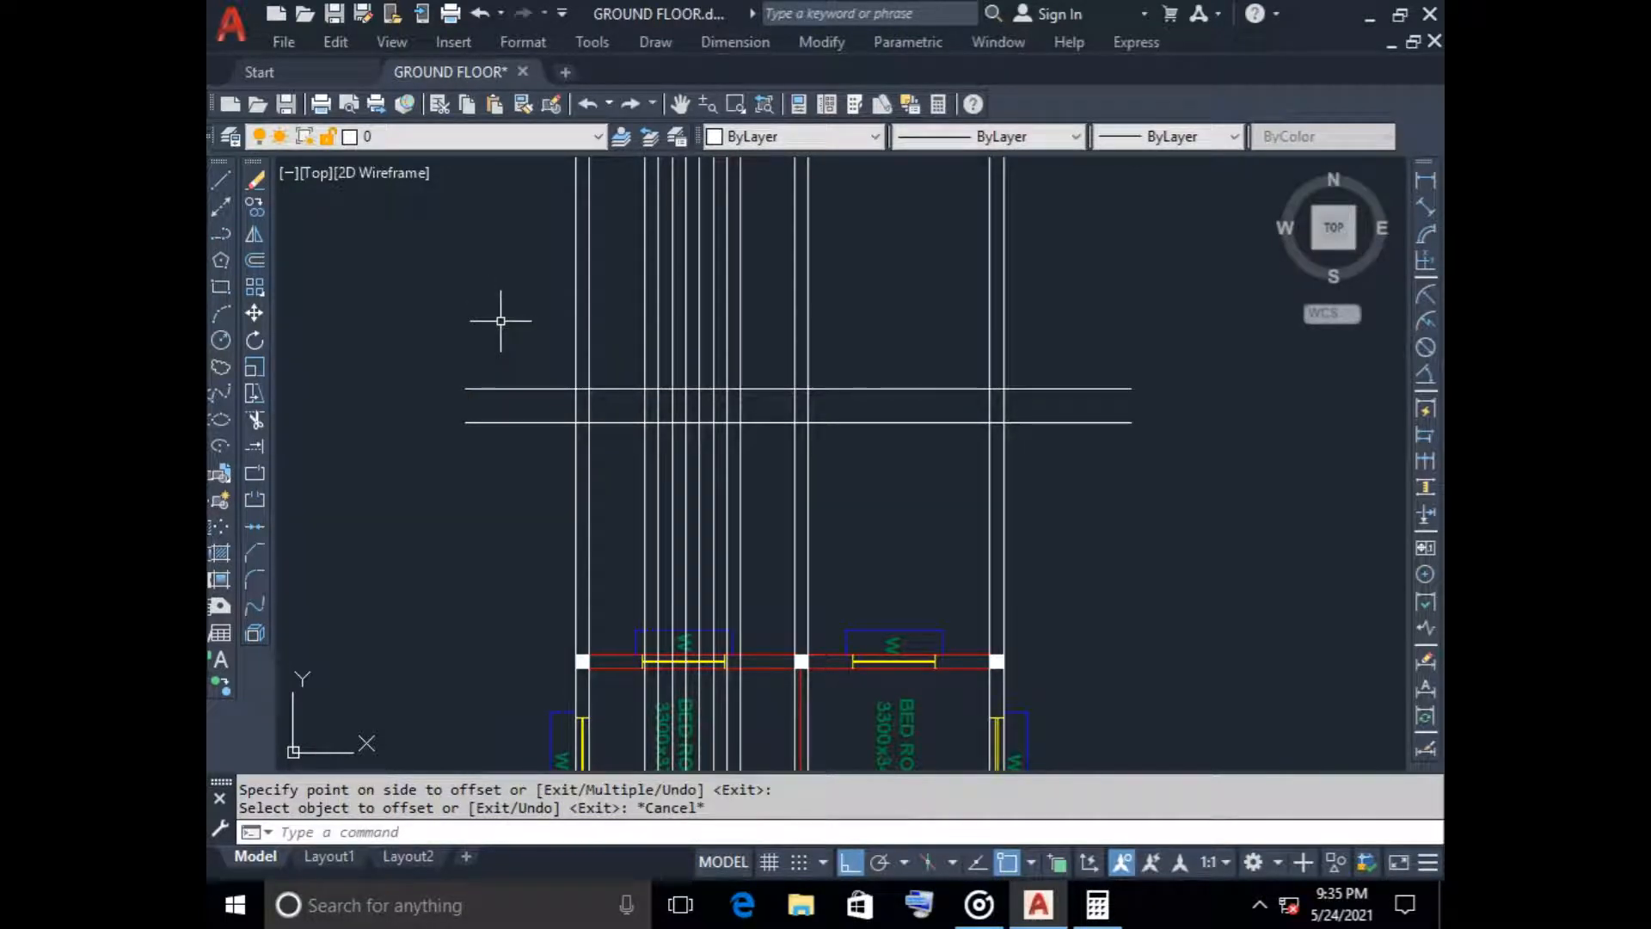
Trim both overhanging ends of the upper horizontal line back to the outer faces of the outer walls
type("tr")
key("Return")
left_click(509, 388)
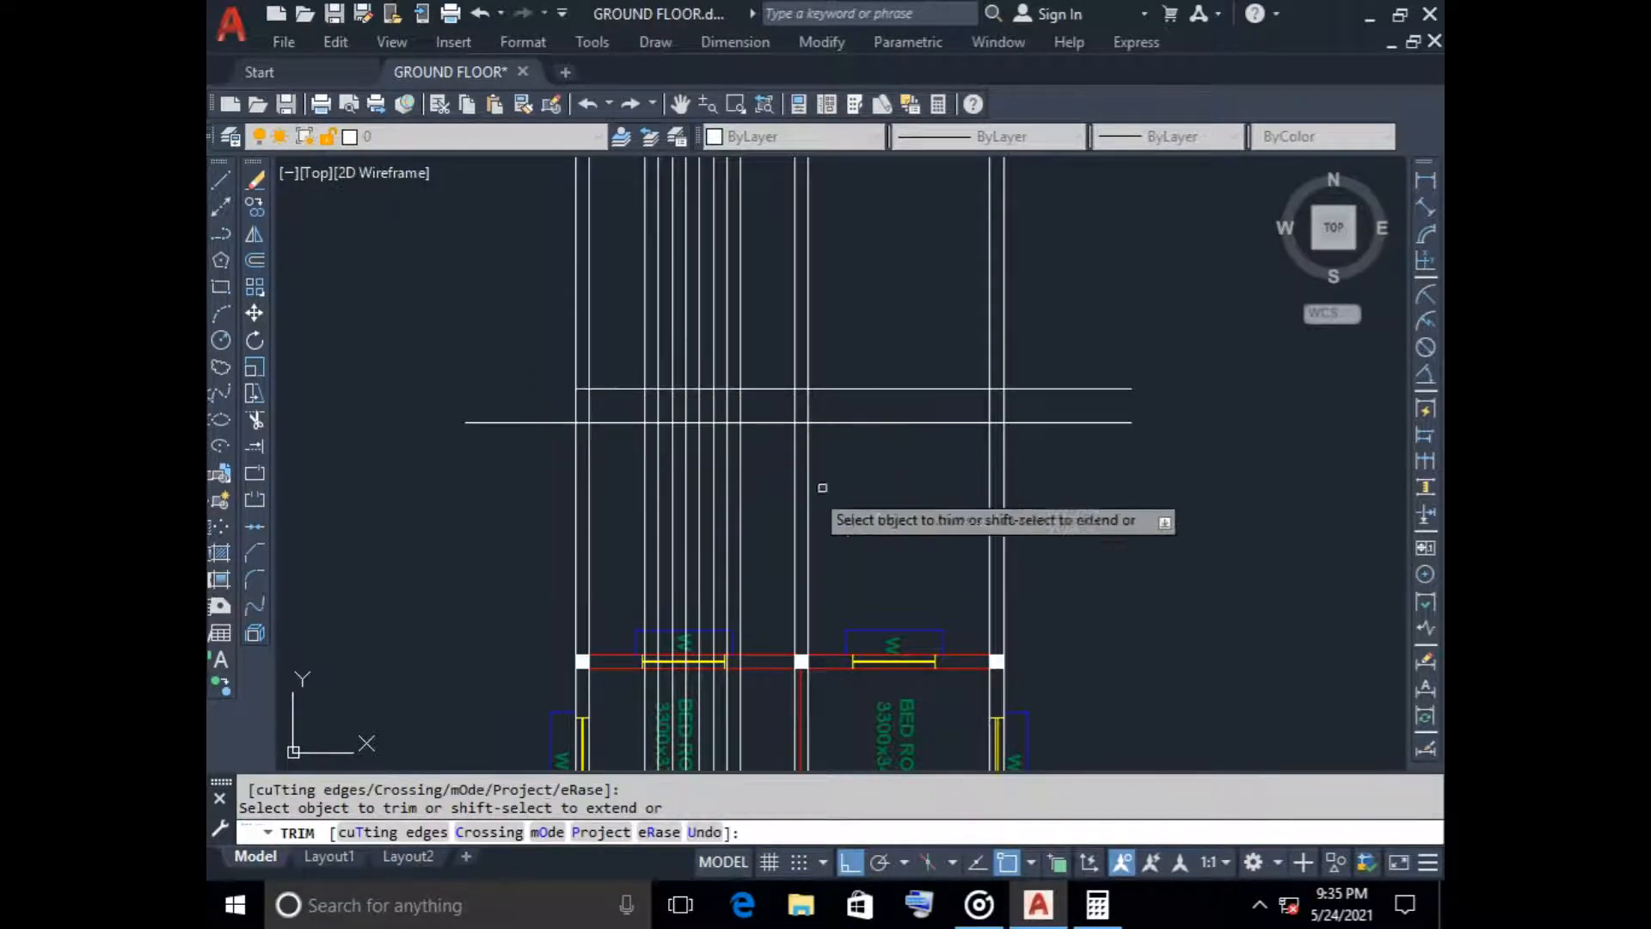
left_click(1028, 389)
key("Escape")
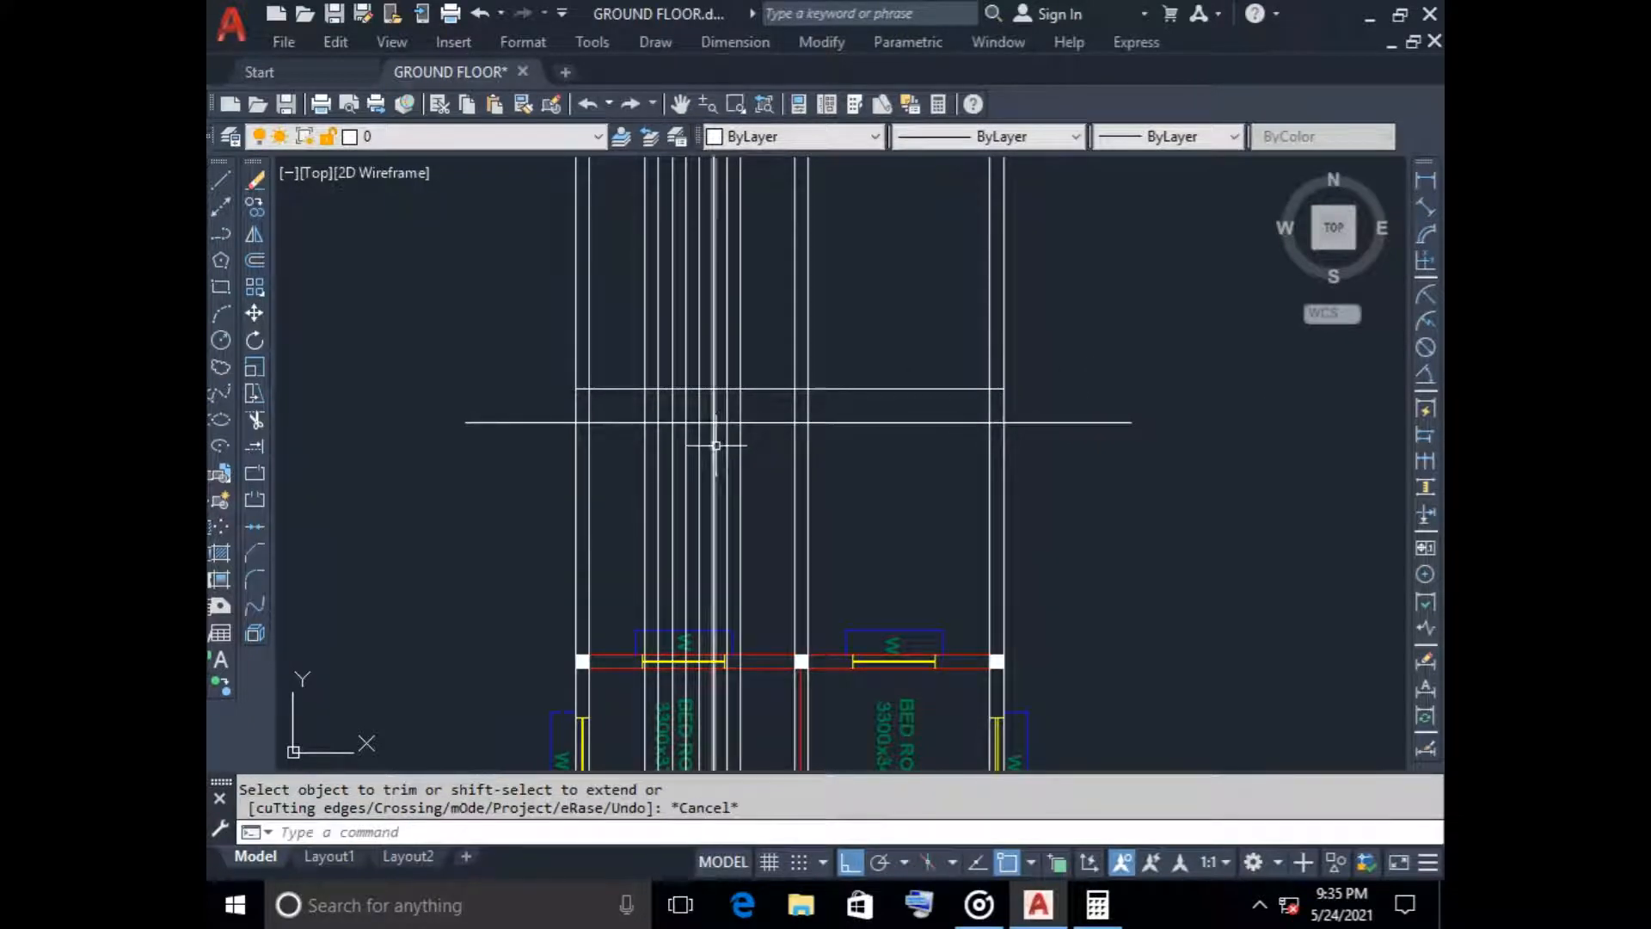
Offset the trimmed floor line 3000 upward, and offset the resulting line another 3000 upward for the next storey
scroll(615, 285, "down", 2)
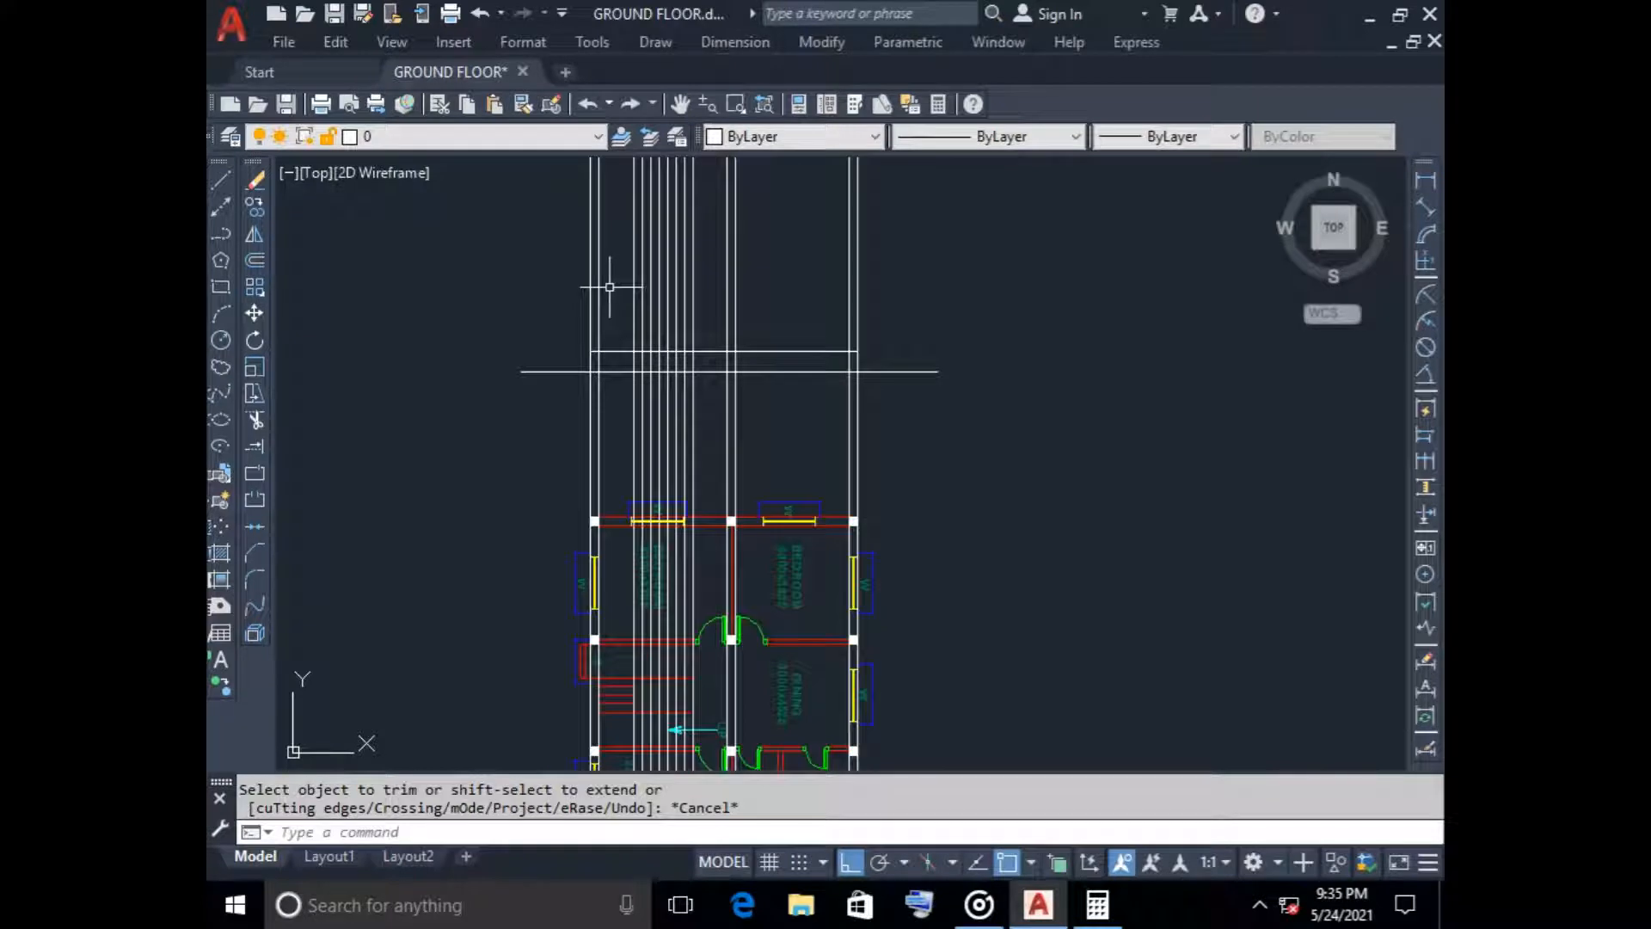
middle_click_drag(611, 284, 610, 398)
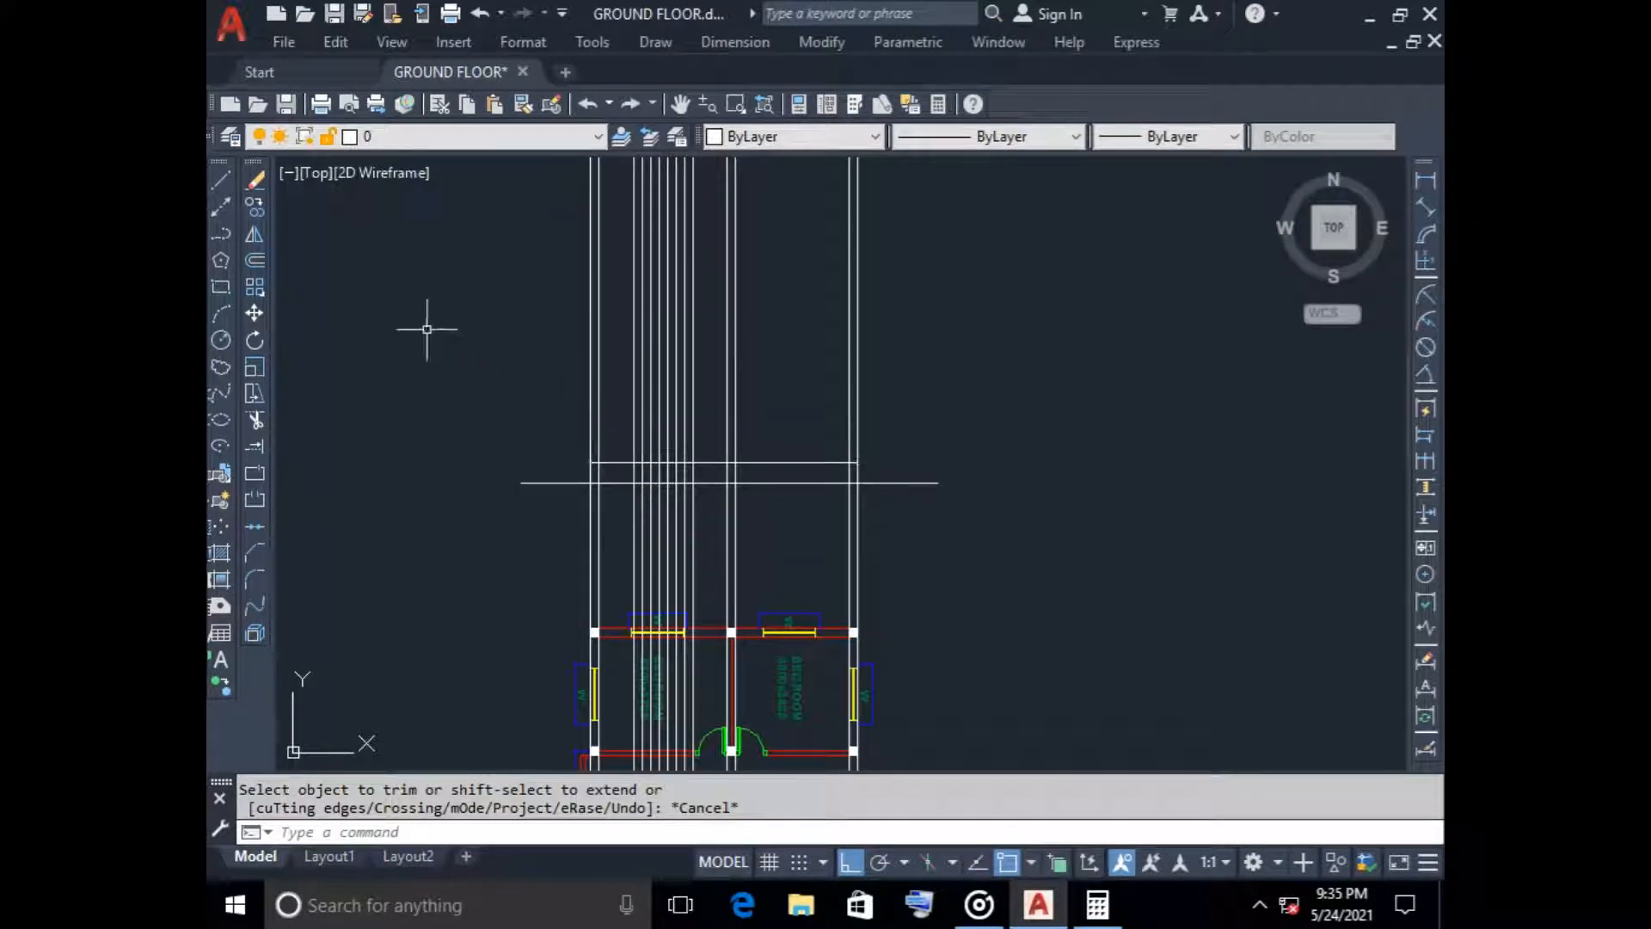
left_click(255, 260)
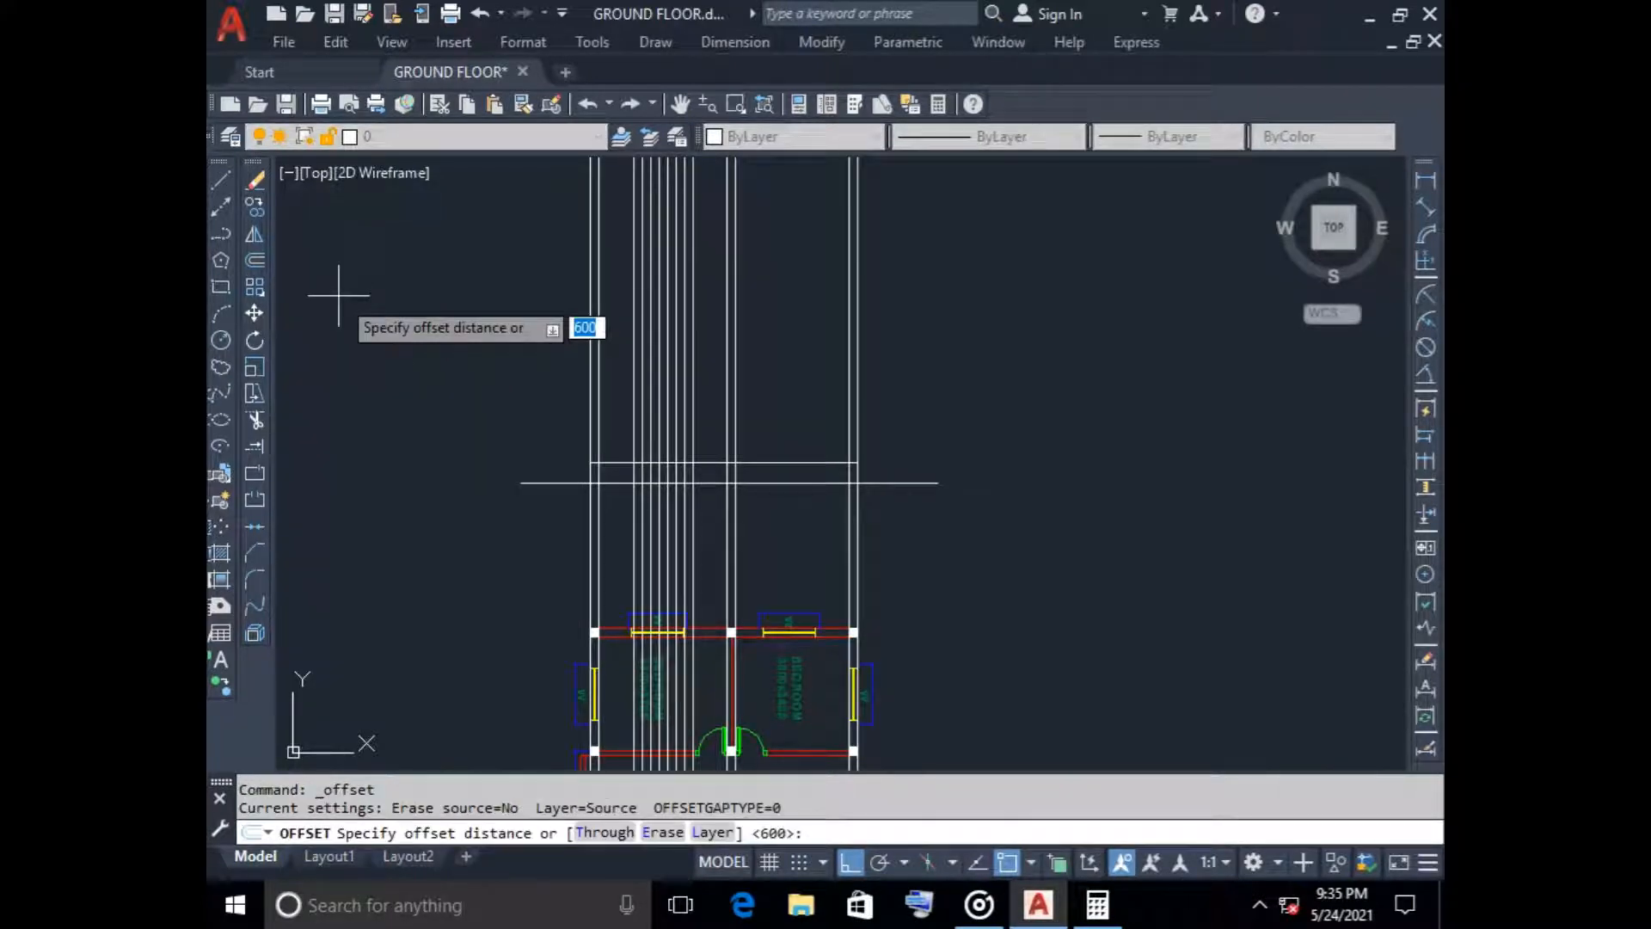
key("Return")
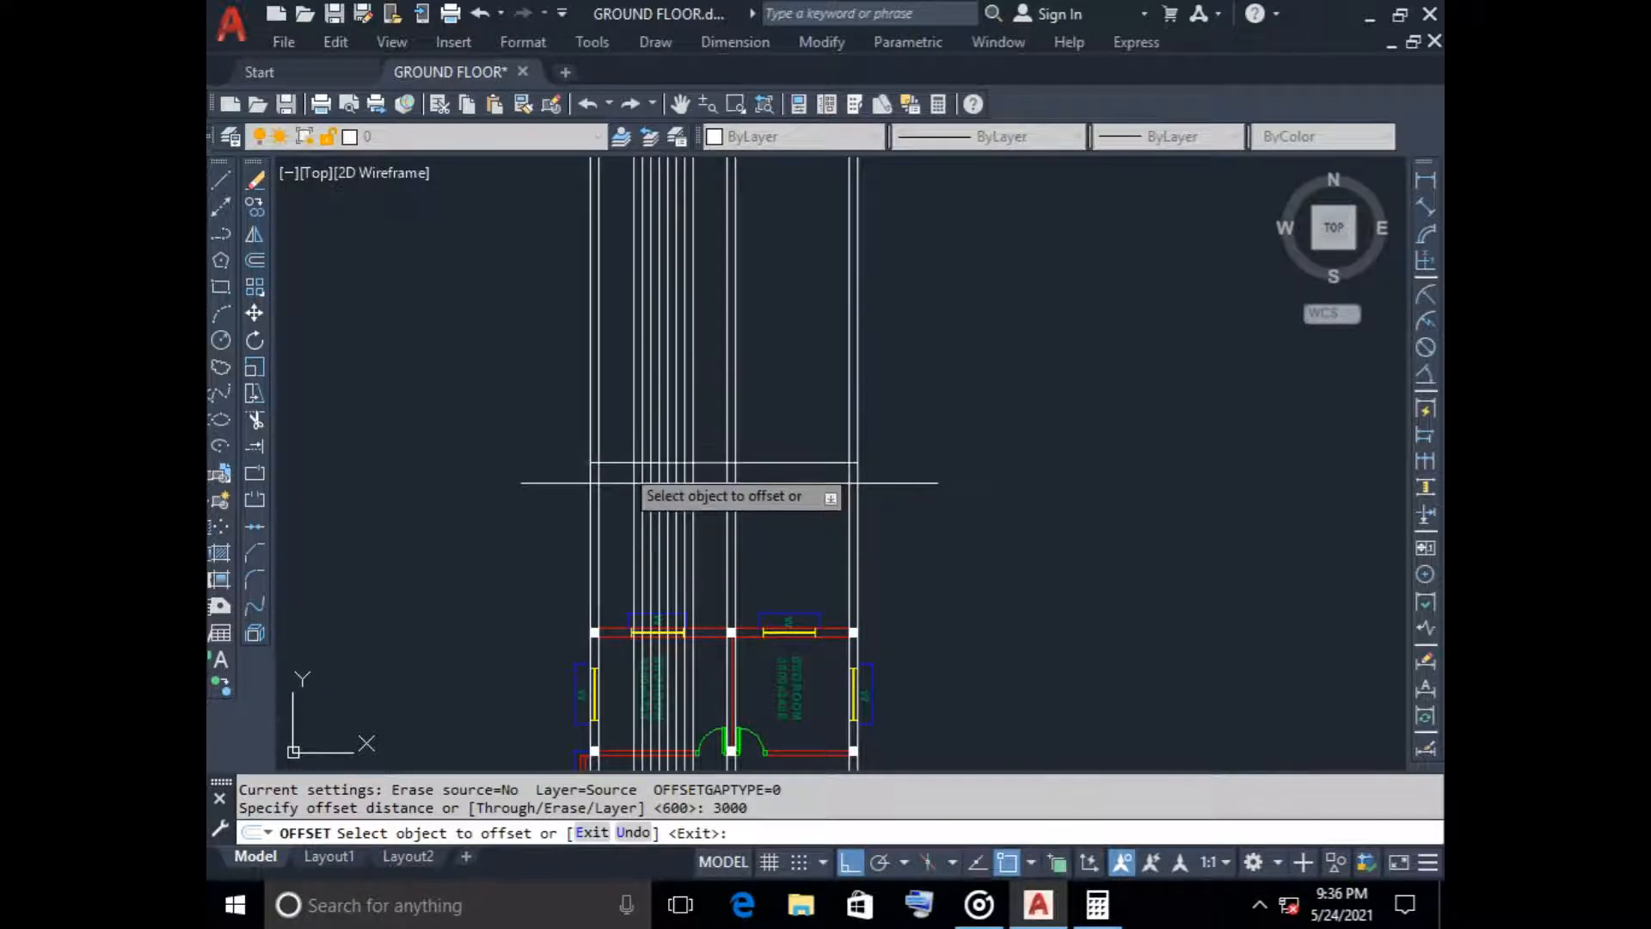
left_click(628, 460)
left_click(611, 327)
left_click(611, 358)
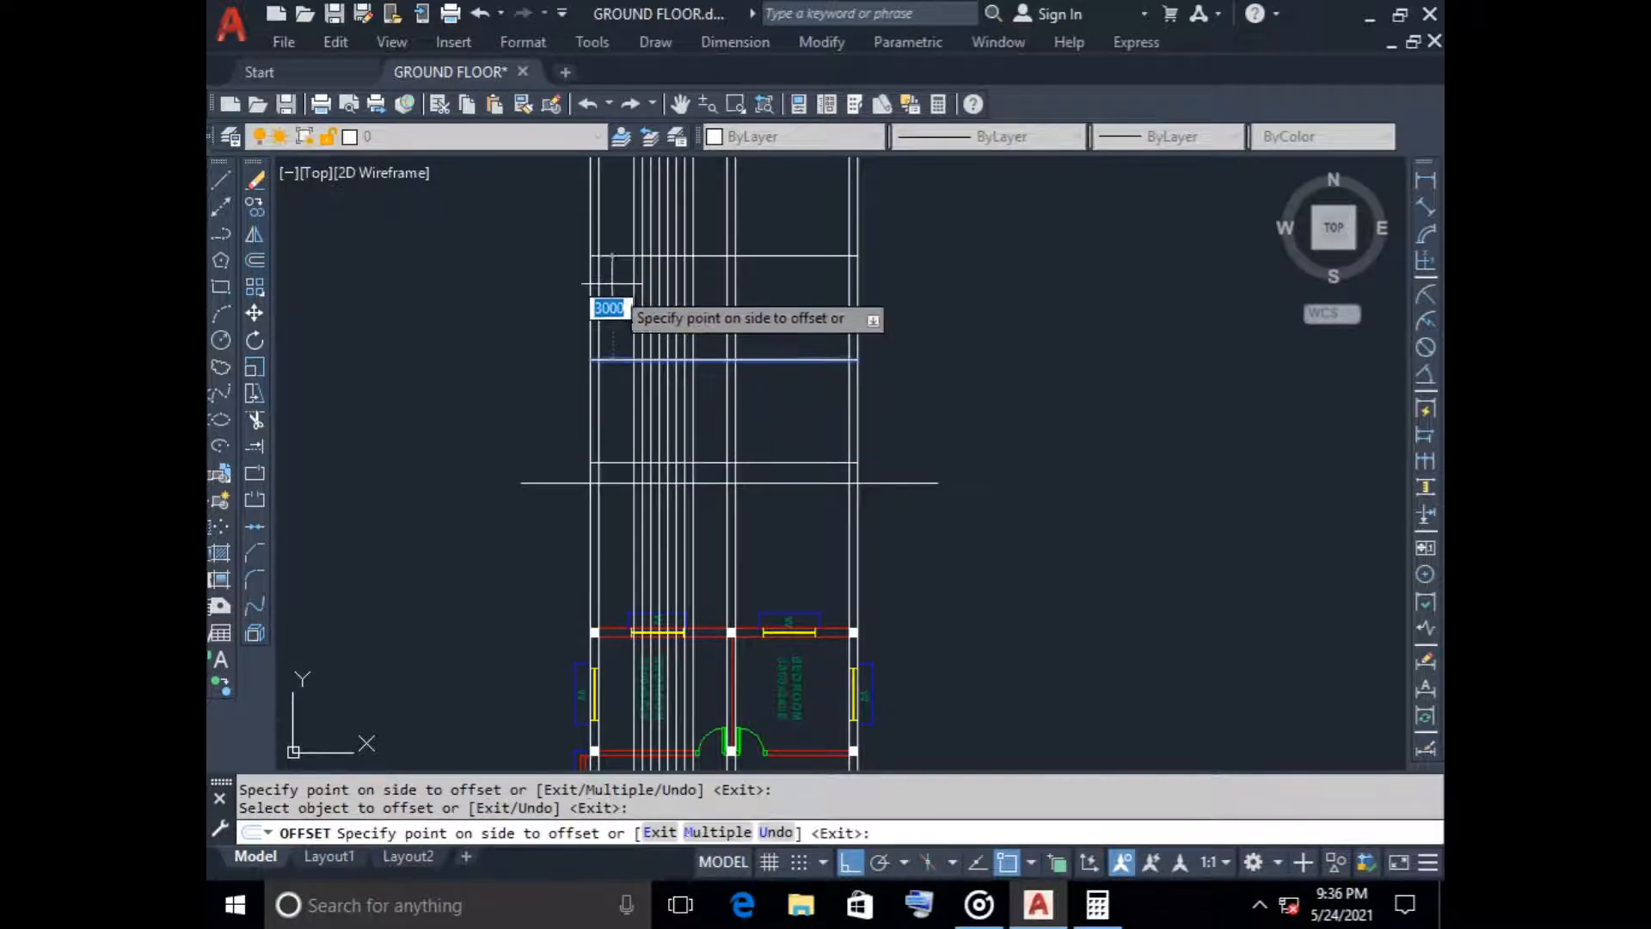
left_click(611, 306)
key("Return")
key("Return")
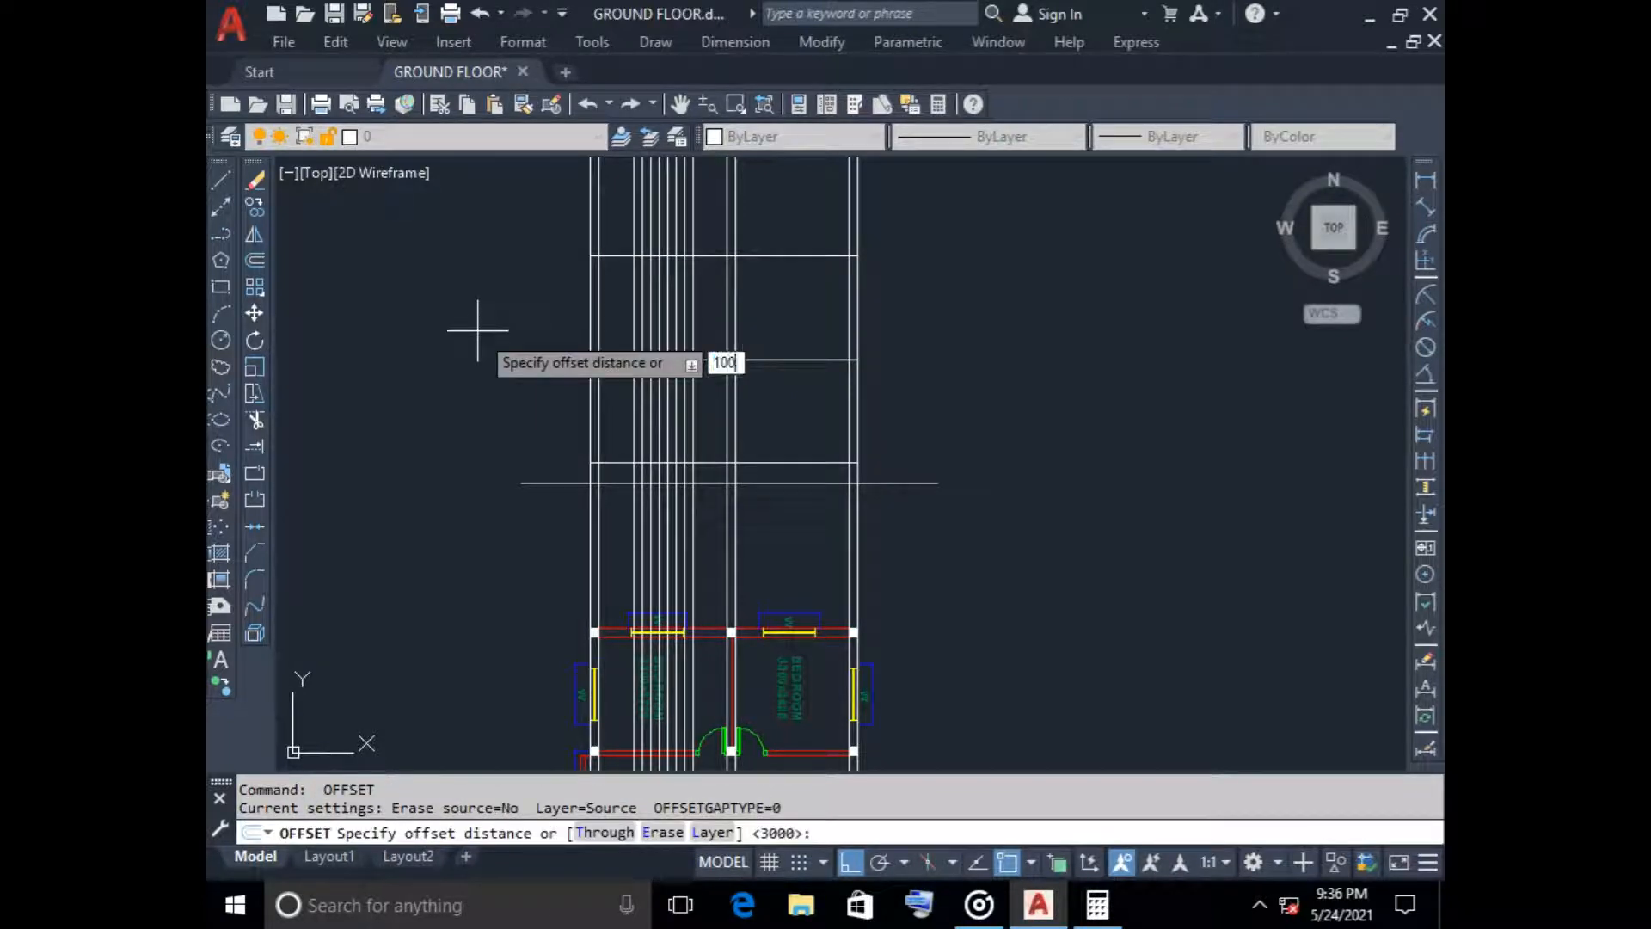
Offset each of the two upper storey lines 100 downward to form the slab thickness
type("100")
key("Return")
left_click(615, 359)
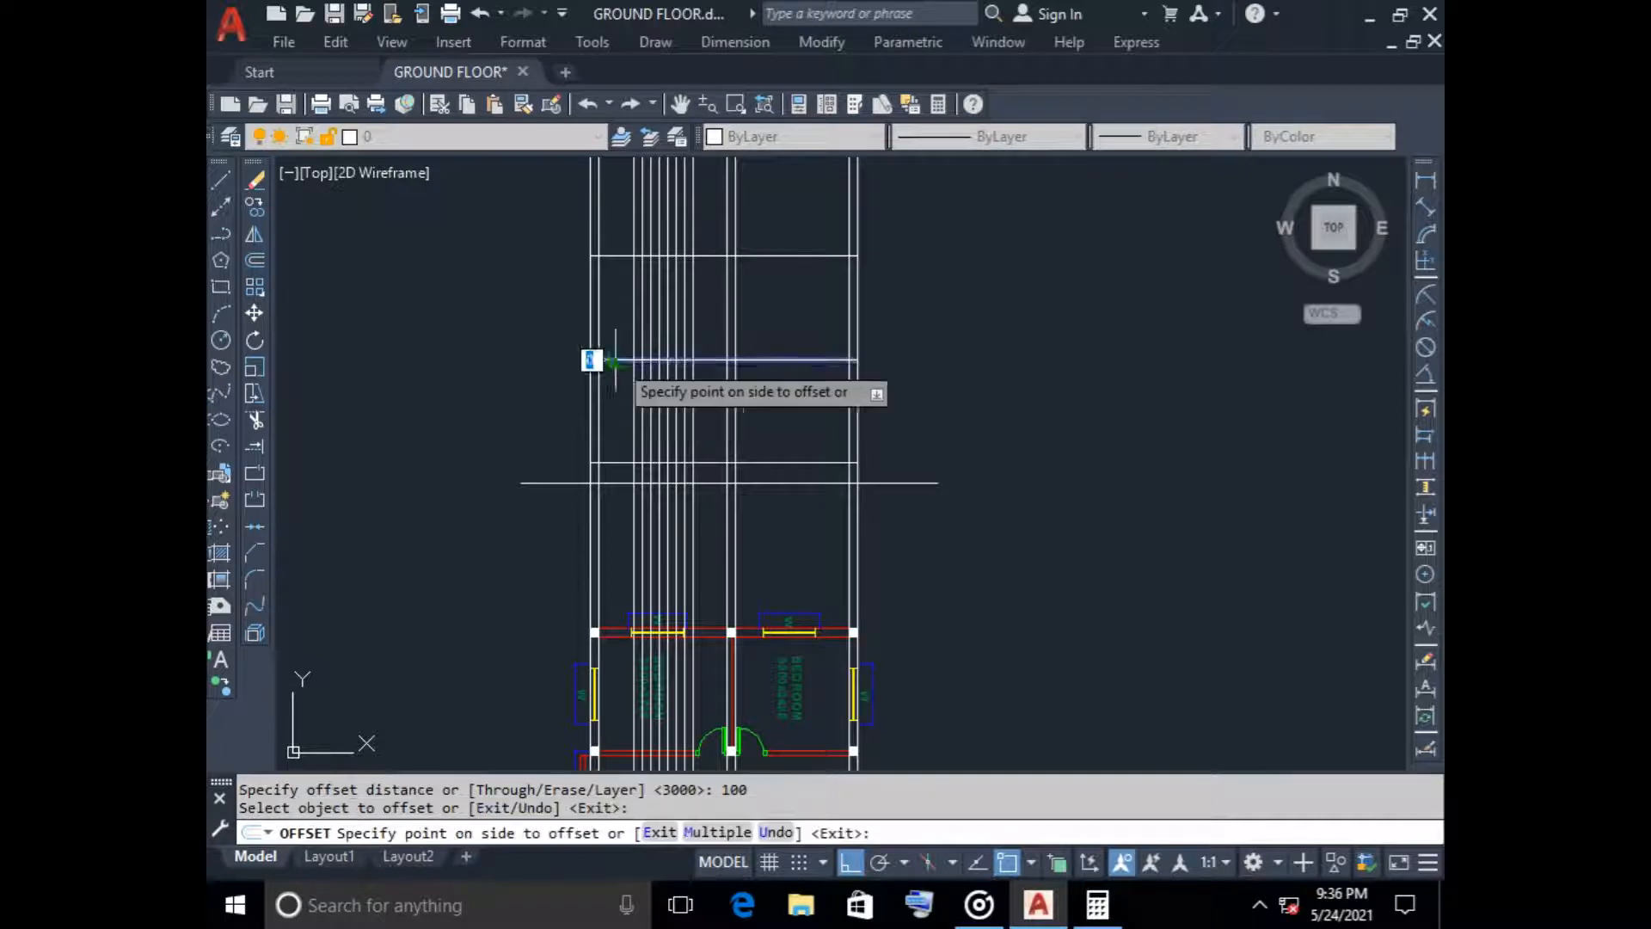
left_click(608, 371)
left_click(609, 255)
left_click(614, 286)
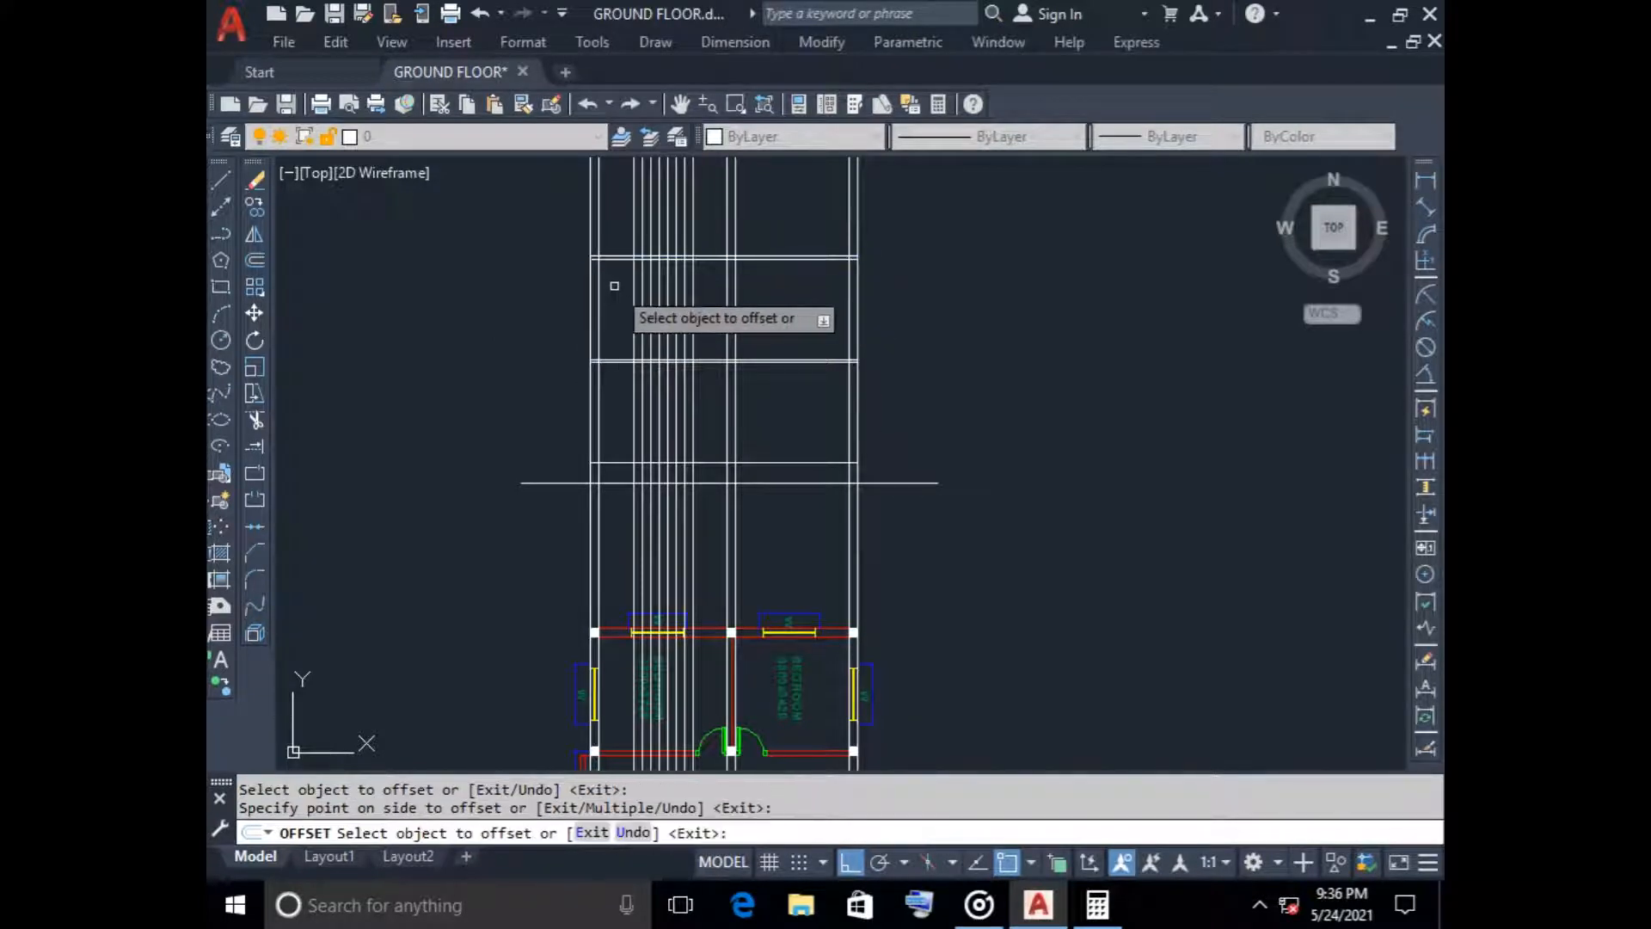
key("Escape")
Make the door layer current for drawing the stair profile
scroll(625, 357, "up", 3)
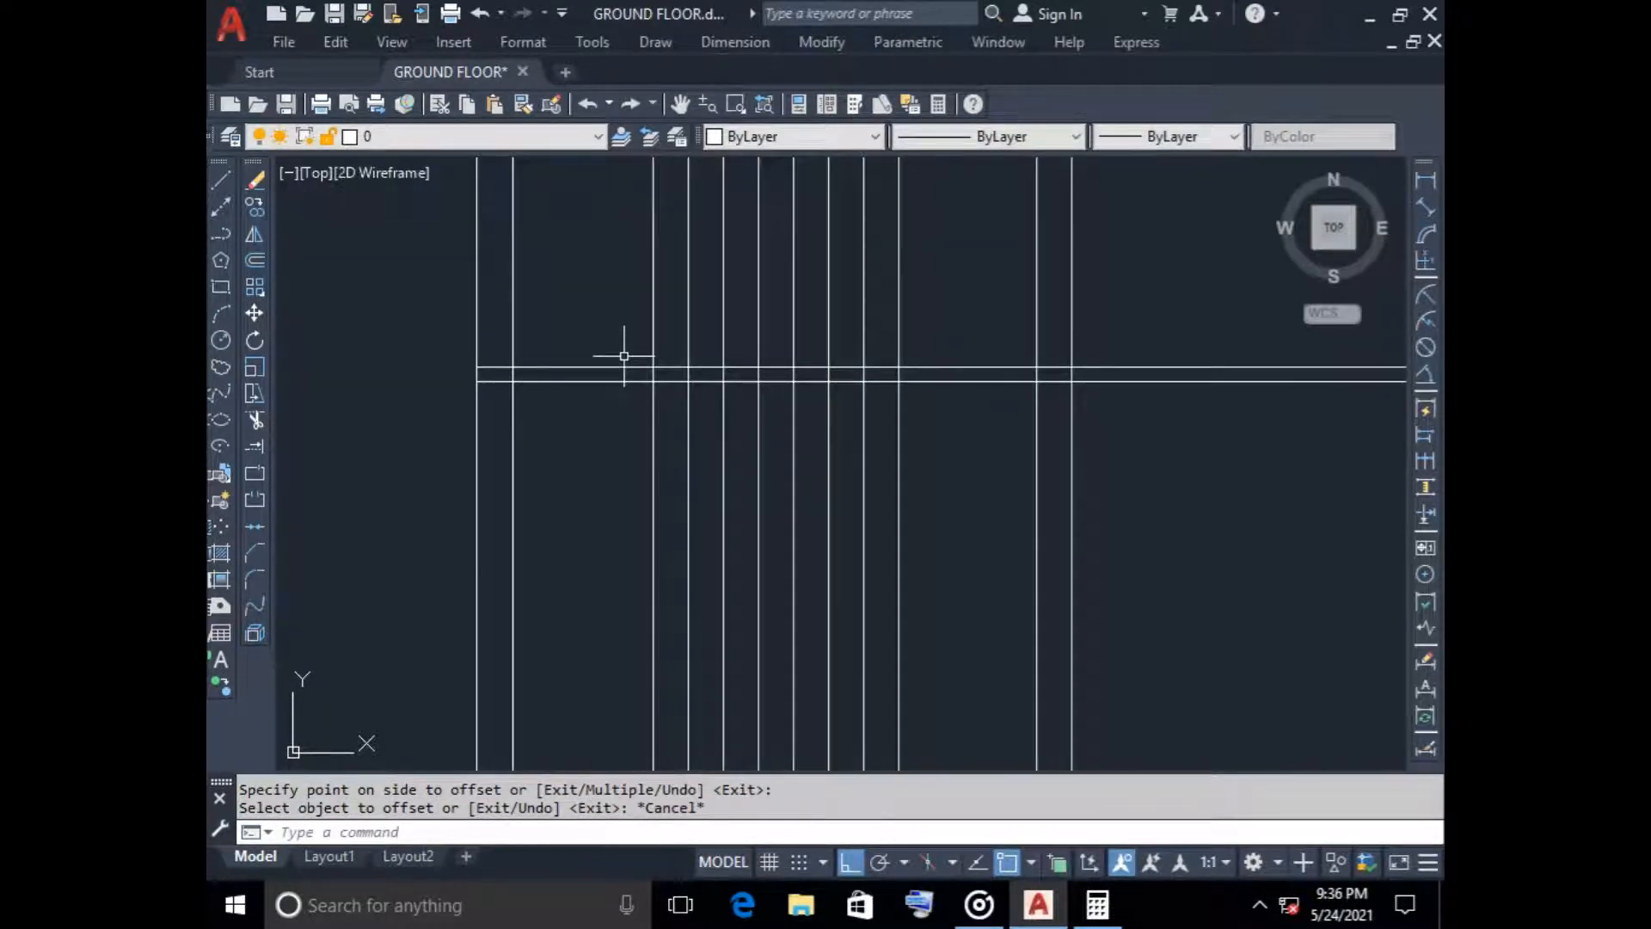
scroll(625, 356, "down", 3)
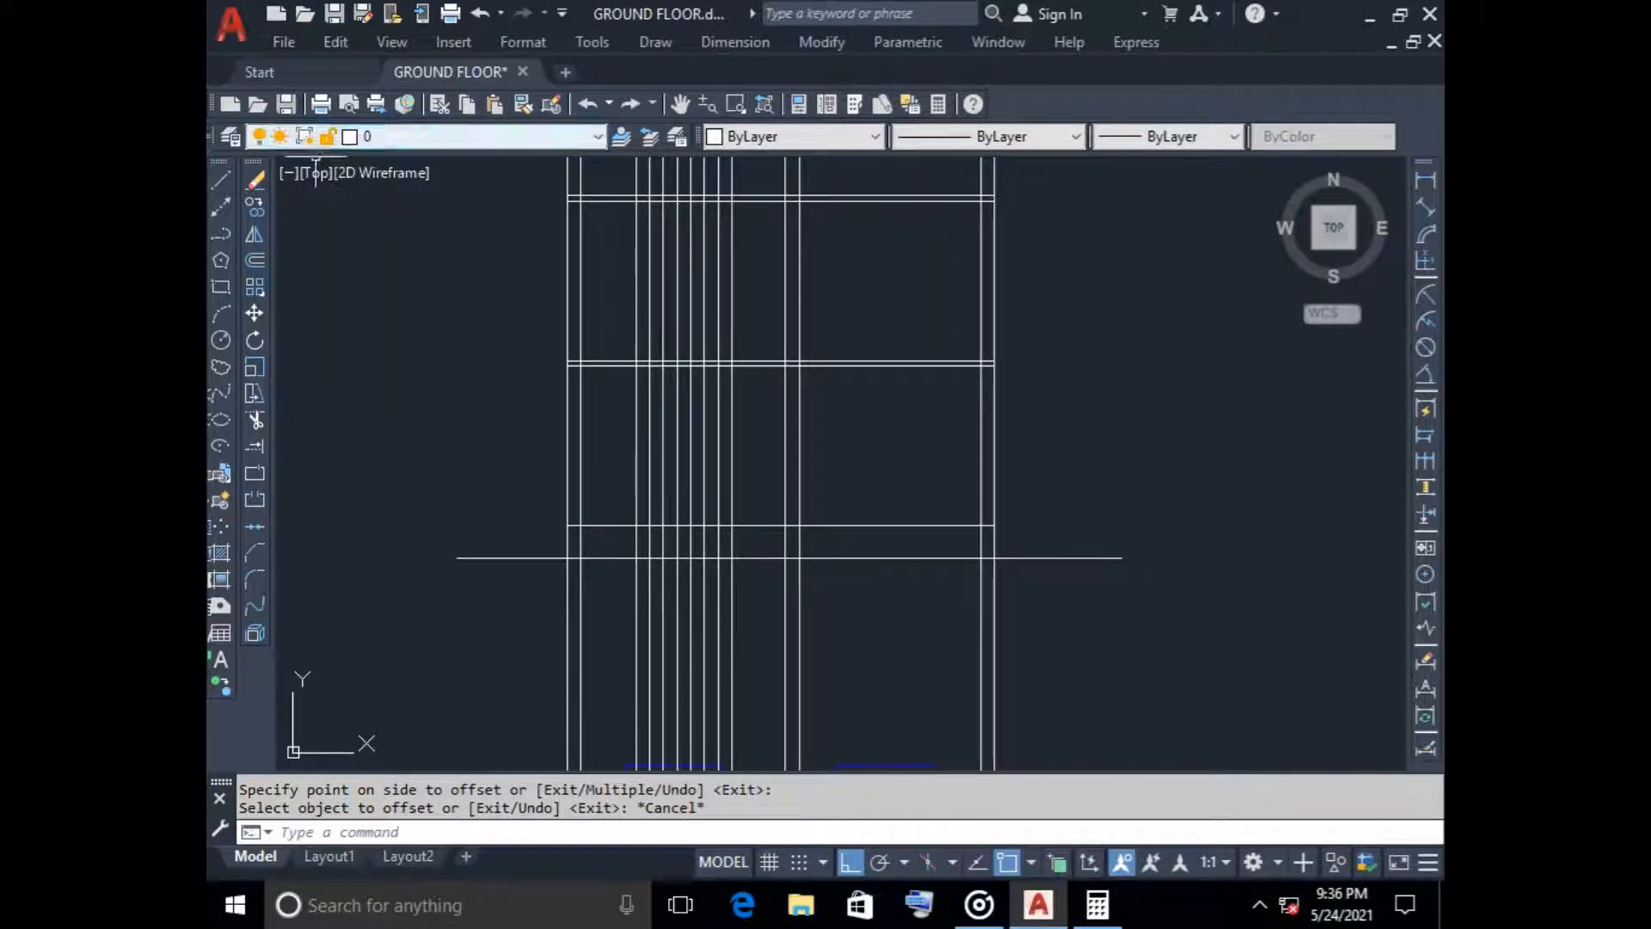
left_click(447, 136)
left_click(387, 257)
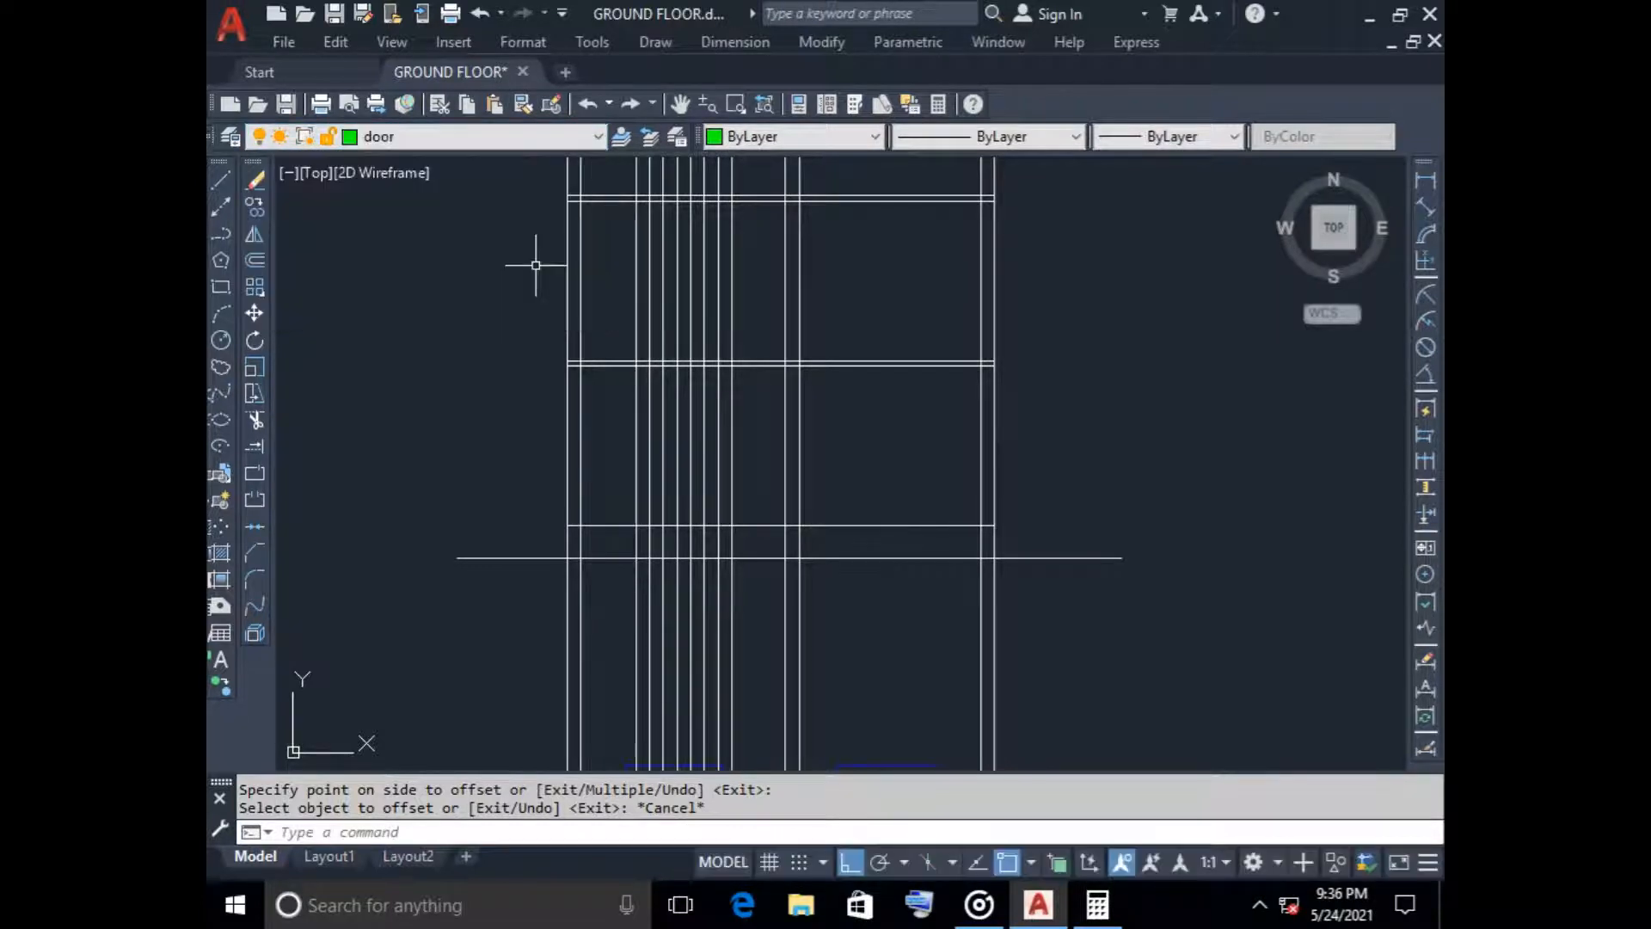
scroll(628, 401, "down", 1)
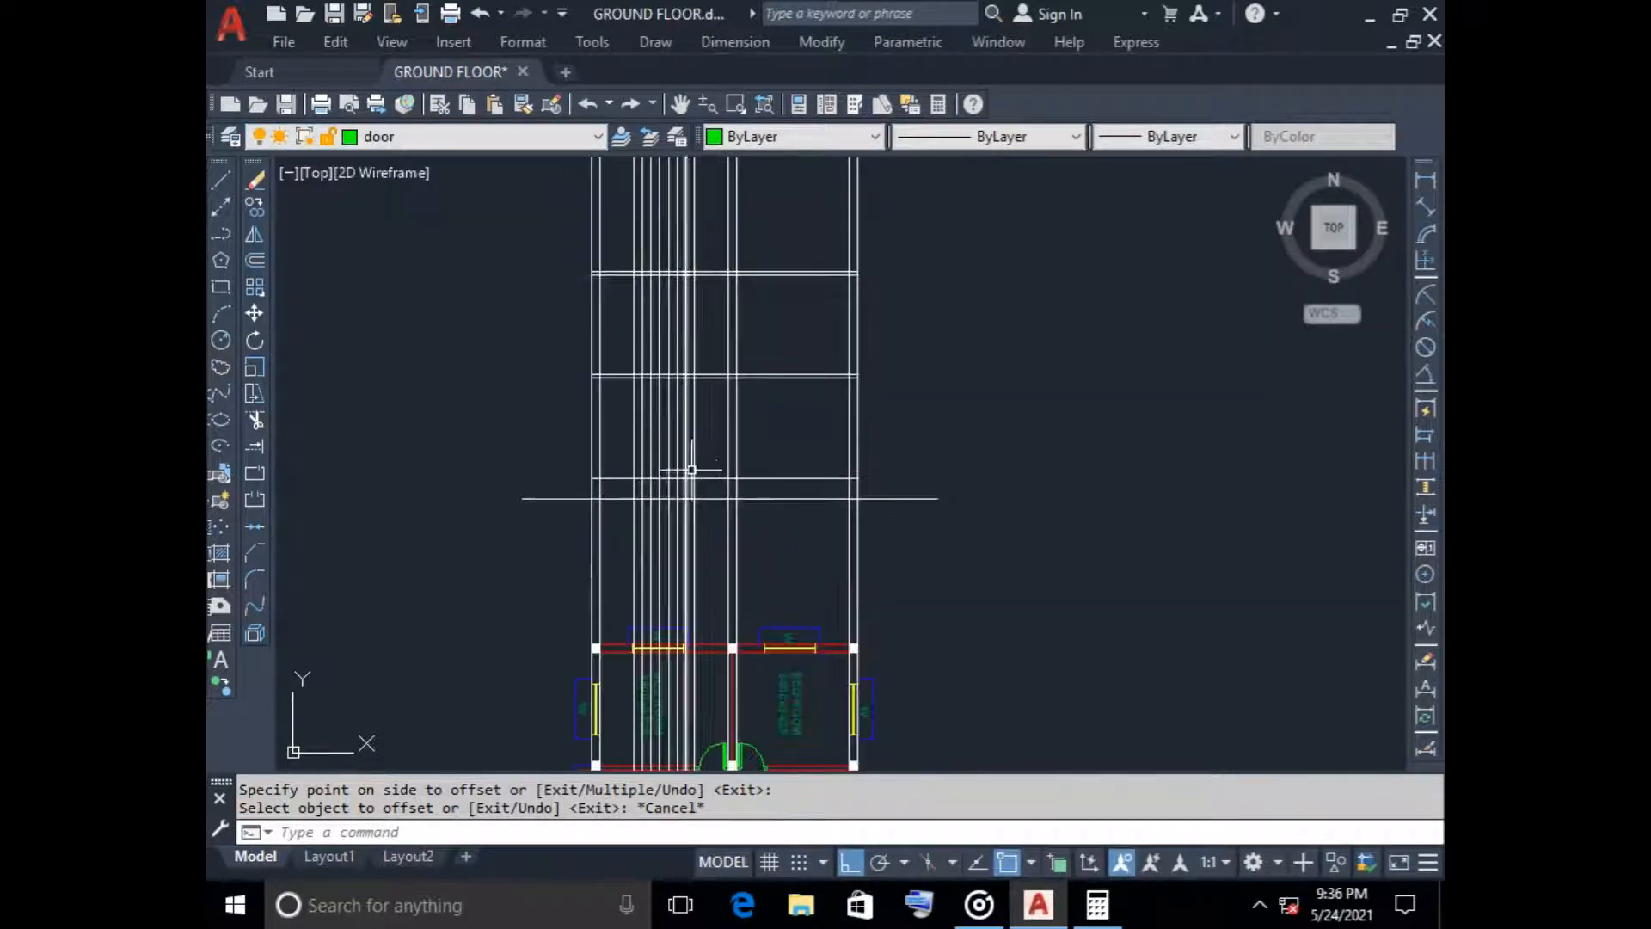
scroll(701, 482, "up", 1)
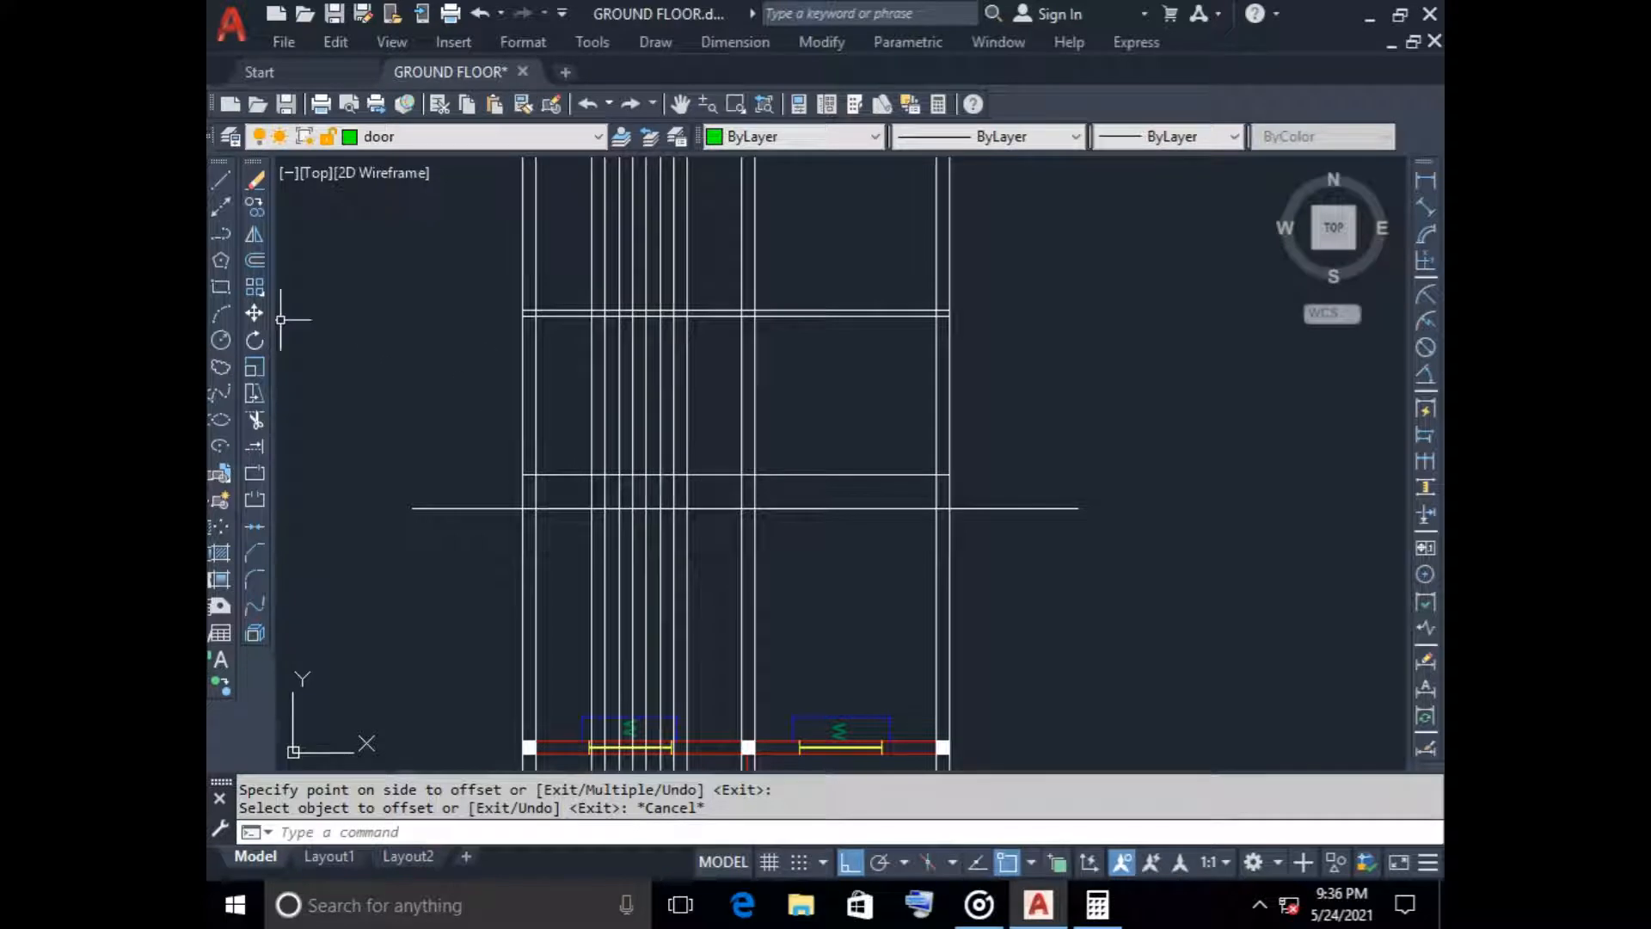
Draw a 150 high vertical riser from where the rightmost tread line meets the floor line, with ortho off and polar tracking on
left_click(221, 181)
scroll(702, 486, "up", 2)
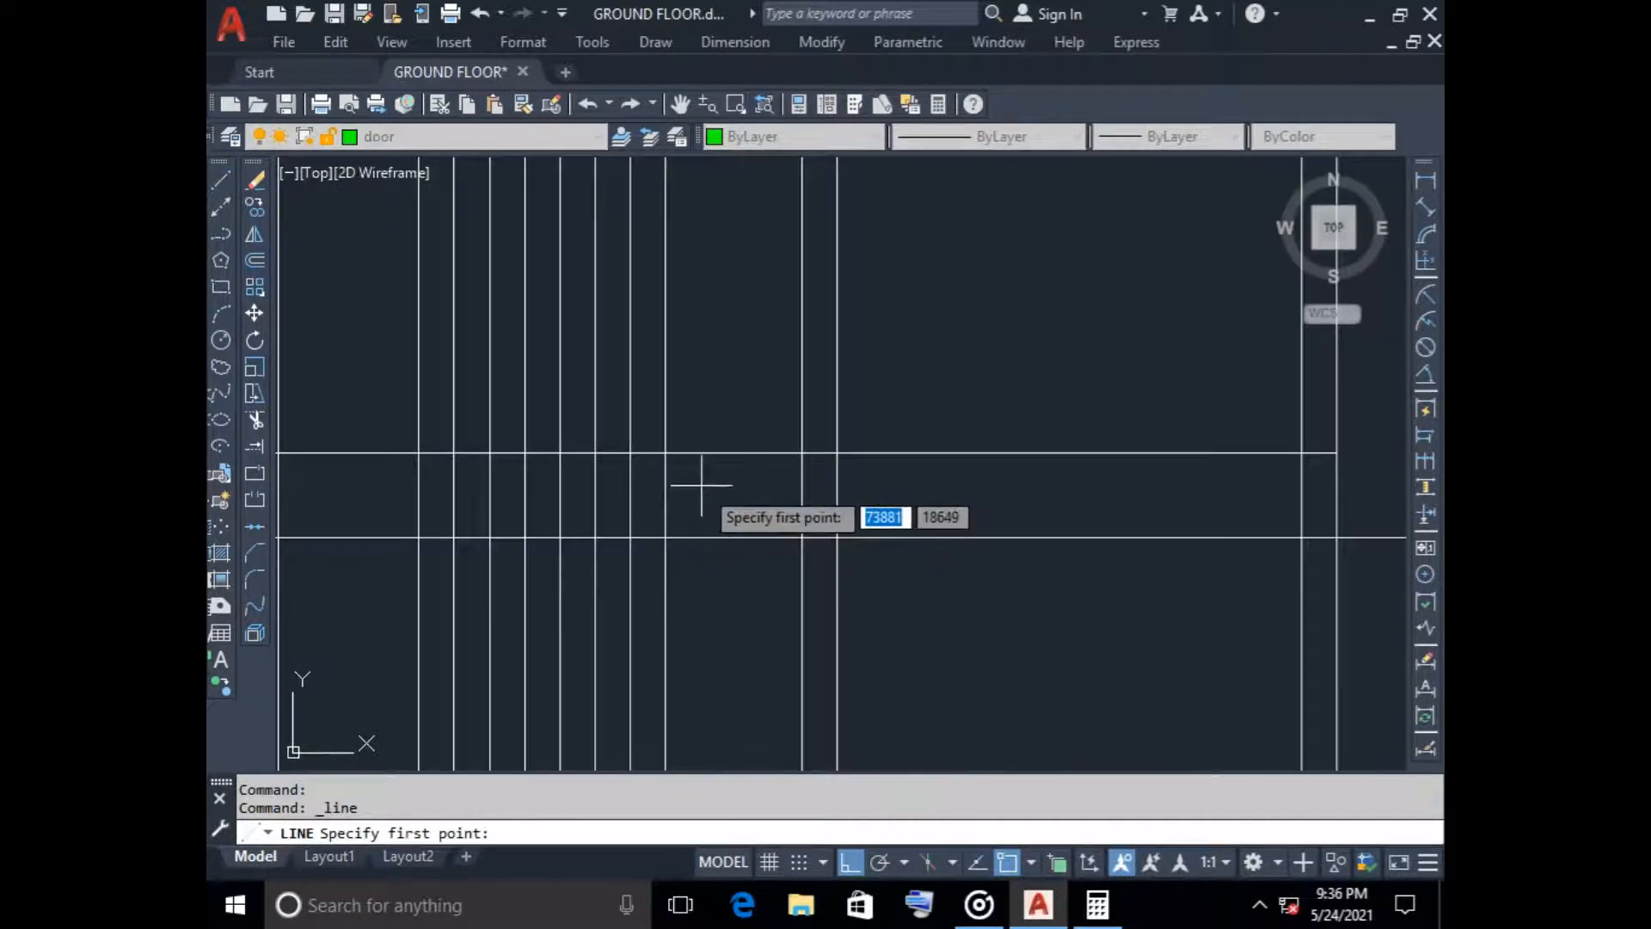
scroll(701, 486, "down", 1)
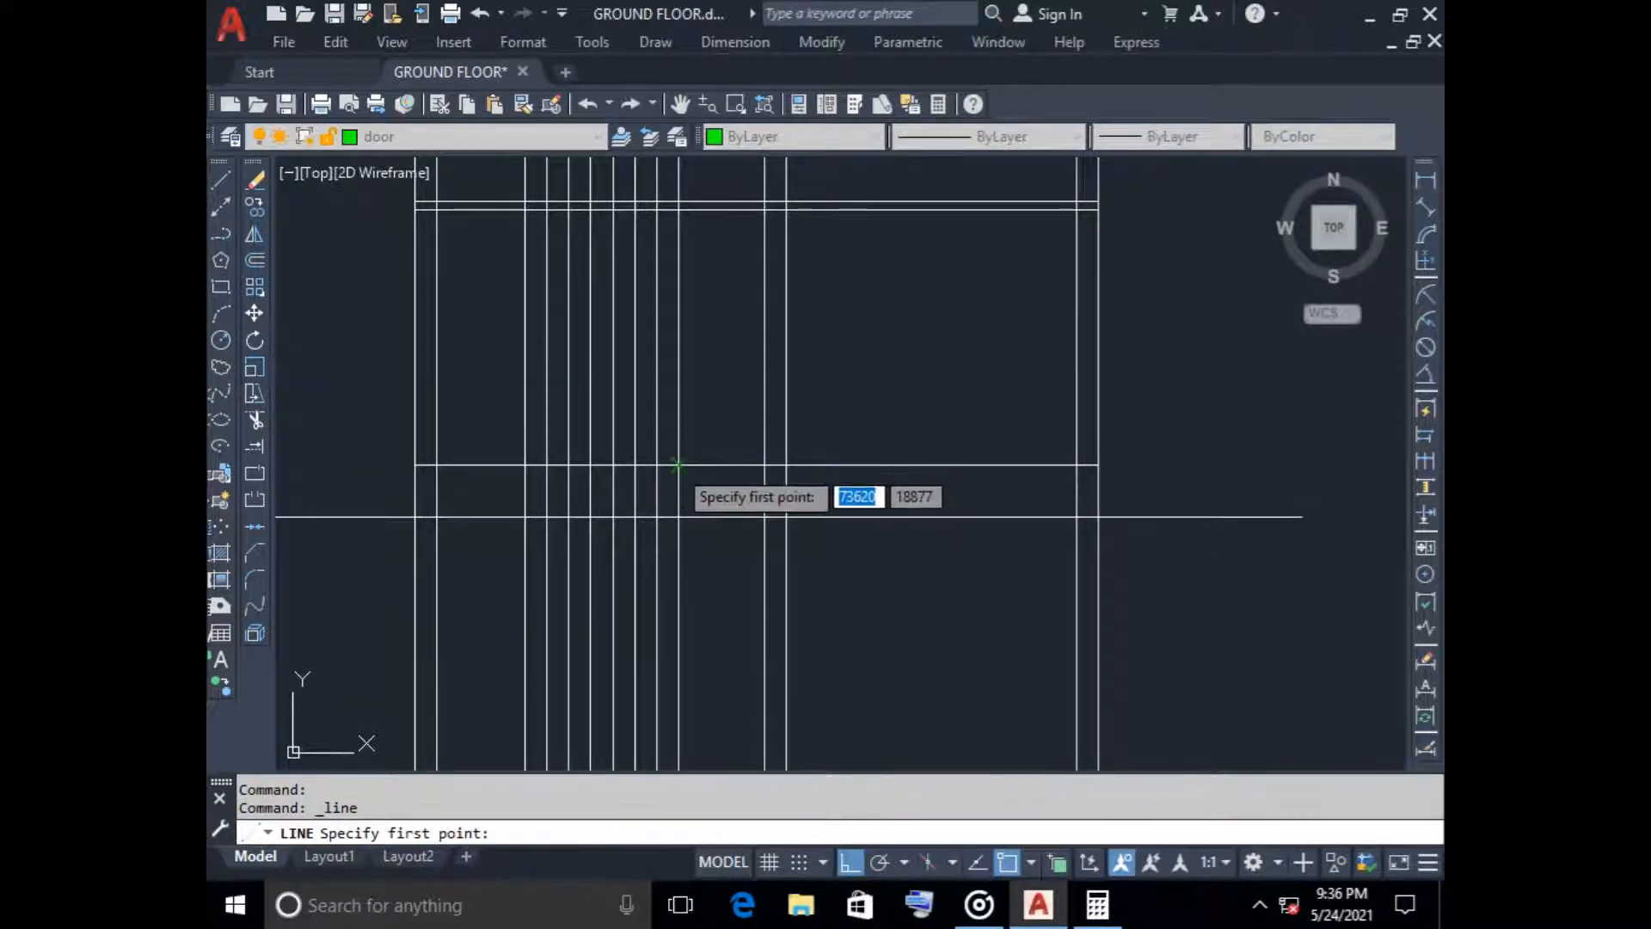
left_click(677, 465)
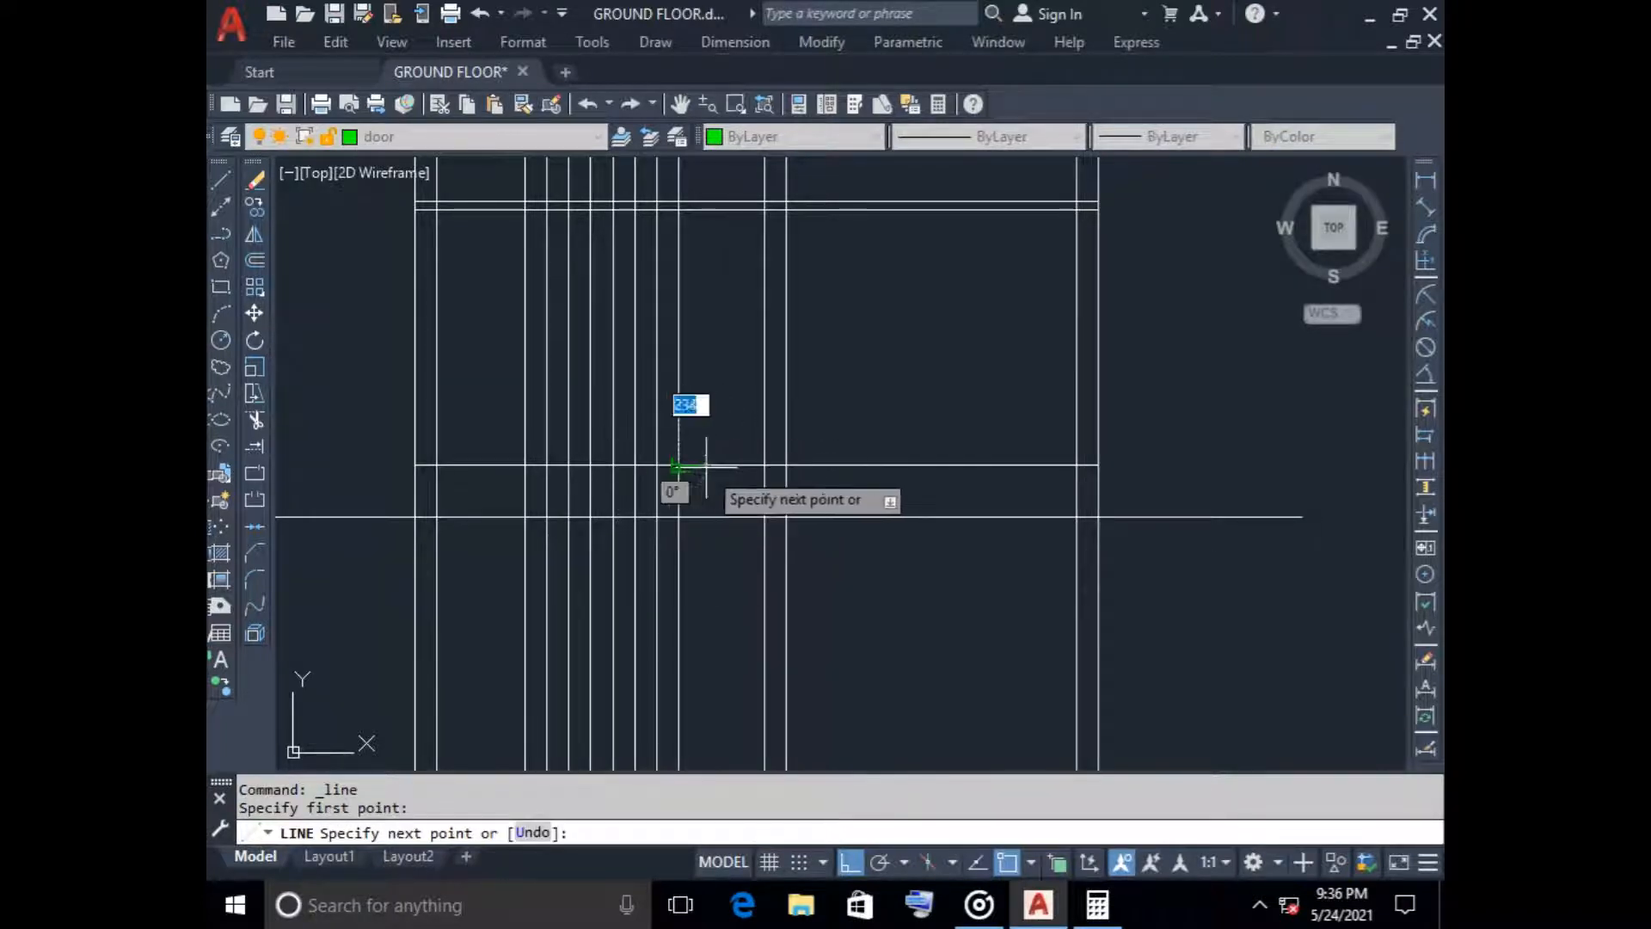
key("F8")
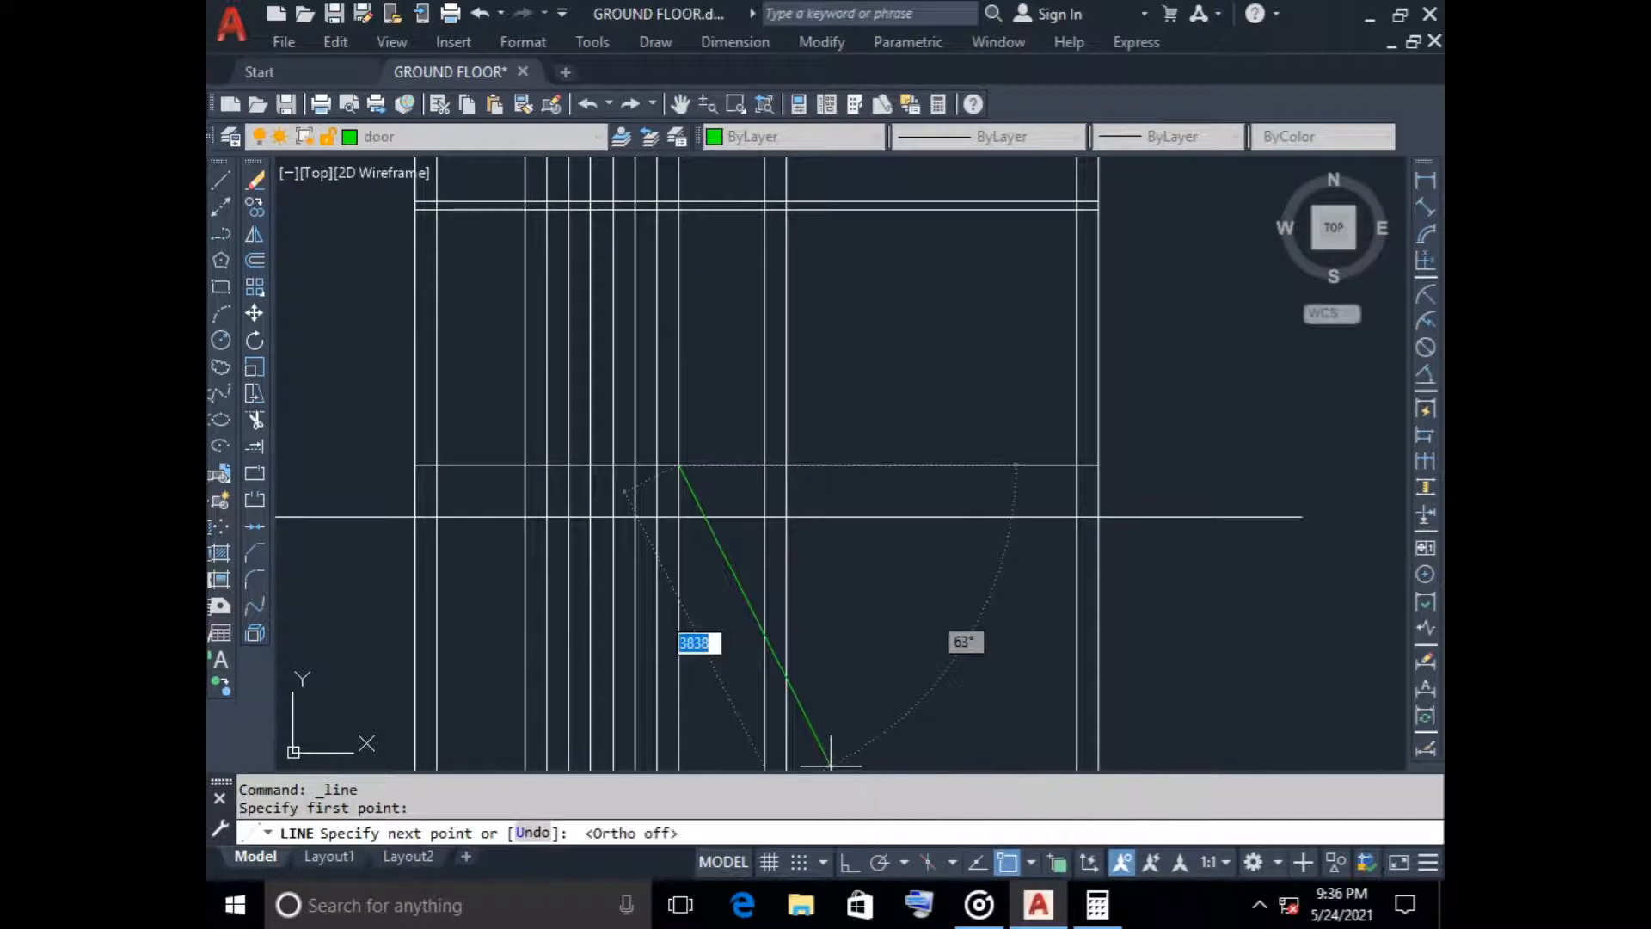
left_click(879, 862)
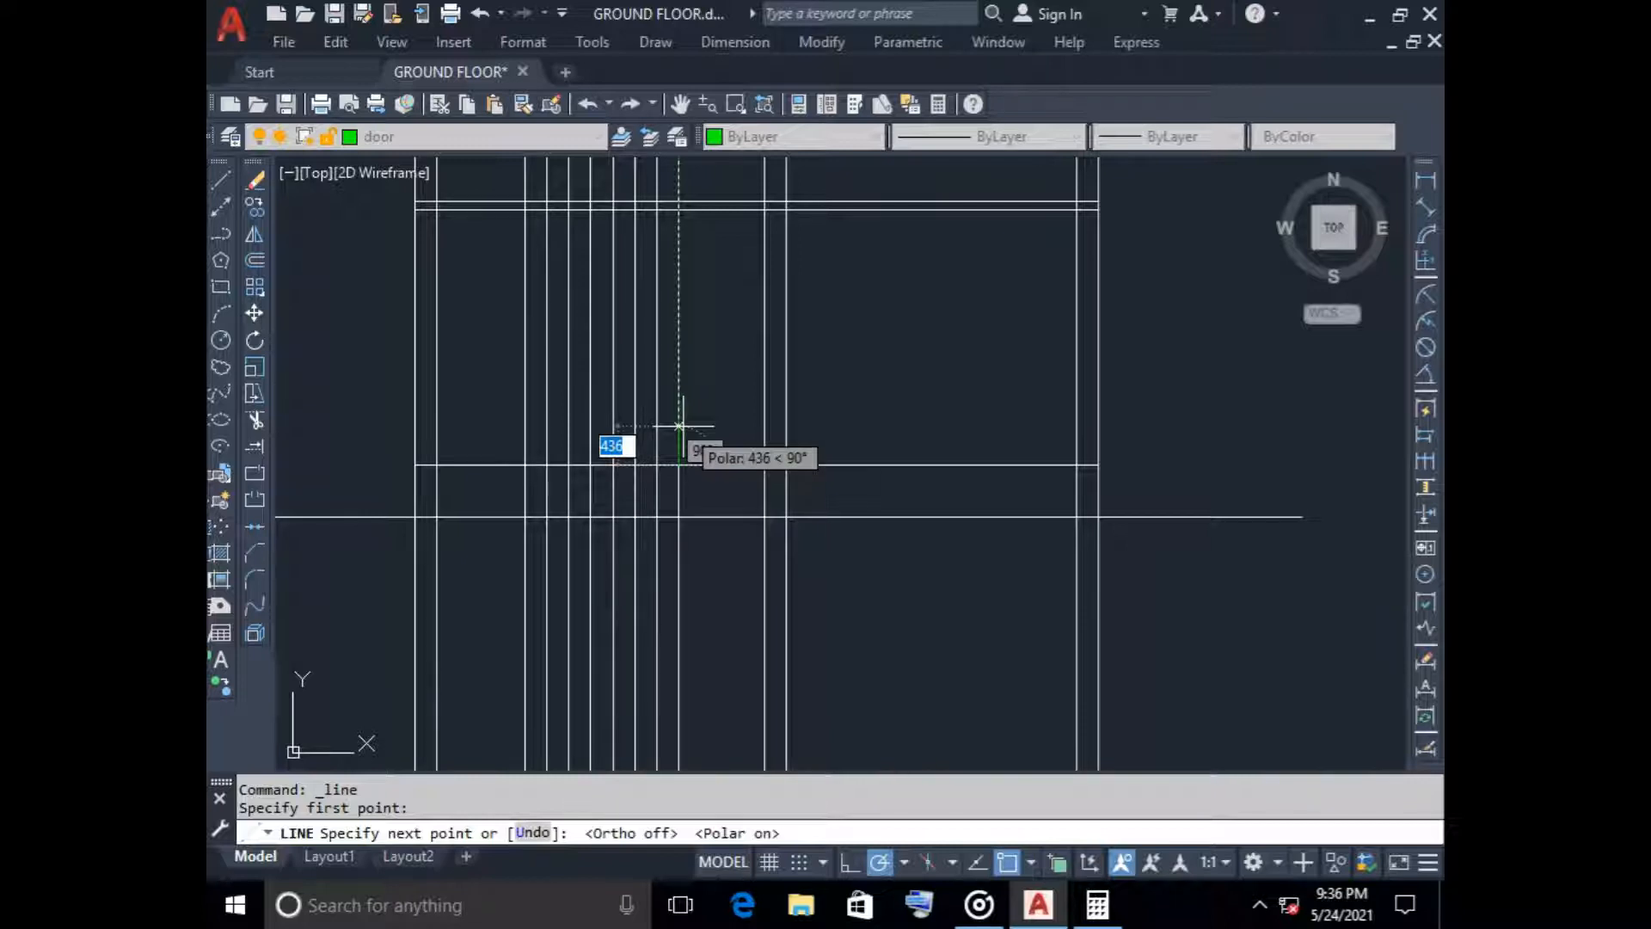
type("150")
key("Return")
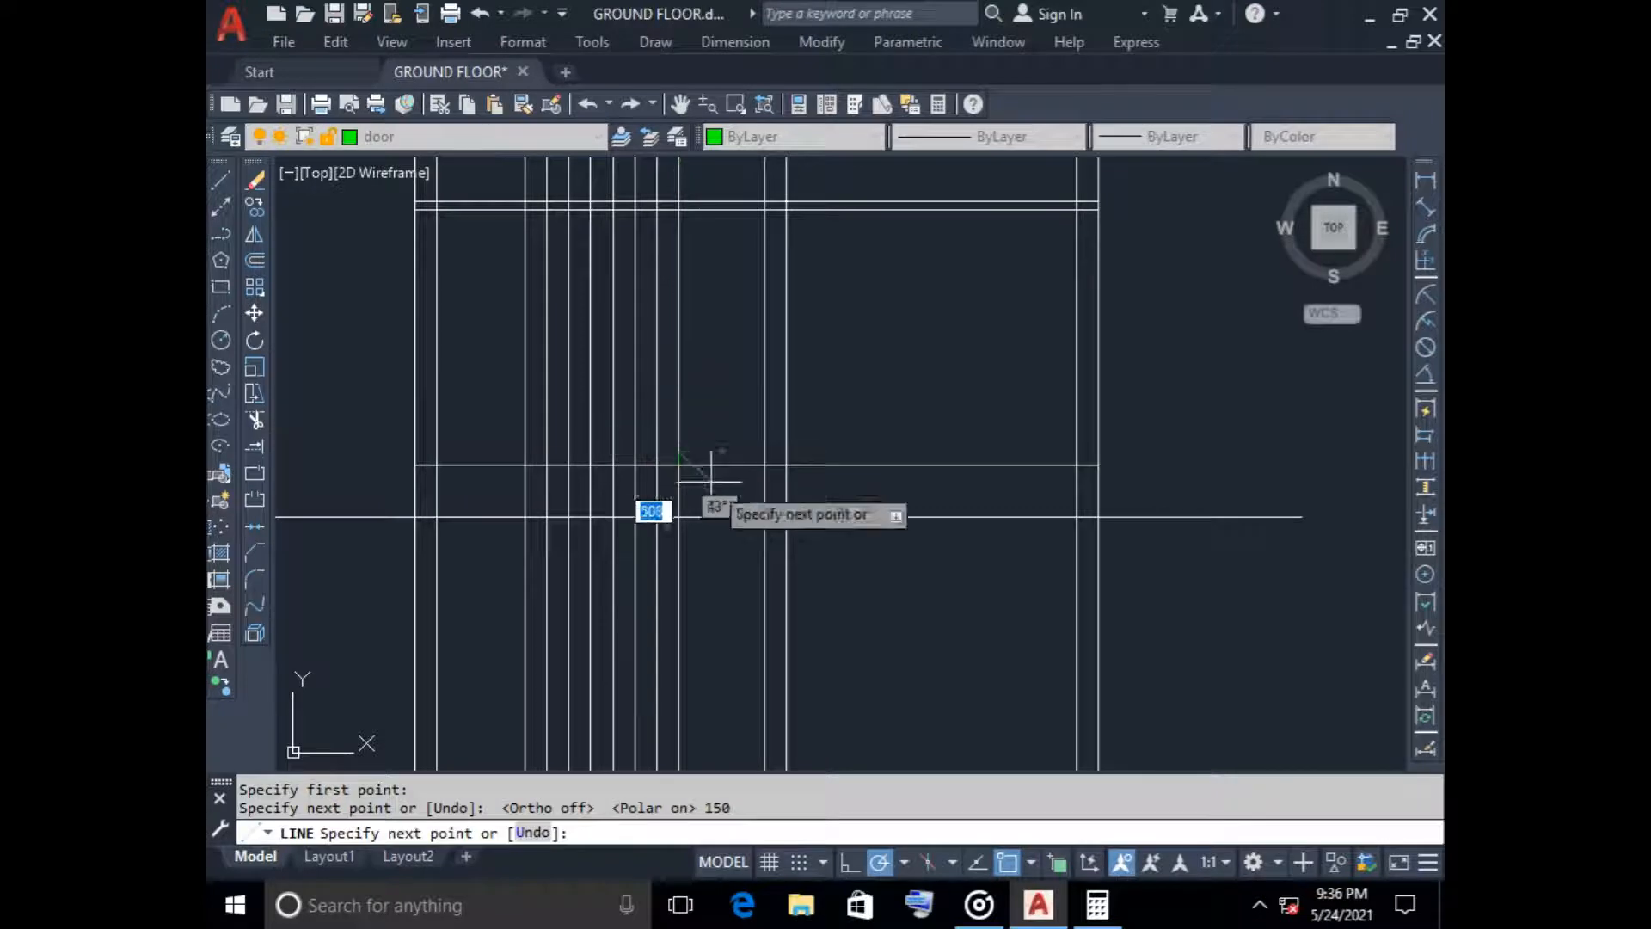
Continue the stair profile leftward with the first tread, a second 150 riser and the second tread, each tread ending on the next construction line
scroll(719, 451, "up", 6)
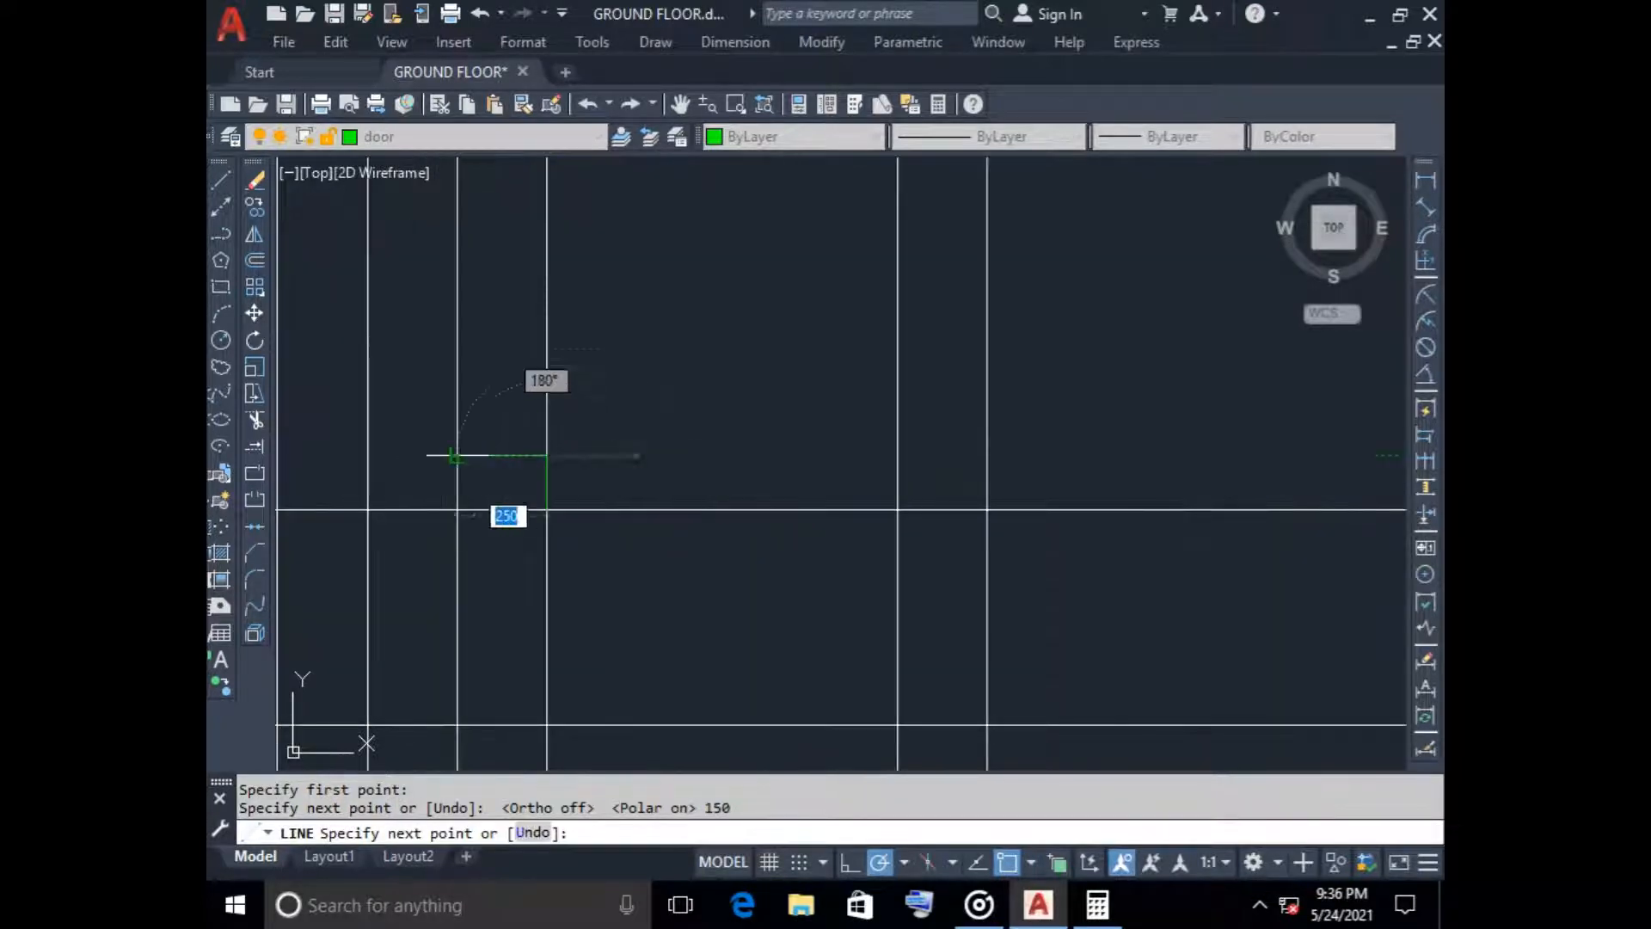
left_click(657, 451)
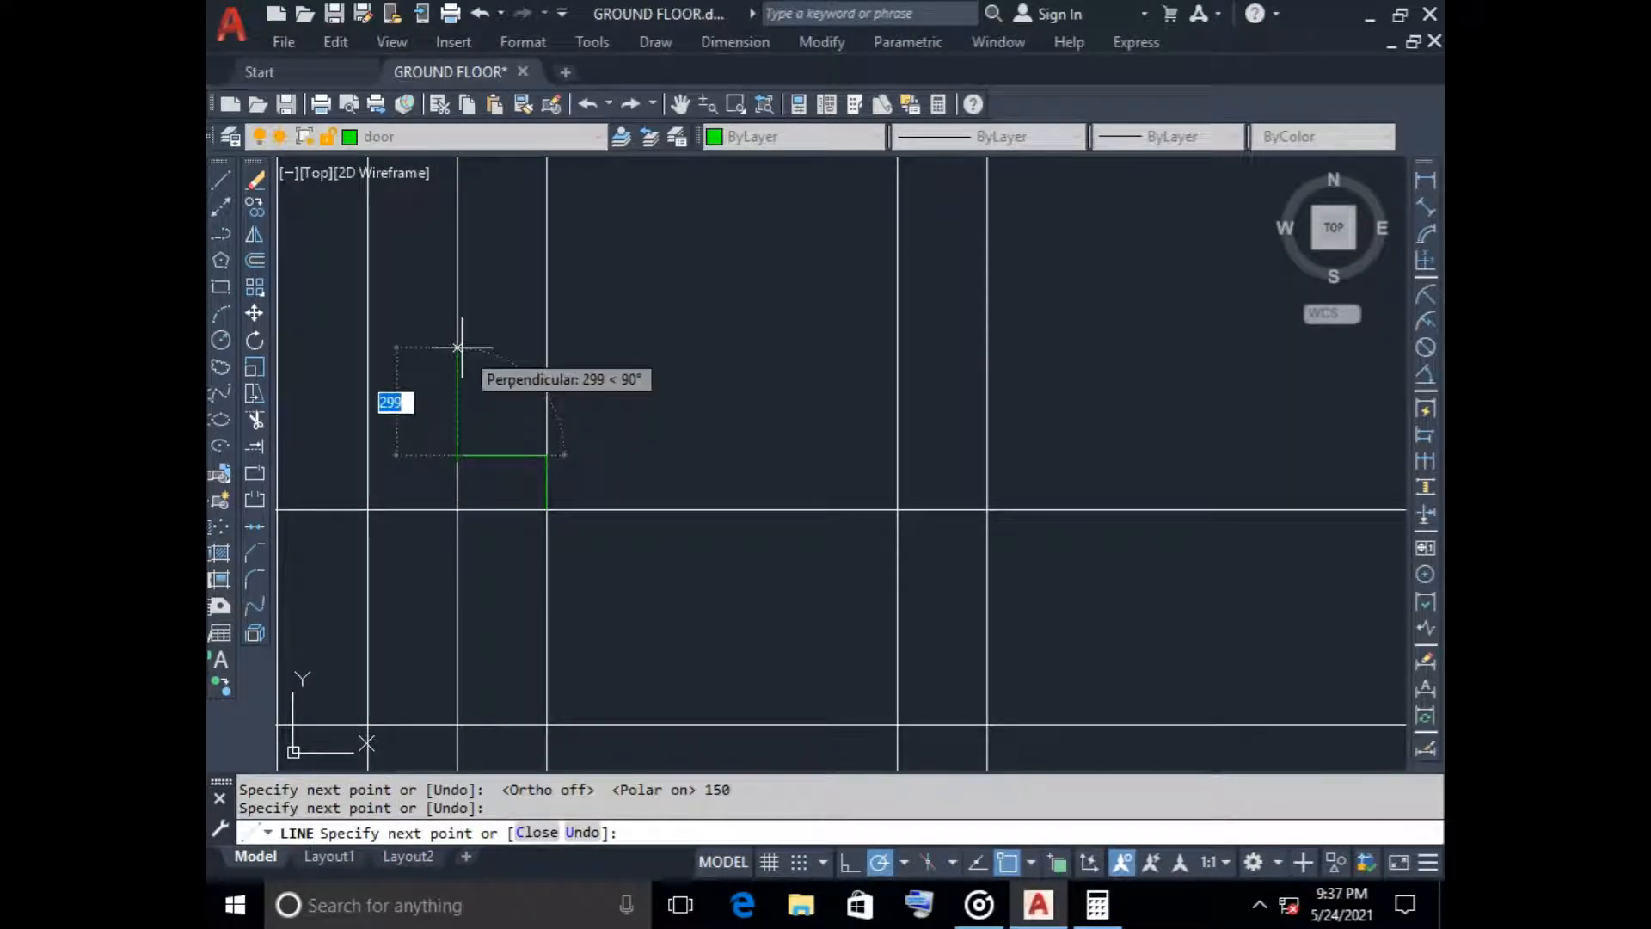
type("1")
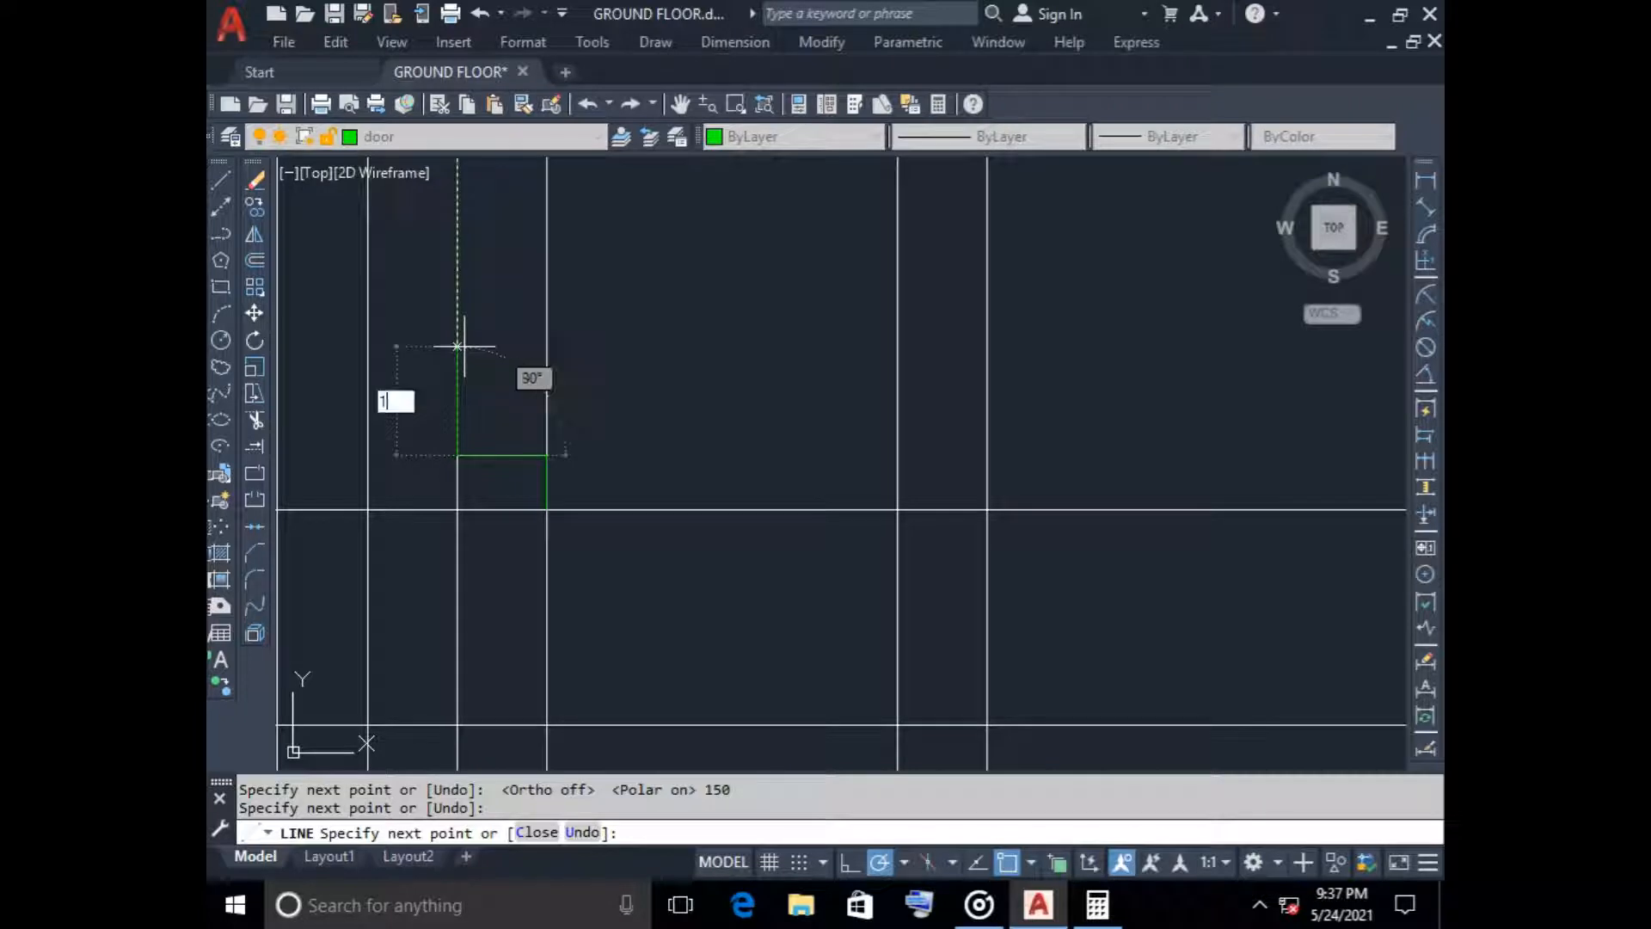
key("Return")
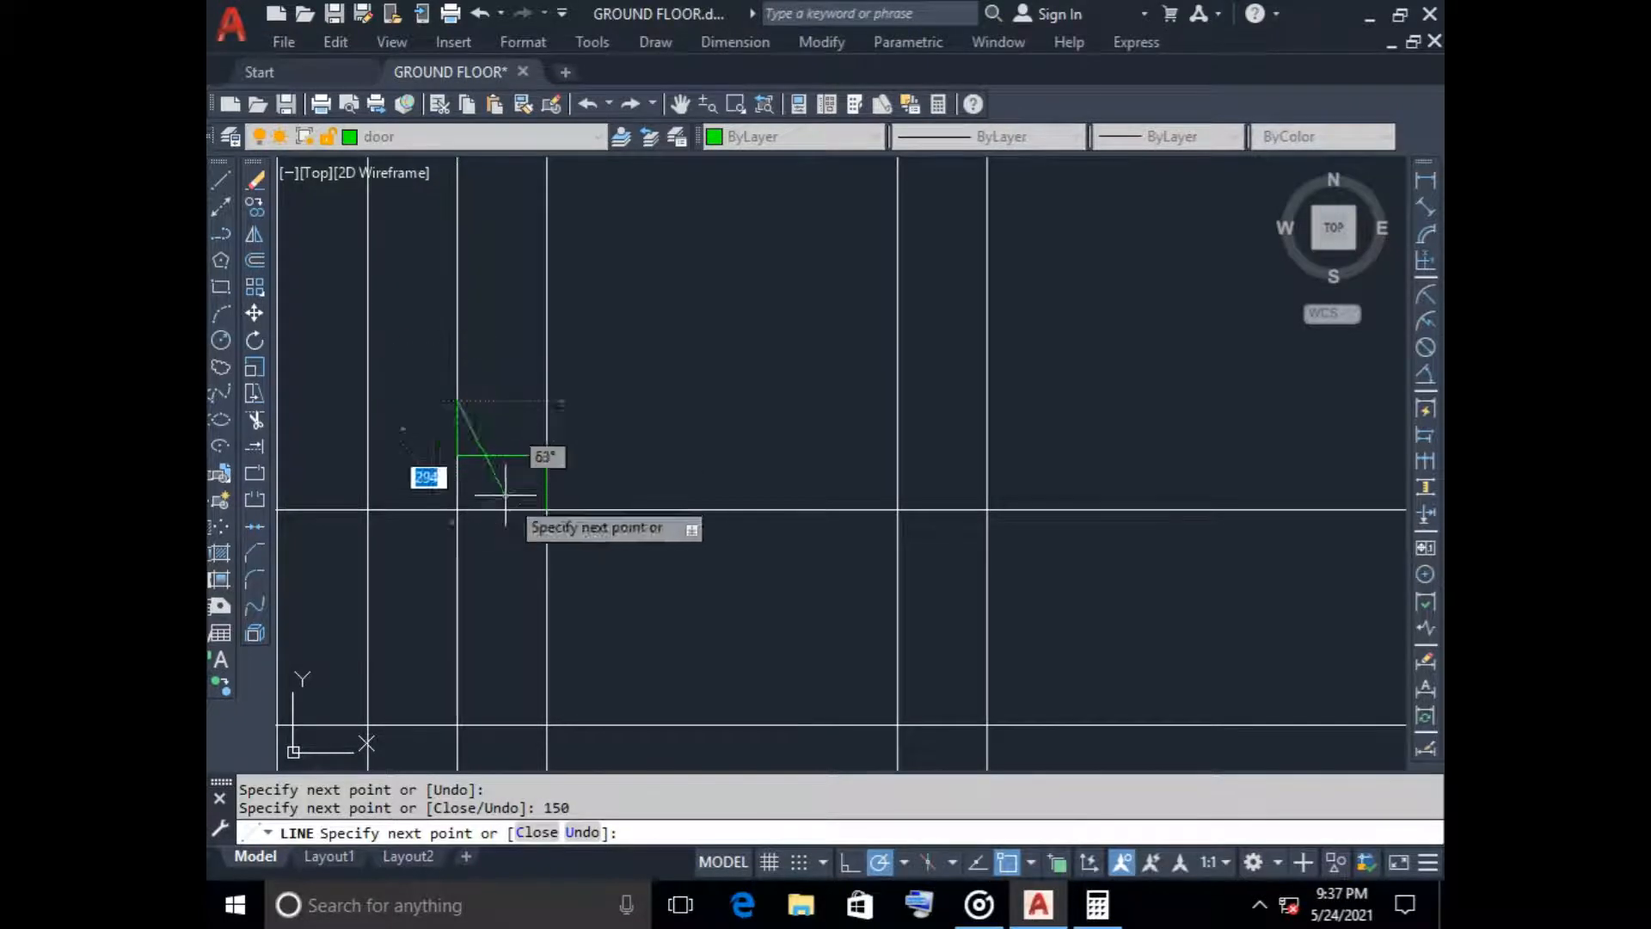
left_click(367, 401)
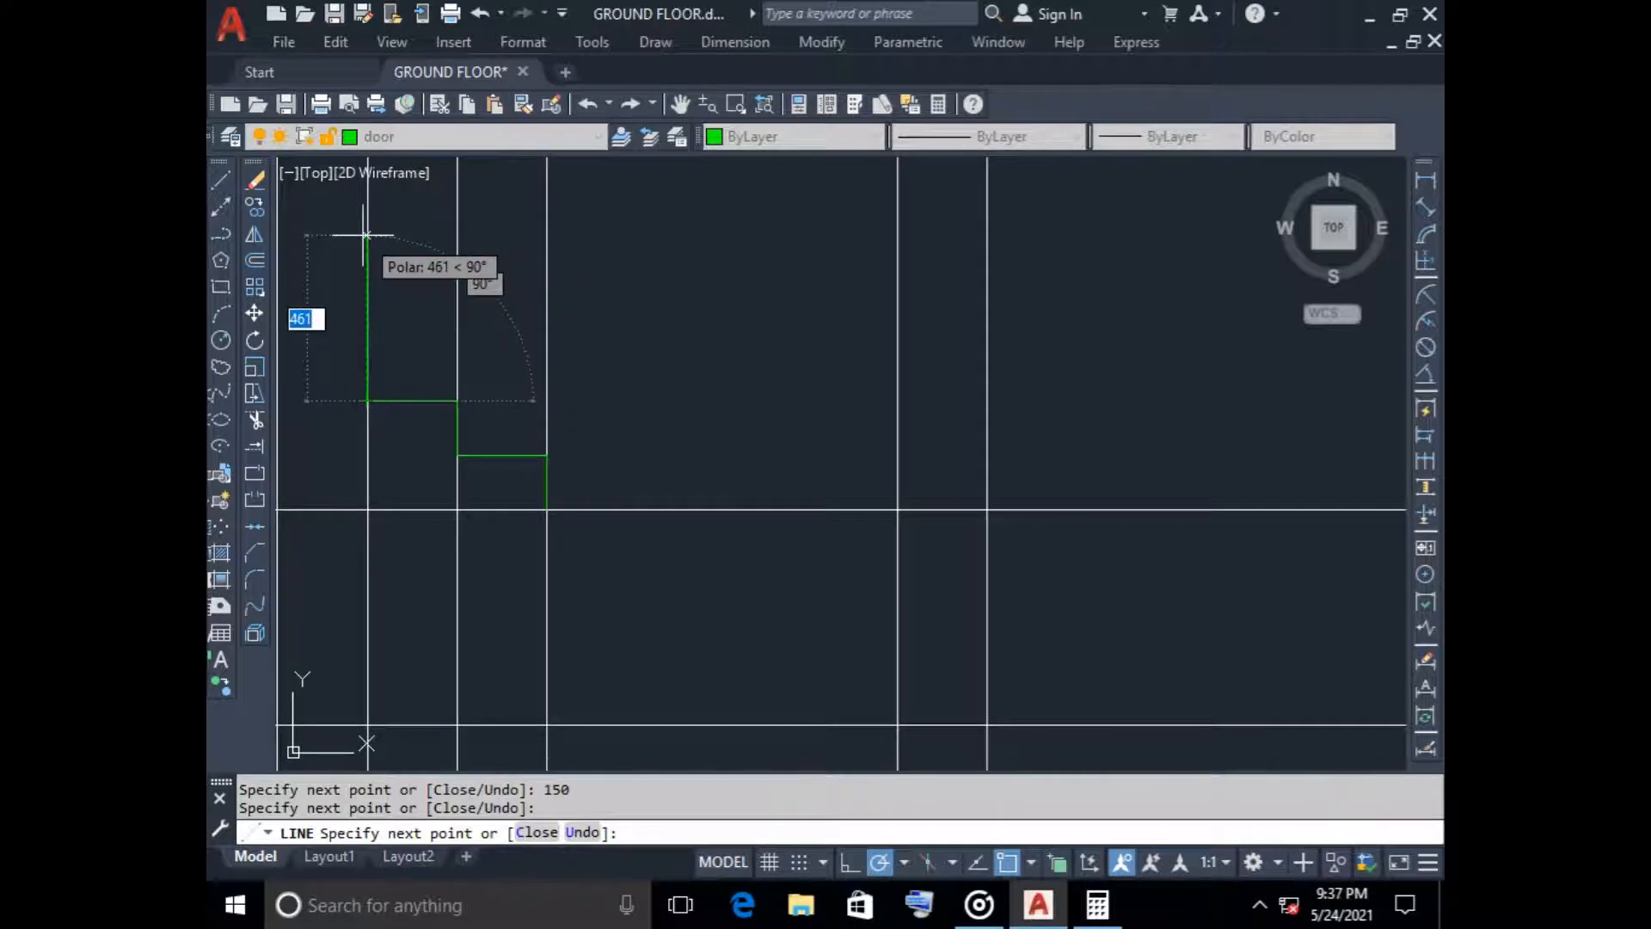
Add the third 150 riser to the stair profile and a tread running left to the next construction line
scroll(367, 234, "down", 2)
middle_click_drag(367, 235, 481, 290)
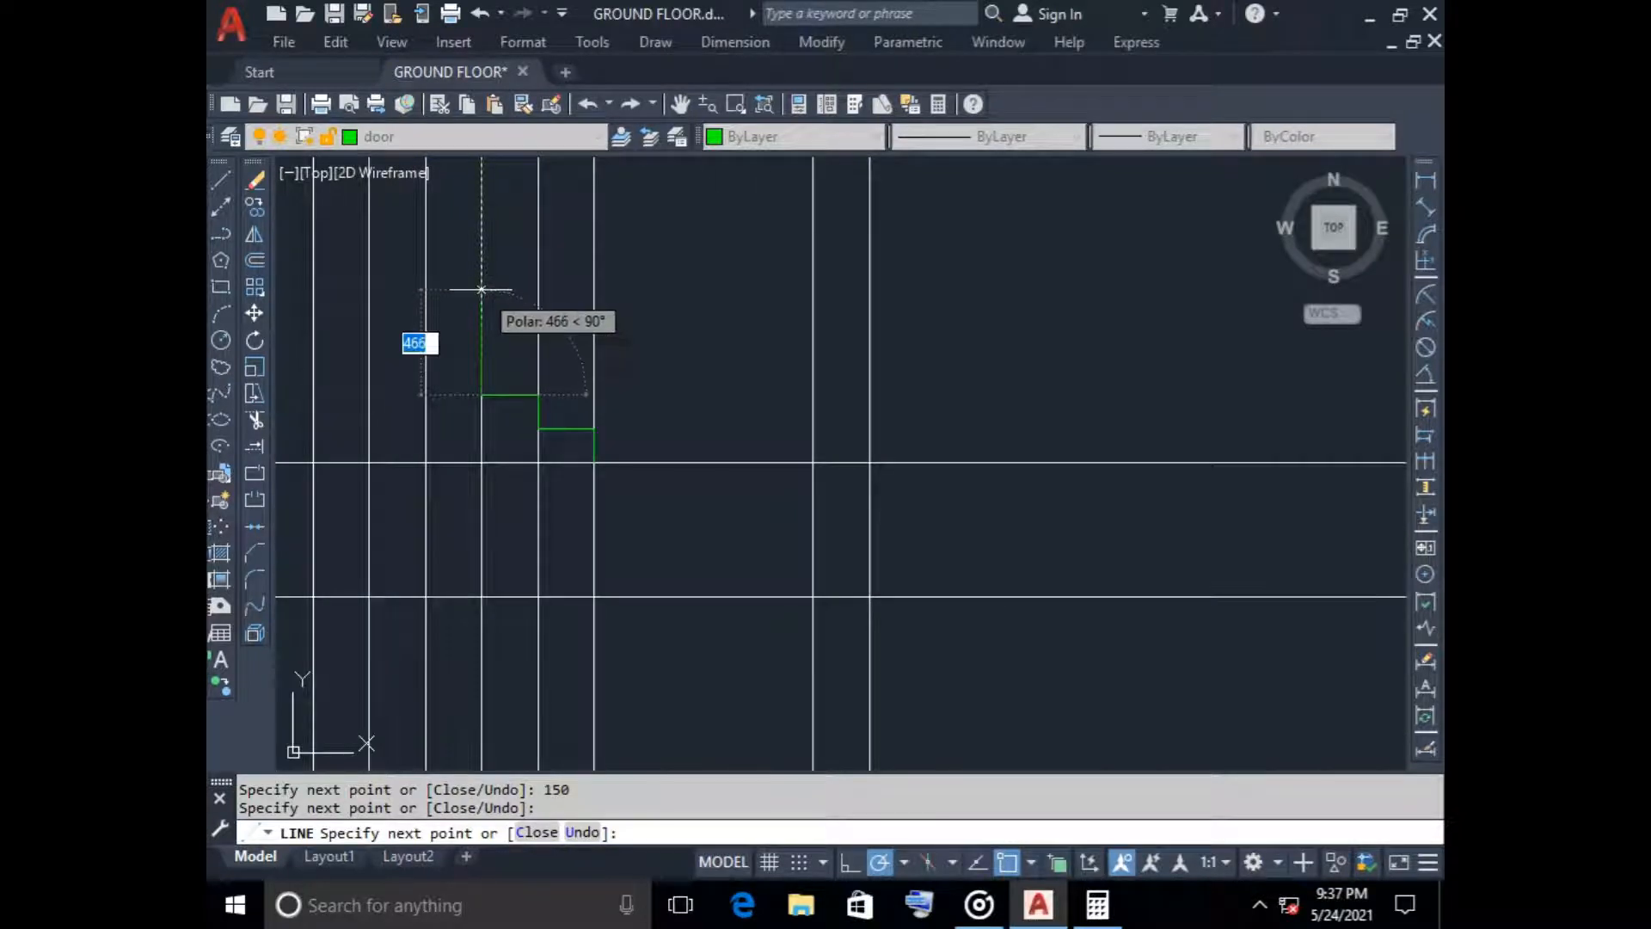
type("150")
key("Return")
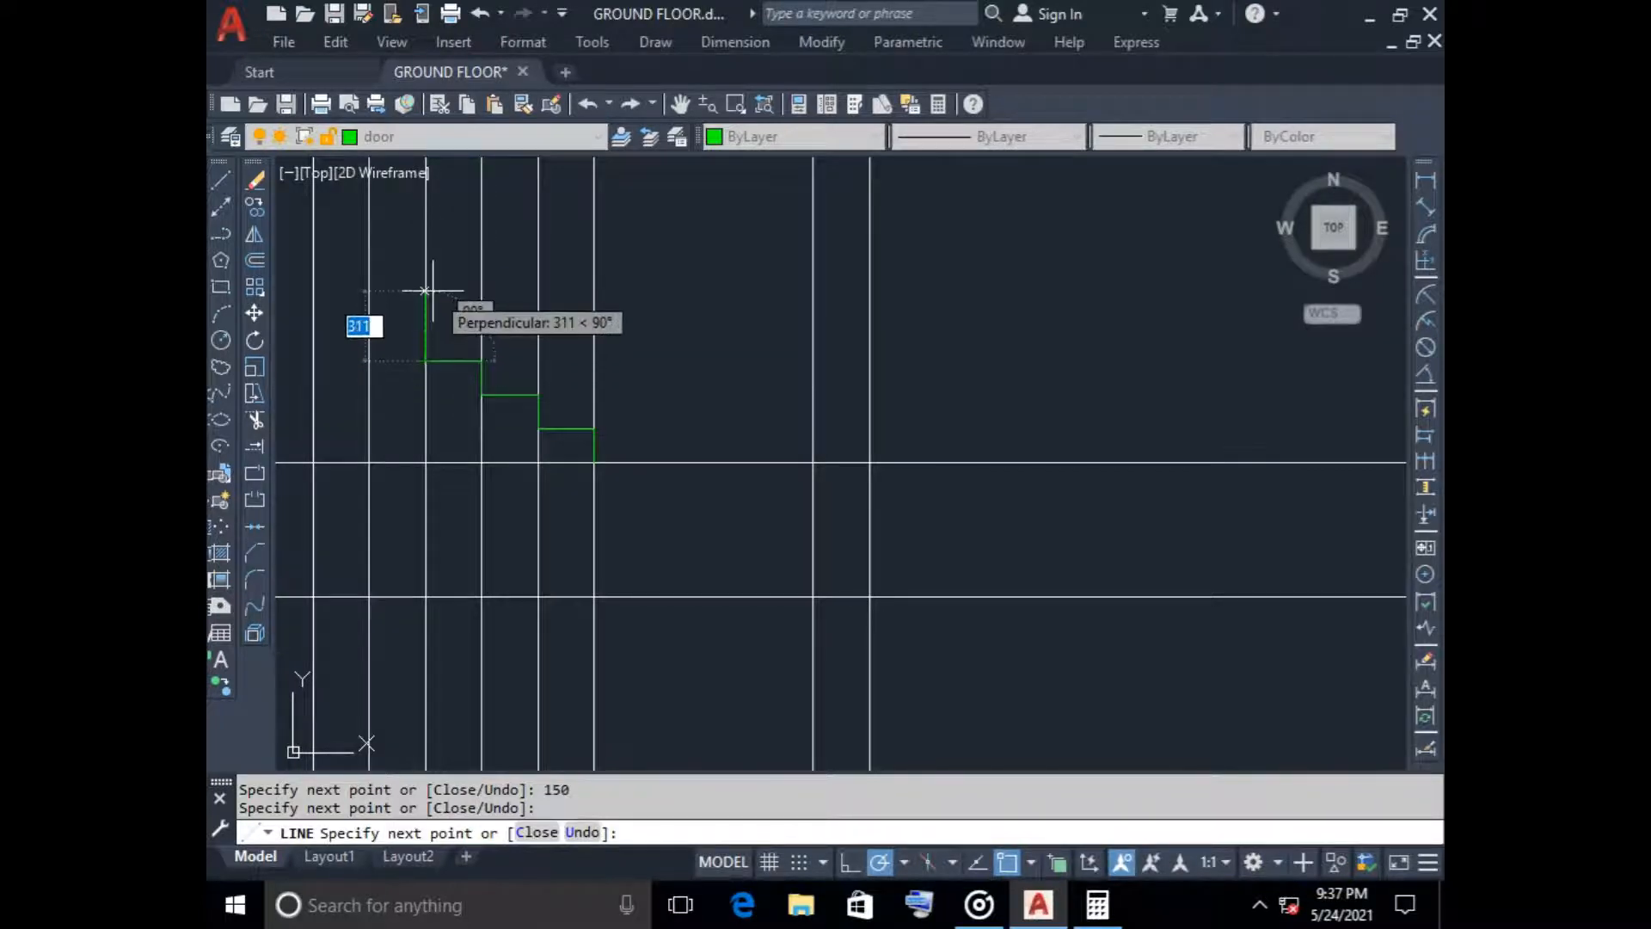
Add the fourth 150 riser and a 250 tread running left to the stair profile
scroll(434, 310, "down", 4)
middle_click_drag(451, 320, 499, 370)
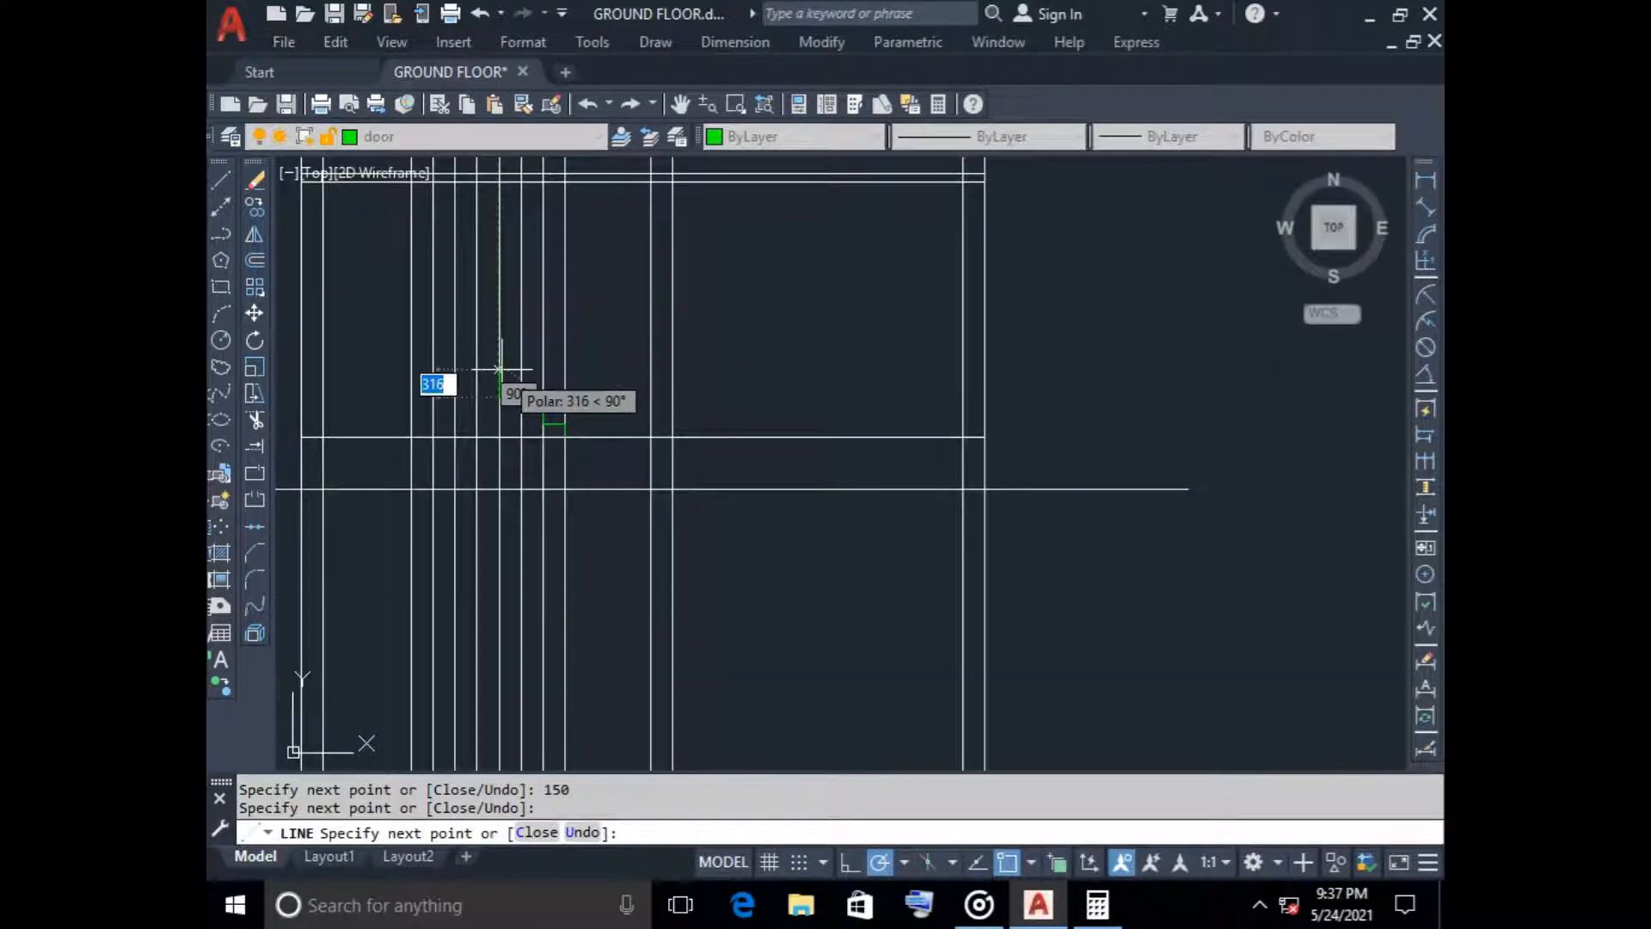
type("150")
key("Return")
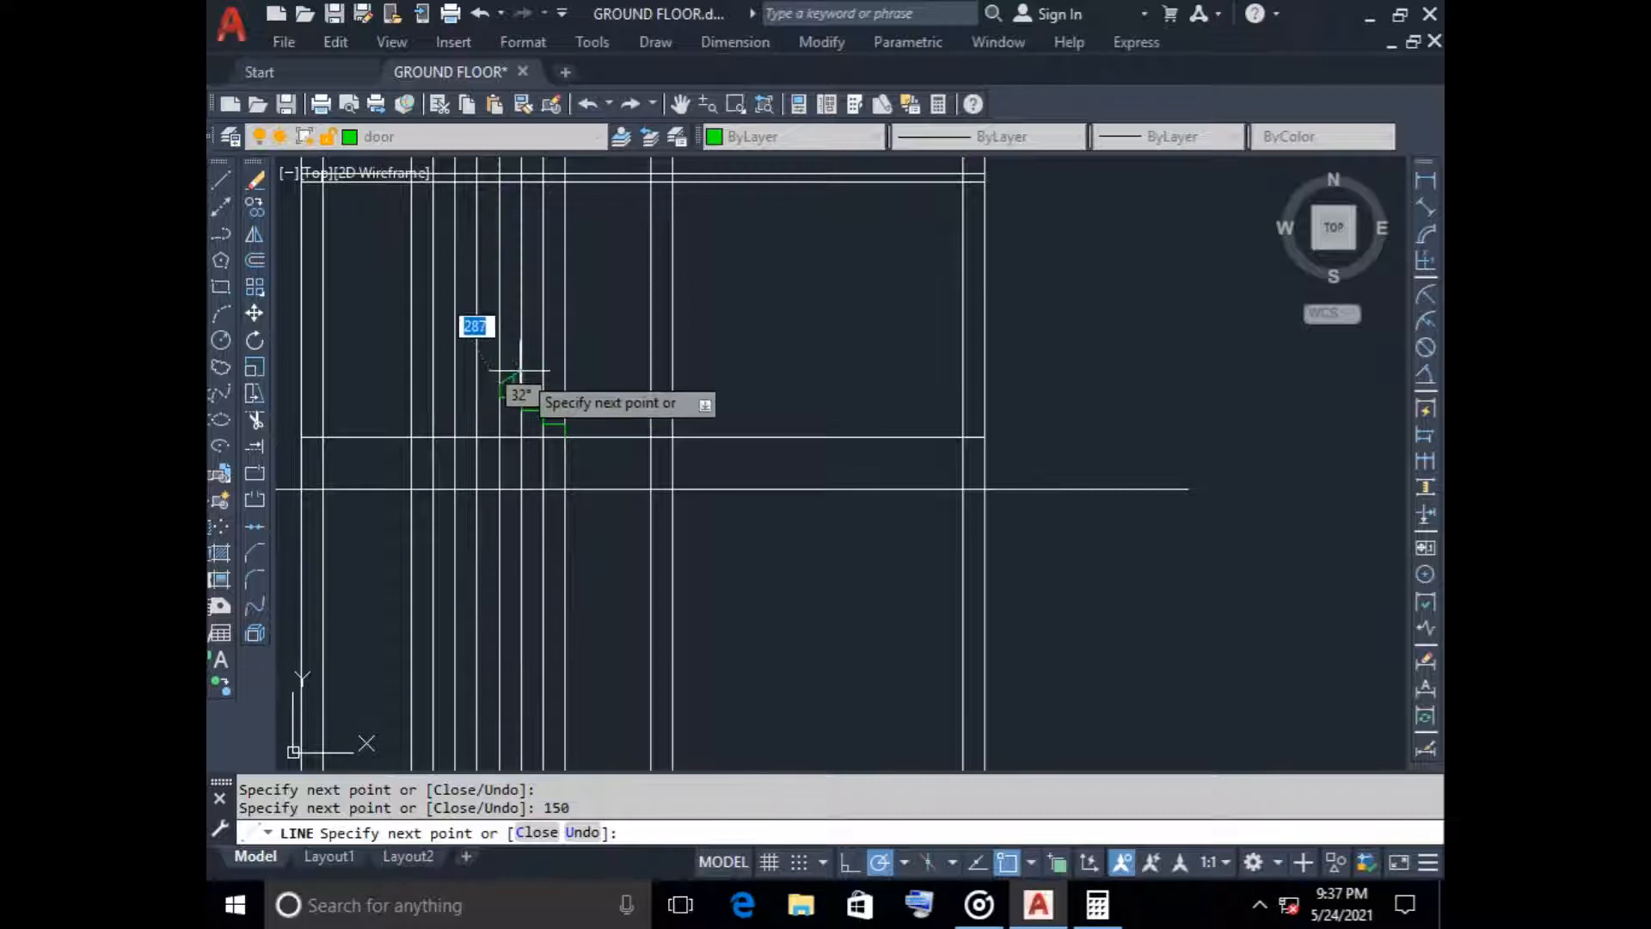
type("25")
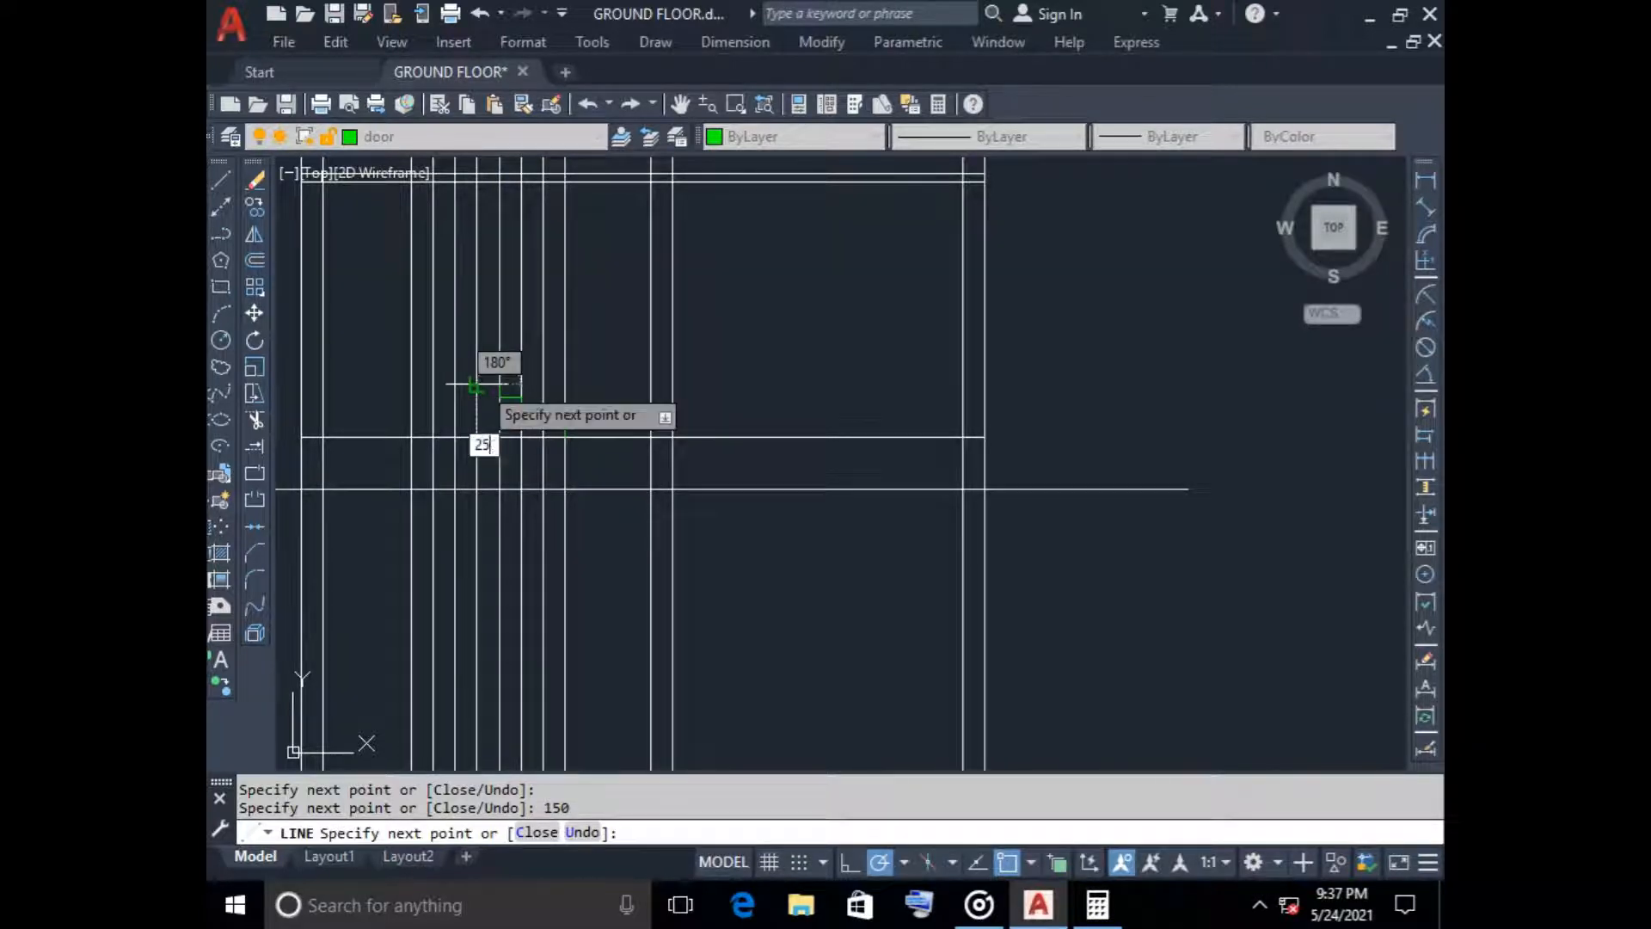
type("0")
key("Return")
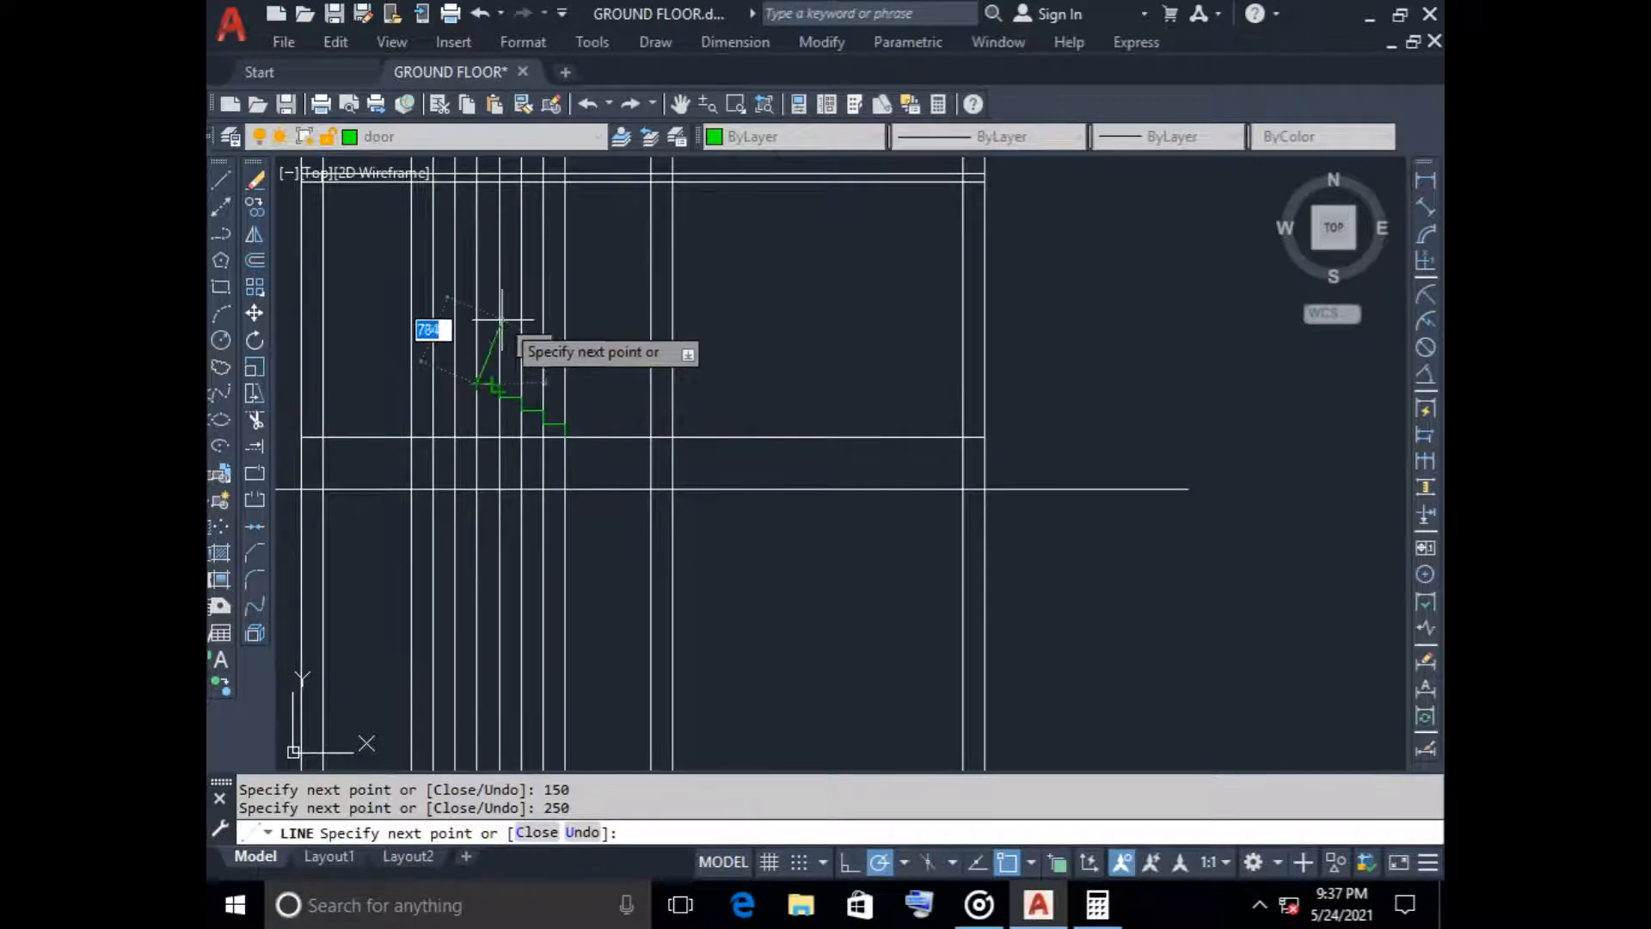
Continue the stair profile leftward with the fifth and sixth steps, each with a 150 riser and a 250 tread
scroll(465, 351, "up", 6)
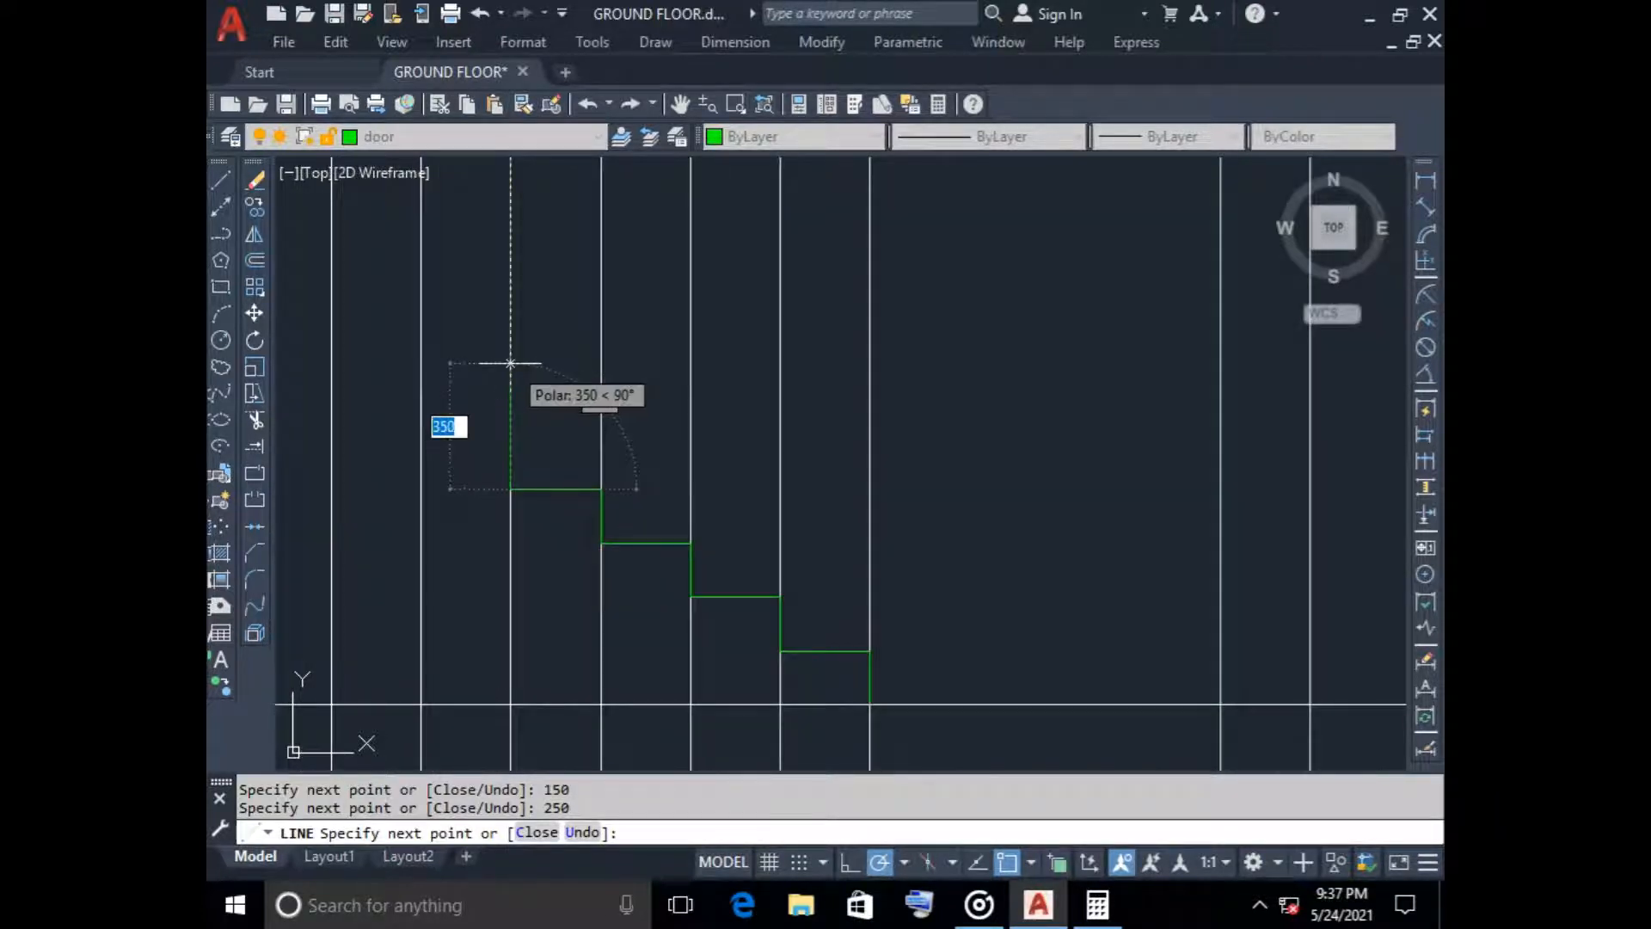
type("150")
key("Return")
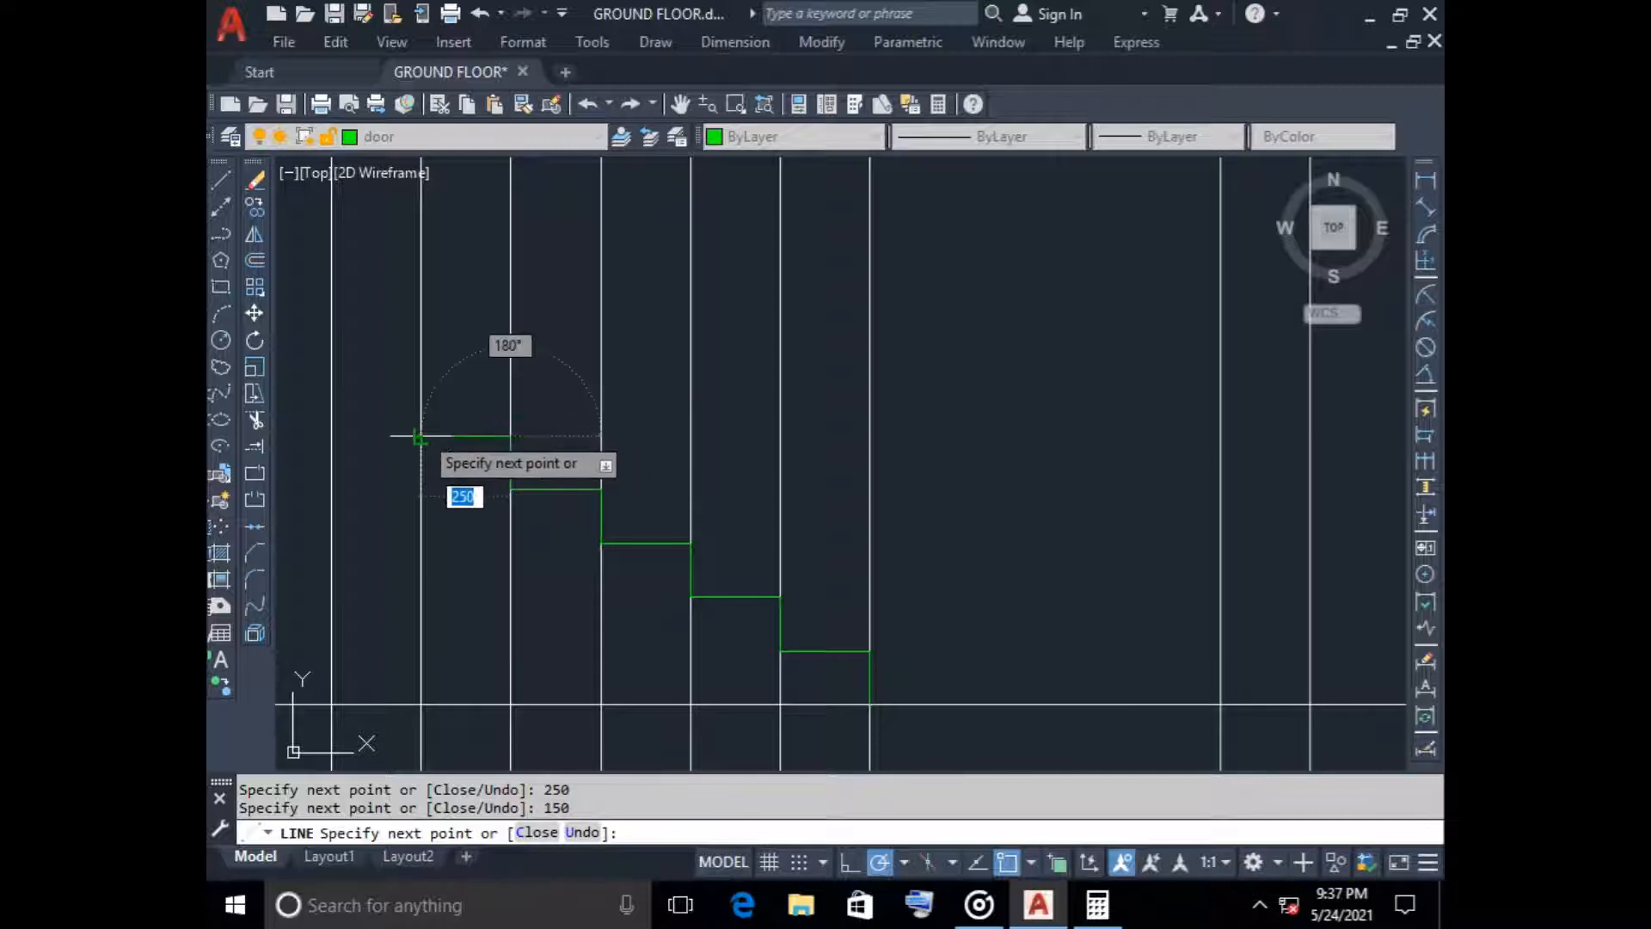
type("250")
key("Return")
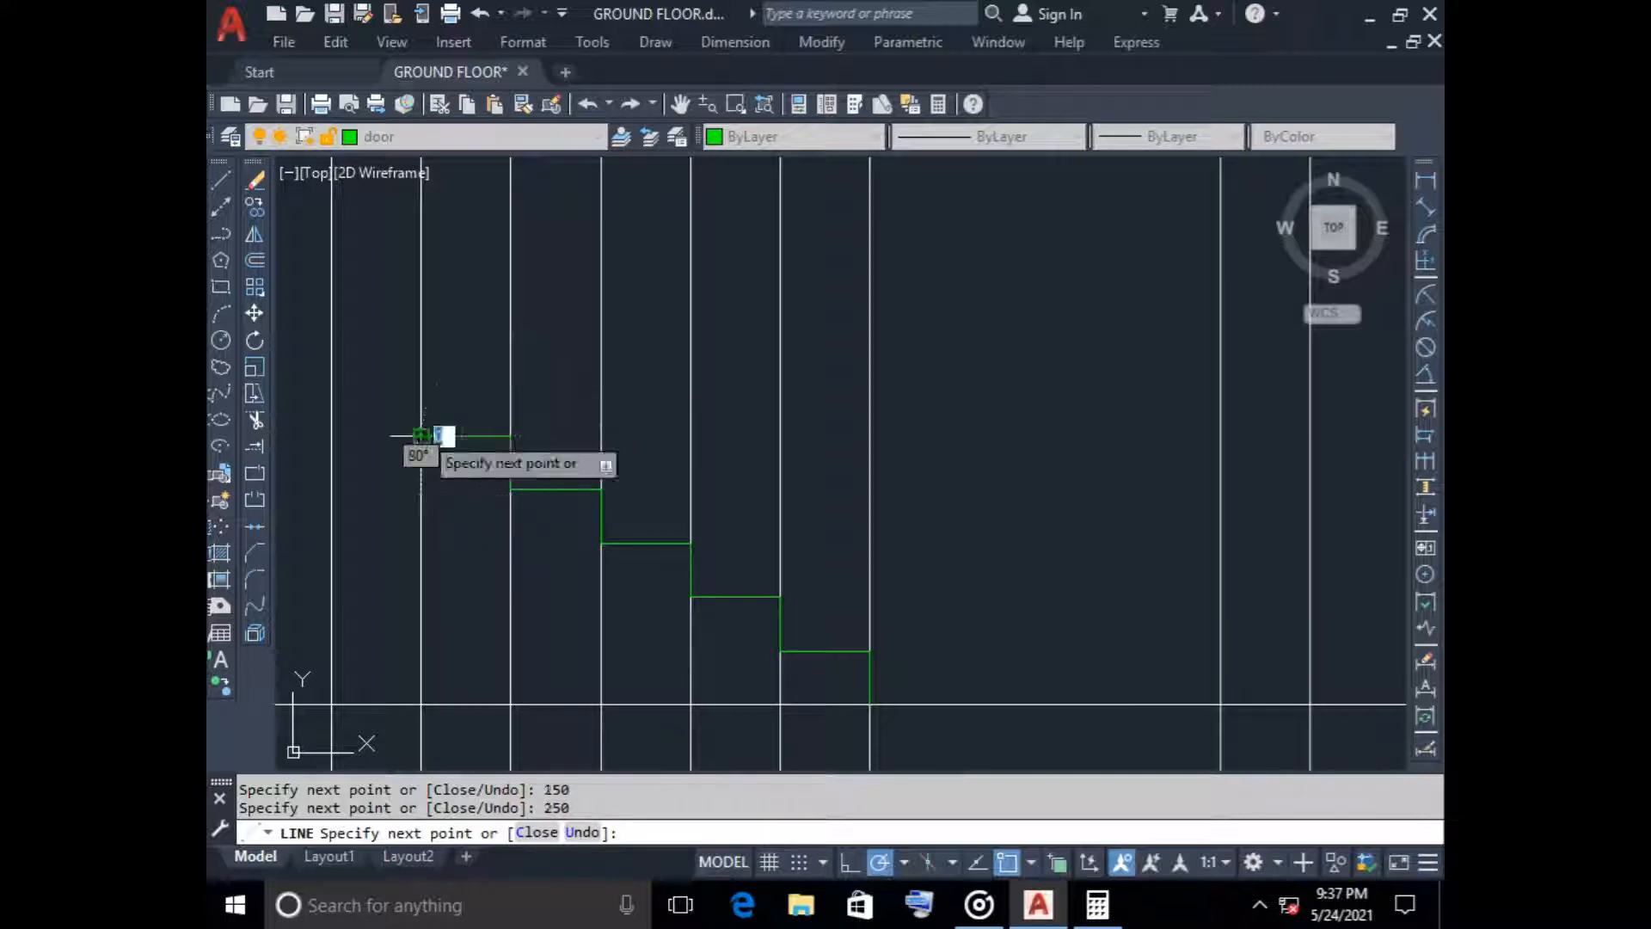
type("150")
key("Return")
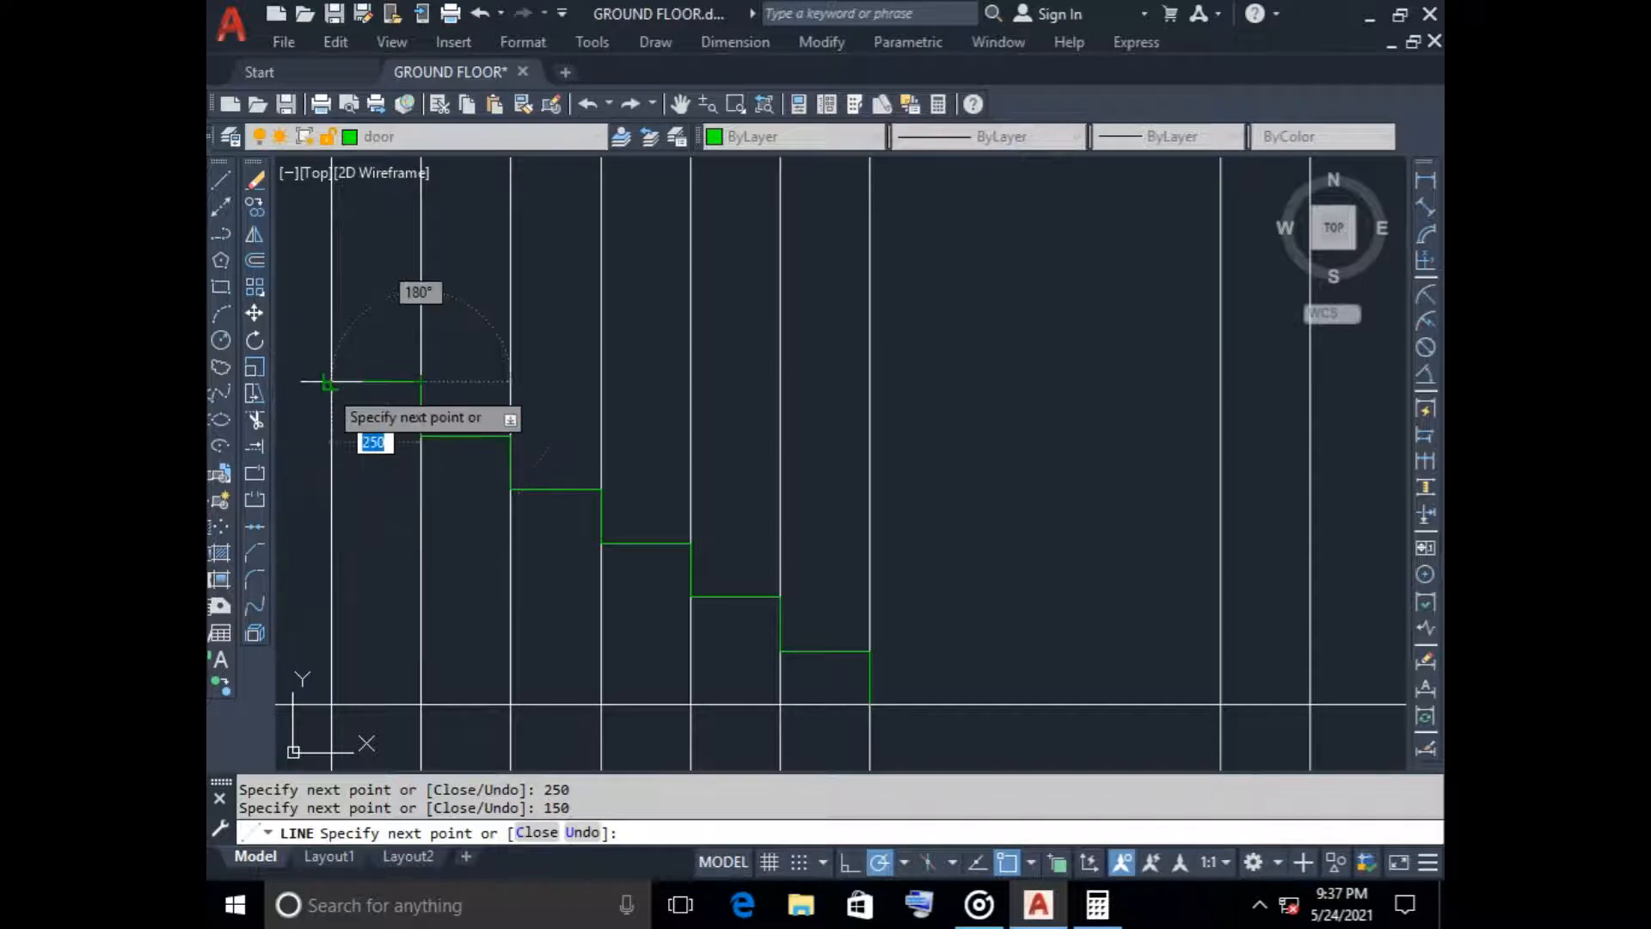
type("250")
key("Return")
Complete the flight with a seventh 150 riser and a tread ending on the leftmost stair construction line
scroll(331, 381, "down", 1)
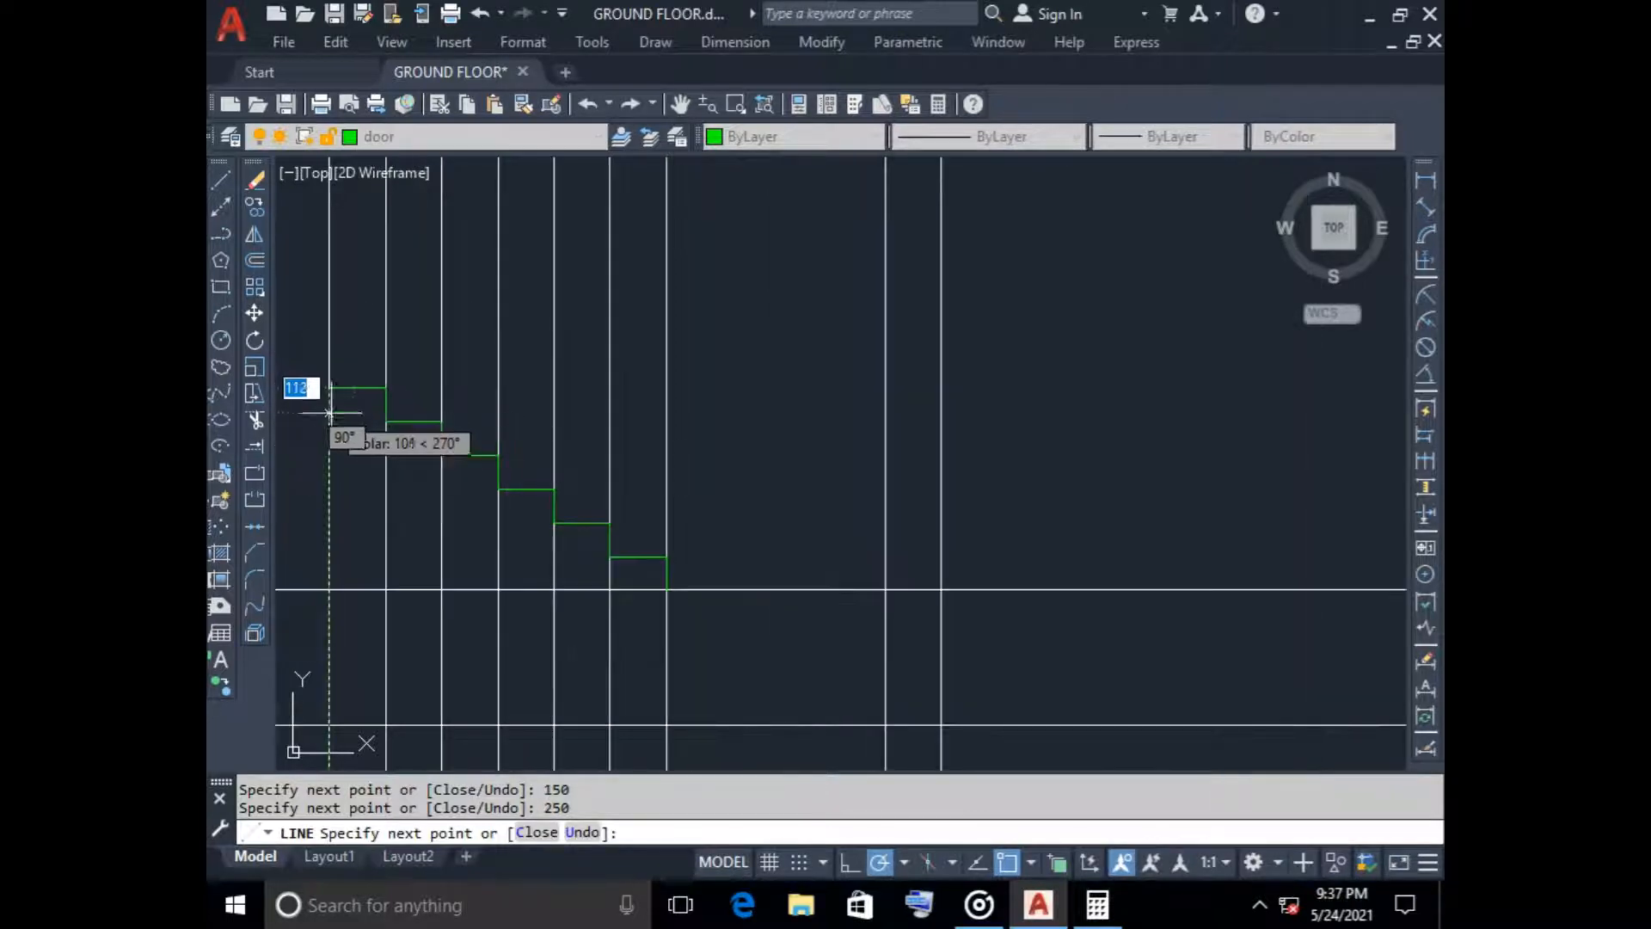
scroll(645, 406, "down", 1)
middle_click_drag(645, 406, 867, 387)
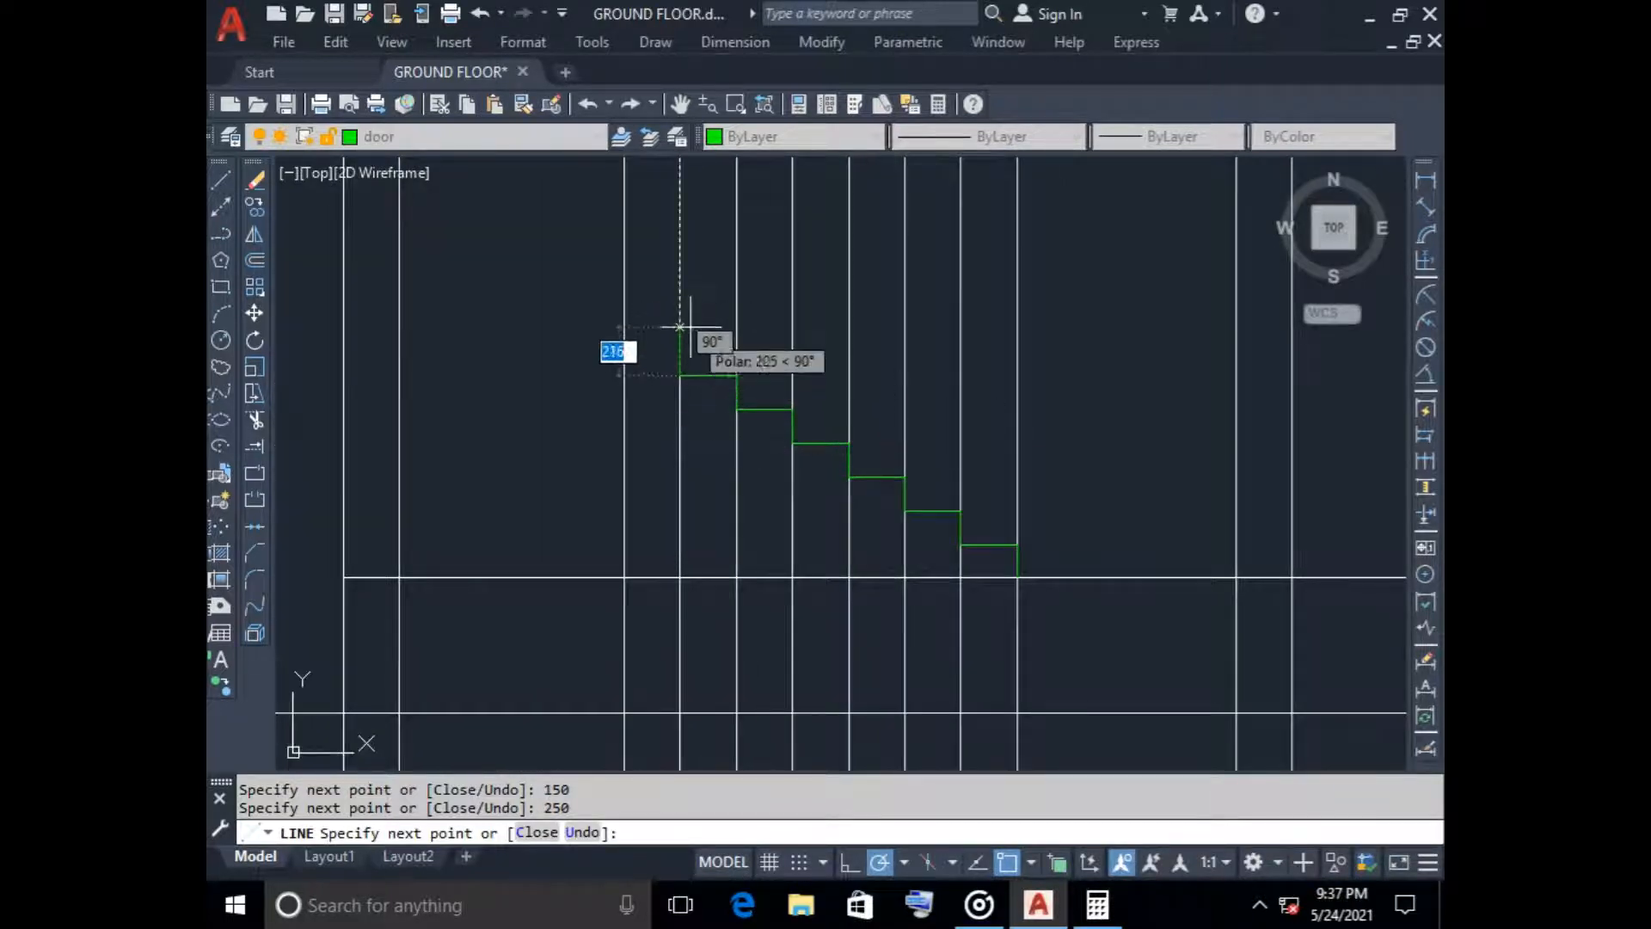
type("150")
key("Return")
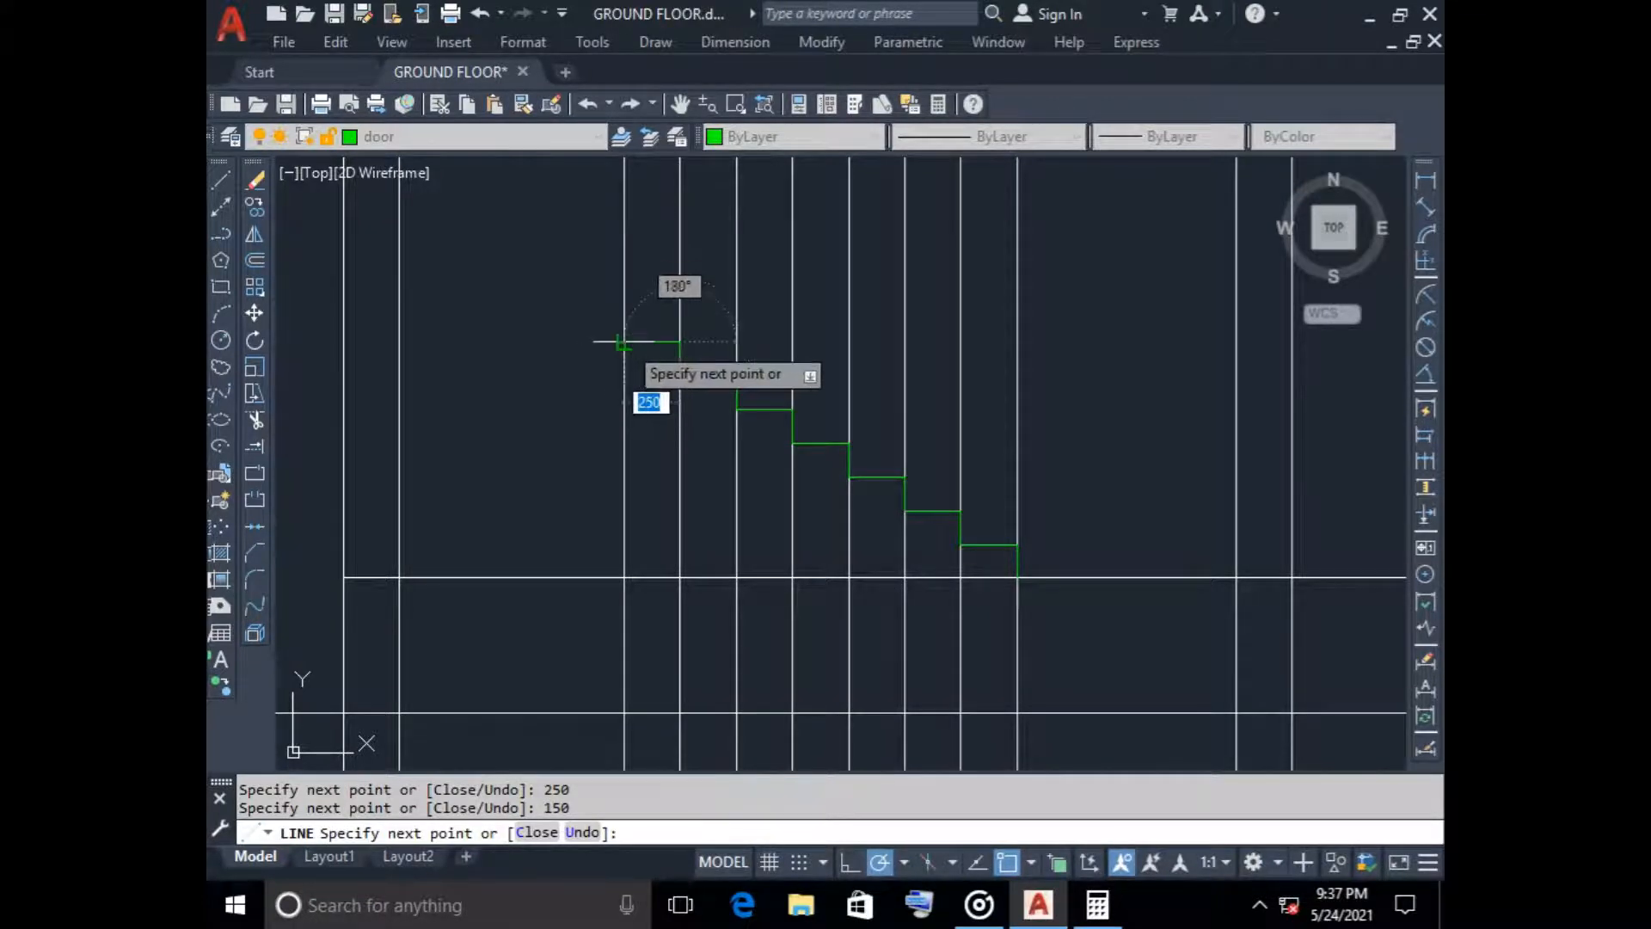
key("Escape")
scroll(664, 477, "down", 2)
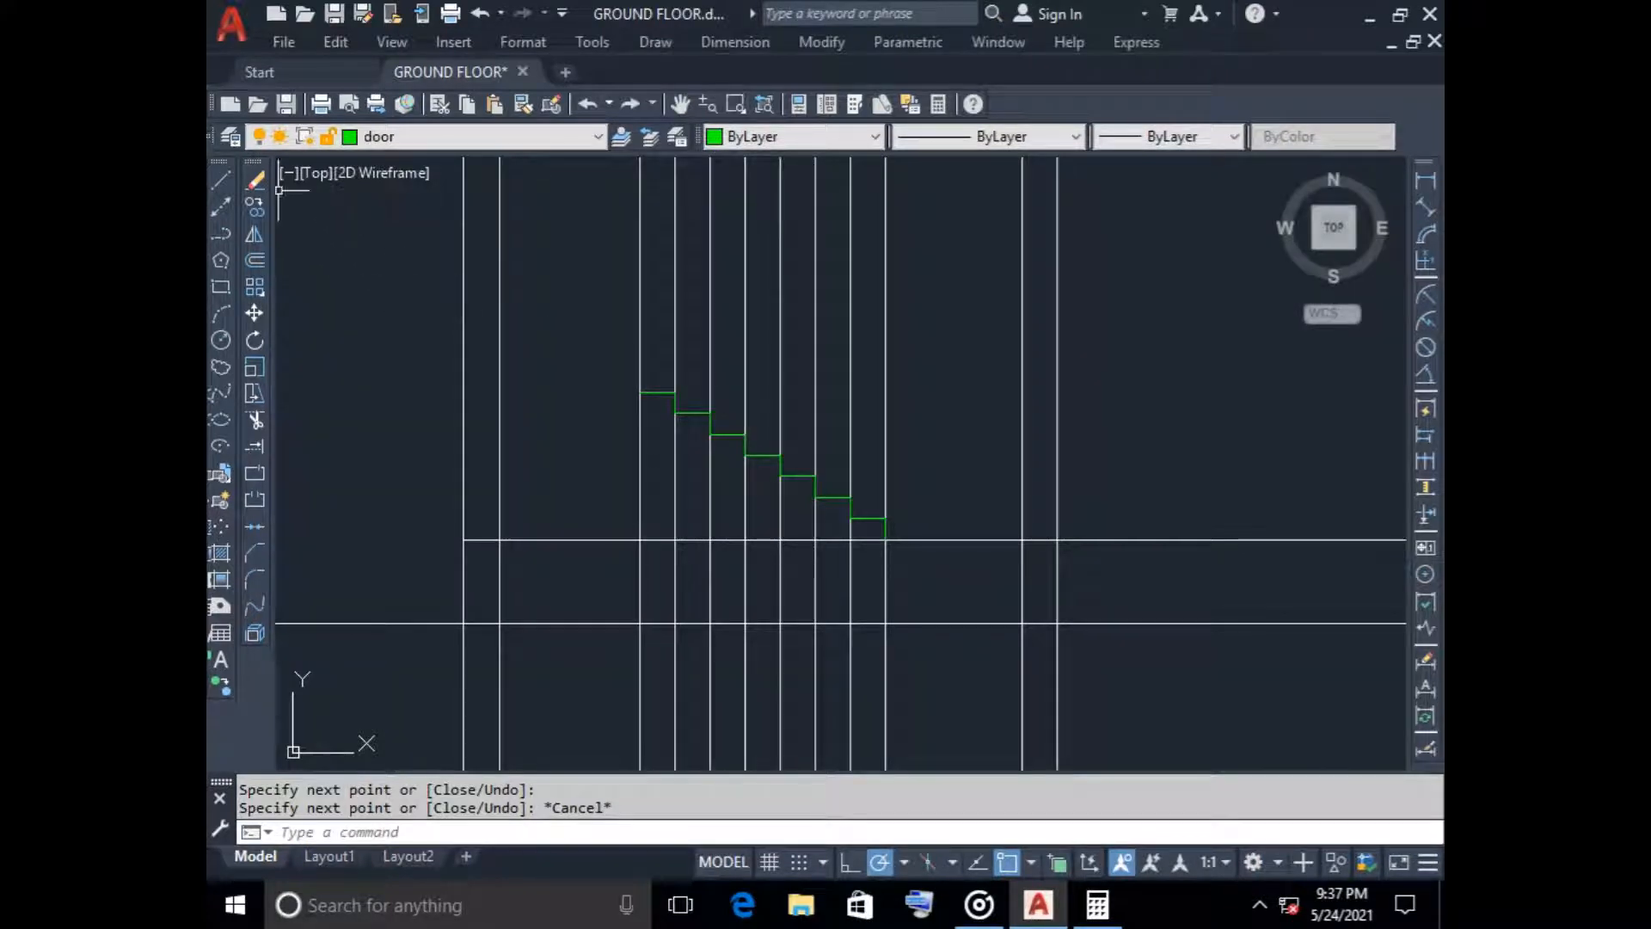
Make layer 0 current and set the object color to Yellow for drawing the landing
left_click(378, 136)
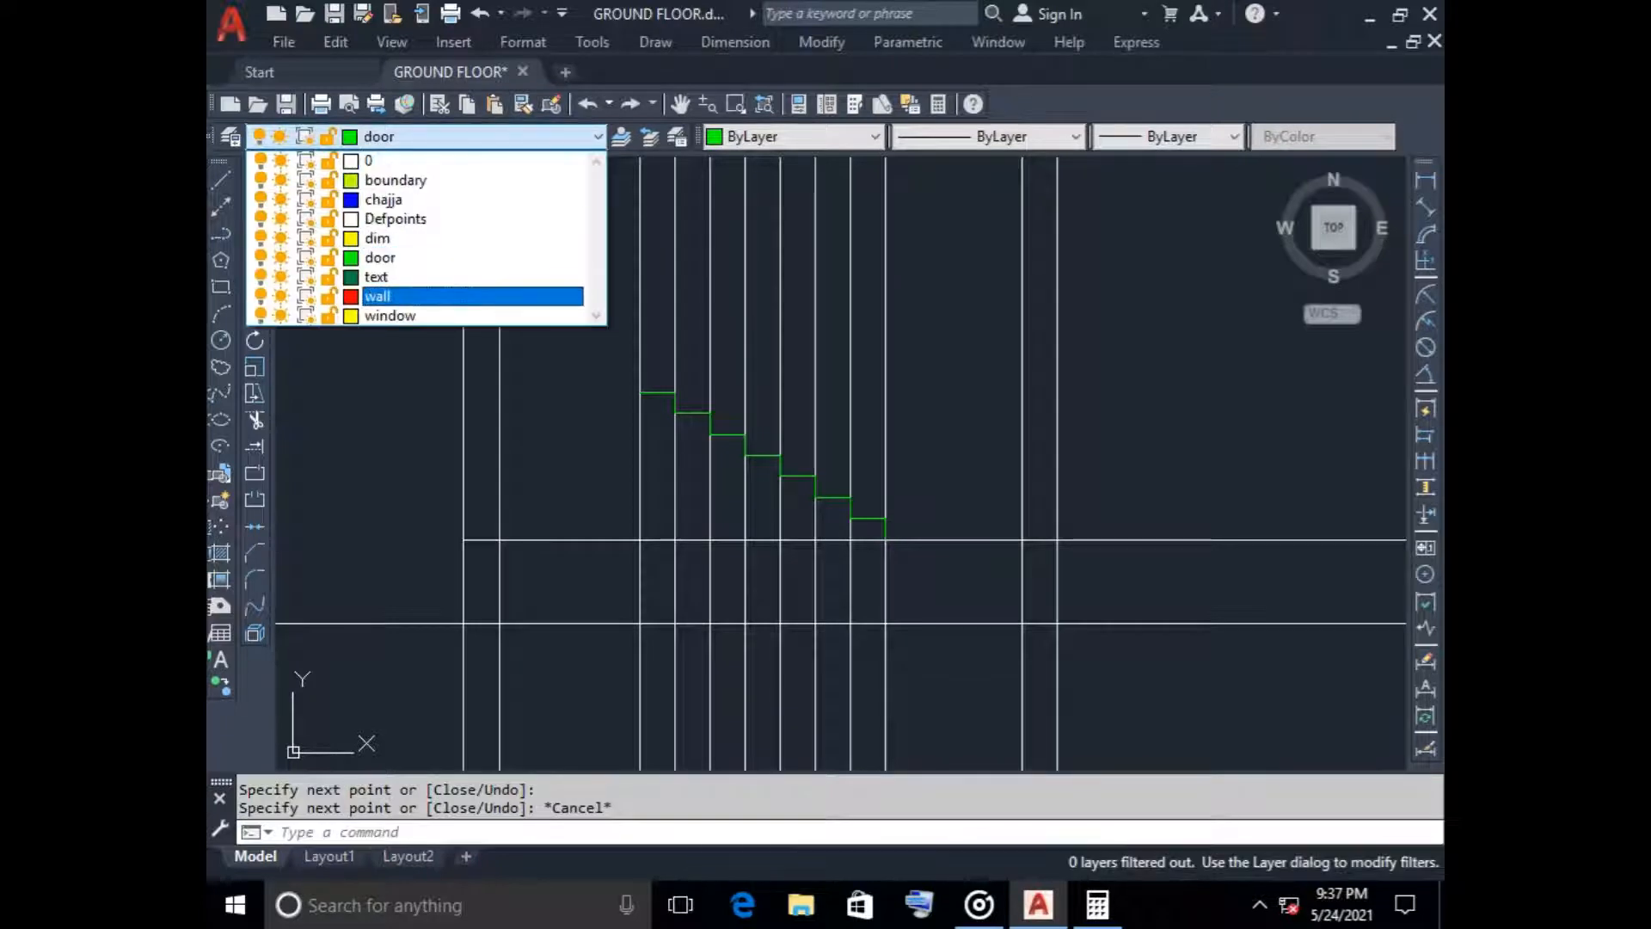
left_click(369, 160)
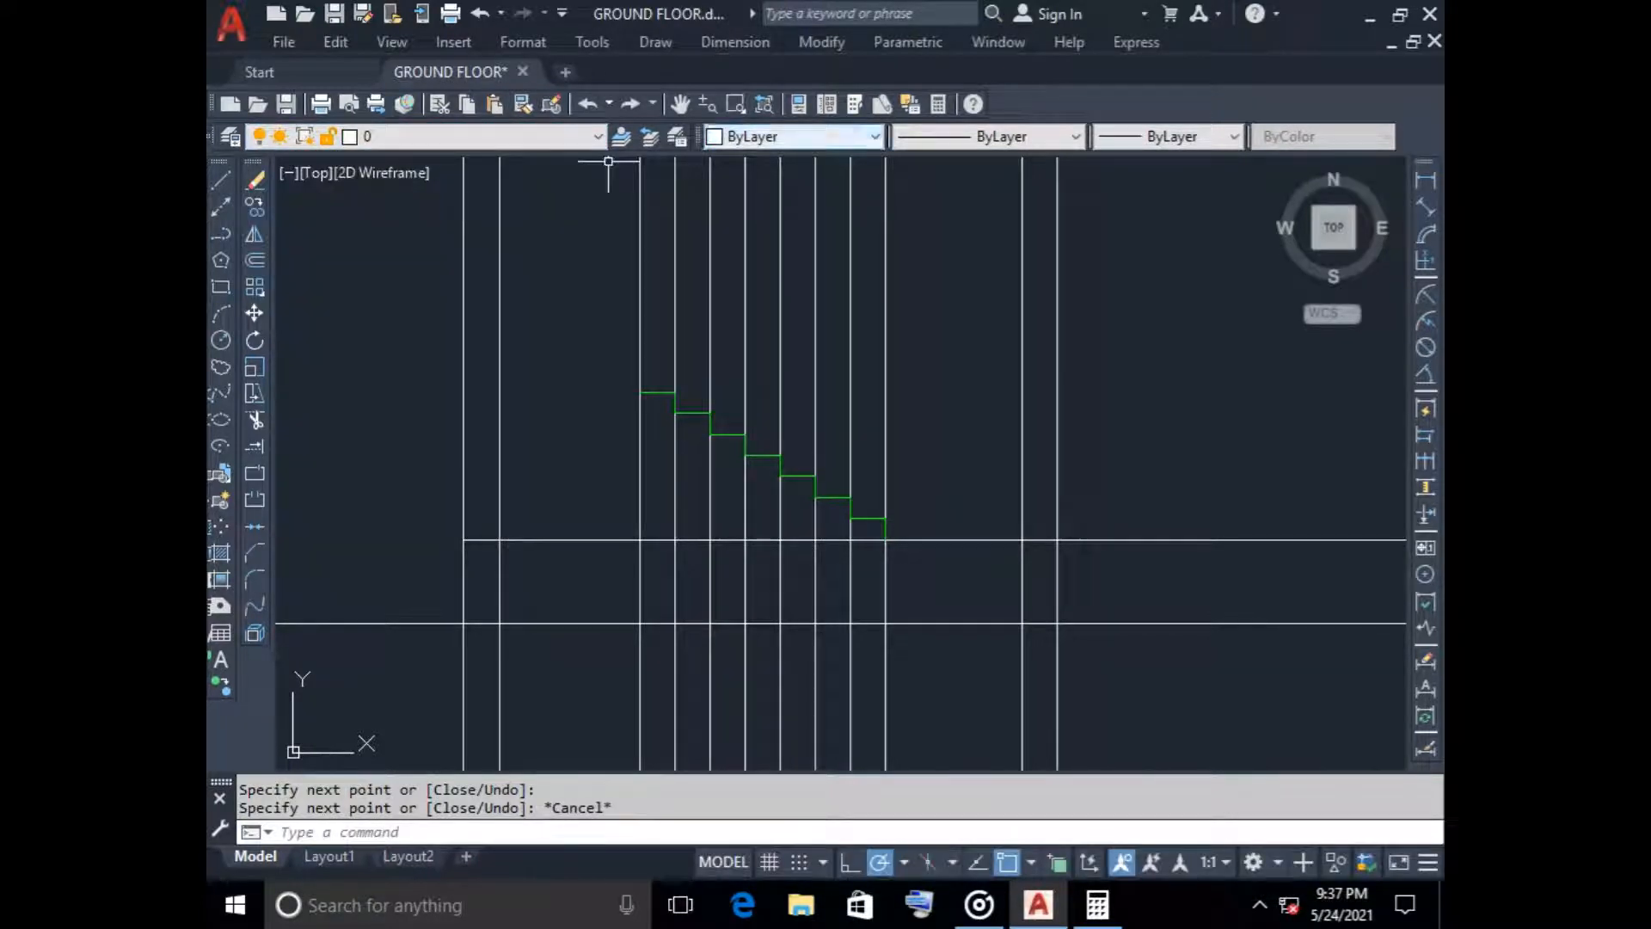
left_click(748, 136)
left_click(761, 218)
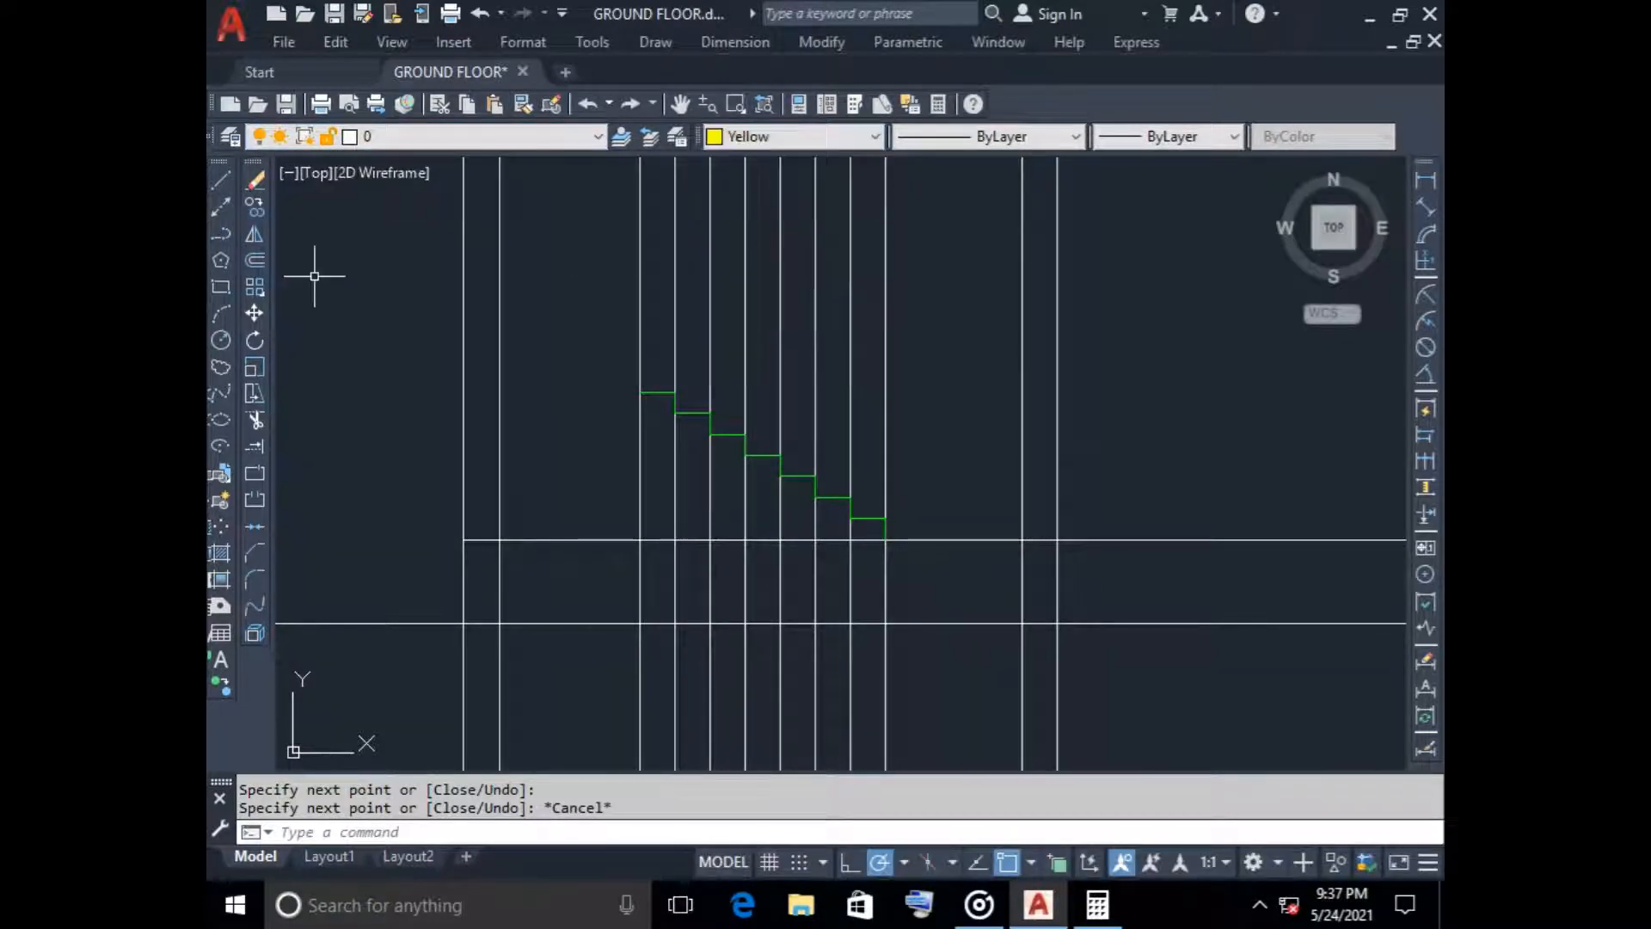
Draw a horizontal landing line from the end of the top tread left to the outer face of the left wall
key("space")
scroll(634, 406, "up", 4)
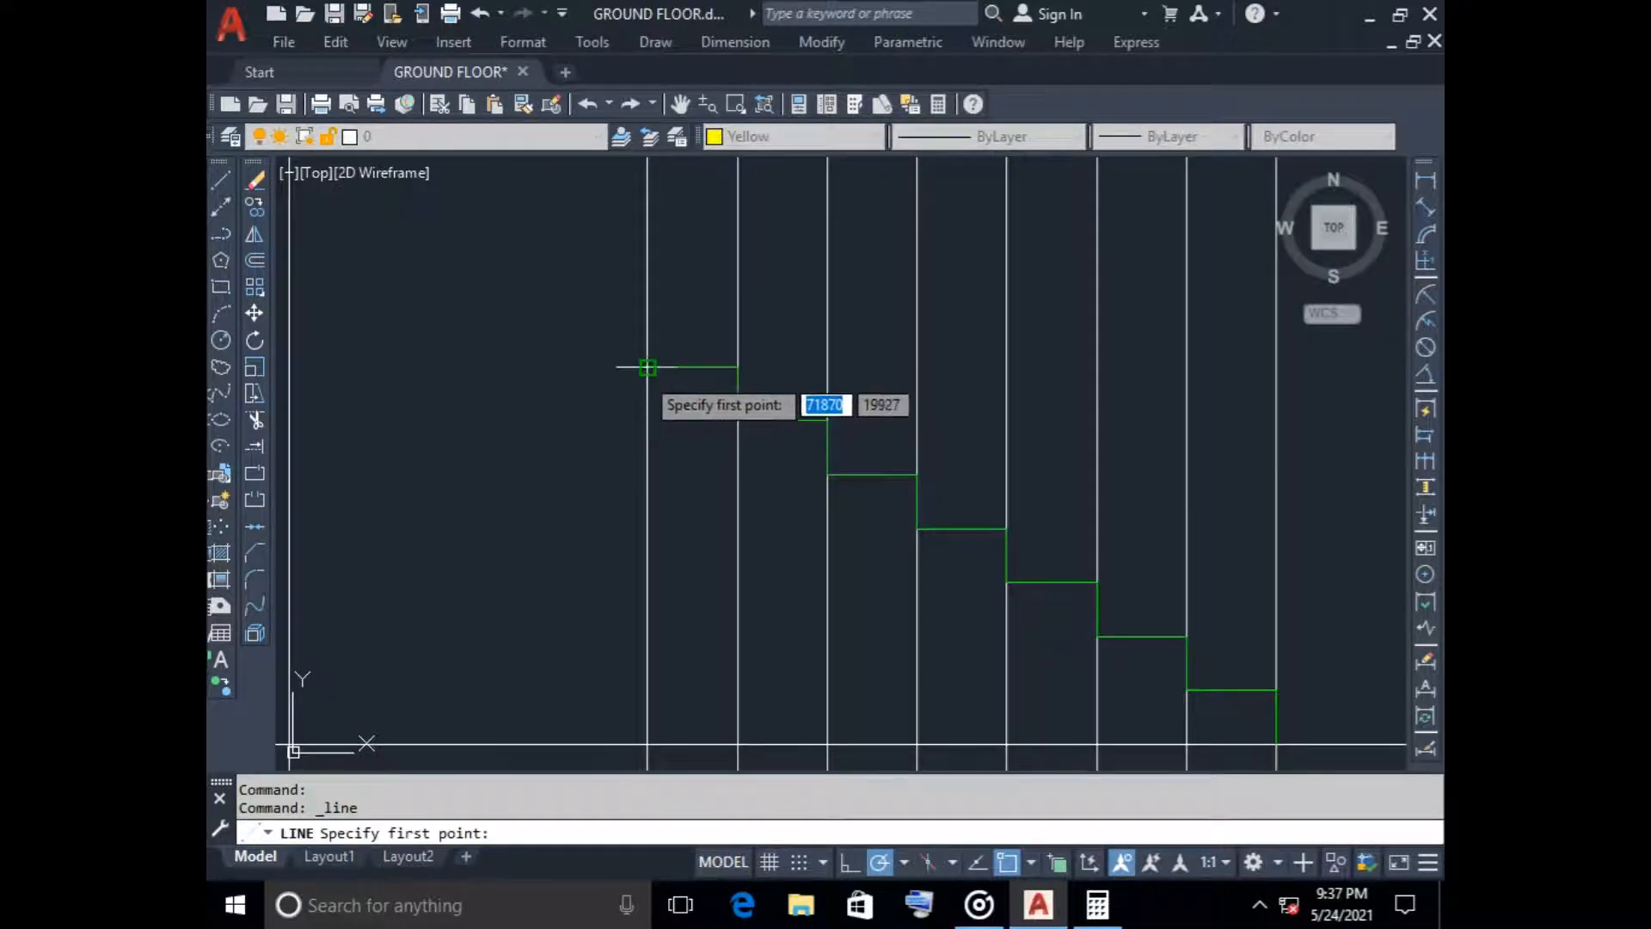
left_click(648, 368)
scroll(435, 379, "down", 4)
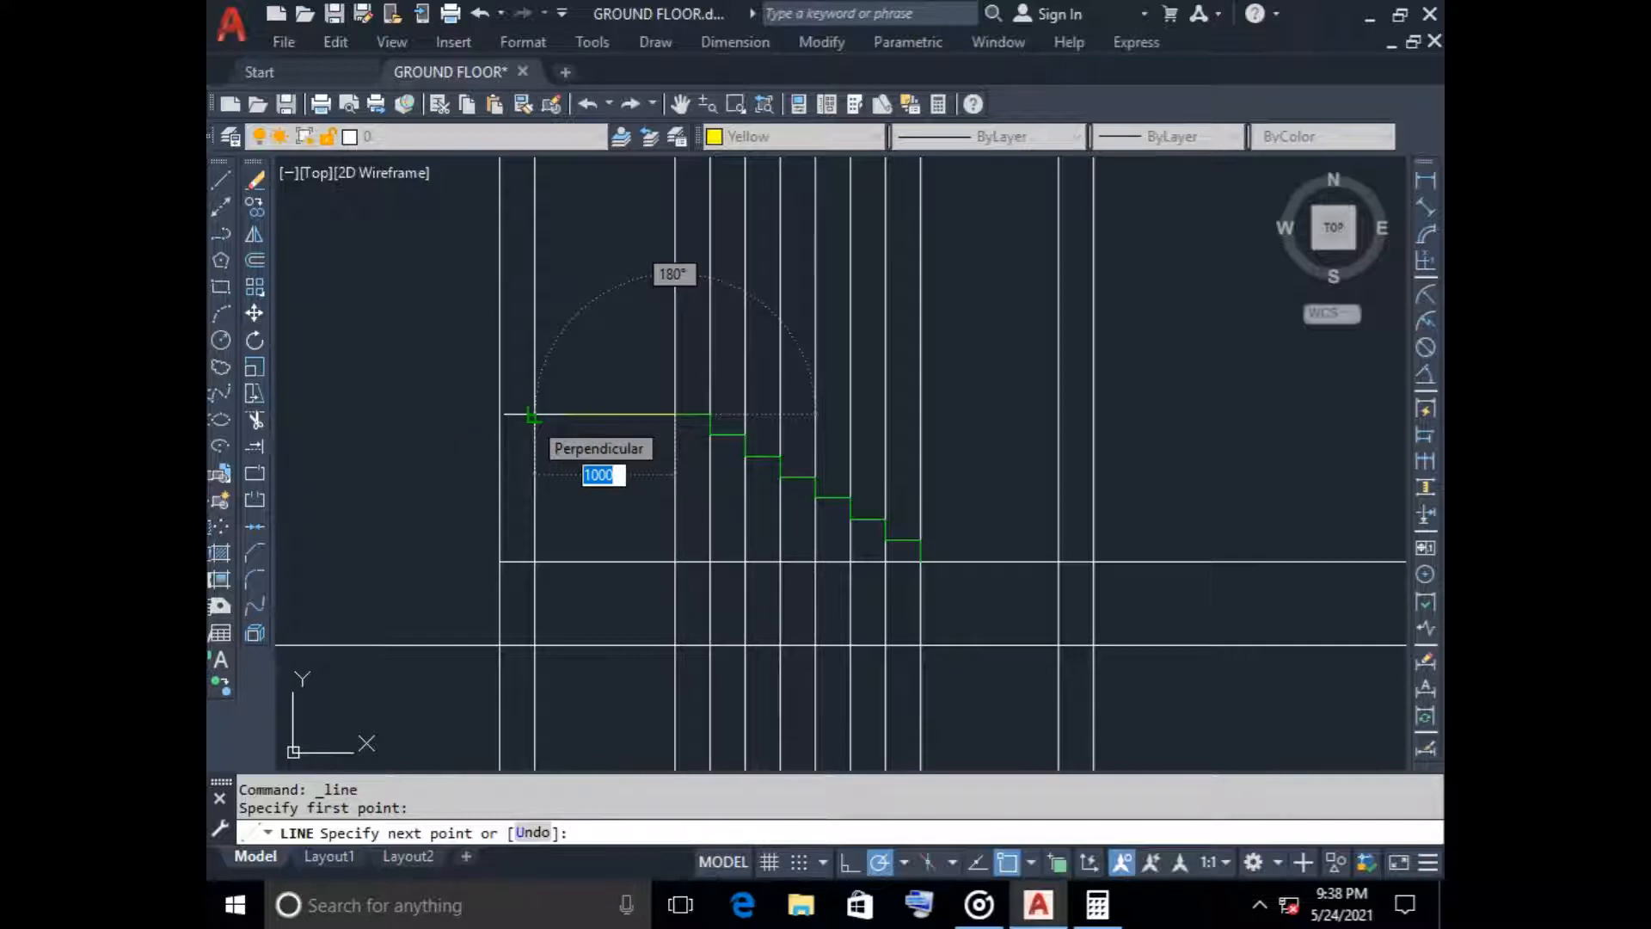
scroll(531, 416, "up", 2)
left_click(505, 412)
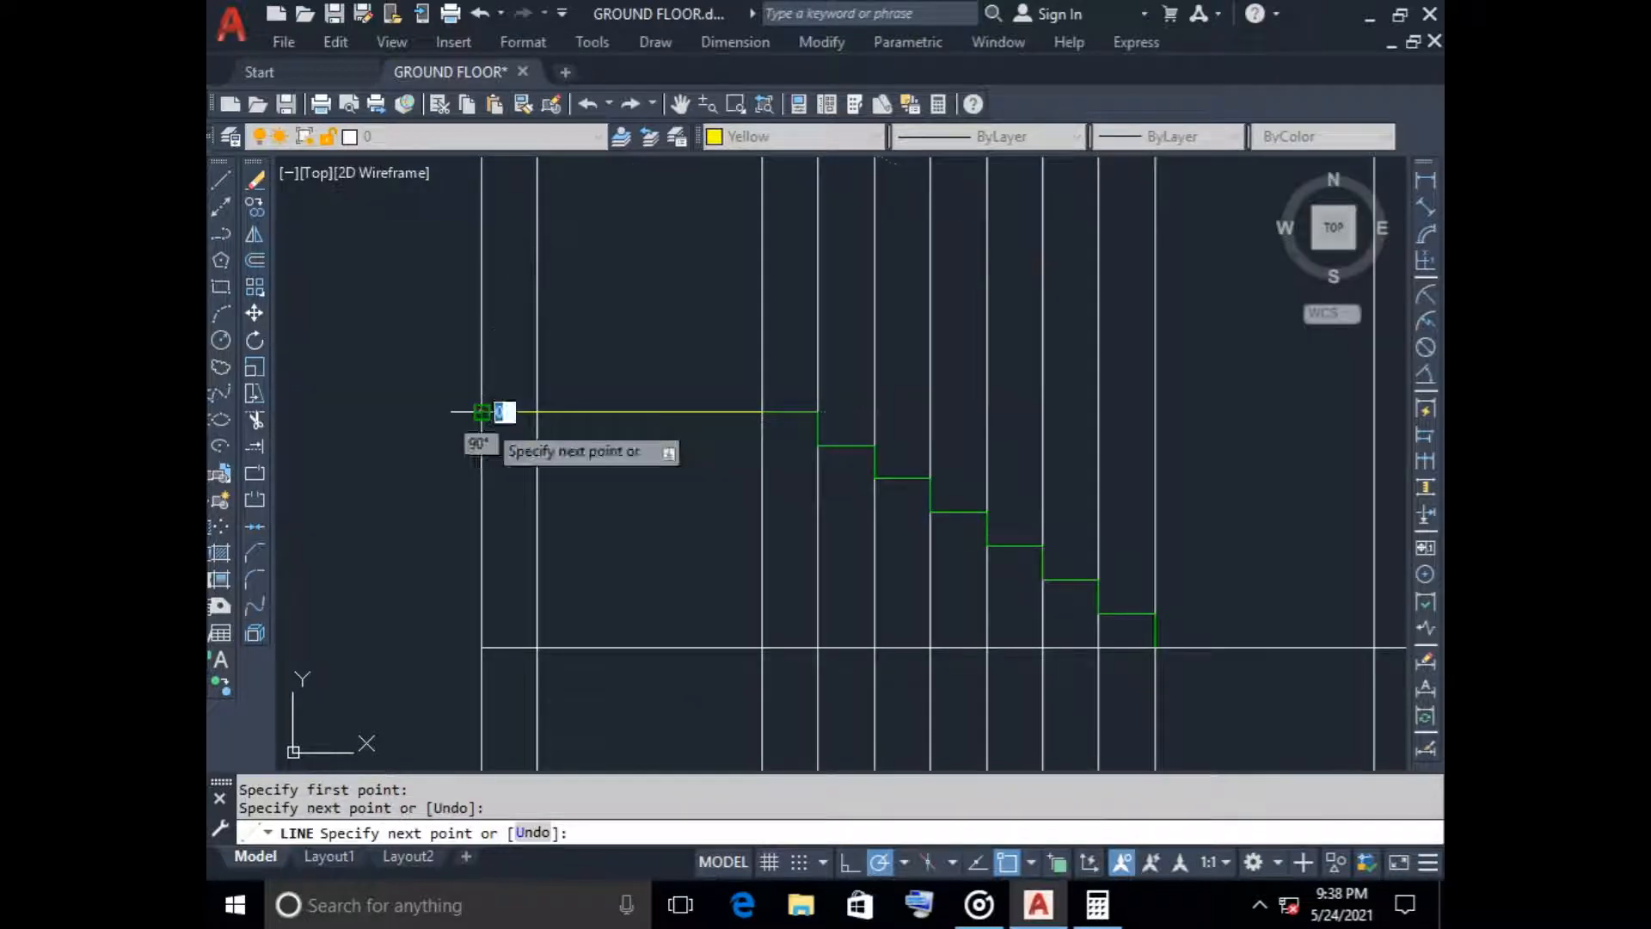
key("Escape")
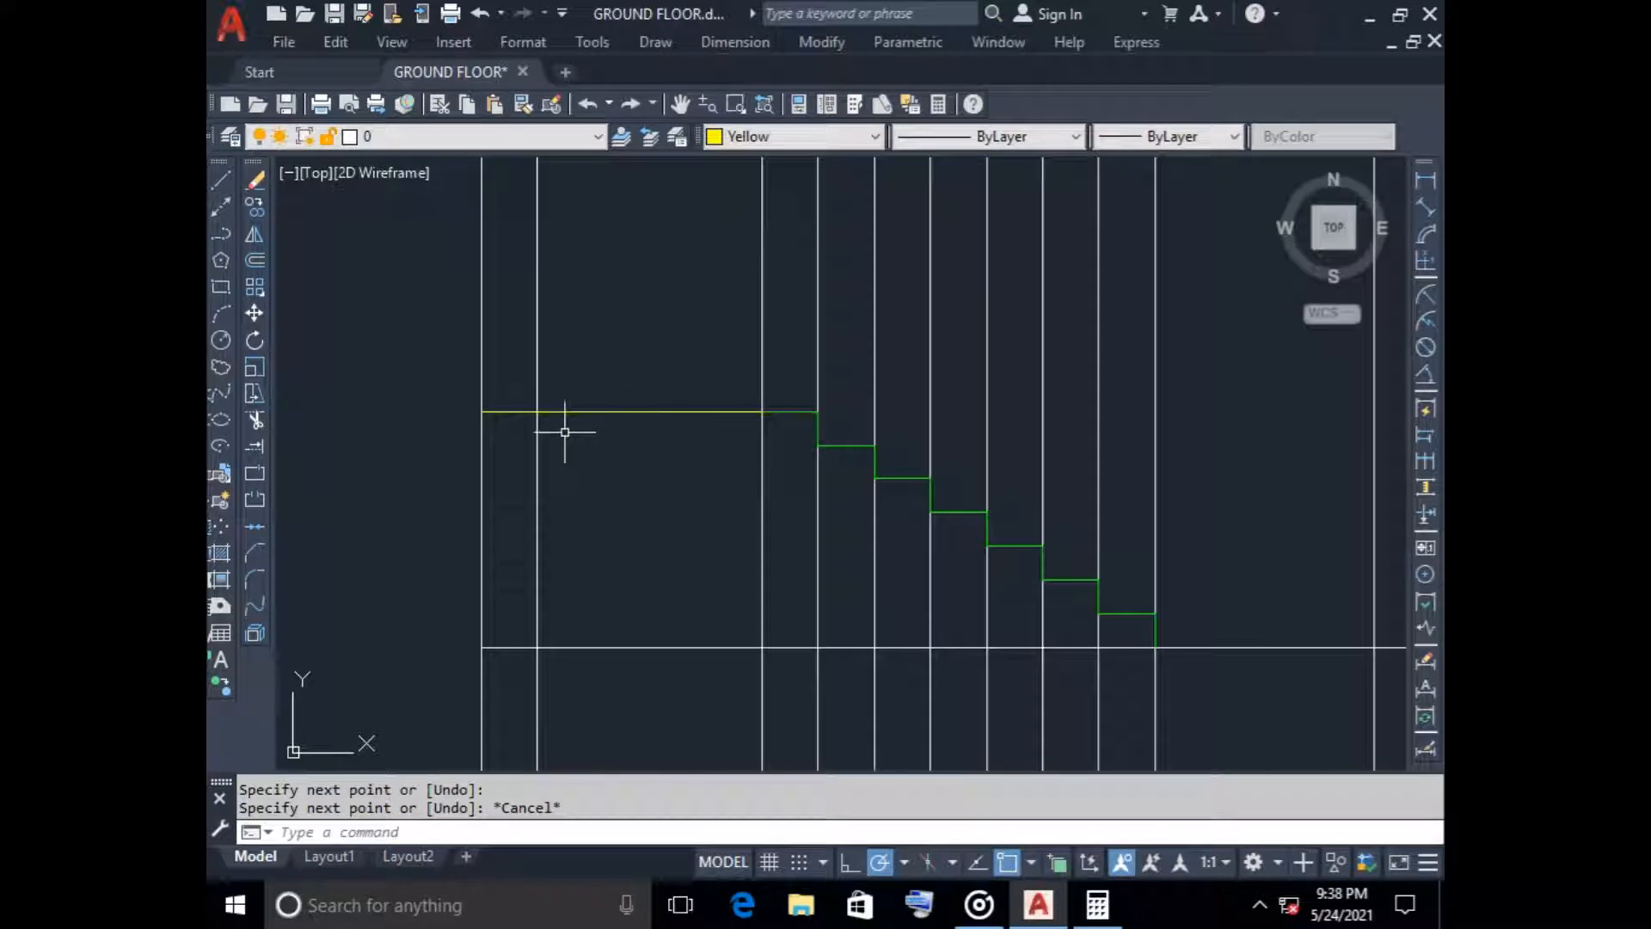
Try a 100 downward offset of the yellow landing line and erase the resulting copy
scroll(559, 460, "down", 2)
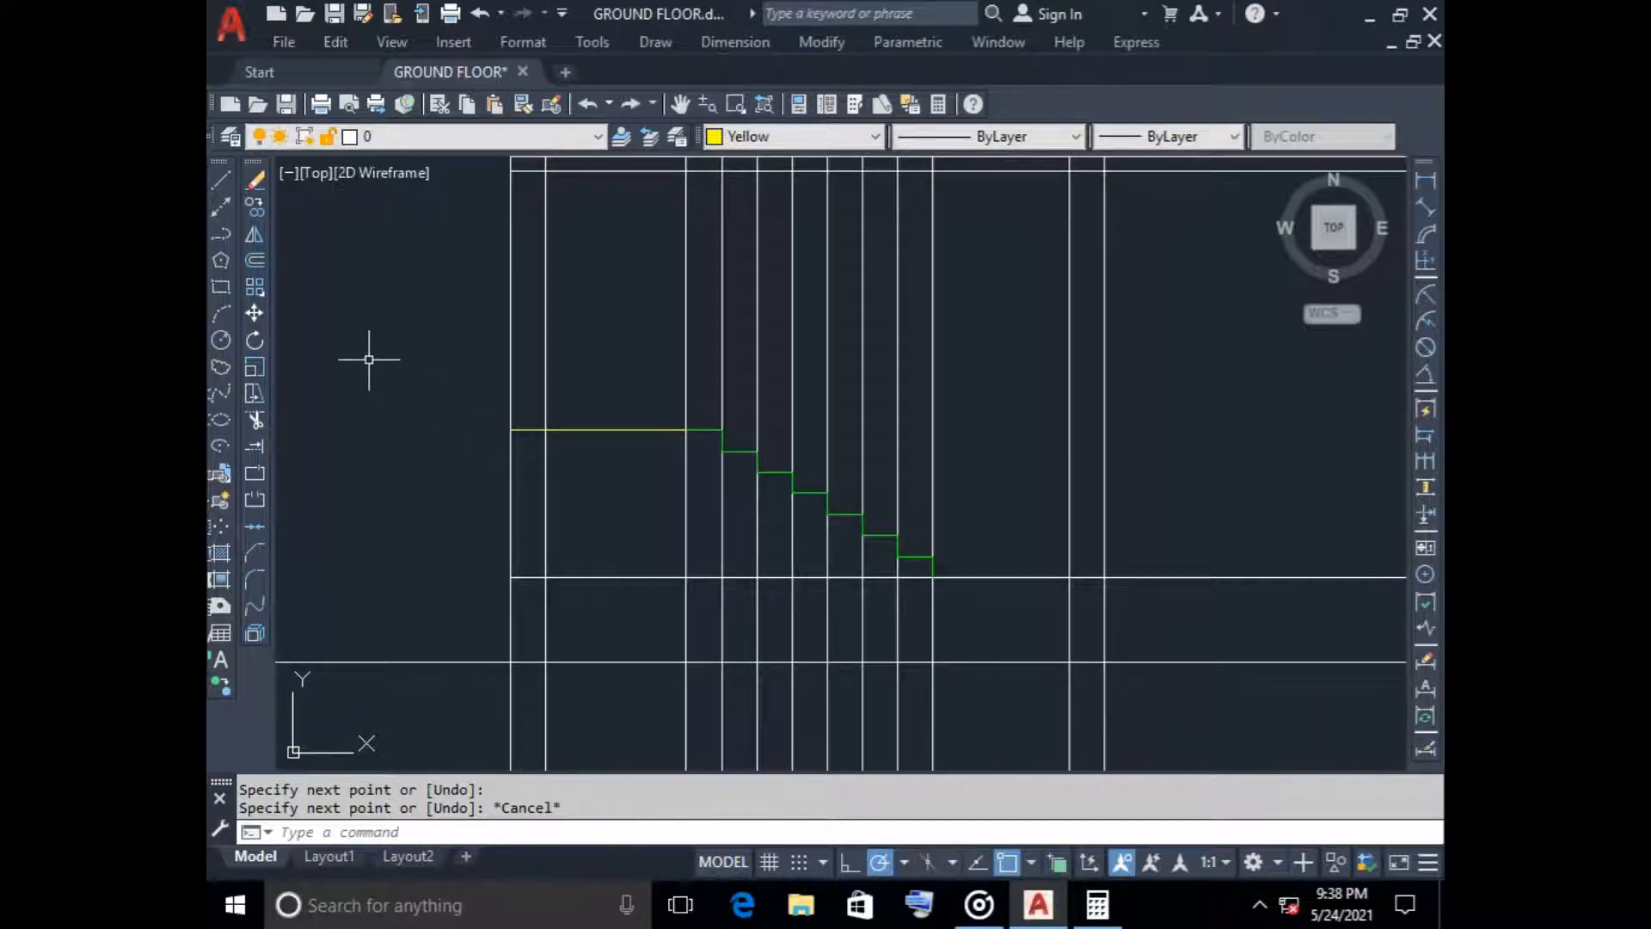
left_click(254, 260)
key("Return")
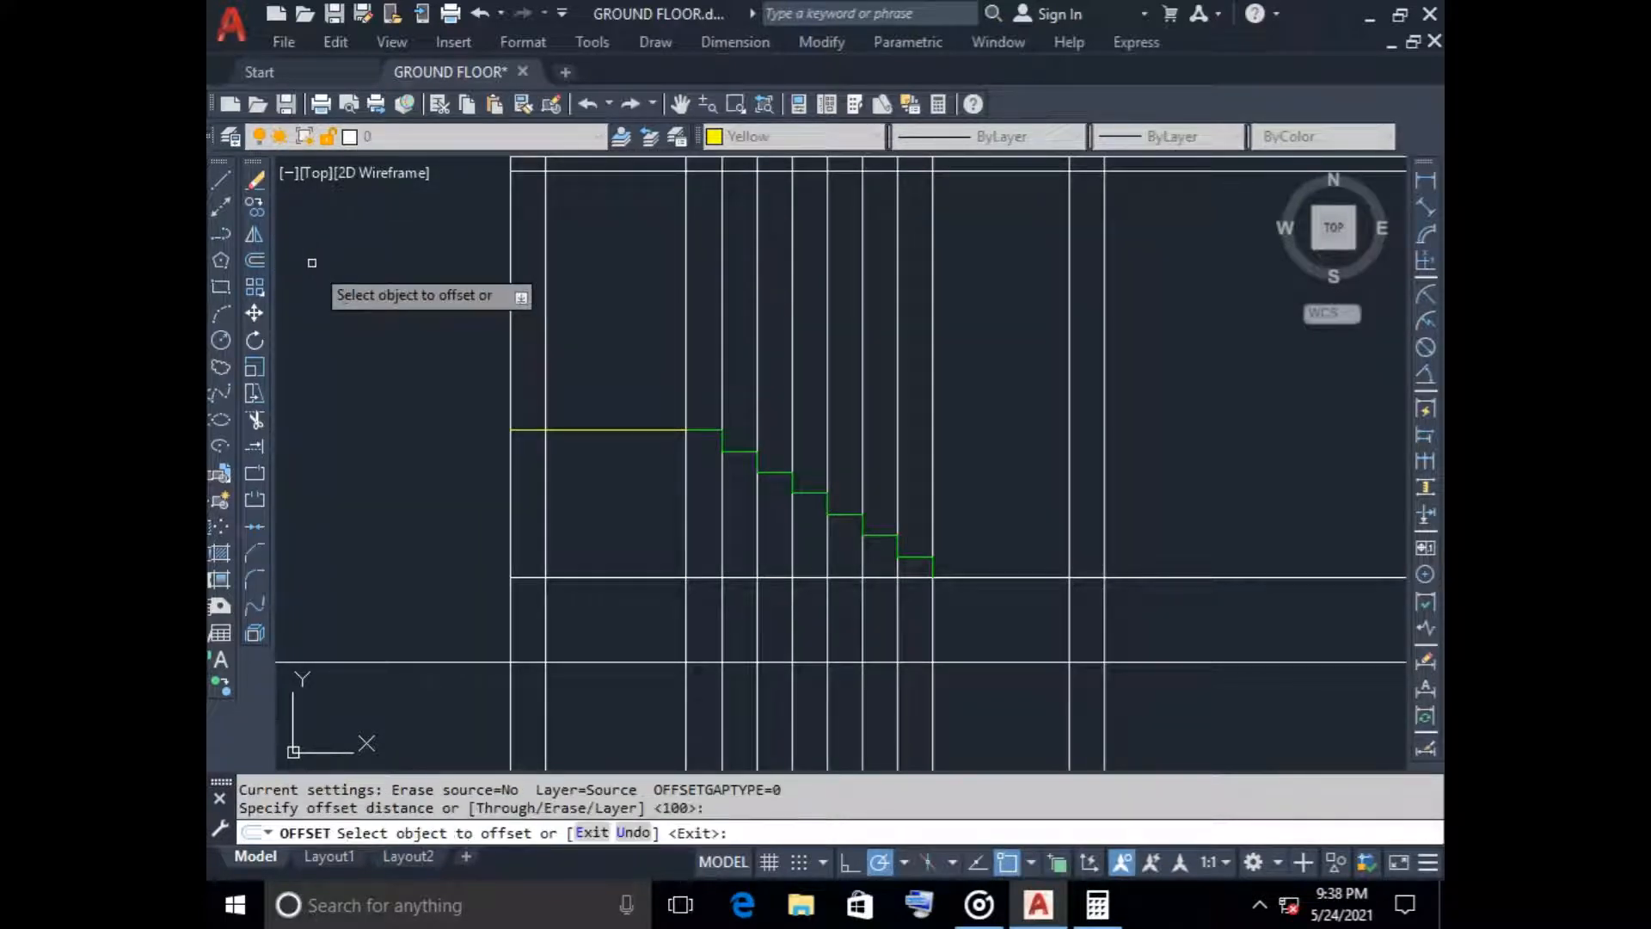
left_click(584, 426)
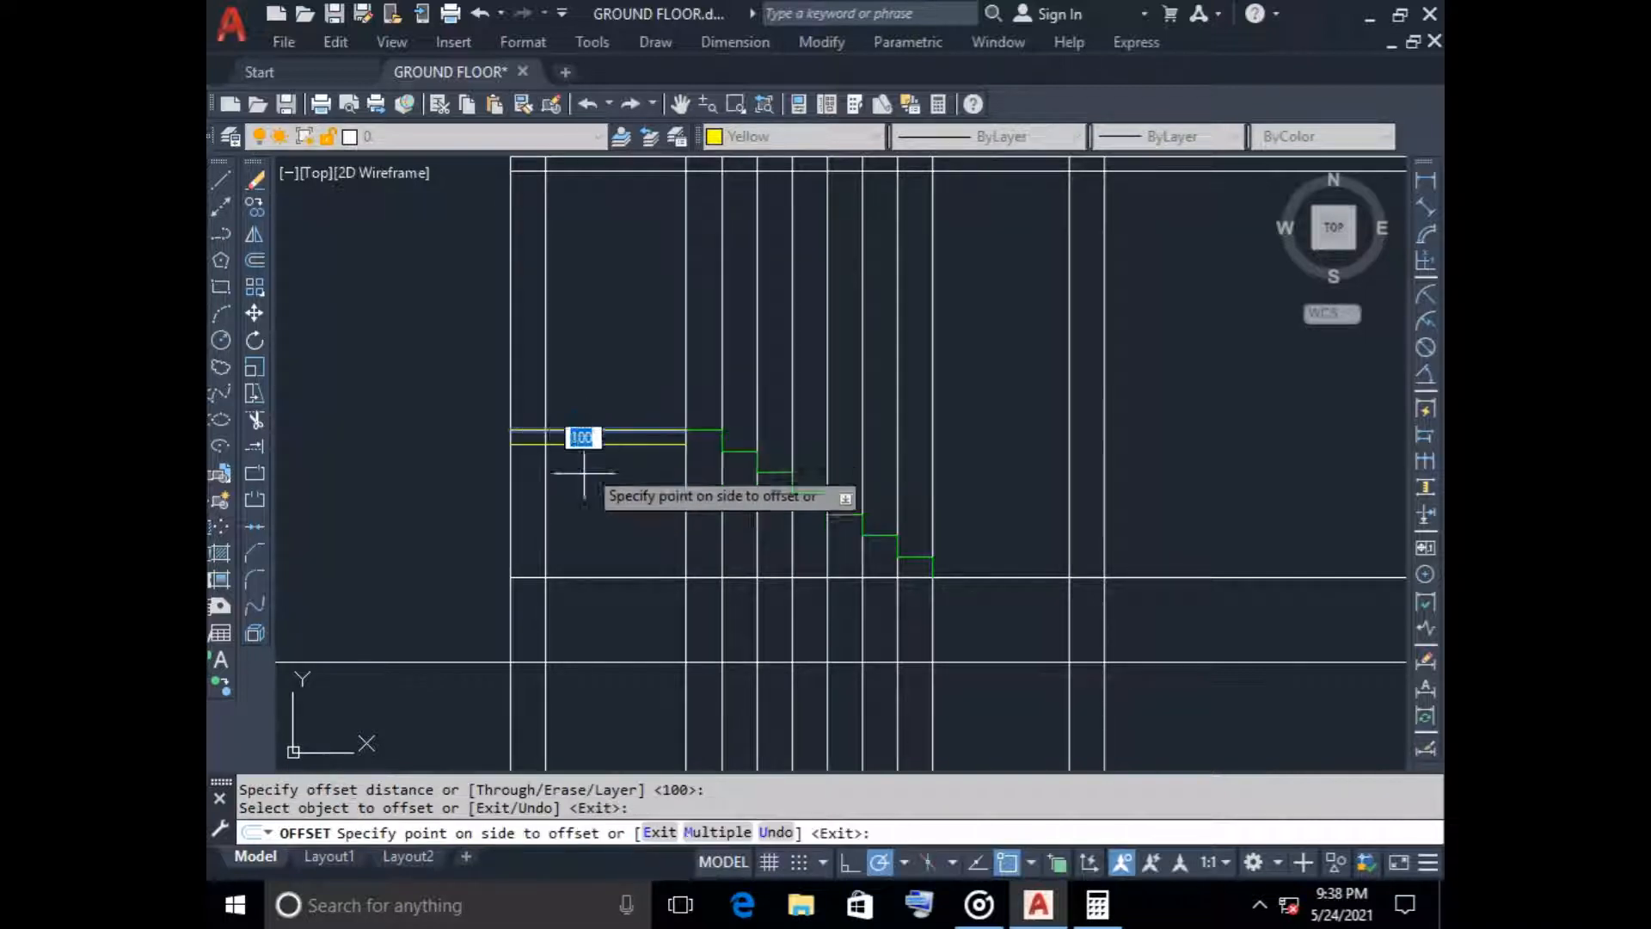
left_click(585, 474)
key("Escape")
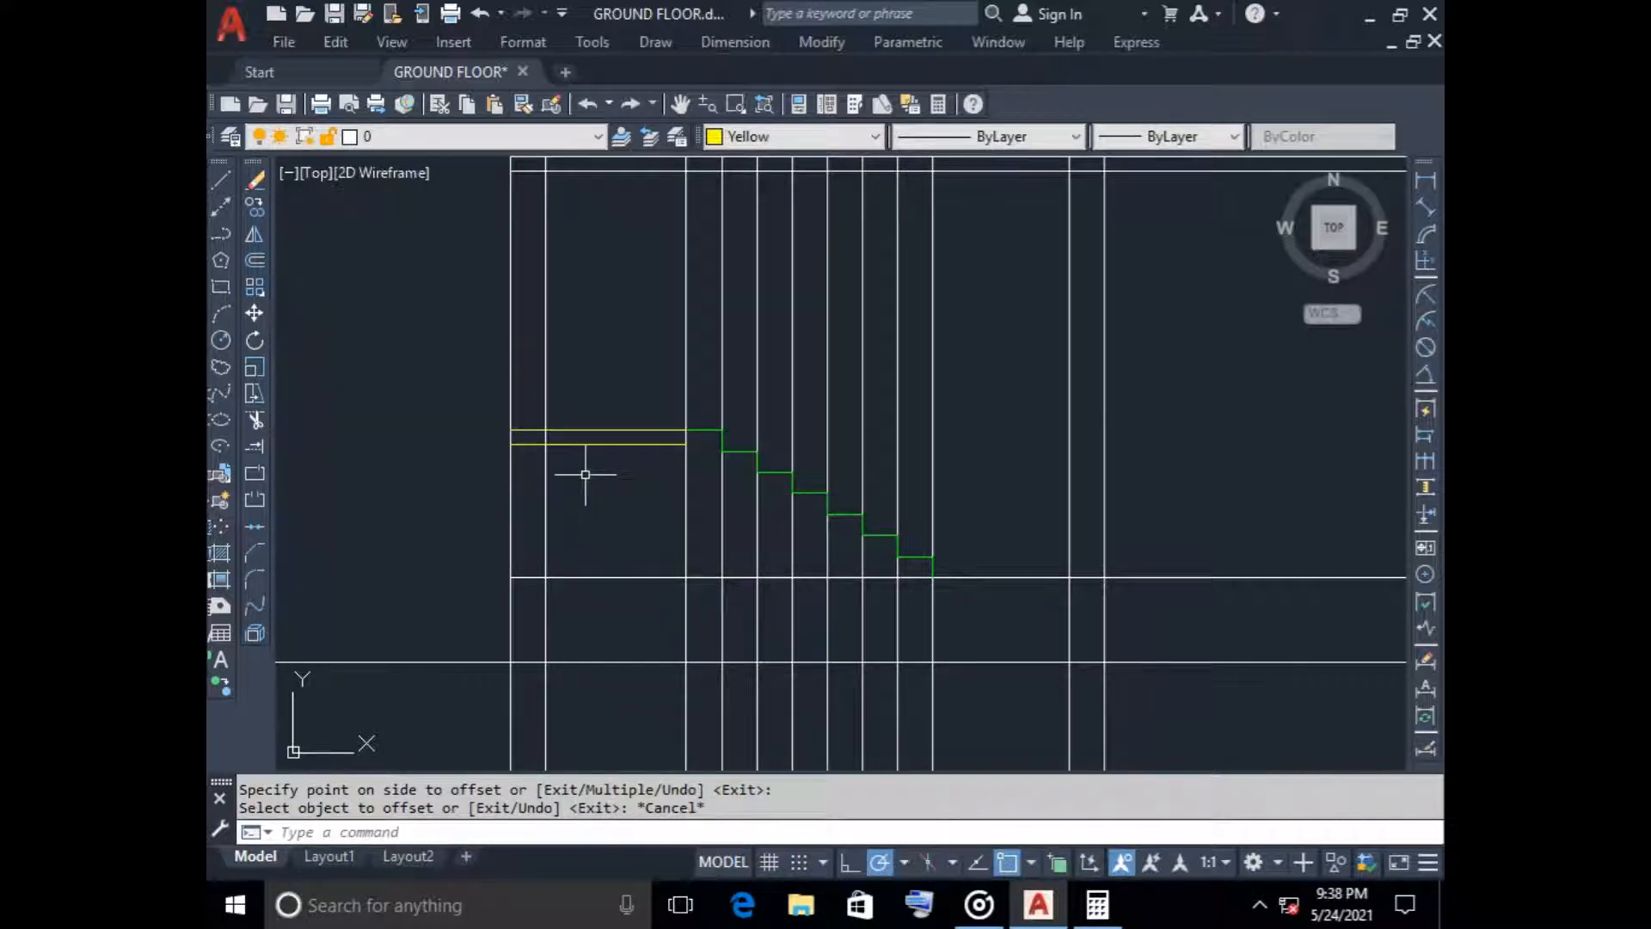
left_click(576, 445)
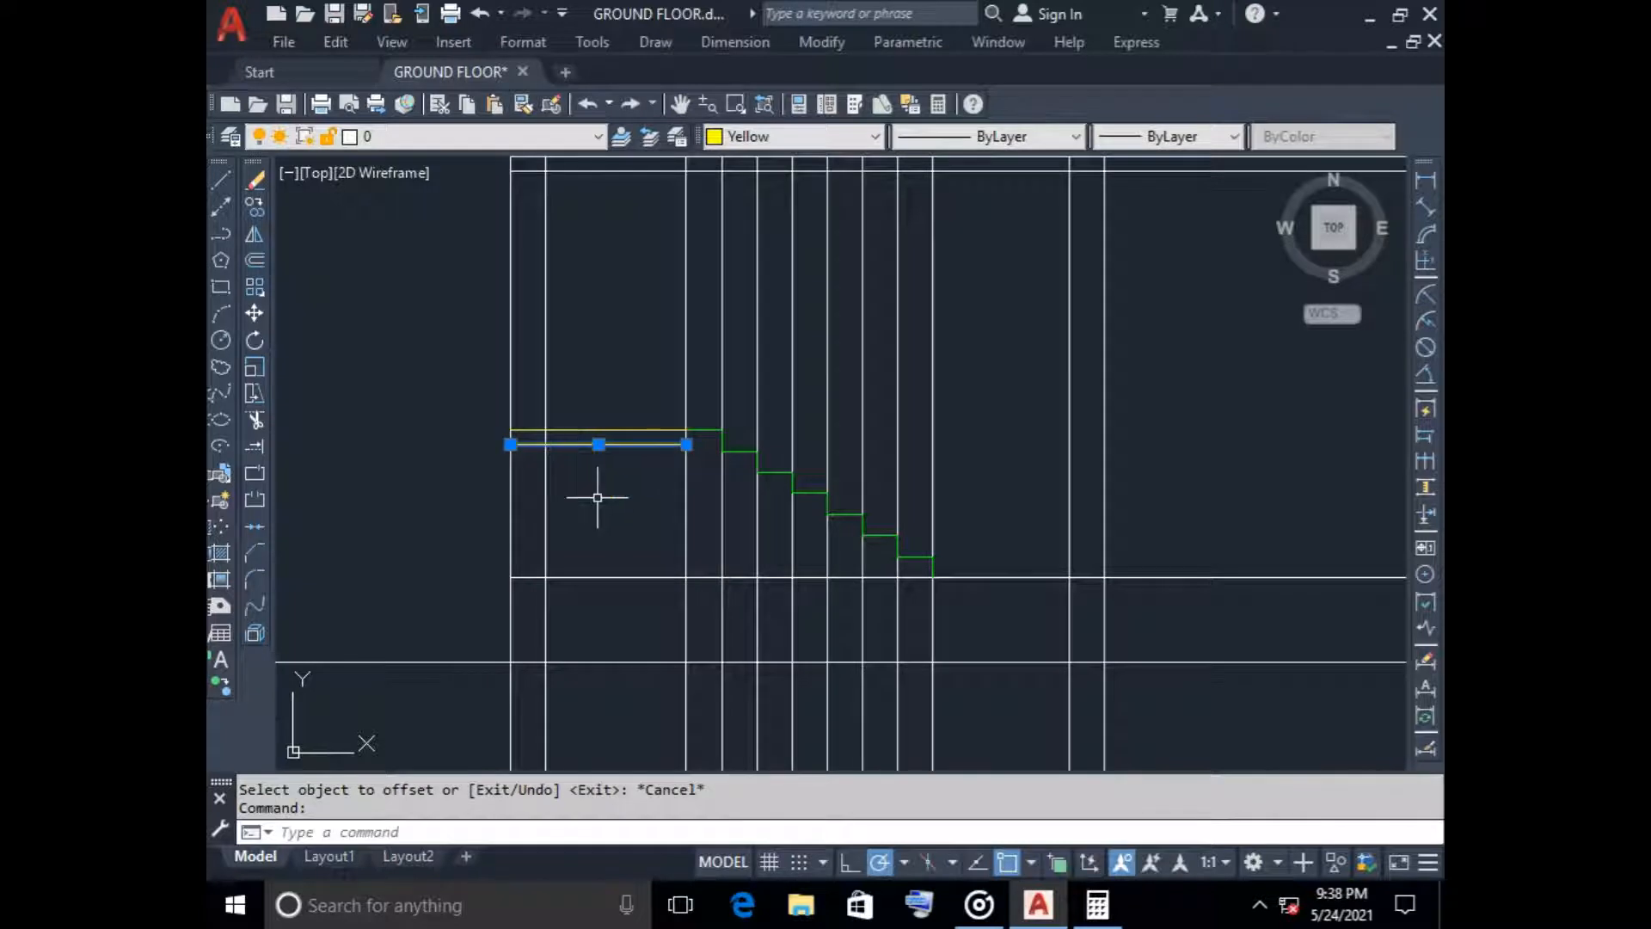
key("Delete")
Offset the yellow landing line 100 downward to form the landing slab thickness
left_click(256, 262)
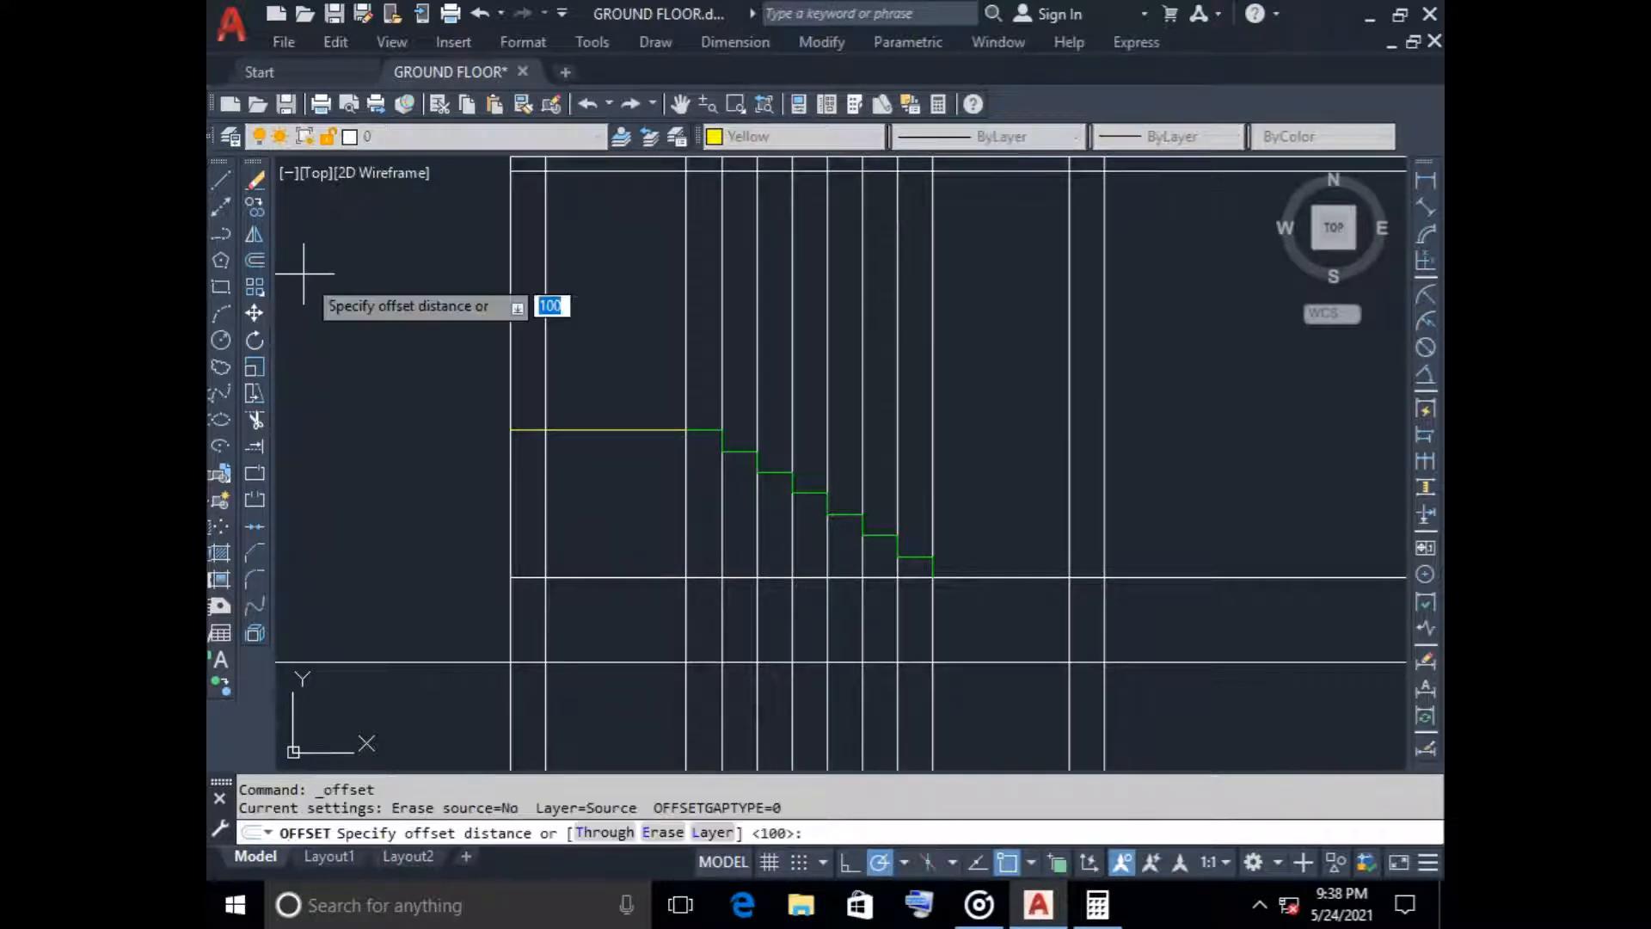
key("Return")
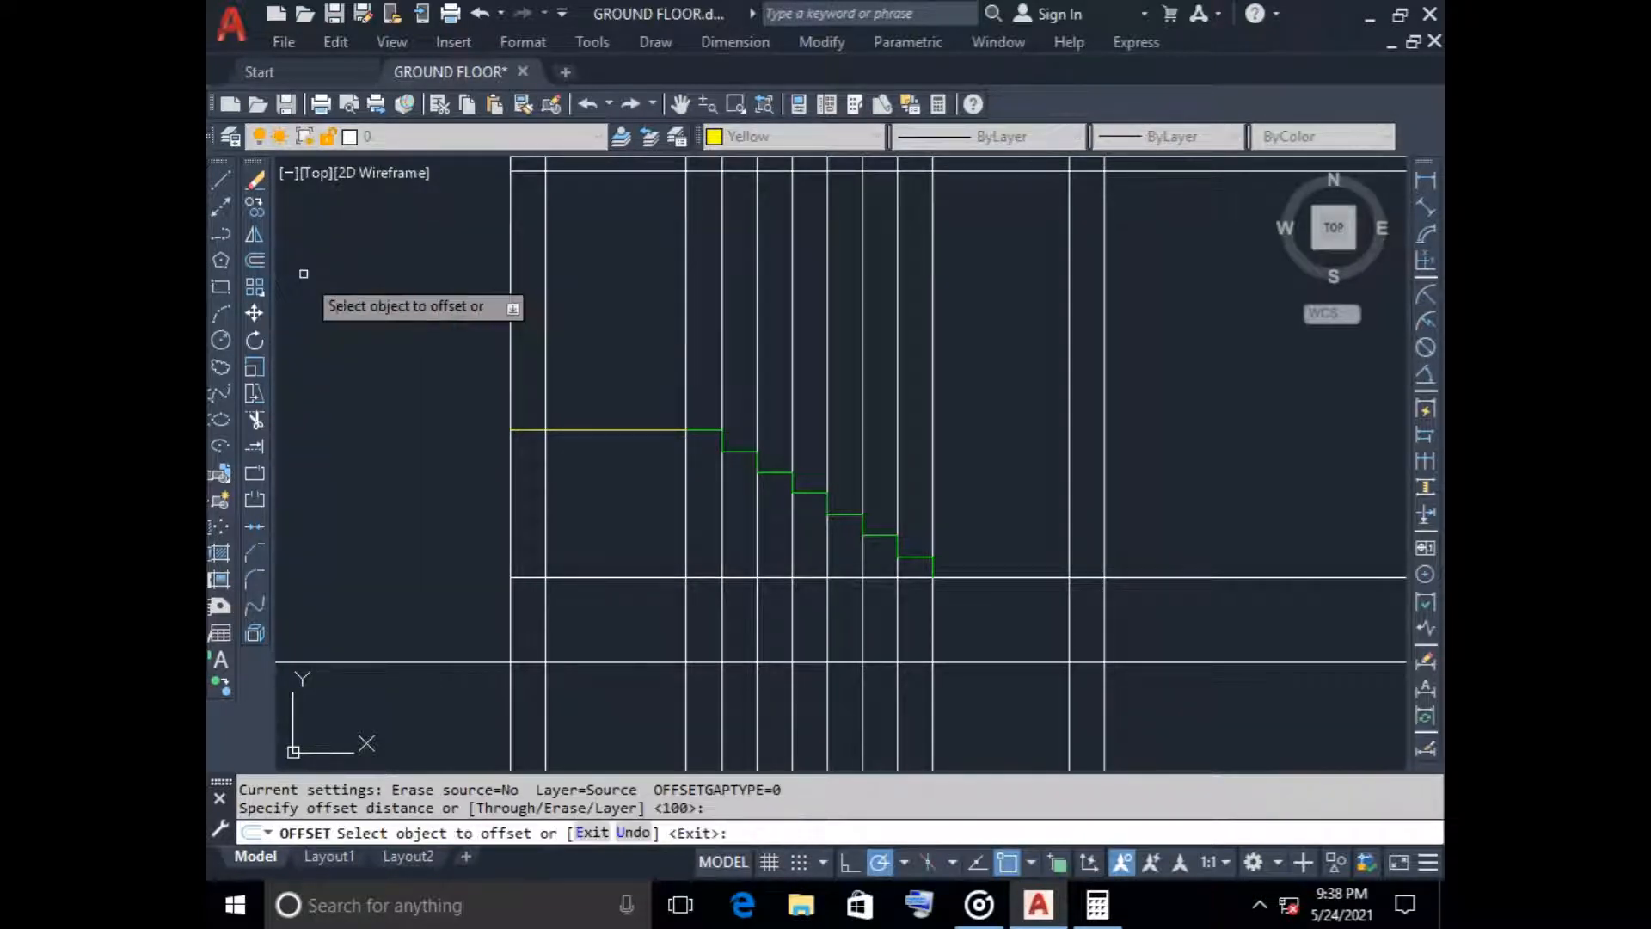
left_click(637, 430)
left_click(655, 450)
key("Escape")
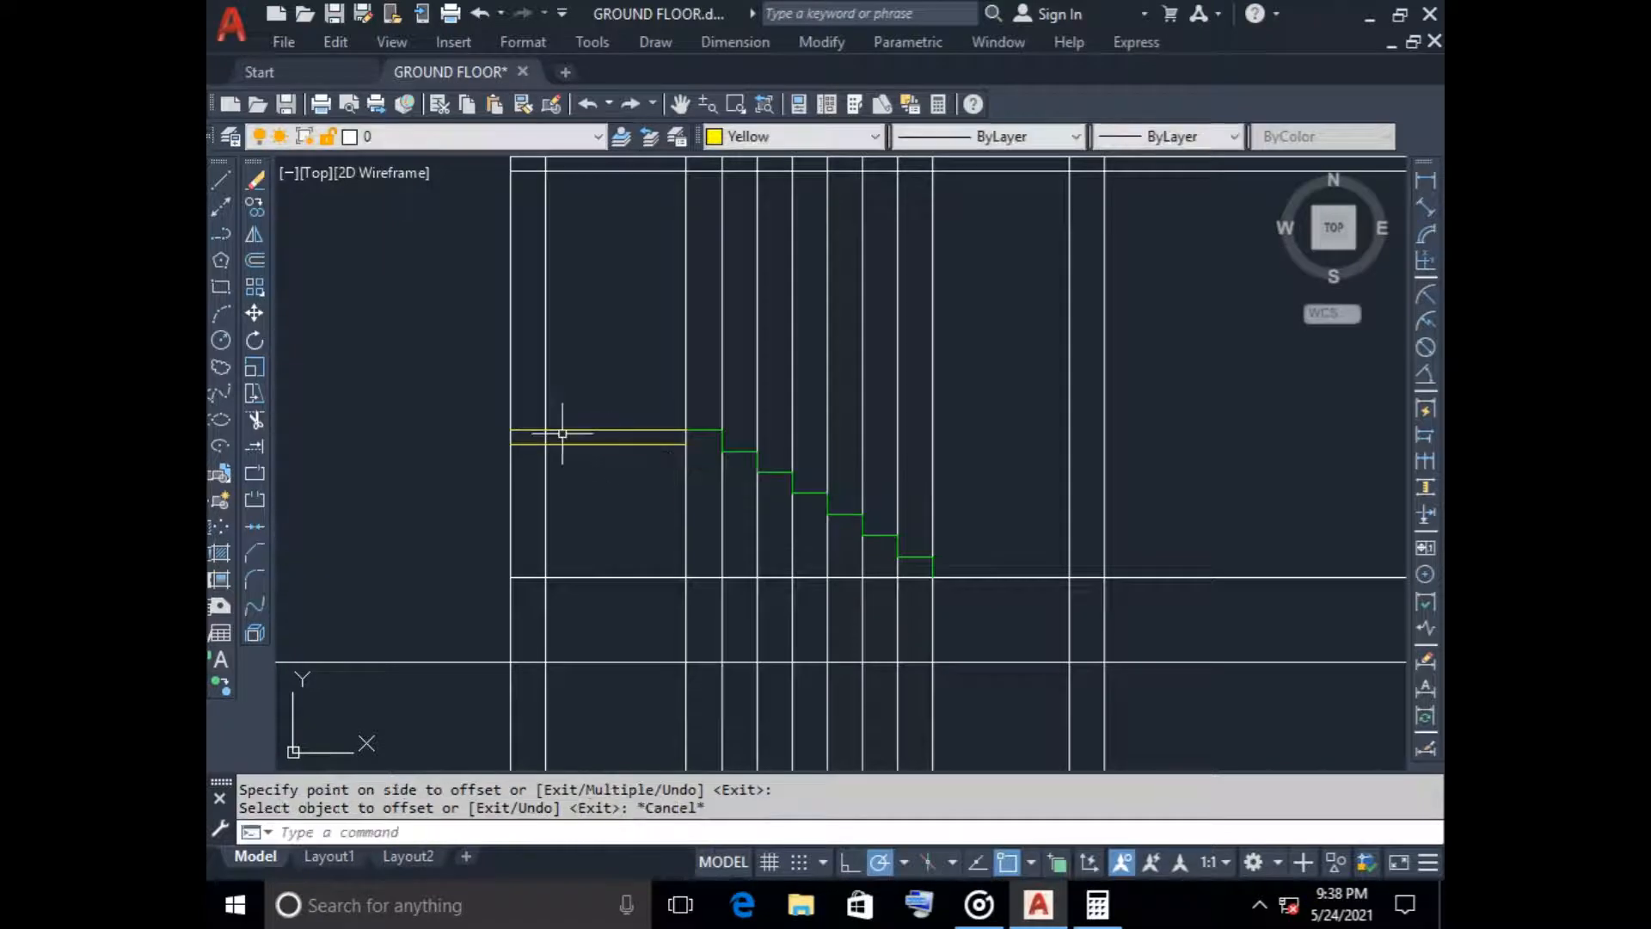
scroll(562, 433, "up", 4)
scroll(554, 515, "down", 4)
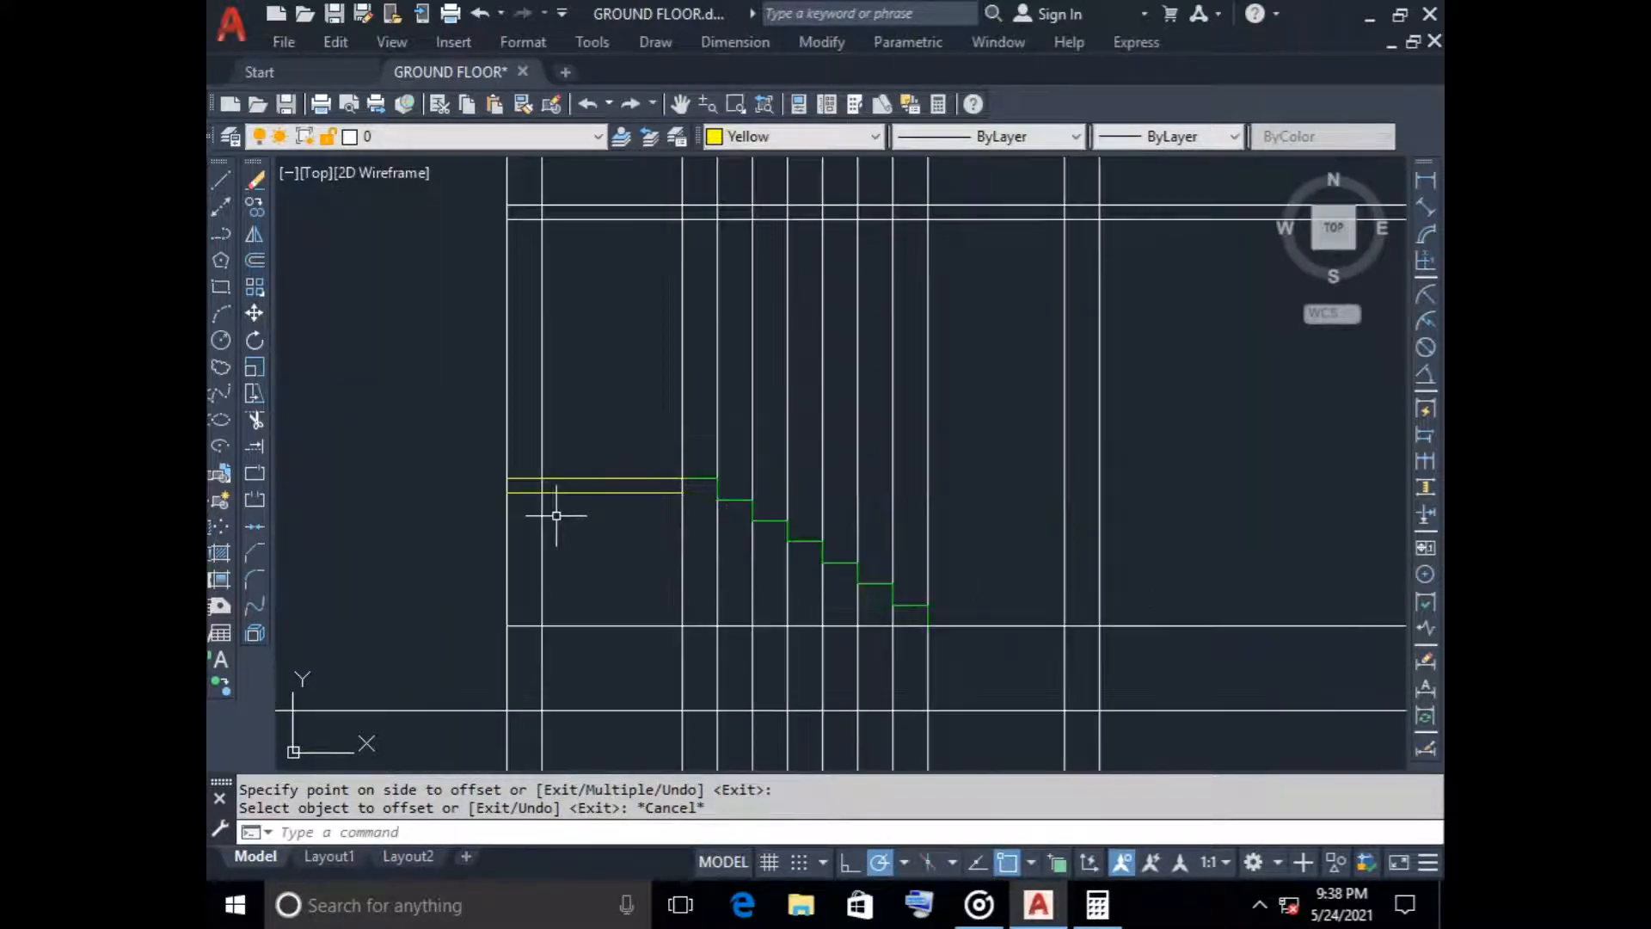
Offset the top landing line 250 downward to mark the underside of the landing beam
key("Return")
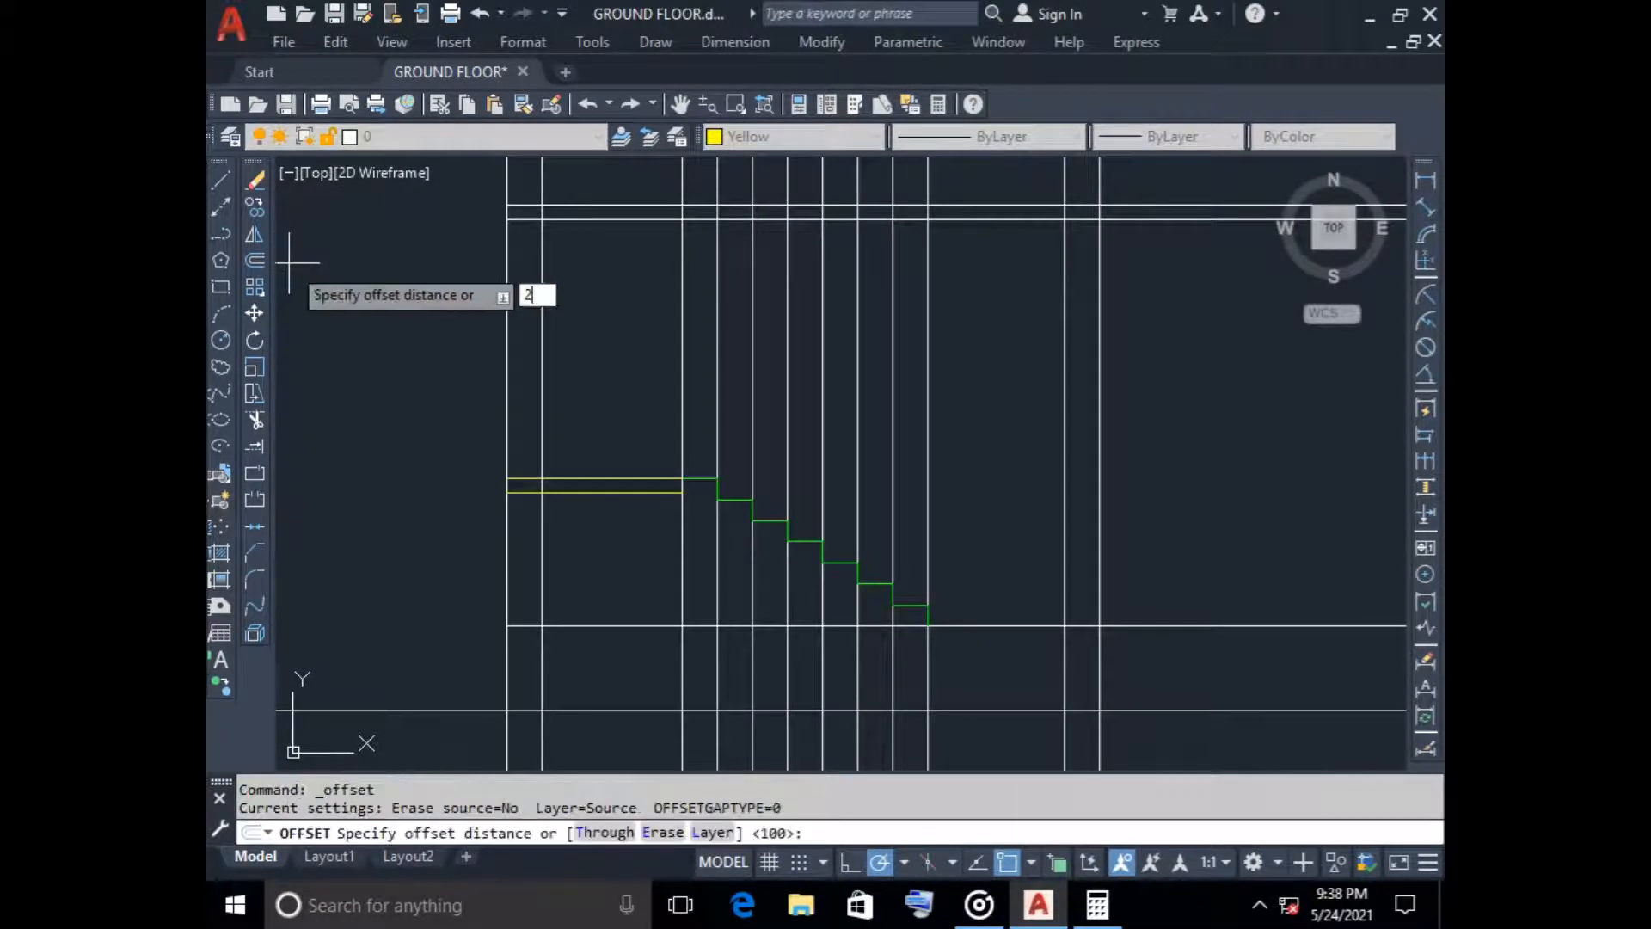
type("250")
key("Return")
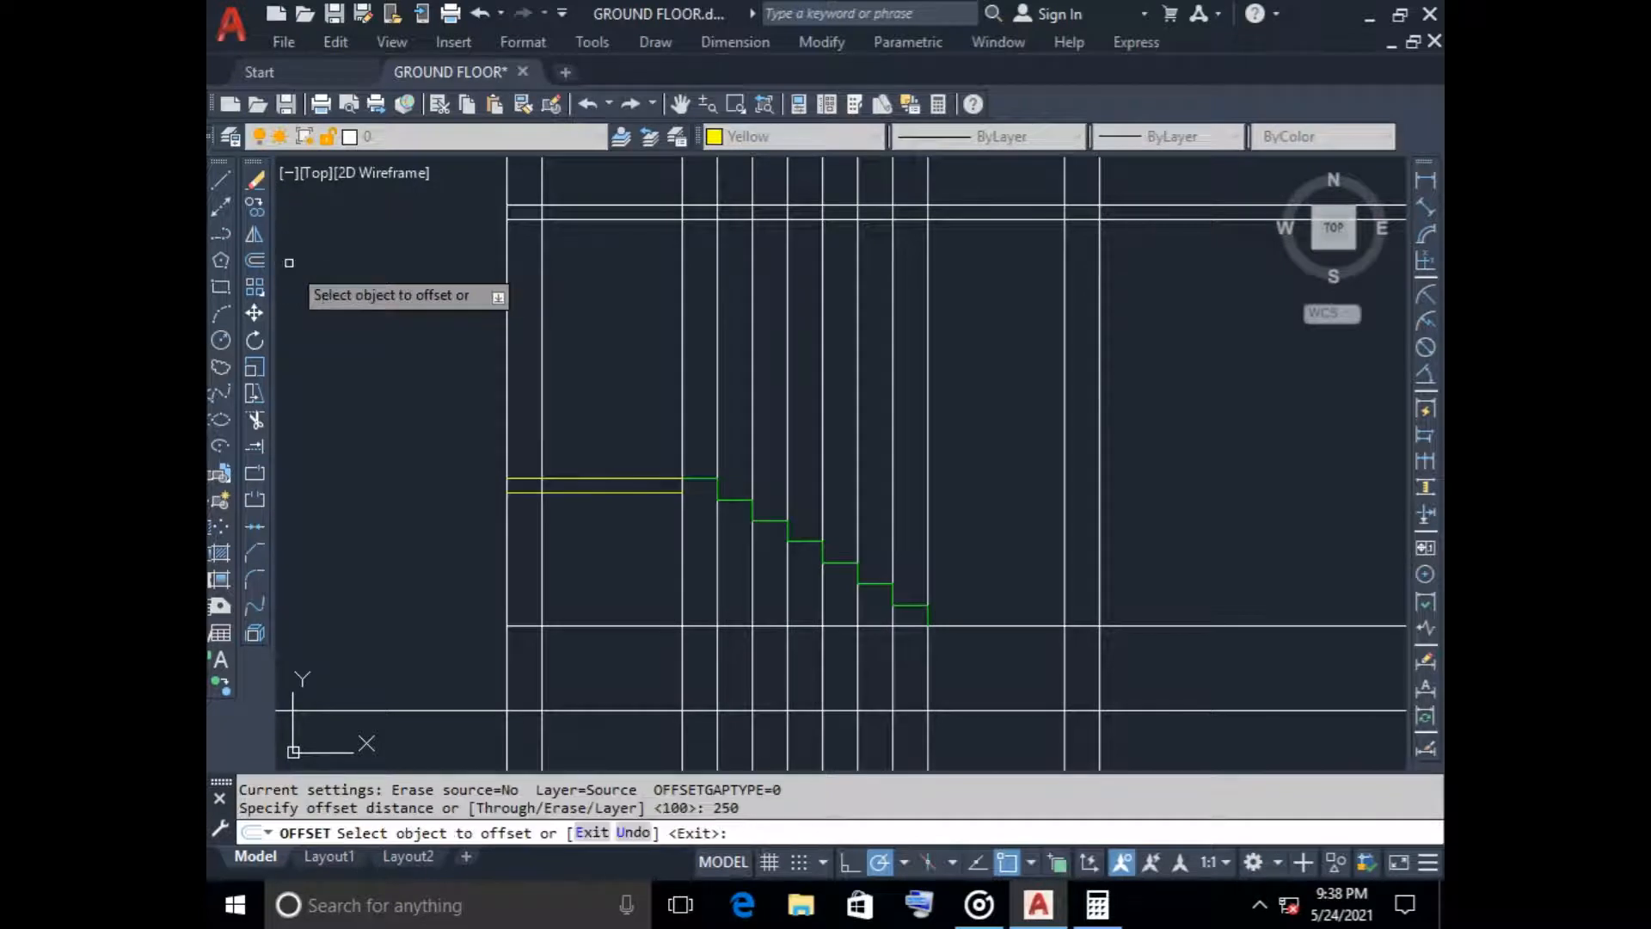
left_click(577, 479)
left_click(583, 526)
key("Escape")
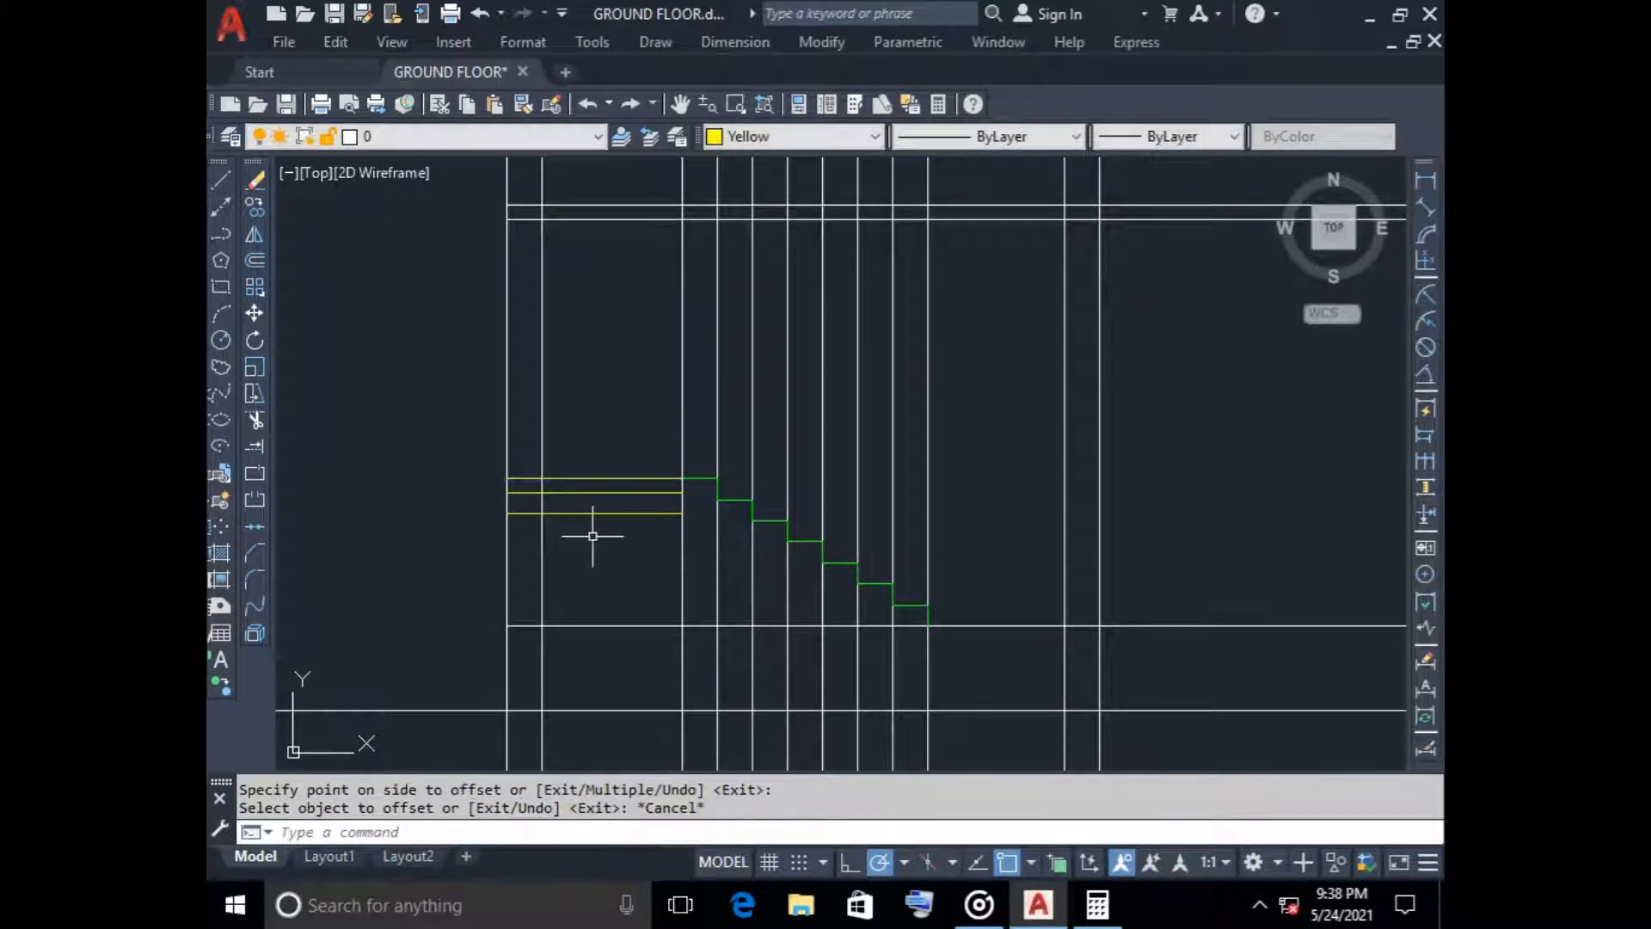
Trim the landing beam underside to the left wall, and remove the slab underside and inner wall face segments inside the beam
type("tr")
key("Return")
left_click(585, 513)
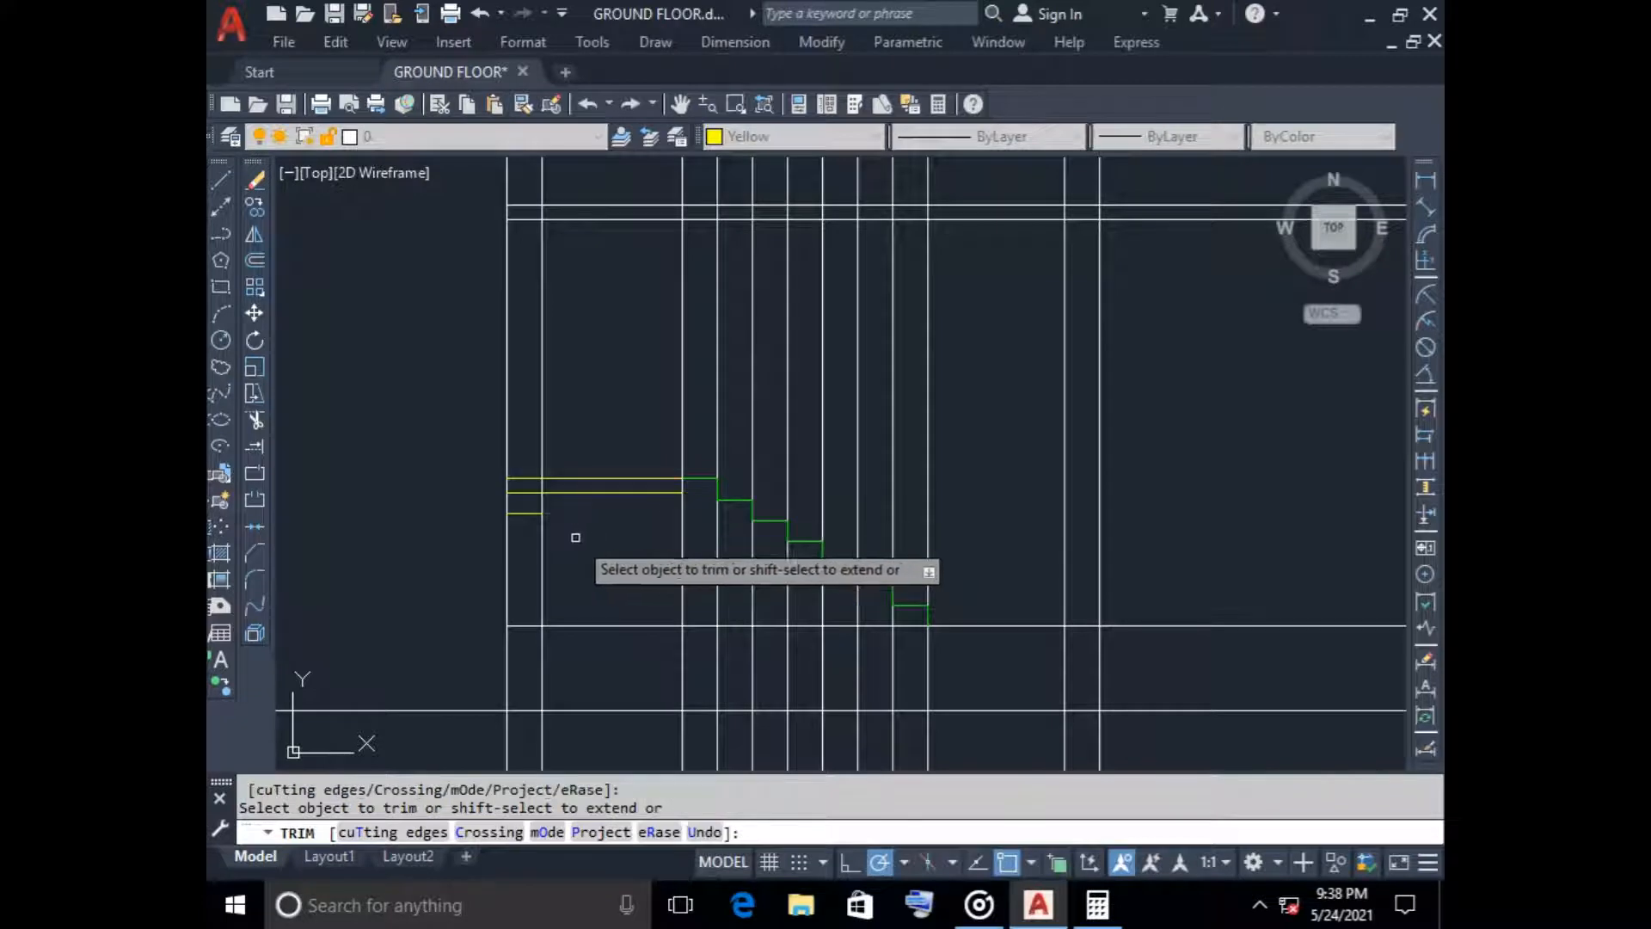
left_click(525, 492)
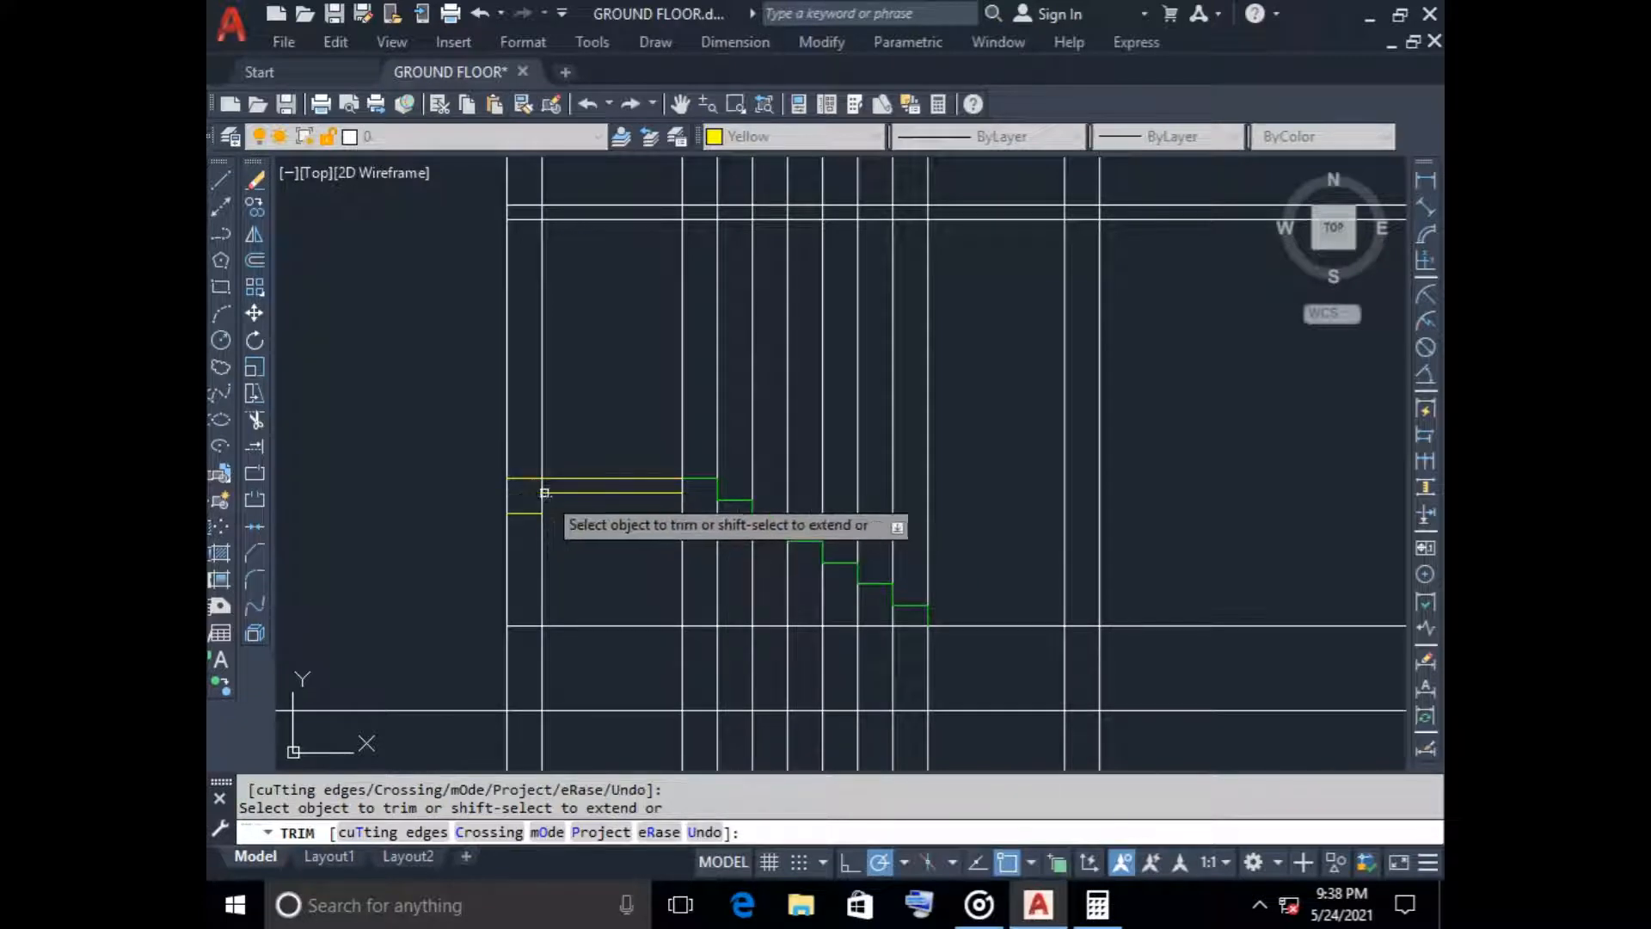
scroll(546, 489, "up", 4)
left_click(531, 482)
left_click(465, 485)
scroll(670, 593, "down", 3)
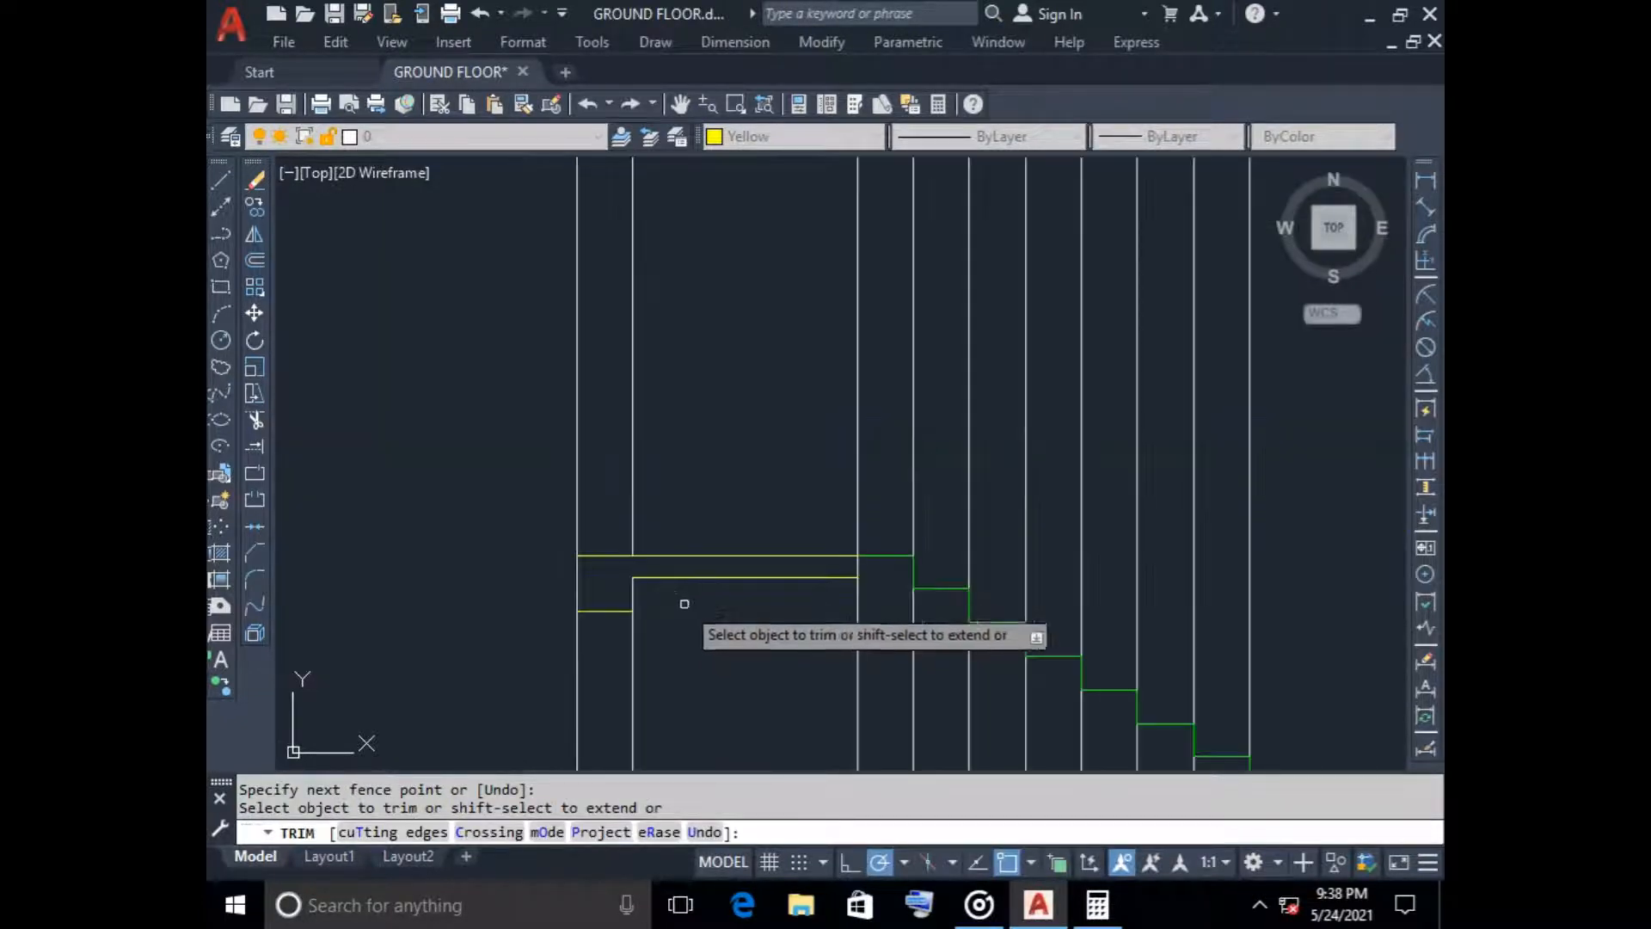
key("Escape")
Set the colour to Green and draw a diagonal line from the landing's stair end to the foot of the lowest riser
scroll(711, 624, "down", 4)
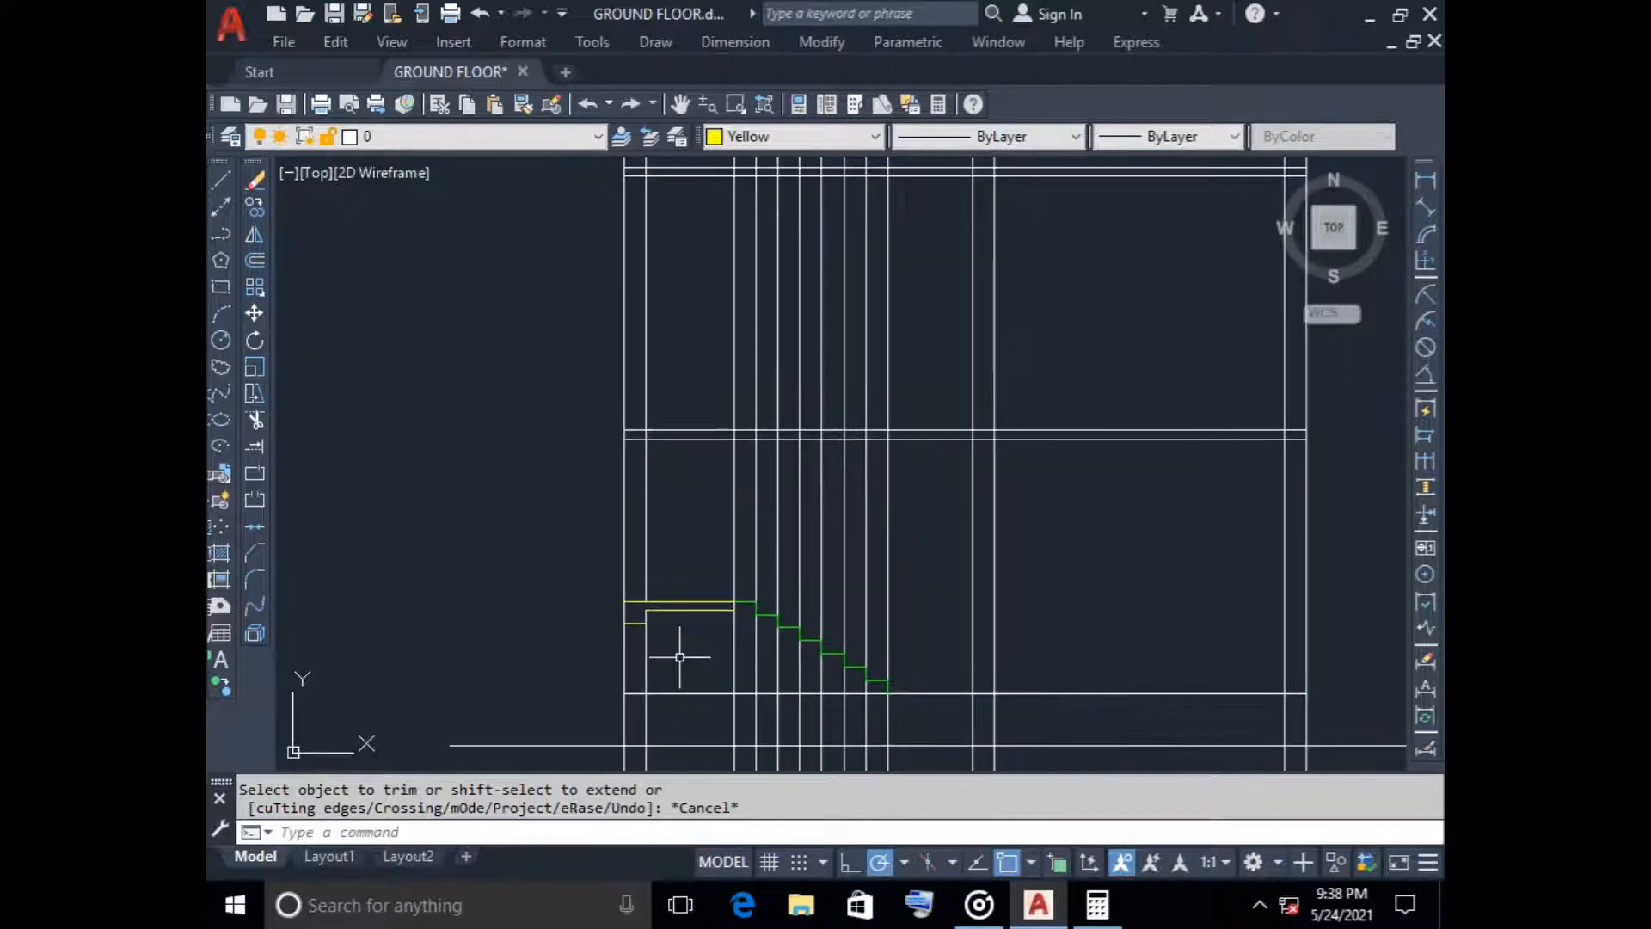
scroll(678, 647, "up", 5)
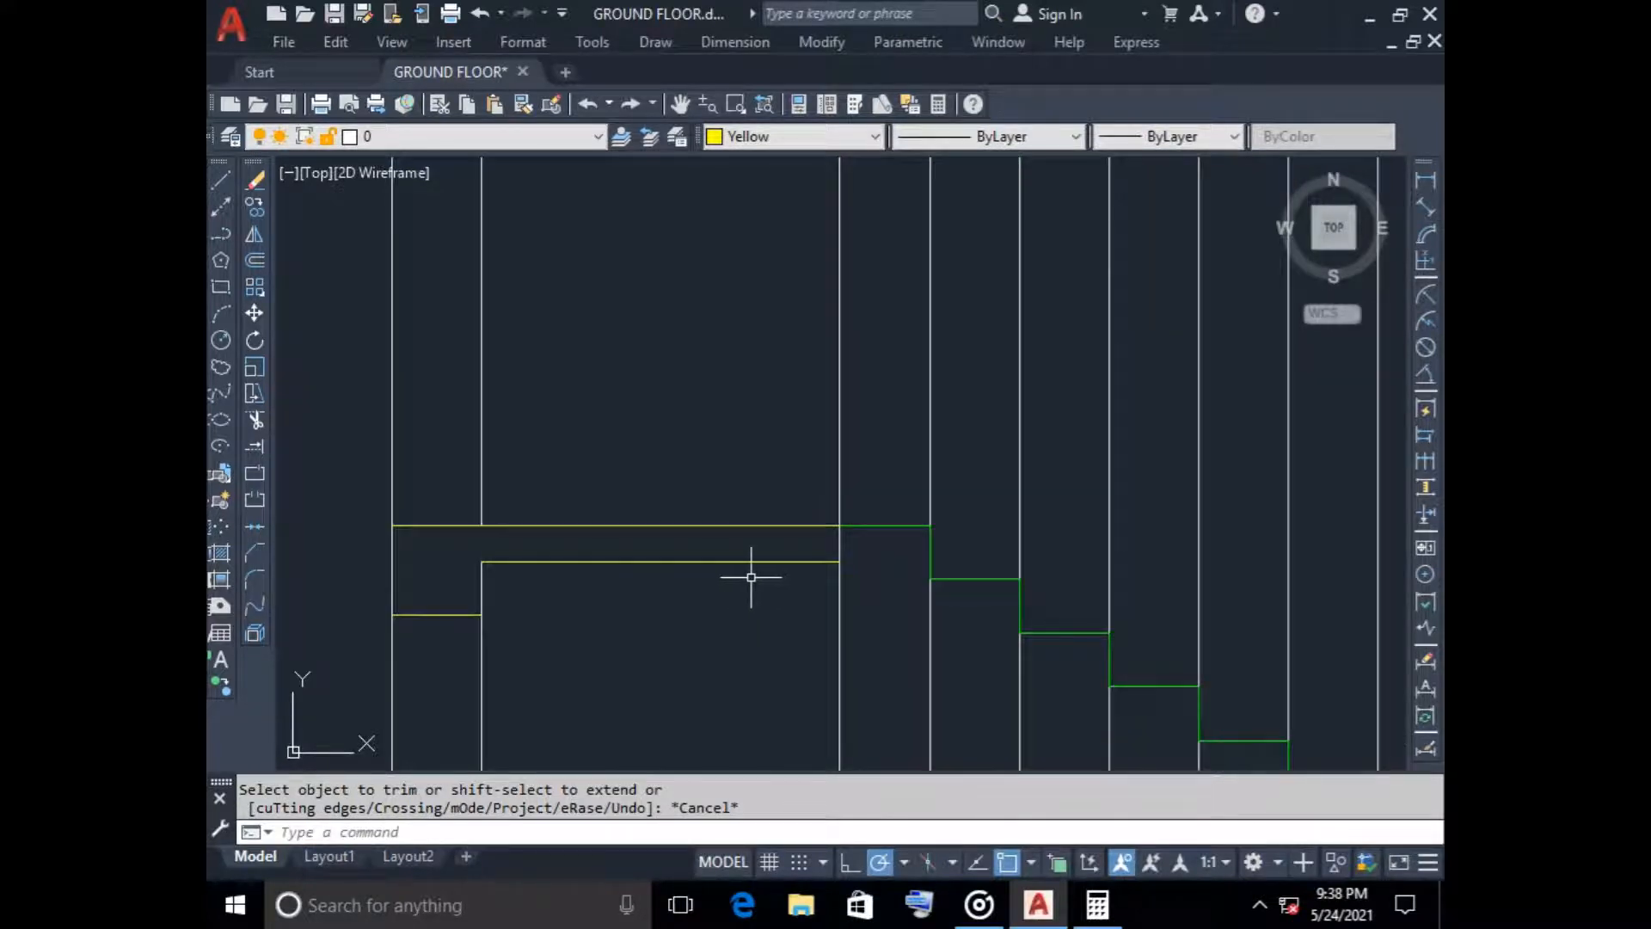
scroll(751, 577, "down", 5)
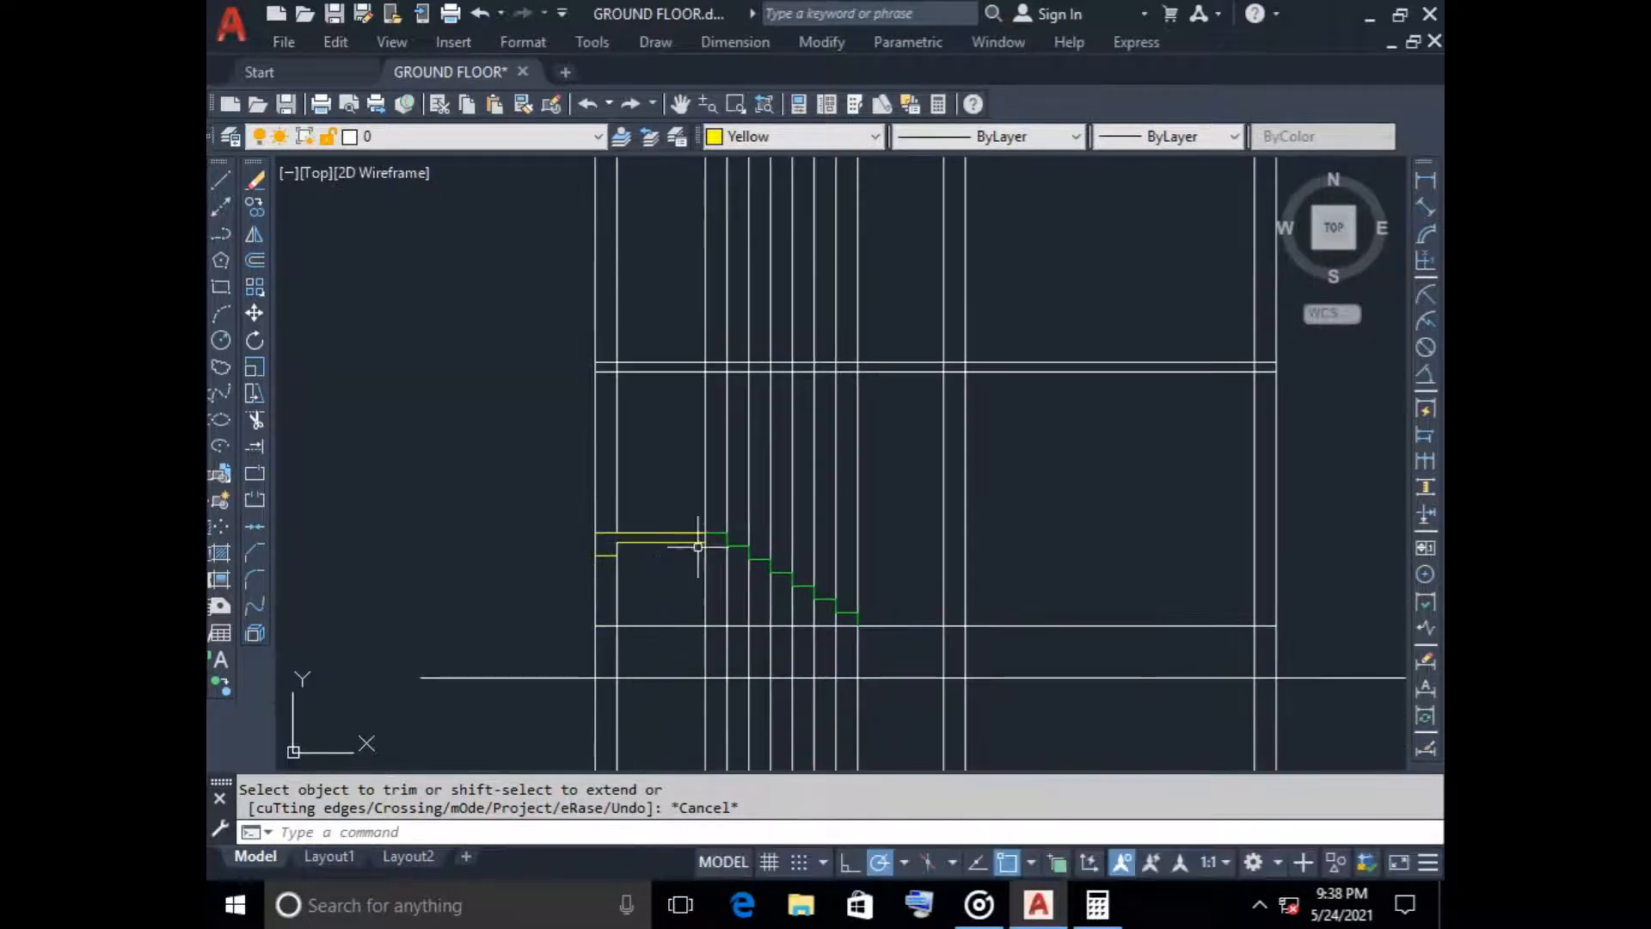
scroll(698, 547, "up", 4)
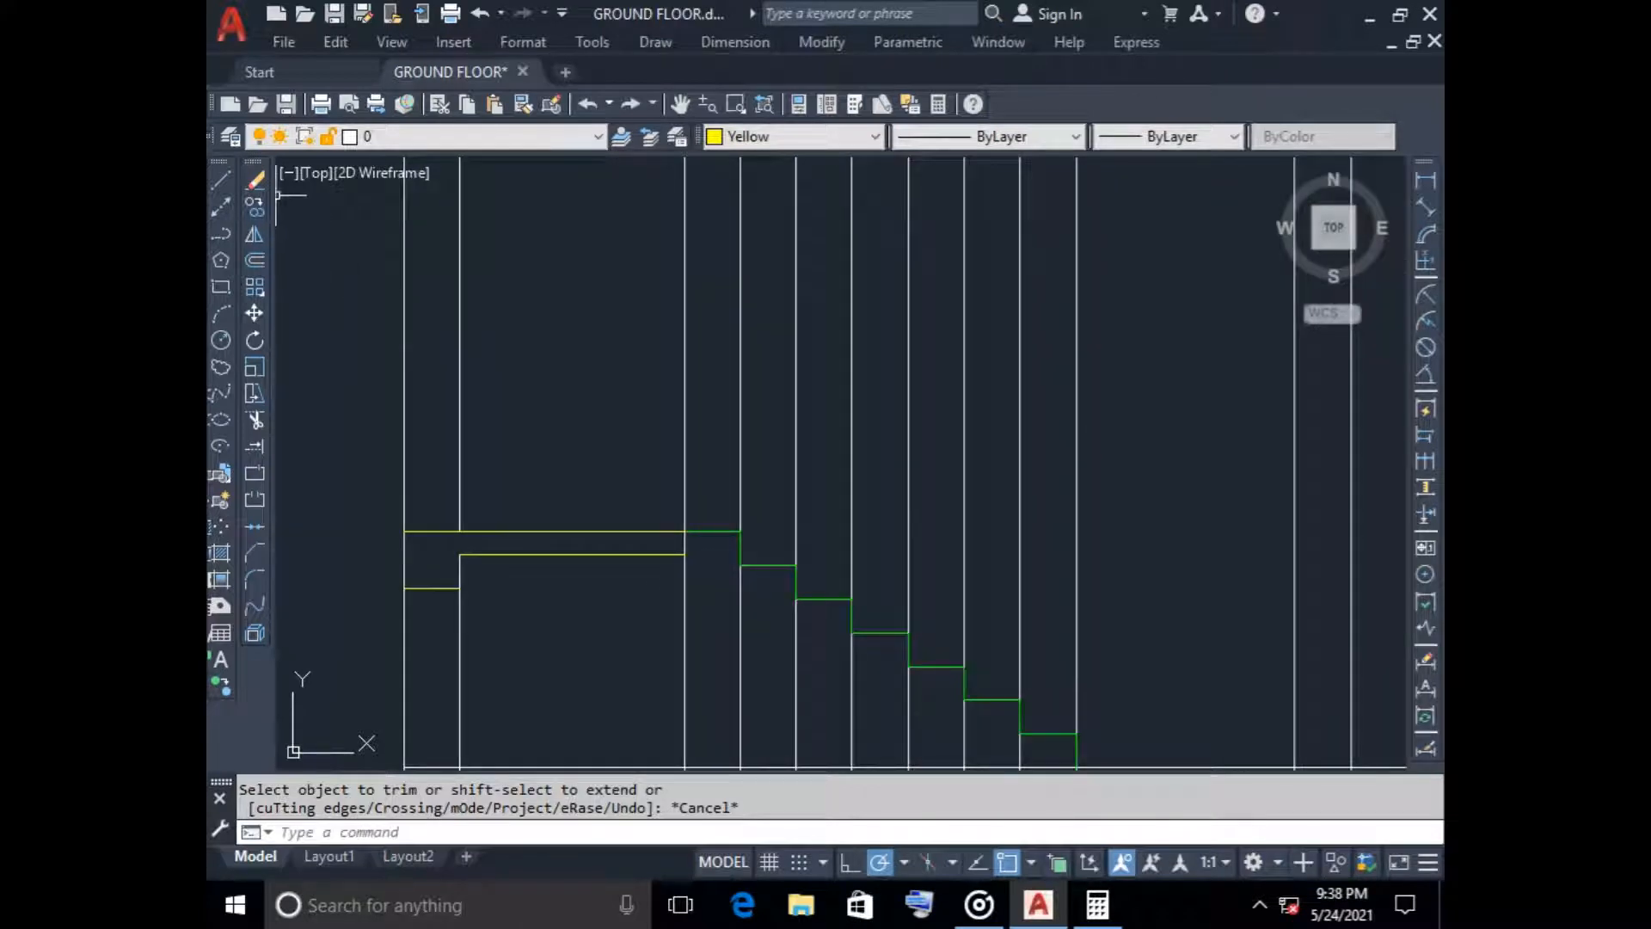
left_click(778, 136)
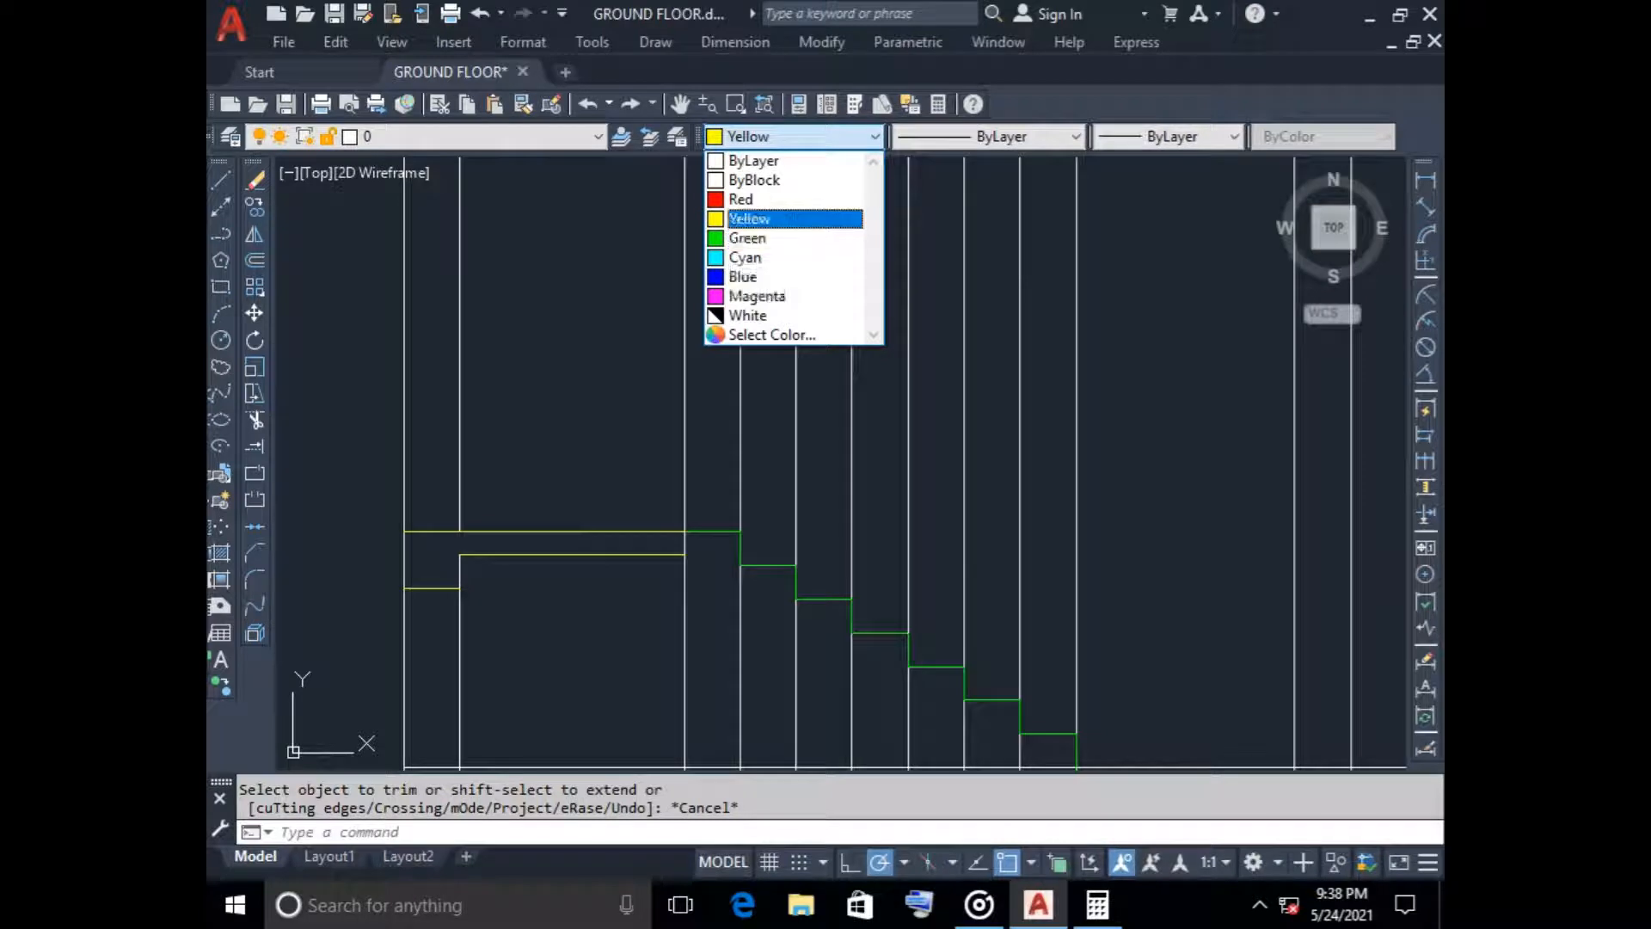
left_click(749, 238)
left_click(221, 179)
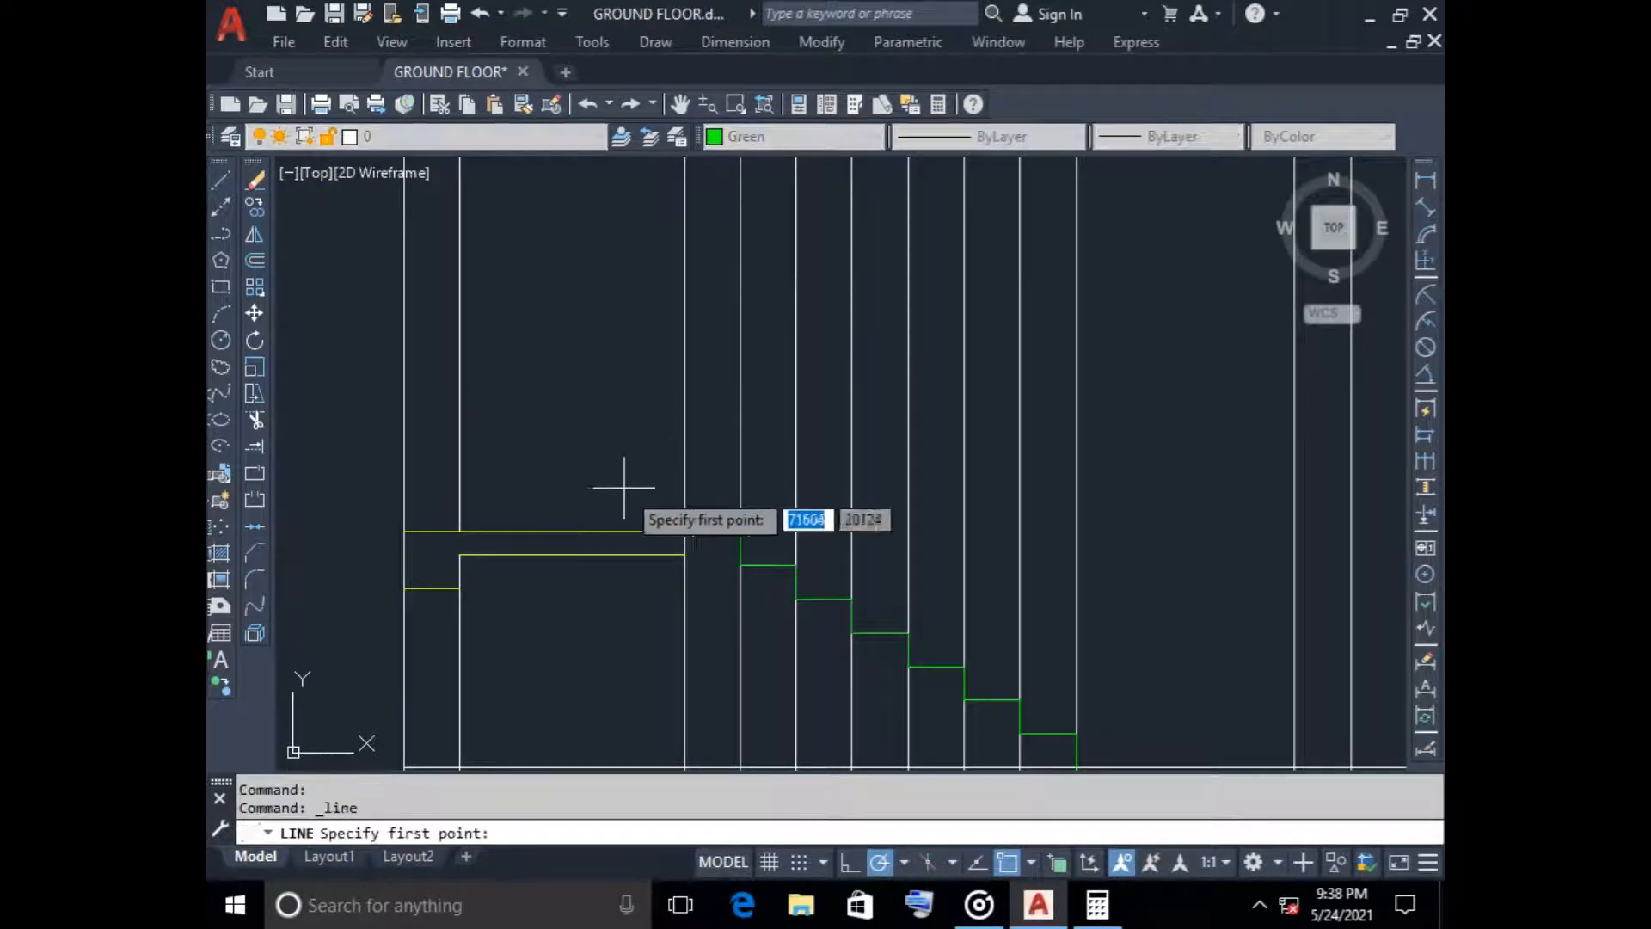
left_click(685, 532)
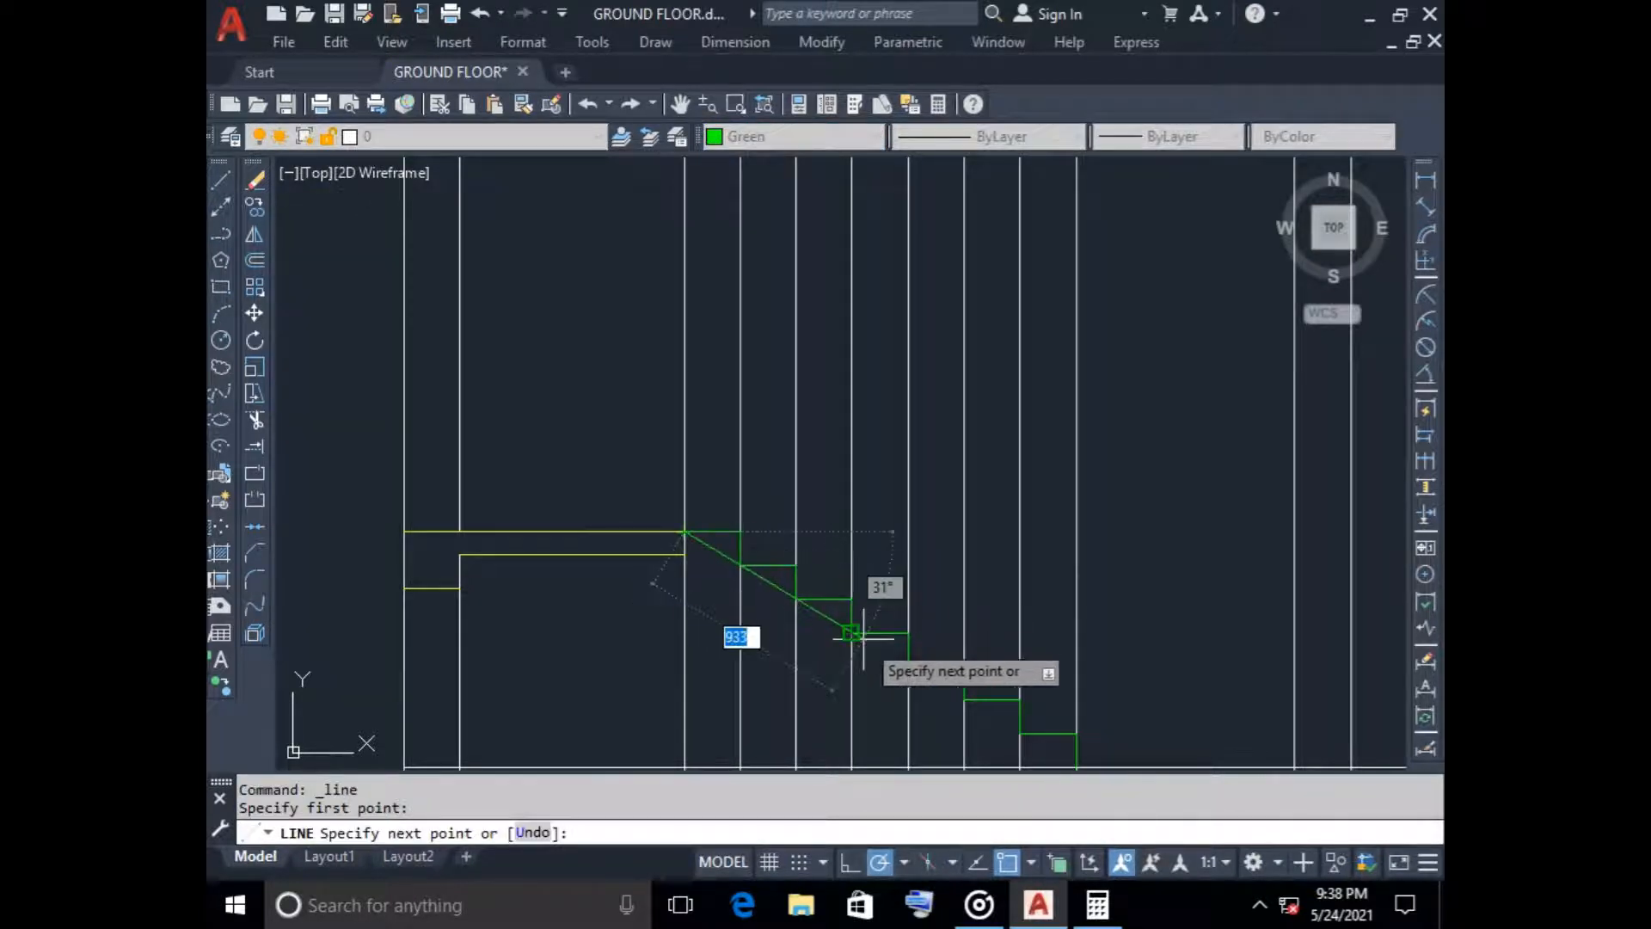
scroll(885, 660, "down", 2)
middle_click_drag(885, 661, 574, 464)
scroll(705, 521, "up", 4)
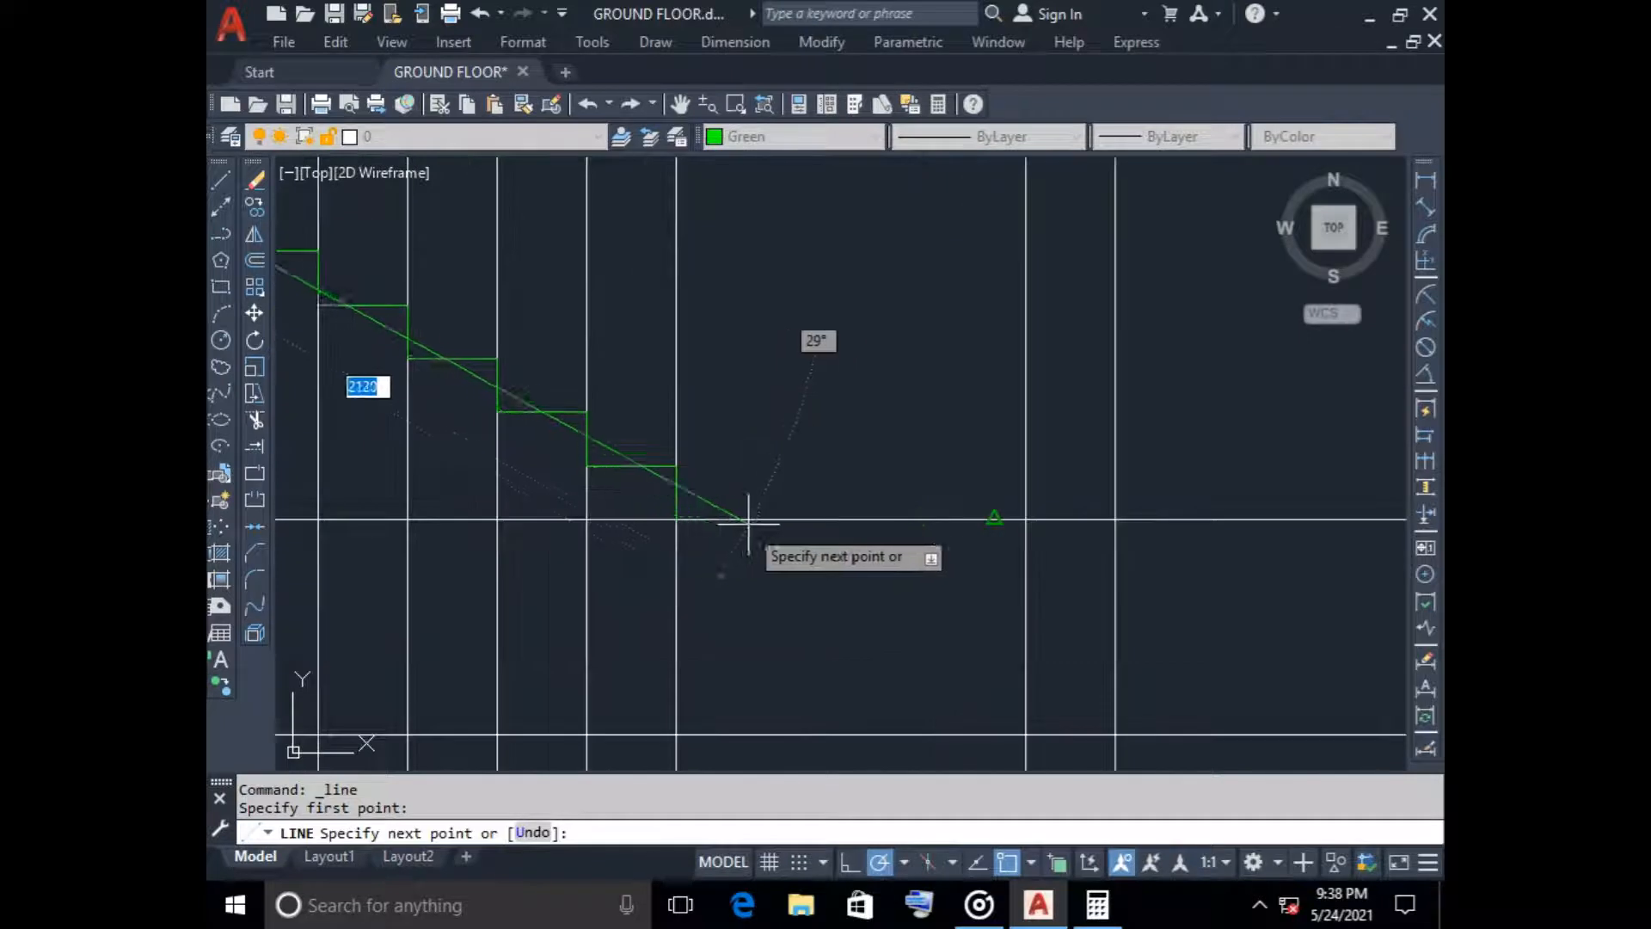
left_click(675, 517)
key("Escape")
scroll(761, 492, "down", 2)
middle_click_drag(771, 491, 828, 492)
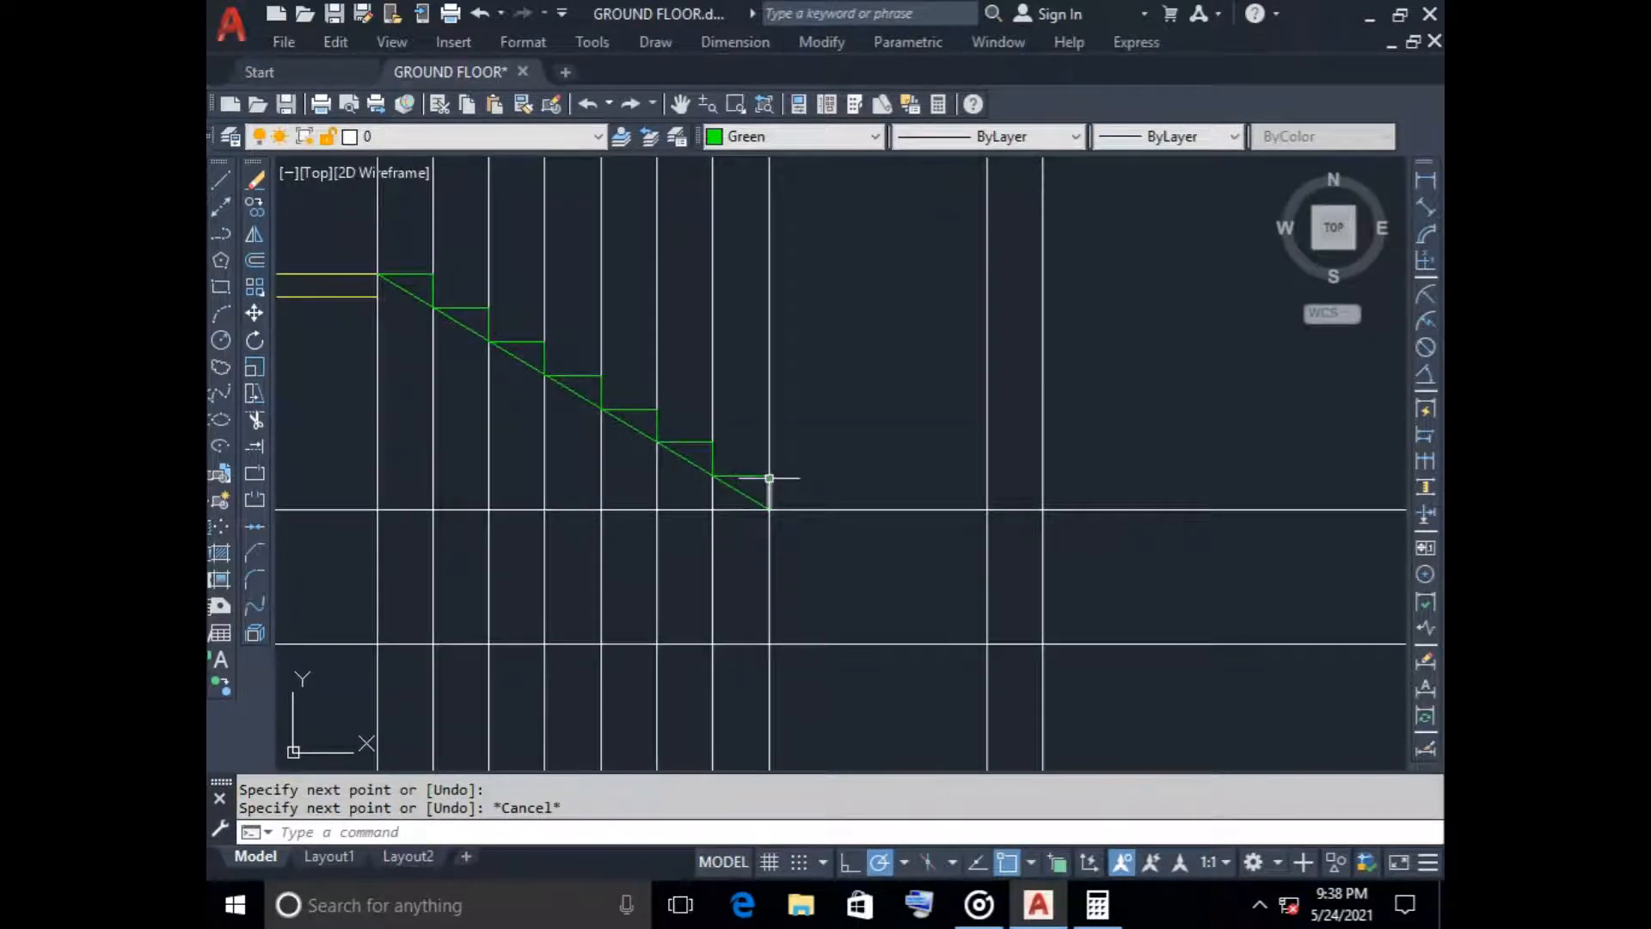
scroll(768, 495, "down", 2)
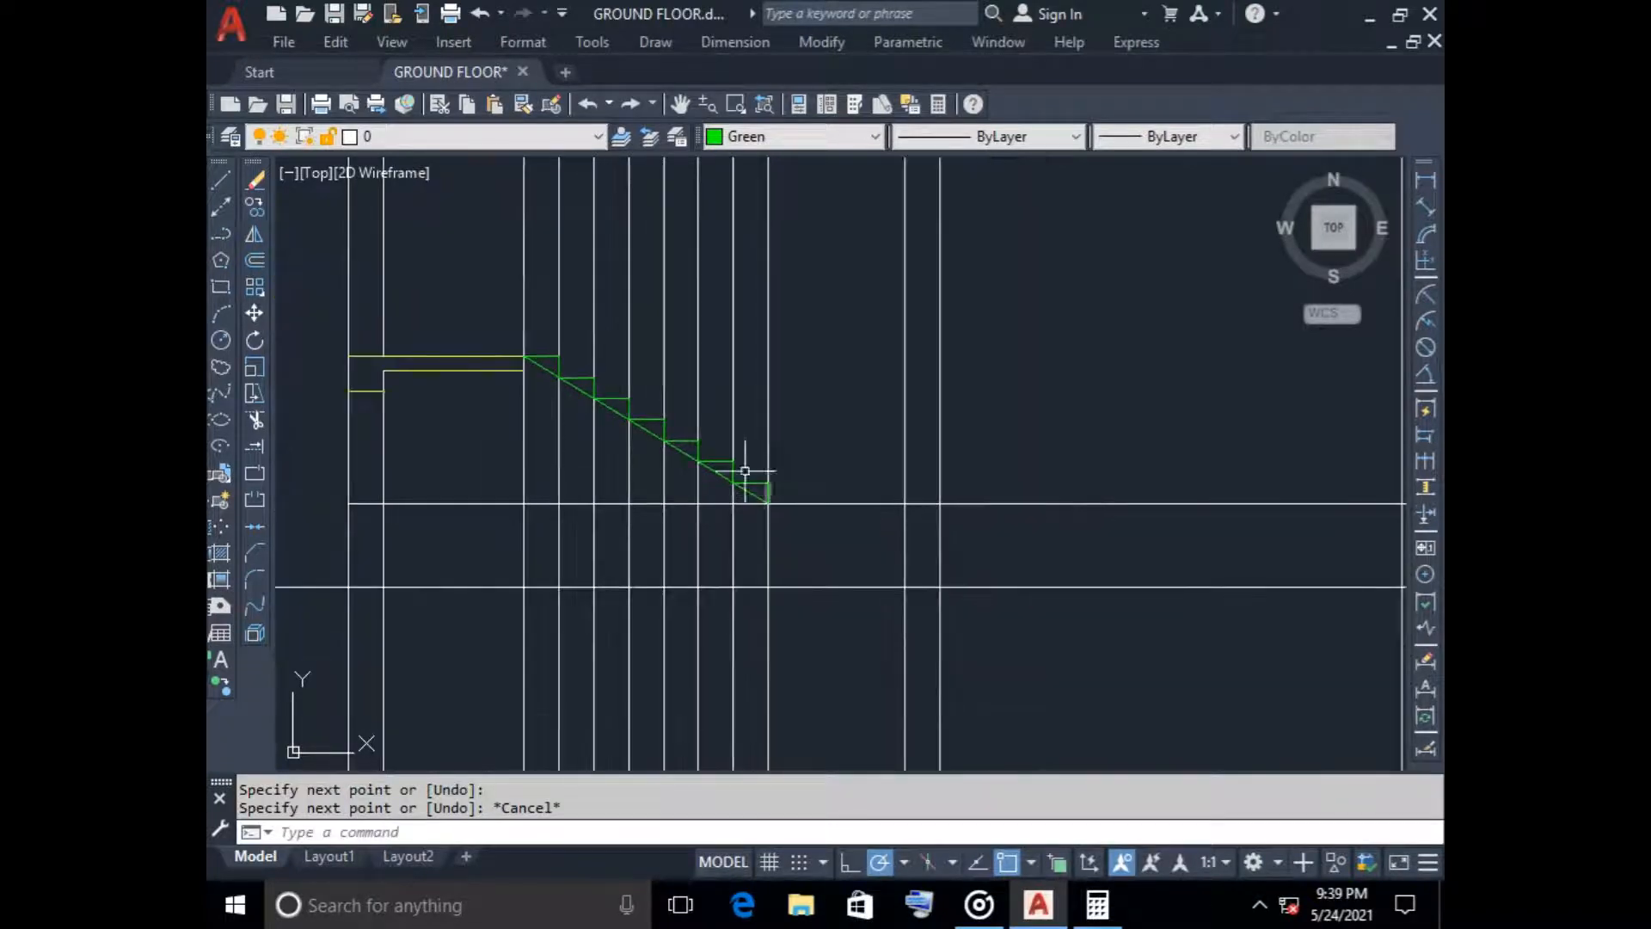
Offset the diagonal stair line 150 downward to form the waist slab underside
left_click(254, 259)
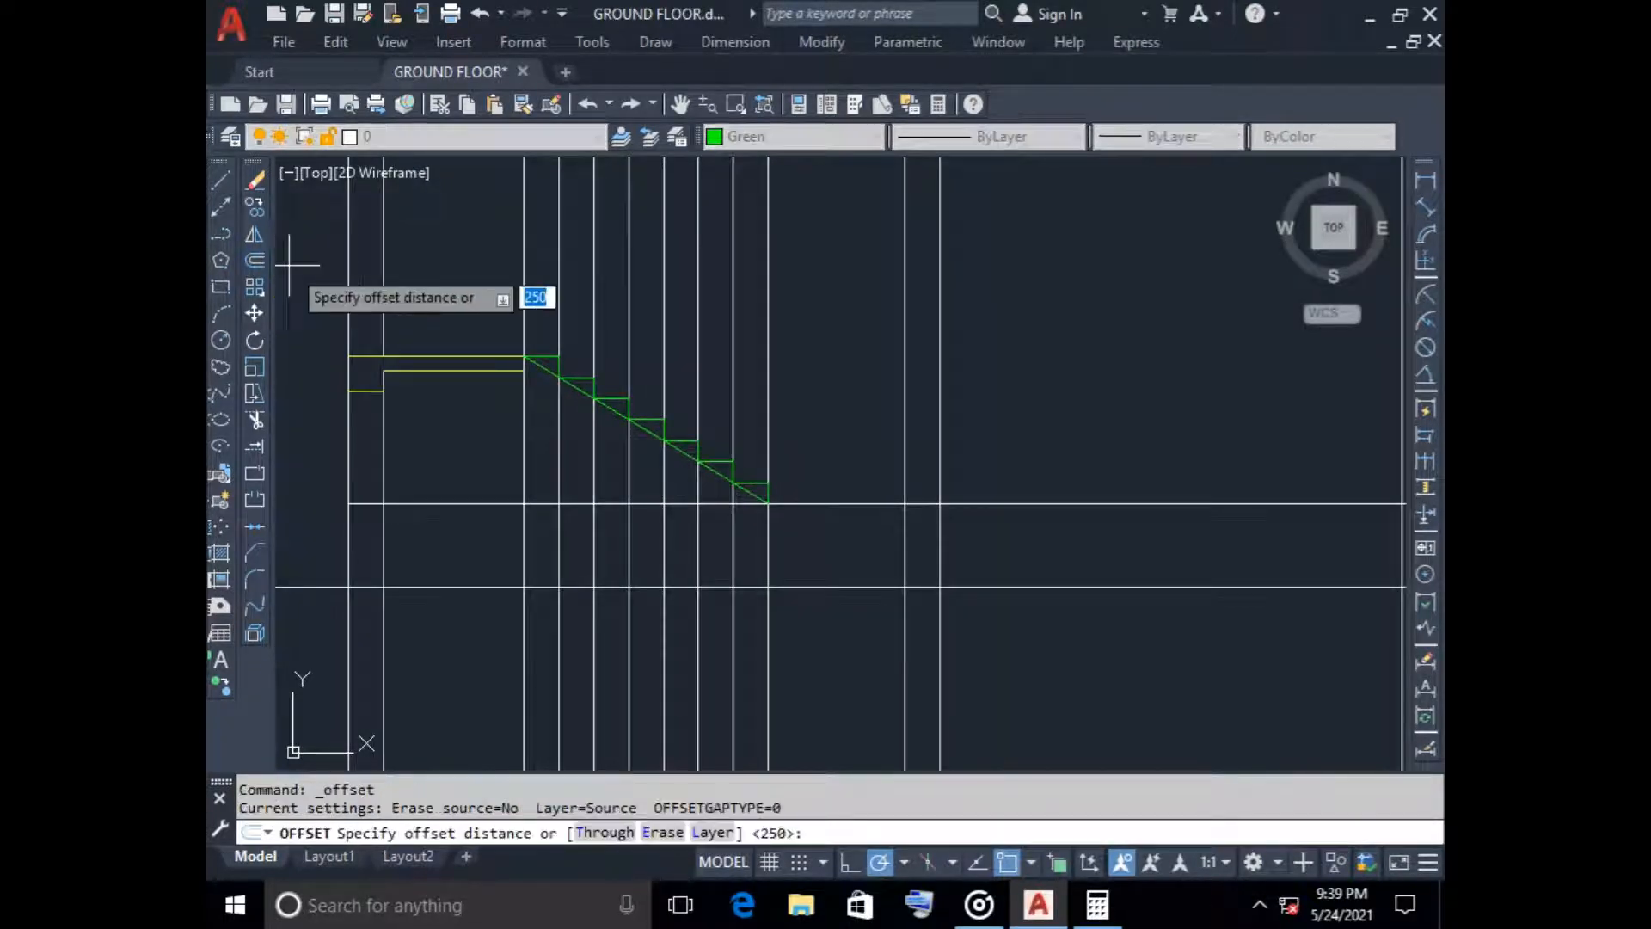
key("Return")
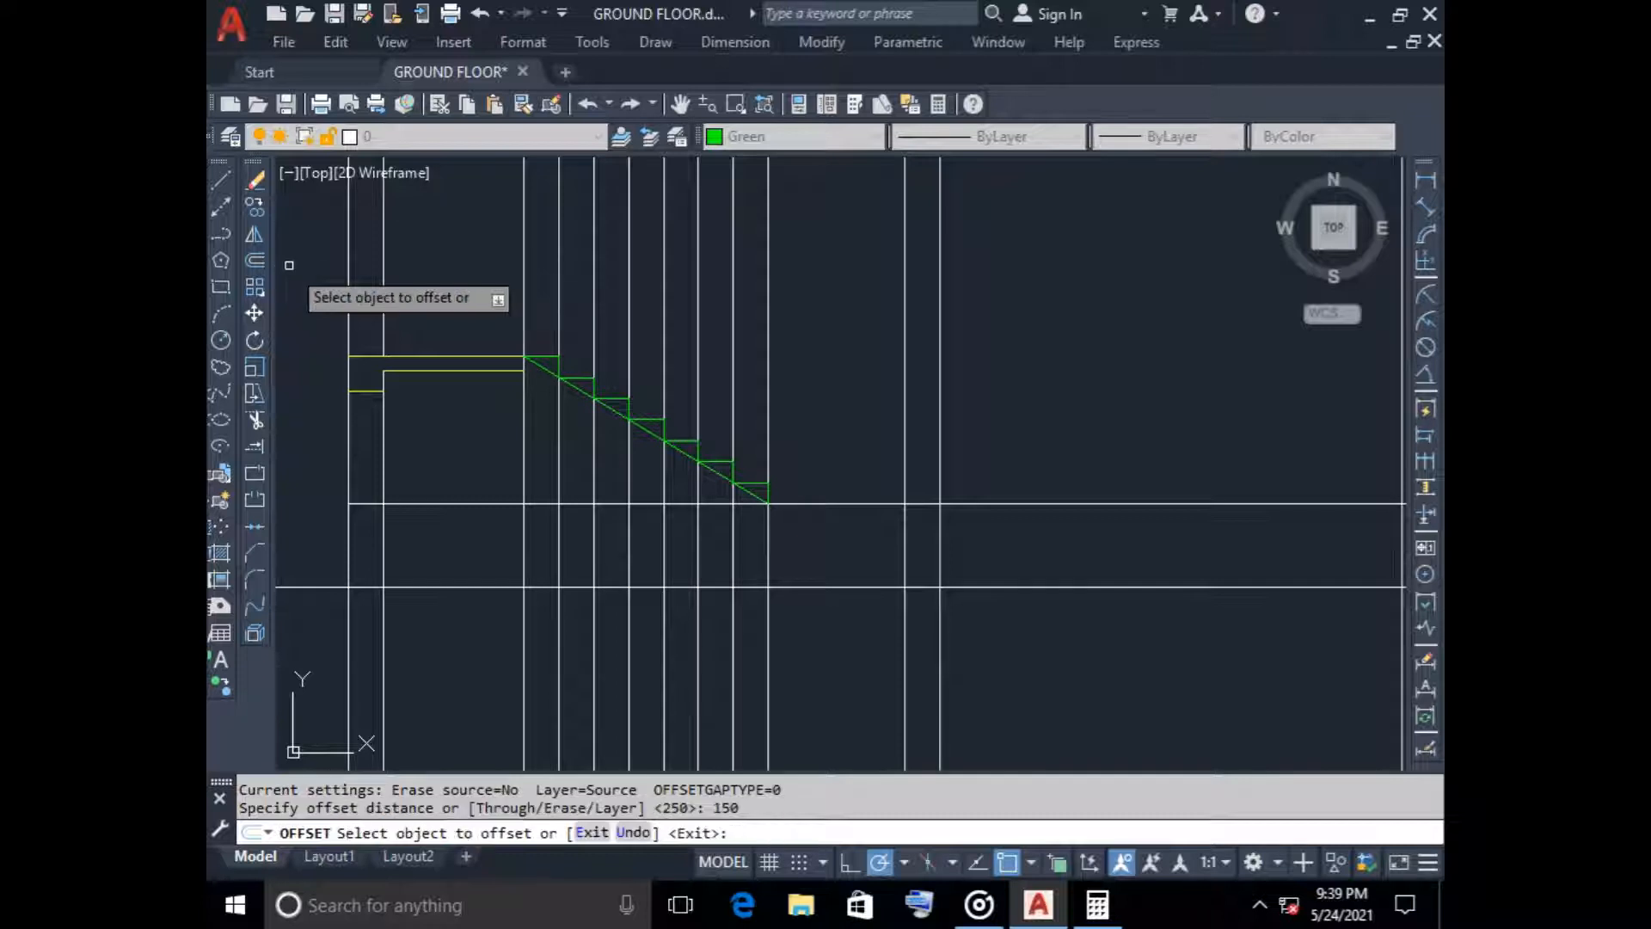
left_click(574, 390)
left_click(560, 418)
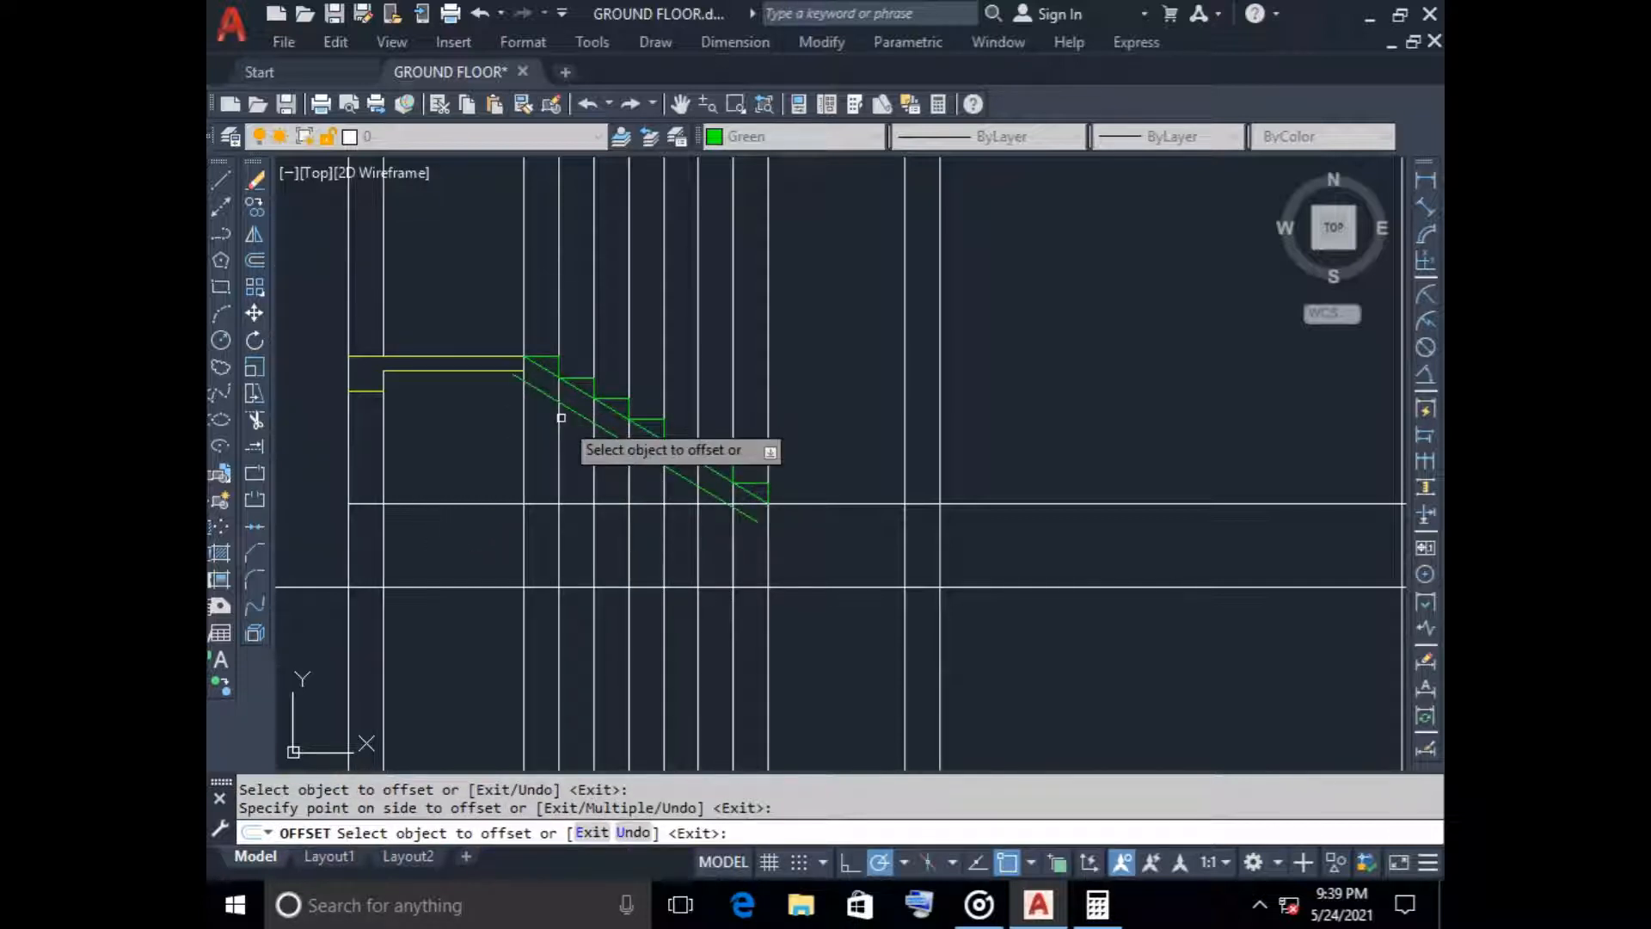
key("Escape")
Trim the lower end of the waist slab underside at the vertical line behind the lowest tread
scroll(752, 524, "up", 6)
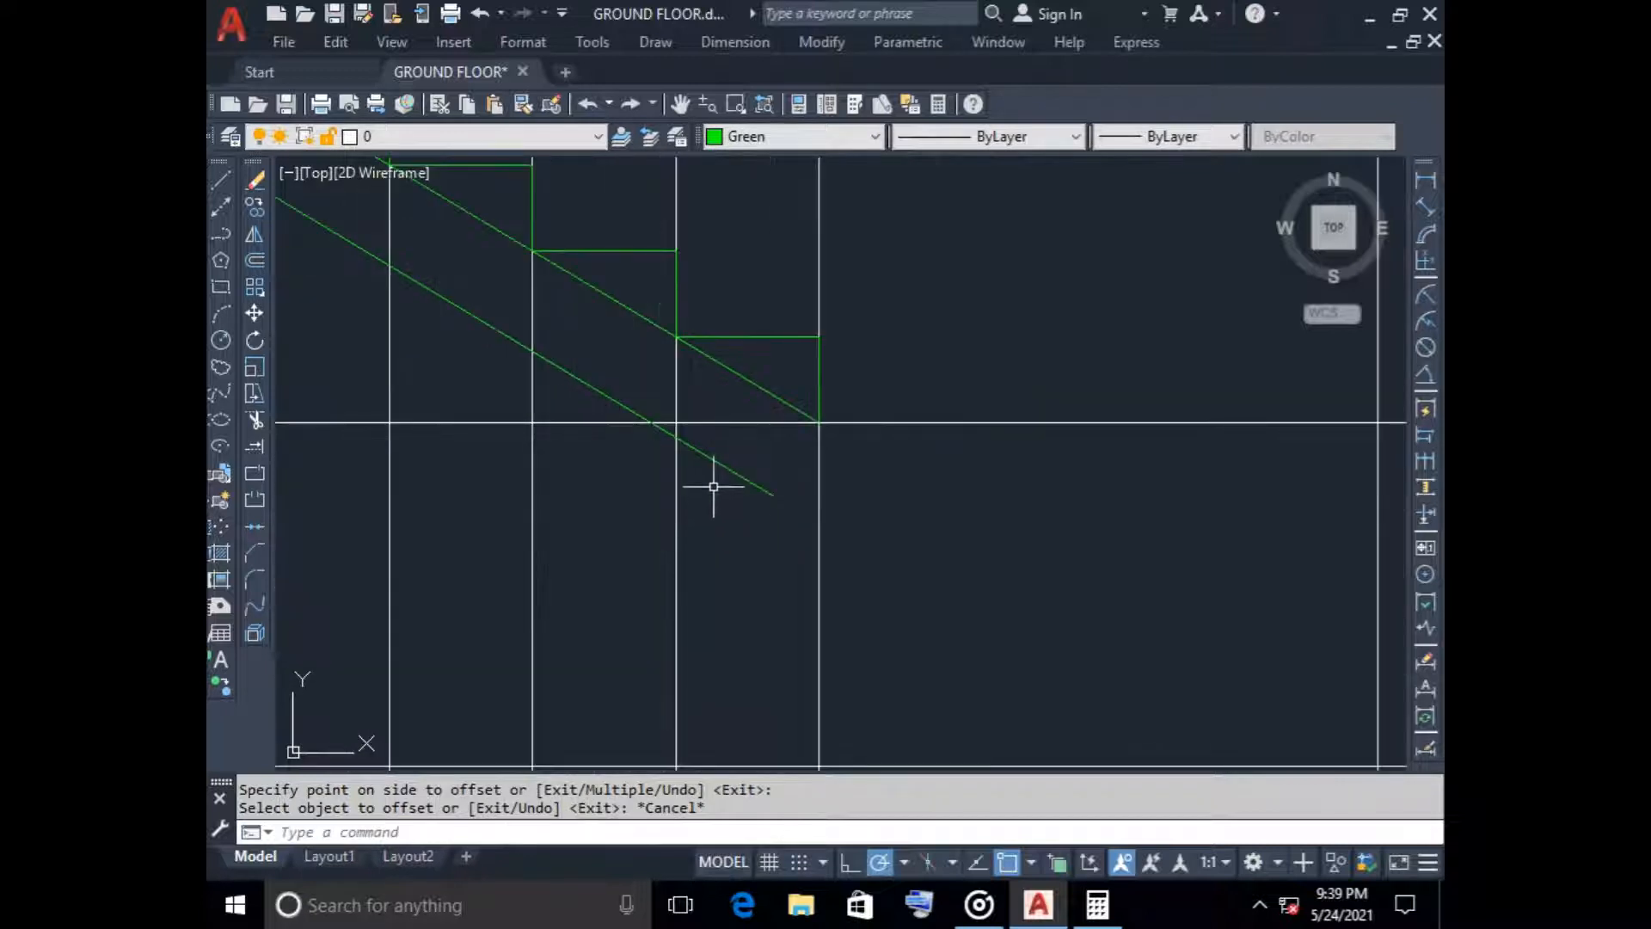
key("Return")
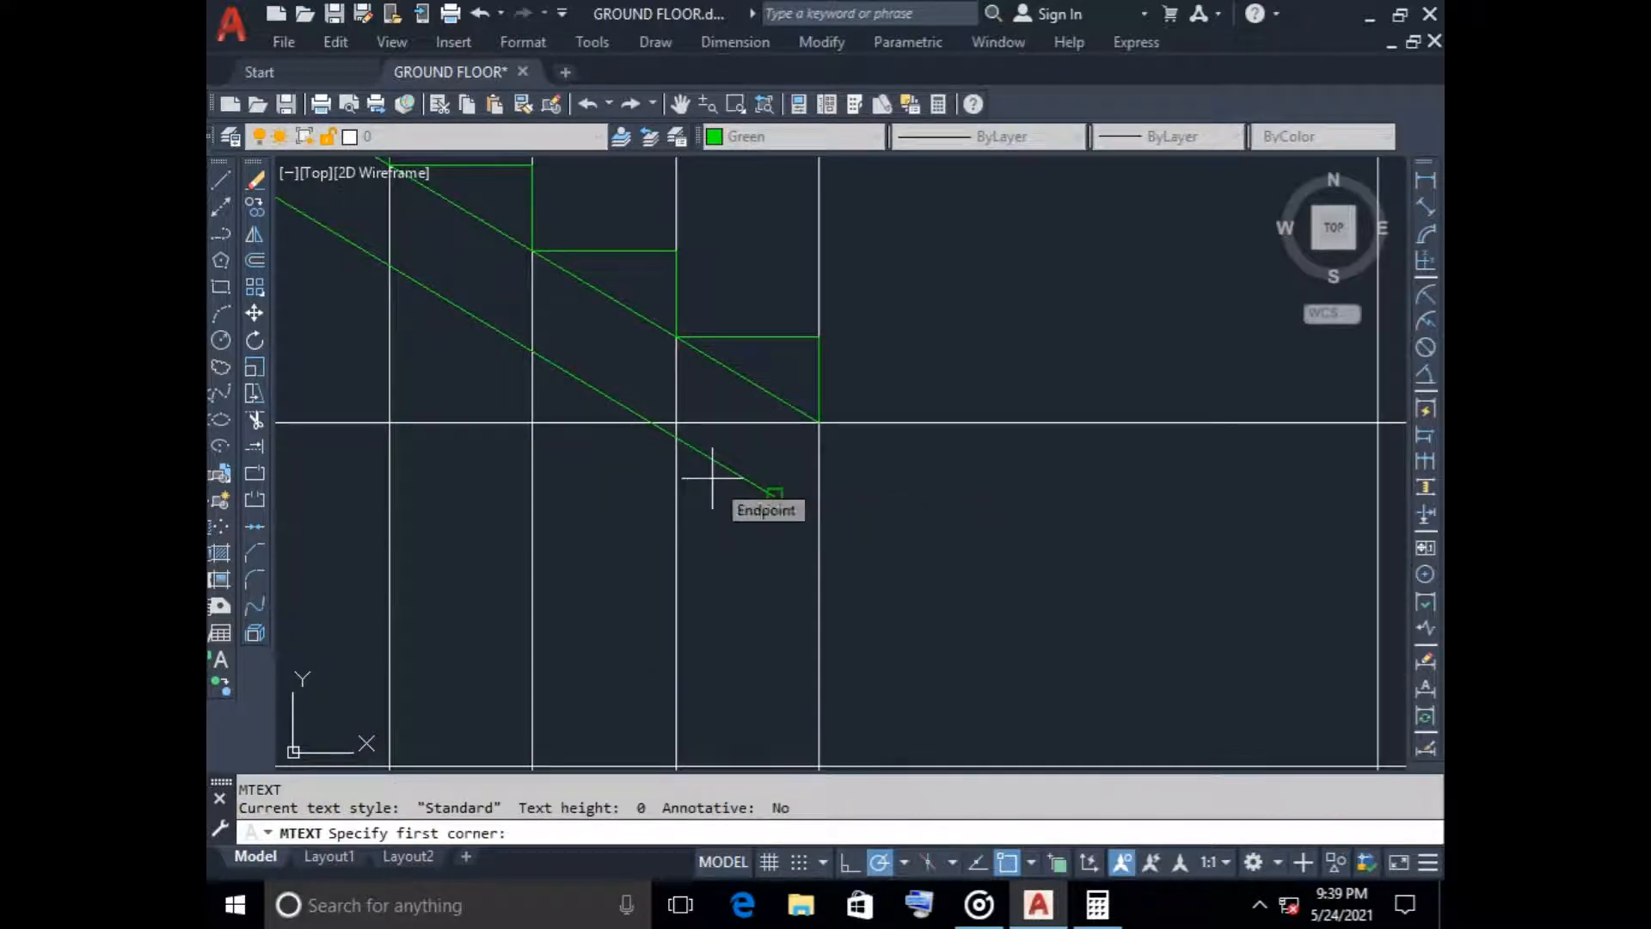
key("Escape")
type("tr")
key("Return")
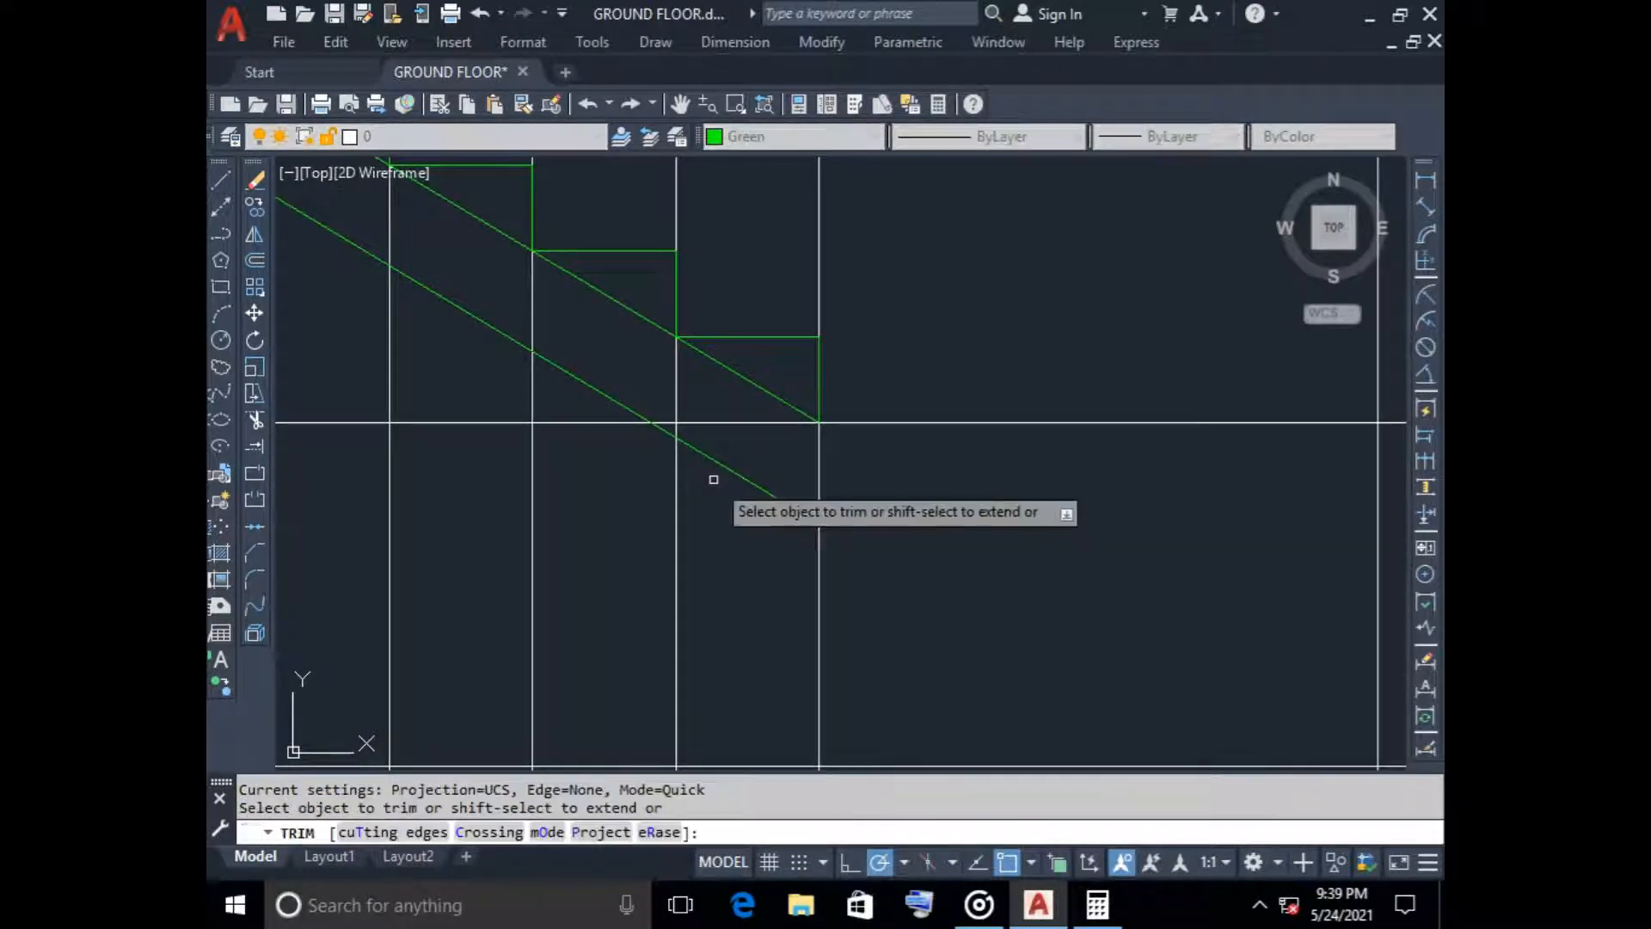
left_click(715, 463)
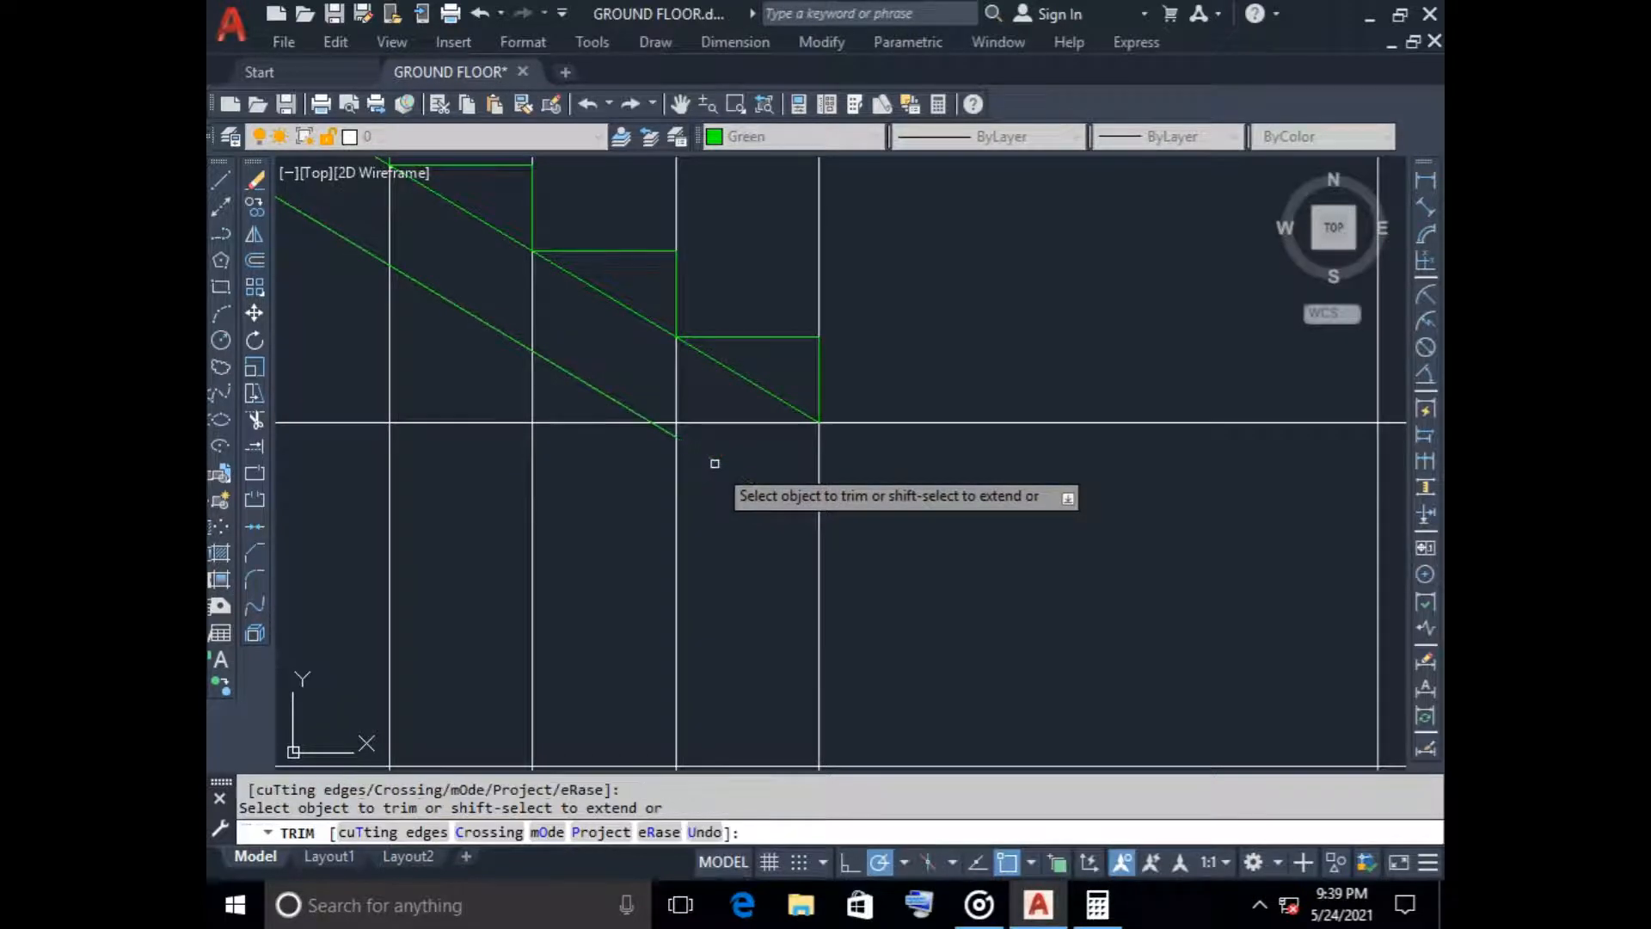
scroll(727, 498, "down", 5)
key("Escape")
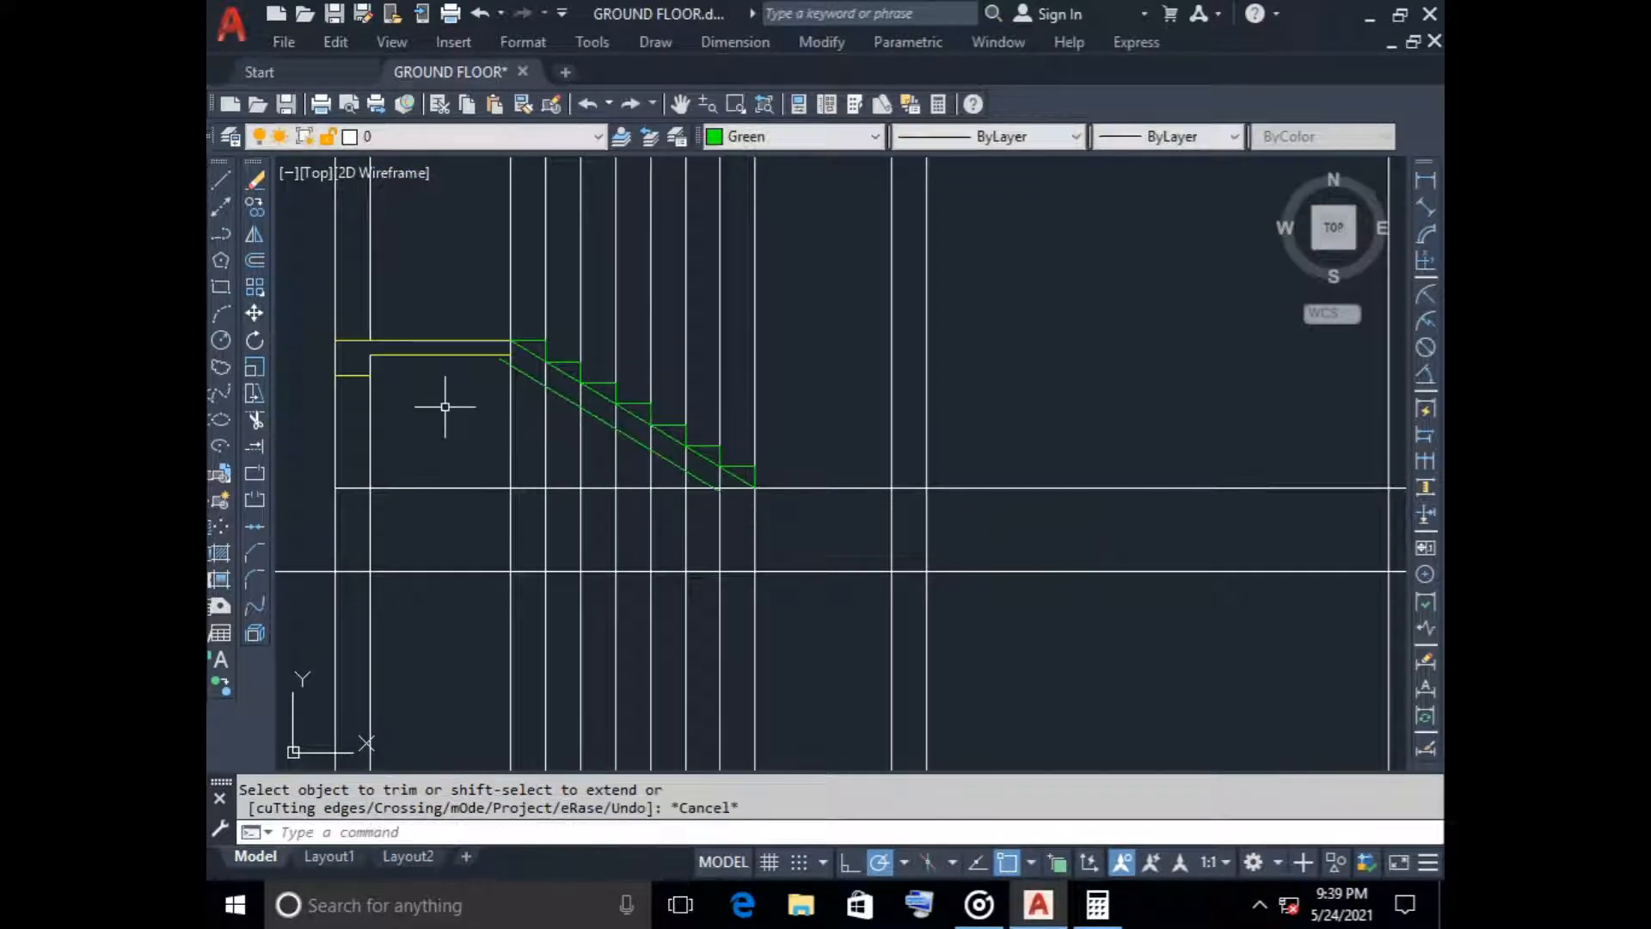
Stretch the lower endpoint of the waist slab underside to where that vertical line meets the floor line
scroll(688, 473, "up", 5)
left_click(729, 443)
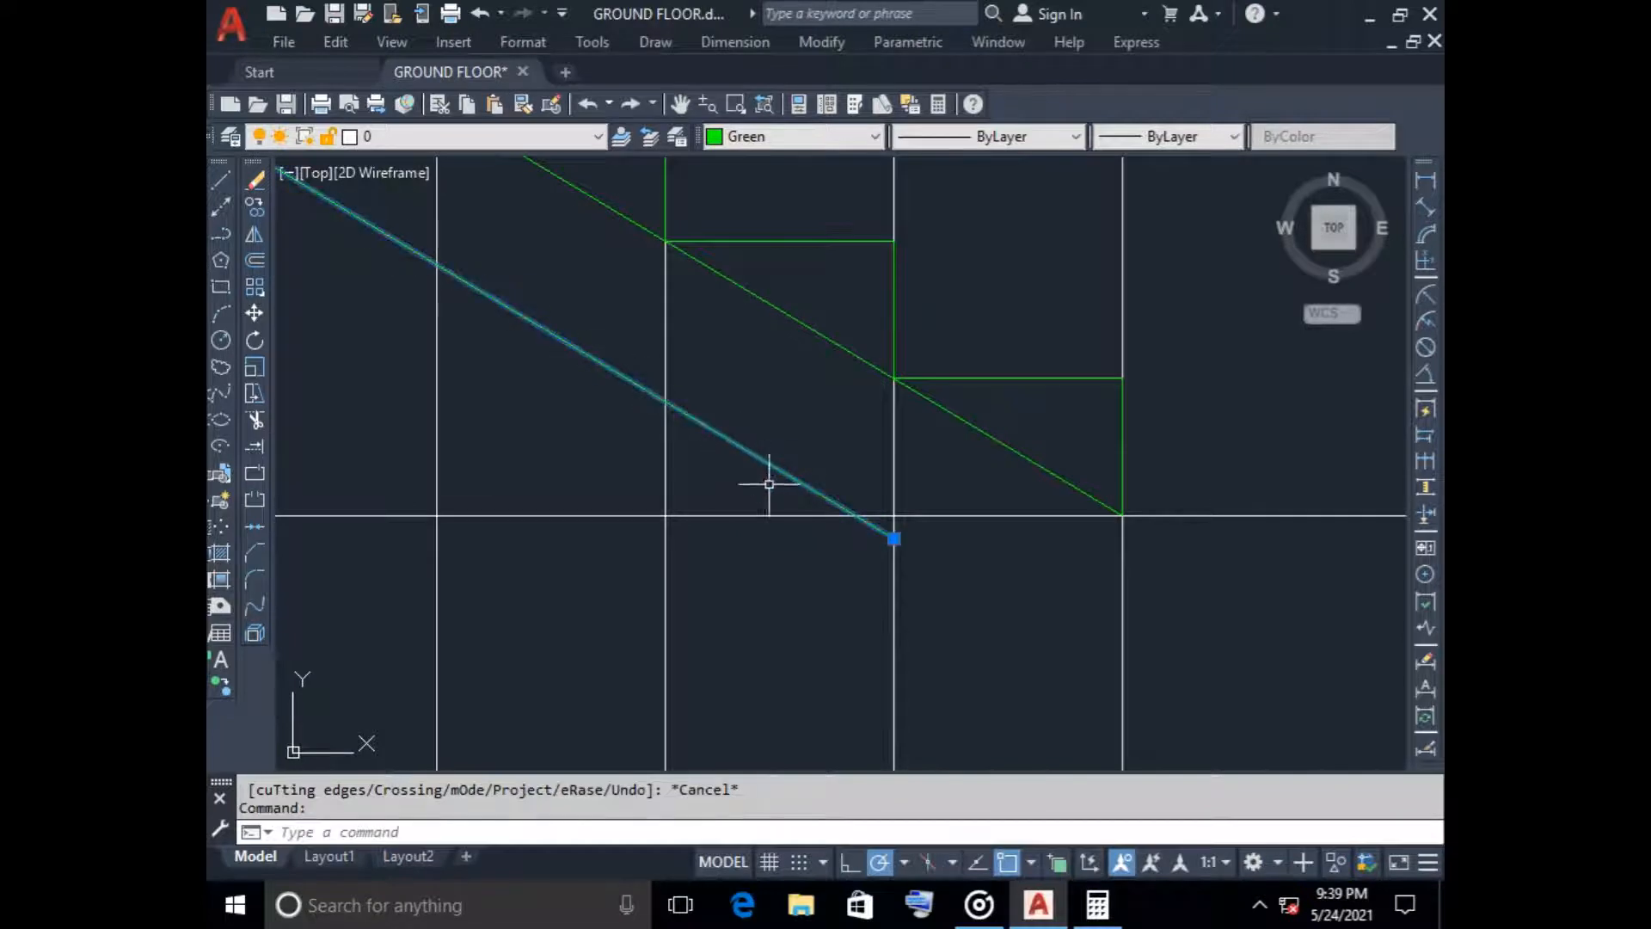
left_click(894, 538)
key("Escape")
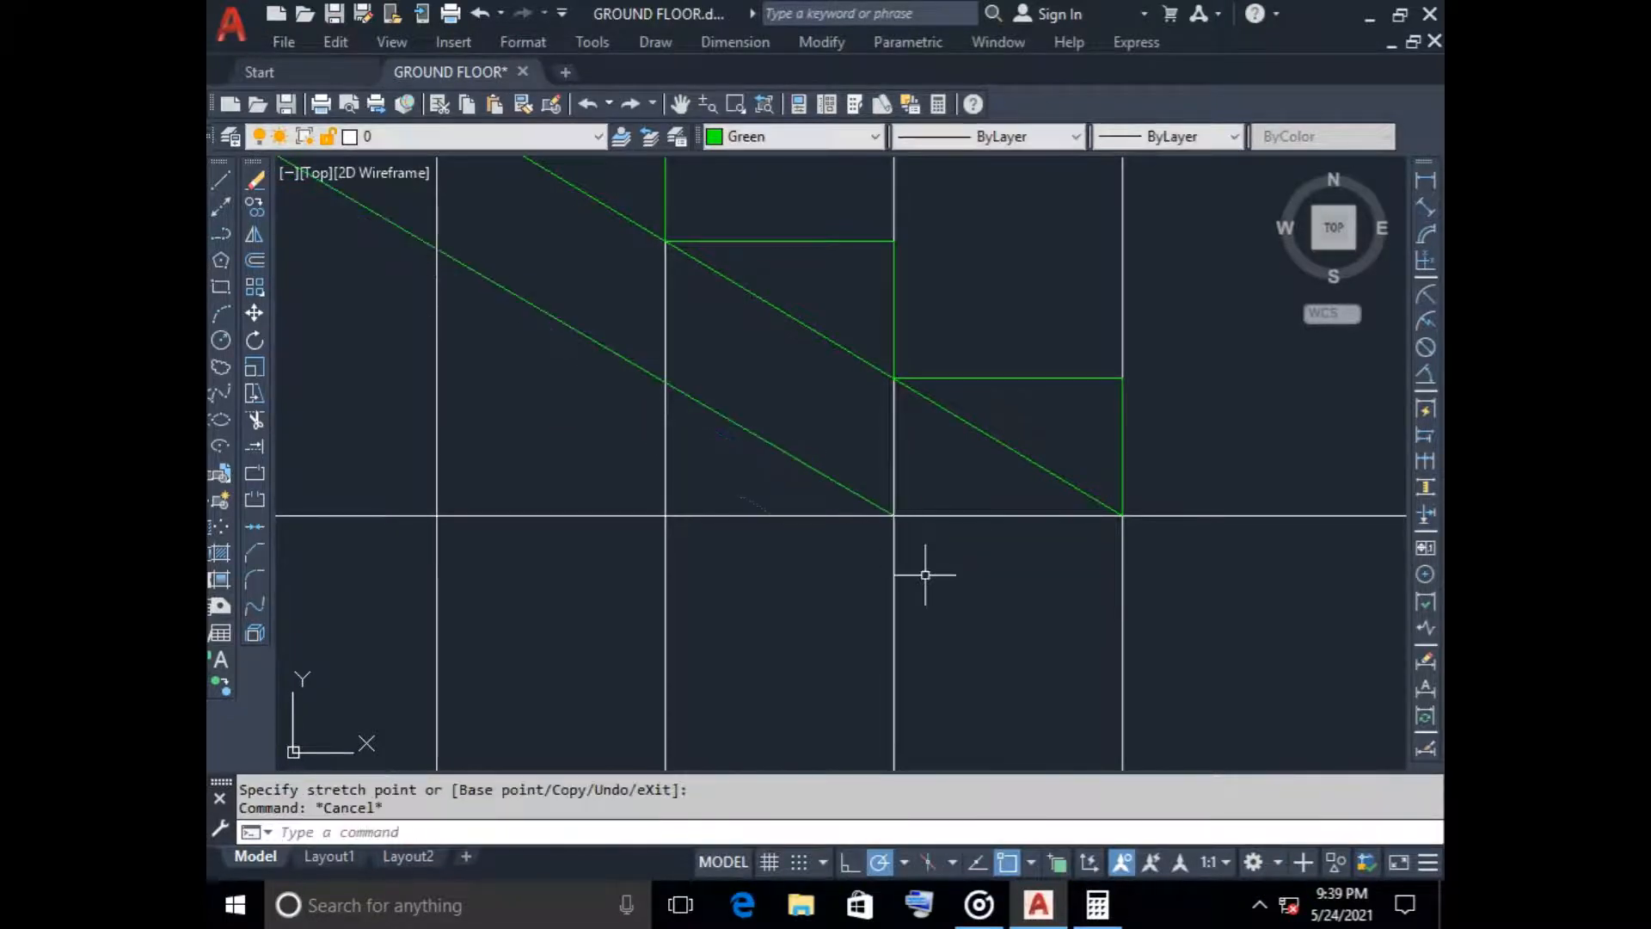
Extend the upper end of the waist slab underside to the underside of the landing slab
scroll(921, 571, "down", 6)
scroll(527, 472, "up", 7)
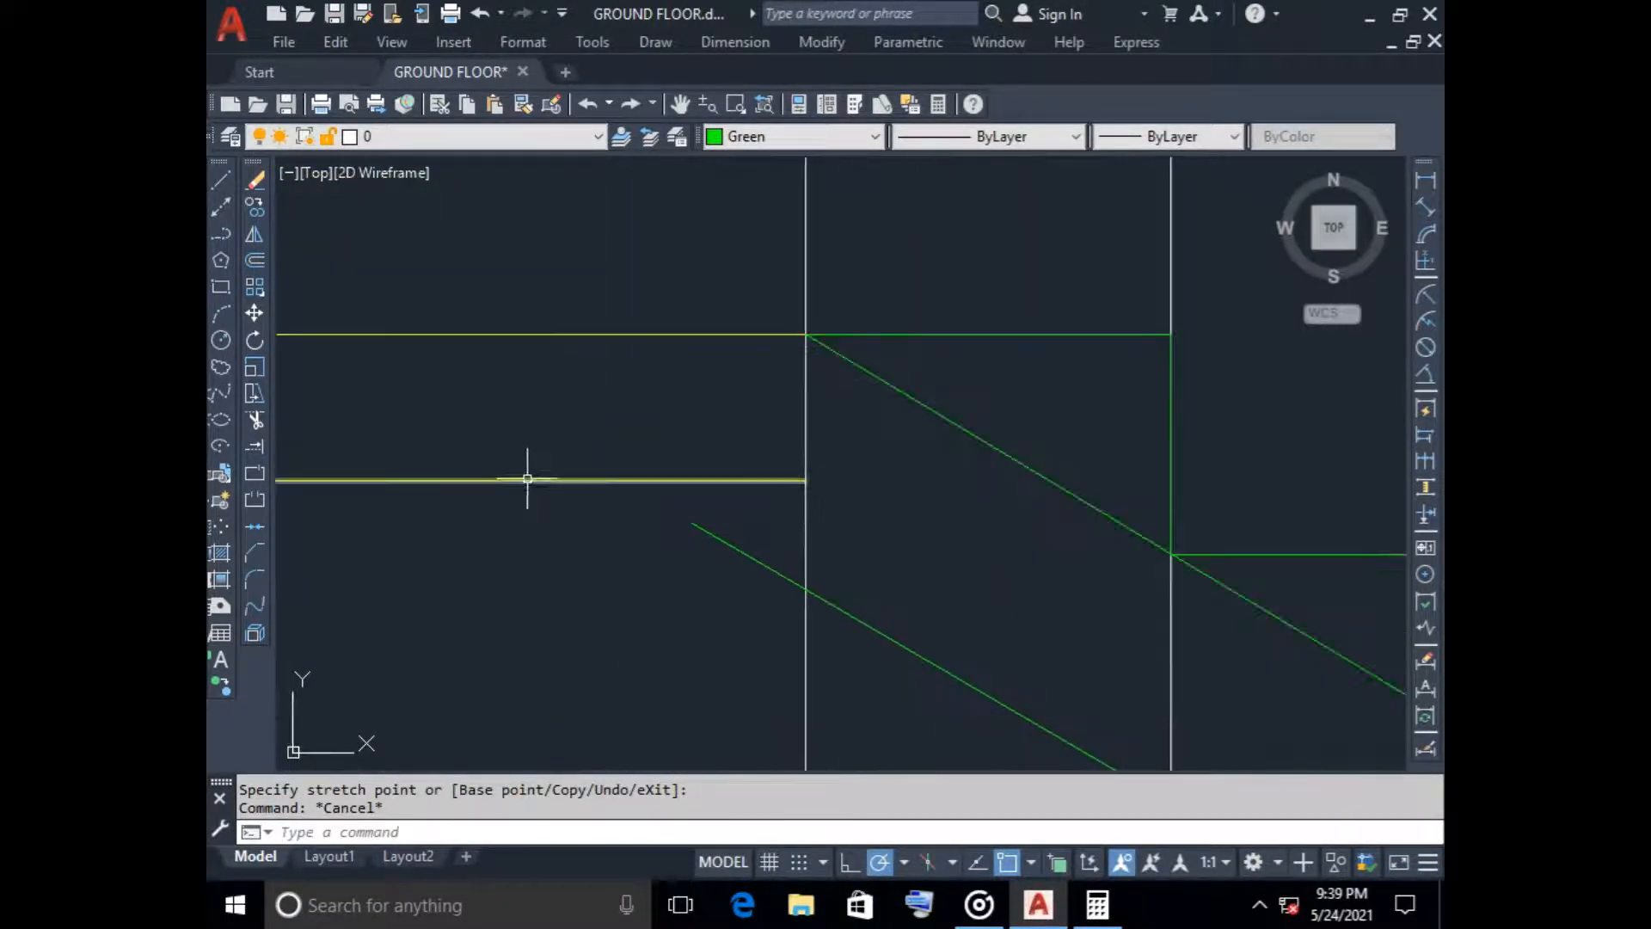
type("e")
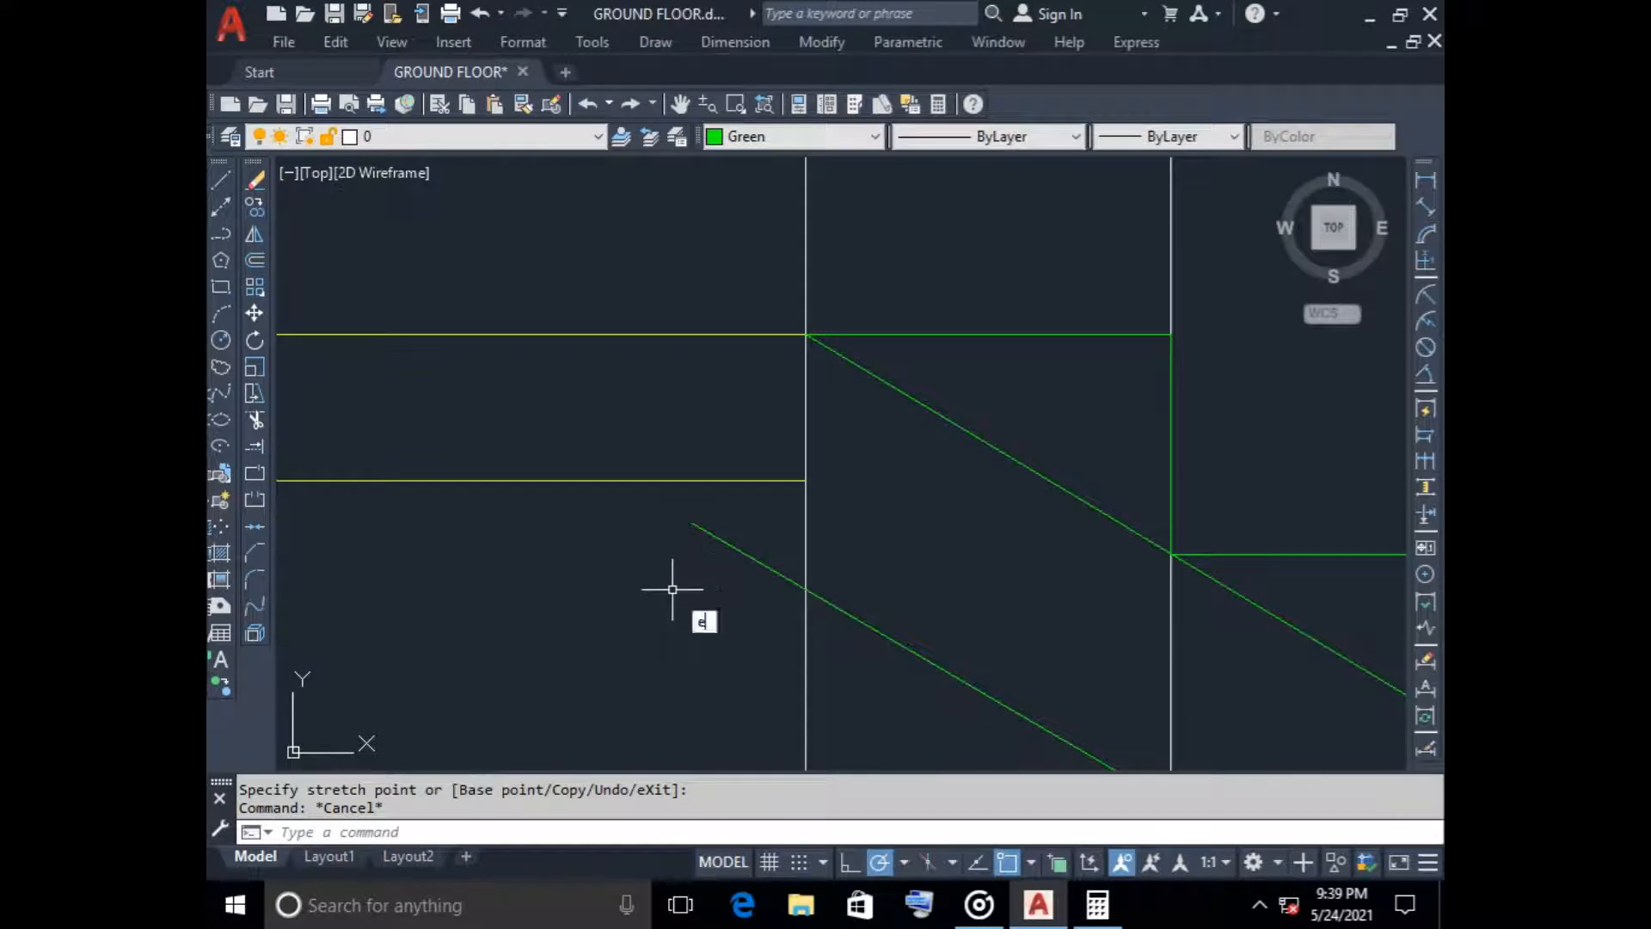
type("x")
key("Return")
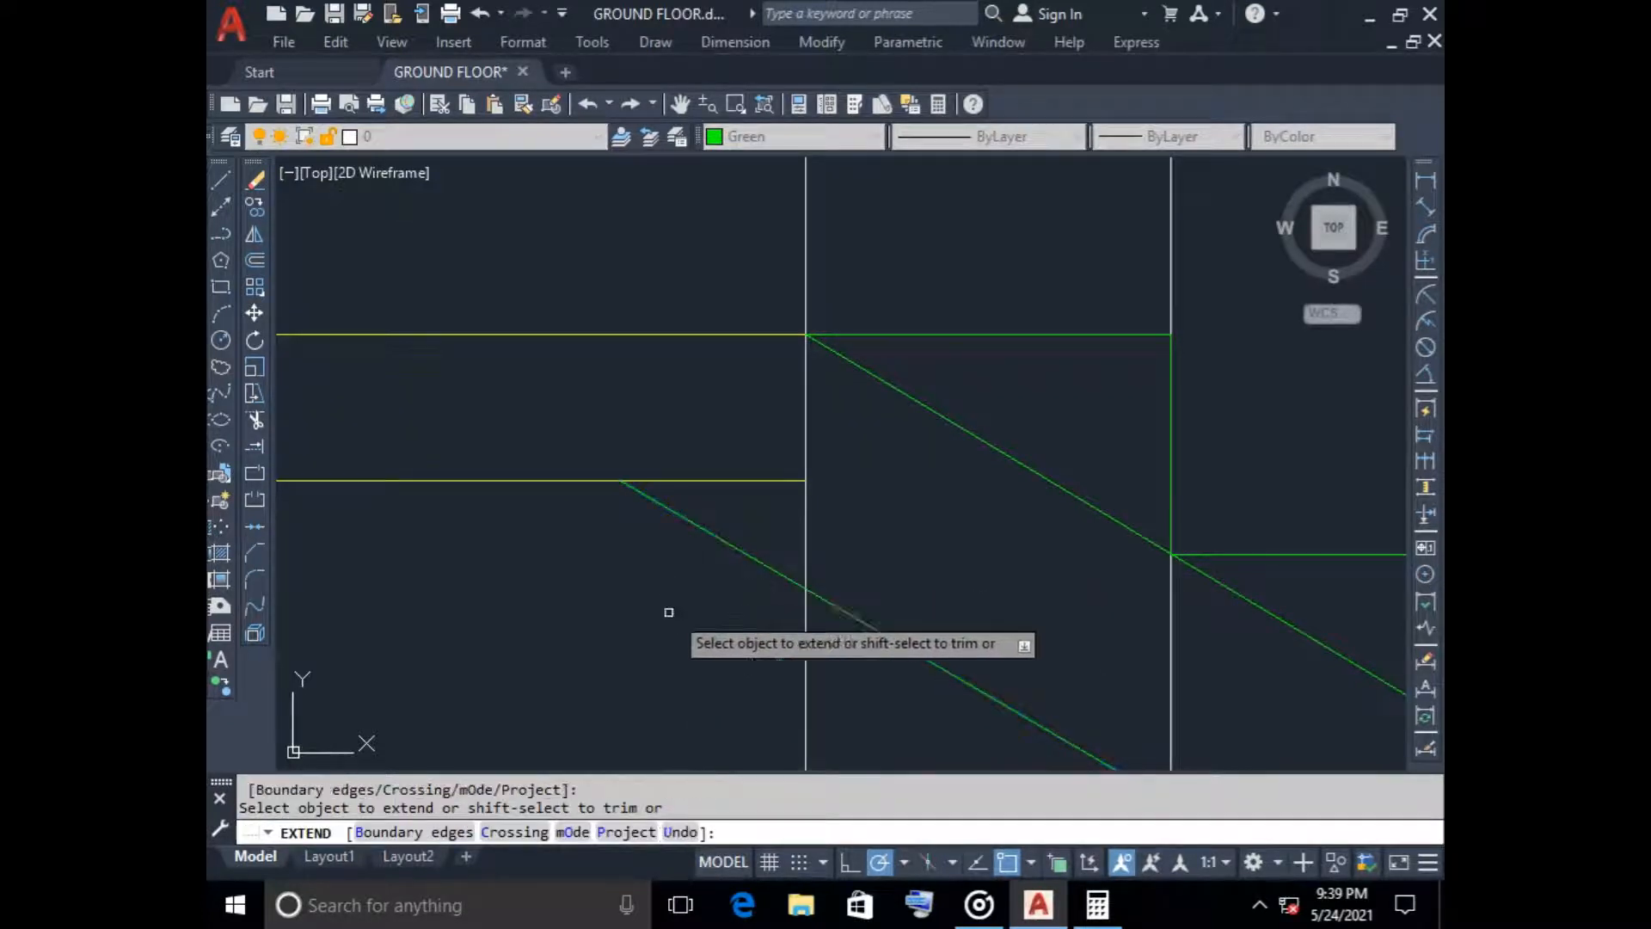
key("Escape")
scroll(669, 611, "down", 4)
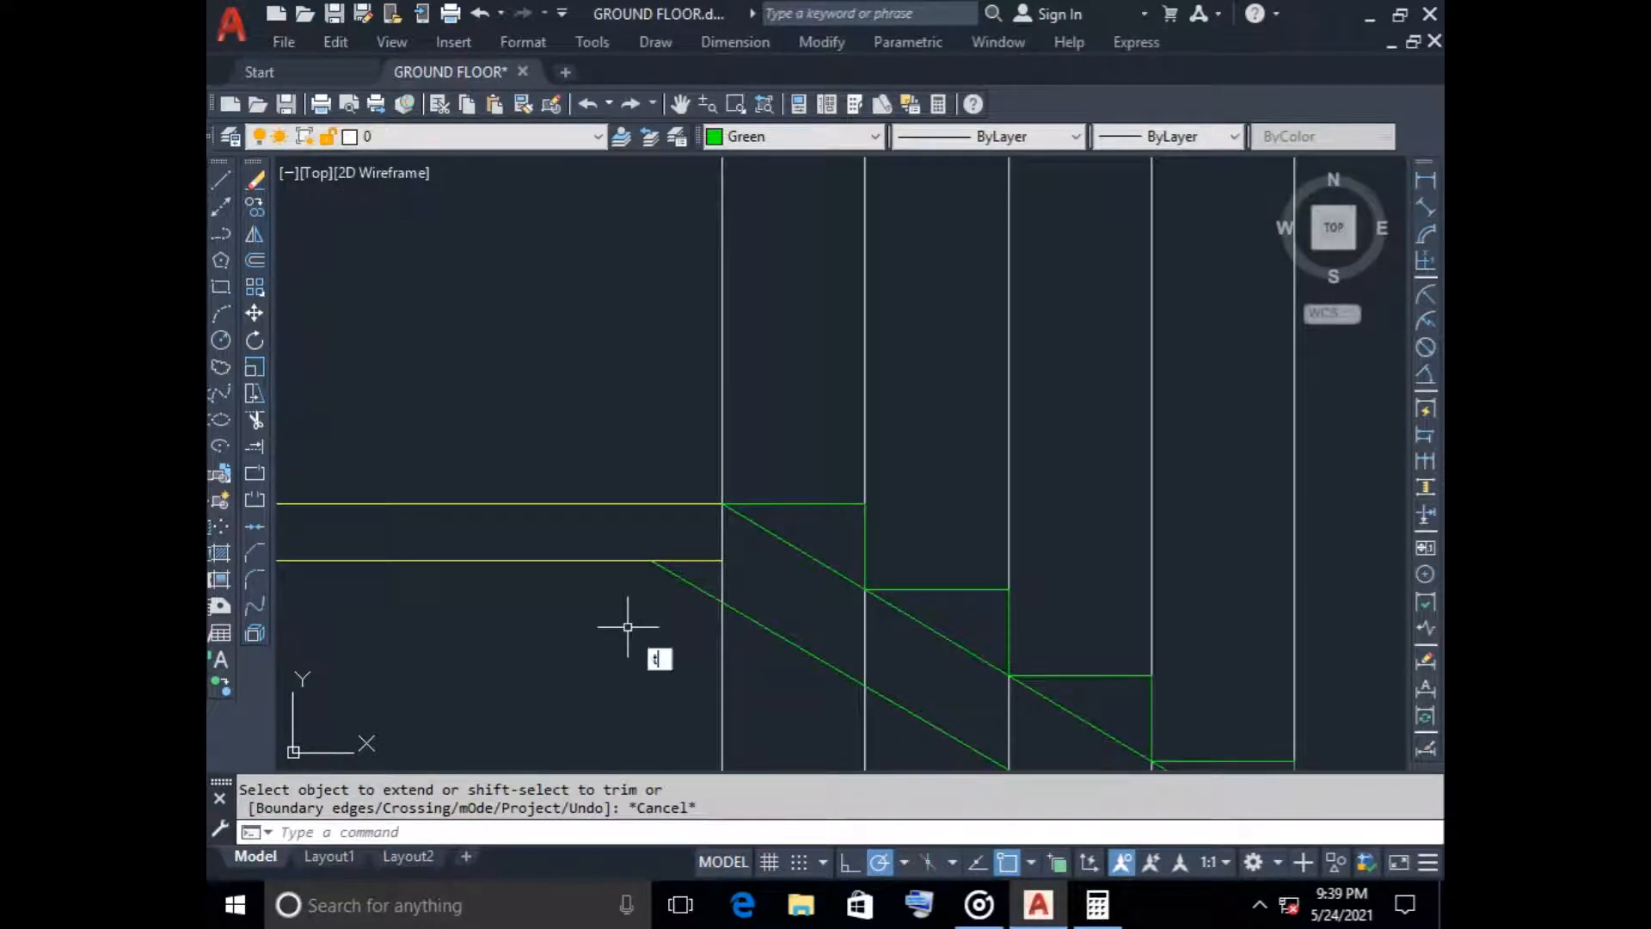
Trim the landing slab underside beyond the waist slab line and erase the diagonal guide line running through the step corners
key("Escape")
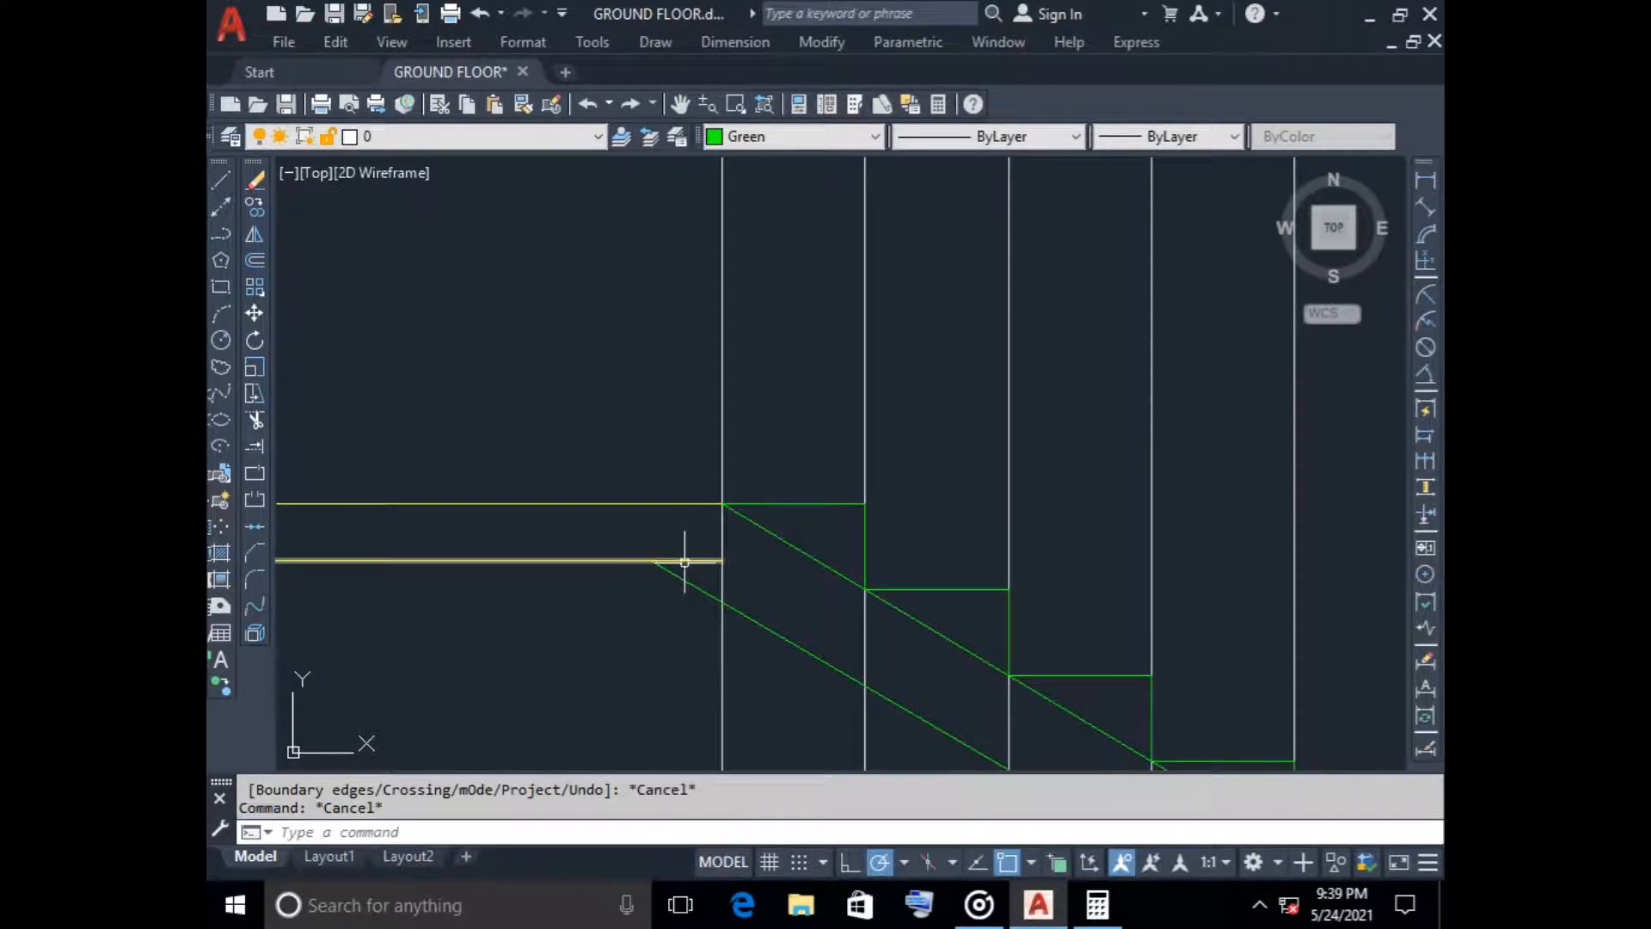
type("tr")
key("Return")
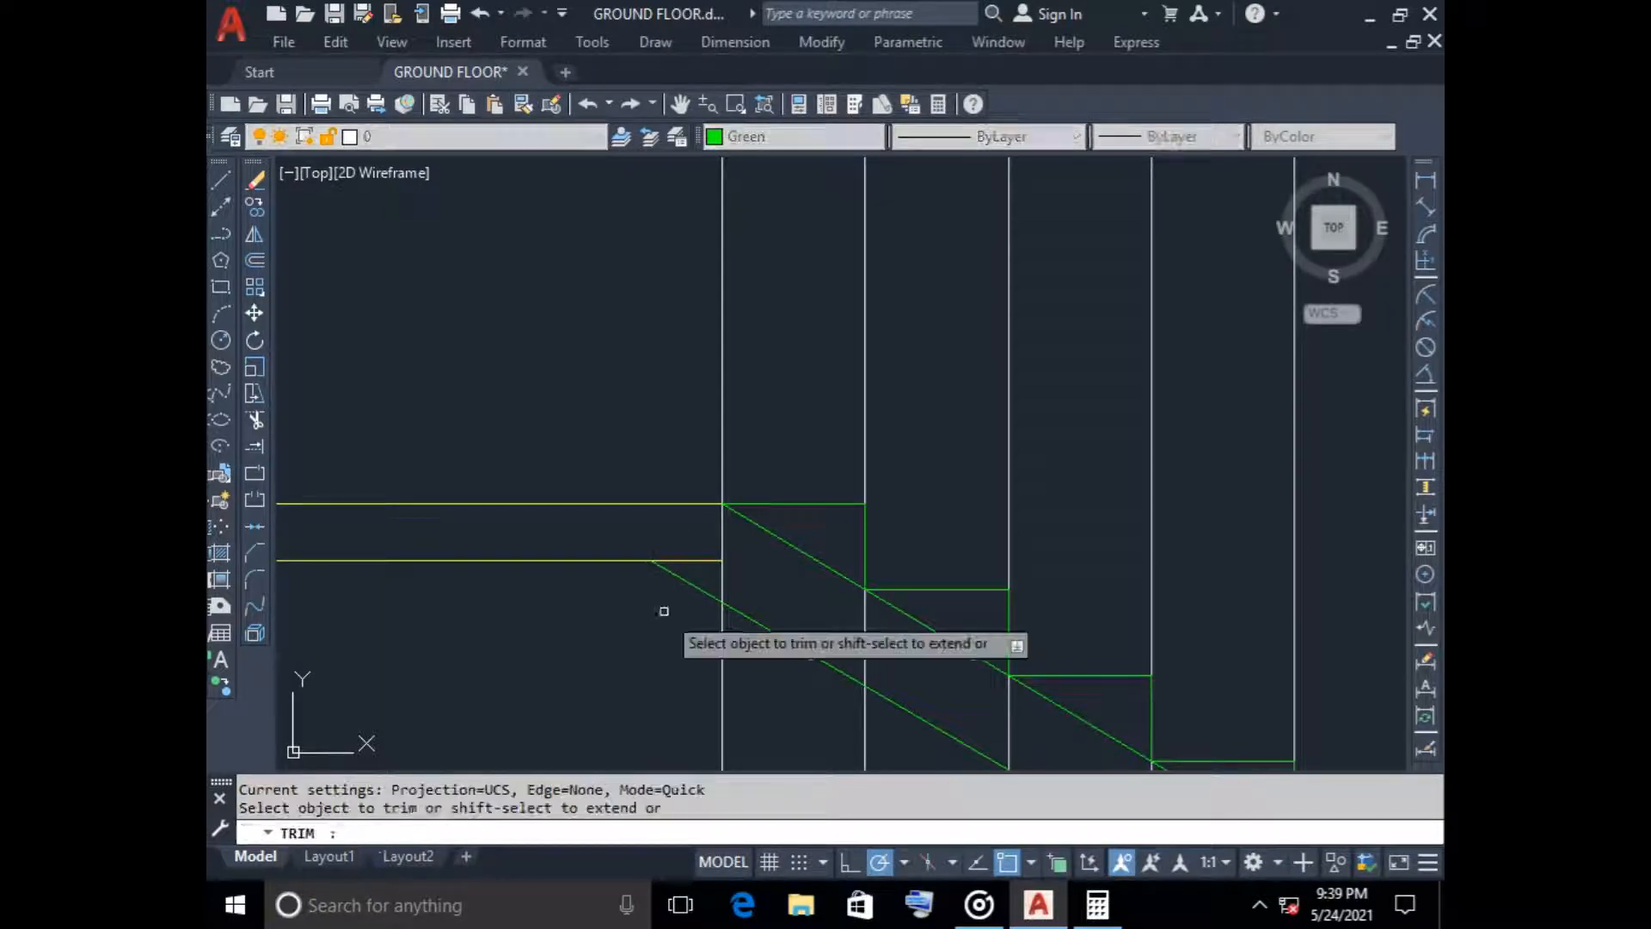
scroll(636, 640, "down", 5)
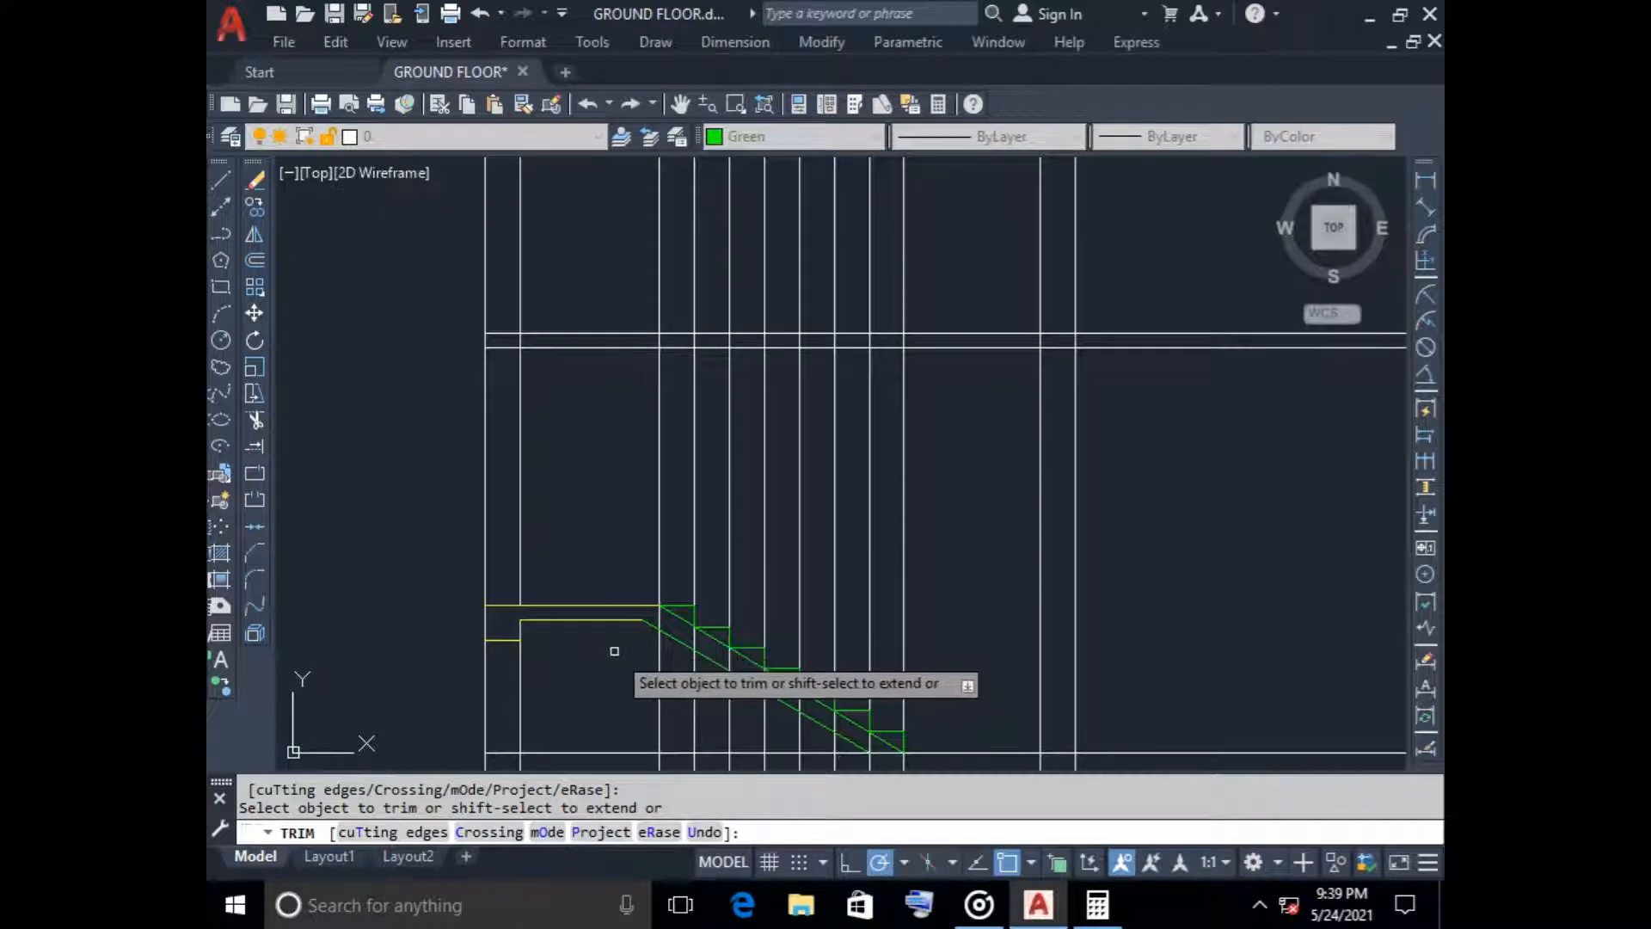
middle_click_drag(611, 649, 608, 622)
key("Escape")
left_click(673, 589)
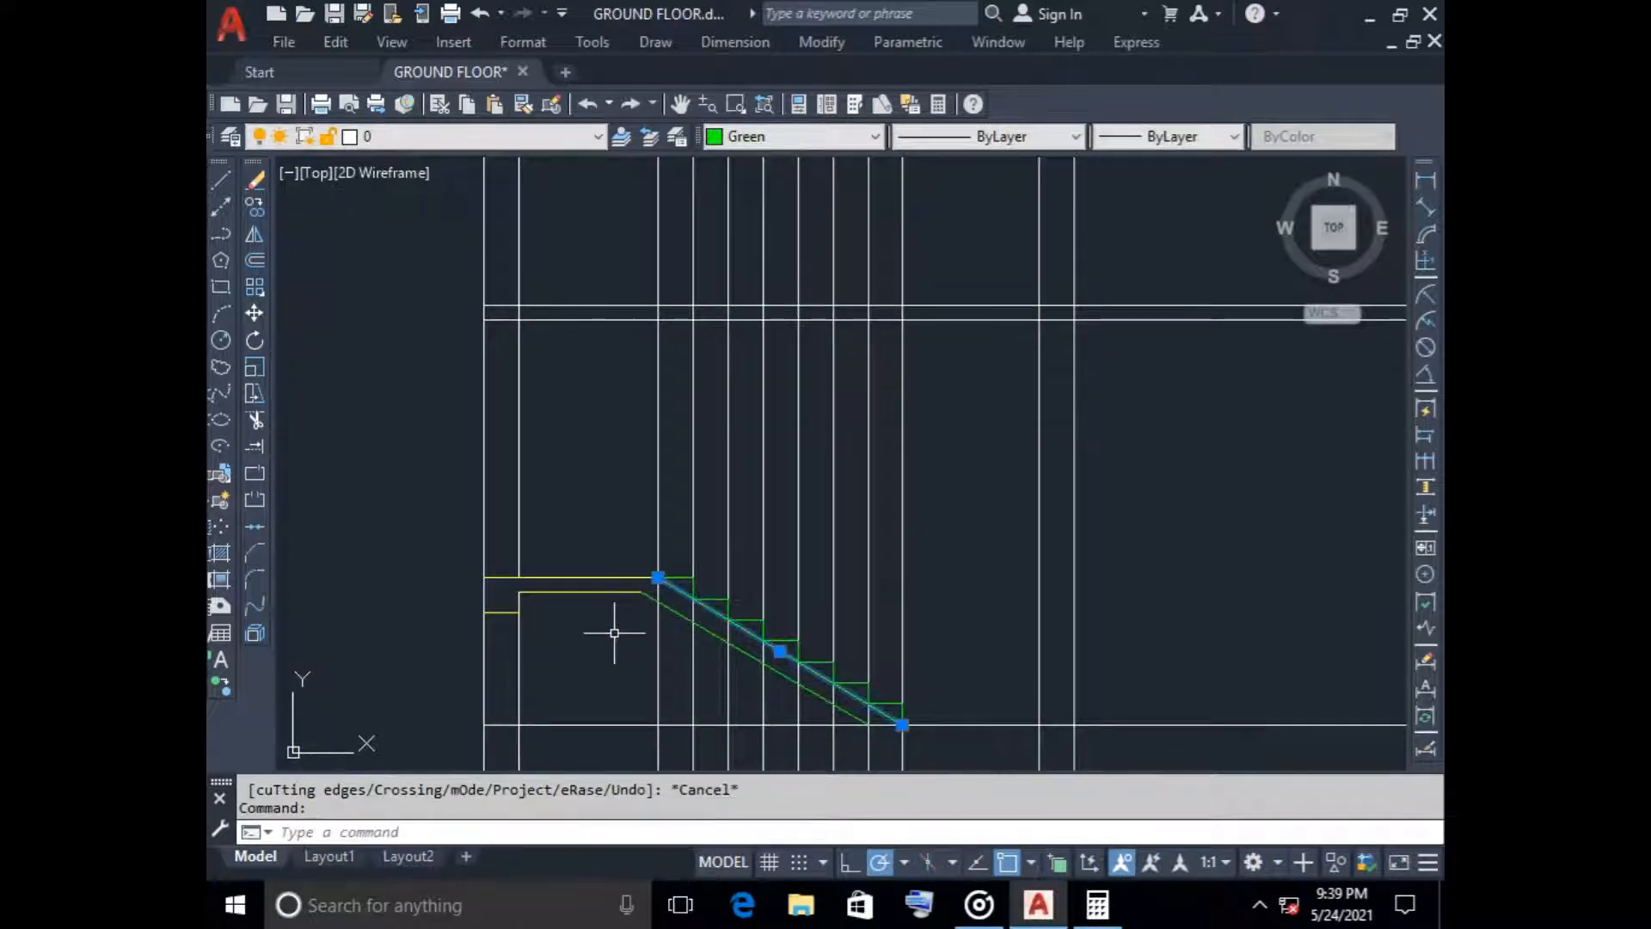
key("Delete")
middle_click_drag(631, 643, 544, 571)
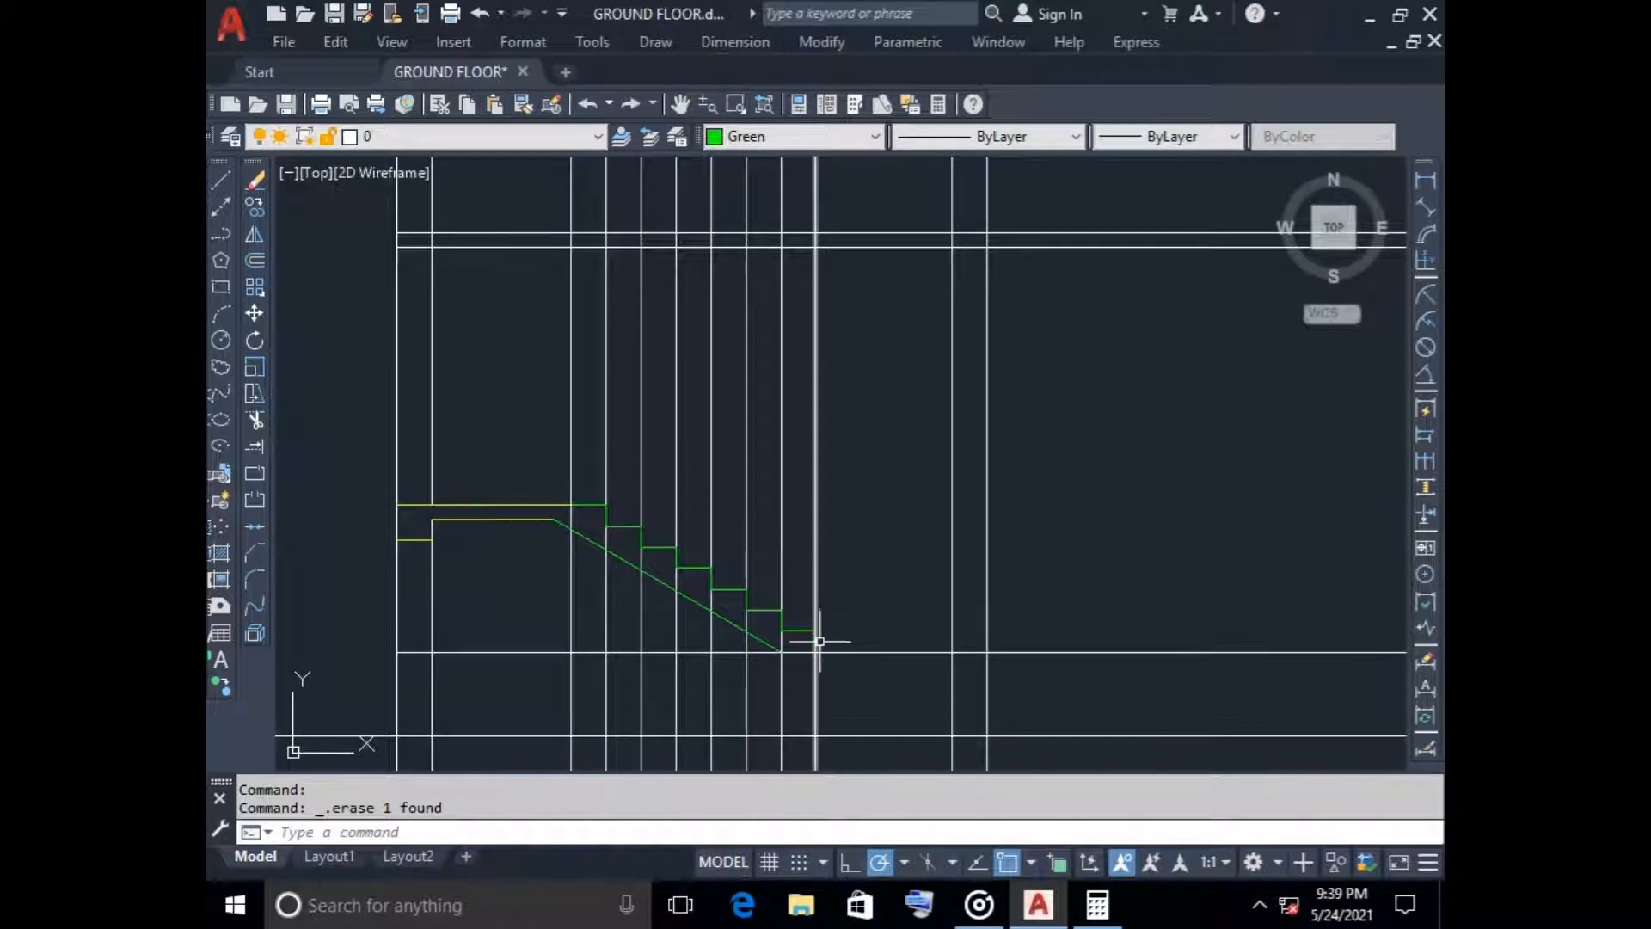
scroll(545, 603, "down", 2)
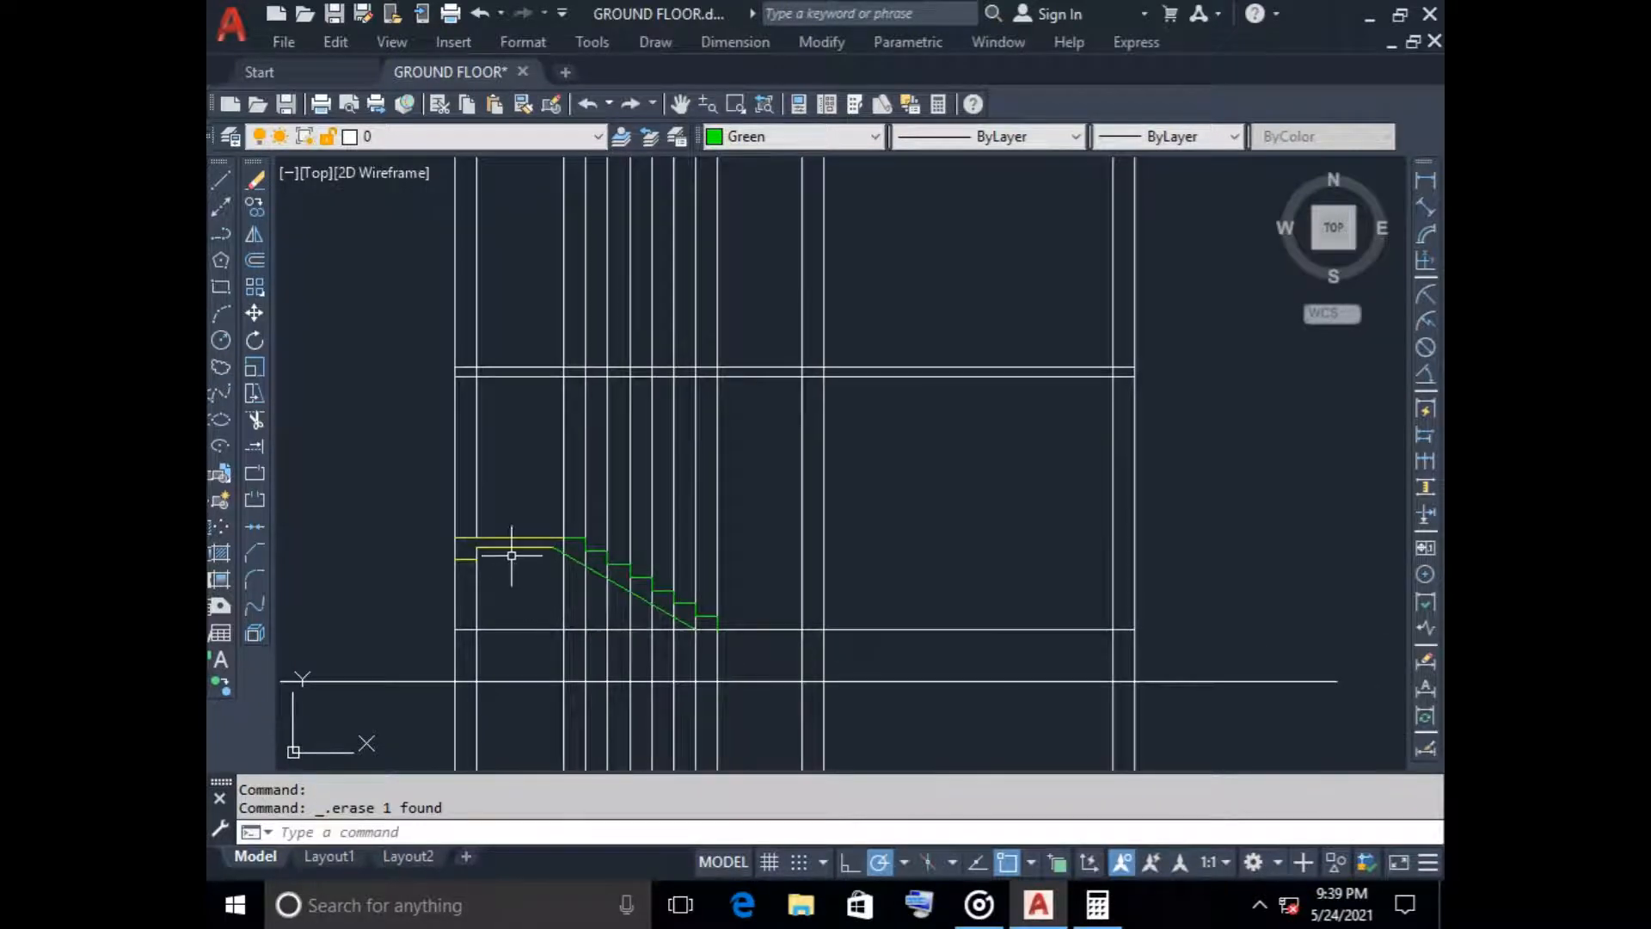
scroll(508, 572, "down", 2)
middle_click_drag(508, 578, 538, 482)
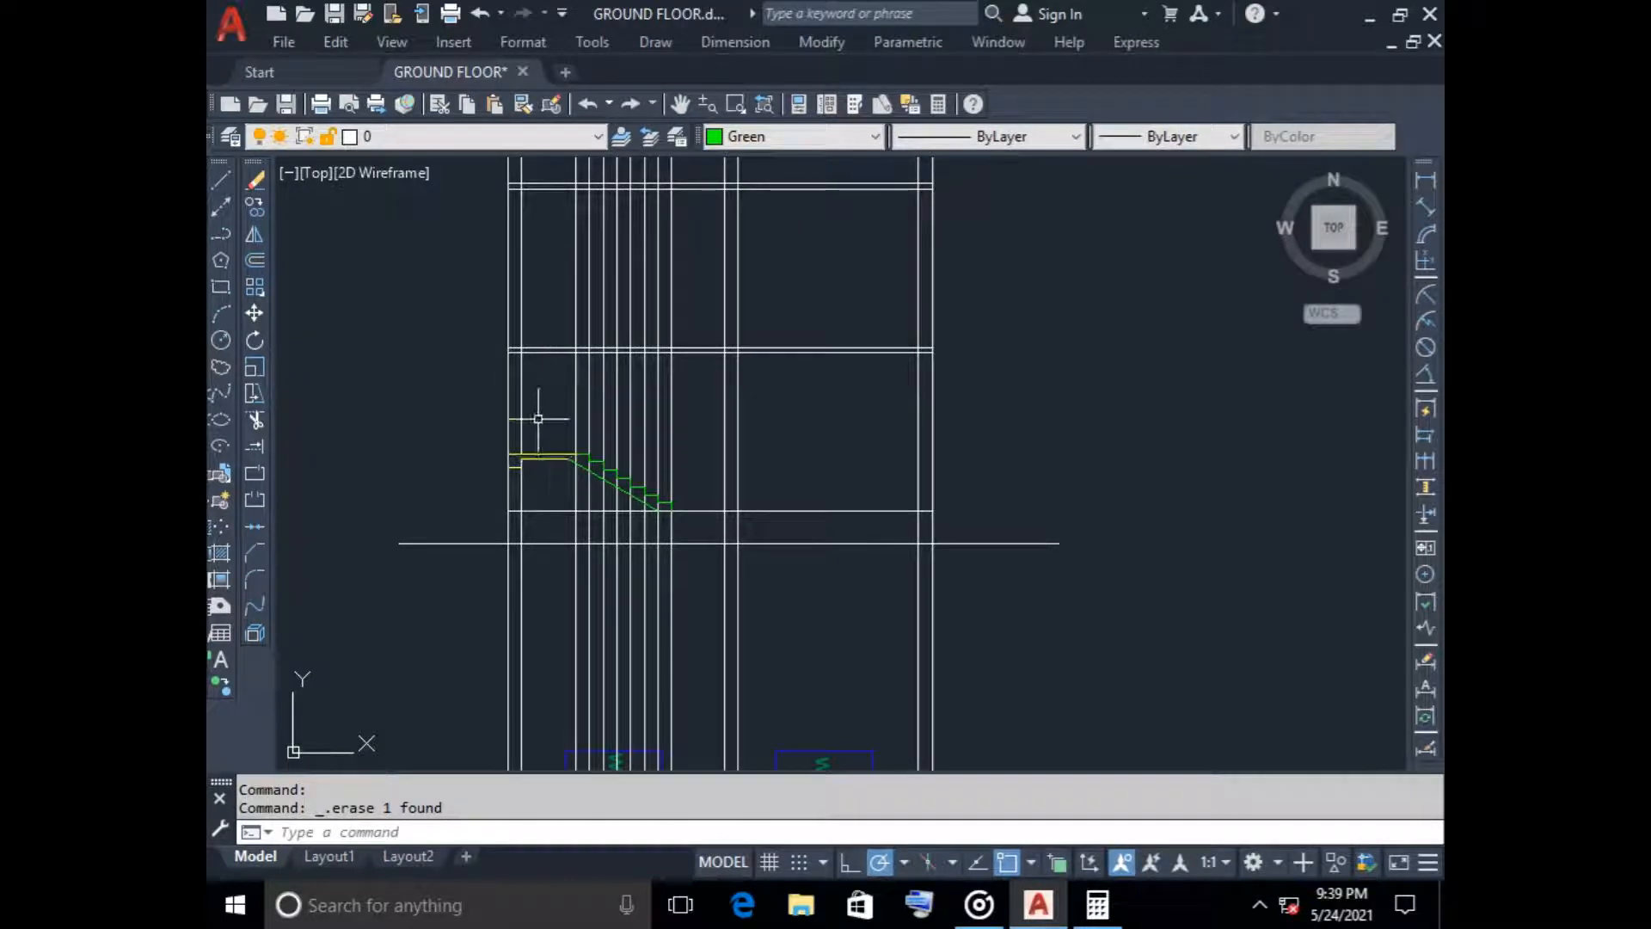
scroll(532, 559, "down", 2)
middle_click_drag(527, 582, 597, 479)
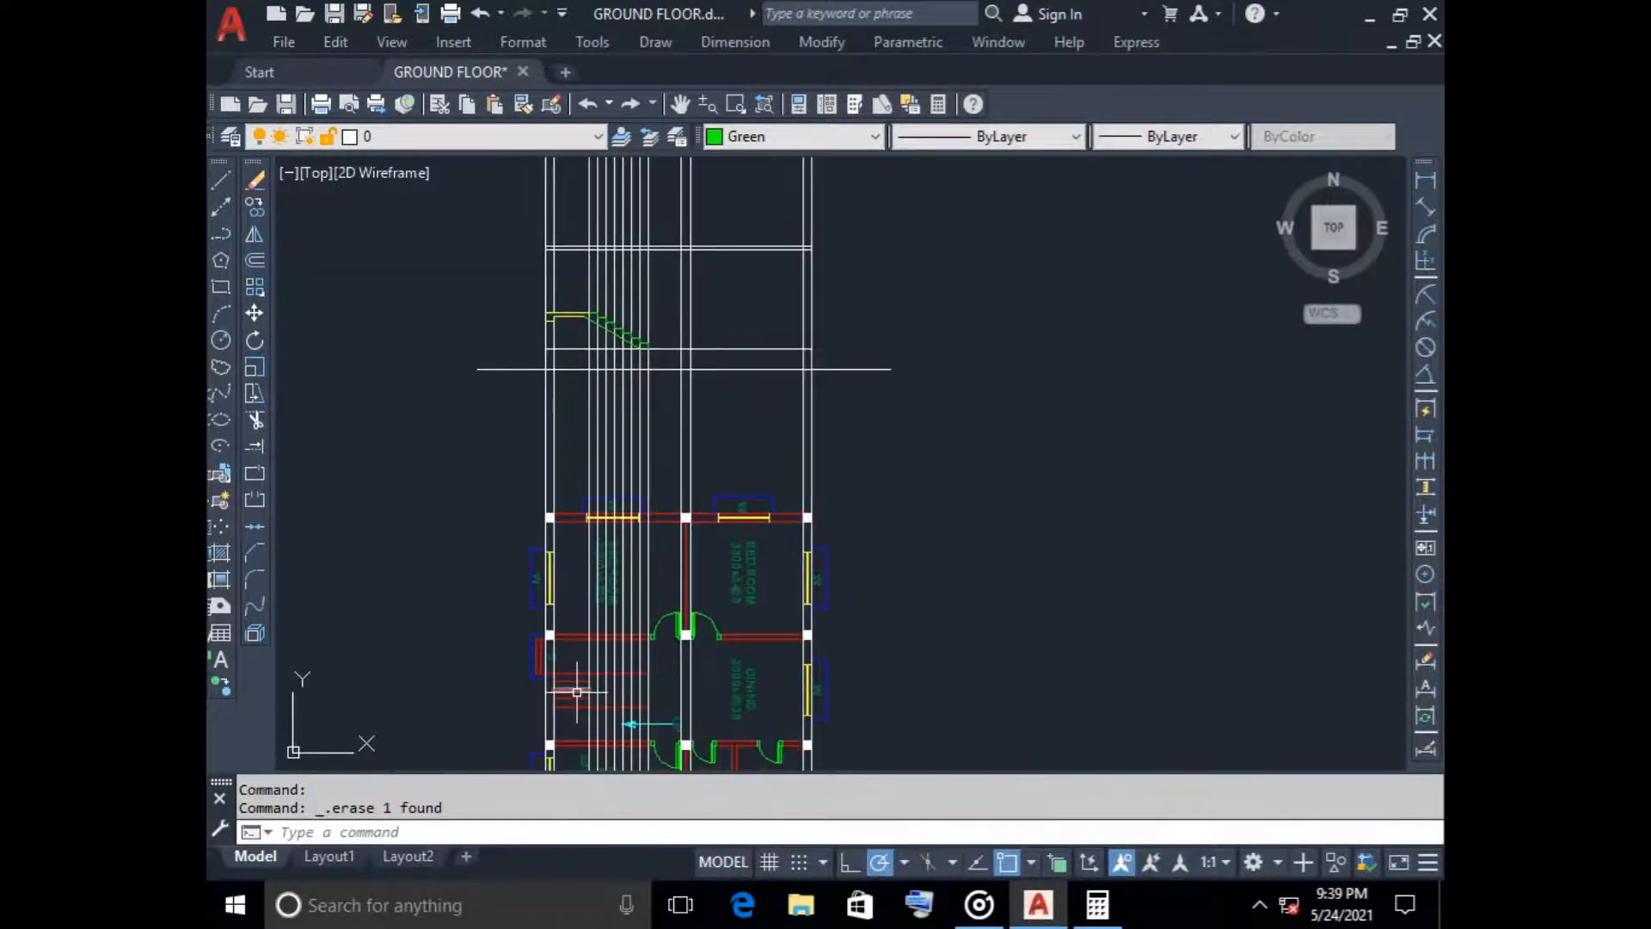
Examine the dashed tread lines beside the stair flights in the plan and compare their position with the landing in the section
scroll(571, 688, "up", 6)
middle_click_drag(564, 728, 576, 636)
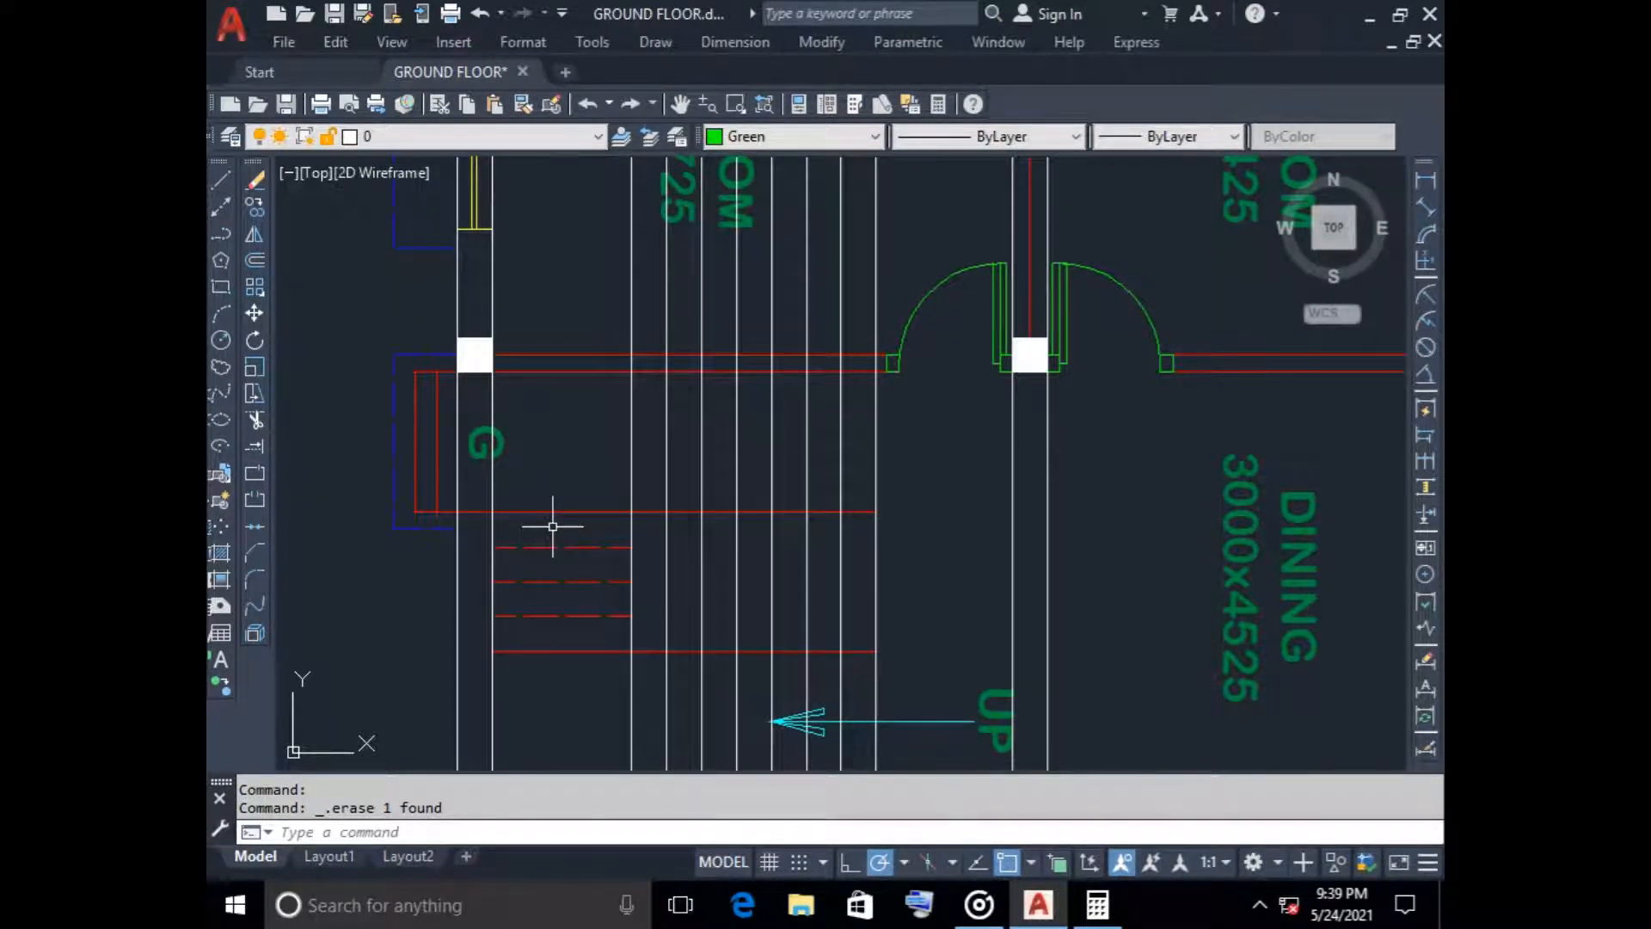
scroll(553, 529, "down", 4)
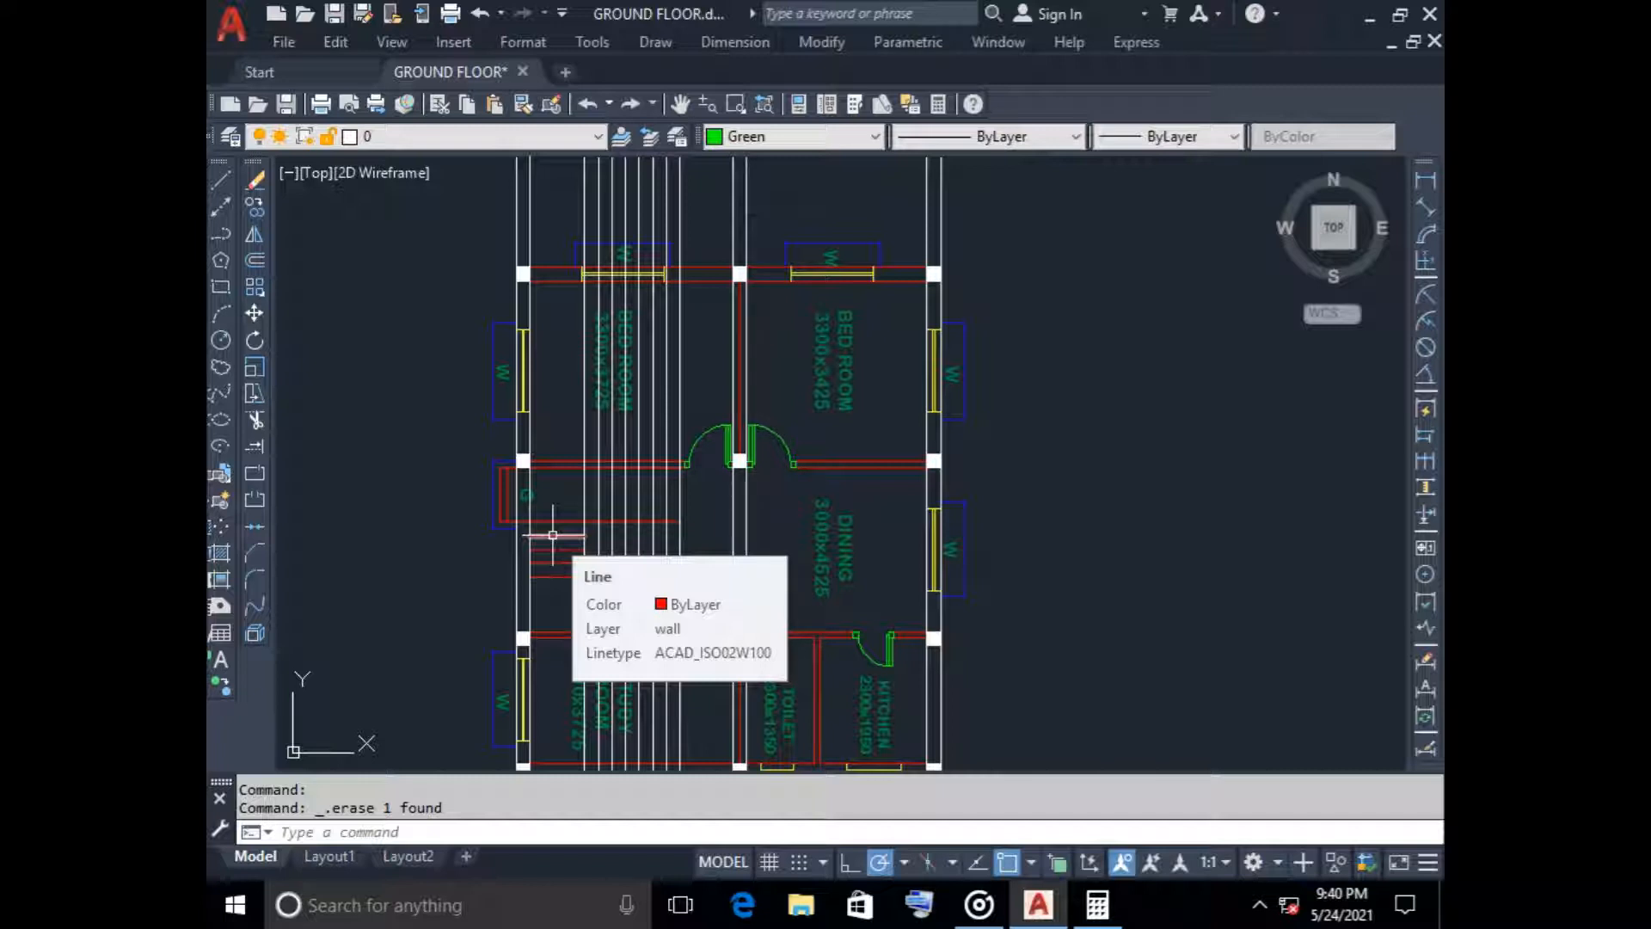
scroll(563, 531, "up", 4)
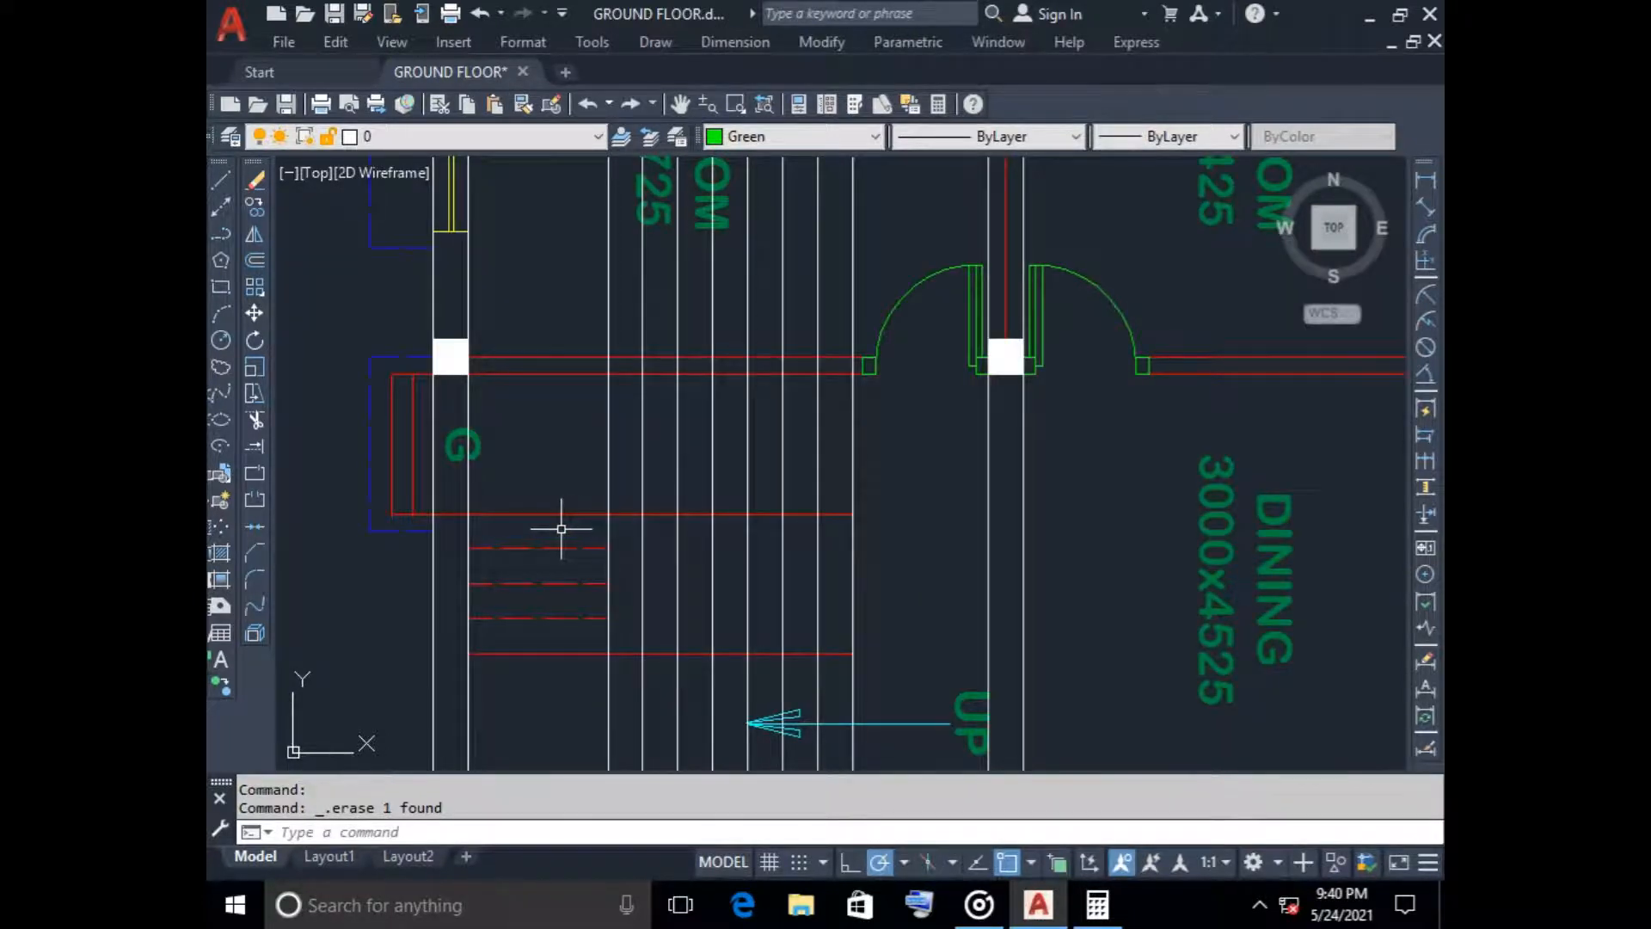
scroll(560, 528, "down", 6)
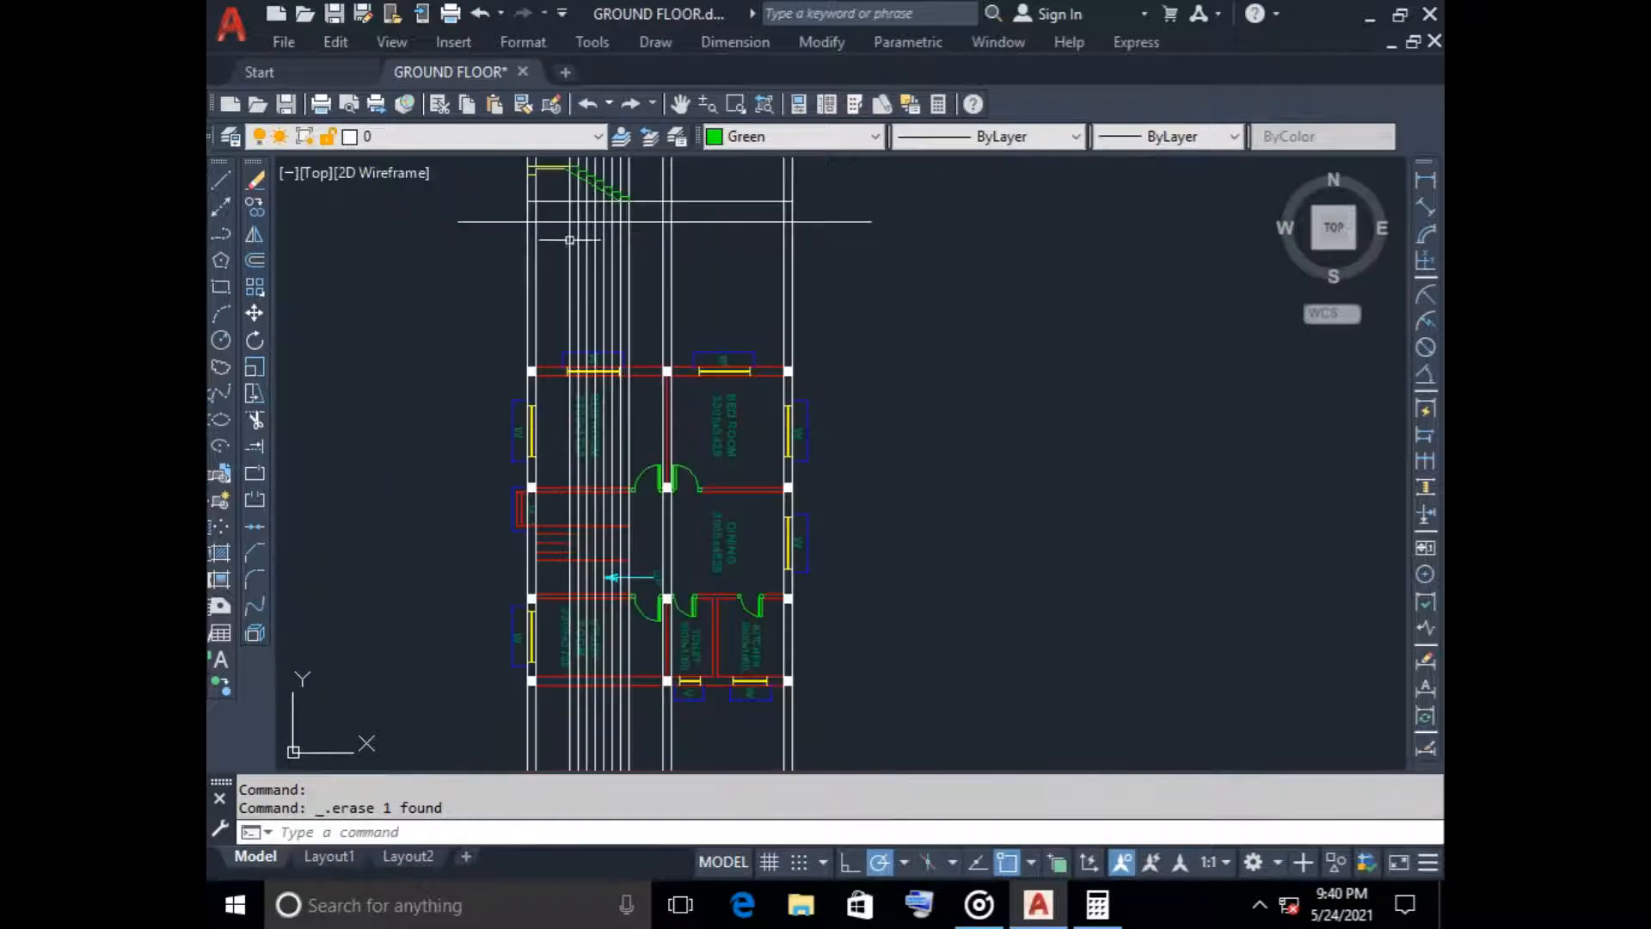
middle_click_drag(555, 240, 564, 251)
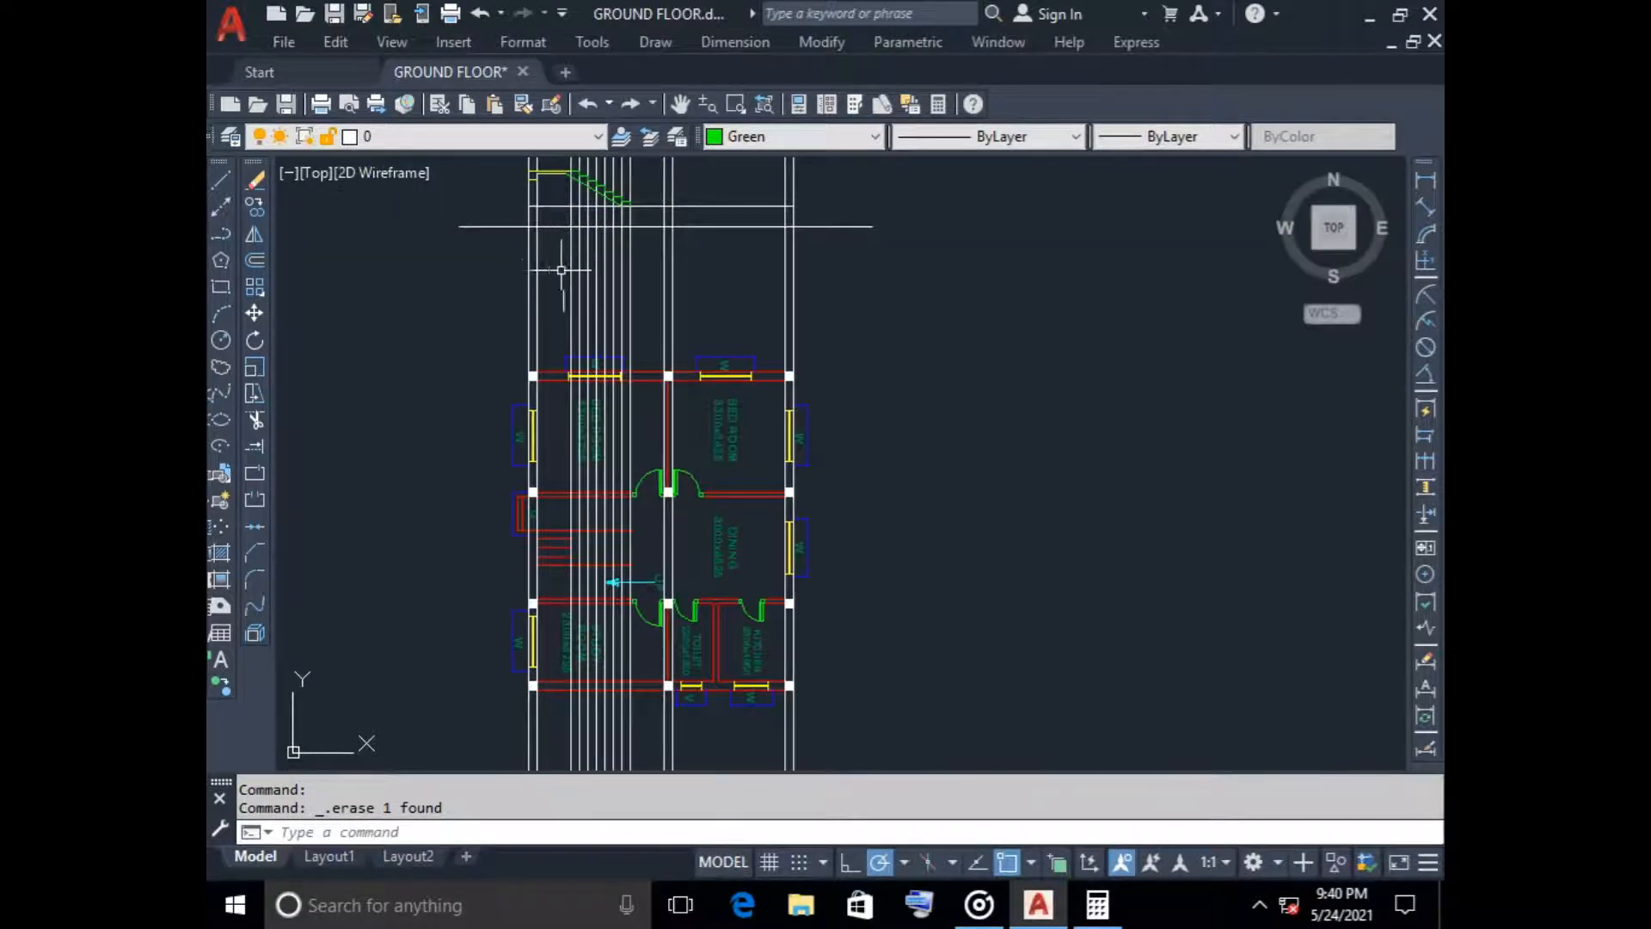
scroll(563, 310, "up", 3)
scroll(576, 275, "up", 2)
scroll(577, 272, "down", 4)
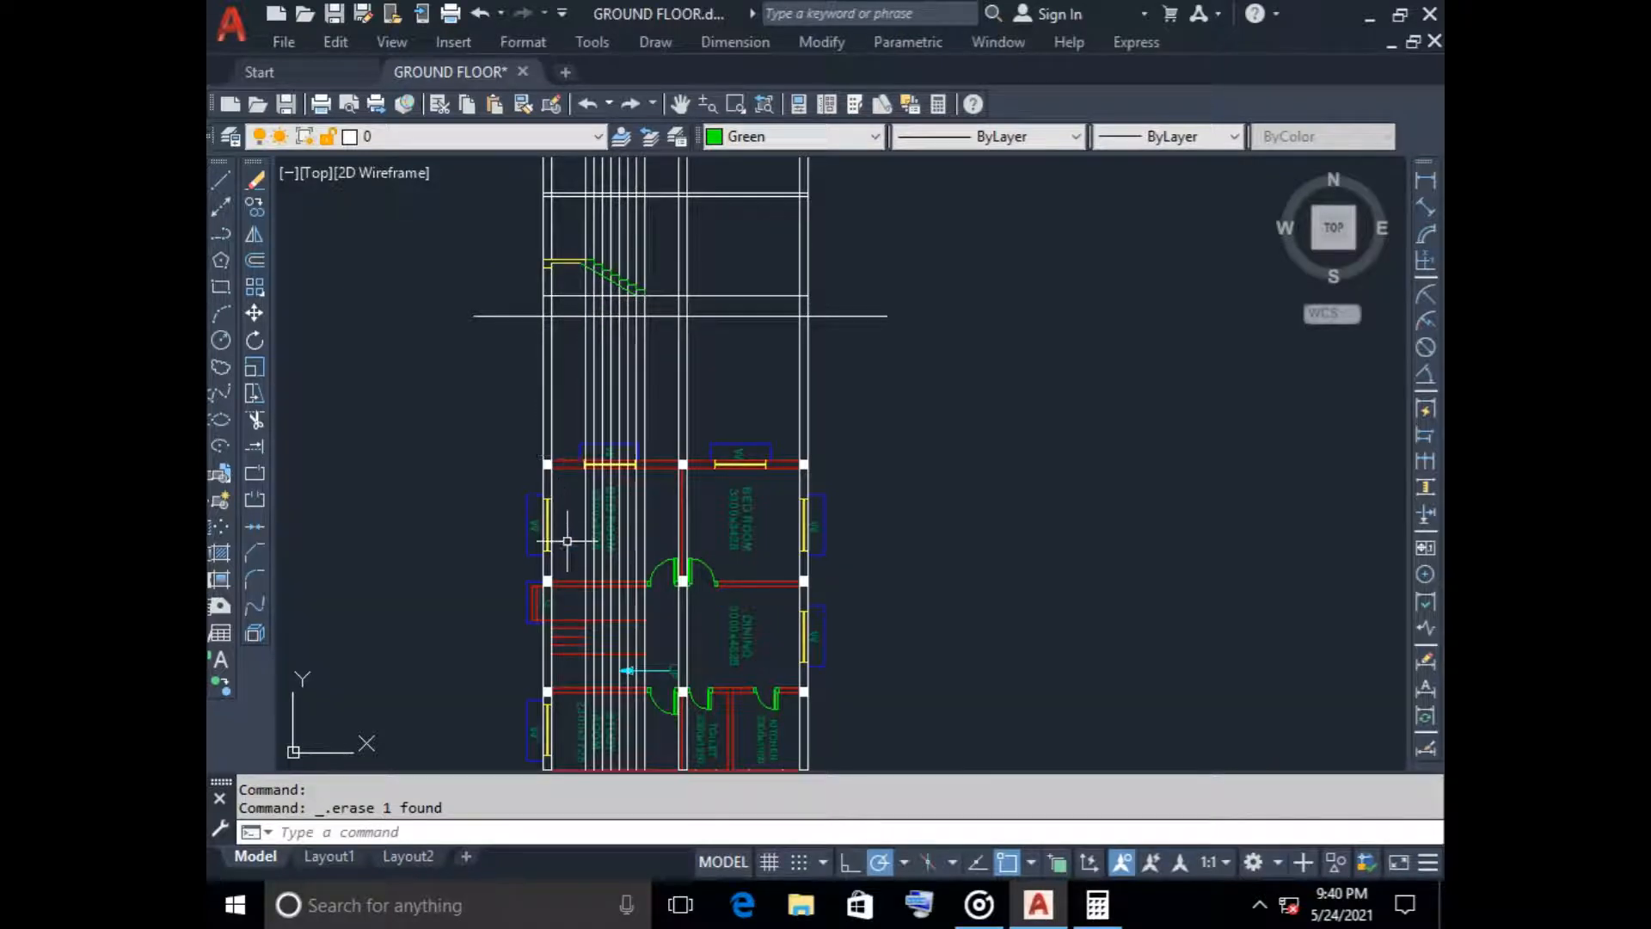
middle_click_drag(565, 541, 562, 479)
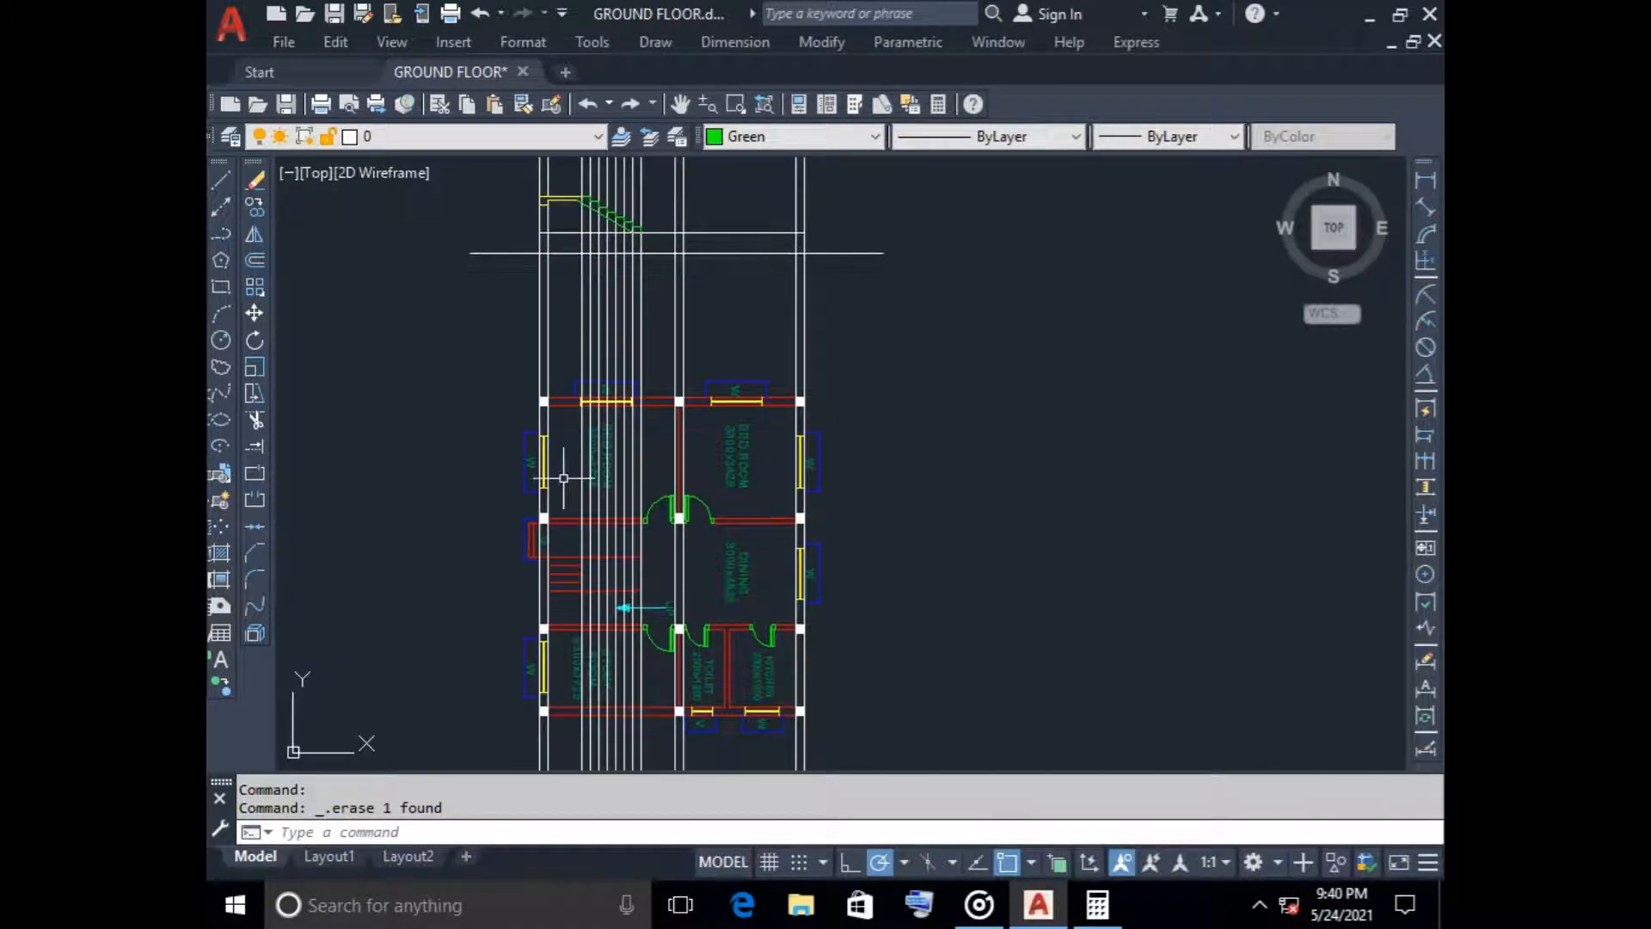
scroll(559, 589, "up", 6)
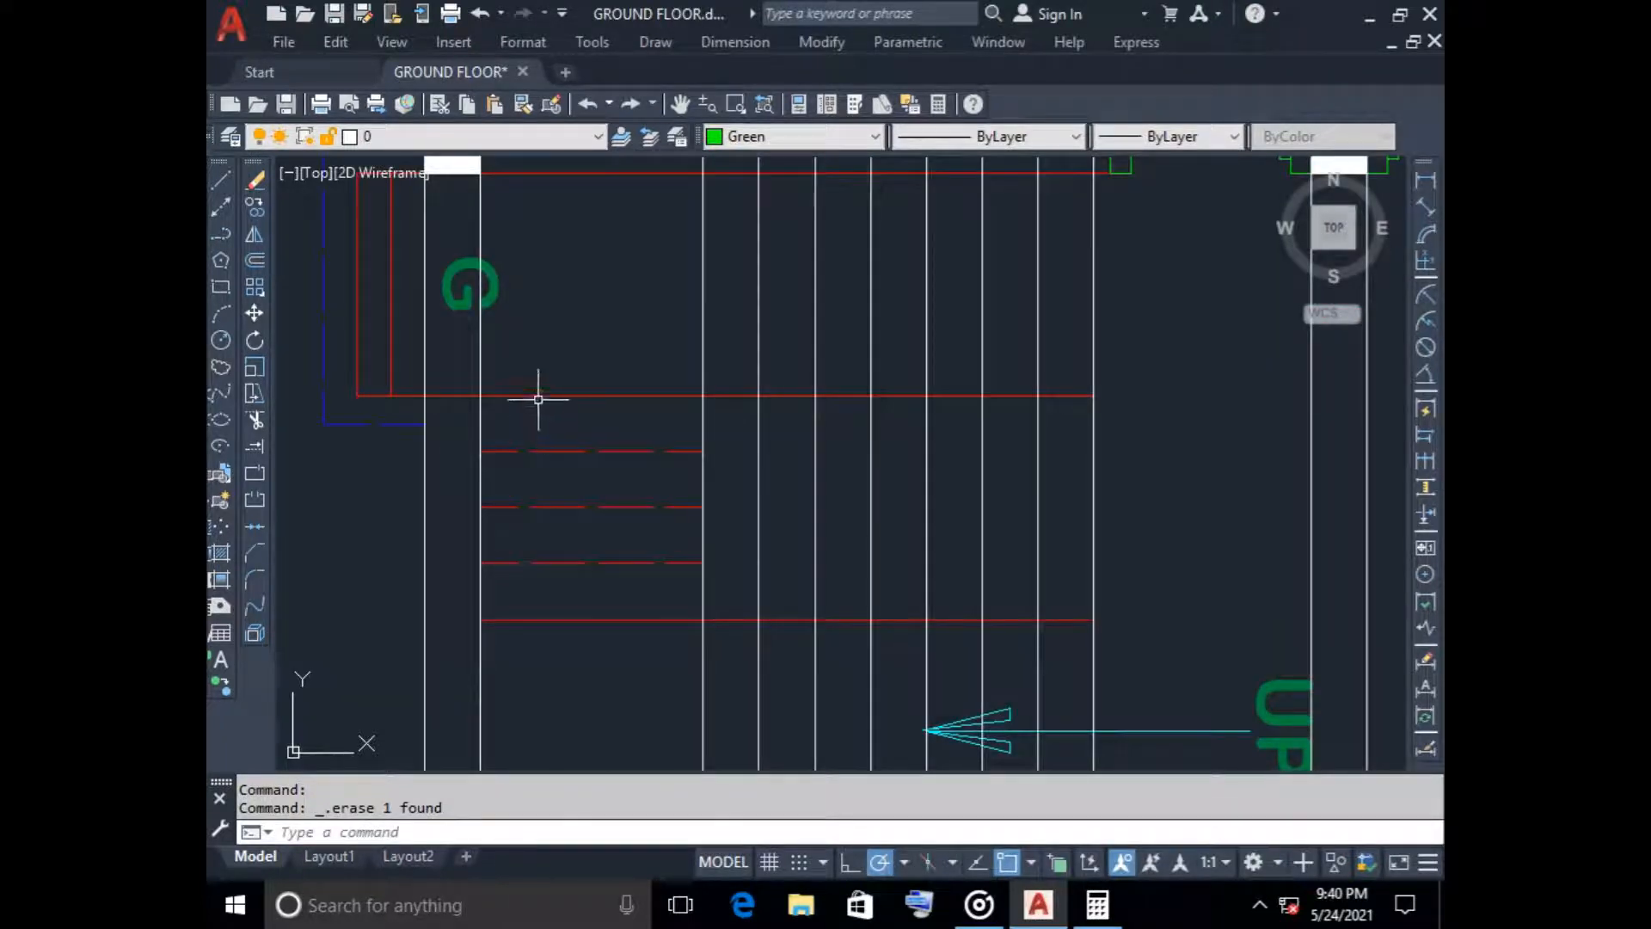
scroll(568, 479, "down", 6)
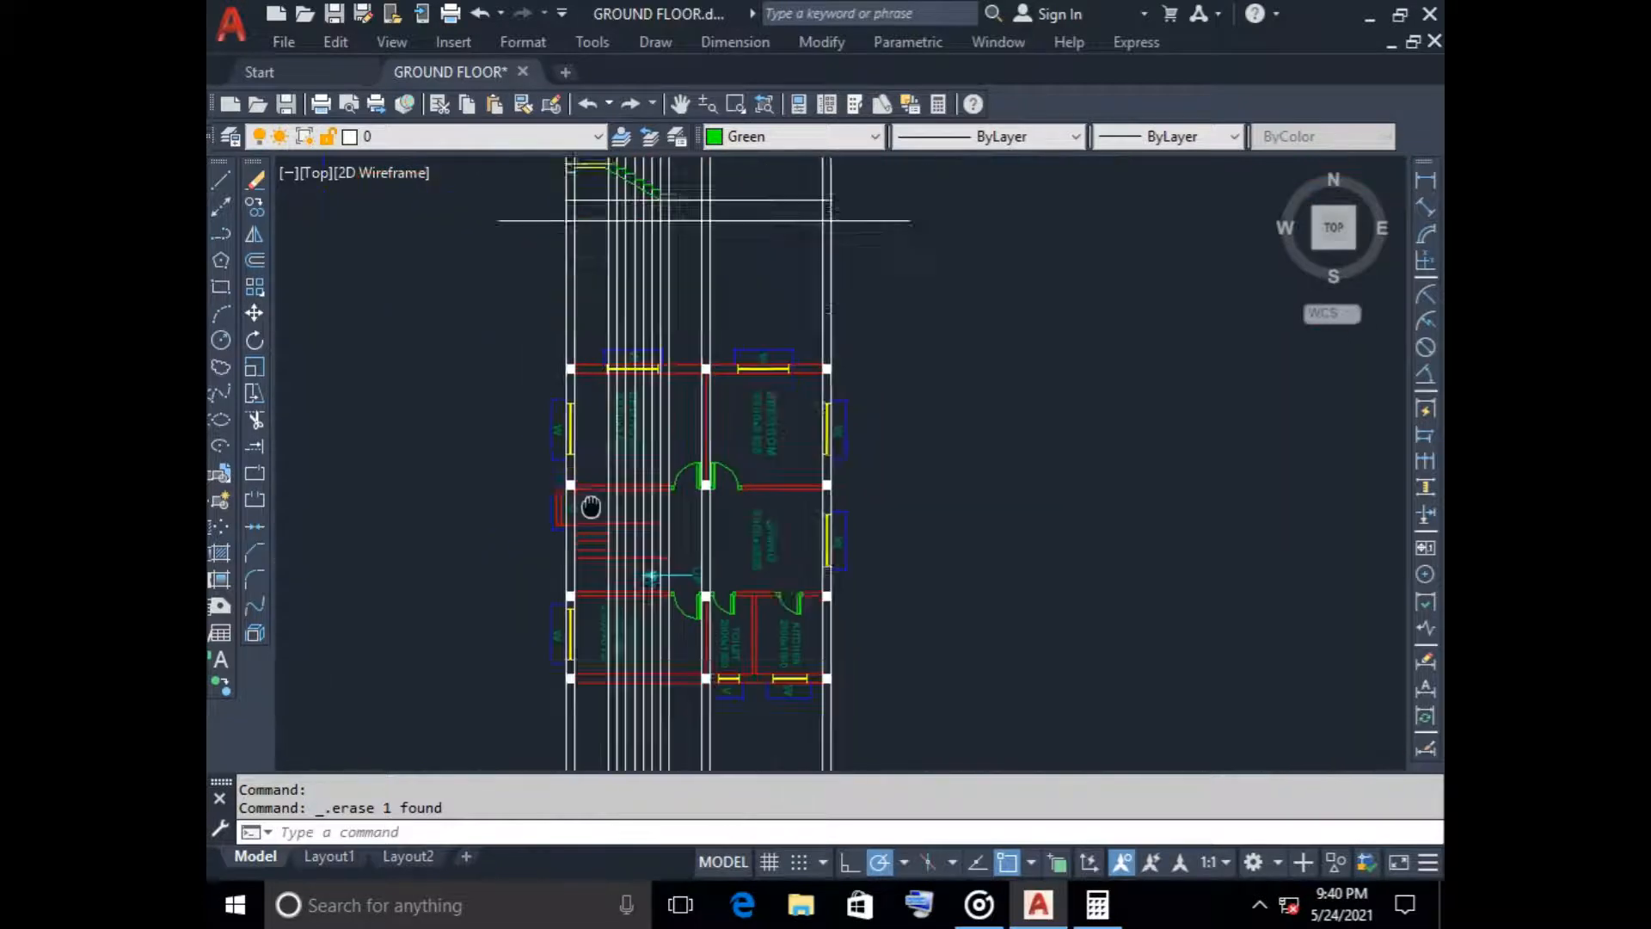
Offset the landing's top line upward by 150 and trim the part of the new line that lies inside the outer wall
scroll(572, 289, "up", 6)
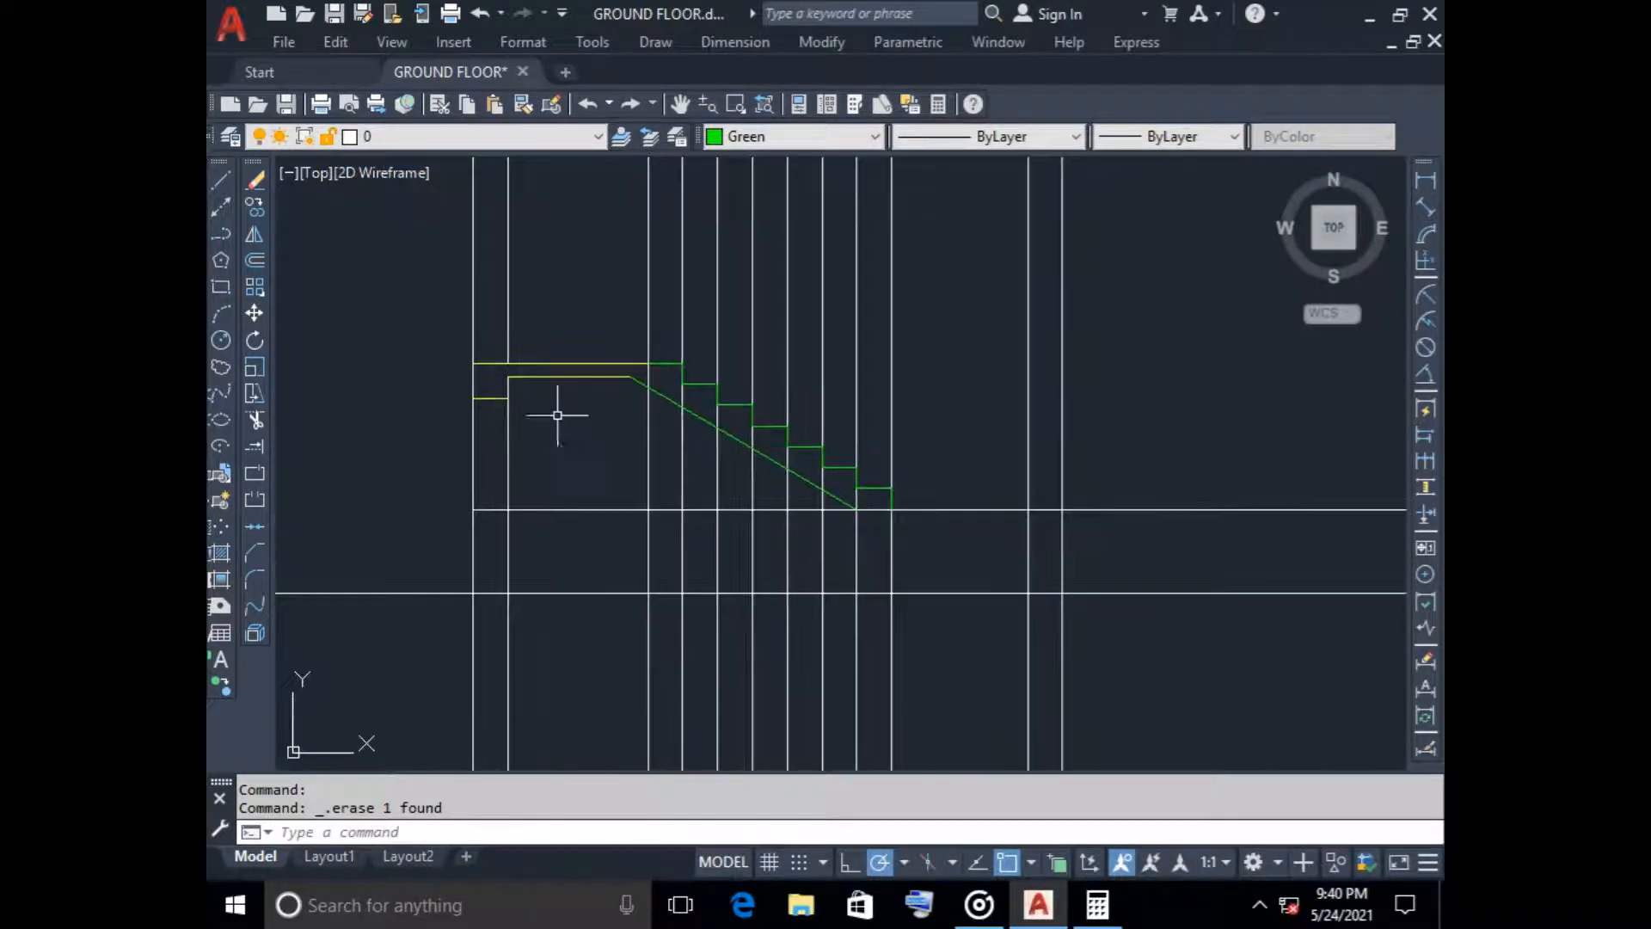
left_click(255, 260)
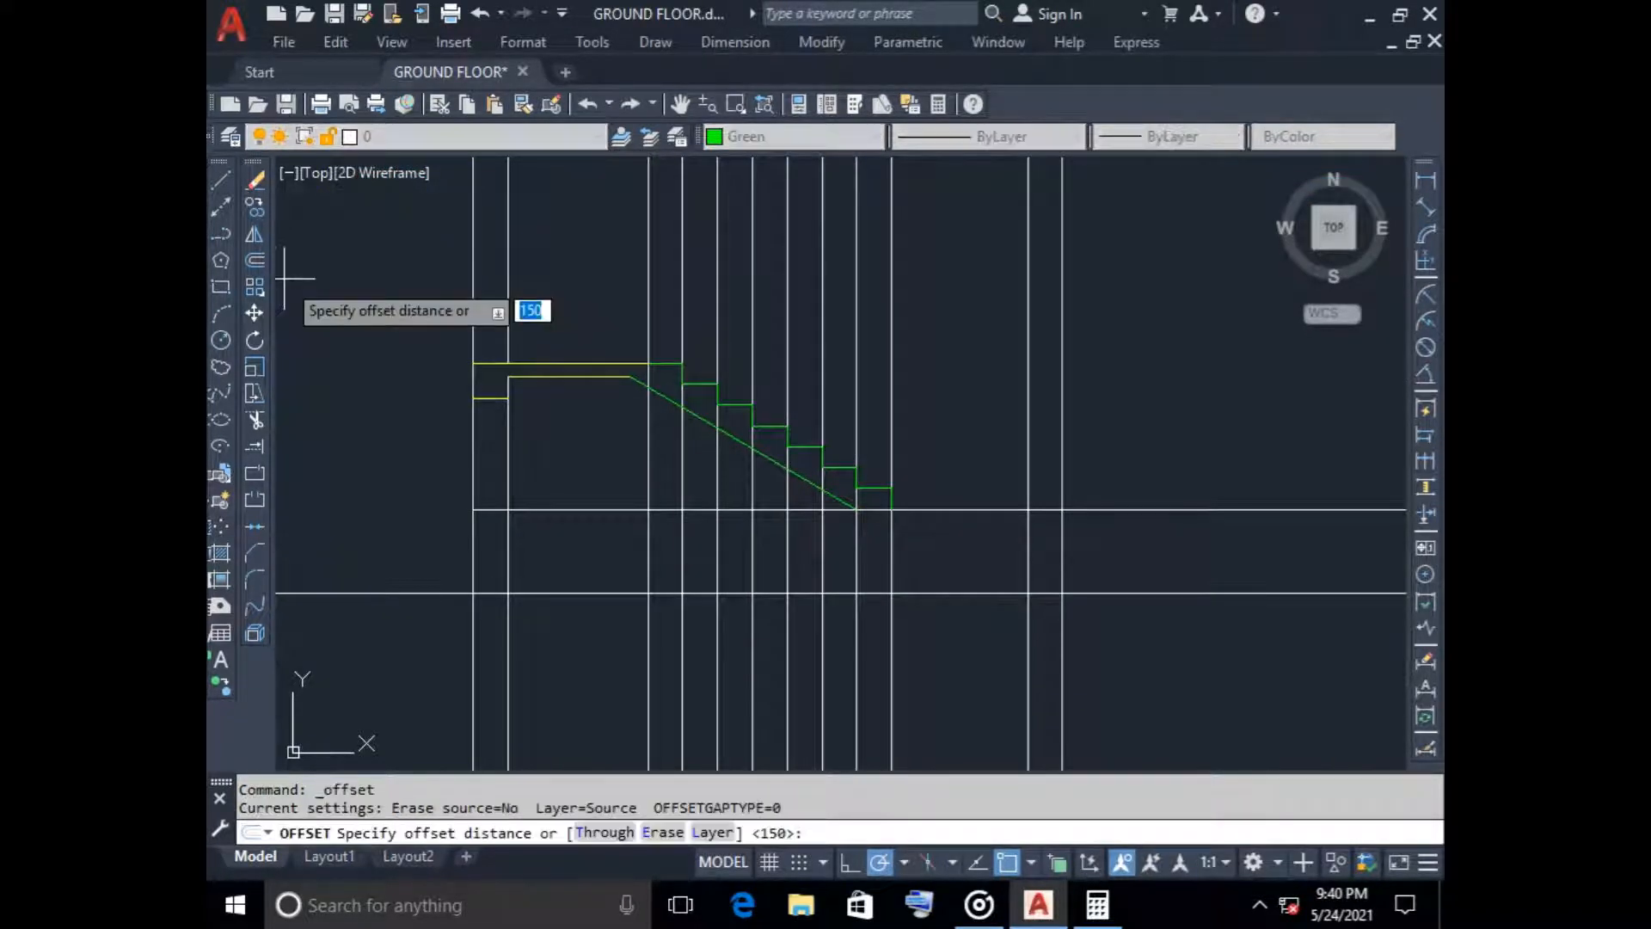
key("Return")
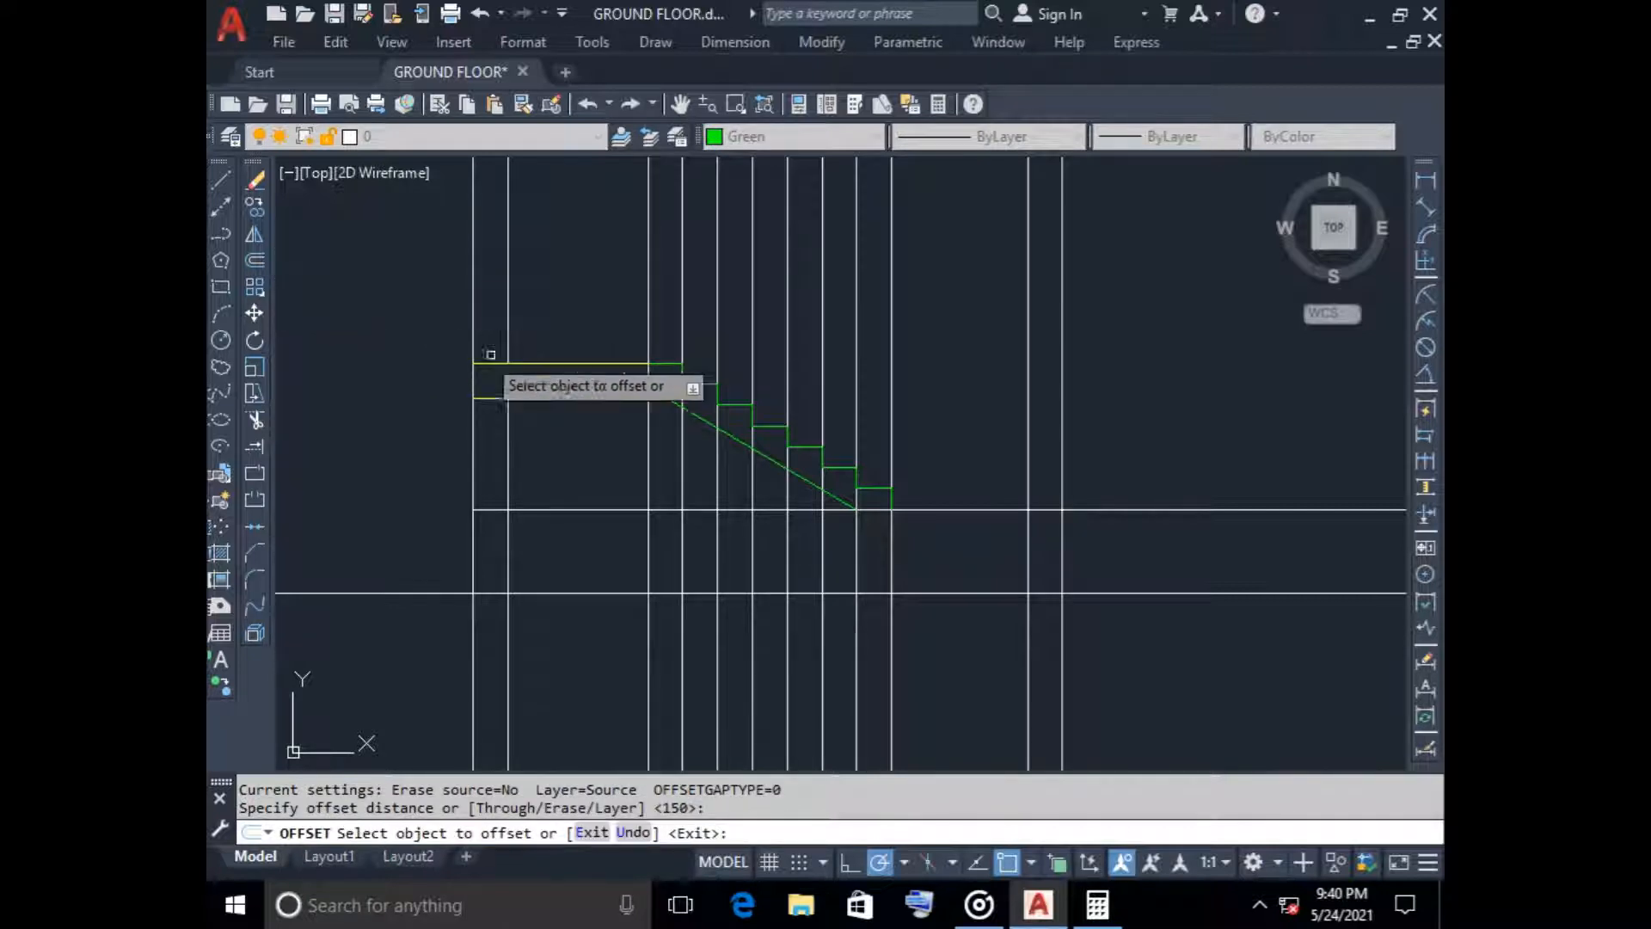
left_click(567, 363)
left_click(564, 301)
key("Escape")
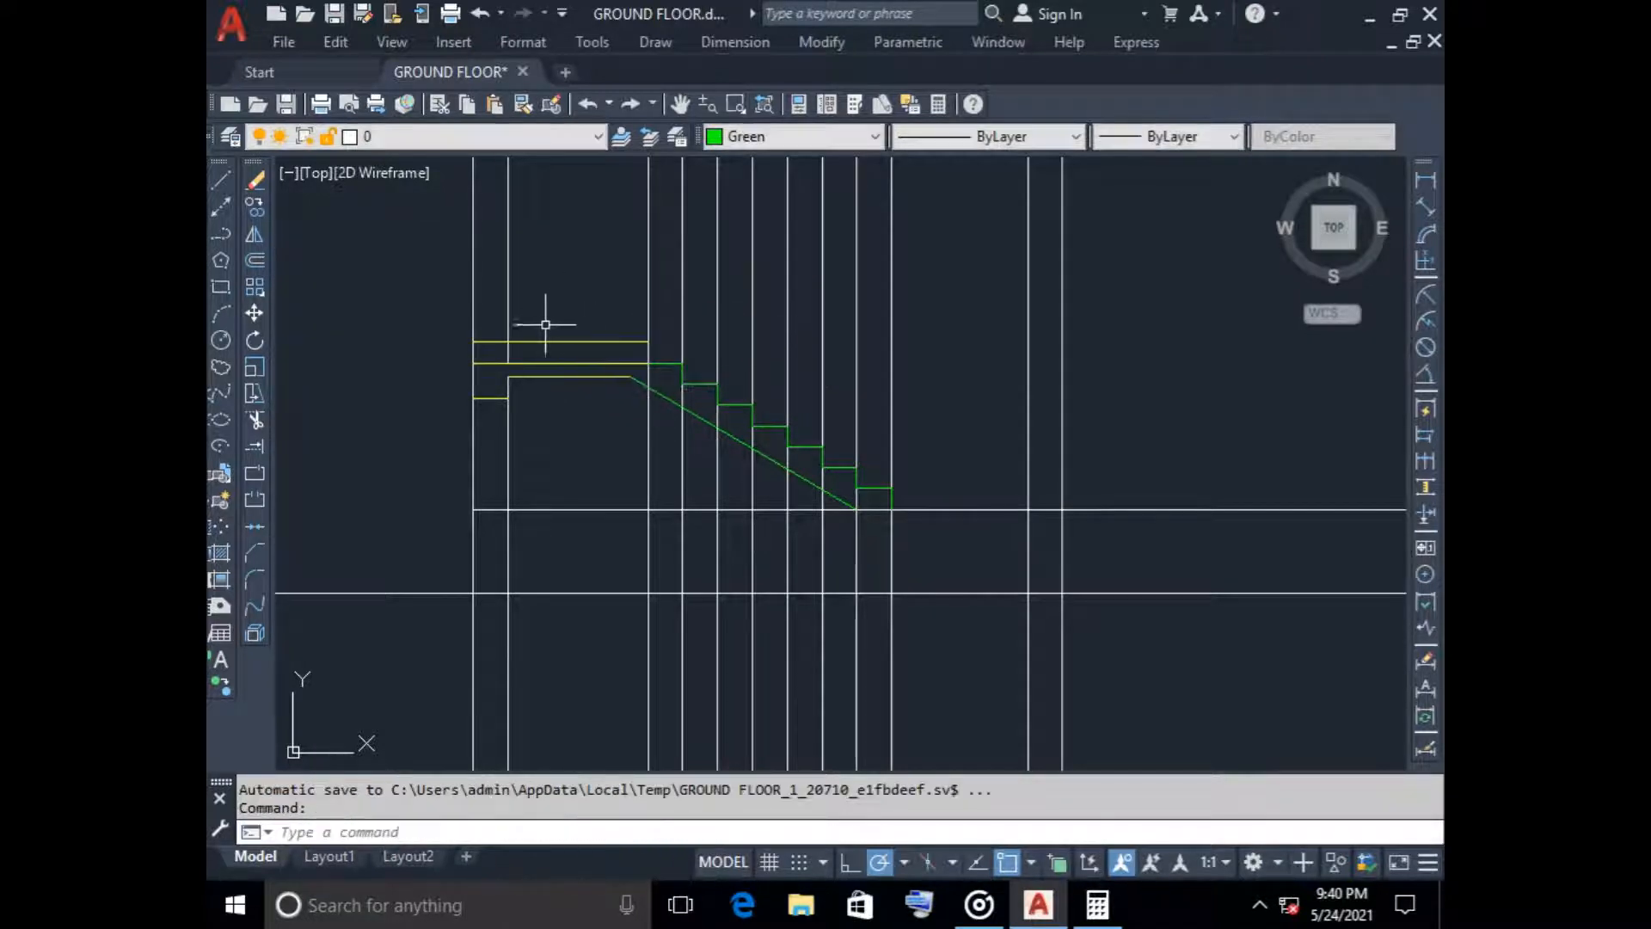
type("tr")
key("Return")
left_click(492, 342)
key("Escape")
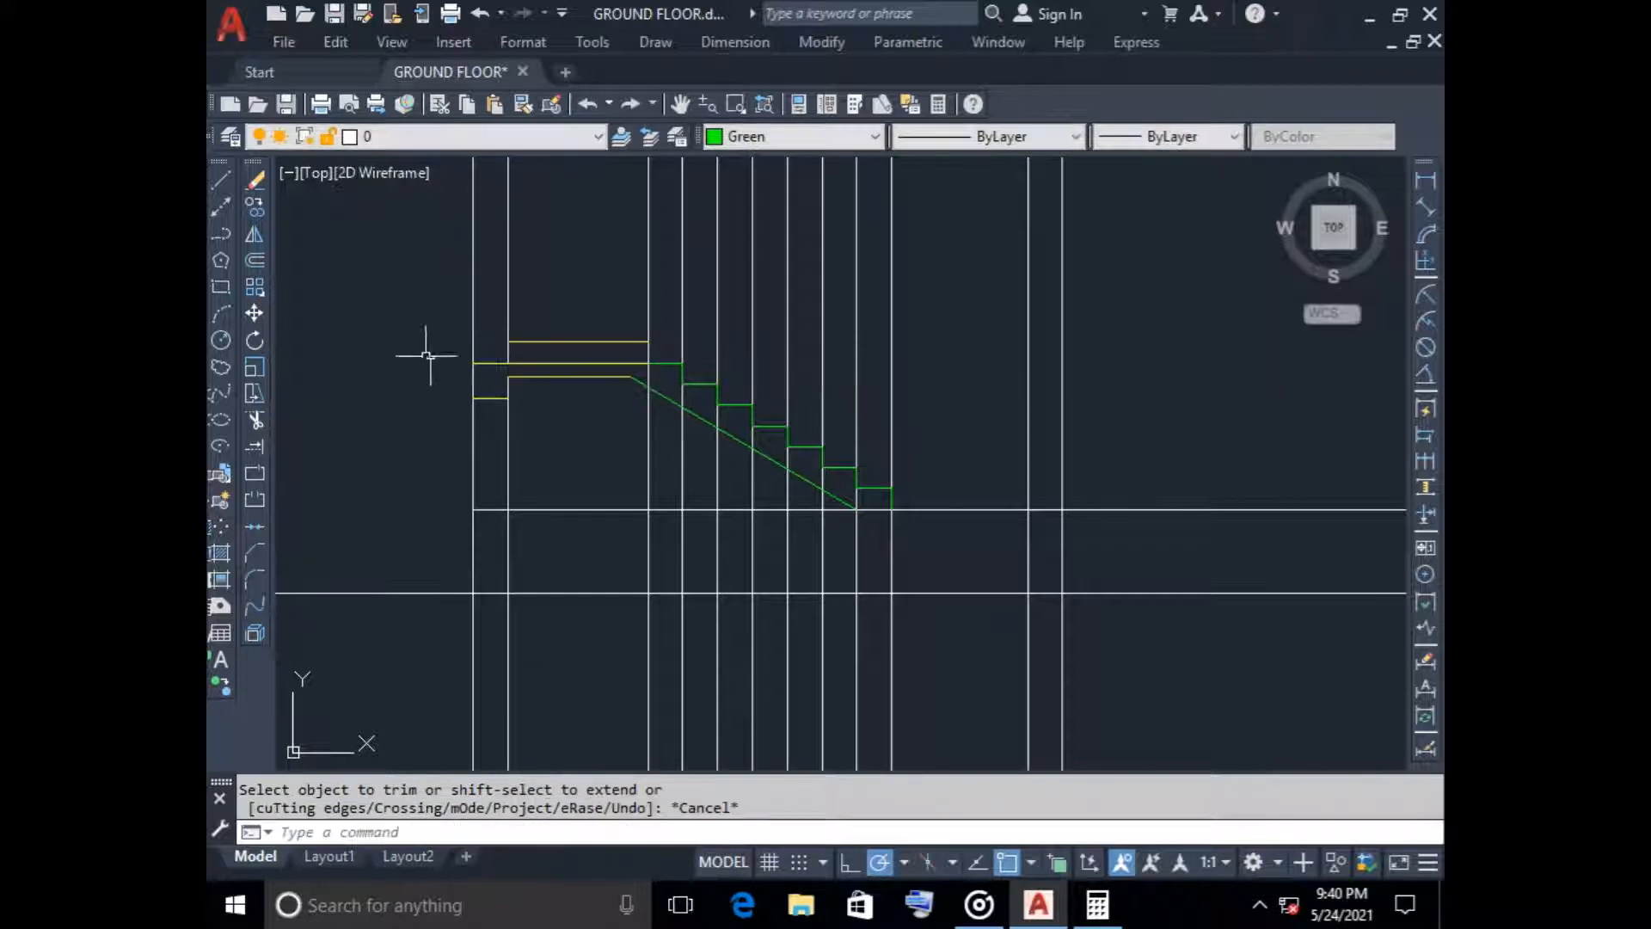
Offset the new line above the landing upward four more times at 150 spacing to stack the riser lines
left_click(254, 260)
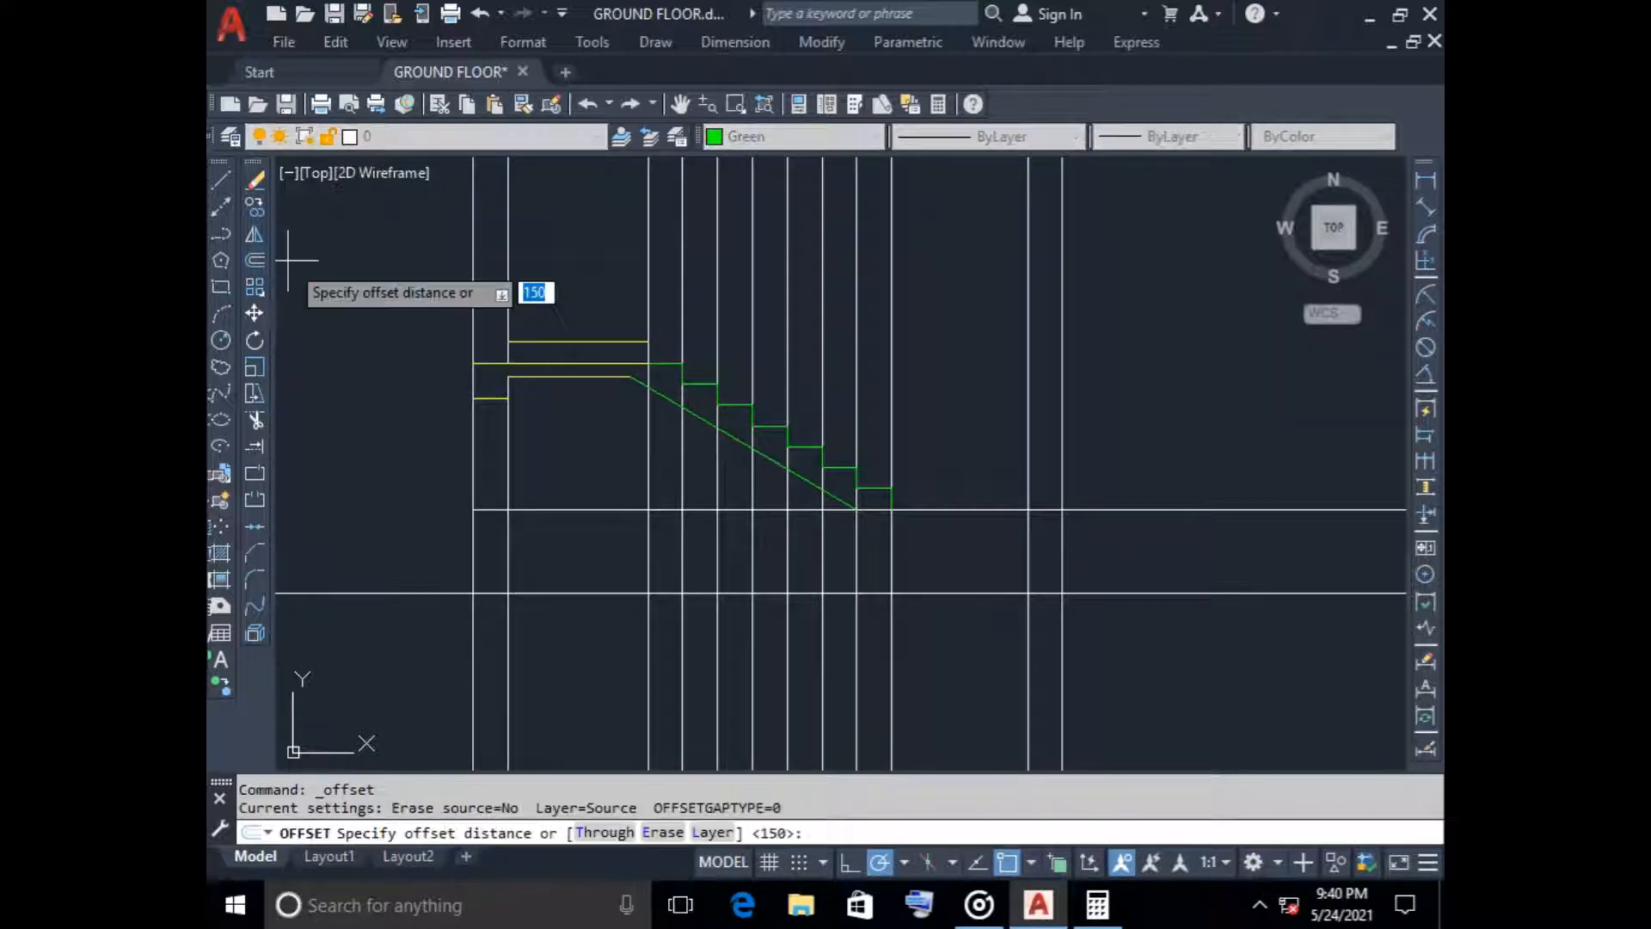
key("Return")
scroll(542, 342, "up", 6)
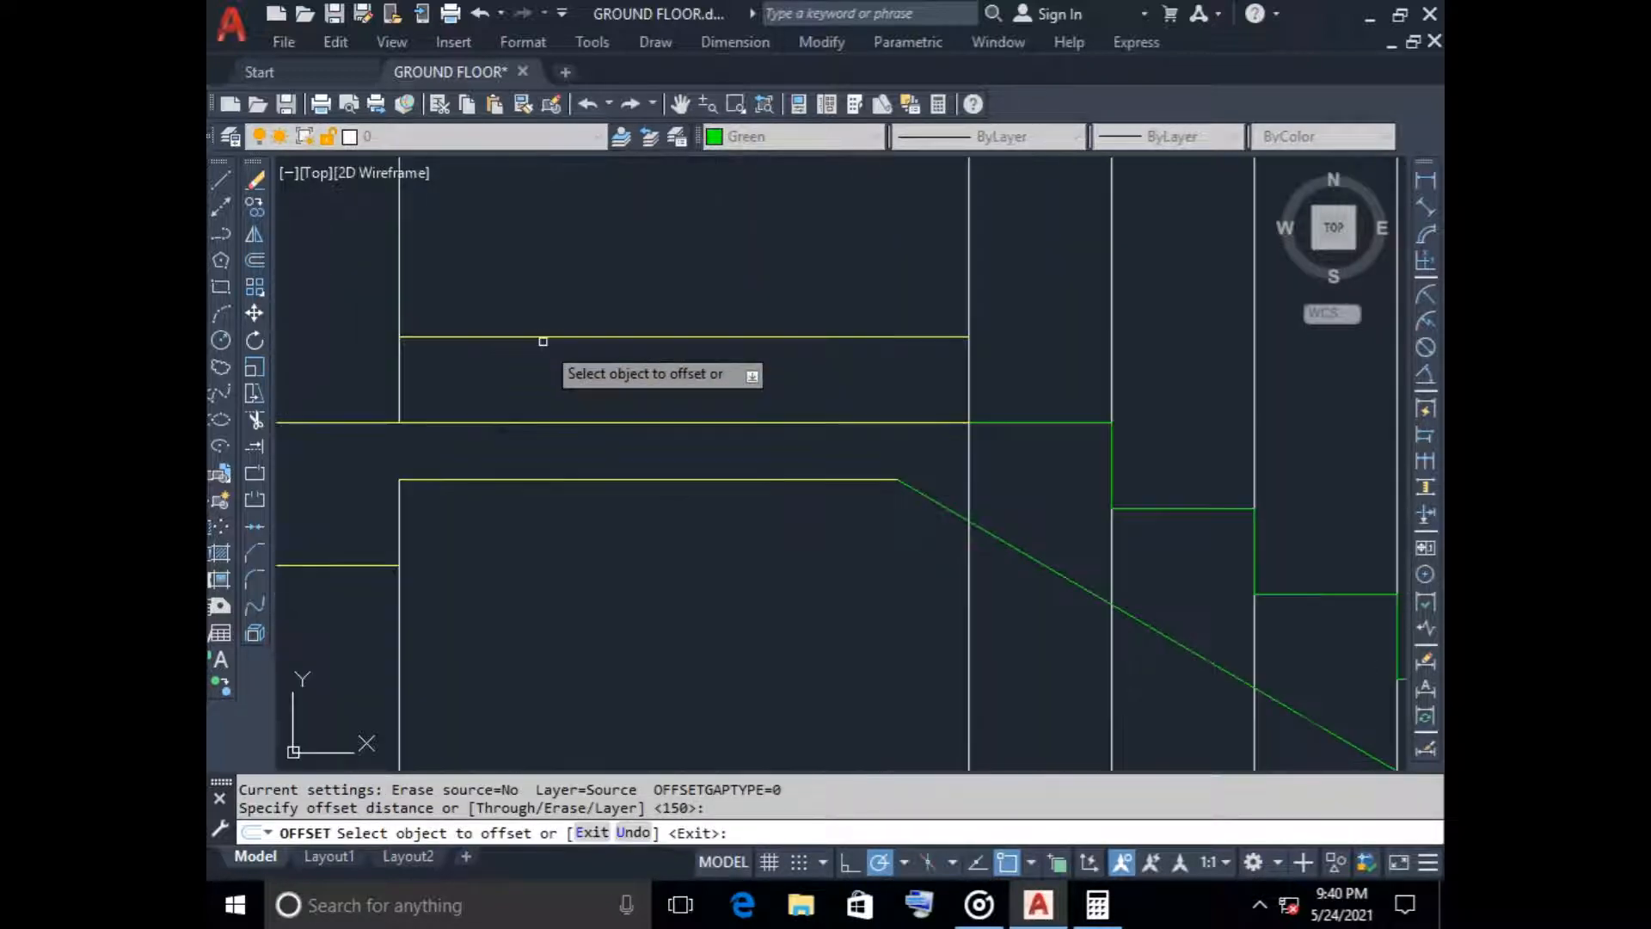
left_click(545, 336)
left_click(559, 227)
scroll(568, 230, "down", 3)
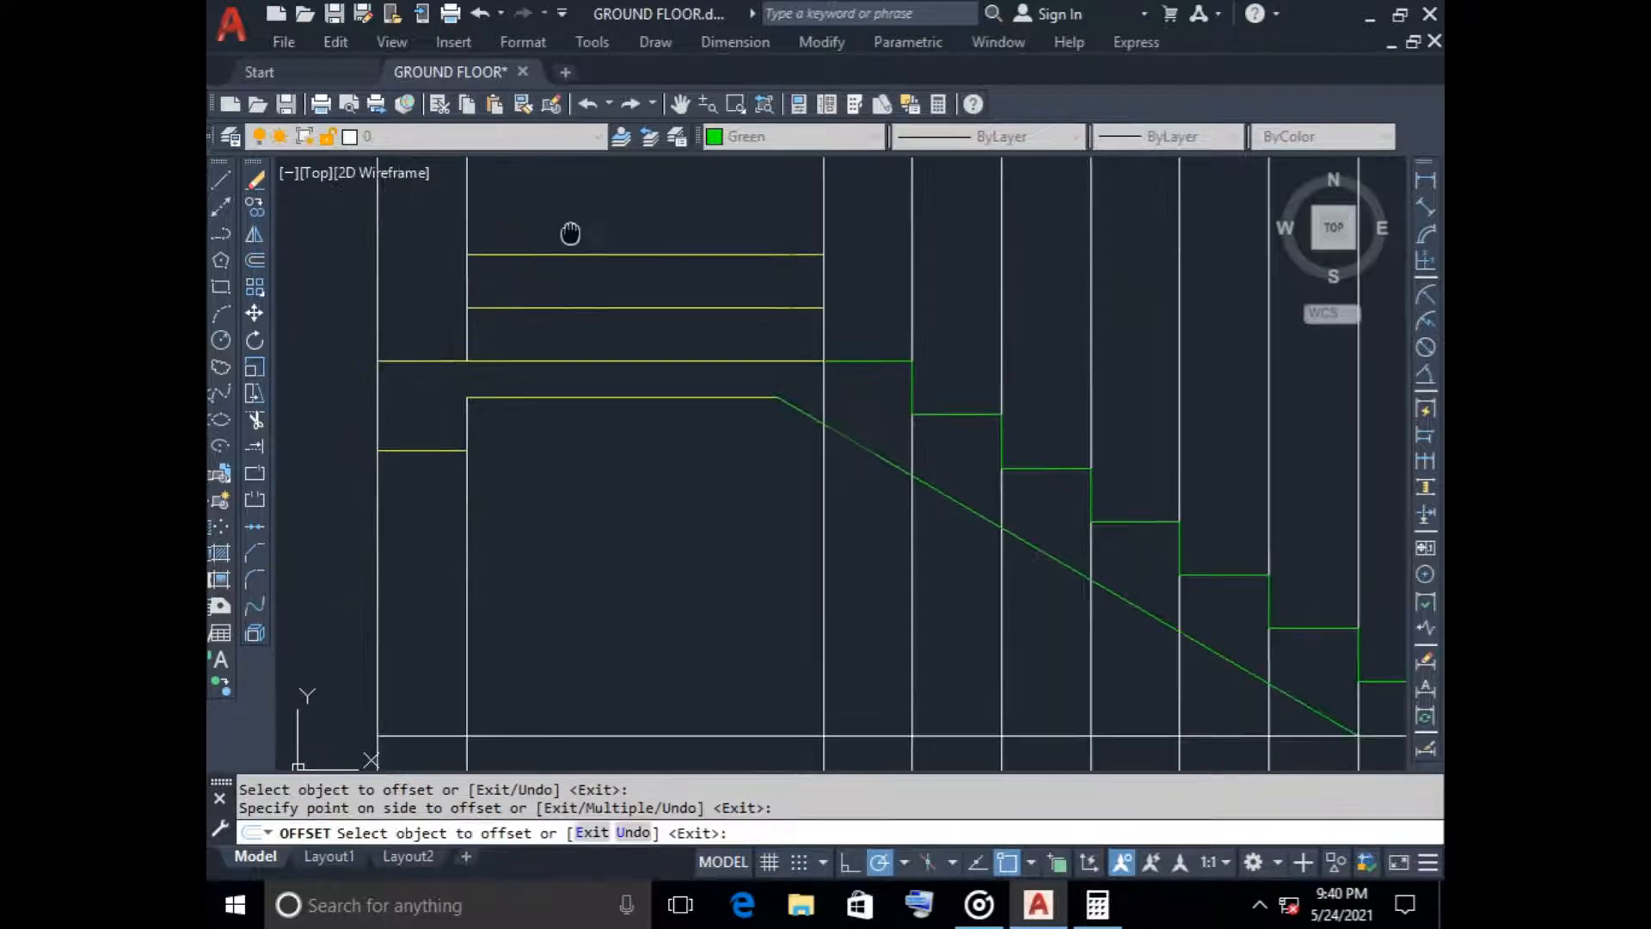
left_click(571, 344)
left_click(557, 337)
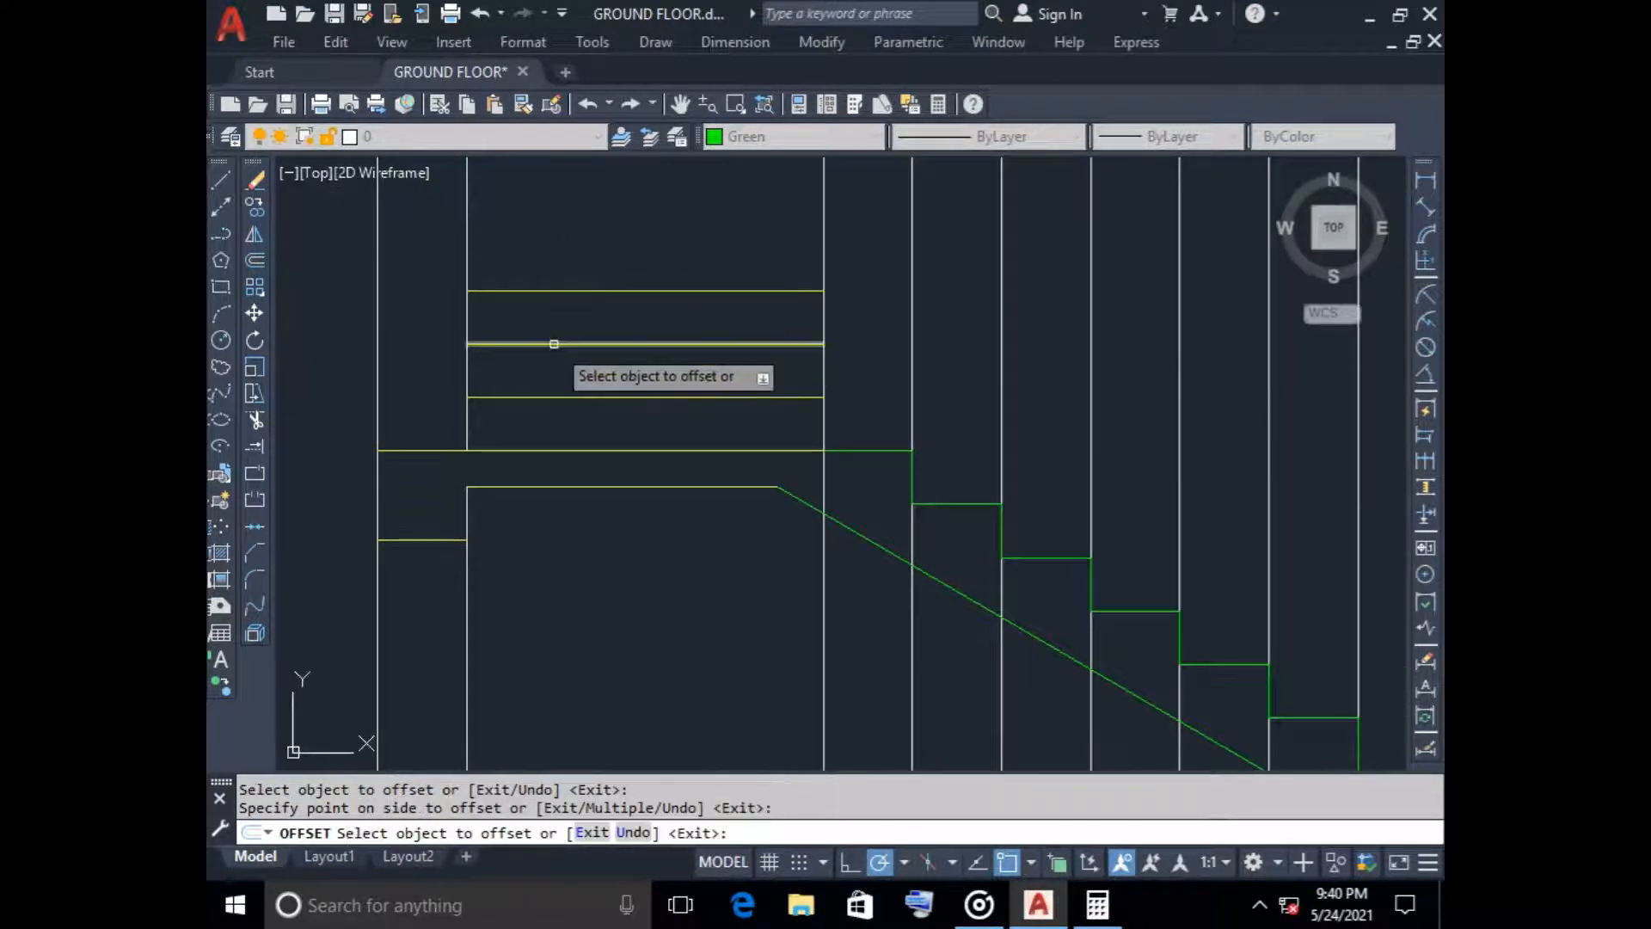
left_click(557, 291)
left_click(560, 225)
left_click(564, 237)
left_click(566, 205)
scroll(566, 205, "down", 5)
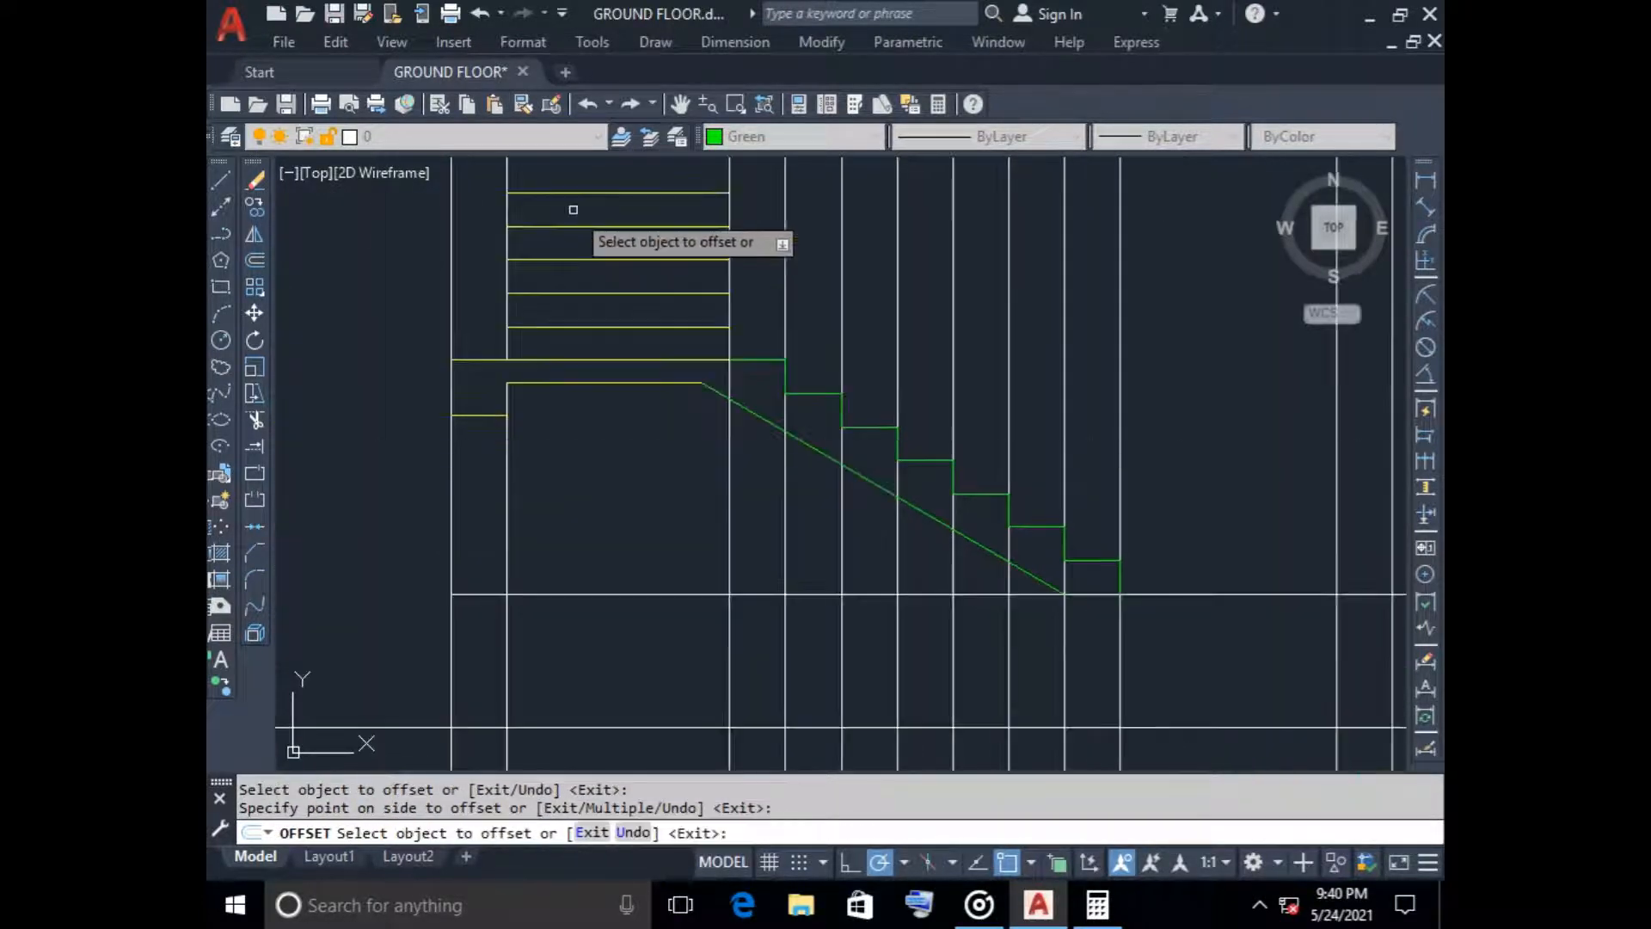
key("Escape")
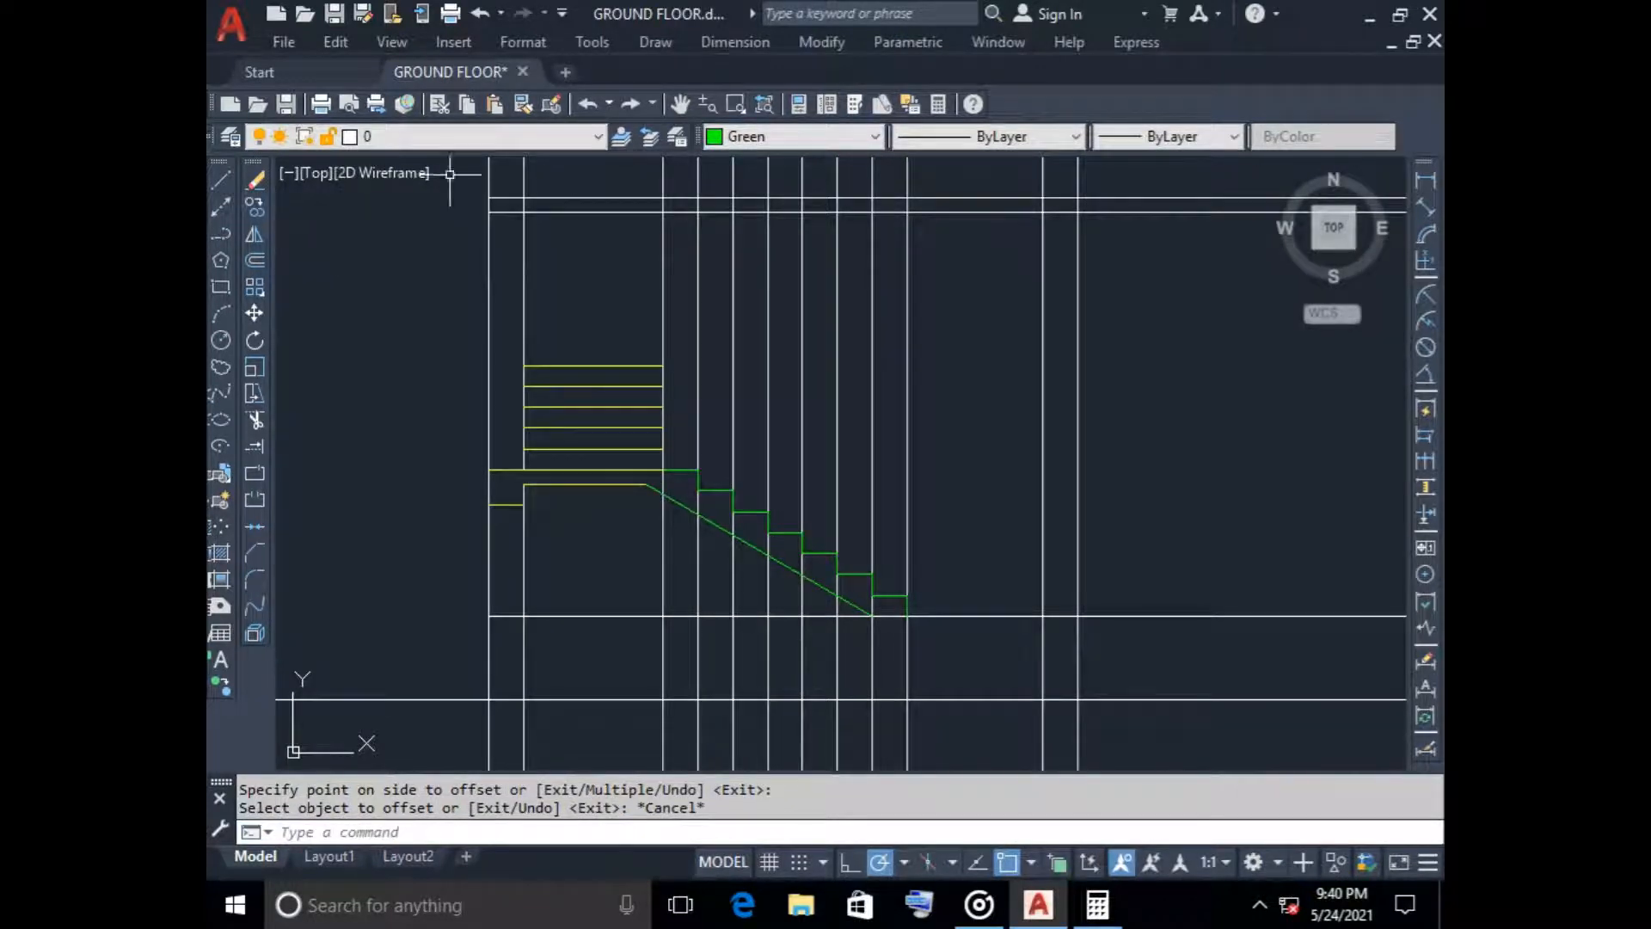
Draw two steps from the inner end of the uppermost riser line, with 150 risers and treads reaching the adjacent vertical guide lines
left_click(221, 180)
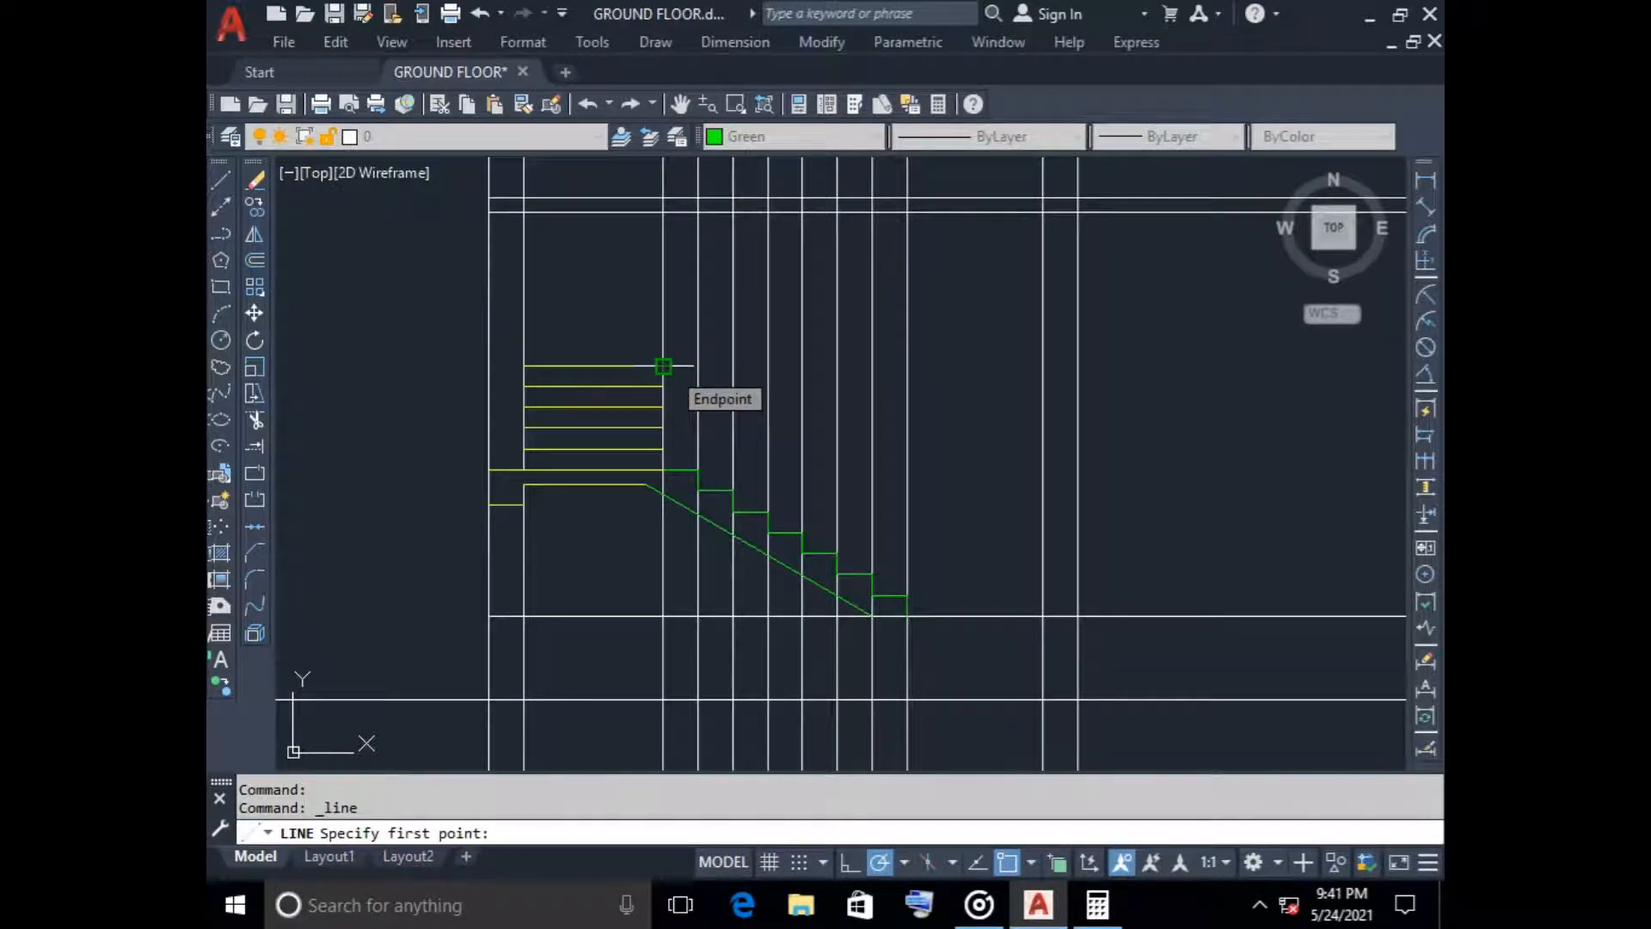
left_click(663, 366)
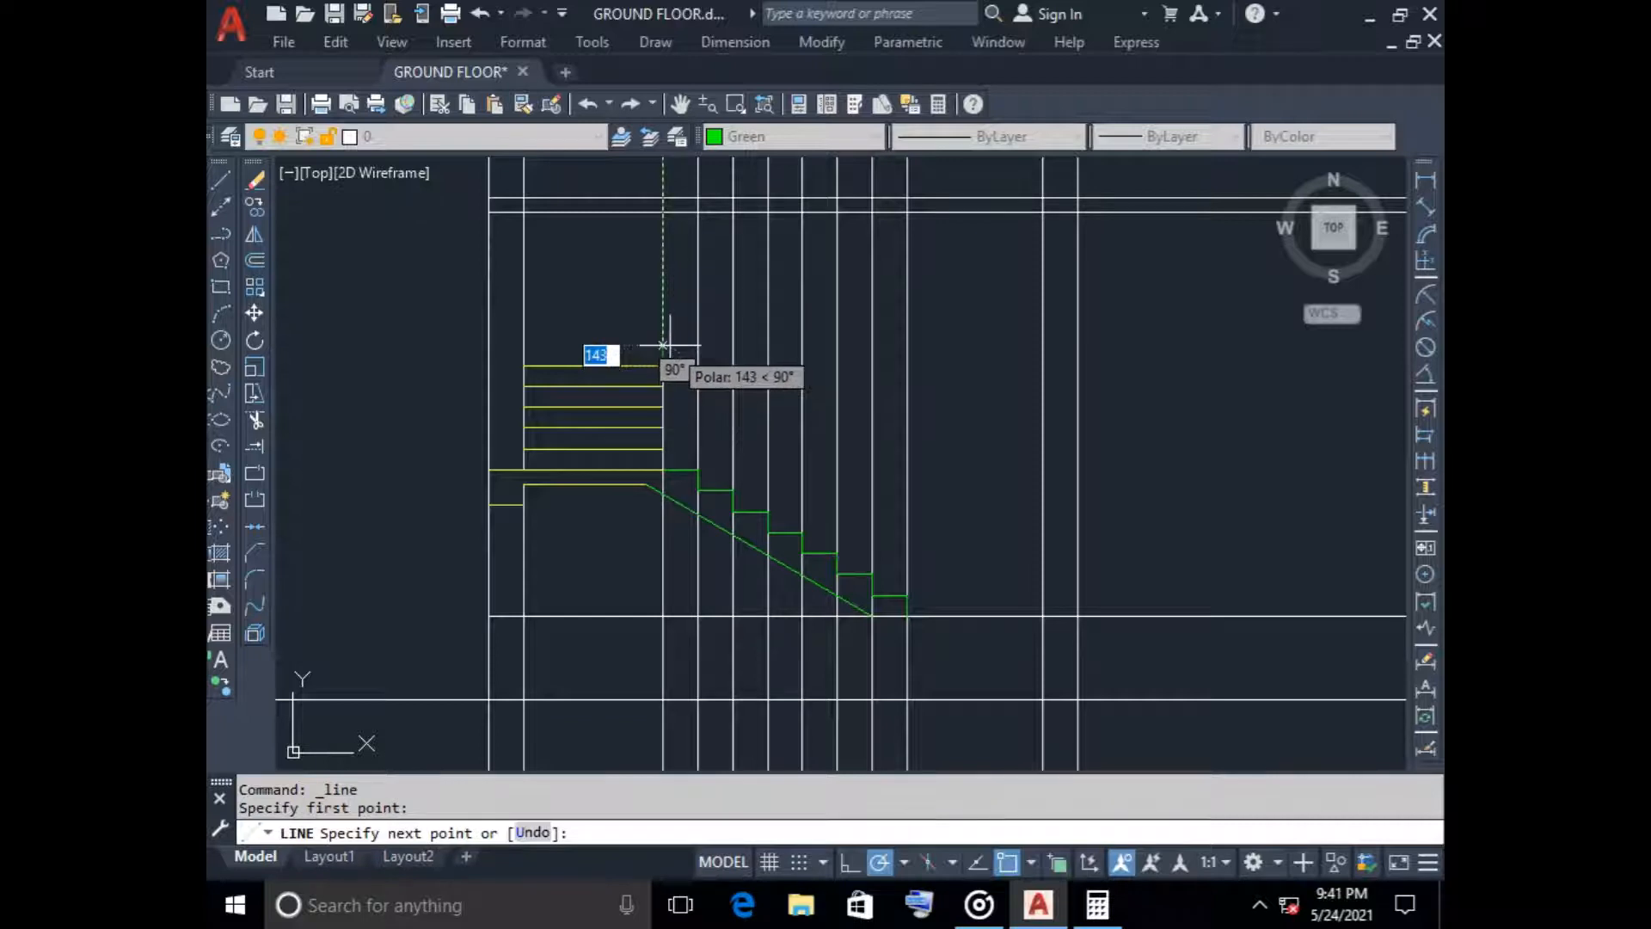
type("15")
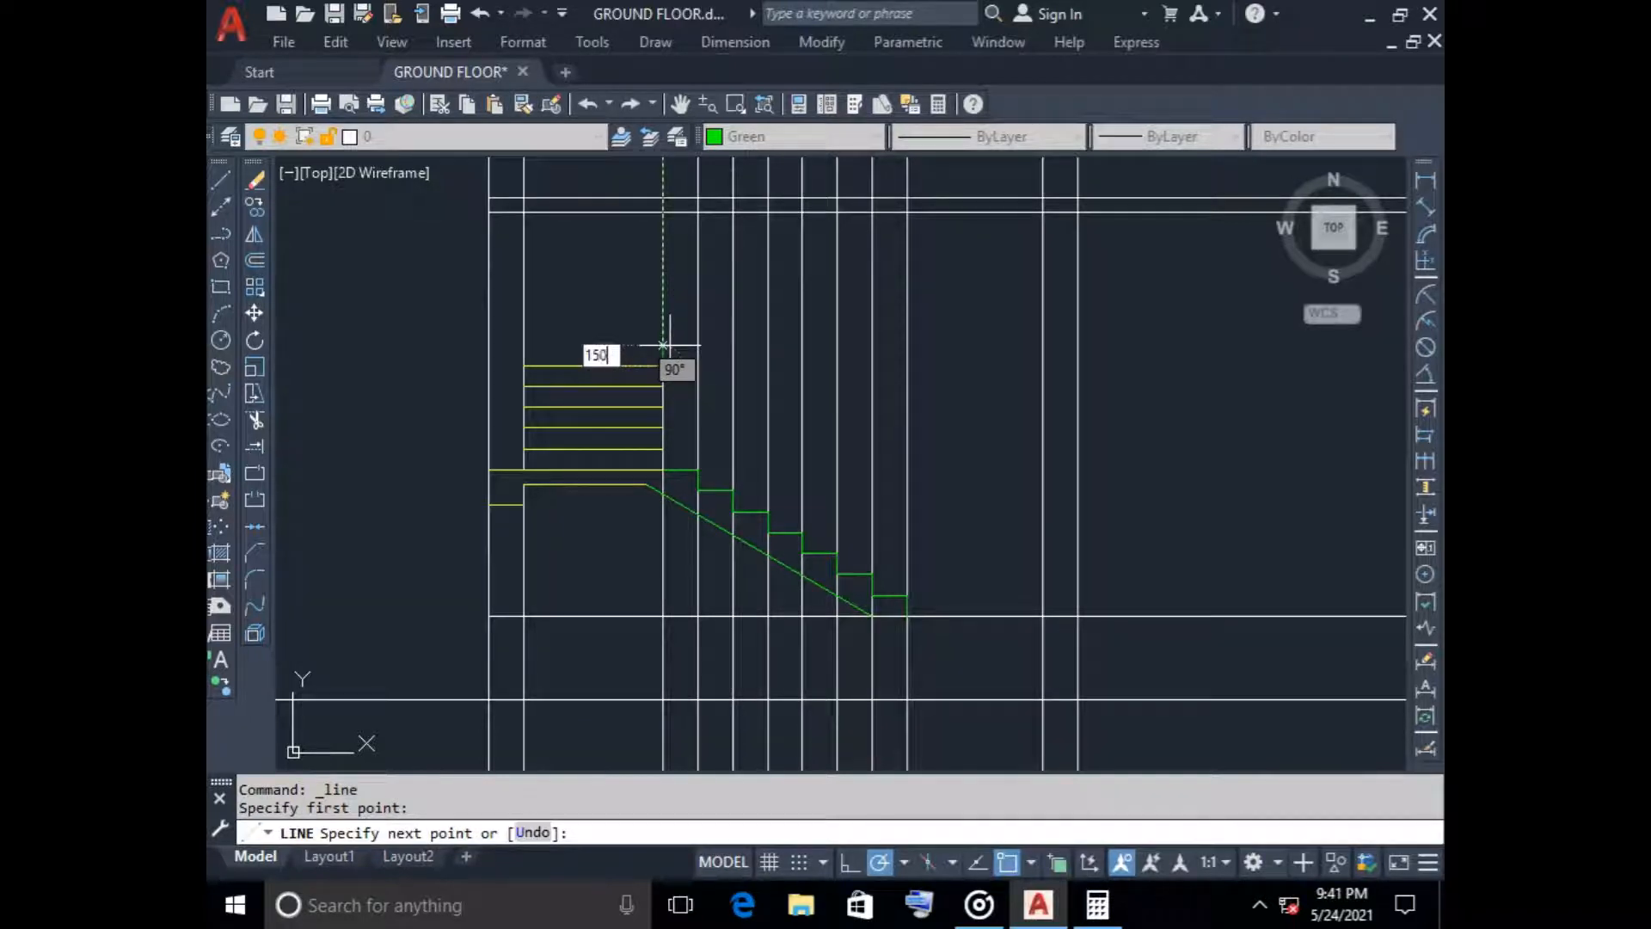
type("0")
key("Return")
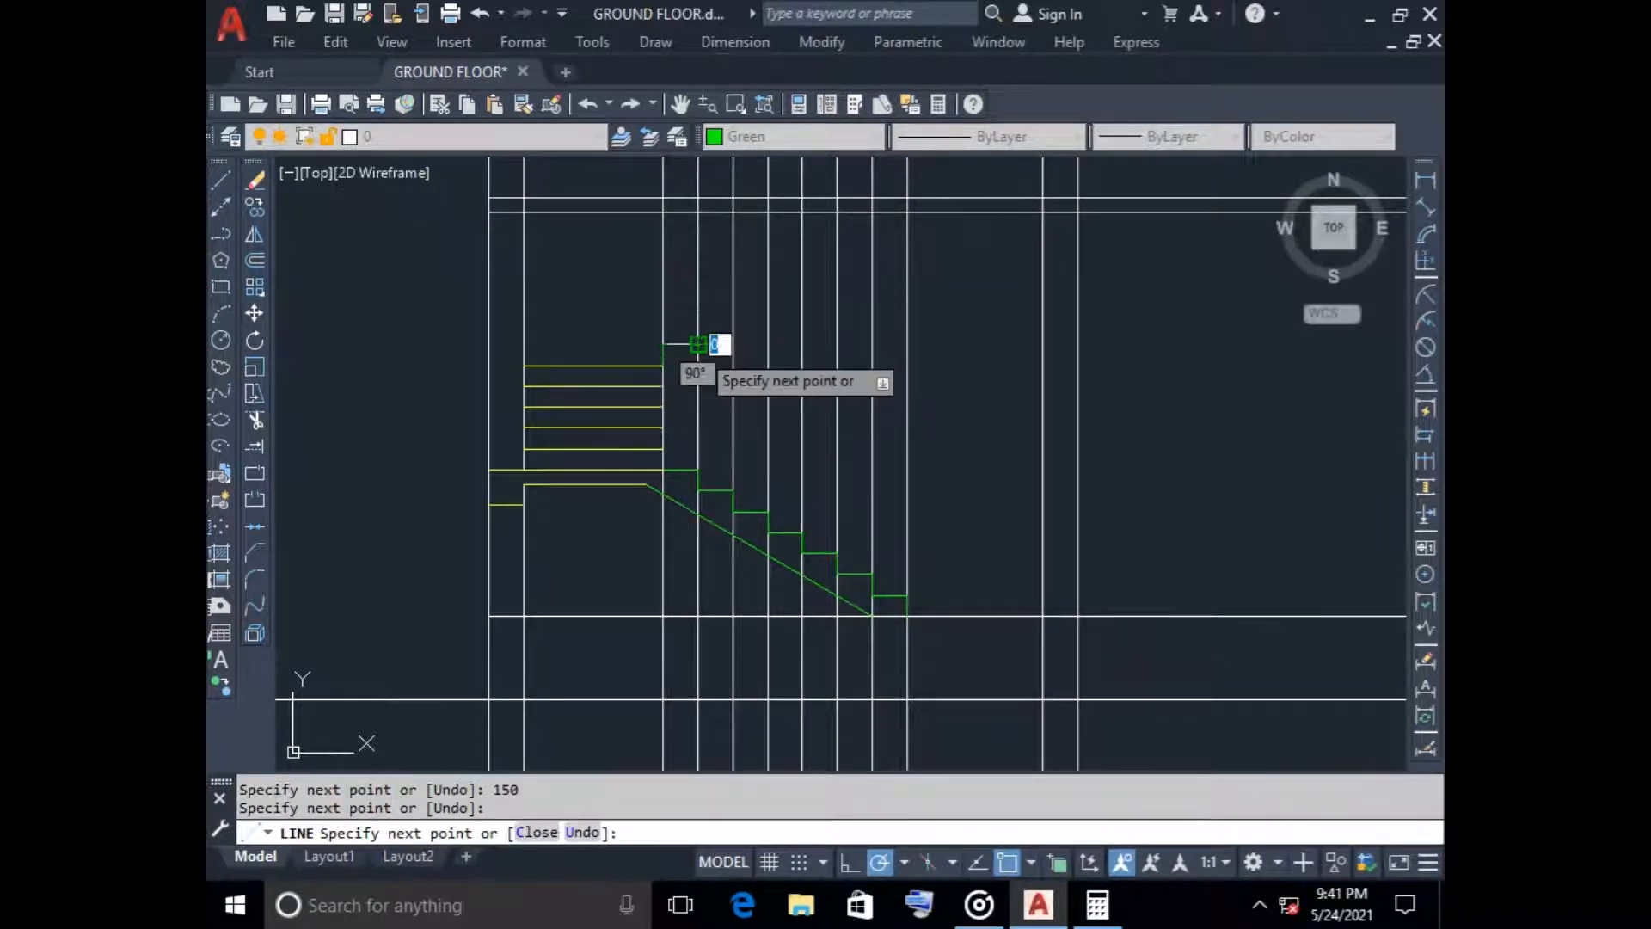
left_click(699, 345)
type("1")
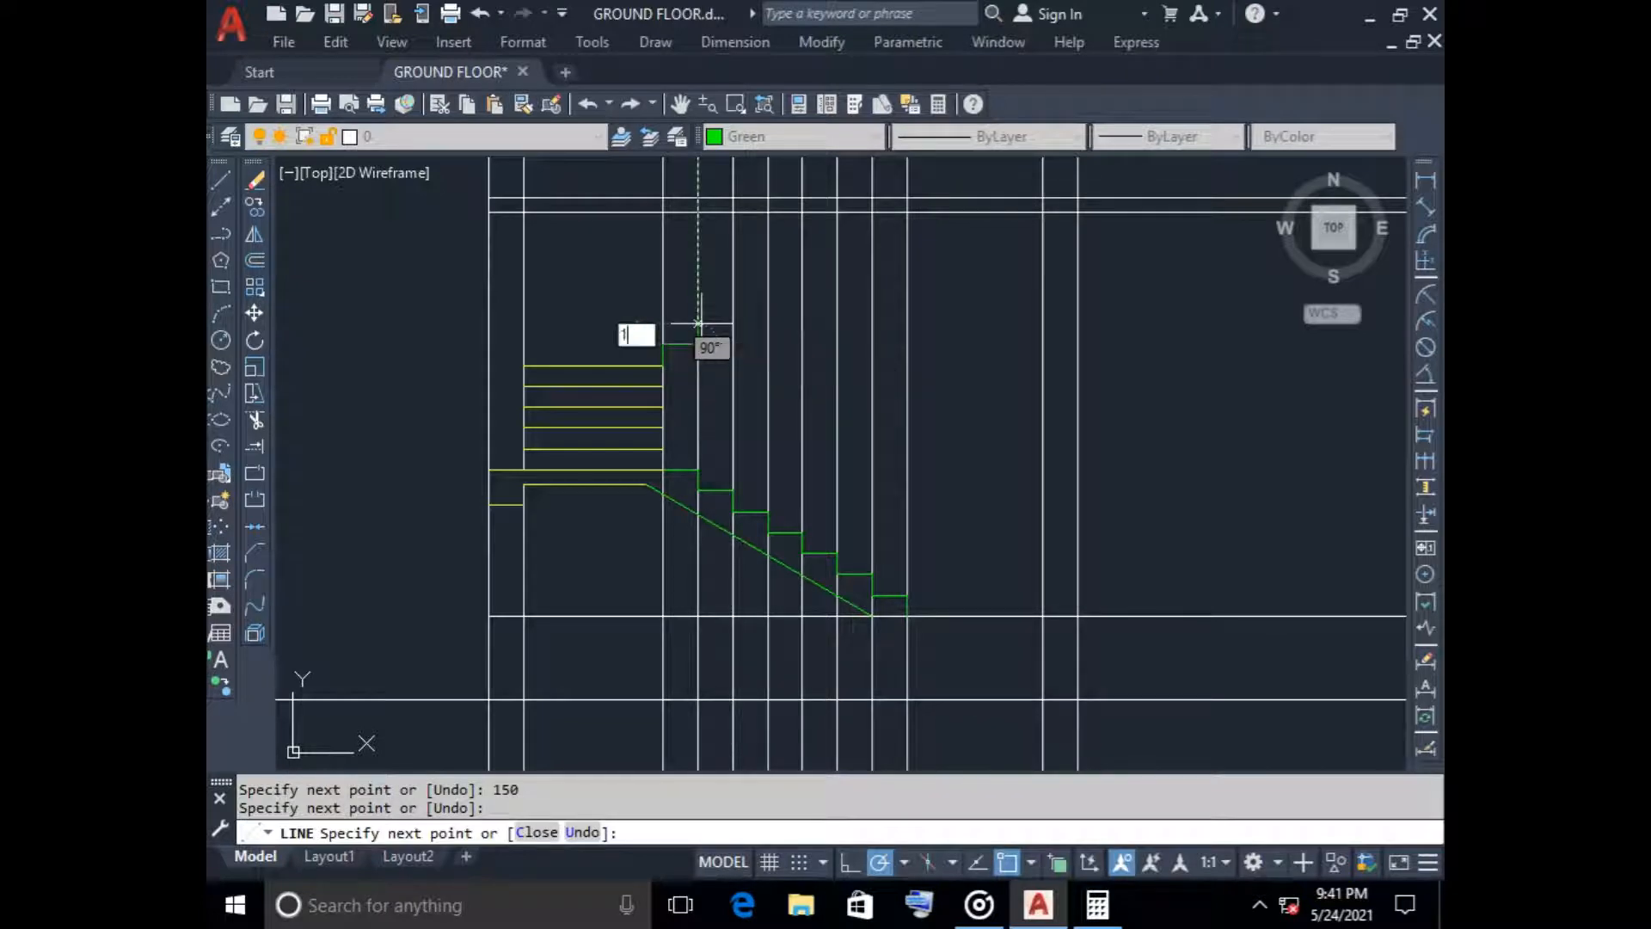
type("50")
key("Return")
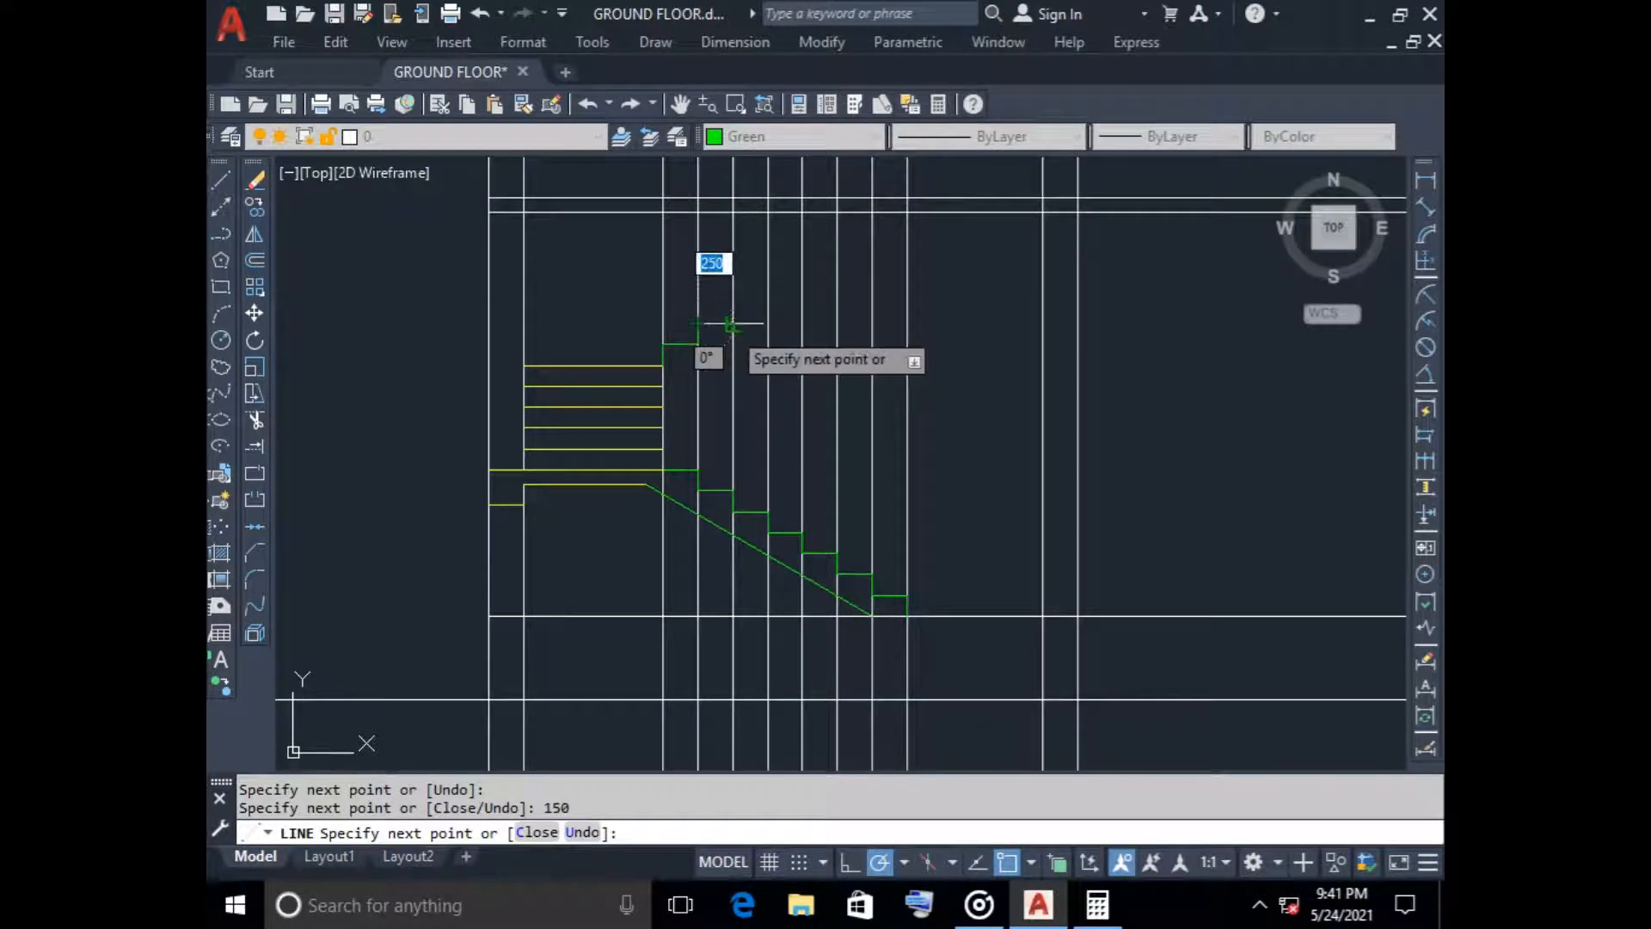
key("Escape")
Copy the two new steps end to end three times, from their lowest corner, climbing to the top of the upper floor slab
scroll(718, 337, "up", 4)
left_click(573, 251)
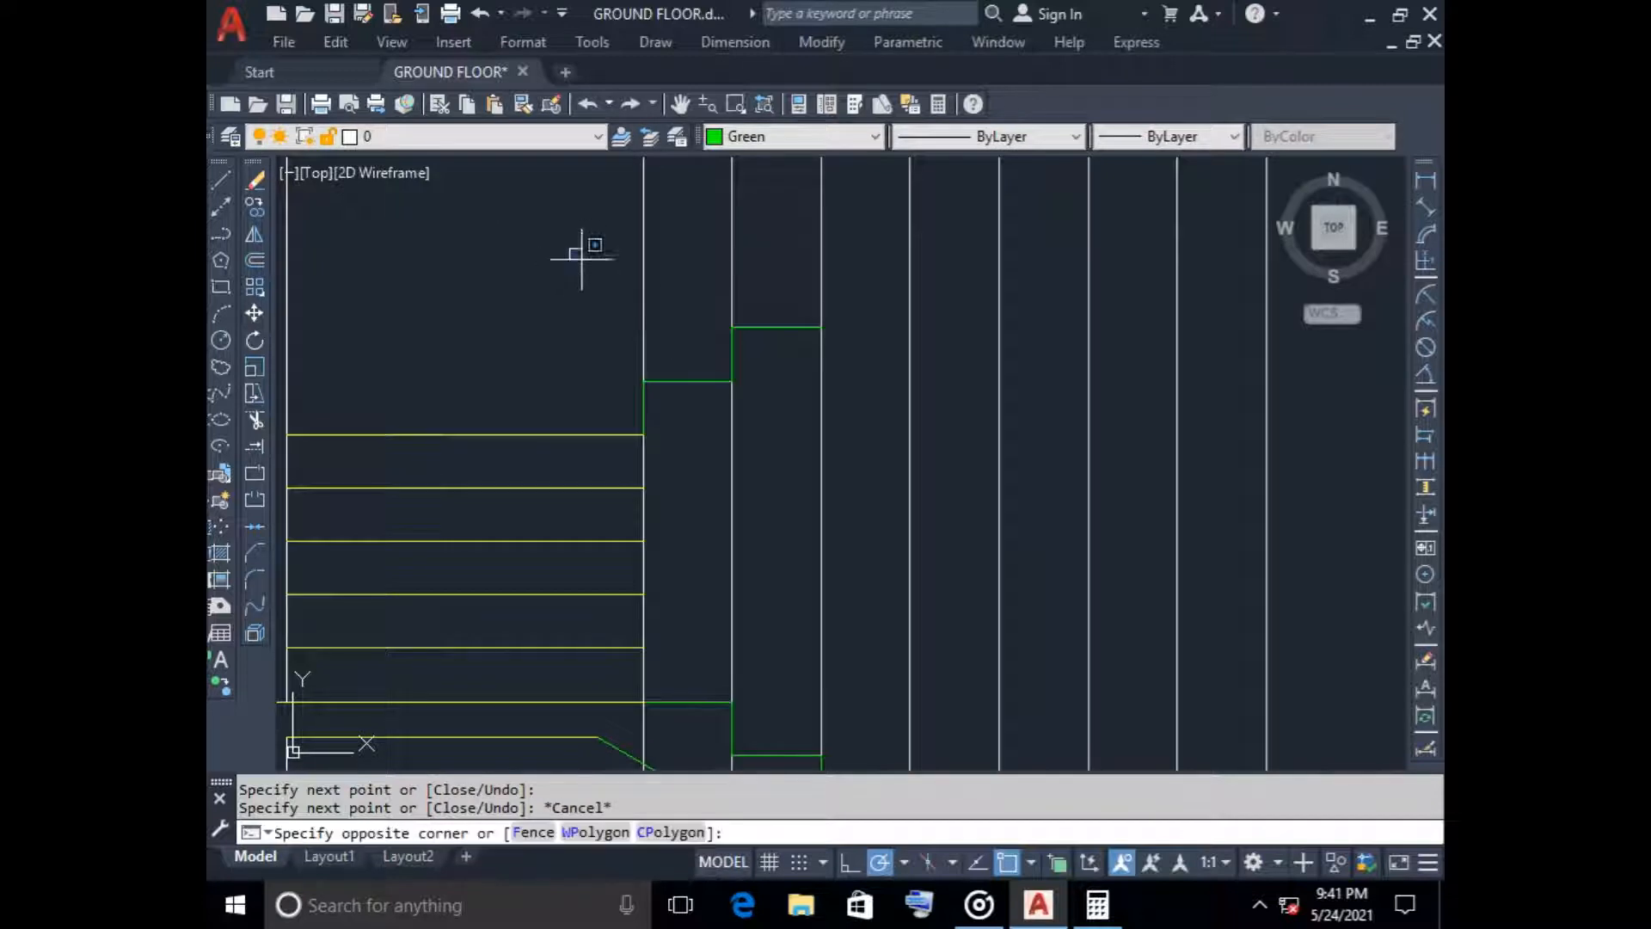
left_click(841, 446)
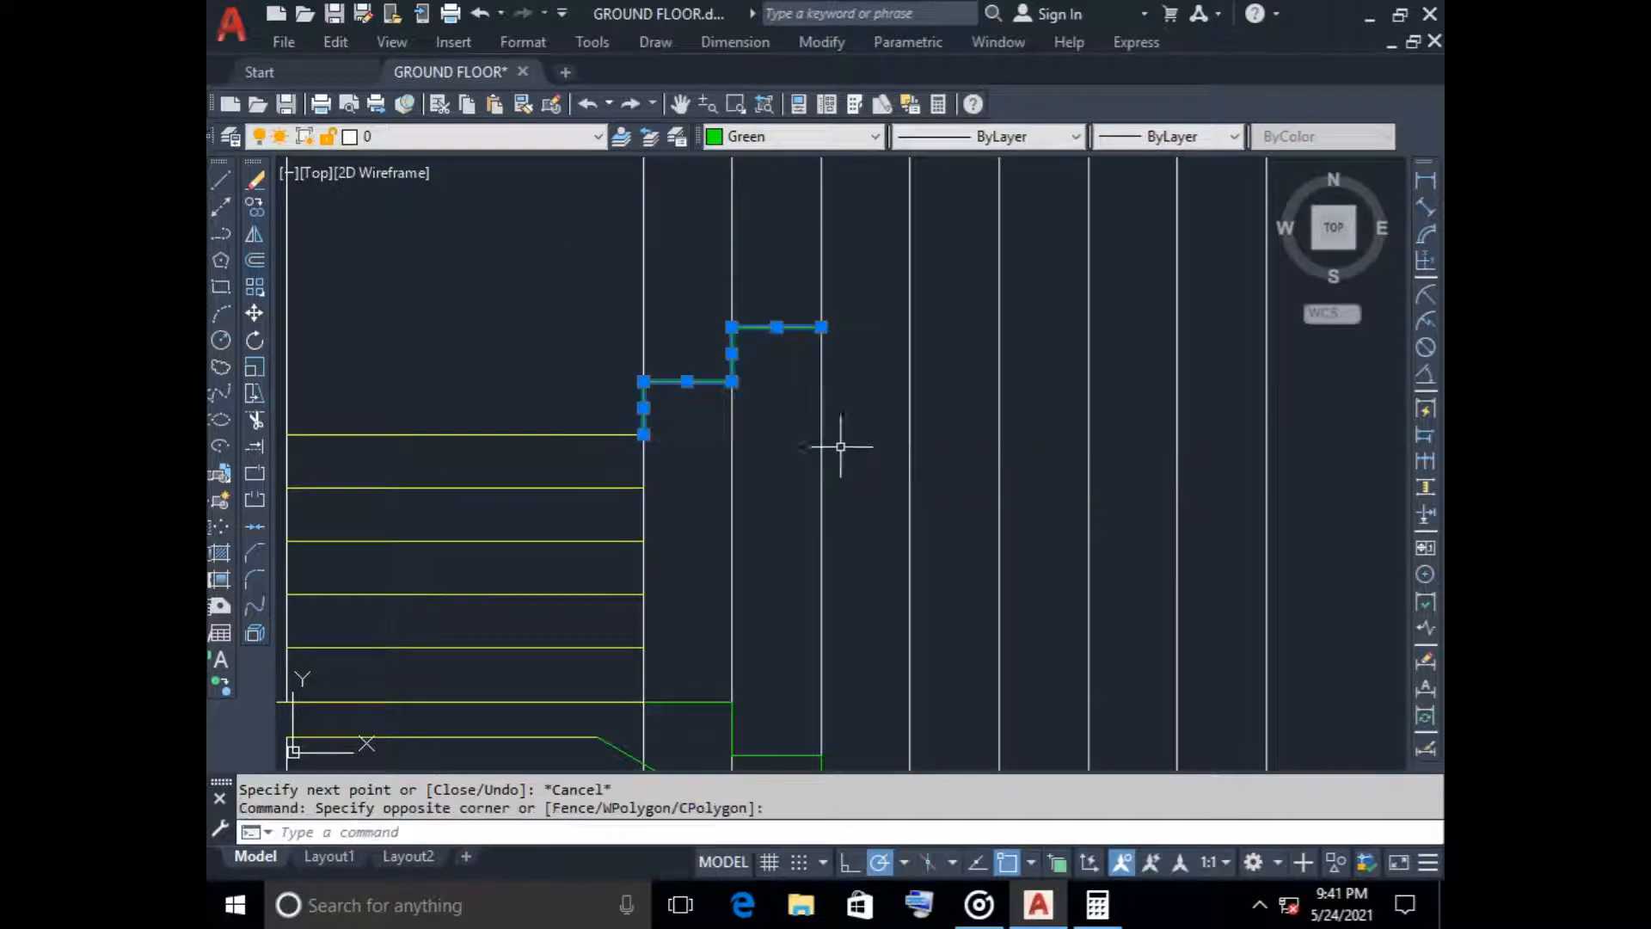
left_click(255, 207)
left_click(644, 434)
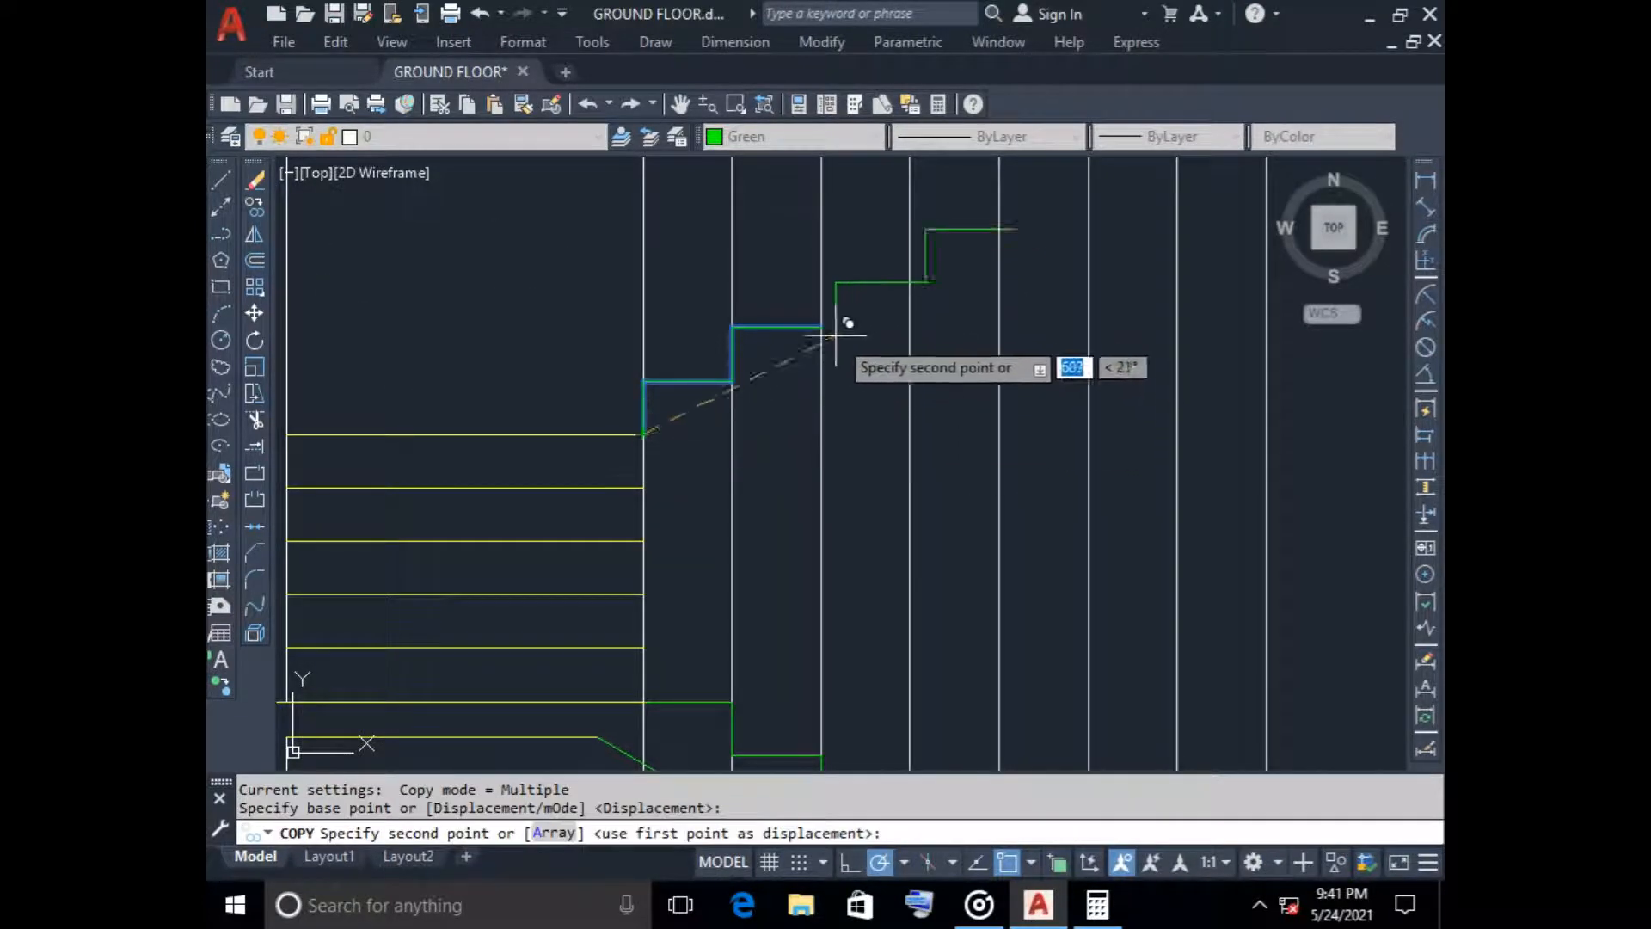
left_click(822, 328)
scroll(881, 387, "down", 4)
middle_click_drag(884, 387, 737, 492)
scroll(804, 442, "up", 6)
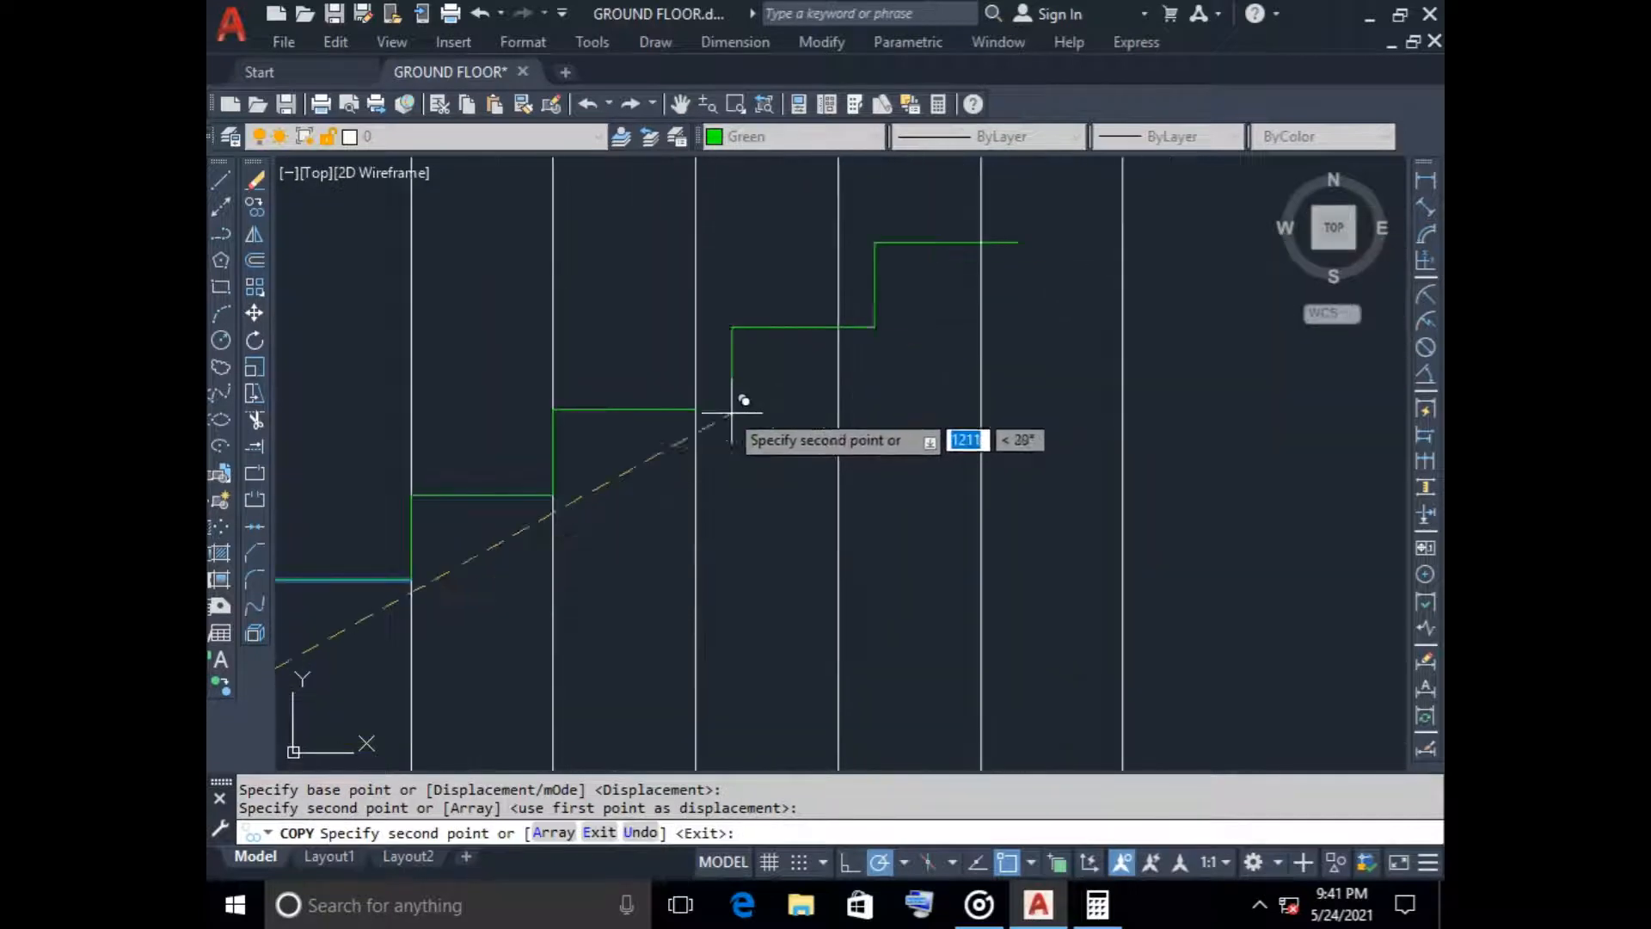
left_click(697, 407)
scroll(869, 405, "down", 3)
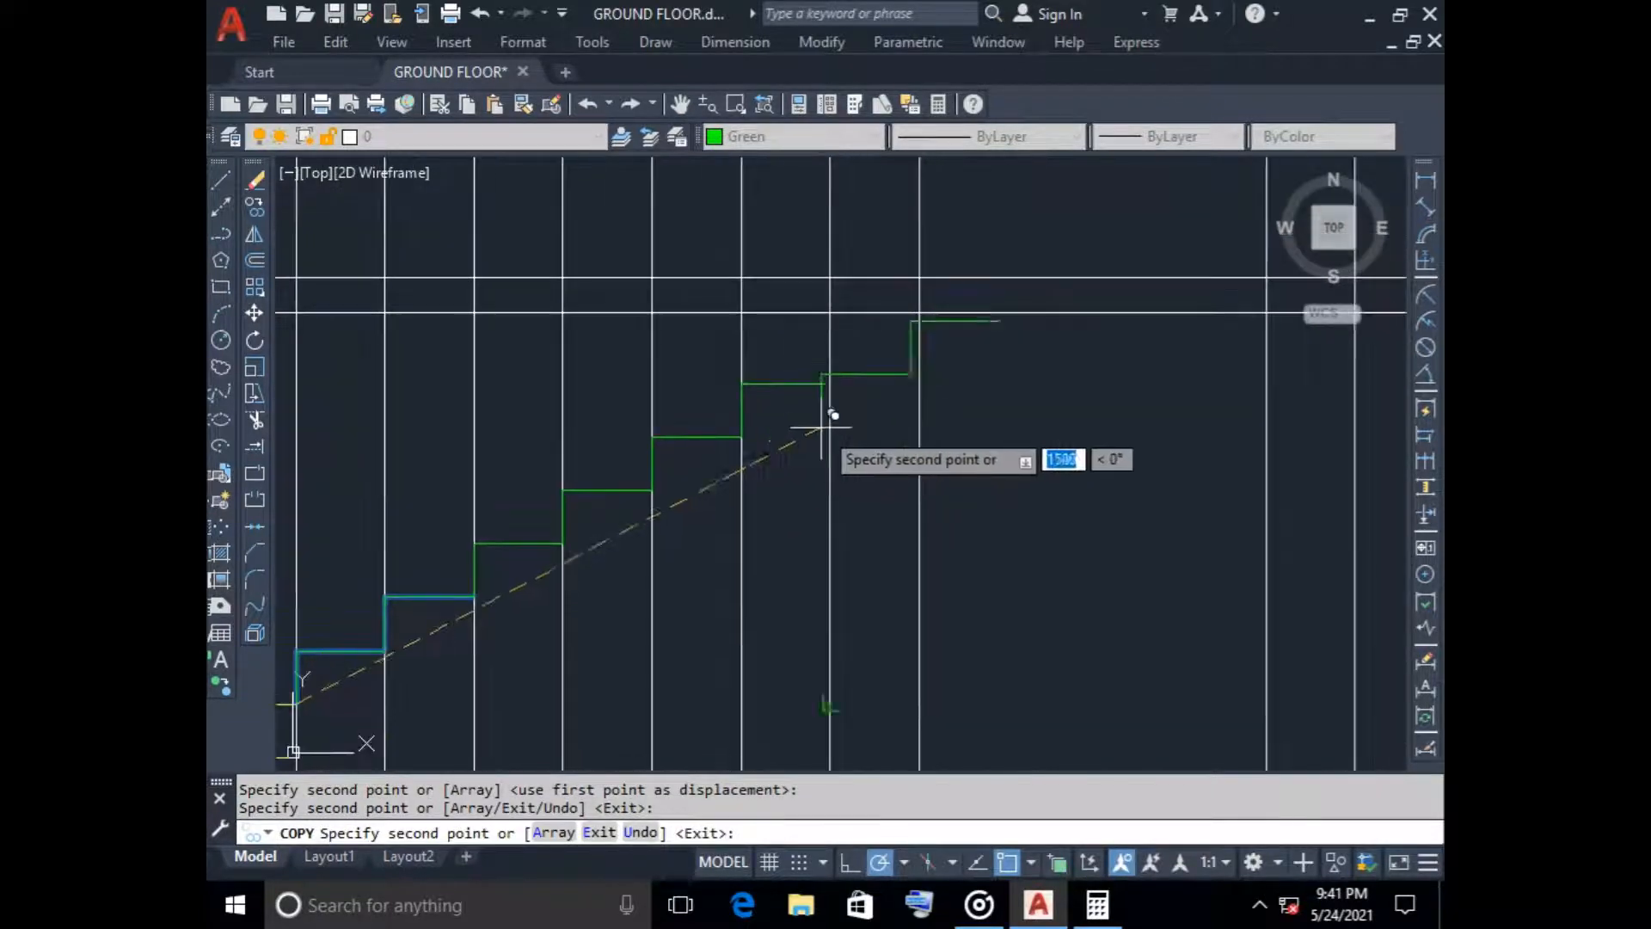
left_click(833, 384)
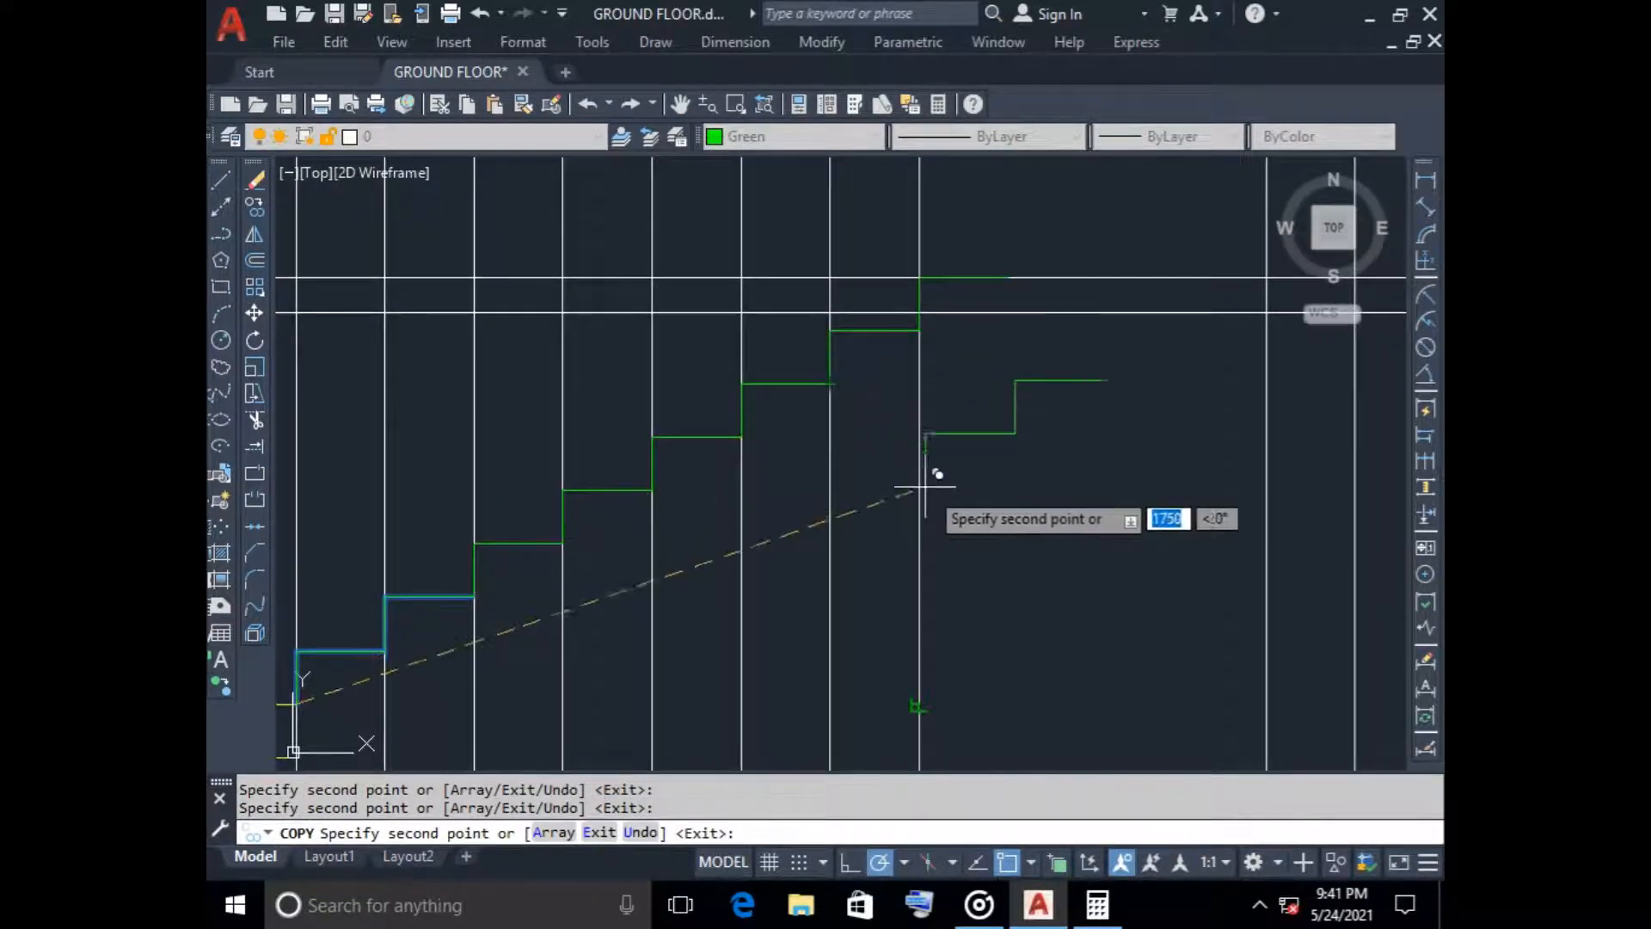
key("Escape")
Erase the surplus top tread that overlaps the upper line of the floor slab
left_click(947, 277)
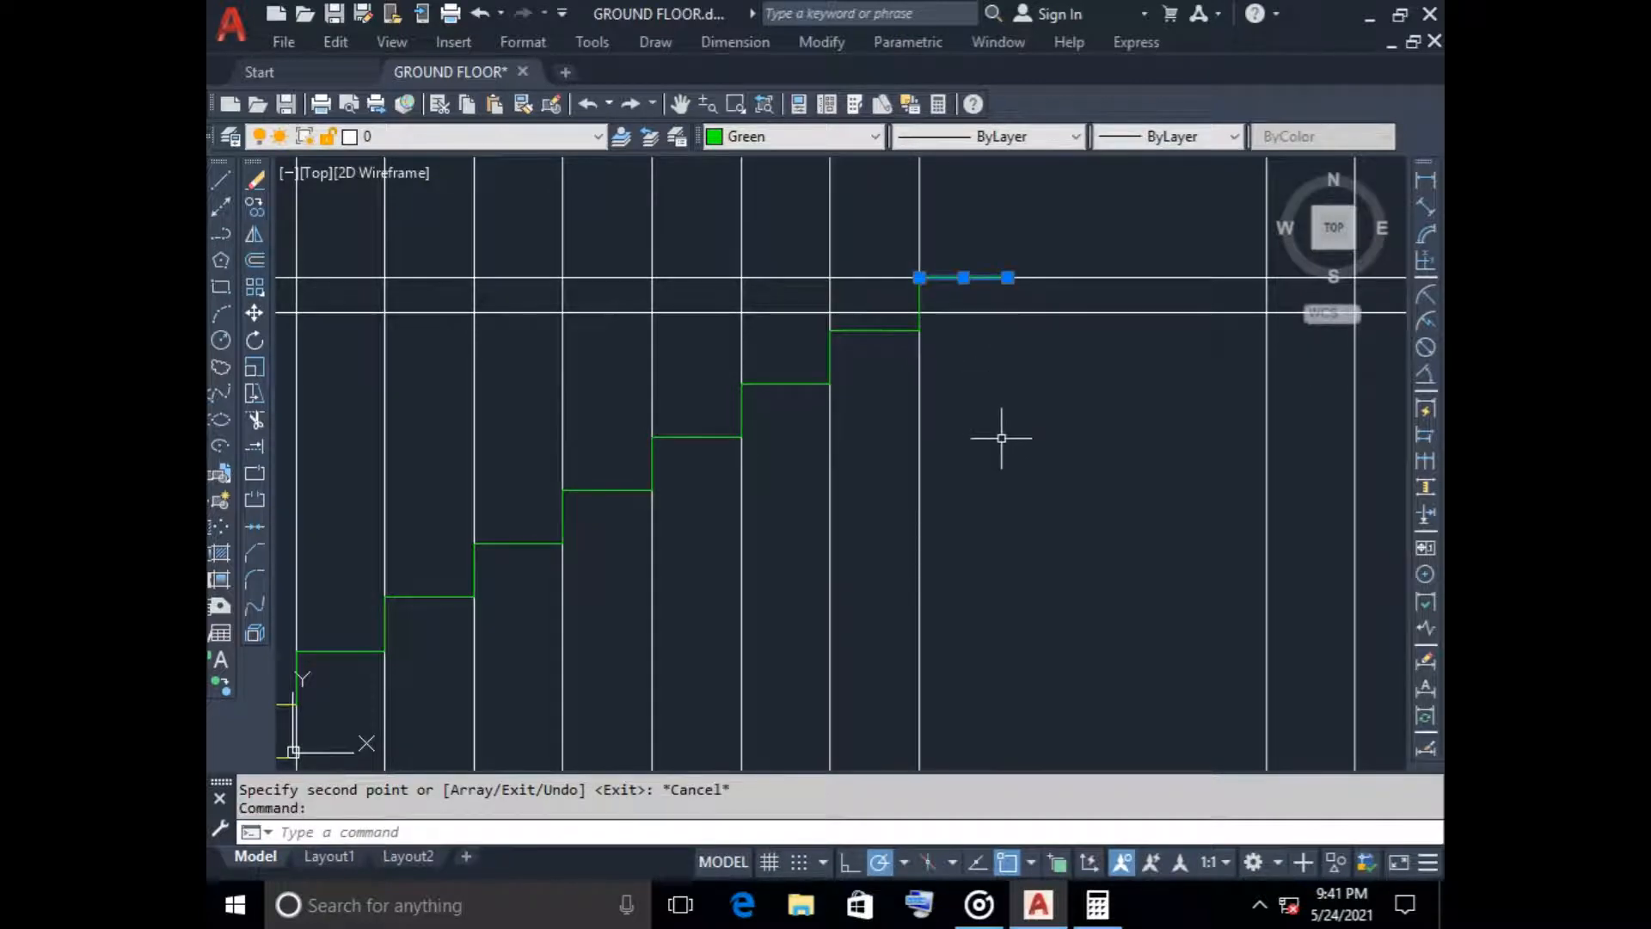
key("Delete")
scroll(1002, 443, "down", 3)
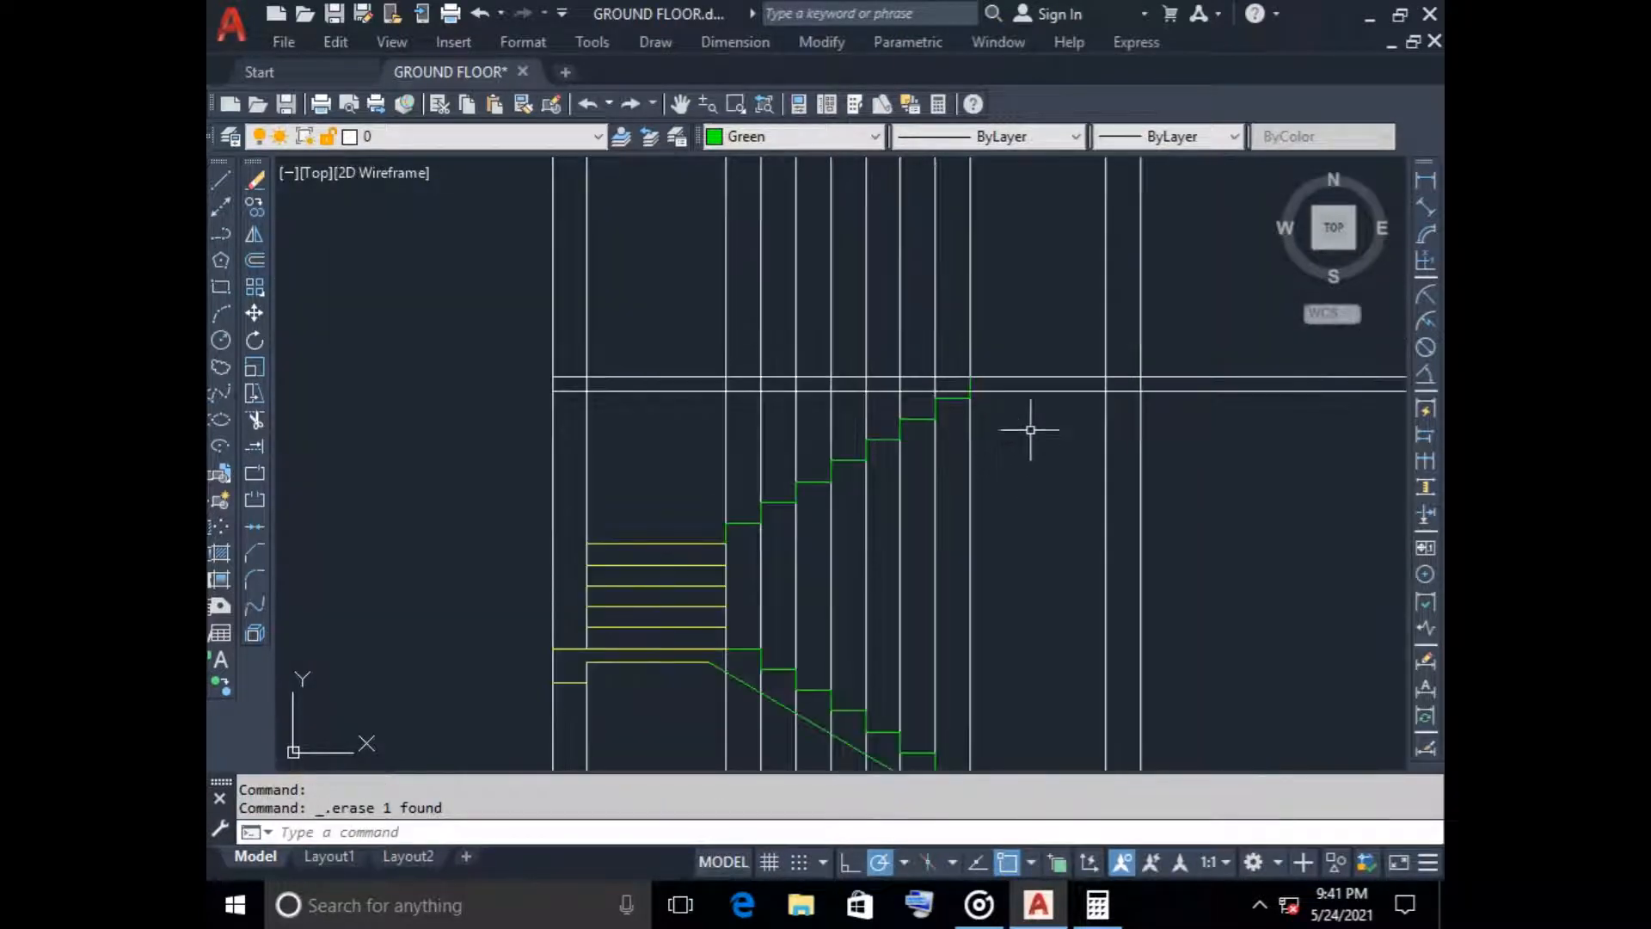
scroll(1019, 387, "up", 4)
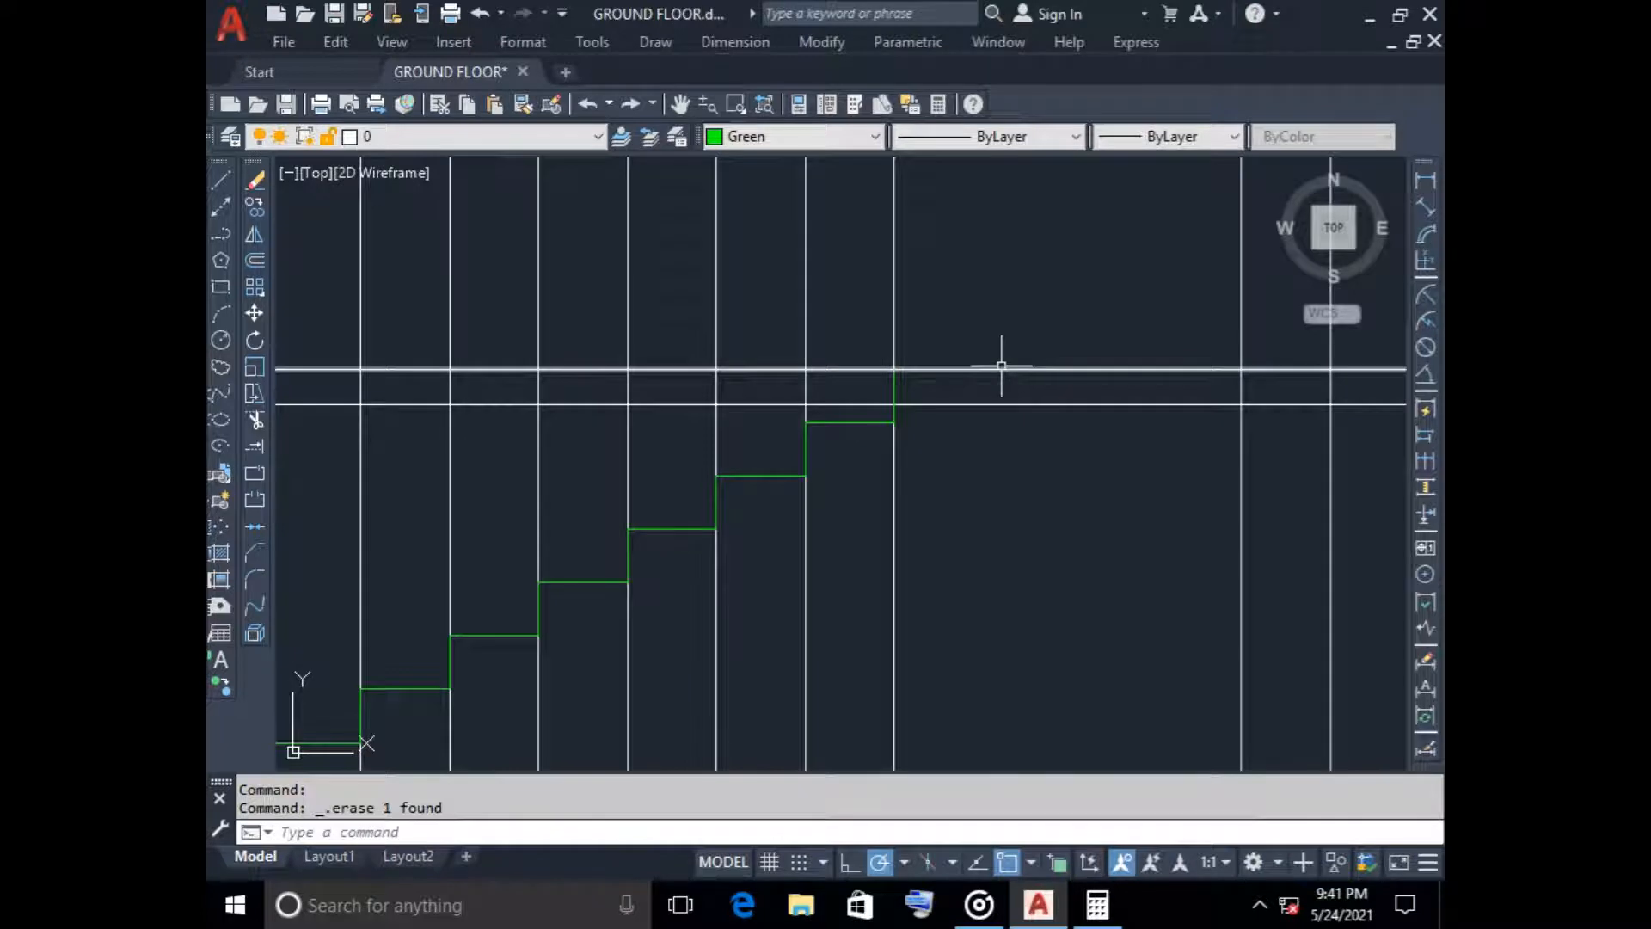
Set the current colour to Yellow and draw a line from the upper flight's top along the slab's upper line to the next wall's near face
scroll(1001, 366, "down", 4)
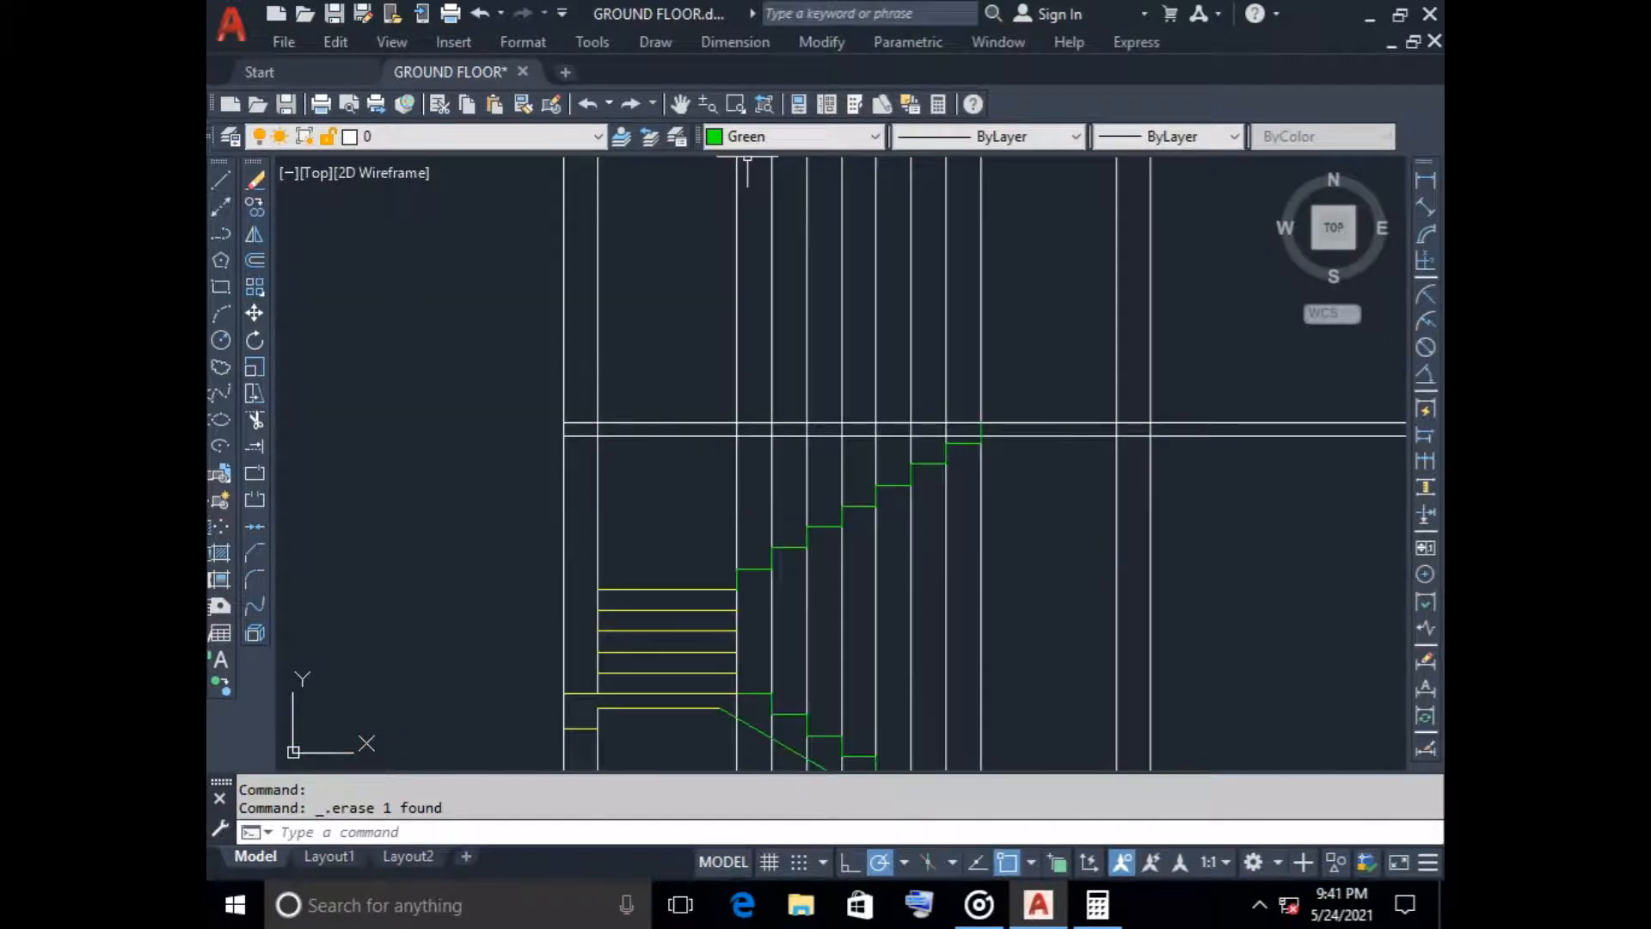
left_click(747, 136)
left_click(750, 214)
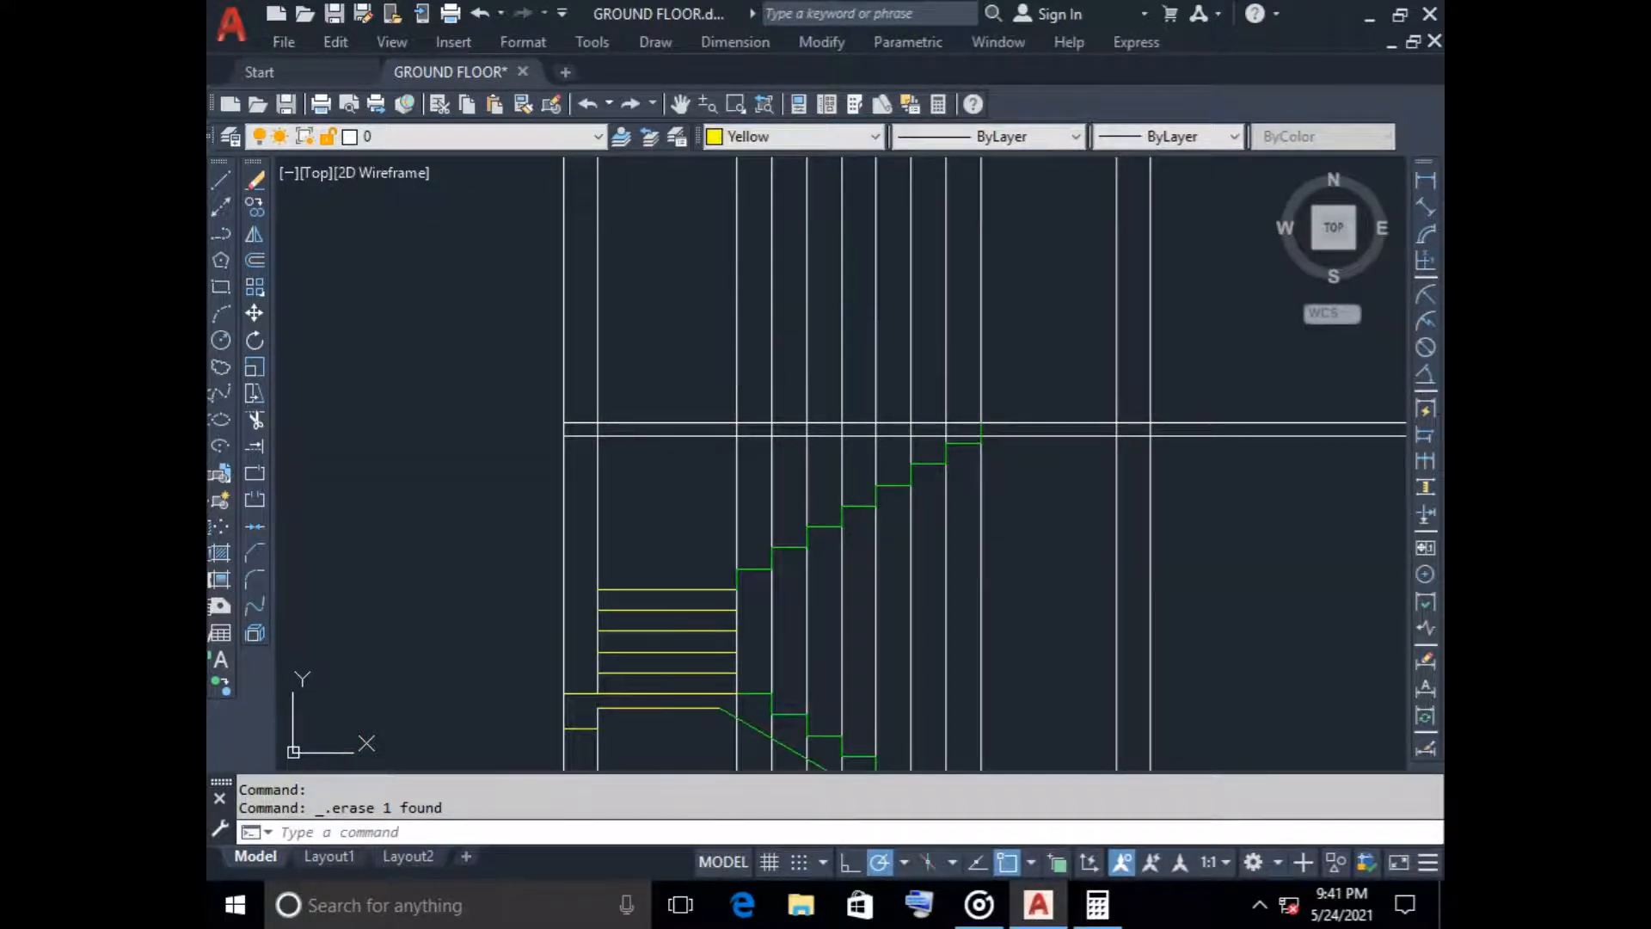
left_click(221, 180)
left_click(981, 423)
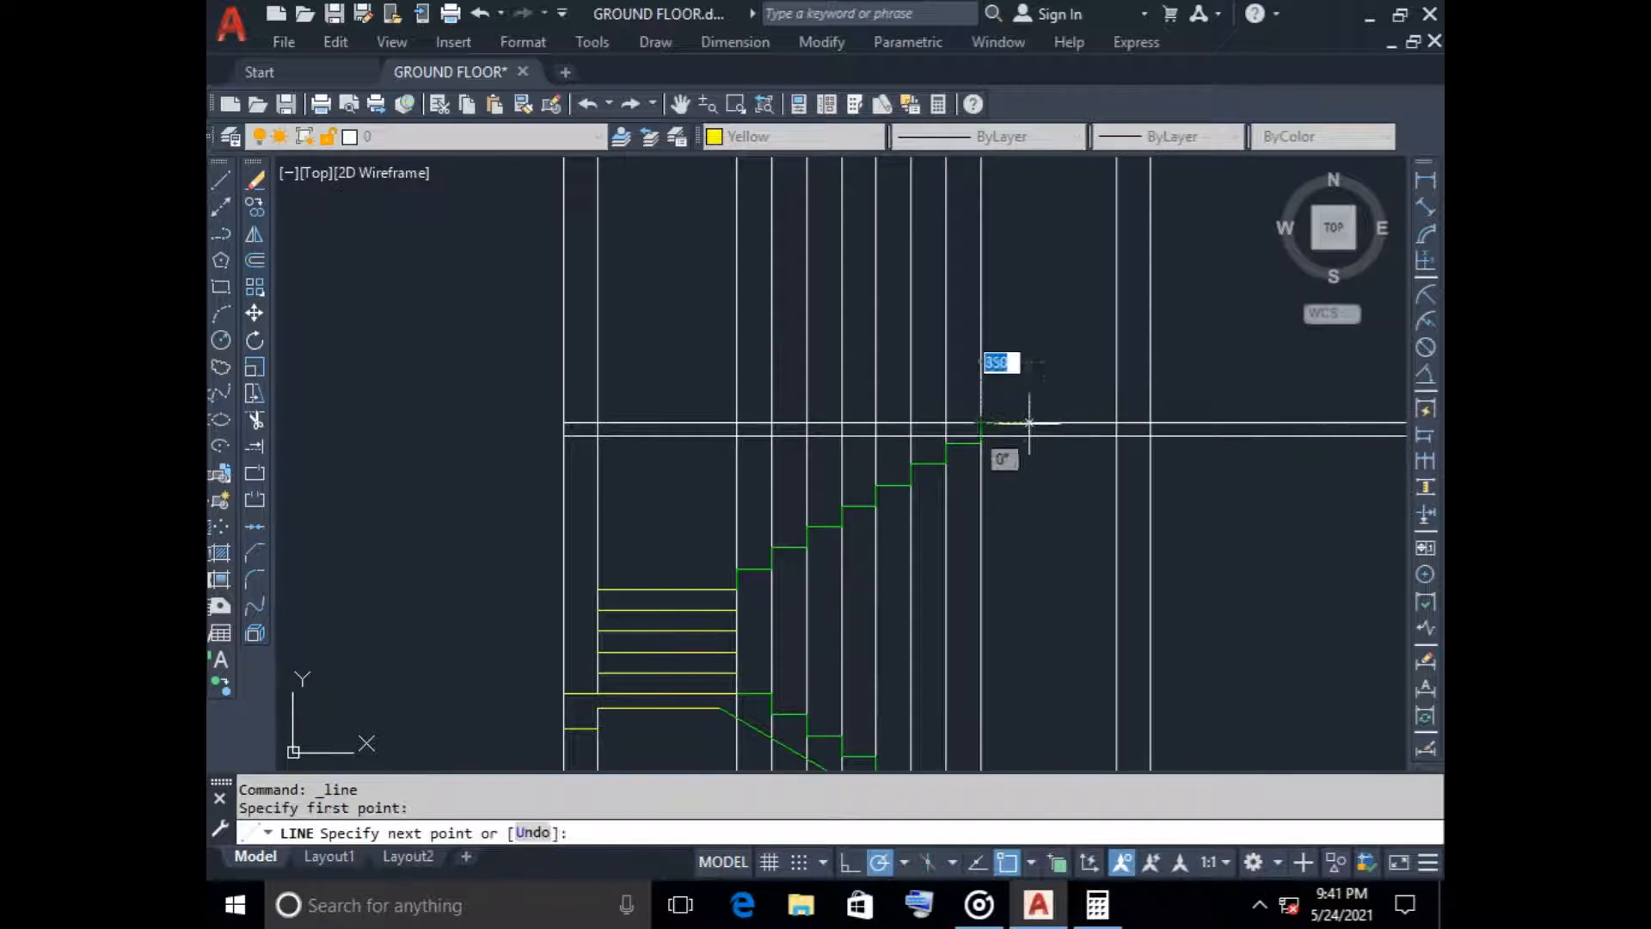
left_click(1116, 423)
key("Escape")
Stretch the yellow landing line's outer end to the far face of the wall
middle_click_drag(1095, 491, 859, 471)
scroll(858, 409, "up", 3)
left_click(860, 404)
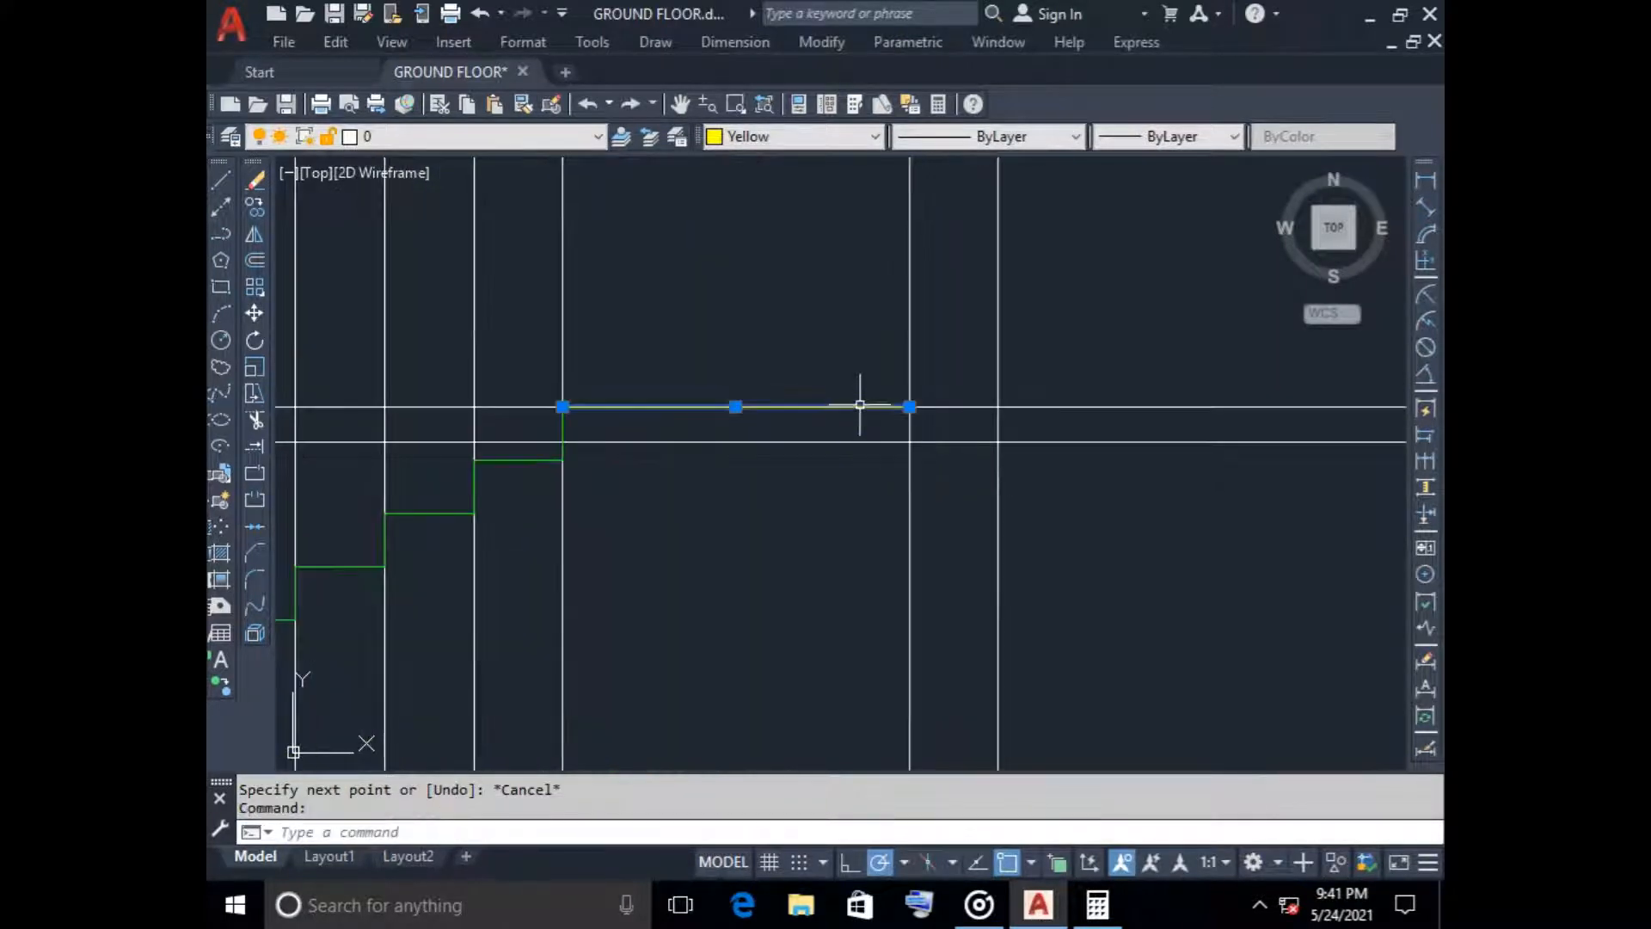
left_click(910, 406)
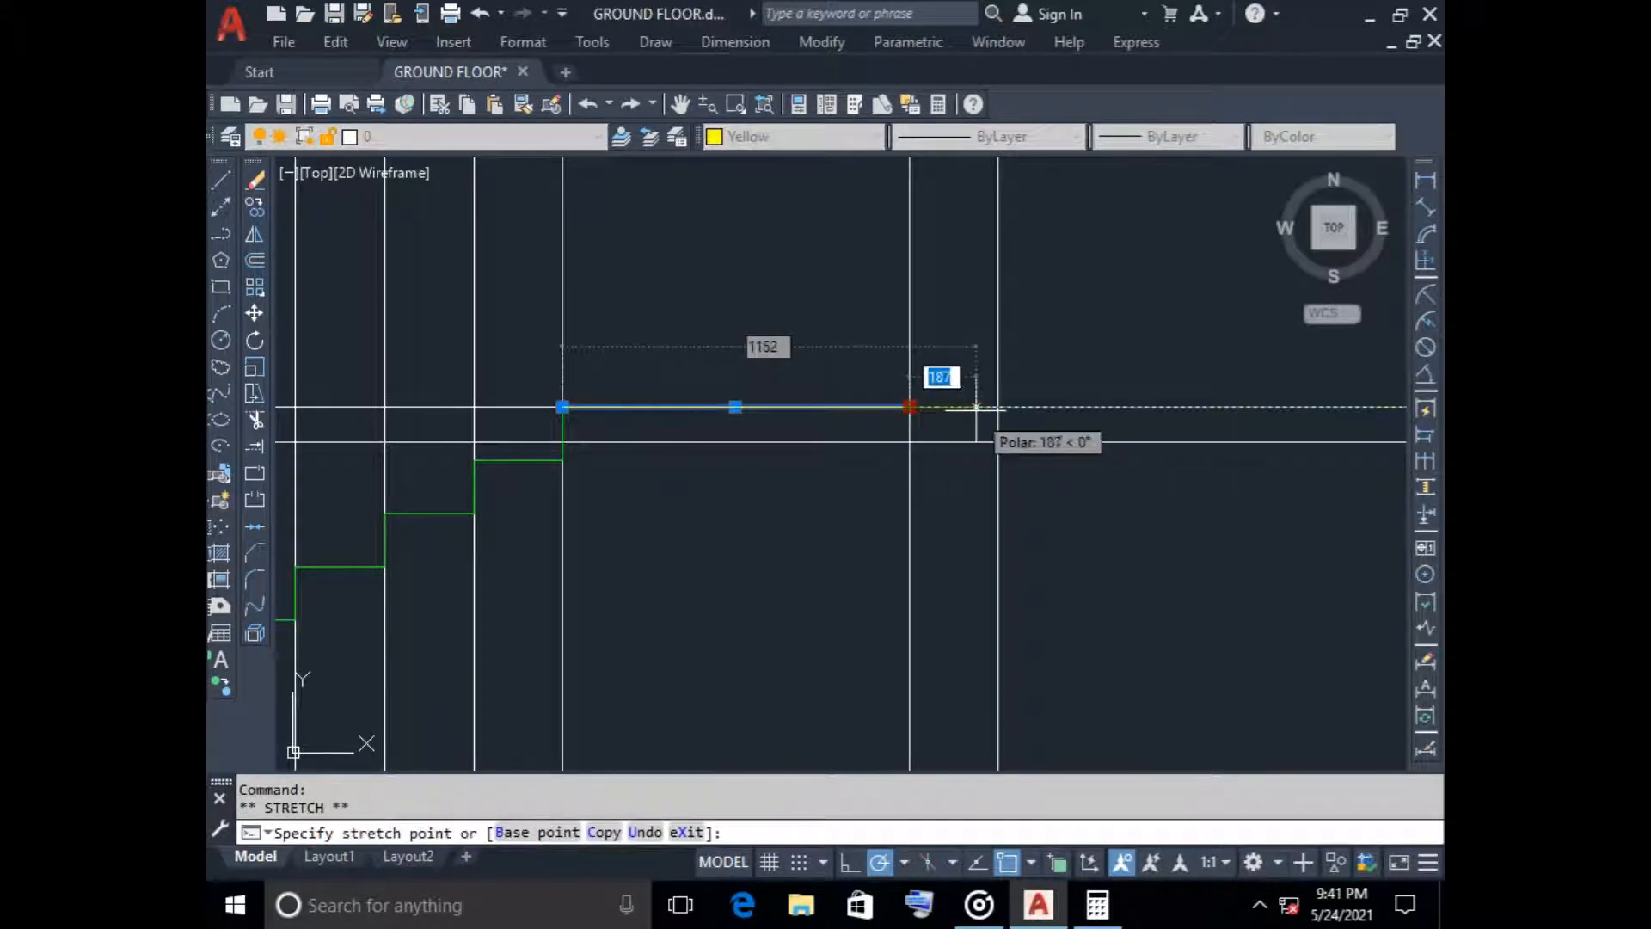
key("Escape")
Stretch the ends of both upper floor slab lines outward past the outer wall on the staircase side
scroll(892, 479, "down", 4)
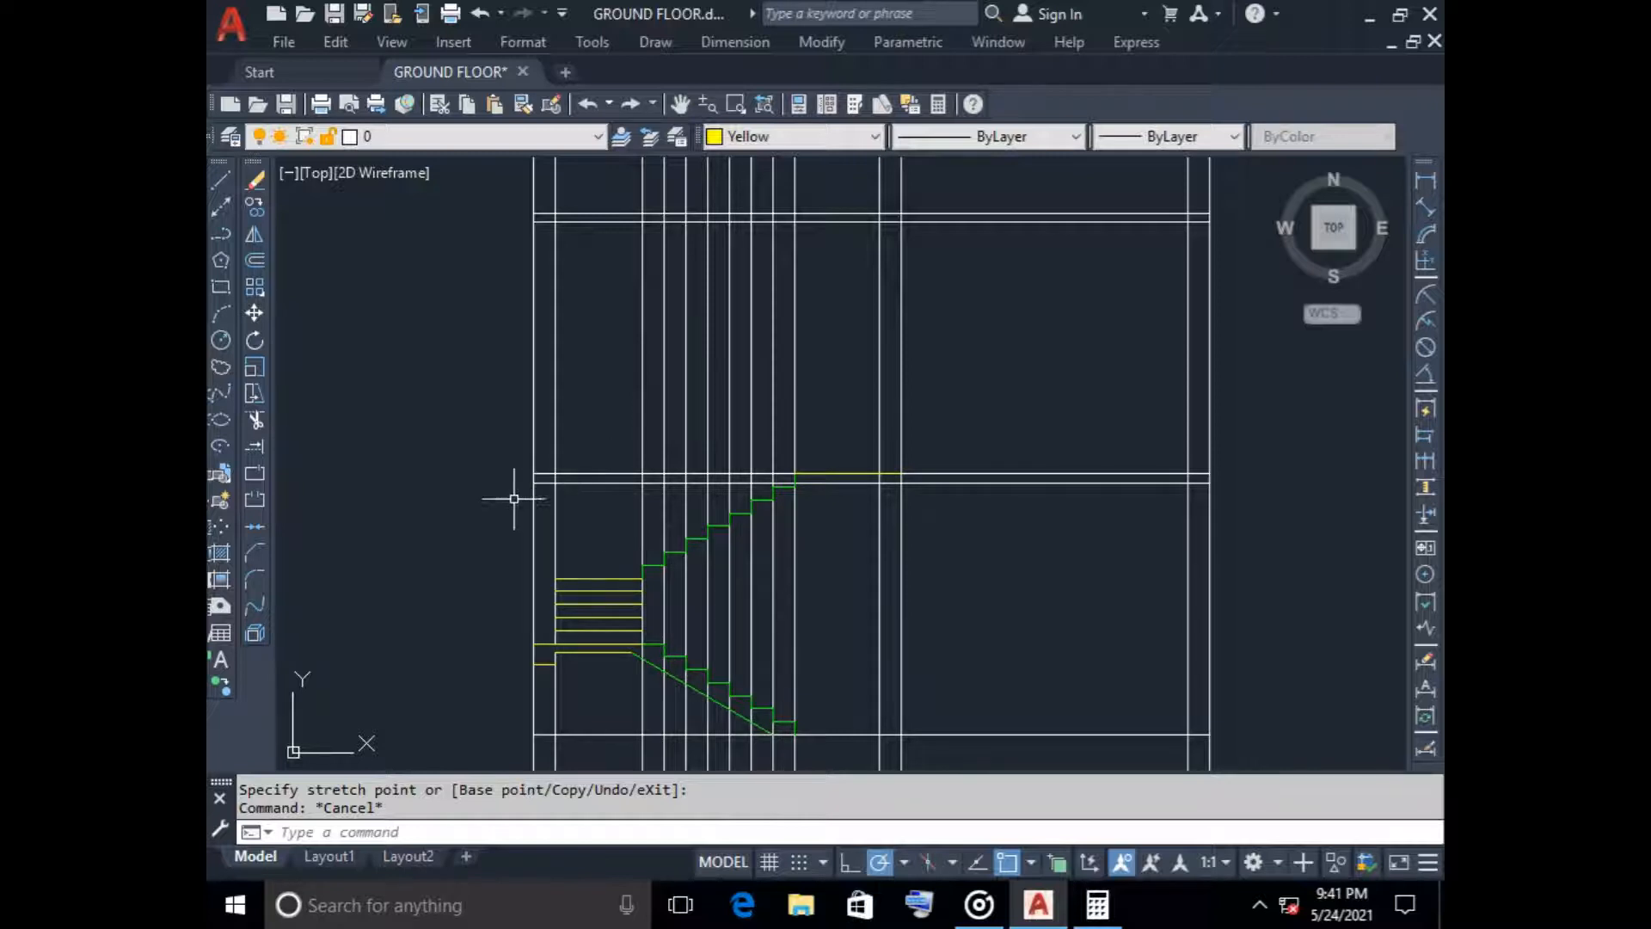
scroll(553, 484, "up", 5)
left_click(535, 482)
left_click(473, 482)
left_click(393, 482)
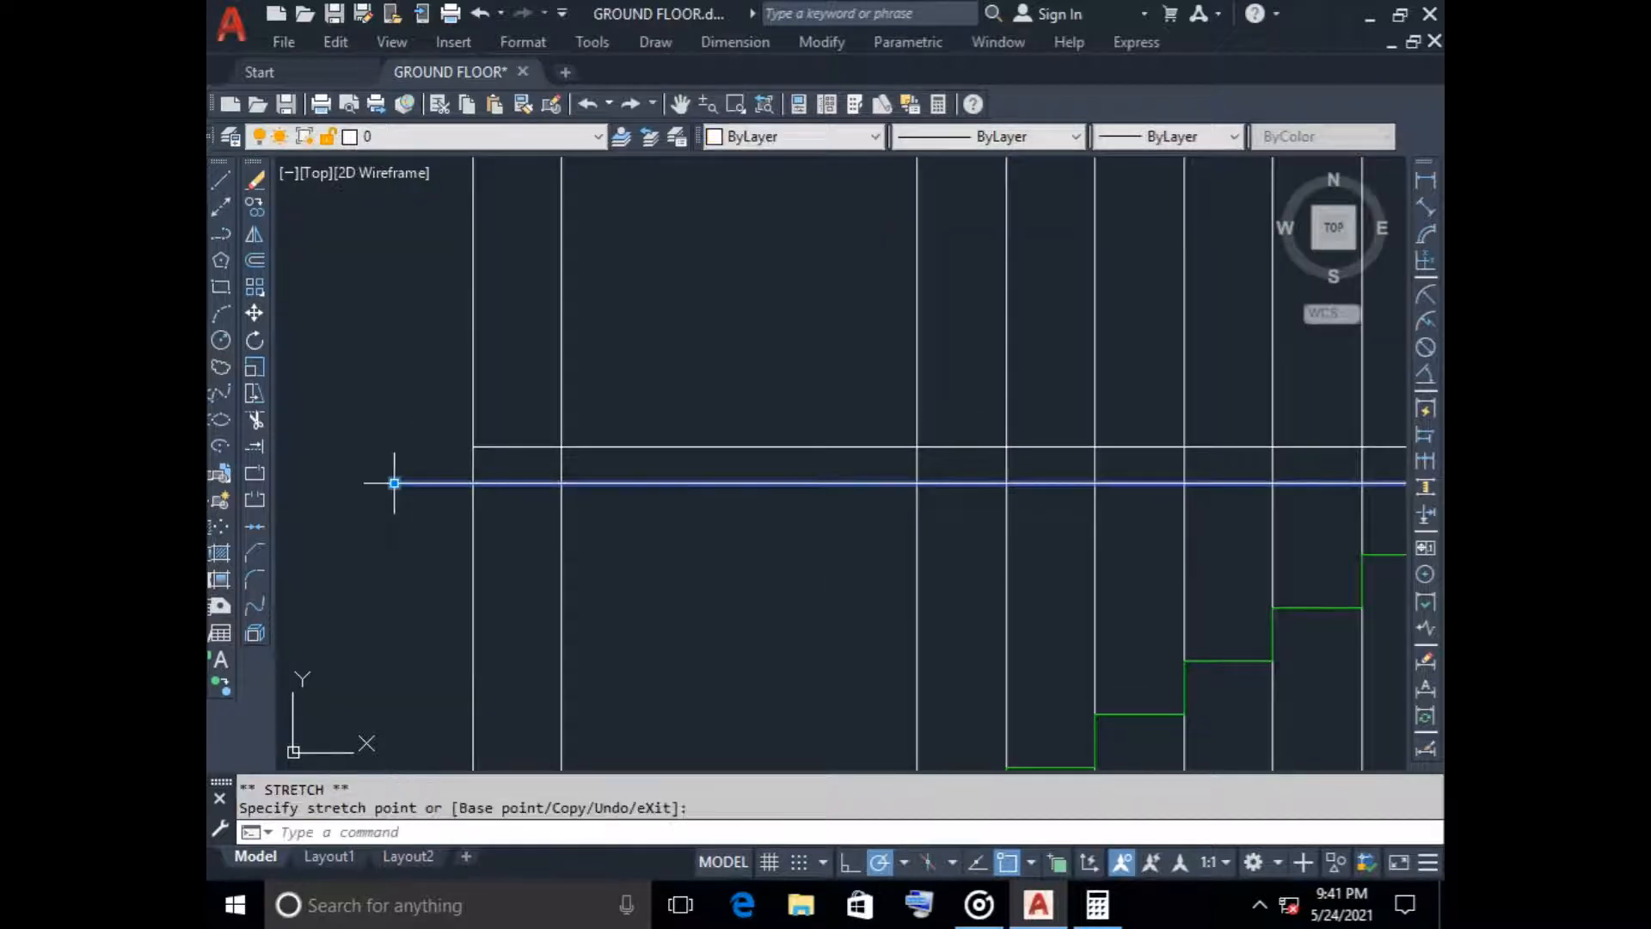
key("Escape")
left_click(476, 446)
left_click(444, 434)
key("Escape")
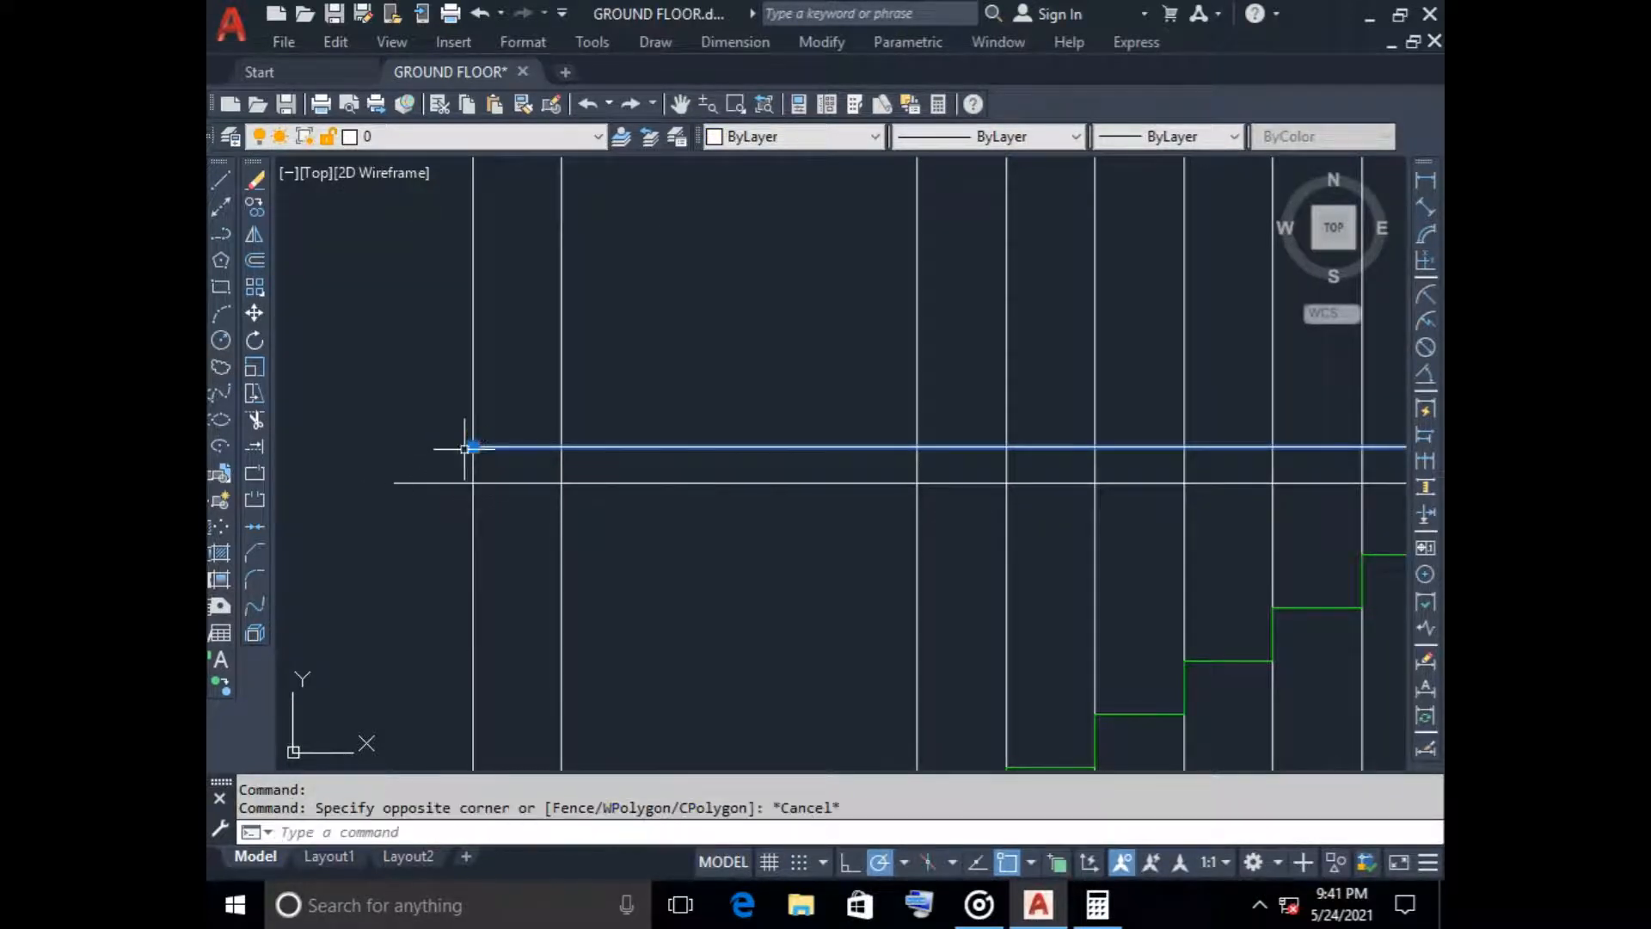
left_click(472, 447)
key("Escape")
scroll(601, 527, "down", 3)
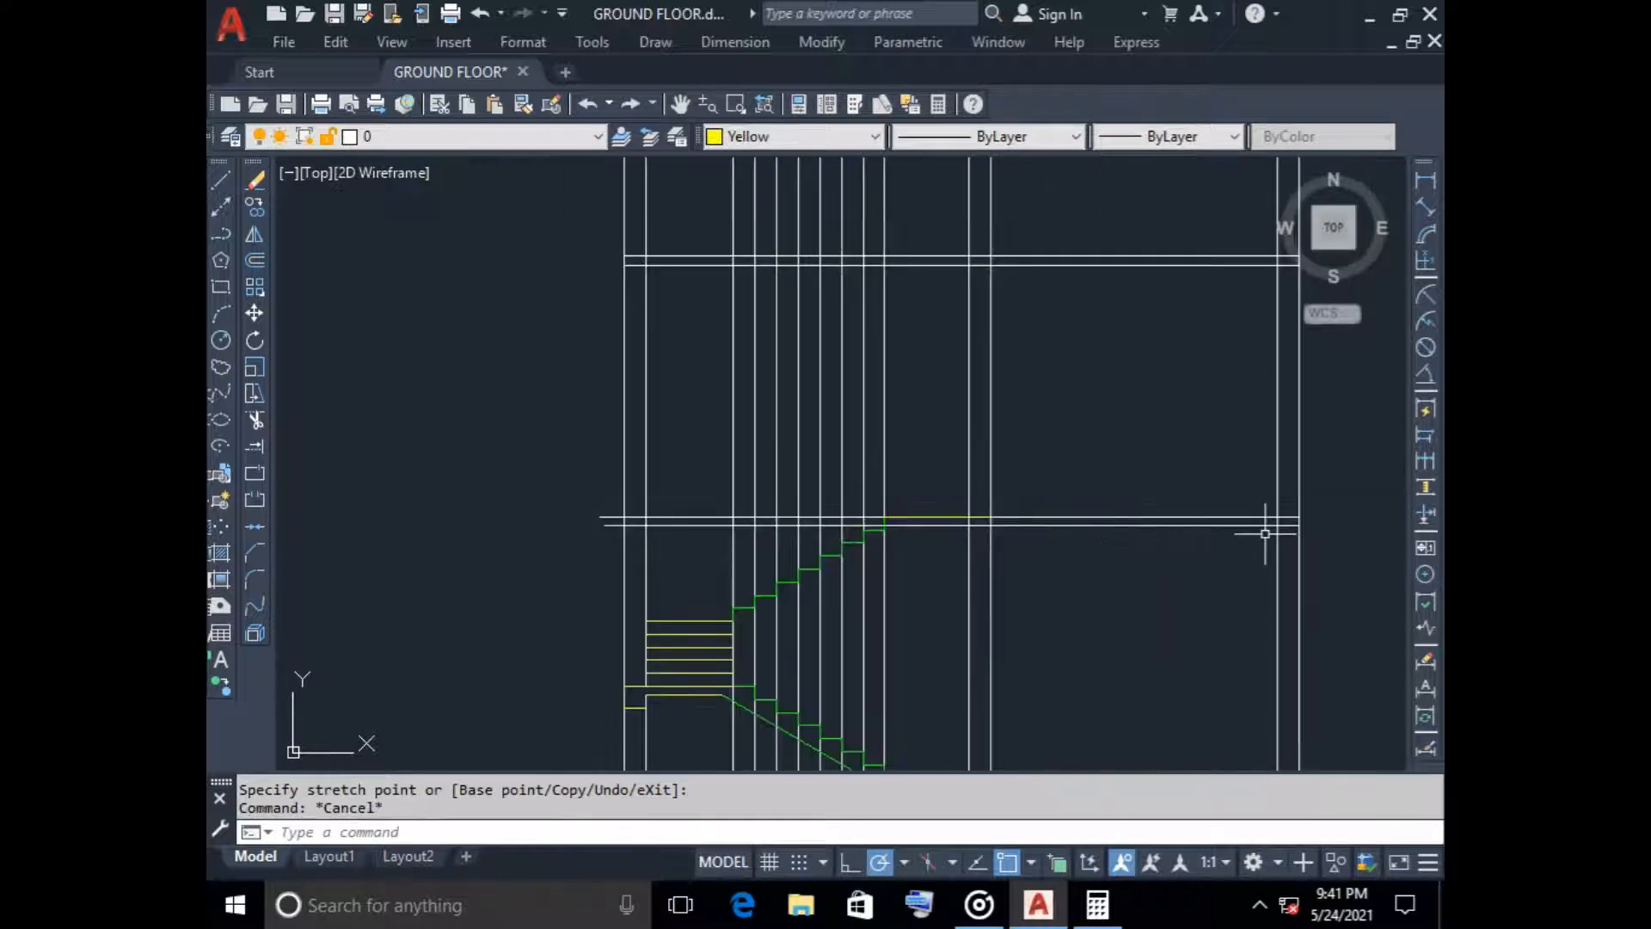
Stretch the opposite ends of both upper floor slab lines slightly beyond the far outer wall
scroll(1250, 544, "up", 5)
scroll(1250, 544, "down", 3)
scroll(987, 534, "up", 3)
left_click(999, 516)
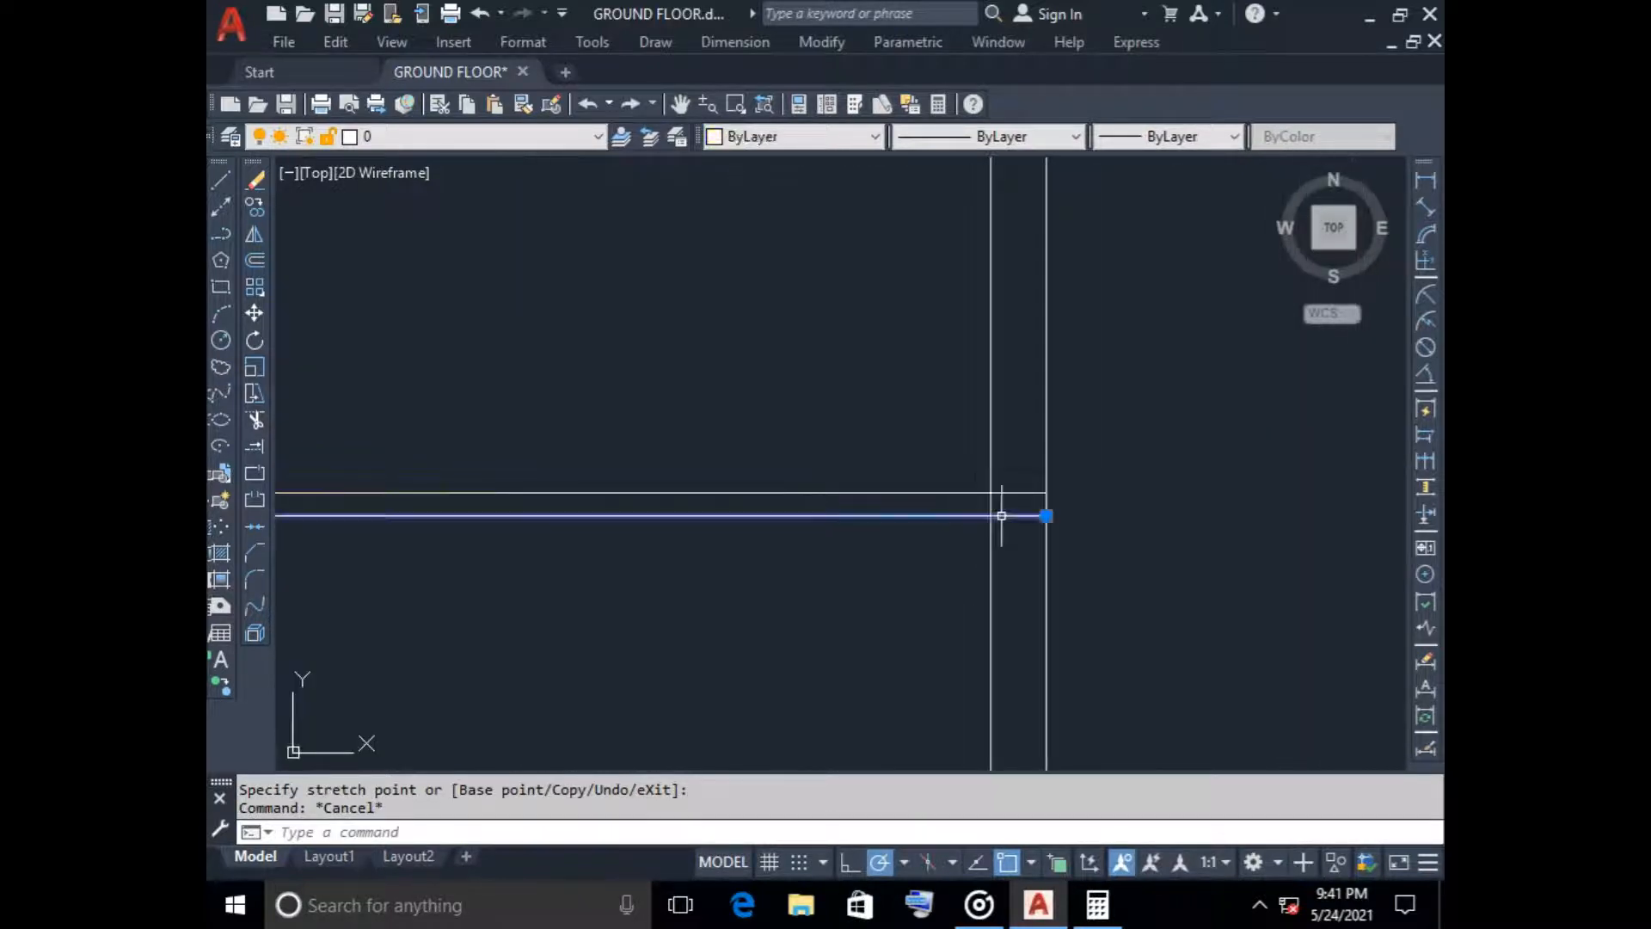
left_click(1046, 515)
left_click(1085, 516)
left_click(1037, 492)
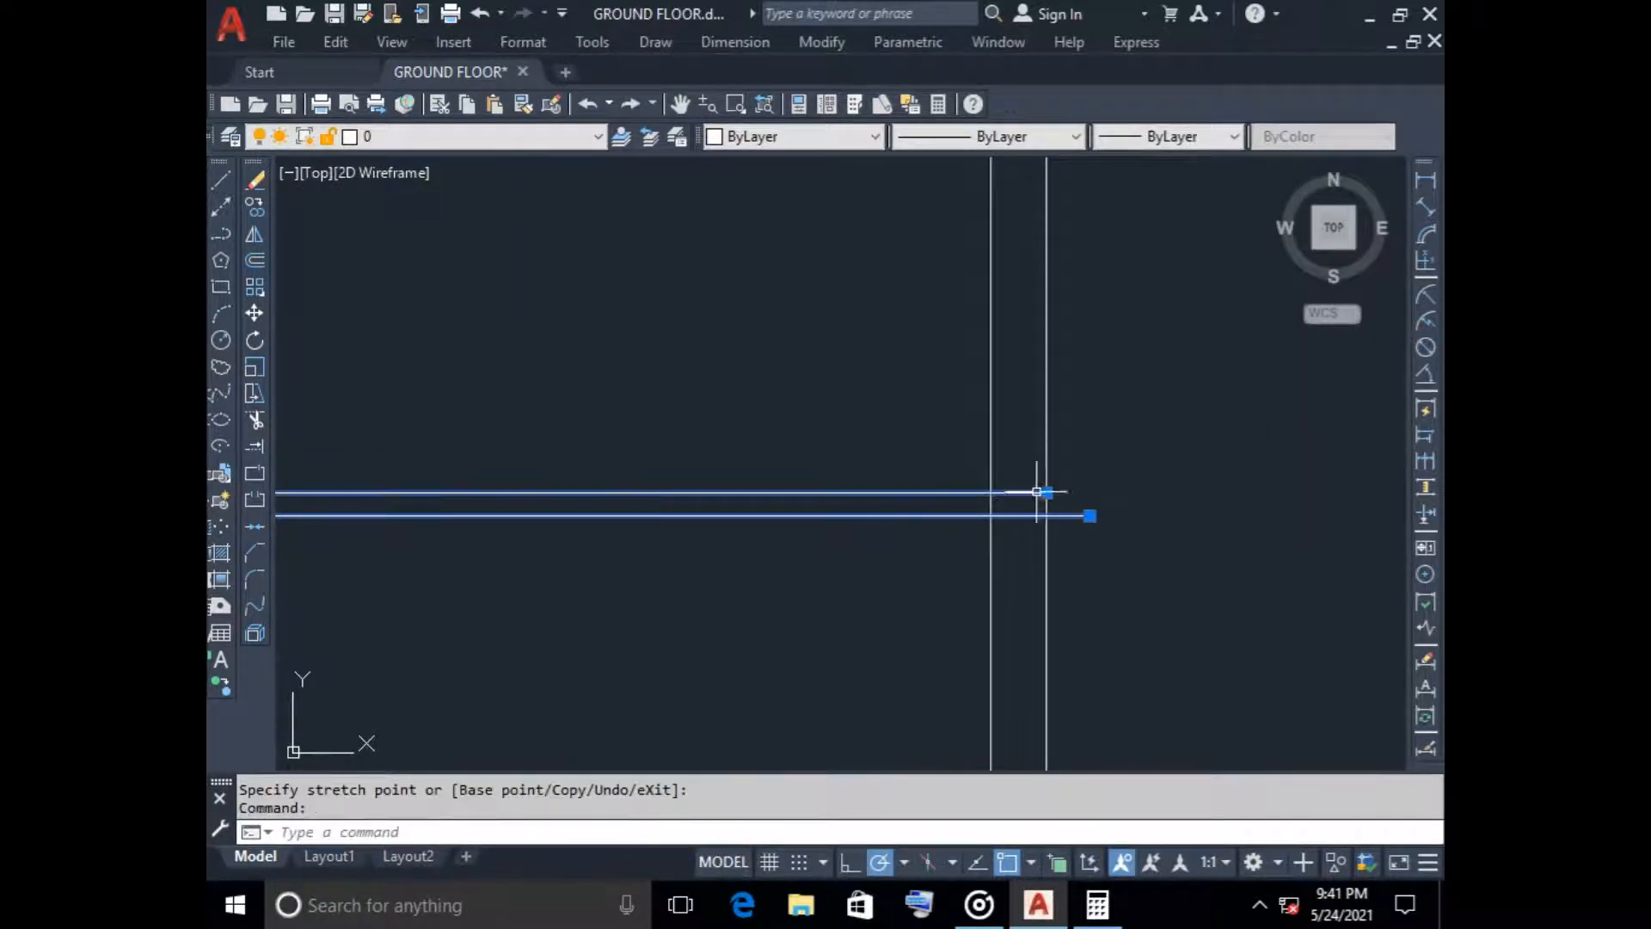
left_click(1047, 492)
key("Escape")
scroll(885, 602, "down", 5)
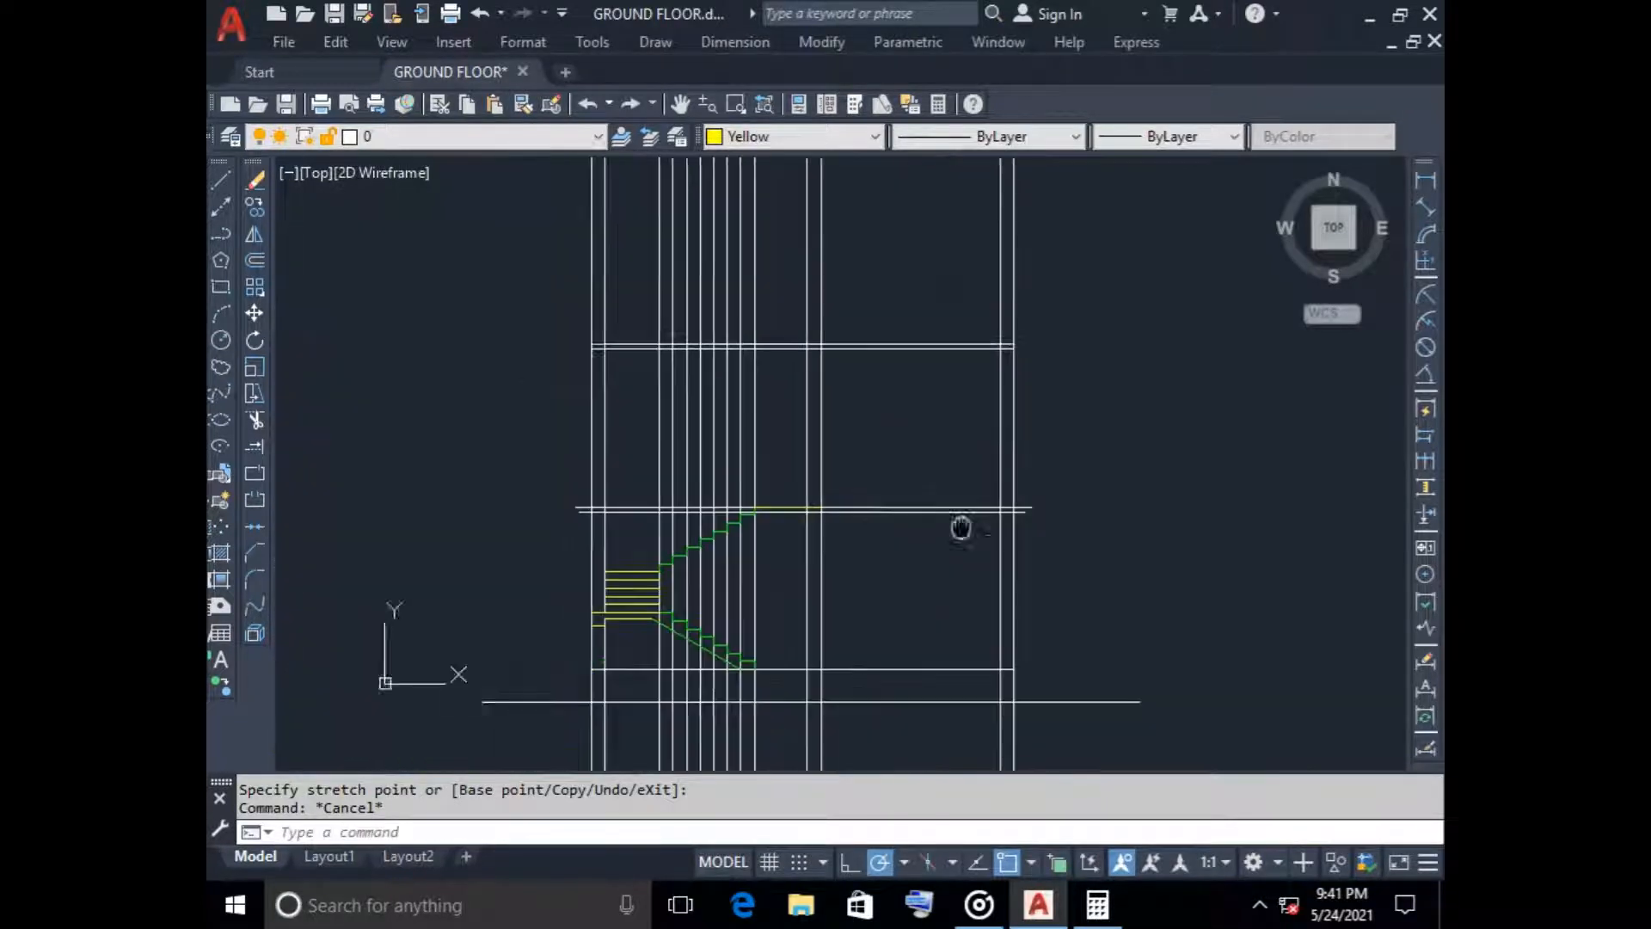
Offset the yellow landing line at the head of the upper flight 100 downward for the slab thickness
scroll(837, 435, "up", 4)
scroll(818, 508, "down", 2)
scroll(770, 482, "down", 1)
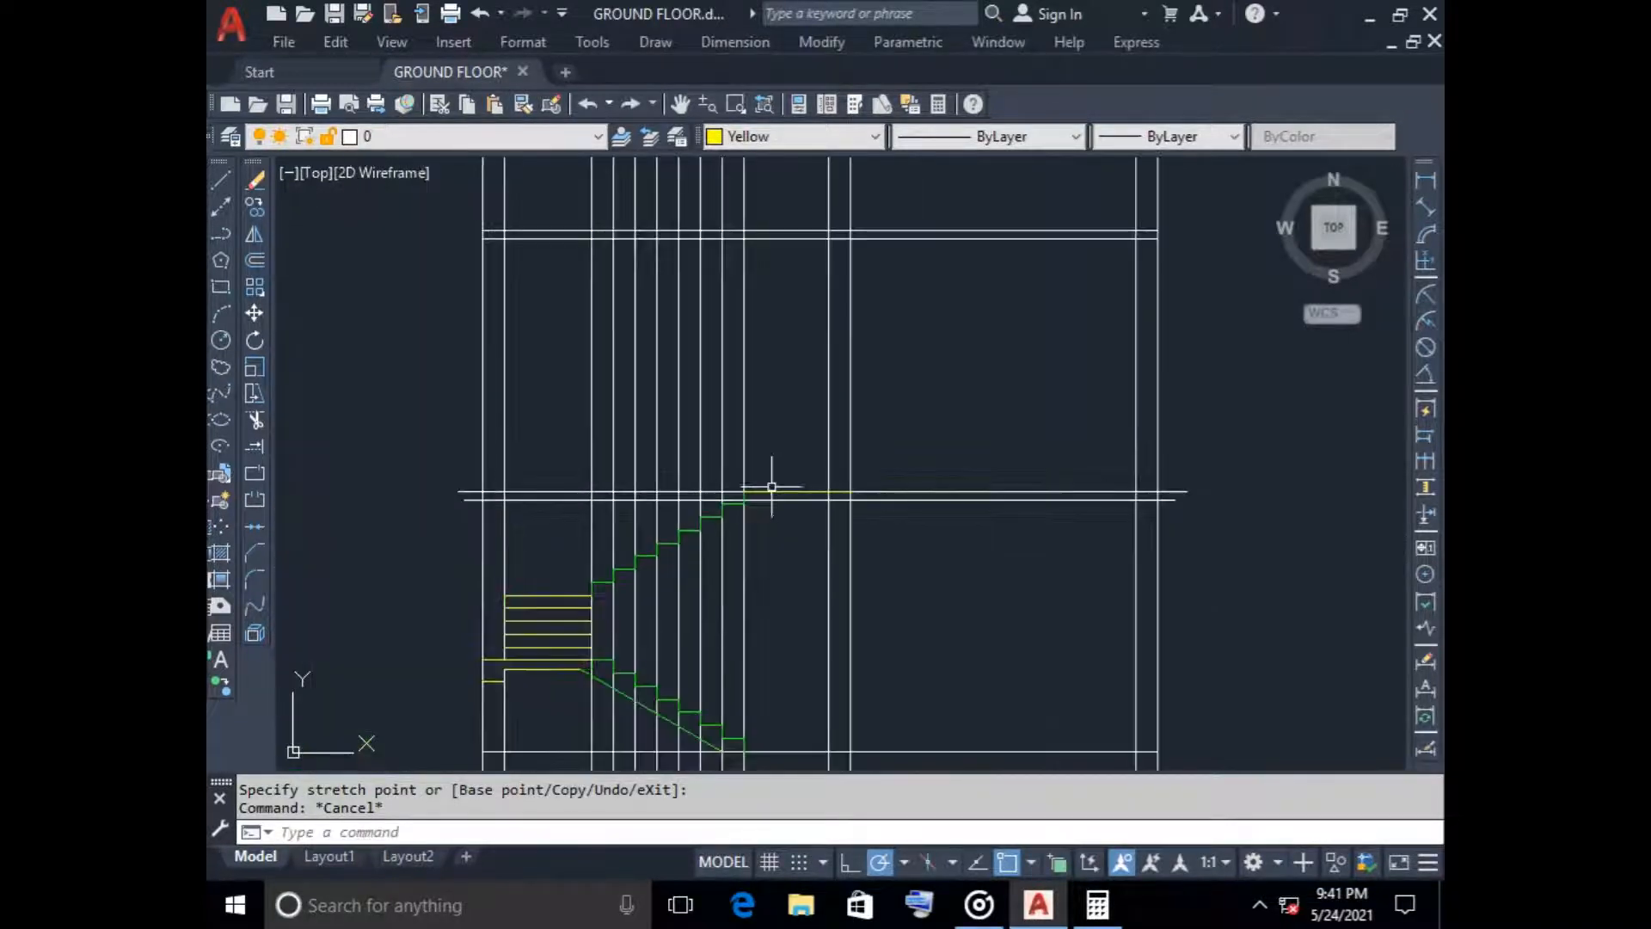
middle_click_drag(771, 482, 800, 420)
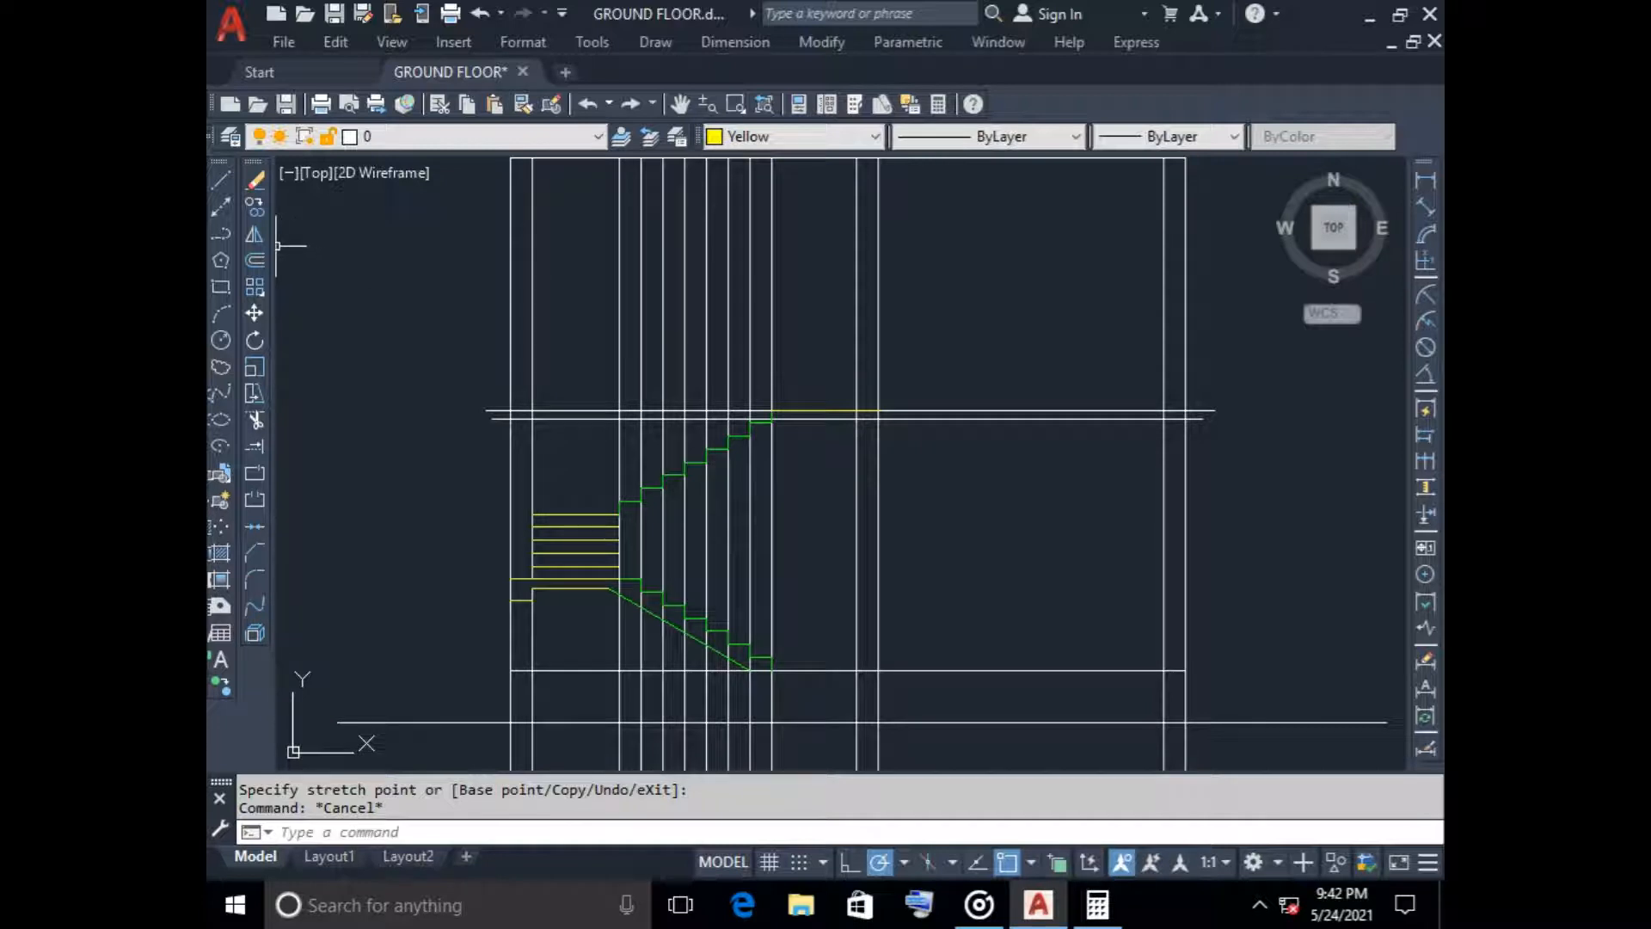
left_click(255, 259)
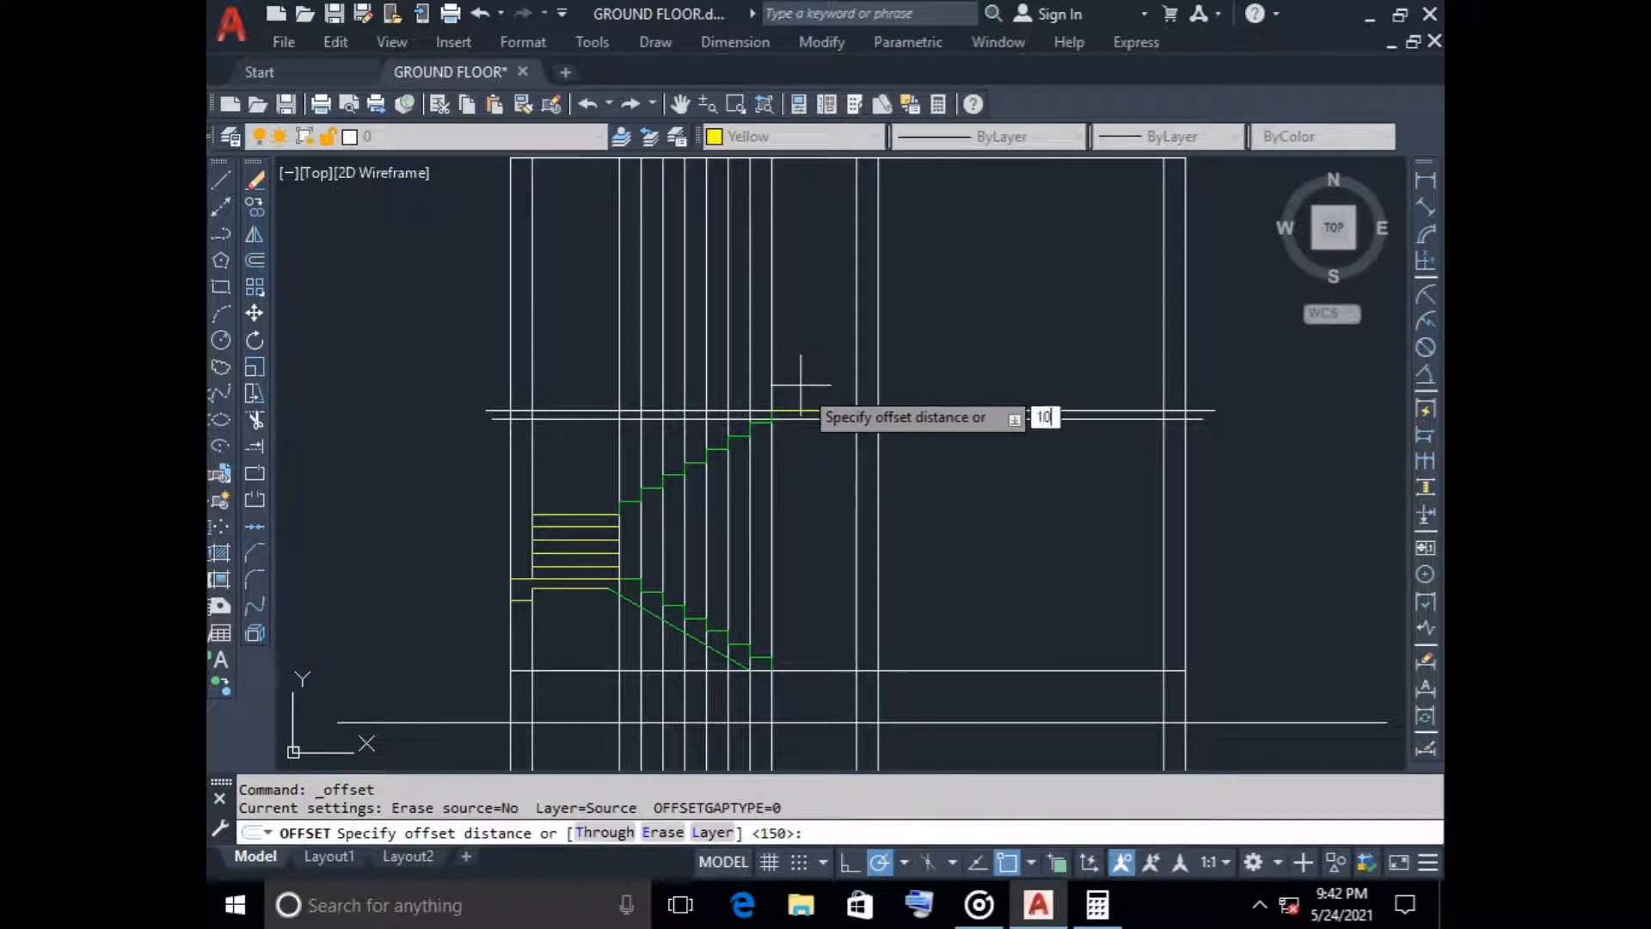
key("Return")
scroll(839, 420, "up", 4)
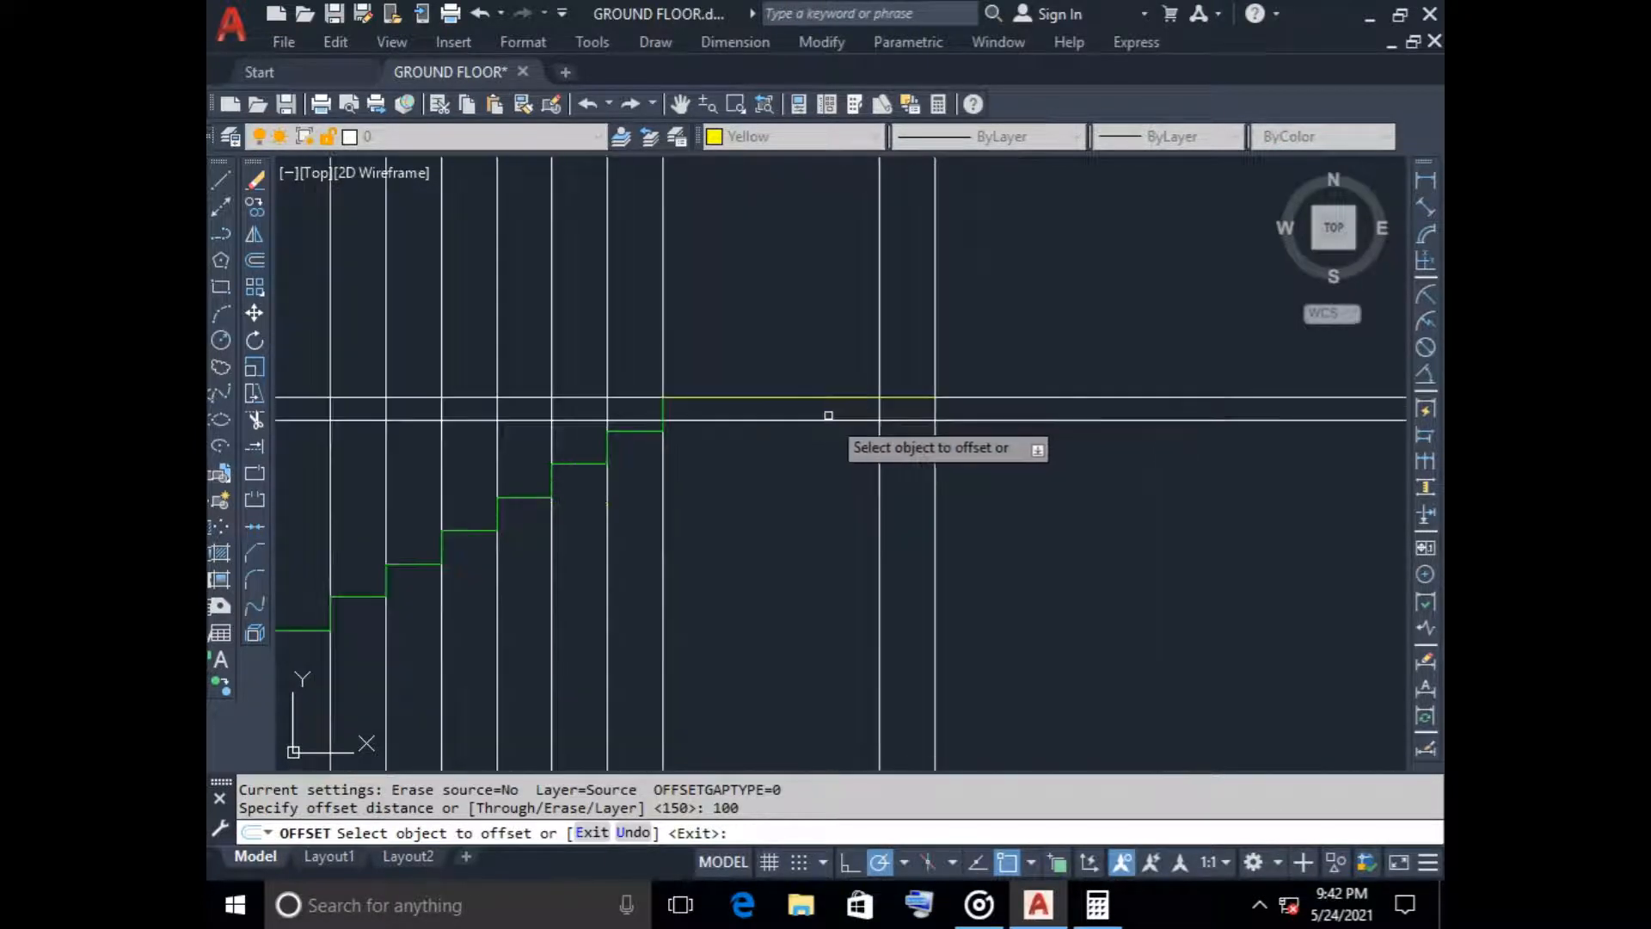
left_click(813, 396)
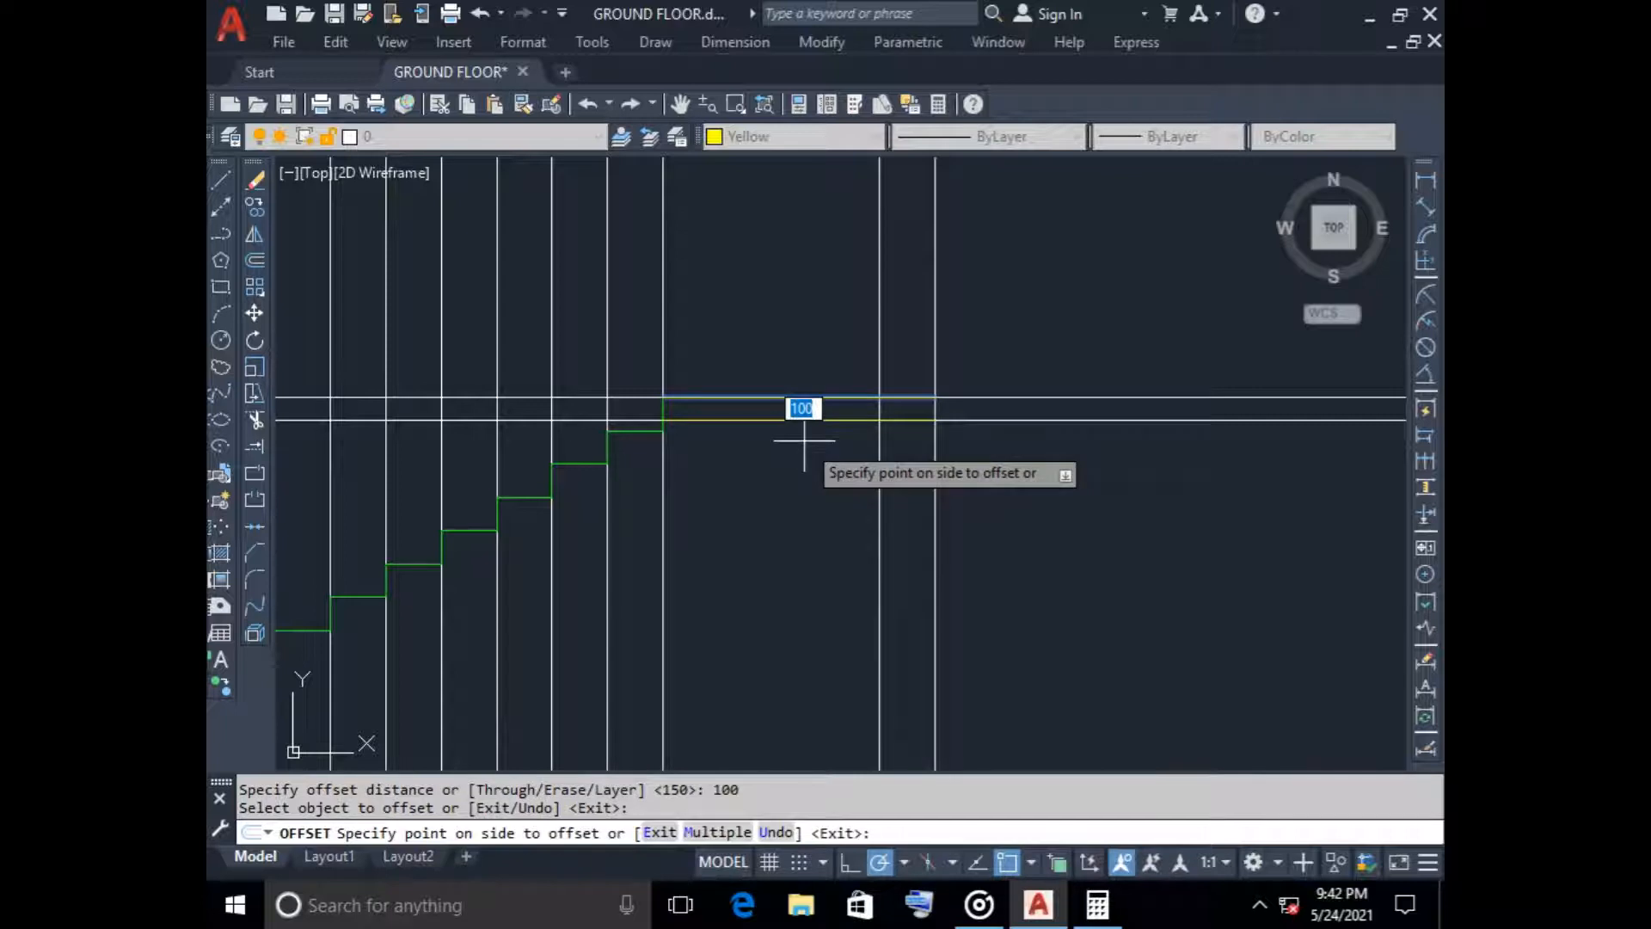
left_click(804, 440)
key("Return")
Offset the top yellow landing line 250 downward to mark the beam's underside
key("Return")
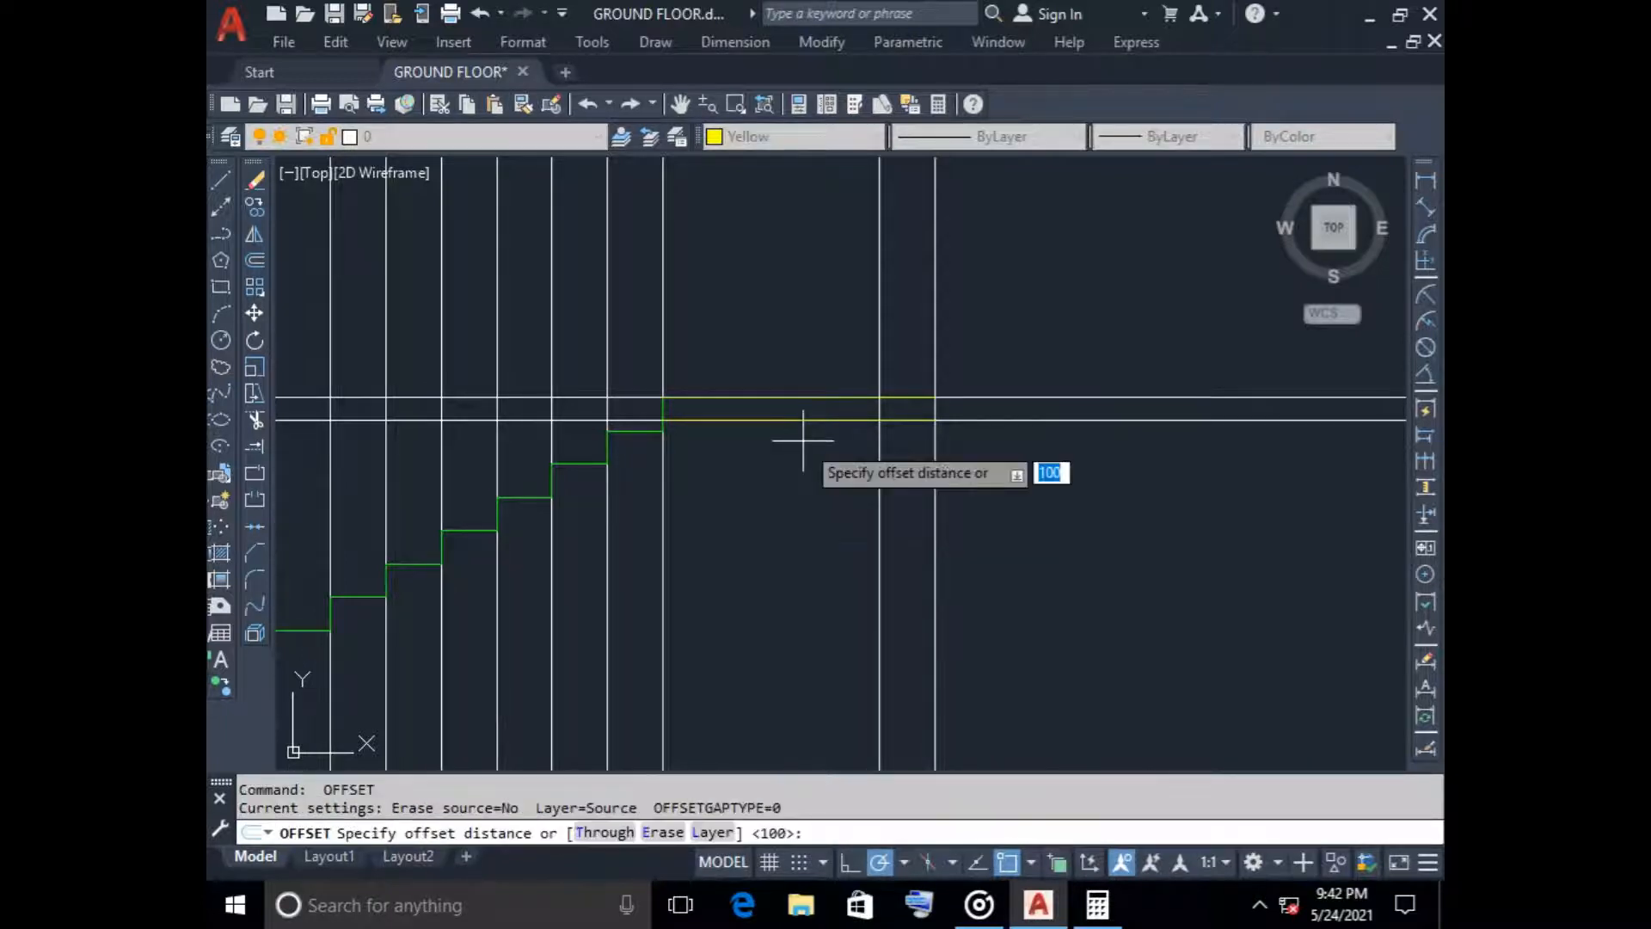
type("250")
key("Return")
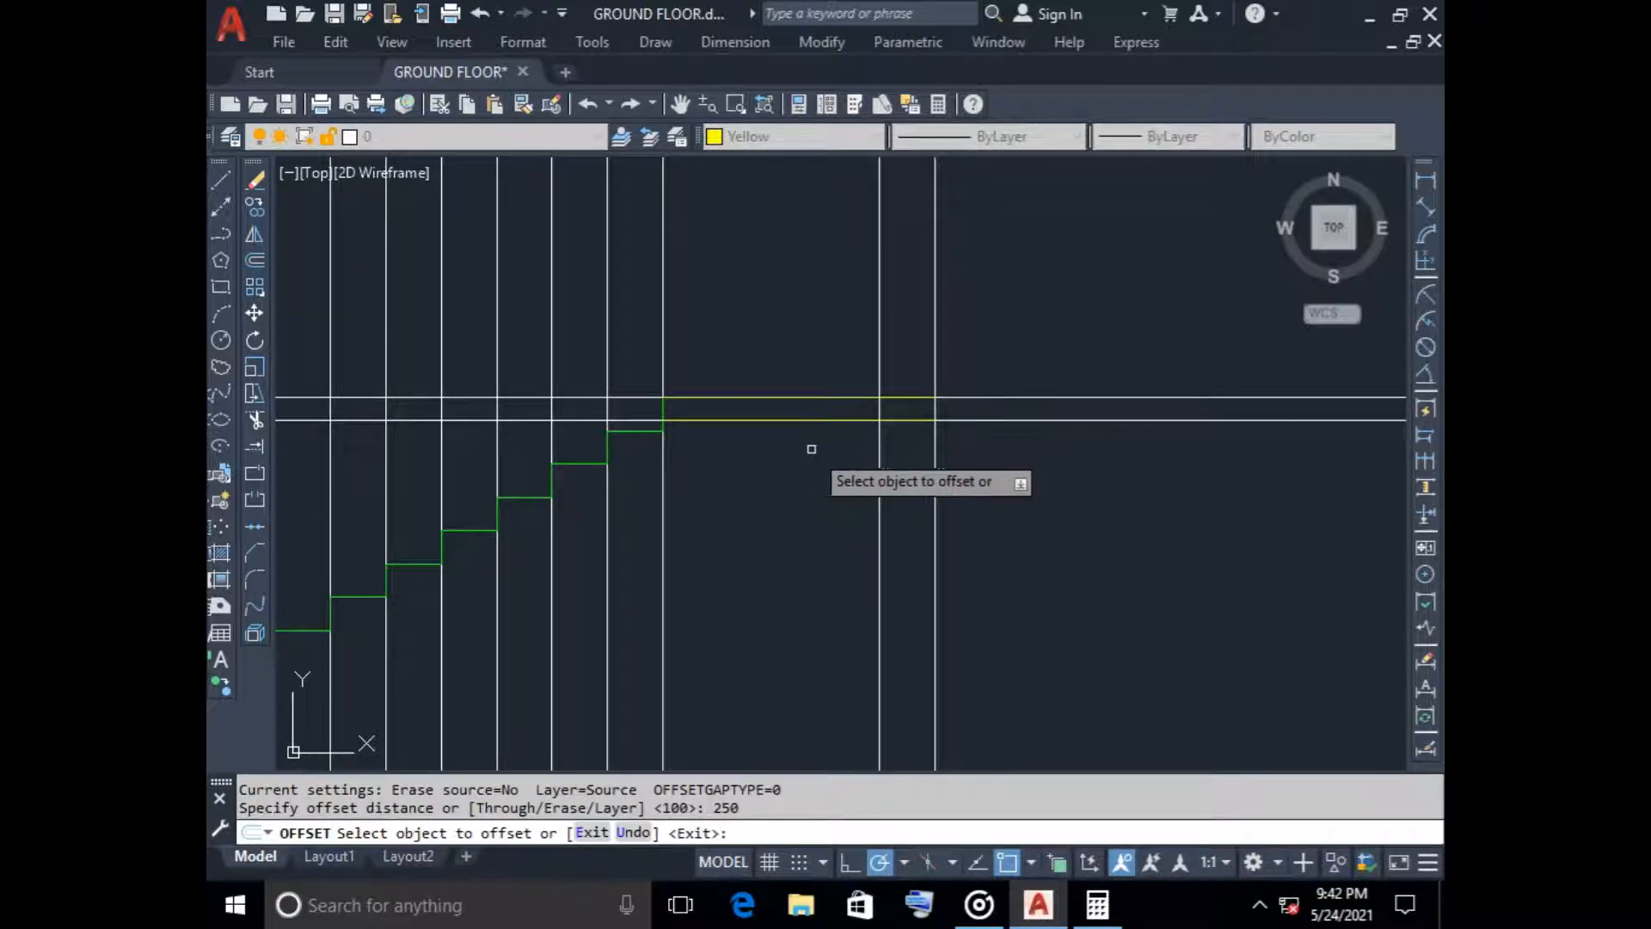
left_click(798, 396)
left_click(777, 471)
key("Escape")
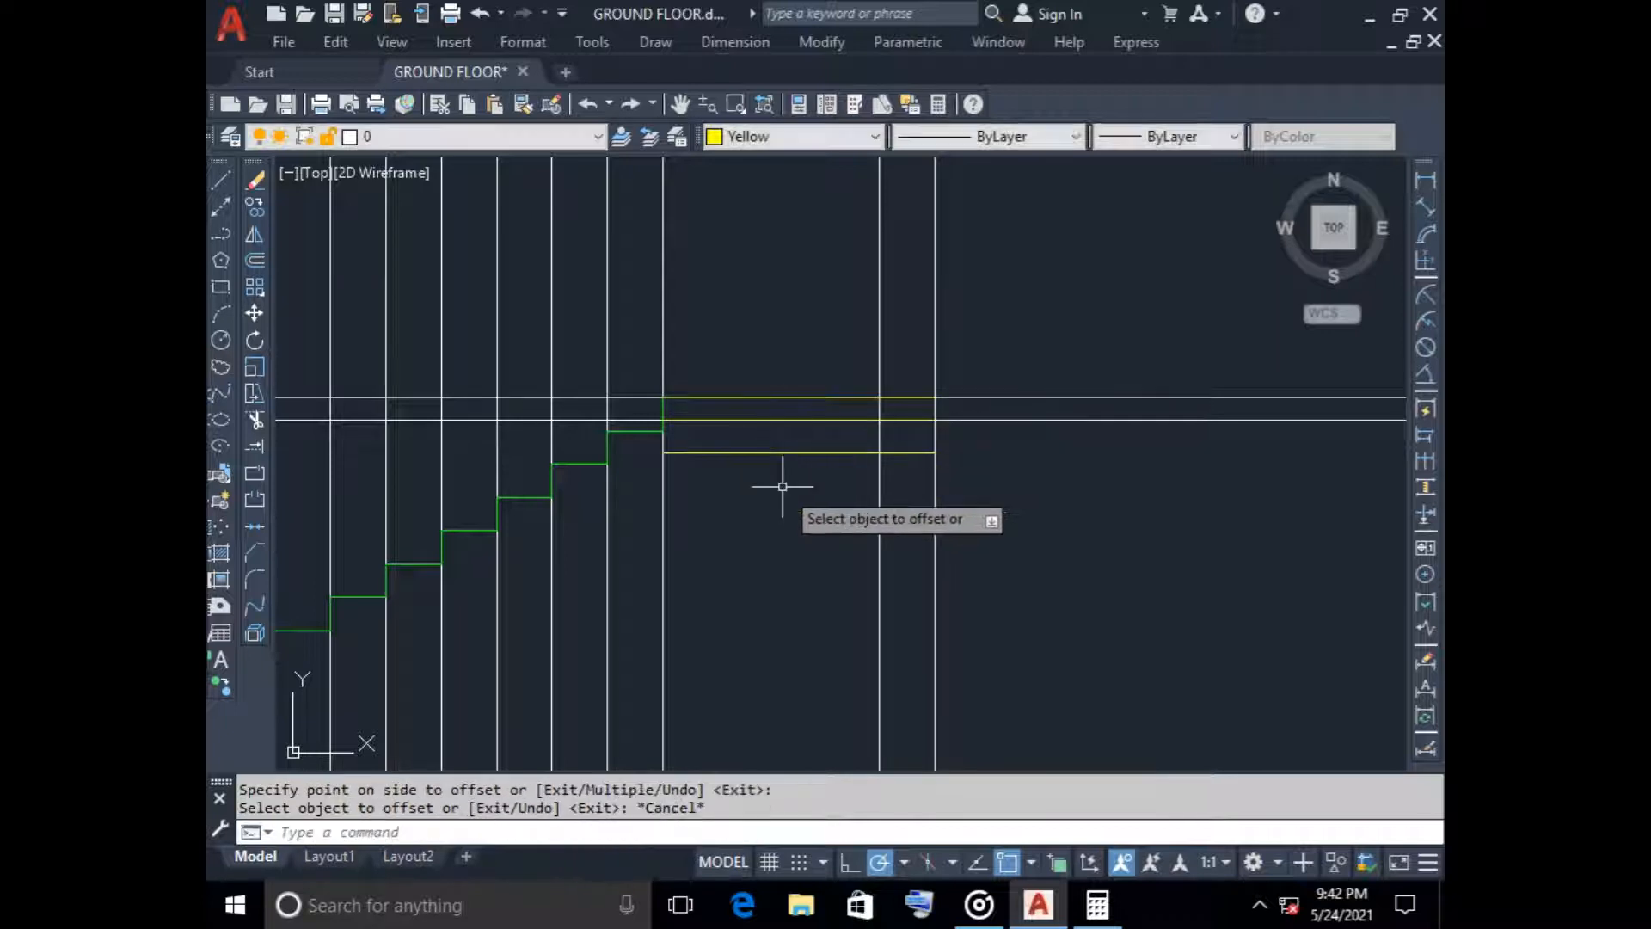
Trim the beam underside line back to the wall thickness and remove the slab underside line between the two wall faces
type("tr")
key("Return")
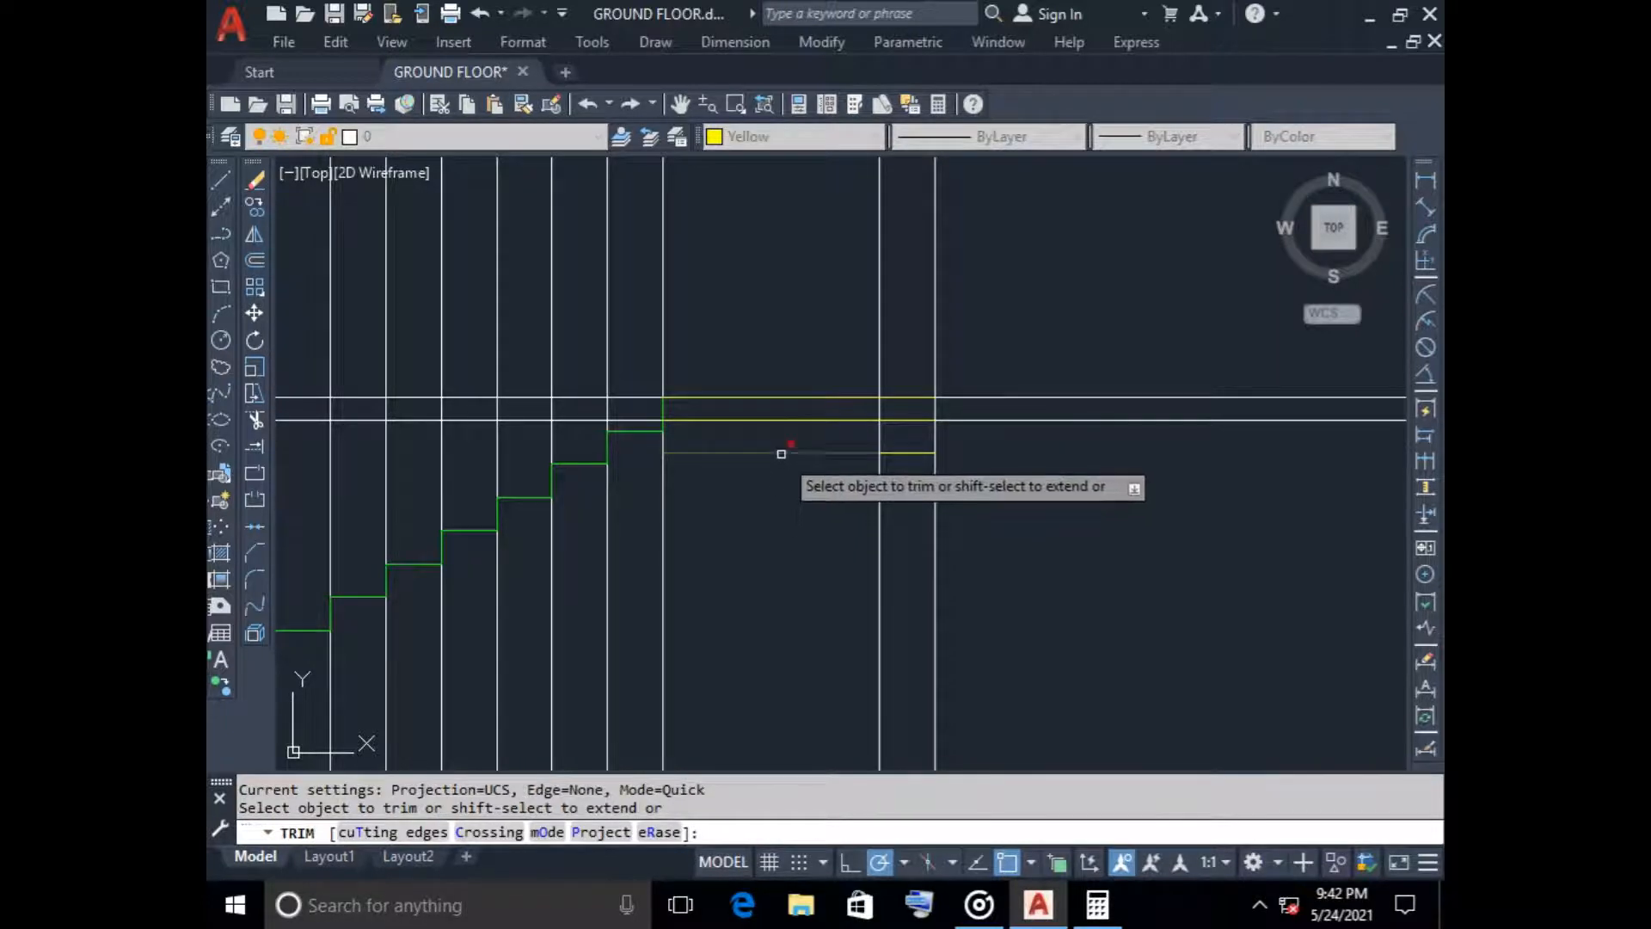
left_click(781, 453)
left_click(888, 420)
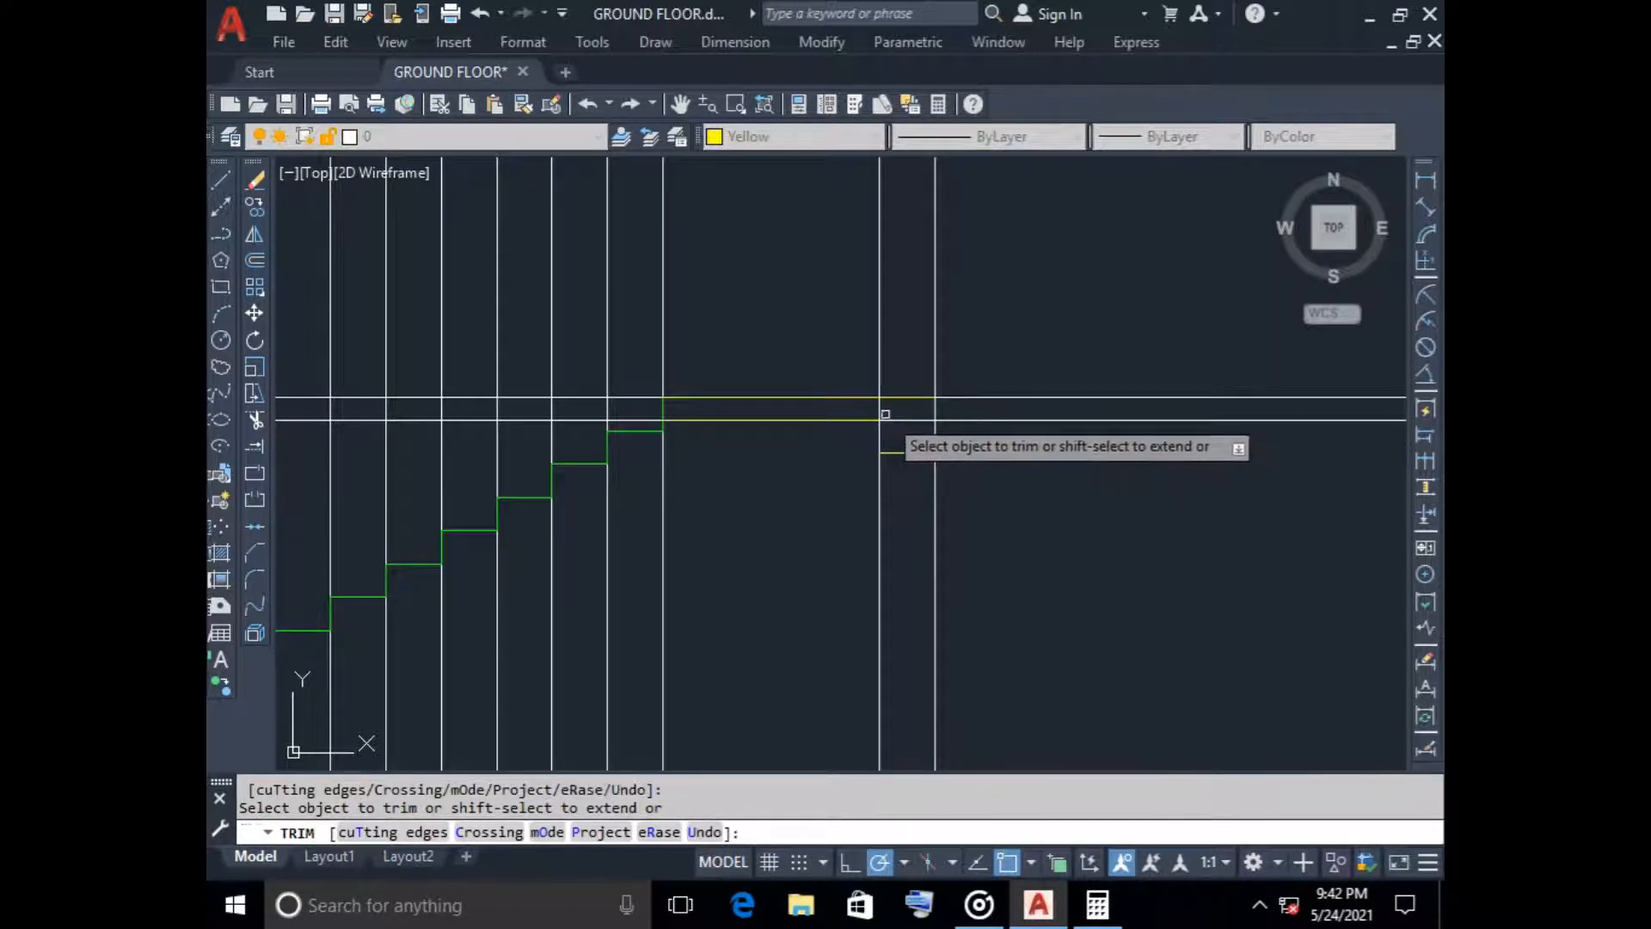
scroll(826, 494, "down", 5)
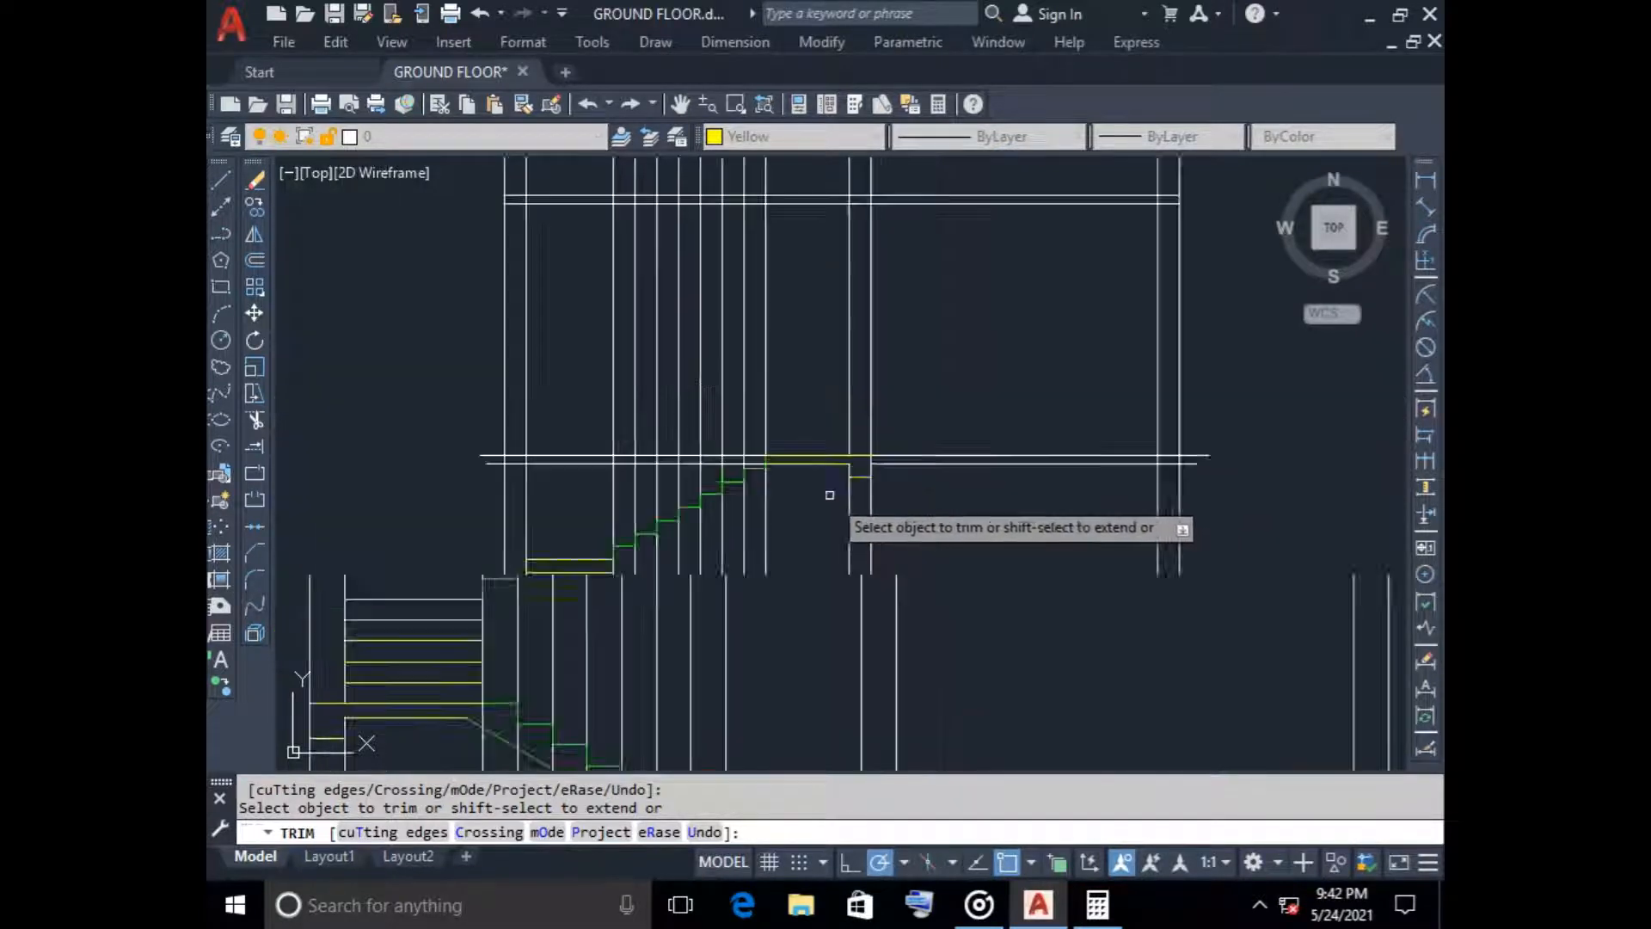
scroll(818, 500, "up", 3)
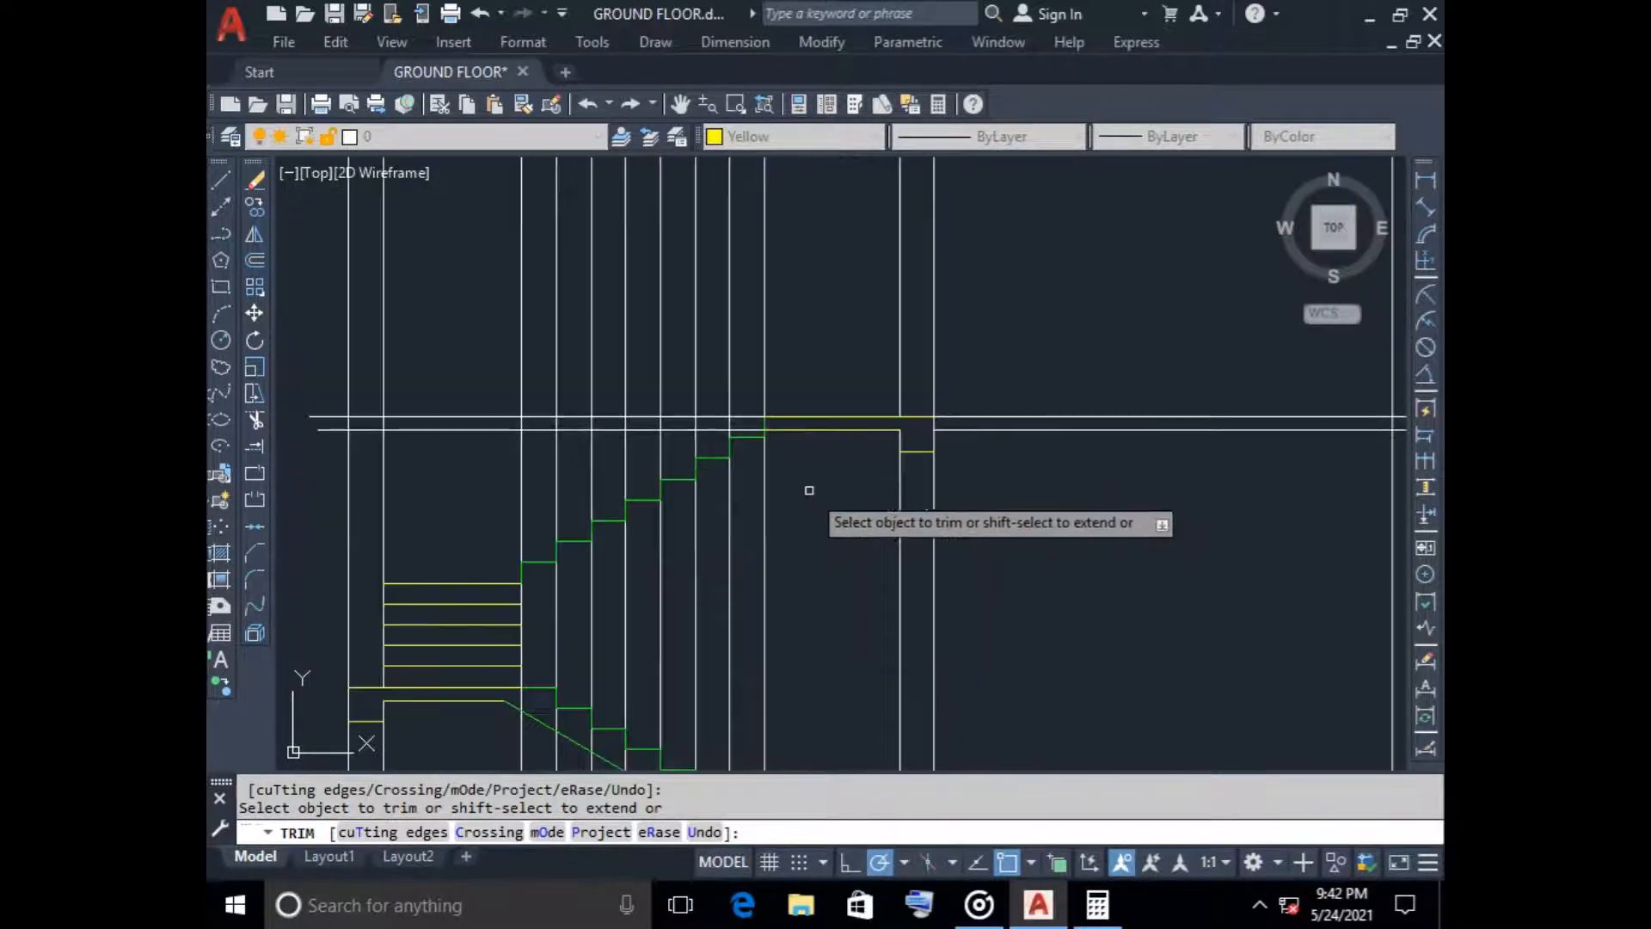
scroll(807, 454, "up", 3)
scroll(803, 452, "down", 2)
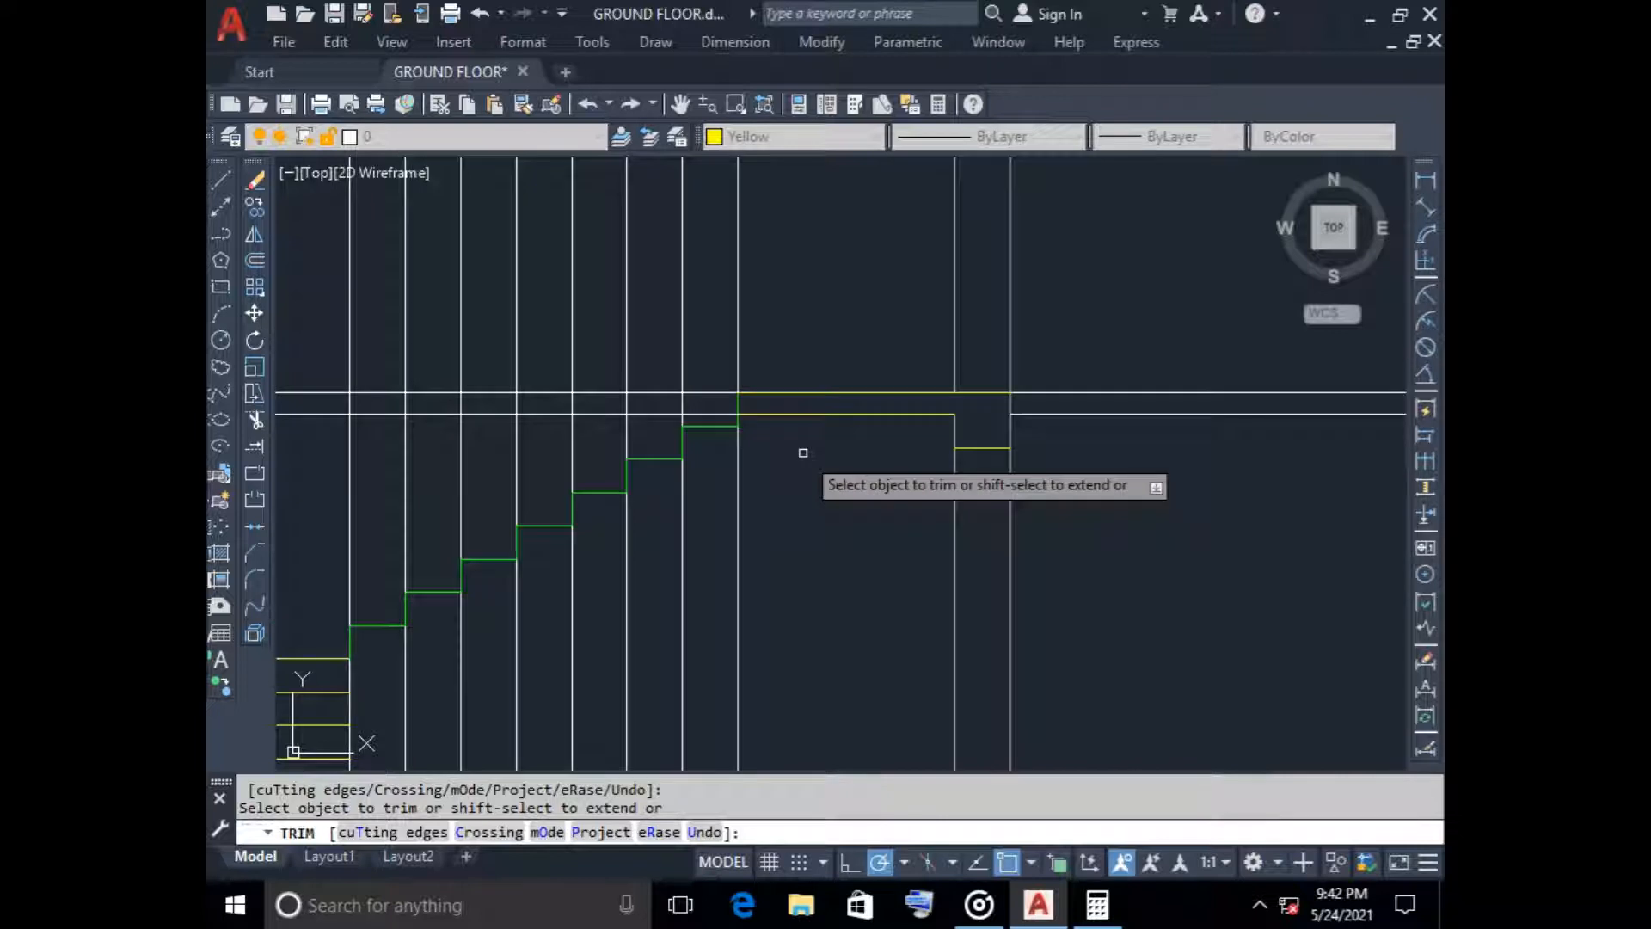
key("Escape")
left_click(773, 414)
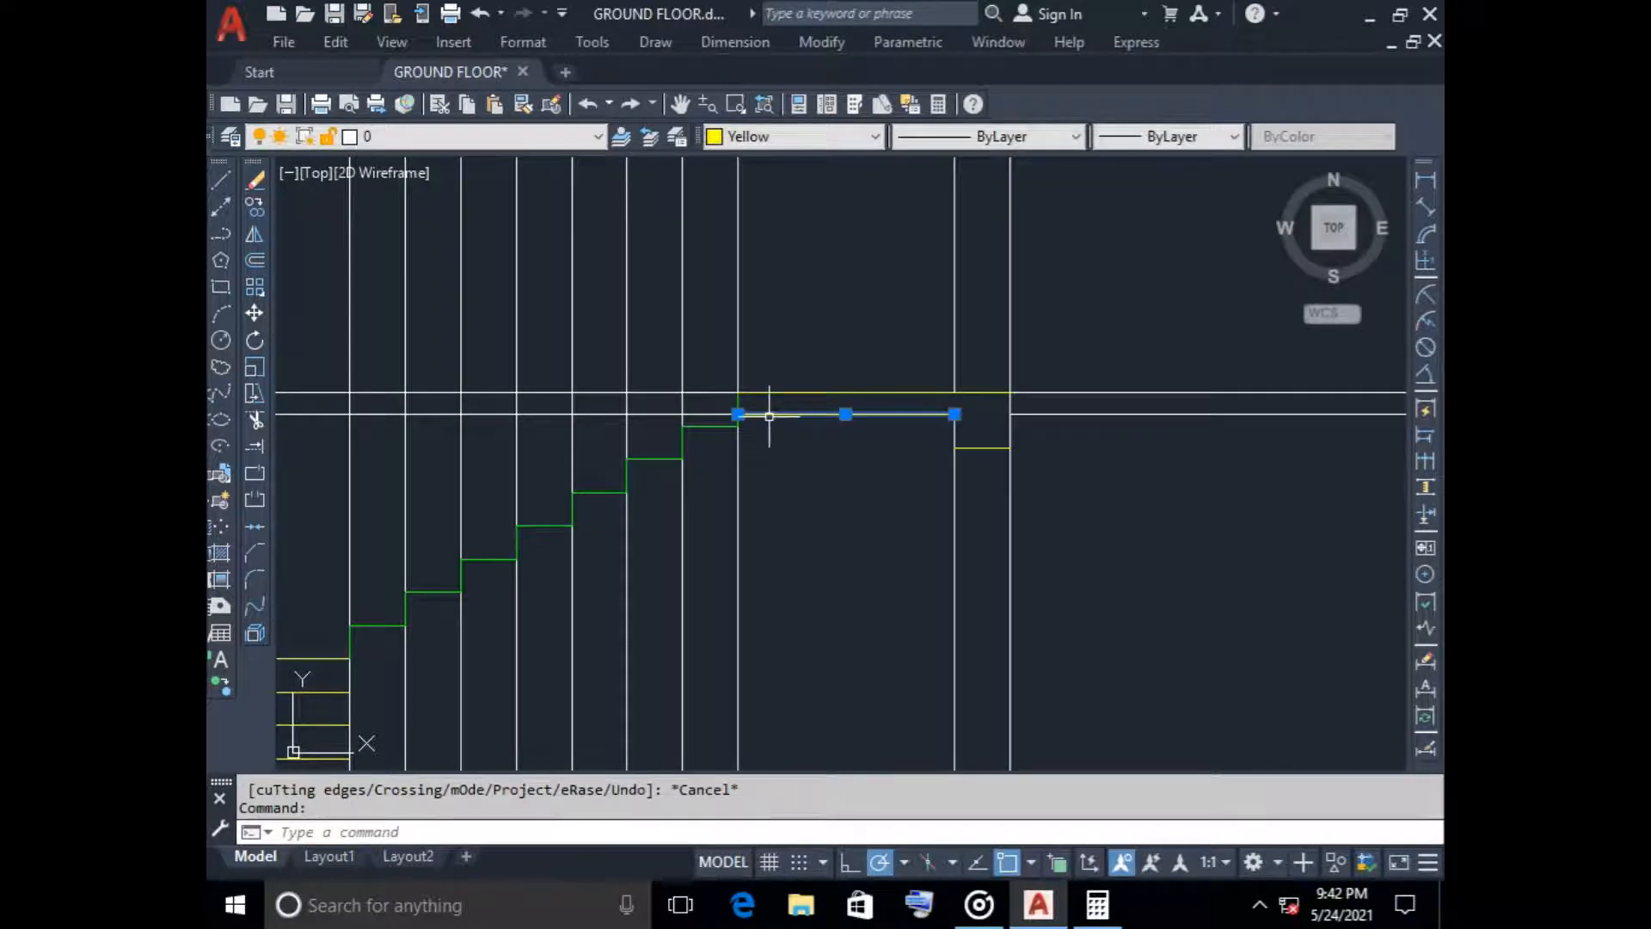
key("Escape")
Draw a sloping line through the inner step corners, from the upper flight's base to the inner end of its highest tread
scroll(798, 490, "down", 2)
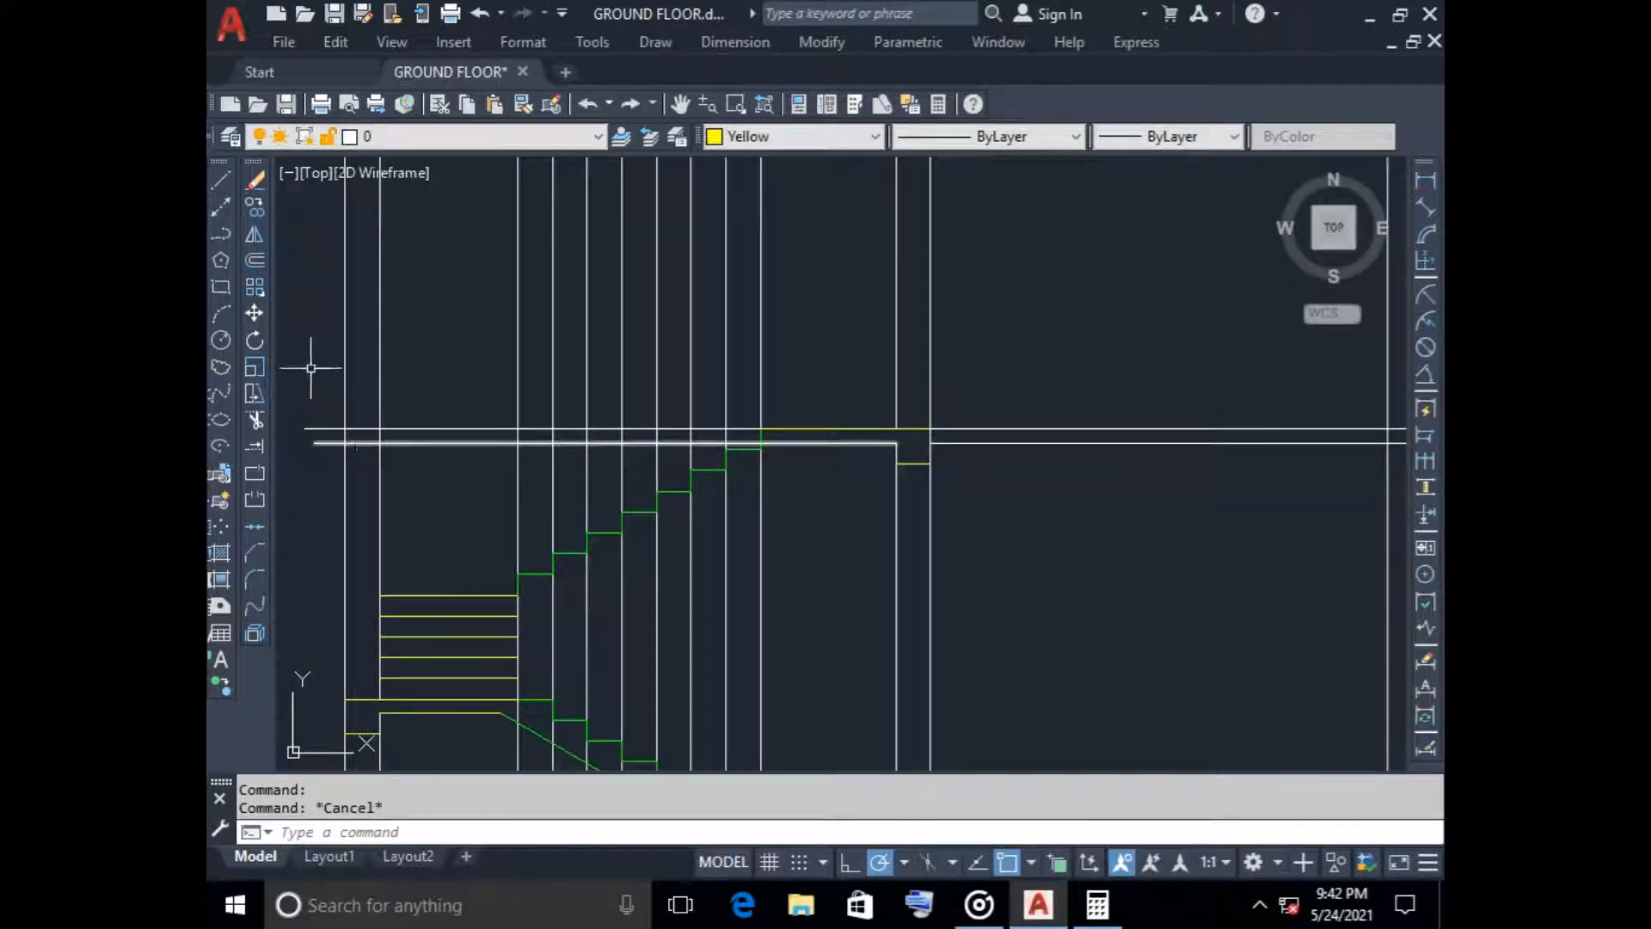
left_click(221, 180)
scroll(551, 634, "up", 4)
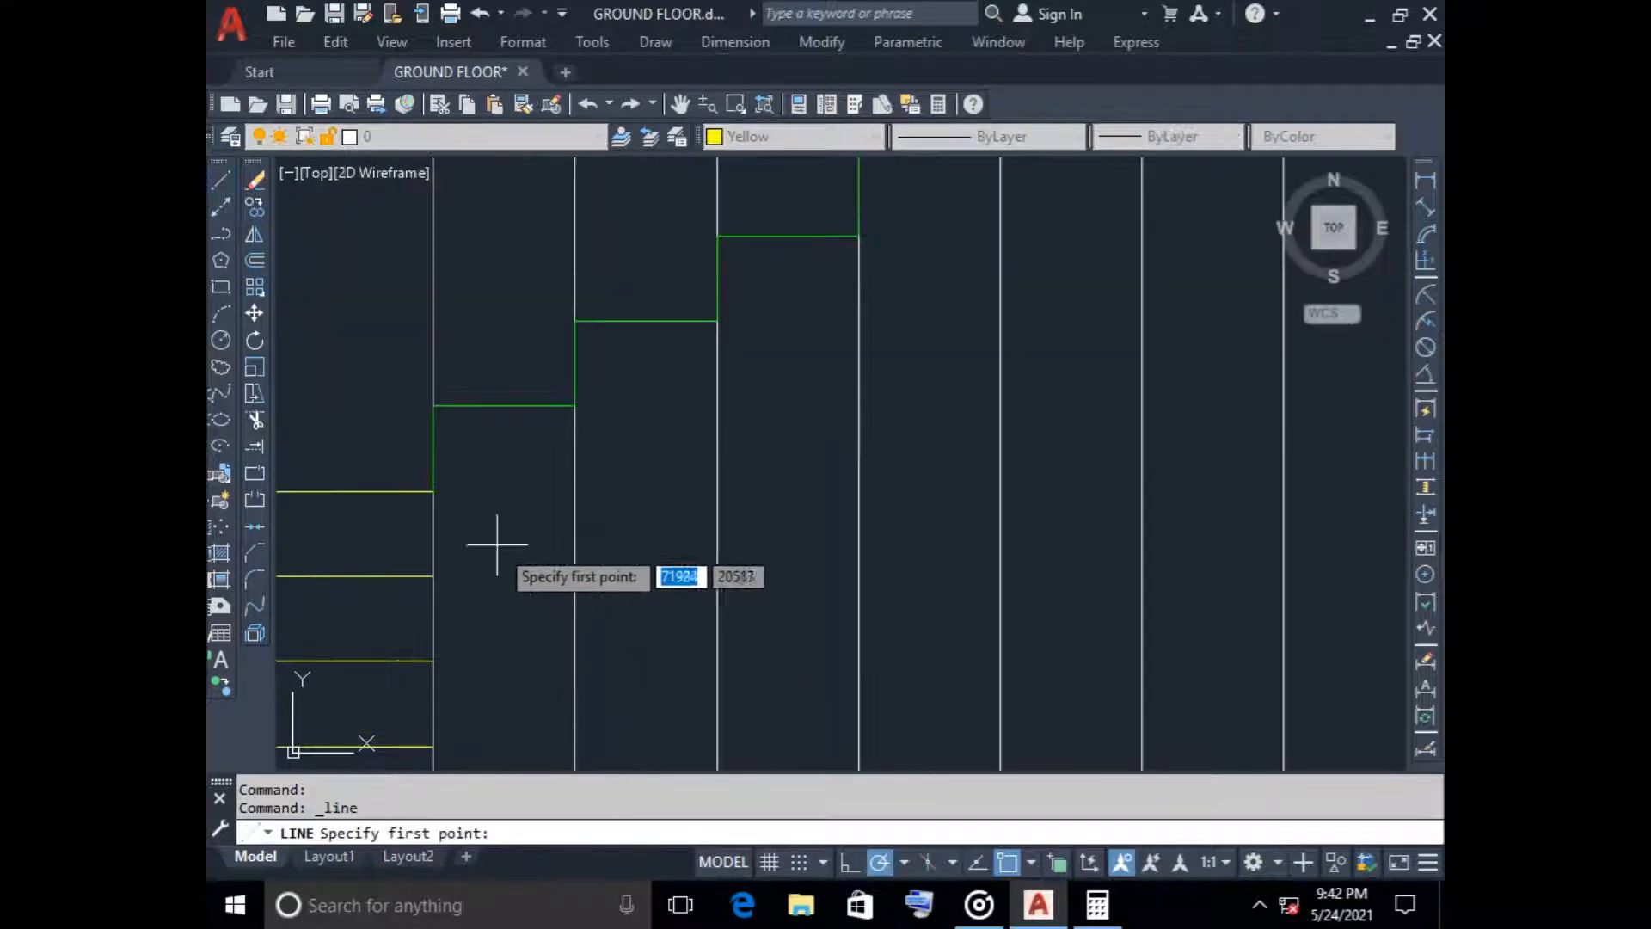
left_click(435, 482)
scroll(639, 494, "down", 3)
middle_click_drag(639, 494, 527, 587)
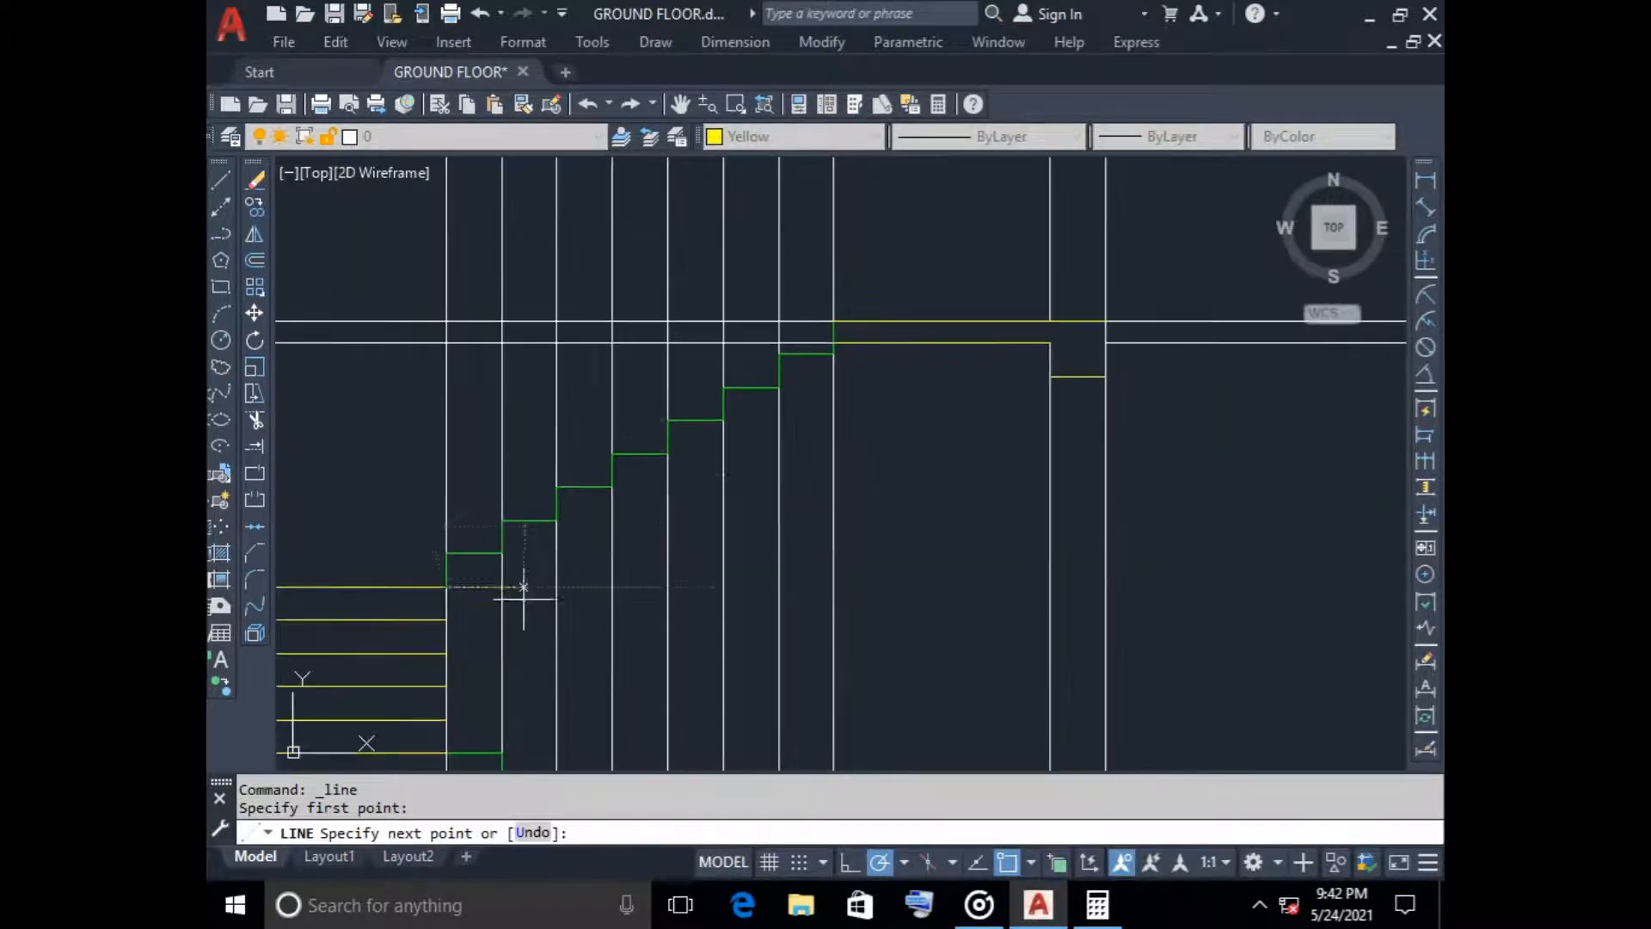
left_click(833, 353)
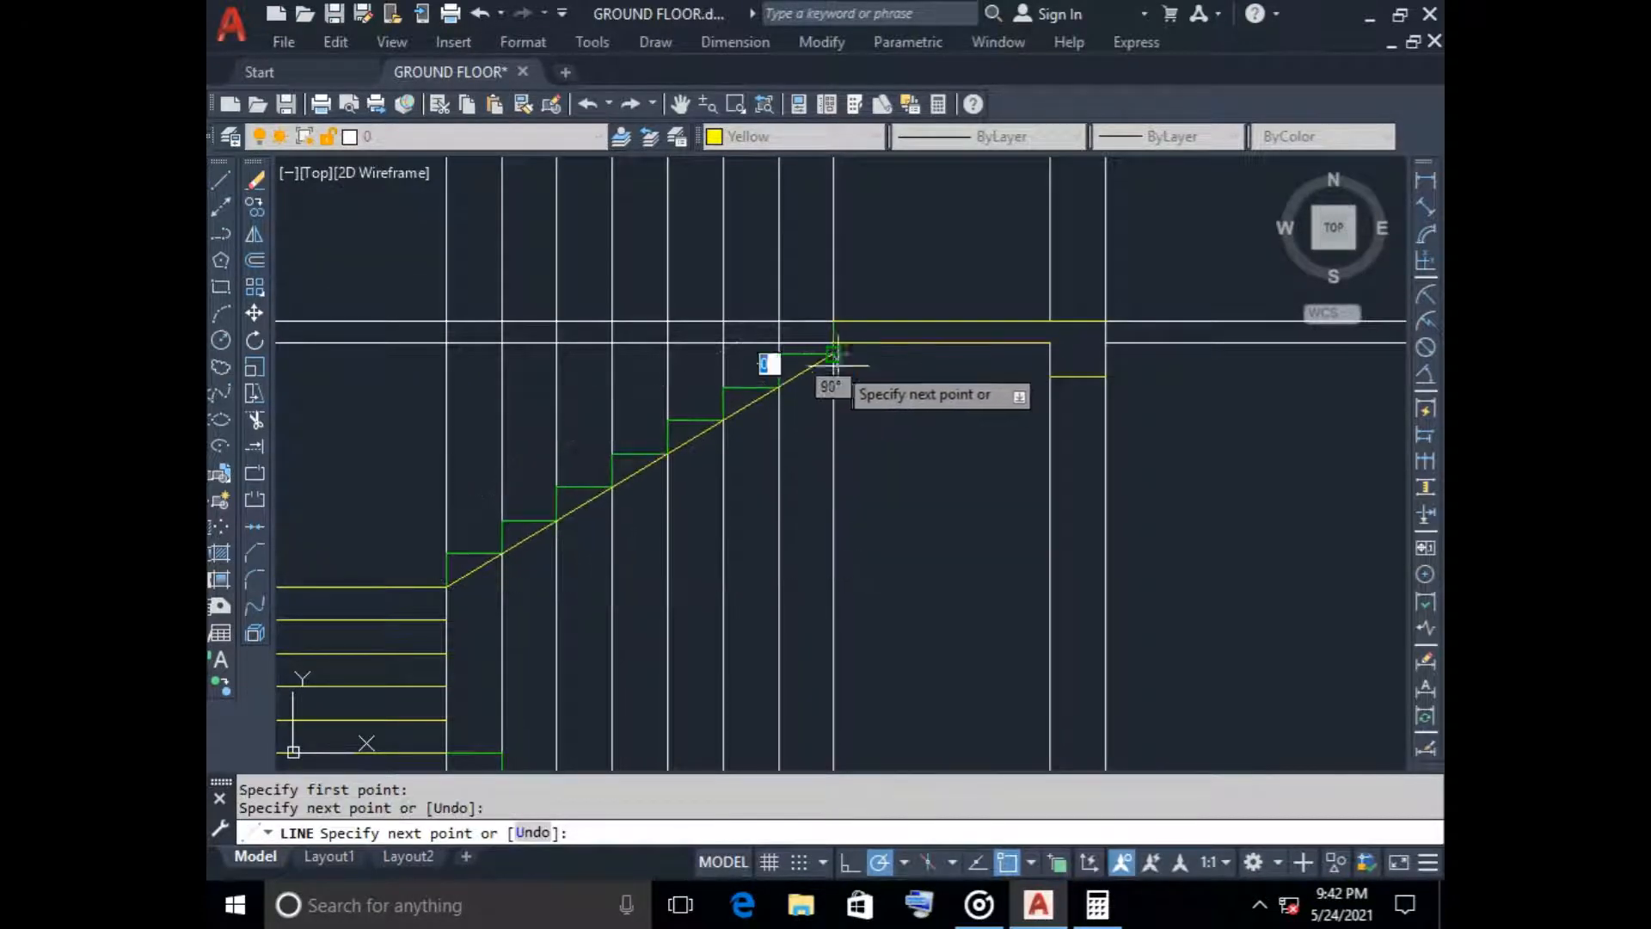
key("Escape")
Set the current colour to Green and offset the upper flight's sloping line 150 downward for the waist slab
left_click(791, 136)
left_click(798, 238)
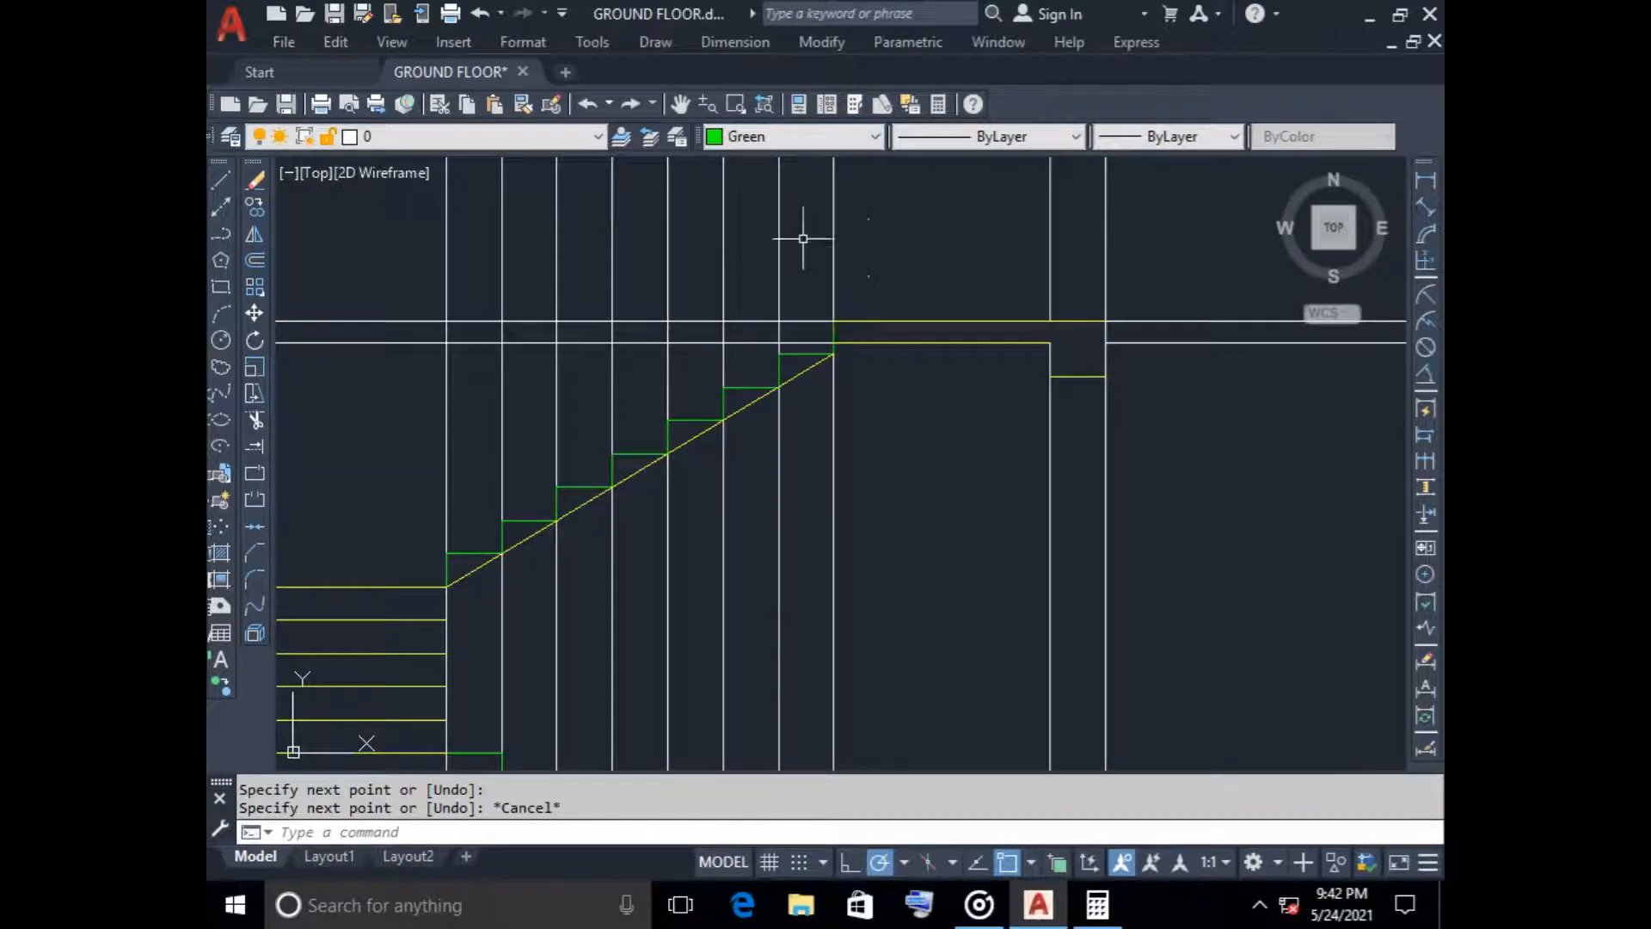
left_click(255, 260)
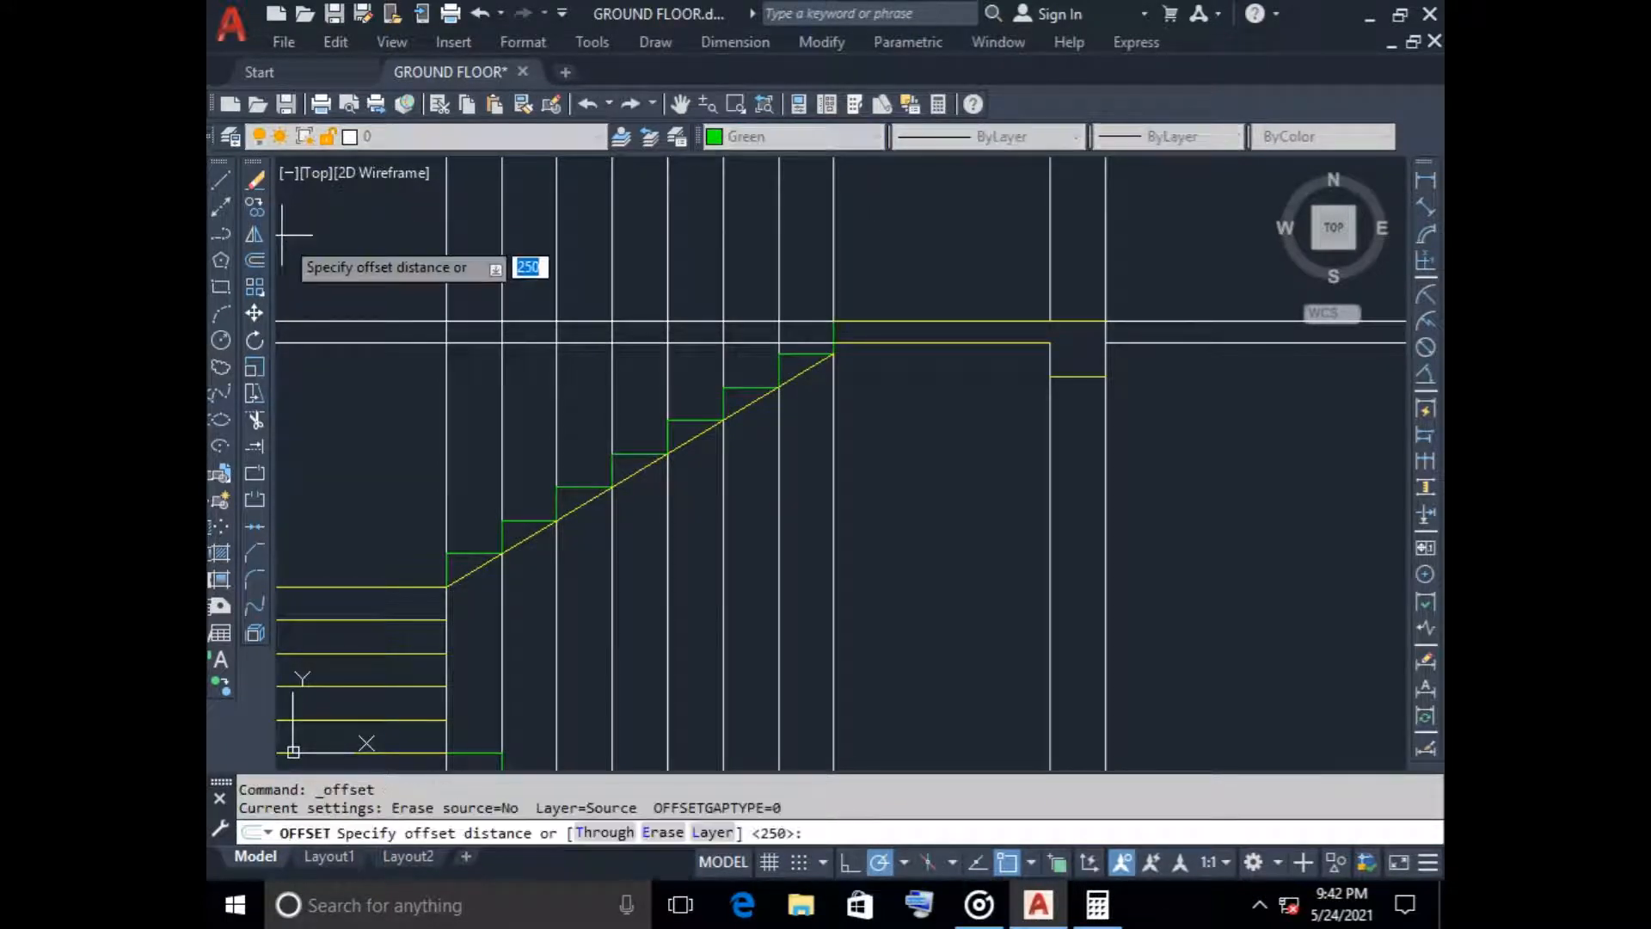
key("Return")
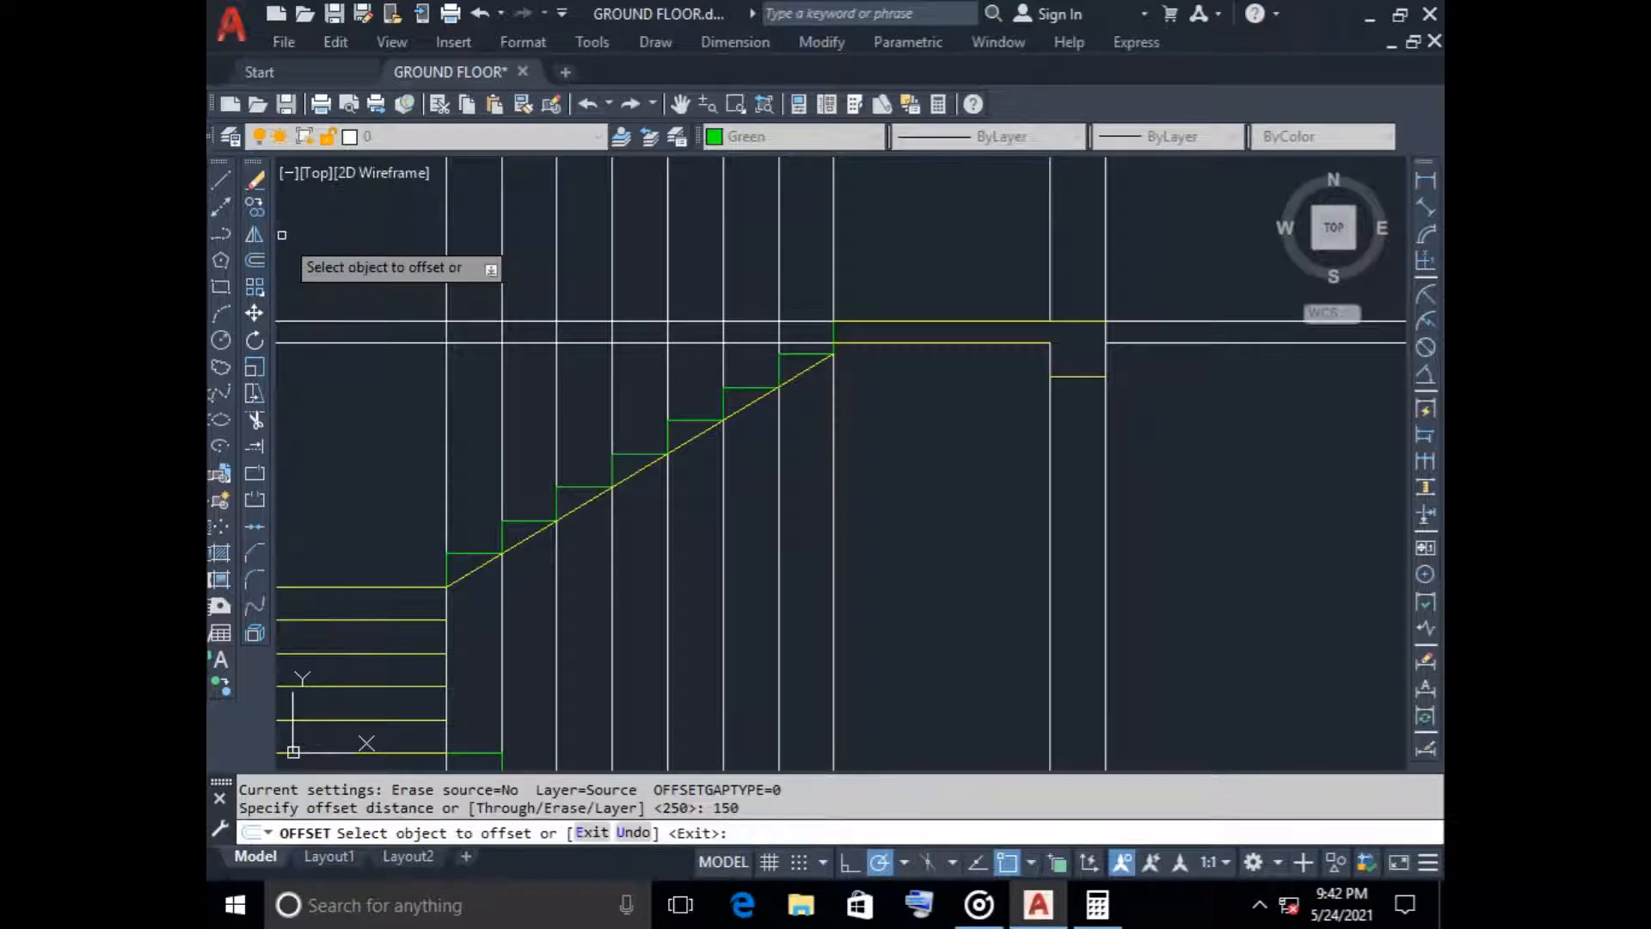
left_click(510, 545)
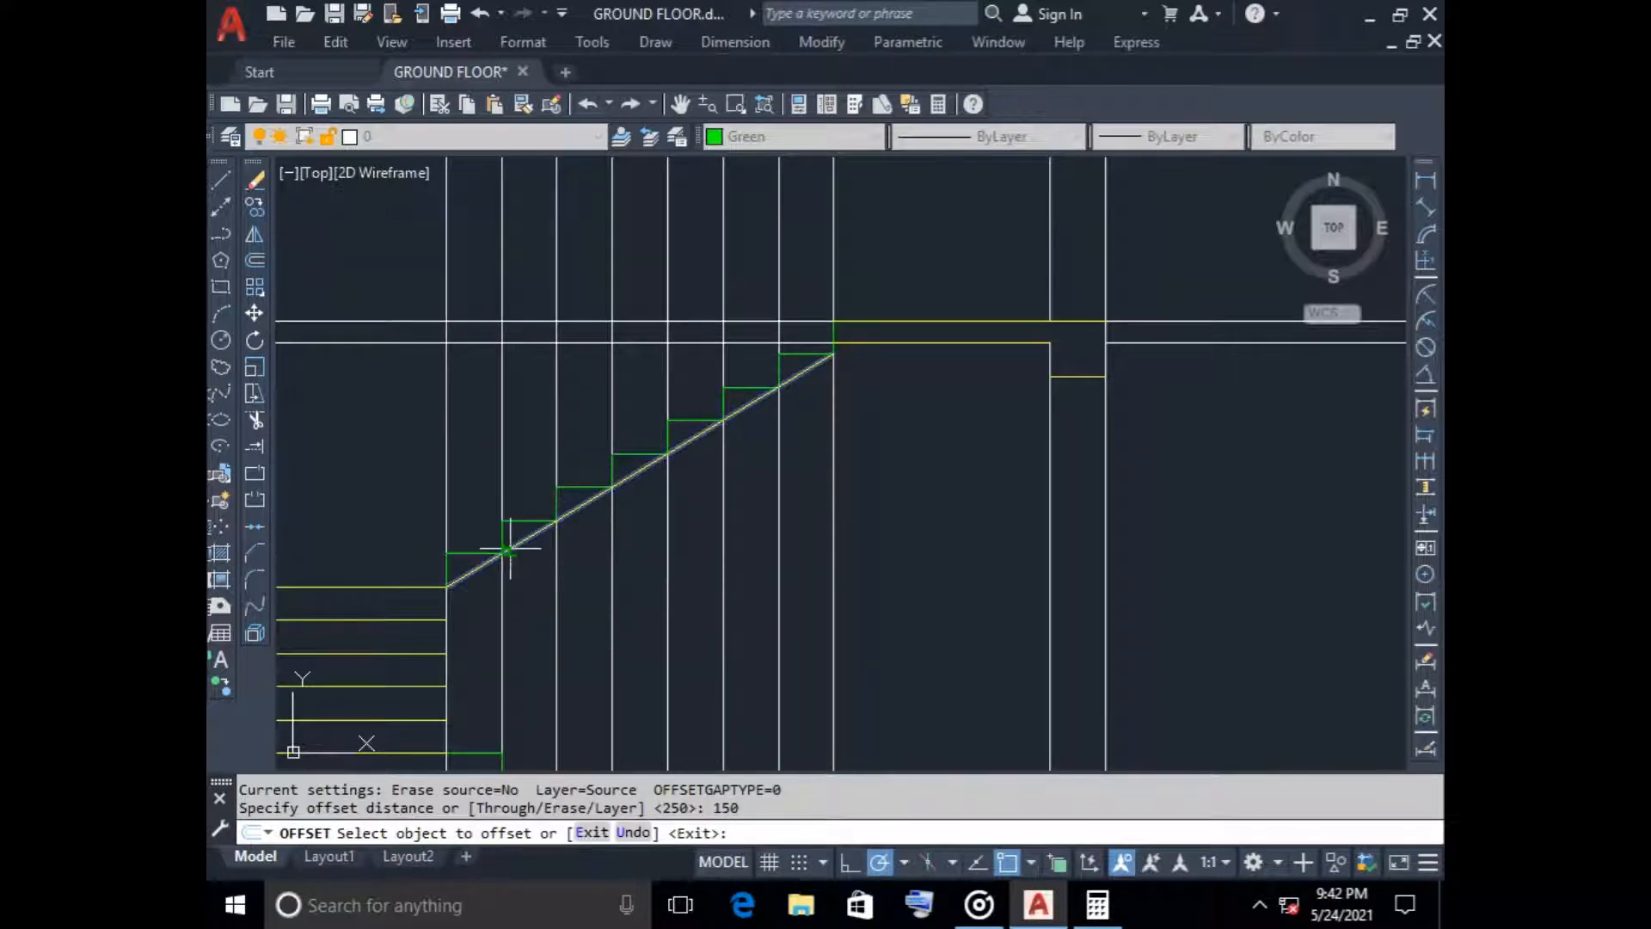
left_click(540, 592)
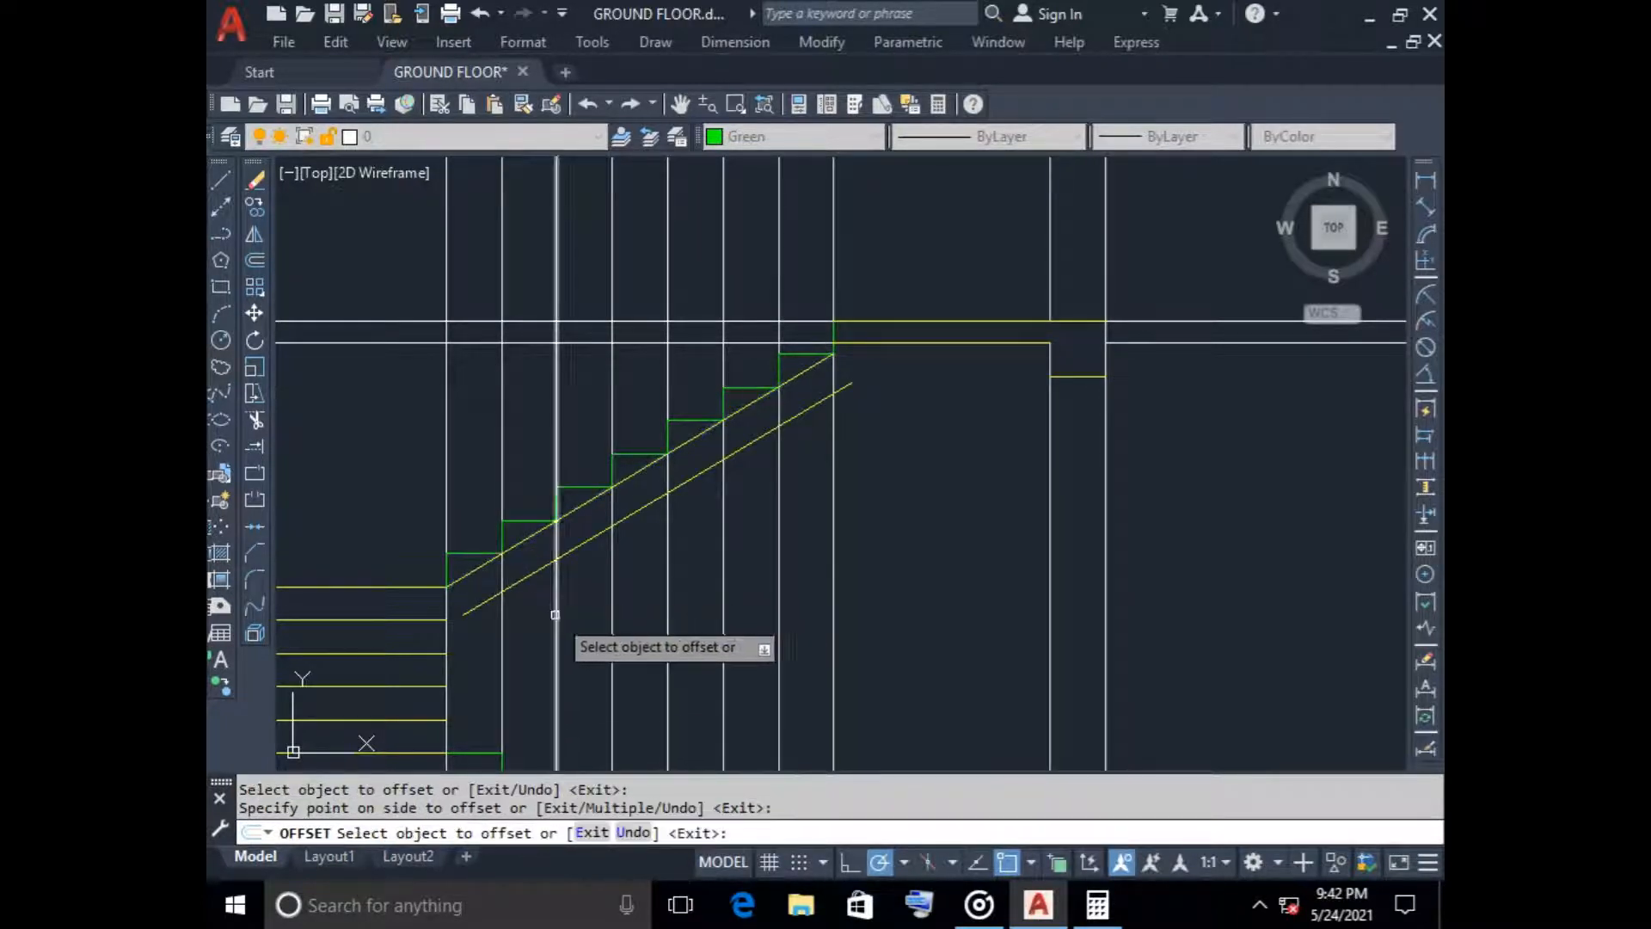
Try stretching the lower end of the offset waist slab line toward the upper flight's base, and undo that stretch
key("Escape")
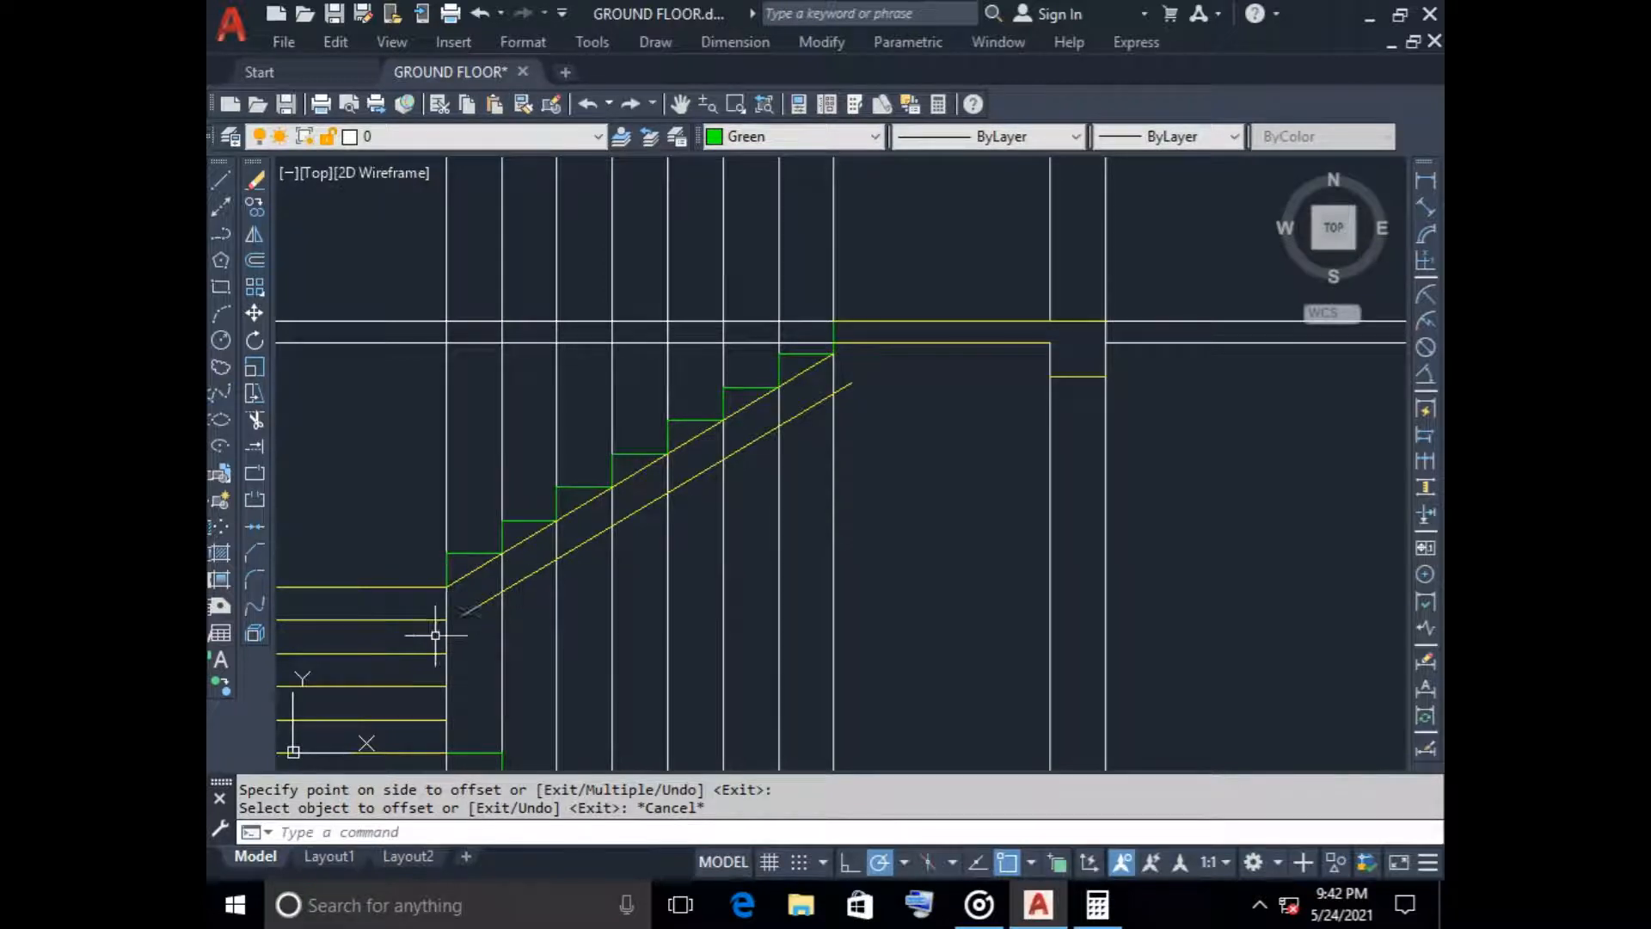
scroll(499, 650, "up", 6)
scroll(501, 649, "down", 4)
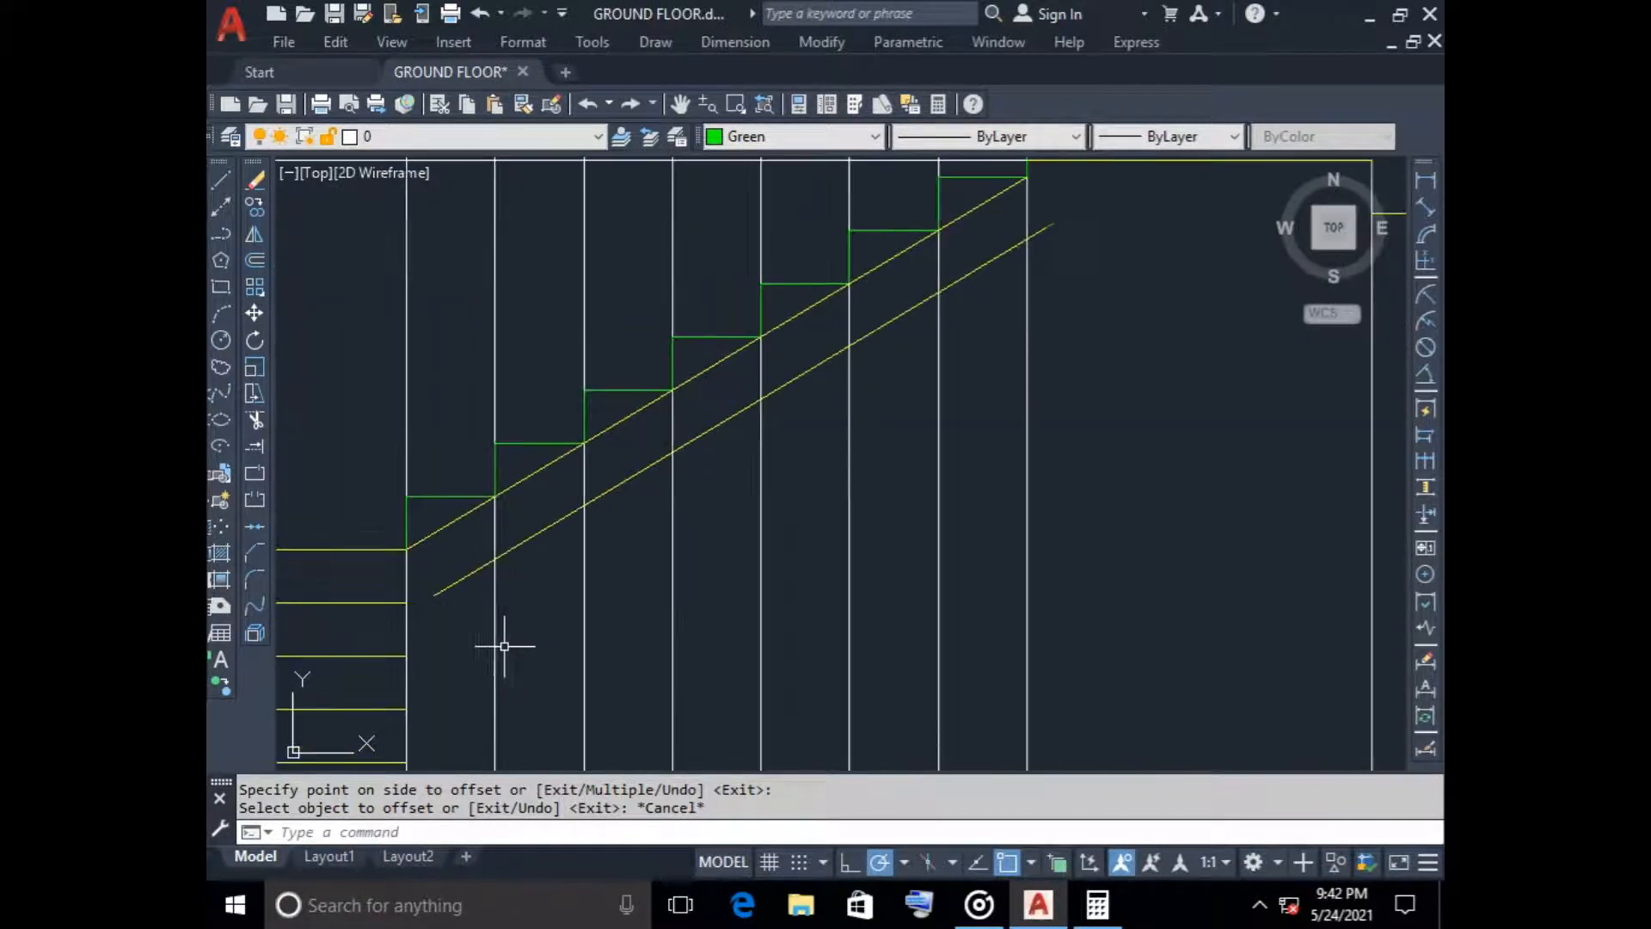
left_click(434, 595)
left_click(439, 600)
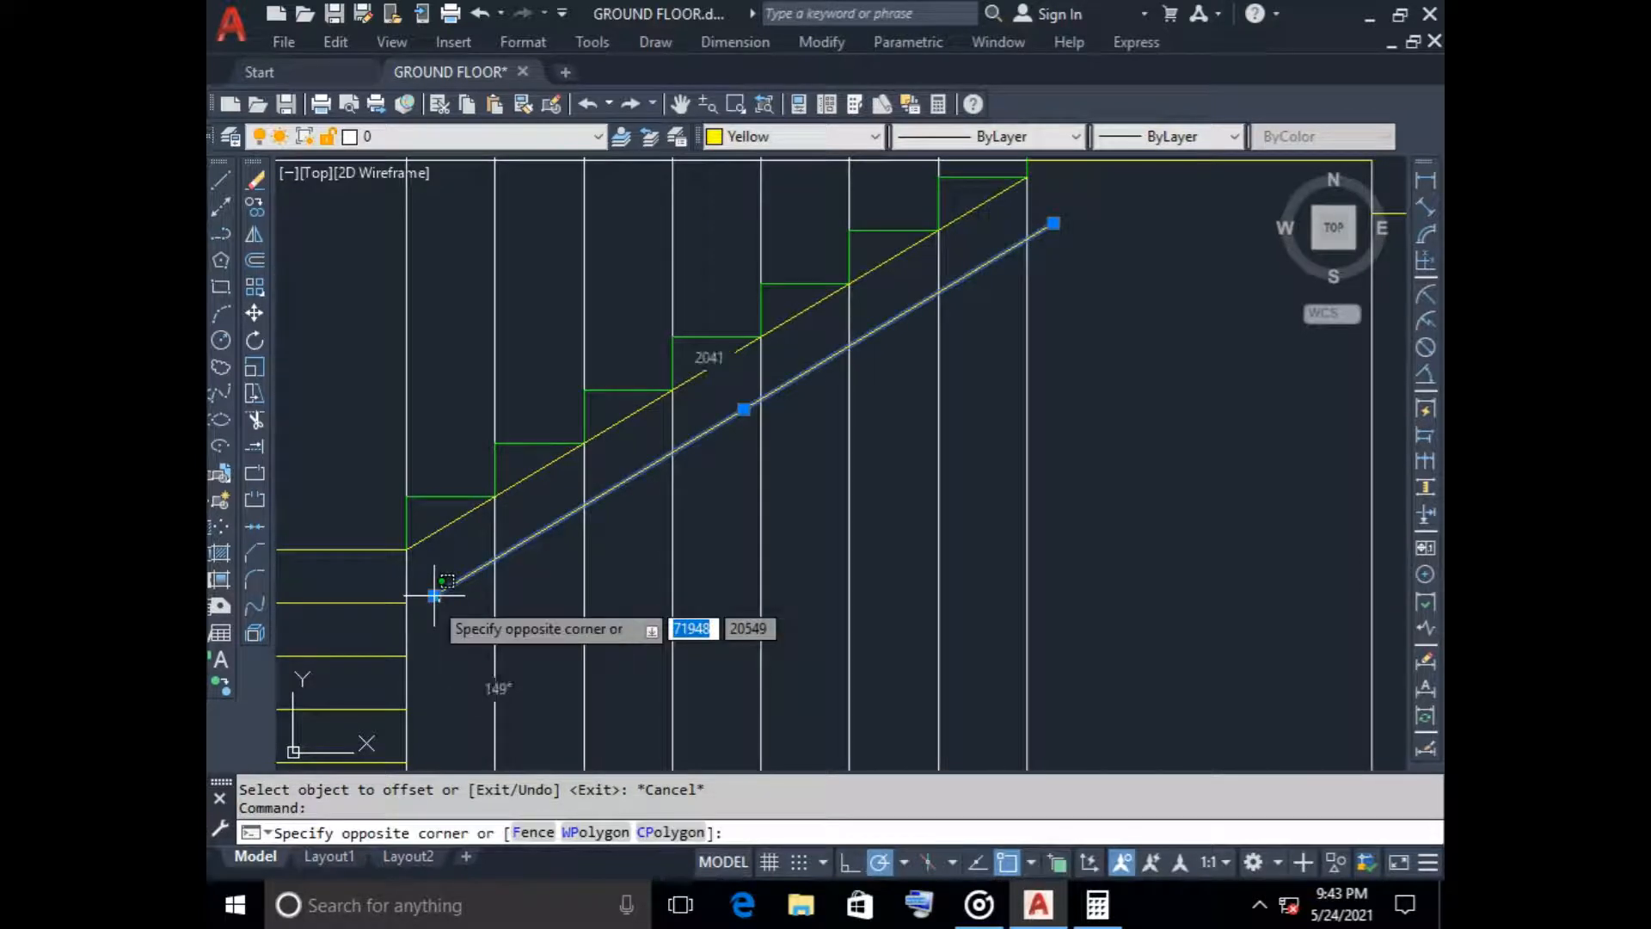
key("Escape")
left_click(434, 595)
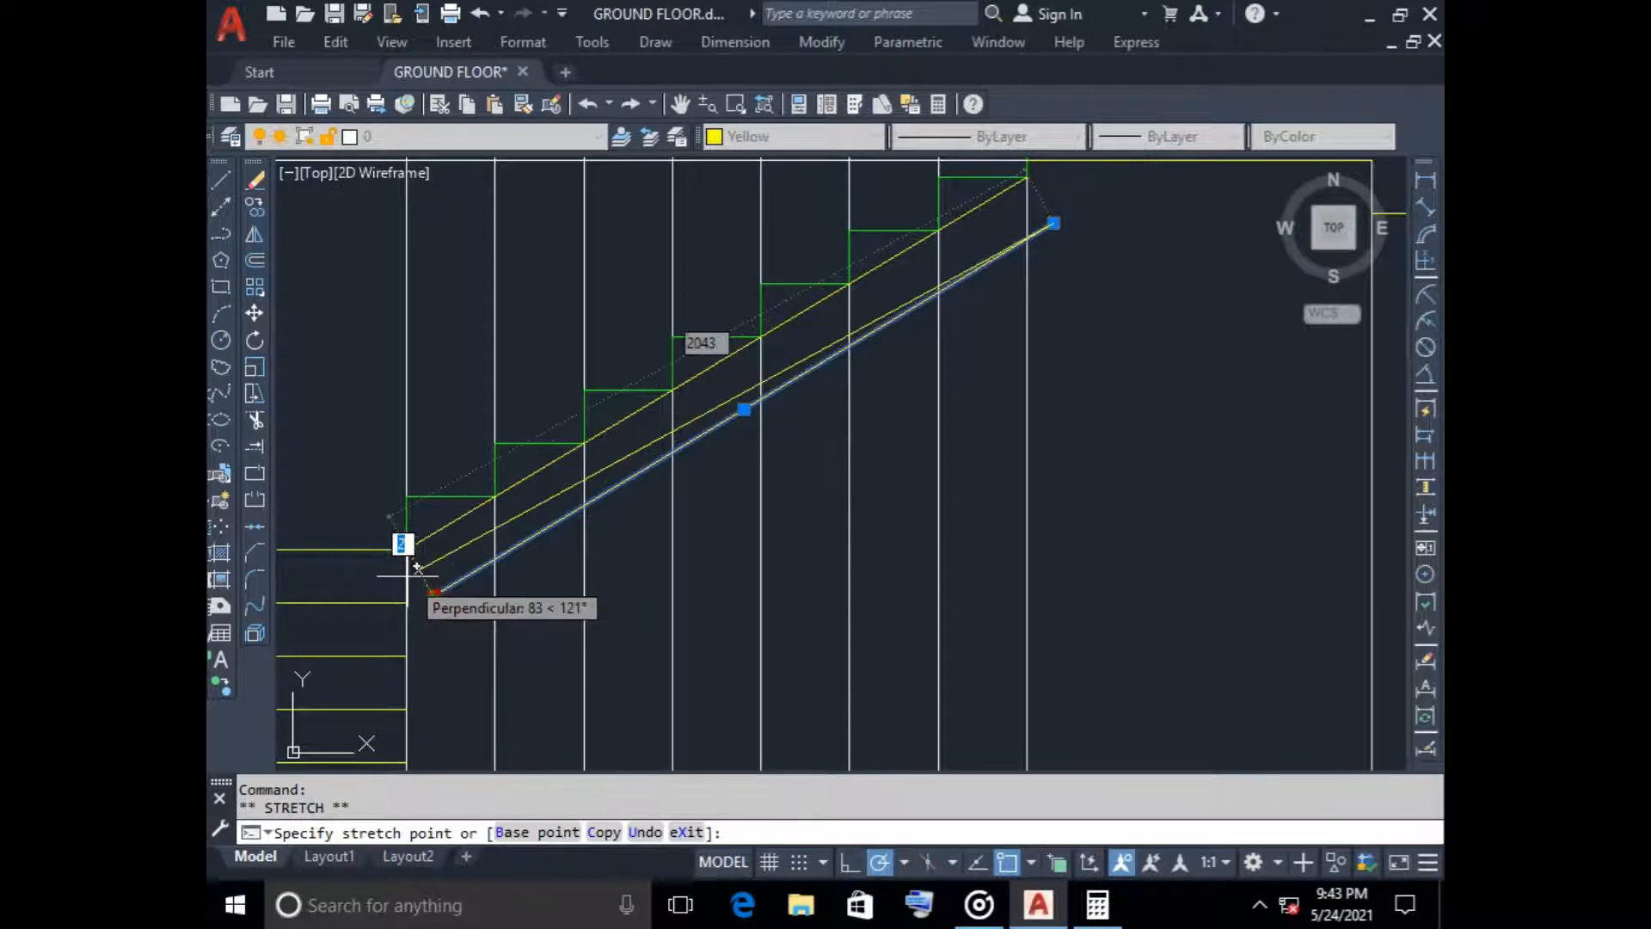
left_click(418, 567)
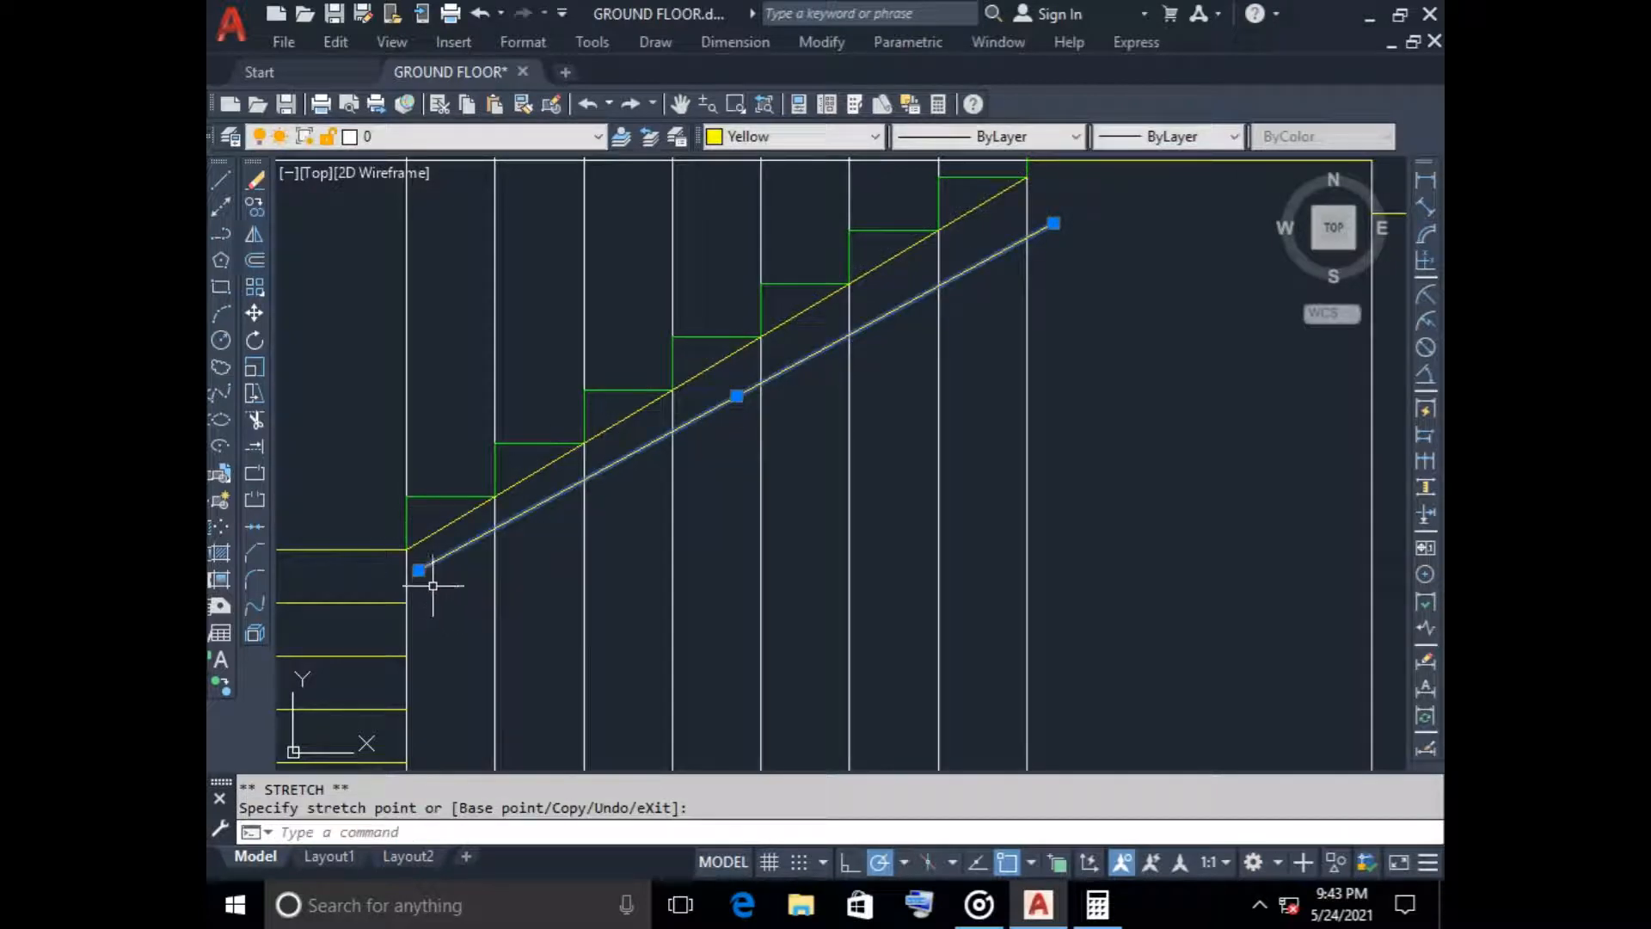
key("ctrl+z")
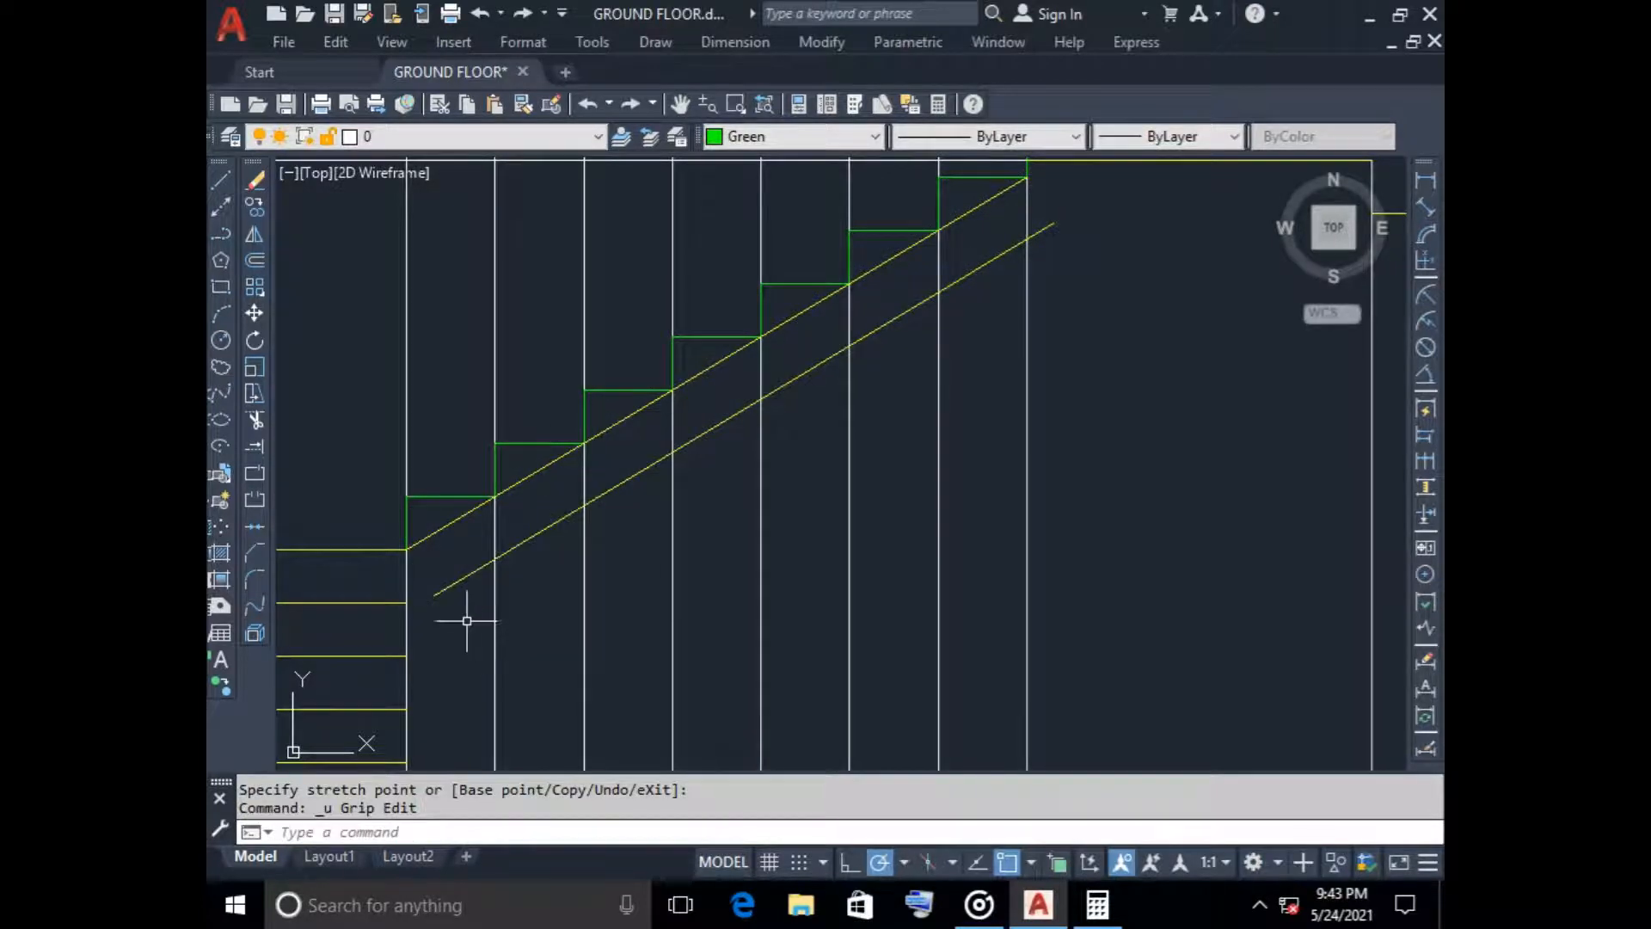
Stretch the waist slab line's lower end to the inner end of the second-highest yellow line at the upper flight's base
scroll(464, 688, "down", 2)
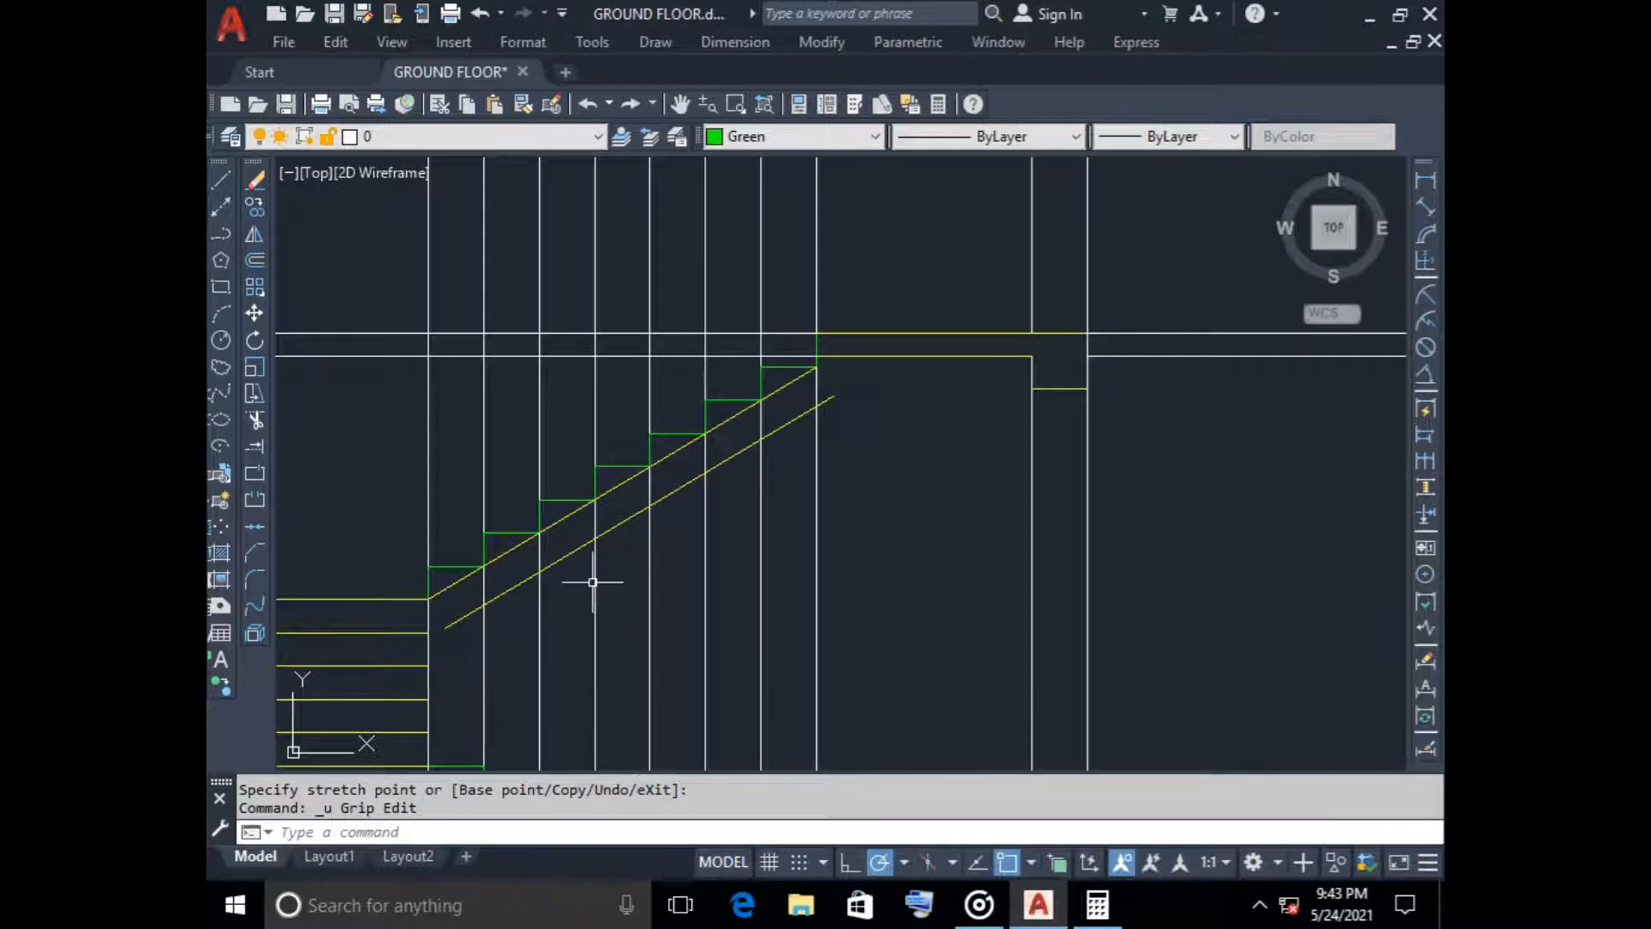
left_click(447, 624)
left_click(444, 627)
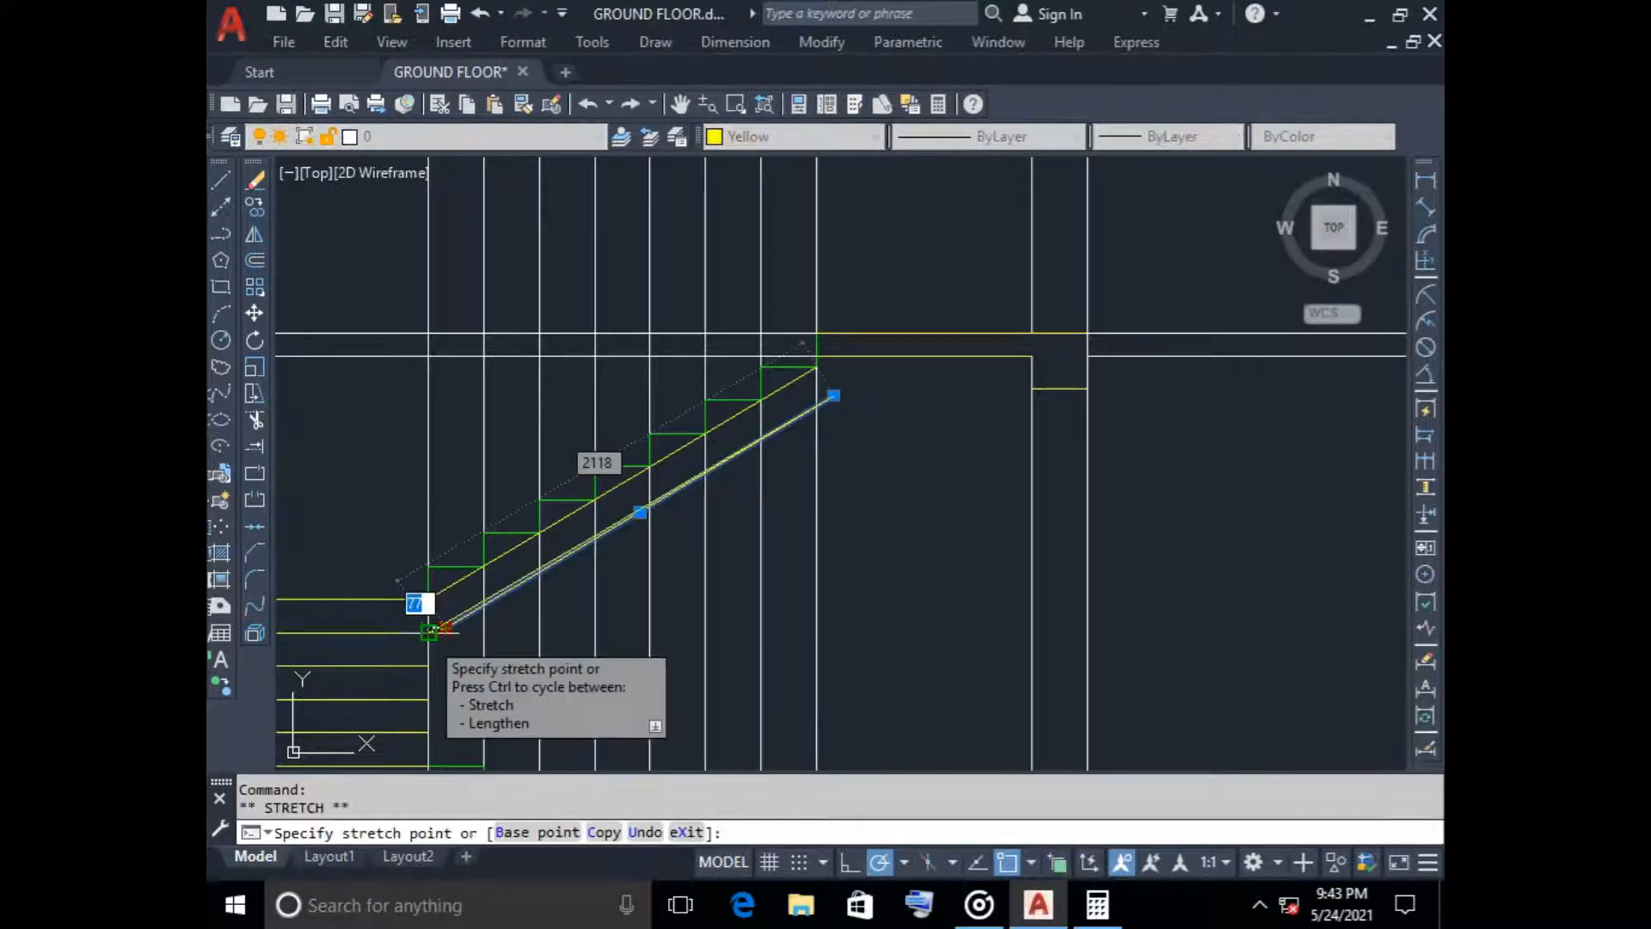
key("Escape")
key("Escape")
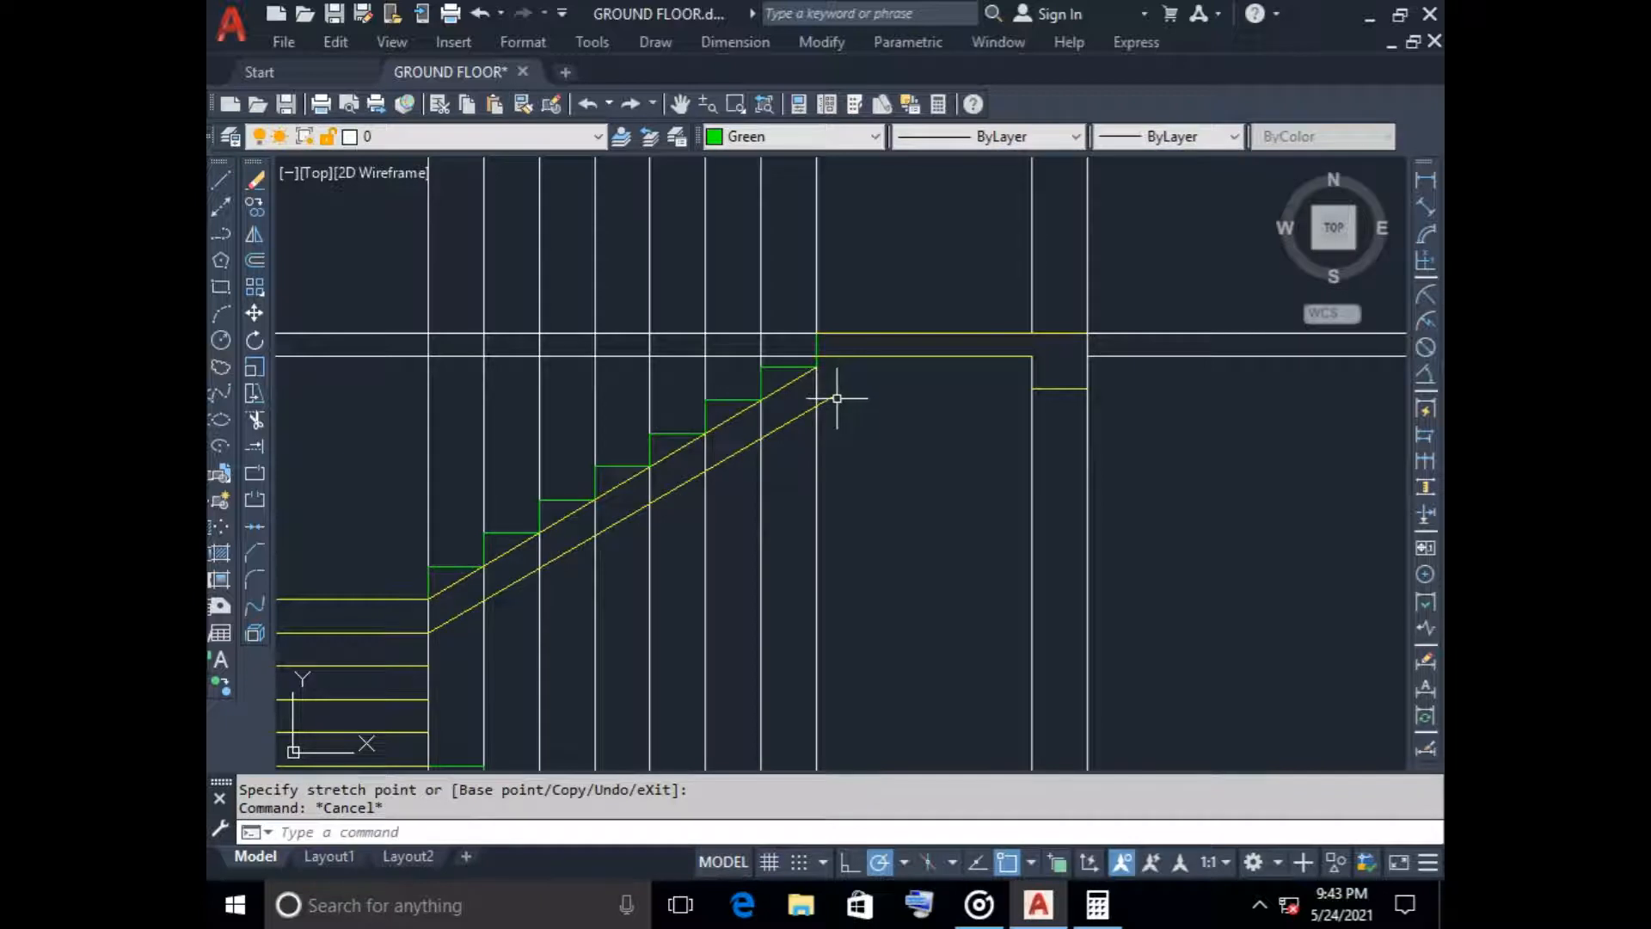
Extend the upper end of the waist slab line to the underside of the top landing slab
type("ex")
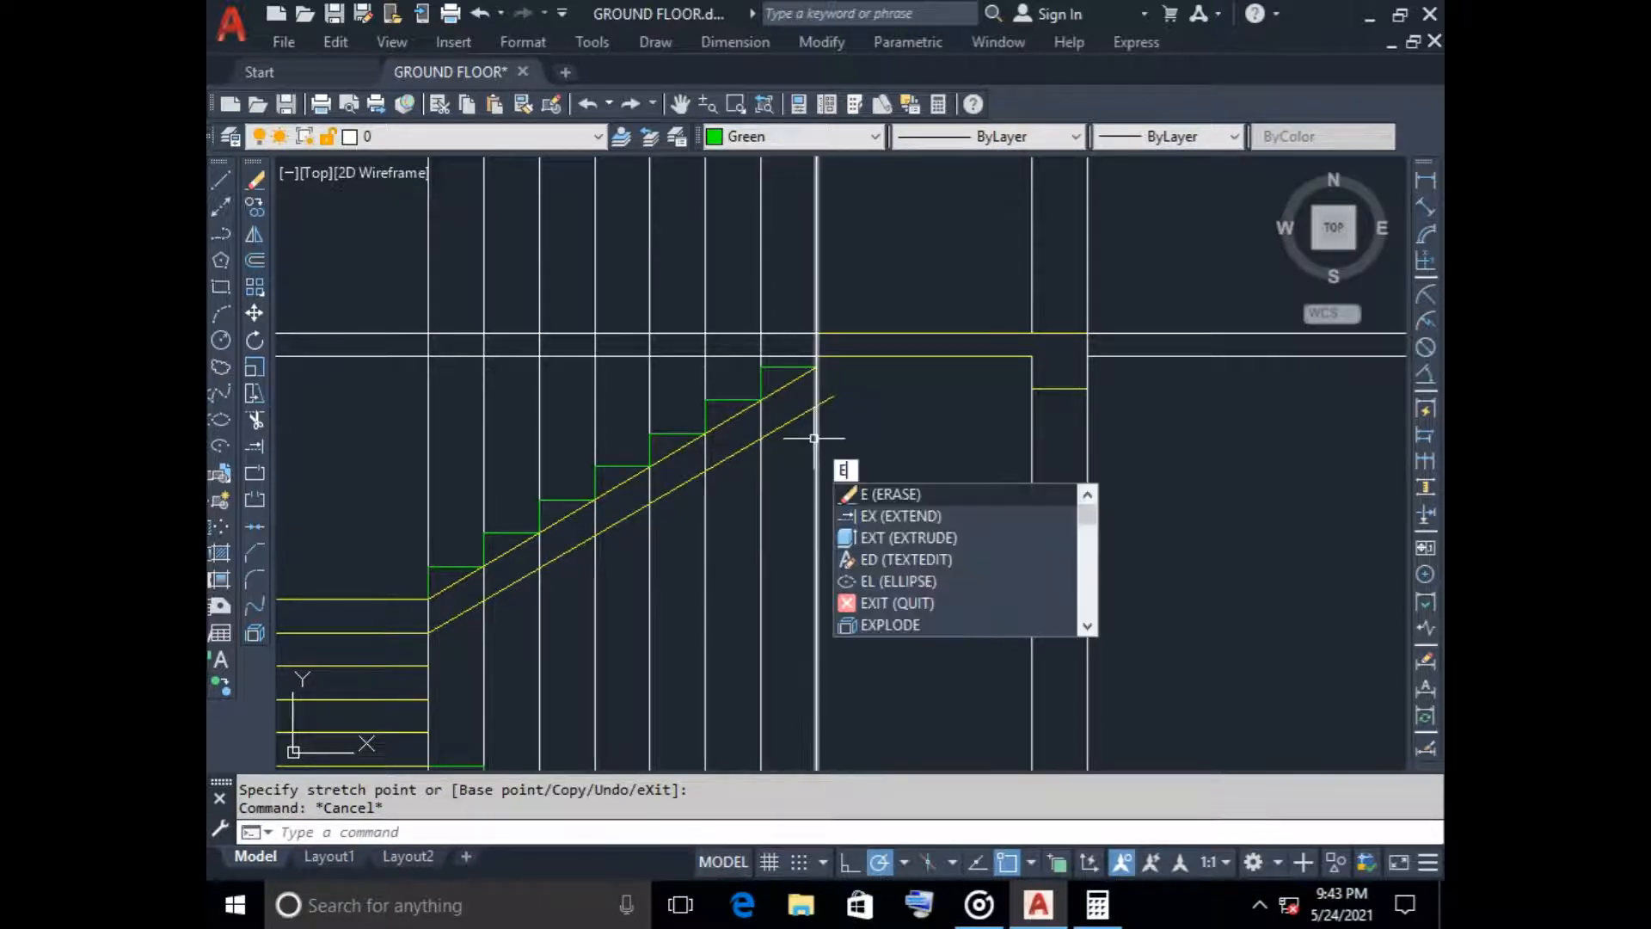
key("Return")
left_click(830, 400)
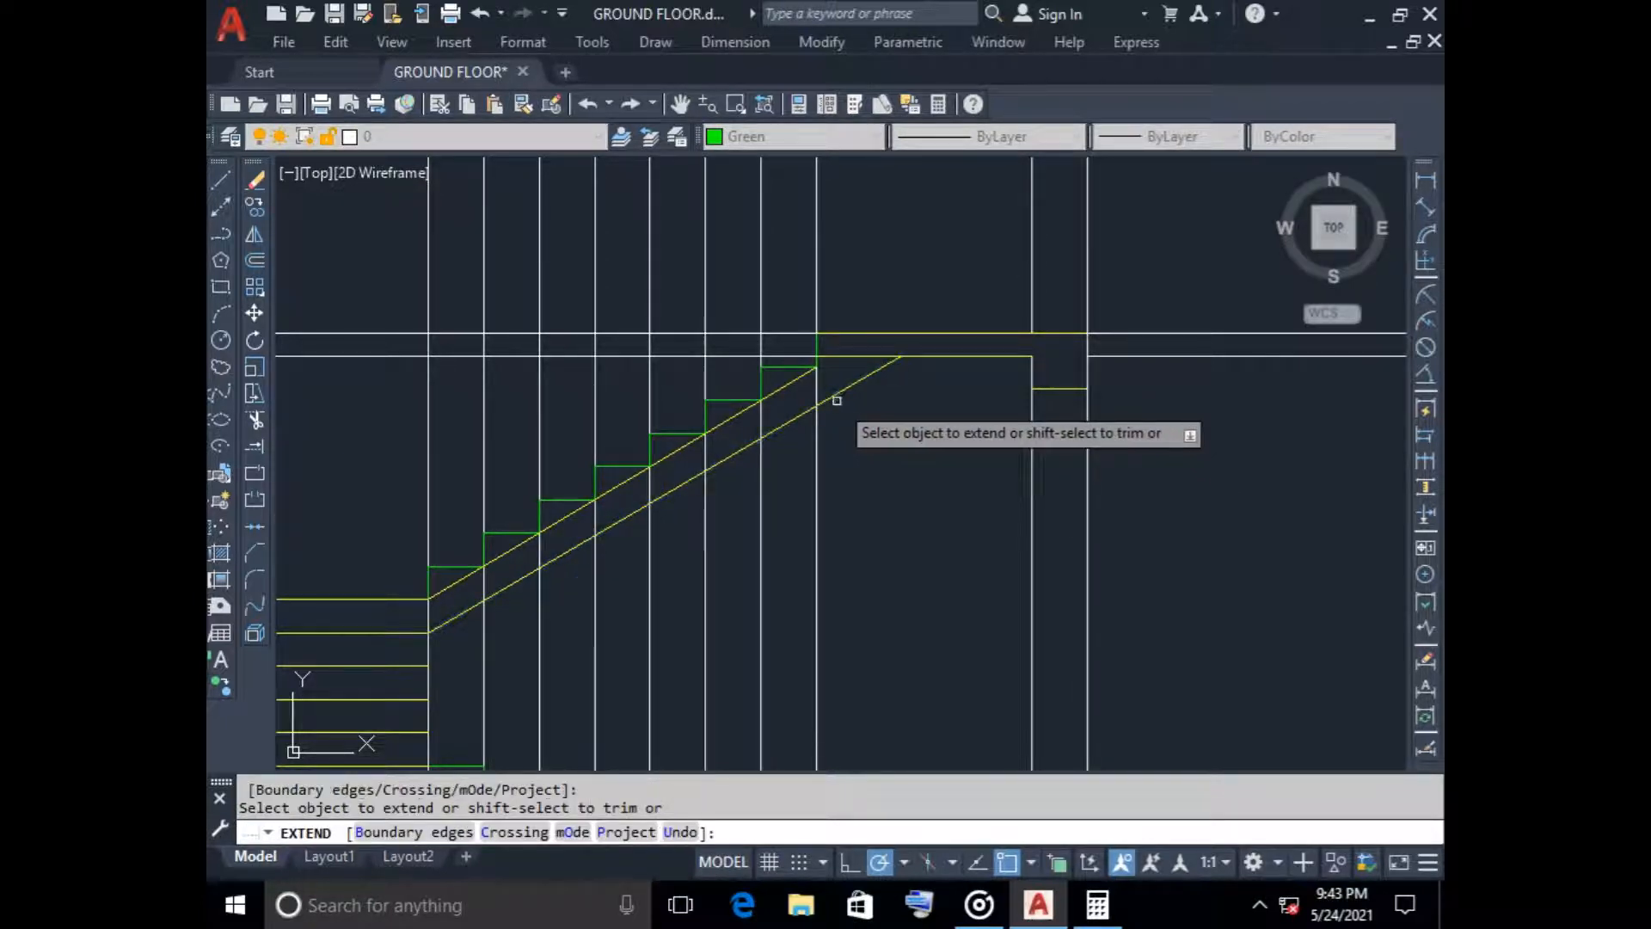
key("Escape")
Delete the sloping line through the upper flight's inner step corners and set the waist slab line's colour to Green
left_click(793, 382)
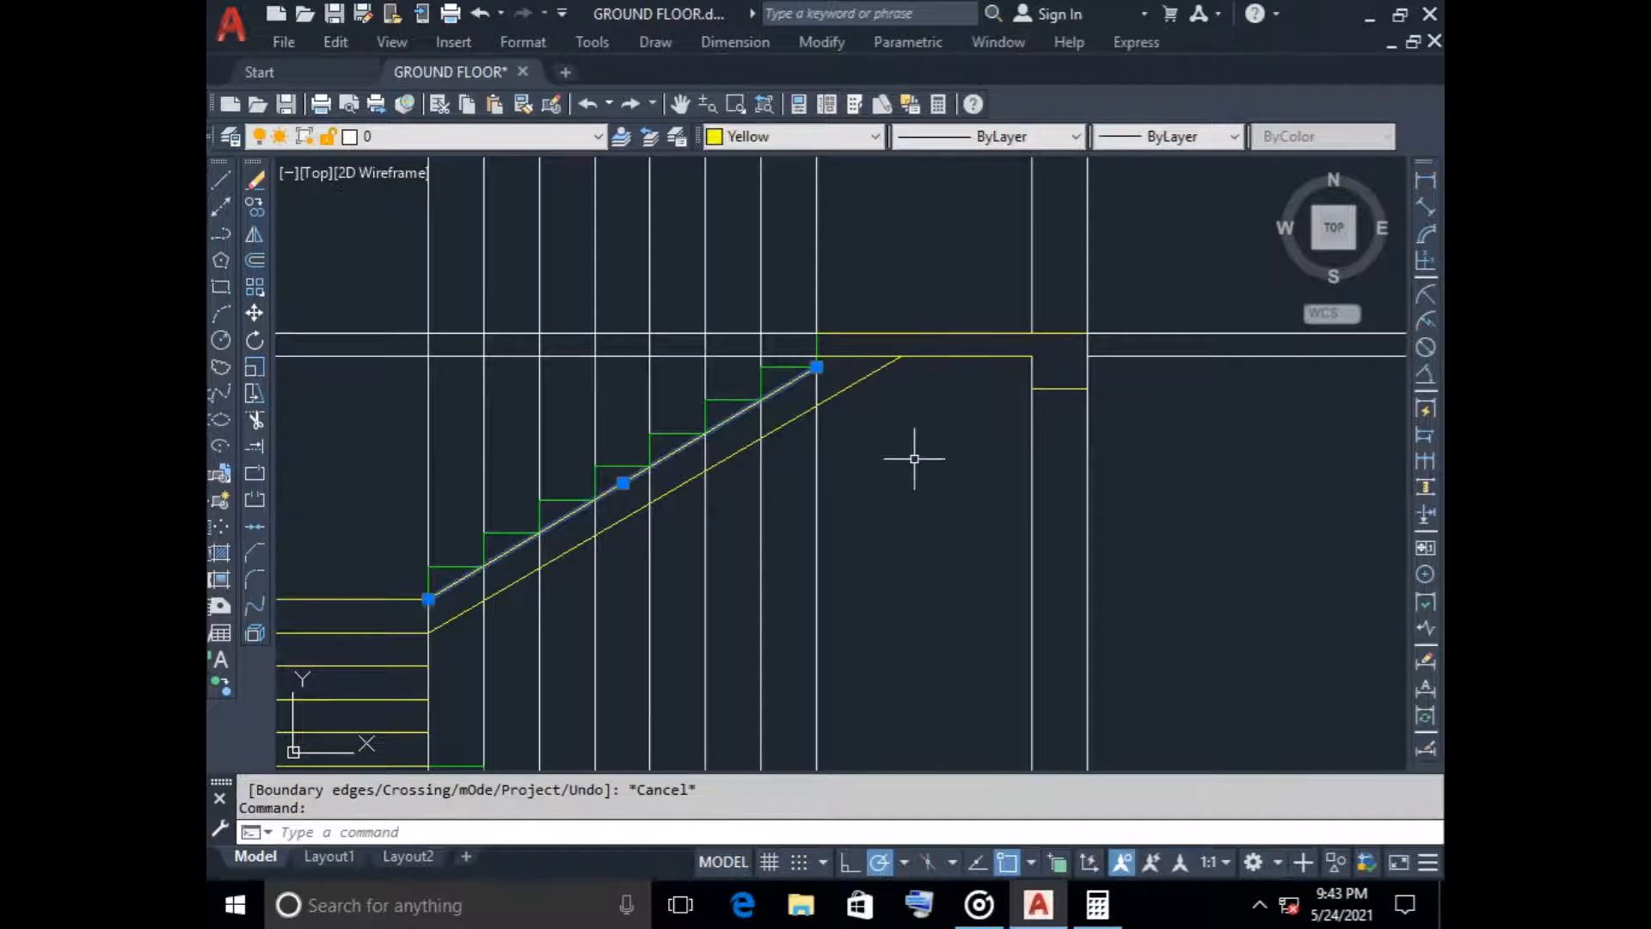
key("Delete")
left_click(855, 396)
left_click(851, 380)
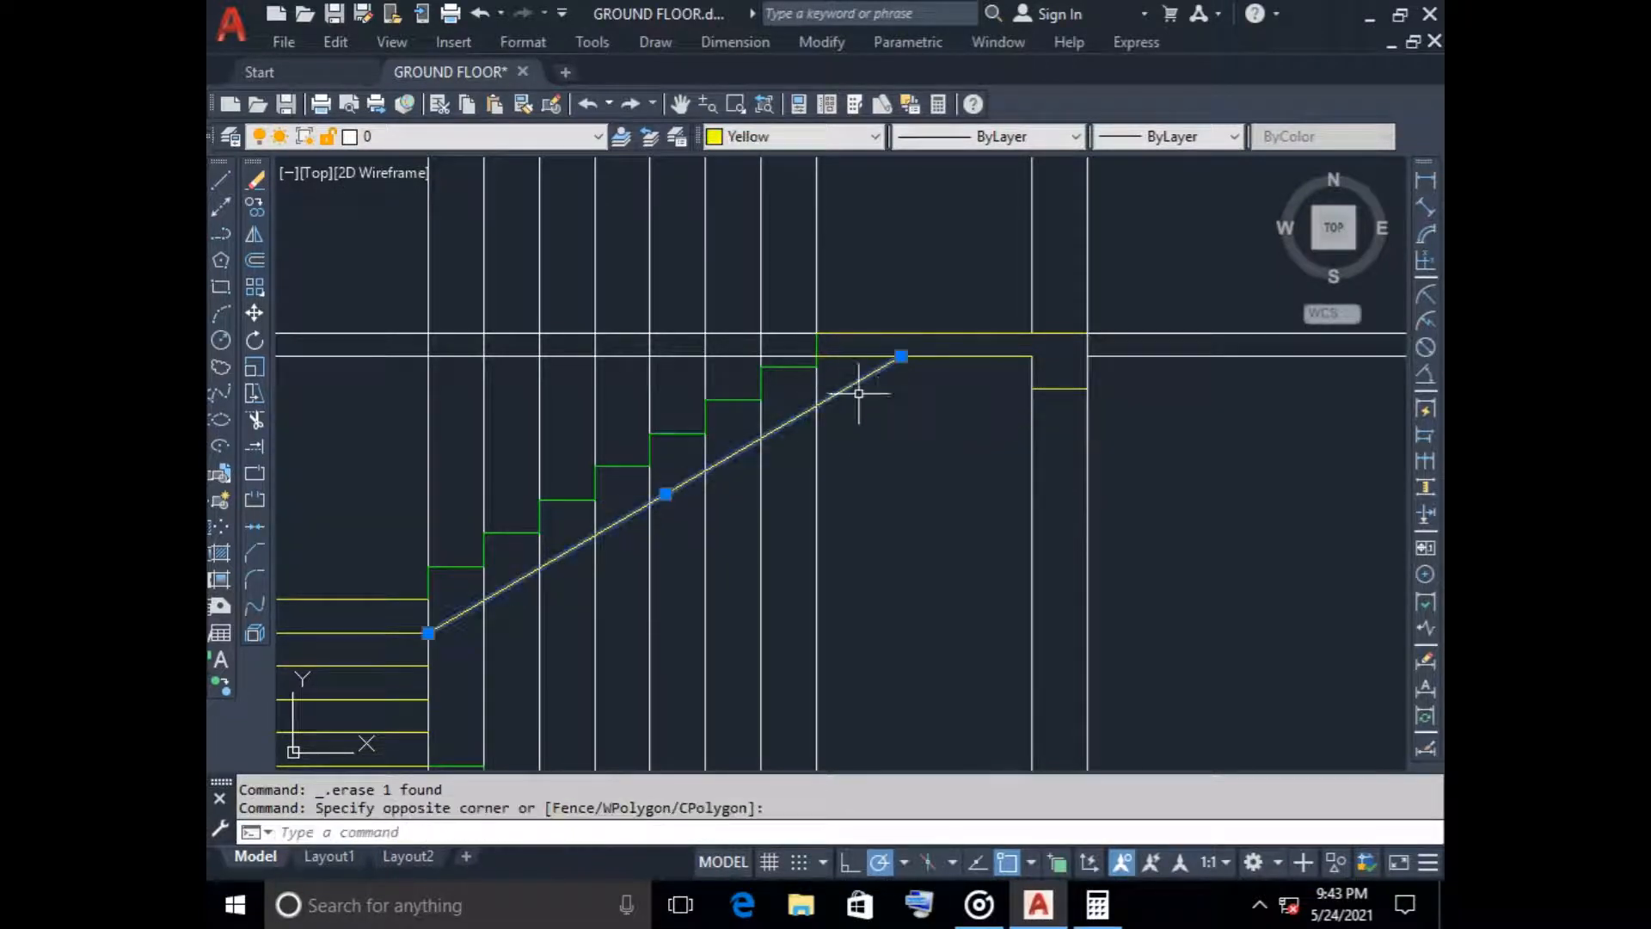
left_click(774, 136)
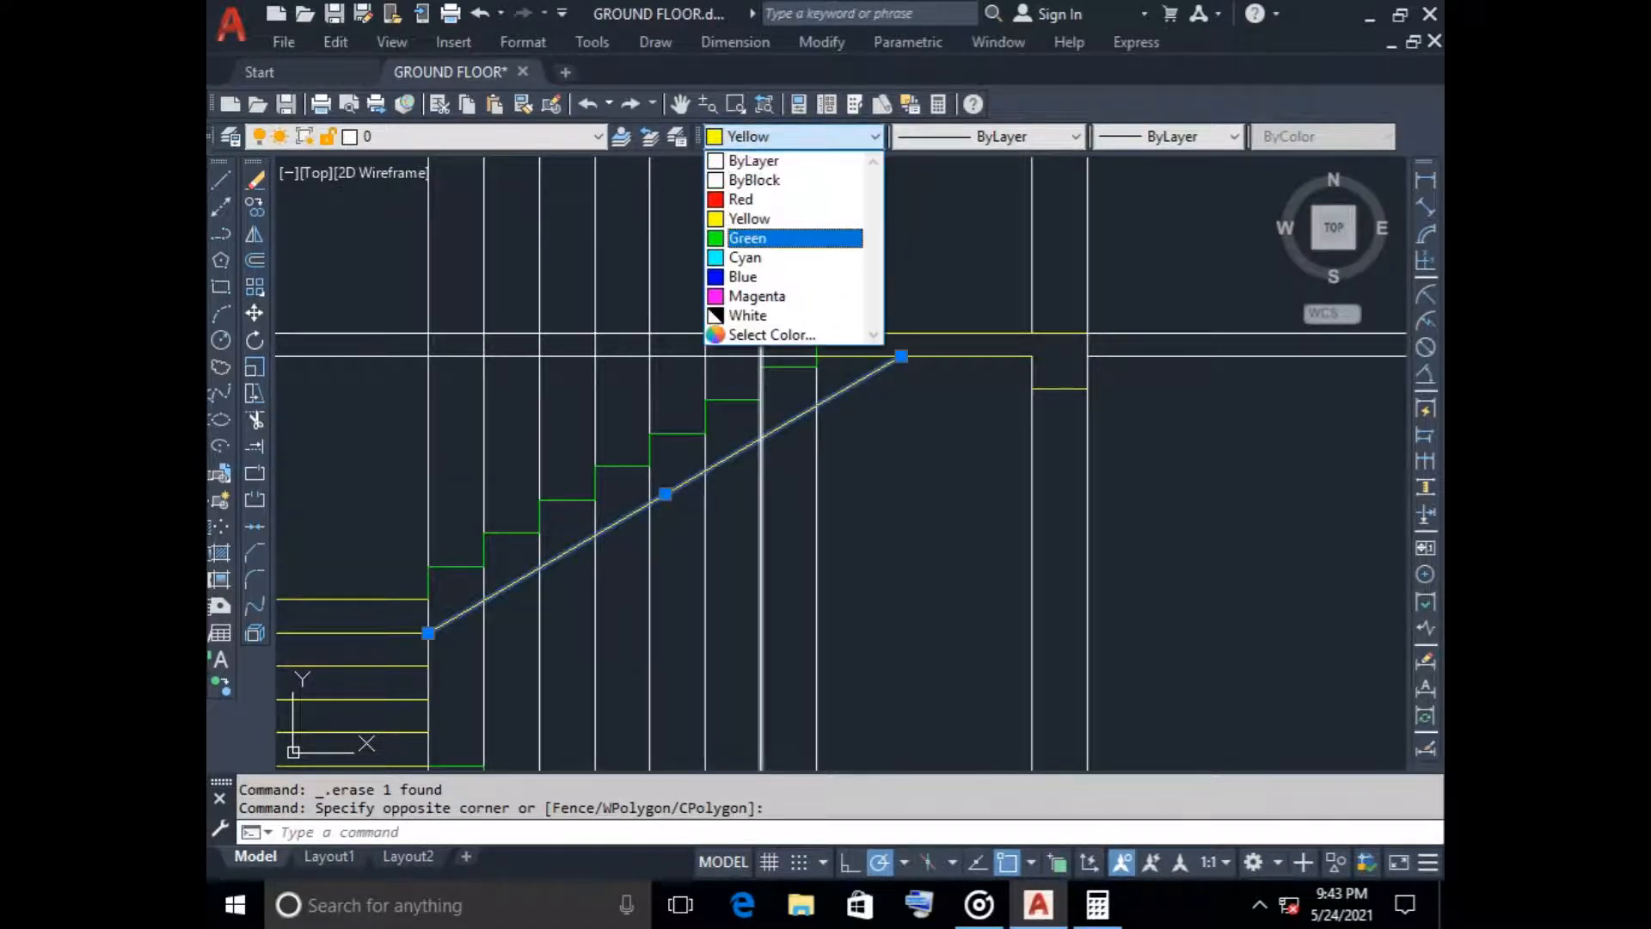
left_click(741, 233)
key("Escape")
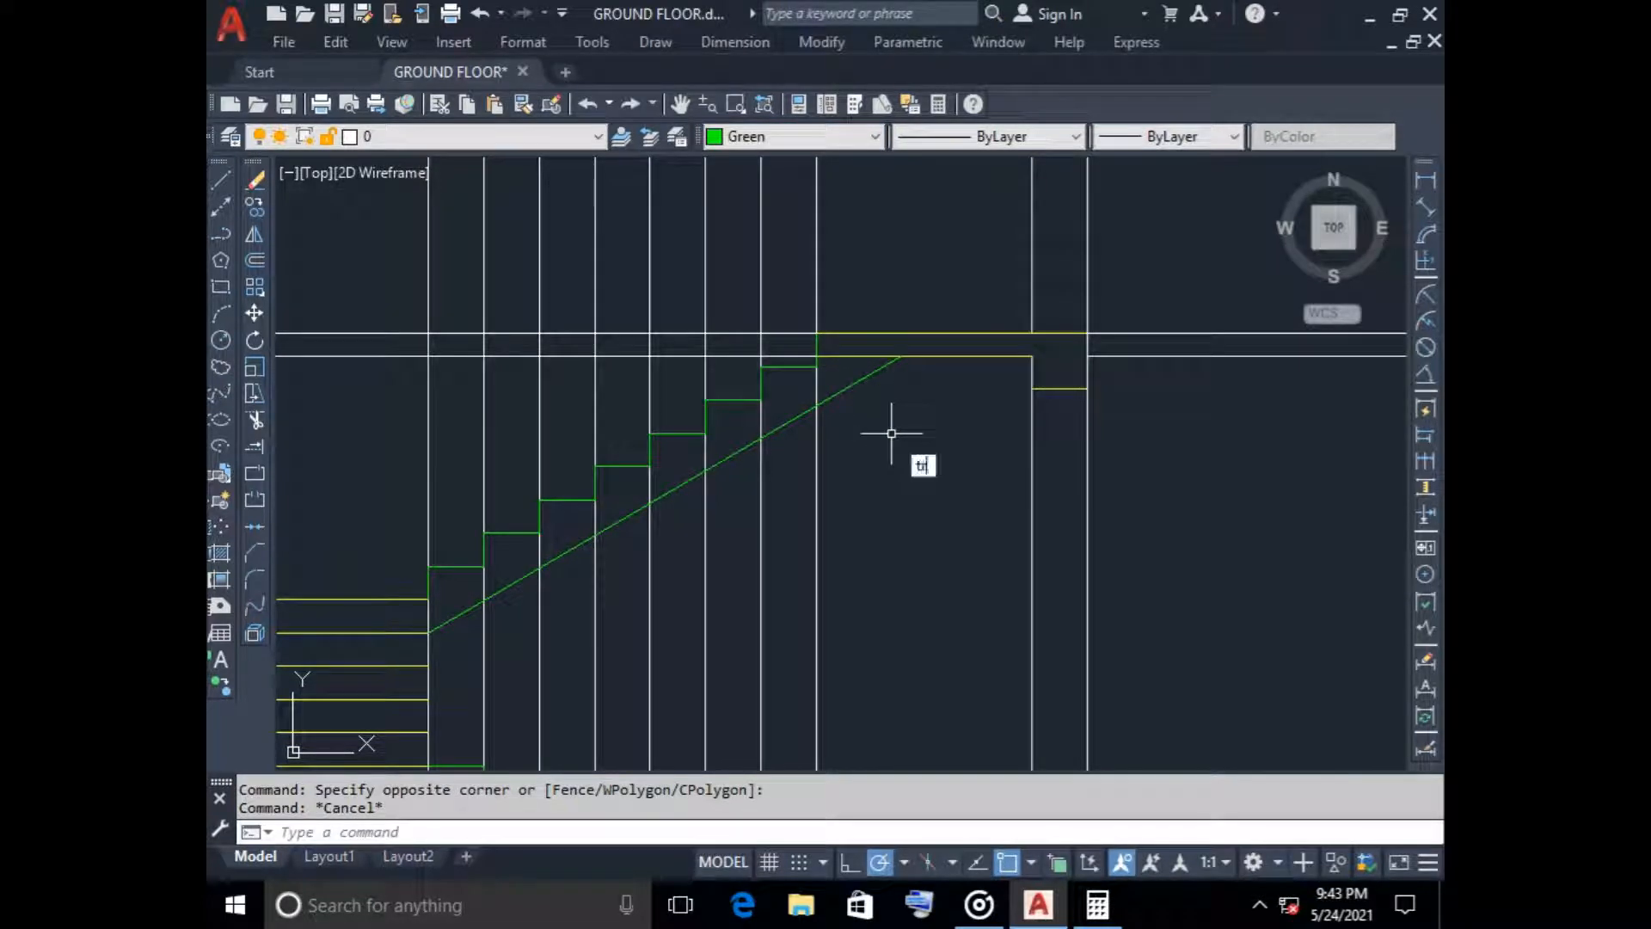
Trim the top landing's underside line between the highest riser and the waist slab line
type("tr")
key("Return")
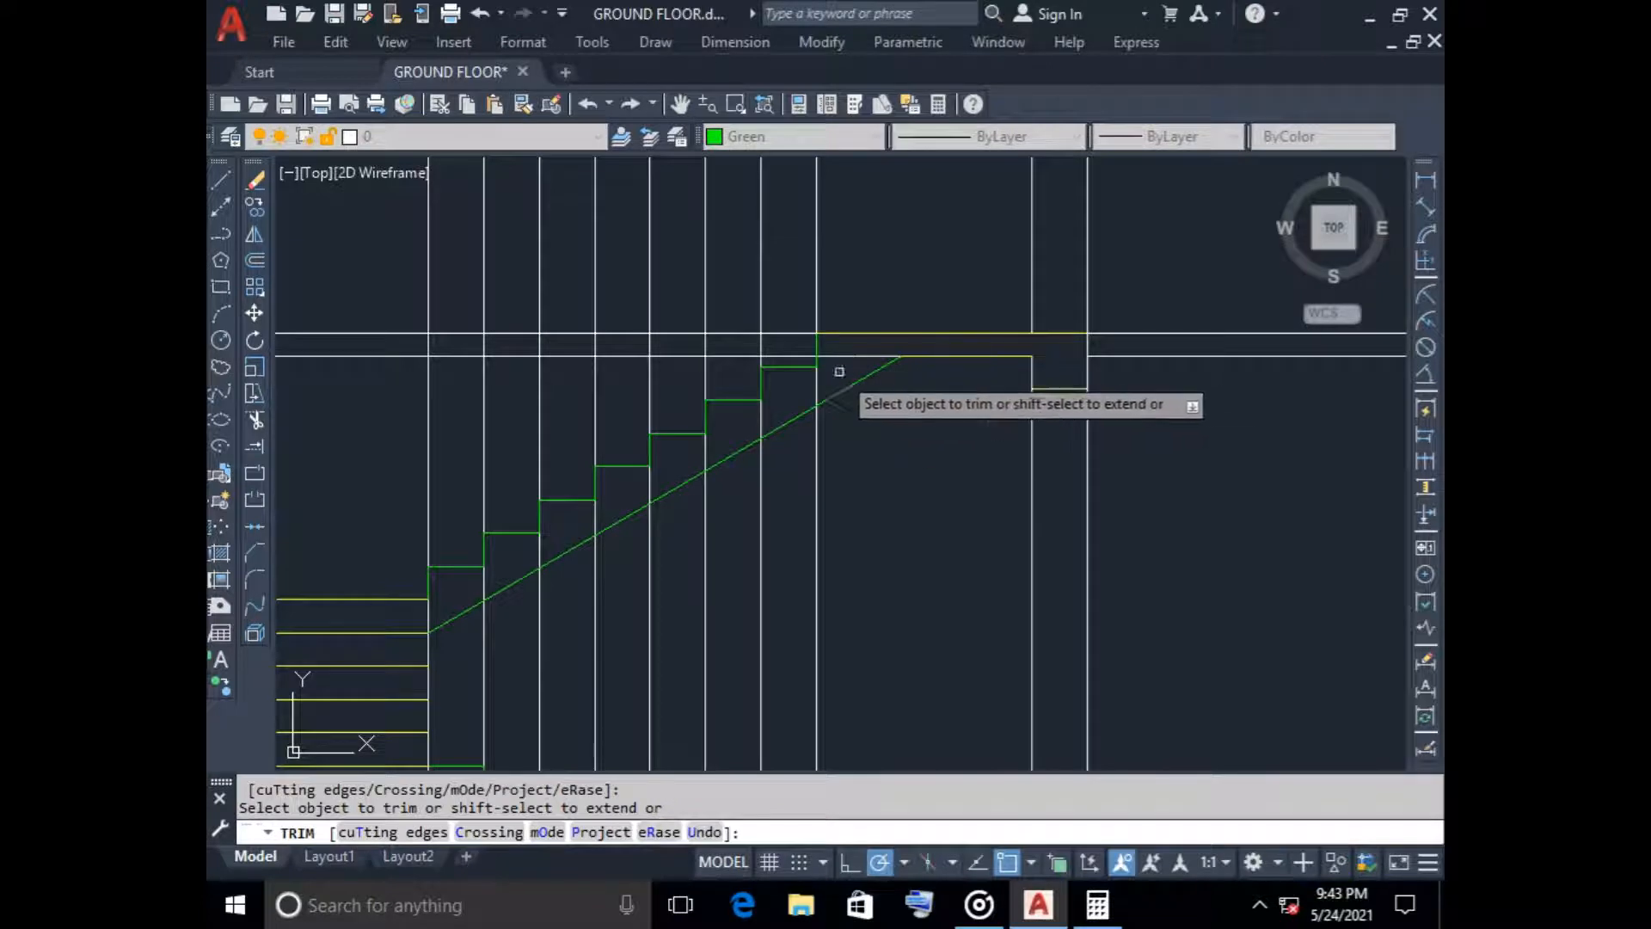
left_click(836, 356)
scroll(954, 430, "down", 4)
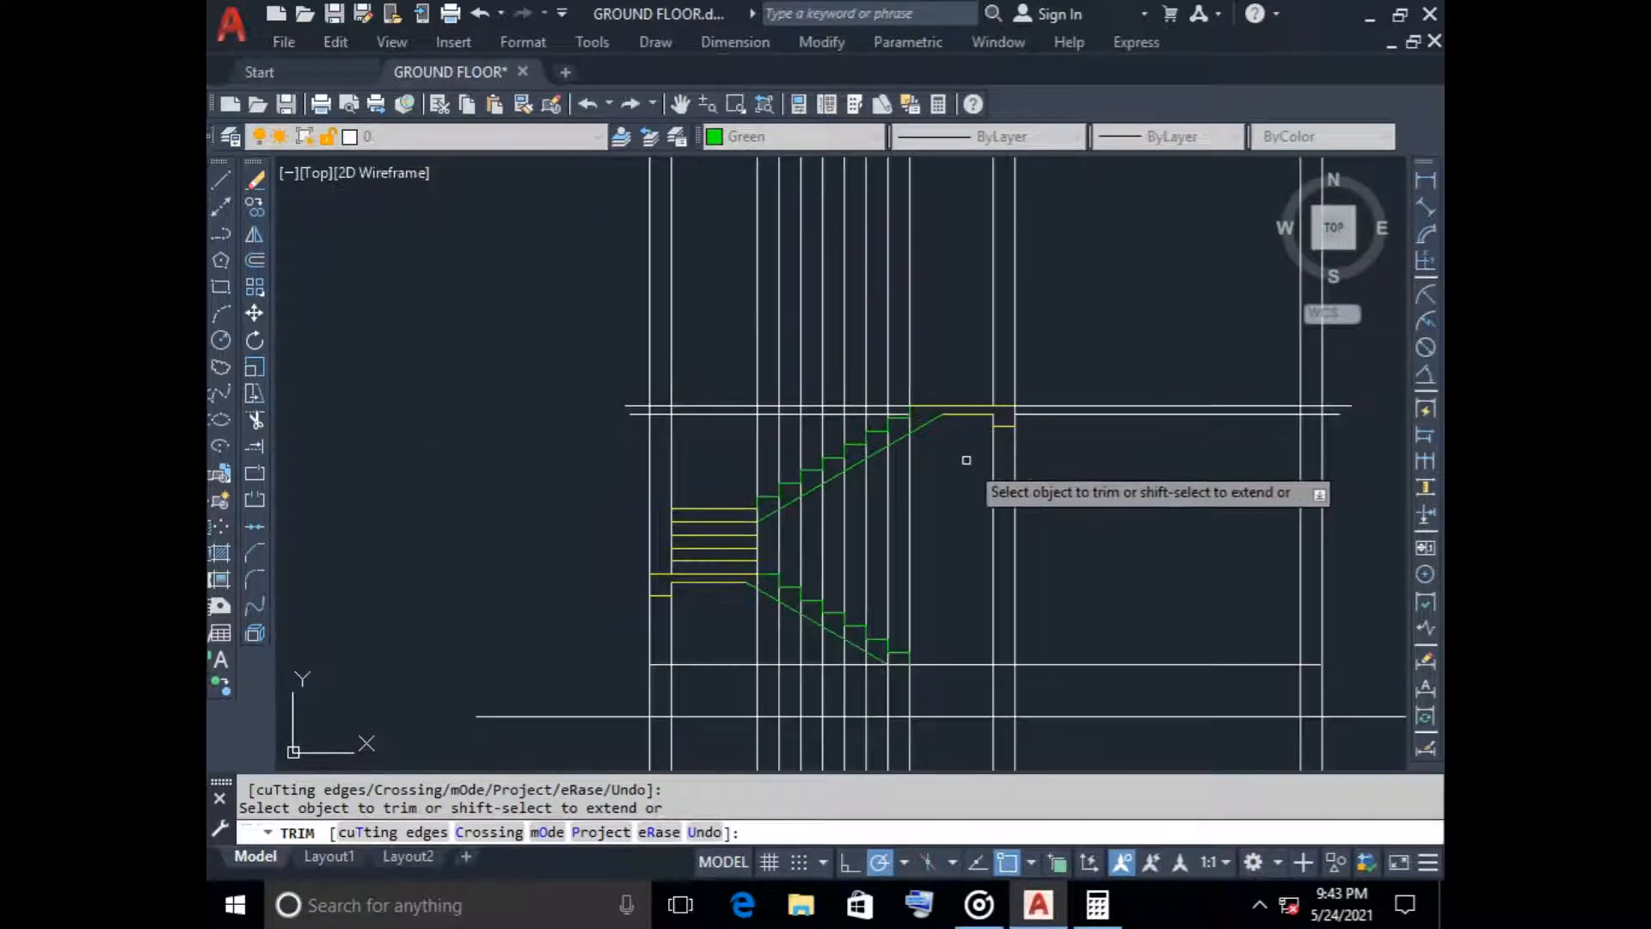
scroll(964, 462, "down", 2)
key("Escape")
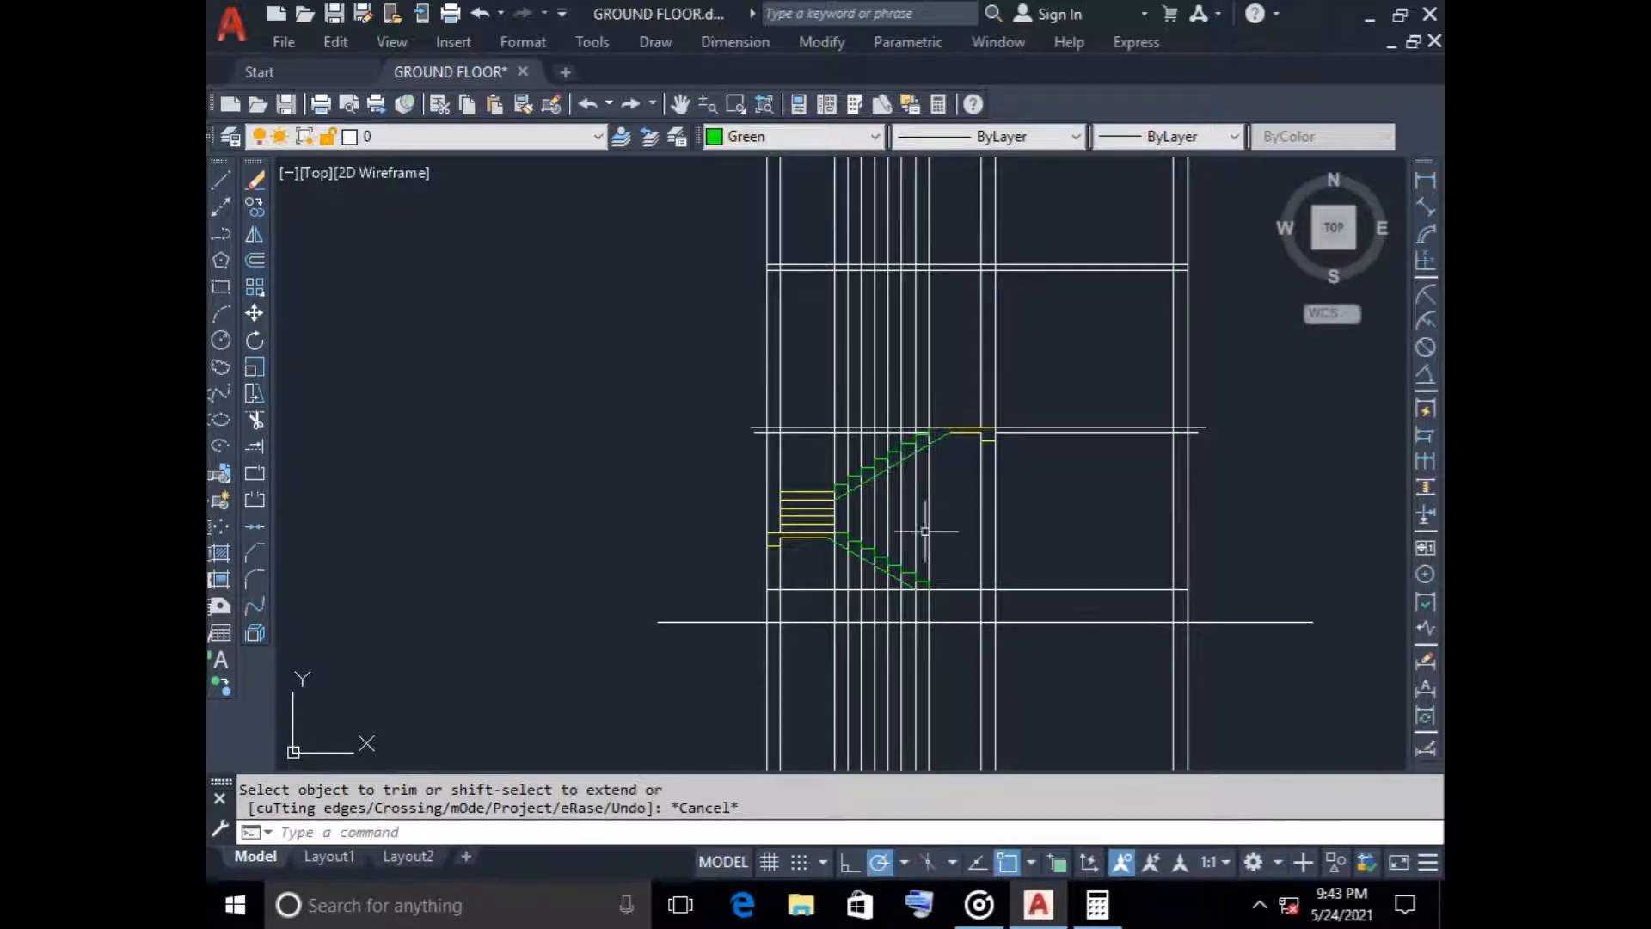
Copy both stair flights with their landings and beams 3000 upward, from the ground floor line onto the first slab's top line at the middle wall
scroll(839, 495, "up", 2)
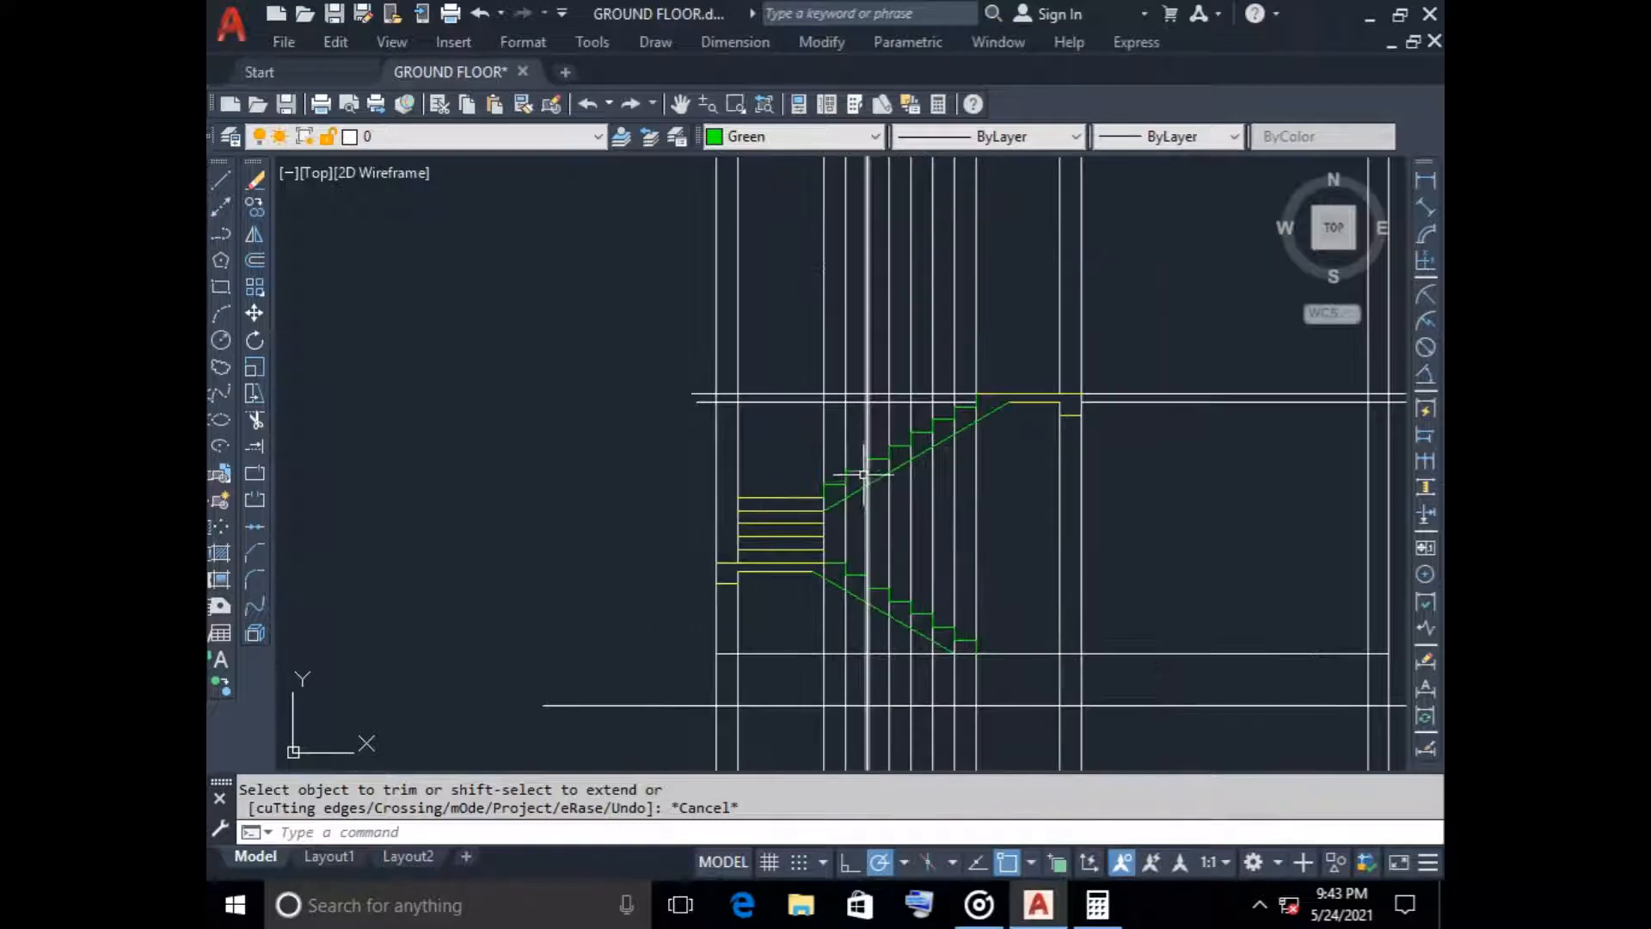
left_click(663, 321)
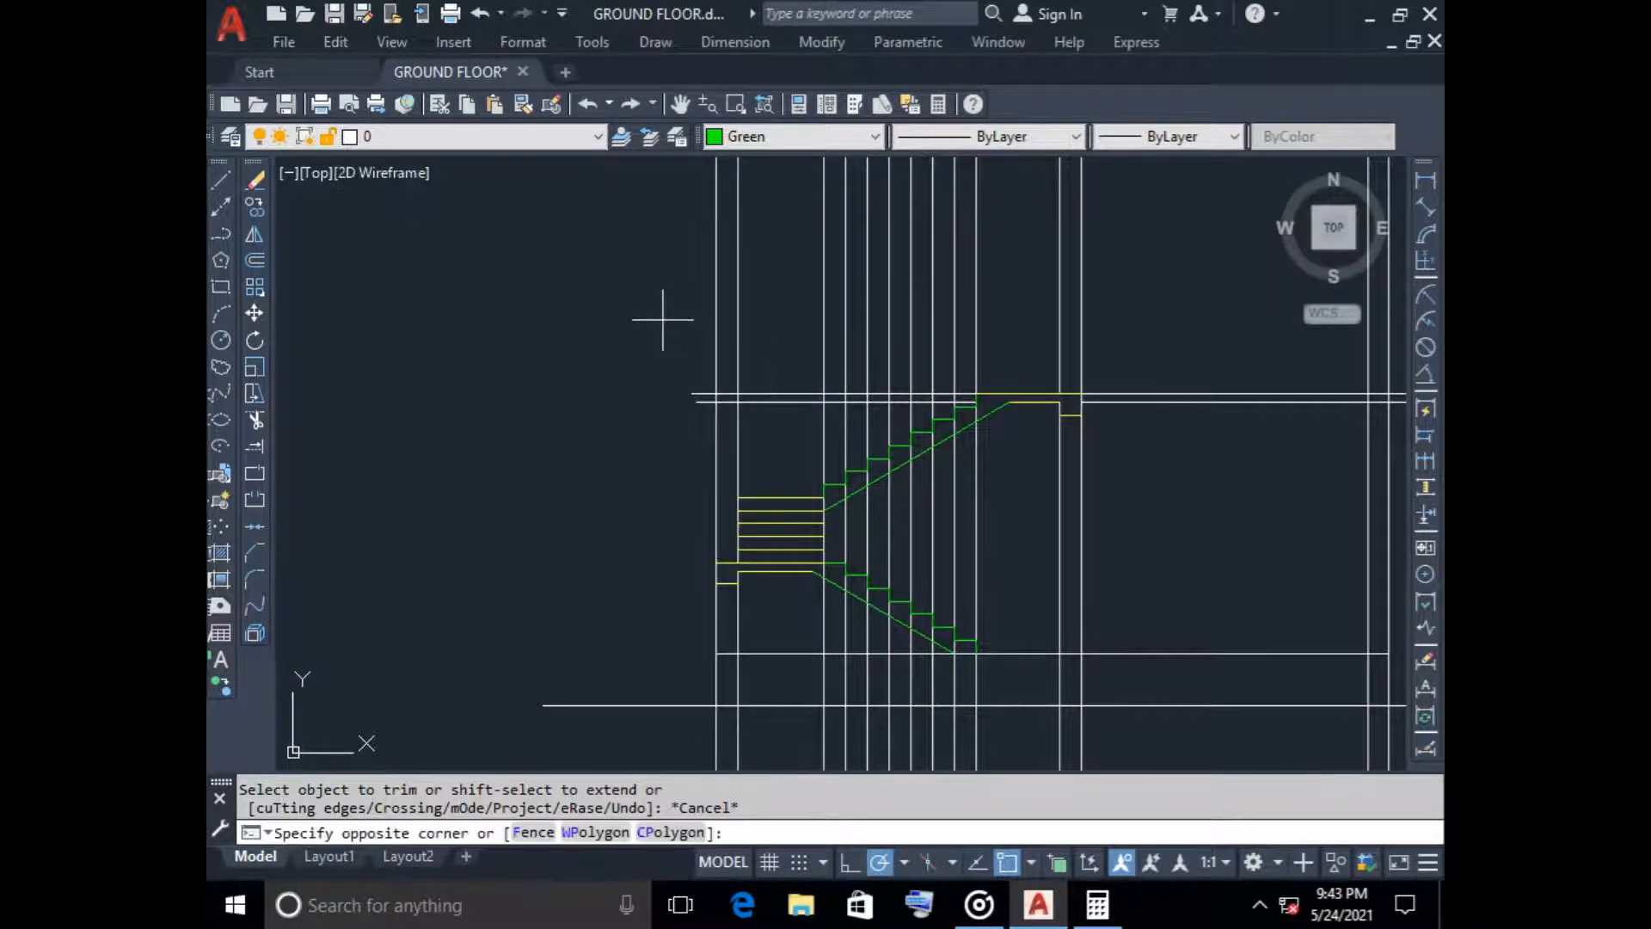
left_click(1104, 652)
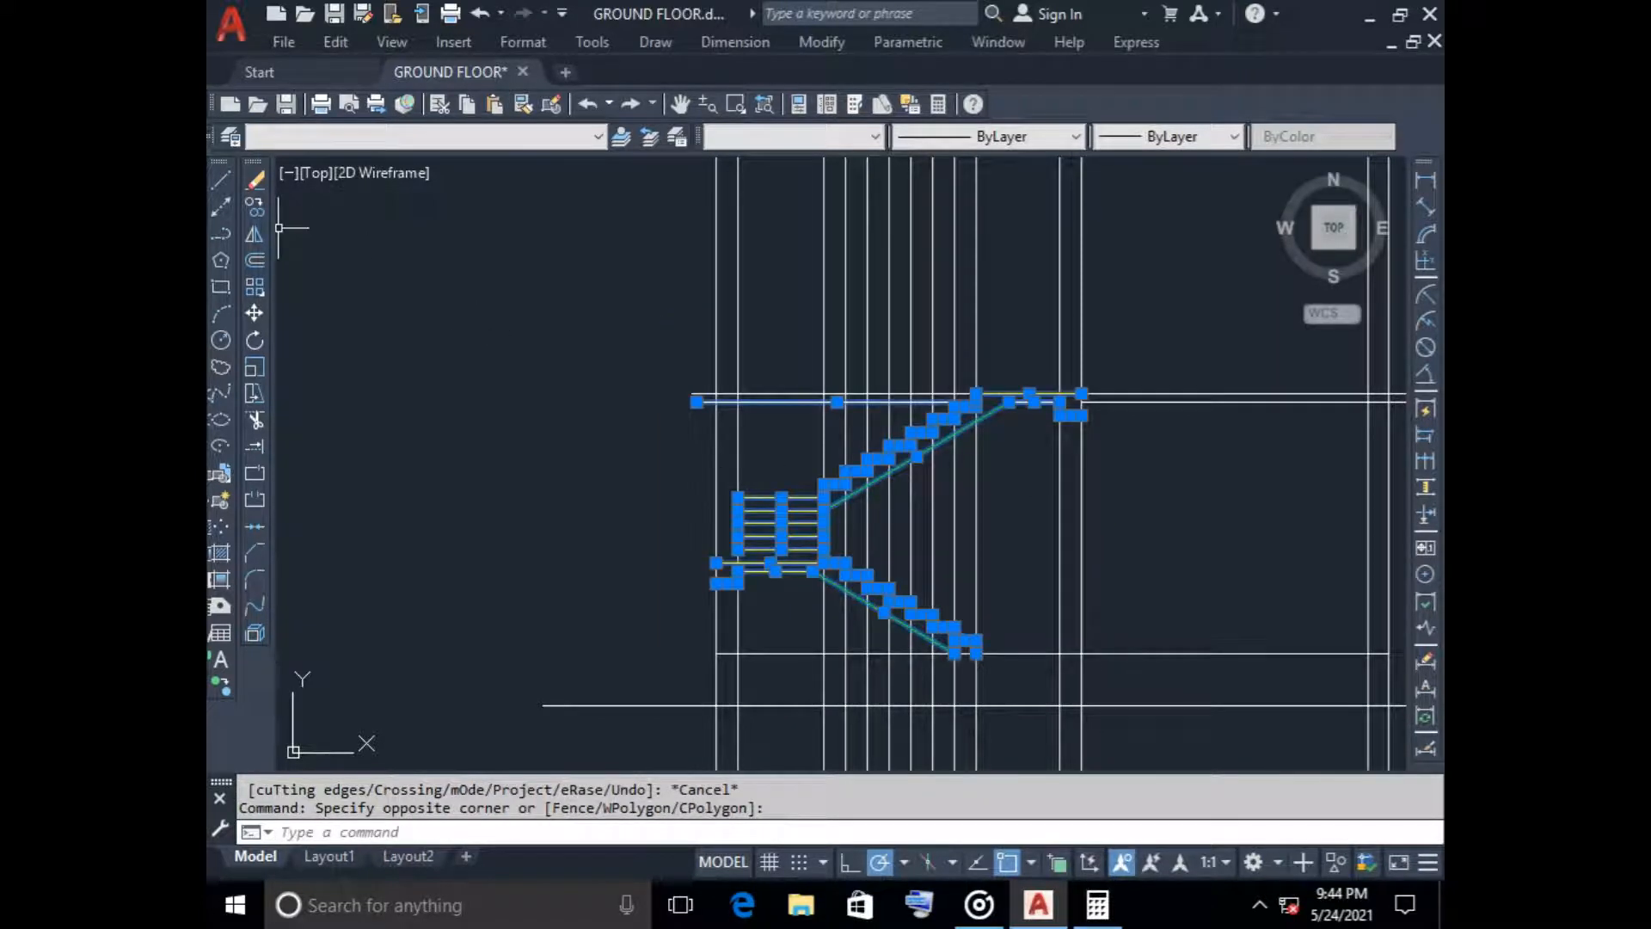
left_click(255, 206)
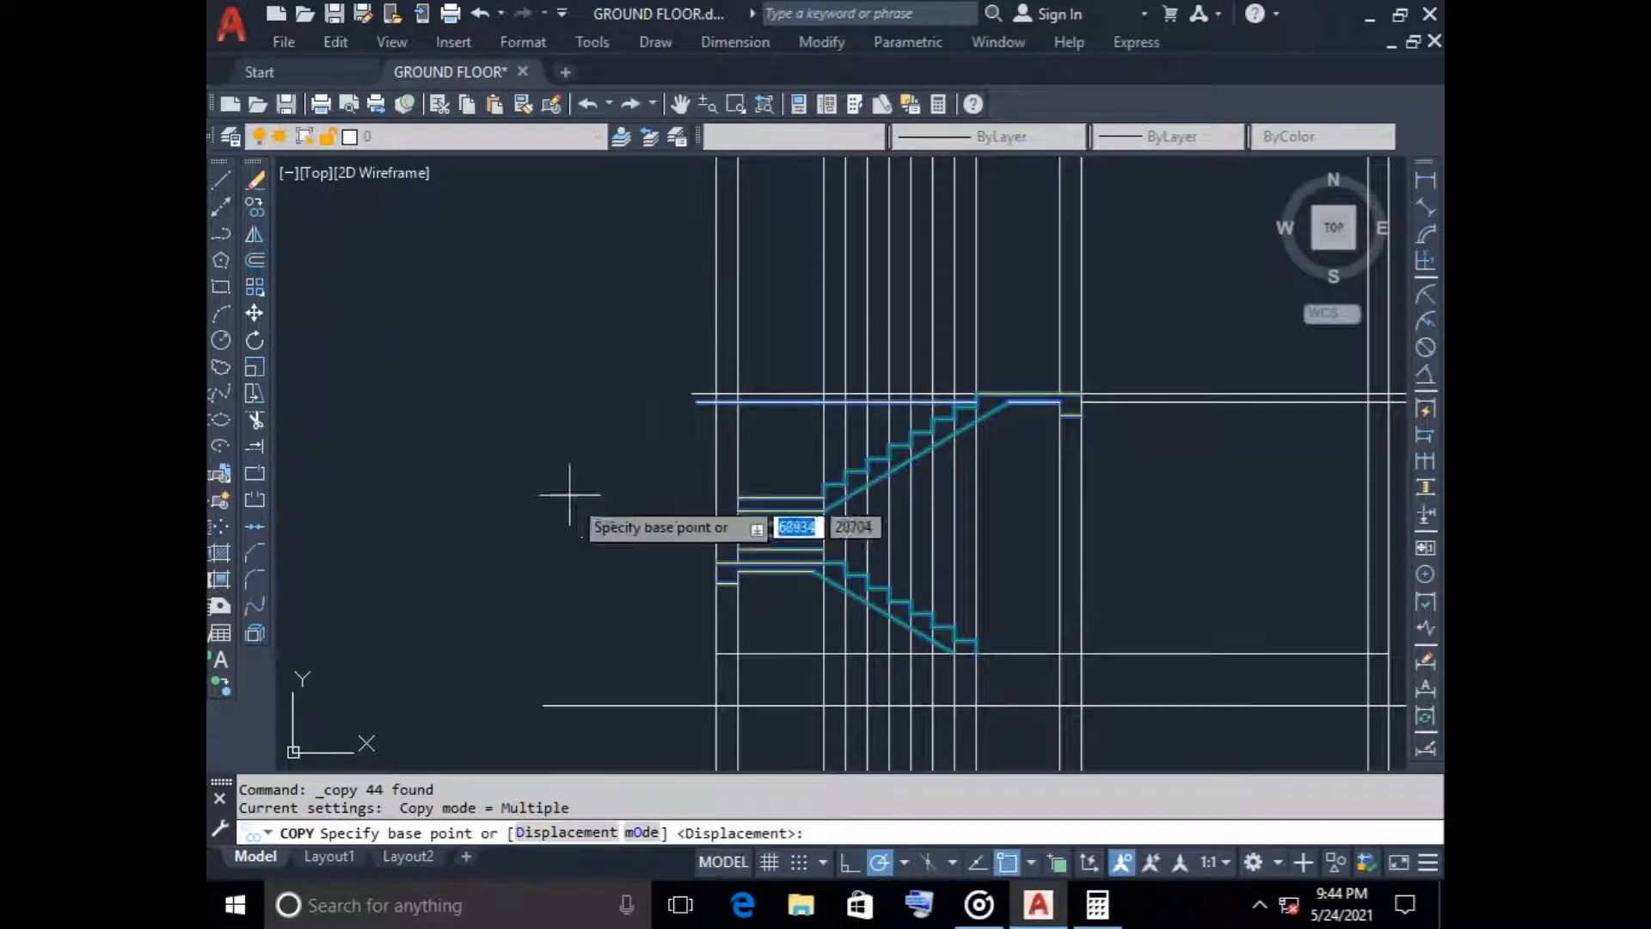
left_click(1059, 654)
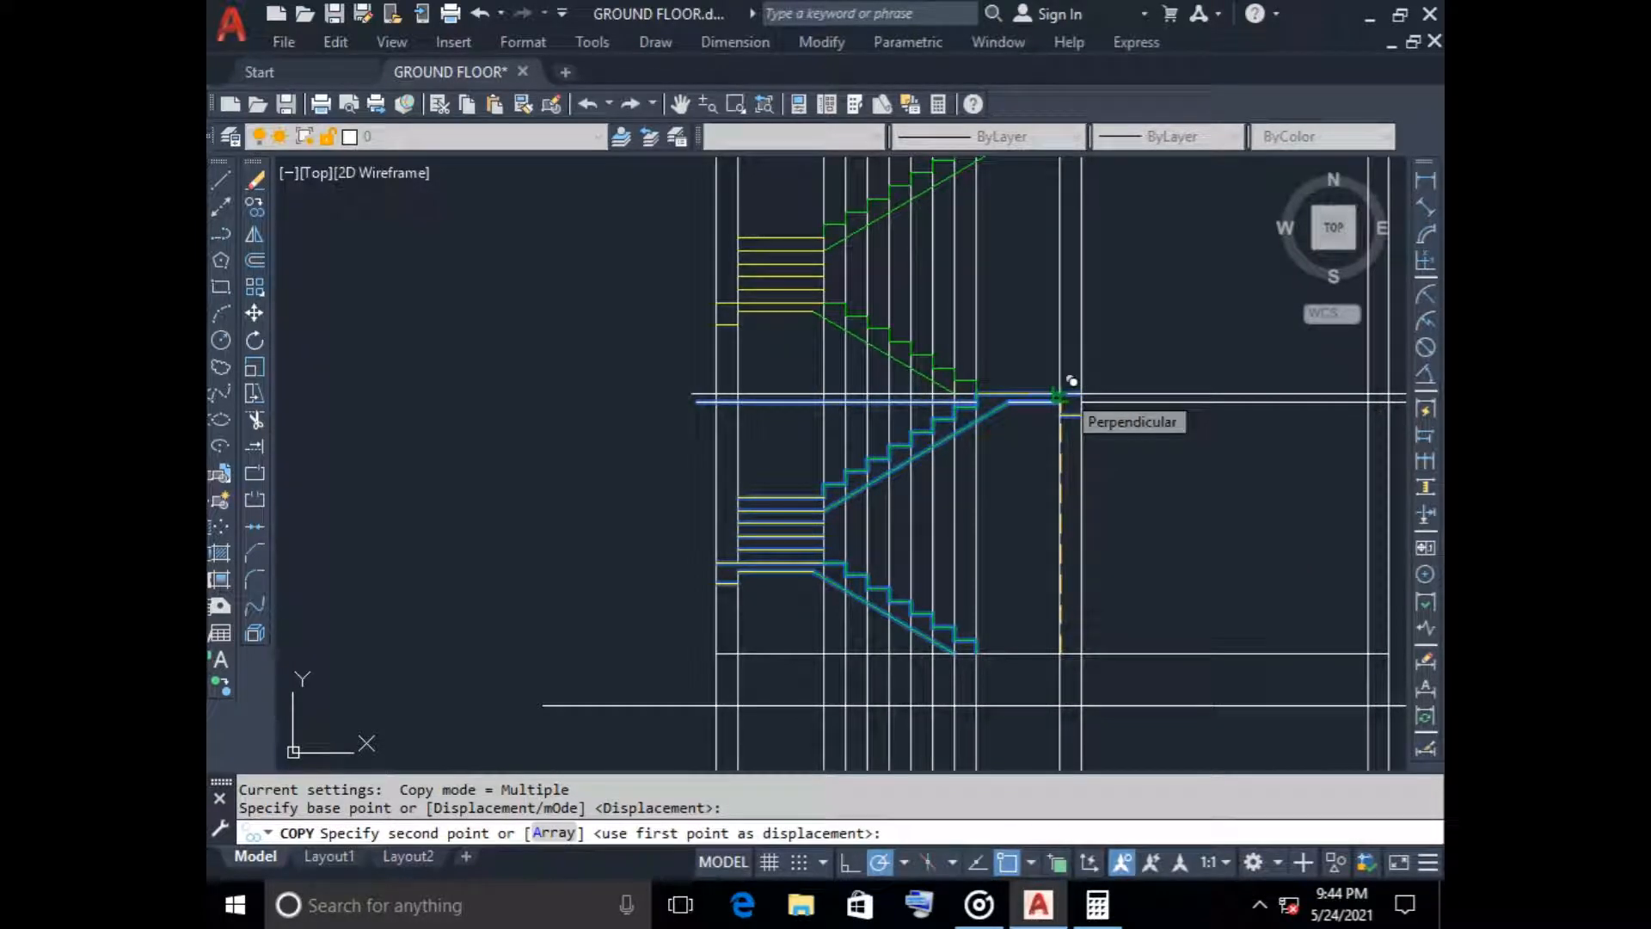
scroll(1071, 380, "down", 2)
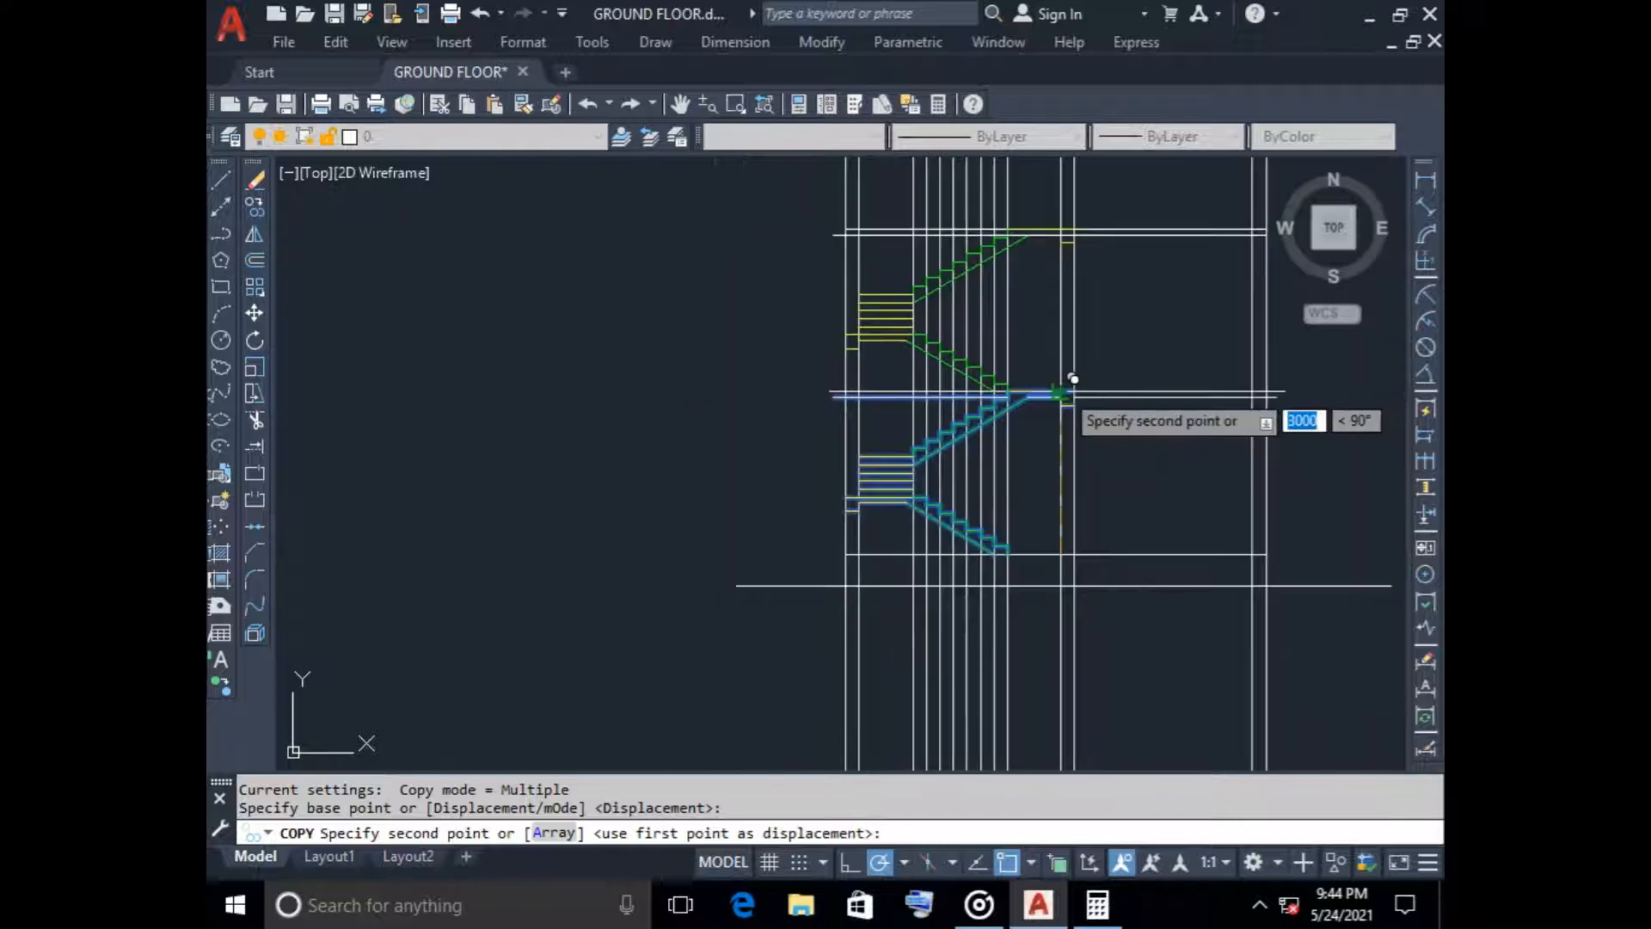
scroll(1074, 378, "up", 5)
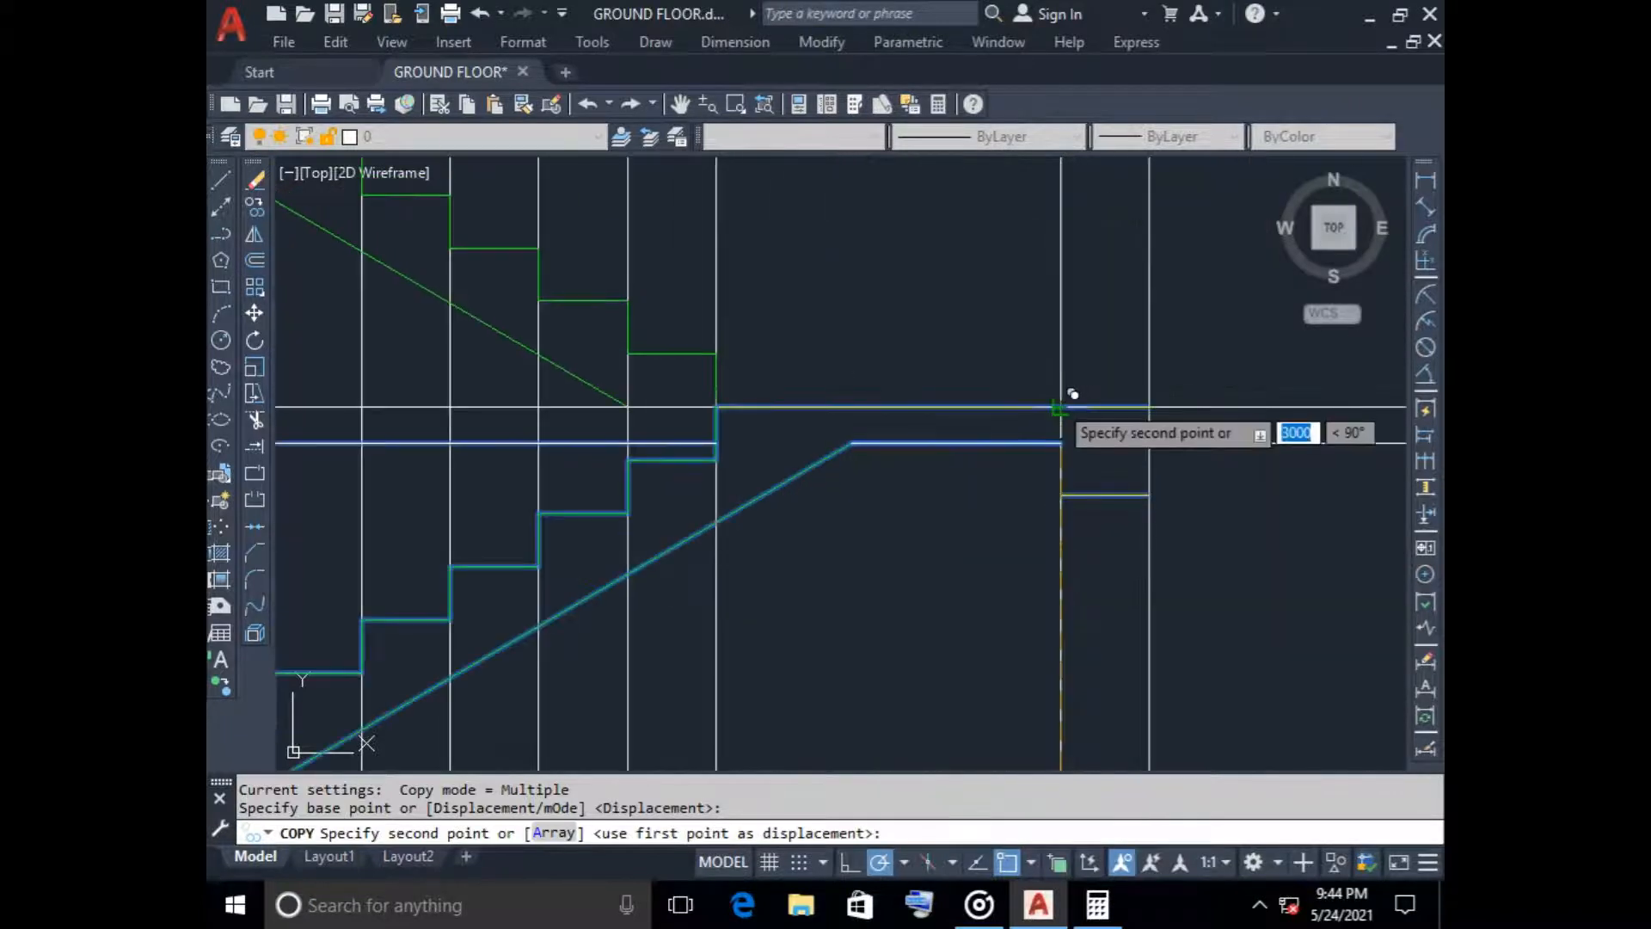
left_click(1060, 407)
scroll(957, 554, "down", 7)
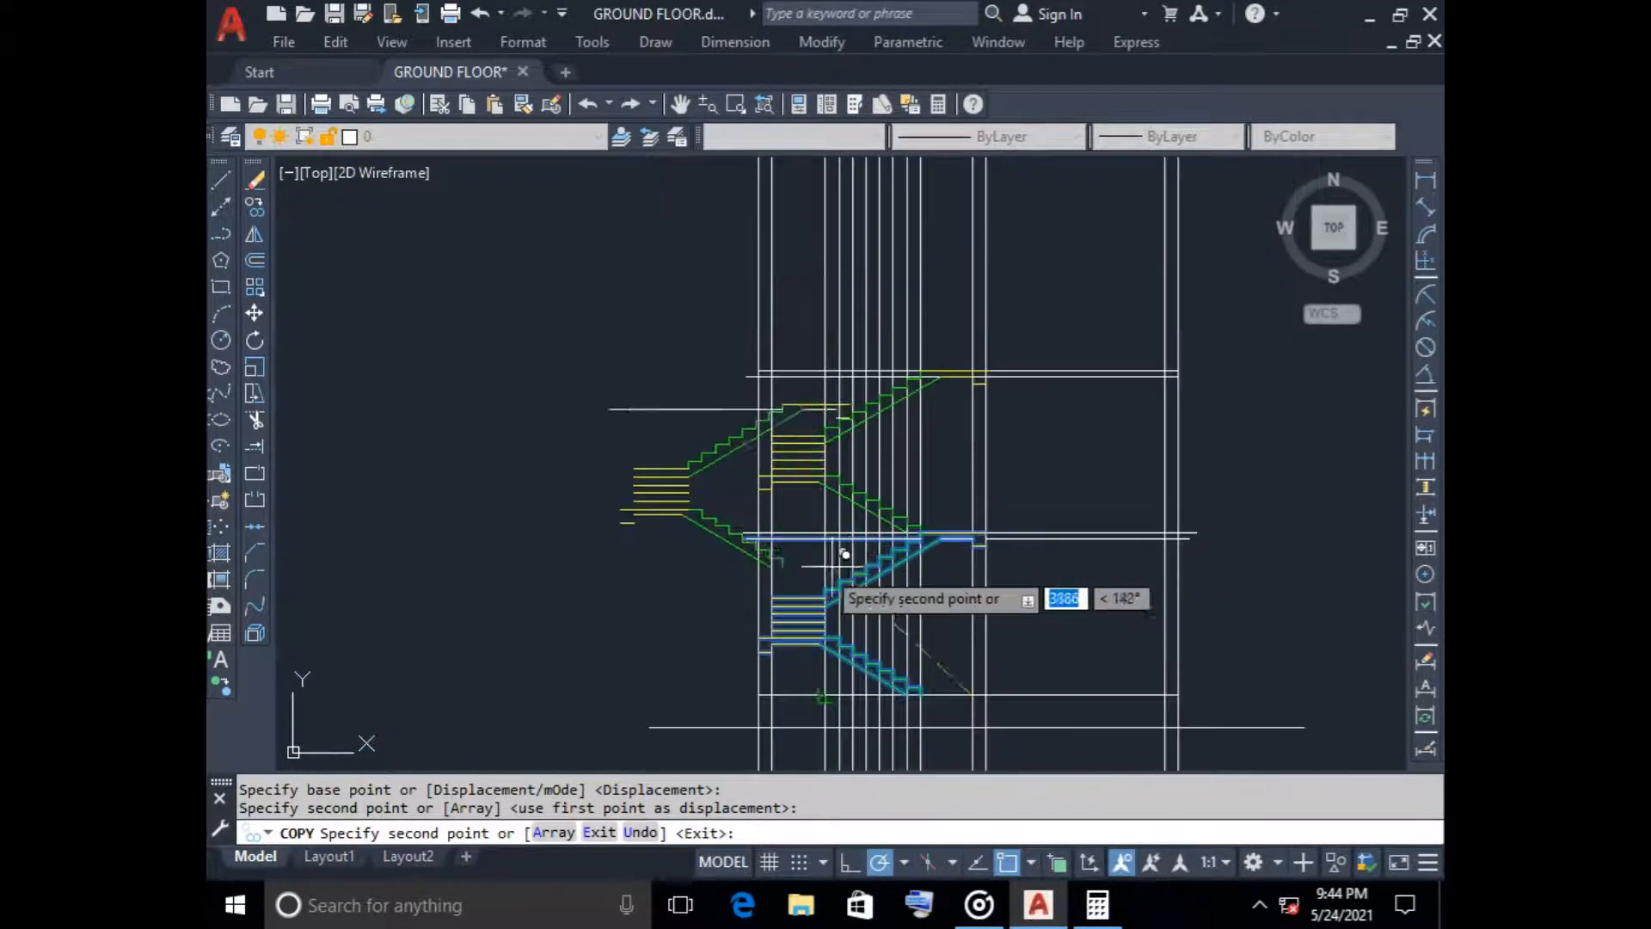
key("Escape")
Trim the wall and slab lines crossing the copied staircase's mid landing slab and its top landing beam
scroll(780, 467, "up", 5)
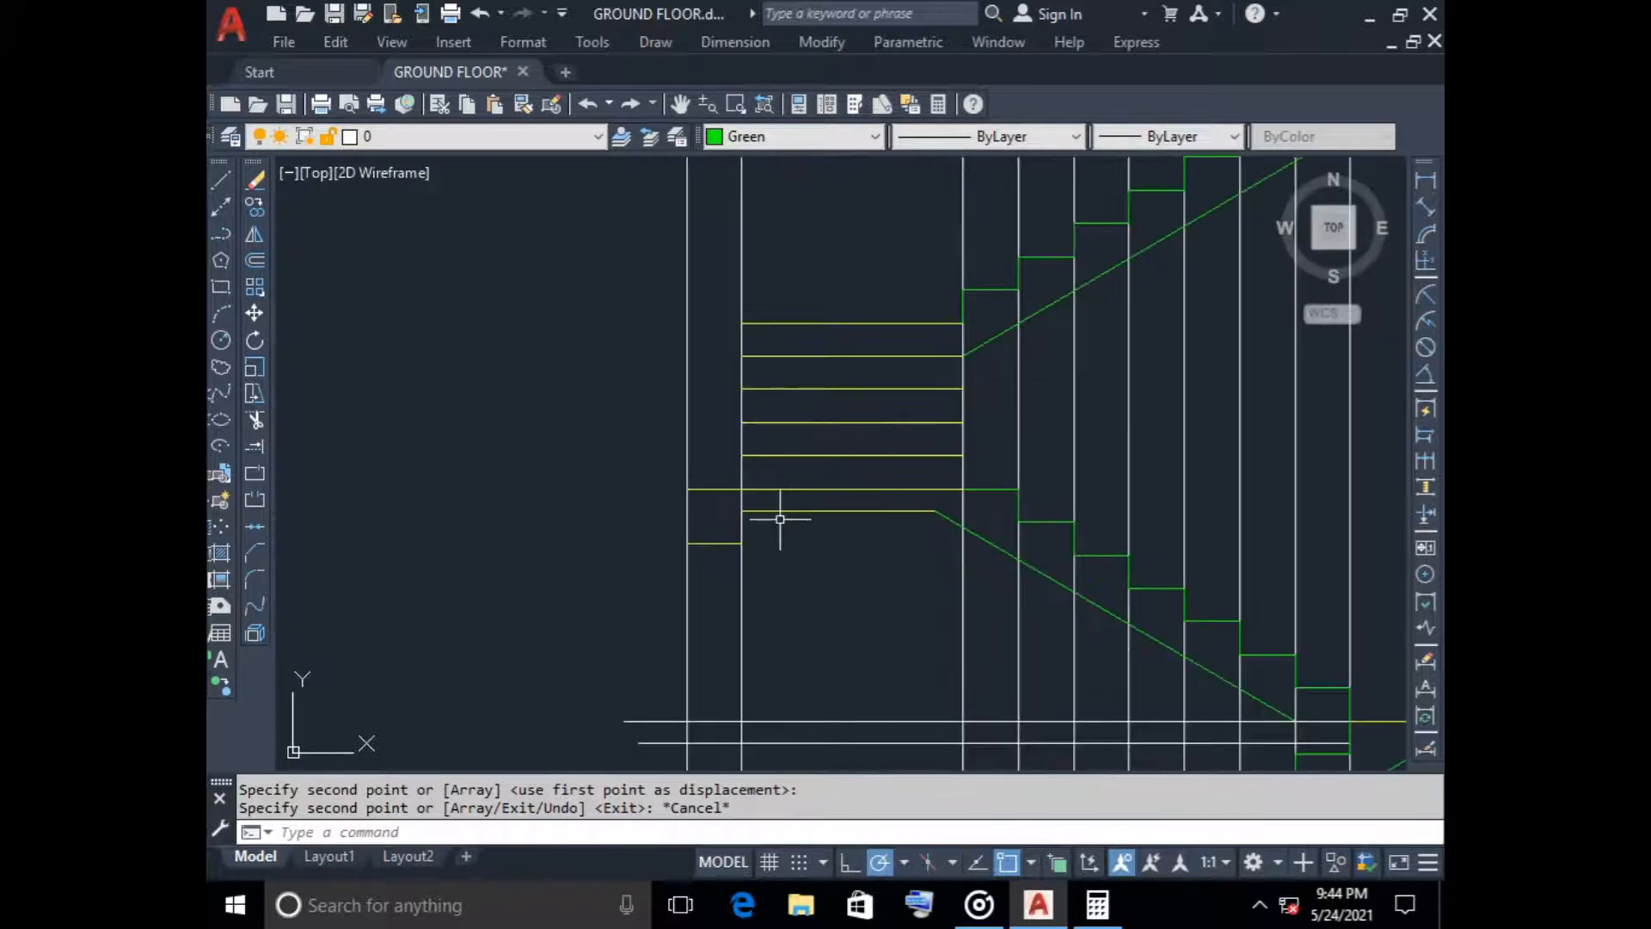
type("tr")
key("Return")
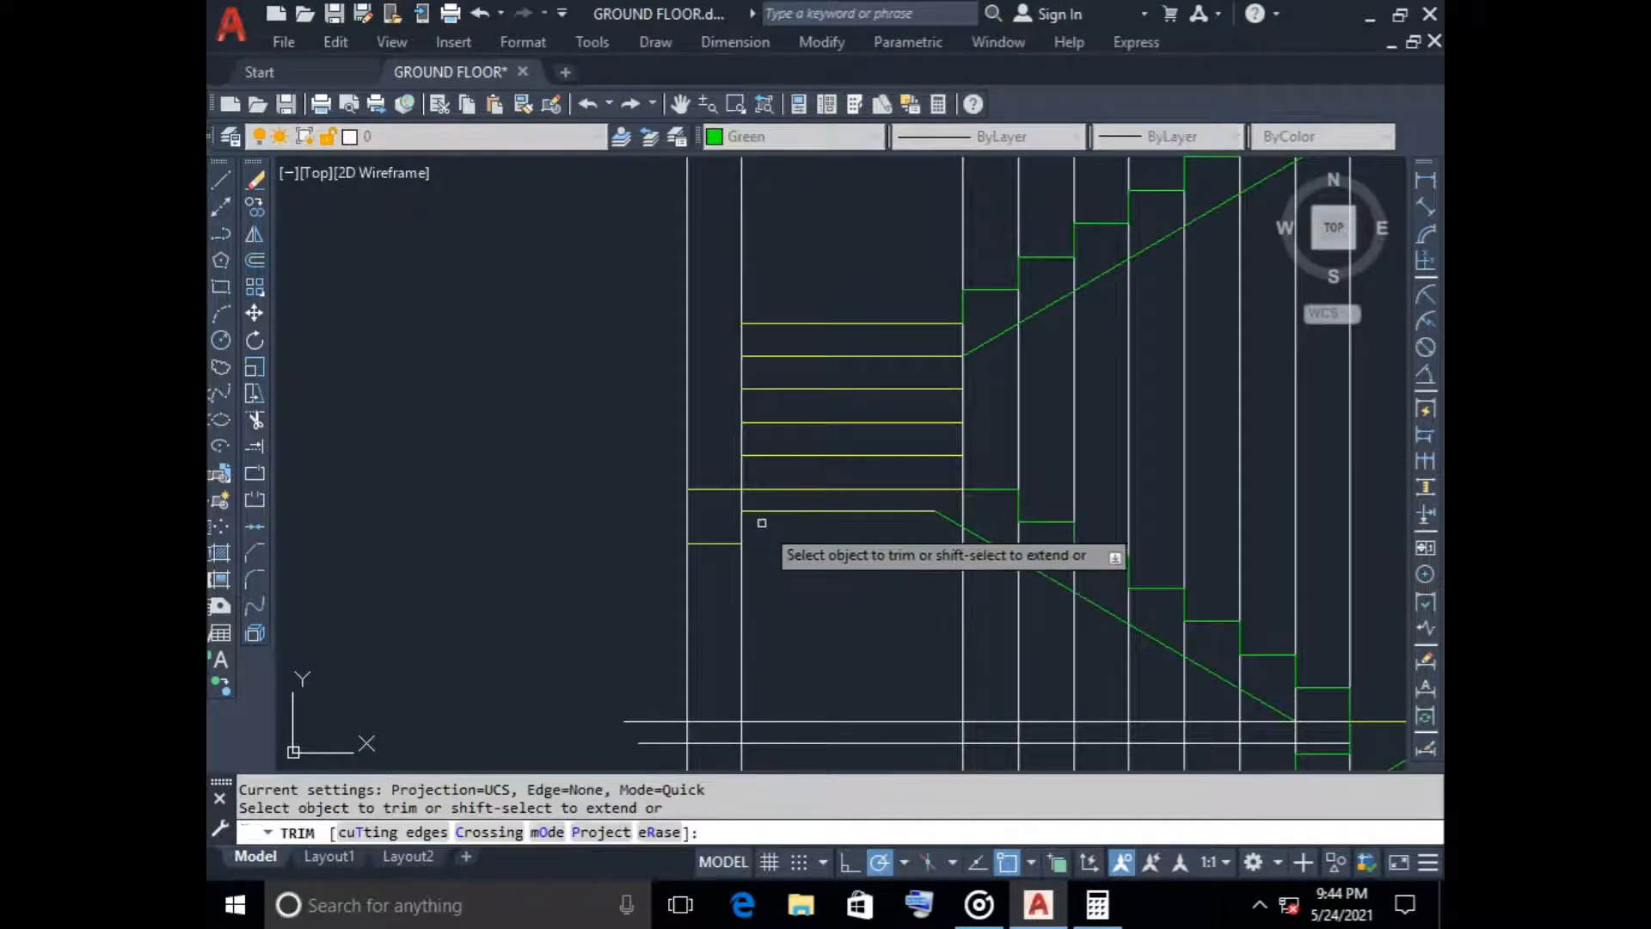
scroll(823, 593, "down", 2)
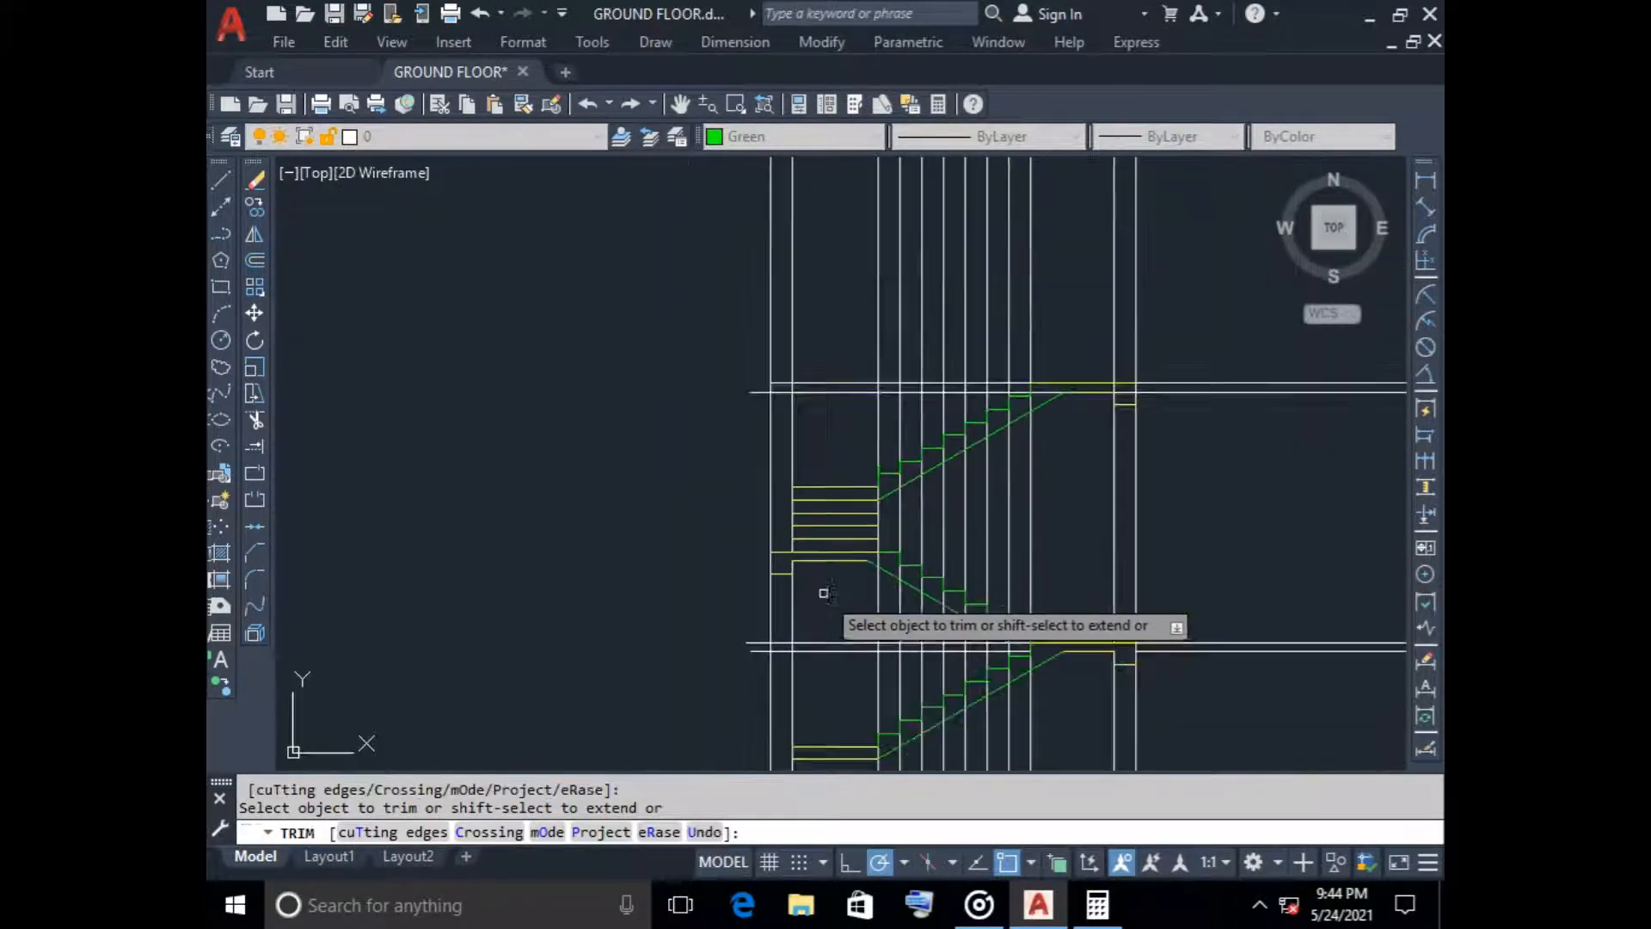
scroll(1118, 404, "up", 4)
mouse_move(1104, 406)
left_mouse_down()
mouse_move(1100, 367)
mouse_move(1044, 369)
left_mouse_up()
scroll(1002, 509, "down", 4)
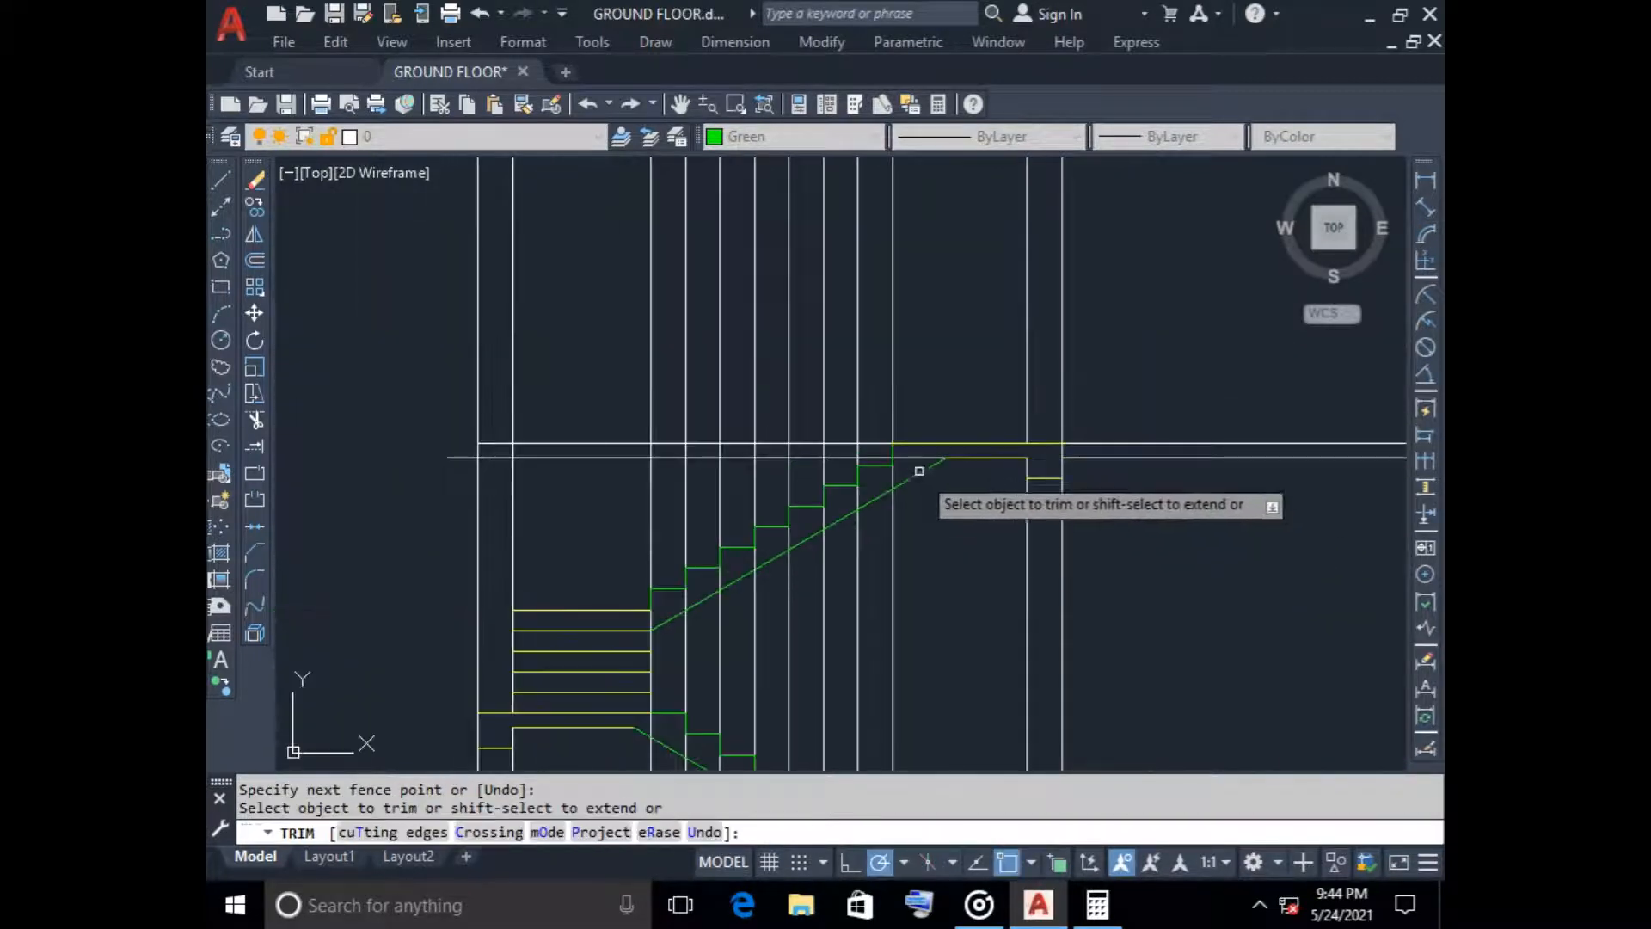
Trim the copied top landing's underside line between riser and waist slab, and the vertical line through the mid landing slab
left_click(917, 457)
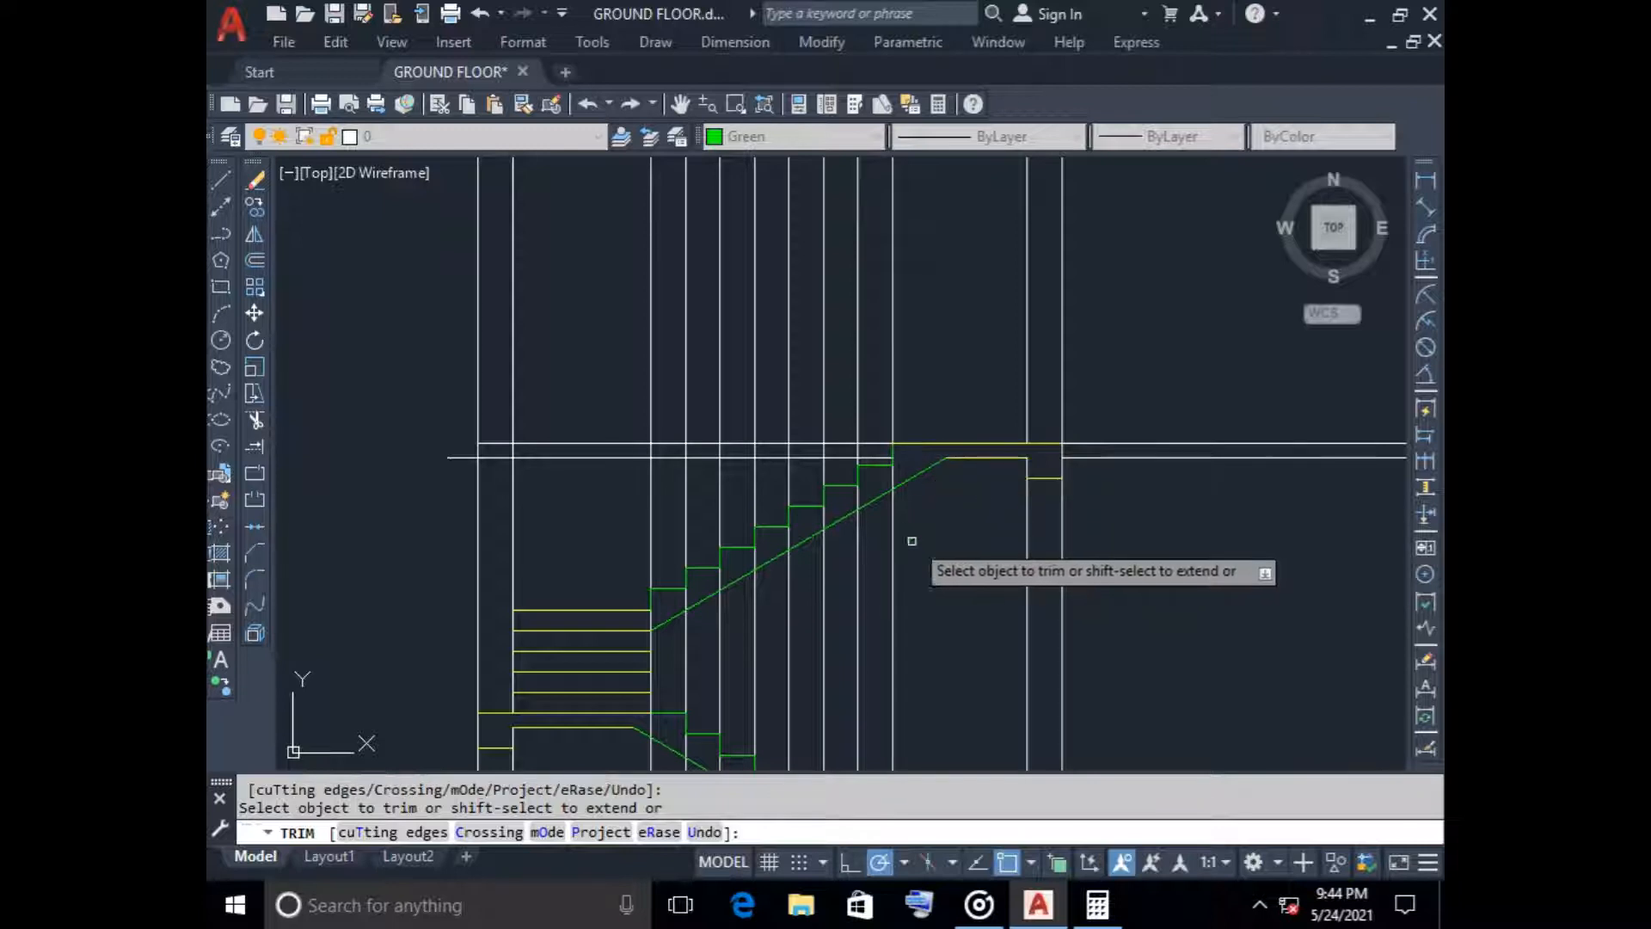
left_click(651, 726)
scroll(728, 700, "down", 2)
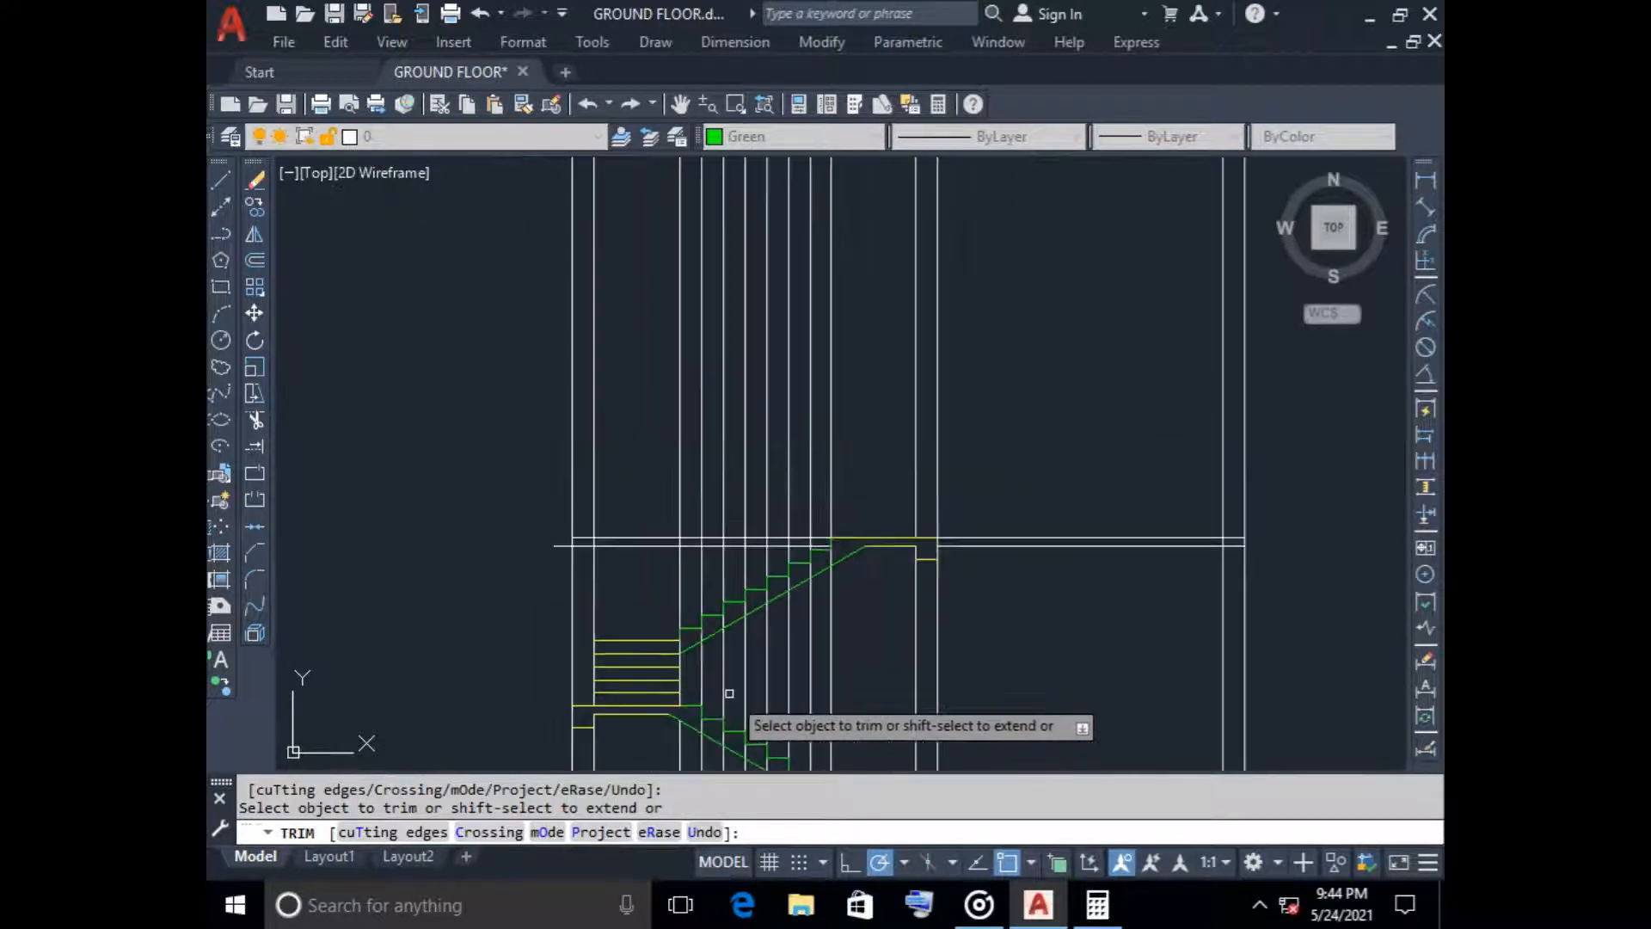
middle_click_drag(730, 694, 711, 527)
scroll(736, 604, "up", 4)
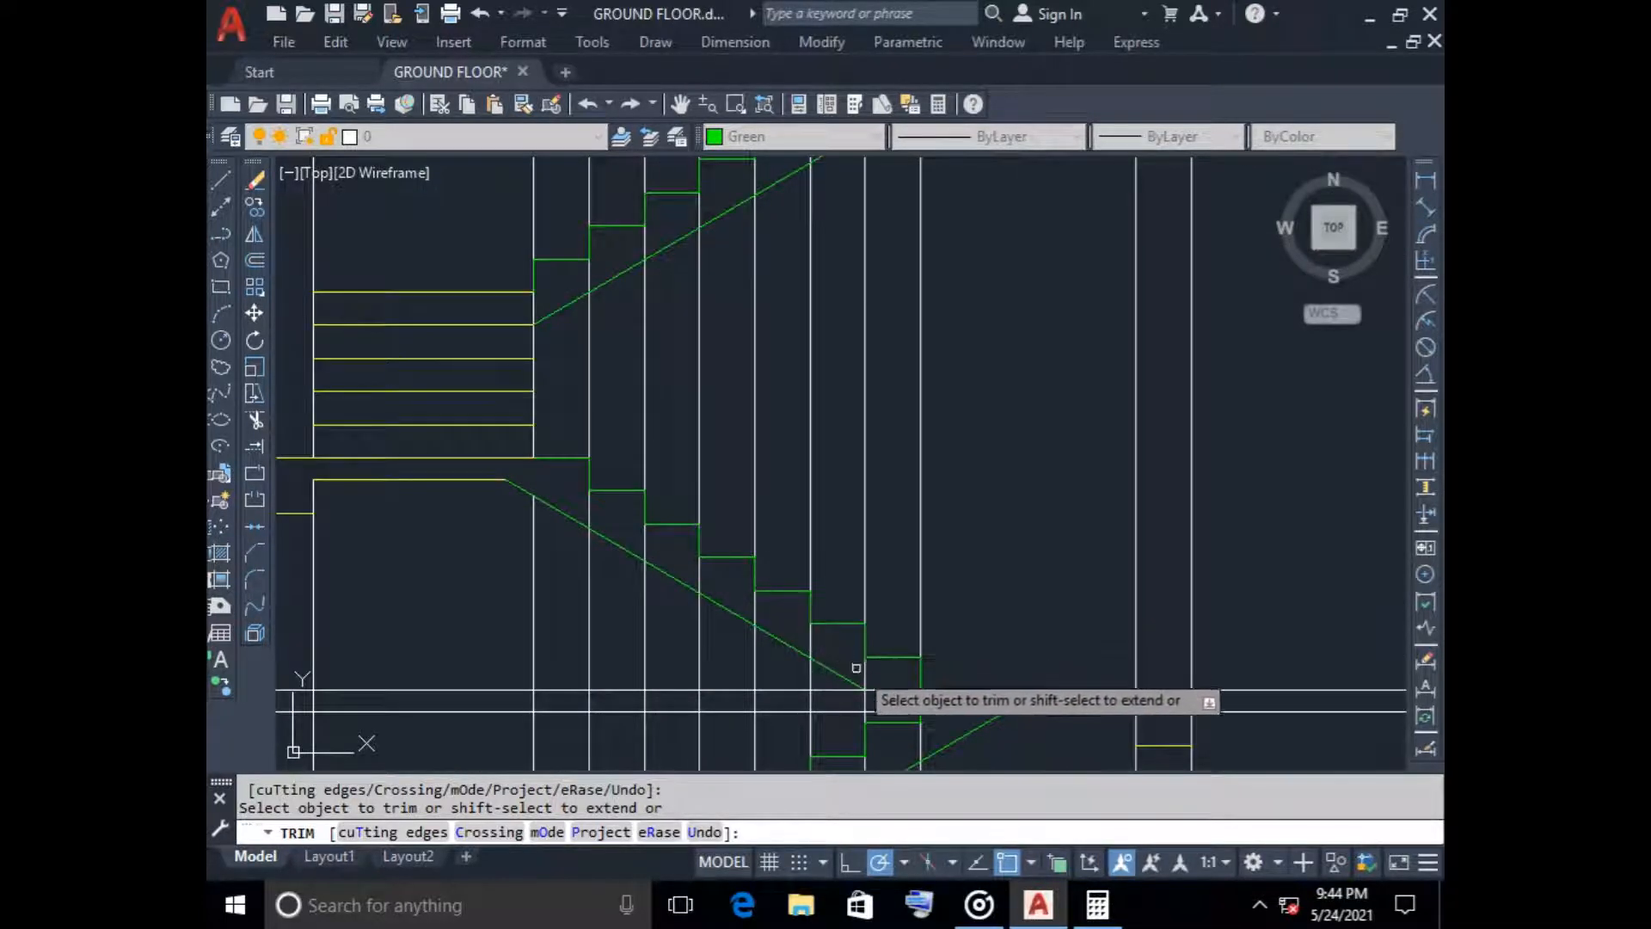
scroll(858, 668, "down", 2)
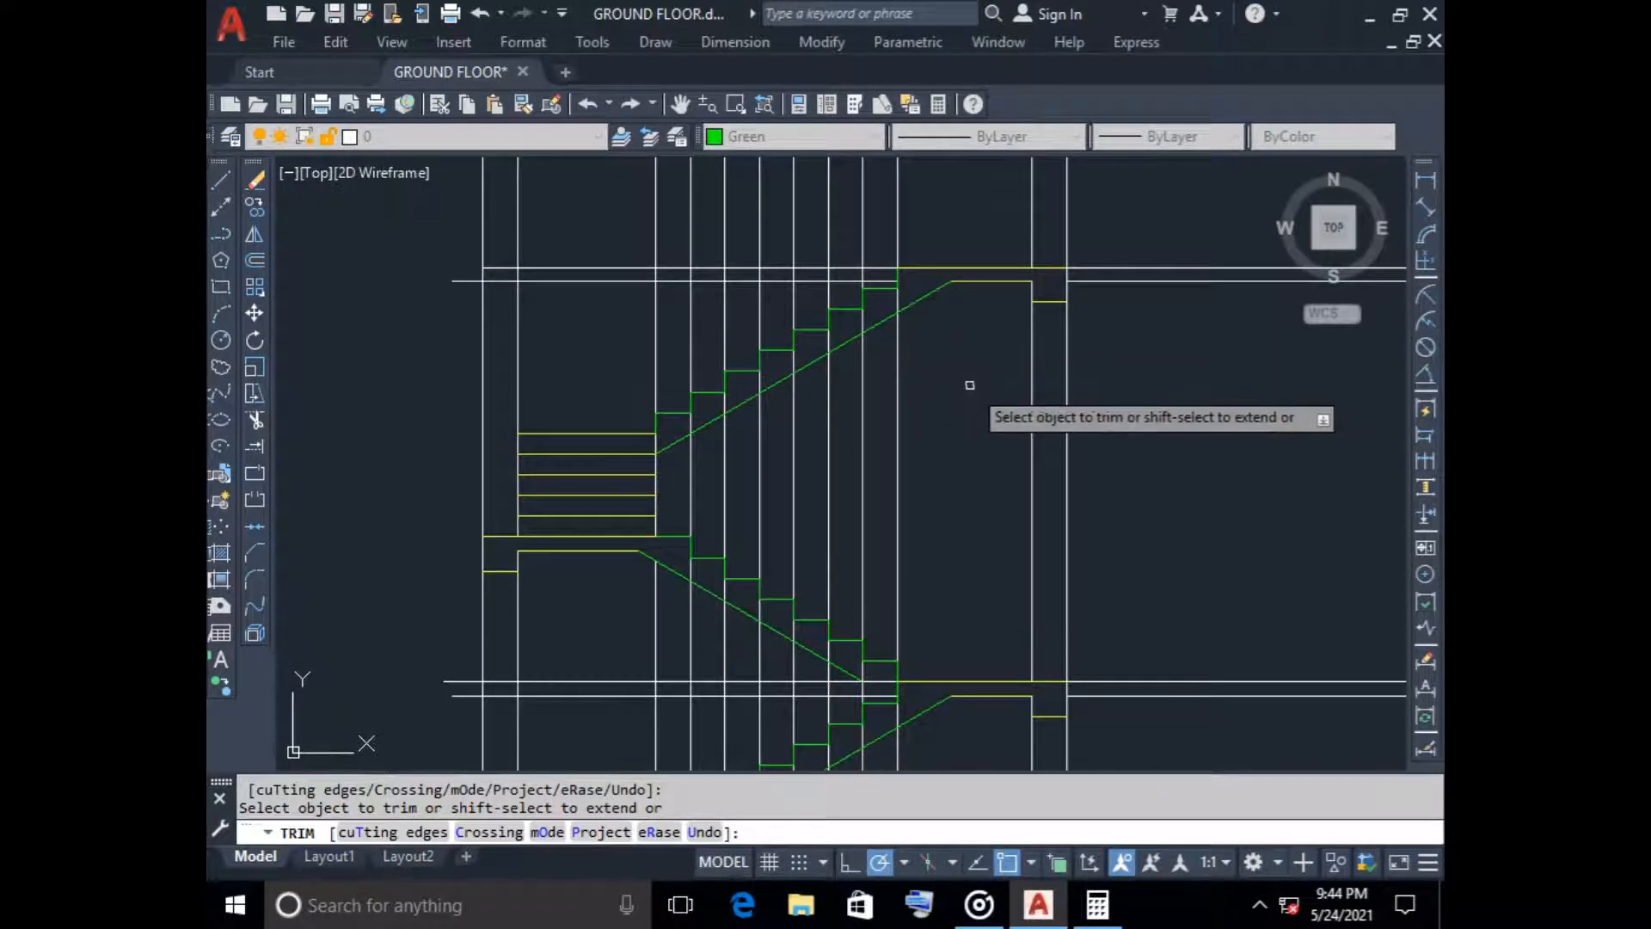
scroll(958, 383, "down", 4)
mouse_move(951, 390)
middle_mouse_down()
mouse_move(796, 386)
mouse_move(767, 488)
middle_mouse_up()
scroll(796, 386, "down", 2)
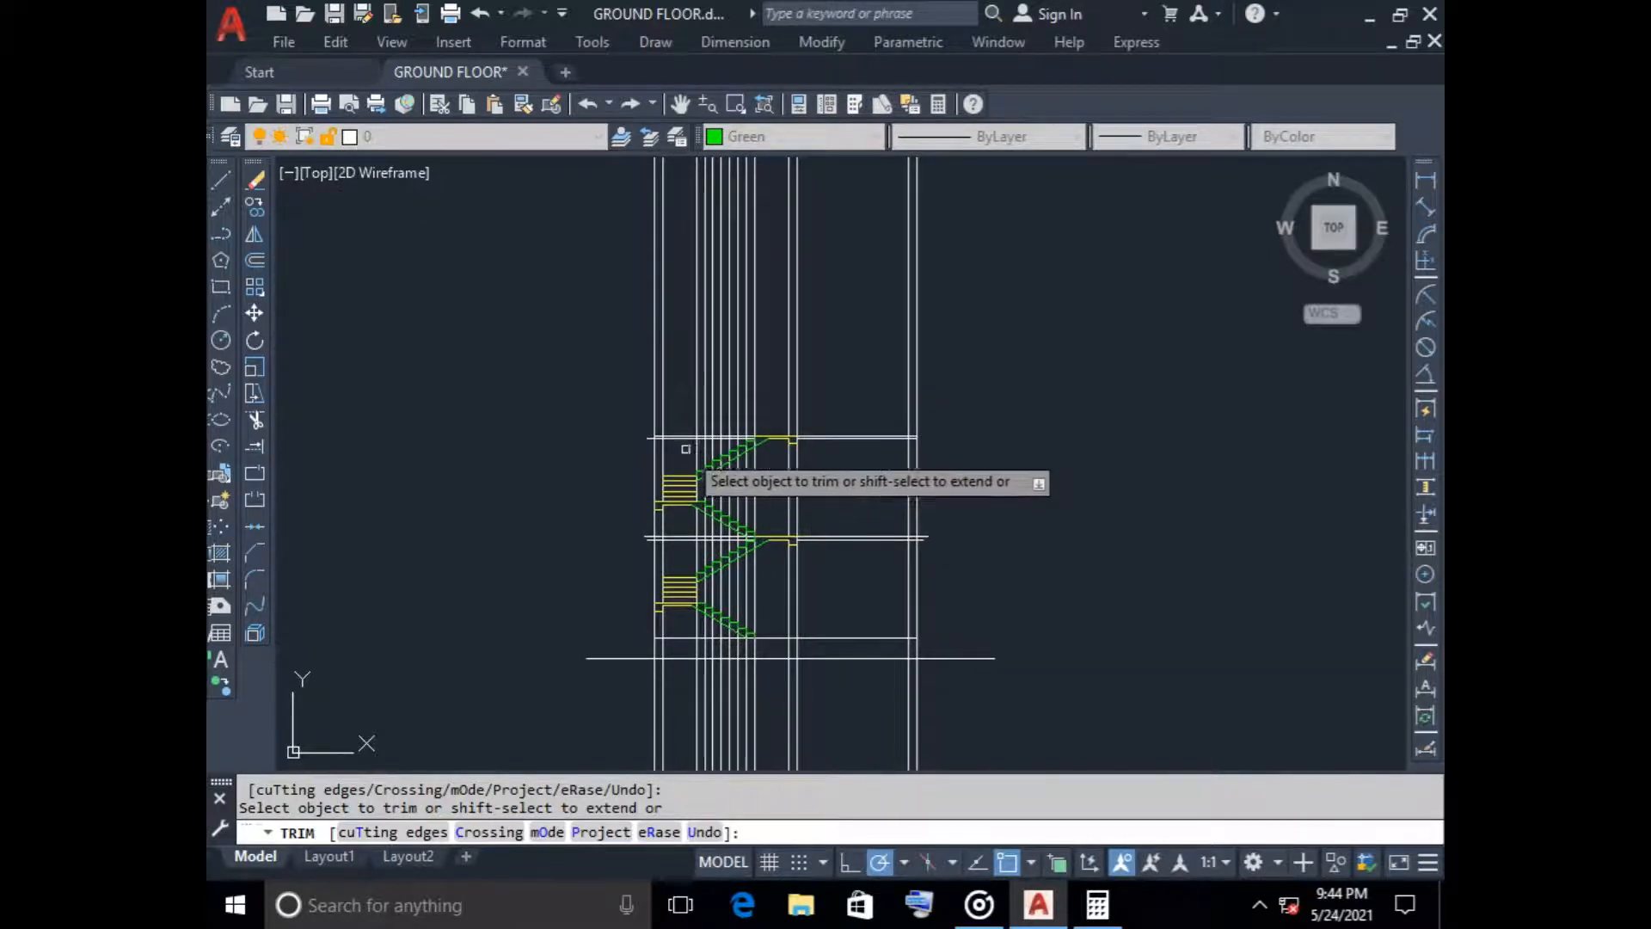
scroll(680, 448, "up", 3)
key("Escape")
Delete all vertical stair construction lines between the outer wall and the middle wall
scroll(692, 444, "down", 4)
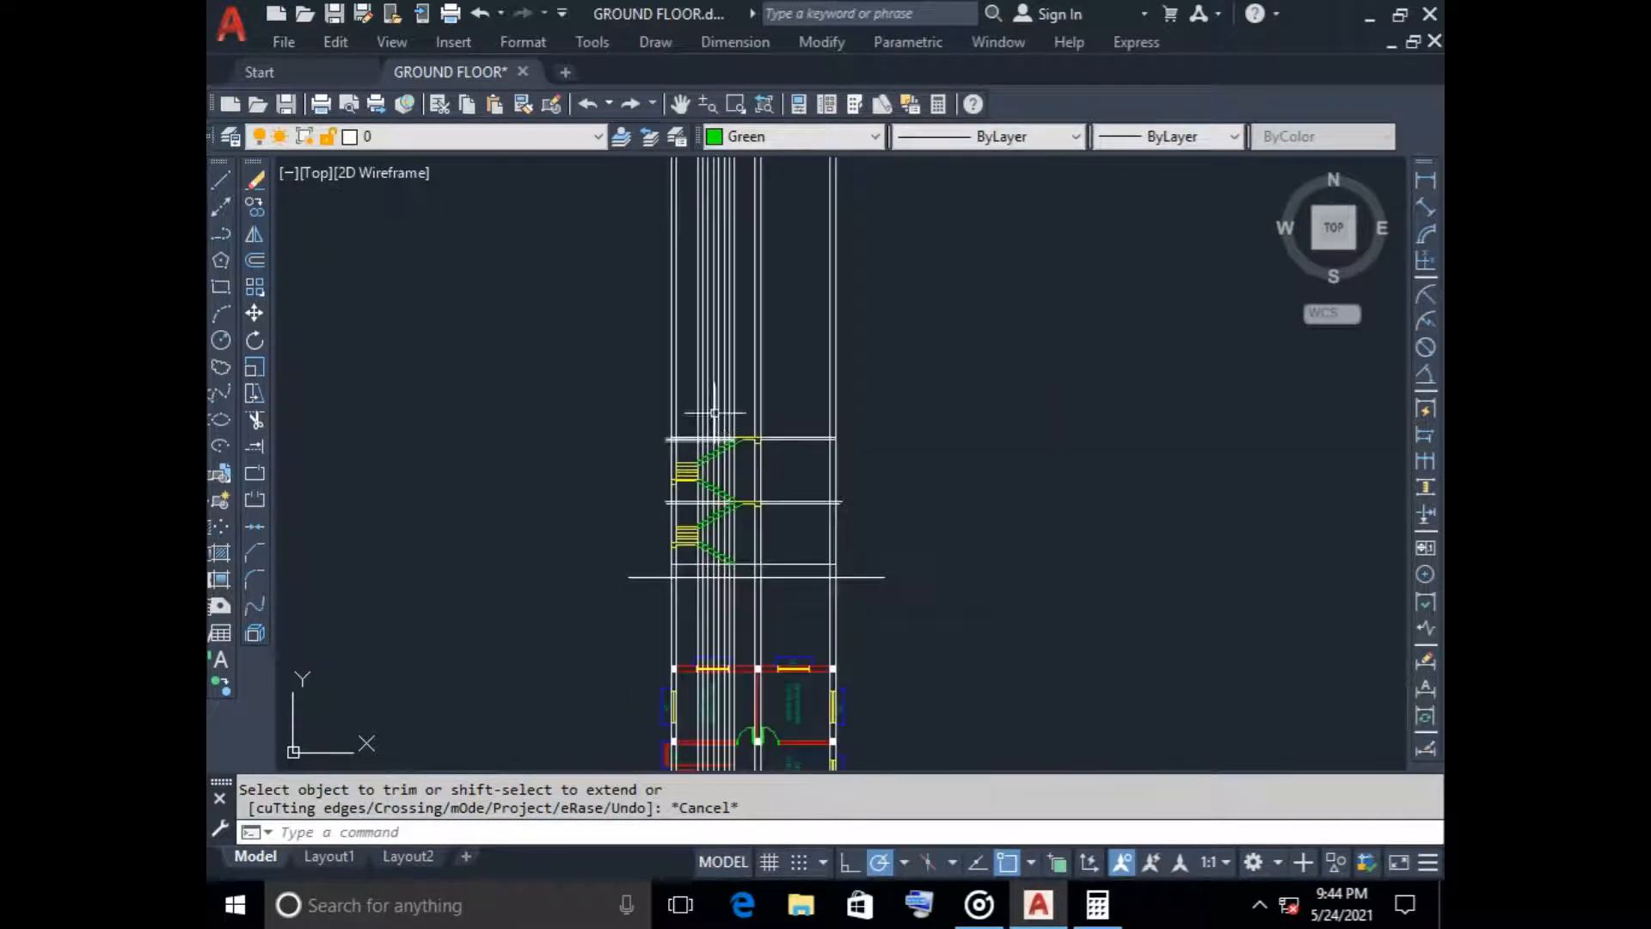
left_click(737, 320)
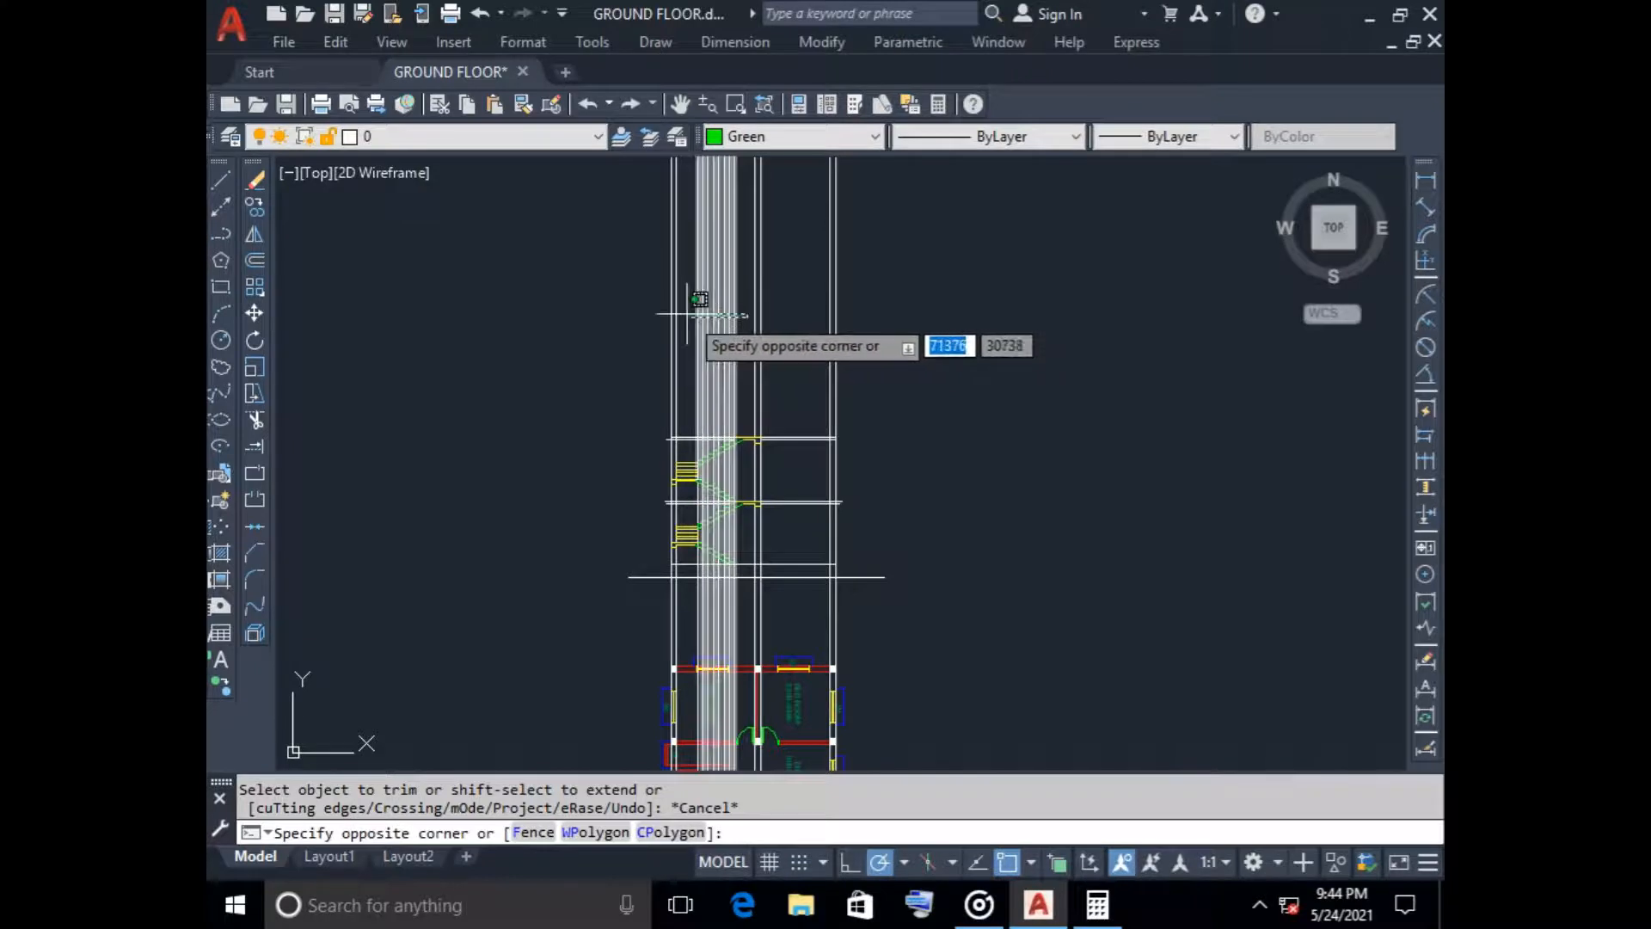
left_click(707, 344)
key("Delete")
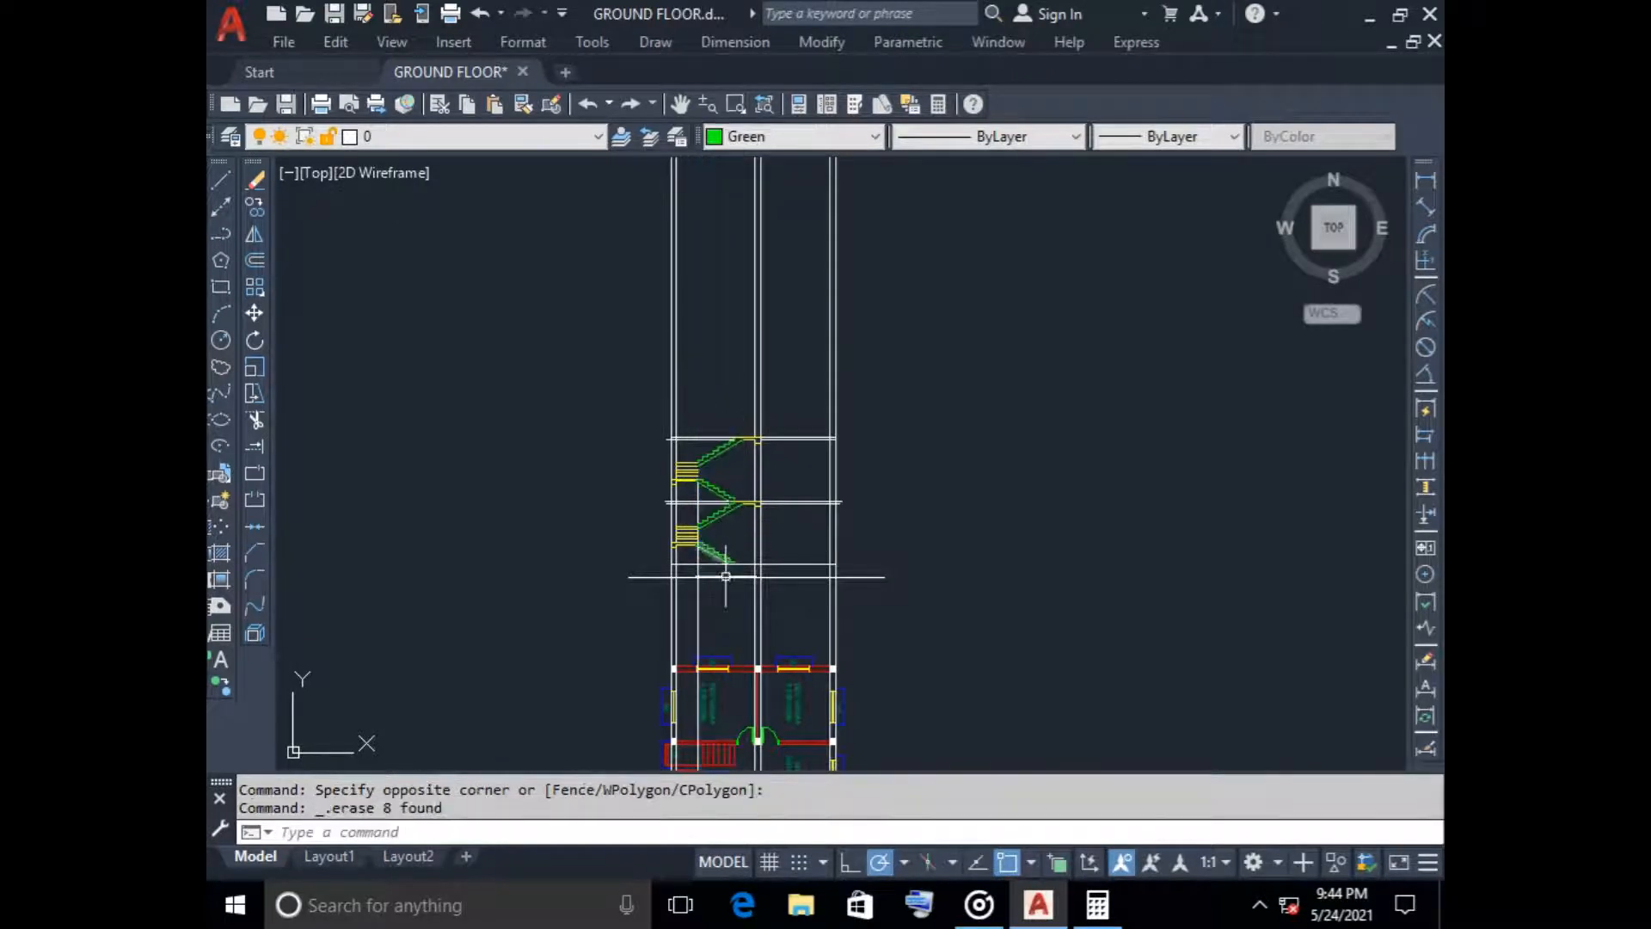
left_click(700, 571)
left_click(687, 603)
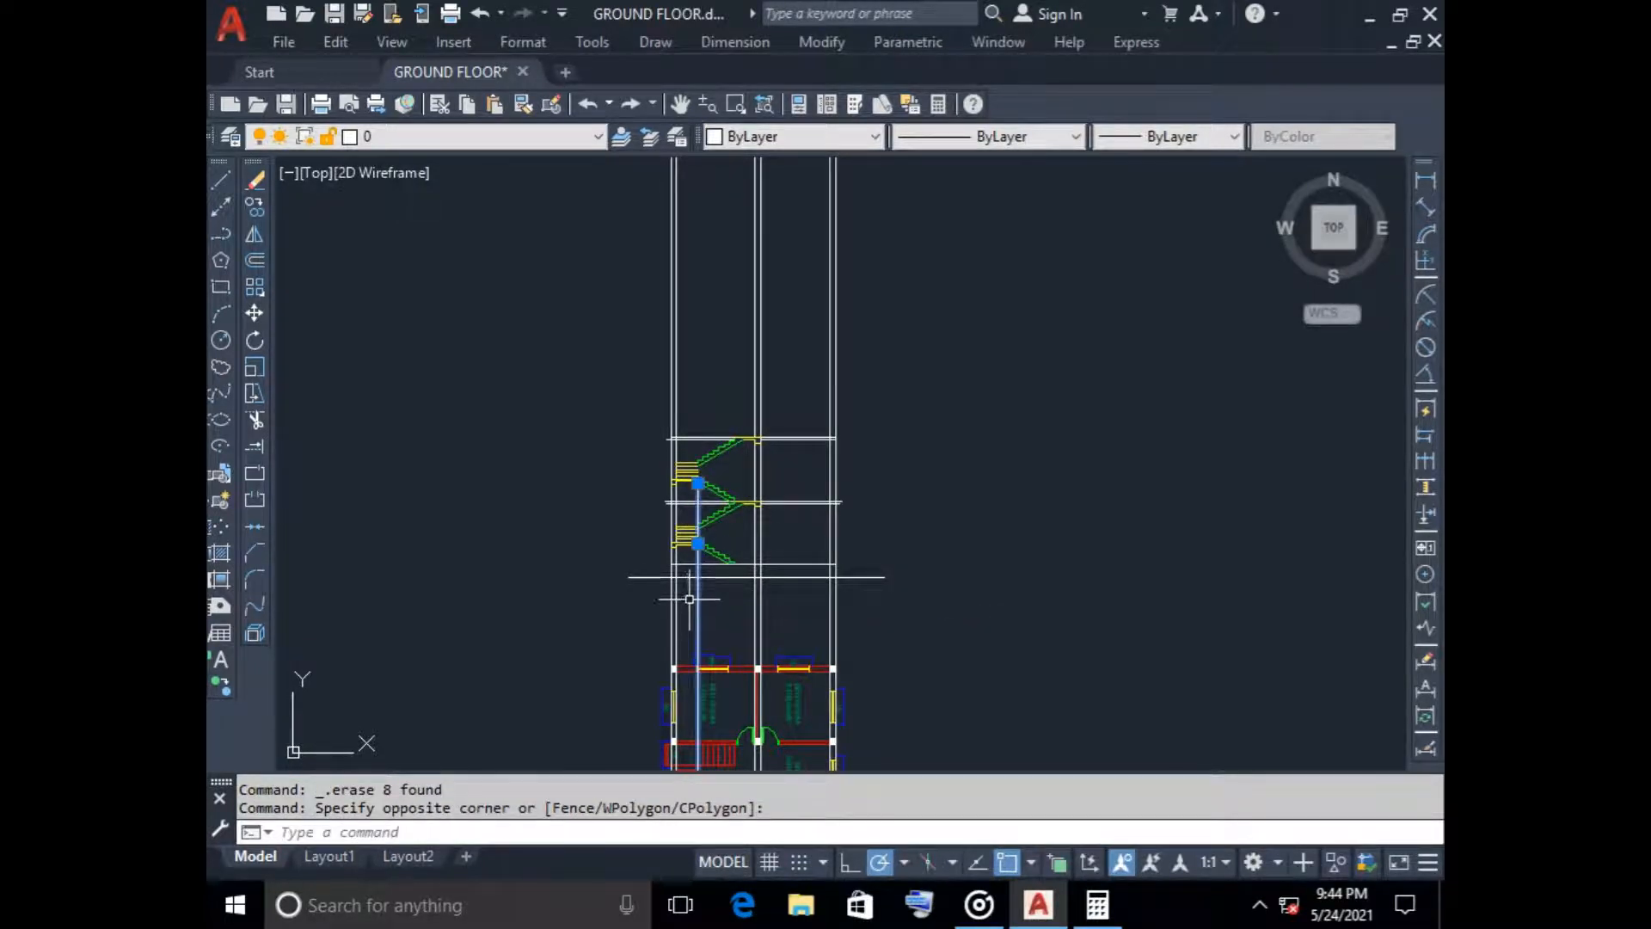
key("Delete")
scroll(688, 568, "up", 5)
scroll(684, 533, "down", 3)
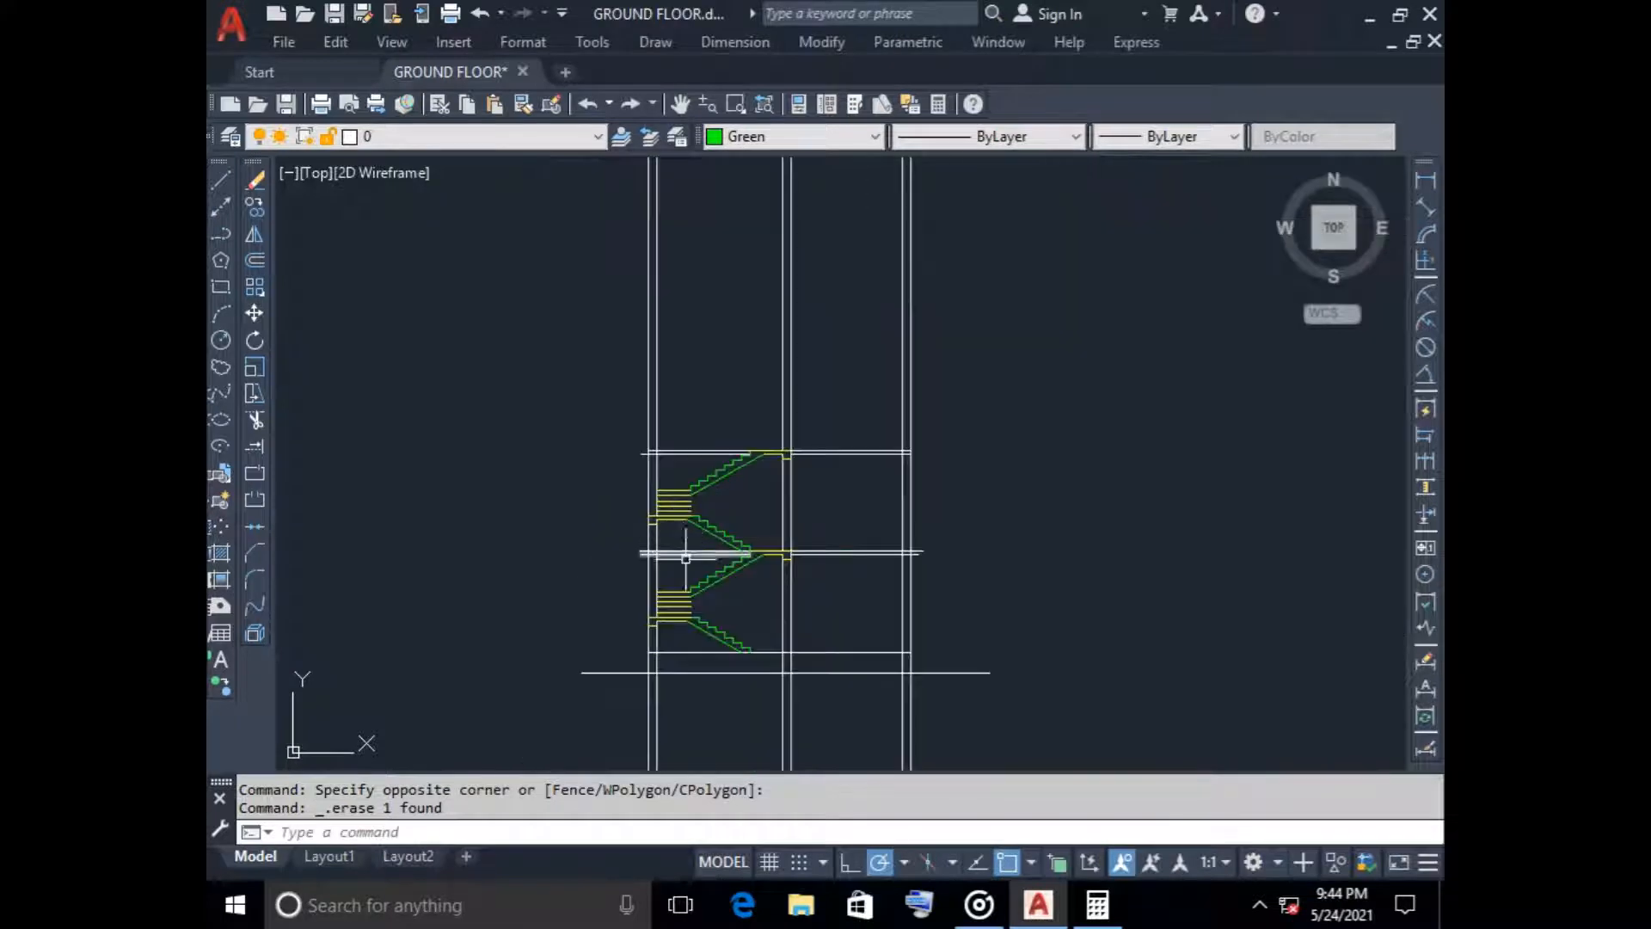
middle_click_drag(685, 568, 641, 492)
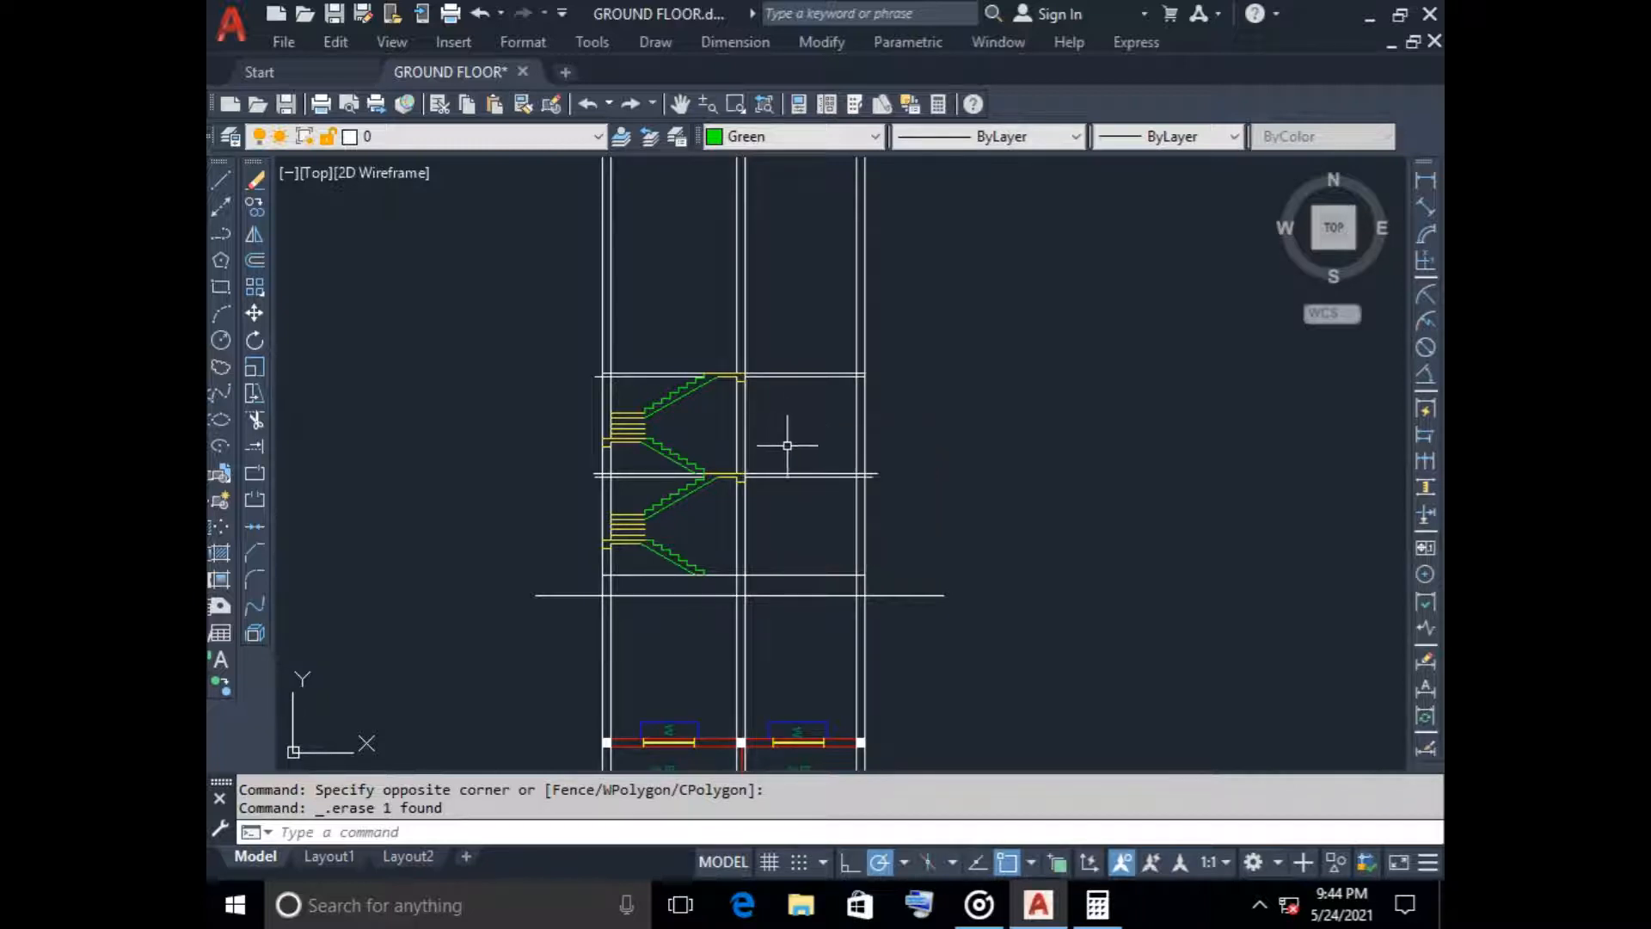
scroll(752, 511, "down", 2)
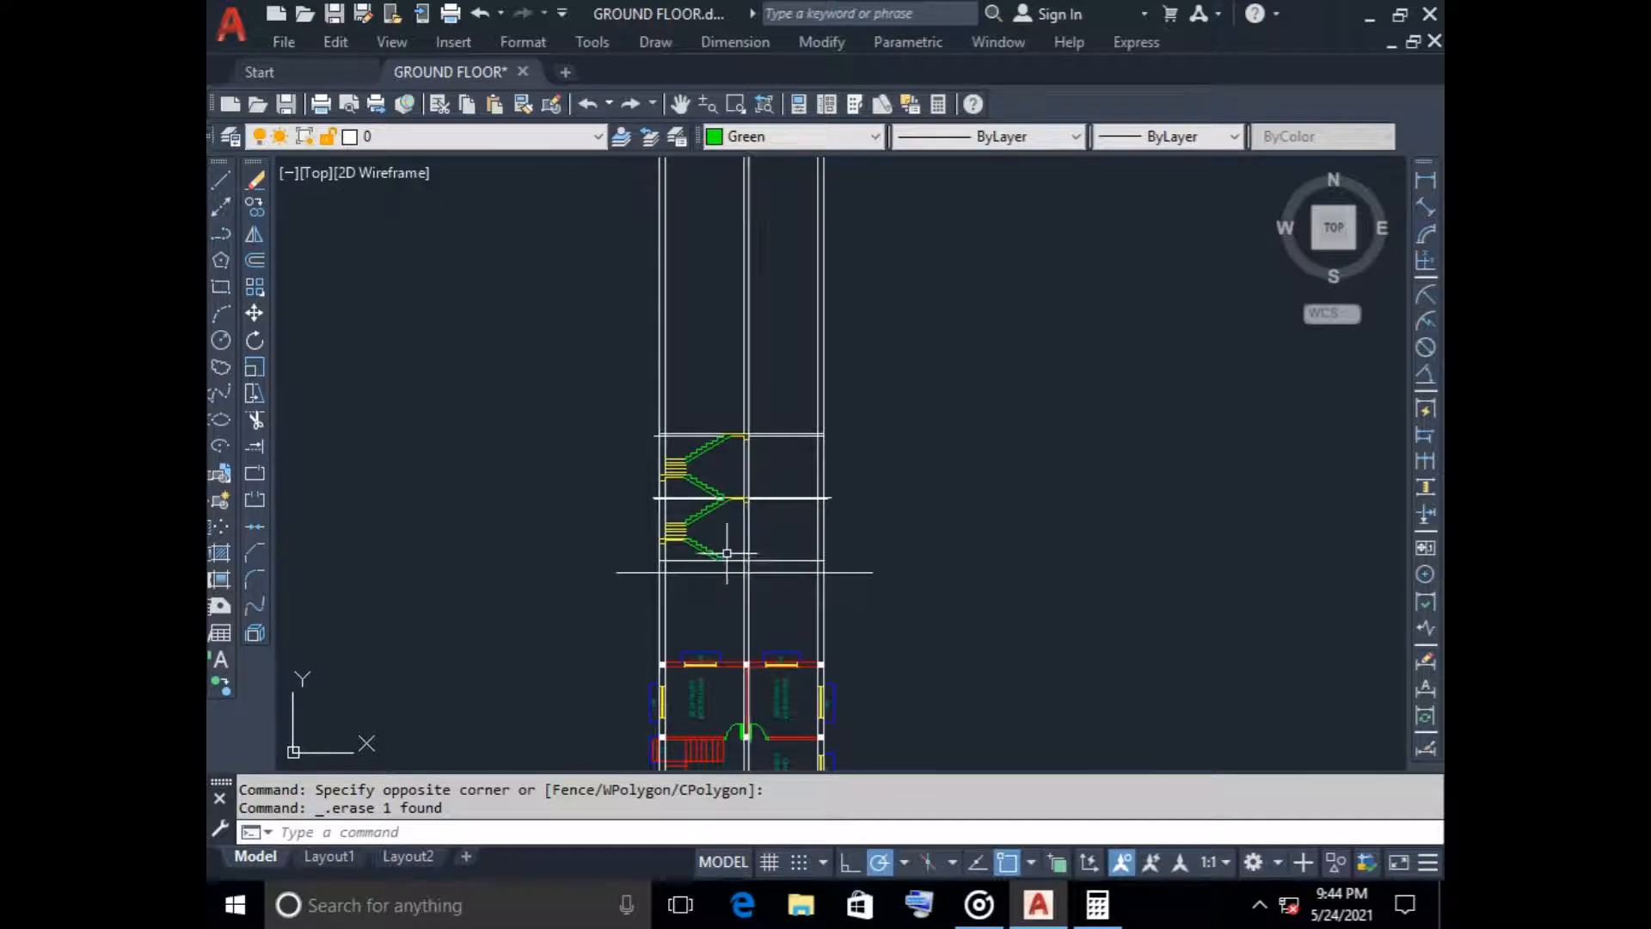
scroll(725, 545, "up", 4)
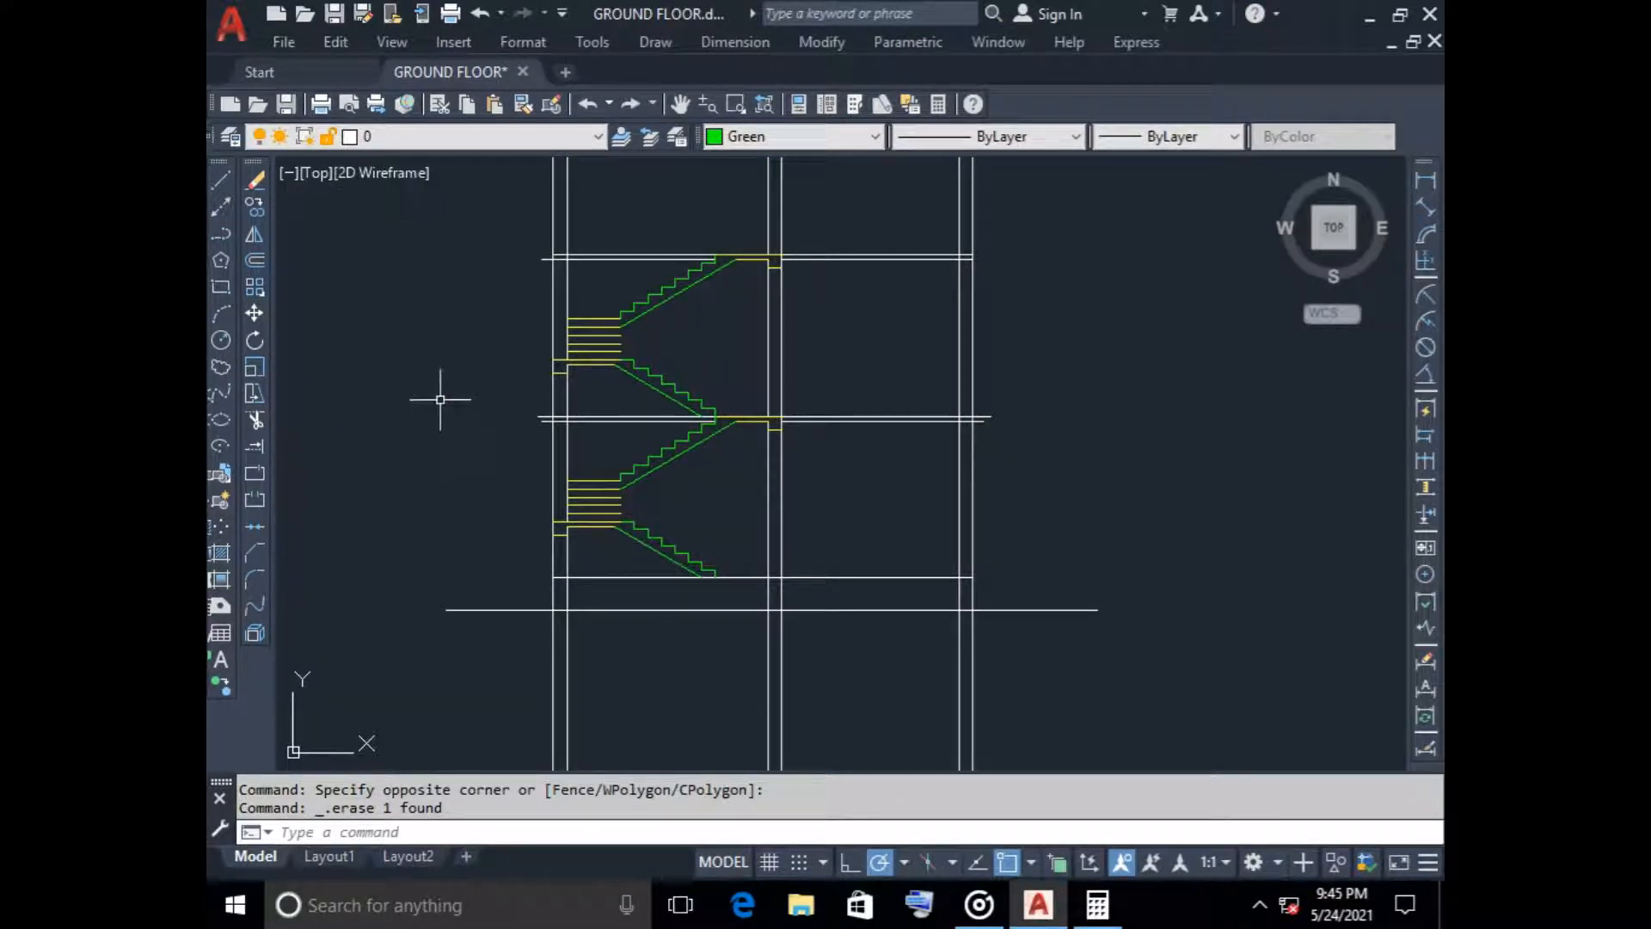
scroll(443, 405, "down", 6)
middle_click_drag(590, 490, 799, 491)
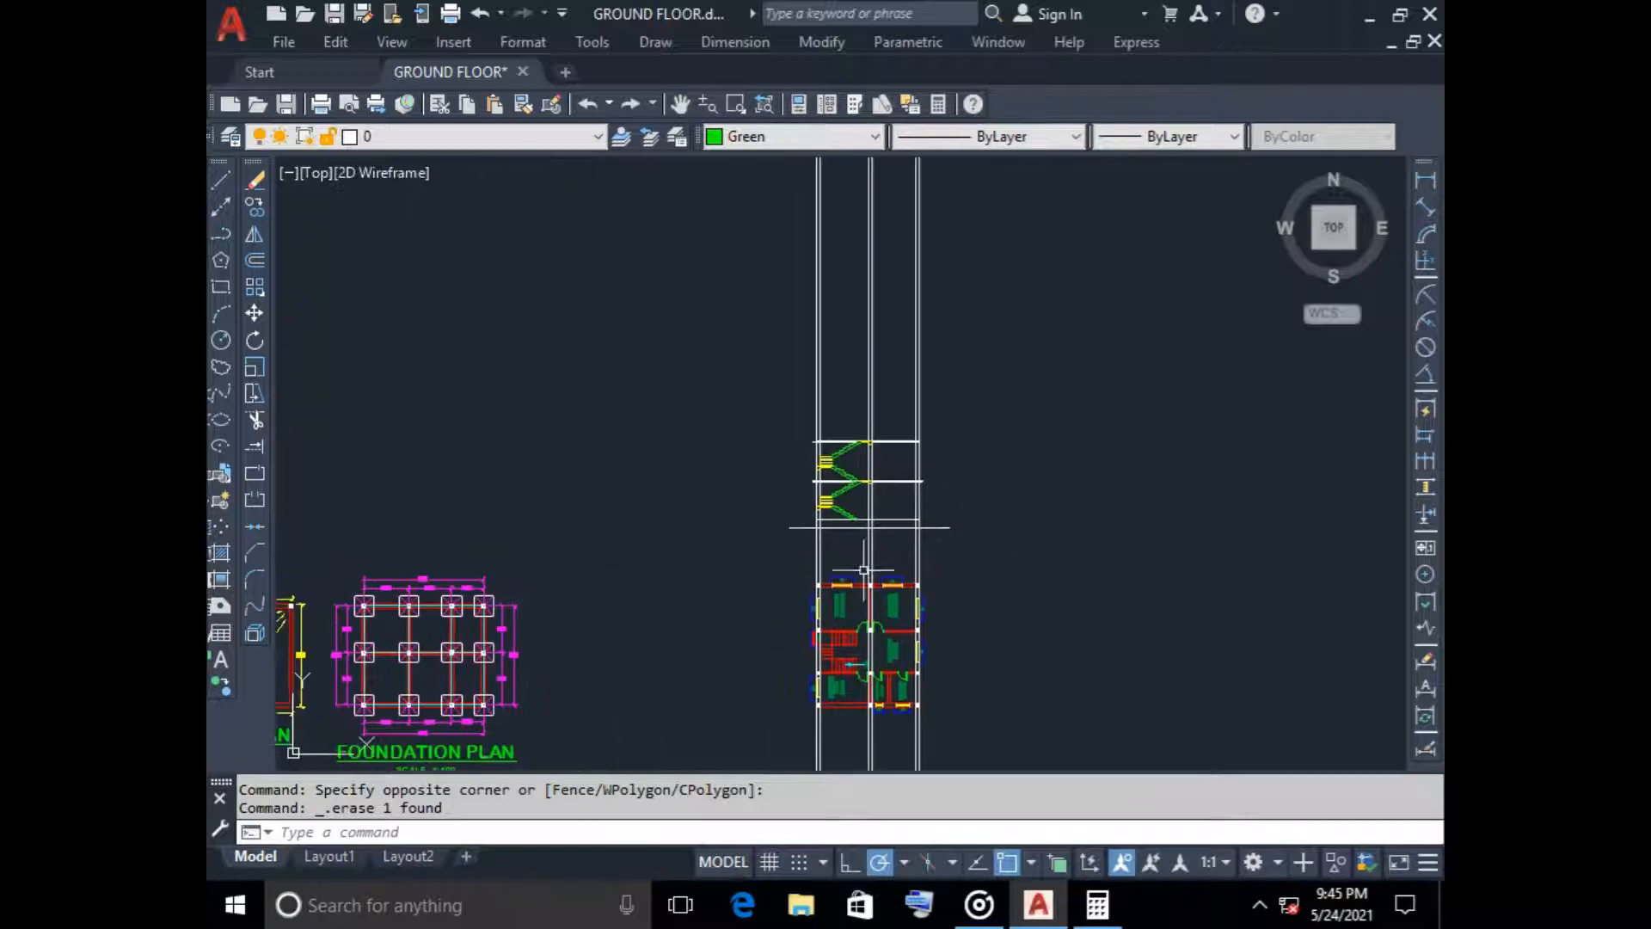
mouse_move(674, 579)
middle_mouse_down()
mouse_move(858, 478)
mouse_move(1062, 442)
middle_mouse_up()
middle_click_drag(997, 356, 586, 457)
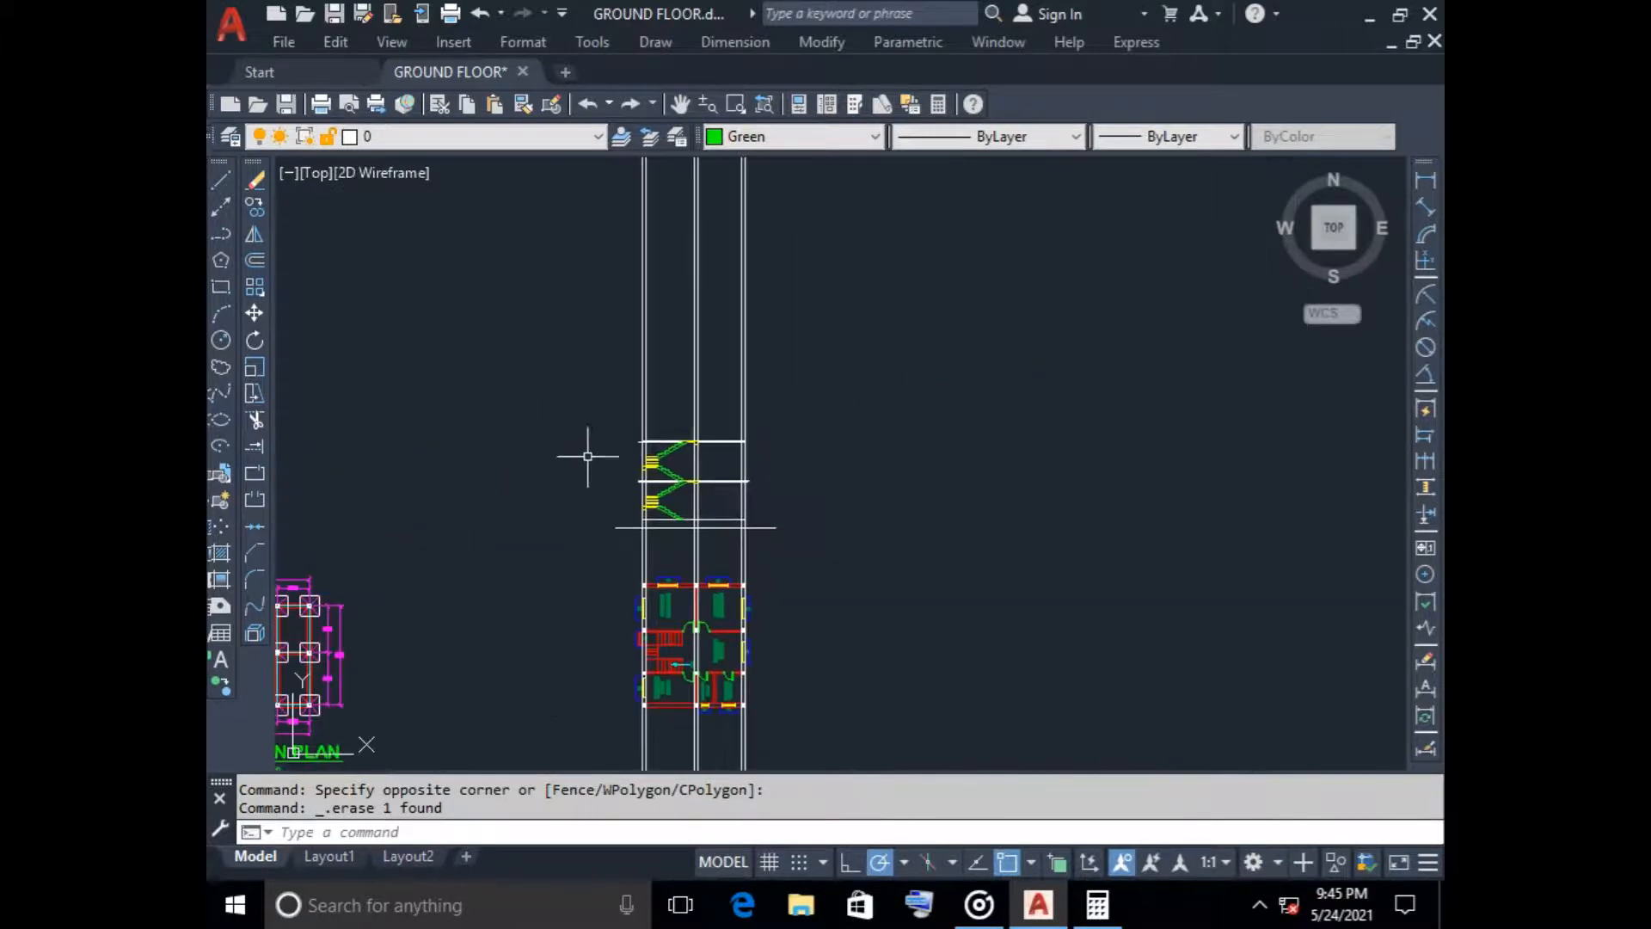
Offset the uppermost slab's top line 900 upward
scroll(674, 427, "up", 3)
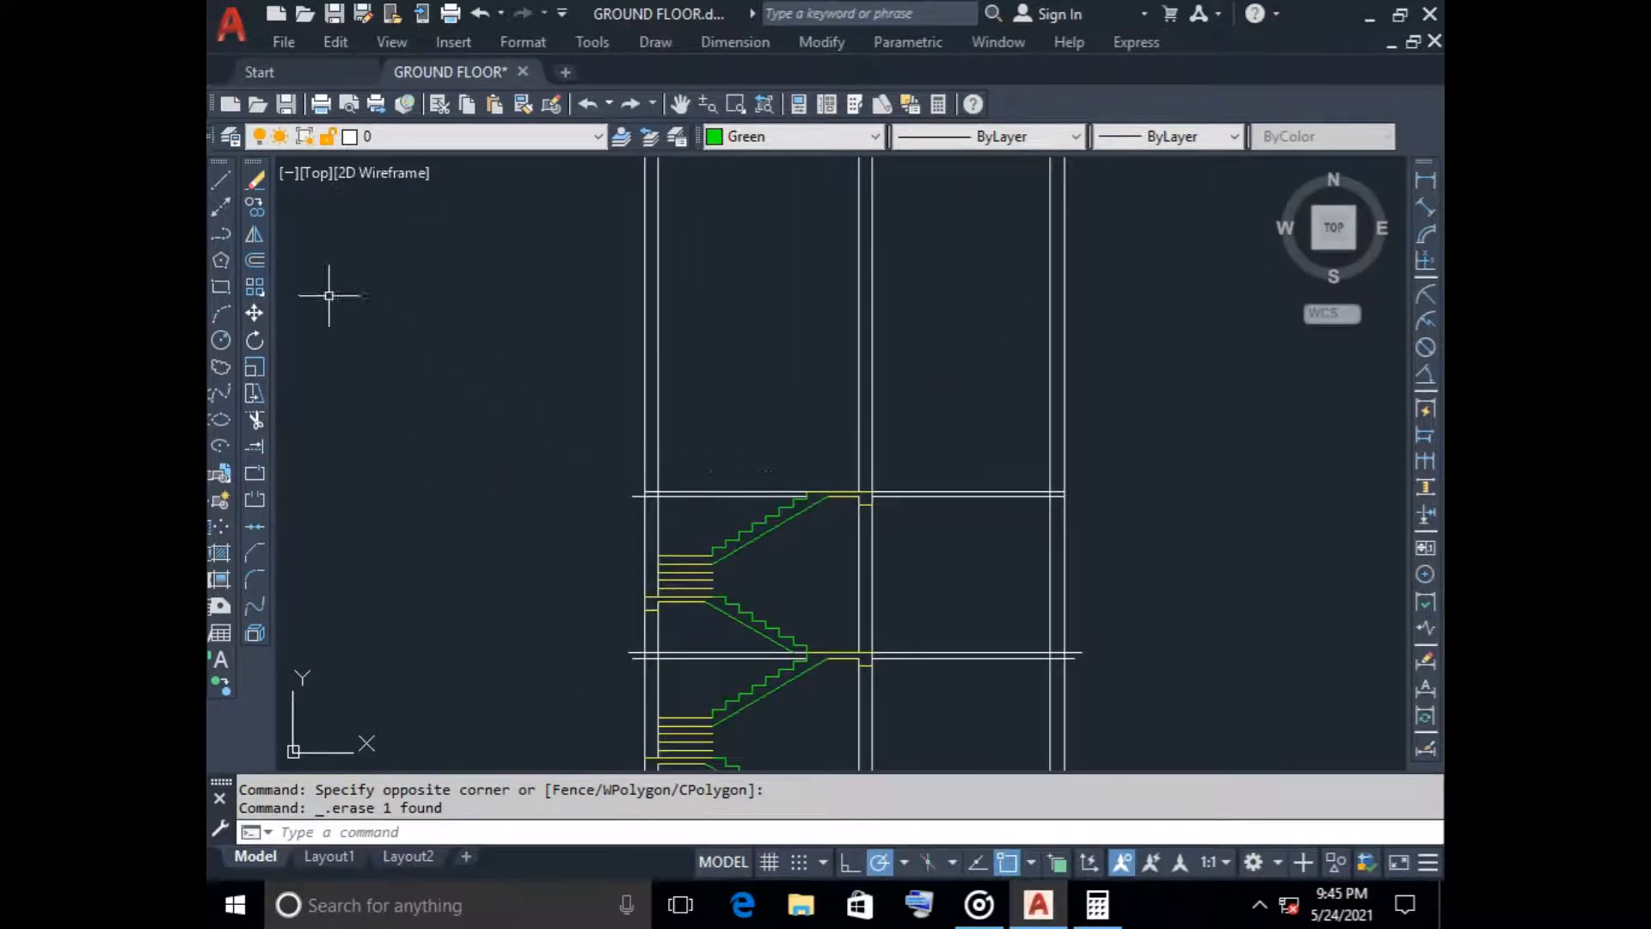
left_click(255, 259)
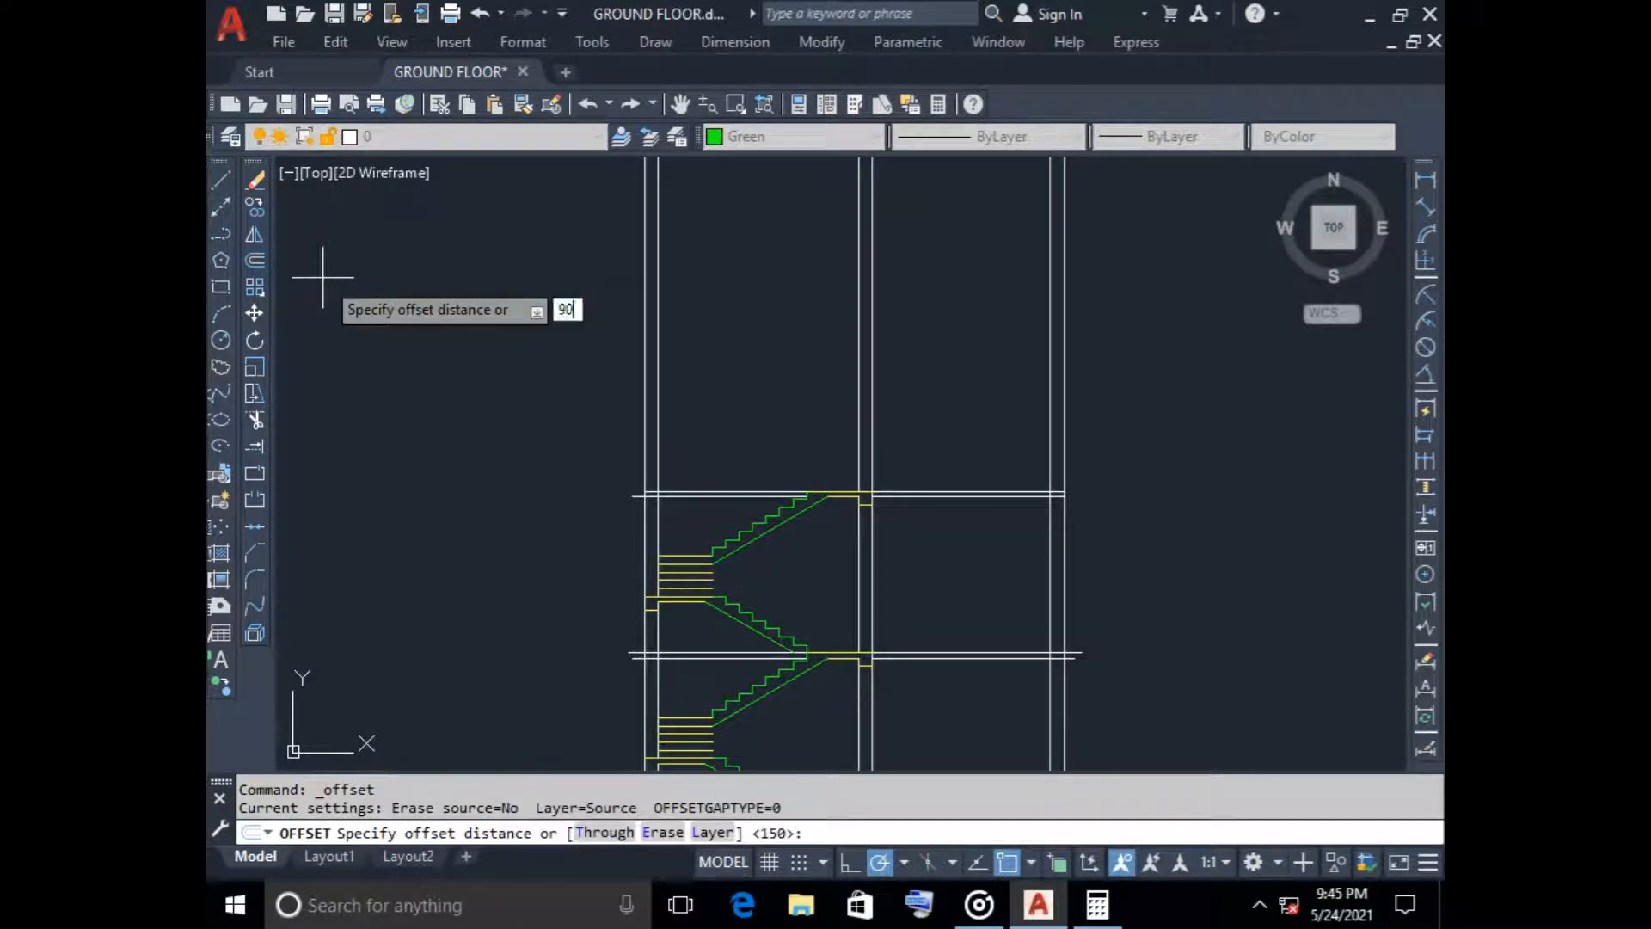
key("Return")
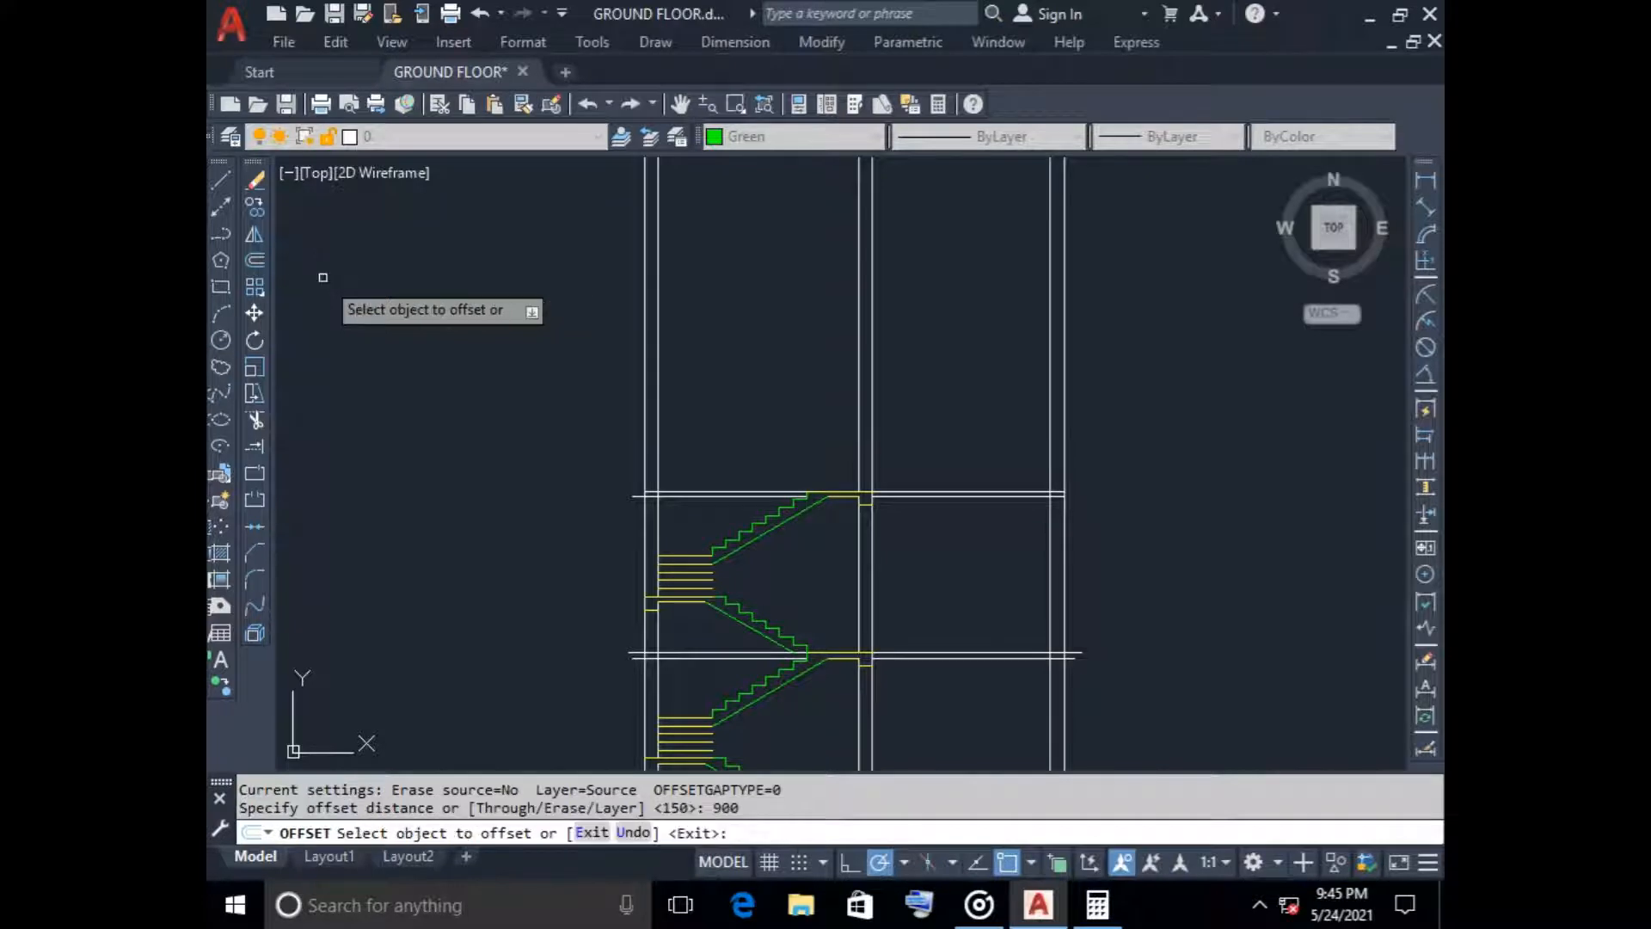
scroll(680, 440, "up", 5)
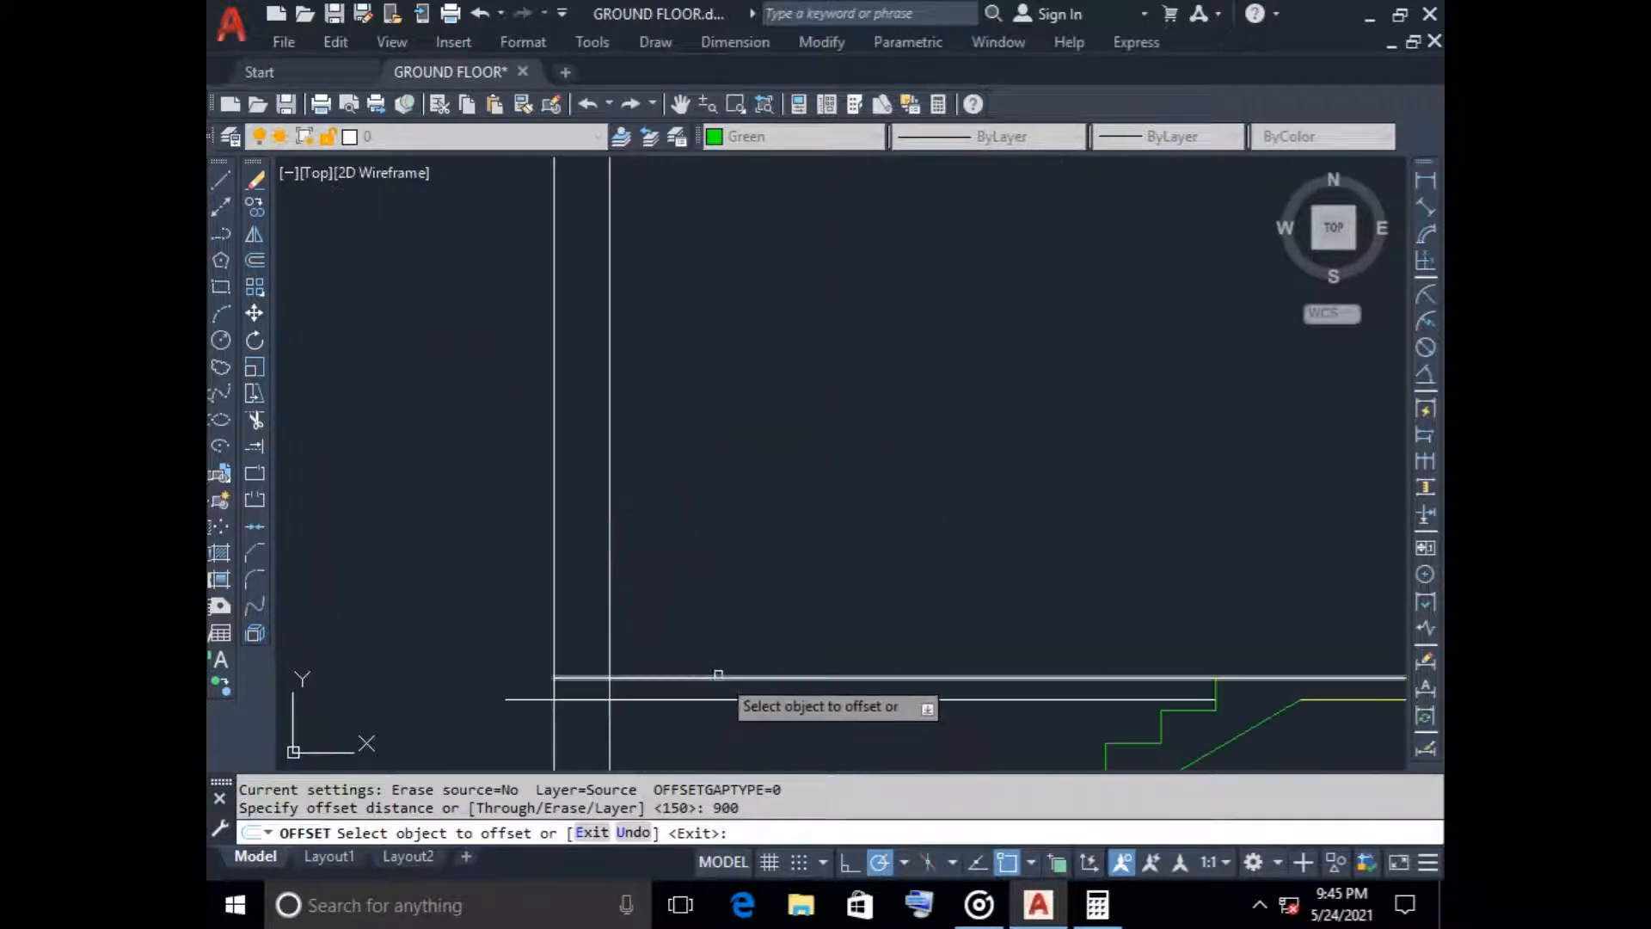
left_click(718, 679)
left_click(673, 460)
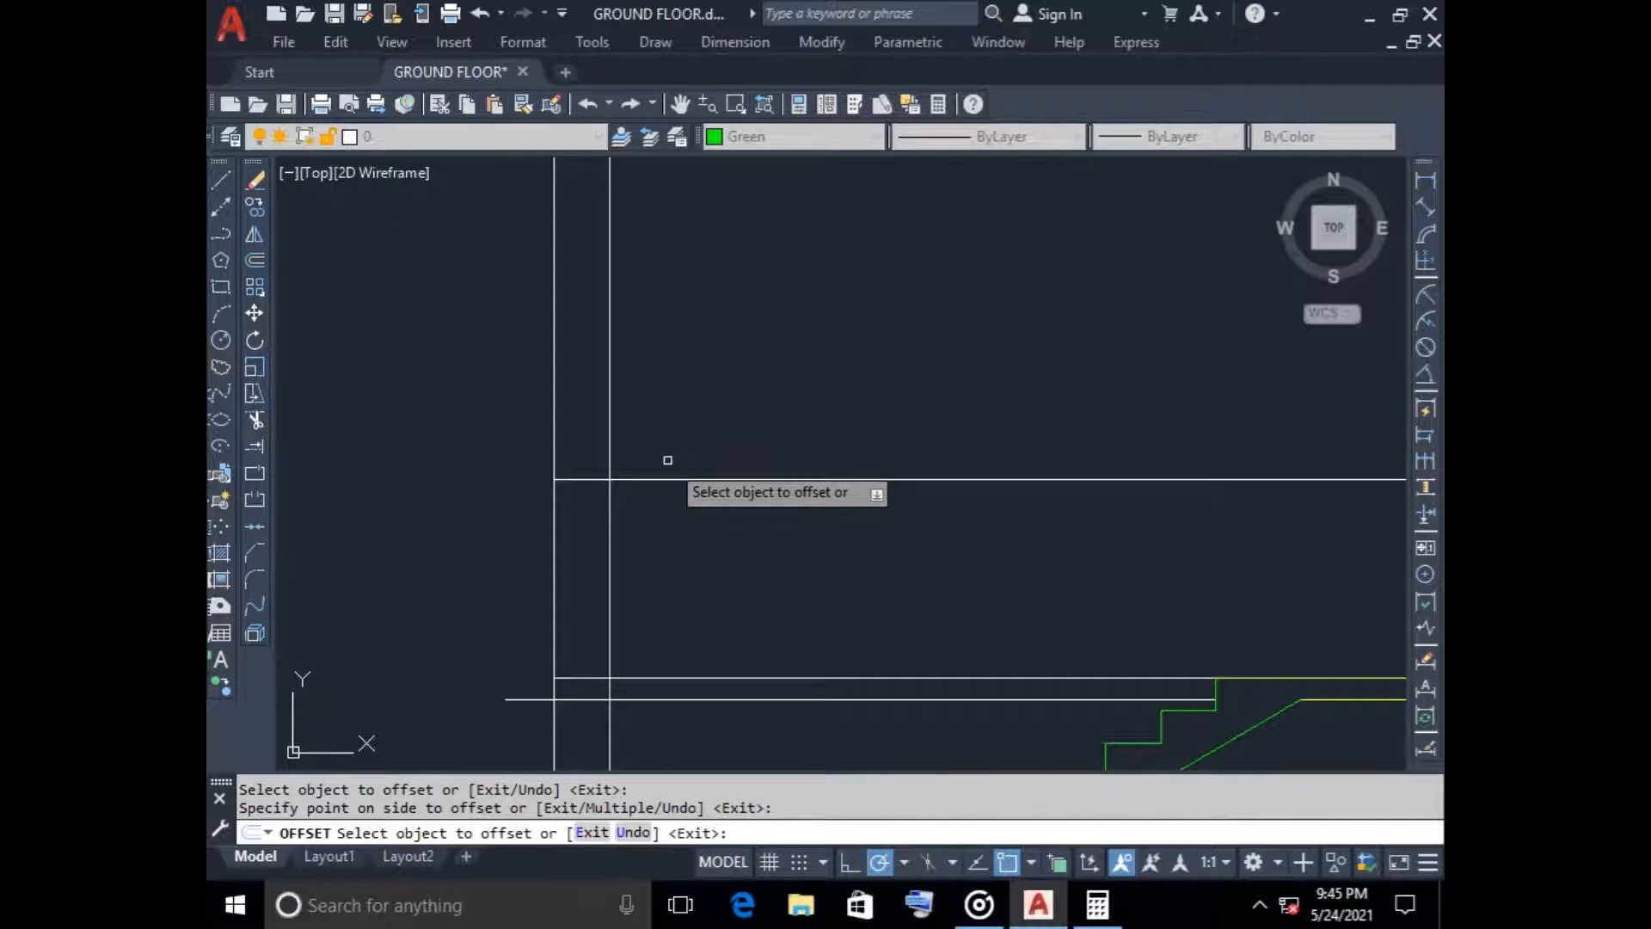
scroll(668, 460, "down", 4)
key("Escape")
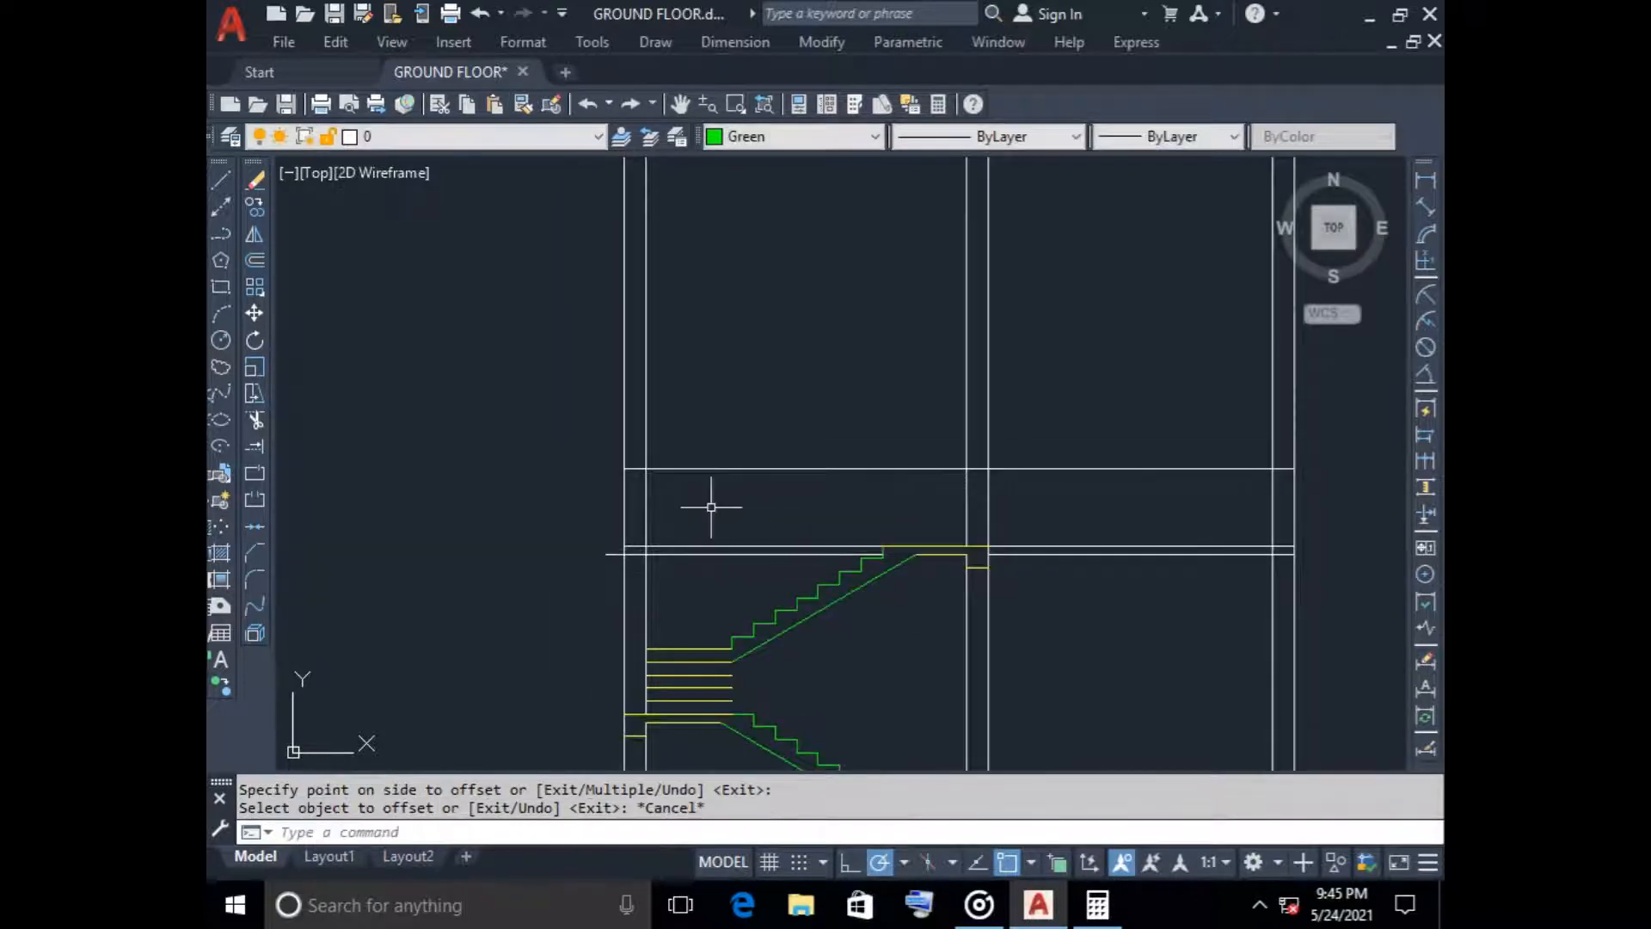
Trim the line 900 above the roof slab across the stair bay, the outer wall and the middle wall, keeping only its part over the other bay
scroll(720, 483, "down", 2)
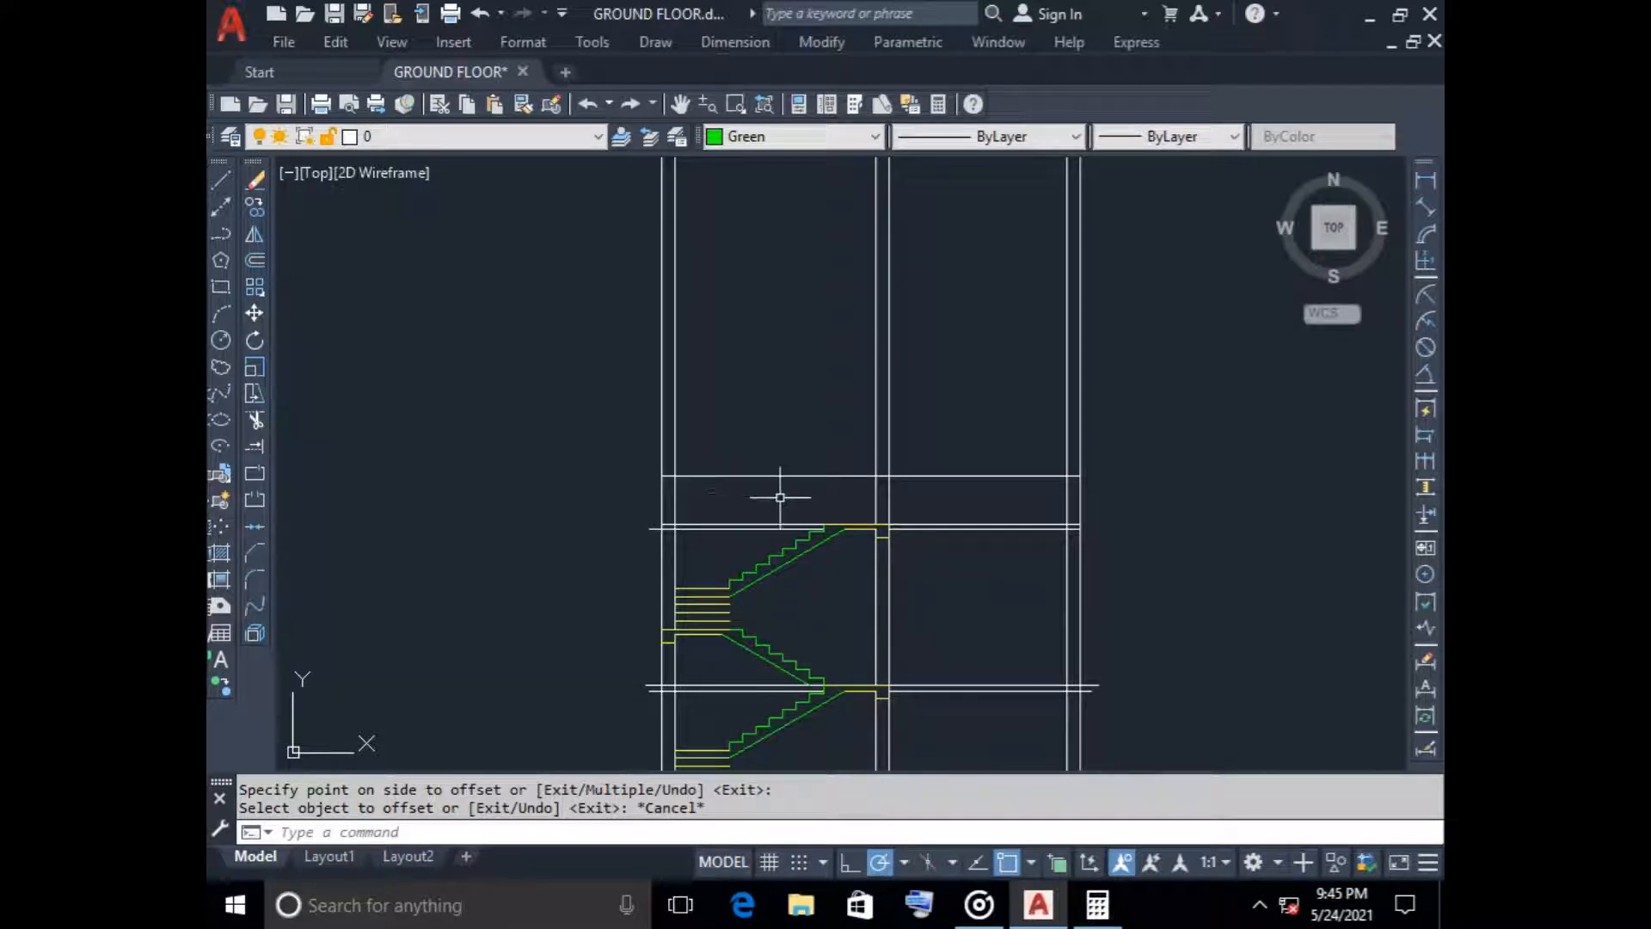
type("r")
key("Return")
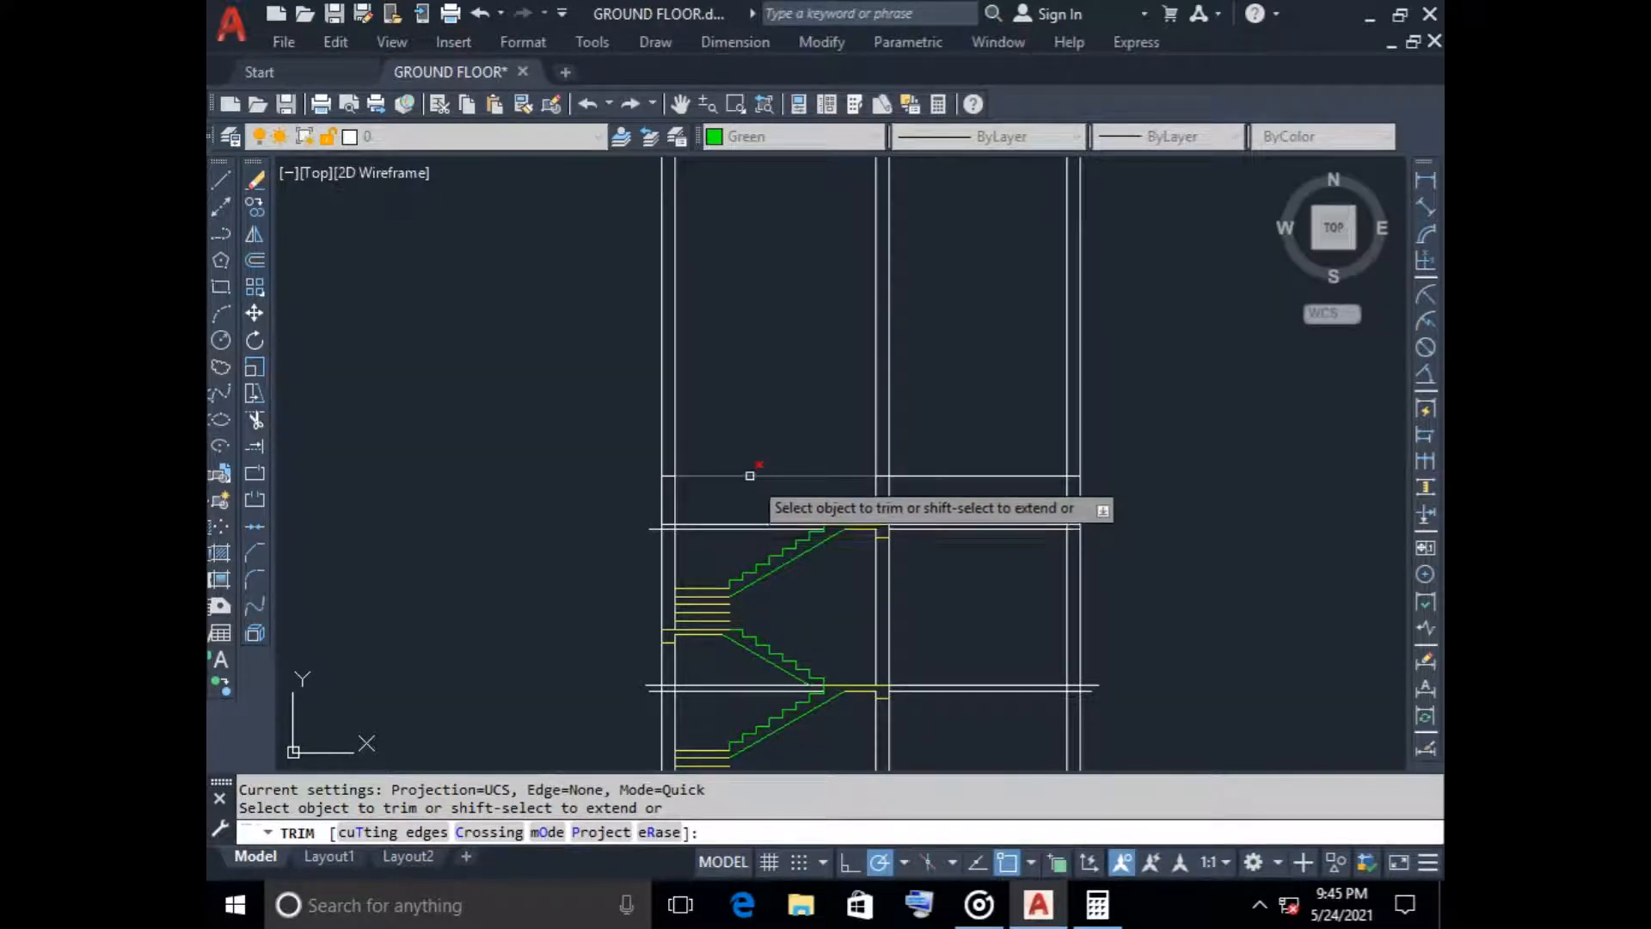
left_click(751, 475)
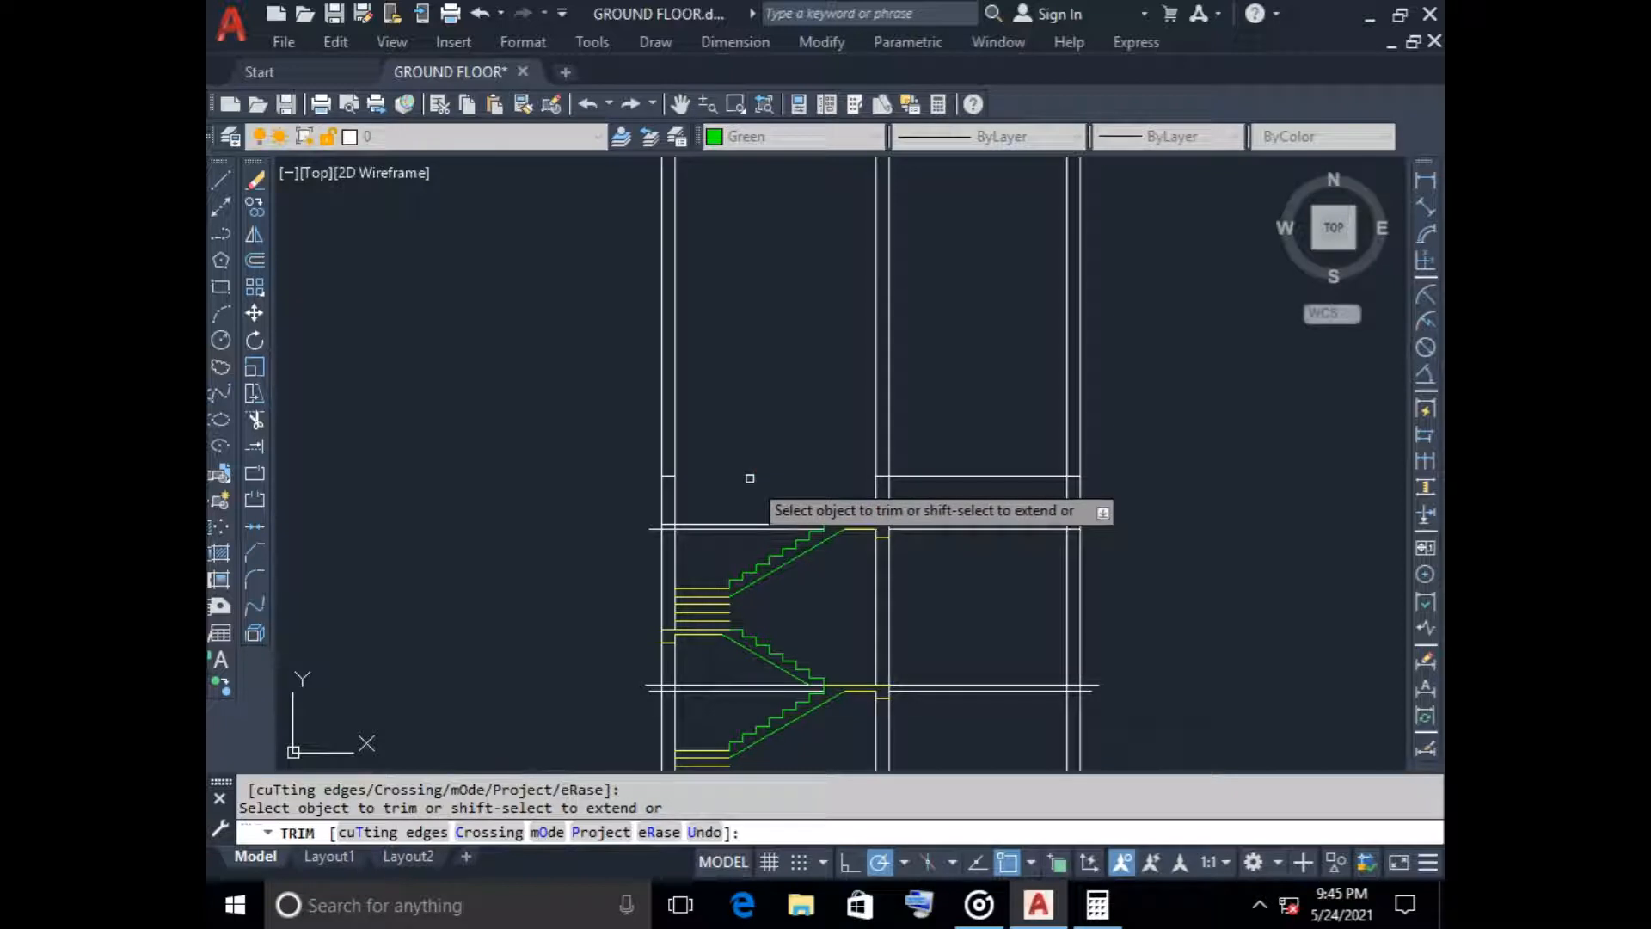
scroll(875, 484, "up", 4)
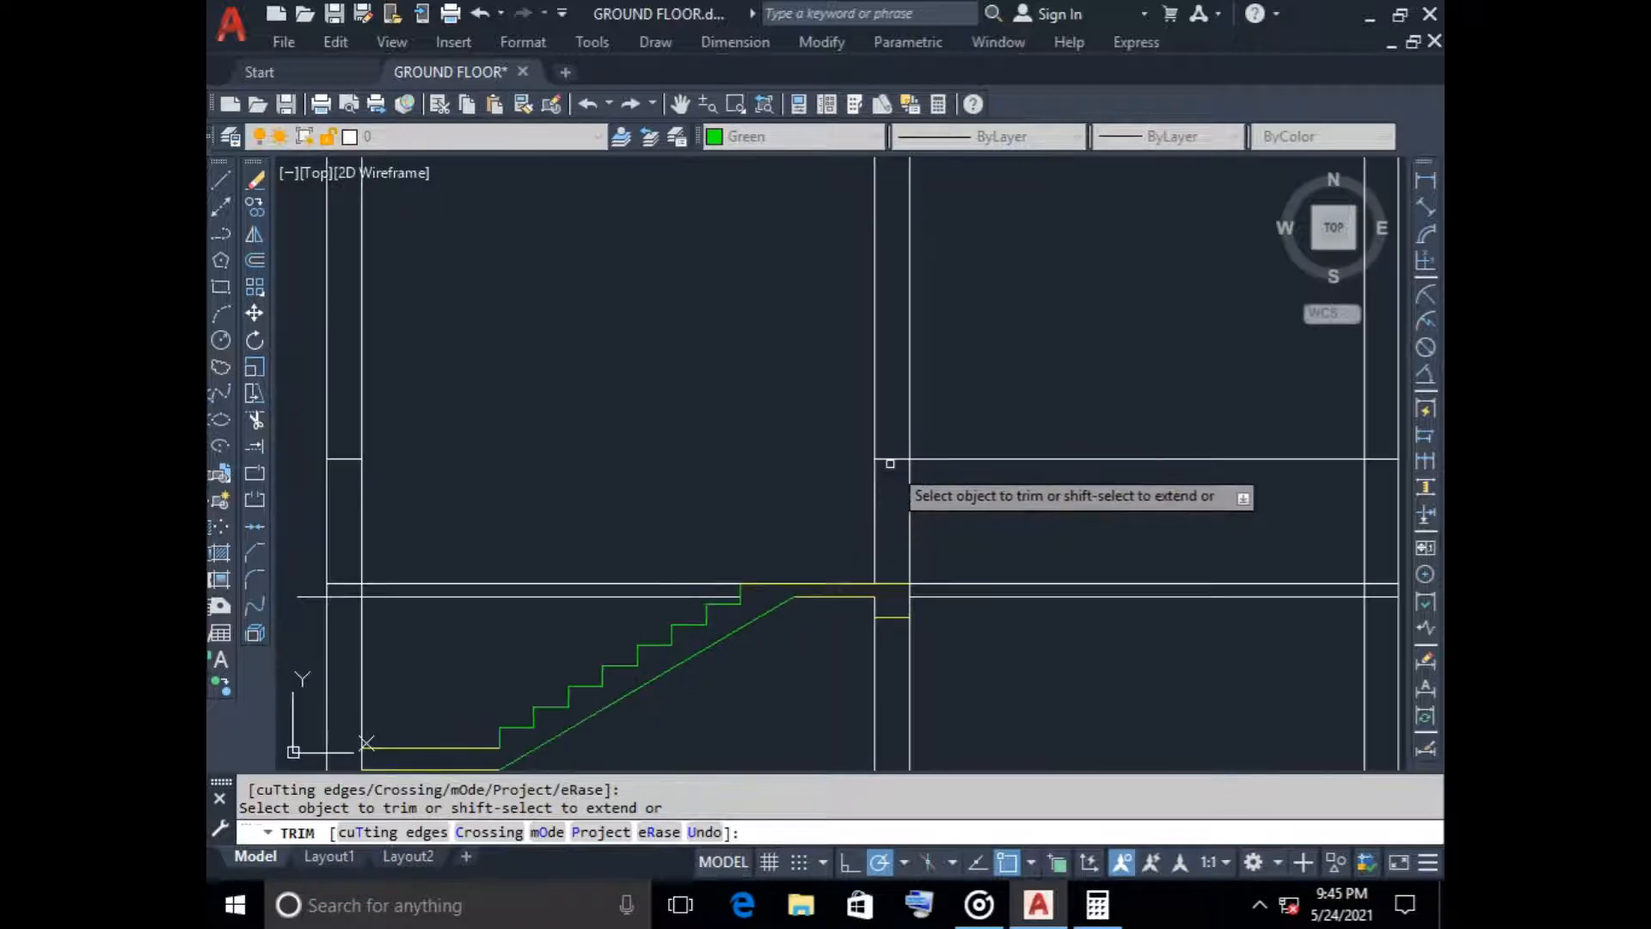
left_click(890, 462)
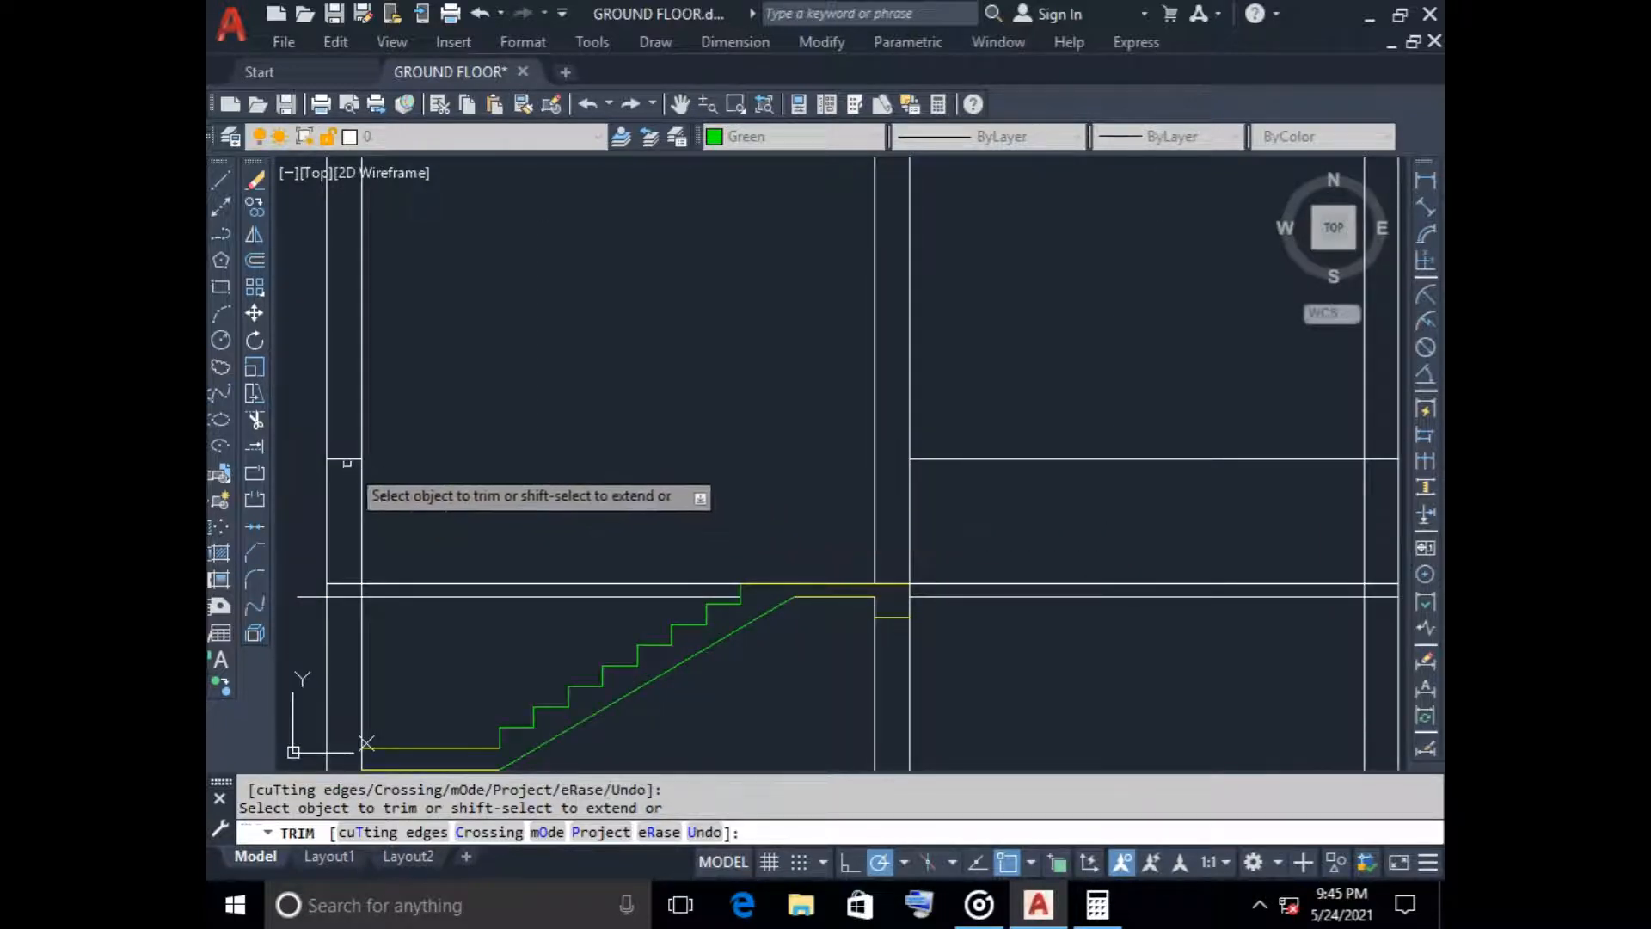
scroll(508, 444, "down", 4)
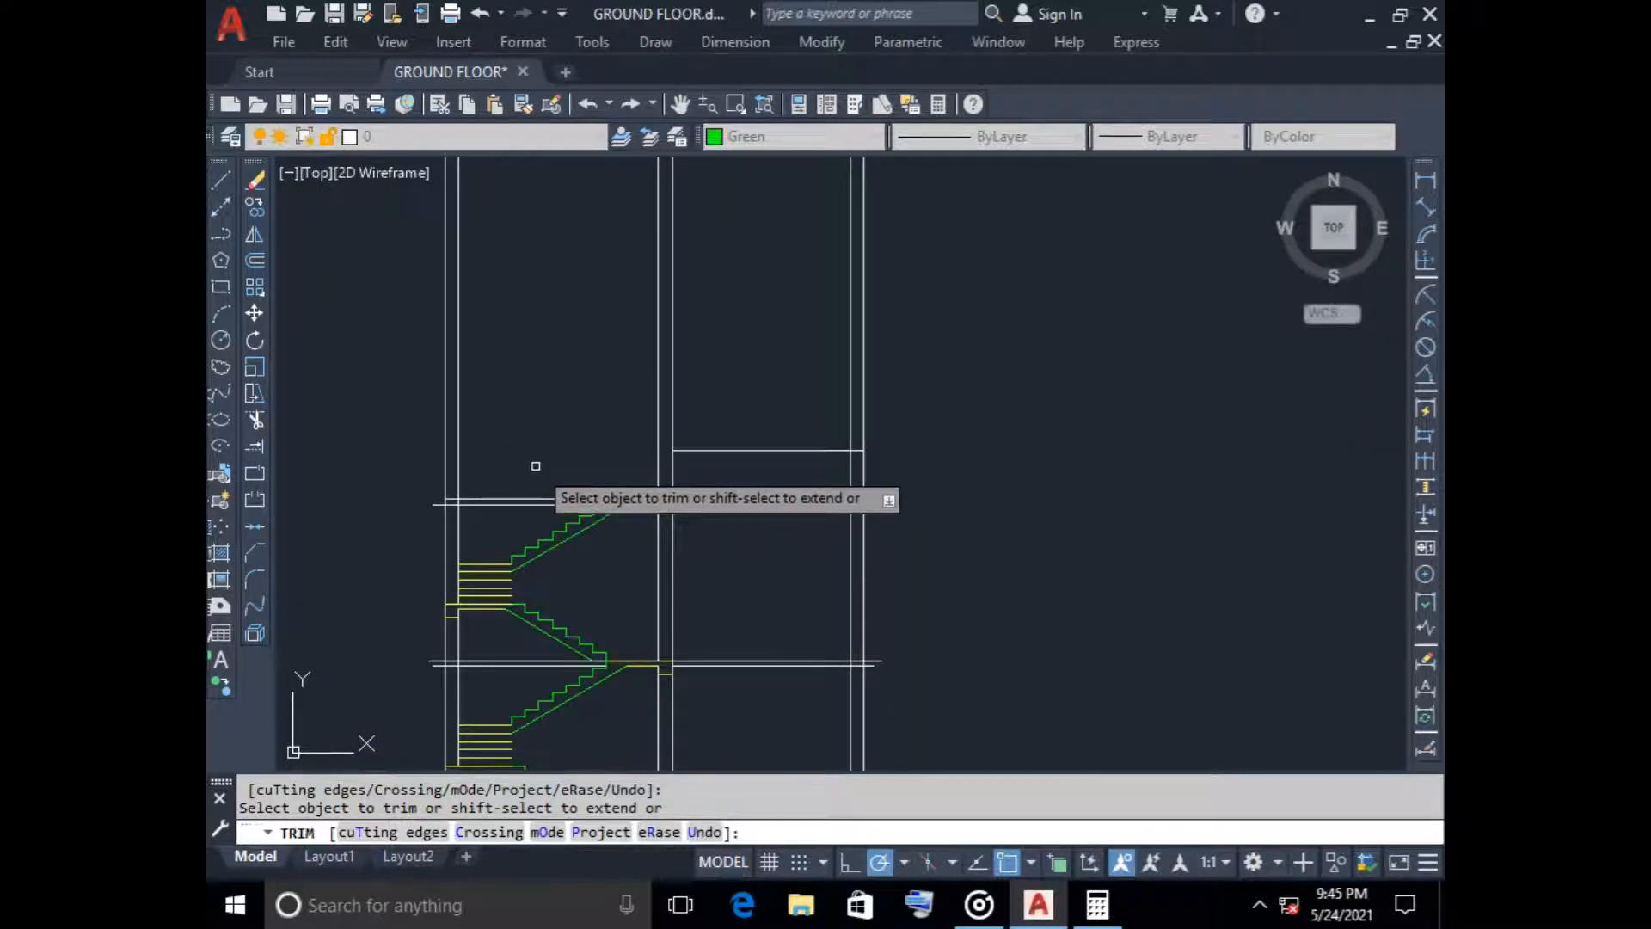
key("Escape")
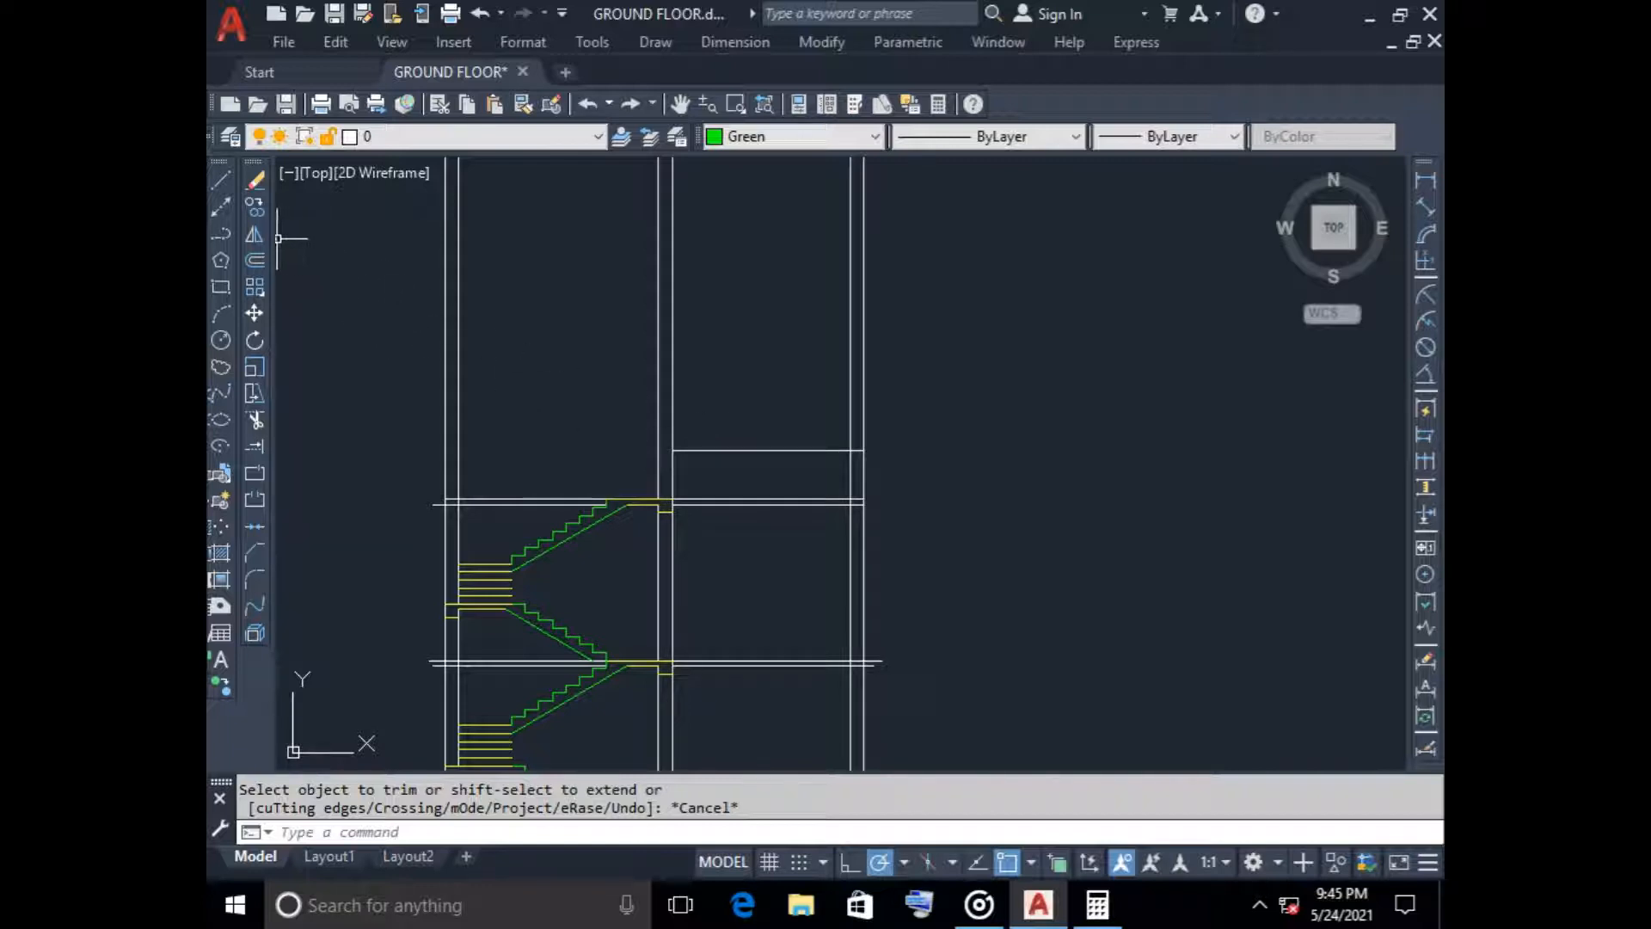
Offset the remaining parapet-level line over the bay without stairs 1500 upward
left_click(254, 259)
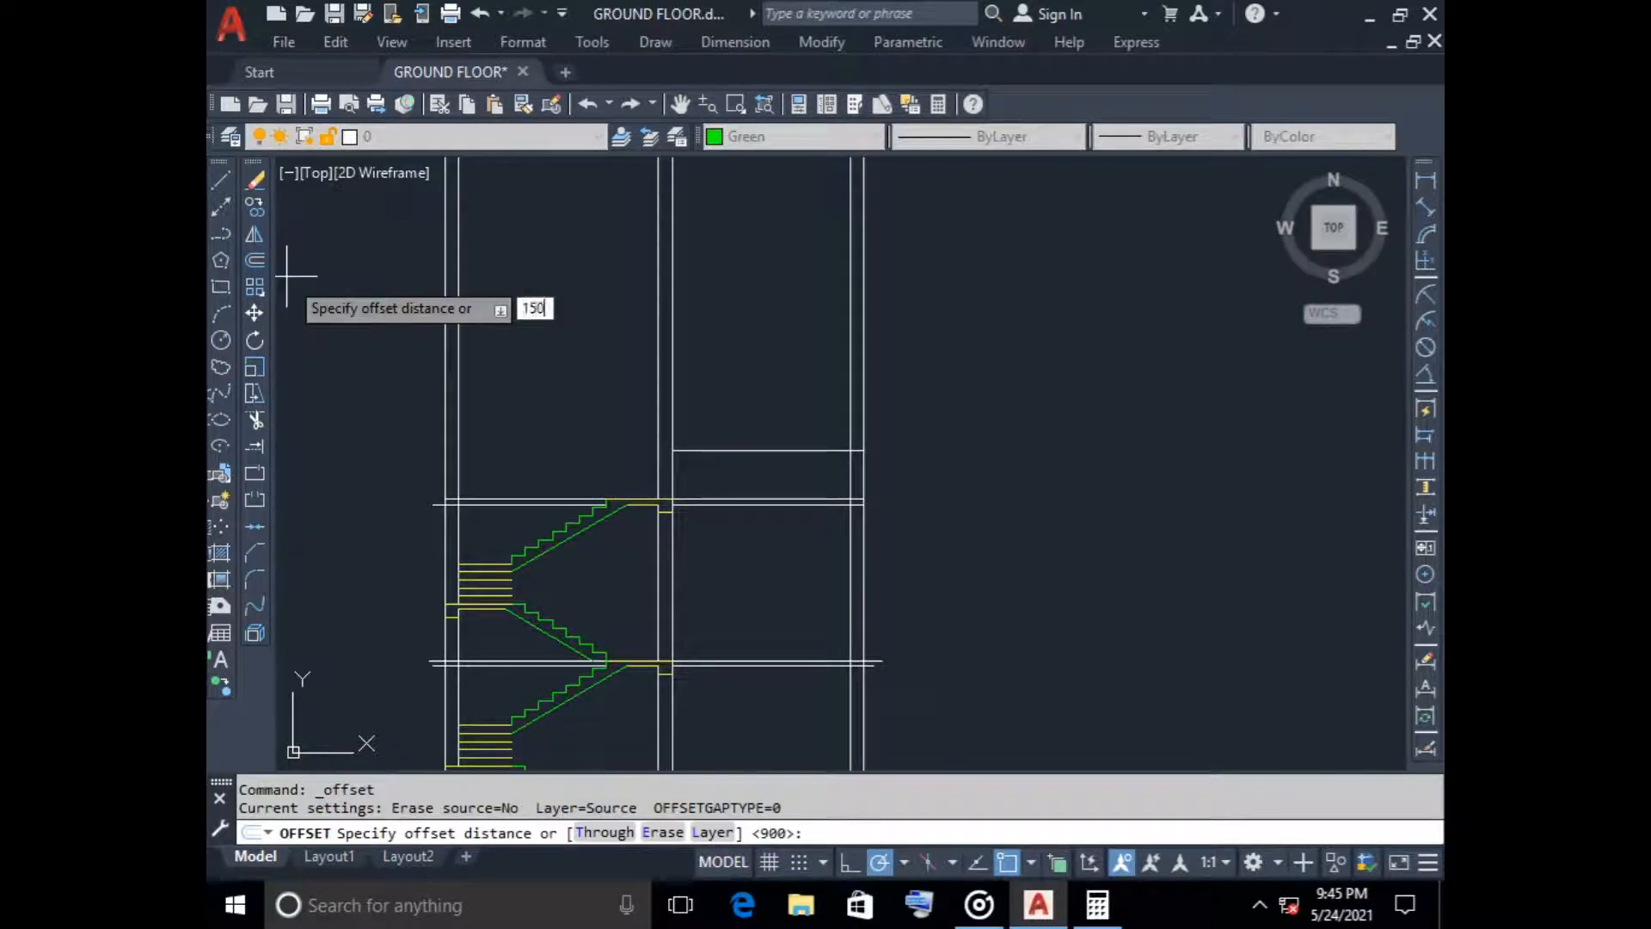
key("Return")
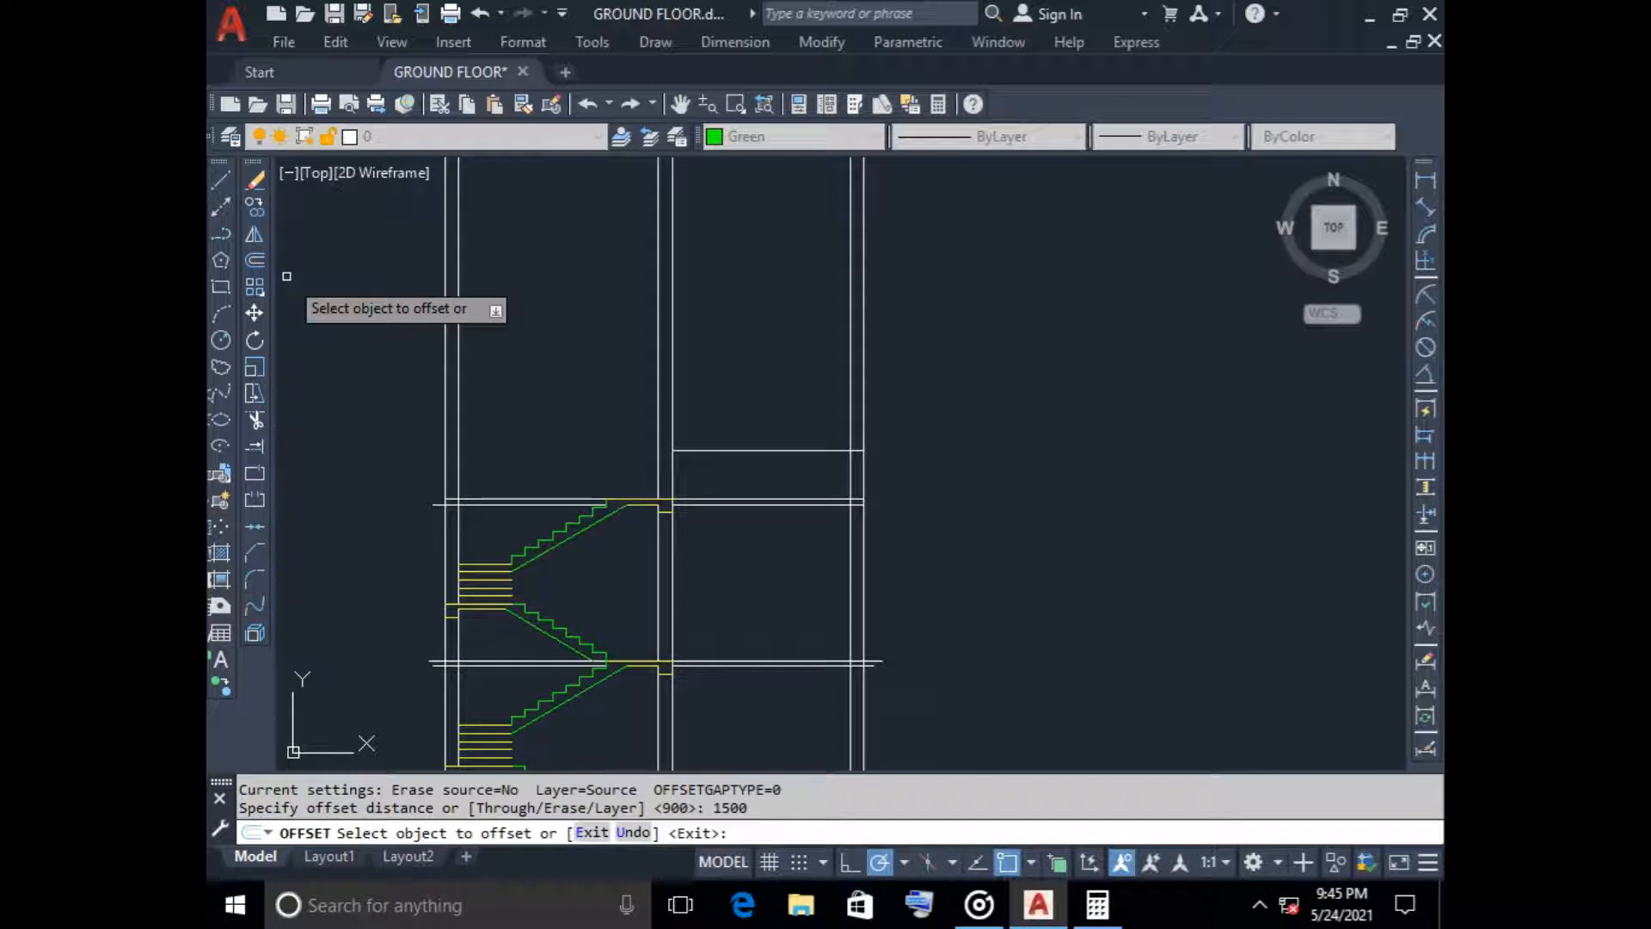
left_click(745, 449)
left_click(725, 290)
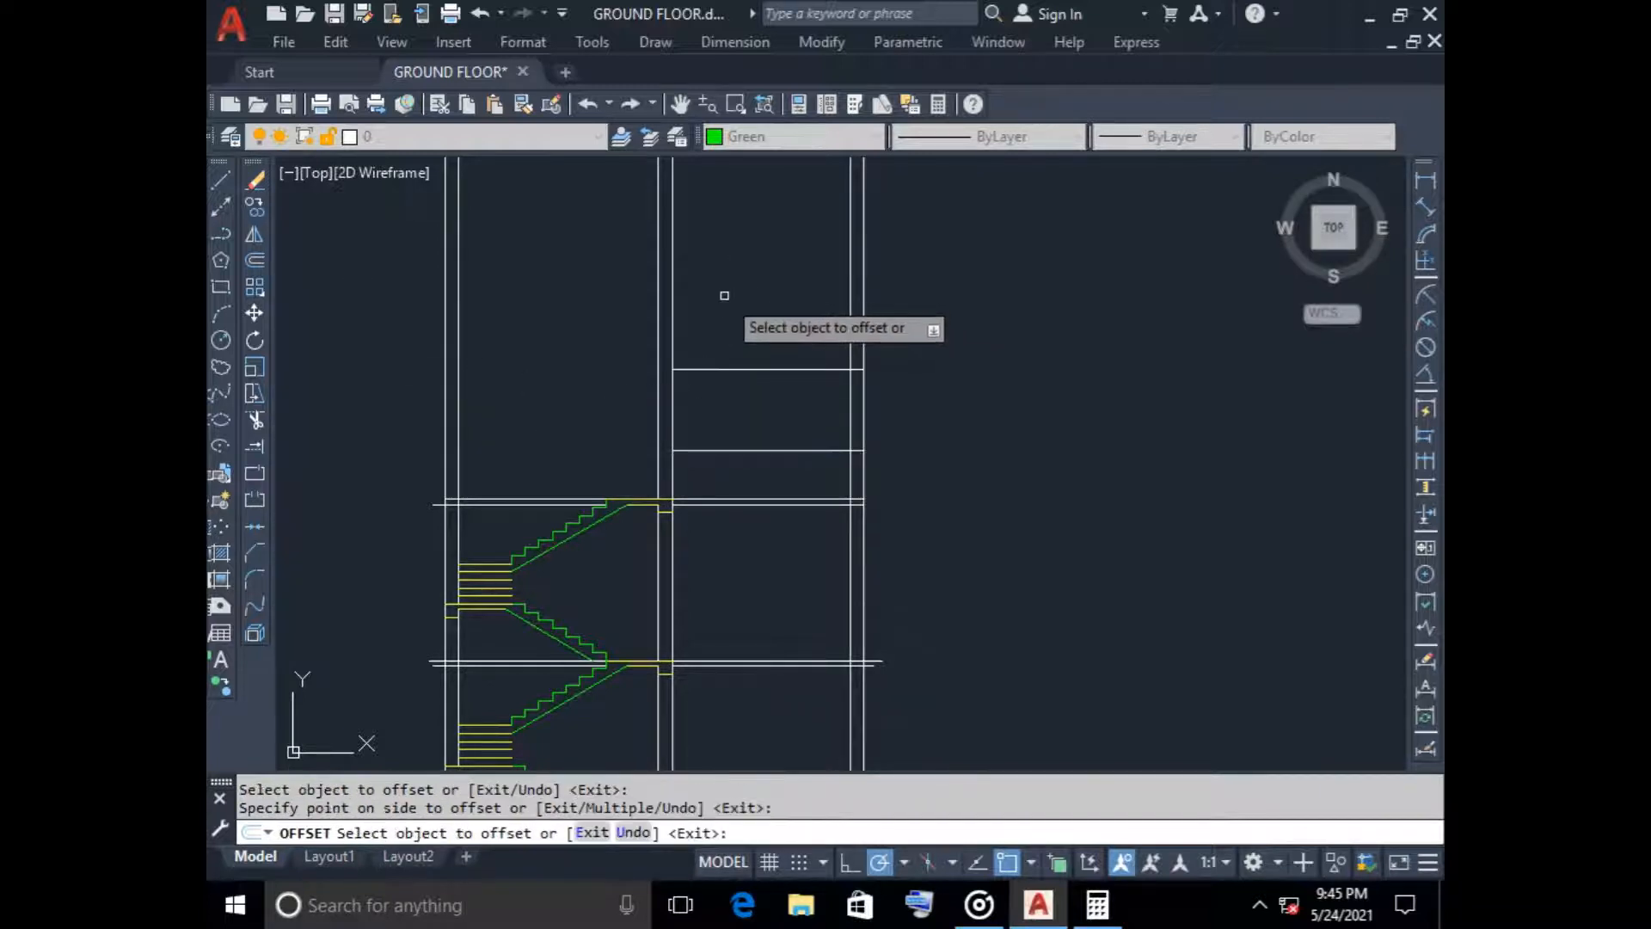
key("Escape")
Stretch the new upper line's end at the middle wall across the stair bay to the outer wall's outer face
left_click(729, 370)
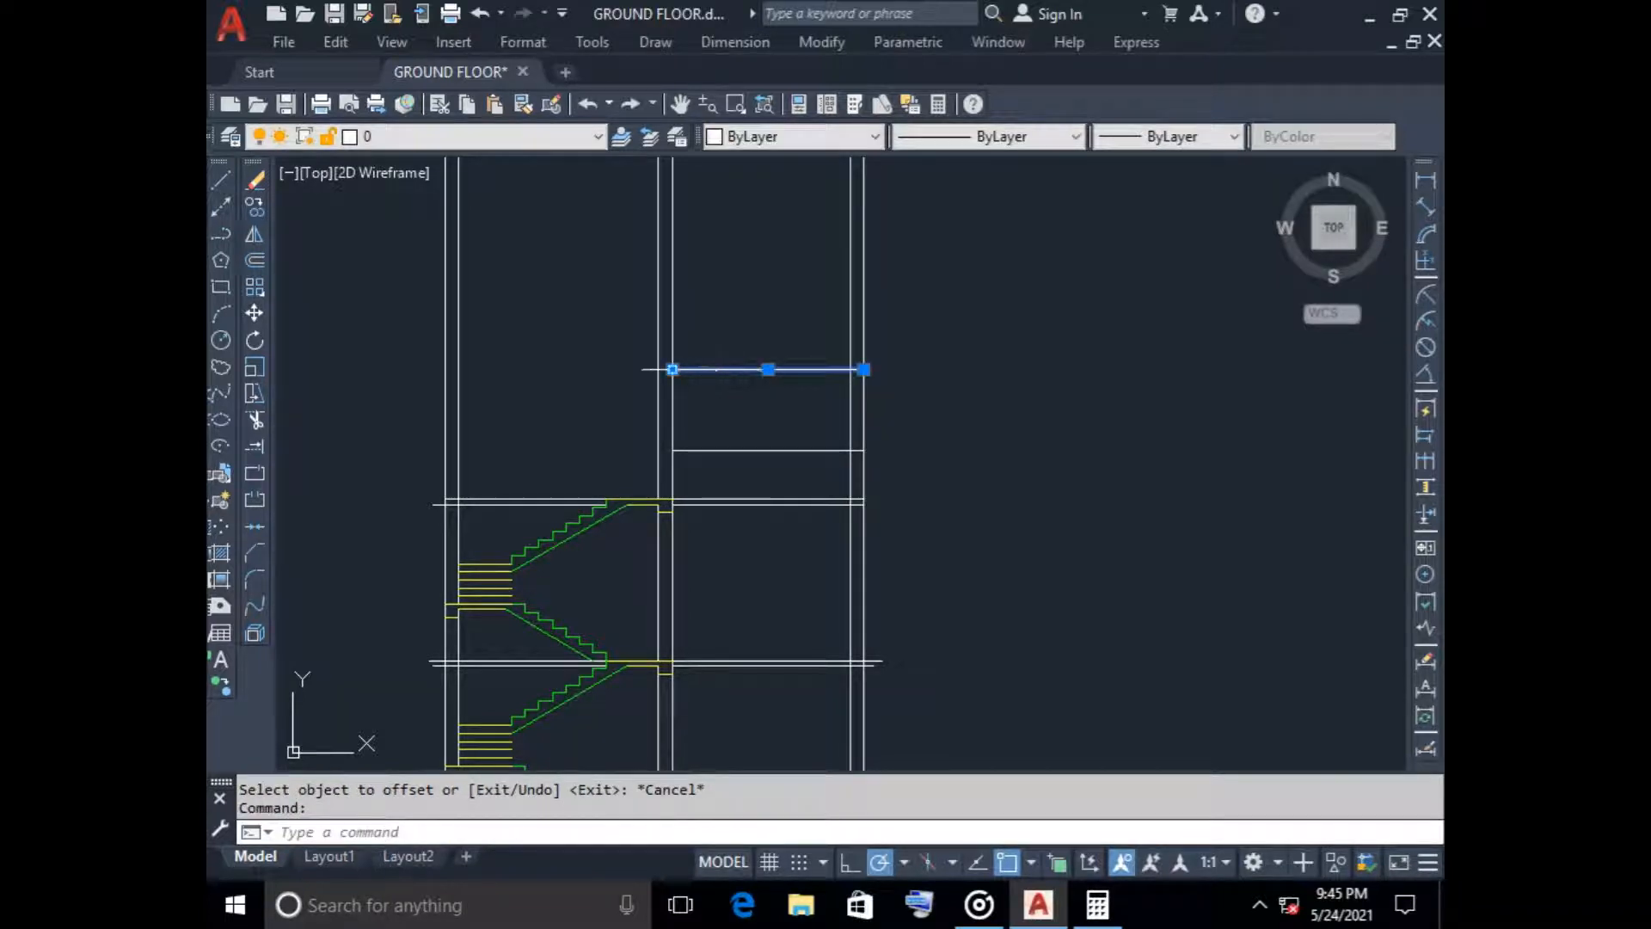
left_click(673, 370)
left_click(445, 370)
key("Escape")
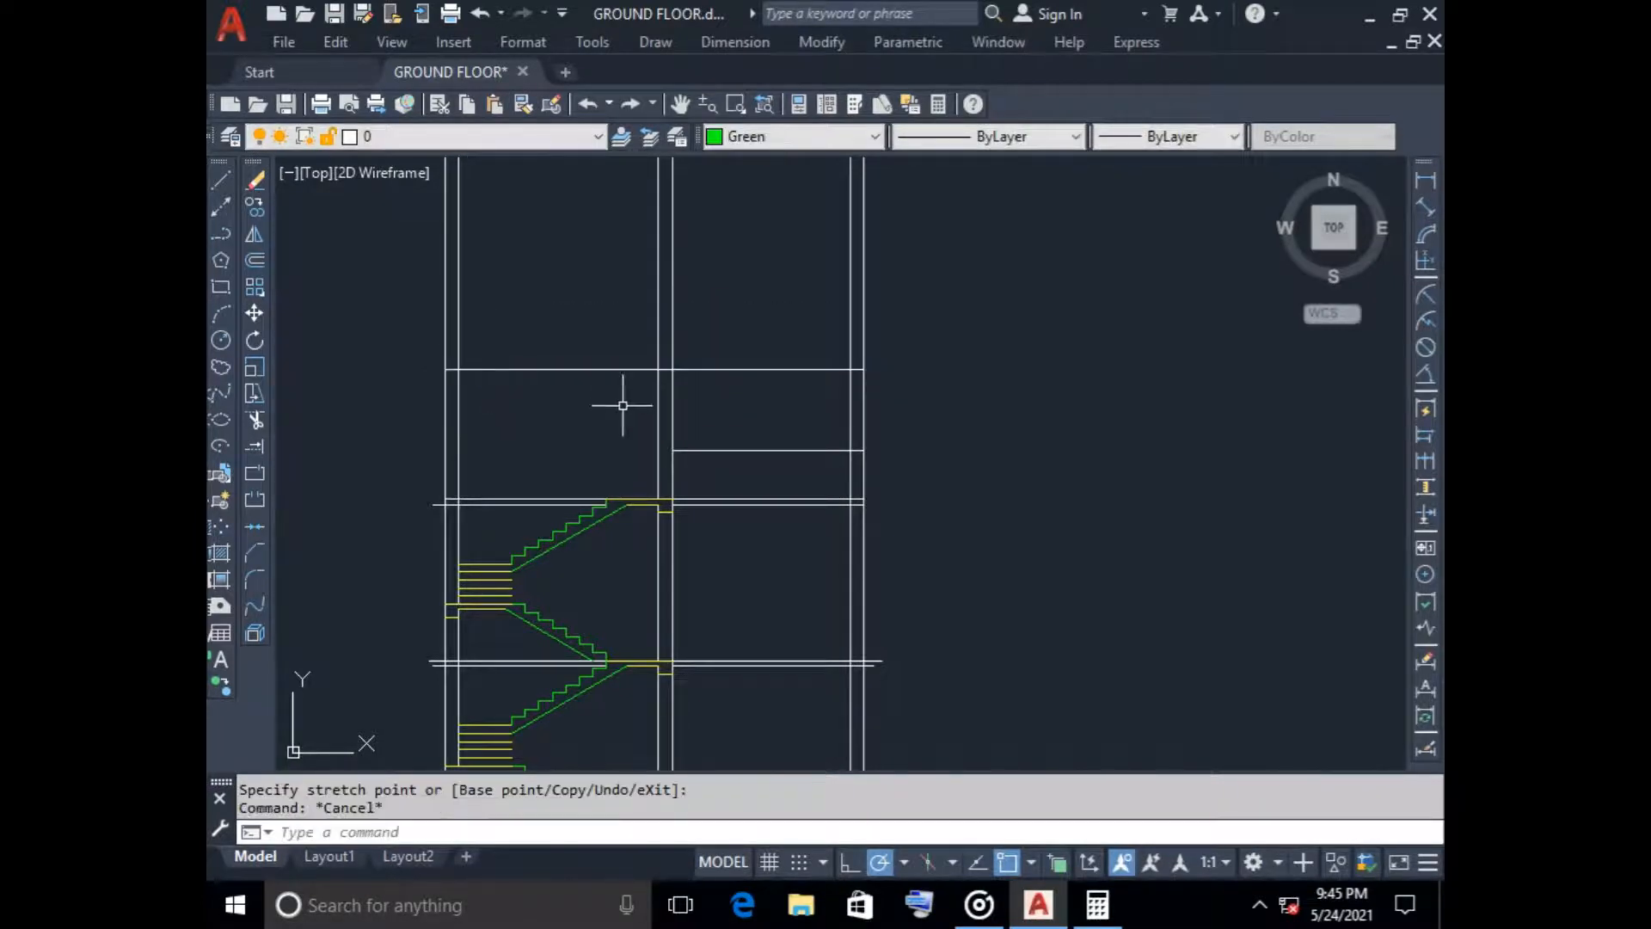
Trim the upper line between the middle wall and the far outer wall so it spans the stair bay
scroll(622, 406, "down", 2)
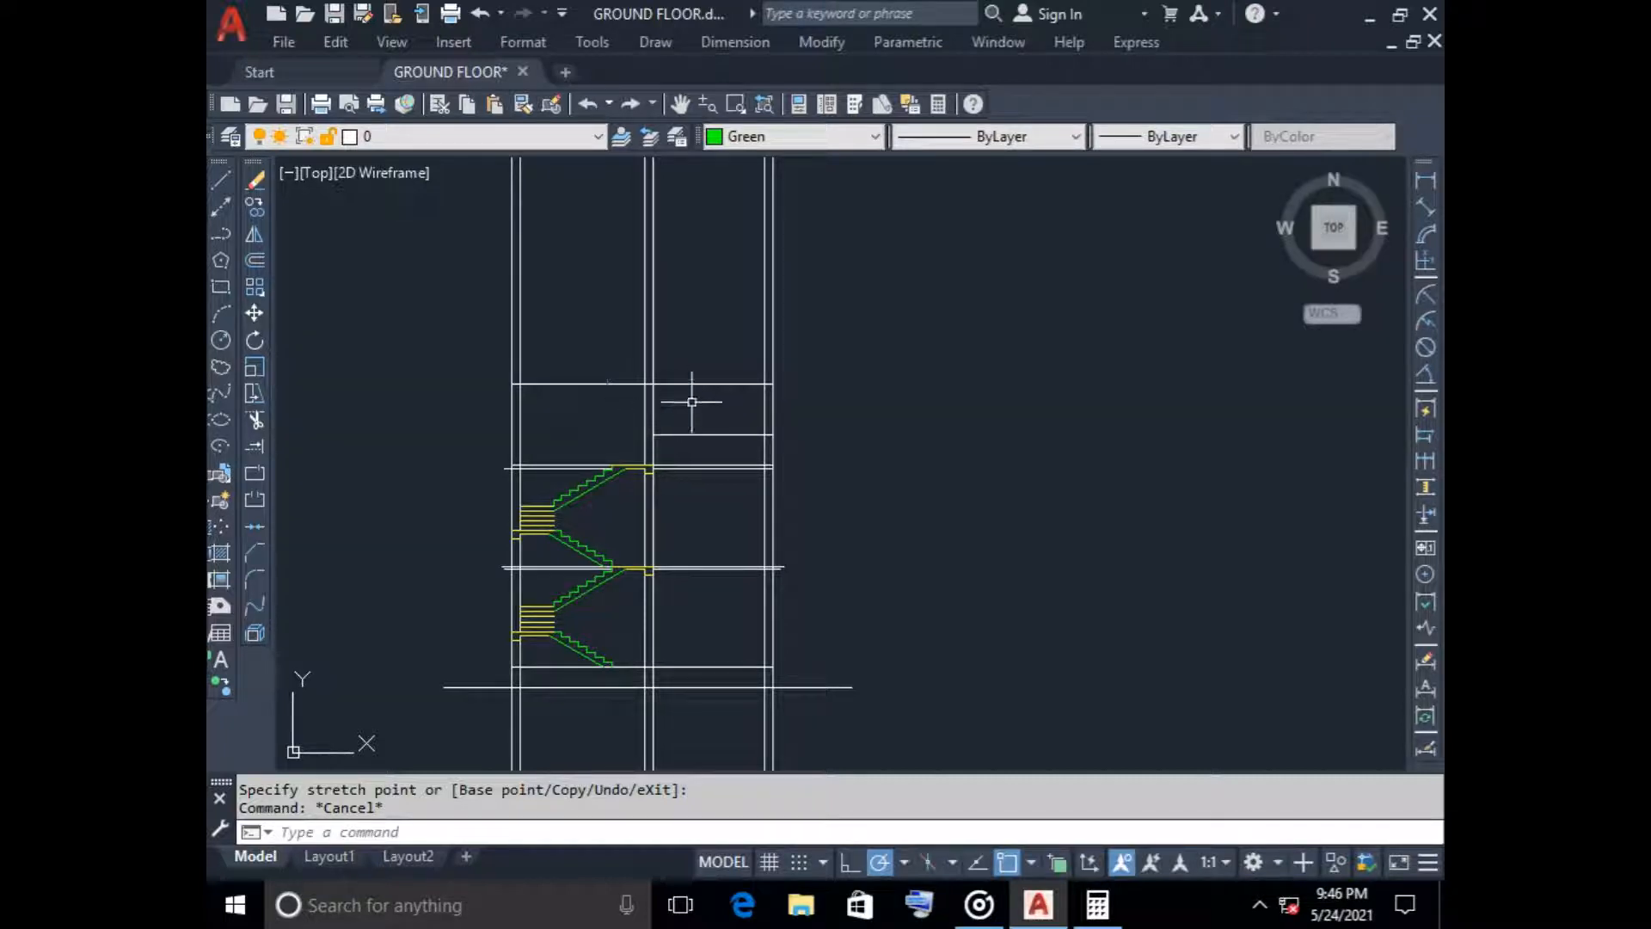
type("tr")
key("Return")
left_click(667, 383)
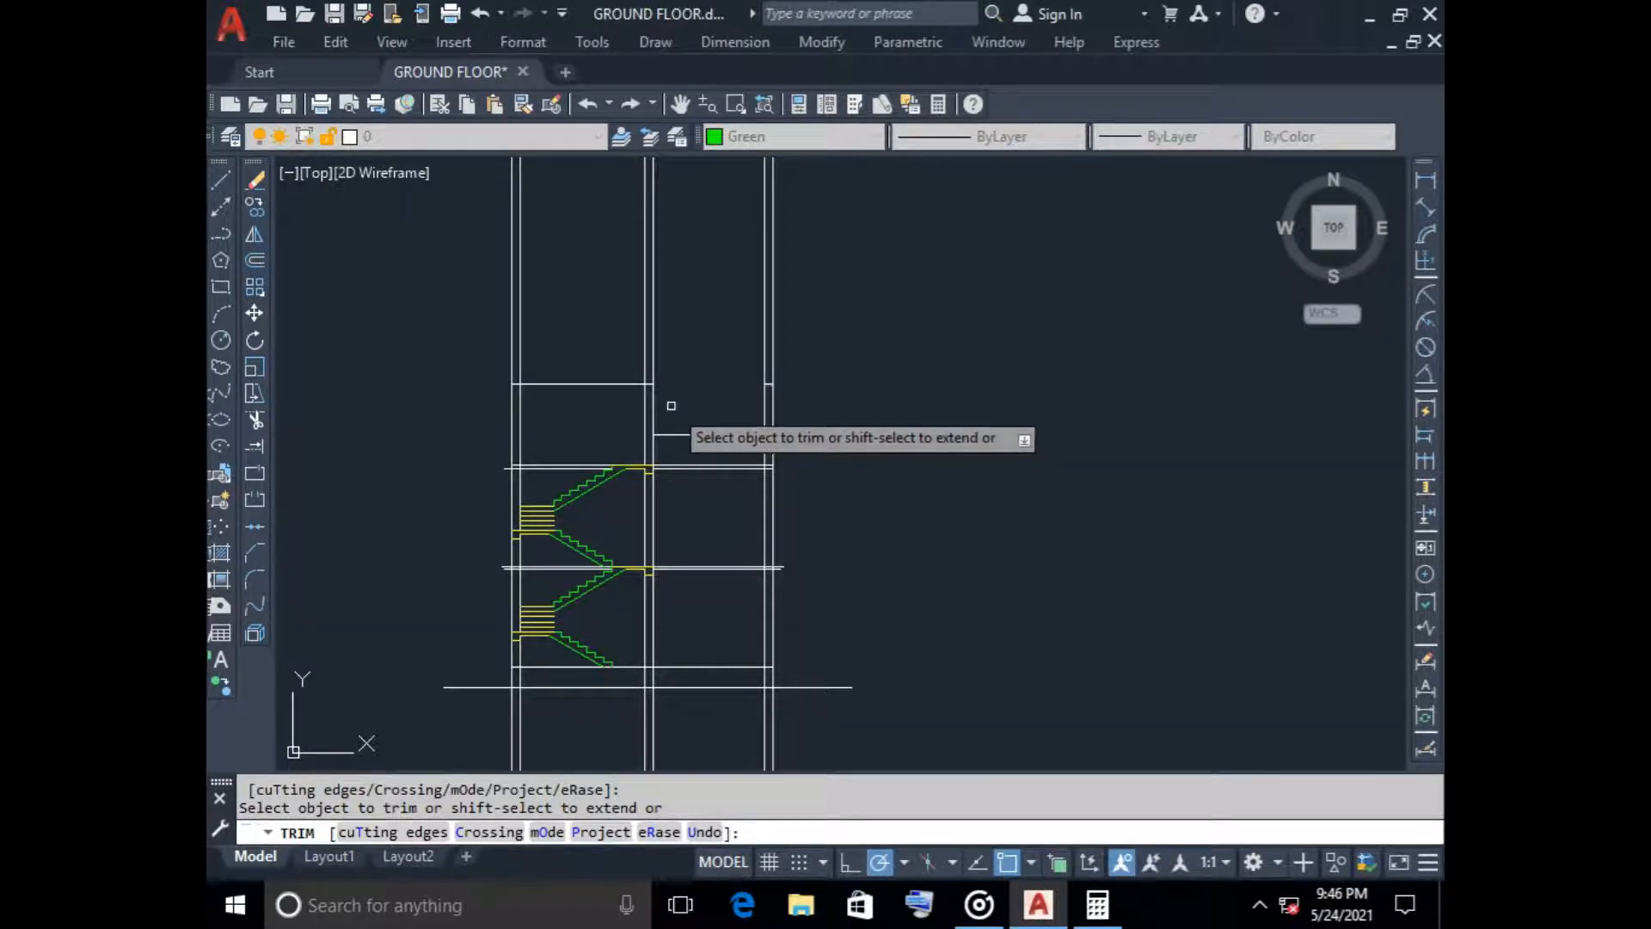
scroll(658, 394, "up", 2)
scroll(658, 395, "down", 2)
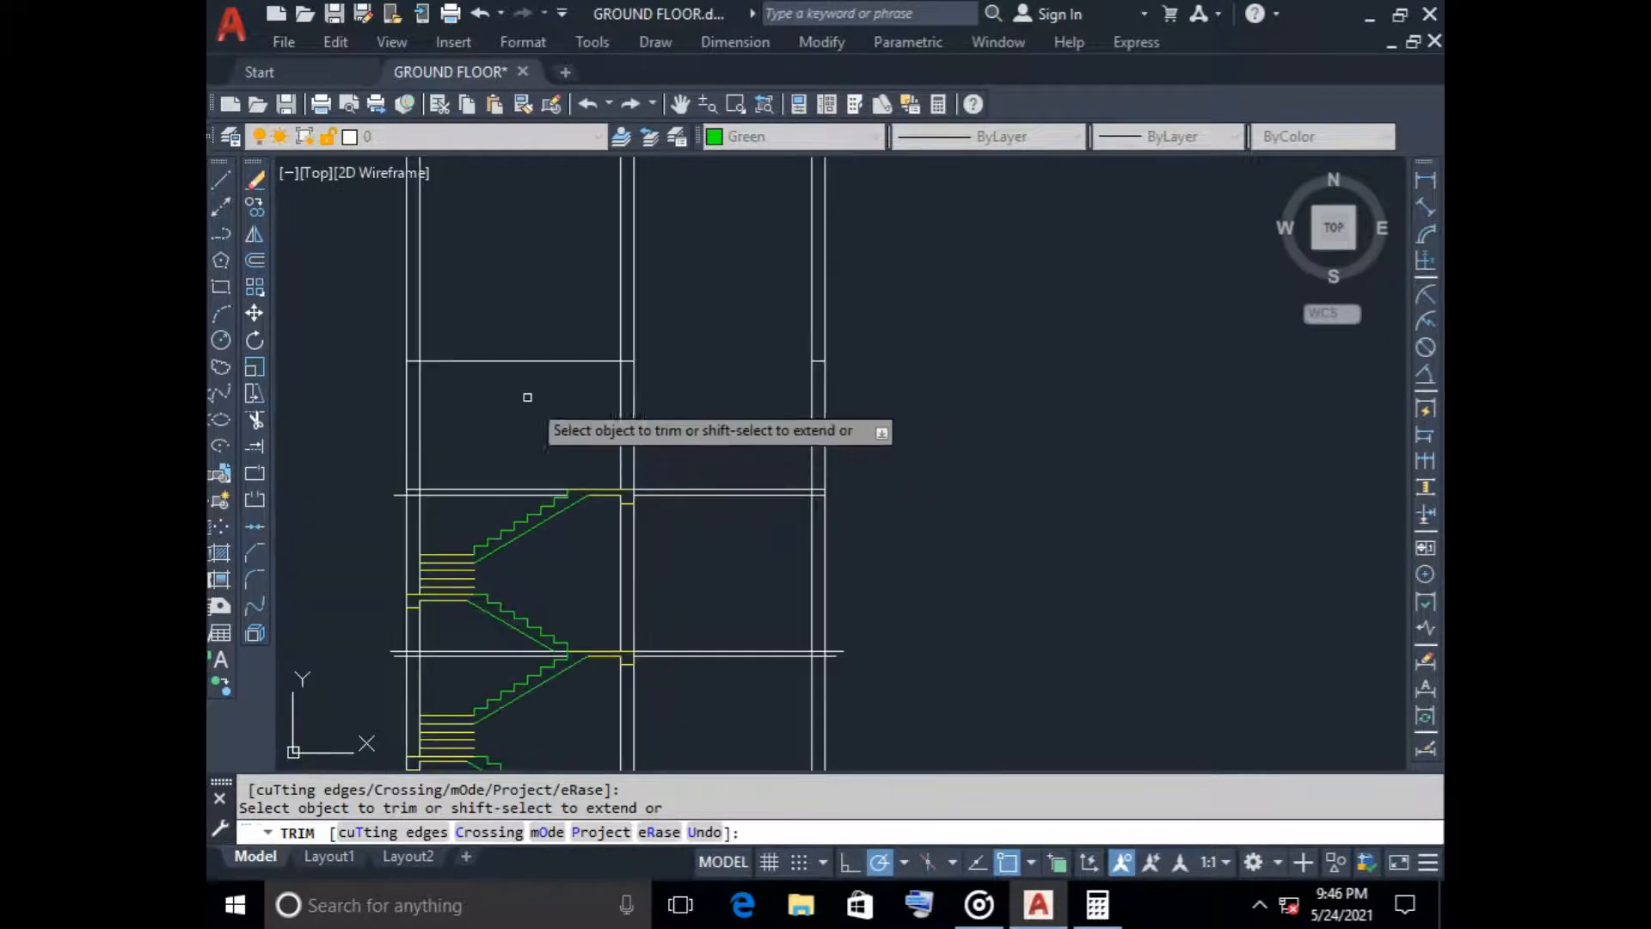
Examine the top of the stair tower in the elevation drawing as a reference for the section
scroll(515, 383, "down", 1)
scroll(518, 388, "down", 6)
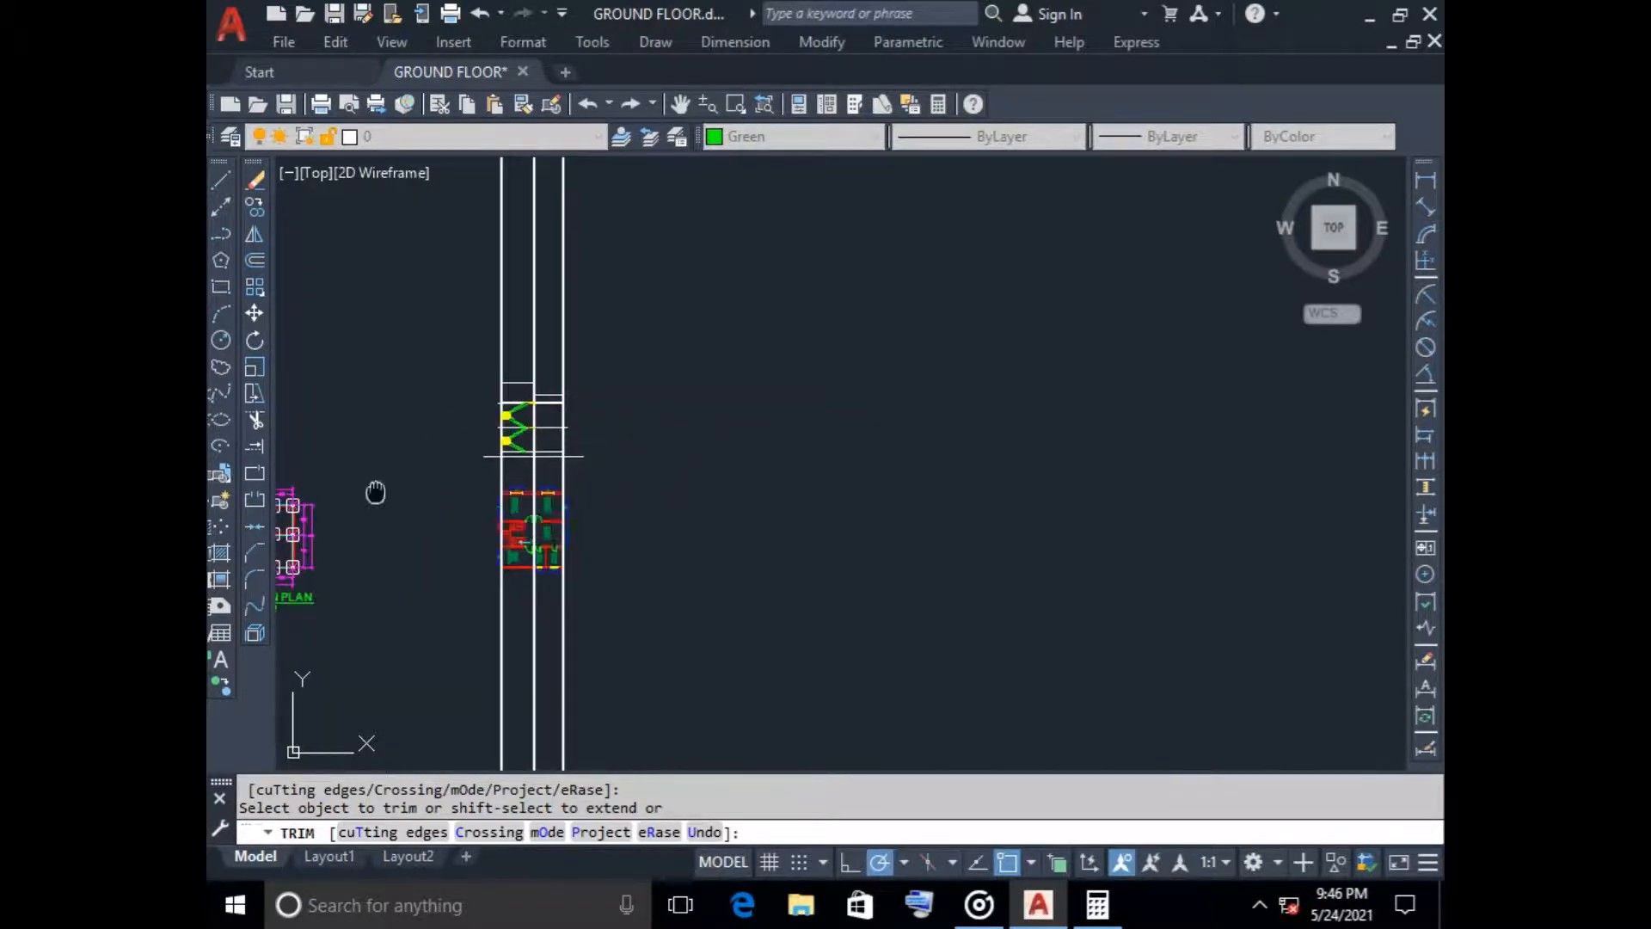
middle_click_drag(375, 493, 955, 444)
scroll(482, 321, "up", 4)
scroll(415, 297, "up", 2)
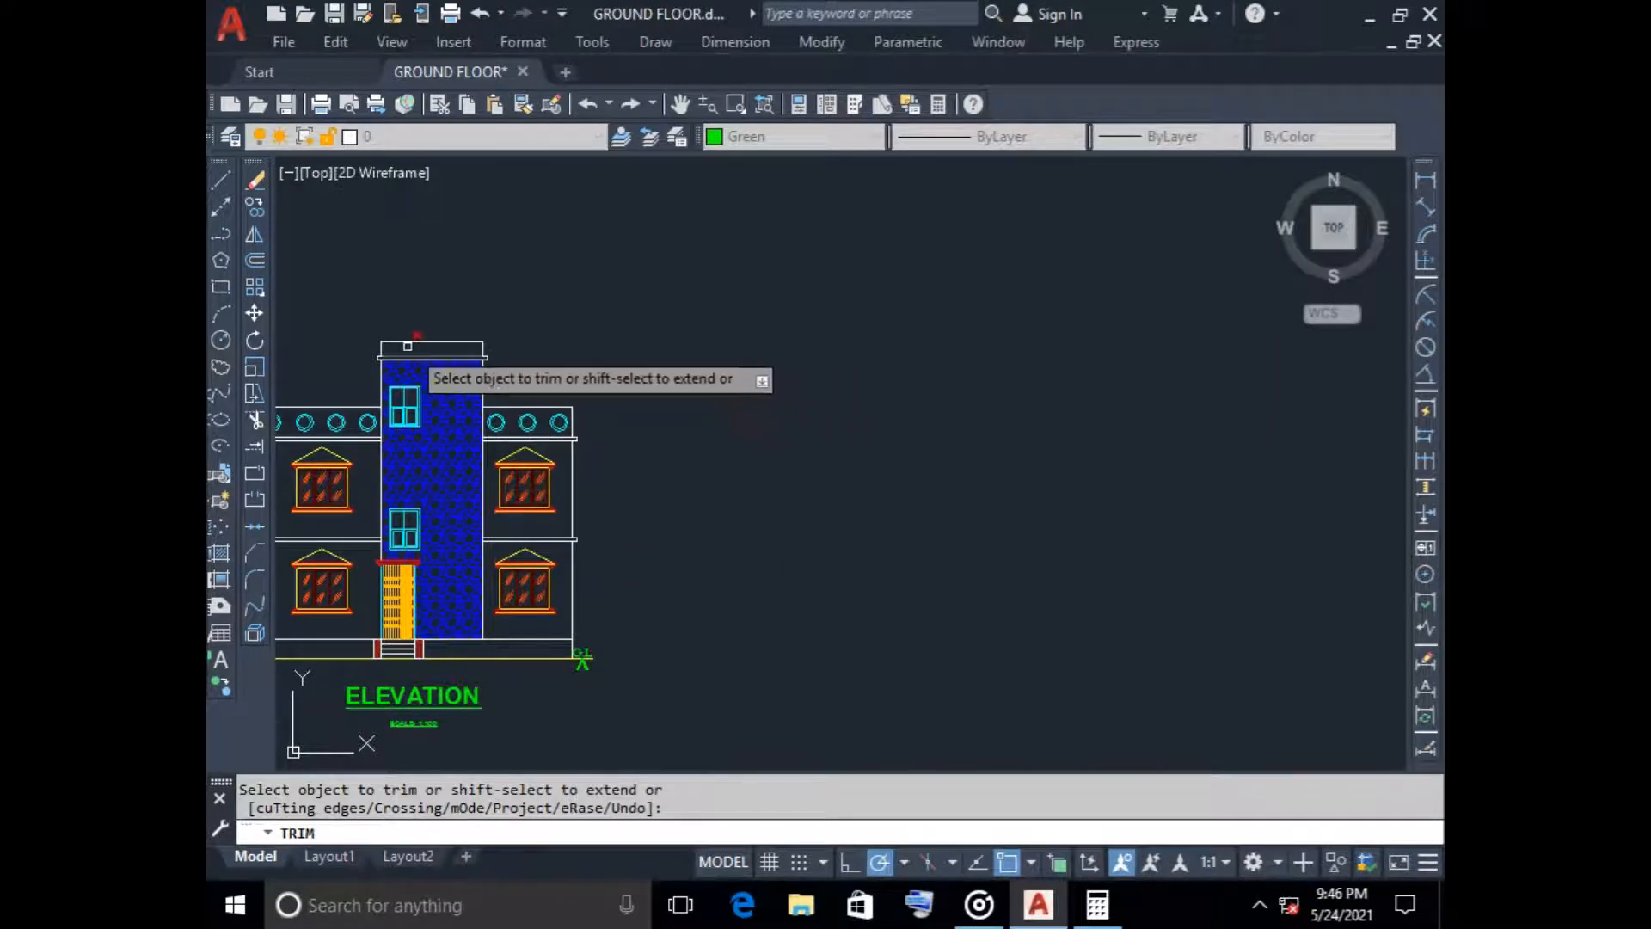
scroll(928, 443, "down", 7)
middle_click_drag(928, 443, 519, 417)
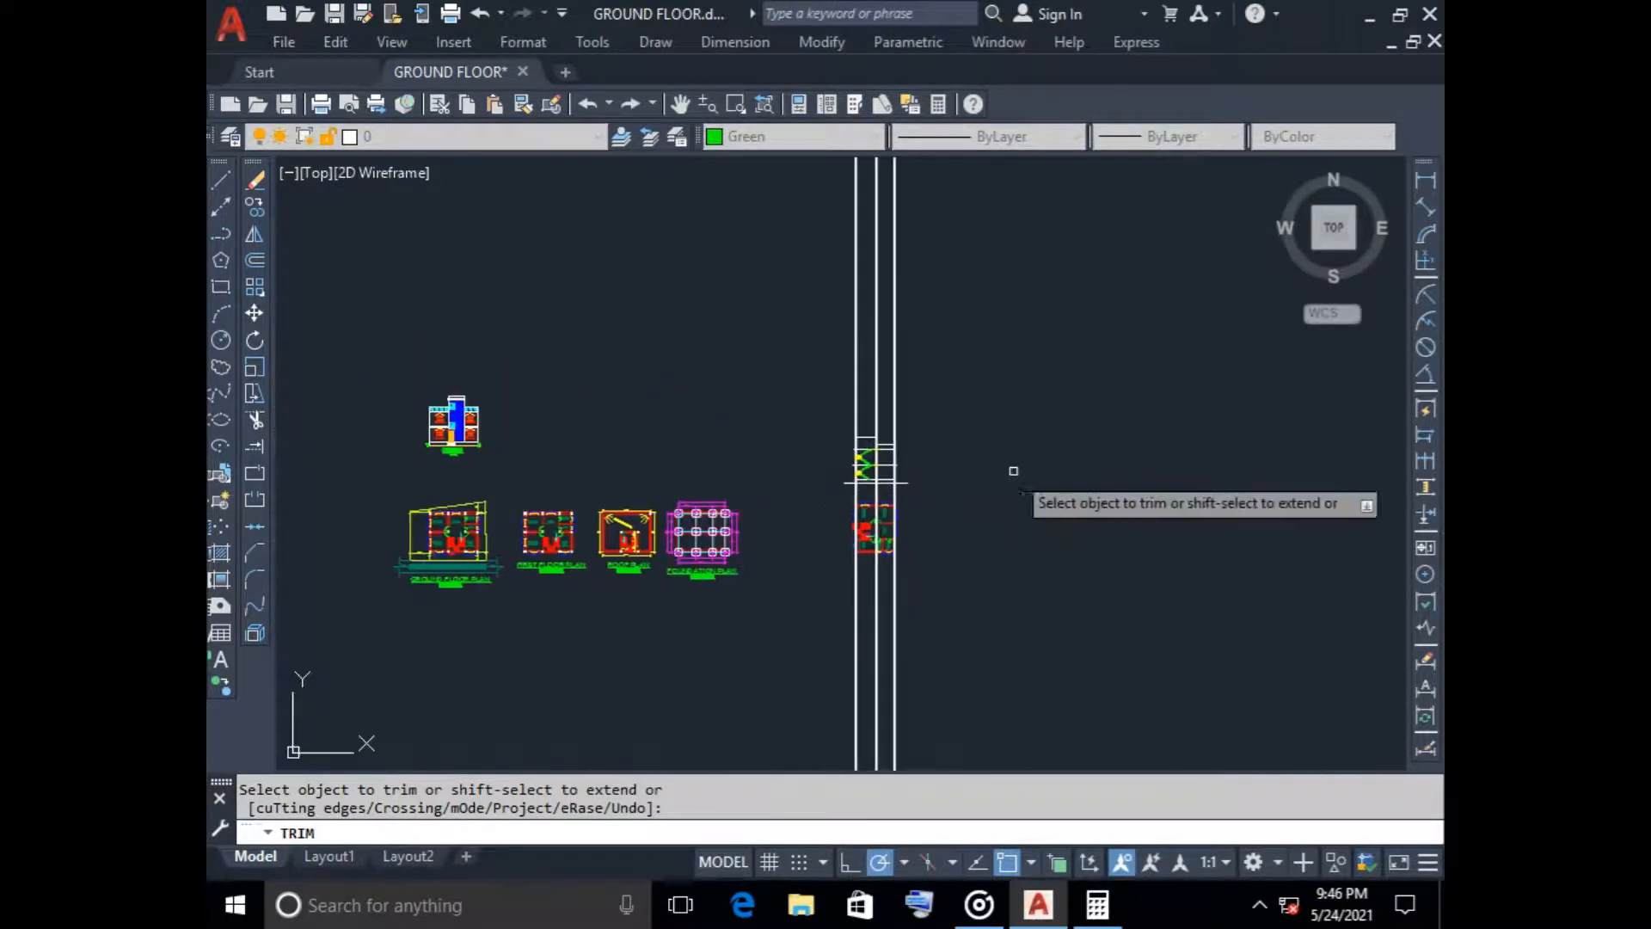
scroll(858, 449, "up", 9)
mouse_move(914, 352)
middle_mouse_down()
mouse_move(700, 357)
mouse_move(703, 385)
middle_mouse_up()
key("Escape")
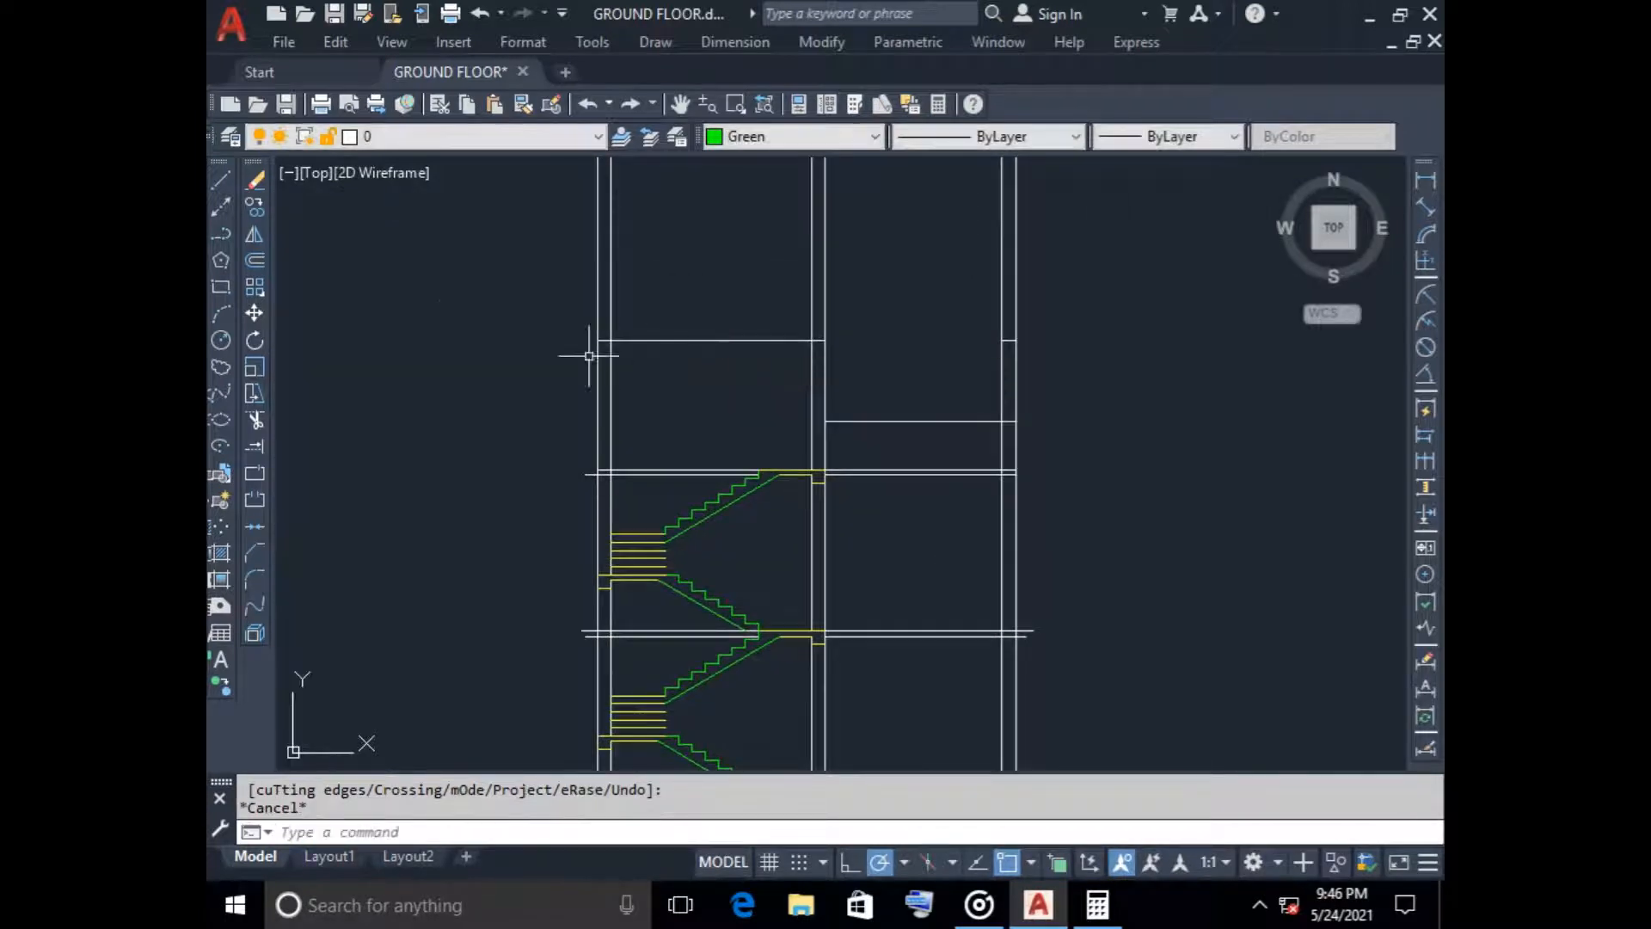
Offset the stair tower's roof line 100 downward to form the roof slab
left_click(255, 260)
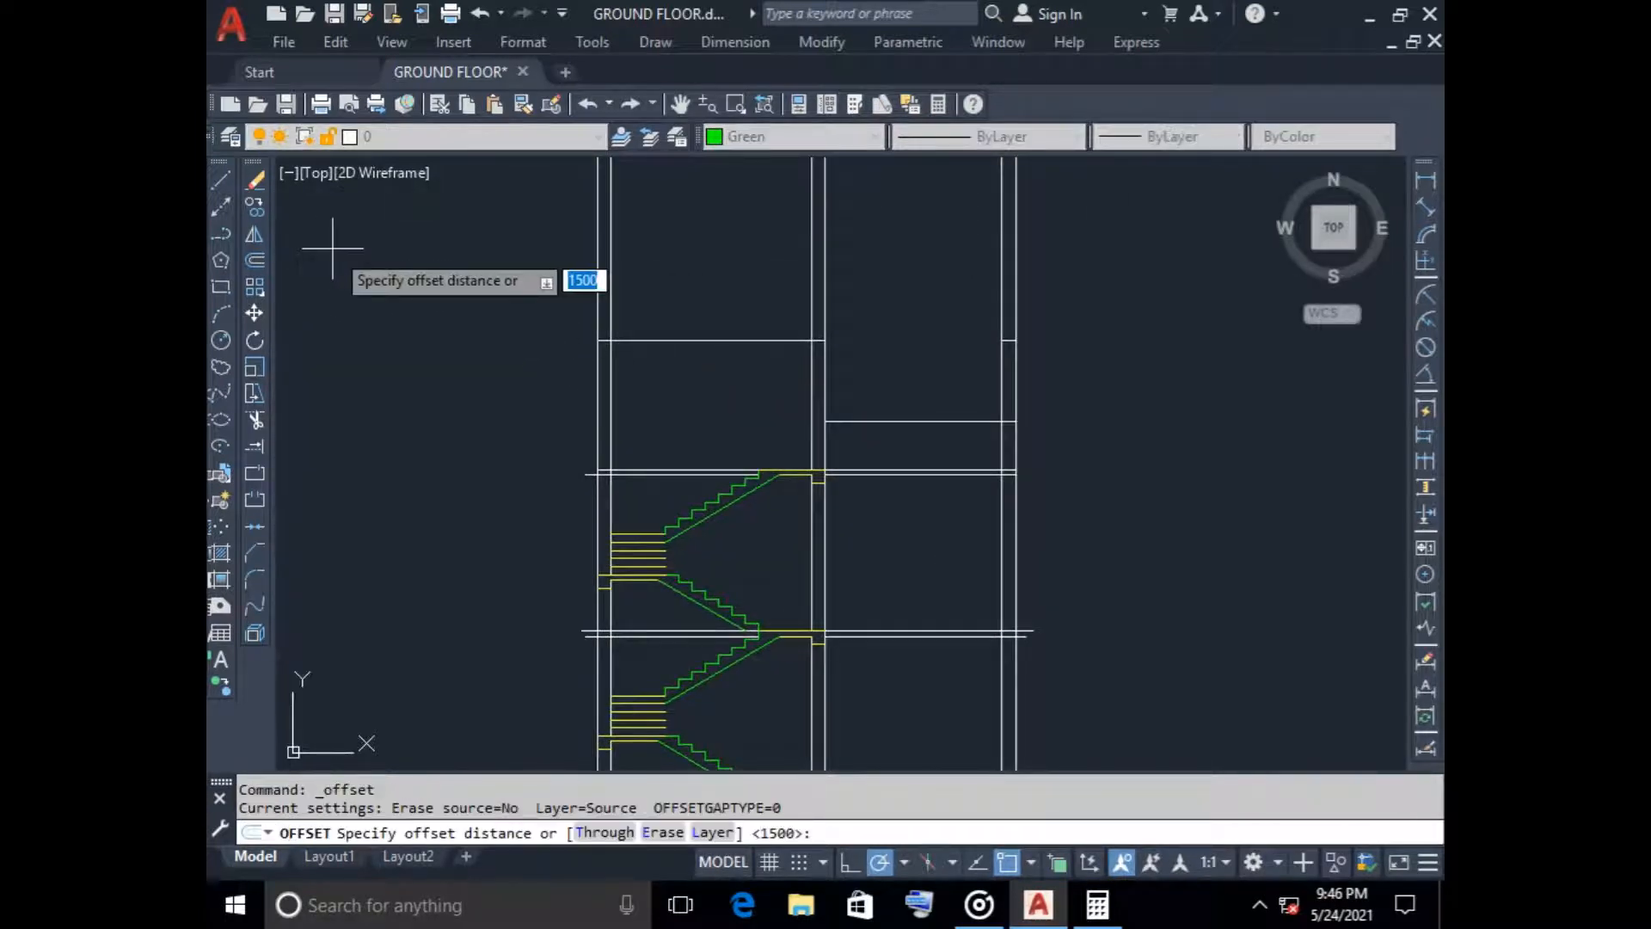
type("100")
key("Return")
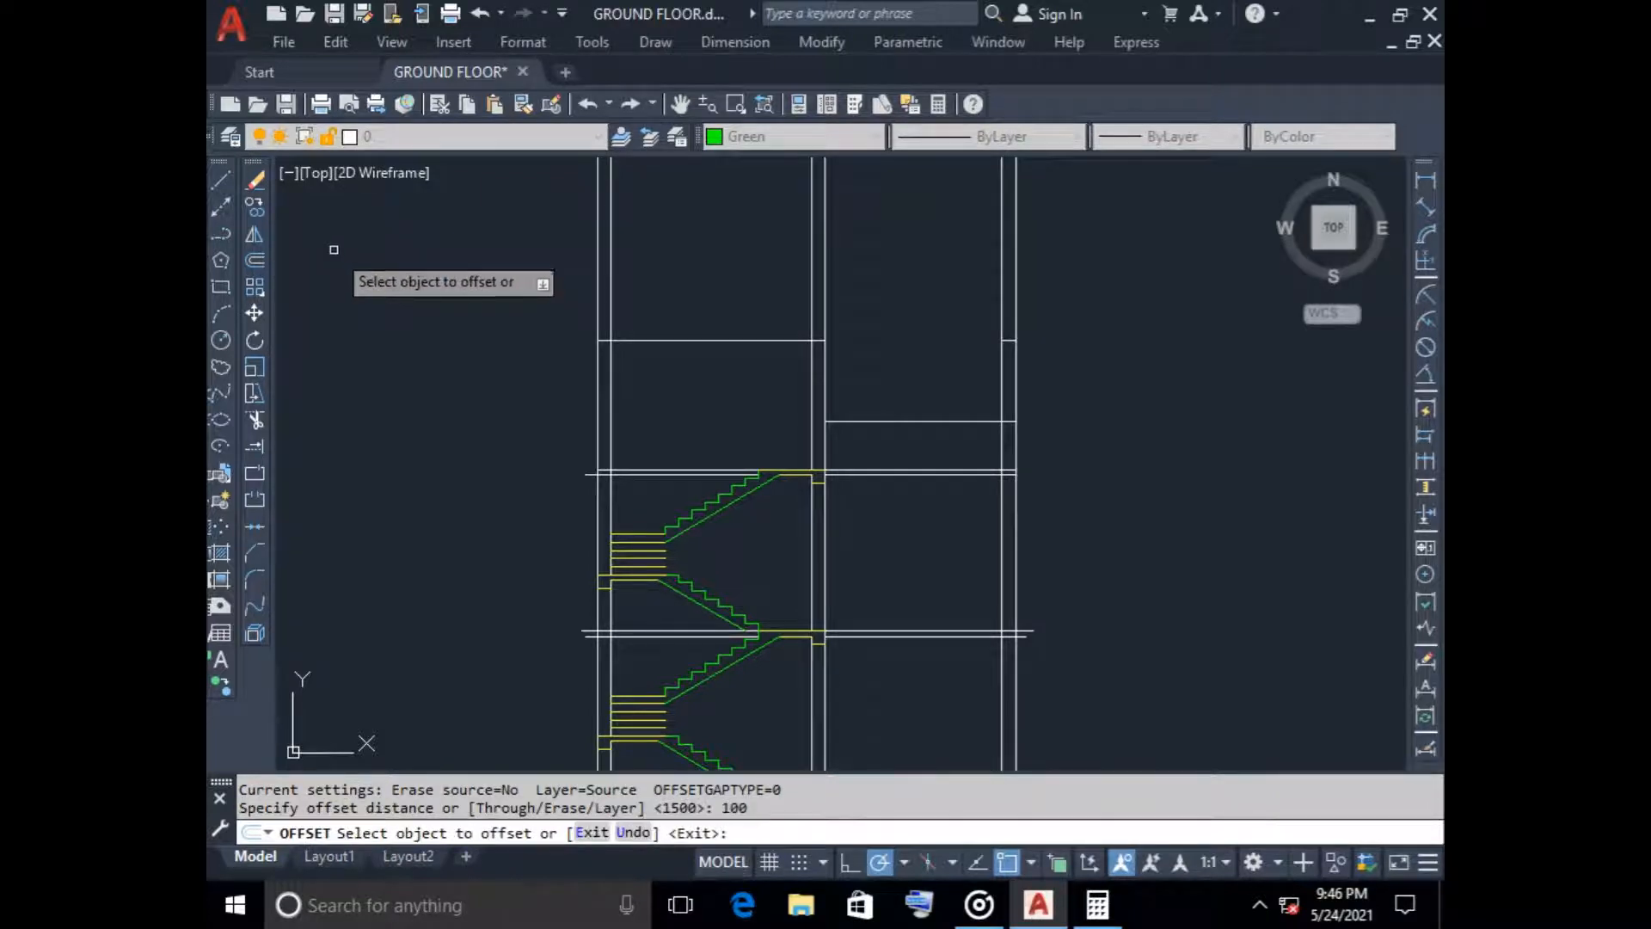
left_click(698, 339)
left_click(683, 380)
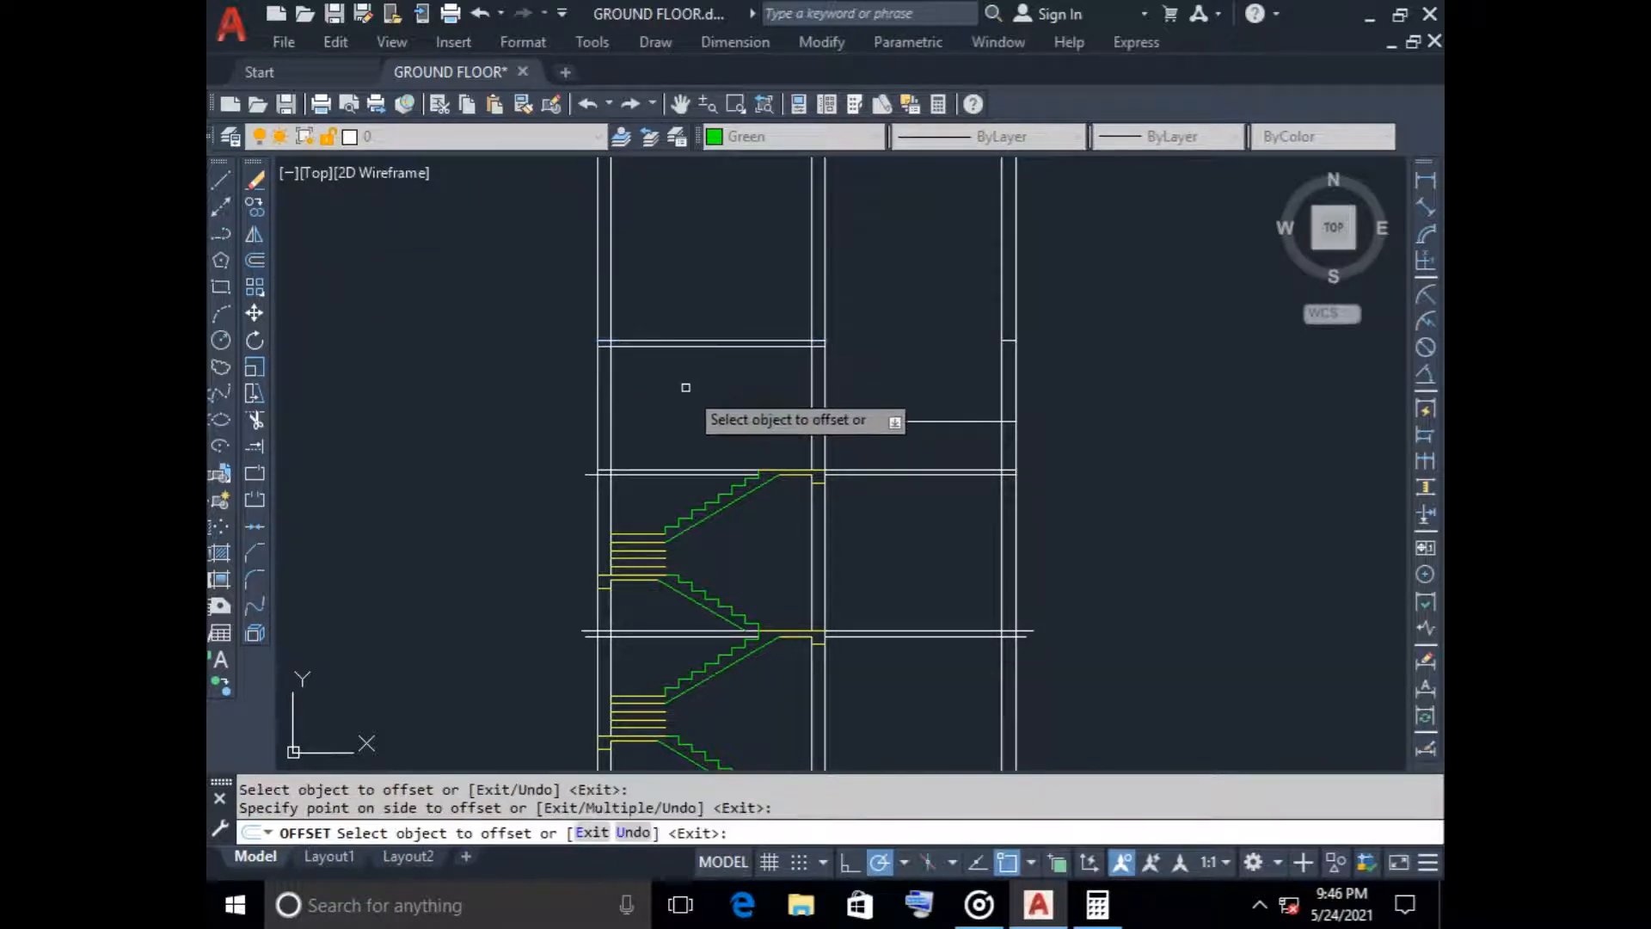
key("Escape")
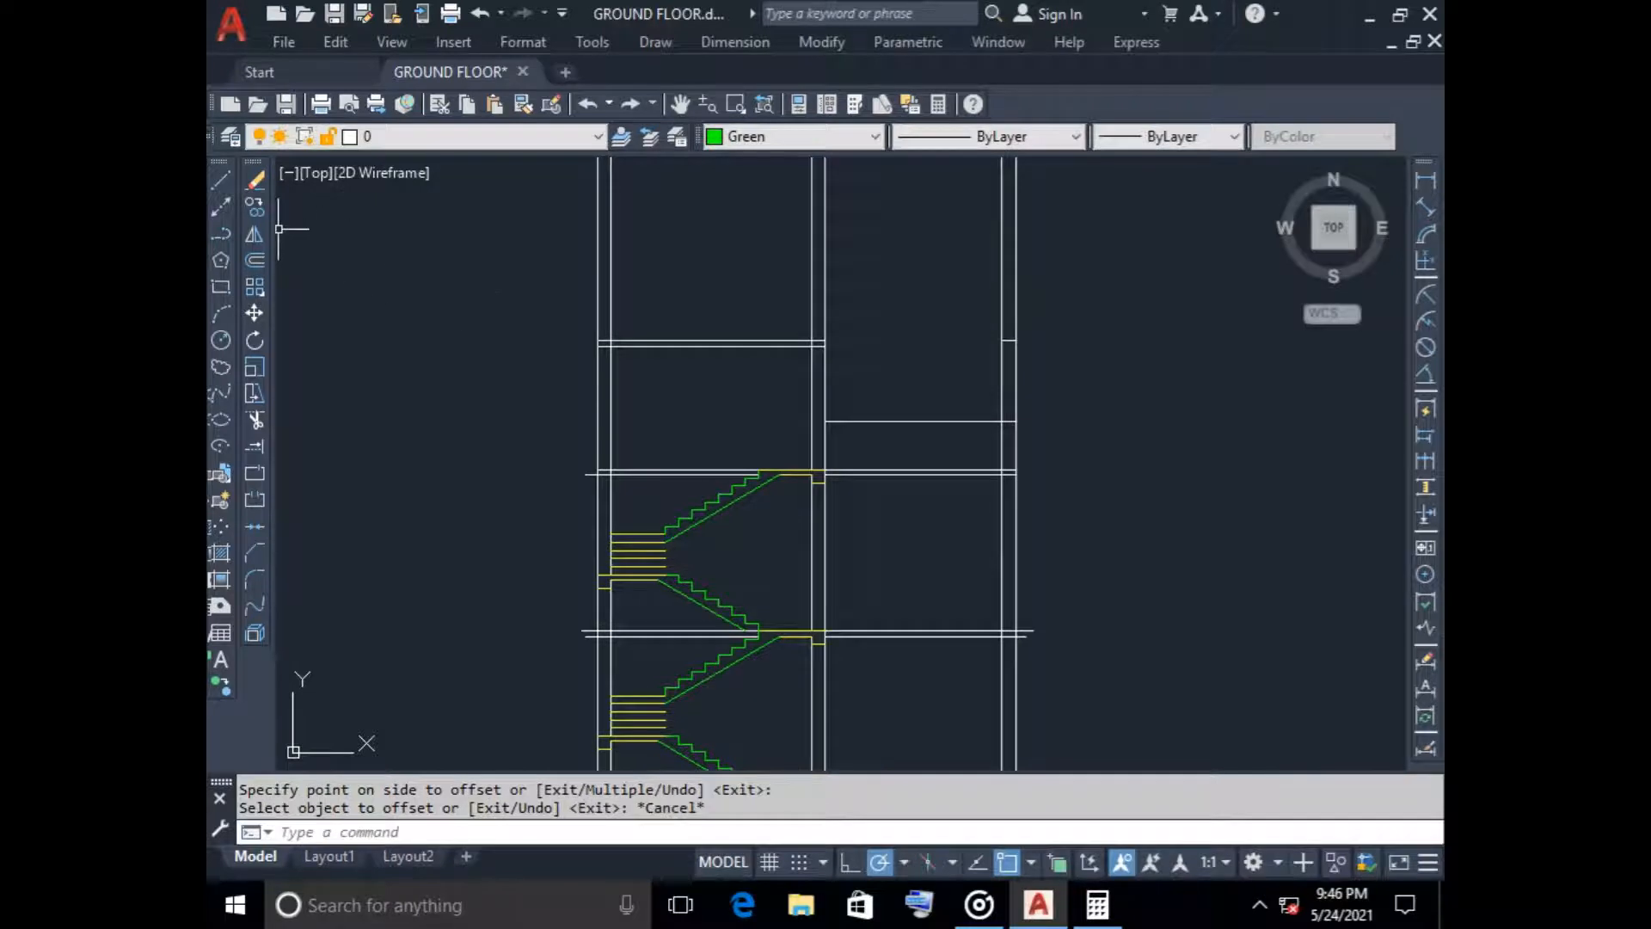
left_click(220, 179)
scroll(593, 348, "up", 5)
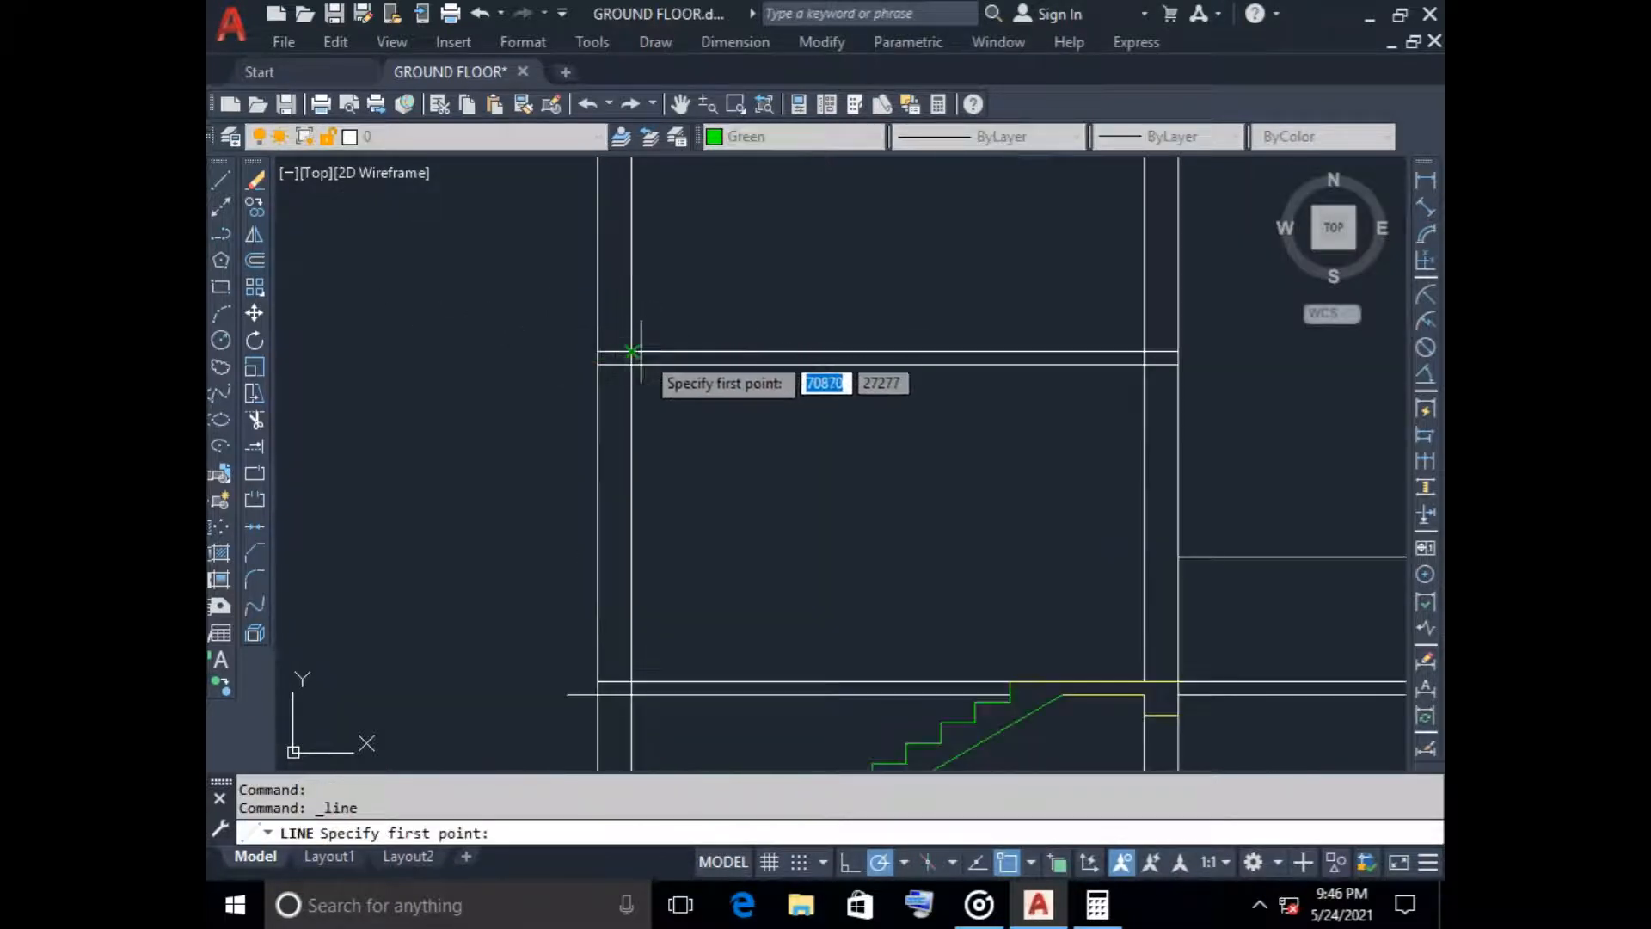
left_click(629, 352)
key("Escape")
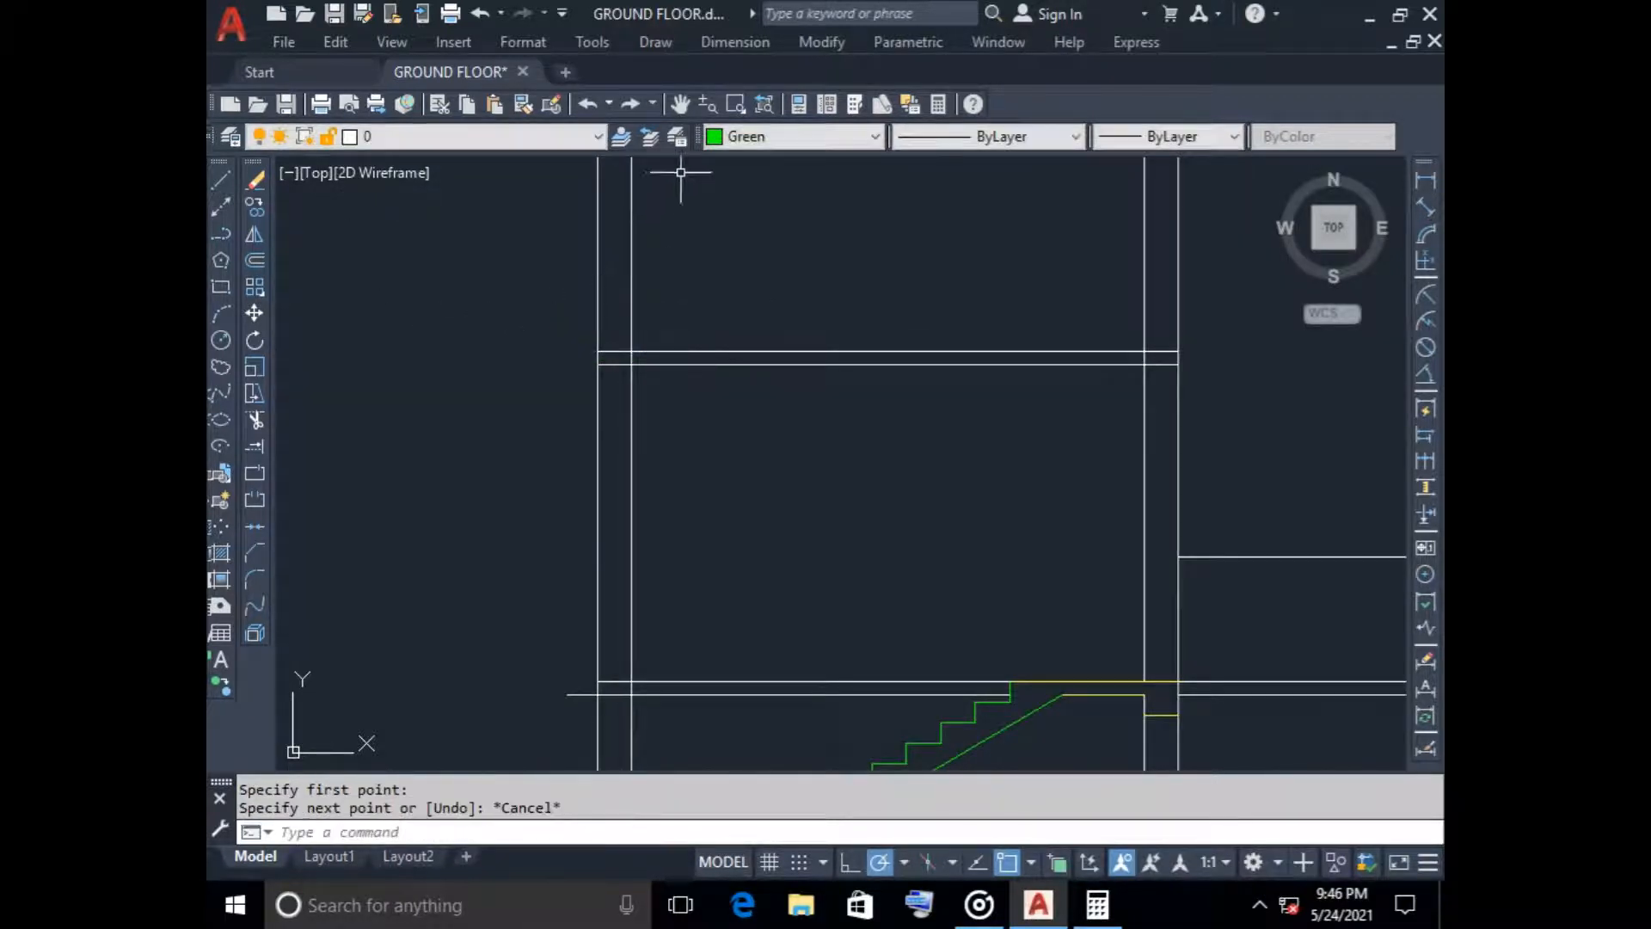
Draw a cyan parapet outline 450 high on the stair tower's roof slab, spanning between the inner faces of the outer and middle walls
left_click(792, 136)
left_click(774, 257)
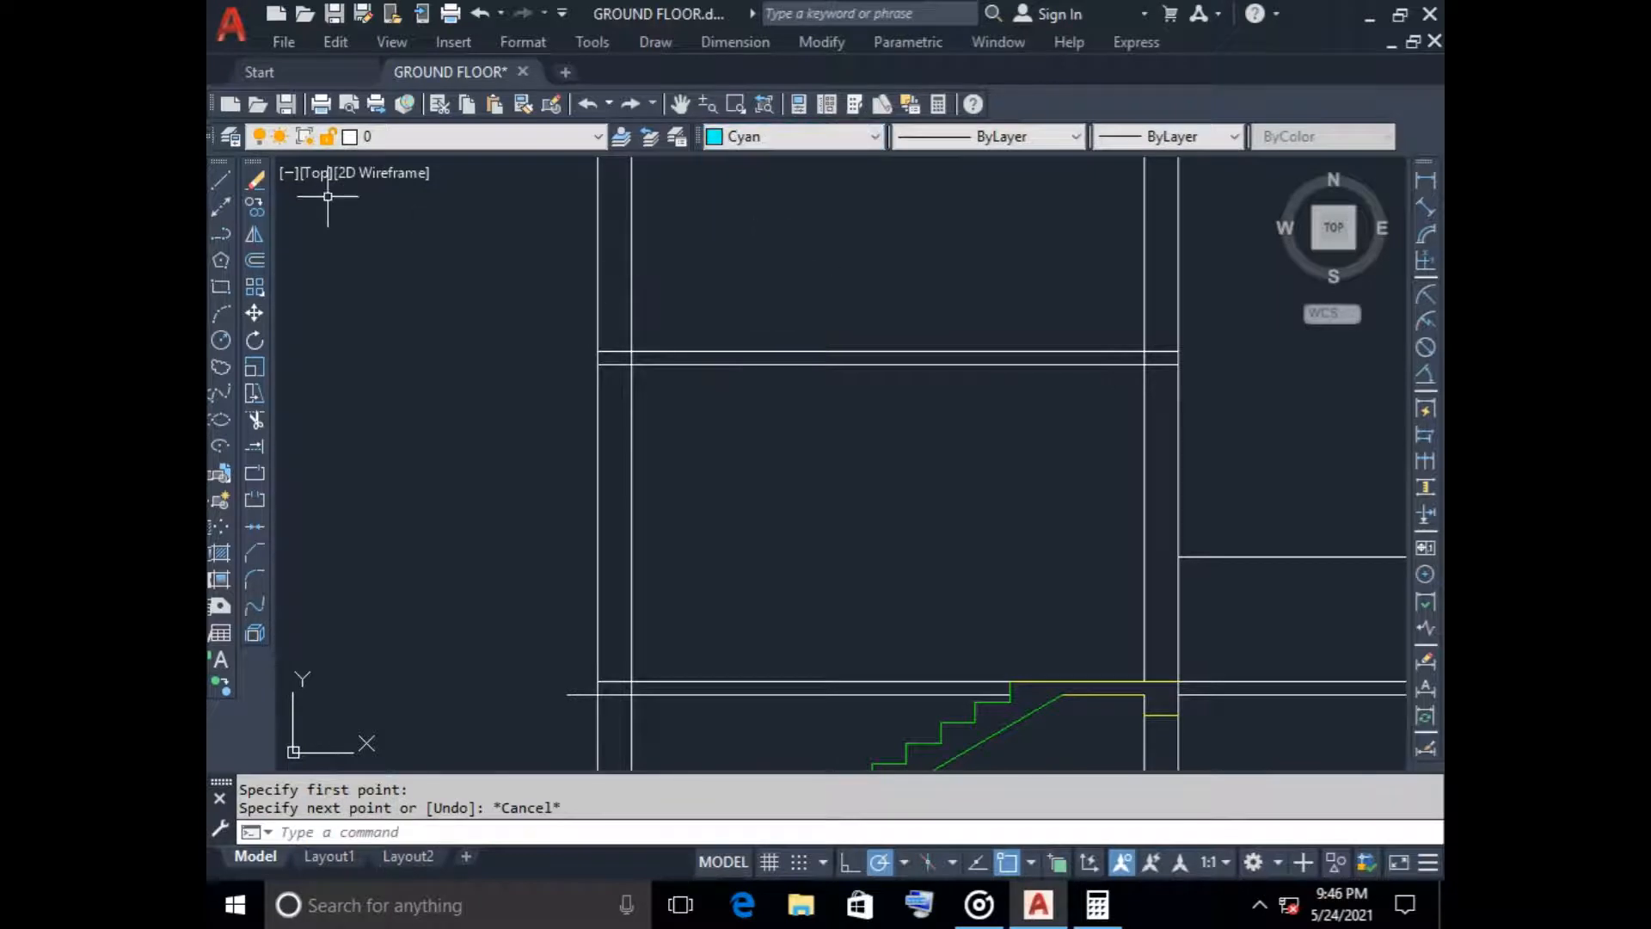
left_click(220, 179)
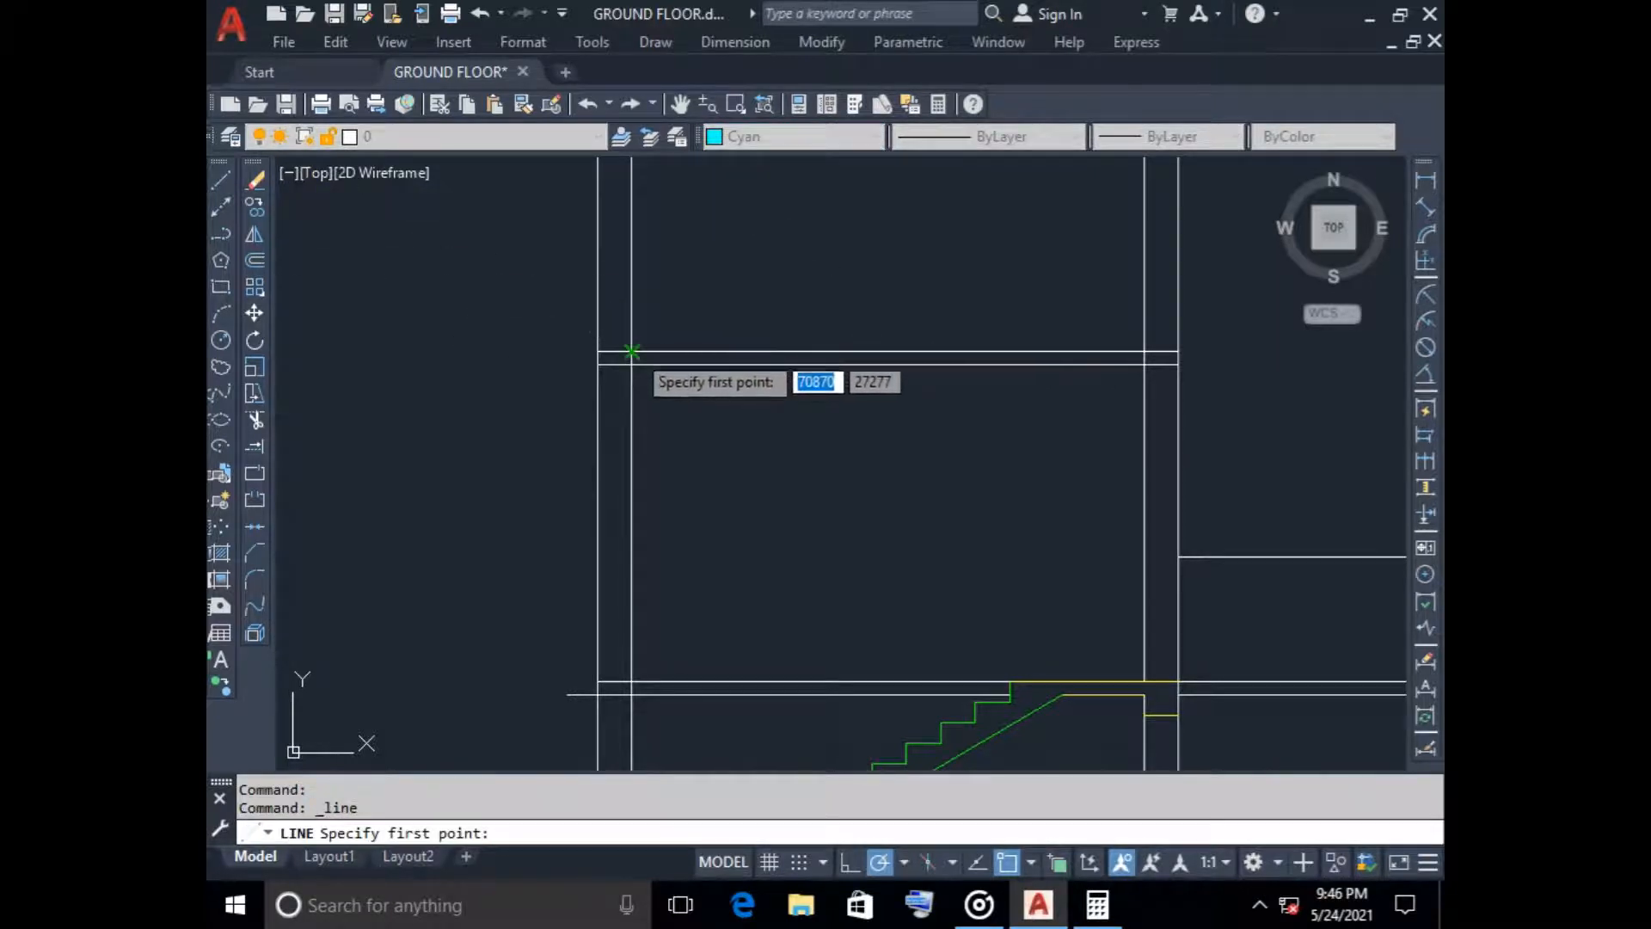
left_click(631, 352)
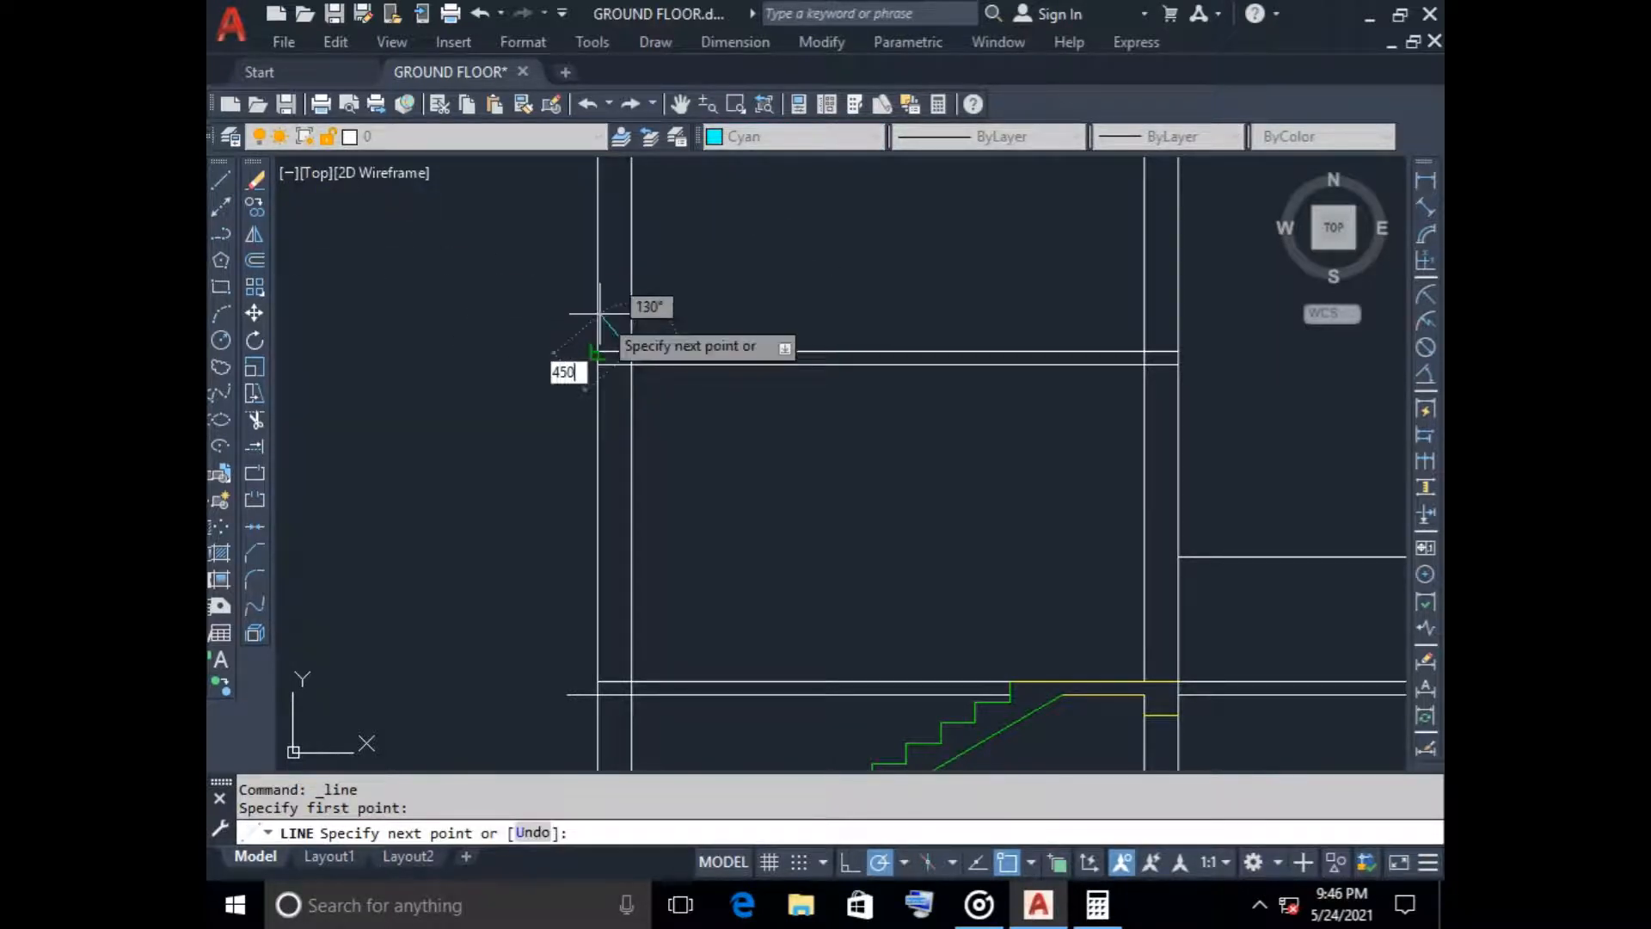
key("Escape")
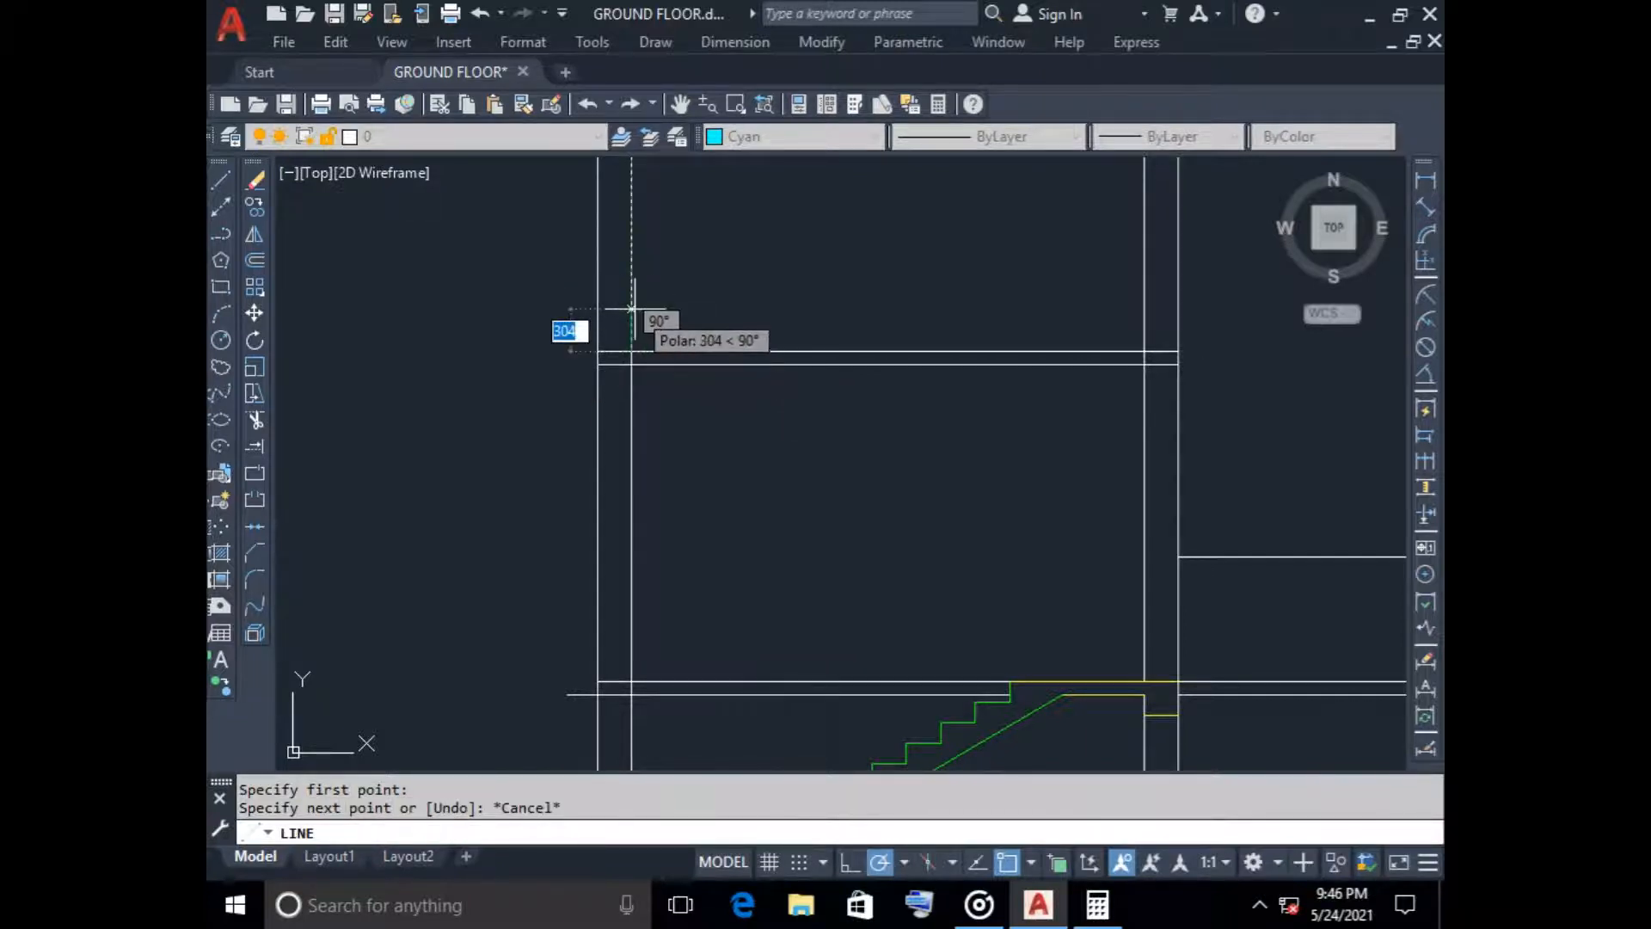
type("450")
key("Return")
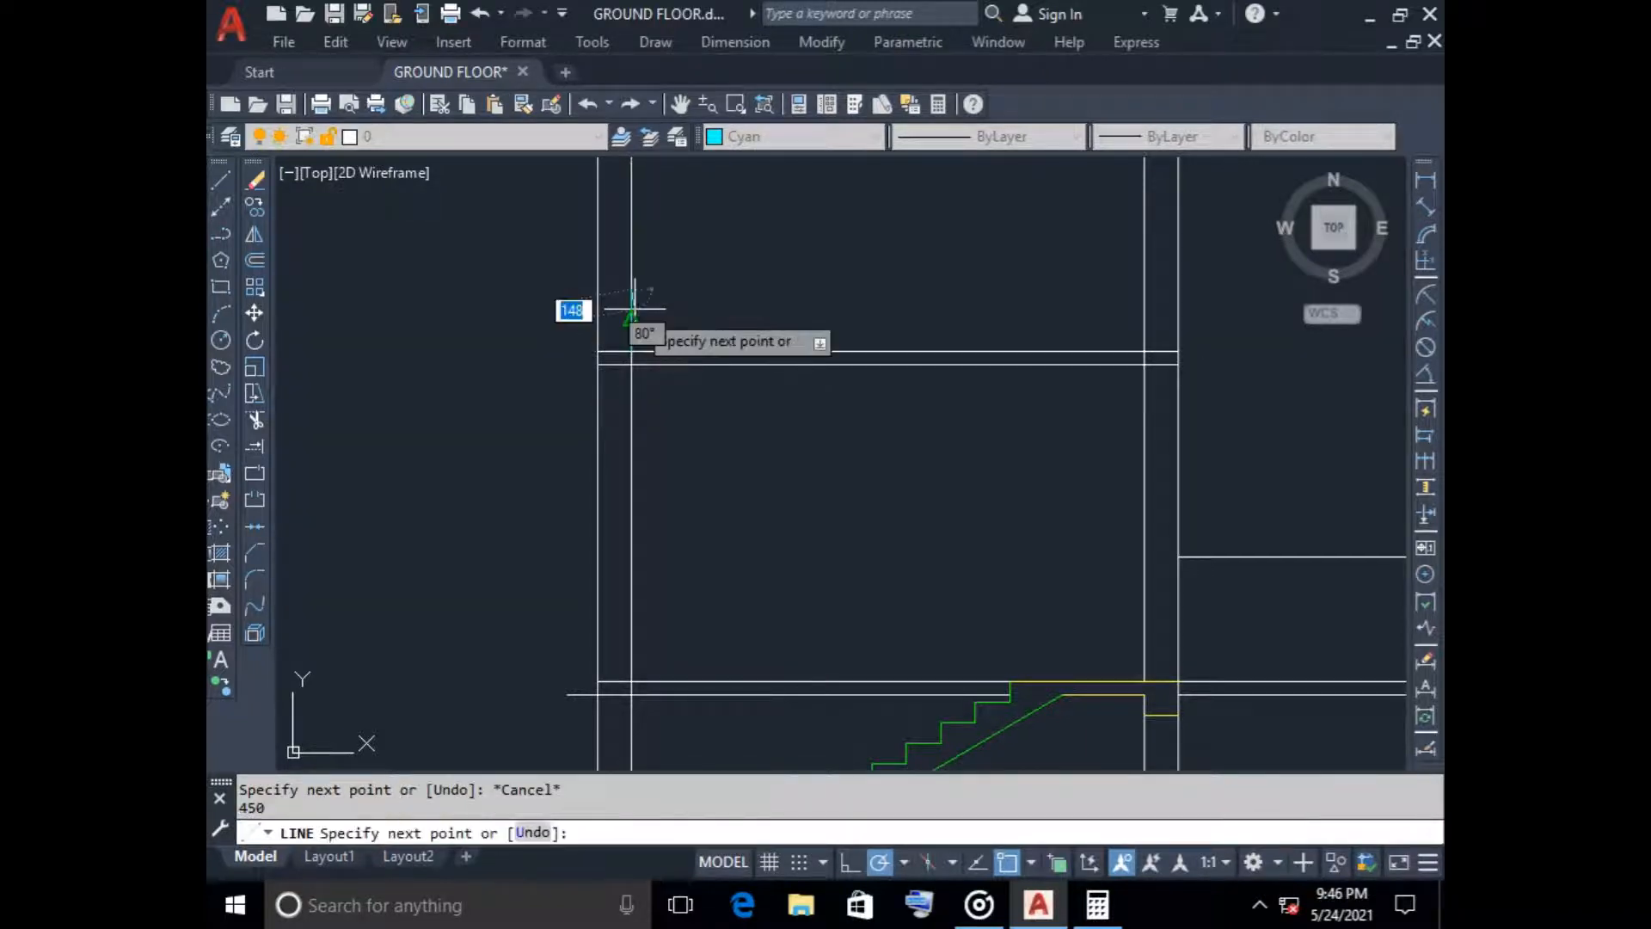
left_click(1145, 289)
left_click(1148, 351)
key("Escape")
Trim the vertical wall lines extending above the stair tower's roof slab and above the lower roof's parapet line
scroll(987, 479, "down", 5)
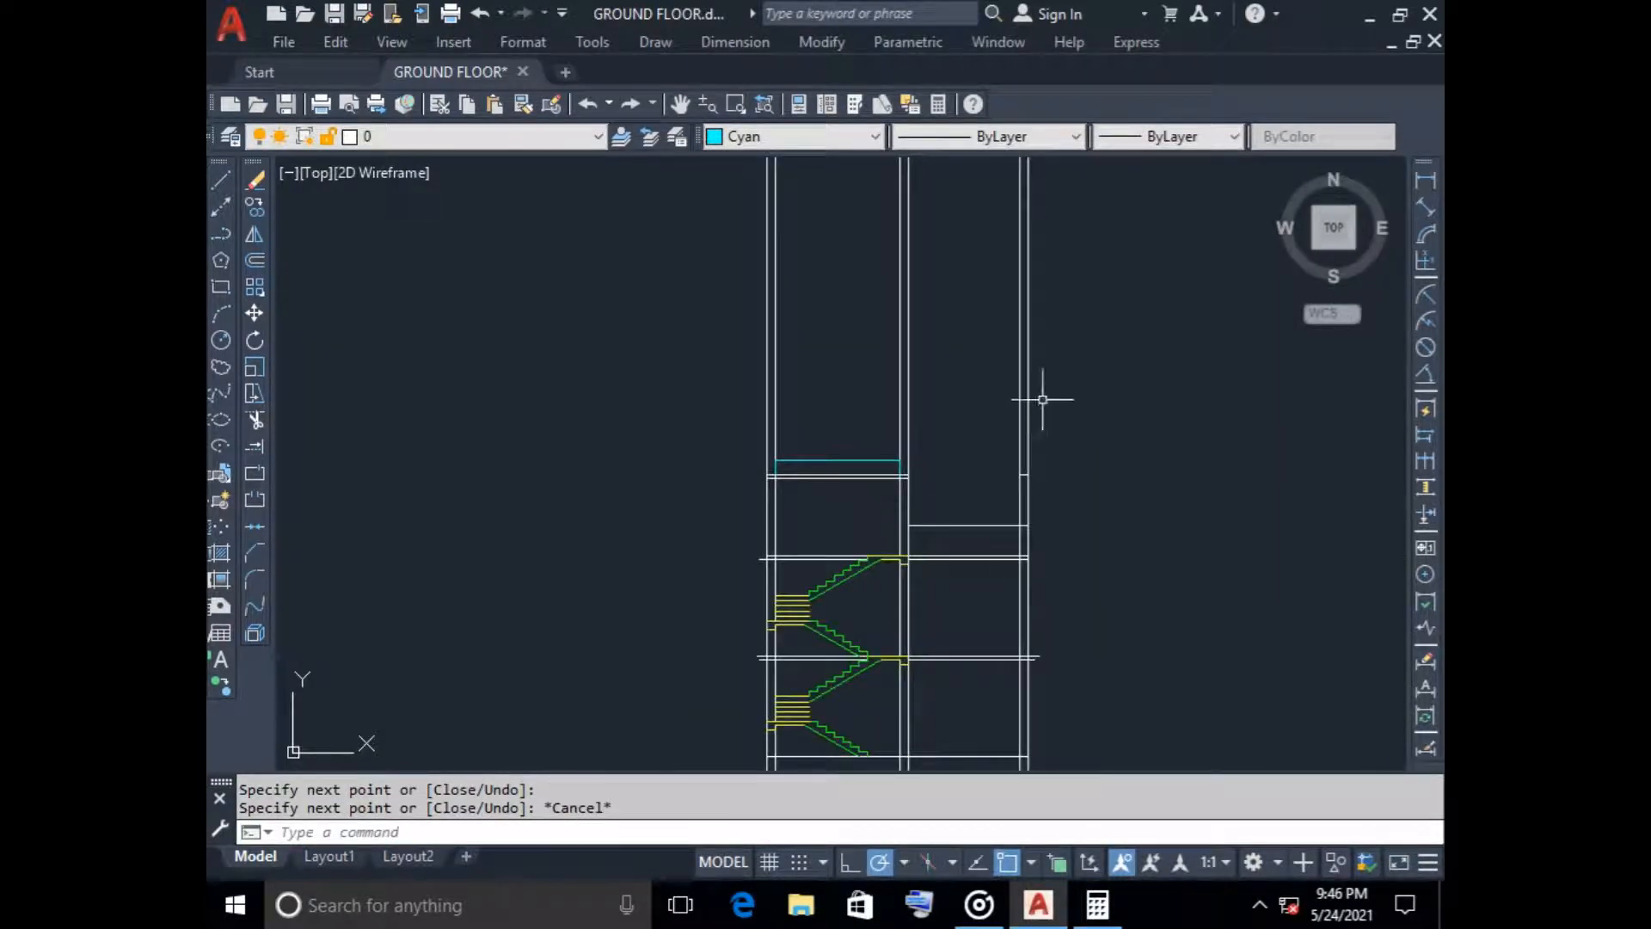
type("tr")
key("Return")
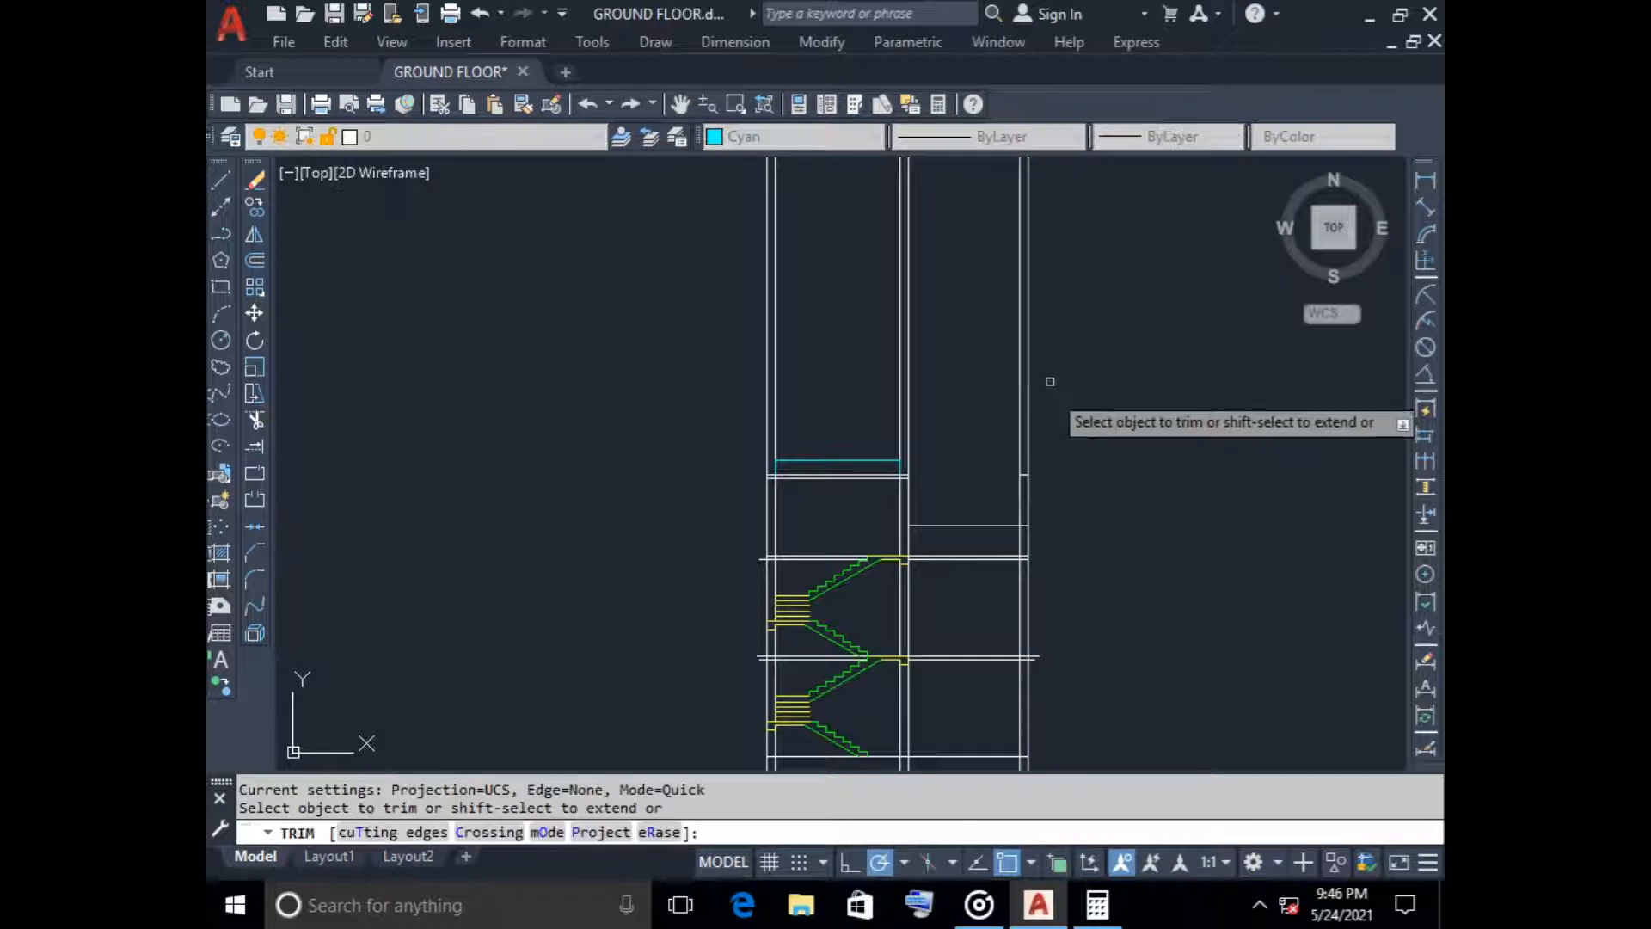
mouse_move(1055, 348)
left_mouse_down()
mouse_move(703, 336)
mouse_move(959, 315)
left_mouse_up()
middle_click_drag(1001, 505, 900, 416)
scroll(898, 415, "up", 4)
mouse_move(885, 410)
left_mouse_down()
mouse_move(961, 411)
mouse_move(953, 387)
mouse_move(1011, 381)
left_mouse_up()
left_click_drag(907, 299, 977, 346)
Trim the vertical wall lines between the section's ground line and the floor plan
scroll(1065, 470, "down", 6)
middle_click_drag(1078, 521, 1042, 337)
scroll(1048, 484, "up", 2)
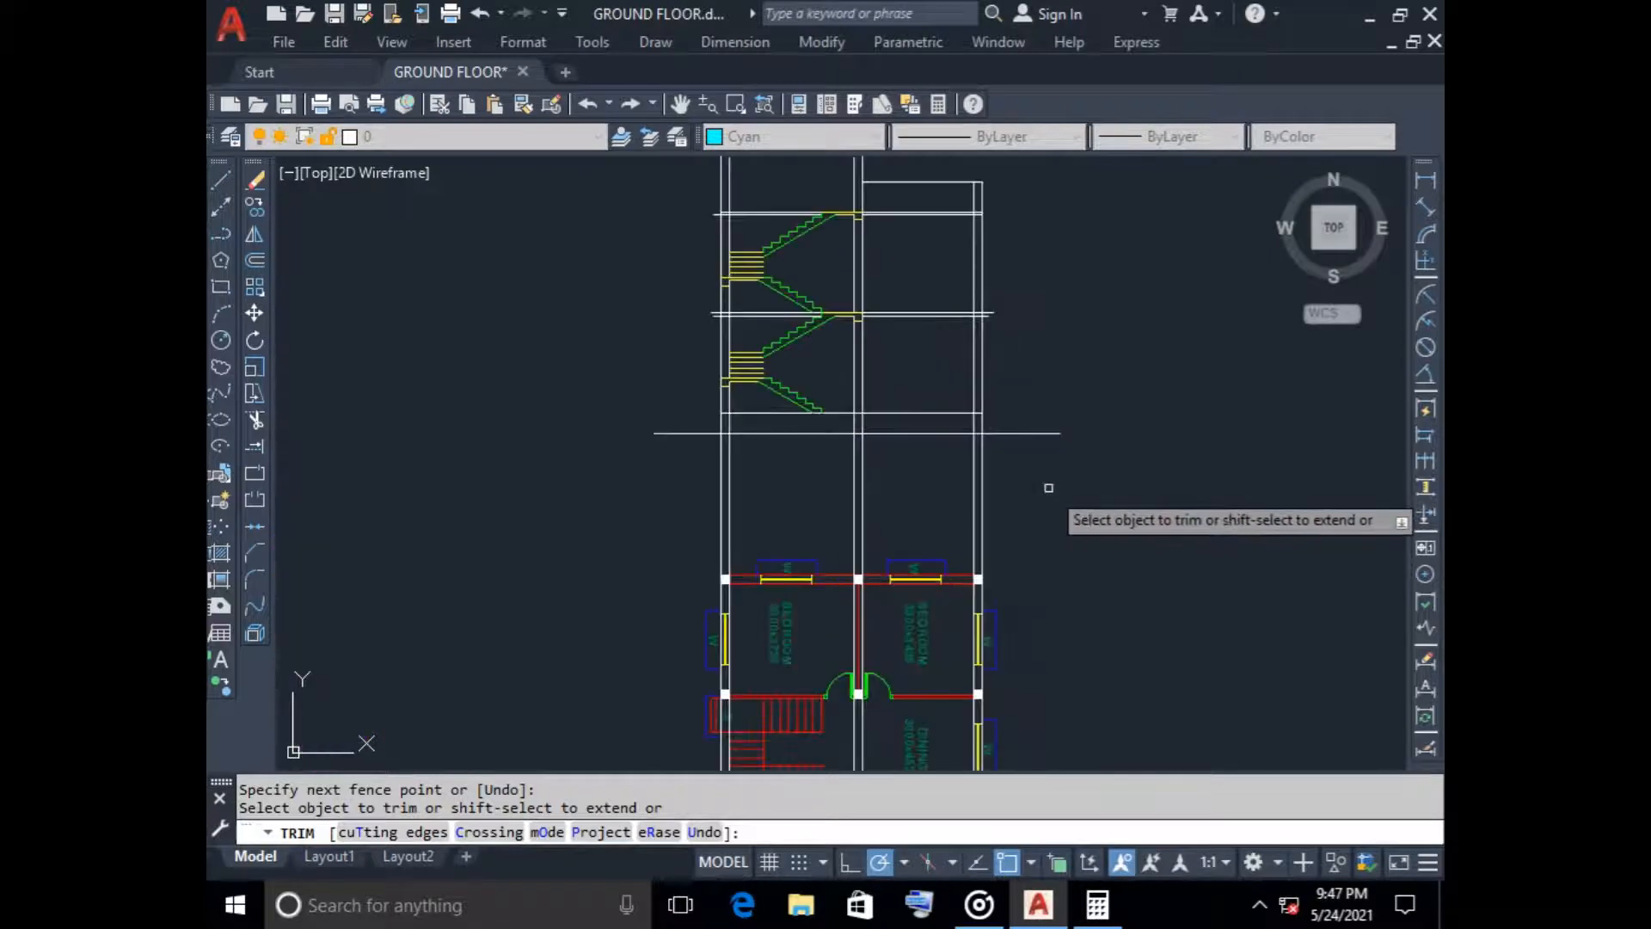
left_click_drag(1049, 487, 617, 494)
scroll(835, 539, "down", 3)
middle_click_drag(832, 525, 807, 312)
key("Escape")
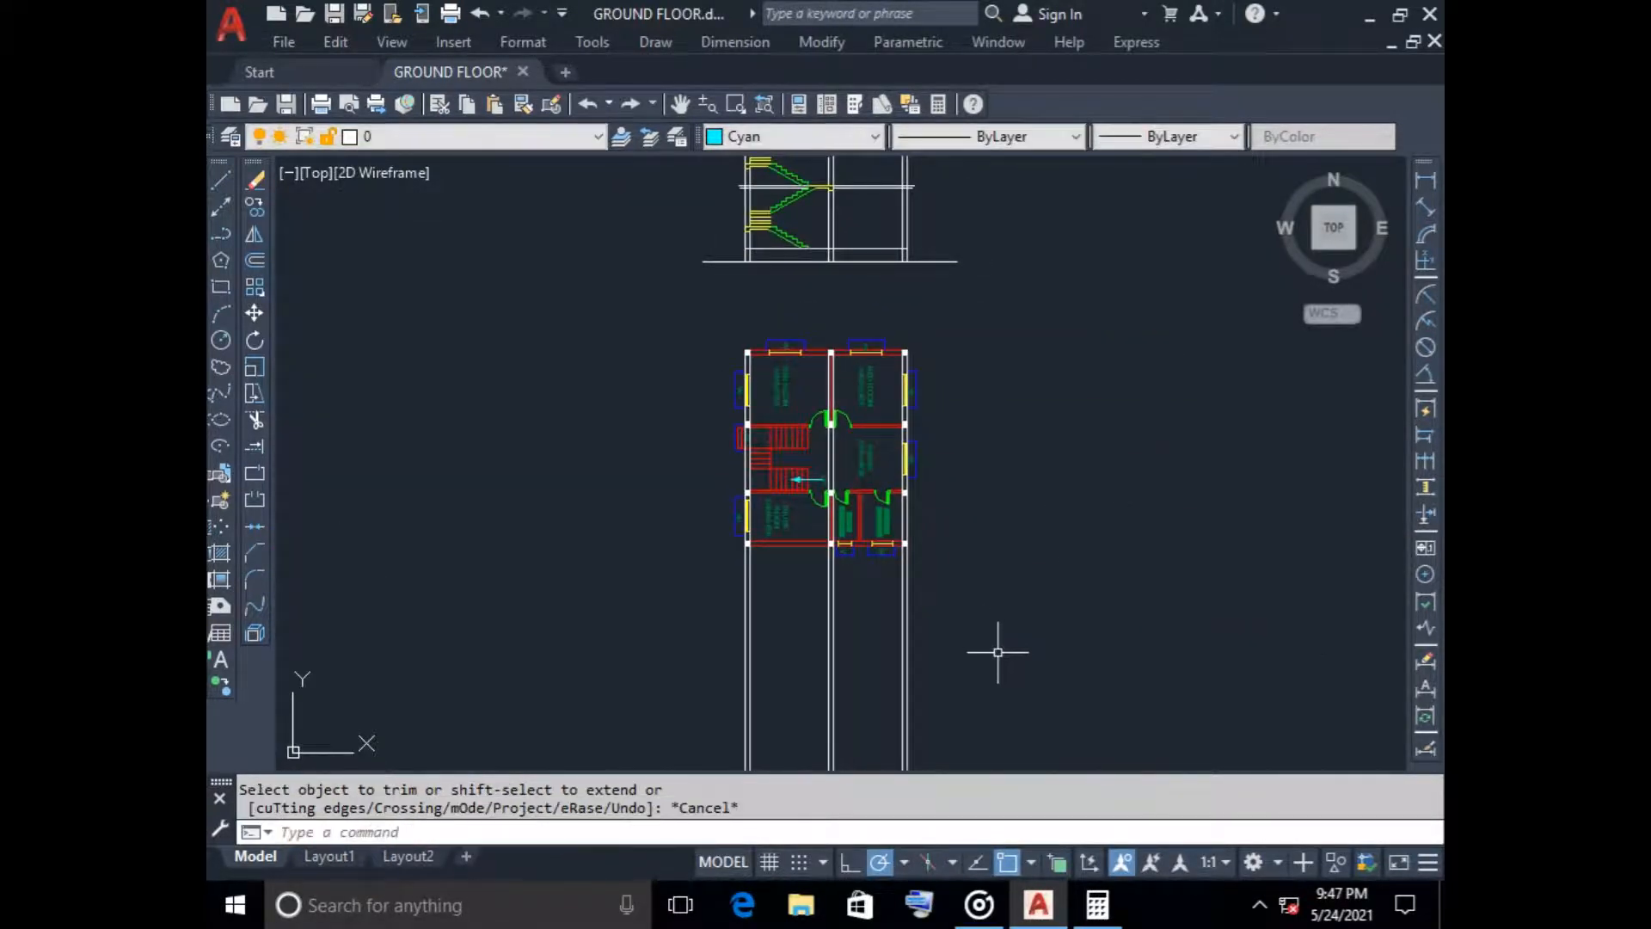
Delete the leftover vertical projection lines running below the floor plan
left_click_drag(997, 652, 487, 636)
key("Delete")
middle_click_drag(748, 295, 748, 461)
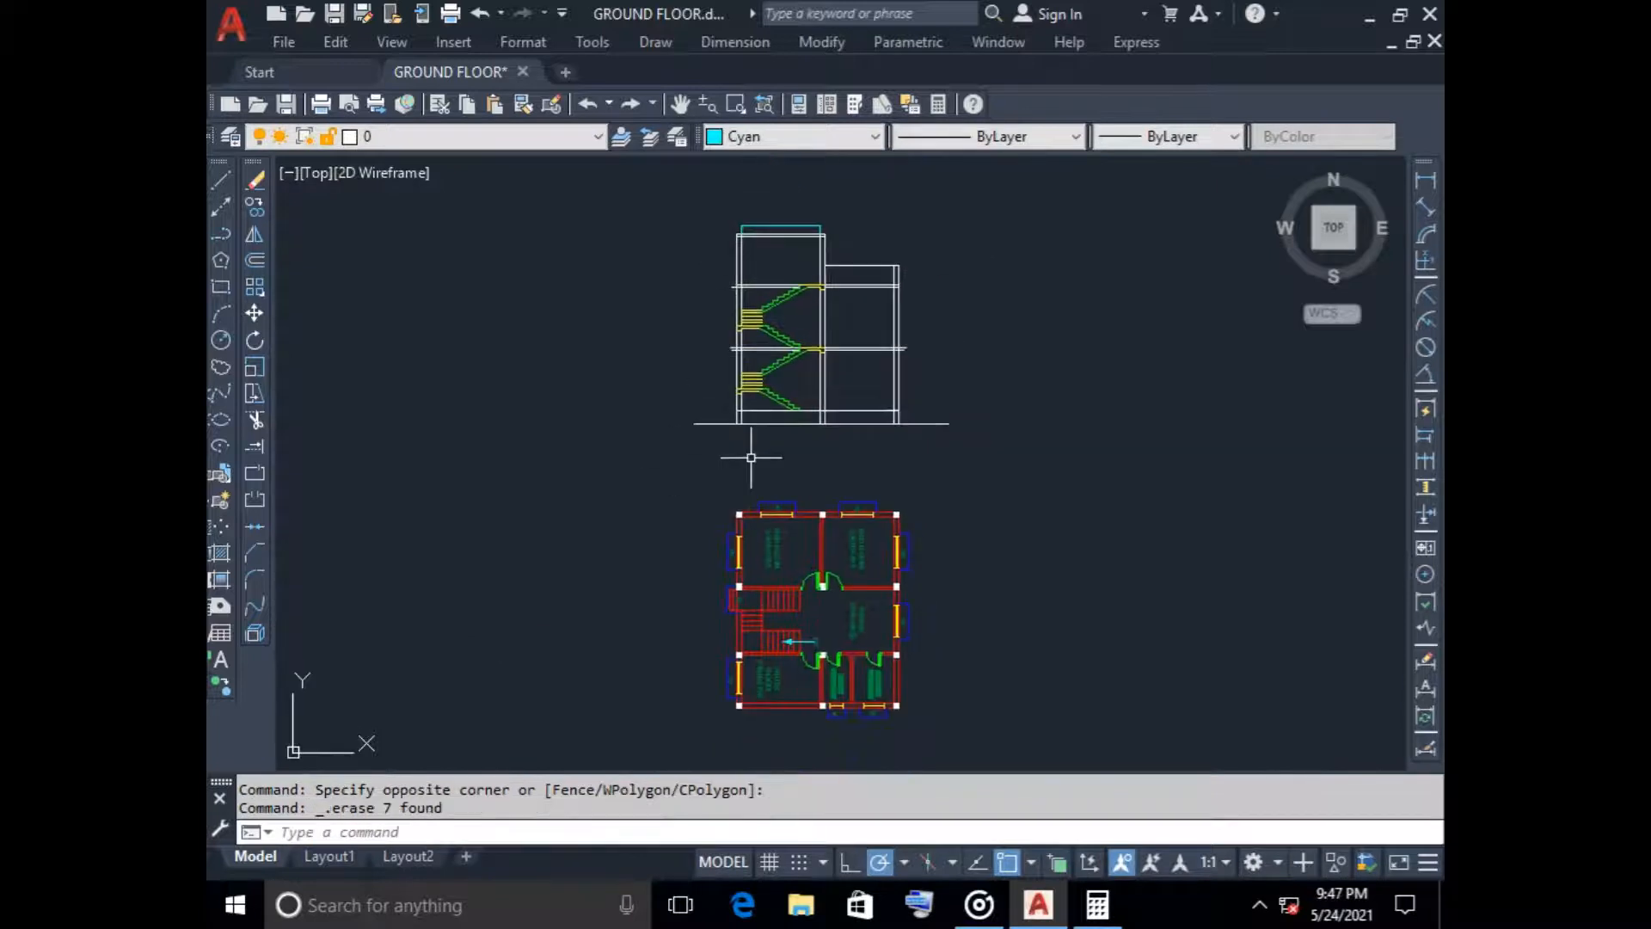
Stretch the stair-side ends of both first-floor slab lines back to the outer face of the outer wall
scroll(749, 397, "up", 4)
middle_click_drag(592, 240, 556, 361)
scroll(610, 381, "up", 5)
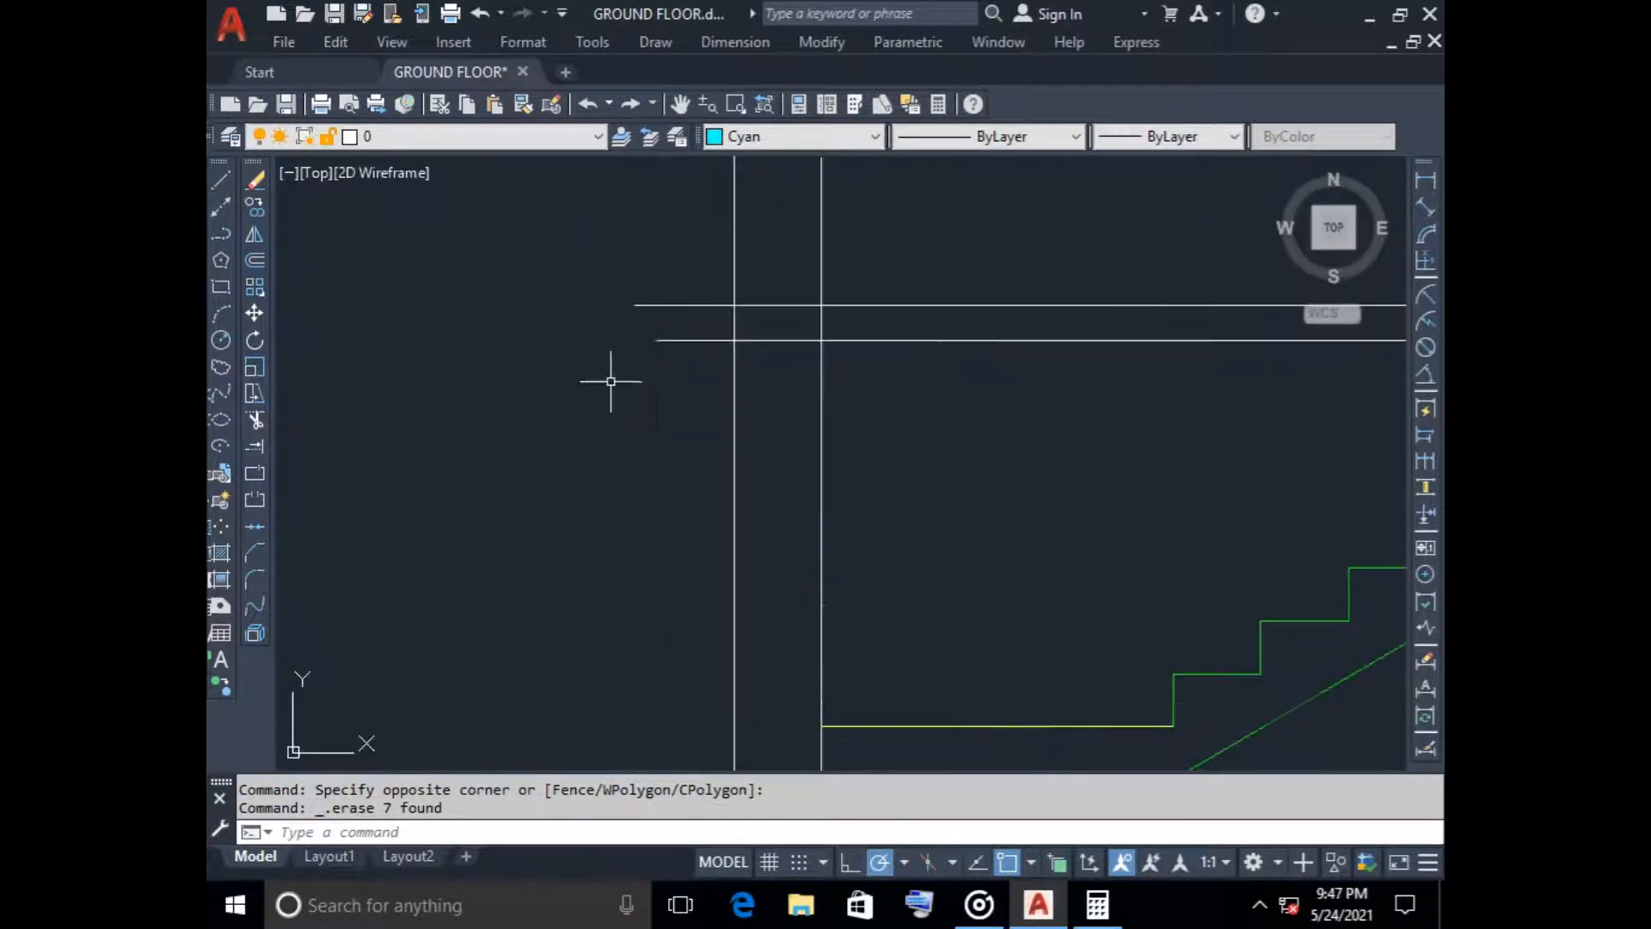
left_click(640, 306)
left_click(634, 304)
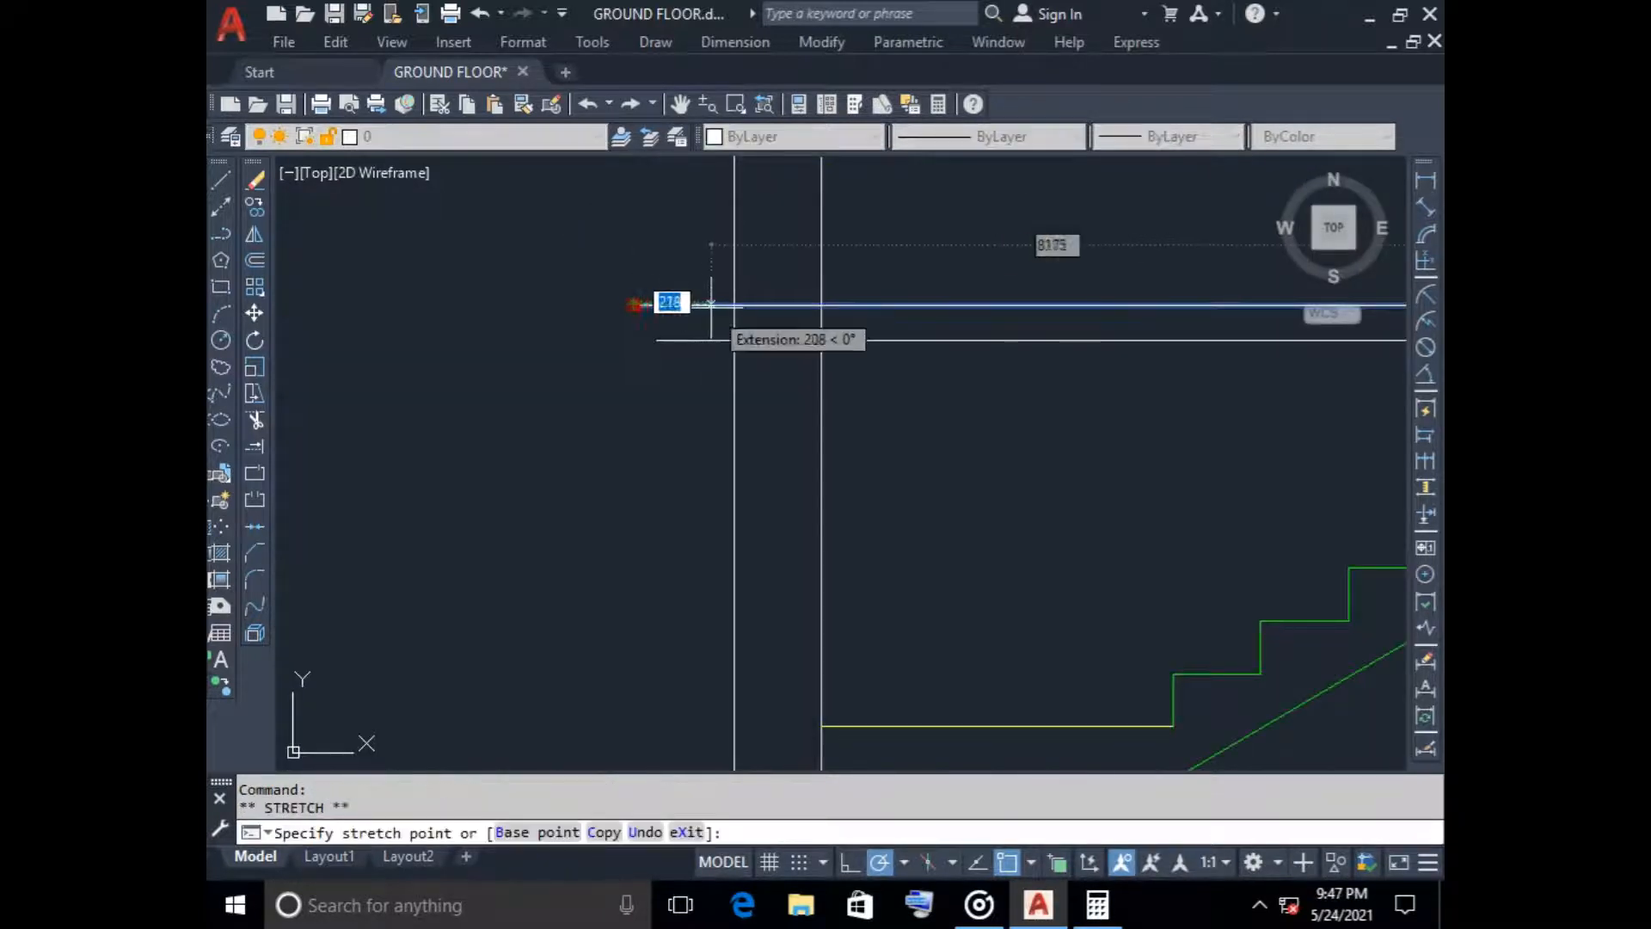
key("Escape")
left_click(670, 341)
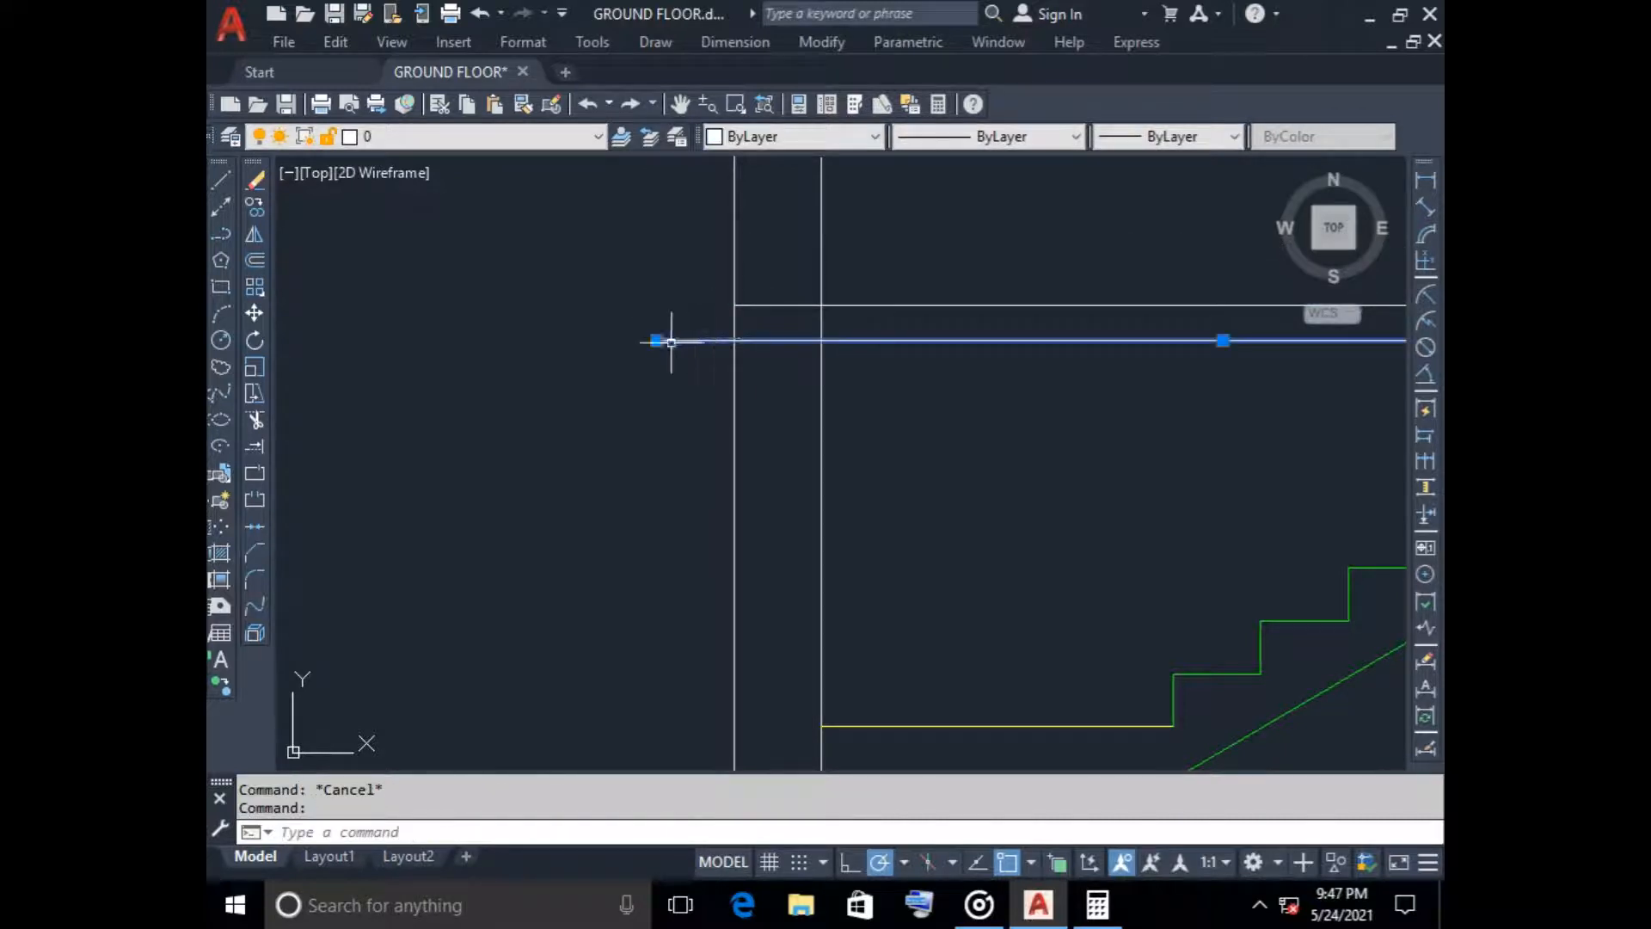
left_click(656, 340)
left_click(736, 341)
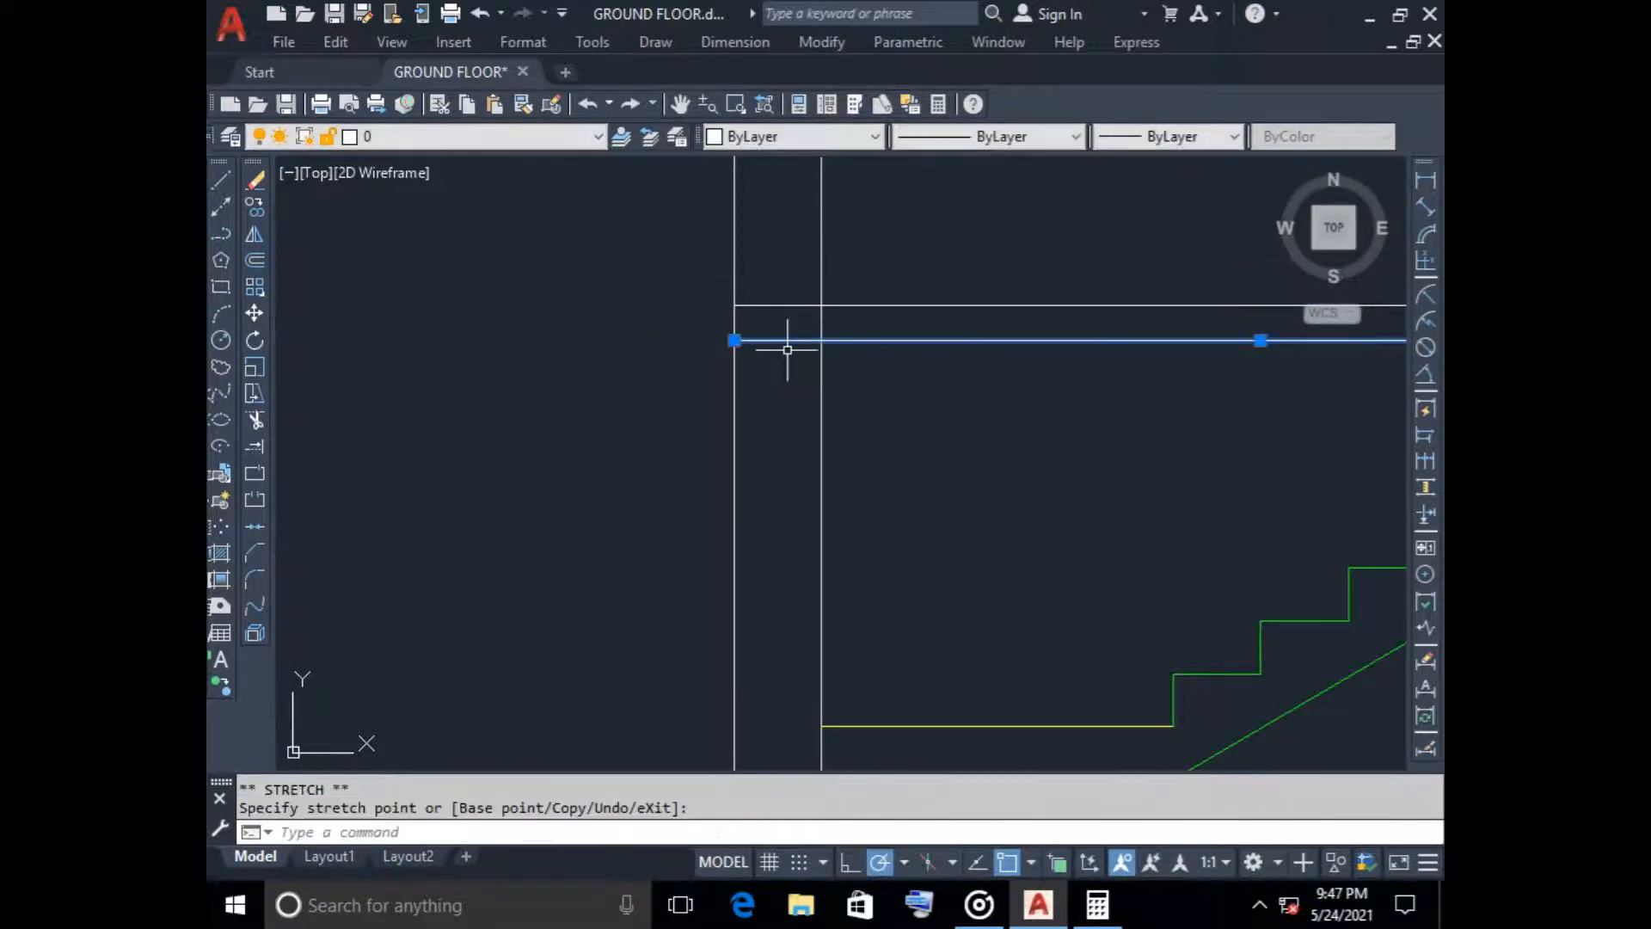
key("Escape")
Stretch the stair-side ends of both first-floor slab lines 125 outward beyond the outer wall face
left_click(738, 303)
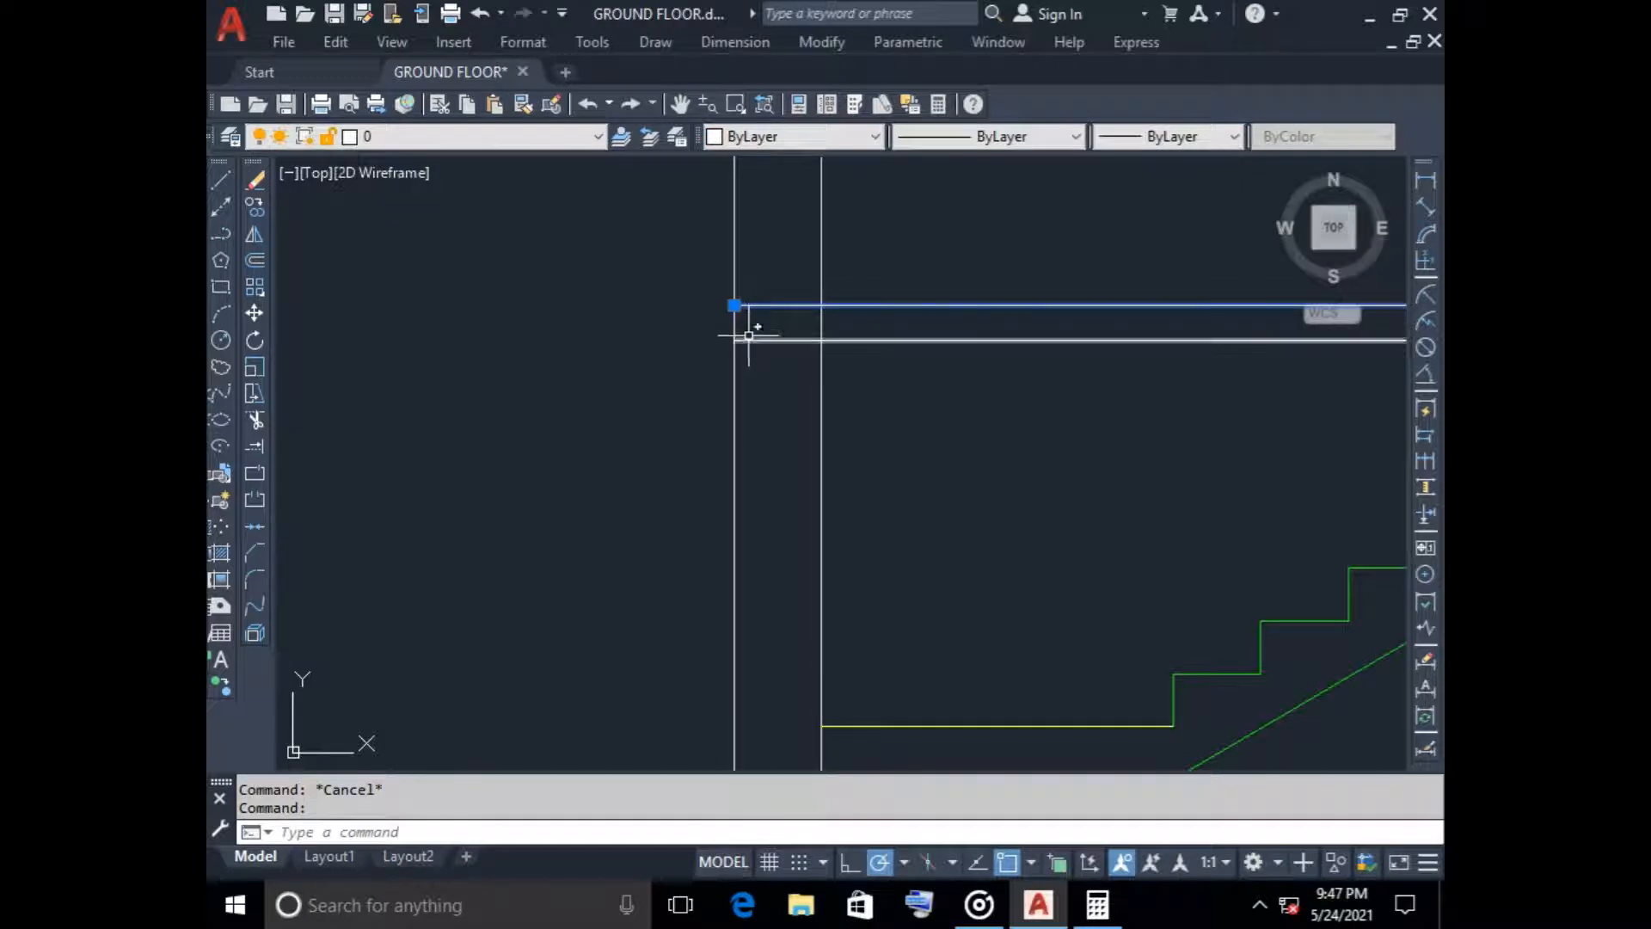
left_click(747, 332)
key("Escape")
left_click(748, 339)
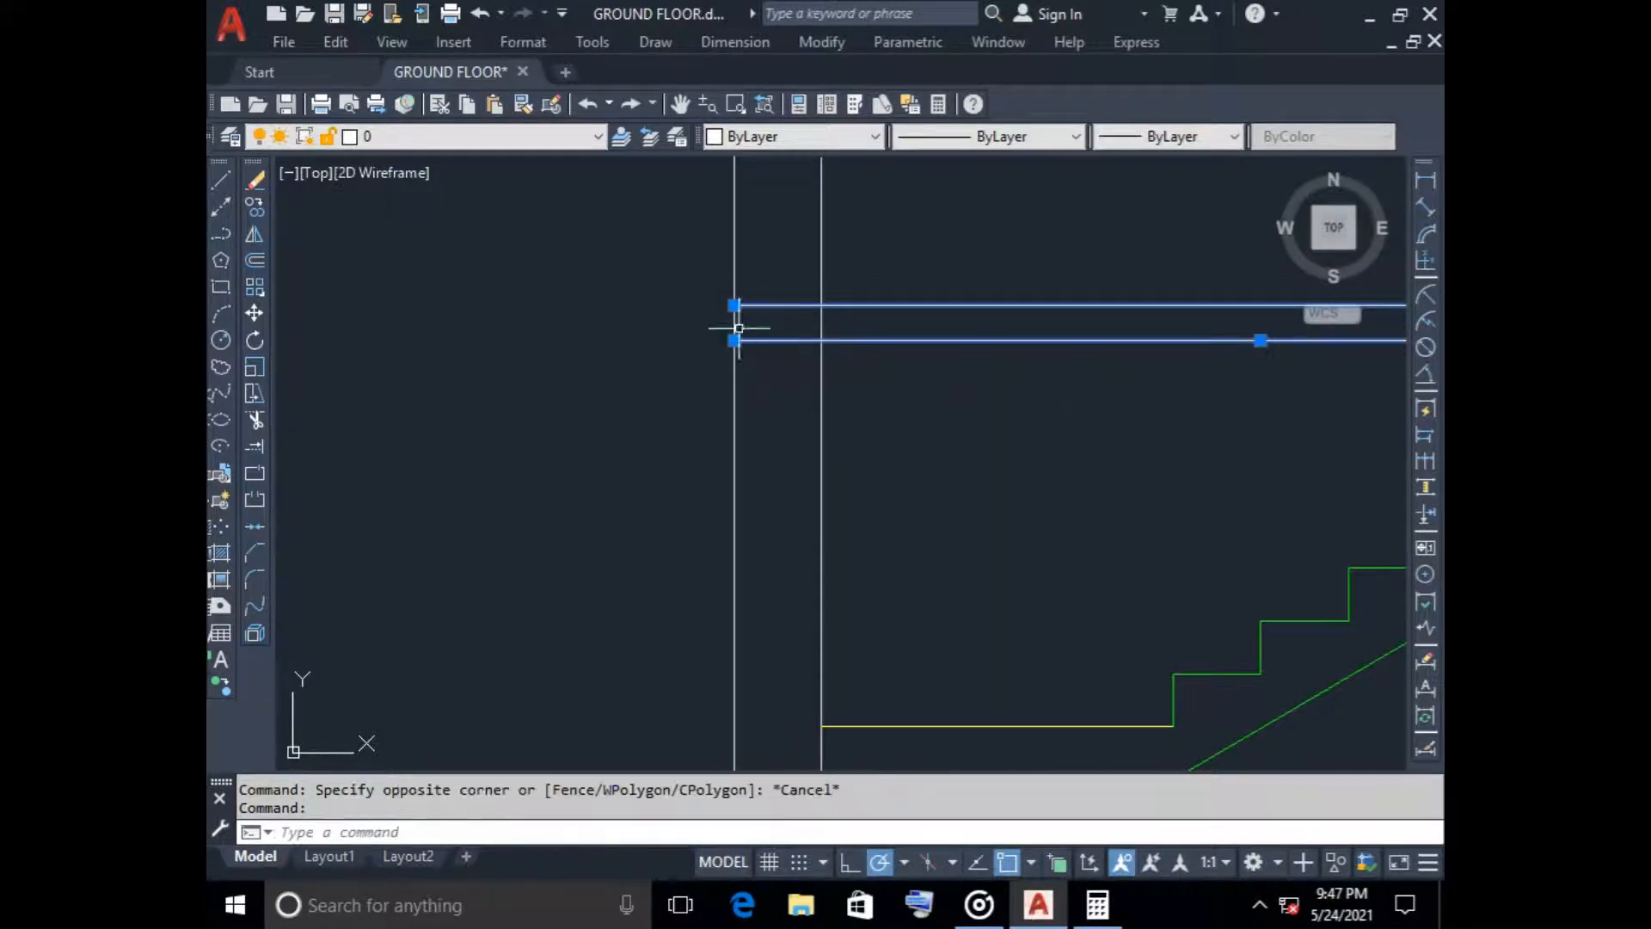
left_click(735, 305)
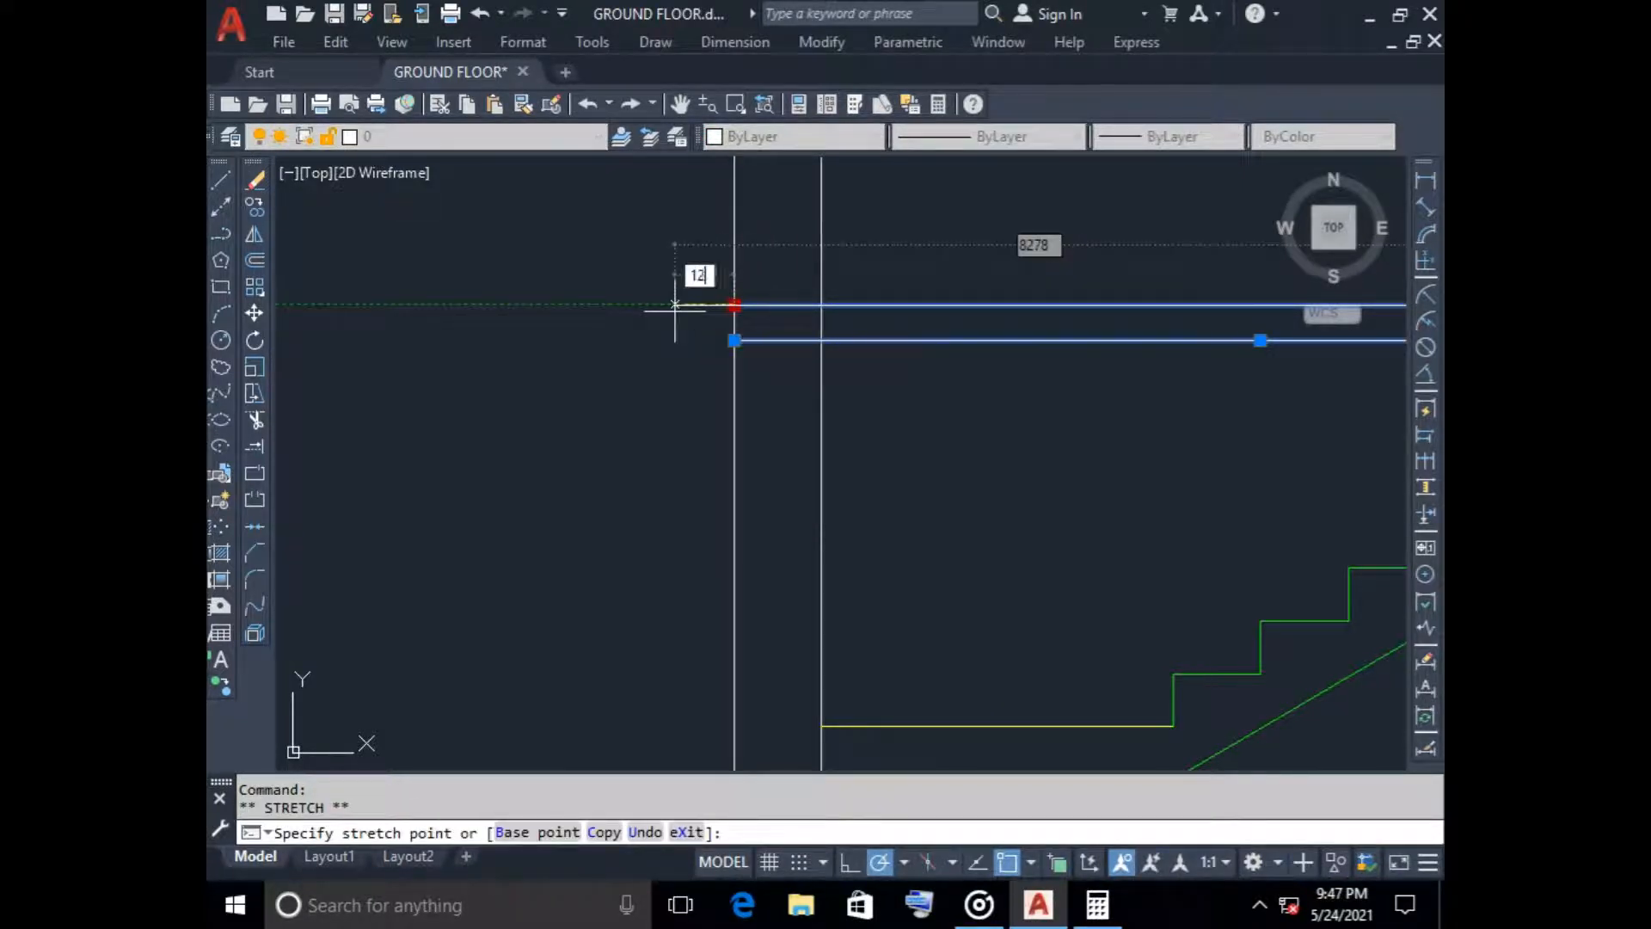
key("Return")
key("Escape")
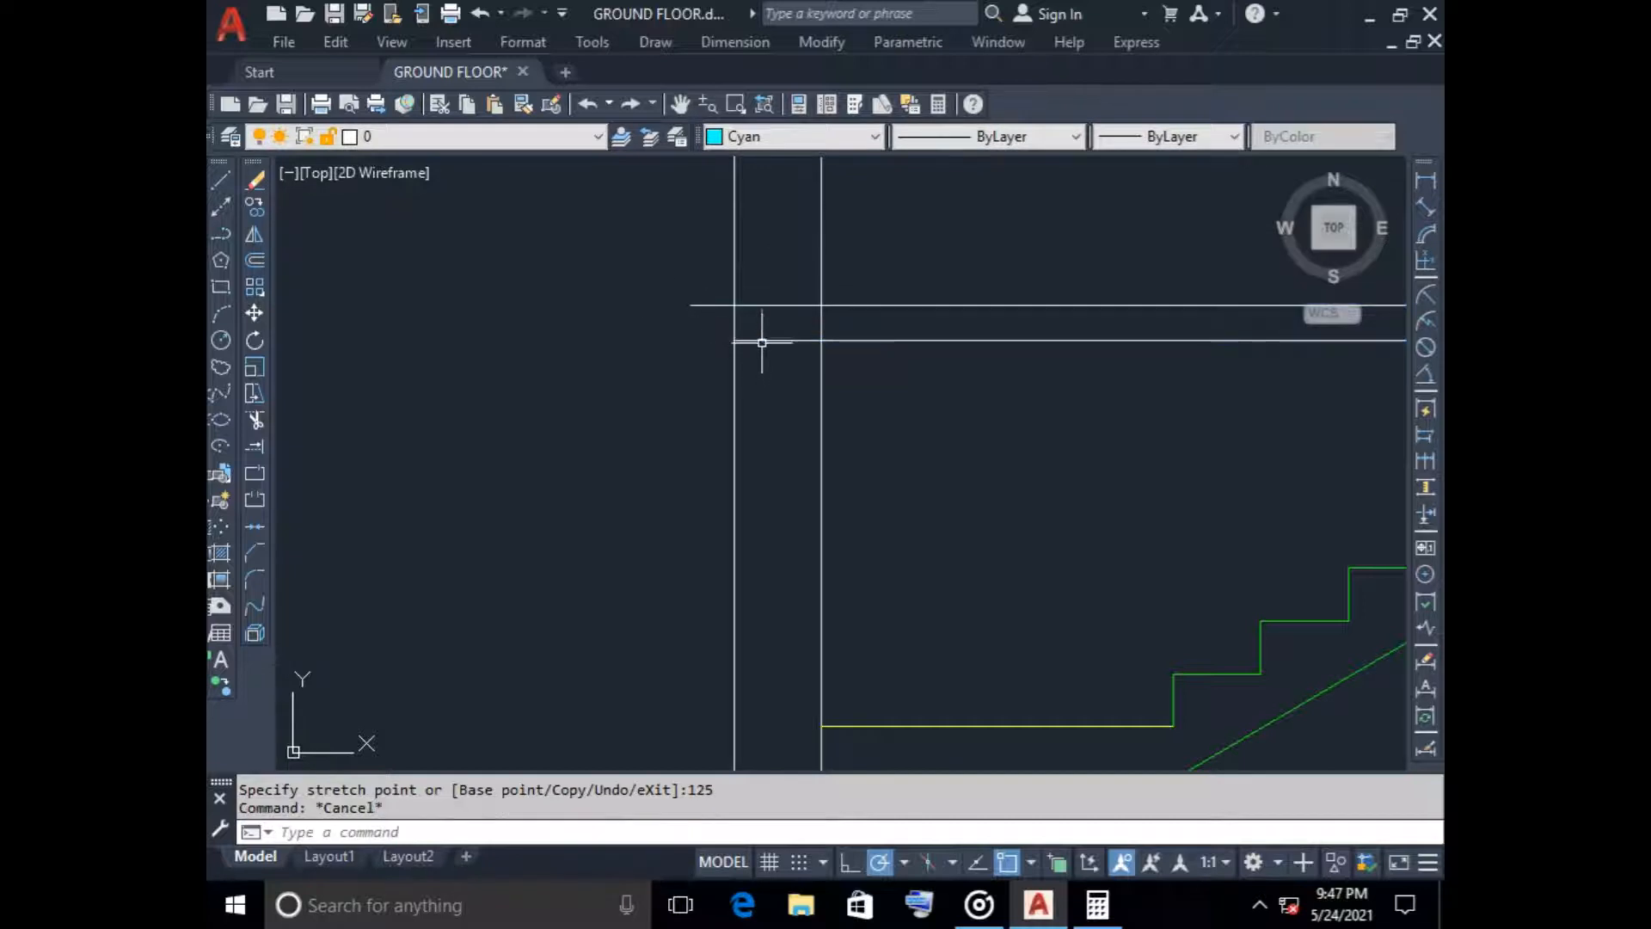
left_click(762, 341)
left_click(735, 340)
type("125")
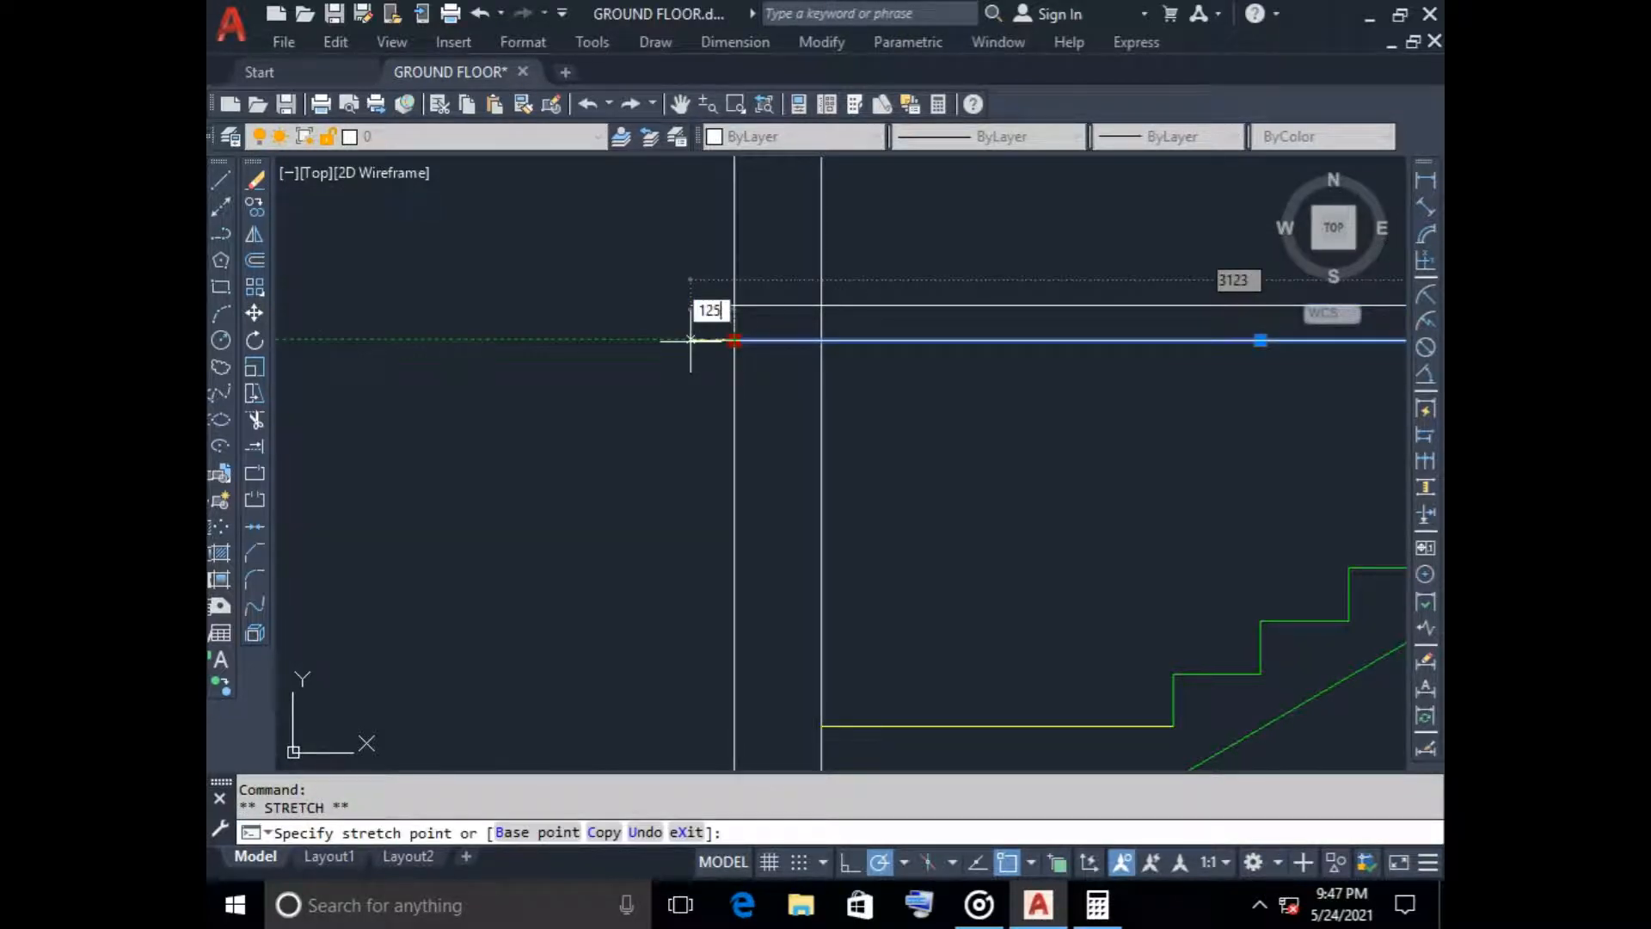
key("Return")
key("Escape")
Set the current colour to ByLayer and close the first-floor slab's 125 overhang with a vertical line
left_click(220, 179)
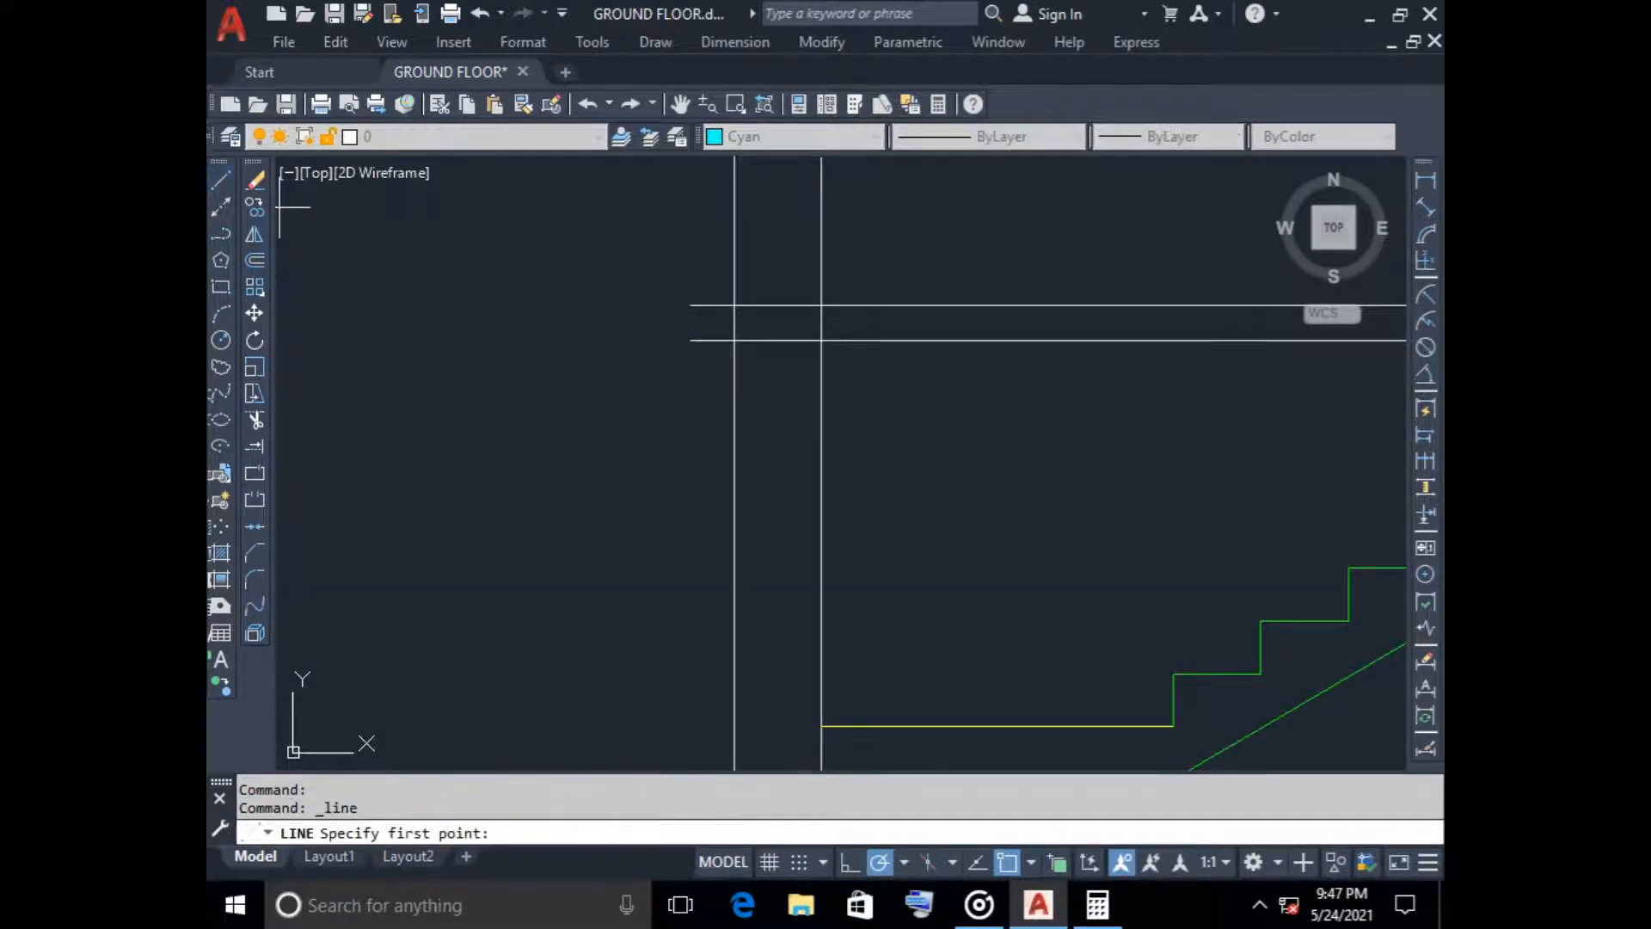
key("Escape")
left_click(875, 135)
left_click(752, 161)
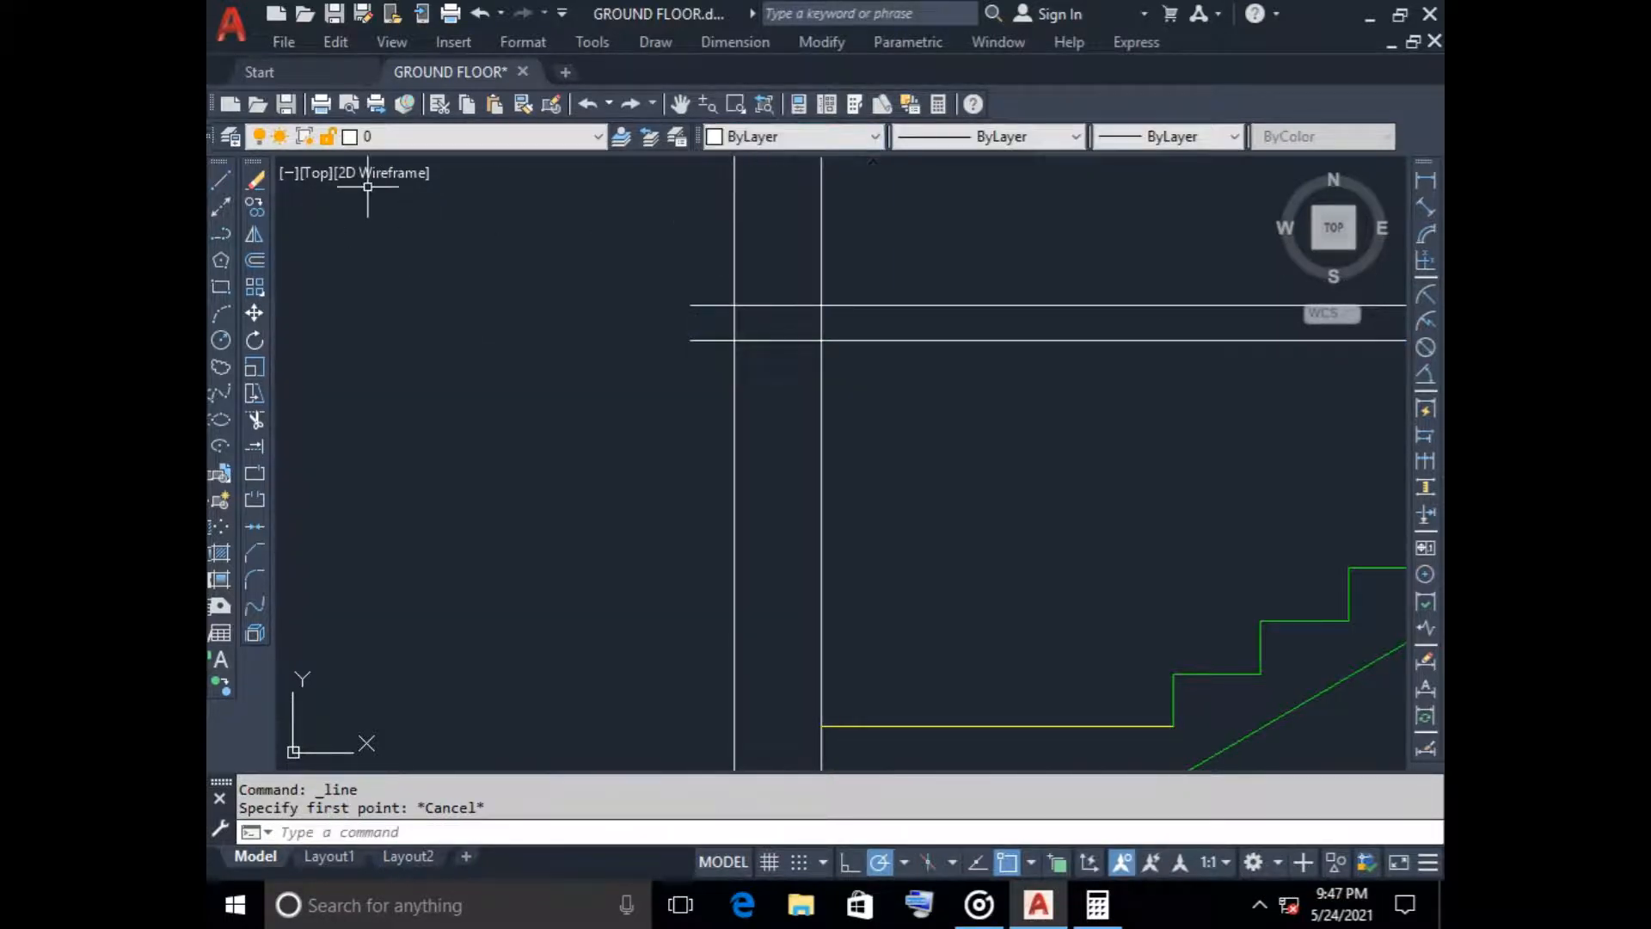
left_click(220, 179)
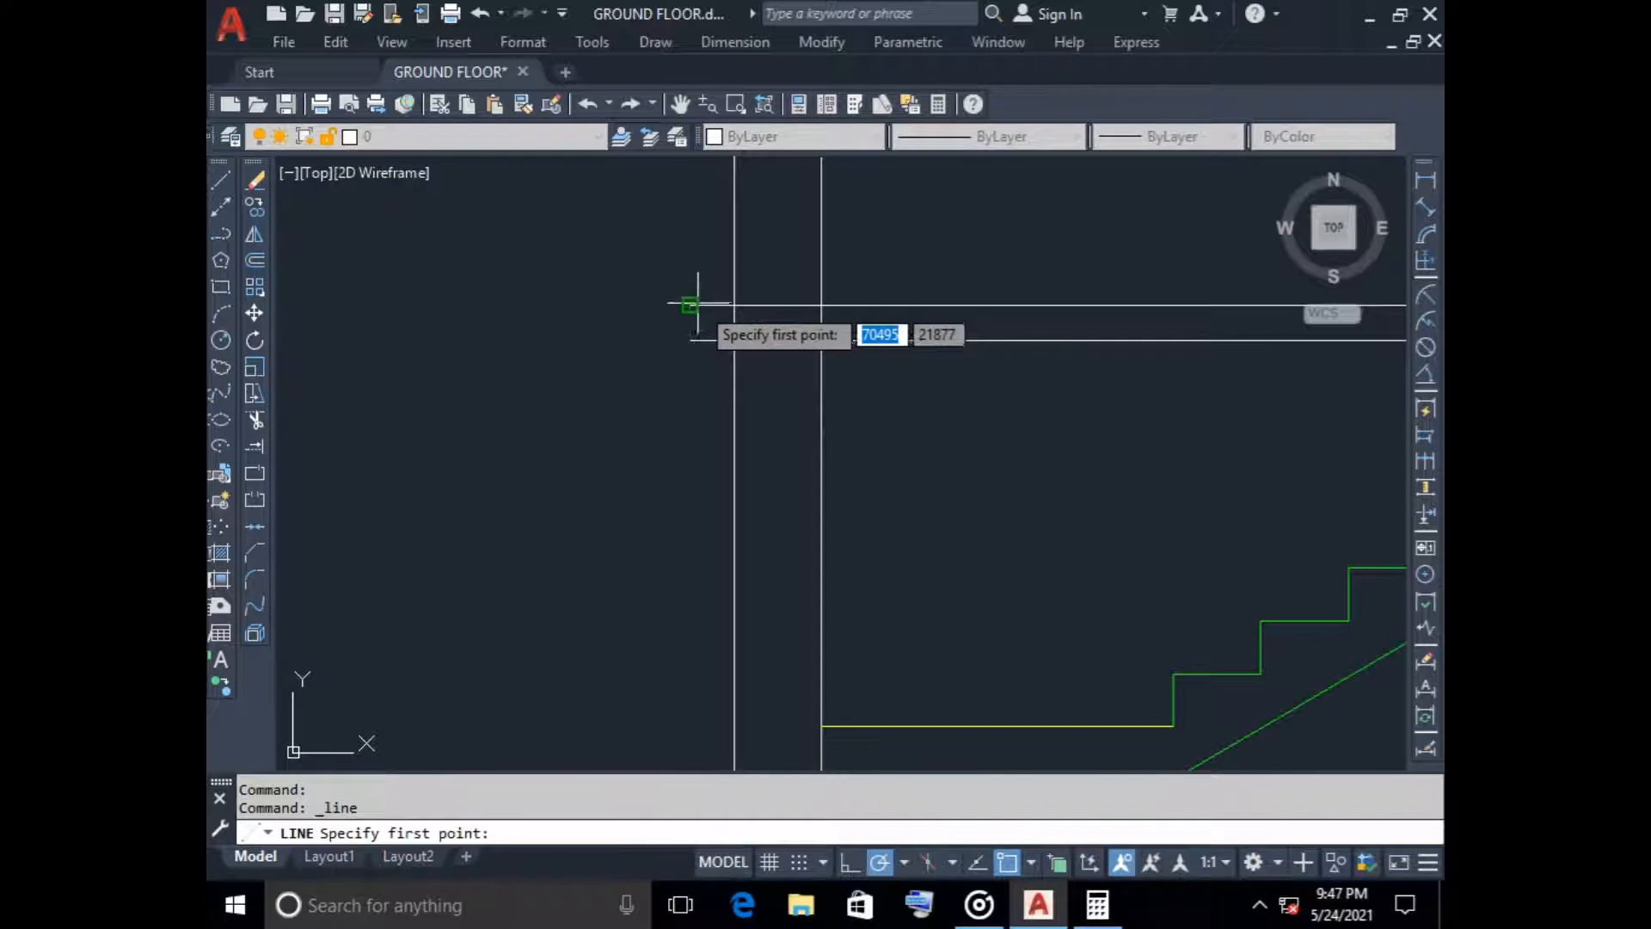
left_click(691, 305)
key("Escape")
Trim the lower line of the second slab where it projects beyond the stair-side outer wall face
scroll(675, 437, "down", 5)
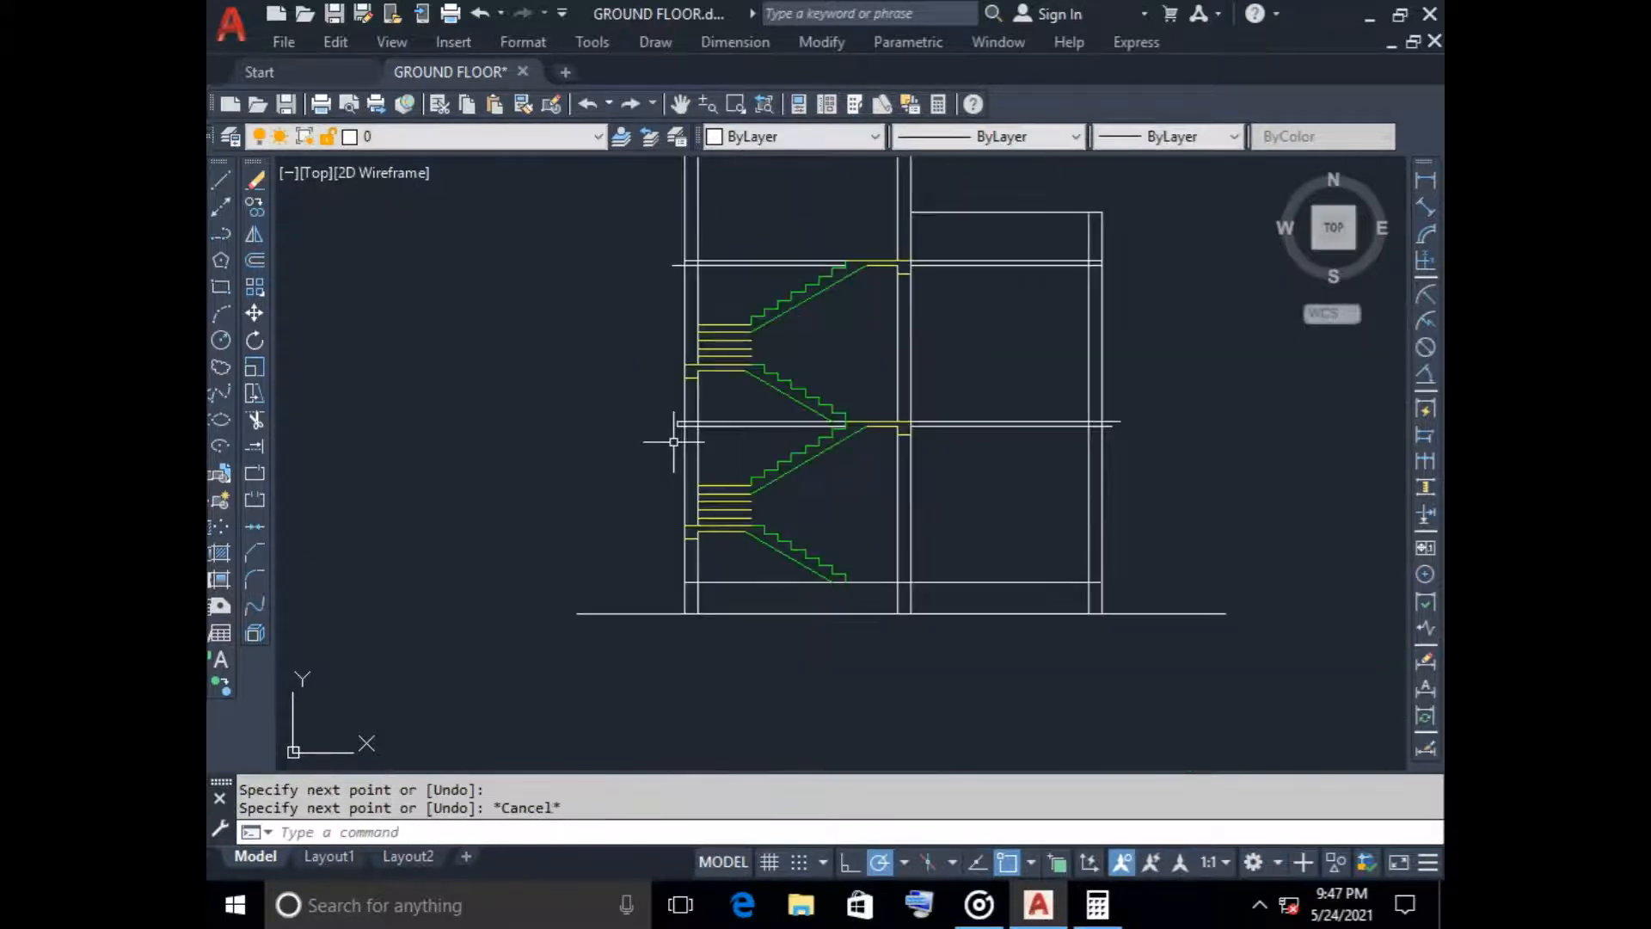
scroll(691, 443, "up", 6)
scroll(669, 420, "down", 3)
middle_click_drag(669, 418, 698, 568)
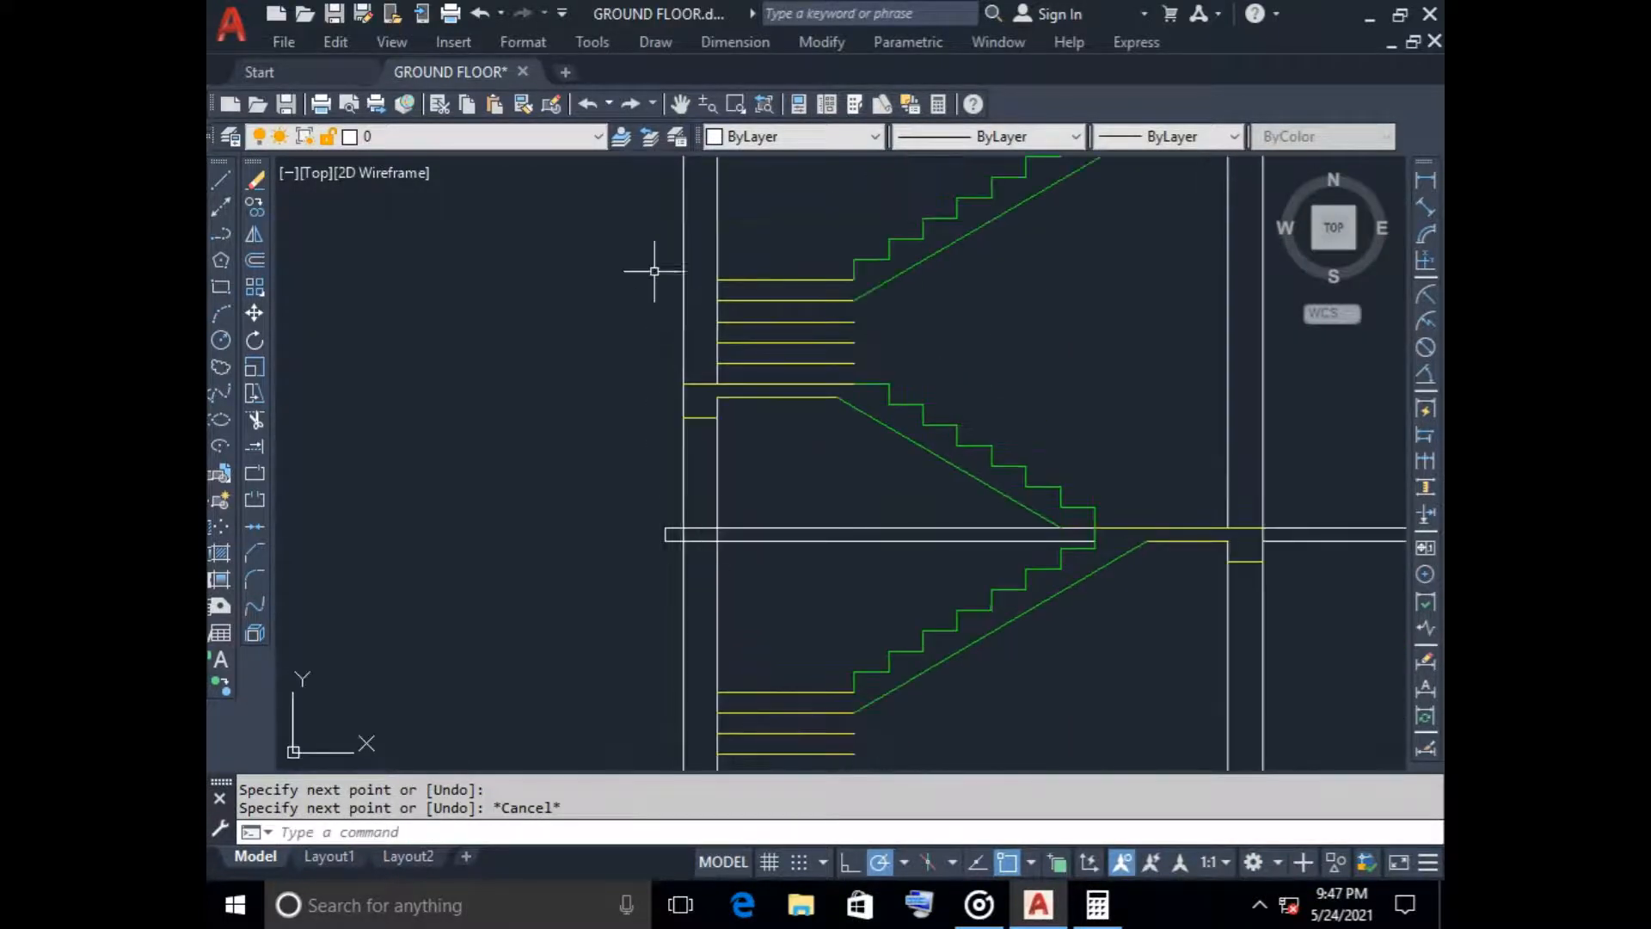
middle_click_drag(660, 164, 662, 485)
scroll(673, 471, "up", 4)
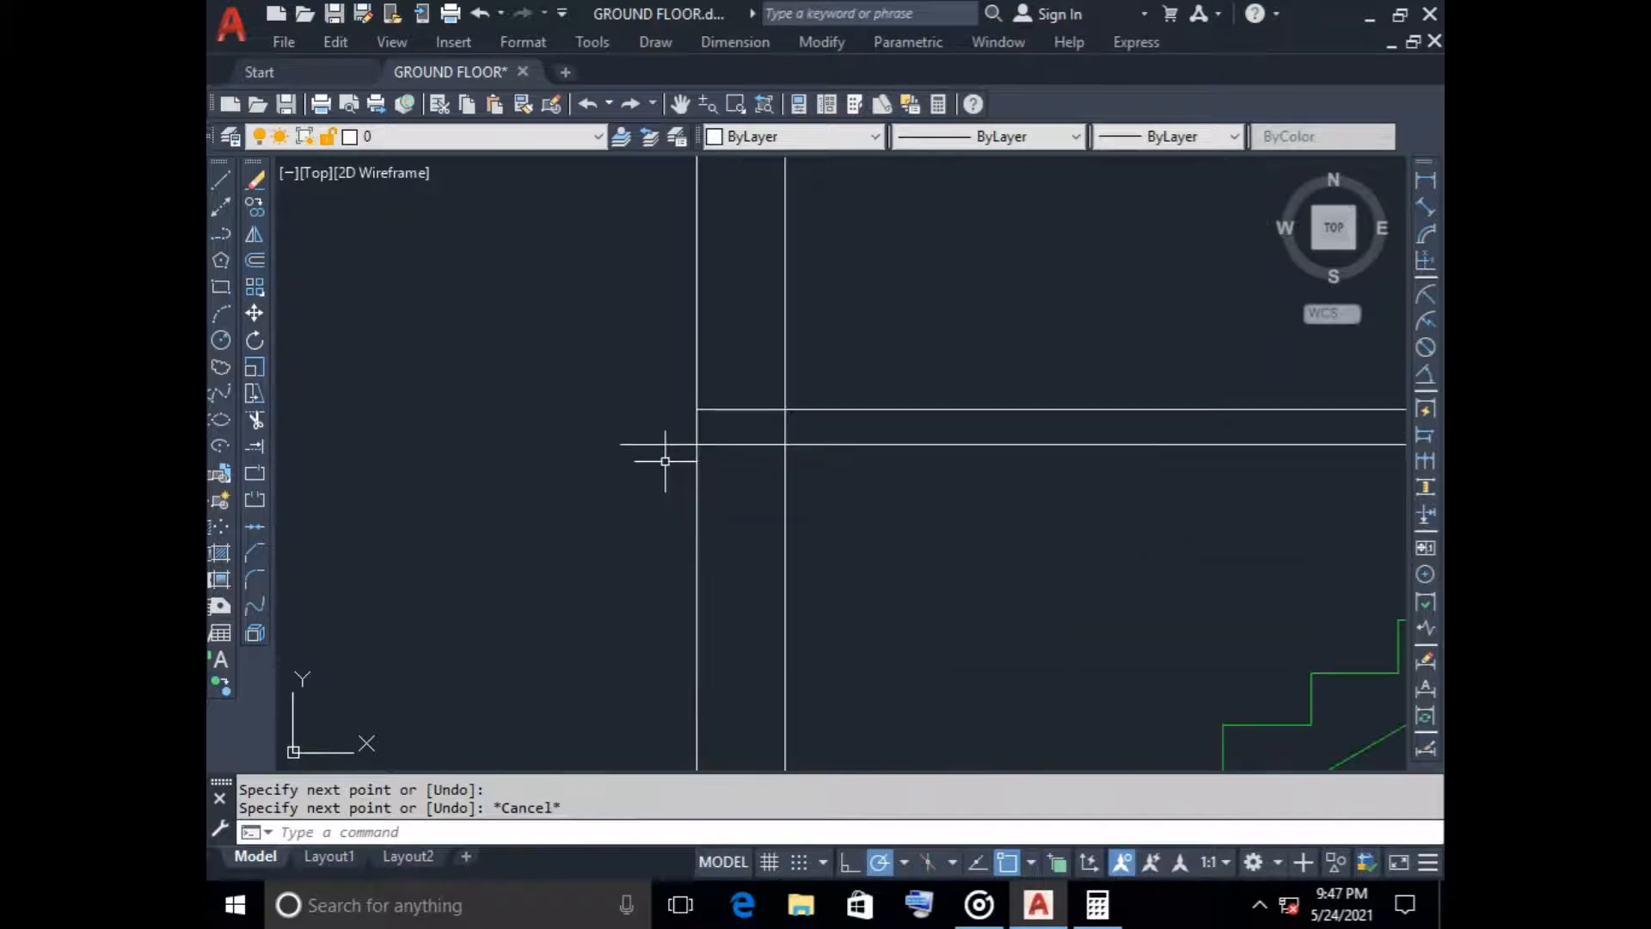
type("t")
key("Return")
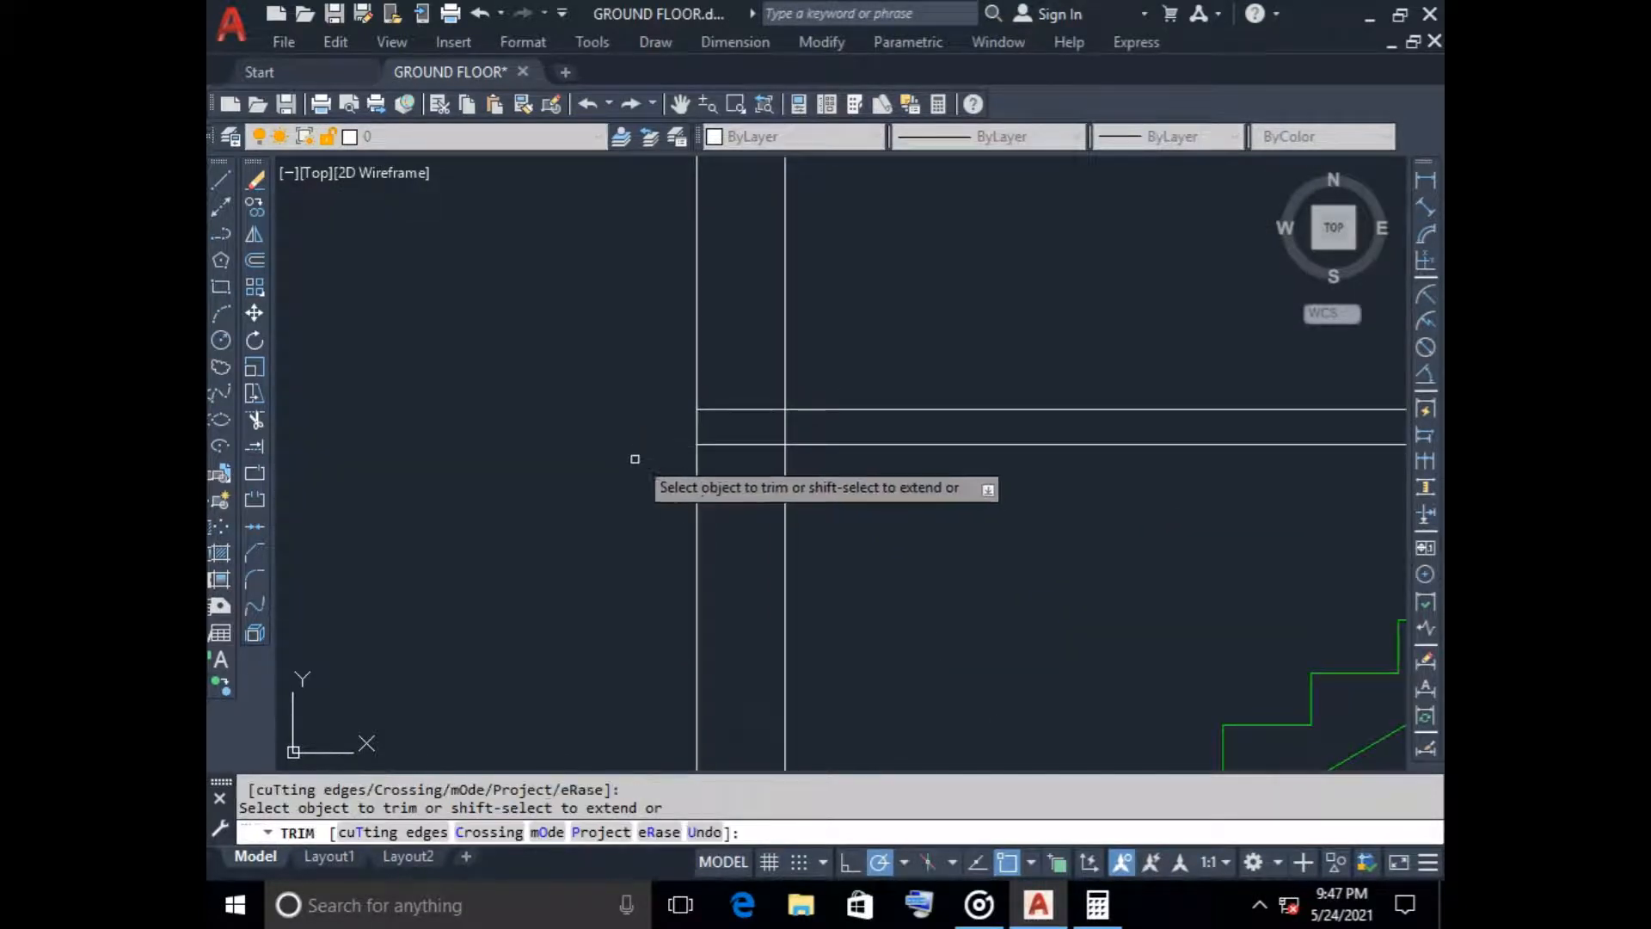
key("Escape")
scroll(620, 517, "down", 6)
scroll(620, 517, "down", 2)
scroll(608, 653, "up", 6)
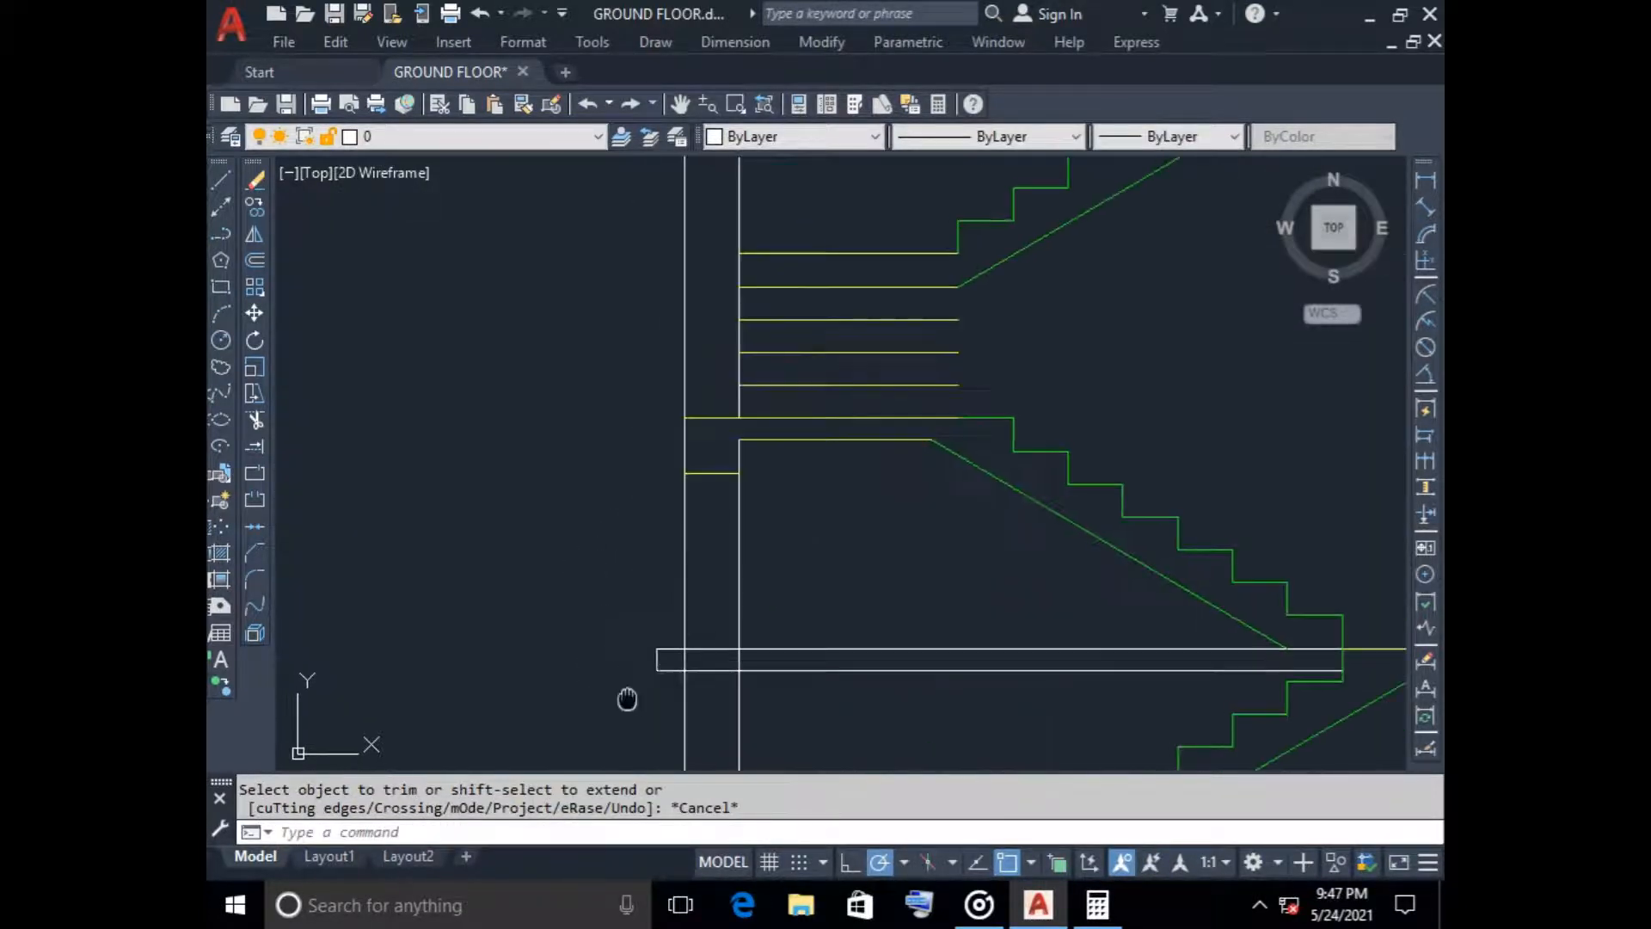
left_click(746, 527)
left_click(662, 413)
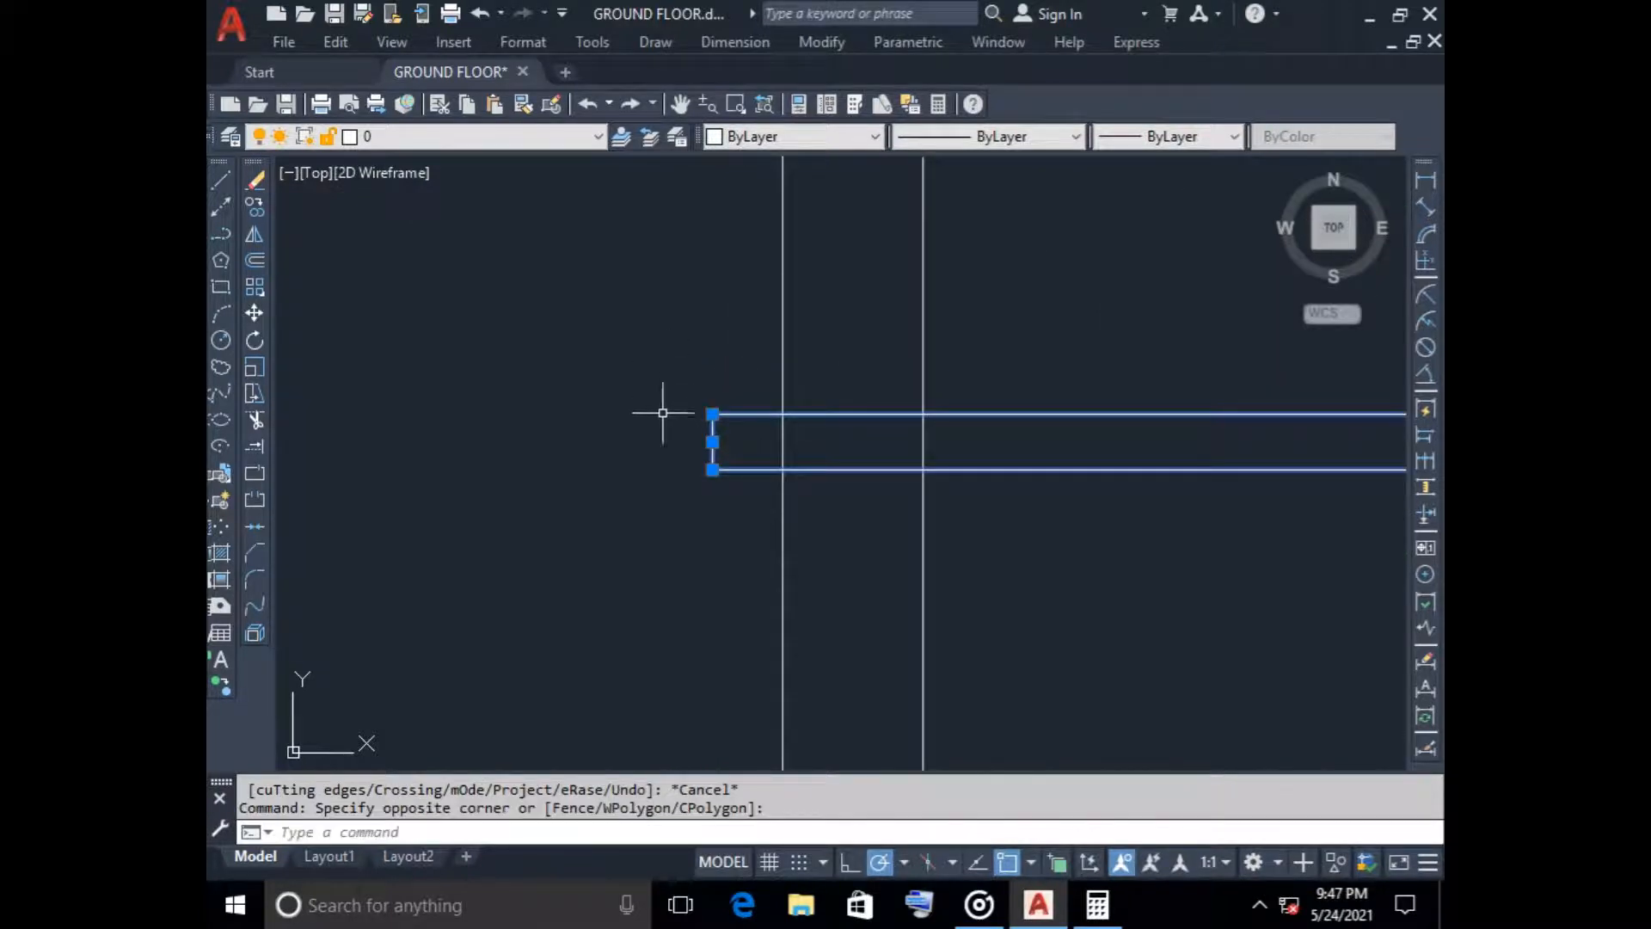
key("Escape")
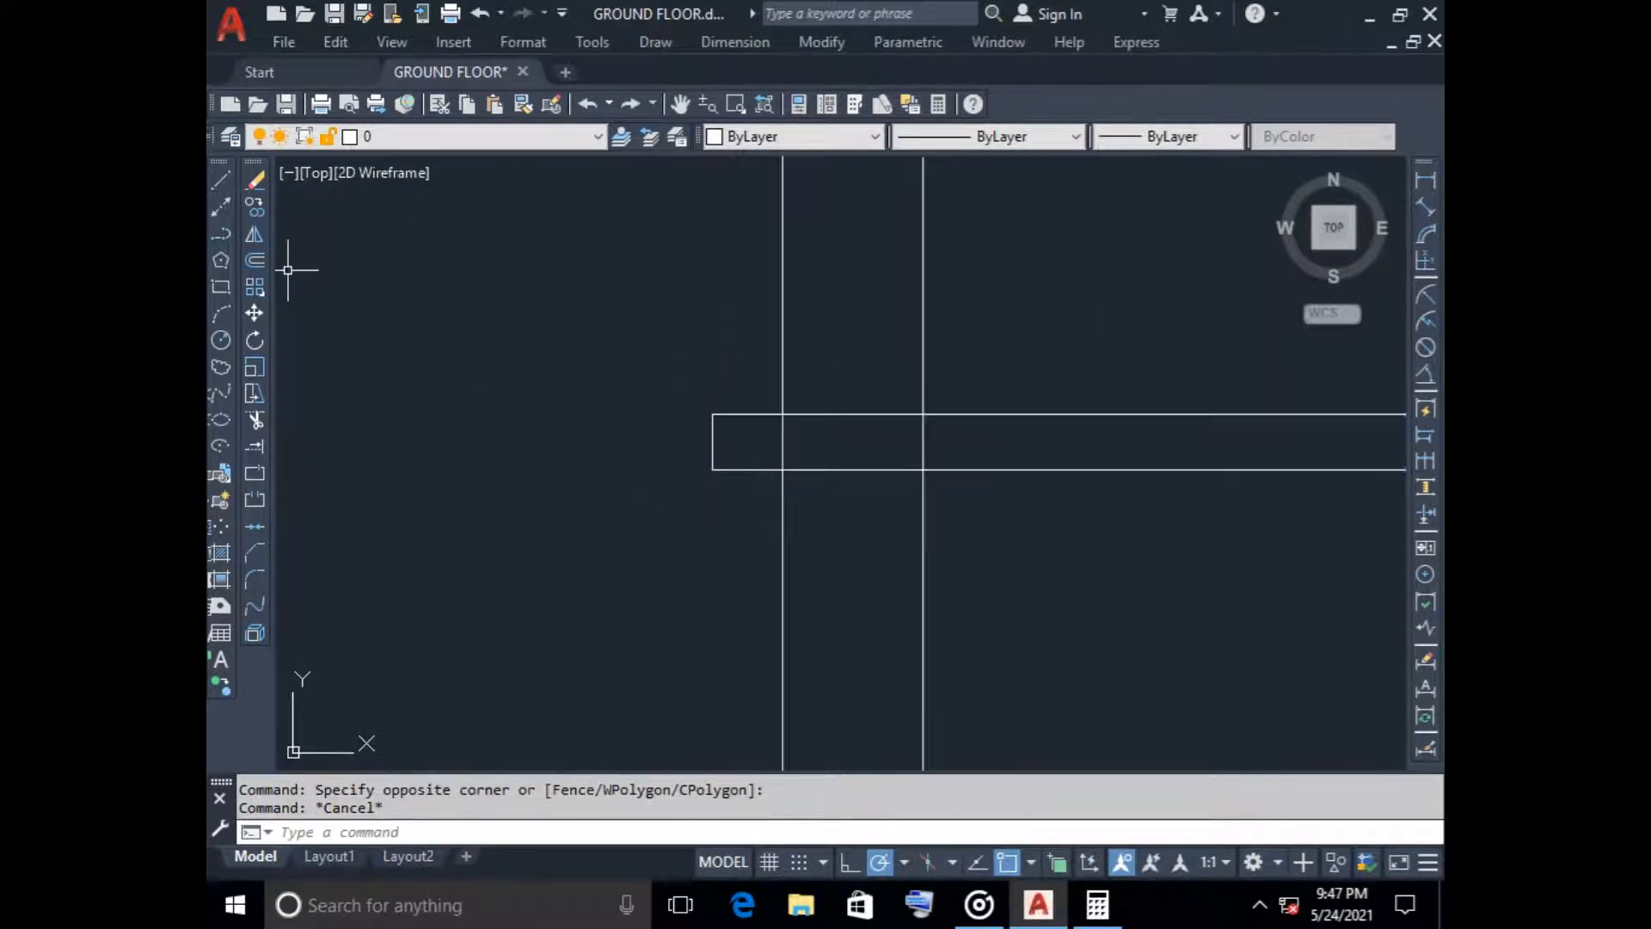
left_click(221, 179)
scroll(579, 267, "down", 4)
middle_click_drag(578, 263, 605, 615)
middle_click_drag(604, 391, 606, 731)
scroll(602, 387, "up", 4)
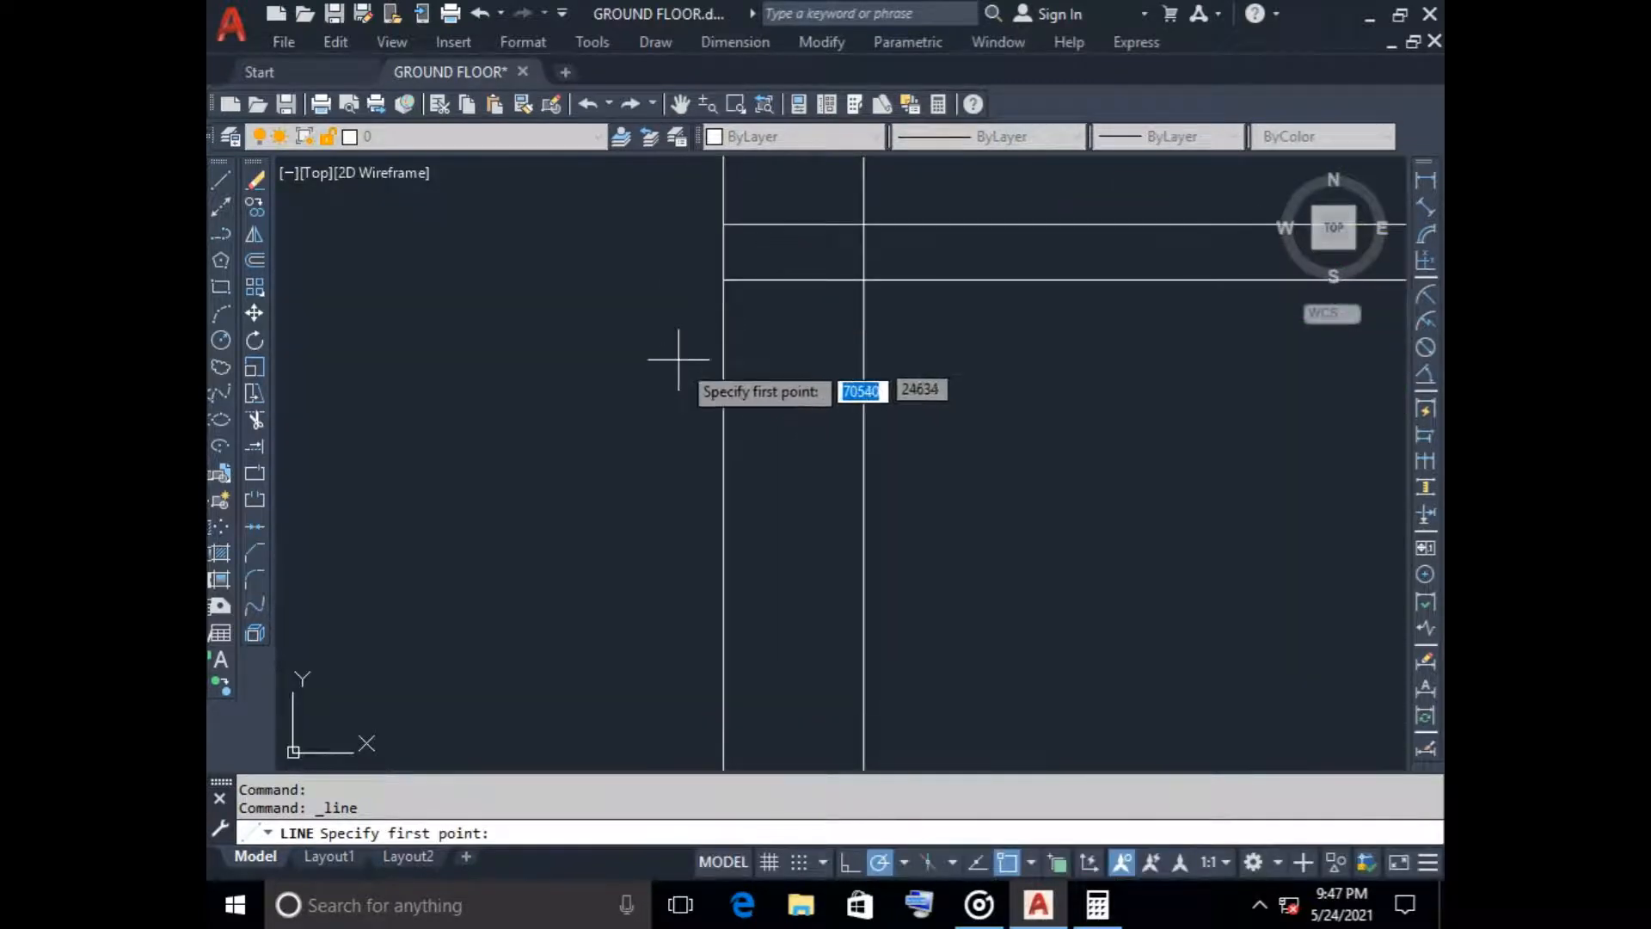
key("Escape")
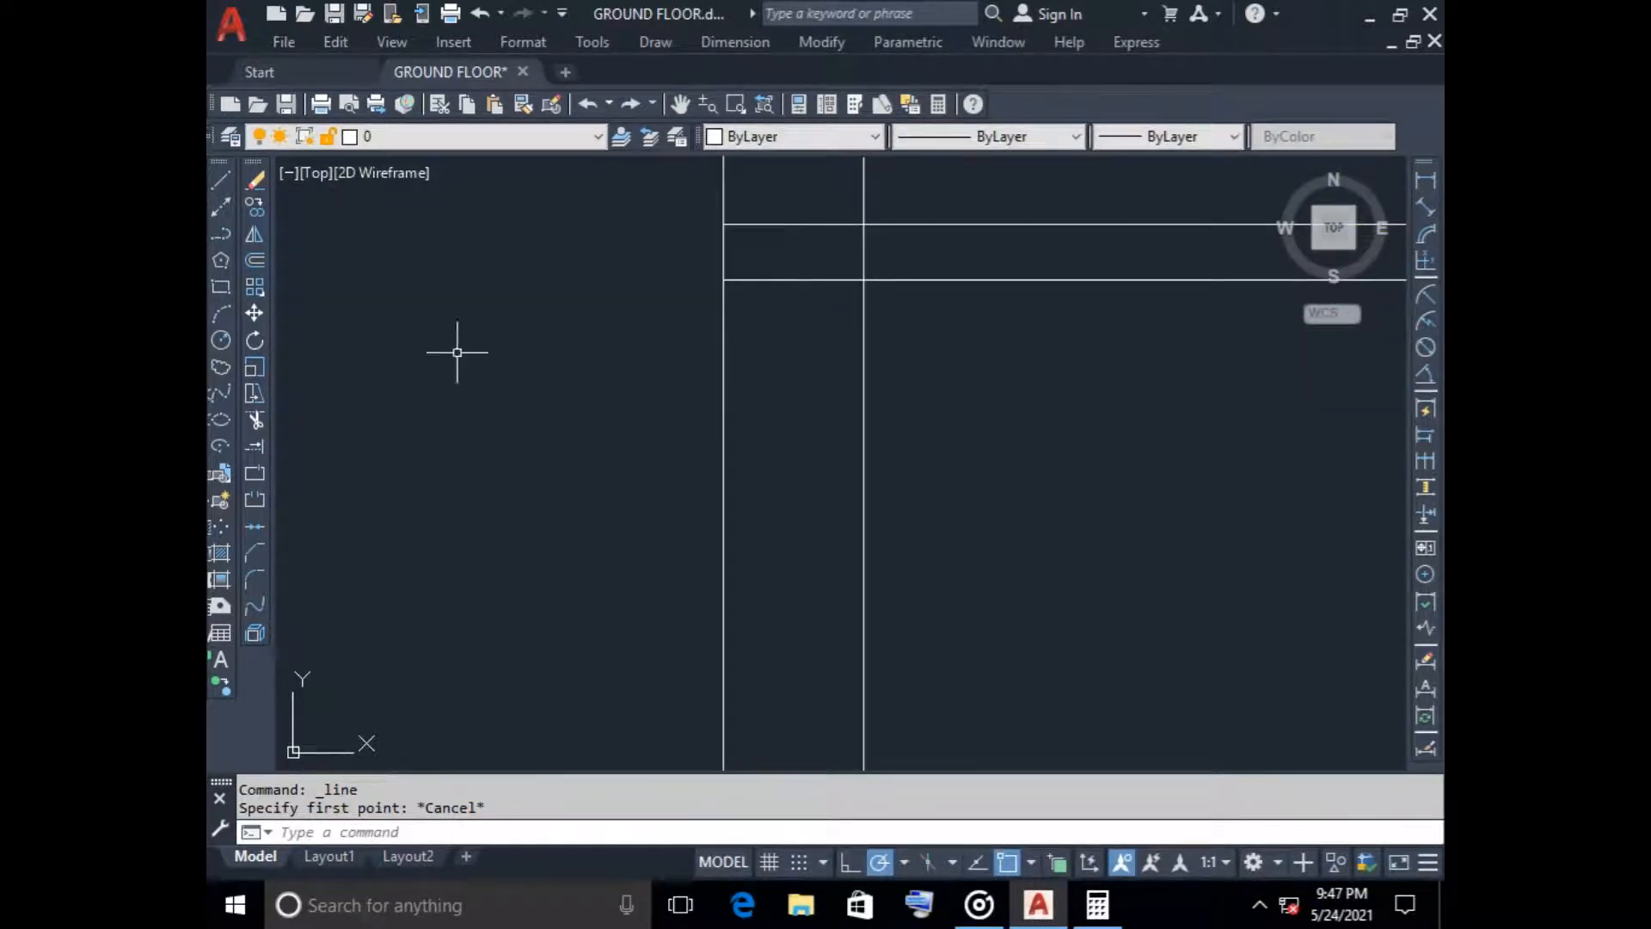
Offset the stair-side outer wall face 125 outward beside the second slab
left_click(255, 259)
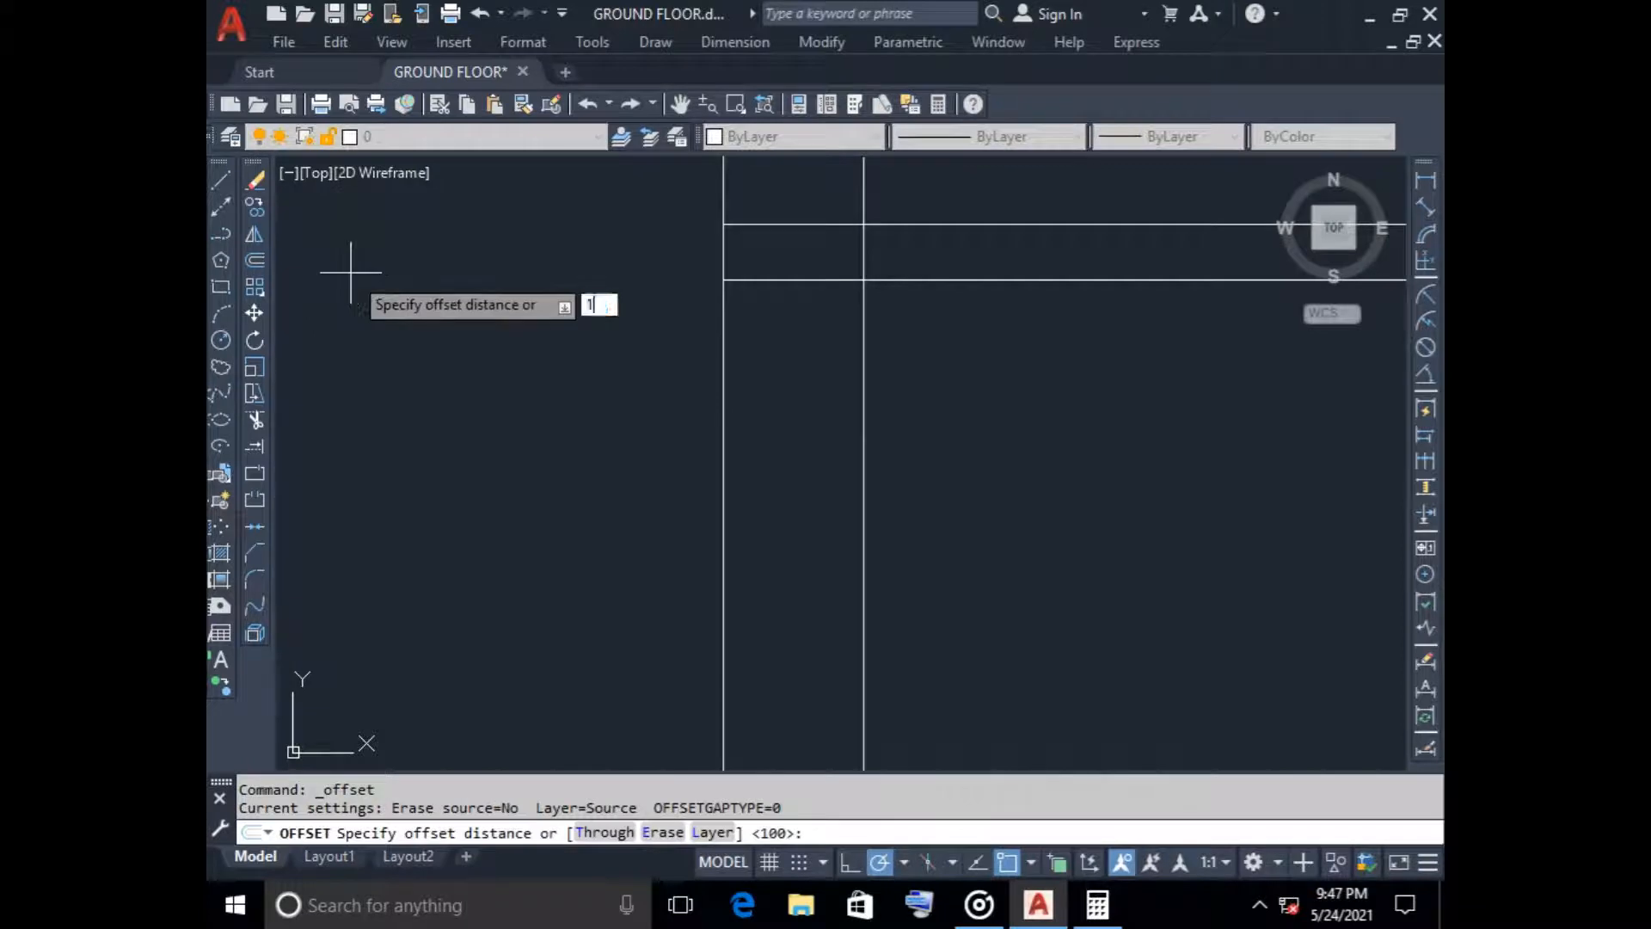
key("Return")
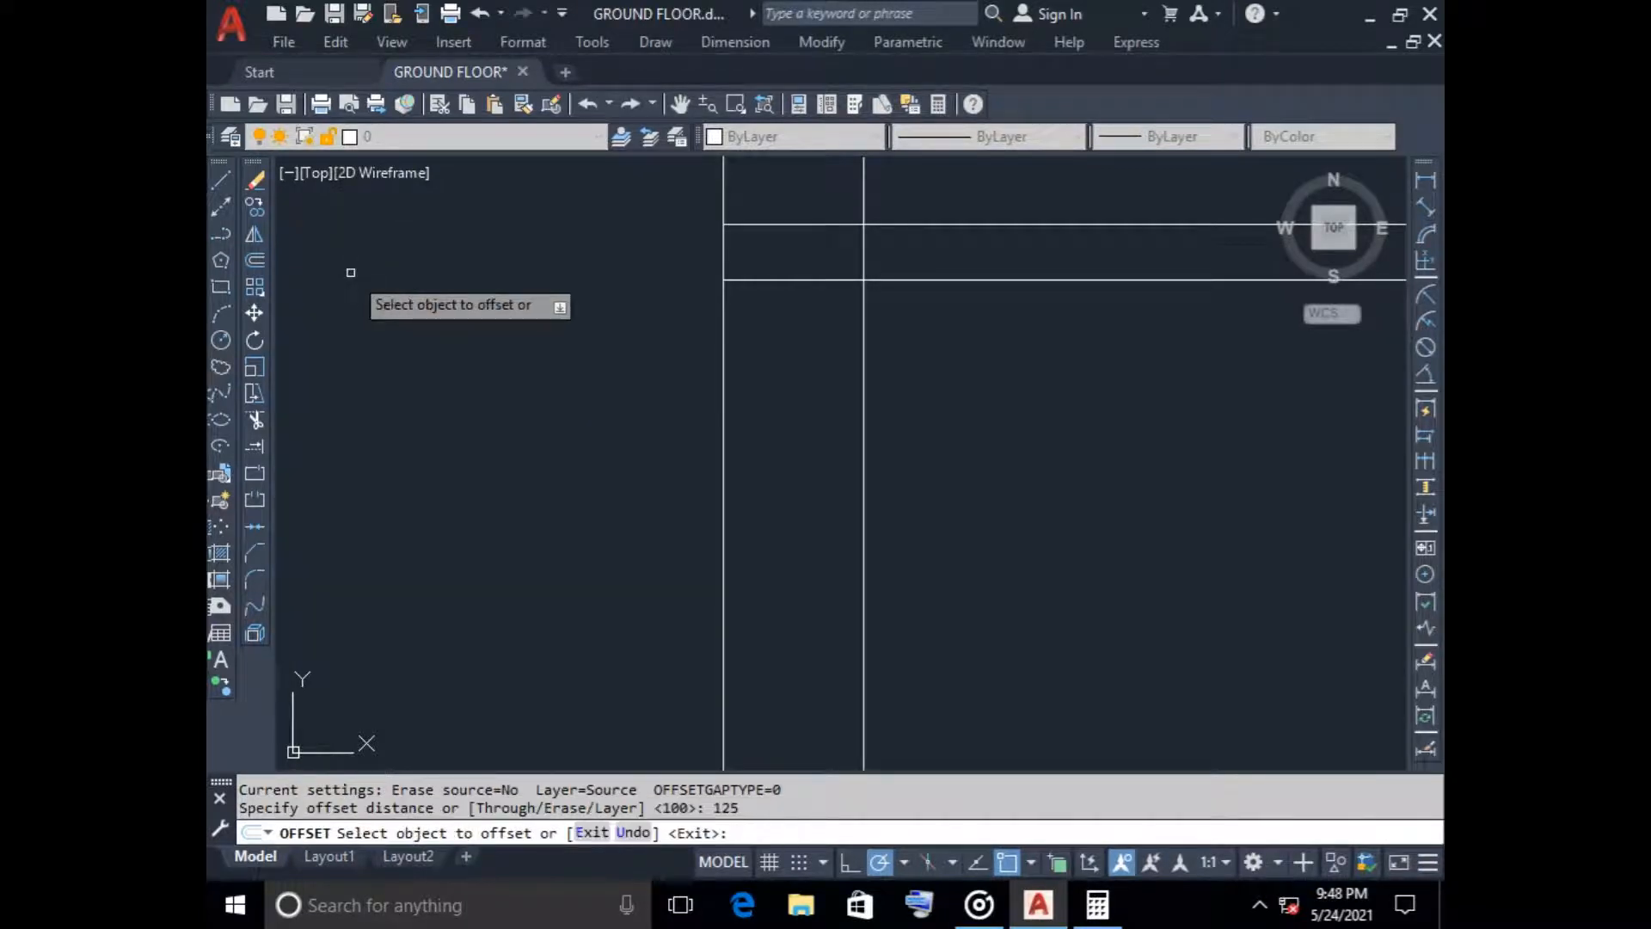
left_click(721, 440)
left_click(566, 444)
key("Escape")
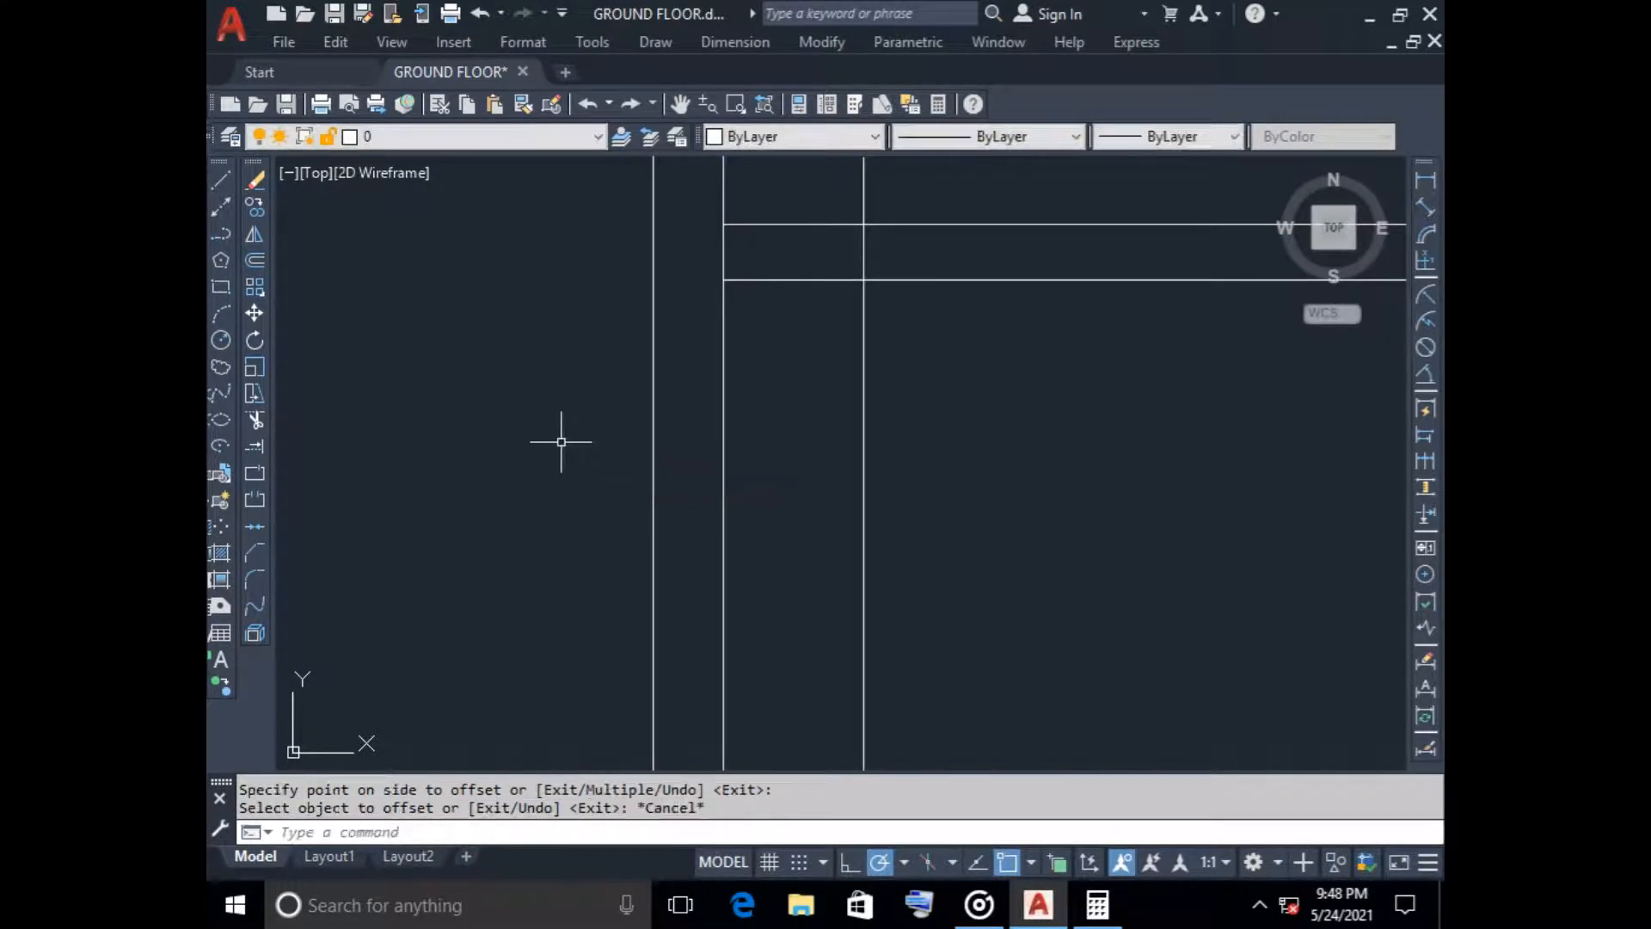
Extend the upper and lower lines of the second slab outward to the offset wall line
type("ex")
key("Return")
mouse_move(671, 446)
left_mouse_down()
mouse_move(771, 229)
mouse_move(759, 188)
left_mouse_up()
key("Escape")
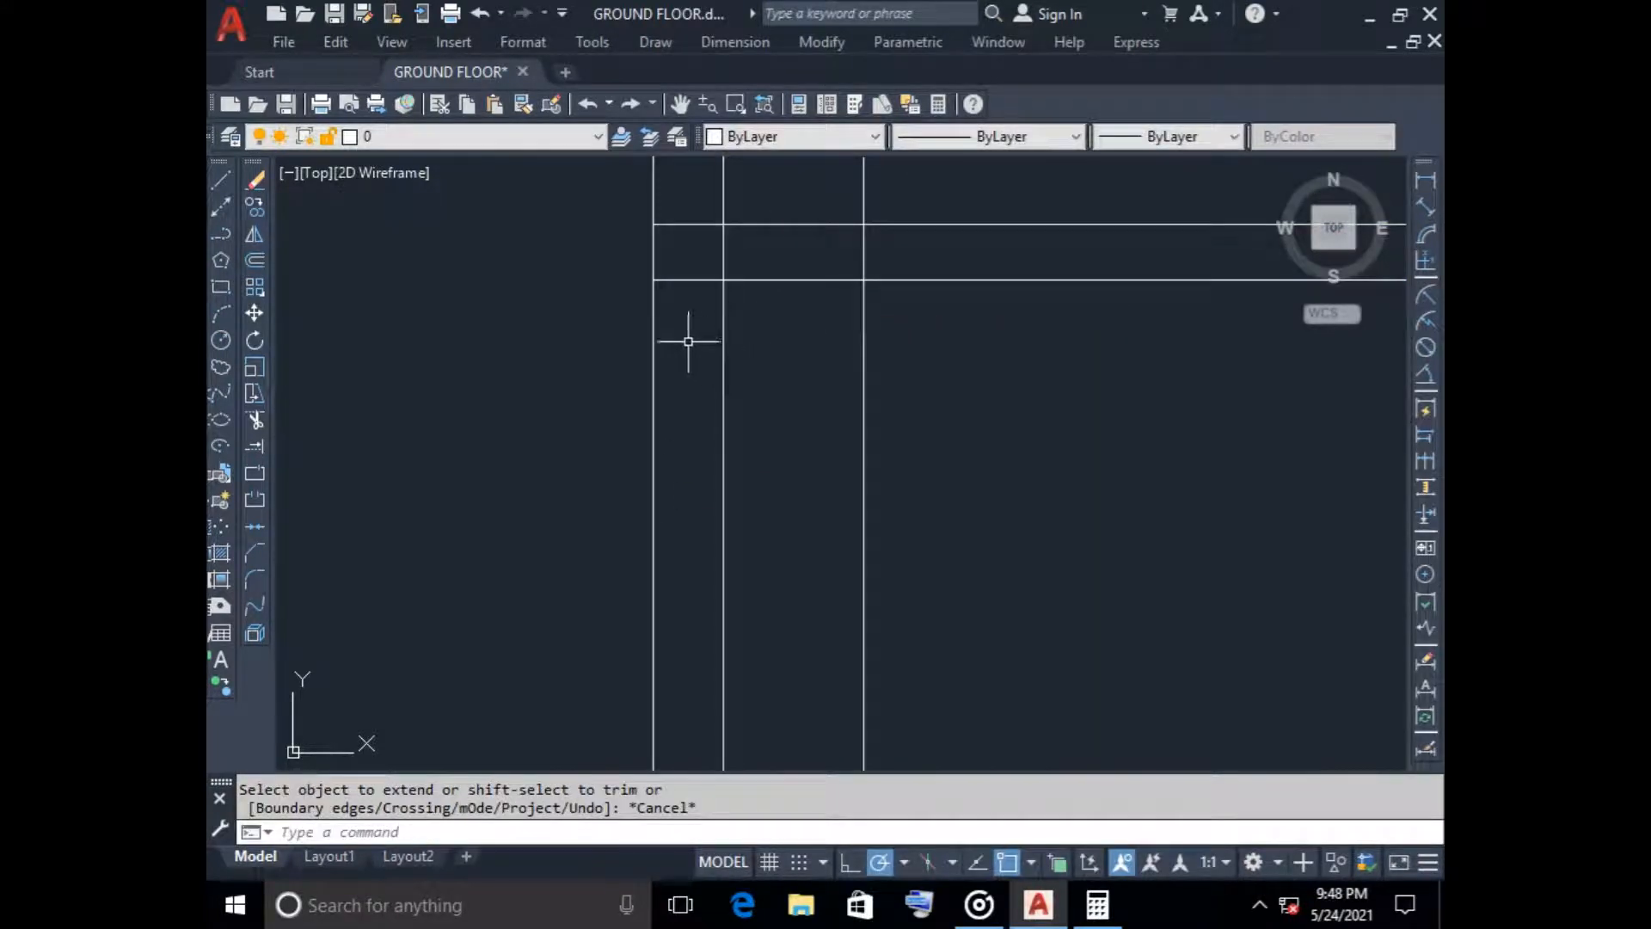
Delete the offset wall line and close the second slab's overhanging end with a vertical line
left_click(688, 341)
left_click(523, 372)
key("Delete")
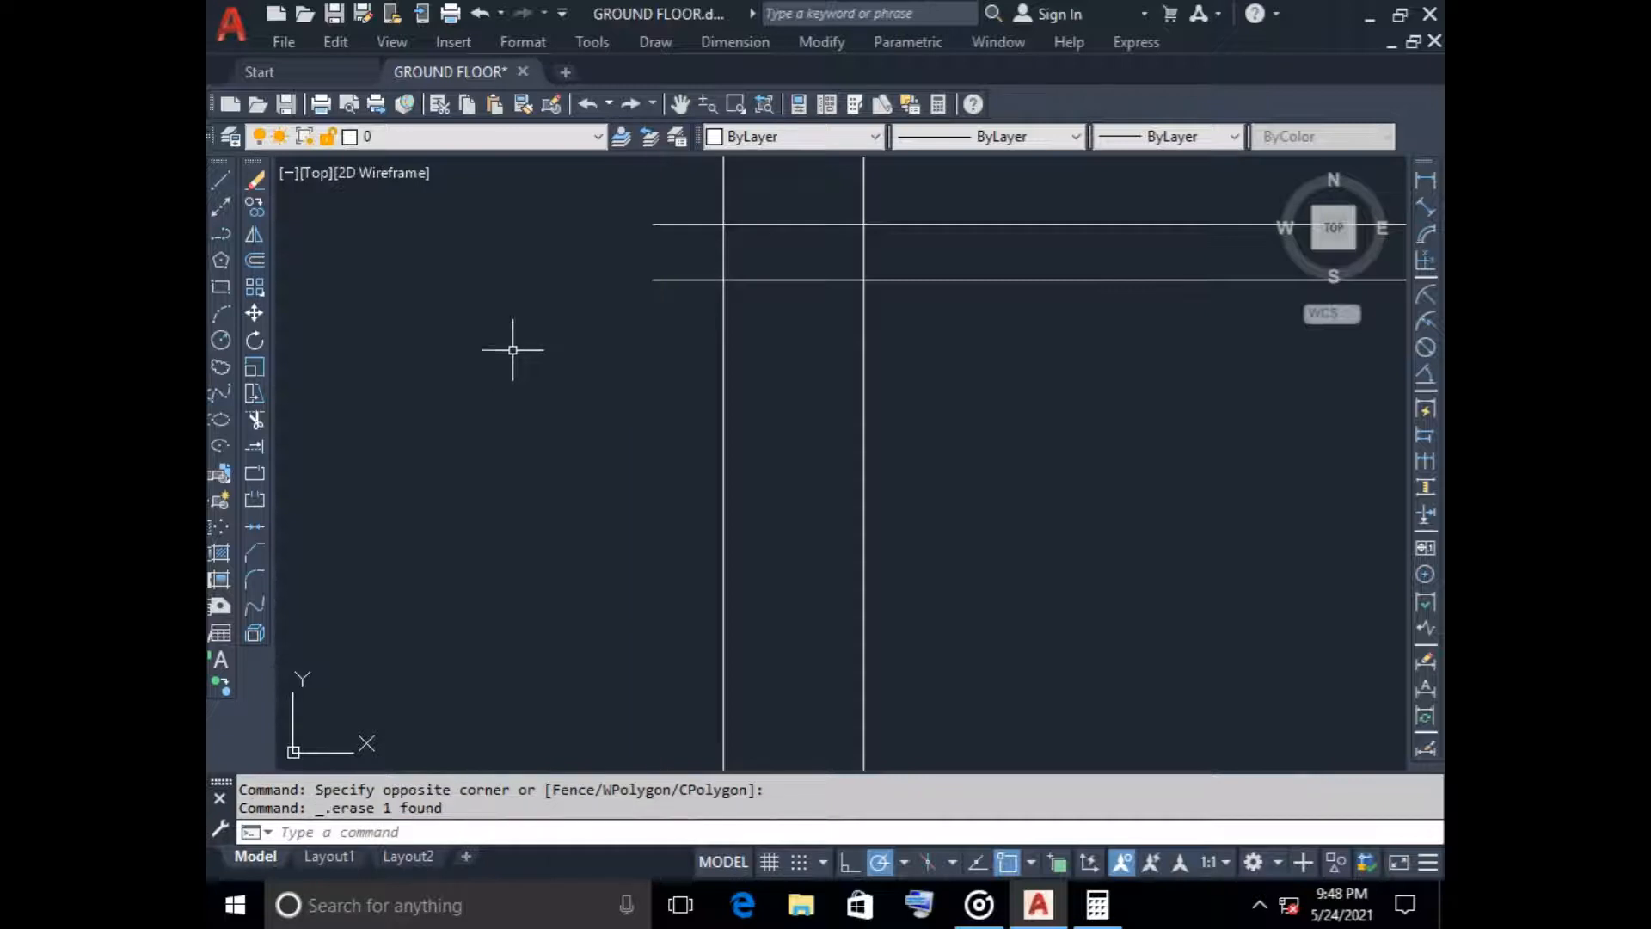
left_click(220, 179)
left_click(653, 225)
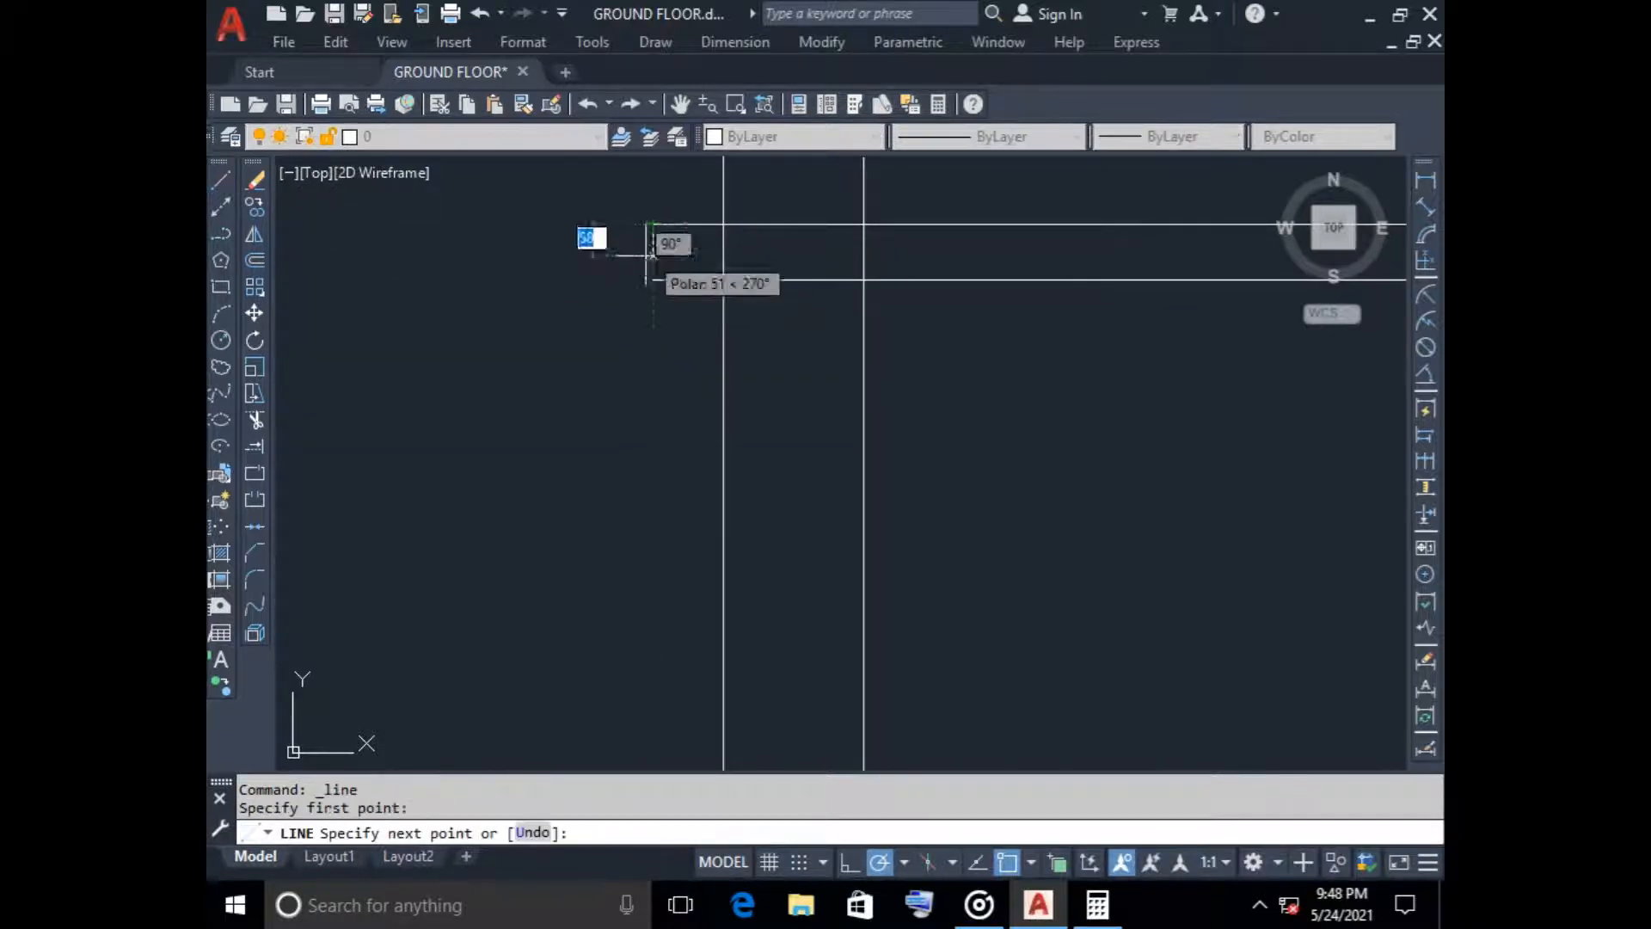
left_click(654, 281)
key("Escape")
Offset the stair tower's outer wall face 125 outward alongside the tower's roof slab
scroll(597, 442, "down", 4)
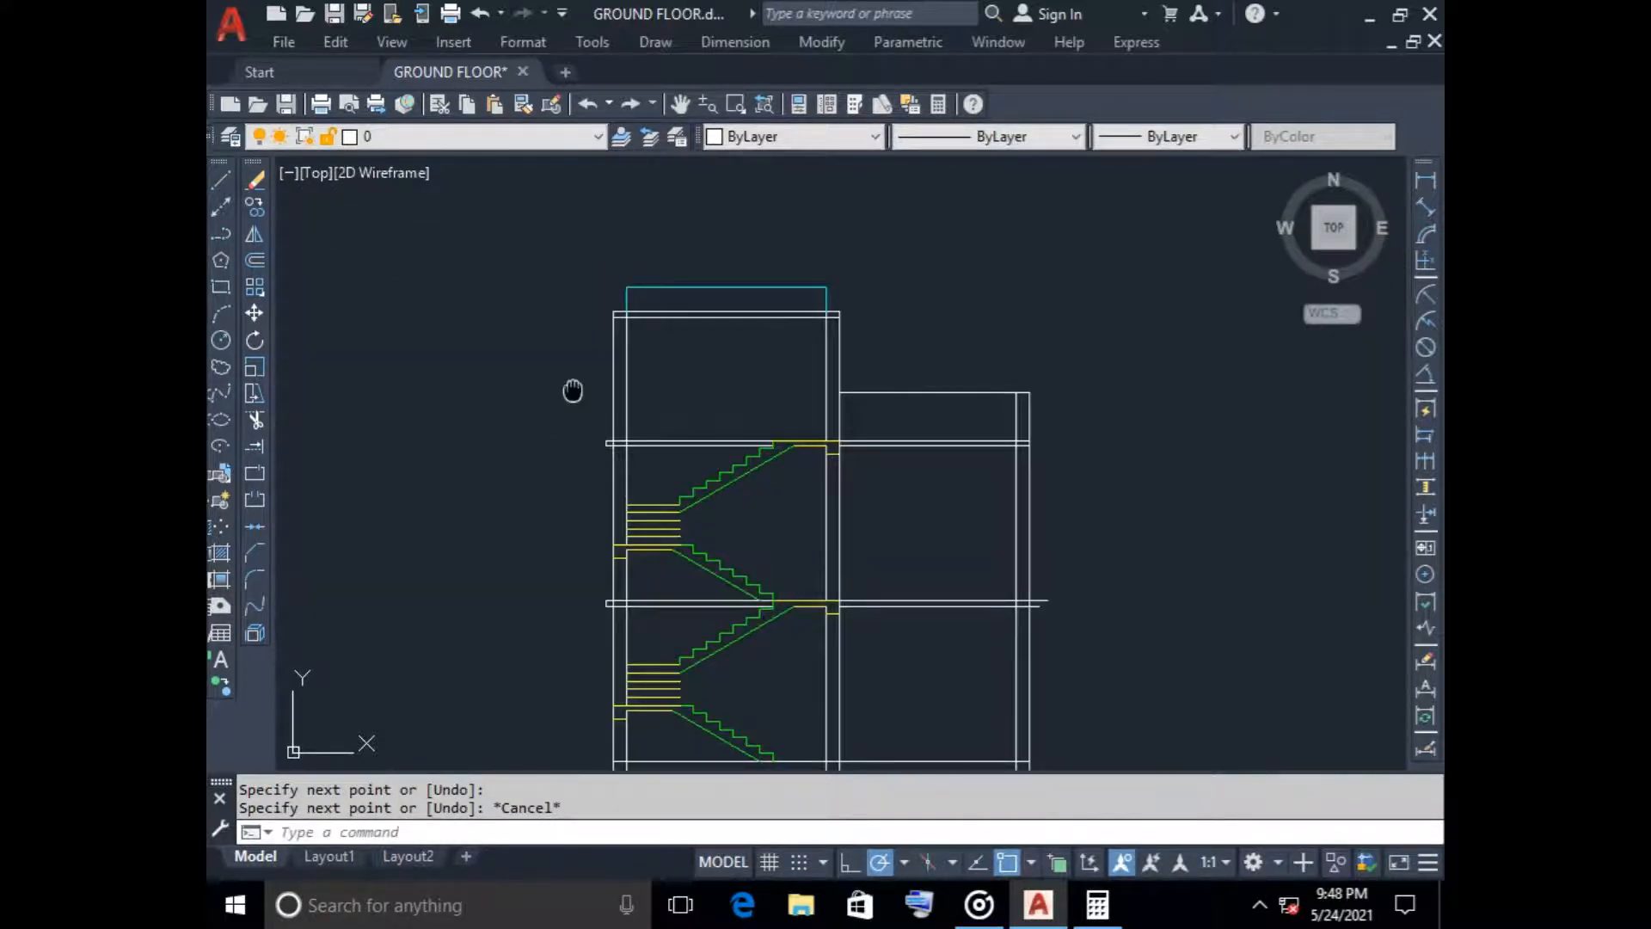
middle_click_drag(572, 391, 571, 460)
scroll(602, 482, "up", 5)
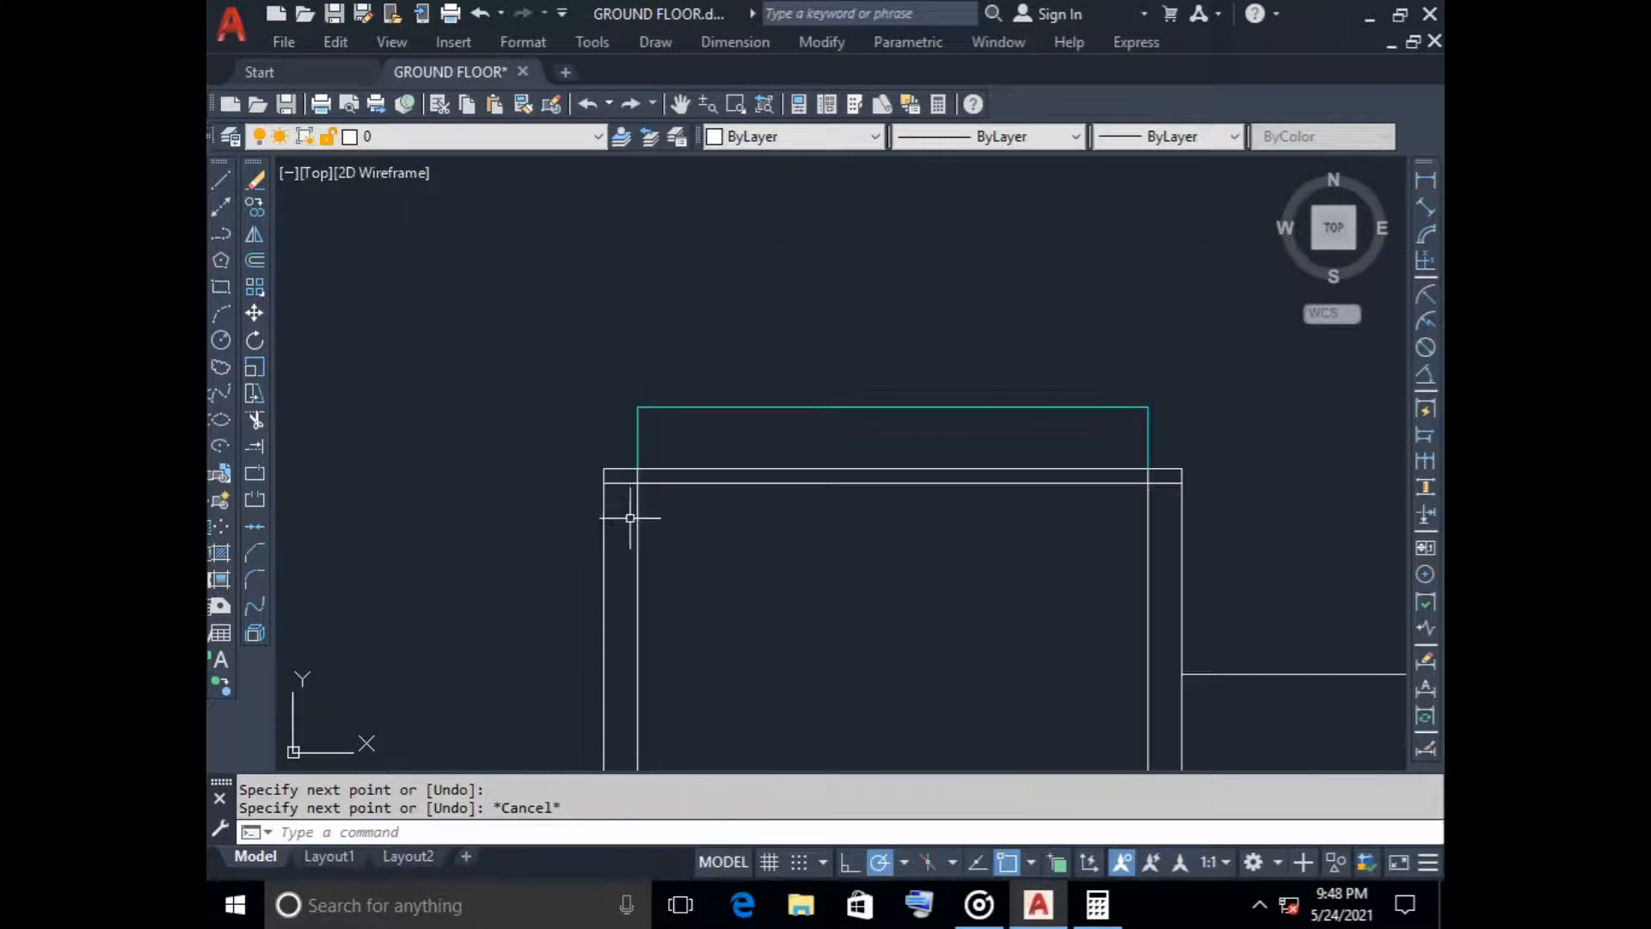
scroll(630, 518, "down", 2)
scroll(602, 586, "down", 2)
middle_click_drag(596, 590, 574, 485)
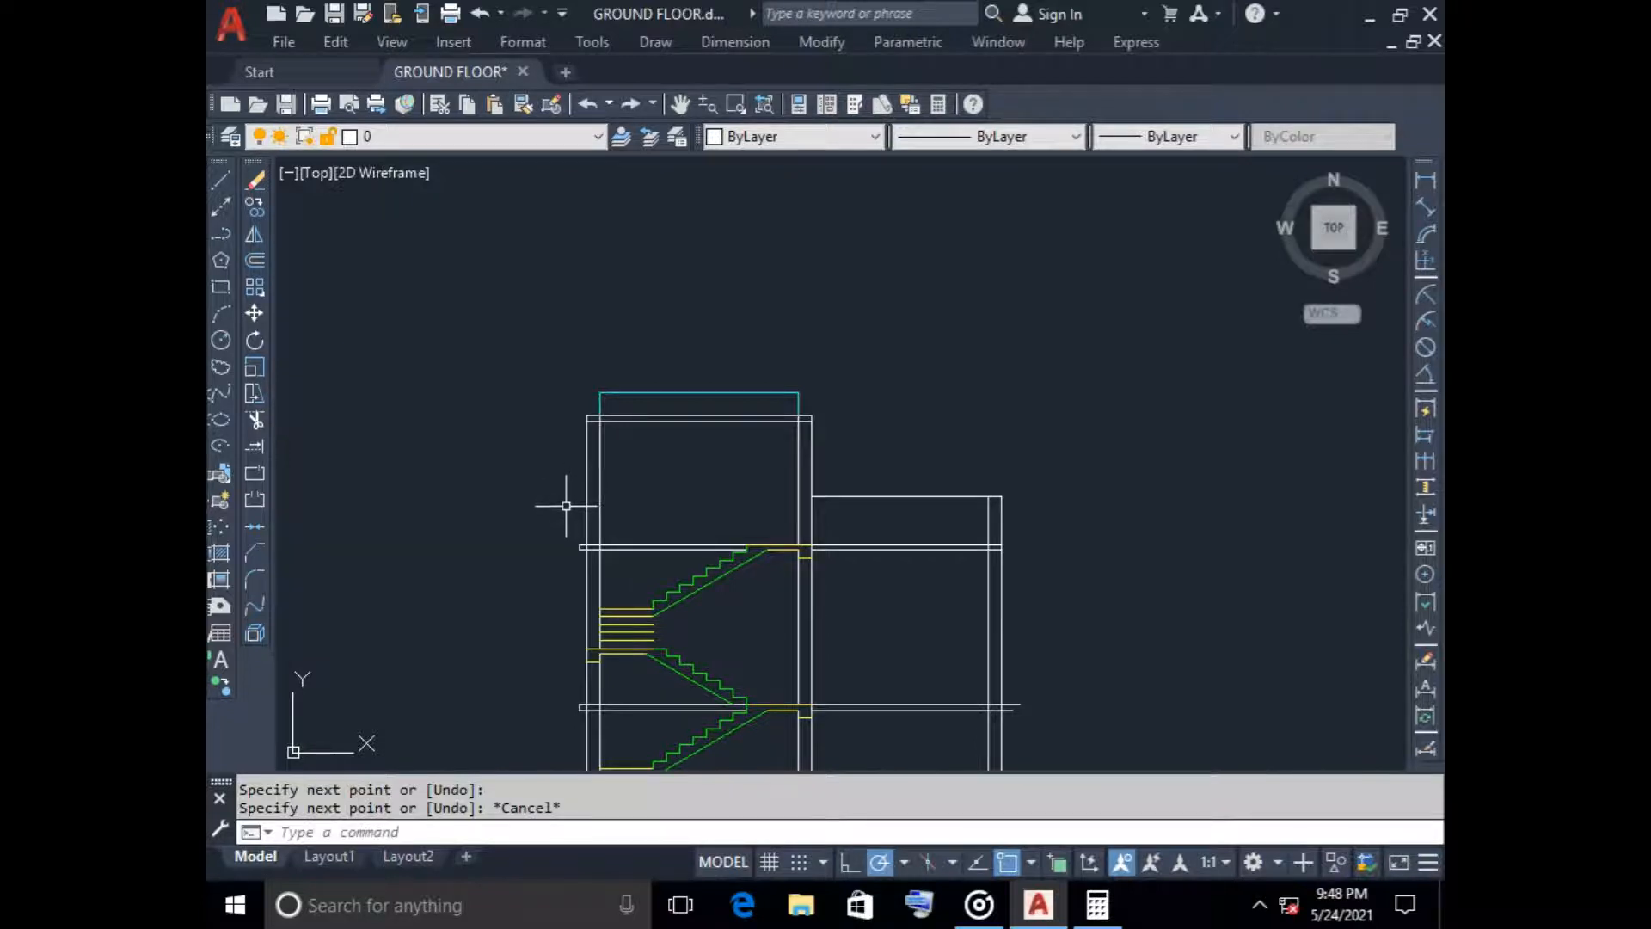
scroll(559, 482, "up", 6)
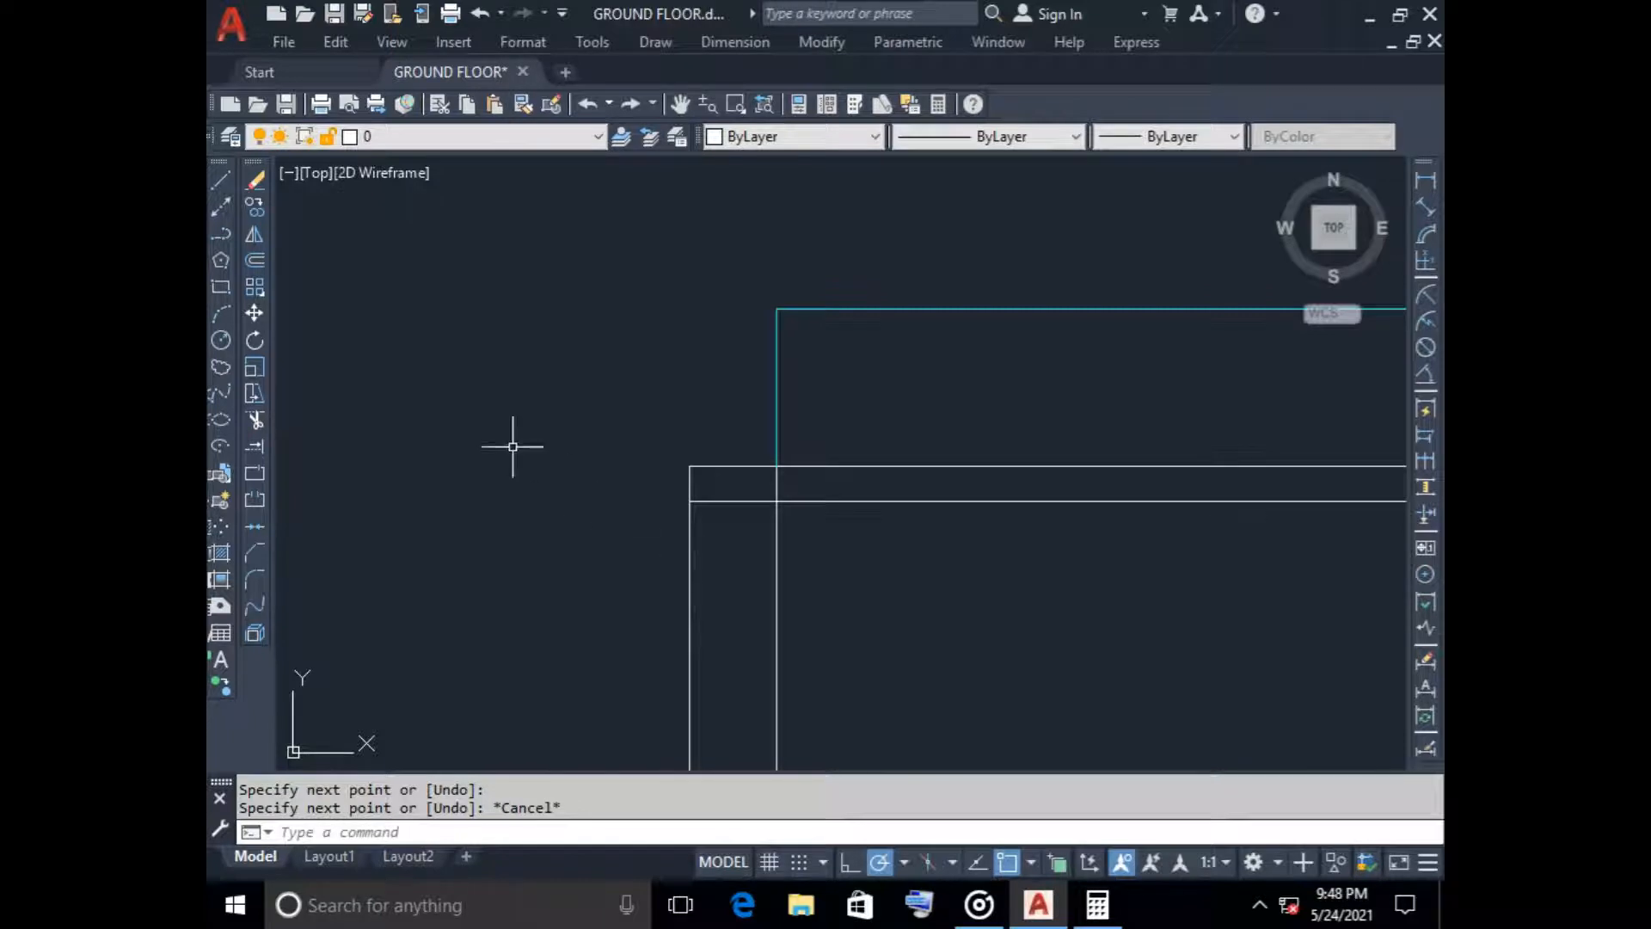
left_click(255, 259)
key("Return")
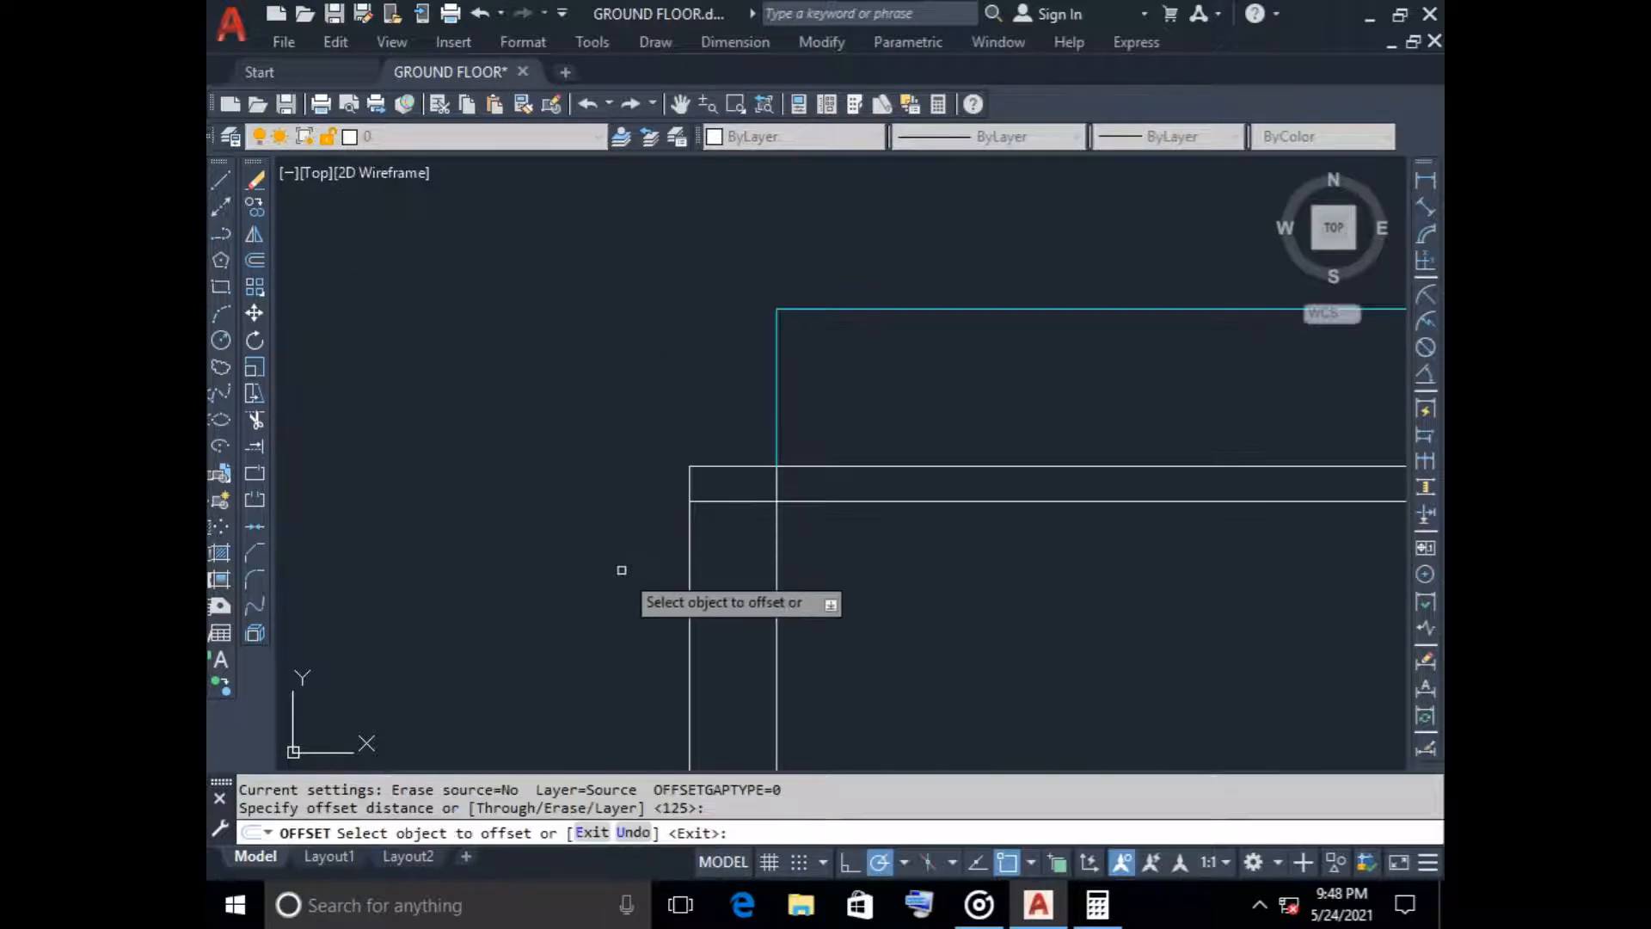
left_click(689, 617)
left_click(628, 606)
key("Escape")
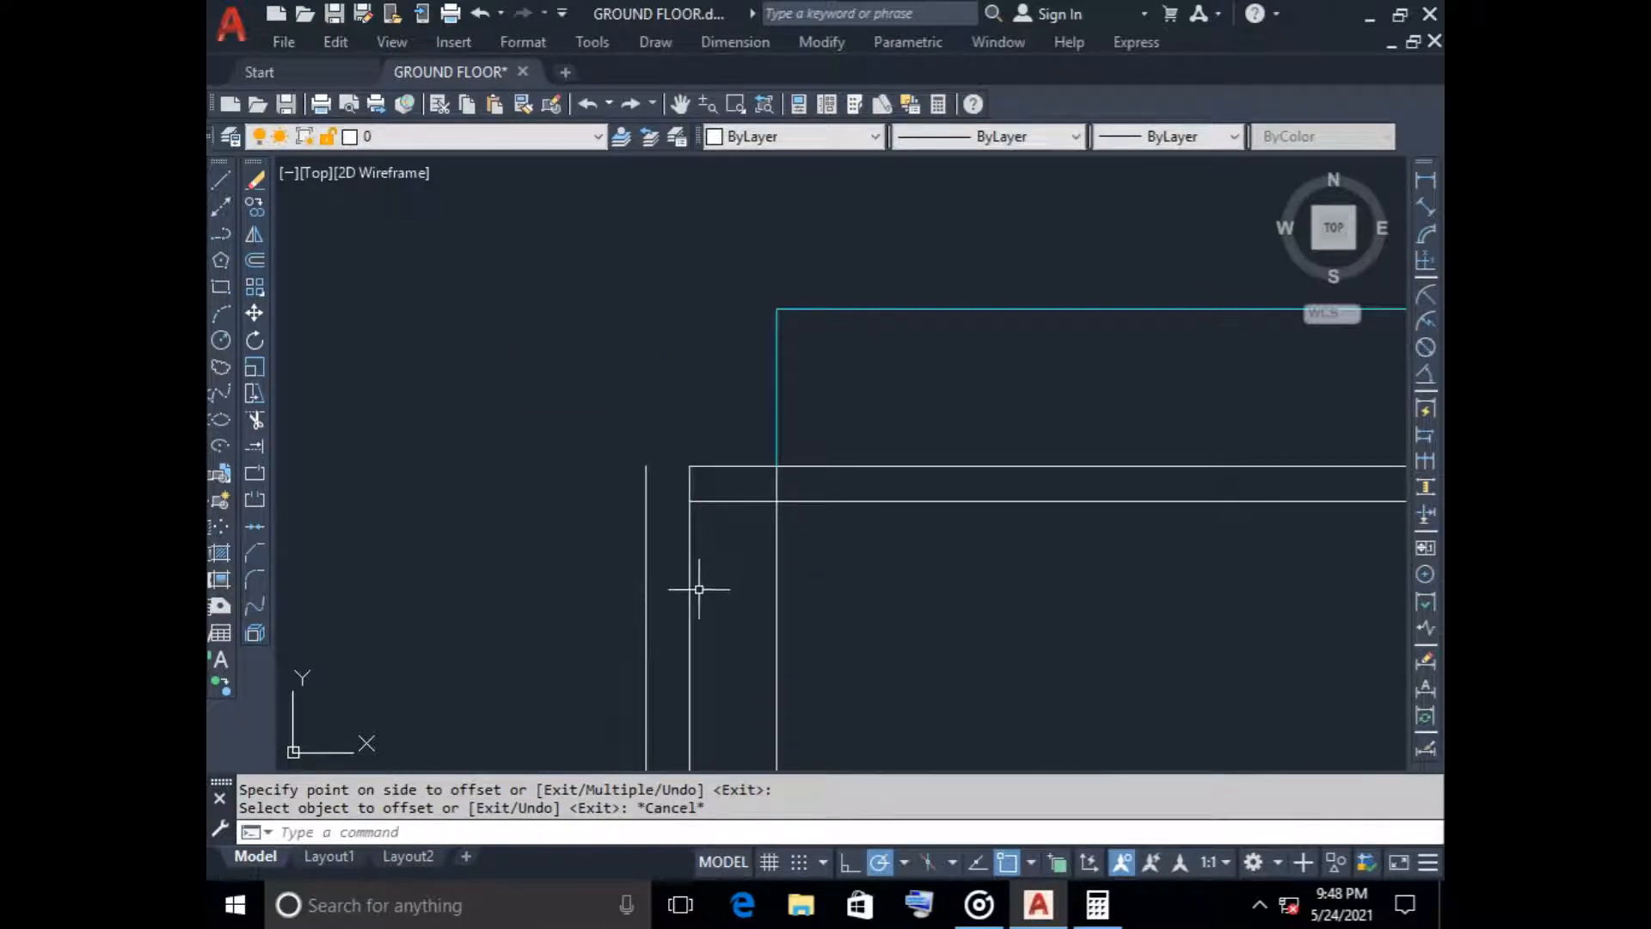
Extend both stair tower roof slab lines outward to the offset wall line
type("ex")
key("Return")
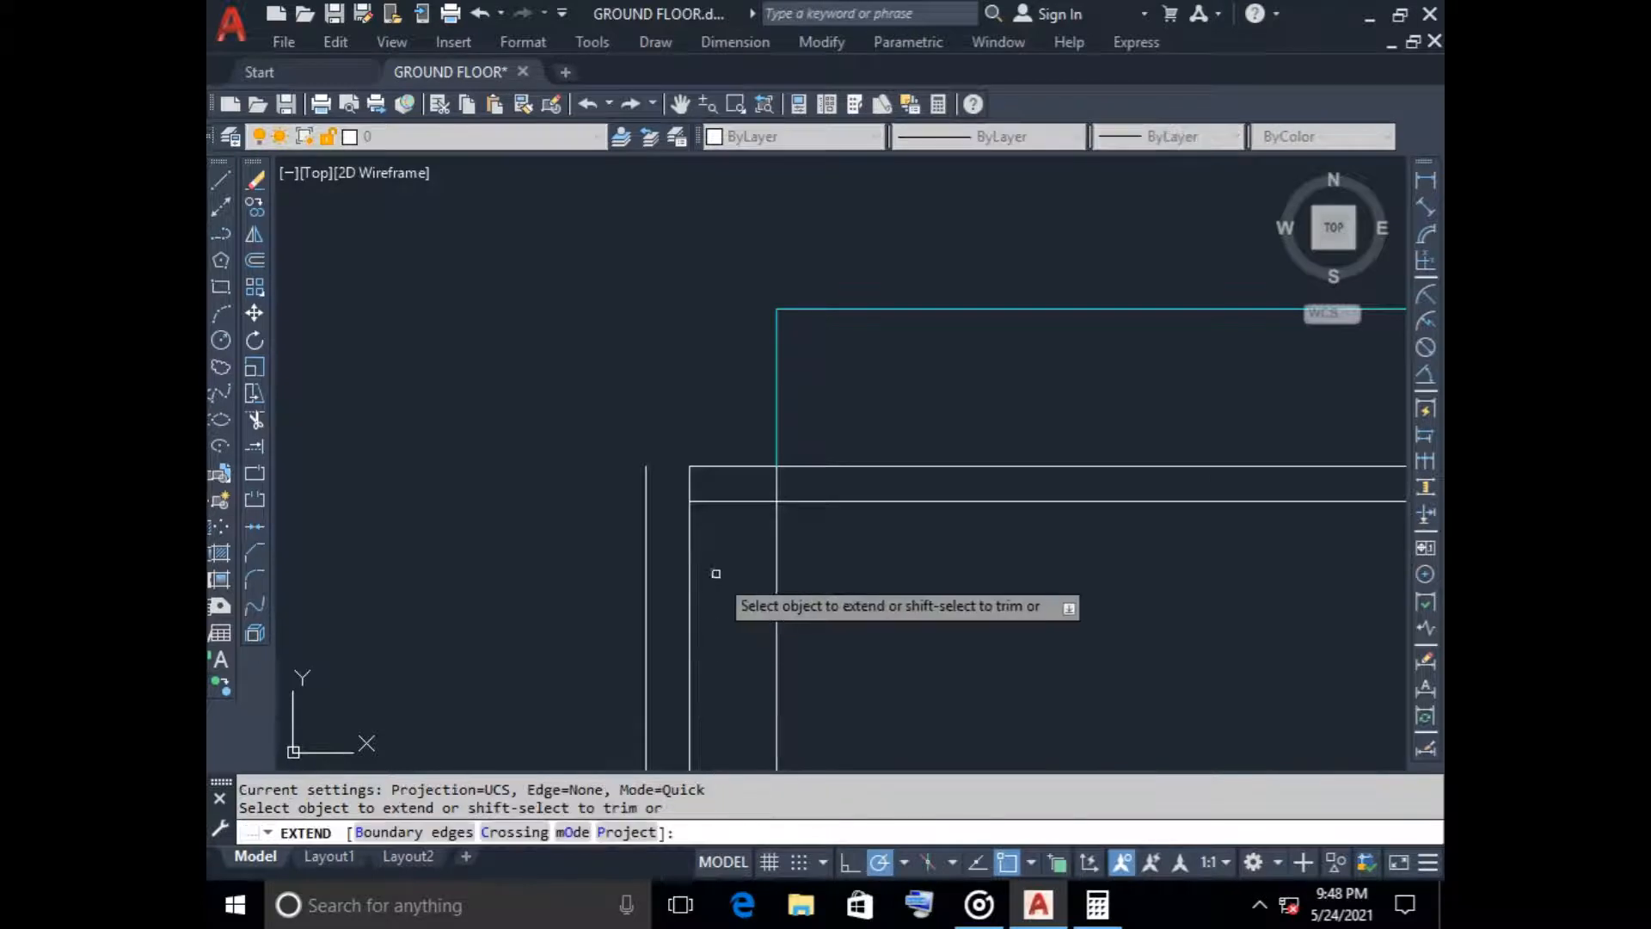
mouse_move(715, 571)
left_mouse_down()
mouse_move(755, 325)
mouse_move(748, 381)
left_mouse_up()
key("Escape")
scroll(714, 520, "down", 3)
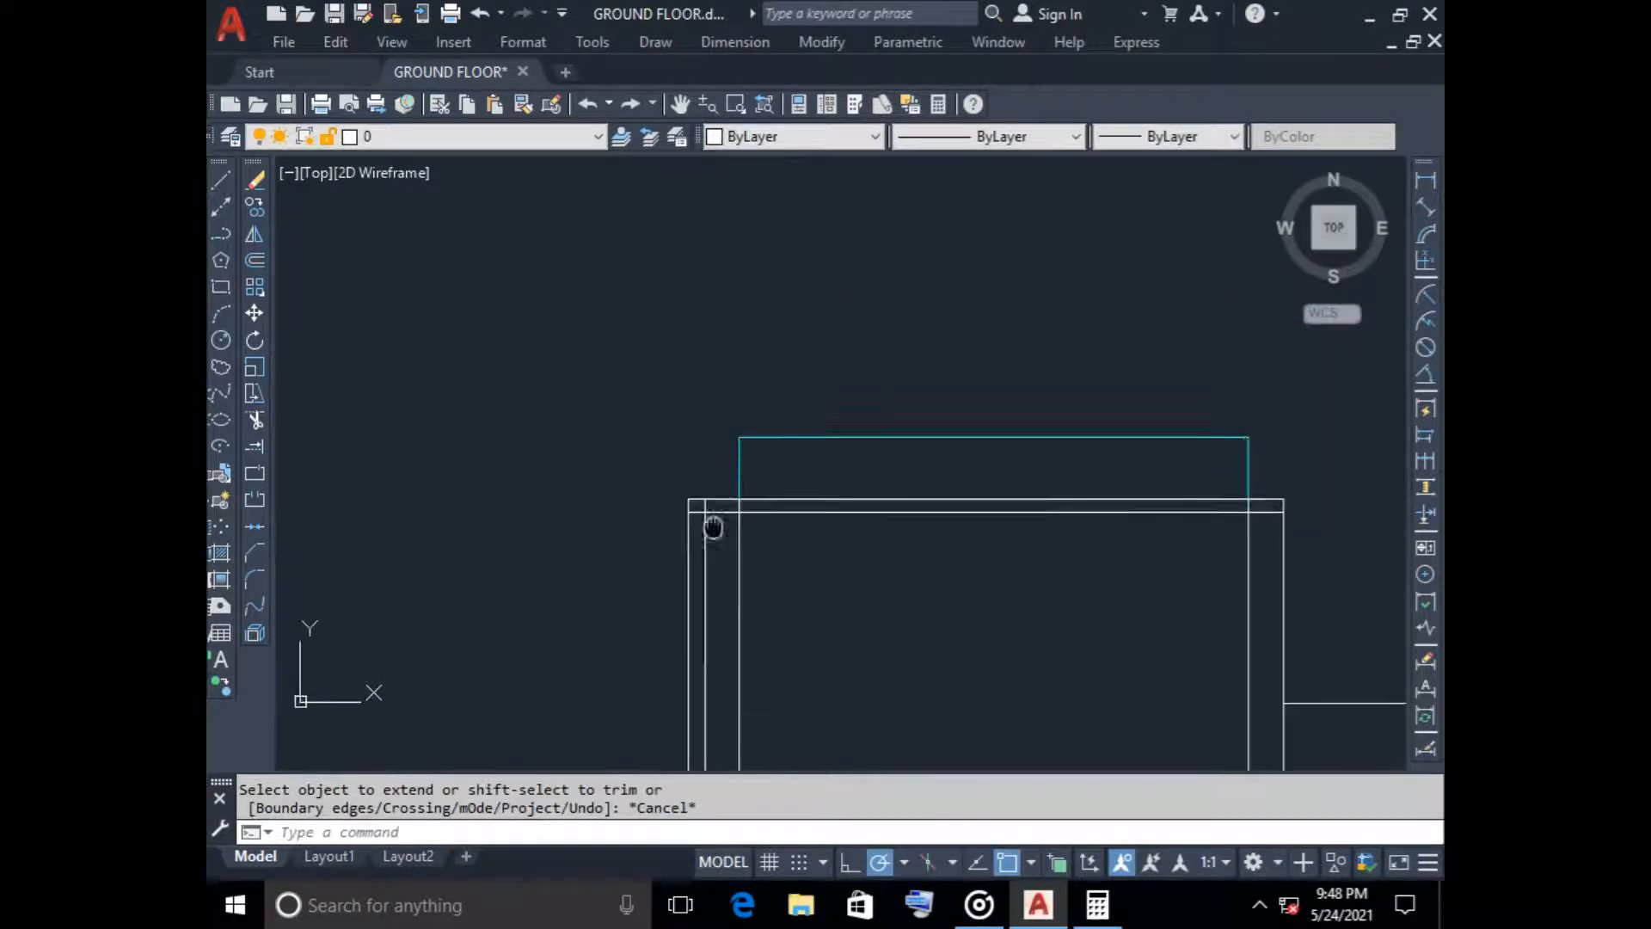
Delete the offset wall line and close the tower roof slab's overhanging end with a vertical line
middle_click_drag(711, 523, 745, 372)
scroll(740, 416, "up", 3)
left_click(723, 416)
left_click(595, 416)
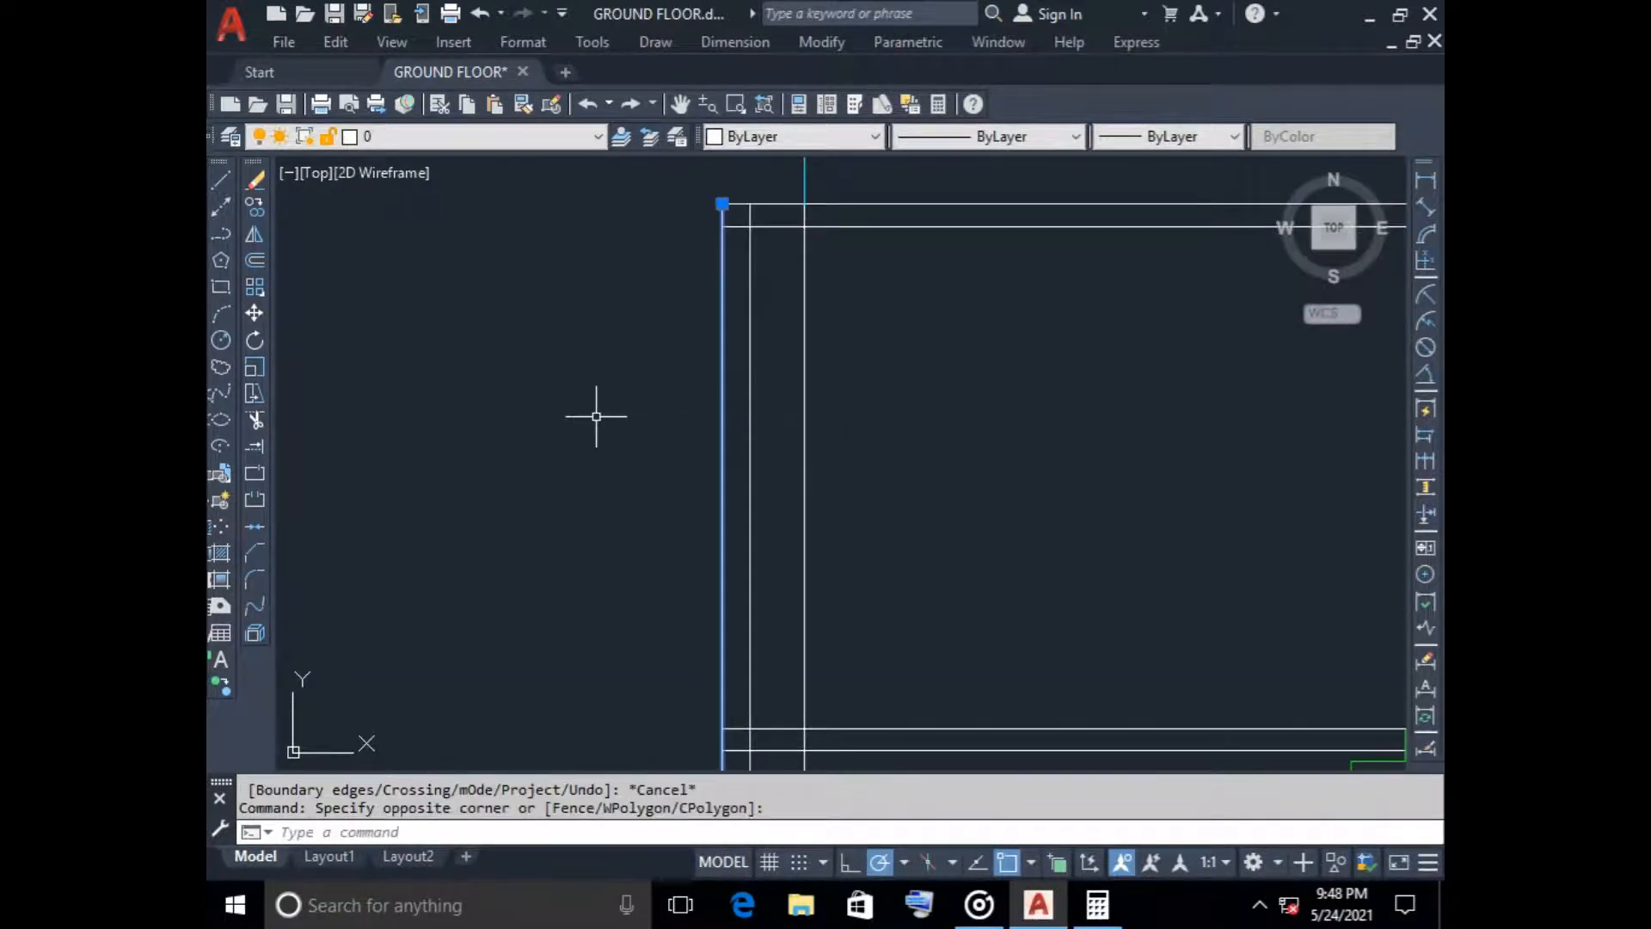
key("Delete")
scroll(599, 422, "down", 3)
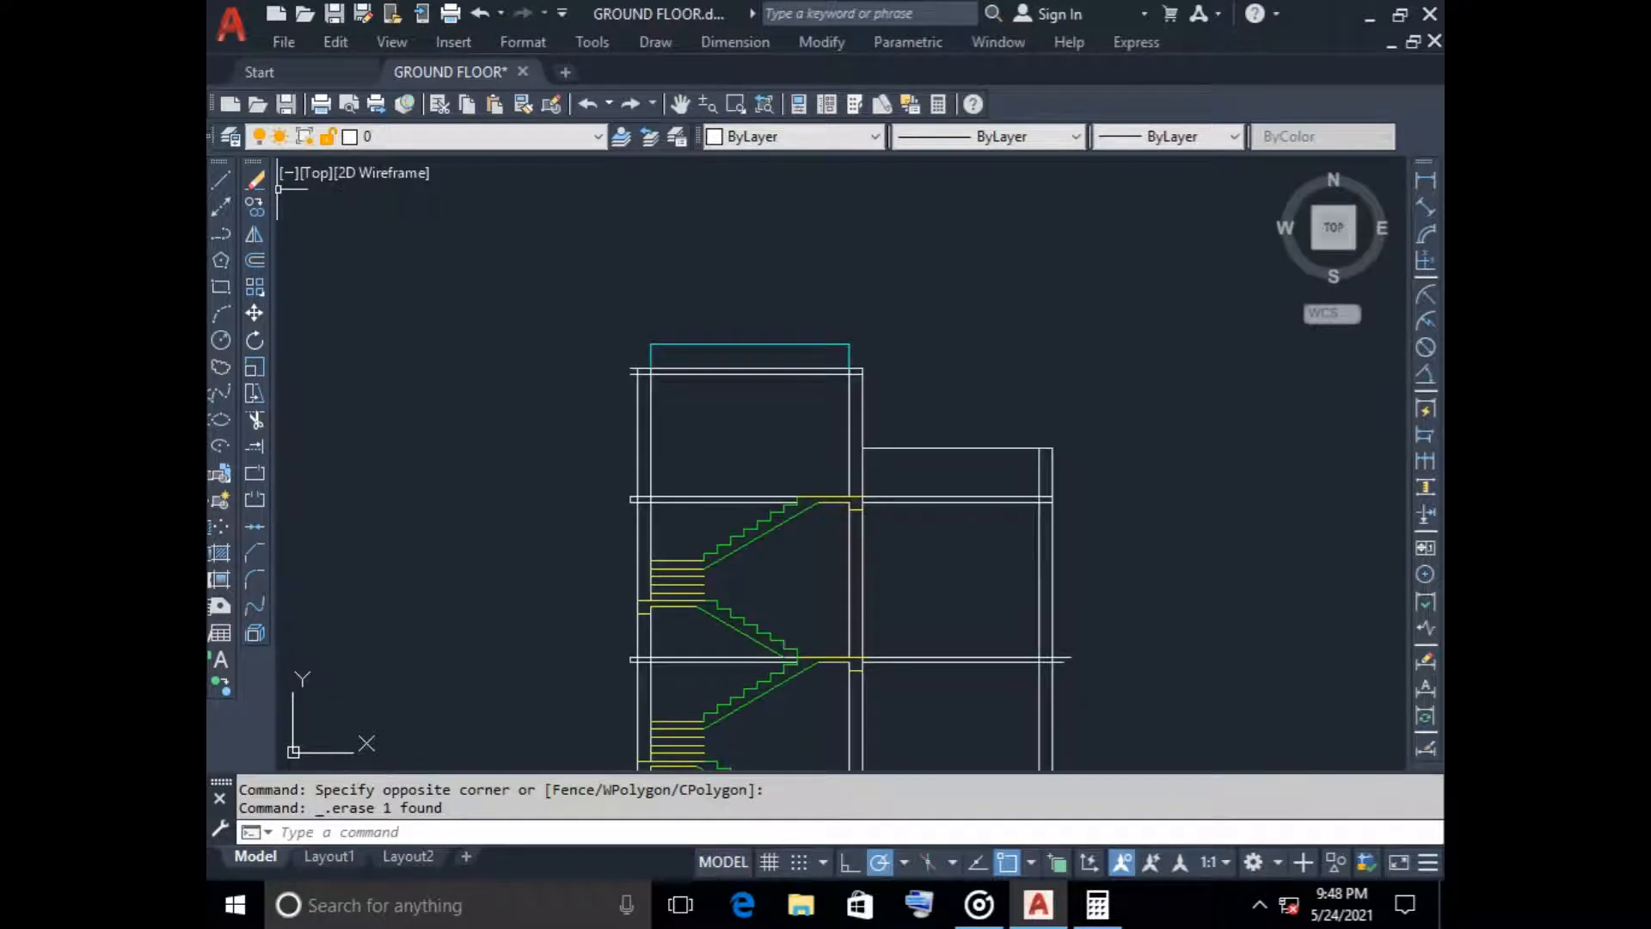
left_click(221, 179)
scroll(645, 378, "up", 5)
left_click(488, 345)
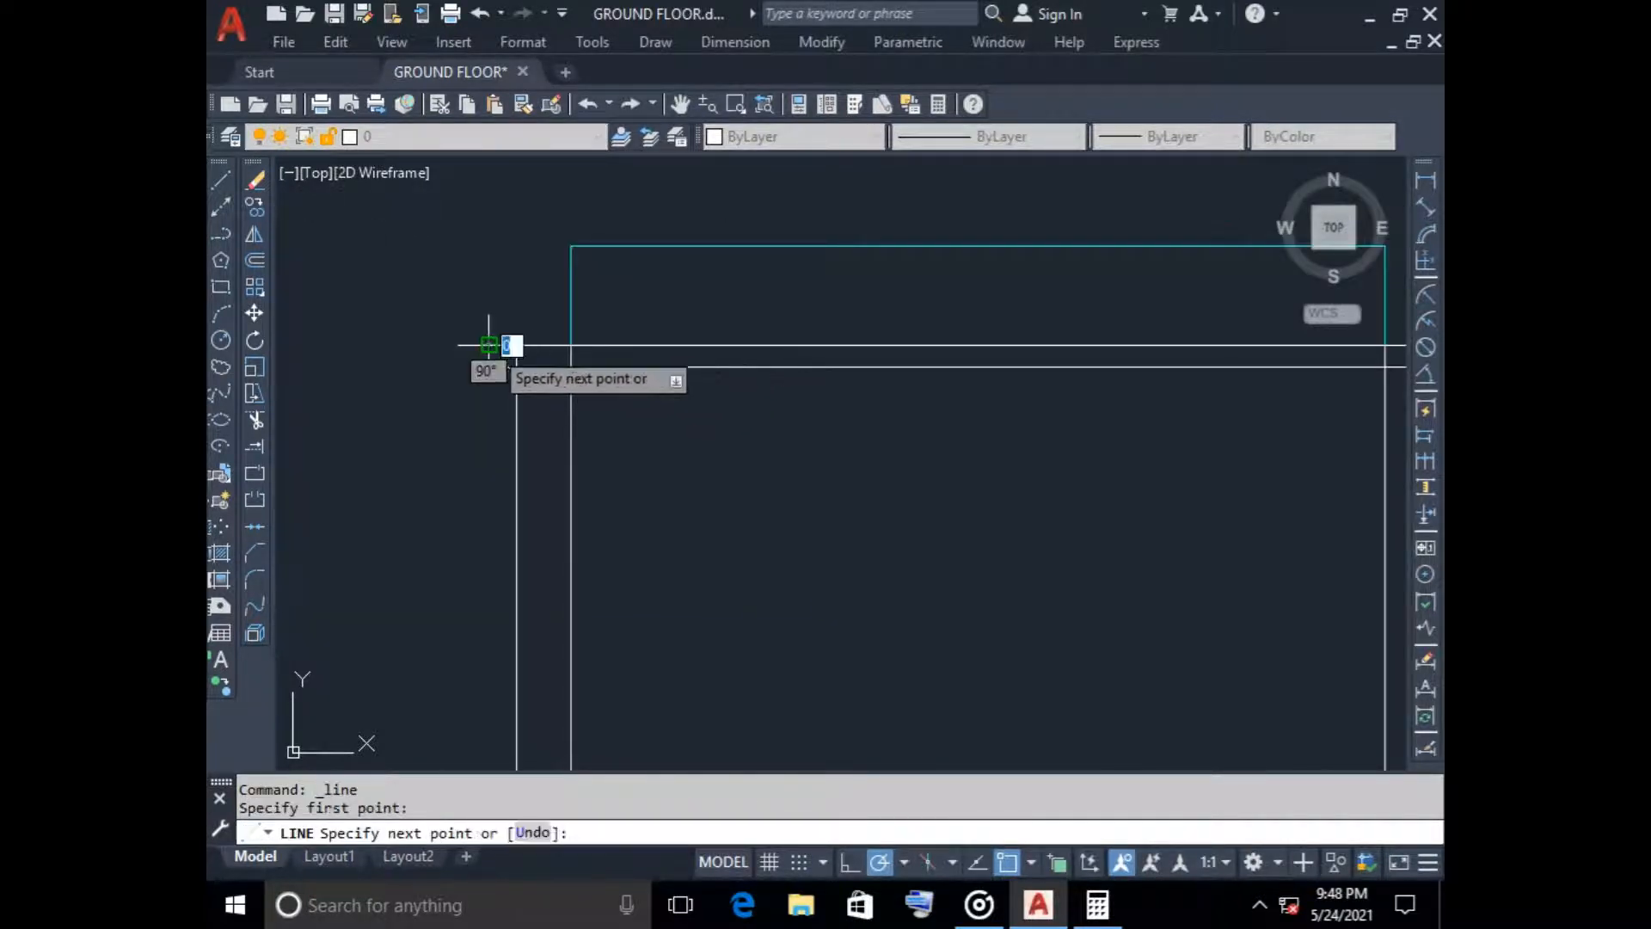
left_click(488, 366)
key("Escape")
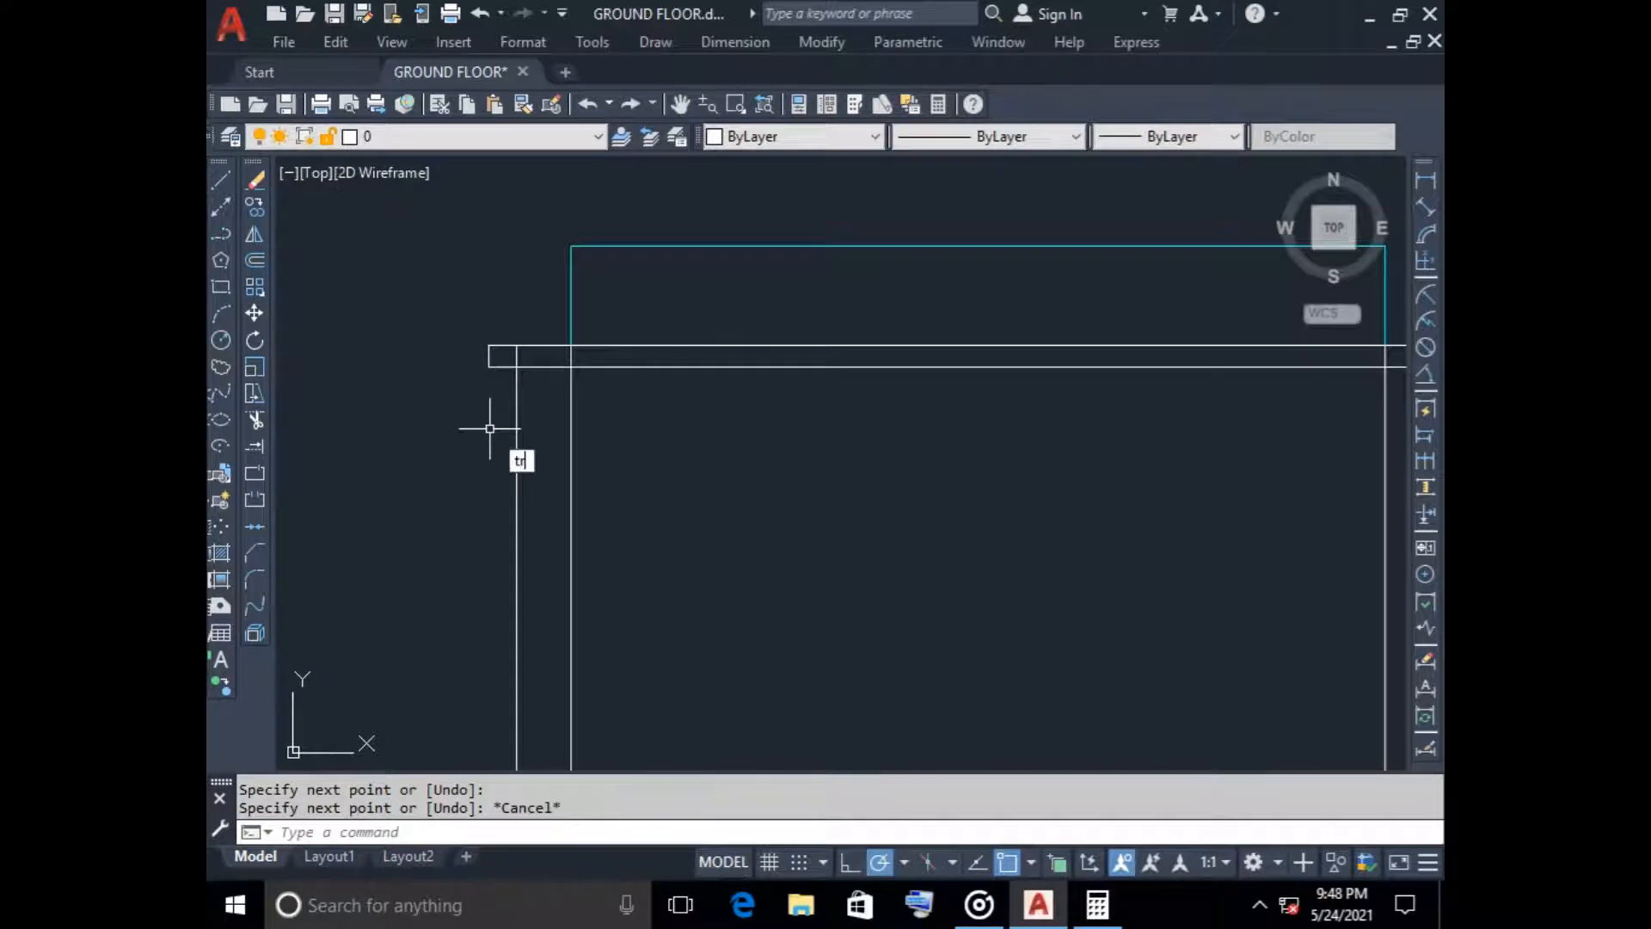
Trim the wall lines that cross the tower roof slab's thickness at both of its ends
key("Return")
left_click(513, 358)
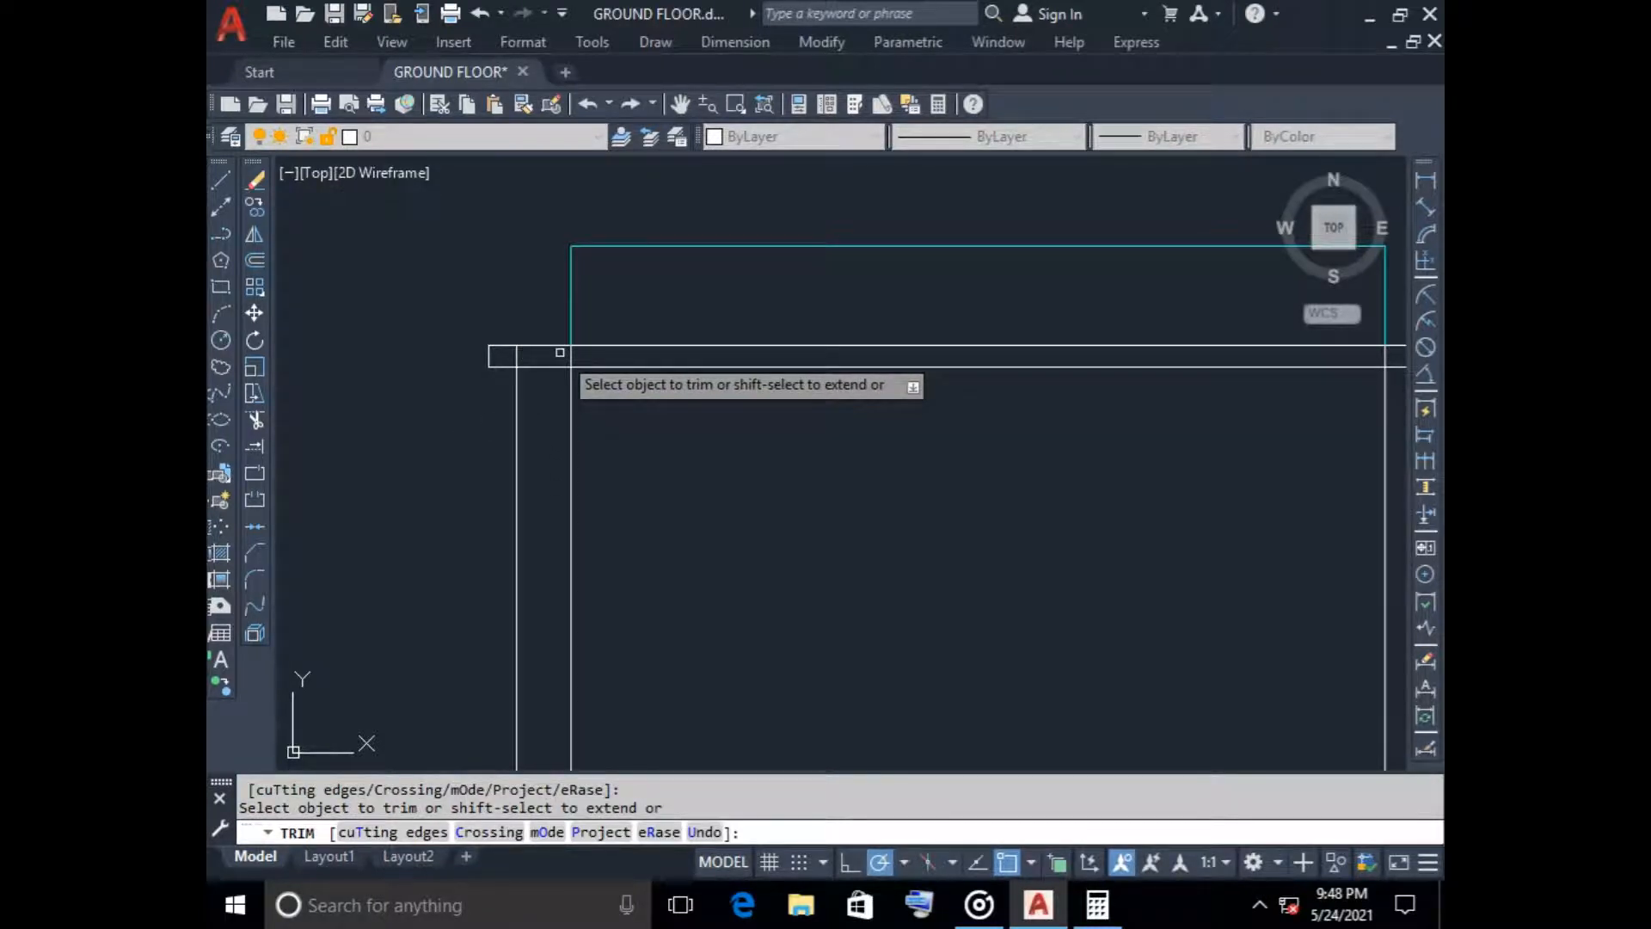
scroll(560, 352, "up", 2)
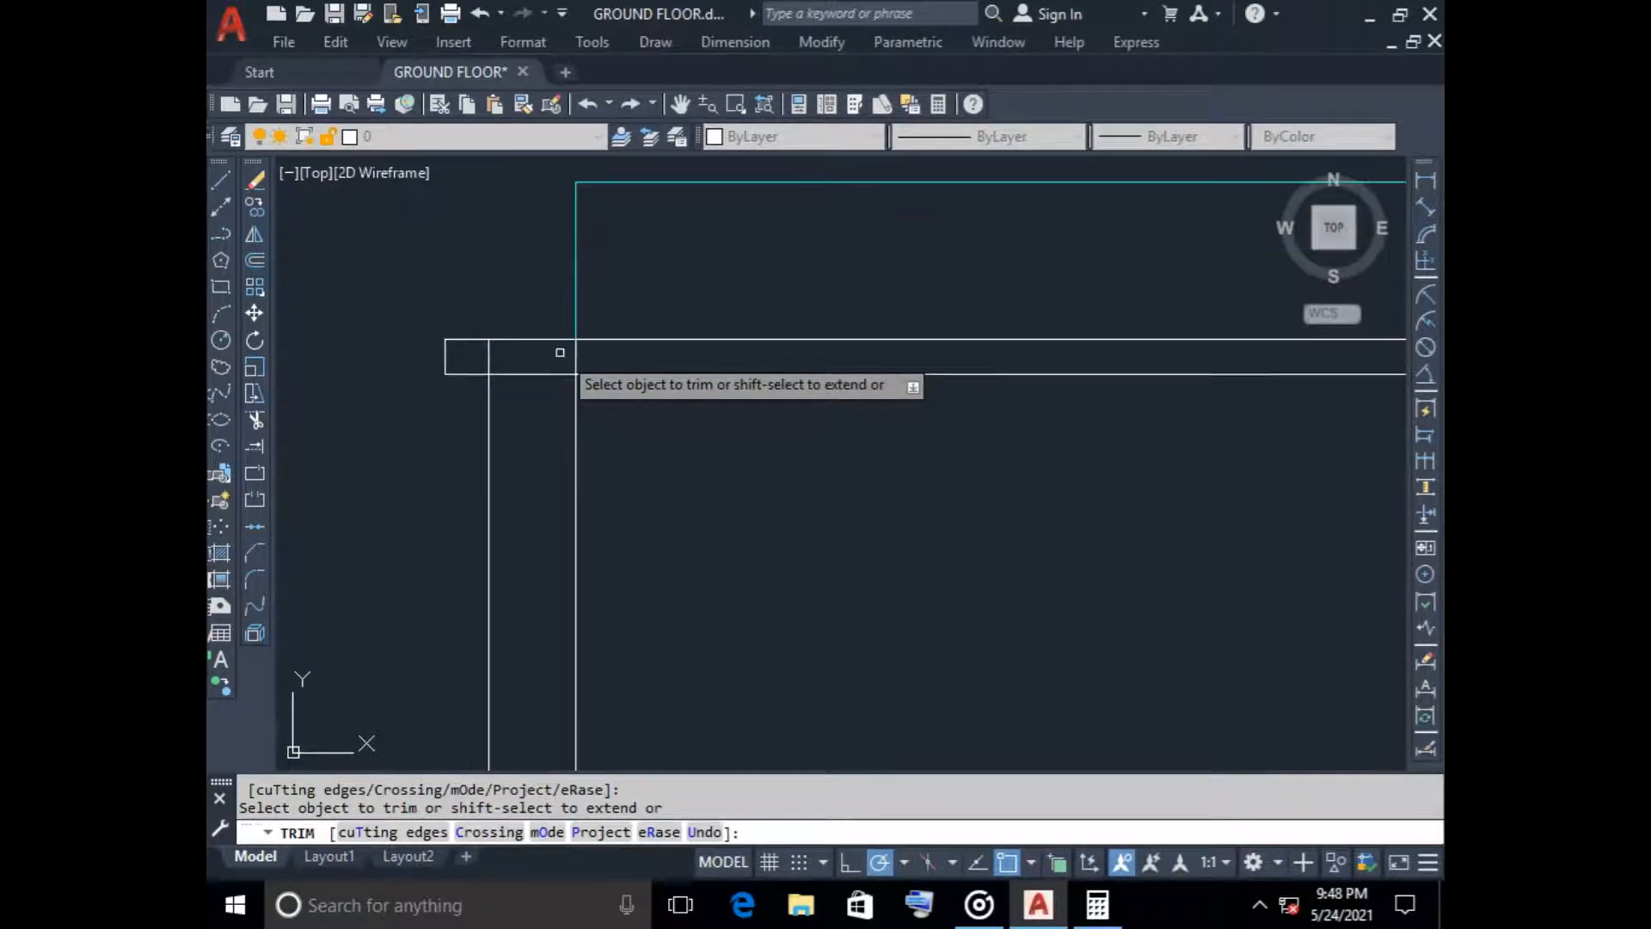
left_click(471, 351)
left_click(591, 357)
scroll(713, 473, "down", 4)
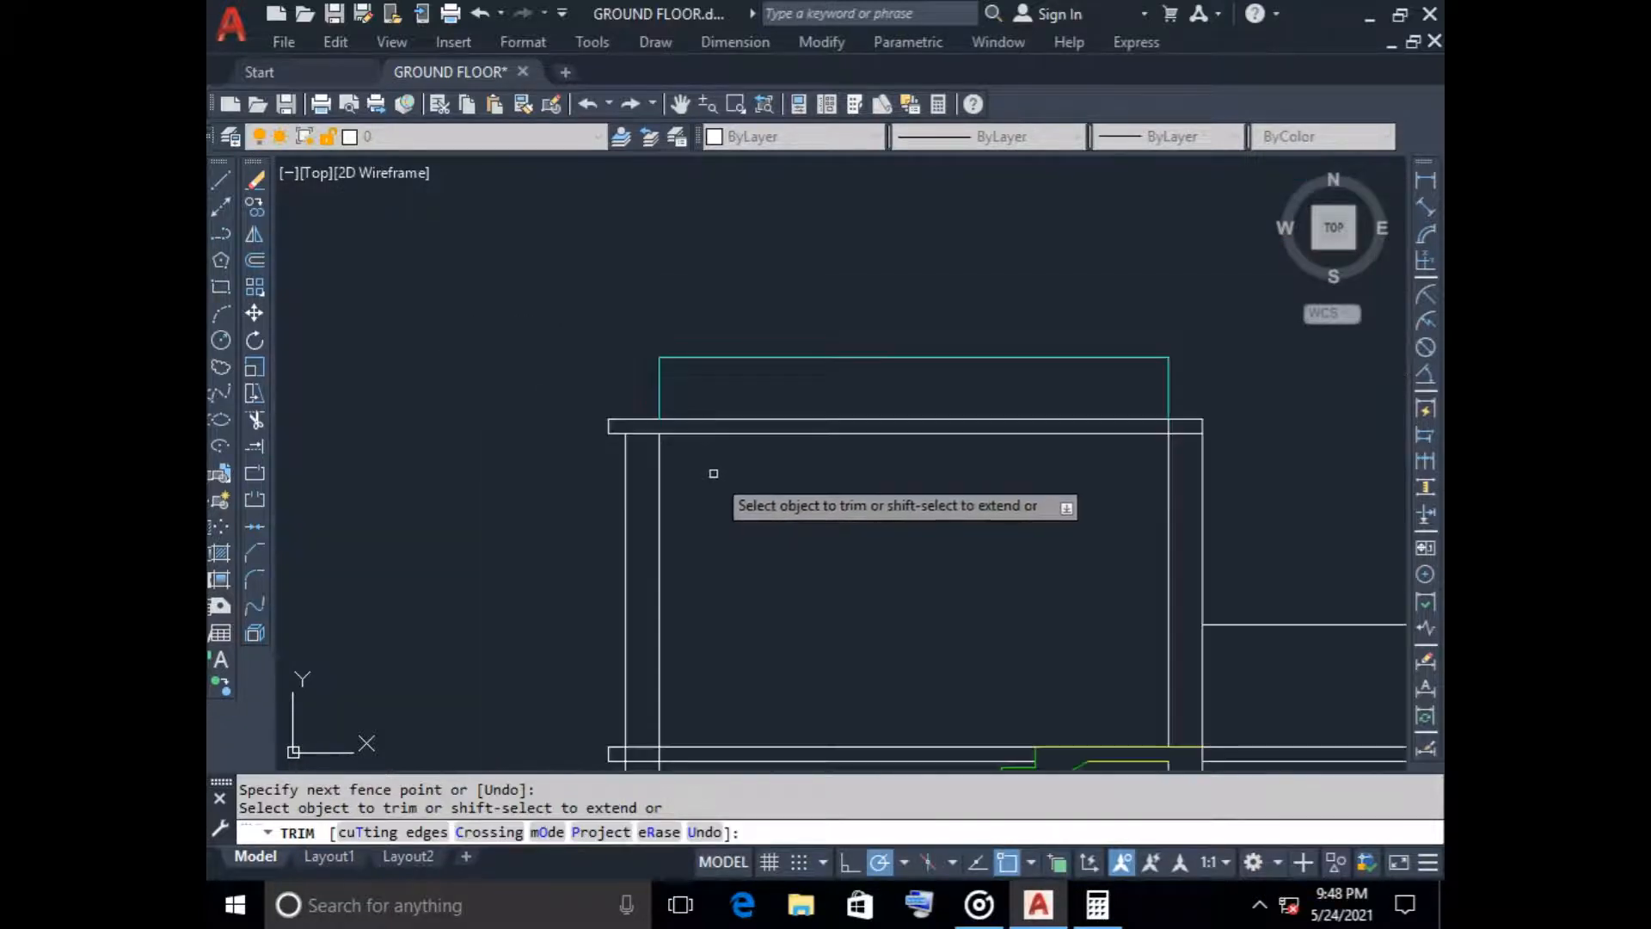
middle_click_drag(728, 474, 396, 475)
scroll(837, 429, "up", 4)
left_click(851, 428)
left_click(808, 420)
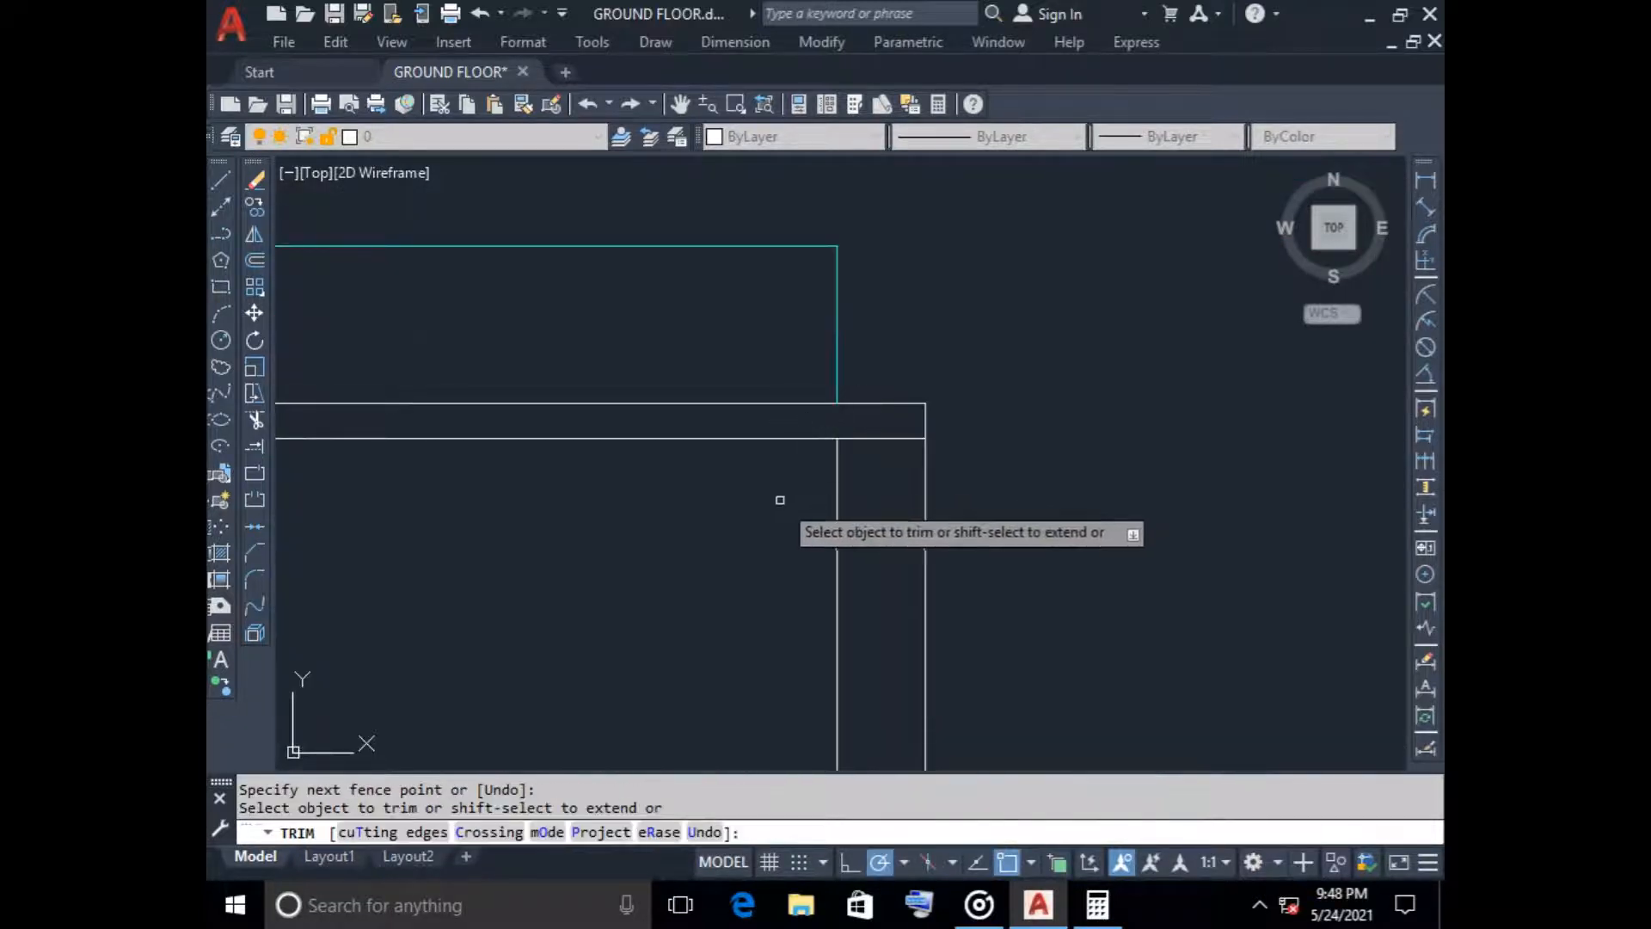
scroll(774, 516, "down", 5)
key("Escape")
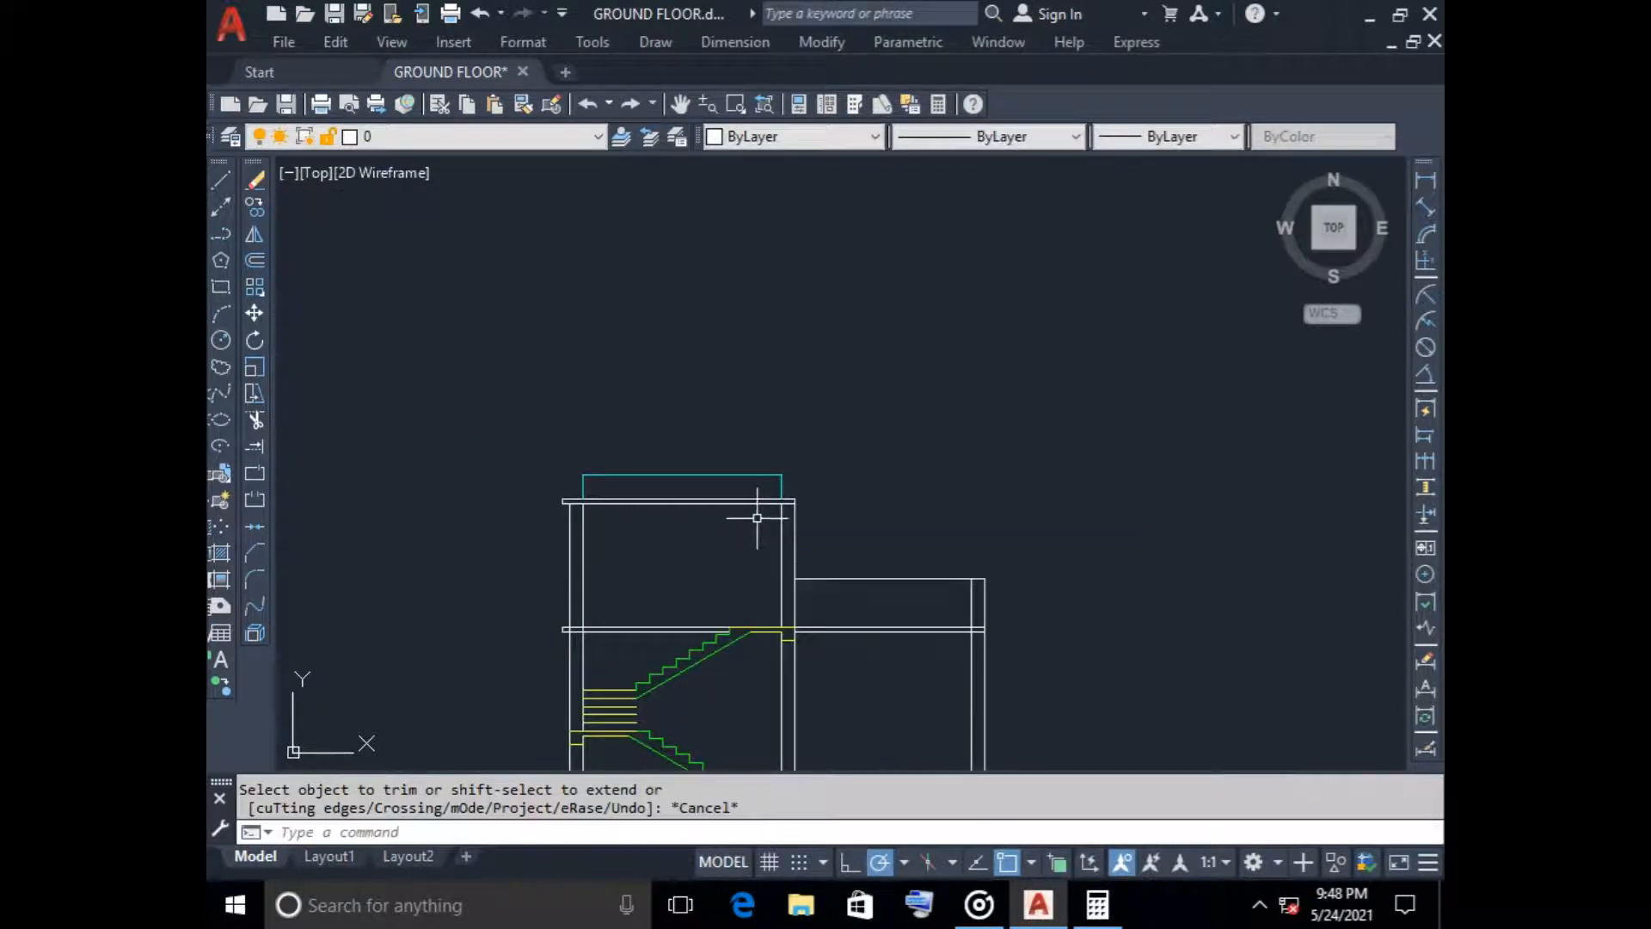
Stretch the lower and upper lines of the tower roof slab 125 outward beyond the wall facing the lower roof
scroll(781, 516, "up", 5)
left_click(806, 460)
left_click(819, 461)
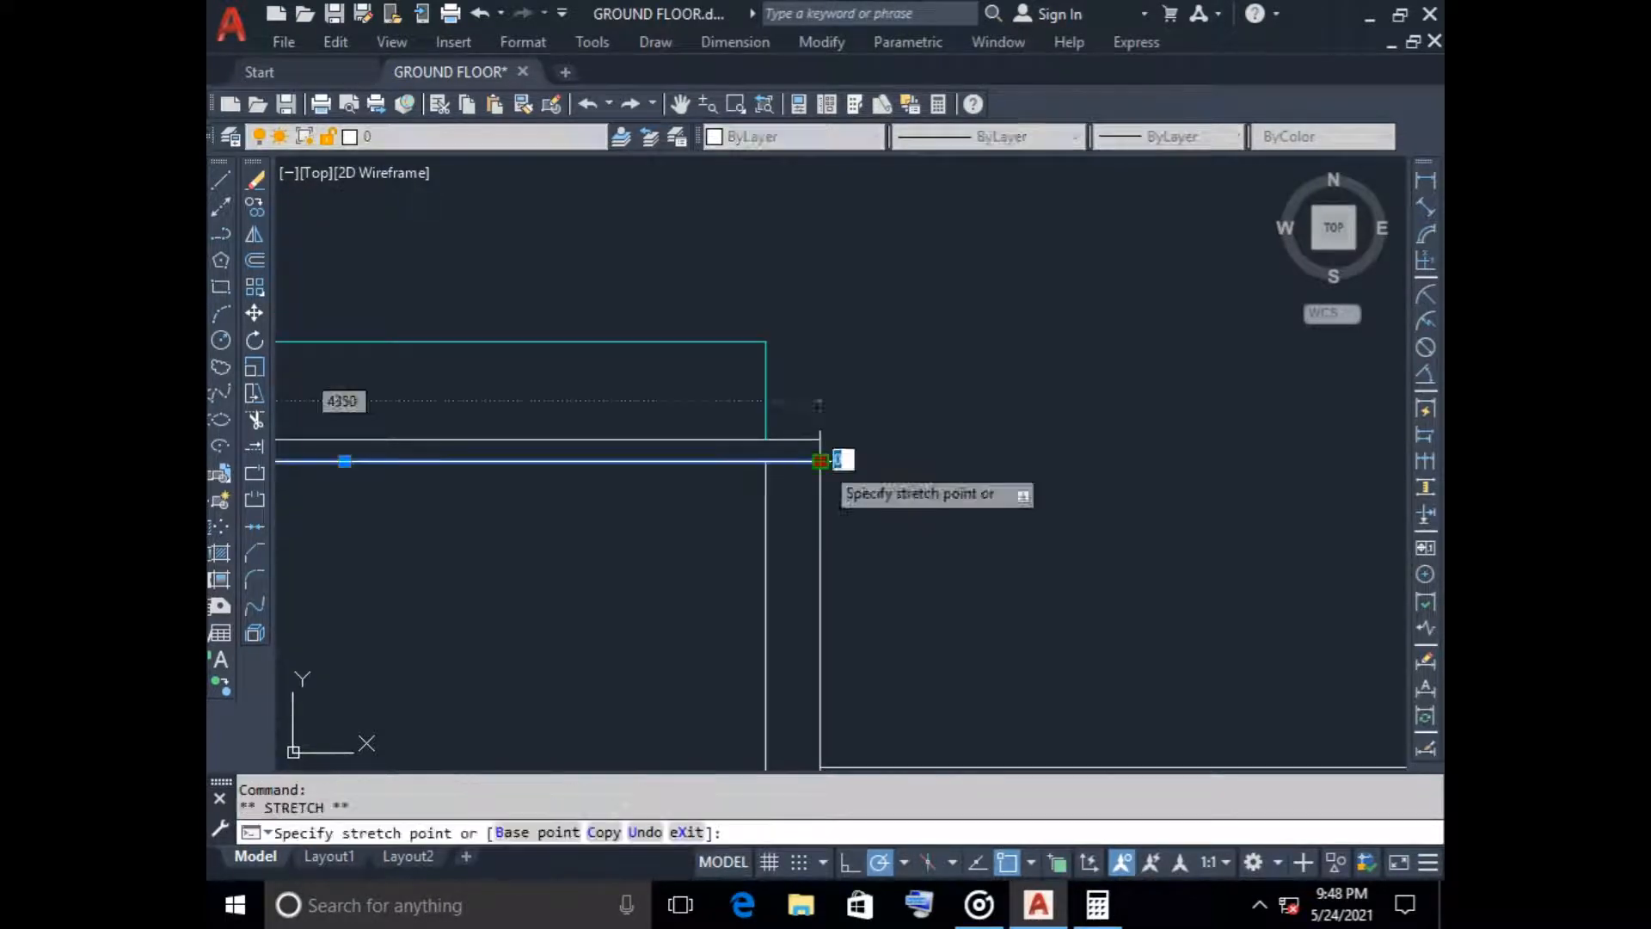
type("125")
key("Return")
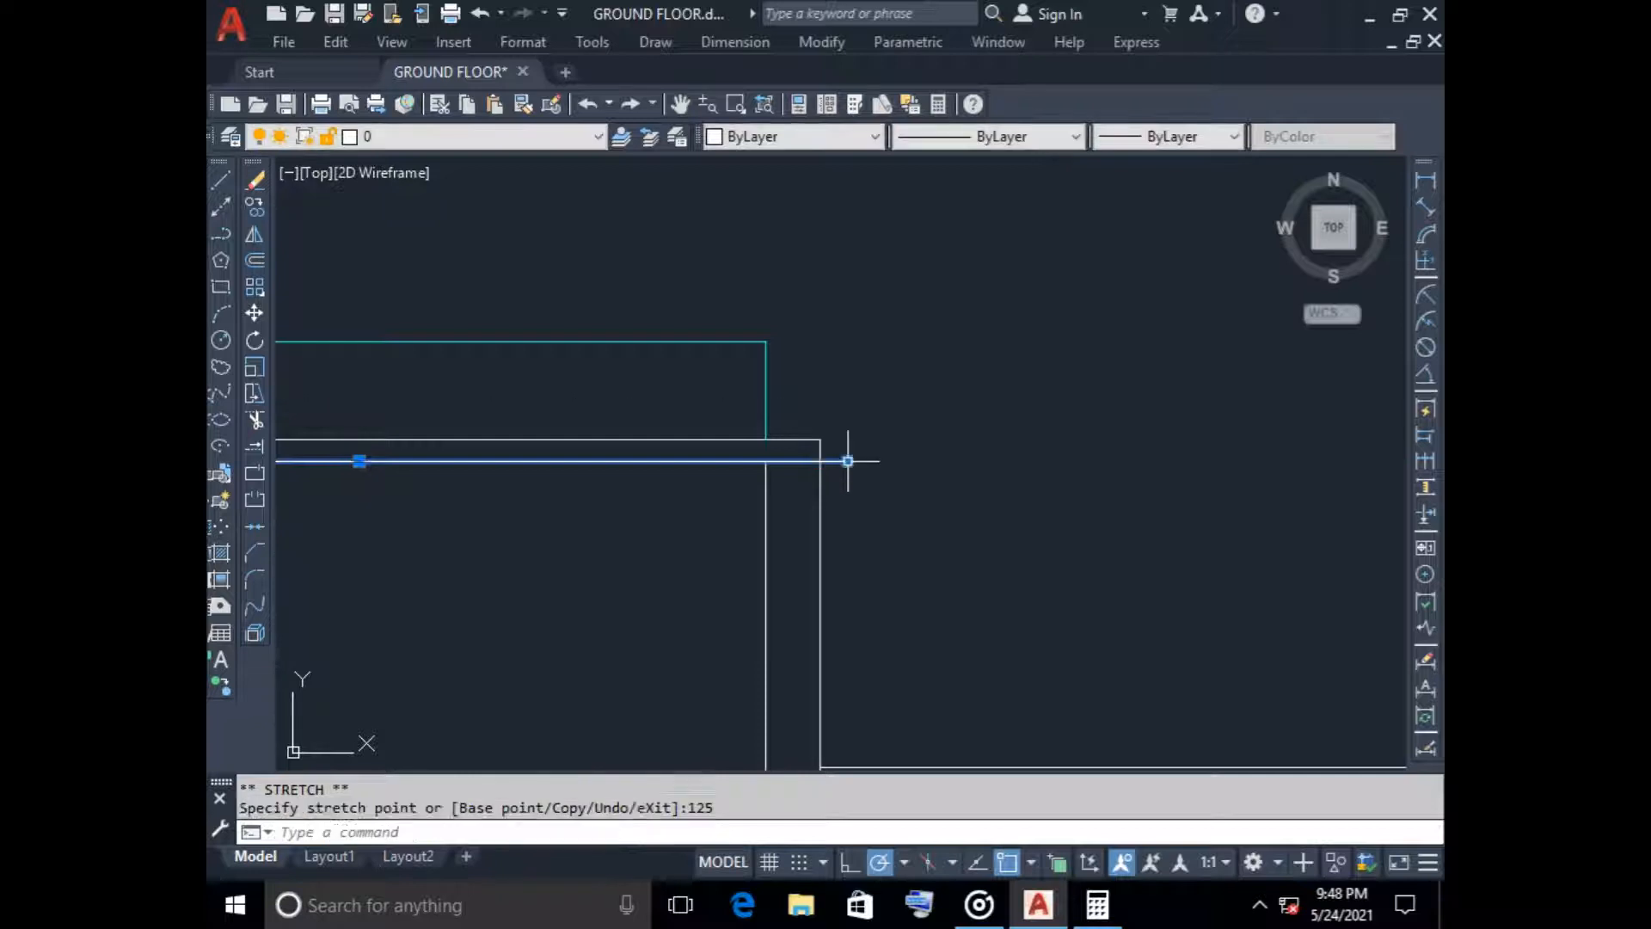
key("Escape")
left_click(792, 439)
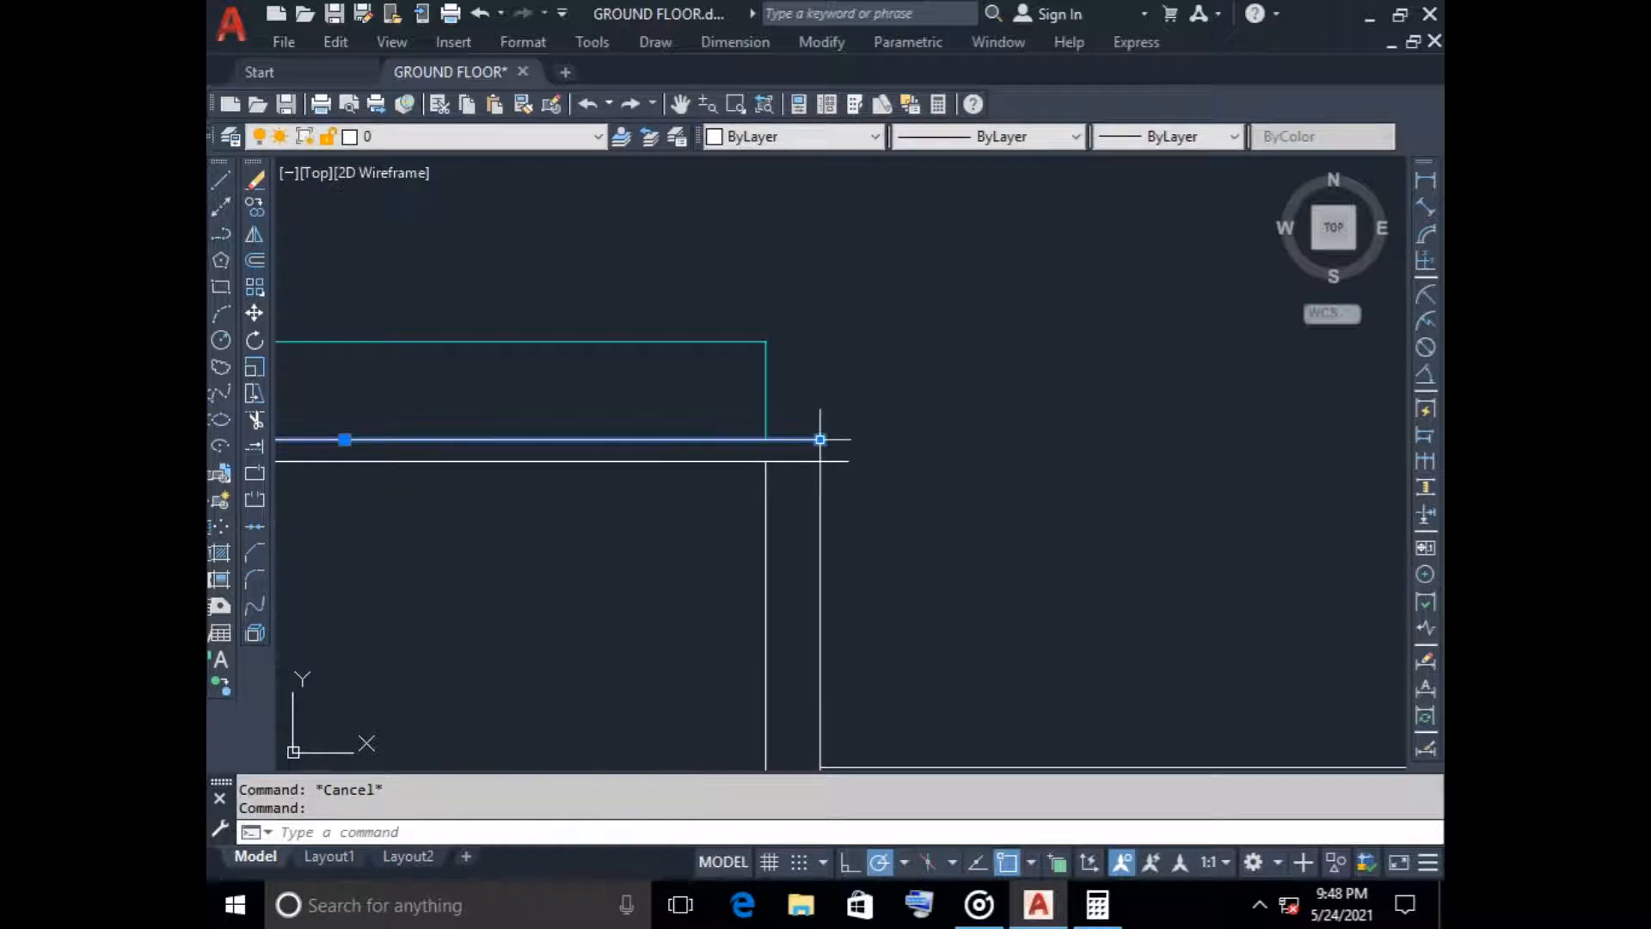
left_click(819, 440)
type("125")
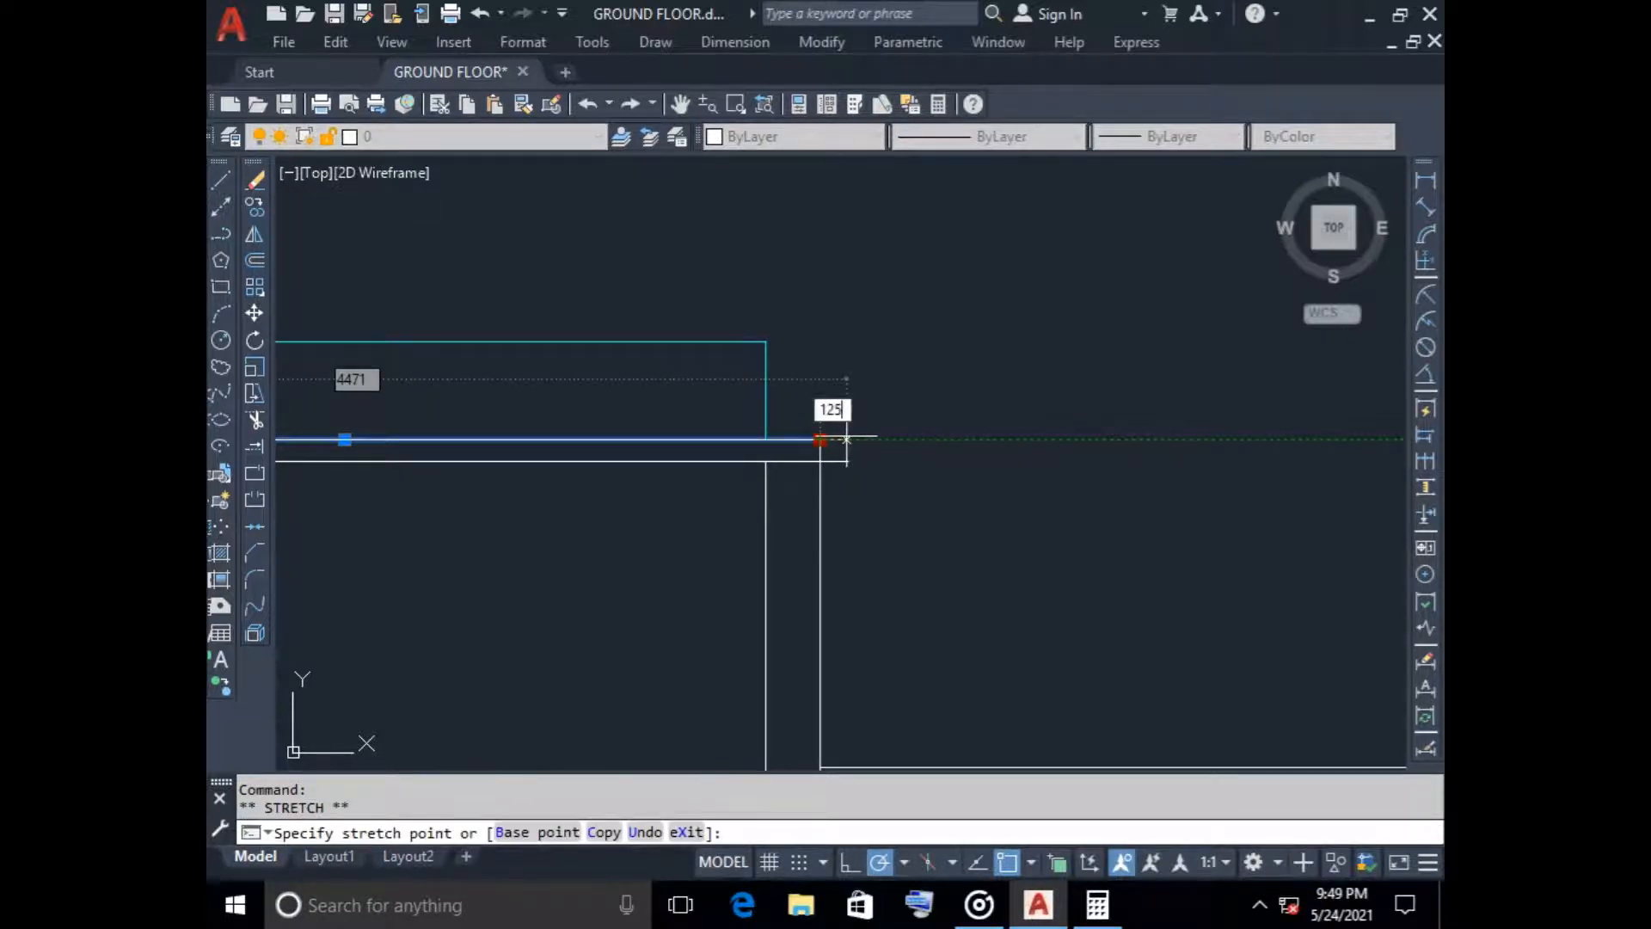
key("Return")
key("Escape")
Close the newly stretched end of the tower roof slab with a vertical line
left_click(220, 179)
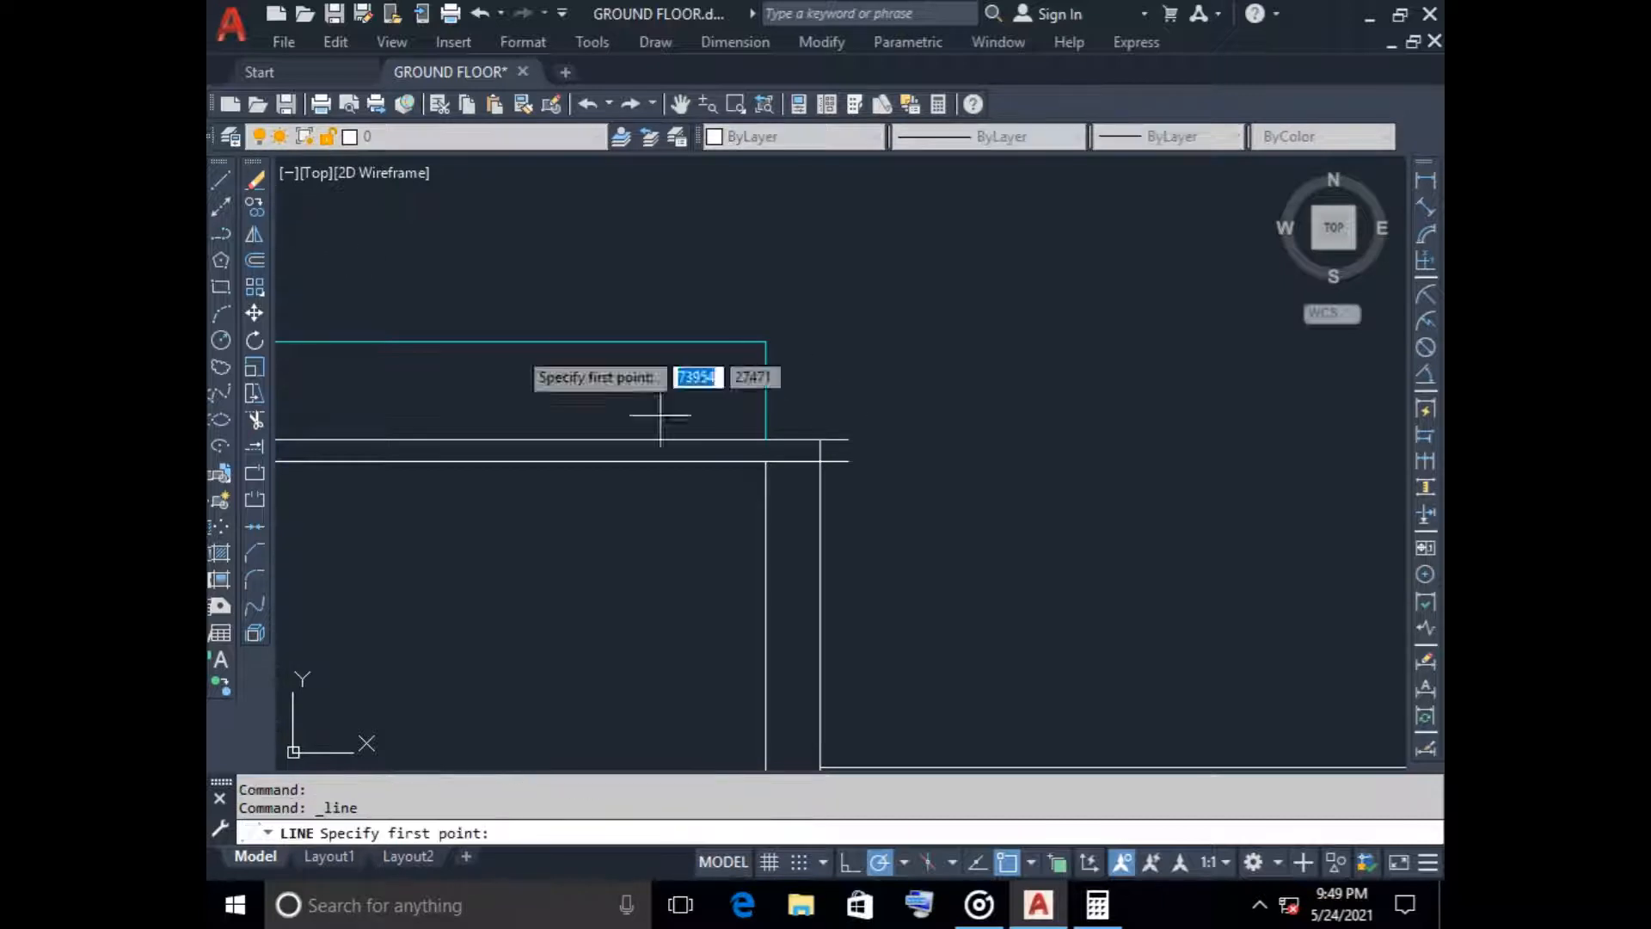
scroll(862, 442, "up", 4)
left_click(769, 400)
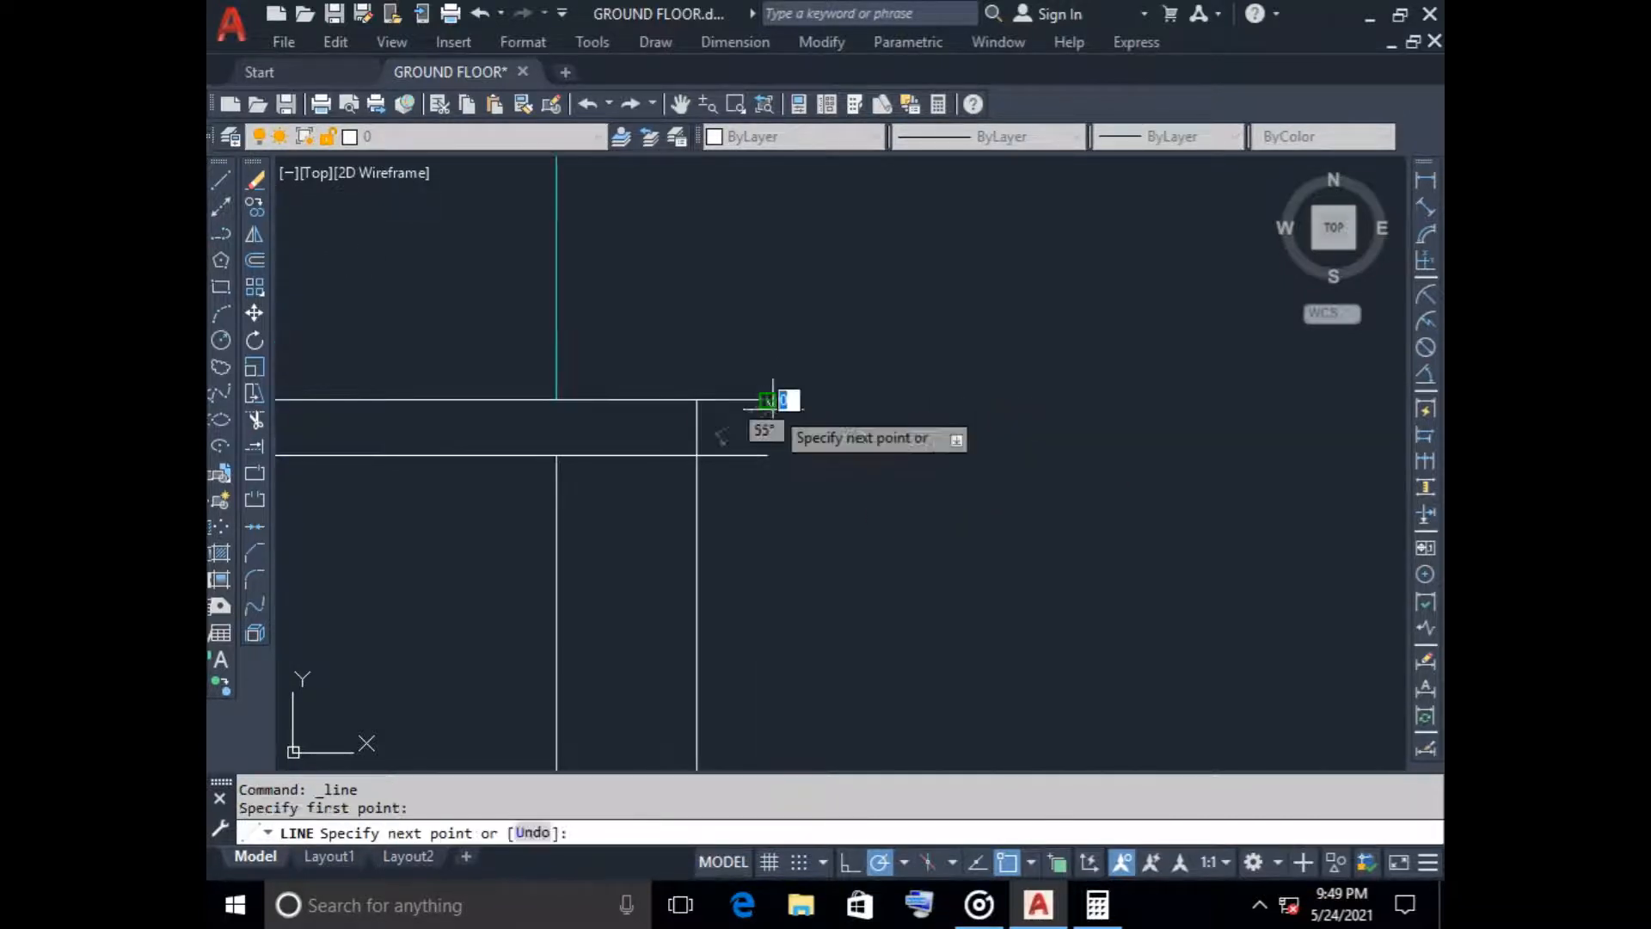
left_click(767, 455)
key("Escape")
Trim the outer wall line out of the tower roof slab at its newly closed end
type("t")
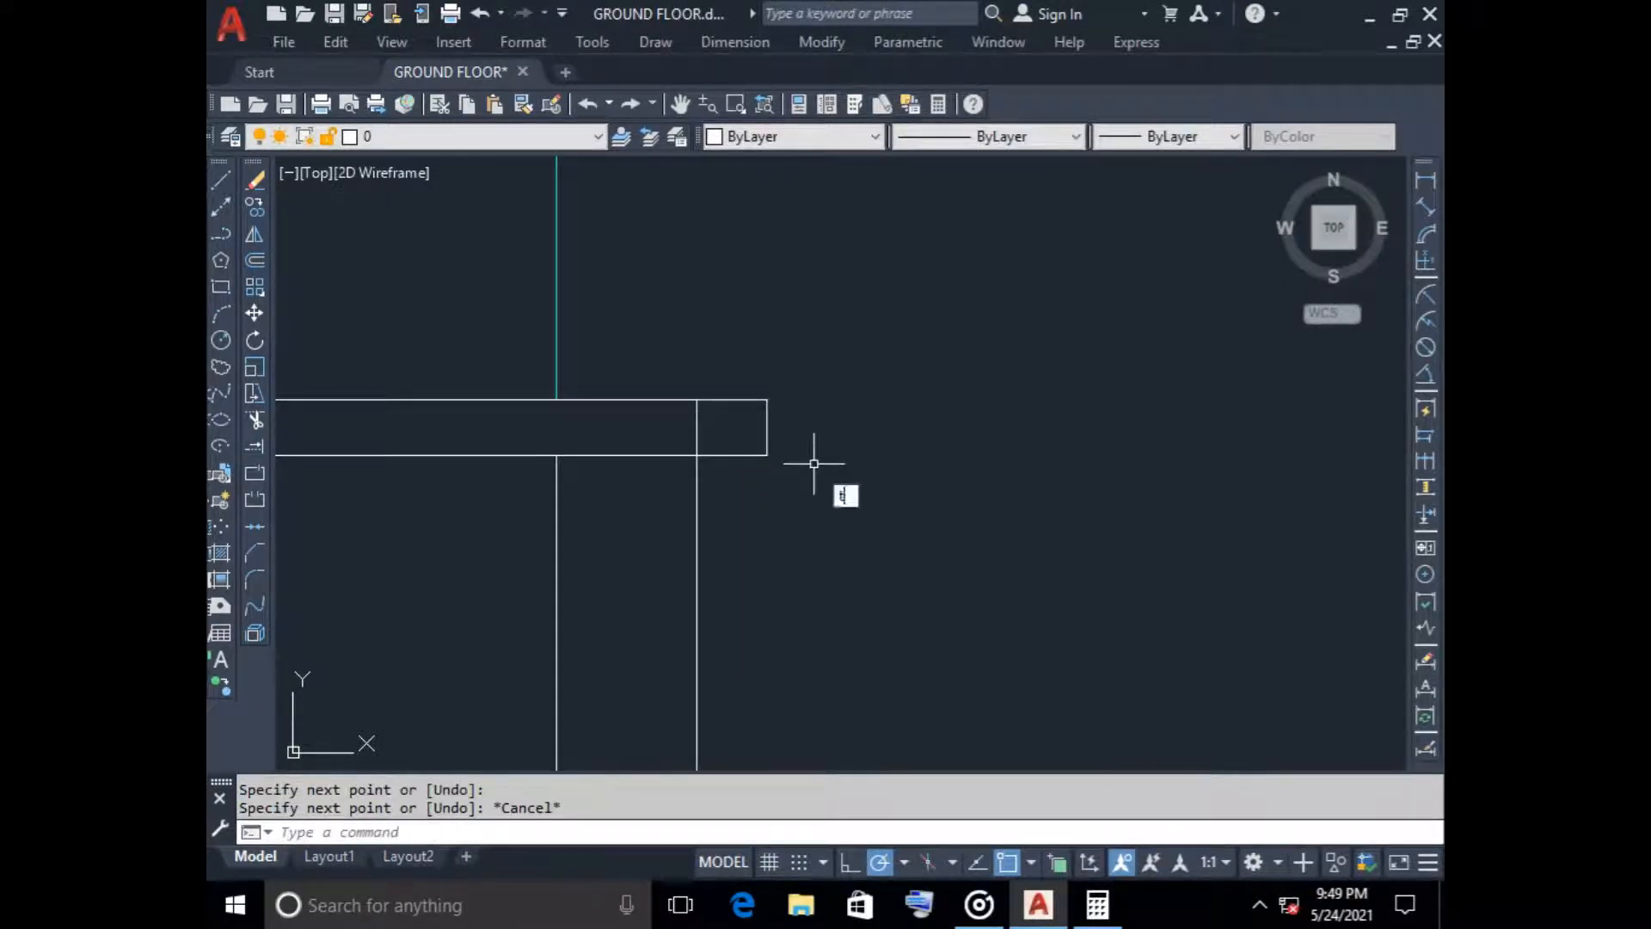
type("r")
key("Return")
left_click_drag(741, 433, 632, 416)
scroll(773, 509, "down", 5)
middle_click_drag(833, 533, 1039, 454)
key("Escape")
Offset the top line of the tower roof slab 250 downward
left_click(254, 260)
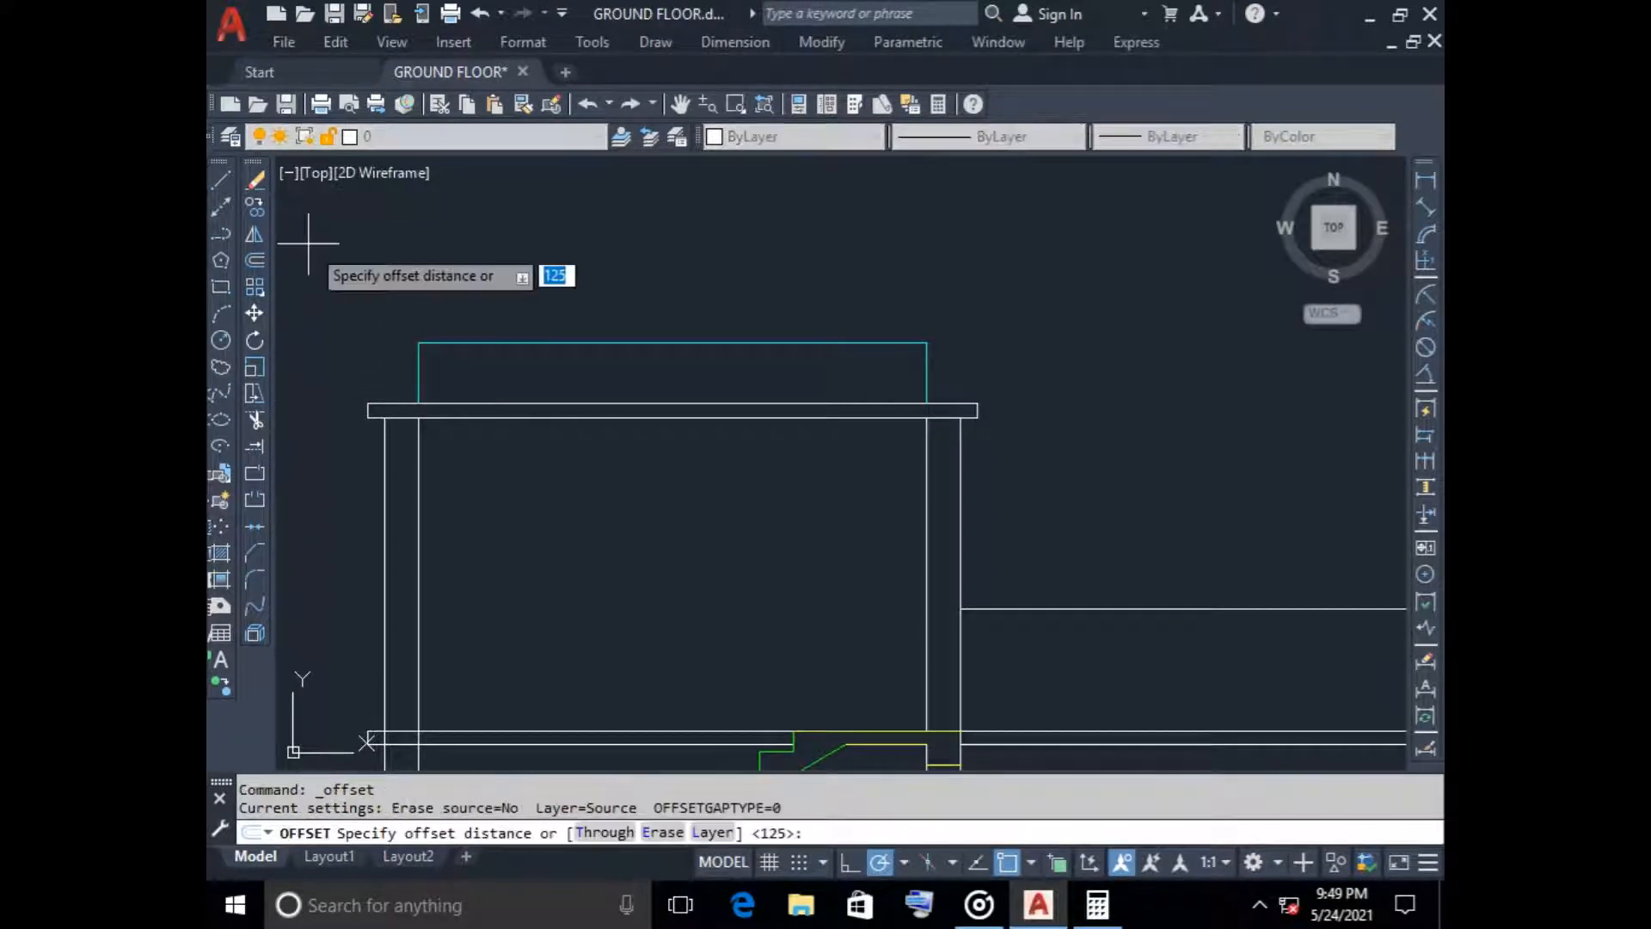
key("Return")
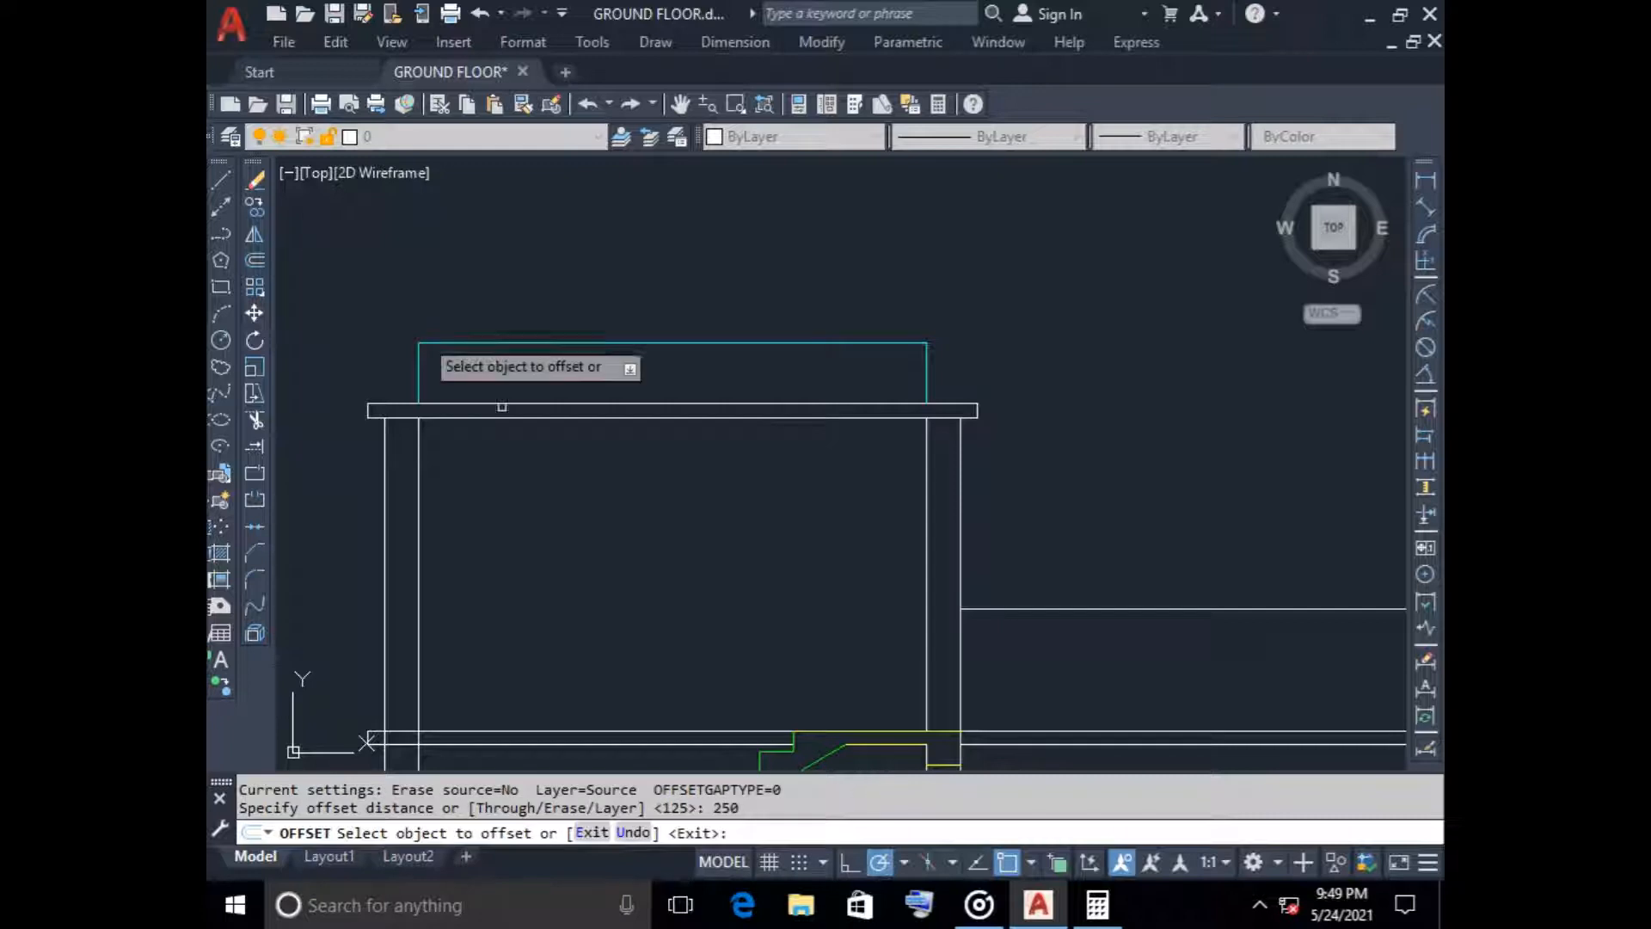
left_click(584, 405)
left_click(590, 479)
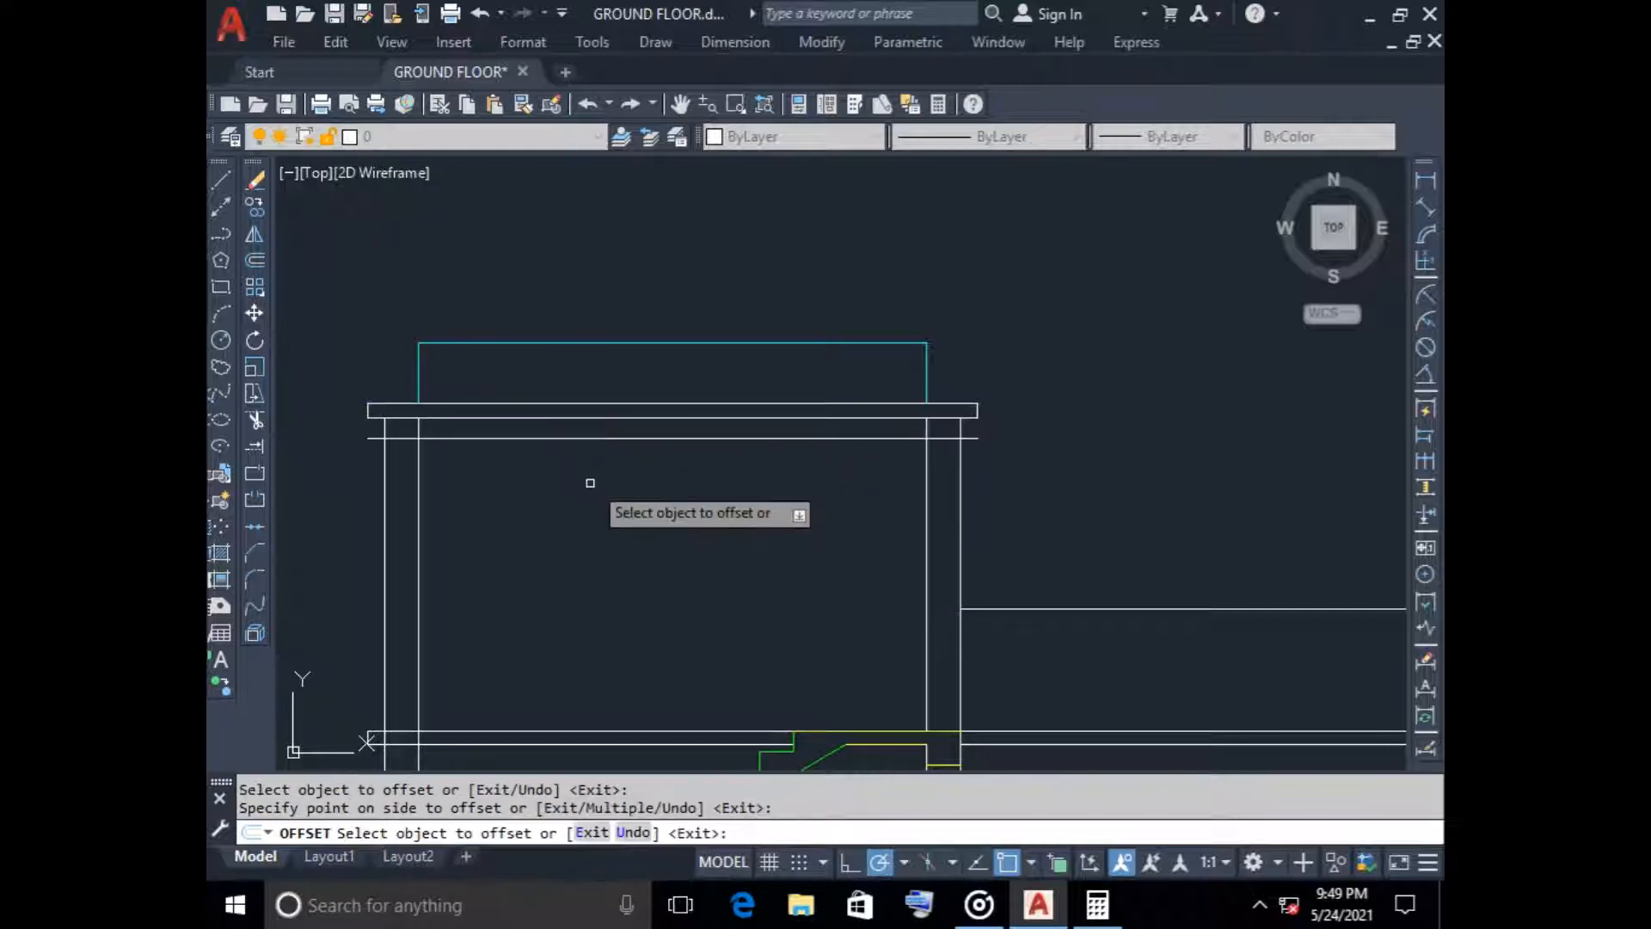
key("Escape")
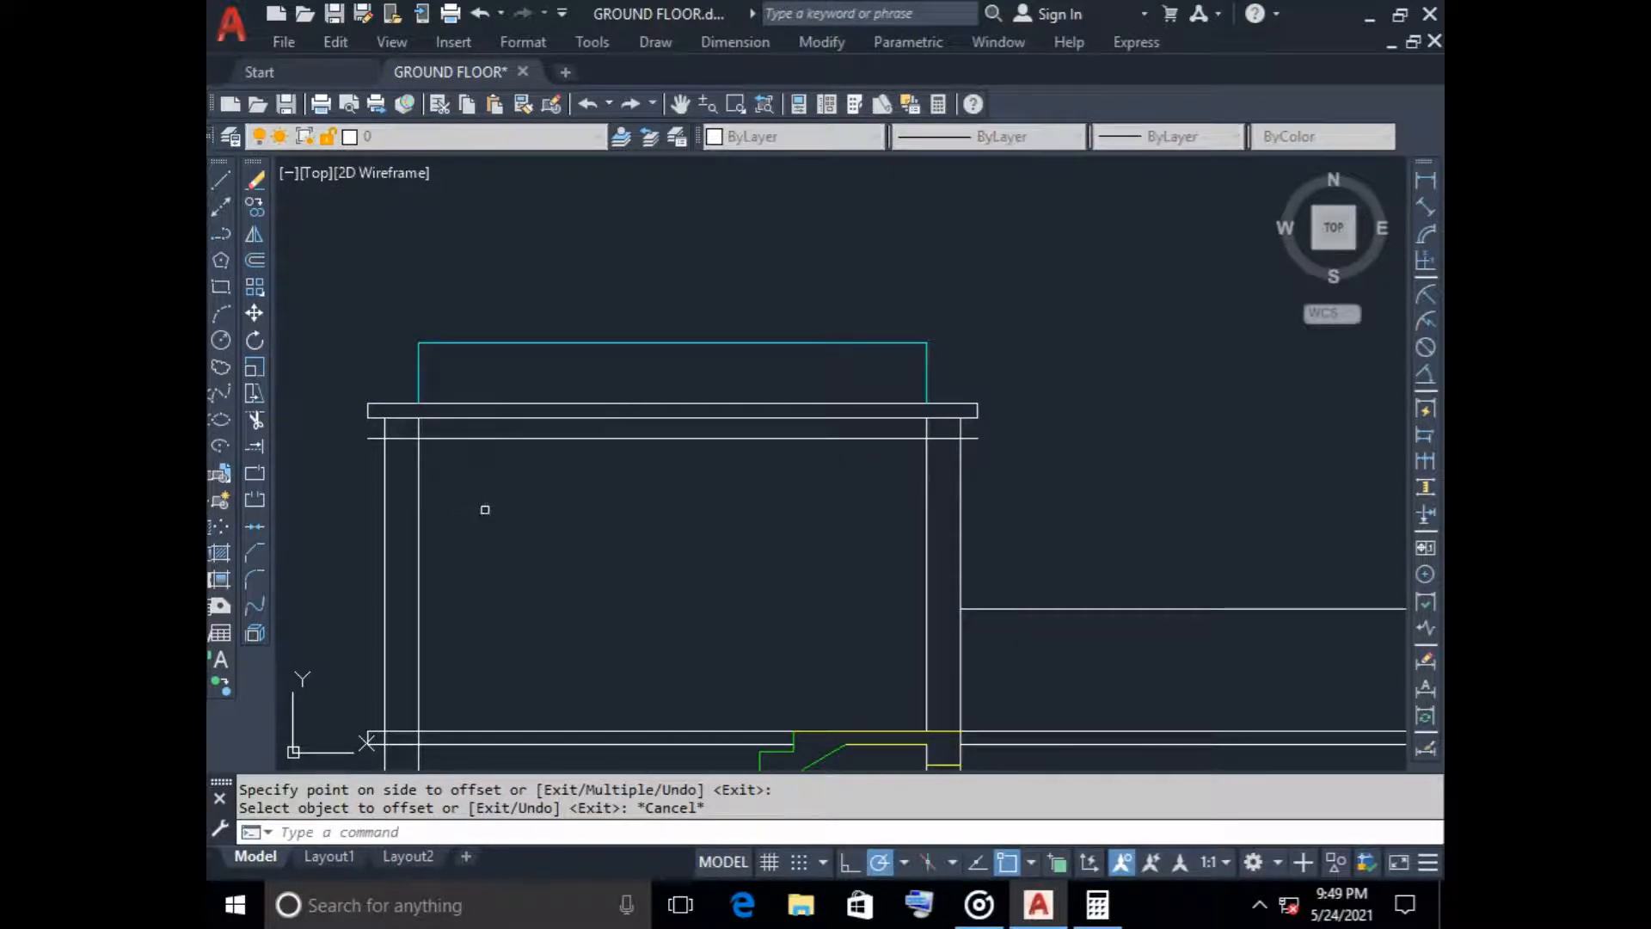
Trim the offset line under the tower roof slab so it remains only within the two wall thicknesses as beam bottoms
type("tr")
key("Return")
left_click(469, 439)
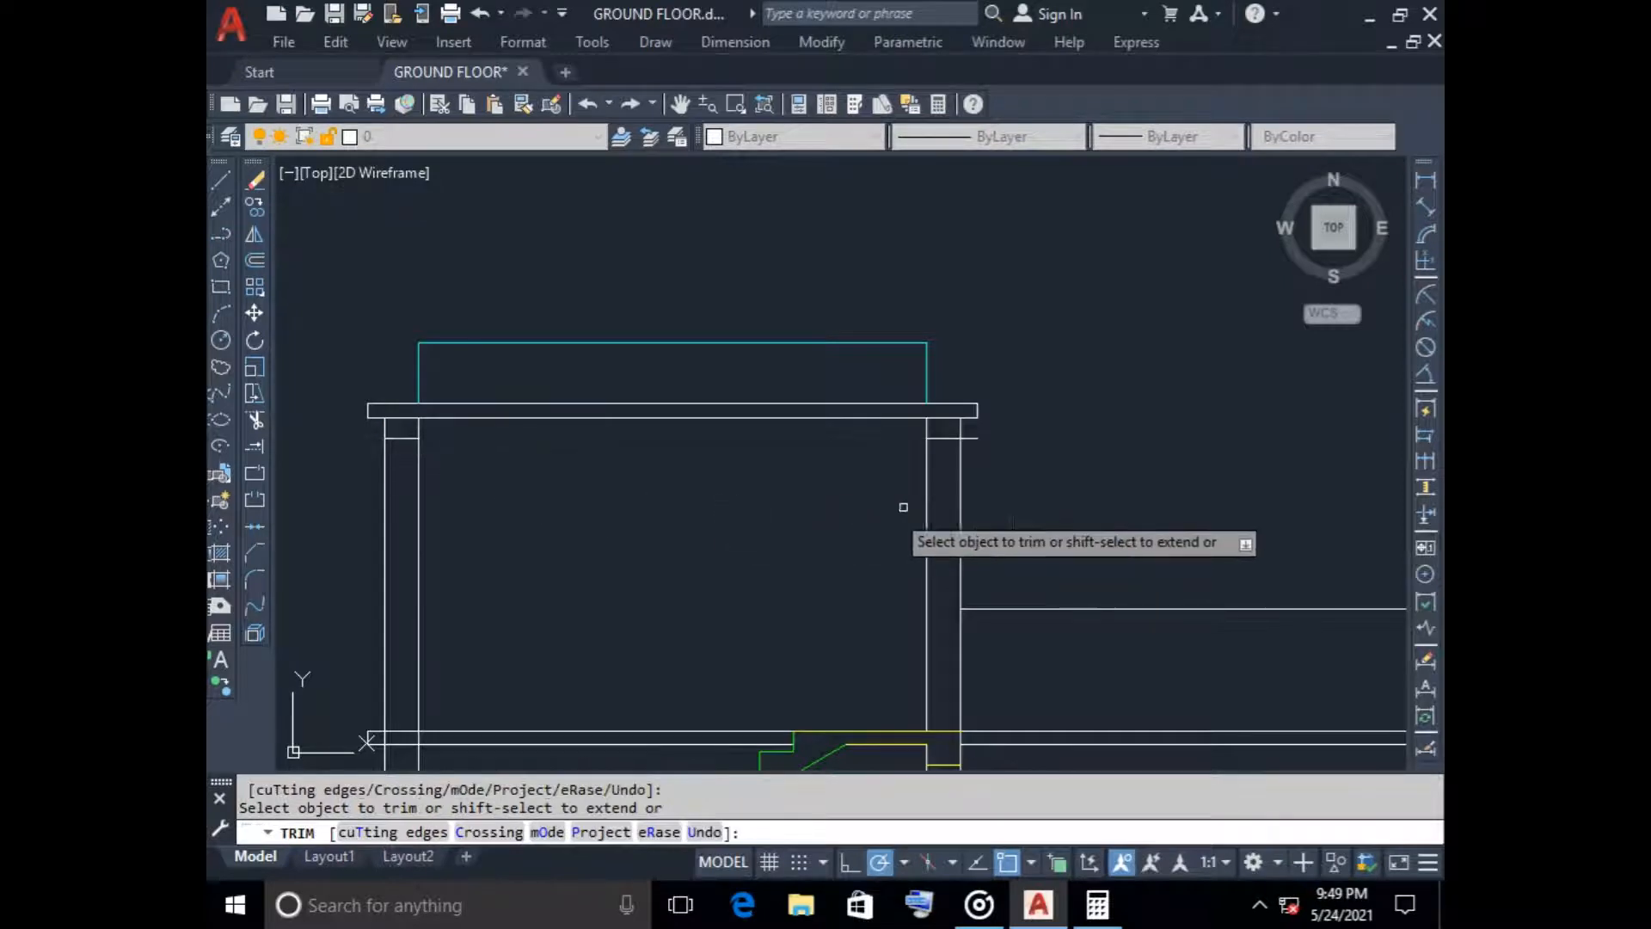
left_click(964, 432)
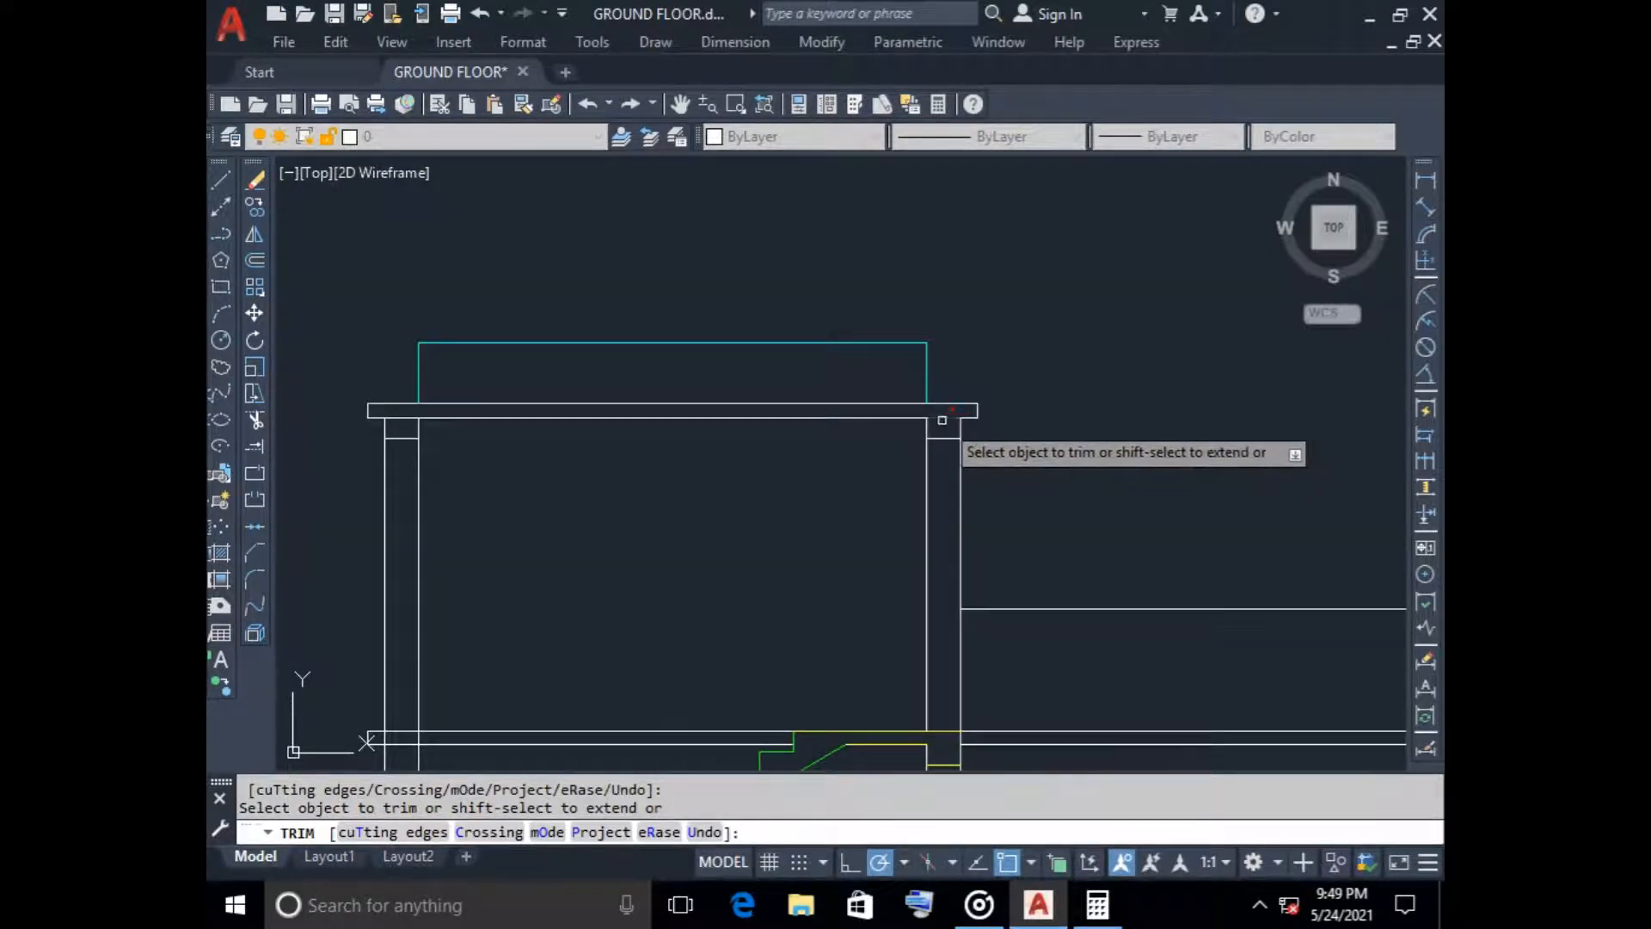
scroll(522, 496, "down", 2)
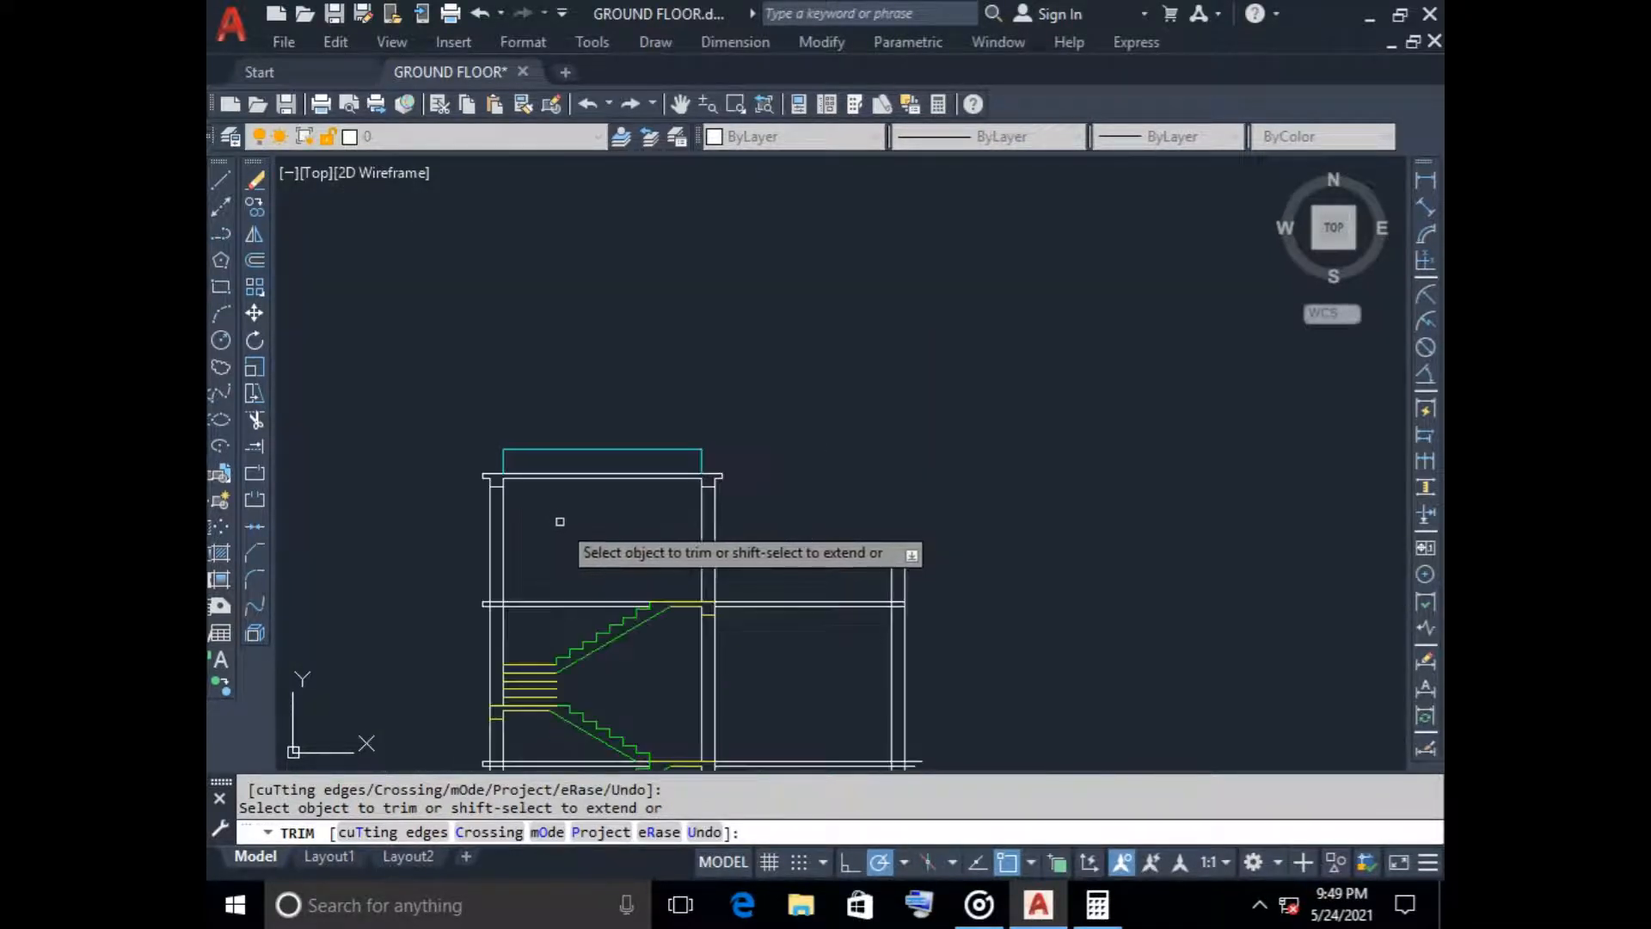
scroll(619, 571, "down", 2)
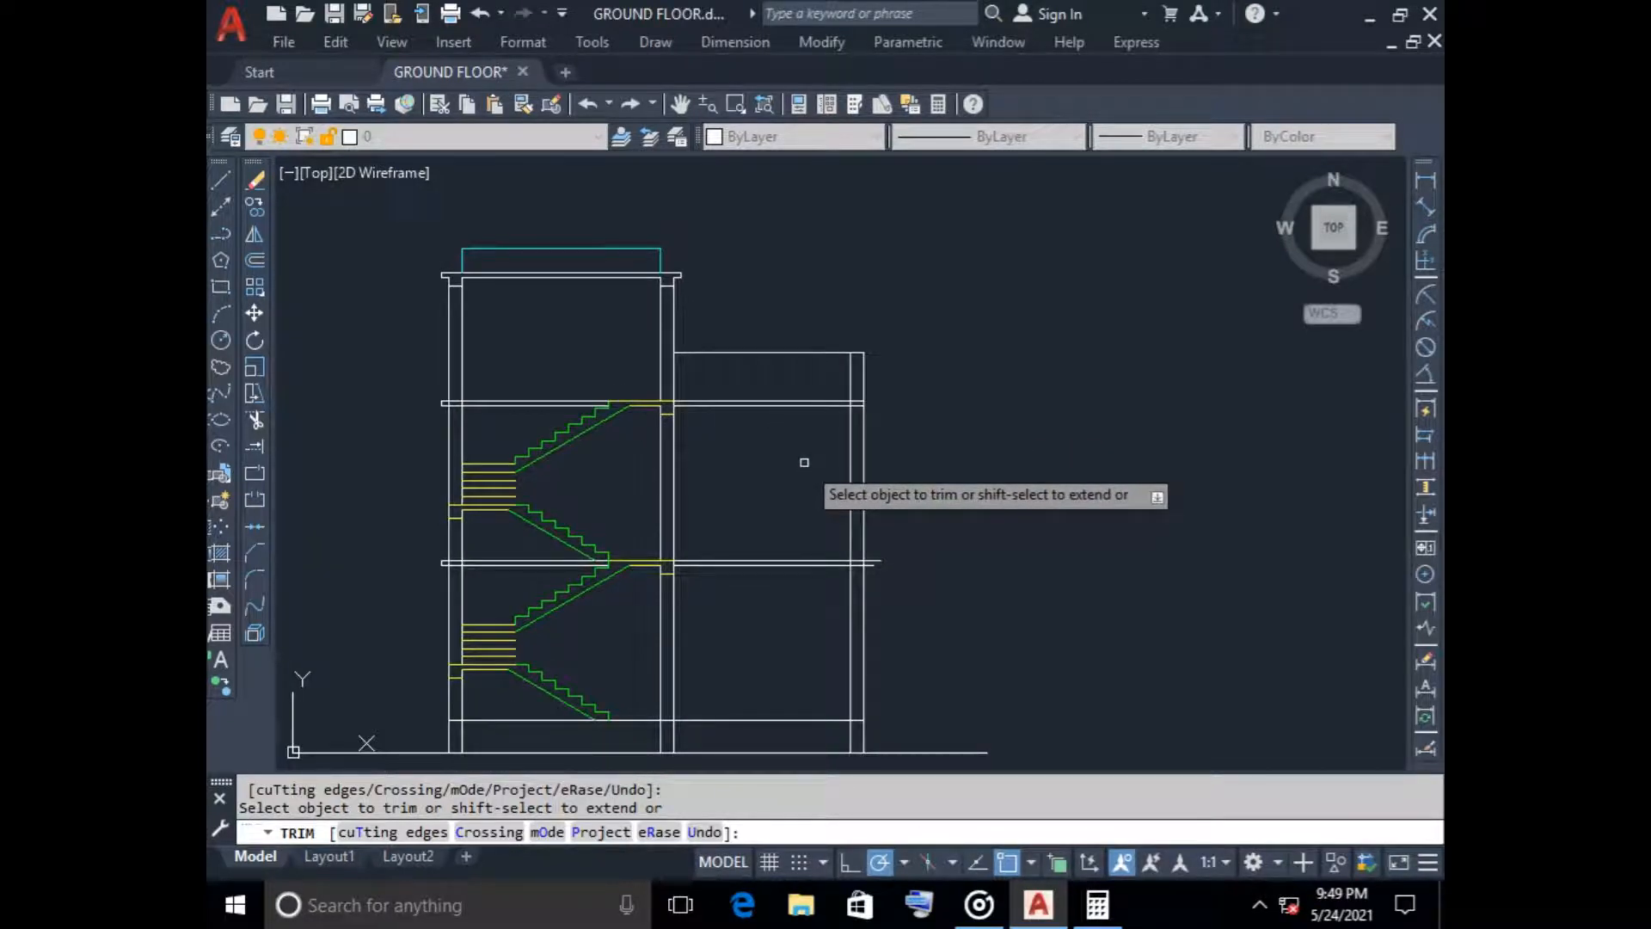
key("Escape")
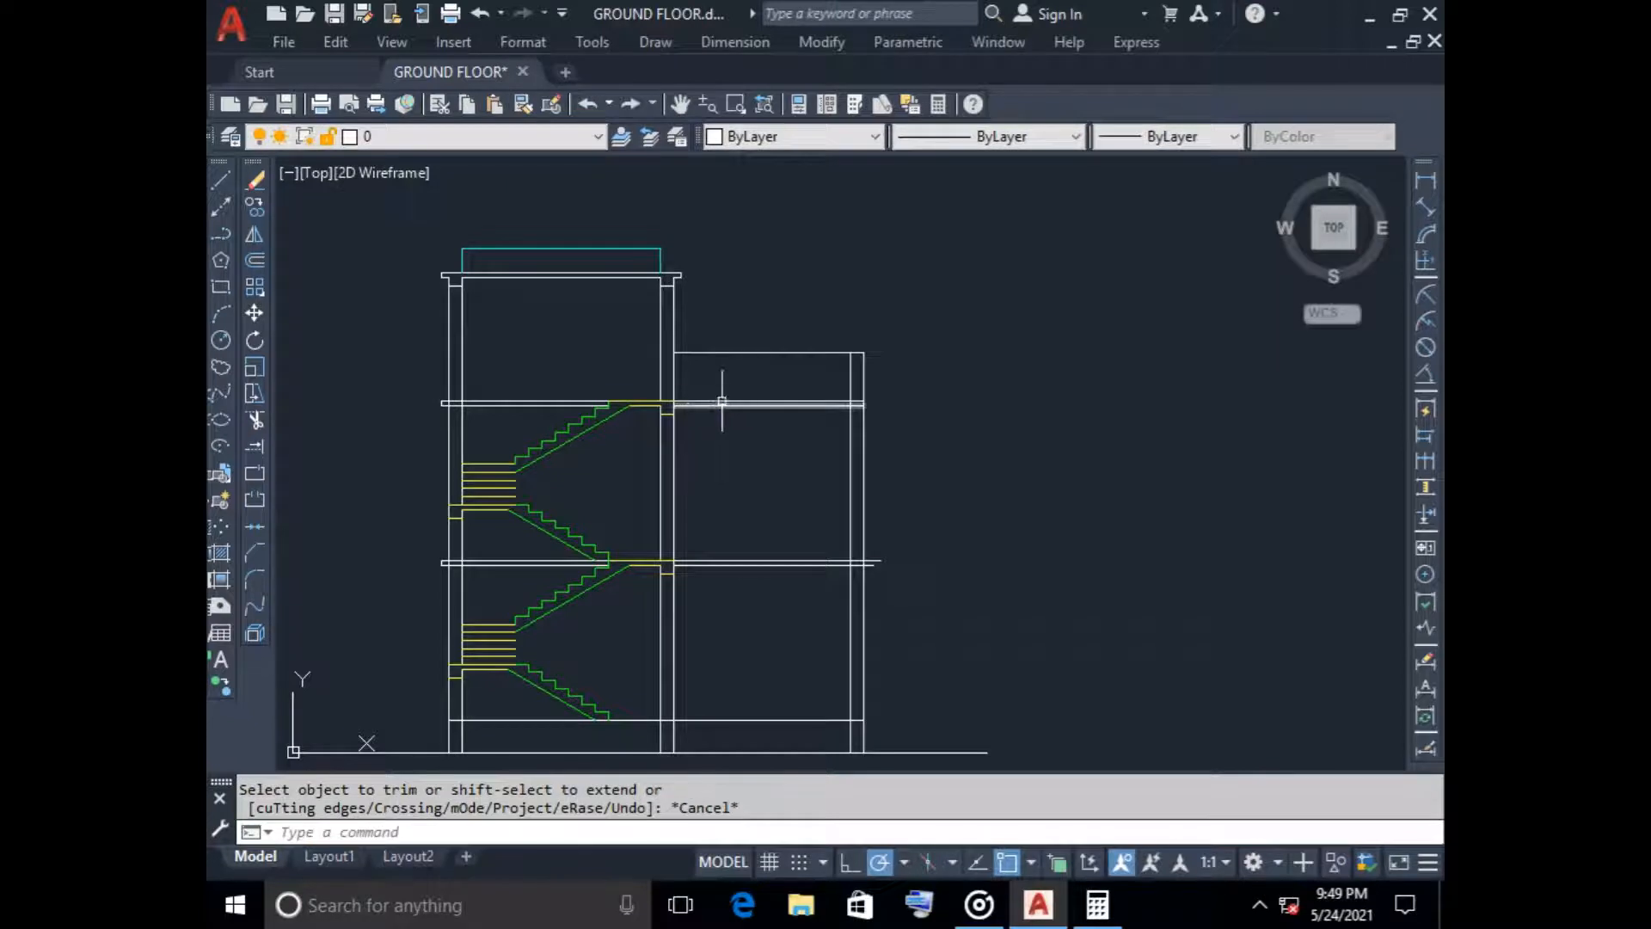
Trim away the upper floor slab lines between the stair flight and the tower's outer wall, including the wall crossing and overhang
scroll(476, 393, "up", 4)
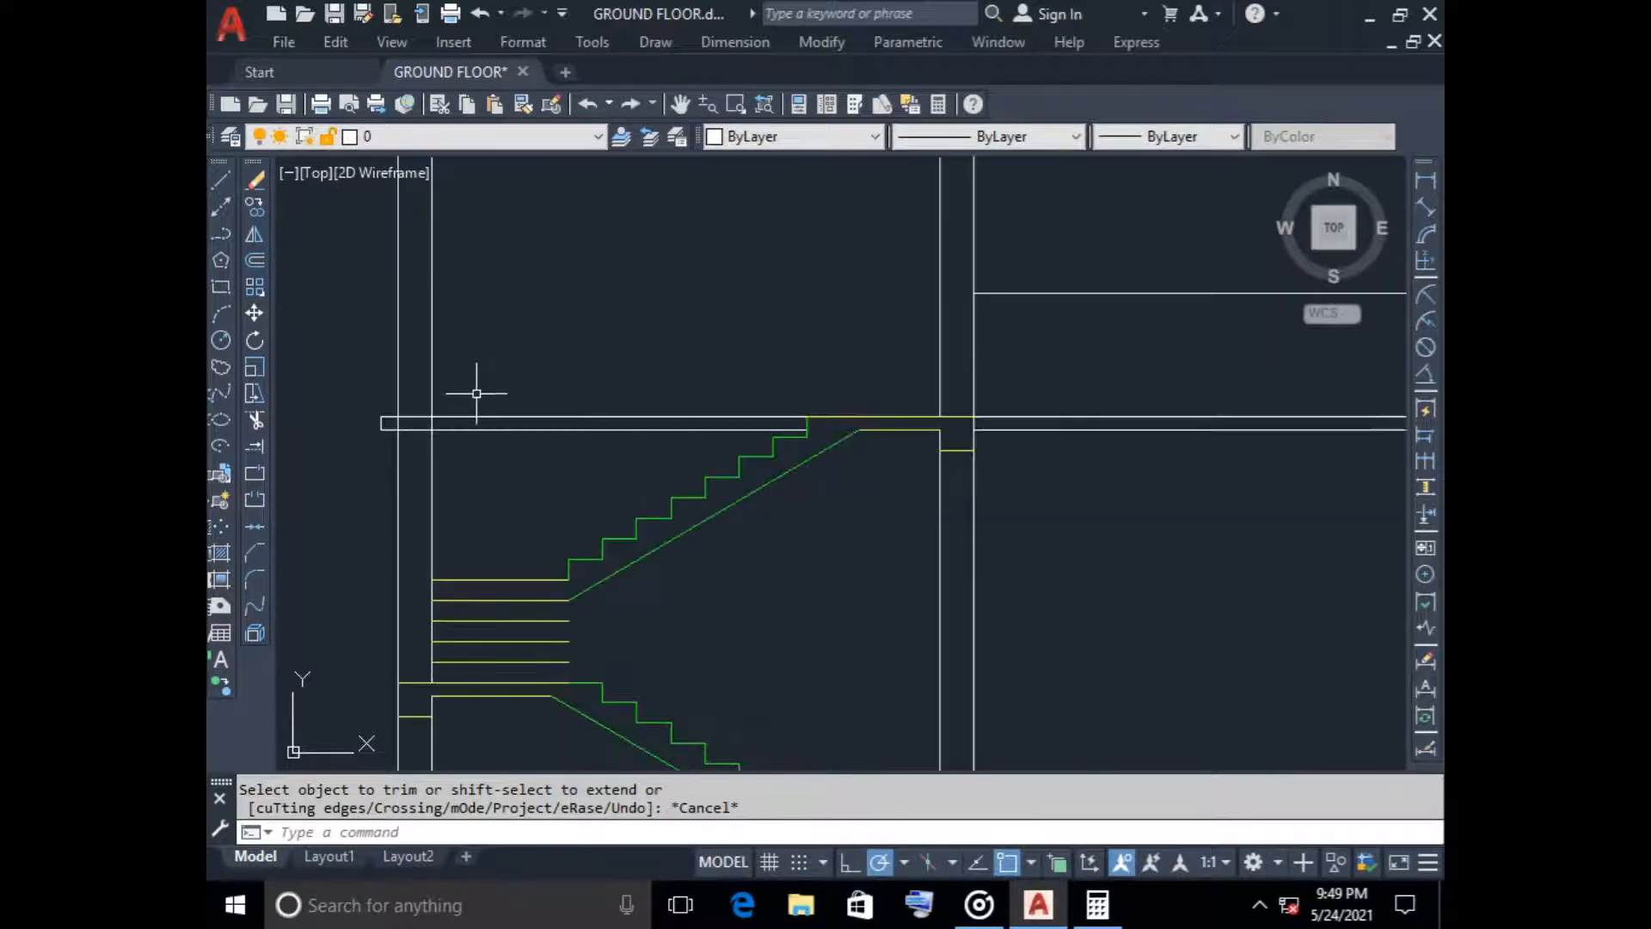
scroll(474, 401, "down", 2)
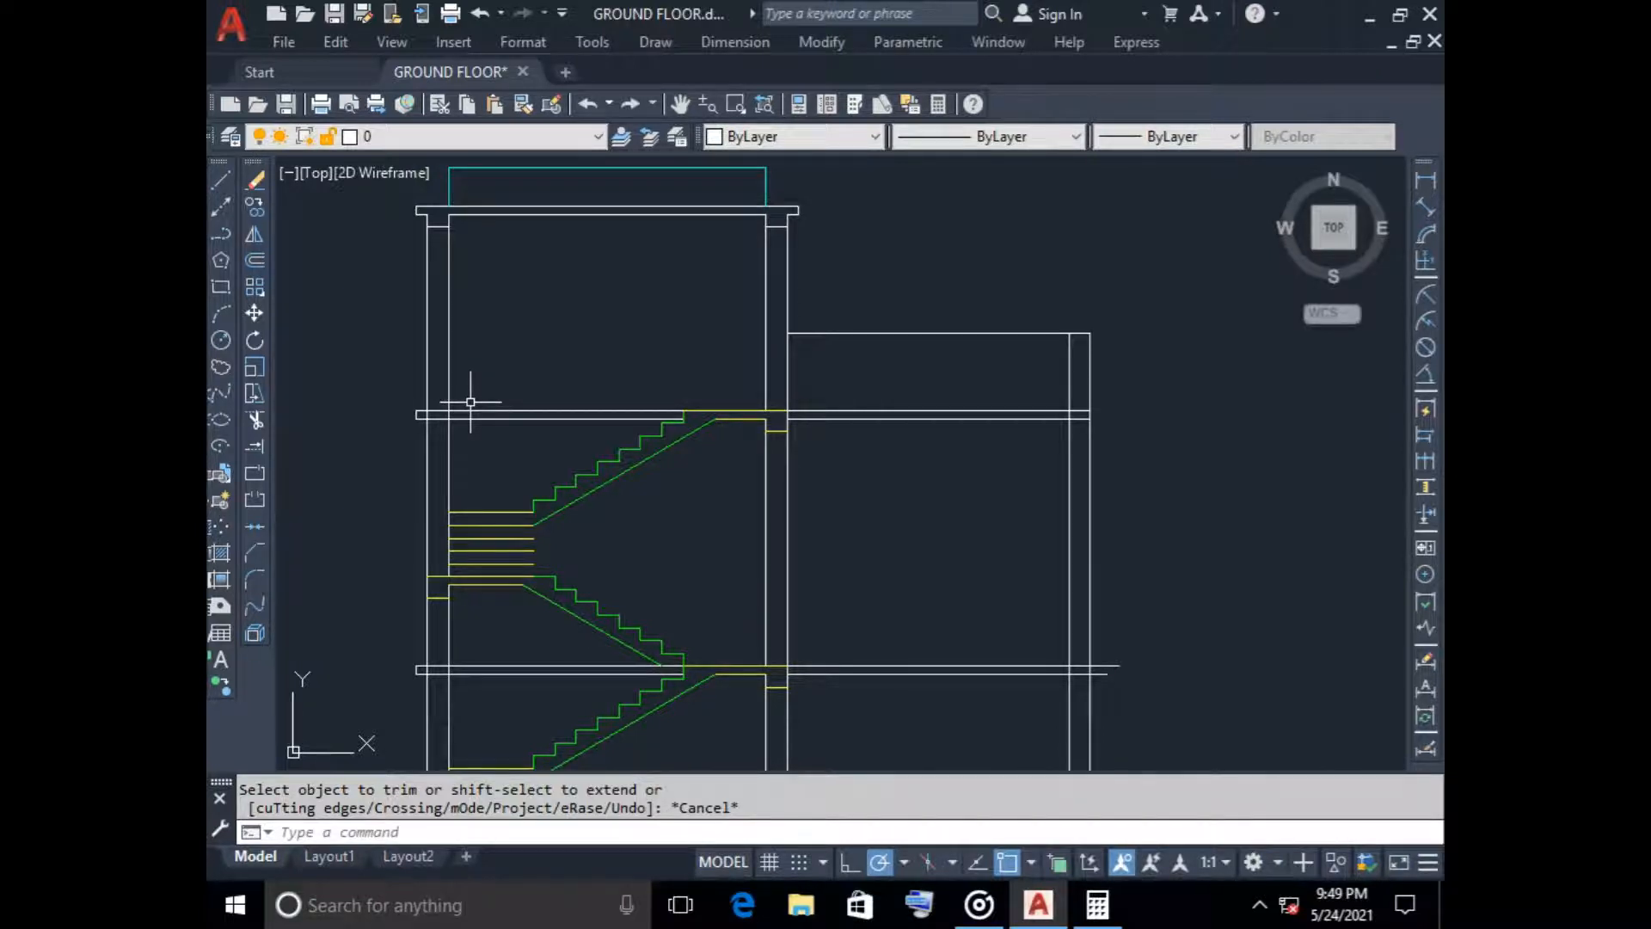
scroll(471, 401, "down", 2)
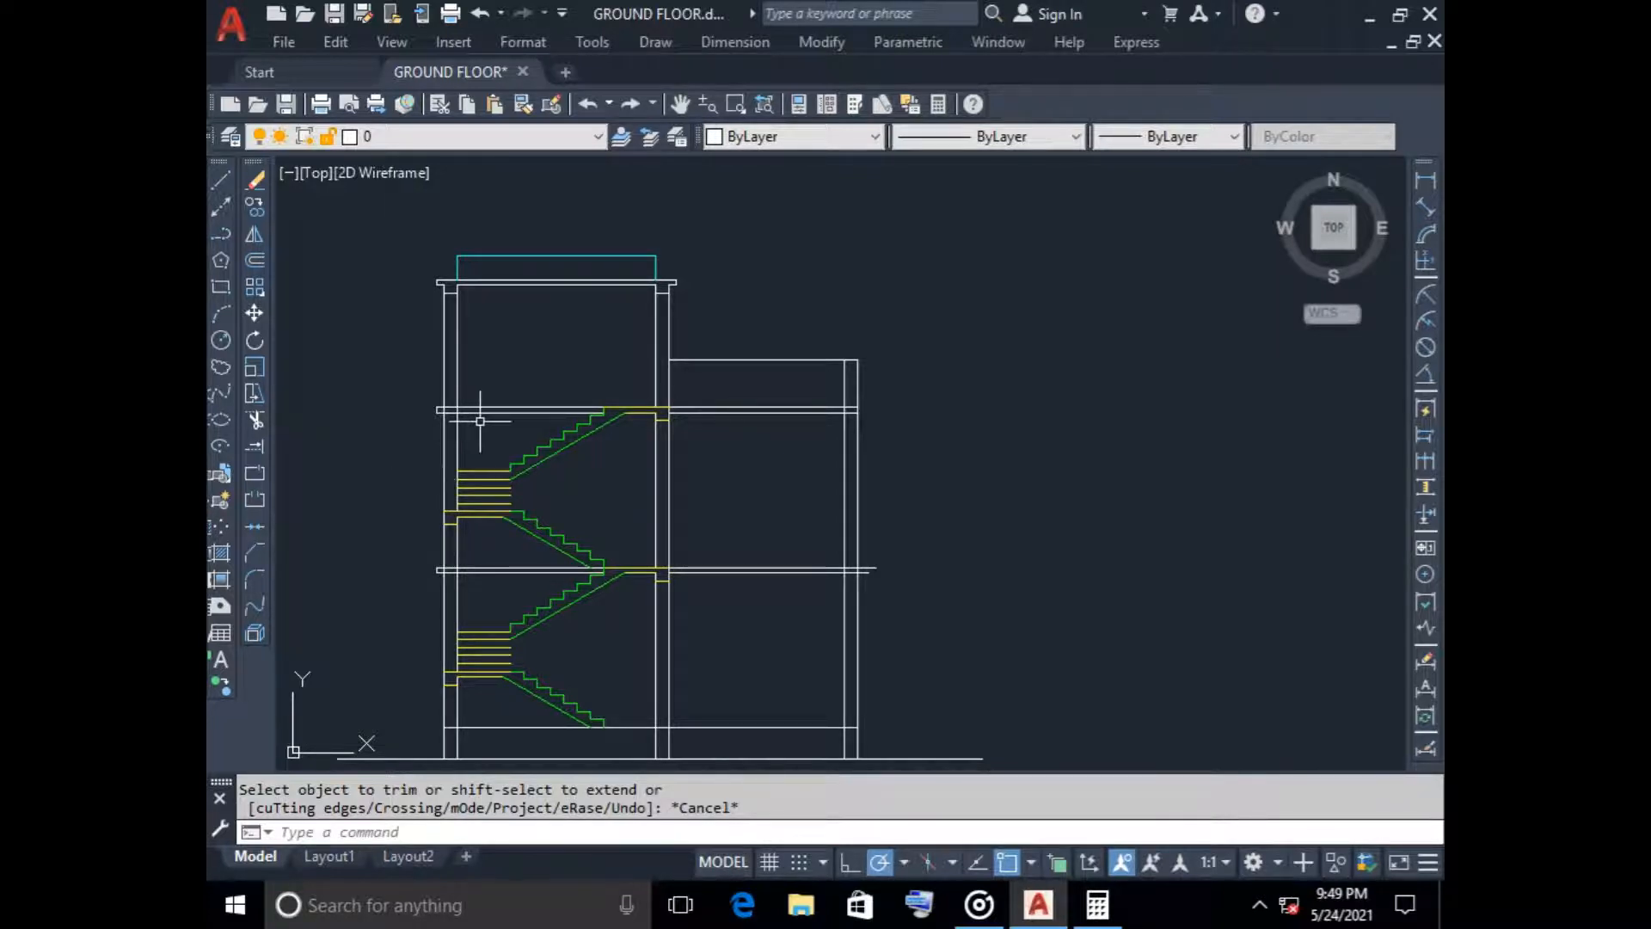
key("Return")
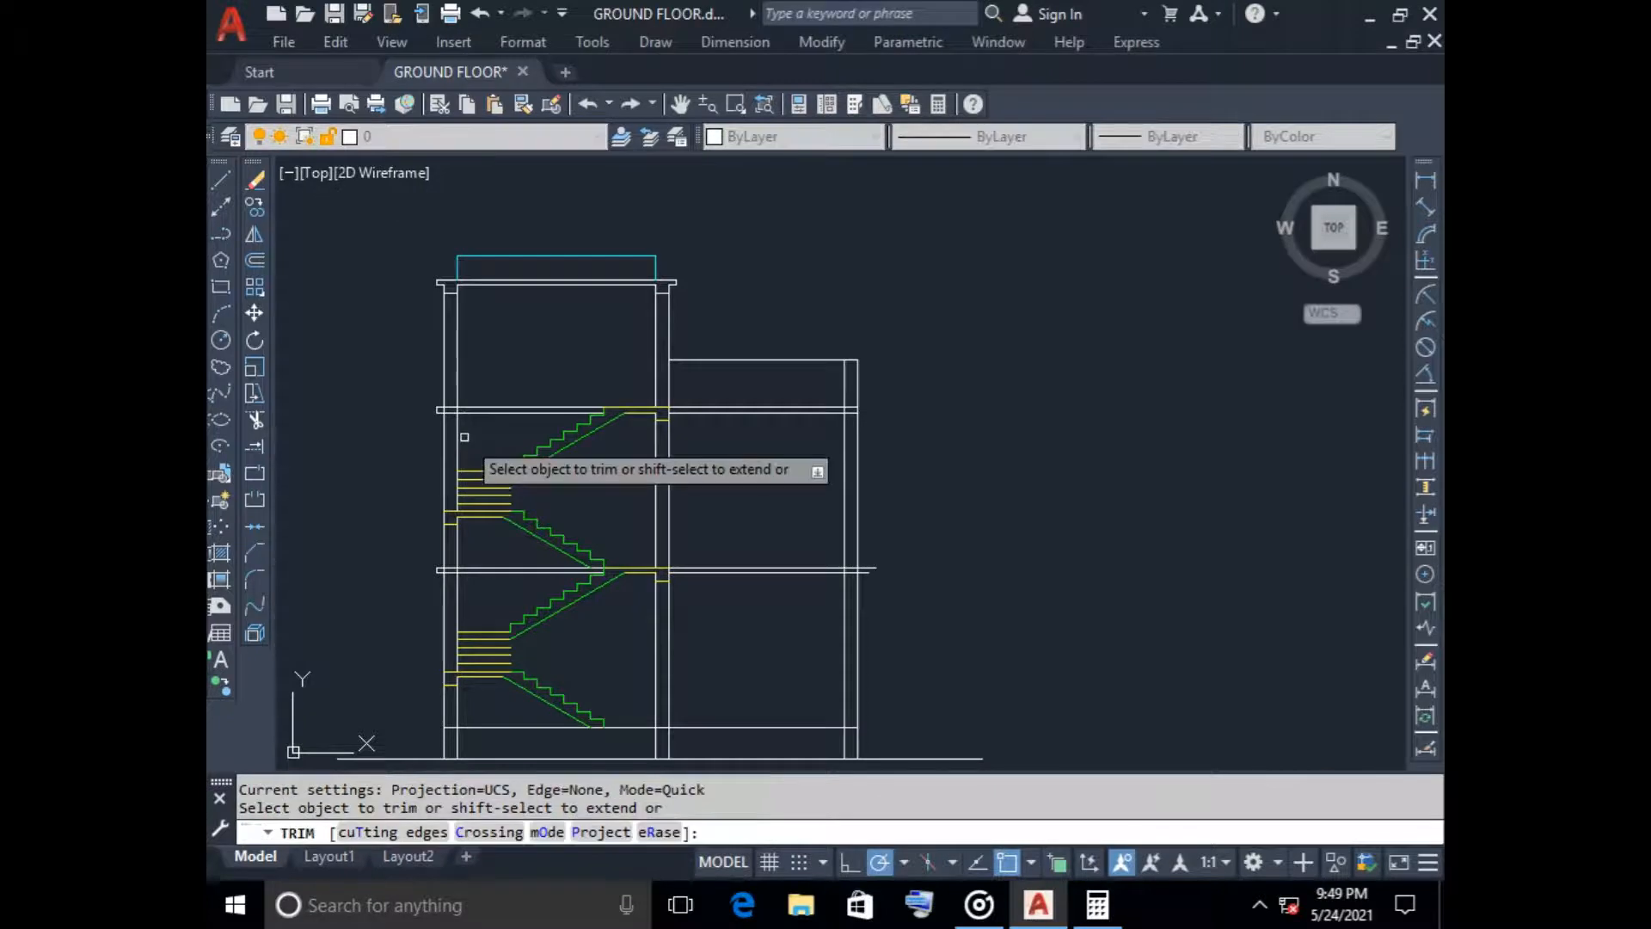
left_click(481, 421)
left_click(483, 343)
scroll(458, 408, "up", 3)
left_click(434, 450)
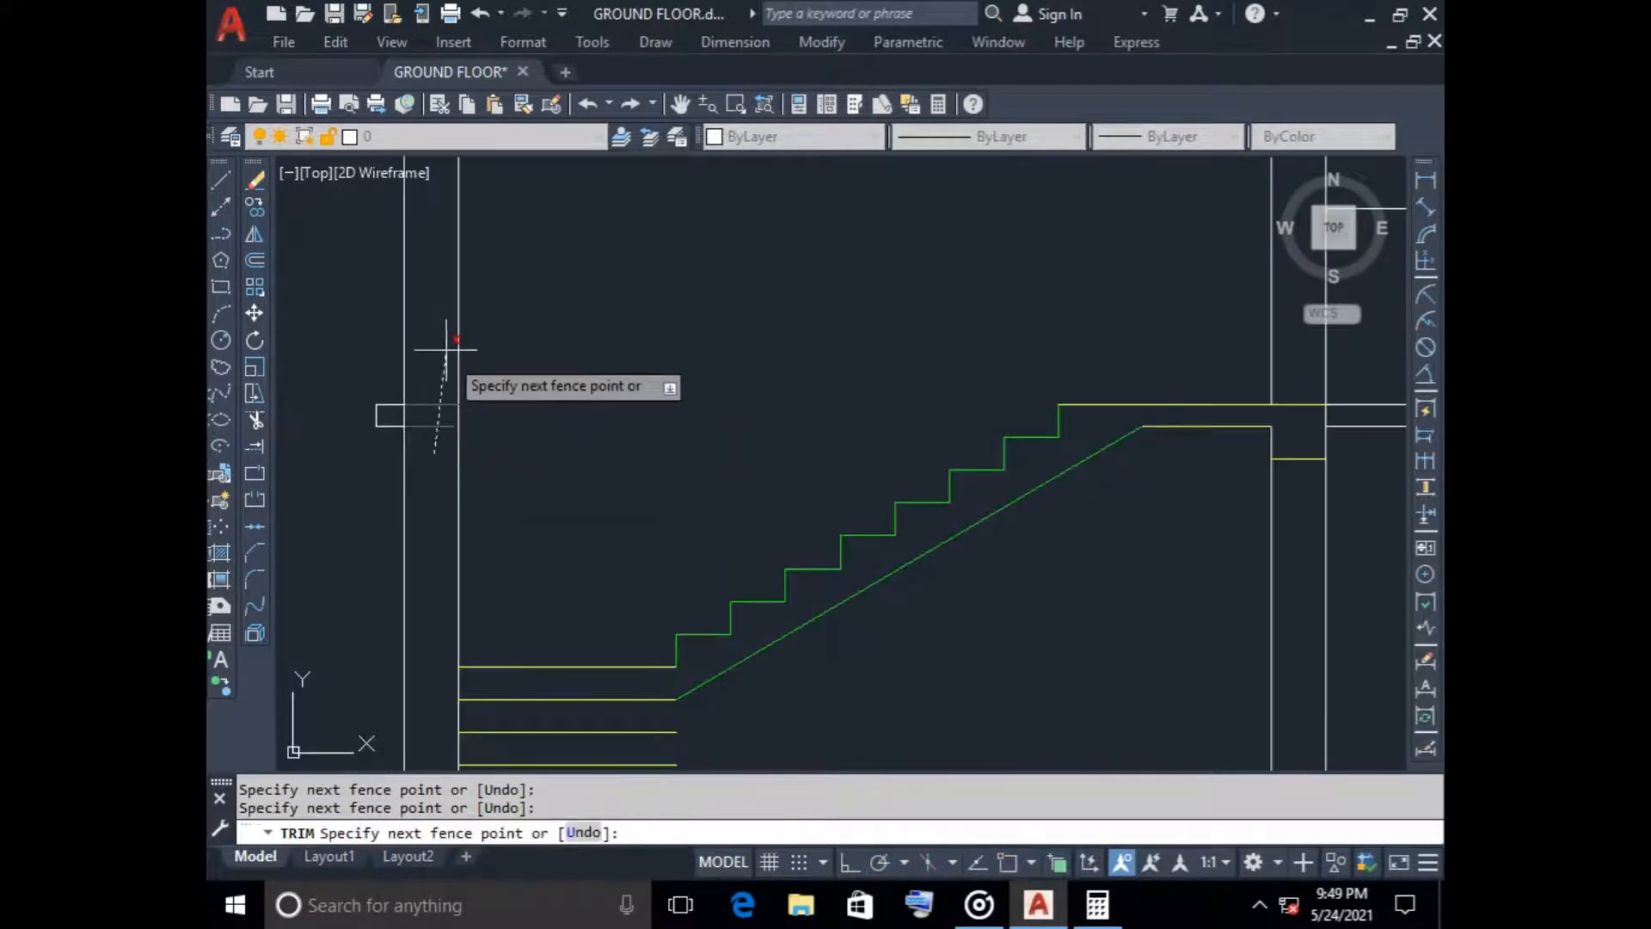
left_click(445, 346)
left_click(382, 446)
left_click(383, 370)
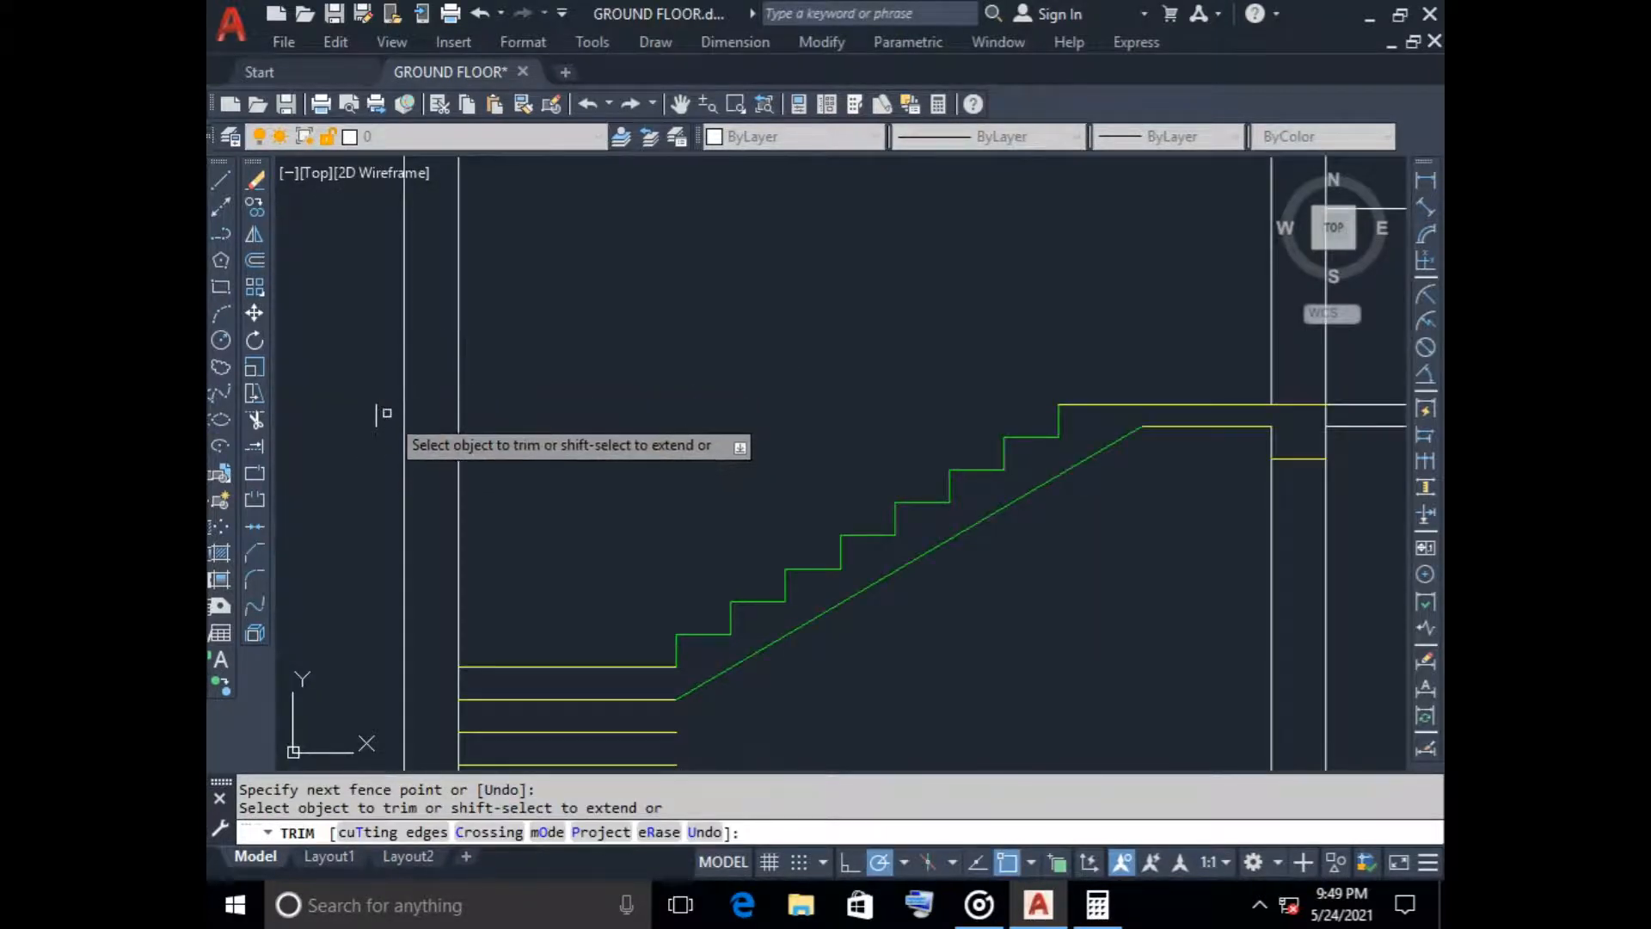
Trim away the lower floor slab lines between the stair and the tower's outer wall, including the wall crossing and closed overhang
scroll(410, 479, "down", 5)
mouse_move(472, 497)
middle_mouse_down()
mouse_move(471, 467)
mouse_move(630, 235)
middle_mouse_up()
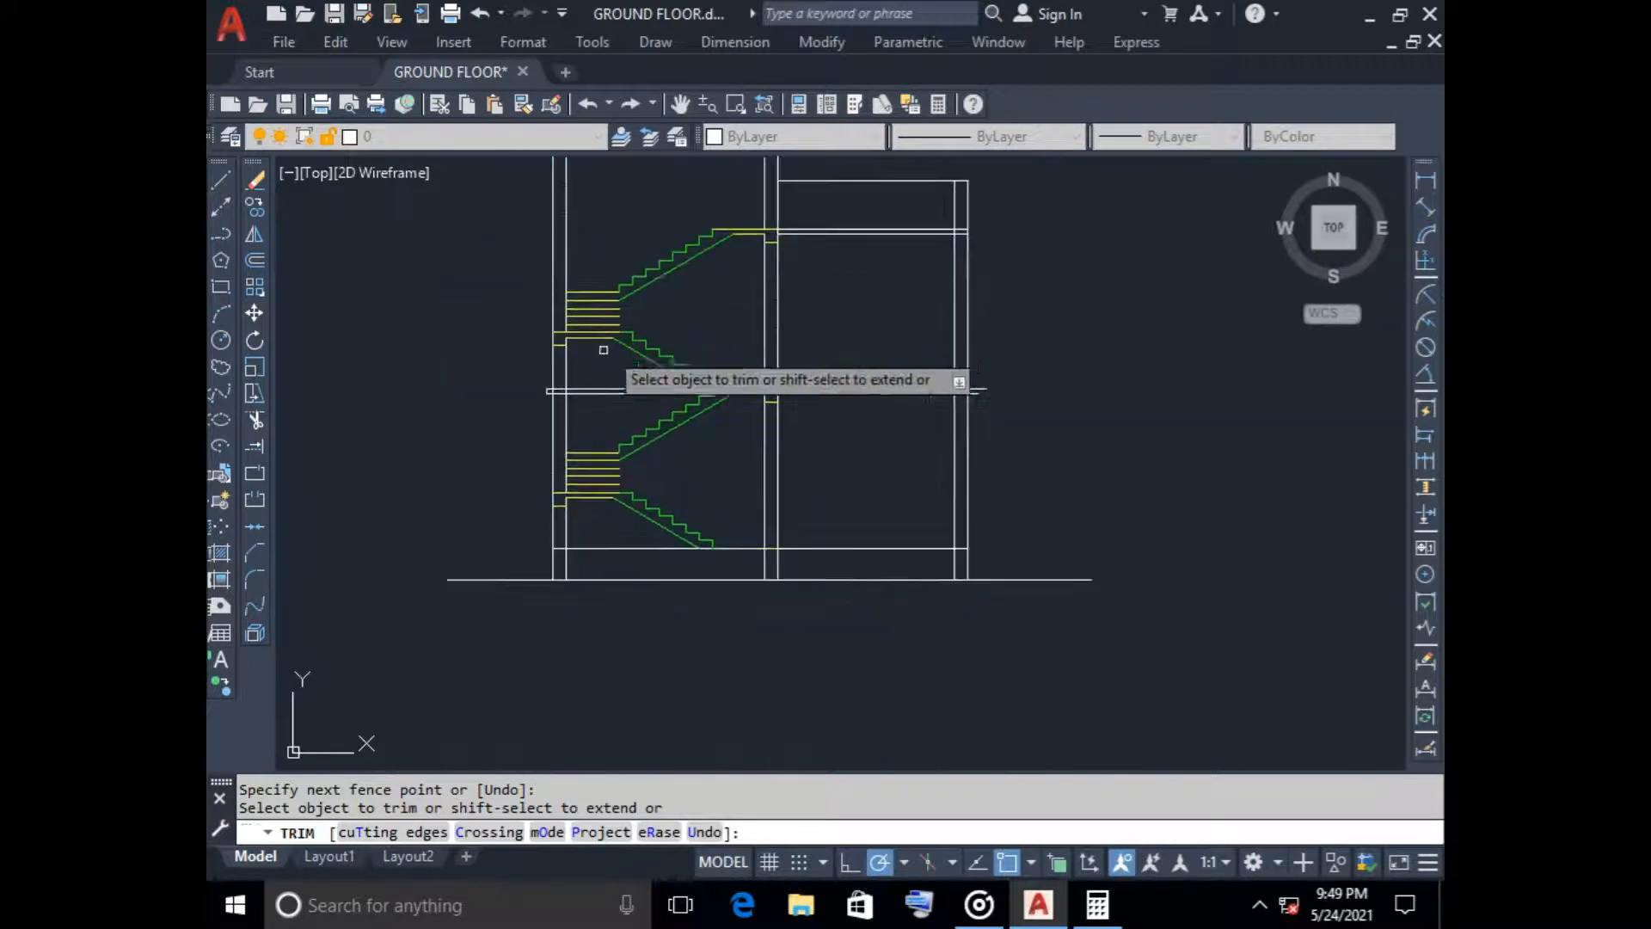
left_click(619, 419)
left_click(605, 357)
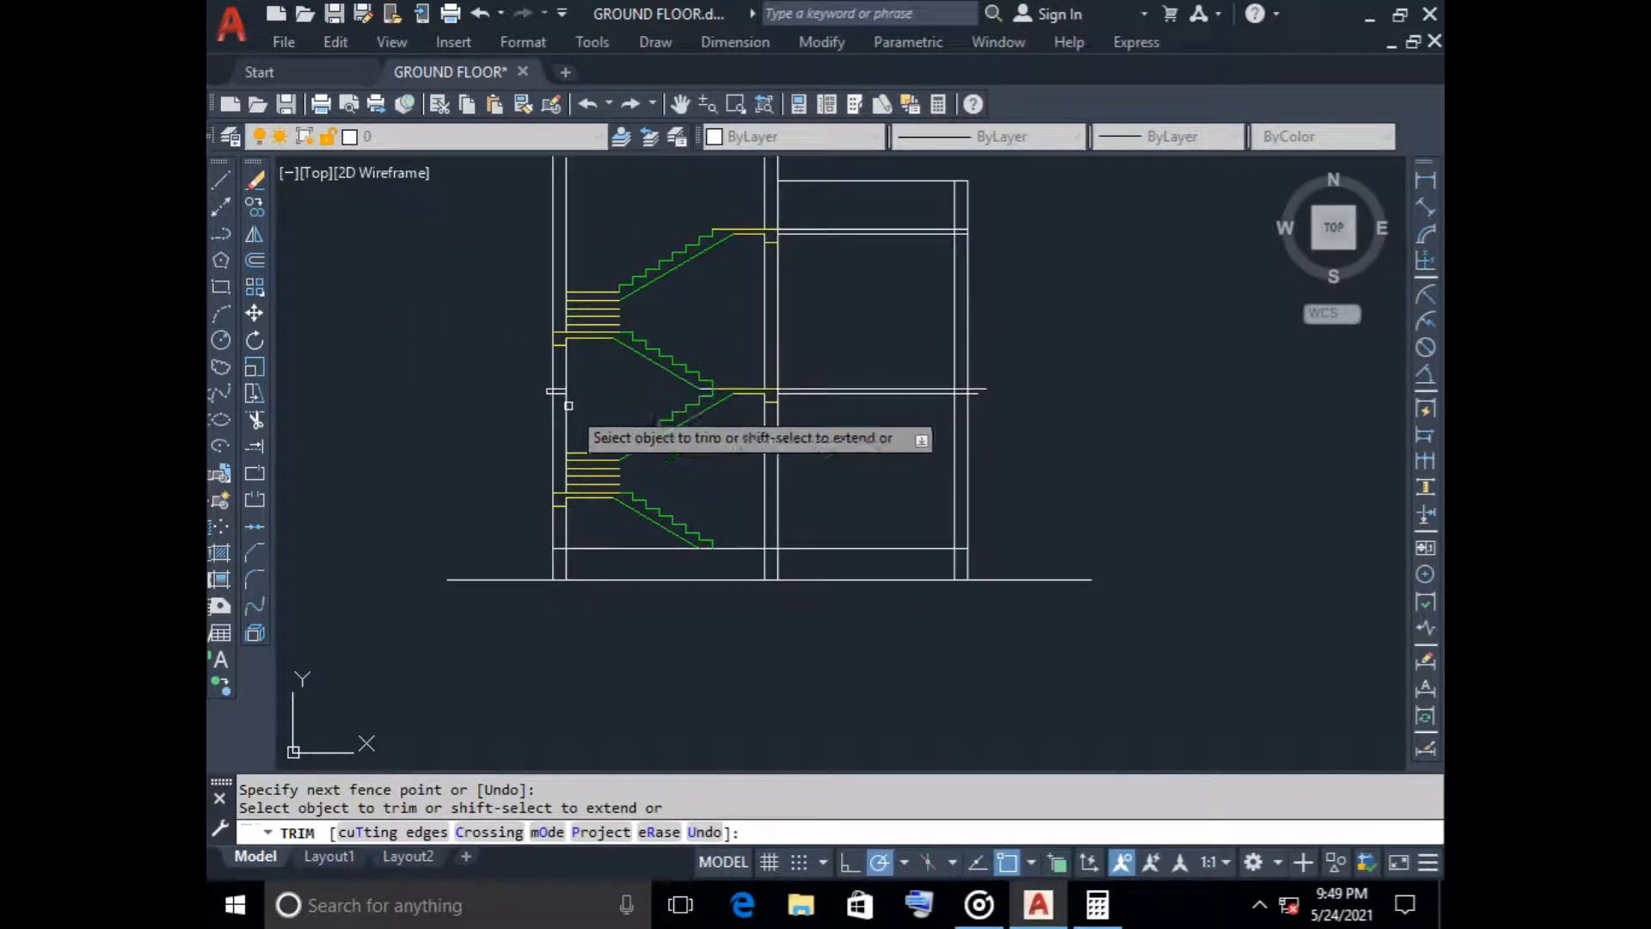
scroll(553, 394, "up", 5)
left_click(553, 383)
left_click(524, 299)
left_click(493, 376)
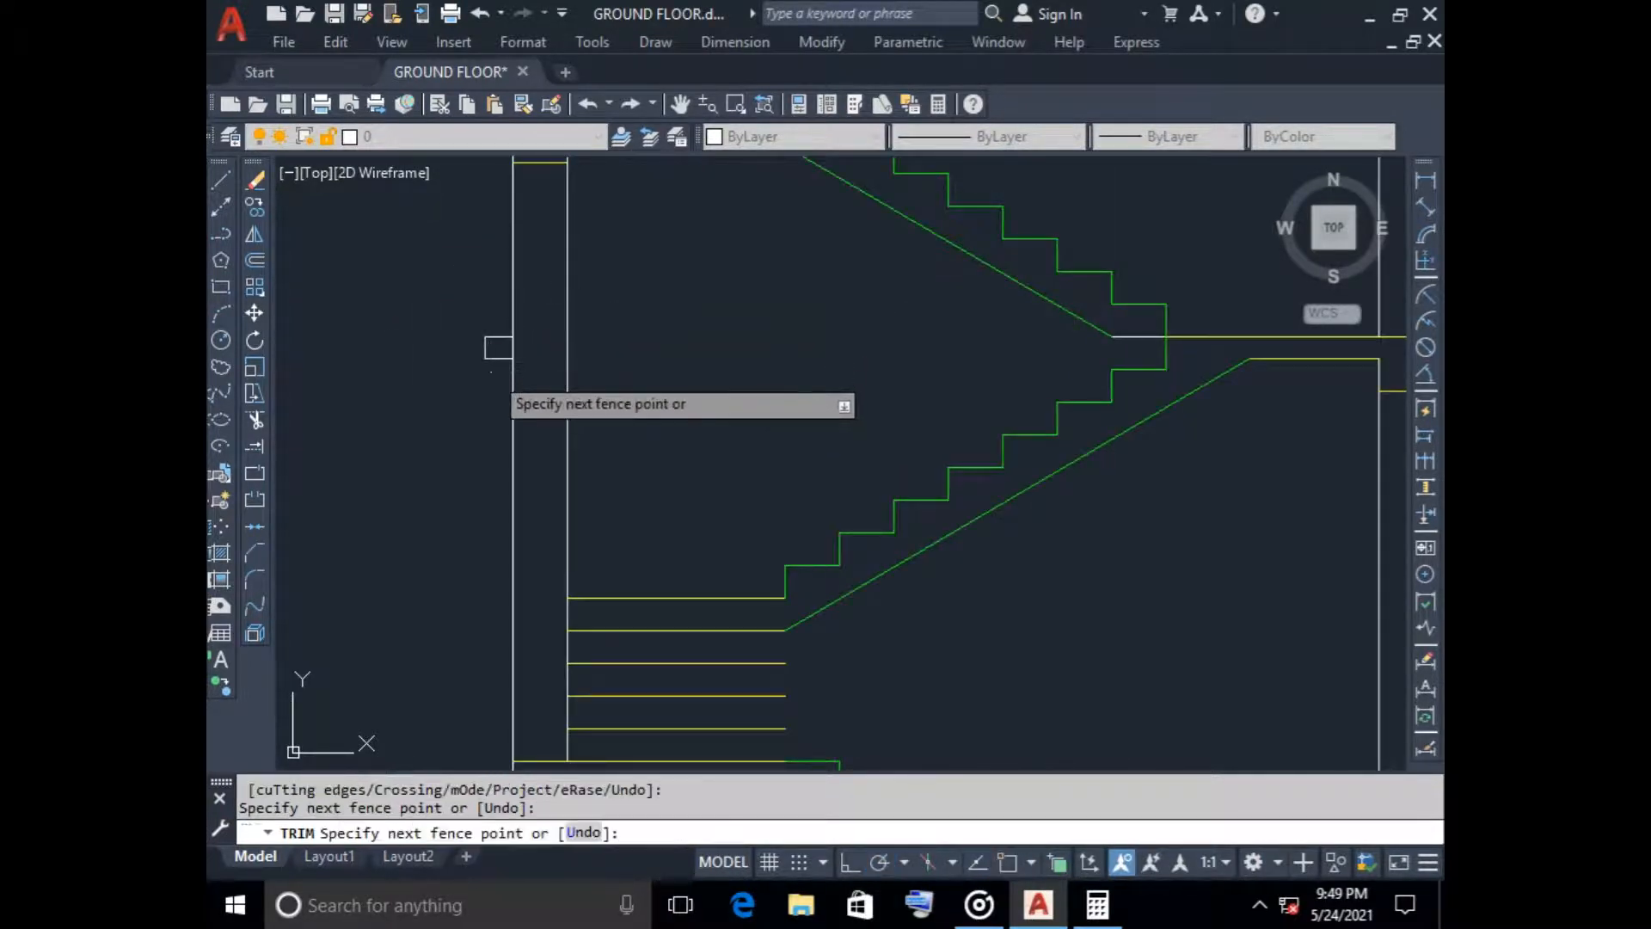
left_click(497, 310)
left_click(498, 344)
left_click(463, 343)
scroll(653, 352, "down", 3)
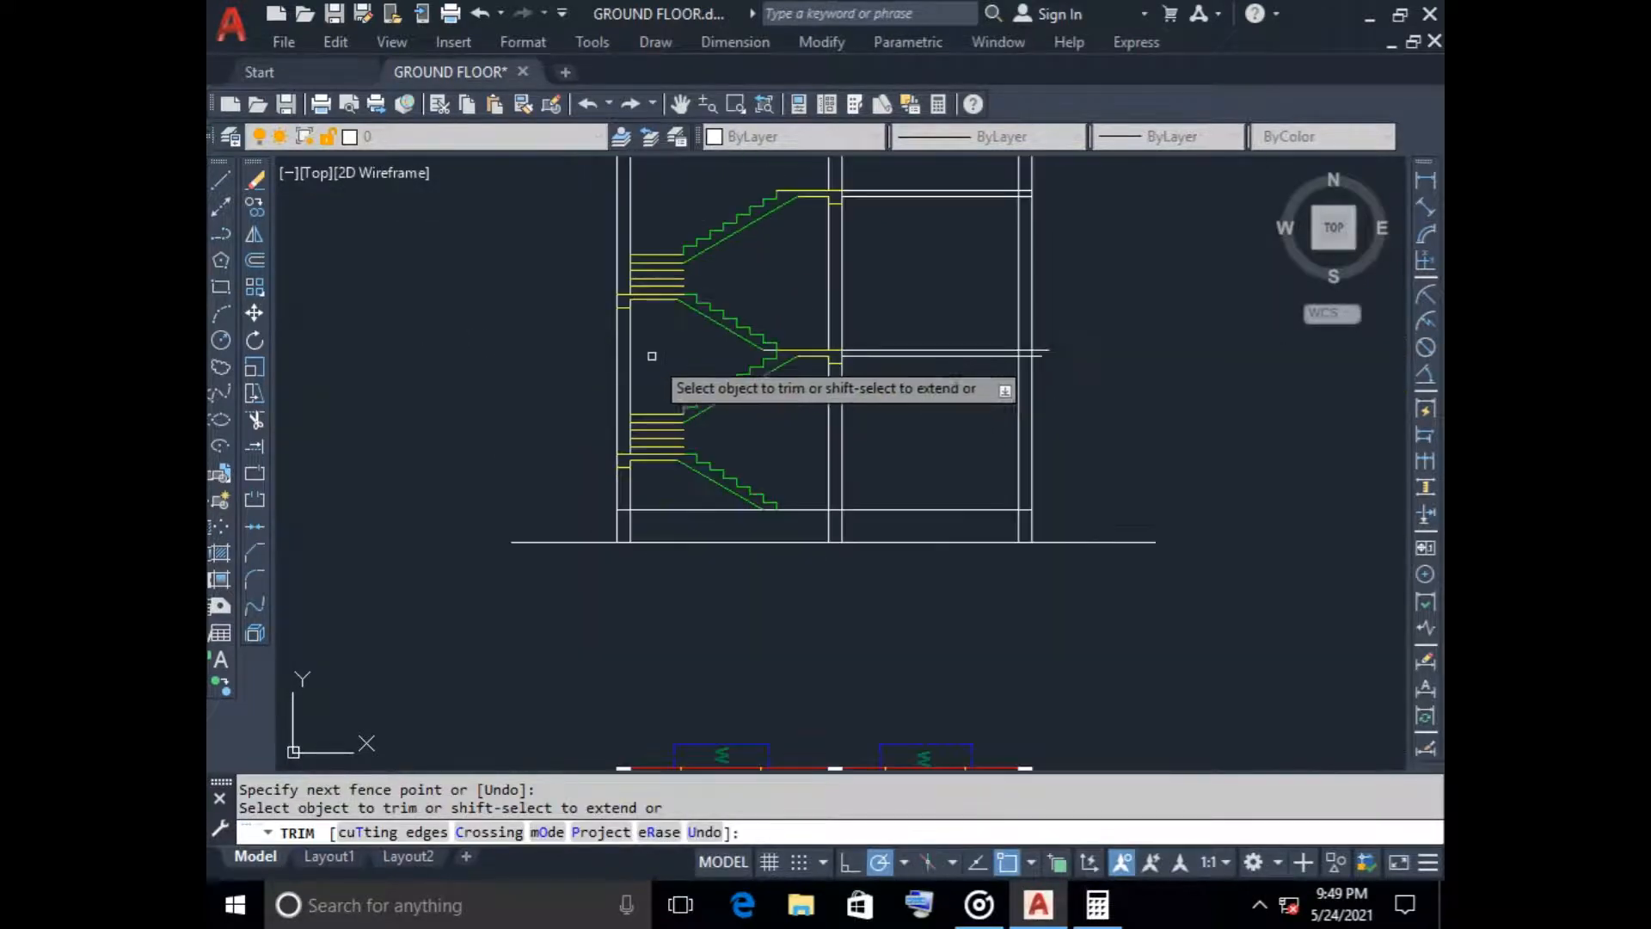
Pull the left end of the middle floor slab's top line back from the stair flight towards the inner wall
scroll(769, 365, "up", 4)
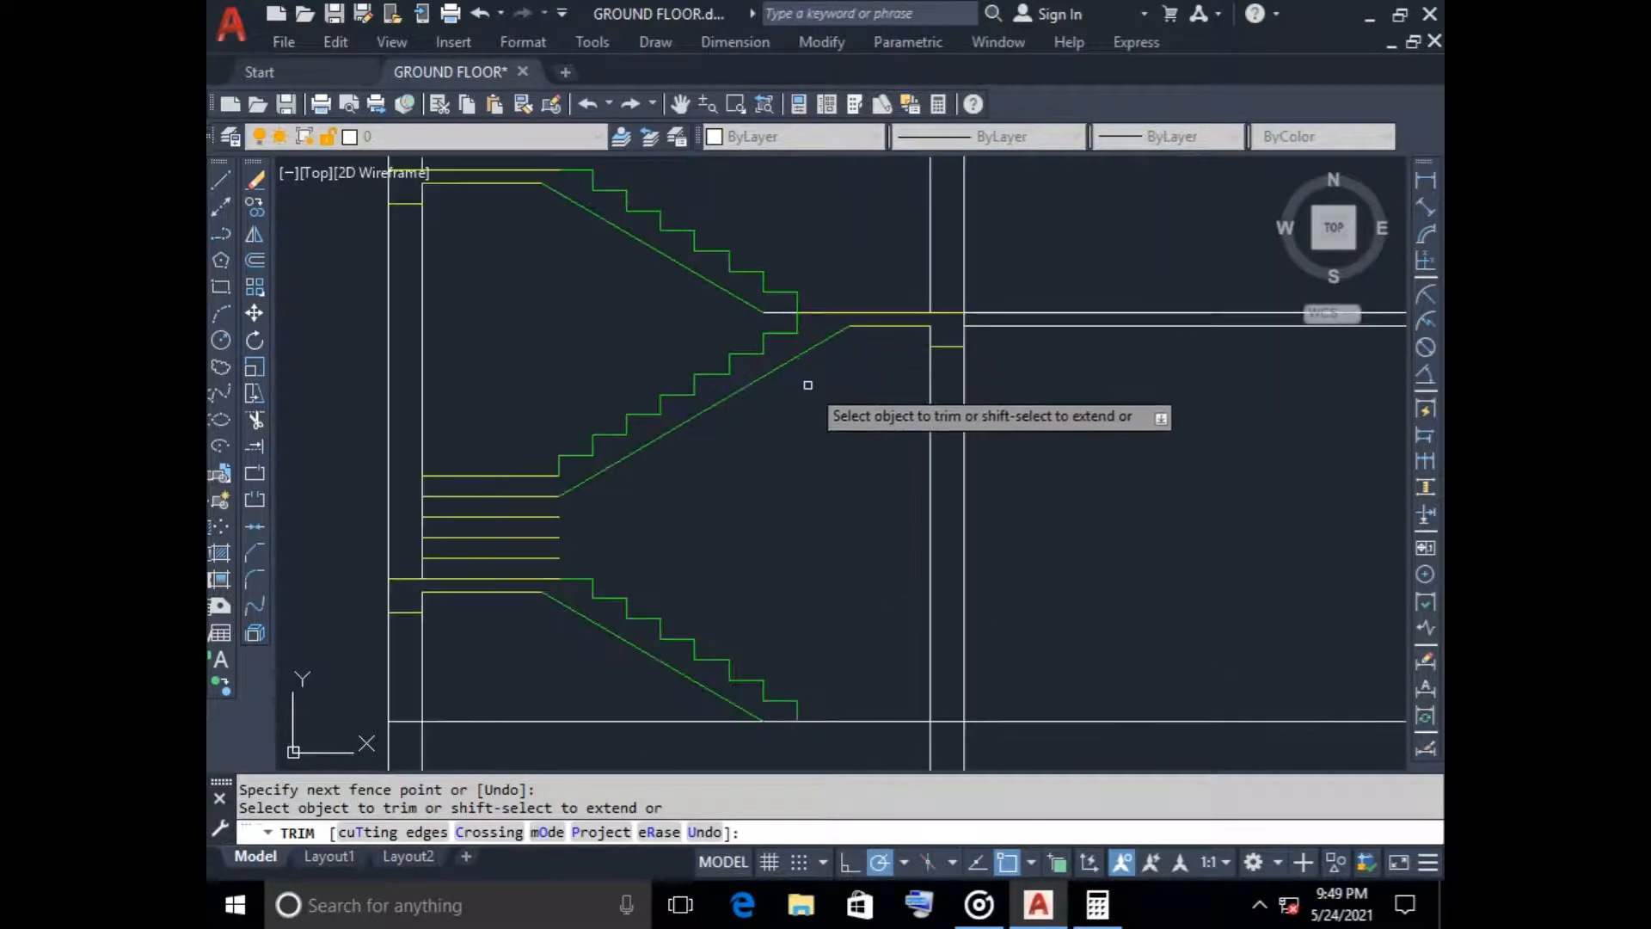
key("Escape")
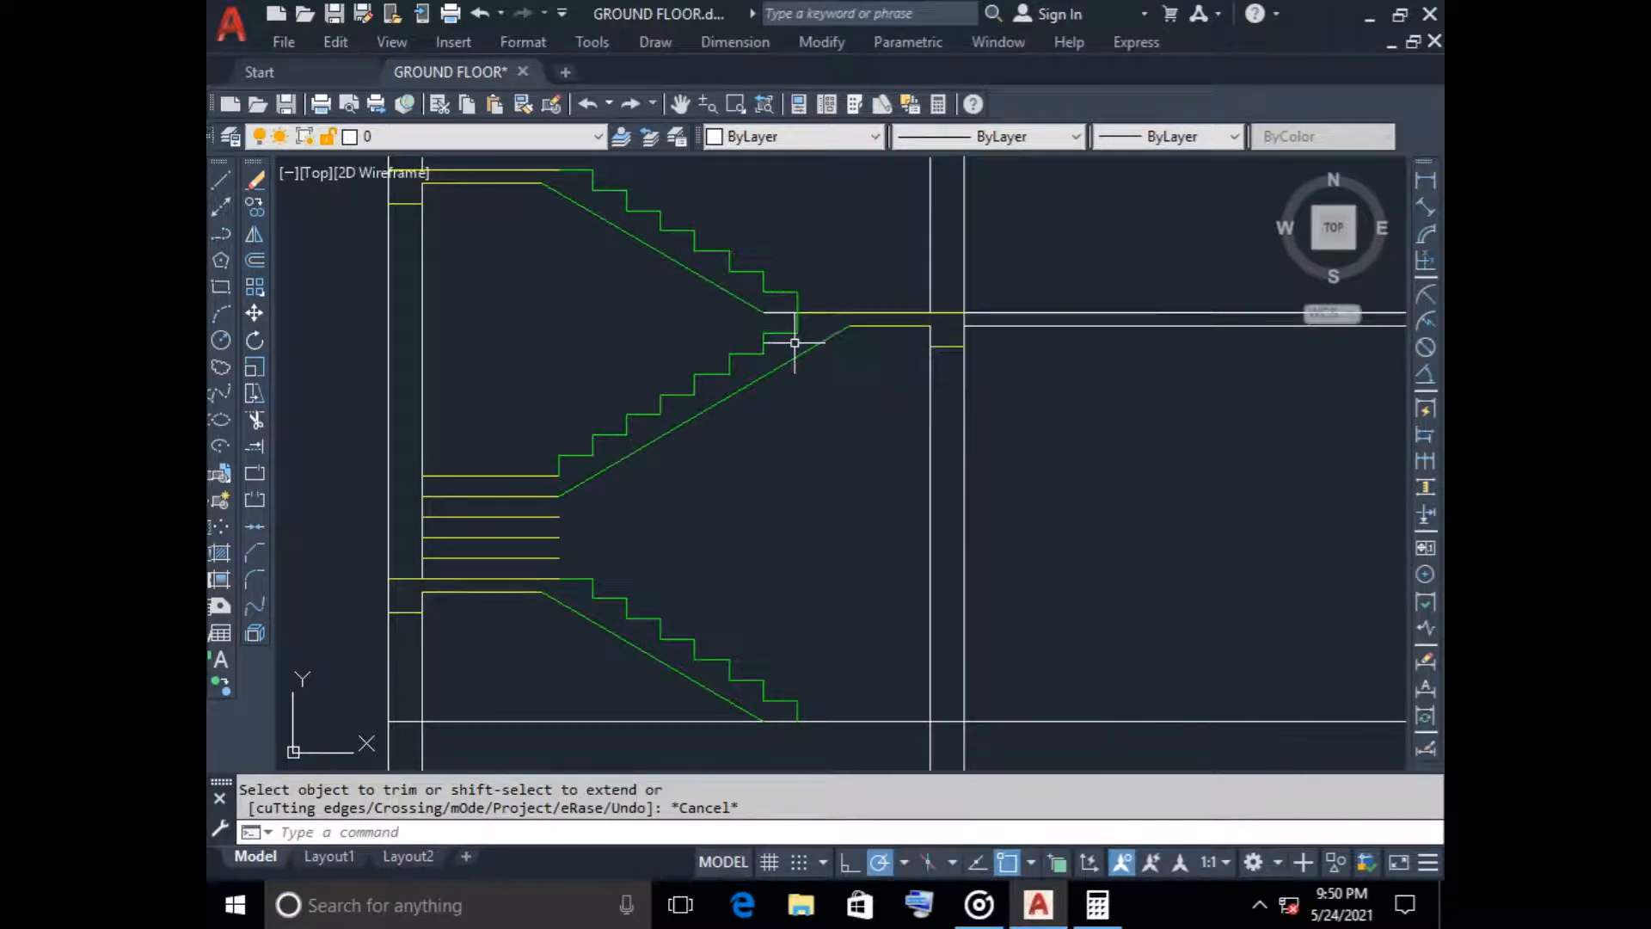
left_click(781, 315)
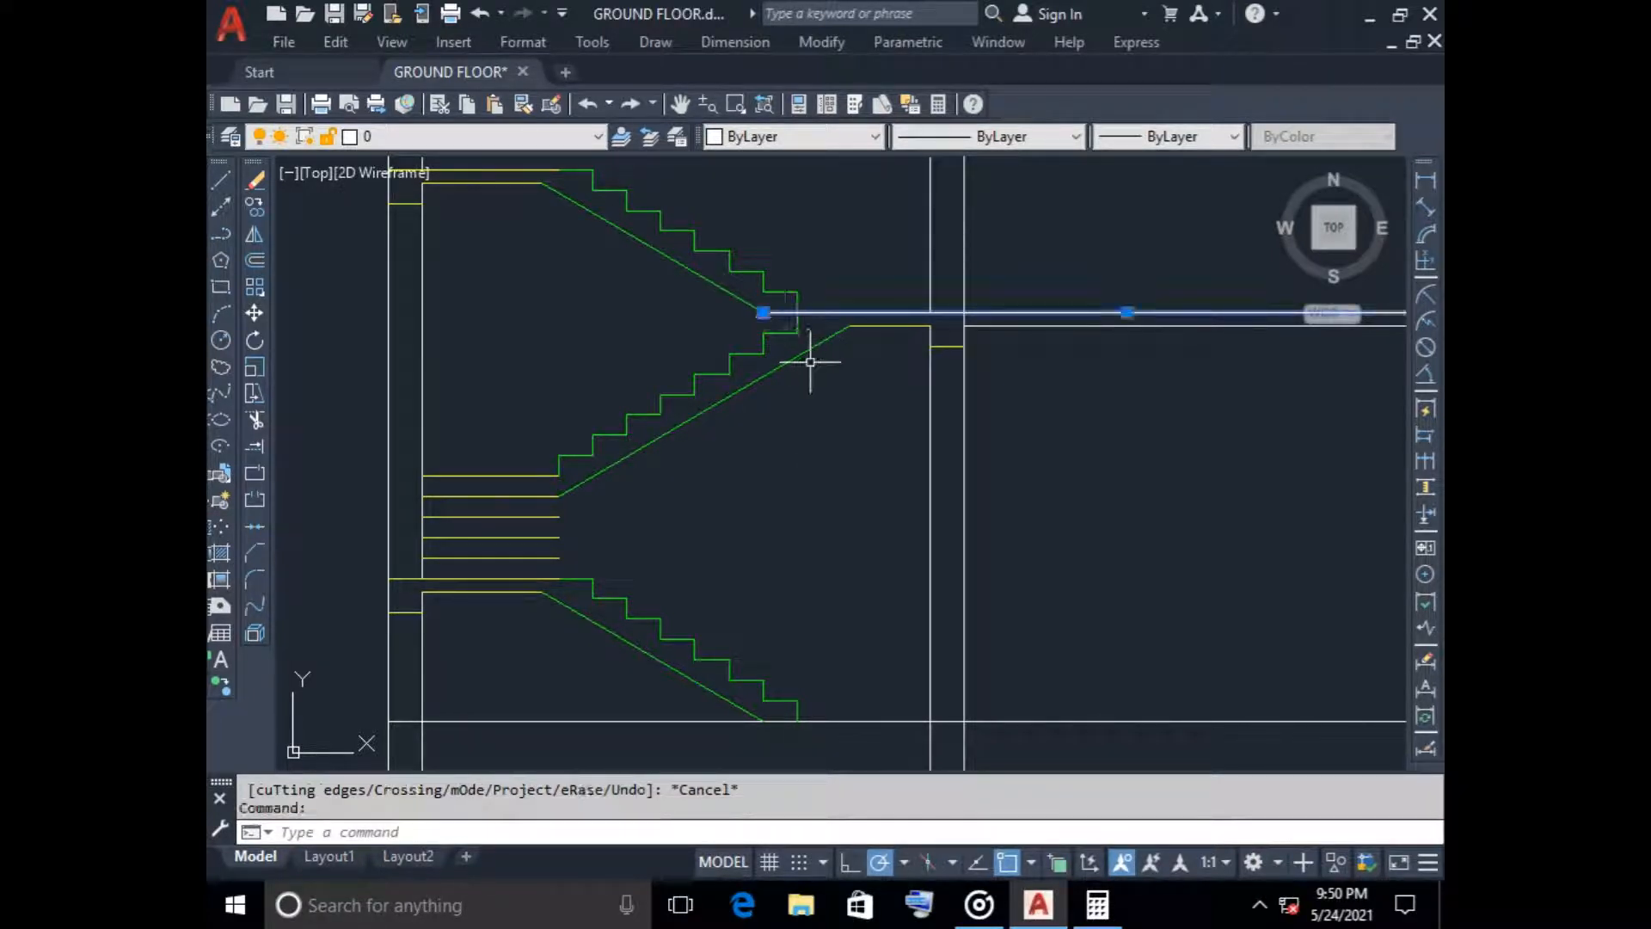
left_click(762, 312)
key("Escape")
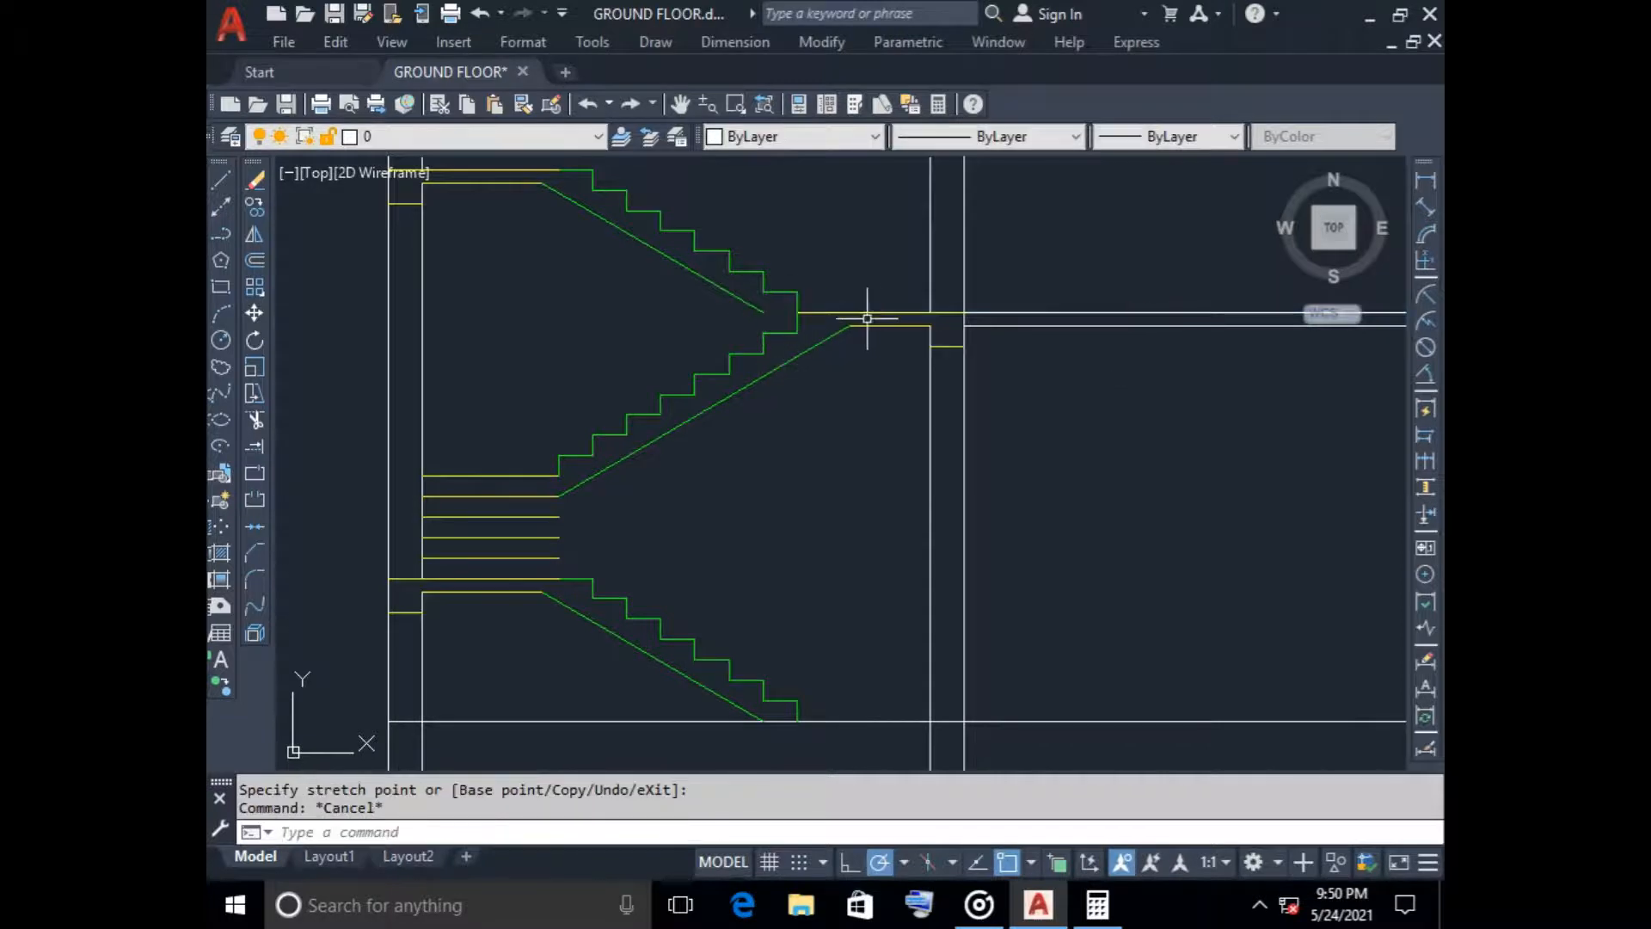
Stretch the lower end of the descending flight's underside line to the base of the last riser at the middle floor
left_click(764, 311)
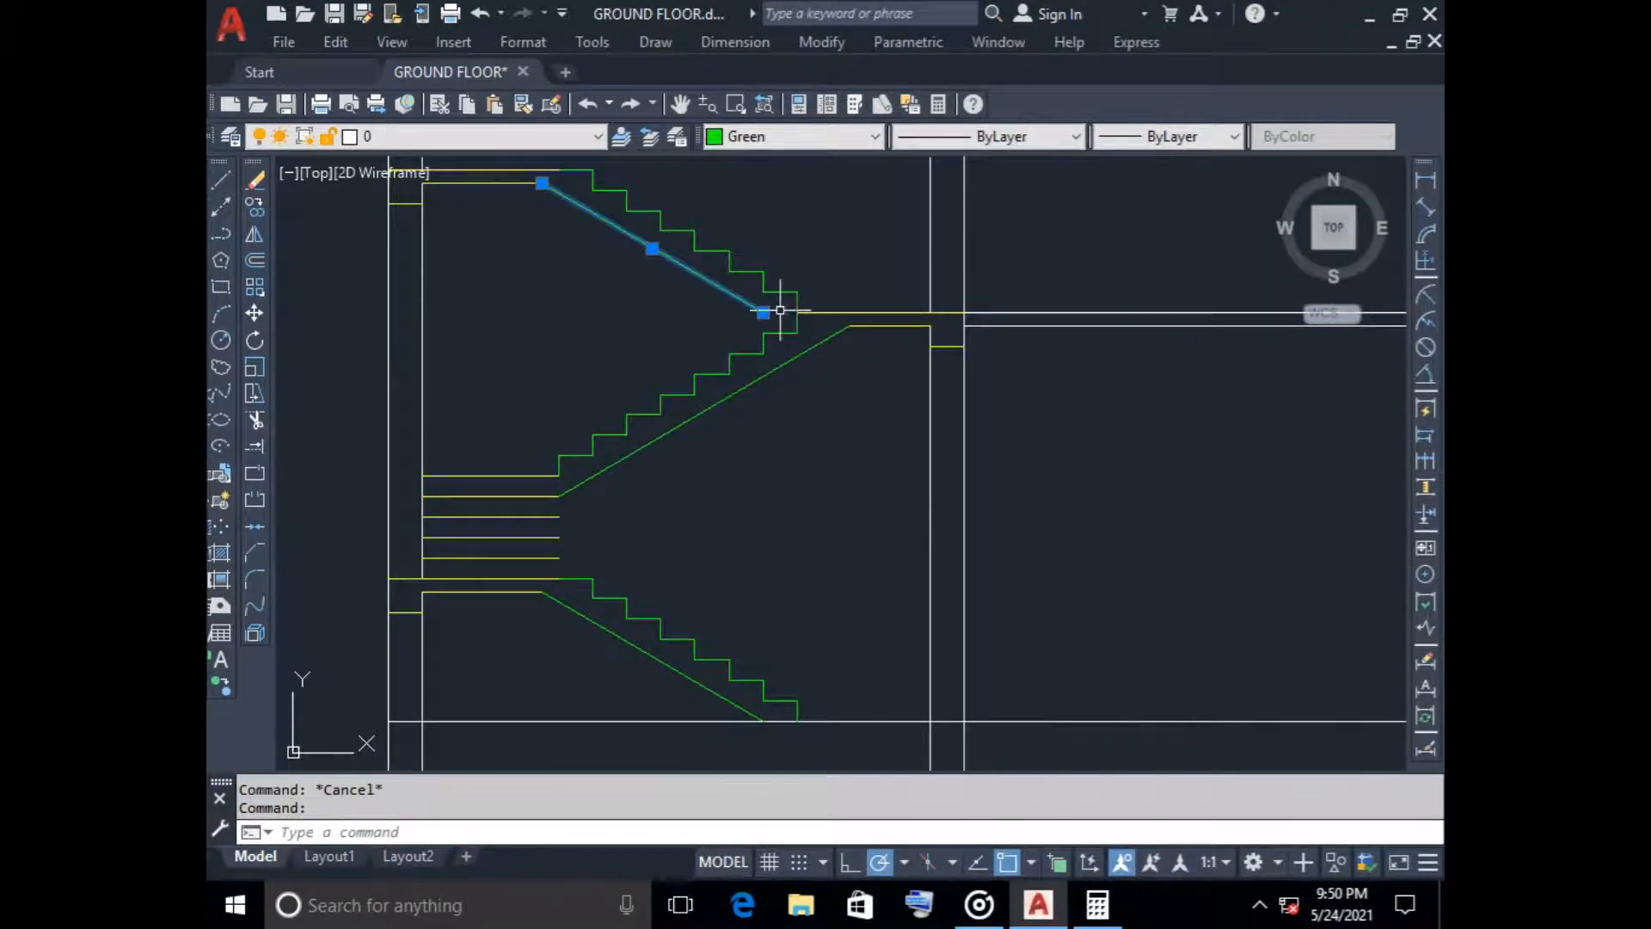
left_click(763, 312)
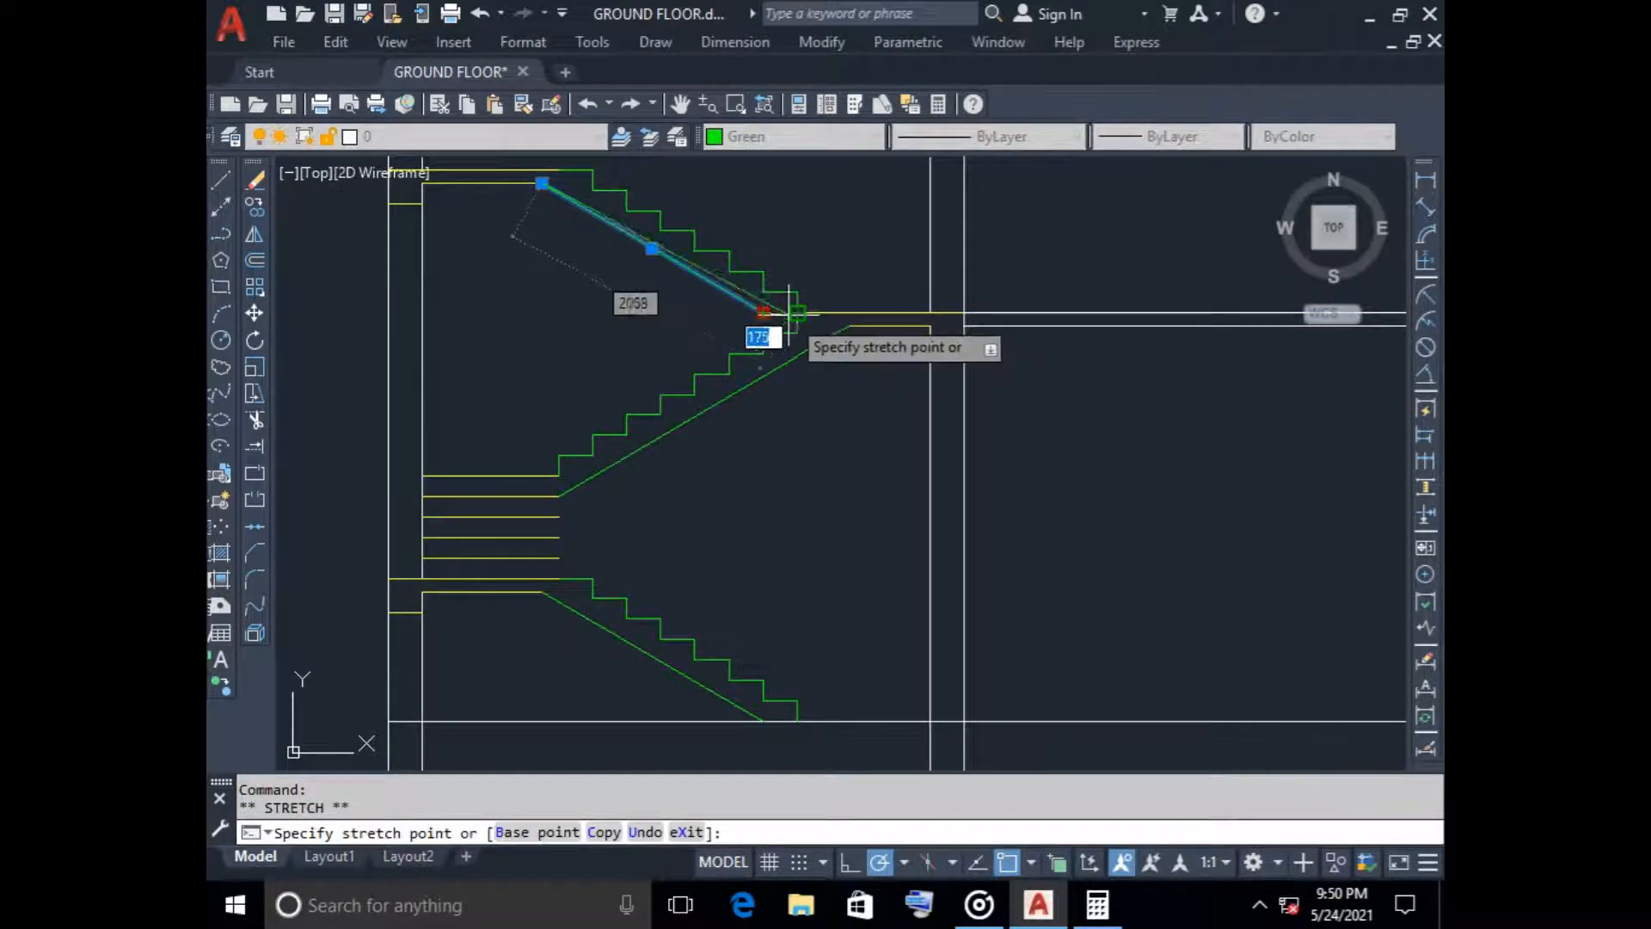
left_click(792, 331)
key("Escape")
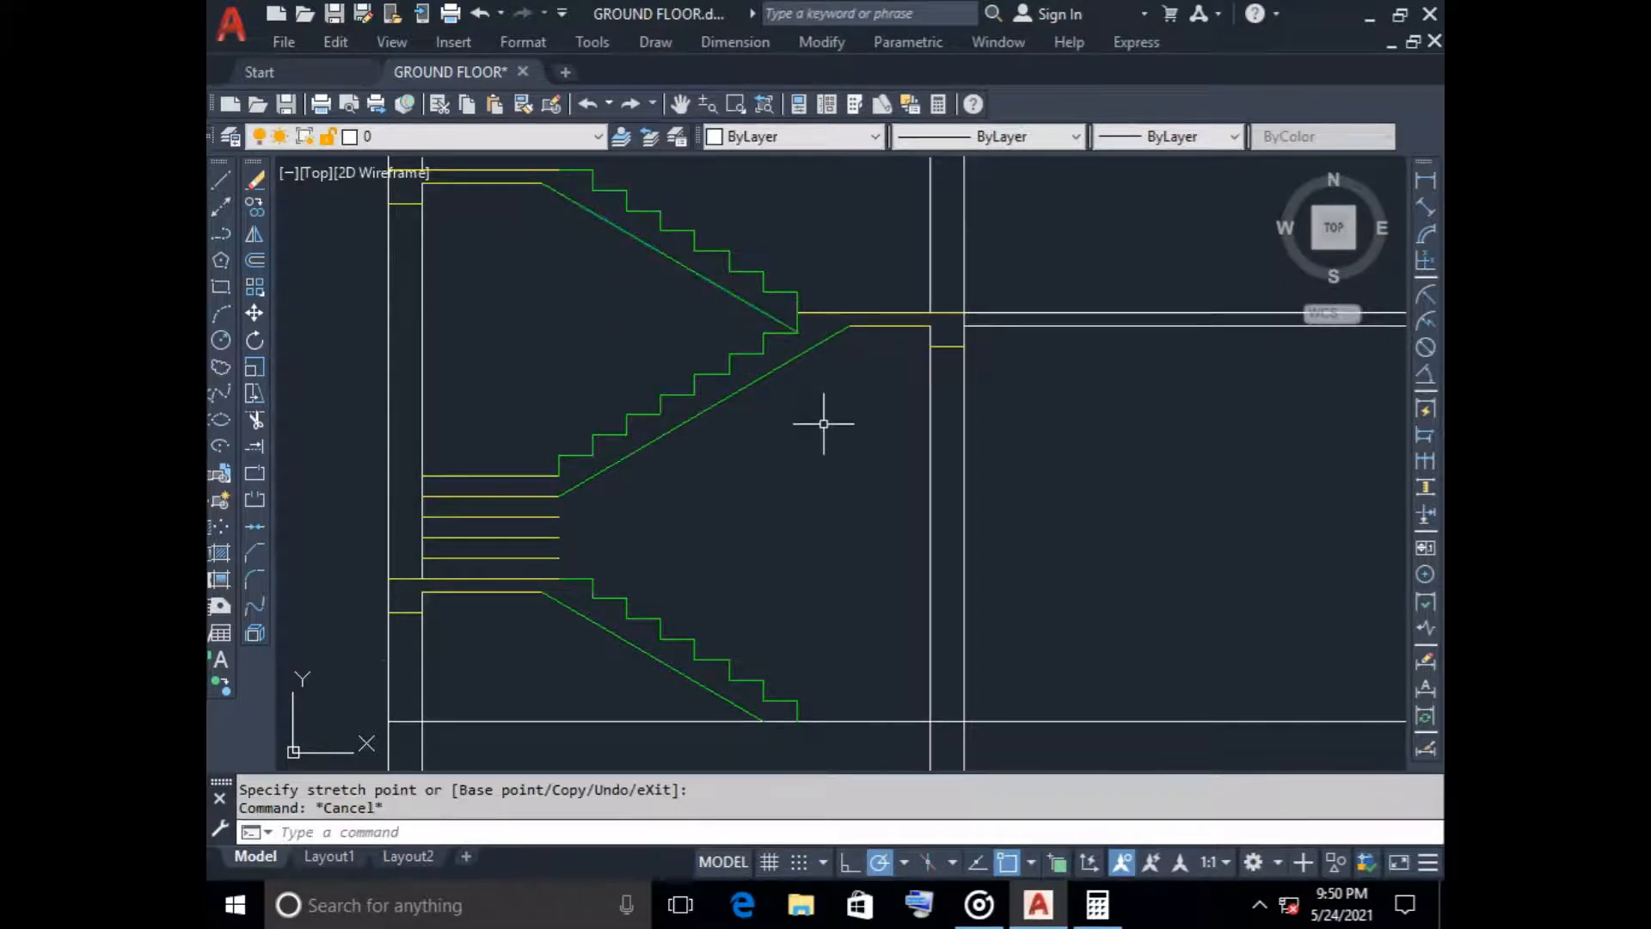
On the window layer, draw a vertical line closing the open ends of the horizontal step lines at the upper half-landing
scroll(818, 424, "down", 2)
middle_click_drag(828, 295, 742, 445)
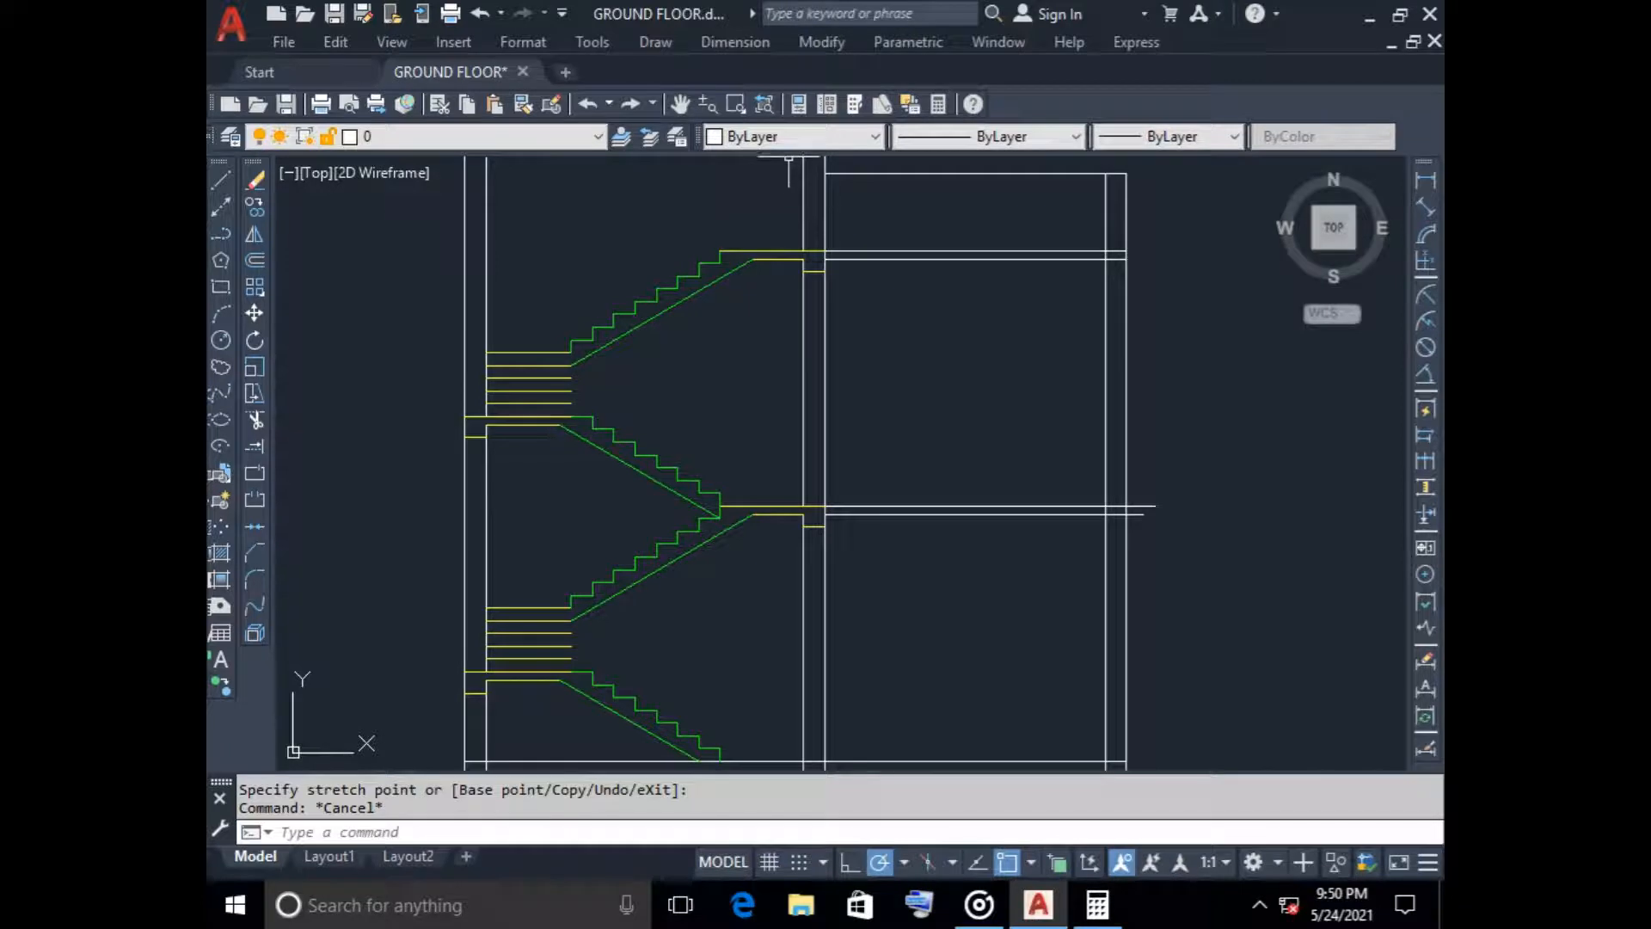
left_click(482, 135)
left_click(546, 317)
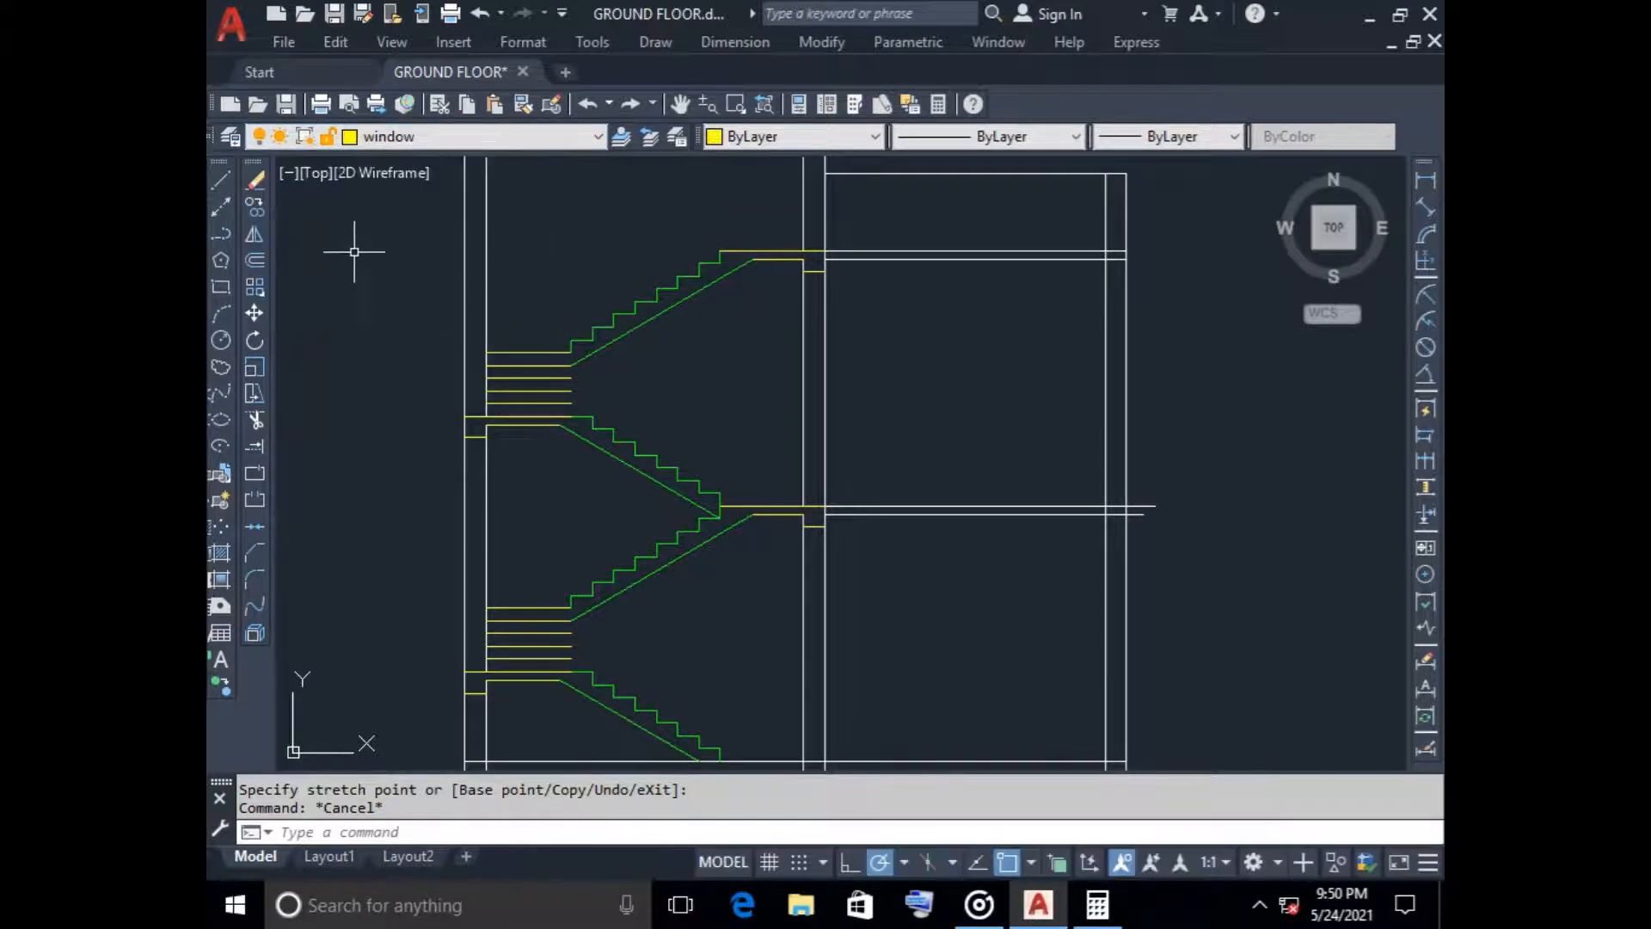
left_click(220, 179)
scroll(602, 378, "up", 4)
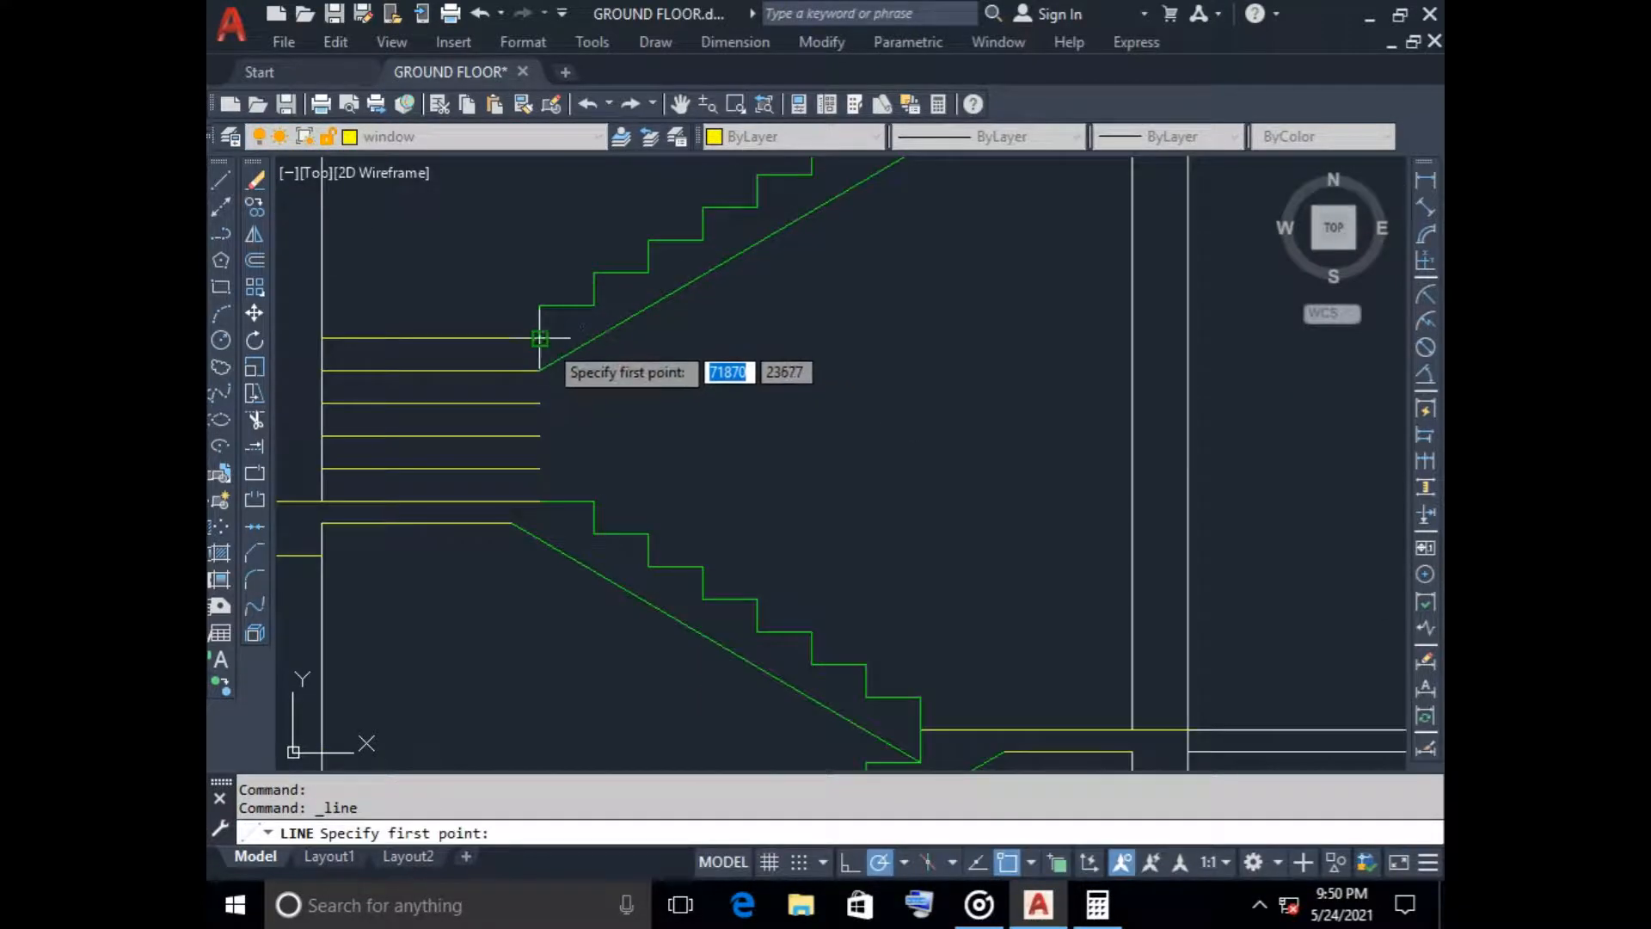
left_click(537, 501)
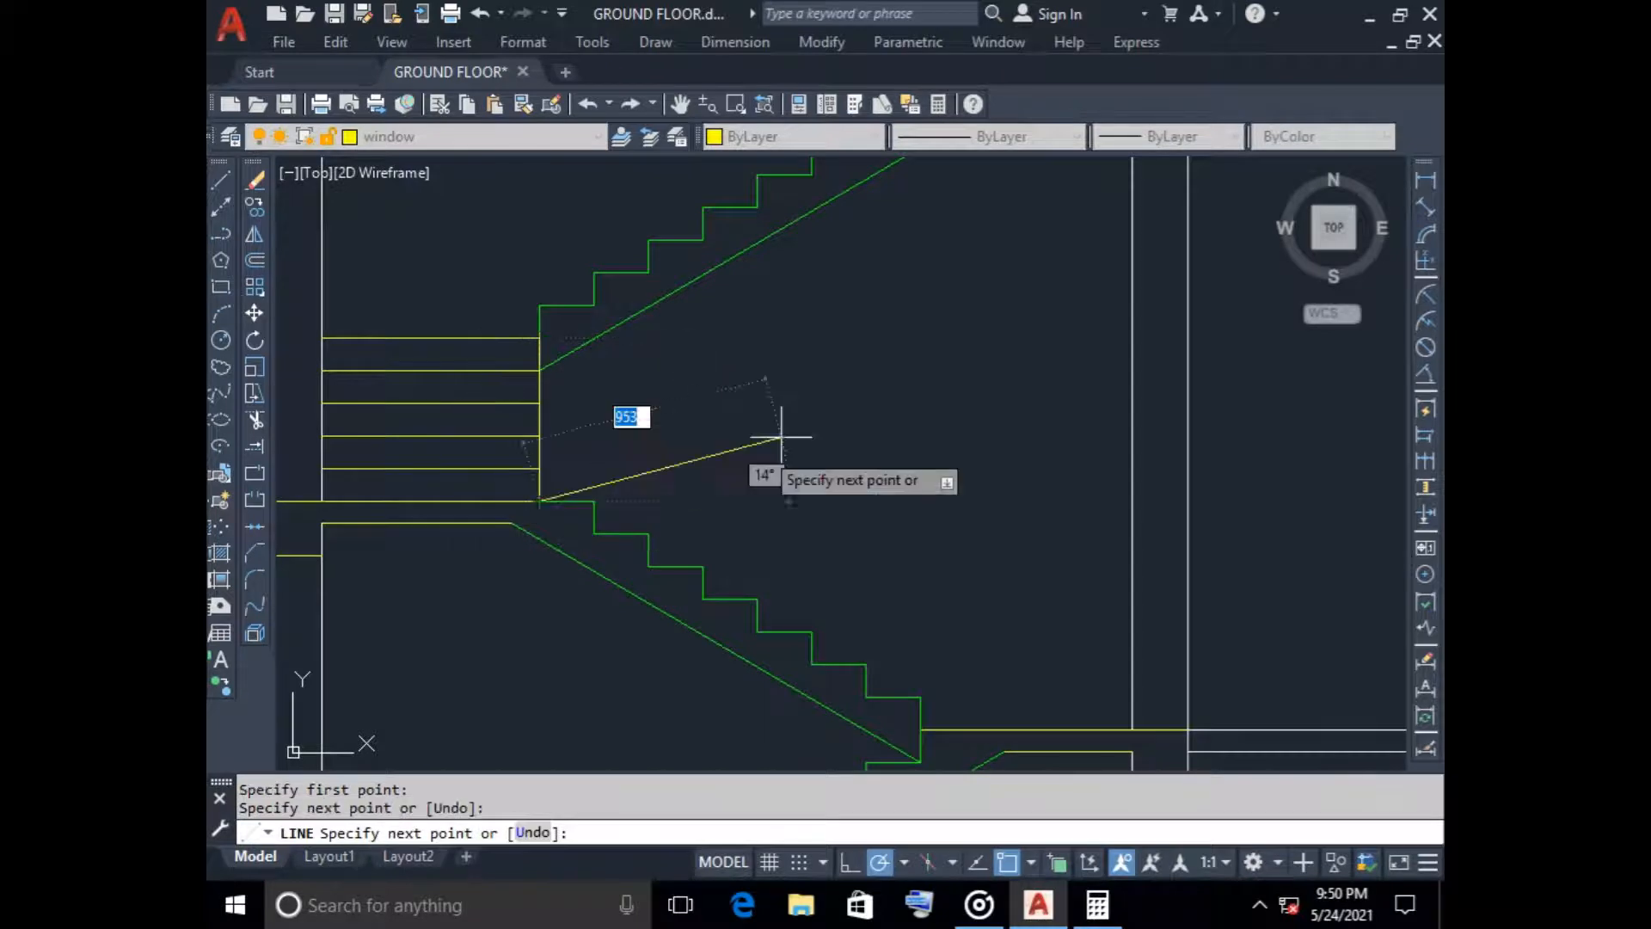
key("Escape")
Draw a matching vertical line closing the open ends of the horizontal step lines at the lower half-landing
scroll(807, 428, "down", 2)
scroll(806, 429, "down", 3)
key("Return")
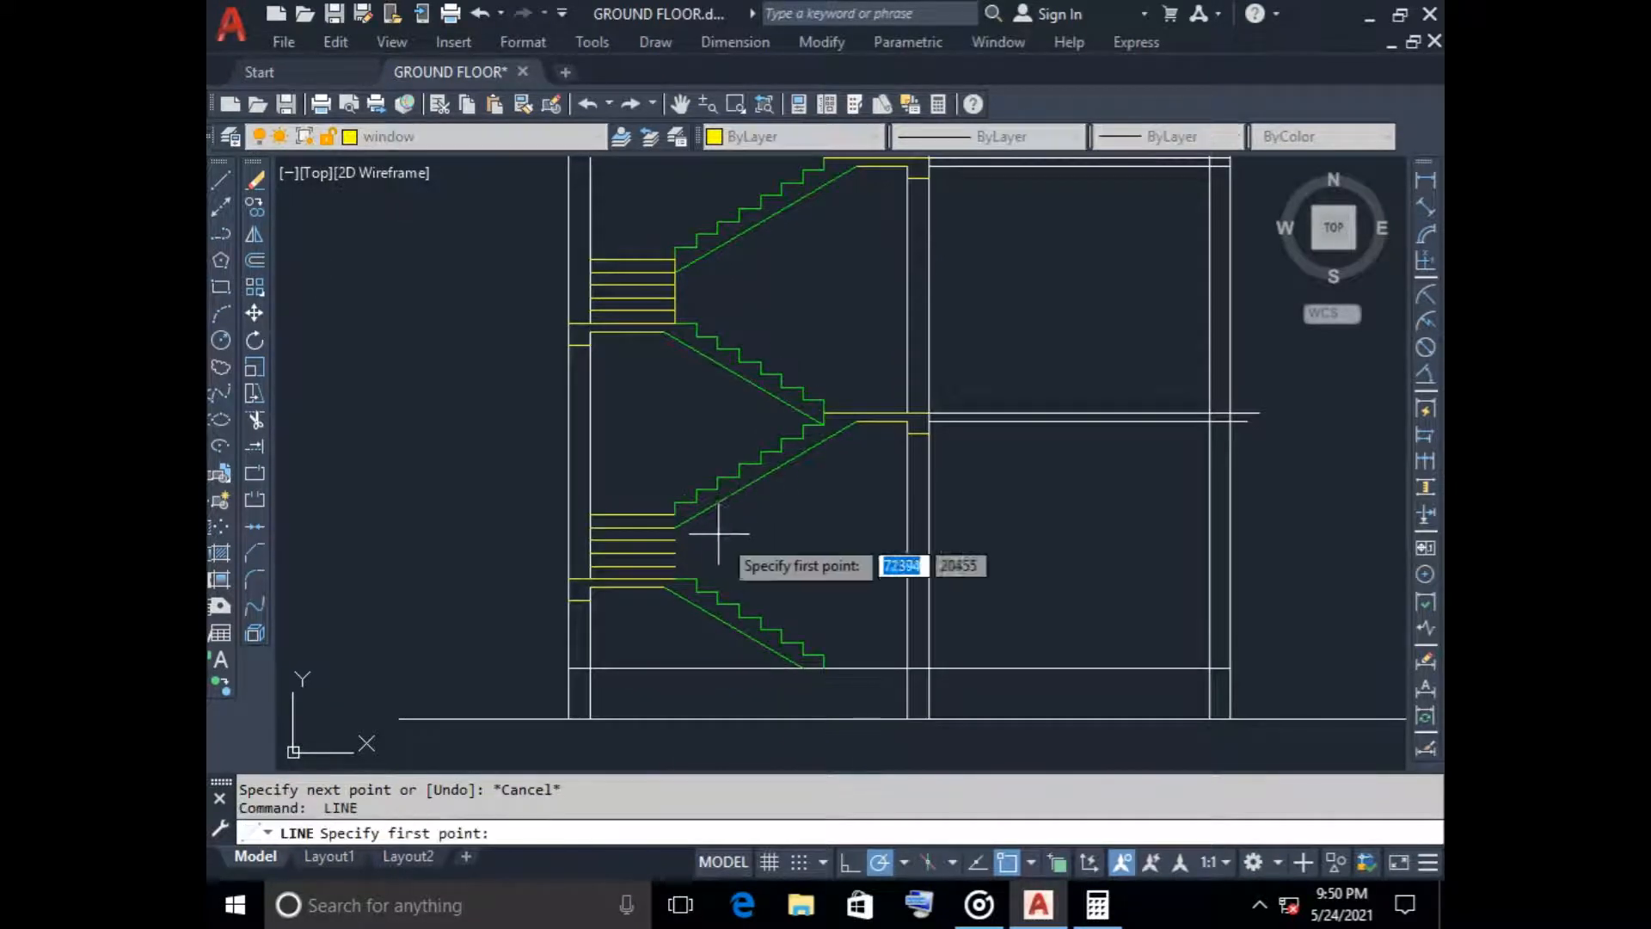
left_click(675, 514)
left_click(675, 580)
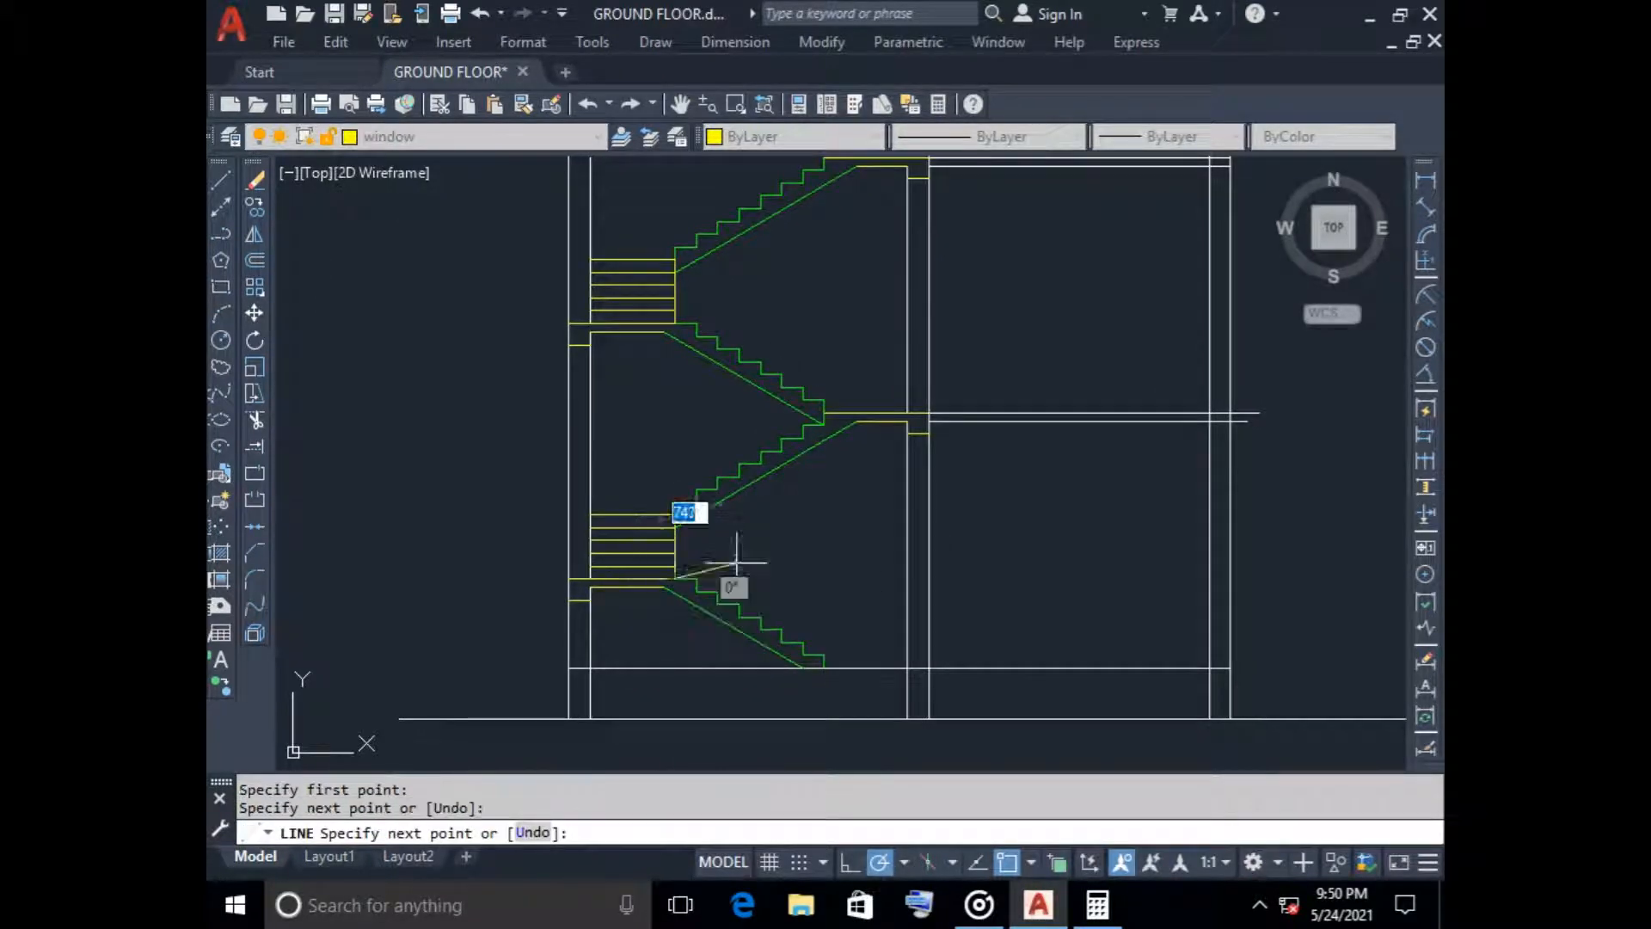
key("Return")
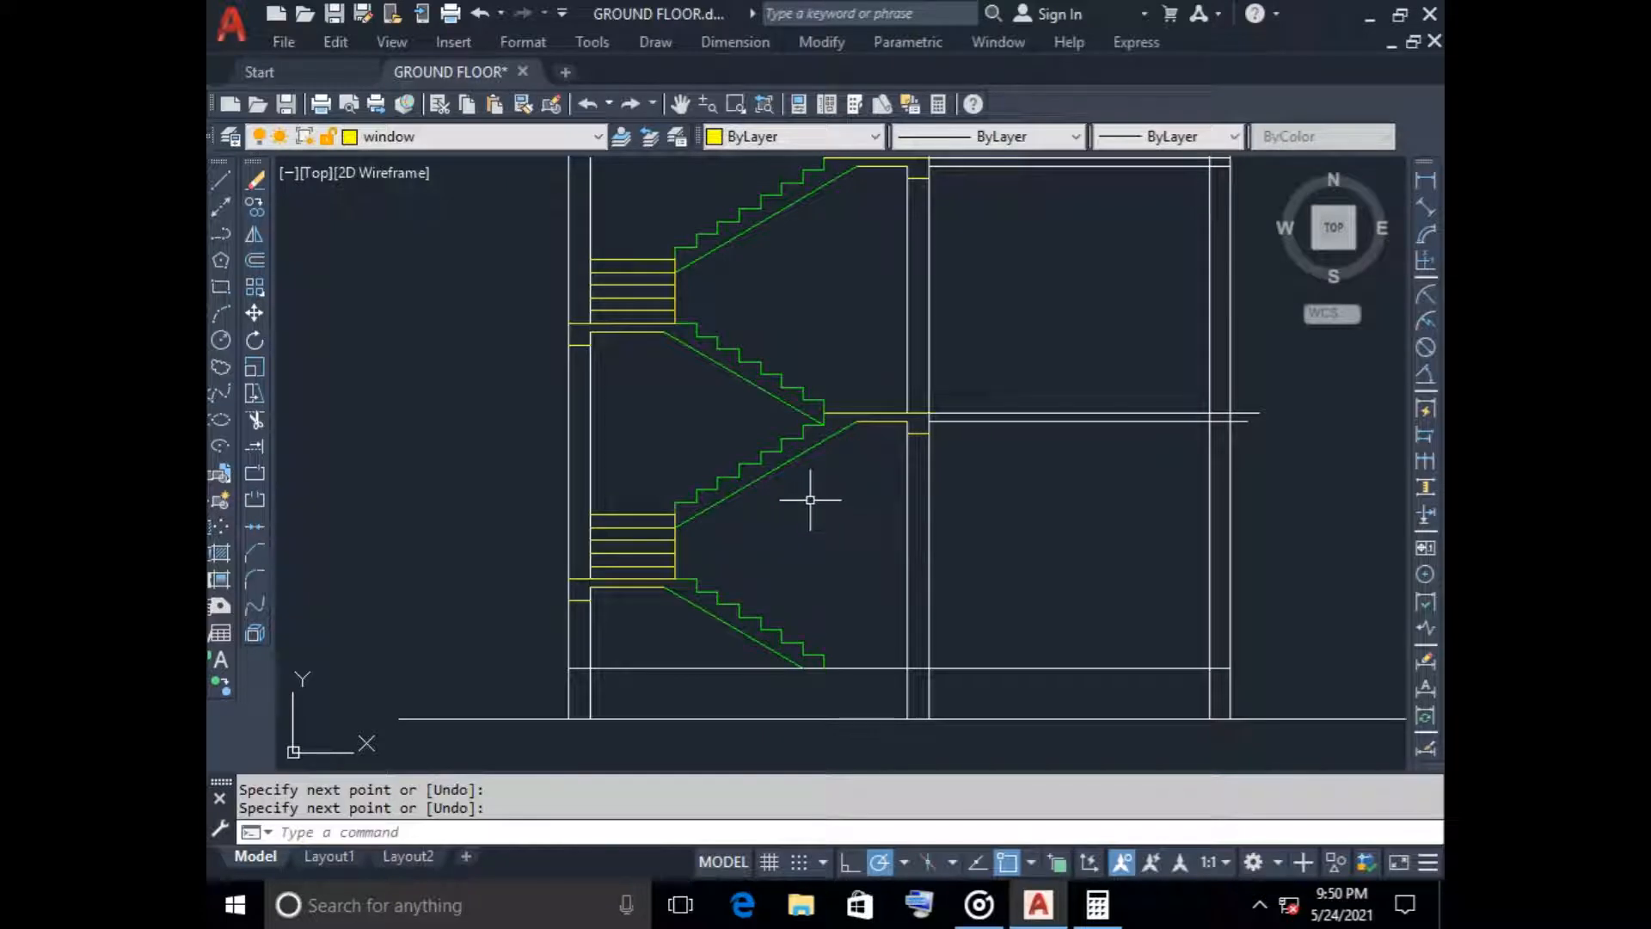
Extend the tower's left outer wall line upward through the roof slab to about the parapet top
scroll(846, 323, "down", 2)
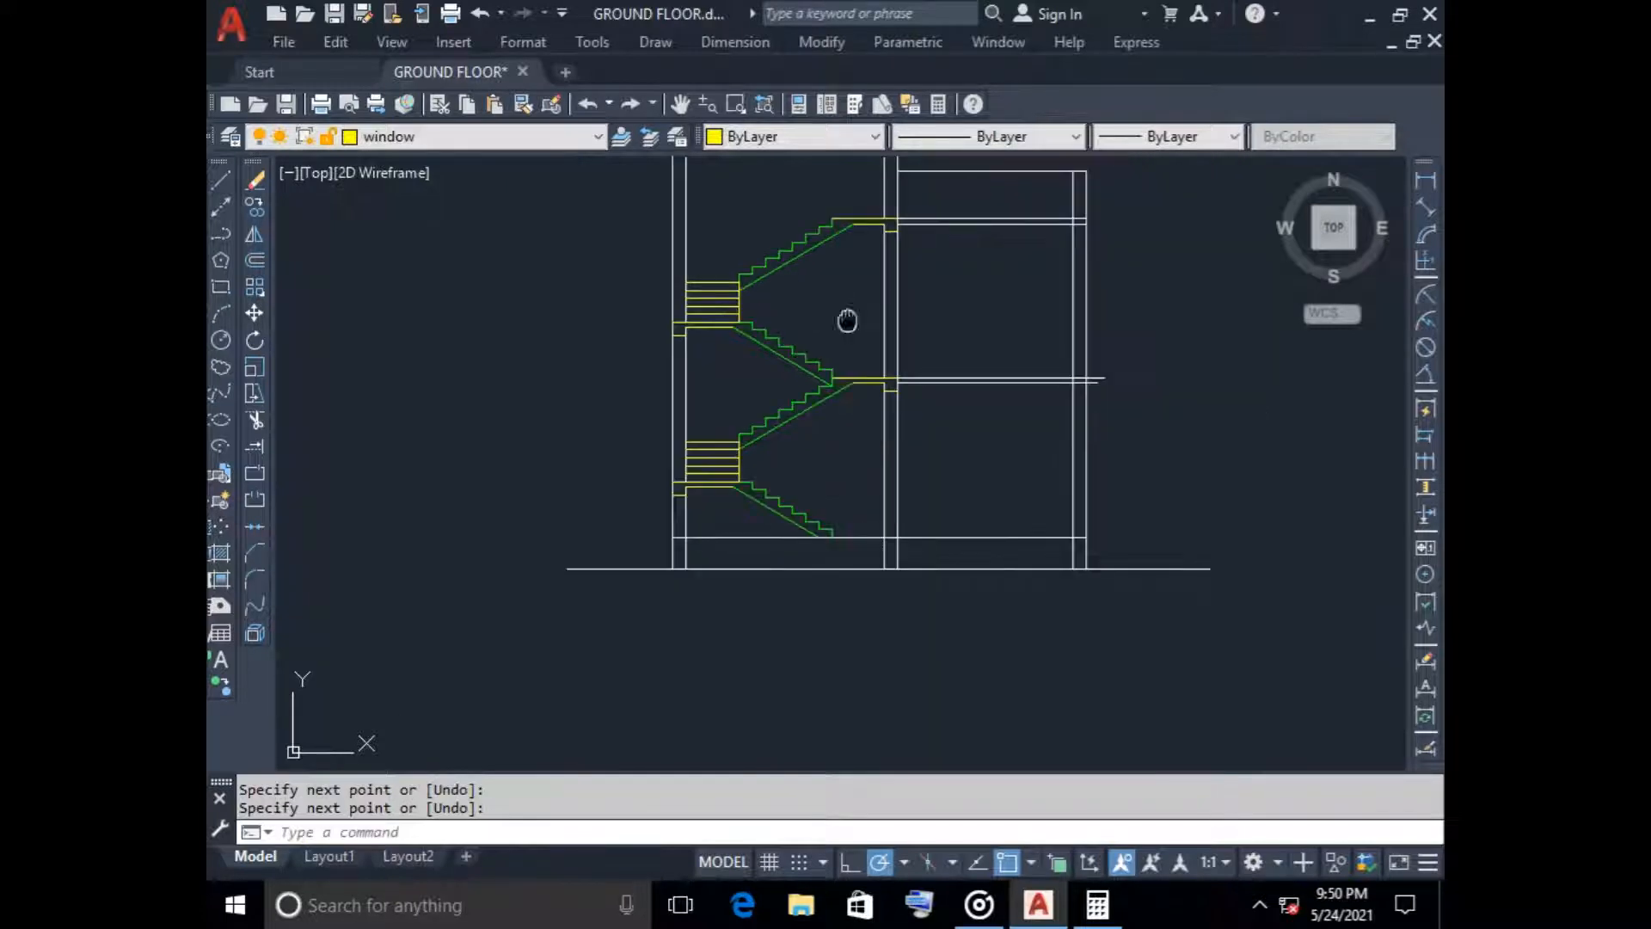
middle_click_drag(848, 320, 714, 371)
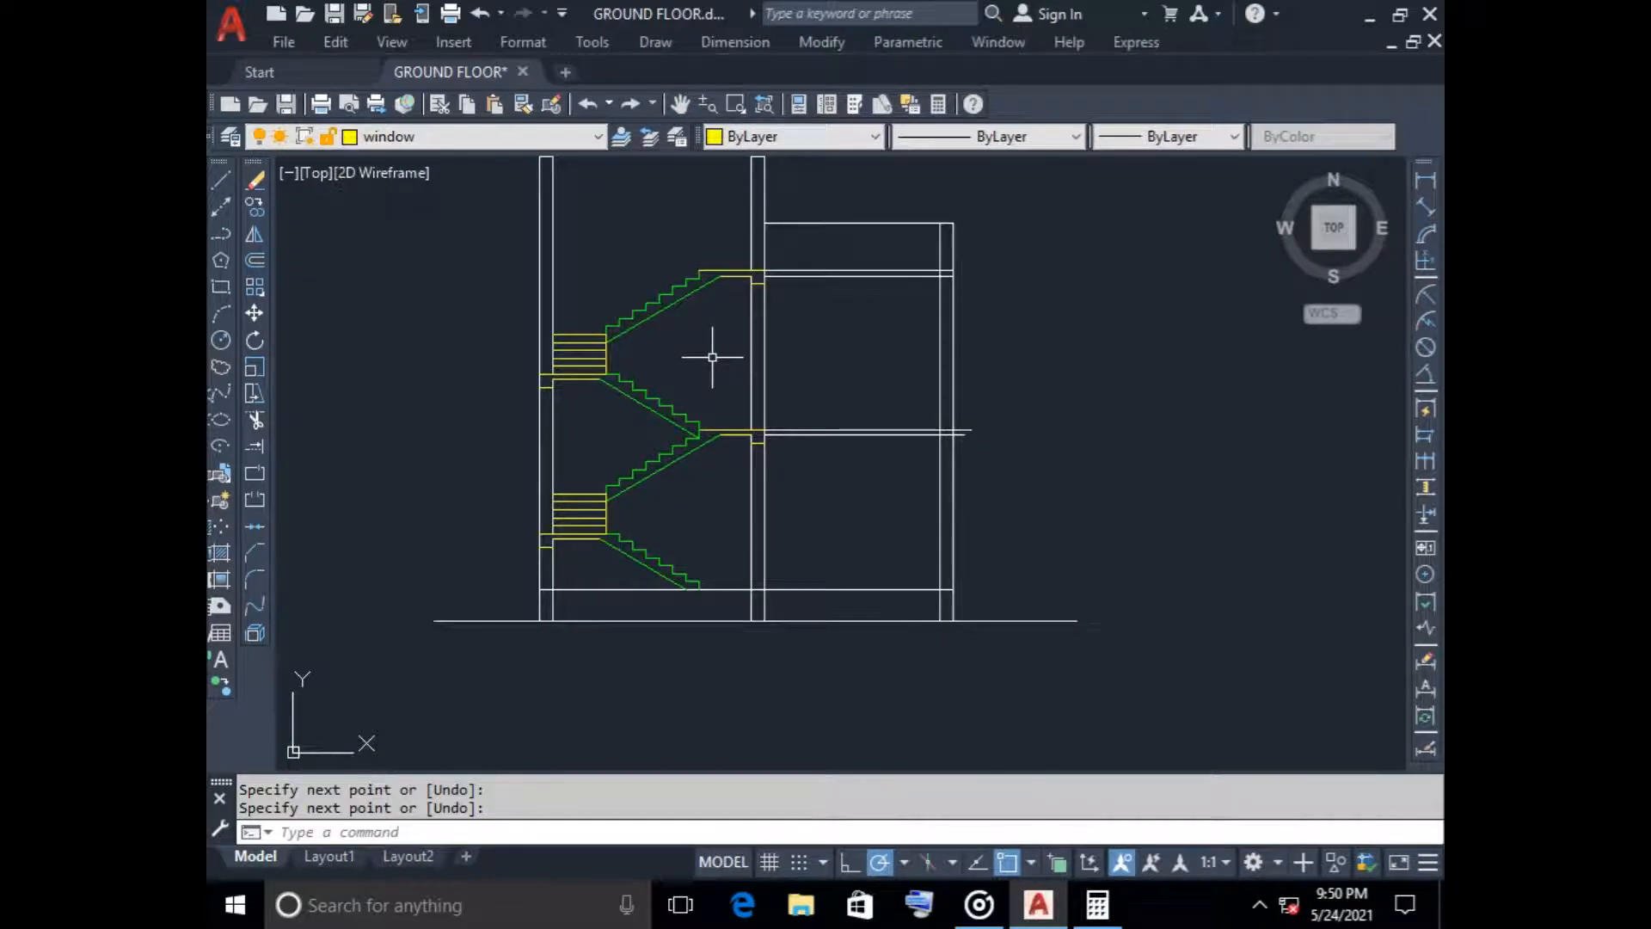
scroll(712, 357, "down", 2)
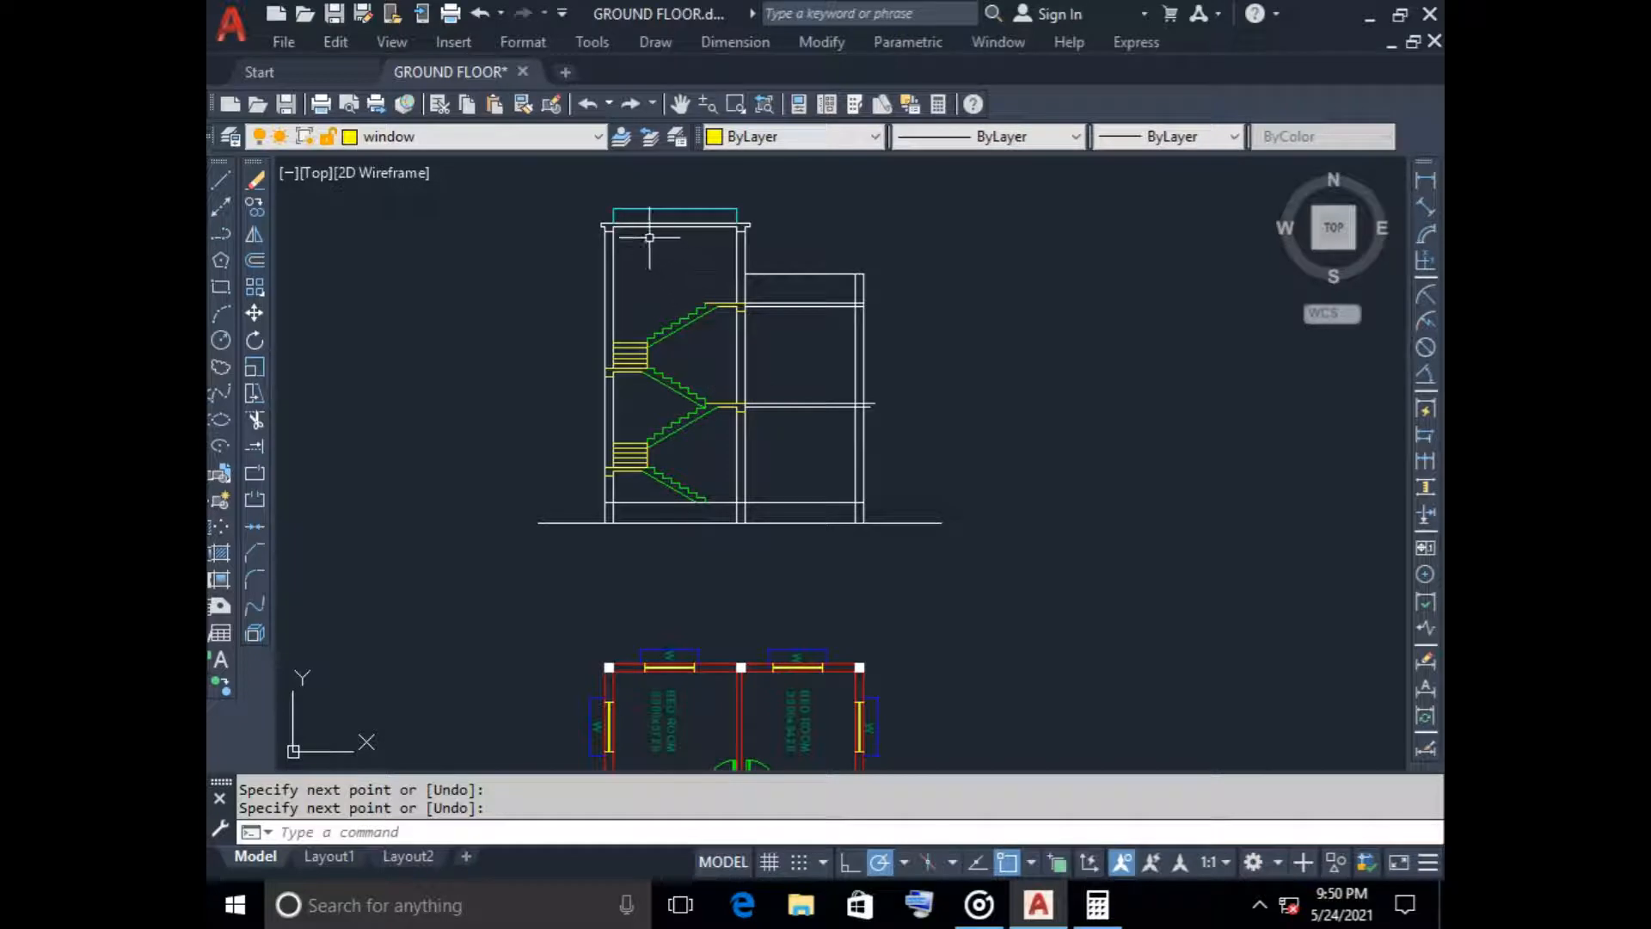
scroll(649, 237, "up", 4)
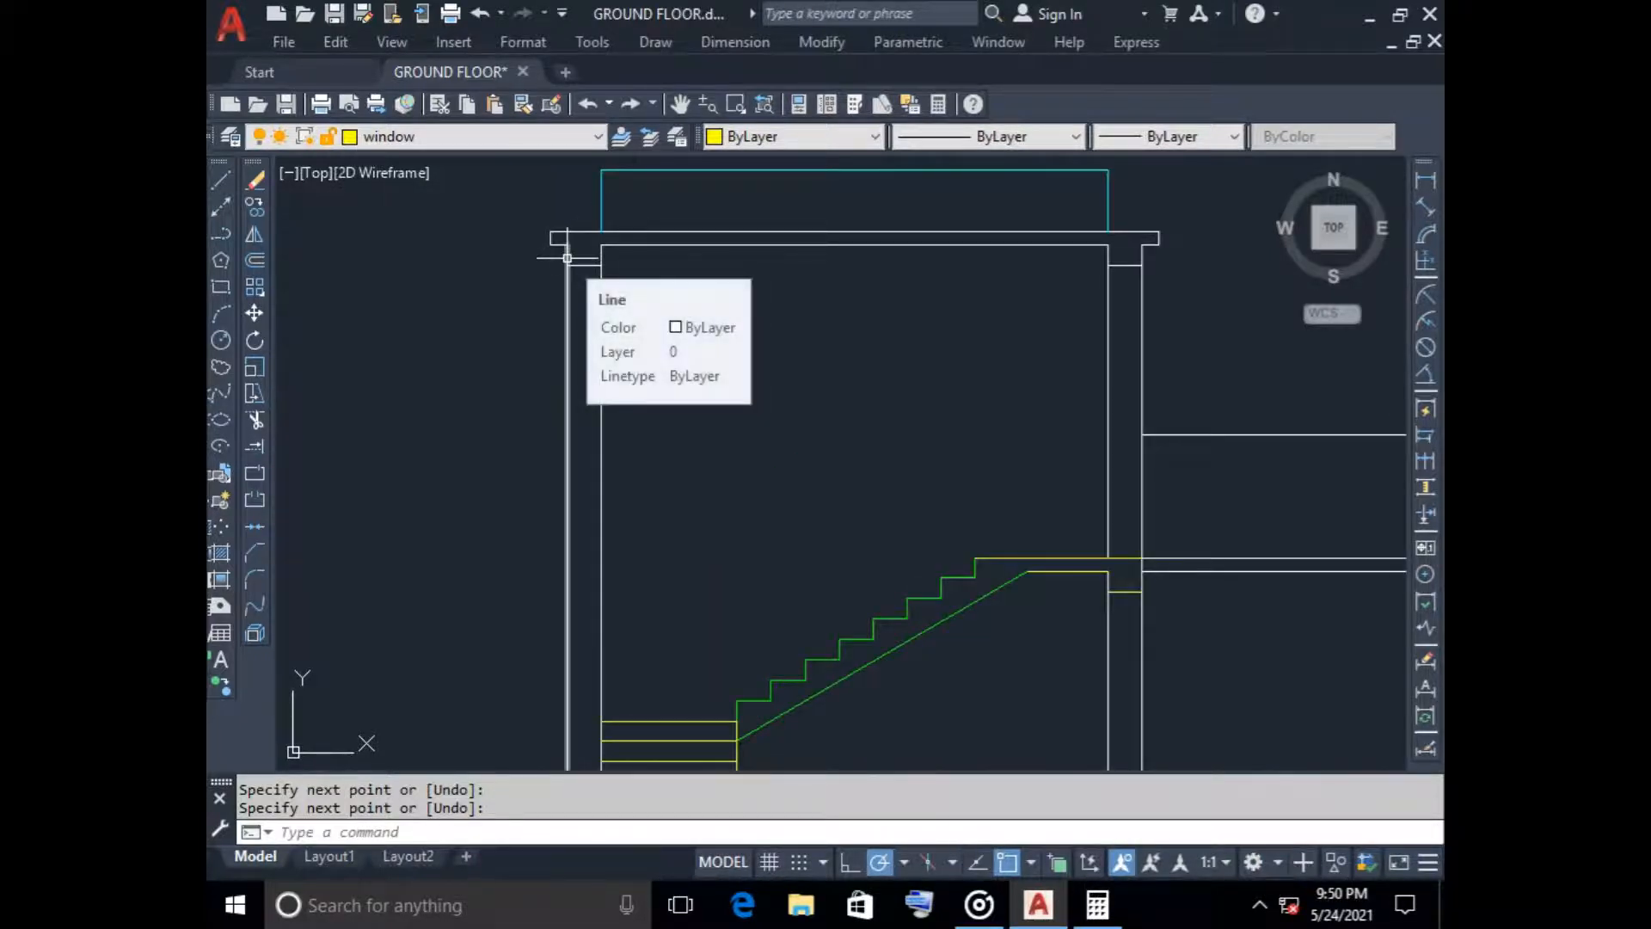
left_click(567, 257)
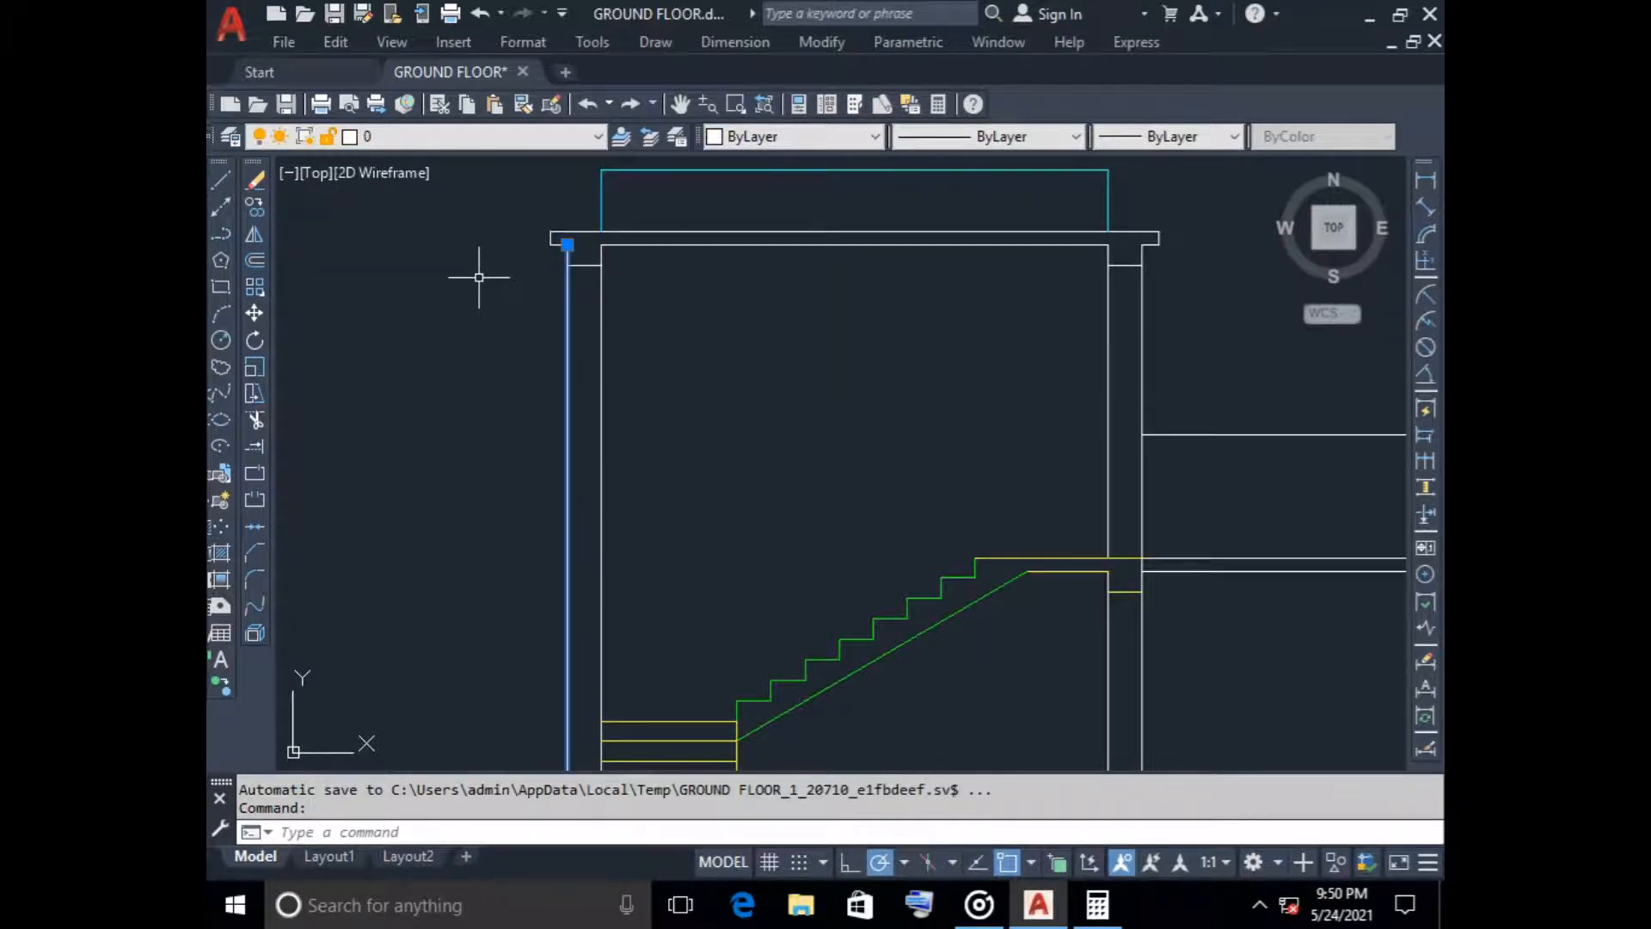
middle_click_drag(479, 277, 465, 442)
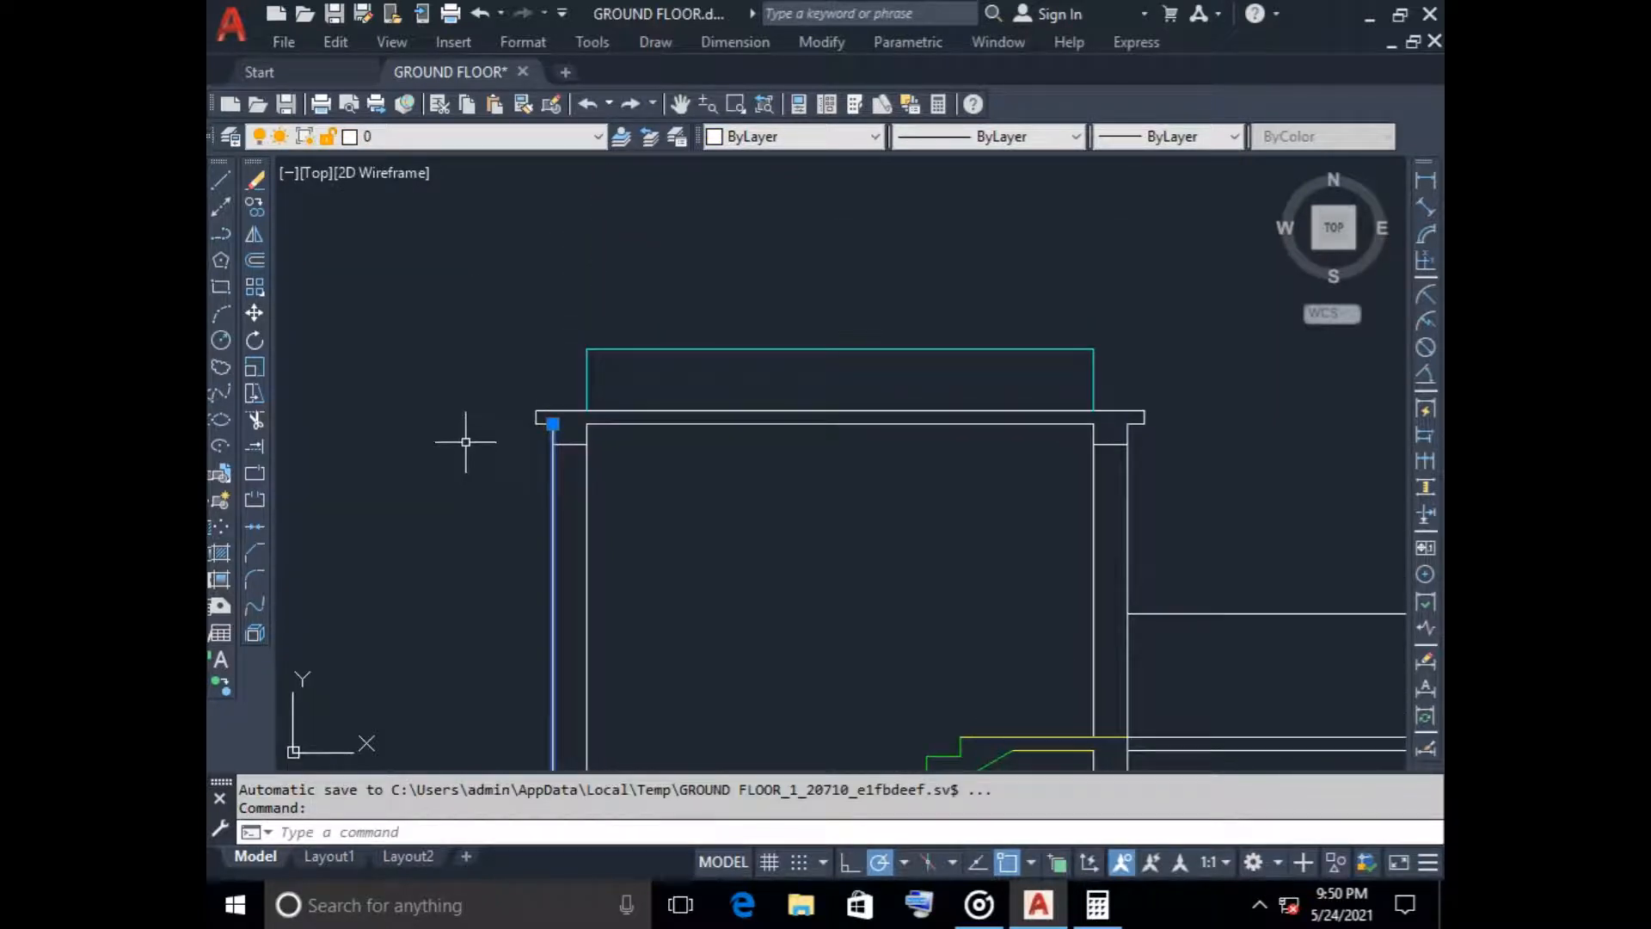
left_click(553, 424)
left_click(553, 353)
key("Escape")
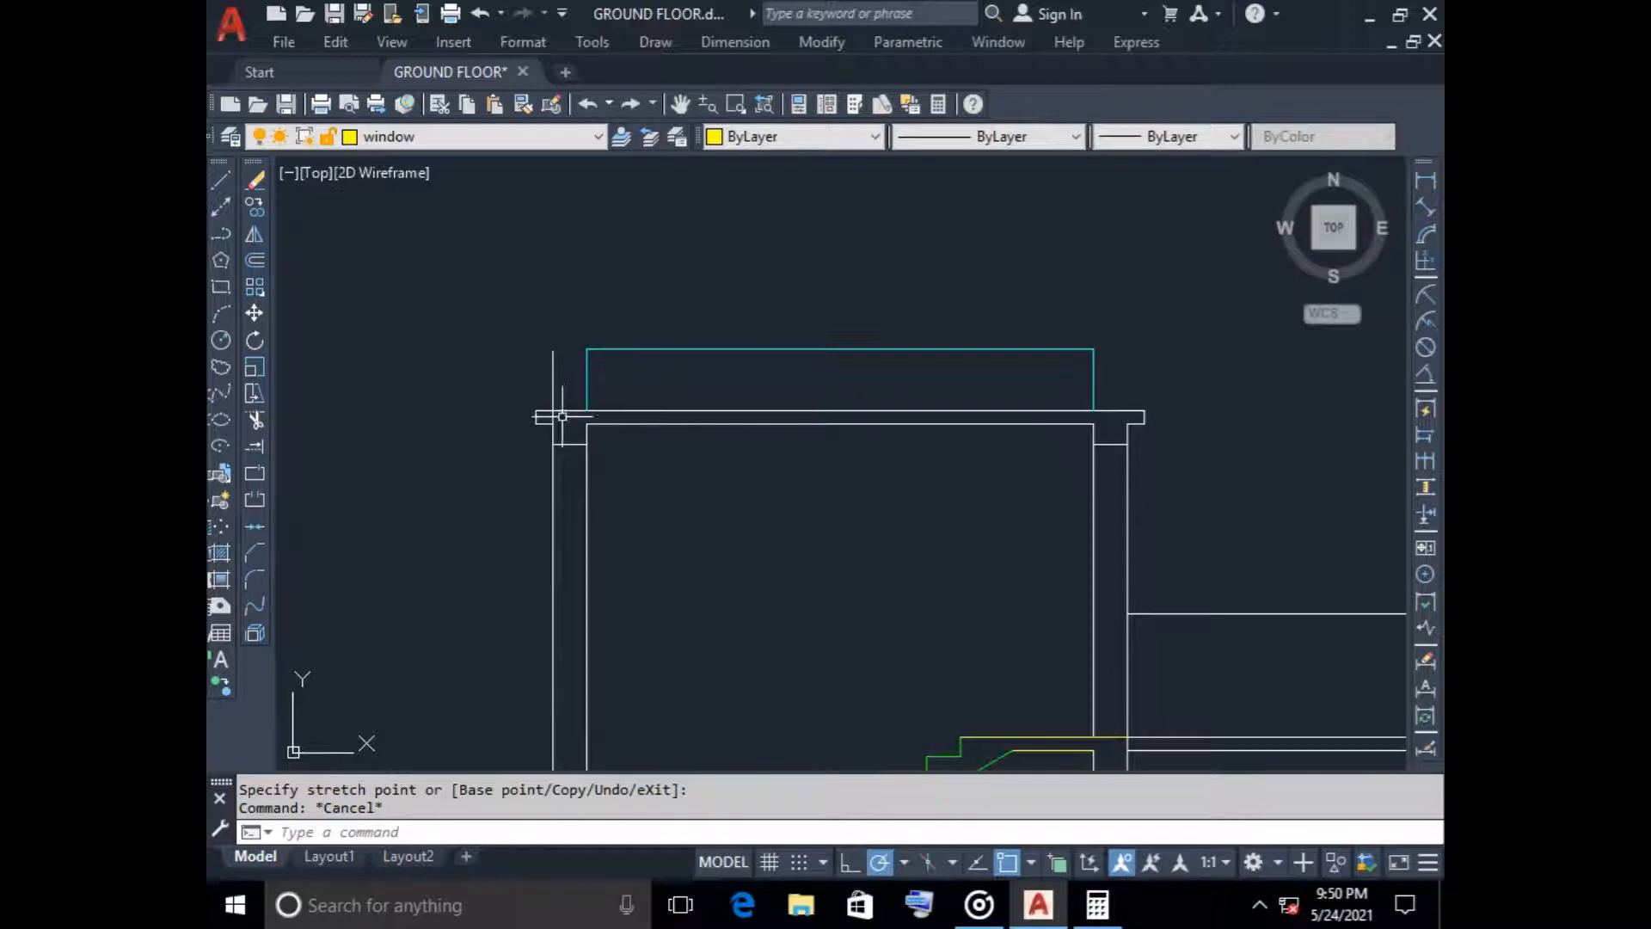
Stretch the left end of the cyan parapet top line 250 outward to the extended outer wall line
left_click(602, 350)
left_click(587, 349)
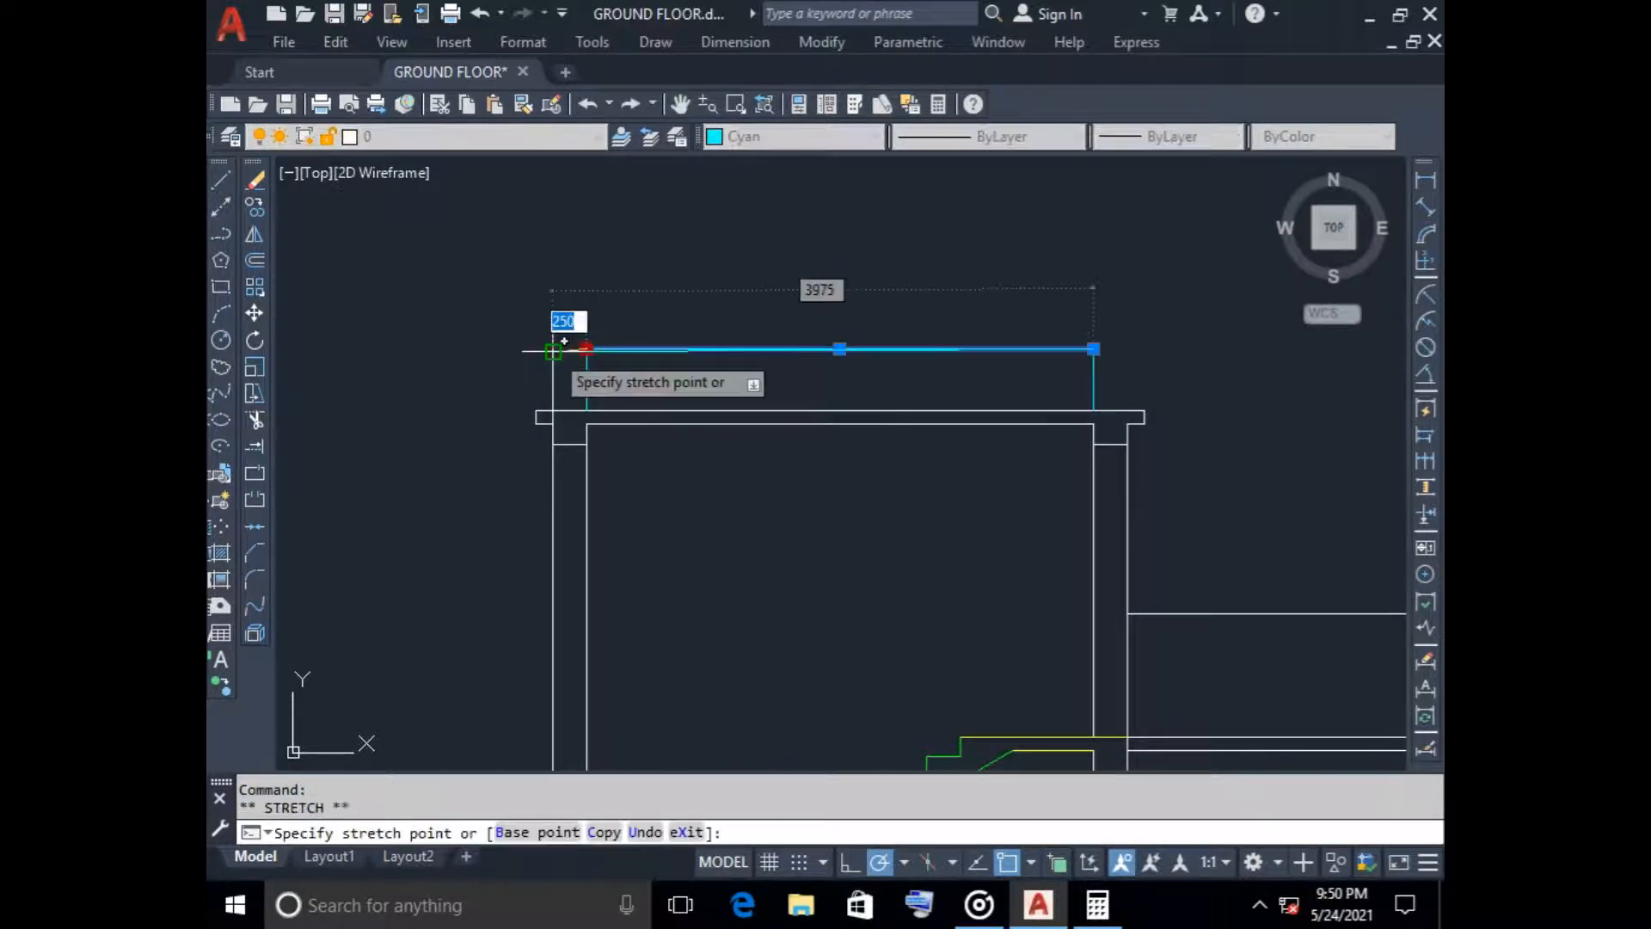
left_click(553, 349)
key("Escape")
Extend the tower's right outer wall line above the roof slab and stretch the cyan parapet top line's right end to it
left_click(1124, 470)
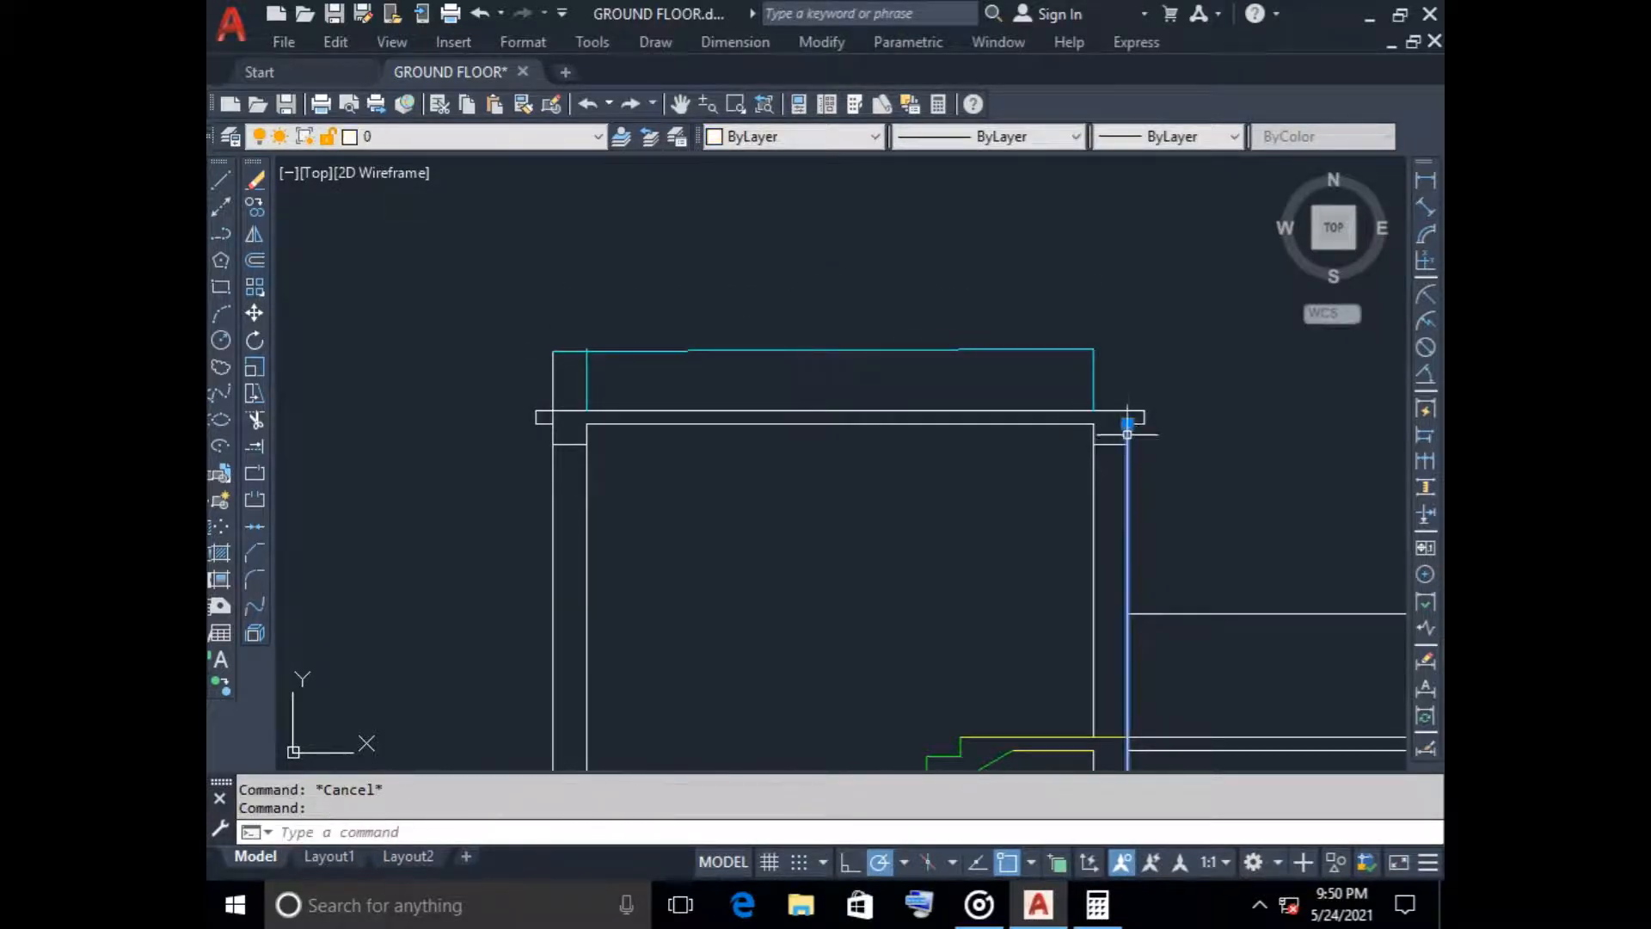
left_click(1127, 424)
key("Escape")
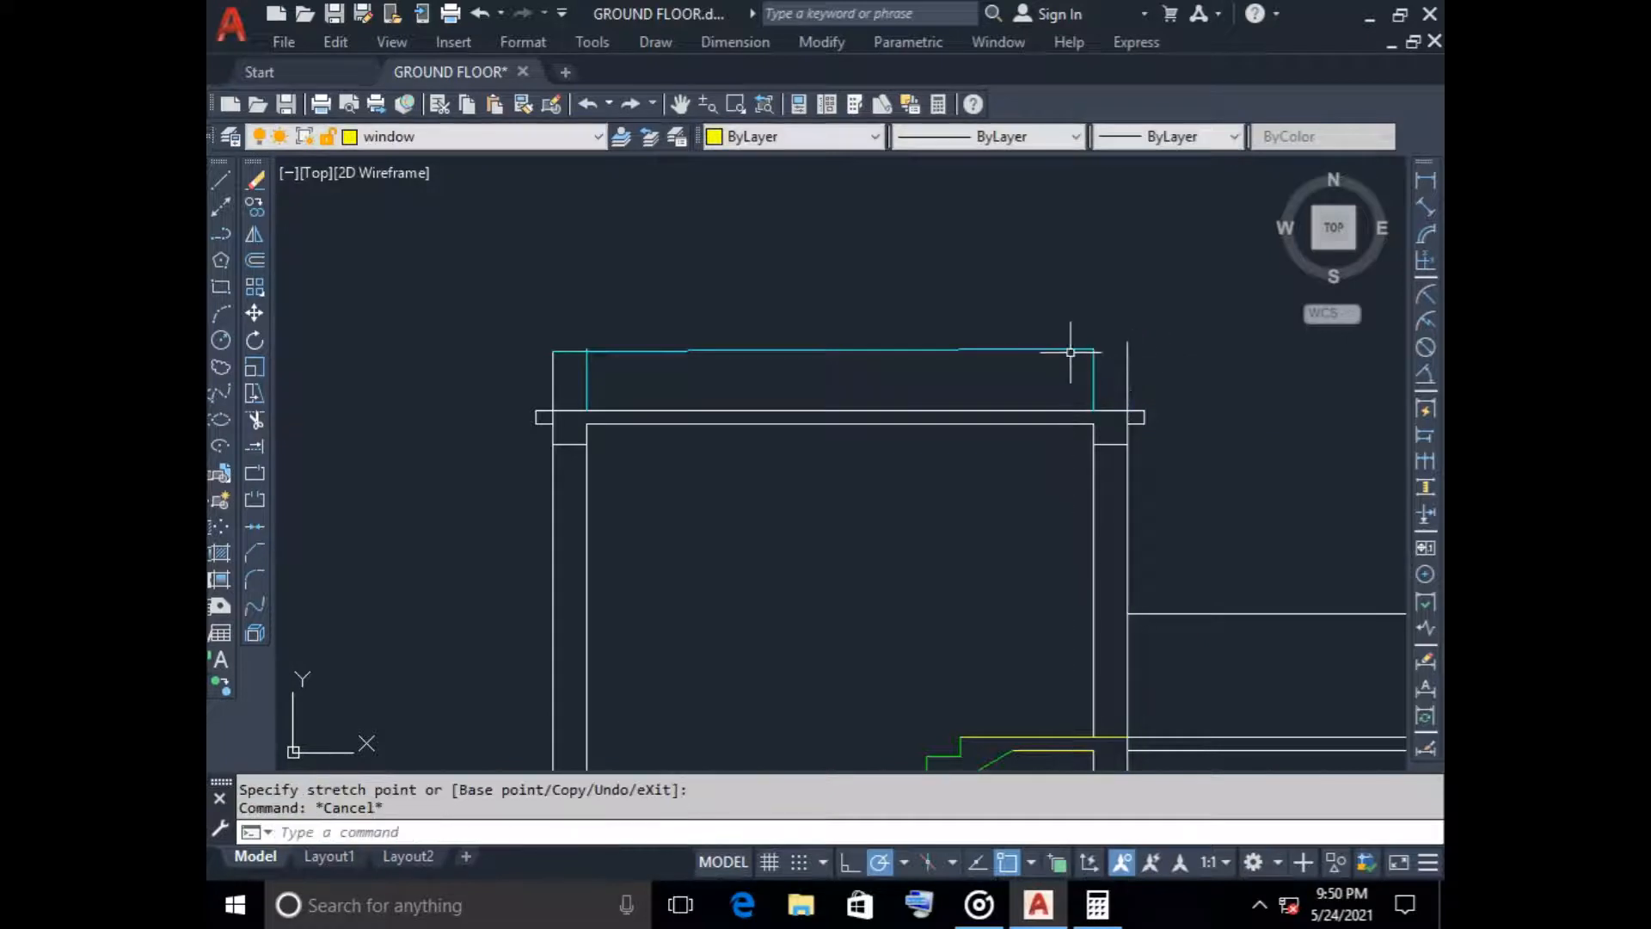
left_click(1085, 349)
left_click(1093, 349)
left_click(1128, 349)
key("Escape")
Trim the part of the right outer wall line that projects above the cyan parapet top line
scroll(1151, 342, "up", 5)
type("rtr")
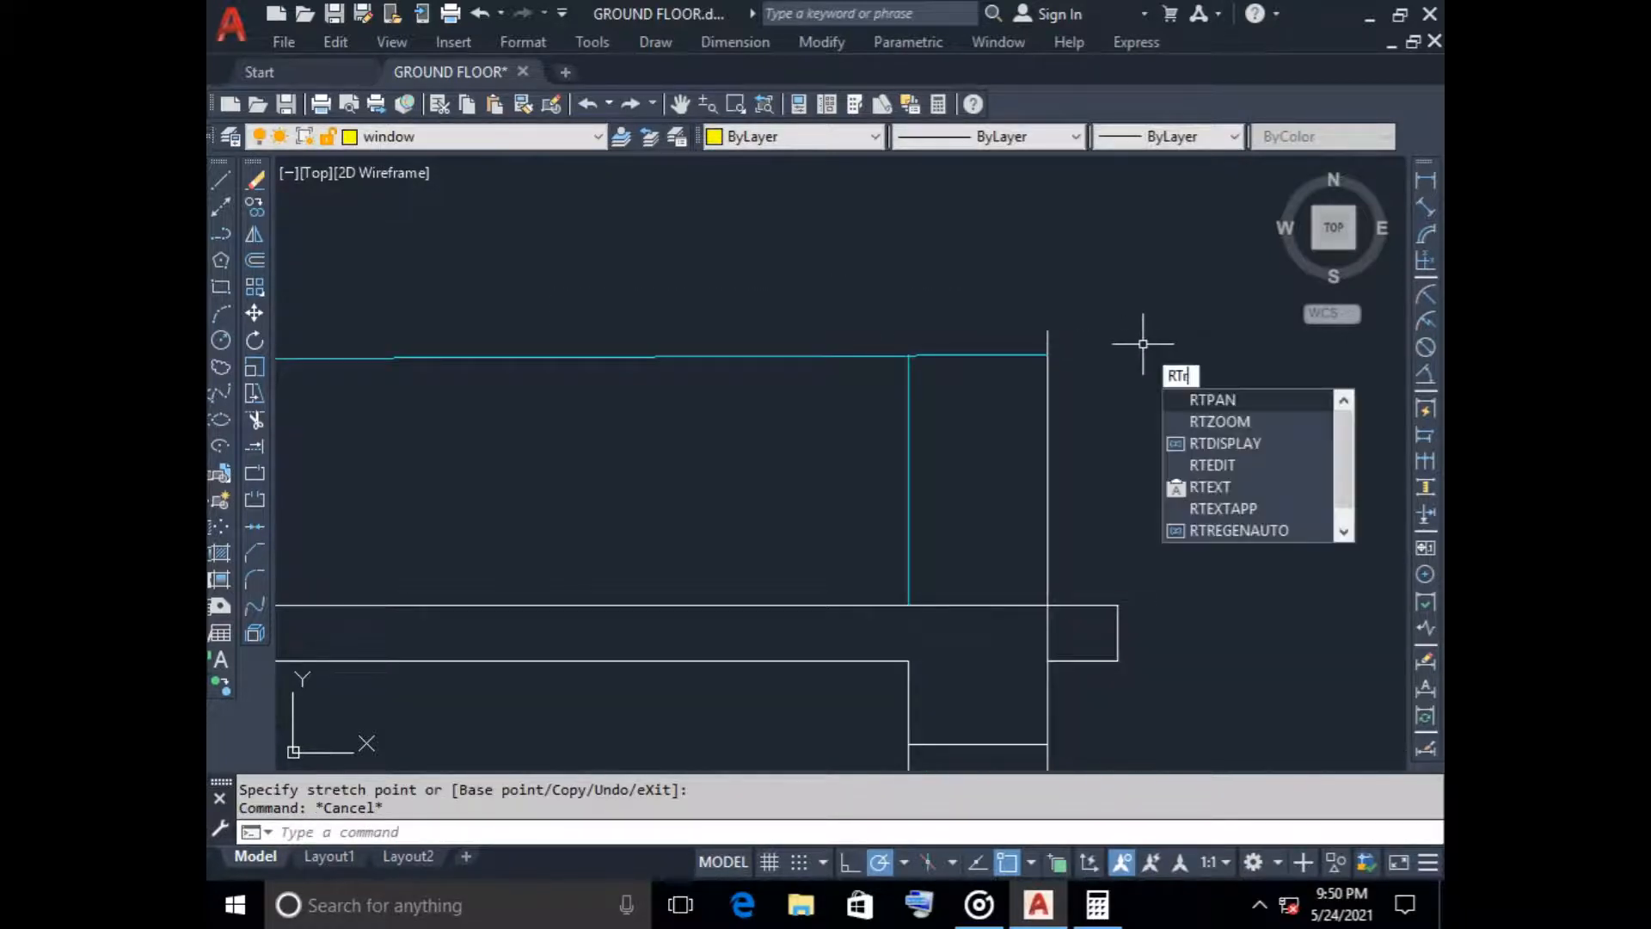
key("Return")
key("Escape")
type("tr")
key("Return")
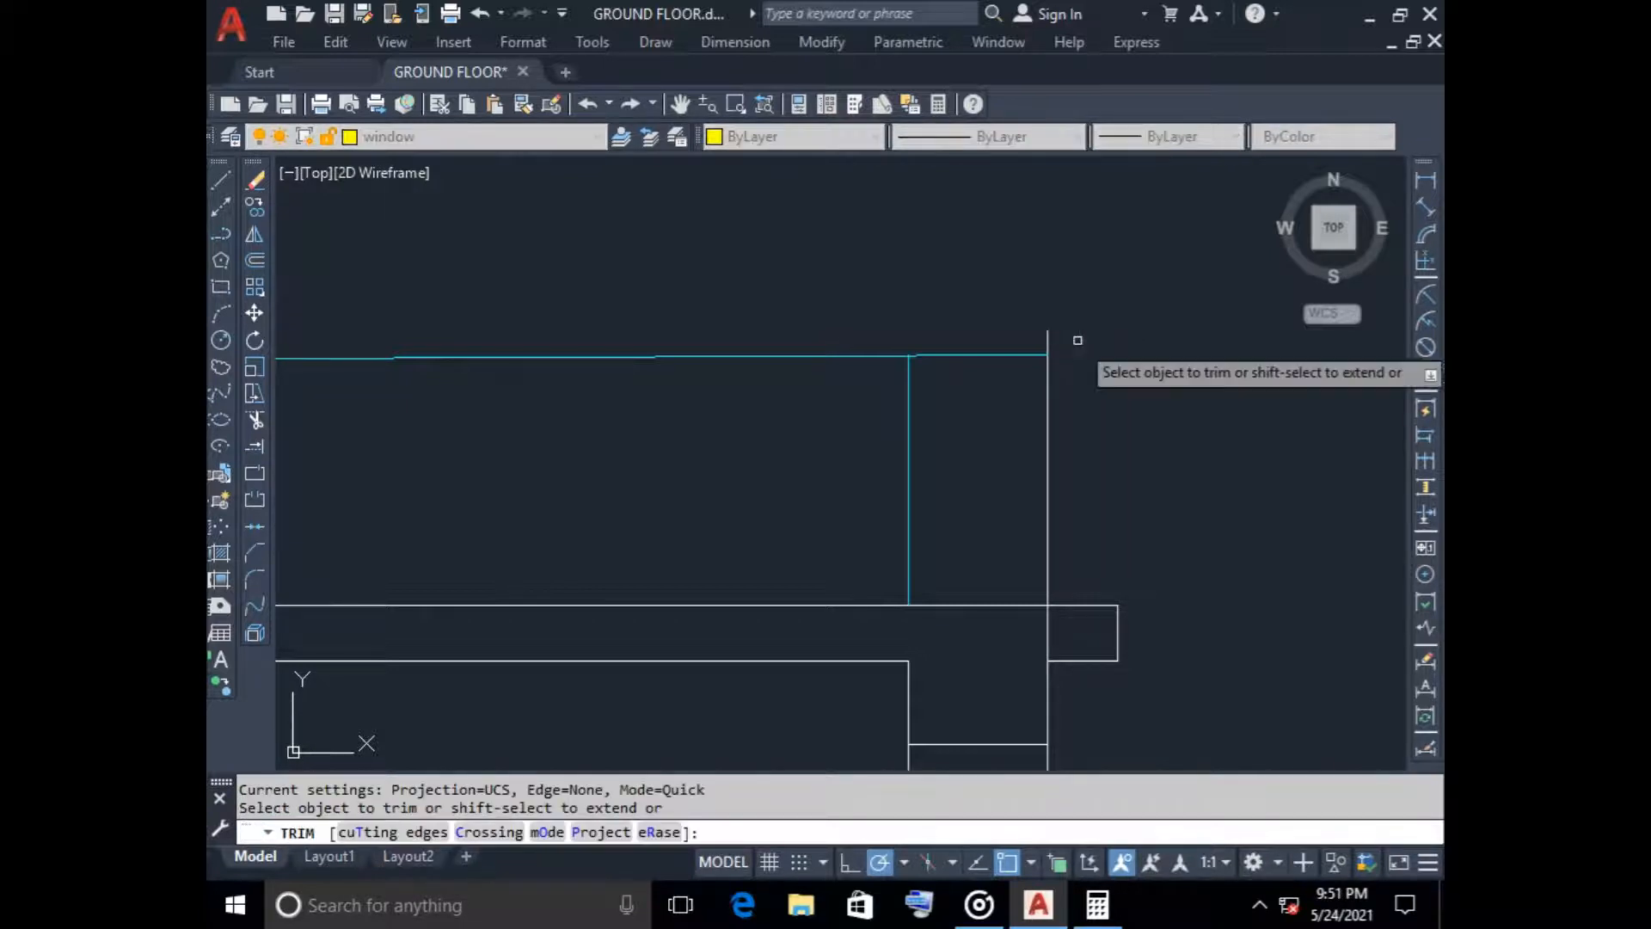
left_click(1048, 340)
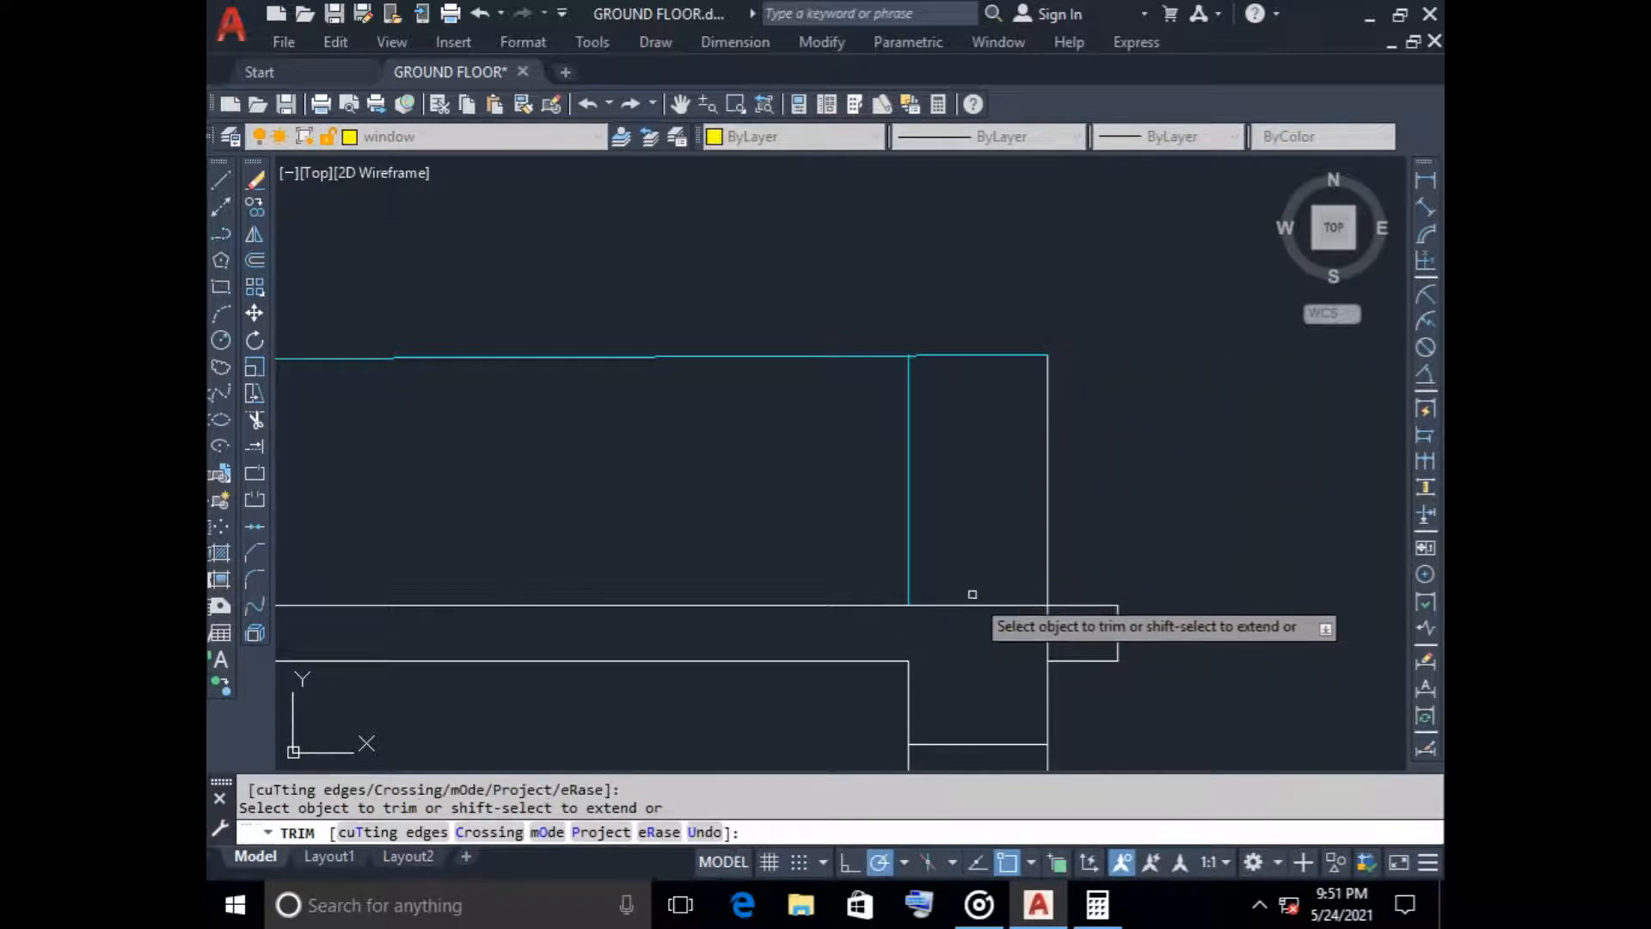
Erase the slanted cyan parapet top line above the tower roof slab
scroll(969, 601, "down", 5)
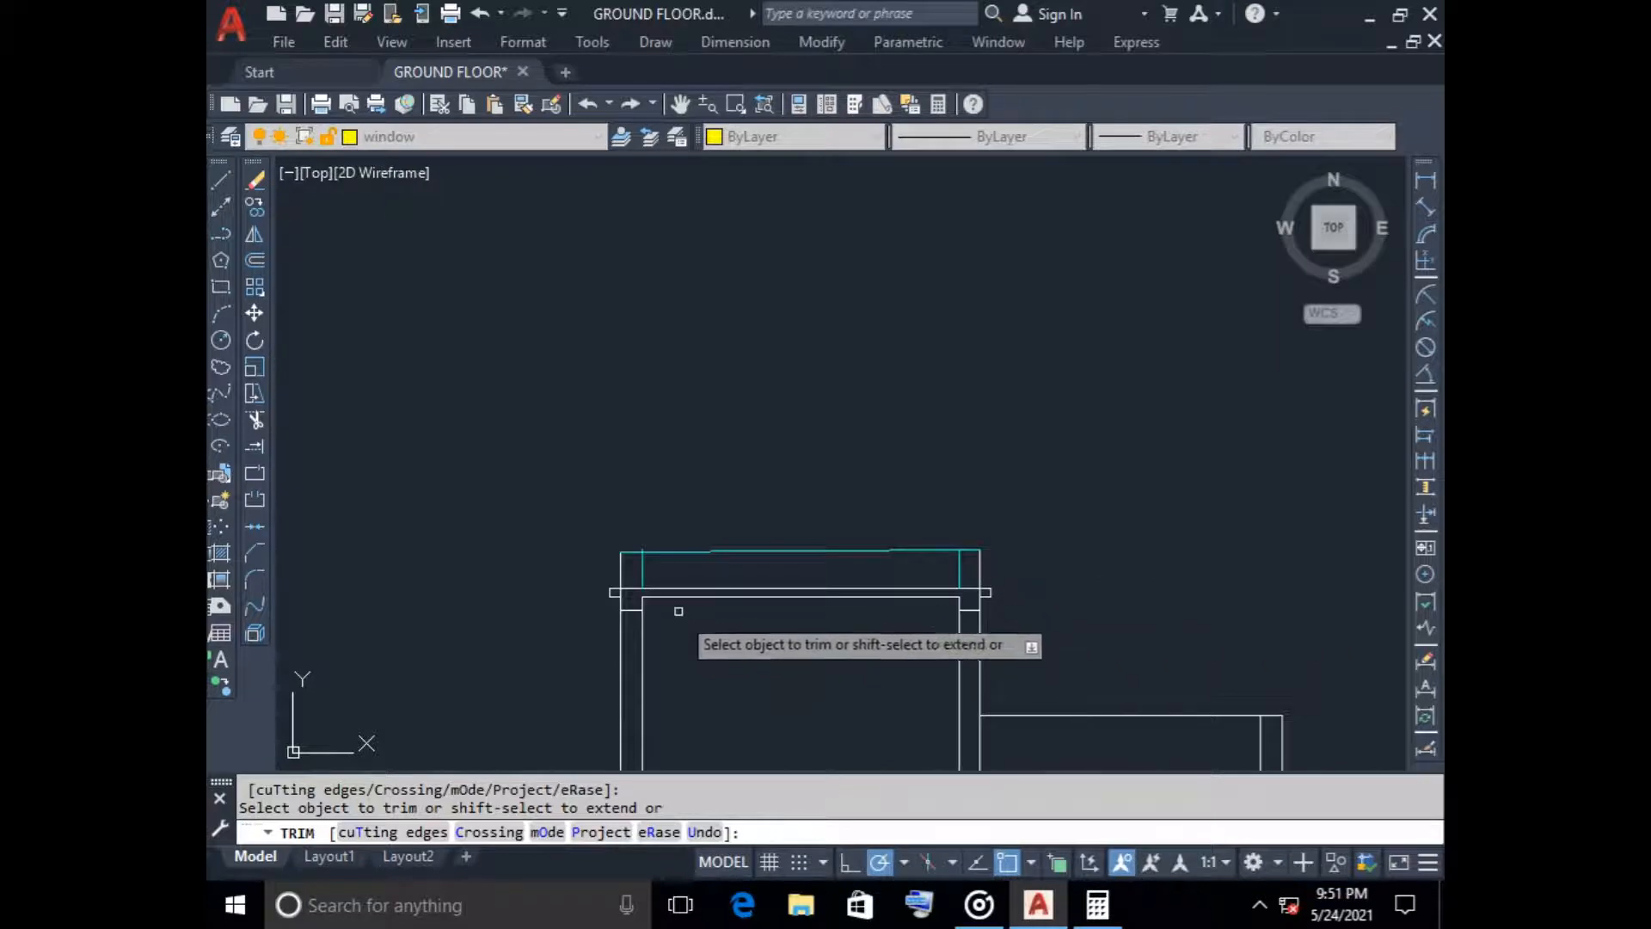
scroll(628, 563, "up", 5)
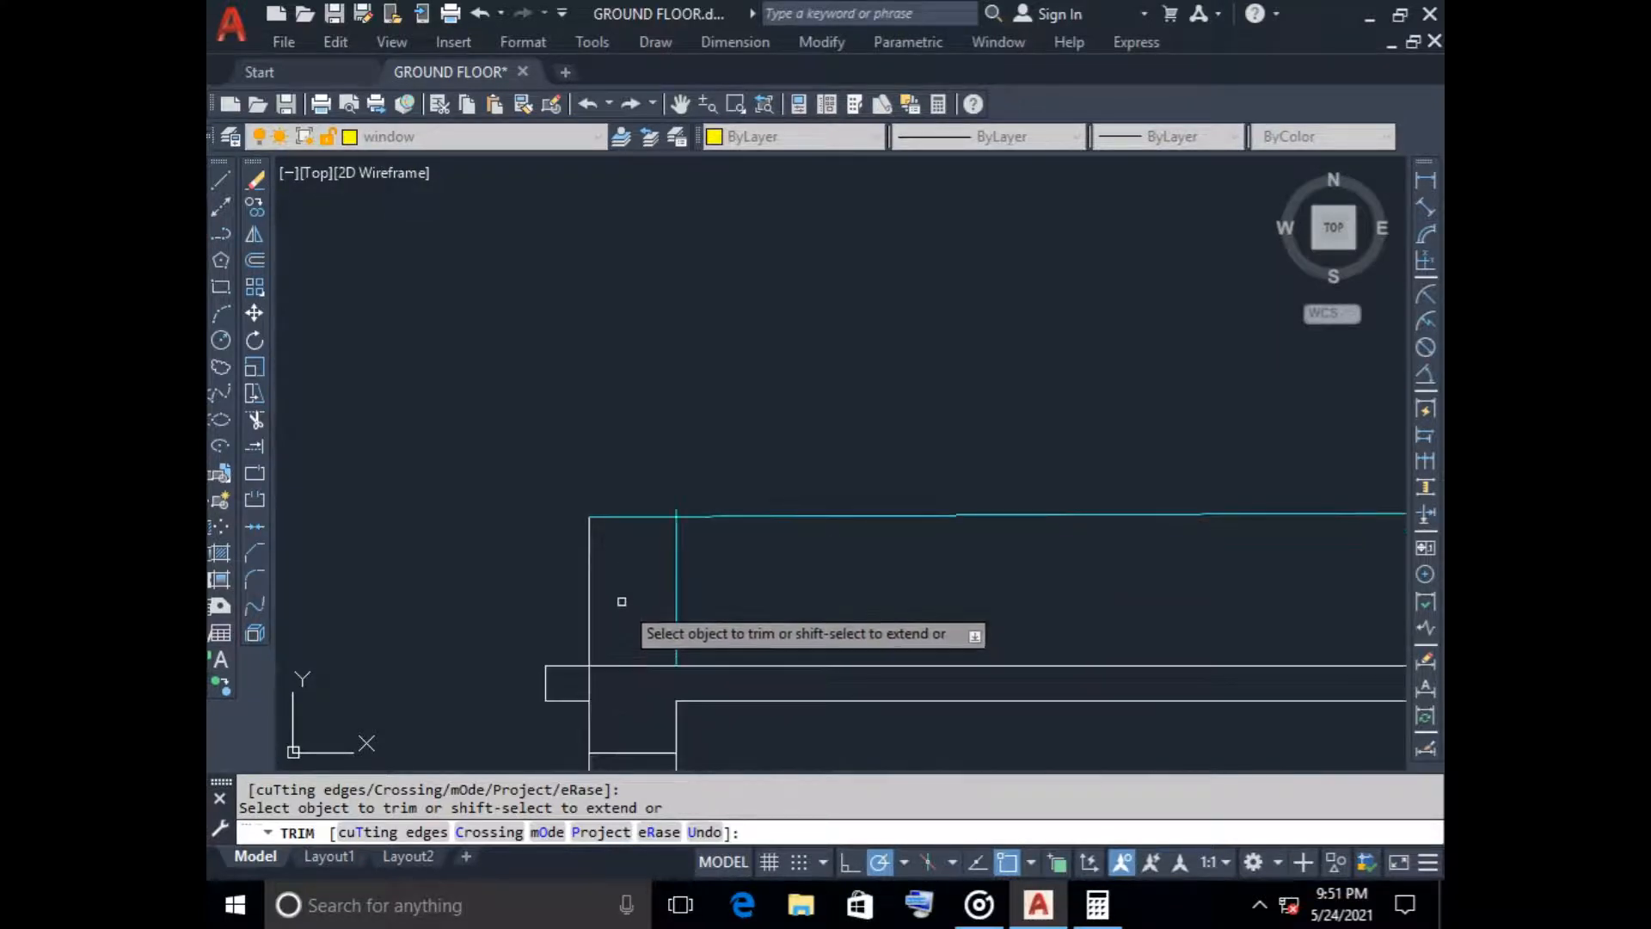
key("Escape")
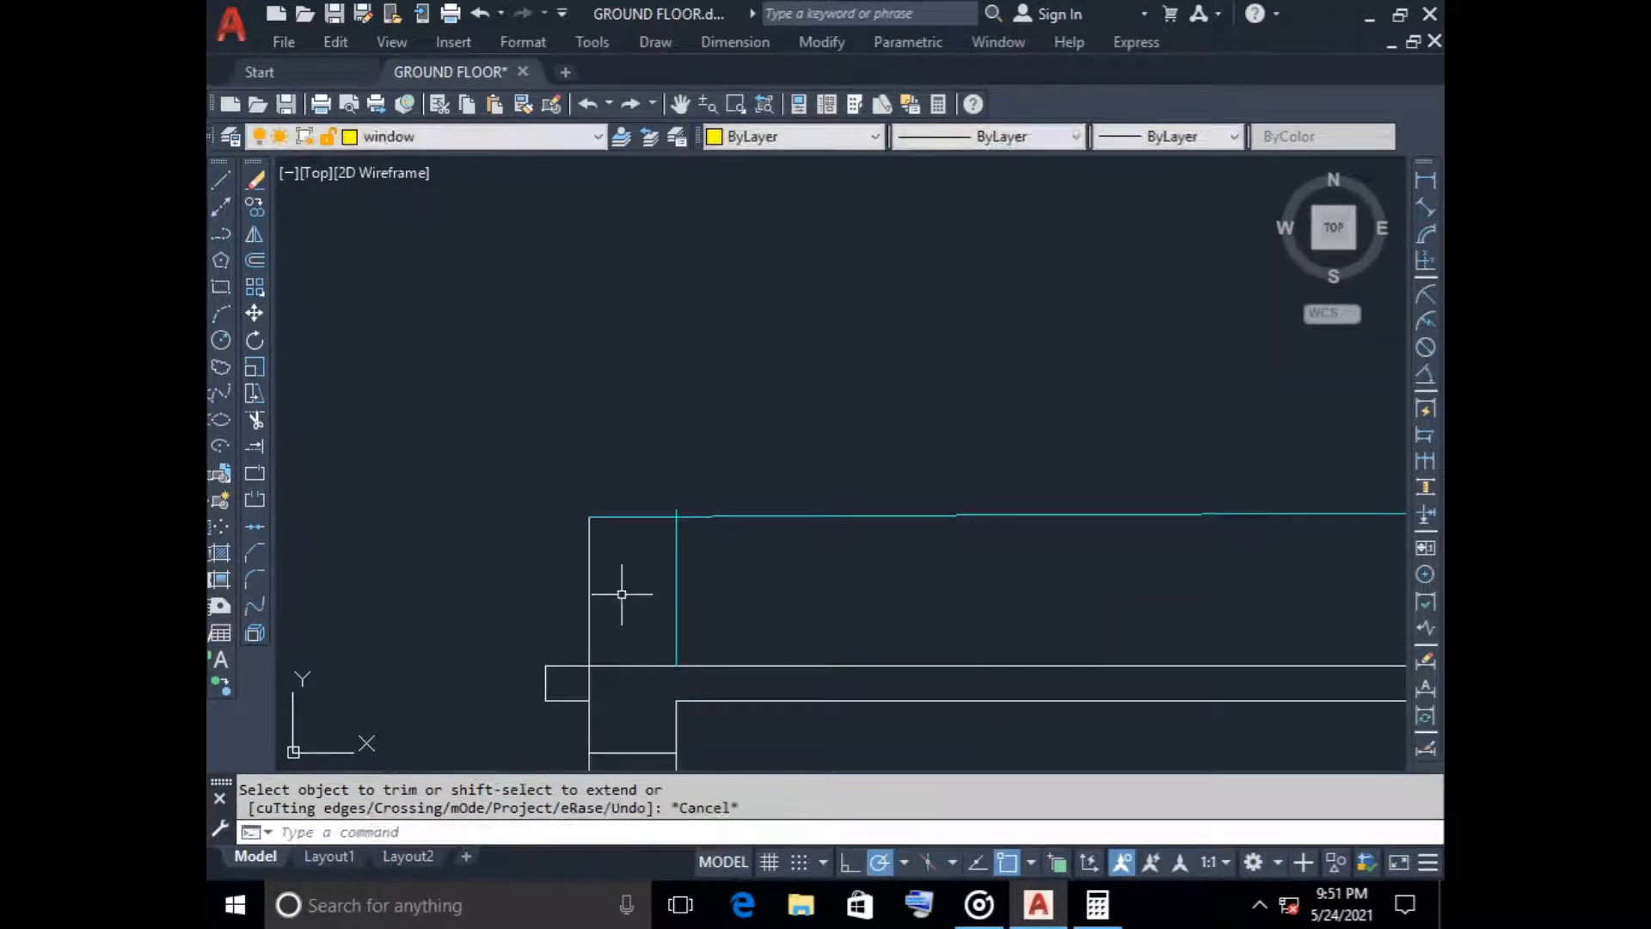
left_click(655, 518)
key("Delete")
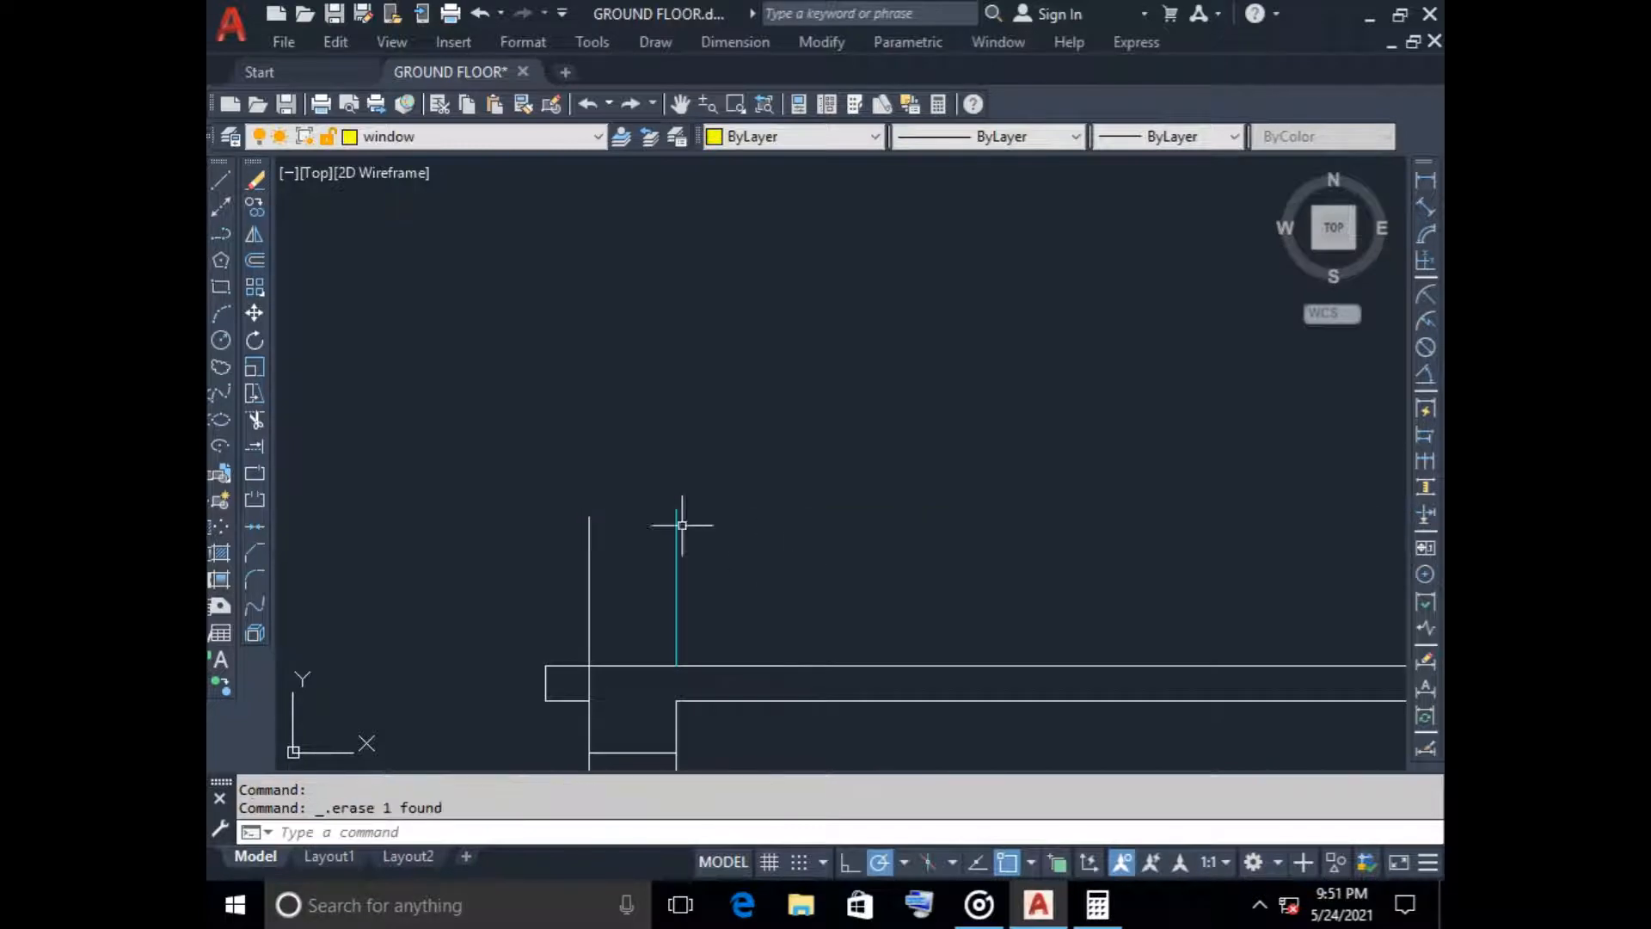
Set the current object colour to Cyan
left_click(221, 180)
key("Escape")
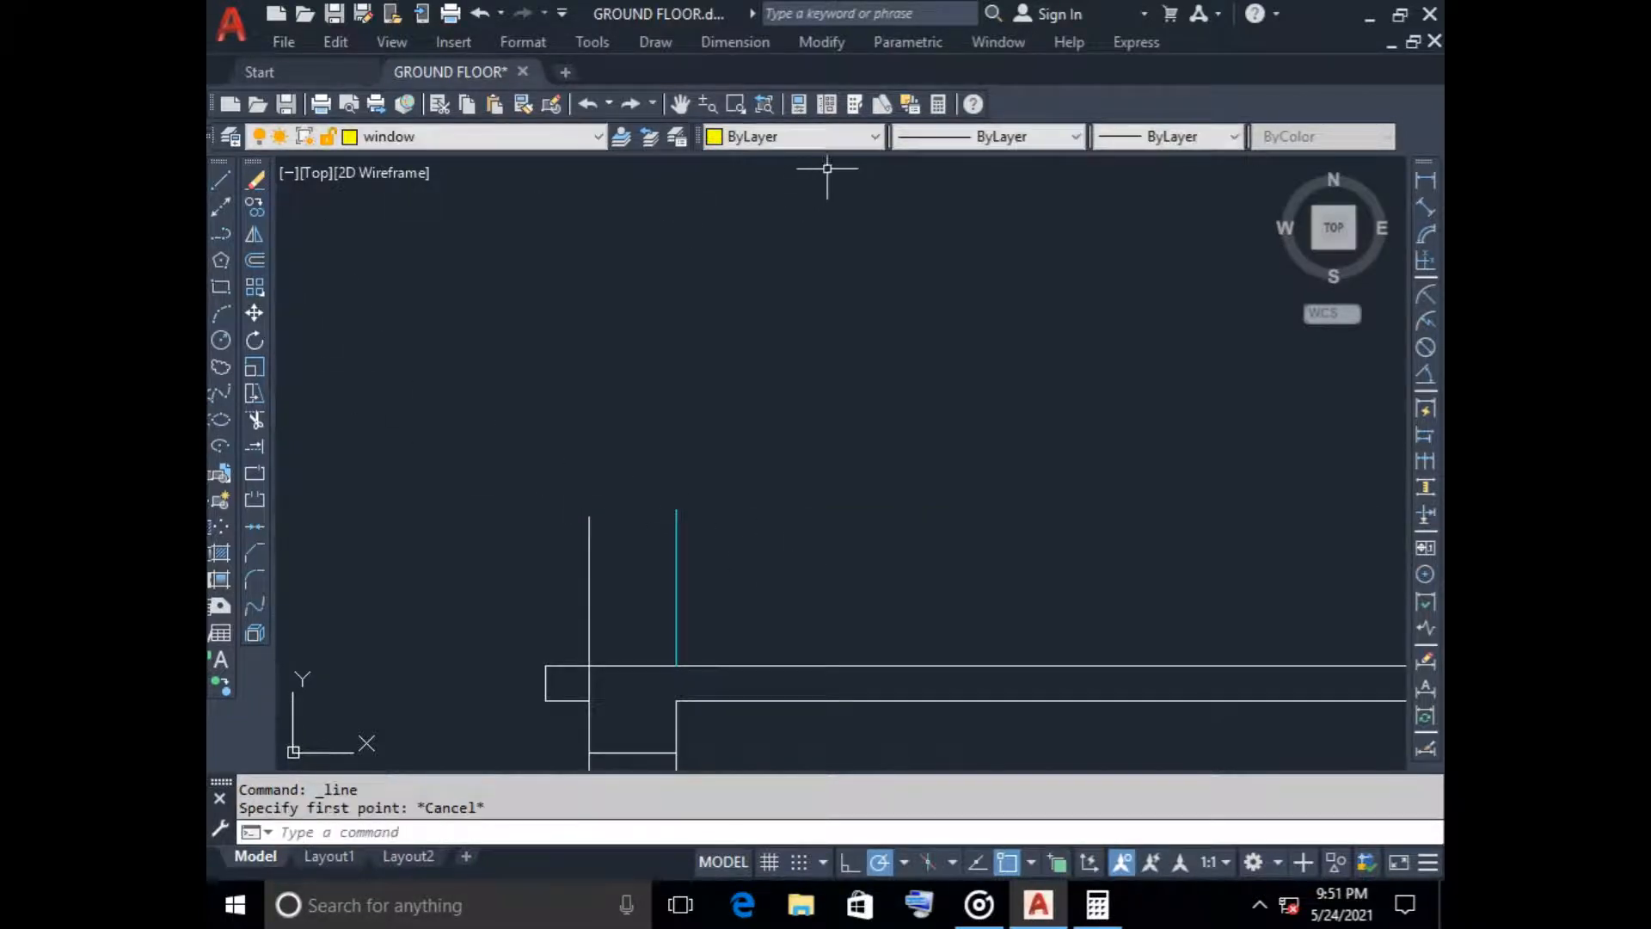
left_click(823, 137)
left_click(811, 256)
left_click(221, 180)
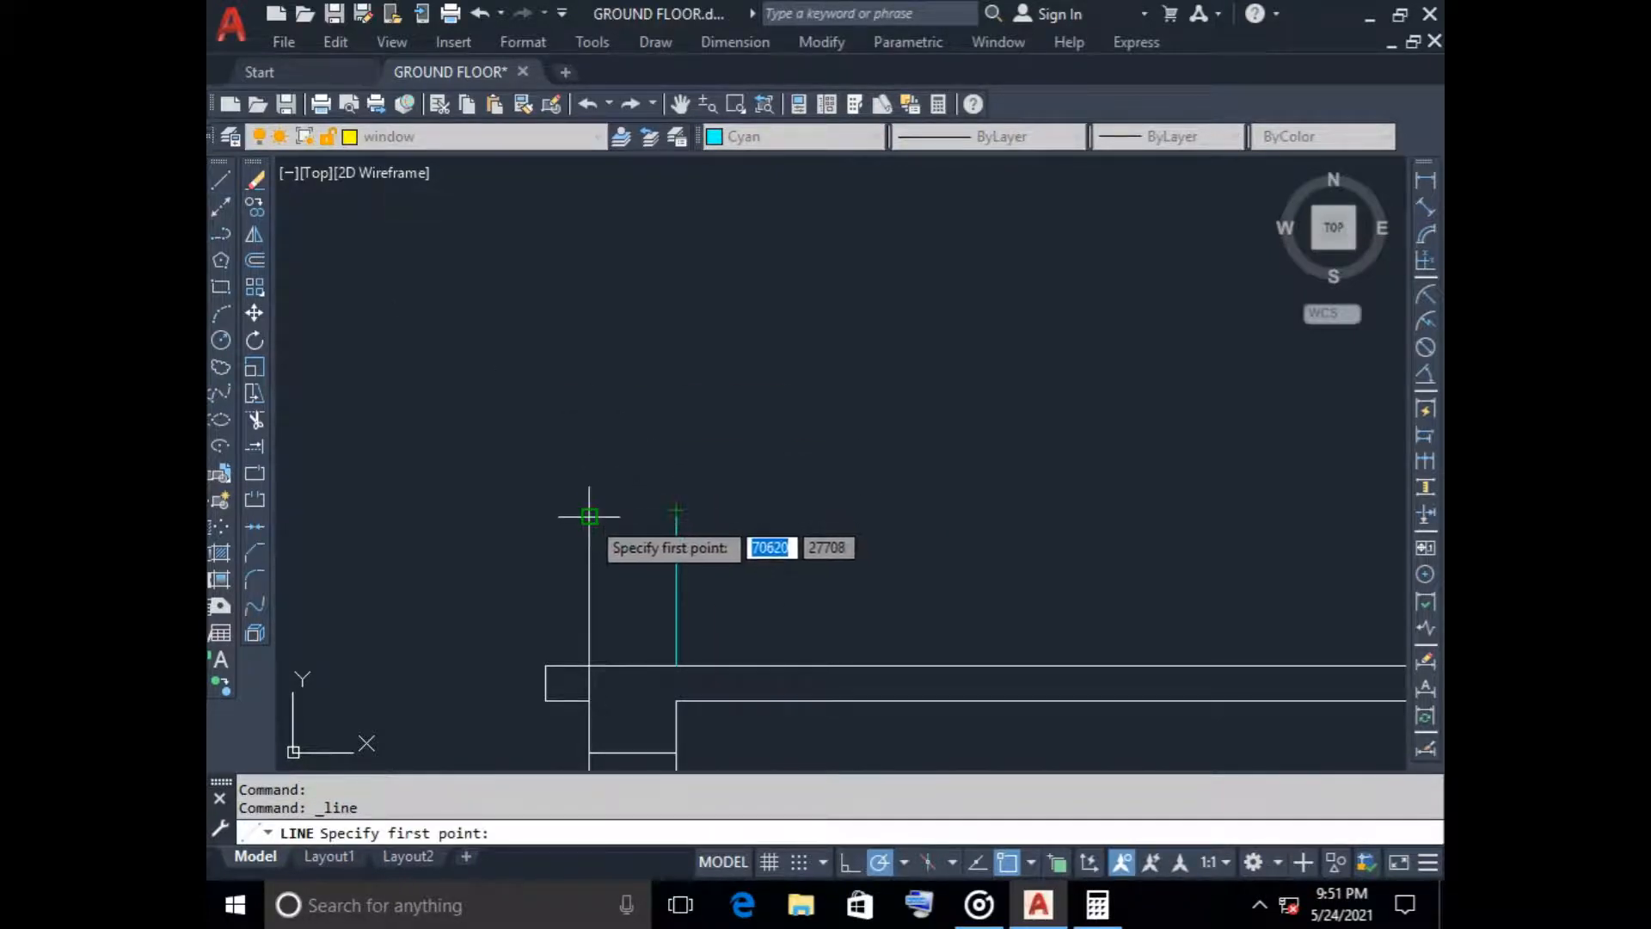
scroll(787, 528, "down", 4)
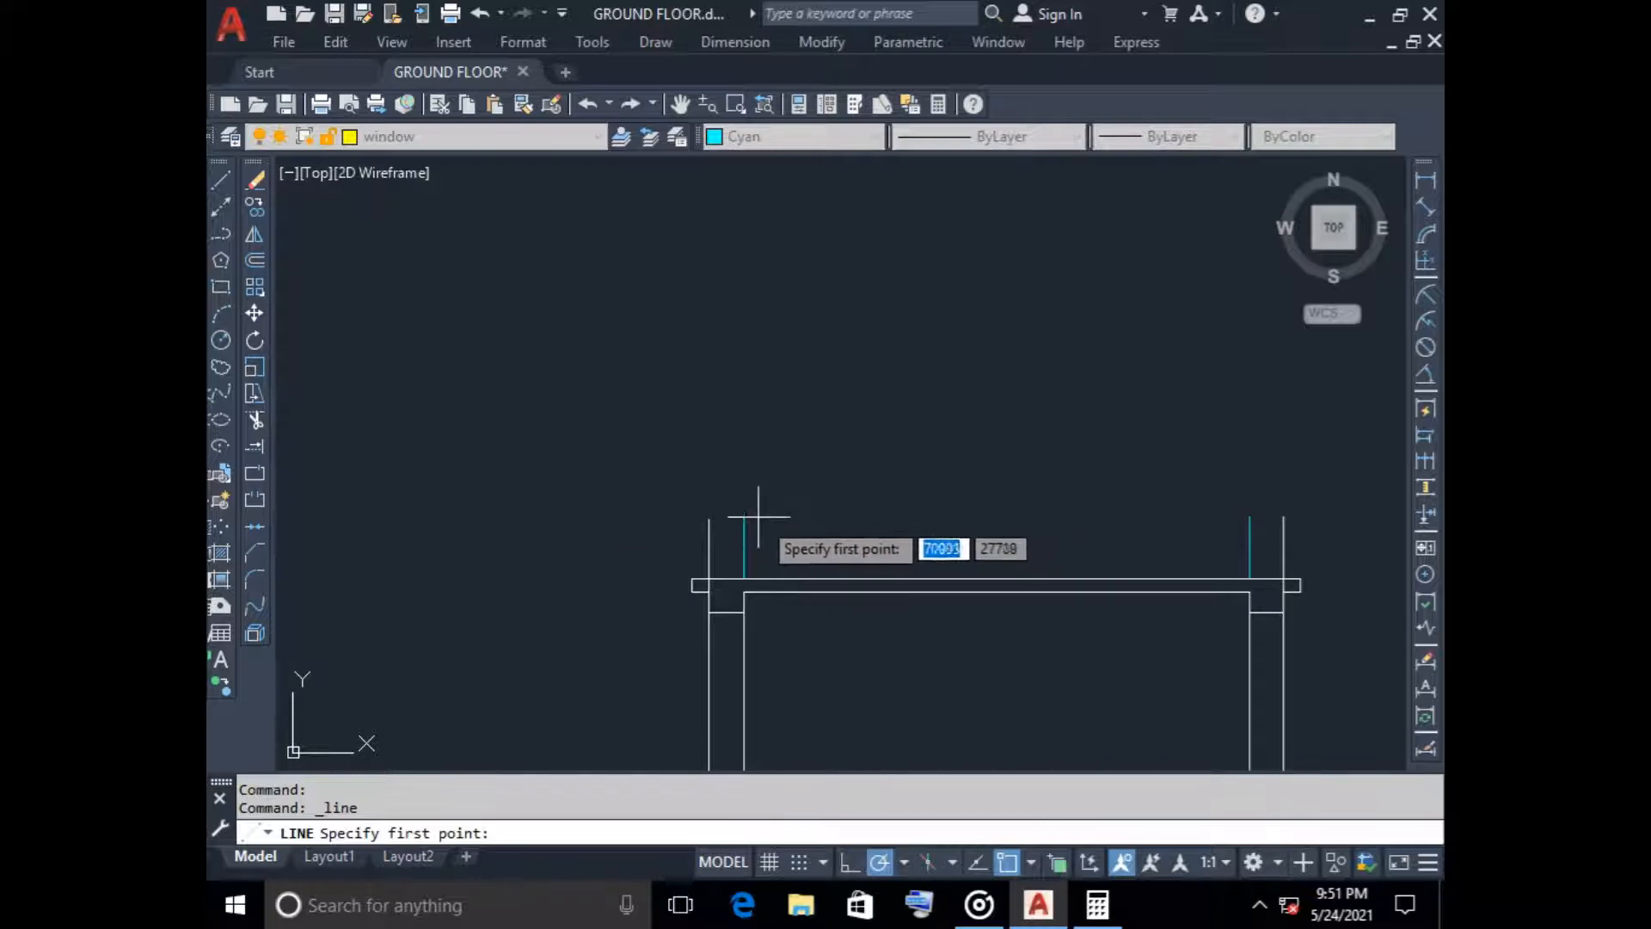
scroll(756, 527, "up", 4)
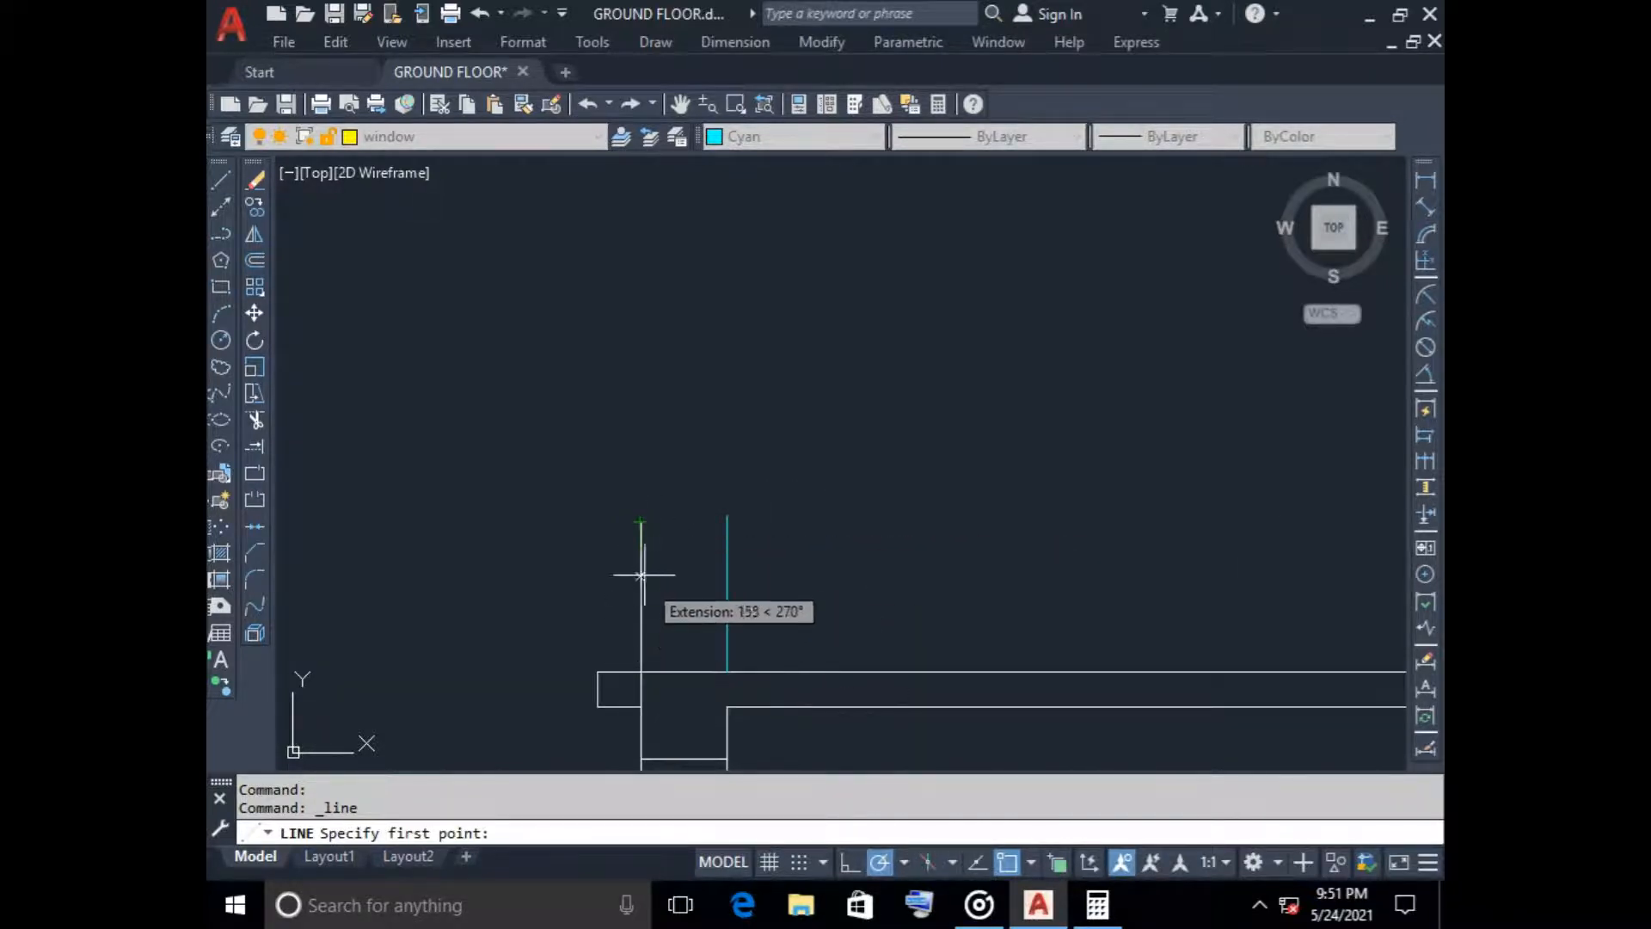
left_click(640, 521)
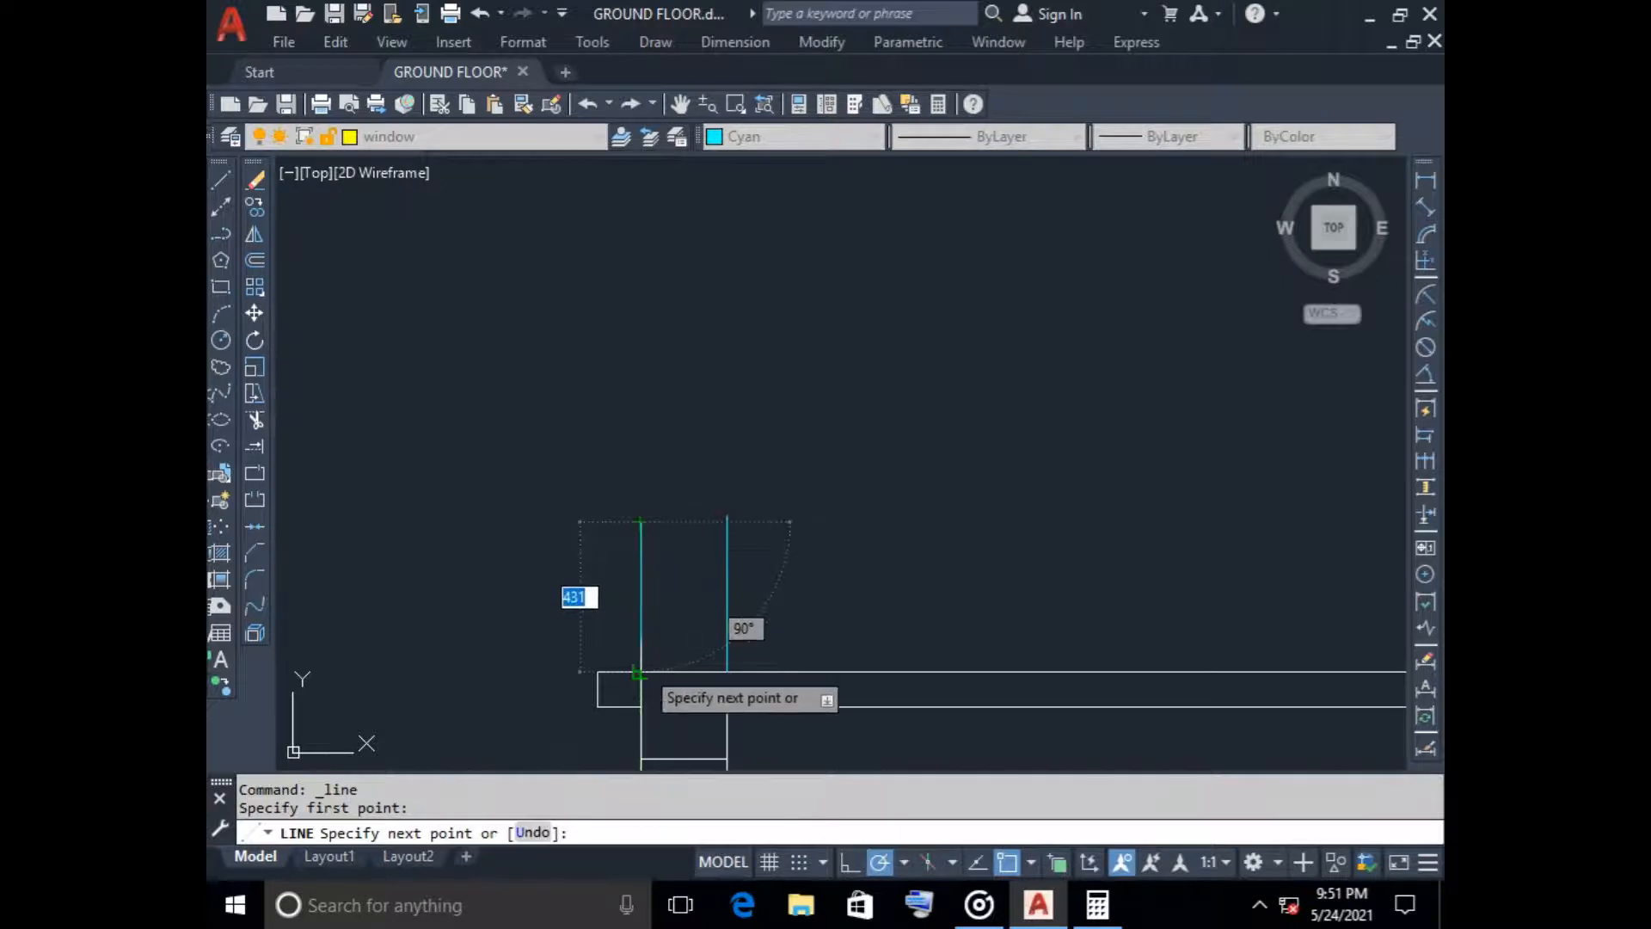
key("Escape")
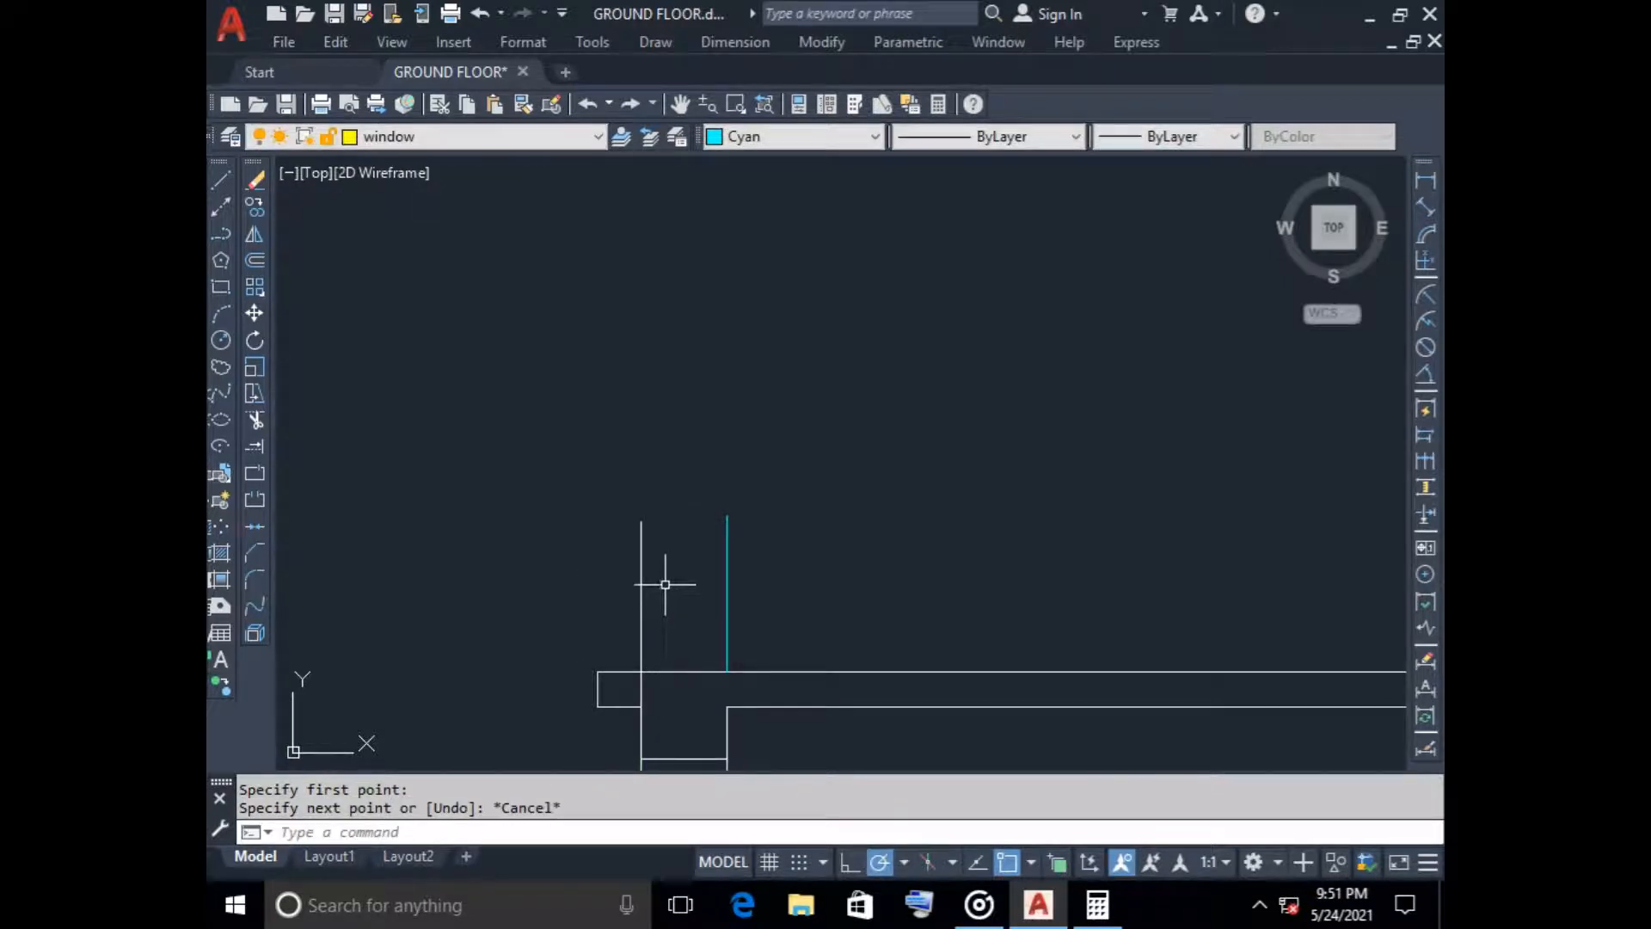
Trim away the white left outer wall line that rises above the tower roof slab
type("tr")
key("Return")
left_click(640, 574)
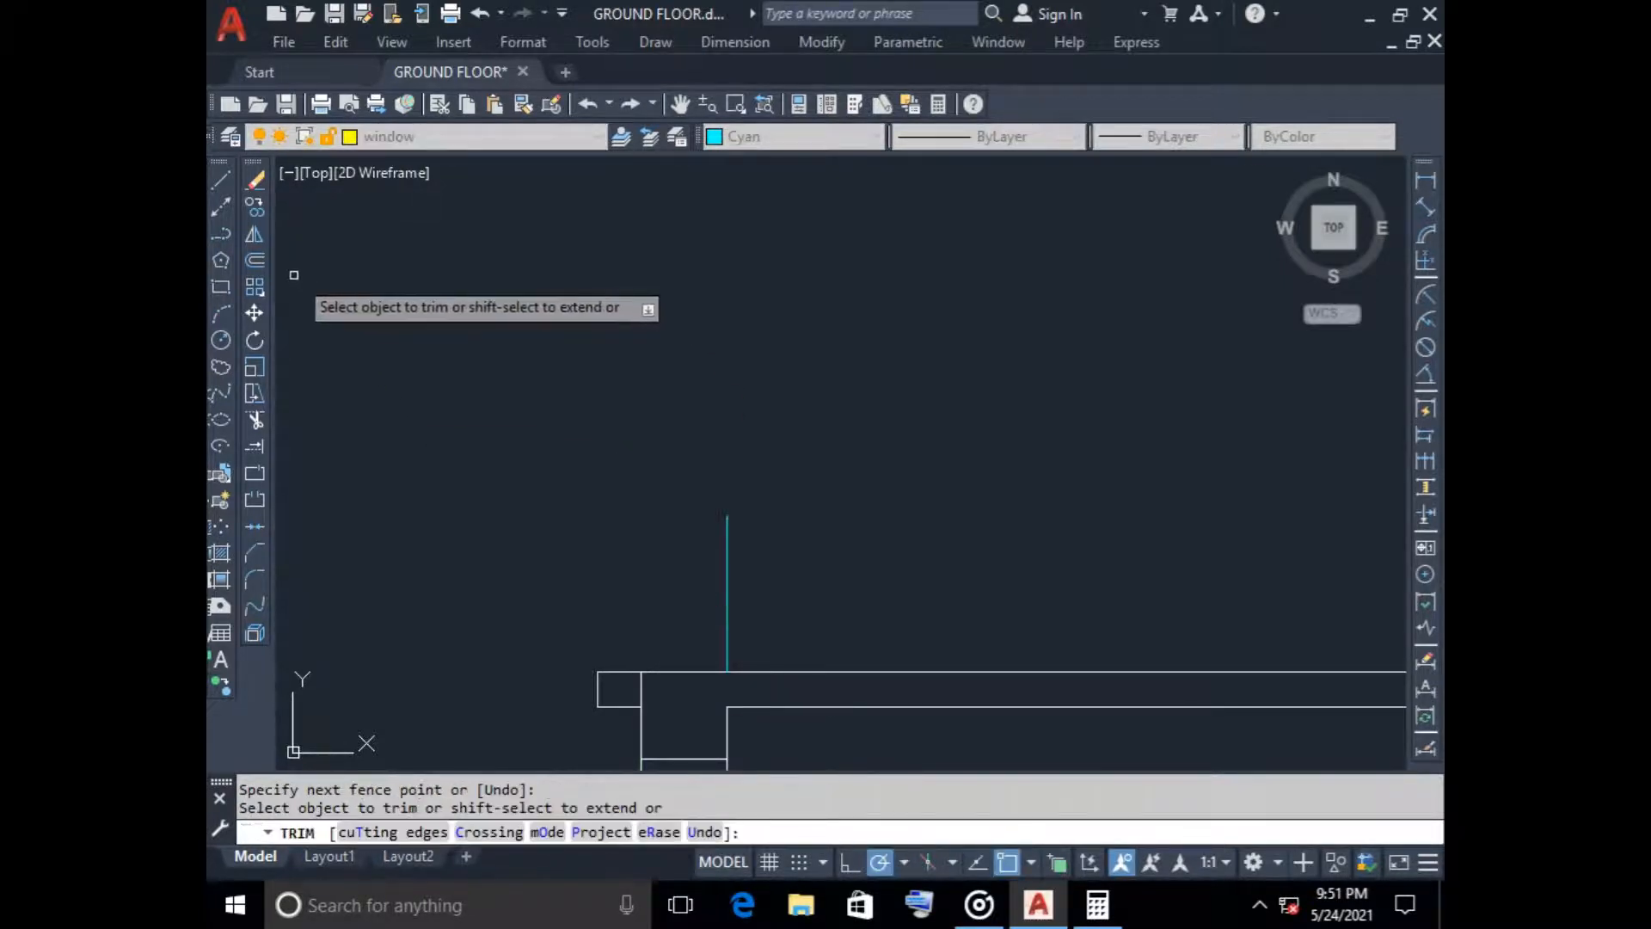
Offset the left inner cyan parapet line 250 outward above the tower roof slab
left_click(255, 259)
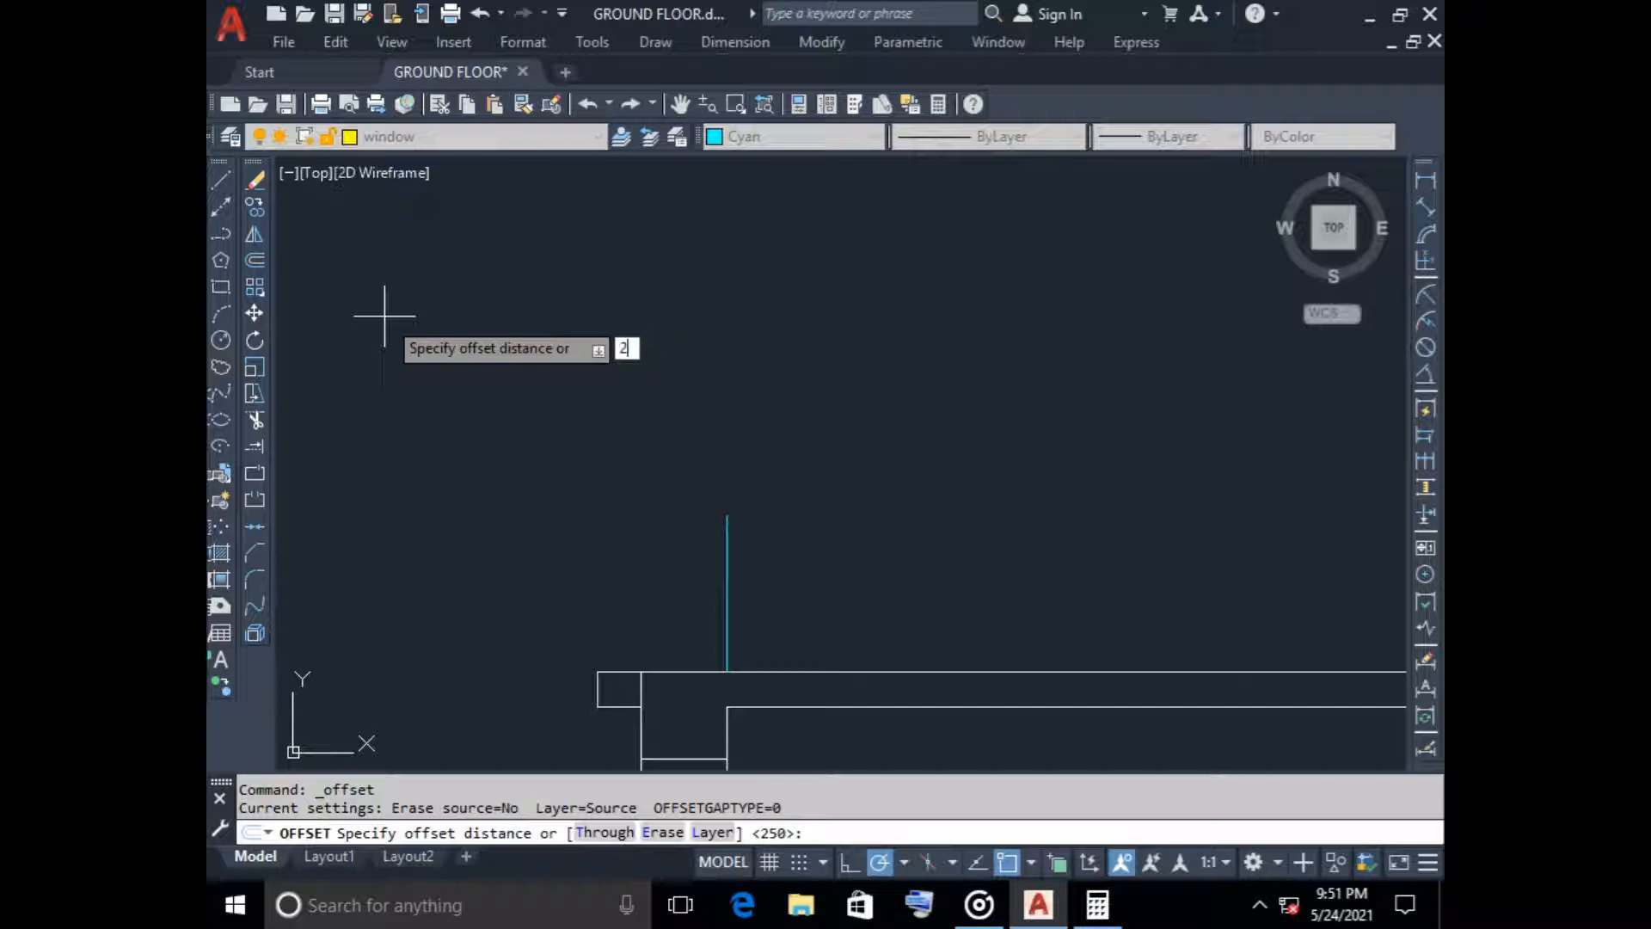
key("Return")
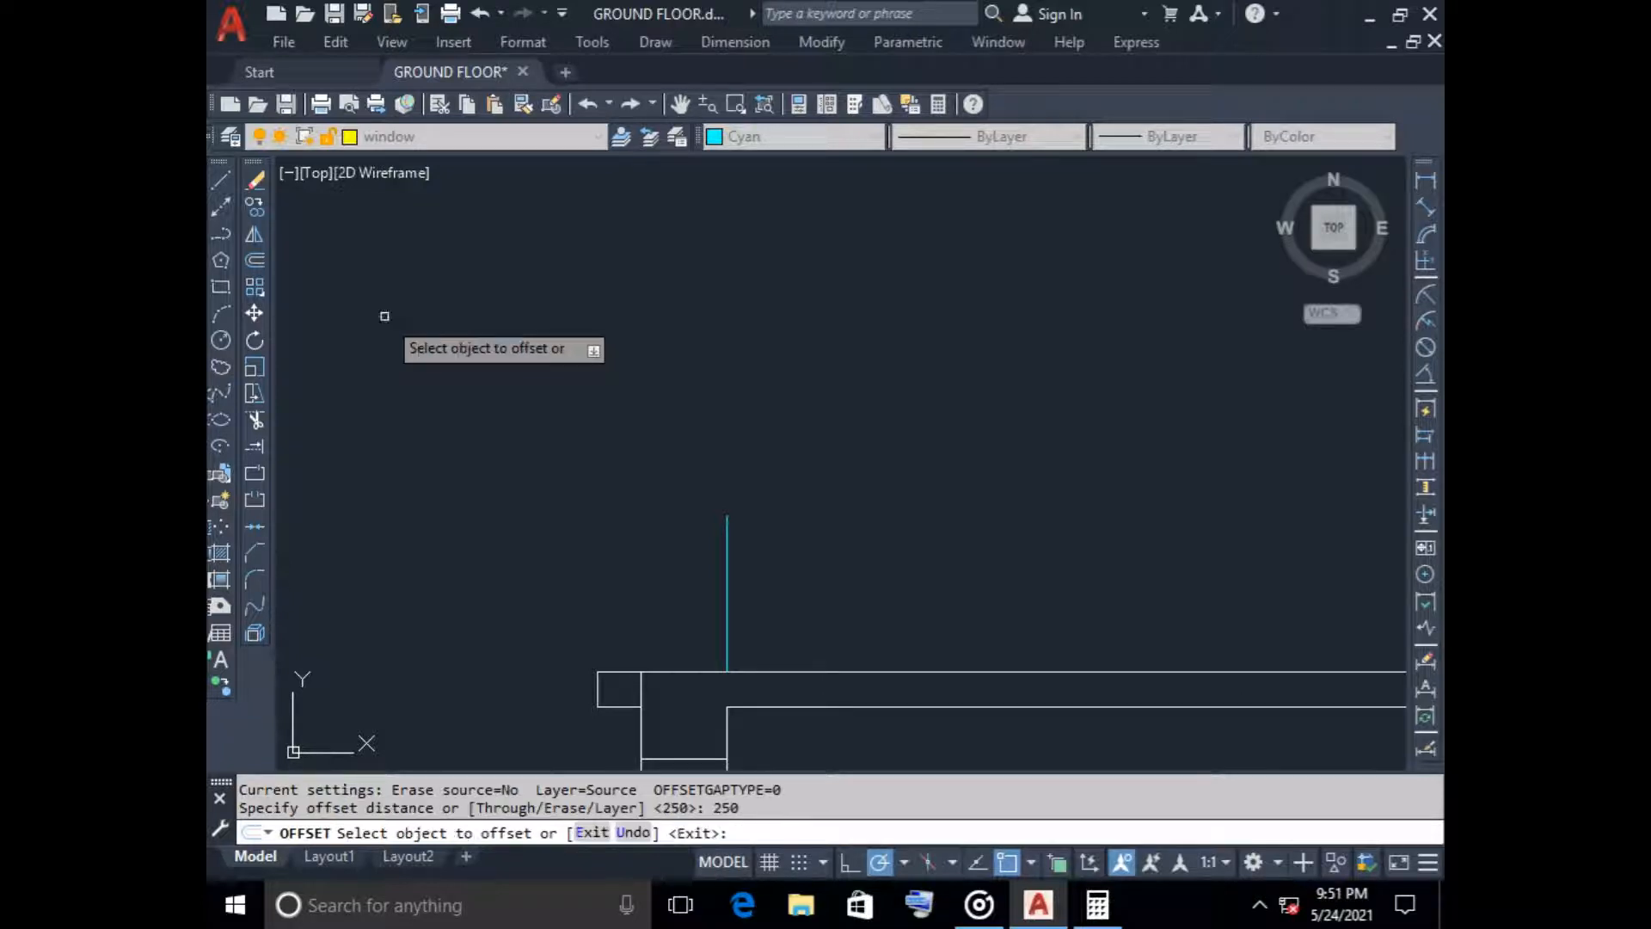
left_click(727, 609)
left_click(612, 583)
key("Escape")
scroll(637, 568, "down", 4)
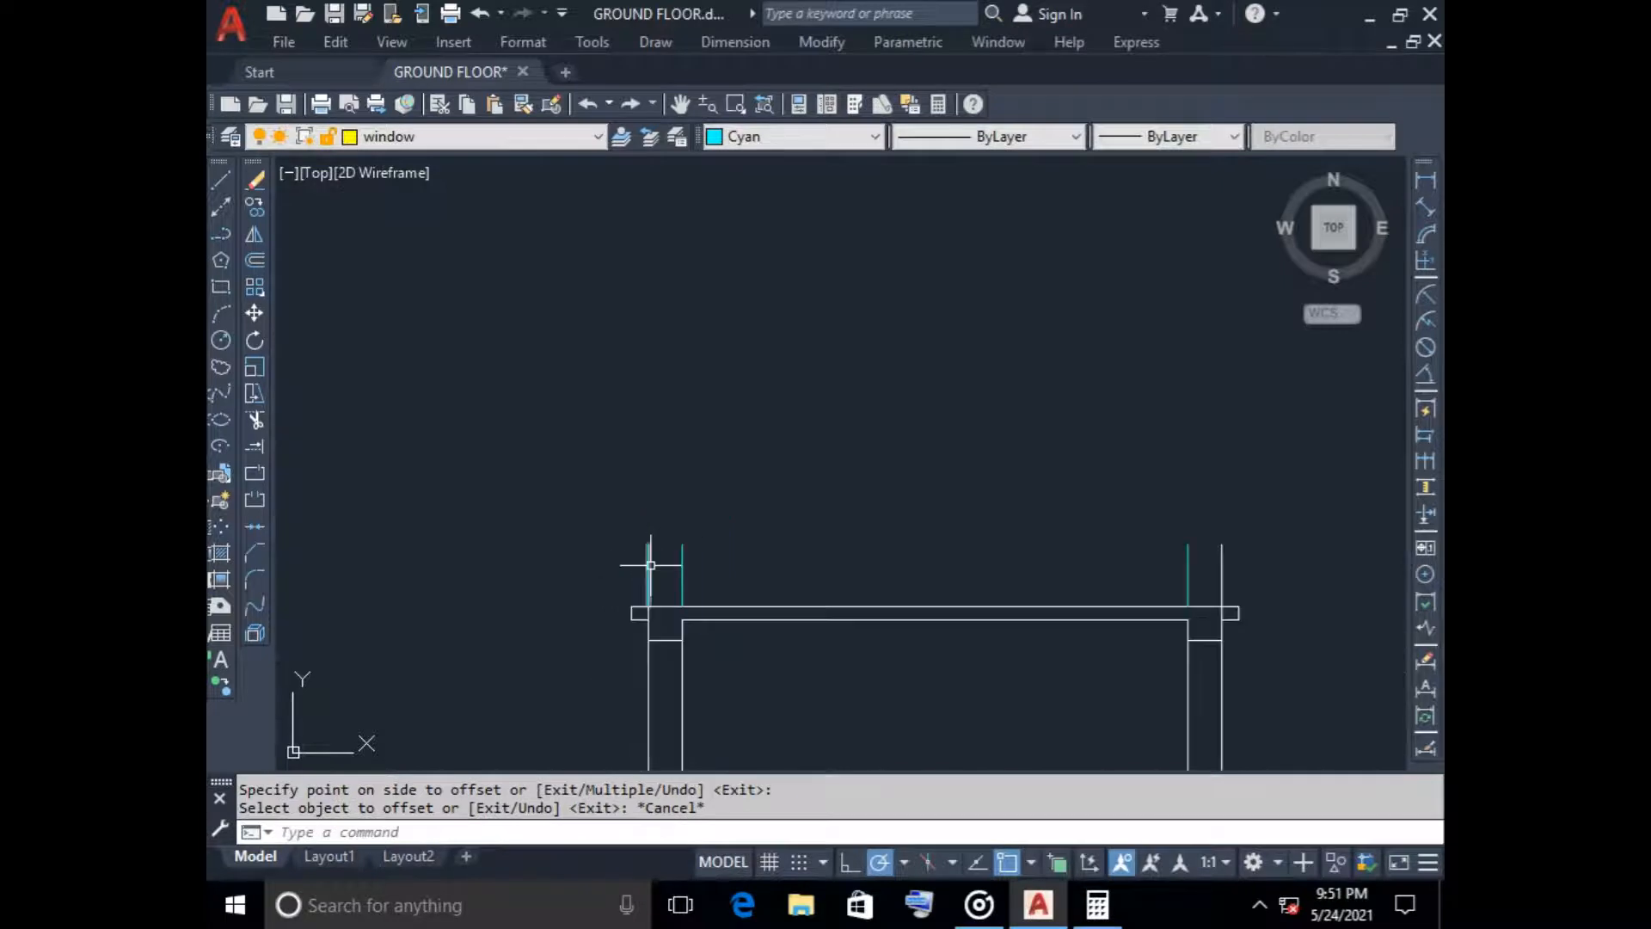
Draw the cyan parapet top line horizontally from the left outer parapet line to the top of the right outer wall line
left_click(220, 178)
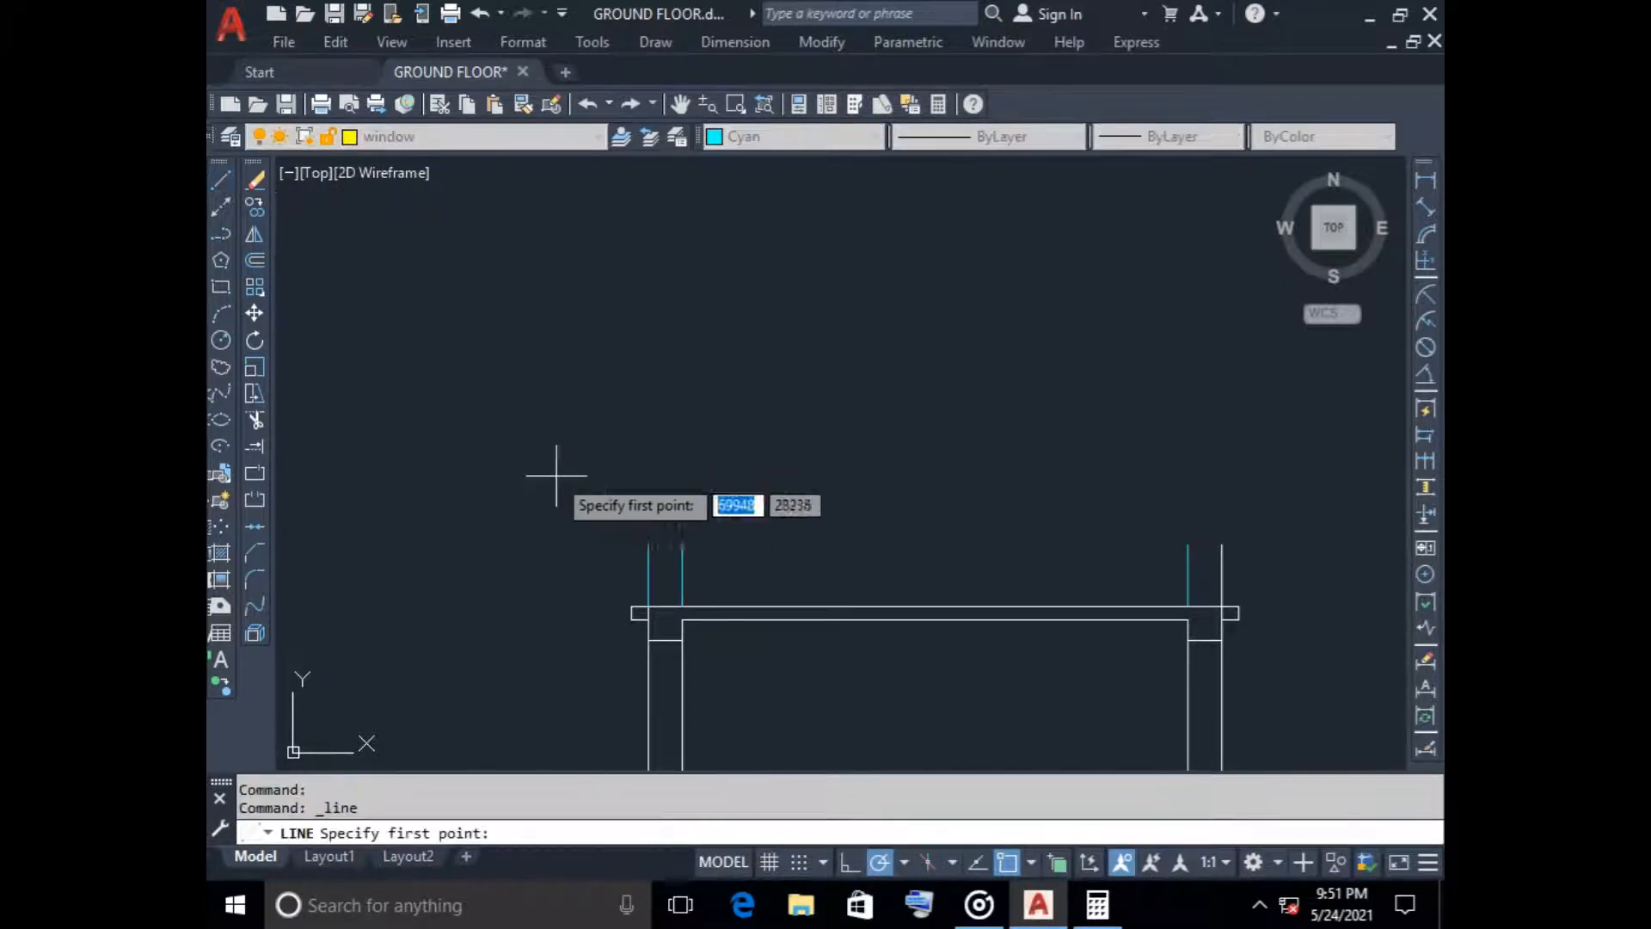
left_click(649, 545)
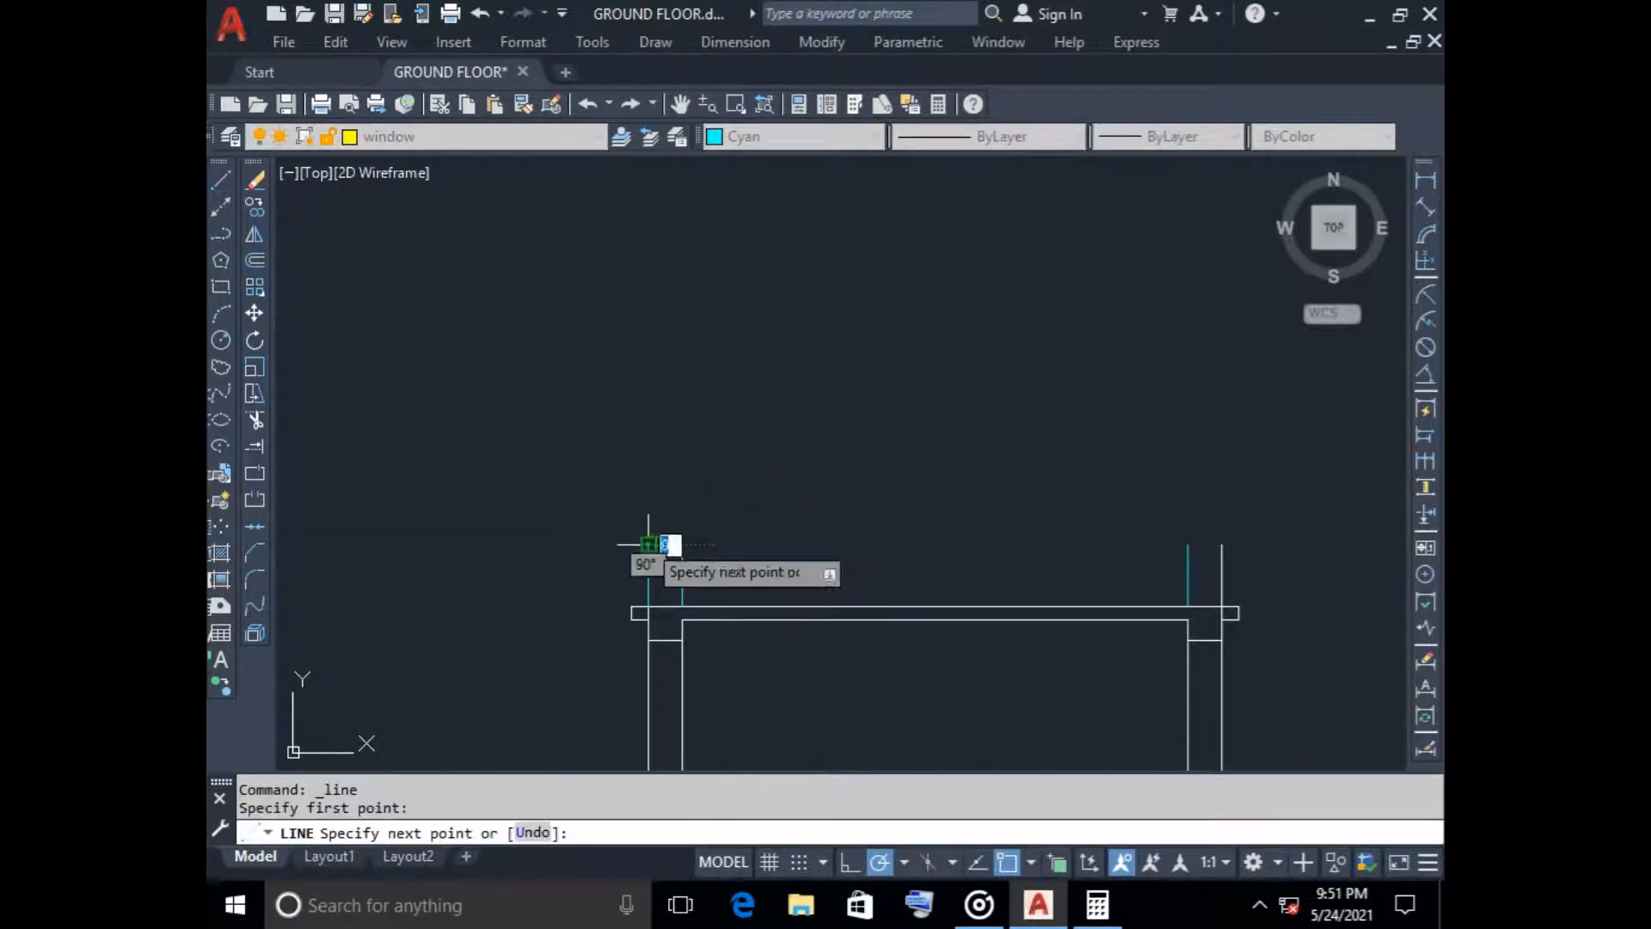
left_click(1222, 545)
key("Escape")
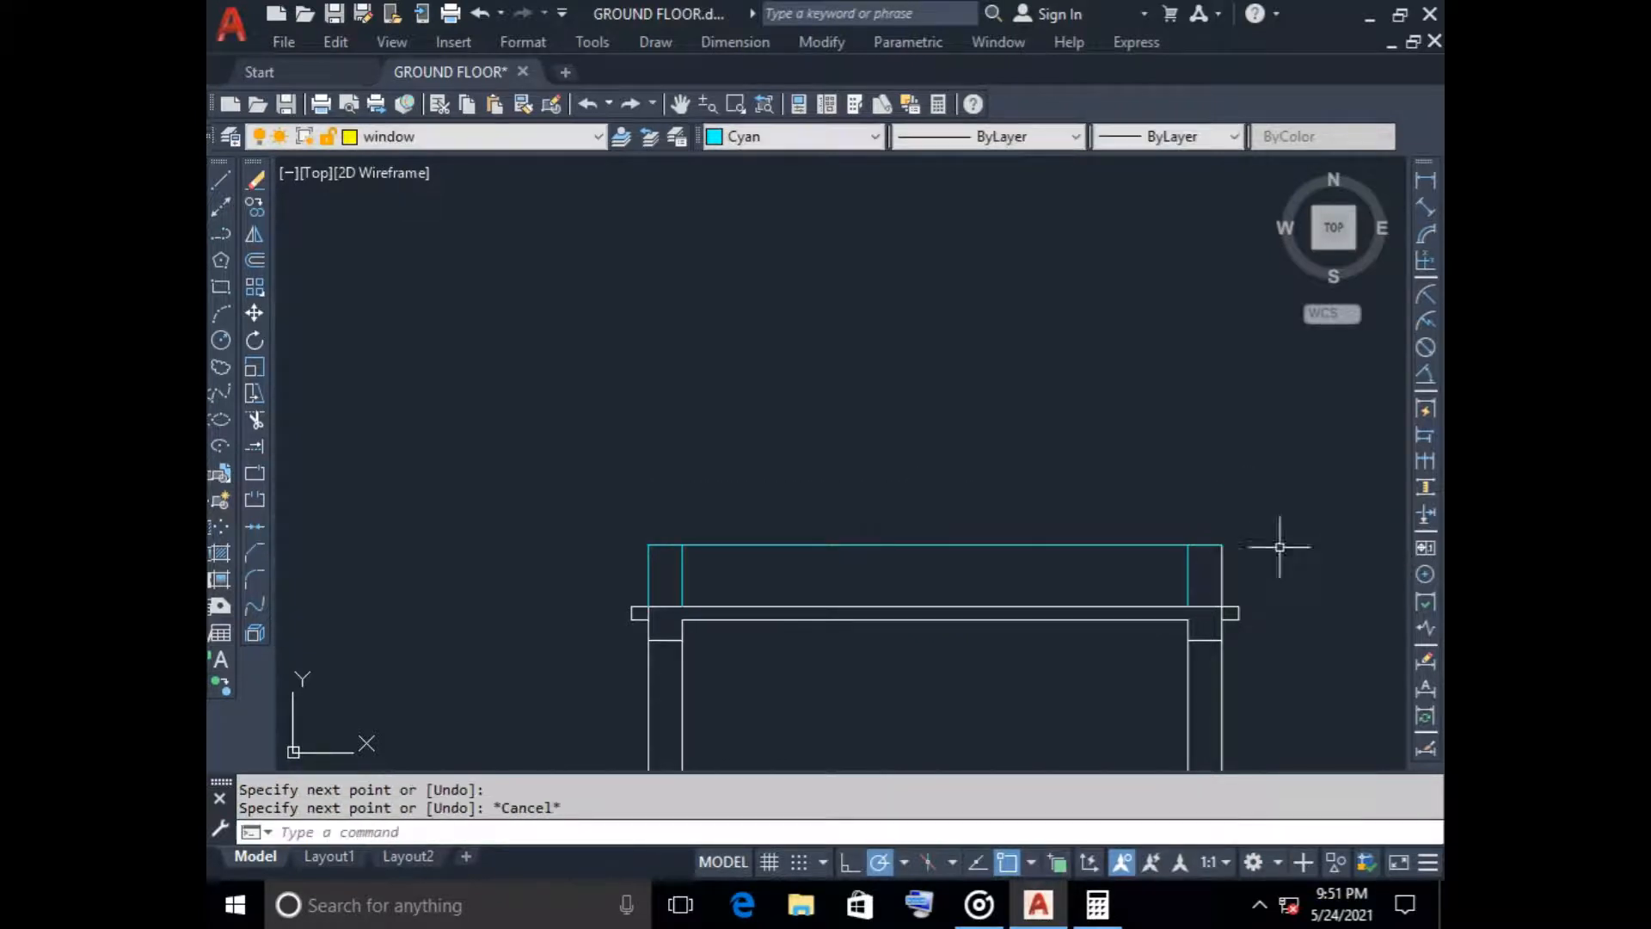
left_click(1232, 553)
left_click(1104, 557)
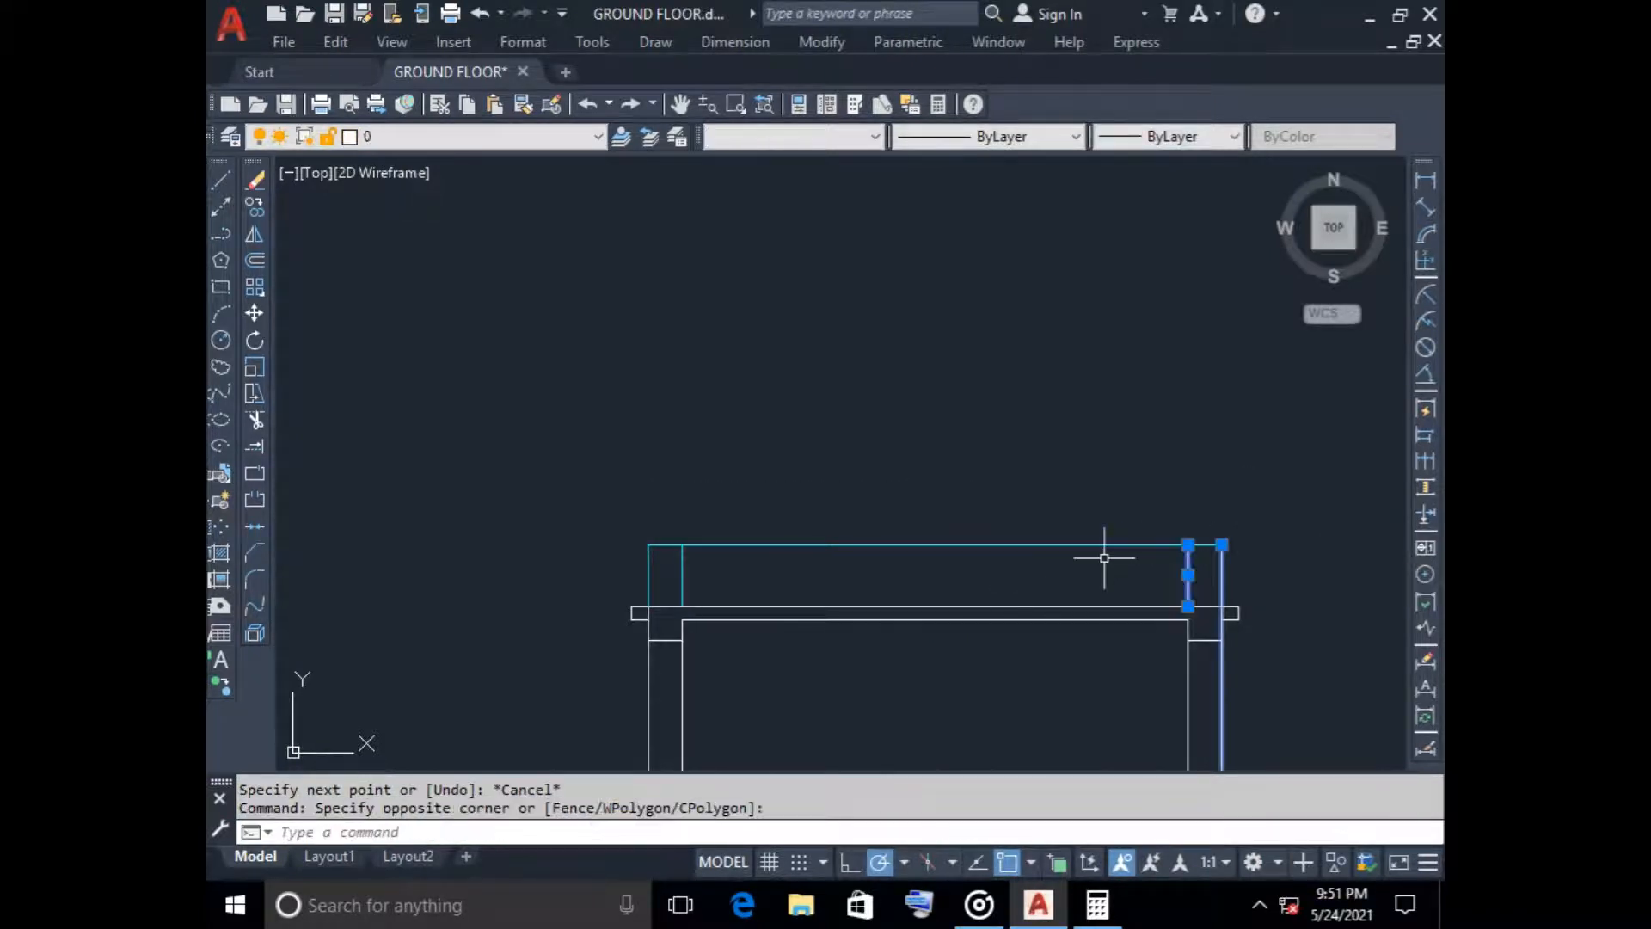
key("Escape")
scroll(1238, 571, "up", 5)
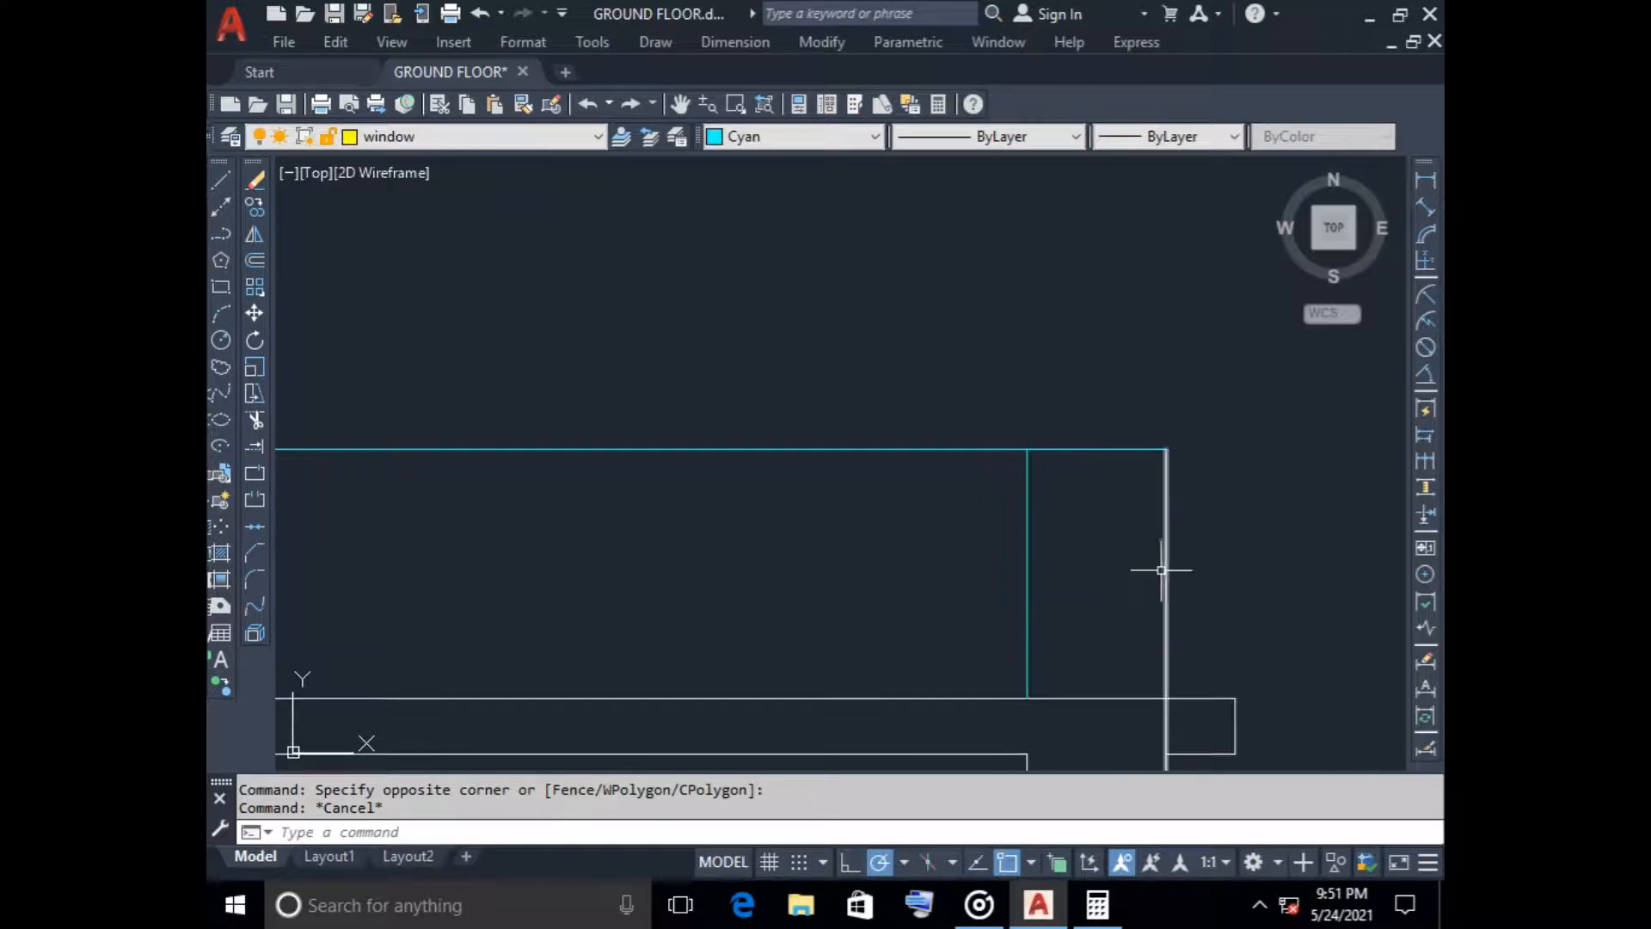
left_click(1165, 565)
scroll(1279, 583, "down", 4)
middle_click_drag(1279, 582, 923, 436)
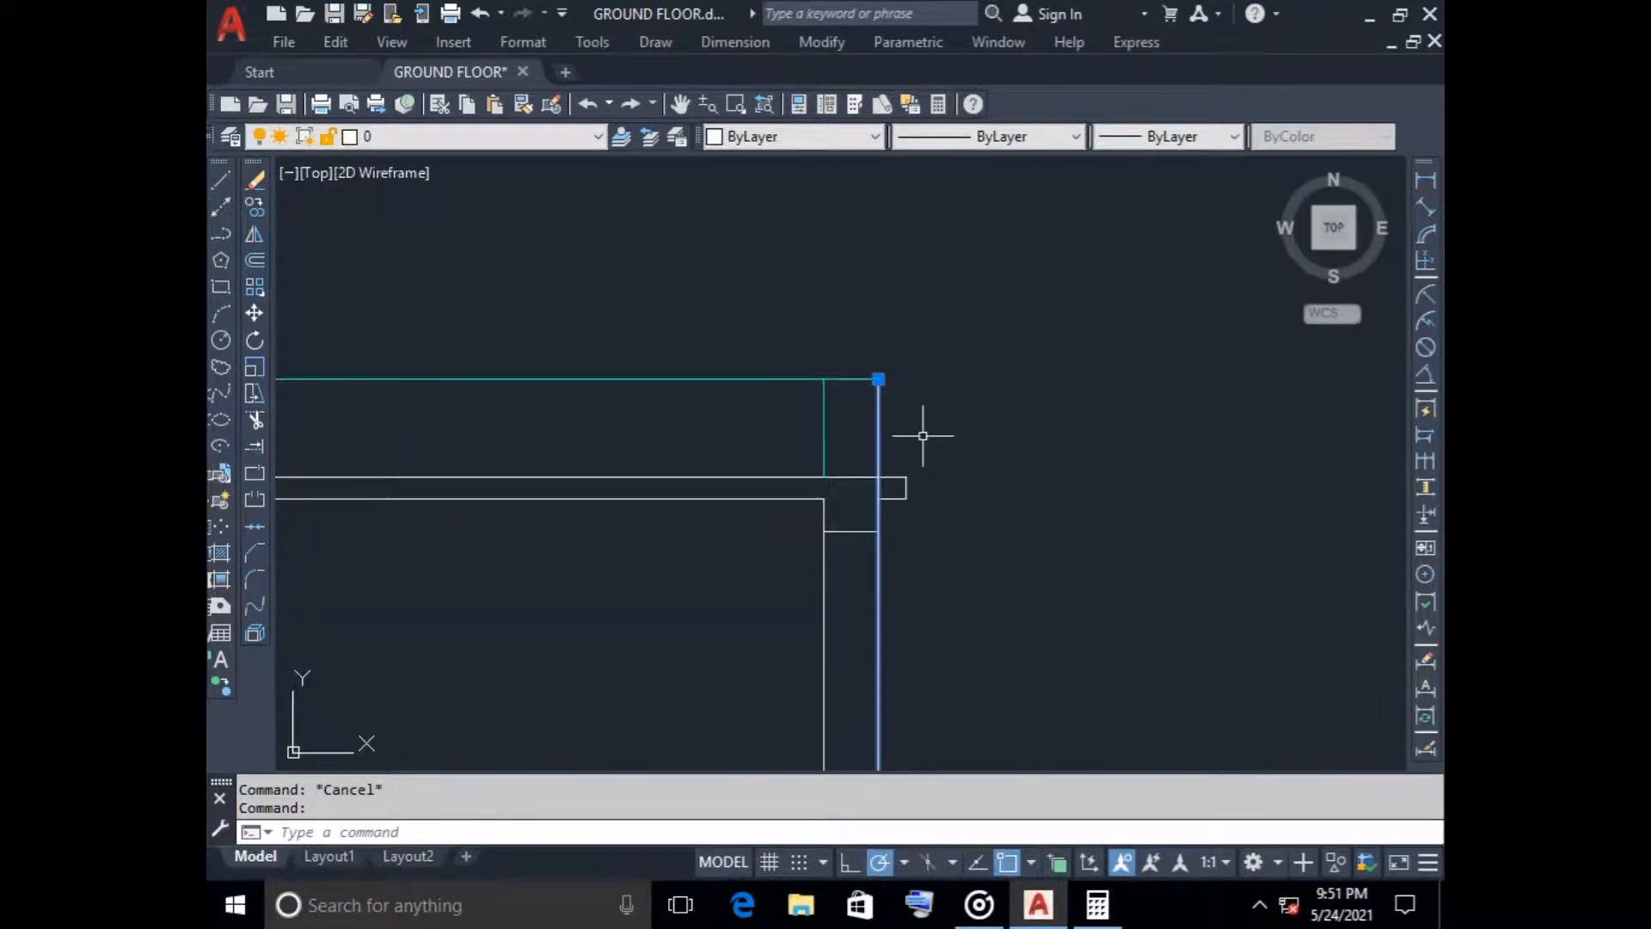
key("Escape")
Trim the right outer wall line where it crosses the thickness of the tower roof slab
type("t")
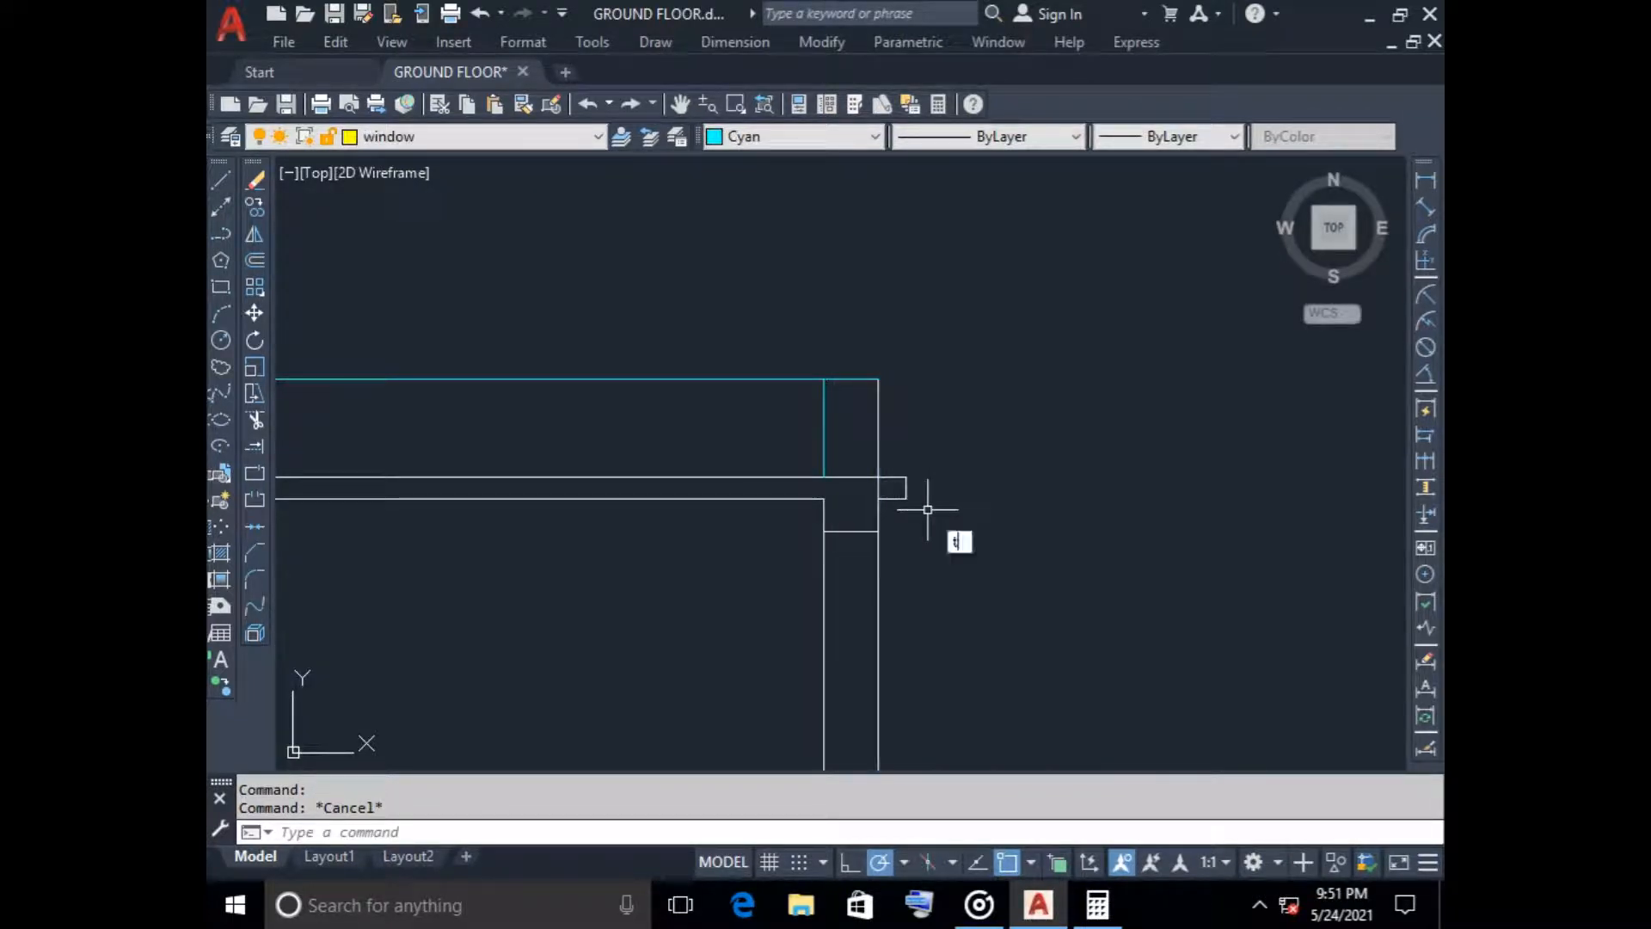
type("r")
key("Return")
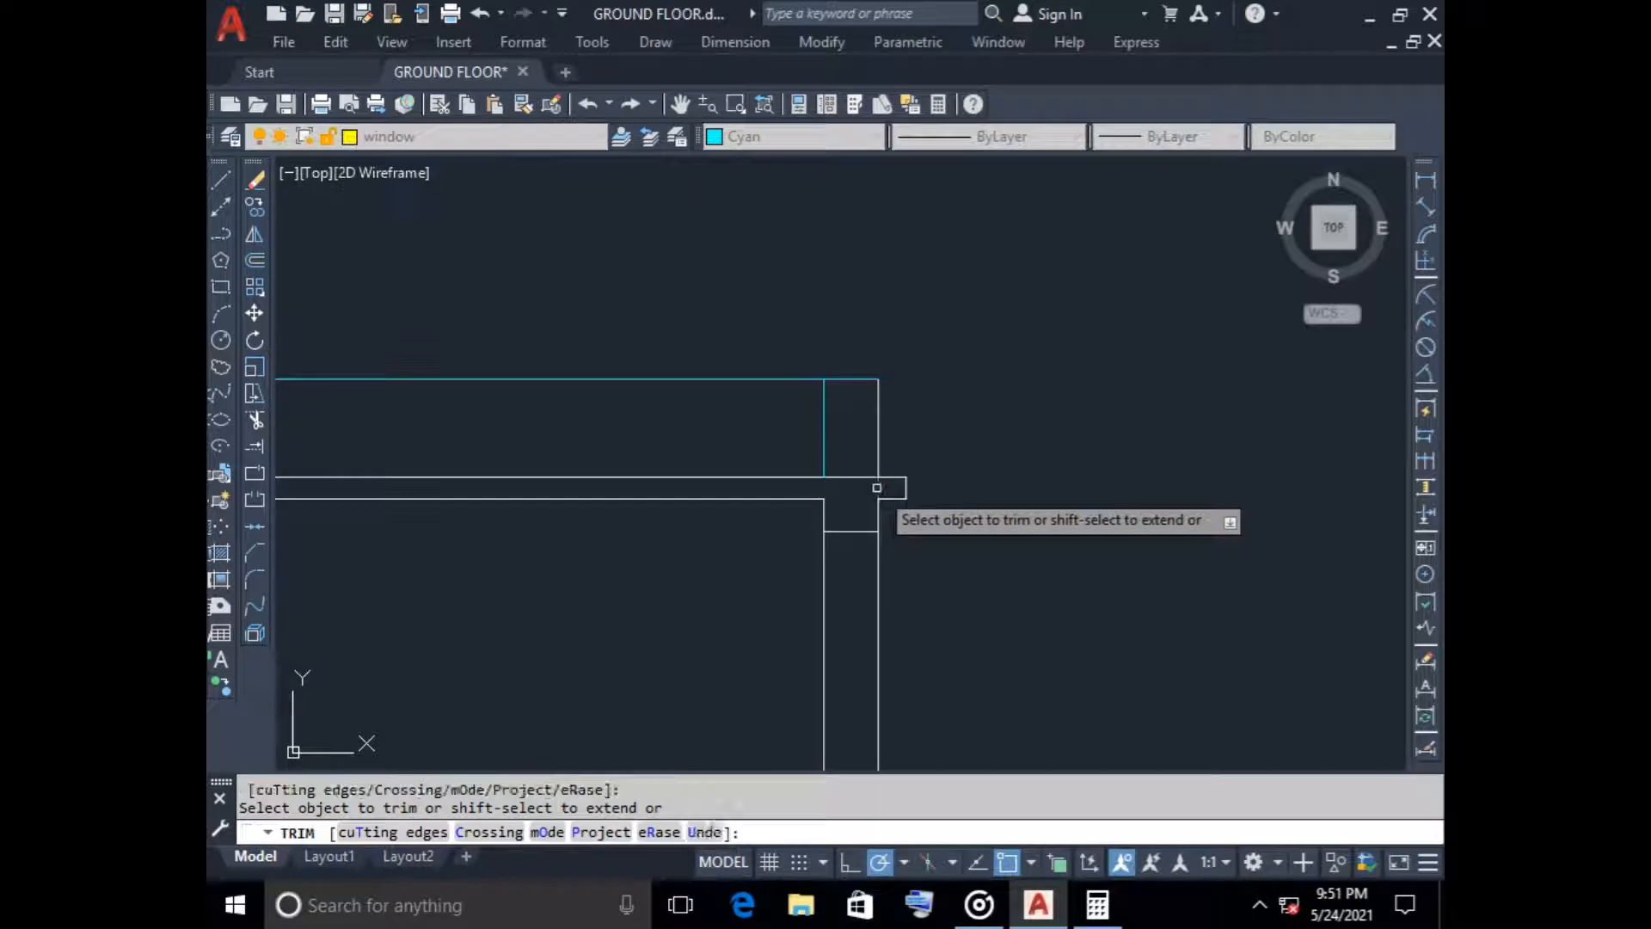
key("Escape")
Change the colour of the right outer parapet line above the roof slab to Cyan
left_click(896, 435)
left_click(852, 405)
left_click(792, 136)
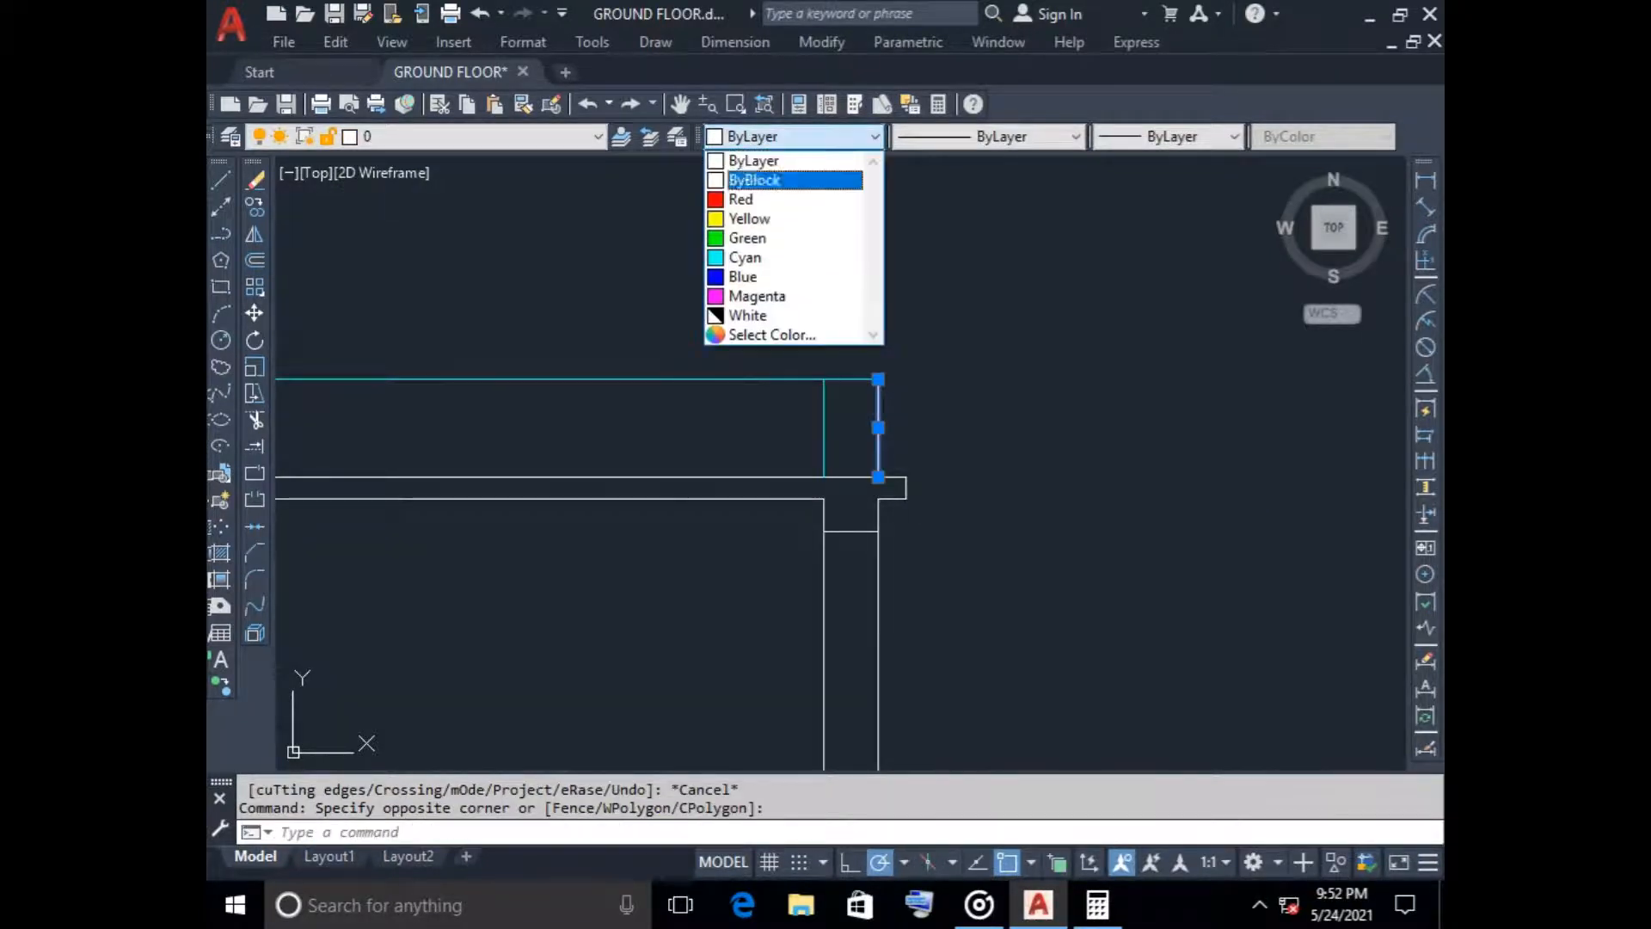
left_click(750, 257)
key("Escape")
Trim the left outer wall line where it crosses the thickness of the tower roof slab
scroll(680, 636, "down", 3)
mouse_move(680, 638)
middle_mouse_down()
mouse_move(885, 493)
mouse_move(756, 384)
middle_mouse_up()
scroll(884, 493, "up", 2)
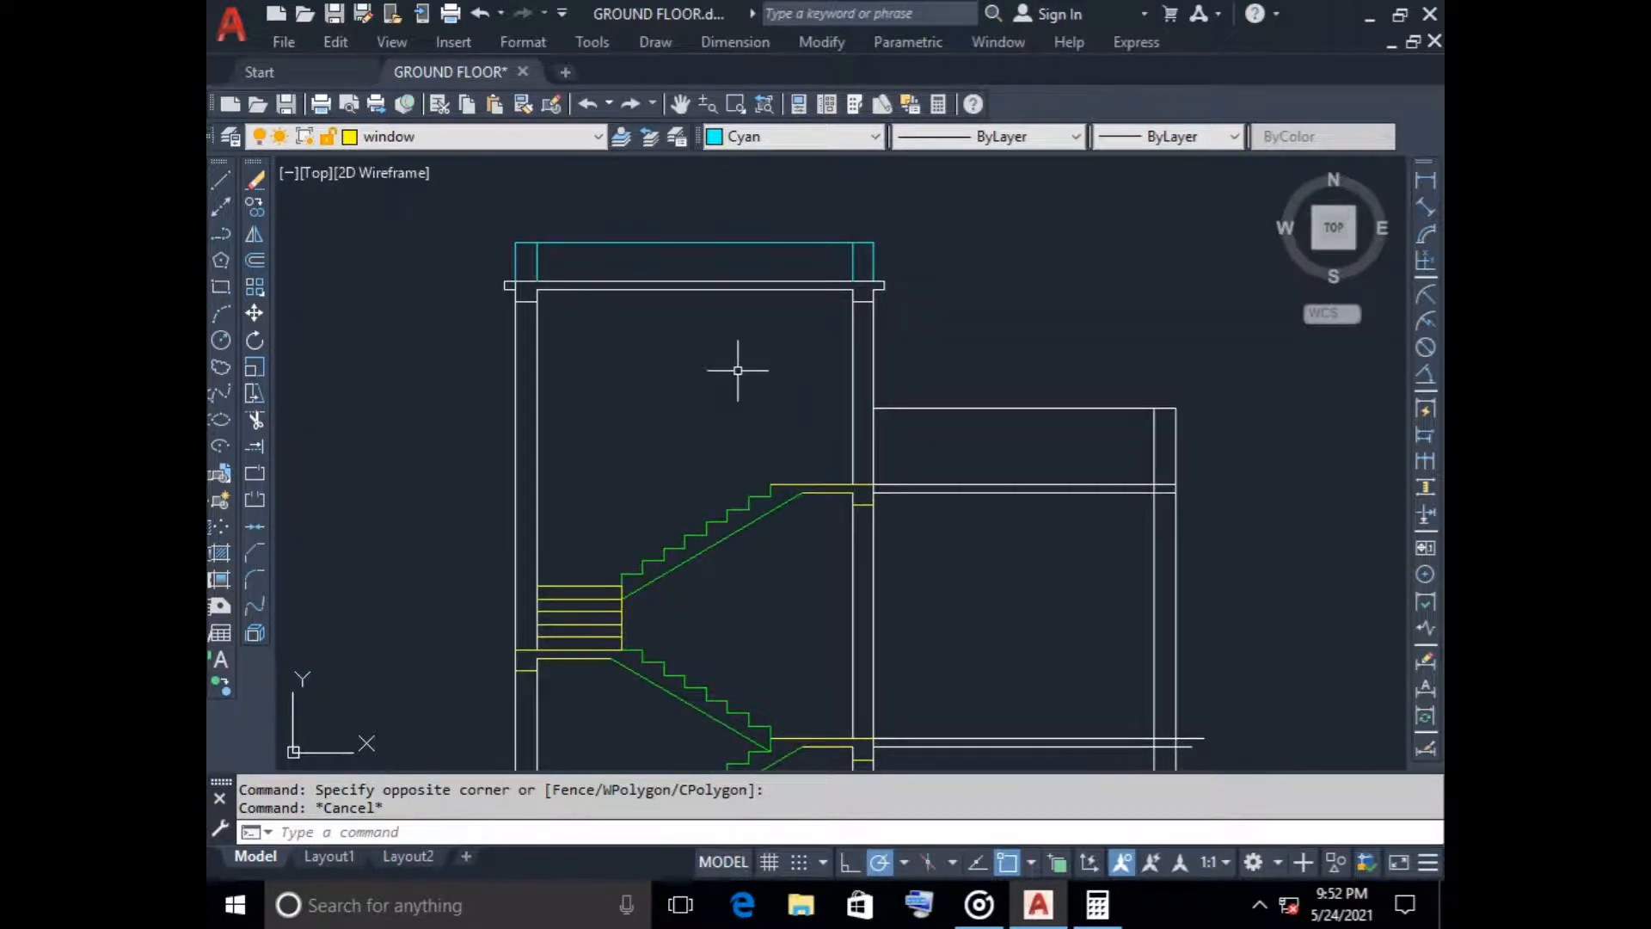
scroll(514, 292, "up", 5)
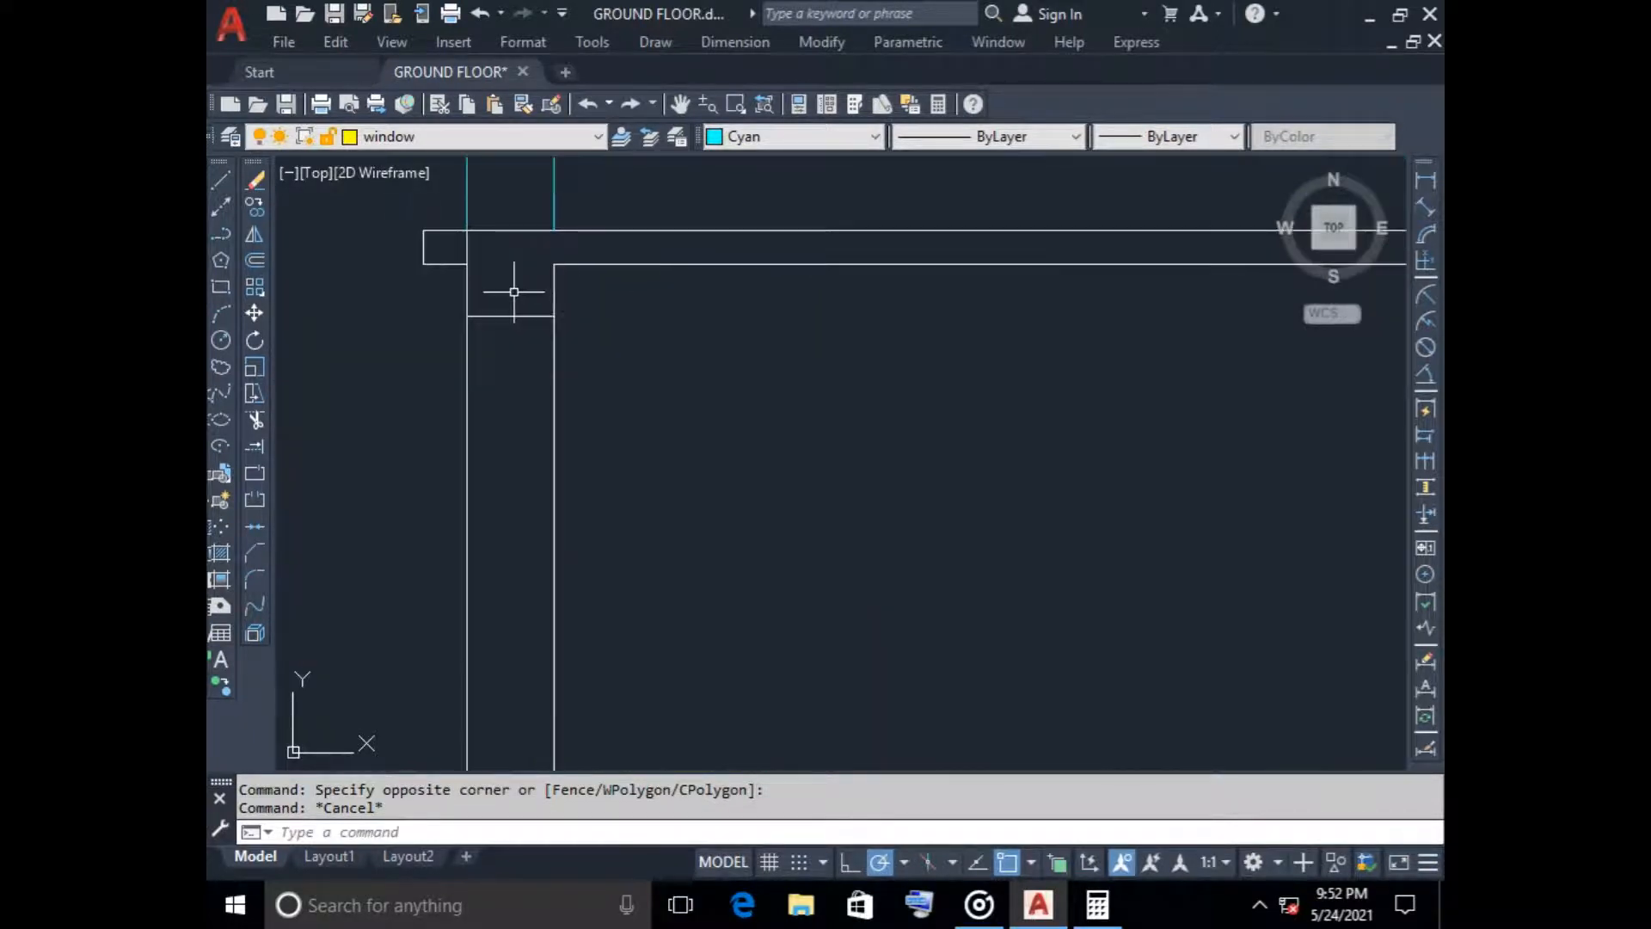
key("Return")
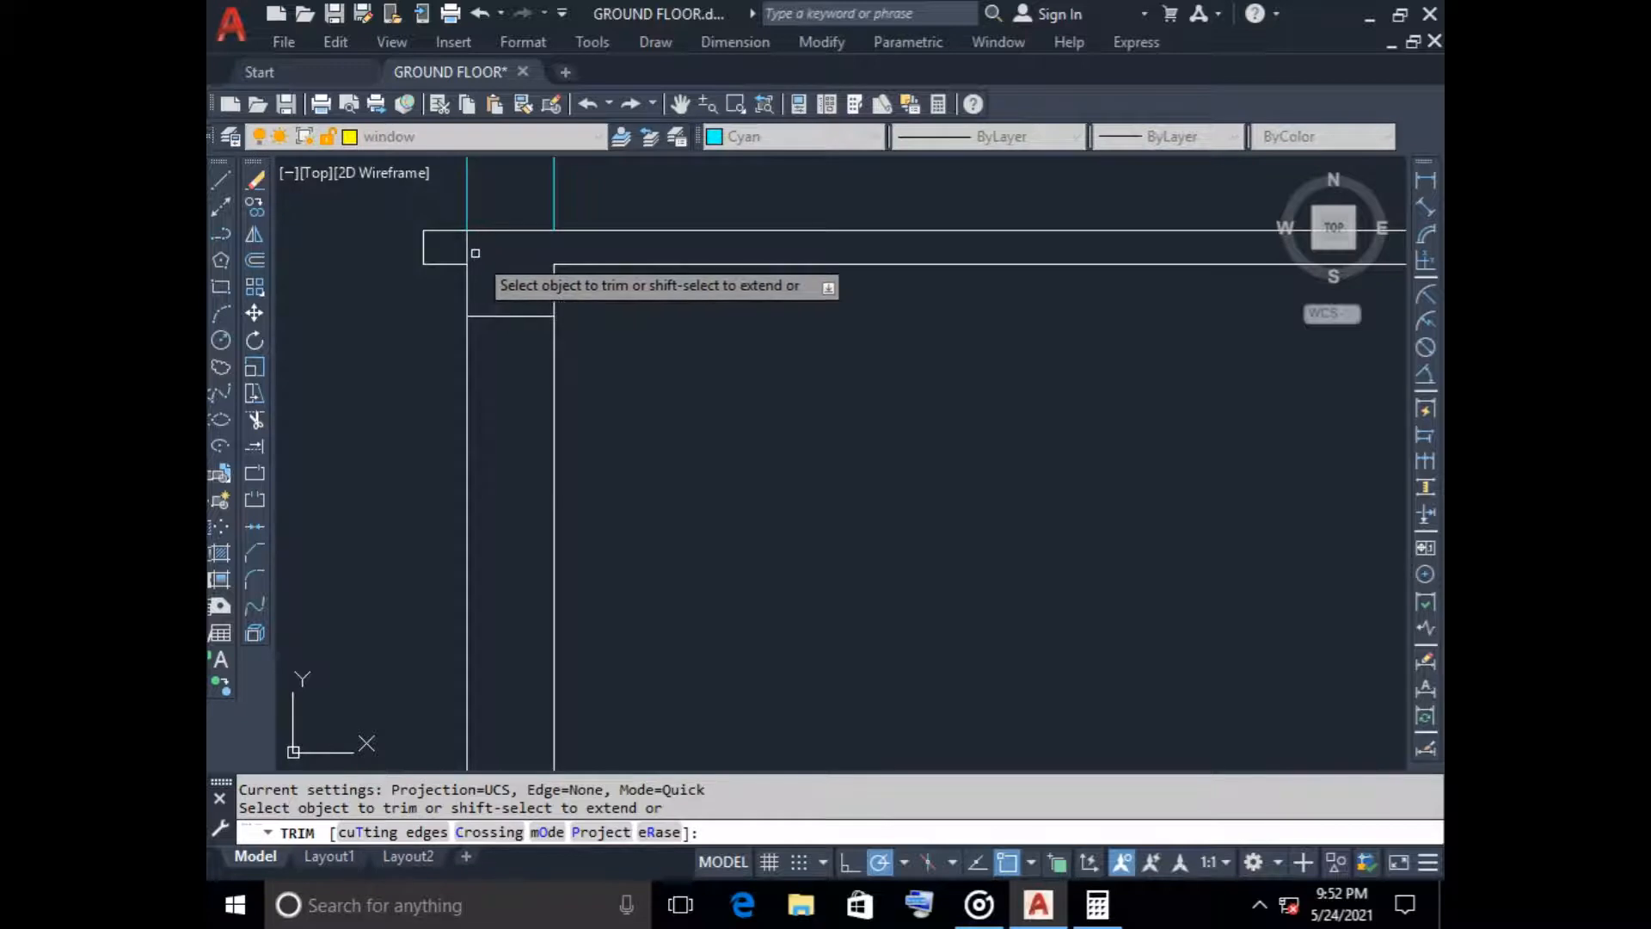
left_click(468, 248)
key("Return")
scroll(693, 405, "down", 8)
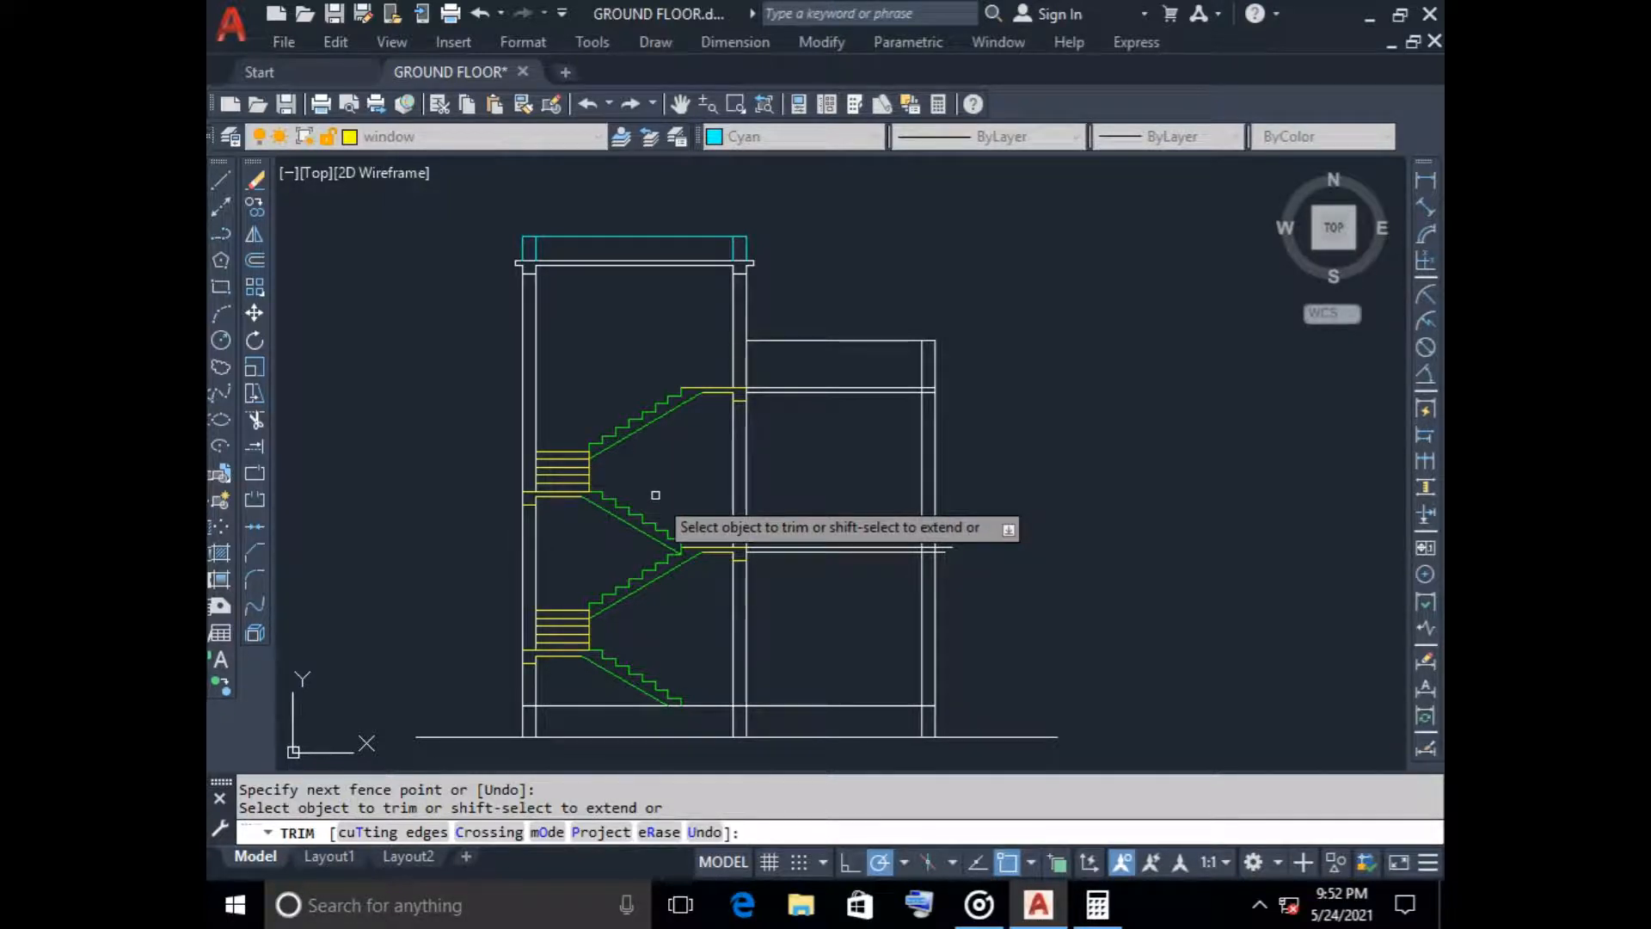
key("Escape")
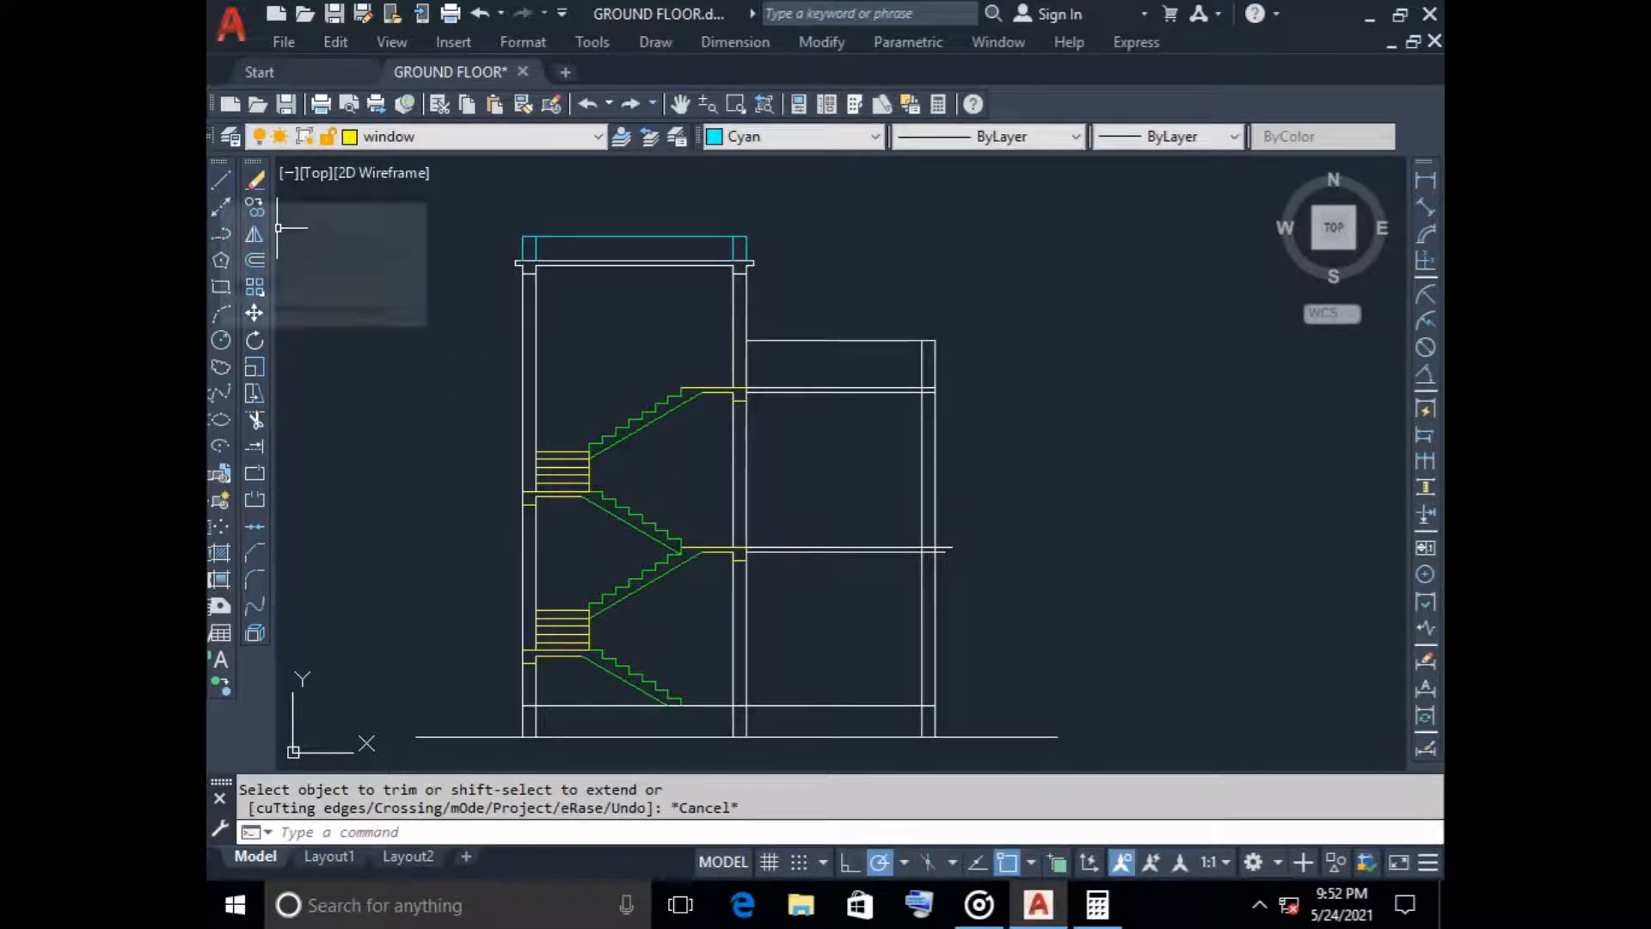
Set the current object colour back to ByLayer
left_click(221, 179)
key("Escape")
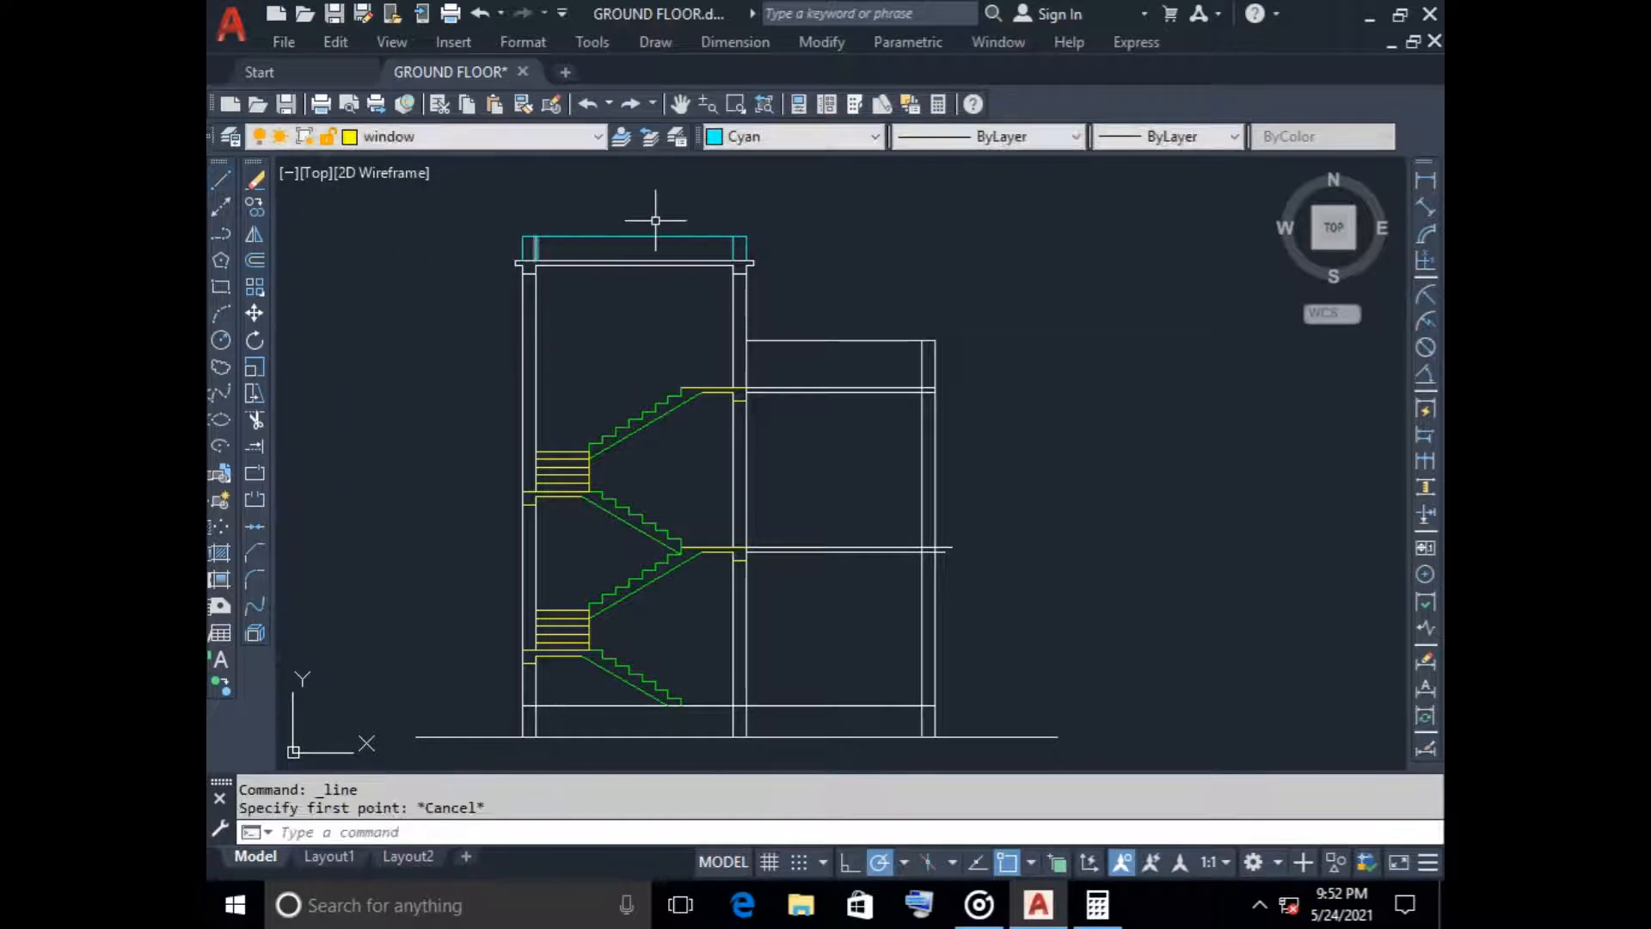
left_click(795, 136)
left_click(757, 158)
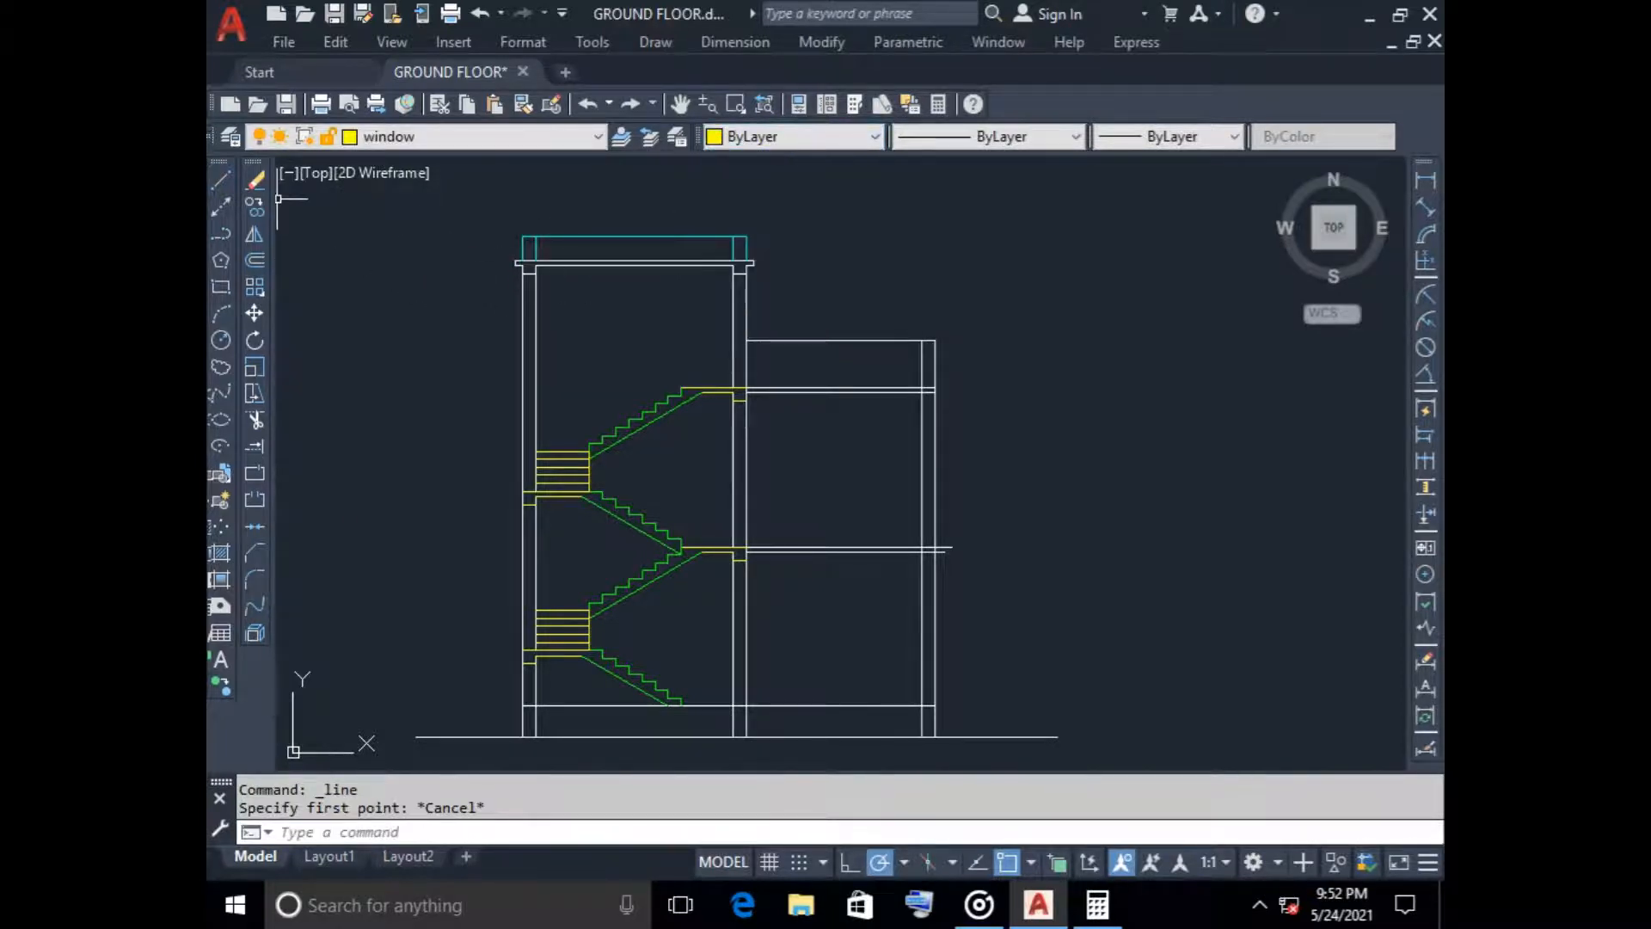
Draw a vertical window line down the middle of the tower's left wall from the roof beam's underside to the upper landing
left_click(220, 179)
scroll(537, 294, "up", 8)
scroll(501, 203, "down", 2)
middle_click_drag(500, 215, 587, 273)
left_click(602, 245)
scroll(589, 431, "down", 3)
scroll(603, 309, "up", 2)
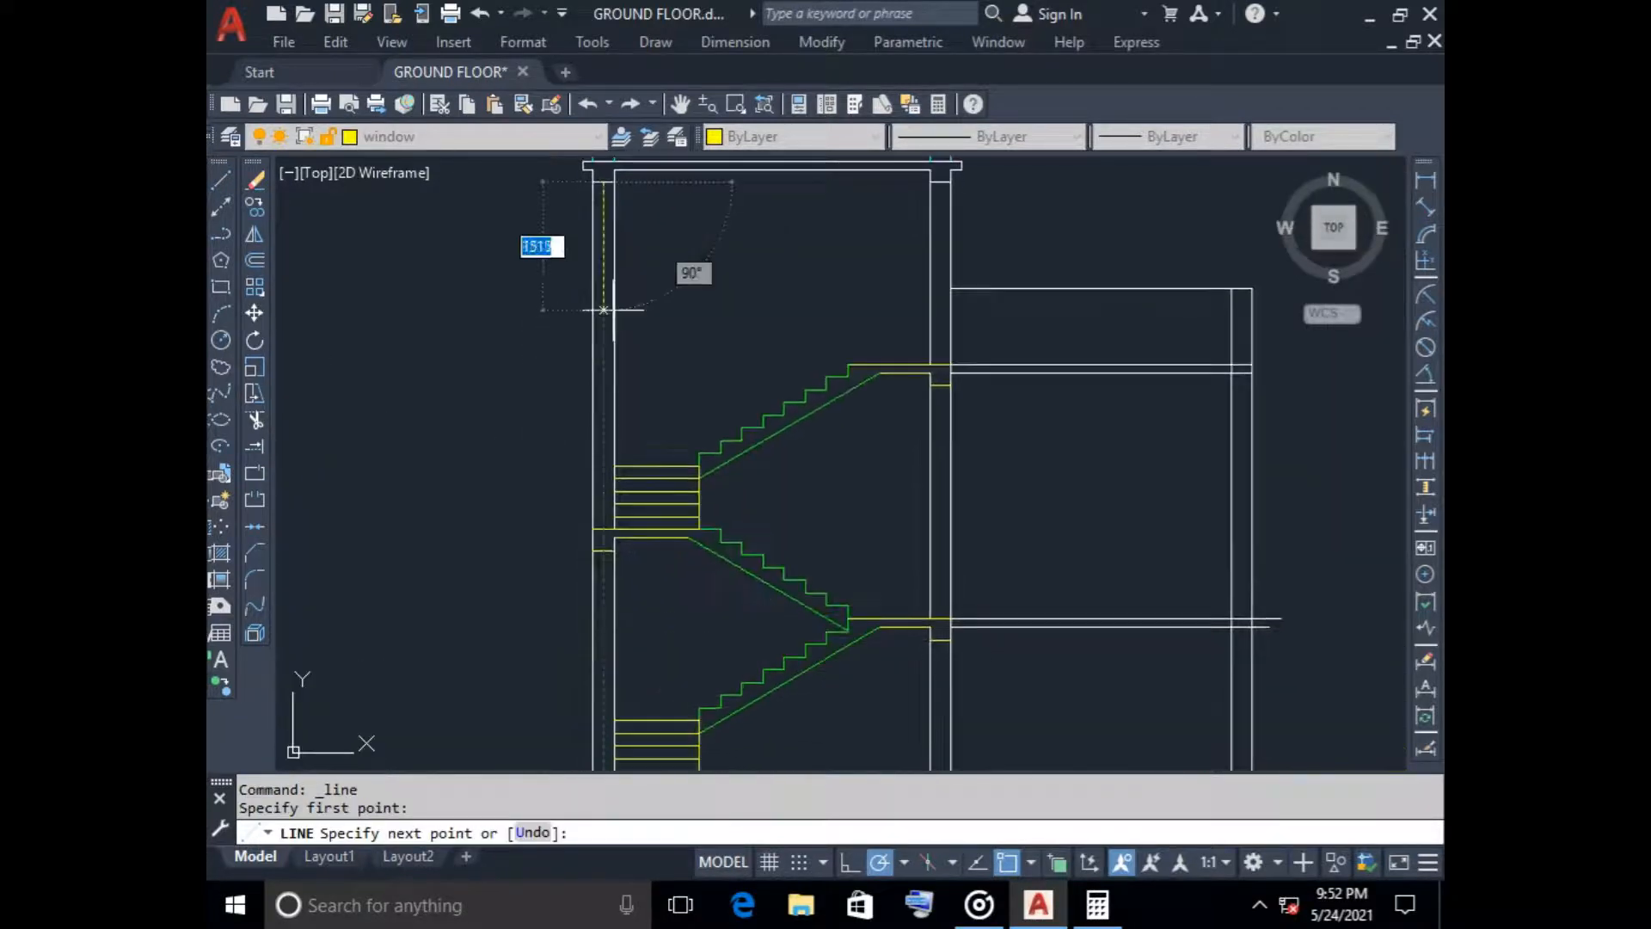
scroll(603, 473, "up", 4)
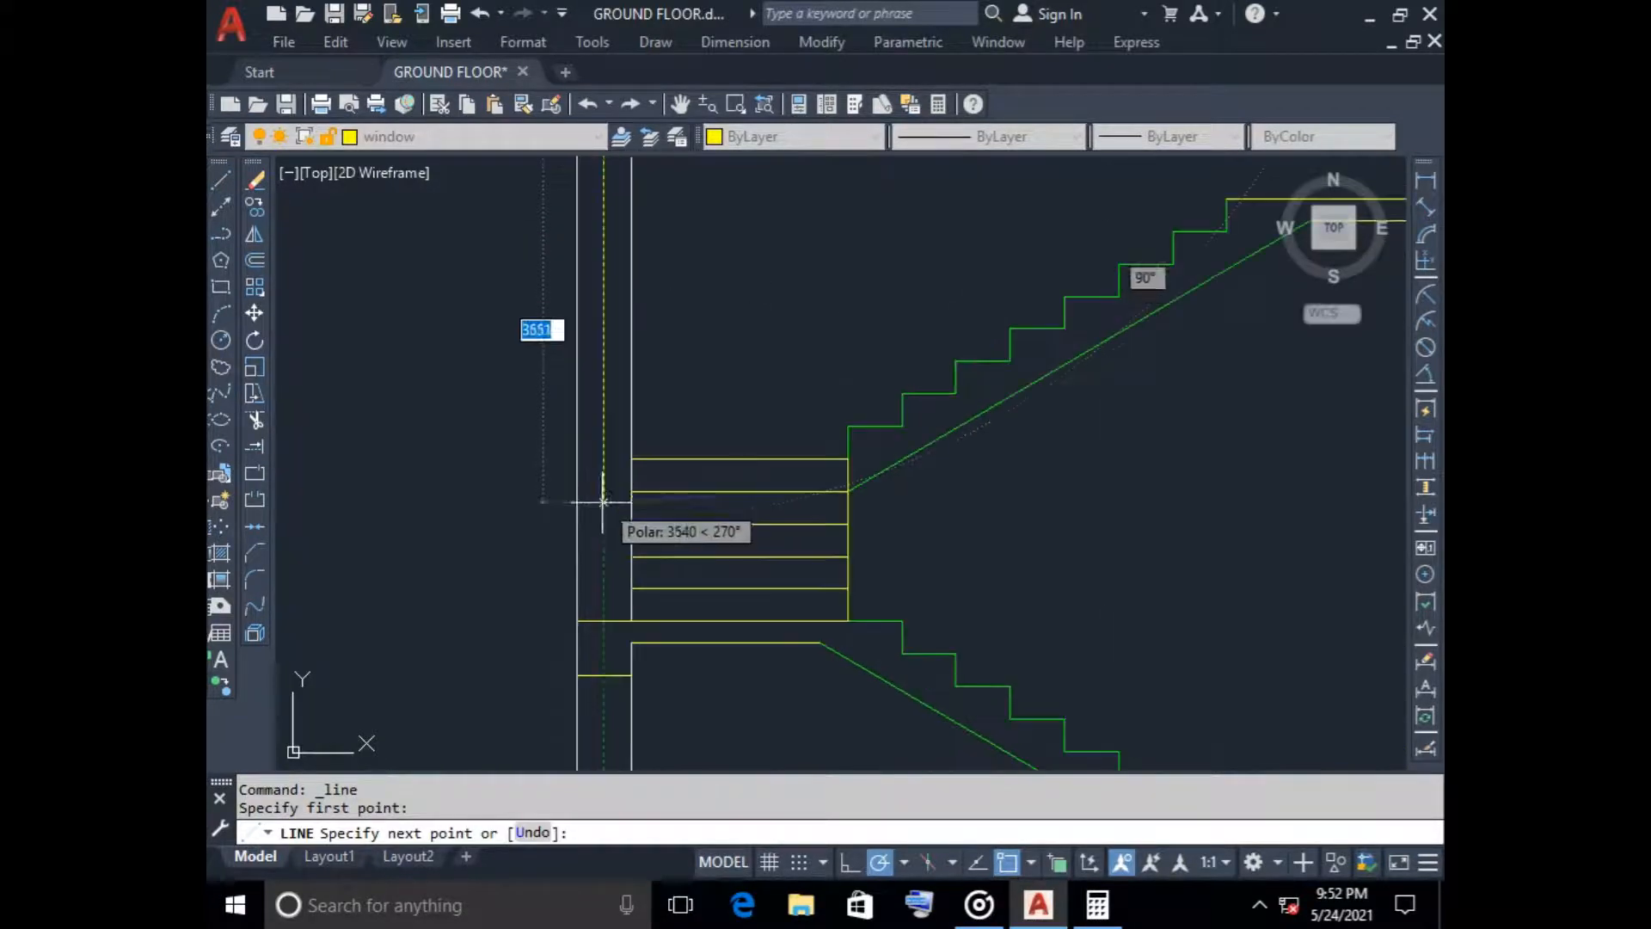
left_click(604, 621)
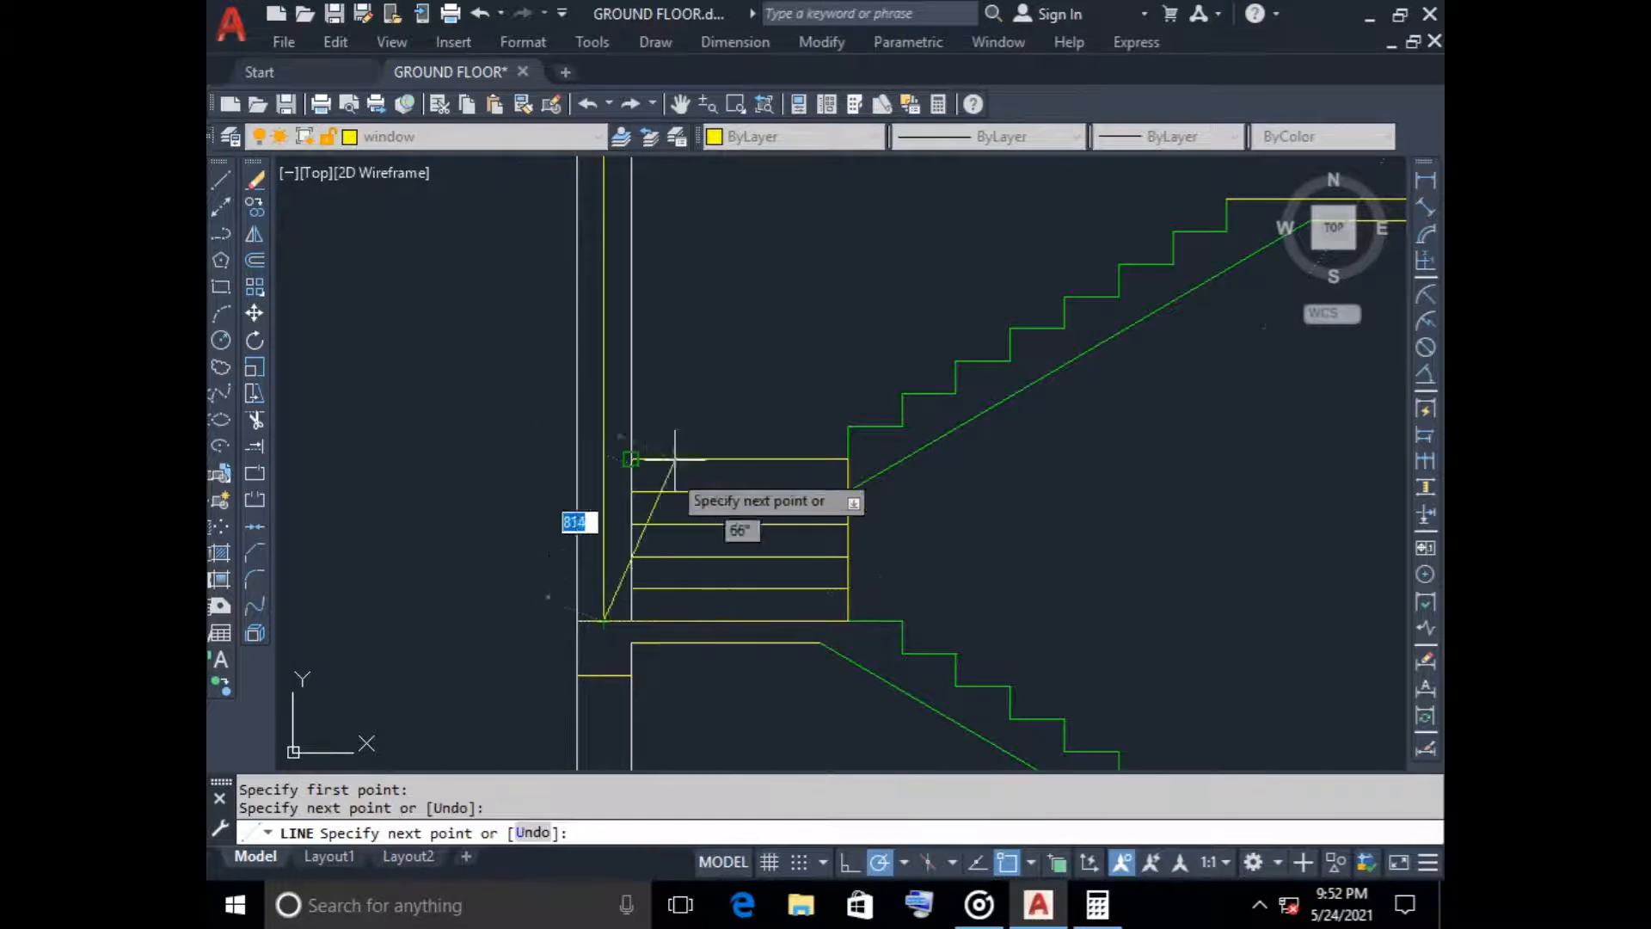
key("Escape")
Draw a vertical window line mid-wall in the left wall from the upper landing beam's underside to the lower landing
scroll(716, 372, "down", 4)
middle_click_drag(718, 373, 701, 271)
key("space")
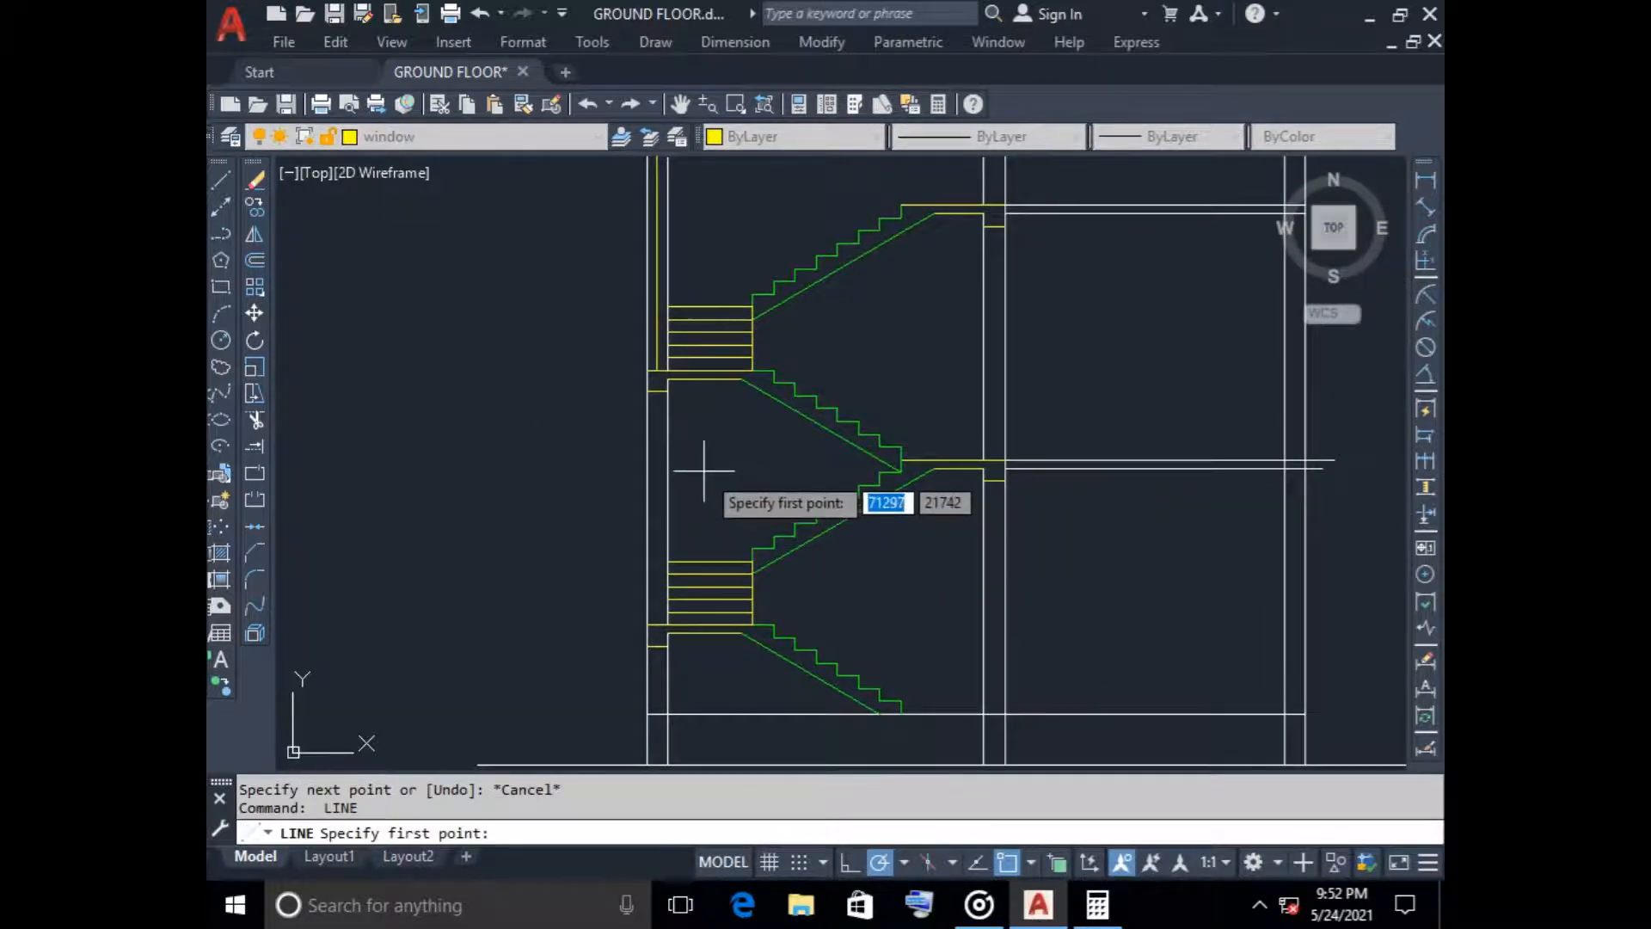
scroll(679, 447, "up", 4)
left_click(602, 266)
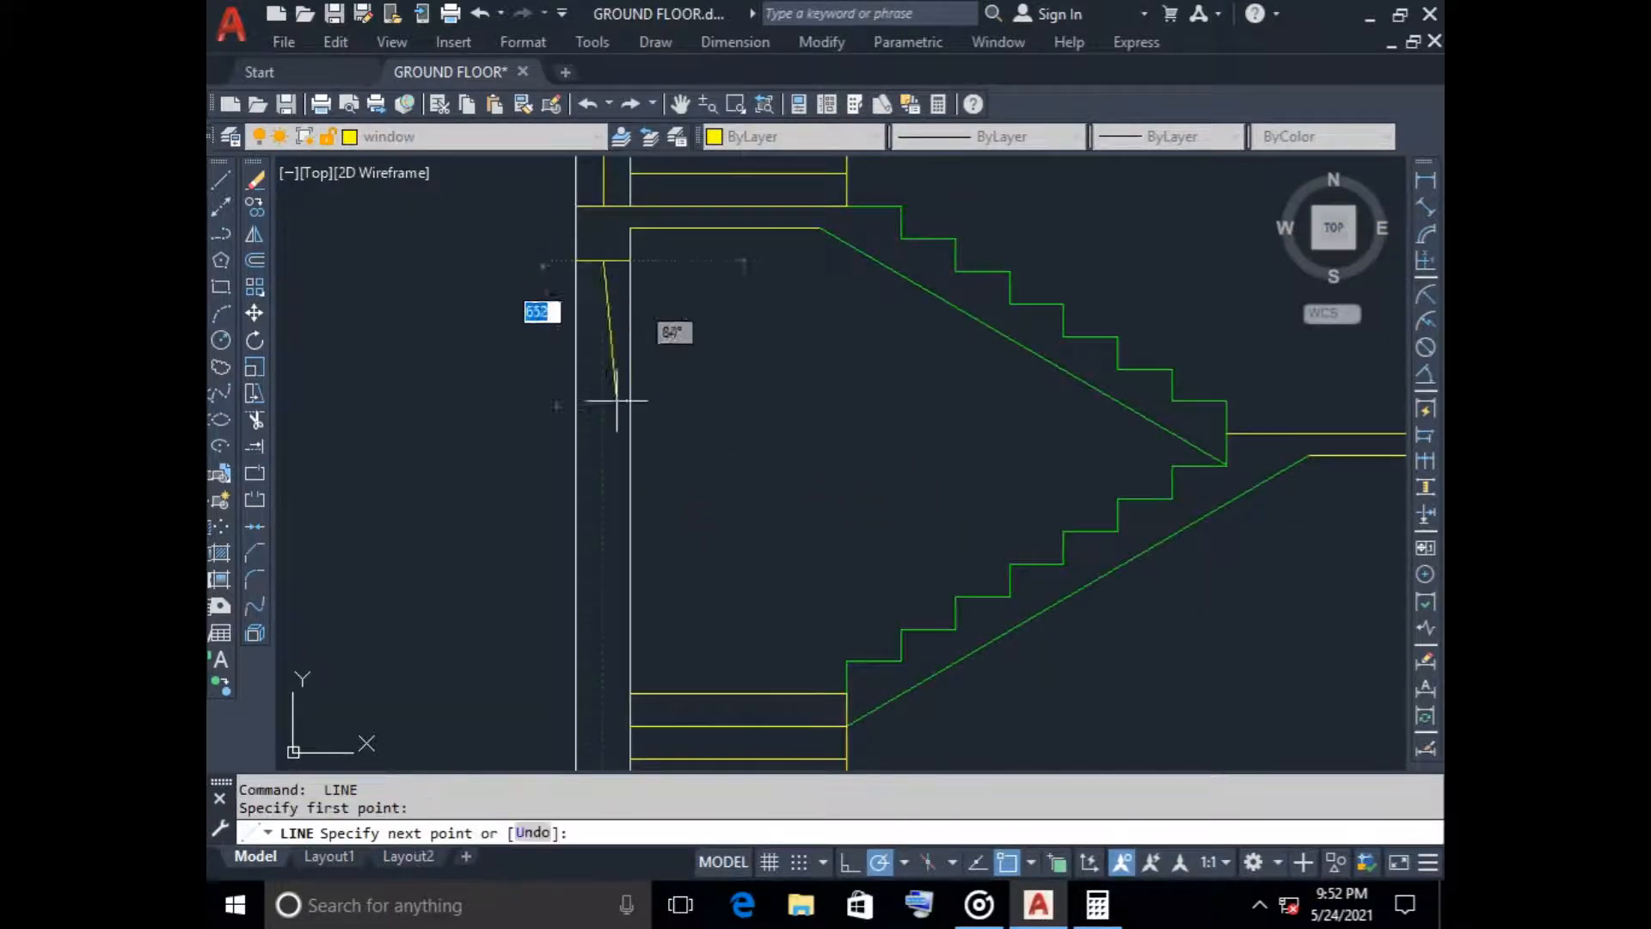
scroll(592, 581, "down", 4)
scroll(601, 365, "down", 2)
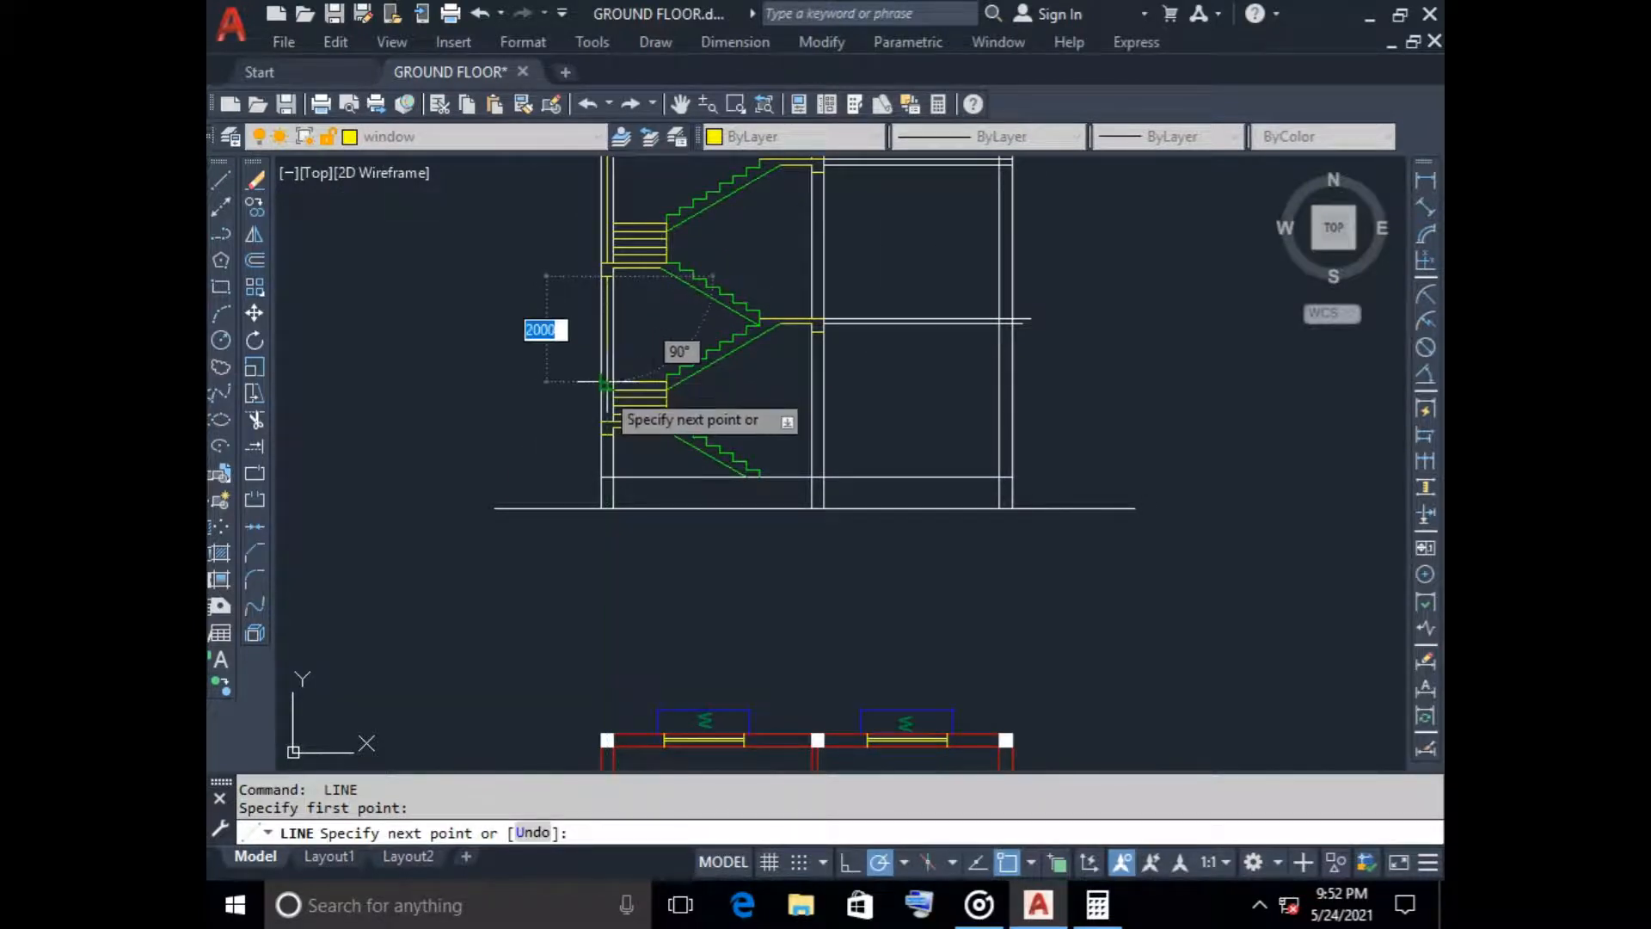
scroll(624, 442, "up", 3)
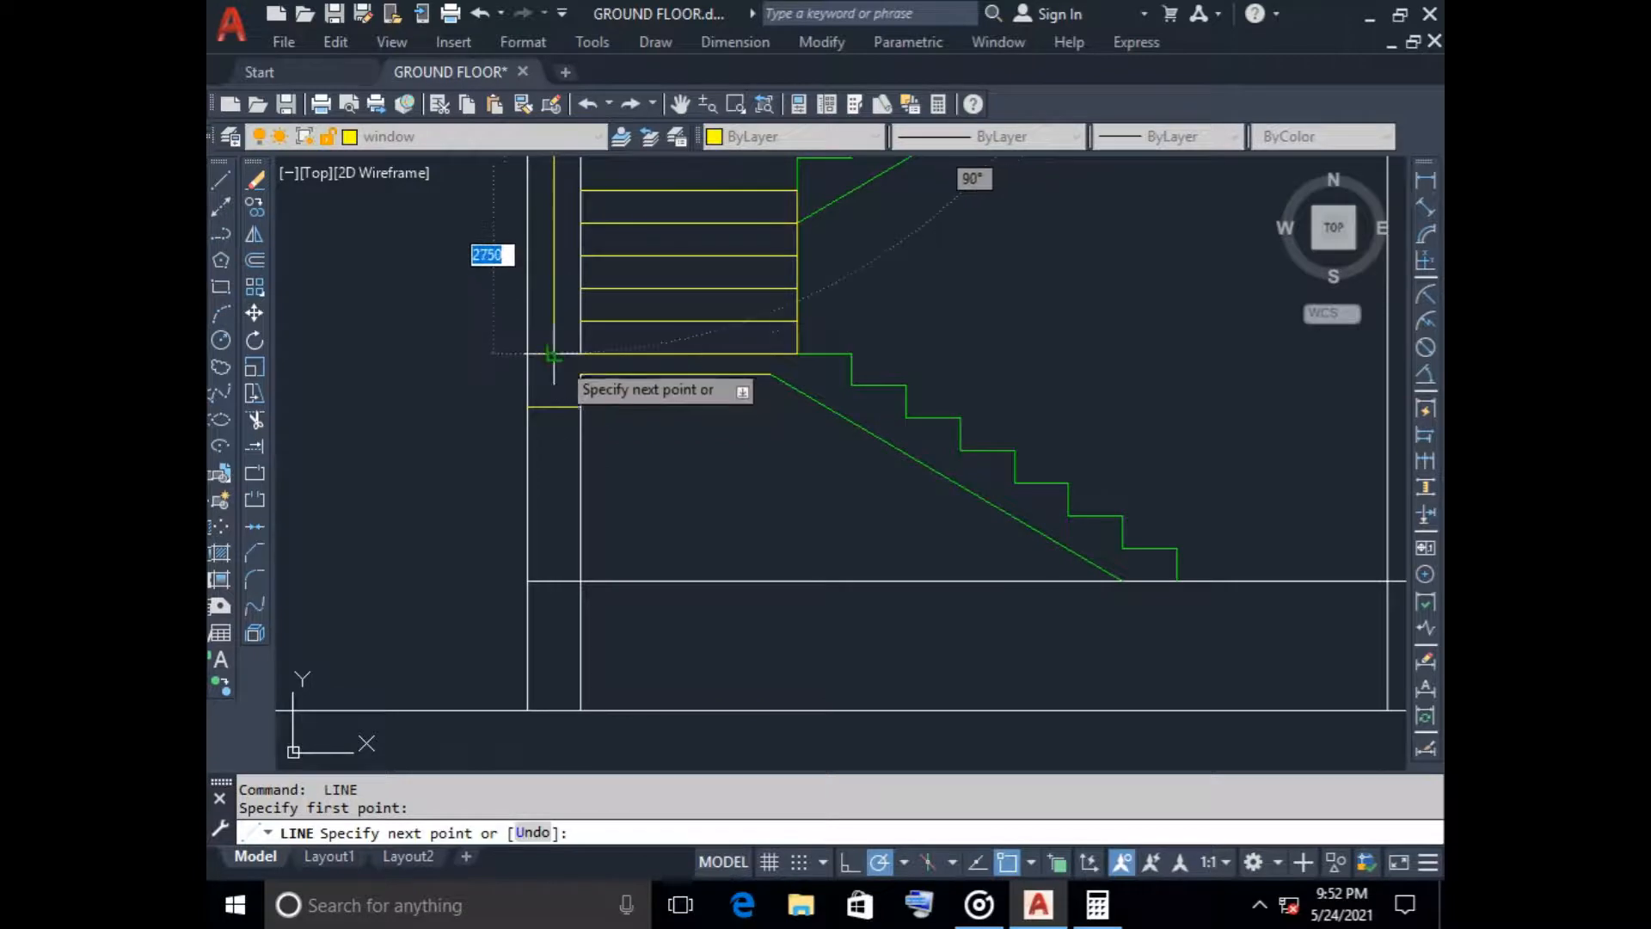
left_click(556, 355)
key("Return")
key("Return")
Draw a vertical window line mid-wall in the left wall from the lower landing beam's underside down to the ground floor line
left_click(554, 407)
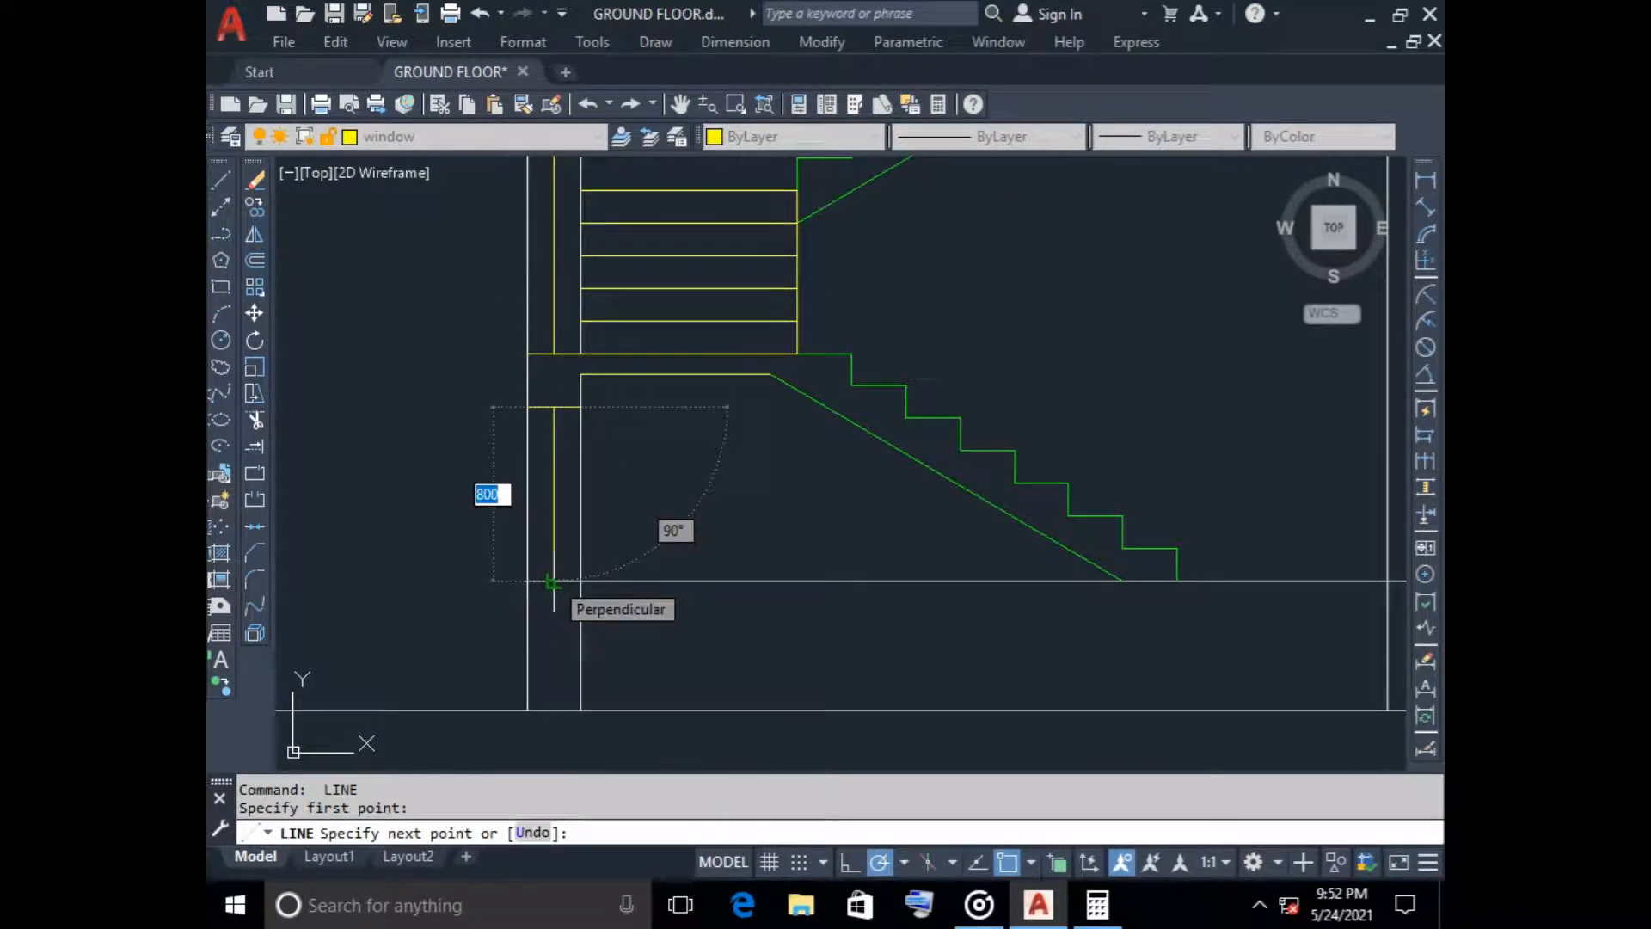
left_click(551, 582)
key("Return")
scroll(679, 479, "down", 4)
middle_click_drag(678, 479, 633, 559)
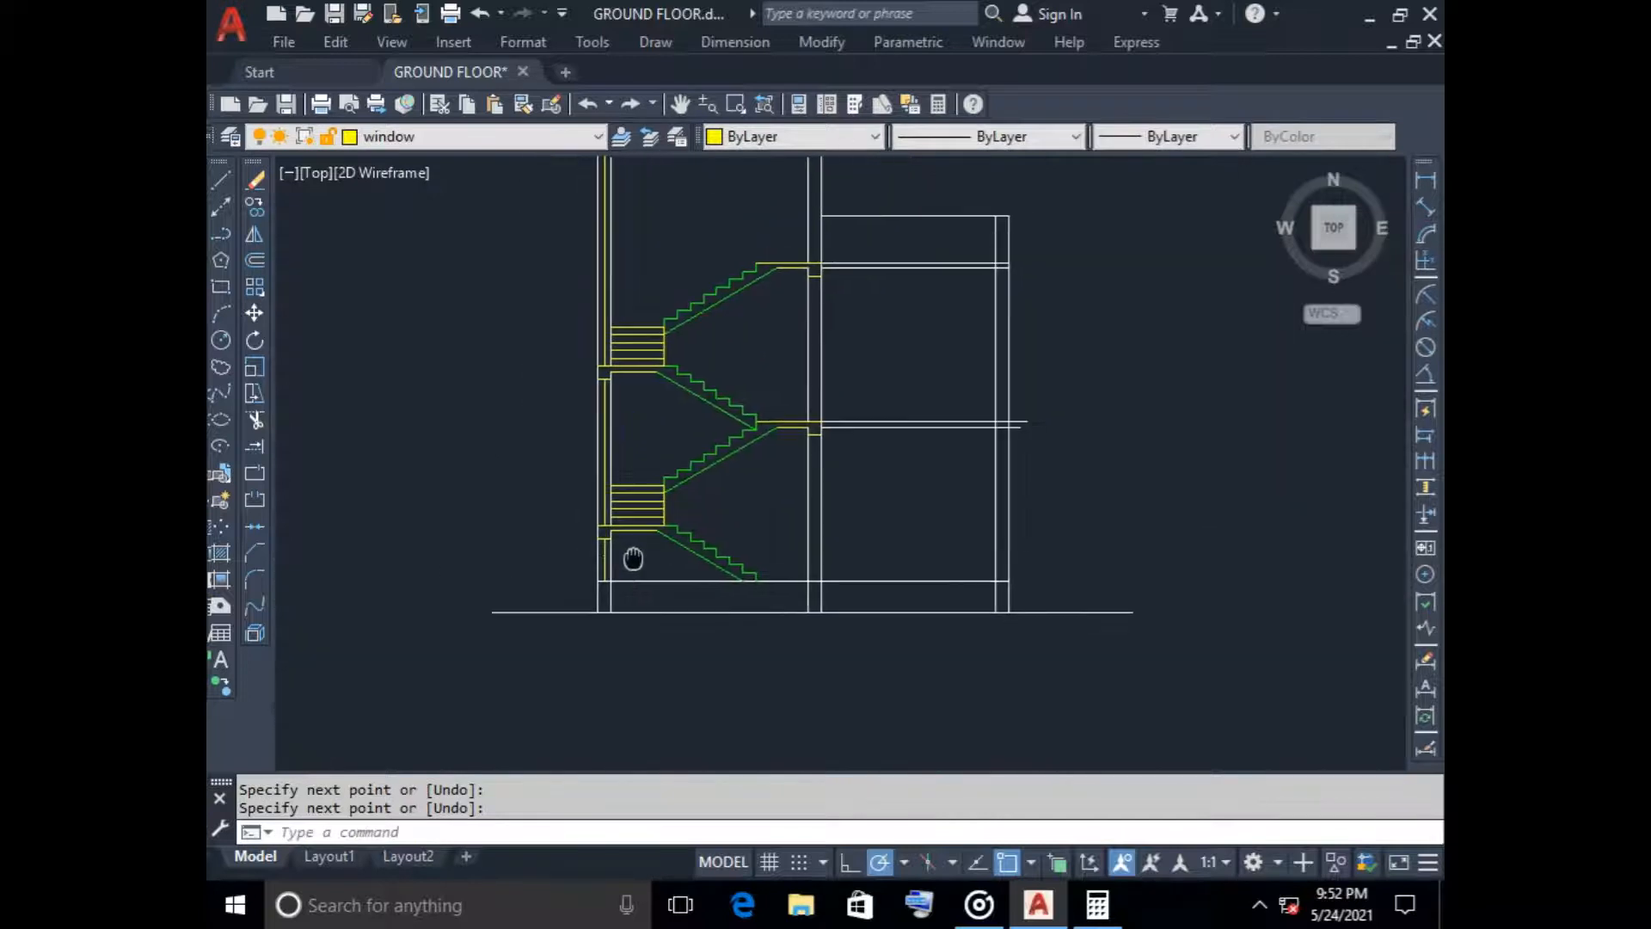
Extend the horizontal step lines above the upper landing to the window line in the middle of the left wall
scroll(630, 342, "up", 4)
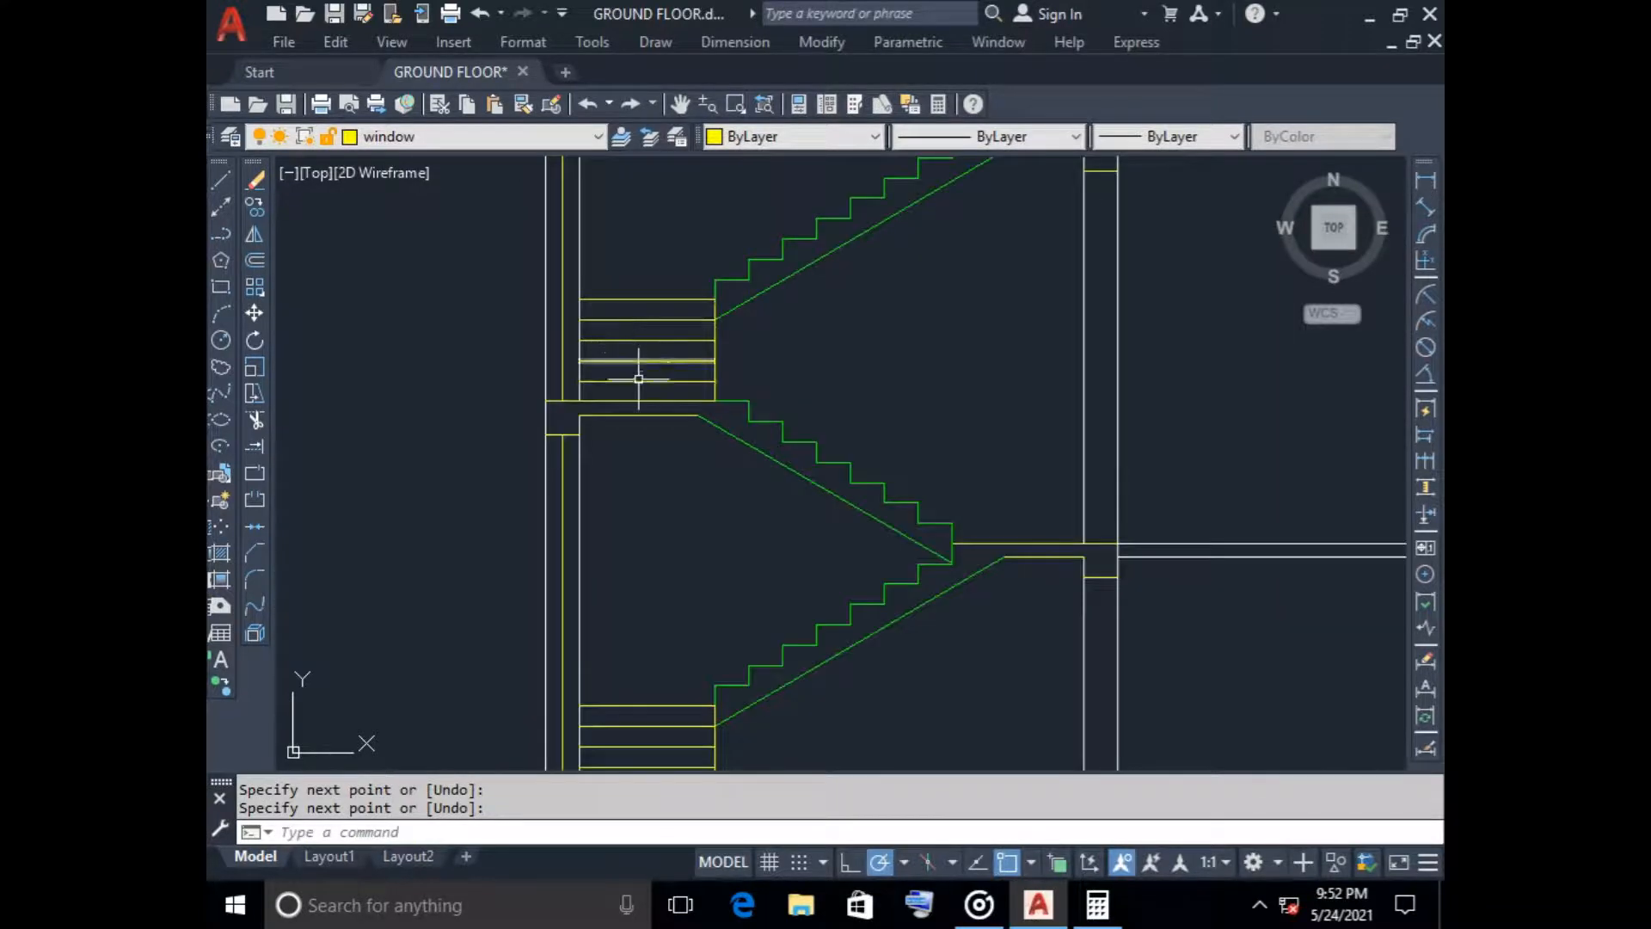
key("Down")
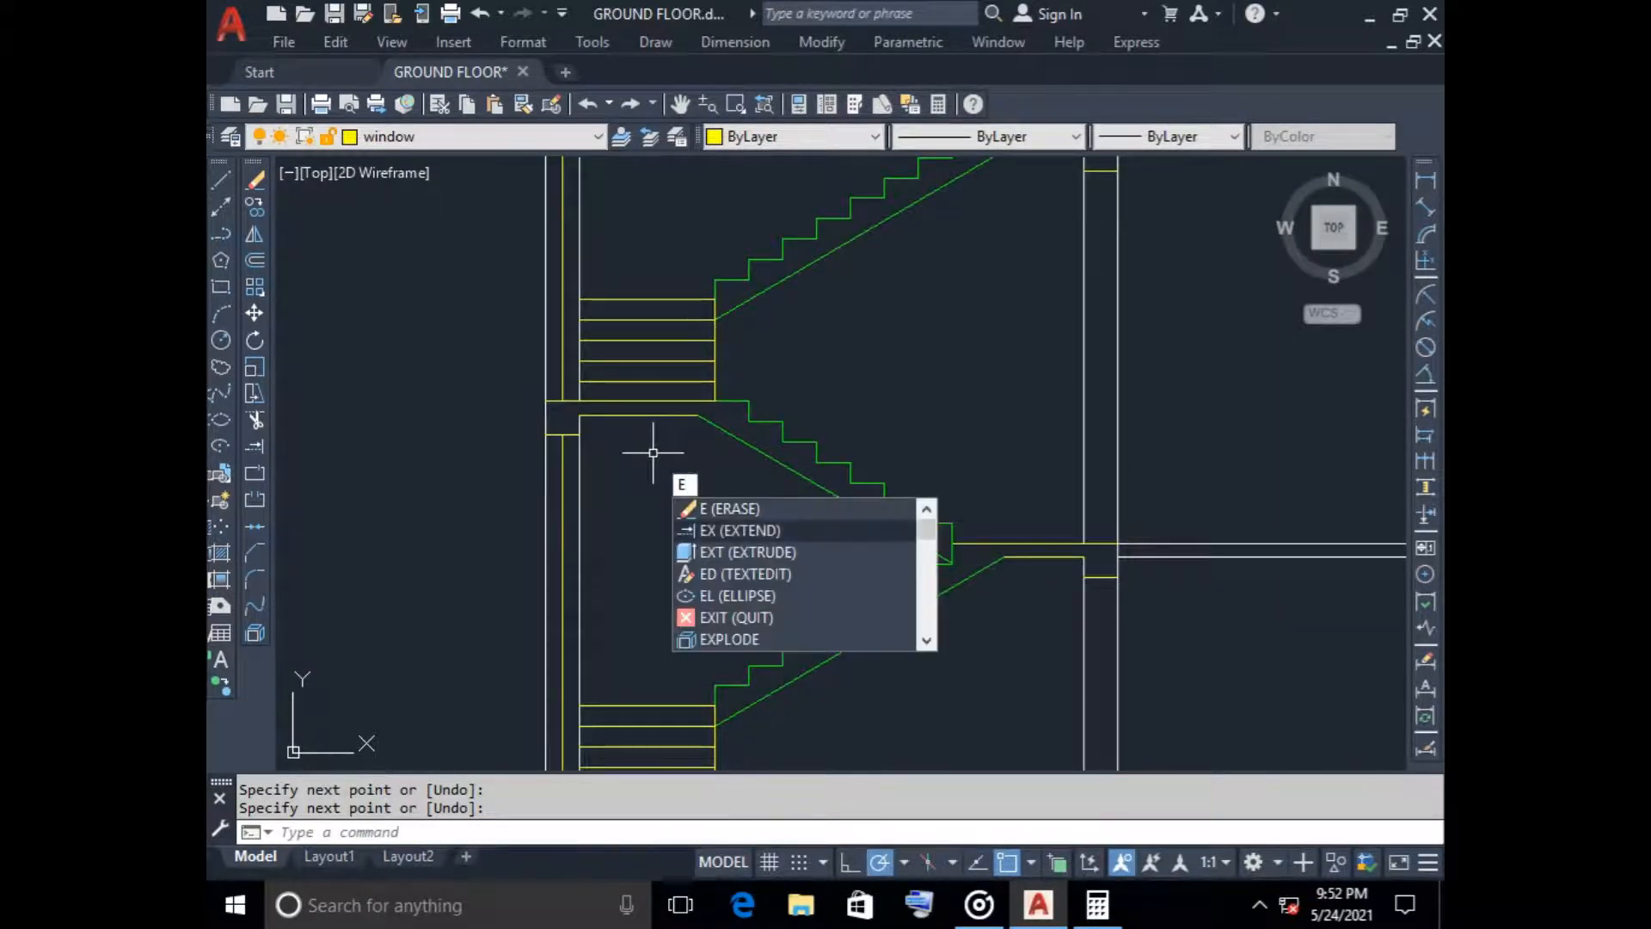
key("Return")
left_click(629, 392)
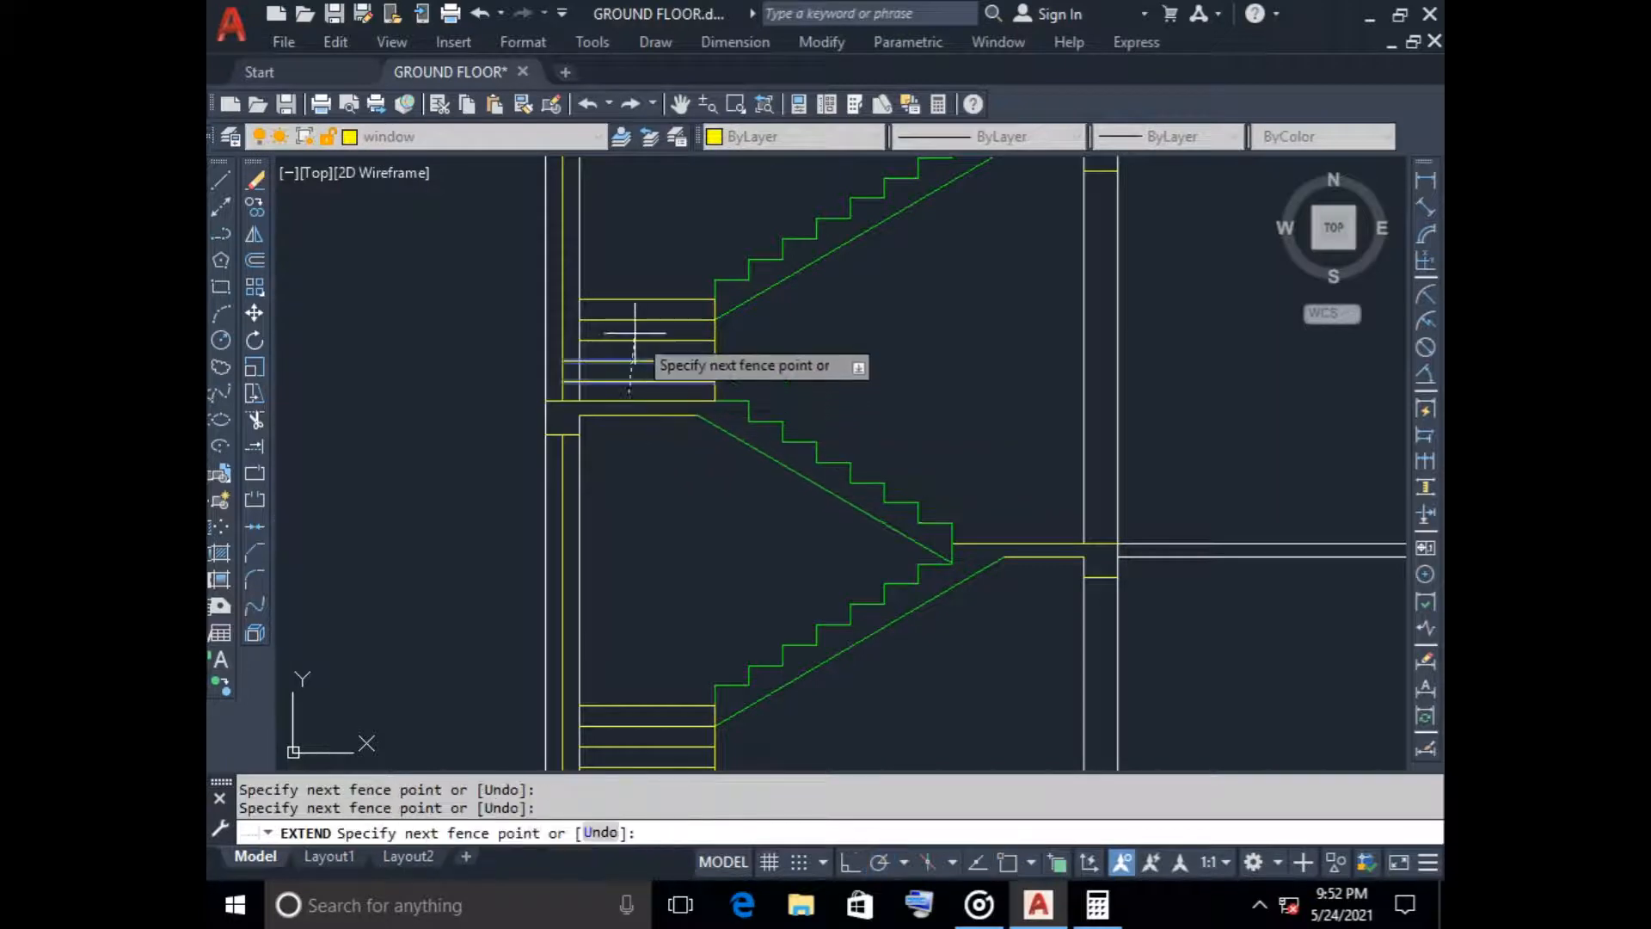
left_click(634, 250)
Extend the horizontal step lines above the lower landing to the window line in the middle of the left wall
scroll(650, 423, "down", 2)
scroll(646, 502, "up", 6)
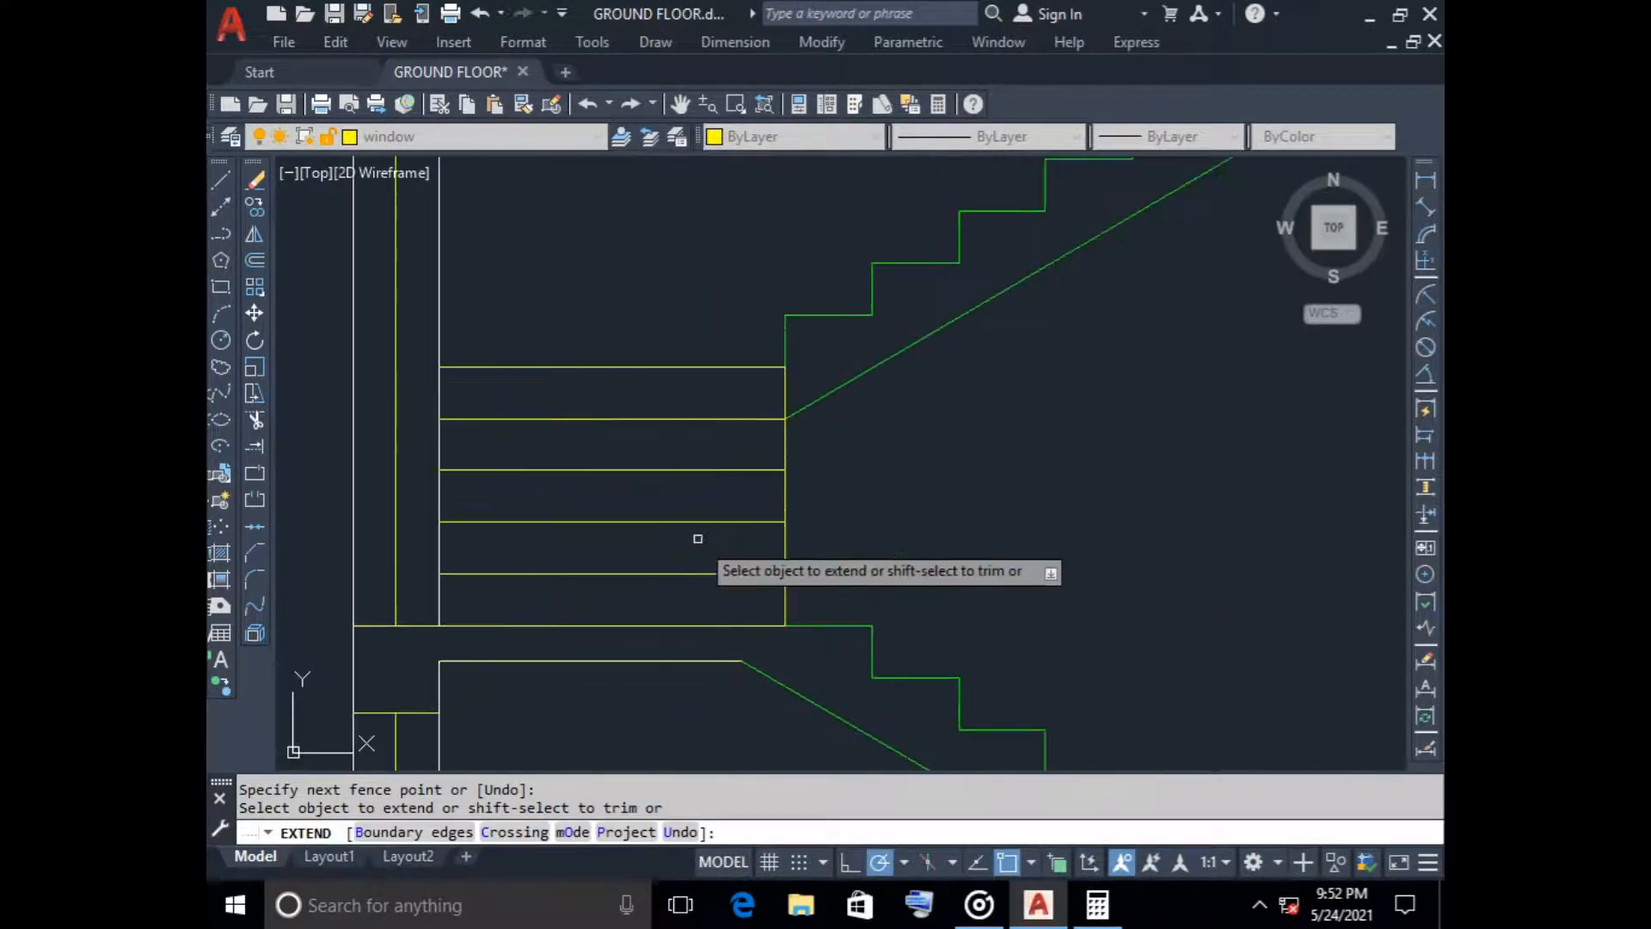
left_click(603, 547)
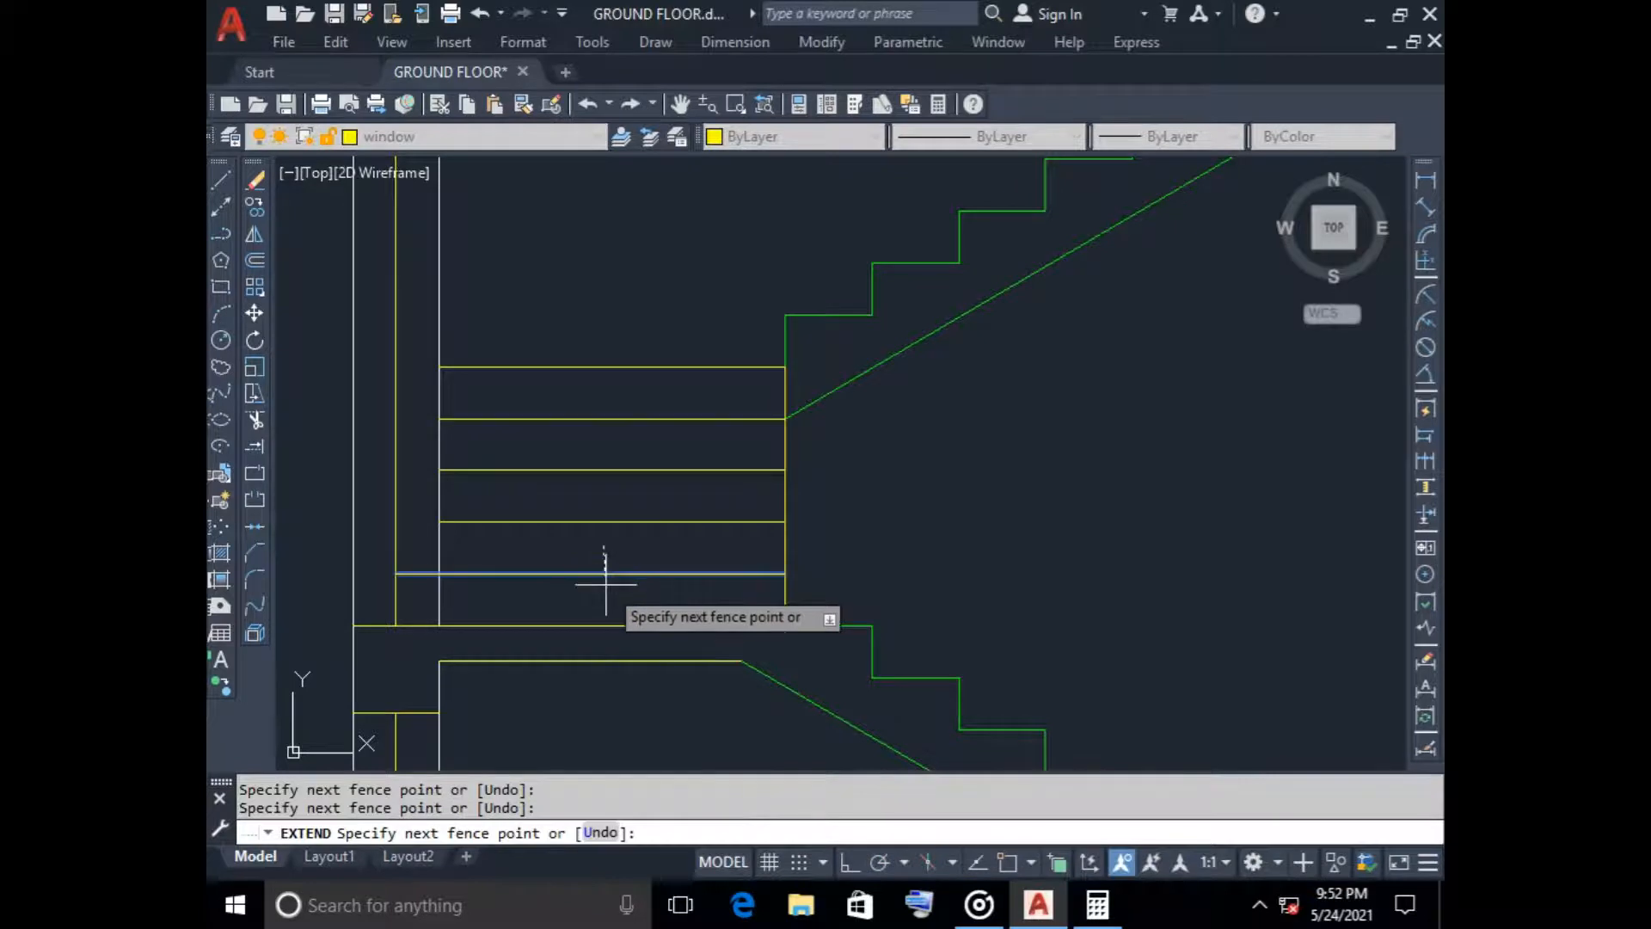
left_click(605, 579)
left_click(606, 534)
left_click(652, 276)
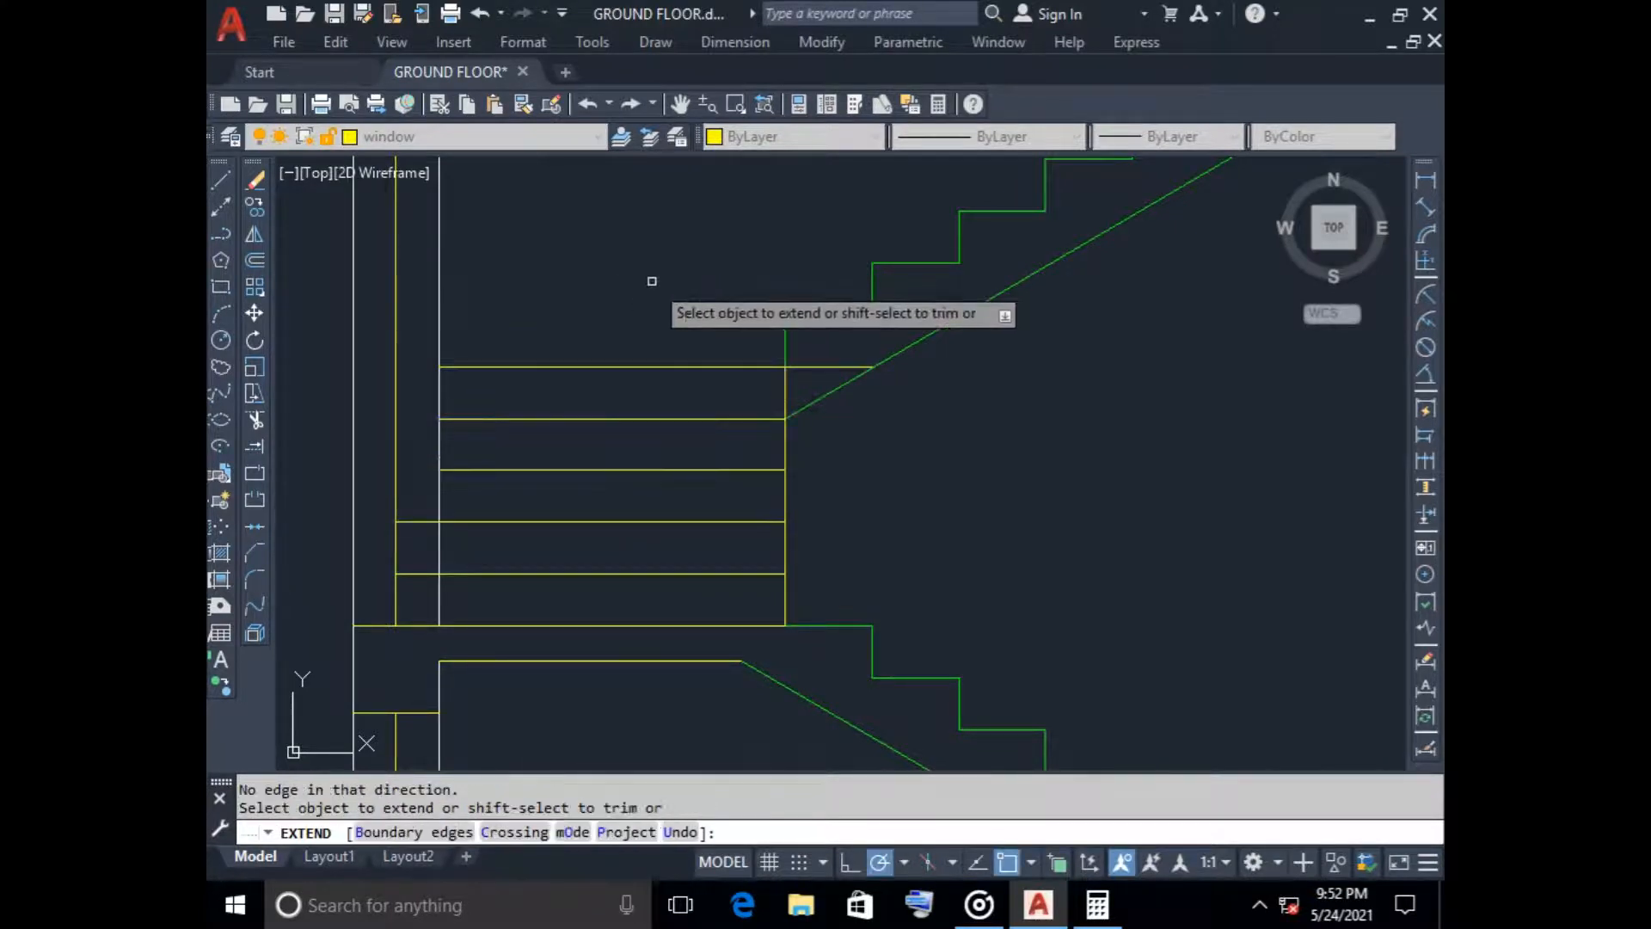
left_click(638, 291)
left_click(556, 478)
key("Escape")
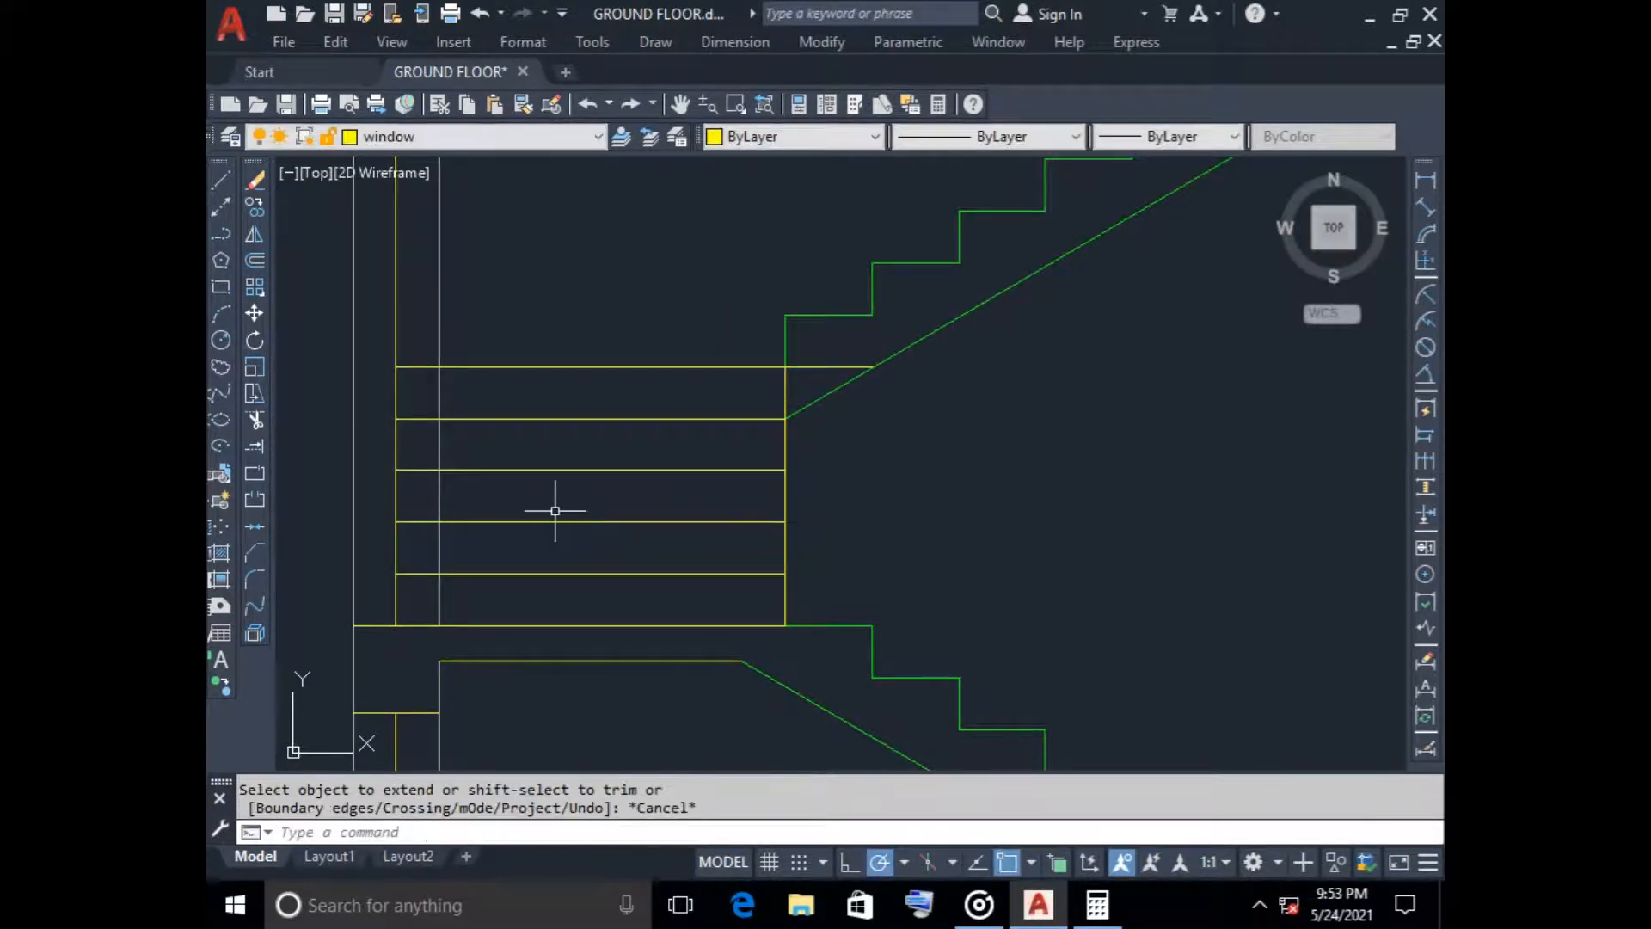
Trim the part of the lower landing's uppermost step line that projects into the stair flight
type("tr")
key("Return")
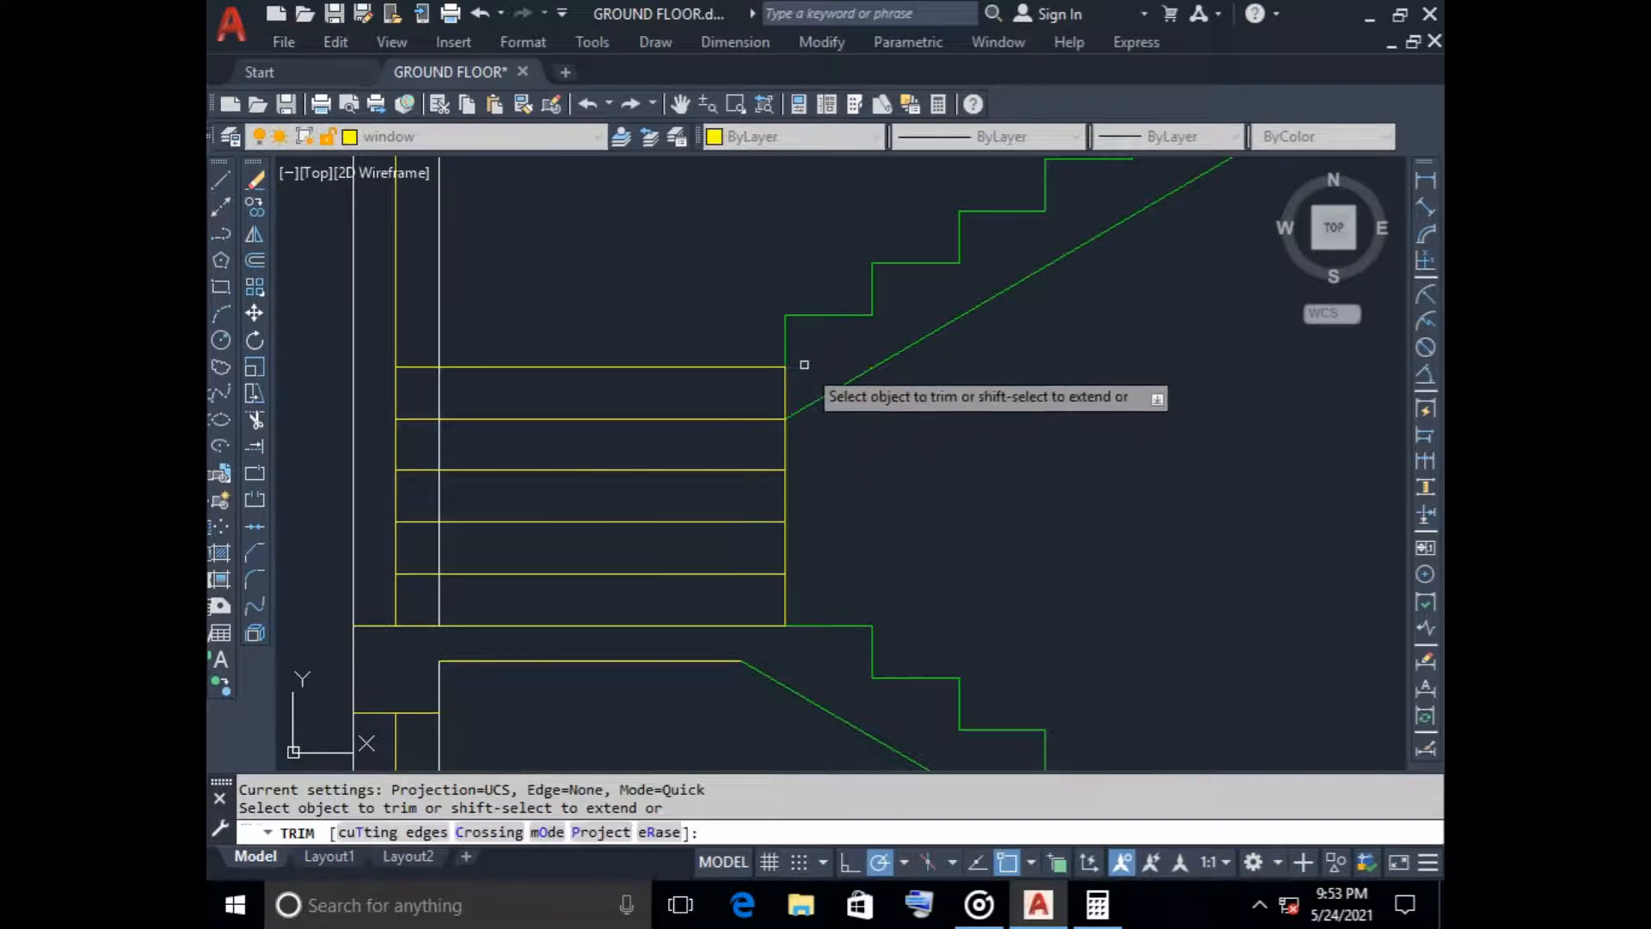
scroll(808, 395, "down", 6)
key("Escape")
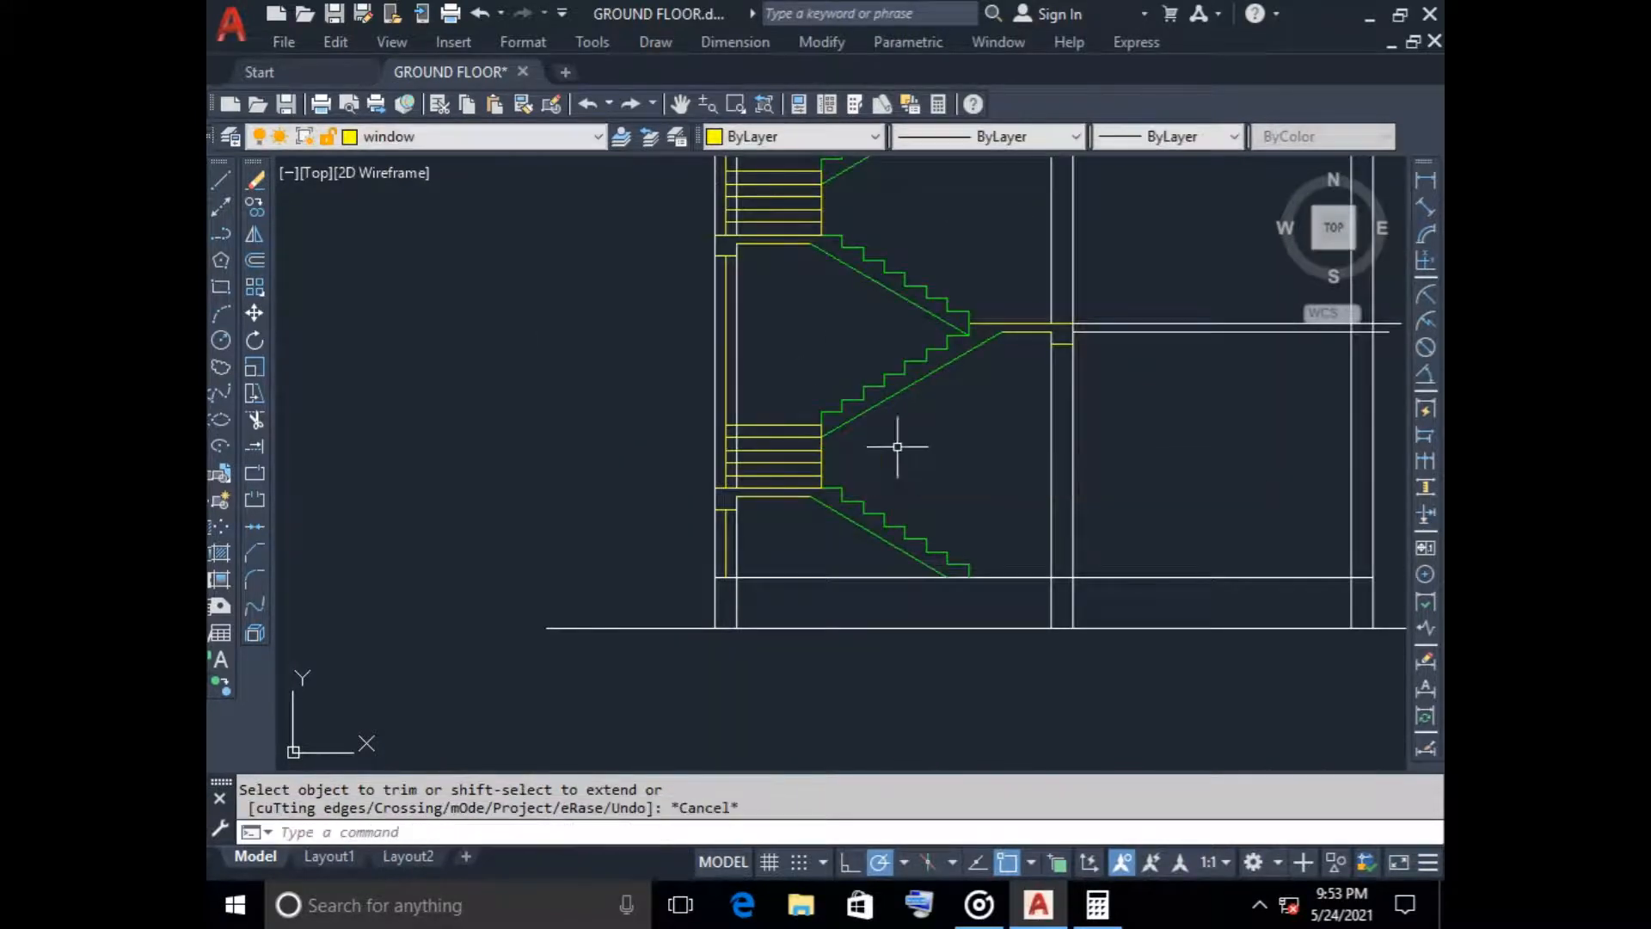
Stretch the ground line's right end to the right wall's outer face and lengthen it 600 beyond that face
scroll(828, 438, "down", 4)
middle_click_drag(870, 436, 635, 436)
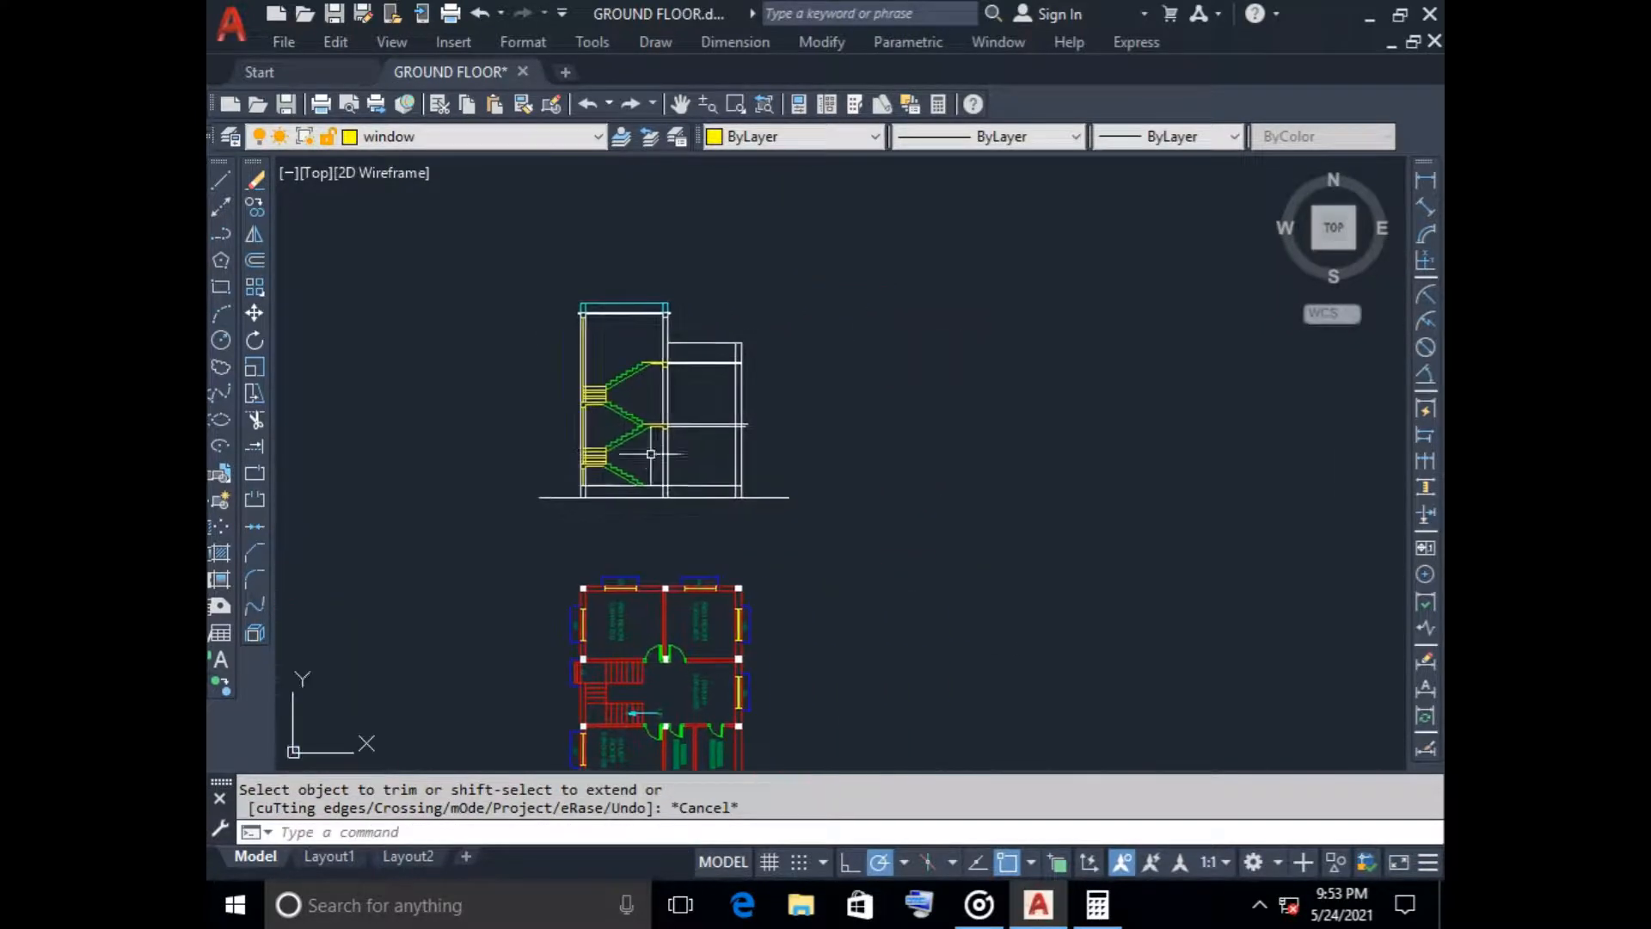
scroll(579, 431, "up", 4)
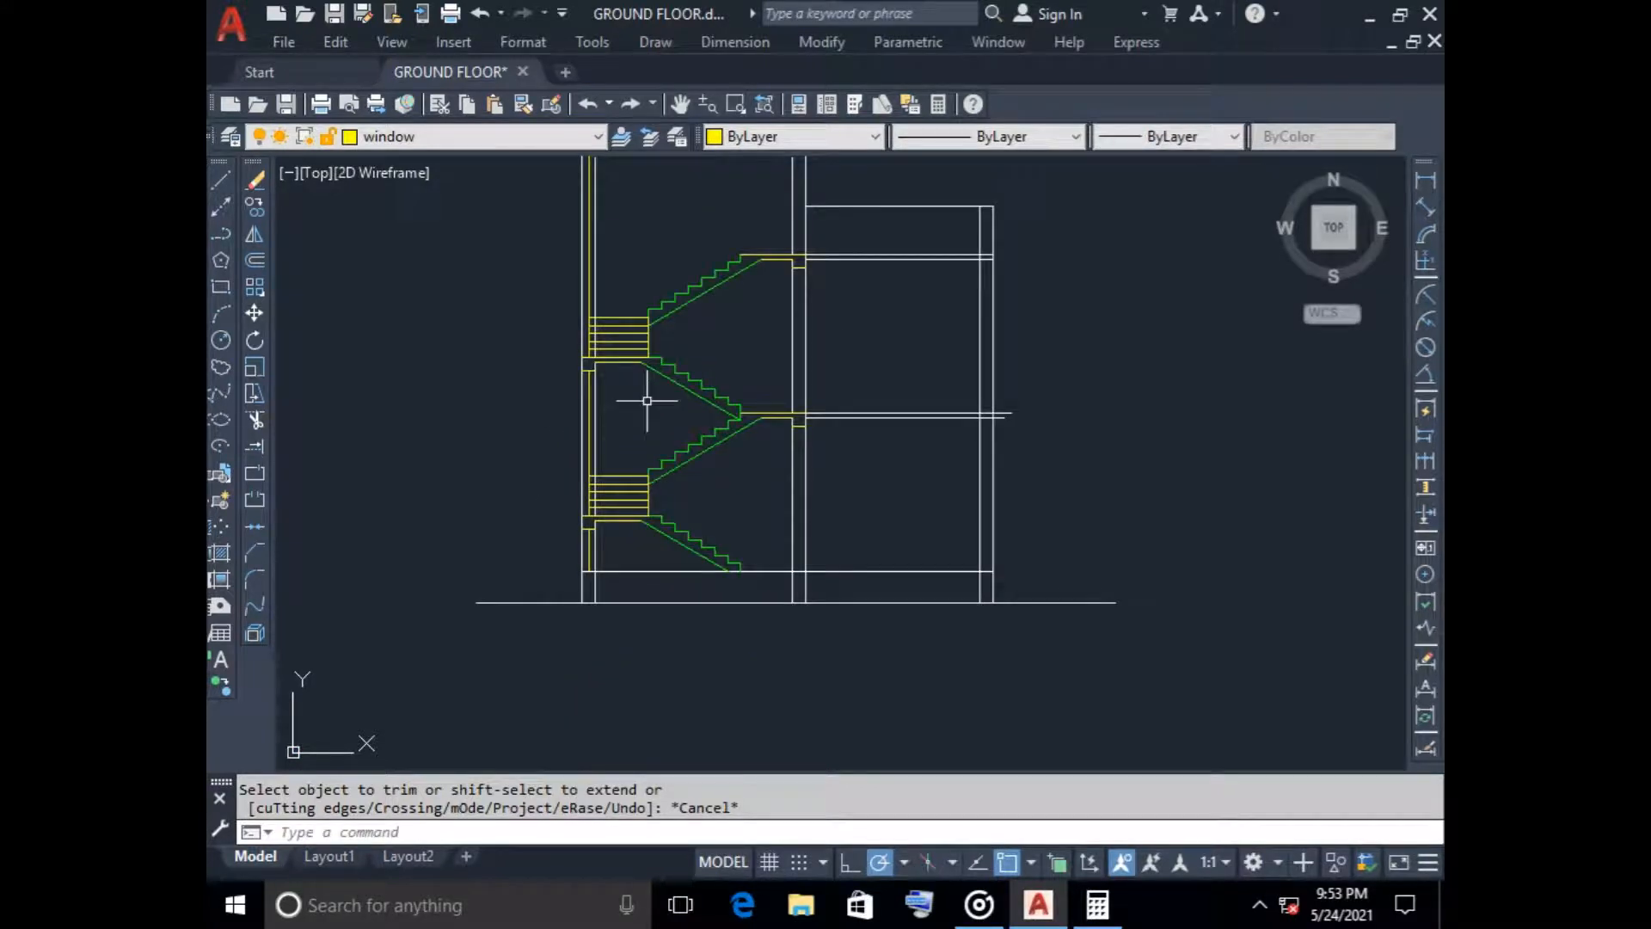
scroll(647, 401, "down", 2)
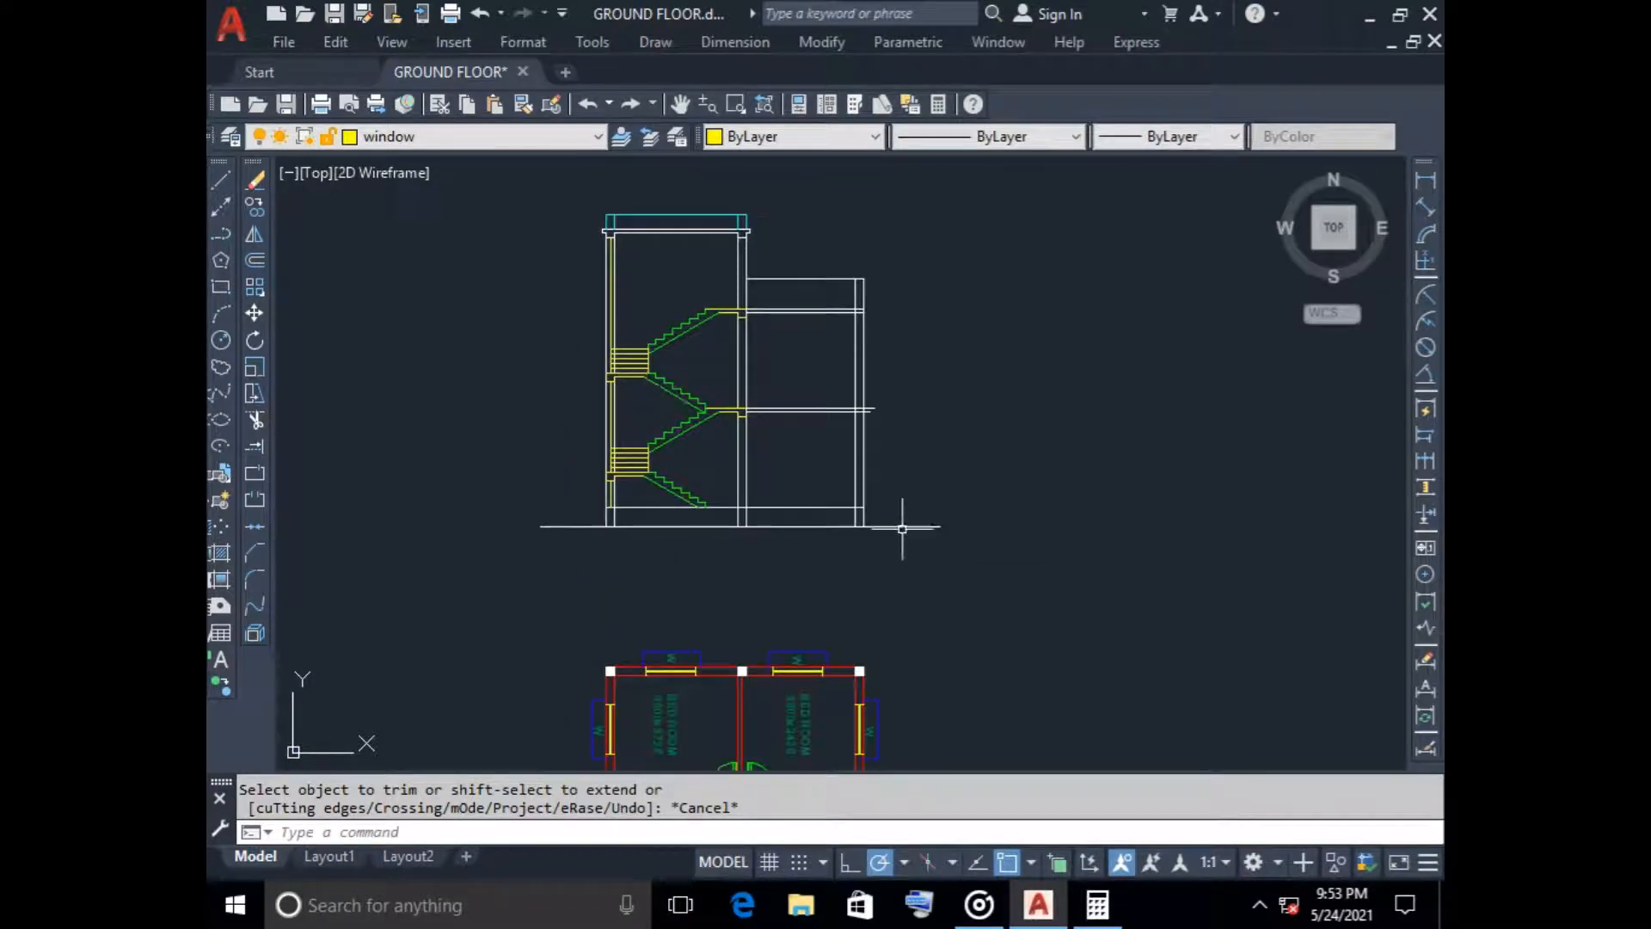
left_click(902, 527)
left_click(940, 526)
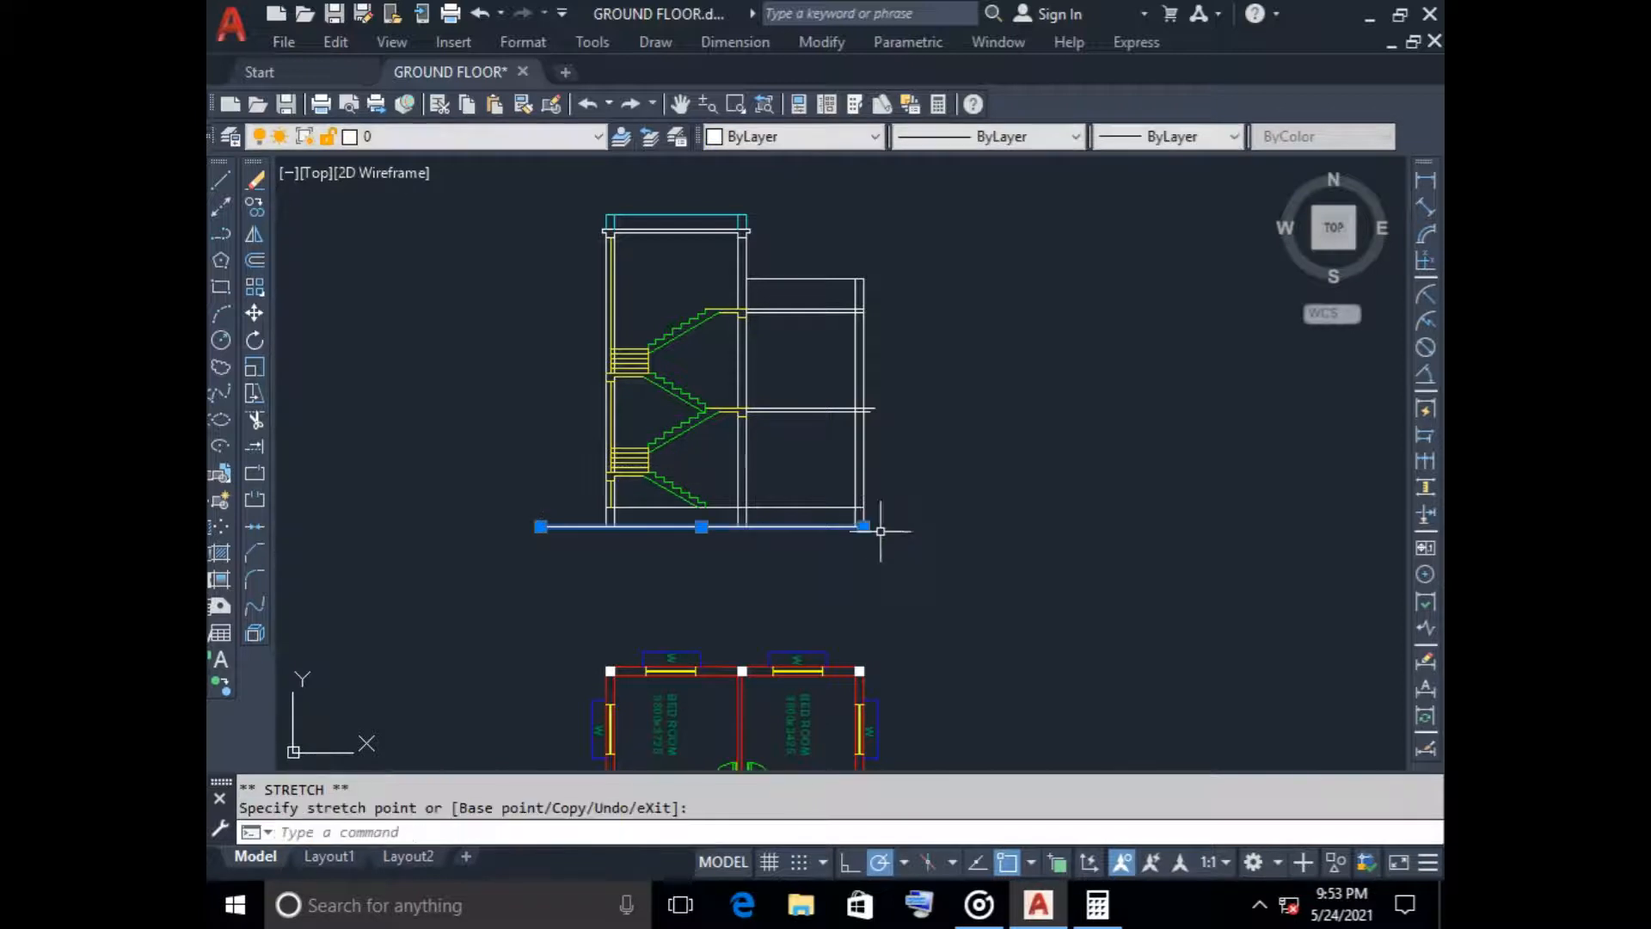
scroll(838, 517, "up", 3)
left_click(804, 511)
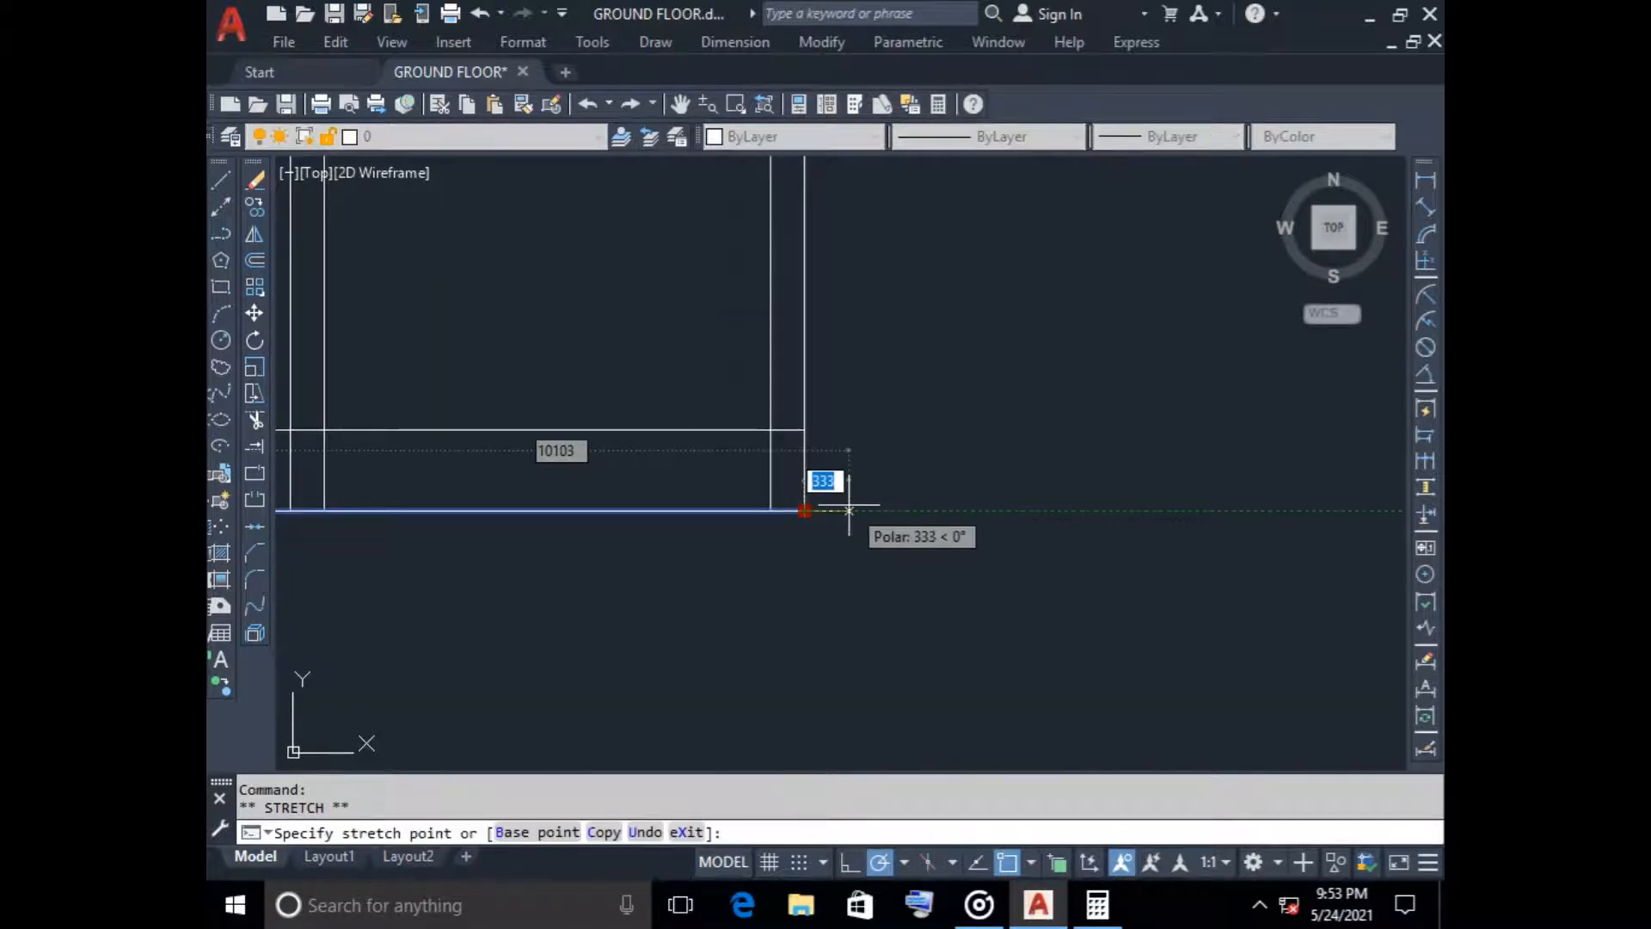
type("600")
key("Return")
key("Escape")
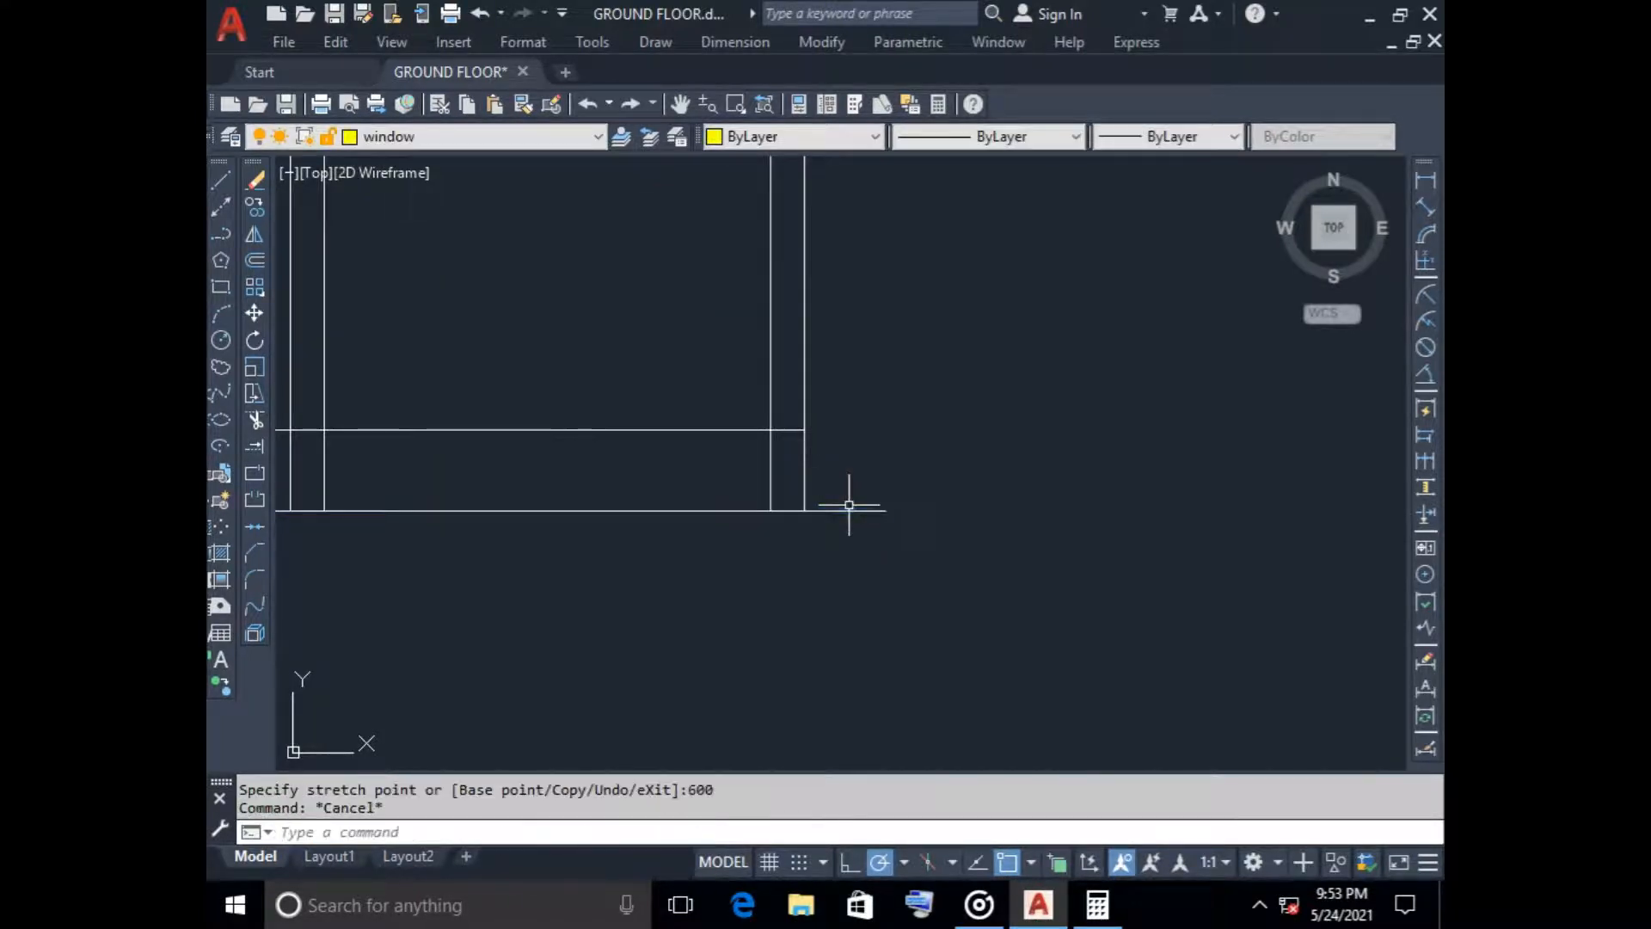
Stretch the ground line's left end to the left wall's outer face and lengthen it 600 beyond that face
scroll(844, 497, "down", 3)
middle_click_drag(870, 564, 1250, 564)
scroll(762, 493, "up", 2)
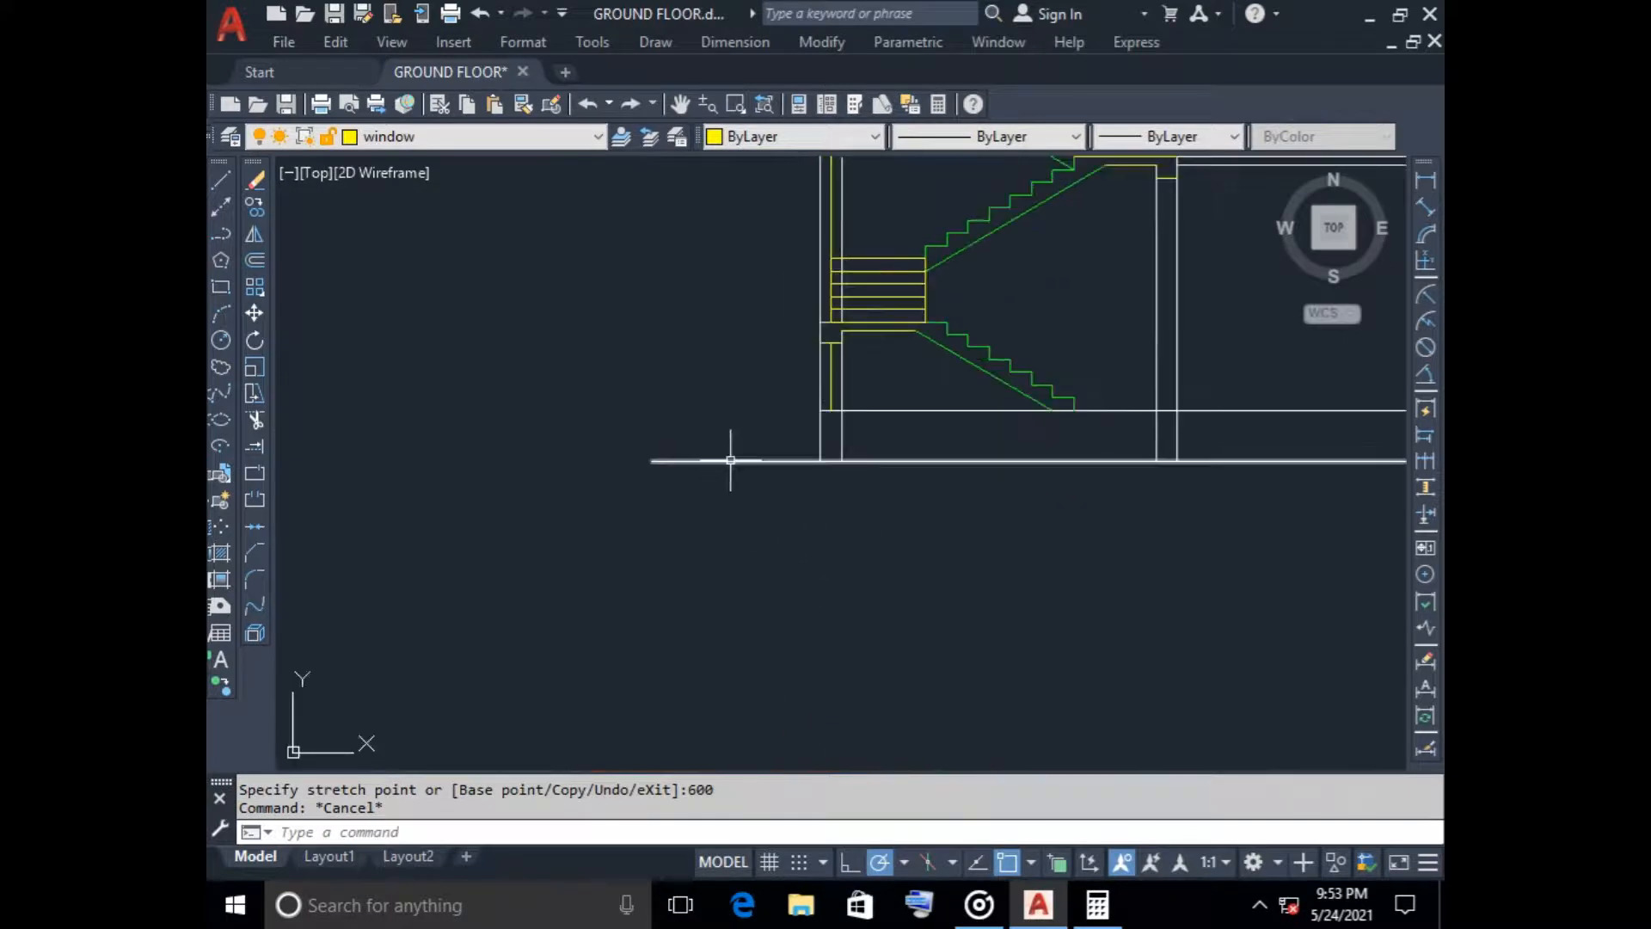
left_click(730, 461)
left_click(652, 461)
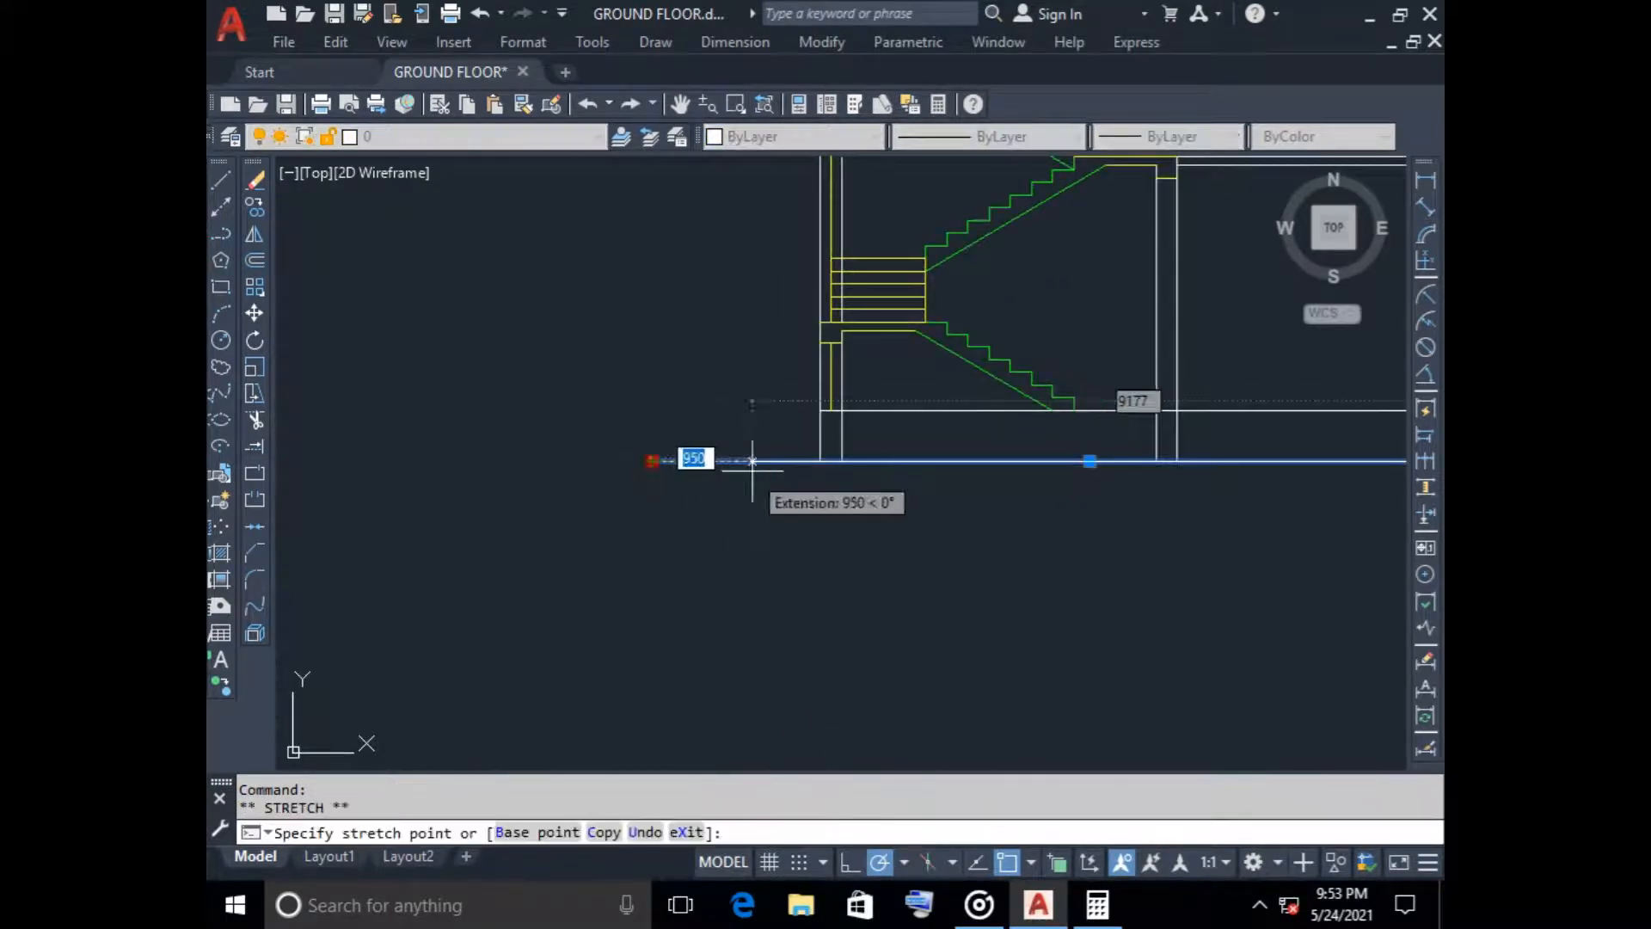
left_click(822, 462)
key("Escape")
left_click(826, 462)
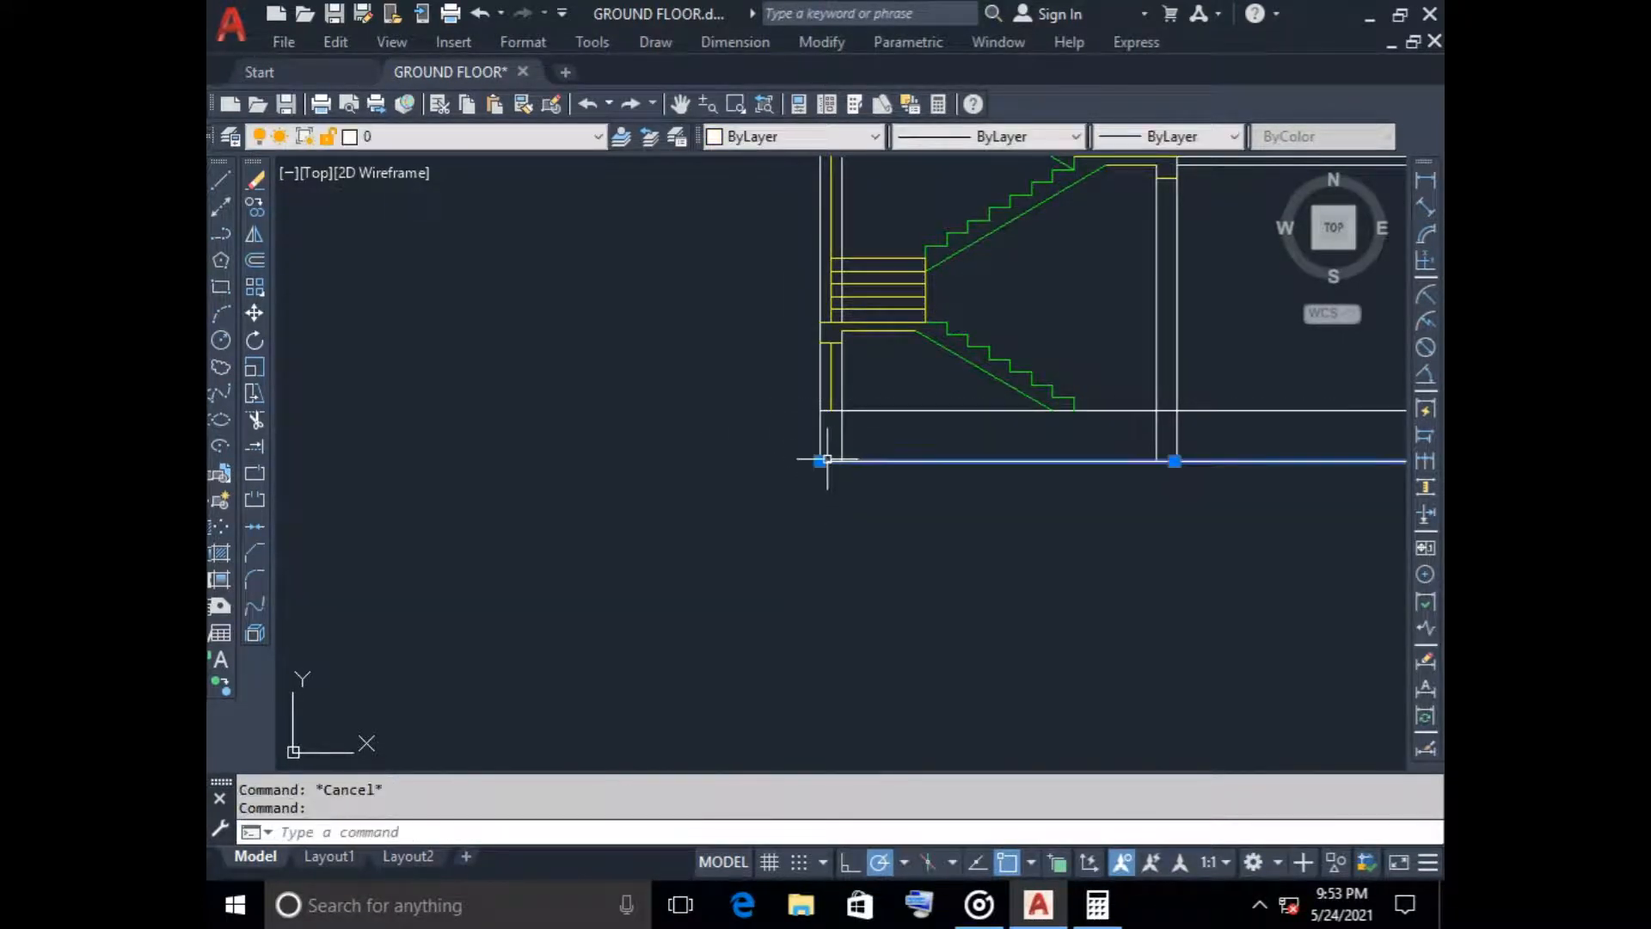
left_click(820, 461)
type("600")
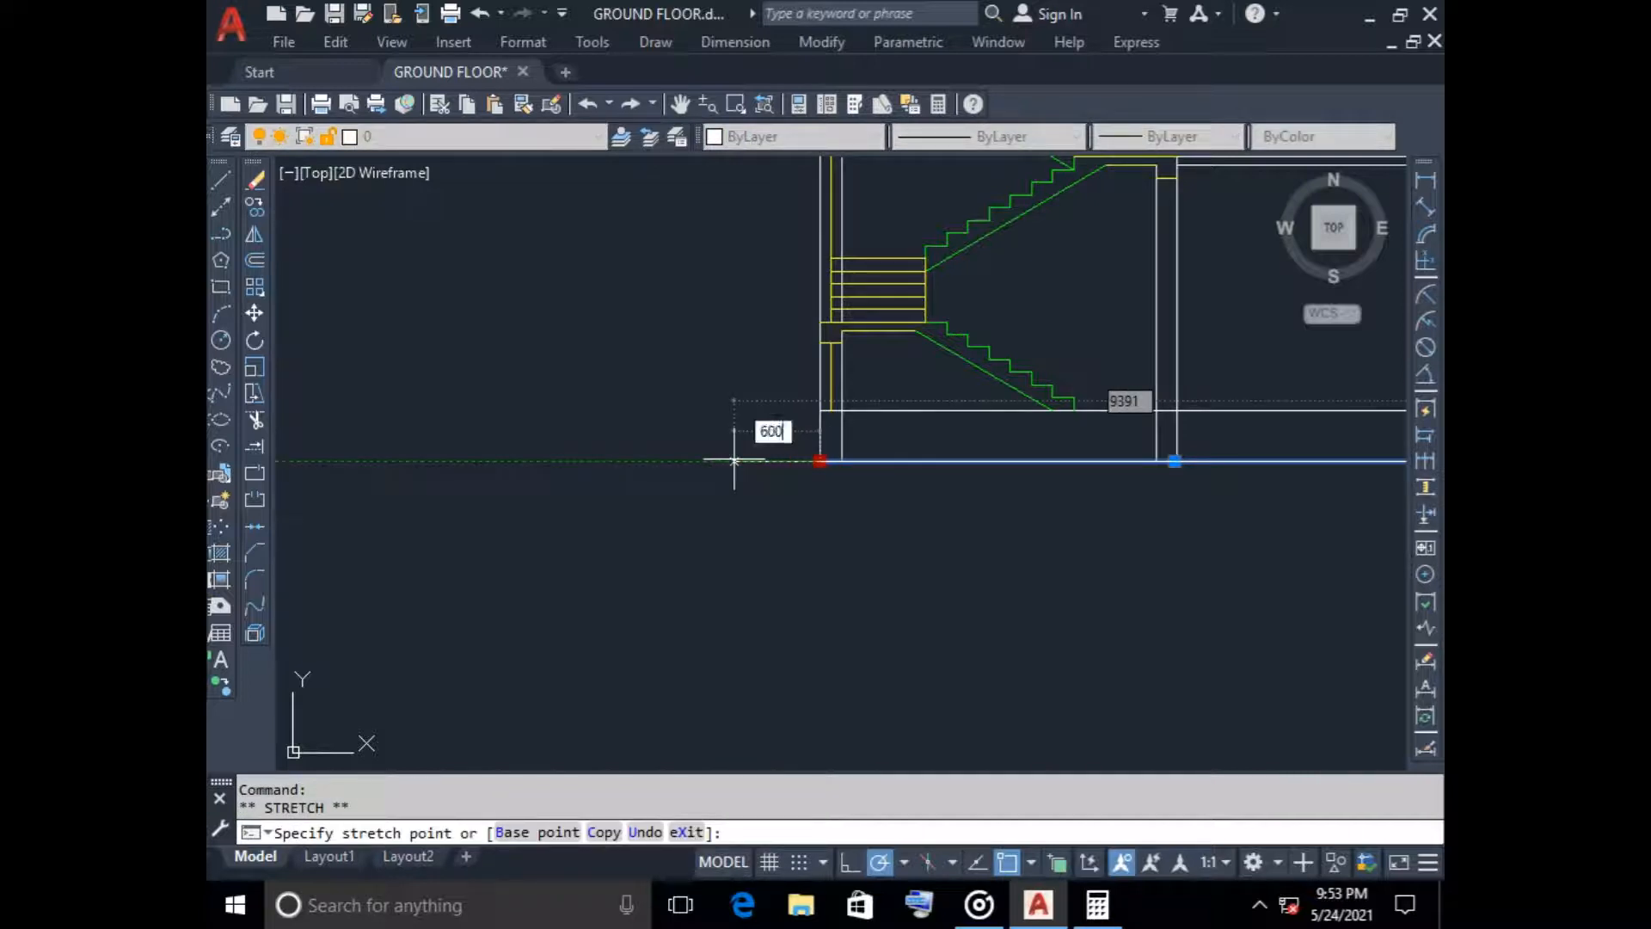
key("Return")
key("Escape")
Offset the ground floor line 100 downward to form the underside of the floor slab
scroll(850, 518, "down", 2)
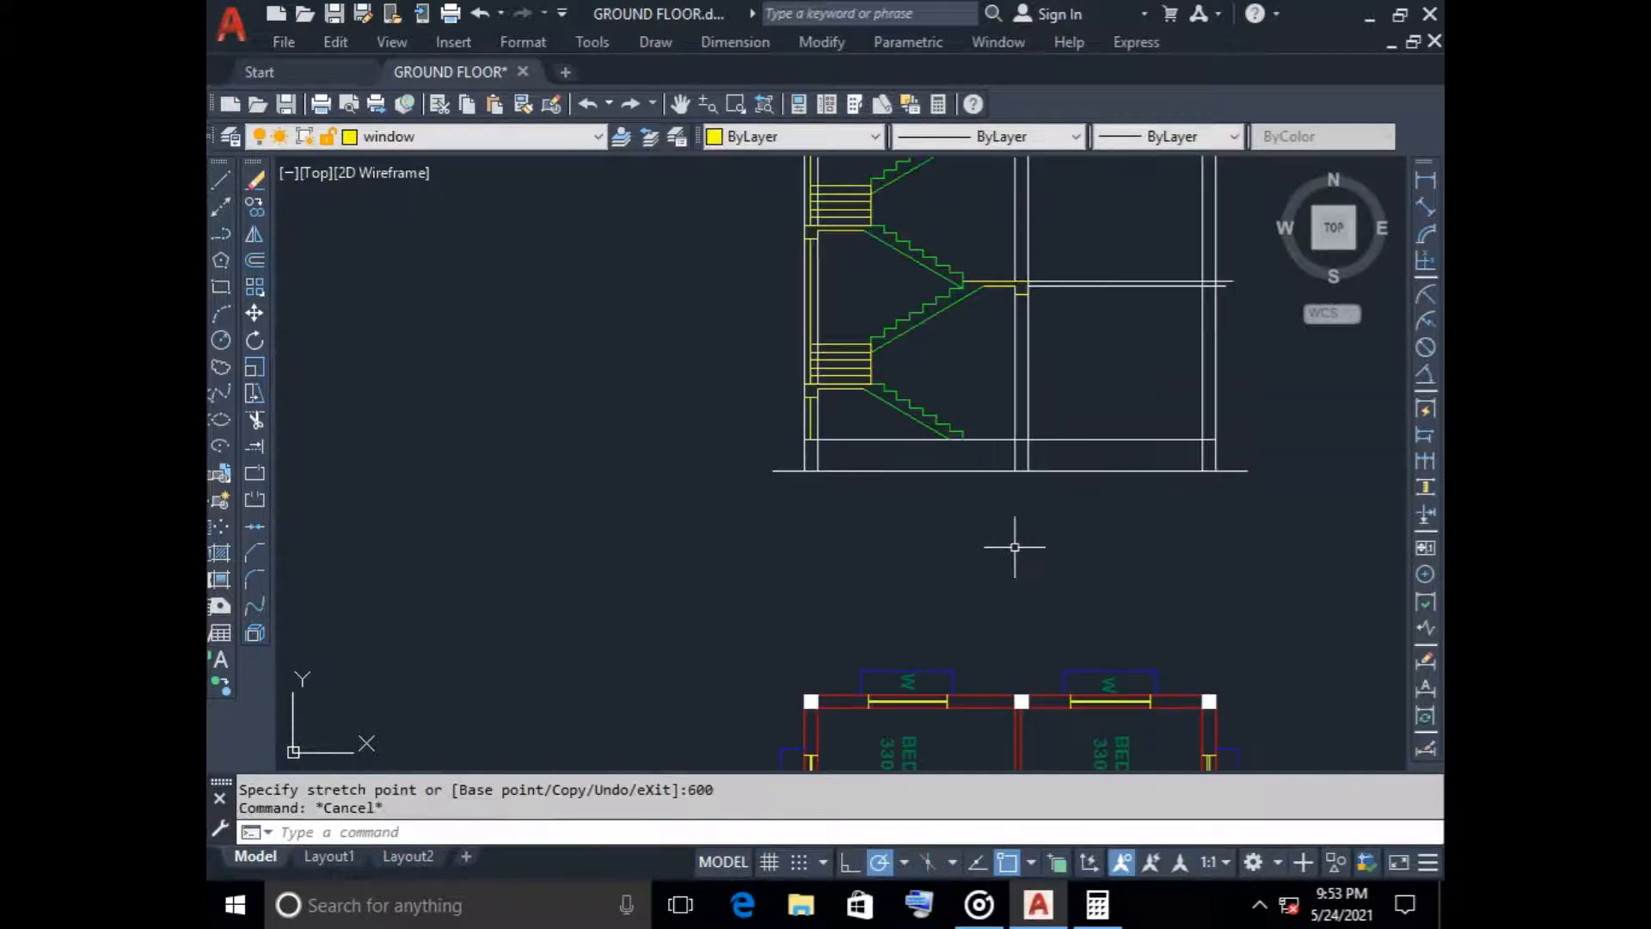
middle_click_drag(1015, 547, 820, 550)
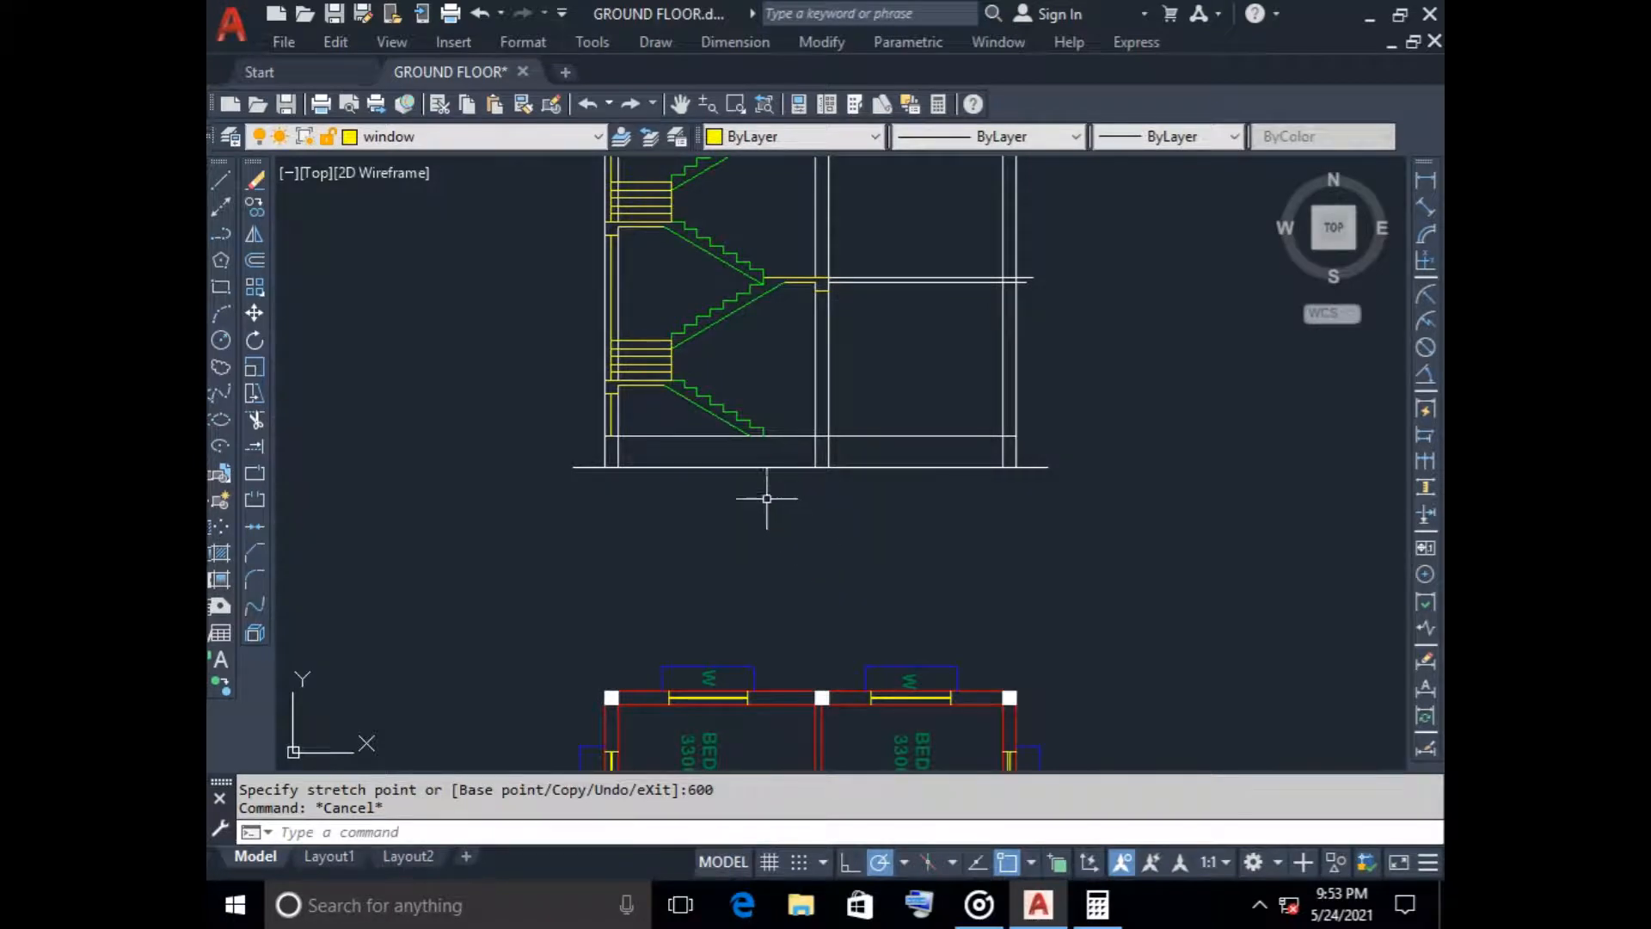
left_click(255, 260)
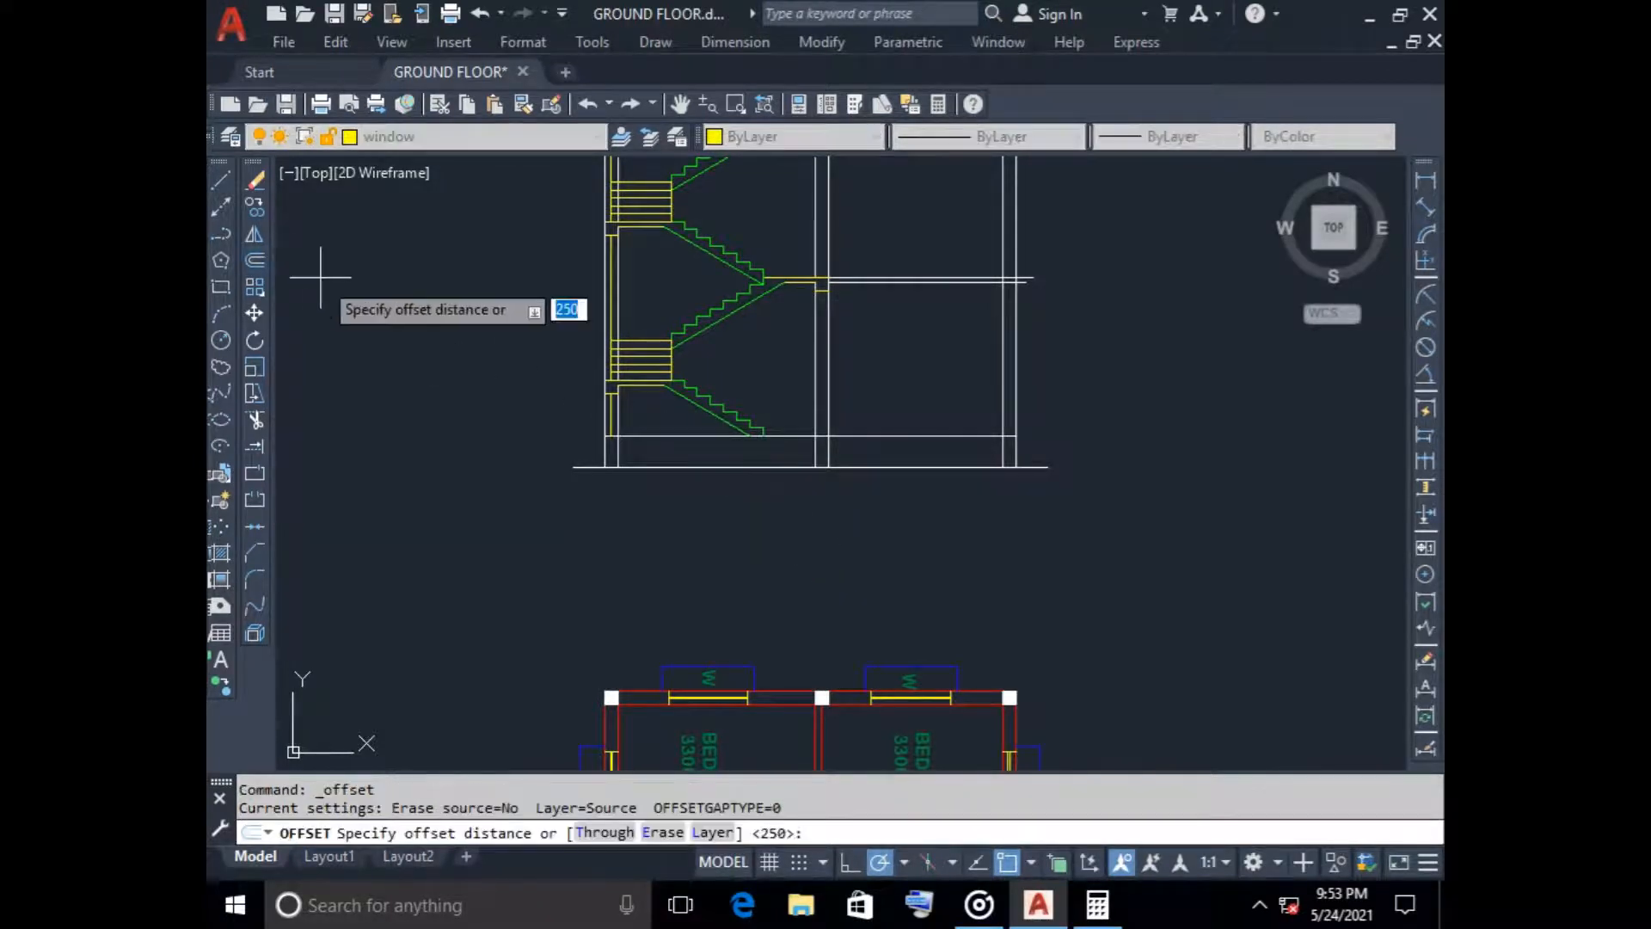
type("100")
key("Return")
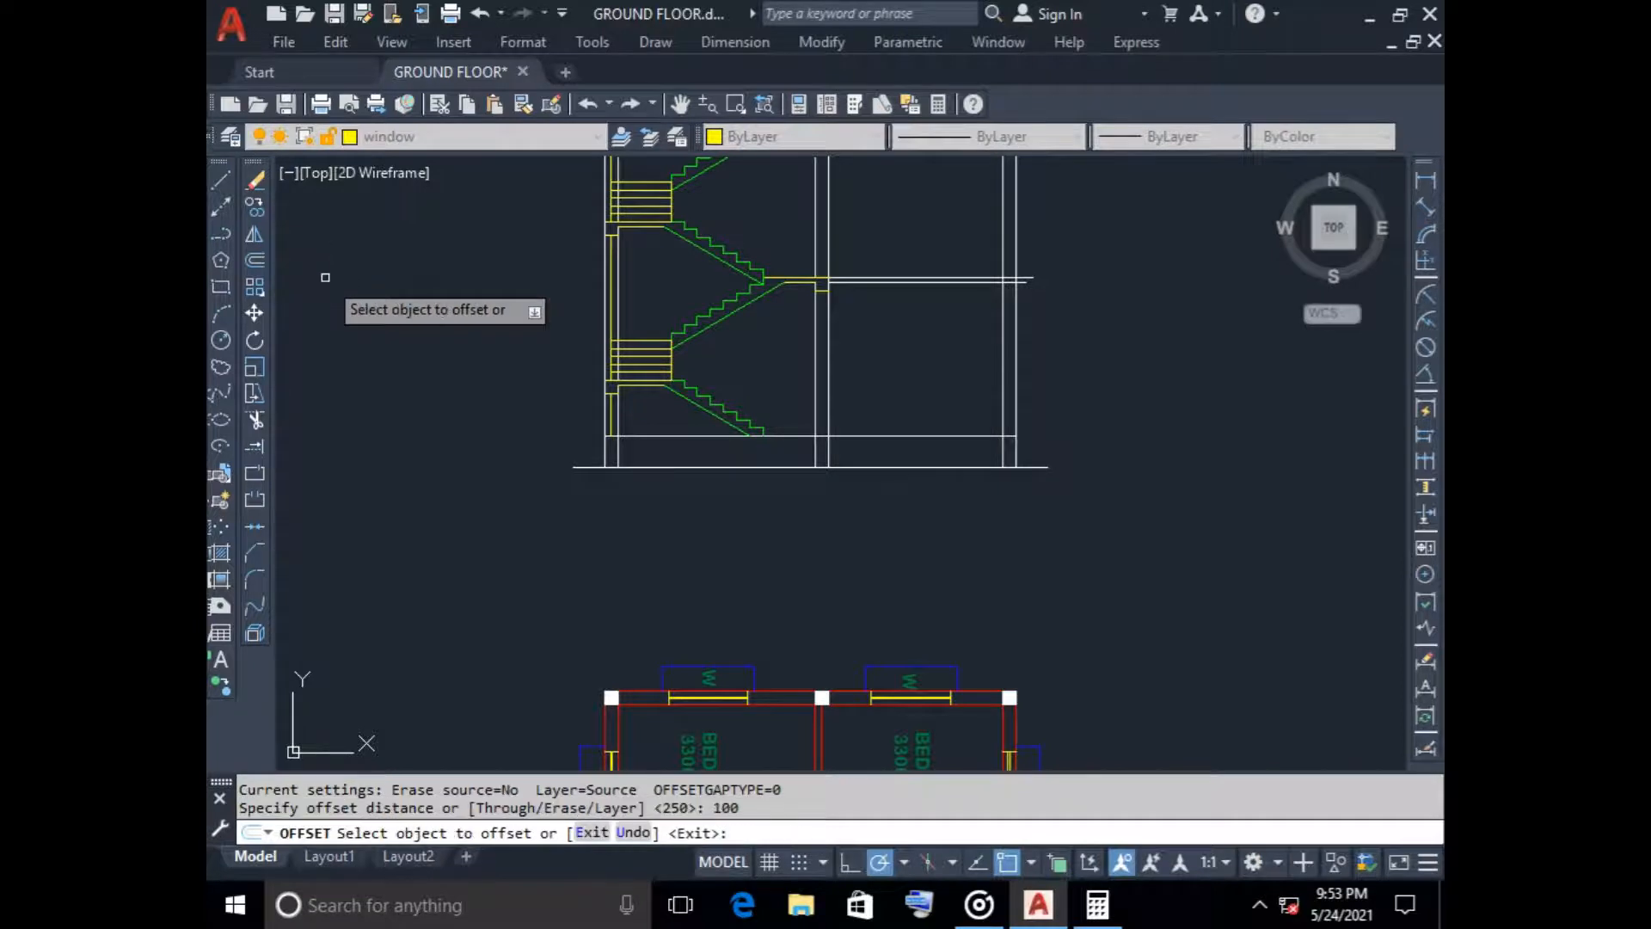
scroll(693, 383, "up", 4)
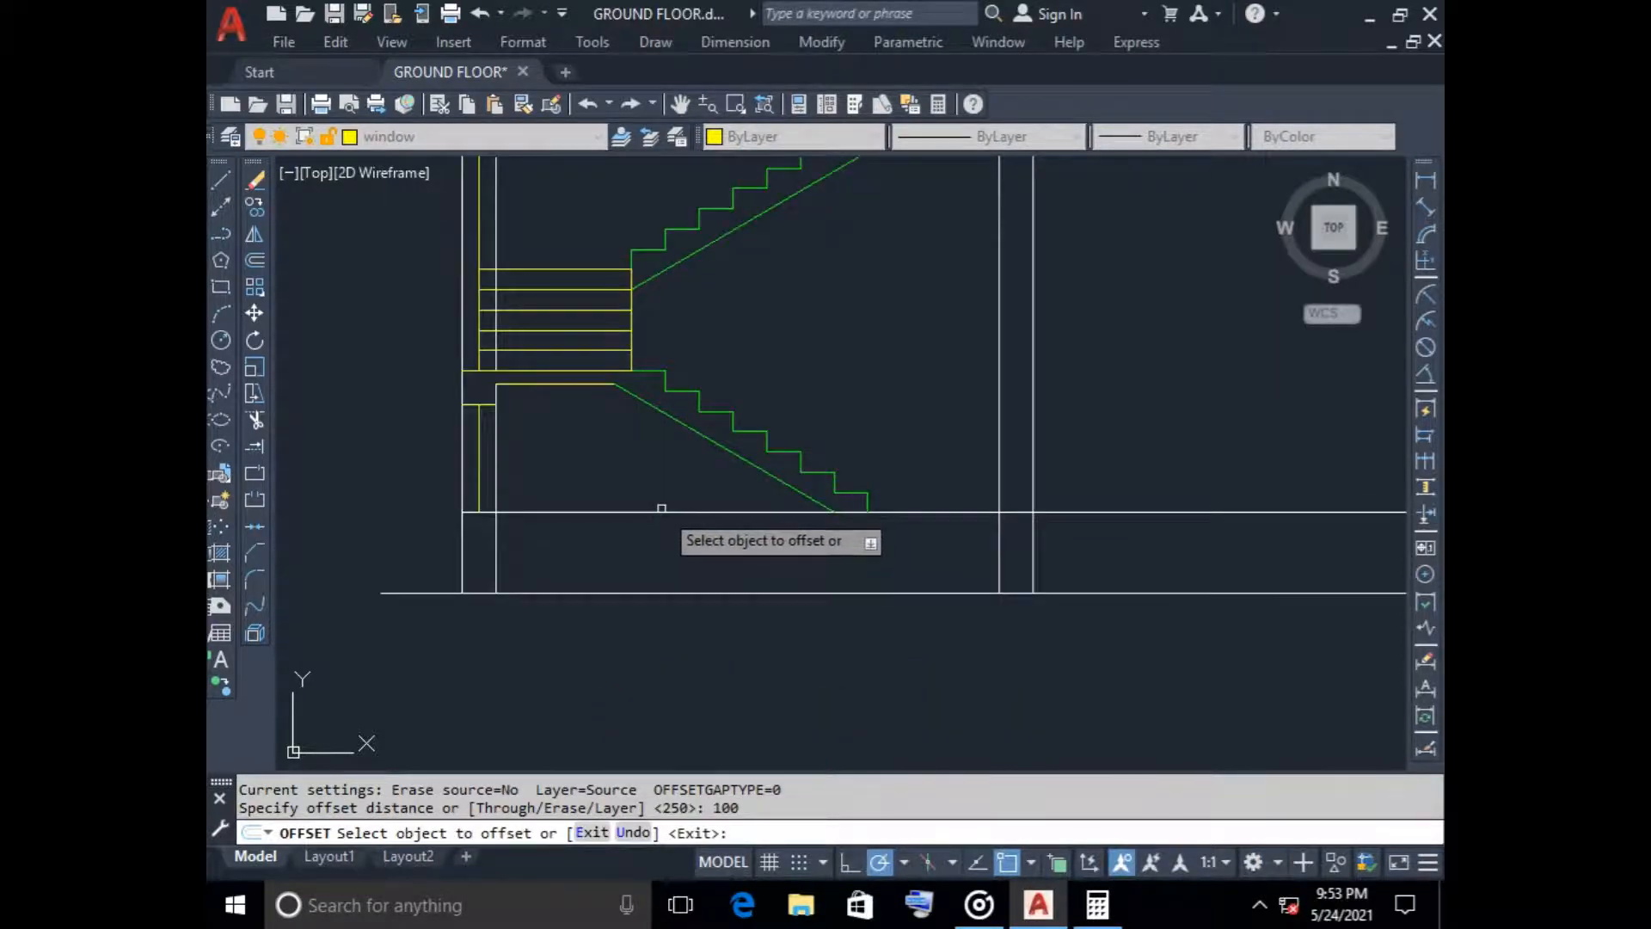
left_click(659, 514)
left_click(652, 535)
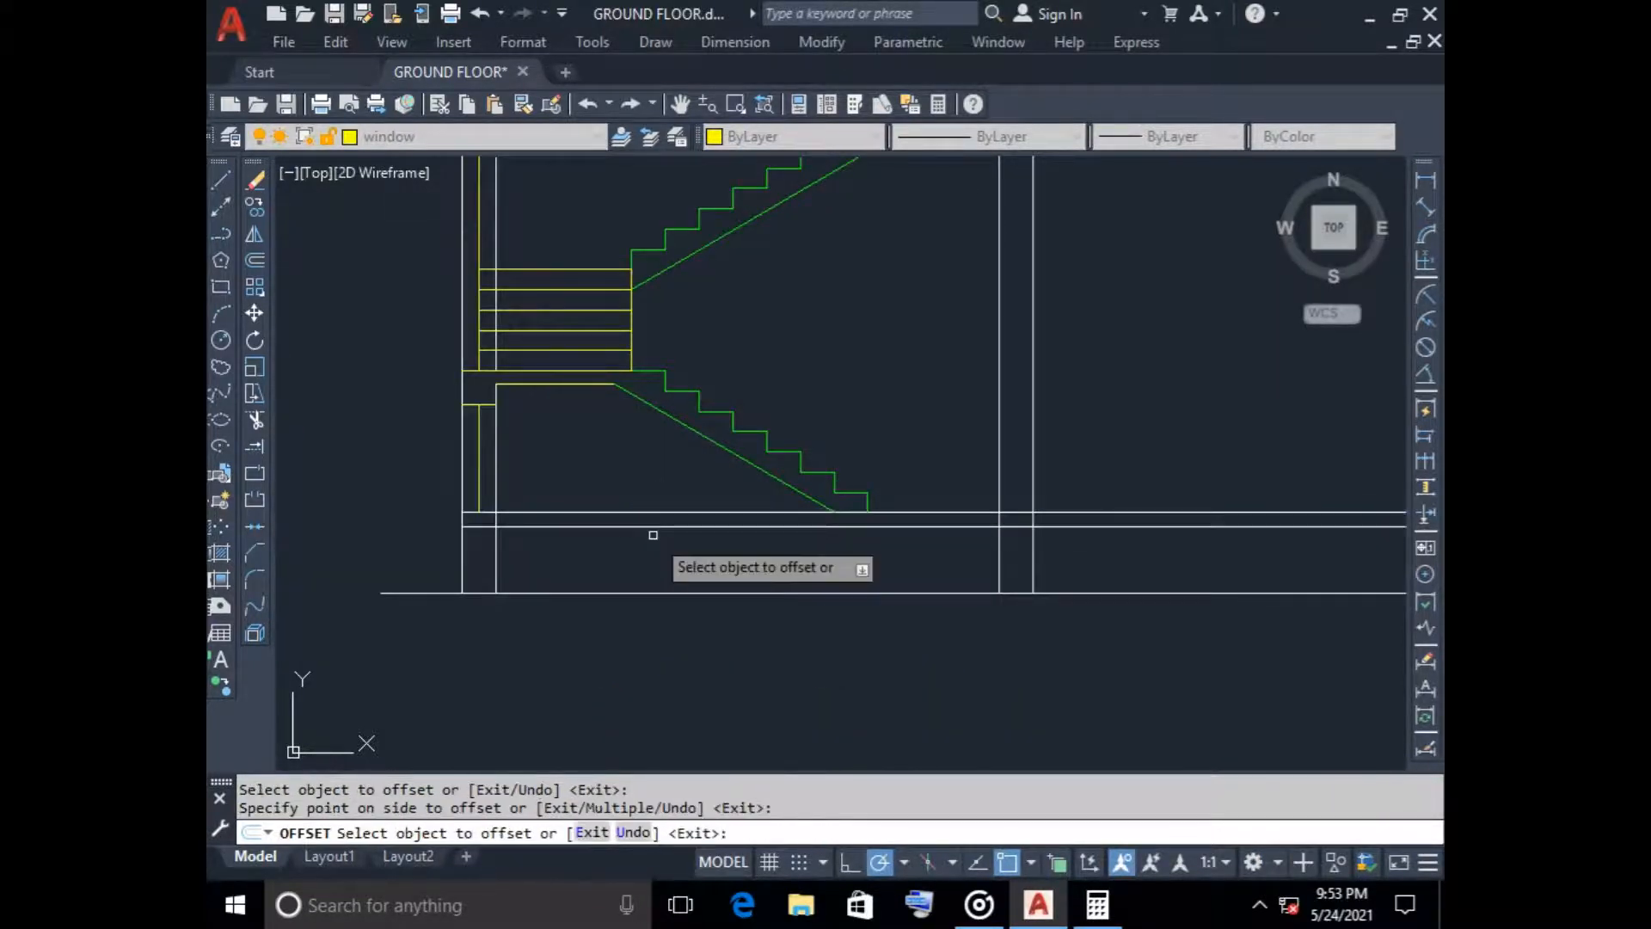
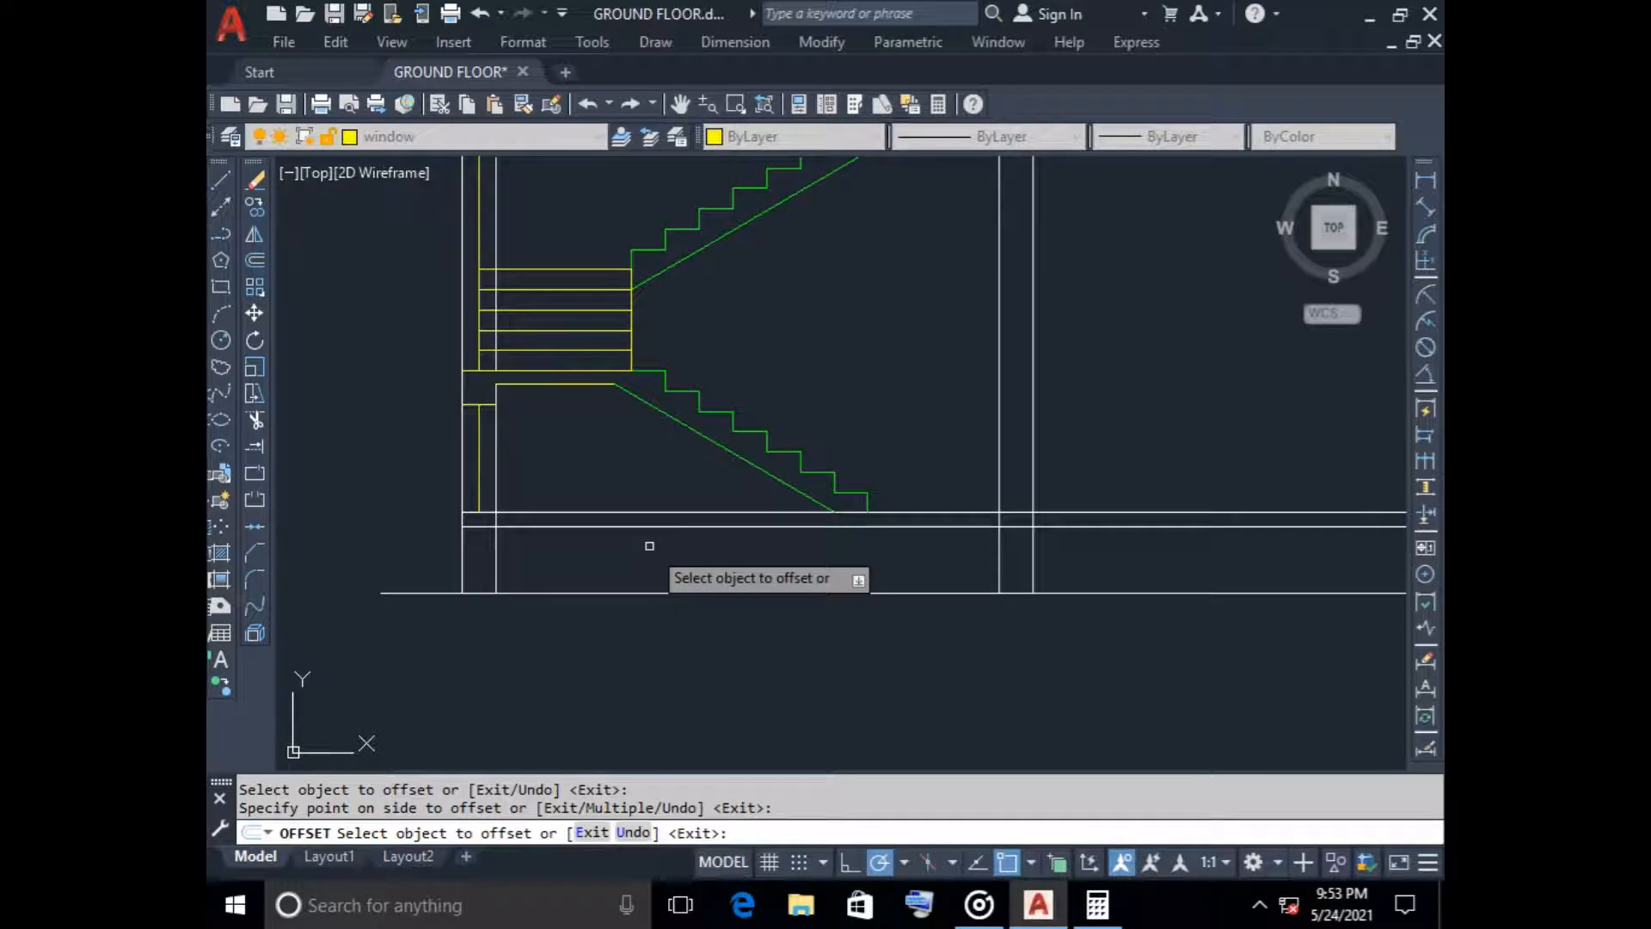
Offset the underside line of the ground floor slab 75 downward to add another layer line below it
key("Escape")
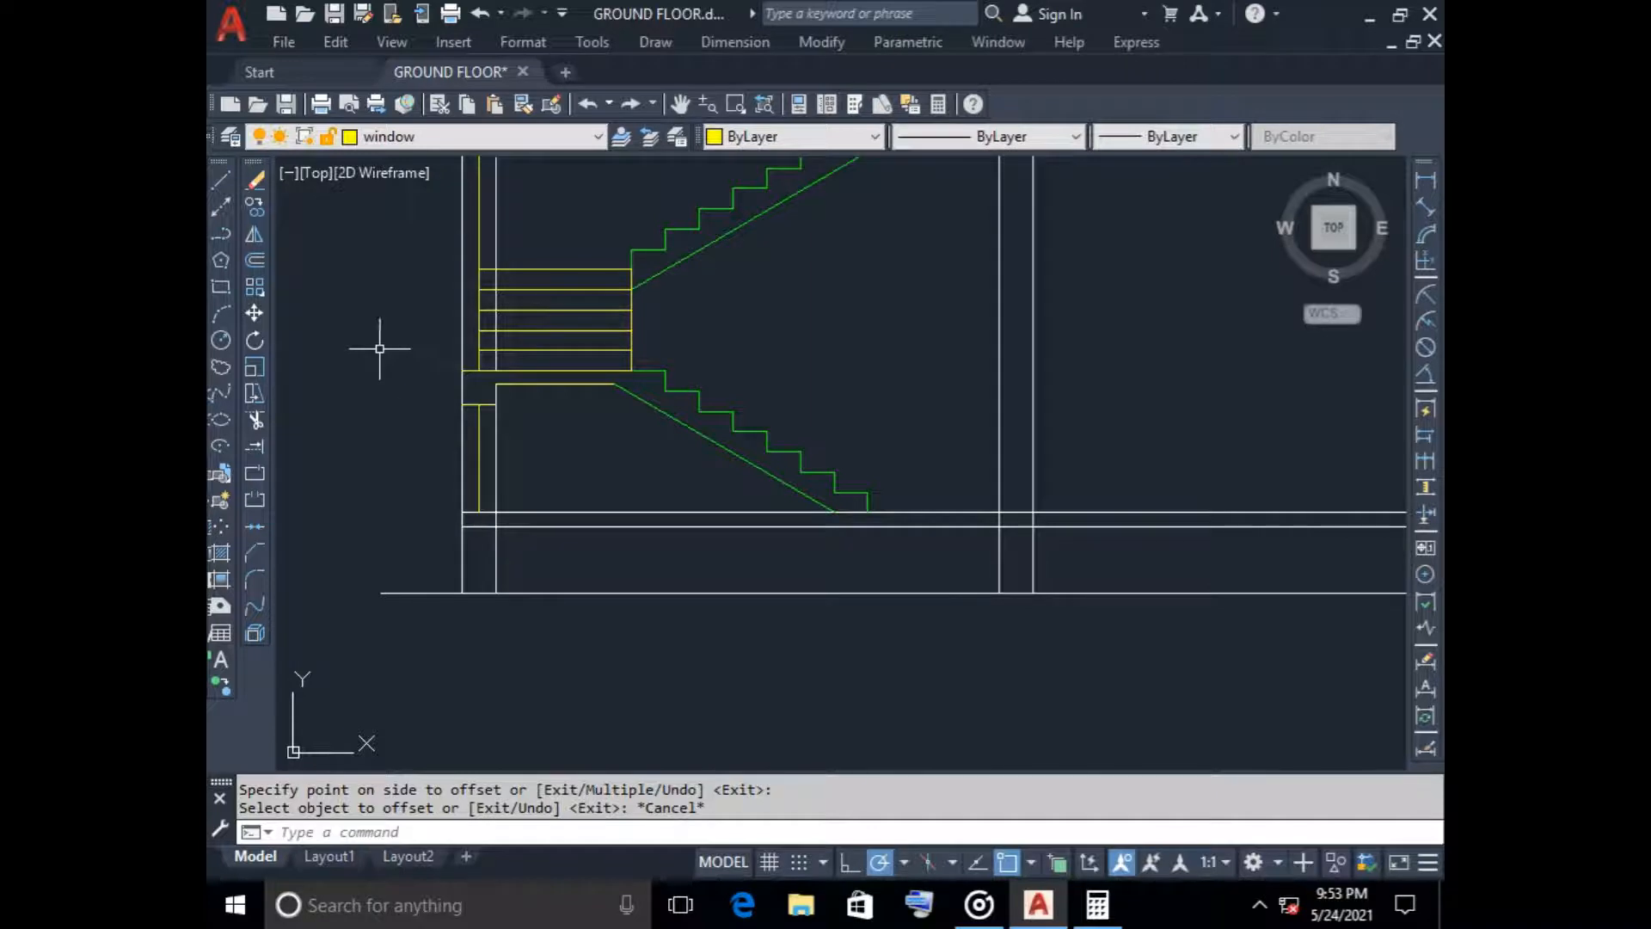
key("Return")
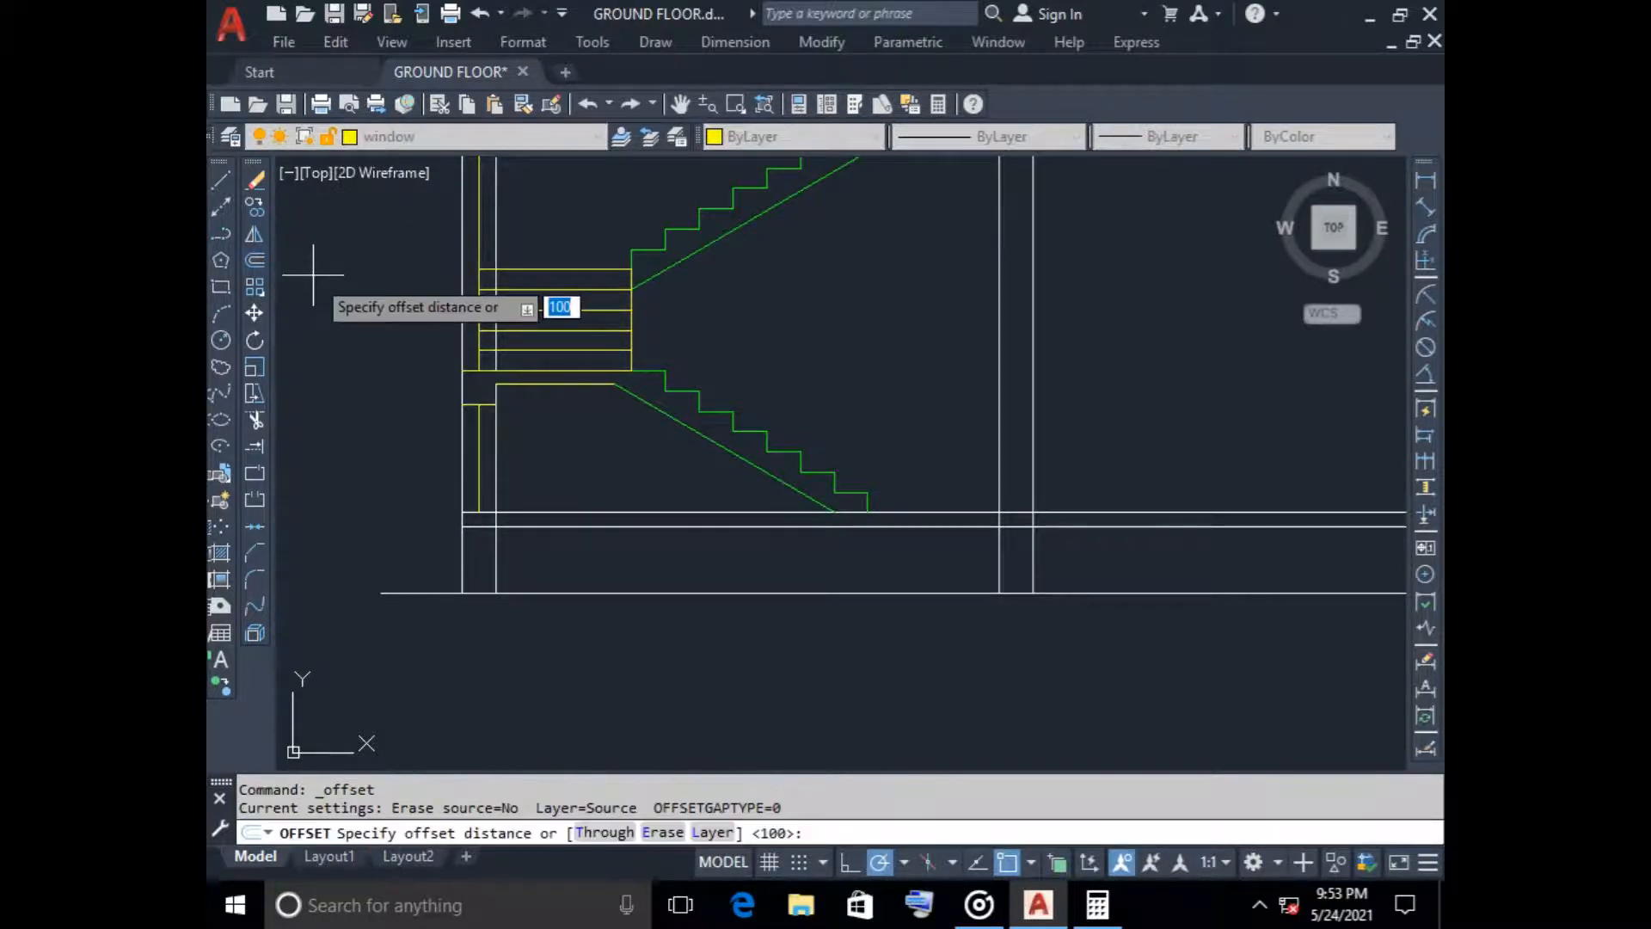
type("75")
key("Return")
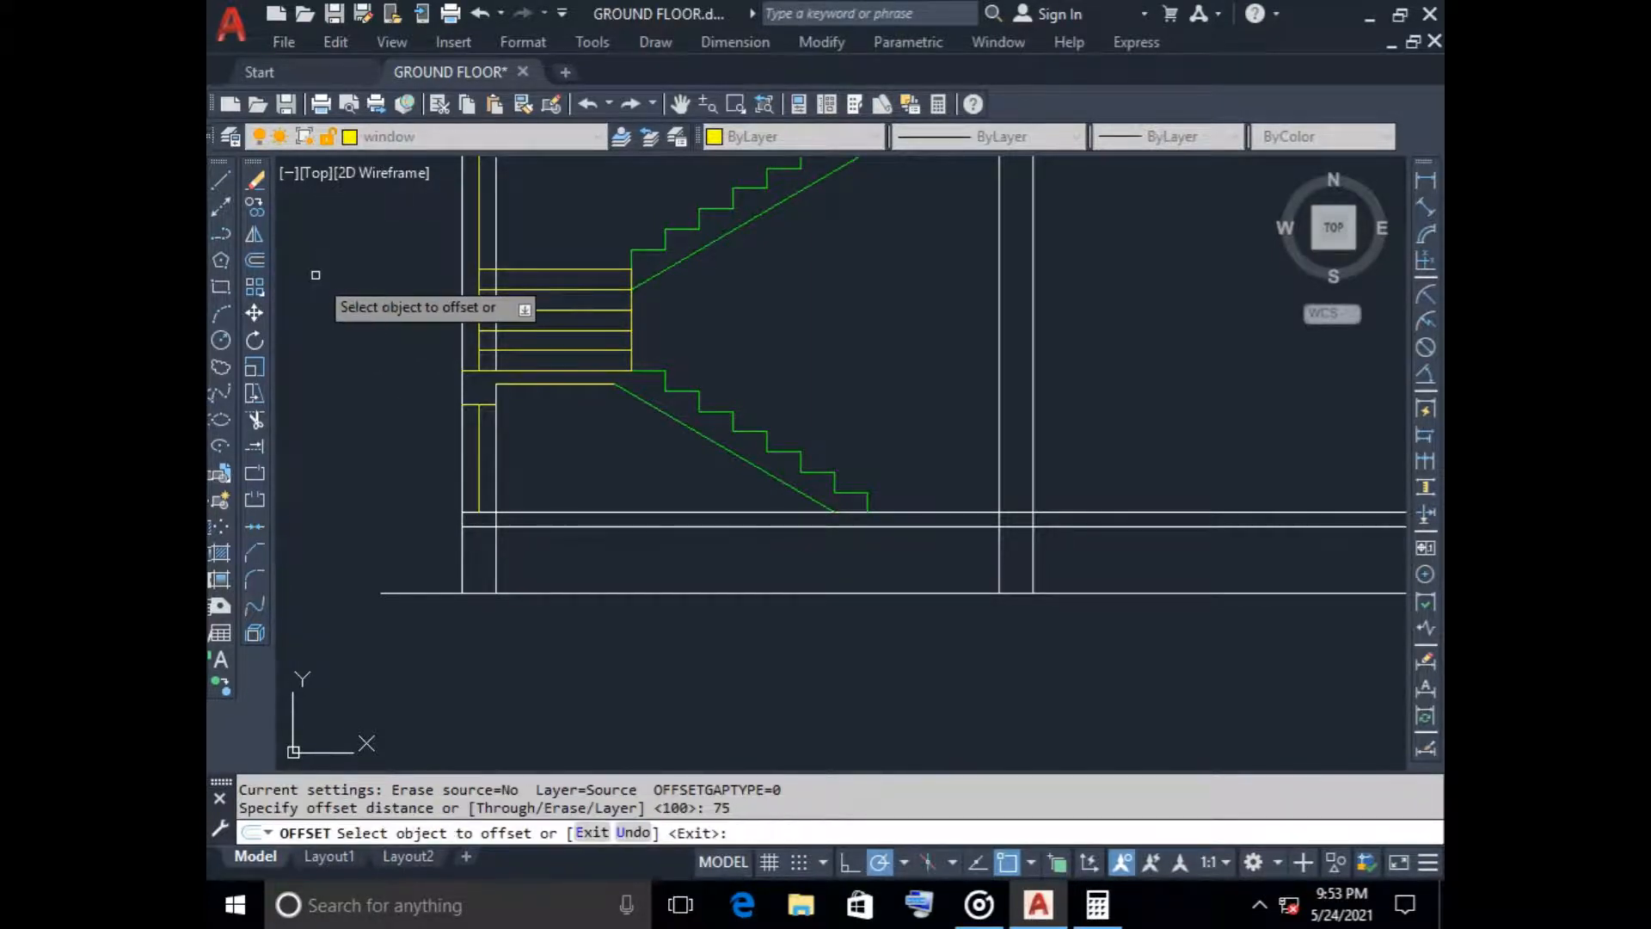
left_click(743, 524)
left_click(752, 560)
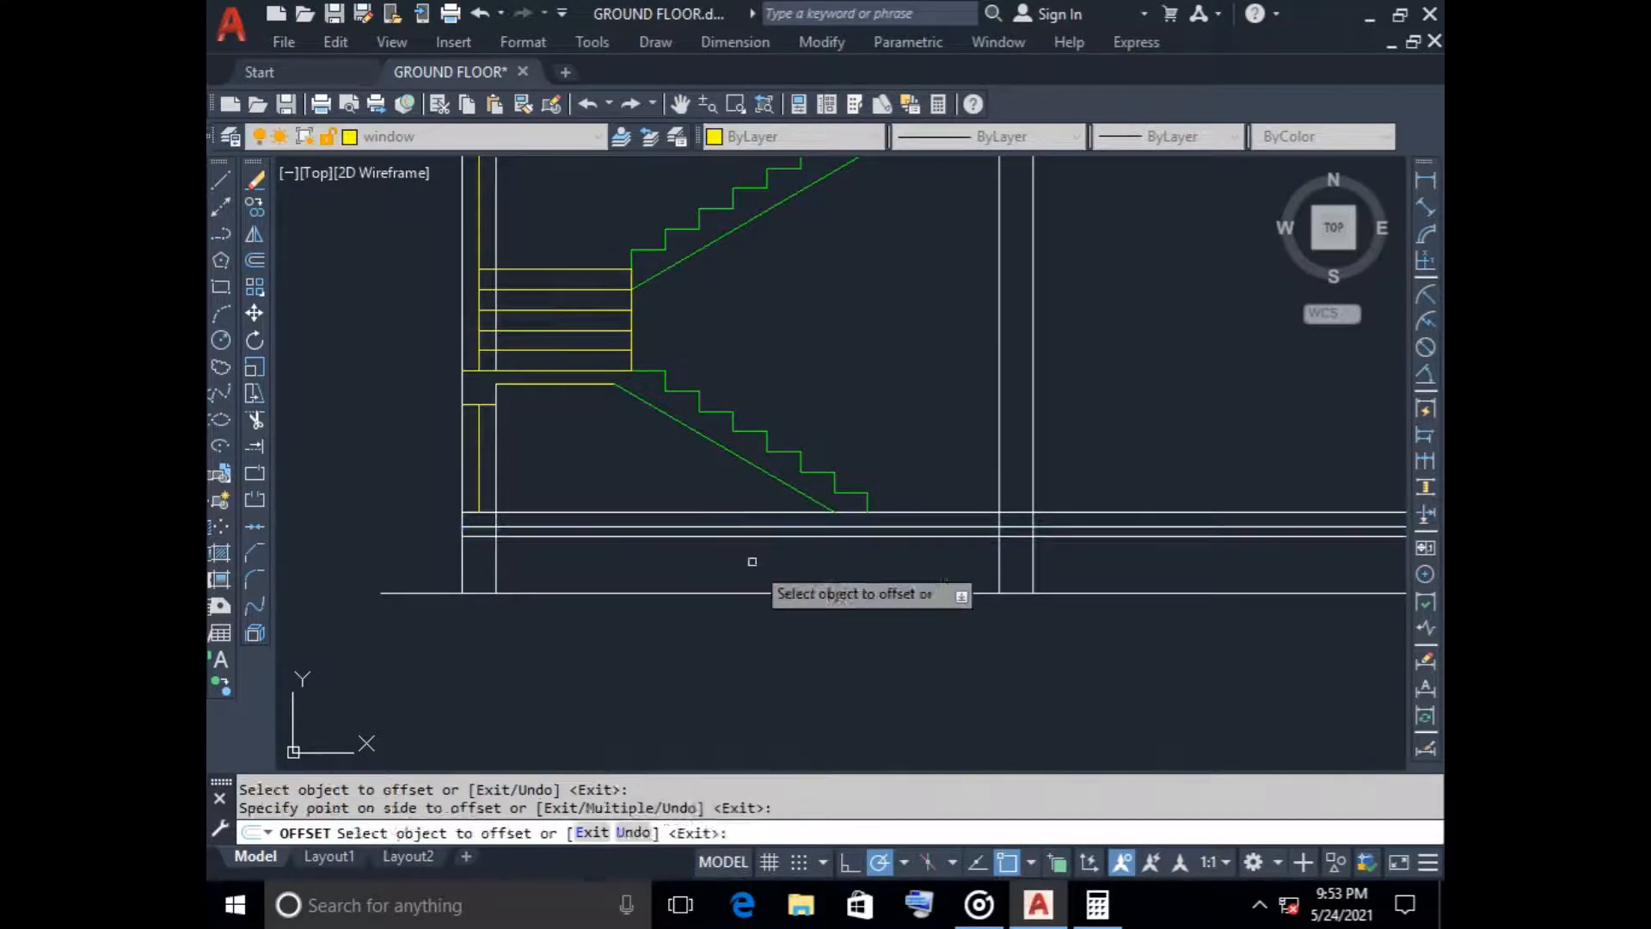
key("Escape")
Trim the two lower ground floor slab lines where they cross the left wall
type("tr")
key("Return")
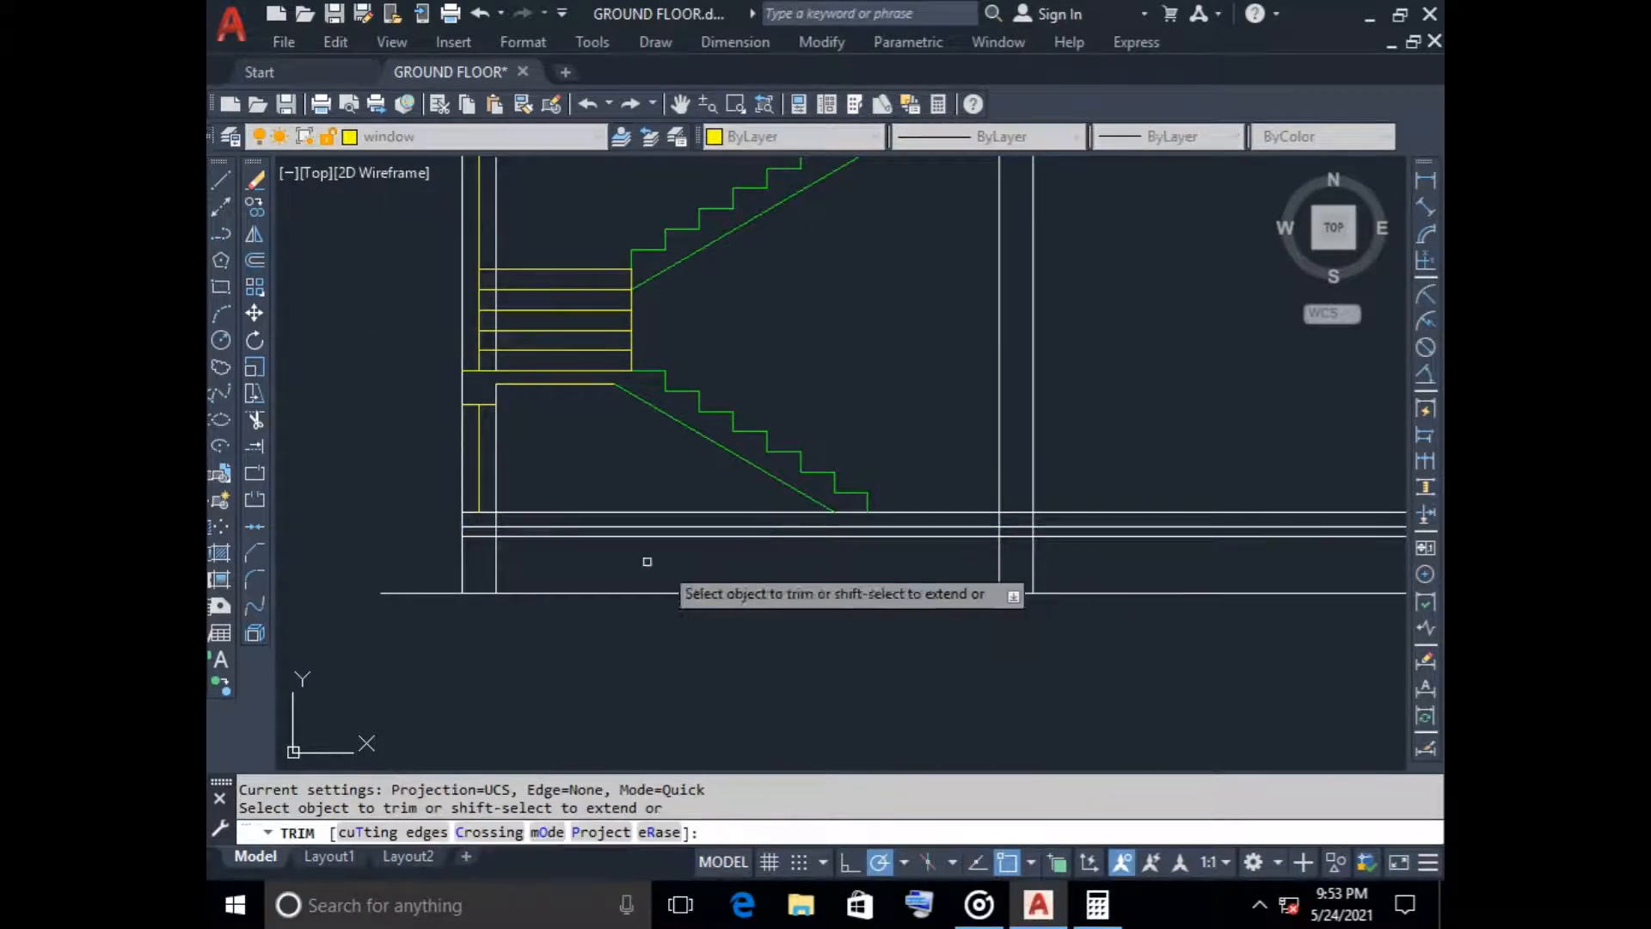
left_click(480, 527)
left_click(480, 525)
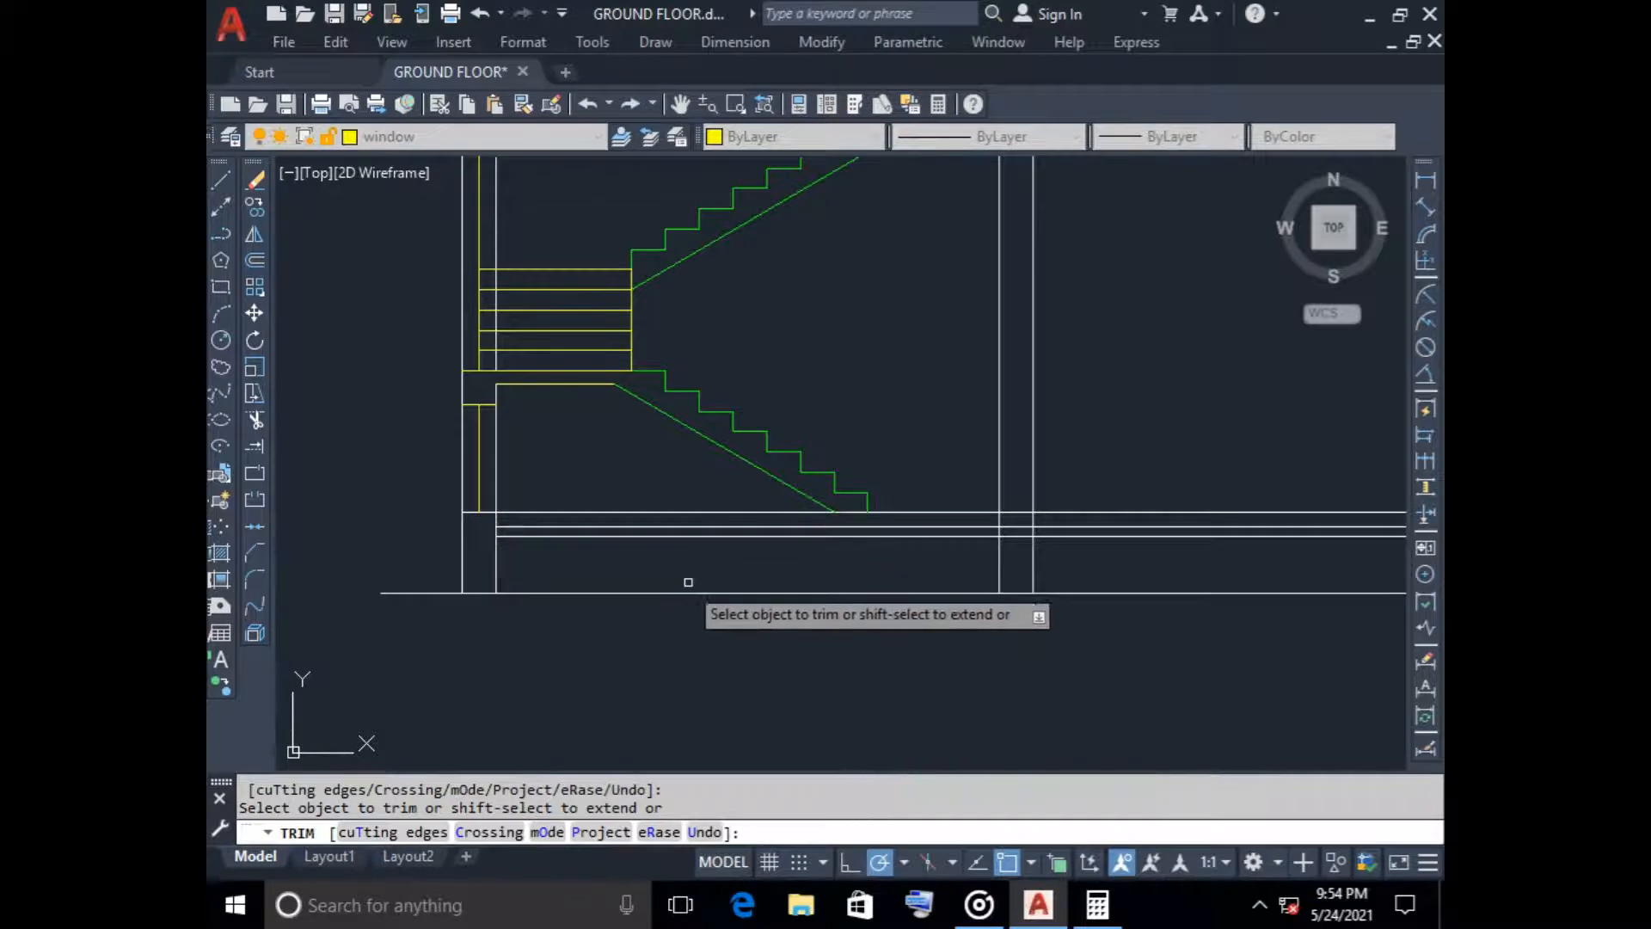
Trim the same two lower slab lines inside the thickness of the middle and right walls
scroll(785, 581, "down", 4)
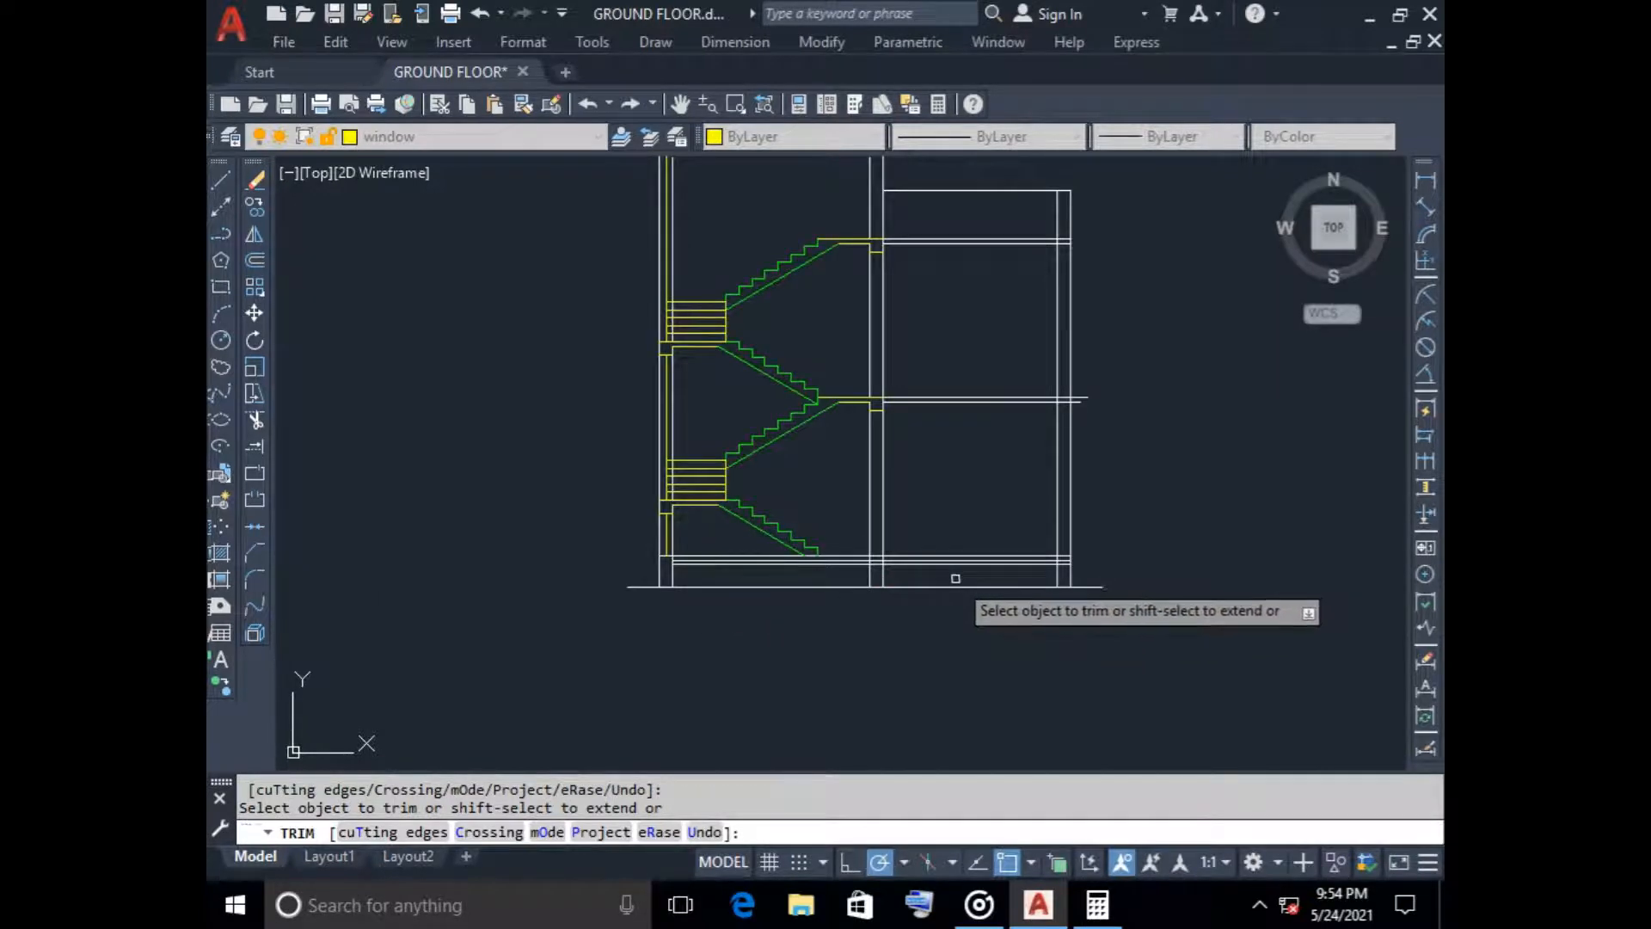
scroll(956, 572, "up", 3)
scroll(767, 564, "up", 2)
left_click_drag(735, 636, 725, 589)
scroll(895, 623, "down", 5)
middle_click_drag(895, 624, 792, 627)
scroll(870, 648, "up", 3)
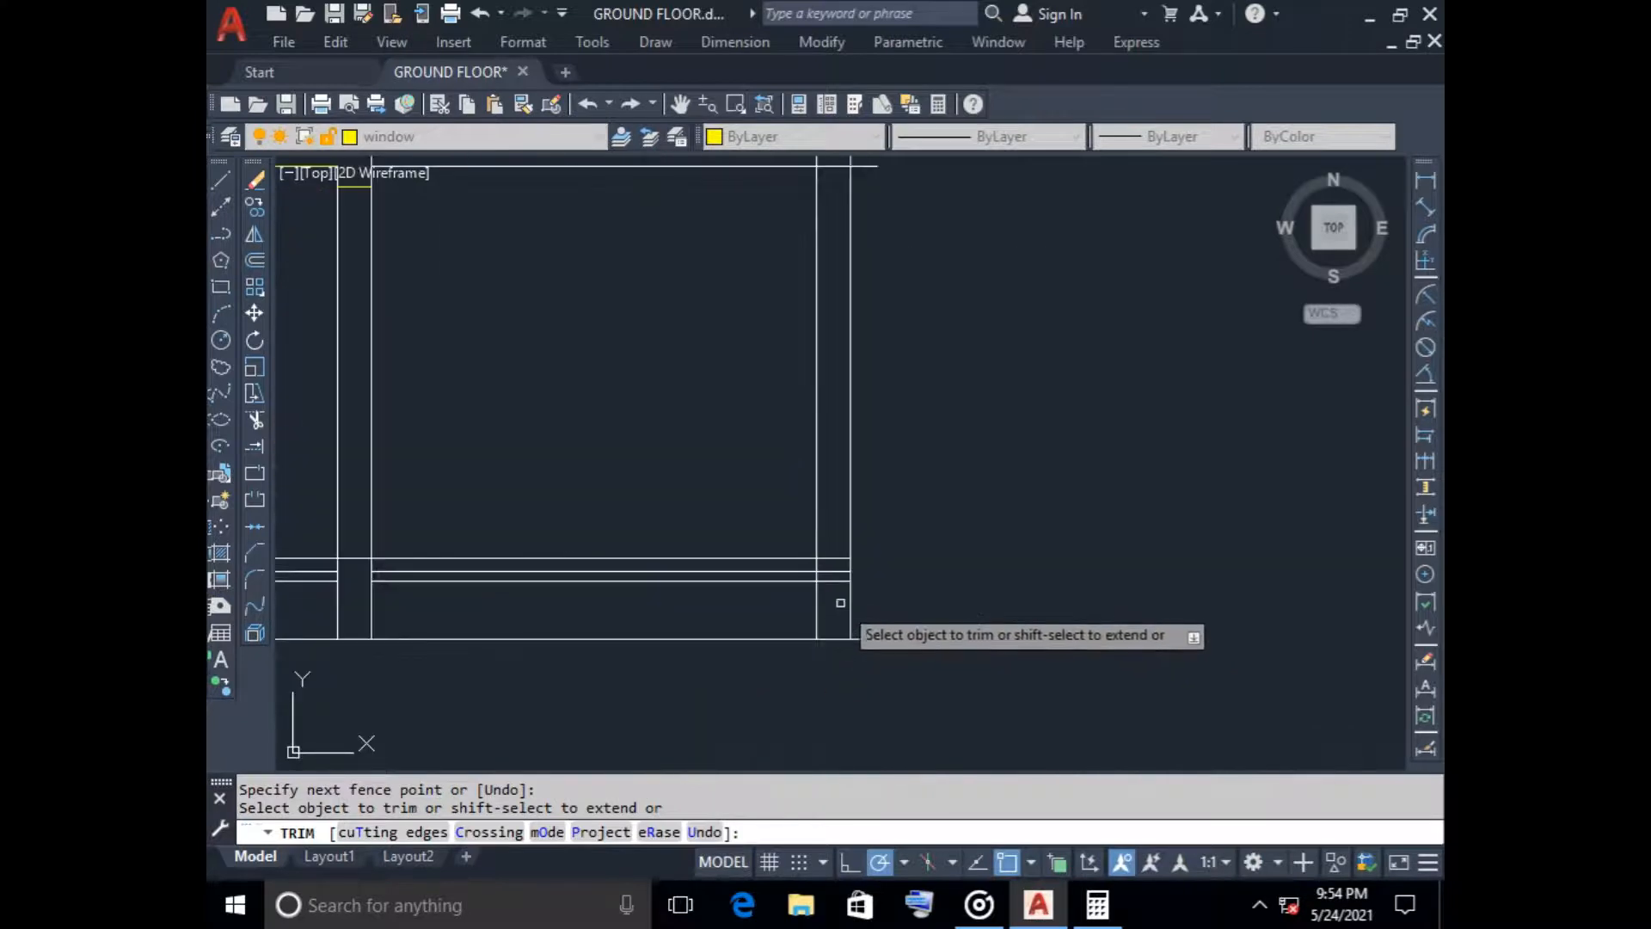
left_click_drag(839, 599, 836, 564)
scroll(988, 572, "down", 3)
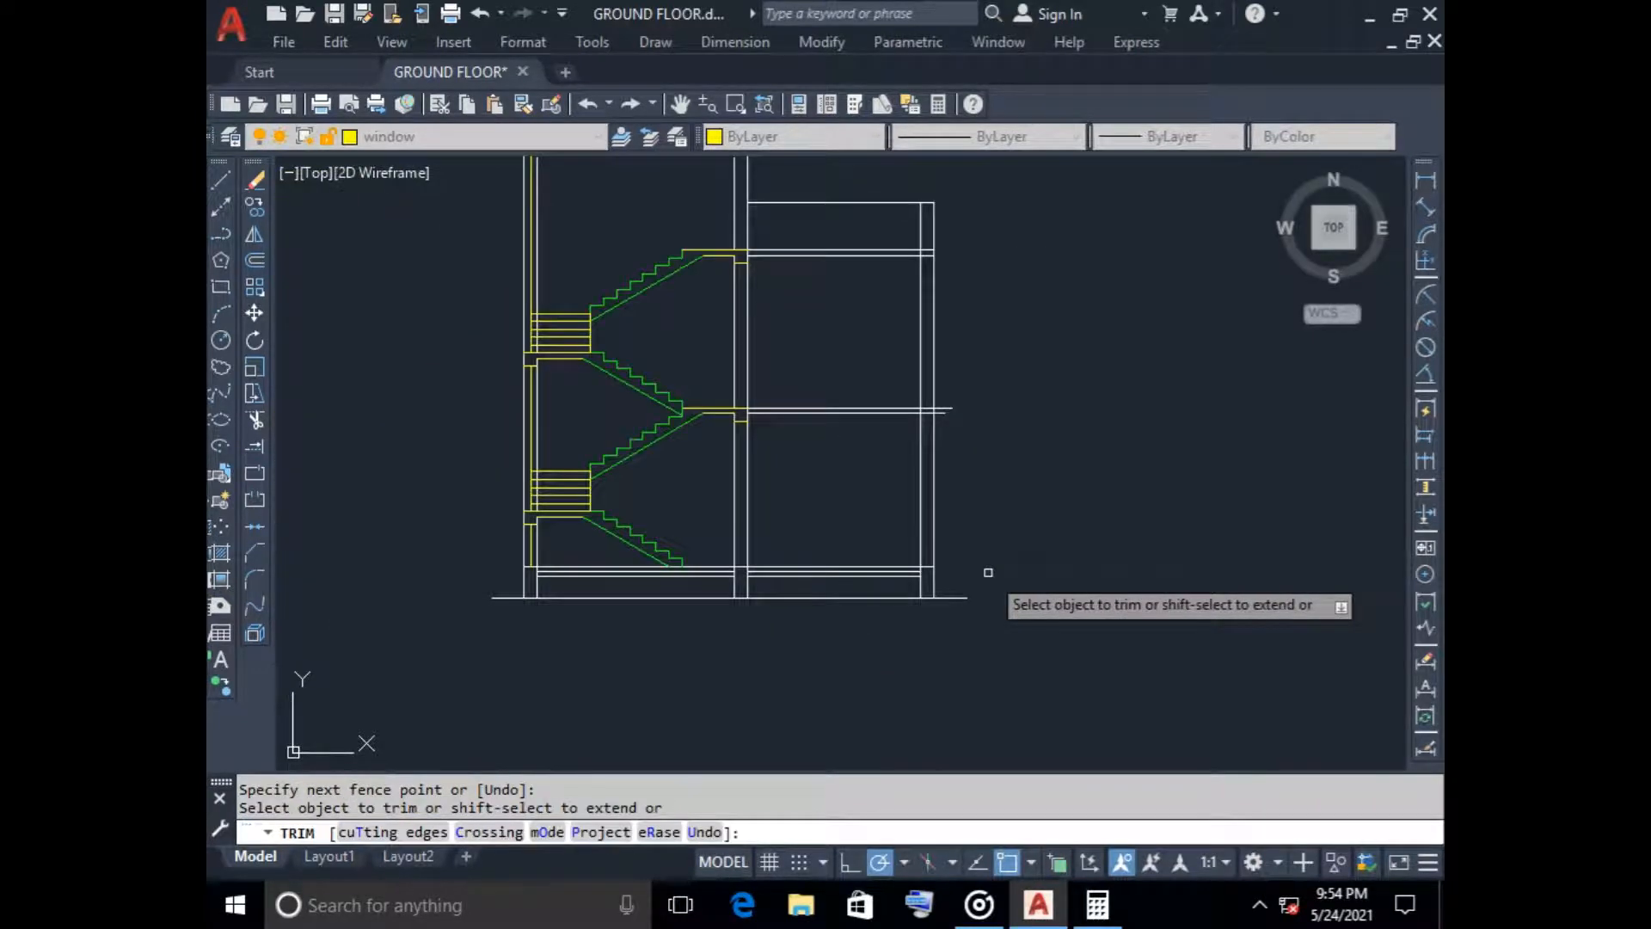
key("Escape")
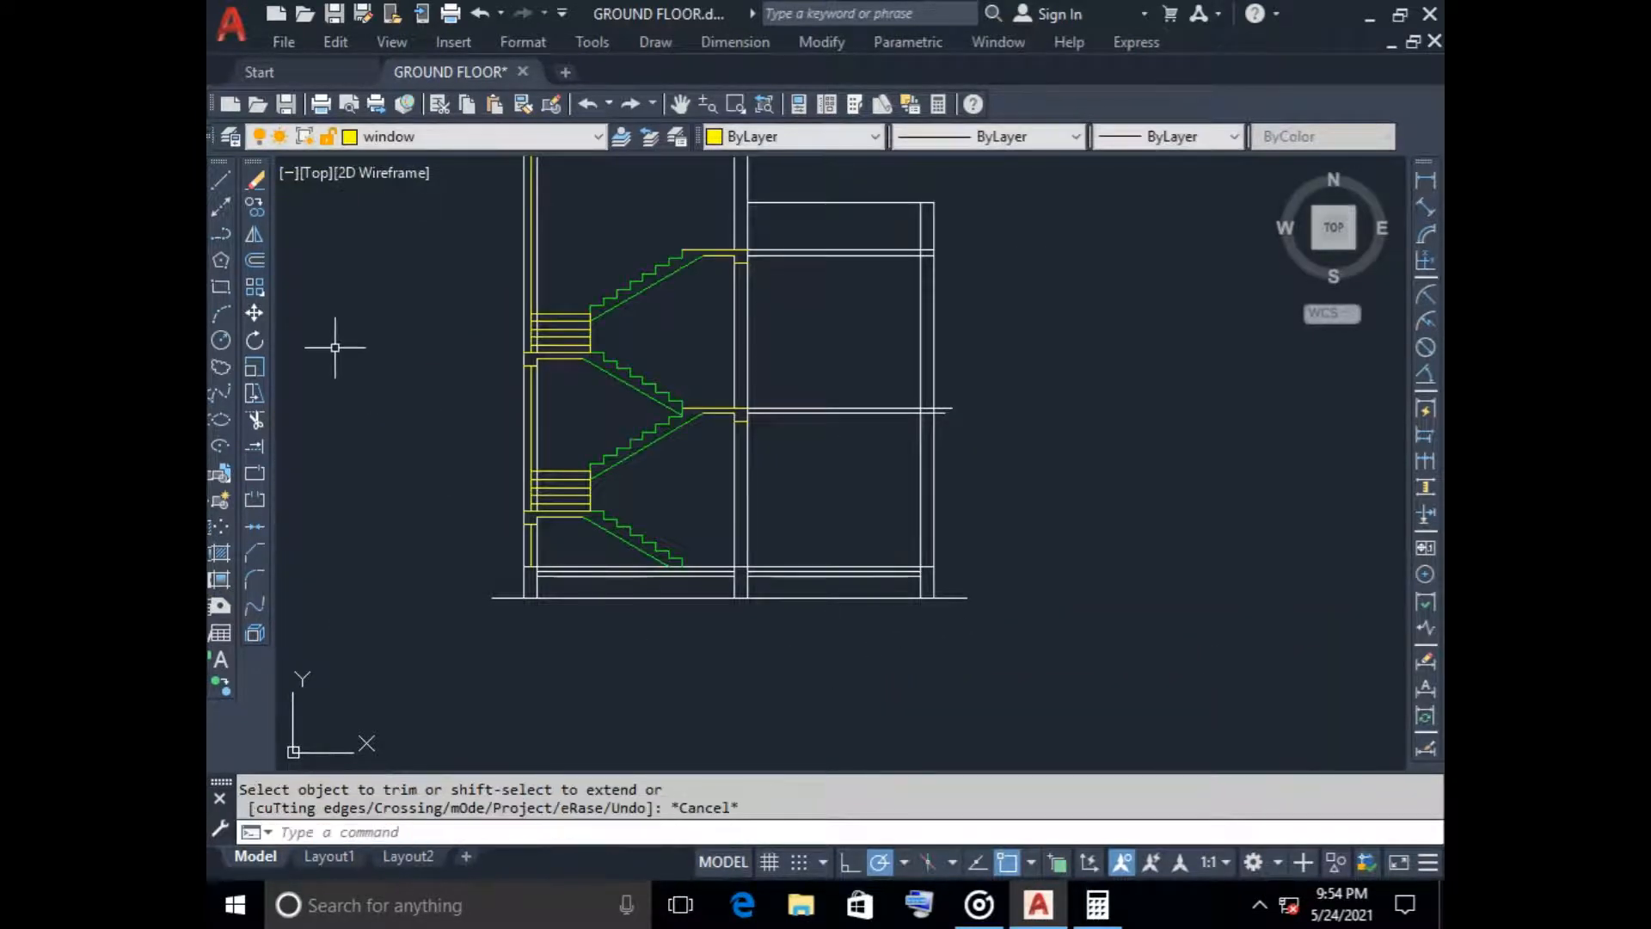
Draw a plinth beam rectangle about 250 wide and 356 deep in the left wall, starting at the ground floor line
left_click(221, 287)
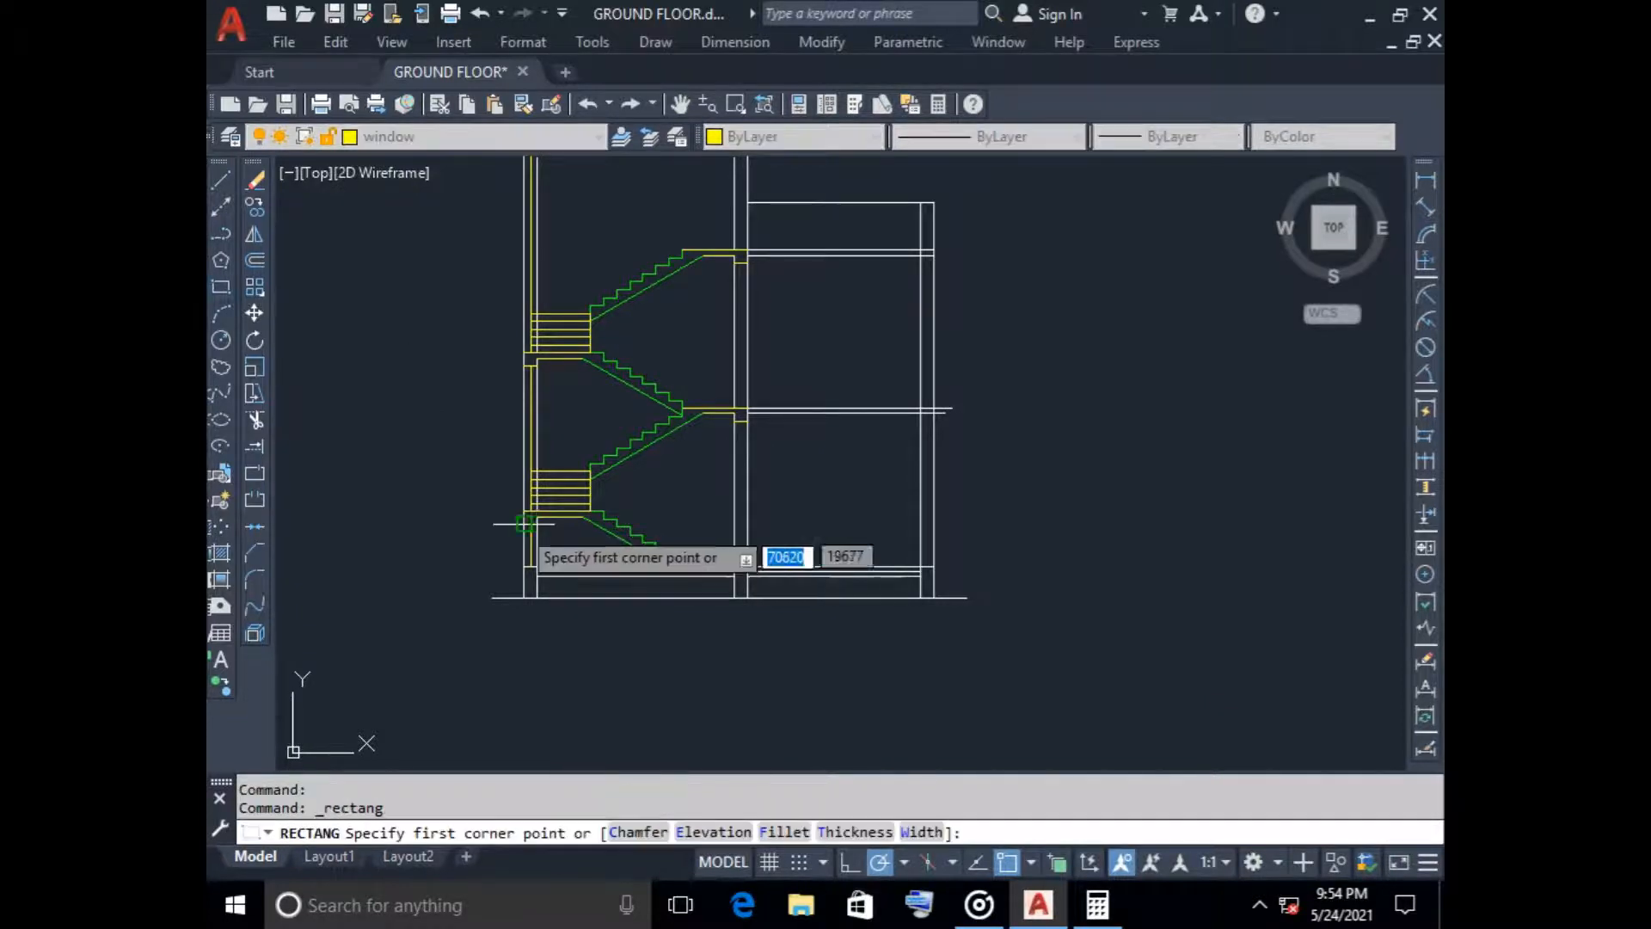
scroll(546, 585, "up", 5)
left_click(527, 605)
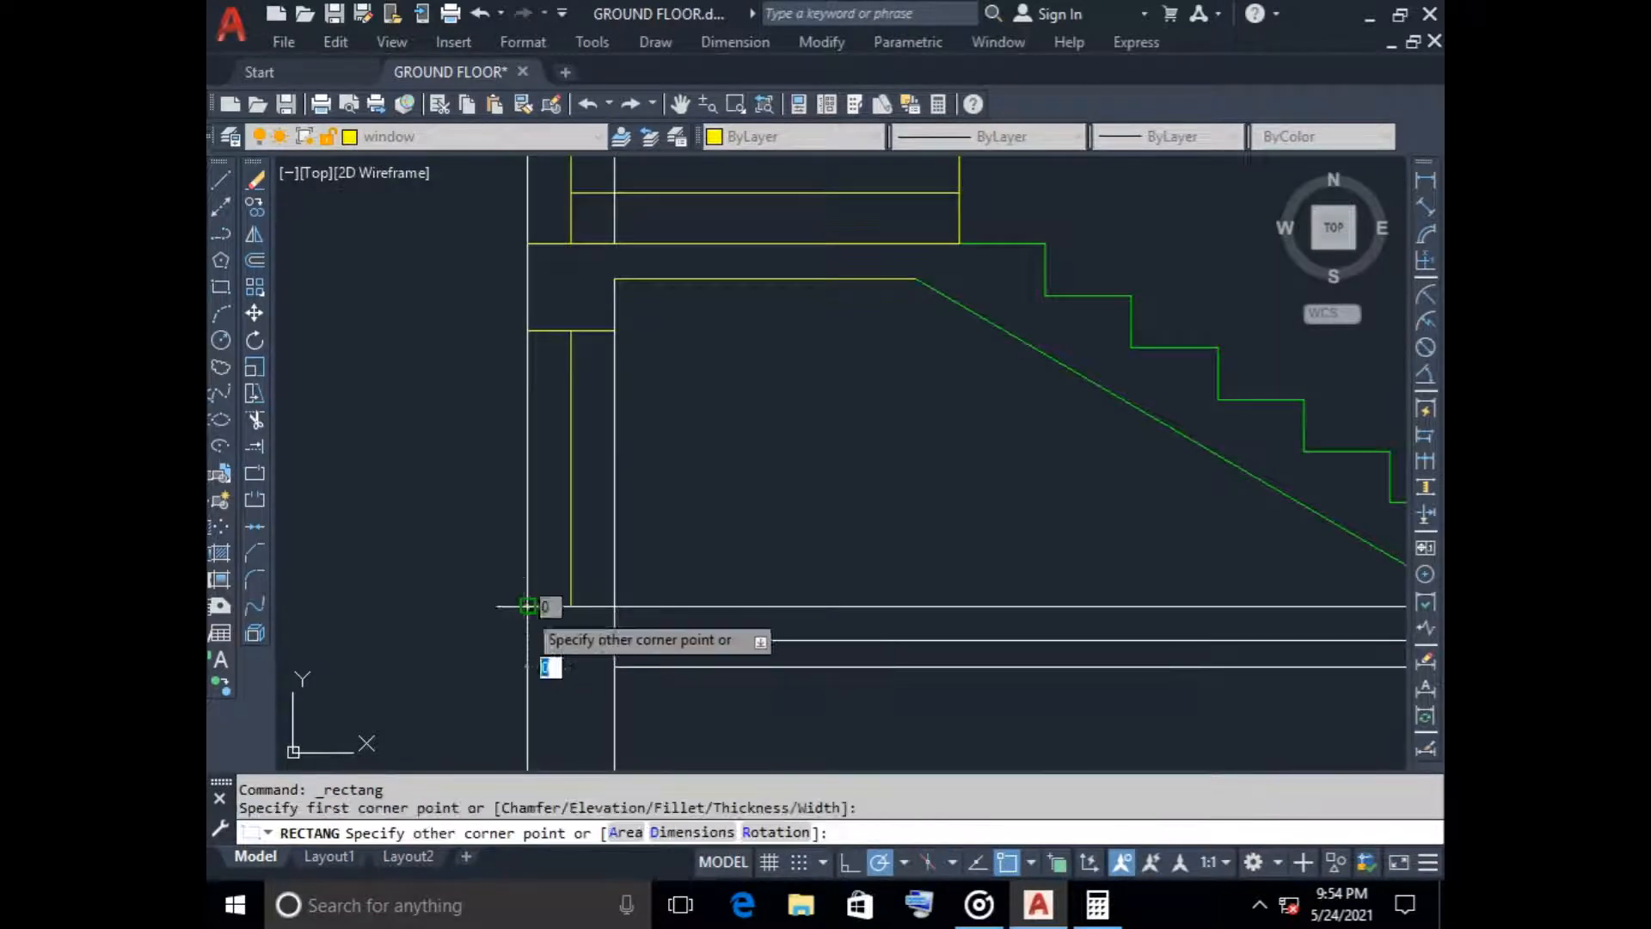
left_click(614, 726)
scroll(682, 732, "down", 2)
middle_click_drag(682, 732, 689, 581)
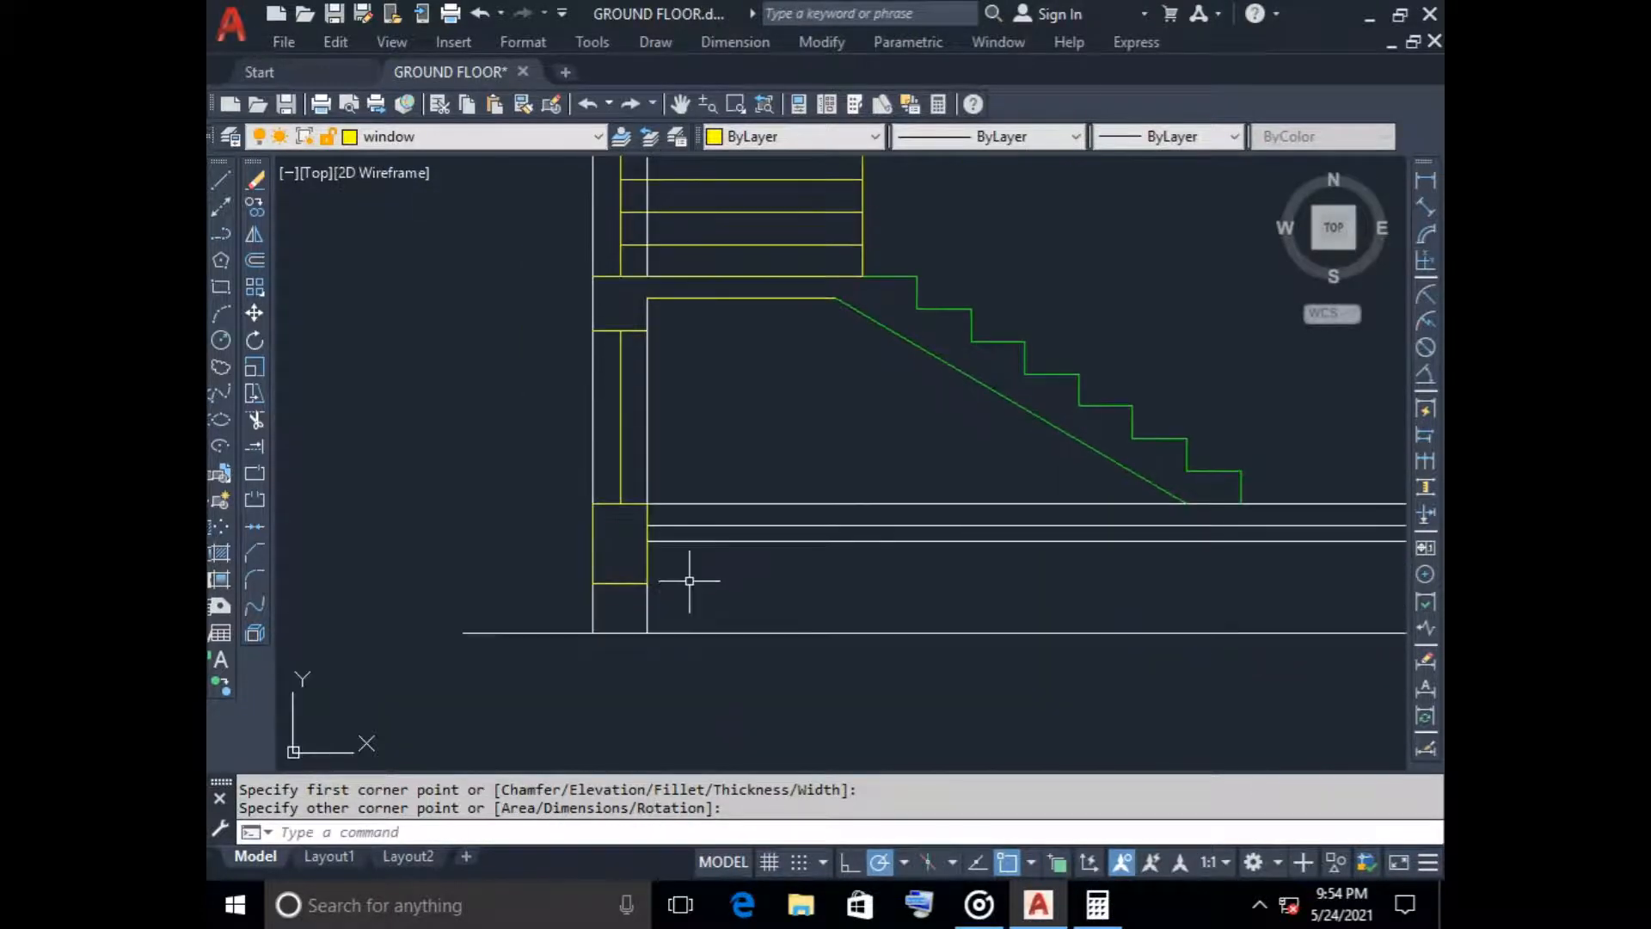
Move the new beam rectangle in the left wall to layer 0
left_click(615, 583)
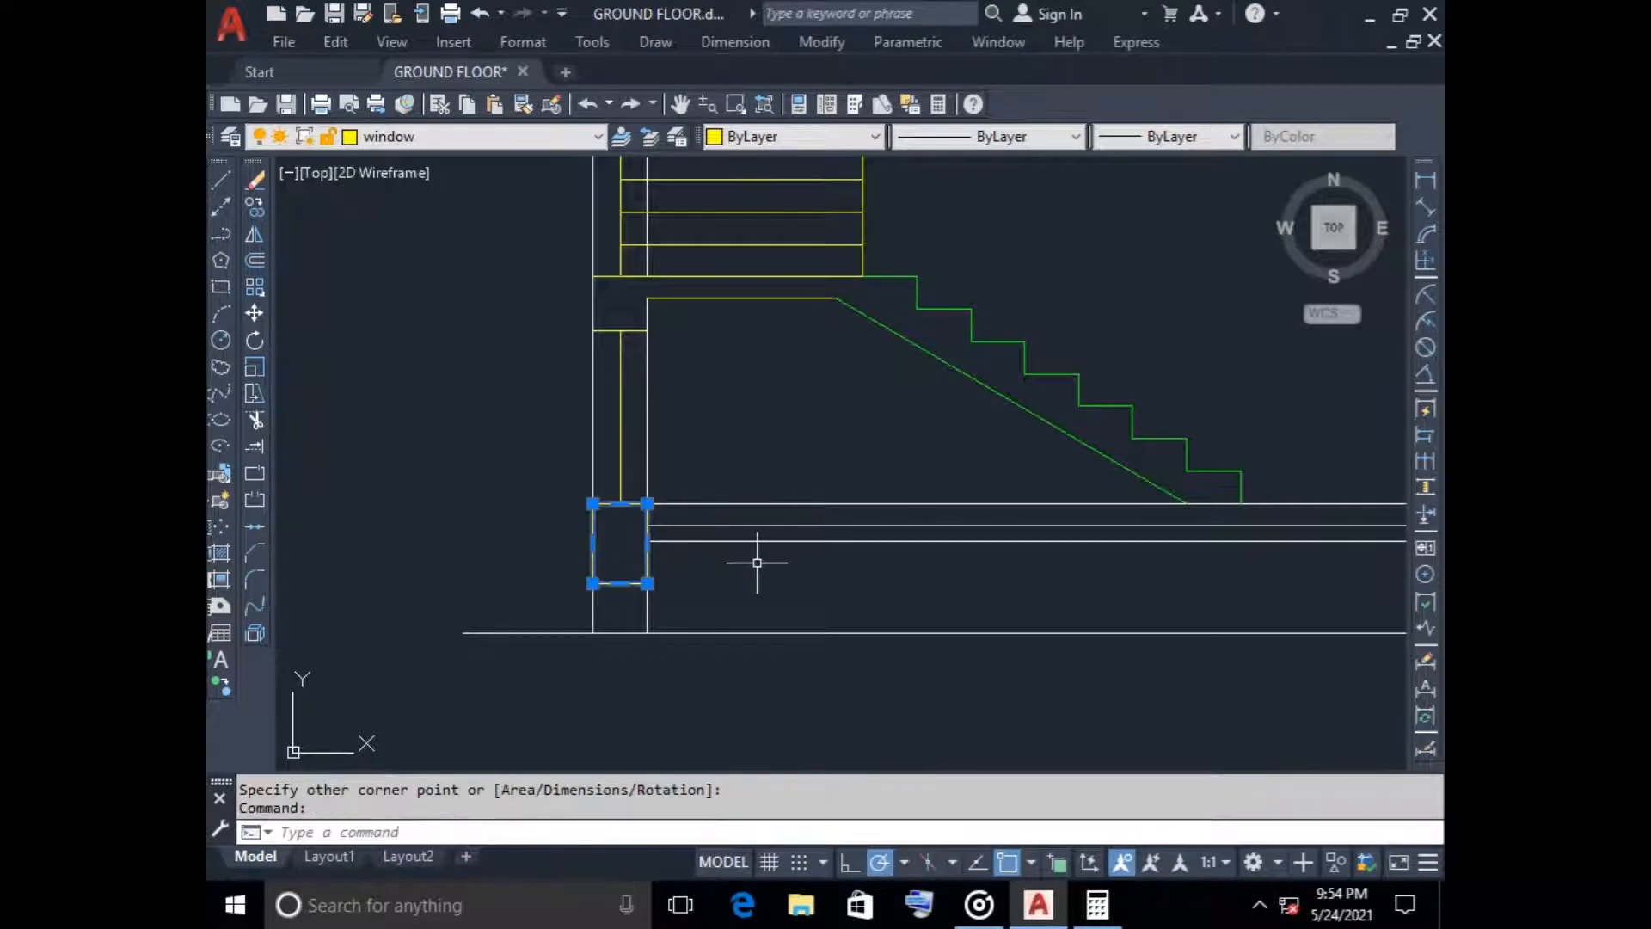
left_click(391, 138)
left_click(385, 159)
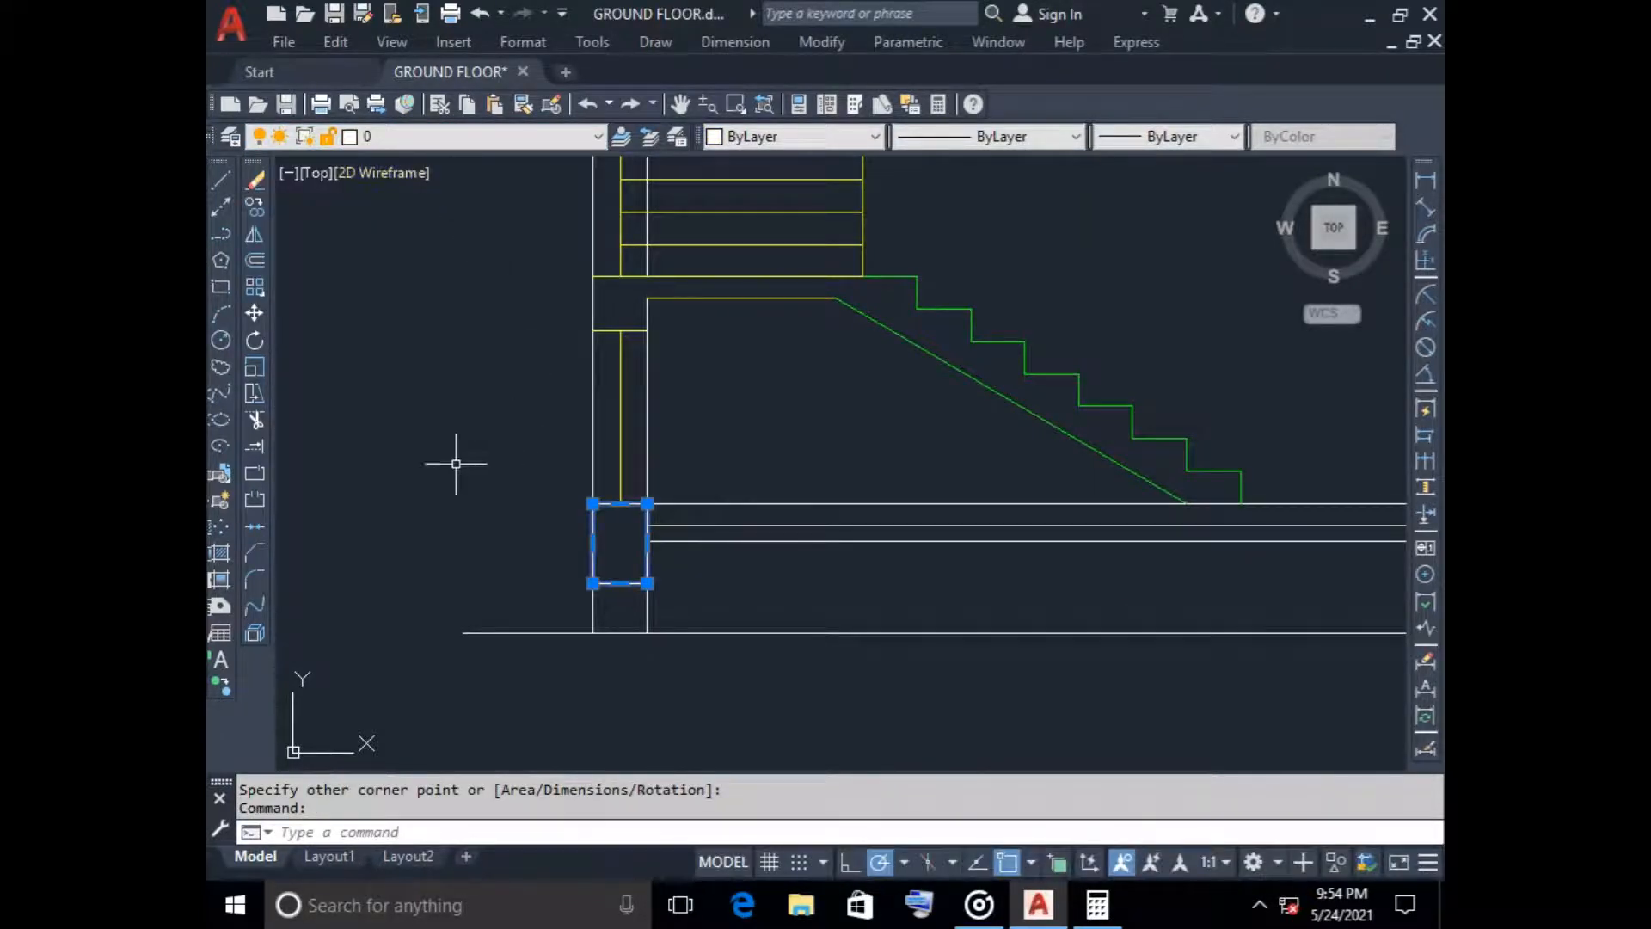
key("Escape")
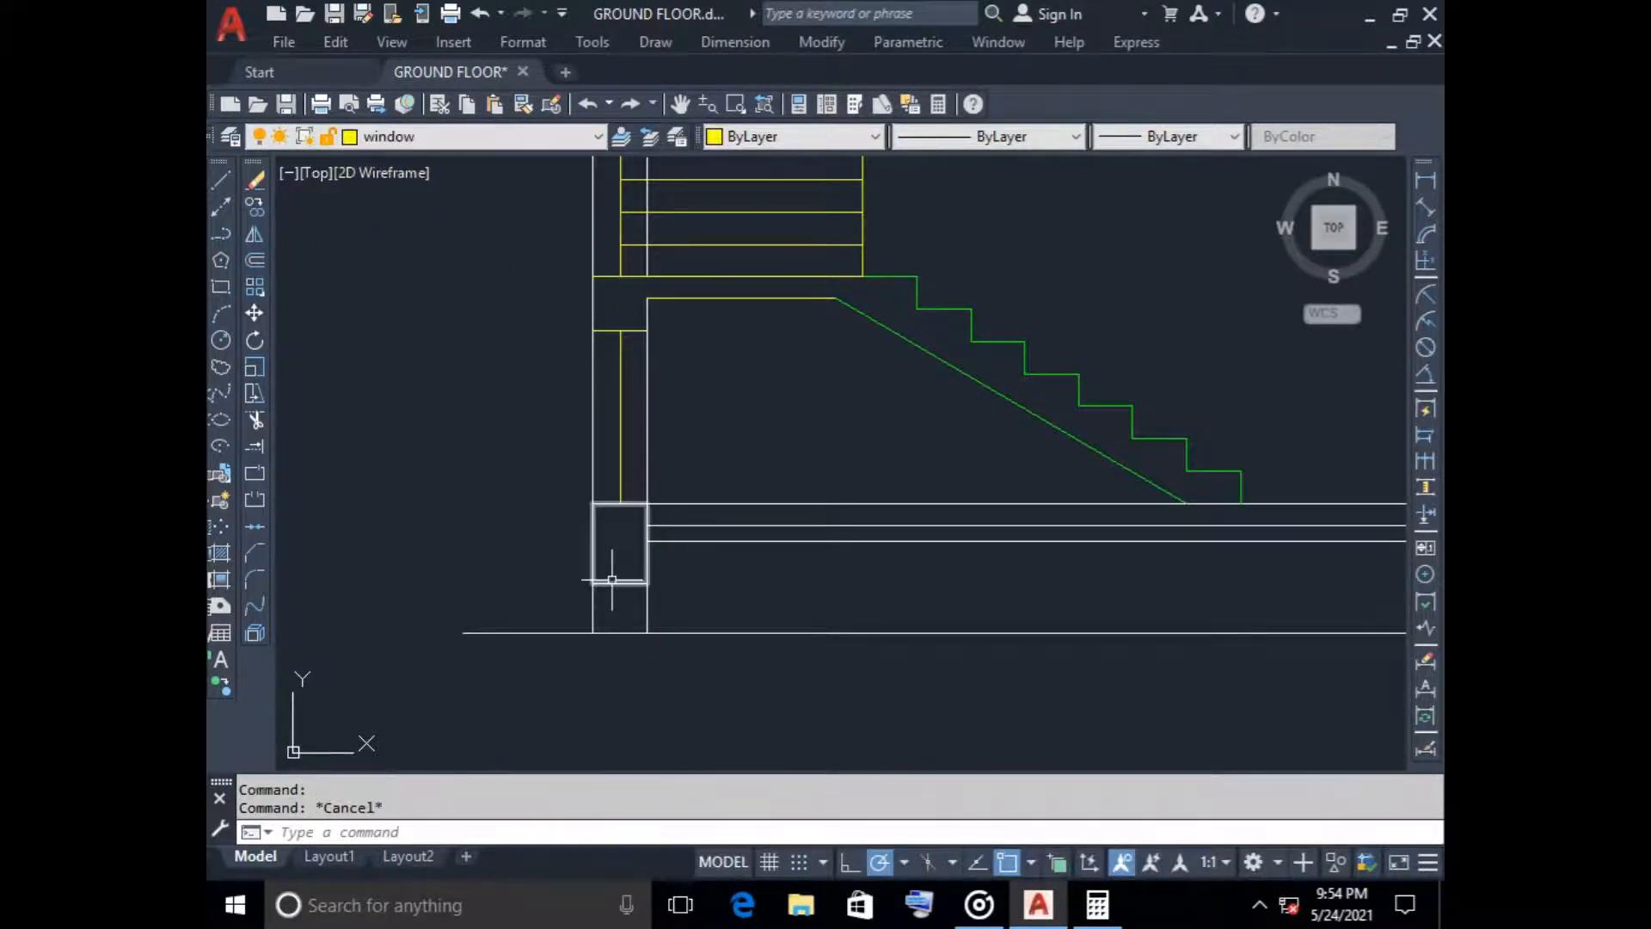
Copy the left wall's beam rectangle into the middle and right walls at the same level below the floor line
left_click(255, 207)
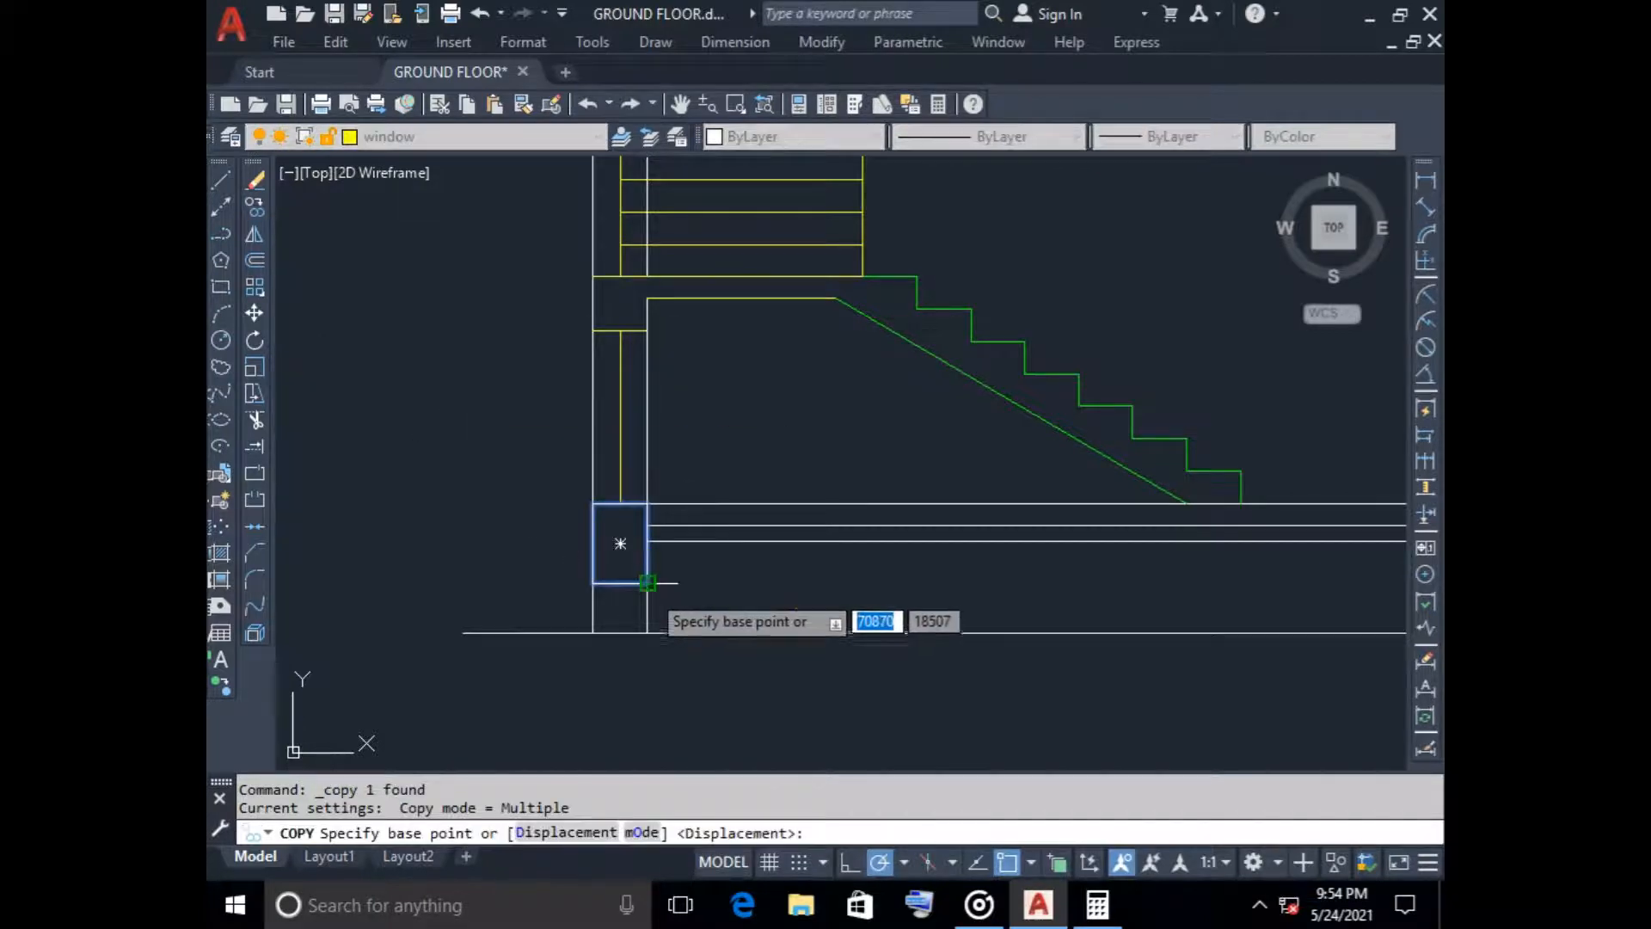
left_click(647, 583)
scroll(969, 586, "down", 4)
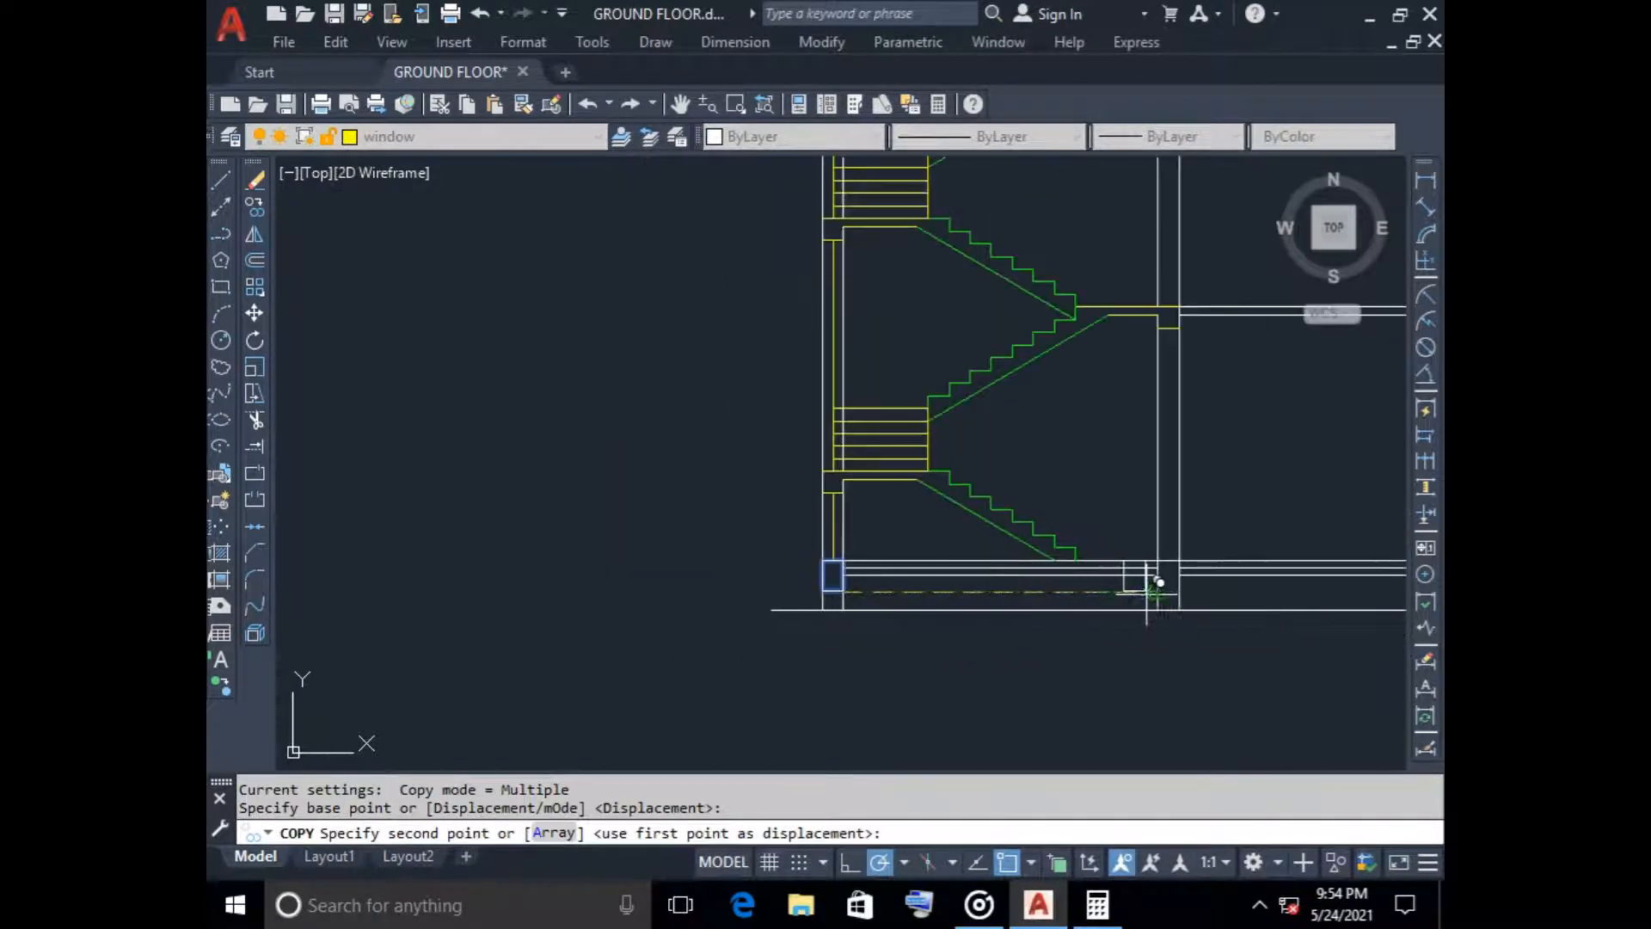
left_click(1191, 577)
scroll(1250, 597, "down", 2)
middle_click_drag(1262, 595, 823, 591)
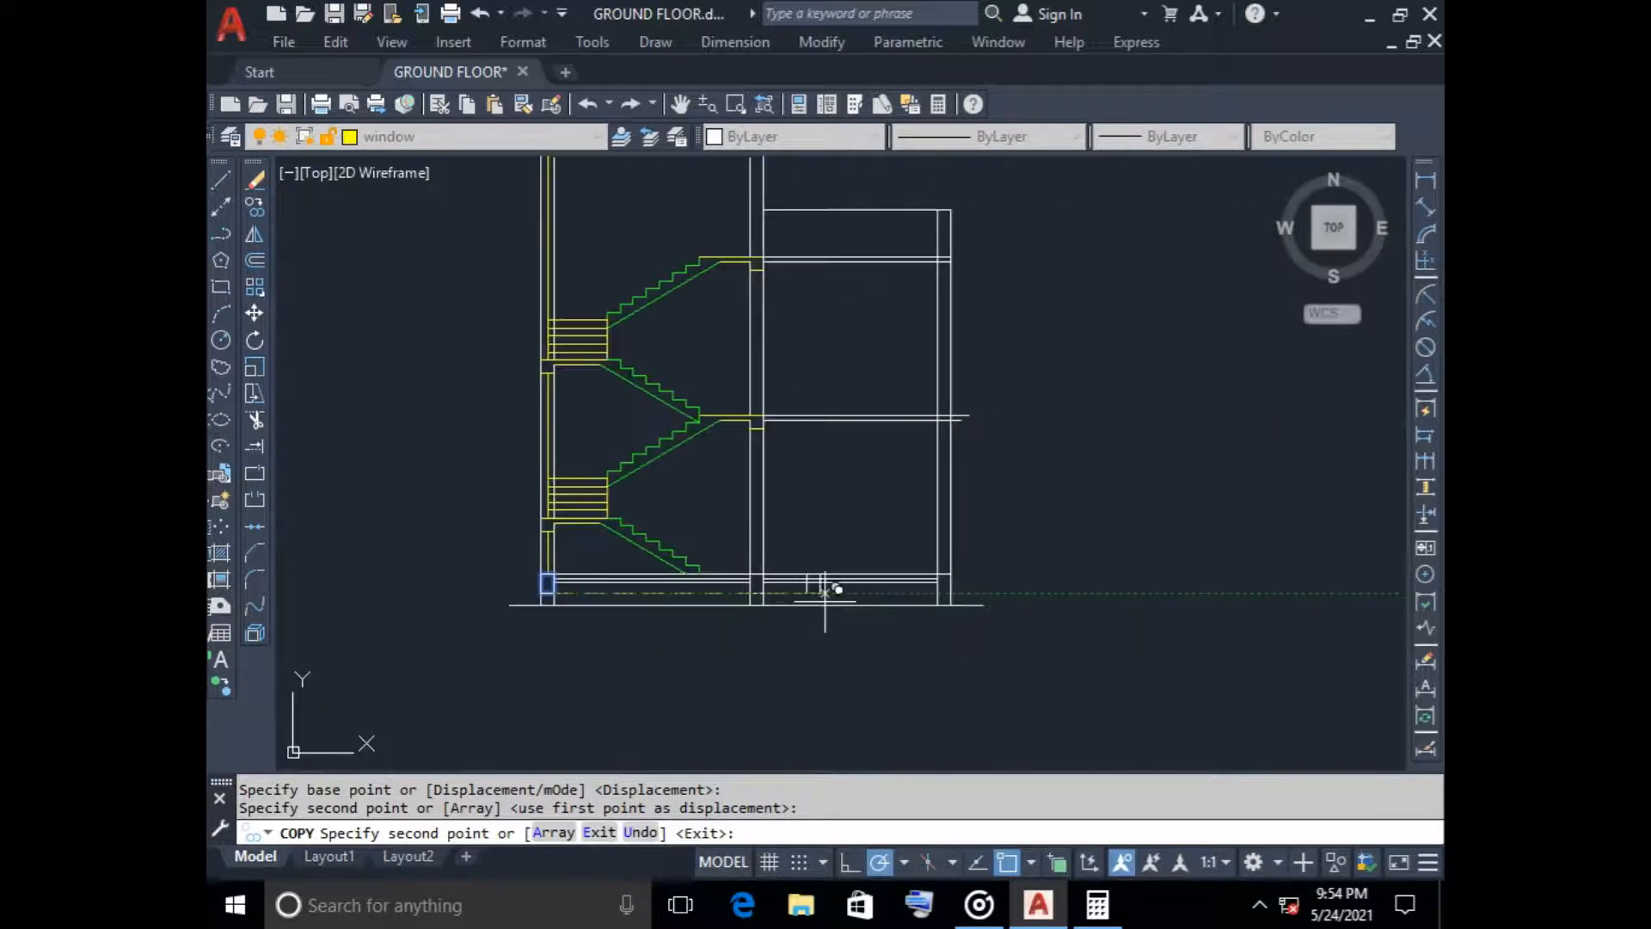
scroll(961, 598, "up", 4)
key("Escape")
scroll(1043, 652, "down", 4)
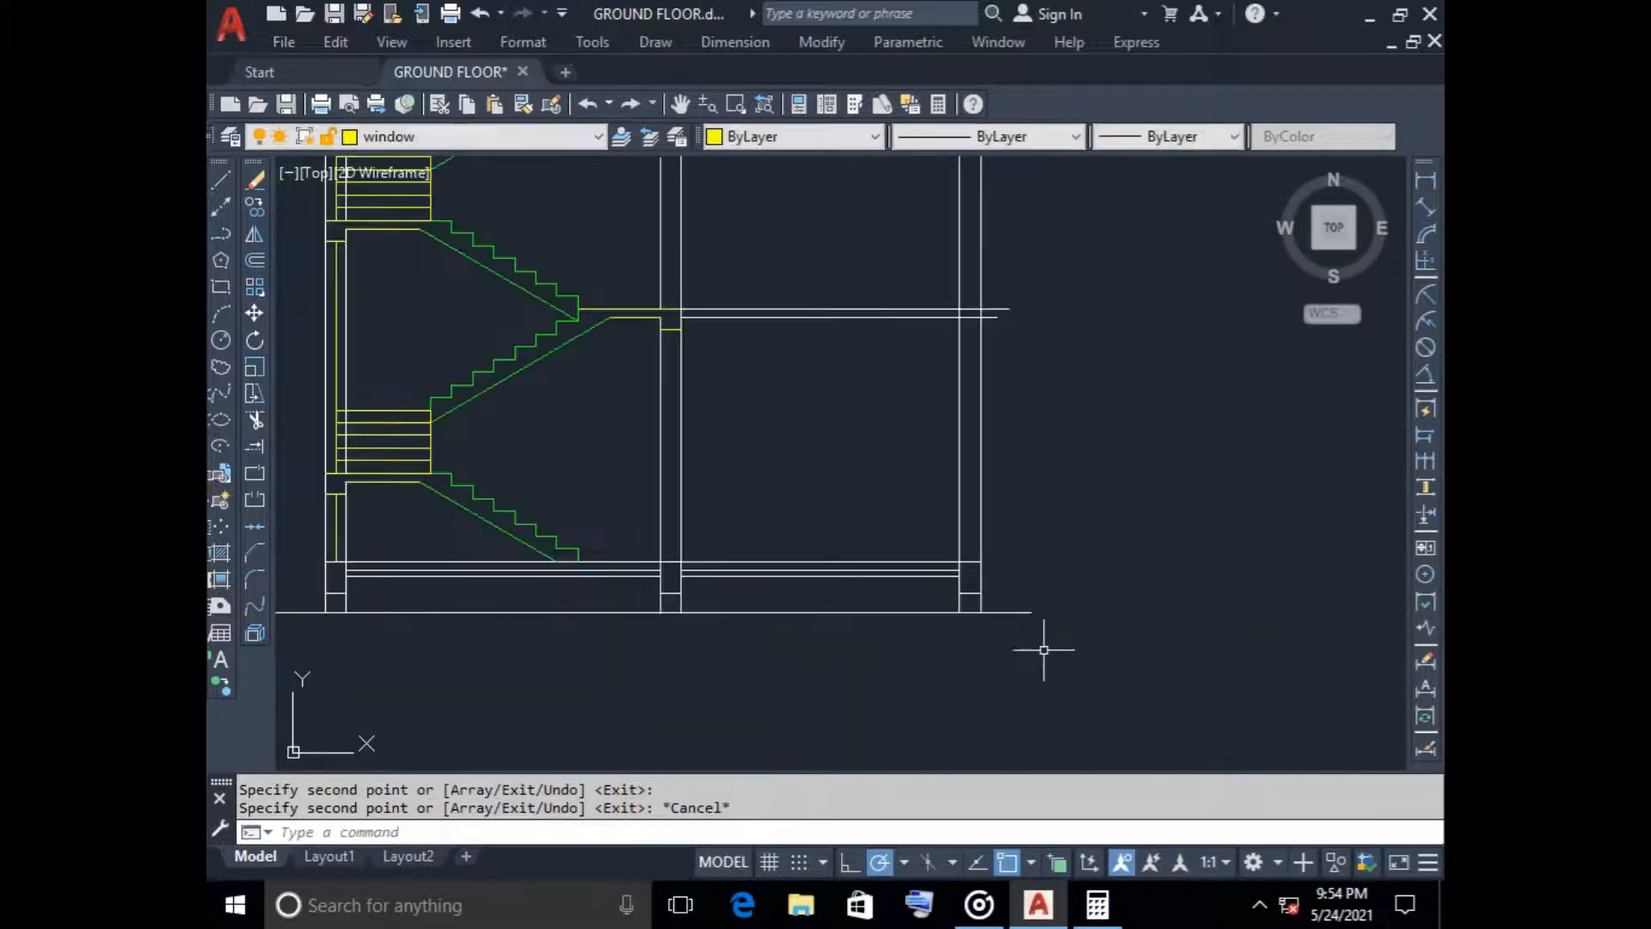
scroll(1036, 637, "up", 1)
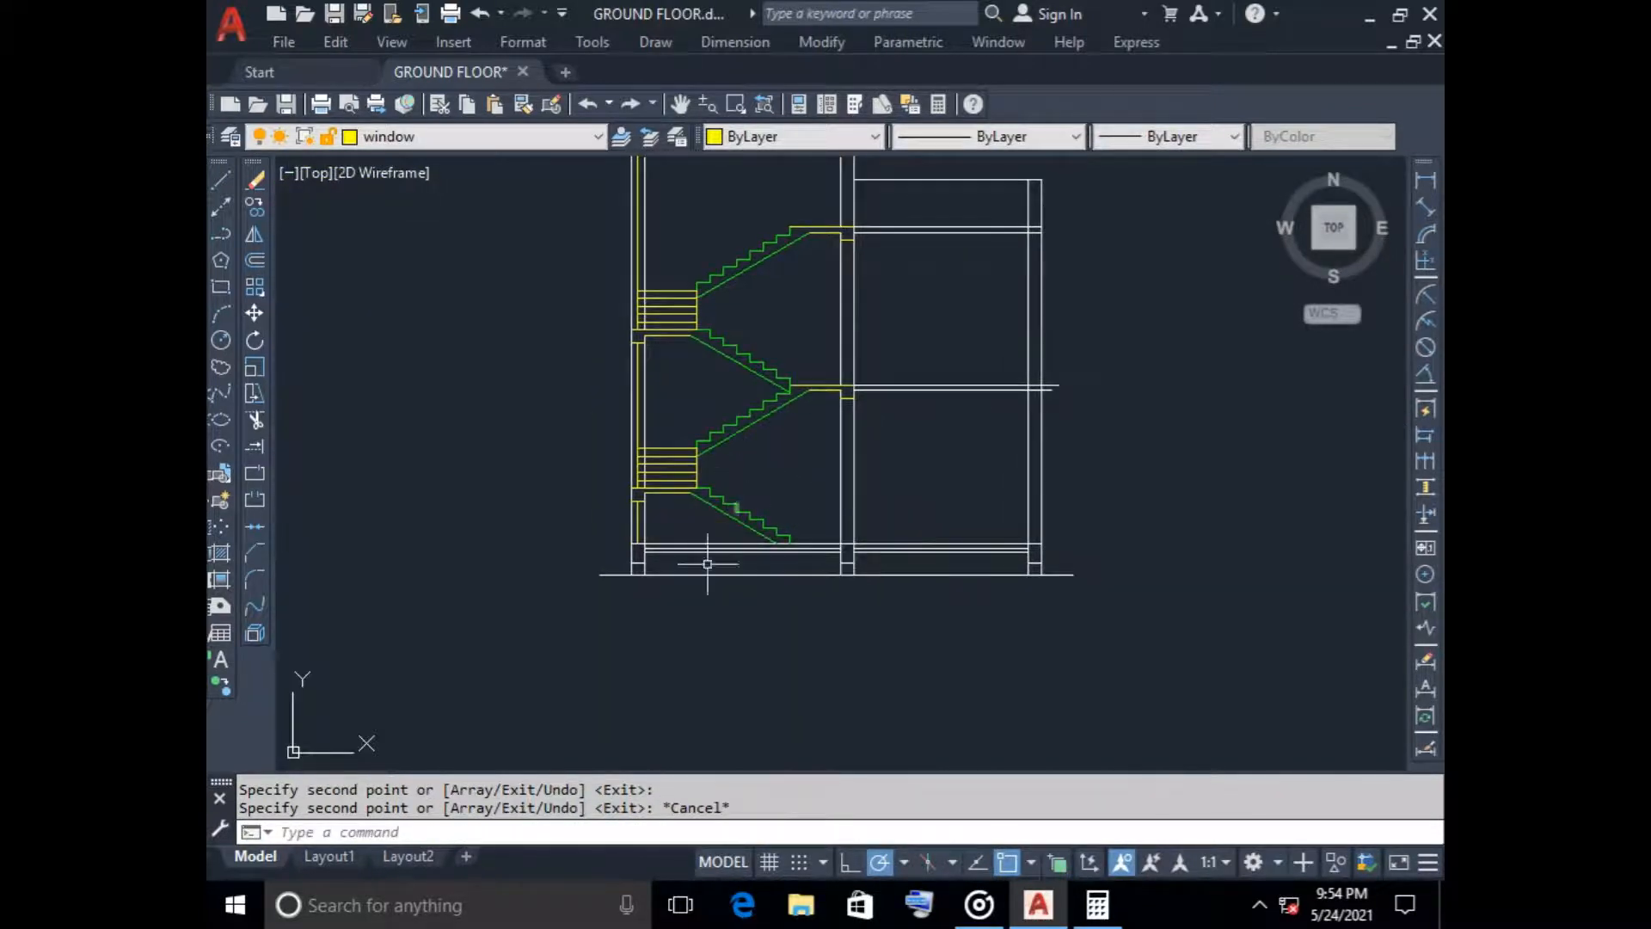
scroll(604, 606, "up", 5)
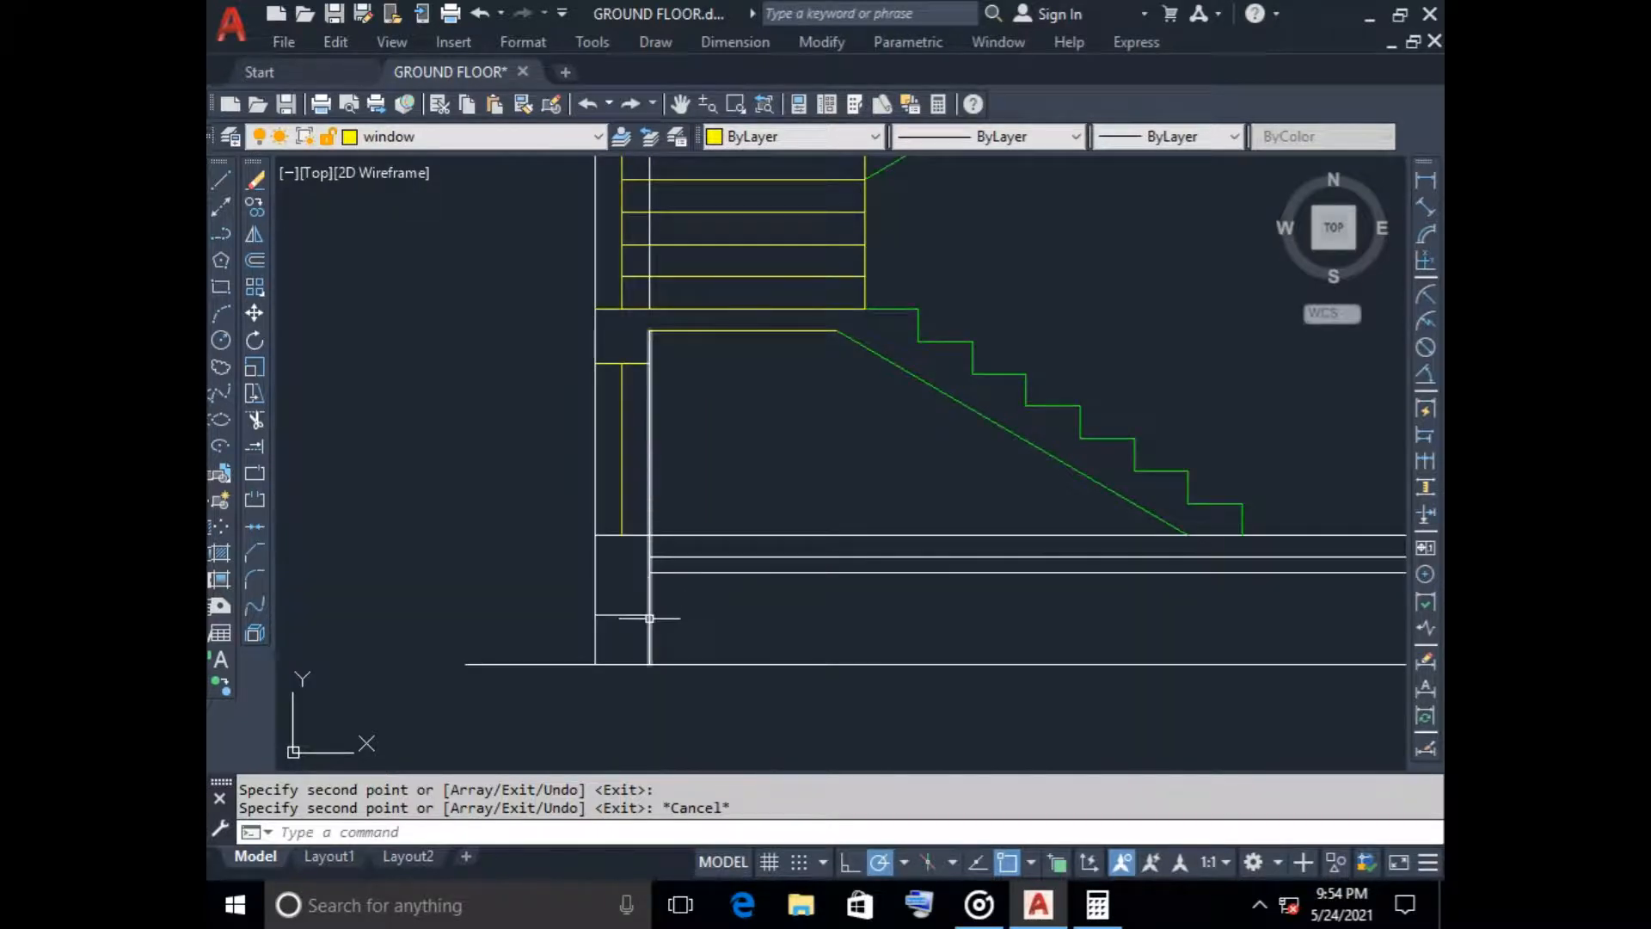
scroll(637, 602, "down", 4)
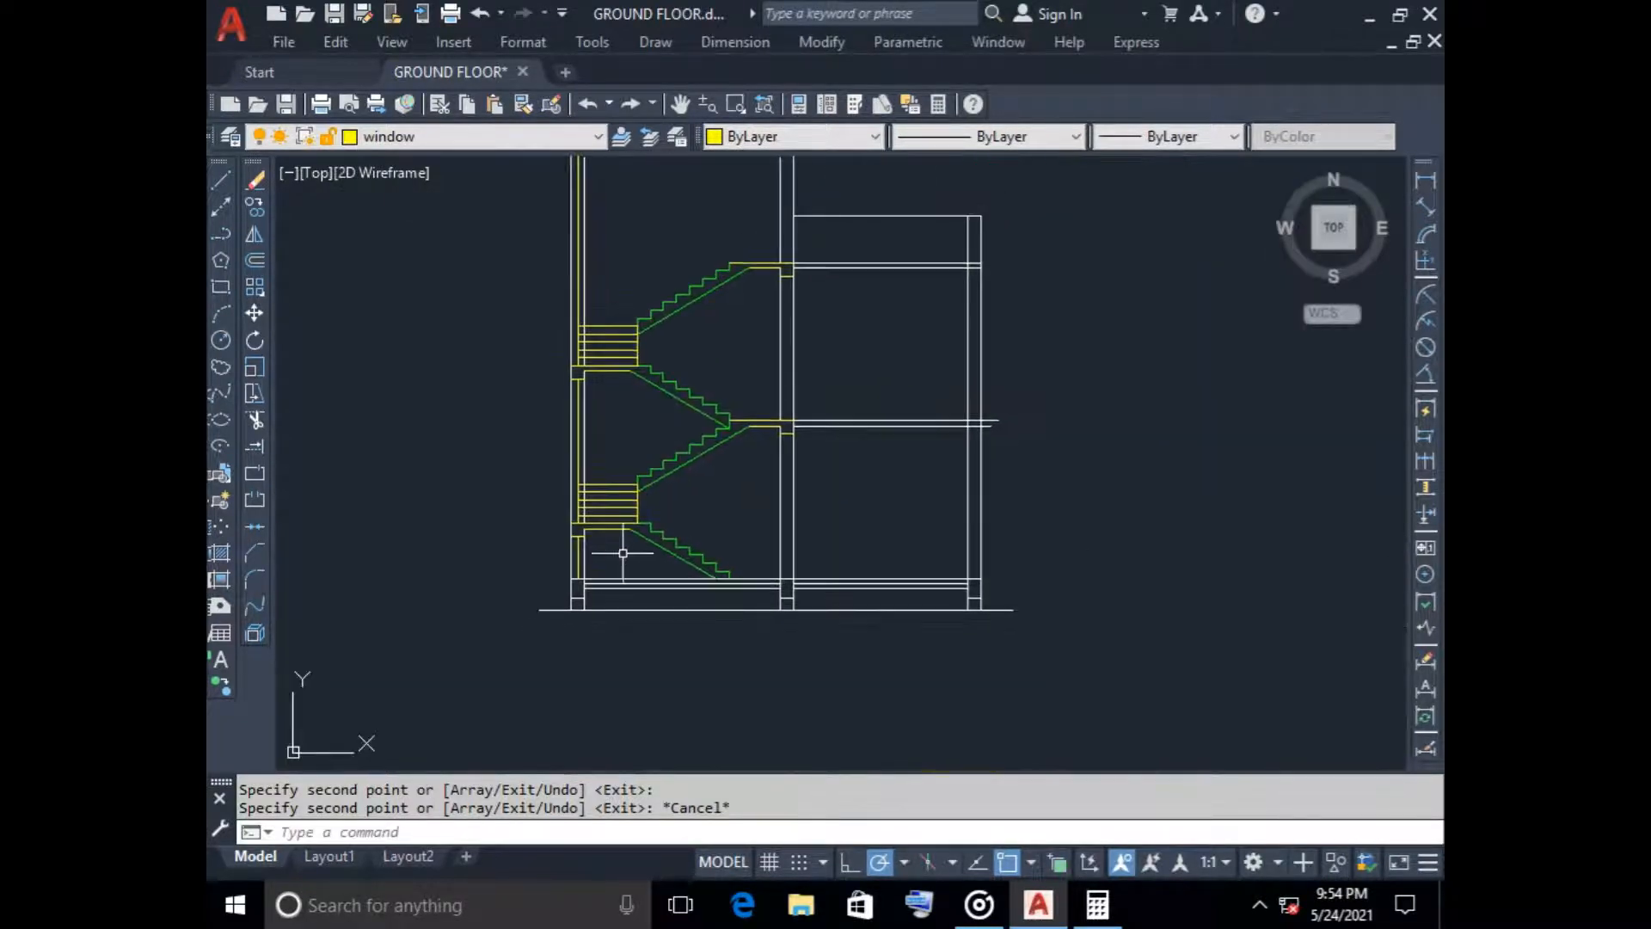
middle_click_drag(956, 490, 858, 506)
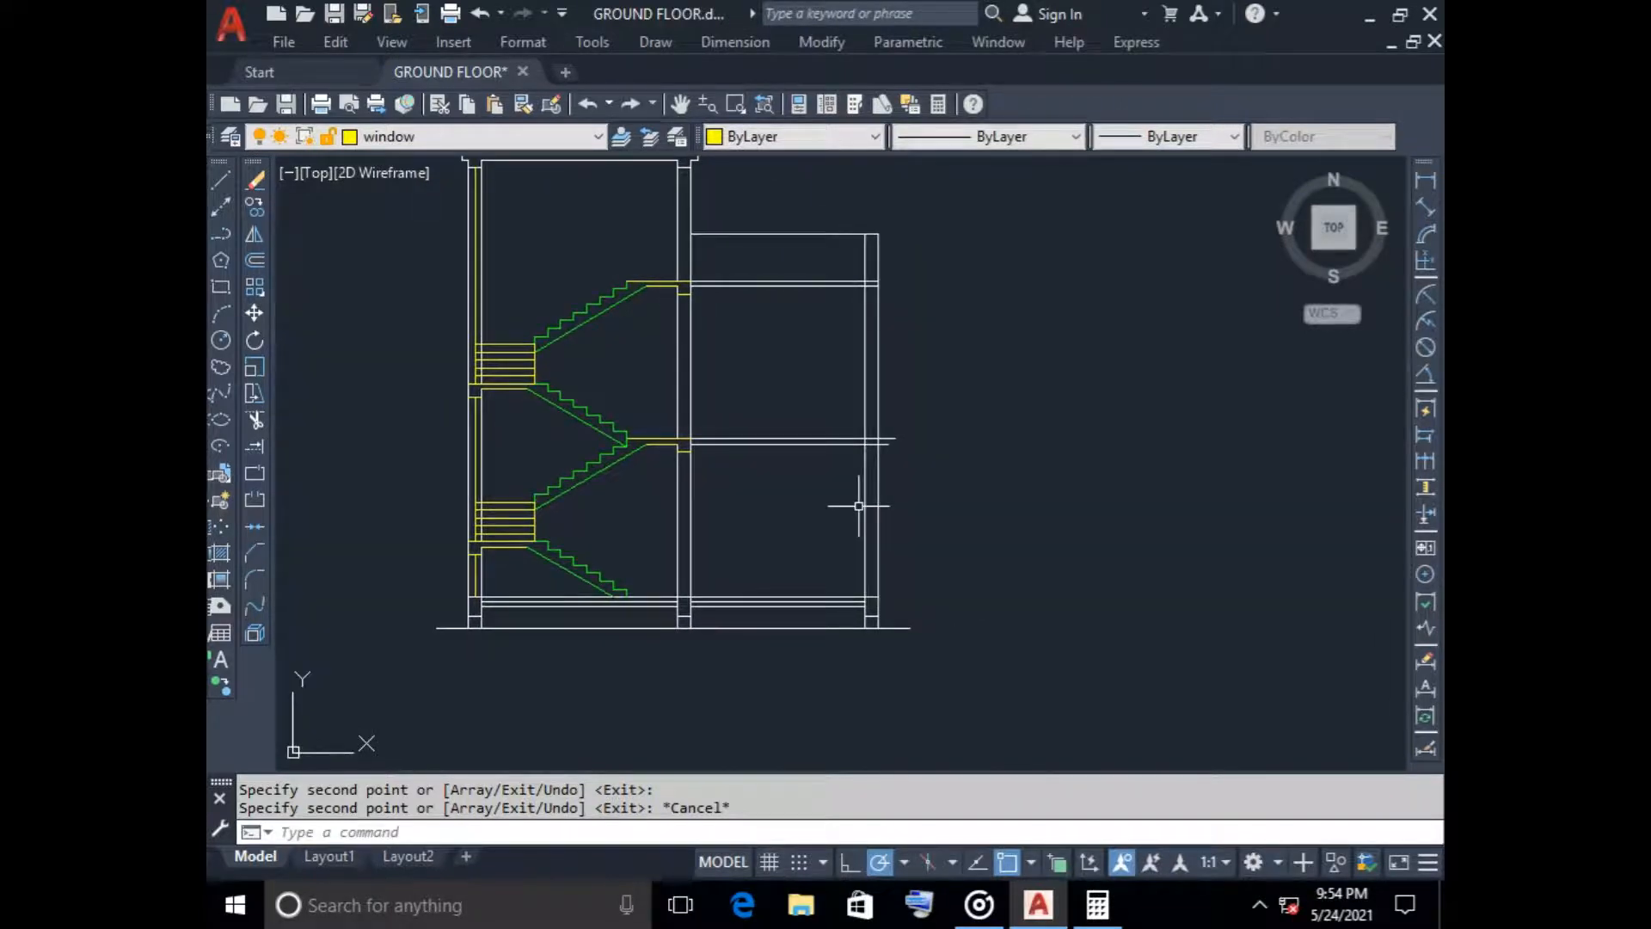
scroll(900, 443, "up", 5)
scroll(899, 443, "down", 5)
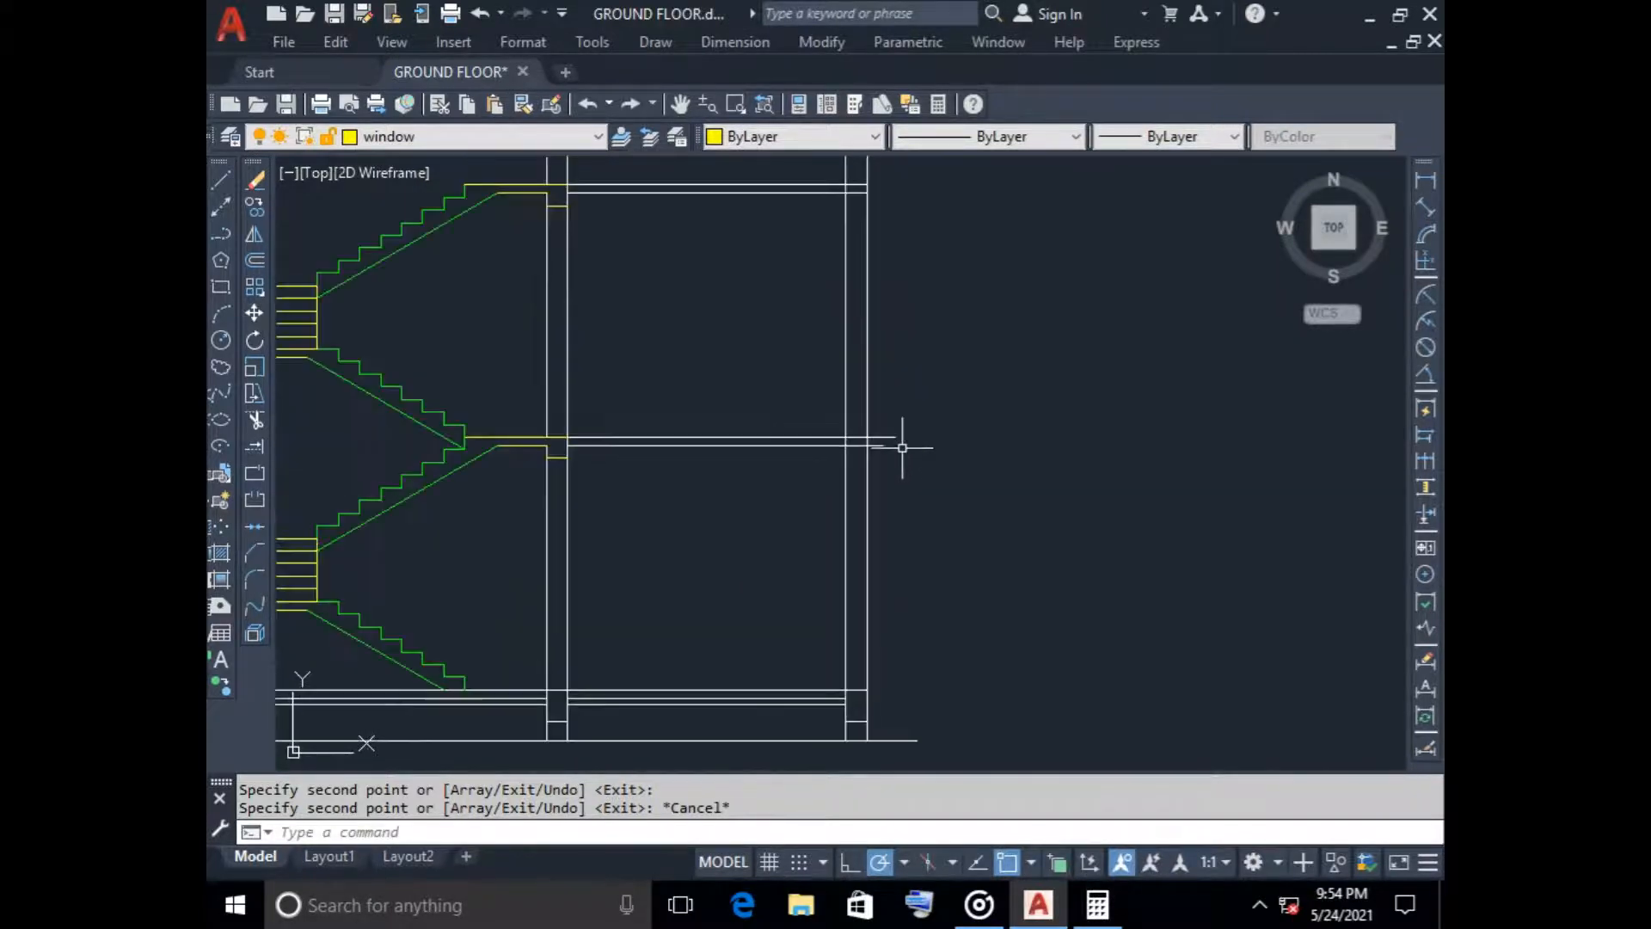
Offset the outer face line of the right wall 125 outward
left_click(255, 261)
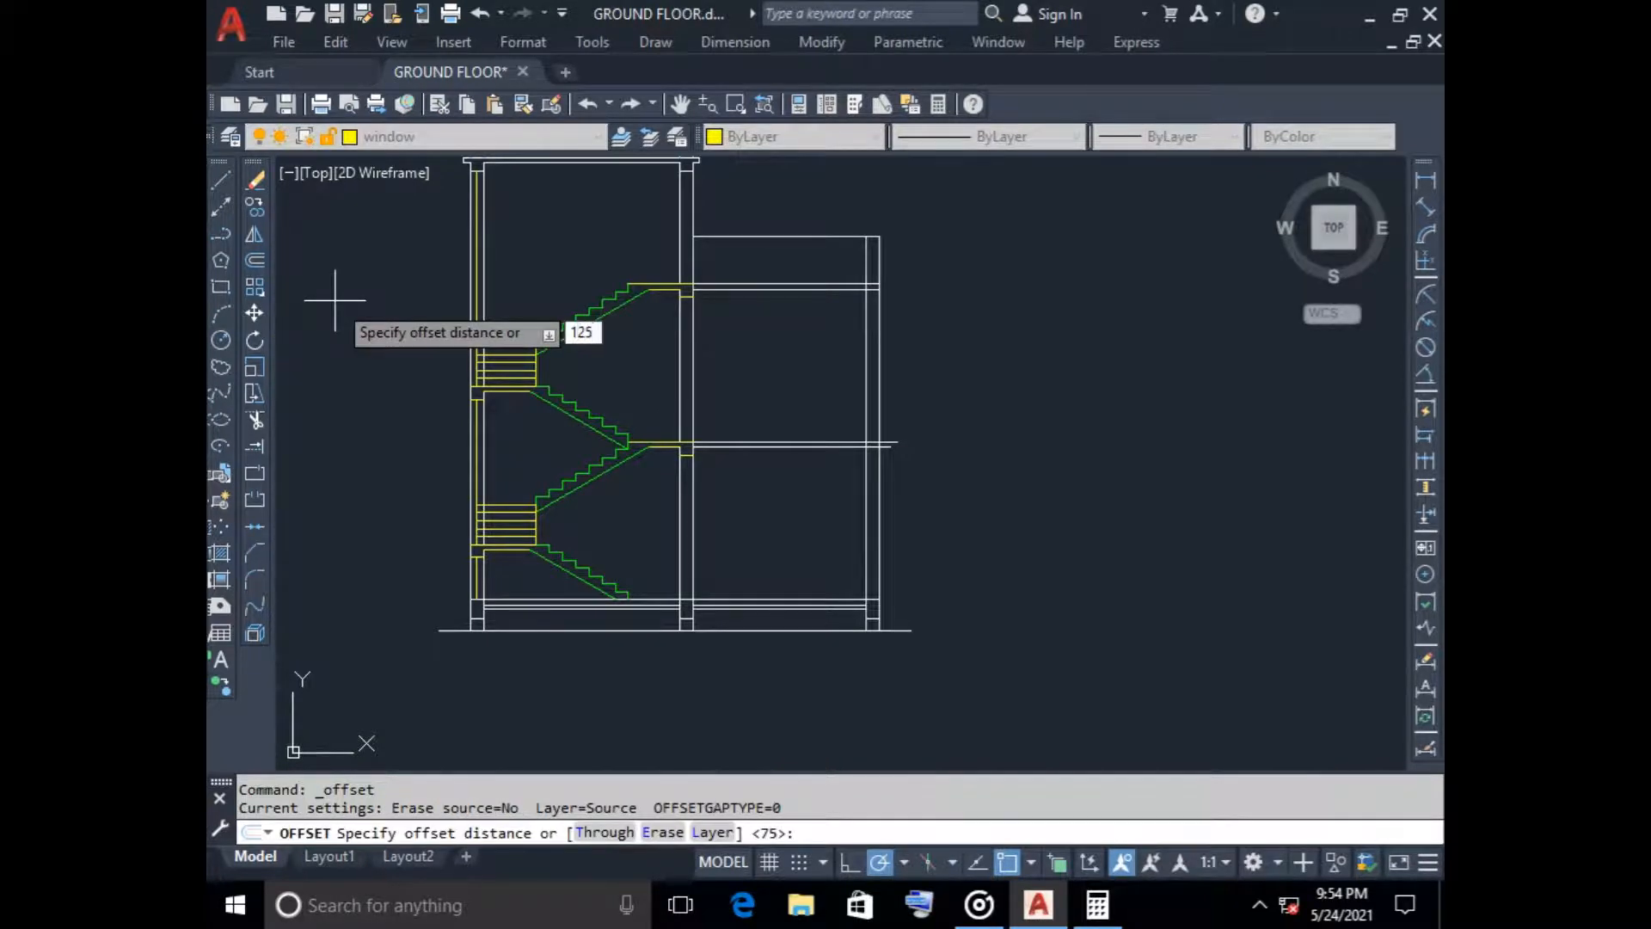
key("Return")
left_click(879, 332)
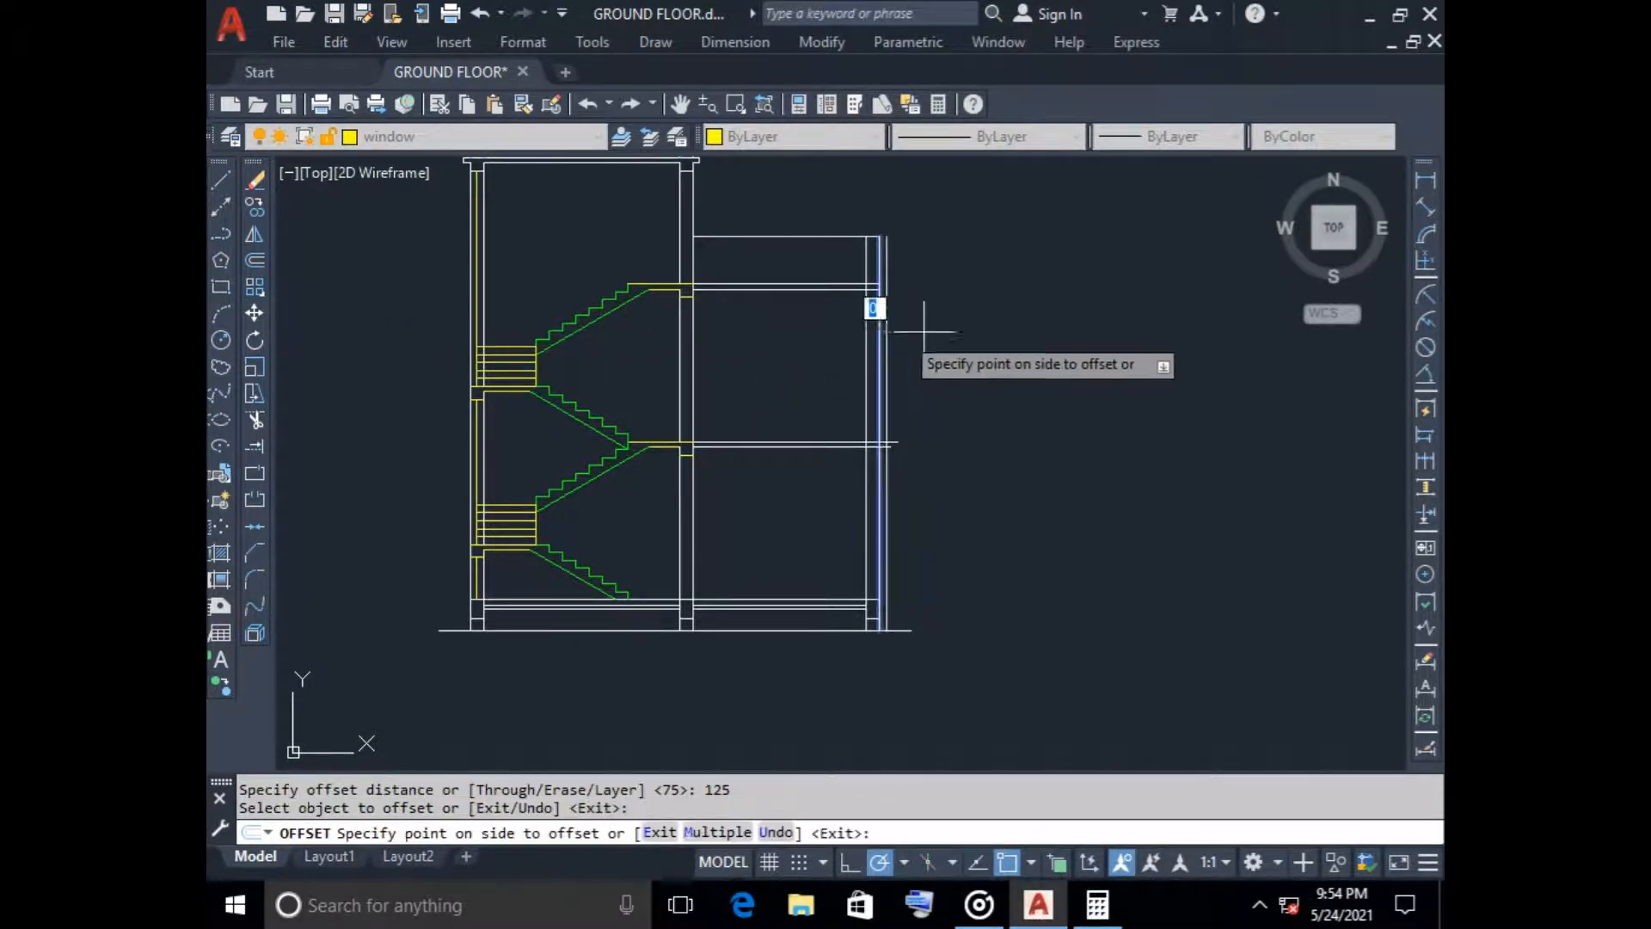
left_click(1061, 338)
key("Escape")
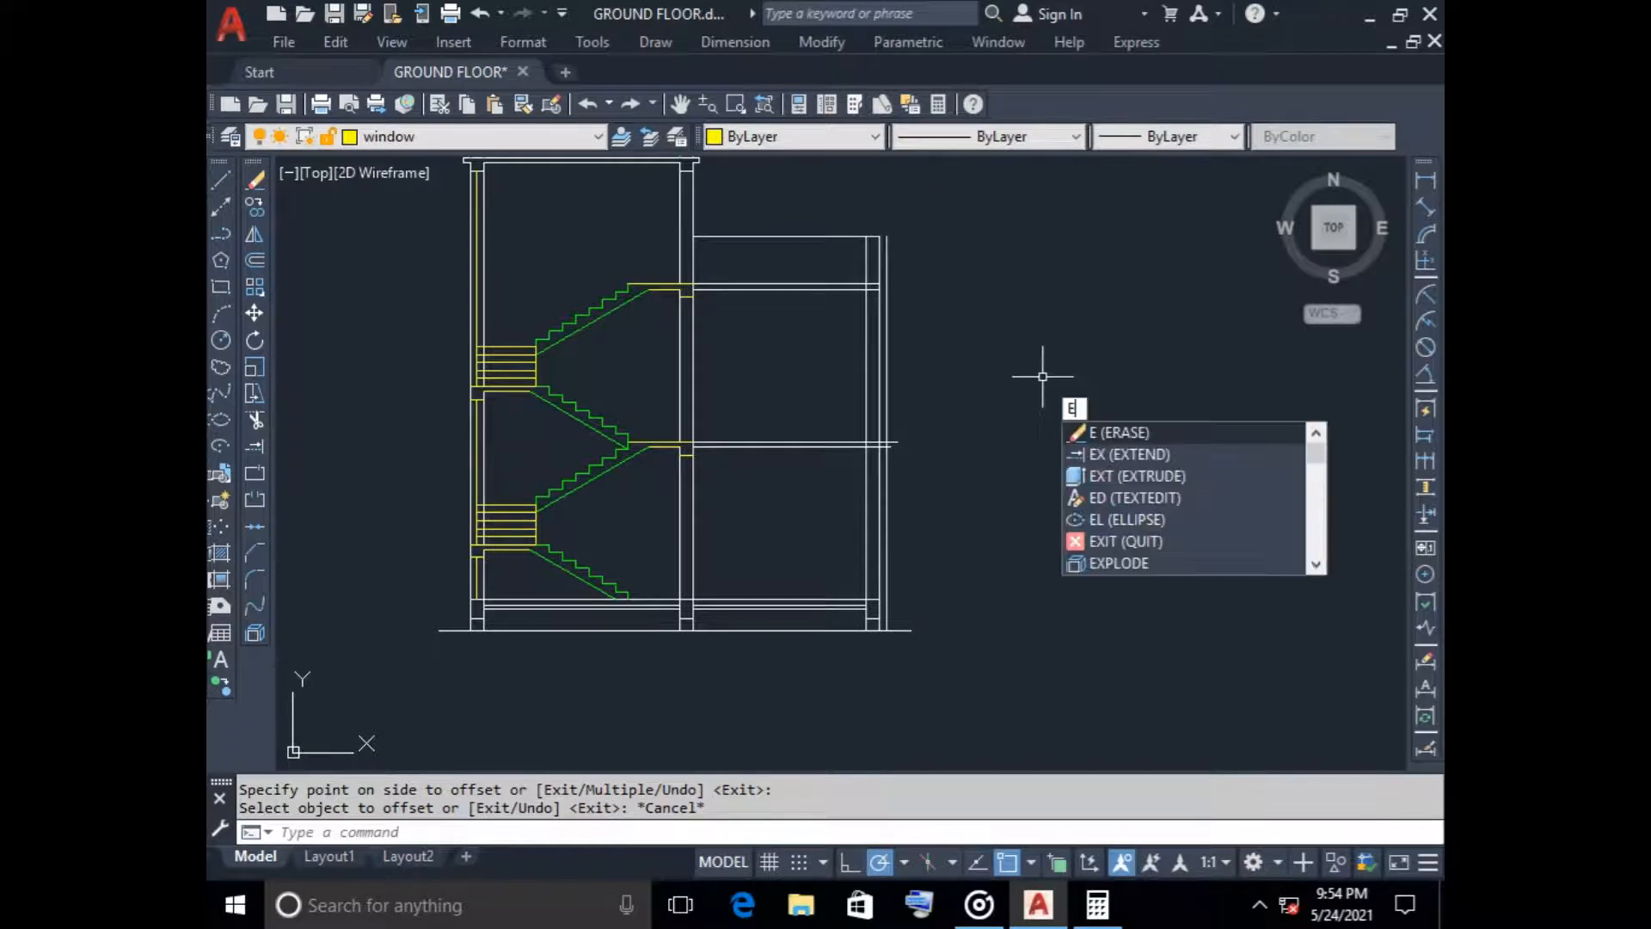
left_click(1102, 449)
scroll(895, 461, "up", 5)
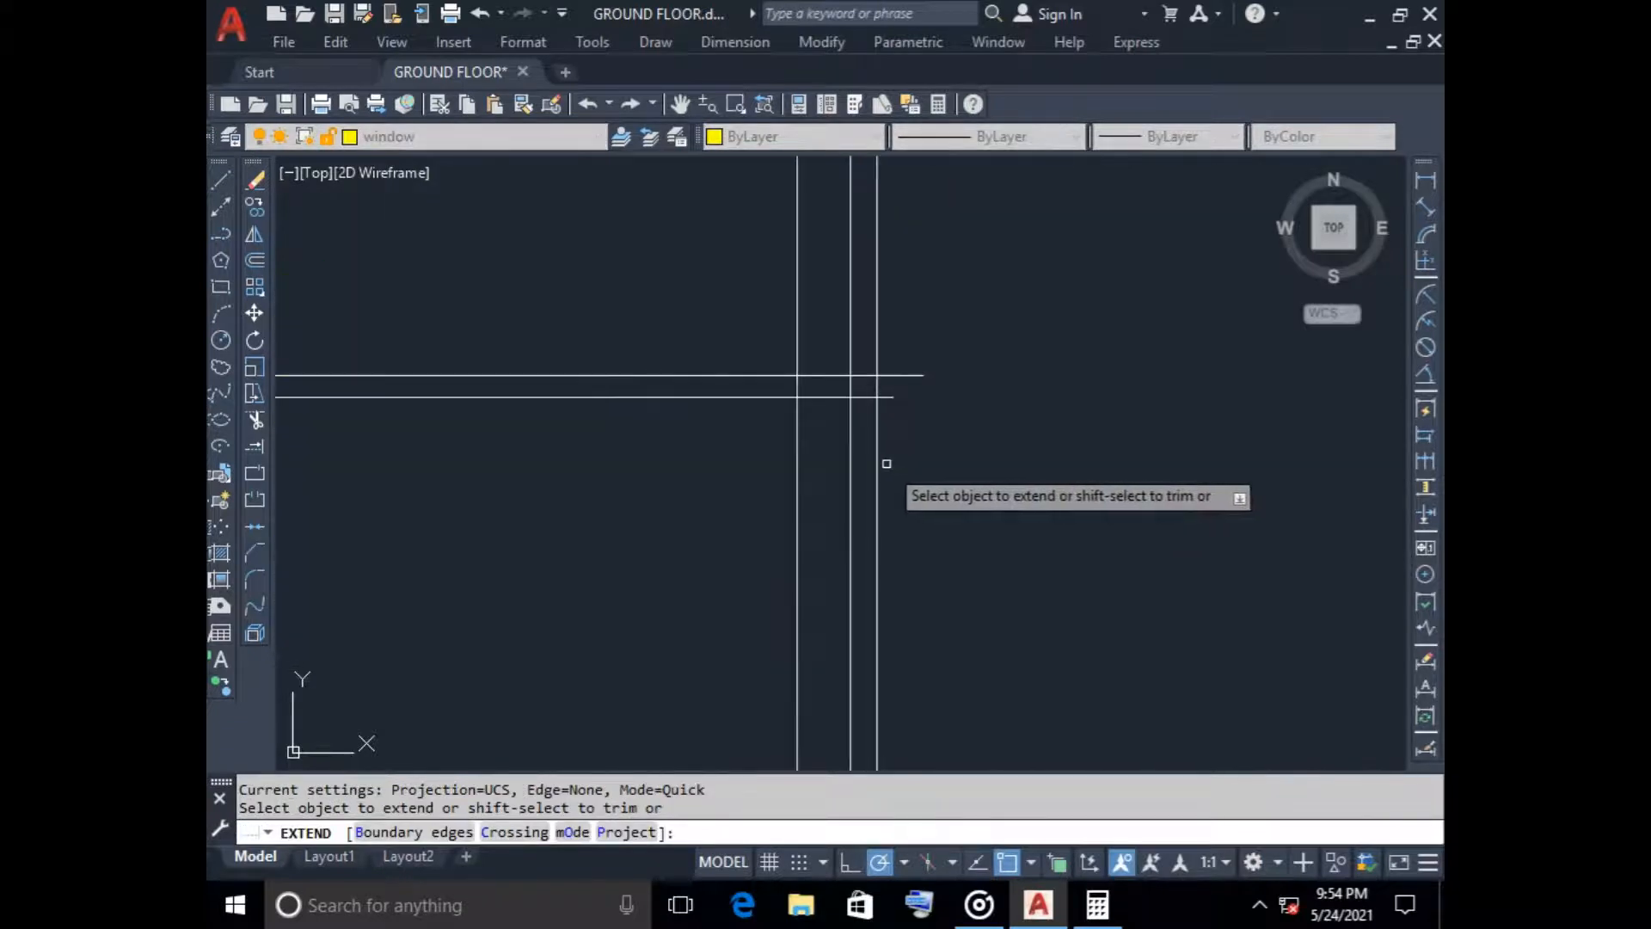
left_click(873, 384)
key("Escape")
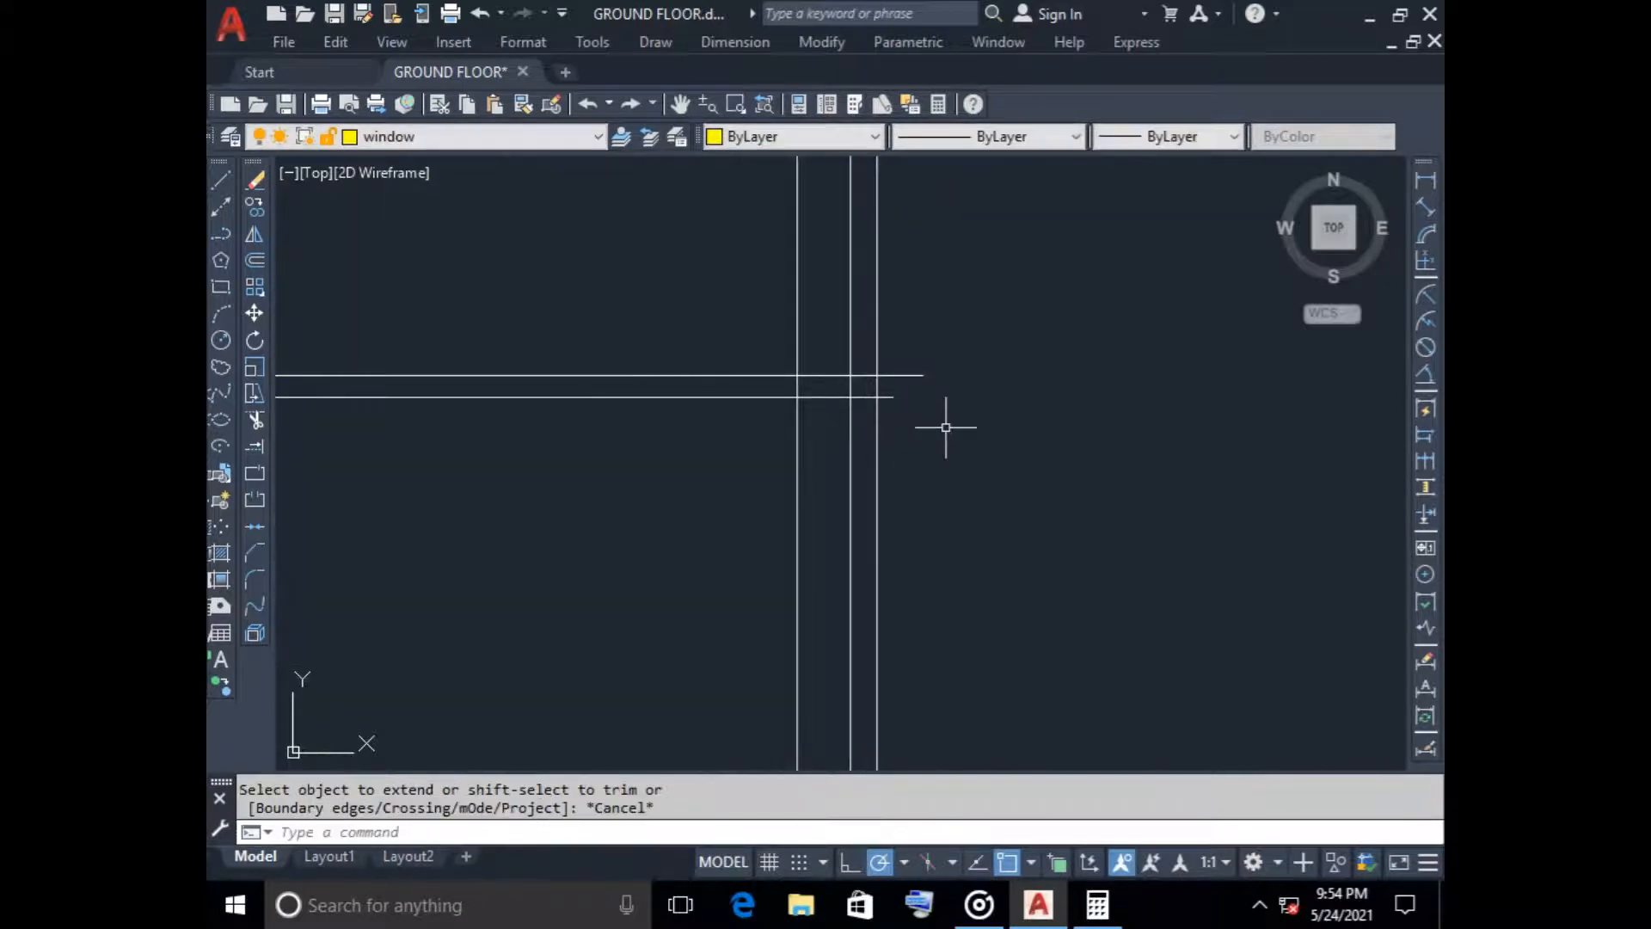
scroll(950, 426, "down", 5)
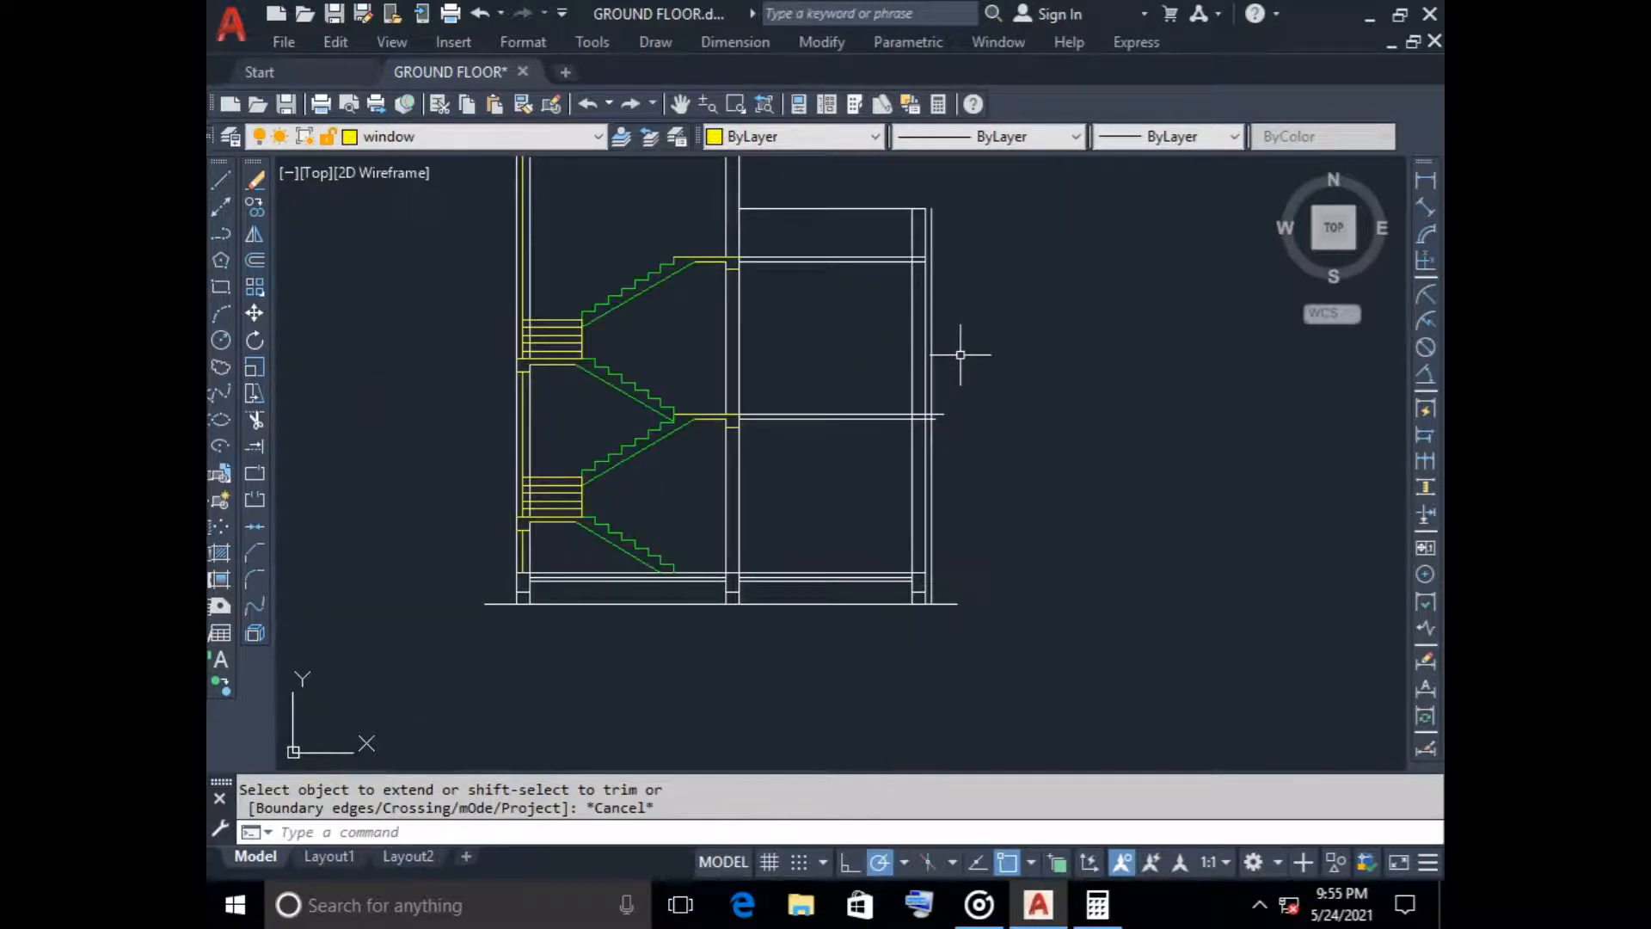
Extend both lines of the upper slab over the right-hand room to the offset line outside the right wall
type("ex")
key("Return")
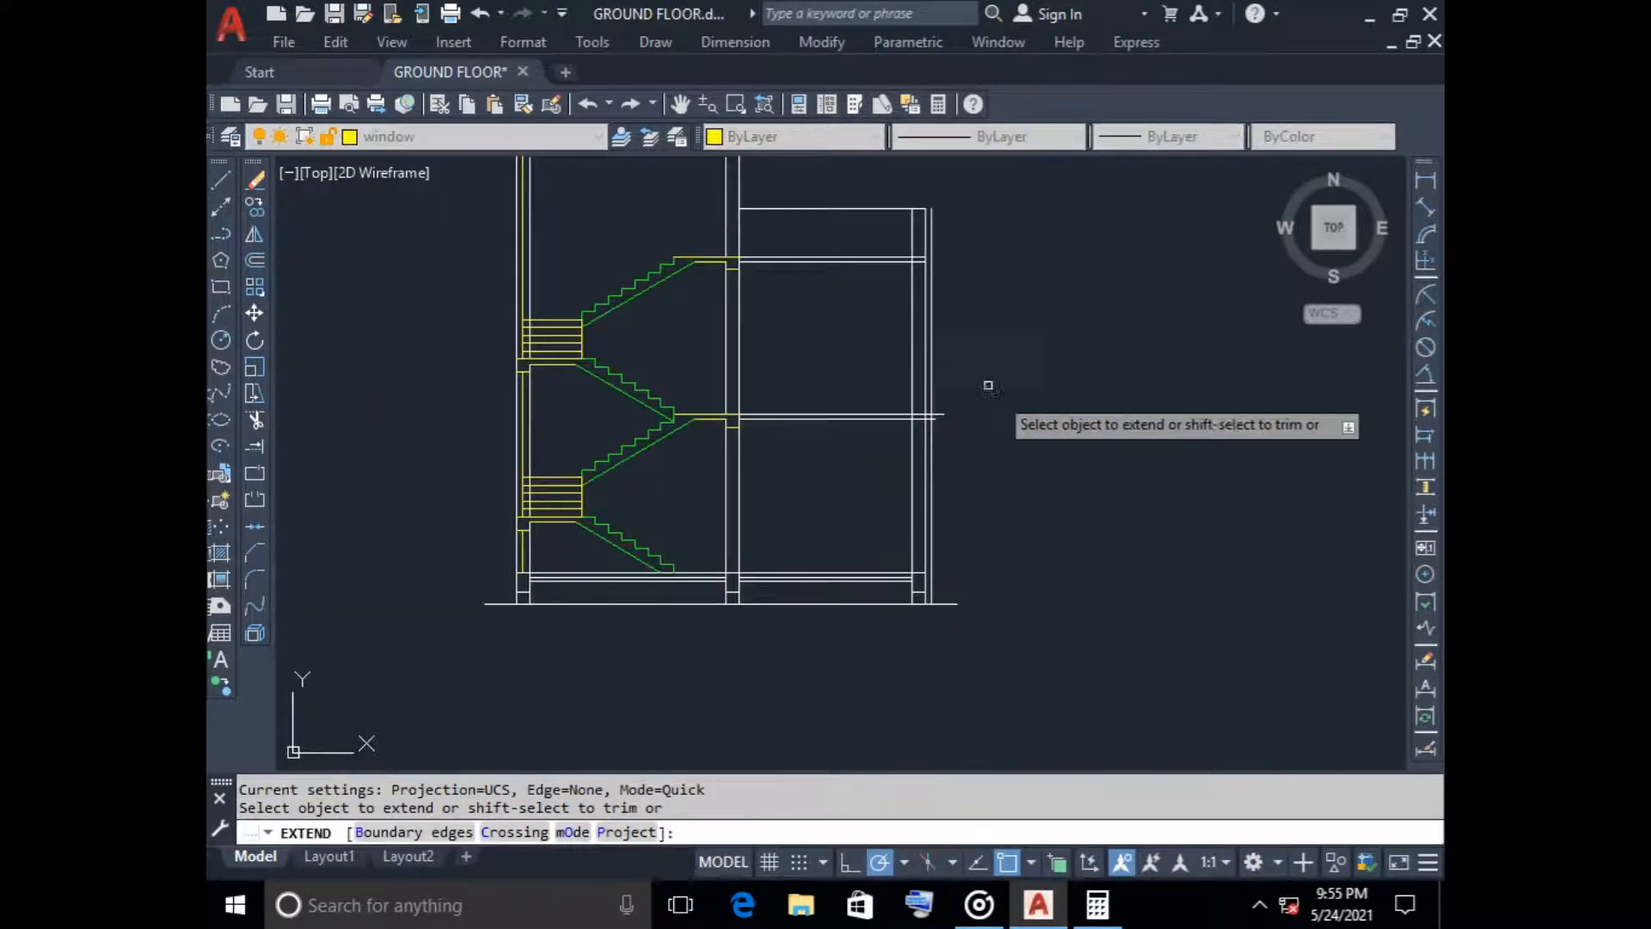
scroll(922, 258, "up", 5)
left_click(926, 264)
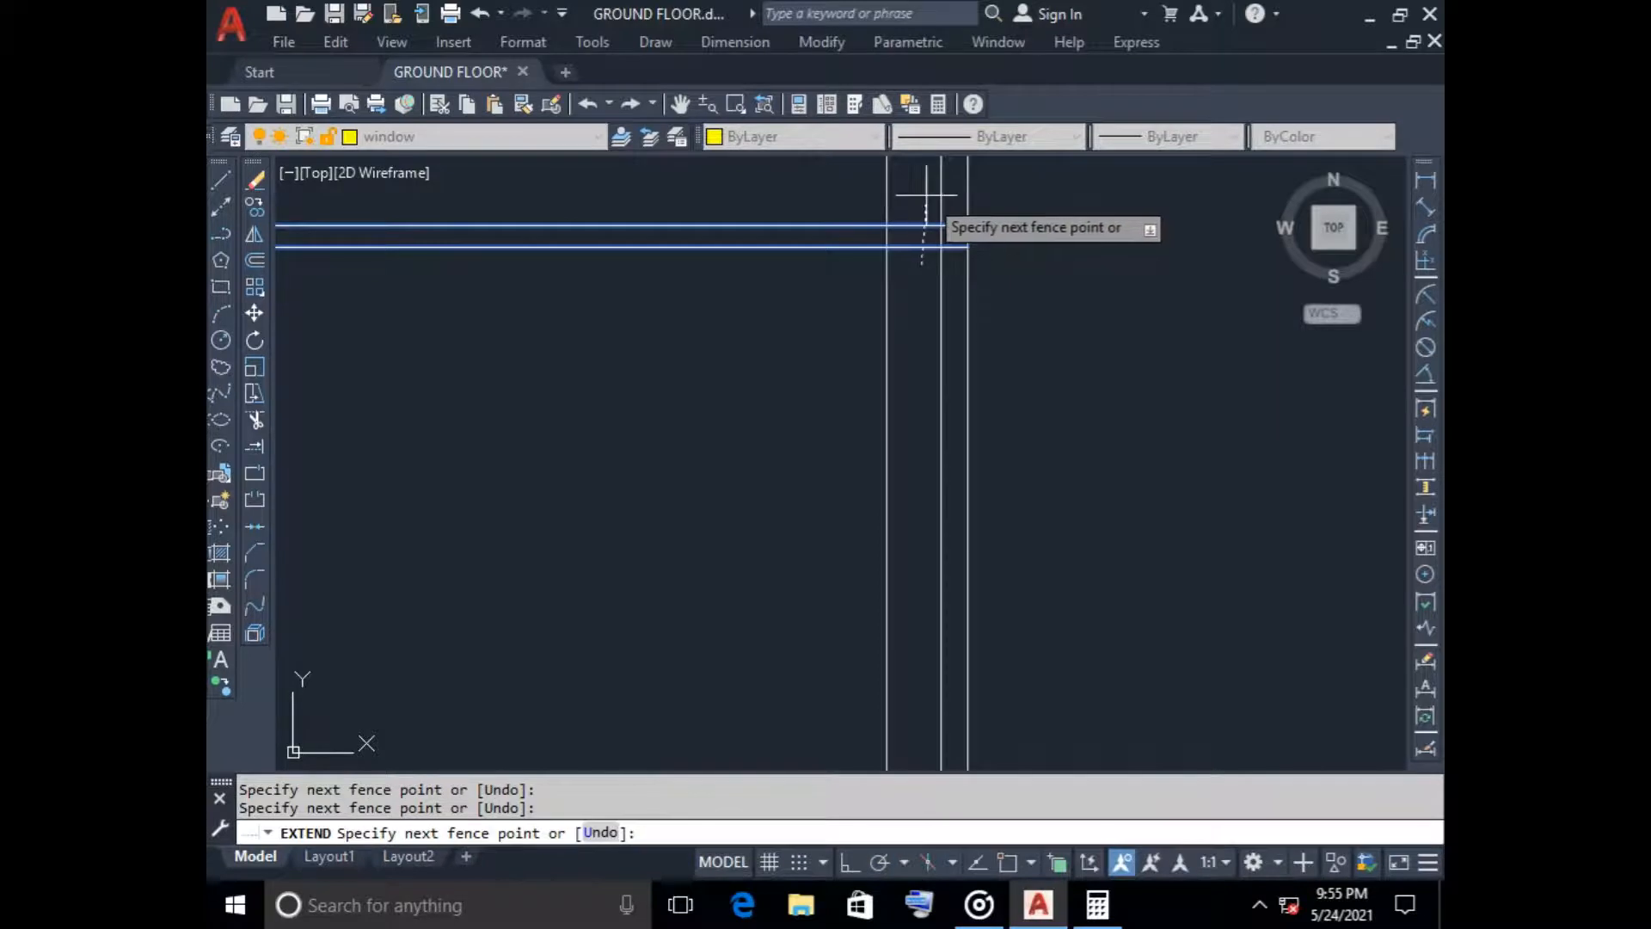
key("Return")
scroll(851, 457, "down", 3)
middle_click_drag(817, 497, 807, 387)
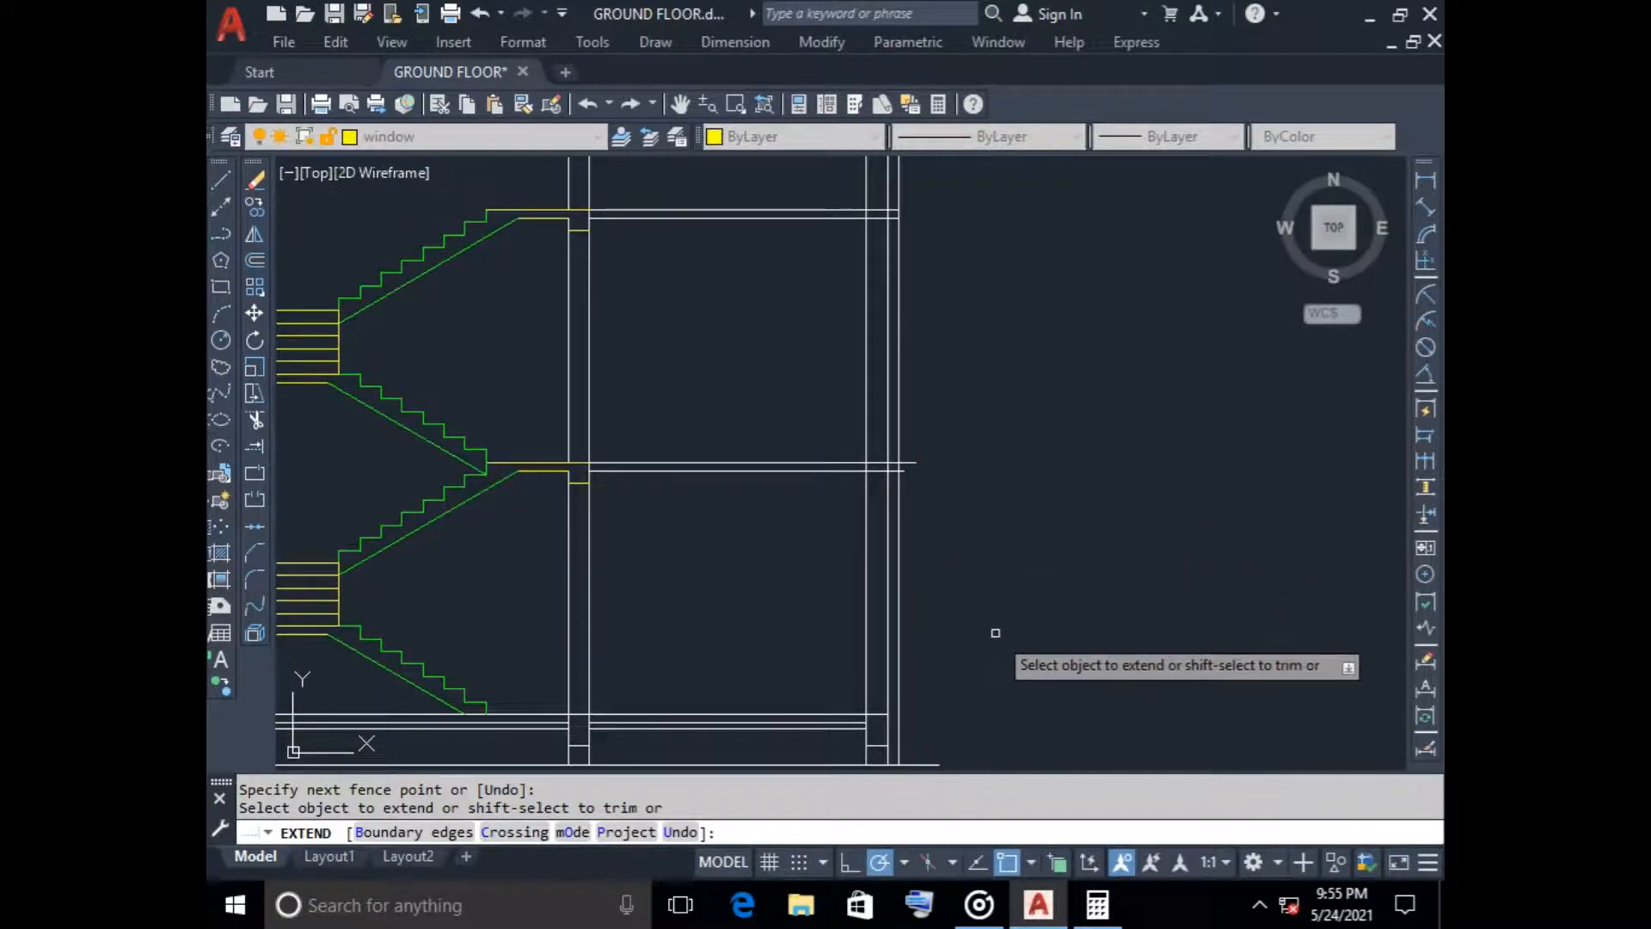
middle_click_drag(992, 633, 973, 552)
key("Escape")
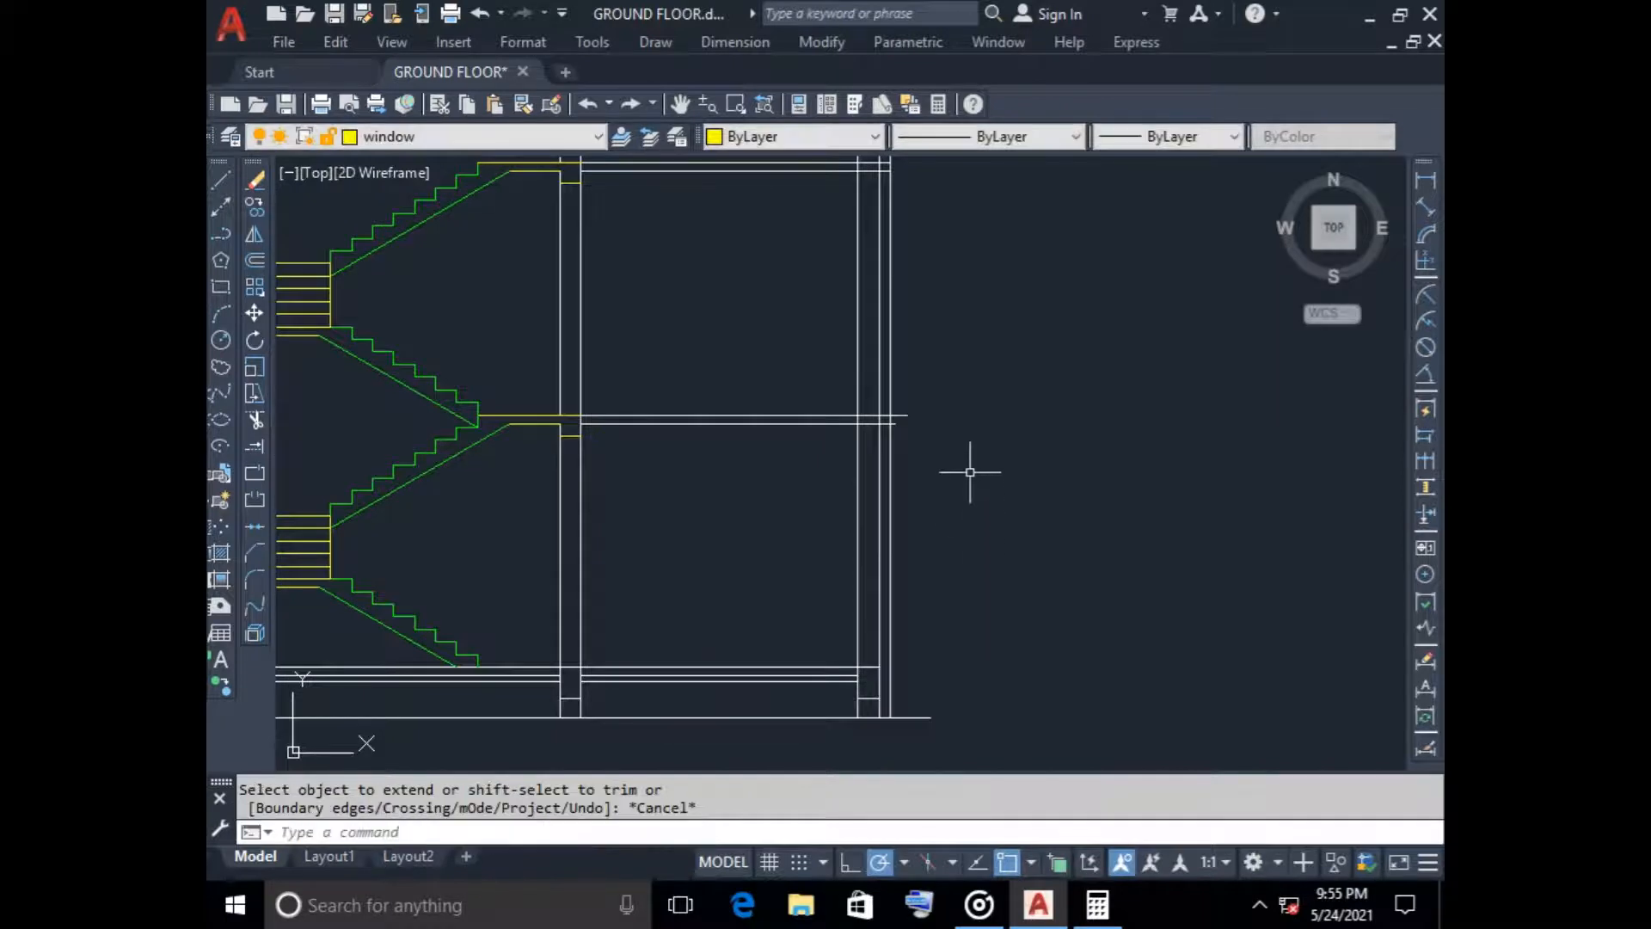
Trim the ends of the lower slab's two lines that overshoot the offset line outside the right wall
middle_click_drag(970, 472, 969, 549)
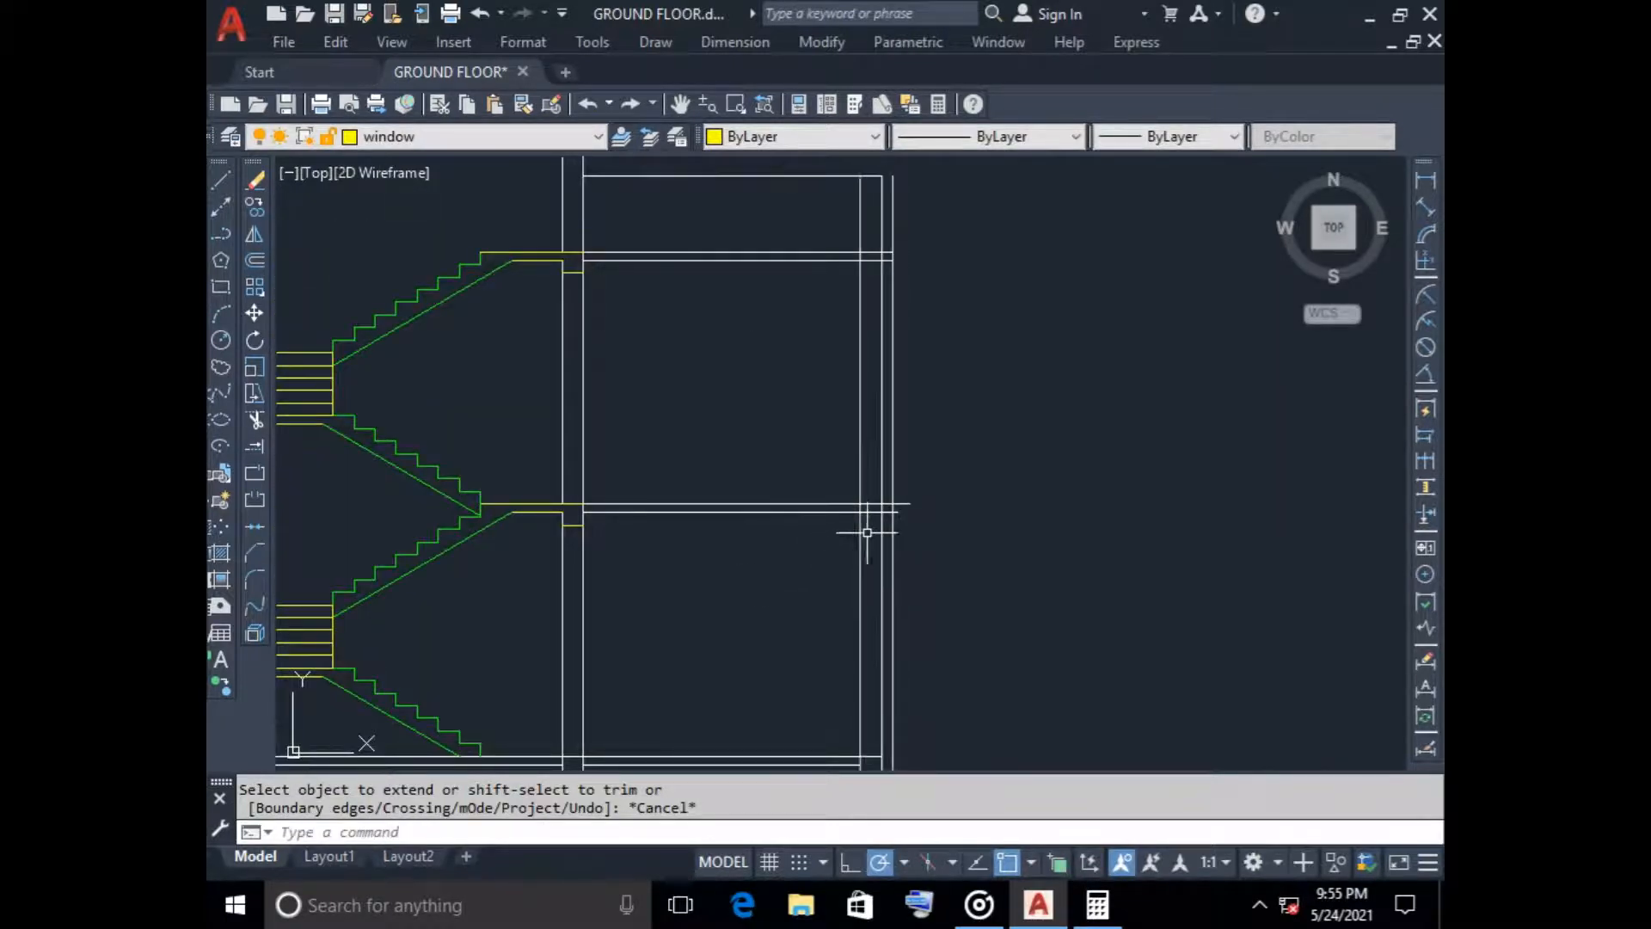
scroll(867, 532, "up", 3)
type("tr")
key("Return")
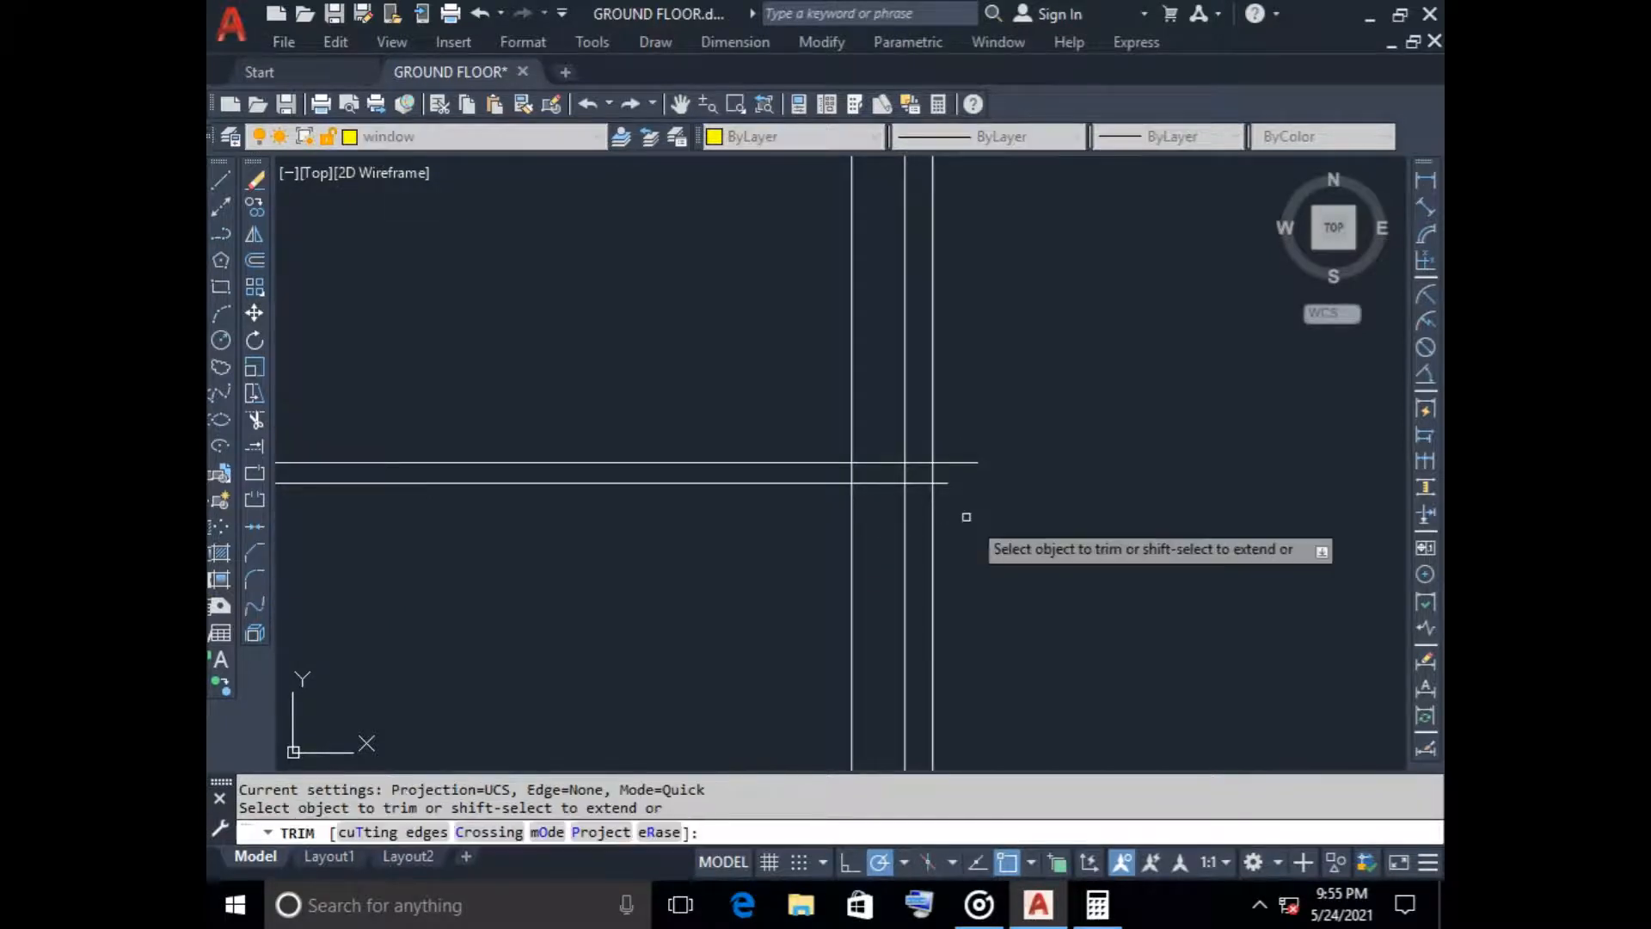
mouse_move(946, 492)
left_mouse_down()
mouse_move(941, 434)
mouse_move(969, 351)
left_mouse_up()
scroll(981, 513, "down", 4)
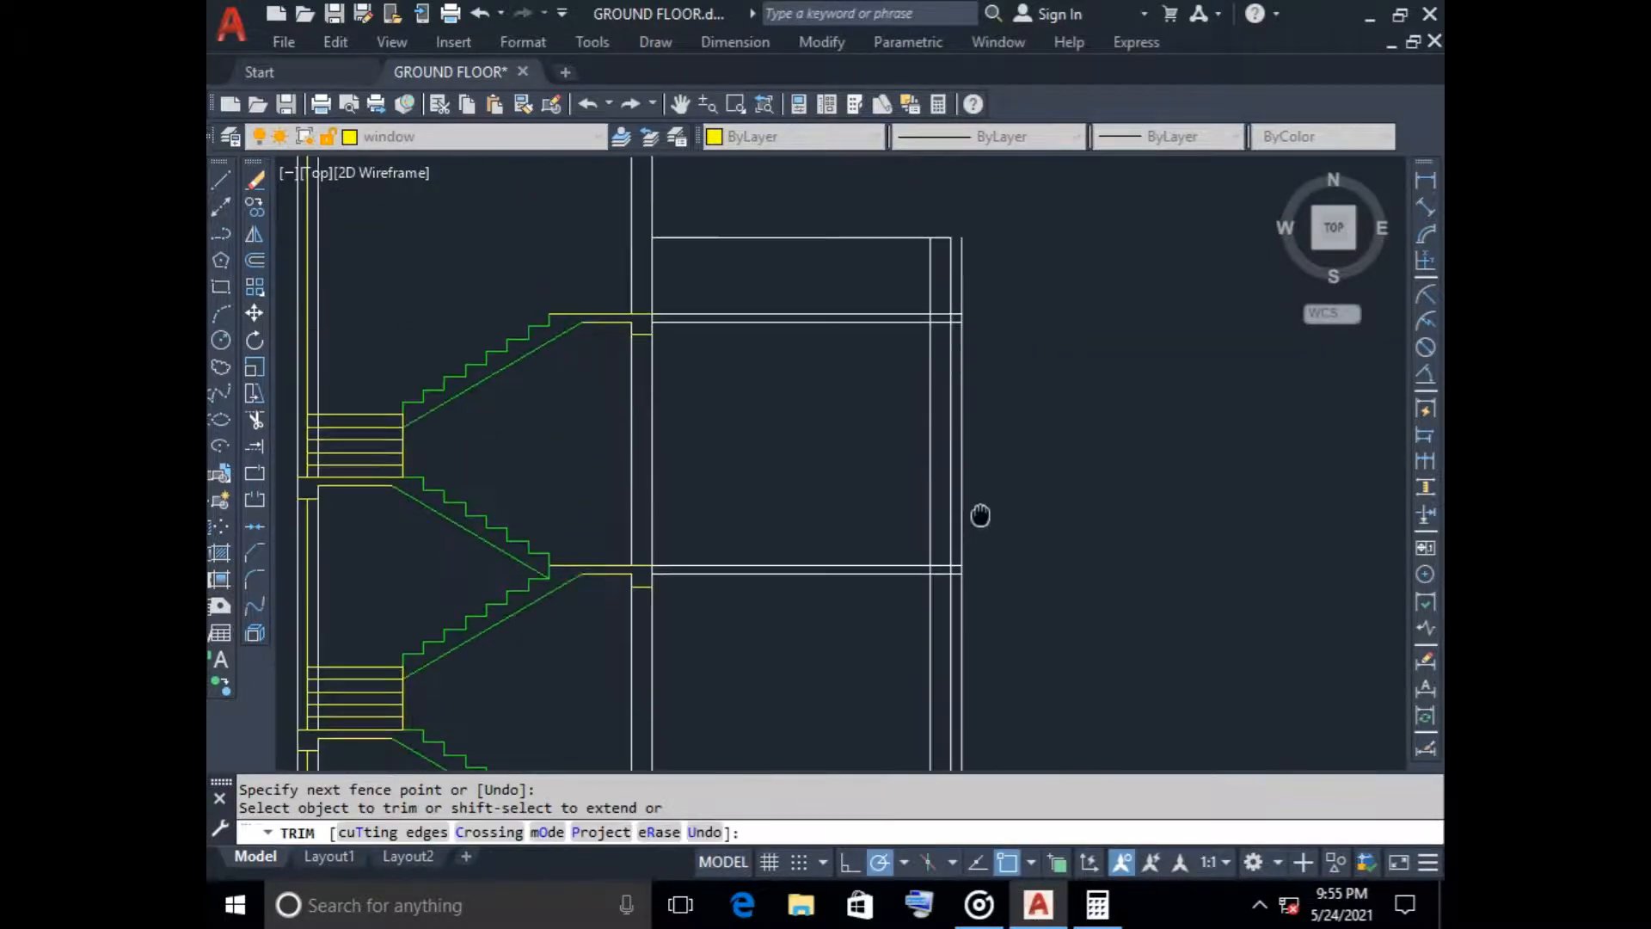
Trim the offset line above, between and below the two slabs, keeping only the short end lines that close the slab projections
scroll(980, 310, "up", 3)
left_click(953, 317)
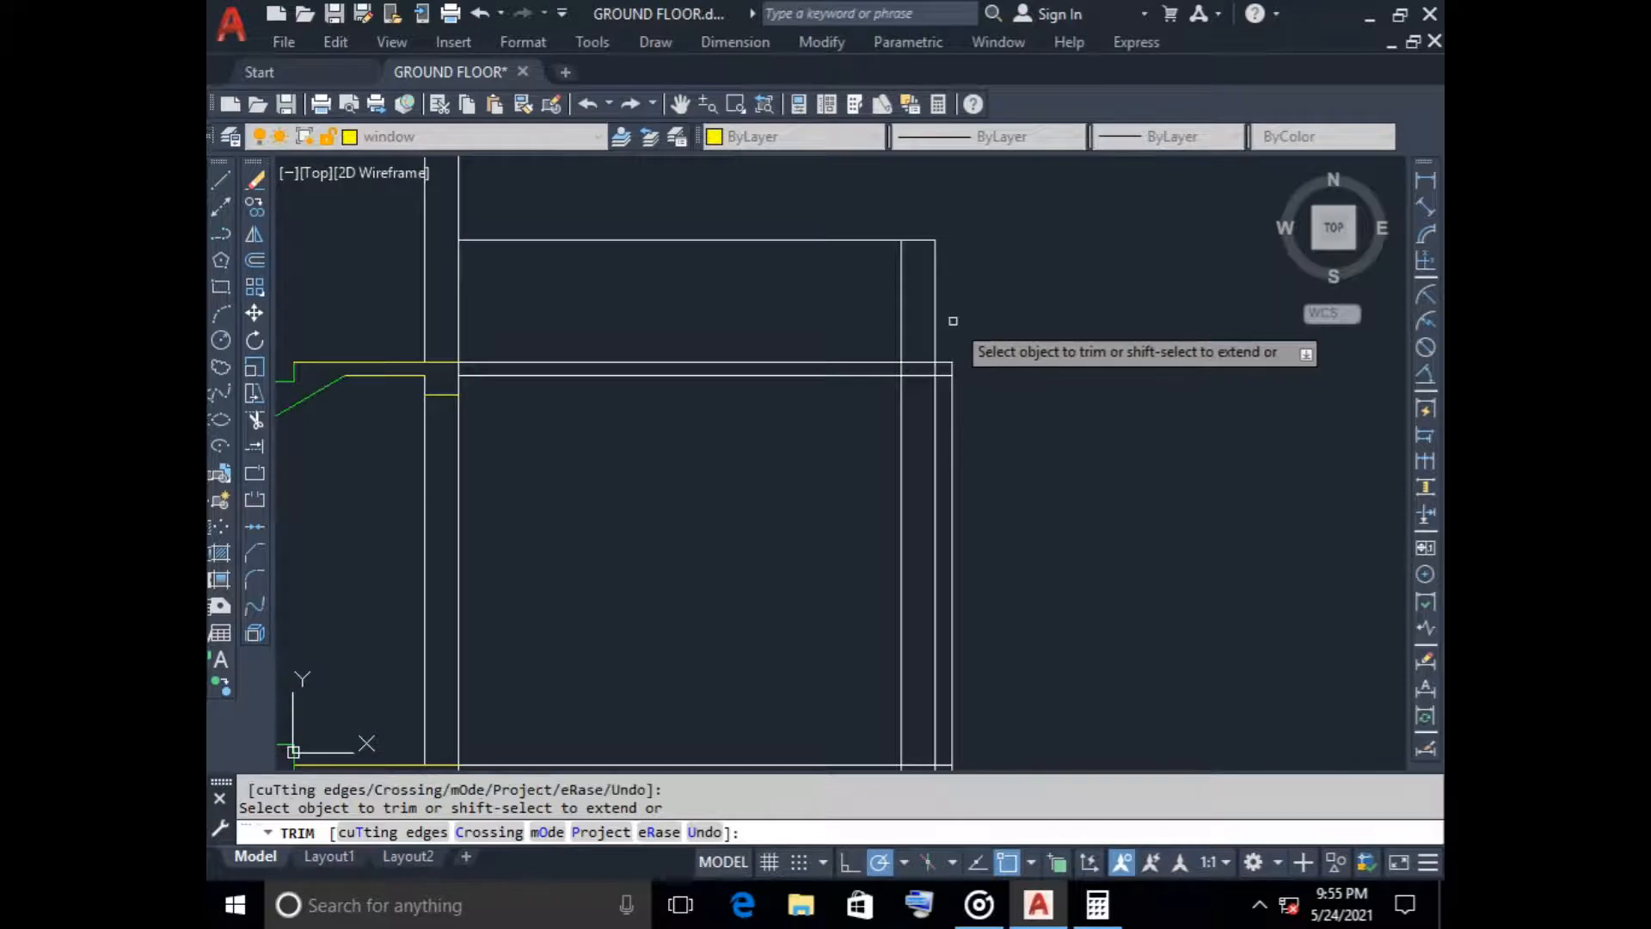
left_click(952, 426)
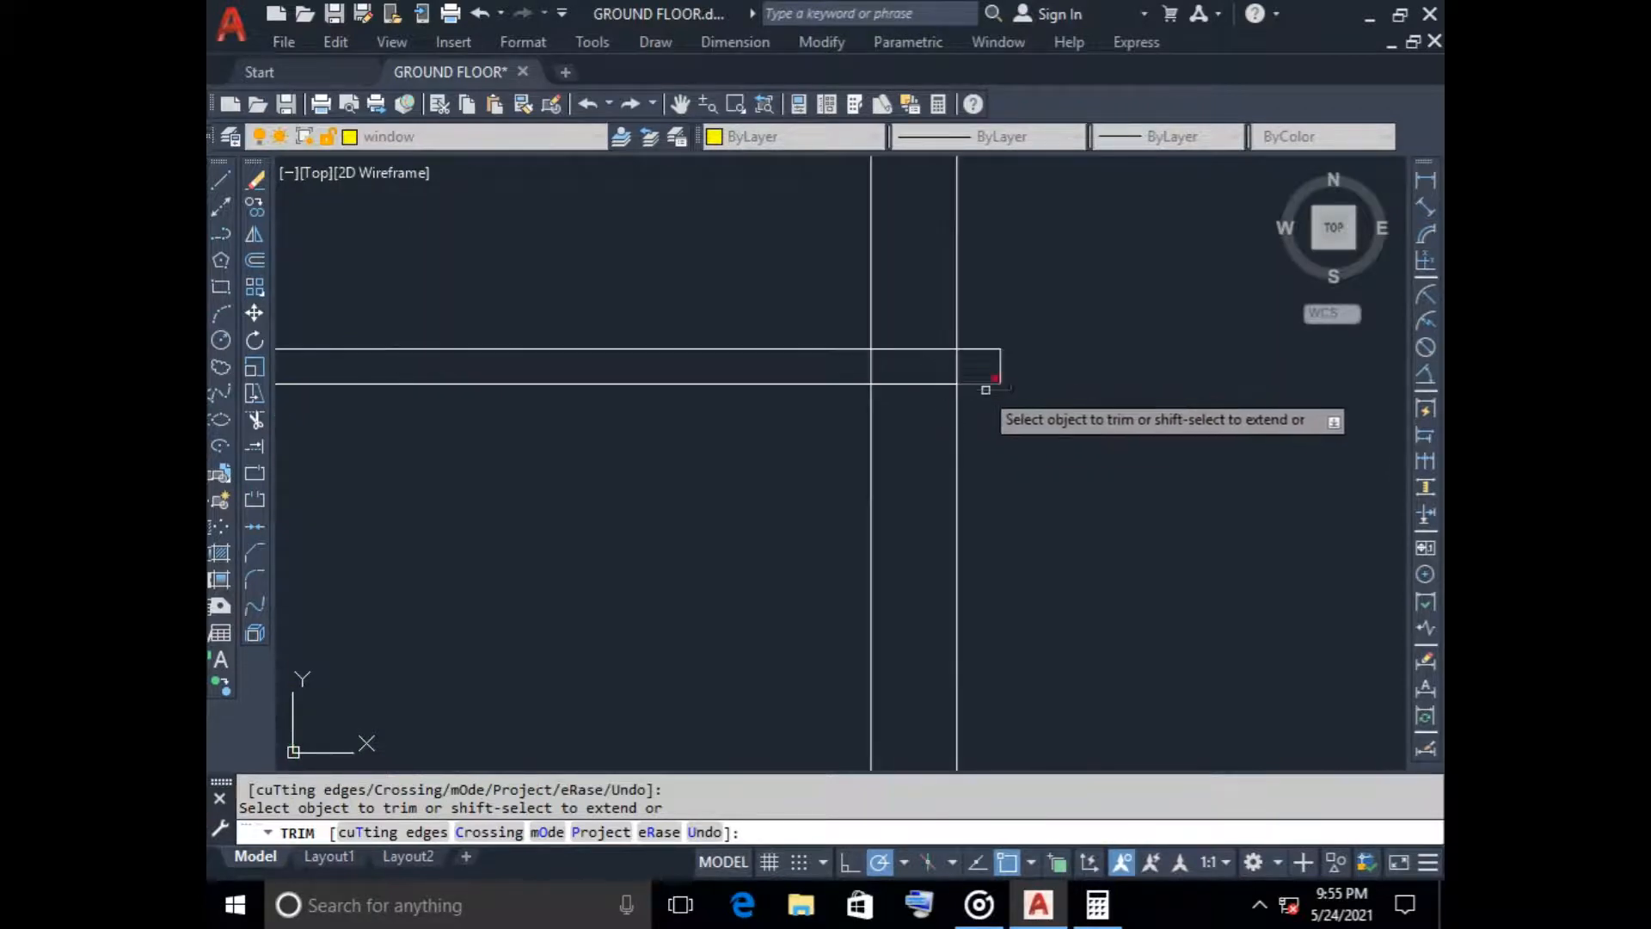
scroll(987, 379, "down", 3)
scroll(1028, 379, "up", 2)
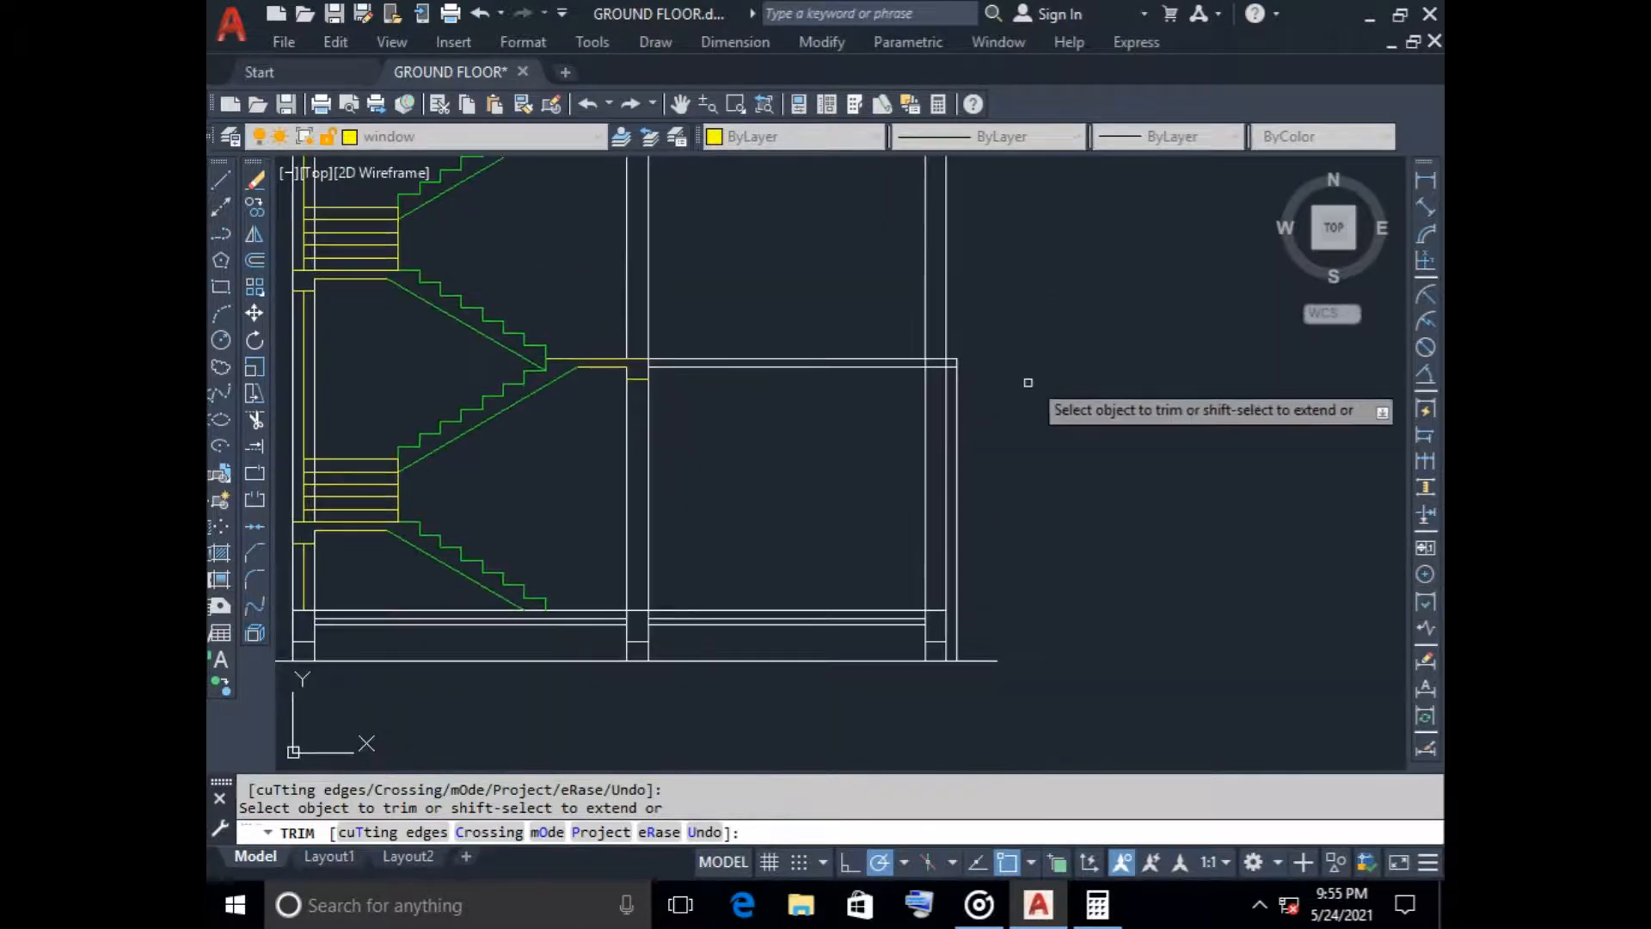
left_click(956, 448)
key("Escape")
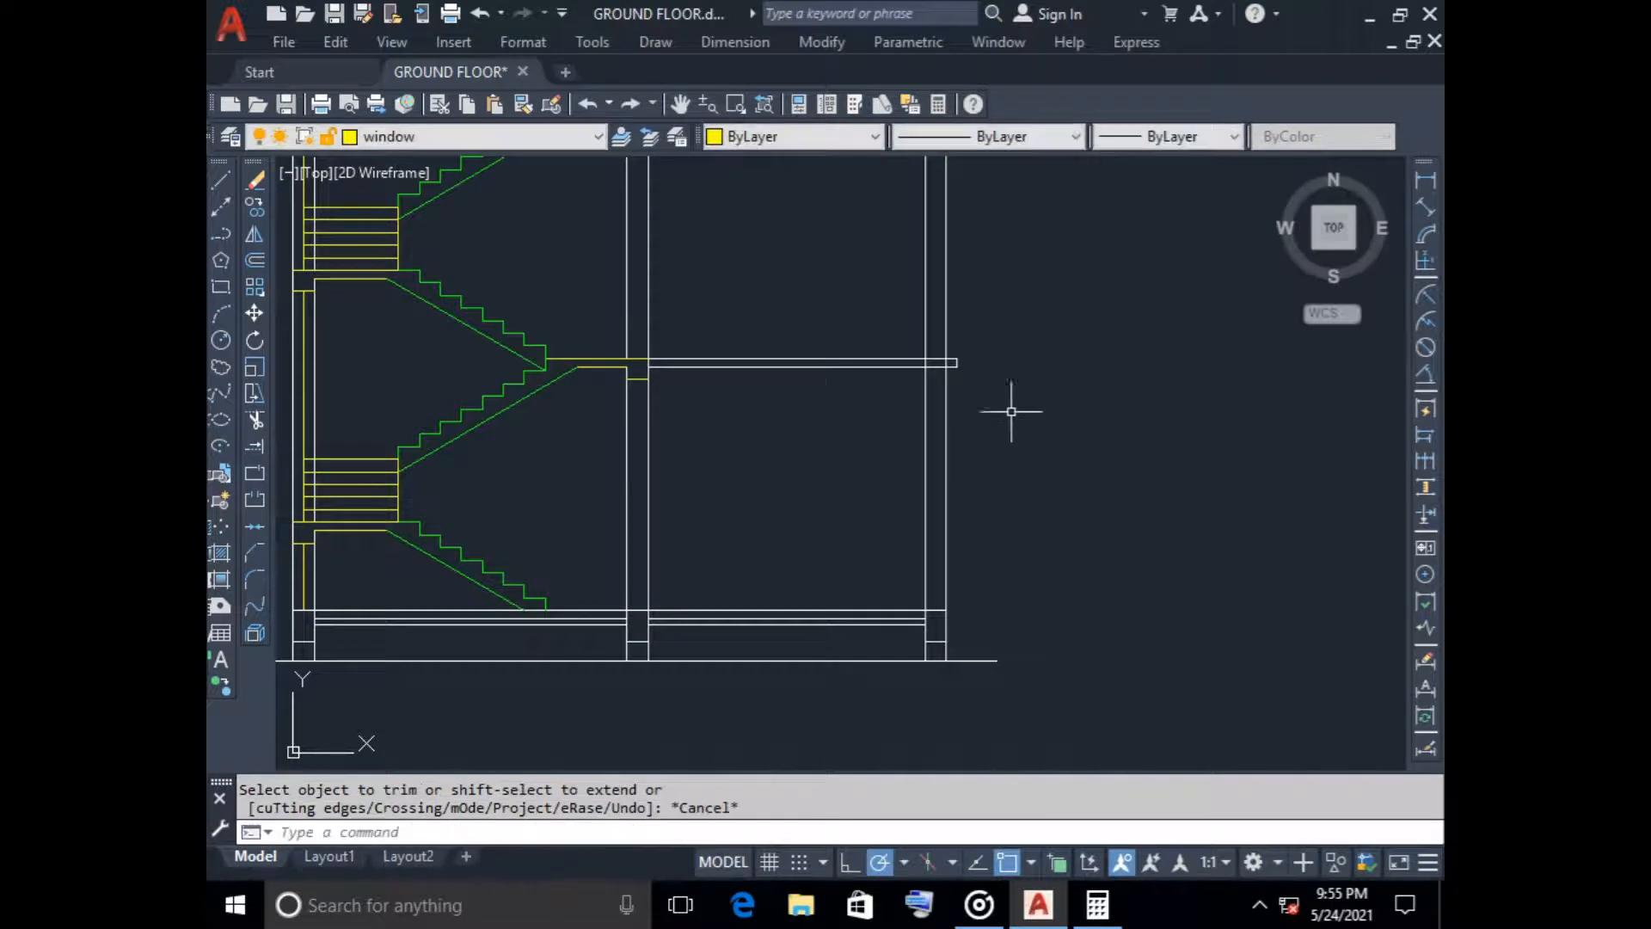
Offset the top line of the lower slab over the right-hand room 250 downward
left_click(254, 260)
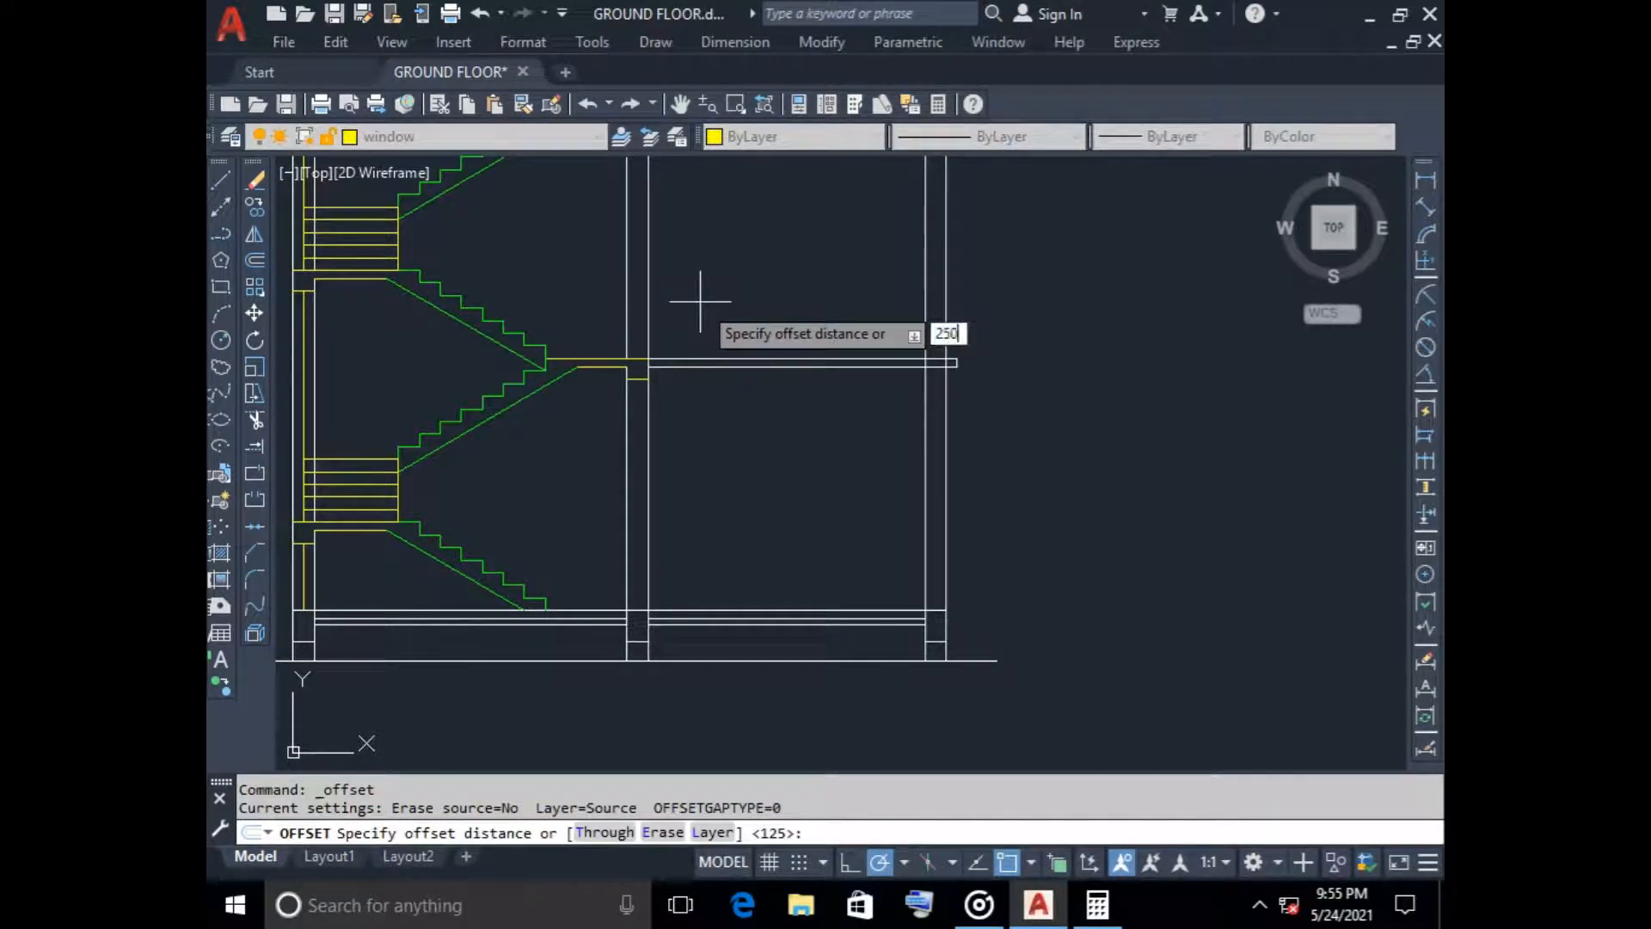
type("250")
key("Return")
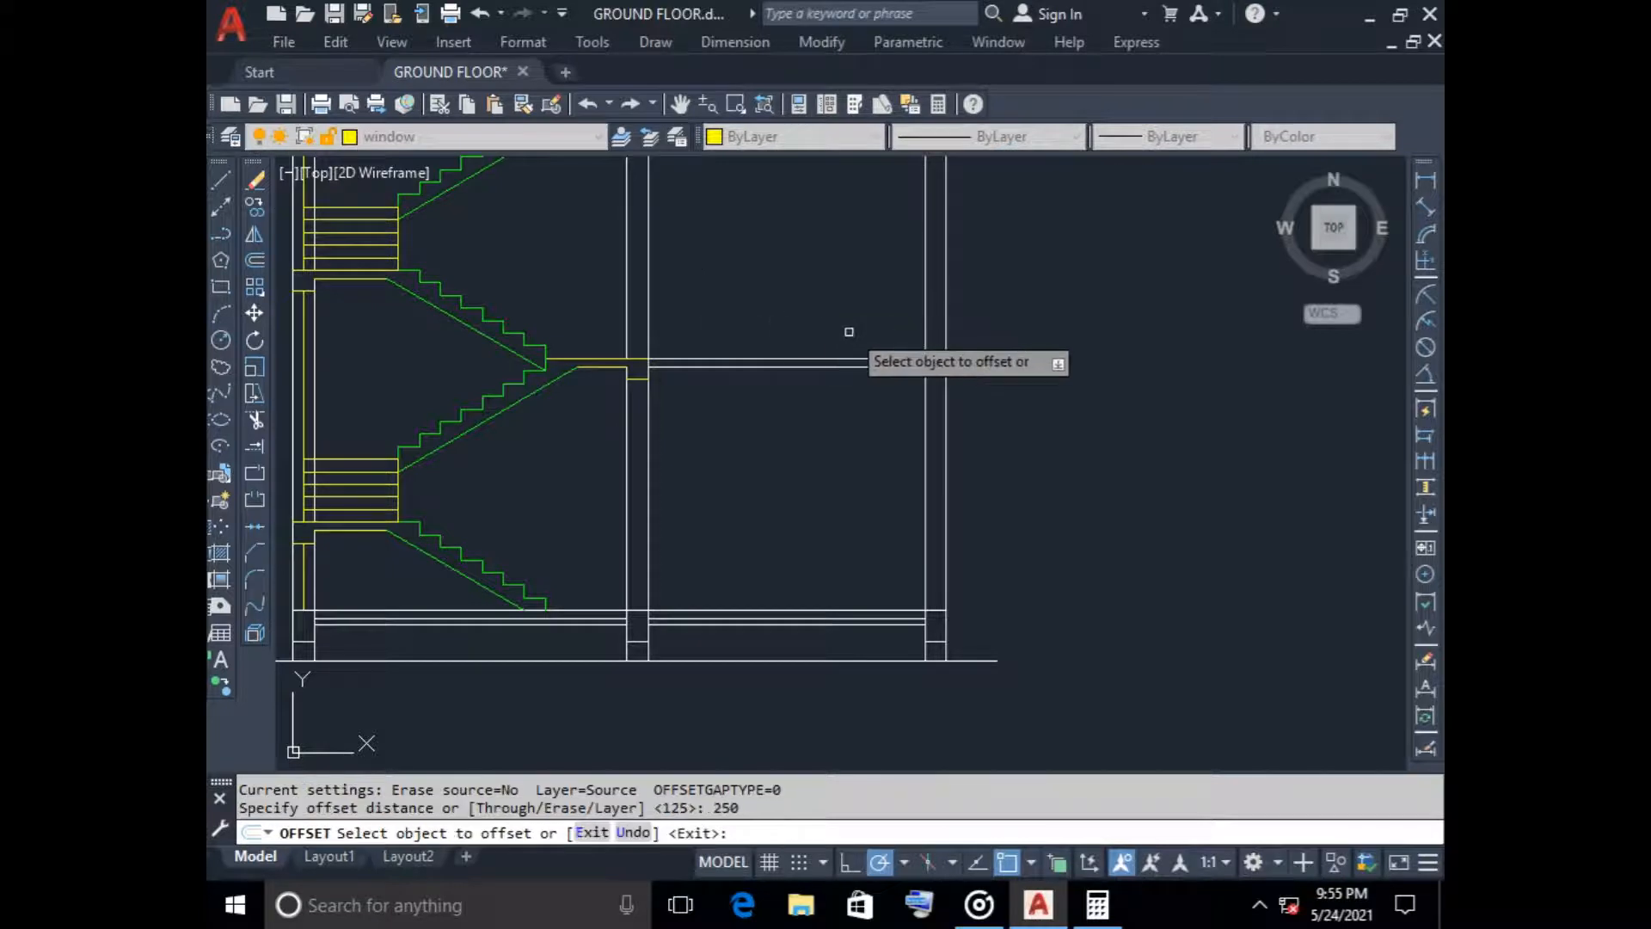
left_click(813, 361)
left_click(818, 409)
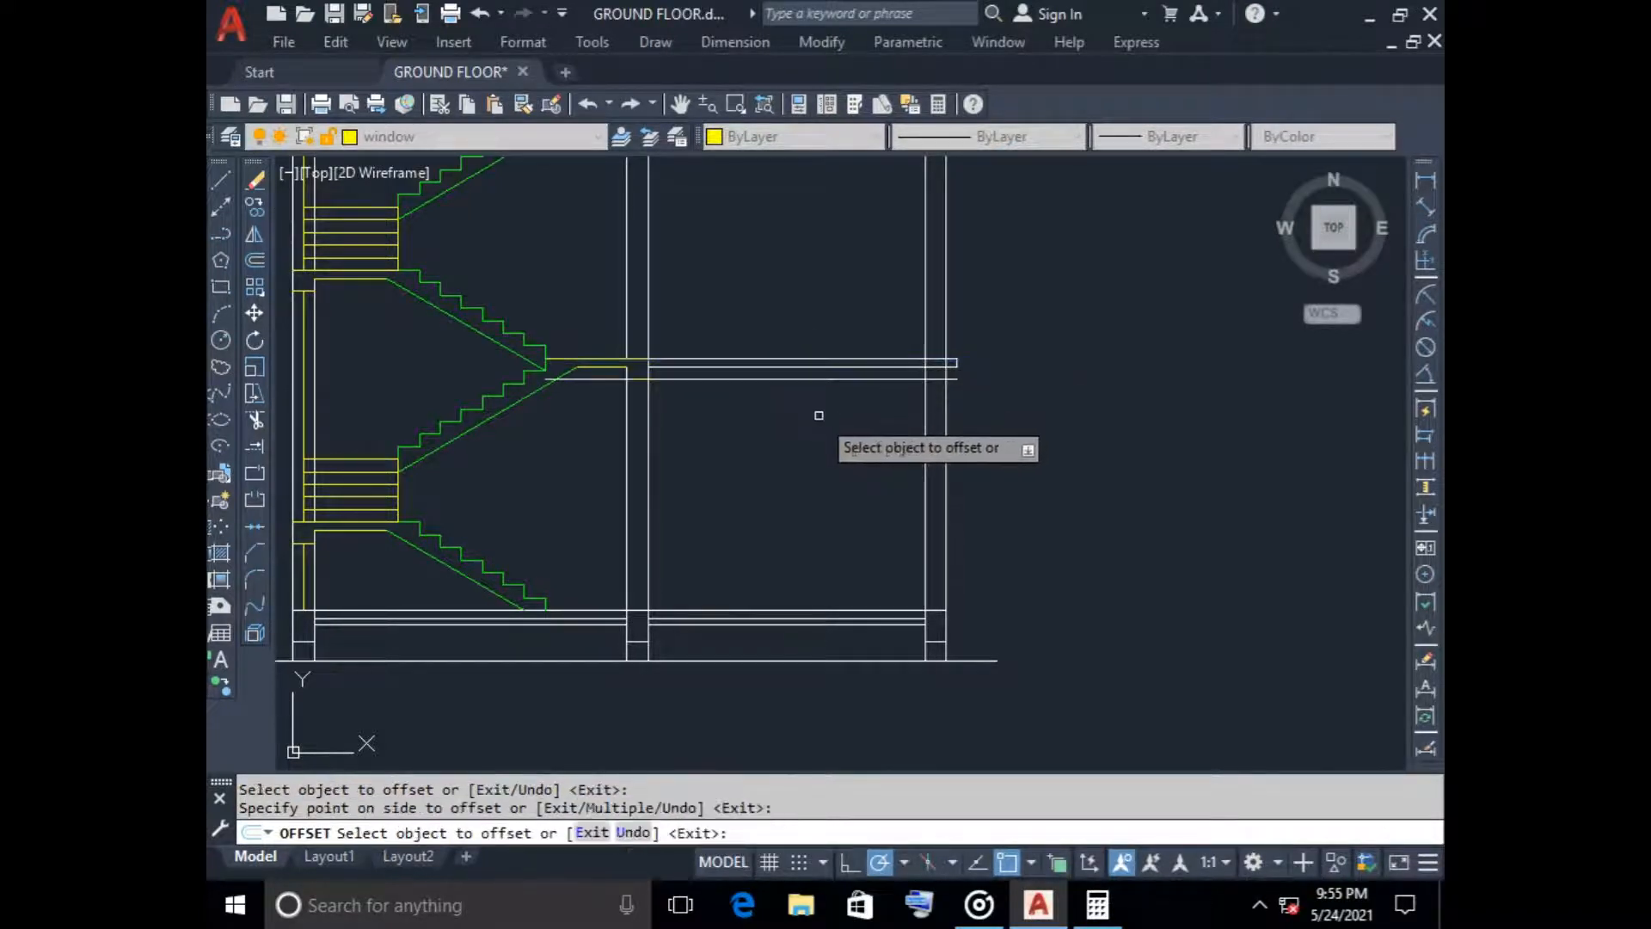
scroll(968, 415, "up", 4)
key("Escape")
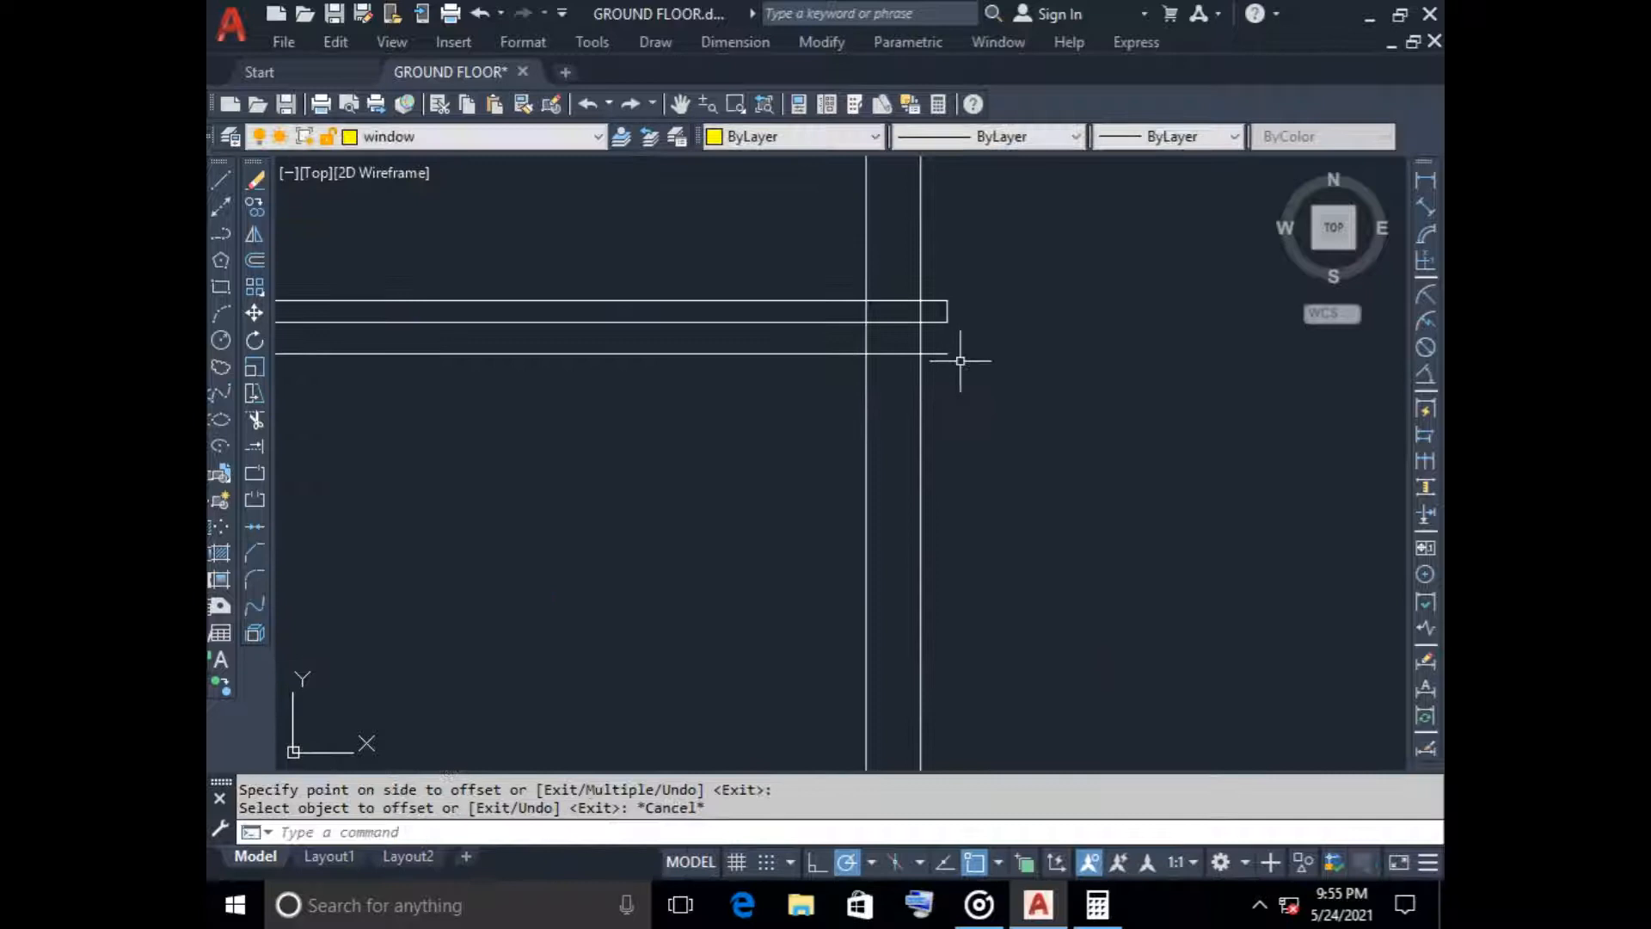
Stretch the lower slab's projecting end line down to the 250 offset line
left_click(946, 312)
left_click(946, 311)
key("Escape")
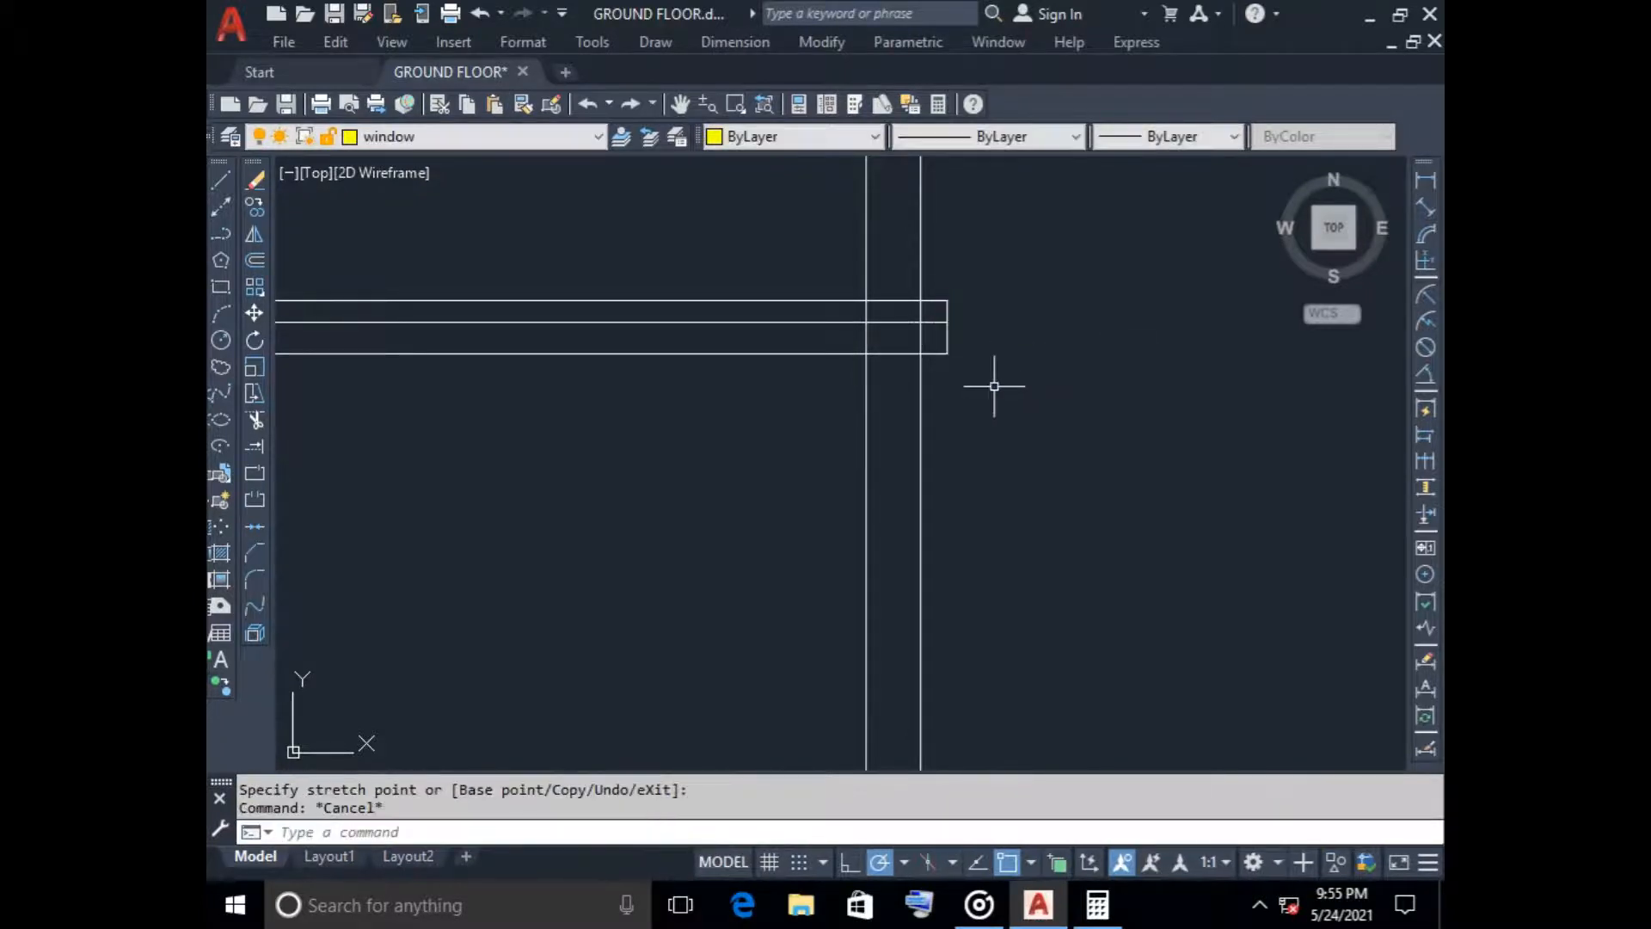
Trim the lower slab's beam line across the right-hand room and erase its leftover piece under the stair landing
scroll(766, 407, "down", 2)
scroll(766, 408, "down", 2)
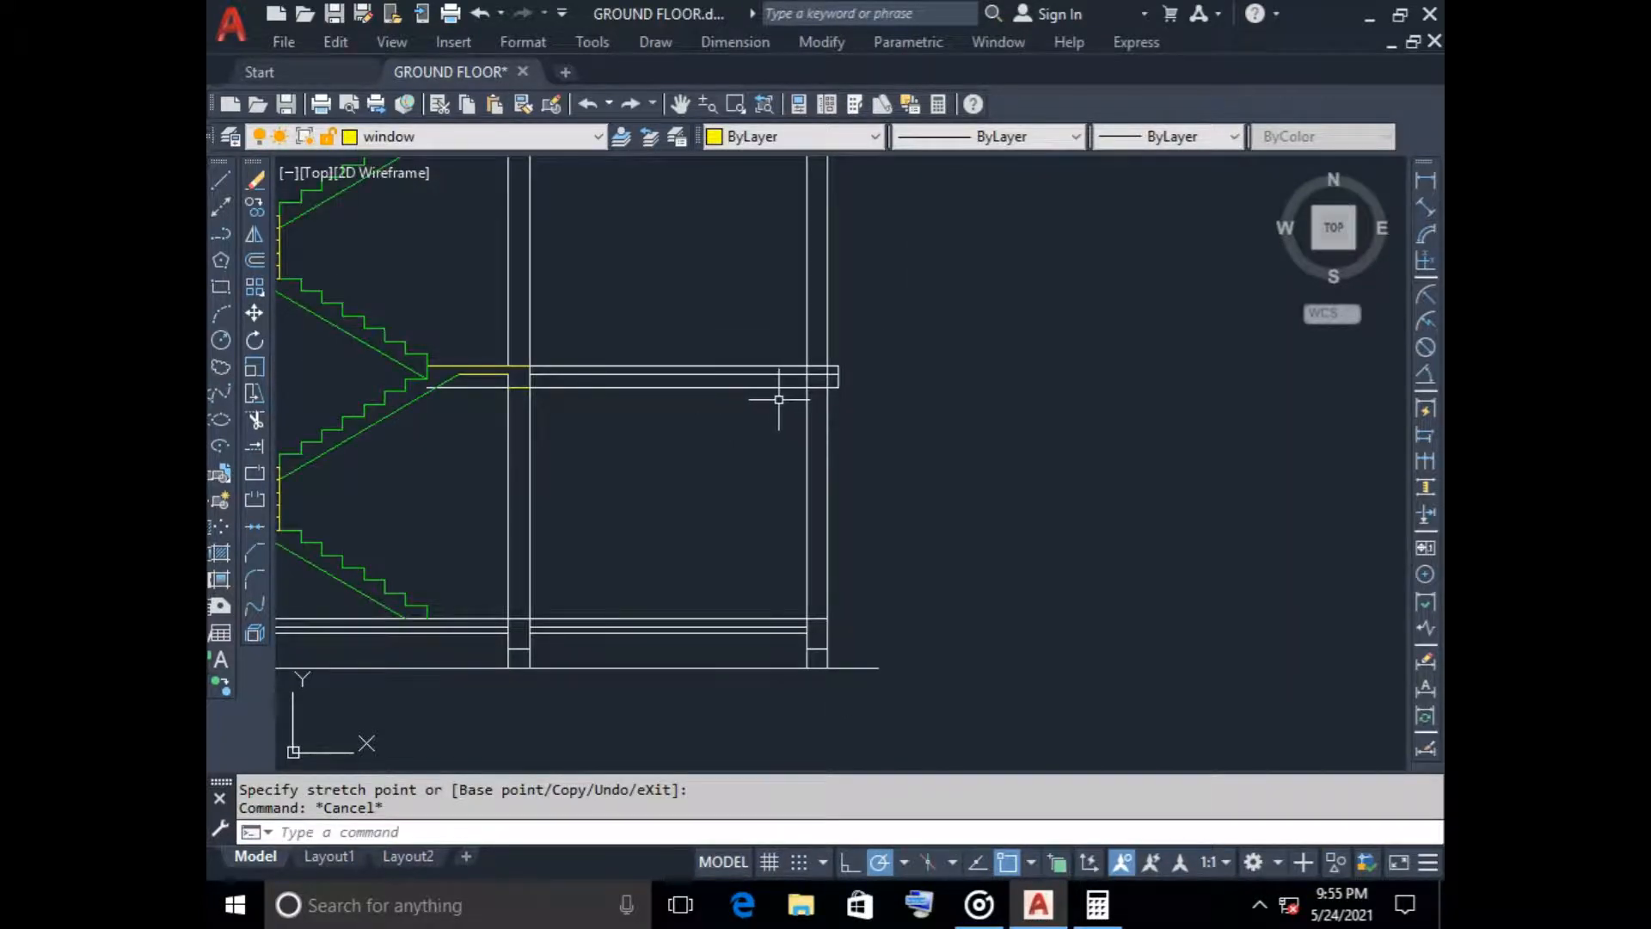
type("tr")
key("Return")
left_click(771, 386)
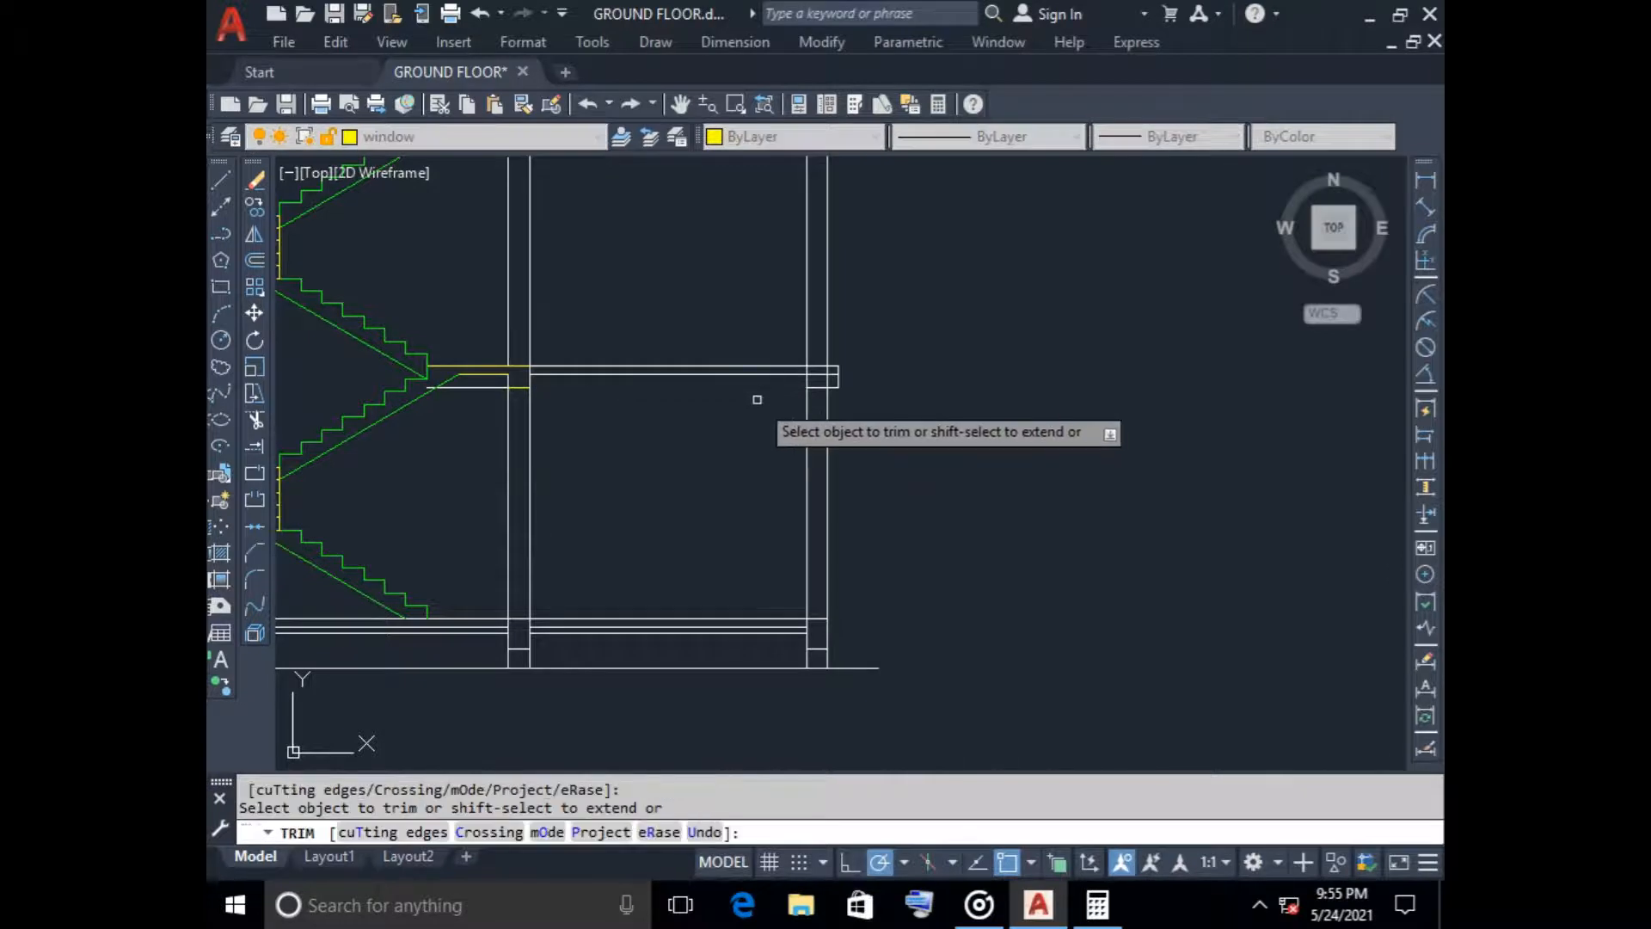
key("Escape")
left_click(476, 386)
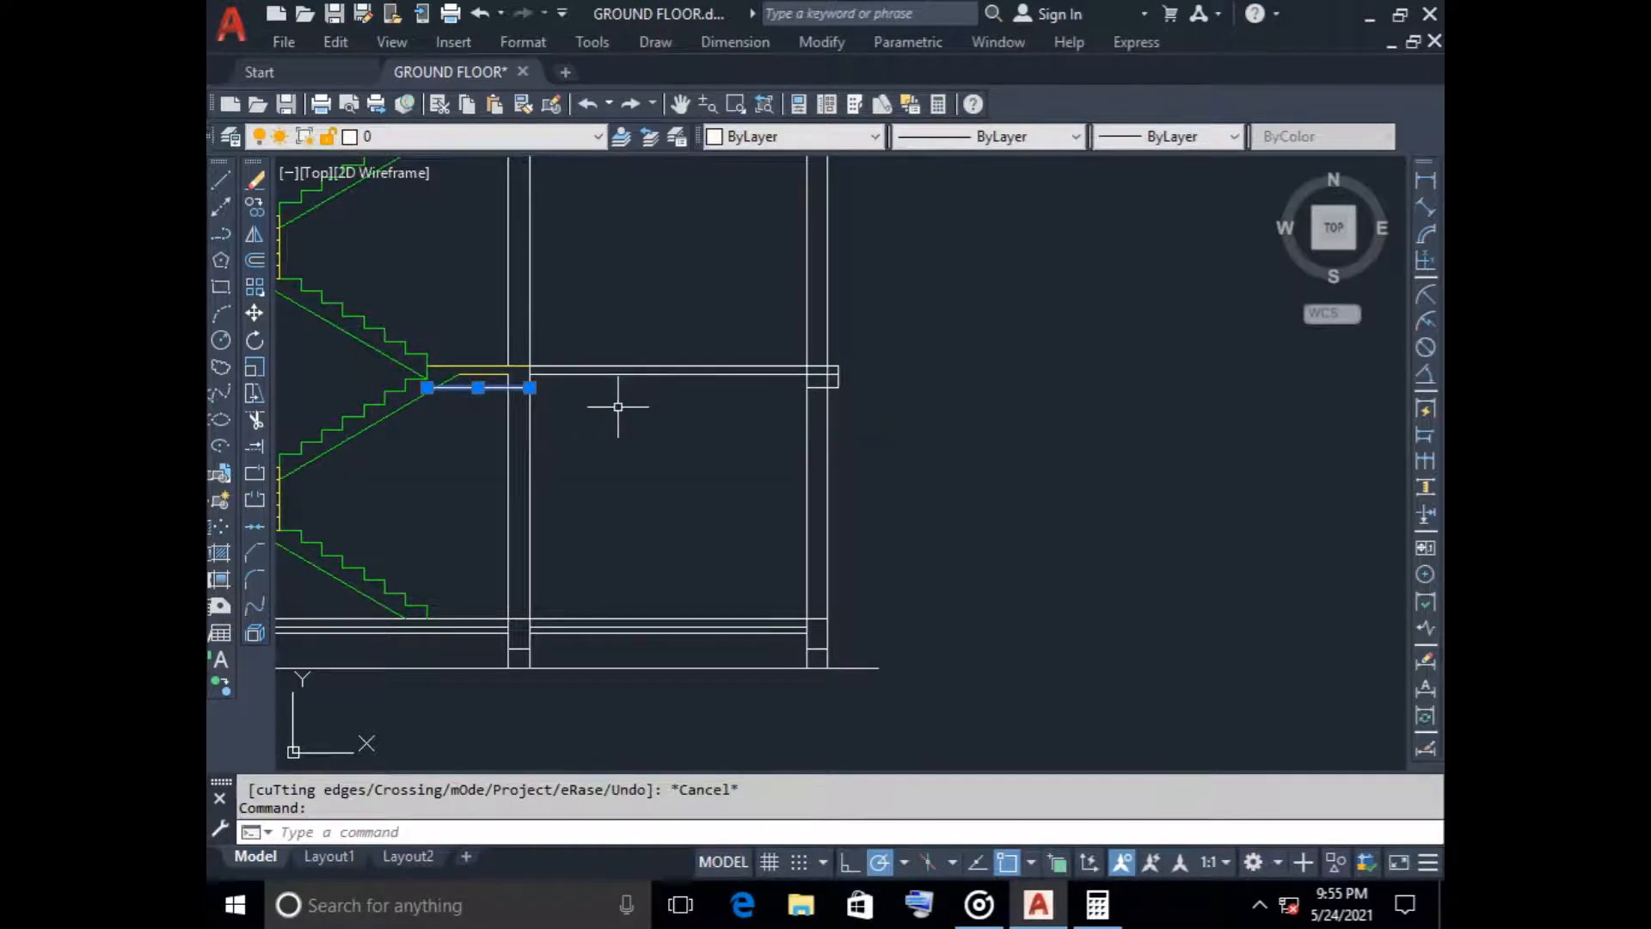
key("Delete")
Trim the lower slab's end and beam lines outside the right wall, plus the lines crossing the slab-beam junction inside it
scroll(807, 378, "up", 5)
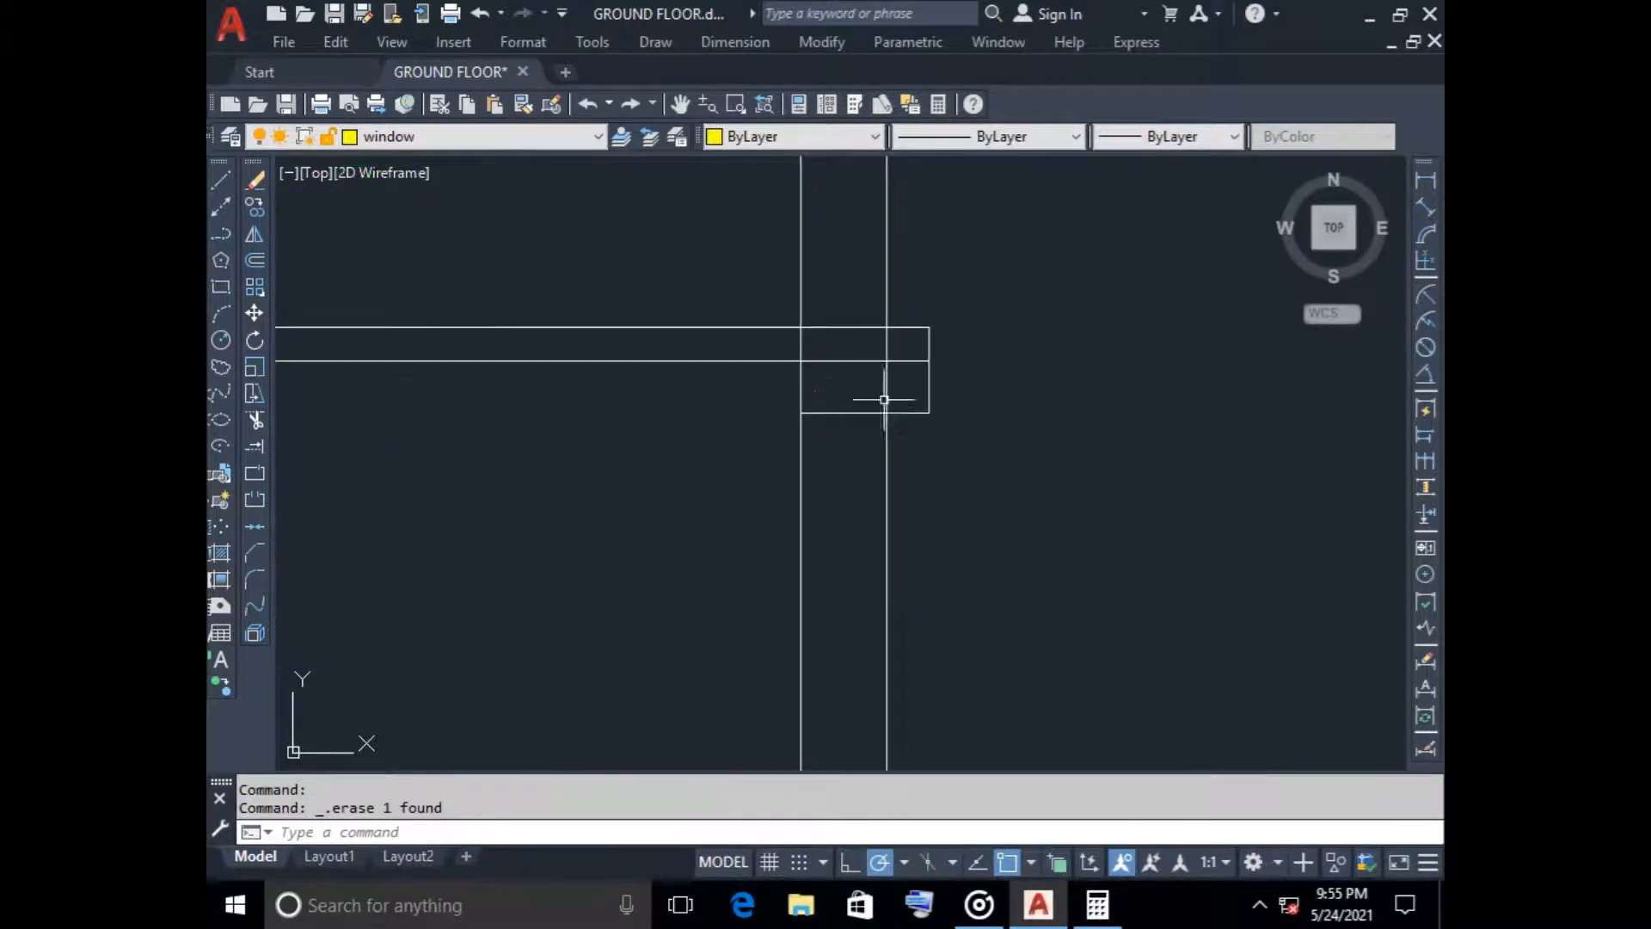
type("tr")
key("Return")
left_click(928, 383)
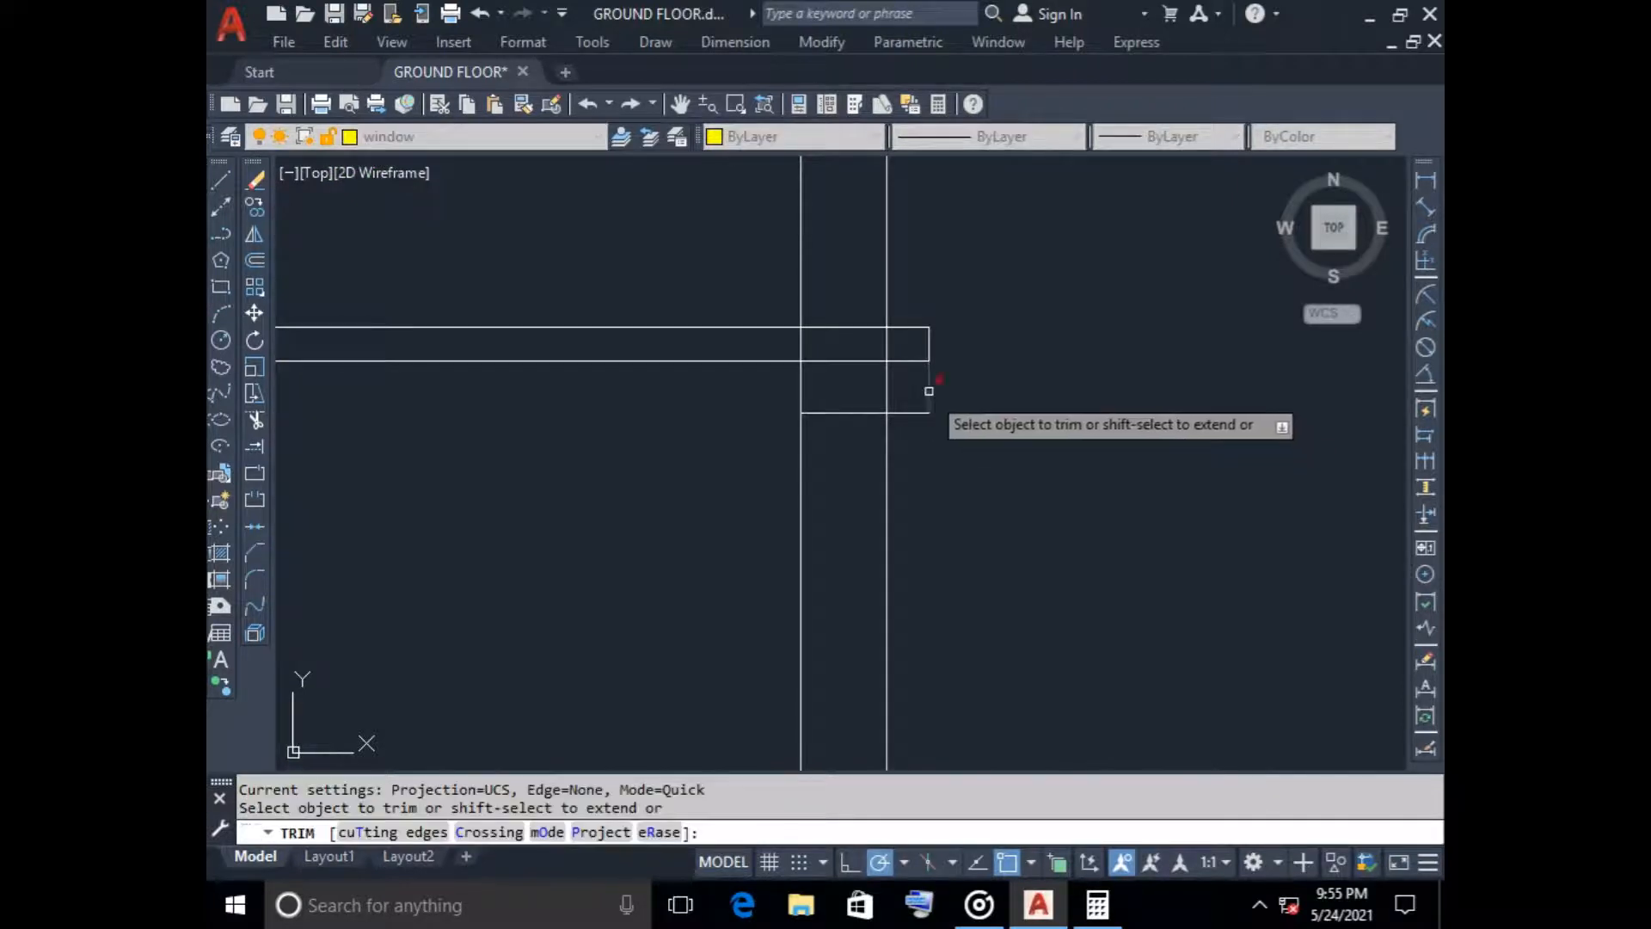
left_click(913, 412)
mouse_move(840, 379)
left_mouse_down()
mouse_move(830, 350)
mouse_move(900, 339)
left_mouse_up()
key("Return")
scroll(965, 409, "down", 6)
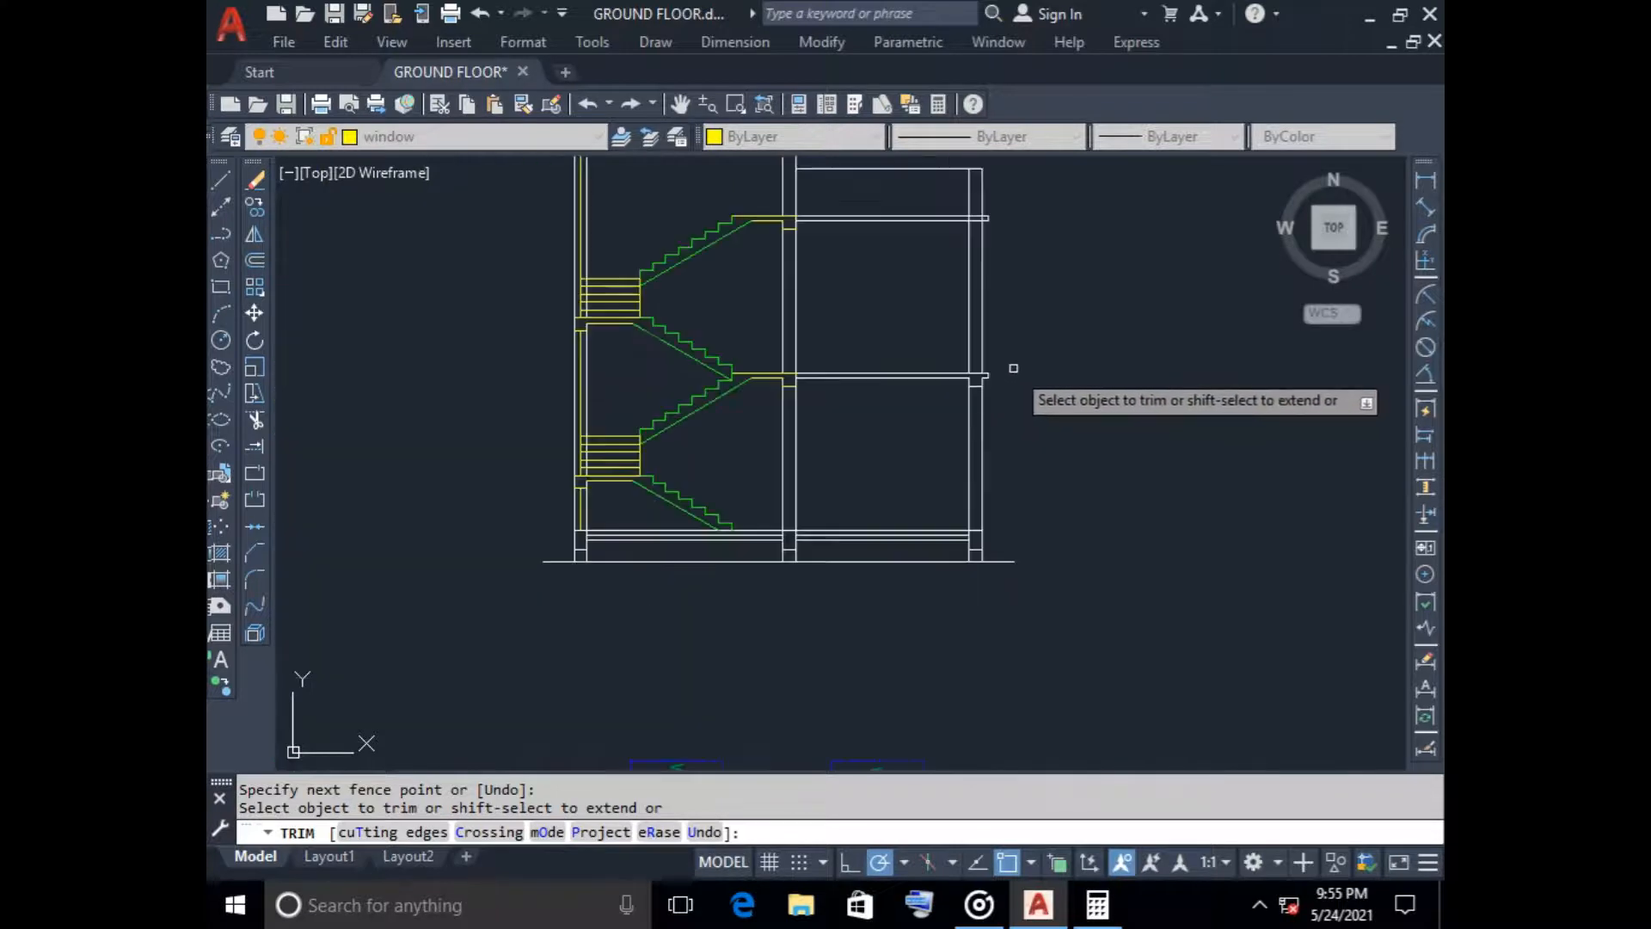
key("Escape")
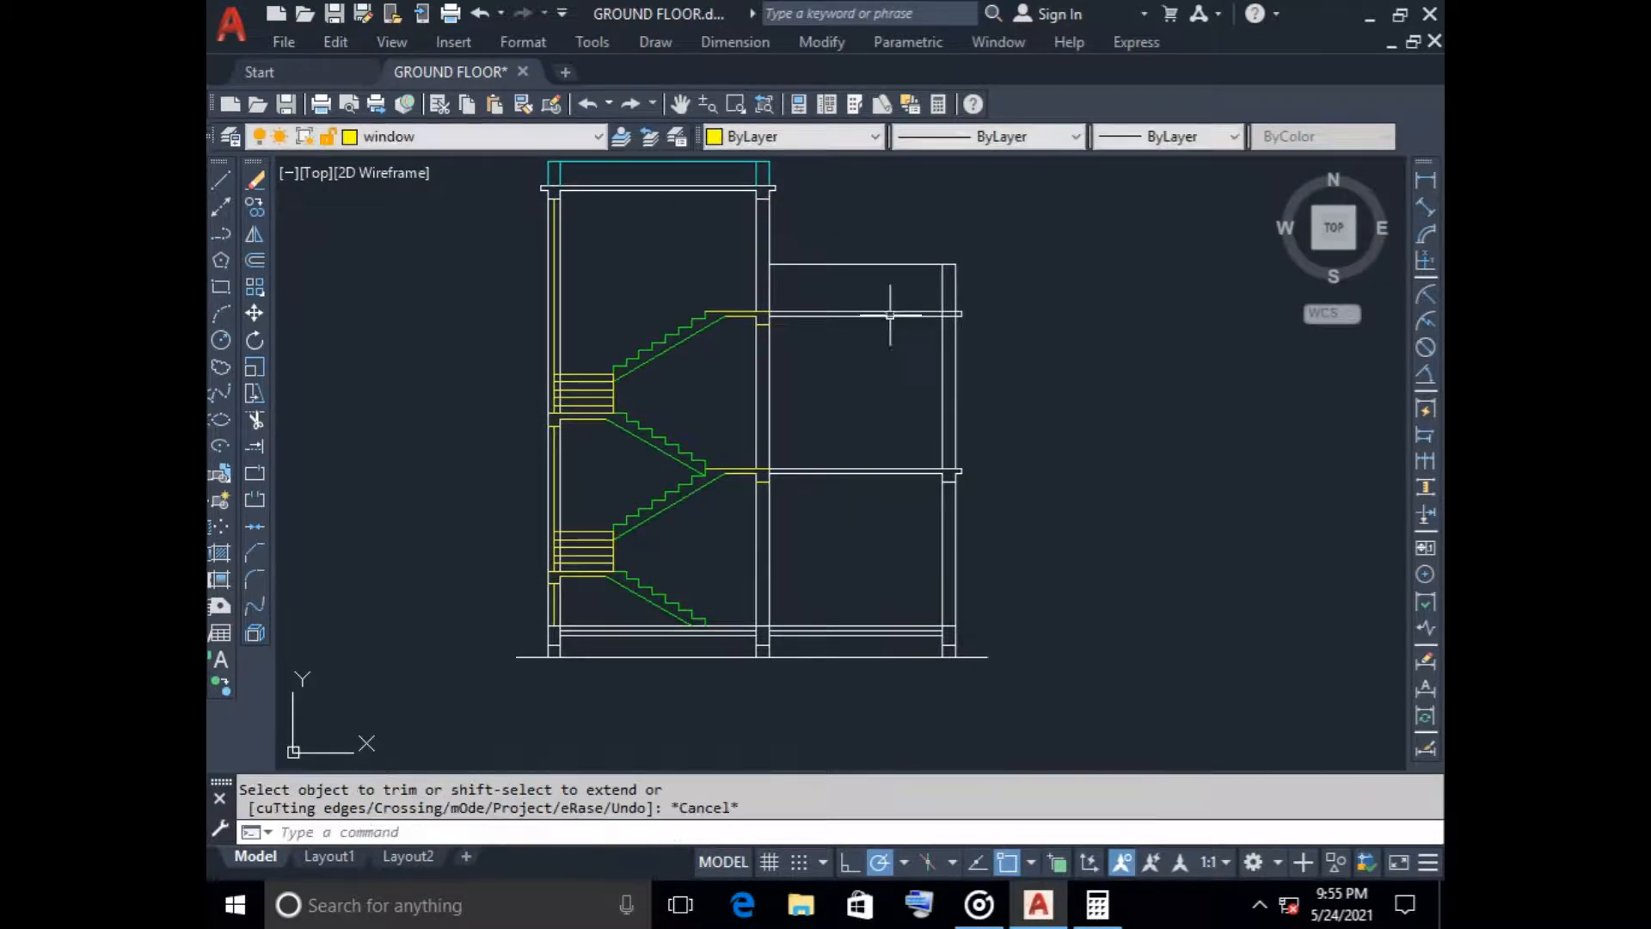
scroll(890, 315, "up", 6)
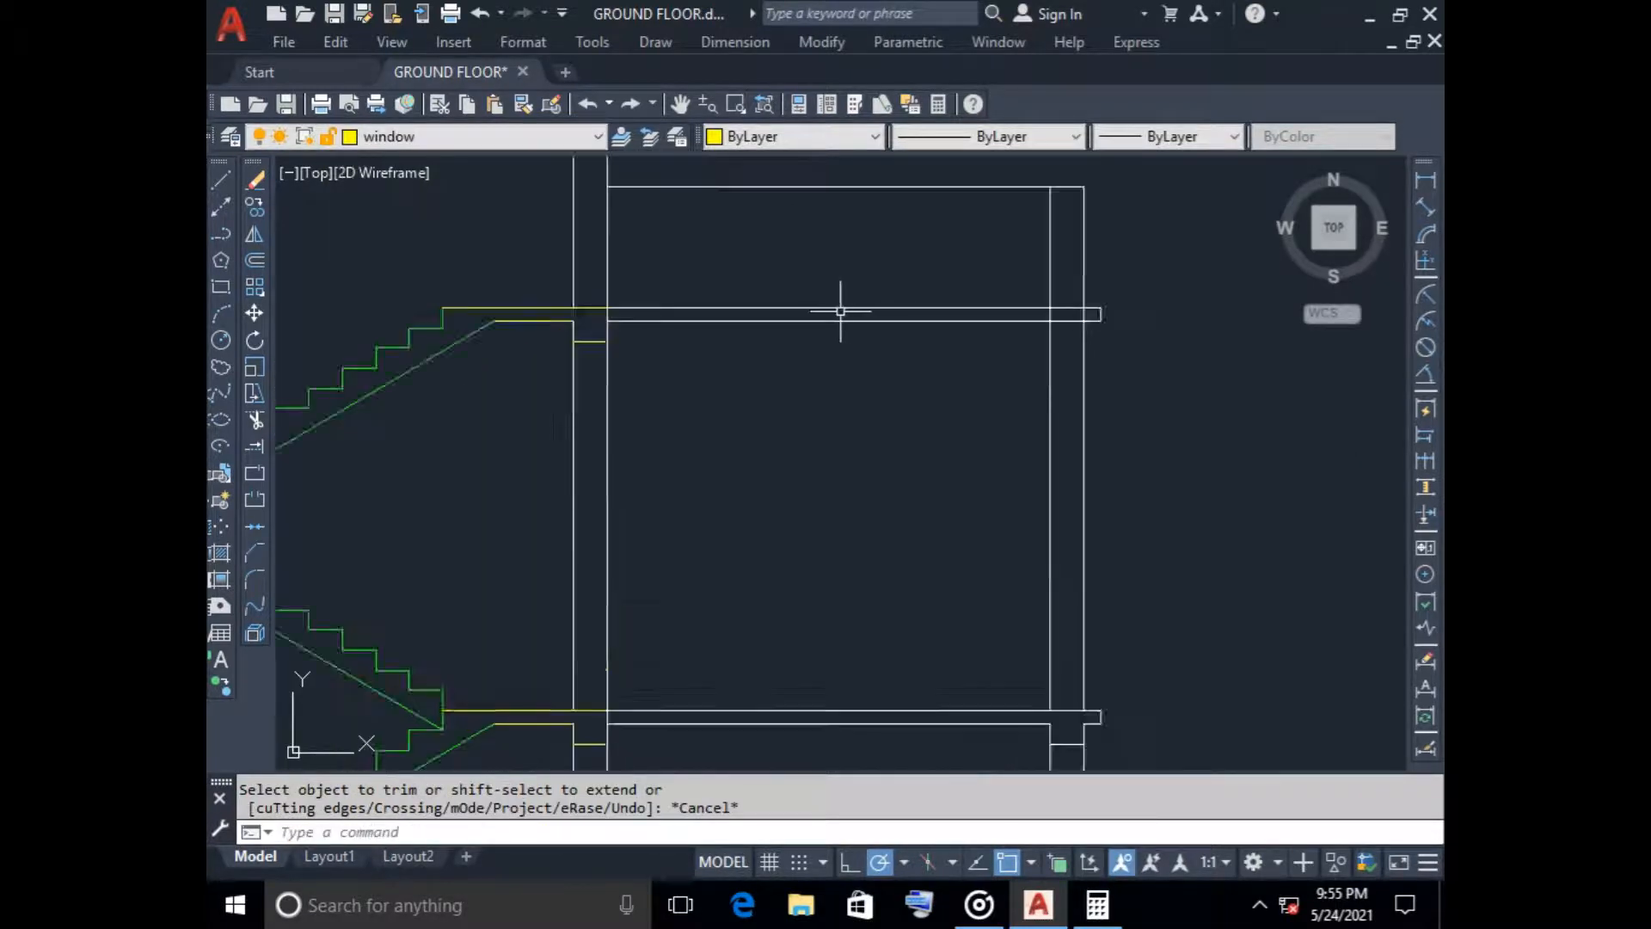
left_click(254, 259)
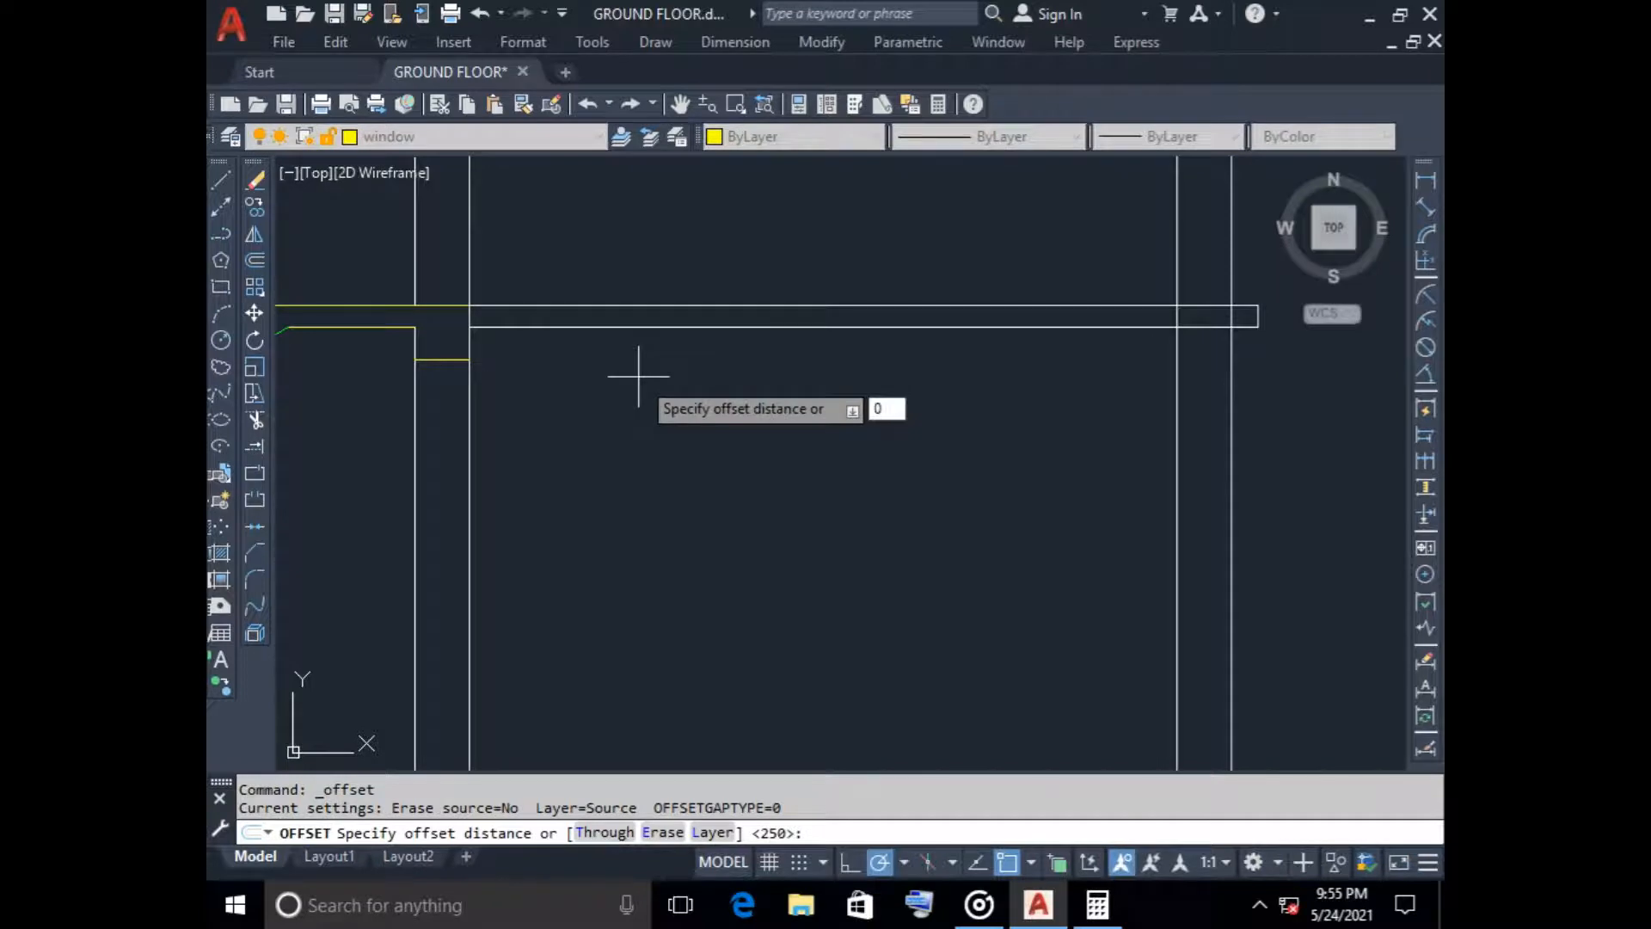
key("Escape")
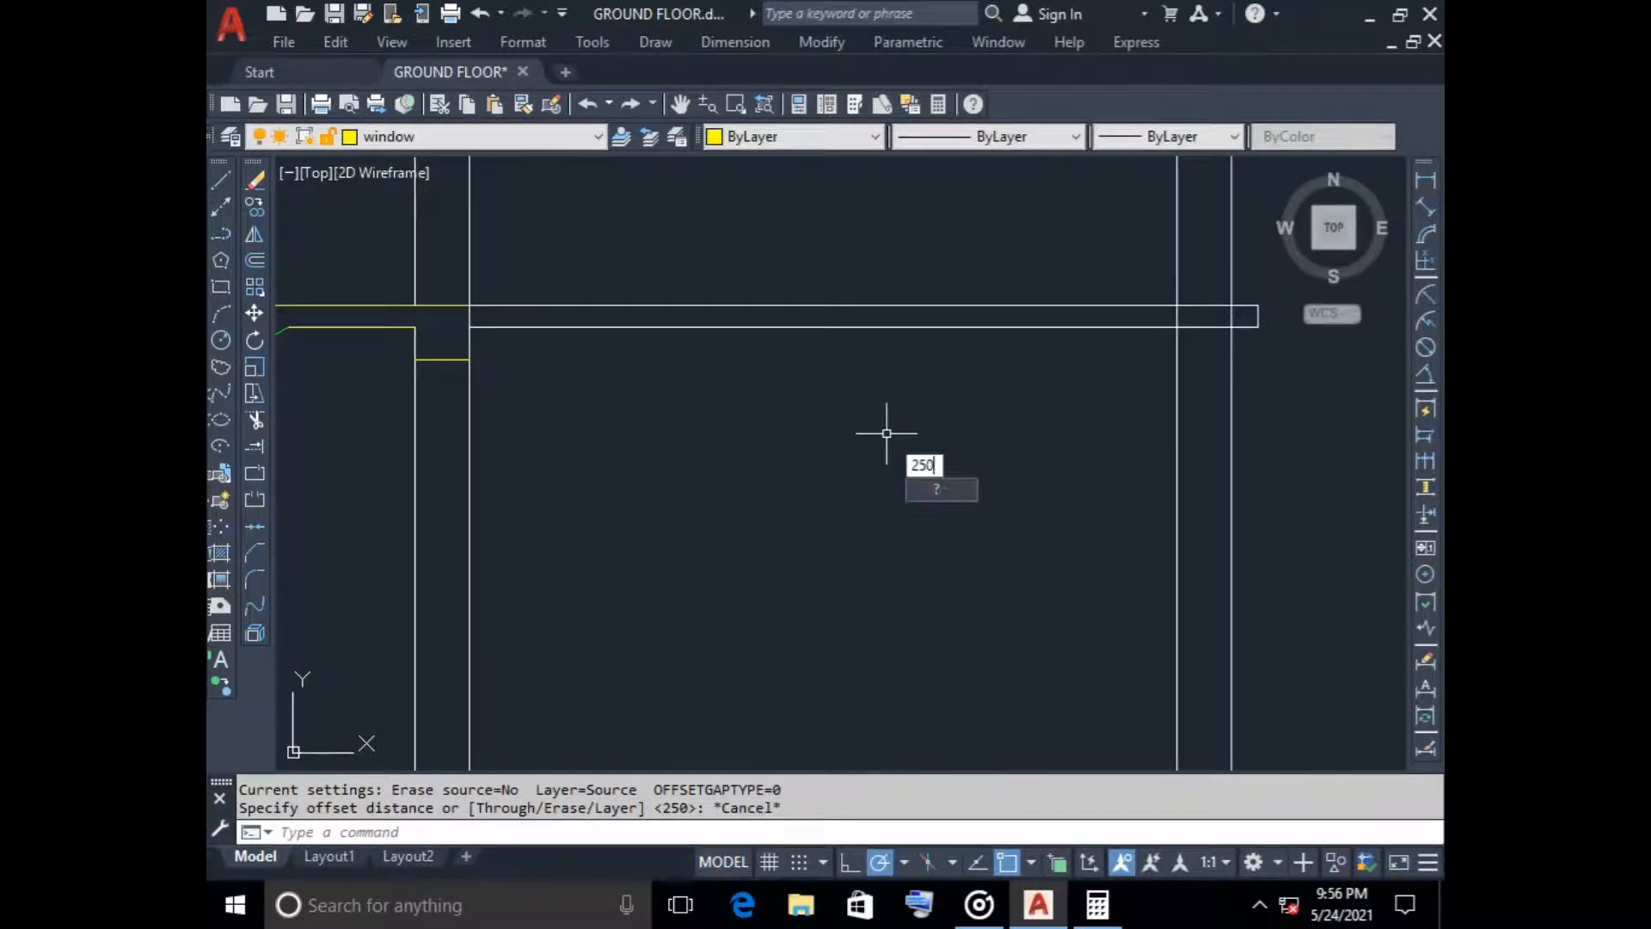
type("250")
key("Return")
left_click(1211, 303)
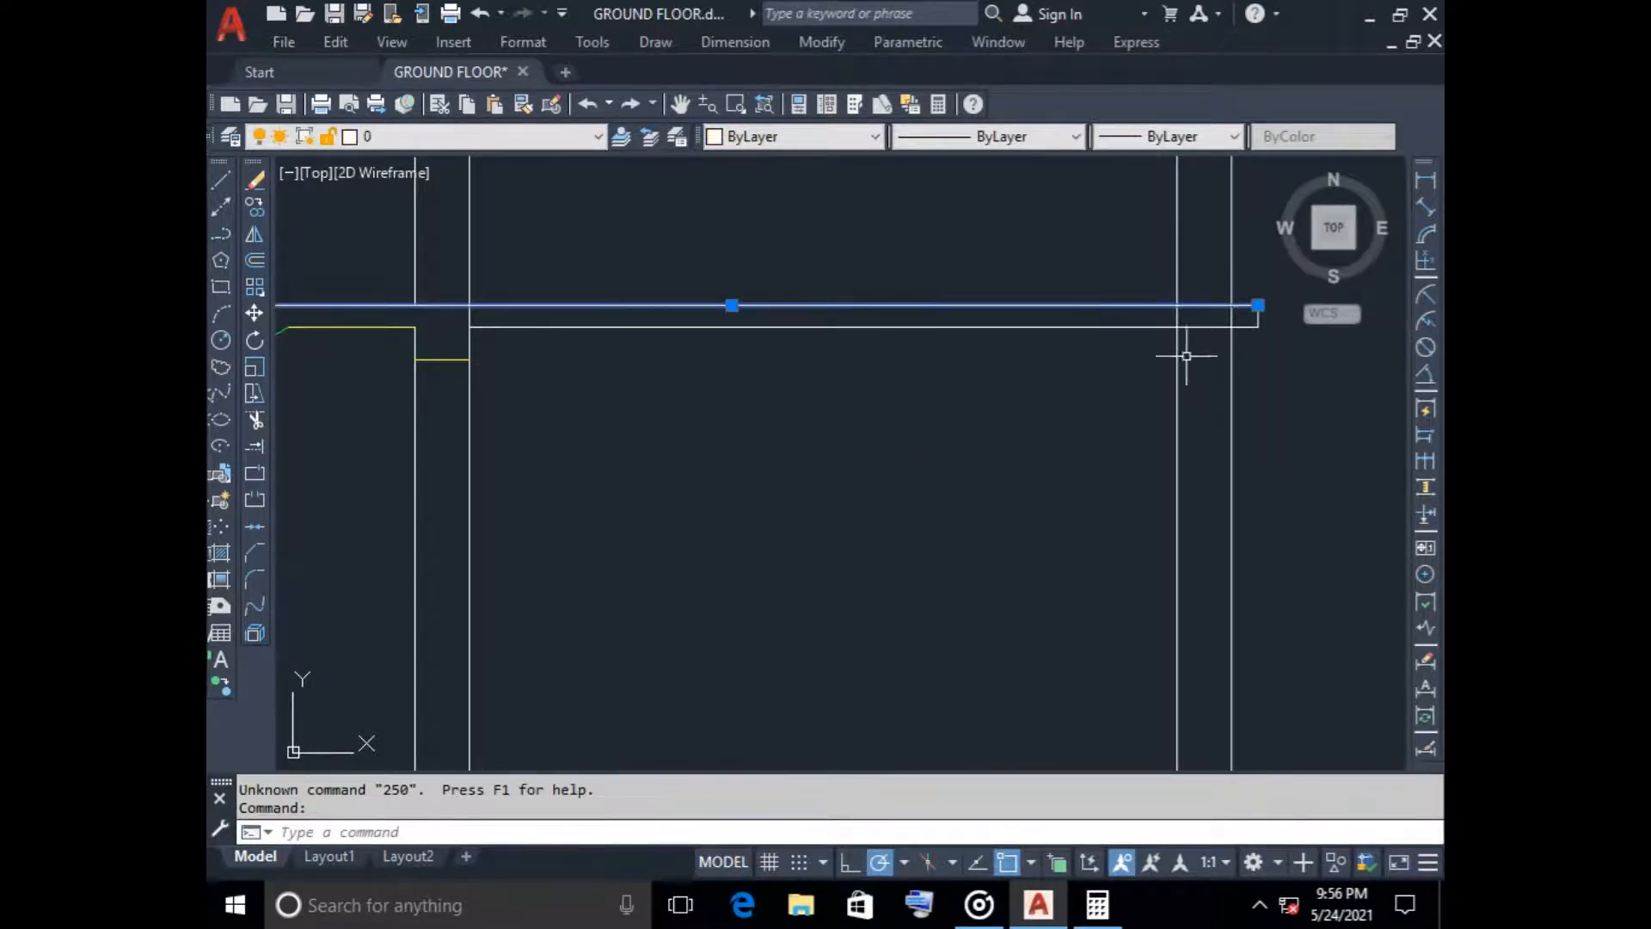
key("Escape")
Offset the top line of the upper slab over the right-hand room 250 downward
left_click(255, 260)
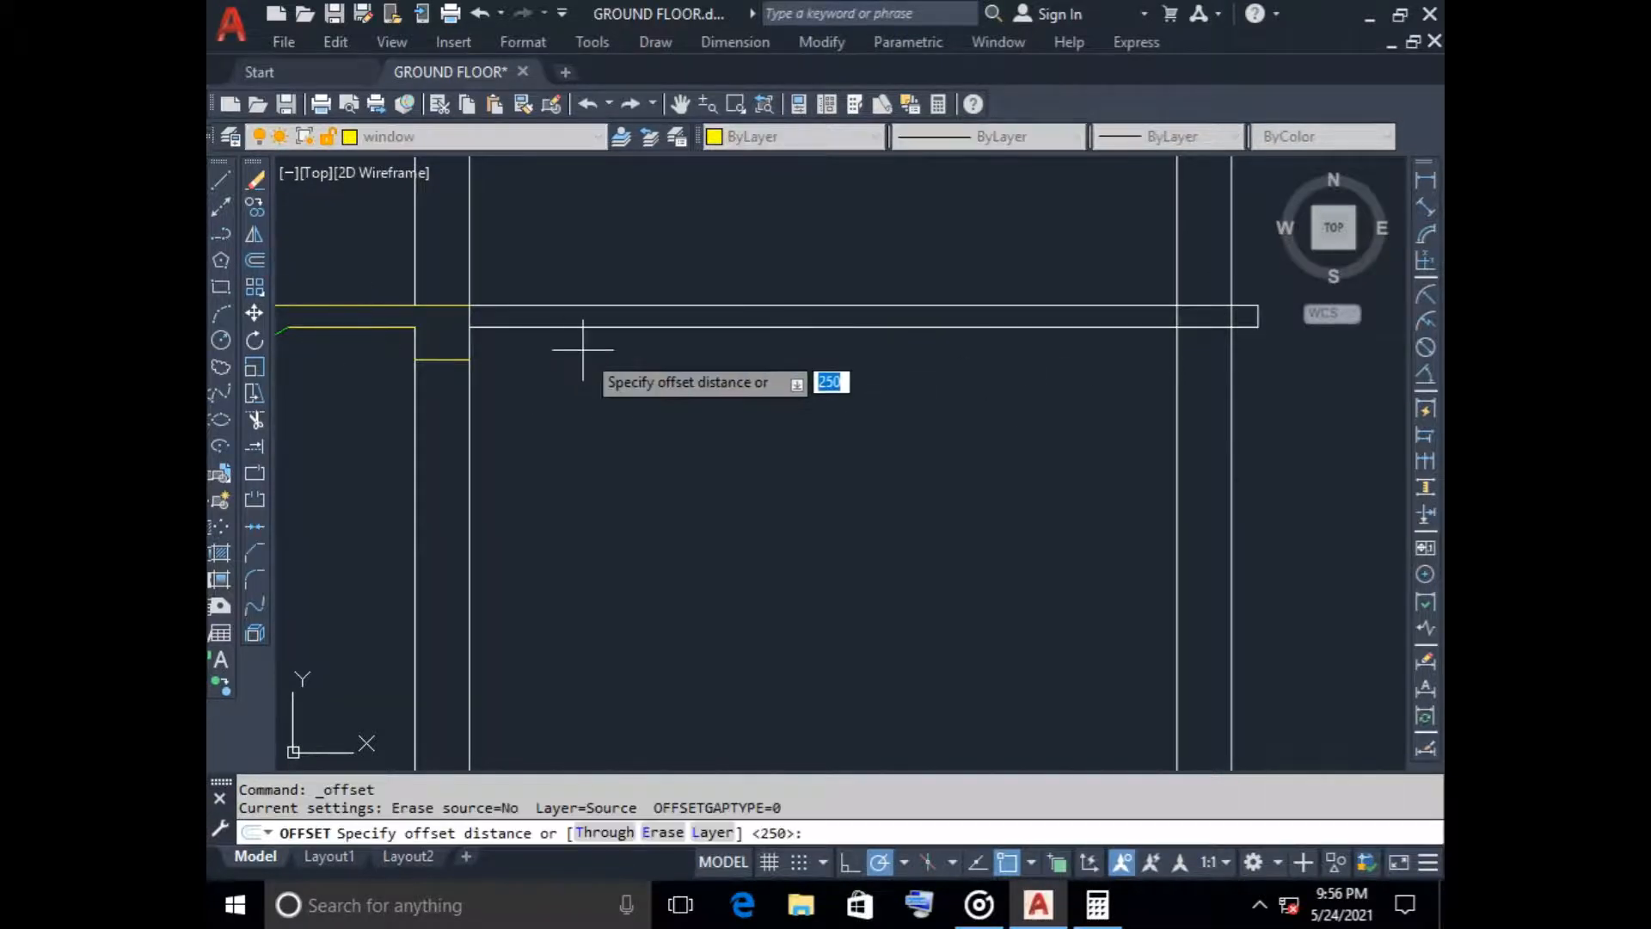
key("Return")
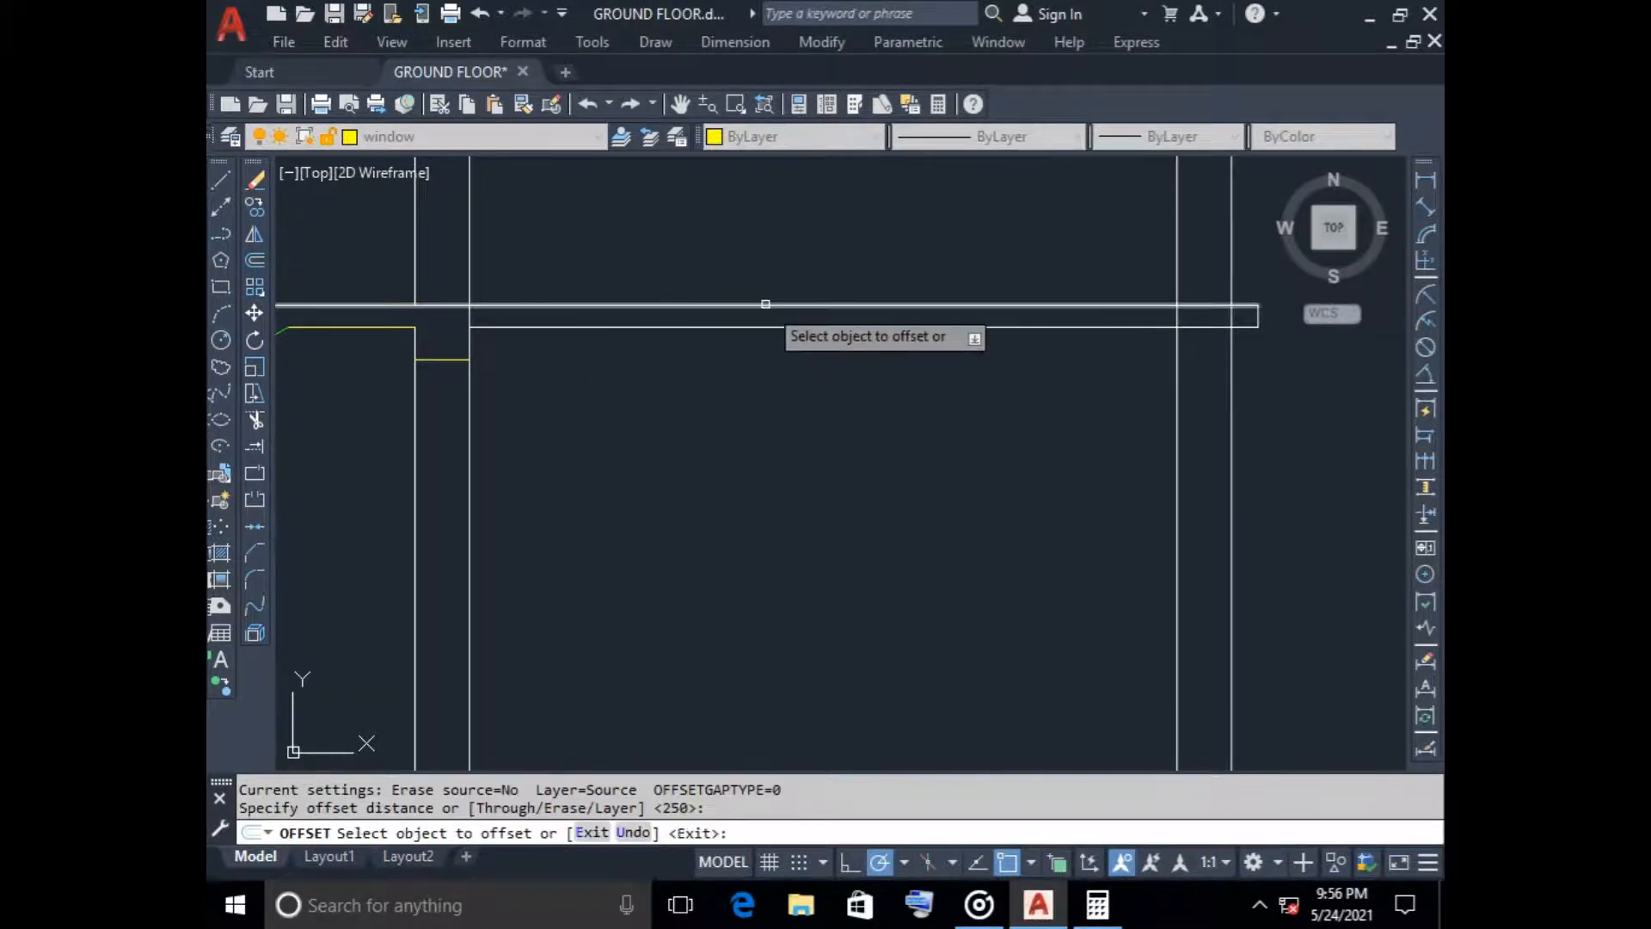
left_click(766, 305)
left_click(785, 392)
key("Escape")
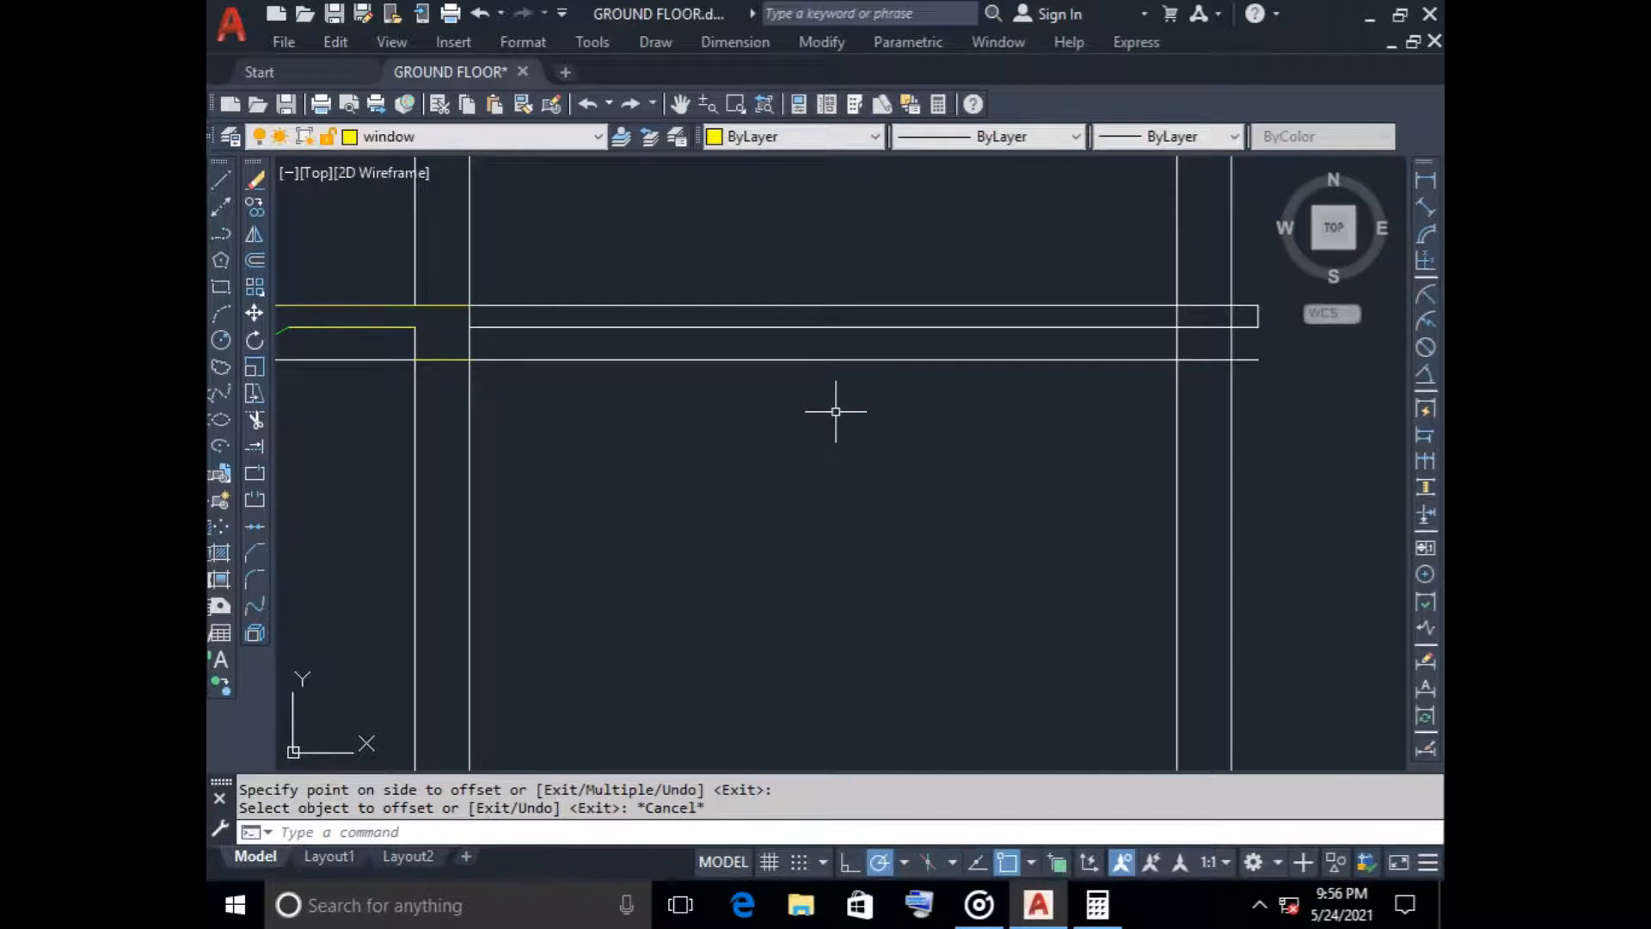
Trim the upper slab's beam line to the right wall's width and erase its leftover piece under the upper landing
type("tr")
key("Return")
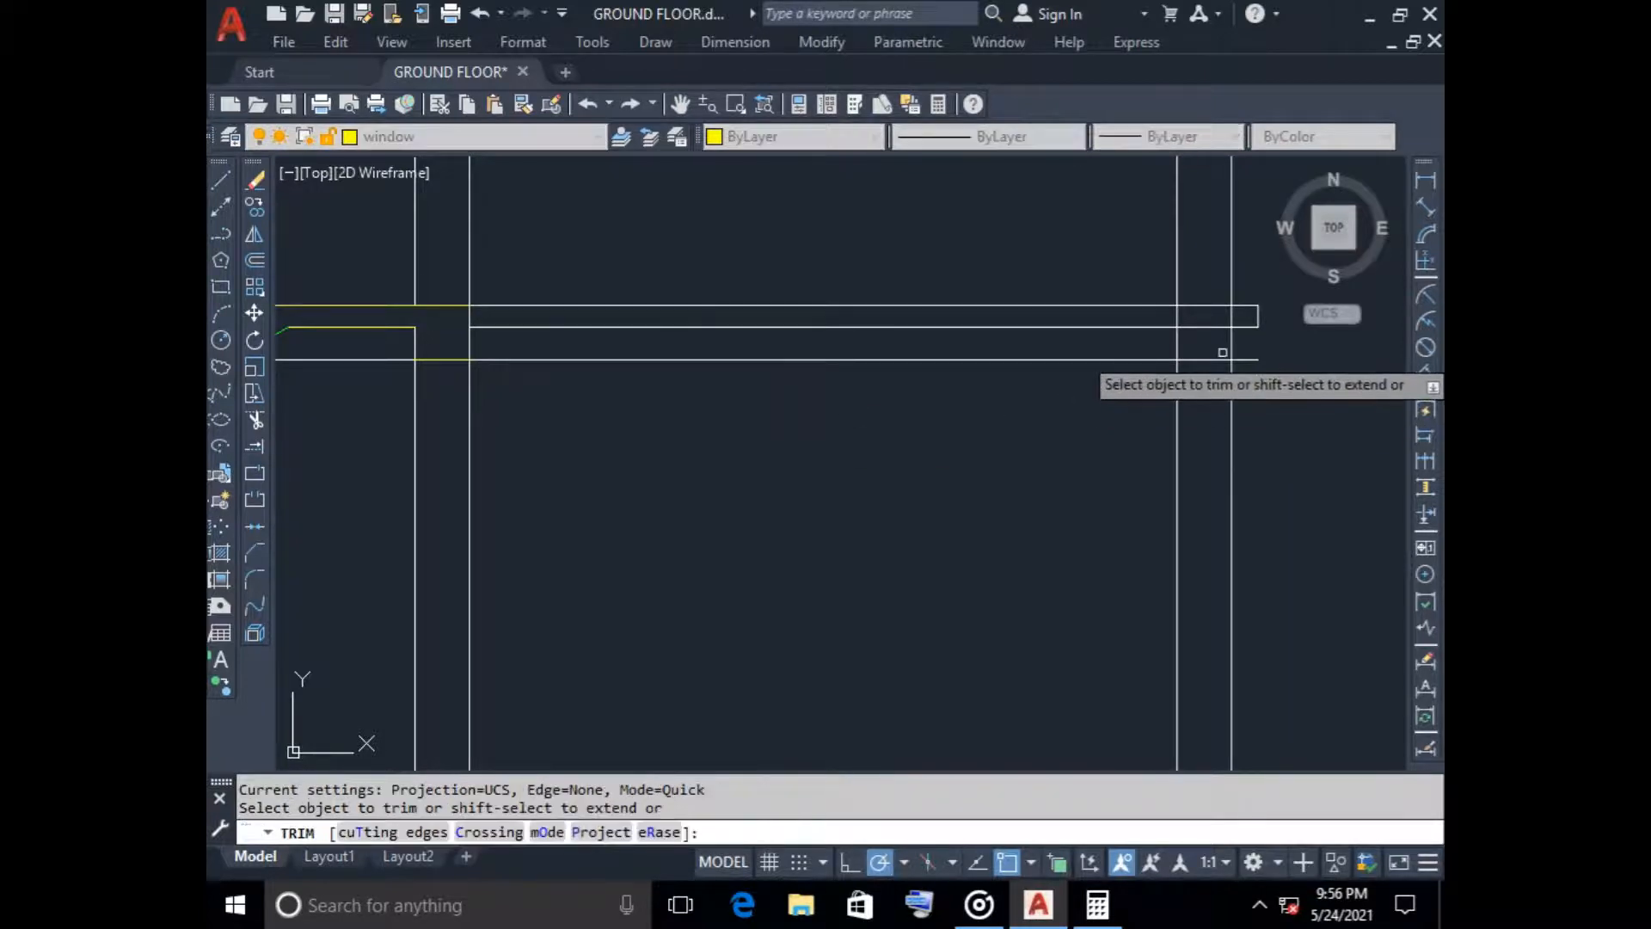
left_click(1247, 360)
left_click(1098, 361)
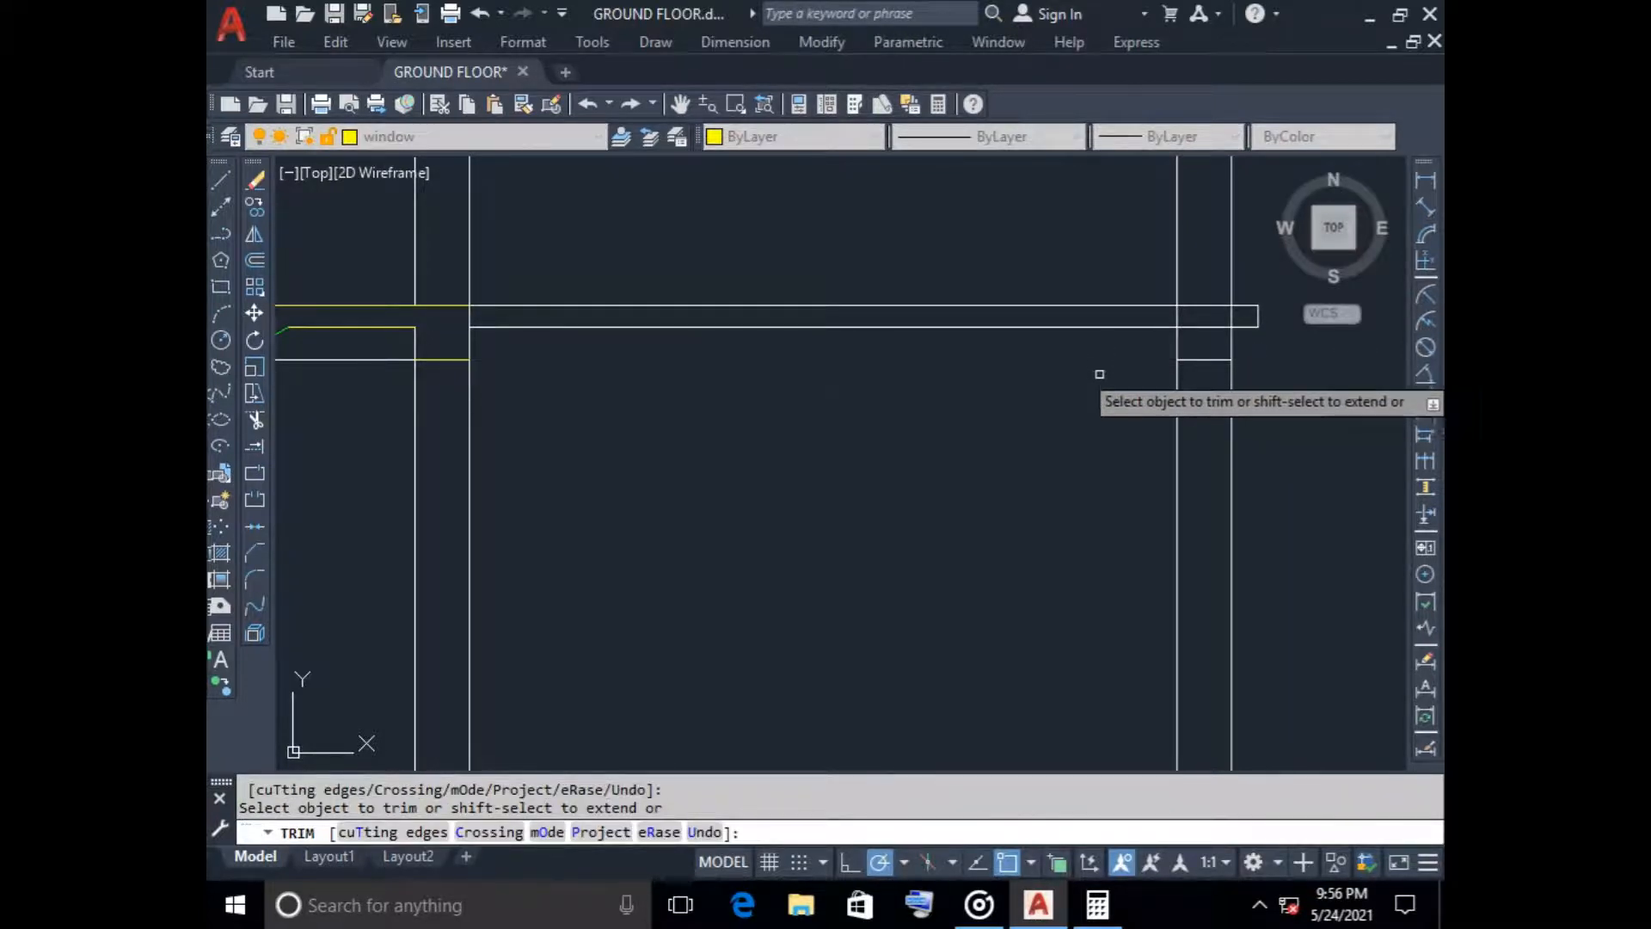
scroll(1098, 378, "down", 2)
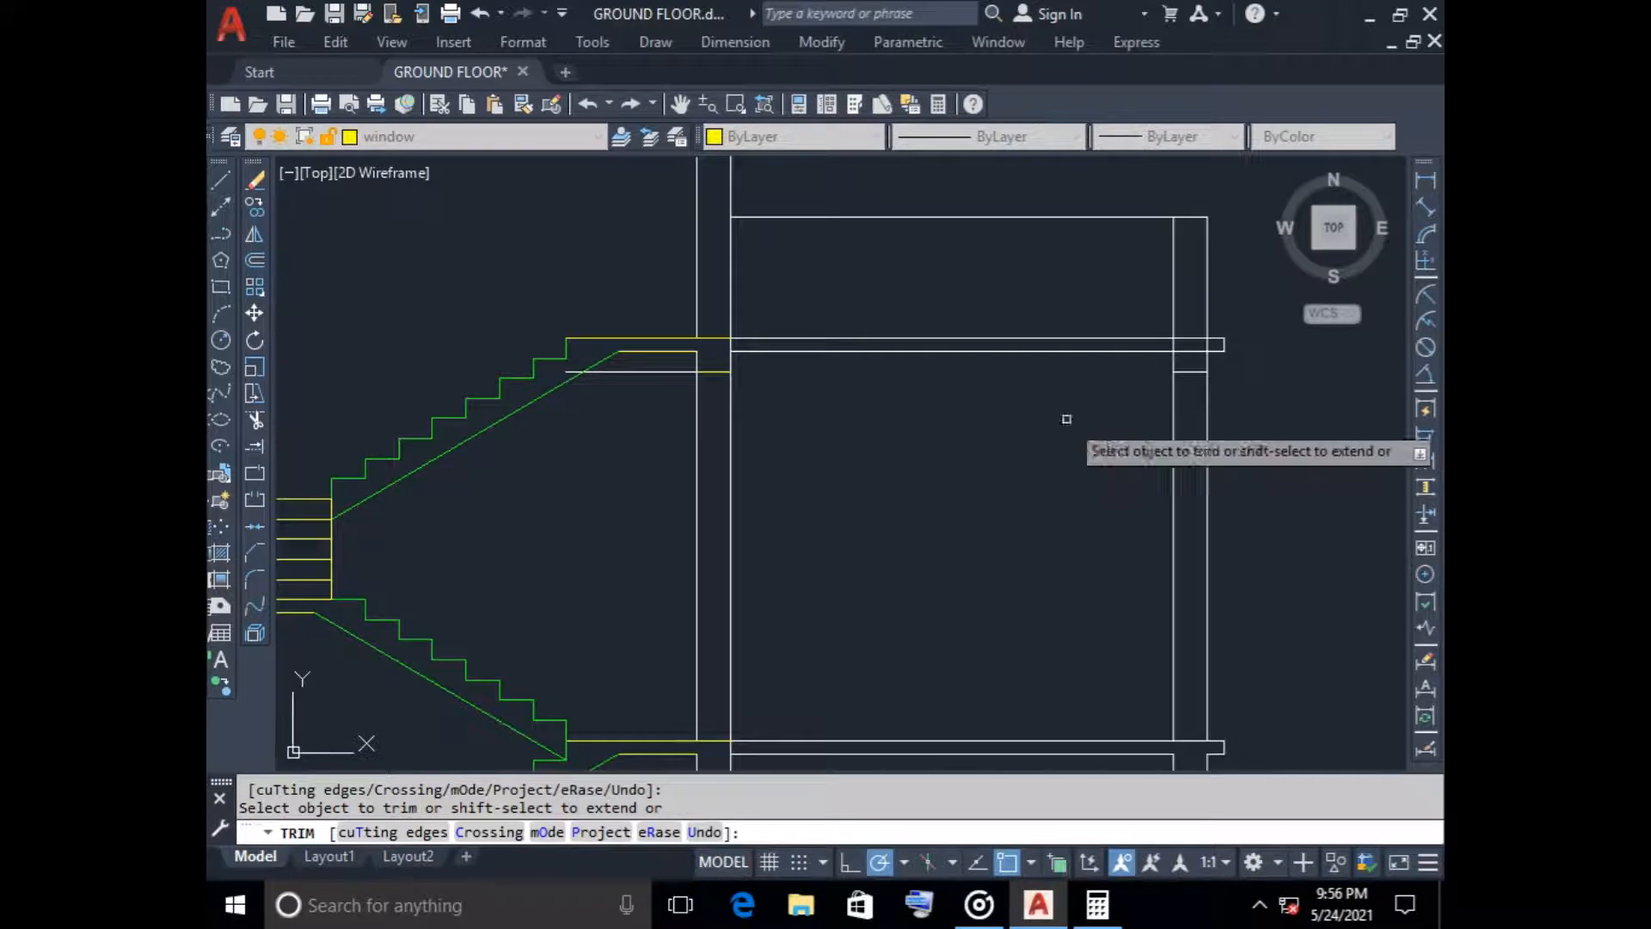
key("Escape")
left_click(664, 371)
left_click(621, 397)
key("Delete")
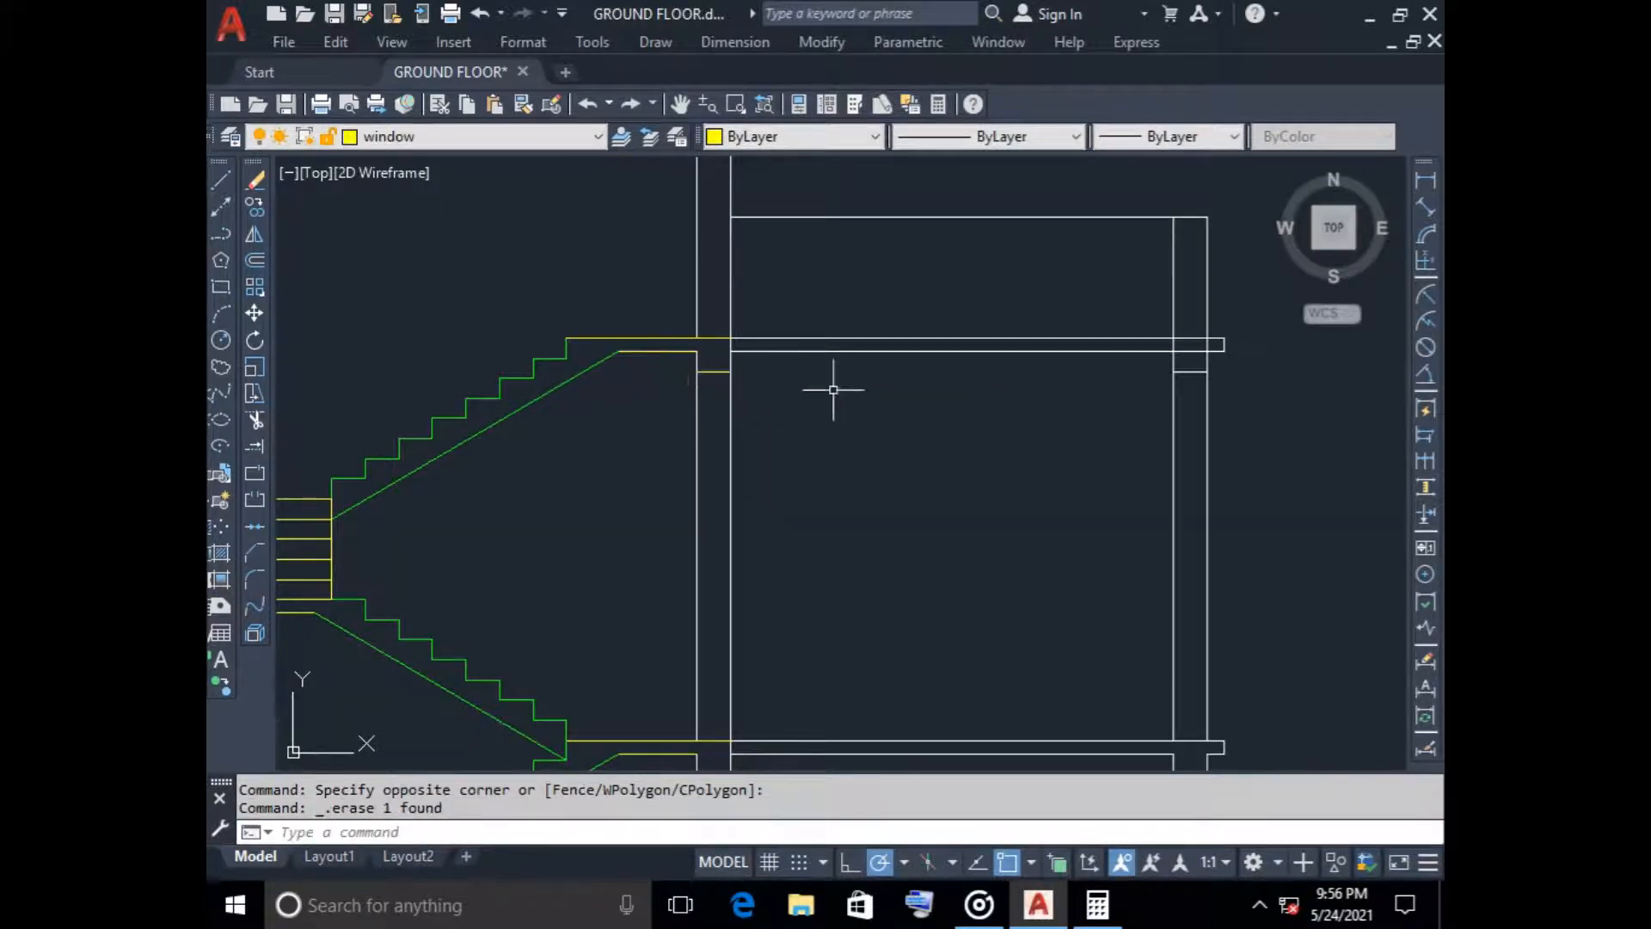
Trim the wall lines and slab underside crossing the upper slab-beam junction in the right wall
scroll(800, 395, "up", 5)
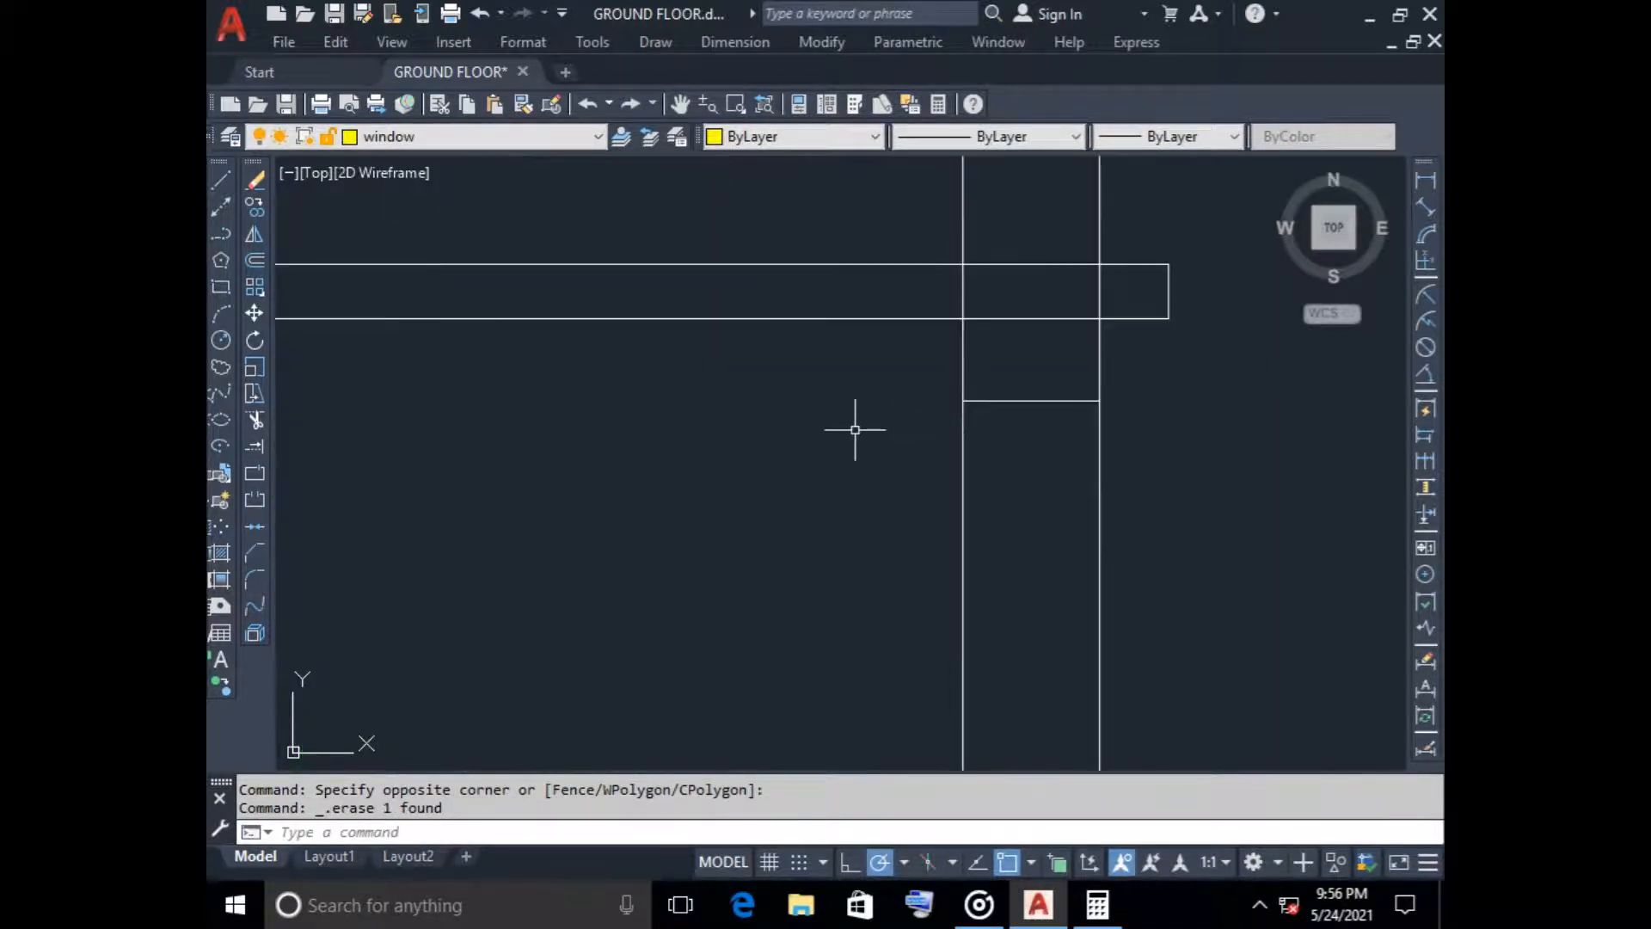
key("Return")
mouse_move(948, 288)
left_mouse_down()
mouse_move(1110, 280)
mouse_move(1084, 306)
left_mouse_up()
left_click(1028, 295)
left_click(1021, 364)
scroll(798, 467, "down", 8)
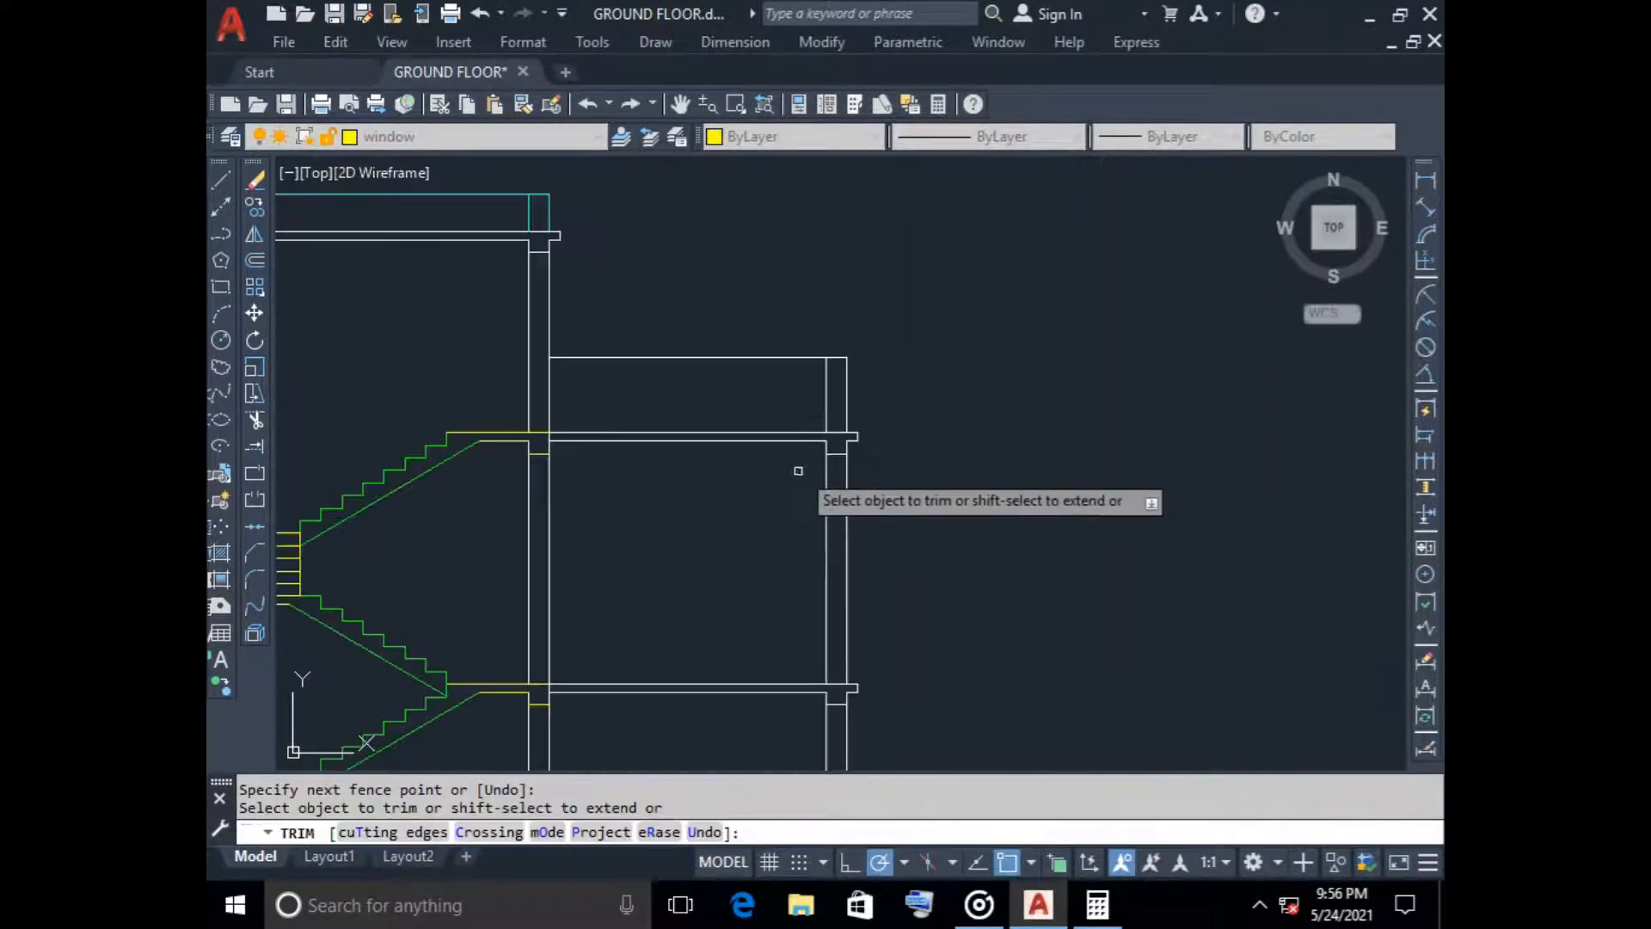
scroll(732, 571, "down", 2)
key("Escape")
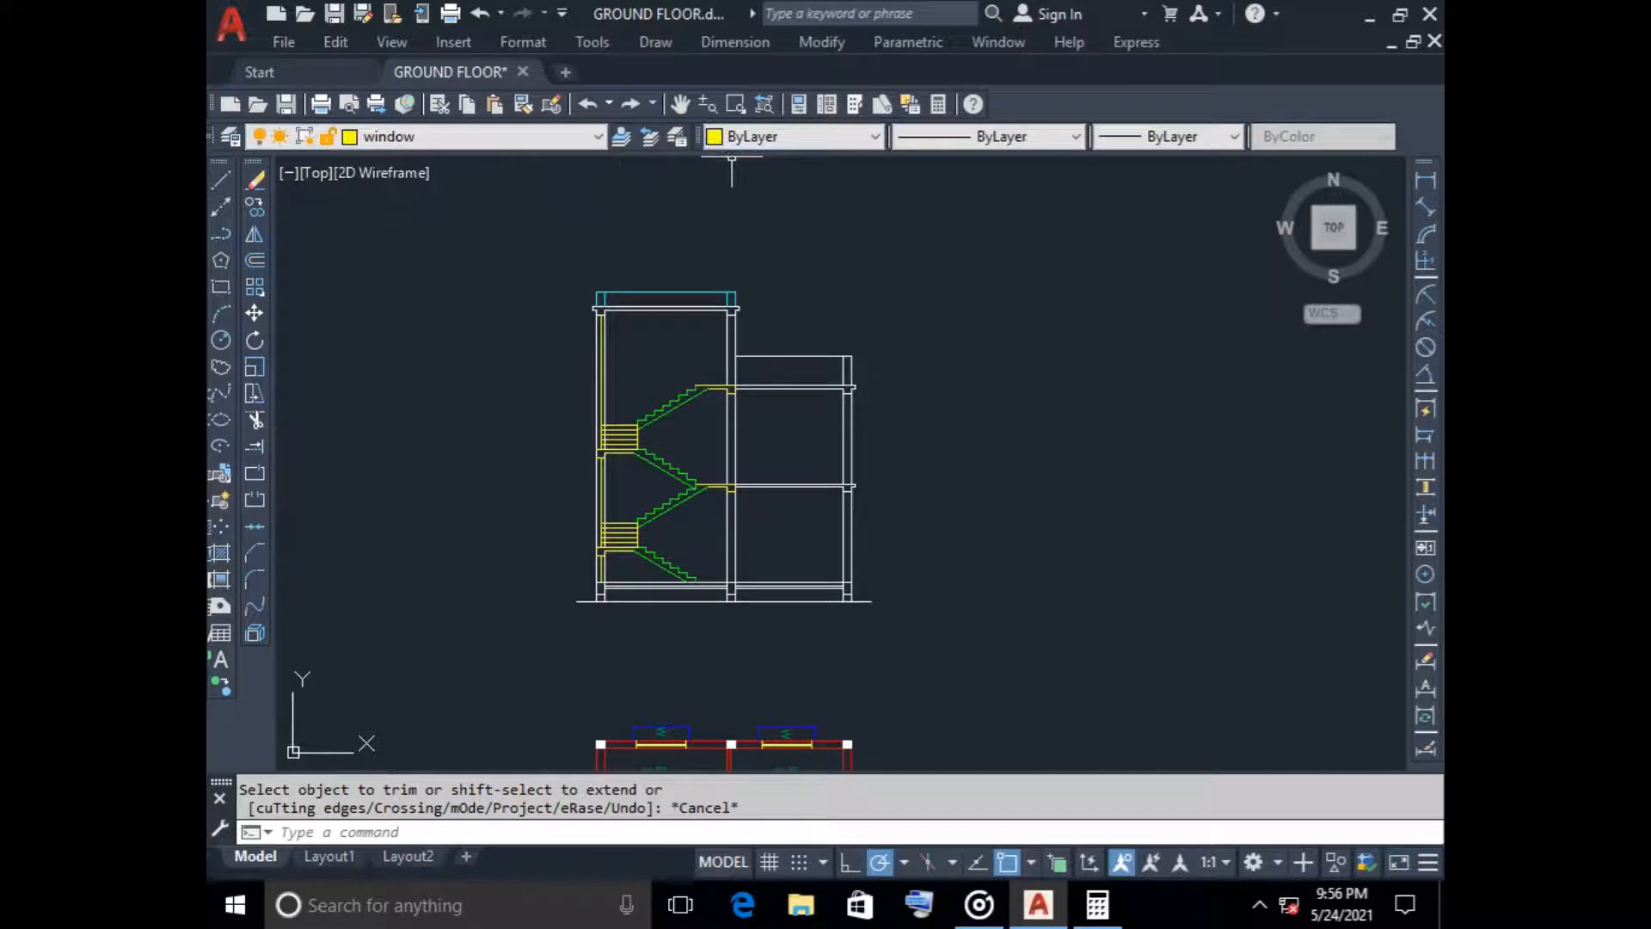
key("l")
key("Return")
scroll(838, 357, "up", 6)
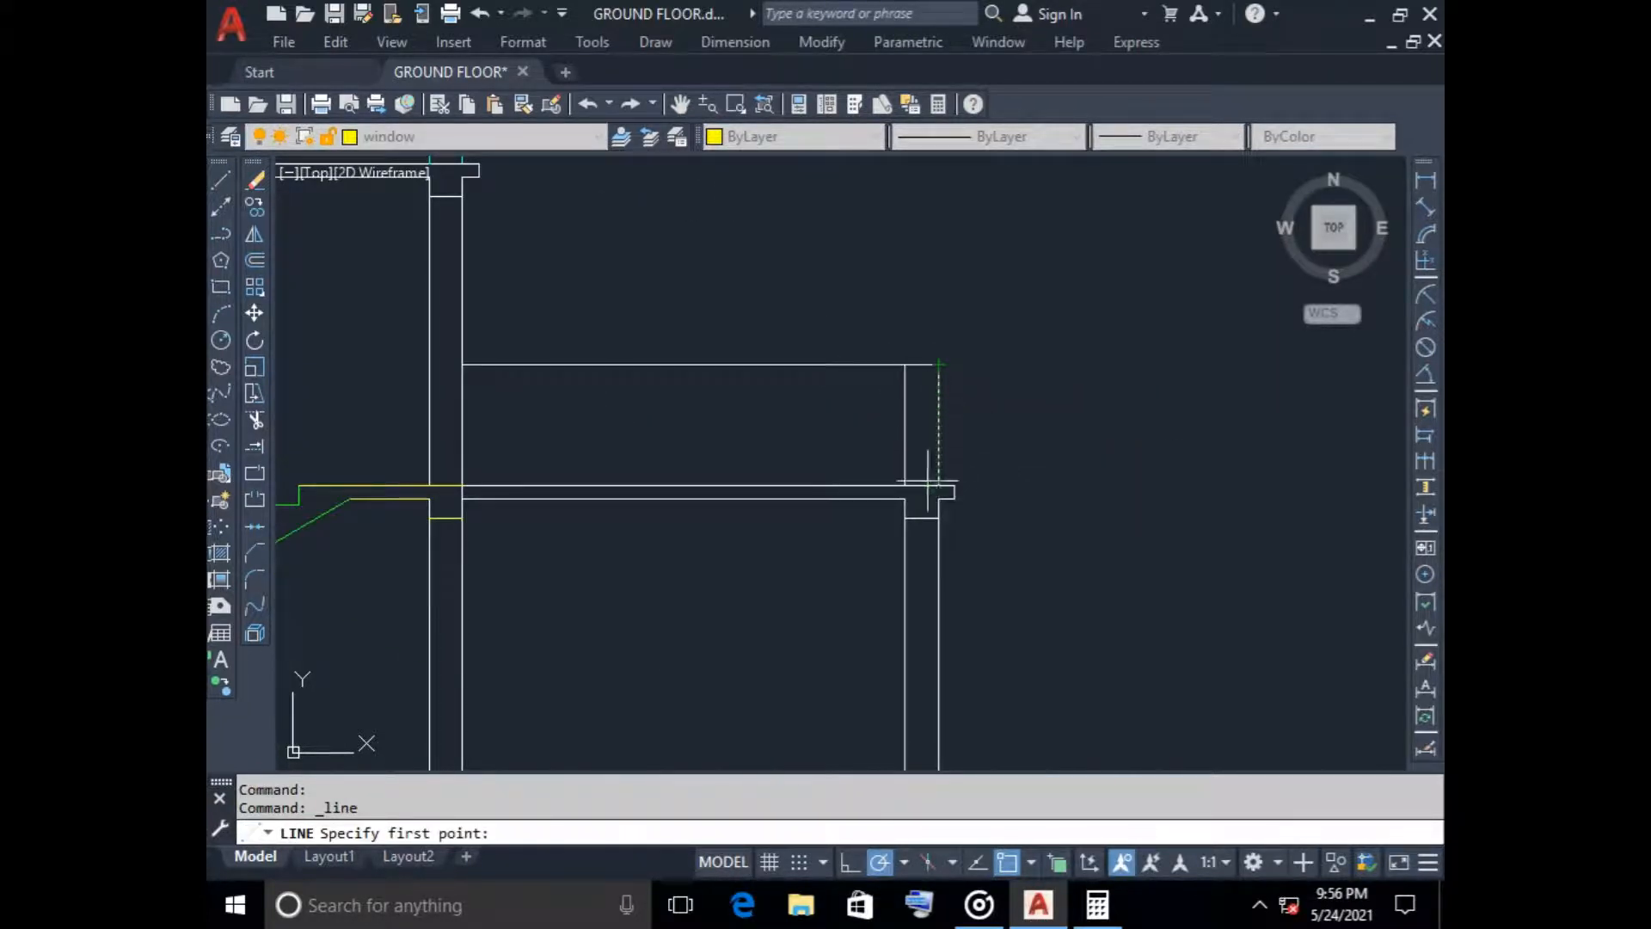
key("Escape")
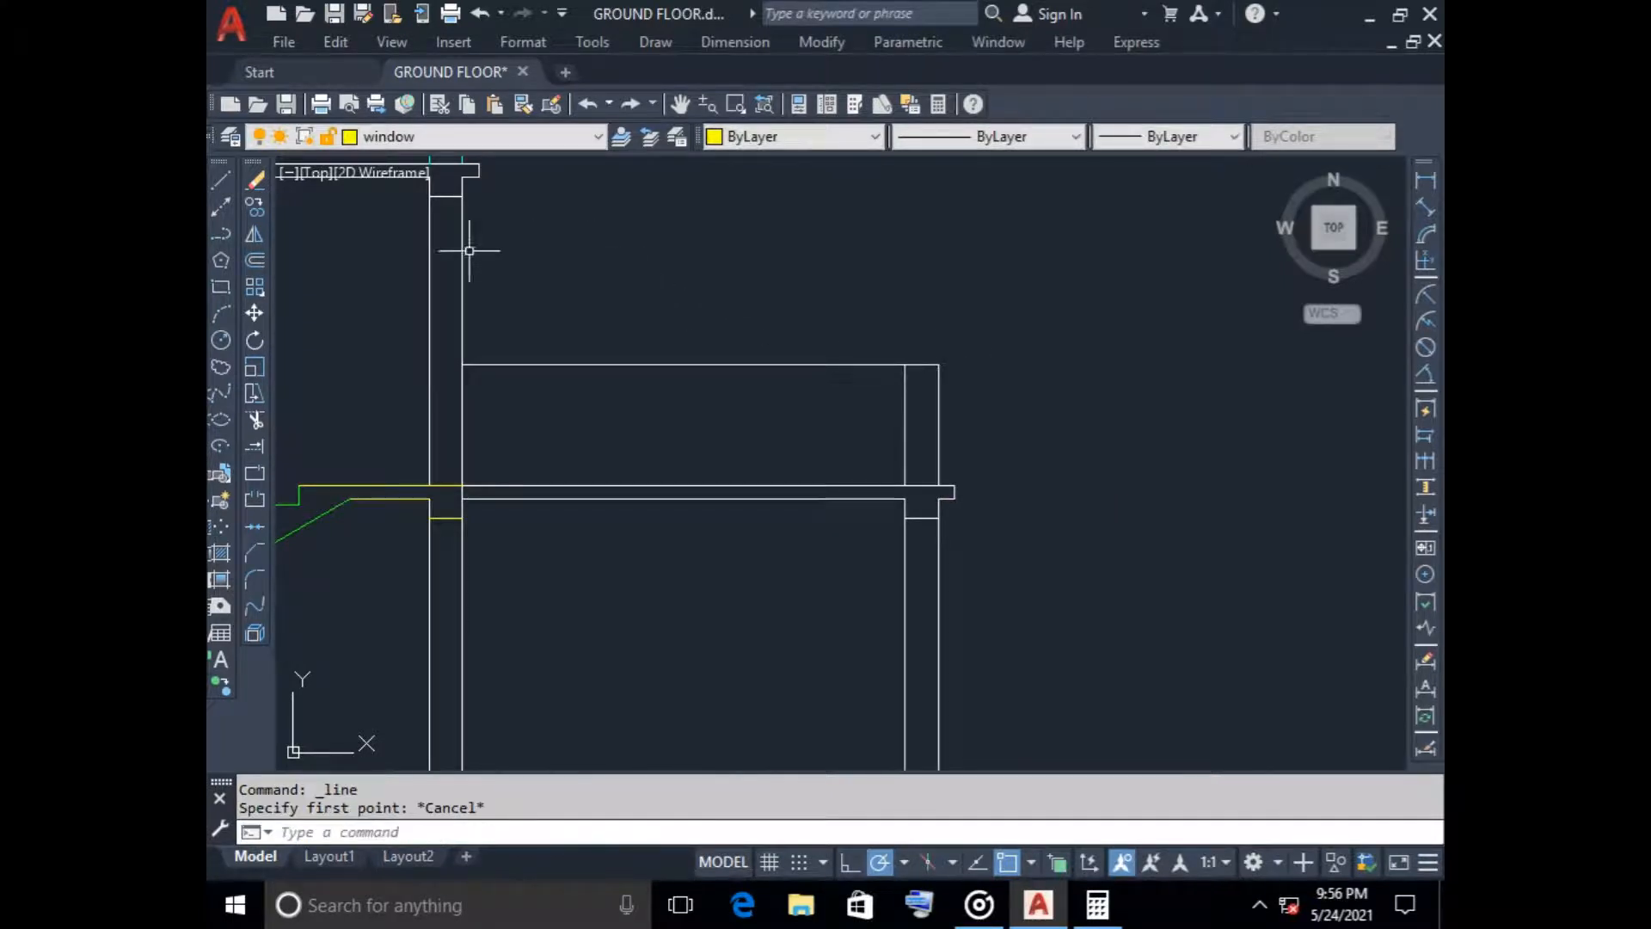
Make layer 0 current and offset the outer line of the right-hand parapet wall 125 inward
left_click(473, 136)
left_click(391, 178)
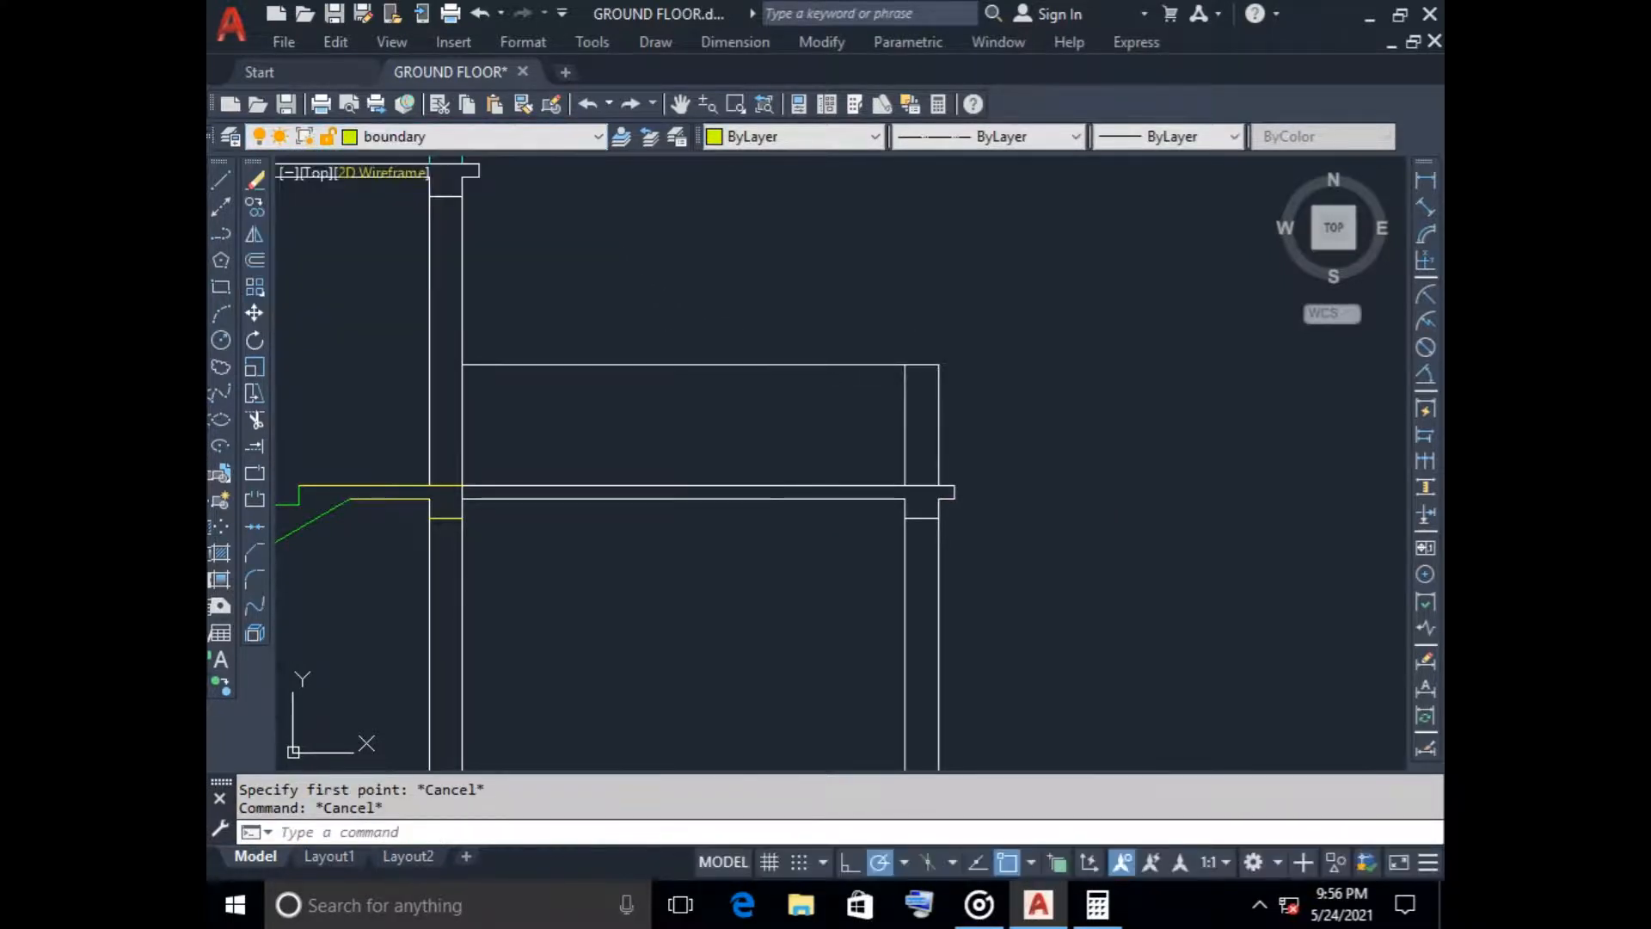
left_click(473, 136)
left_click(498, 158)
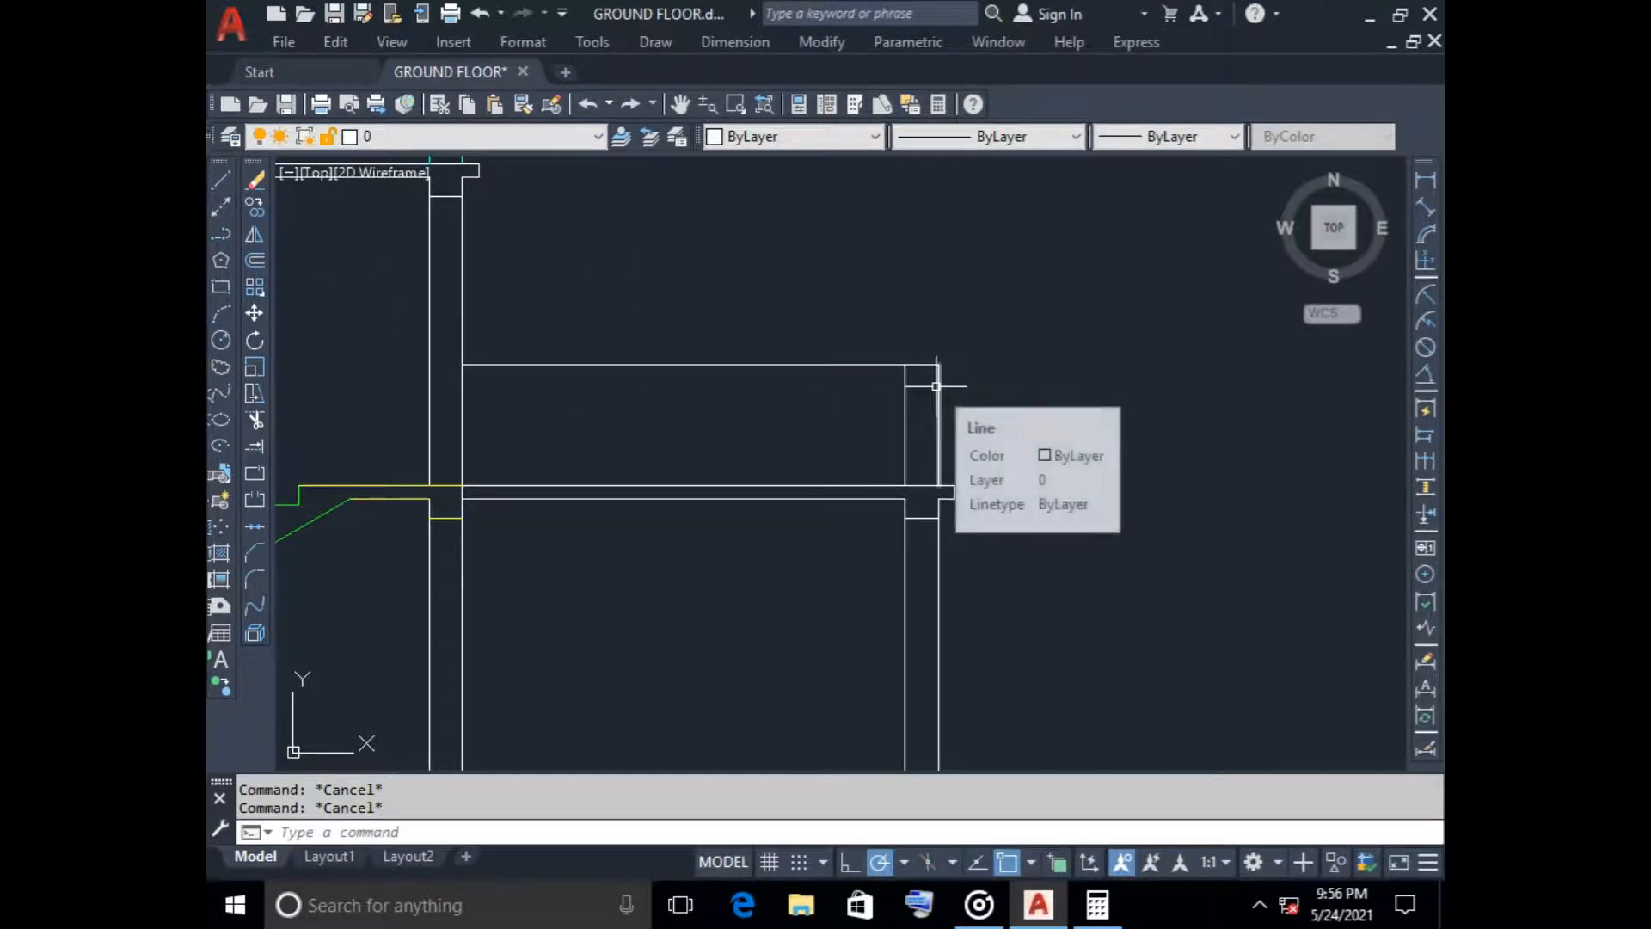
left_click(254, 260)
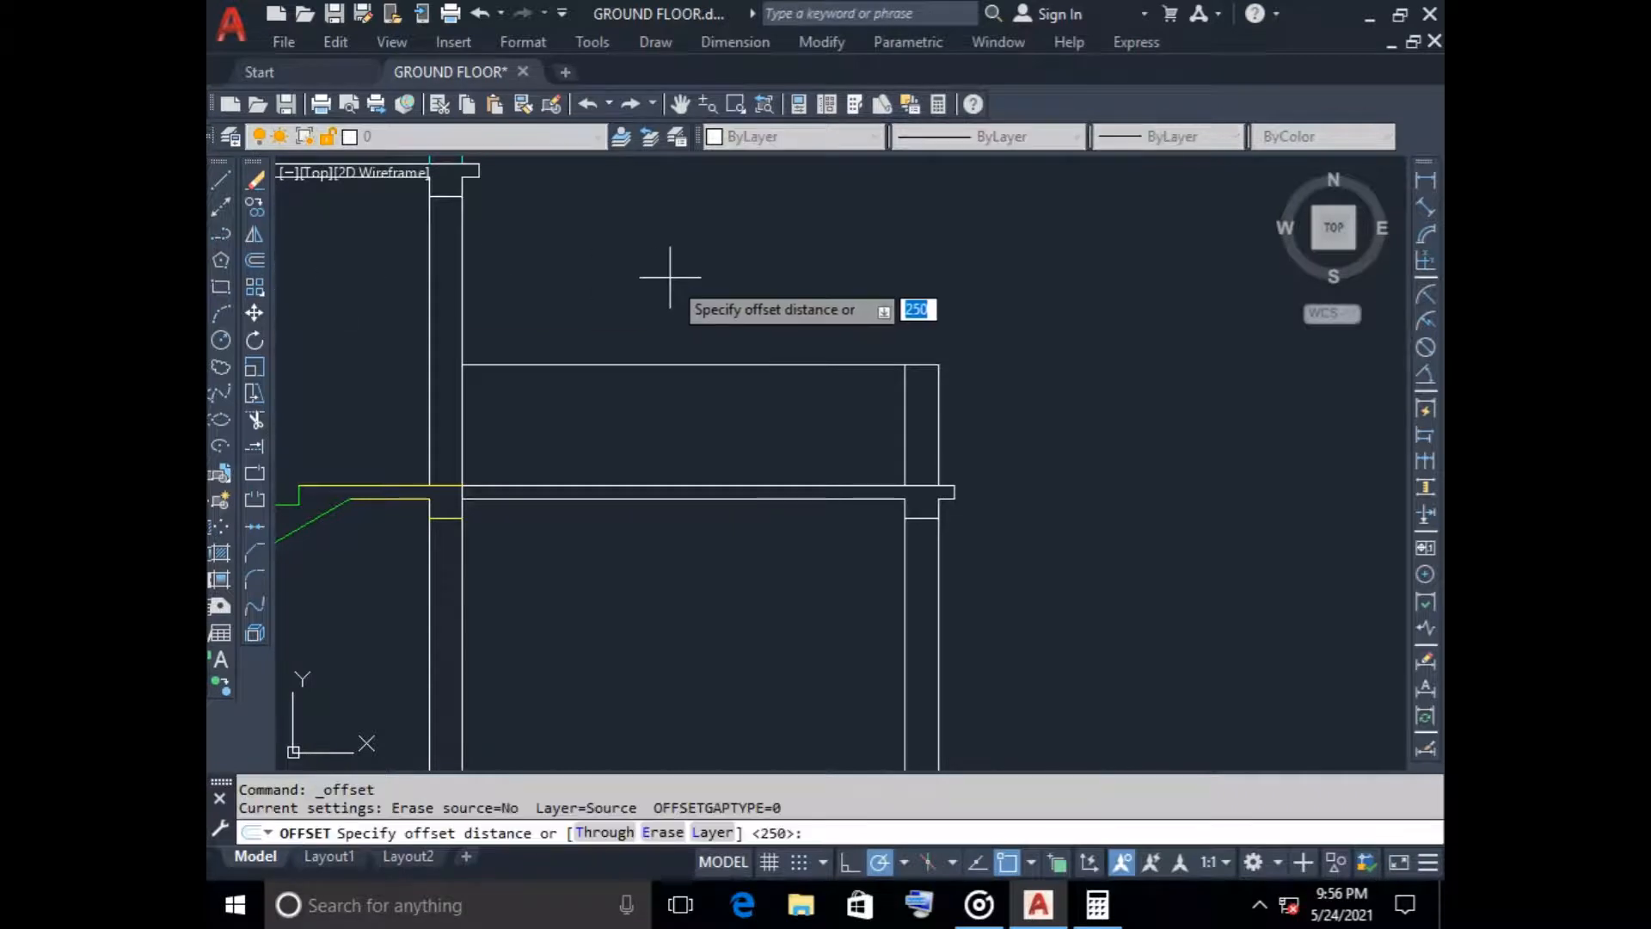
key("Return")
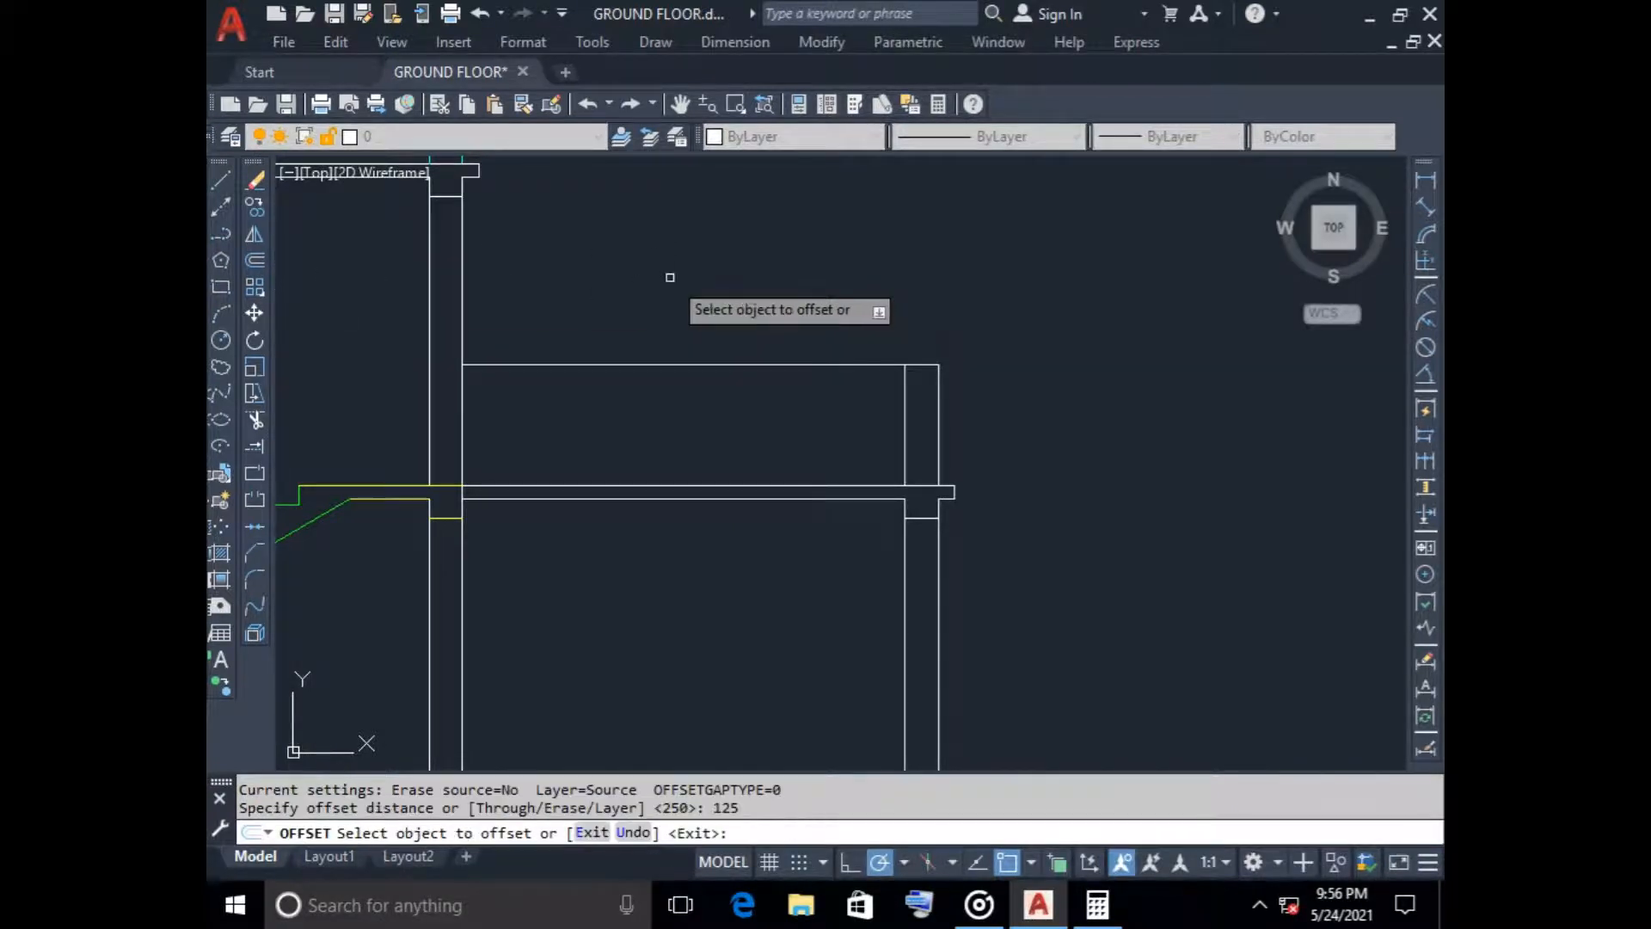
left_click(937, 425)
left_click(923, 425)
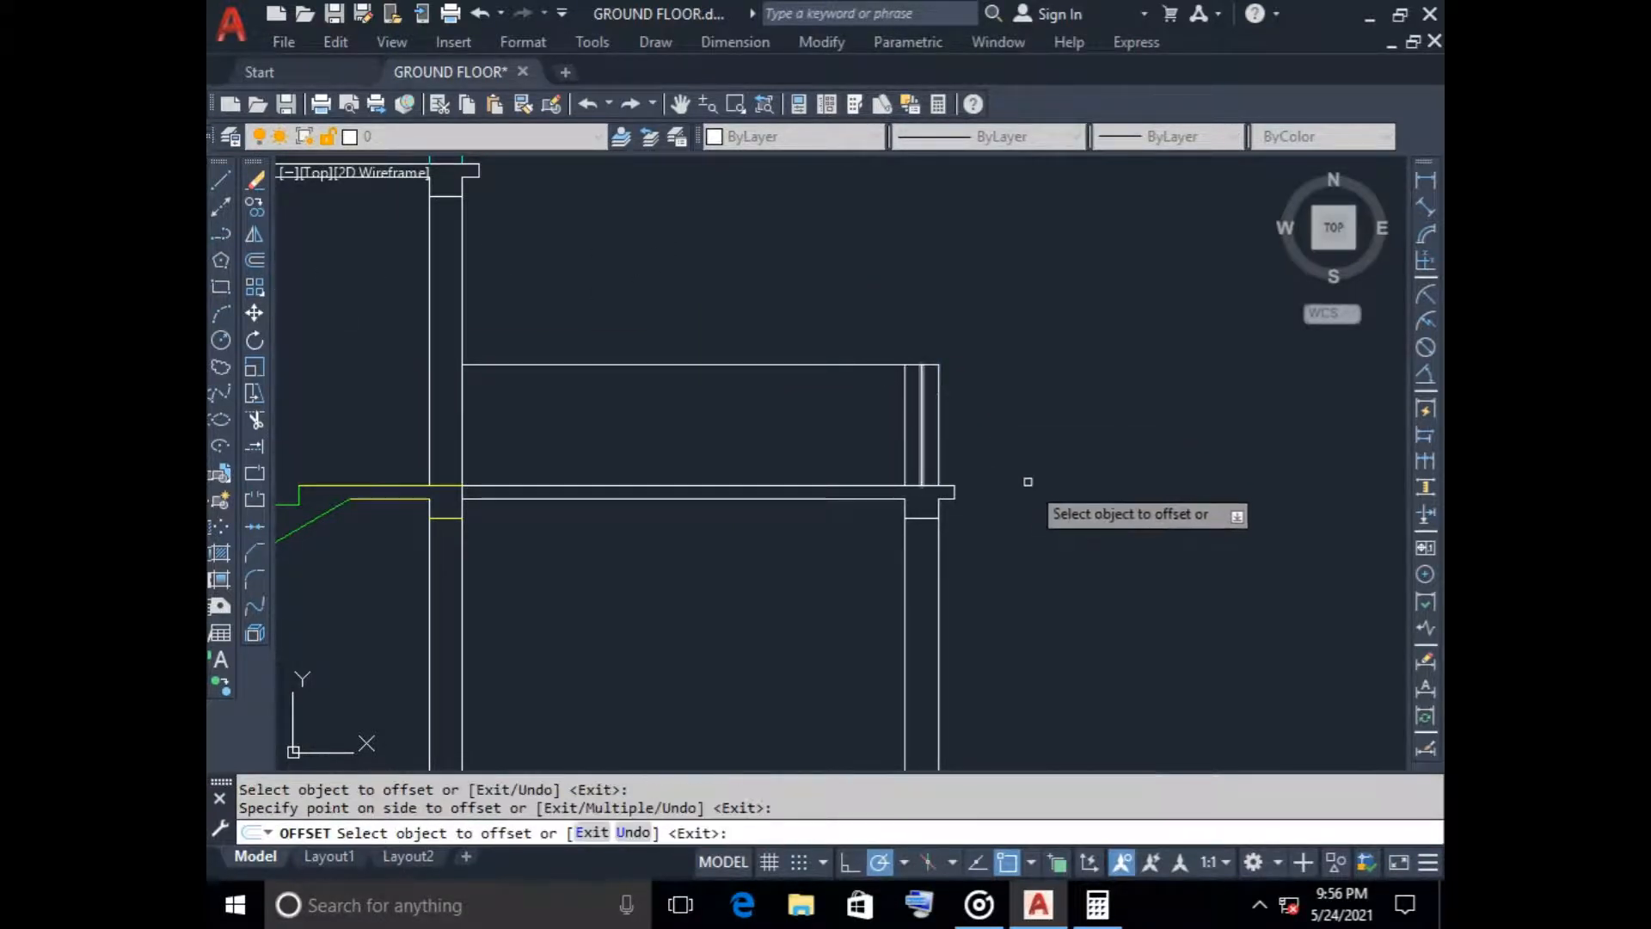
Offset the upper storey's outer line of the right wall 125 inward
scroll(1032, 505, "down", 2)
middle_click_drag(1046, 539, 952, 410)
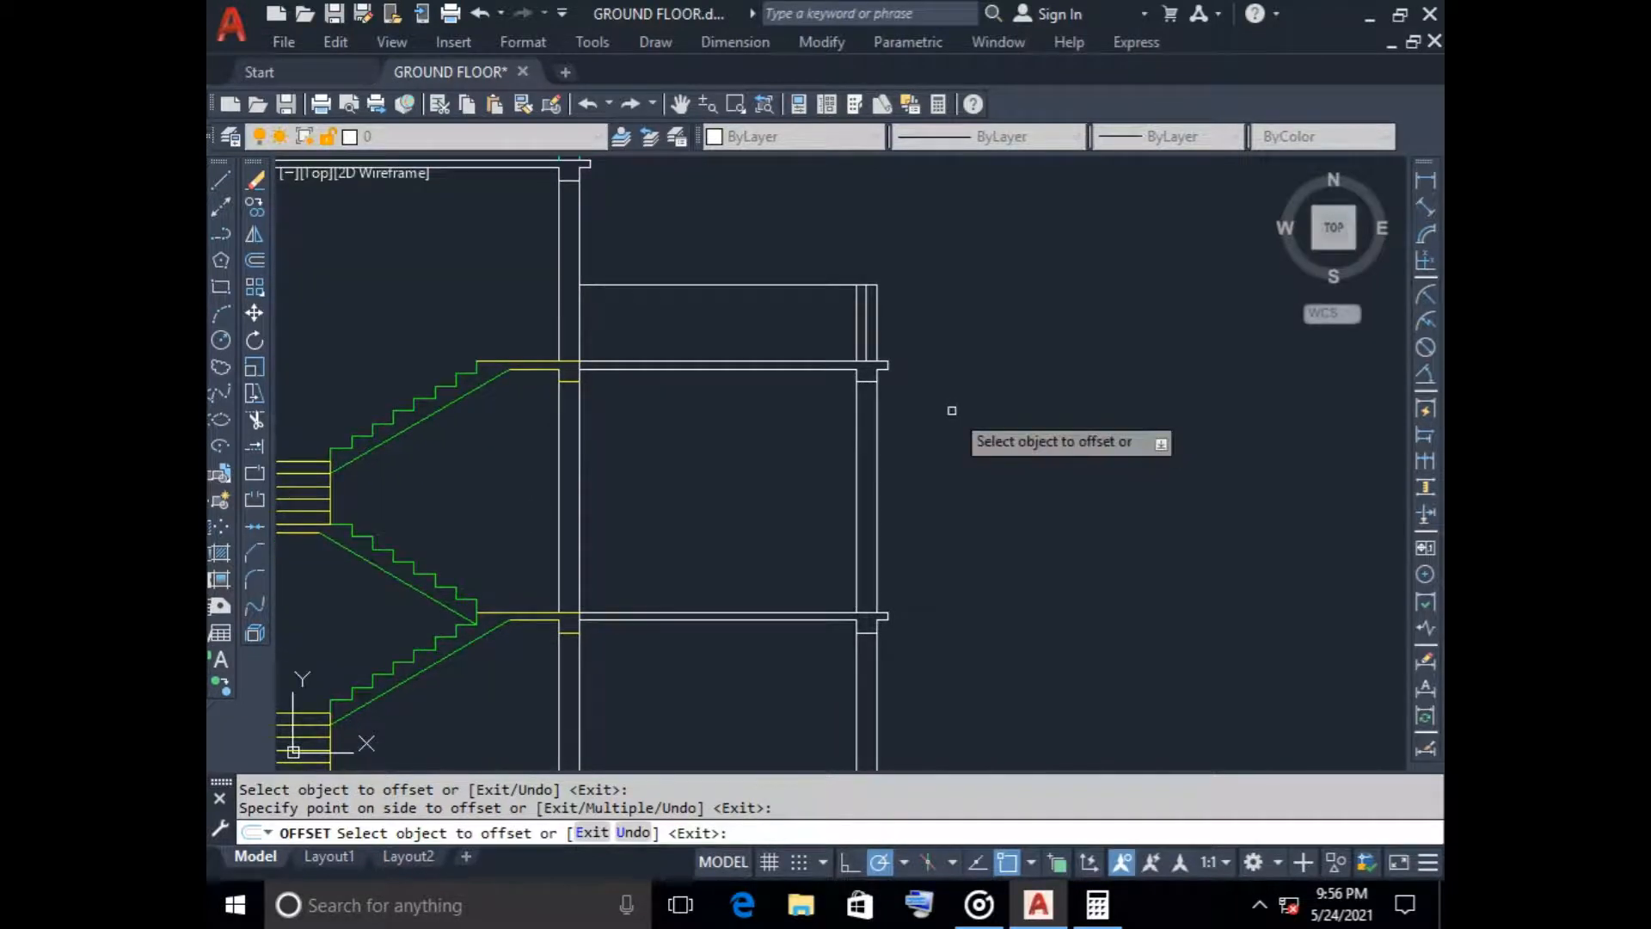
left_click(873, 488)
left_click(968, 469)
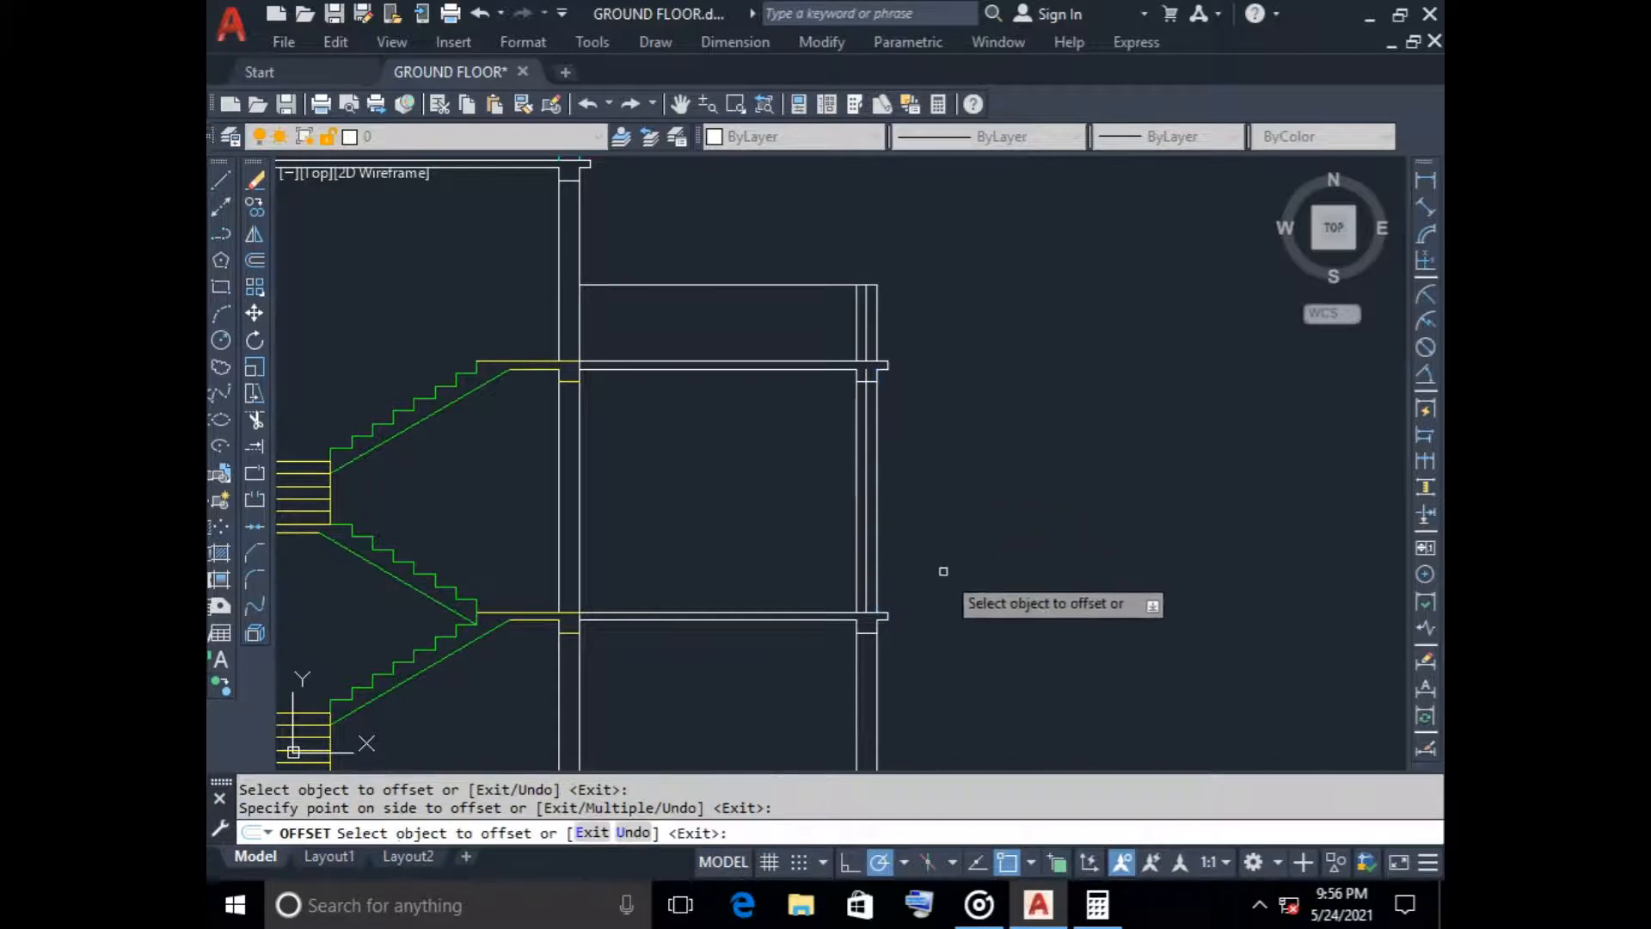
Offset the ground storey's outer line of the right wall 125 inward and erase the stray copy offset outside the wall
left_click(876, 664)
left_click(968, 678)
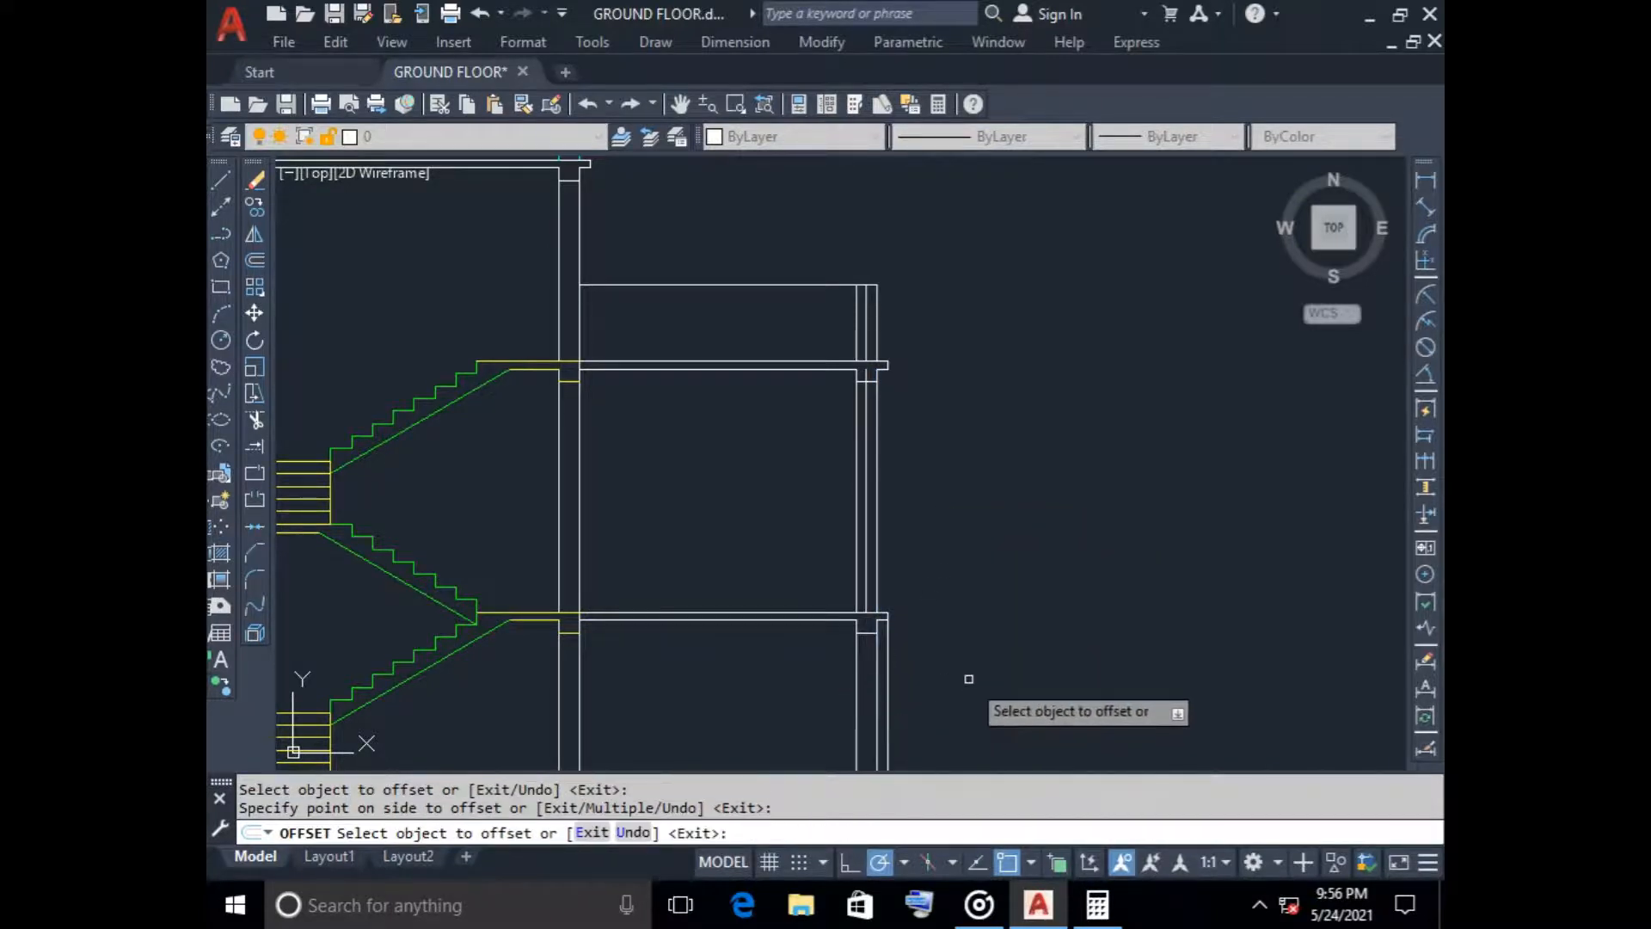
left_click(875, 688)
left_click(868, 690)
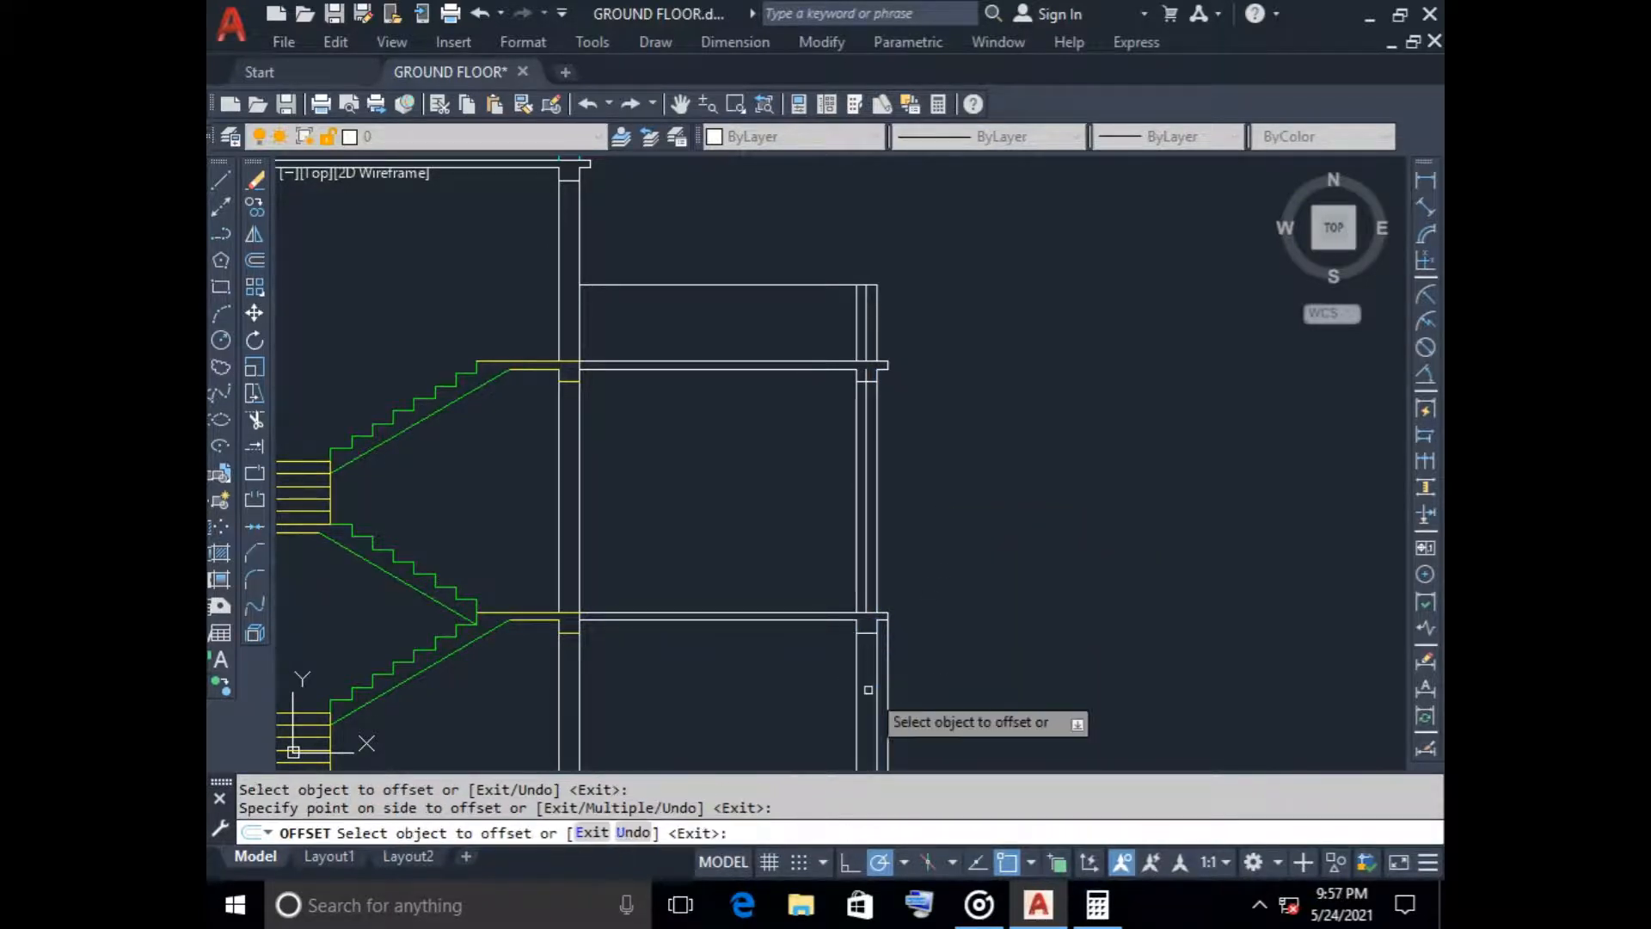
scroll(901, 675, "down", 2)
middle_click_drag(906, 666, 999, 326)
scroll(993, 340, "up", 2)
scroll(972, 389, "up", 2)
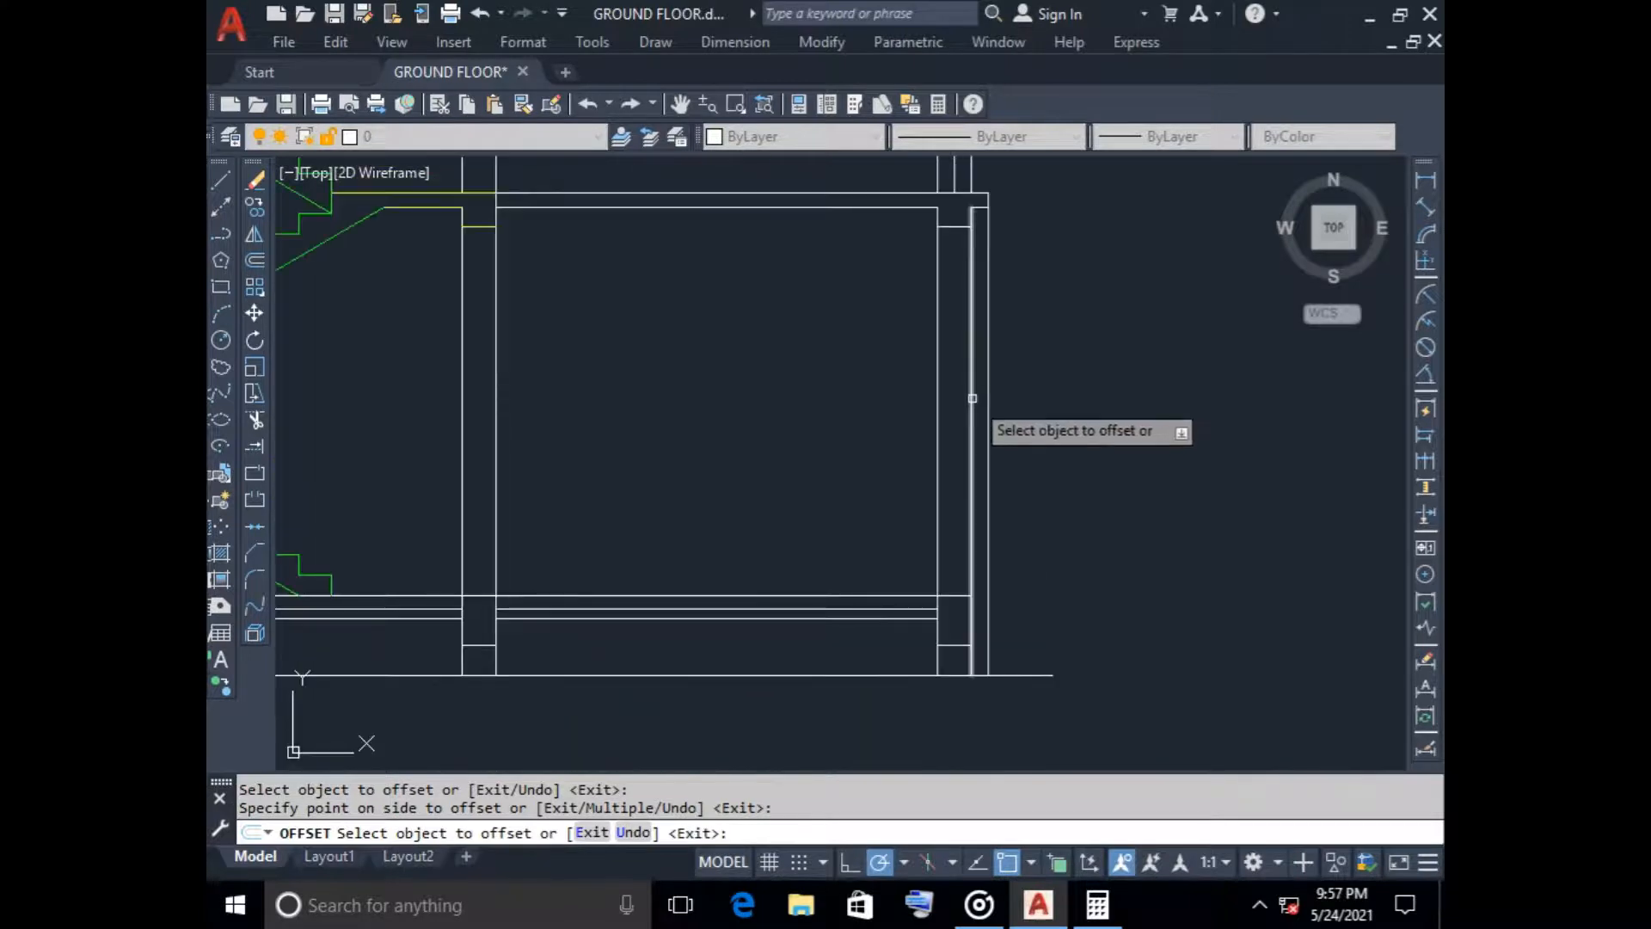
left_click(958, 383)
left_click(965, 414)
key("Escape")
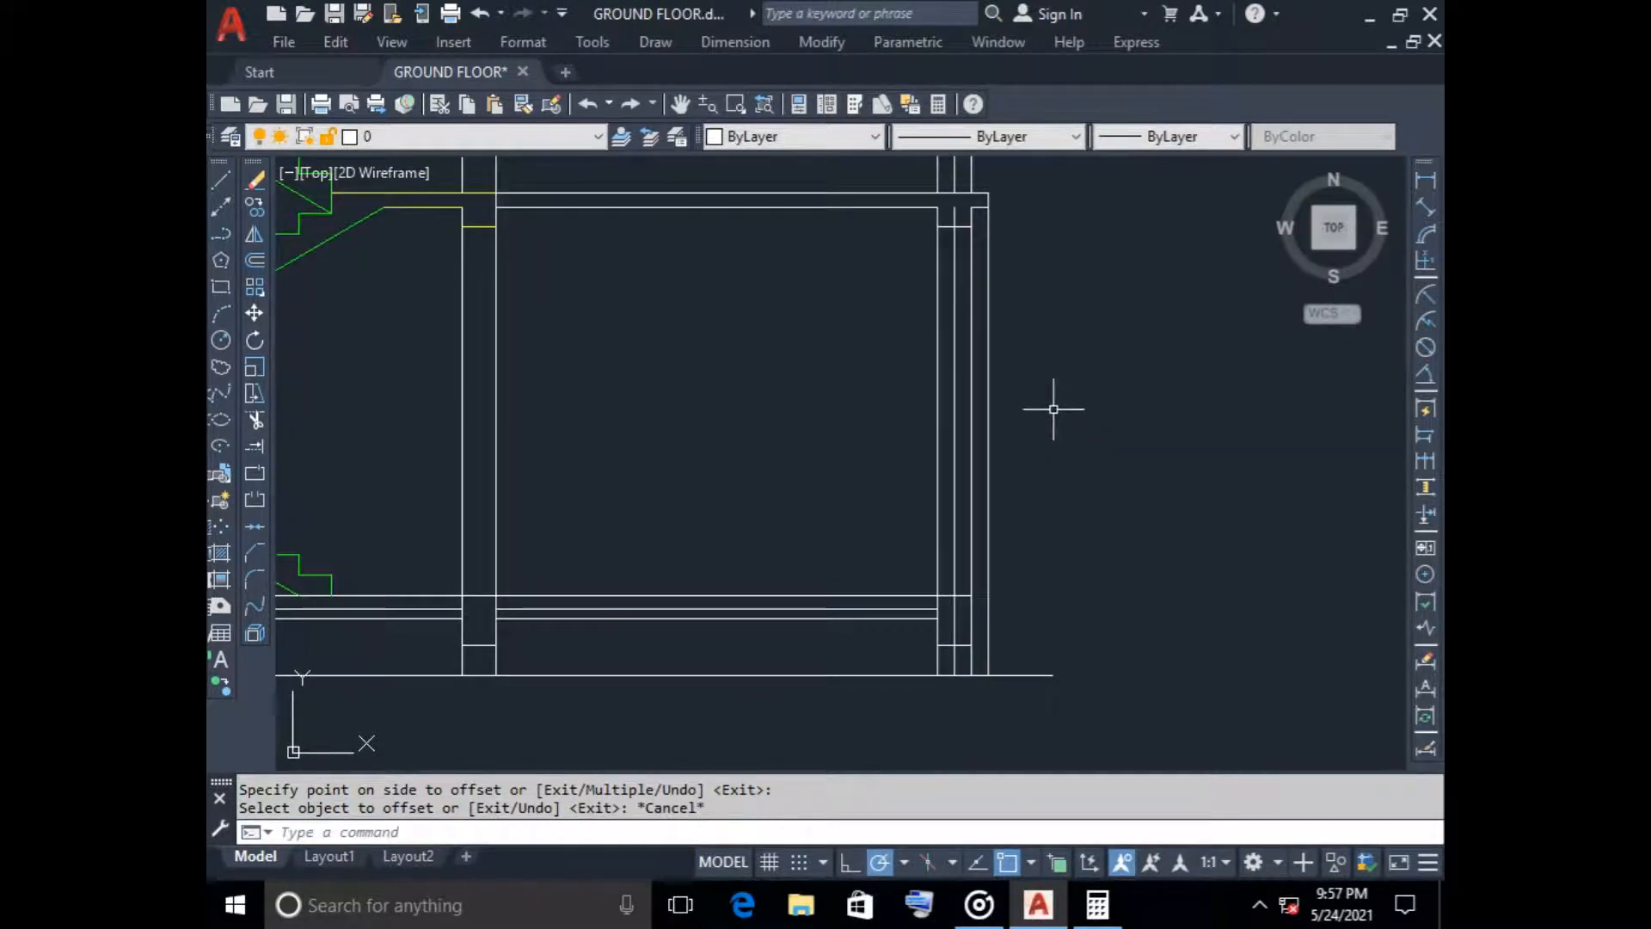
left_click(989, 389)
key("Delete")
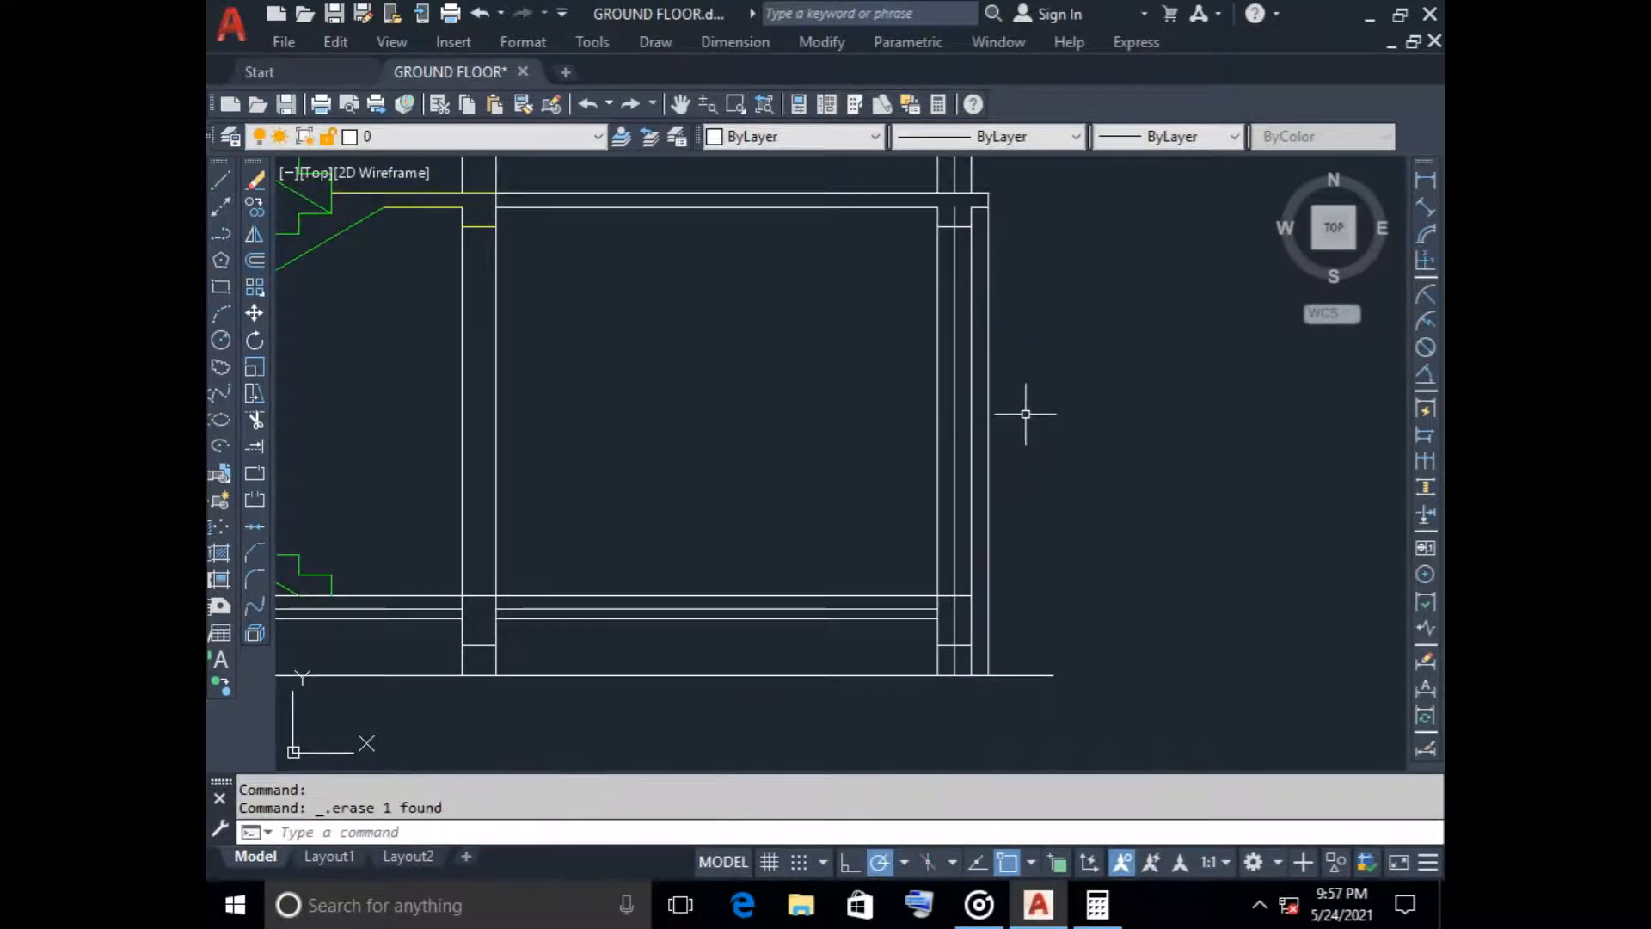
Trim the right wall's centre line below ground-floor level and where it crosses the beams
key("Return")
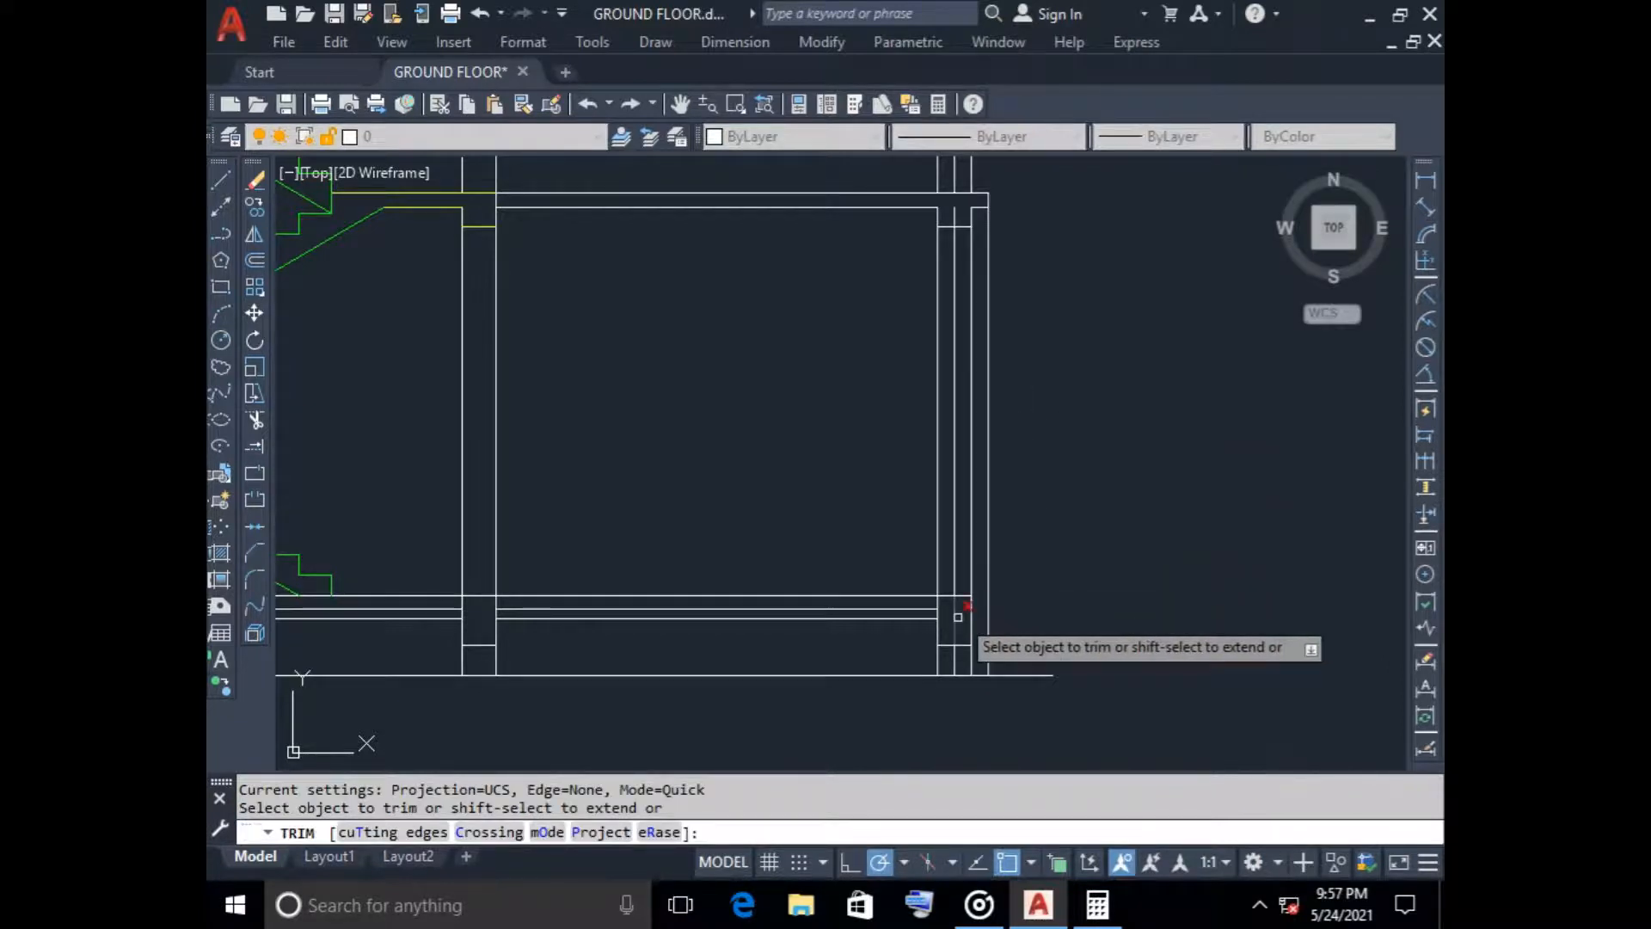
scroll(957, 628, "up", 2)
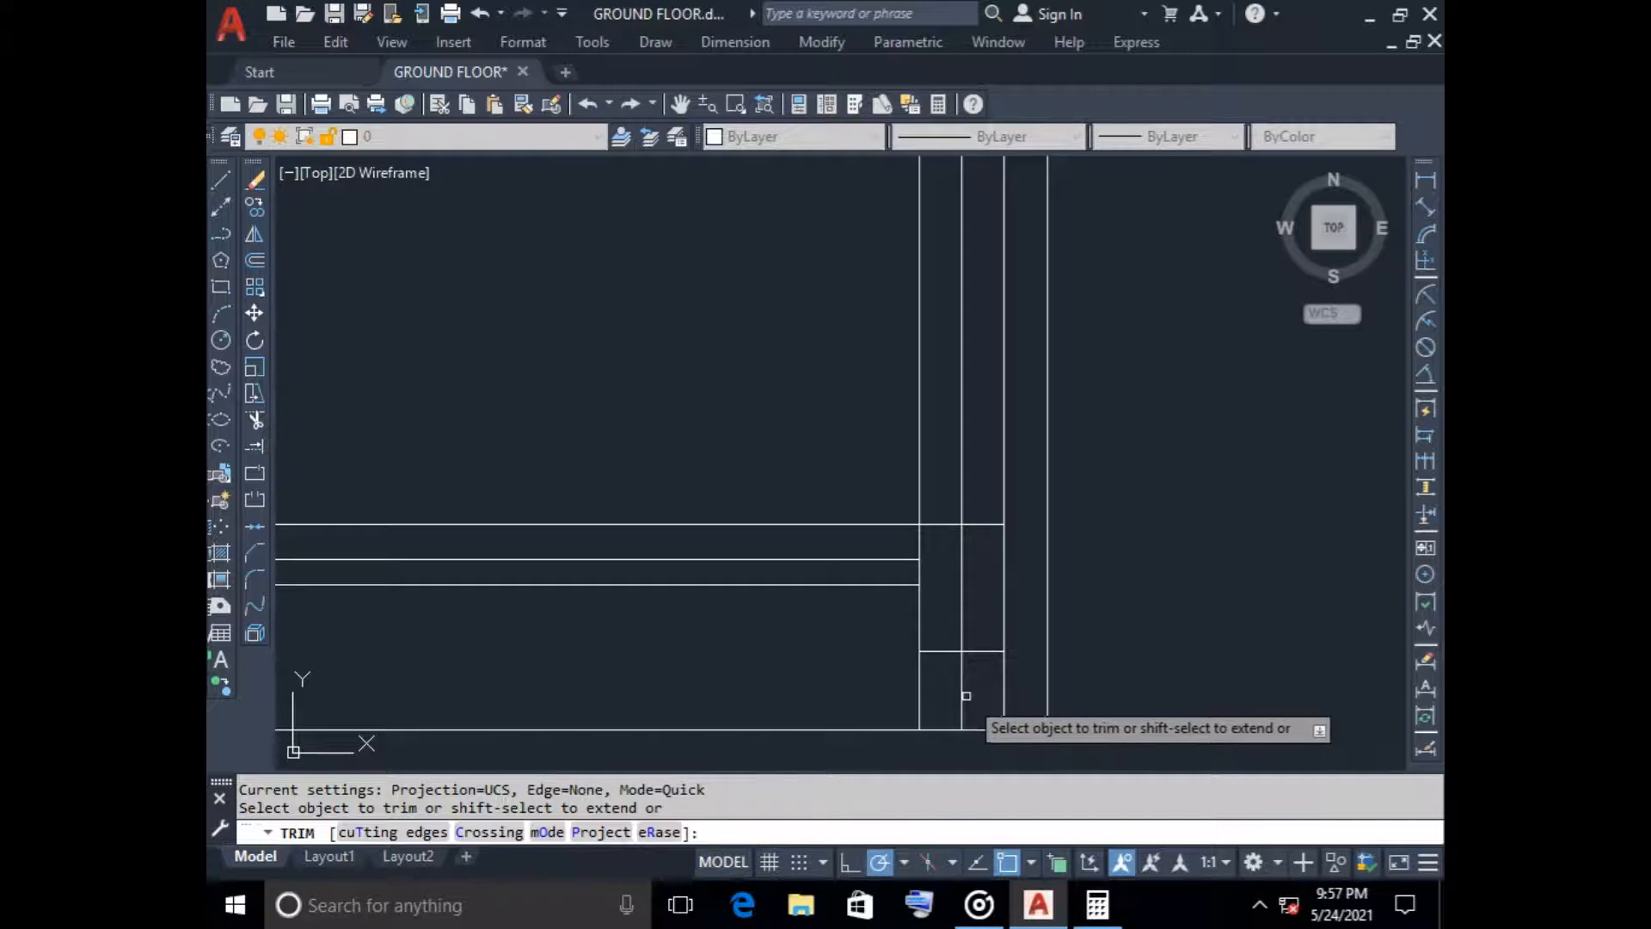
left_click_drag(973, 694, 951, 692)
left_click_drag(974, 594, 952, 589)
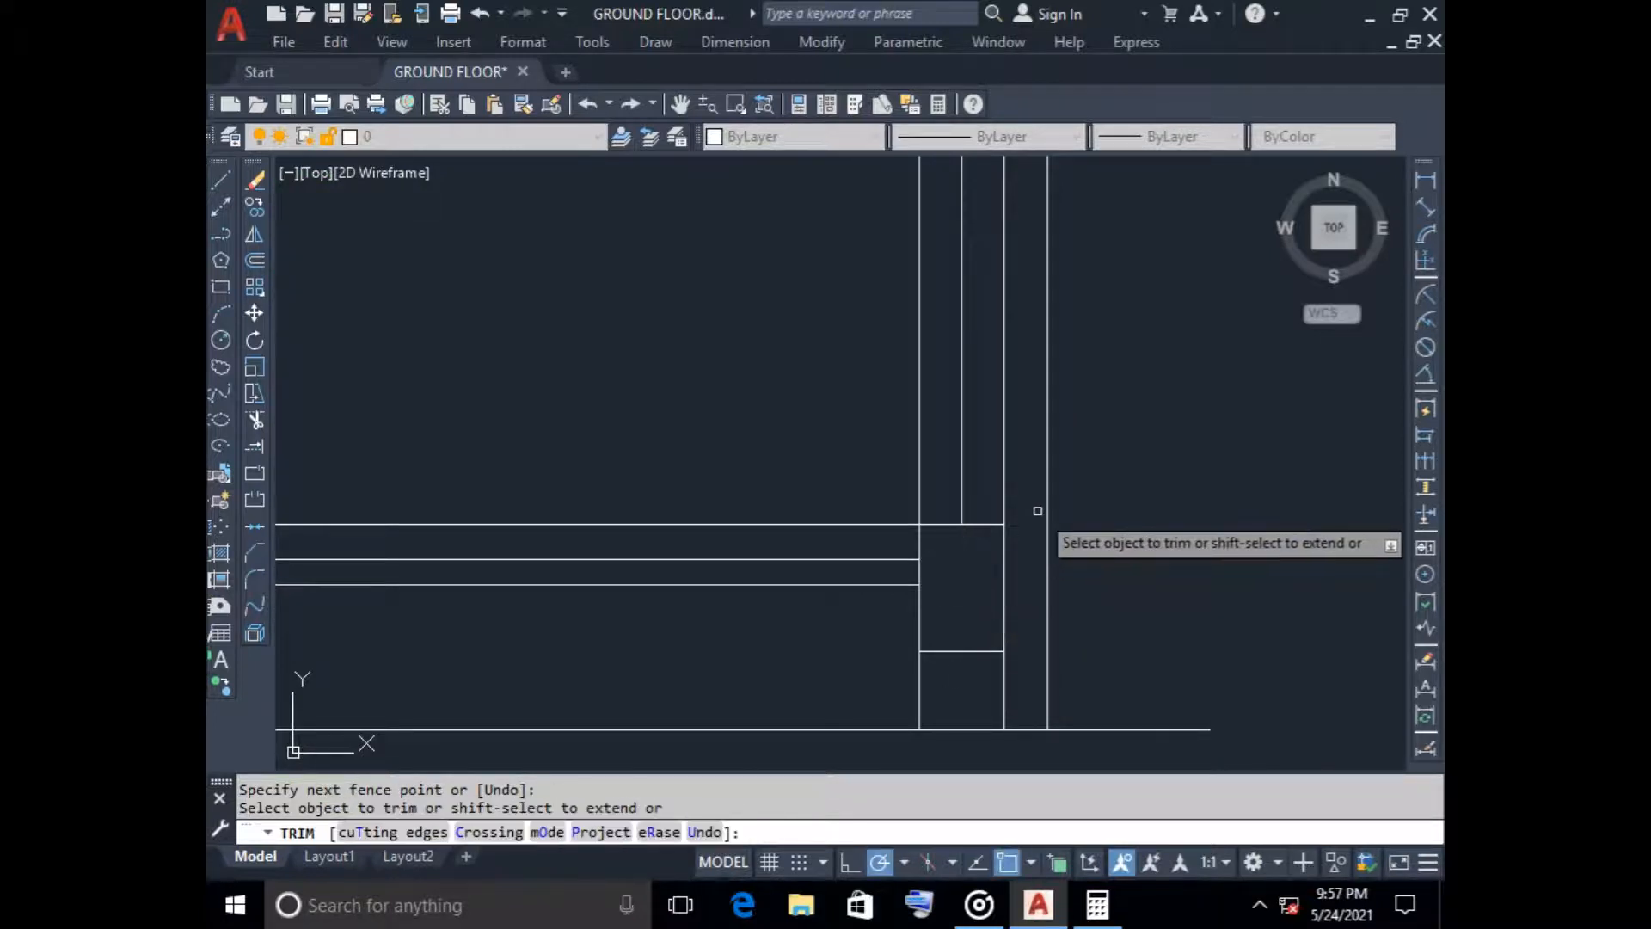
scroll(1067, 473, "down", 3)
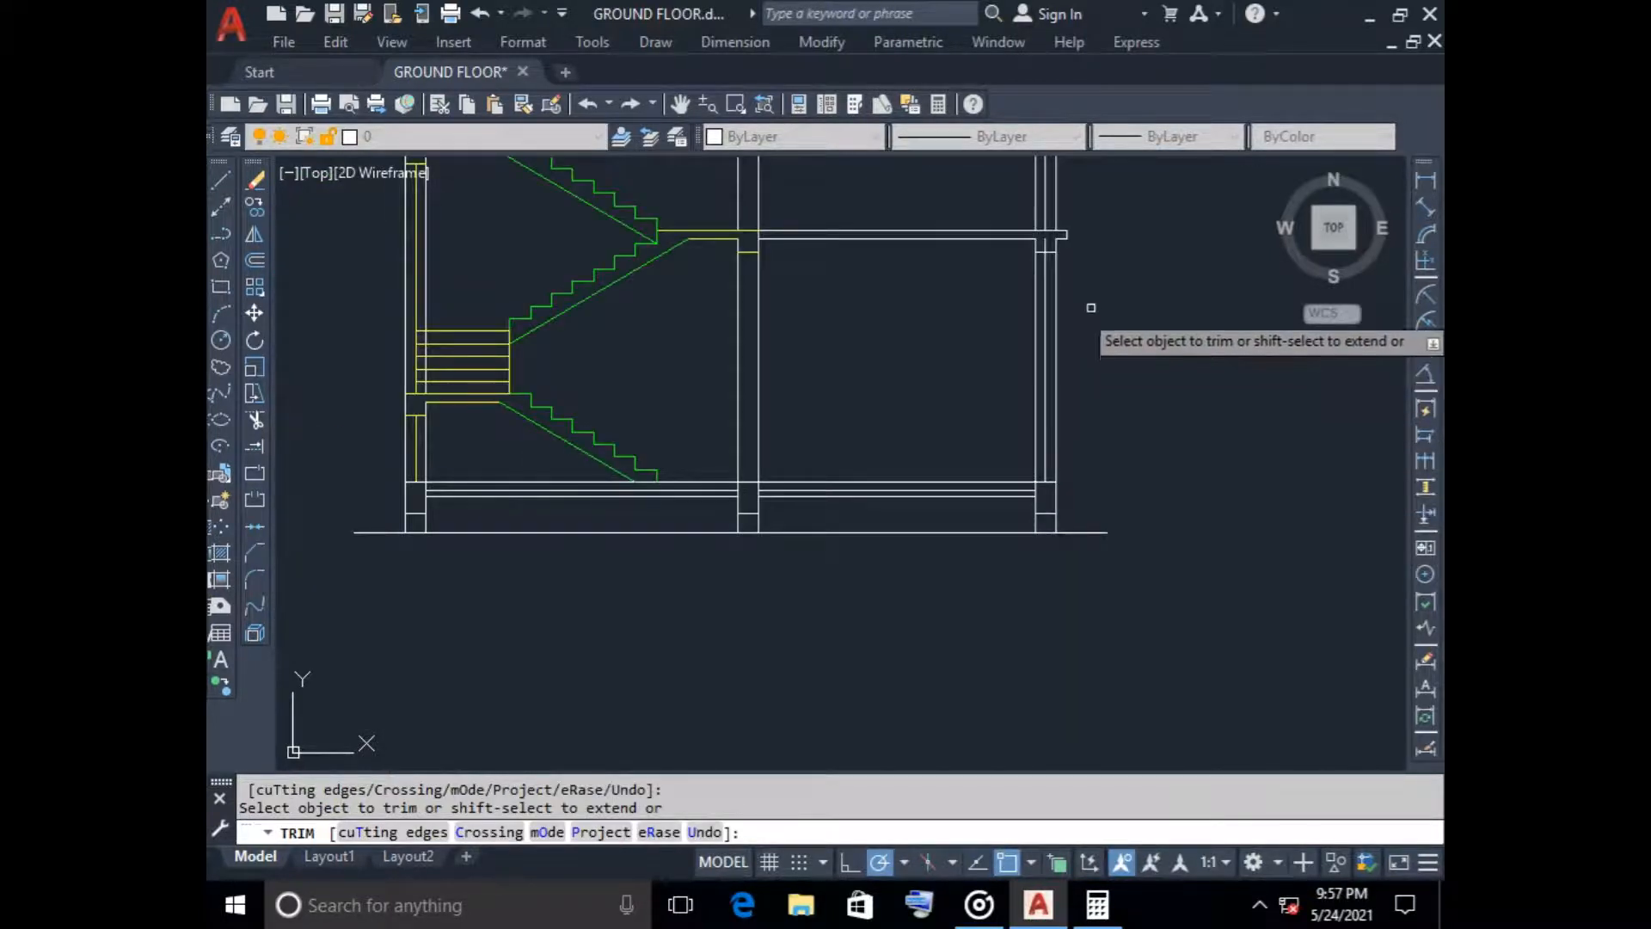
scroll(1050, 254, "up", 4)
scroll(1053, 276, "down", 2)
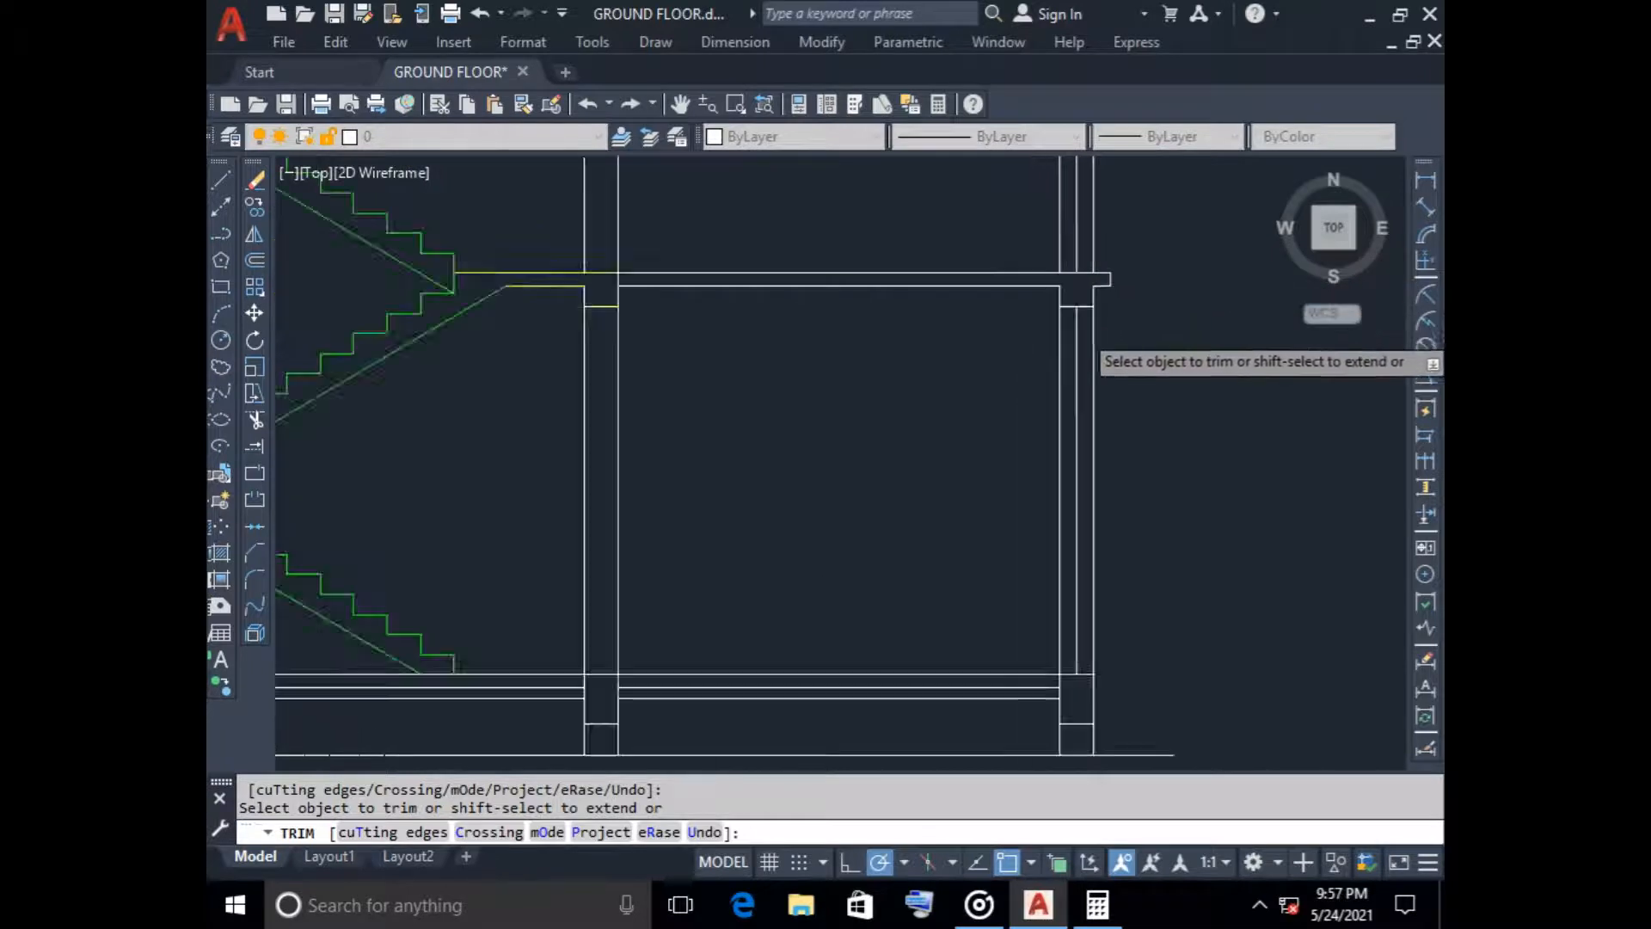
scroll(1118, 340, "down", 3)
scroll(1041, 301, "up", 5)
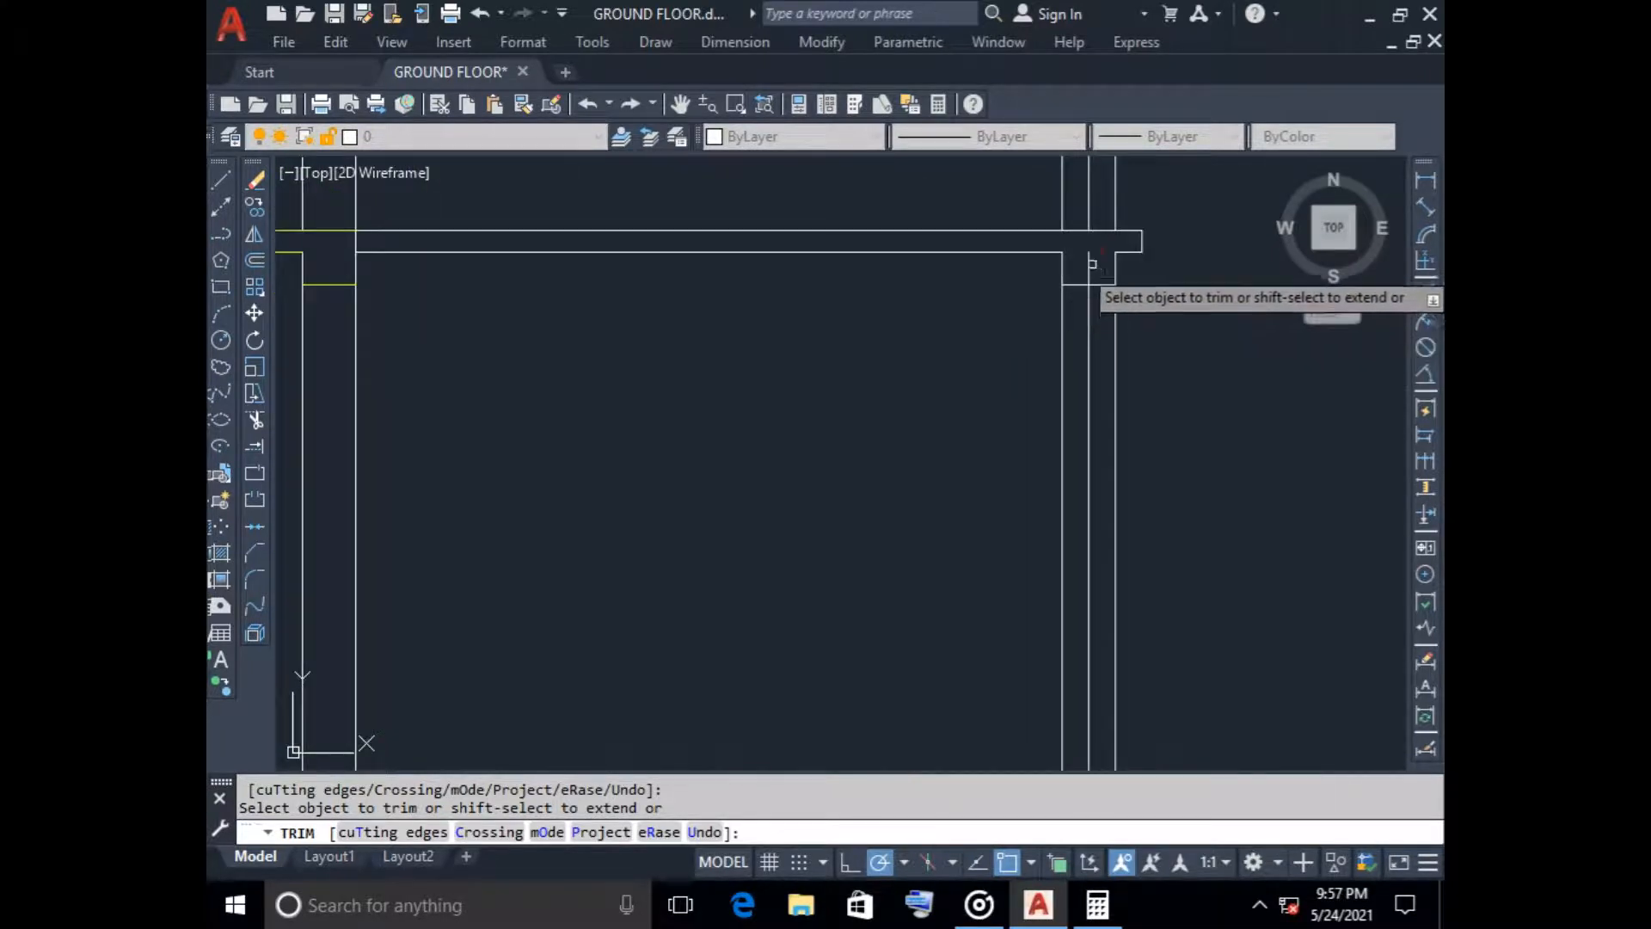
scroll(1118, 309, "down", 5)
key("Escape")
Compare the staircase section with the ground floor plan, examining the stair, bedroom doors and central columns
mouse_move(1203, 521)
middle_mouse_down()
mouse_move(1065, 414)
mouse_move(961, 432)
middle_mouse_up()
scroll(1063, 412, "down", 2)
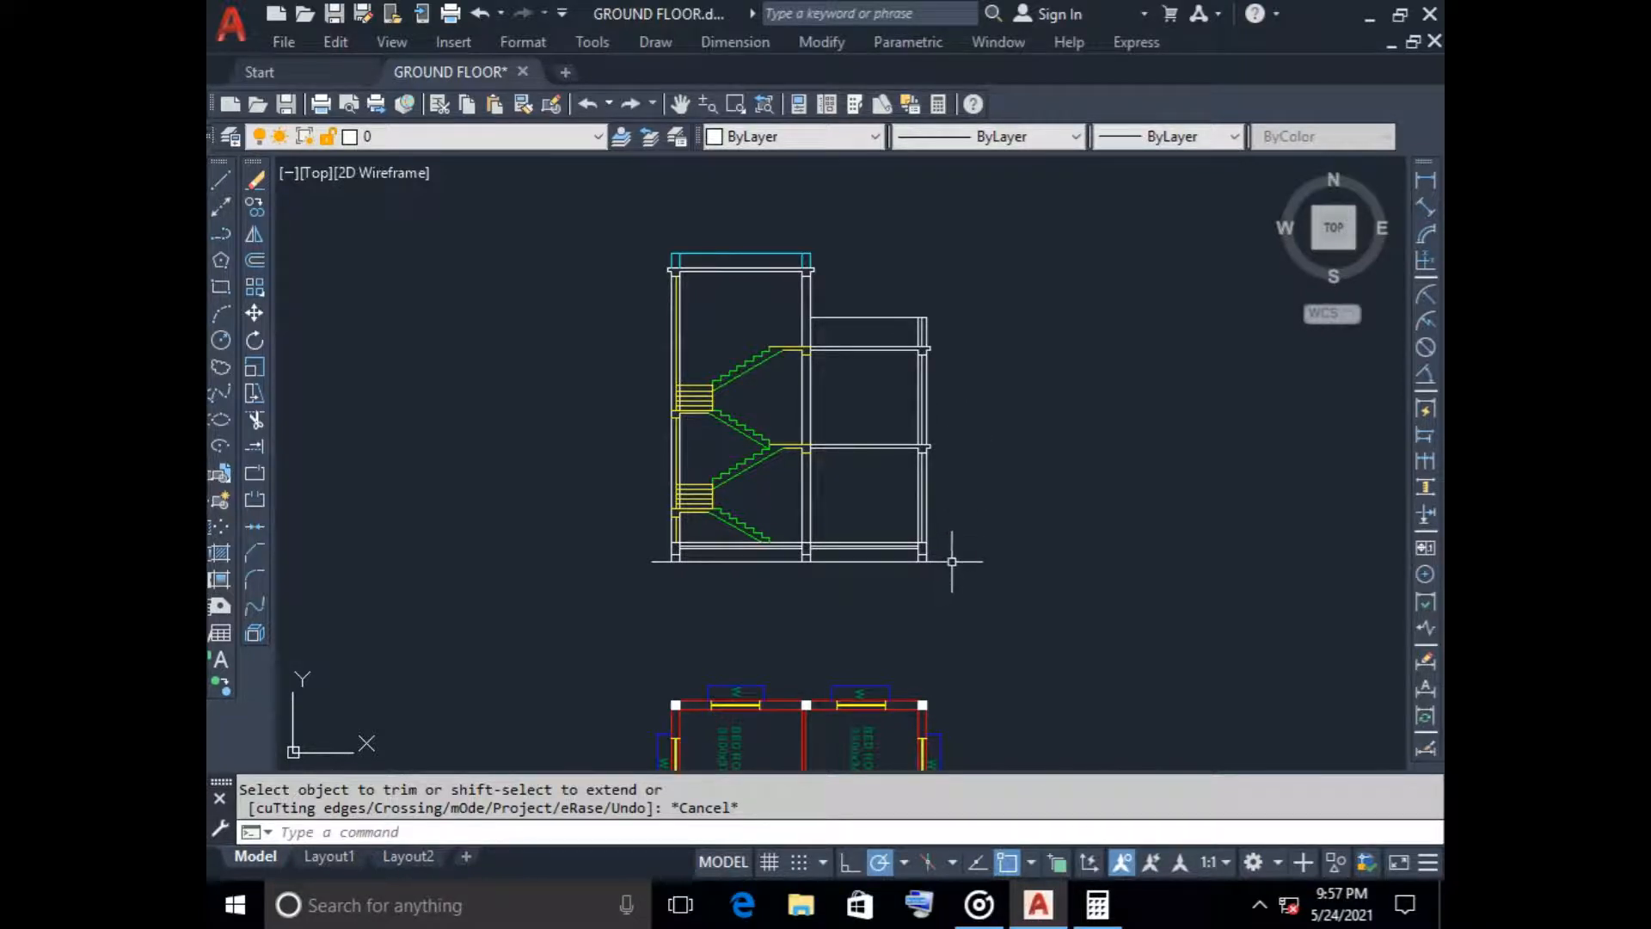
mouse_move(893, 623)
middle_mouse_down()
mouse_move(829, 275)
mouse_move(707, 329)
middle_mouse_up()
scroll(741, 574, "up", 4)
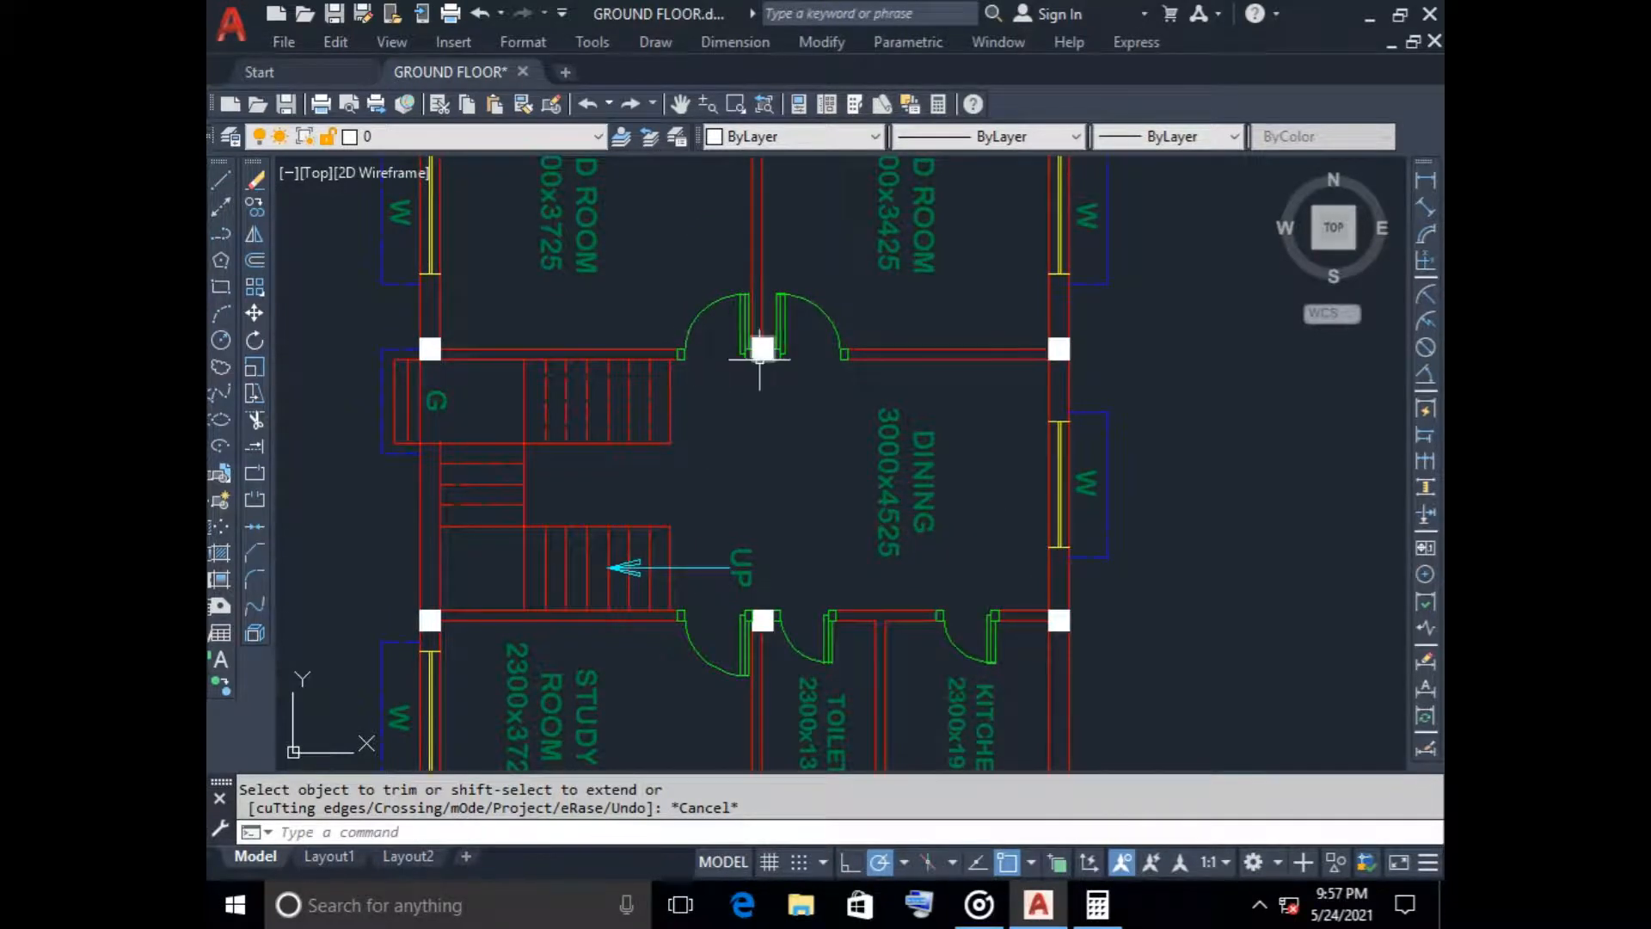
scroll(767, 454, "down", 7)
mouse_move(765, 258)
middle_mouse_down()
mouse_move(758, 473)
mouse_move(800, 461)
mouse_move(783, 632)
middle_mouse_up()
scroll(692, 492, "up", 6)
scroll(862, 570, "down", 8)
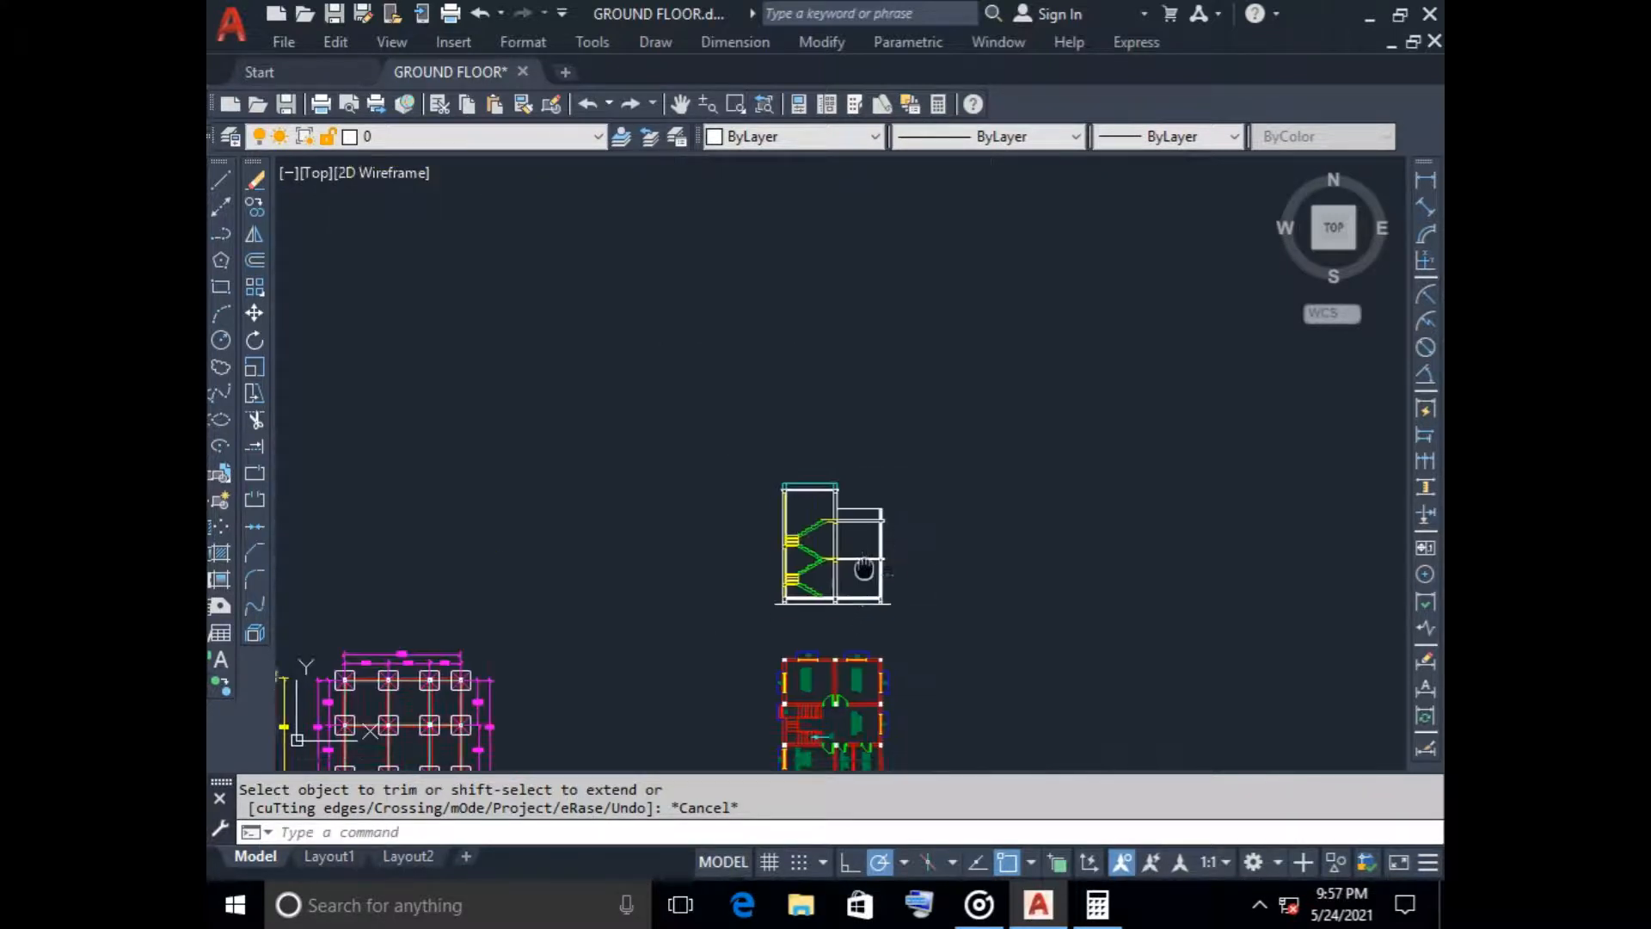
middle_click_drag(863, 712, 903, 495)
scroll(903, 496, "up", 6)
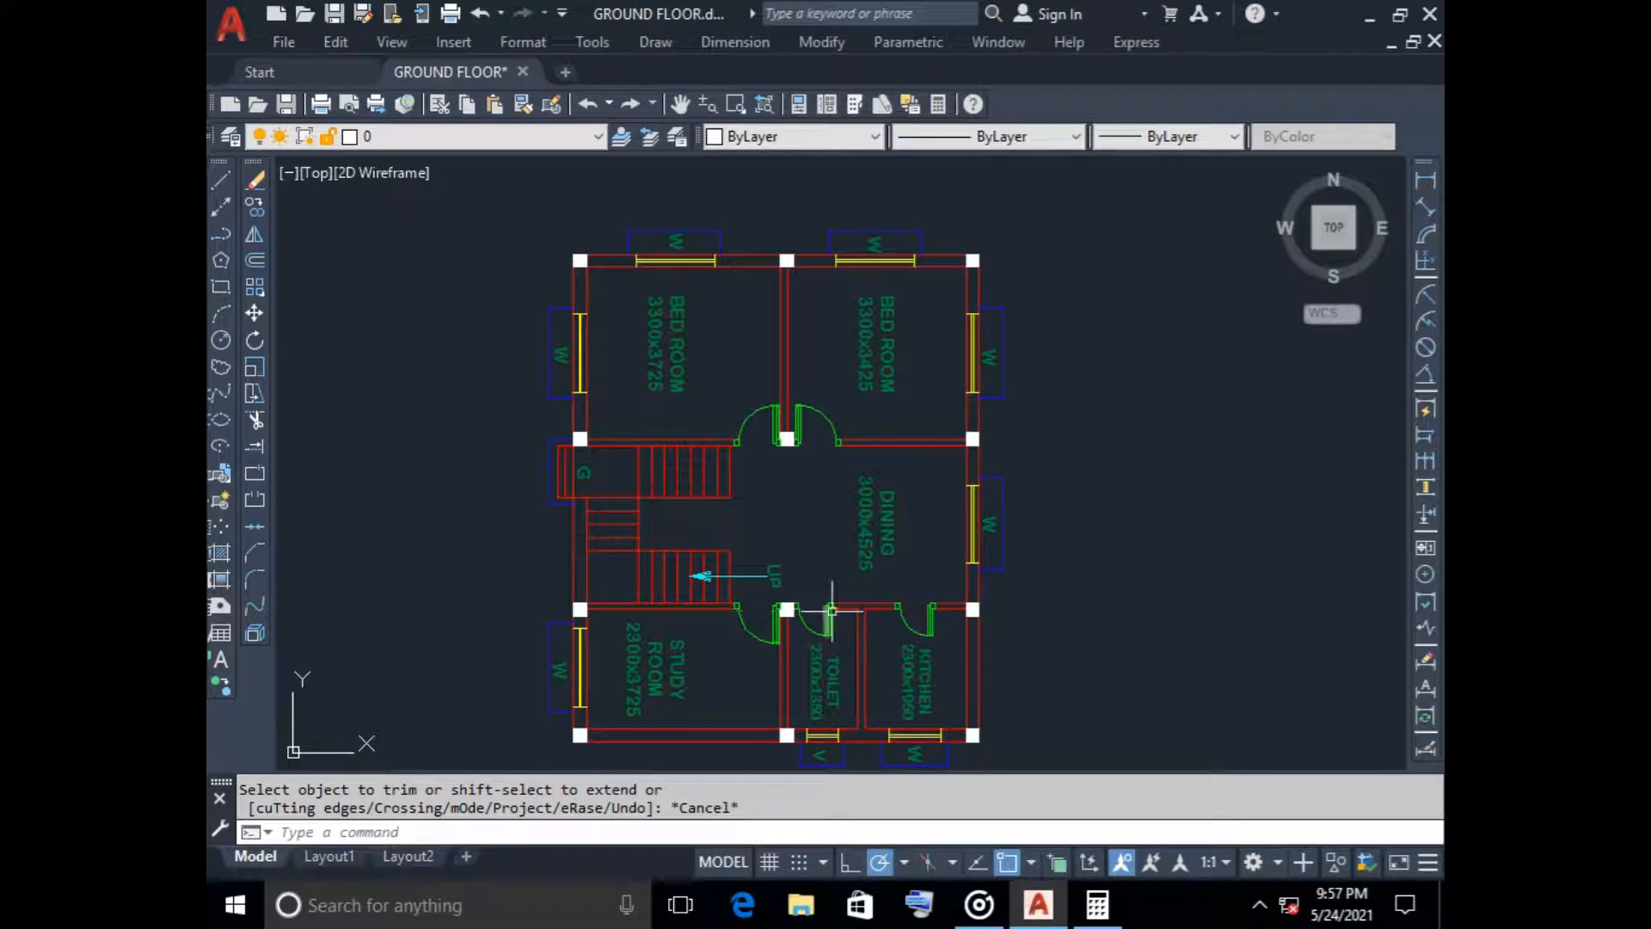
scroll(825, 372, "down", 6)
middle_click_drag(824, 372, 786, 490)
scroll(734, 324, "up", 6)
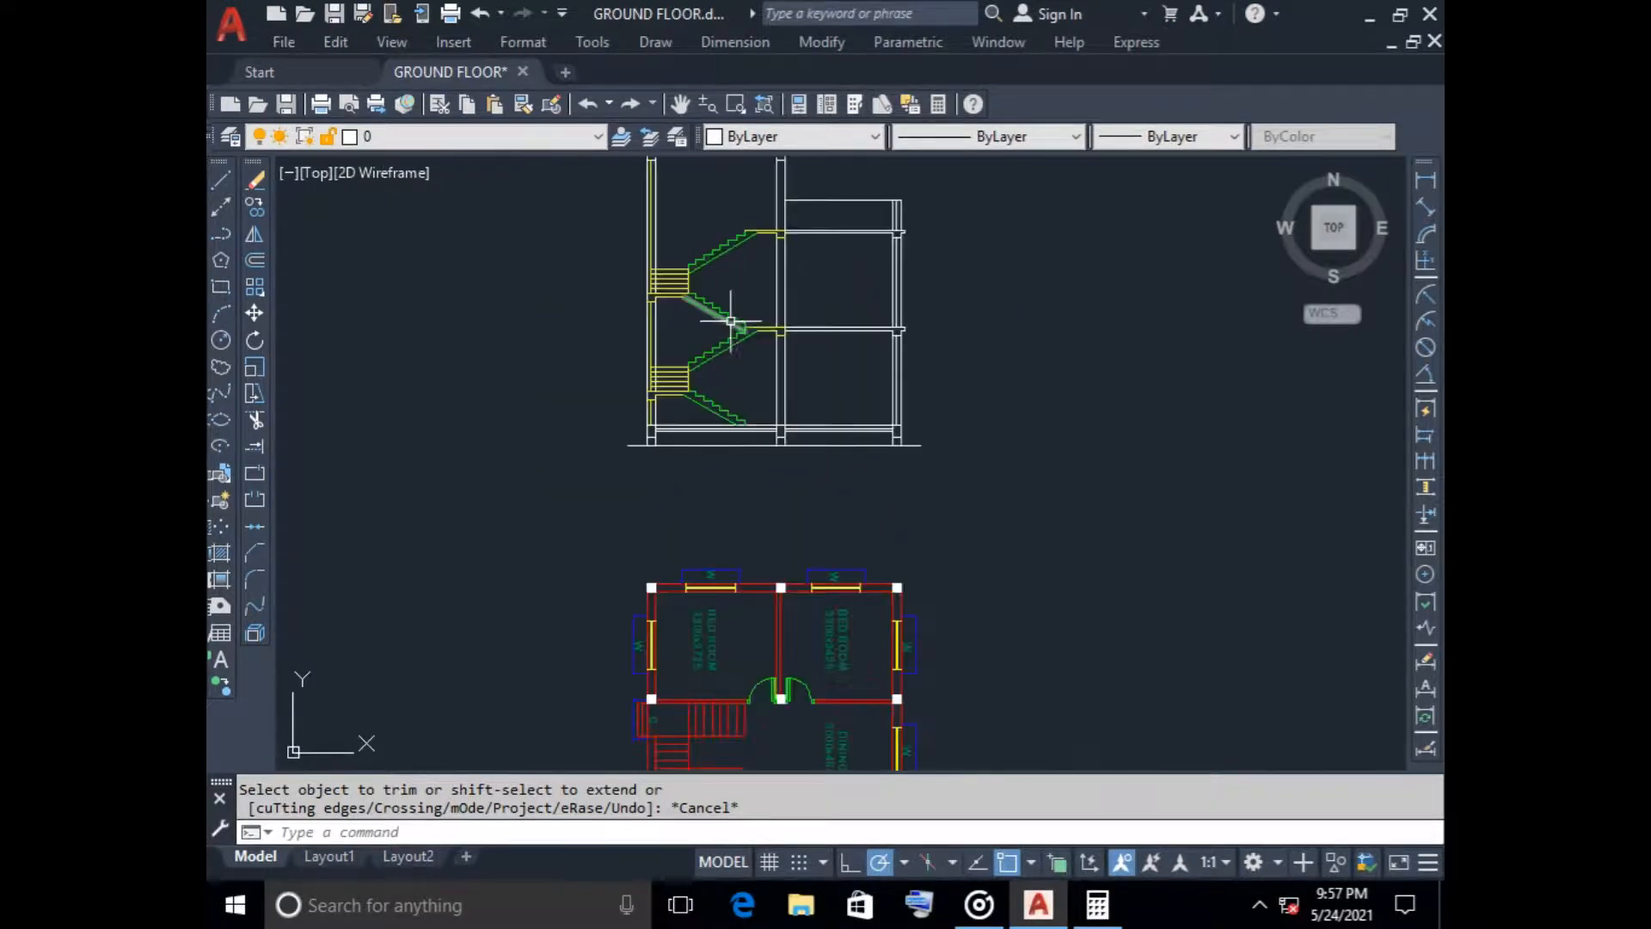
scroll(754, 404, "down", 2)
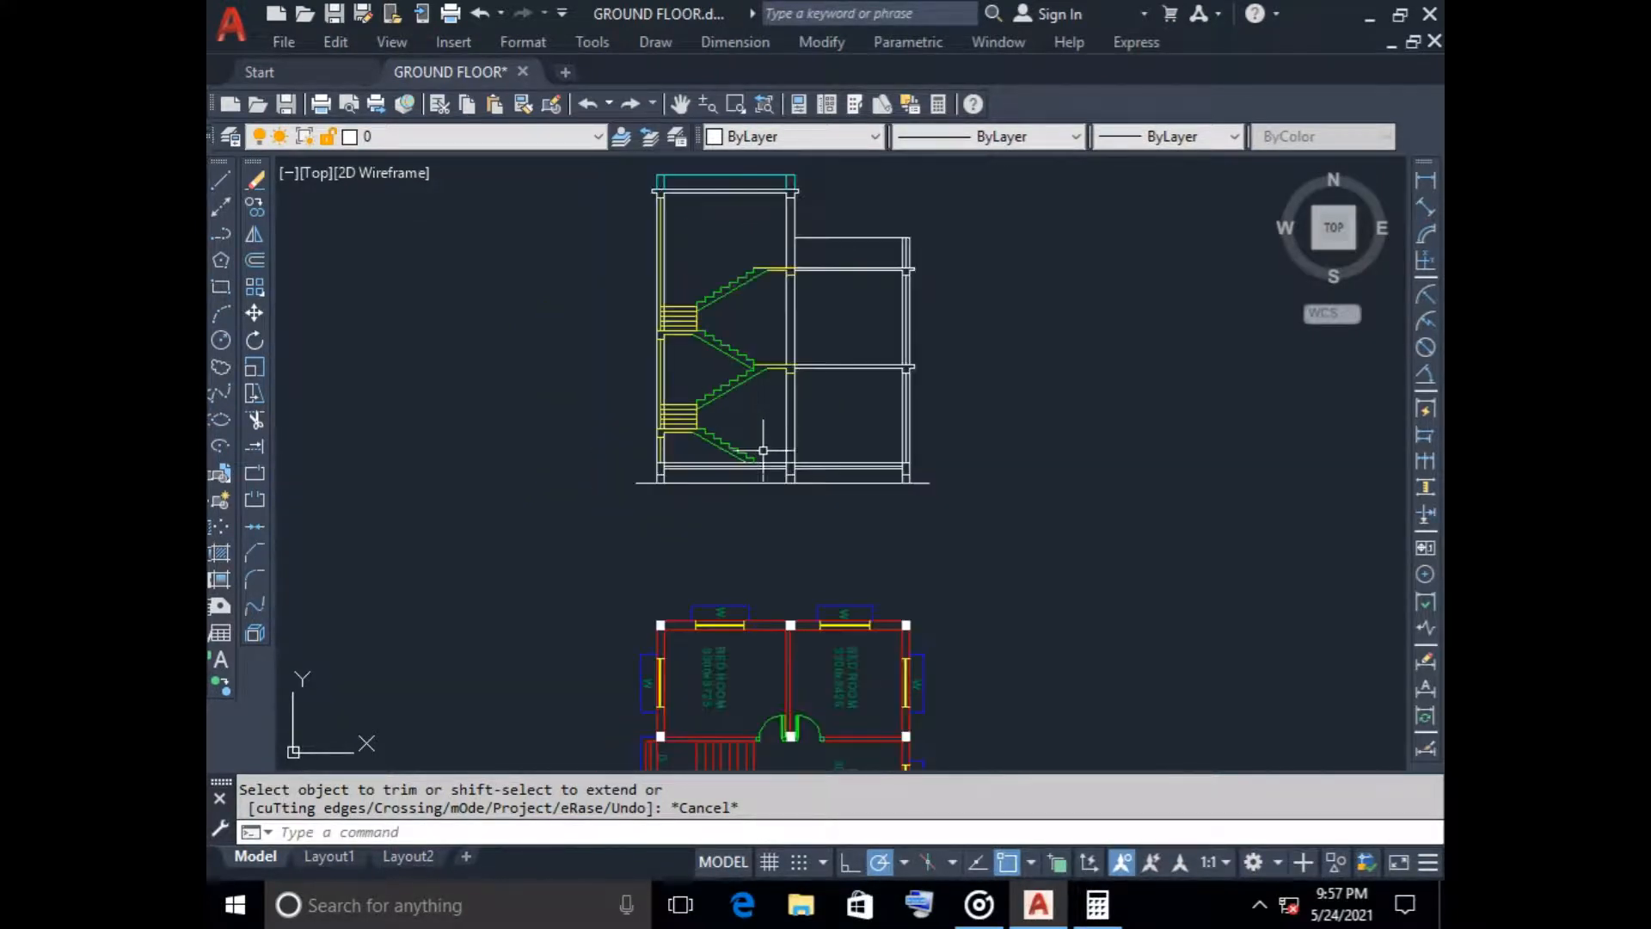
Place a vertical construction line through the stair-side frame edge of the left bedroom's door in the floor plan
left_click(221, 207)
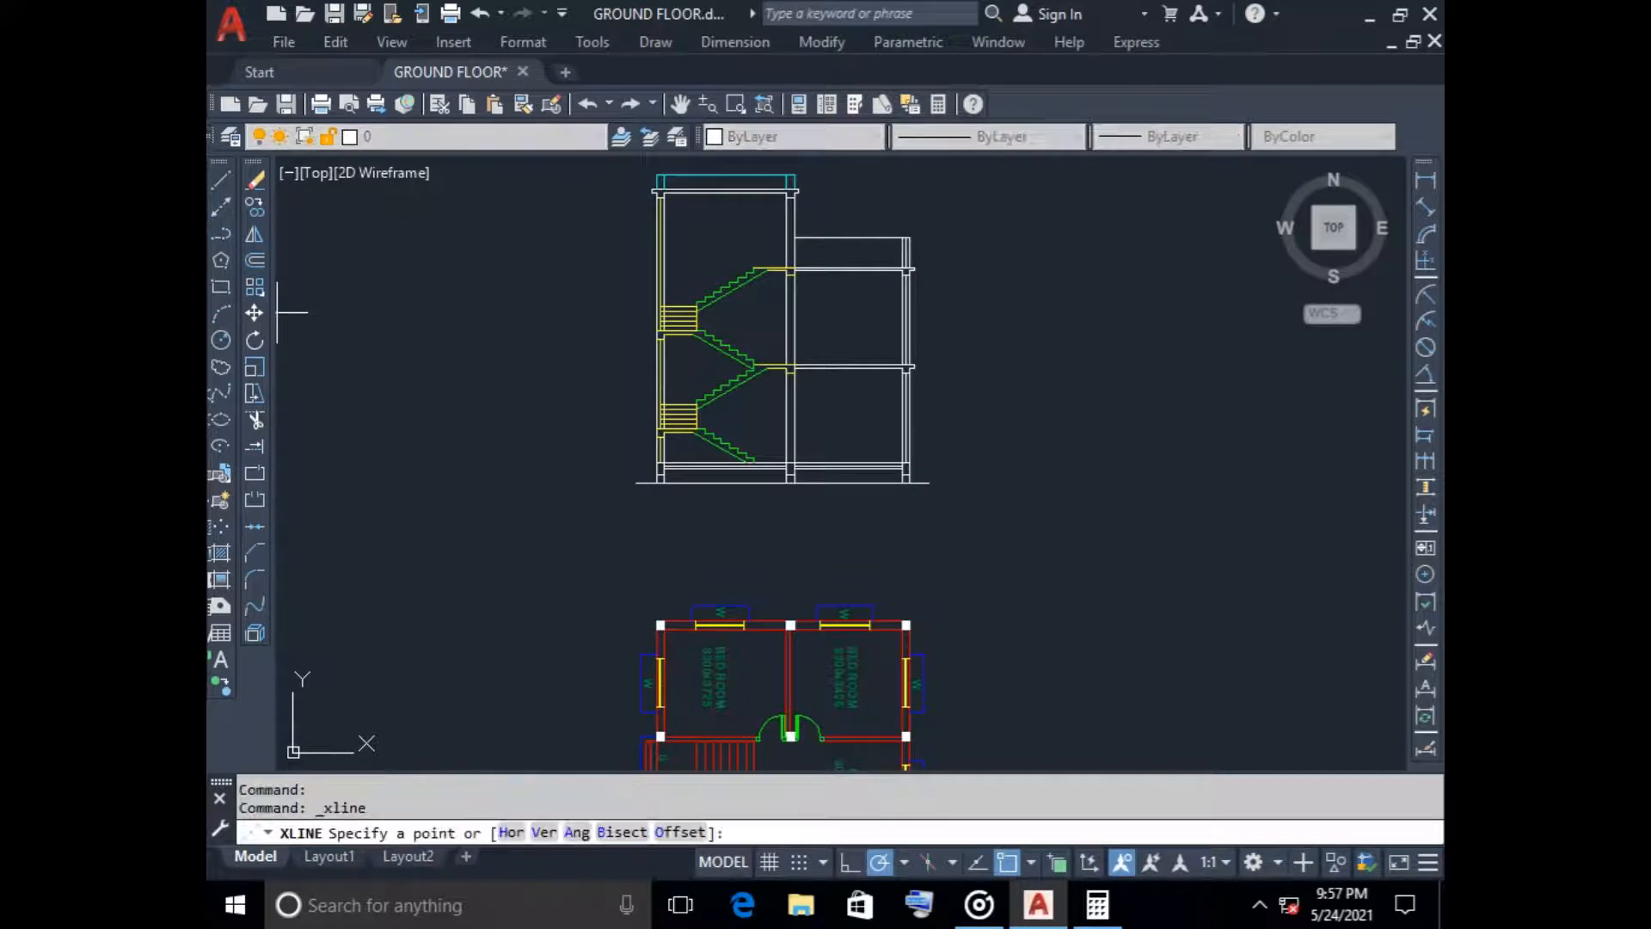
scroll(785, 741, "up", 5)
middle_click_drag(756, 748, 774, 598)
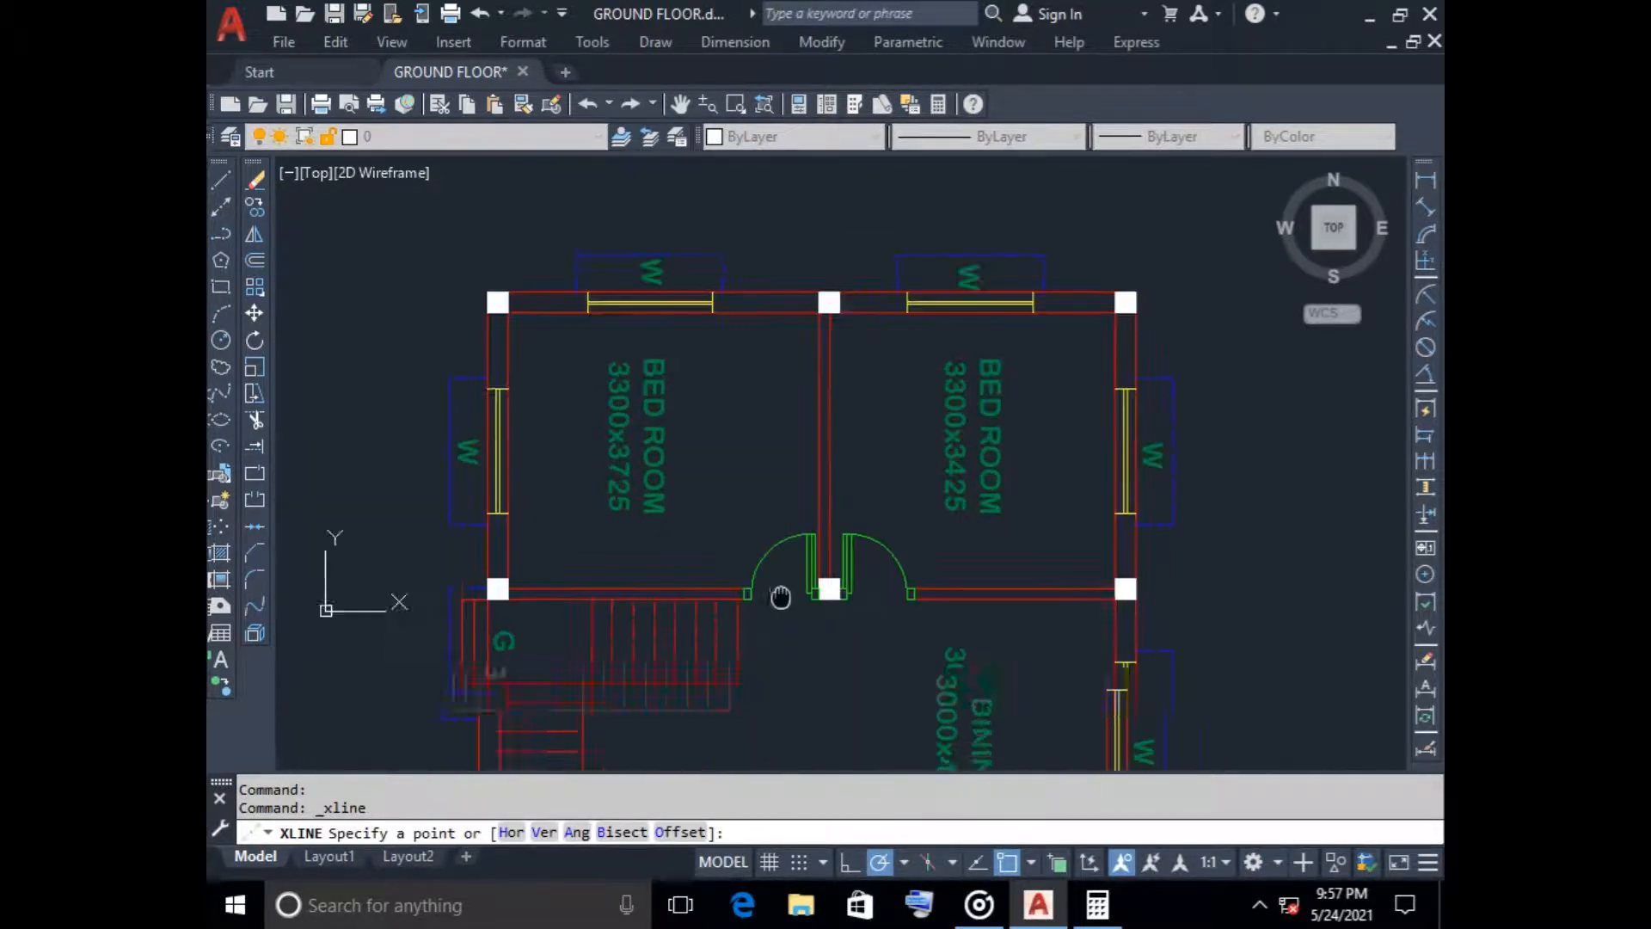
scroll(748, 585, "up", 4)
left_click(739, 586)
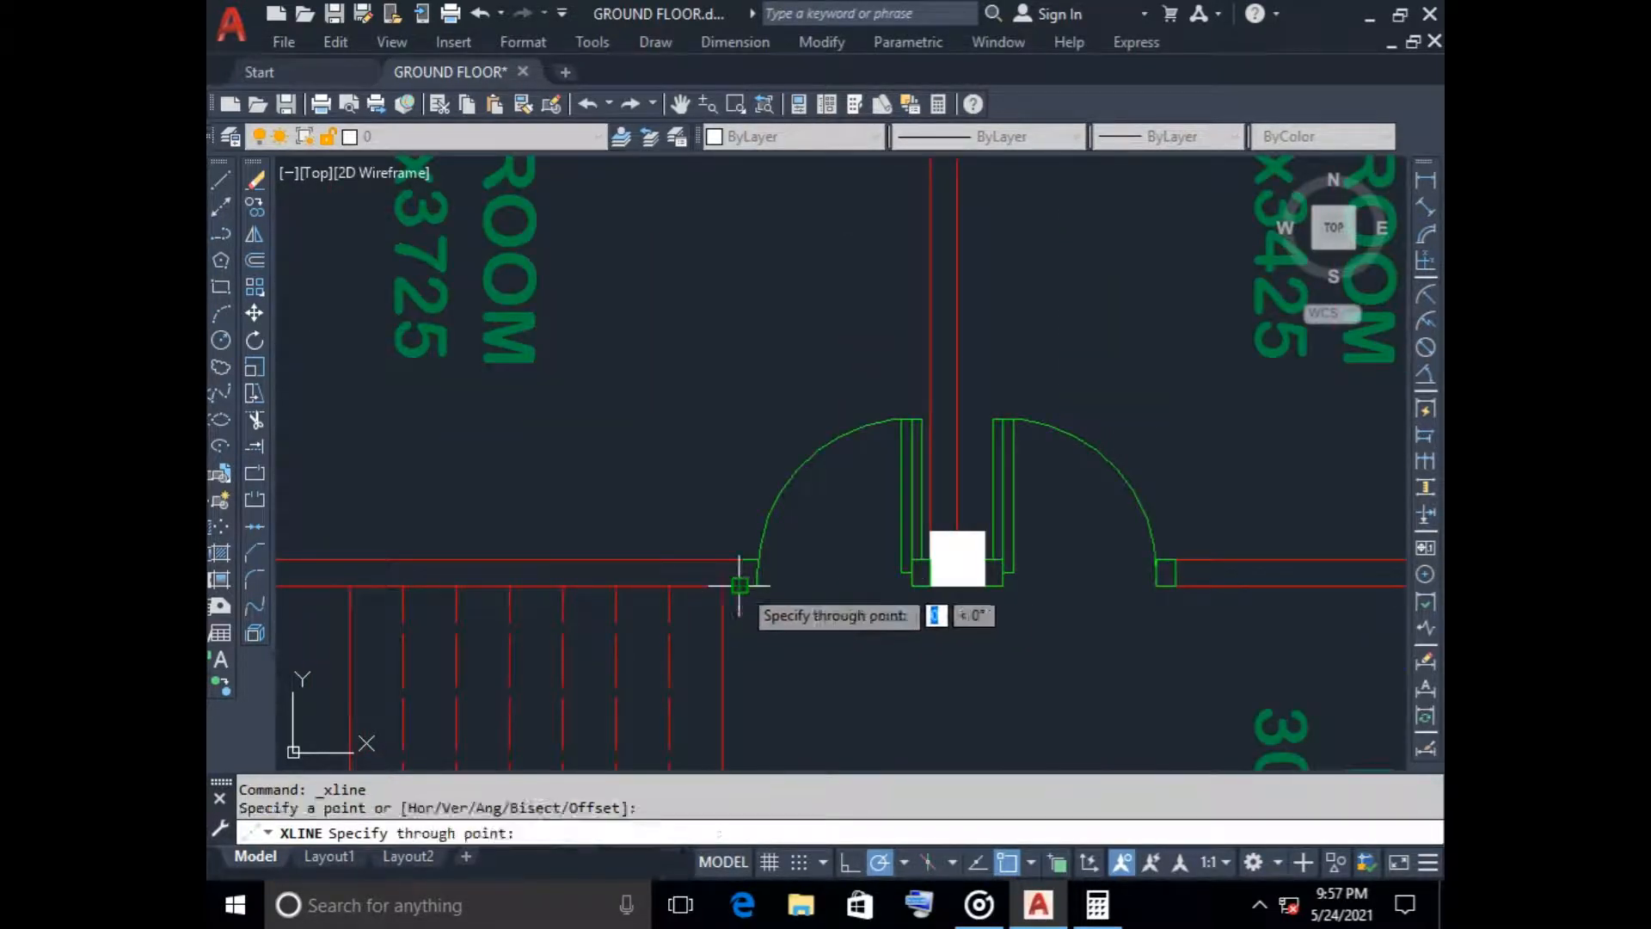
key("Return")
key("Return")
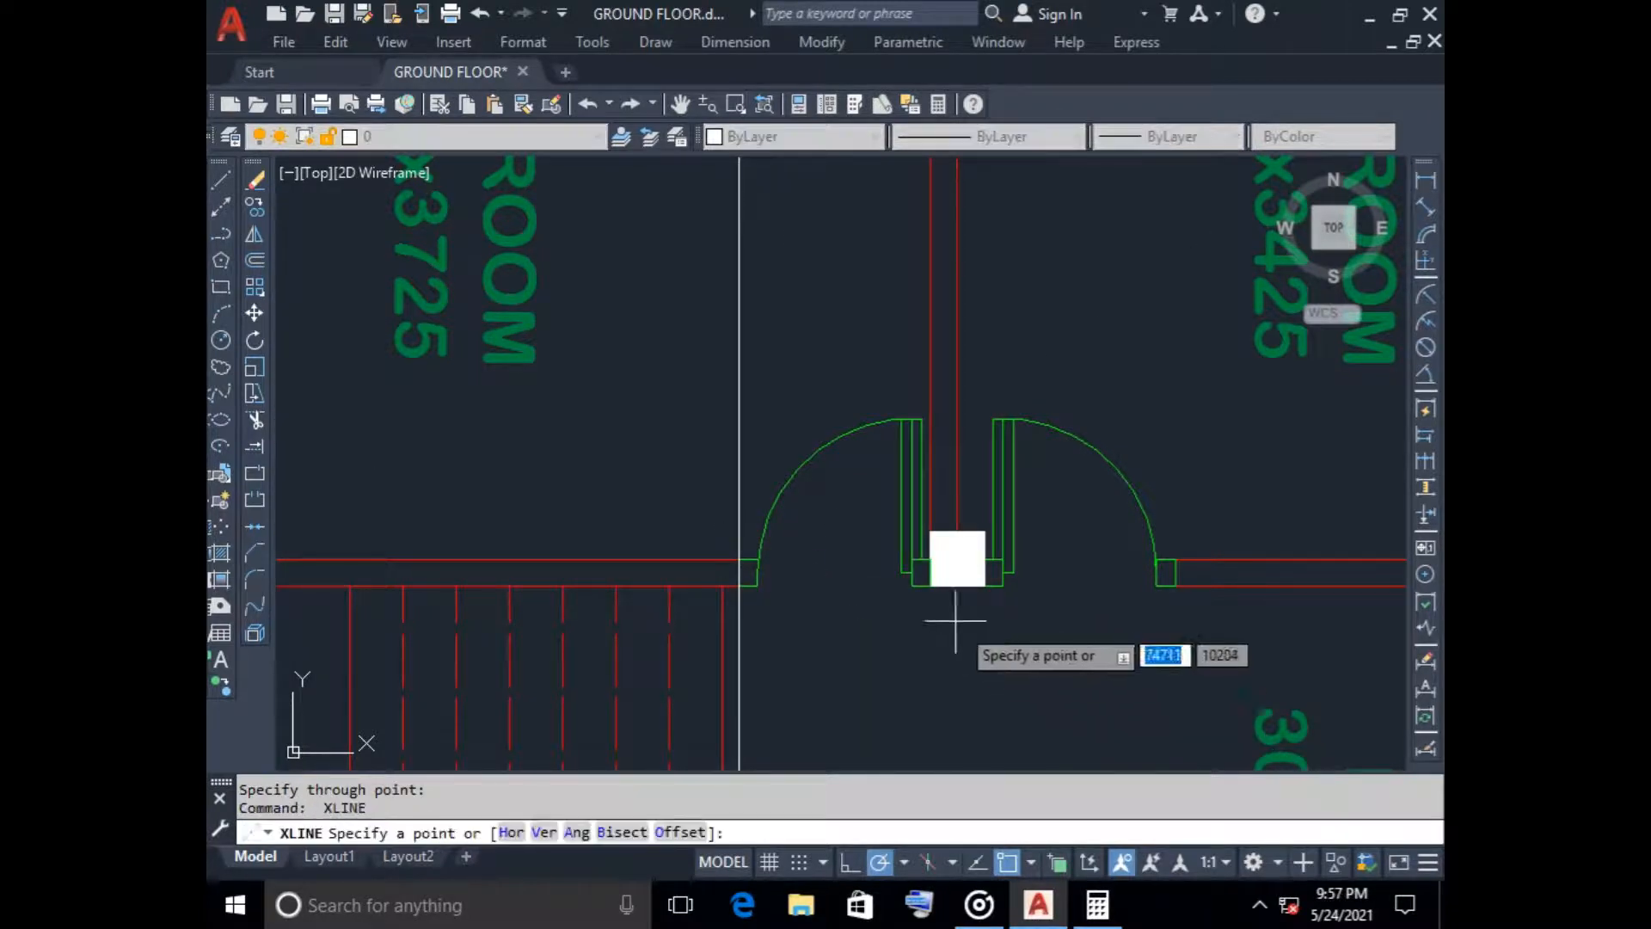
Place vertical construction lines along both faces of the column between the bedroom doors and at the right bedroom door's outer frame edge
scroll(937, 593, "up", 6)
left_click(949, 563)
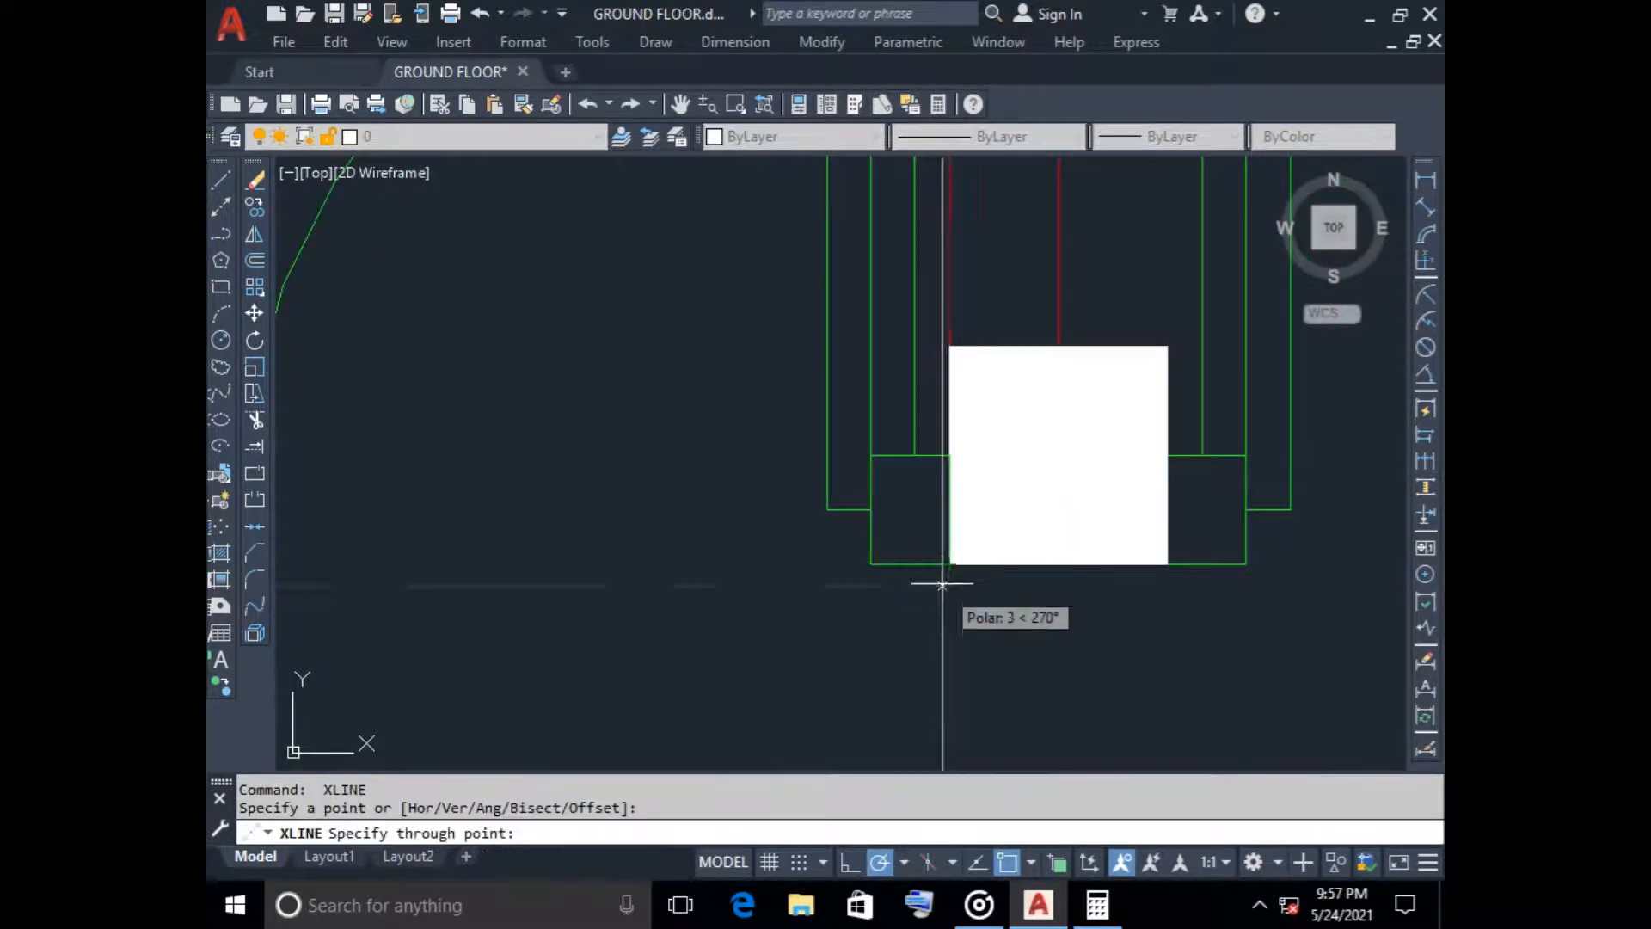
left_click(950, 571)
left_click(1167, 564)
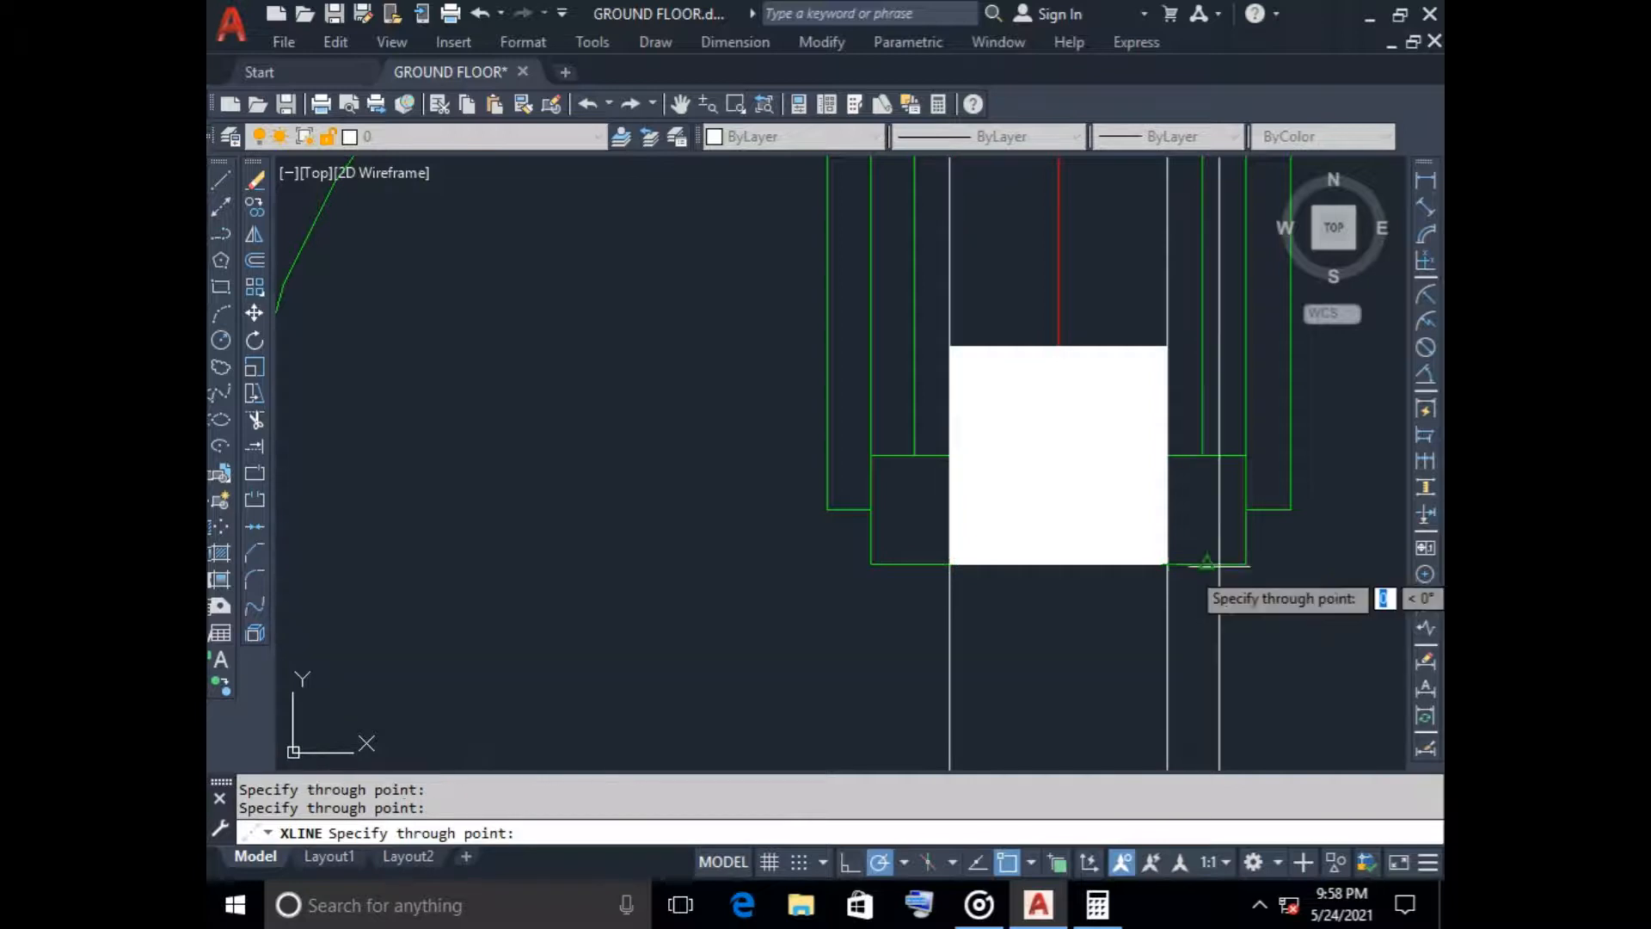
scroll(1246, 564, "down", 4)
middle_click_drag(1252, 571, 875, 572)
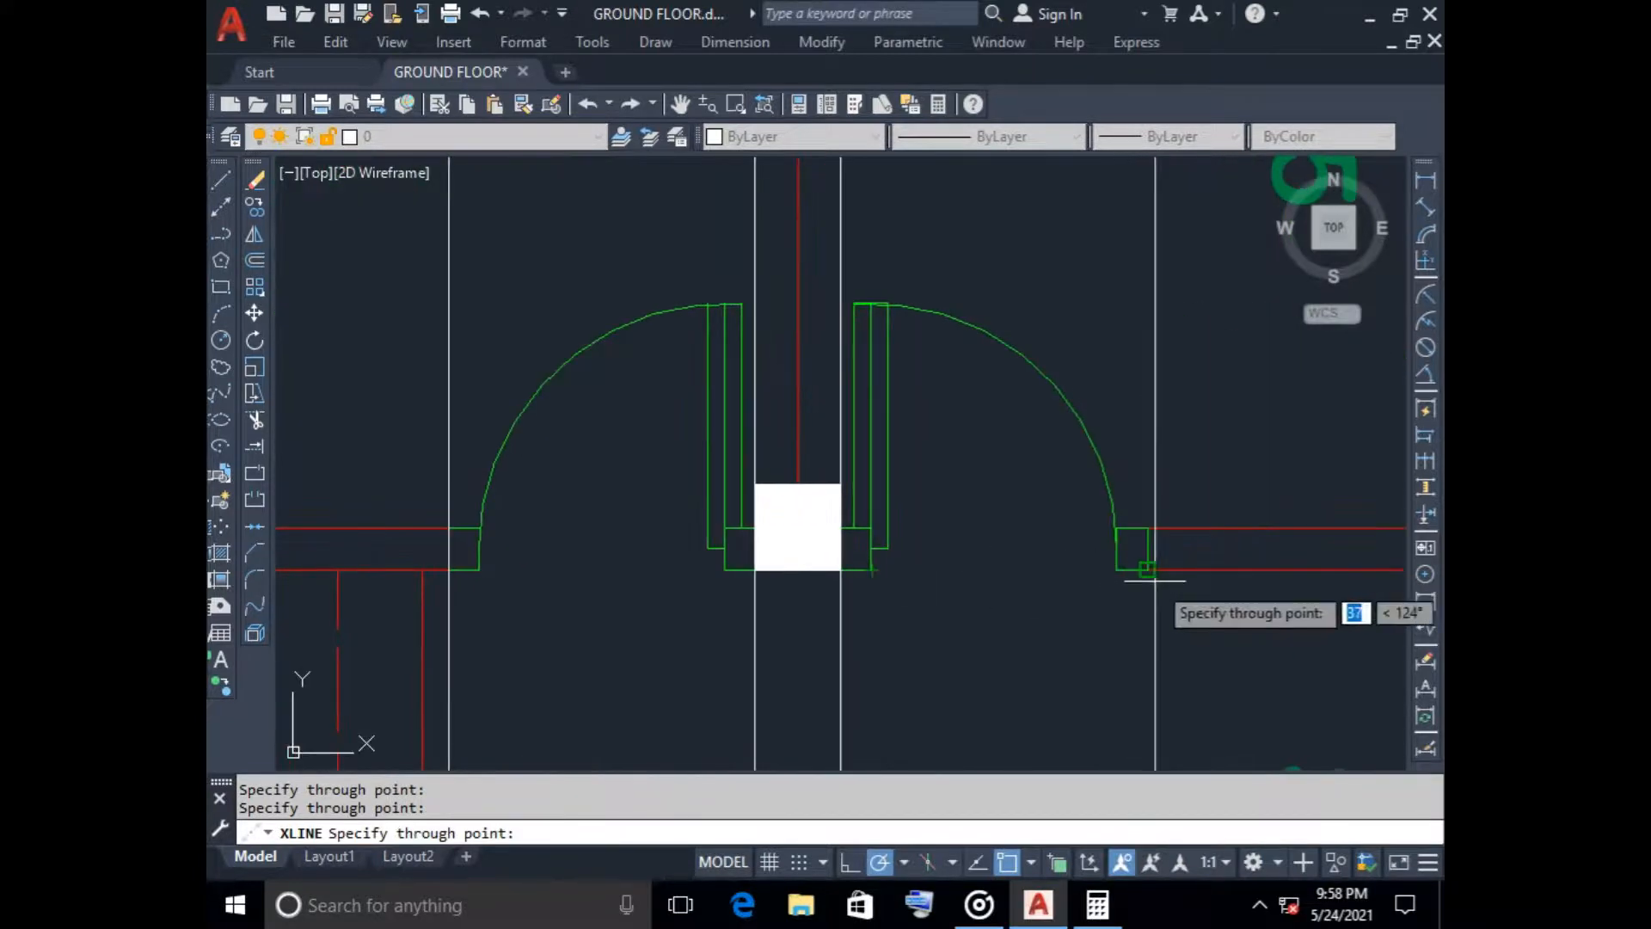
left_click(1149, 571)
key("Return")
Trim the vertical construction lines in the gap between the section's ground line and the floor plan
scroll(980, 542, "down", 8)
middle_click_drag(974, 303, 913, 583)
scroll(913, 583, "up", 3)
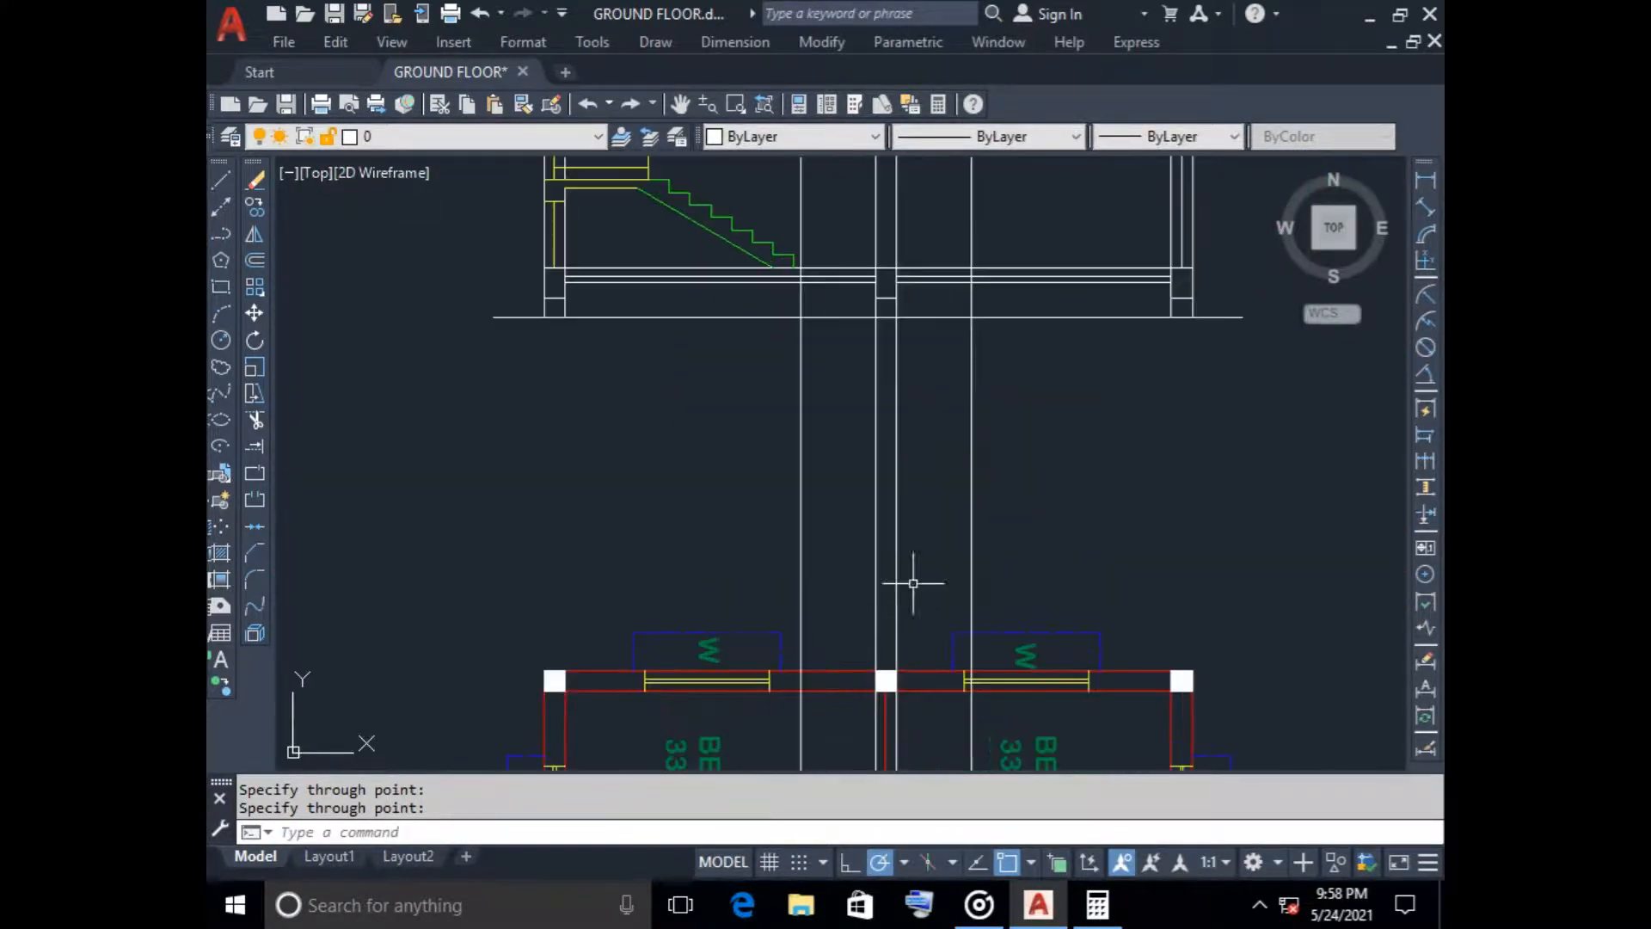
key("Return")
left_click(1019, 538)
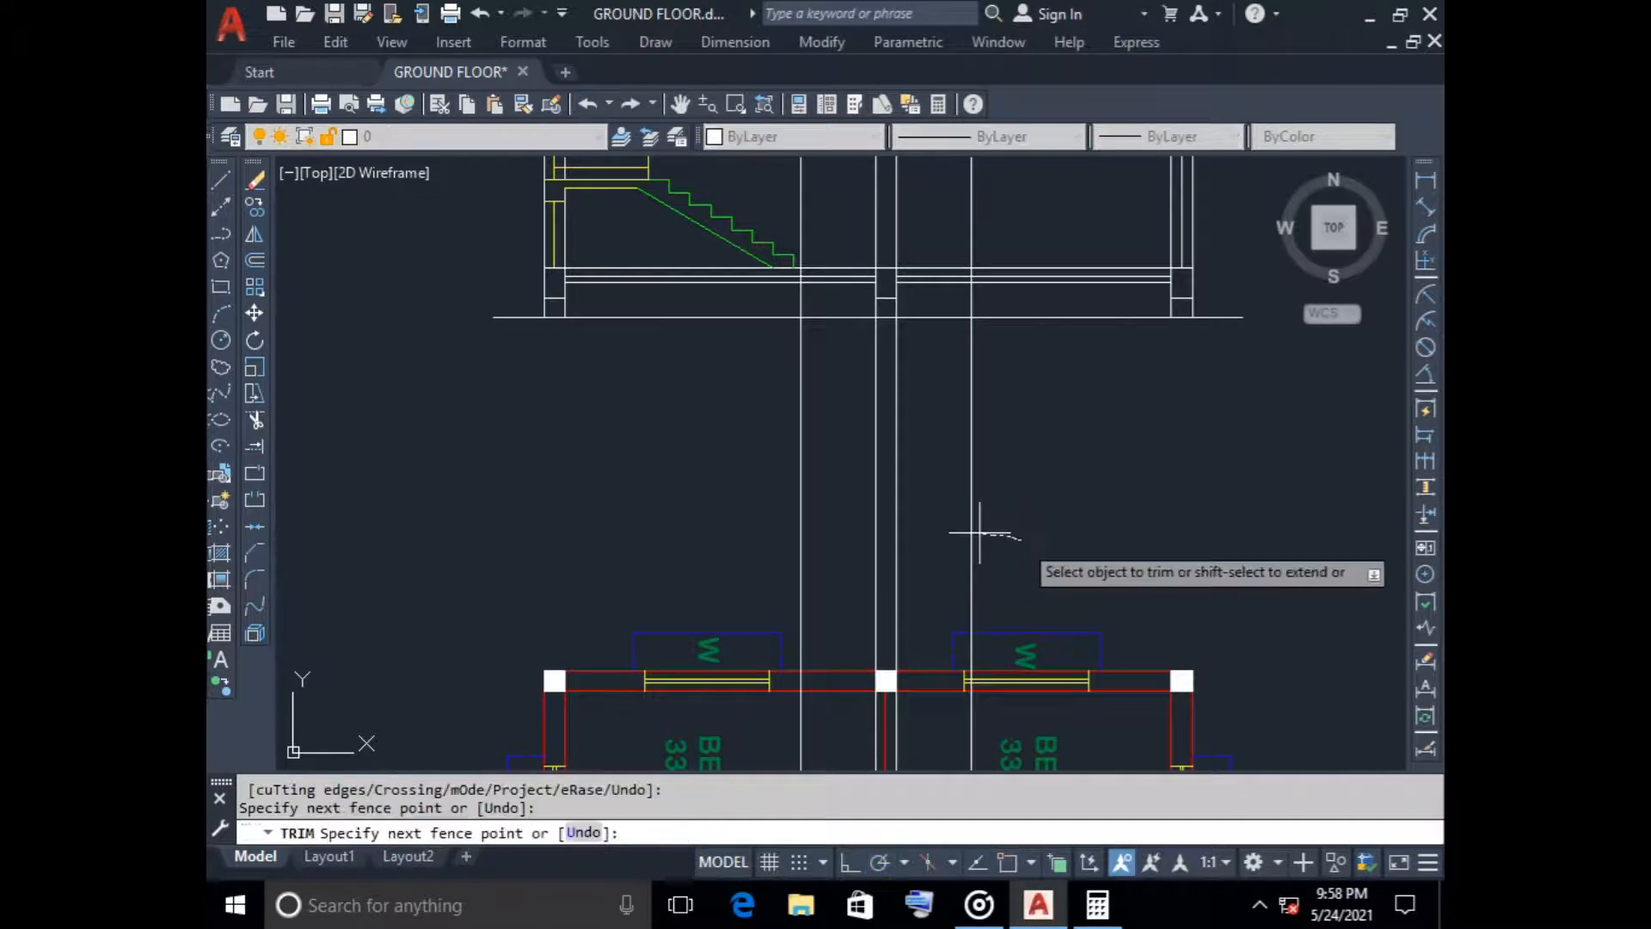
left_click(933, 525)
left_click(1097, 493)
left_click(697, 483)
key("Return")
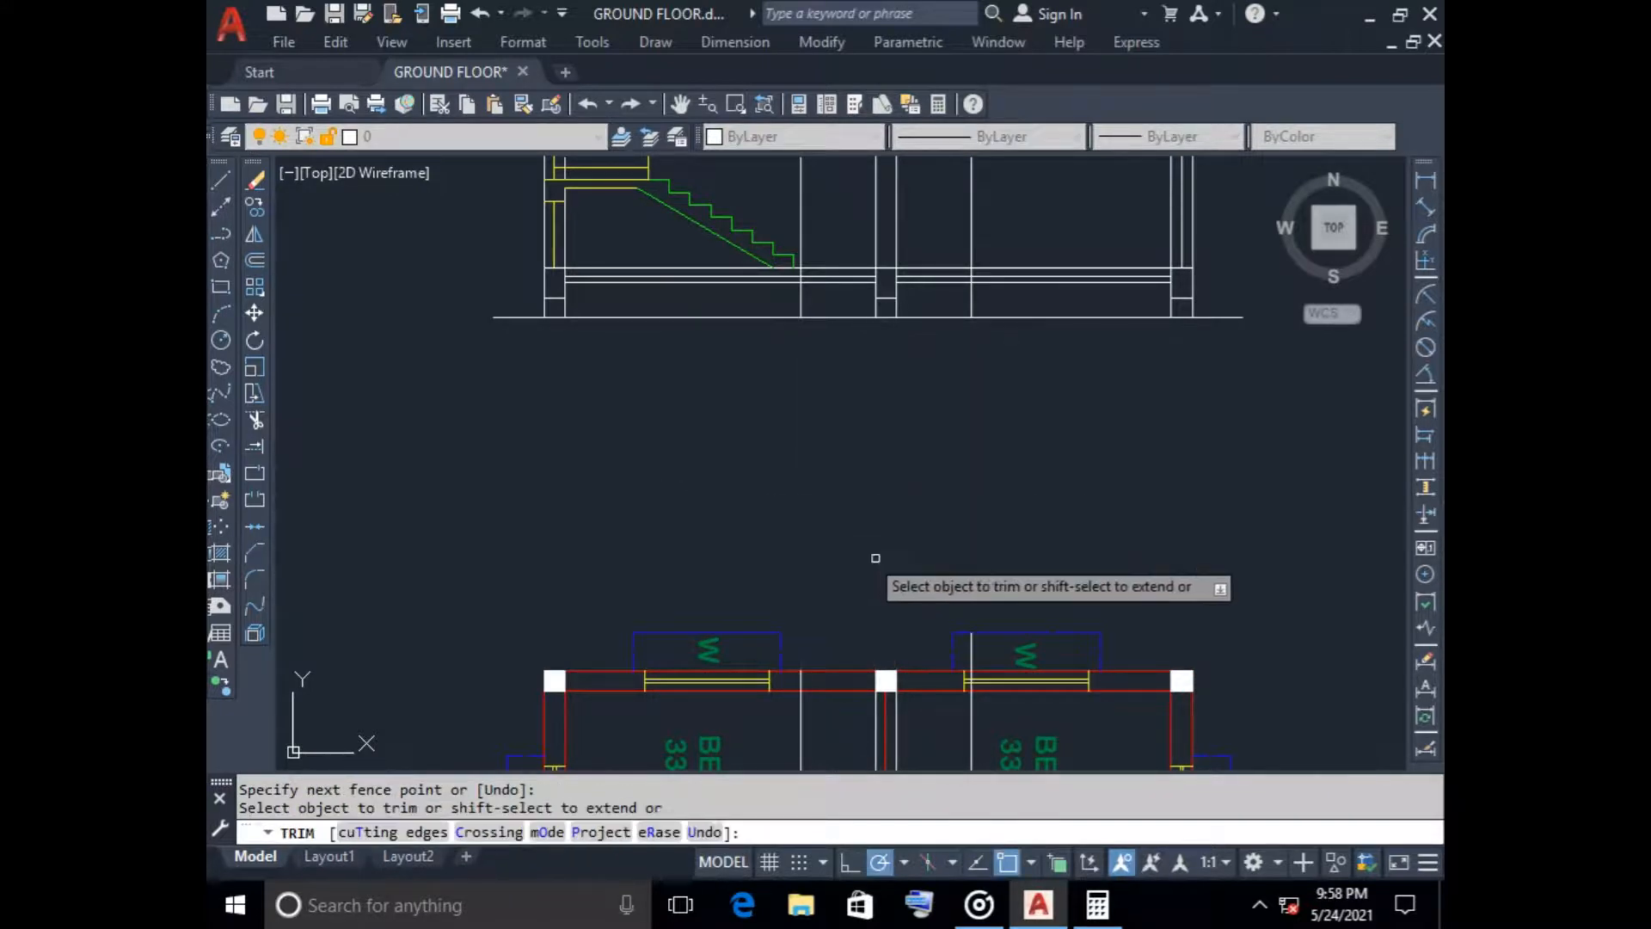
Erase the leftover vertical construction lines running through and below the floor plan copy
scroll(889, 567, "down", 6)
key("Escape")
left_click(965, 691)
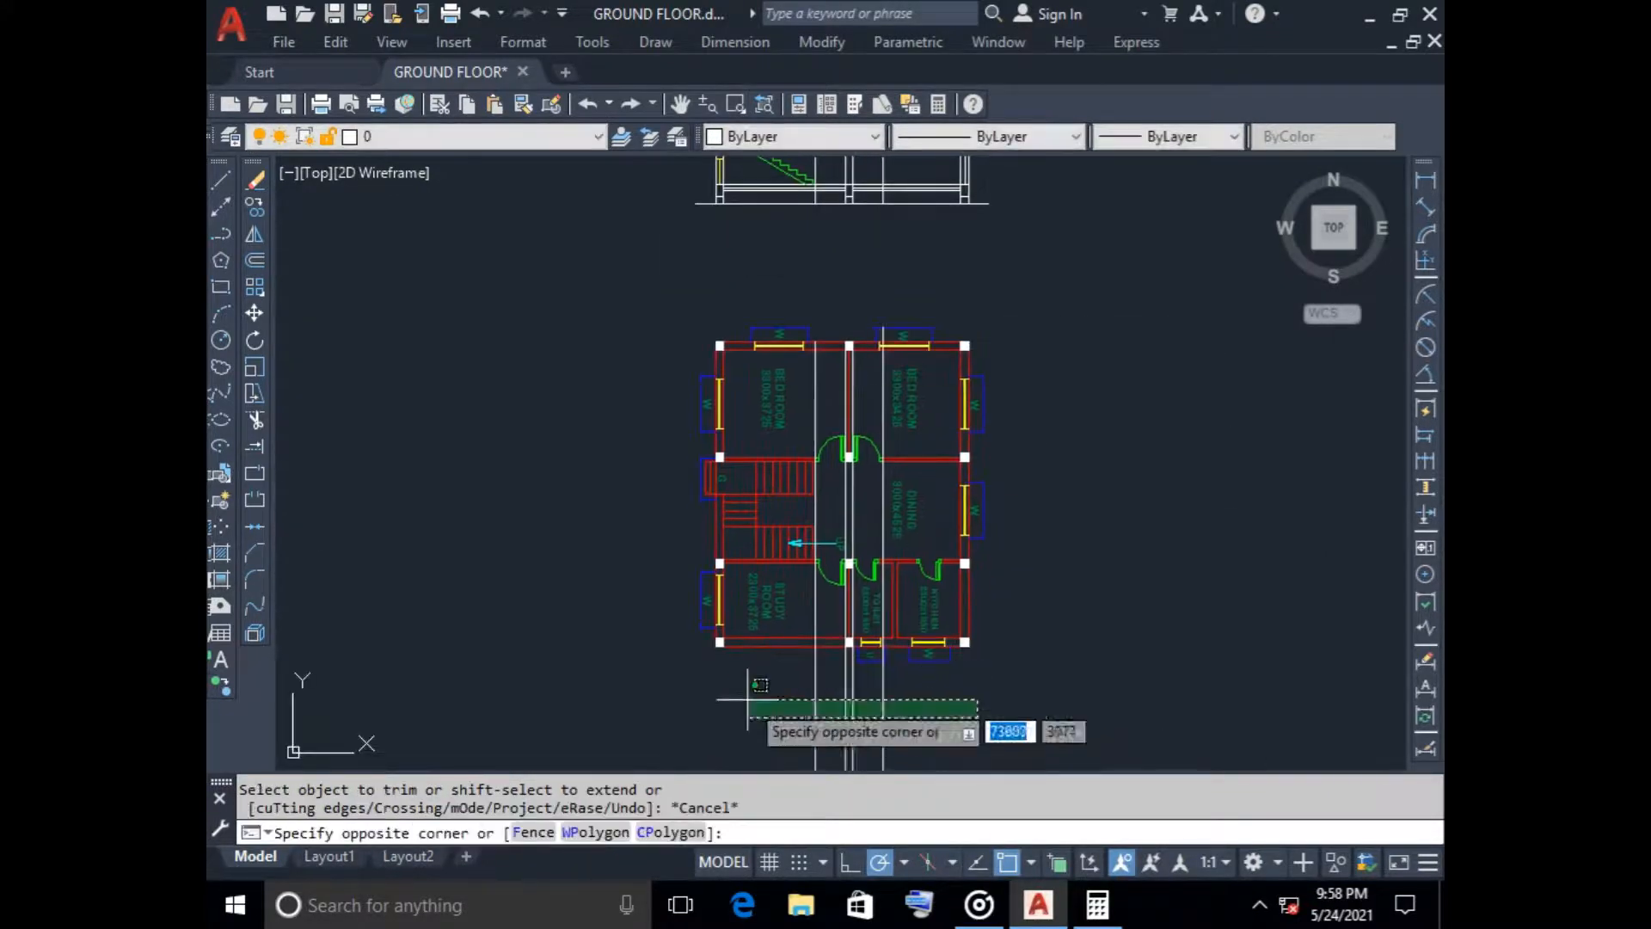
left_click(675, 697)
key("Delete")
middle_click_drag(848, 267, 840, 394)
scroll(838, 395, "up", 5)
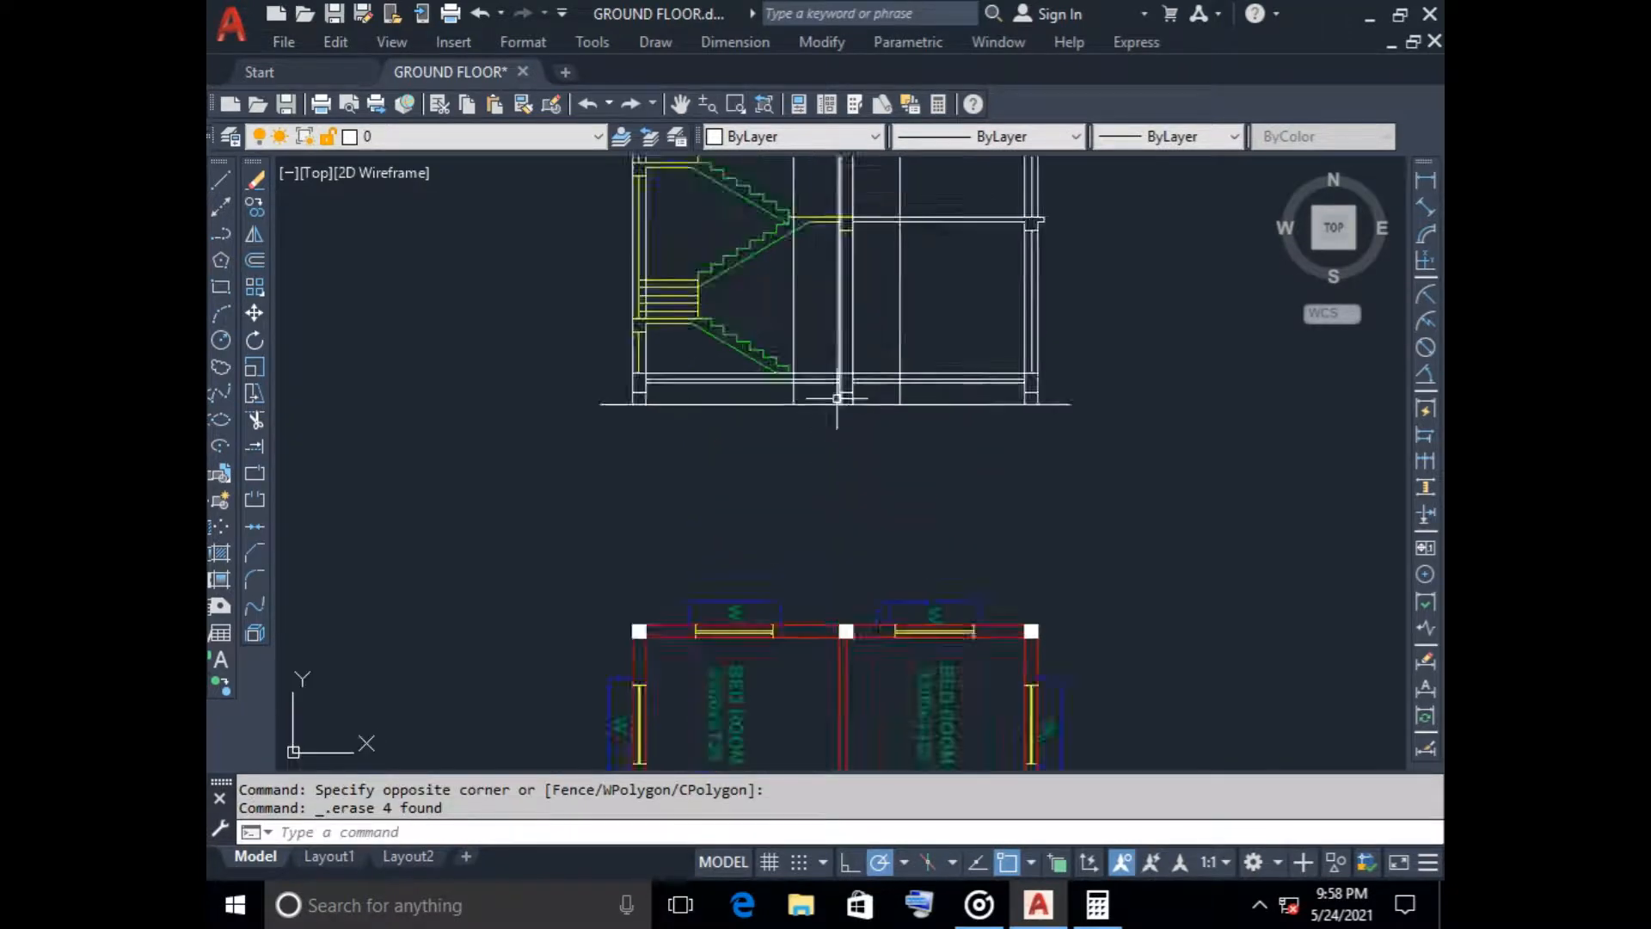
scroll(791, 423, "down", 2)
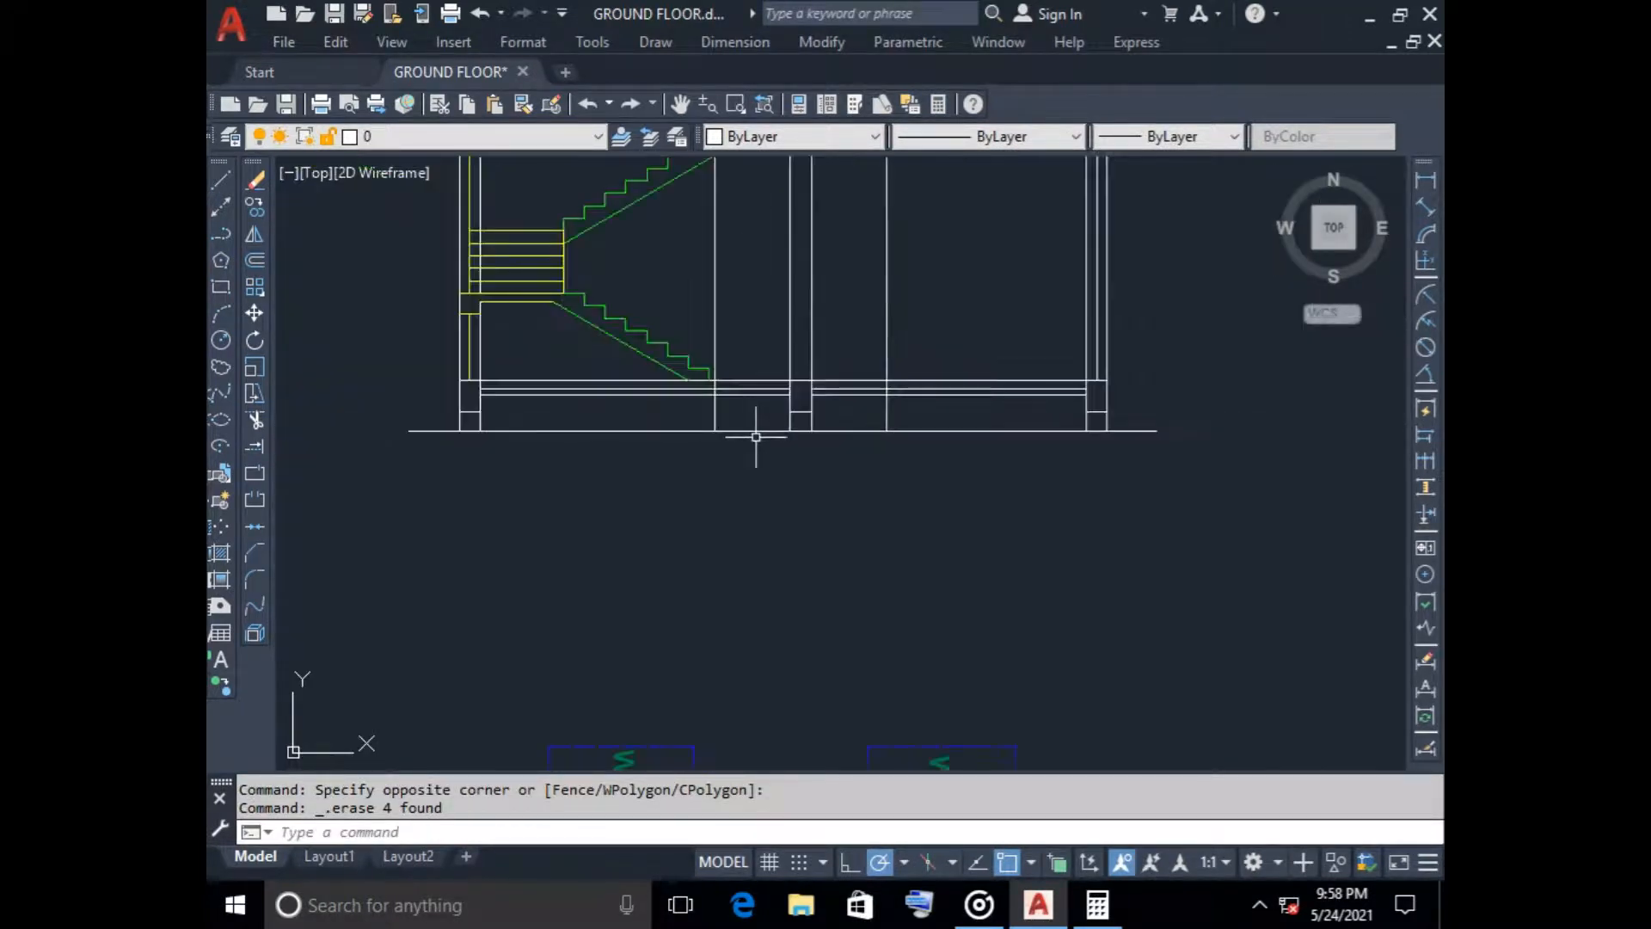
Shorten the two outer door construction lines so their lower ends stop at the section's ground floor level
middle_click_drag(782, 276, 778, 296)
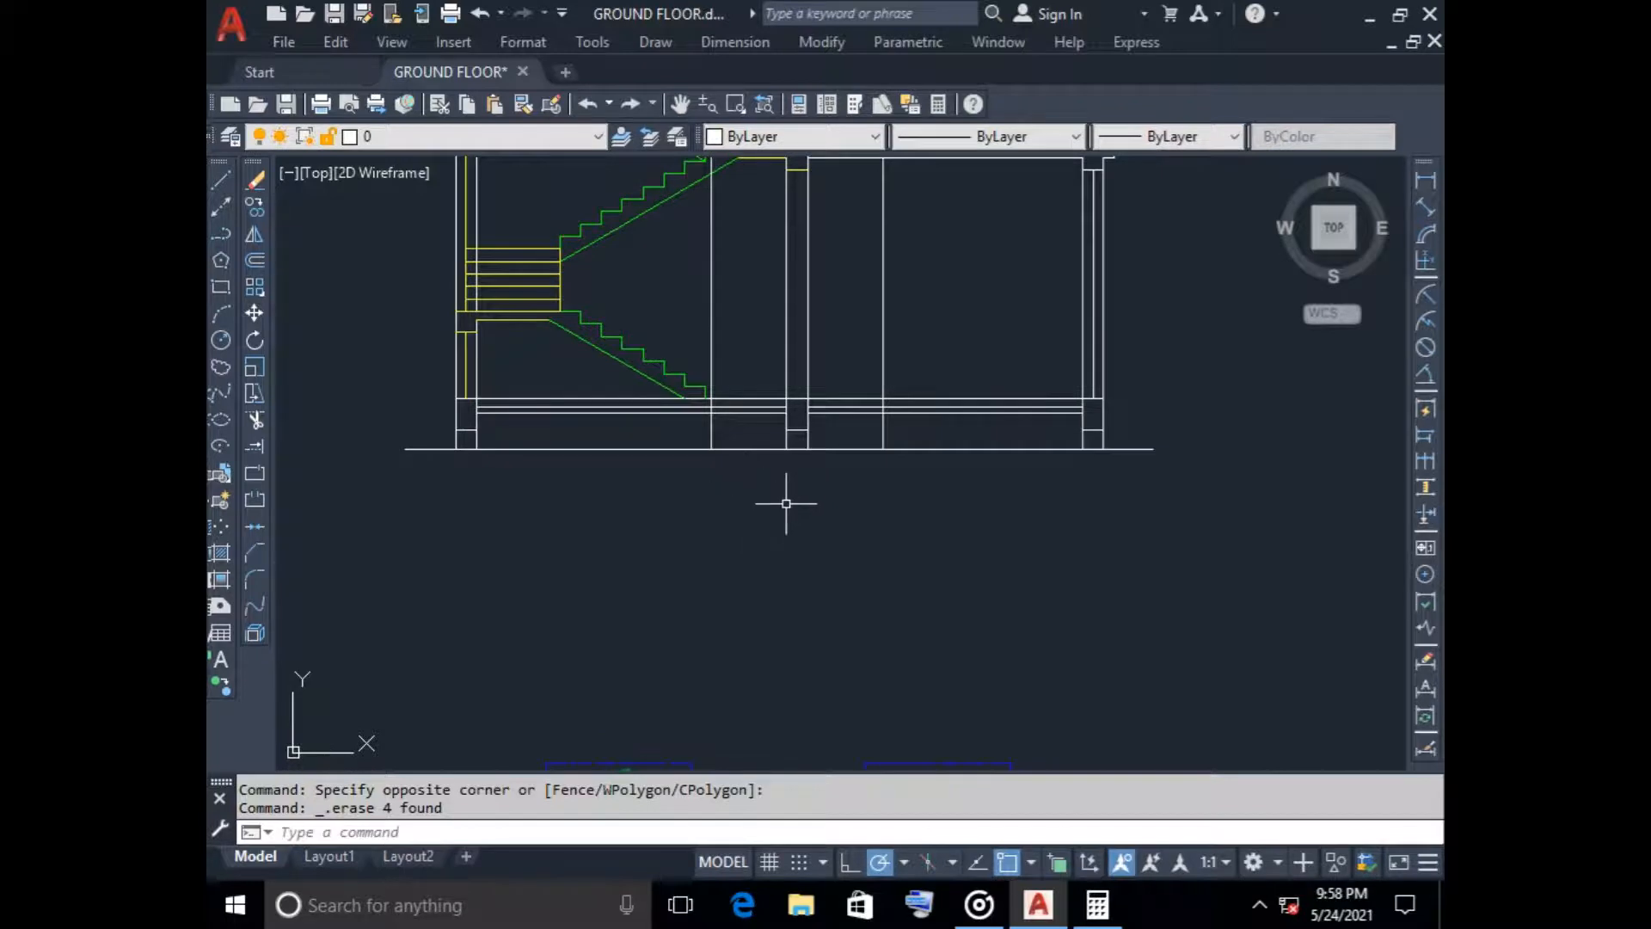
scroll(718, 425, "up", 3)
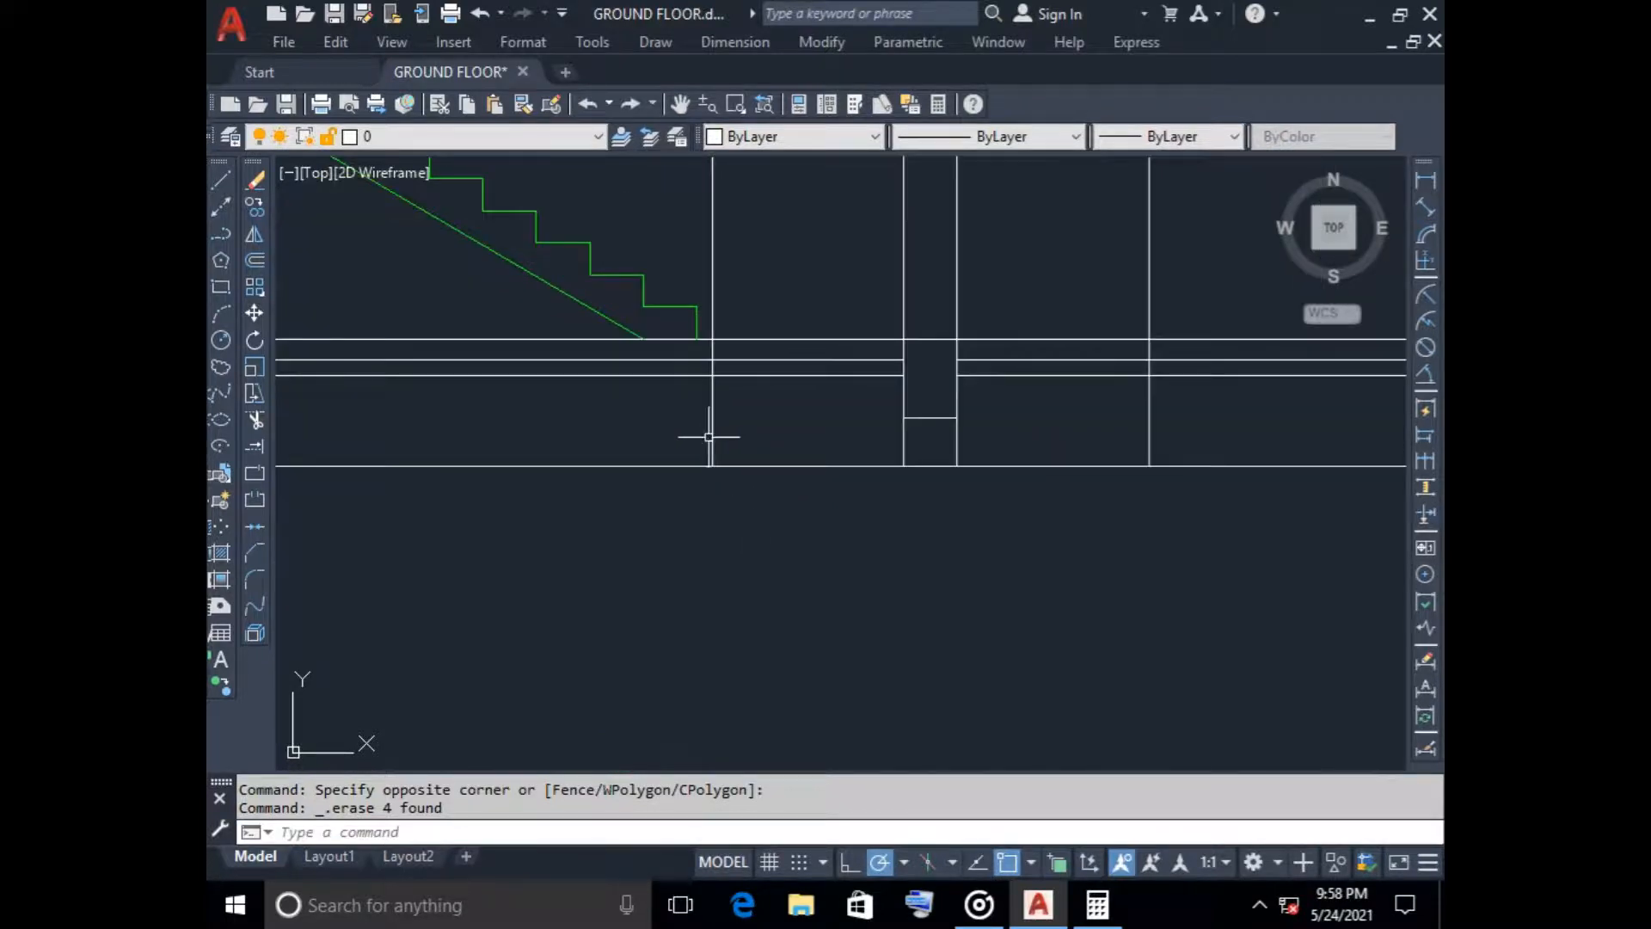
left_click(708, 439)
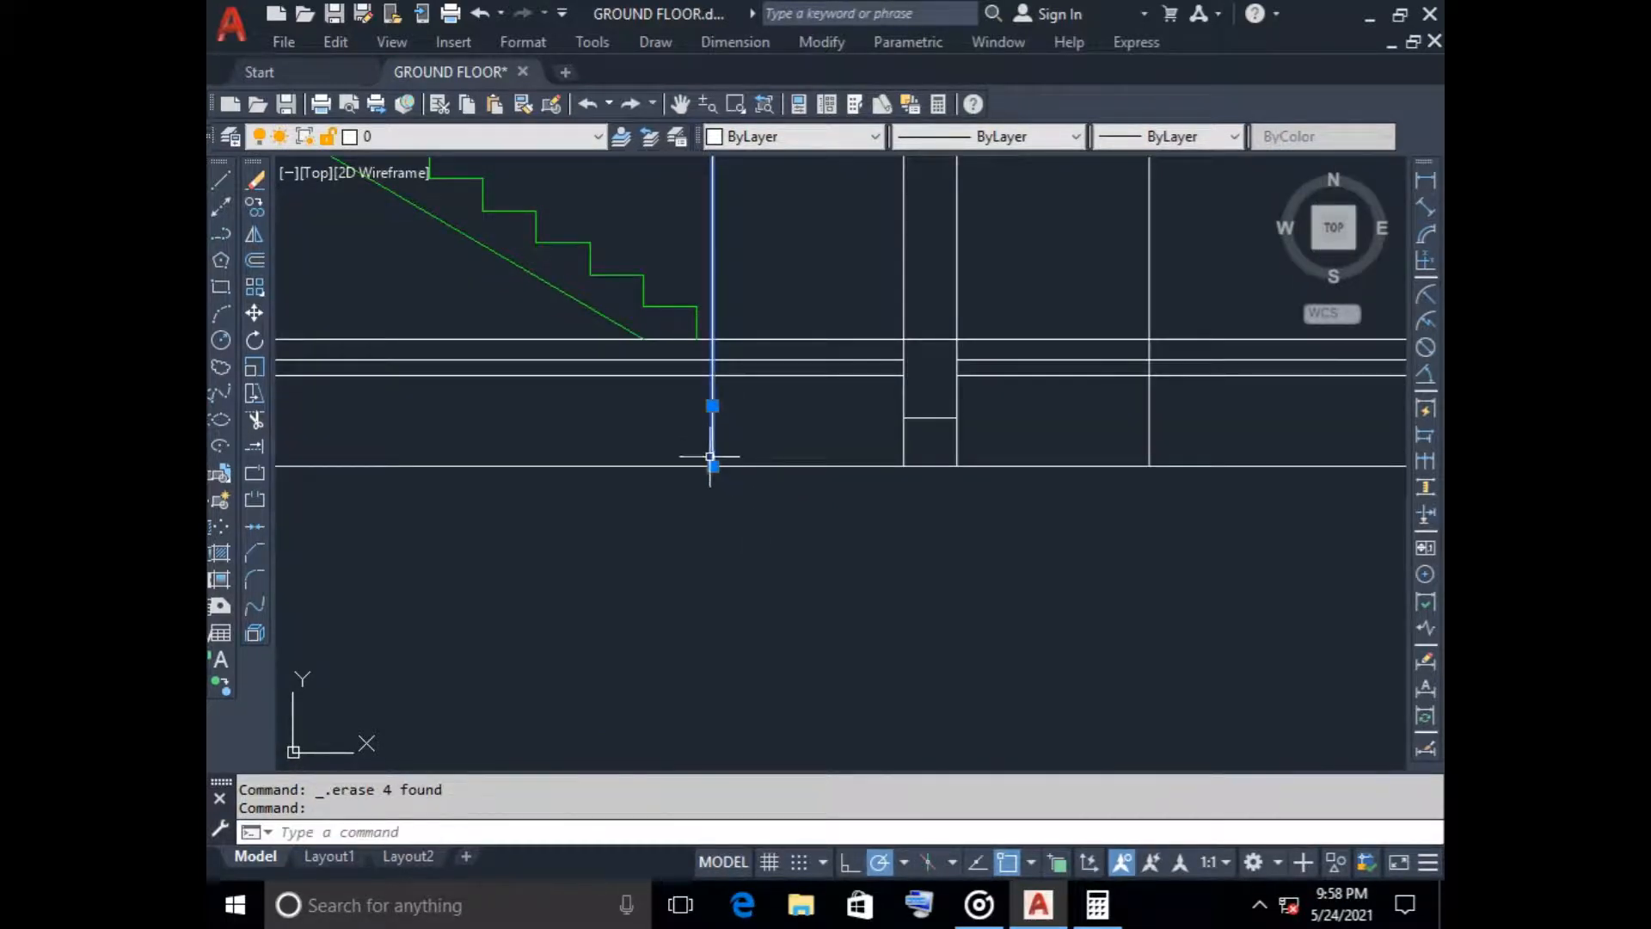
left_click(713, 464)
left_click(712, 339)
key("Escape")
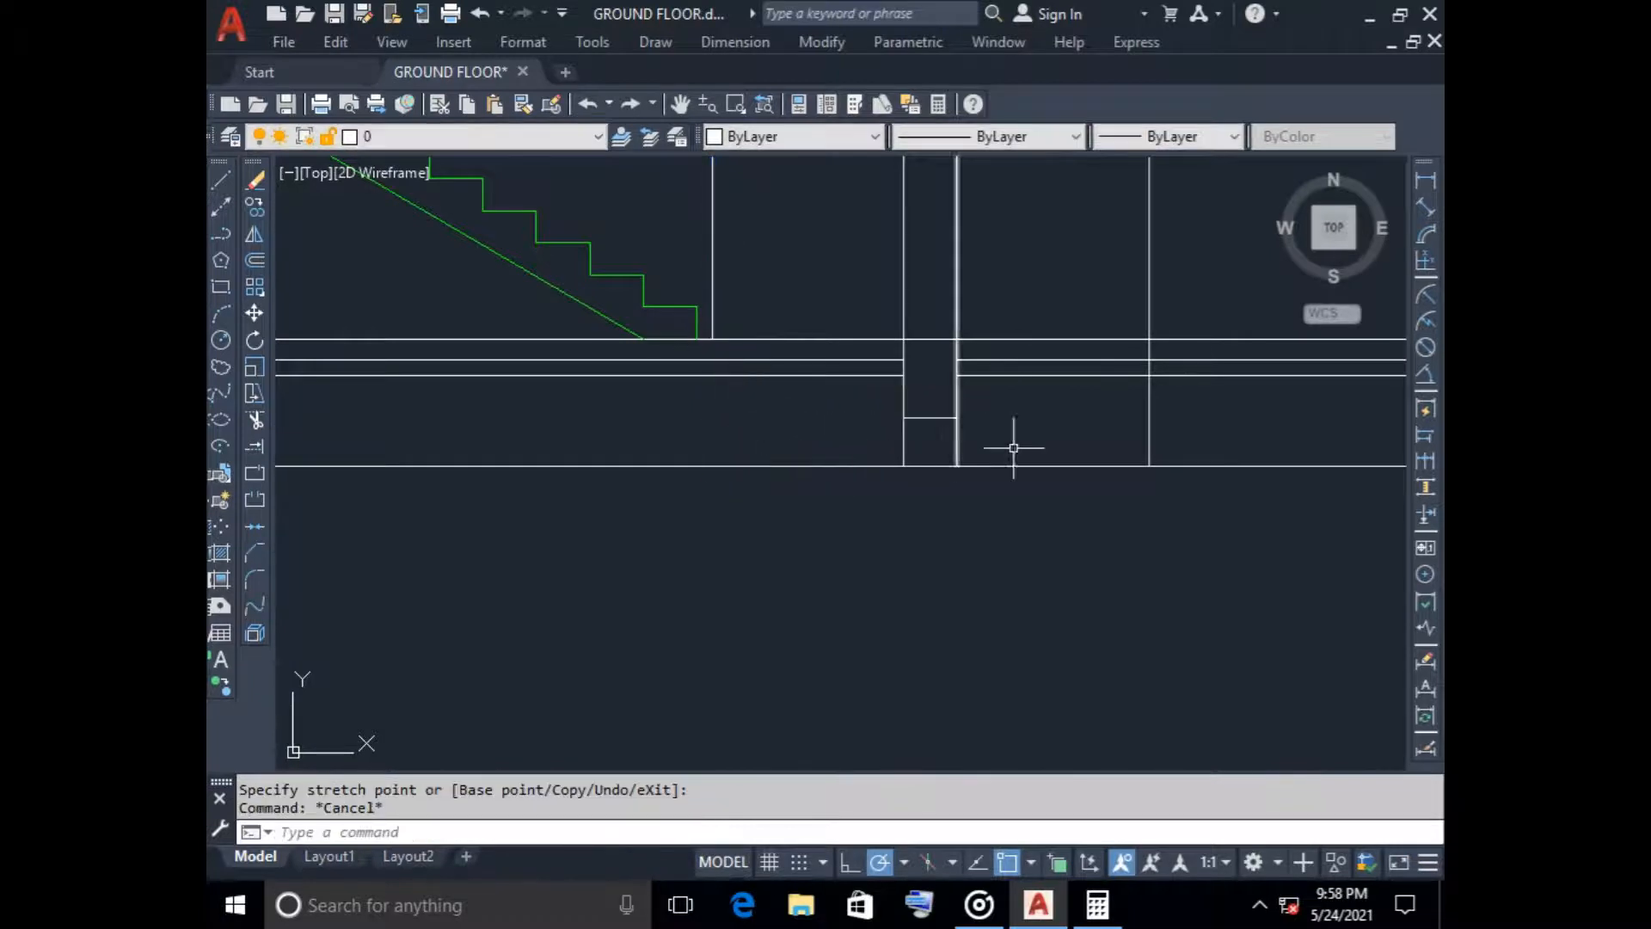
left_click(1149, 466)
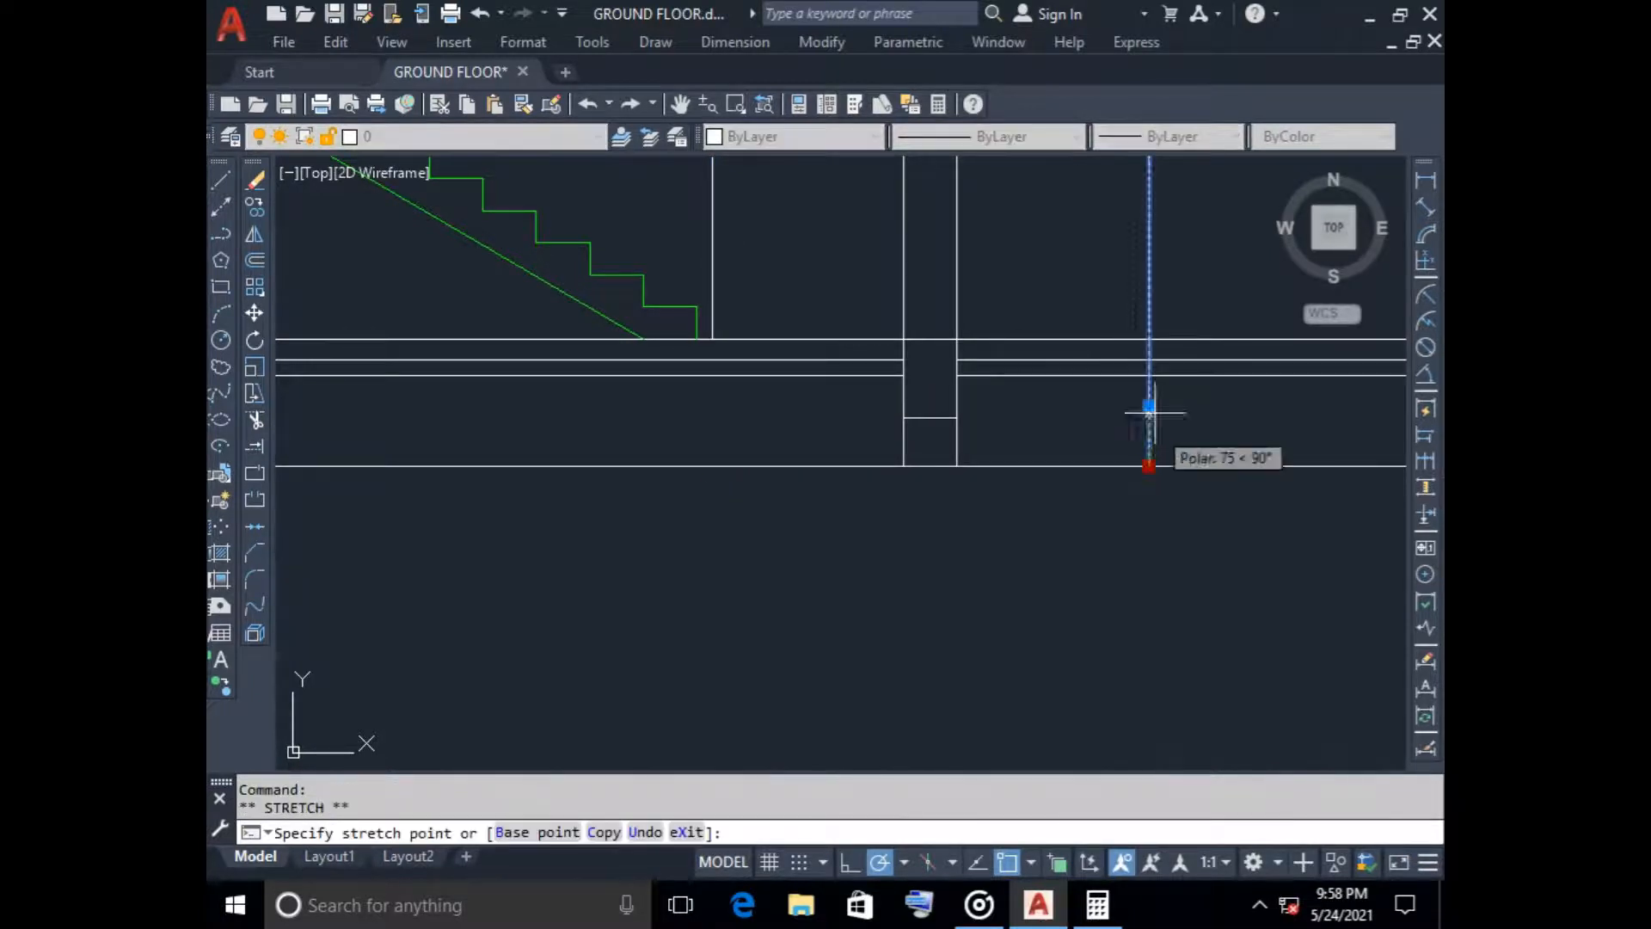
left_click(1149, 344)
key("Escape")
scroll(855, 258, "down", 3)
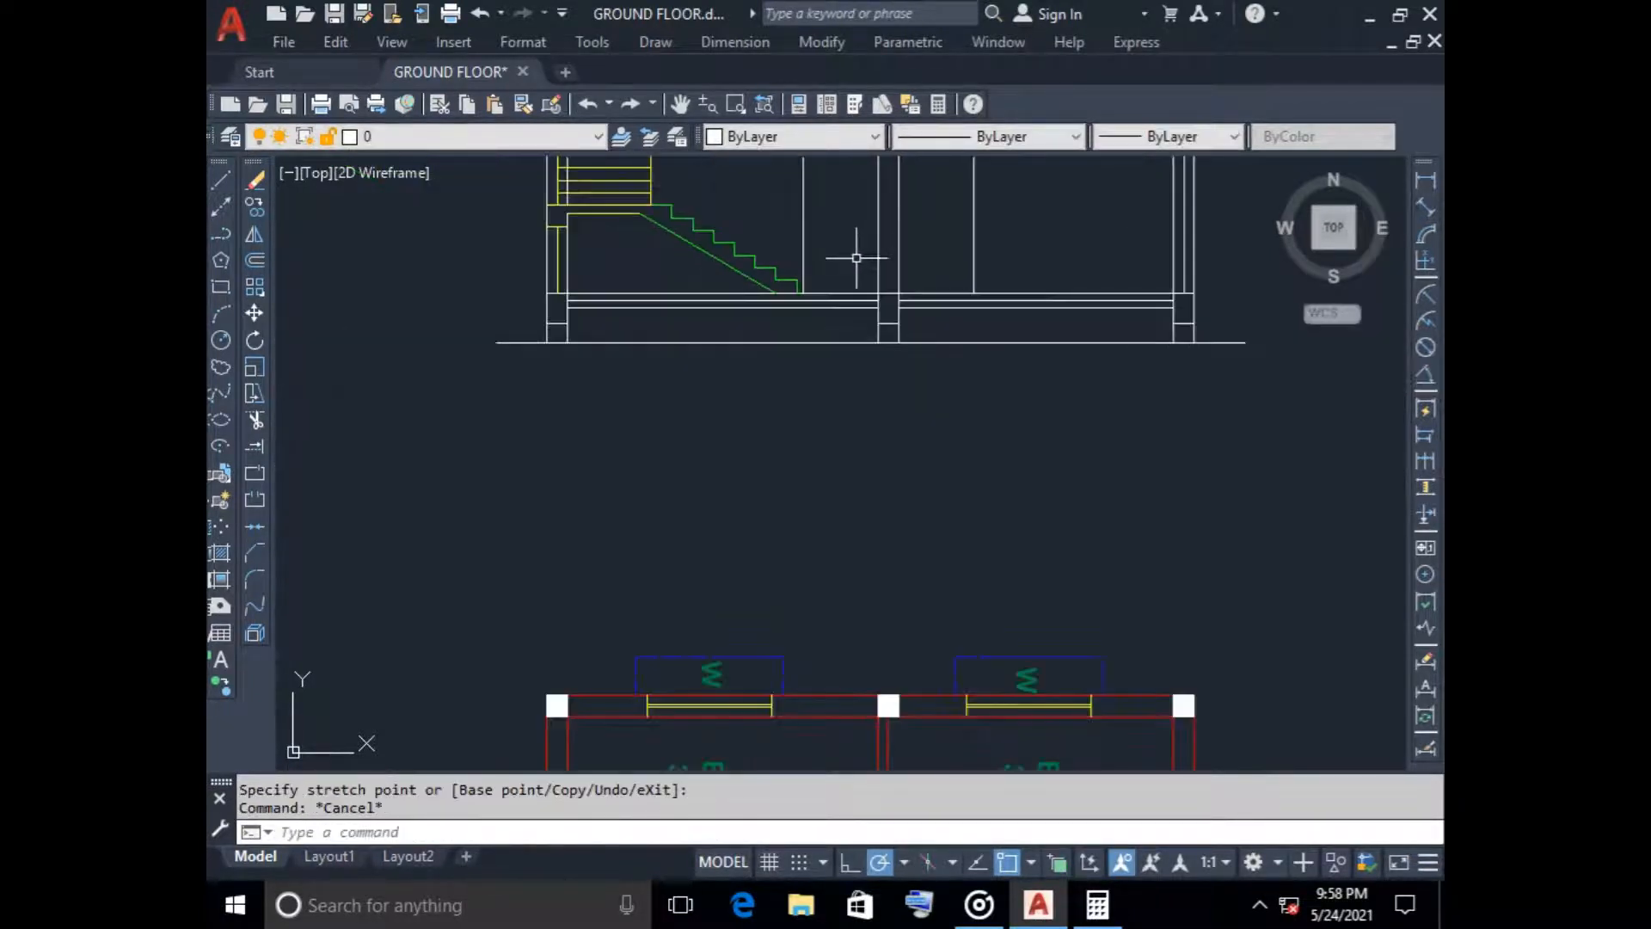
Draw a cyan door outline 2100 high on the ground floor, between the stair-side construction line and the central column
scroll(752, 450, "up", 1)
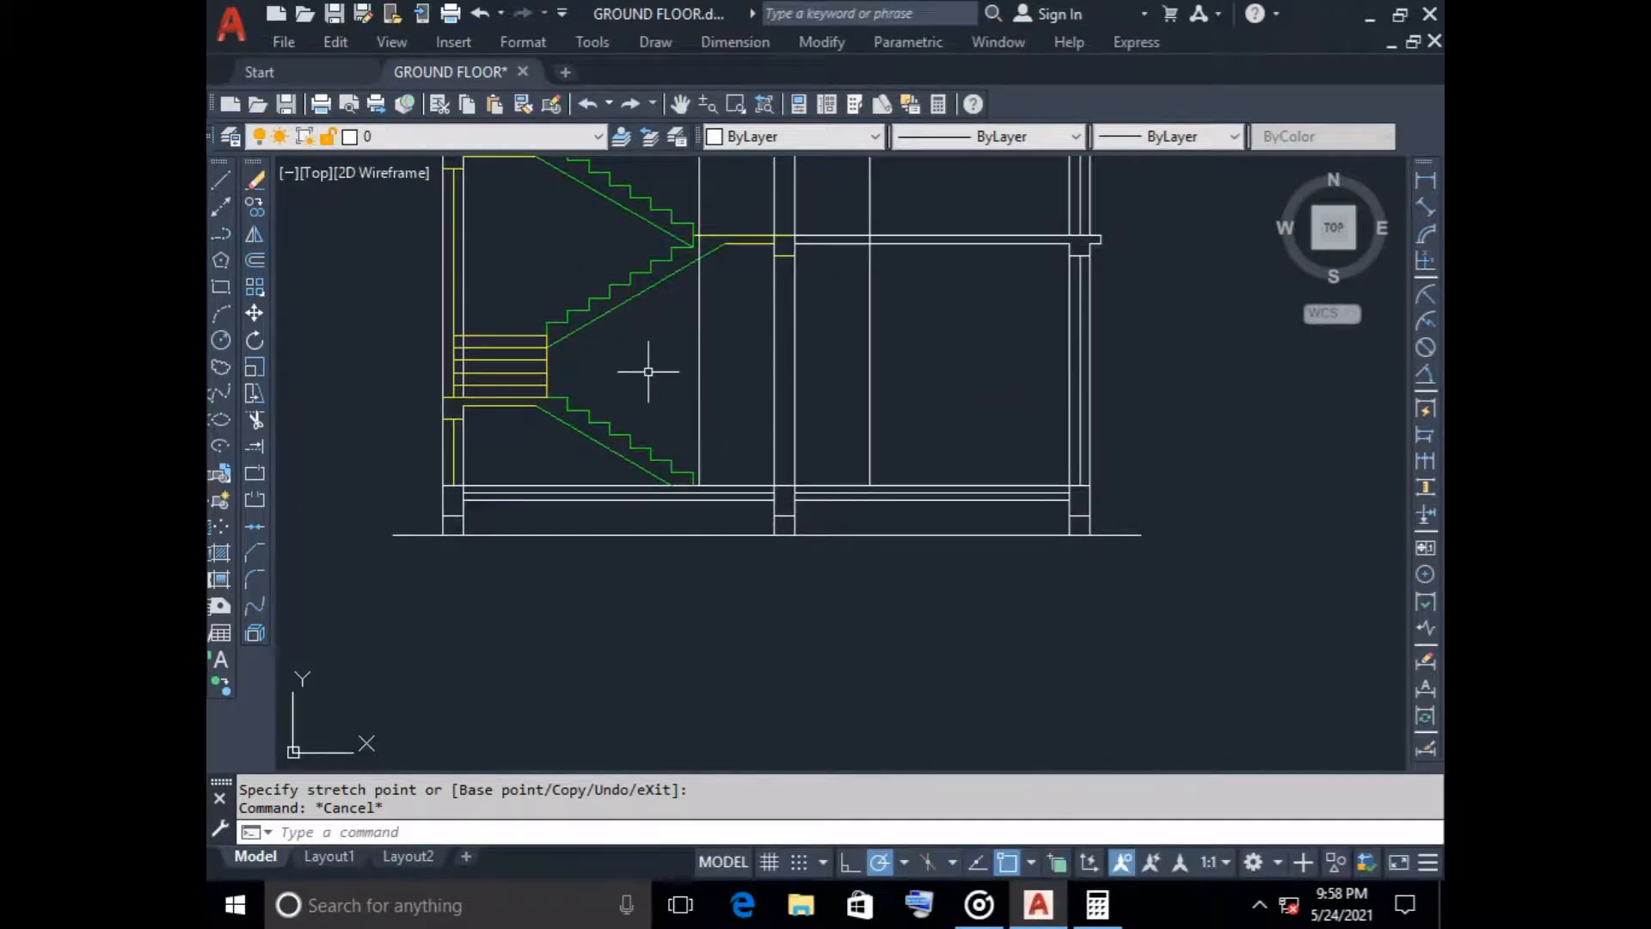
mouse_move(608, 422)
left_click(825, 136)
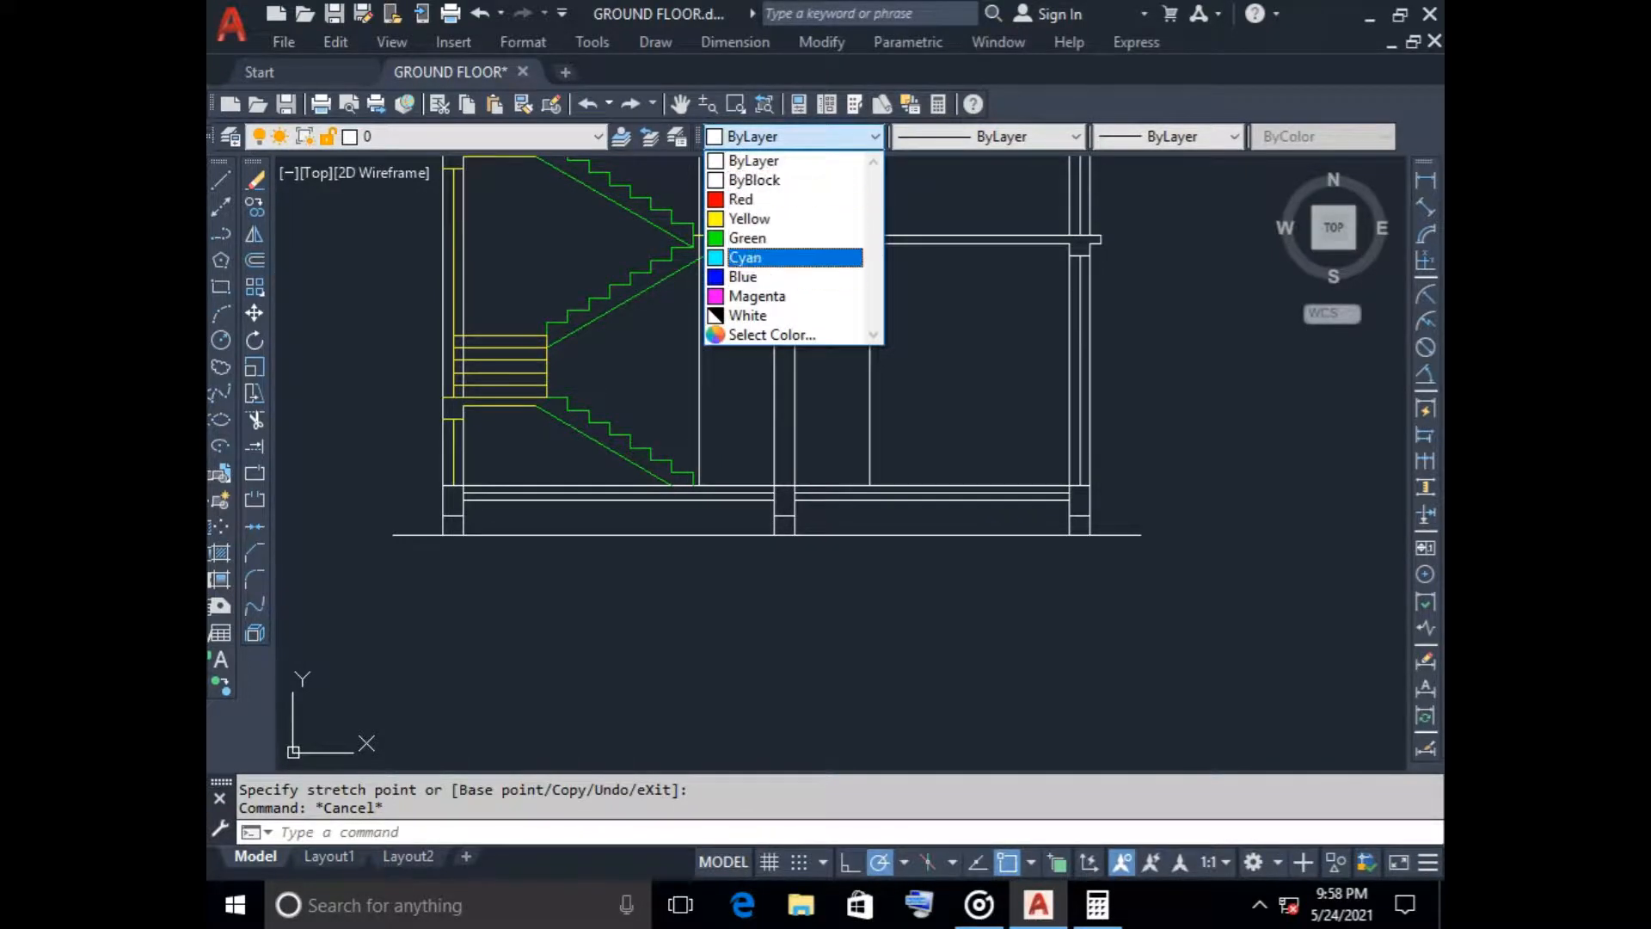
left_click(745, 258)
left_click(221, 180)
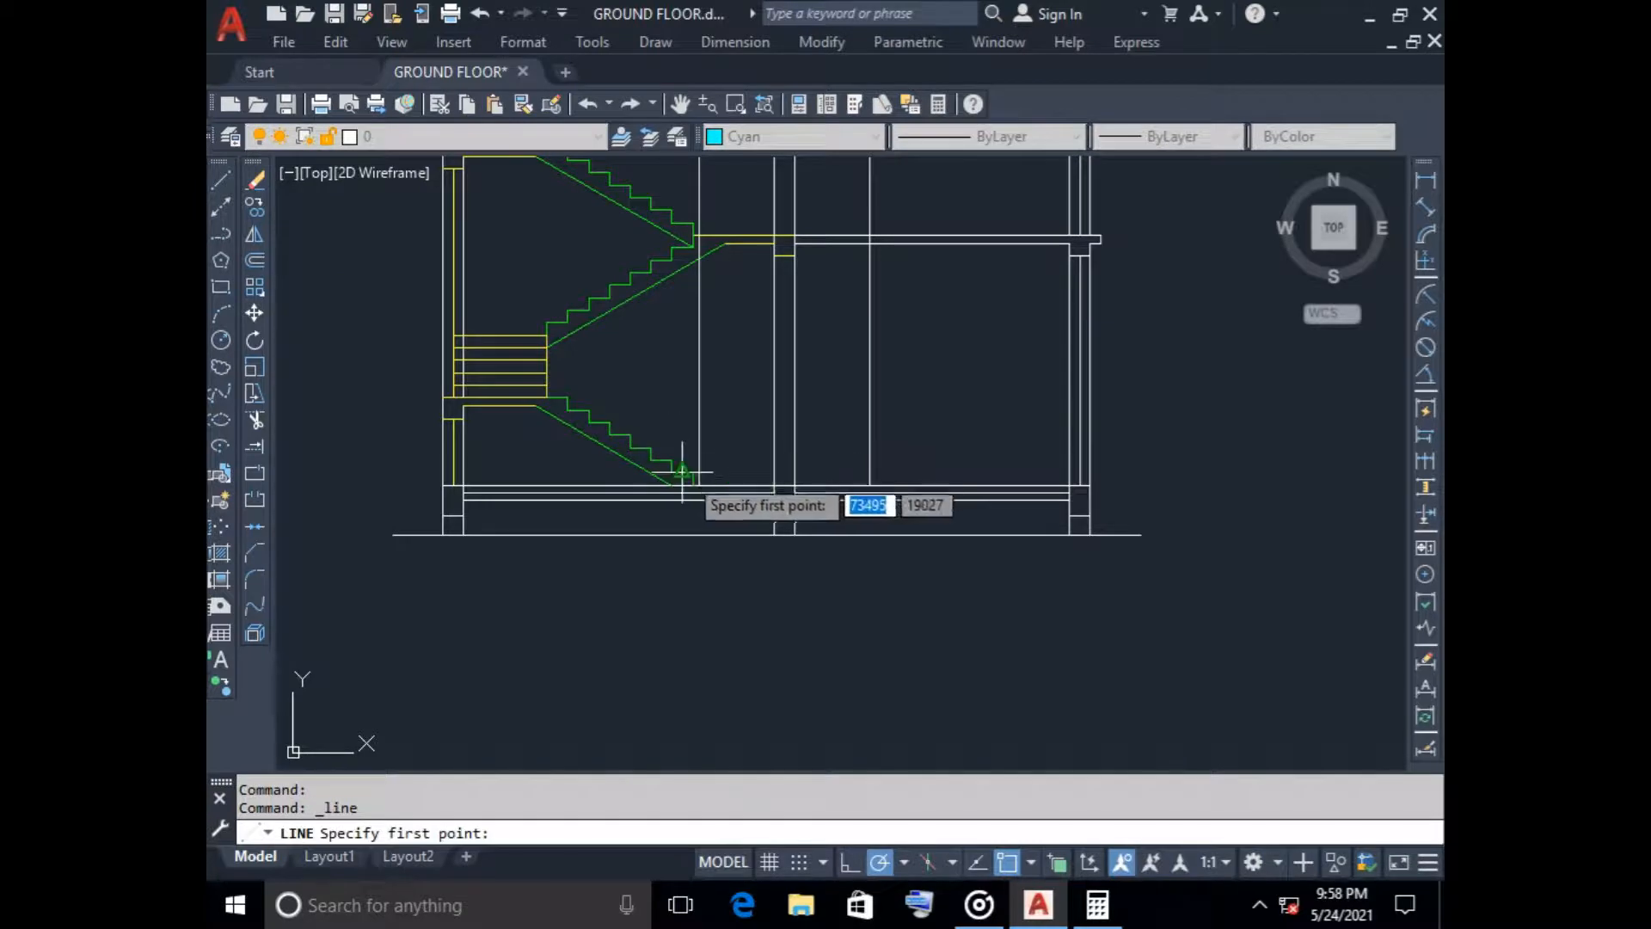
scroll(777, 491, "up", 8)
scroll(698, 489, "down", 5)
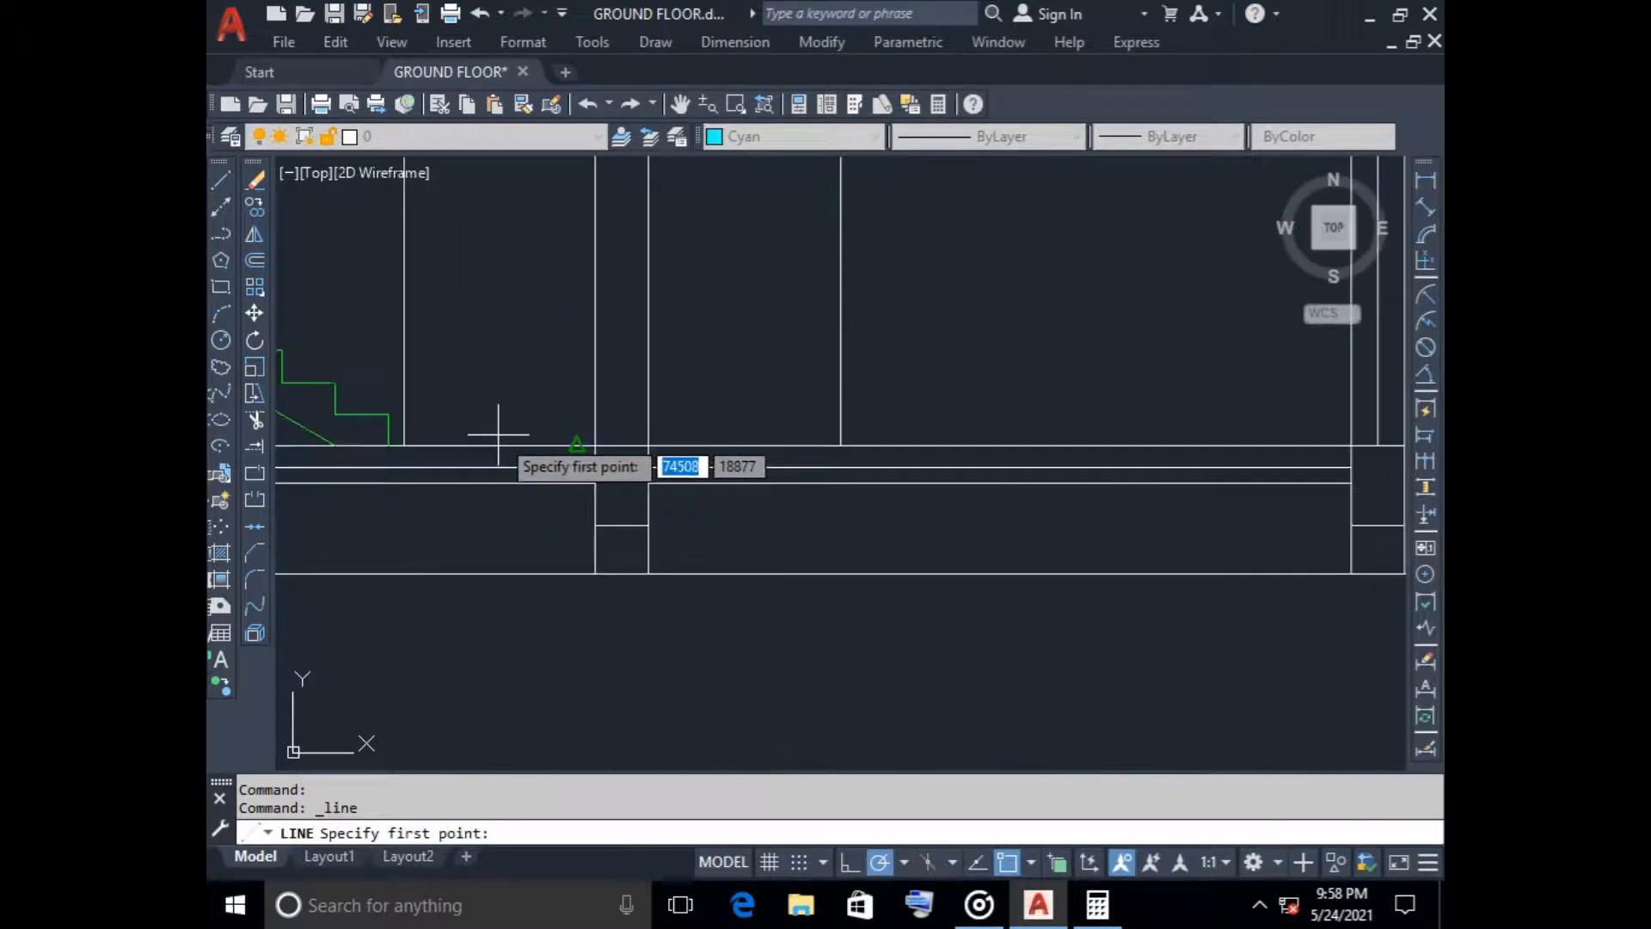
left_click(408, 453)
scroll(405, 405, "up", 3)
middle_click_drag(419, 288, 460, 429)
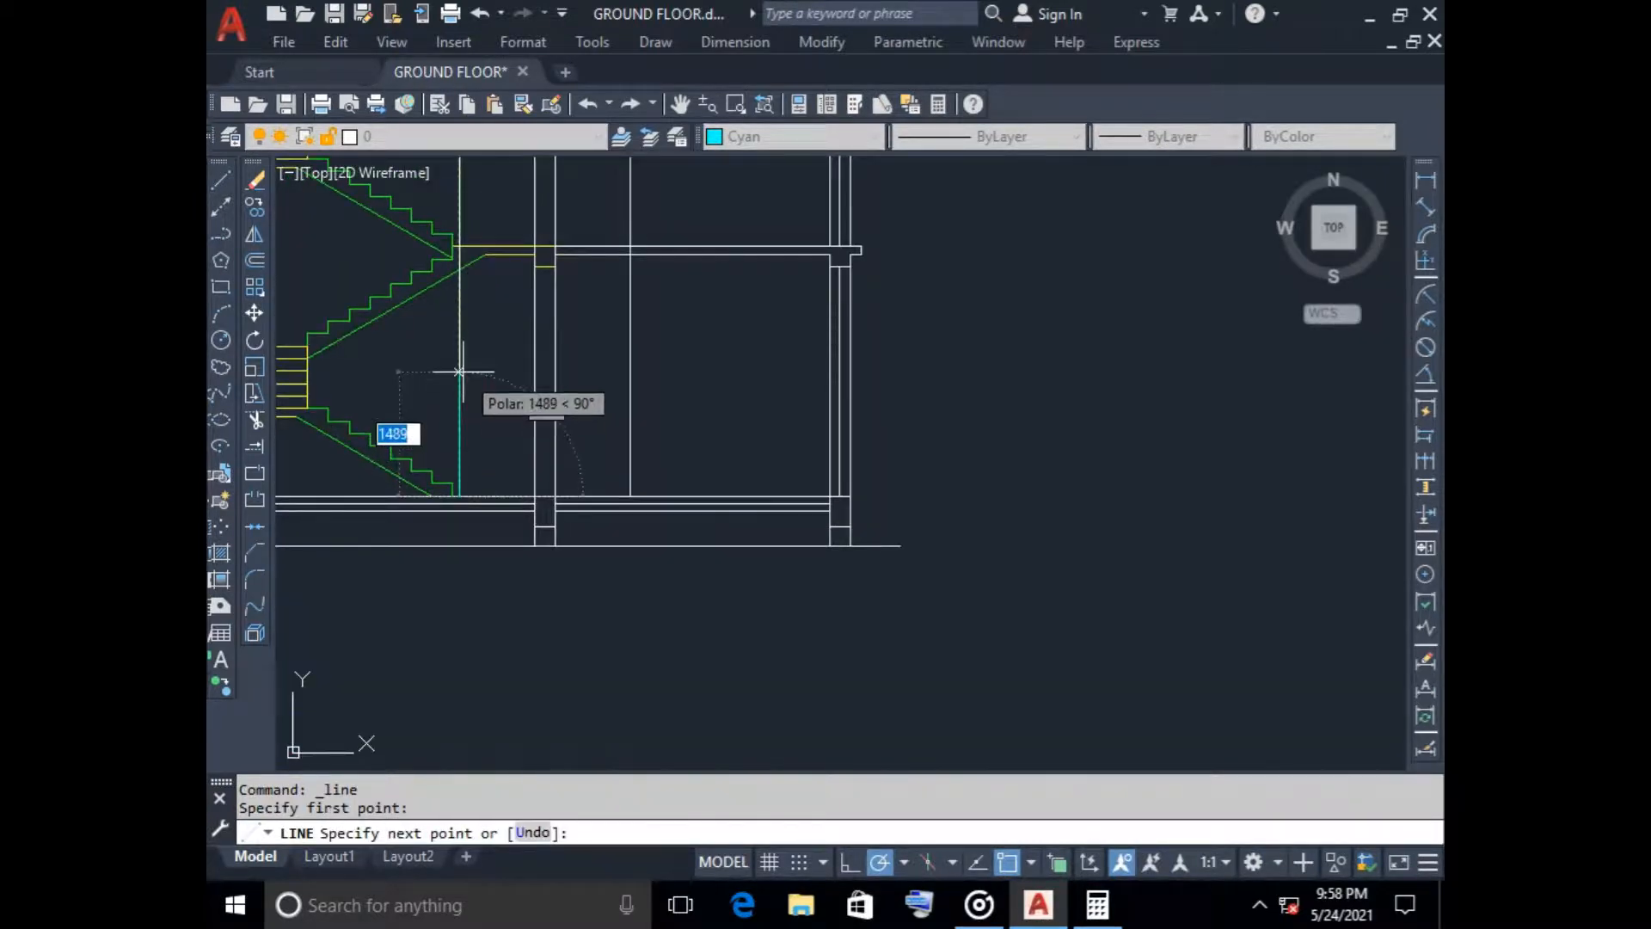
type("2100")
key("Return")
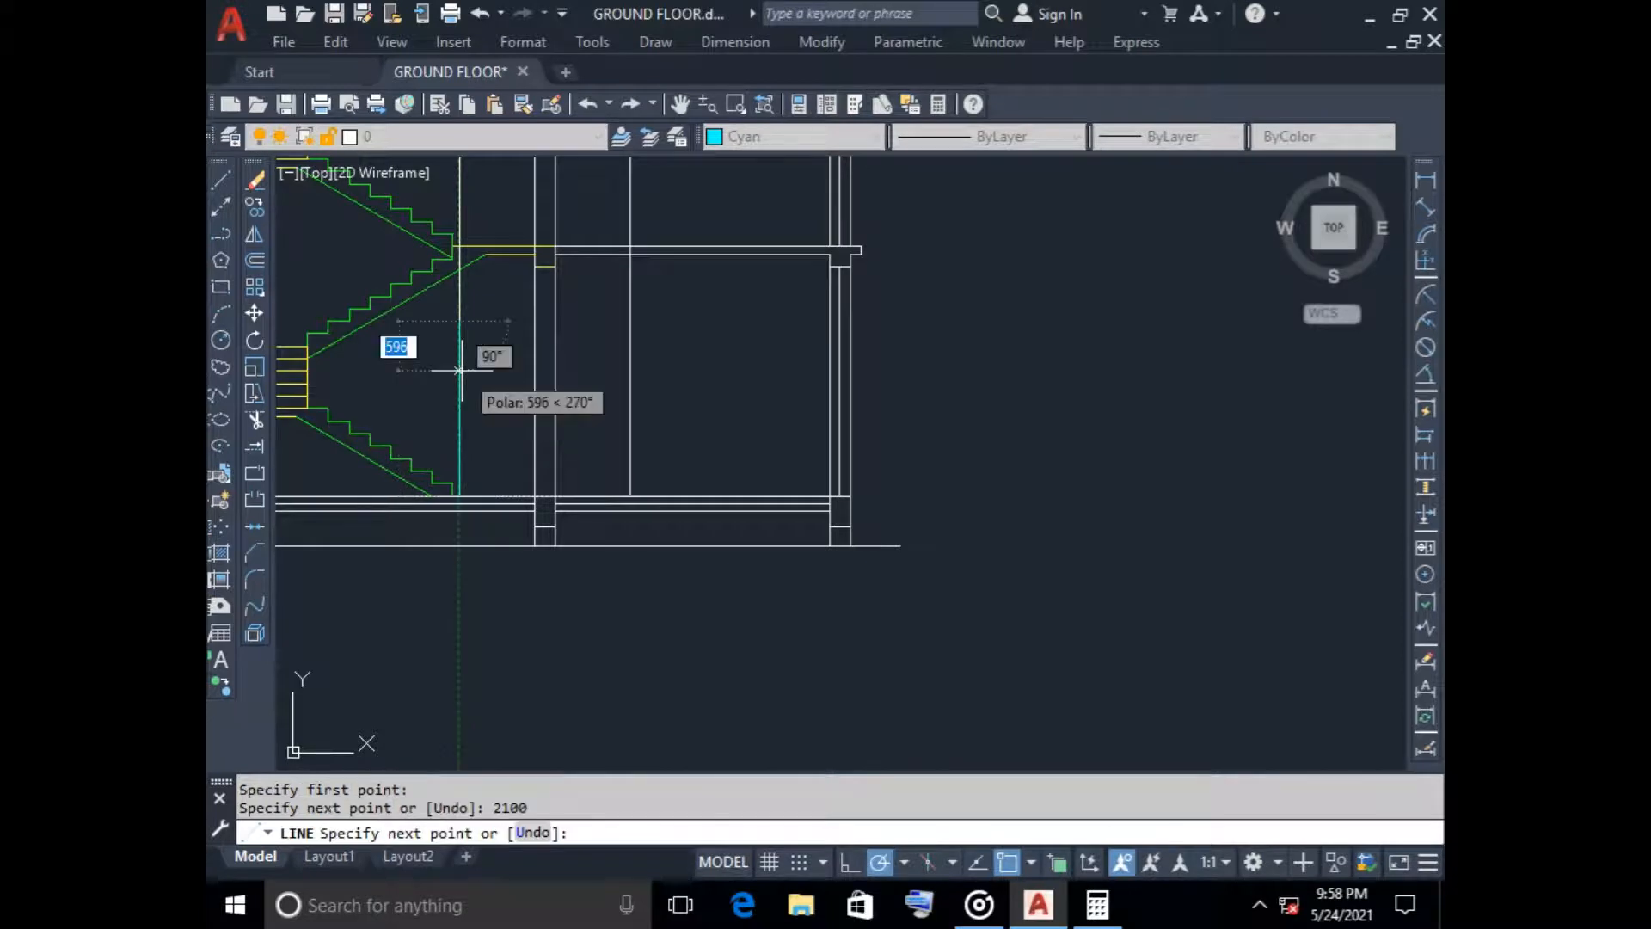
left_click(535, 324)
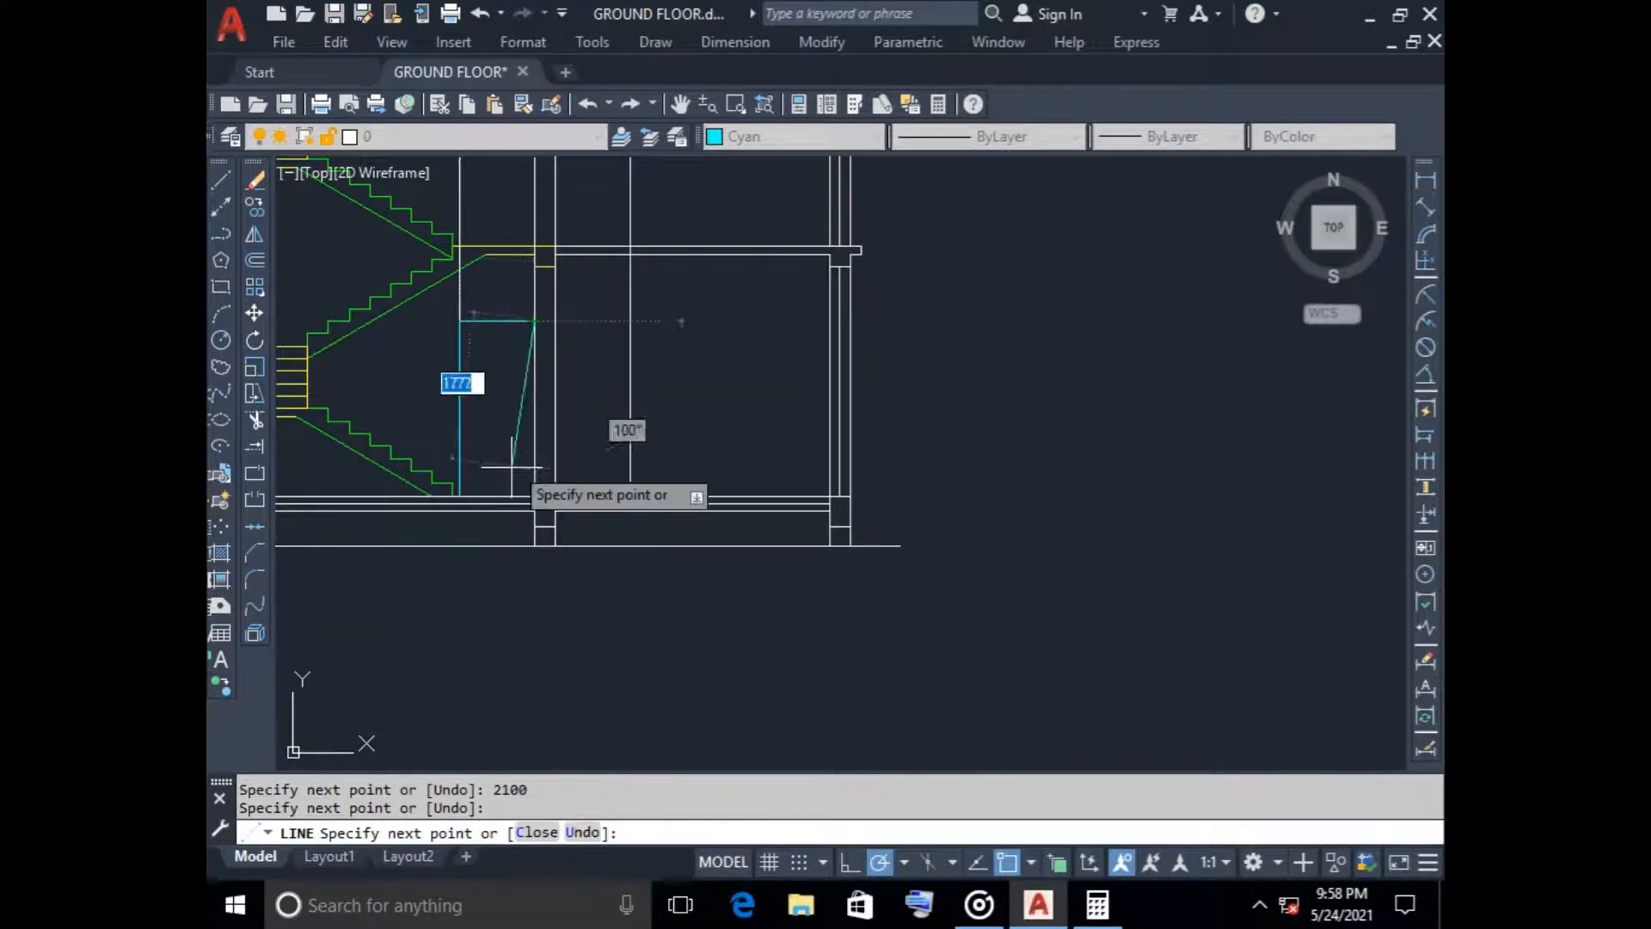
scroll(538, 506, "up", 2)
key("Escape")
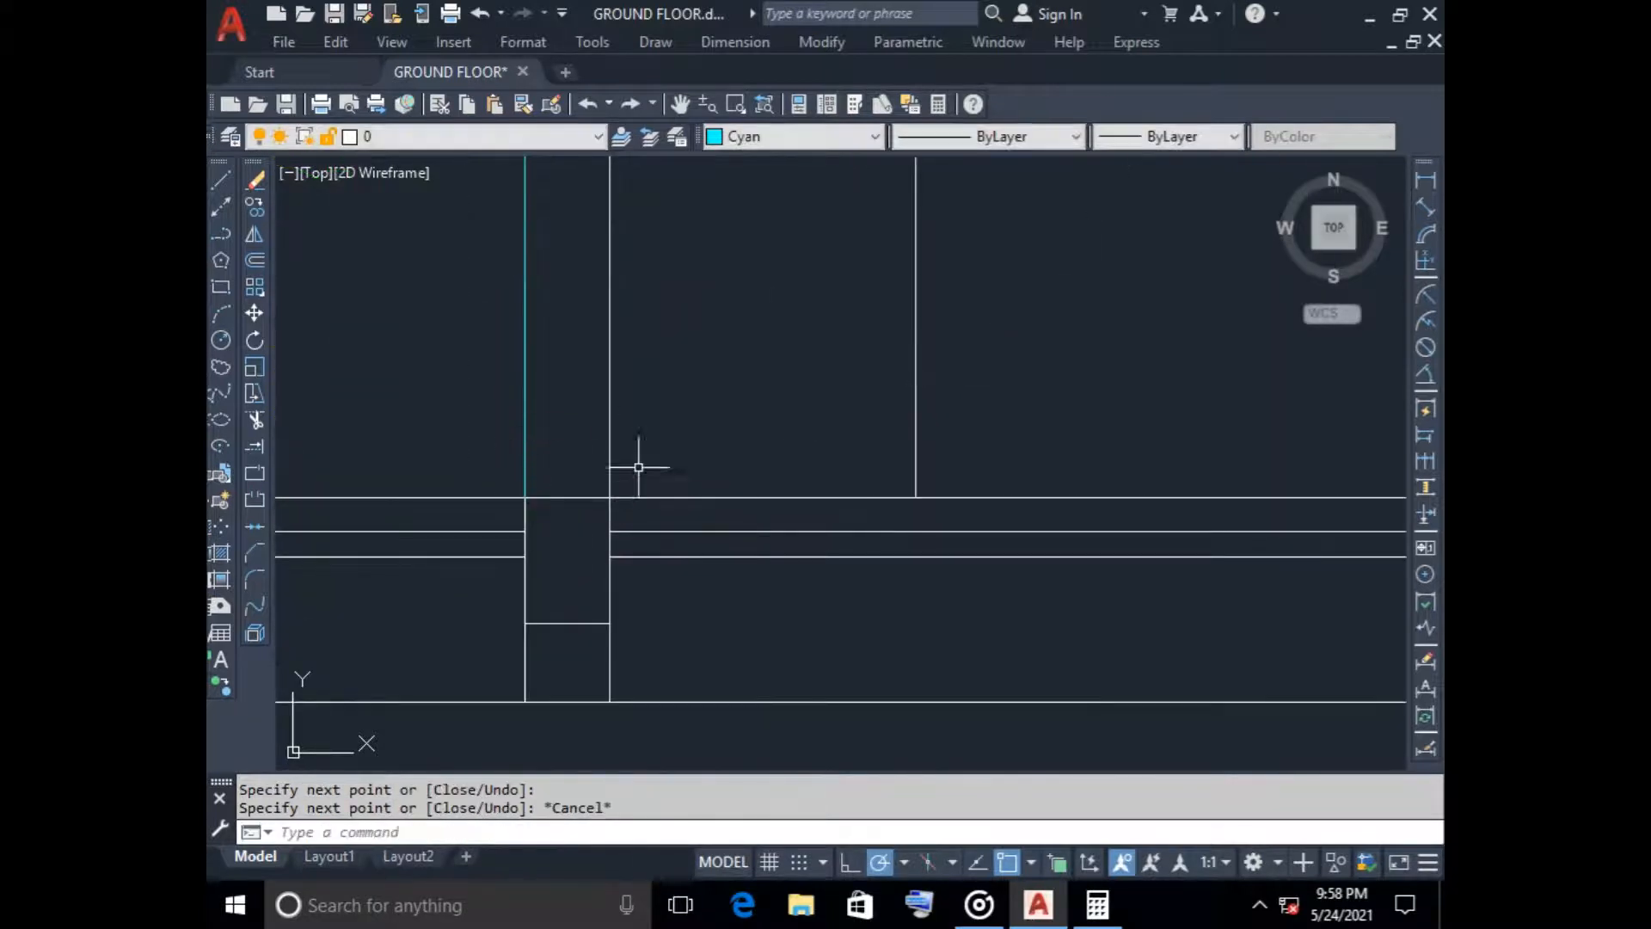
Copy the cyan door outline to the opposite face of the central column on the ground floor
scroll(668, 424, "down", 1)
middle_click_drag(667, 423, 706, 473)
left_click(632, 391)
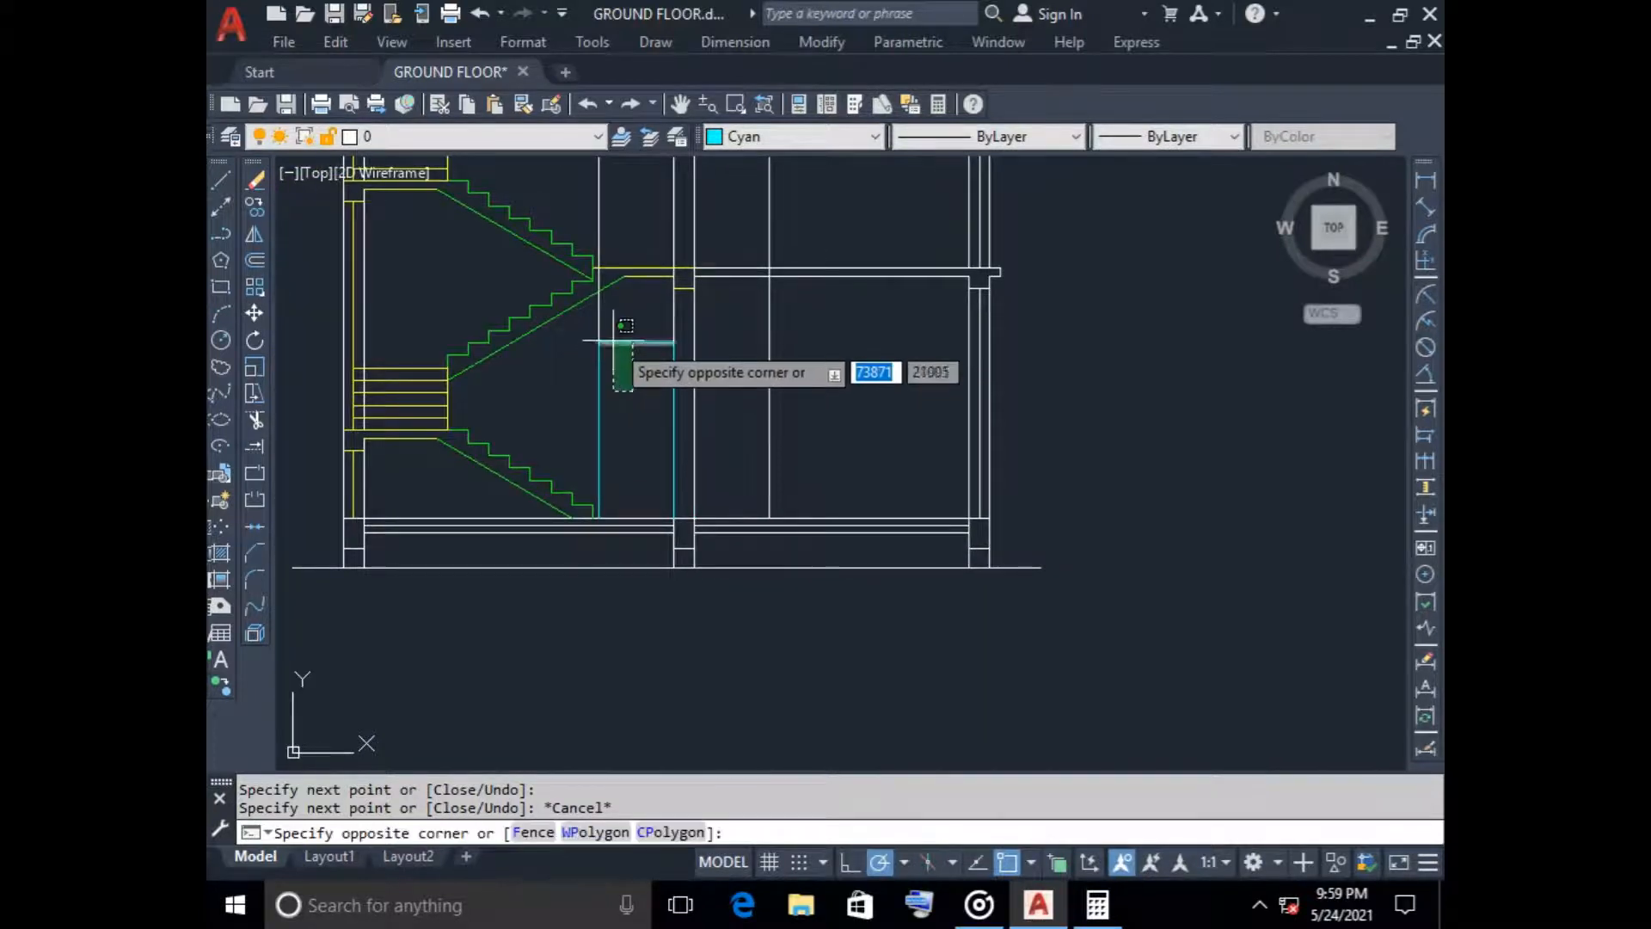
left_click(591, 314)
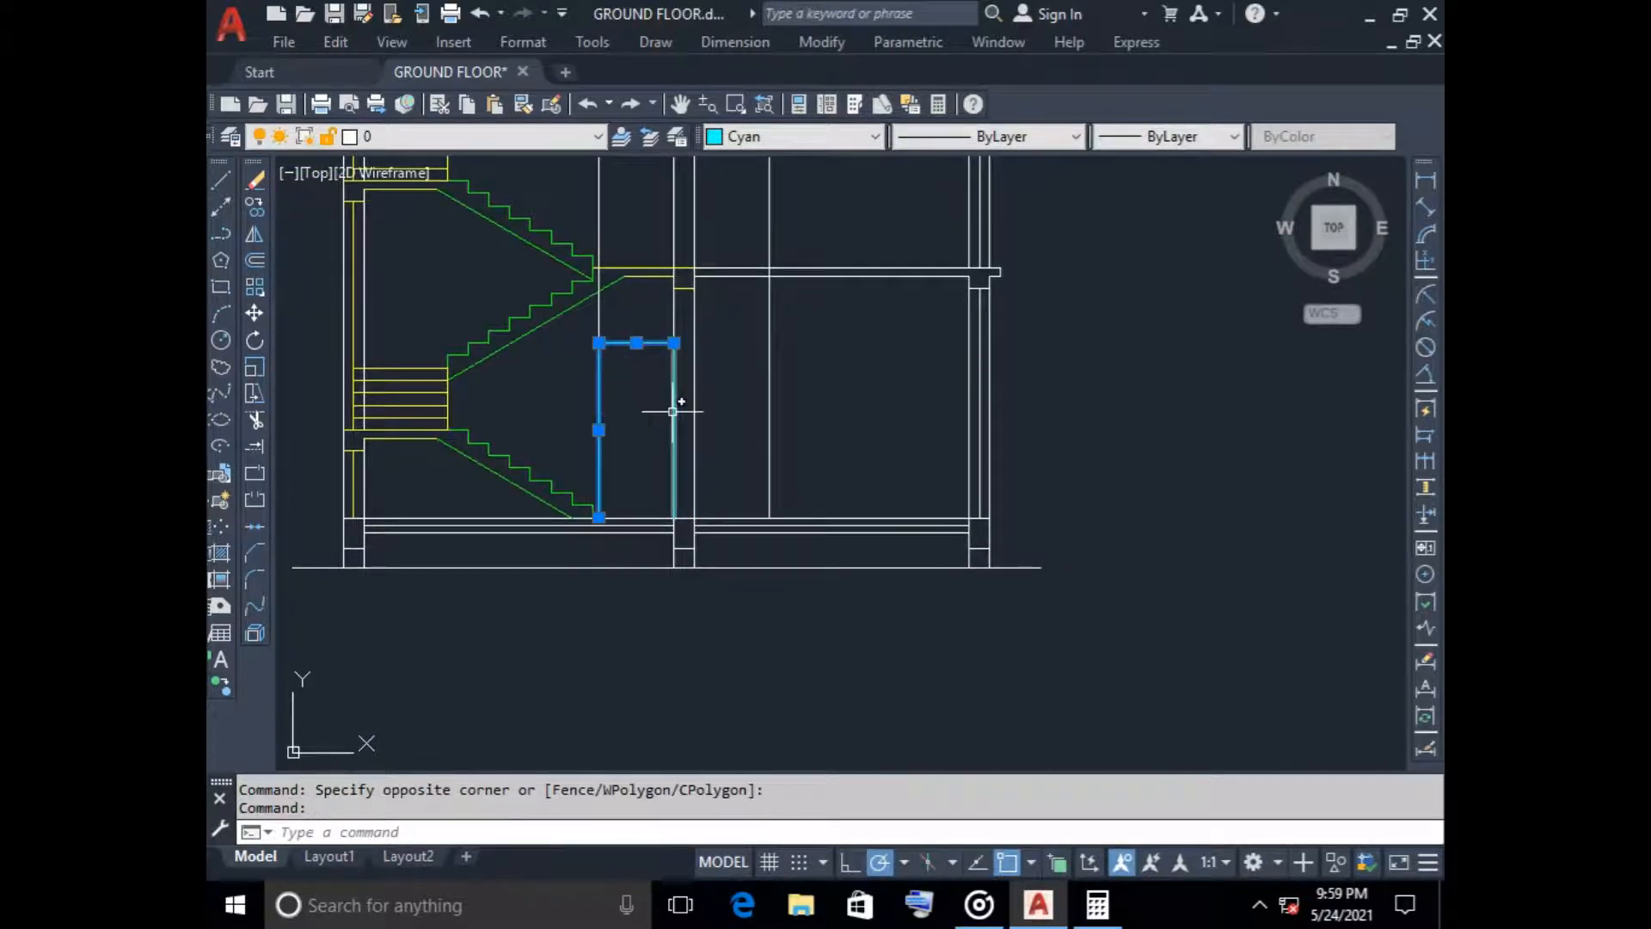
left_click(255, 206)
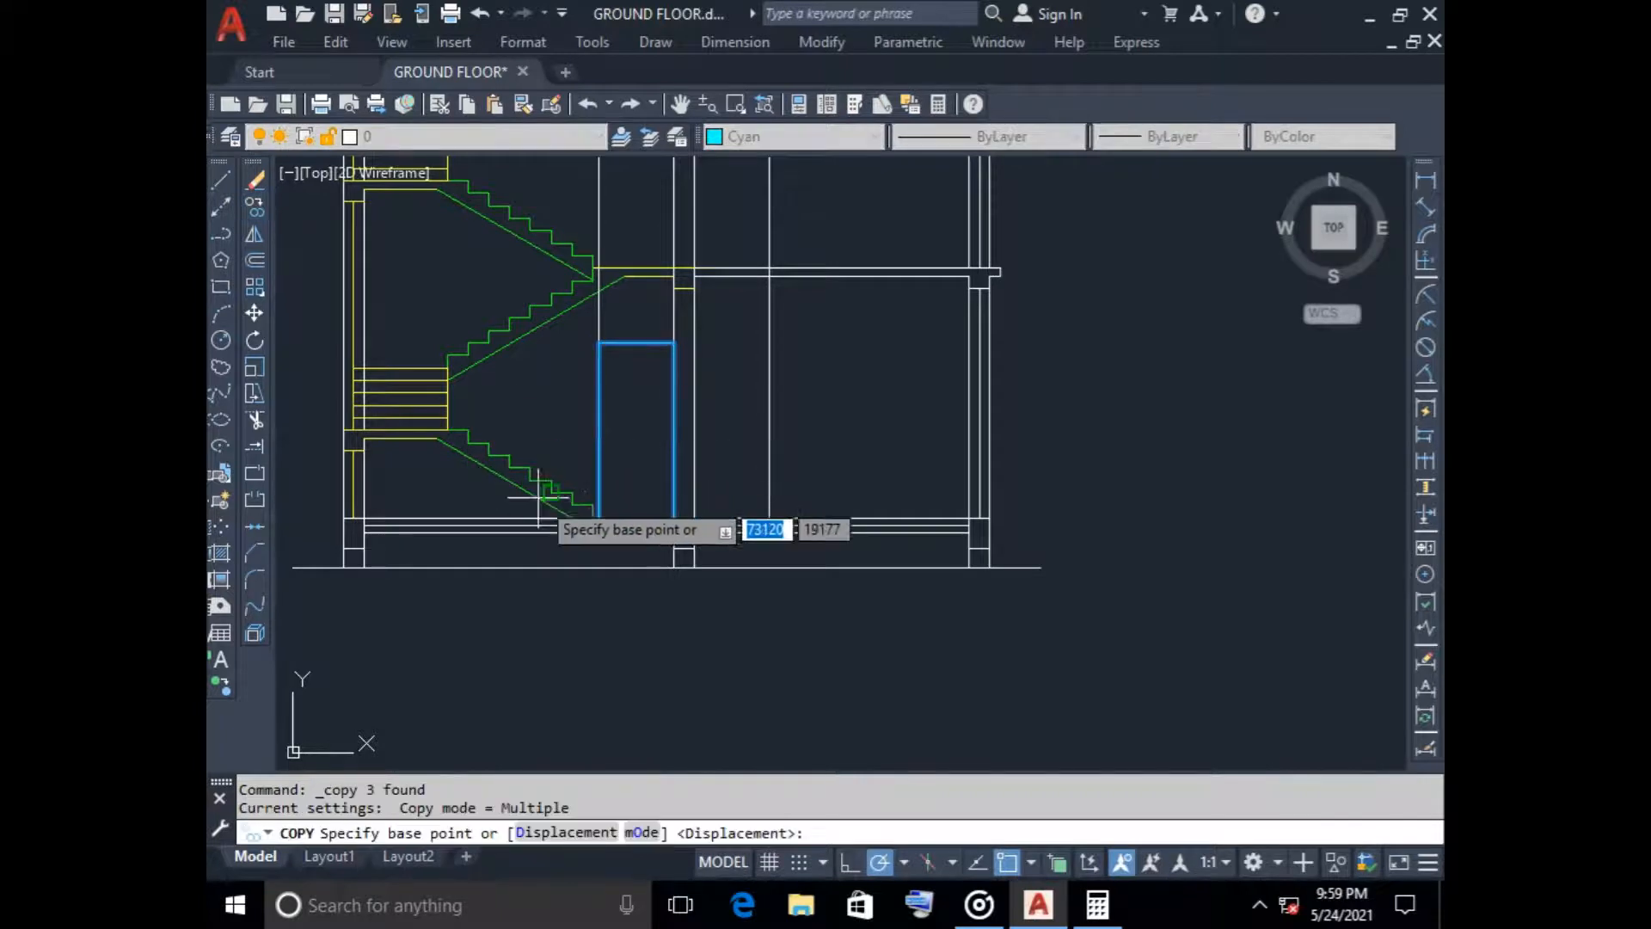
scroll(602, 514, "up", 5)
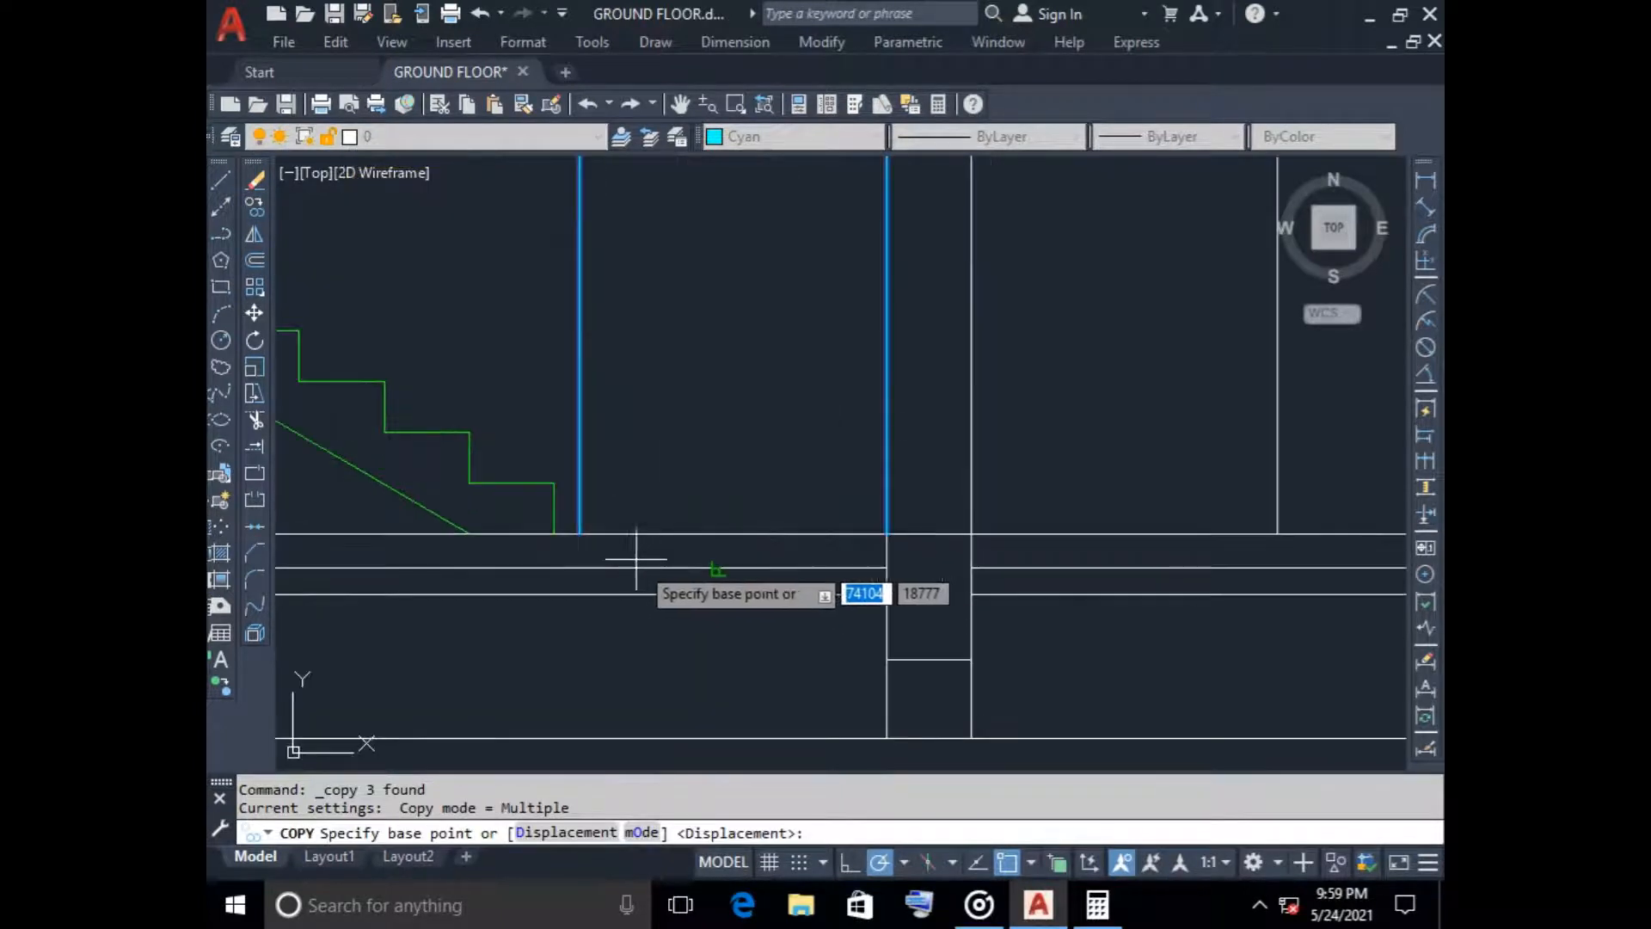
left_click(580, 533)
left_click(971, 534)
scroll(780, 401, "down", 5)
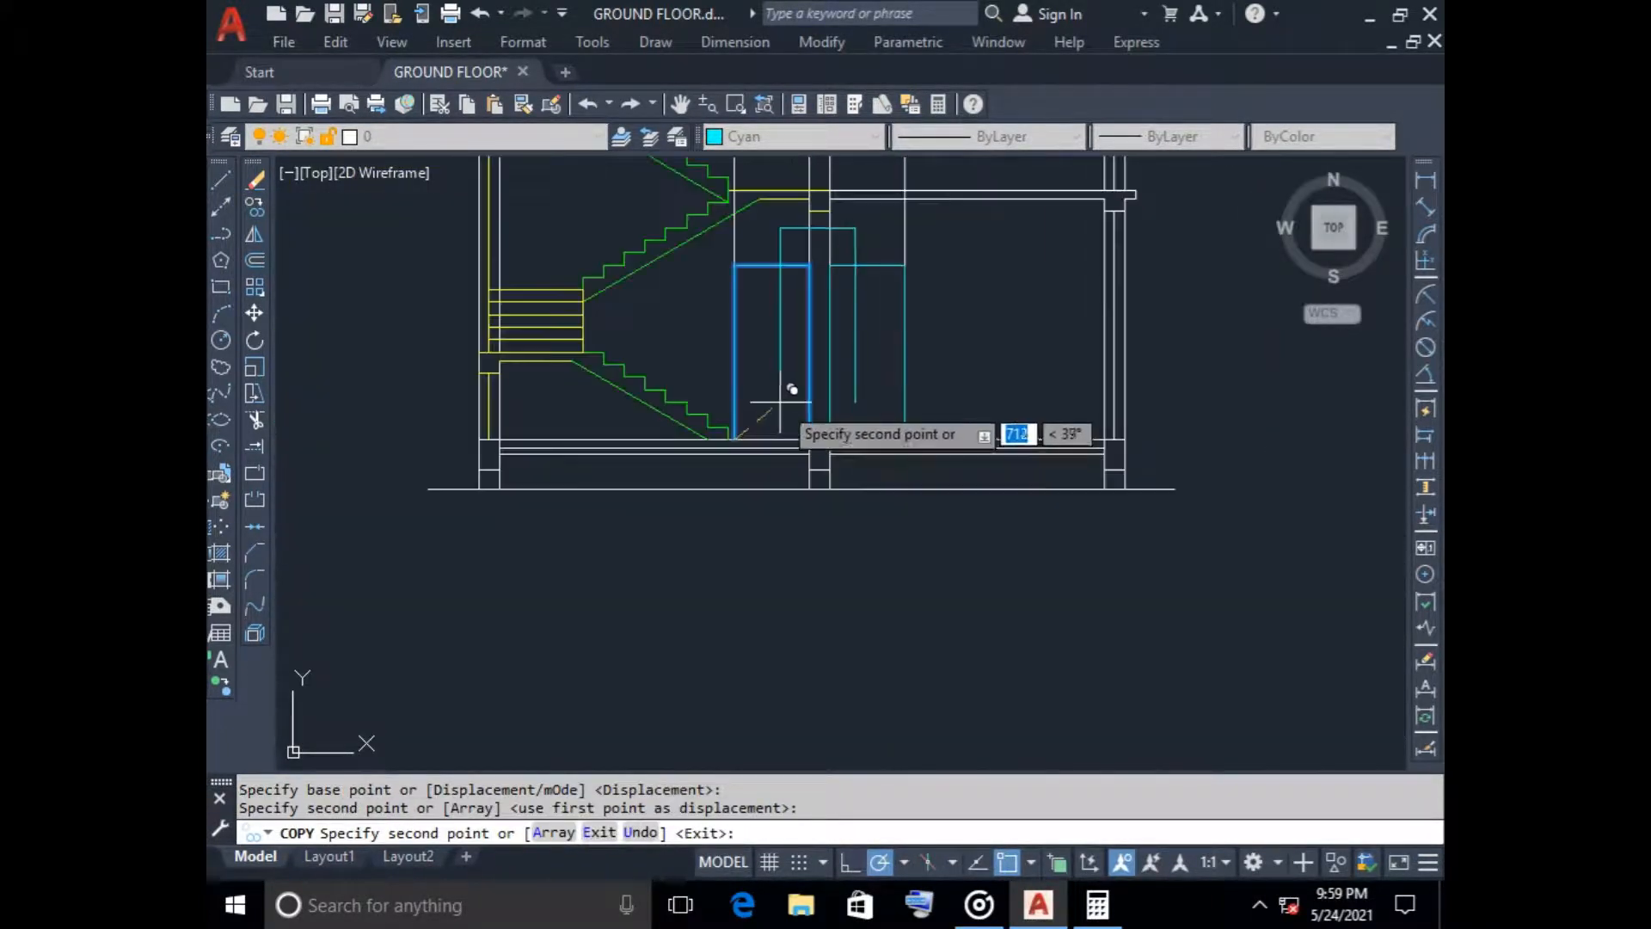
Copy the door outline onto the first floor slab on both sides of the central column
scroll(780, 402, "up", 8)
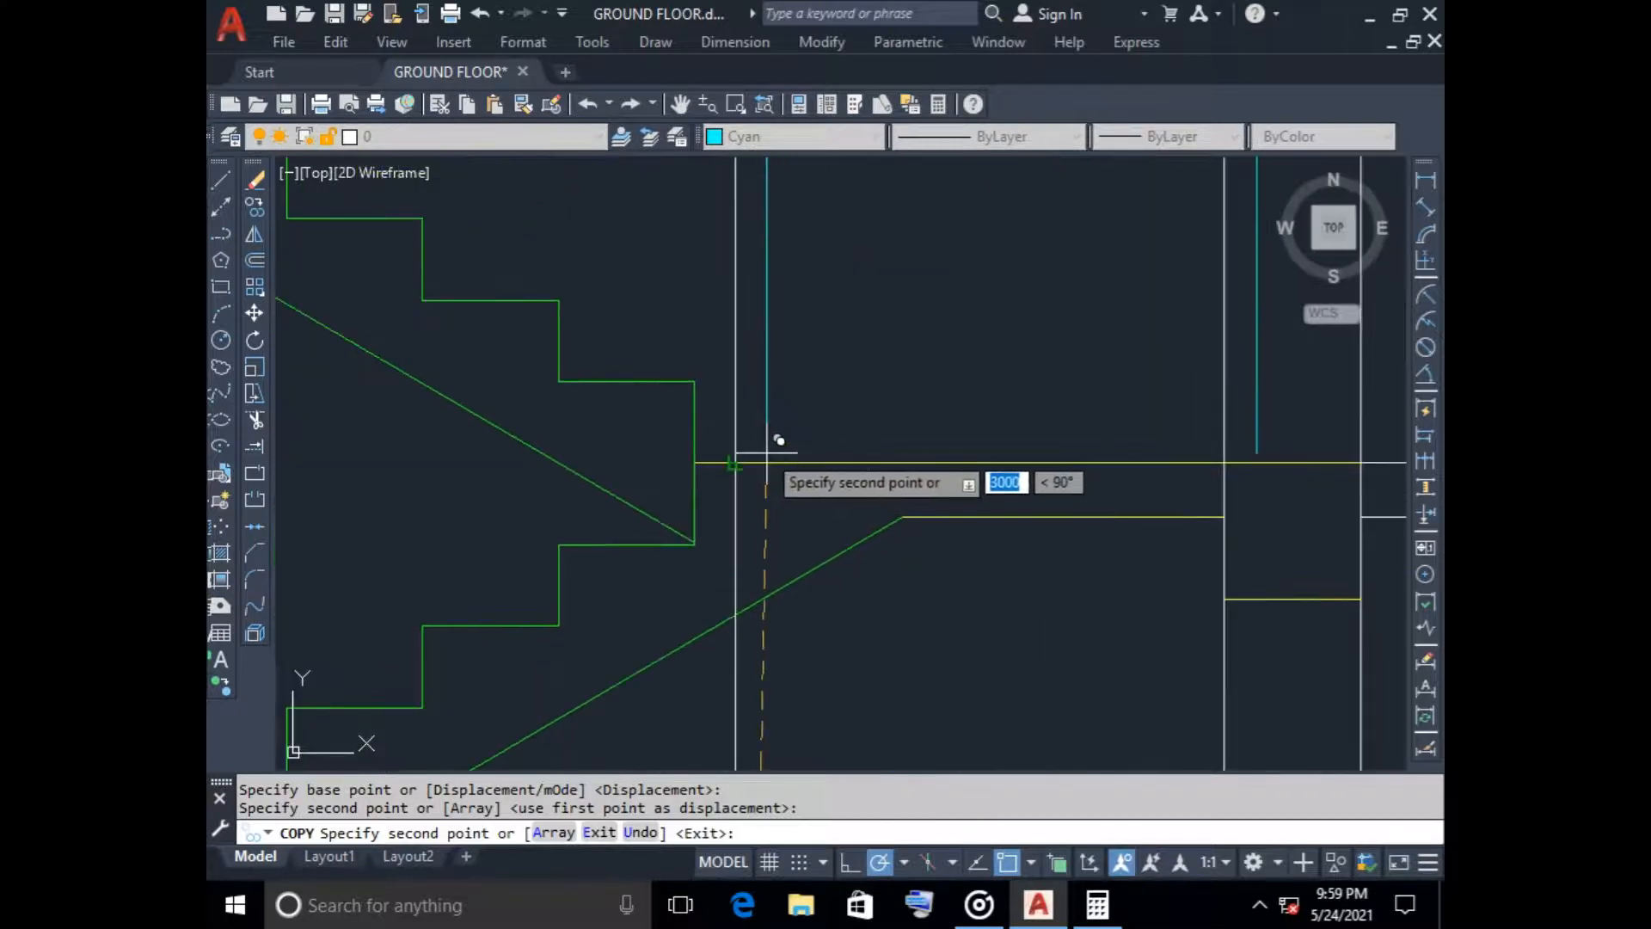
left_click(735, 463)
scroll(833, 530, "down", 5)
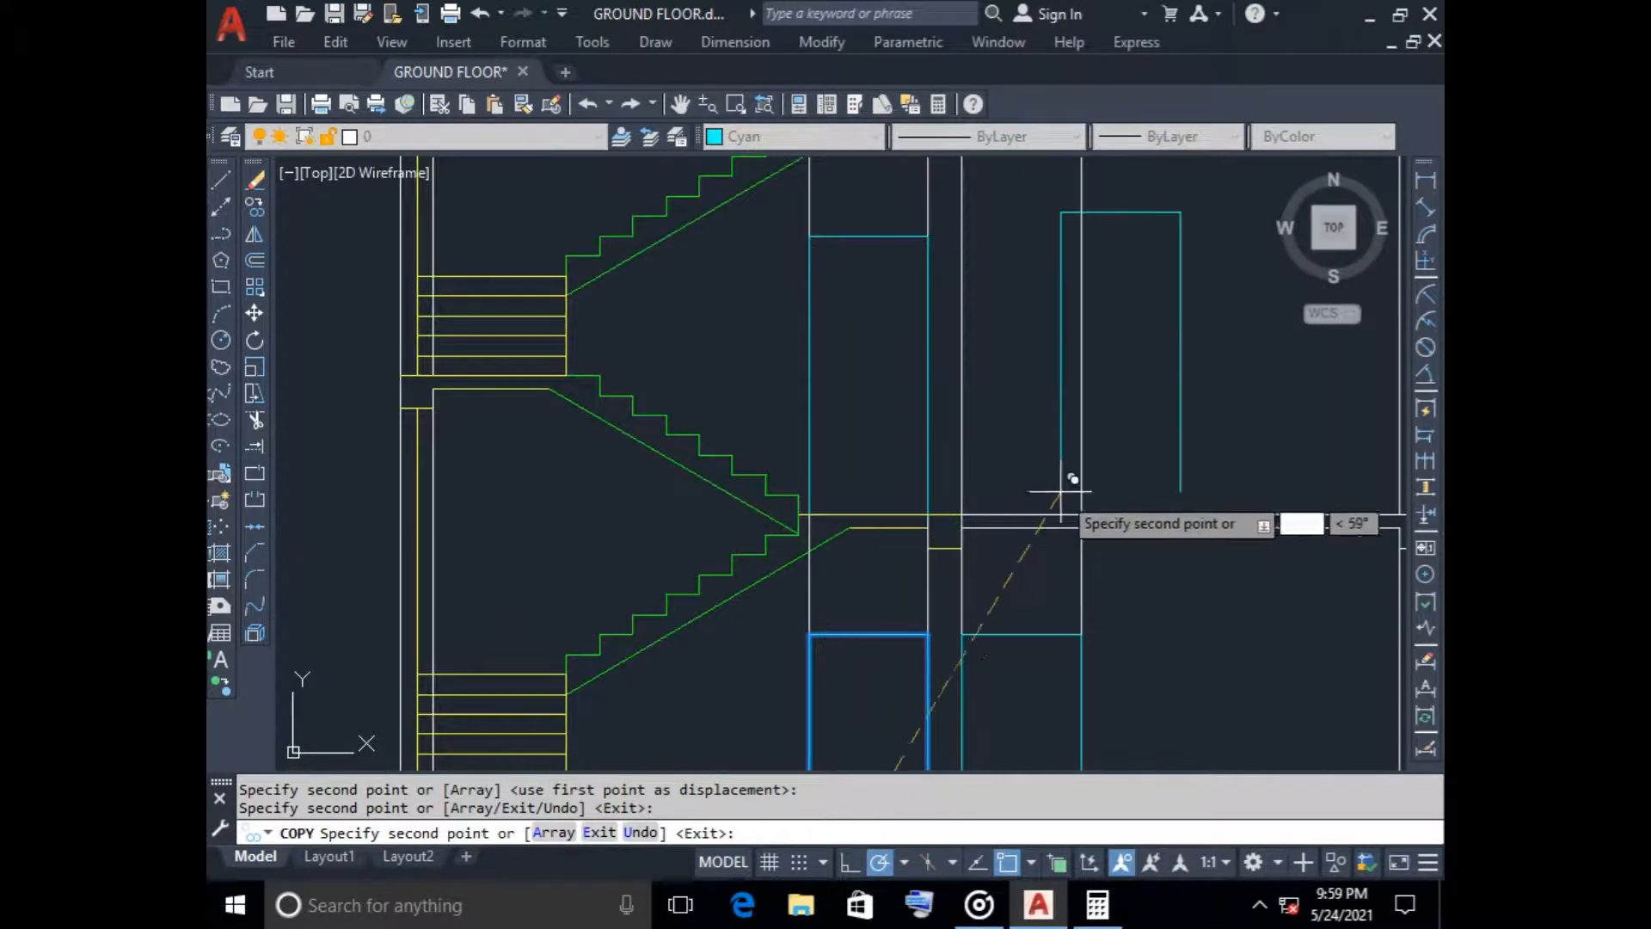
left_click(963, 514)
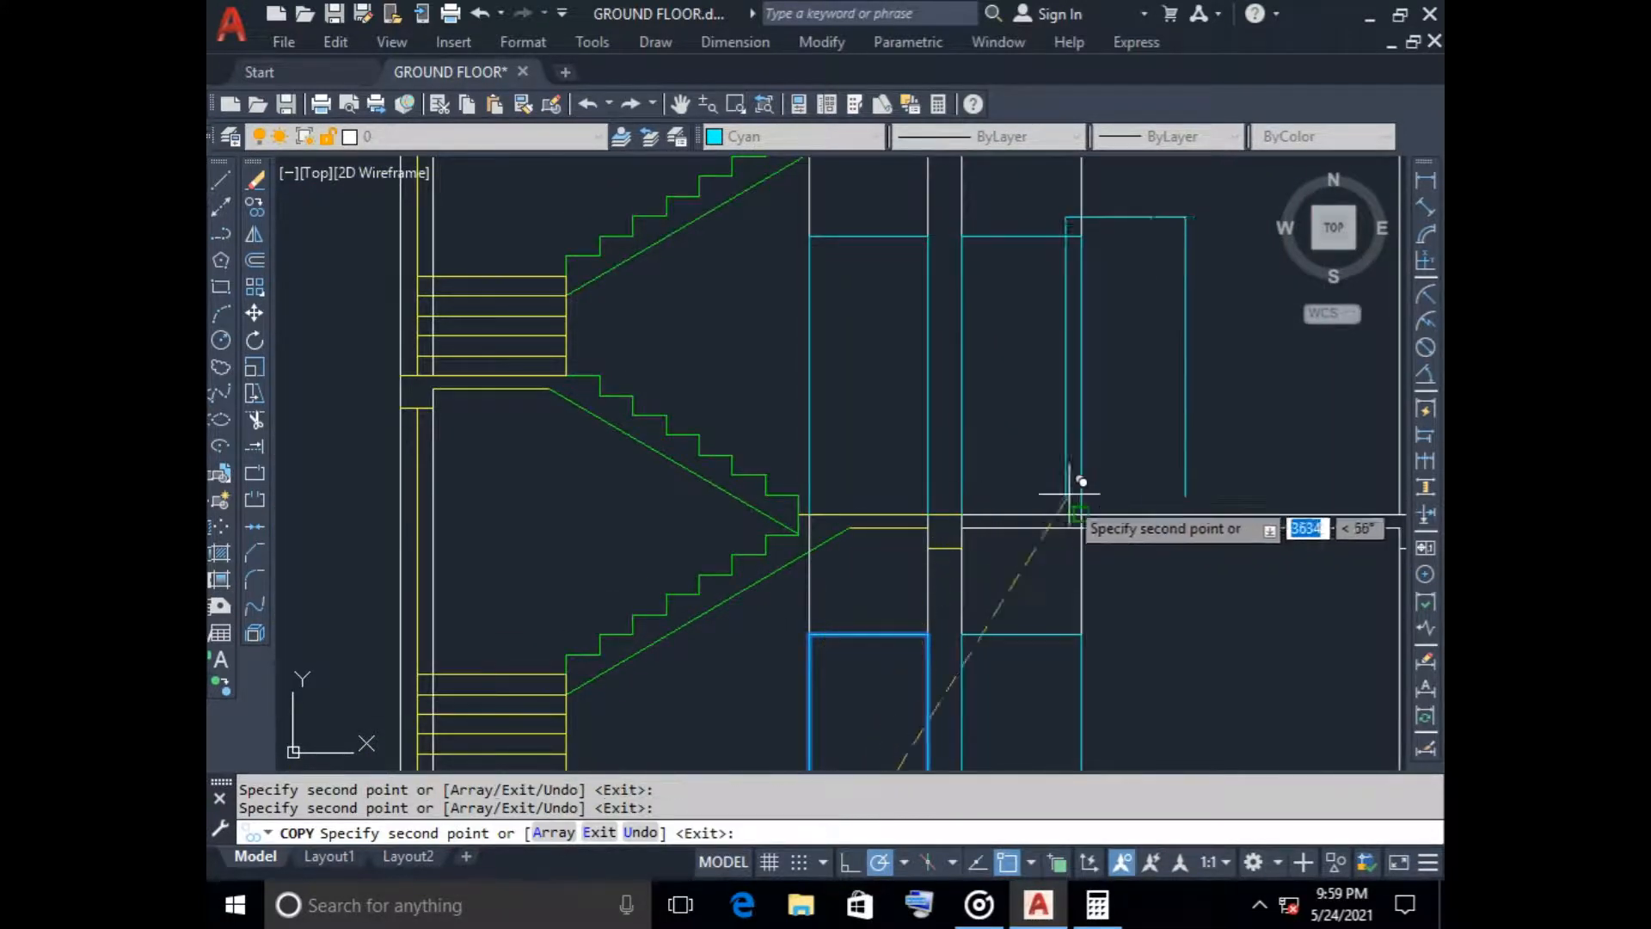
key("Escape")
Erase the four vertical construction lines running up through the section
scroll(1092, 456, "down", 6)
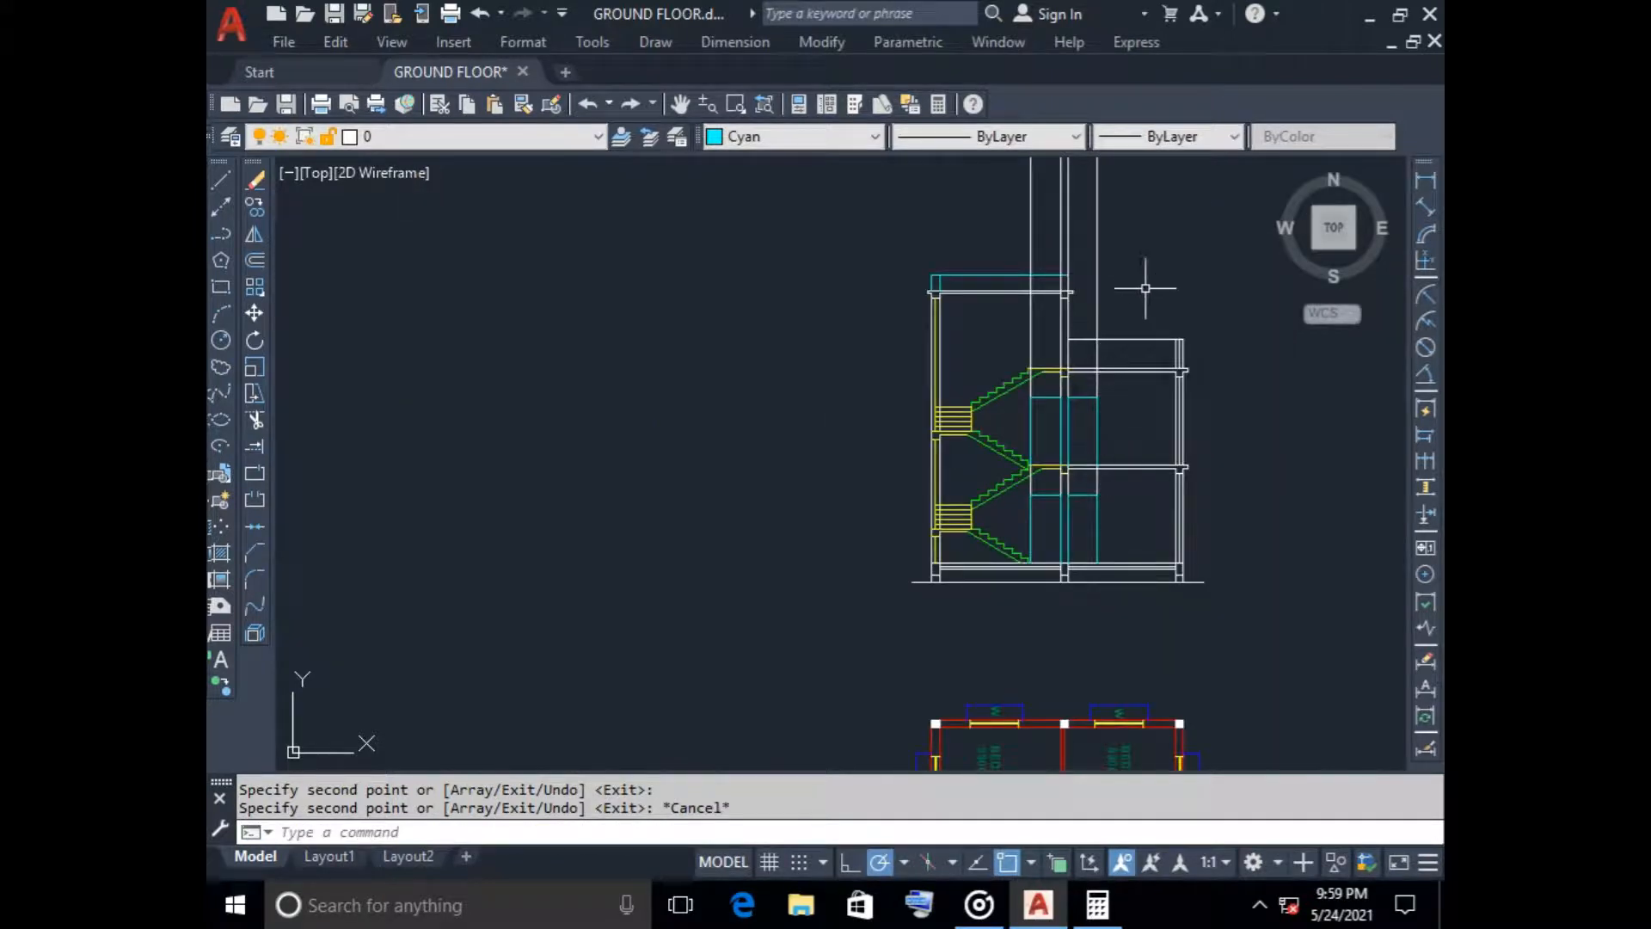
left_click(1108, 169)
left_click(955, 184)
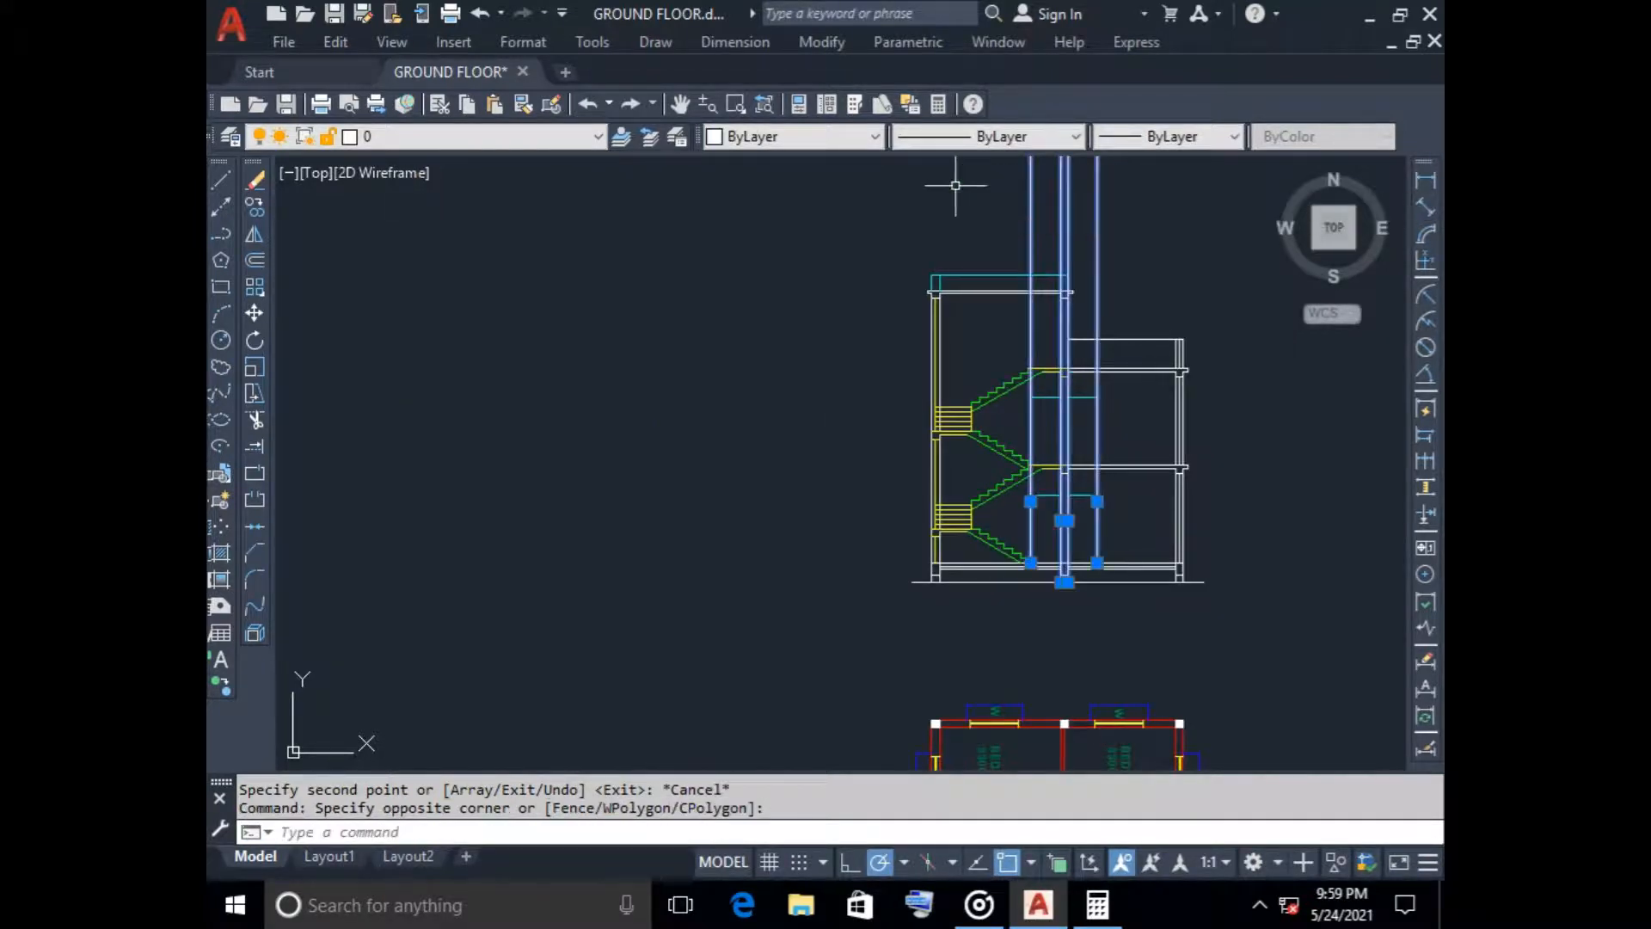
key("Delete")
middle_click_drag(1132, 486, 693, 368)
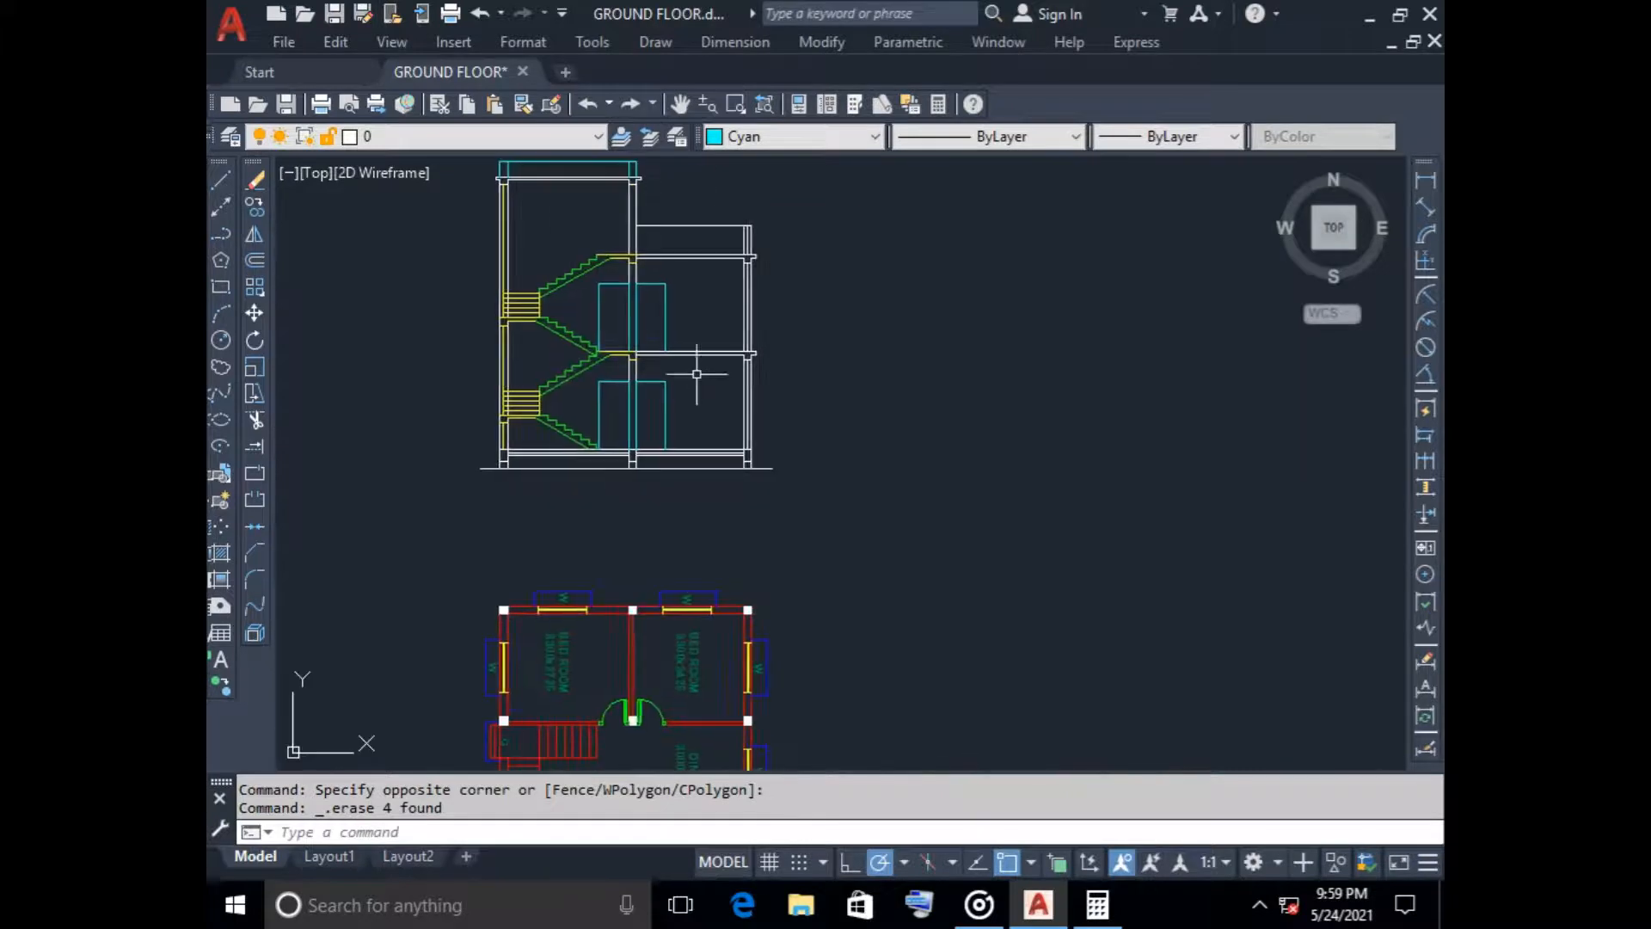
Erase the floor plan copy below the staircase section
scroll(688, 379, "up", 2)
scroll(693, 417, "down", 3)
middle_click_drag(692, 645, 699, 400)
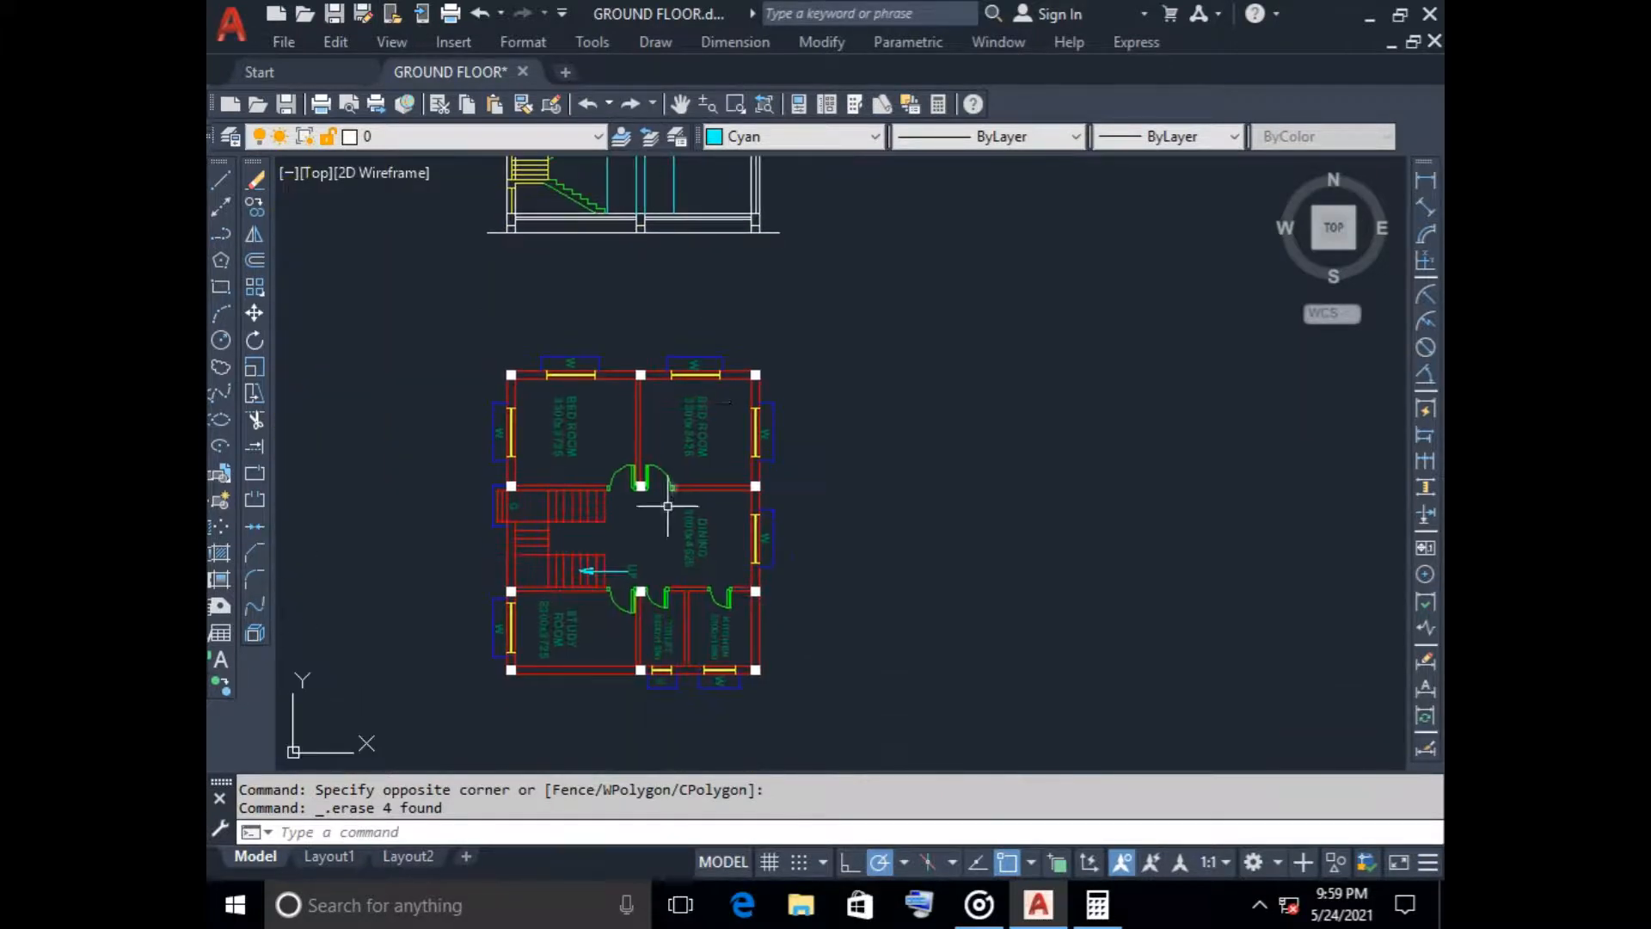
scroll(645, 306, "down", 2)
middle_click_drag(645, 306, 684, 512)
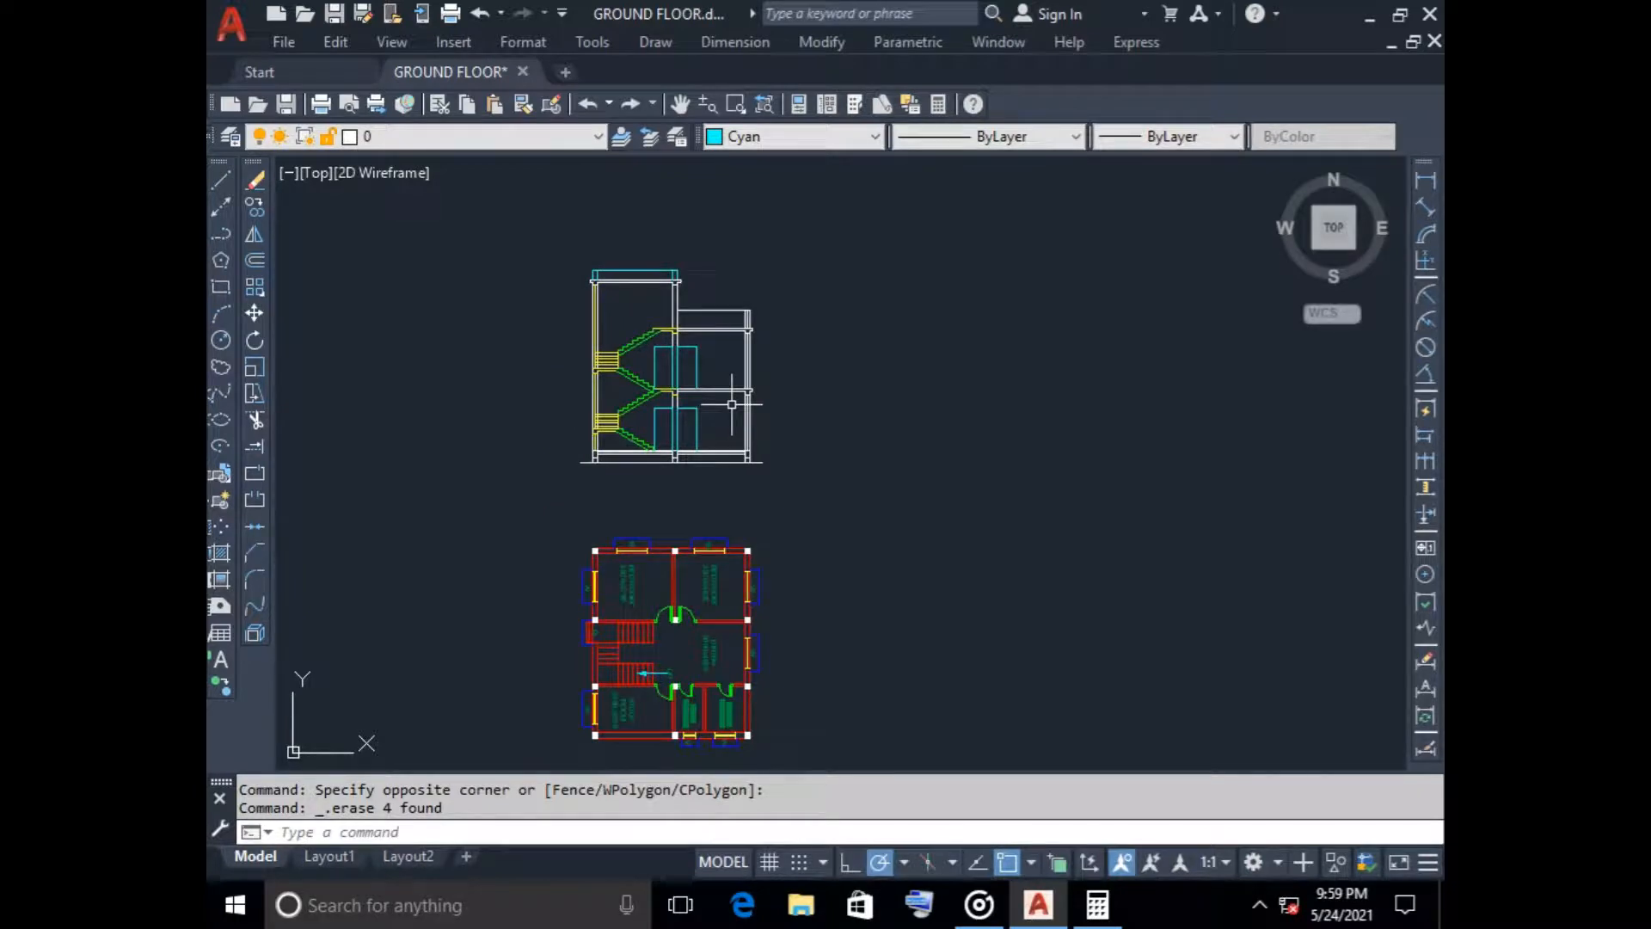
scroll(646, 529, "down", 4)
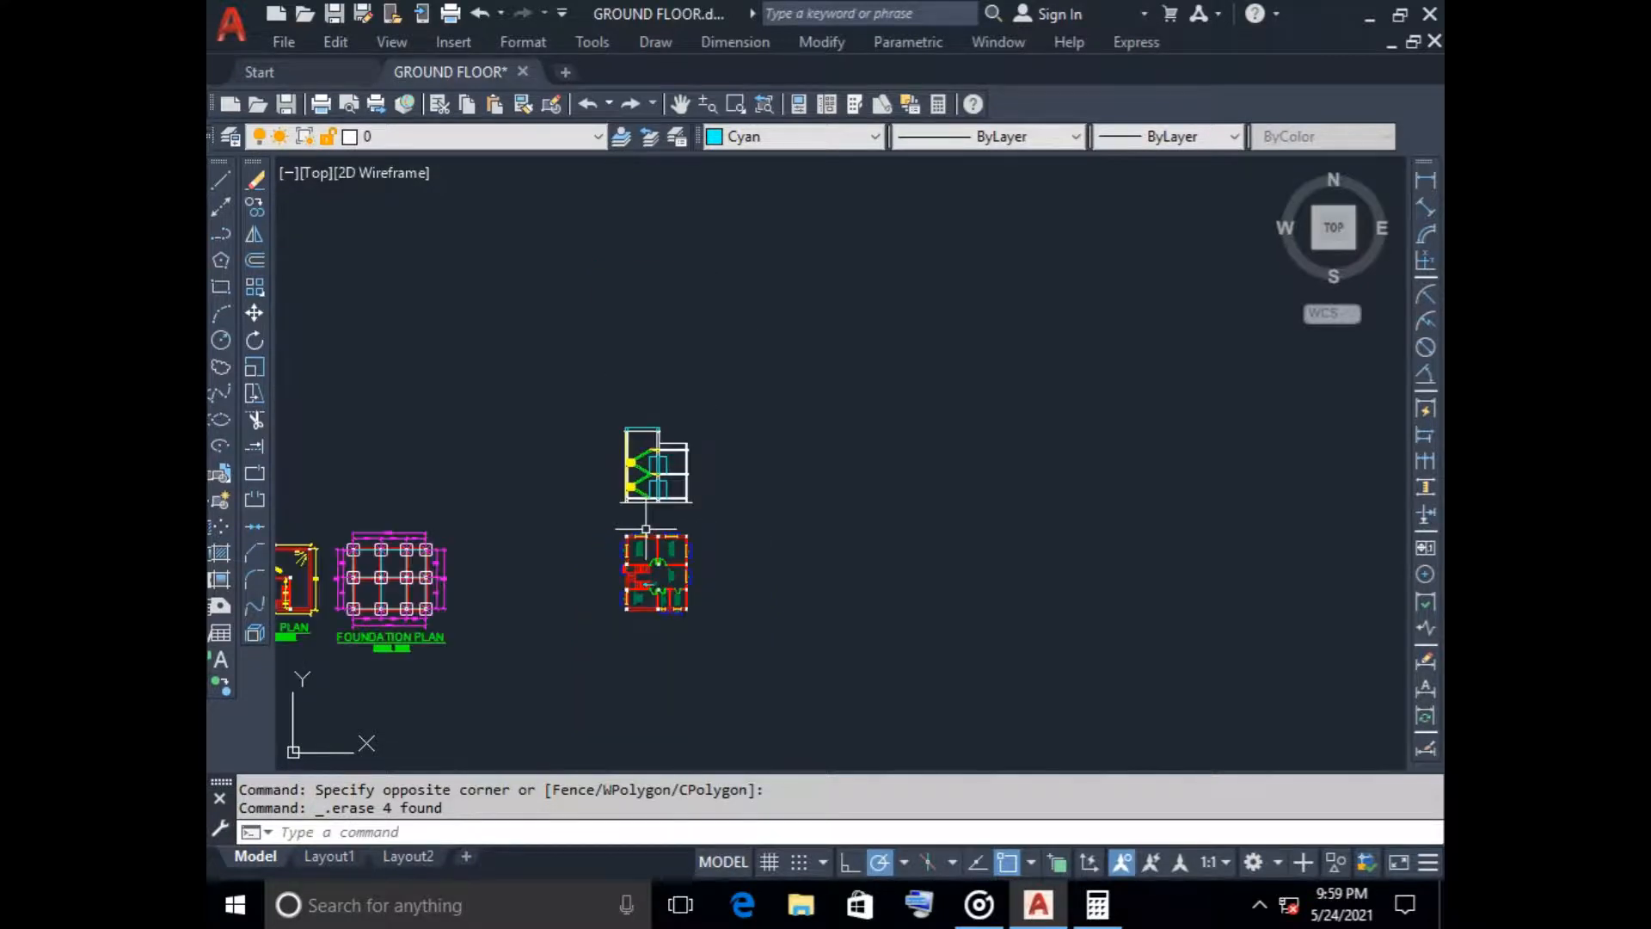
scroll(640, 538, "up", 4)
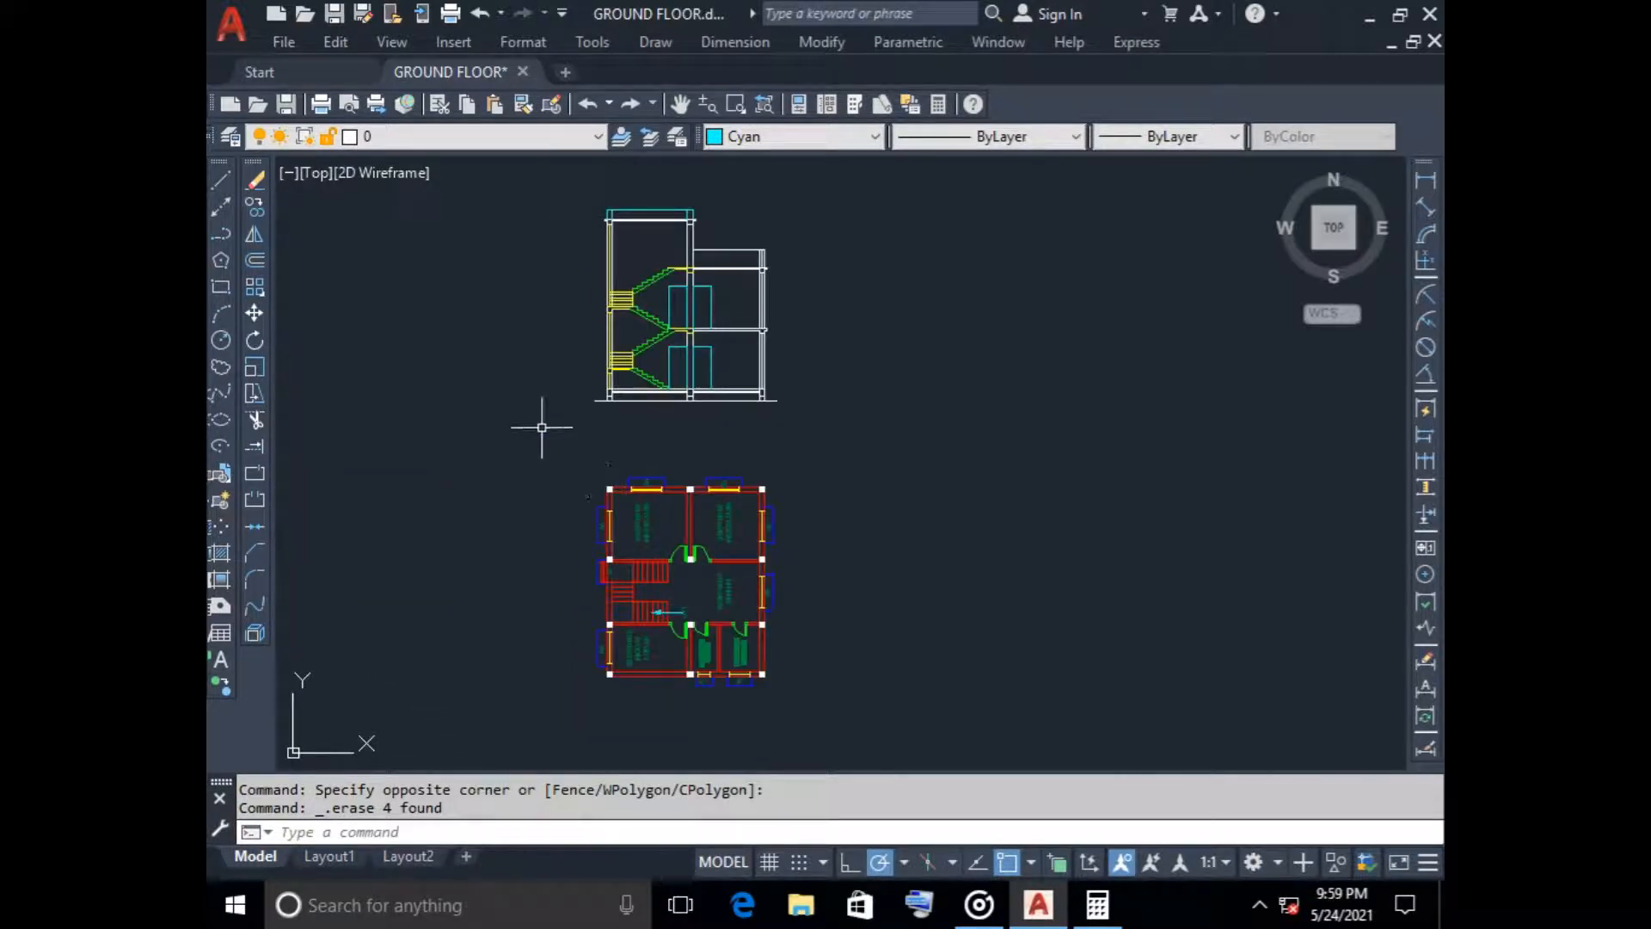
left_click(589, 453)
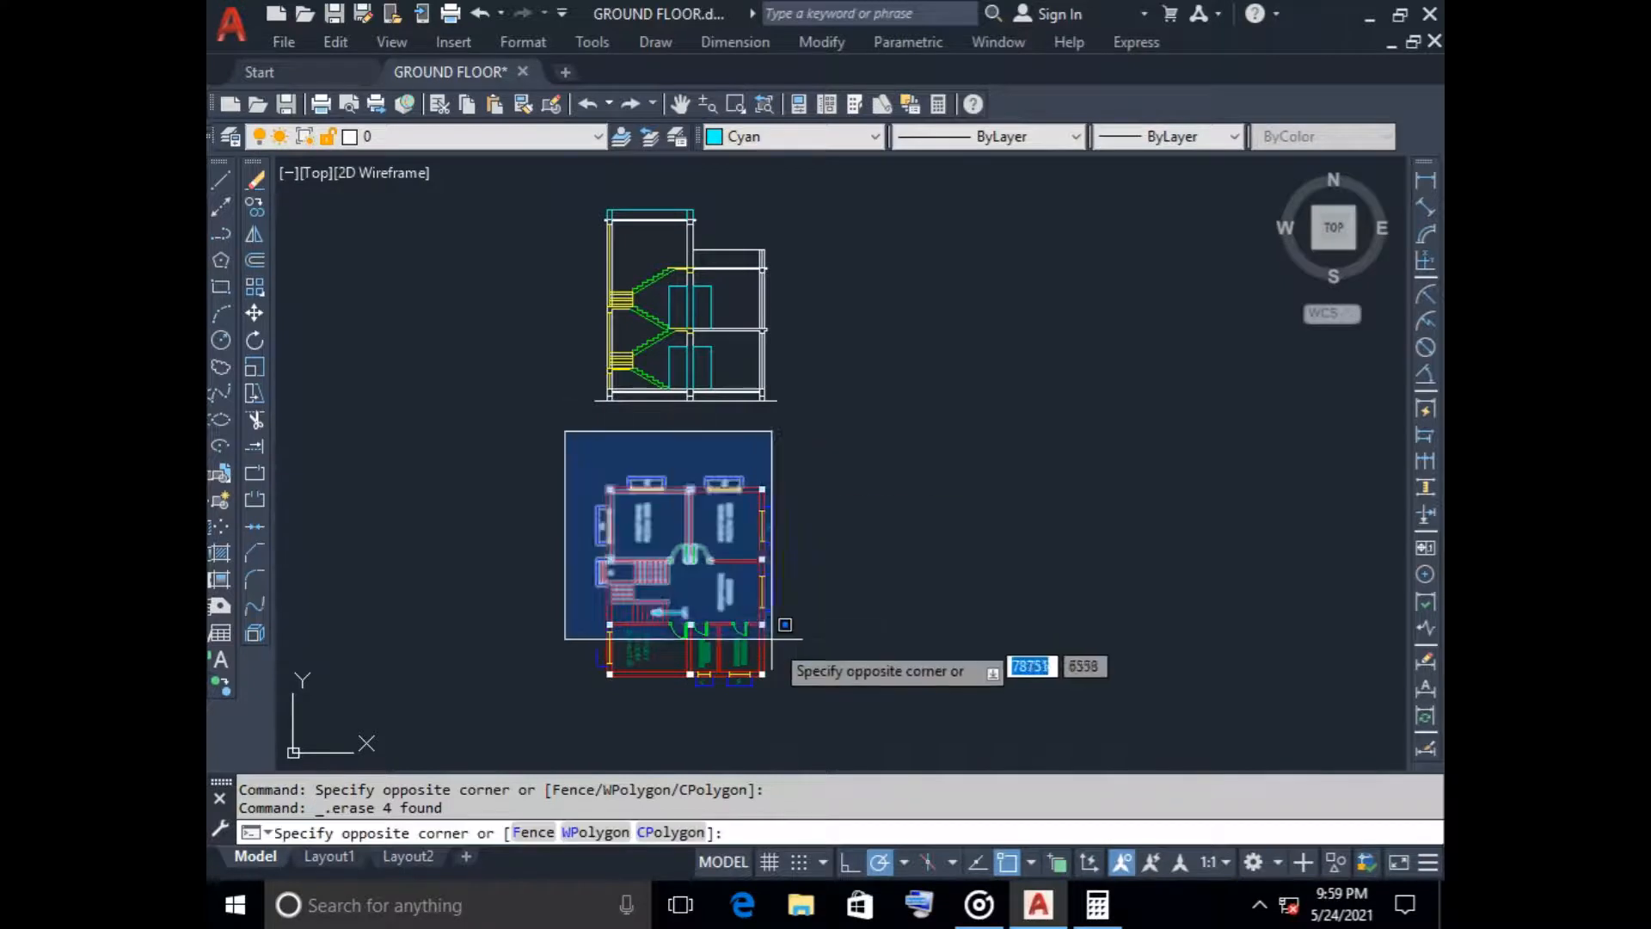
left_click(818, 727)
key("Delete")
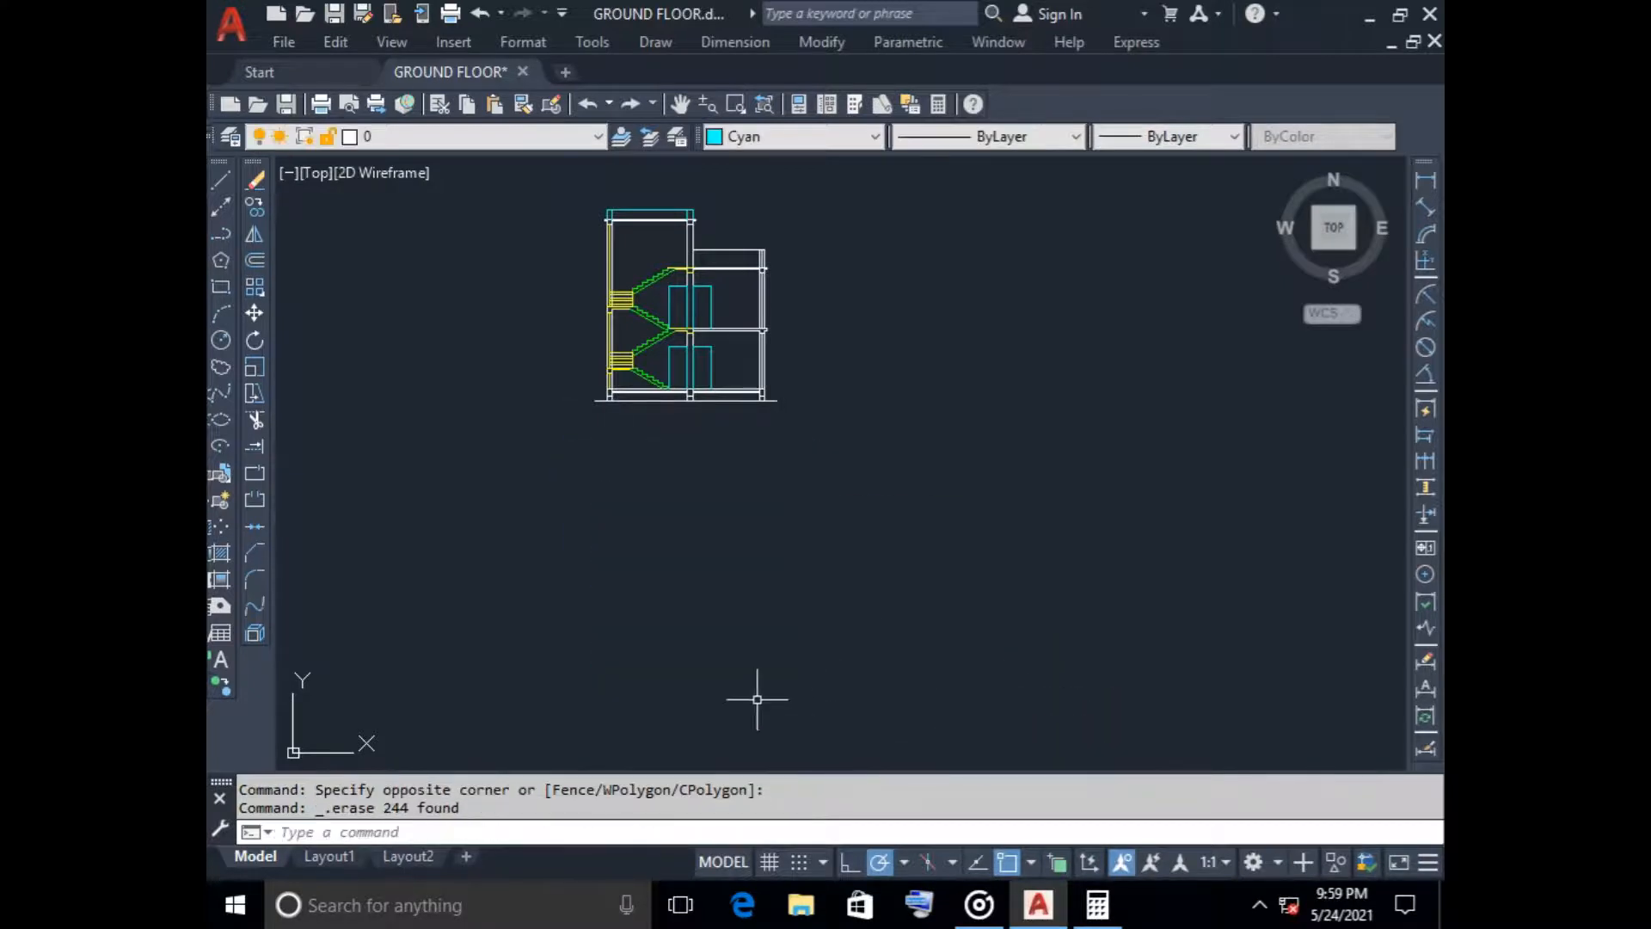
scroll(585, 606, "down", 5)
middle_click_drag(582, 612, 903, 505)
scroll(536, 493, "up", 2)
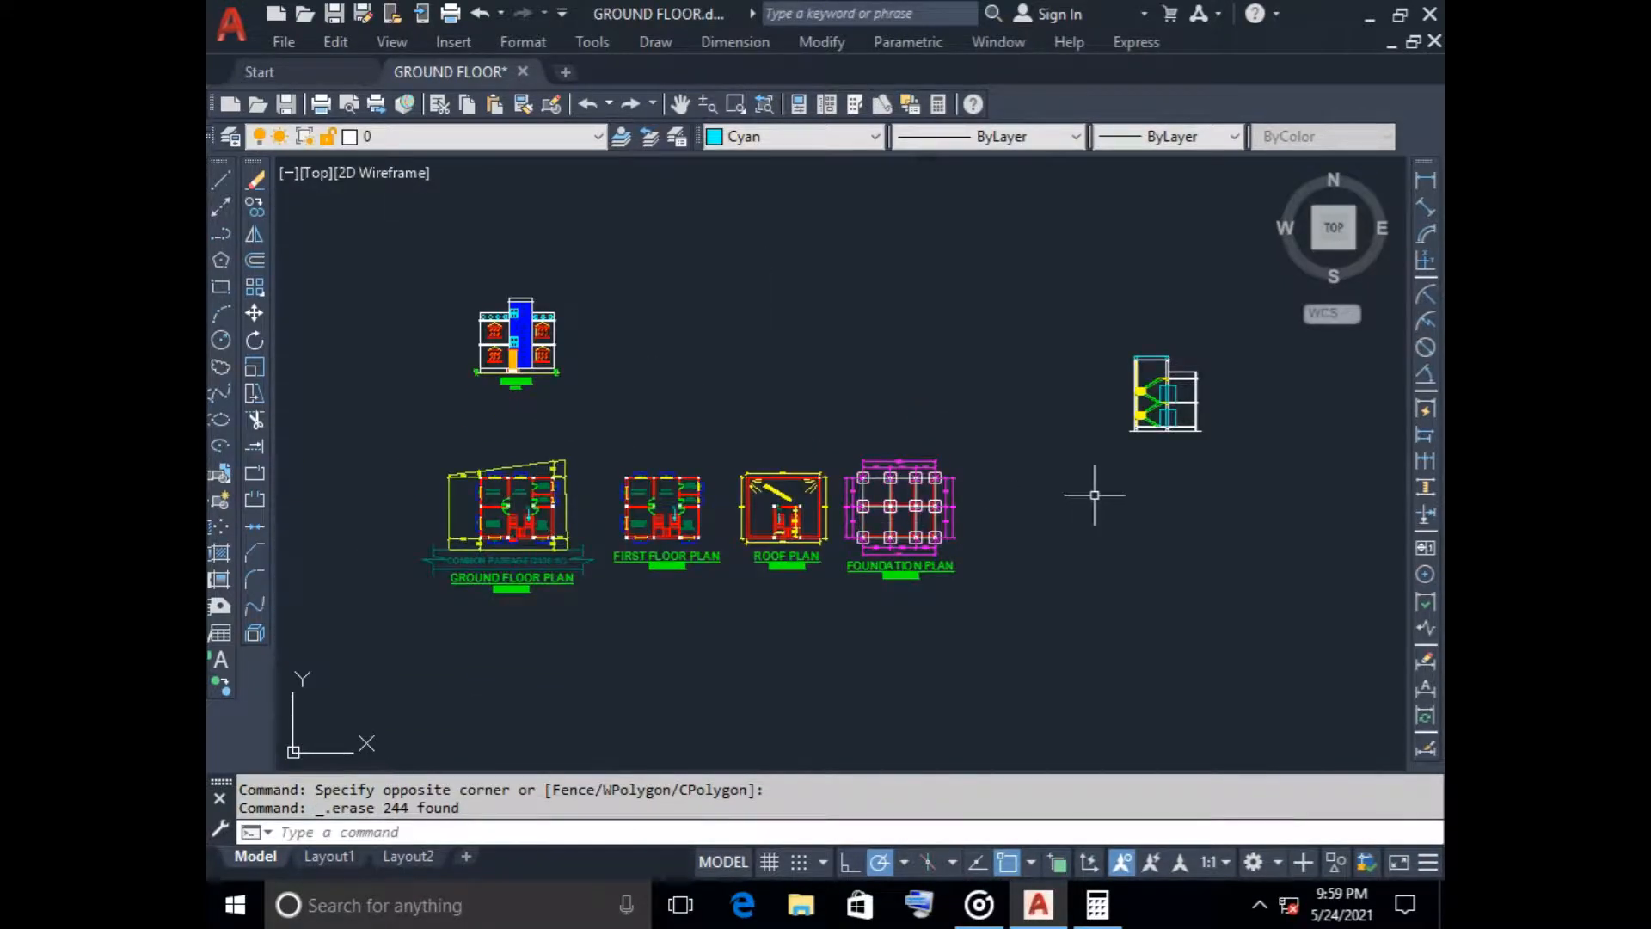
Move the finished staircase section into the row above the plans, next to the front elevation
left_click(1088, 297)
left_click(1376, 538)
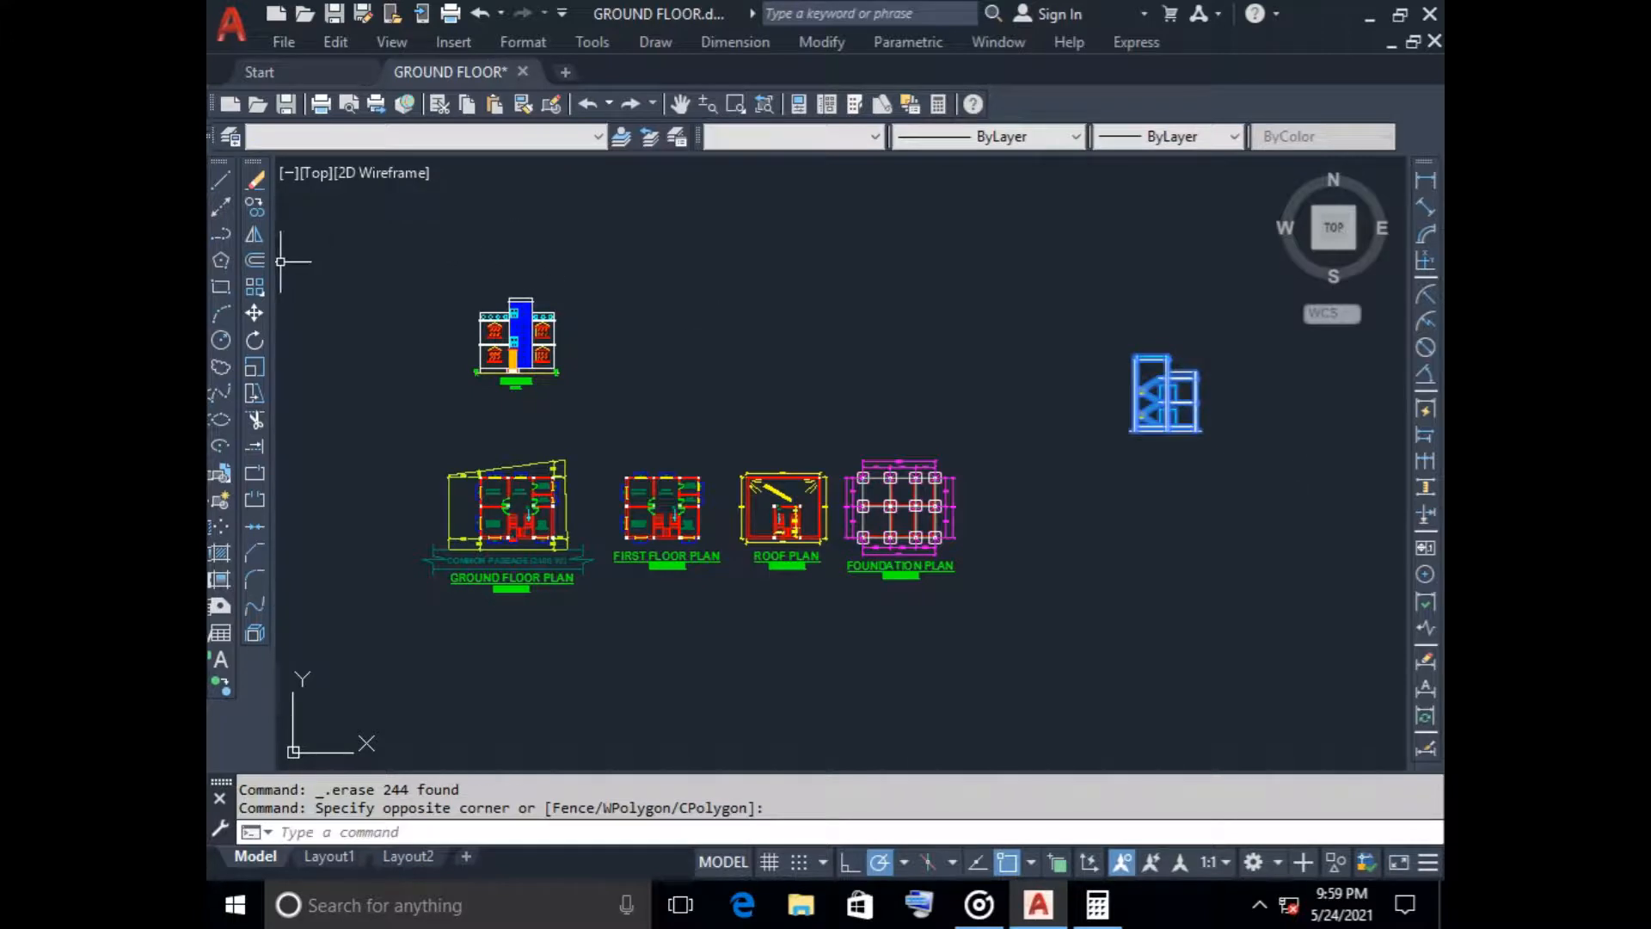
left_click(254, 312)
left_click(1167, 428)
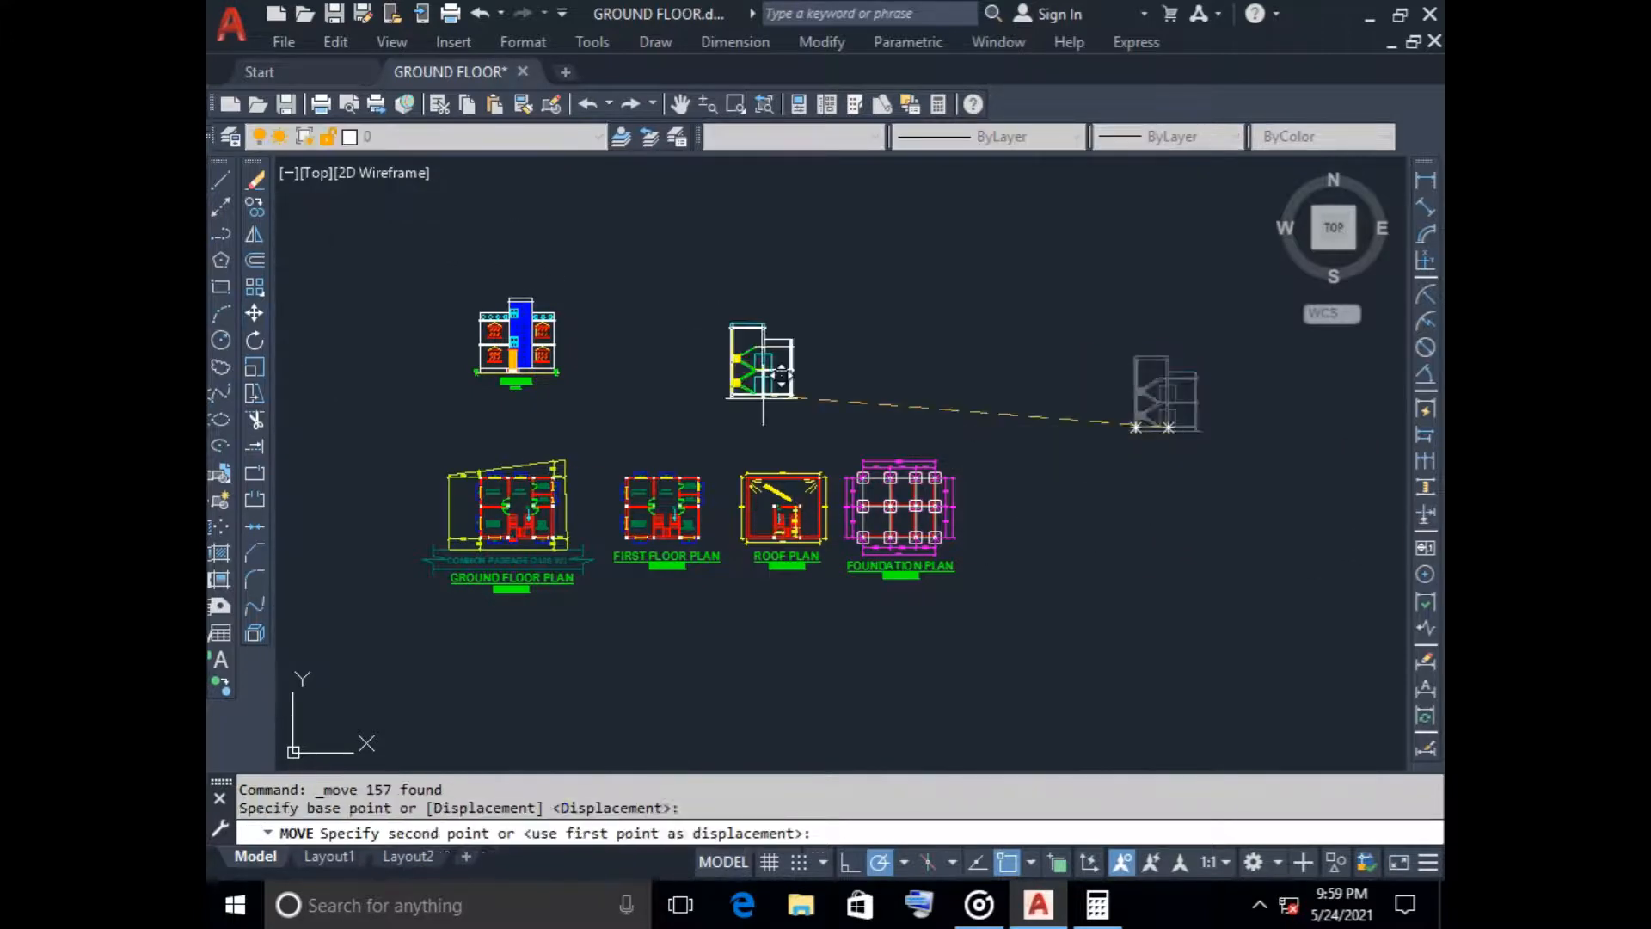
left_click(666, 370)
scroll(627, 379, "up", 3)
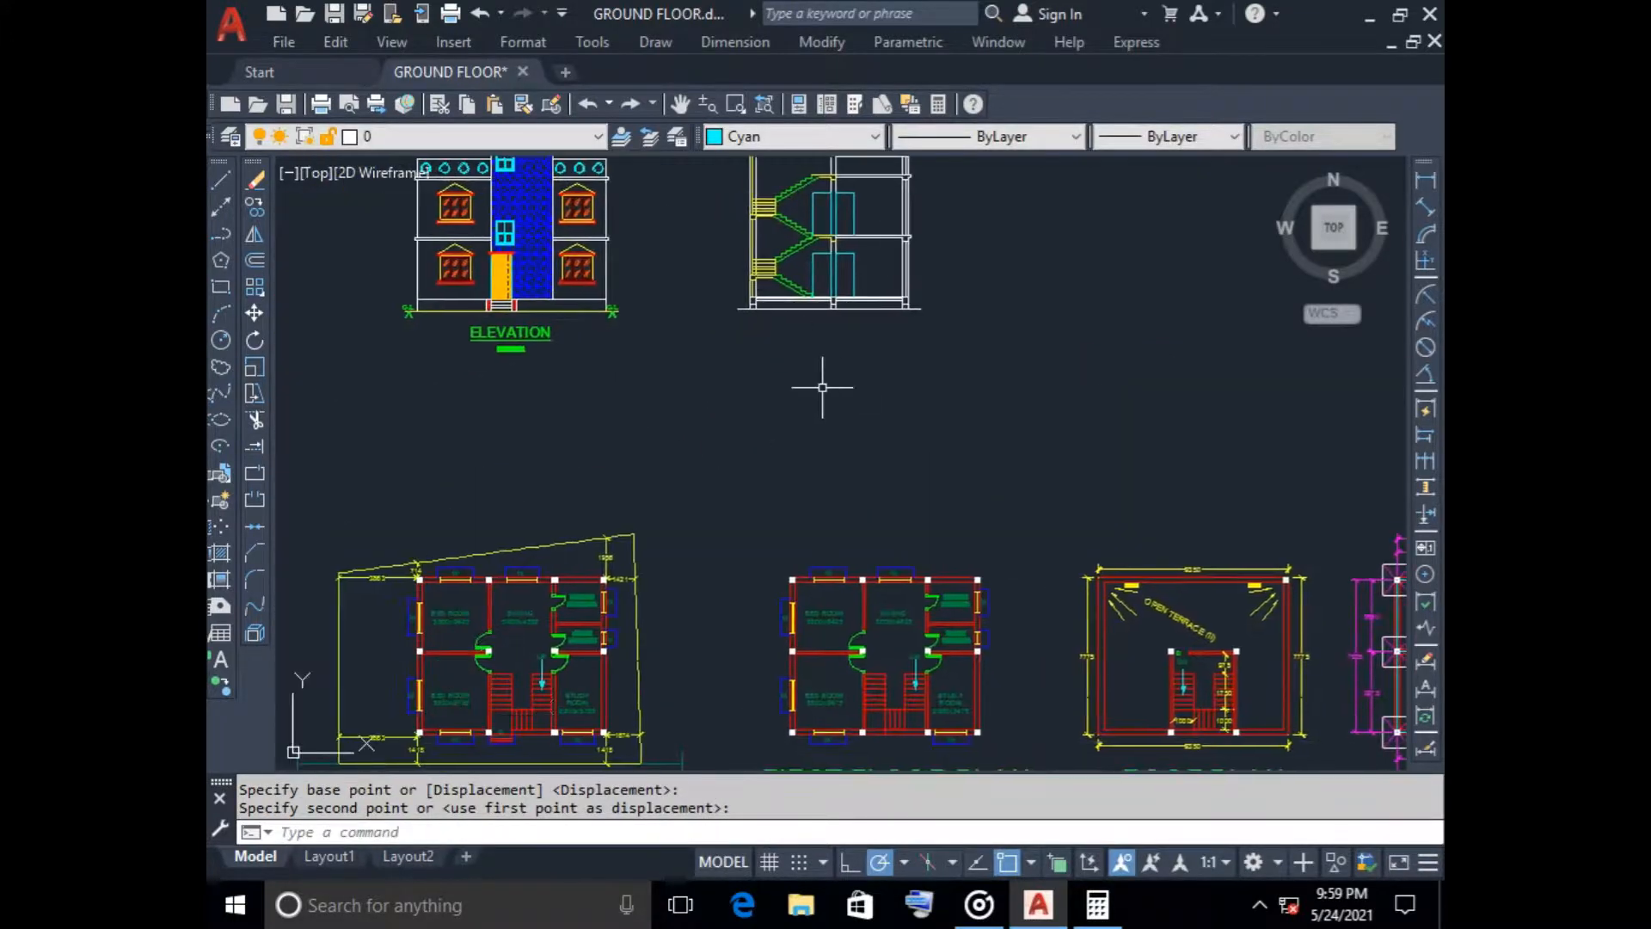
scroll(536, 721, "down", 1)
scroll(772, 459, "down", 2)
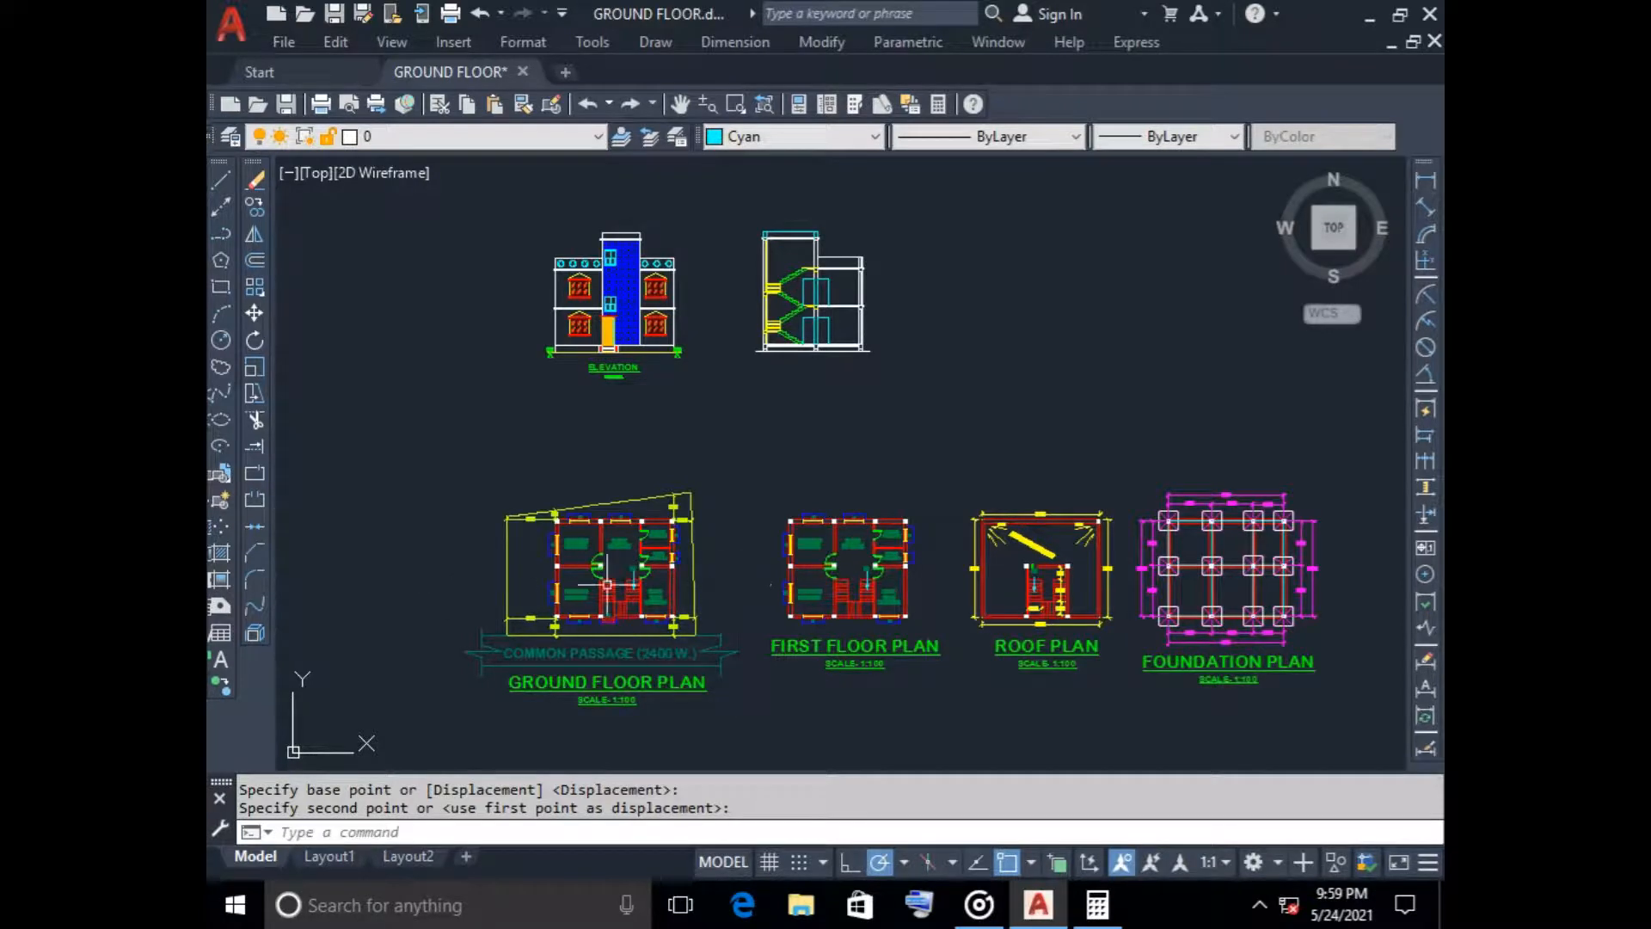
Copy the cyan stair direction arrow from the first floor plan to the empty space west of the ground floor plan
scroll(838, 652, "up", 8)
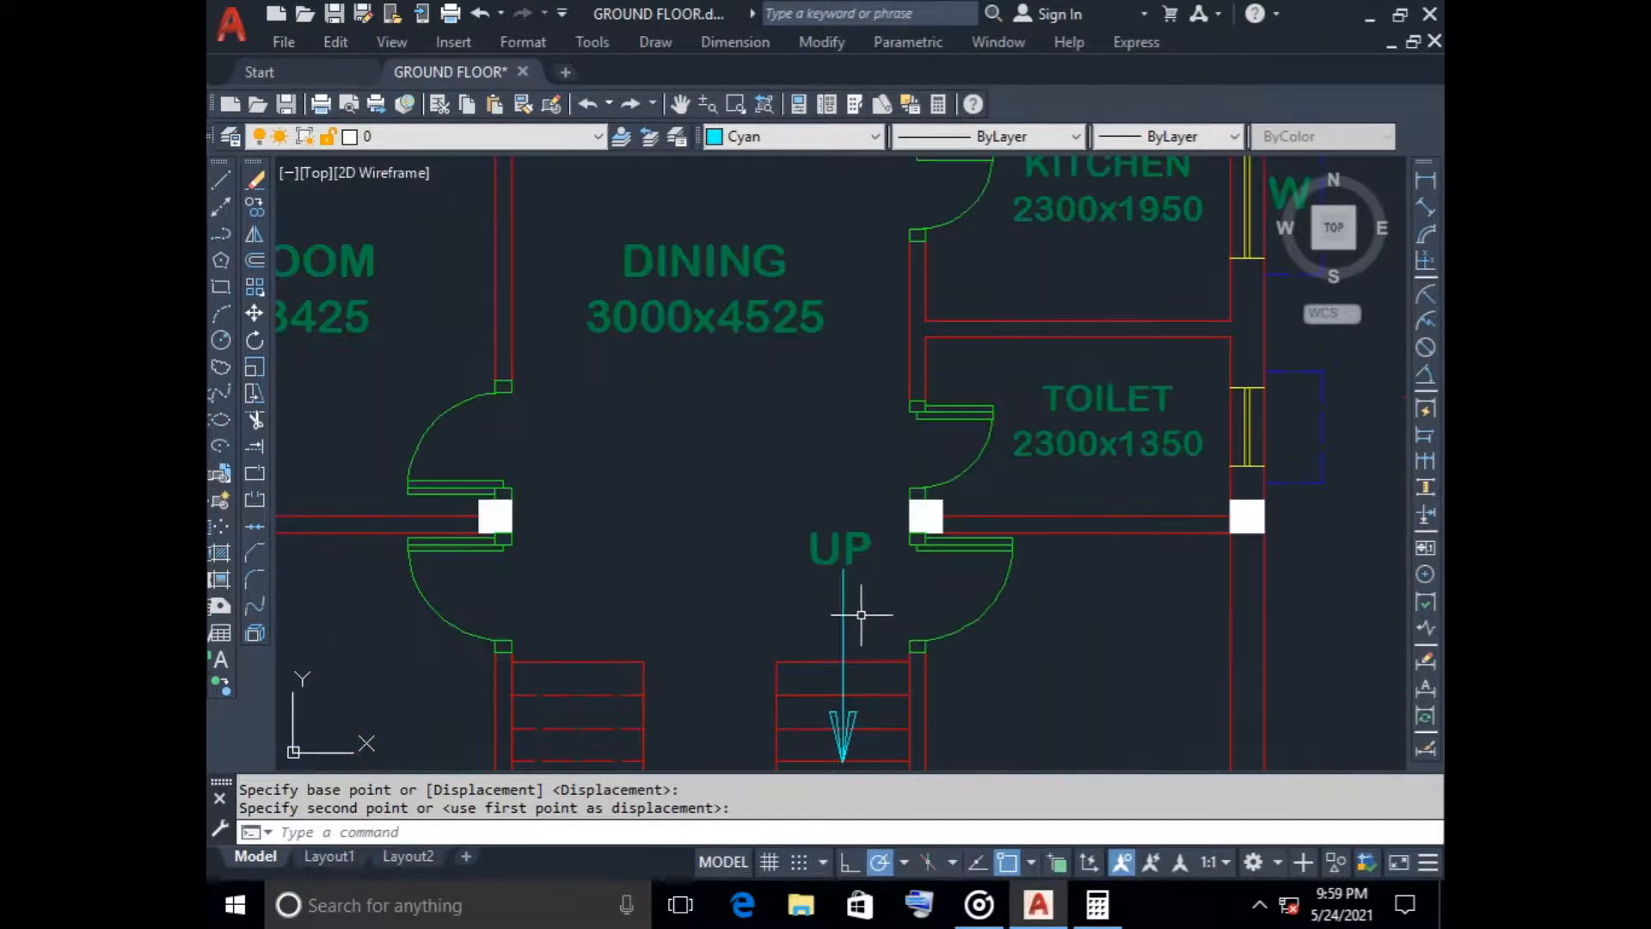
left_click(858, 612)
left_click(691, 609)
scroll(757, 473, "up", 5)
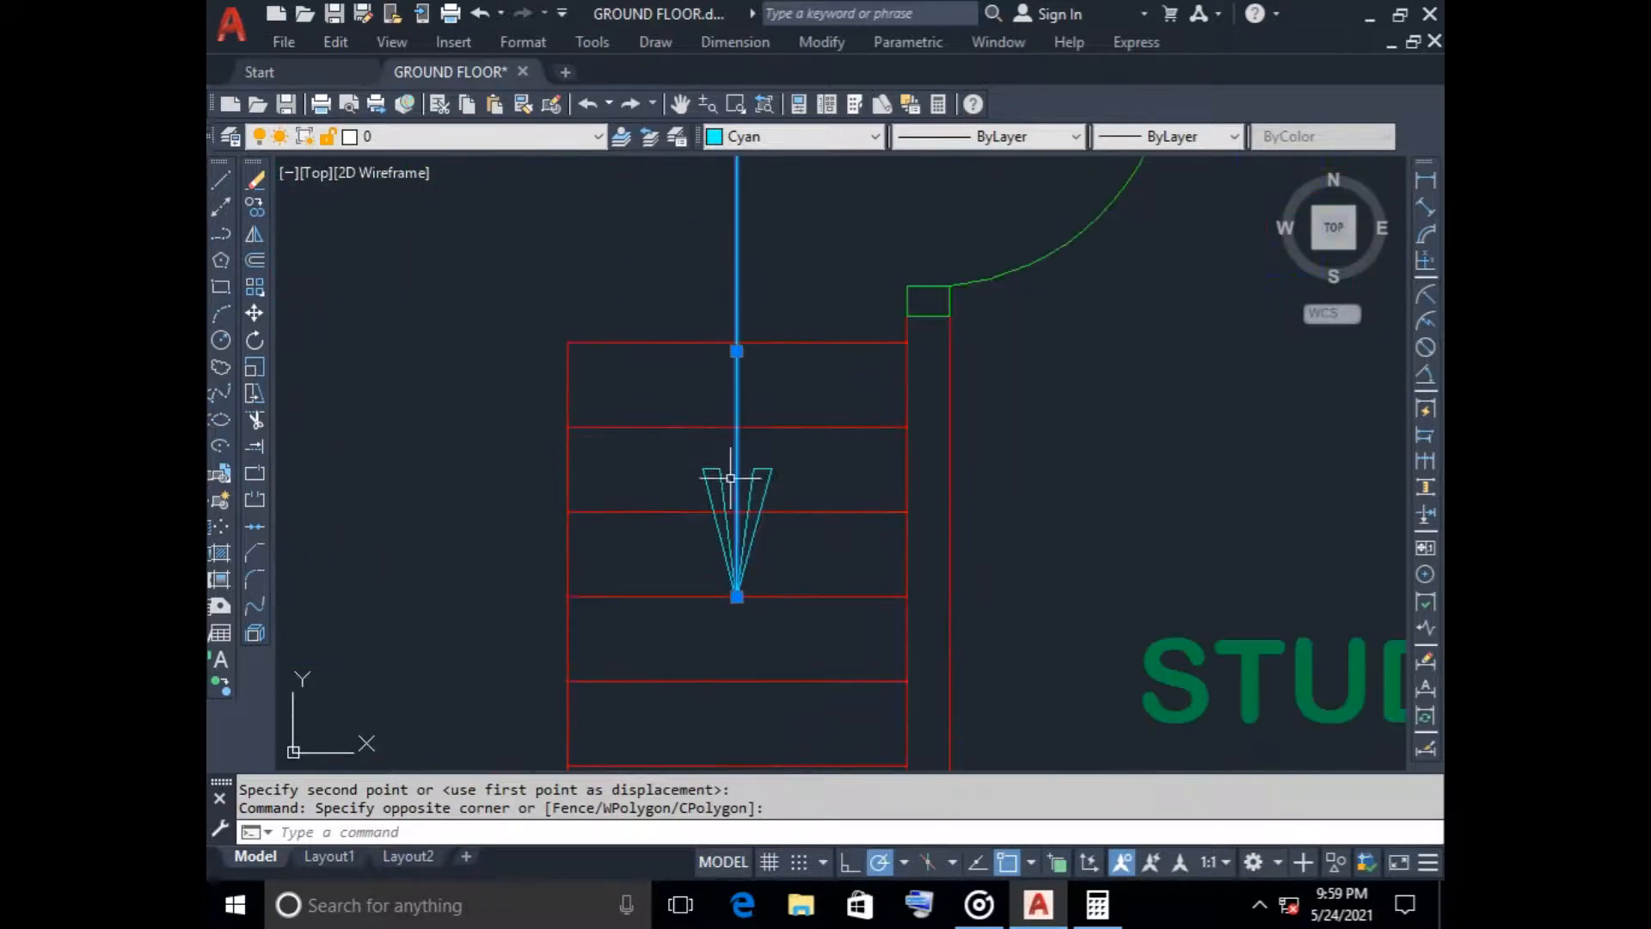
left_click(687, 437)
left_click(808, 599)
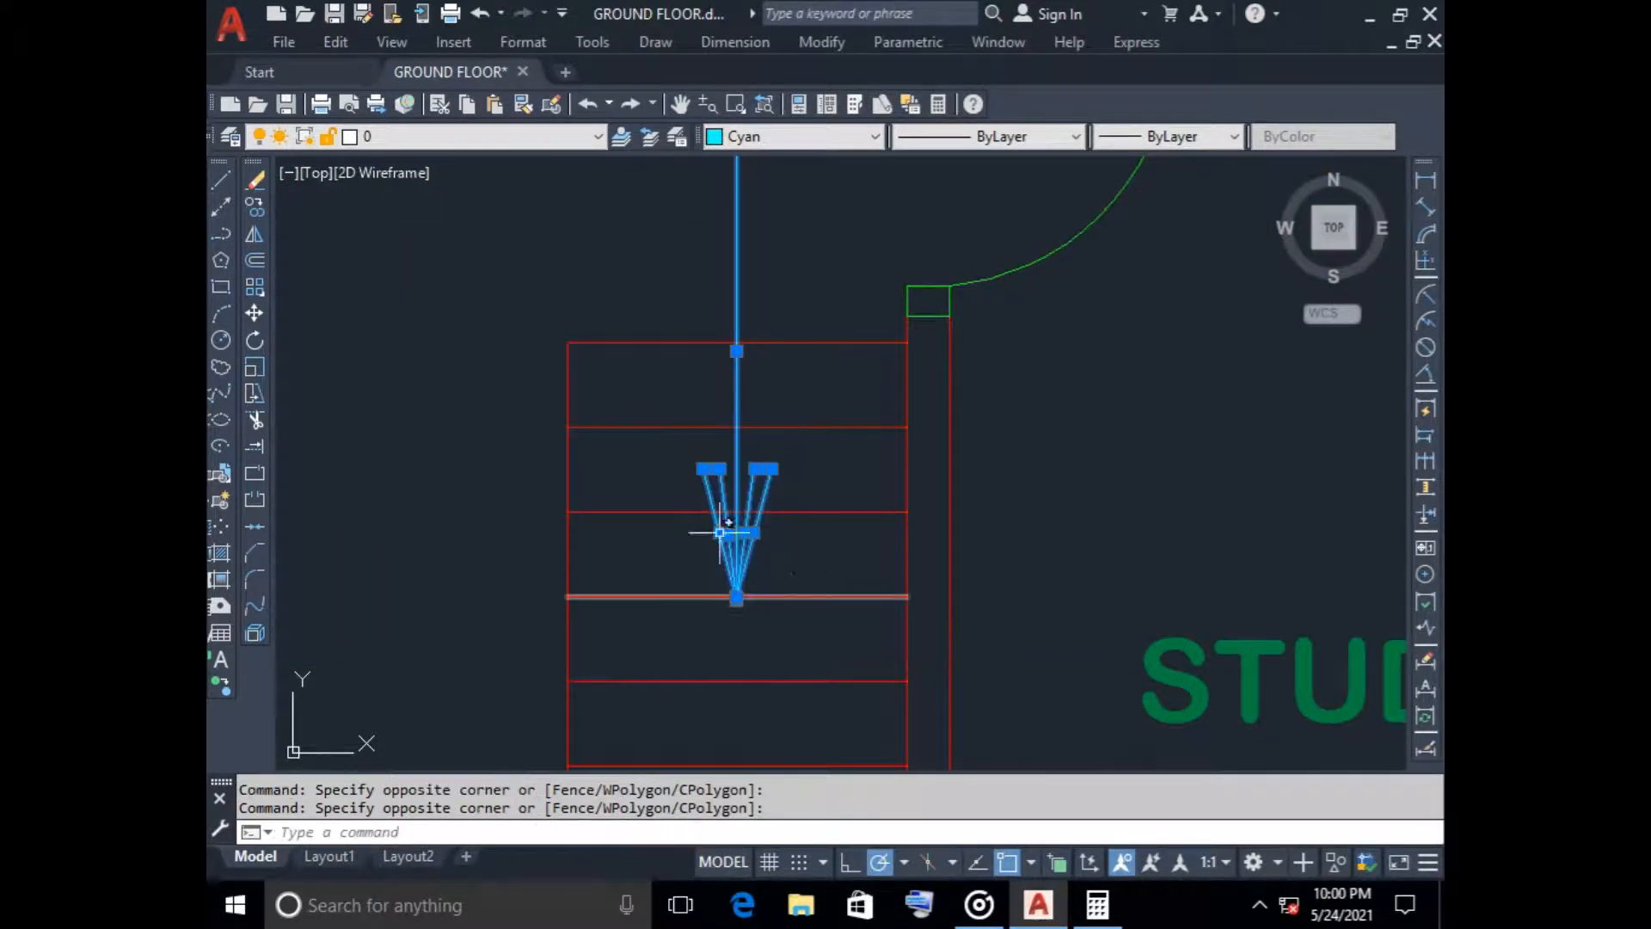
left_click(254, 206)
scroll(472, 358, "down", 8)
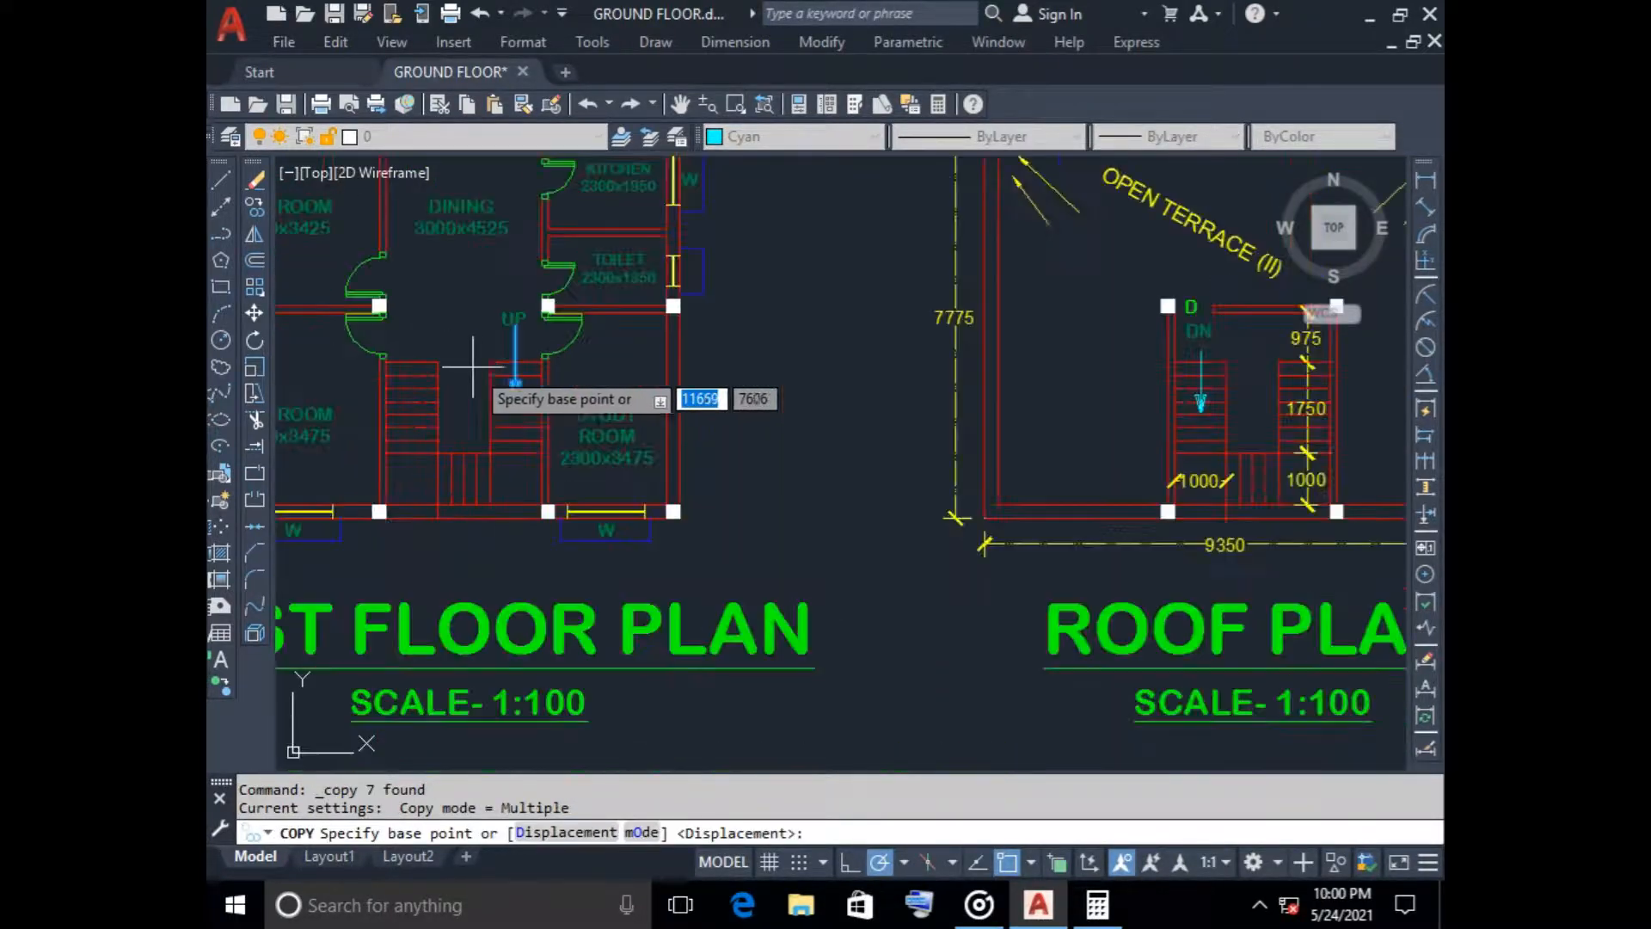
scroll(571, 393, "up", 4)
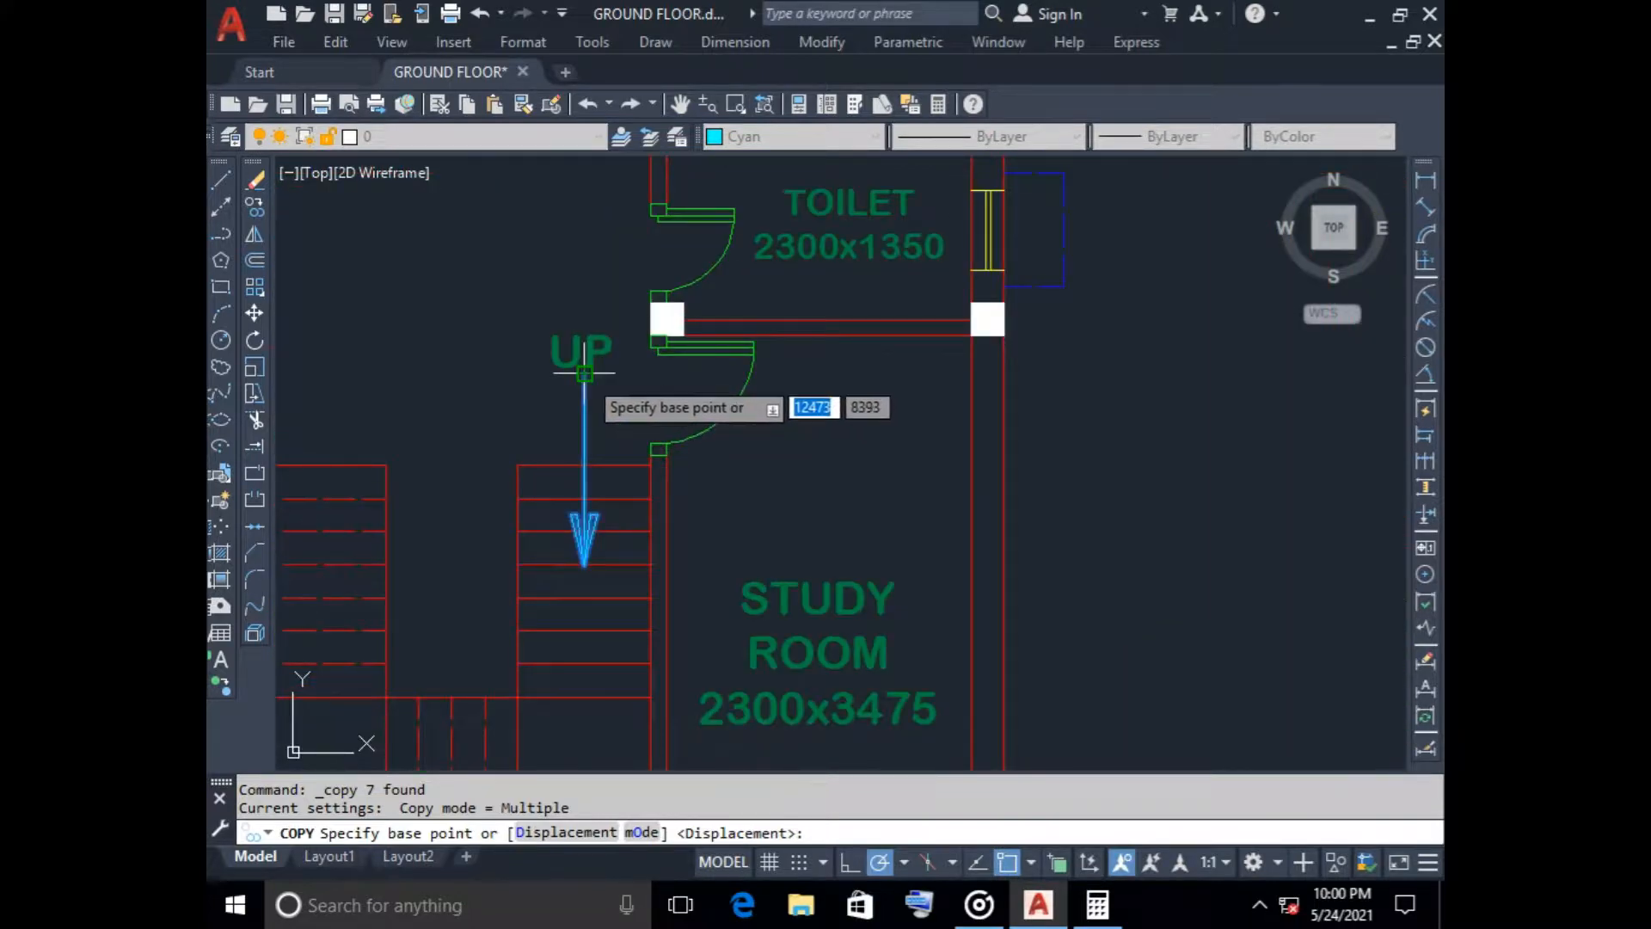
left_click(575, 389)
scroll(443, 533, "down", 4)
scroll(530, 521, "down", 4)
scroll(535, 482, "up", 1)
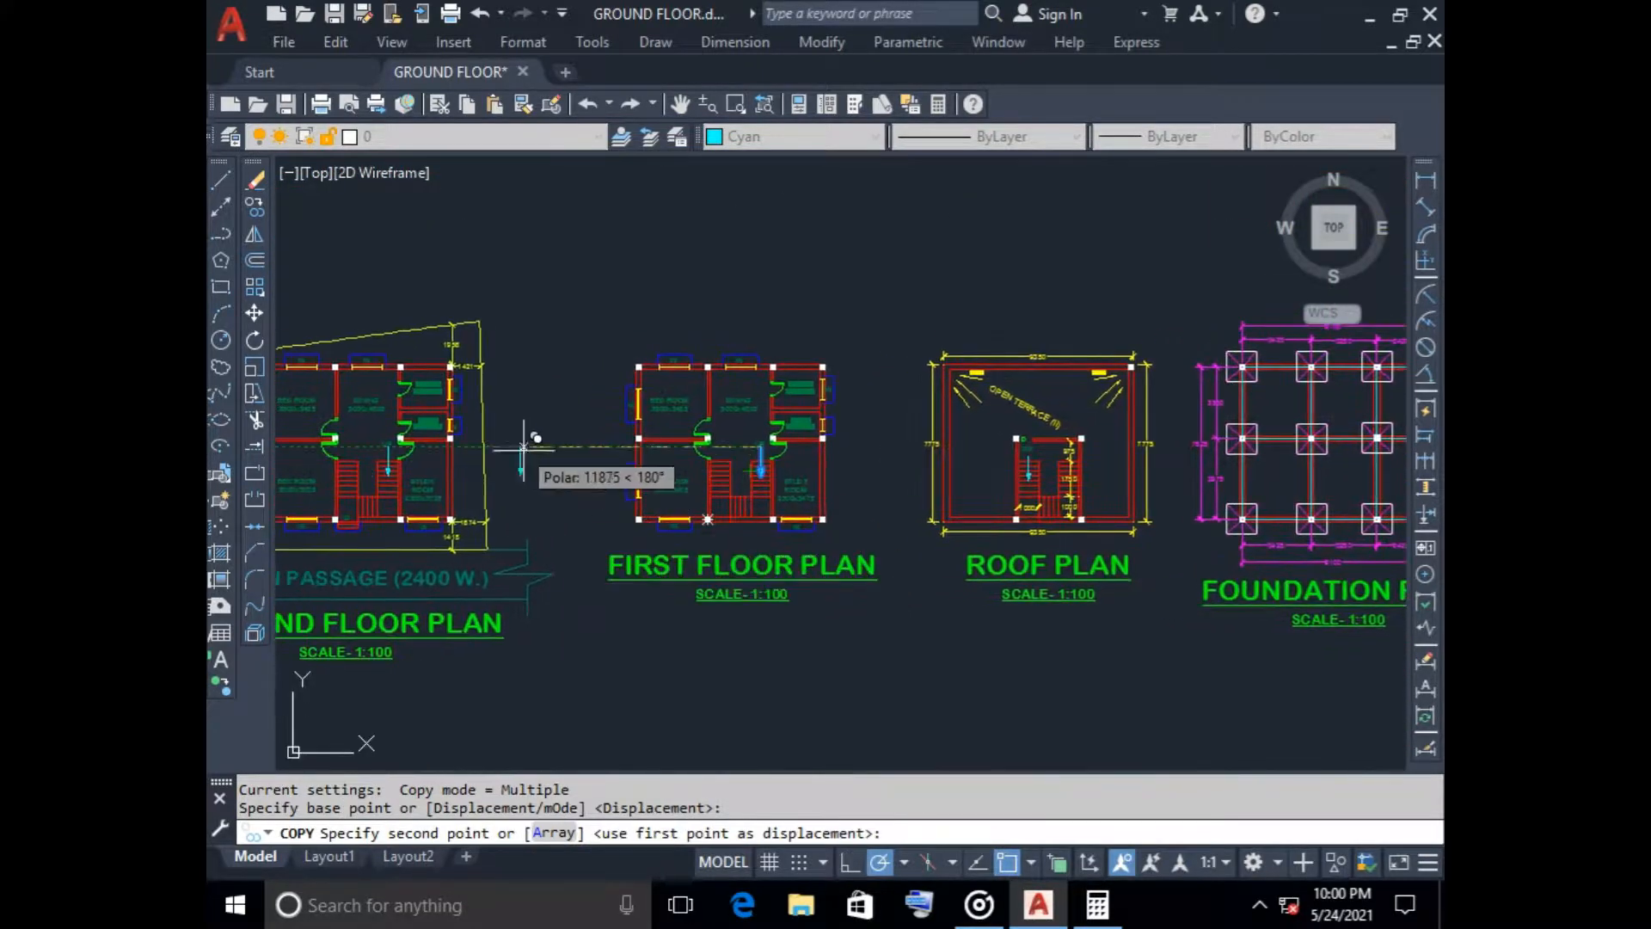
scroll(497, 508, "up", 2)
left_click(382, 473)
key("Escape")
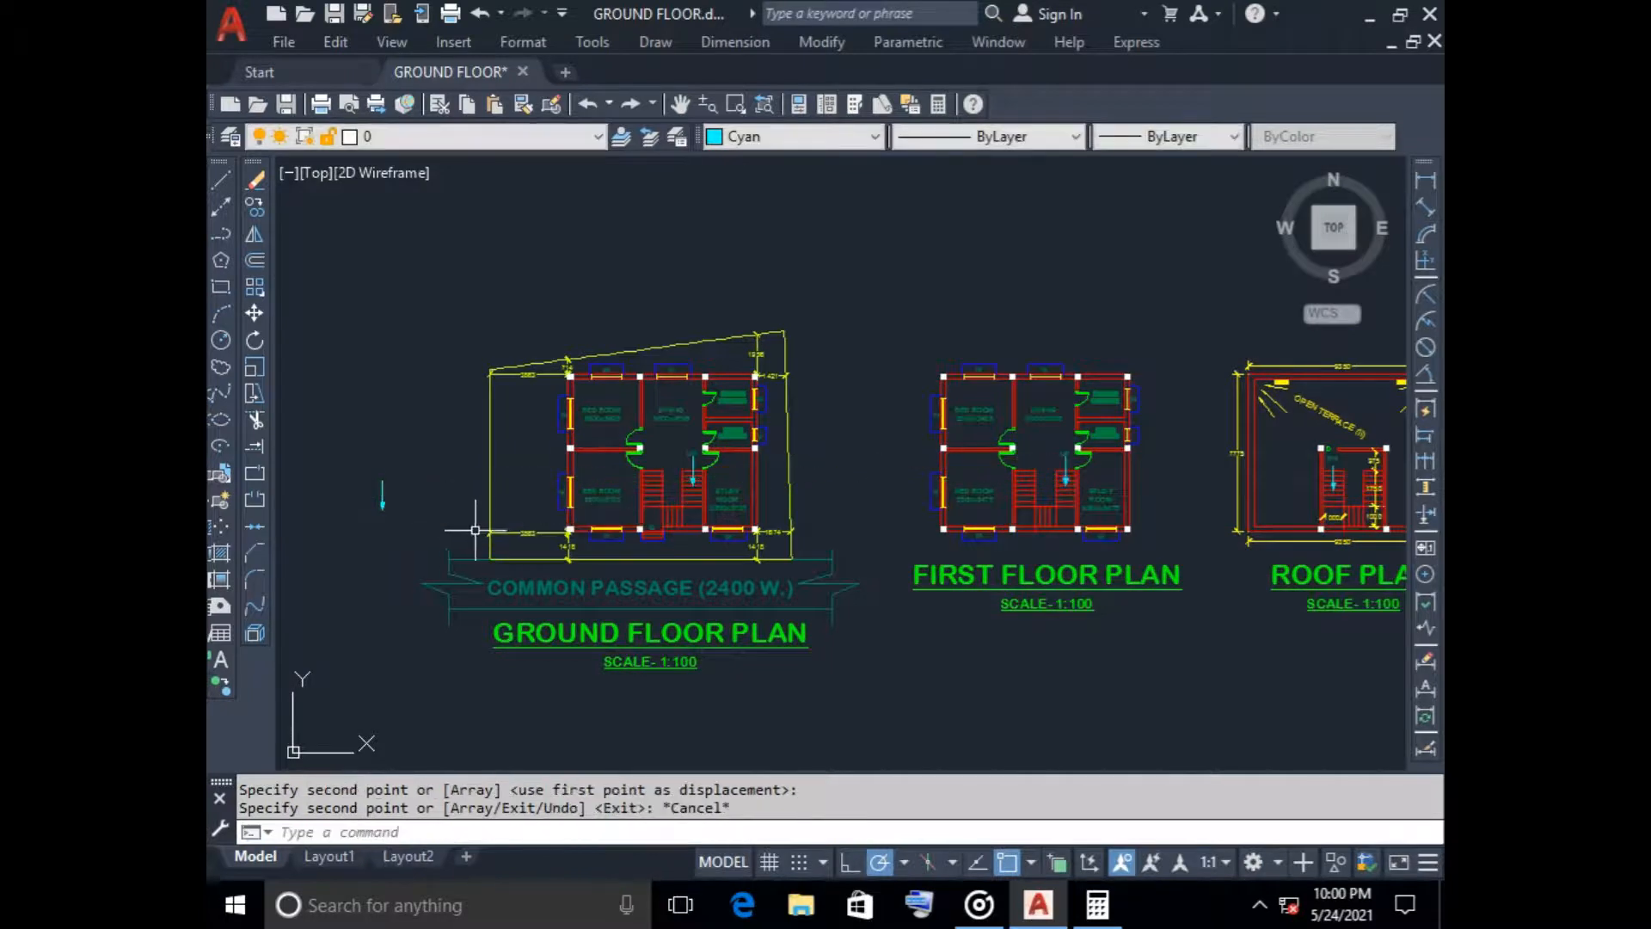
scroll(393, 508, "up", 5)
middle_click_drag(393, 508, 592, 553)
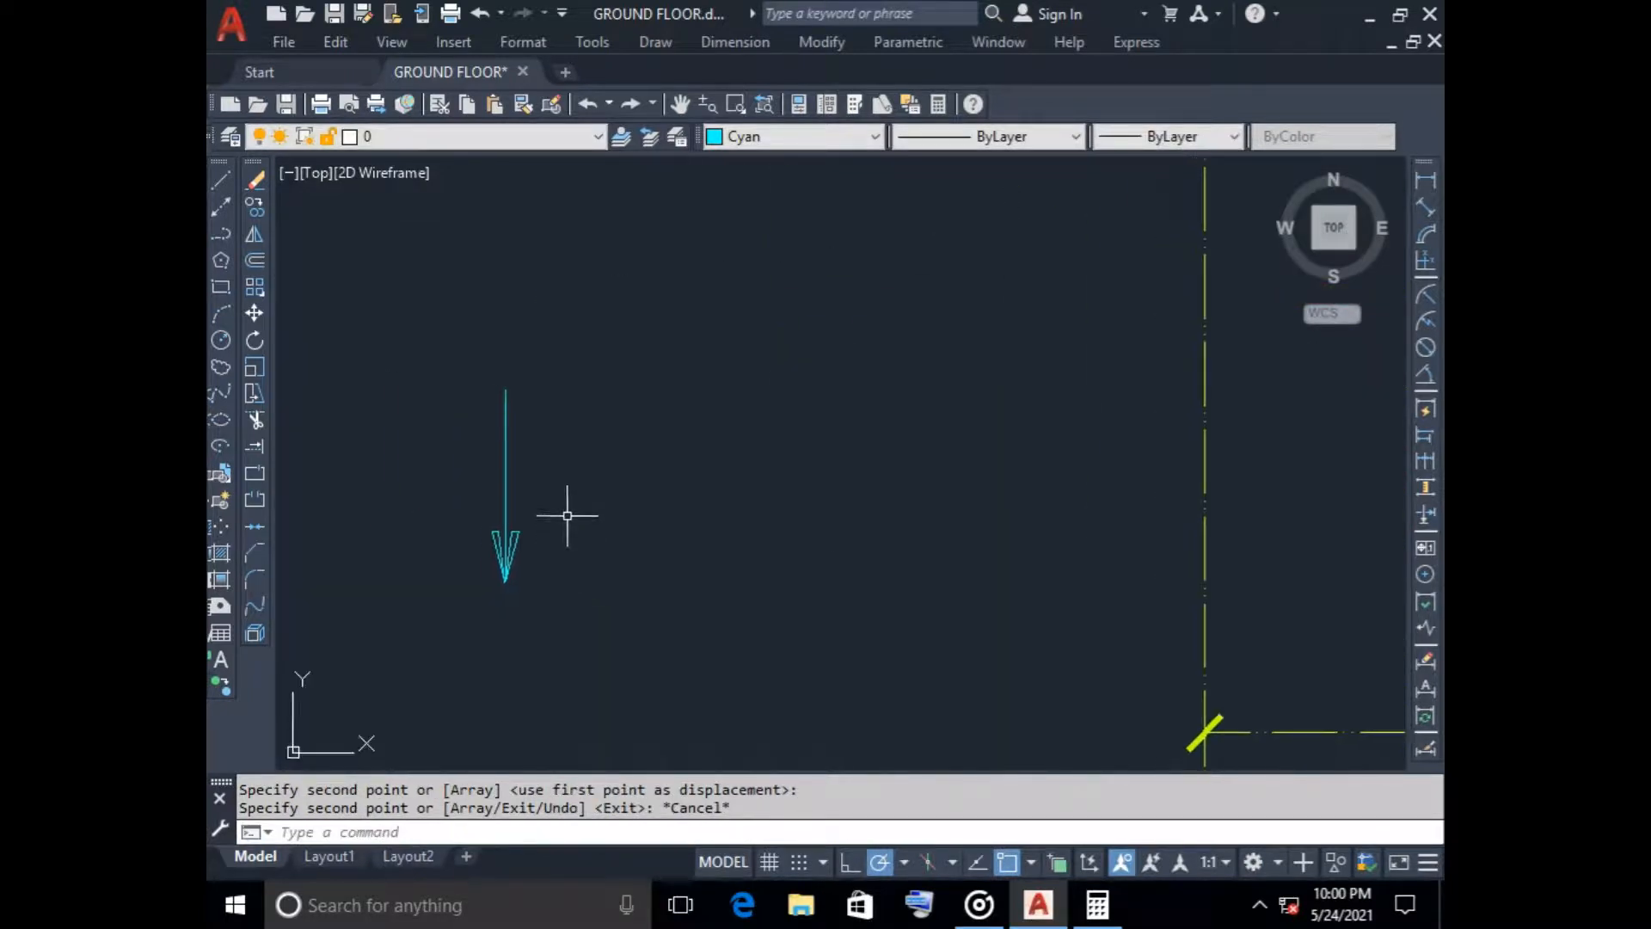
key("Return")
left_click(561, 432)
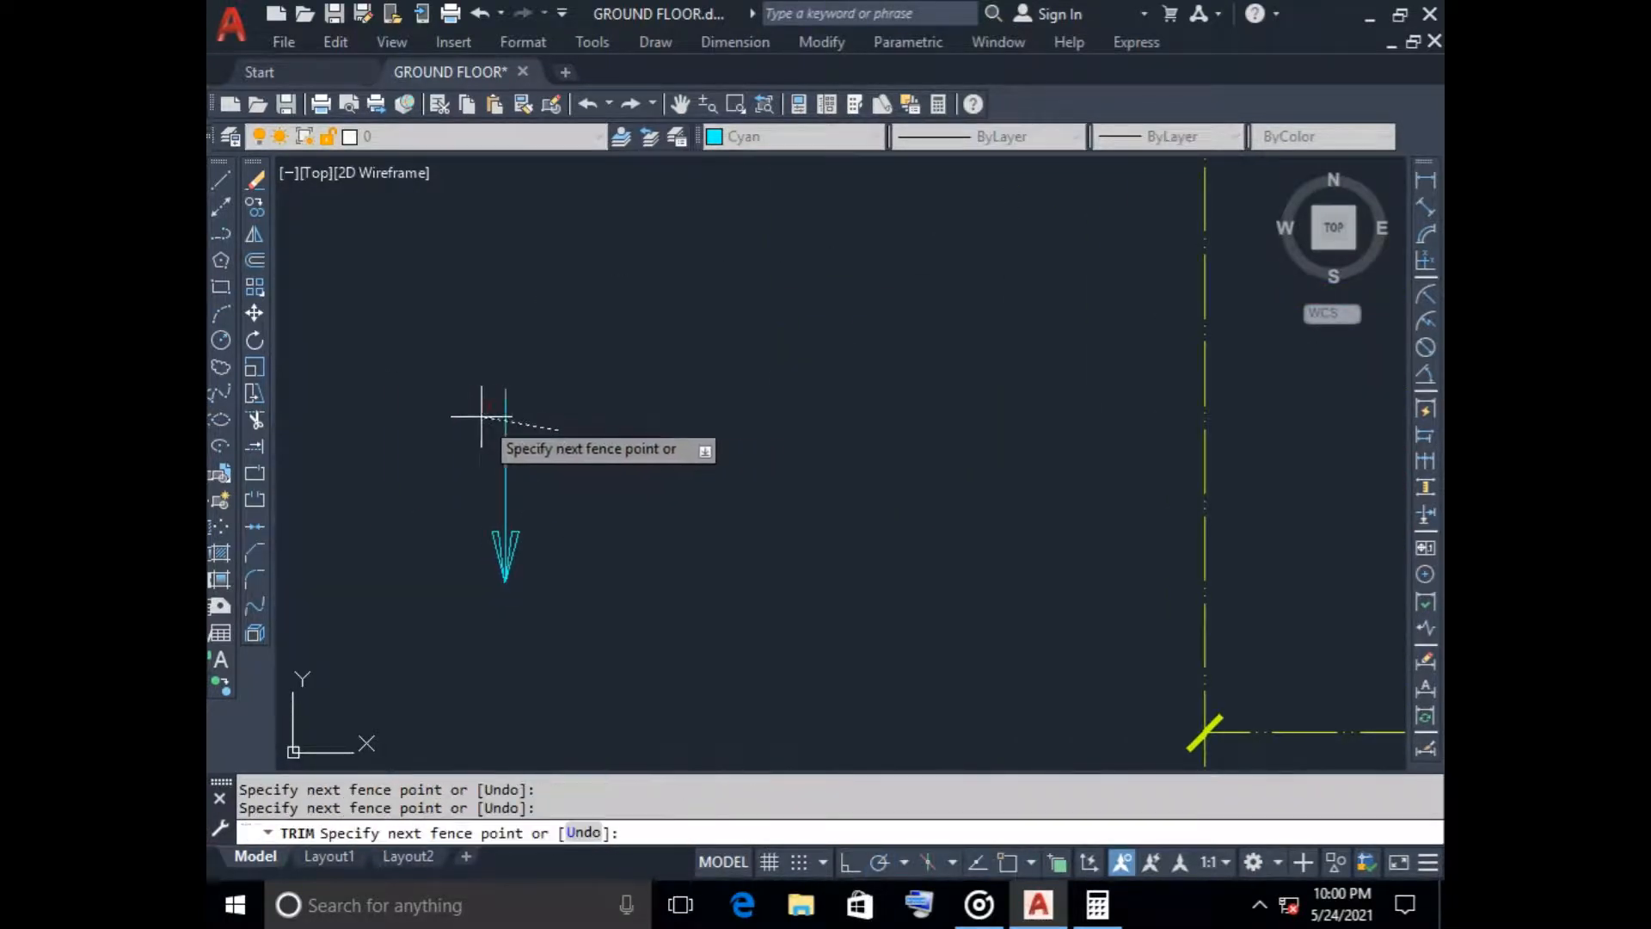
key("Escape")
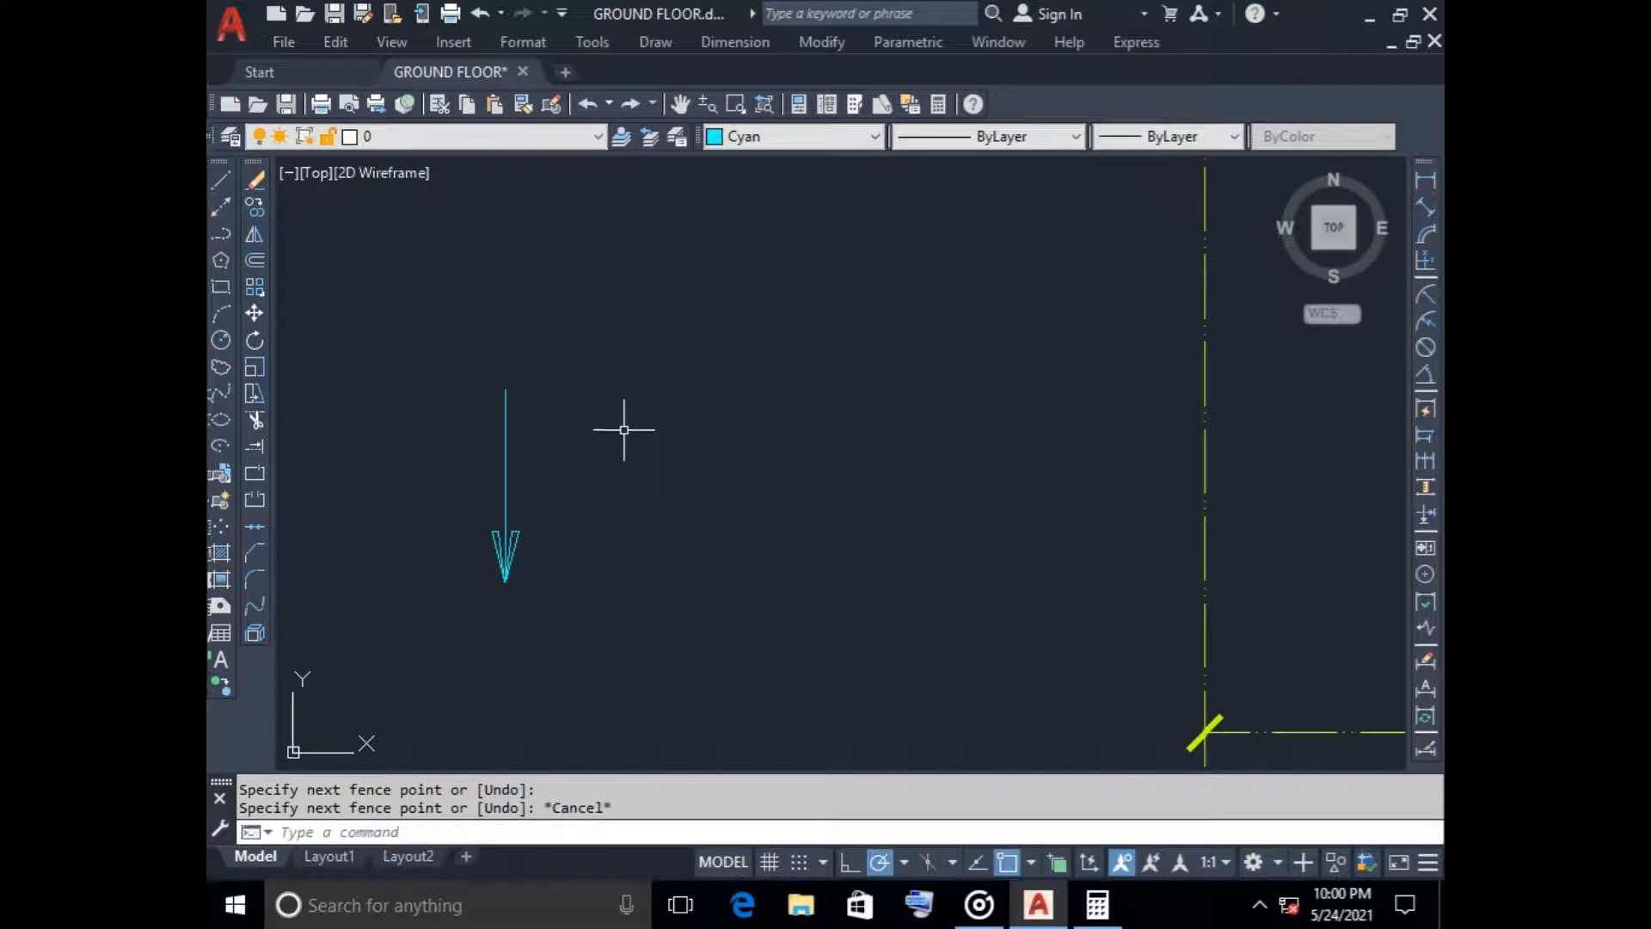
Shorten the copied arrow's shaft from its tail end and draw a short horizontal line westward from the tail
left_click(506, 408)
left_click(506, 389)
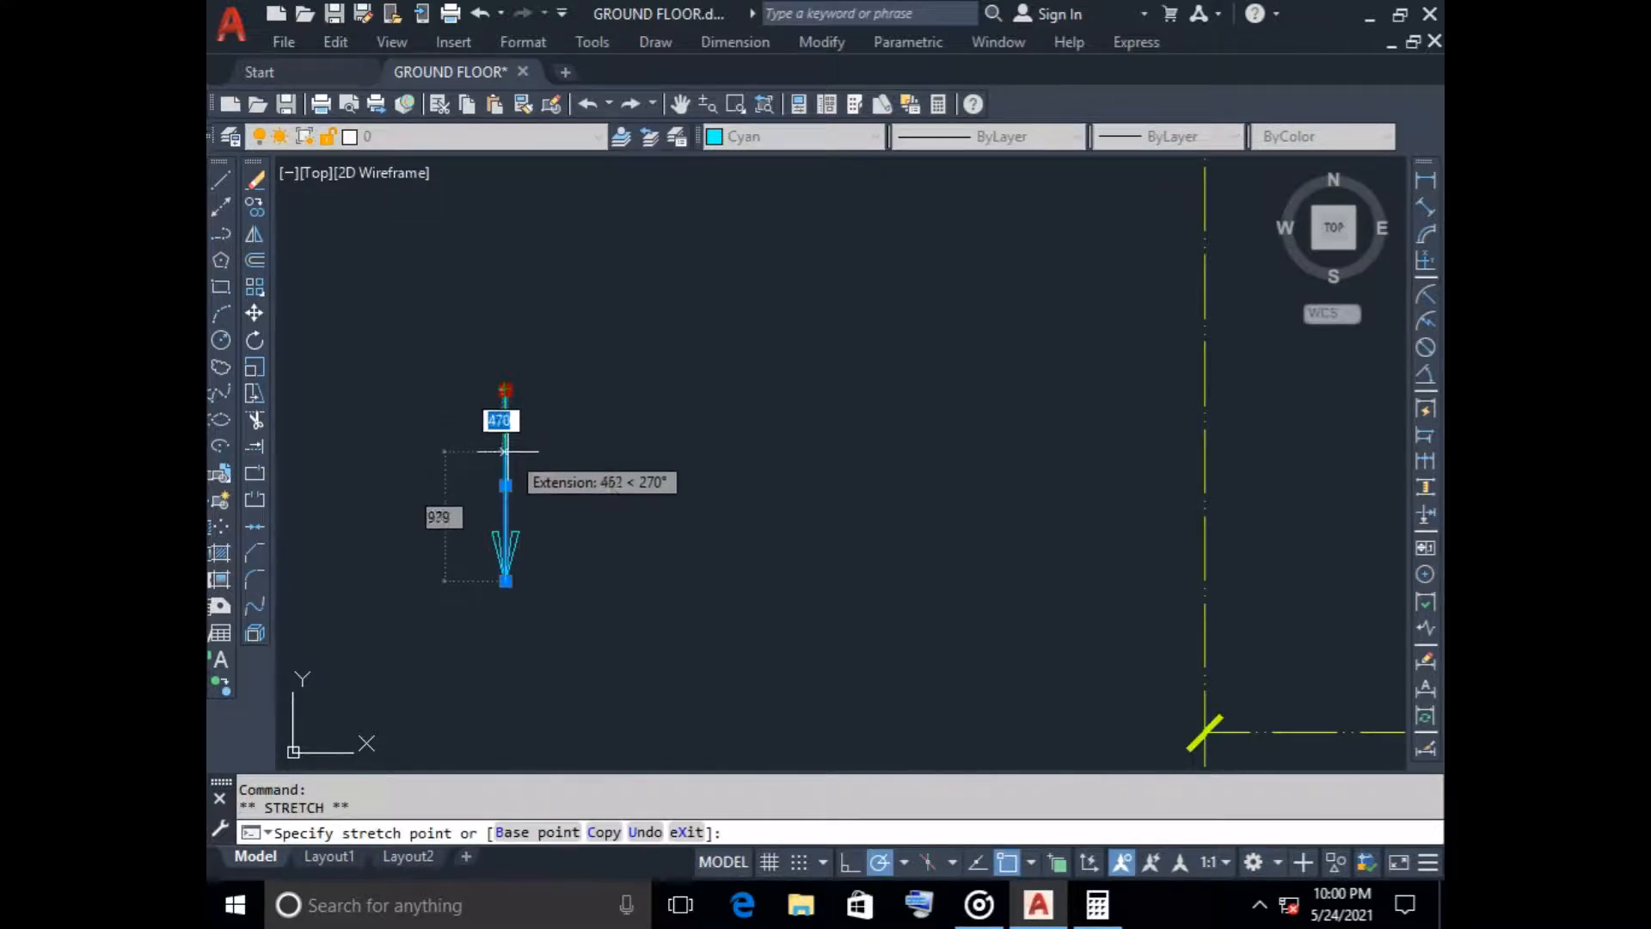
key("Escape")
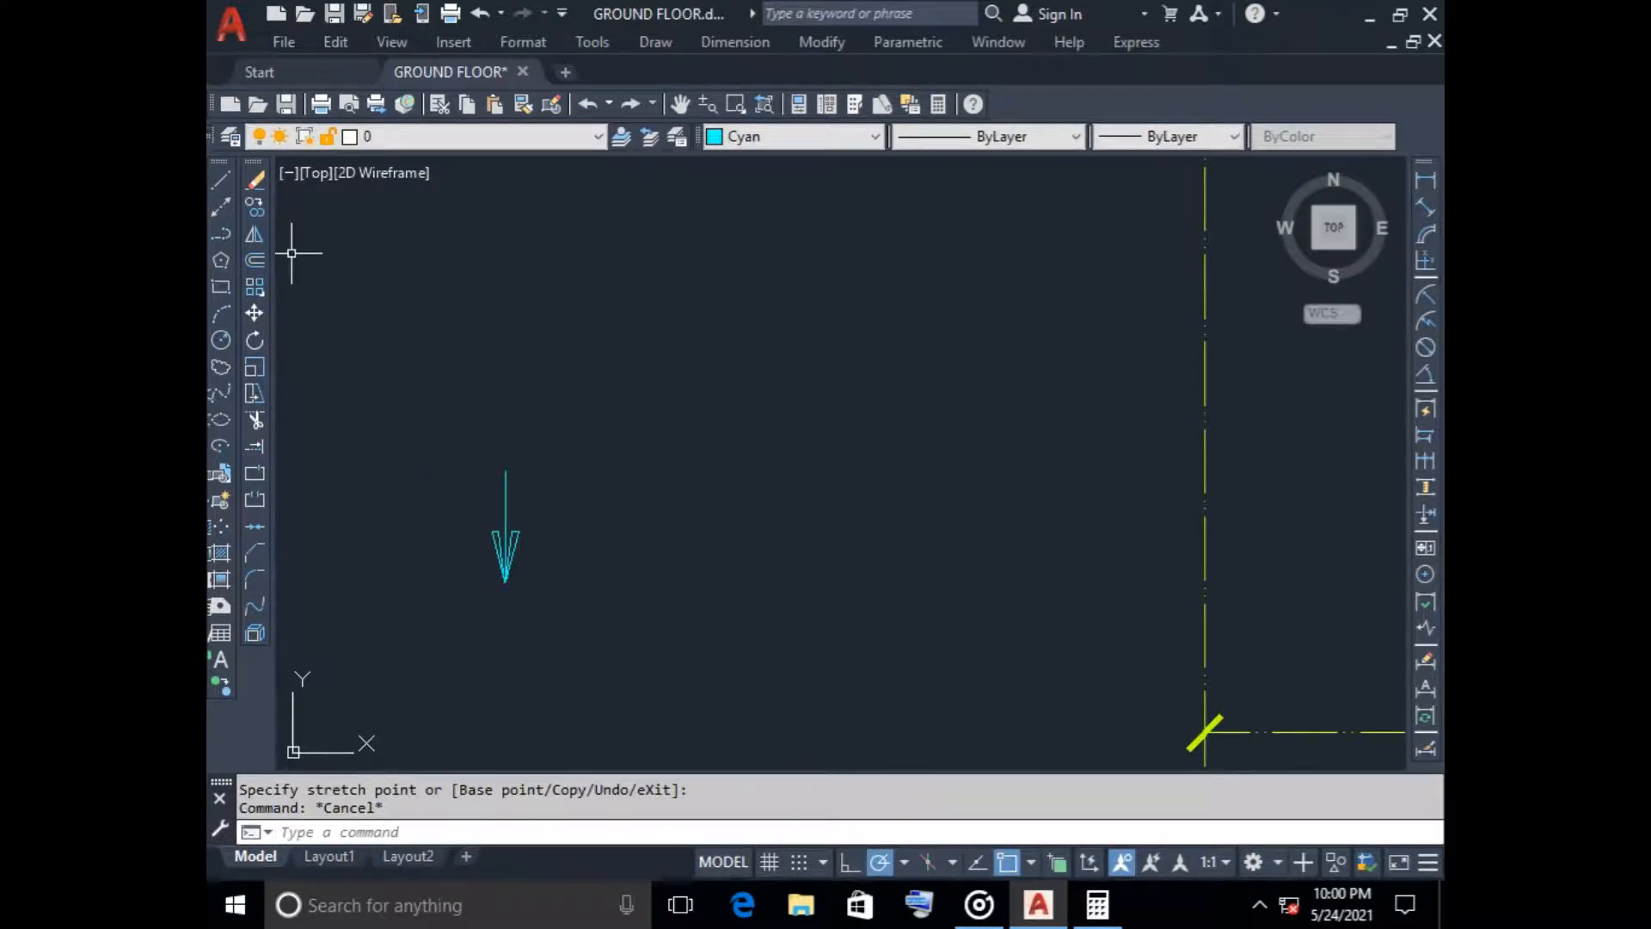
left_click(221, 180)
left_click(505, 470)
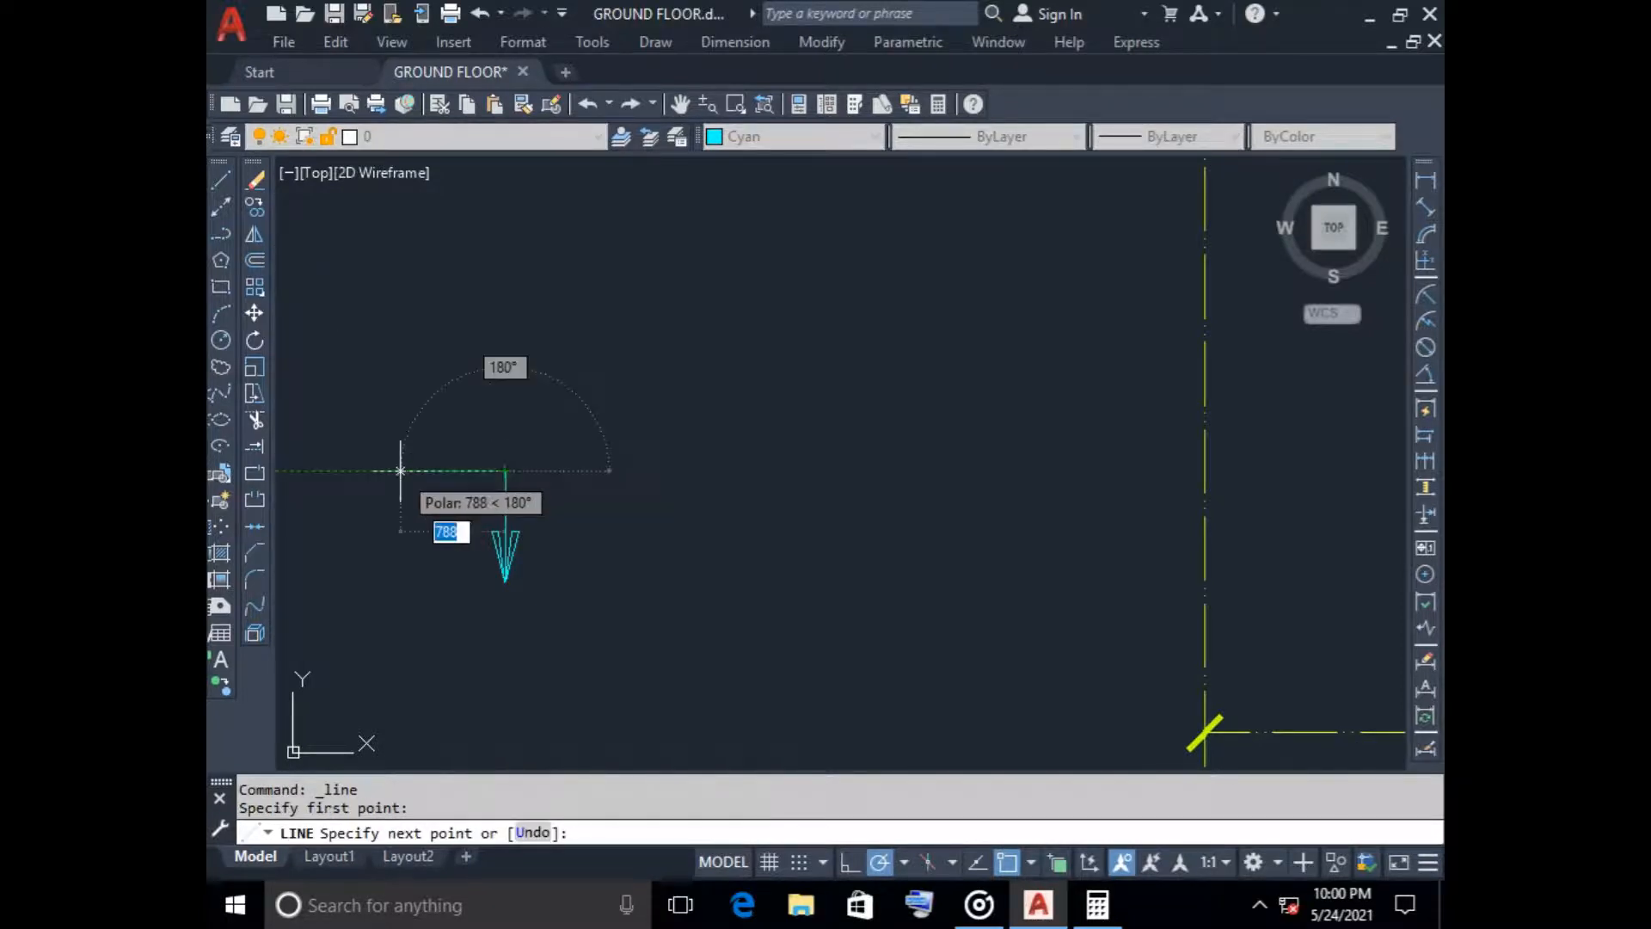
left_click(436, 470)
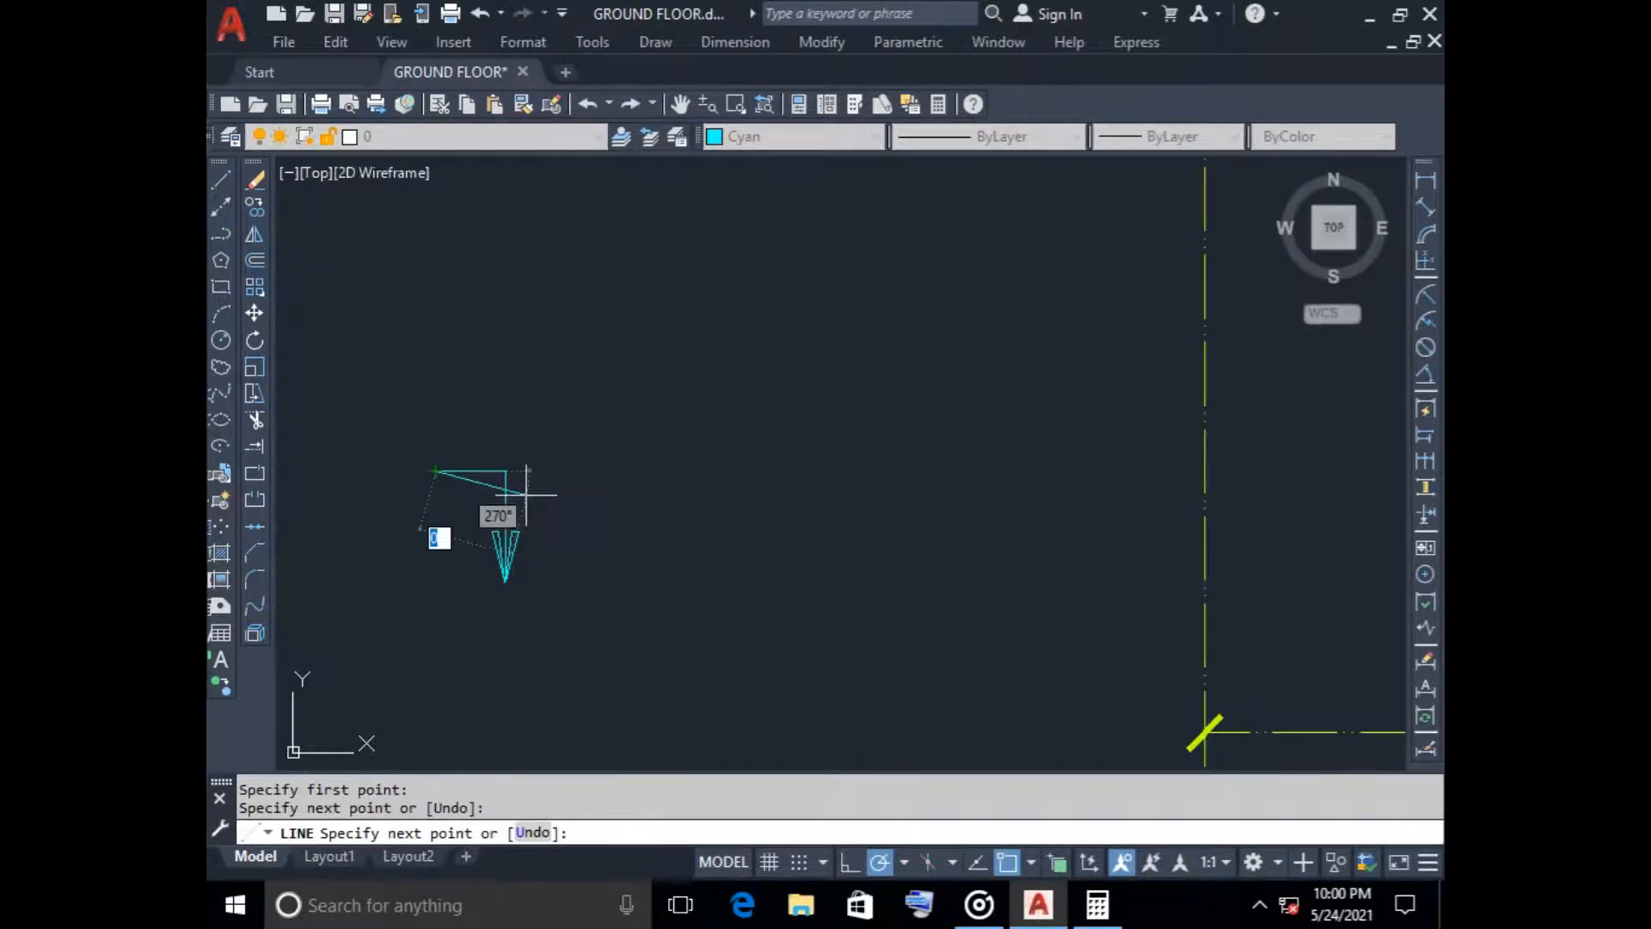
key("Escape")
Rotate the arrow and its attached line by 270° about the line's free end so the arrow points west
left_click(398, 416)
left_click(647, 669)
scroll(710, 566, "down", 4)
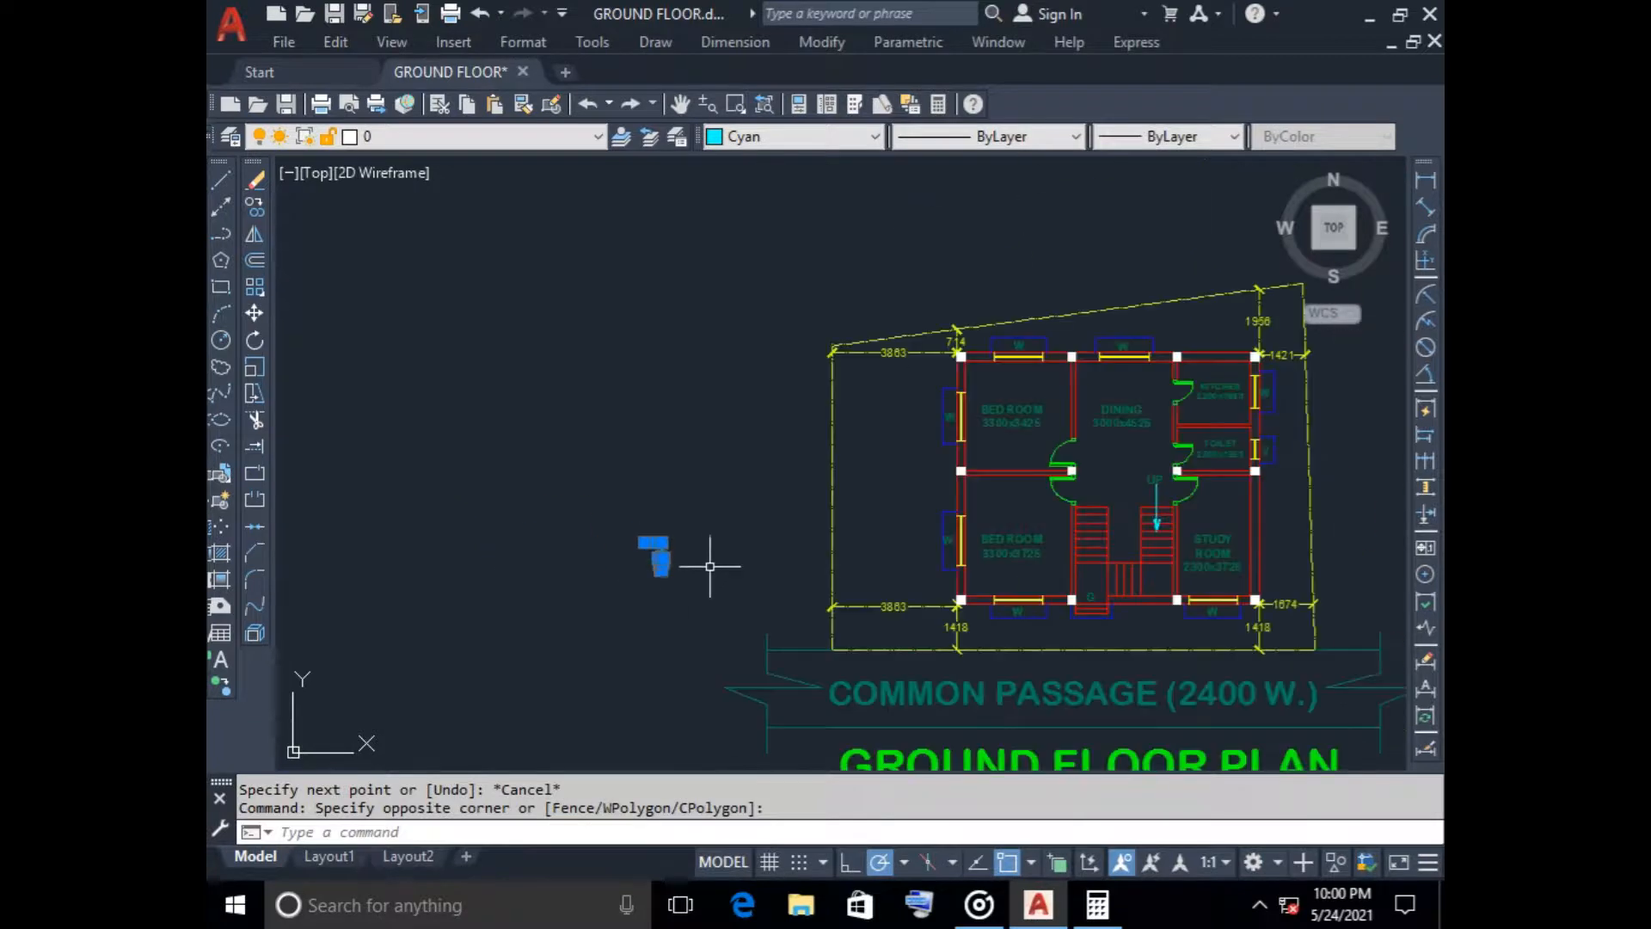
left_click(255, 339)
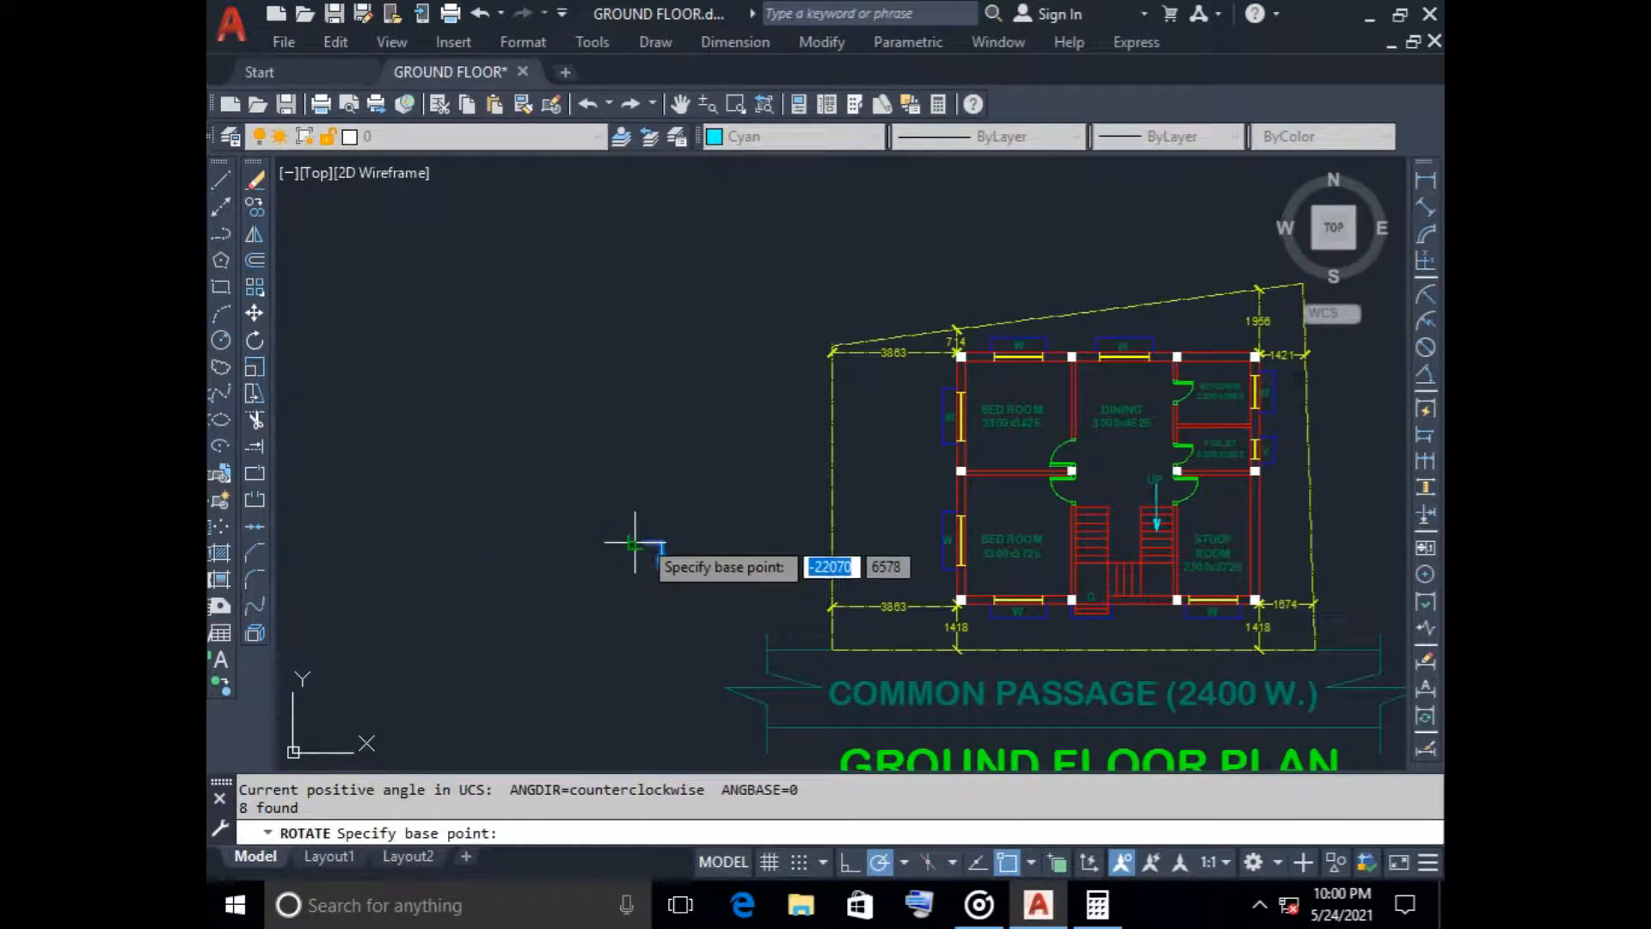
left_click(647, 545)
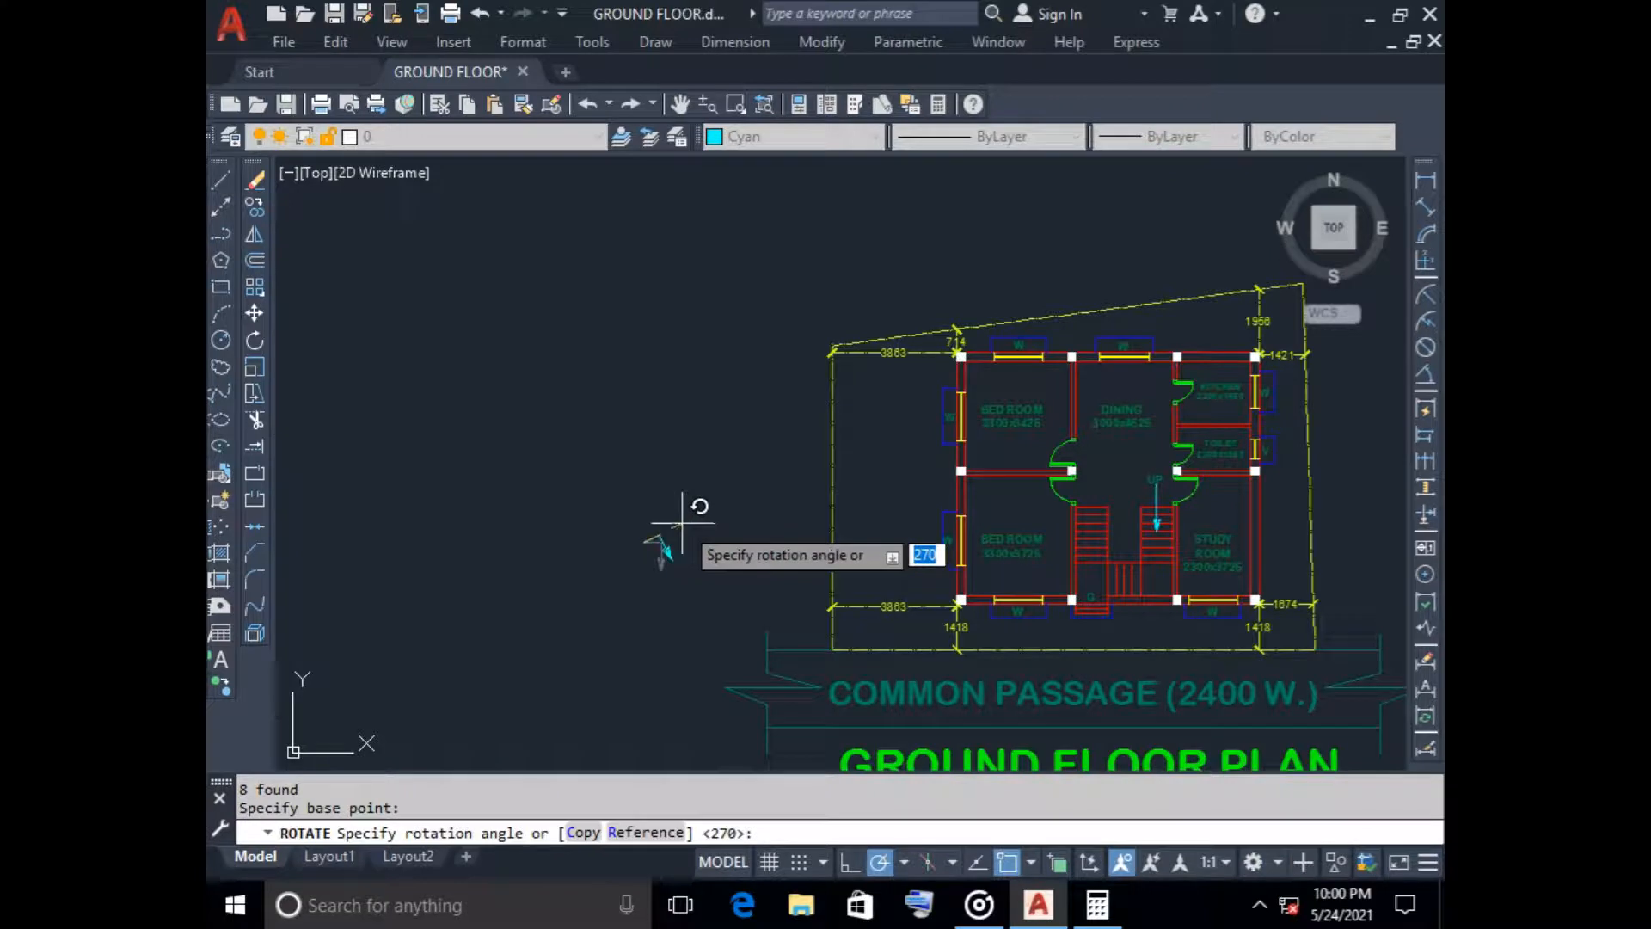
left_click(644, 578)
Mirror the L-shaped arrow mark about a horizontal line through its upper end, keeping the original
left_click(590, 528)
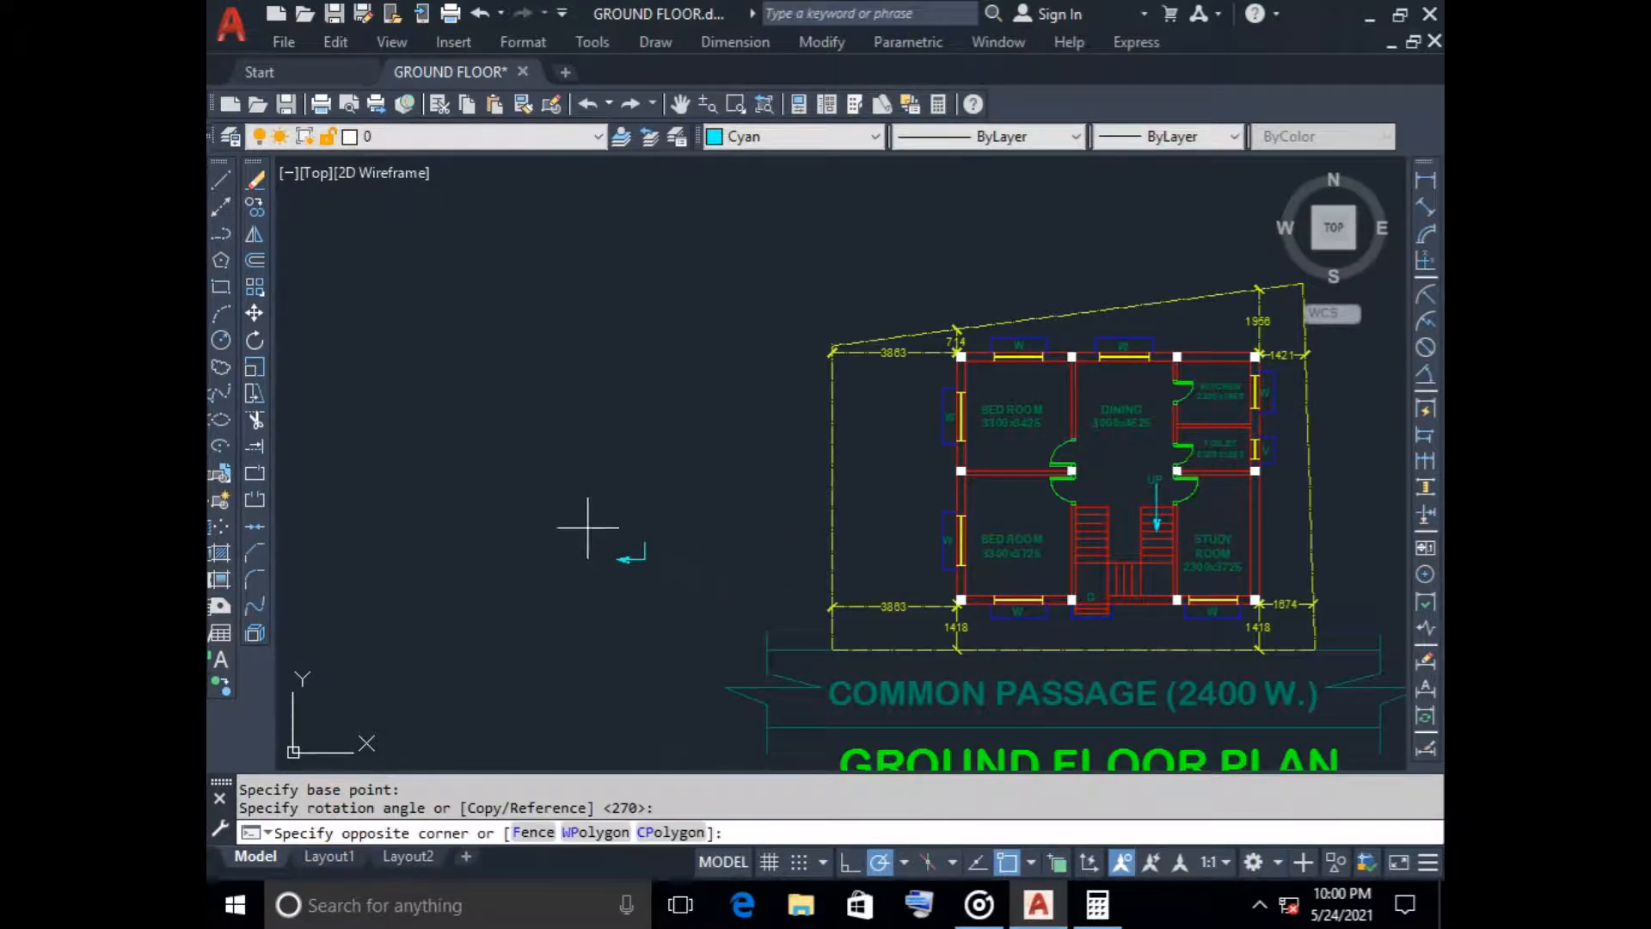
left_click(702, 596)
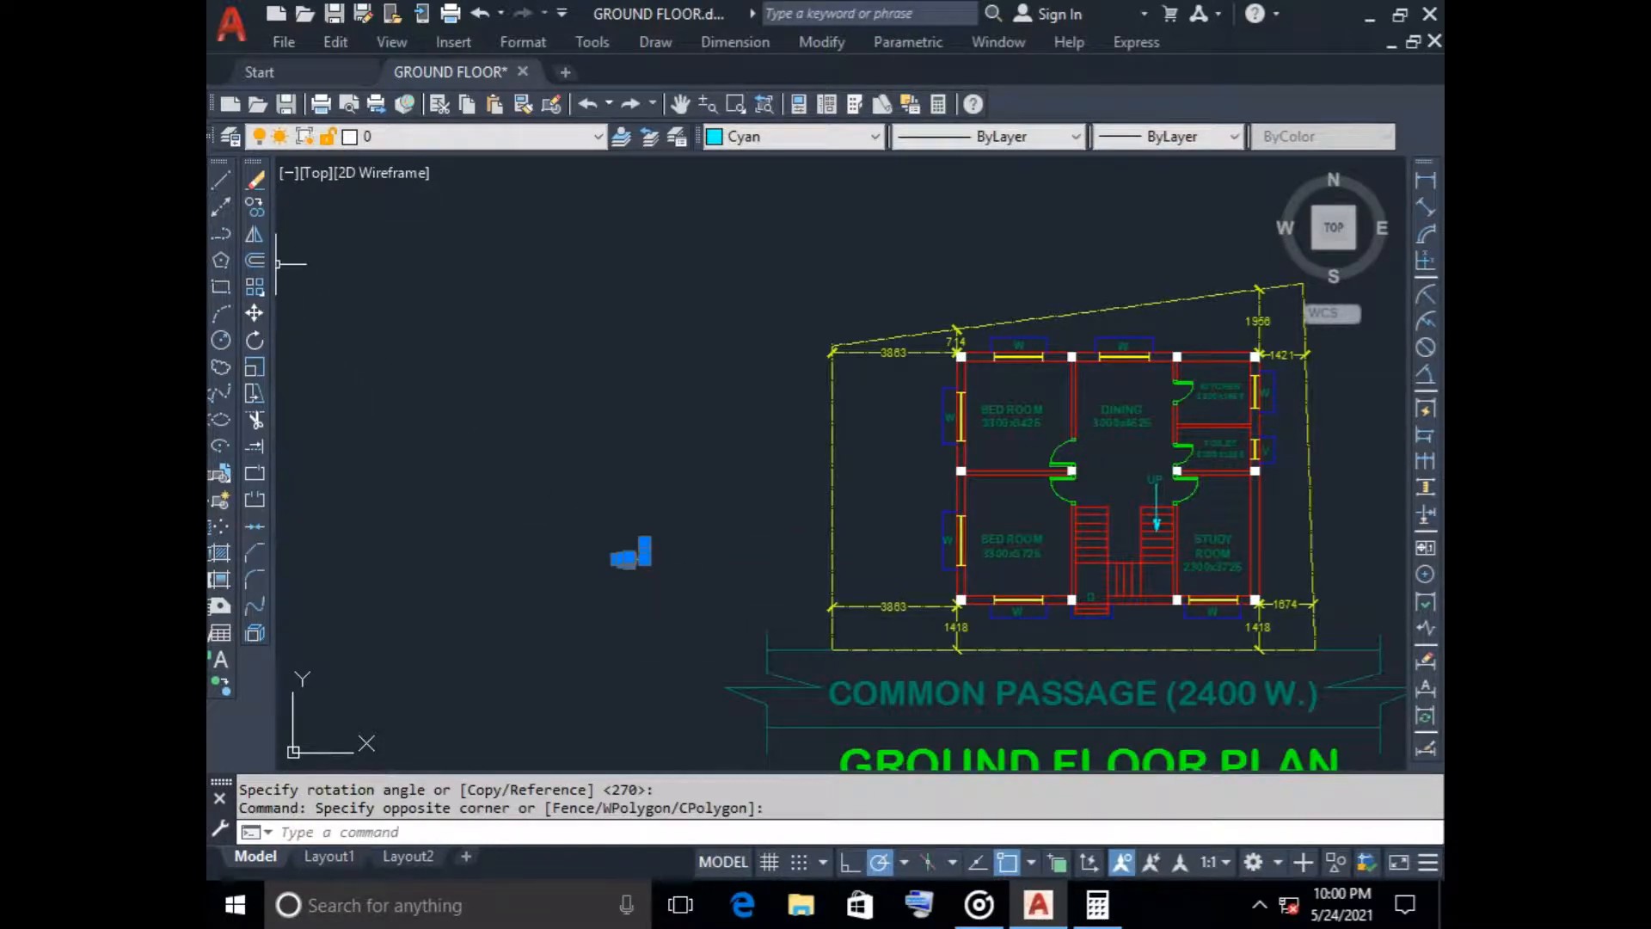
left_click(253, 234)
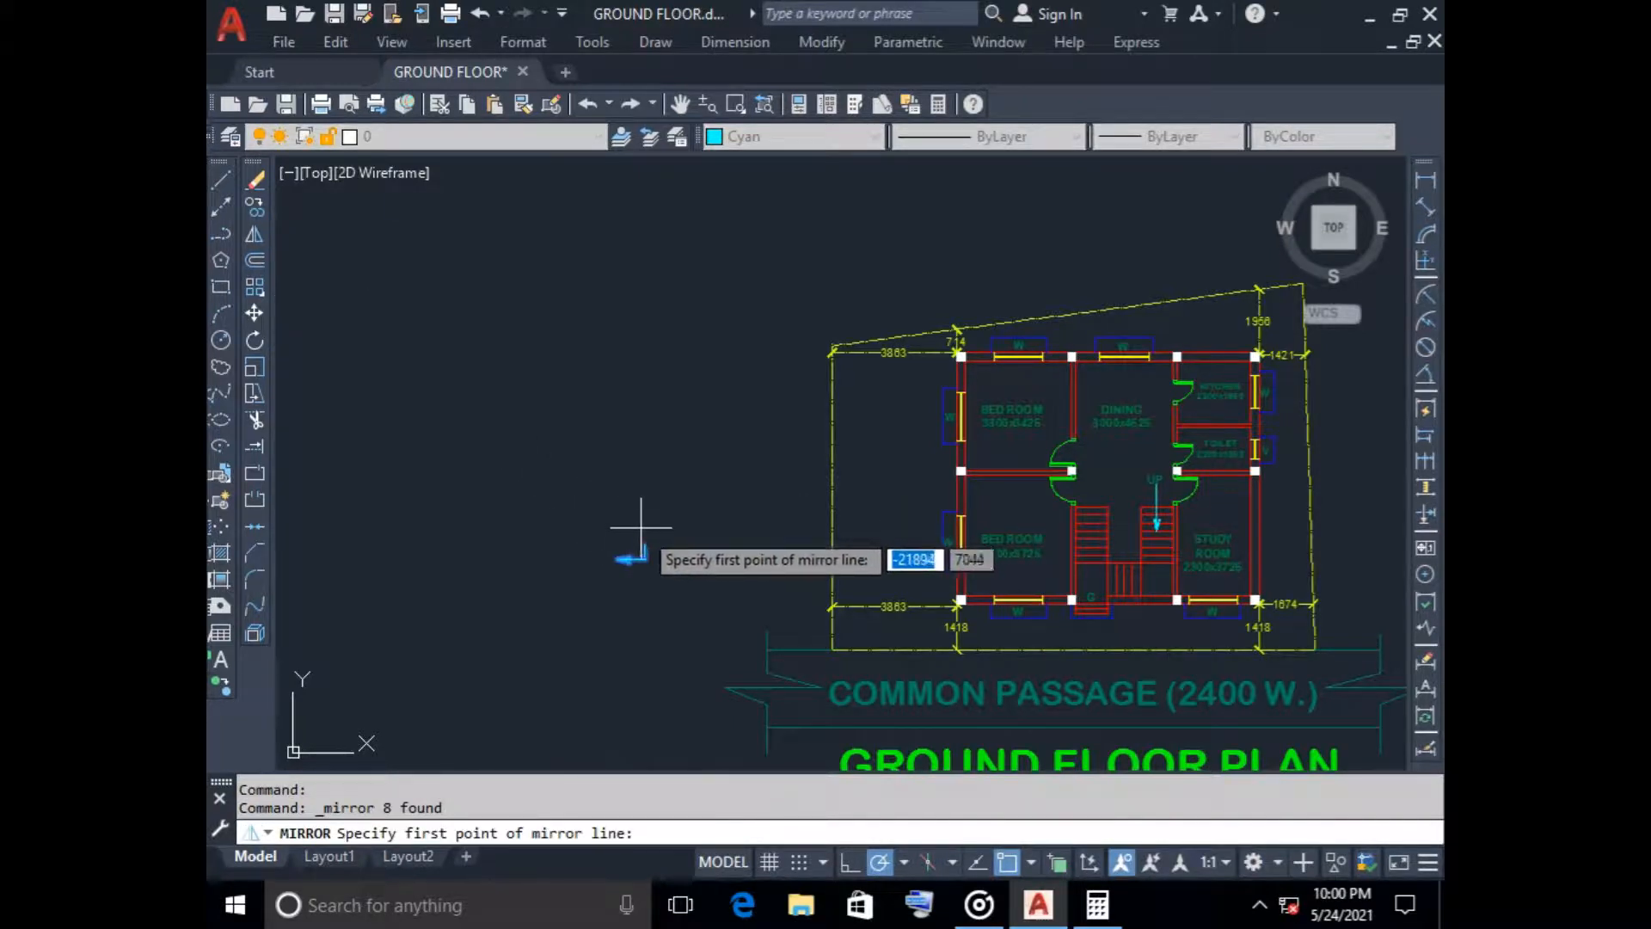
left_click(636, 541)
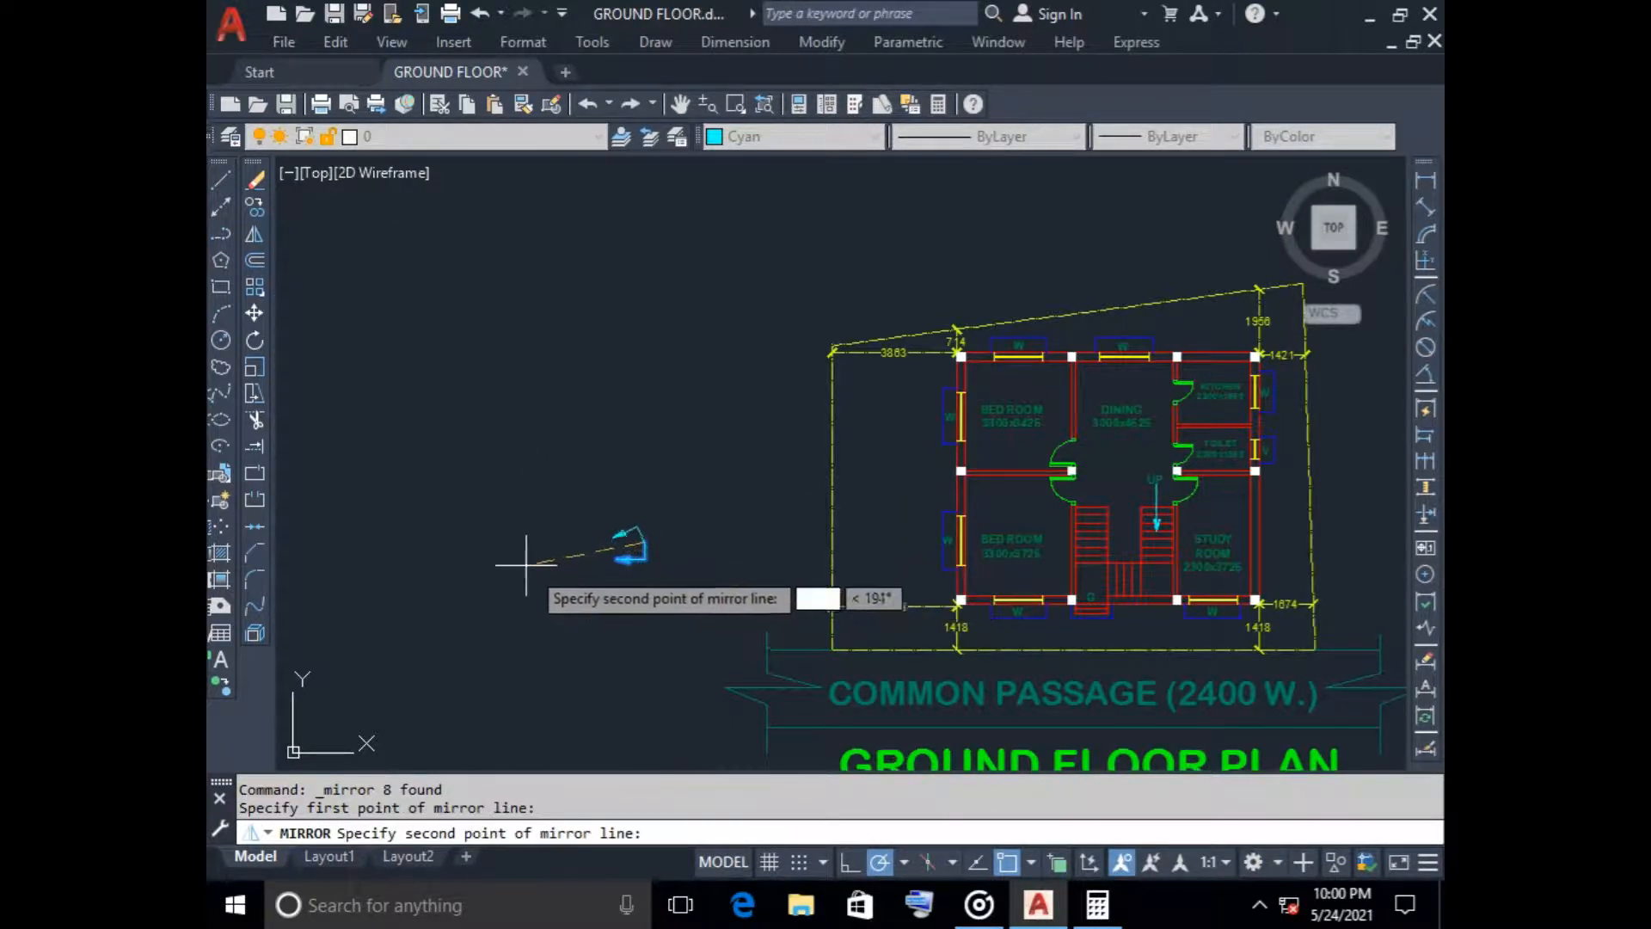
left_click(495, 548)
key("n")
key("Return")
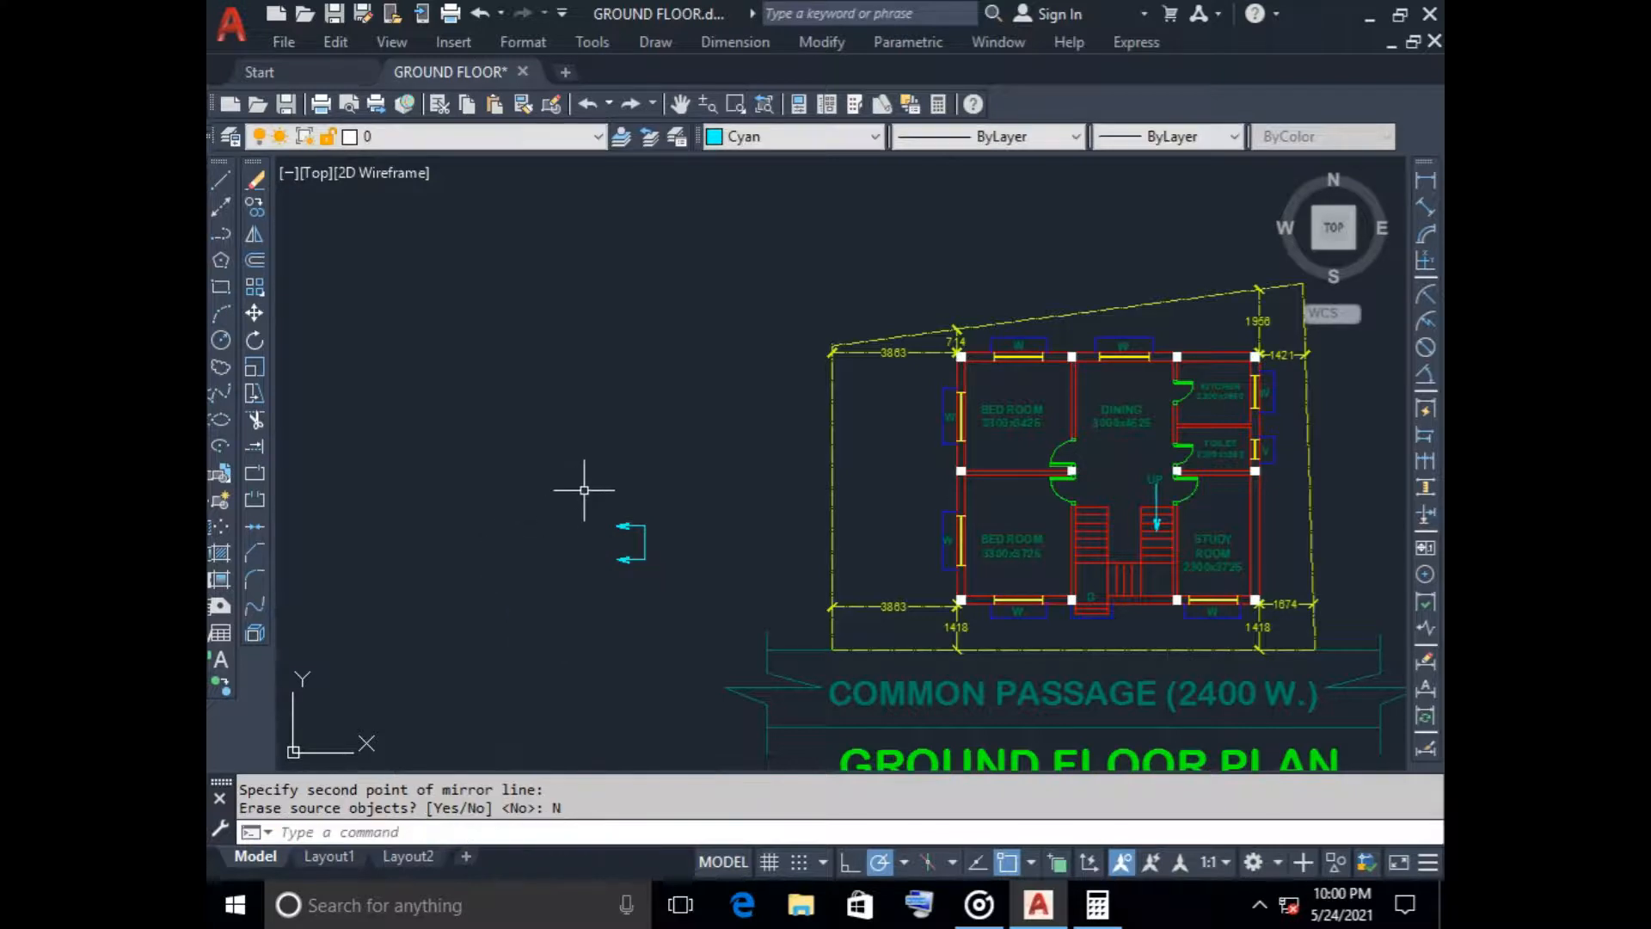
Move the mirrored upper arrow mark upward, separating it from the lower one
scroll(711, 608, "up", 4)
left_click(677, 585)
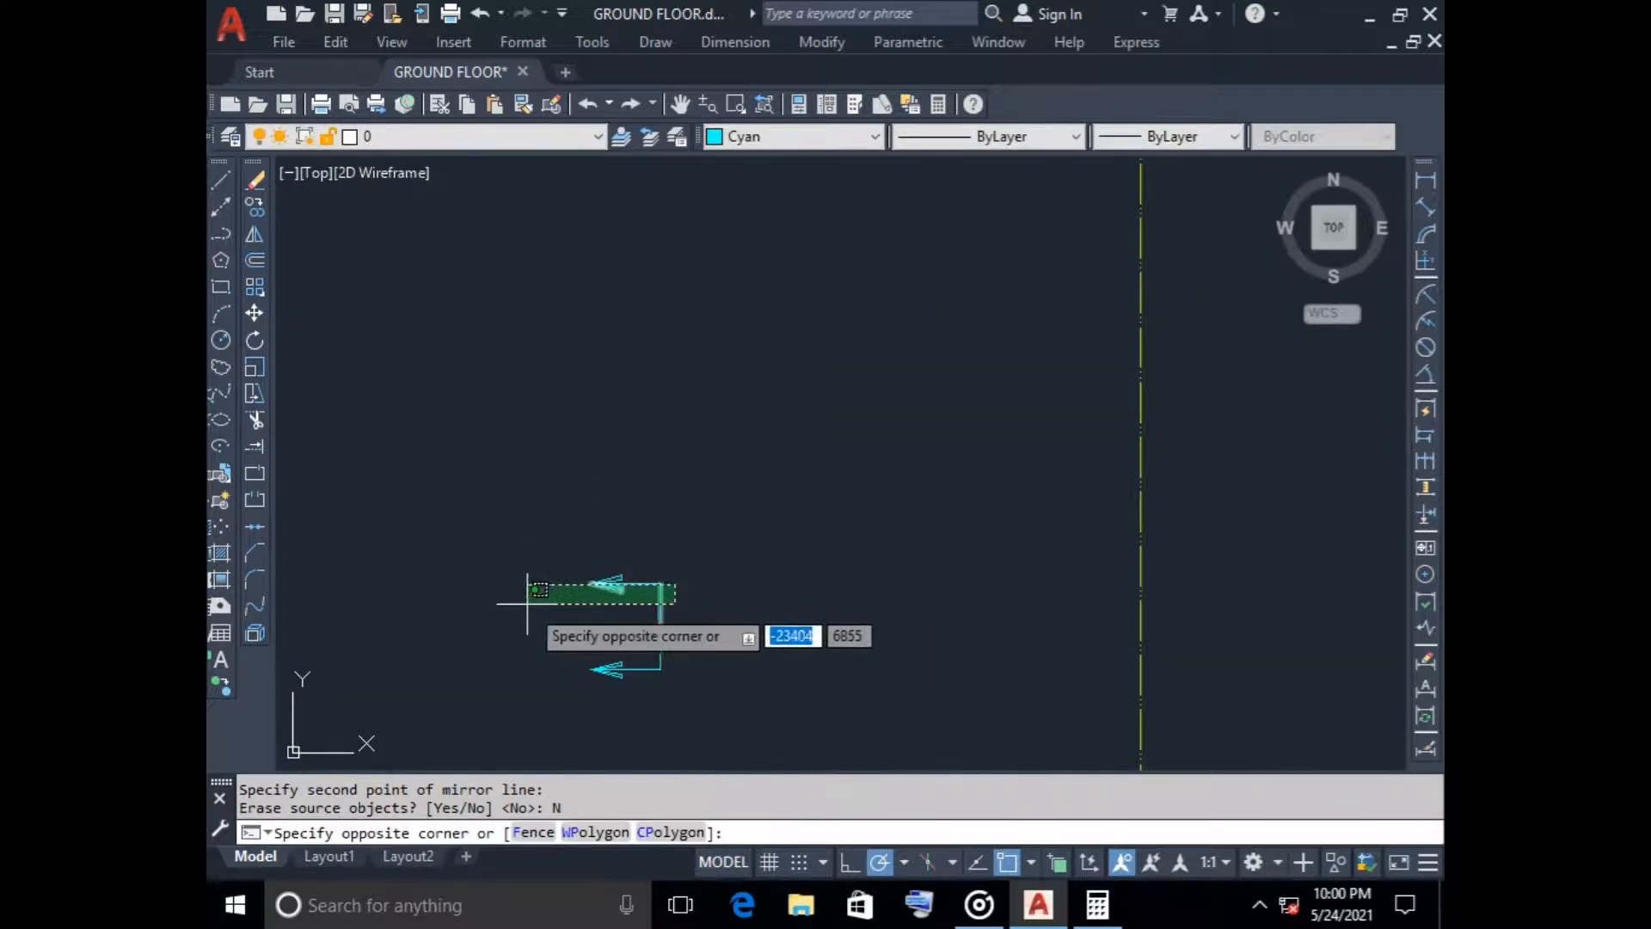
left_click(473, 579)
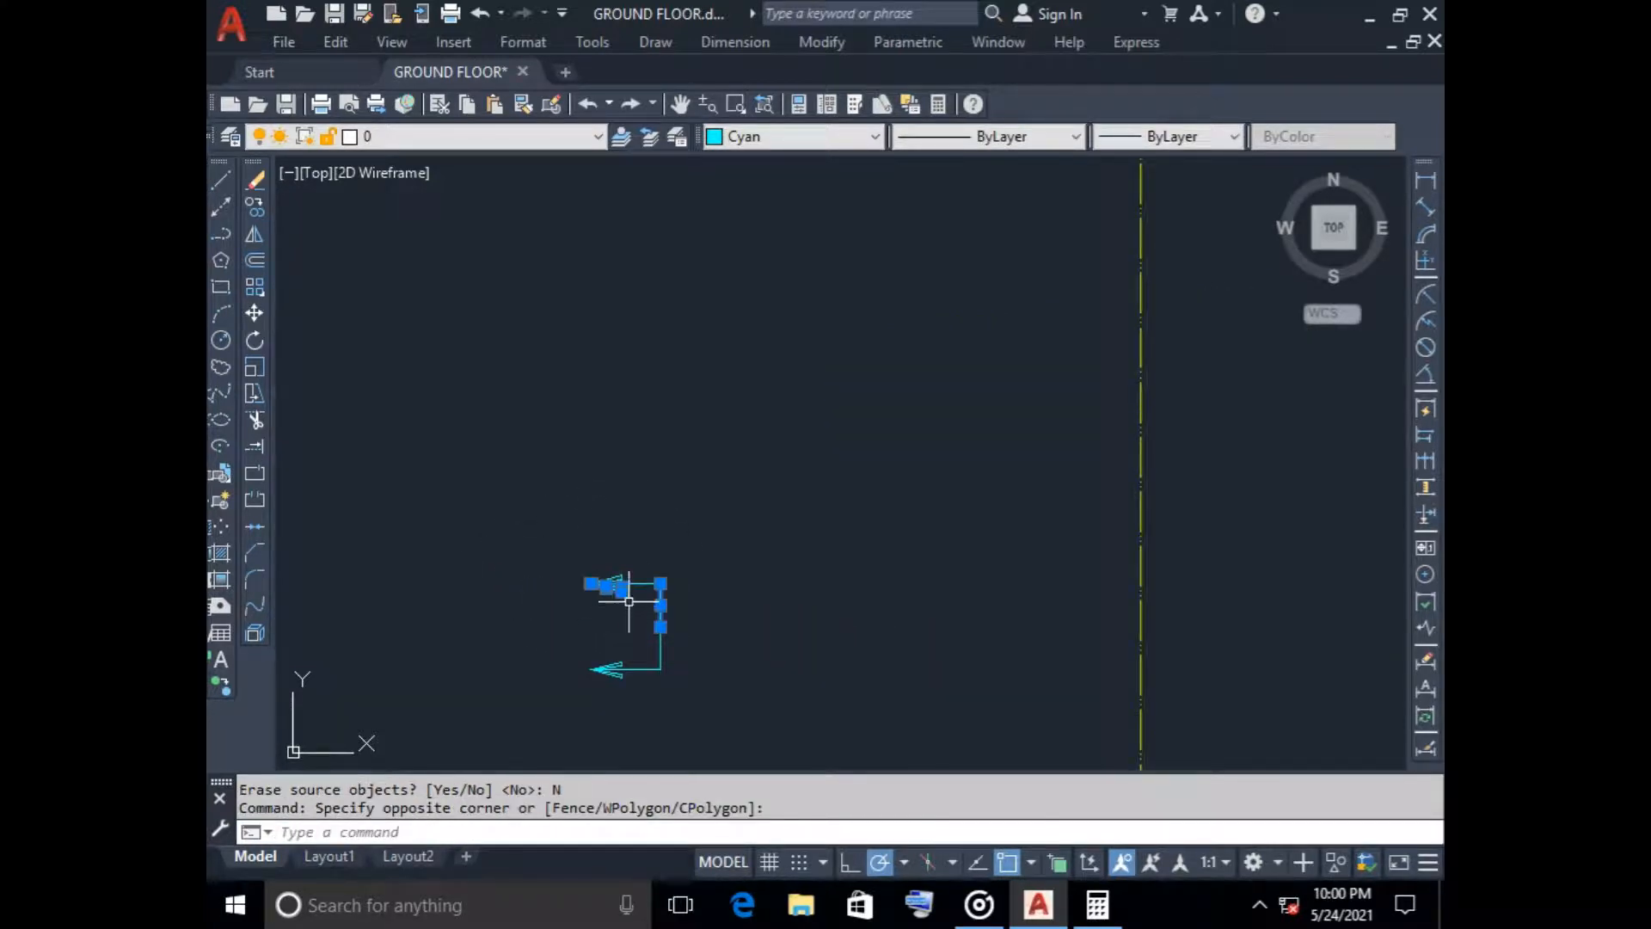
left_click(662, 594)
left_click(660, 605)
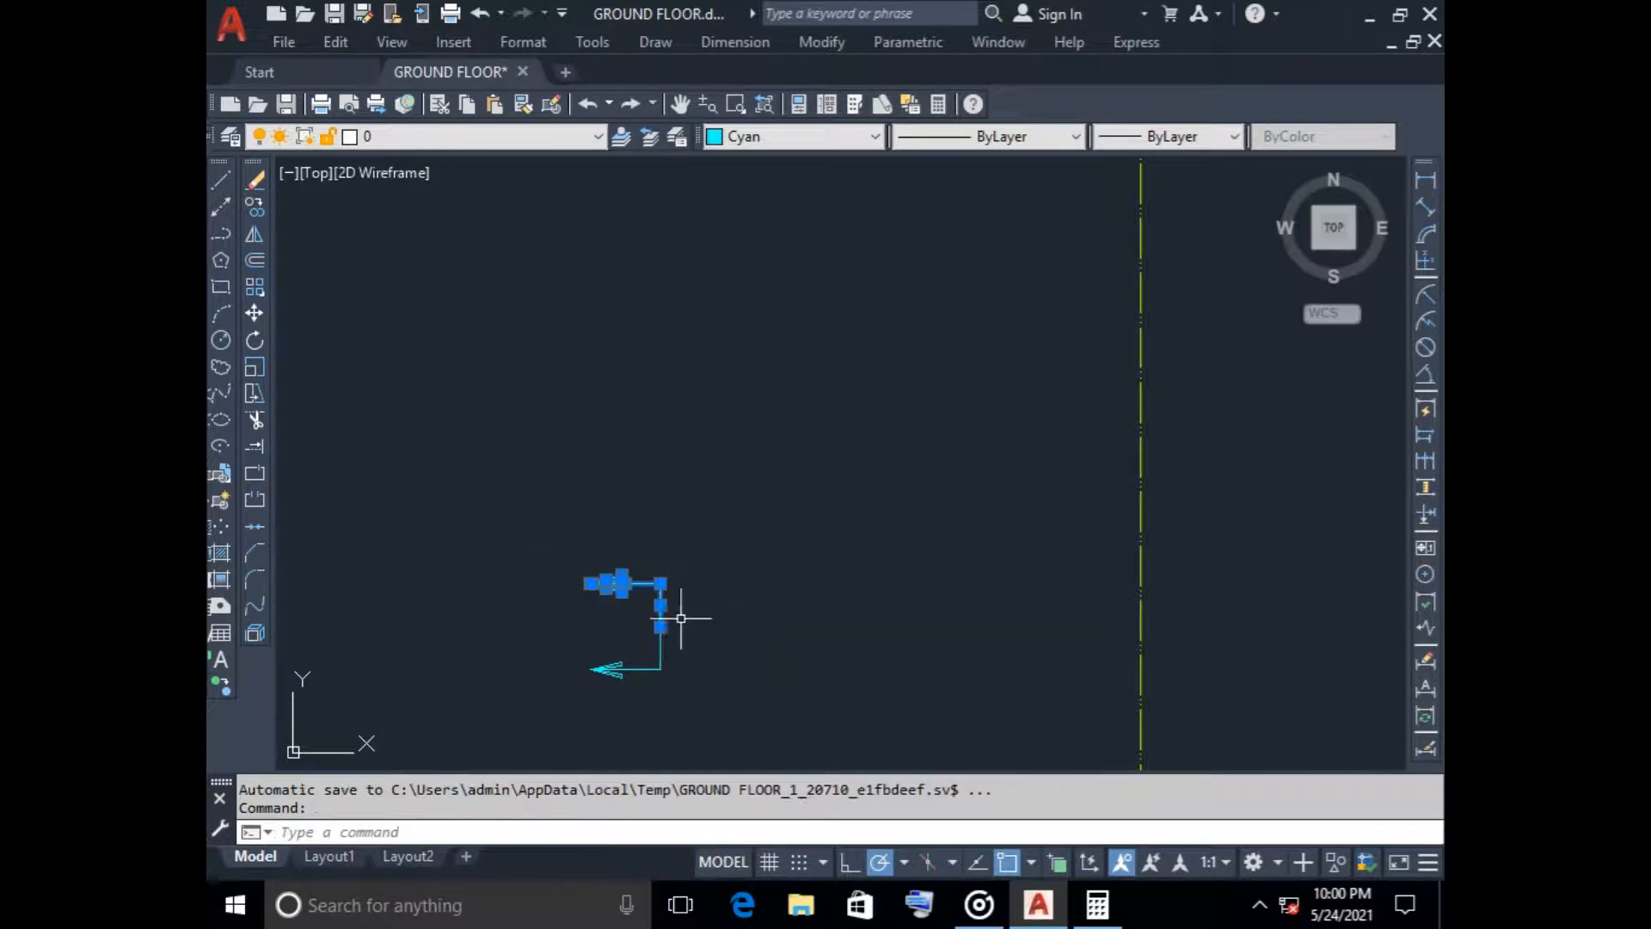
left_click(254, 313)
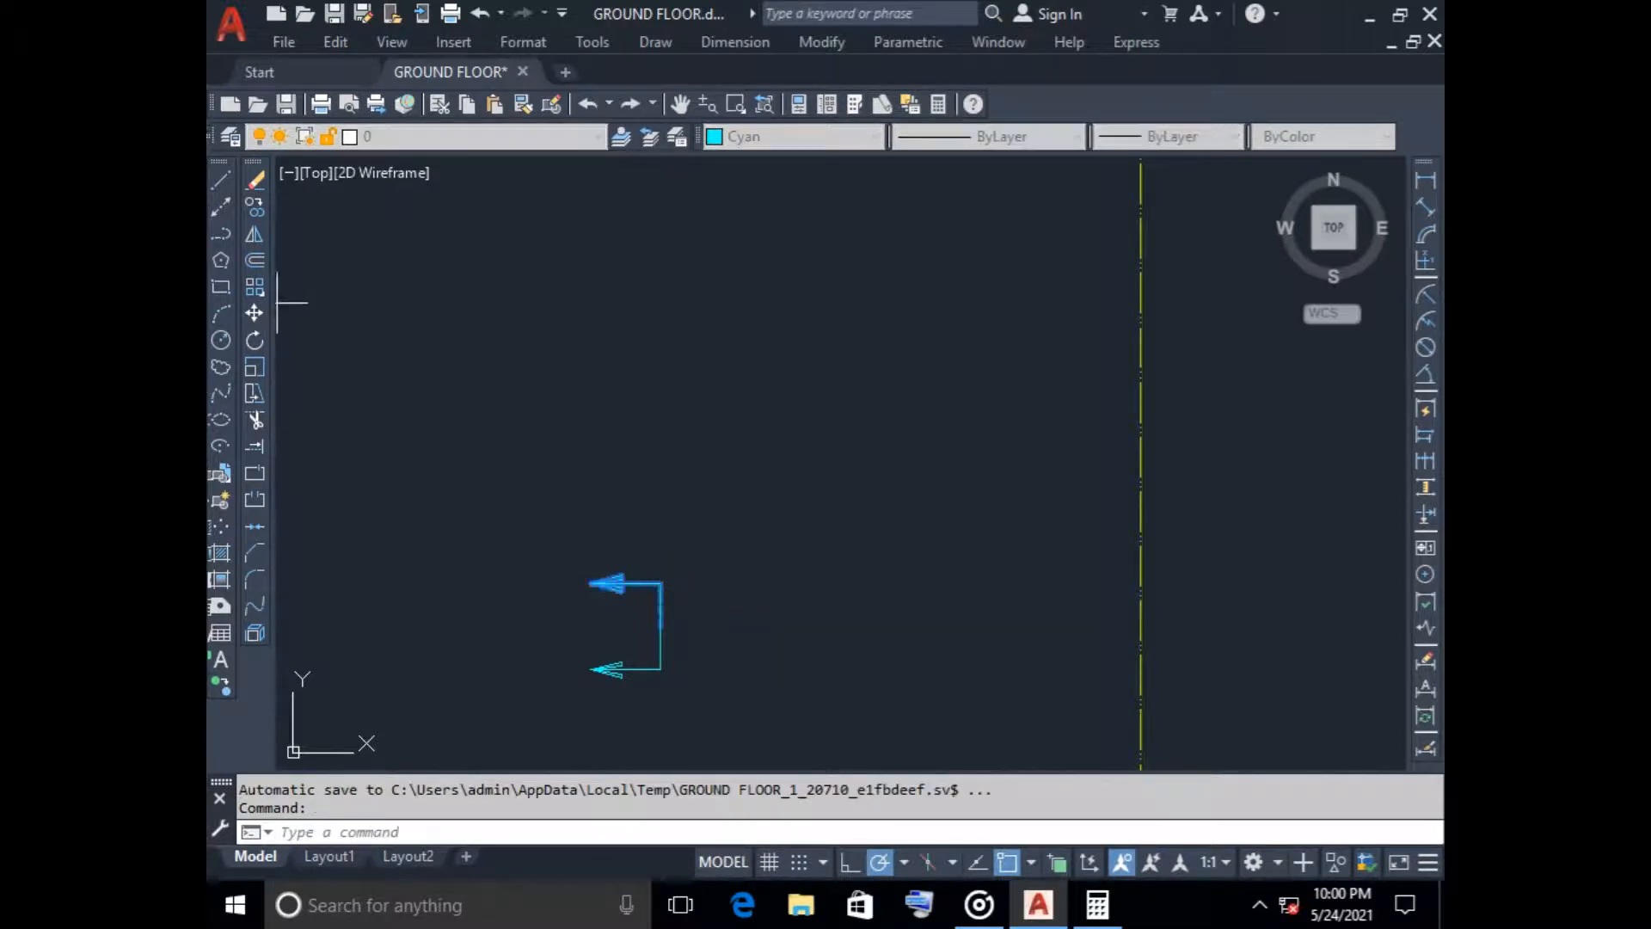
left_click(659, 626)
left_click(622, 456)
Copy the lower L-shaped arrow mark to just below the ground floor plan's front wall, aligned with the inner edge of the UP stair flight
scroll(681, 559, "down", 2)
middle_click_drag(681, 561, 614, 413)
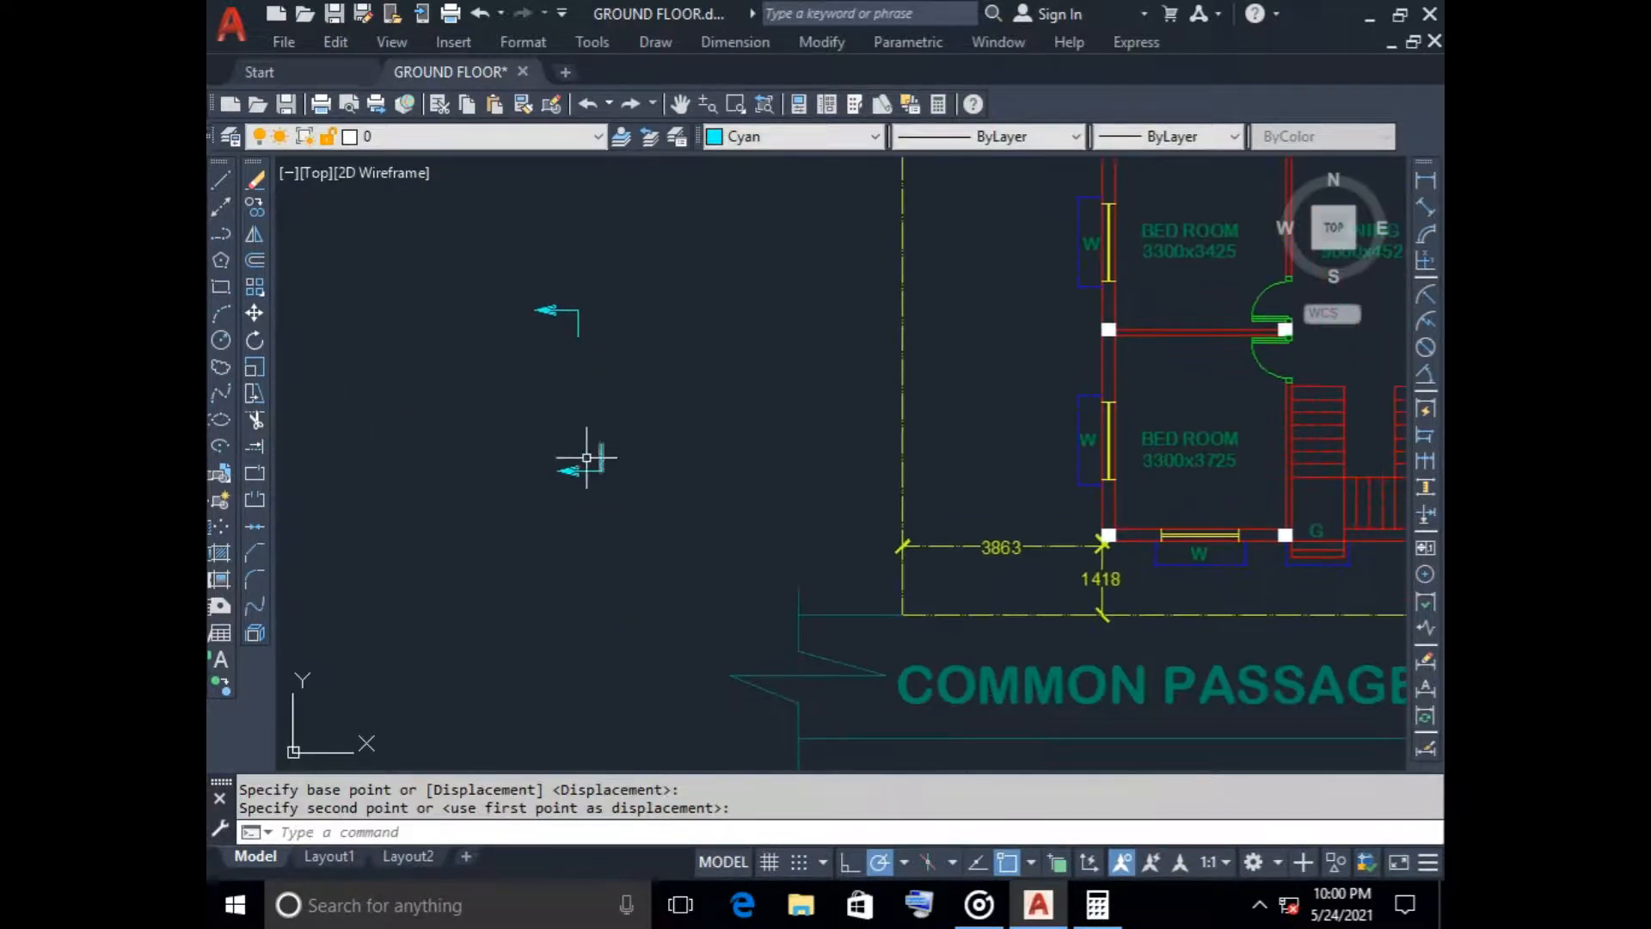
left_click(474, 406)
left_click(638, 518)
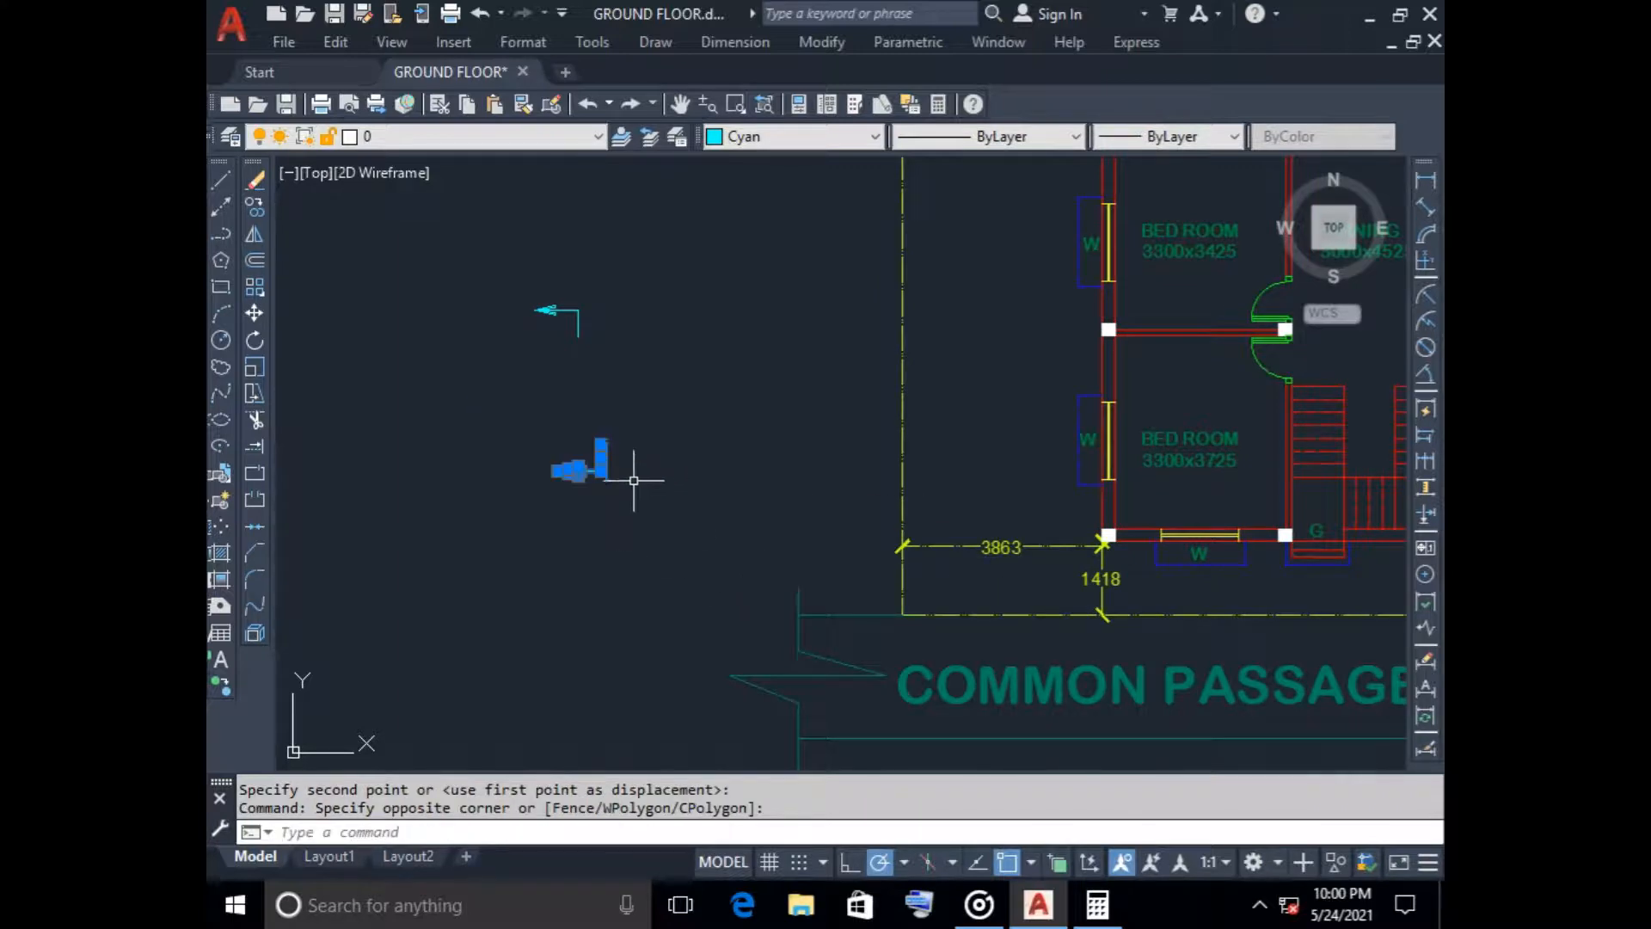
scroll(634, 480, "down", 8)
scroll(955, 511, "up", 4)
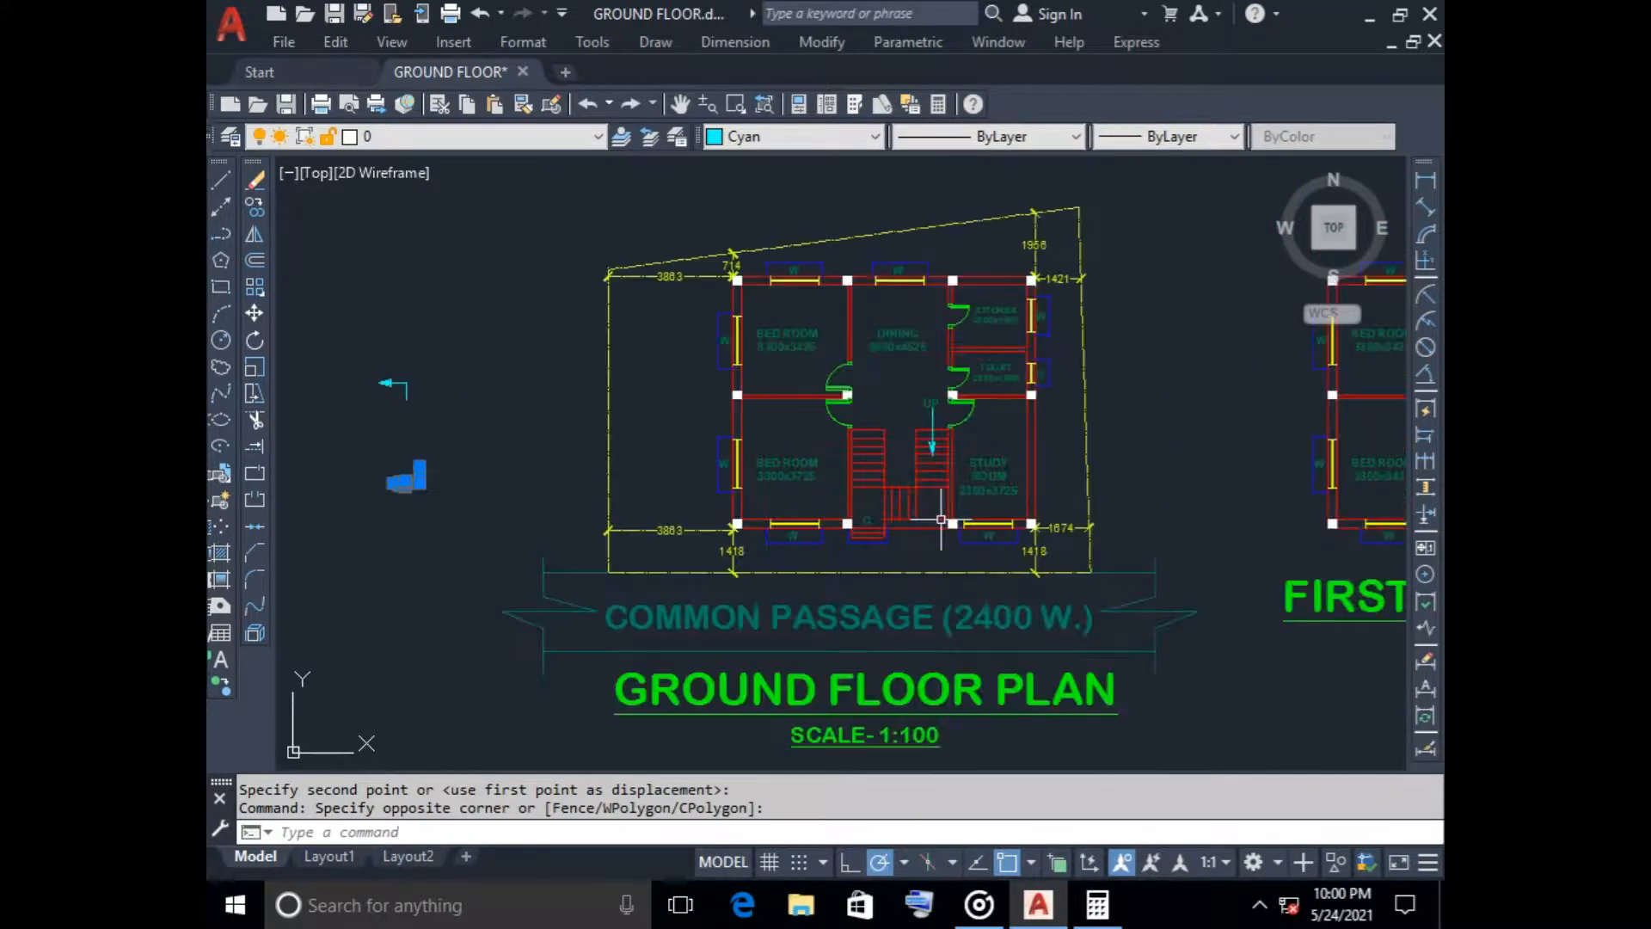
scroll(950, 516, "down", 2)
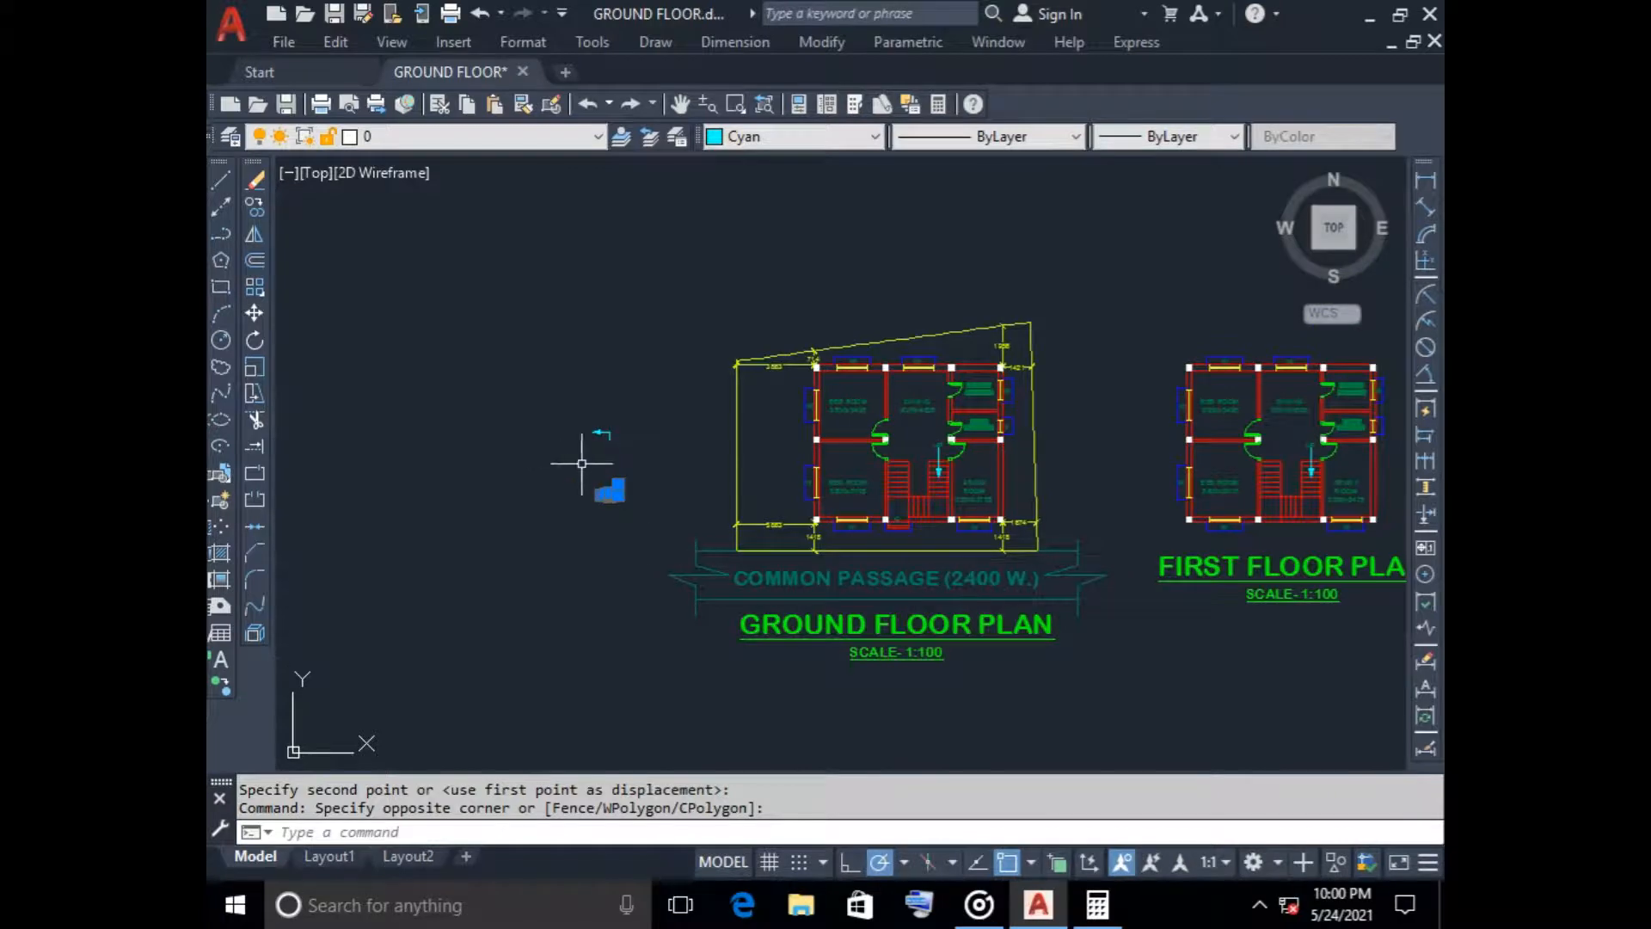
left_click(254, 207)
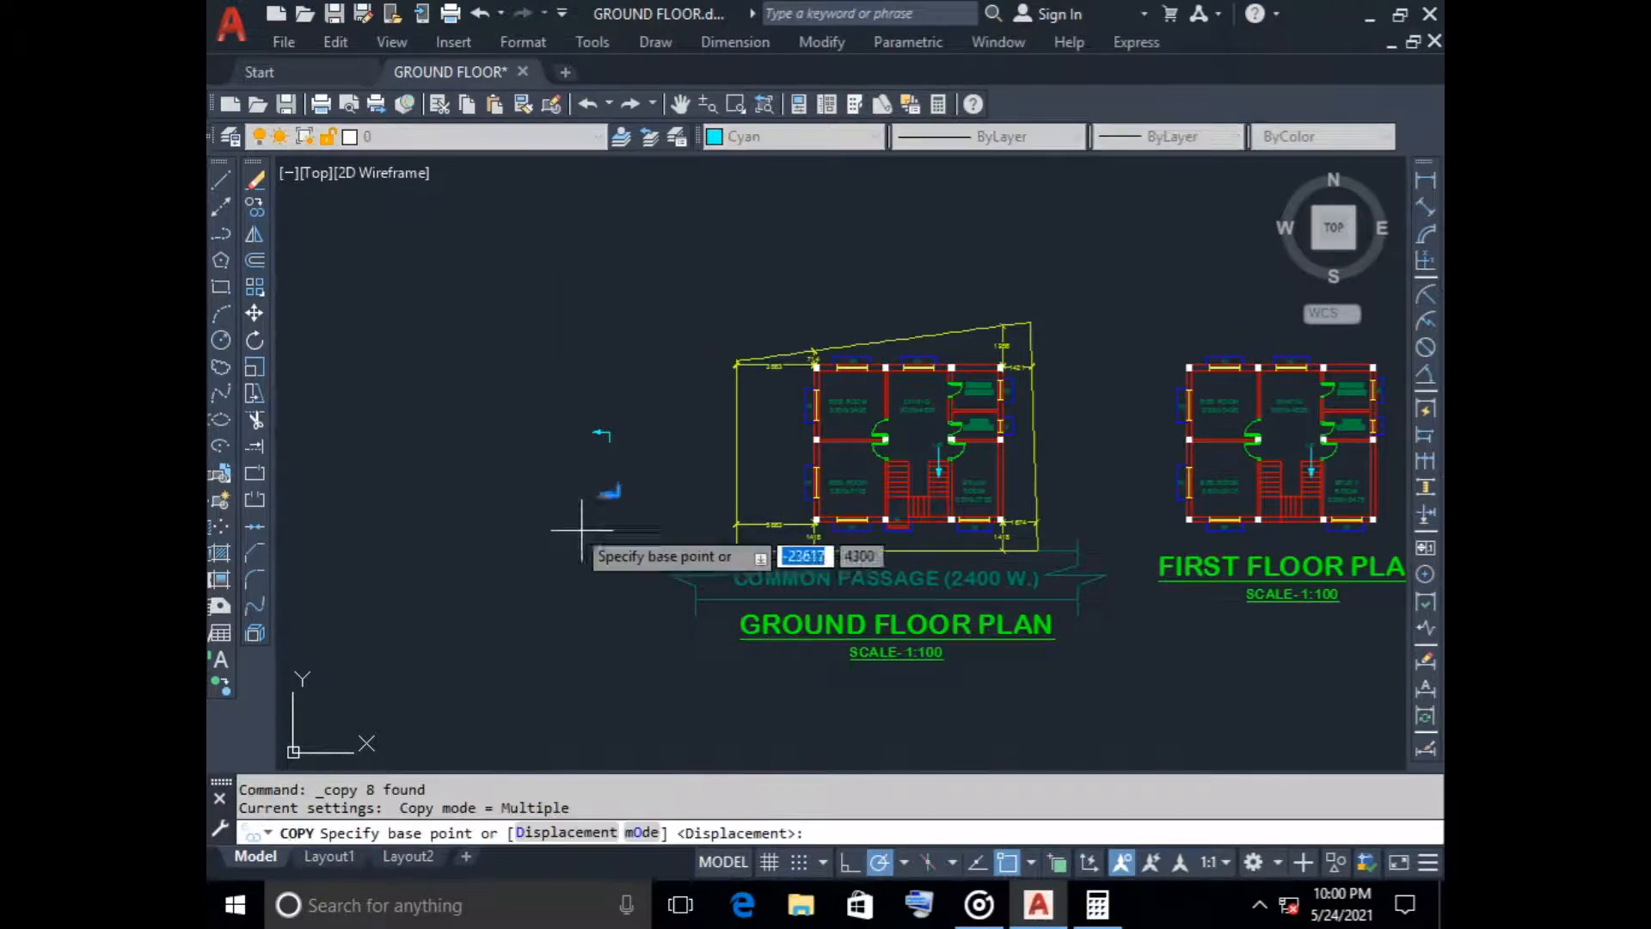
scroll(607, 479, "up", 3)
left_click(612, 490)
scroll(1037, 626, "down", 4)
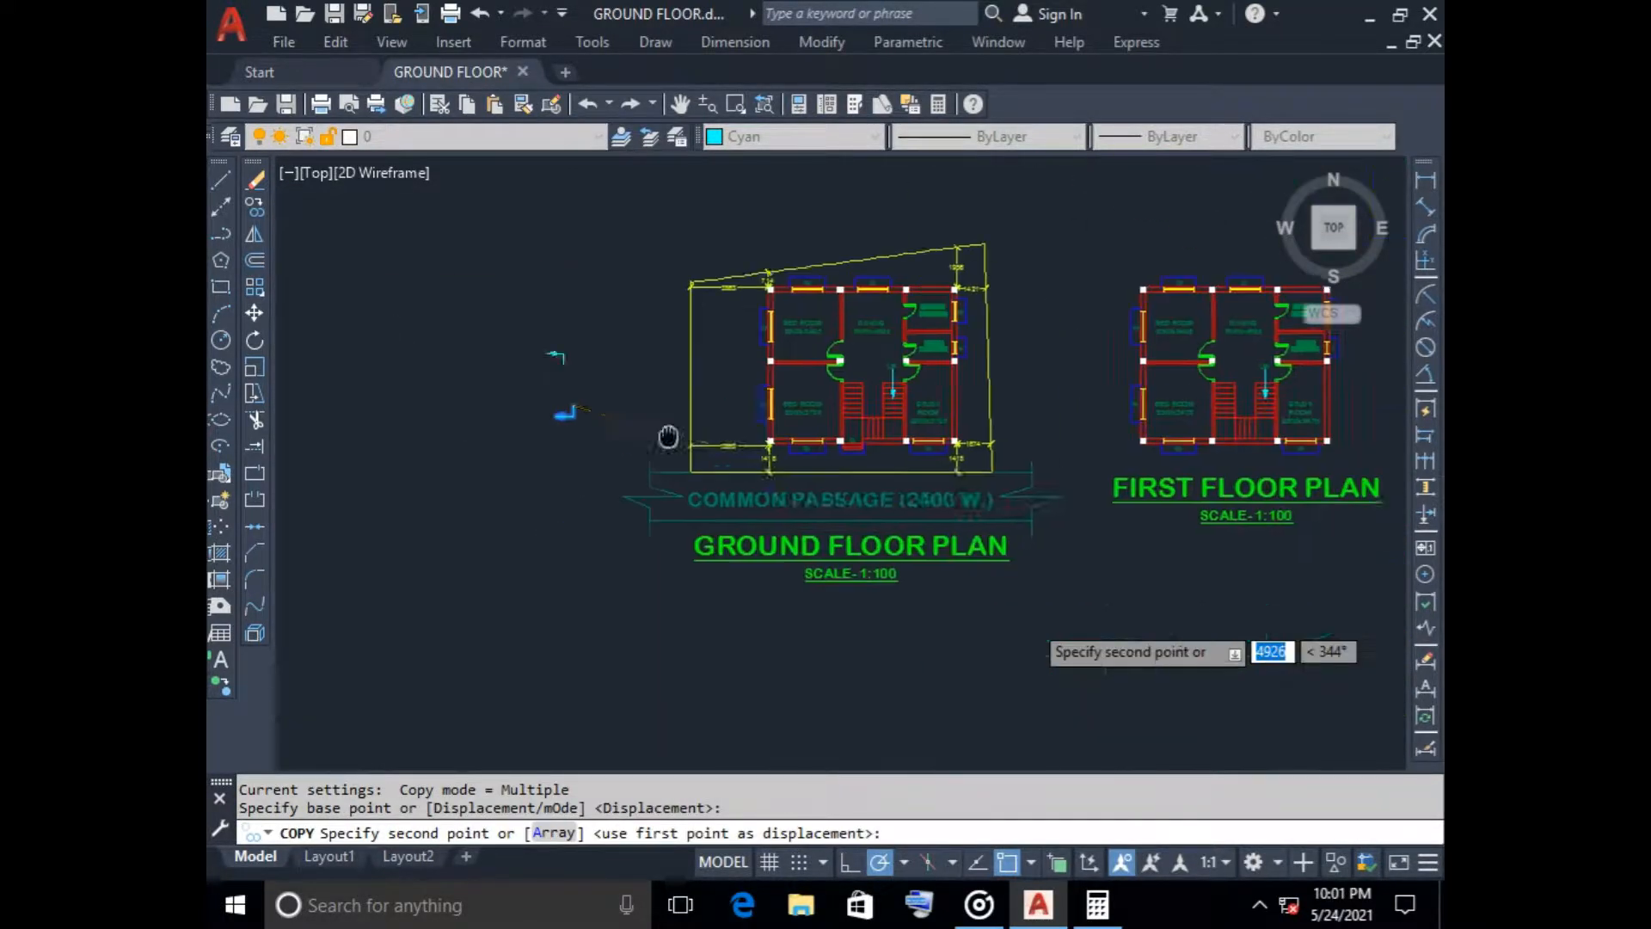
scroll(856, 449, "up", 5)
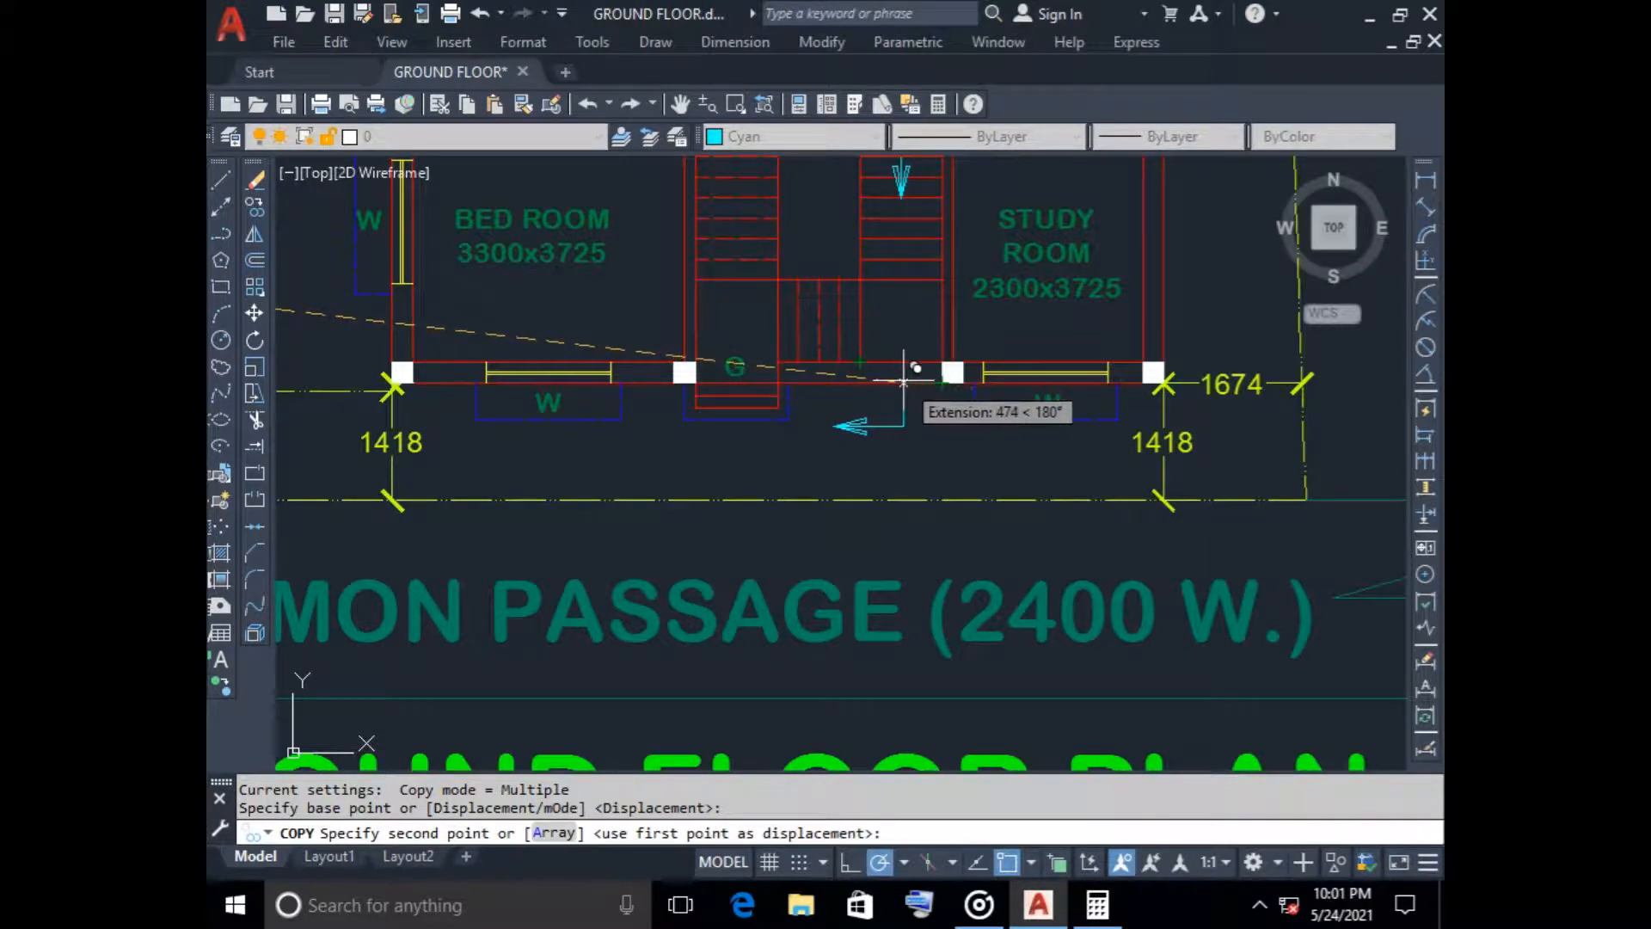
left_click(860, 434)
key("Escape")
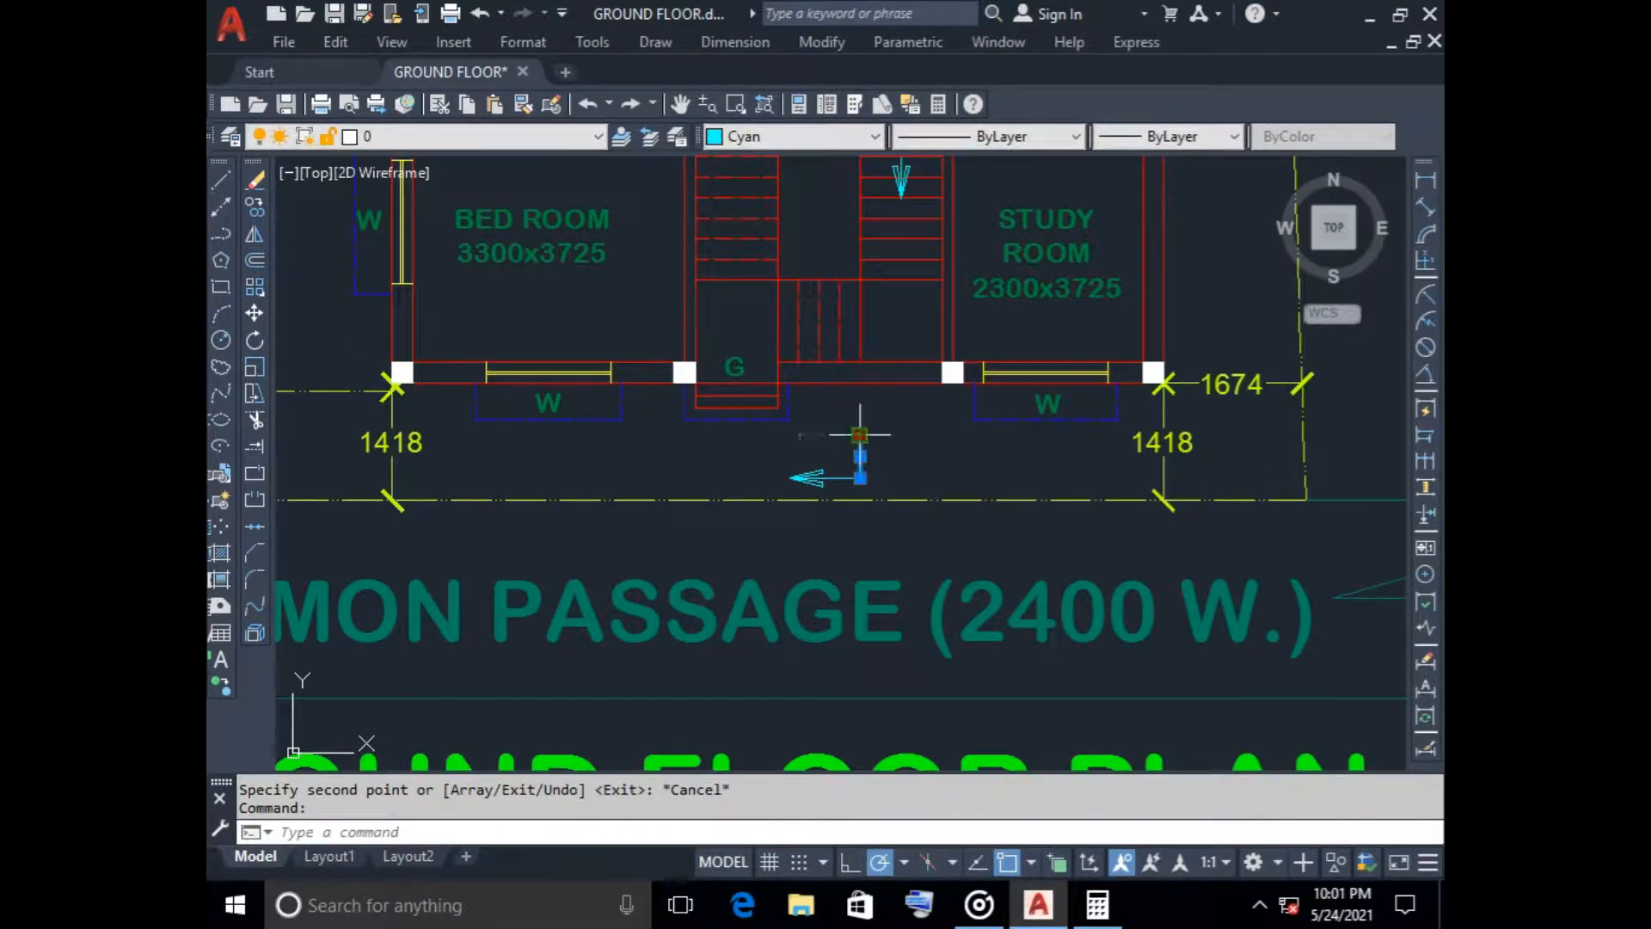
Stretch the upper end of the copied mark's vertical line up to the front wall
left_click(860, 434)
key("Escape")
scroll(912, 447, "down", 2)
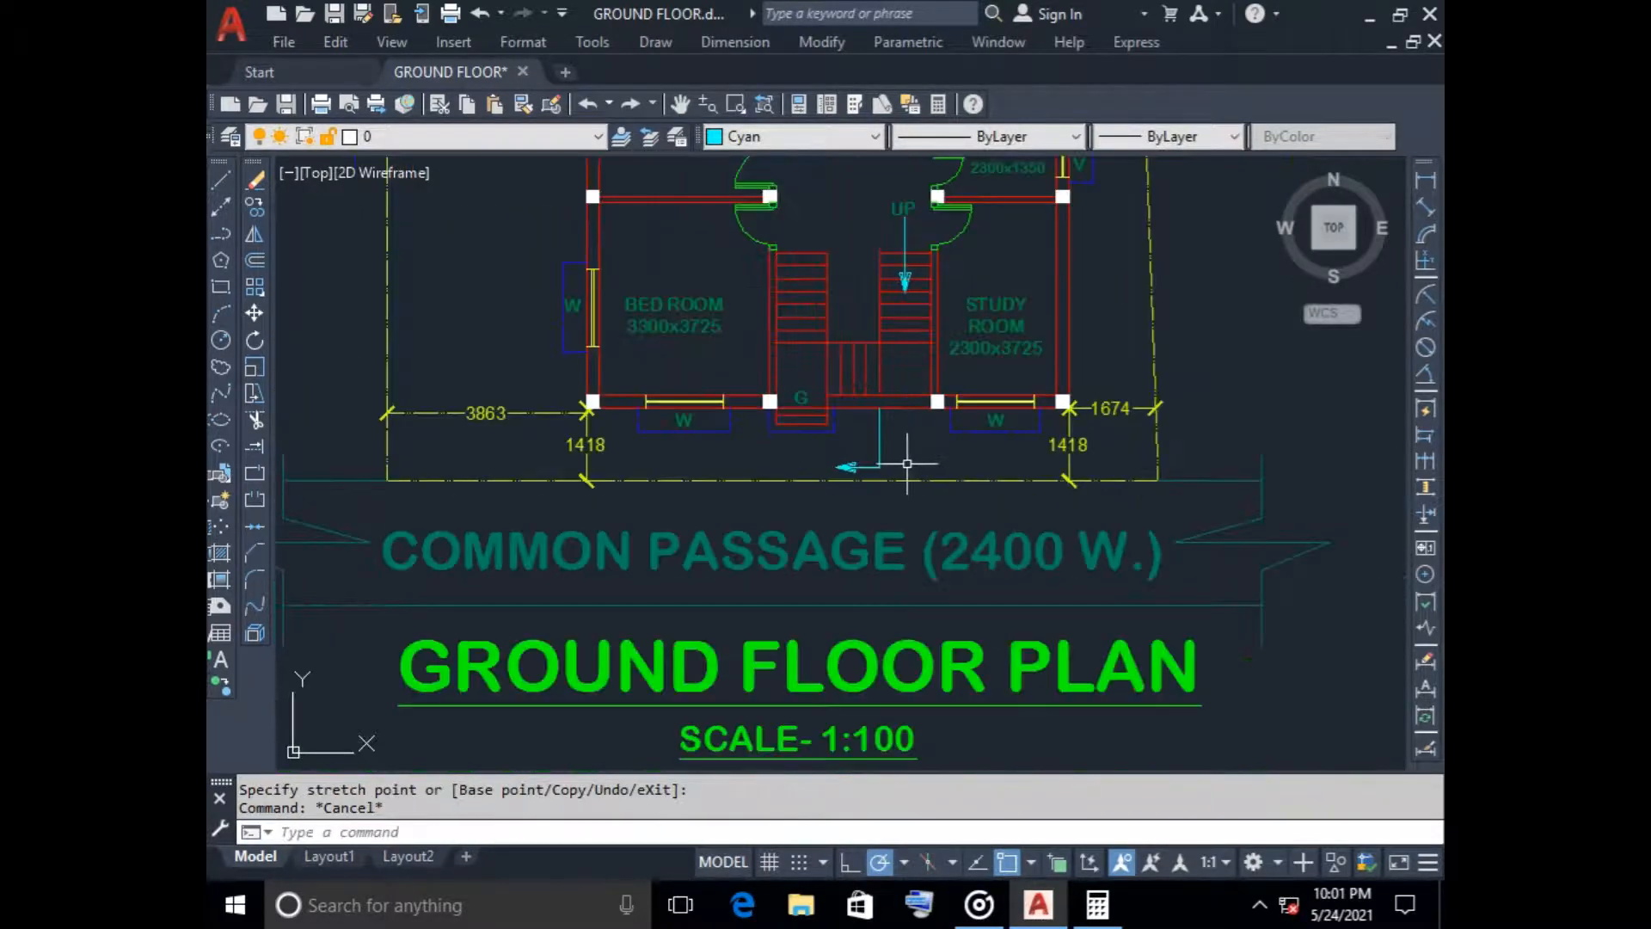
scroll(806, 455, "down", 2)
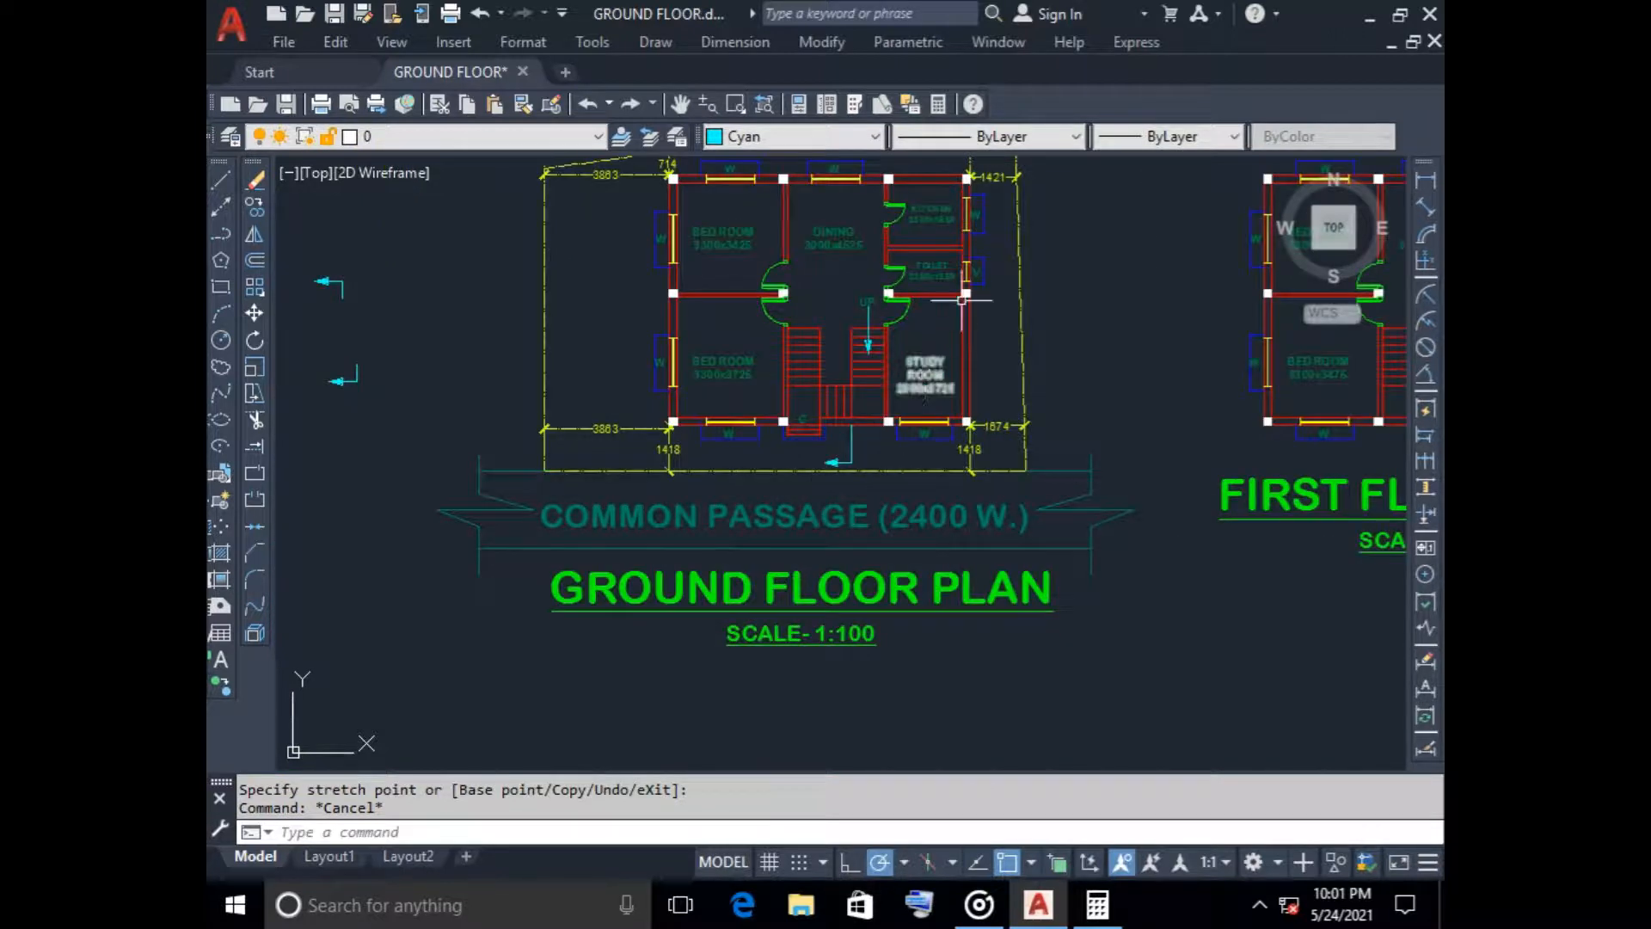
Copy the upper L-shaped arrow mark to above the dining room's rear wall, vertically aligned with the mark below the ground floor plan
left_click(307, 255)
left_click(255, 207)
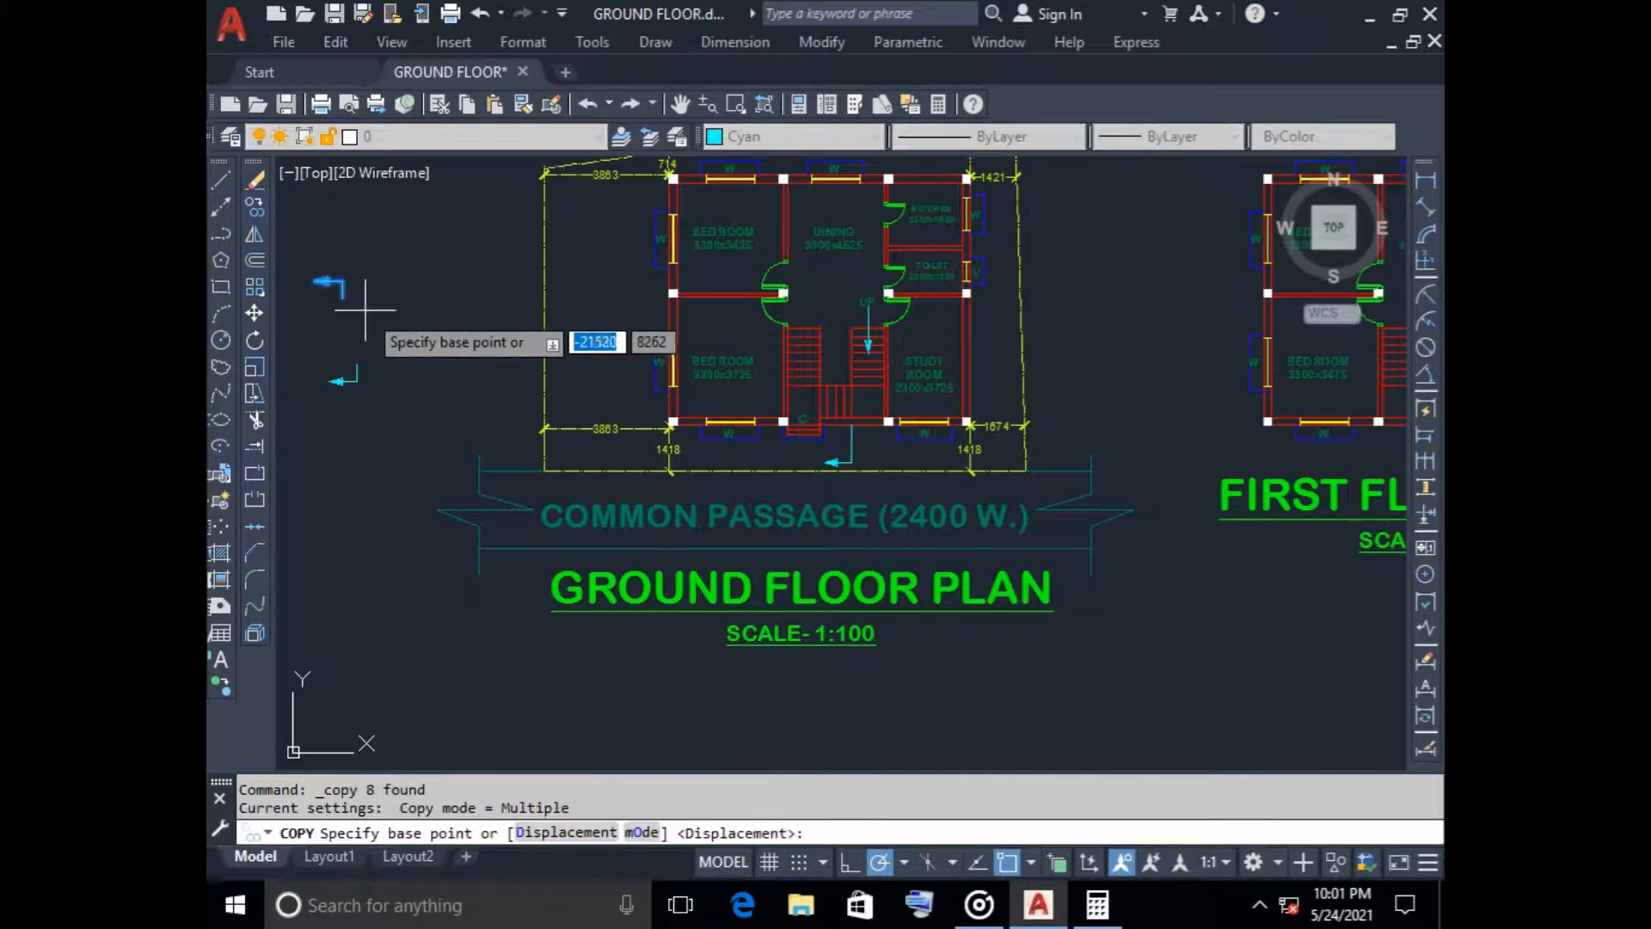
left_click(342, 299)
scroll(845, 384, "up", 5)
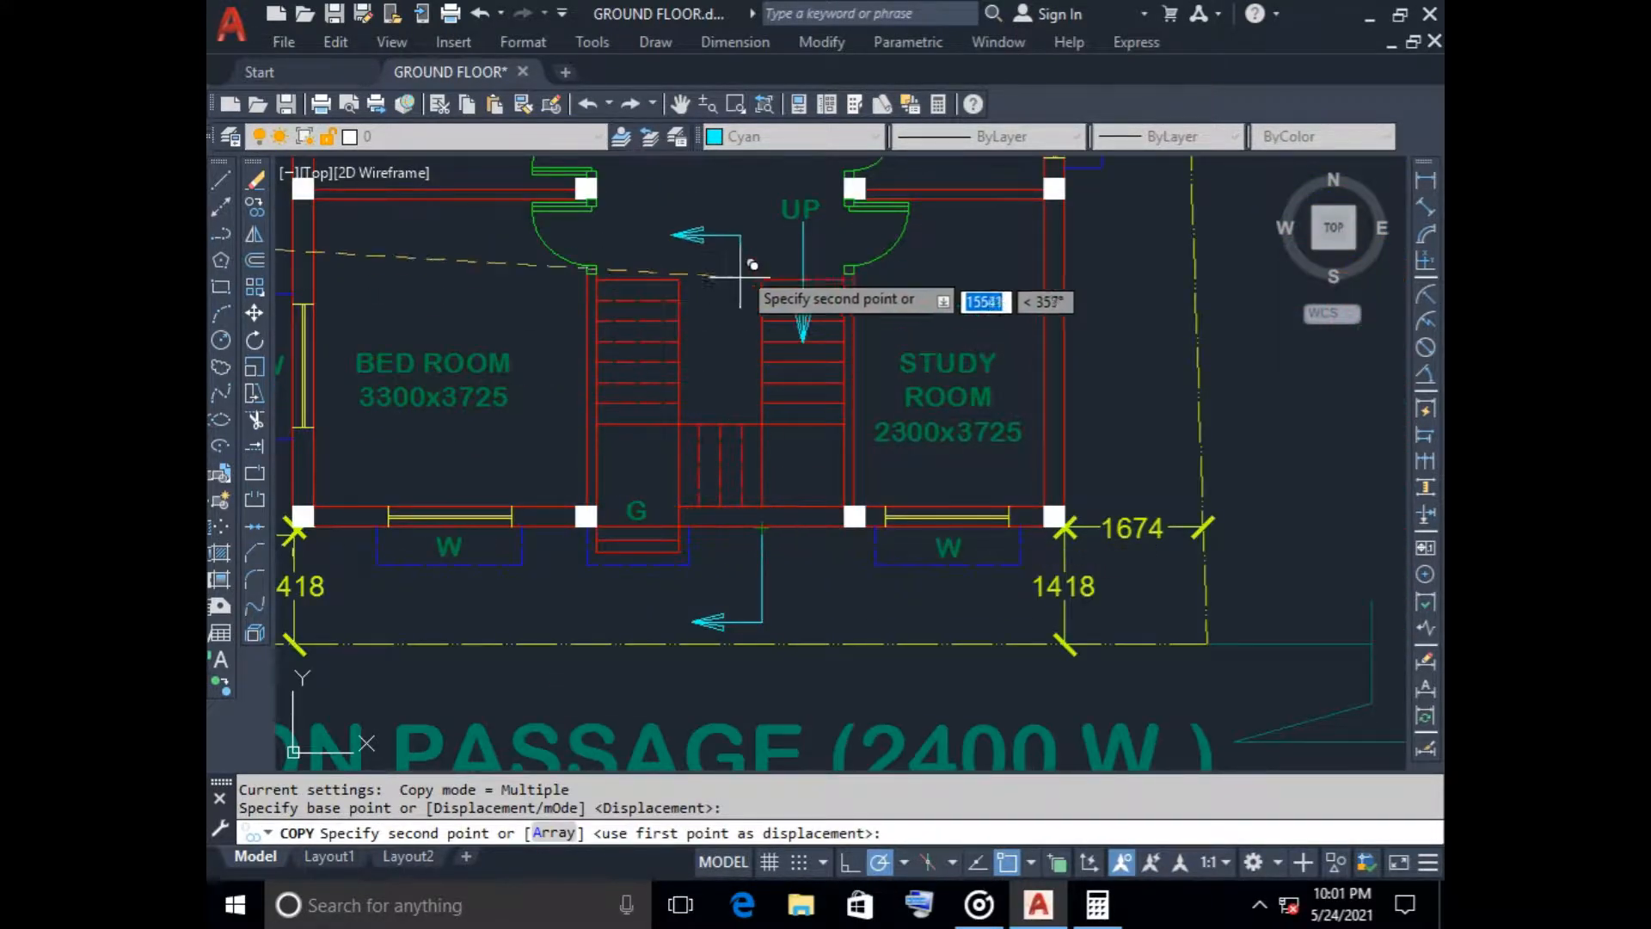
scroll(750, 202, "down", 2)
middle_click_drag(750, 198, 755, 376)
scroll(754, 377, "down", 2)
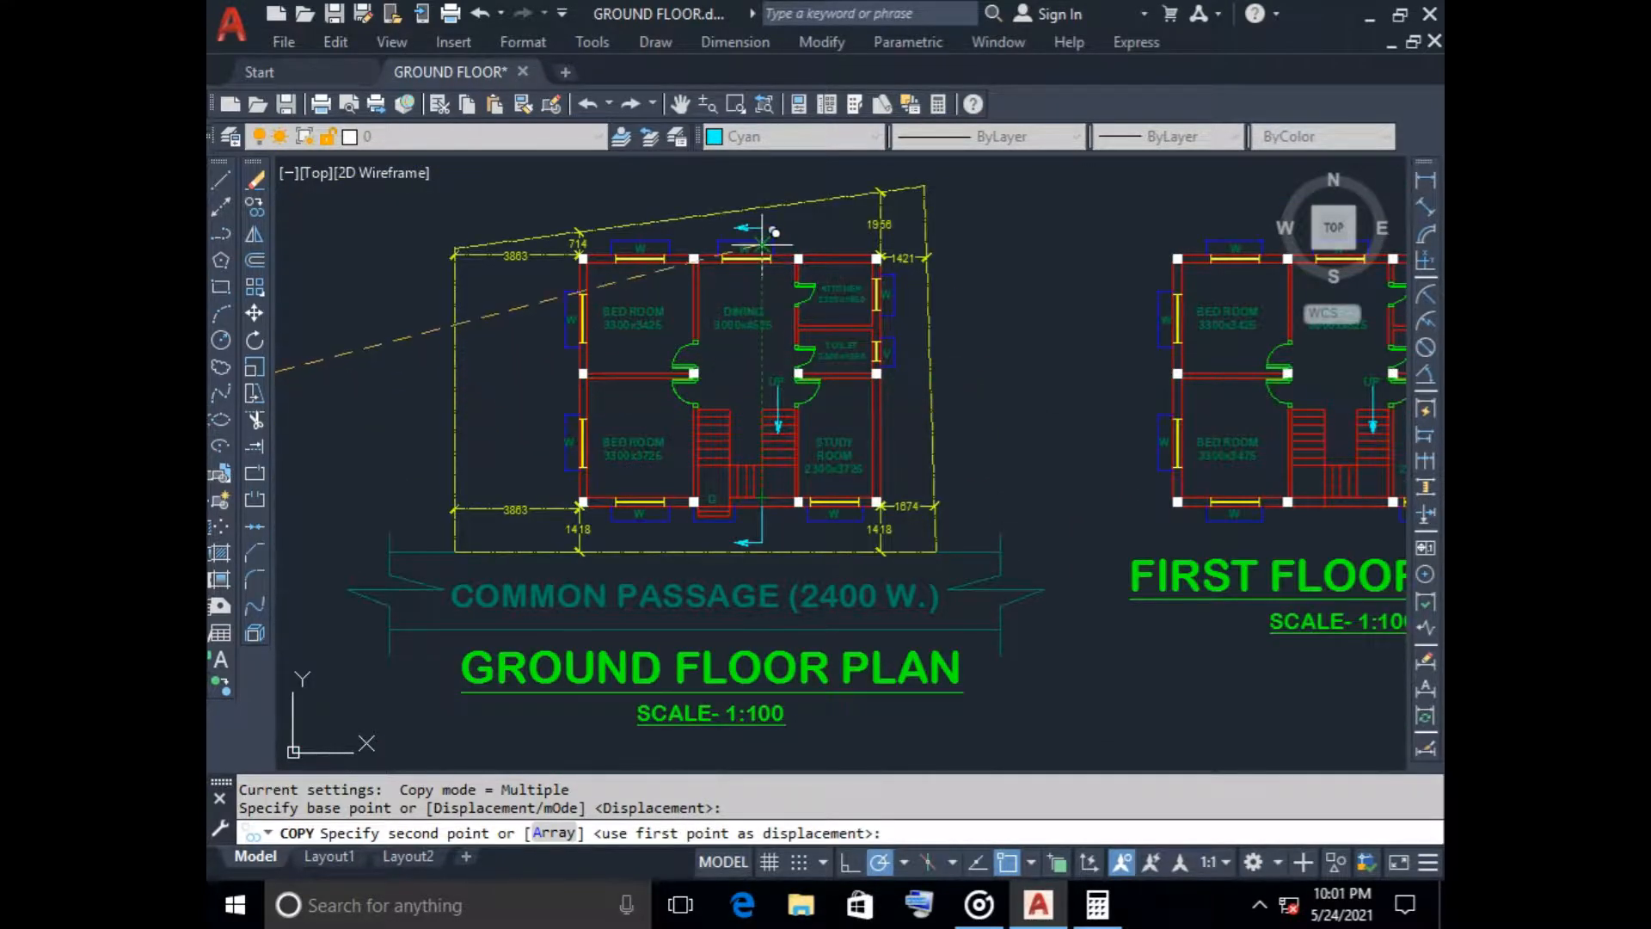
left_click(746, 258)
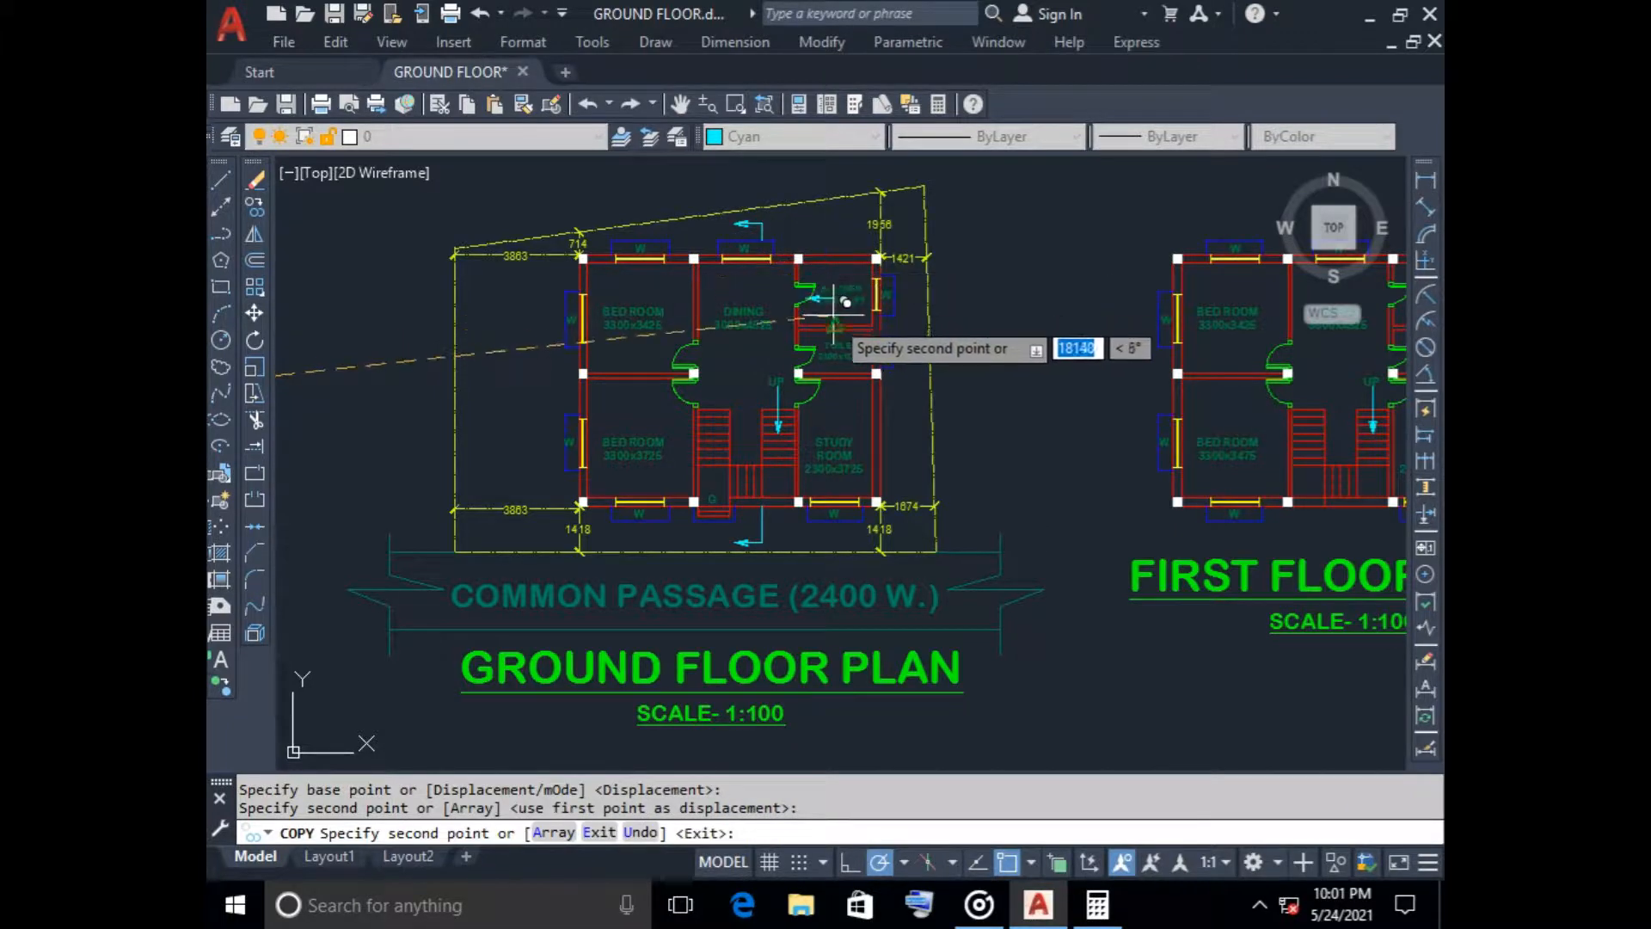
key("Escape")
Copy the toilet ventilator's V label to the tips of both section arrows on the ground floor plan
scroll(890, 372, "up", 5)
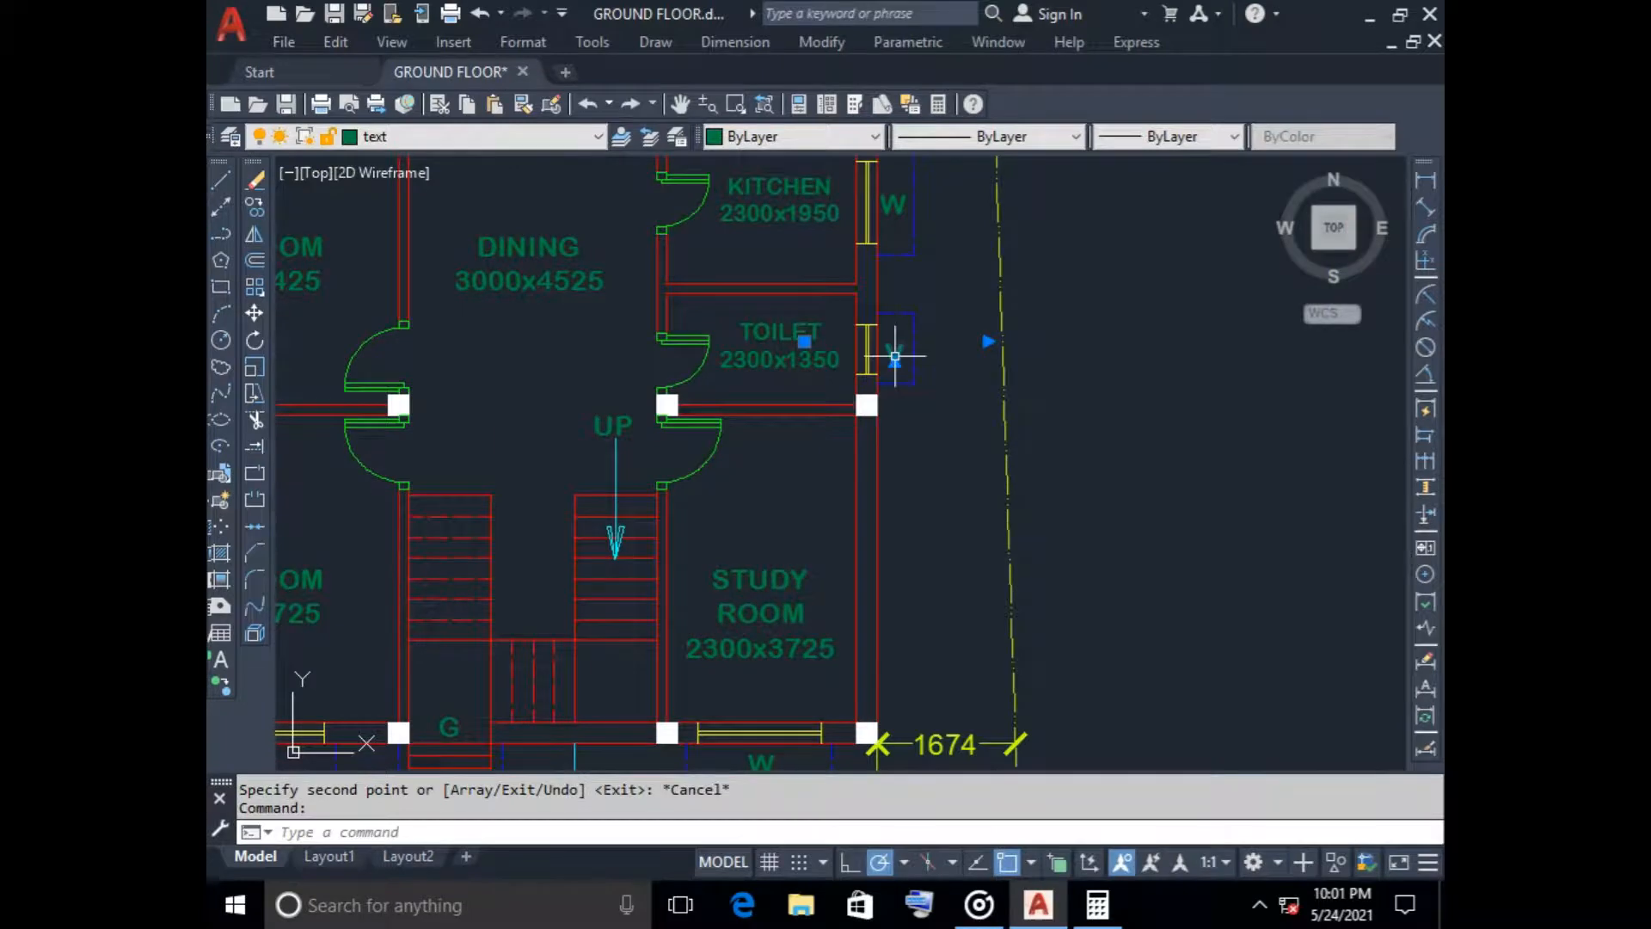
left_click(255, 207)
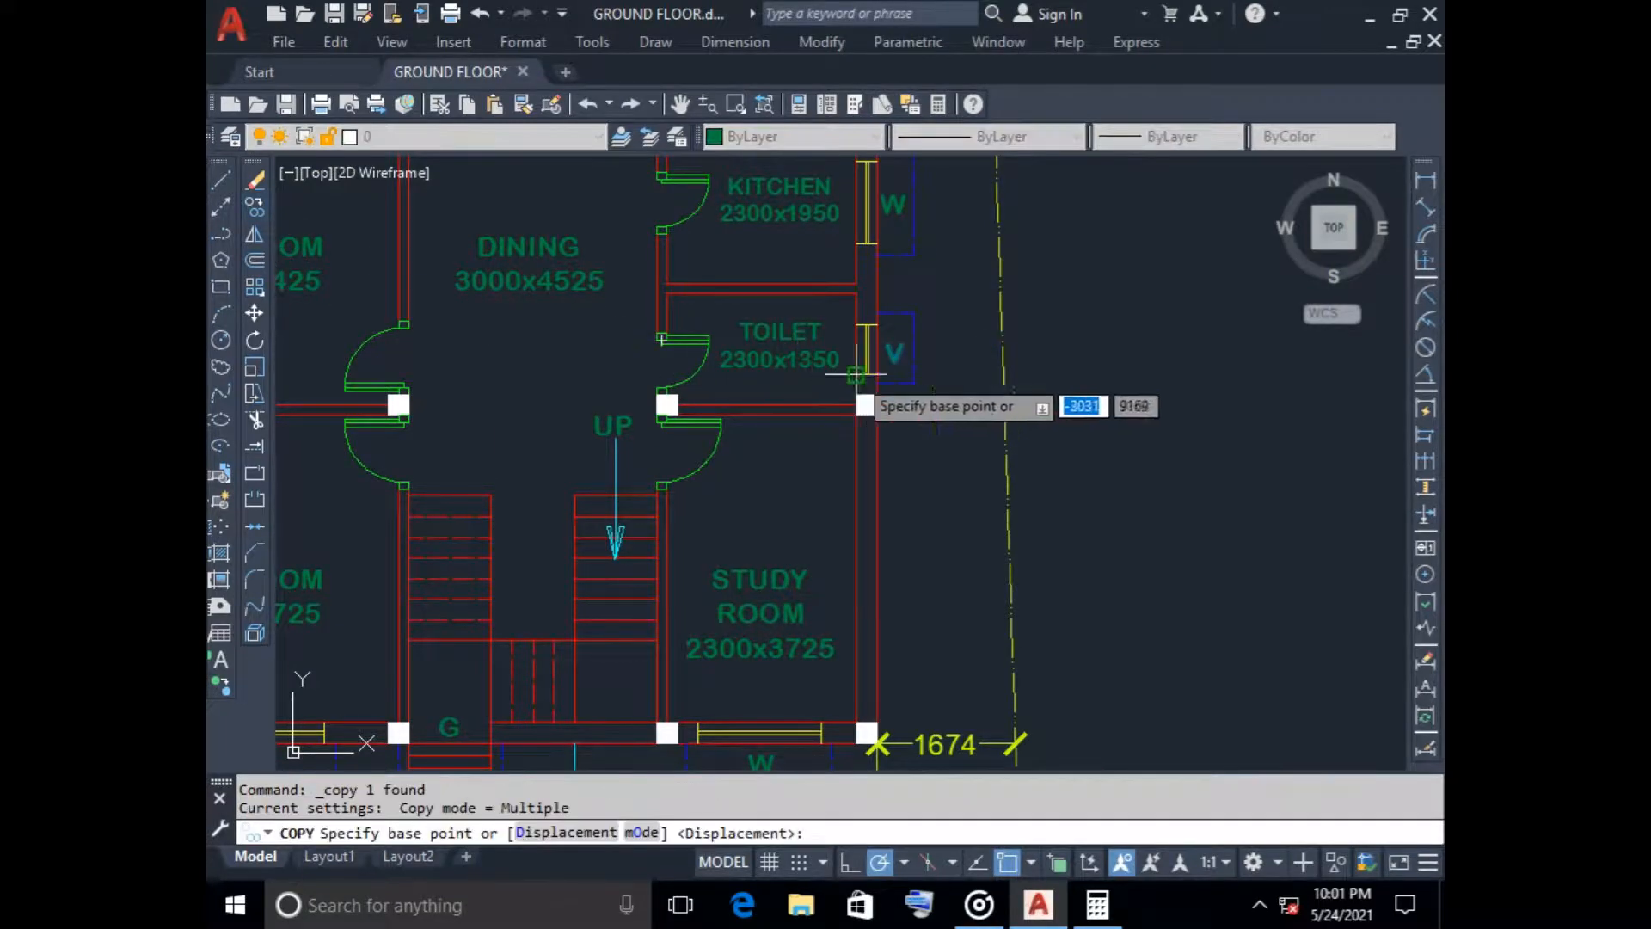
left_click(898, 355)
scroll(588, 535, "down", 5)
scroll(756, 464, "up", 4)
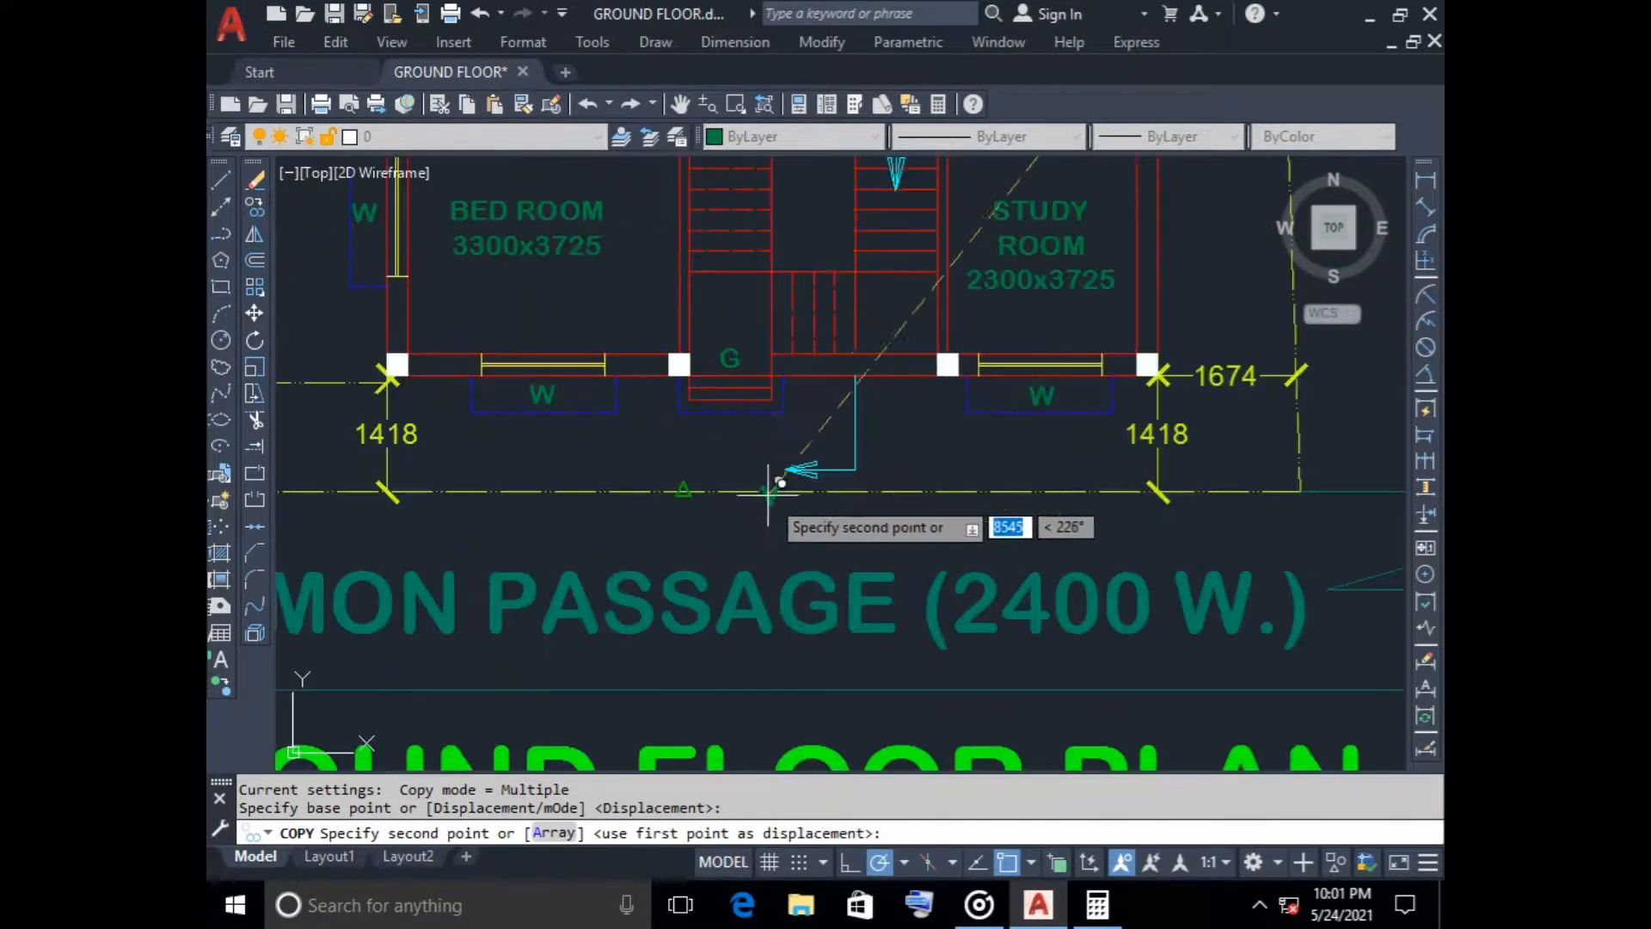
left_click(768, 468)
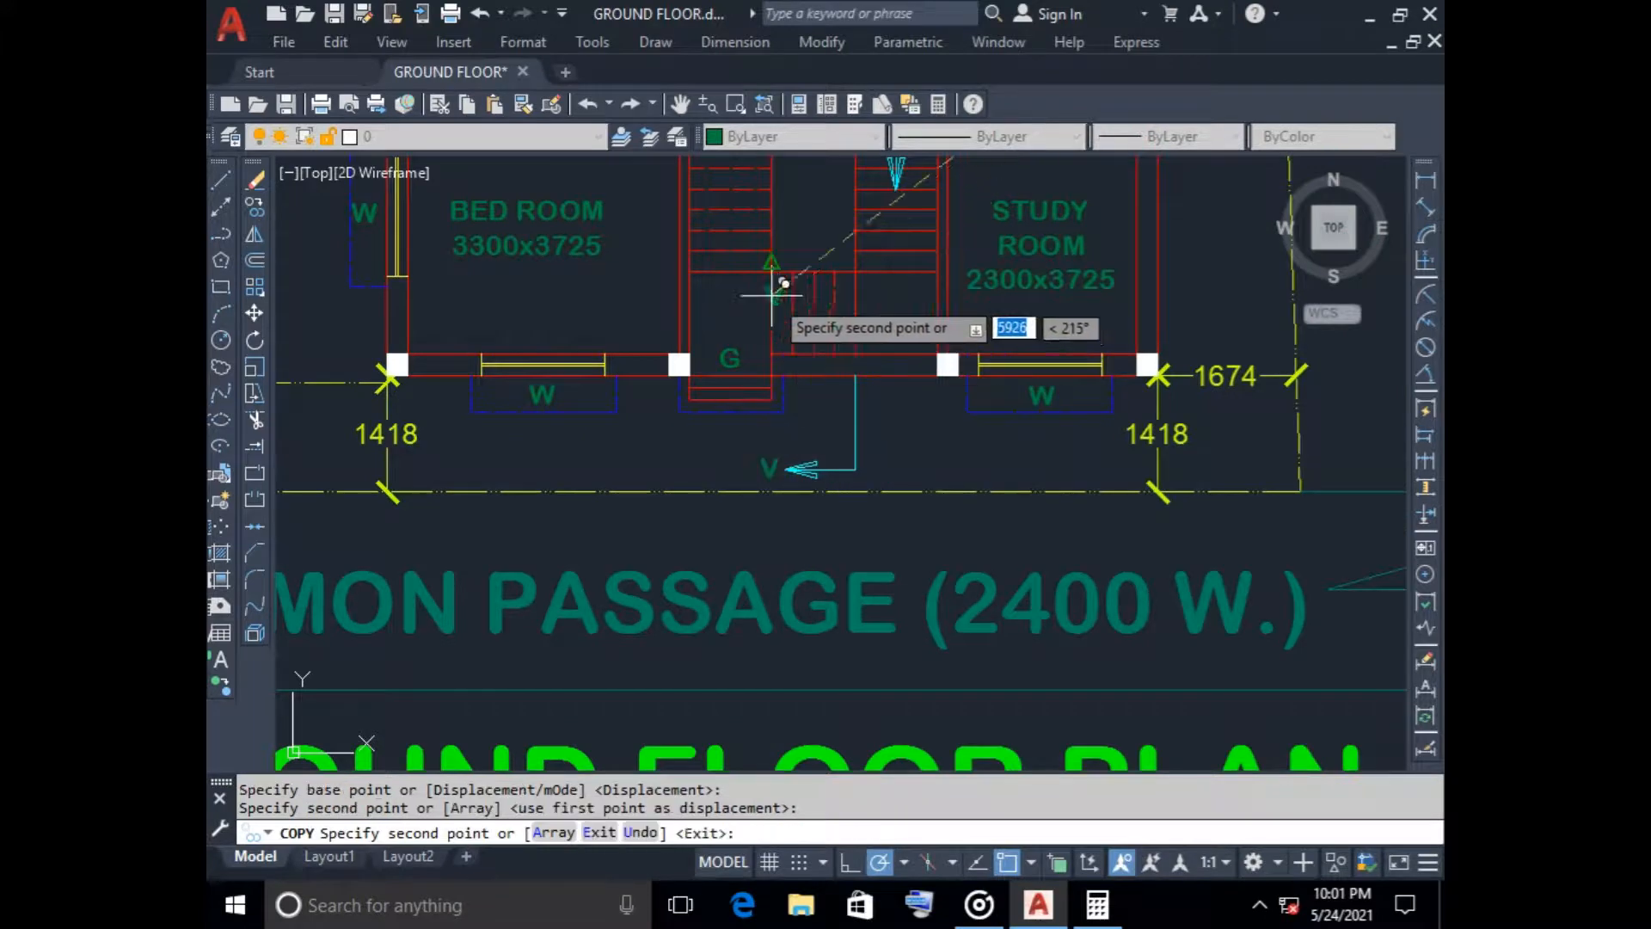
scroll(760, 294, "down", 2)
mouse_move(759, 294)
middle_mouse_down()
mouse_move(759, 523)
mouse_move(767, 301)
middle_mouse_up()
scroll(766, 275, "up", 5)
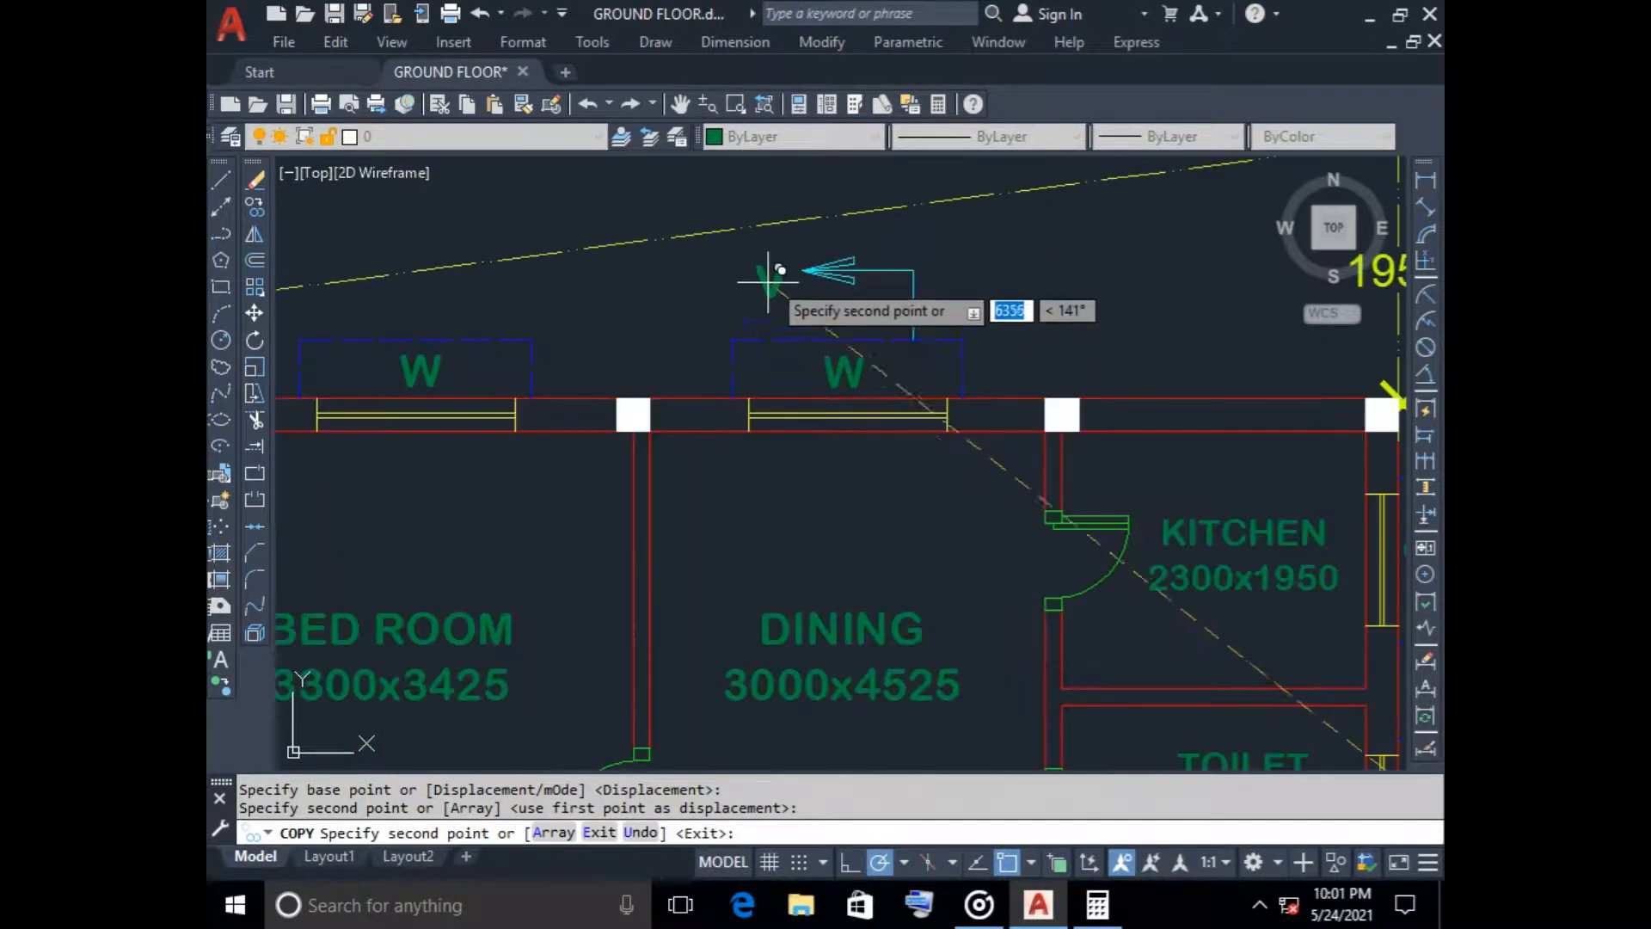
left_click(767, 269)
key("Escape")
Change the label beside the upper section arrow to a green A
left_click(767, 268)
right_click(768, 265)
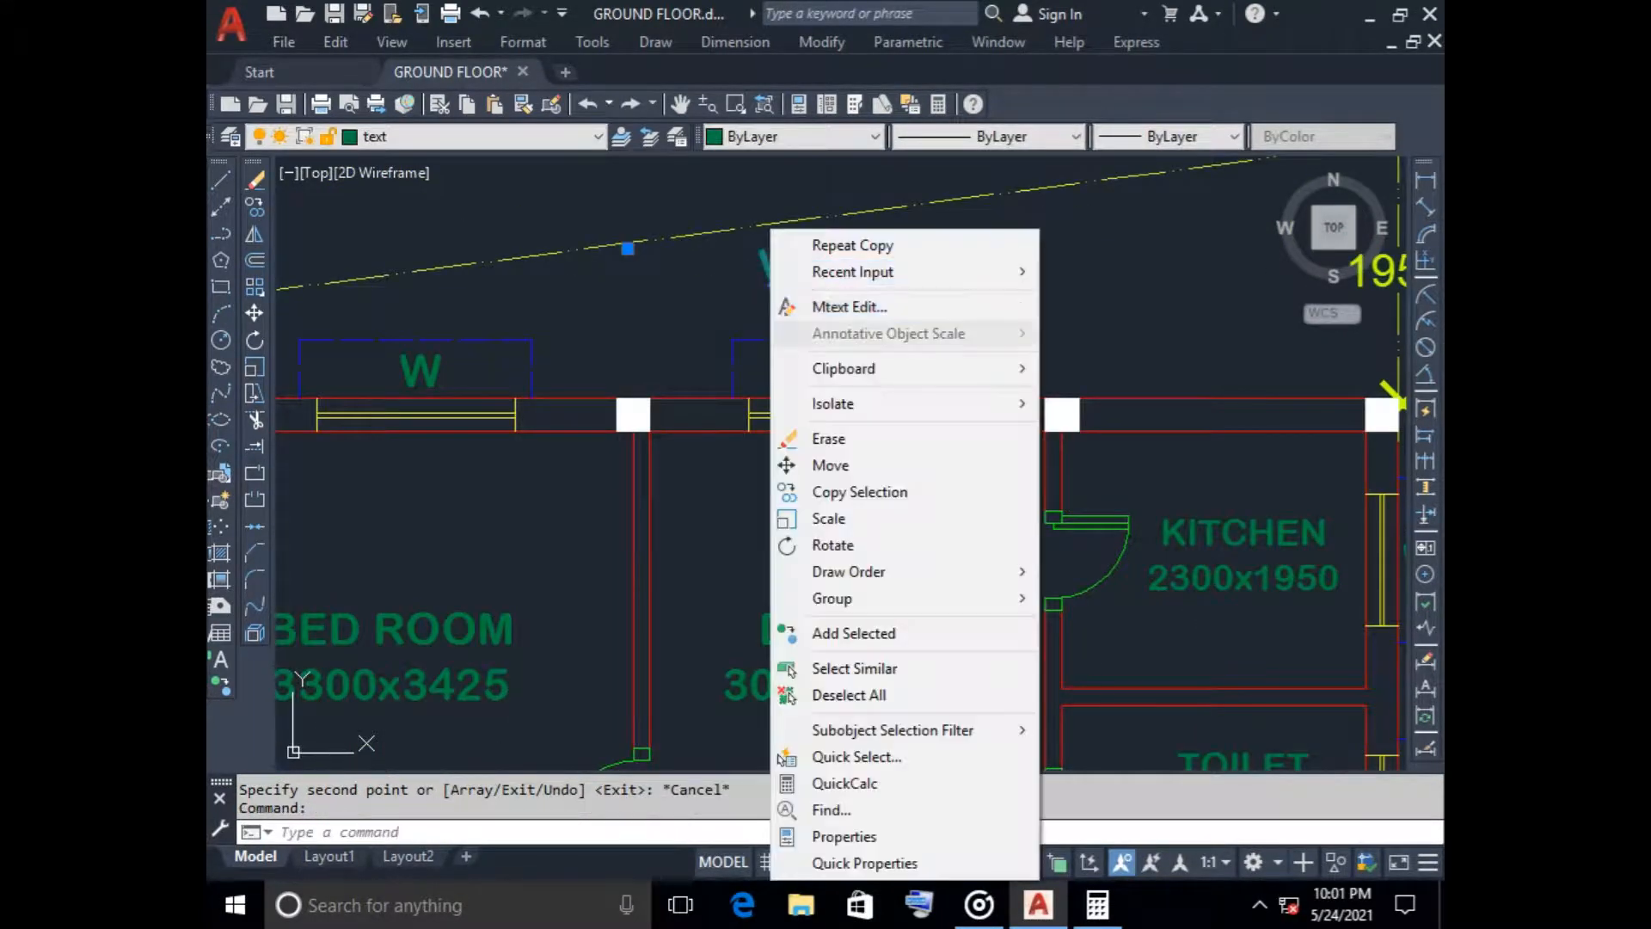
left_click(825, 303)
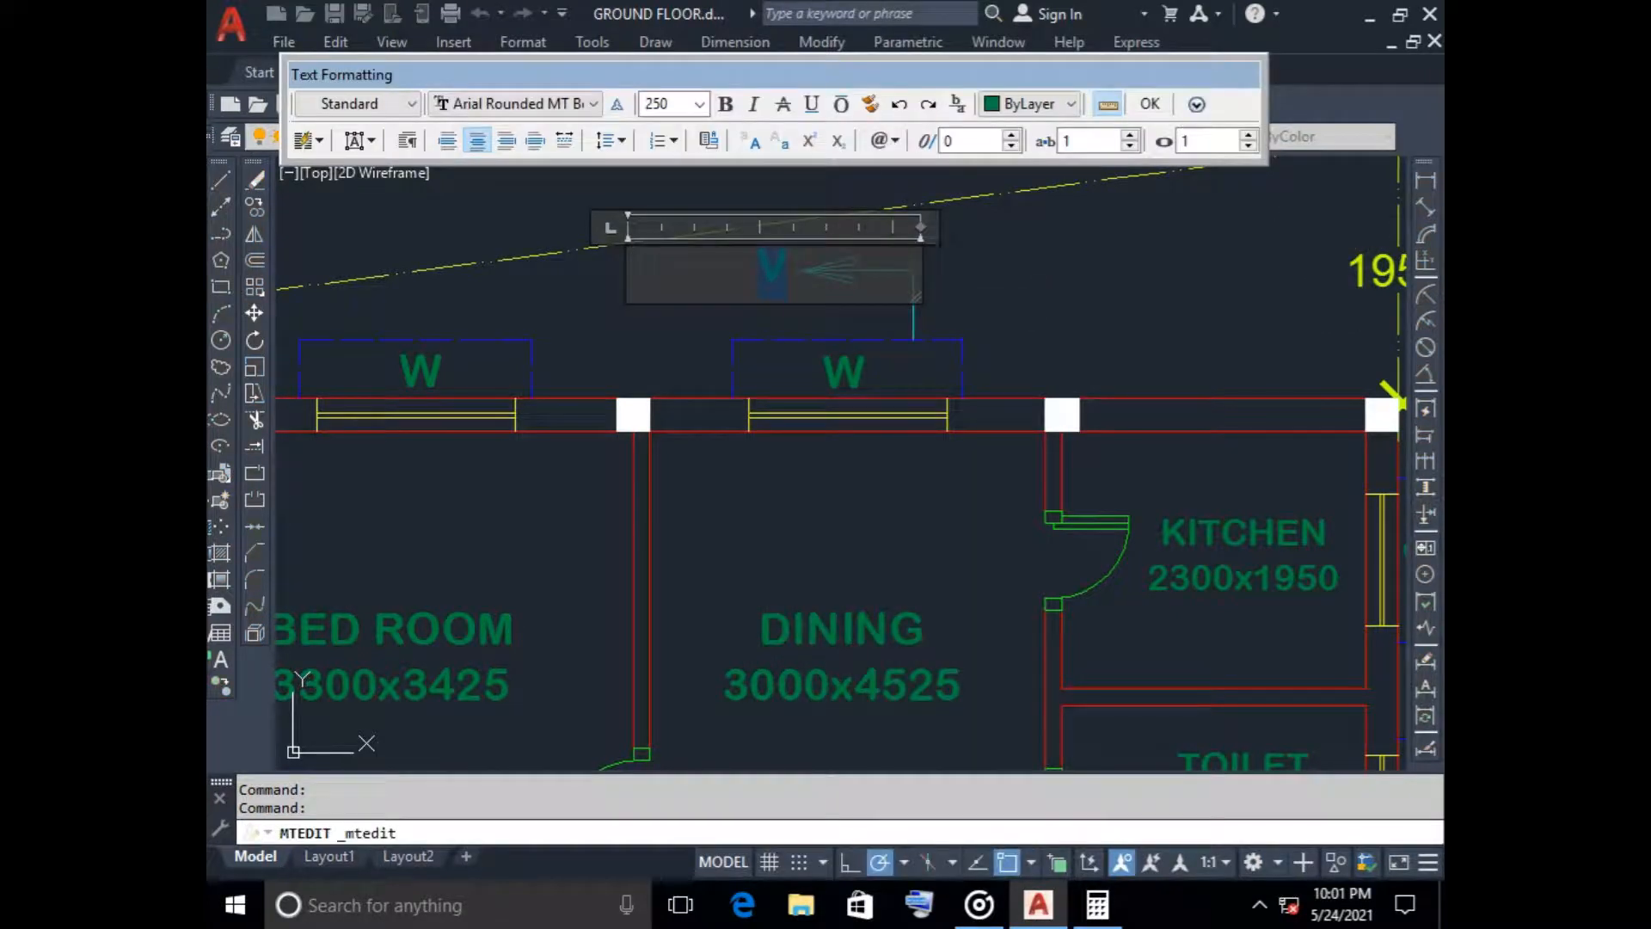
left_click(1029, 103)
left_click(1027, 210)
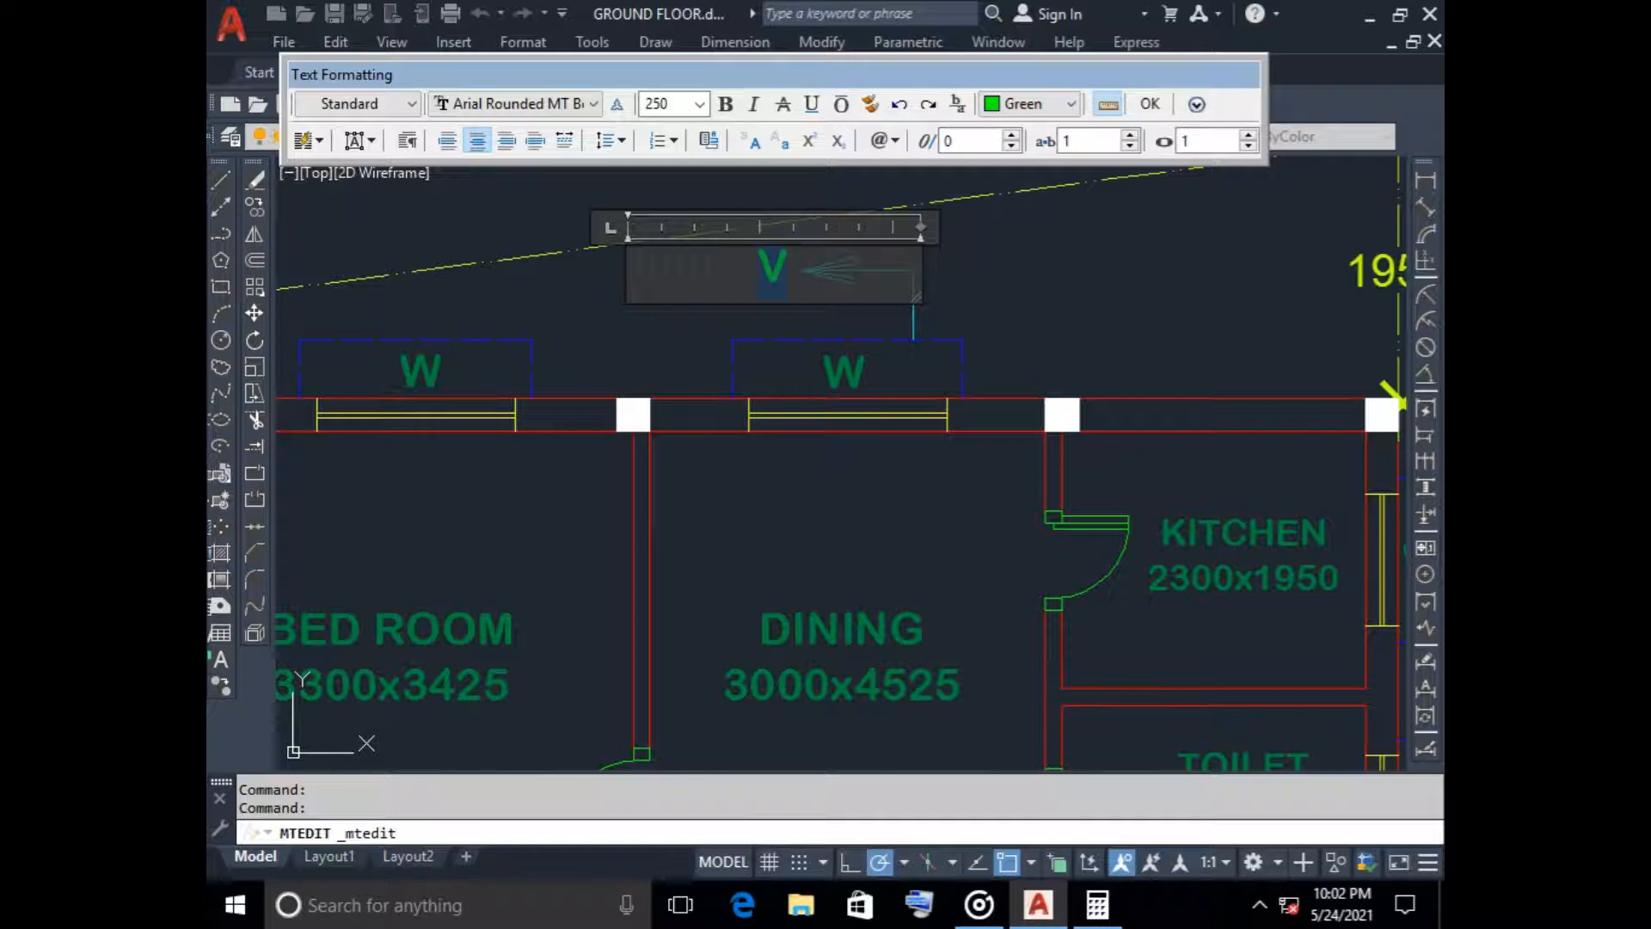
type("A")
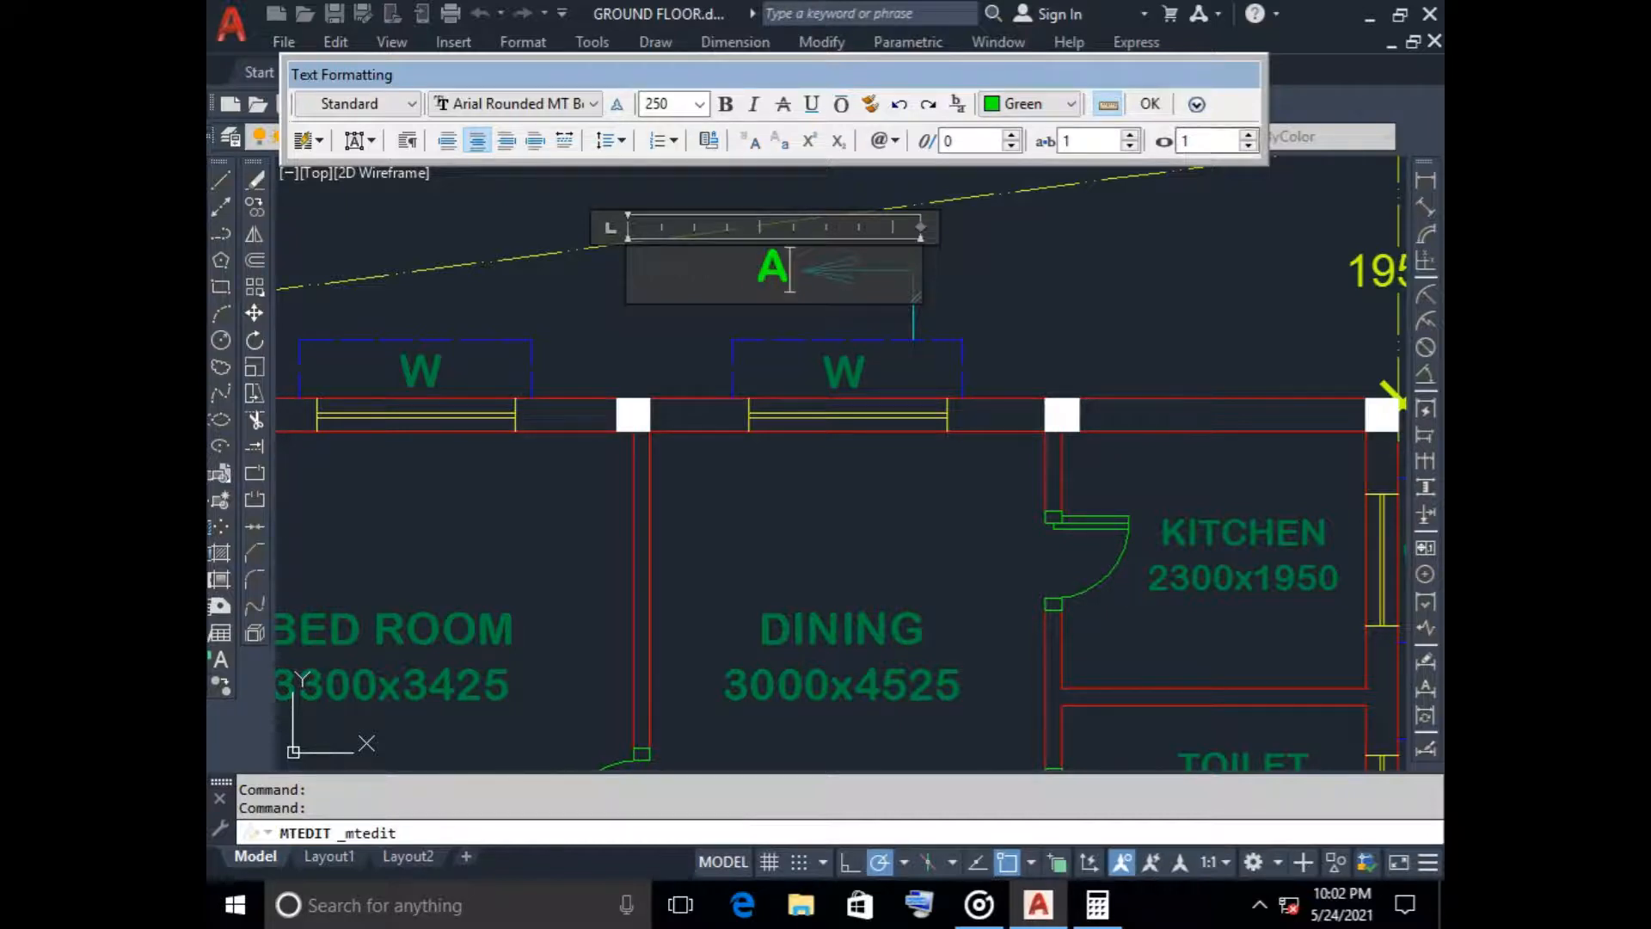
left_click(929, 306)
Change the V label beside the lower section arrow to A in green
scroll(855, 479, "down", 5)
scroll(811, 387, "up", 6)
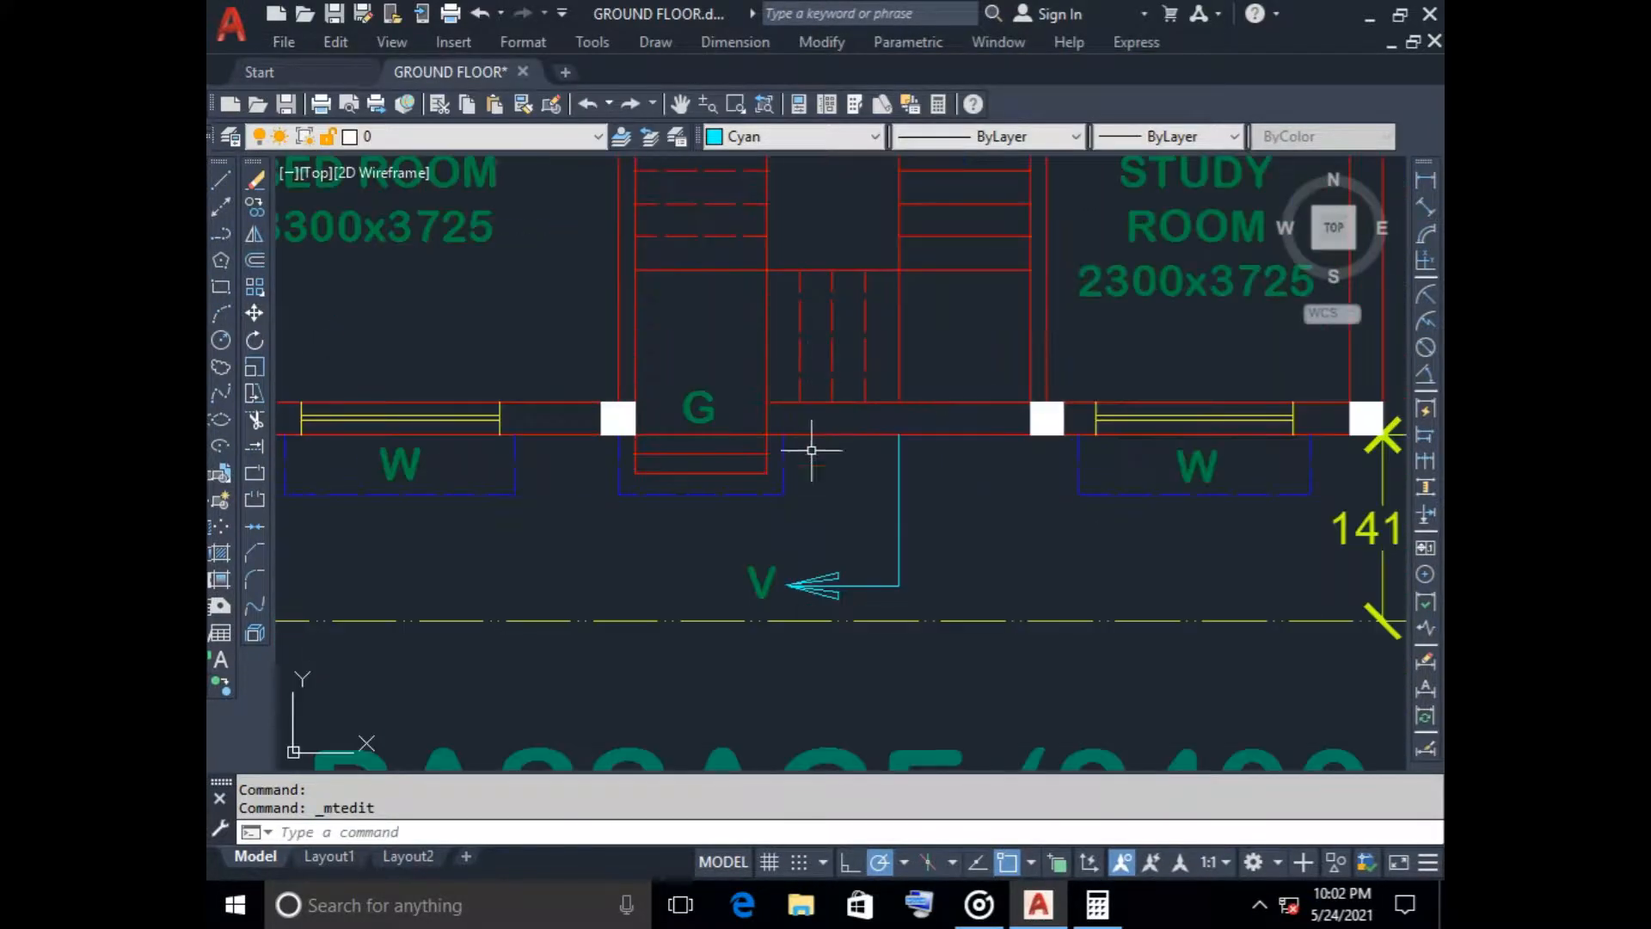
left_click(761, 580)
right_click(761, 580)
left_click(852, 306)
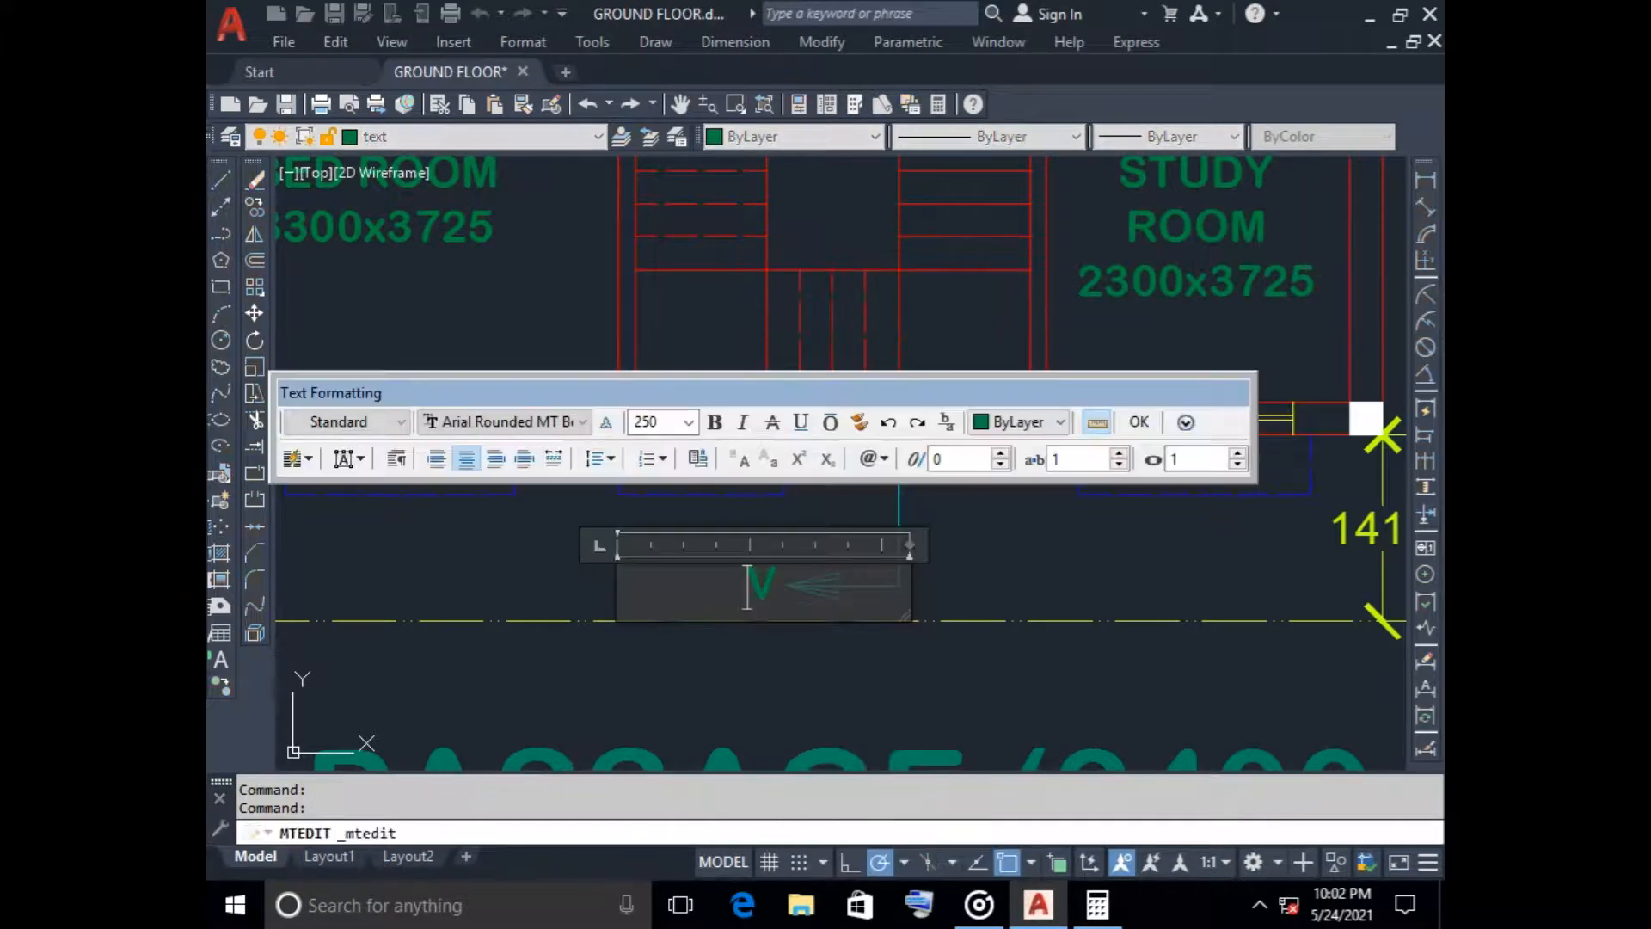
double_click(747, 587)
left_click(1019, 422)
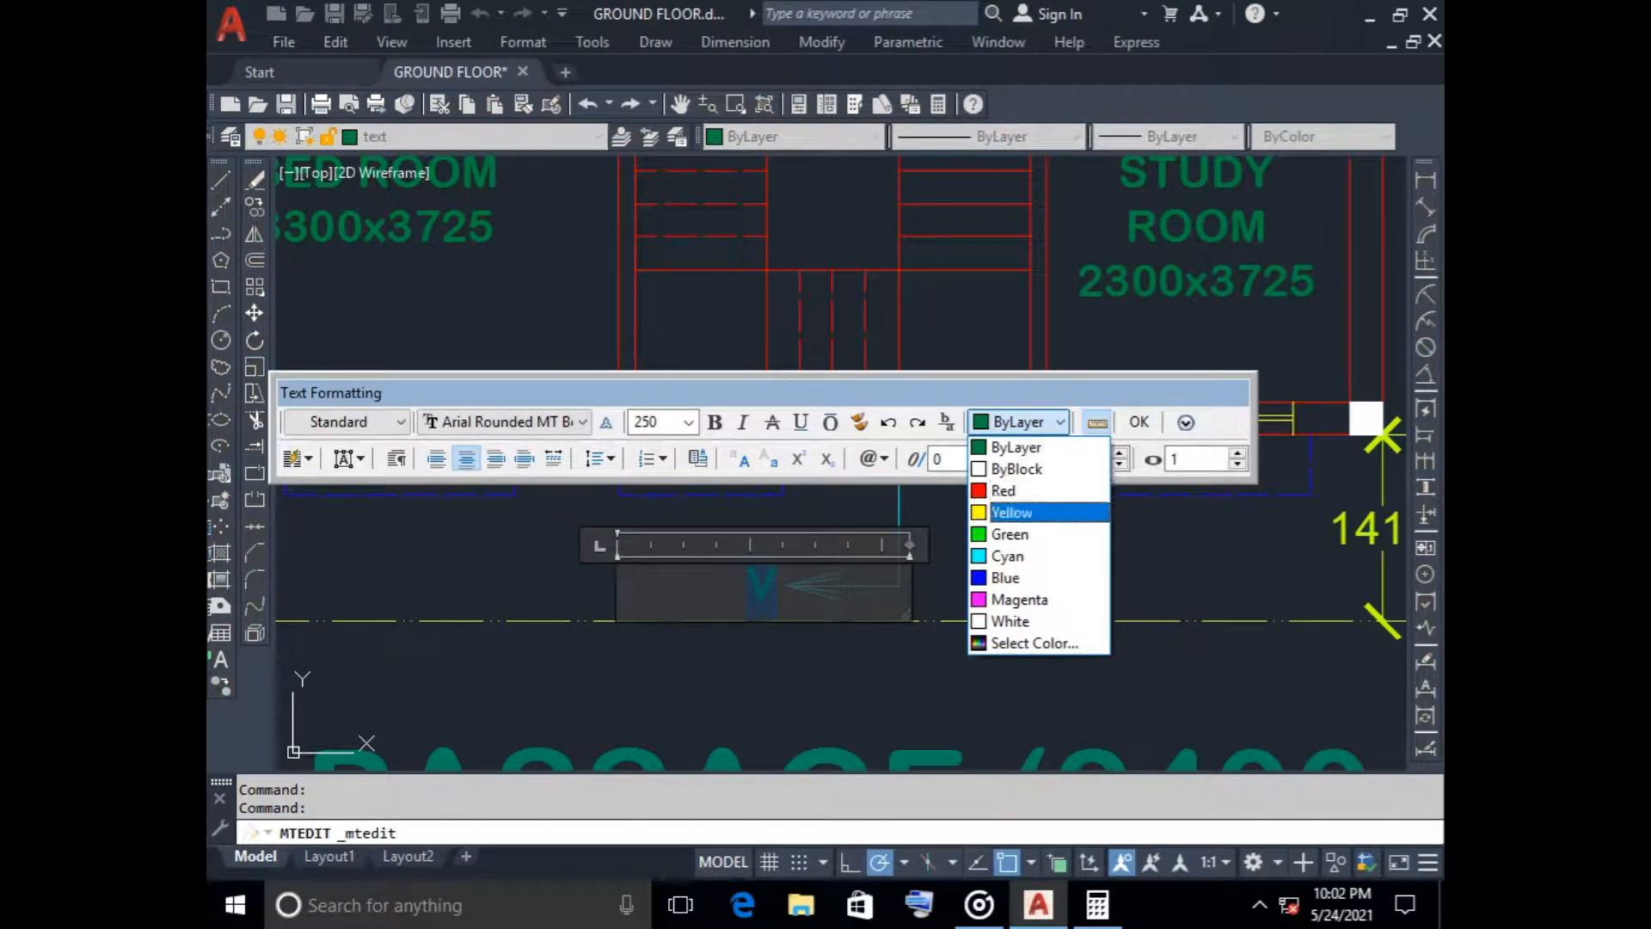
left_click(1013, 532)
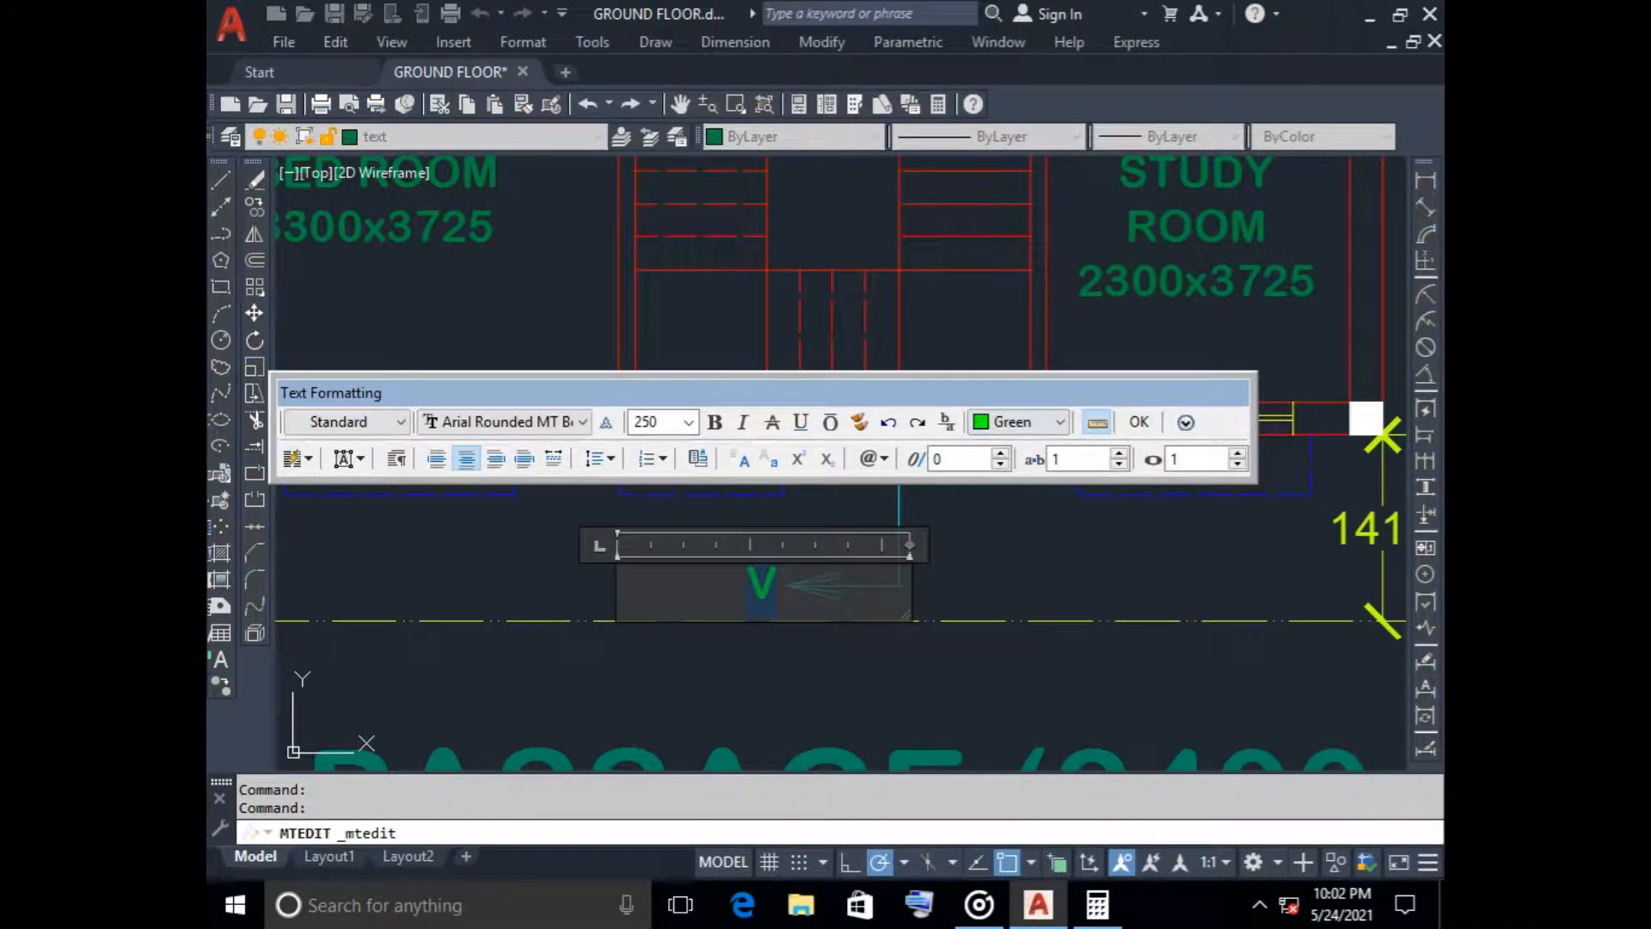
type("A")
left_click(1010, 534)
Erase the two leftover arrow marks west of the ground floor plan and save the drawing
scroll(939, 527, "down", 5)
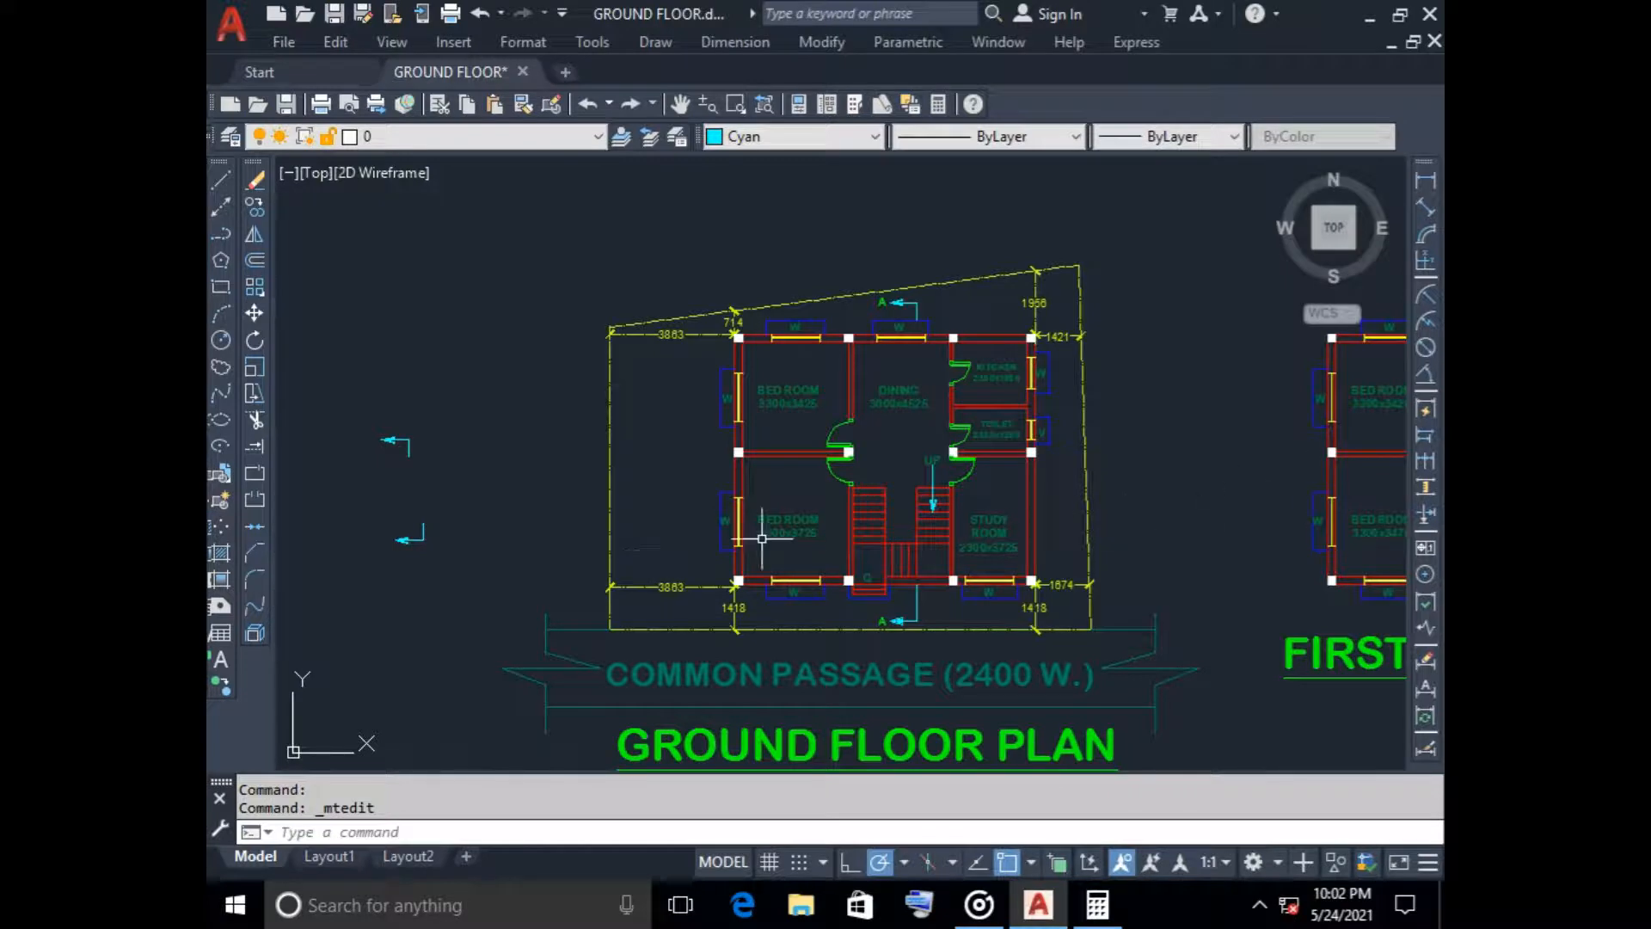
left_click(344, 362)
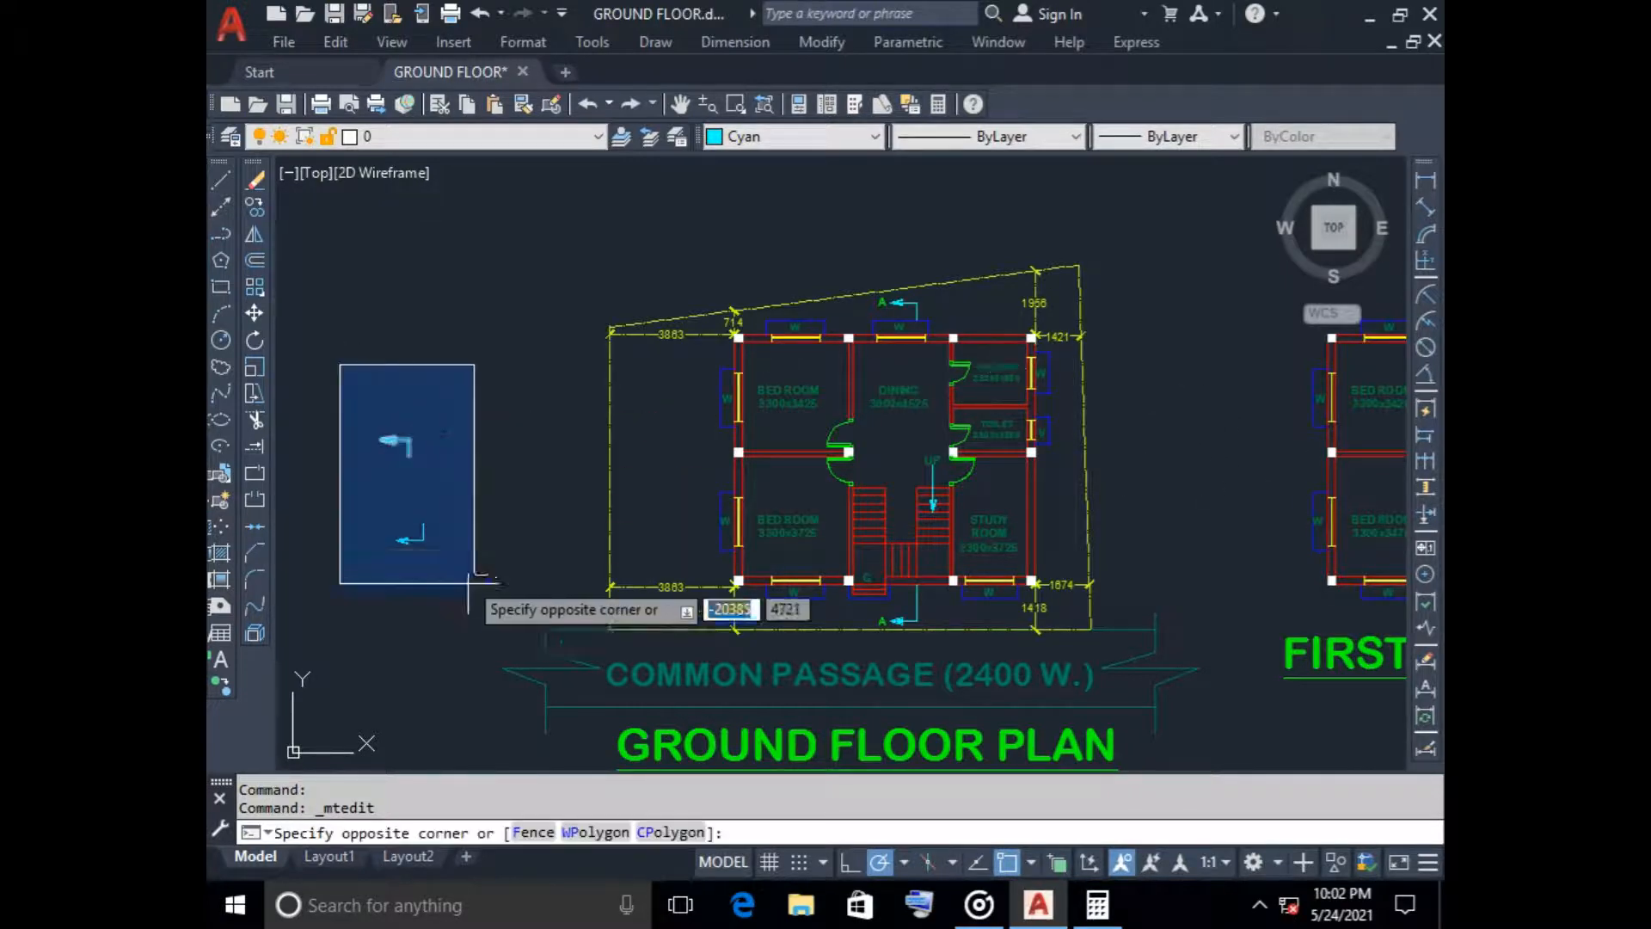
left_click(475, 592)
key("Delete")
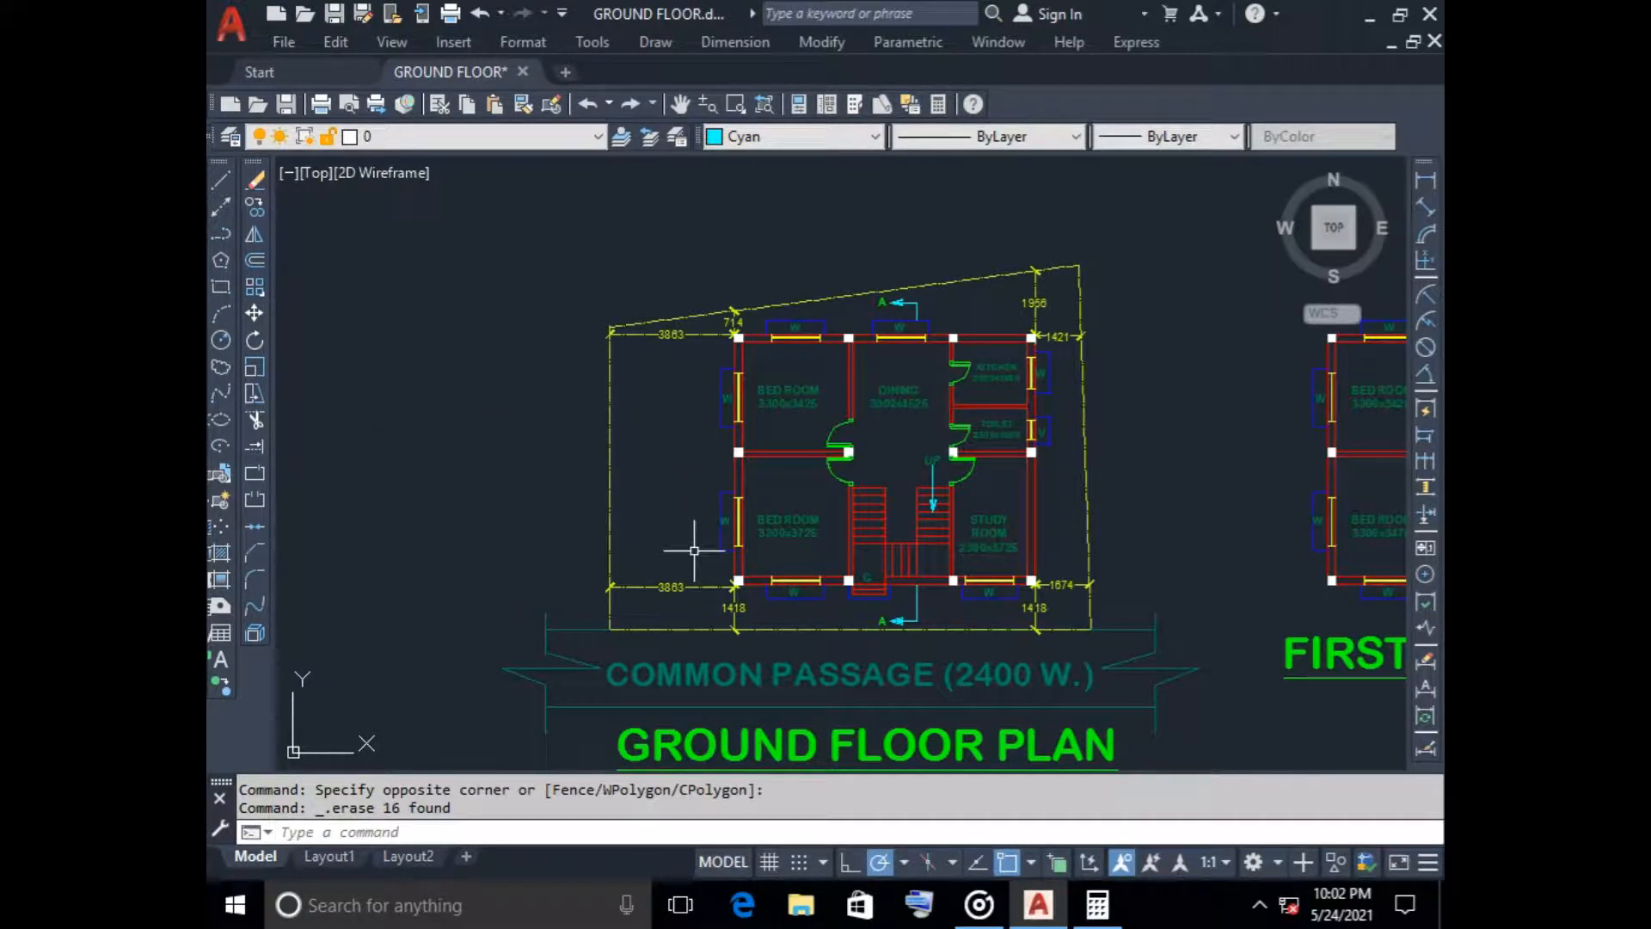
key("ctrl+s")
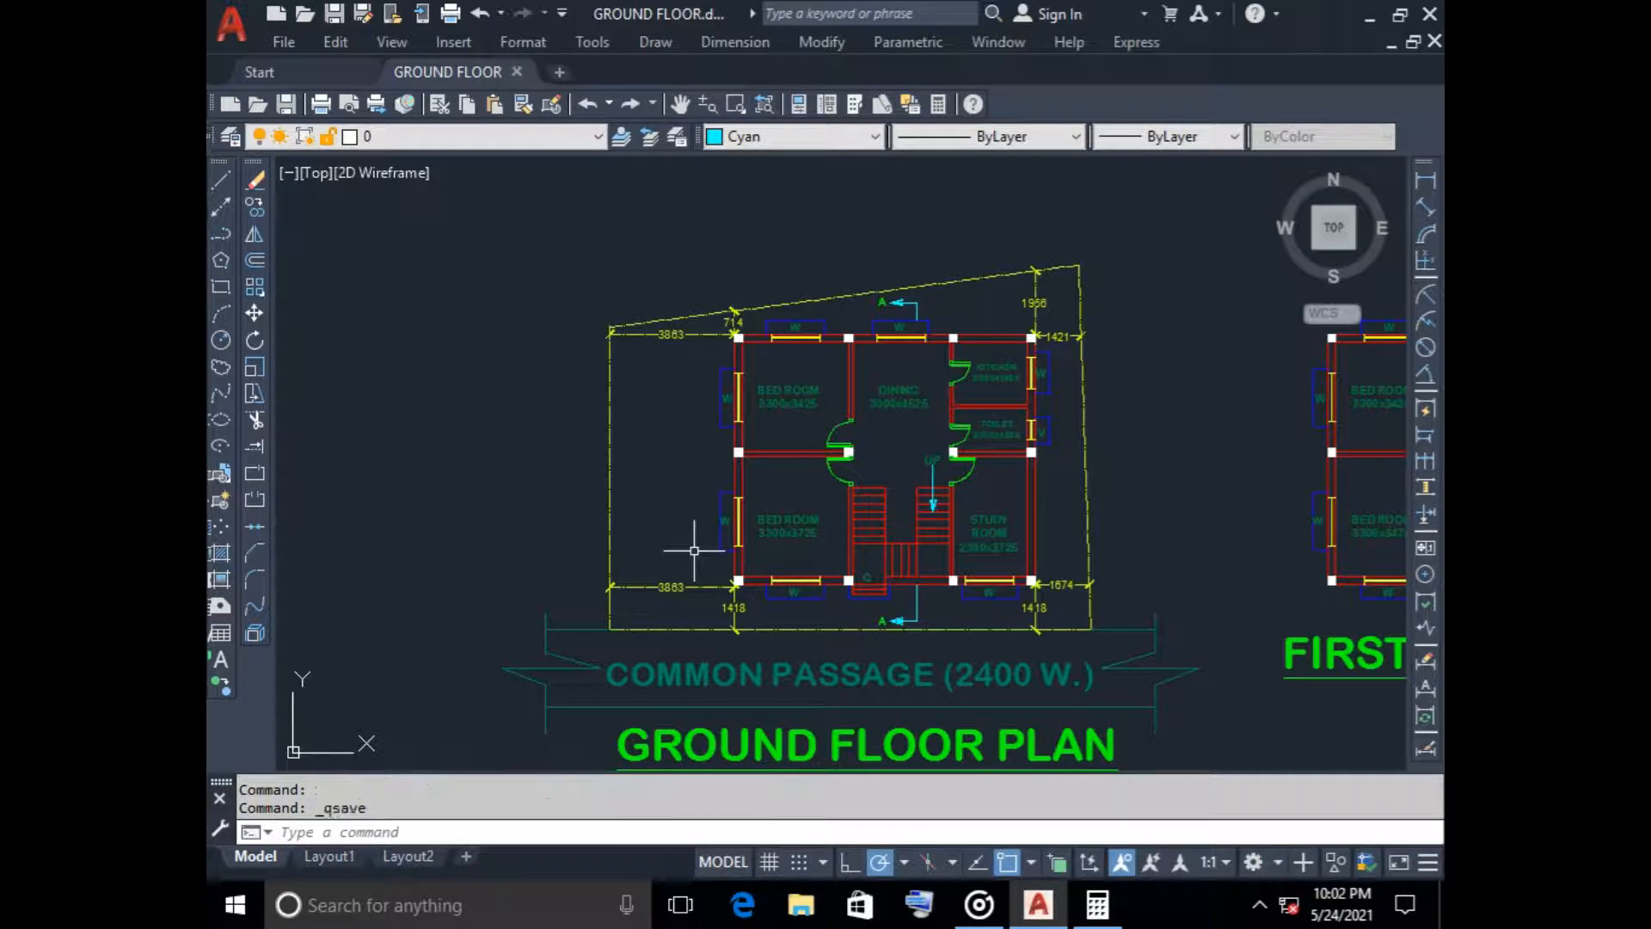
scroll(821, 525, "down", 2)
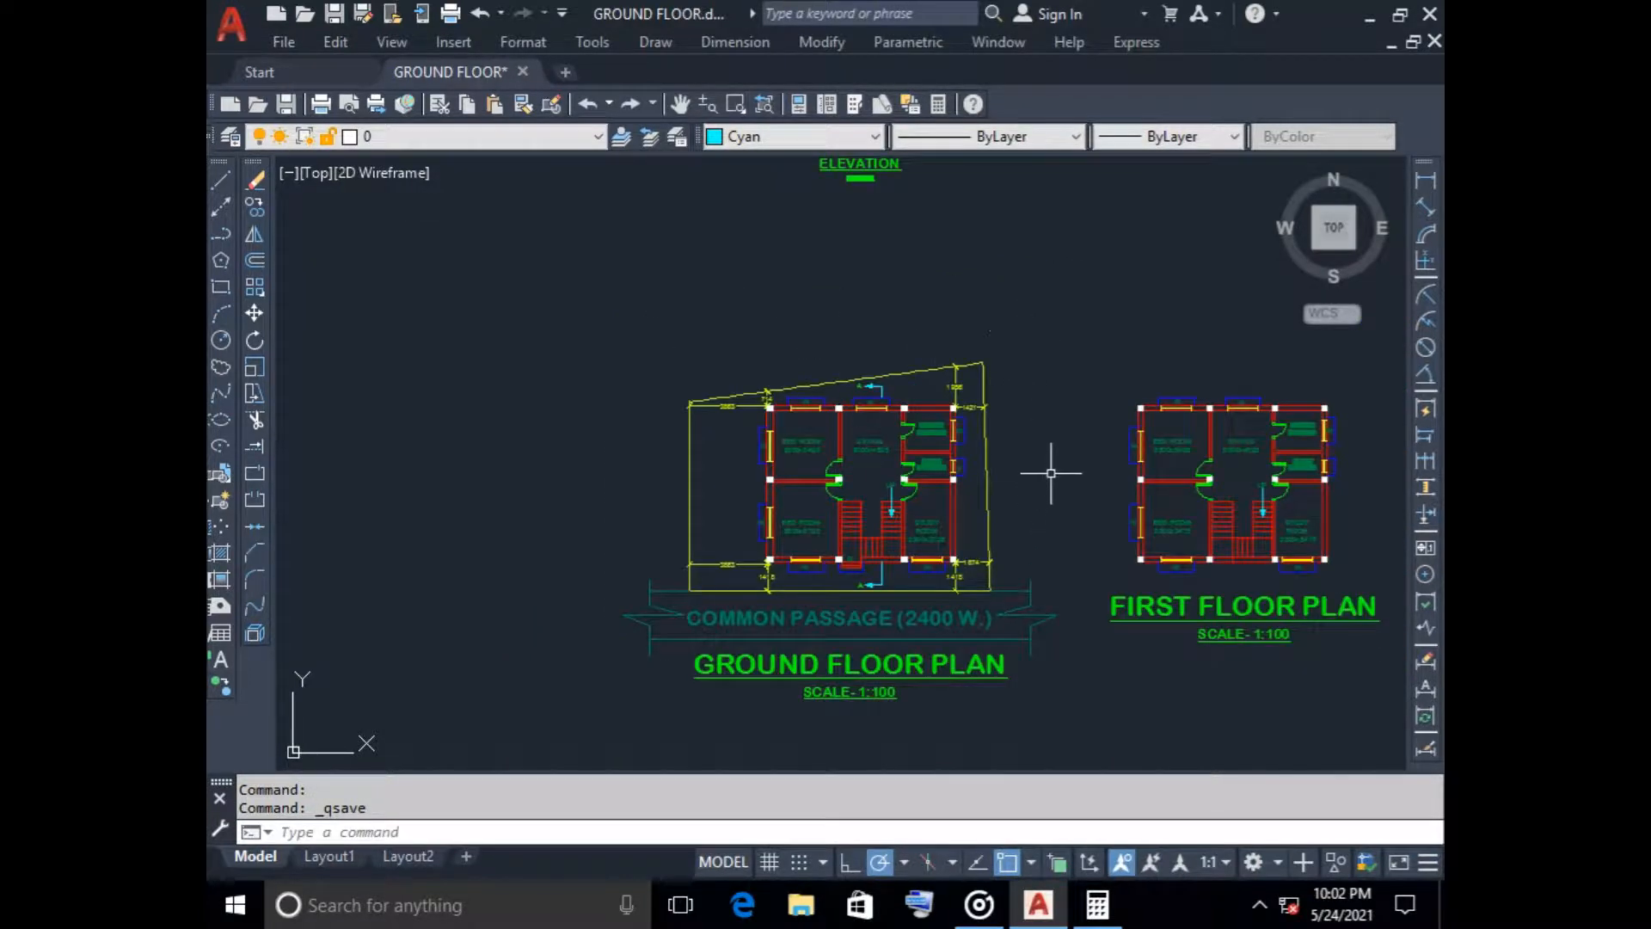
scroll(1036, 392, "down", 2)
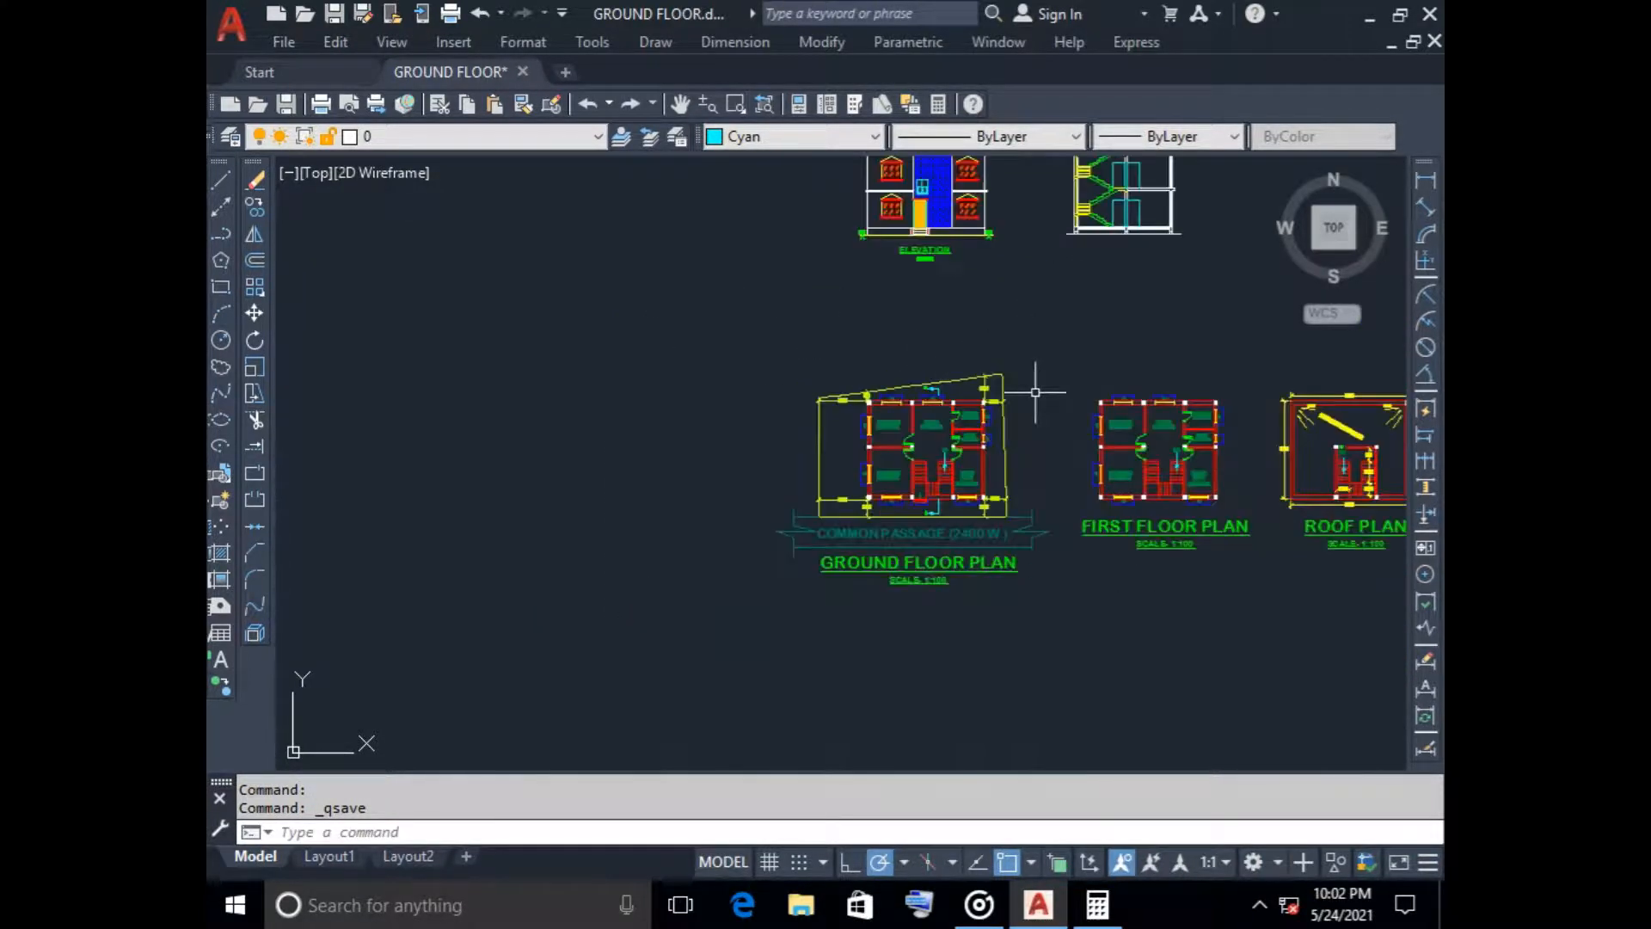
scroll(1036, 392, "down", 2)
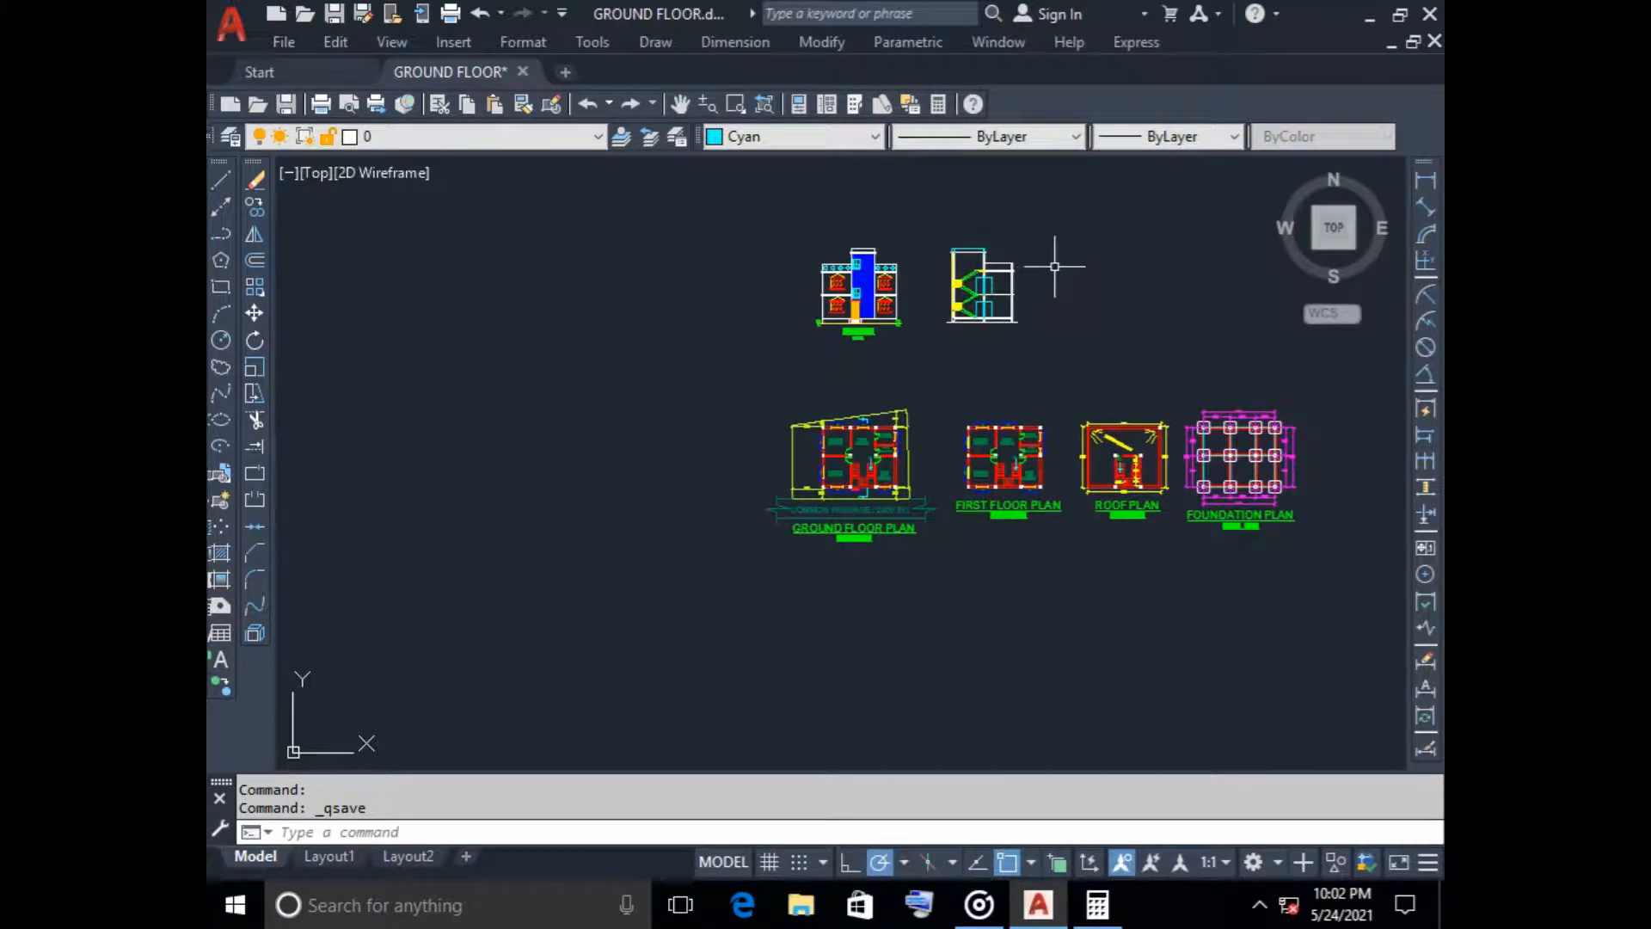
scroll(938, 434, "up", 2)
mouse_move(924, 472)
middle_mouse_down()
mouse_move(887, 352)
mouse_move(794, 451)
middle_mouse_up()
scroll(884, 310, "down", 4)
scroll(812, 387, "up", 2)
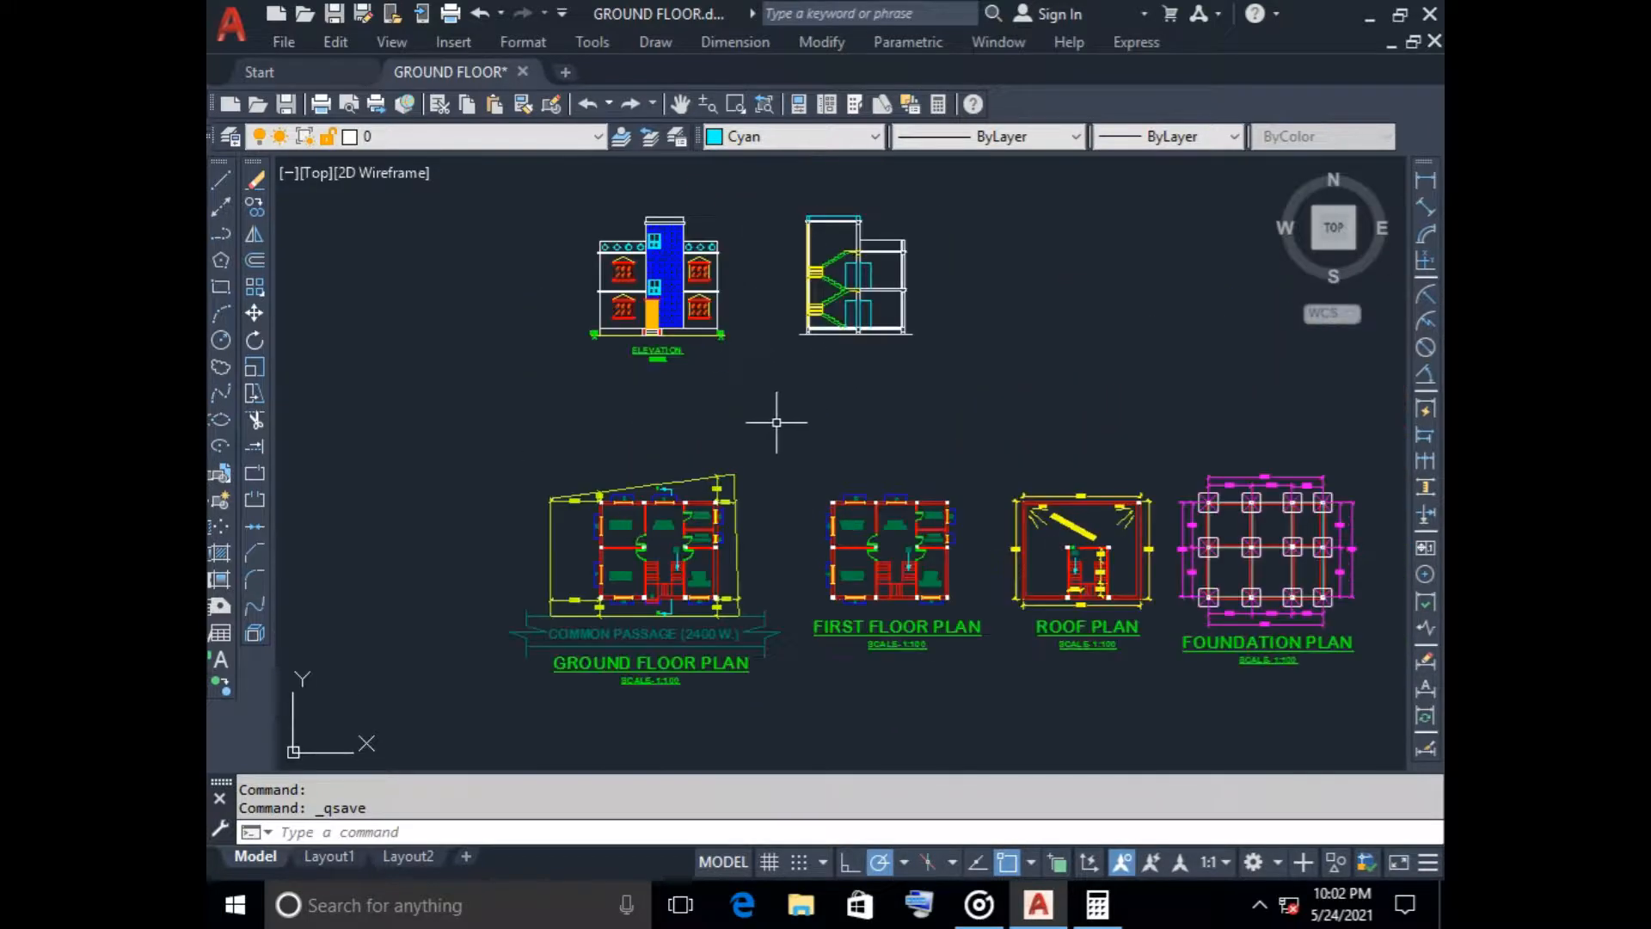
Copy the elevation's title and scale text horizontally to beneath the staircase section
scroll(571, 472, "up", 2)
middle_click_drag(896, 328, 756, 483)
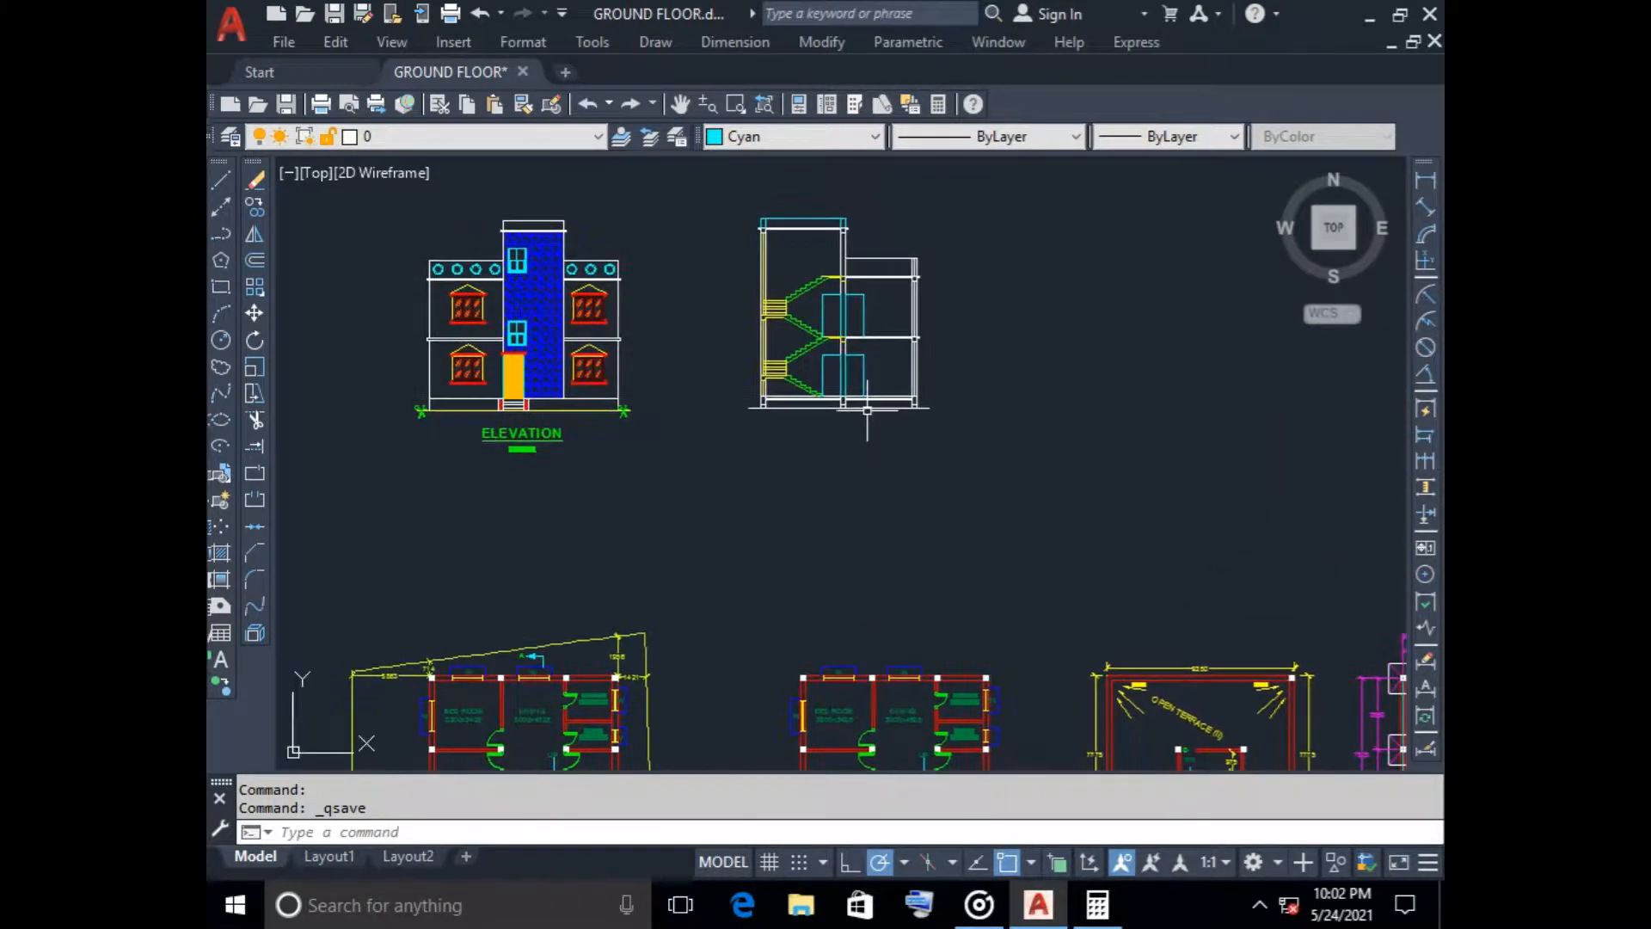
scroll(867, 412, "up", 2)
middle_click_drag(865, 416, 816, 483)
scroll(815, 524, "down", 2)
scroll(612, 669, "up", 2)
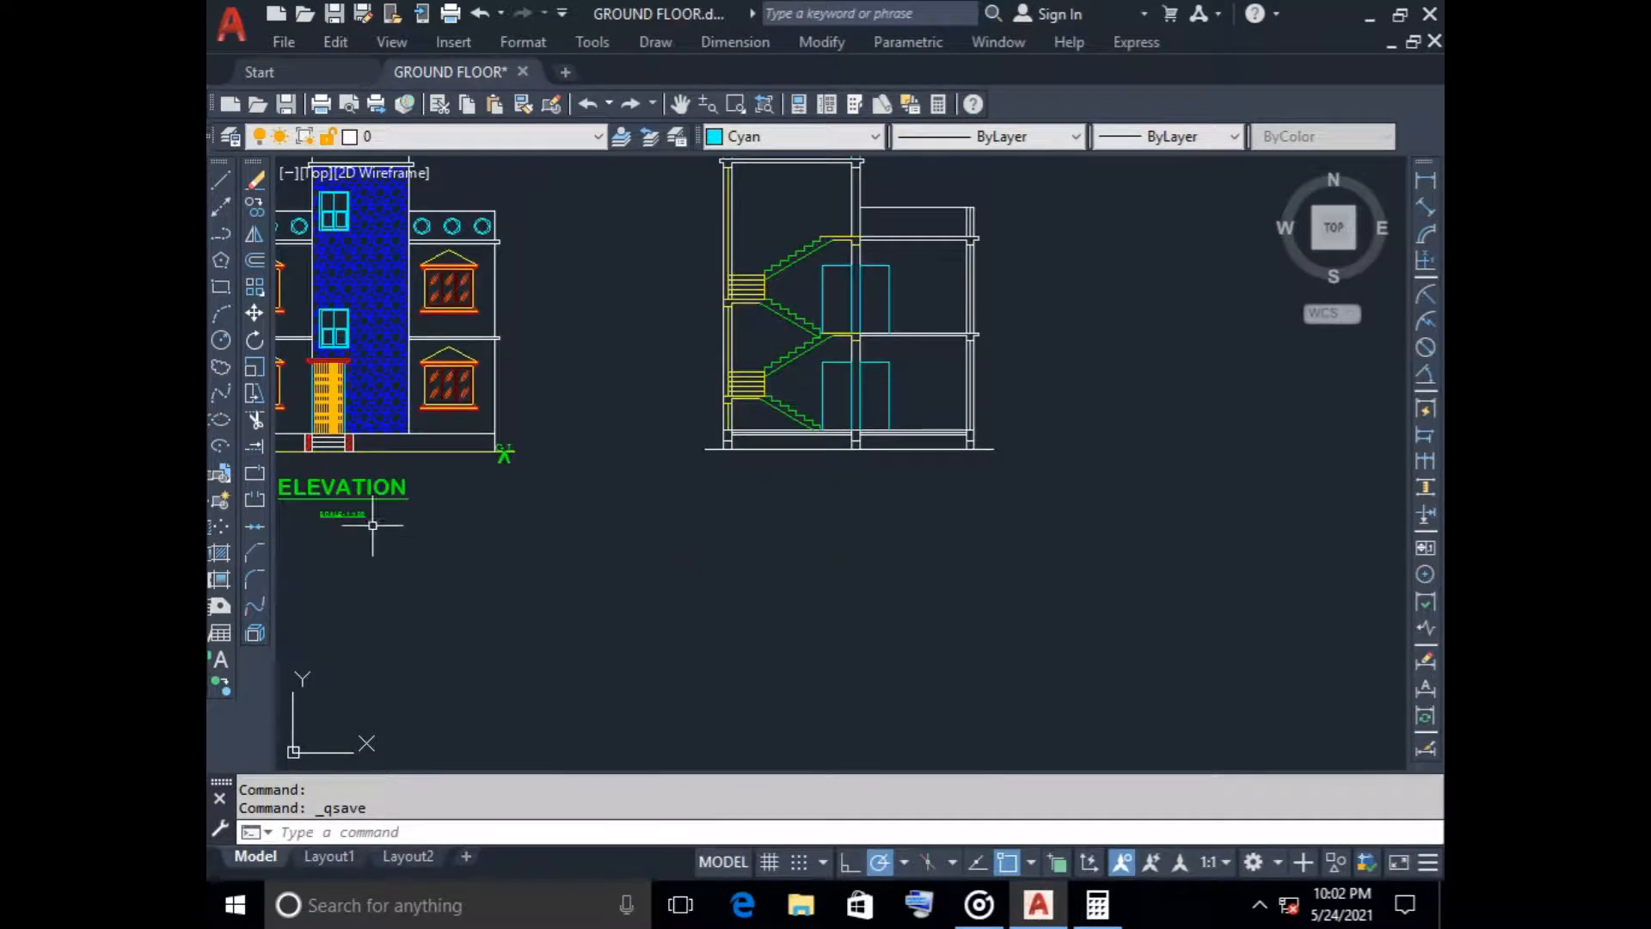
left_click(343, 514)
left_click(255, 207)
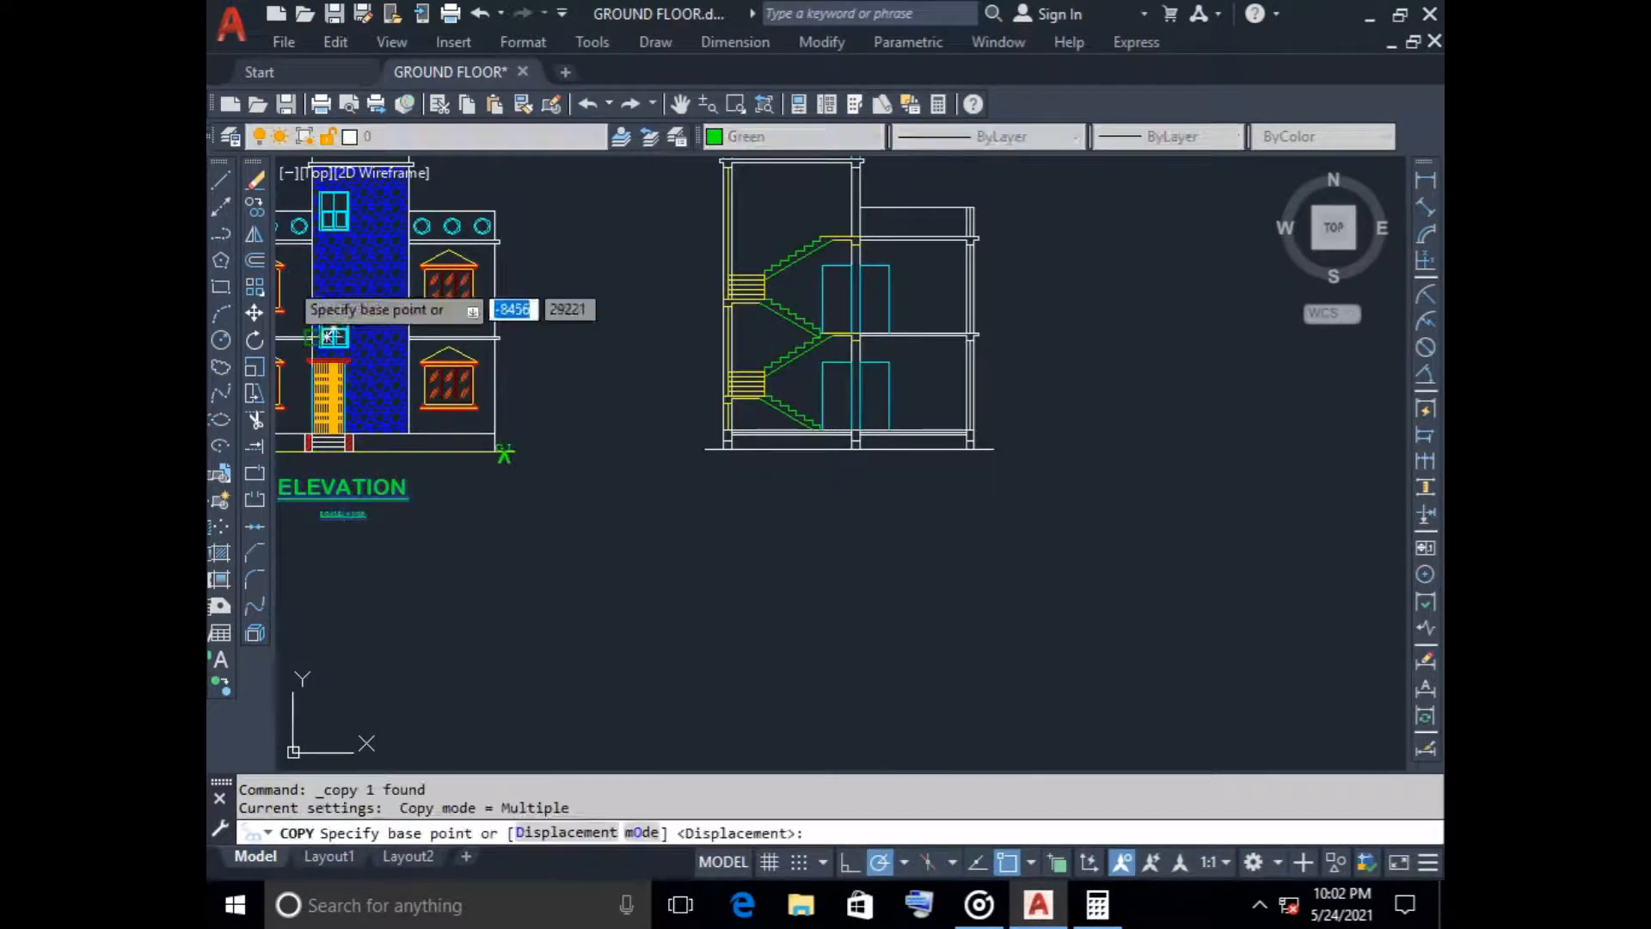
left_click(350, 486)
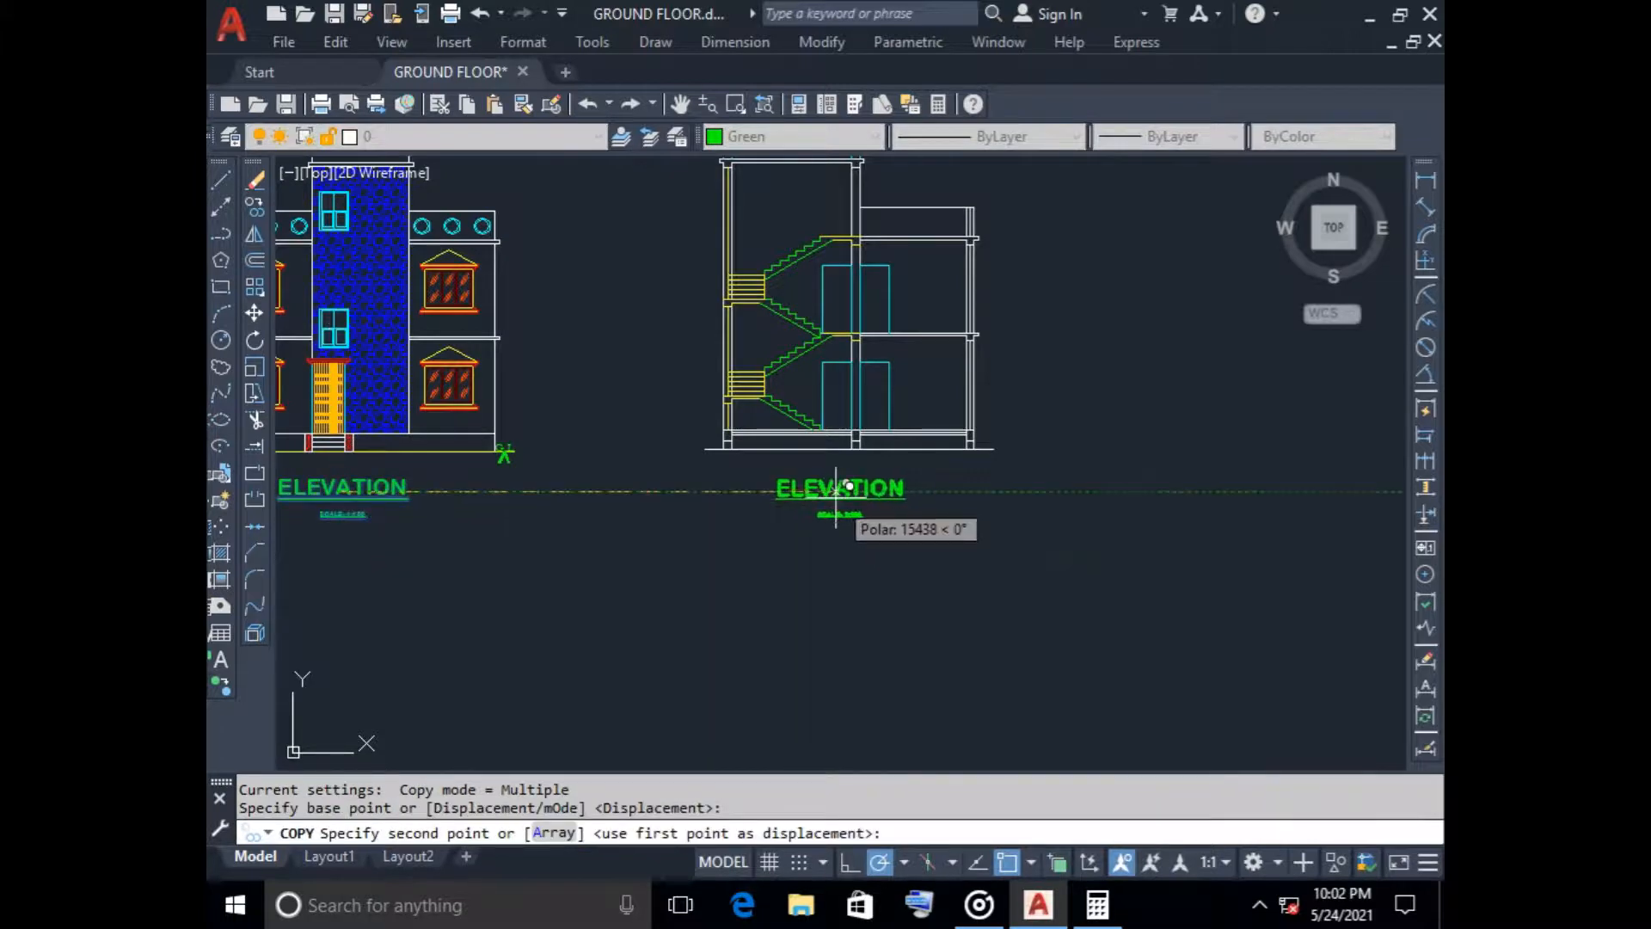
left_click(849, 487)
key("Escape")
Change the copied title under the section to SECTION ON ' A-A', with the scale text on its own line below
right_click(852, 489)
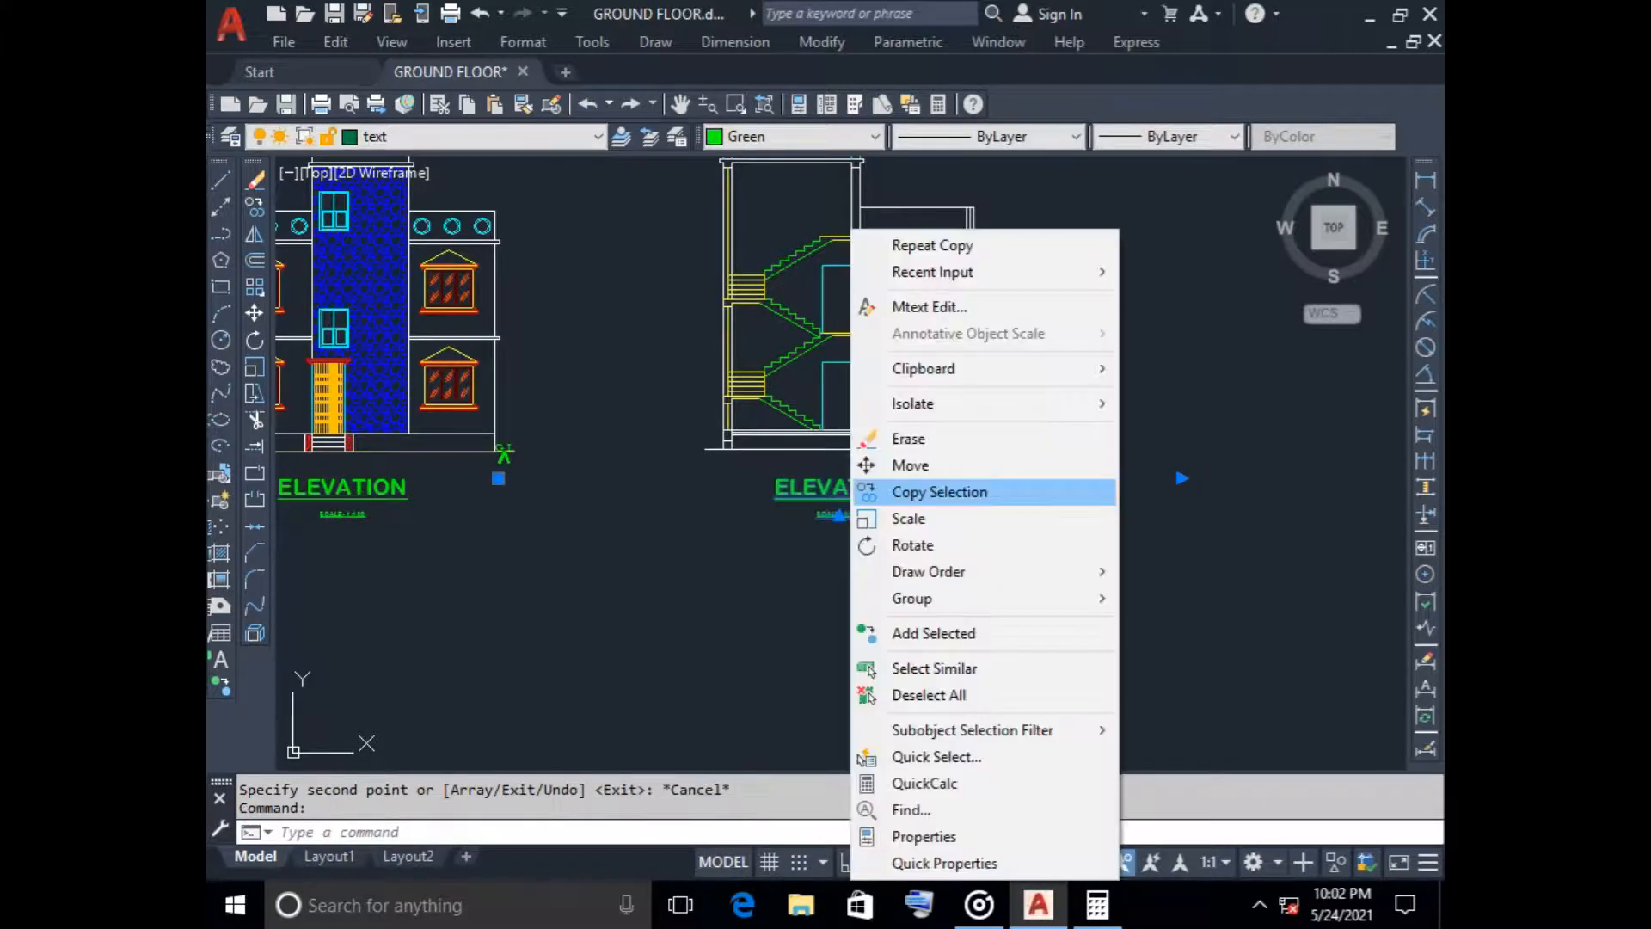
left_click(981, 306)
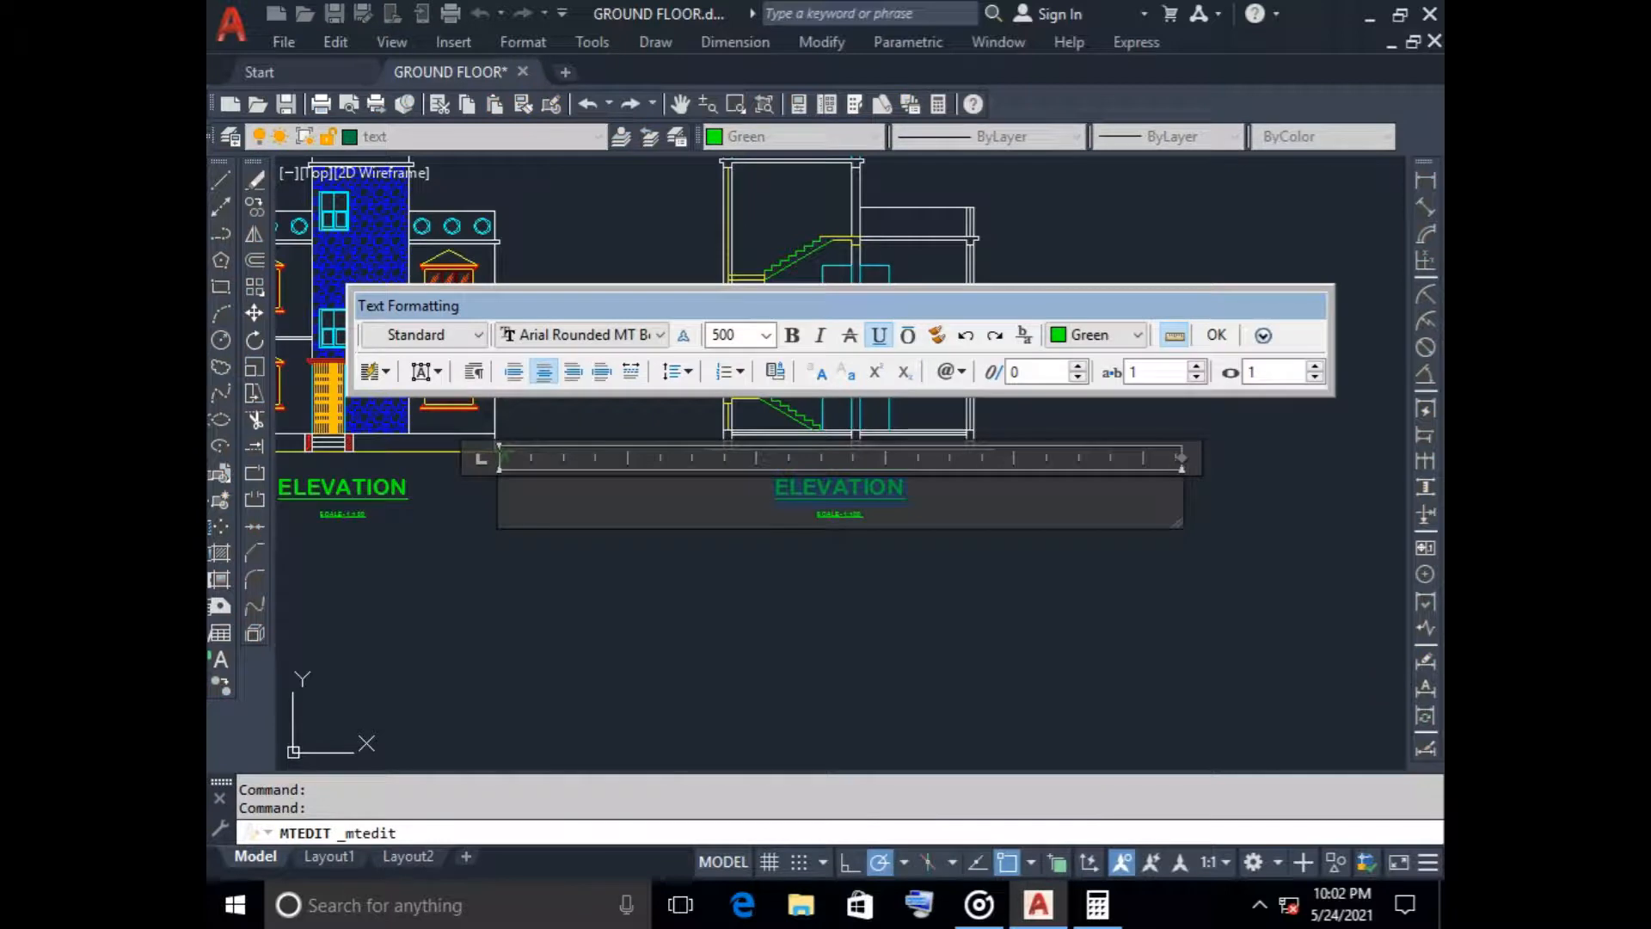
type("S")
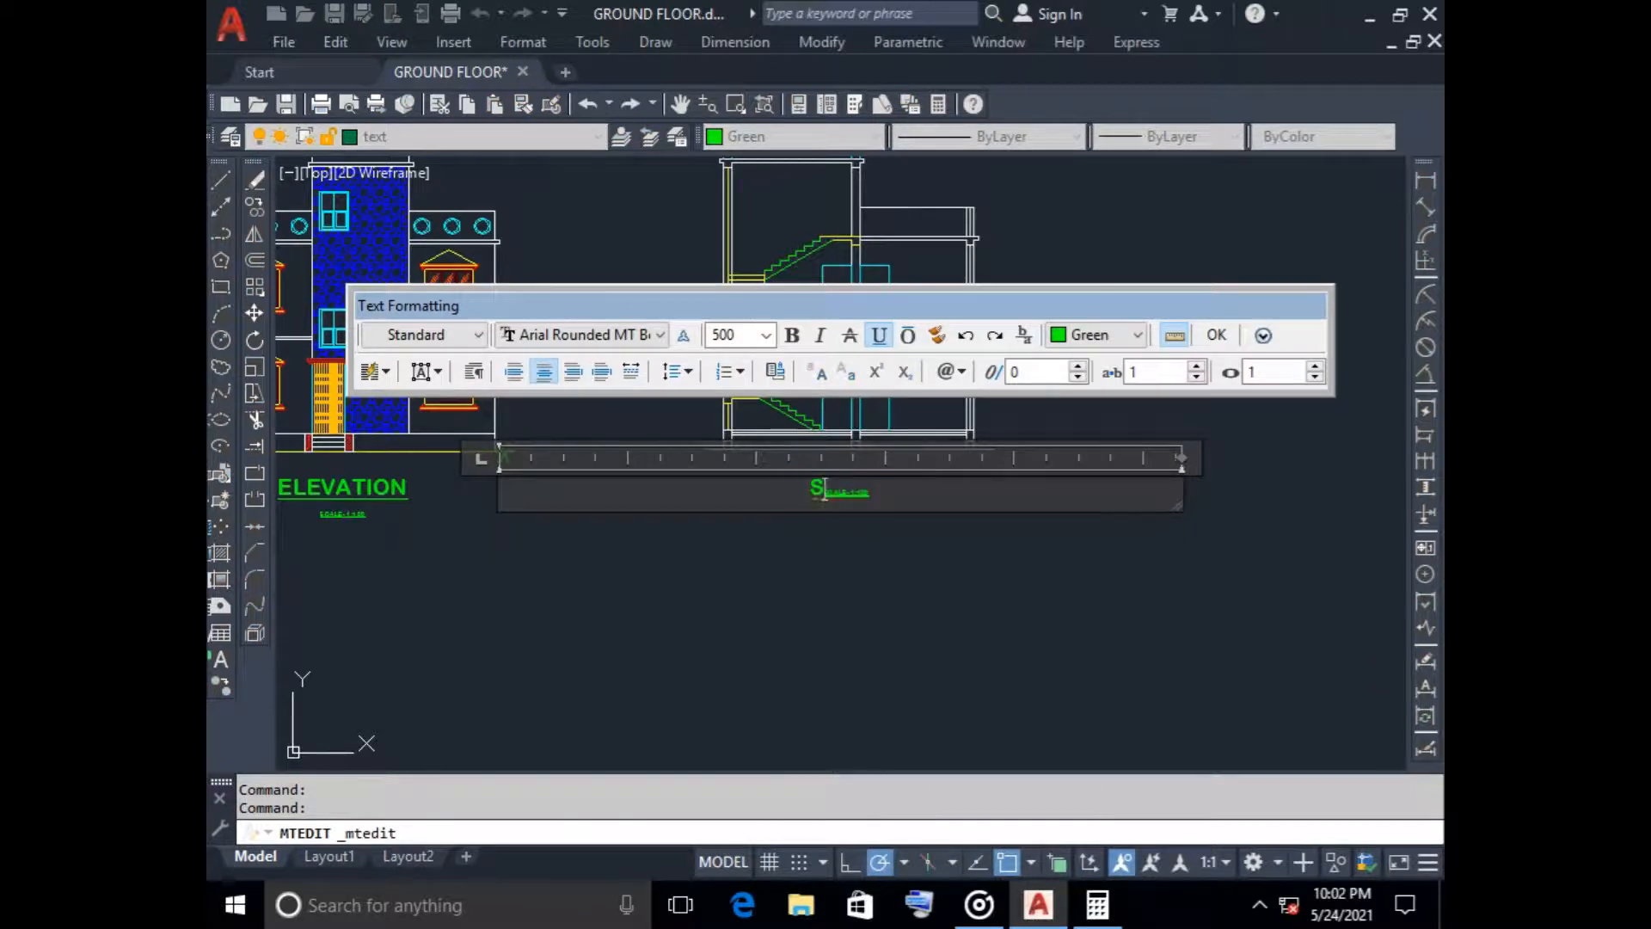
type("ECTION")
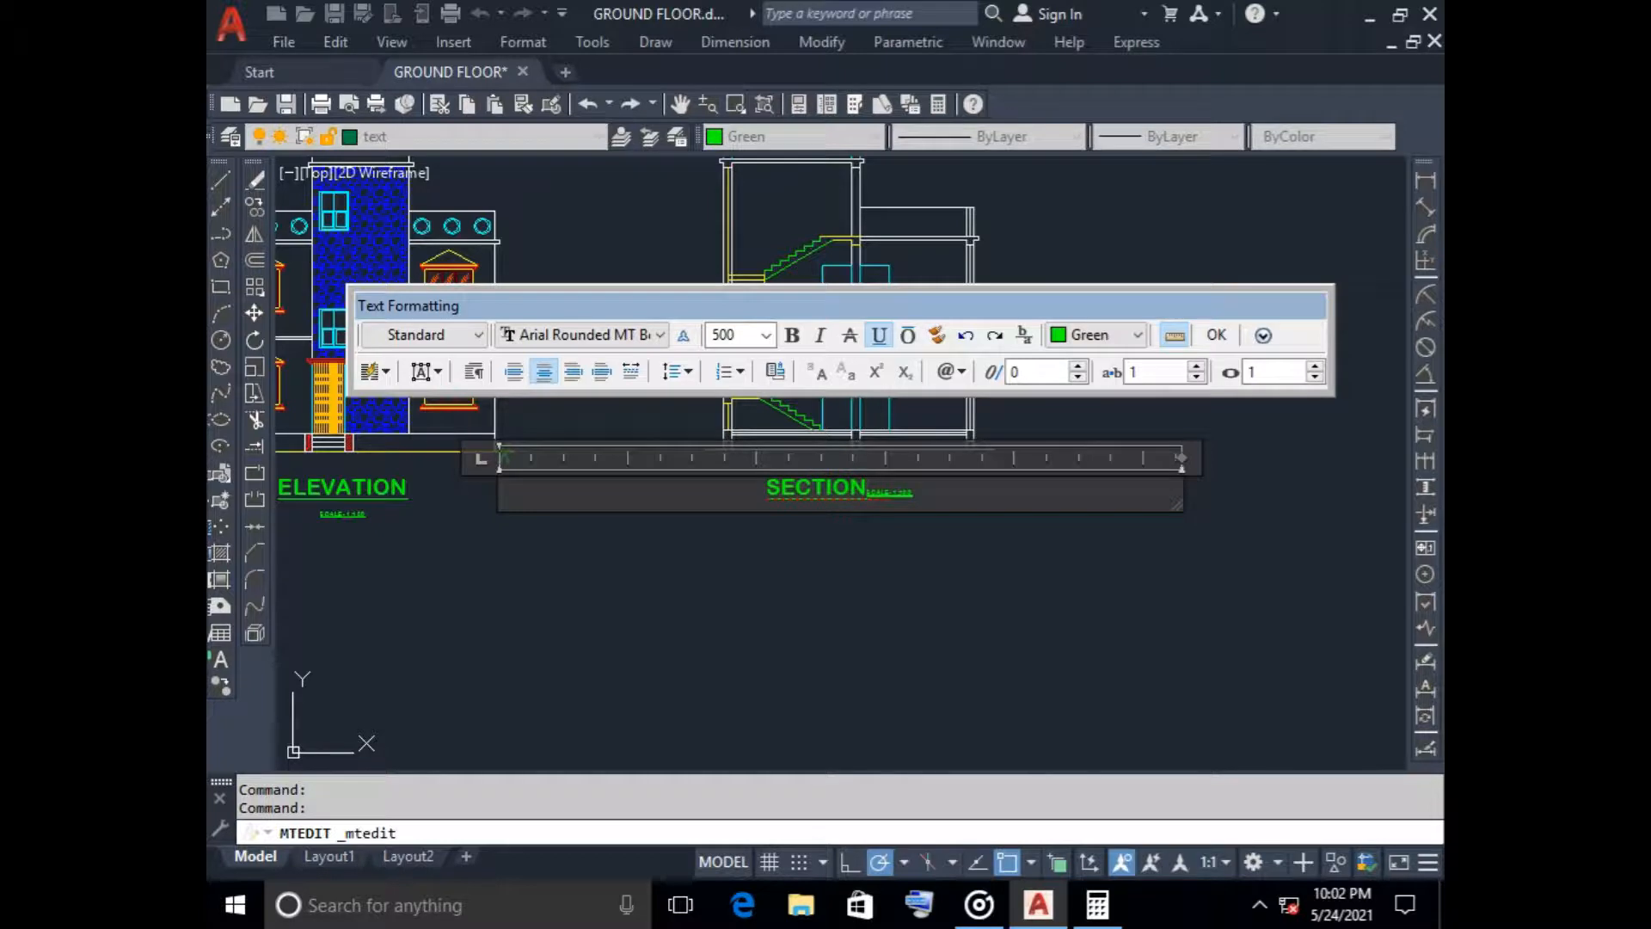
type(" ON")
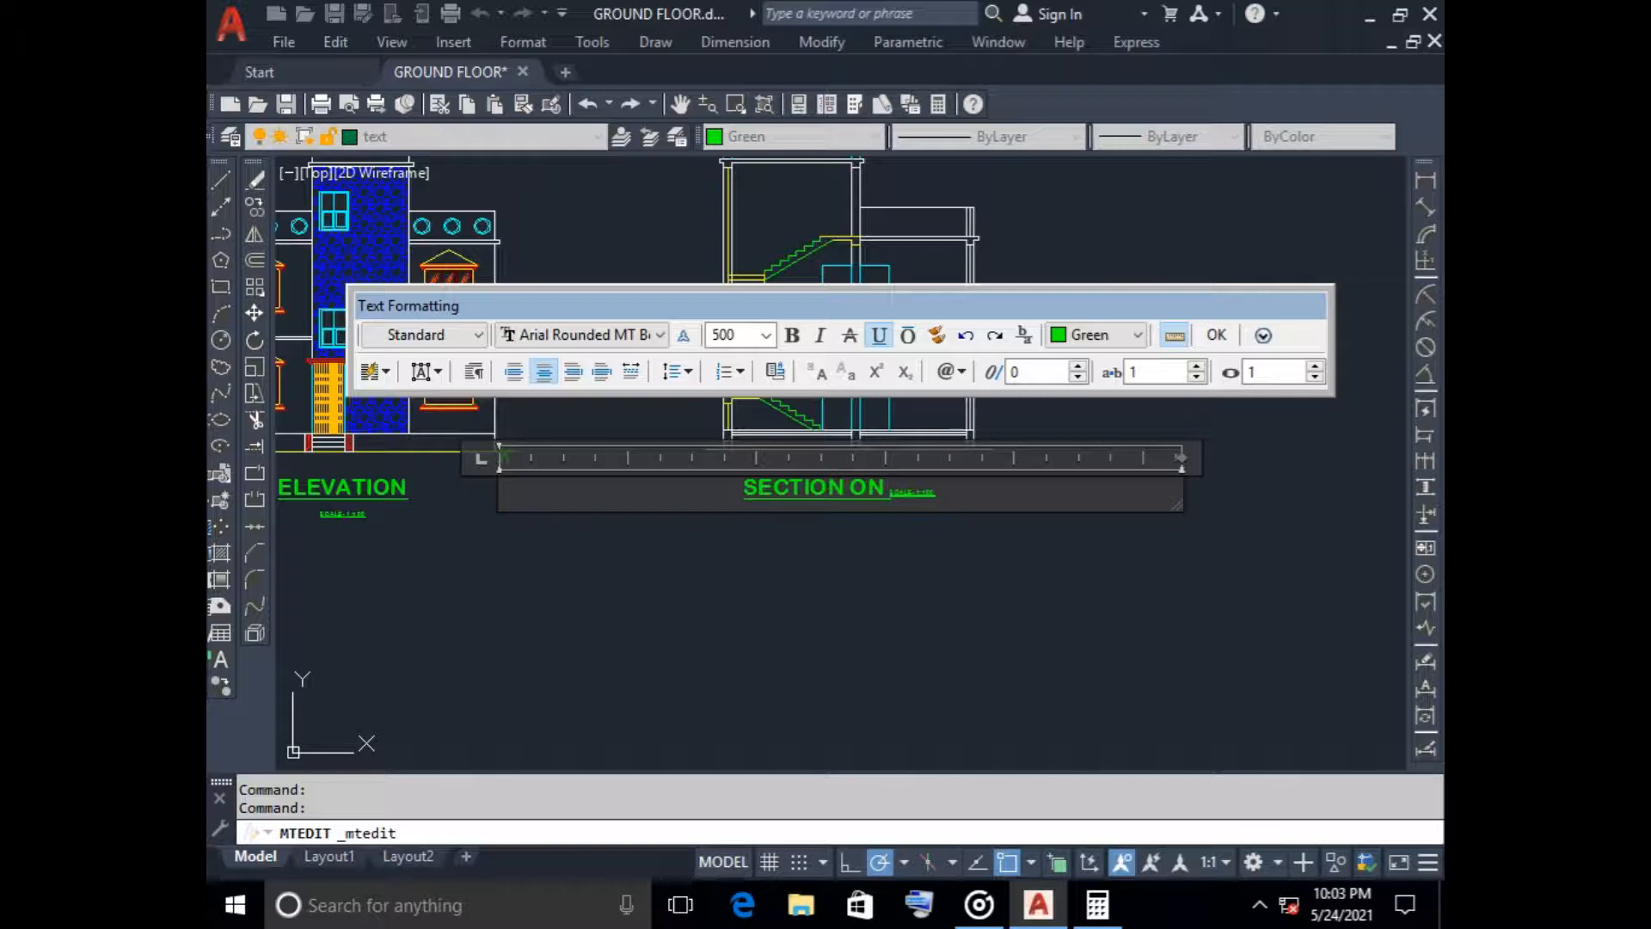
type("'")
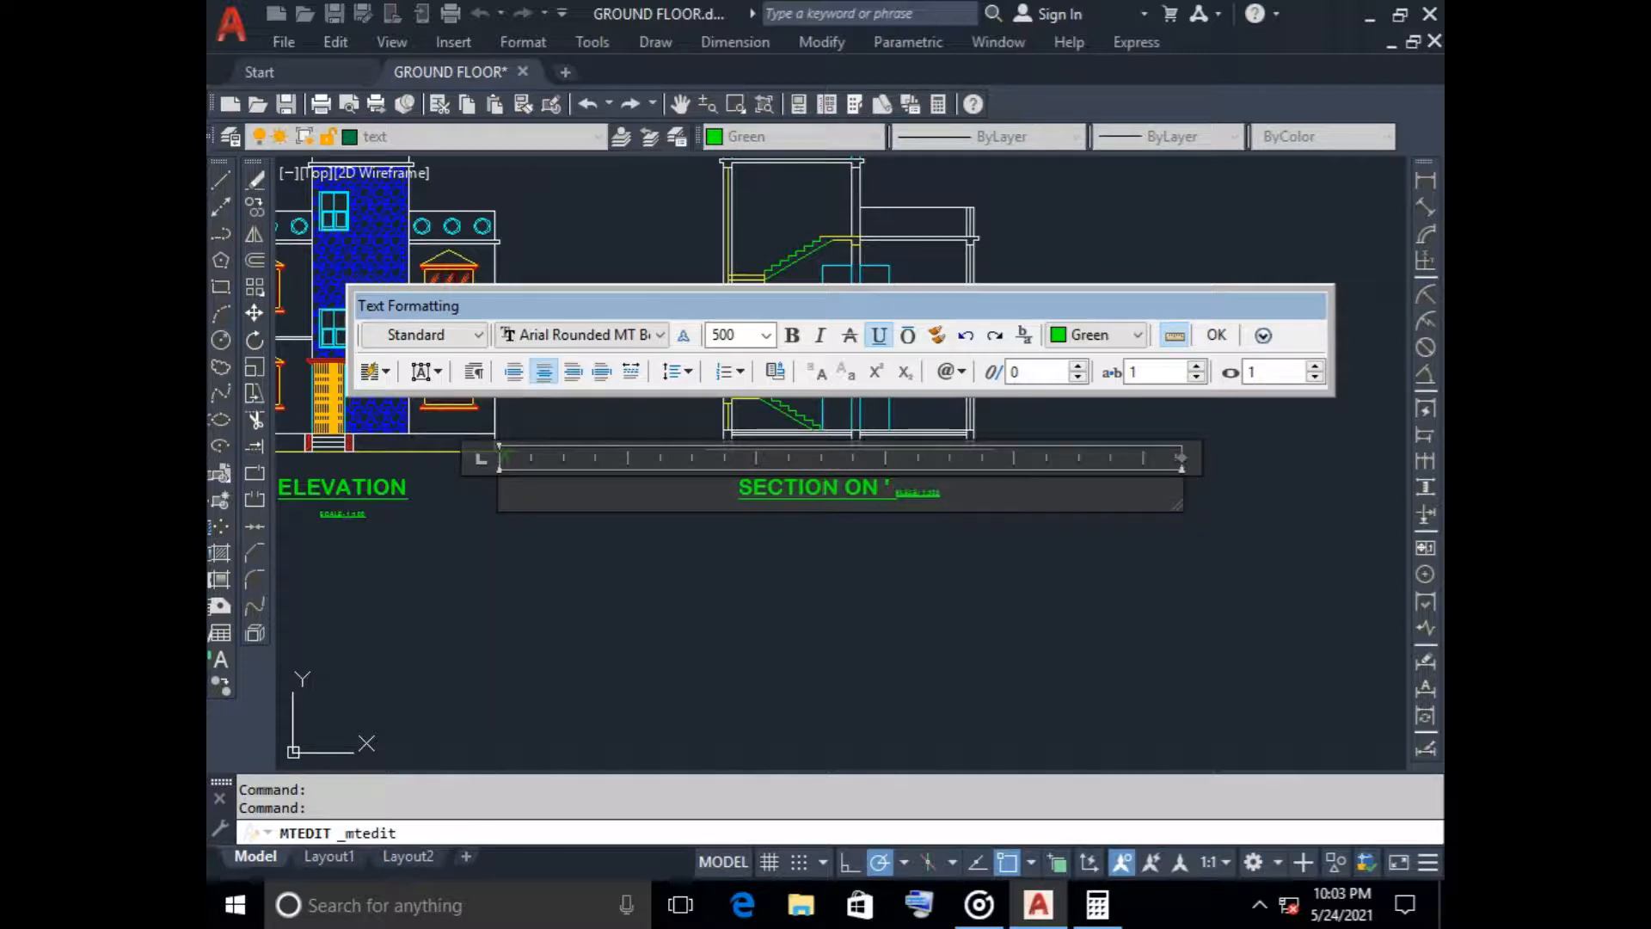
type(" A")
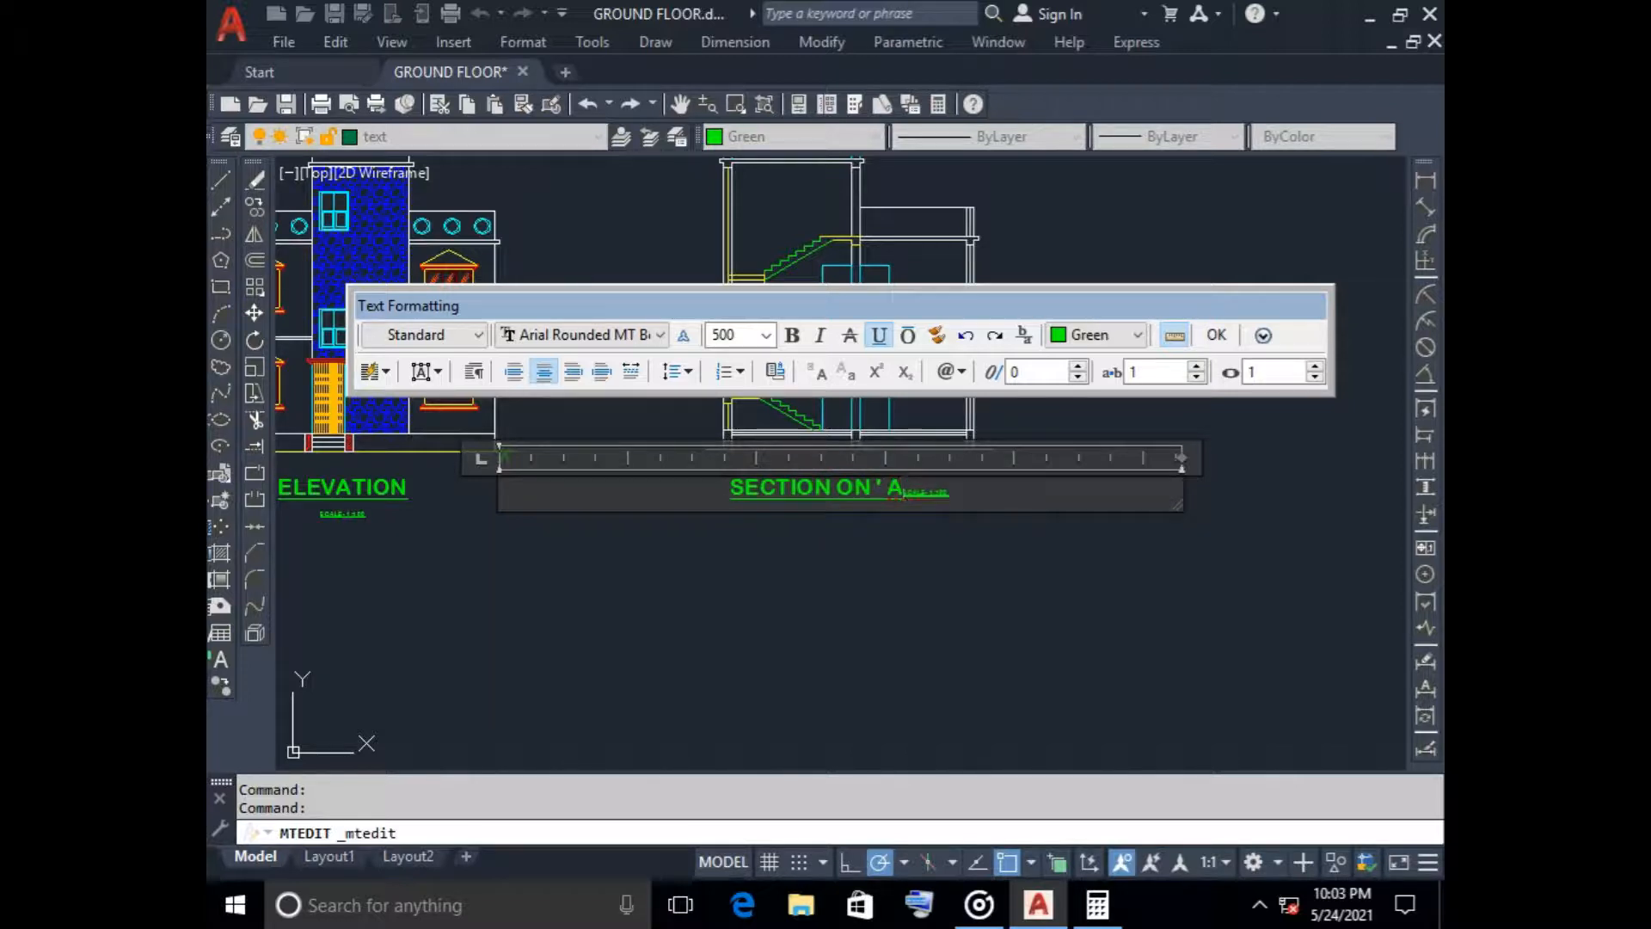
type("-")
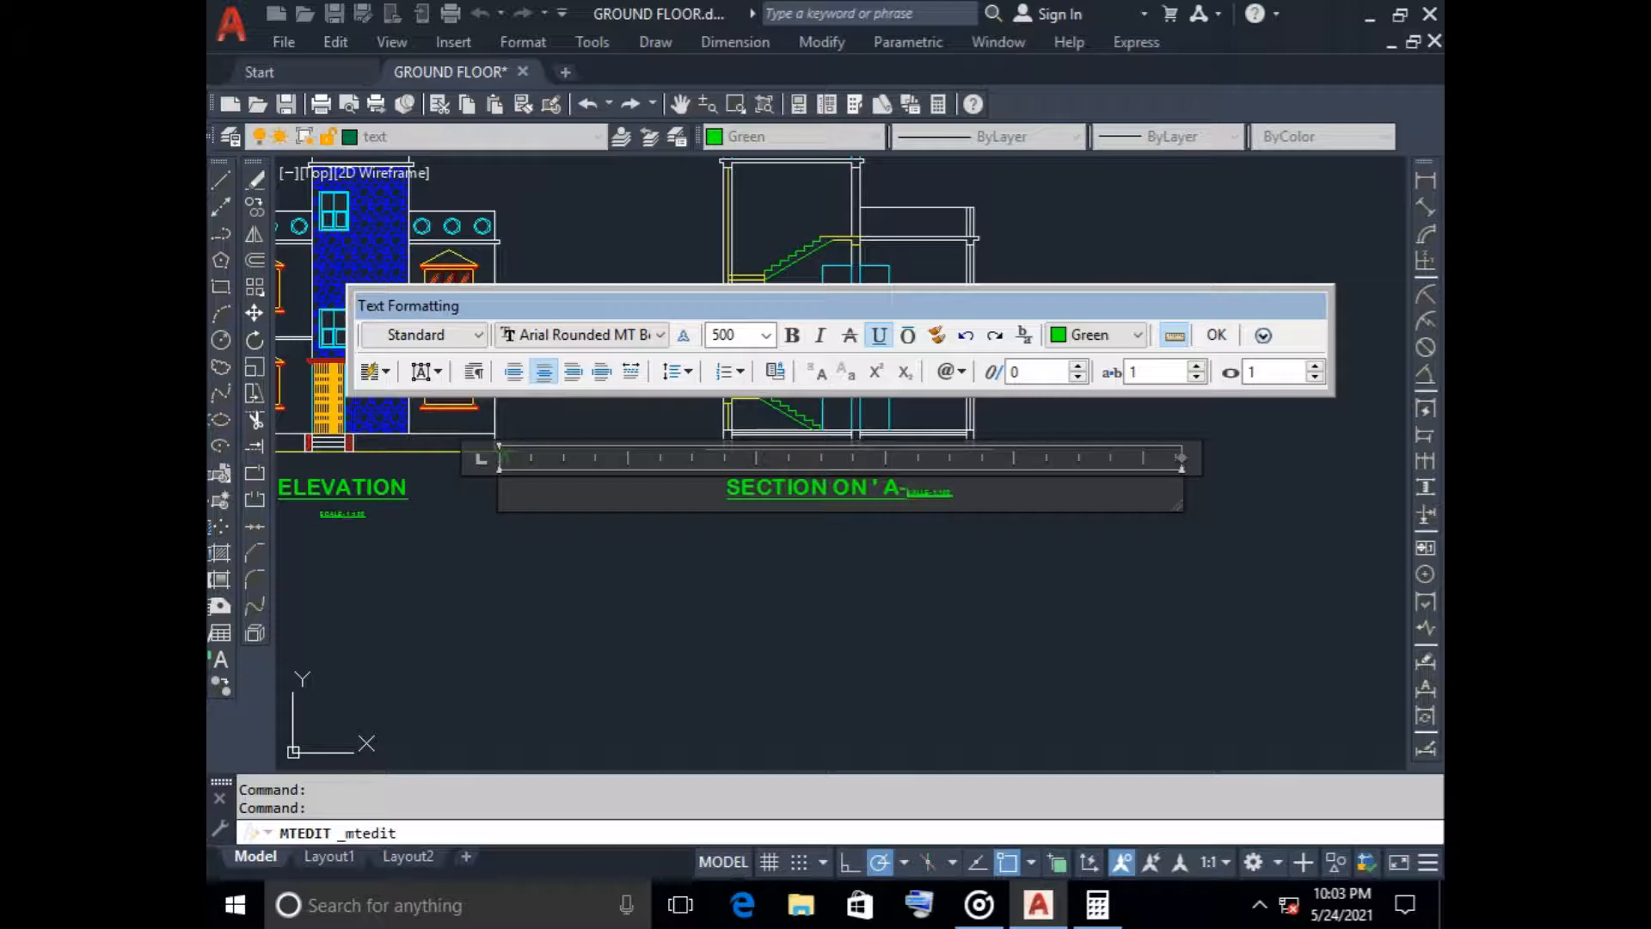
type("A")
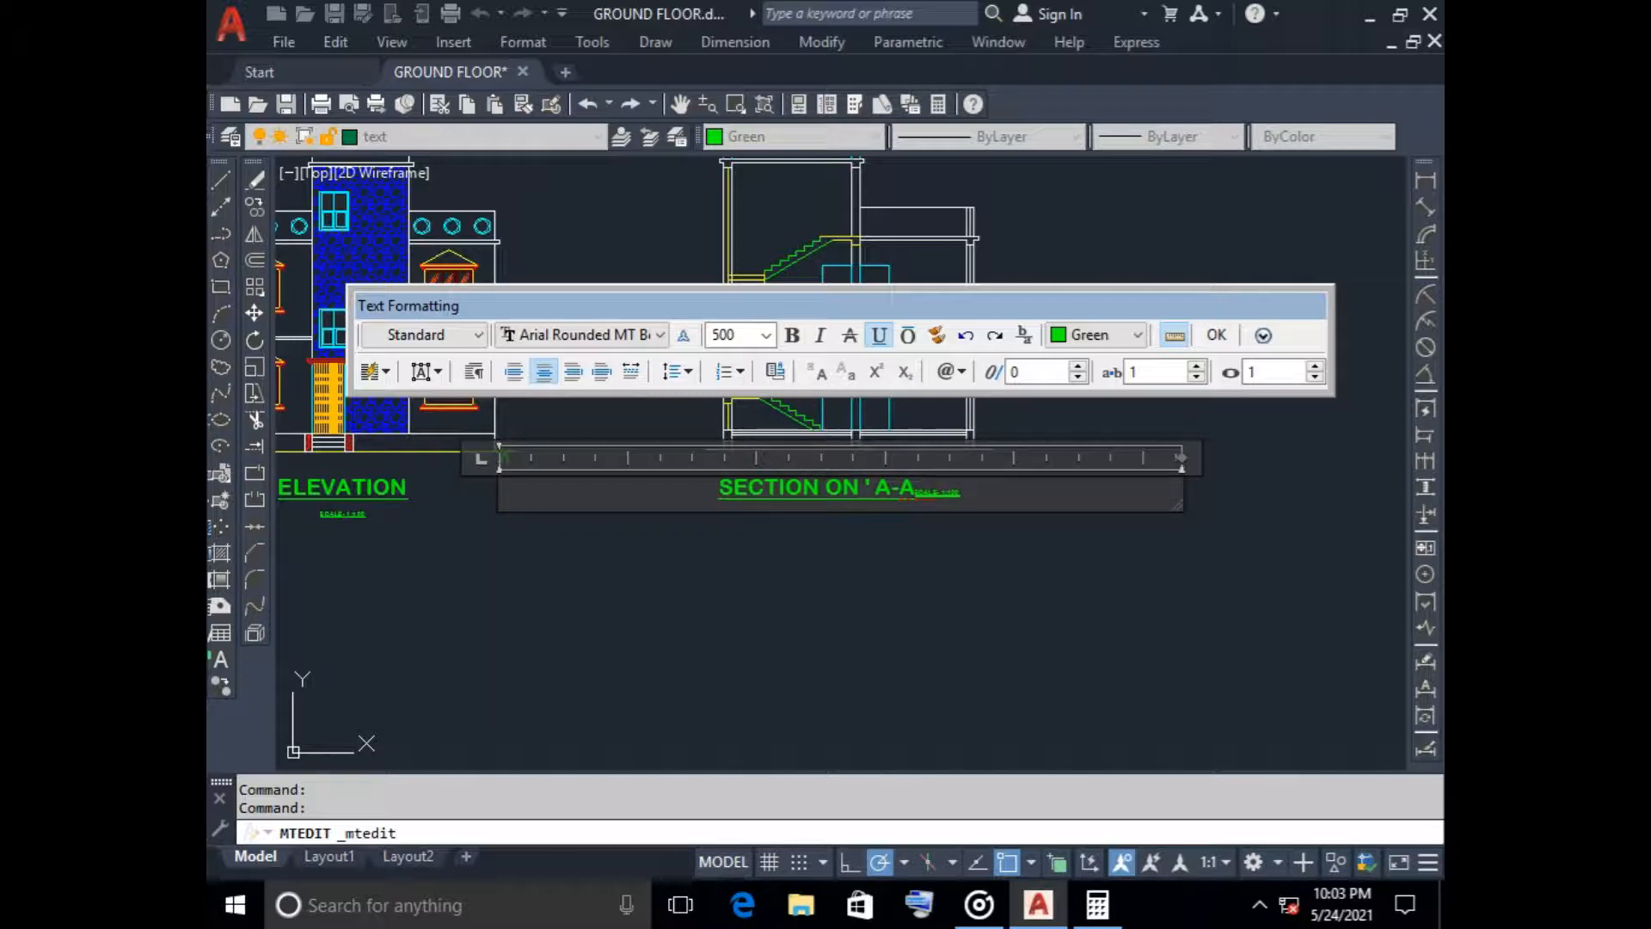
type("'")
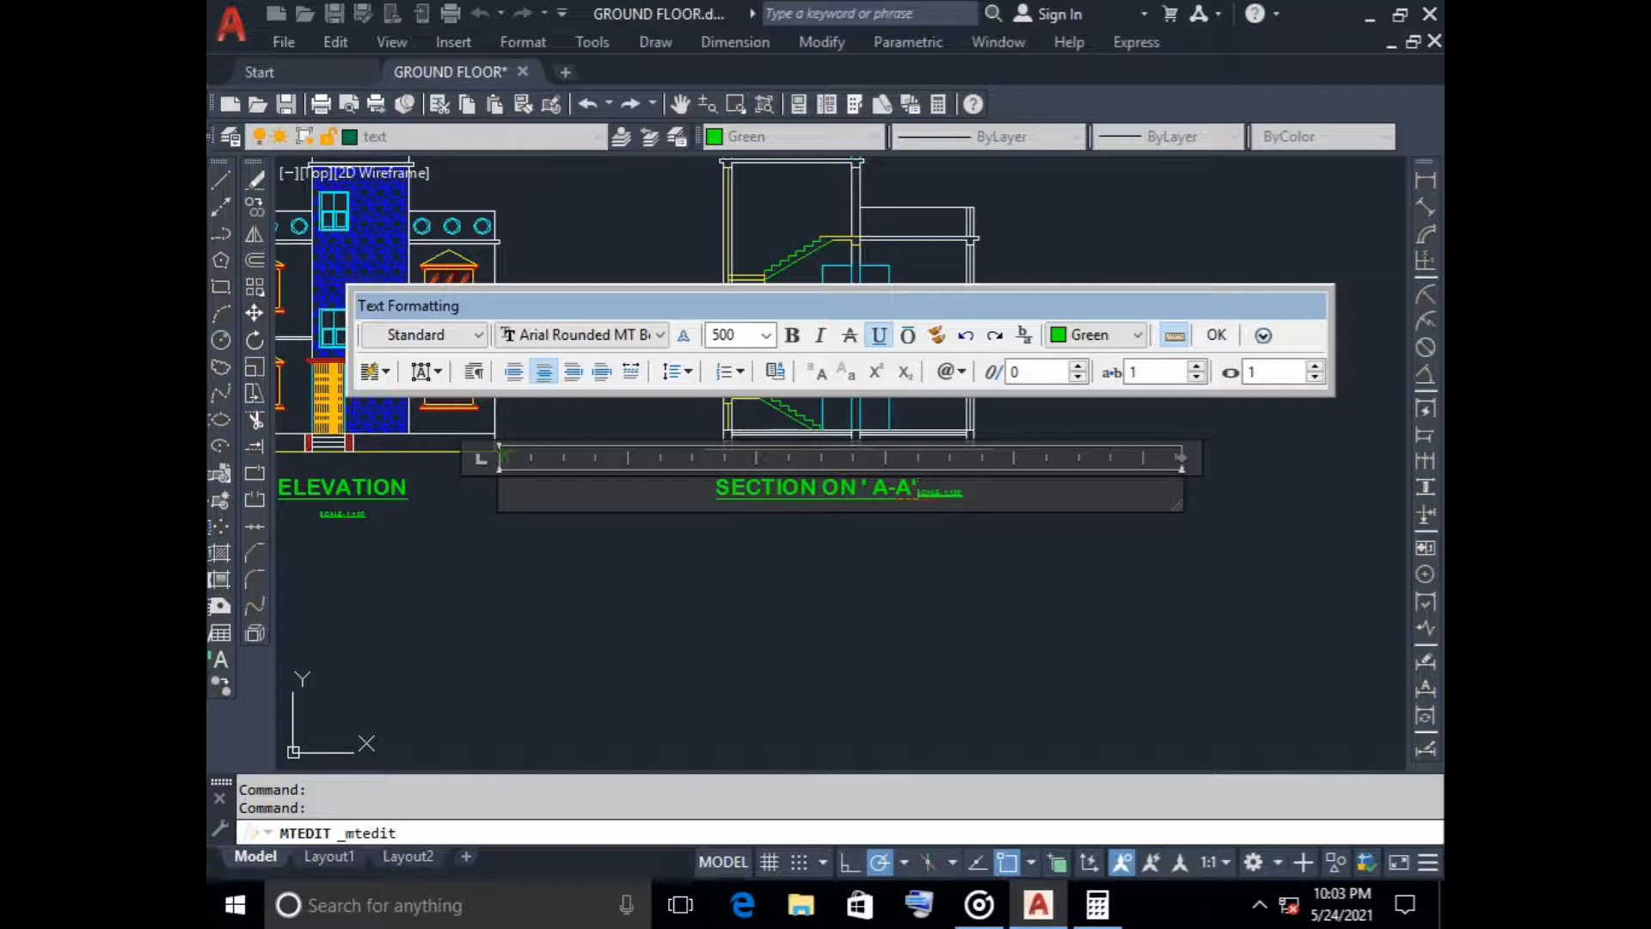
key("Return")
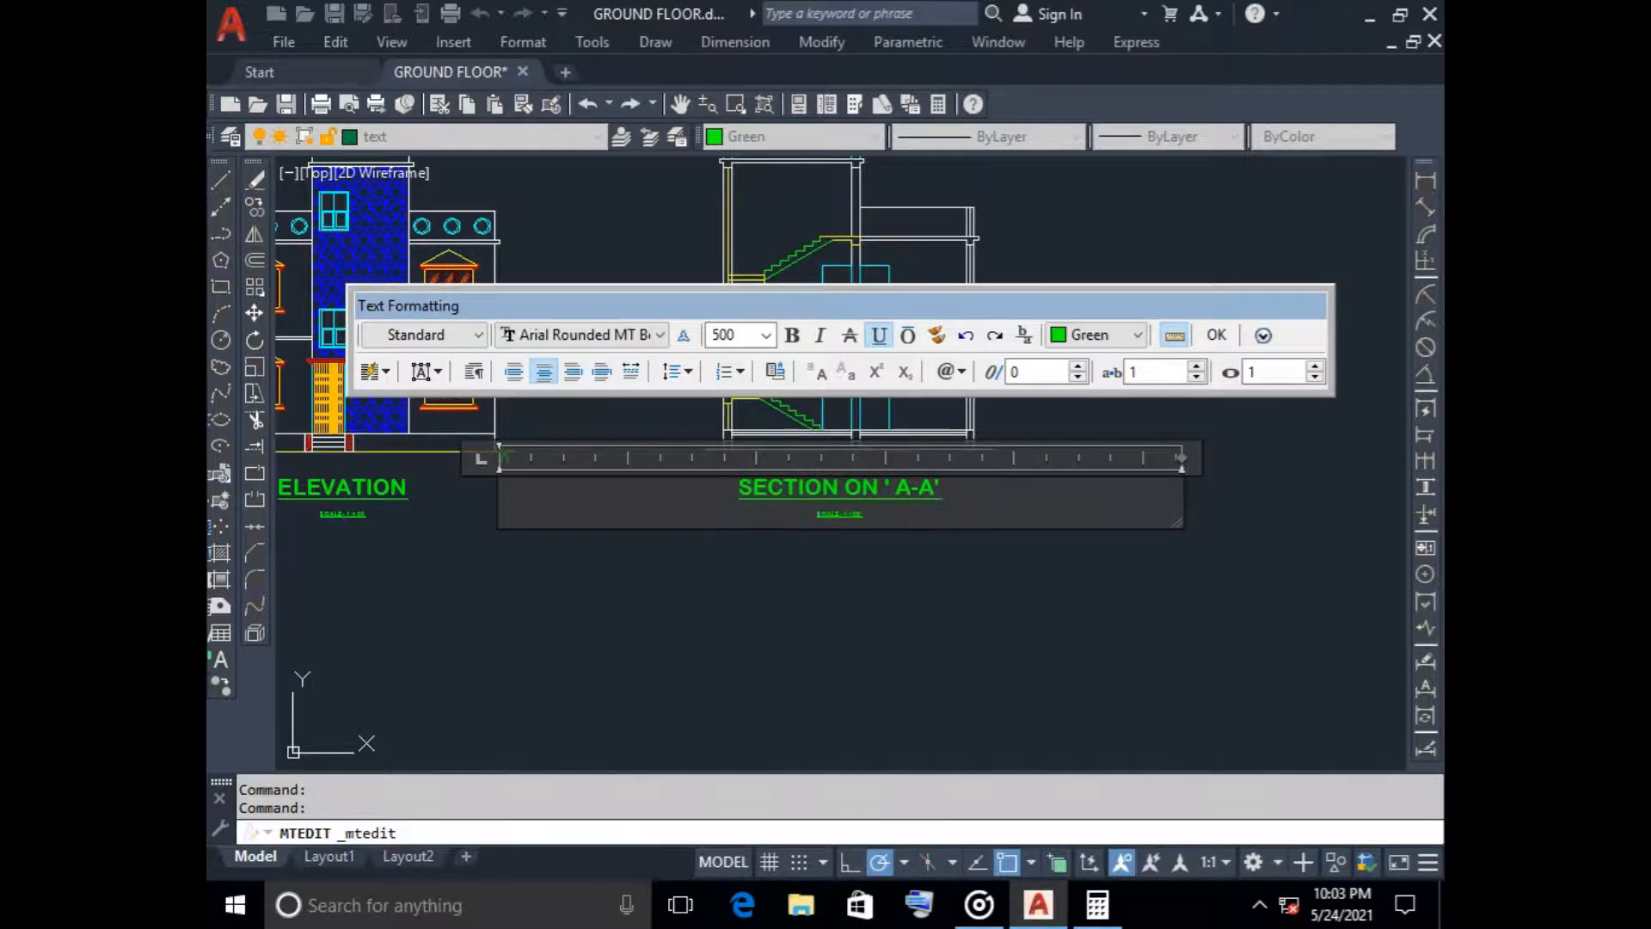
Set the text height of the SCALE- 1:100 line under the section title to 200
scroll(922, 490, "up", 4)
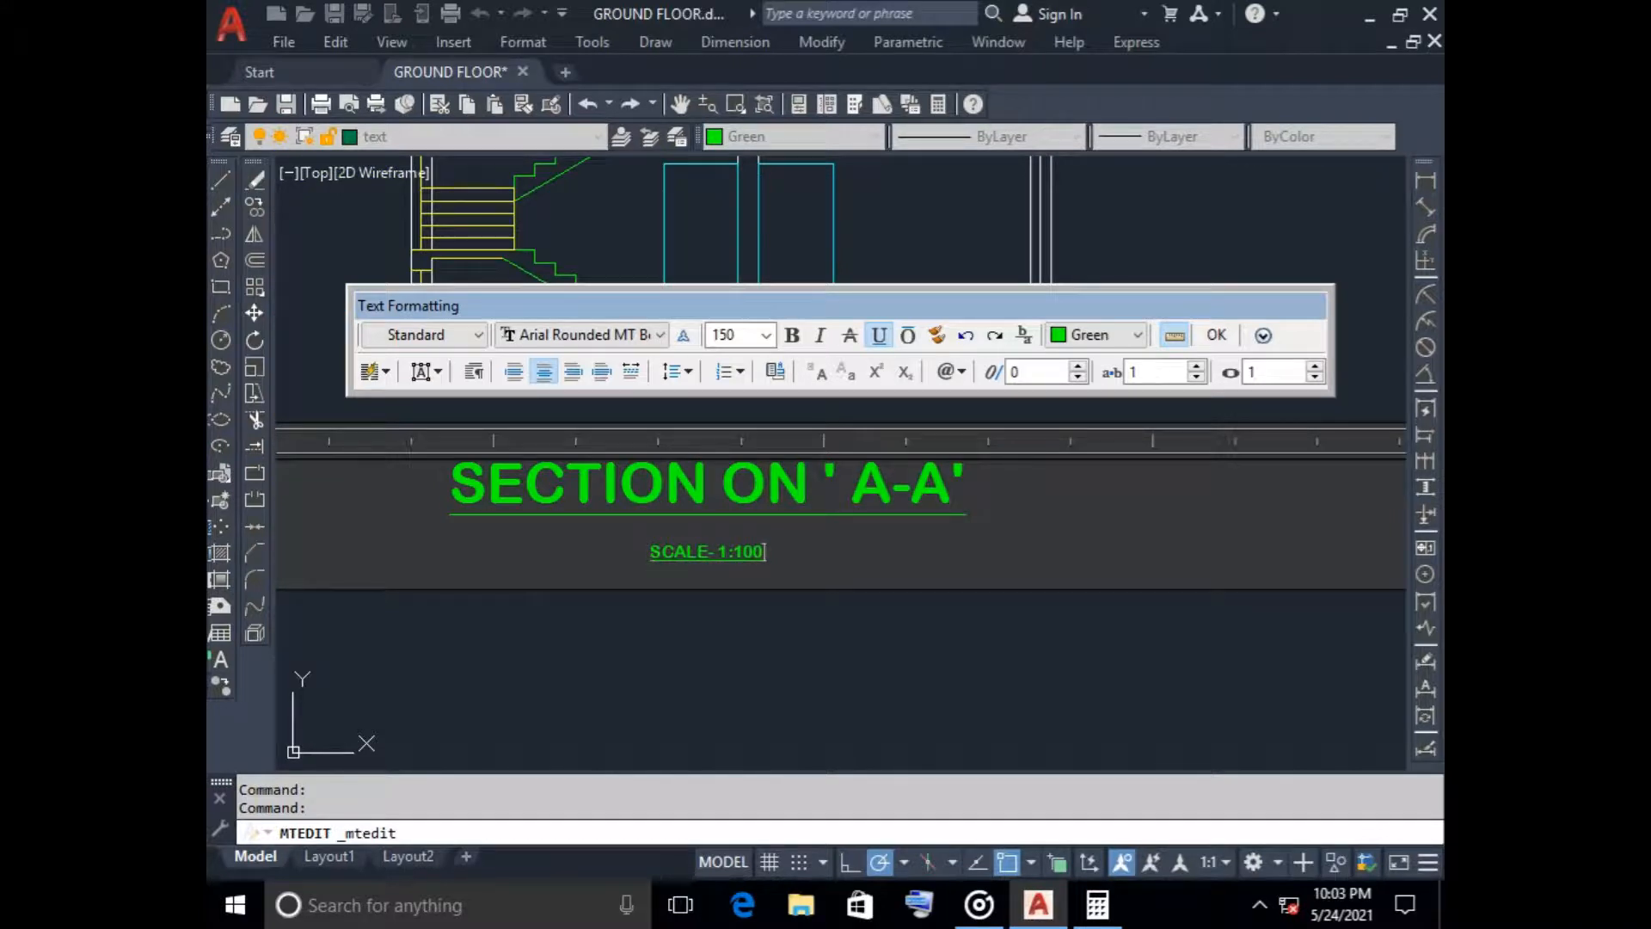
key("shift+Home")
left_click(727, 336)
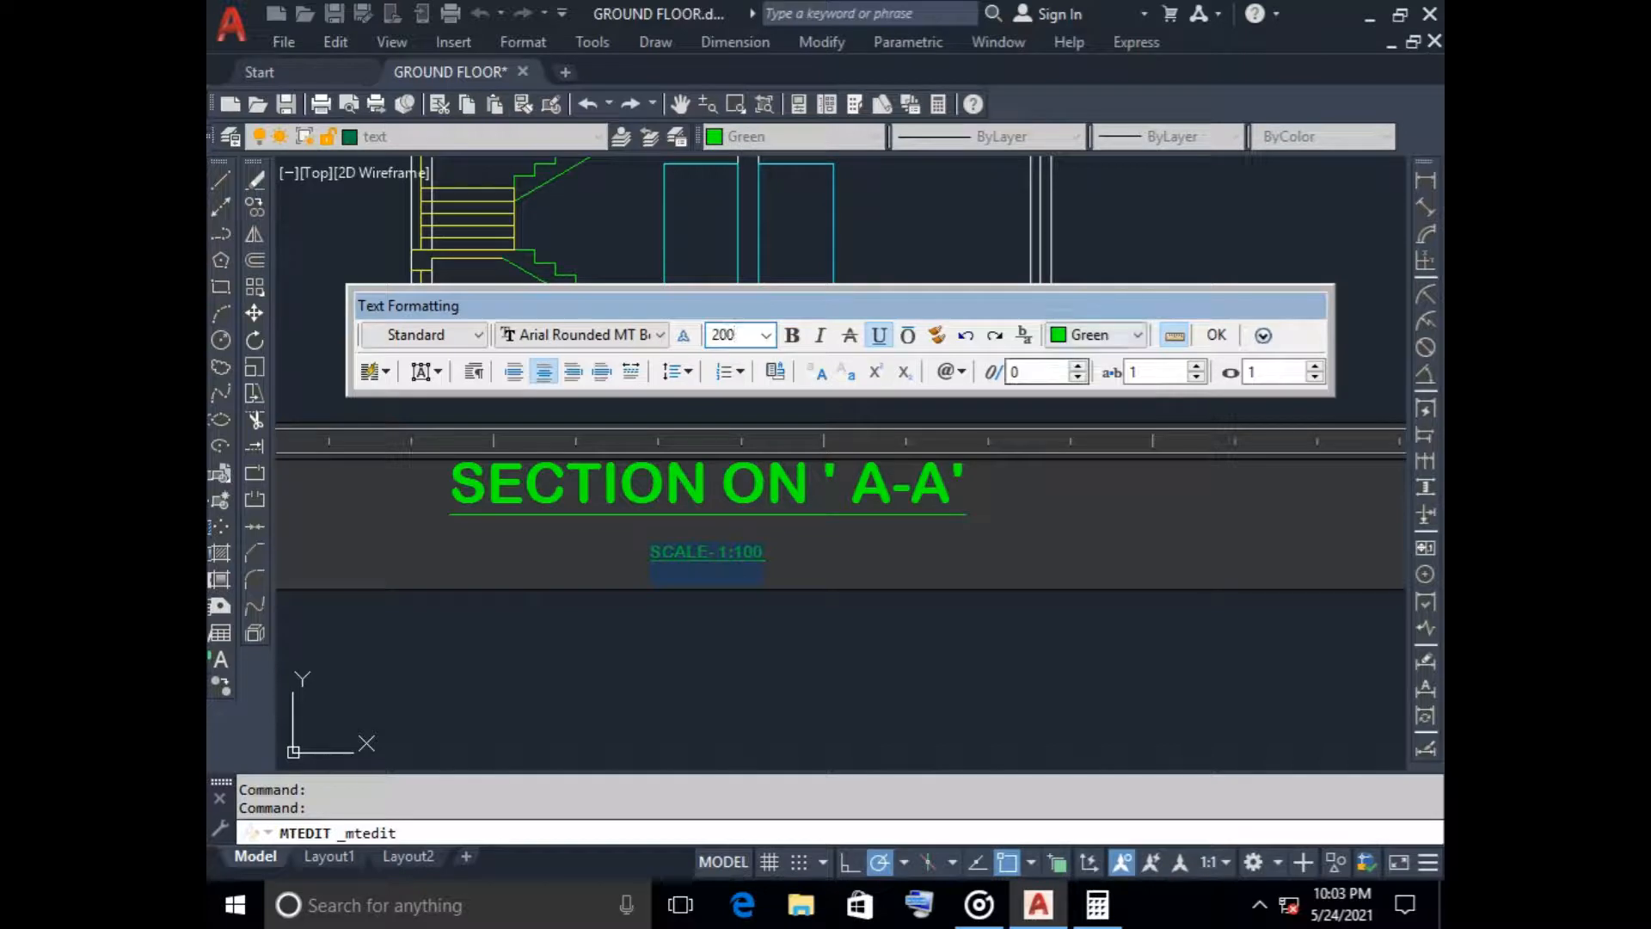
key("Return")
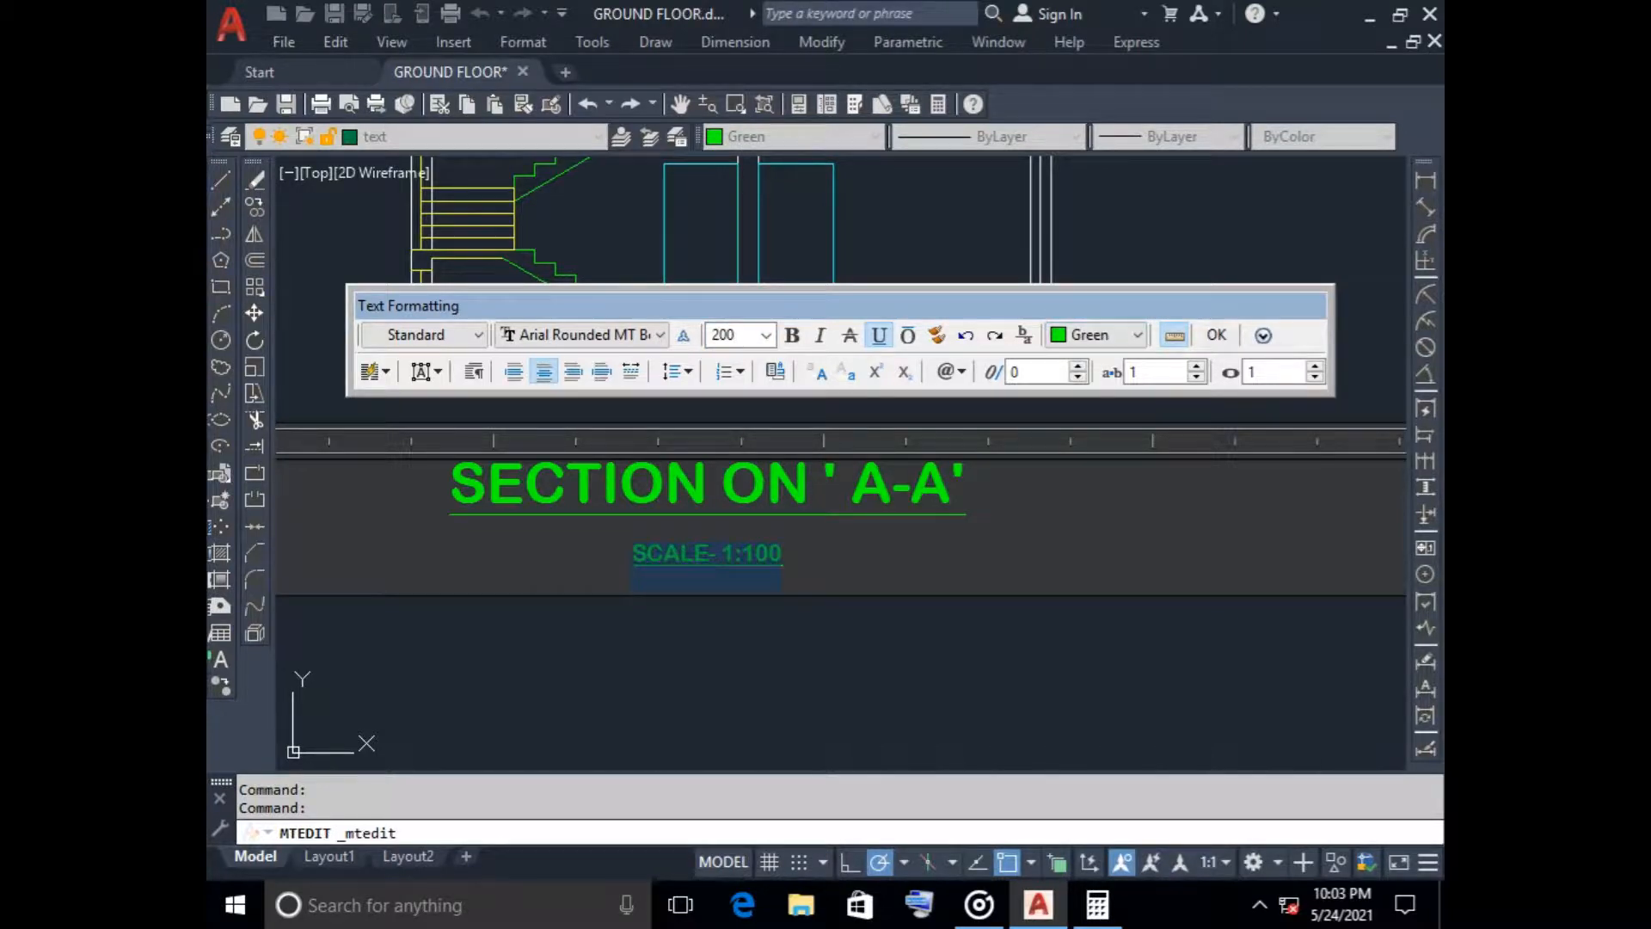
left_click(958, 641)
scroll(826, 575, "down", 4)
scroll(826, 575, "up", 4)
scroll(825, 574, "down", 1)
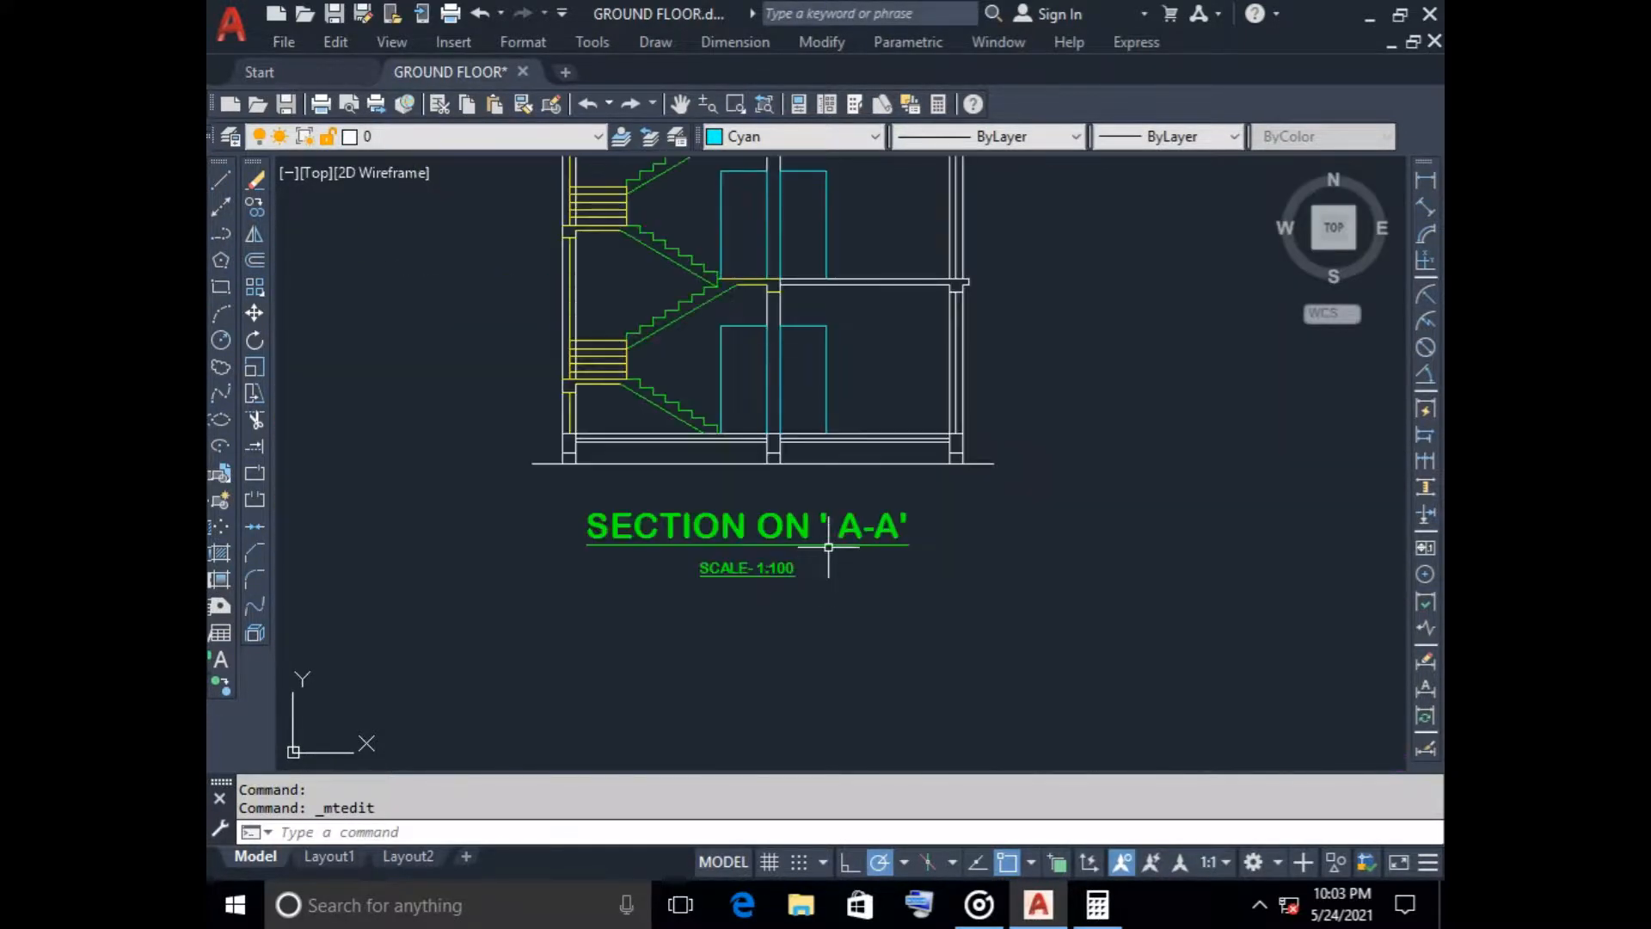
scroll(830, 555, "down", 2)
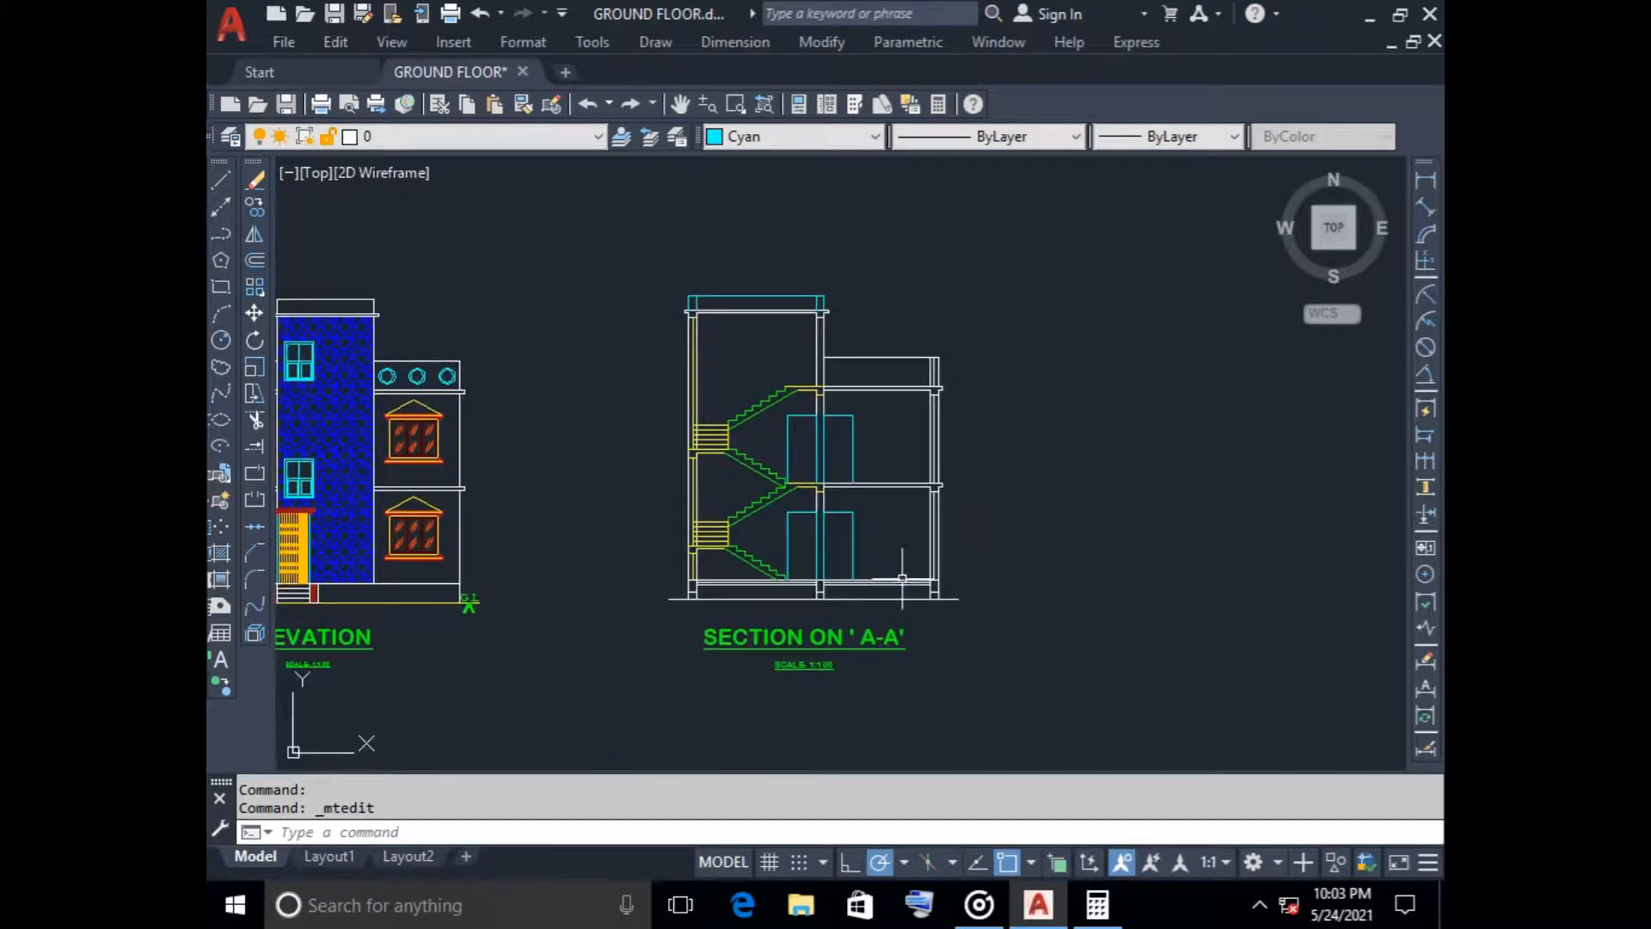
scroll(757, 388, "up", 2)
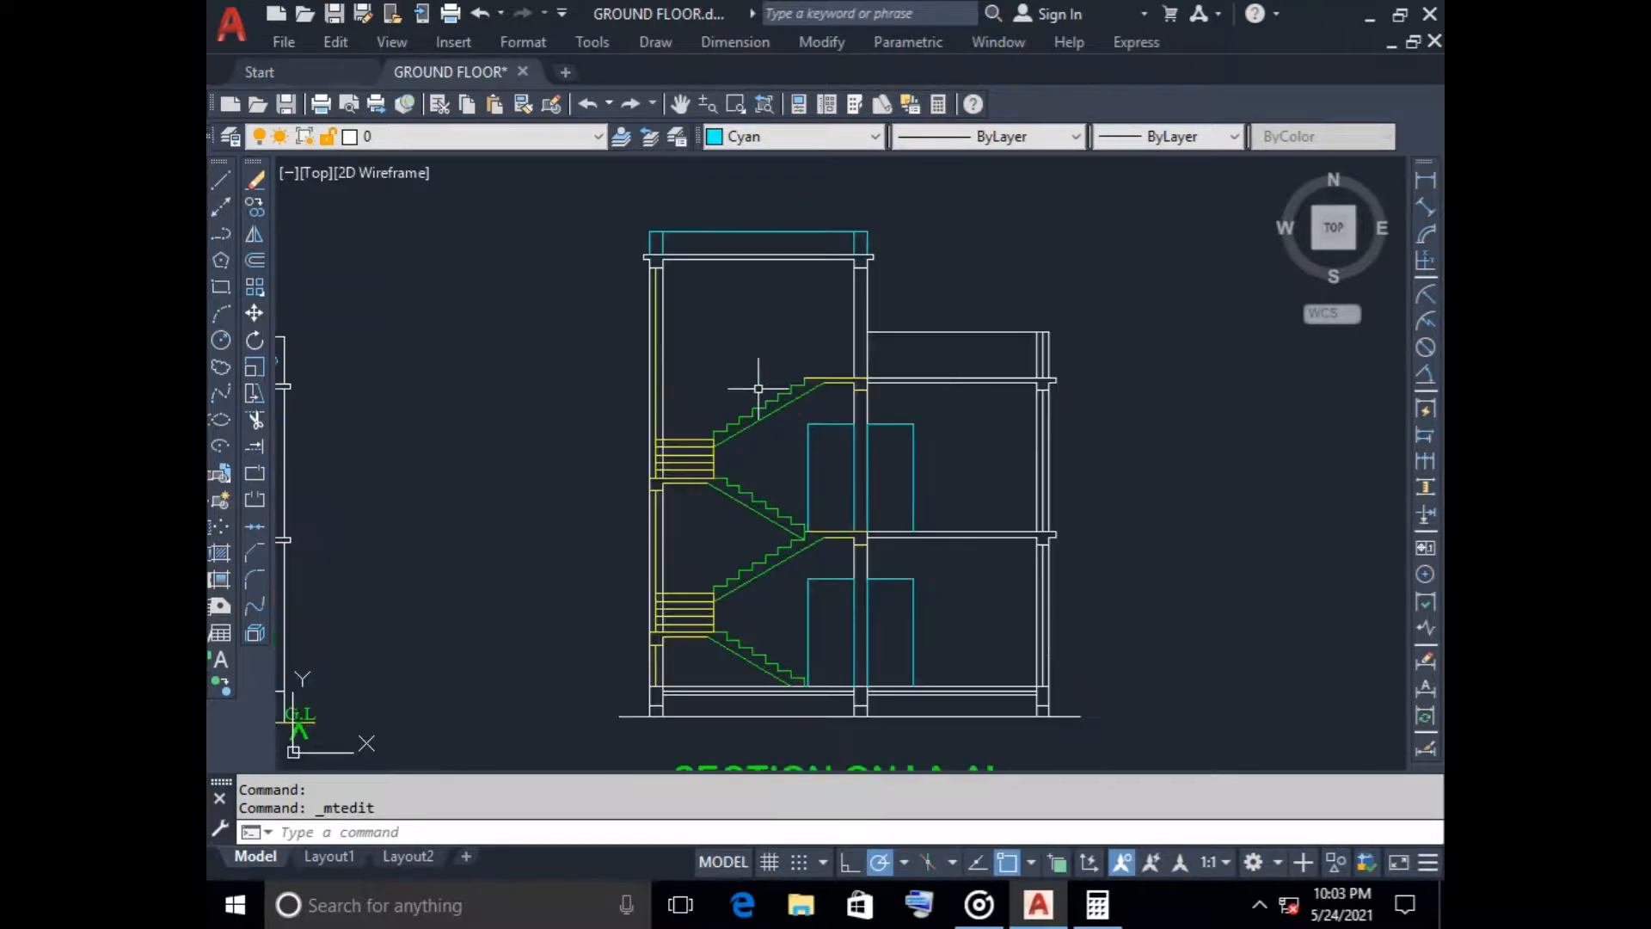
scroll(758, 388, "down", 2)
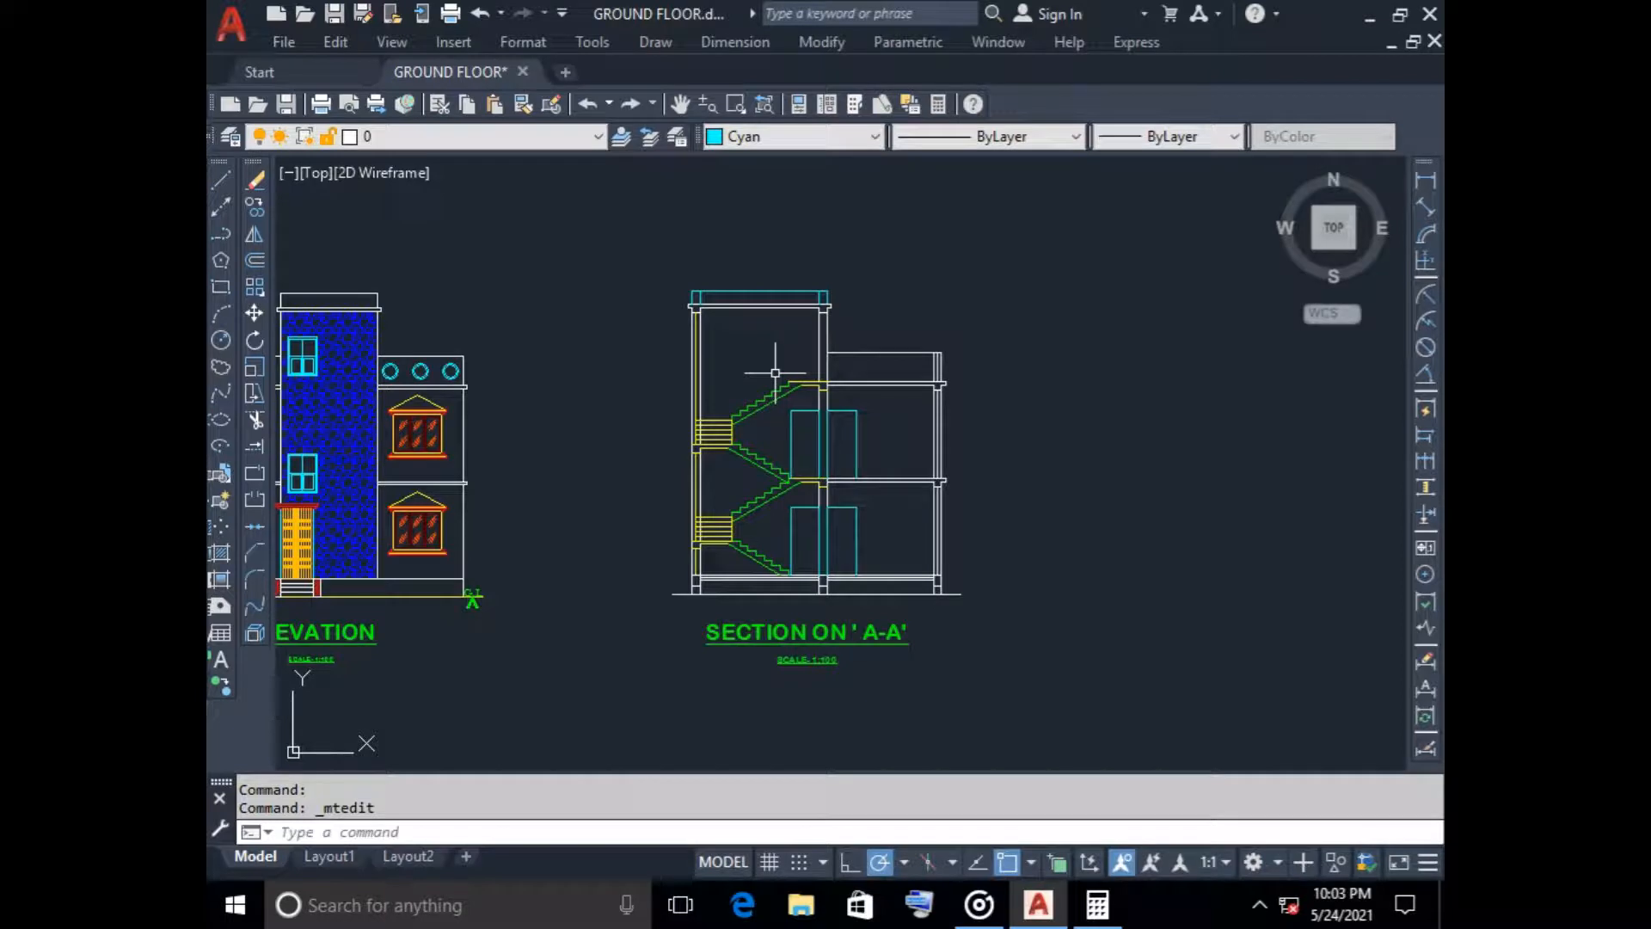
scroll(787, 628, "up", 2)
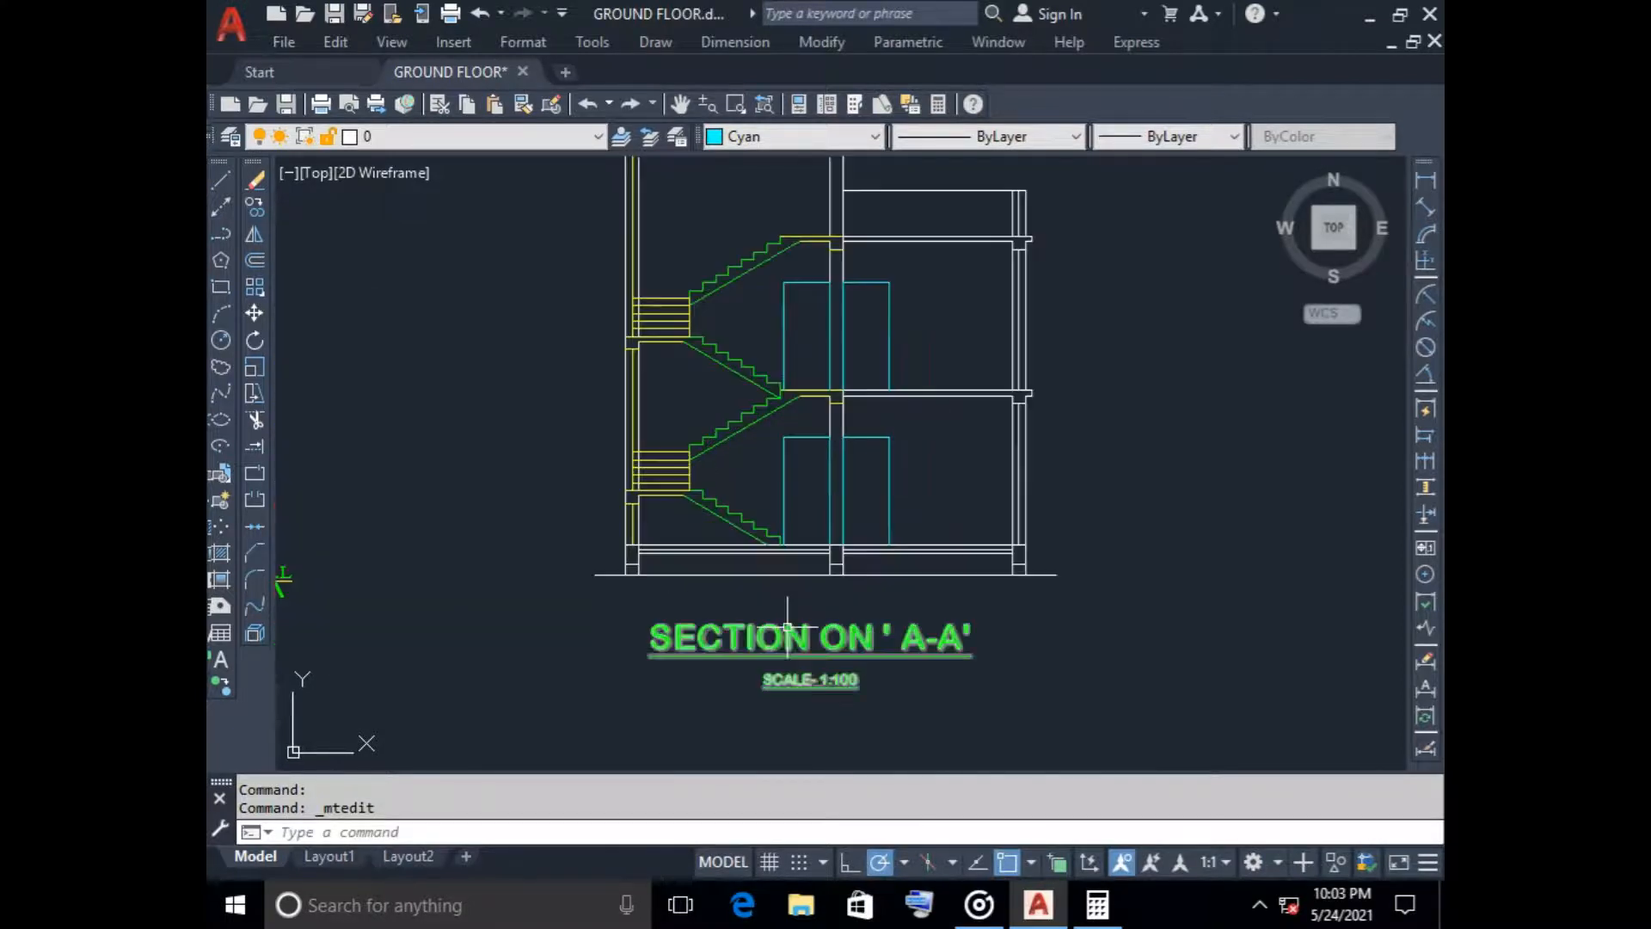
middle_click_drag(777, 601, 771, 542)
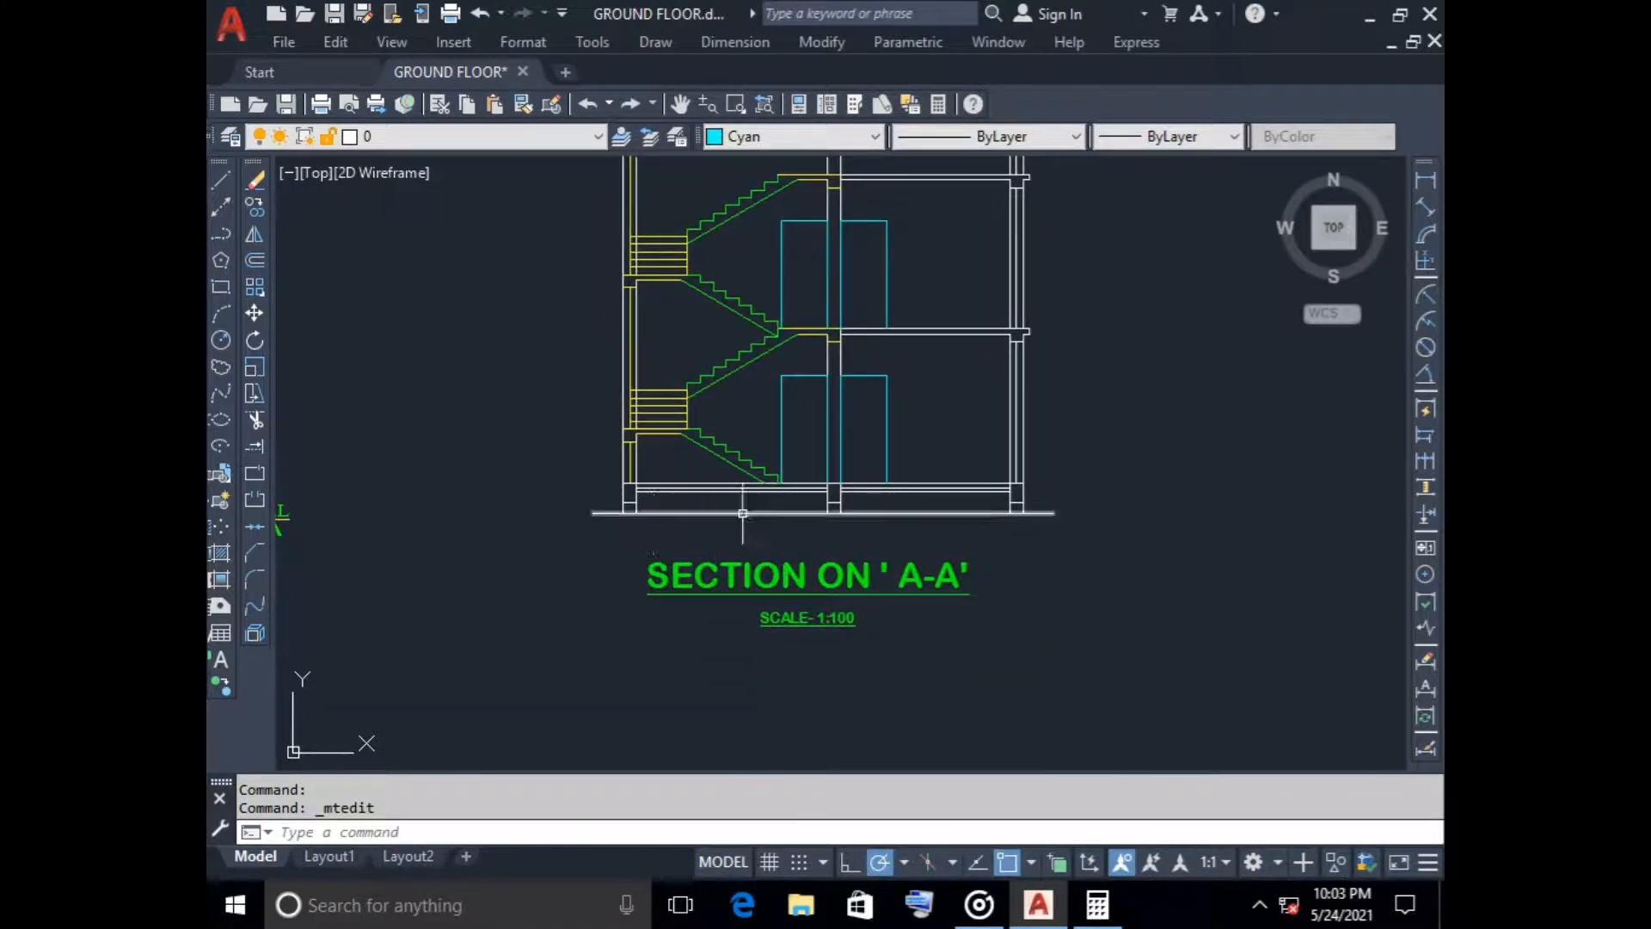
Set up a red hatch with the predefined AR-CONC pattern for the concrete parts of the section
scroll(647, 493, "up", 4)
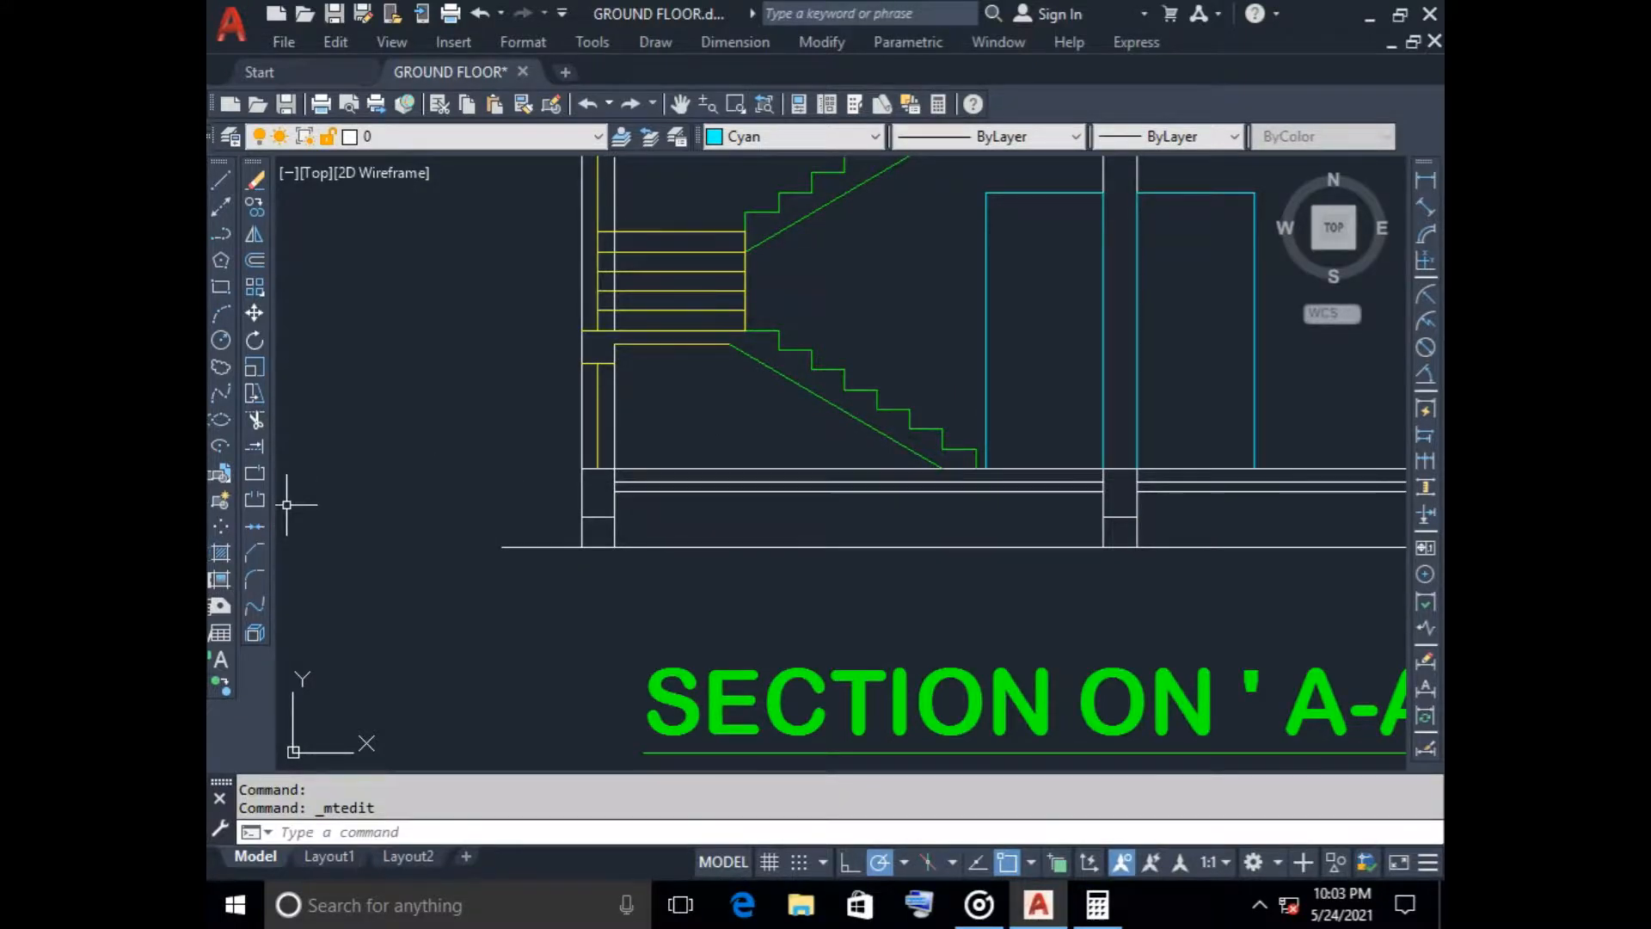
left_click(220, 553)
left_click(684, 292)
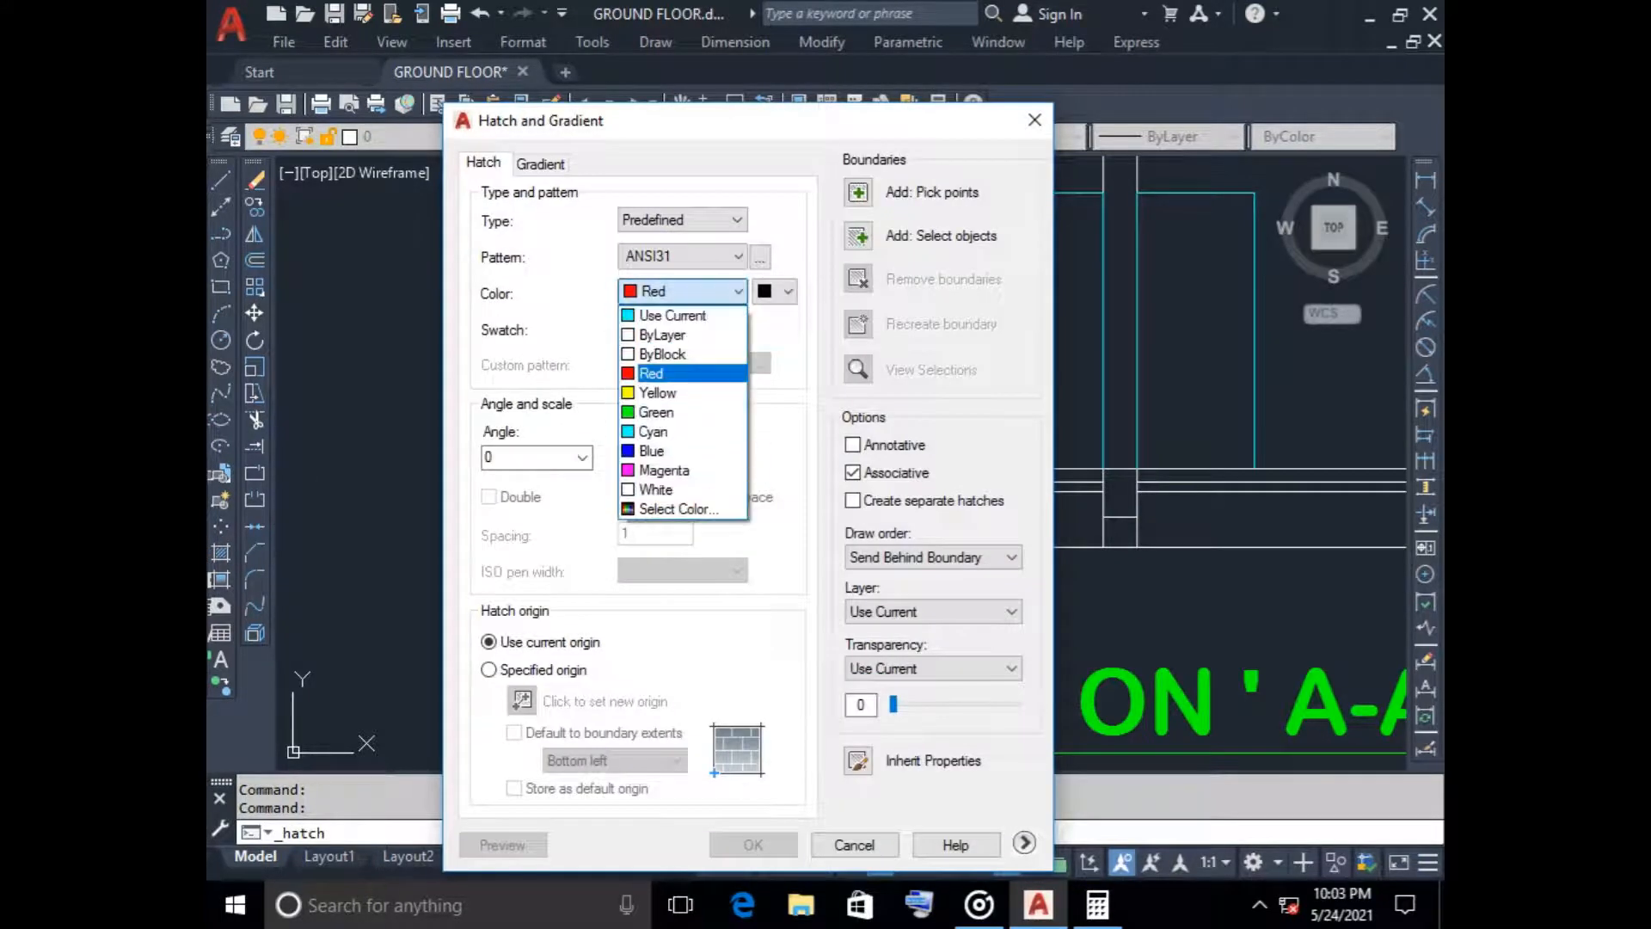
left_click(680, 373)
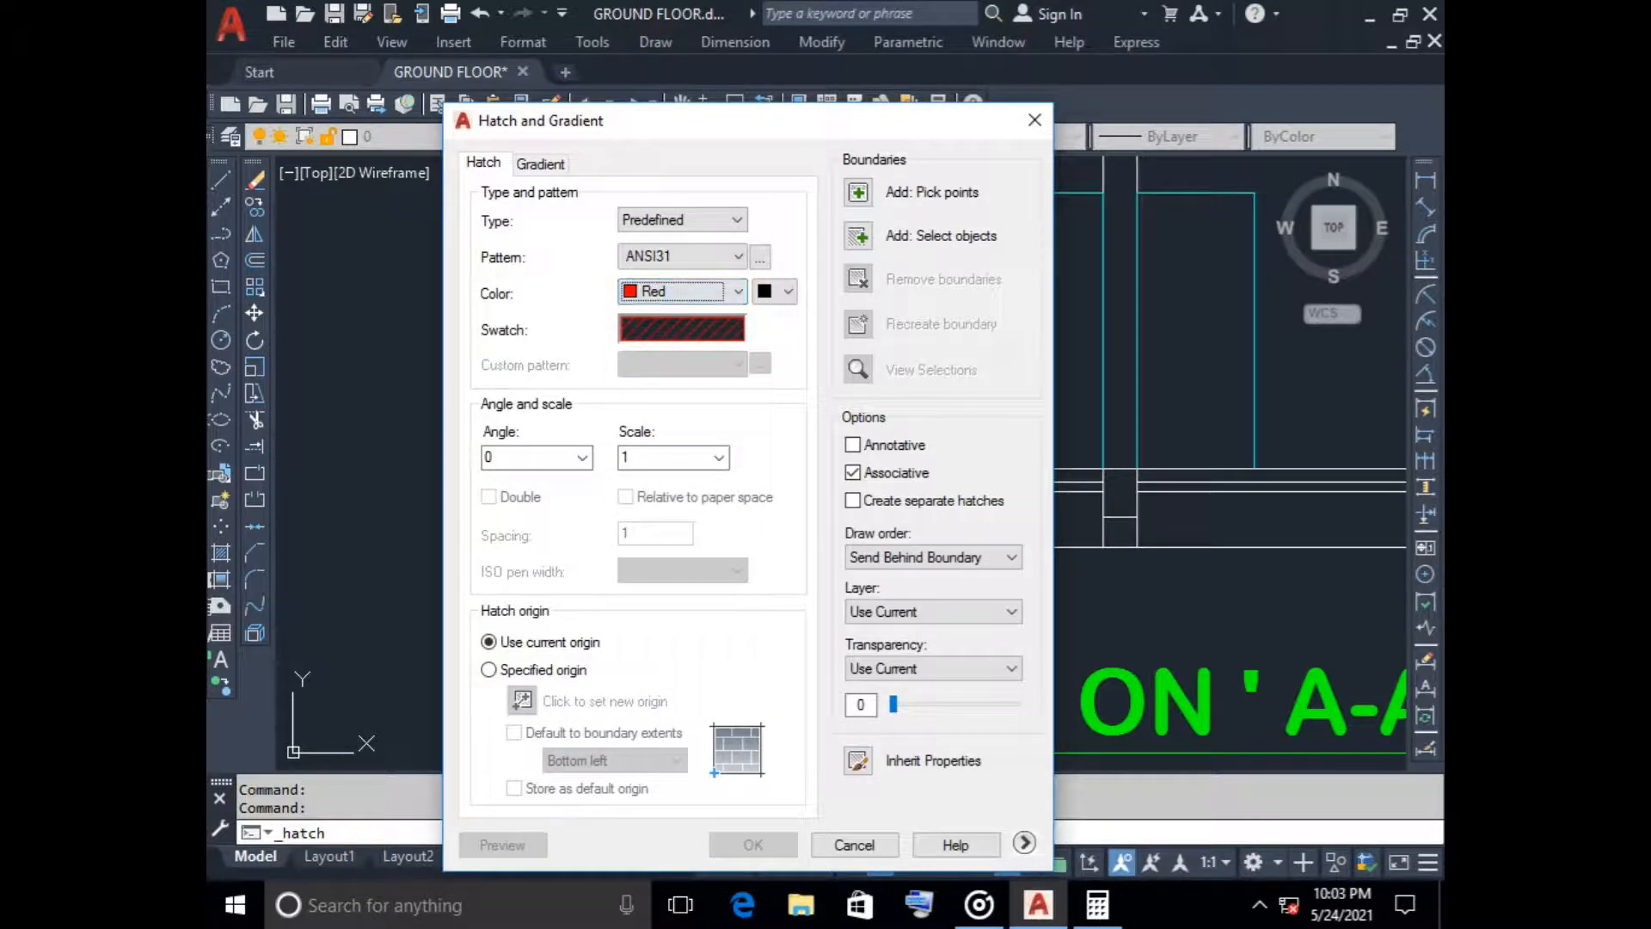
left_click(681, 329)
left_click(685, 235)
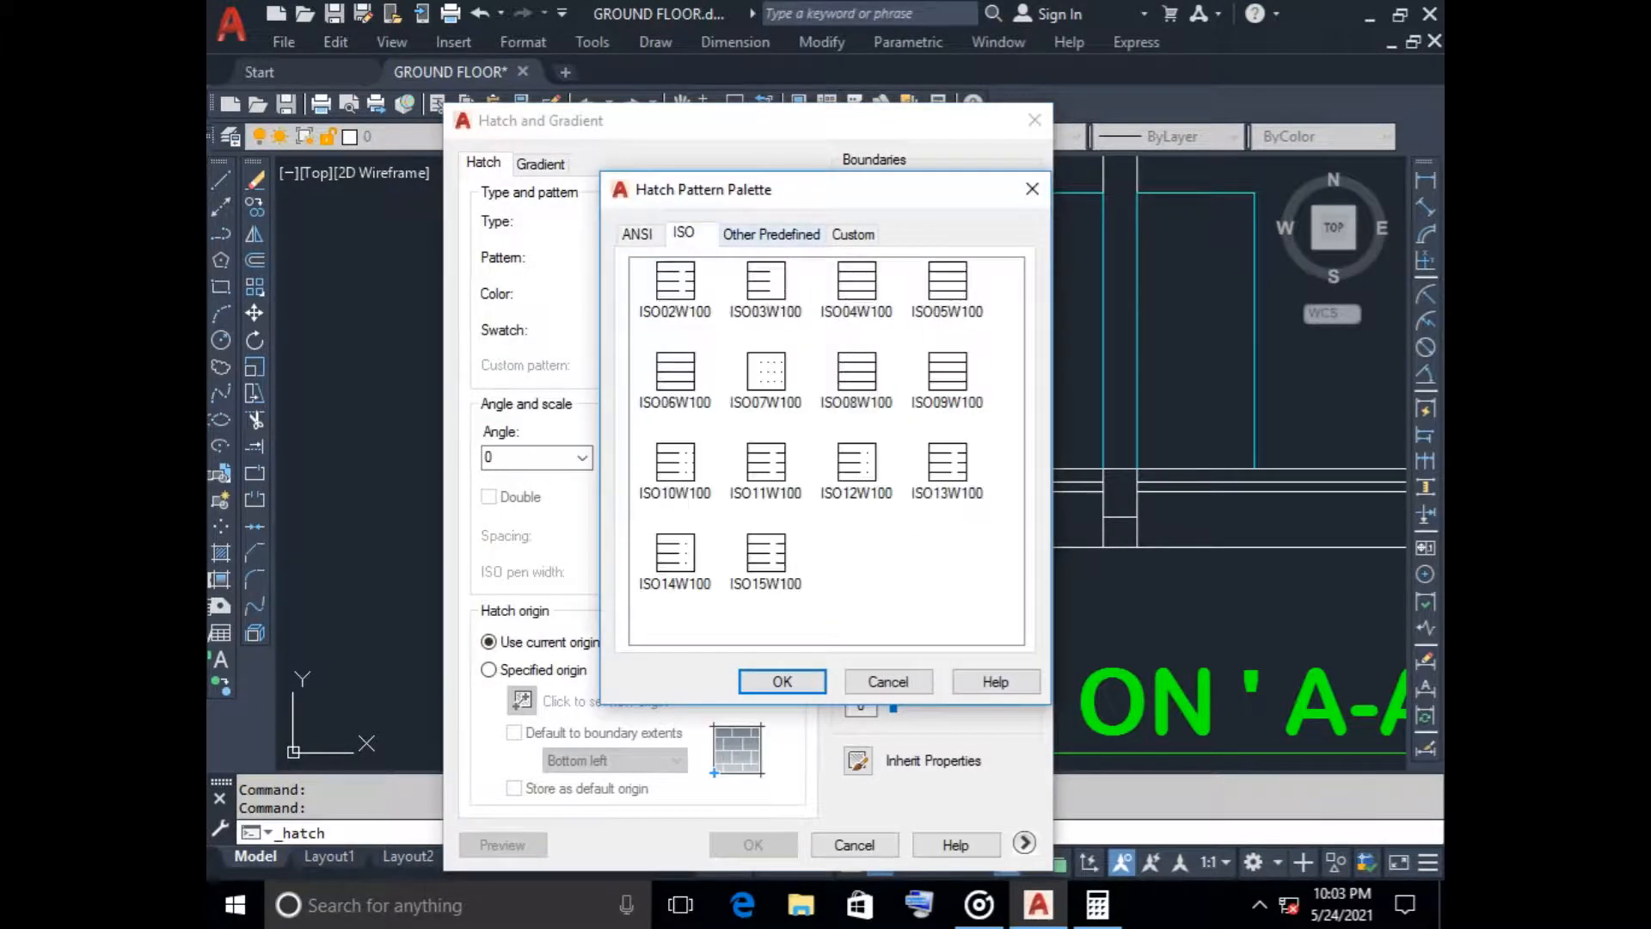
left_click(771, 235)
scroll(826, 451, "down", 9)
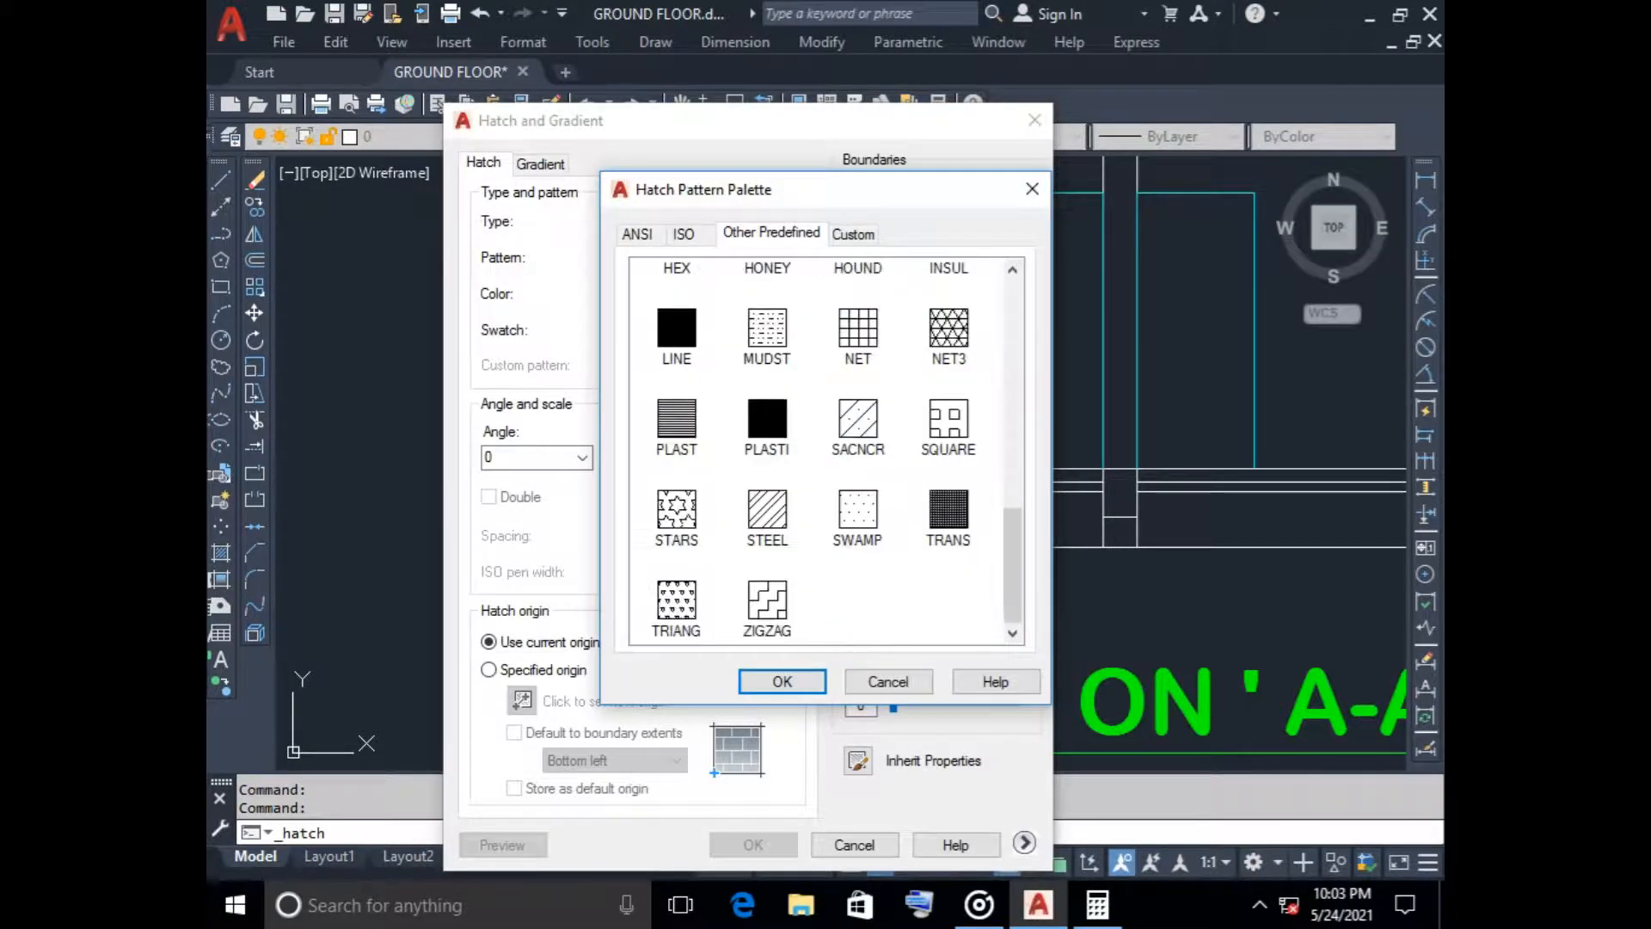
scroll(826, 451, "up", 4)
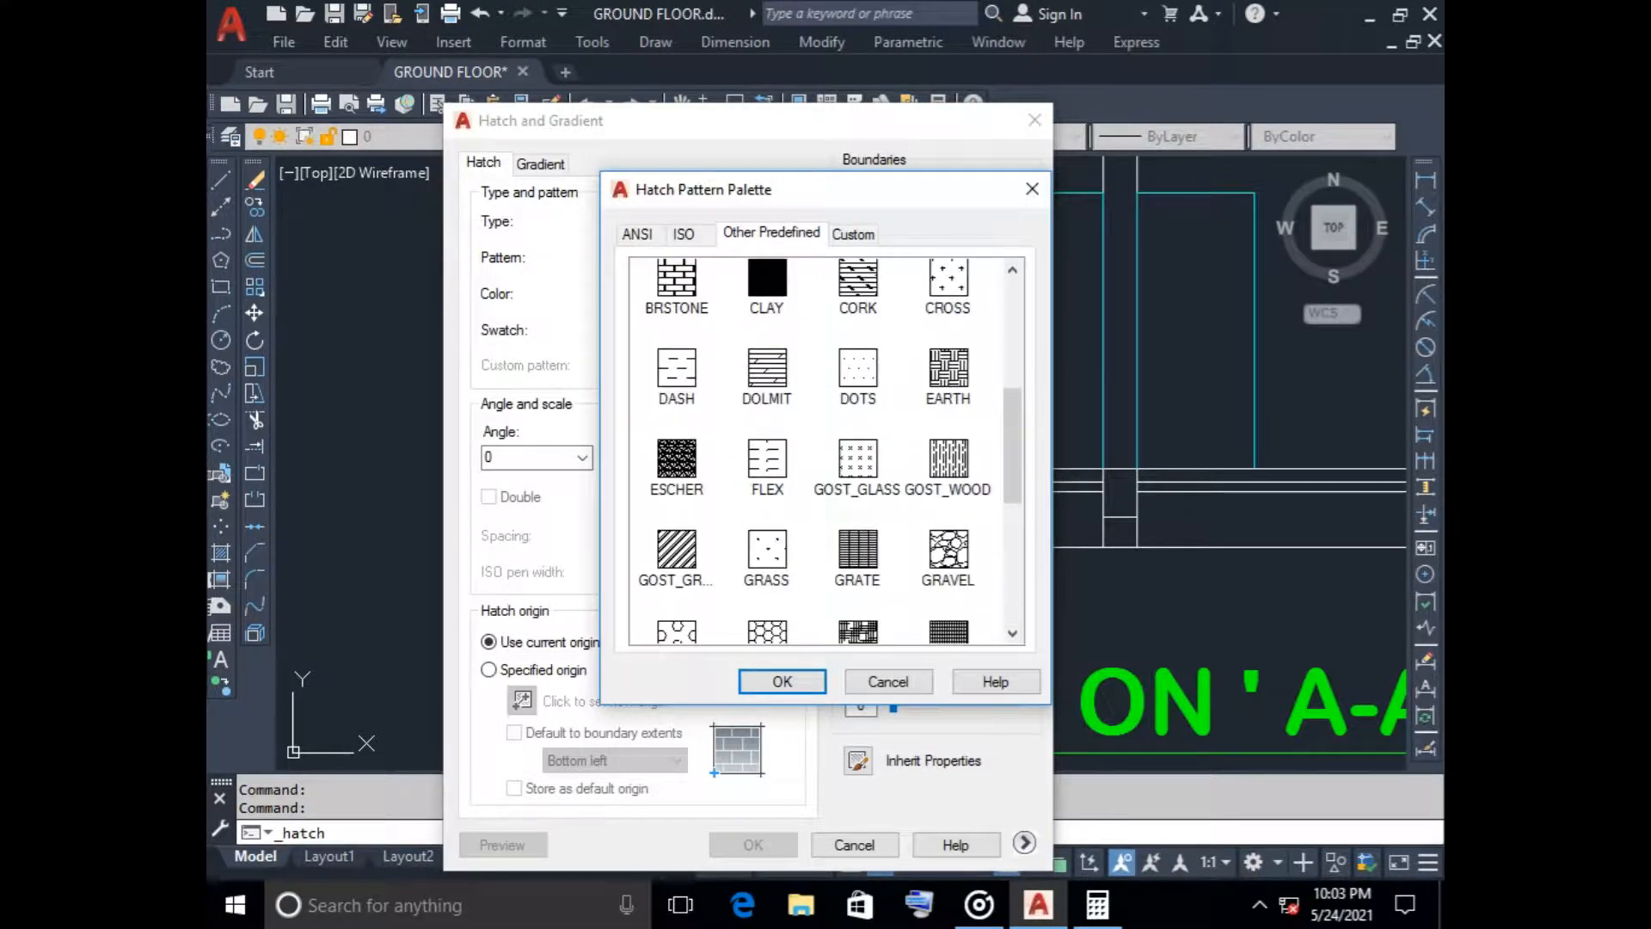
scroll(826, 452, "up", 3)
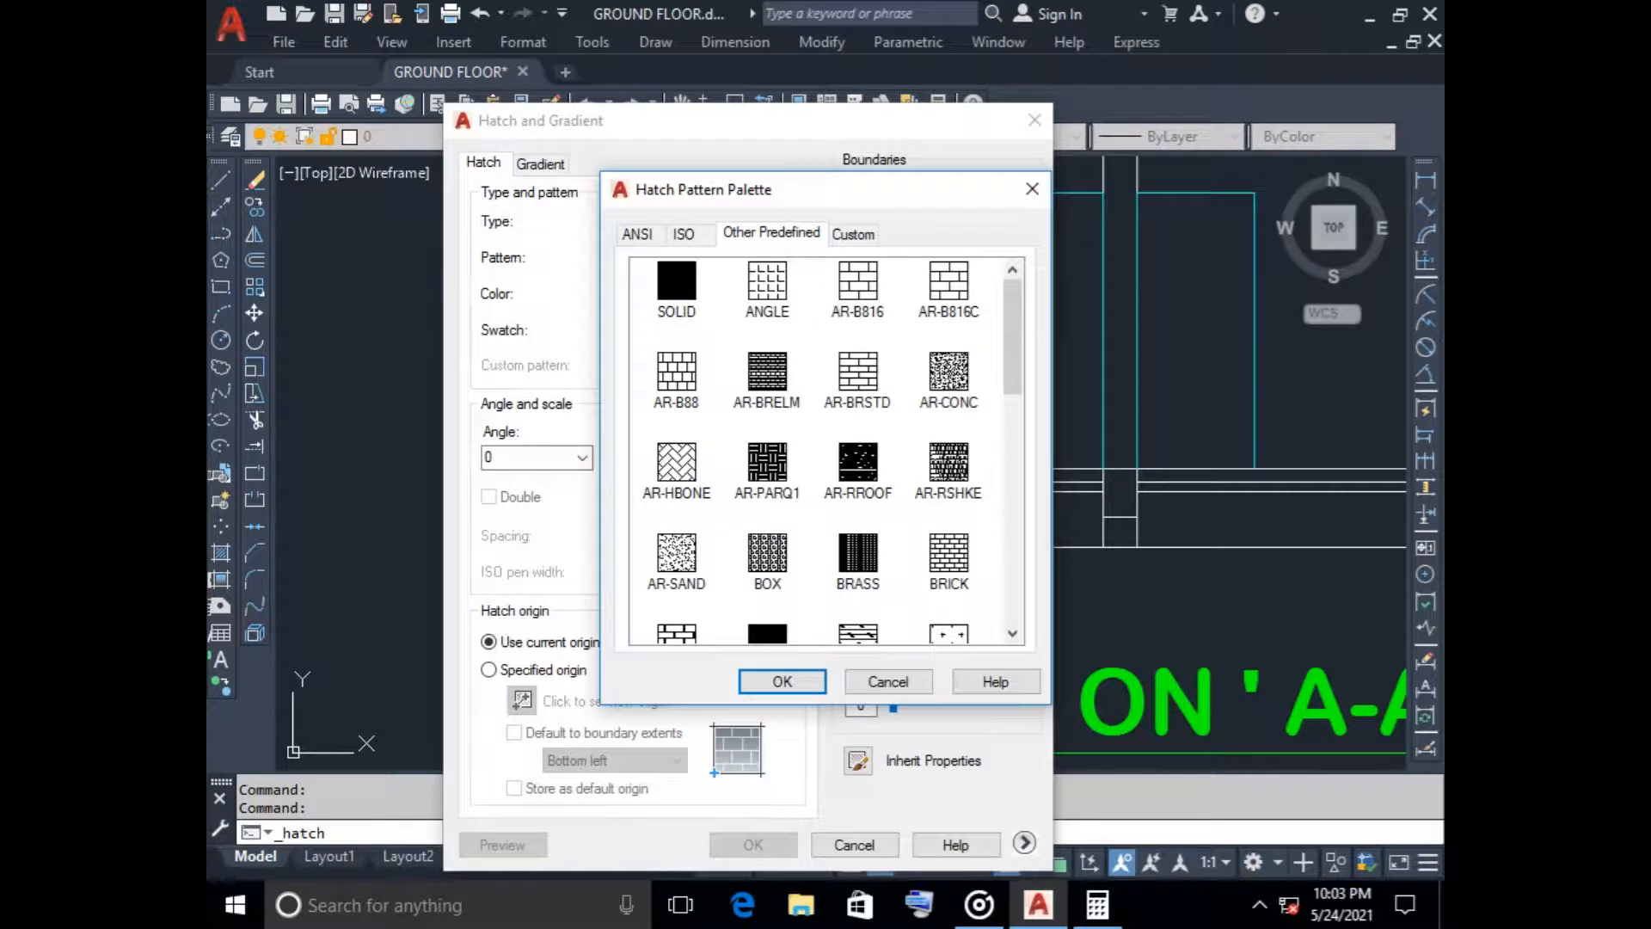
left_click(948, 373)
left_click(781, 681)
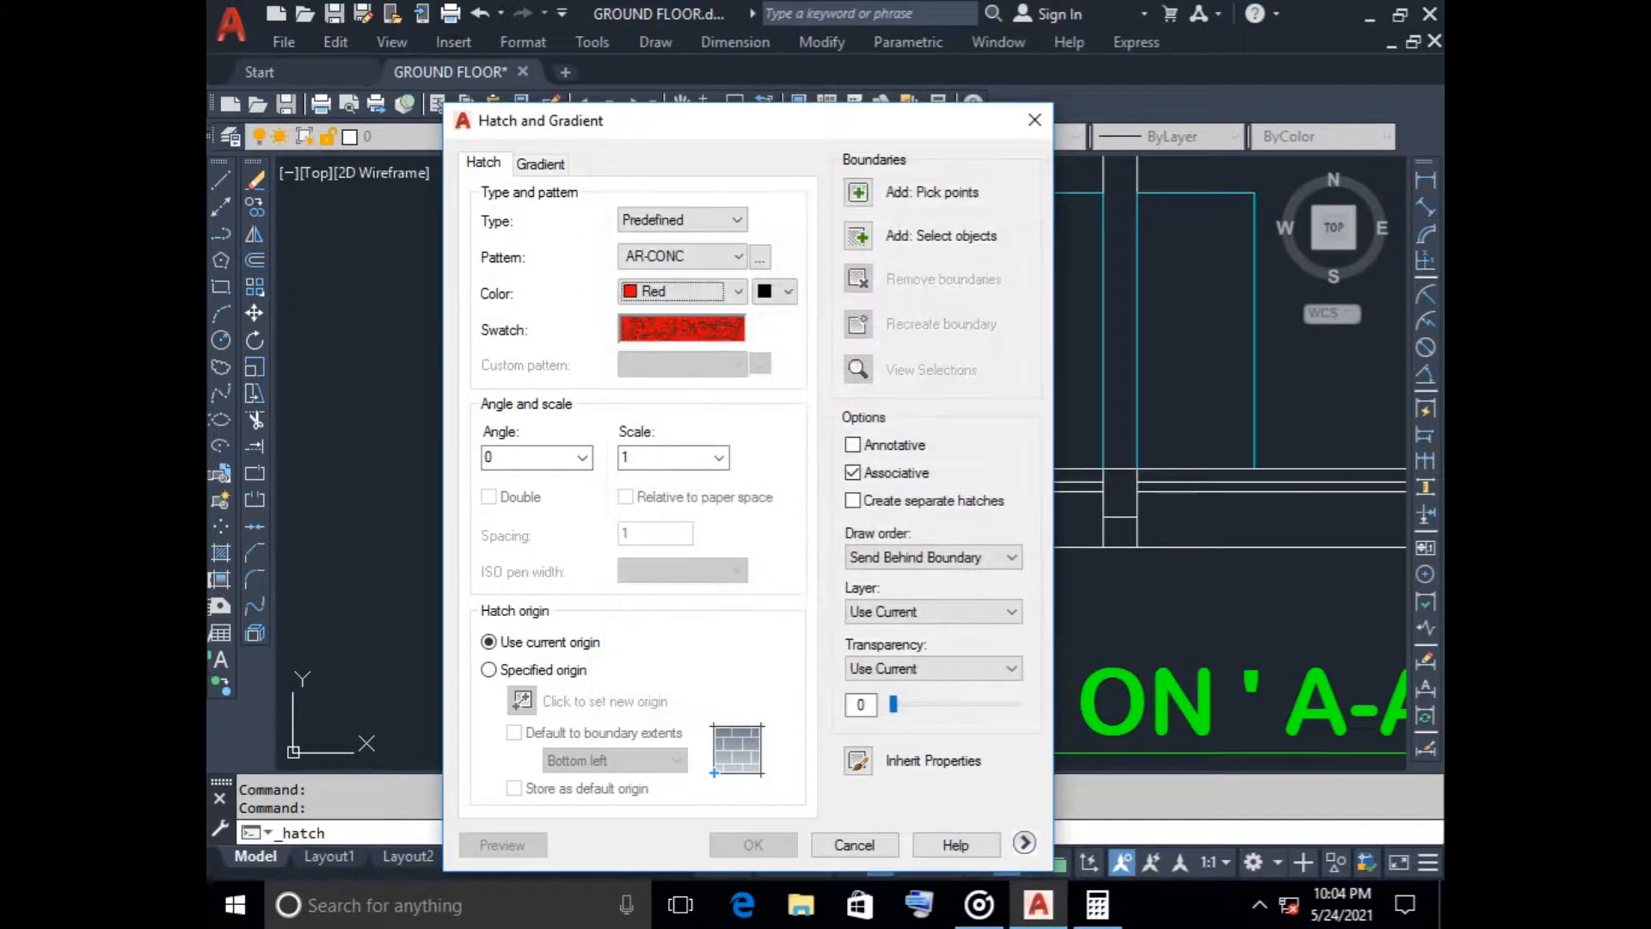
Try the concrete hatch at scale 500 on the plinth beam below the staircase wall
double_click(626, 457)
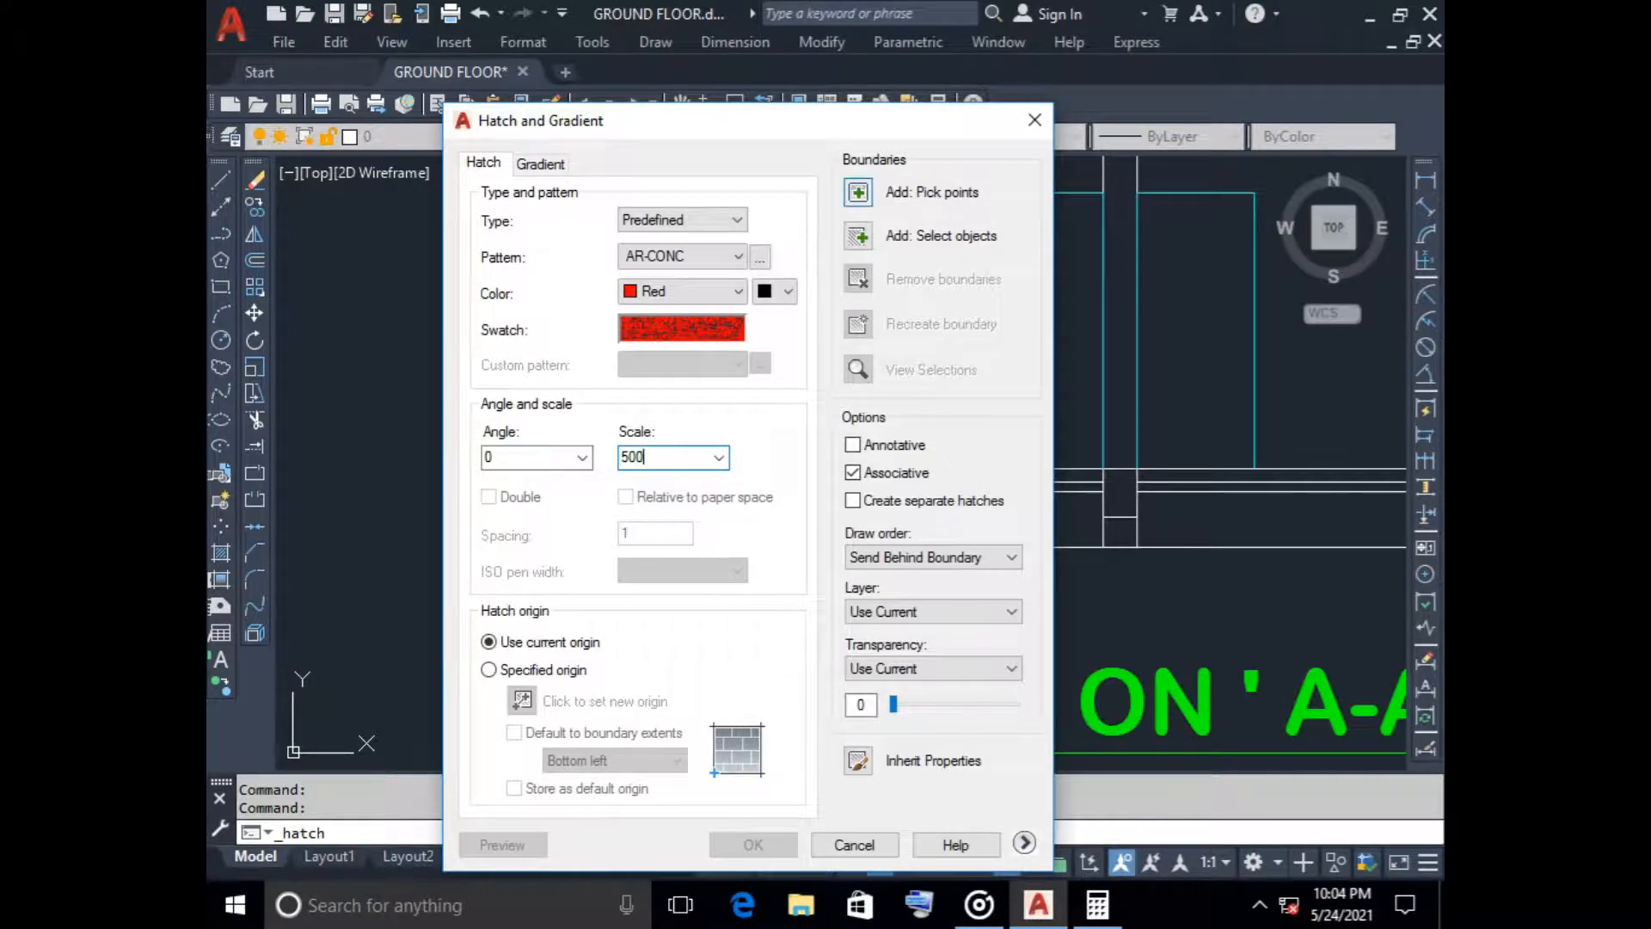
left_click(857, 192)
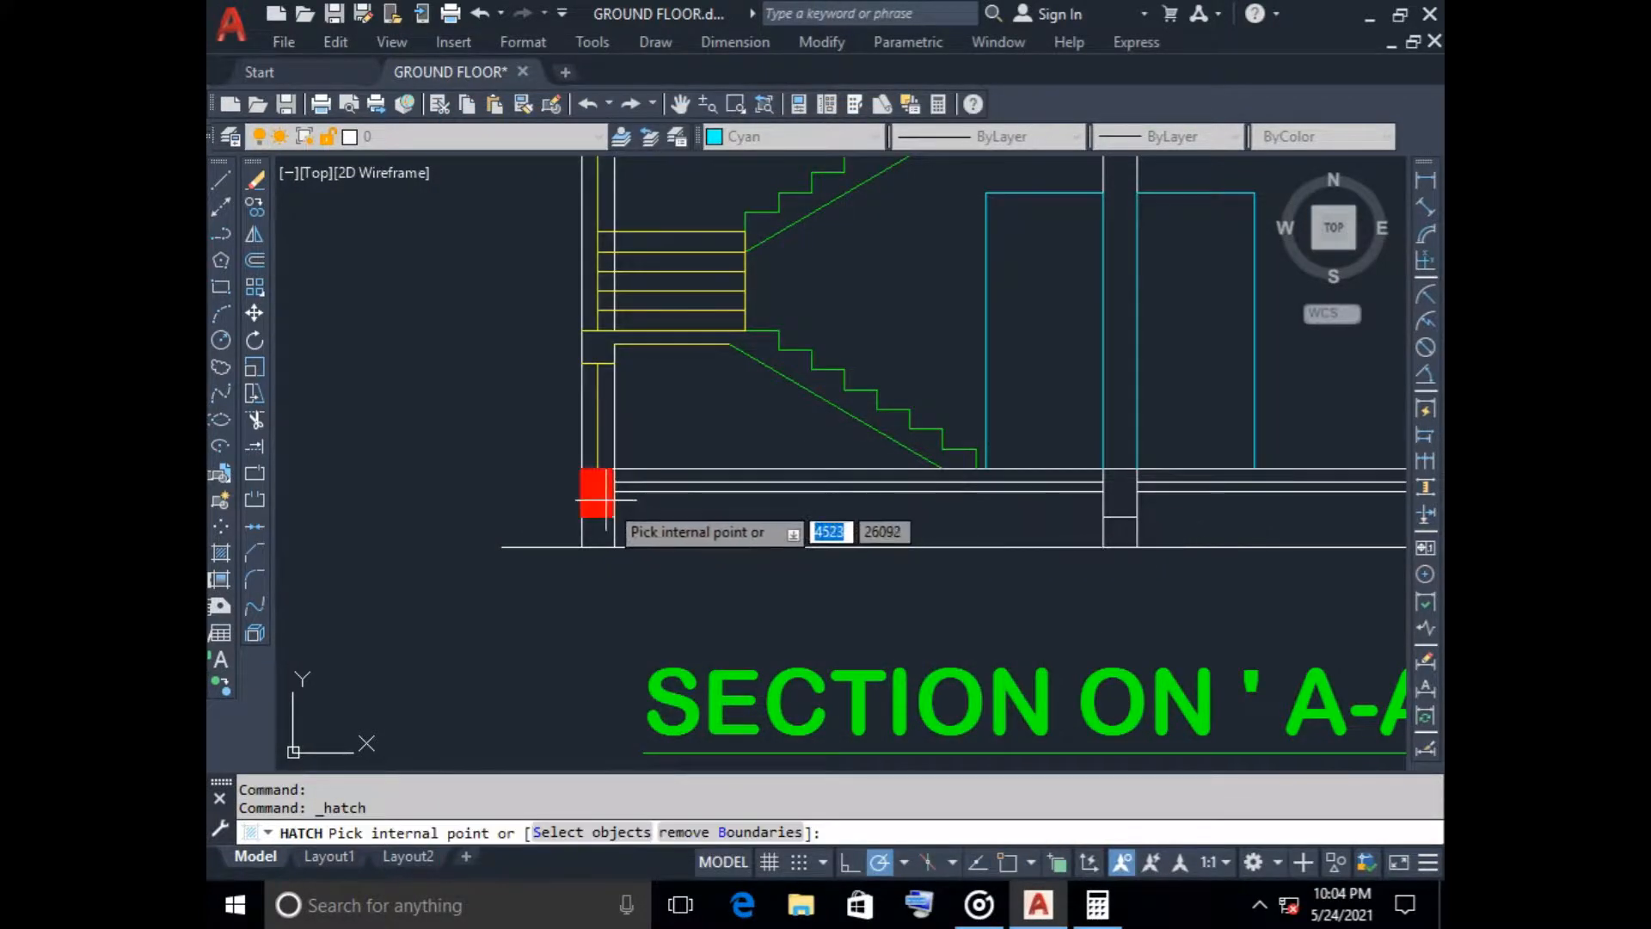
scroll(607, 499, "up", 2)
scroll(608, 499, "down", 2)
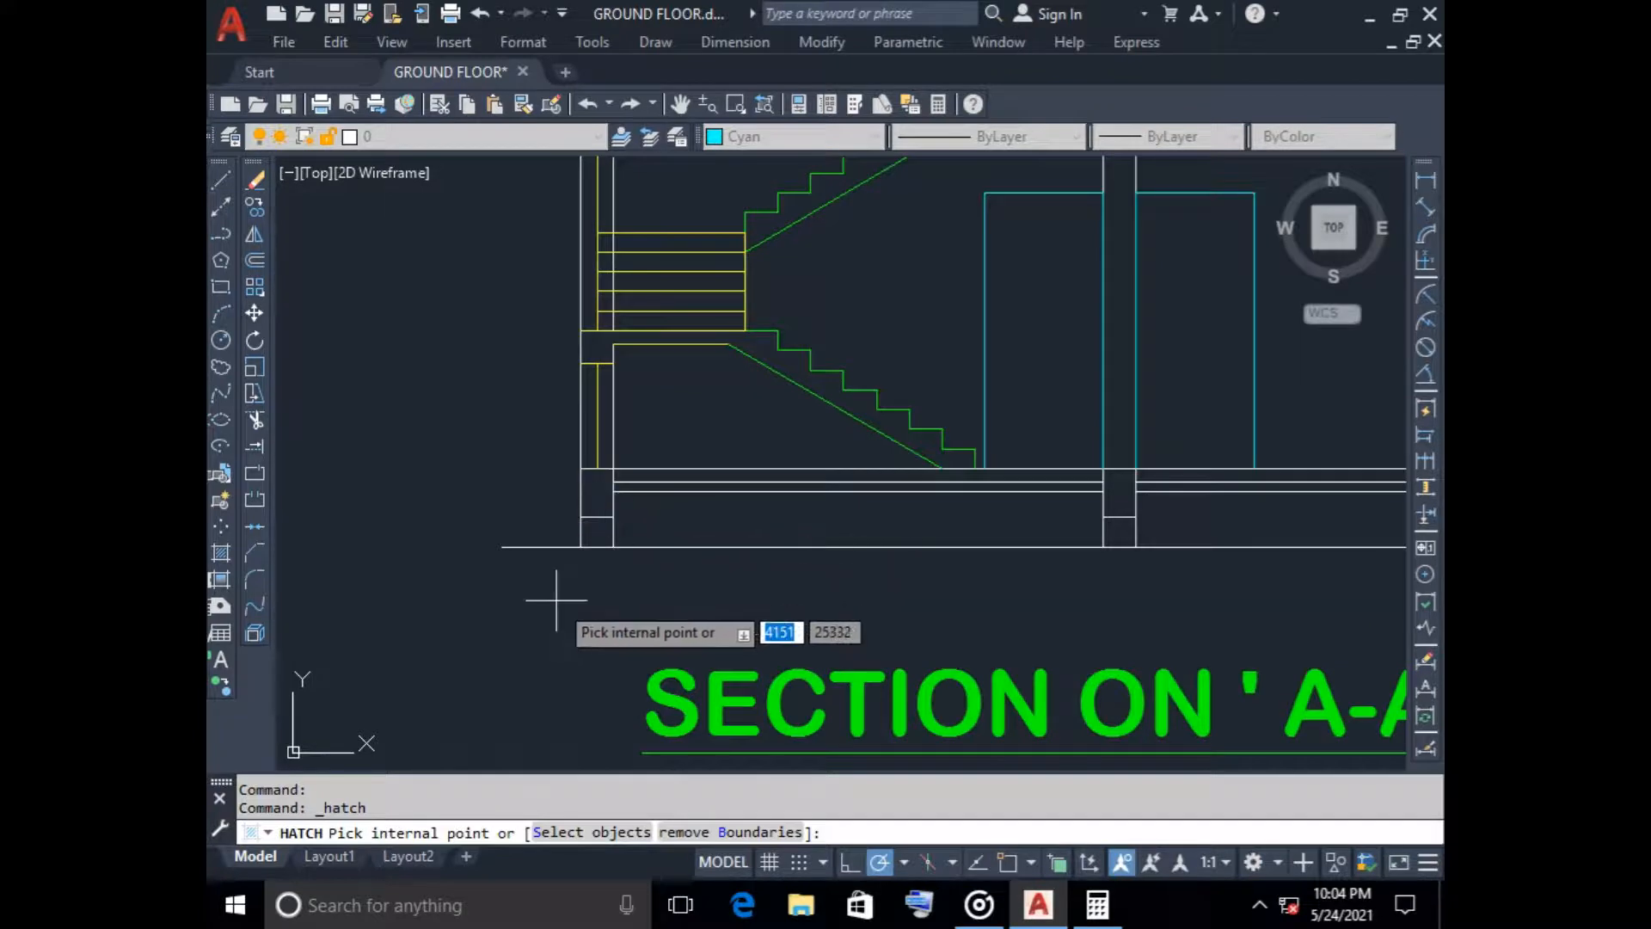
key("Return")
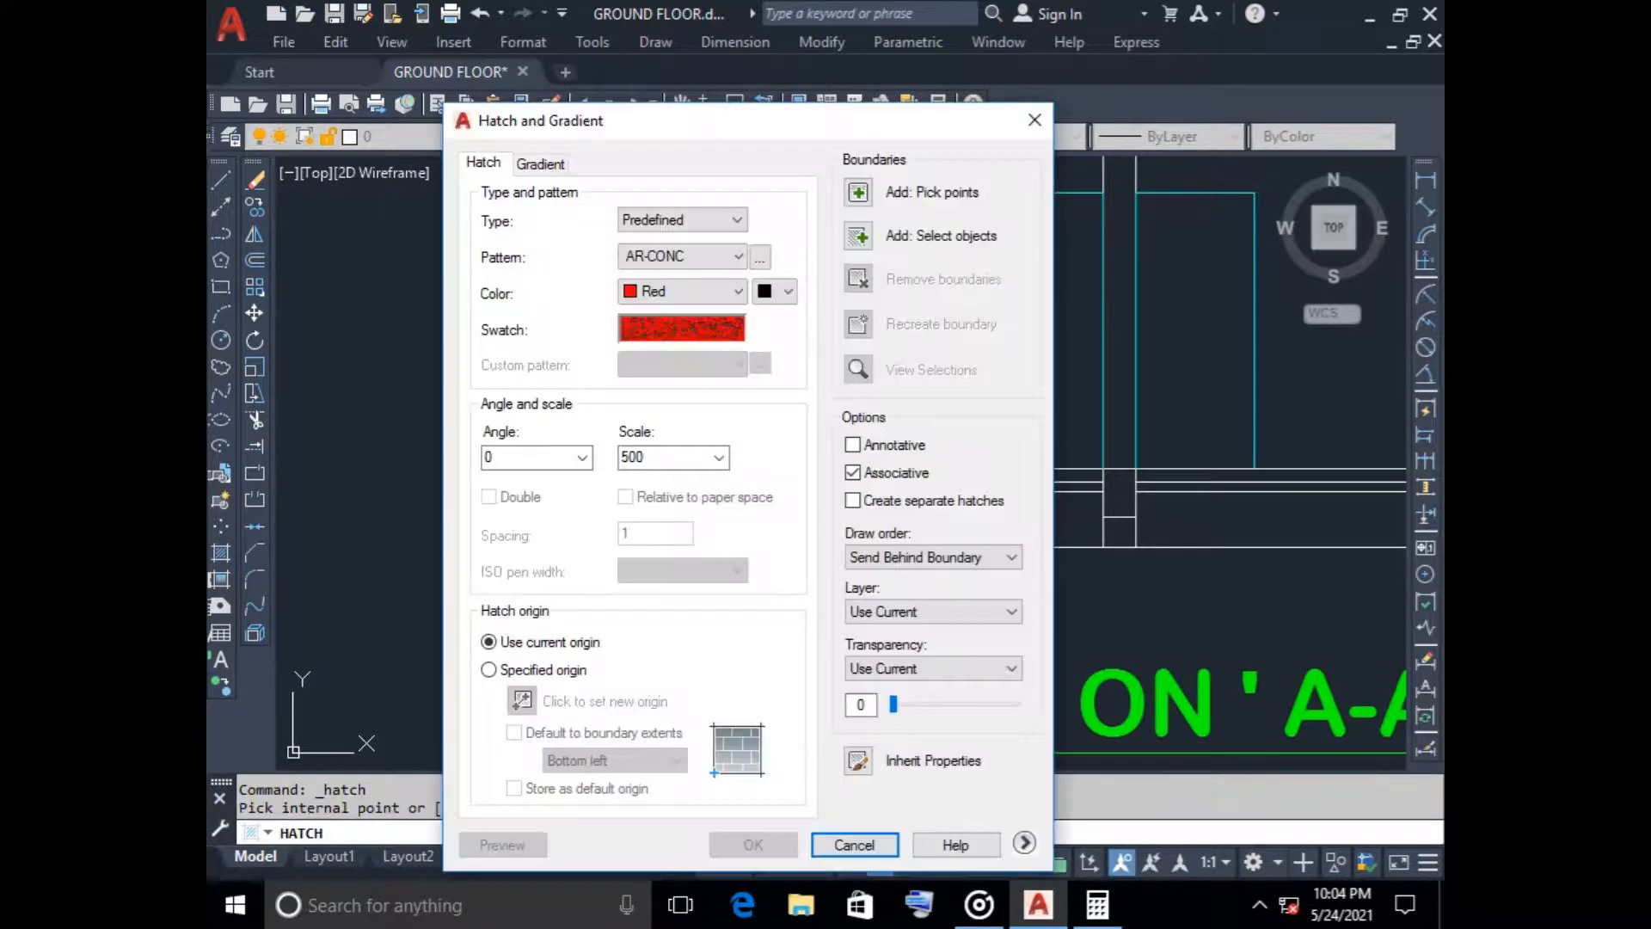
Set the concrete hatch scale to 250 and pick the insides of the three plinth beams as boundaries
double_click(632, 458)
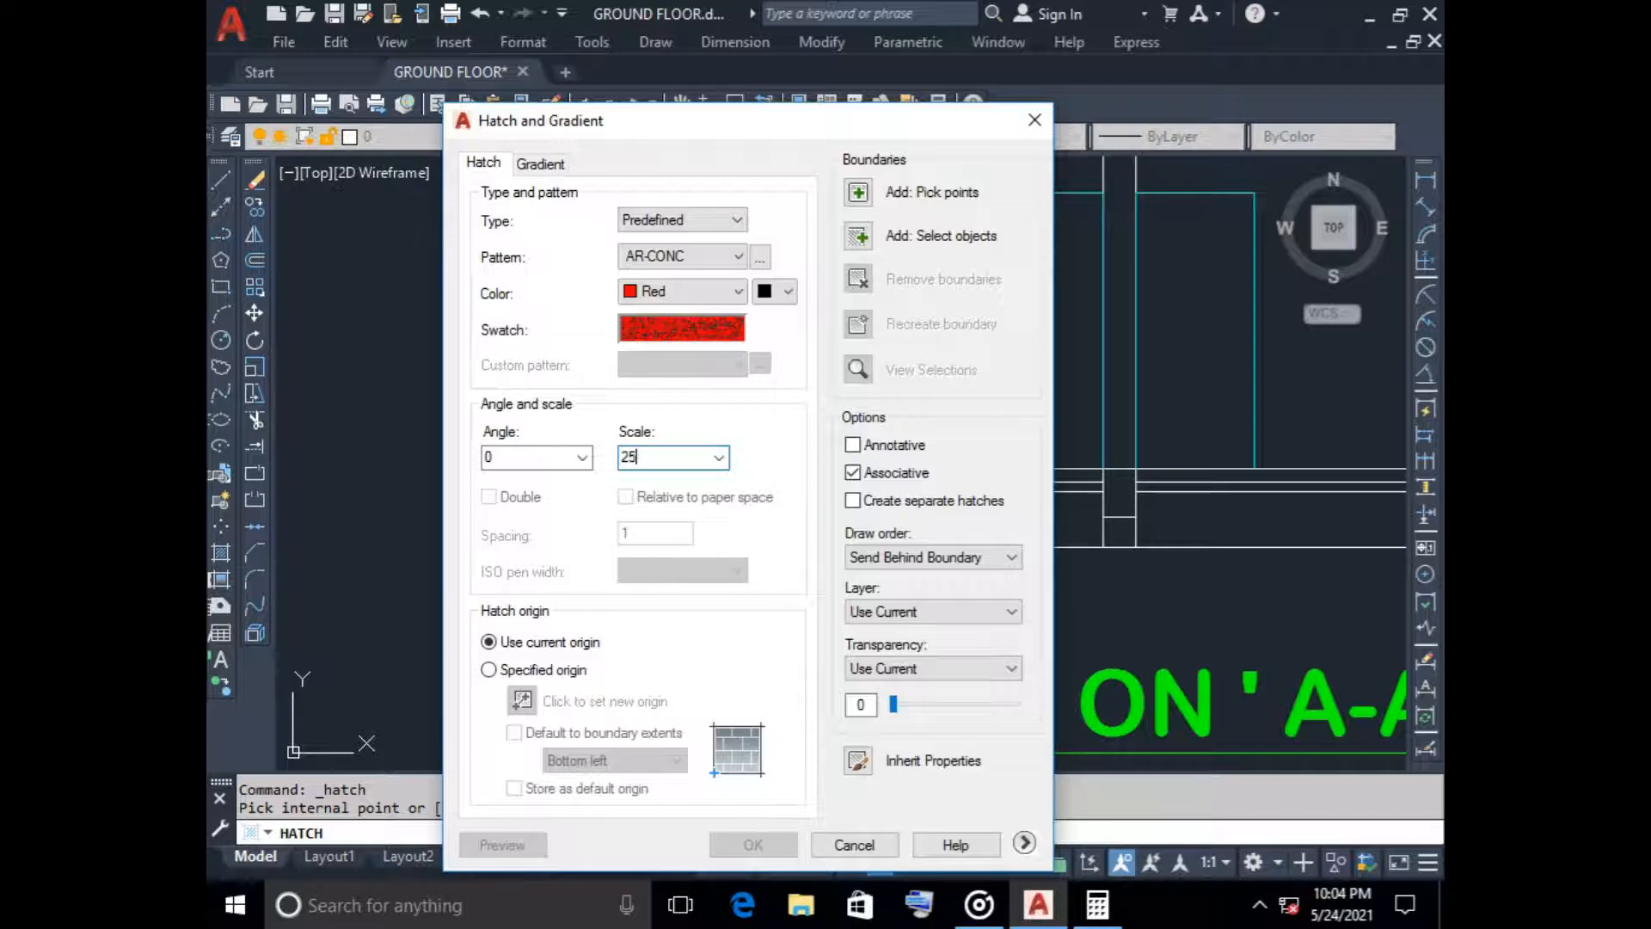
left_click(857, 191)
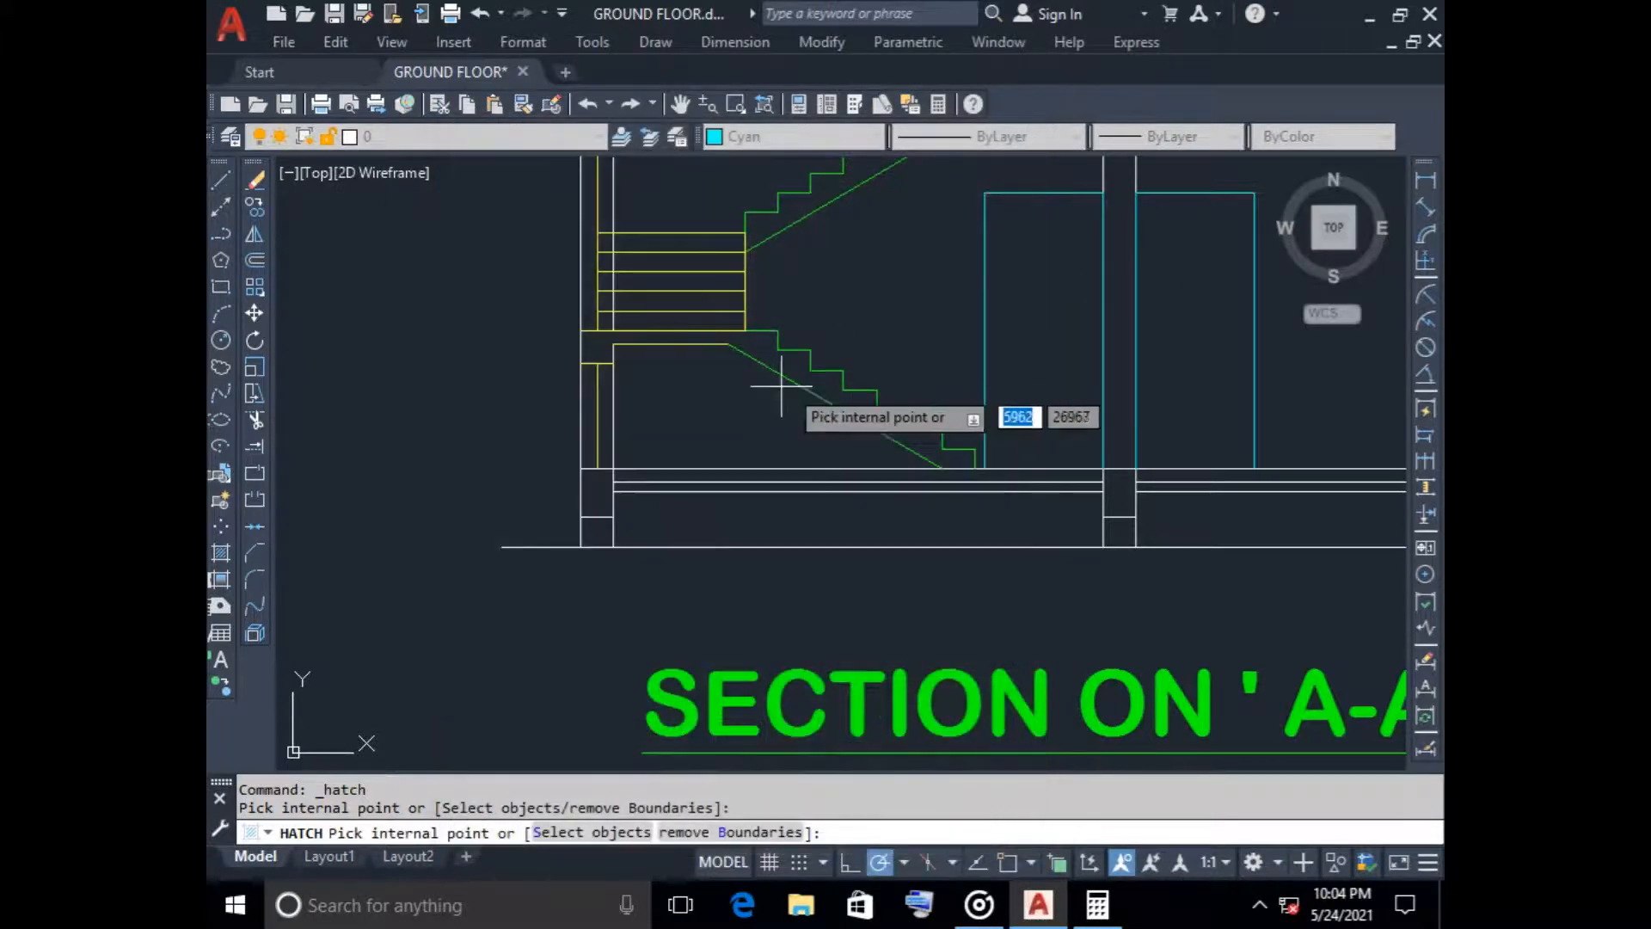
left_click(593, 493)
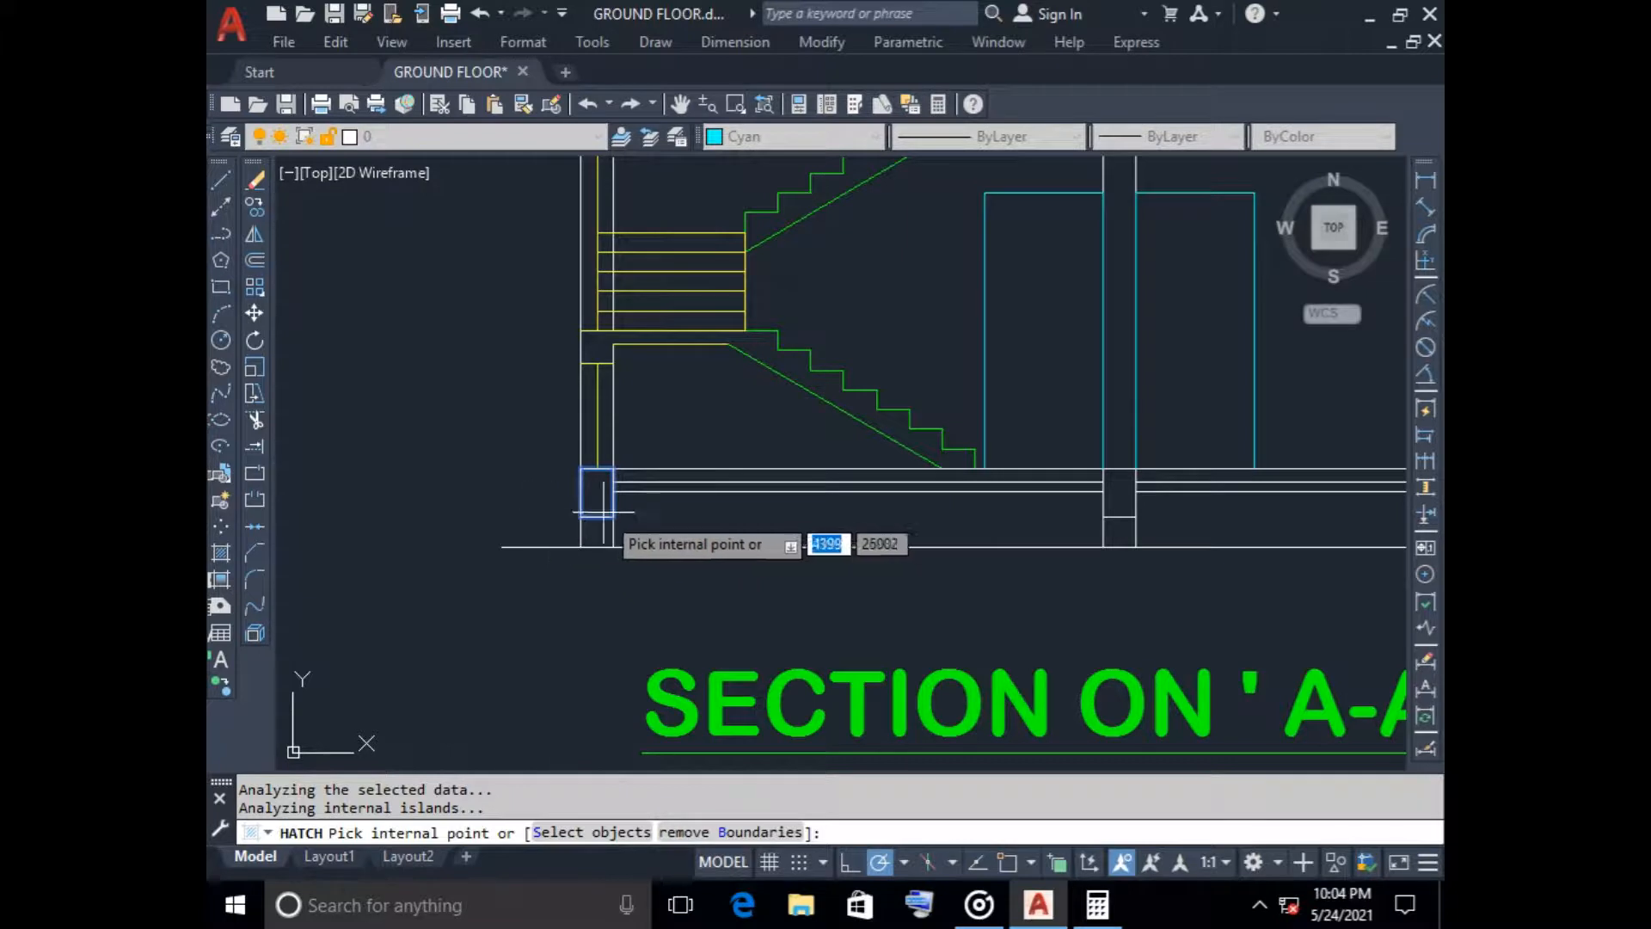
left_click(1119, 495)
scroll(1168, 535, "down", 3)
middle_click_drag(1168, 534, 670, 474)
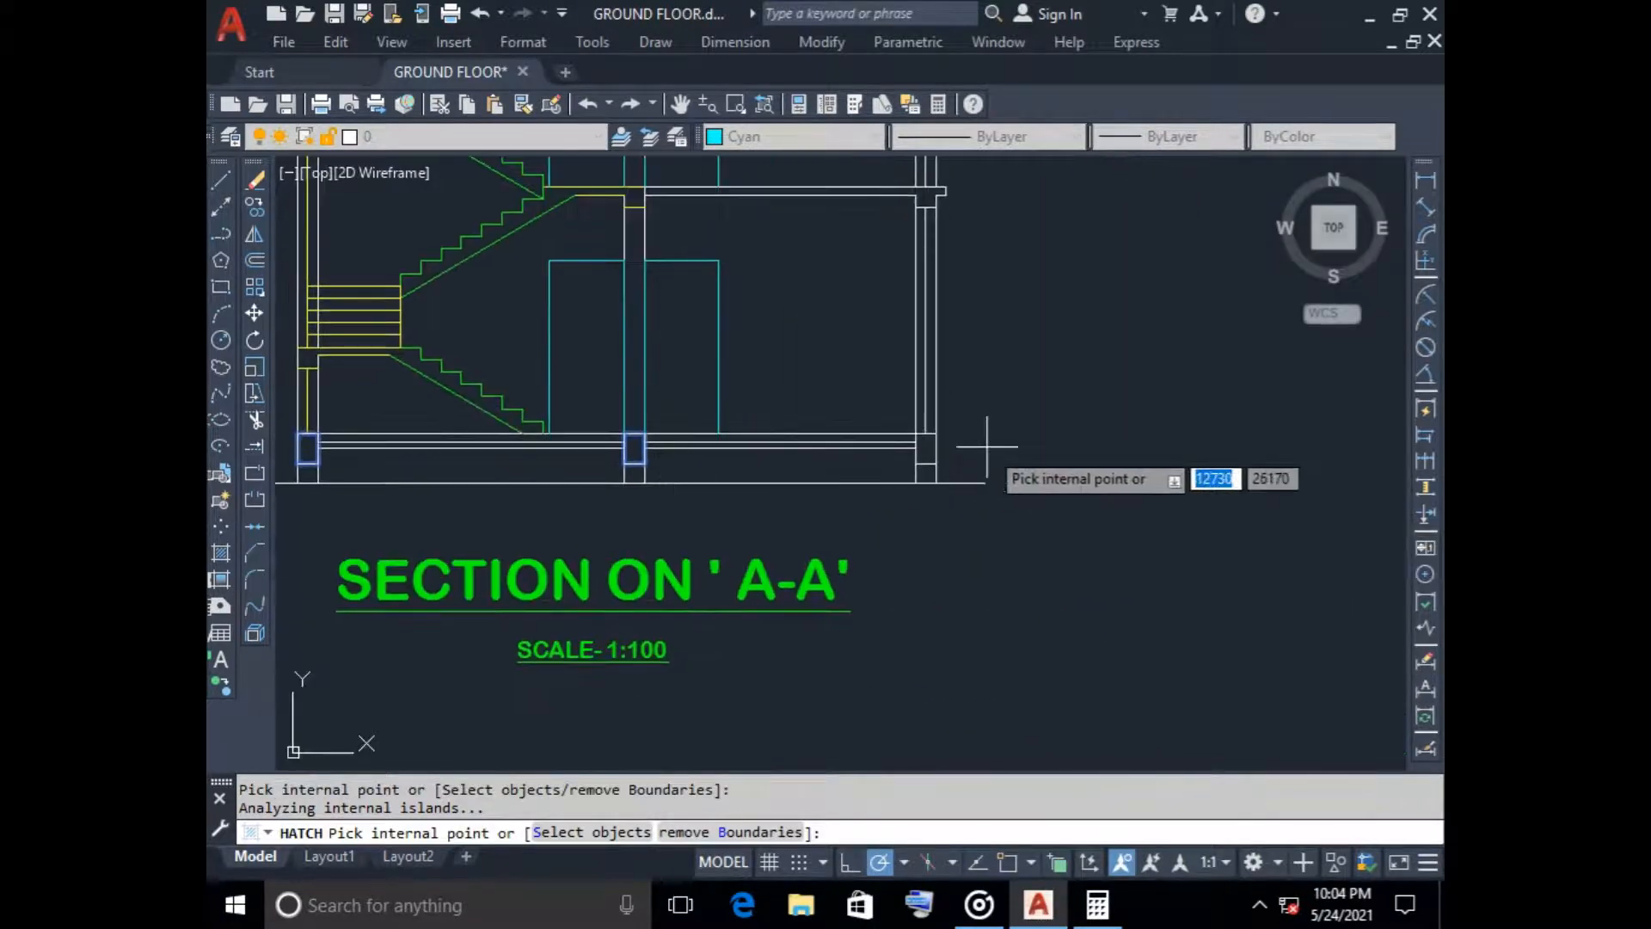
scroll(939, 454, "up", 4)
left_click(905, 439)
scroll(1029, 399, "down", 3)
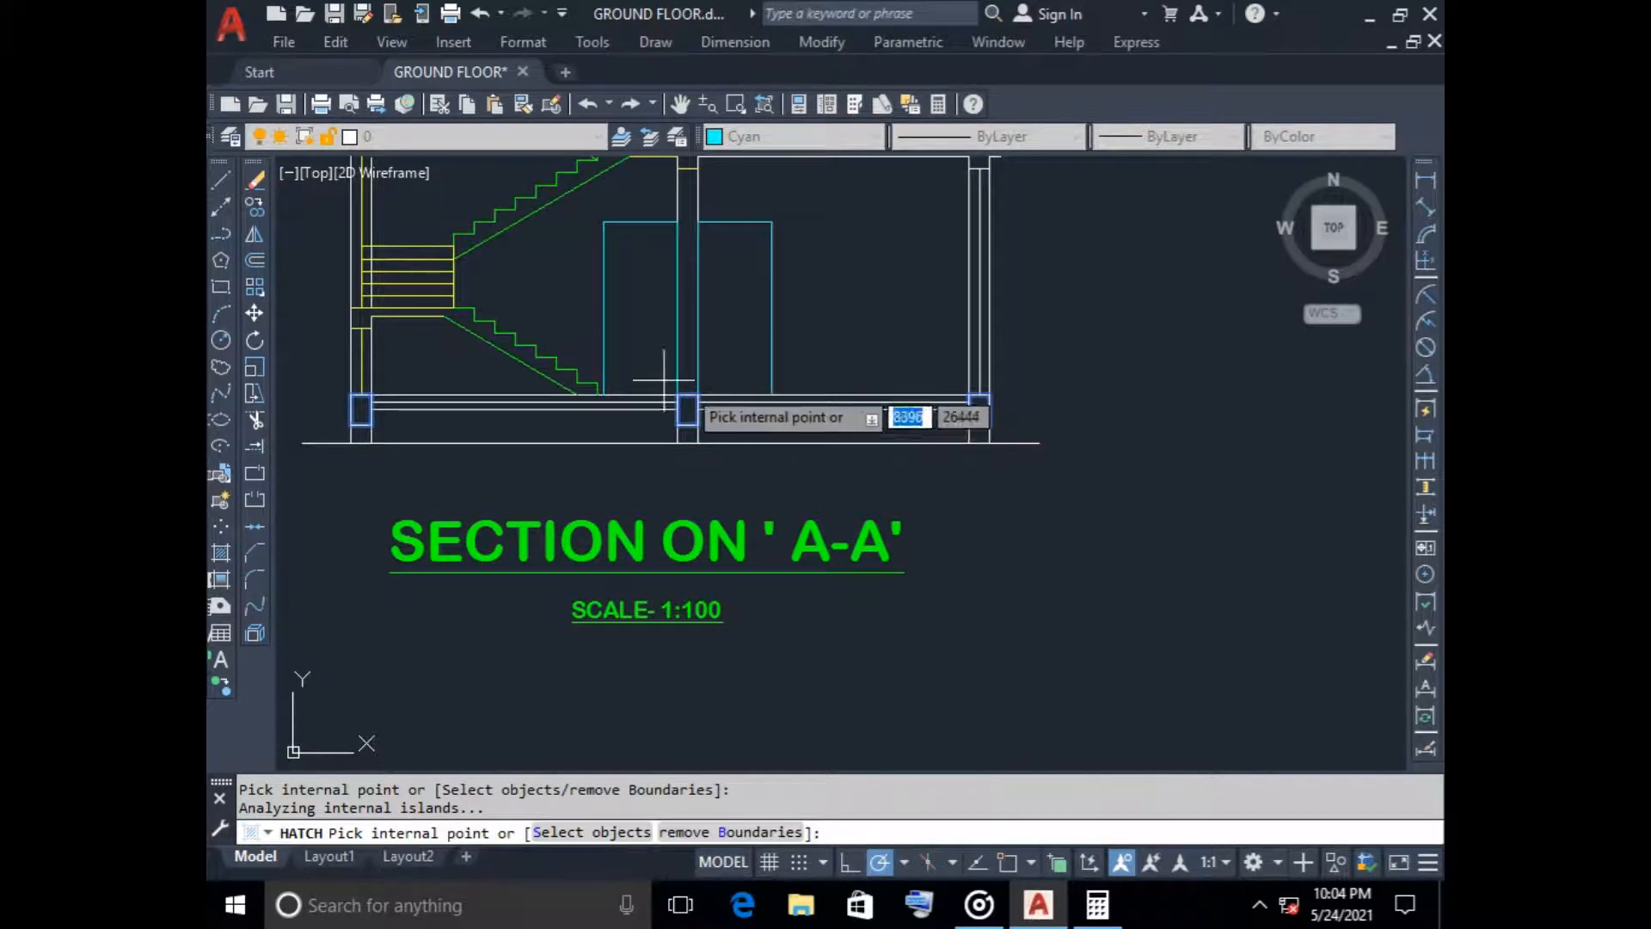
Add the lower and upper descending stair flights with their landings to the hatch boundaries
scroll(585, 370, "up", 4)
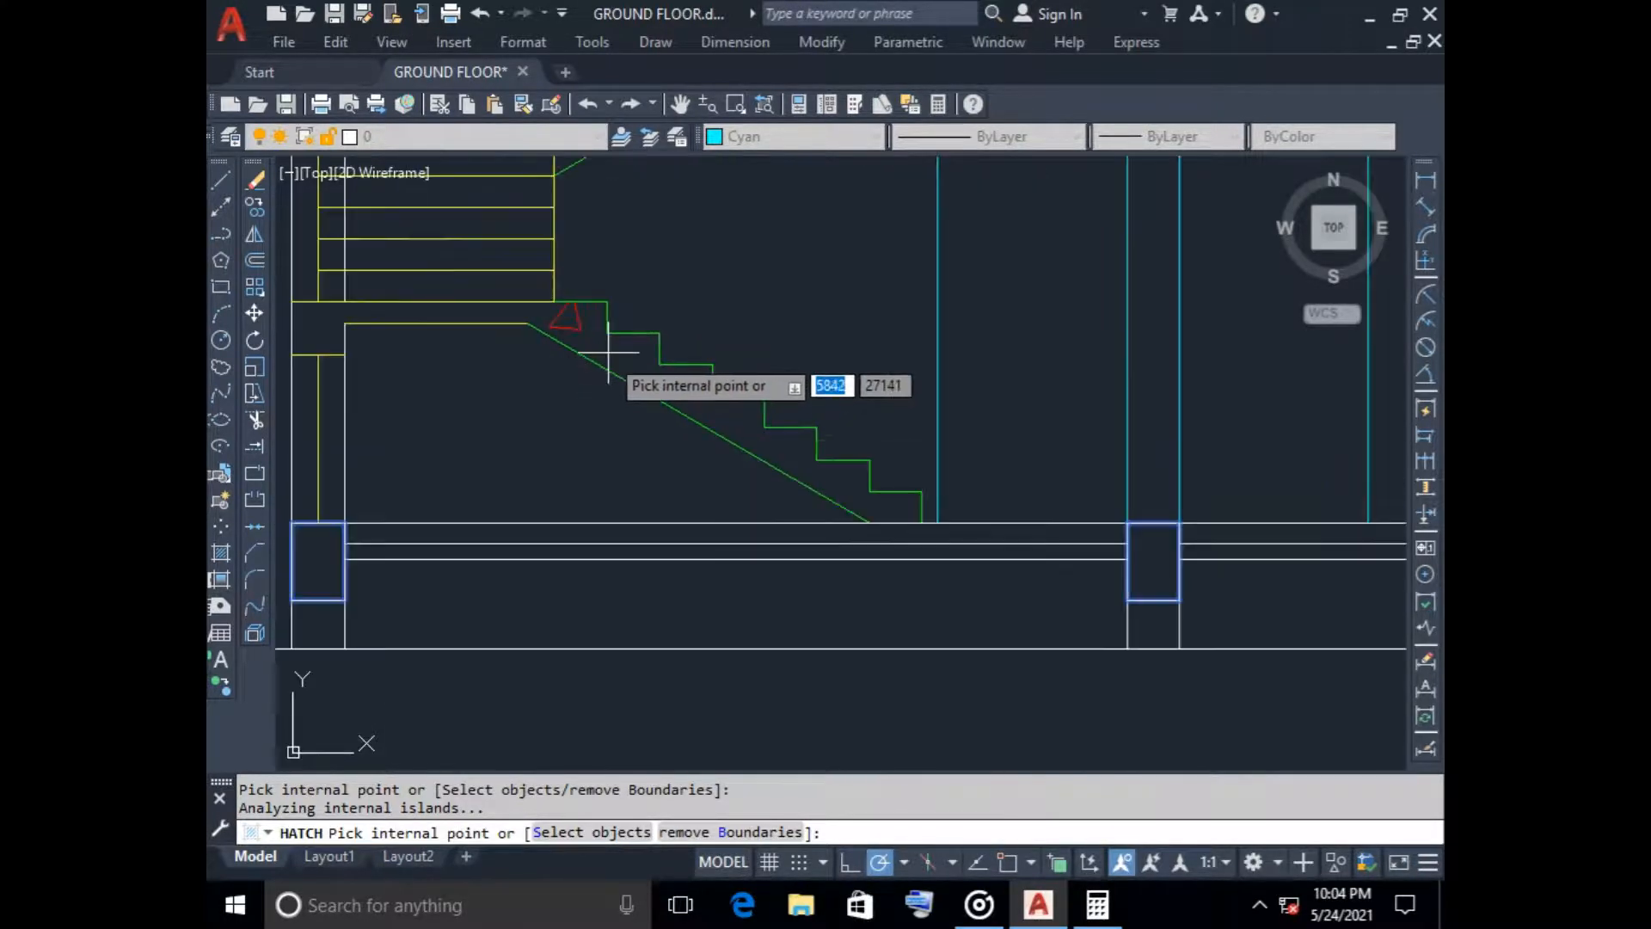
left_click(608, 352)
scroll(666, 451, "down", 2)
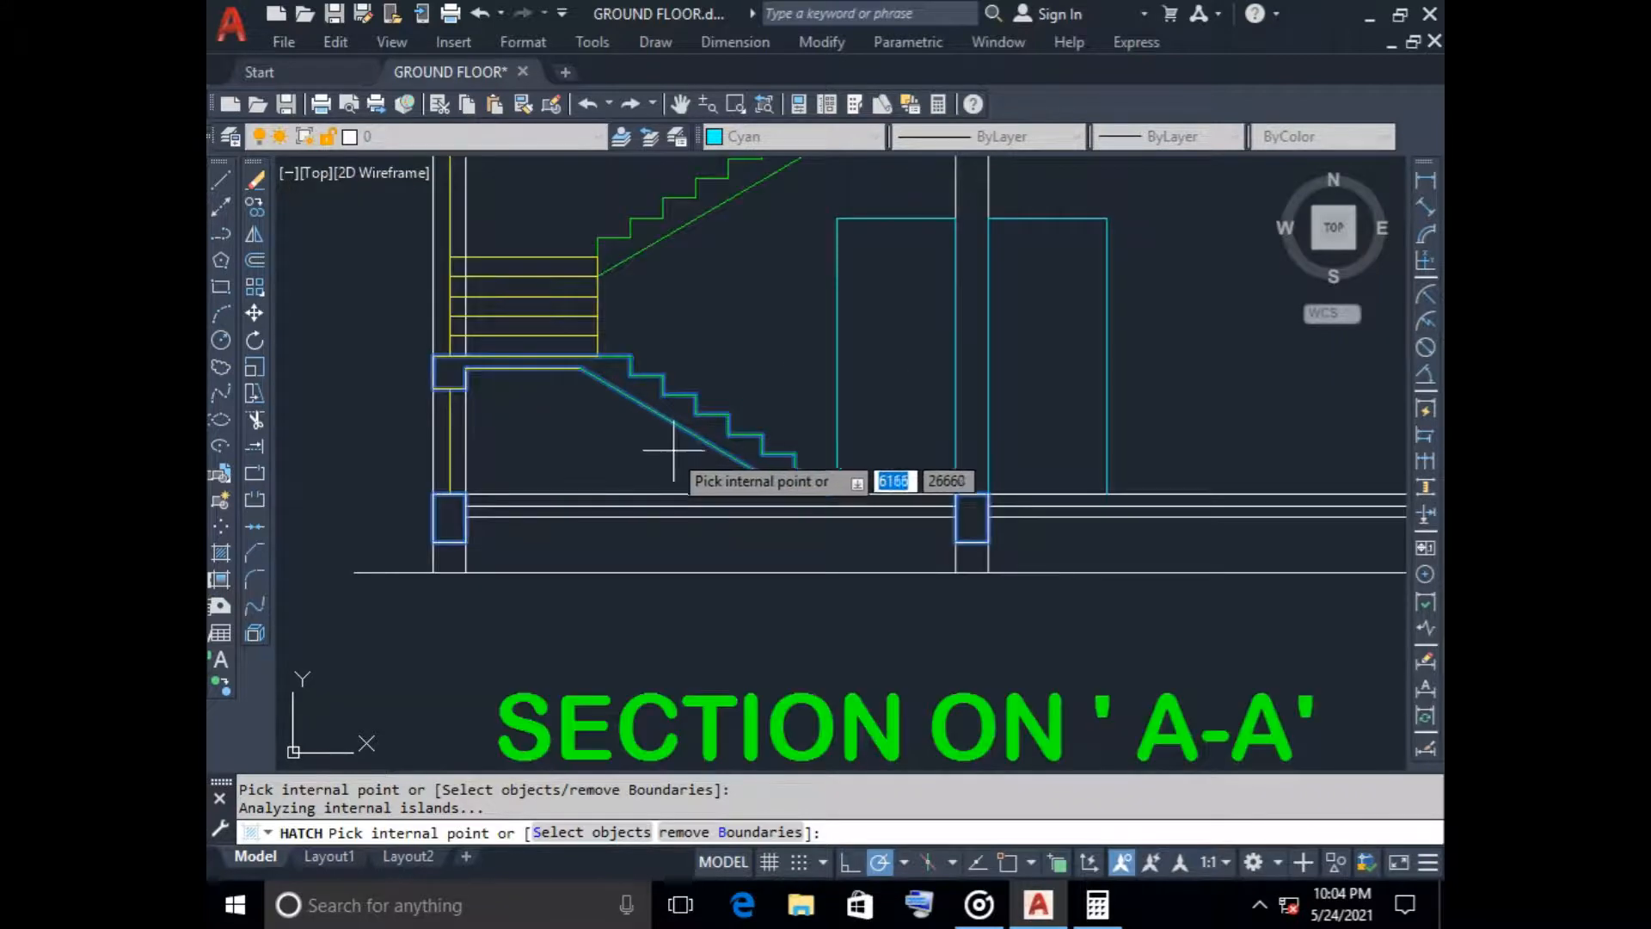
scroll(894, 356, "down", 4)
middle_click_drag(774, 261, 777, 501)
scroll(711, 390, "up", 8)
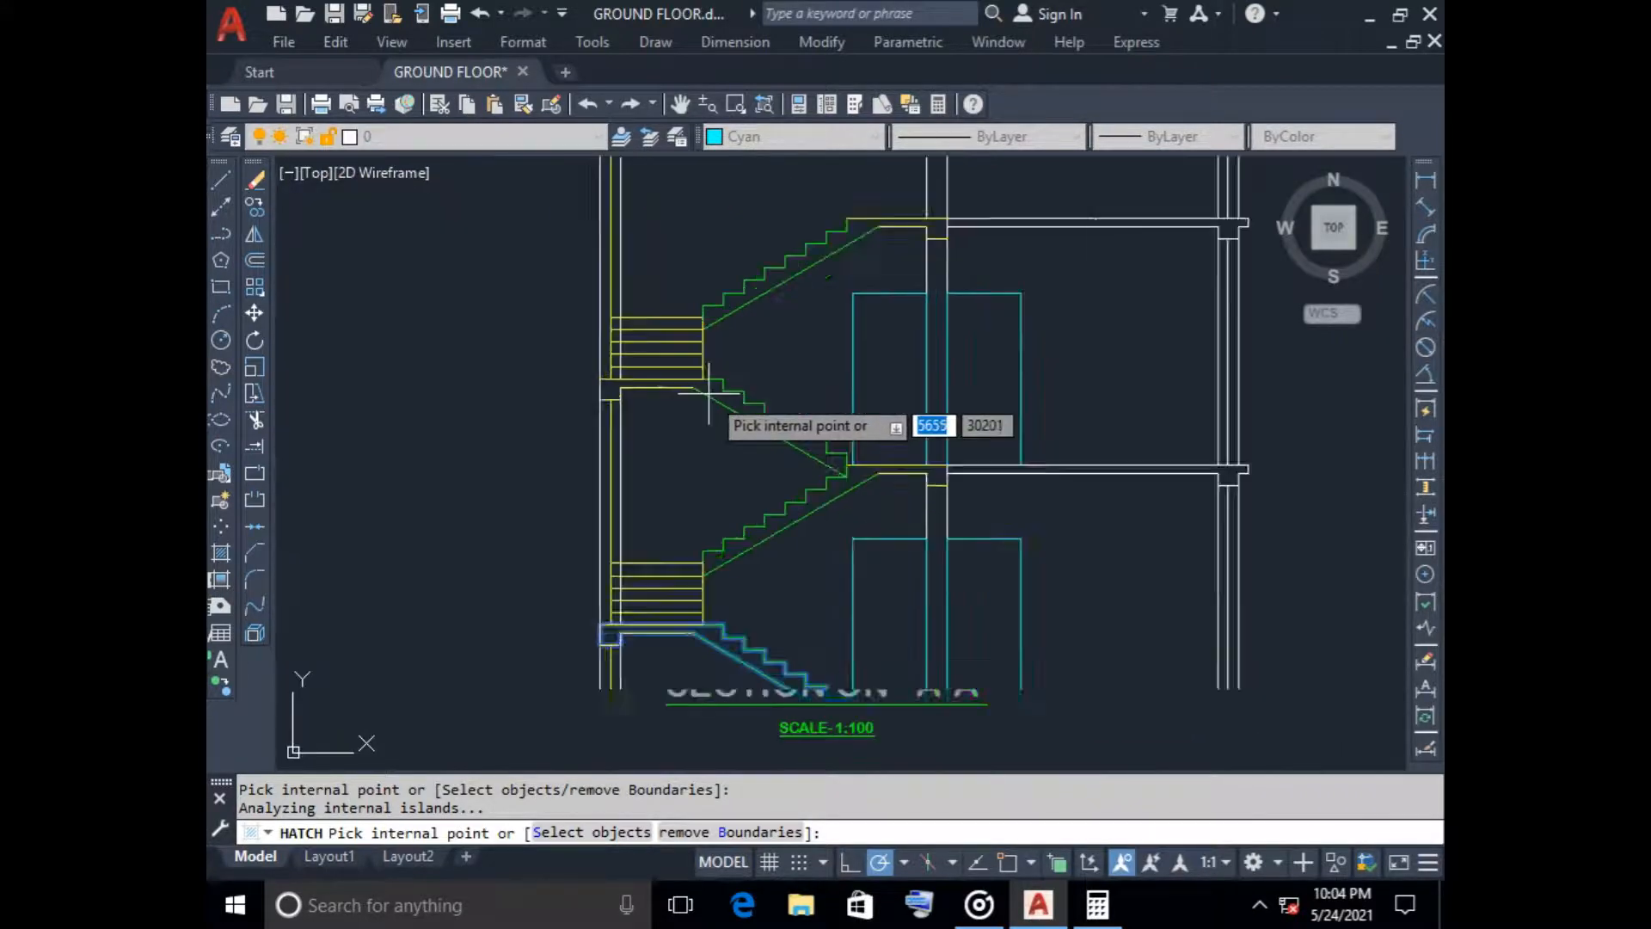
left_click(735, 387)
scroll(758, 462, "down", 4)
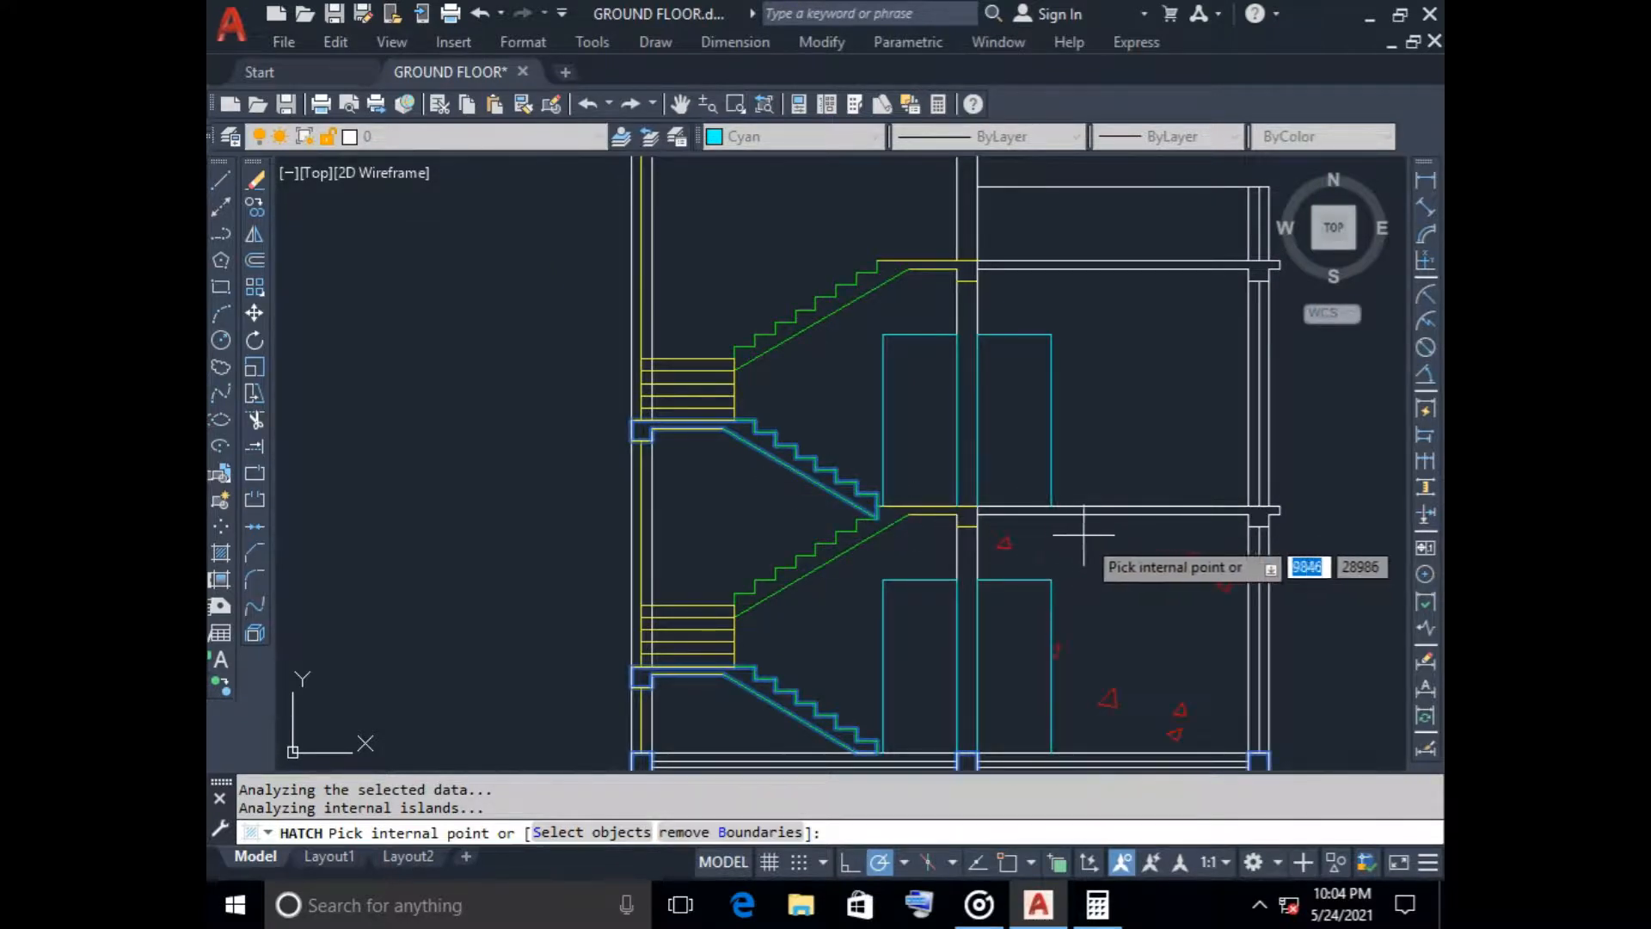
Add the topmost roof slab over the staircase, including its beams, to the hatch boundaries
scroll(1105, 418, "down", 2)
middle_click_drag(1105, 419, 987, 461)
scroll(693, 244, "up", 4)
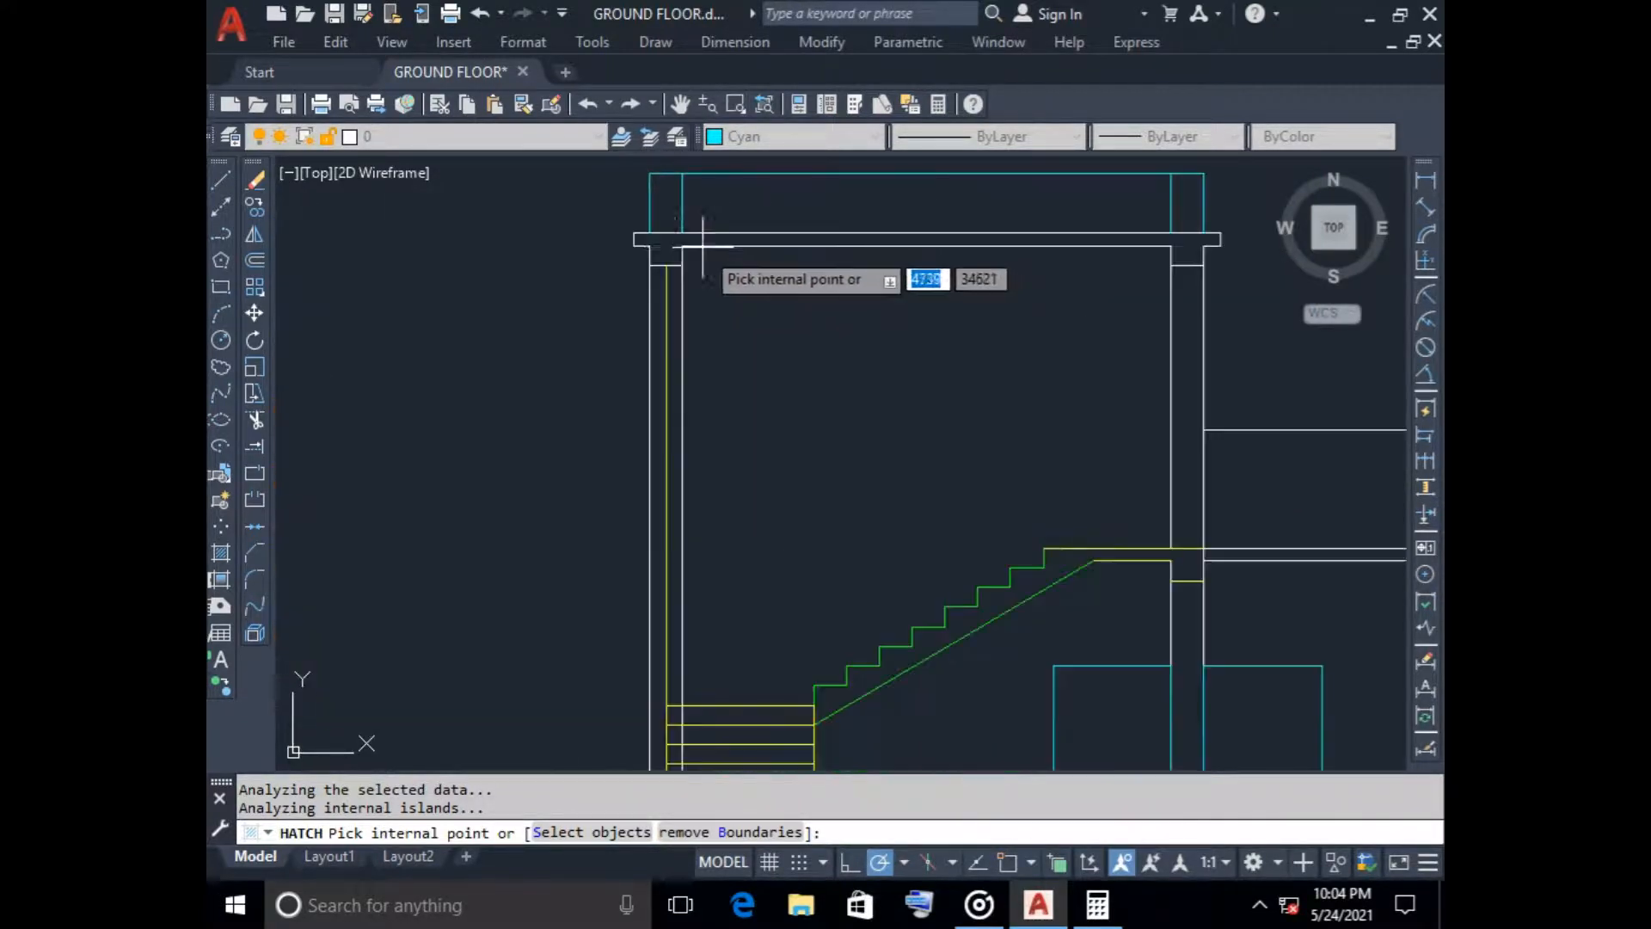
left_click(673, 241)
scroll(774, 301, "down", 4)
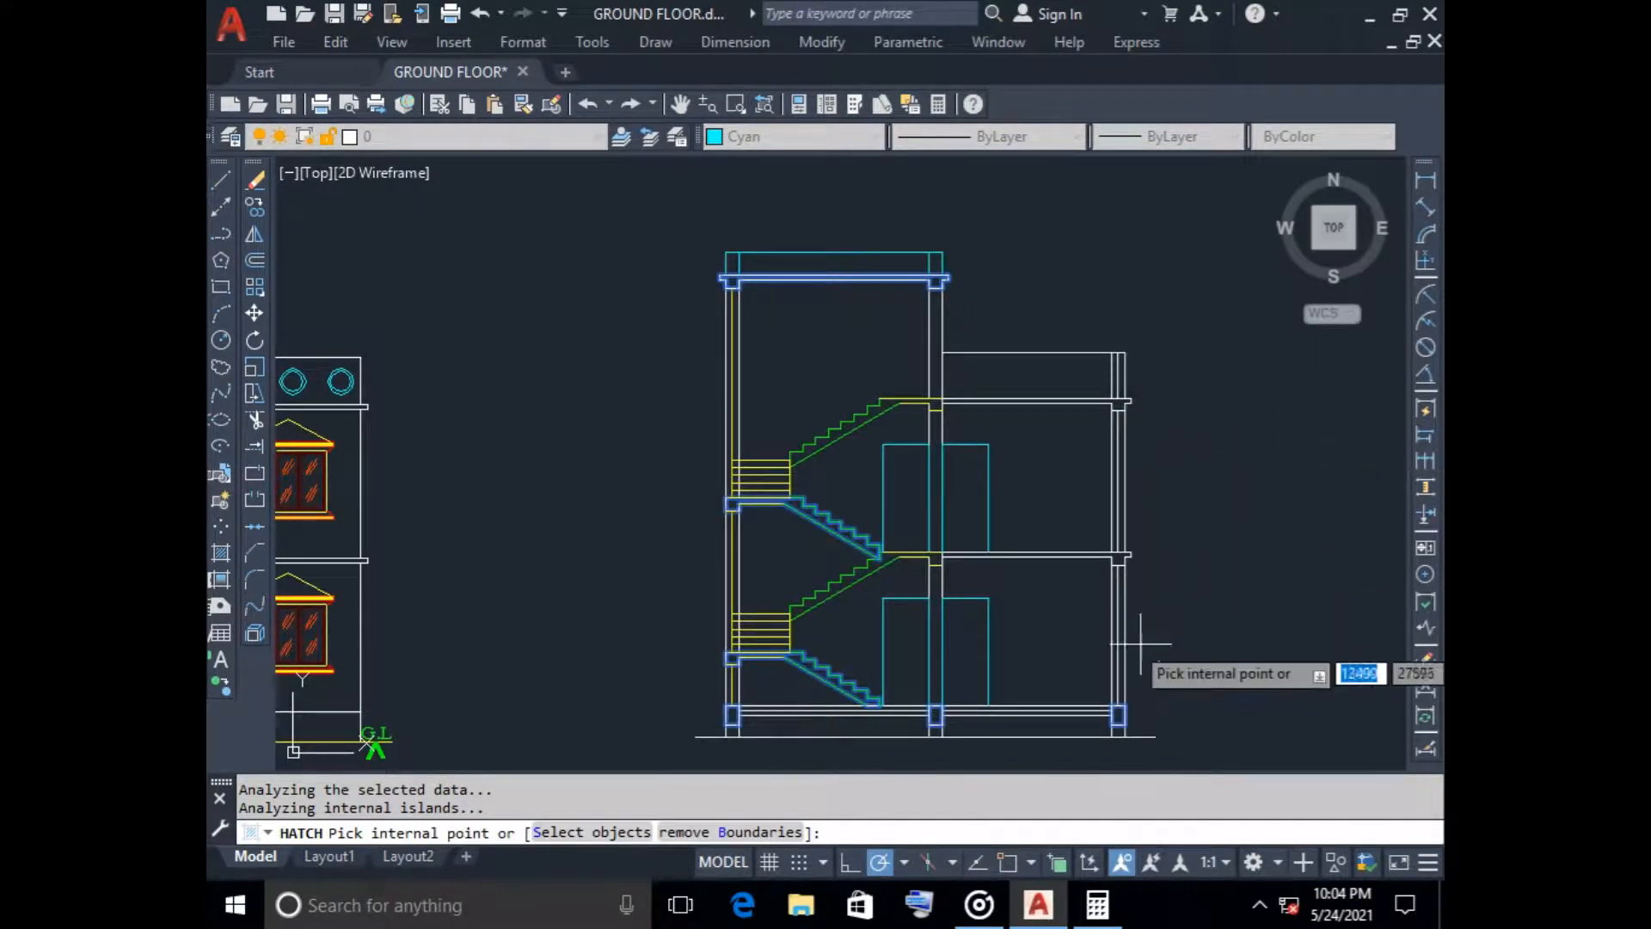
Add the ground-floor slab beneath the lowest flight to the boundaries and apply the concrete hatch
scroll(817, 702, "up", 6)
middle_click_drag(789, 698, 798, 463)
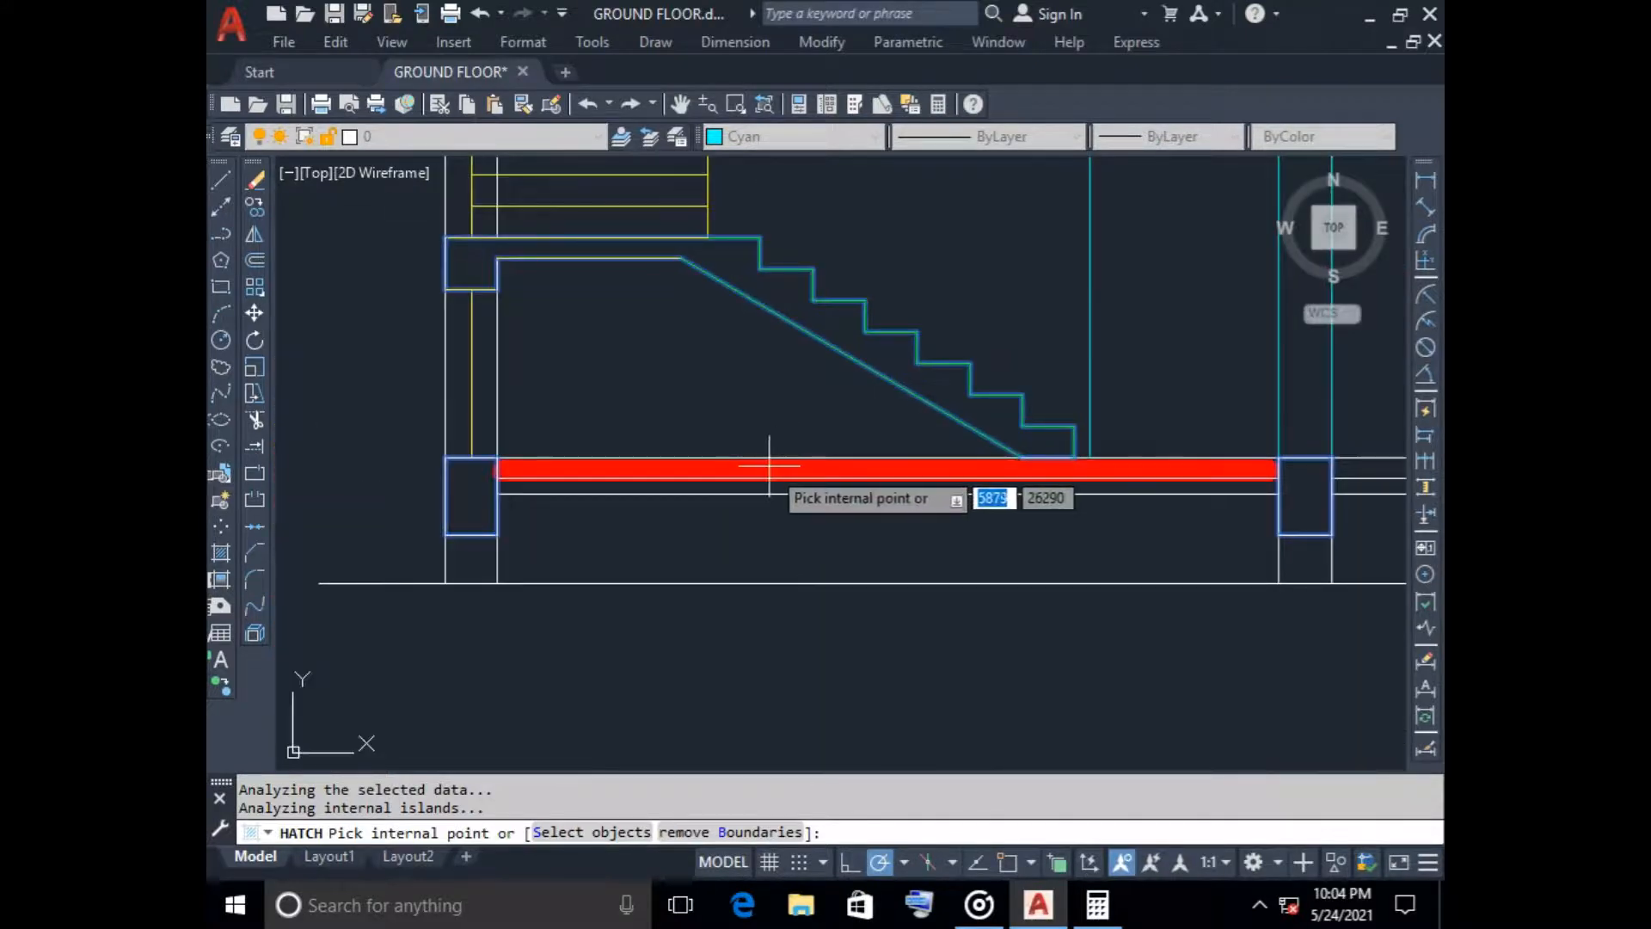
left_click(775, 469)
key("Return")
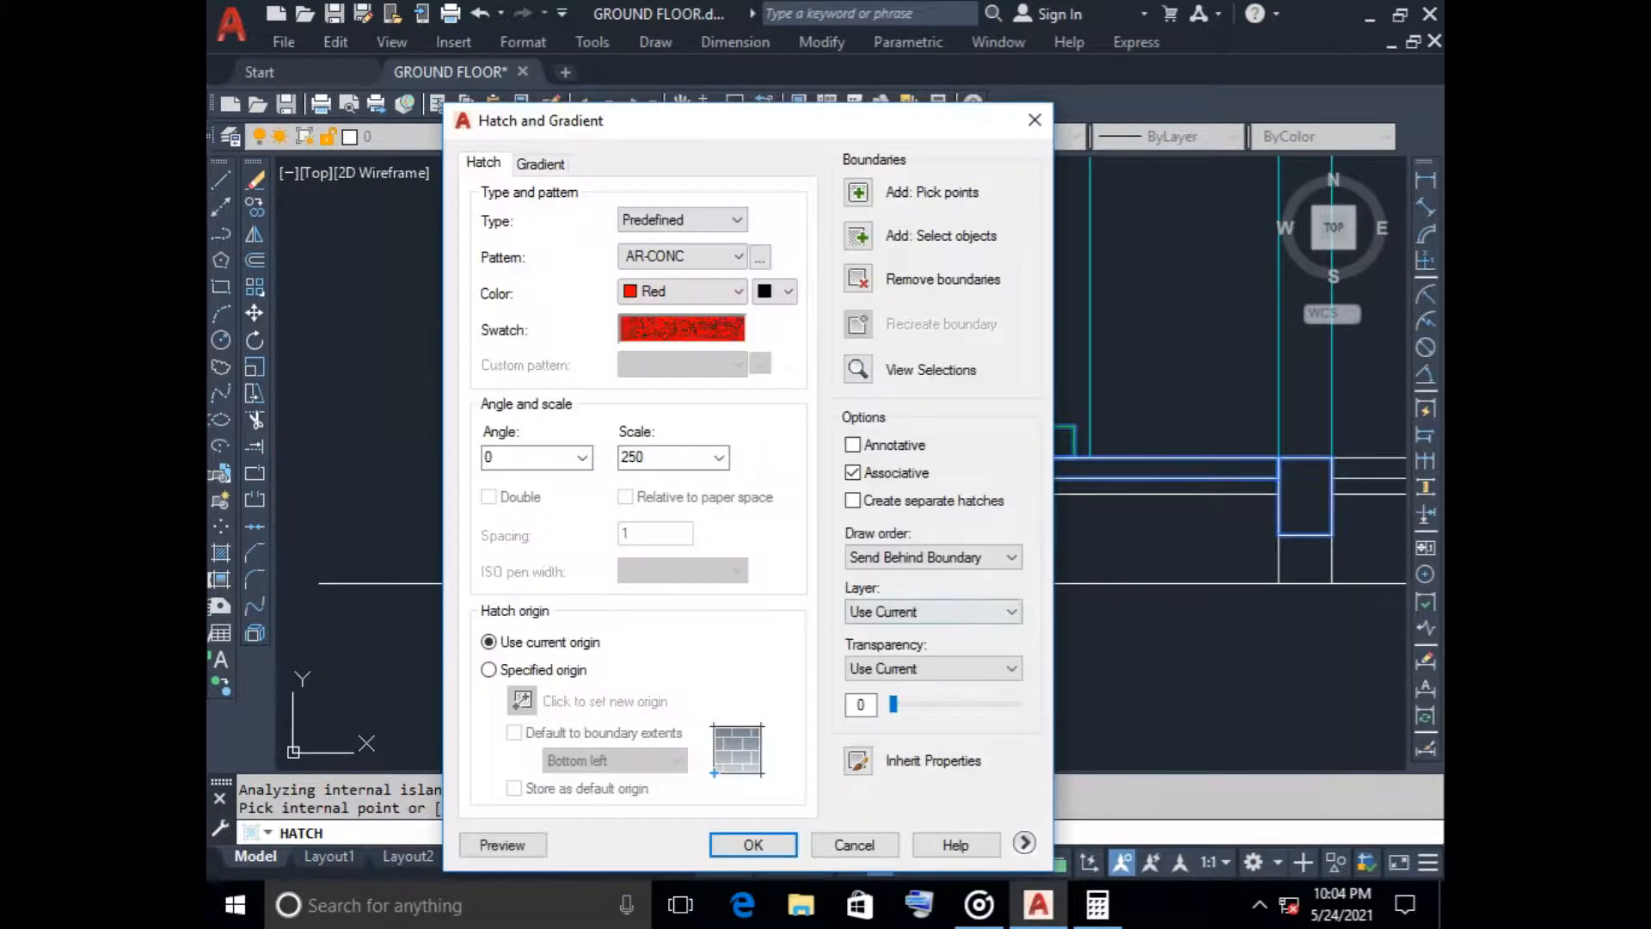
left_click(753, 844)
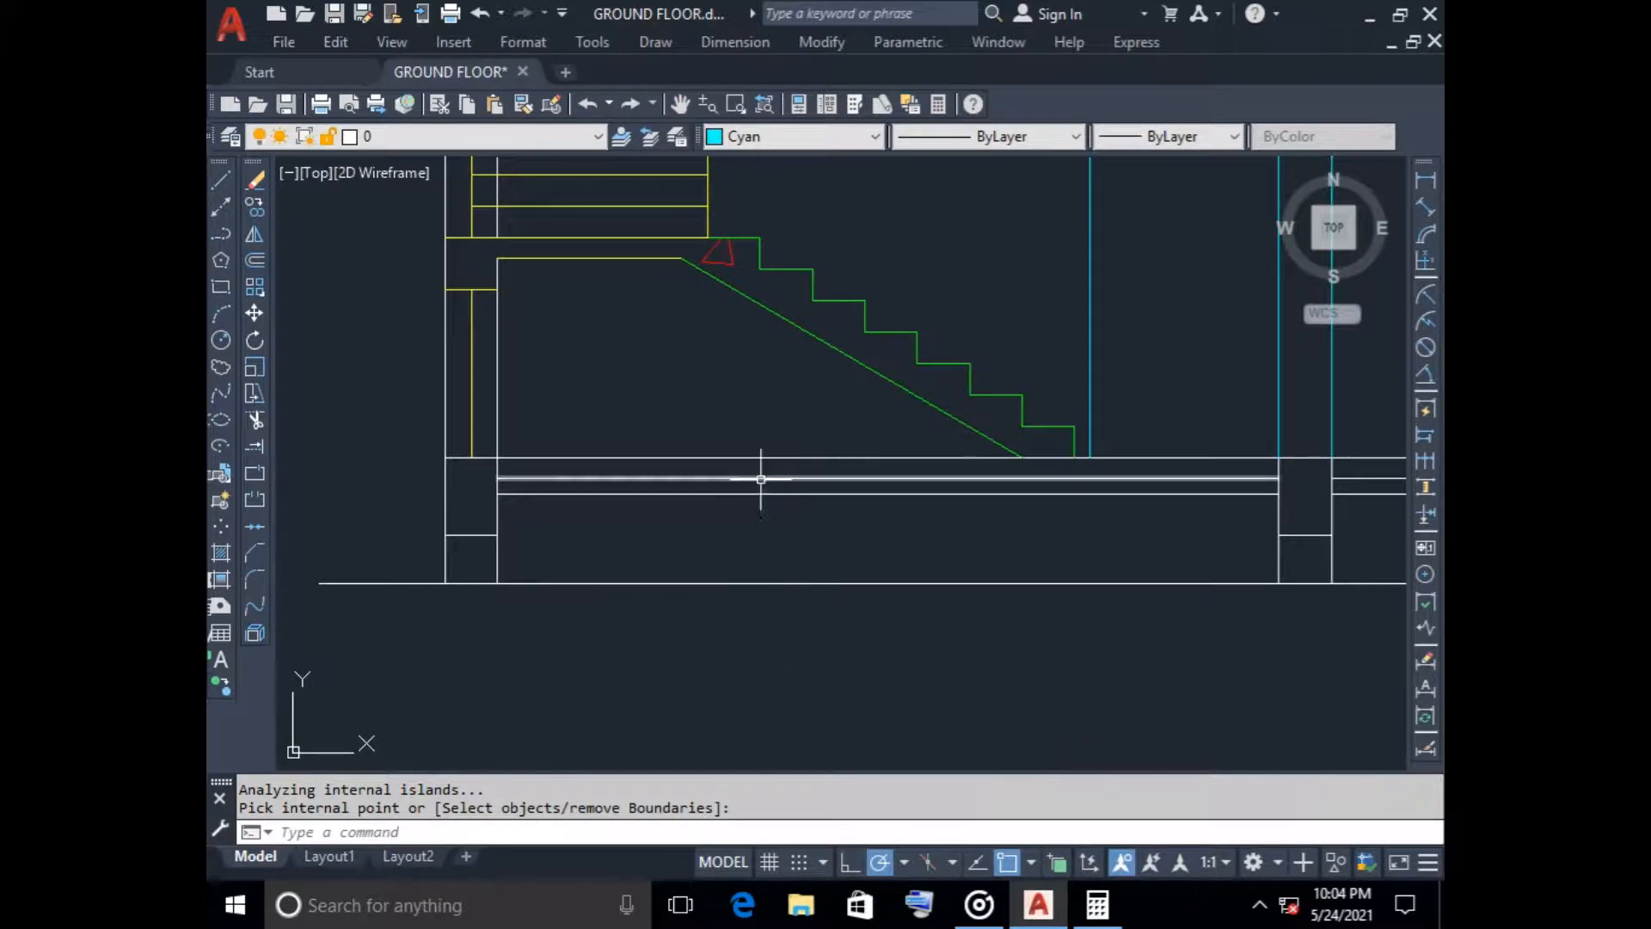
Erase the scale 250 concrete hatch from the staircase section
scroll(764, 473, "down", 3)
scroll(761, 479, "up", 4)
left_click(482, 501)
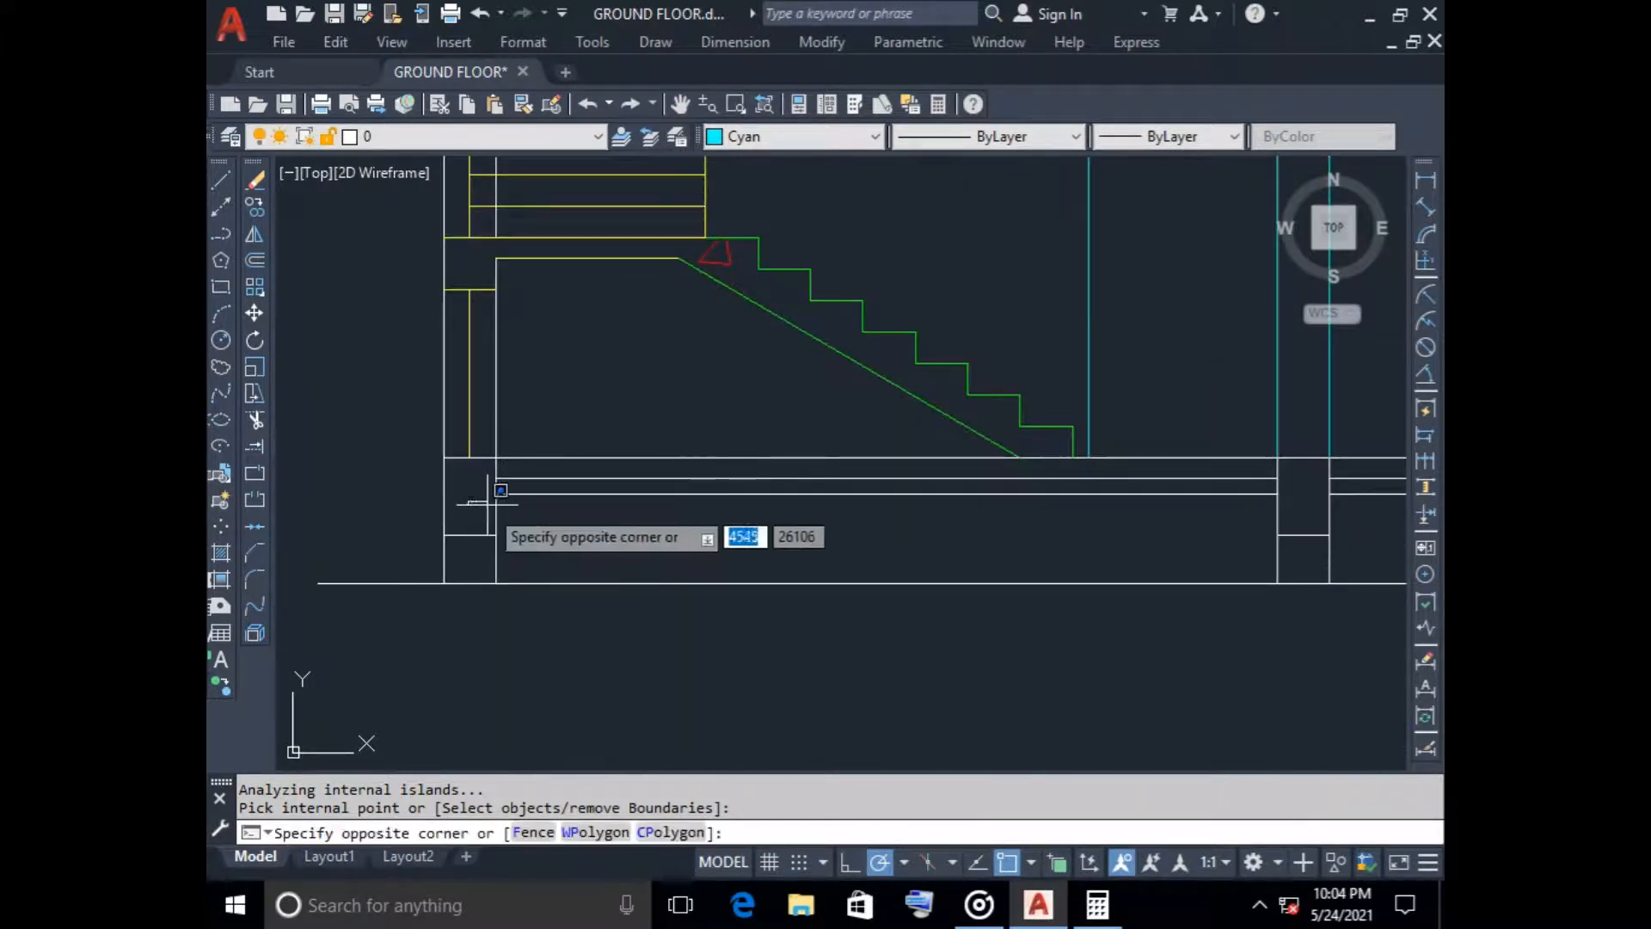
key("Escape")
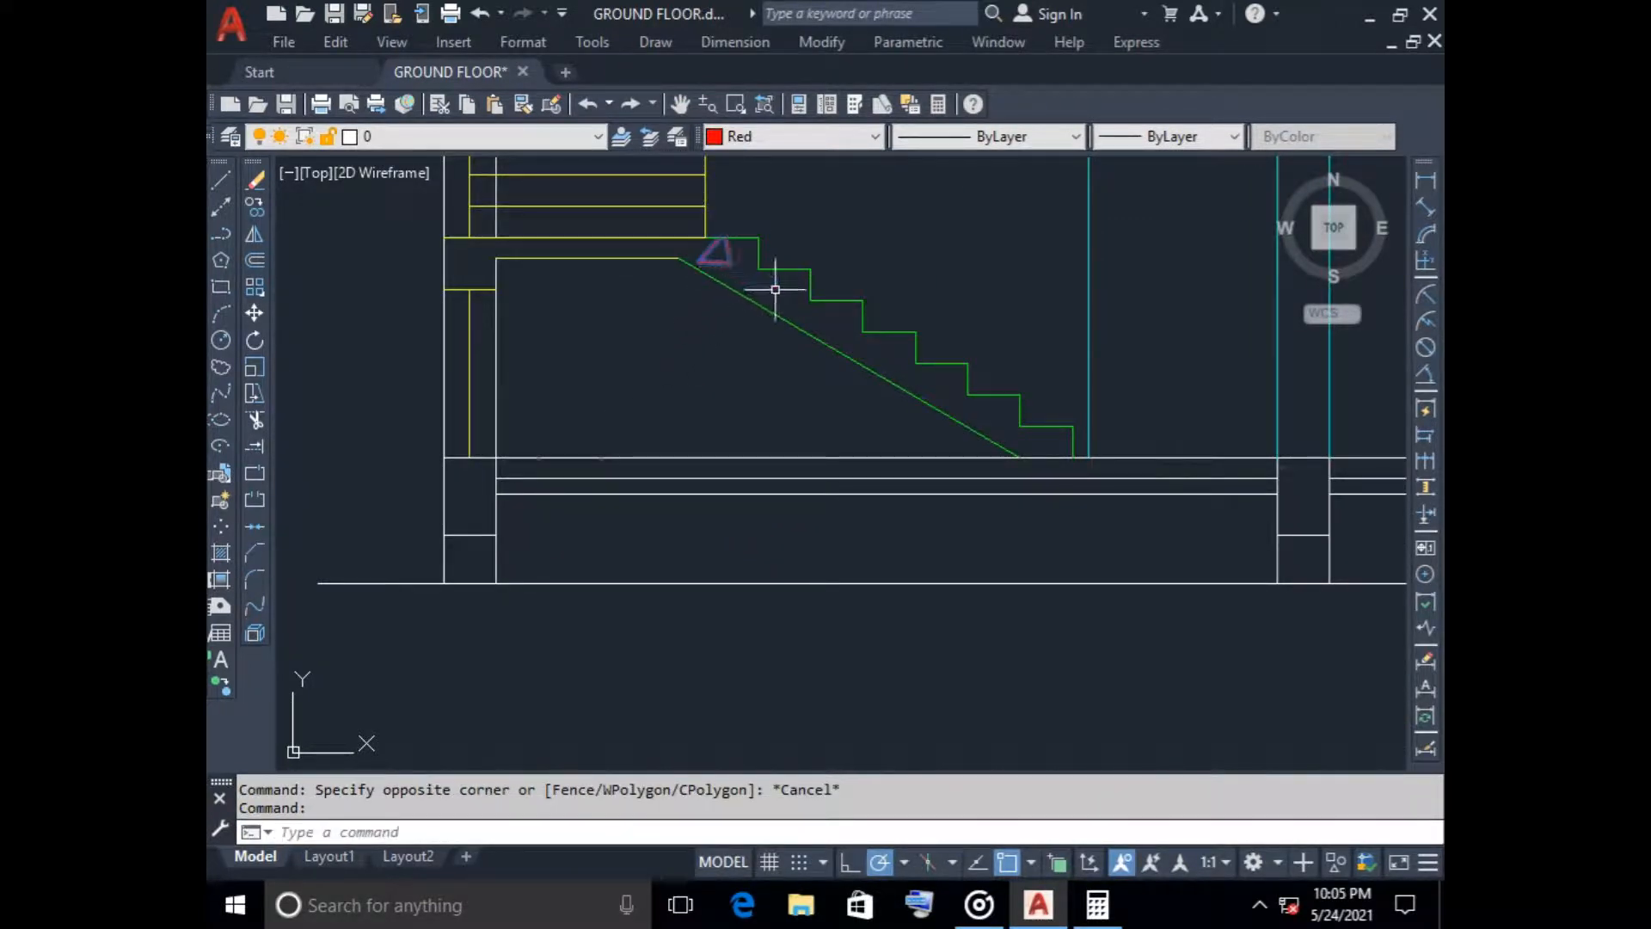
left_click(756, 466)
key("Escape")
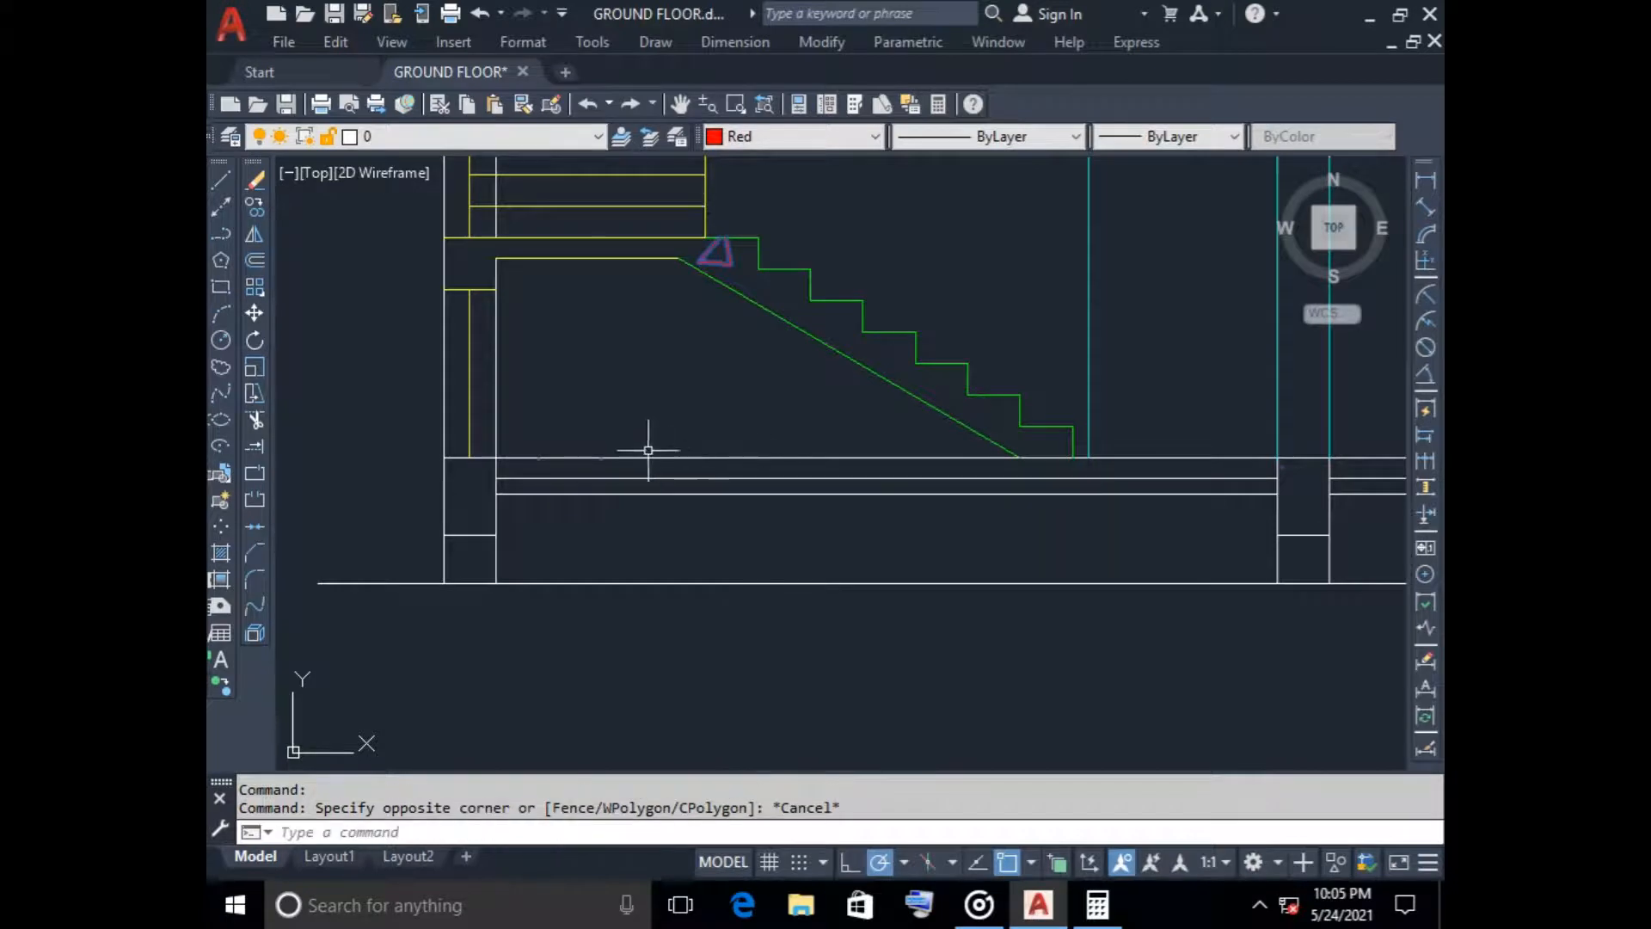
scroll(466, 506, "up", 6)
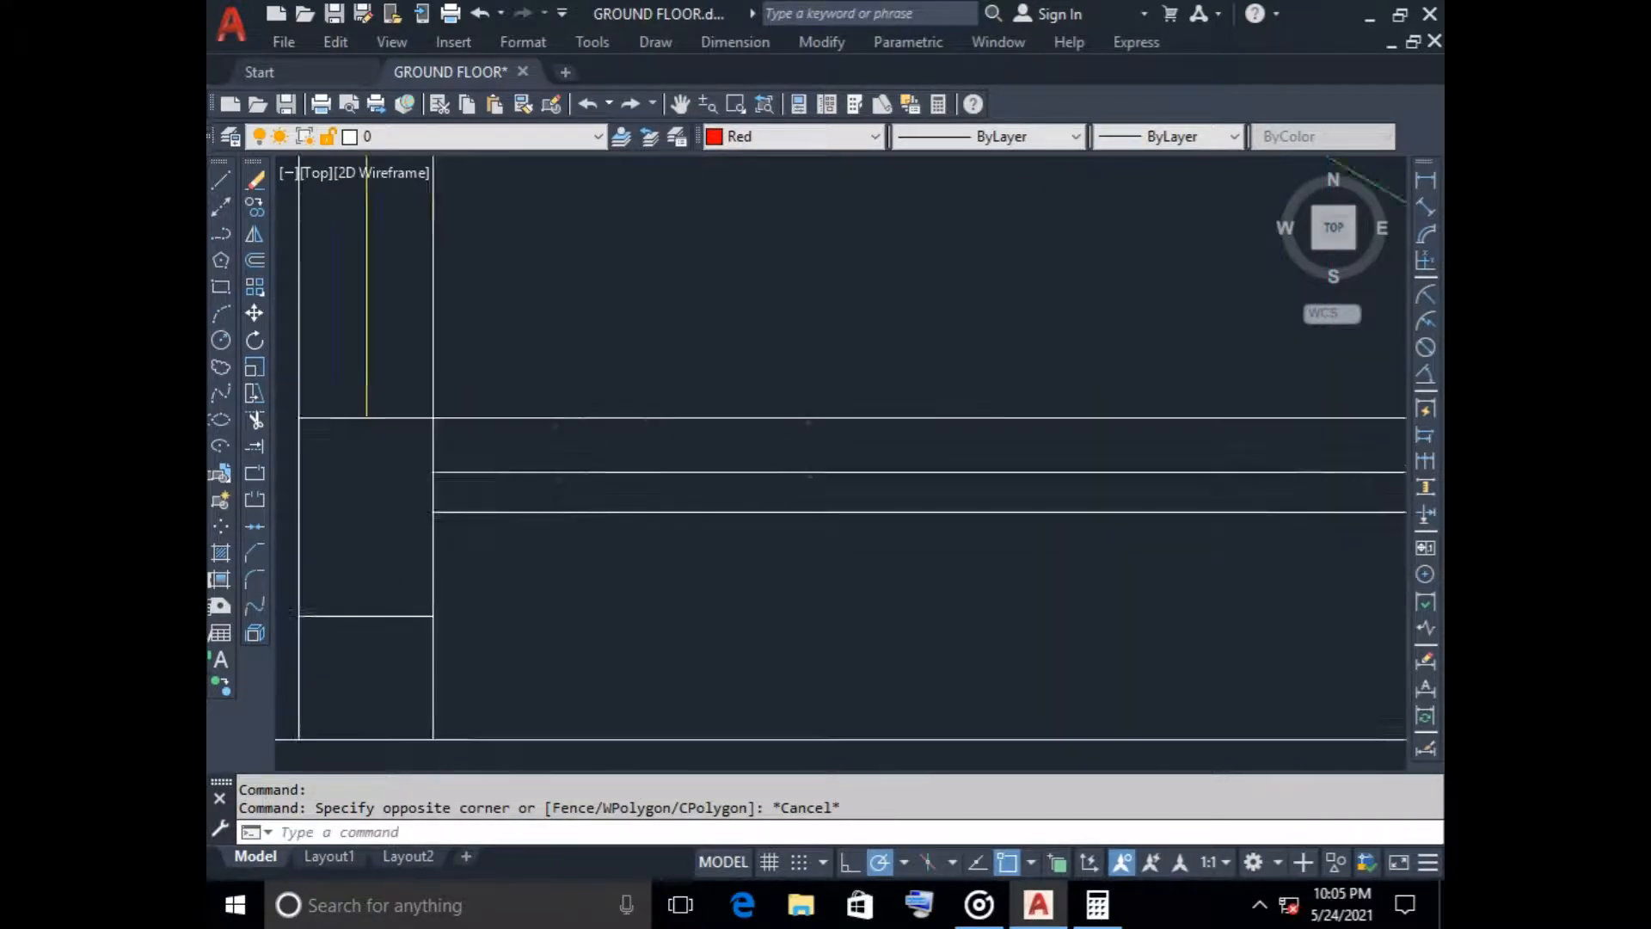
scroll(550, 395, "down", 5)
scroll(723, 386, "down", 3)
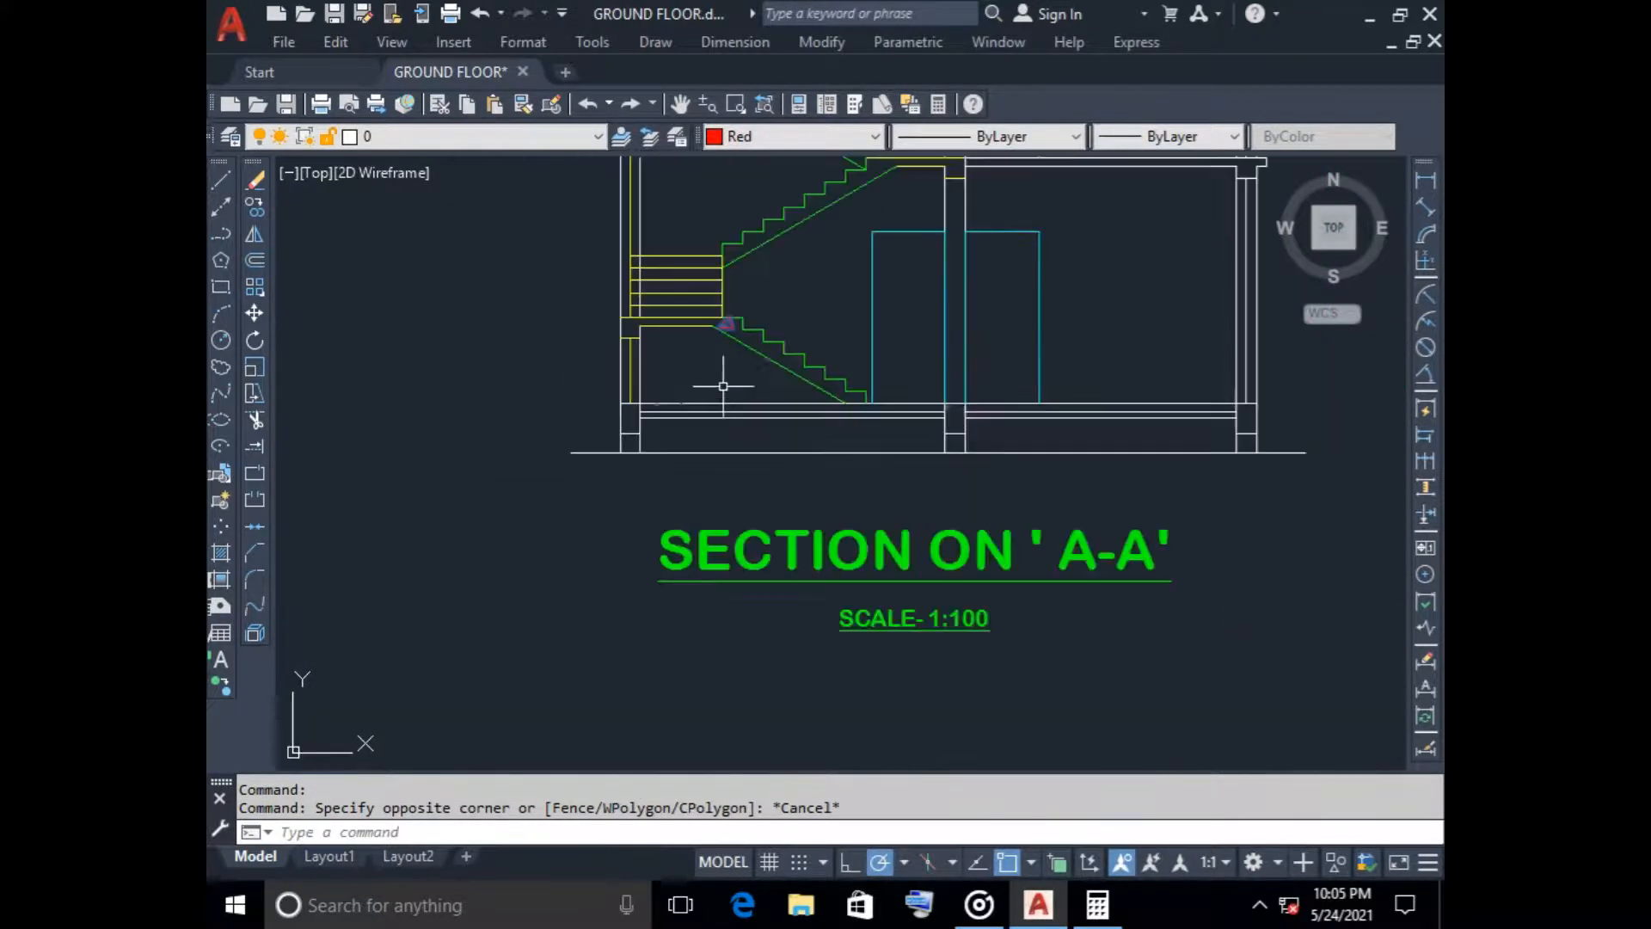
middle_click_drag(732, 362, 700, 416)
scroll(706, 426, "down", 2)
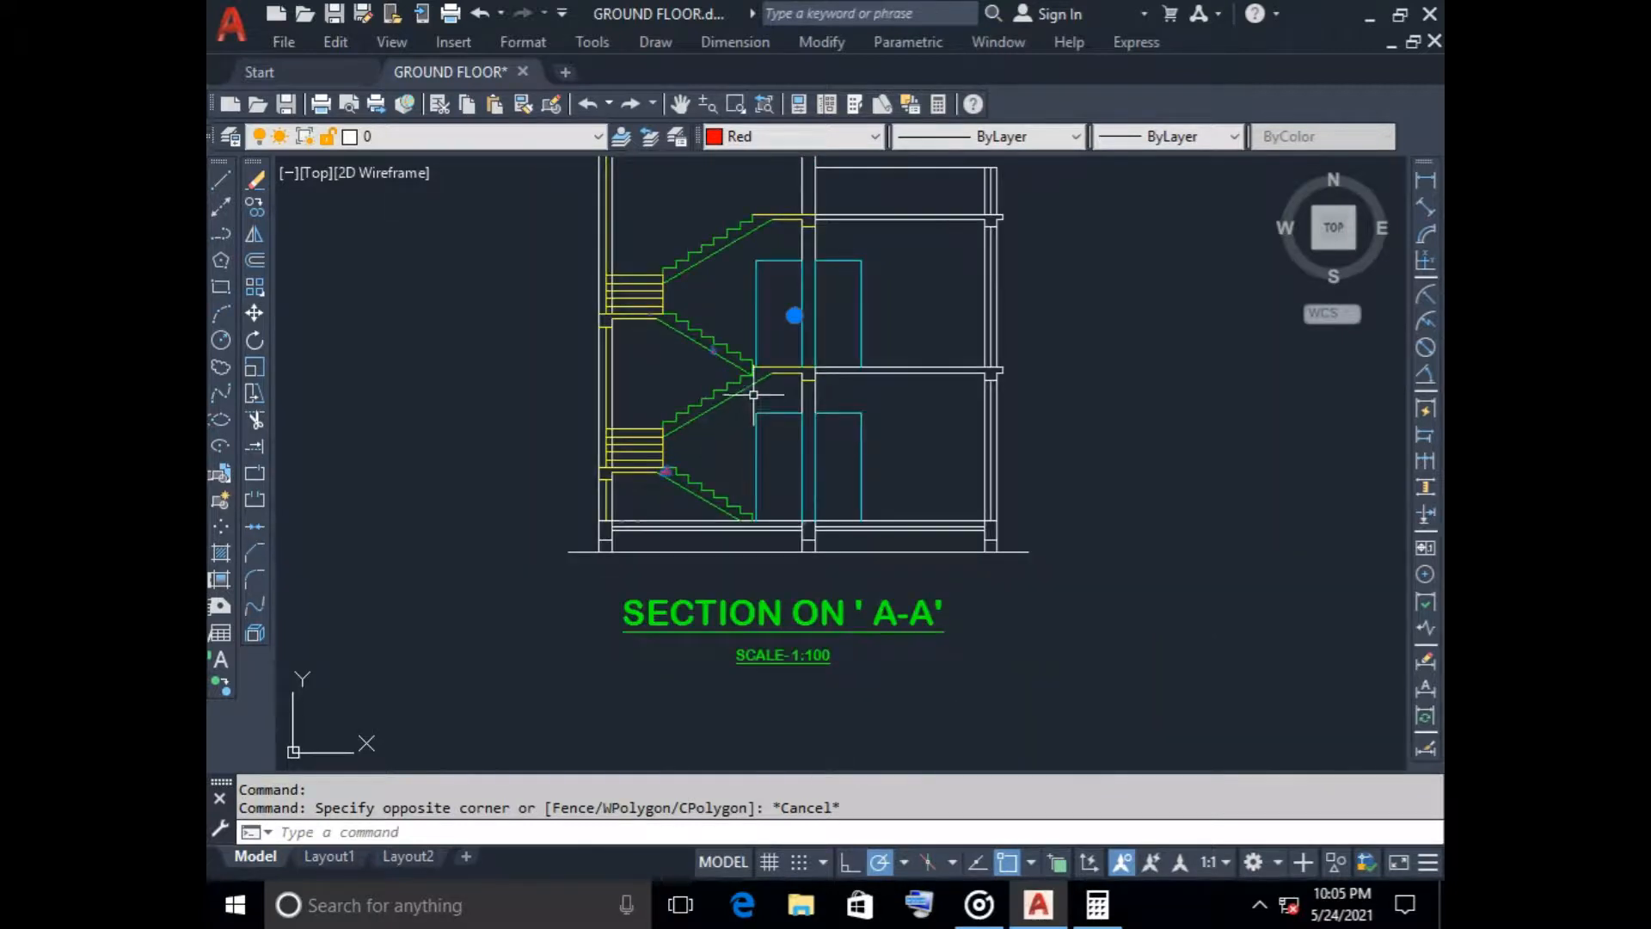
key("Escape")
scroll(654, 460, "up", 8)
key("Escape")
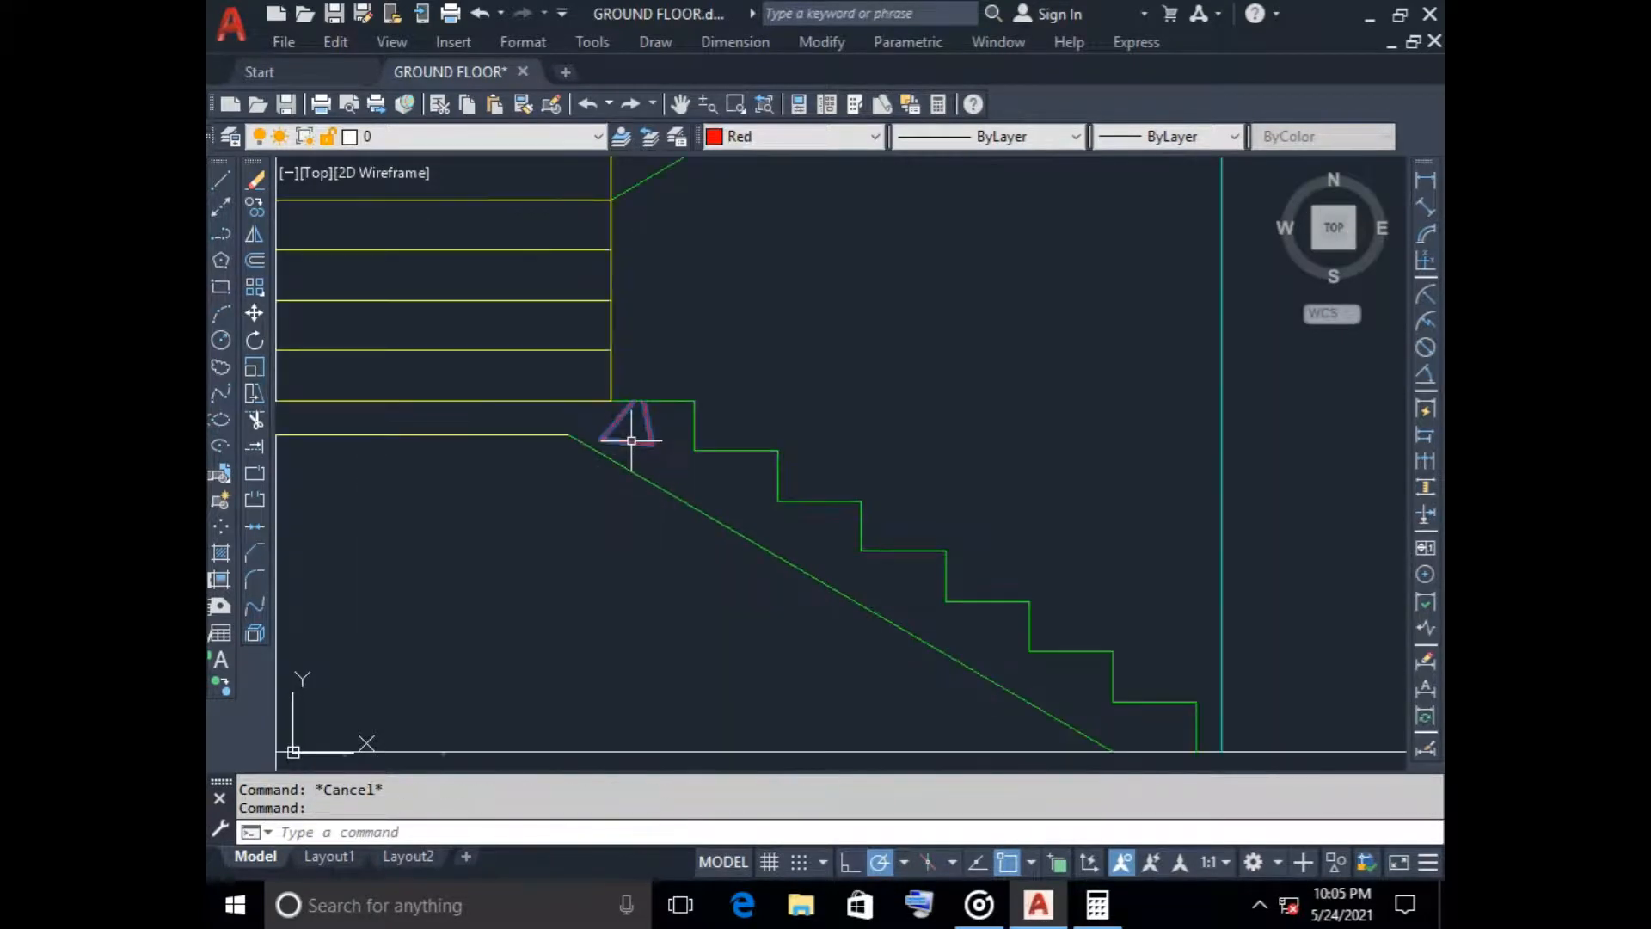
key("Delete")
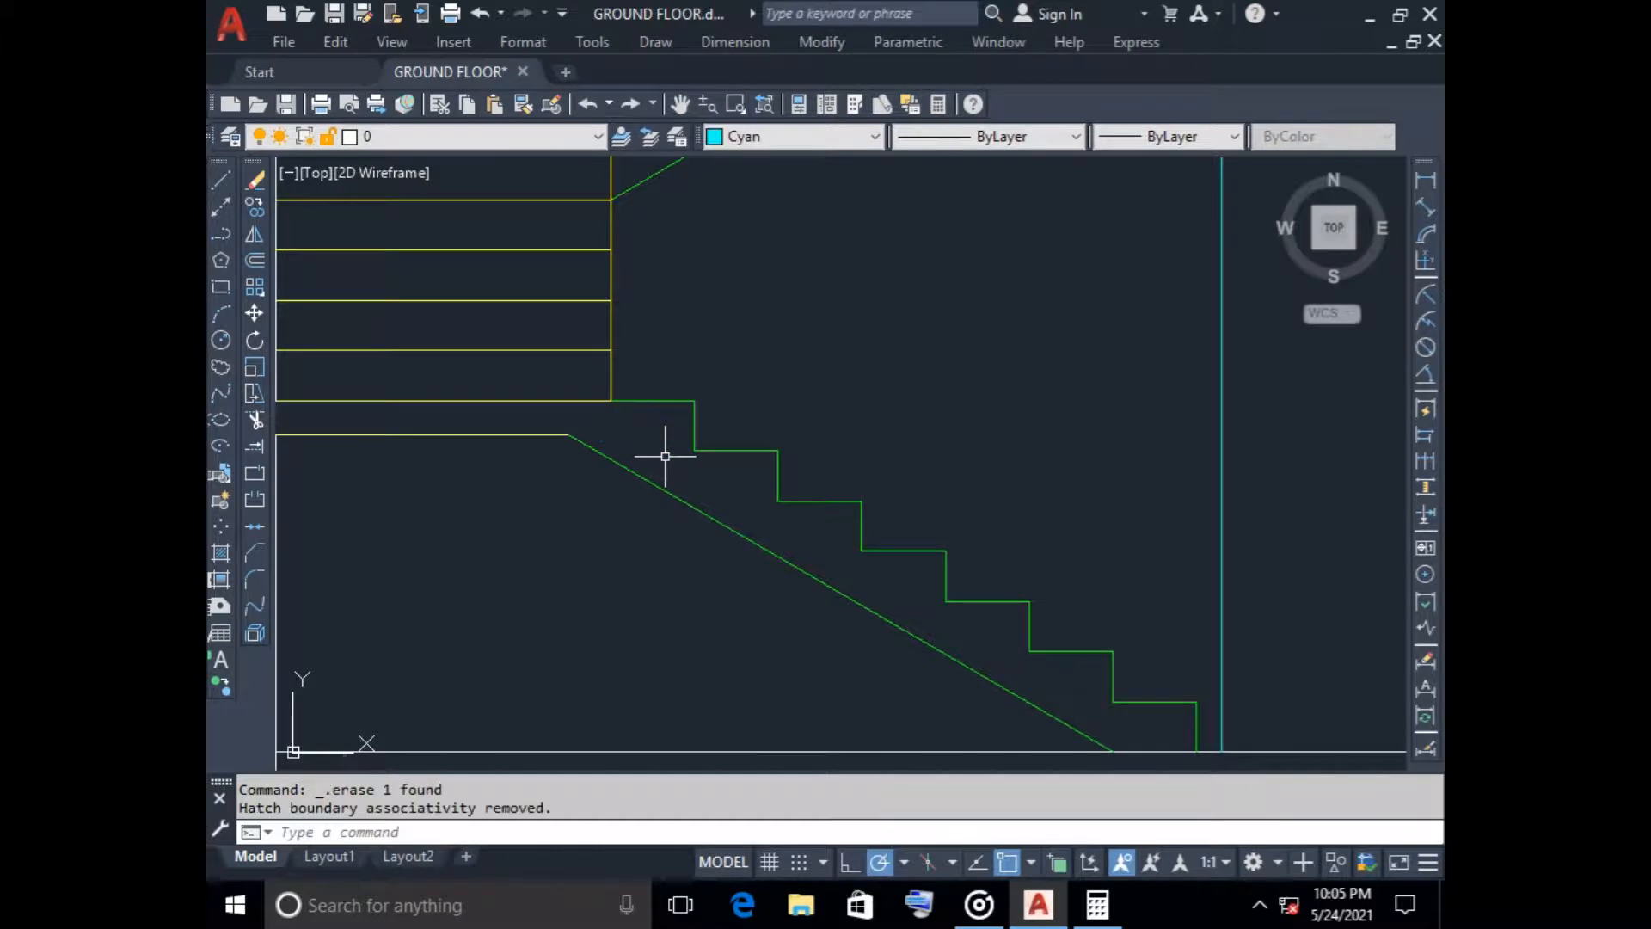
Start a new red AR-CONC hatch at scale 20 and pick the insides of the three plinth beams
scroll(663, 457, "down", 7)
scroll(606, 512, "up", 3)
scroll(606, 512, "up", 2)
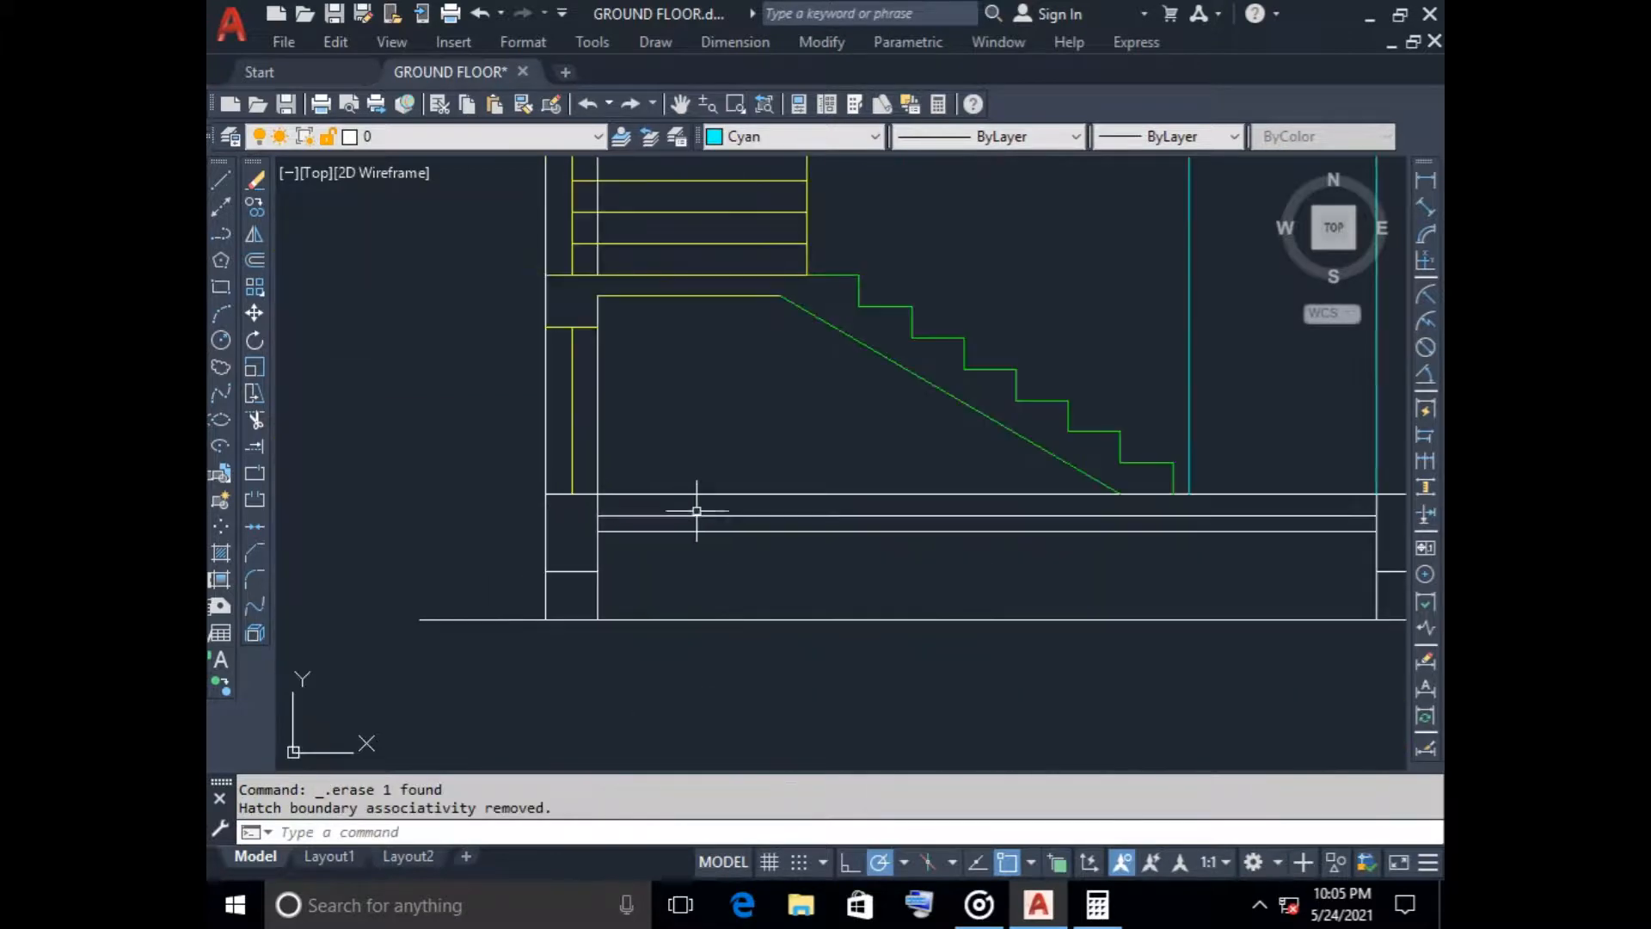
left_click(221, 552)
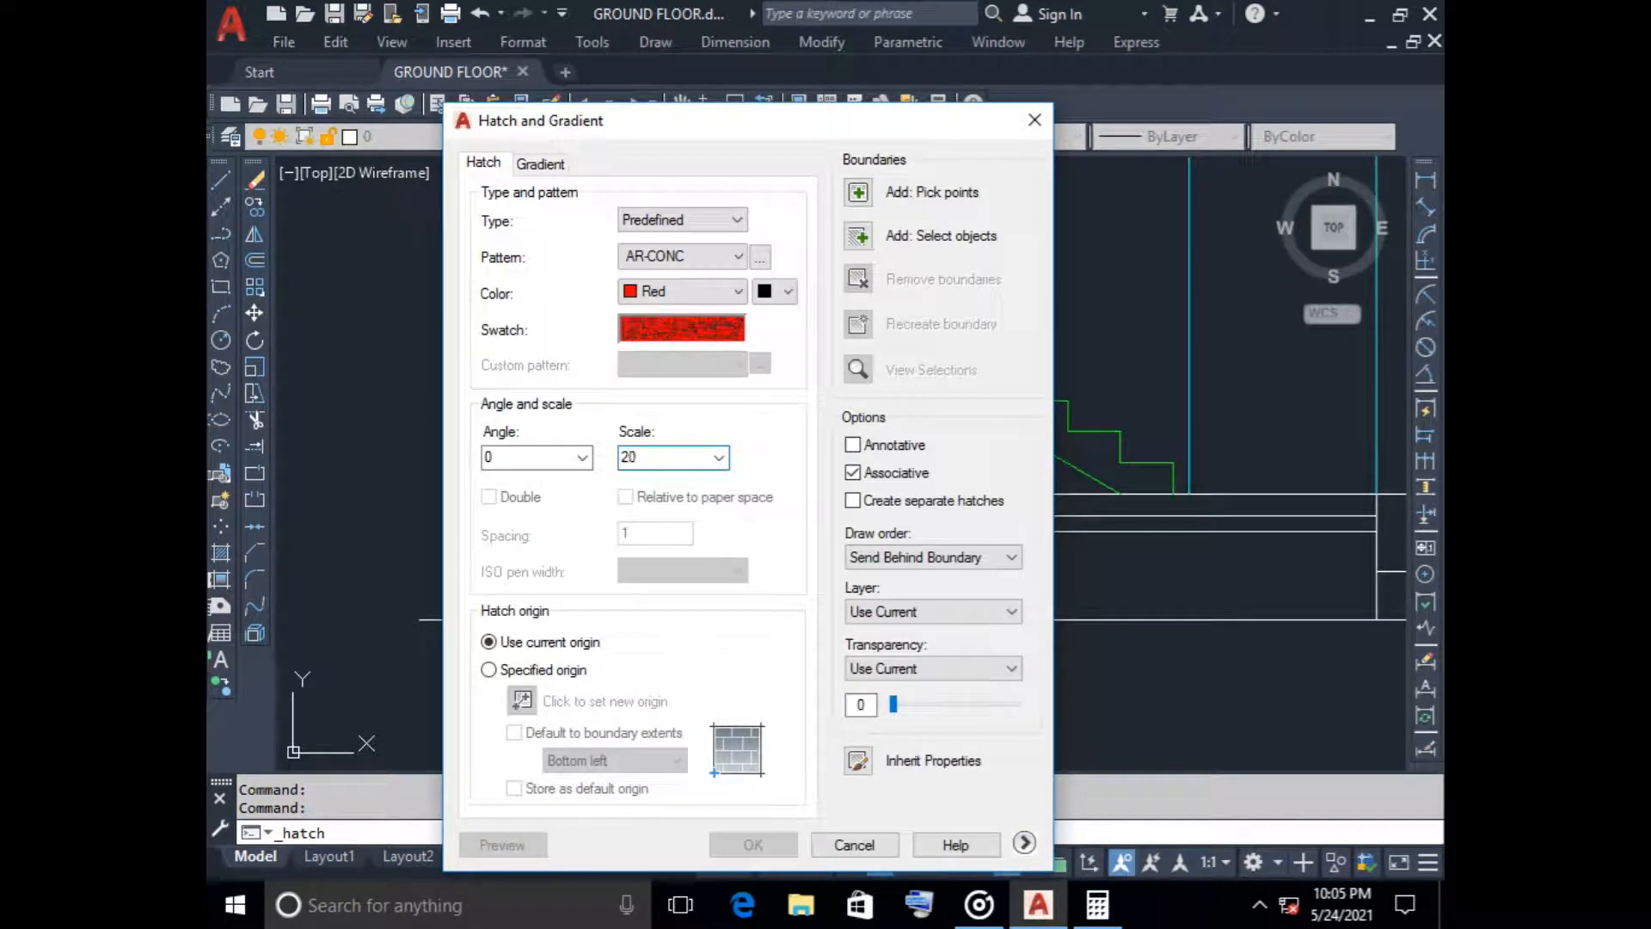
left_click(858, 191)
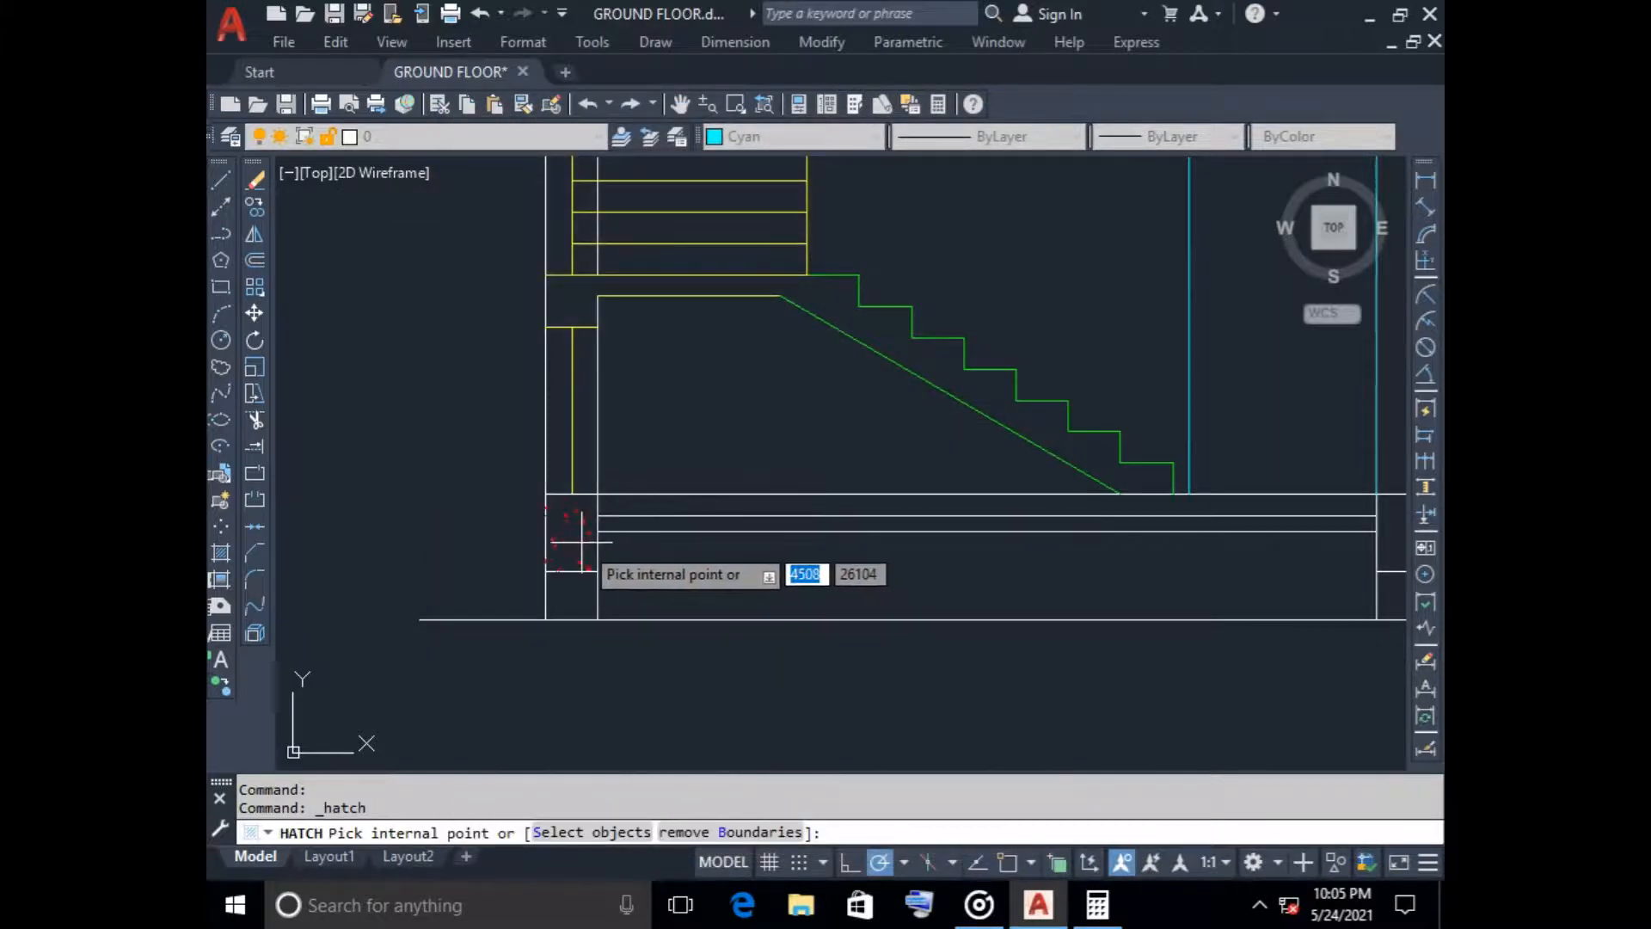
scroll(581, 542, "up", 4)
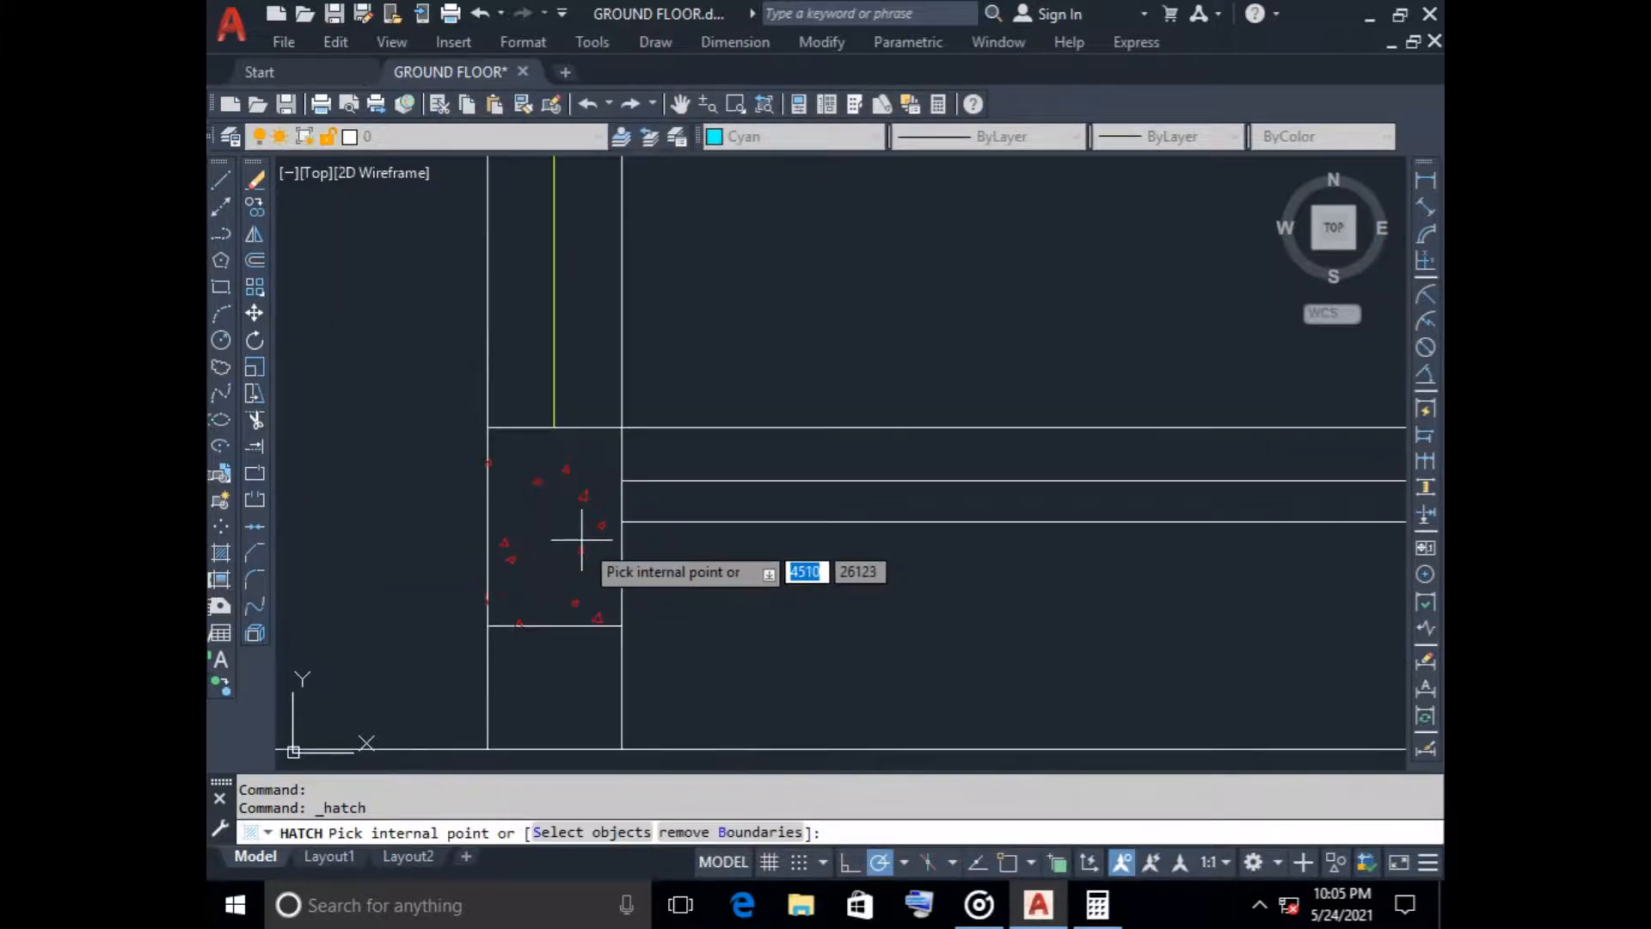
left_click(581, 540)
scroll(718, 575, "down", 4)
middle_click_drag(1011, 586, 584, 512)
scroll(765, 493, "up", 2)
left_click(766, 488)
scroll(1111, 528, "down", 4)
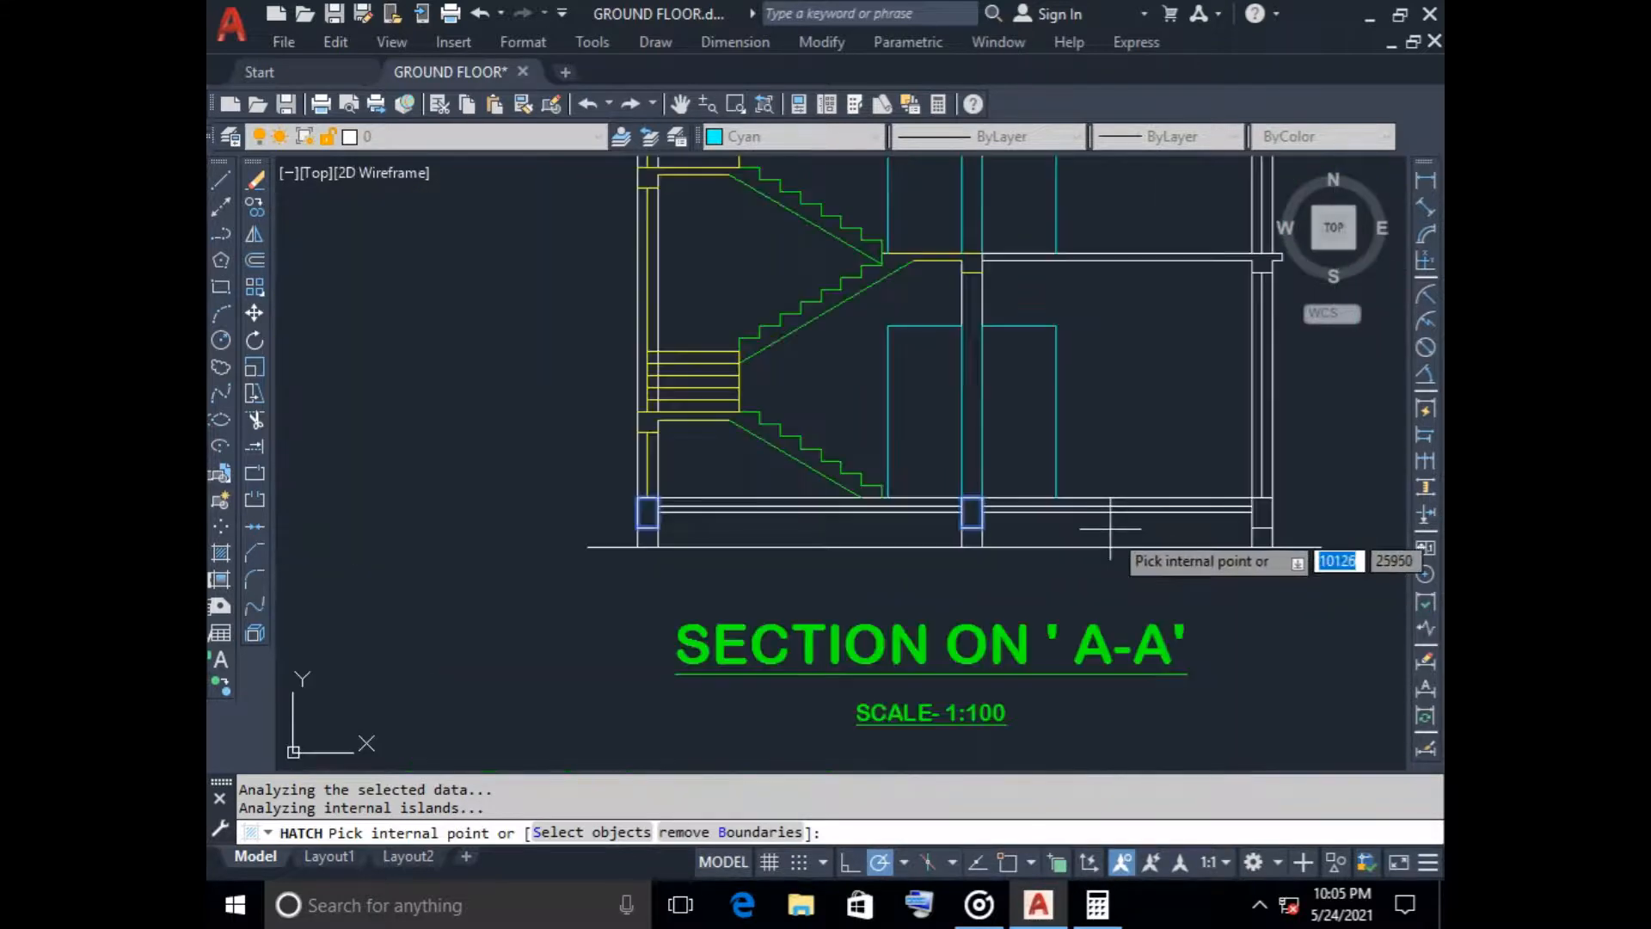
scroll(1268, 518, "up", 4)
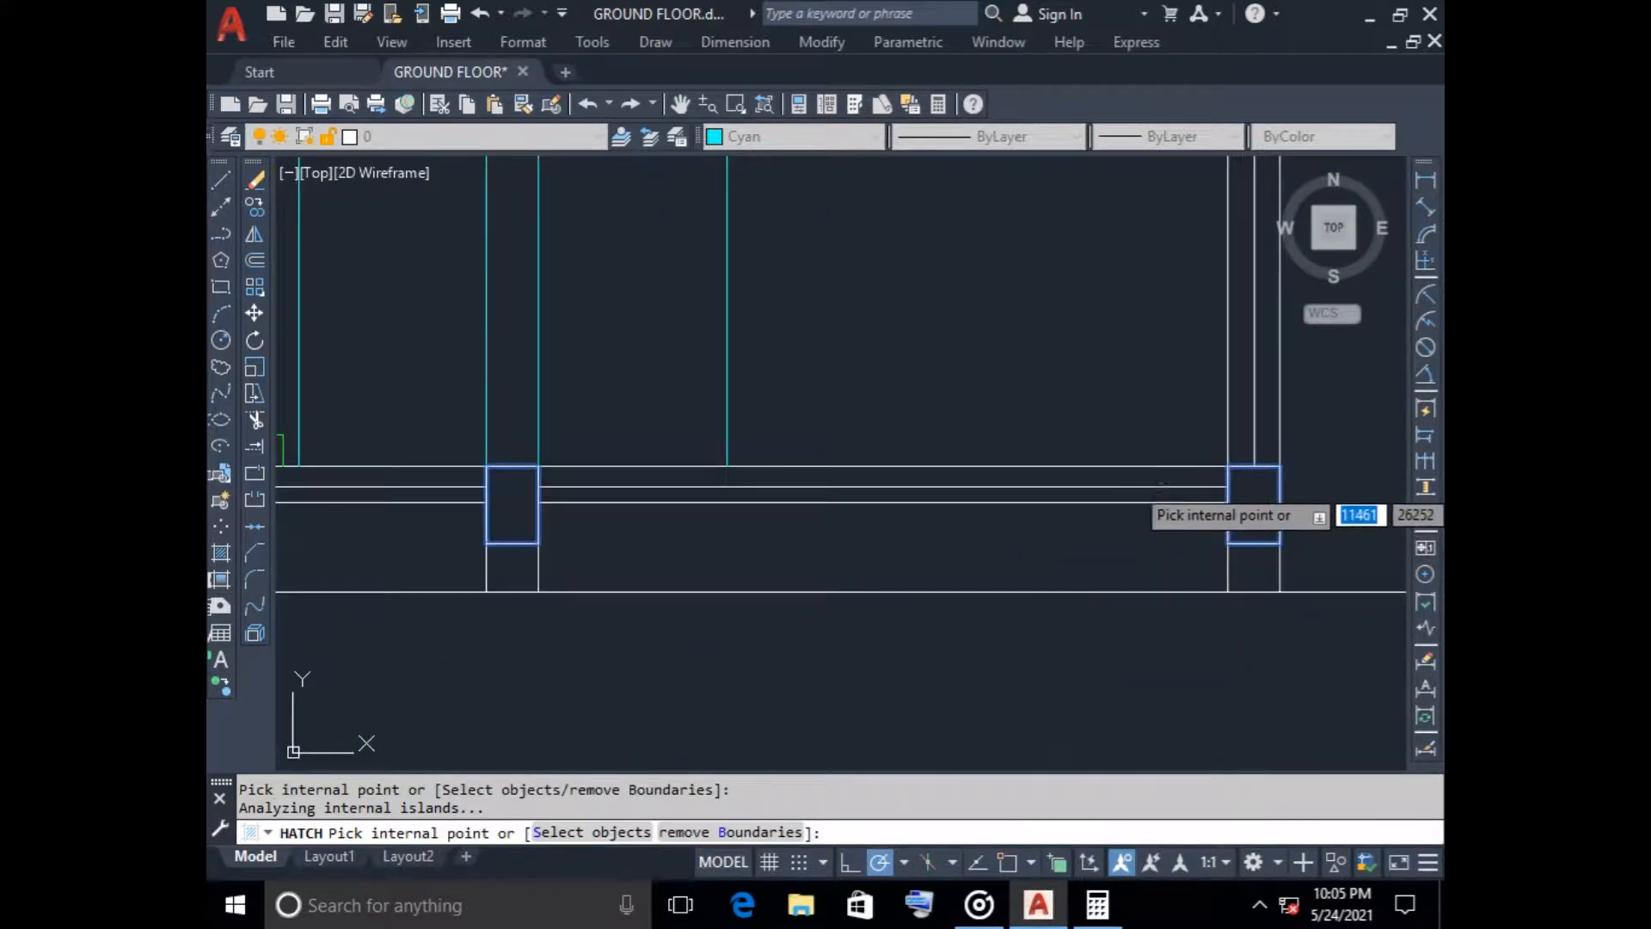
Add the ground-floor slab strips on both sides of the middle plinth beam to the hatch boundaries
left_click(1131, 480)
left_click(449, 479)
scroll(571, 526, "down", 2)
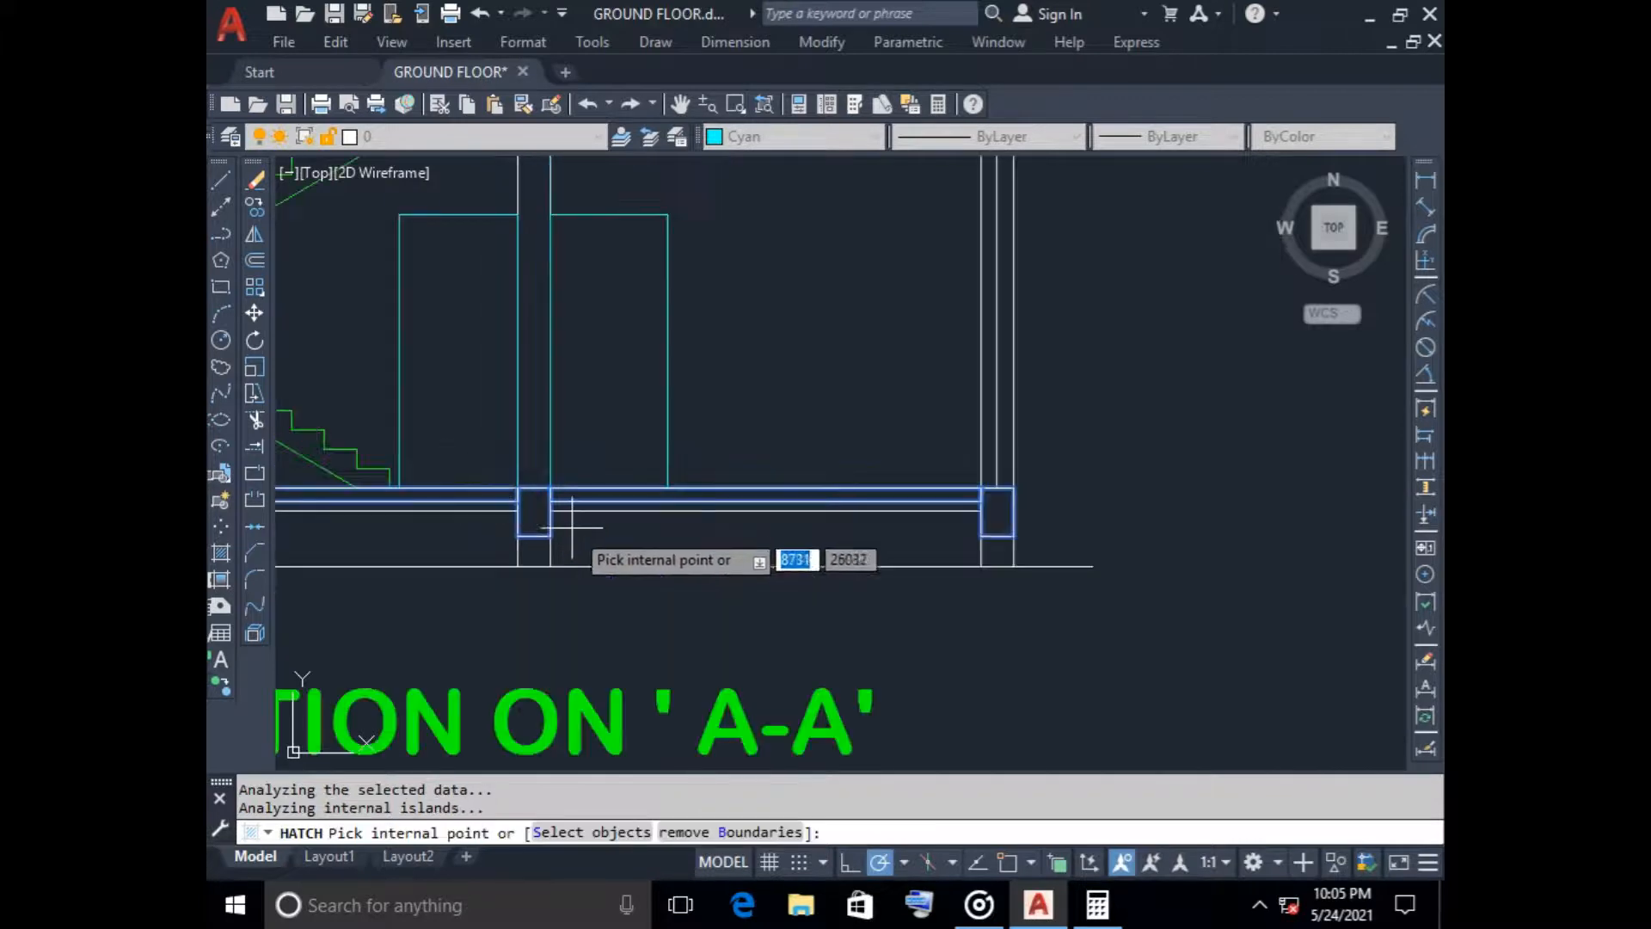
Add the lowest stair flight with its mid-landing slab and landing beam to the hatch boundaries
scroll(571, 526, "down", 4)
middle_click_drag(606, 531, 817, 557)
scroll(634, 490, "up", 4)
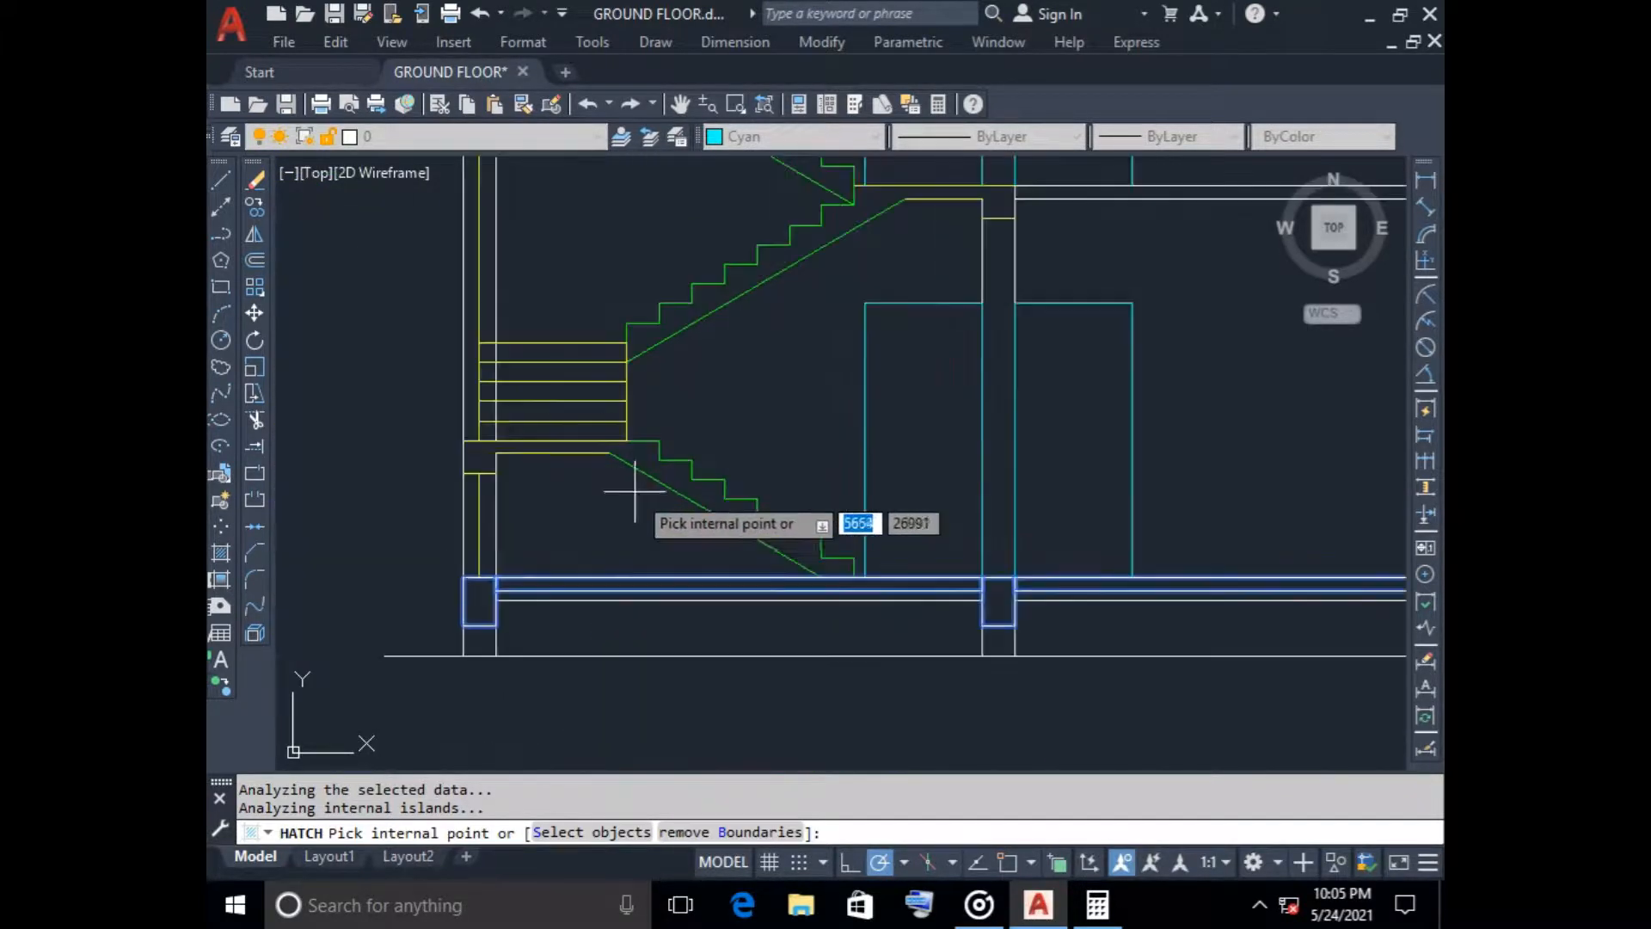
left_click(640, 489)
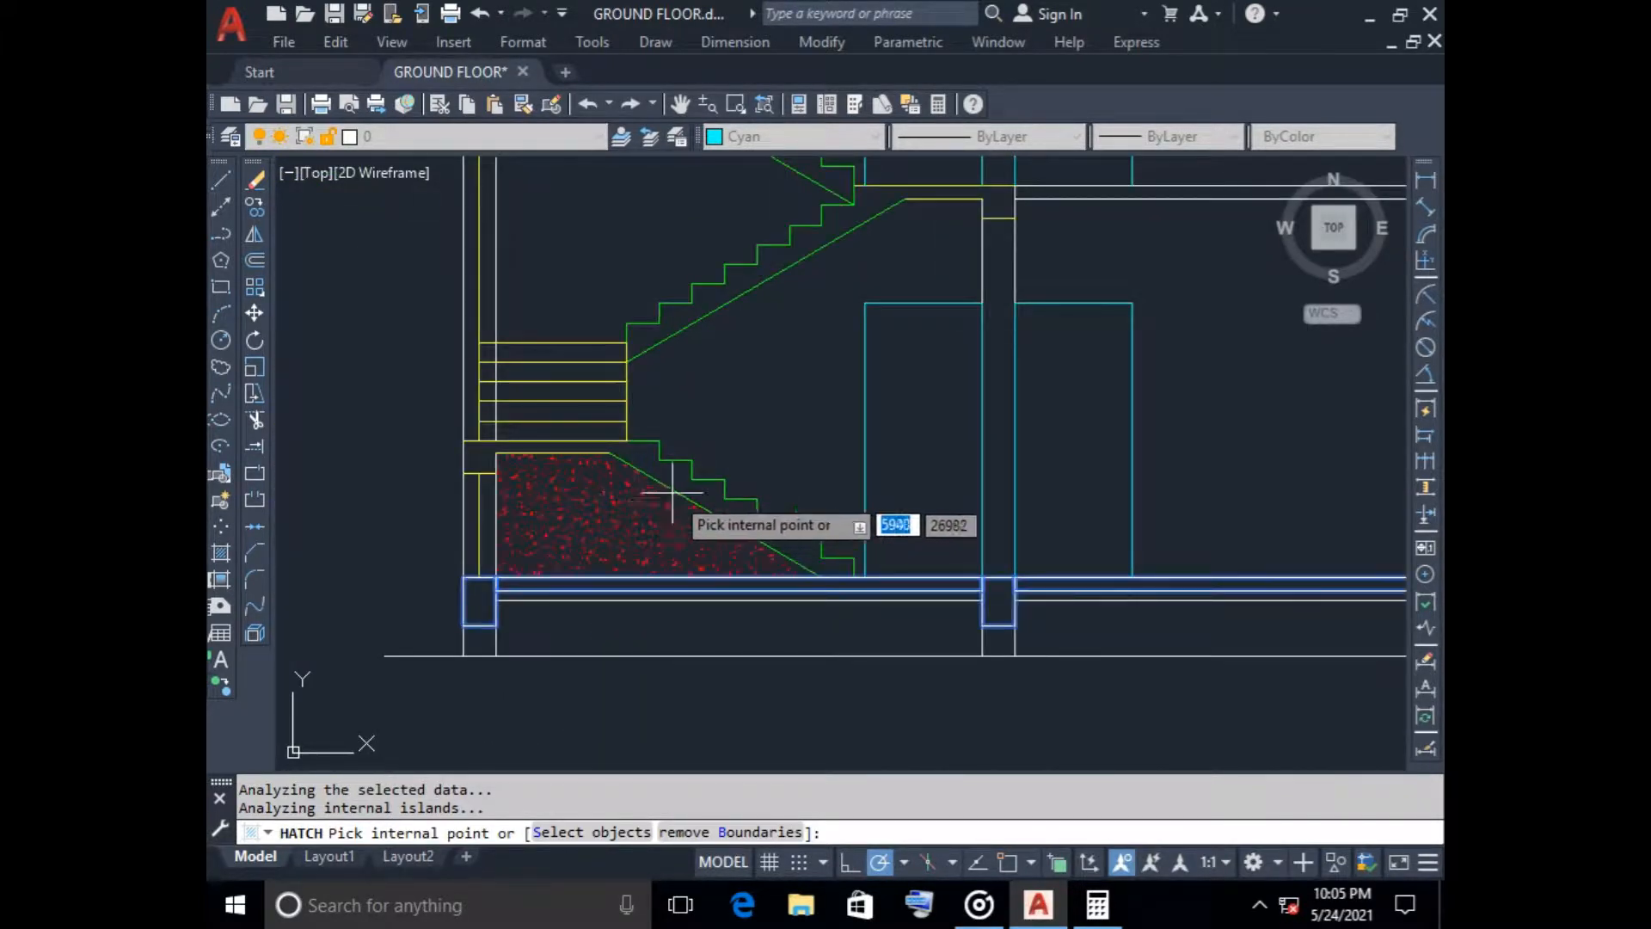
Add the upper storey's lower flight with its mid-landing and the stair tower's roof slab to the hatch boundaries, and finish picking
scroll(725, 442, "down", 3)
scroll(675, 380, "up", 3)
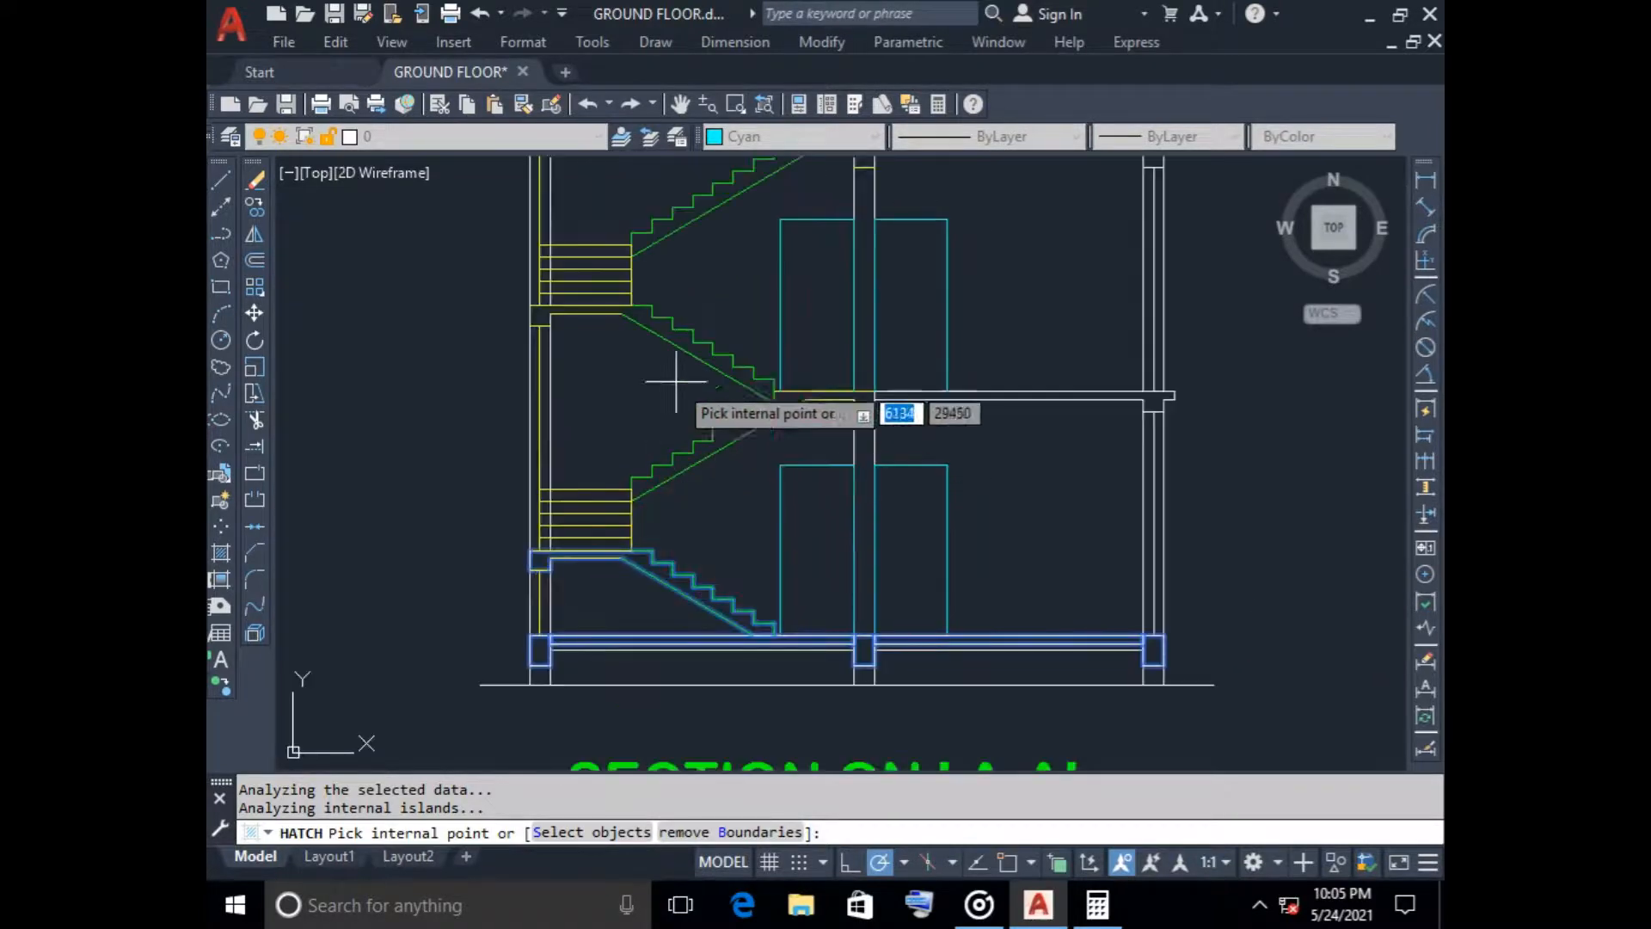
scroll(749, 316, "down", 4)
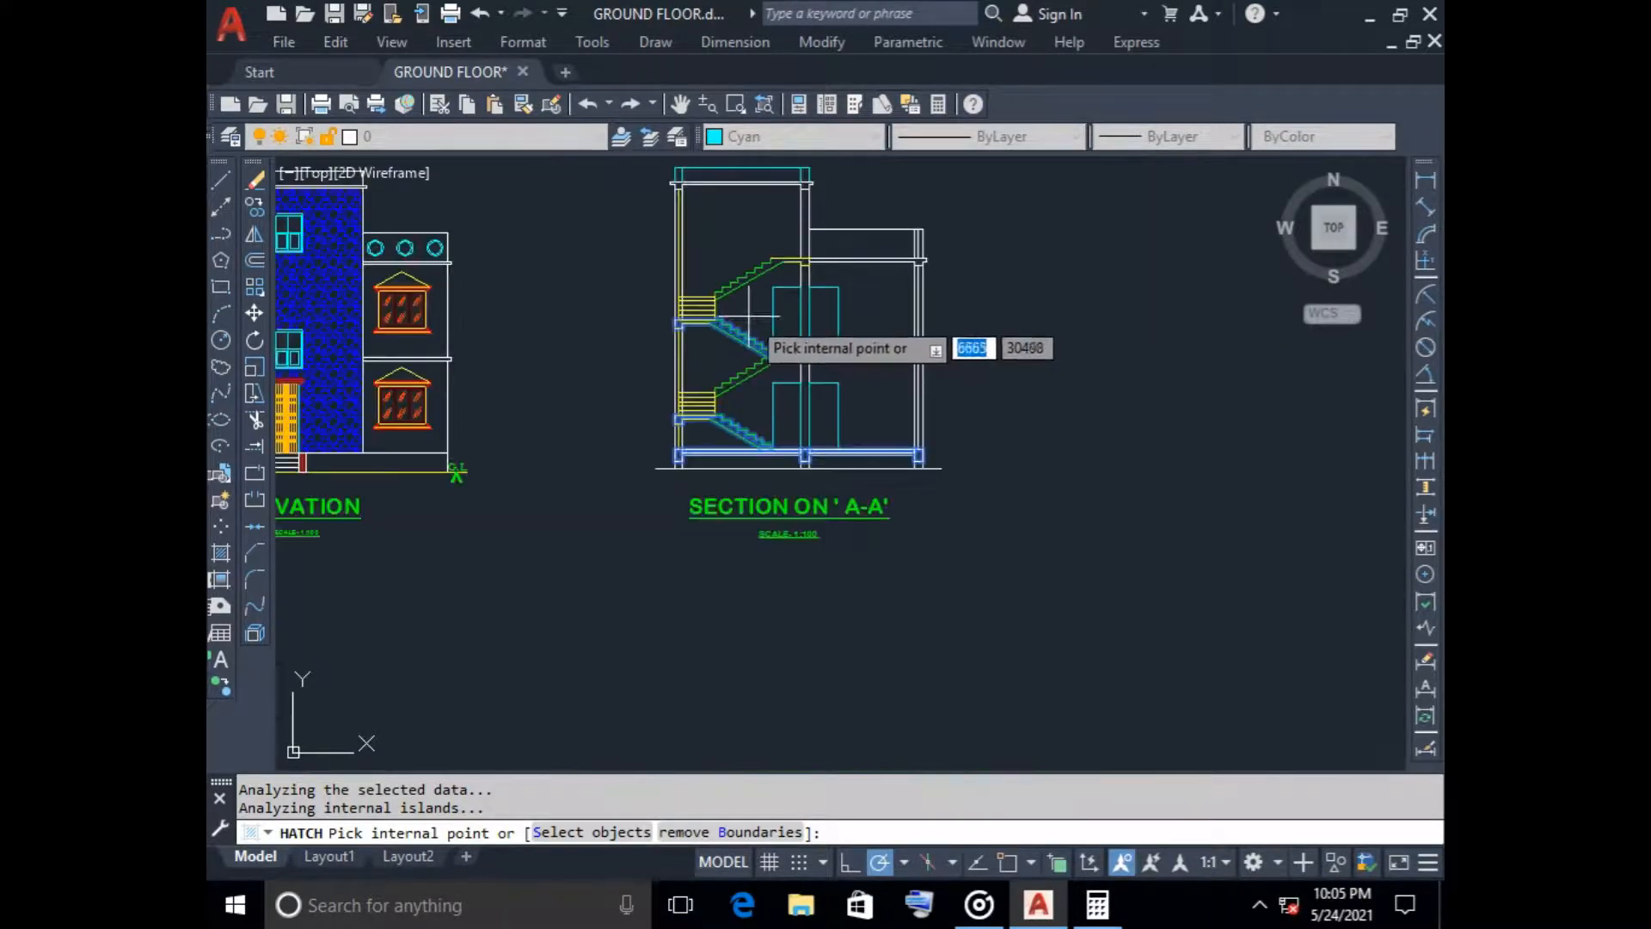
scroll(671, 327, "up", 5)
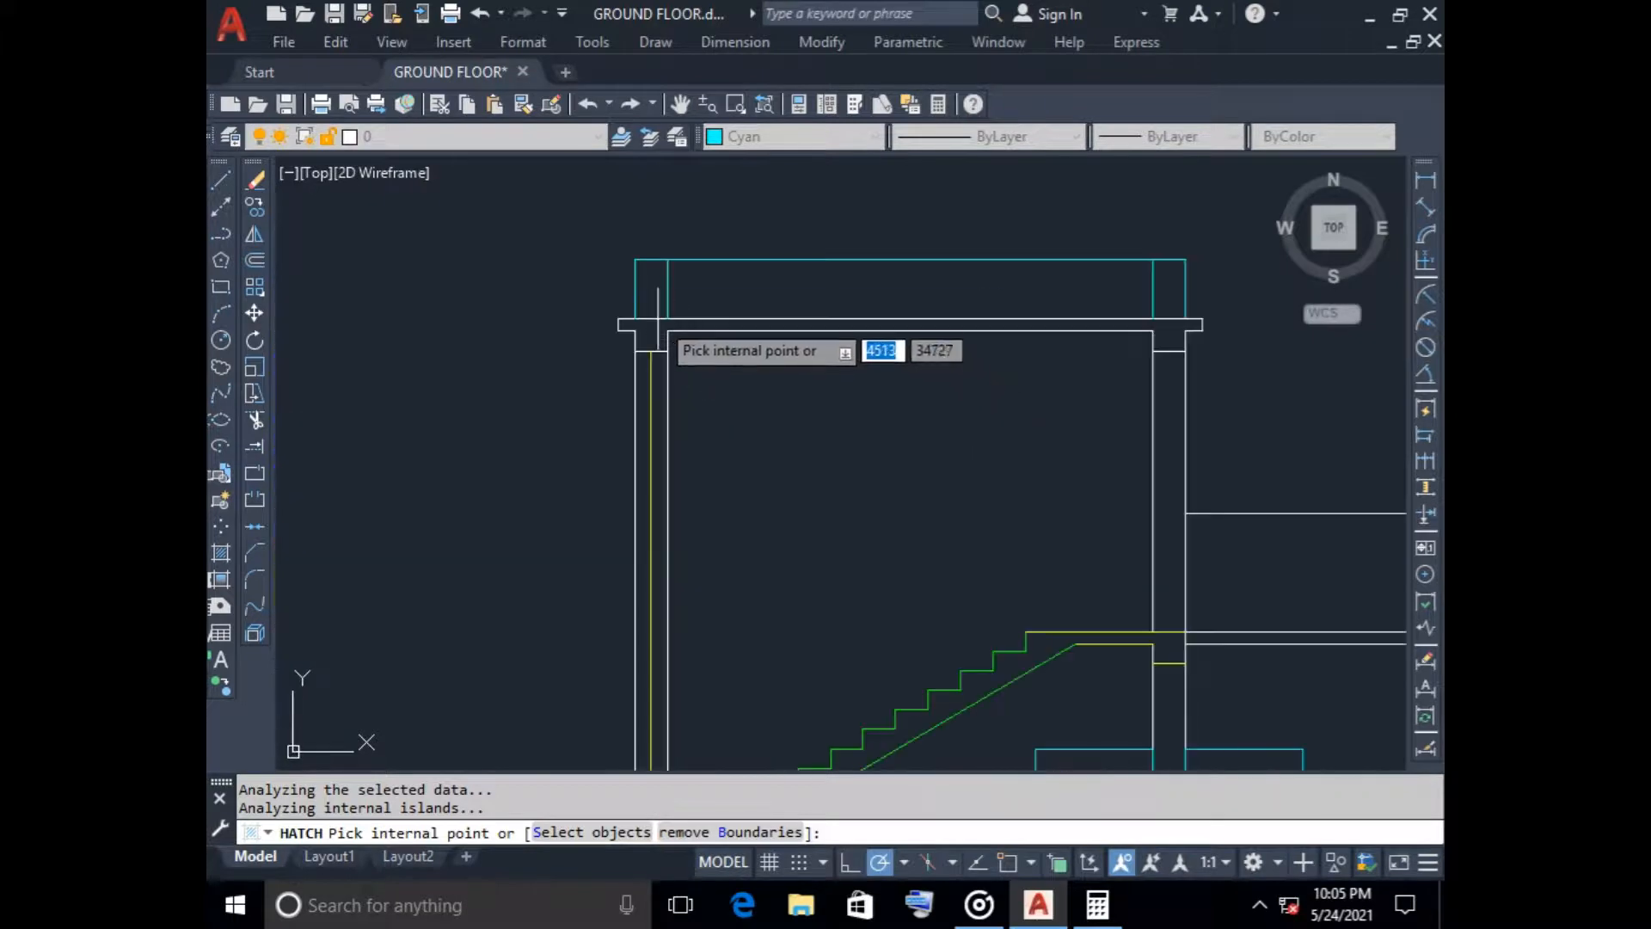
scroll(806, 417, "down", 3)
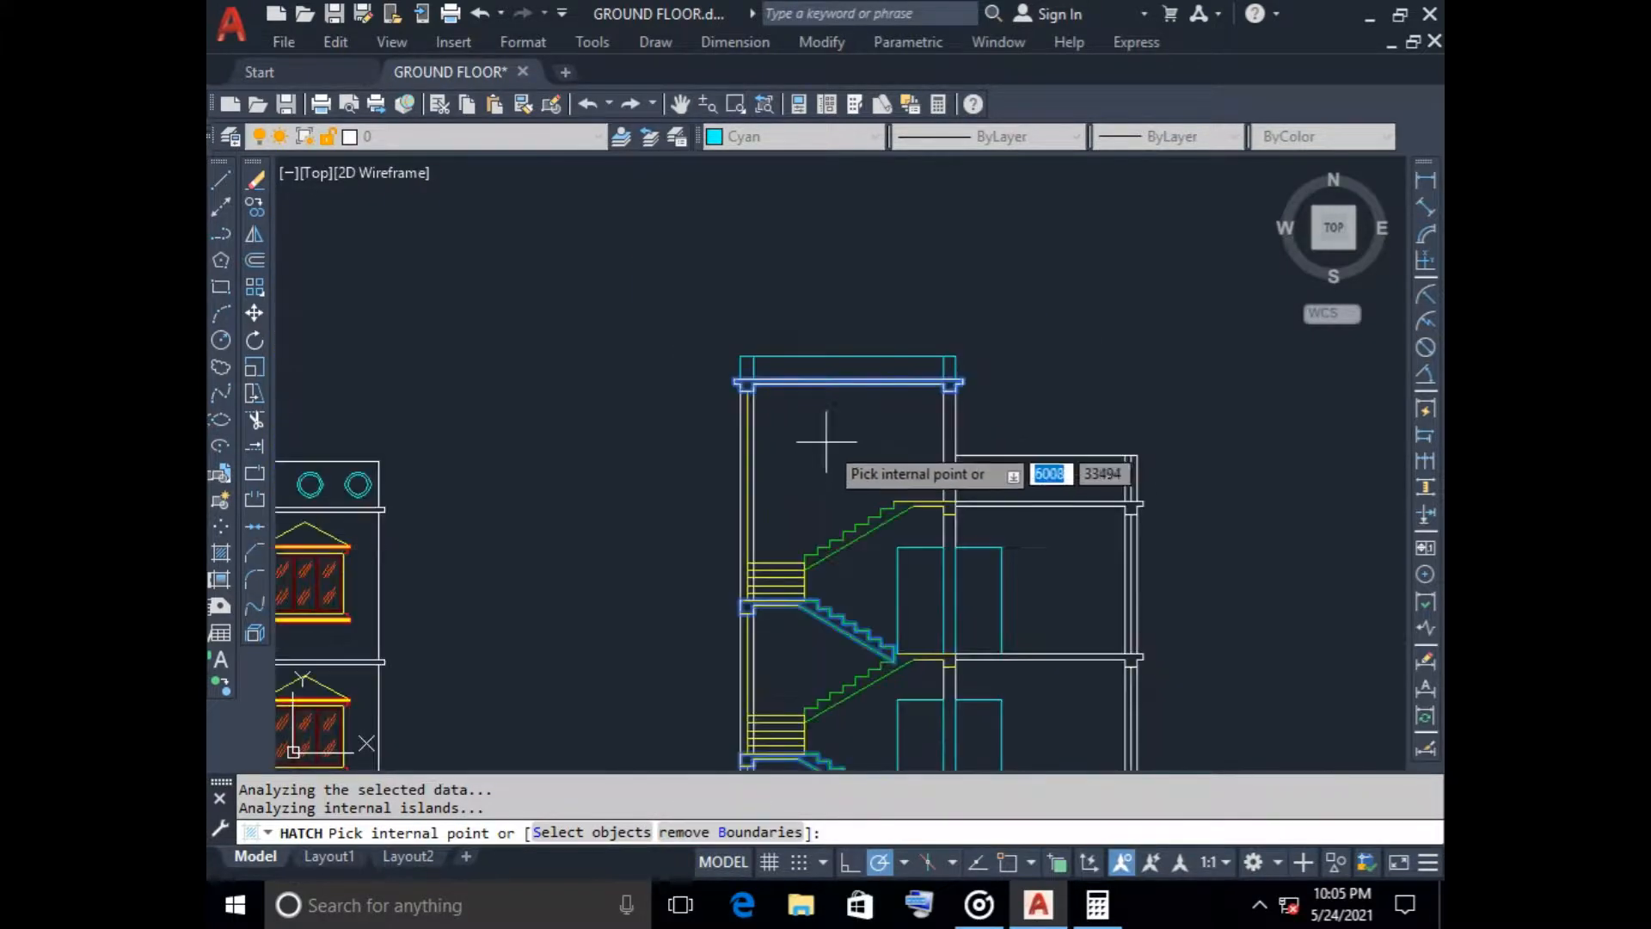
middle_click_drag(826, 441, 693, 380)
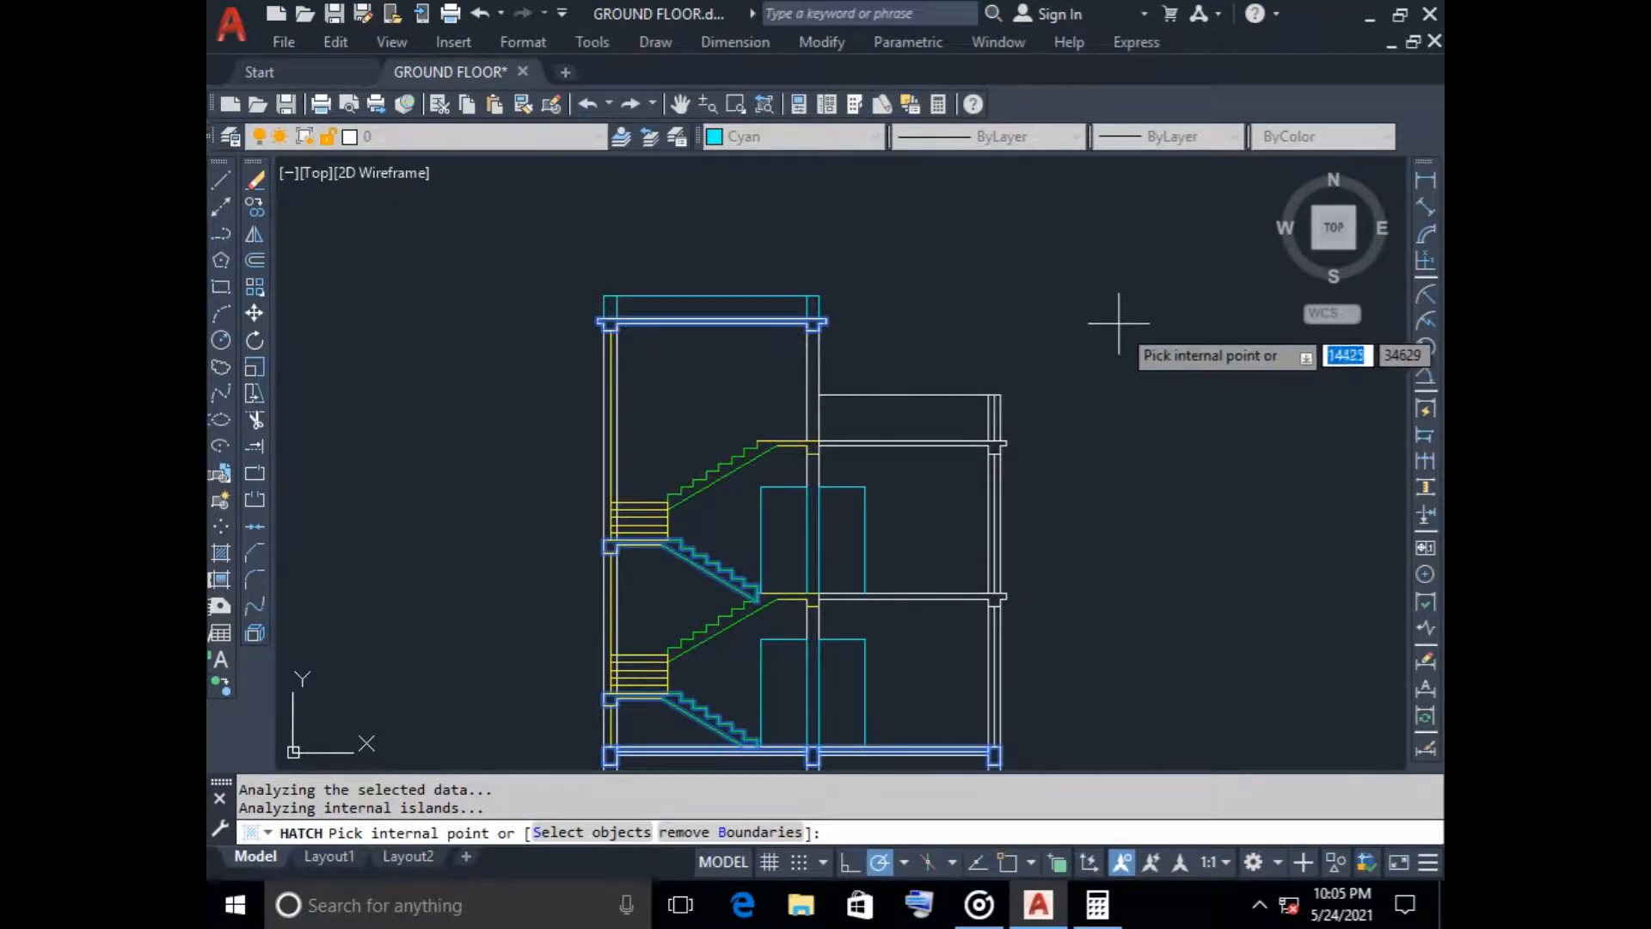
key("Return")
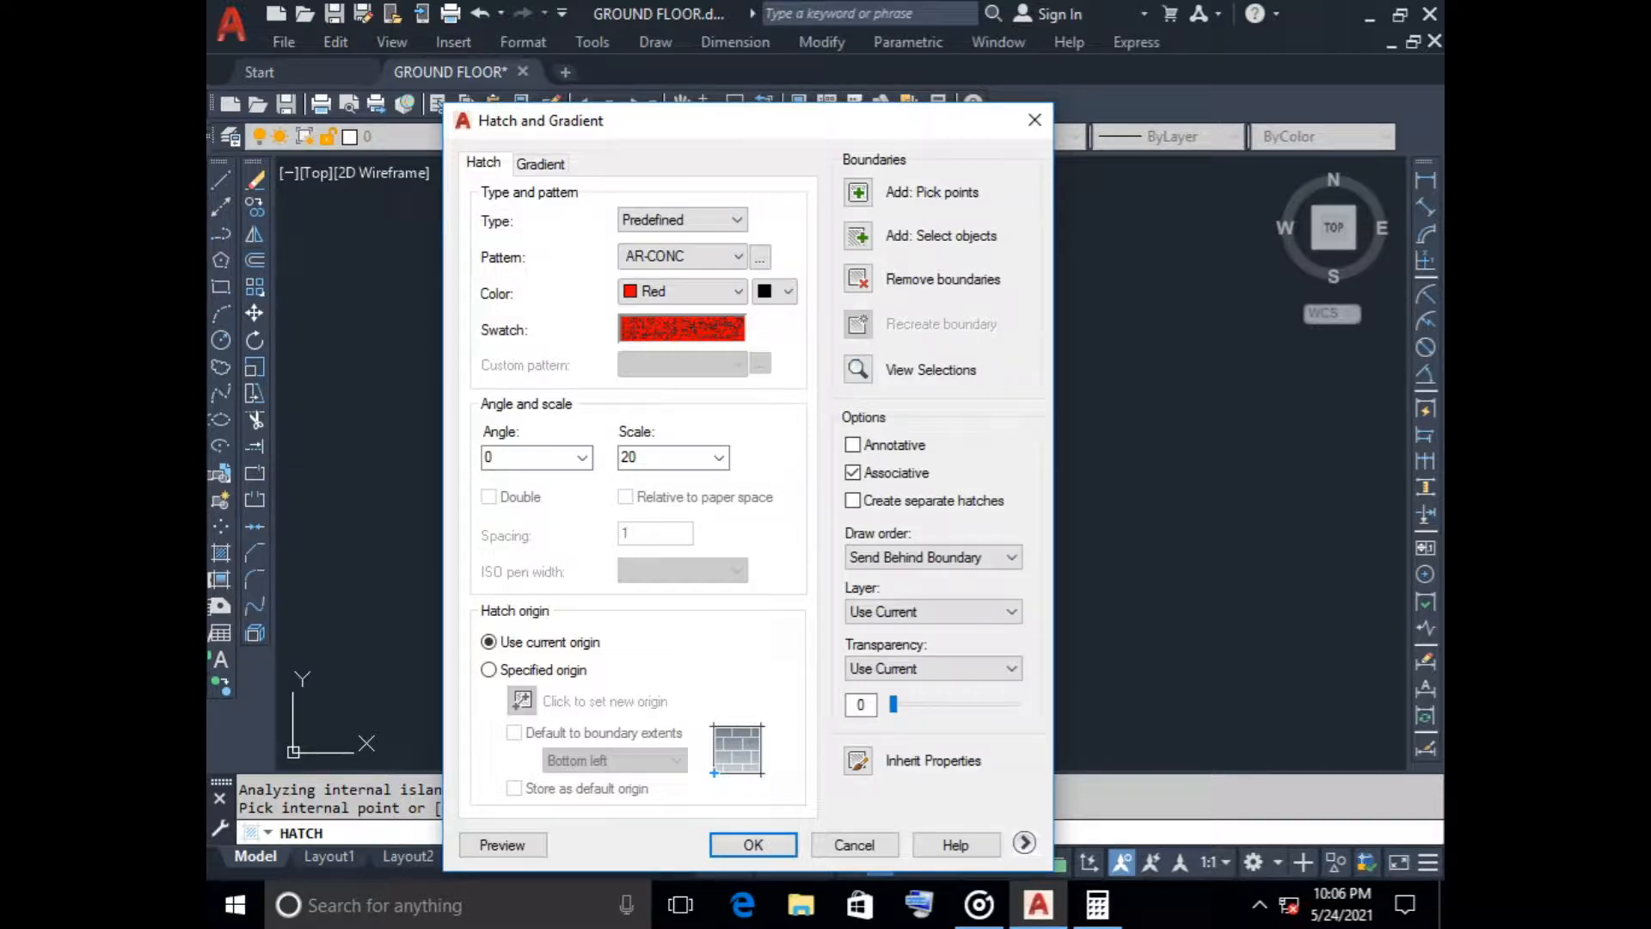
Apply the pending red AR-CONC hatch and trim the vertical wall line crossing the second-floor slab beside the stair landing
key("Return")
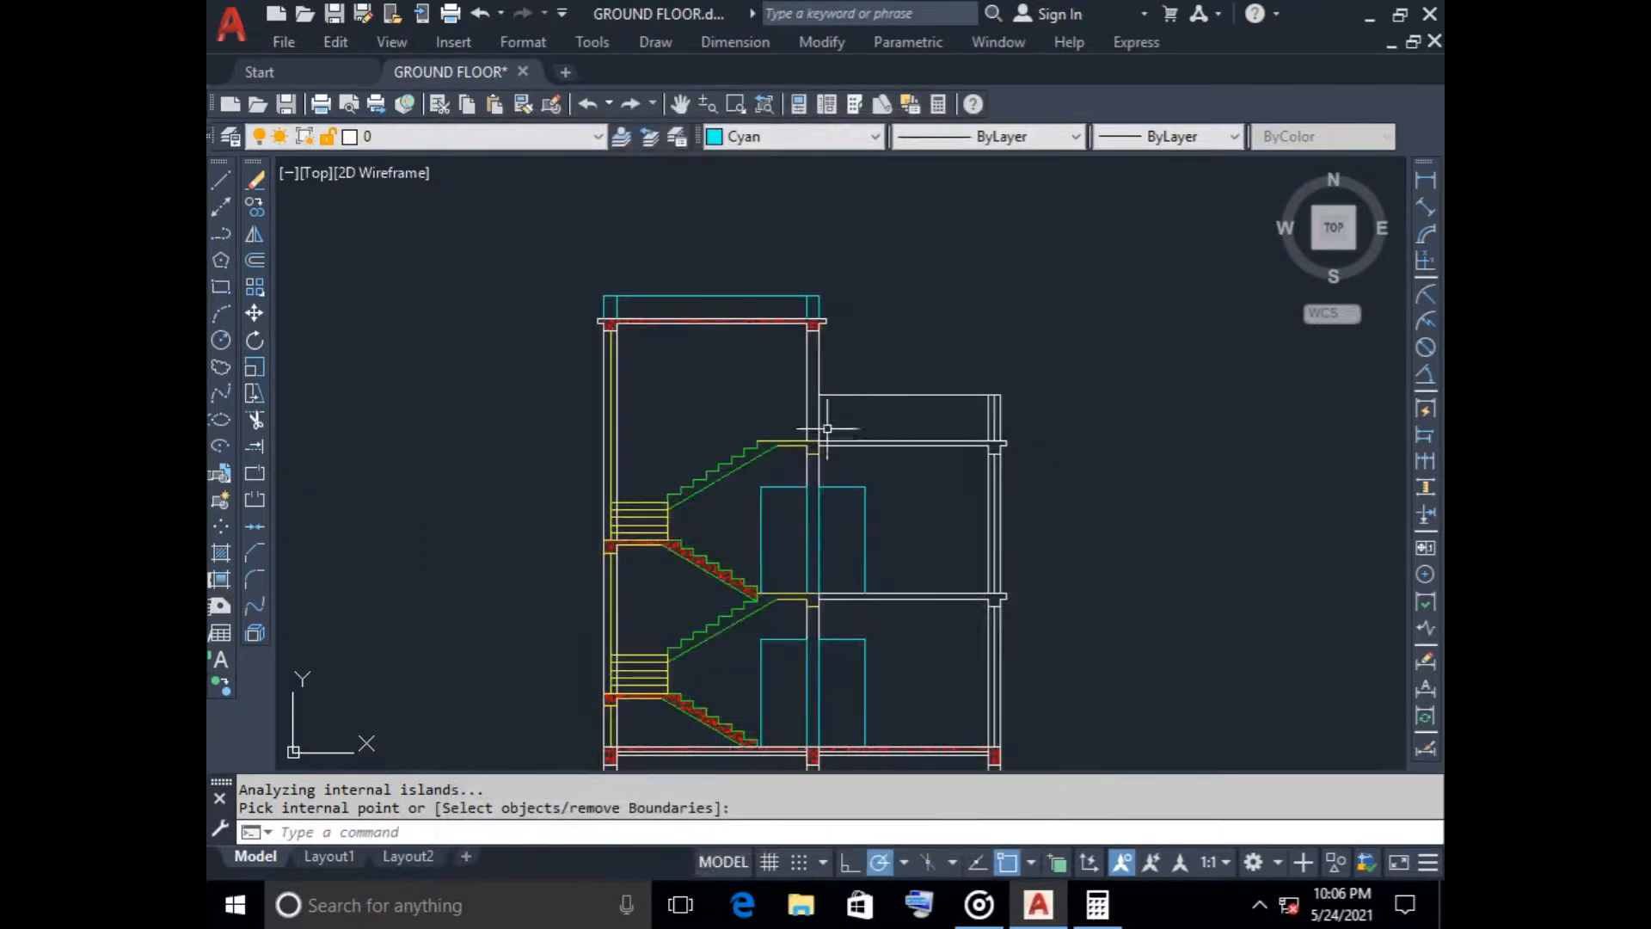
scroll(826, 429, "up", 10)
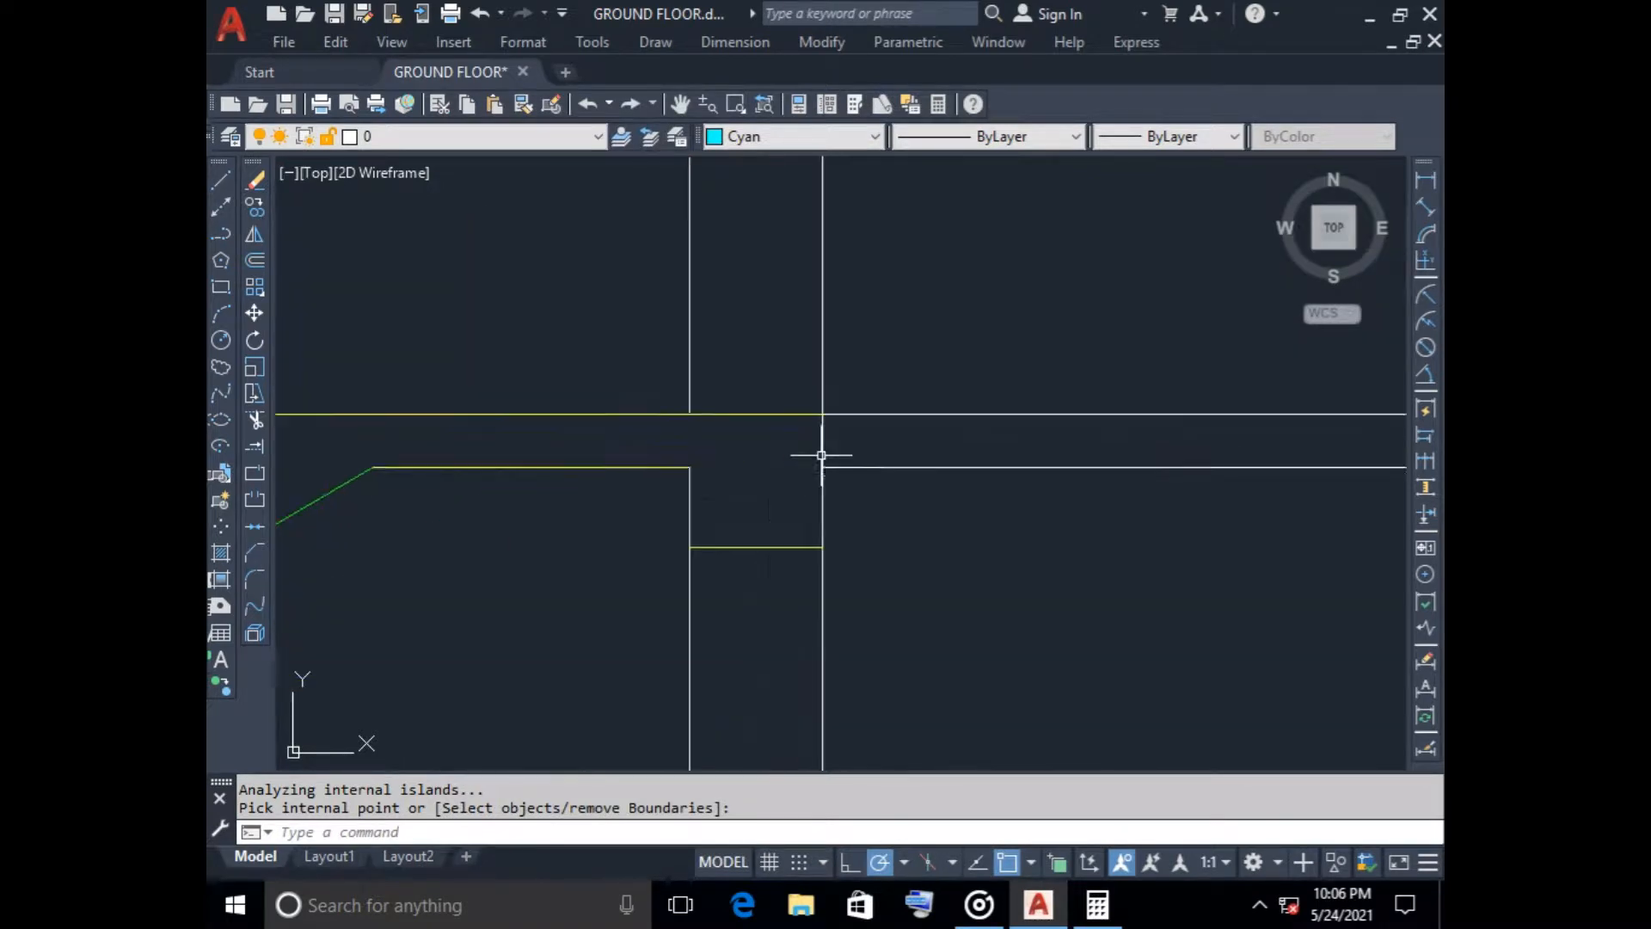
scroll(912, 430, "down", 5)
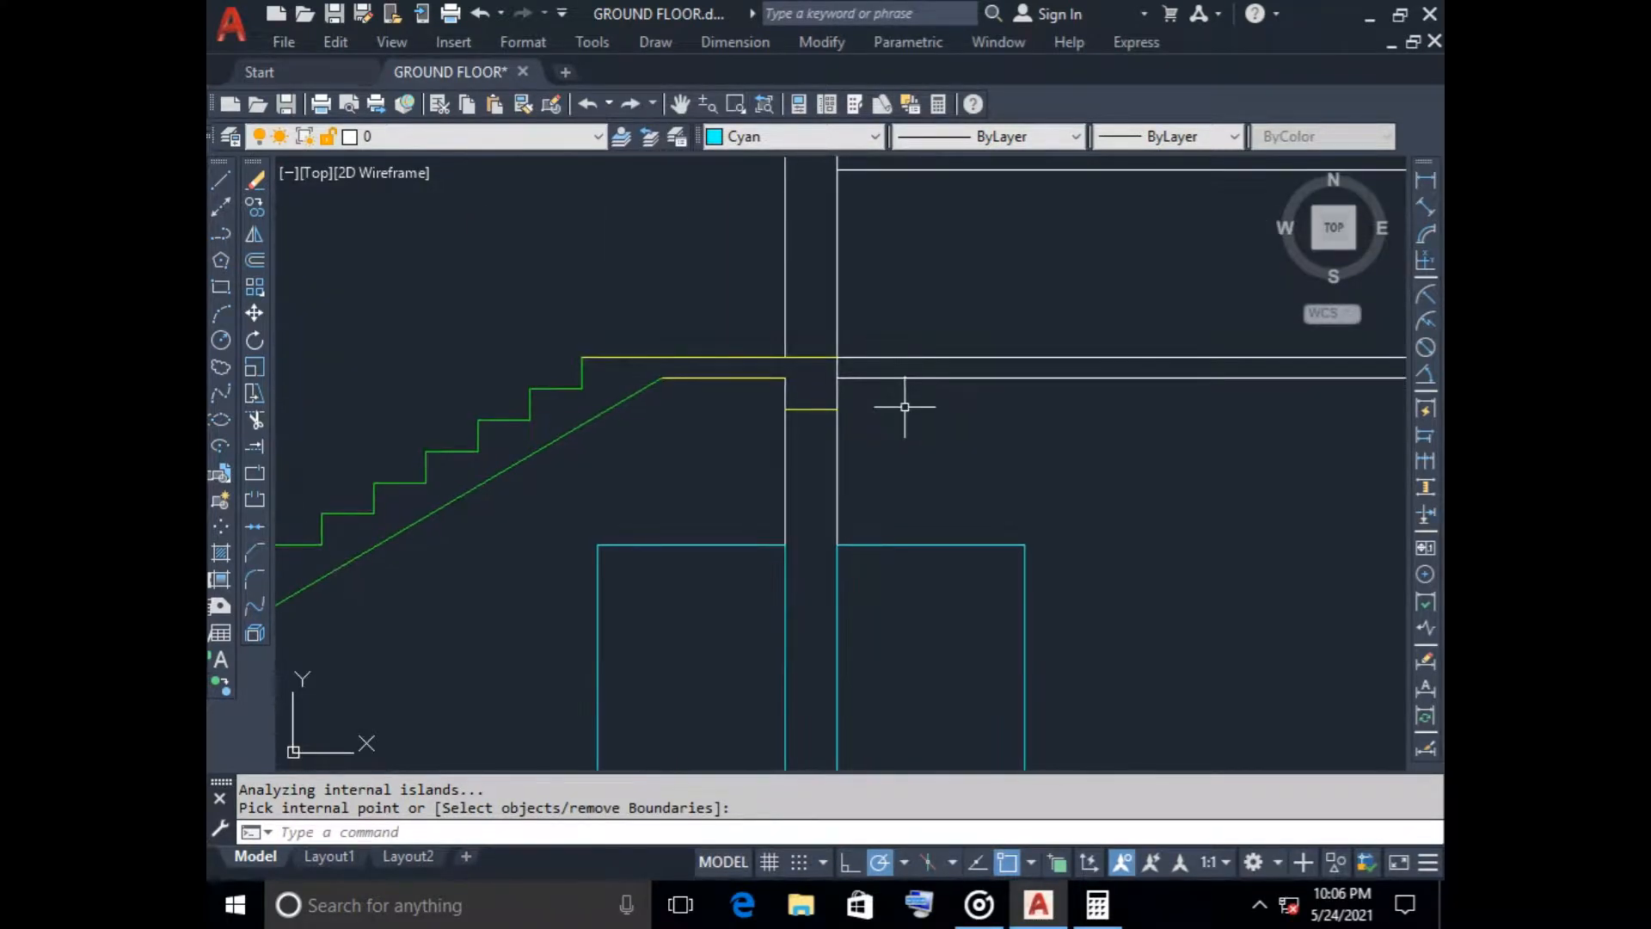
key("Return")
key("Escape")
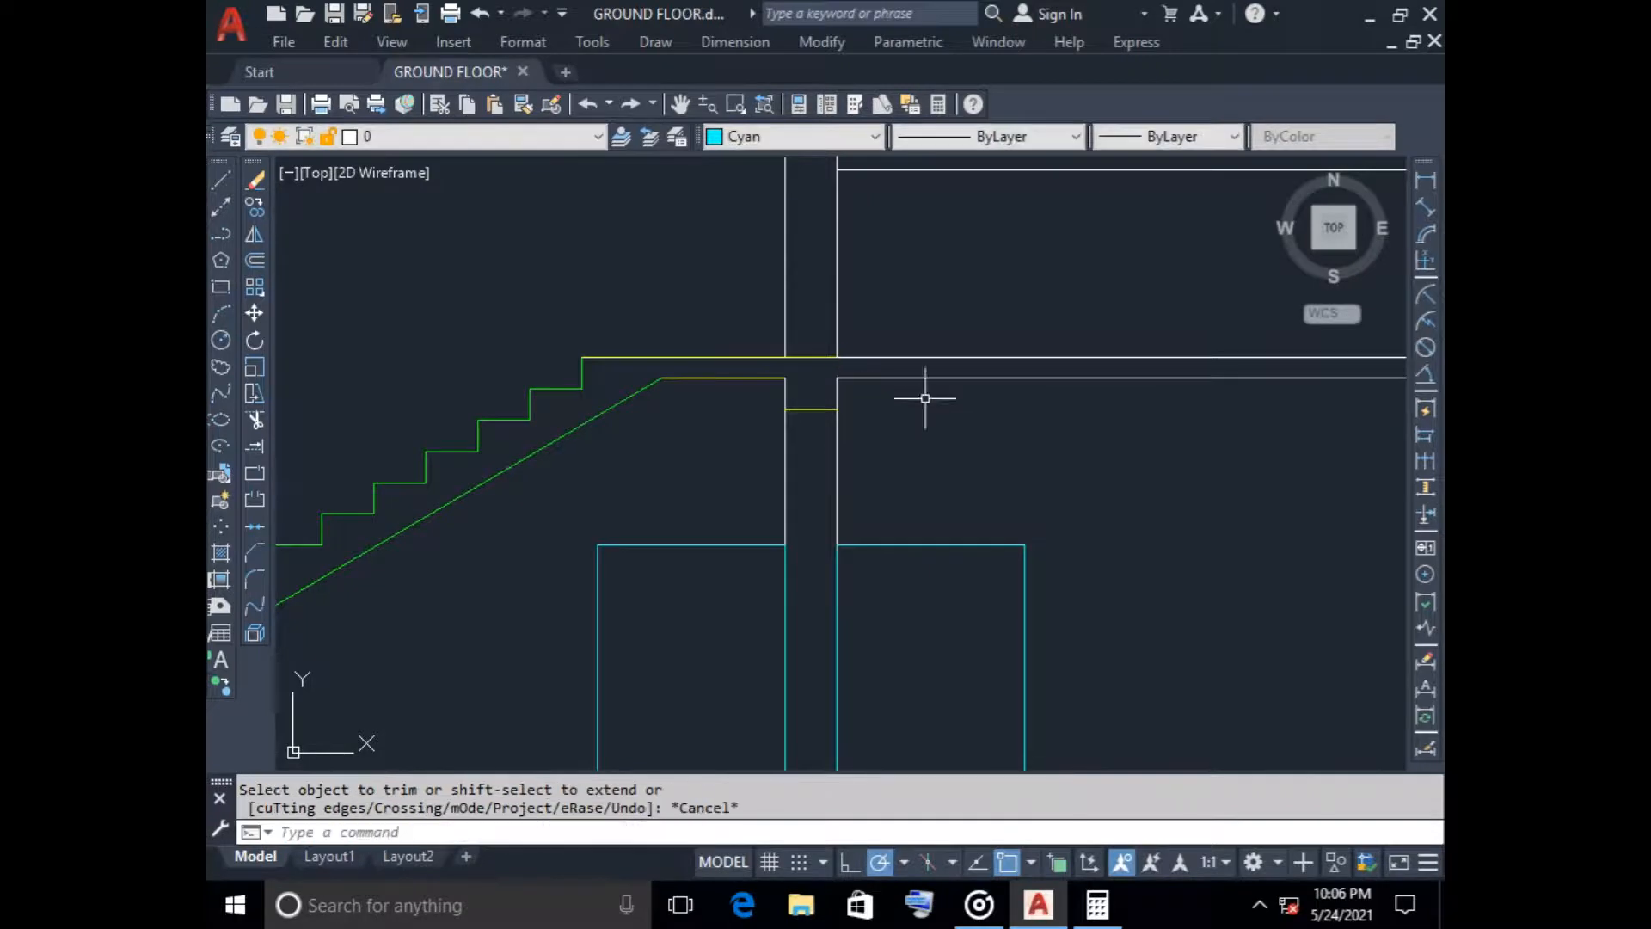
Draw a short vertical line closing off the second-floor landing, from its soffit corner at the stair flight up to the landing surface
left_click(220, 180)
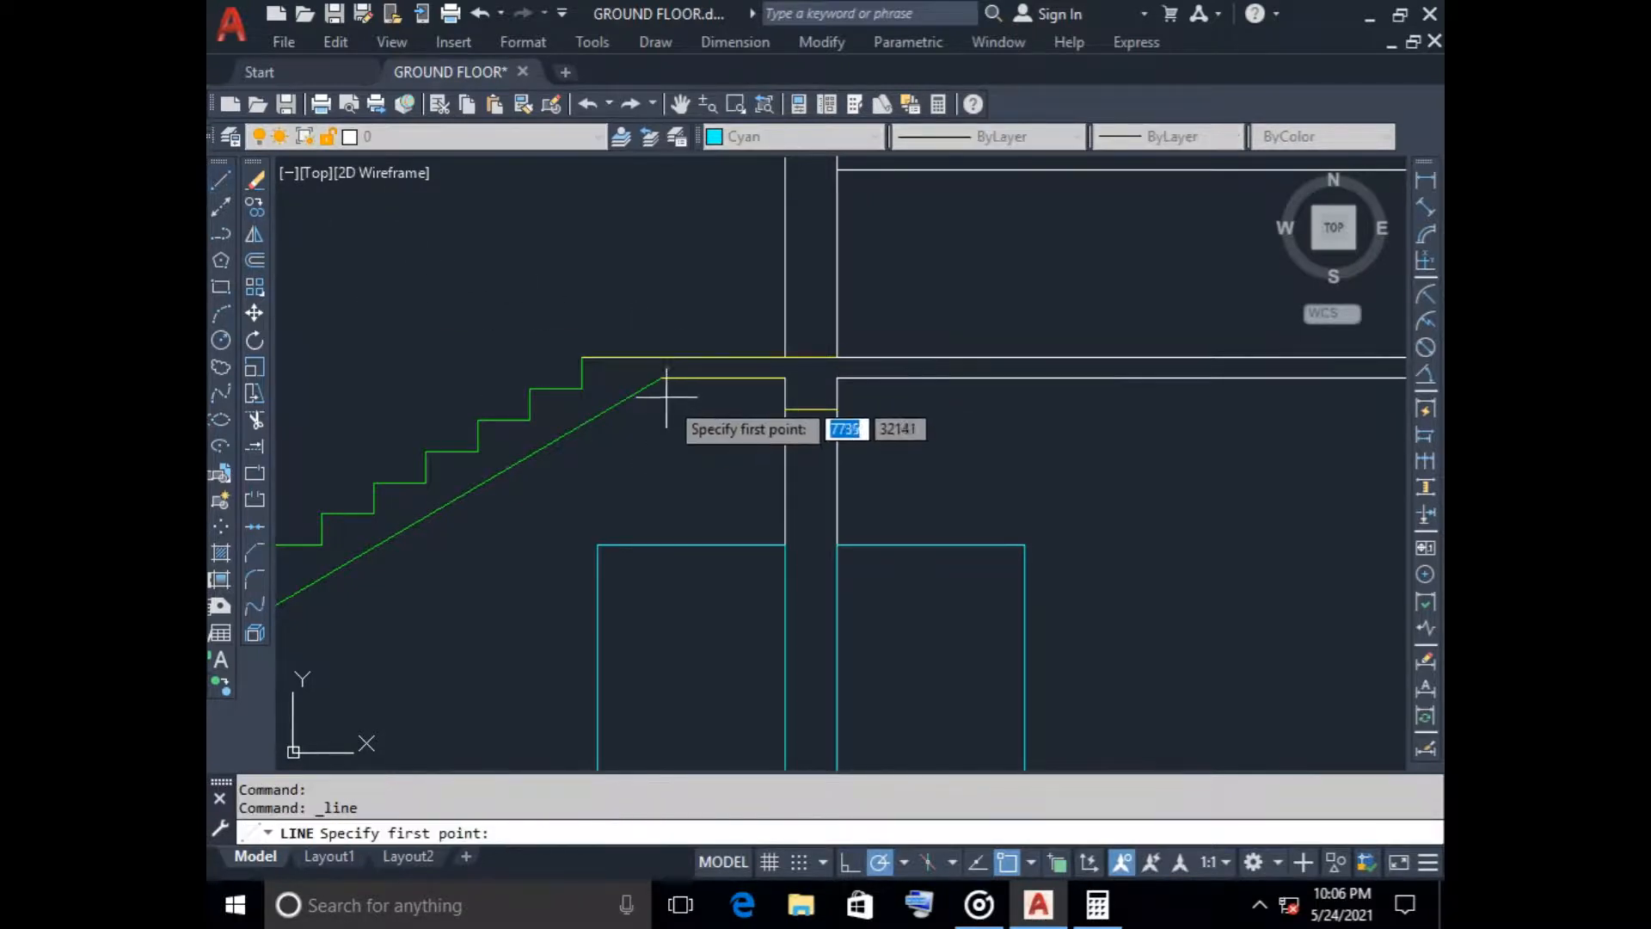
scroll(668, 384, "up", 4)
left_click(661, 348)
left_click(658, 296)
key("Escape")
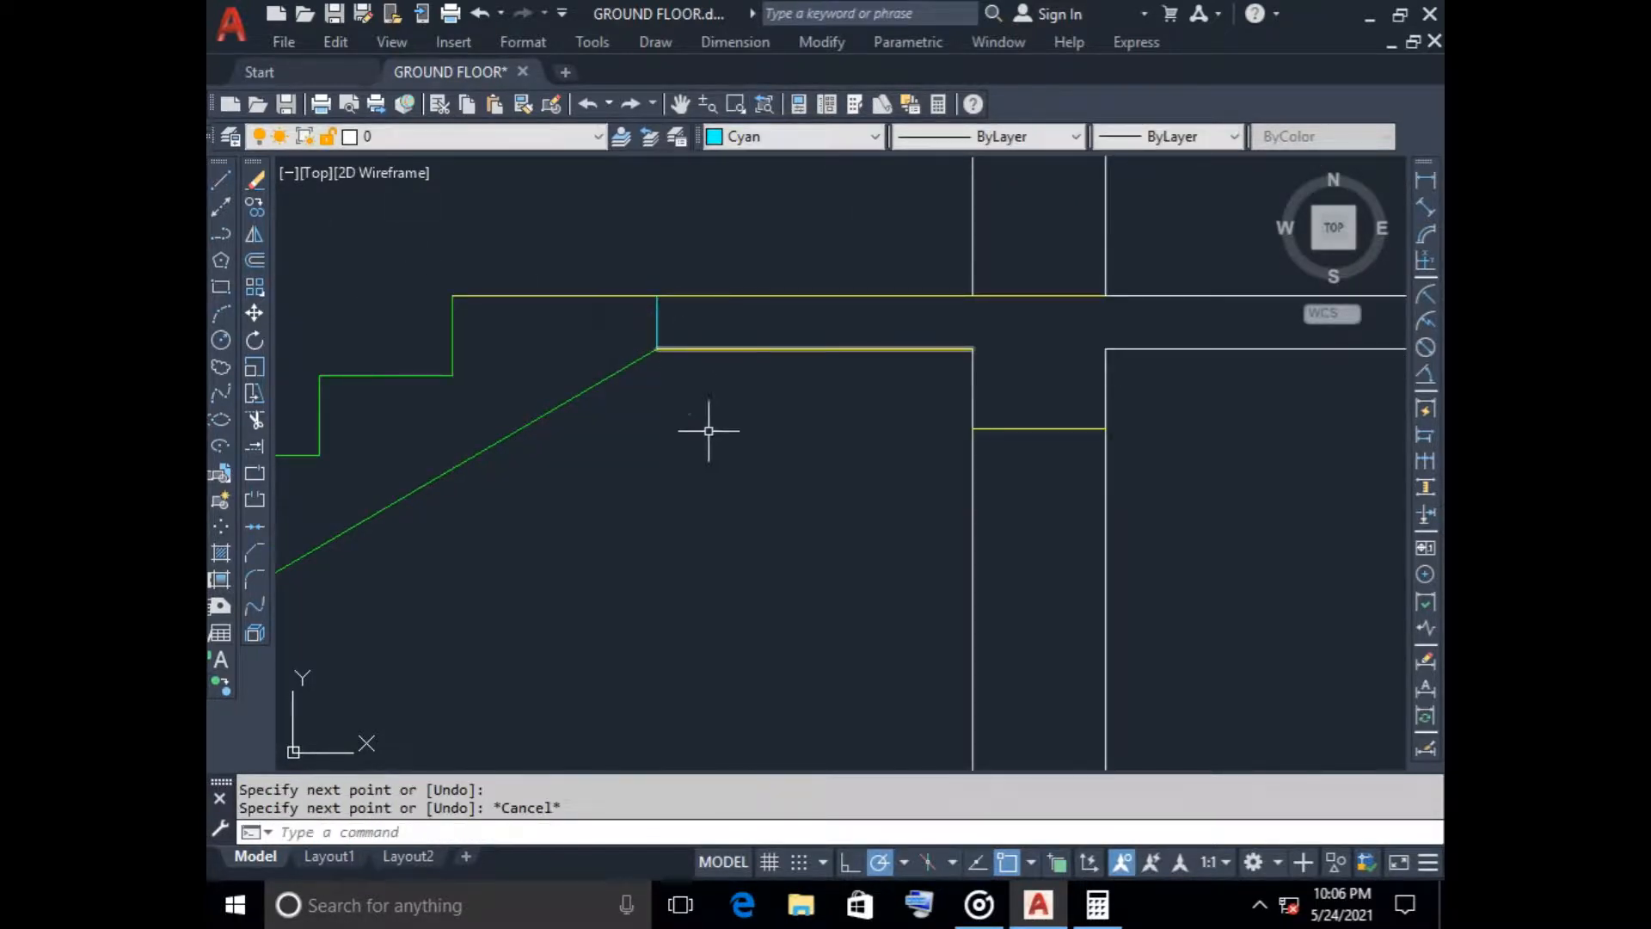
Draw a vertical line about 280 units long from the first-floor landing surface down to the stair flight's sloping underside
scroll(713, 447, "down", 6)
middle_click_drag(725, 487, 737, 335)
scroll(688, 528, "up", 5)
key("Return")
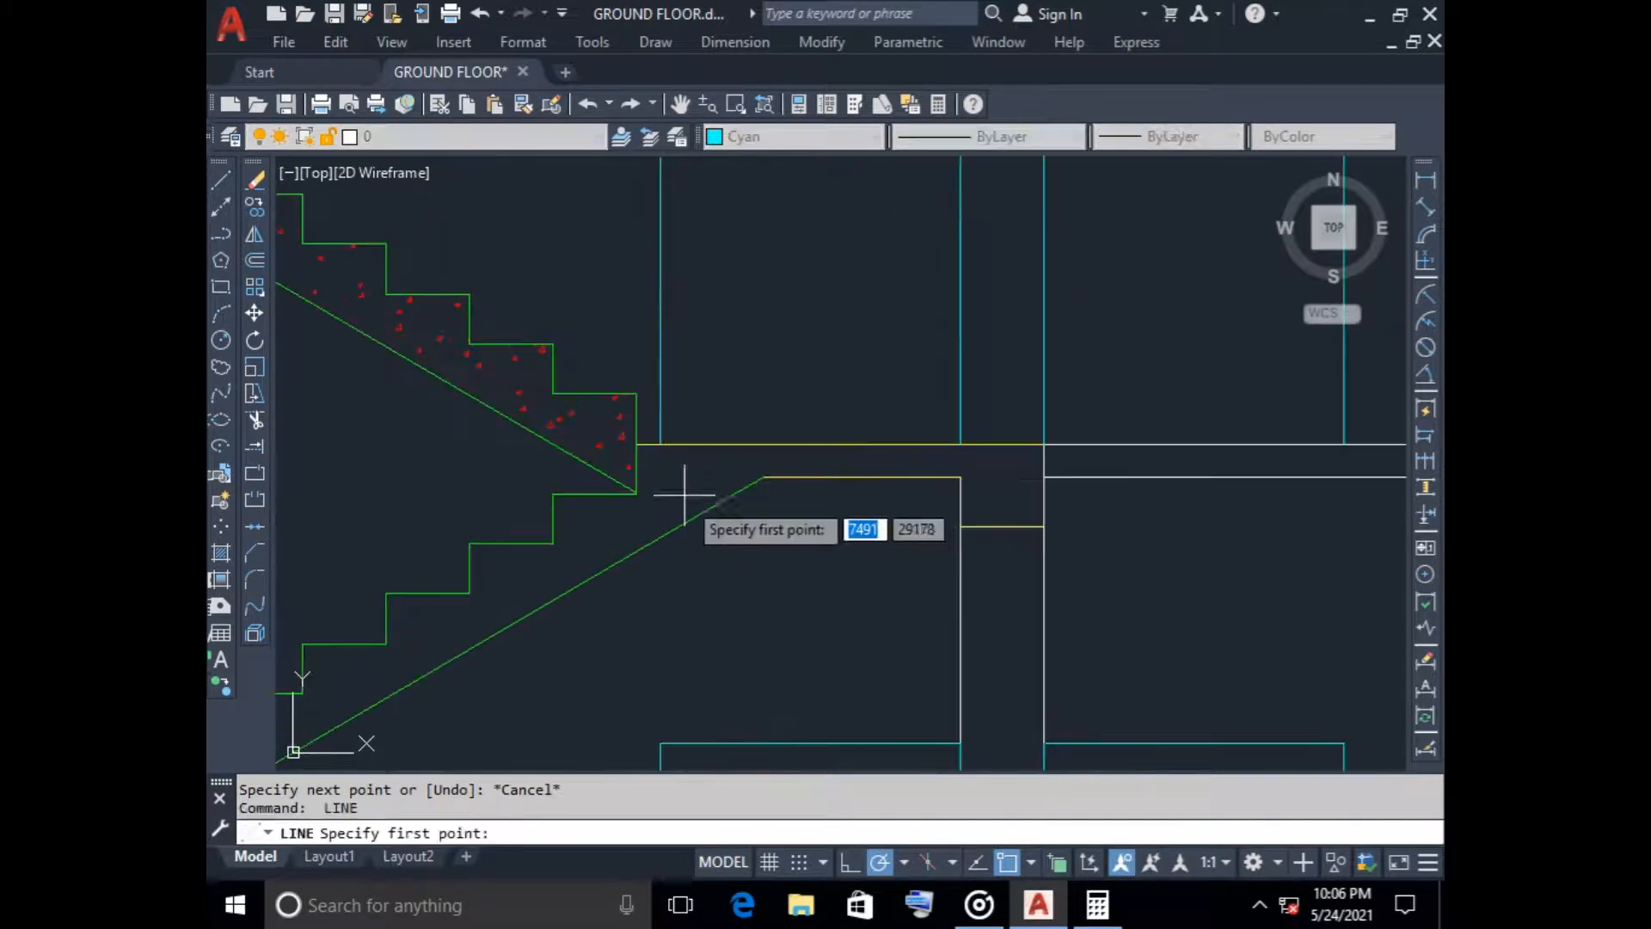
left_click(660, 443)
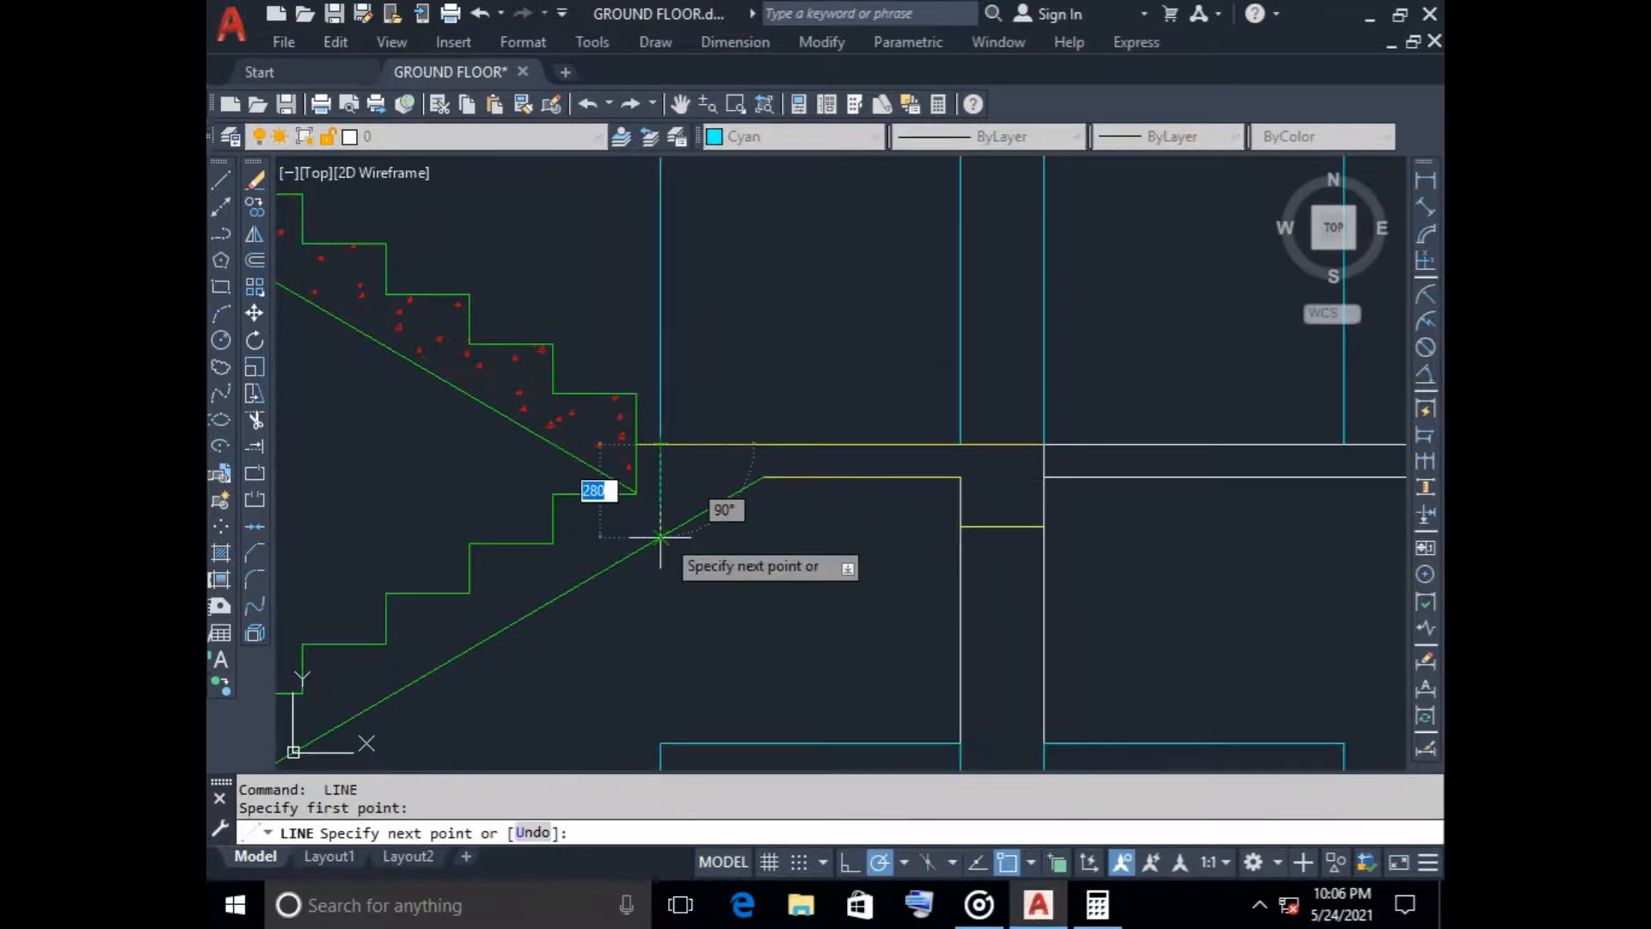
left_click(661, 538)
key("Return")
scroll(772, 574, "down", 6)
middle_click_drag(773, 577, 753, 431)
scroll(753, 452, "up", 2)
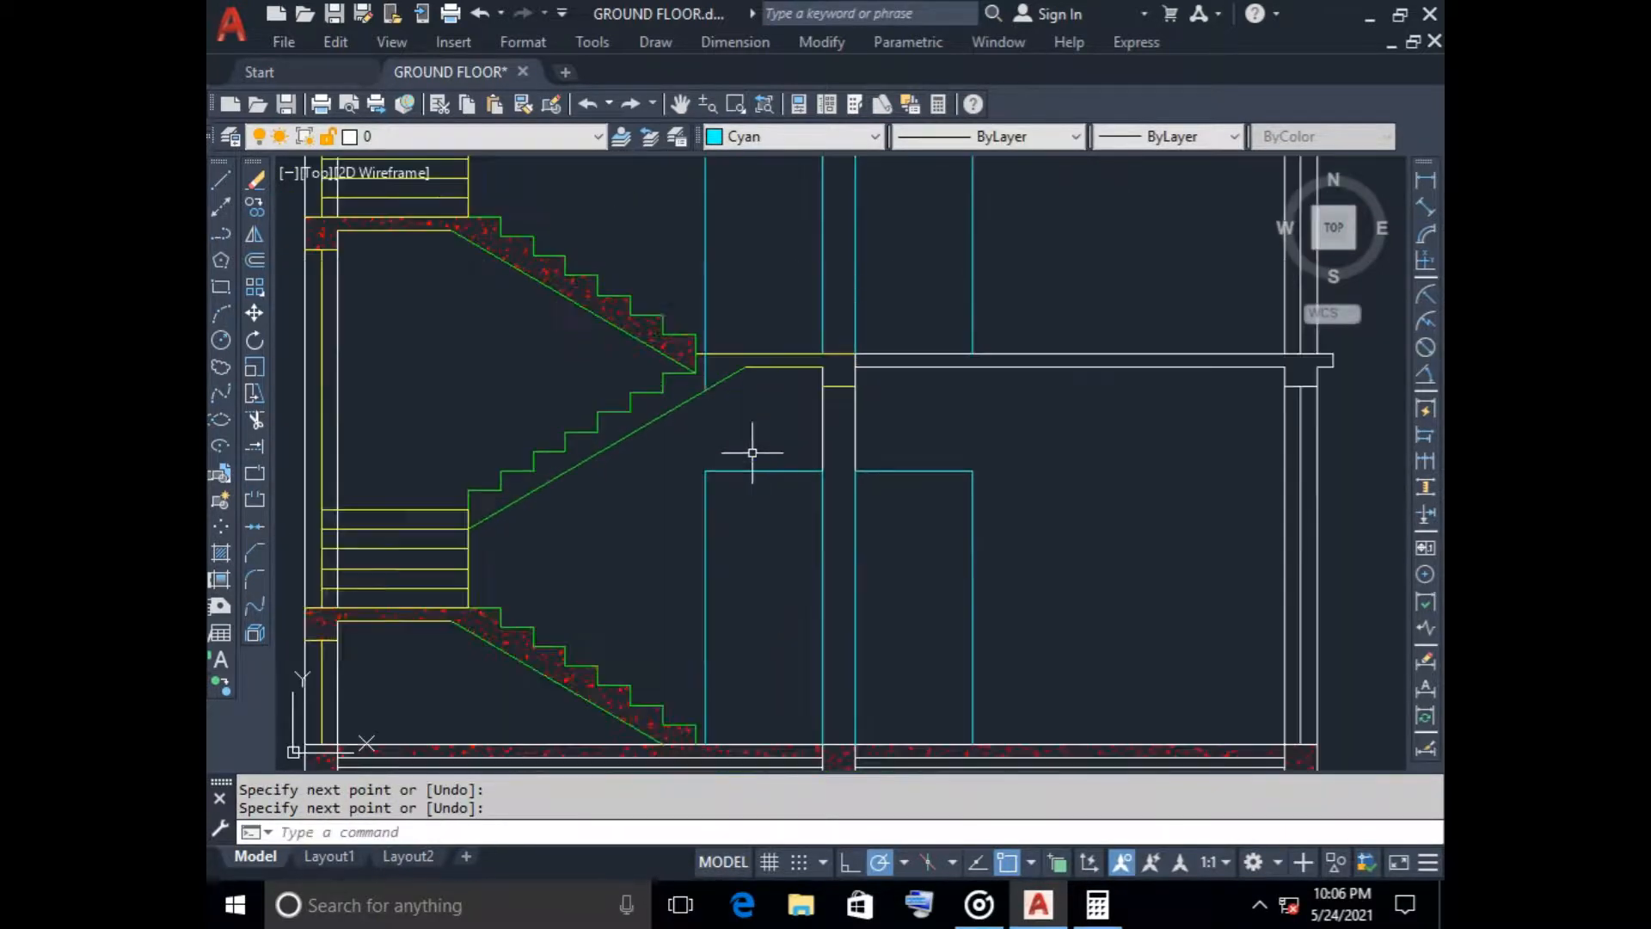
scroll(736, 539, "down", 5)
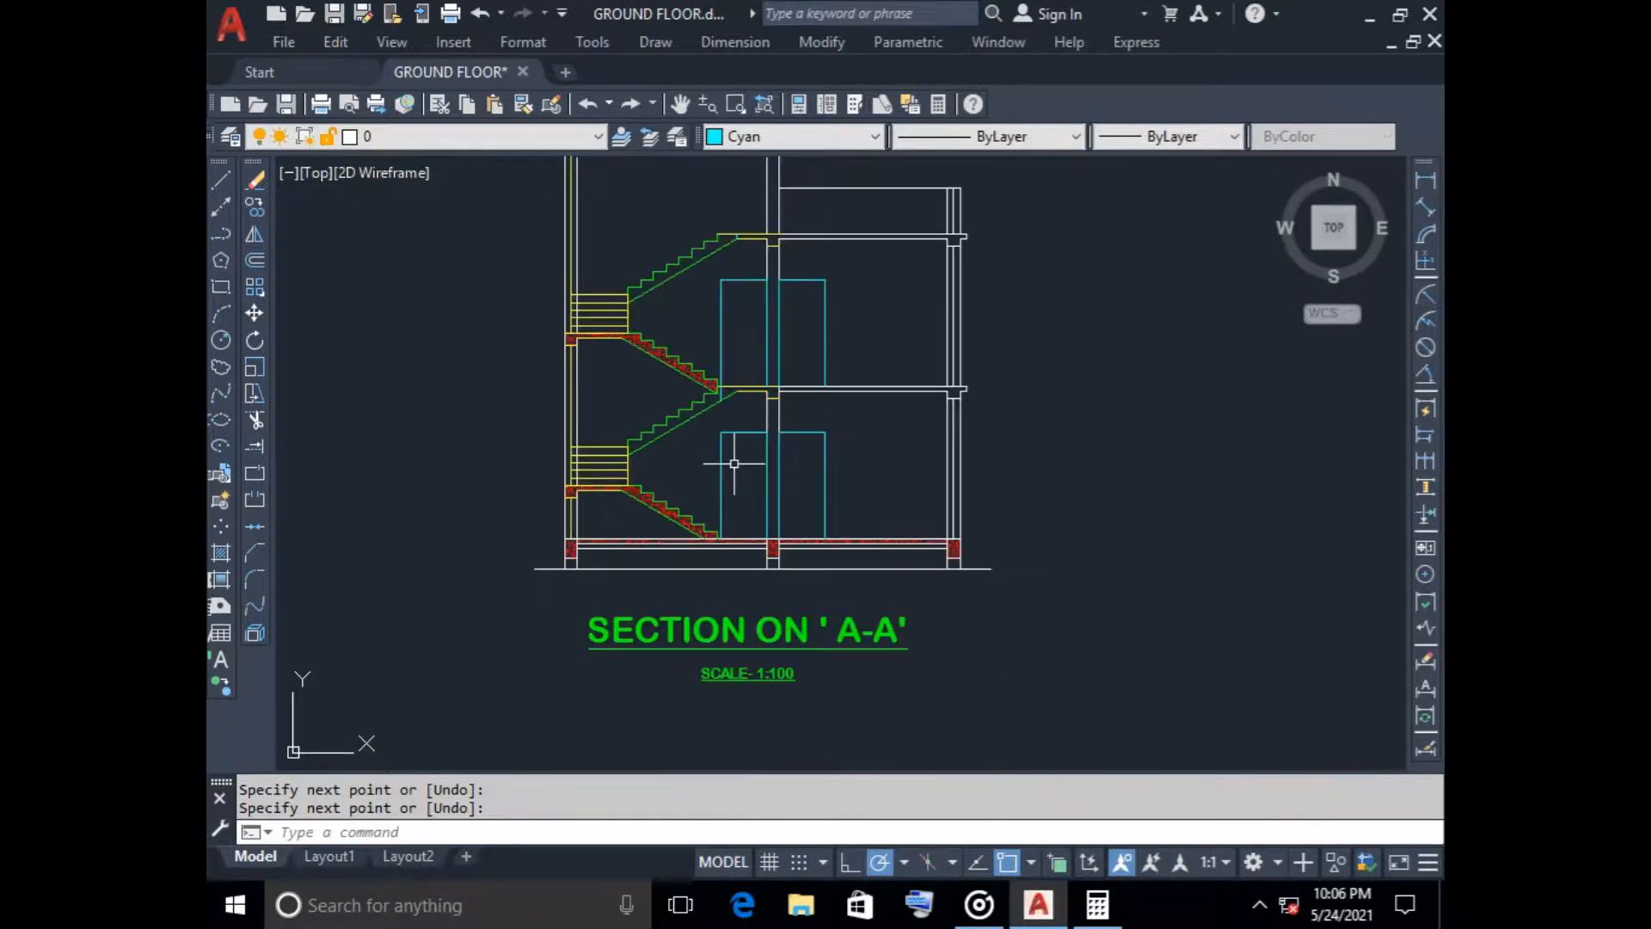
middle_click_drag(870, 302, 846, 354)
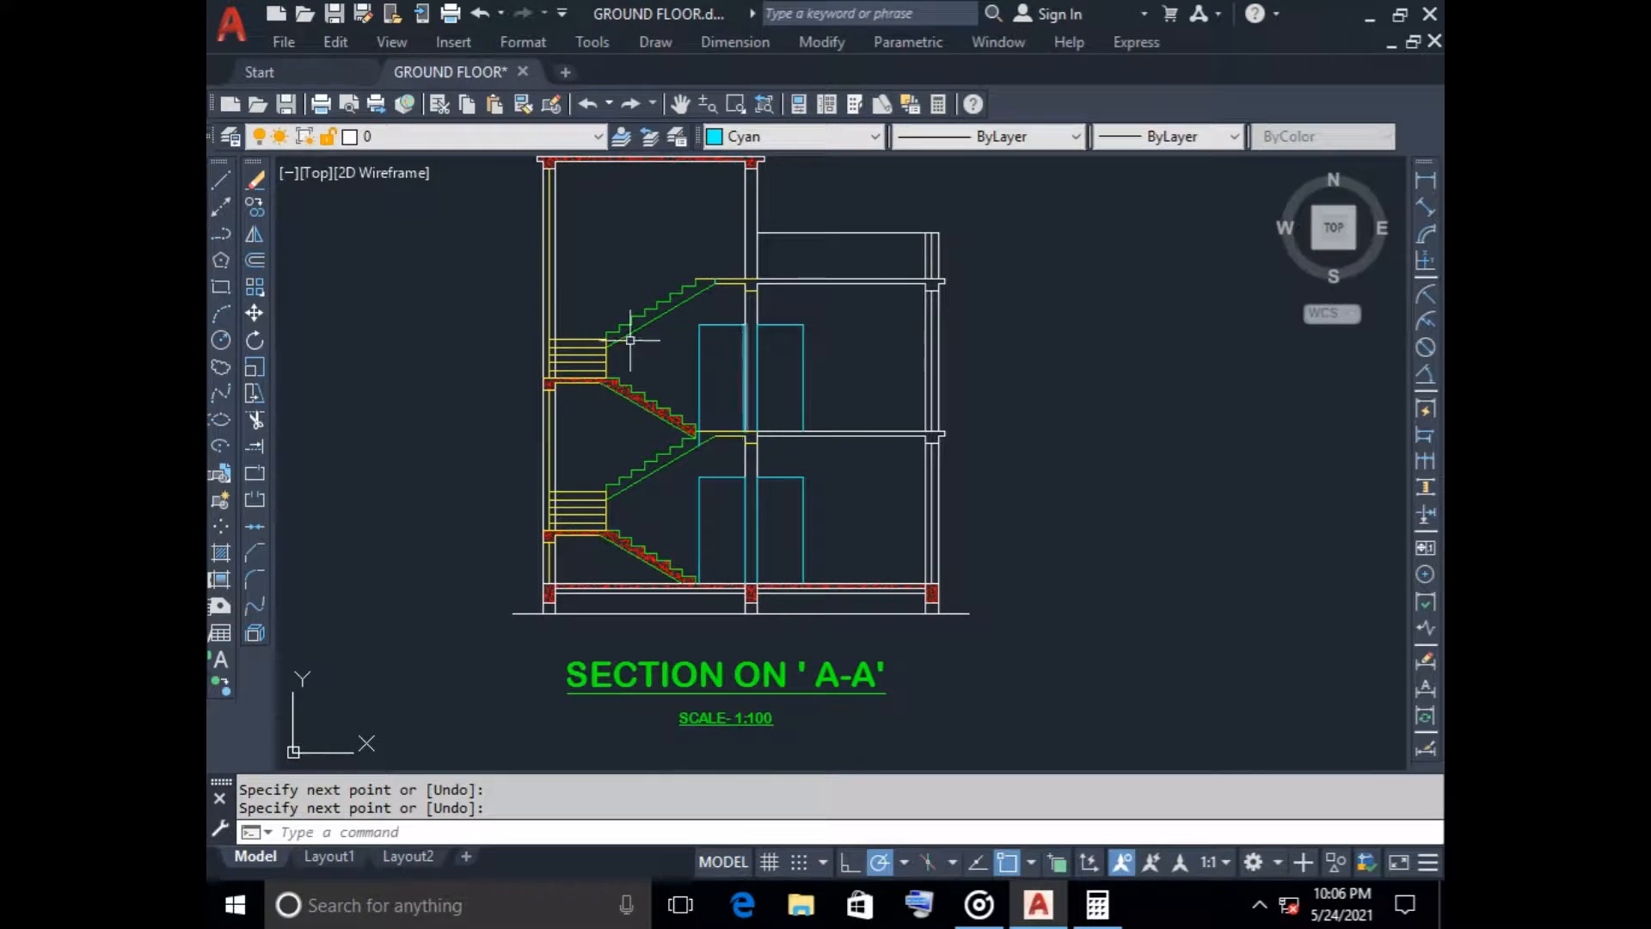
left_click(221, 552)
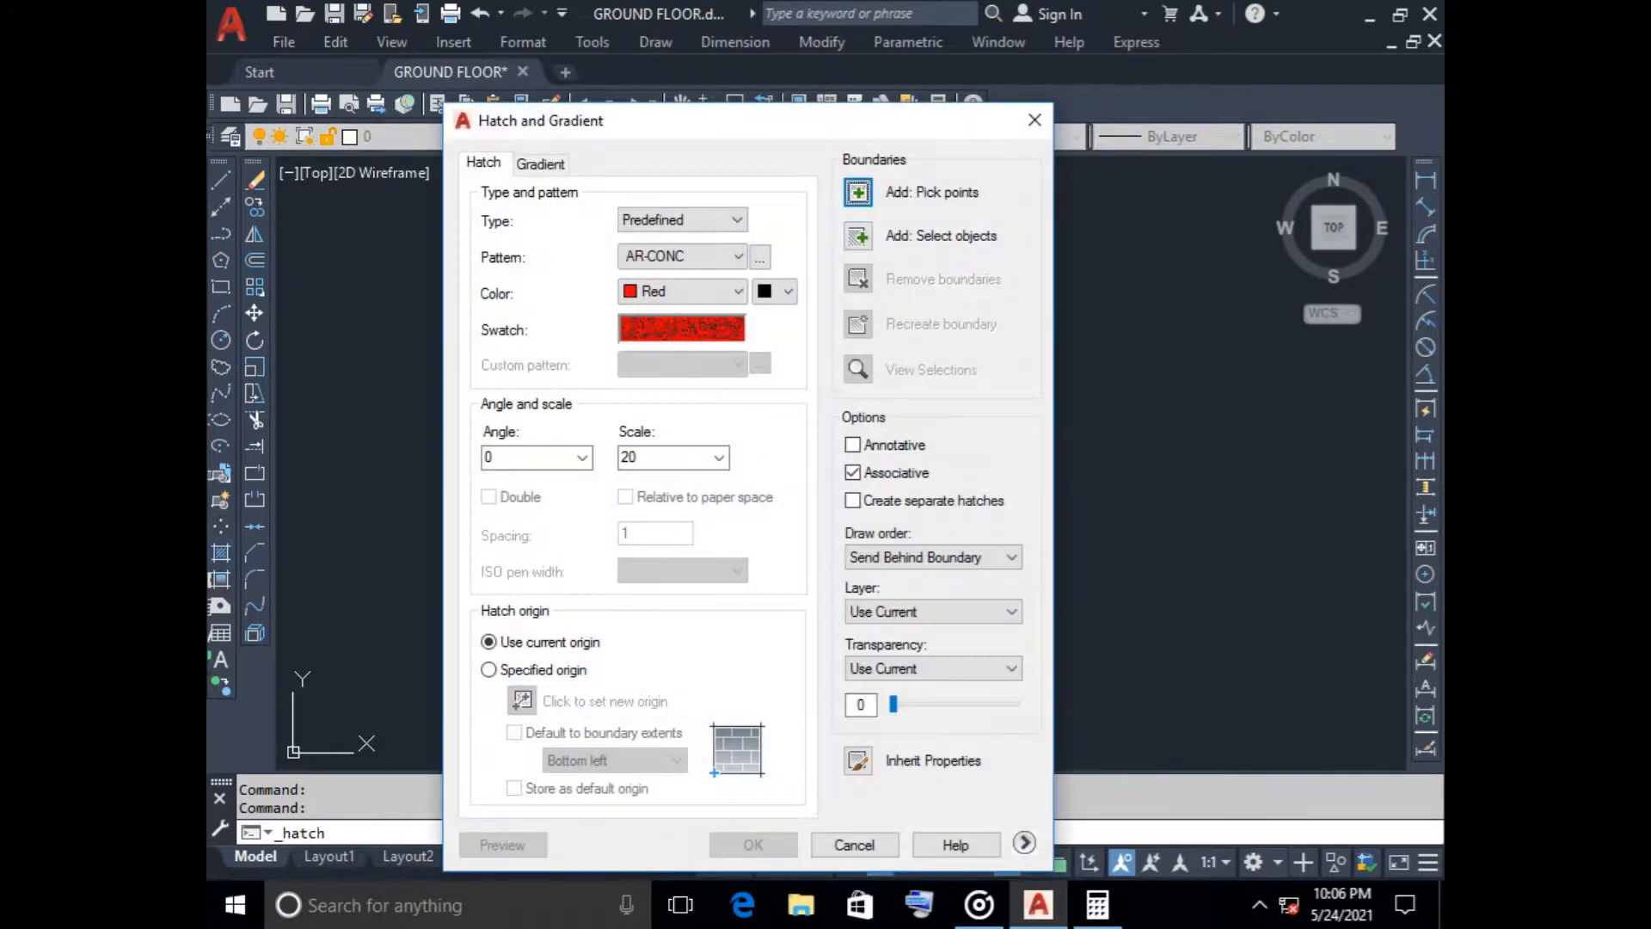
left_click(859, 177)
scroll(724, 435, "up", 5)
scroll(725, 435, "up", 2)
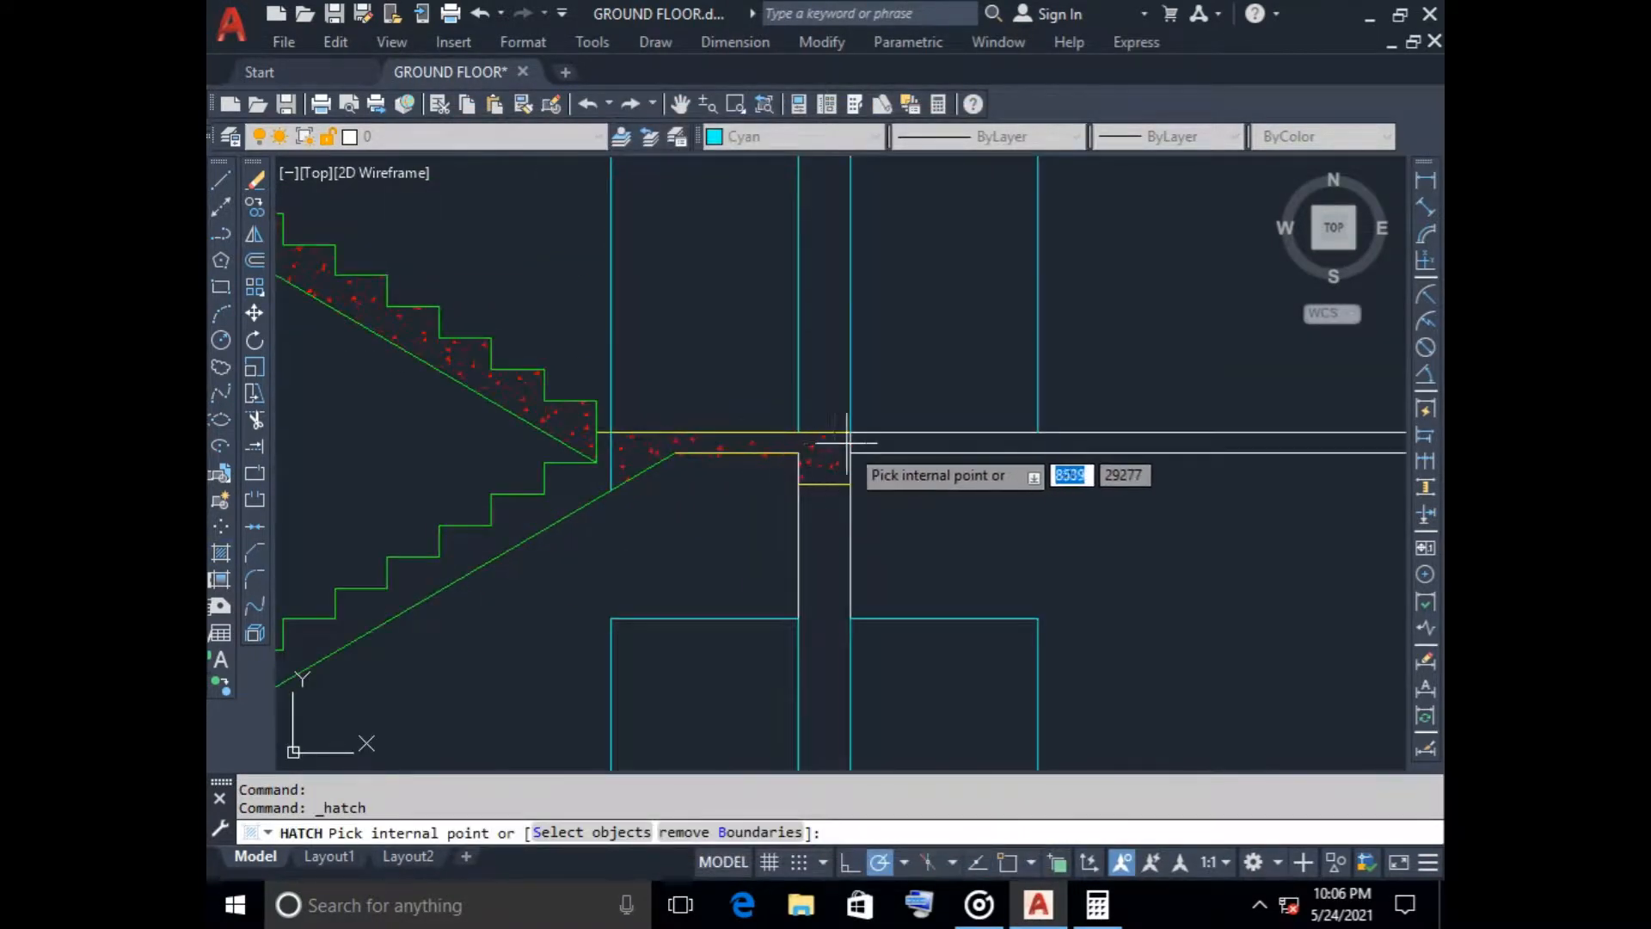
key("Return")
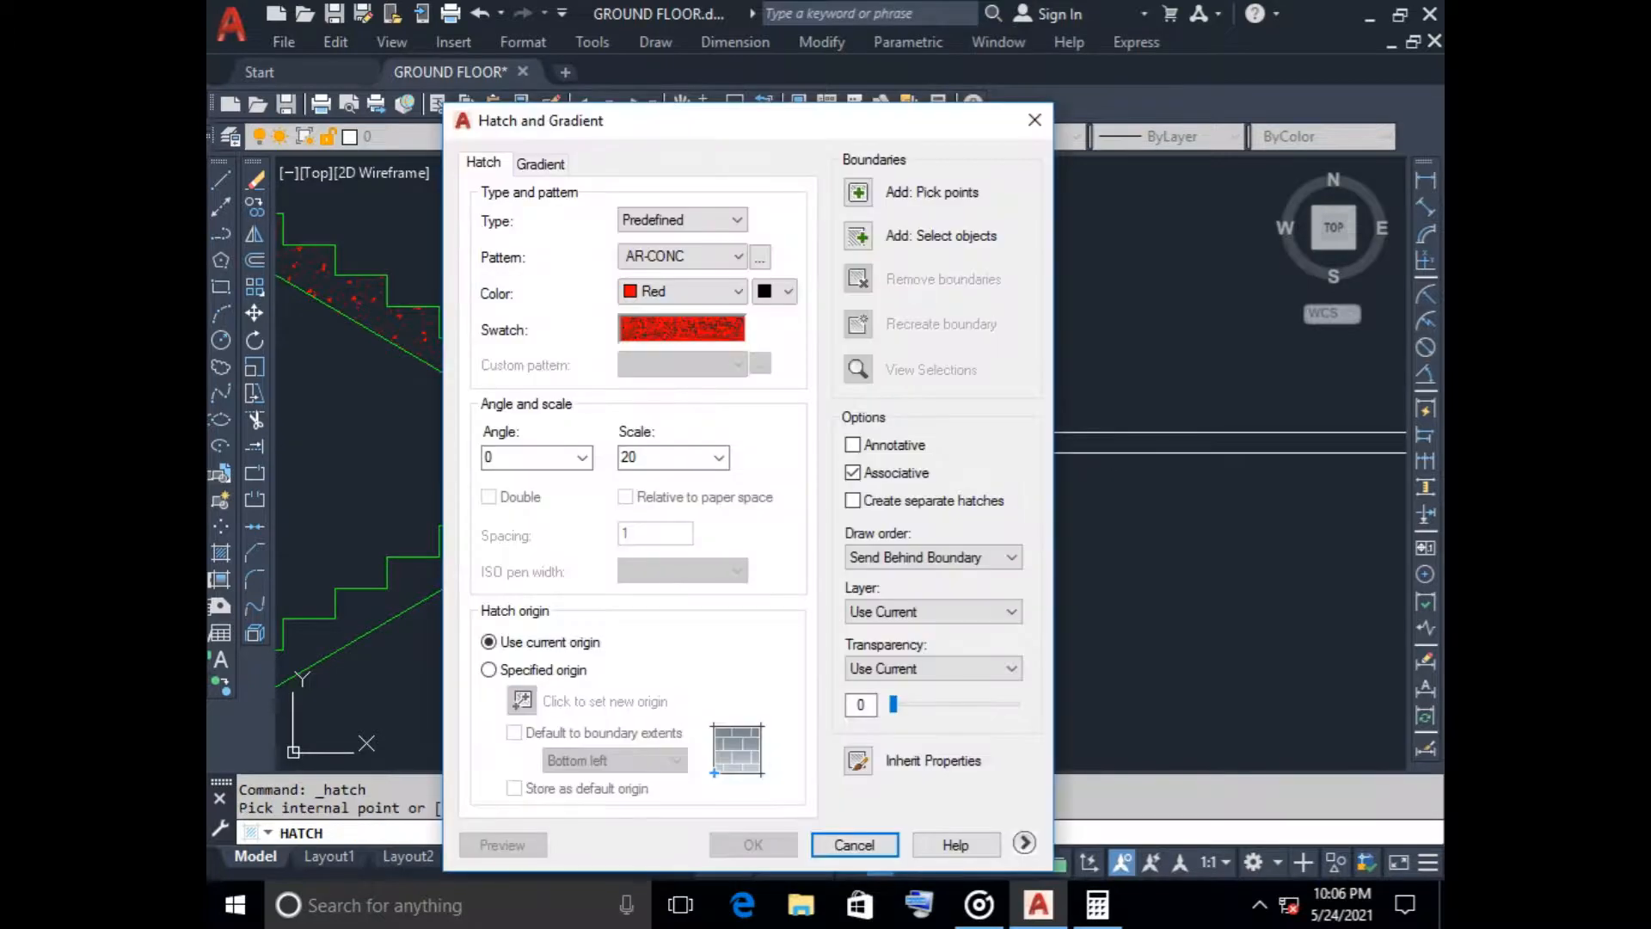
key("Escape")
Trim the vertical wall line crossing the first-floor slab beside the stair landing
type("tr")
key("Return")
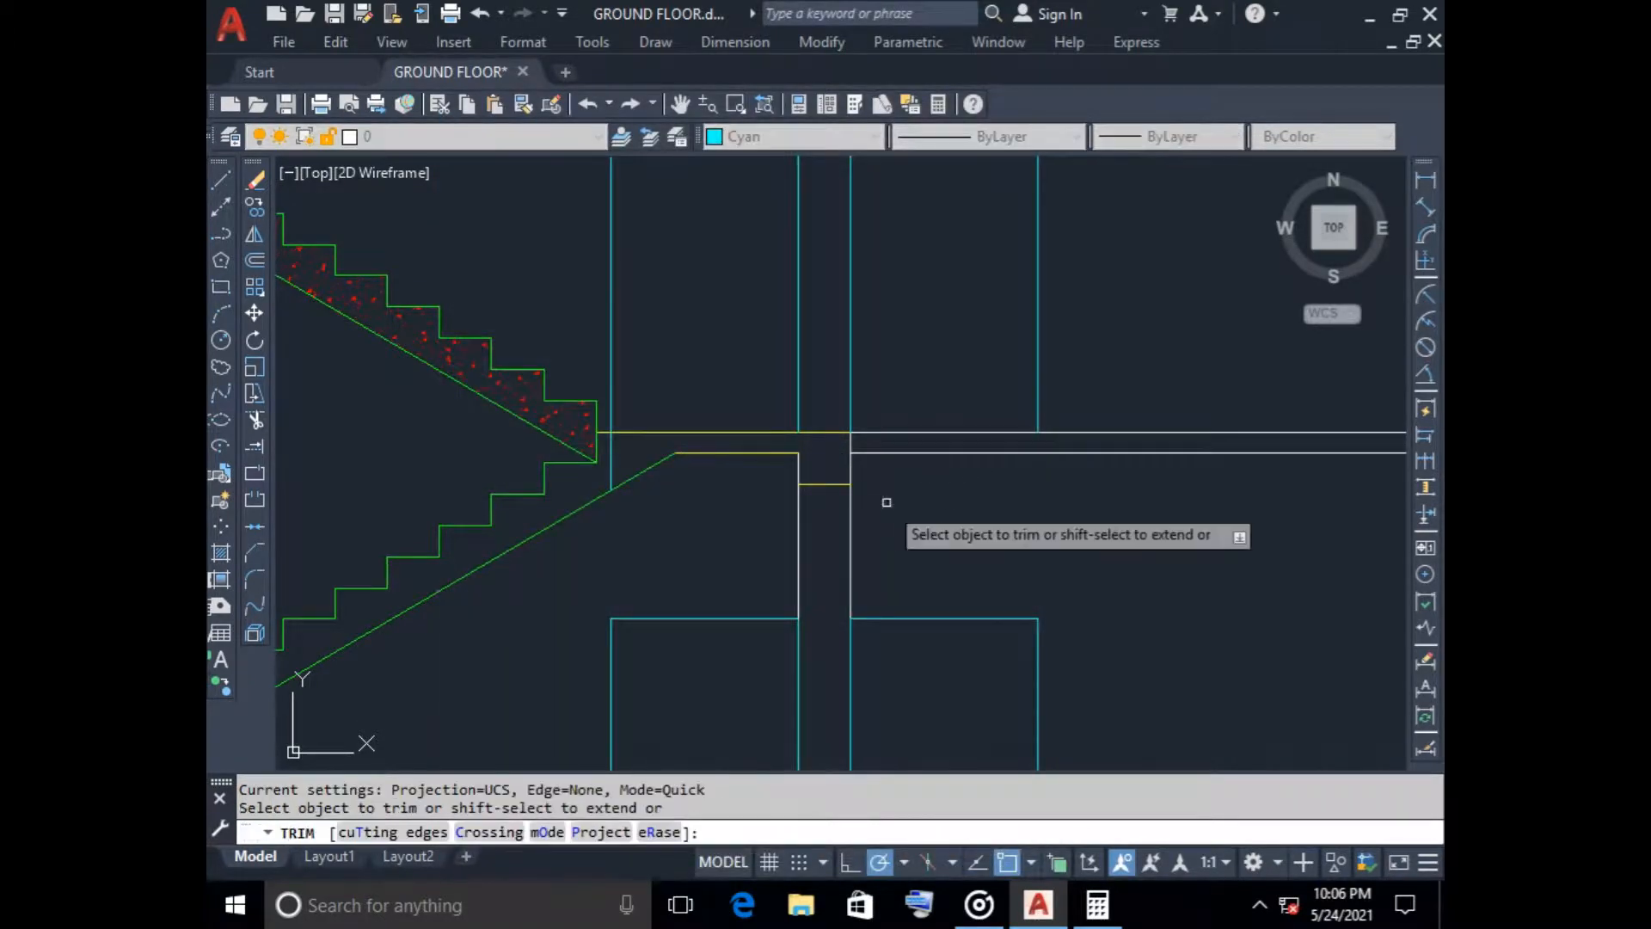
scroll(947, 490, "down", 6)
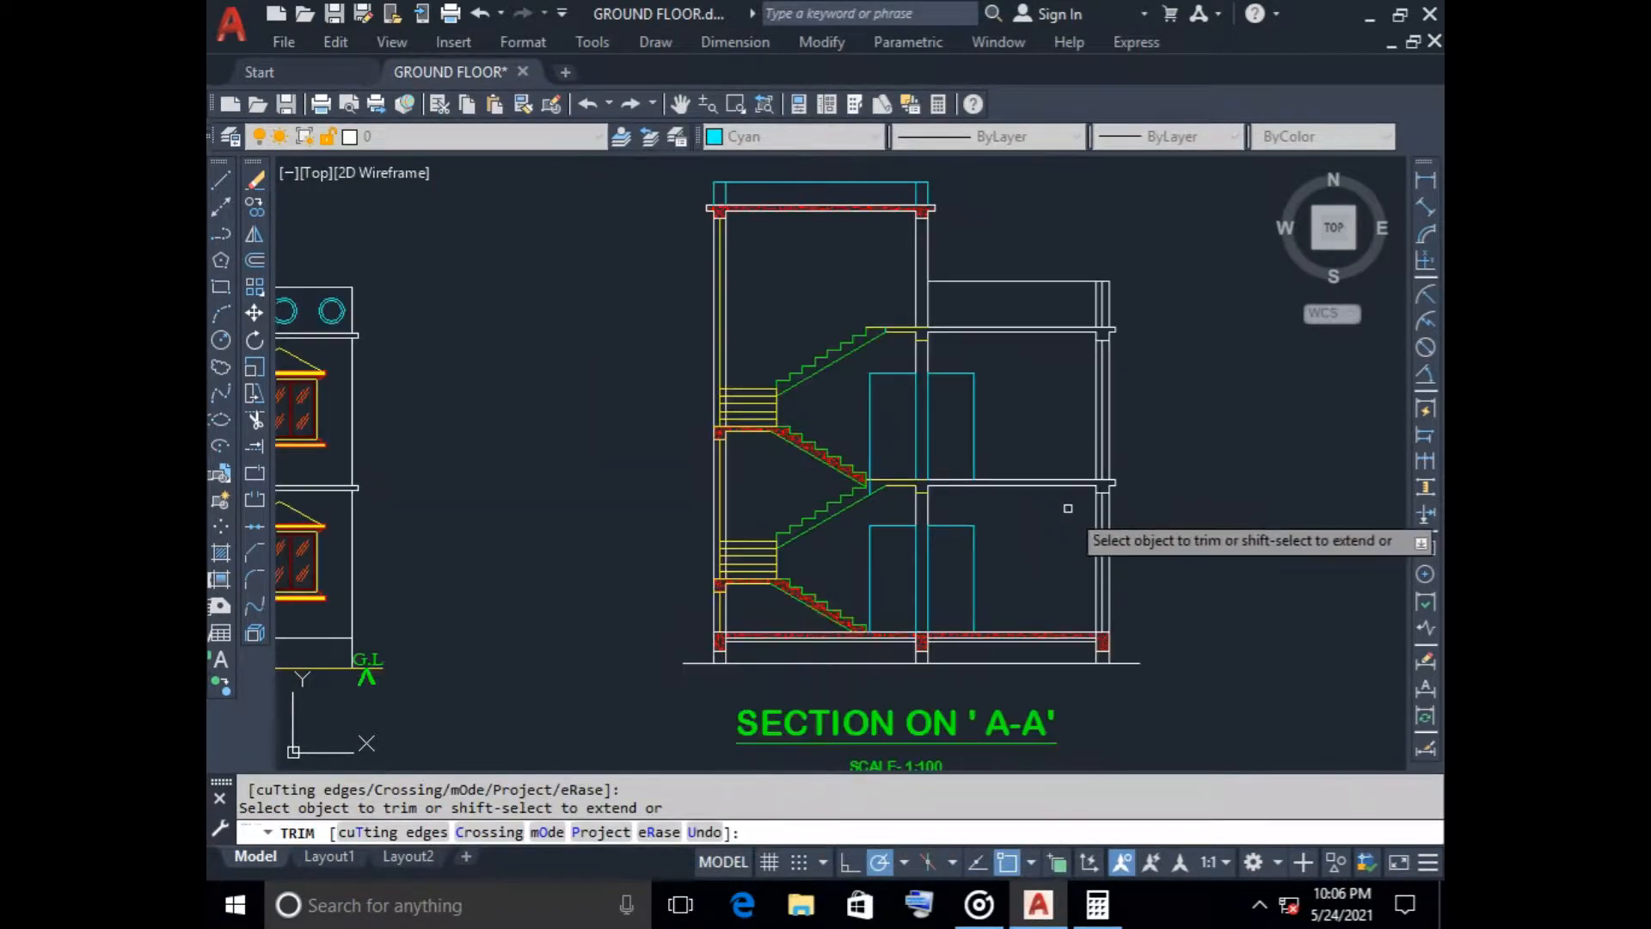
key("Escape")
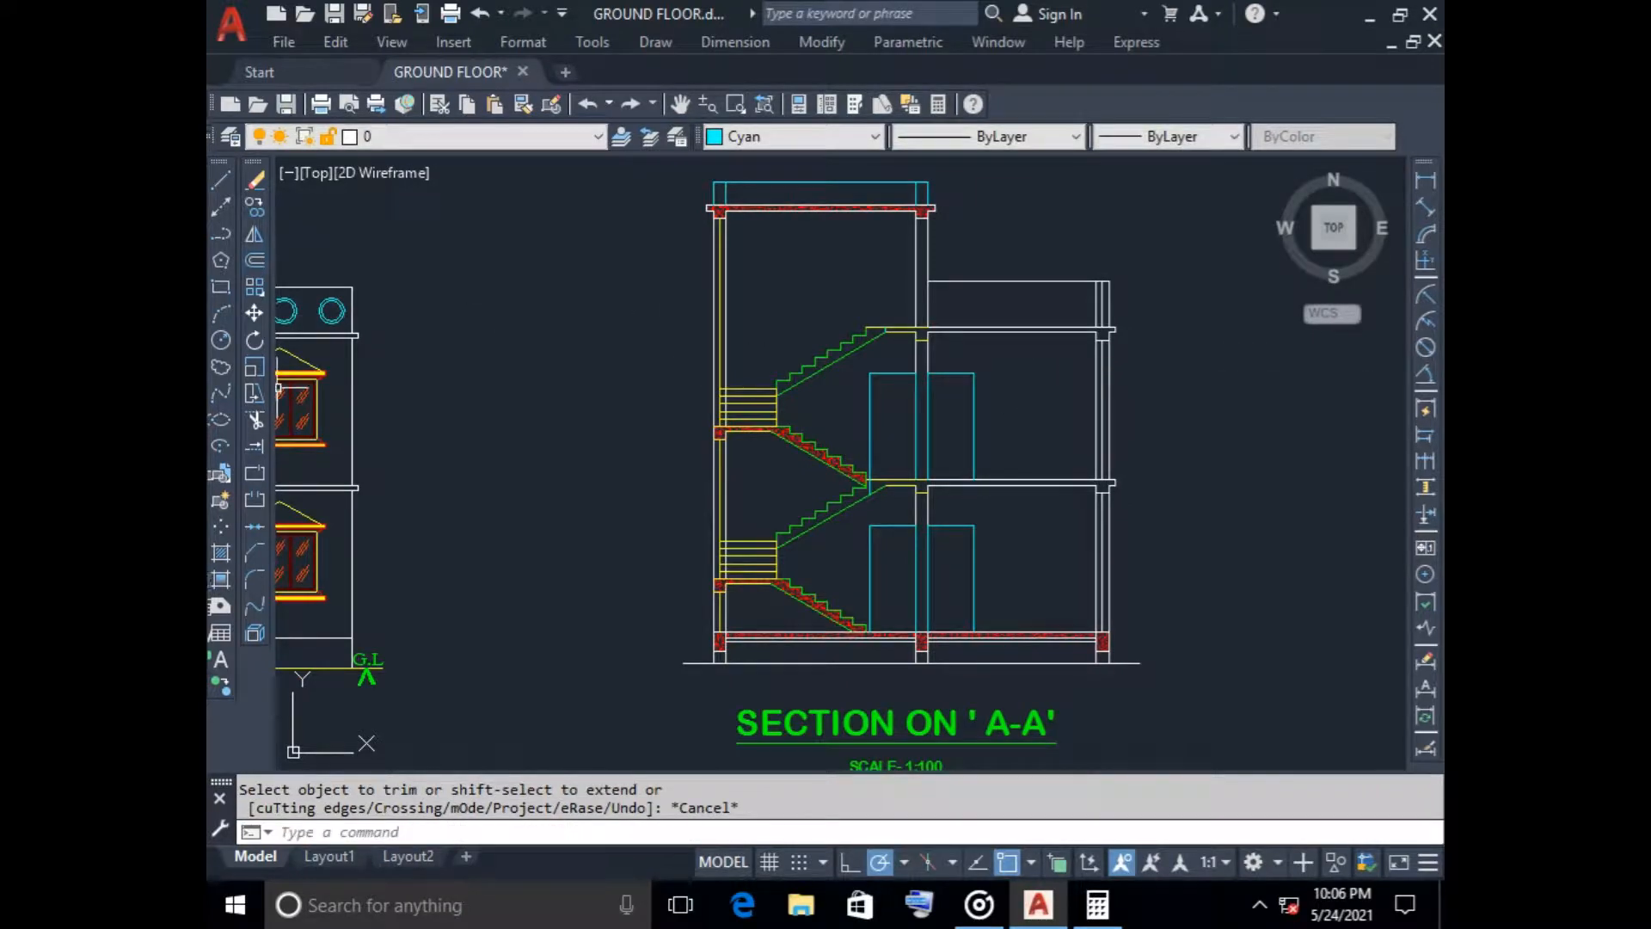
Hatch the first-floor and second-floor slabs, including their beams and stair landings, with the red AR-CONC pattern at scale 20
left_click(221, 552)
left_click(857, 192)
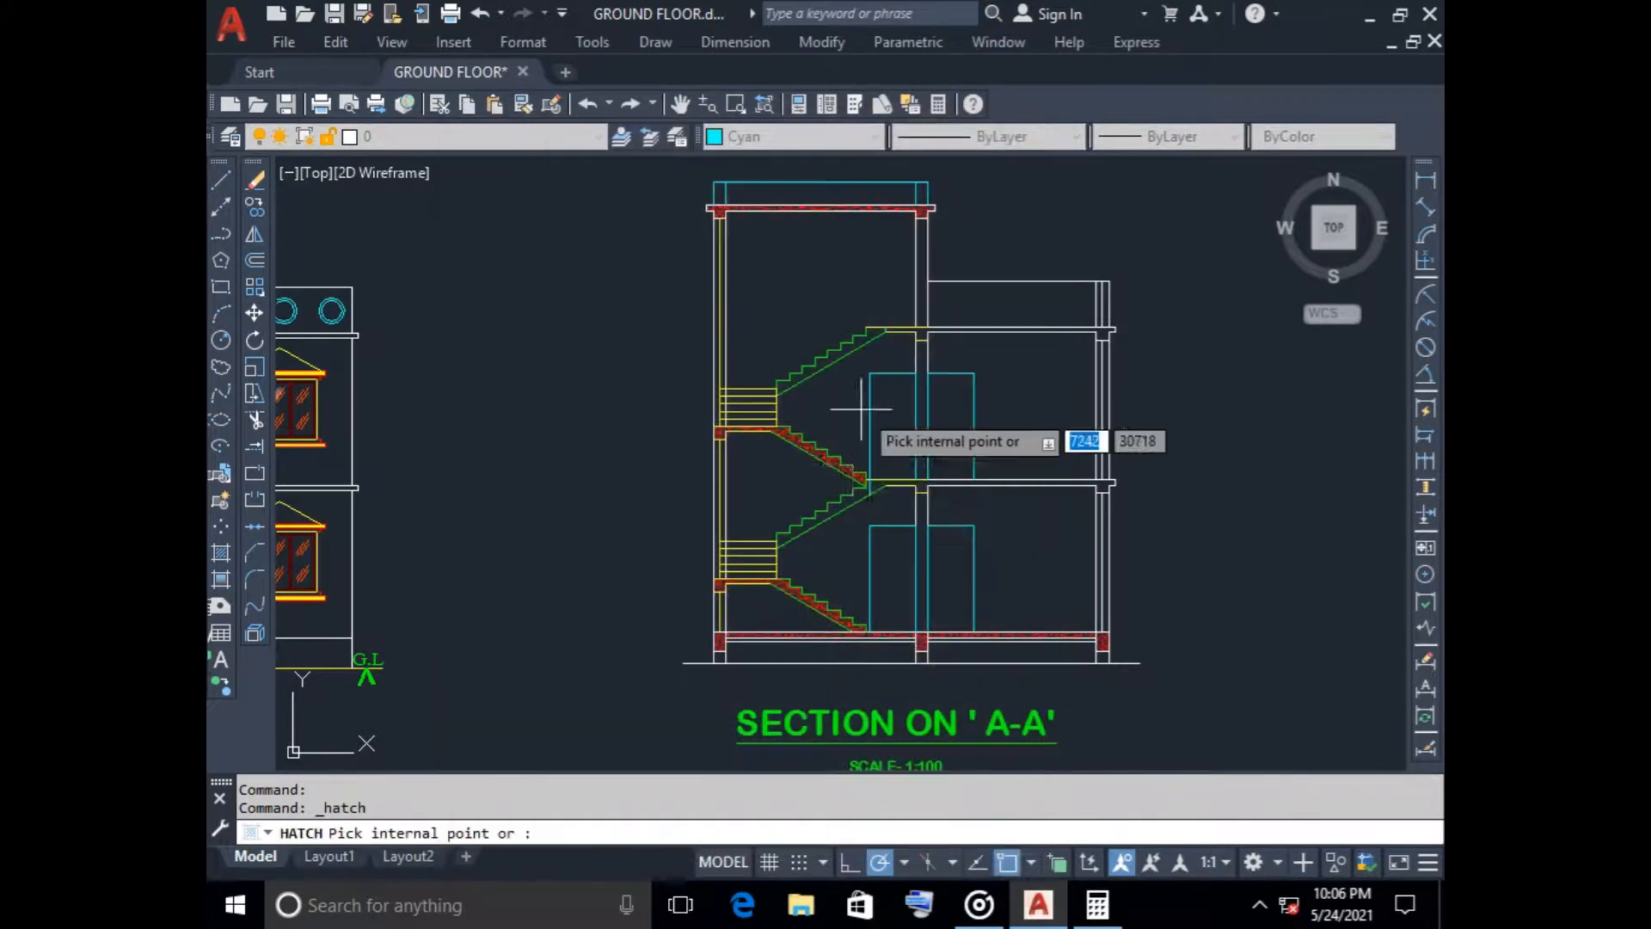
scroll(854, 457, "up", 3)
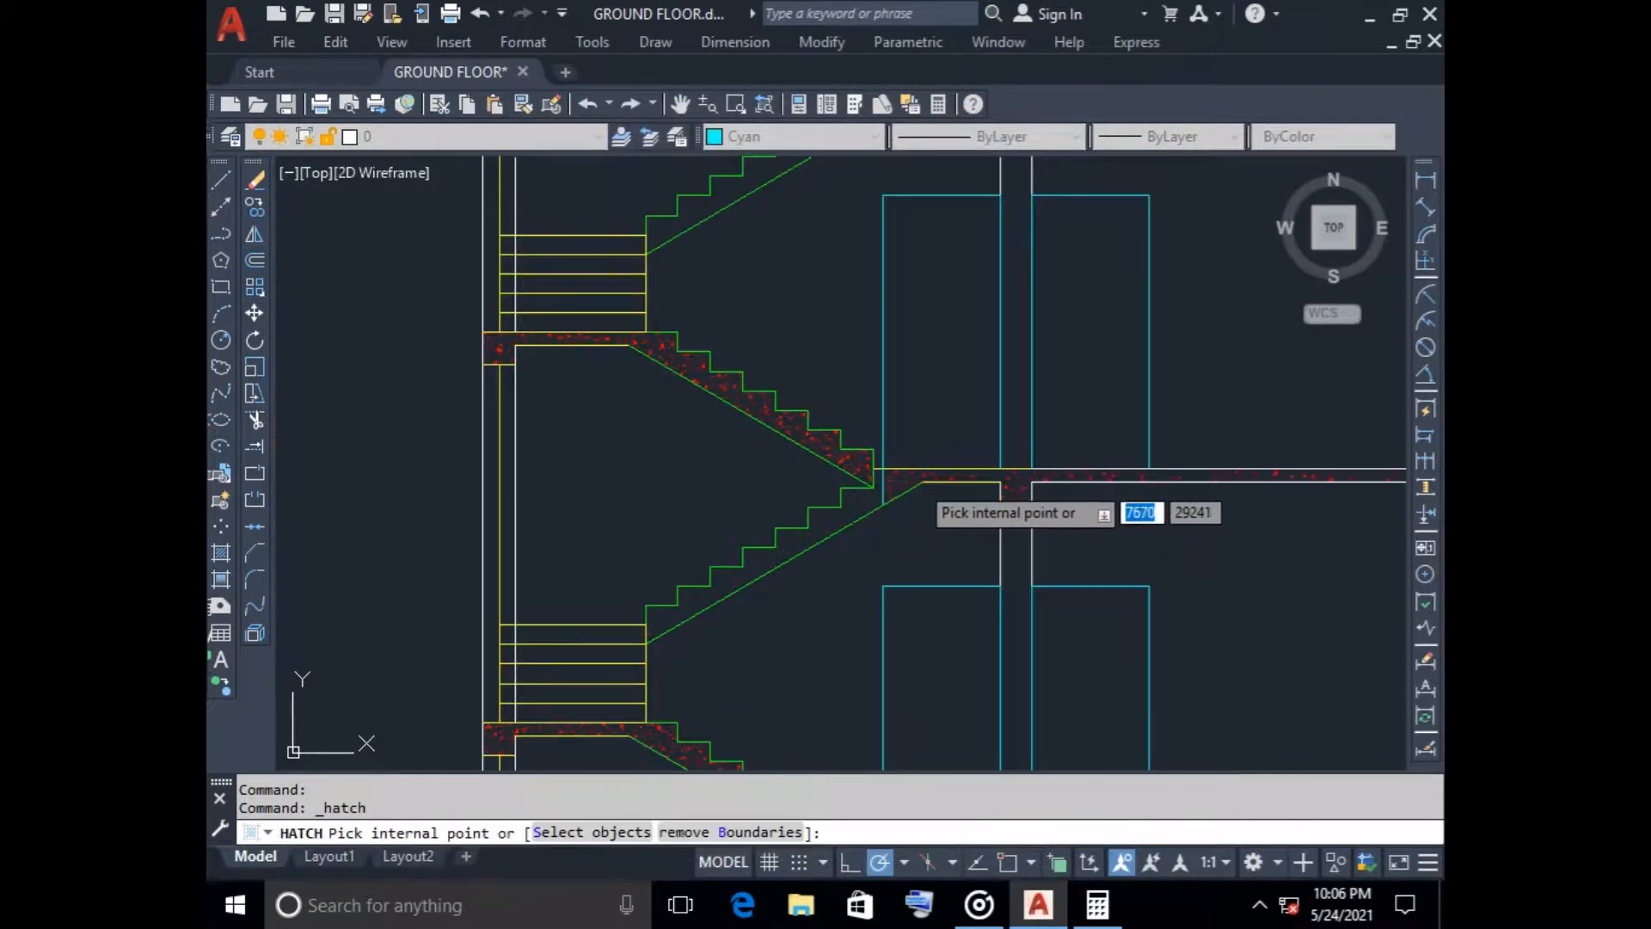
left_click(918, 478)
scroll(966, 384, "down", 3)
scroll(946, 413, "up", 5)
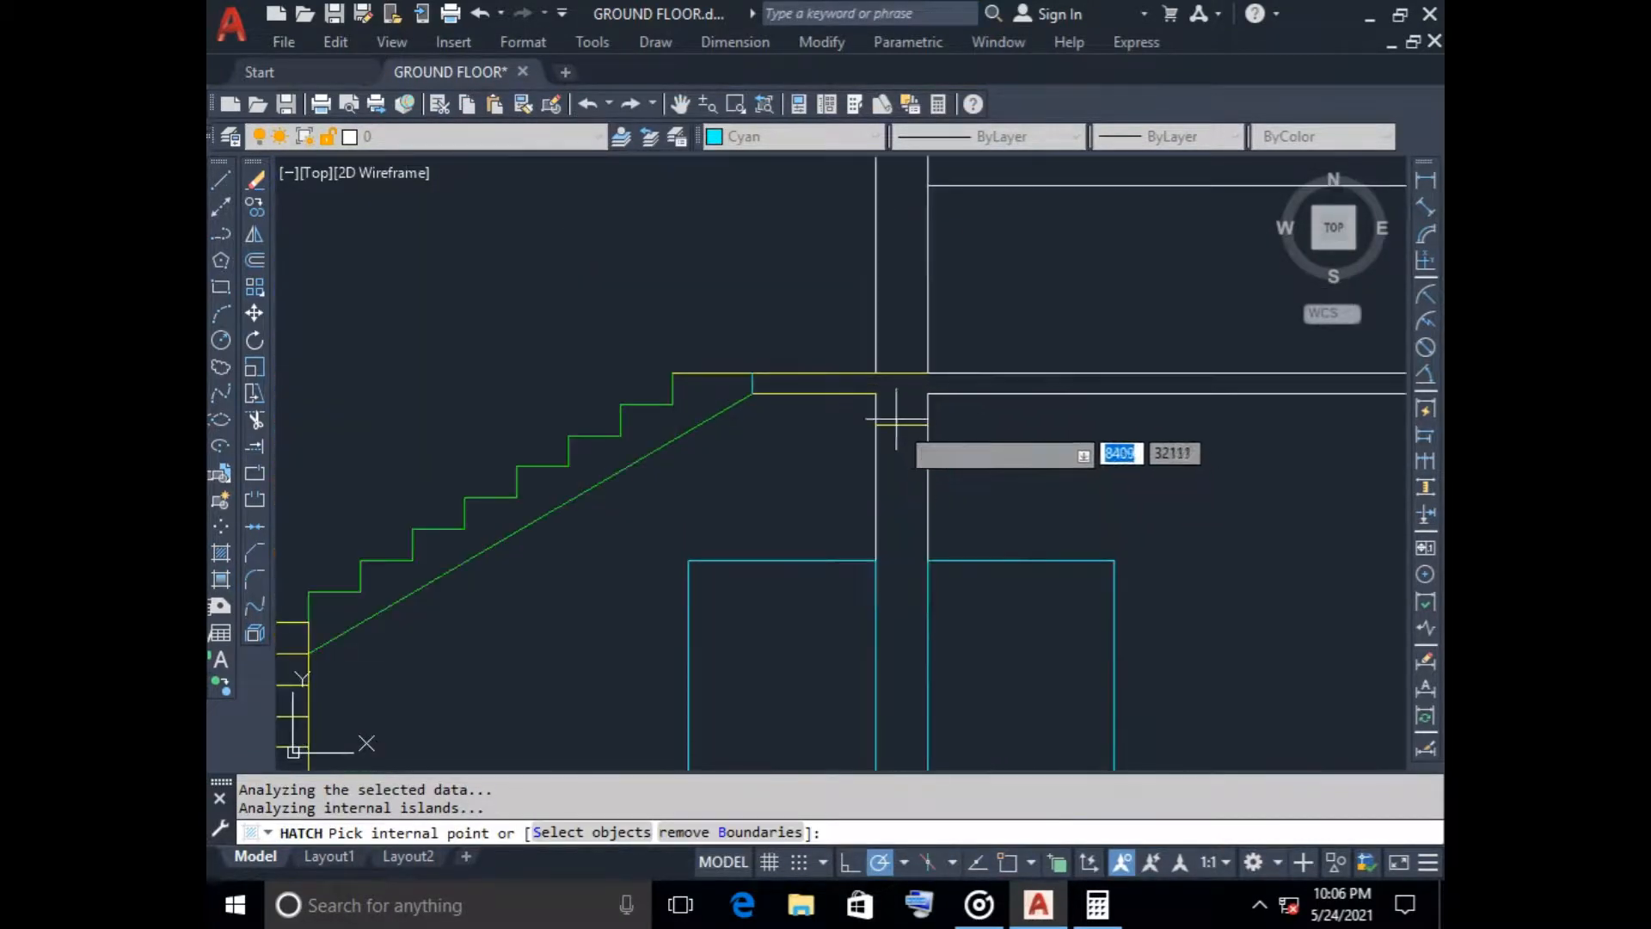
left_click(892, 384)
scroll(946, 435, "down", 5)
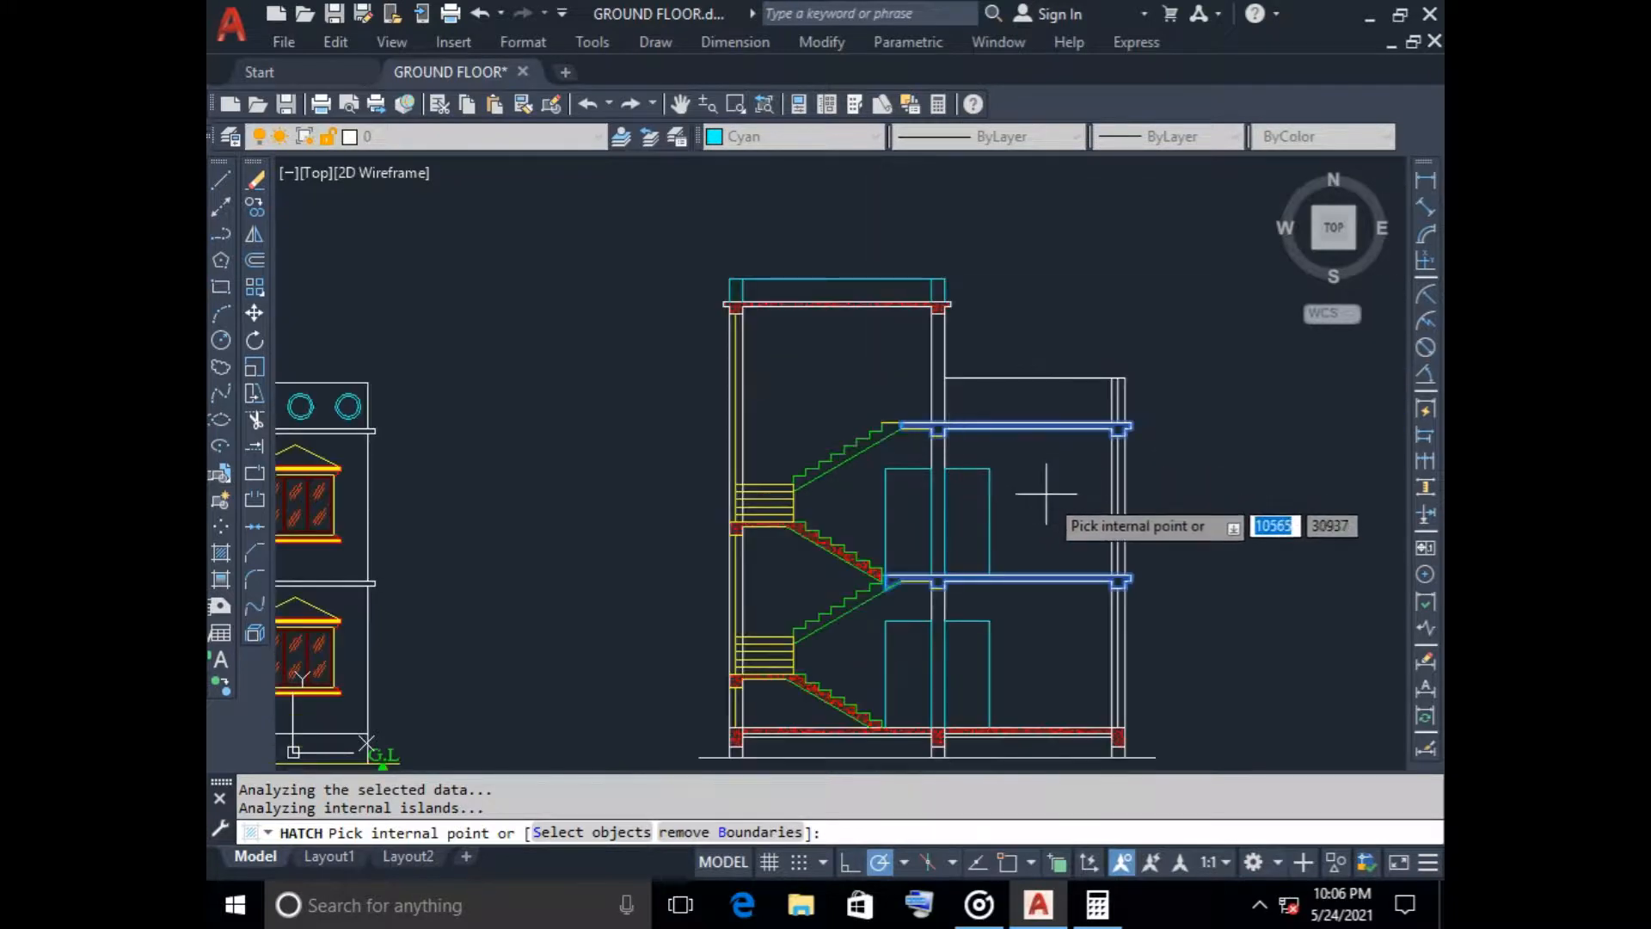
key("Return")
left_click(754, 842)
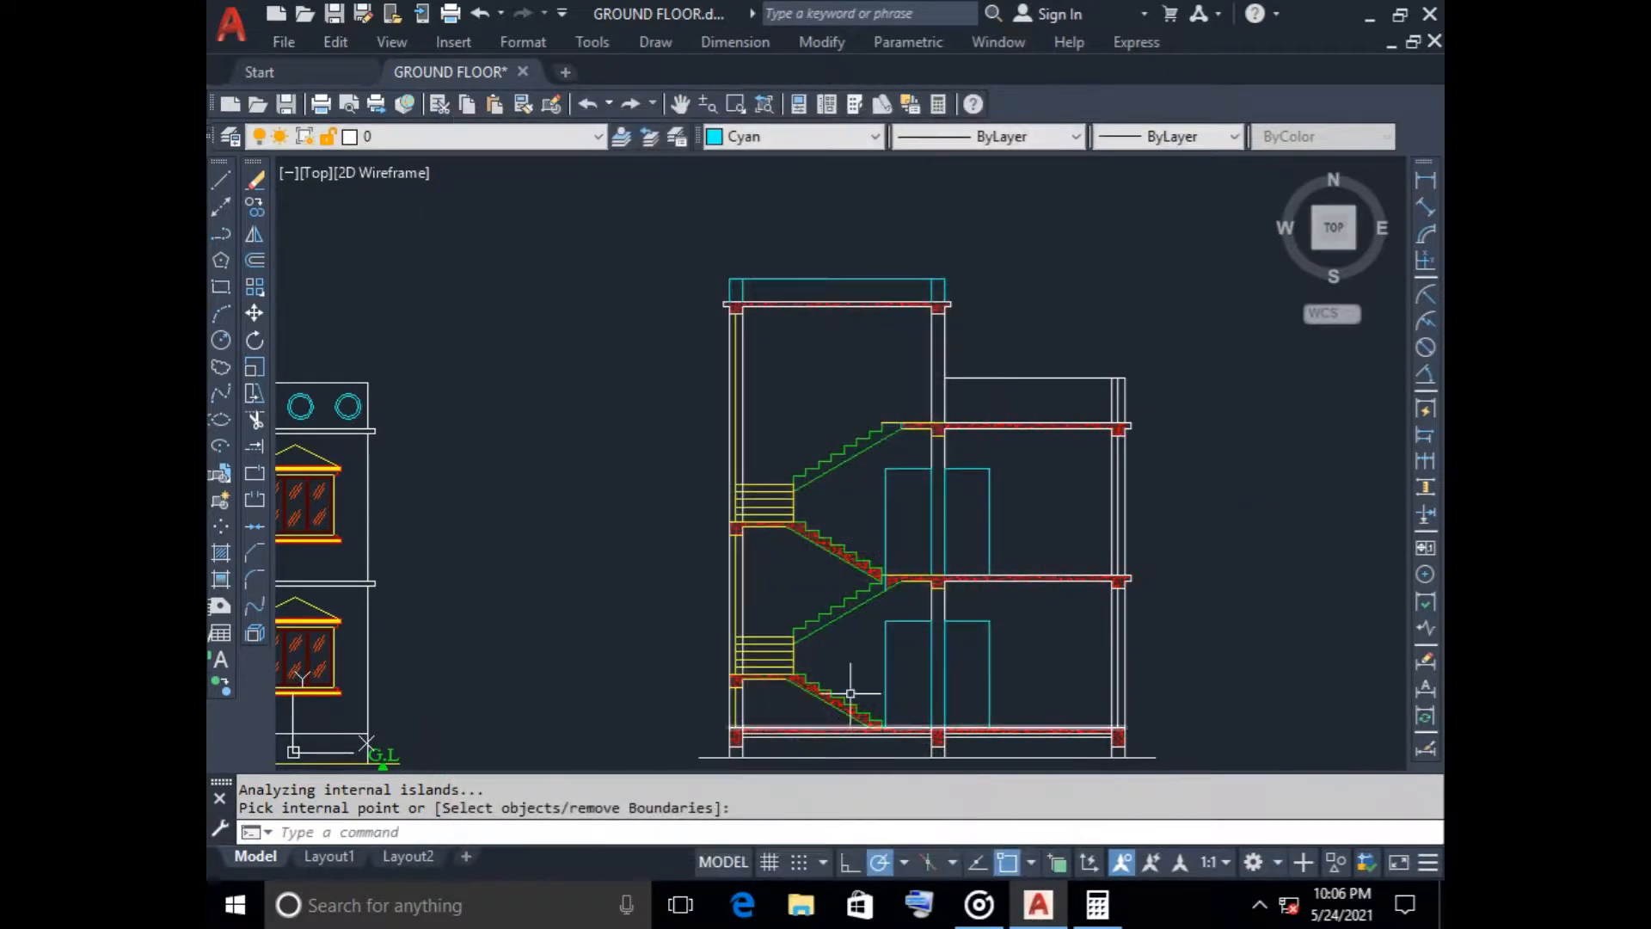
Delete the short vertical closing line between the first-floor landing surface and the stair flight's underside
scroll(885, 590, "up", 6)
left_click(940, 540)
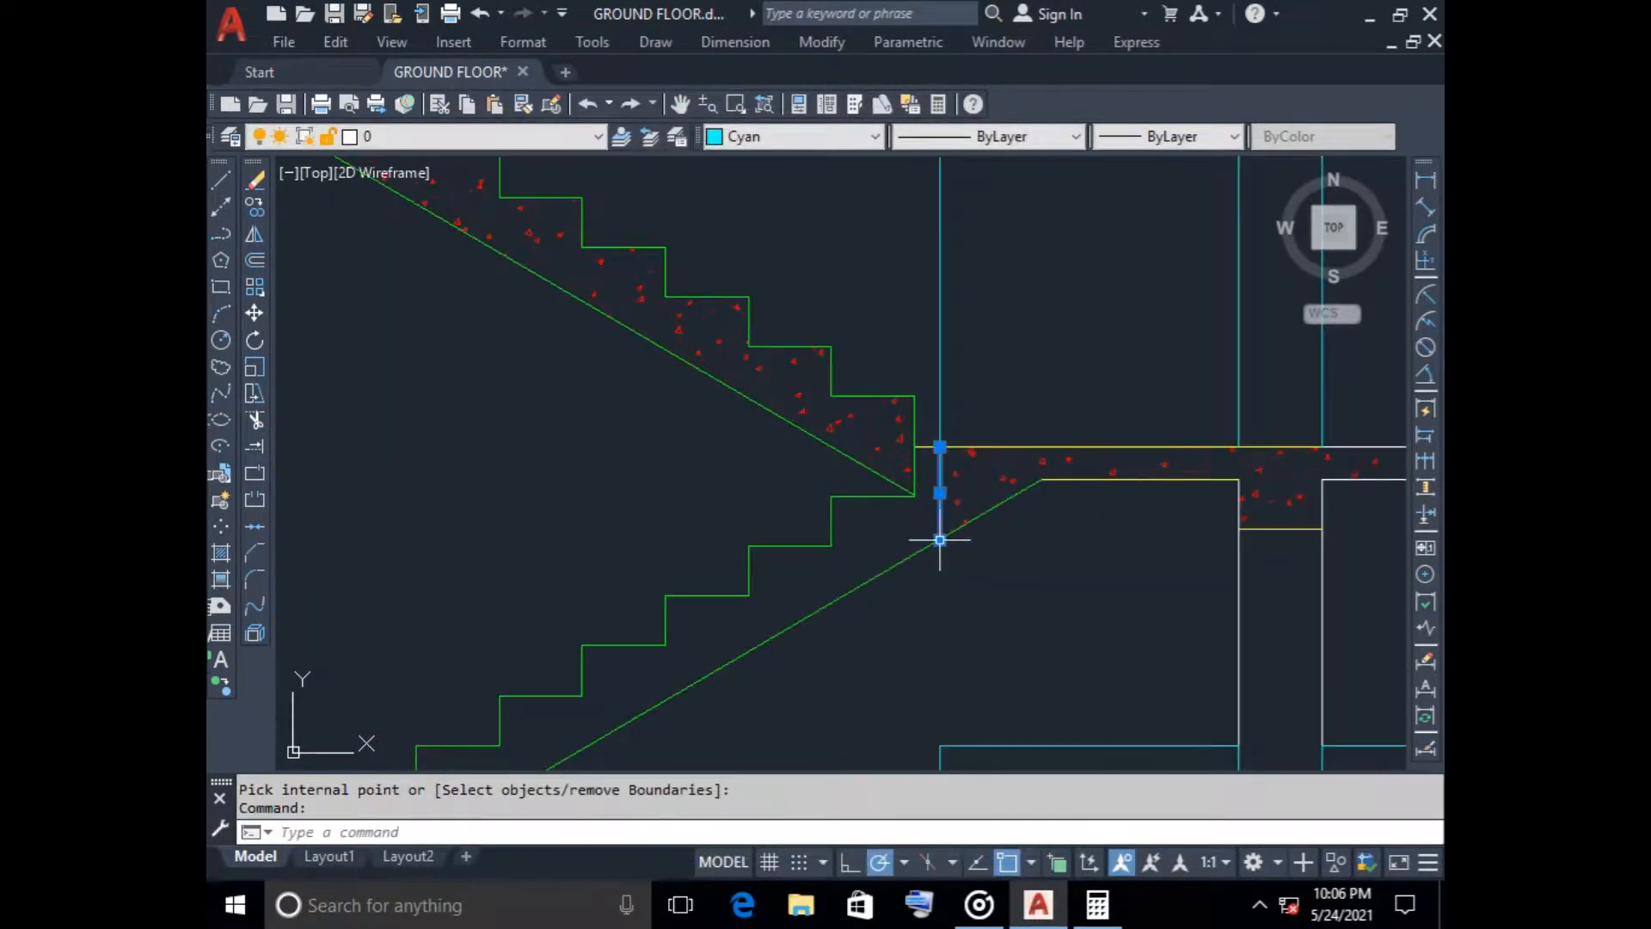
left_click(940, 540)
left_click(954, 479)
key("Escape")
Erase the short vertical closing line at the second-floor landing's junction with the stair flight
scroll(1027, 590, "down", 5)
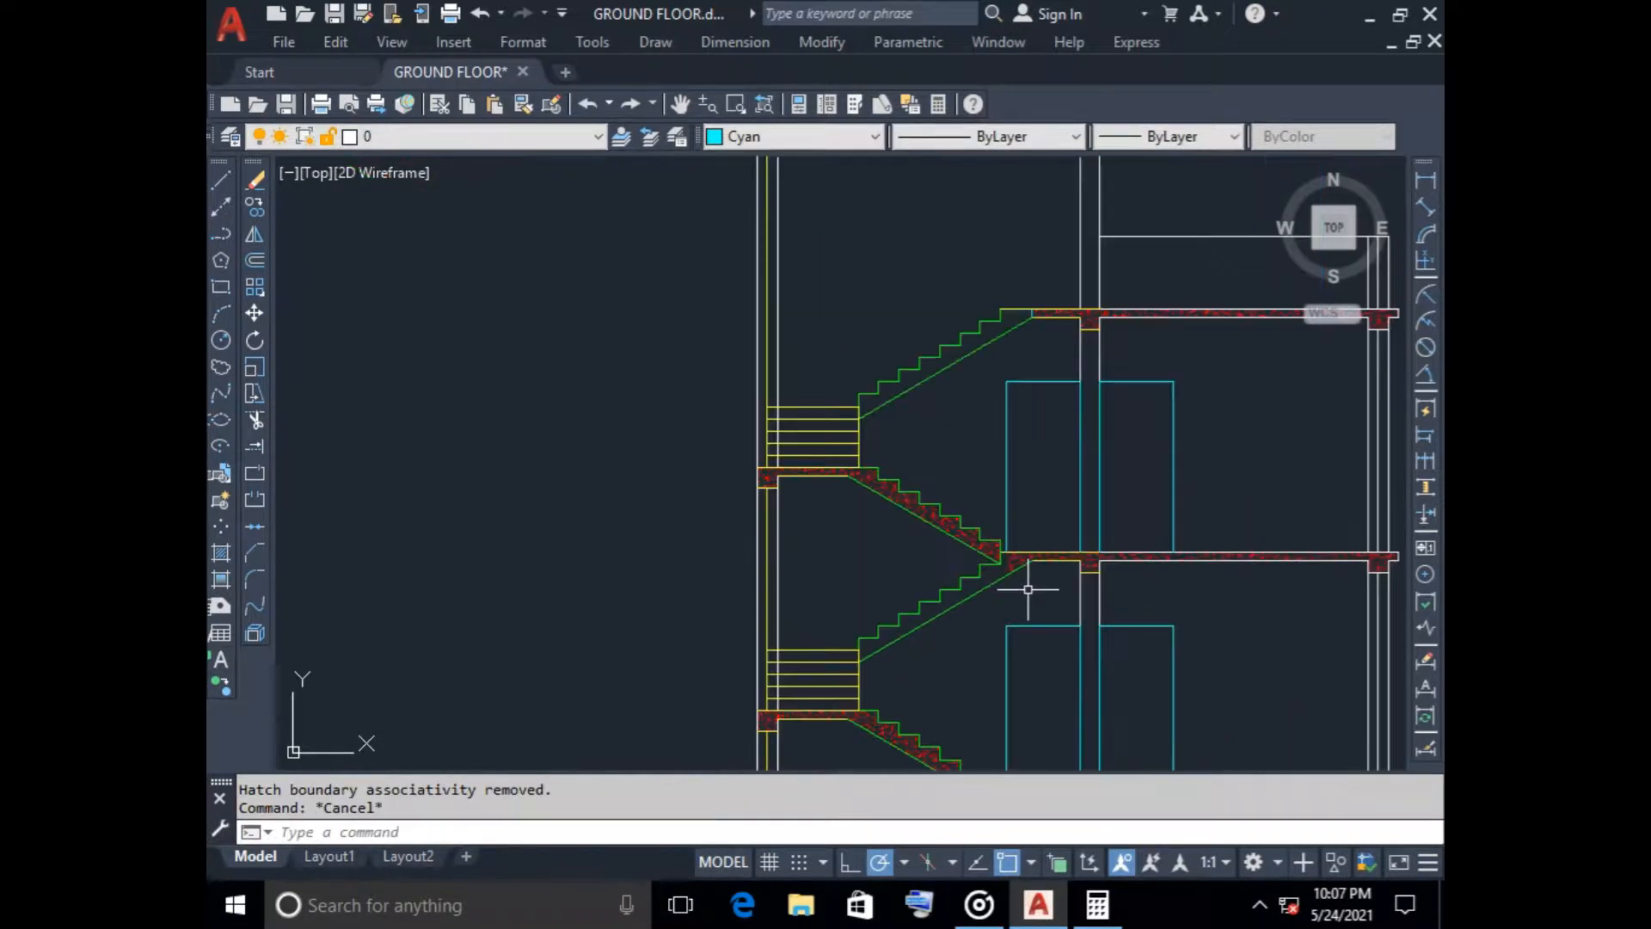
middle_click_drag(1027, 589, 924, 481)
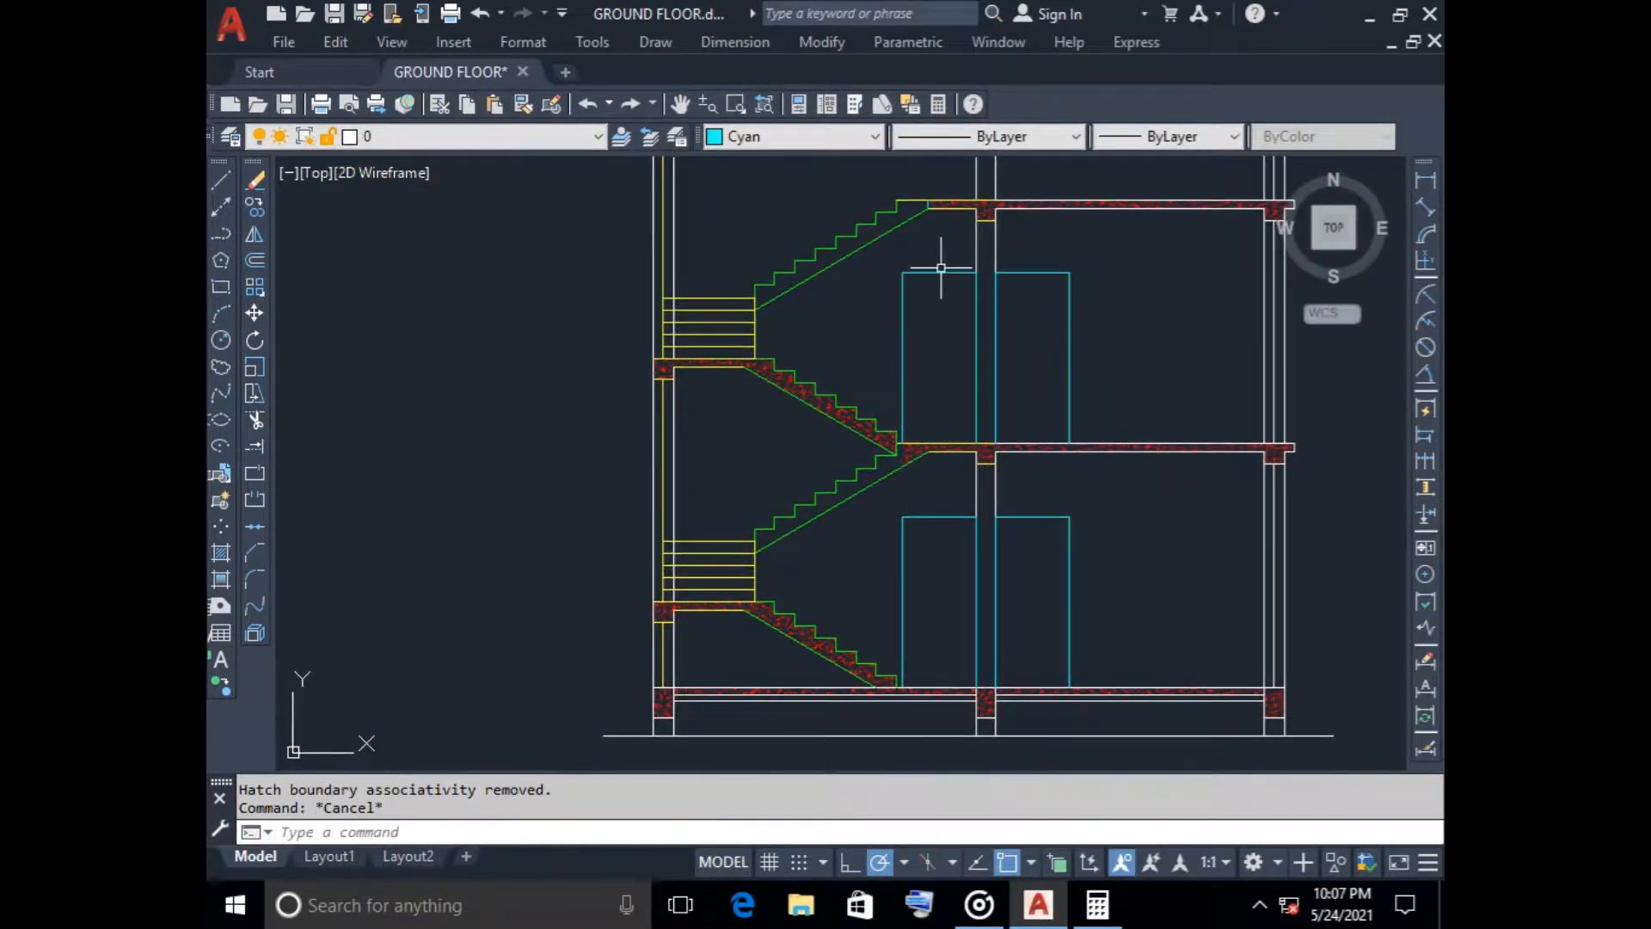
scroll(927, 426, "up", 6)
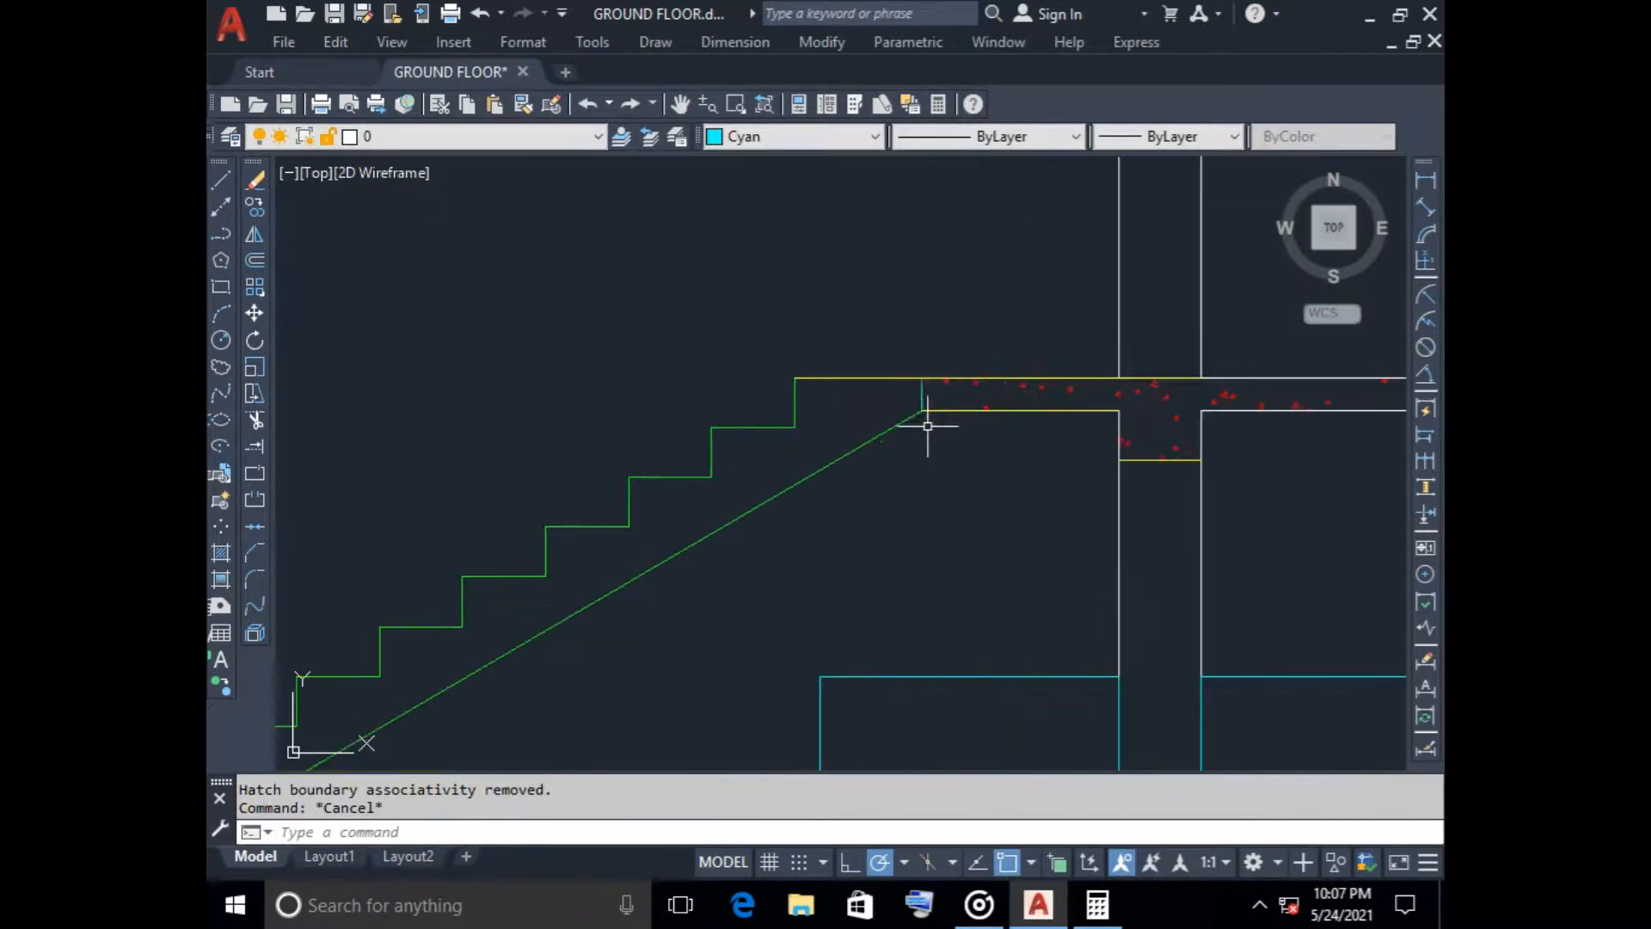
left_click(928, 382)
key("Delete")
Hatch the thin layer beneath the ground-floor slab in the stair bay with the red AR-B816C pattern at scale 20
scroll(911, 525, "down", 5)
scroll(792, 379, "up", 1)
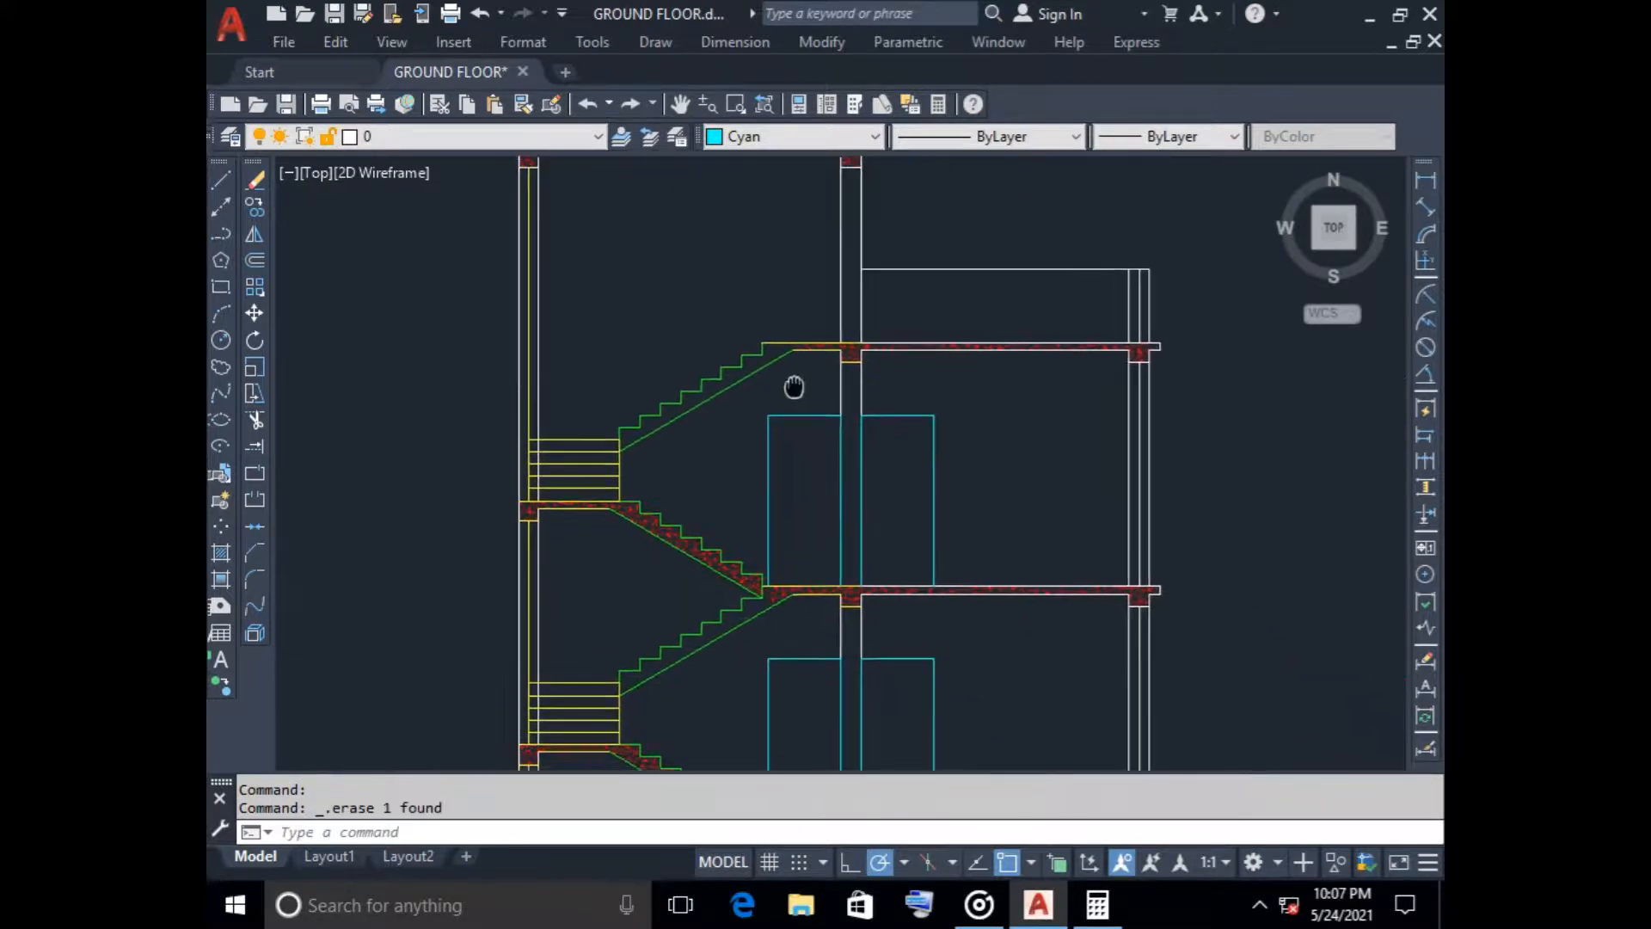
scroll(818, 619, "down", 2)
scroll(765, 627, "up", 2)
scroll(762, 627, "down", 2)
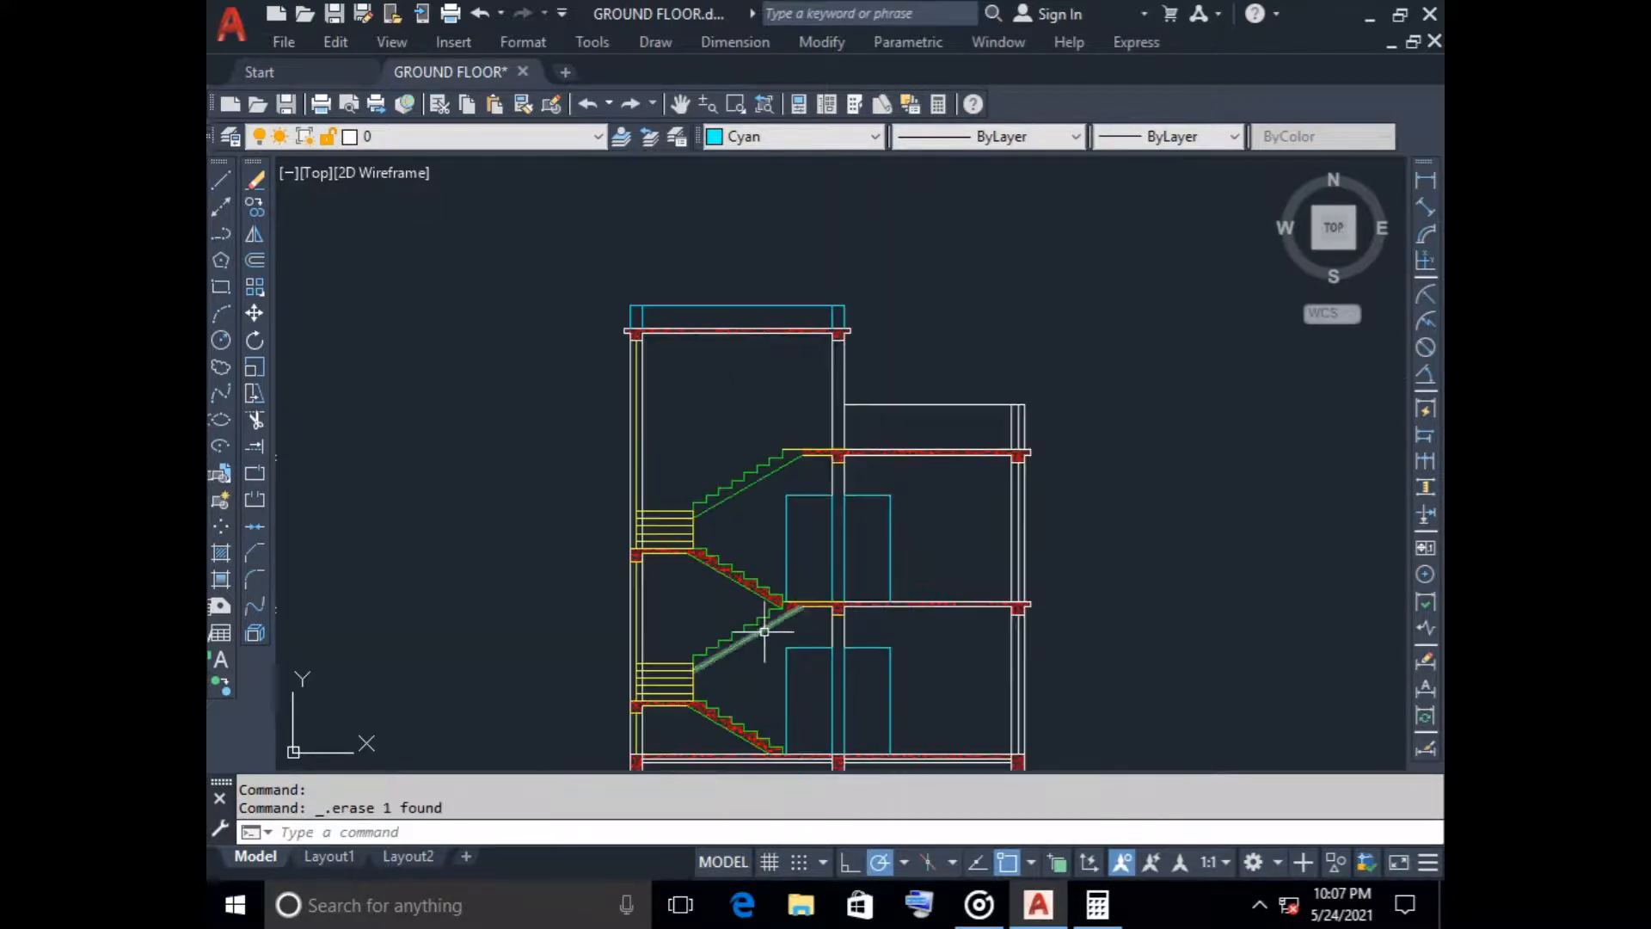
middle_click_drag(763, 627, 730, 465)
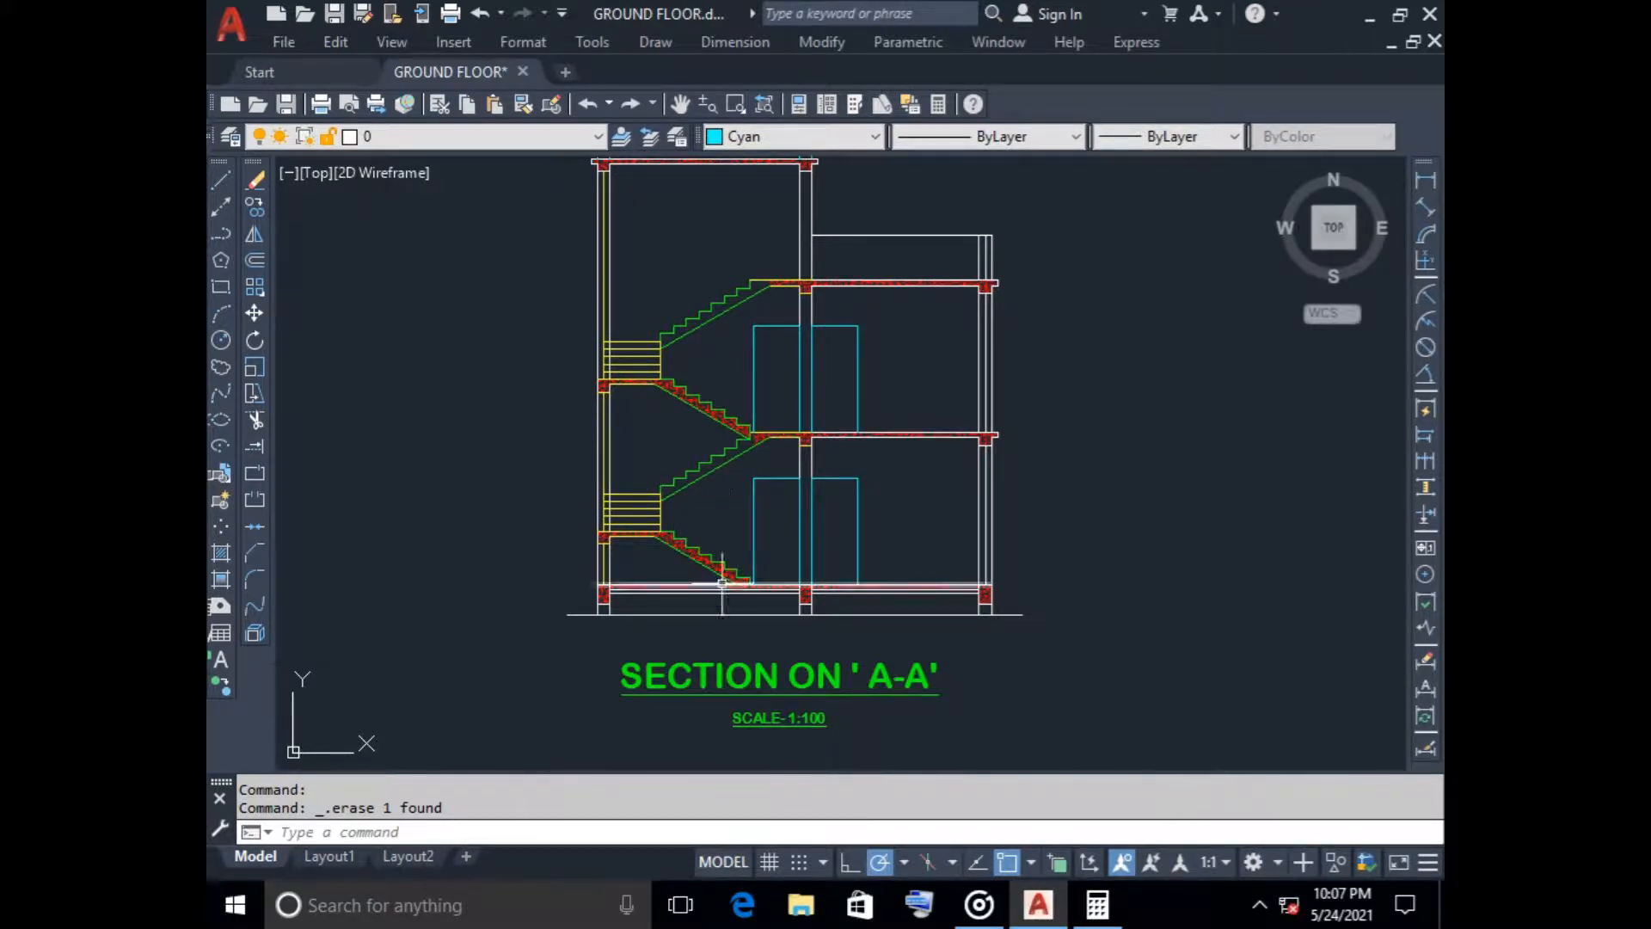
scroll(726, 669, "up", 4)
scroll(579, 468, "up", 4)
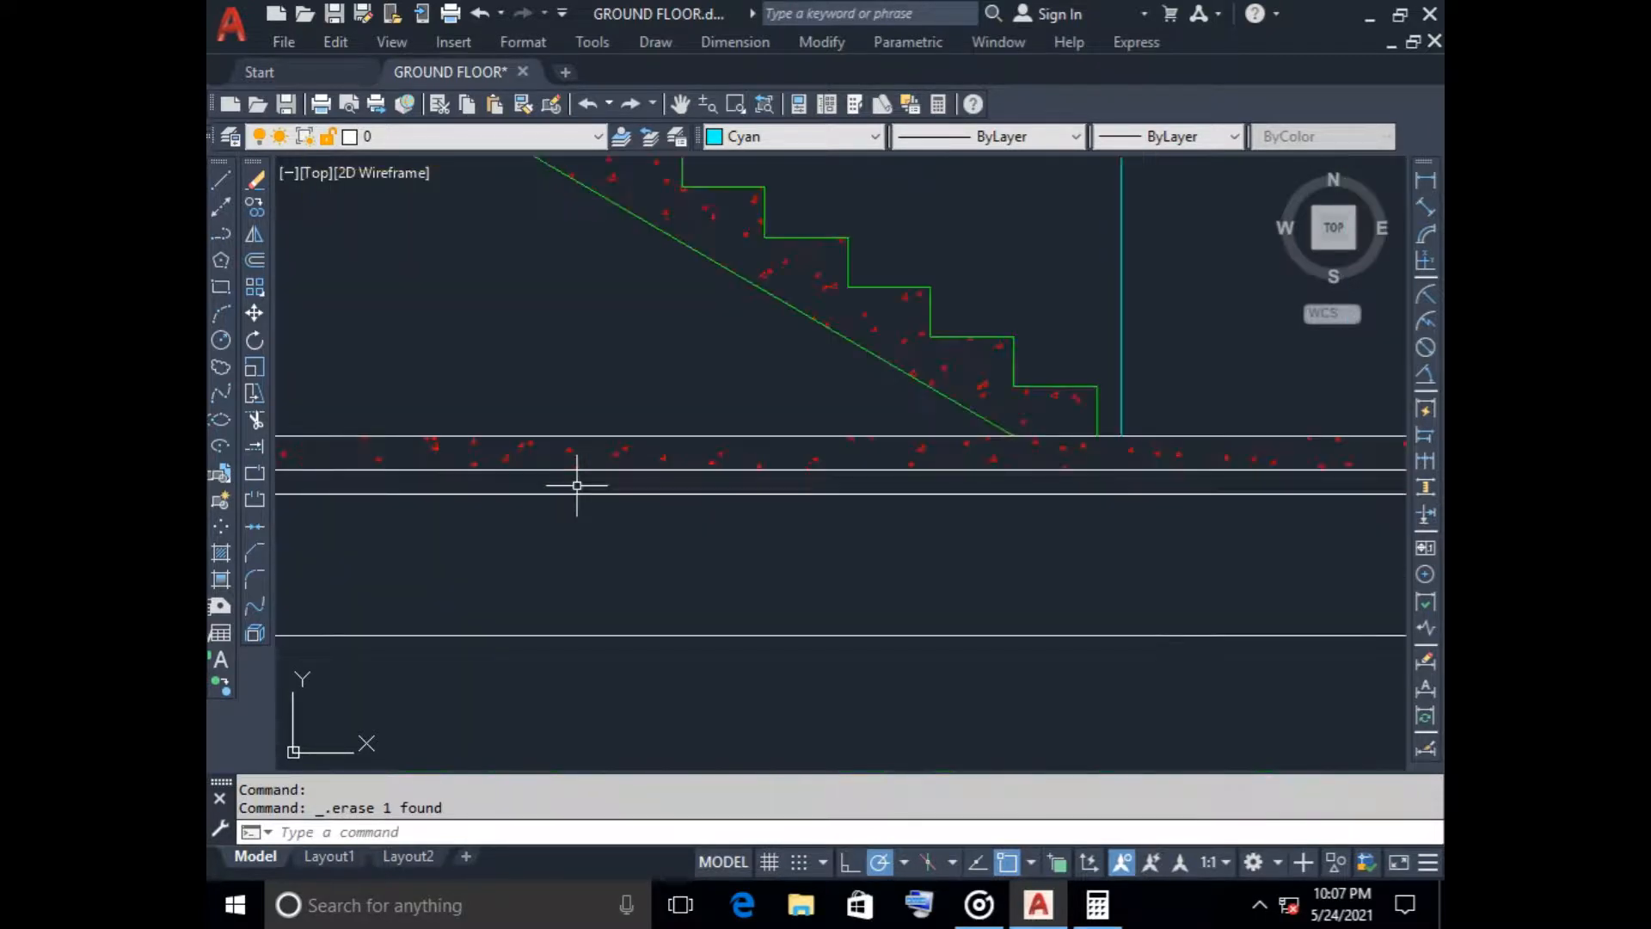
left_click(220, 553)
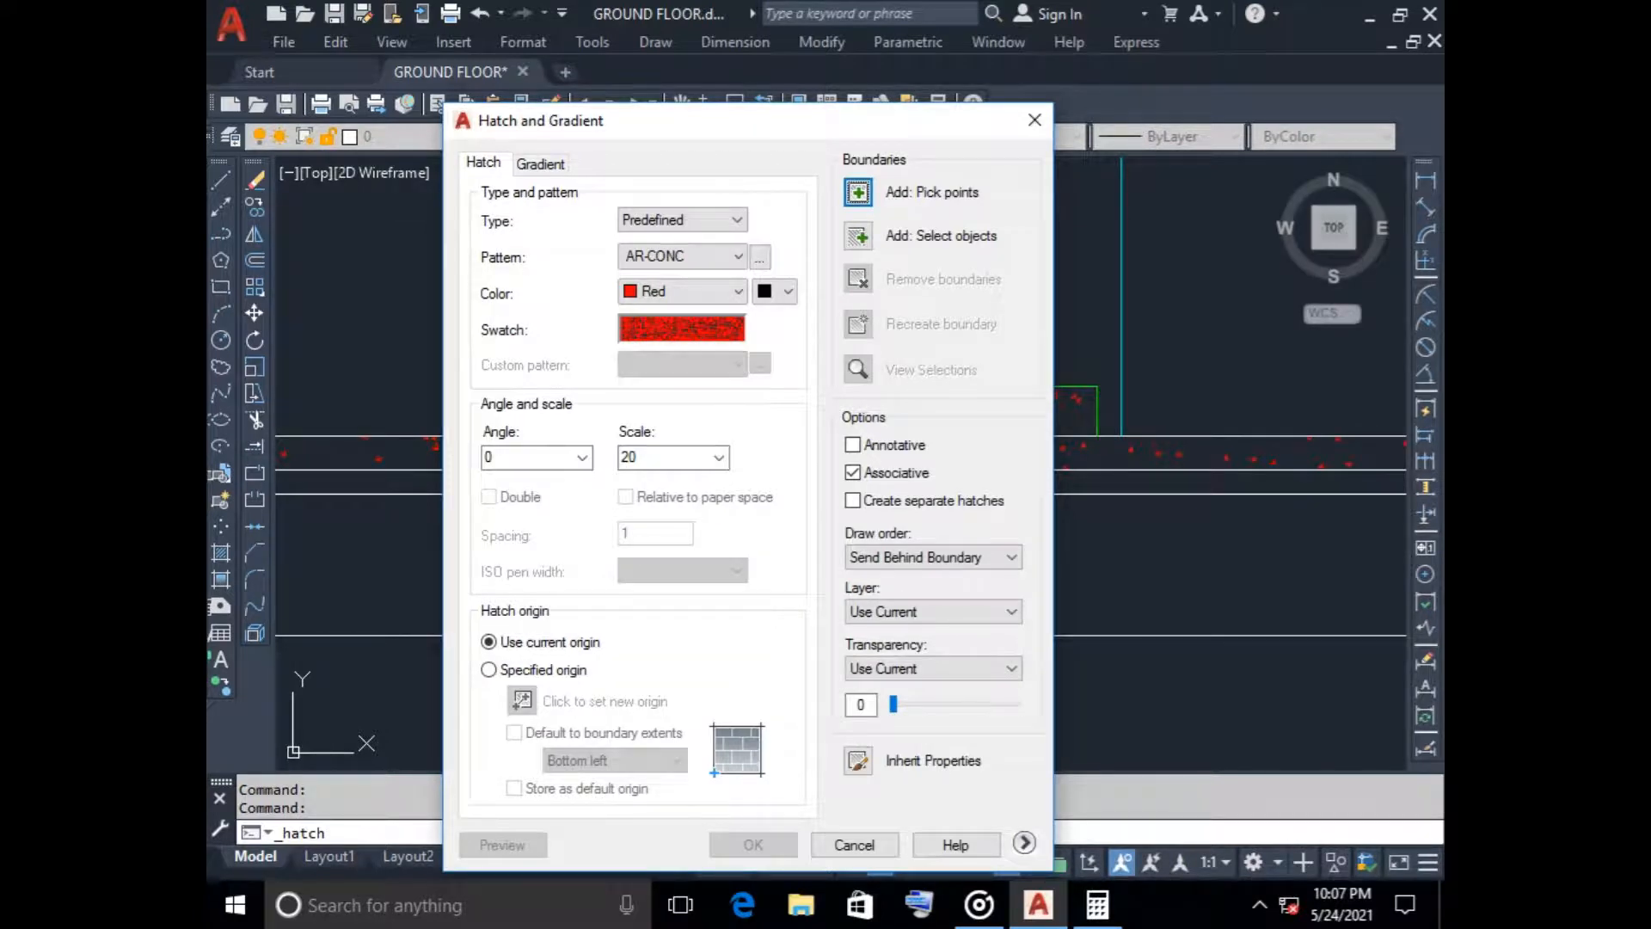
left_click(681, 328)
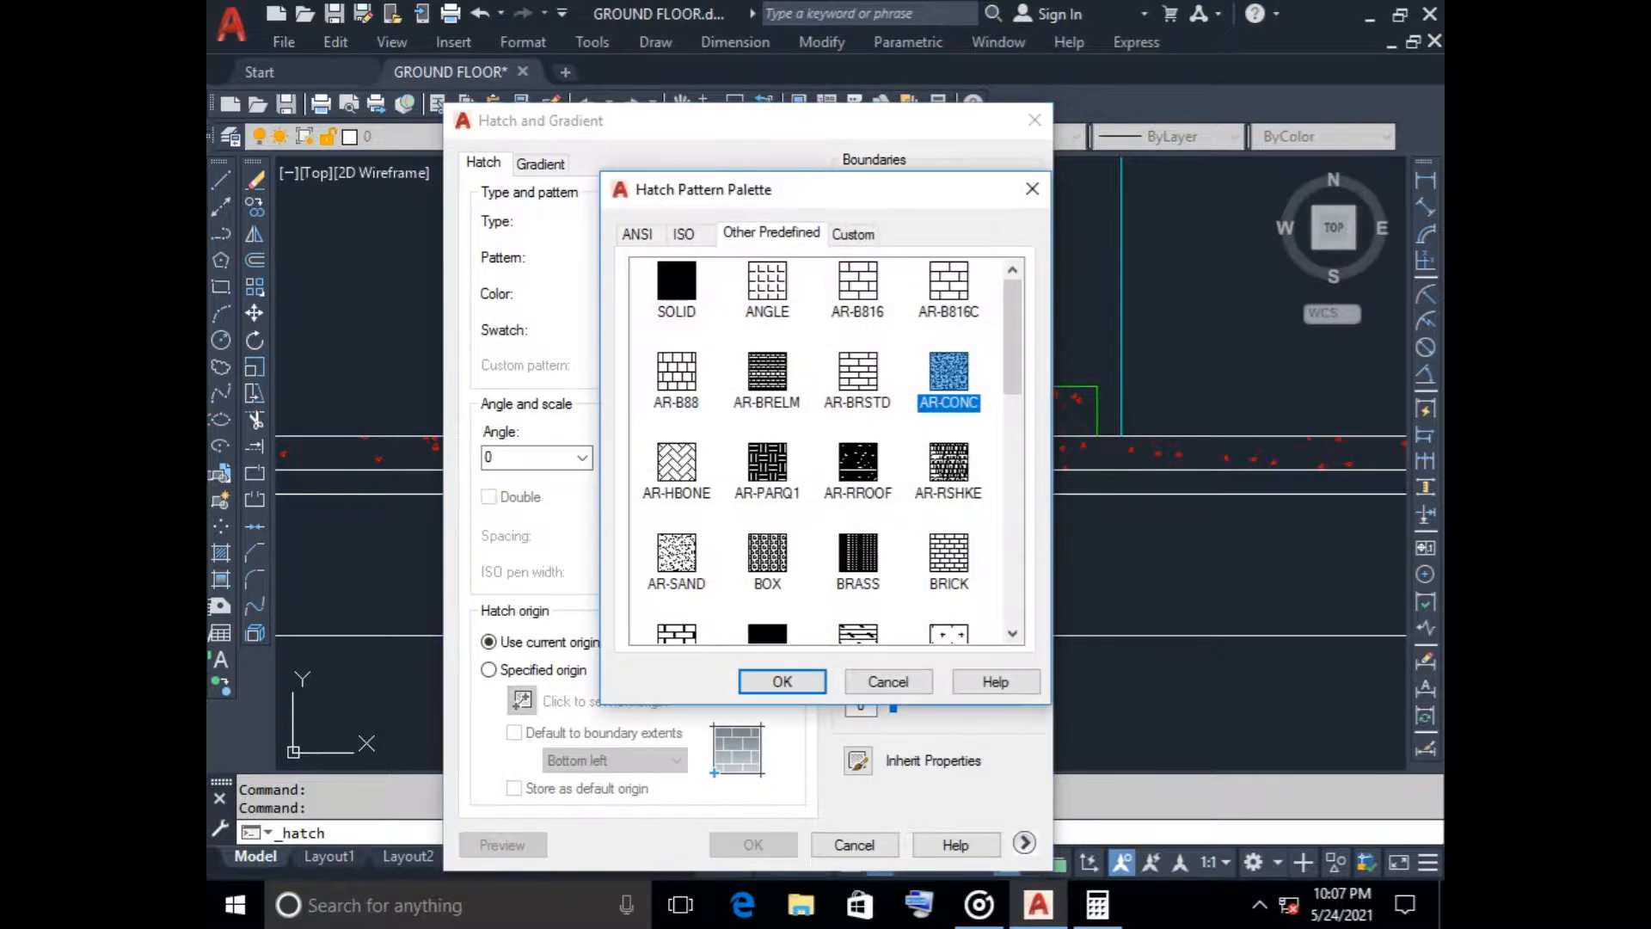
left_click(949, 287)
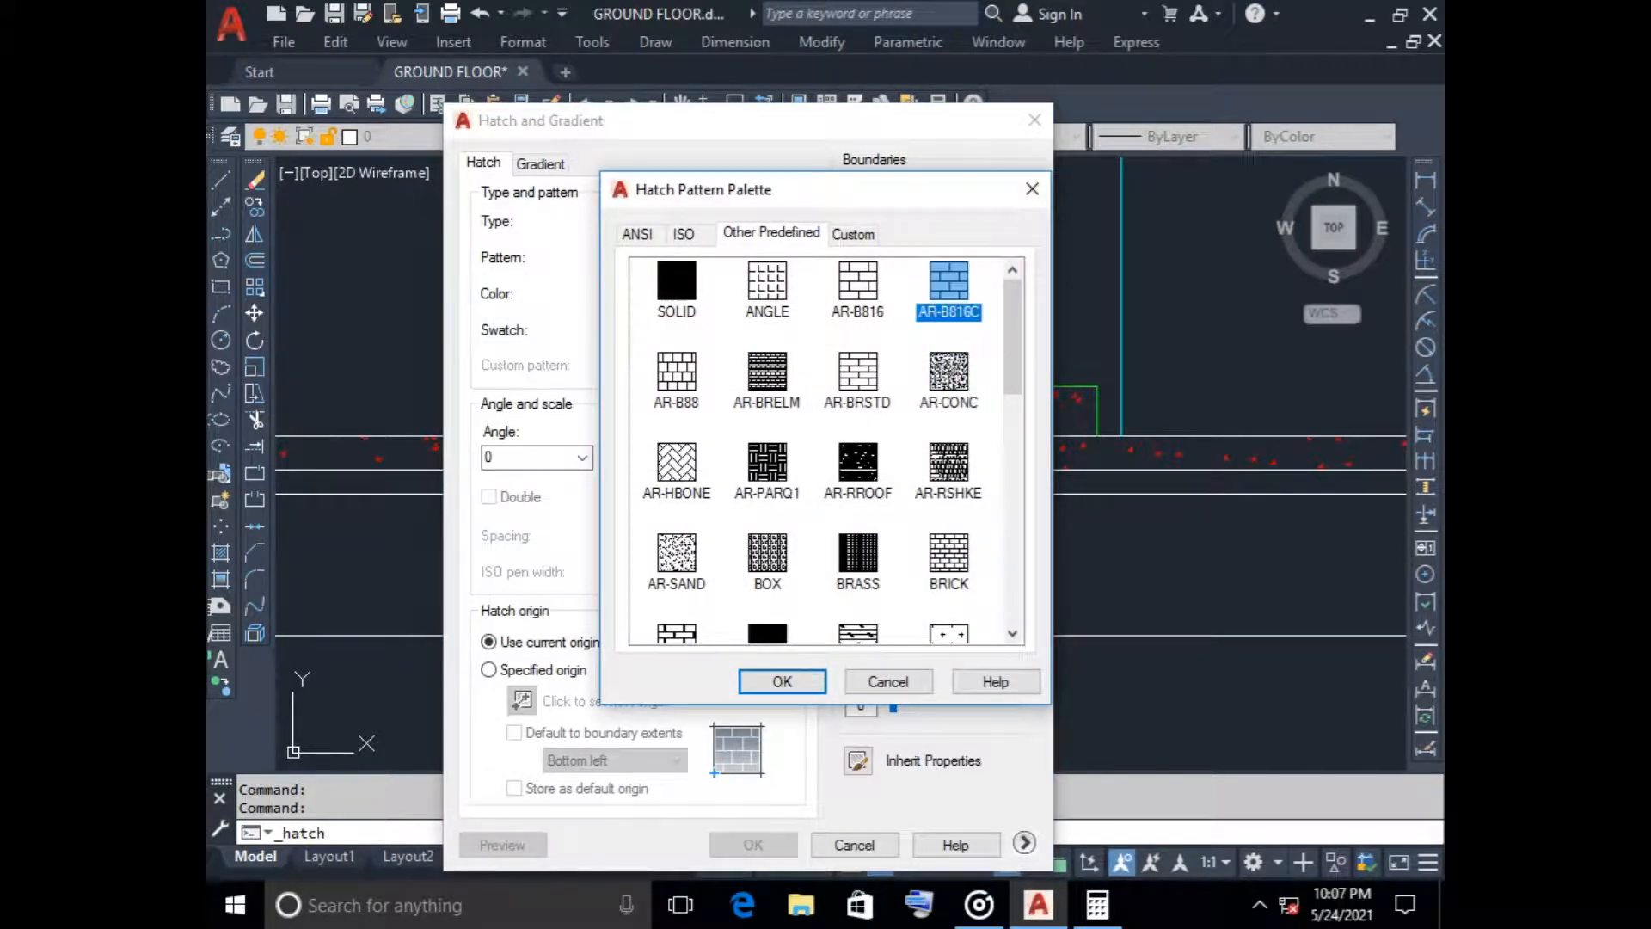
left_click(783, 682)
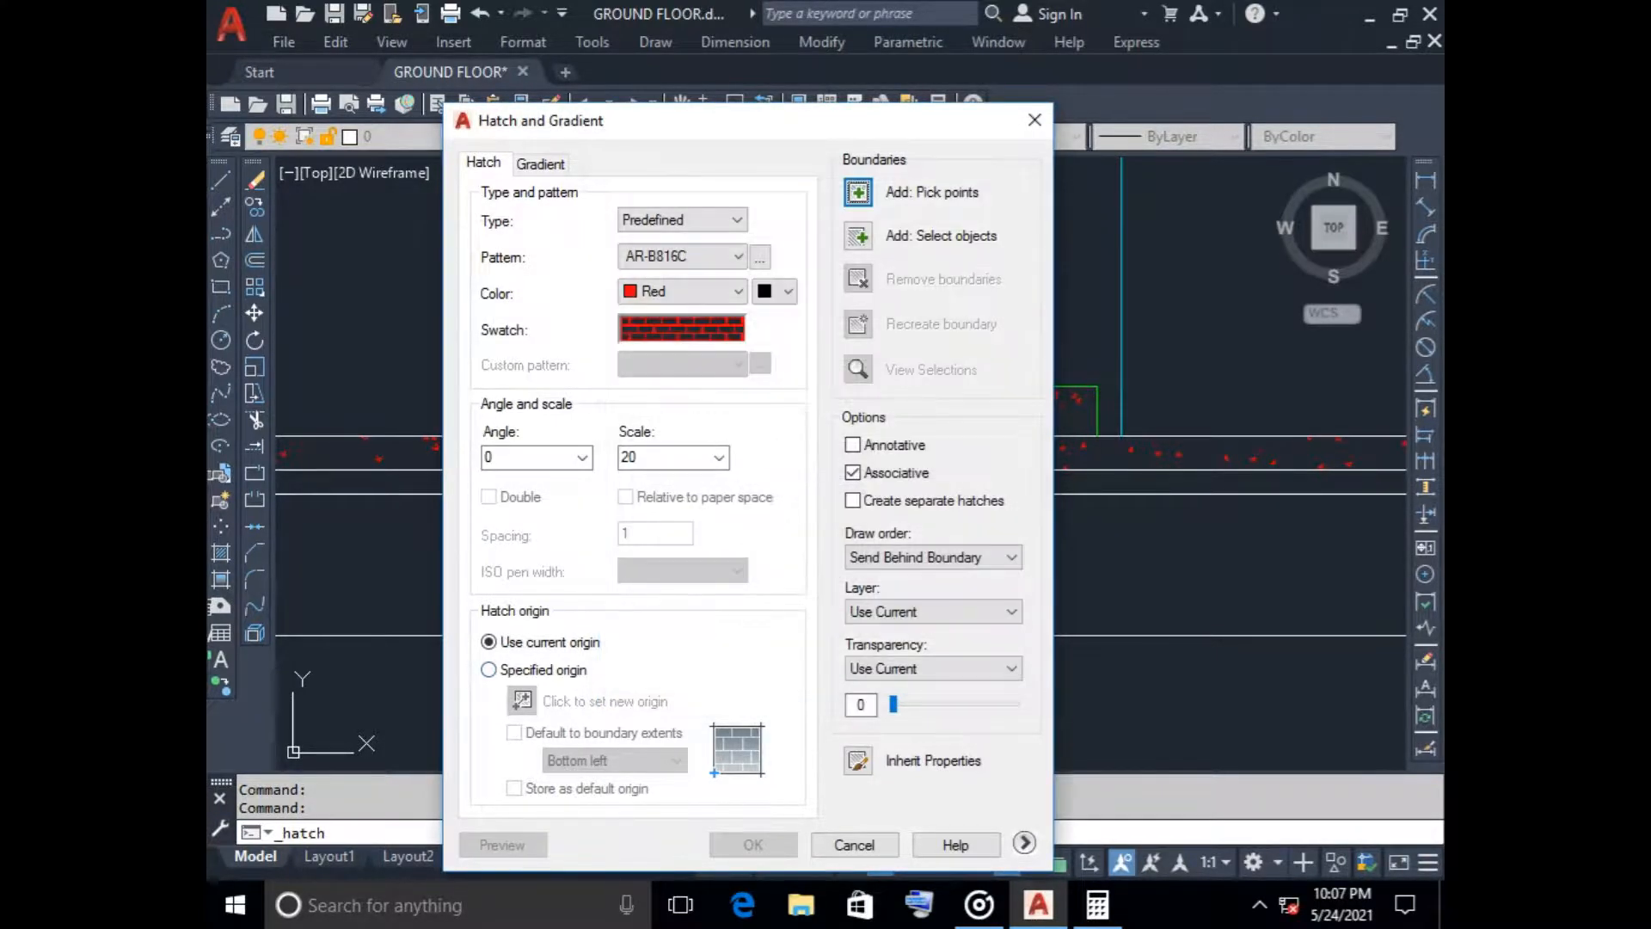
left_click(857, 192)
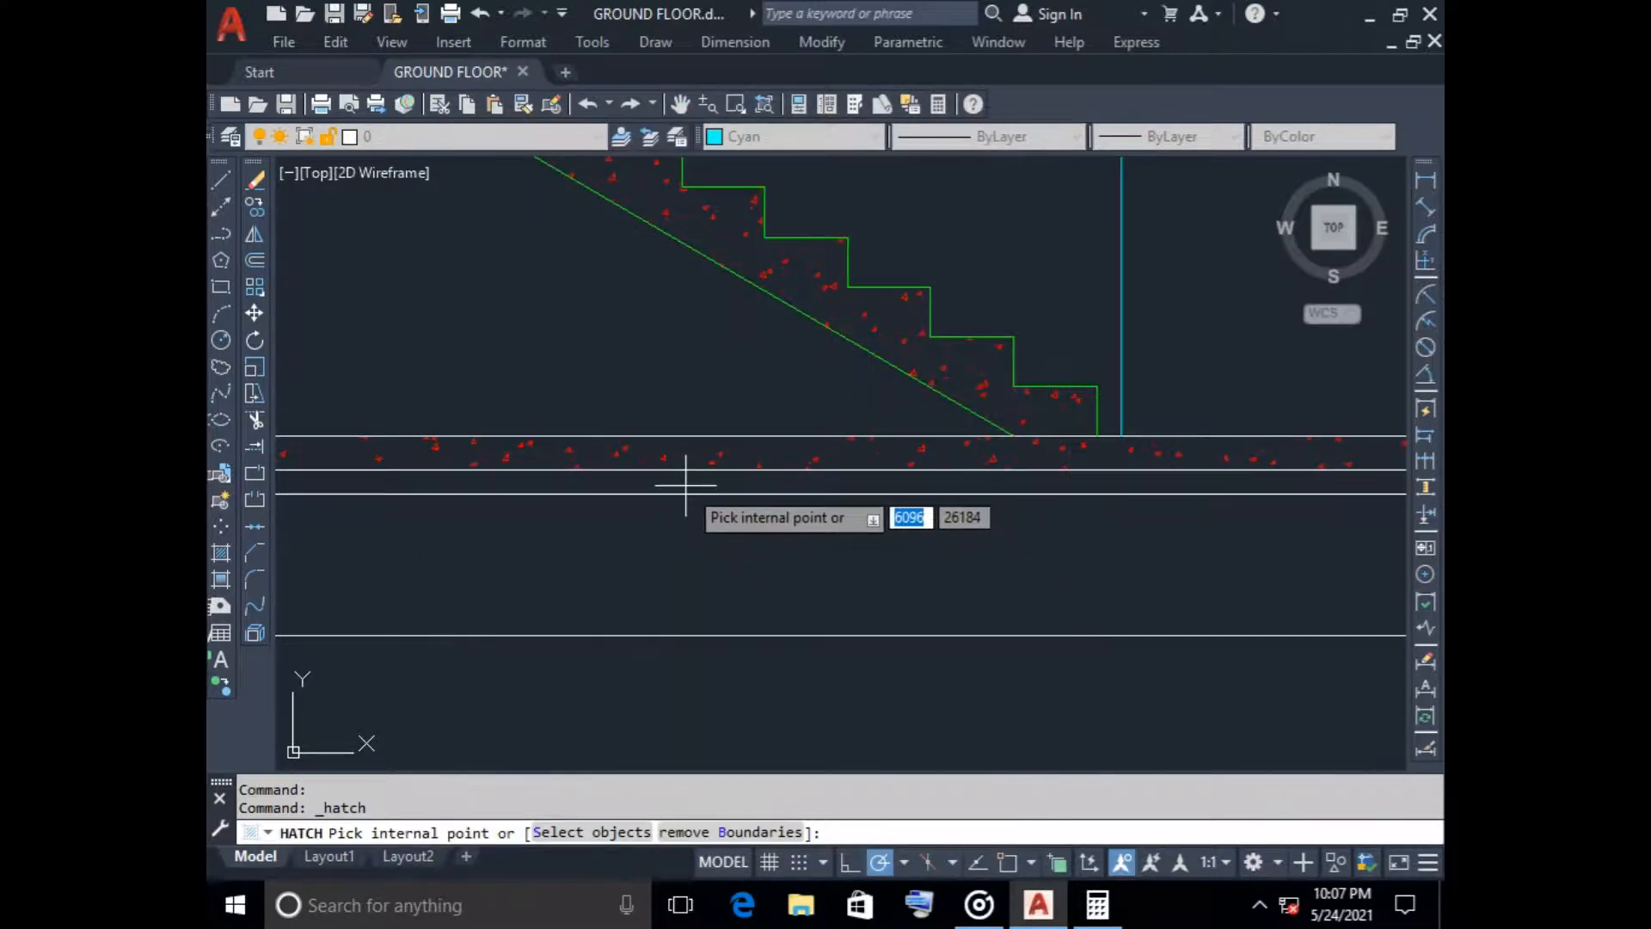
key("Return")
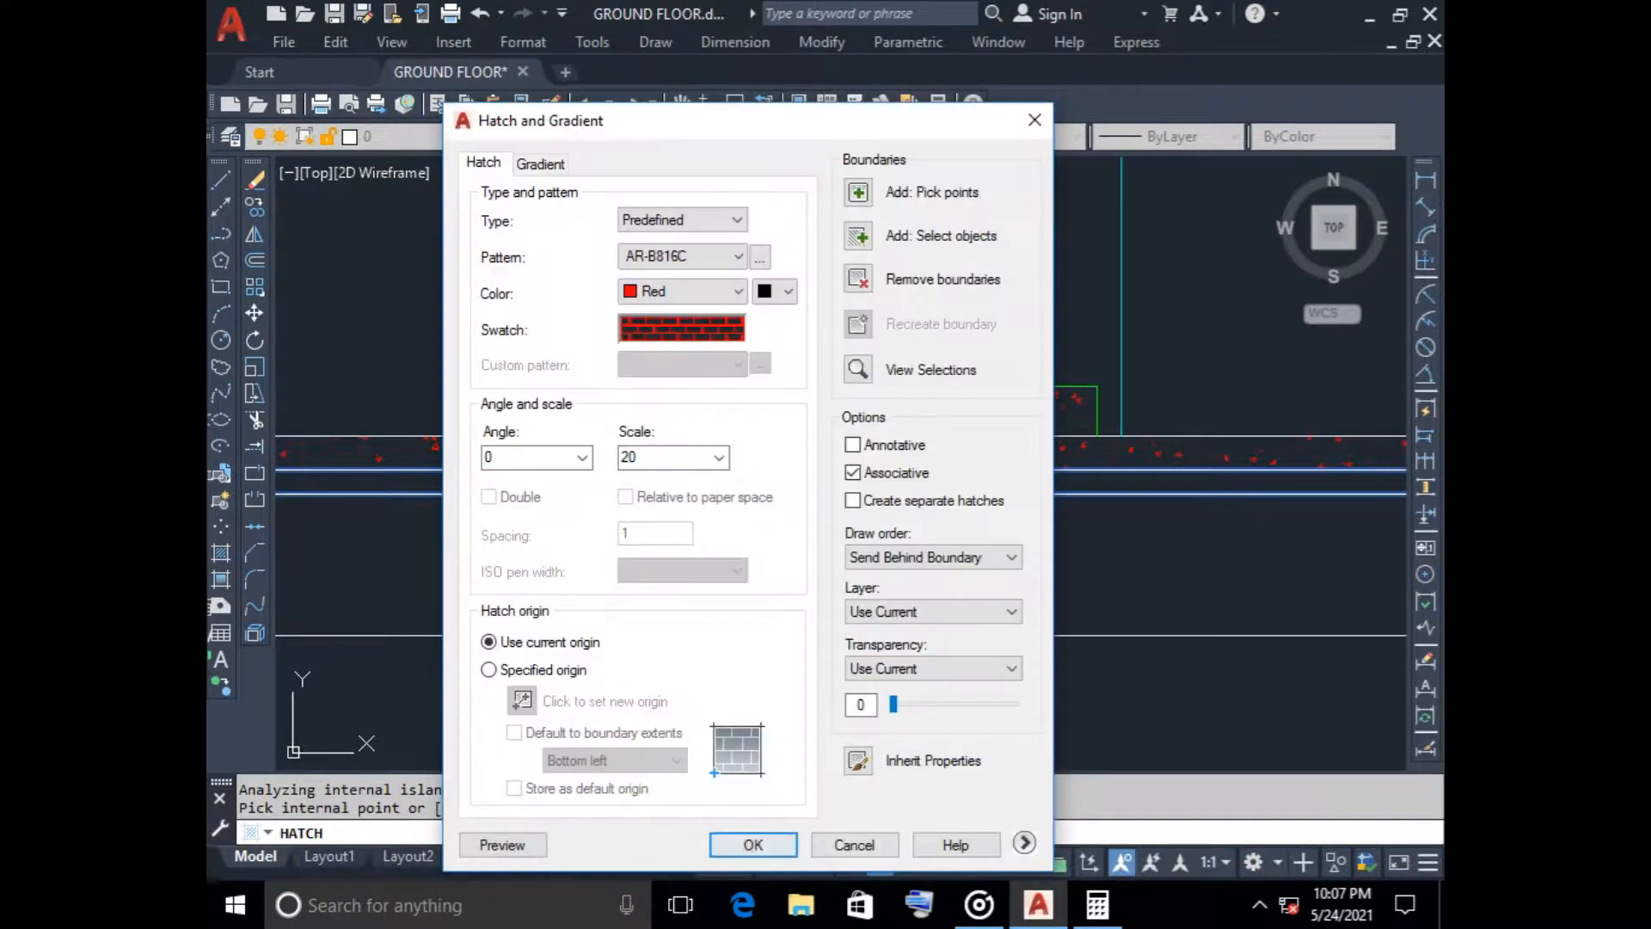
left_click(752, 844)
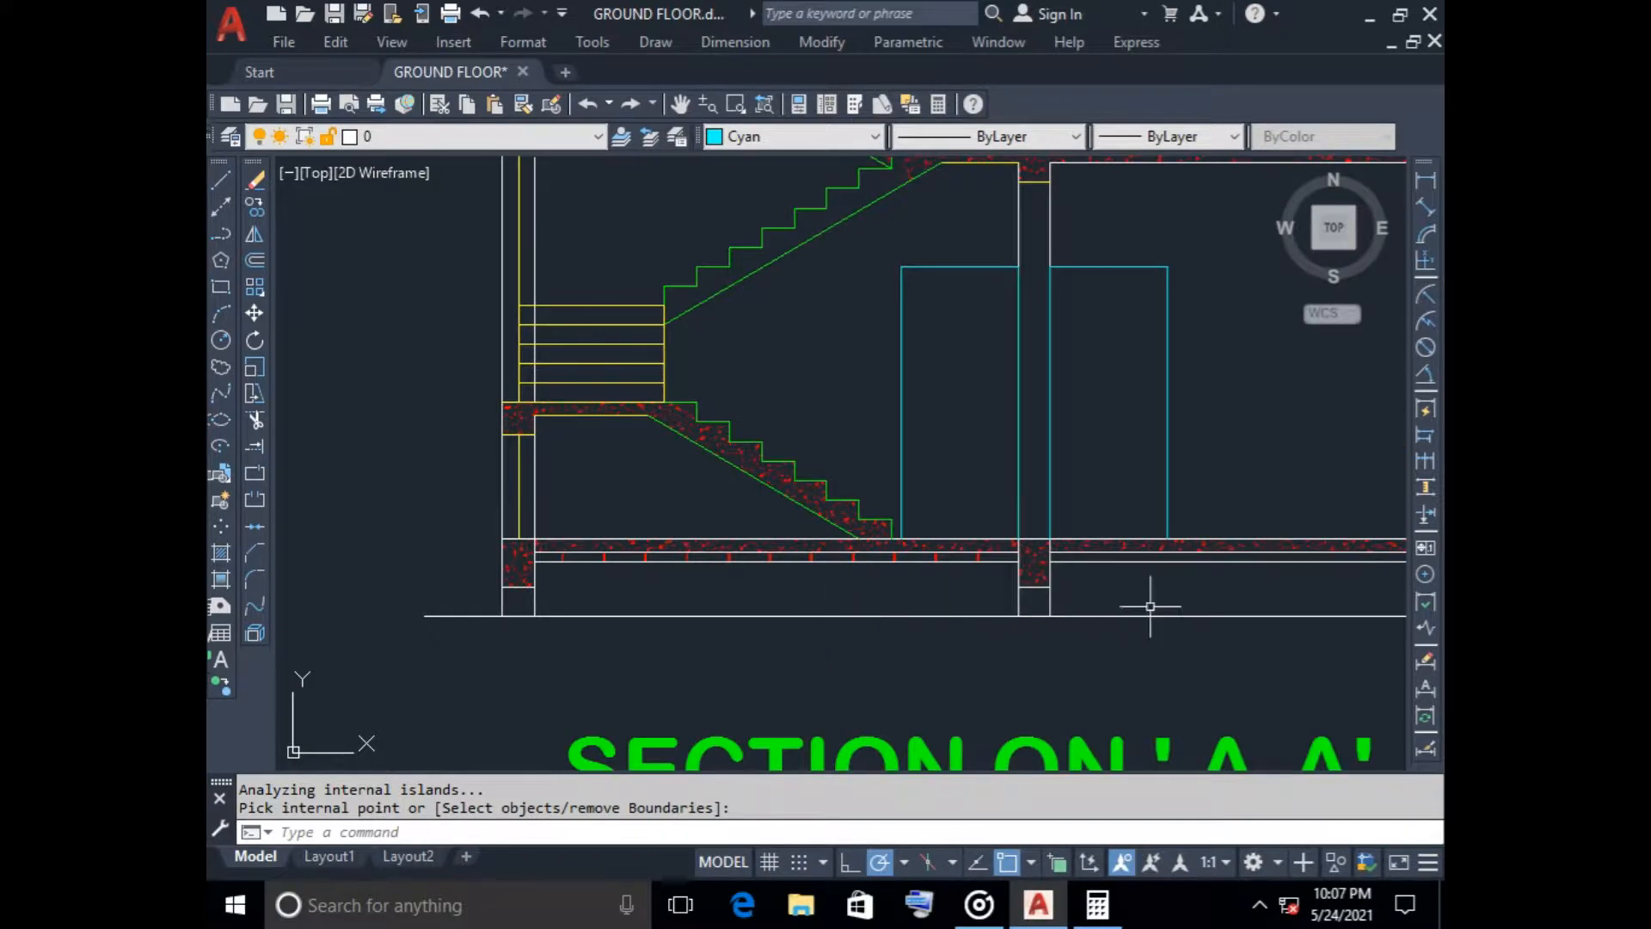
Hatch the thin layer beneath the ground-floor slab in the bay right of the middle beam with red AR-B816C at scale 20
middle_click_drag(1150, 606, 1017, 579)
key("Return")
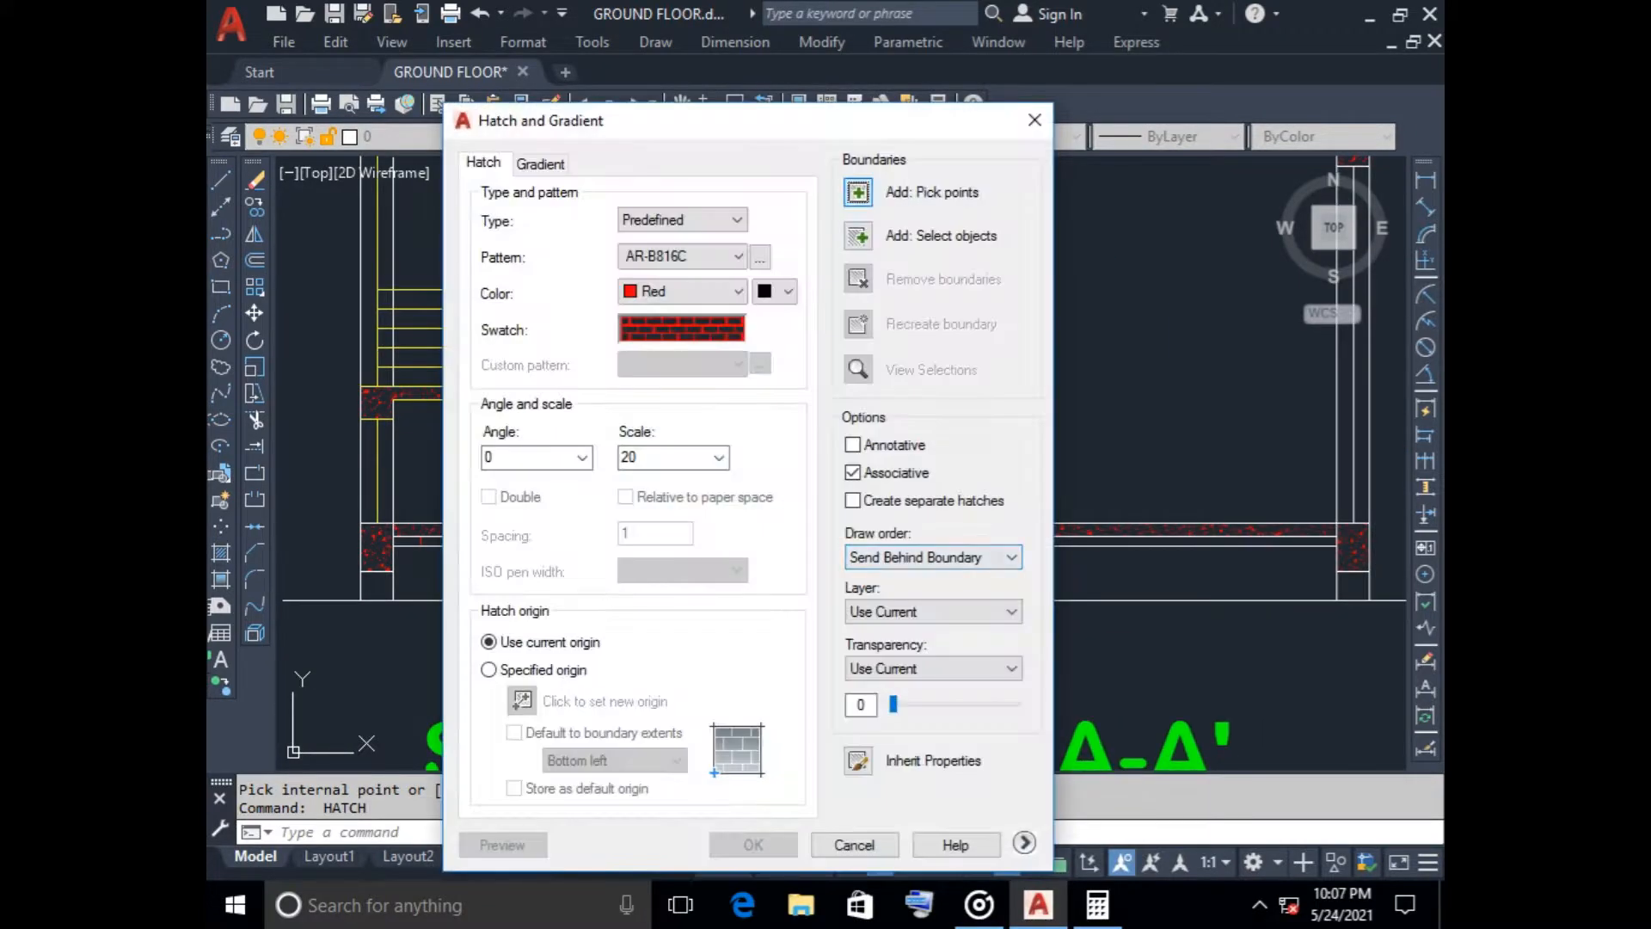
left_click(857, 192)
scroll(1015, 551, "up", 4)
left_click(947, 547)
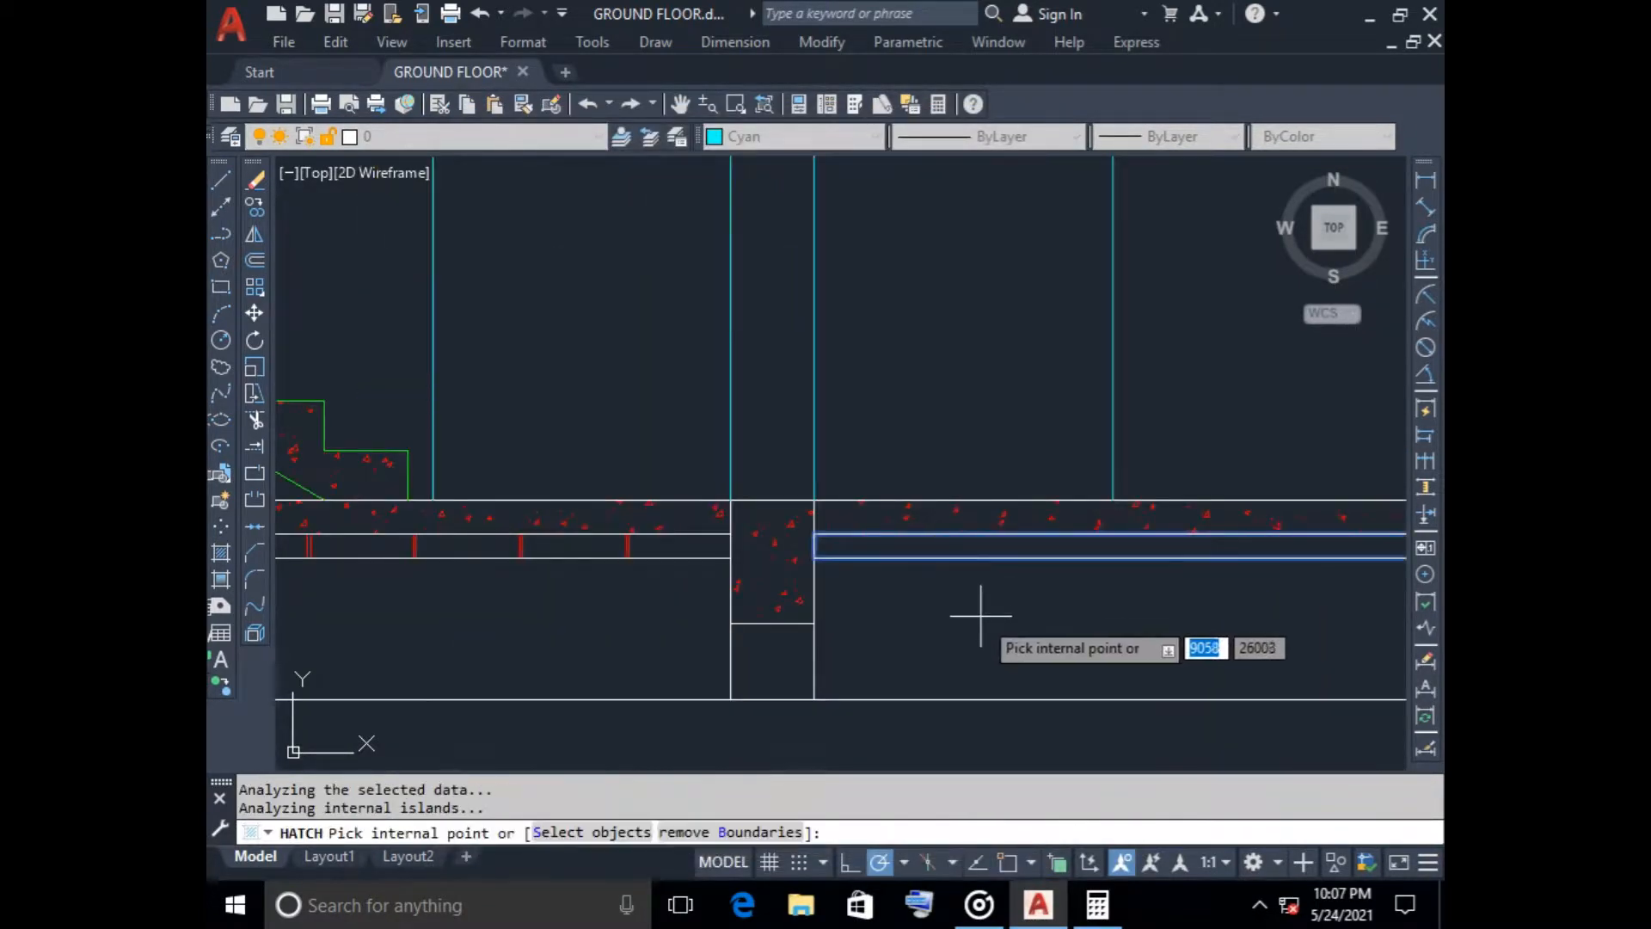
key("Return")
key("Return")
scroll(860, 632, "down", 4)
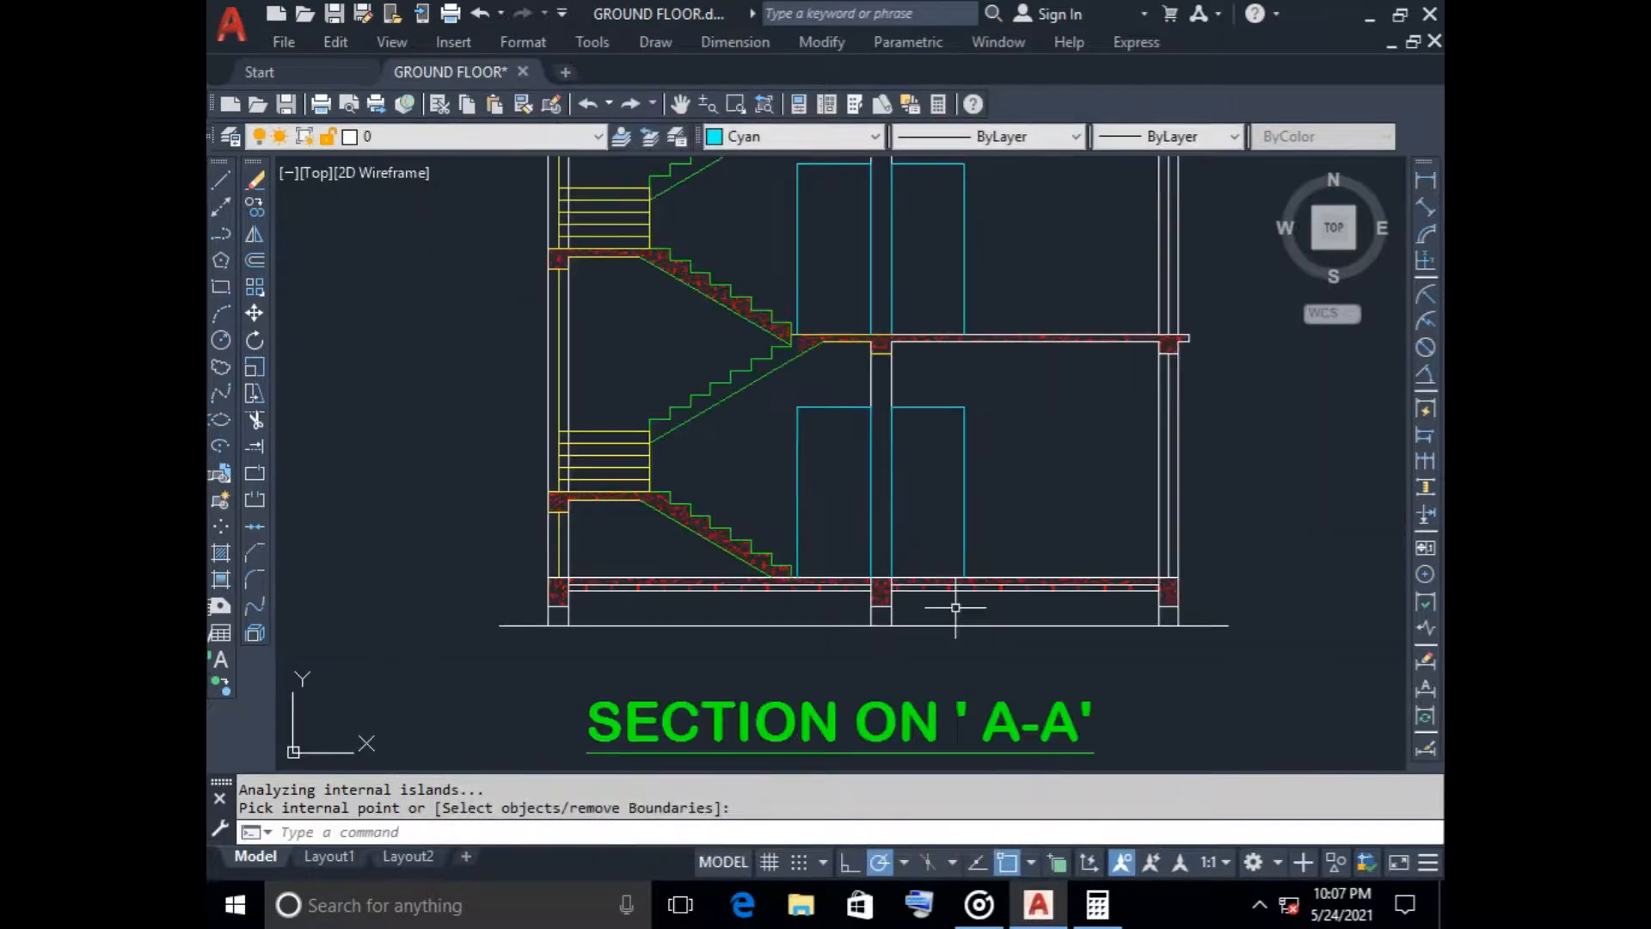
scroll(1066, 621, "down", 3)
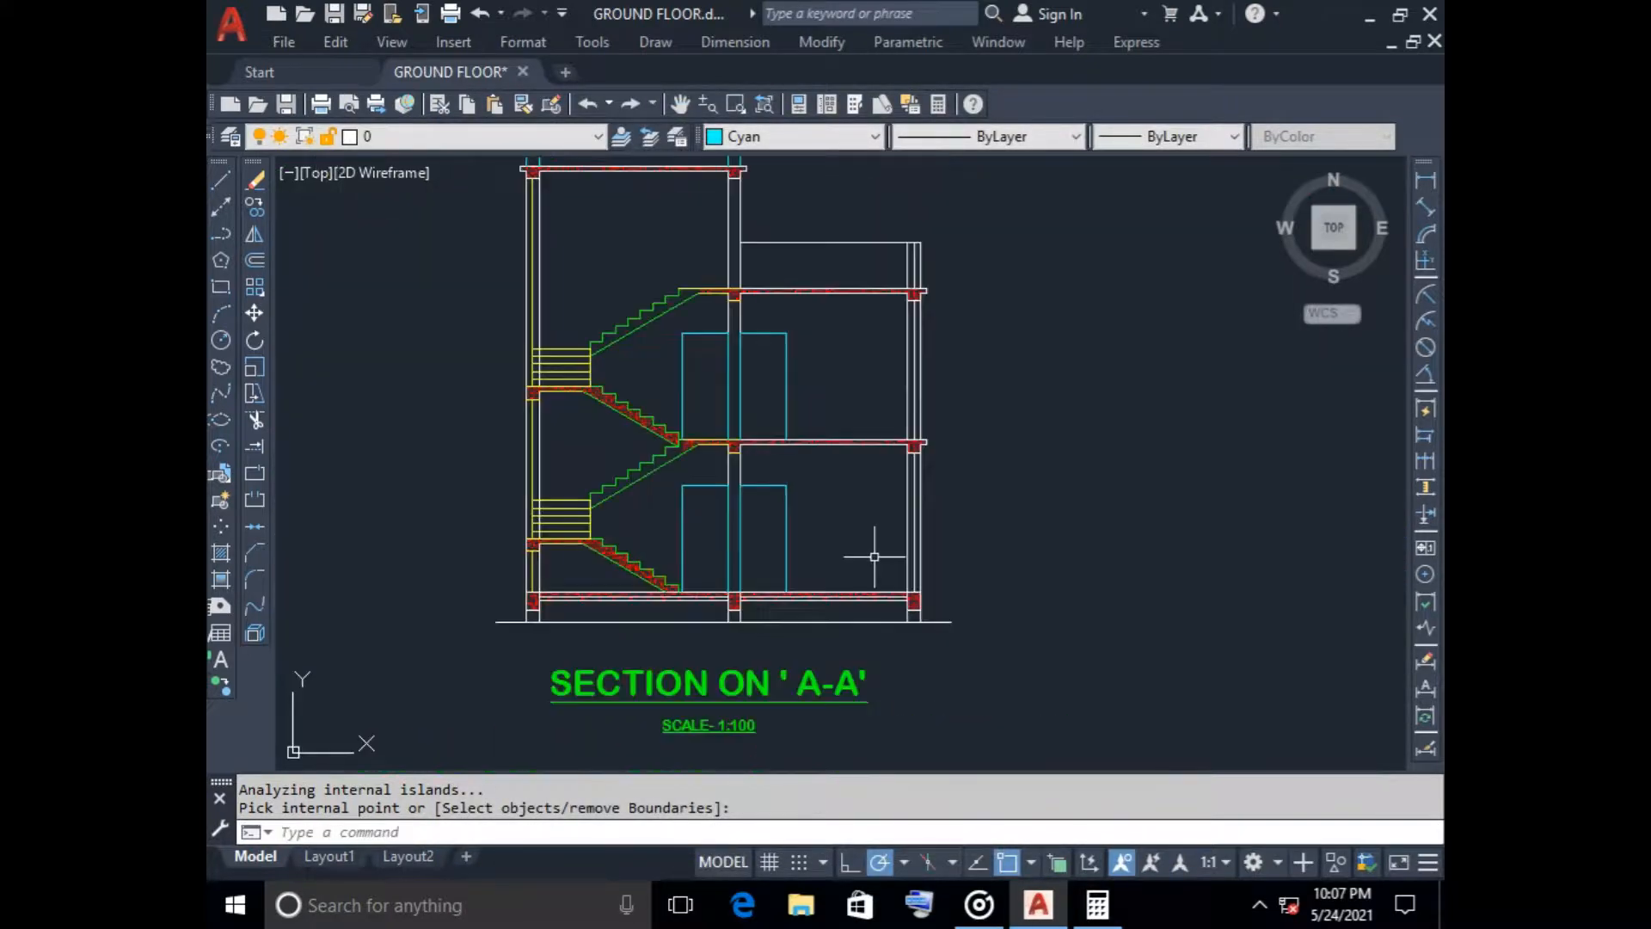
middle_click_drag(868, 553, 958, 573)
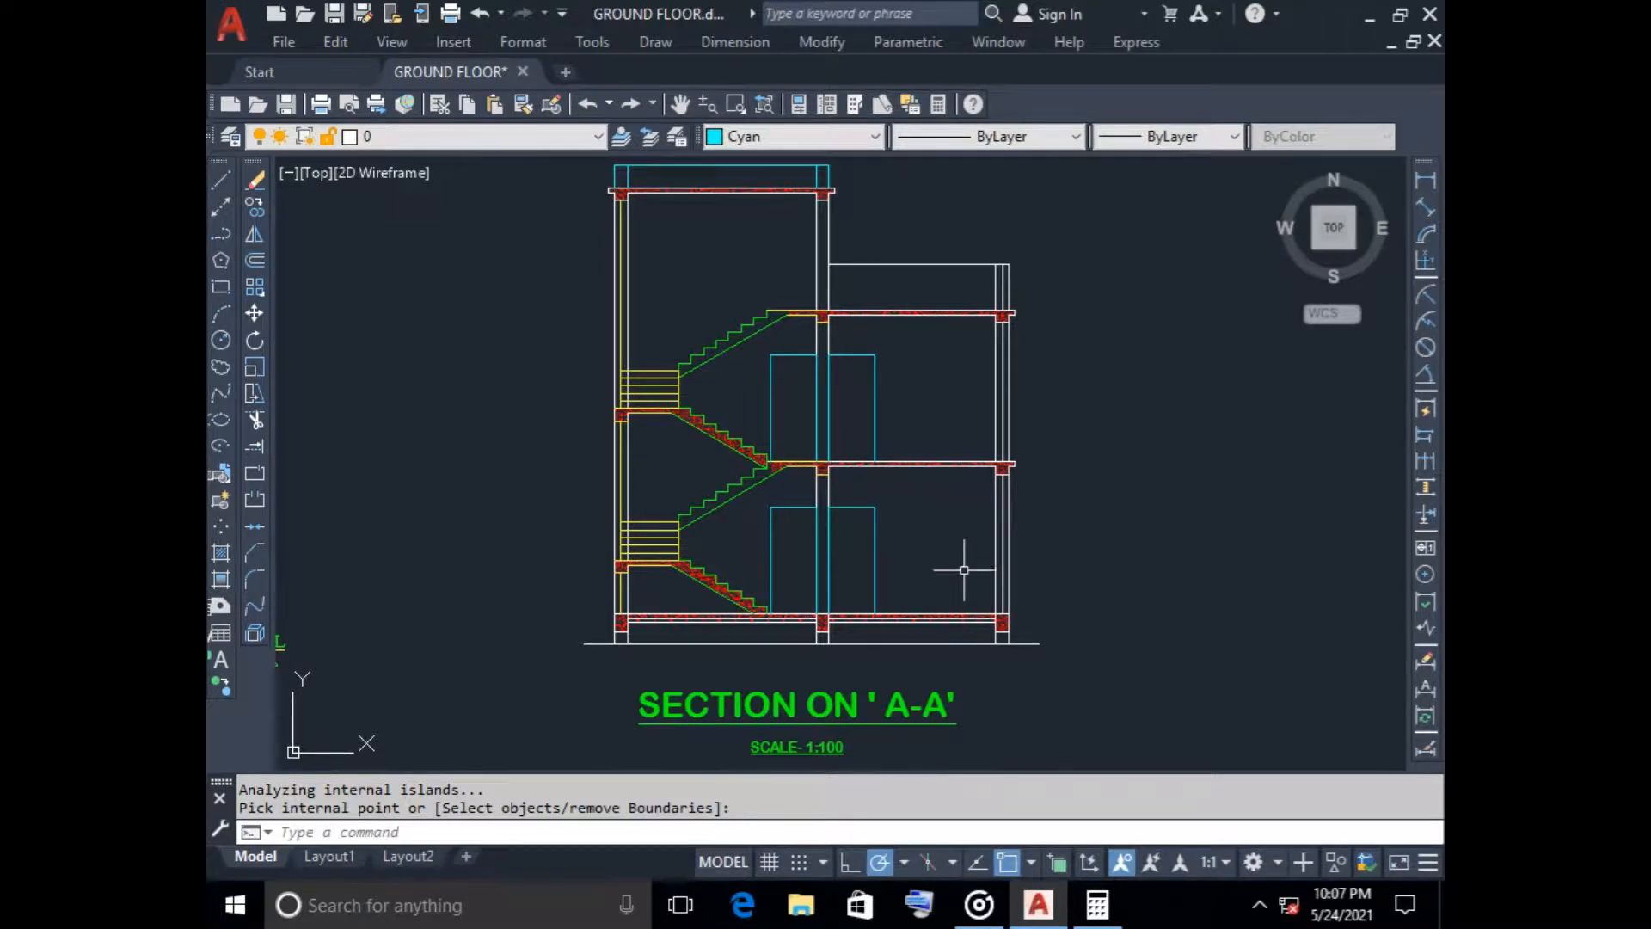
scroll(964, 569, "down", 4)
mouse_move(977, 637)
middle_mouse_down()
mouse_move(766, 365)
mouse_move(763, 534)
middle_mouse_up()
scroll(783, 417, "up", 2)
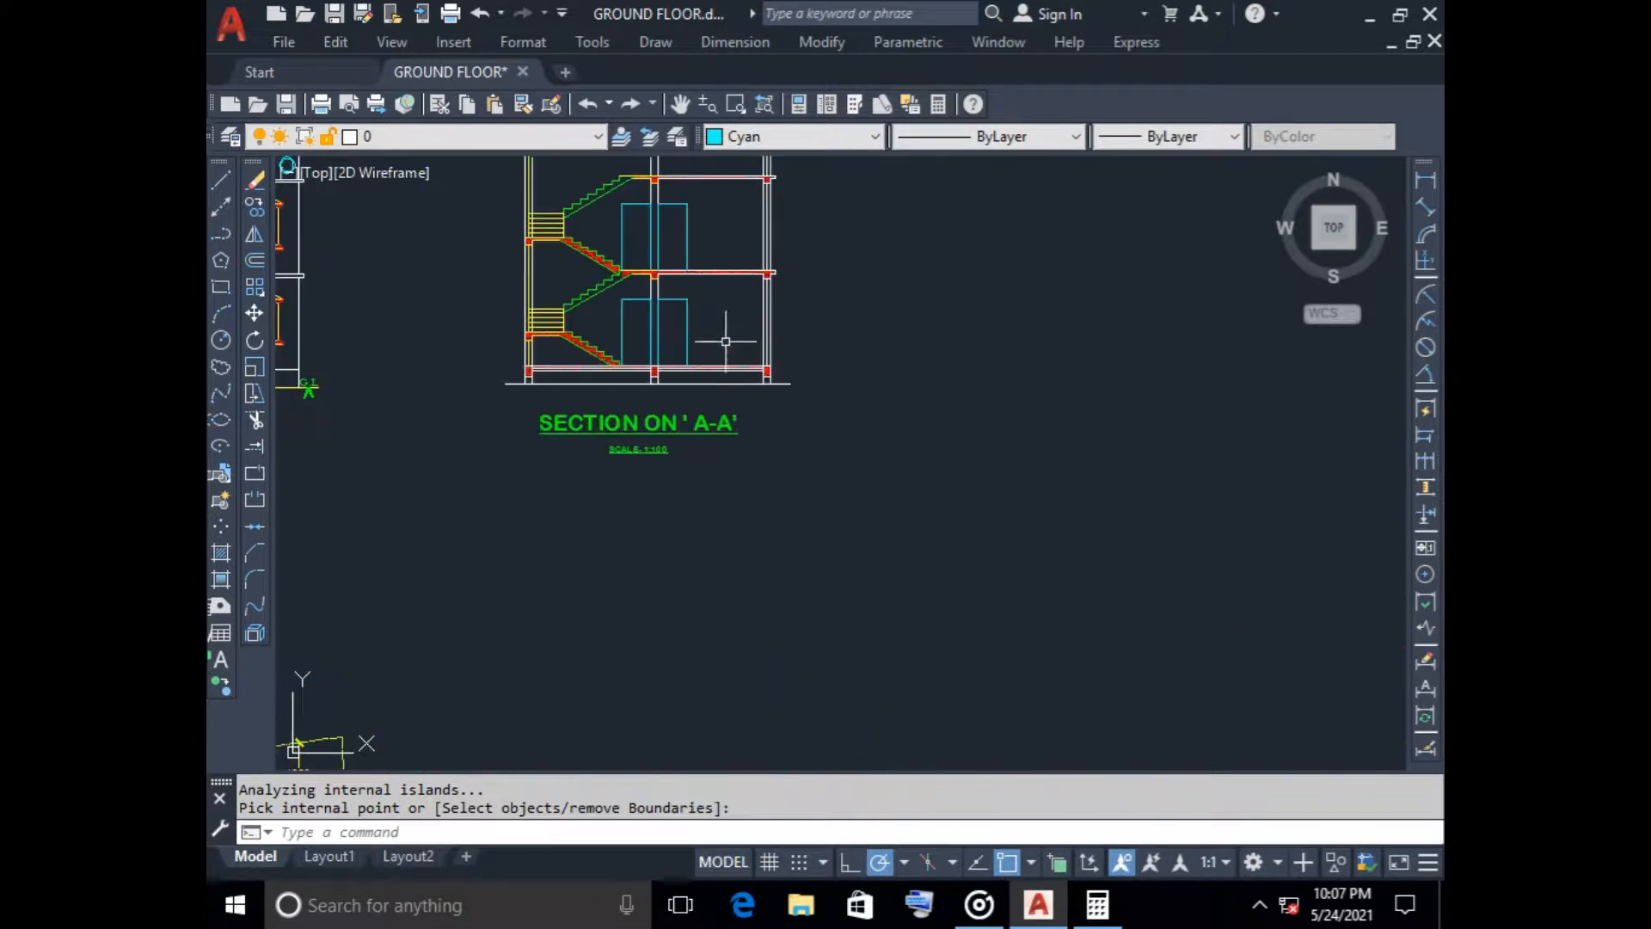
middle_click_drag(752, 305, 867, 460)
scroll(799, 421, "up", 2)
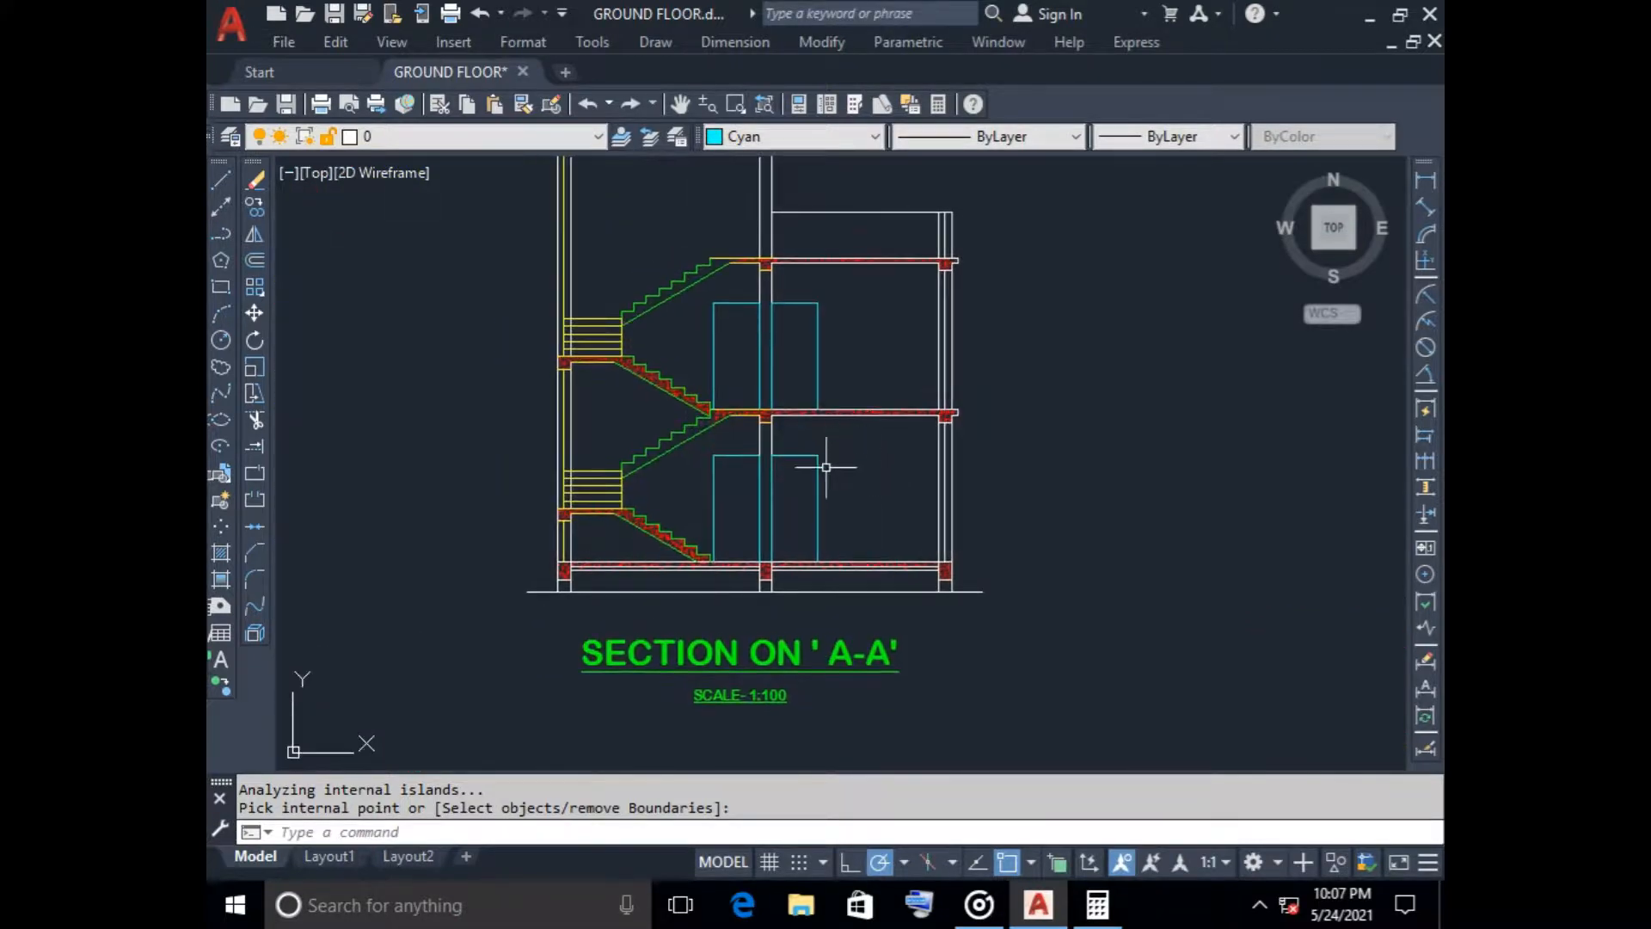
Copy both G.L ground-level markers from the elevation to Section A-A, placing the left one on the left end of the section's ground line
scroll(825, 467, "down", 4)
scroll(372, 521, "up", 8)
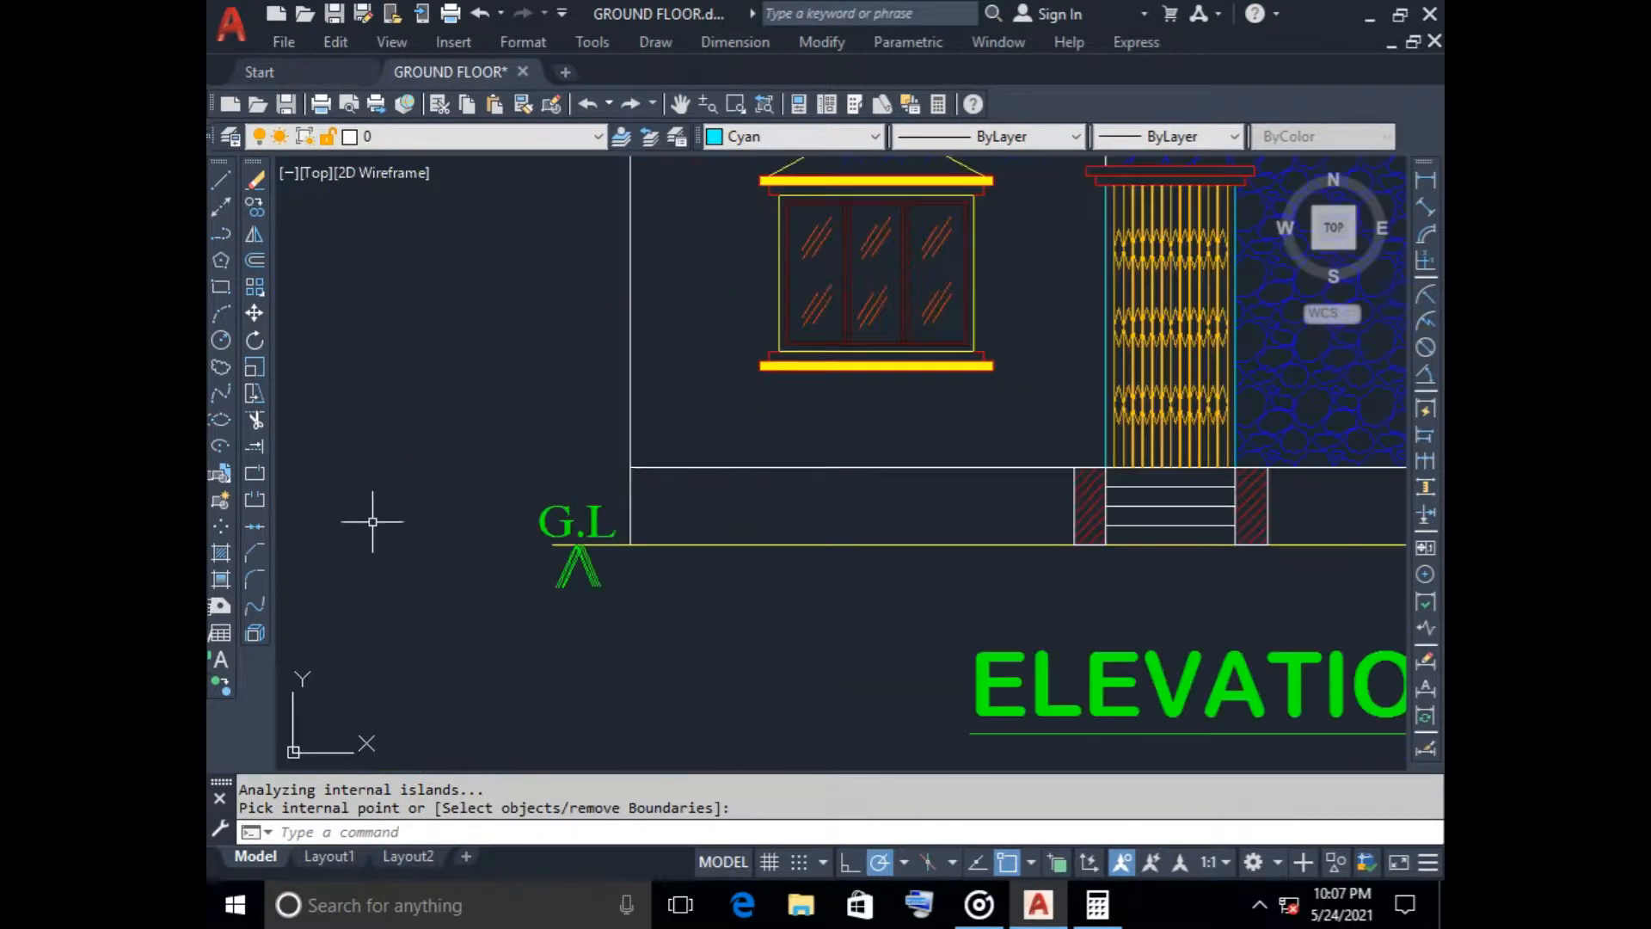
left_click(510, 465)
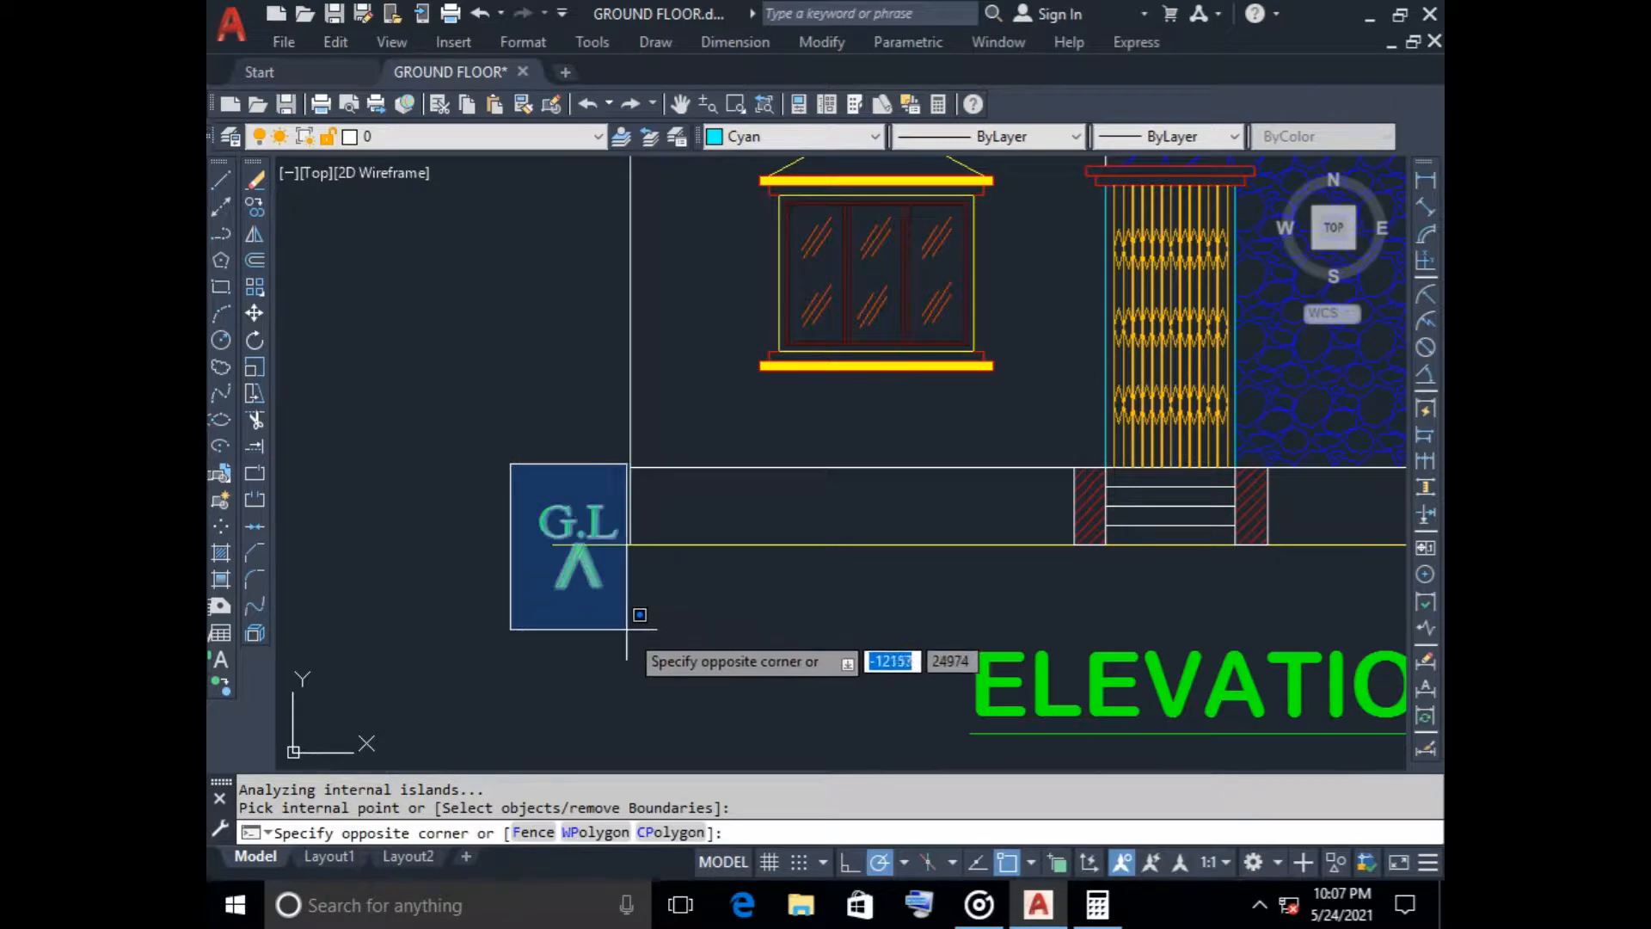
left_click(628, 634)
scroll(748, 635, "down", 2)
middle_click_drag(773, 632, 271, 499)
scroll(949, 428, "up", 6)
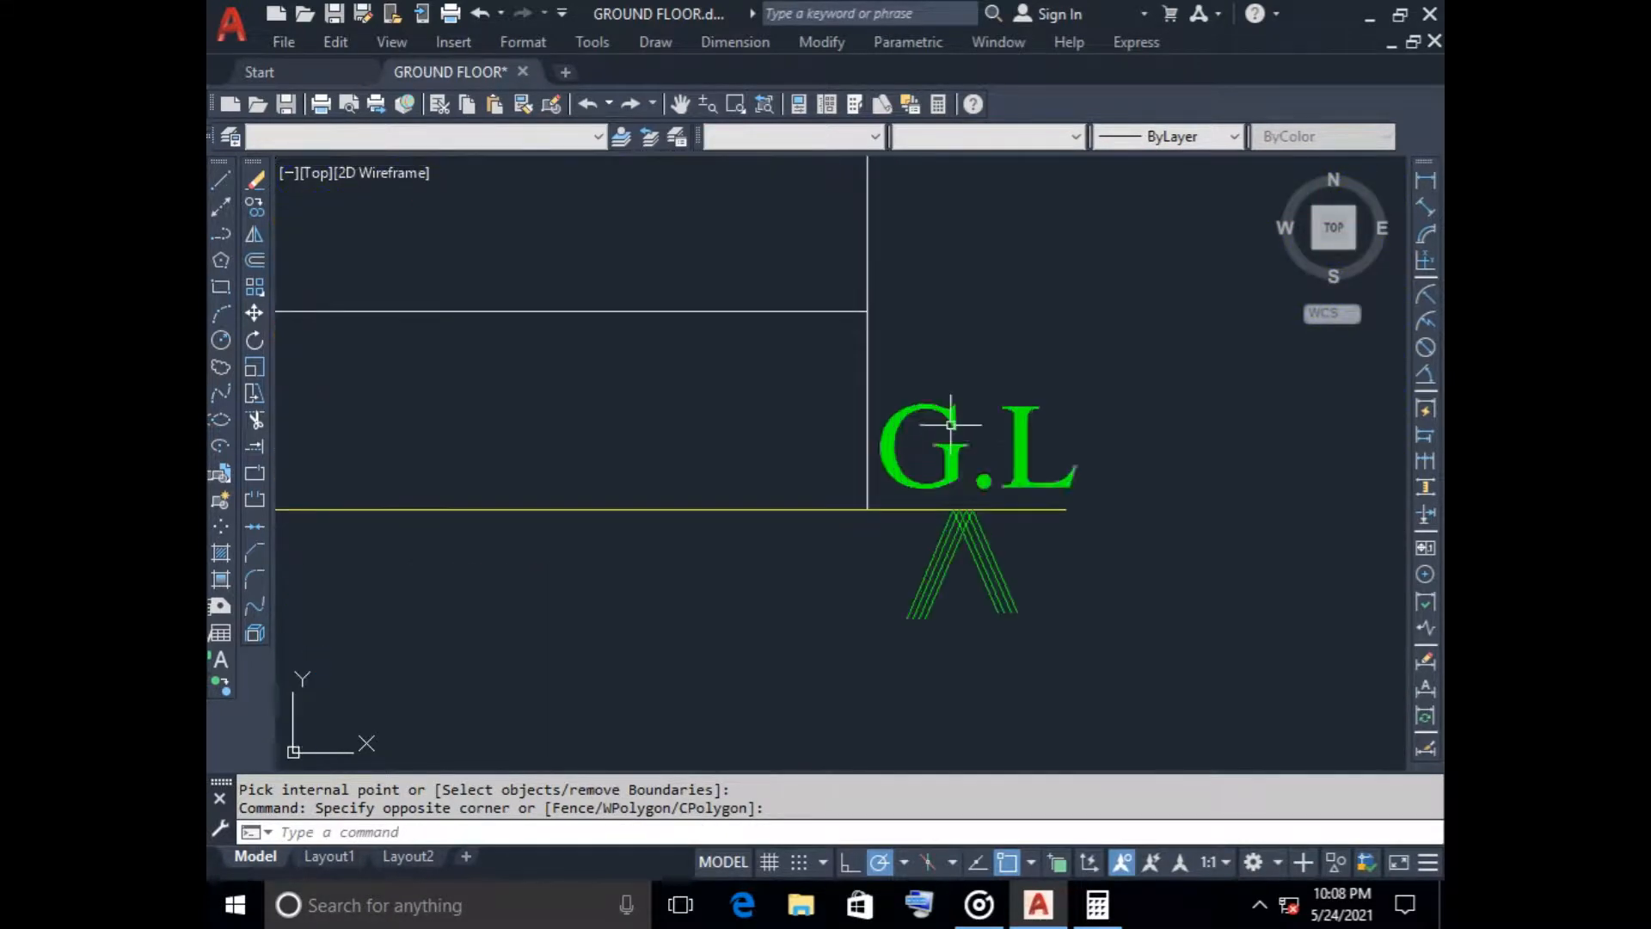
left_click(895, 376)
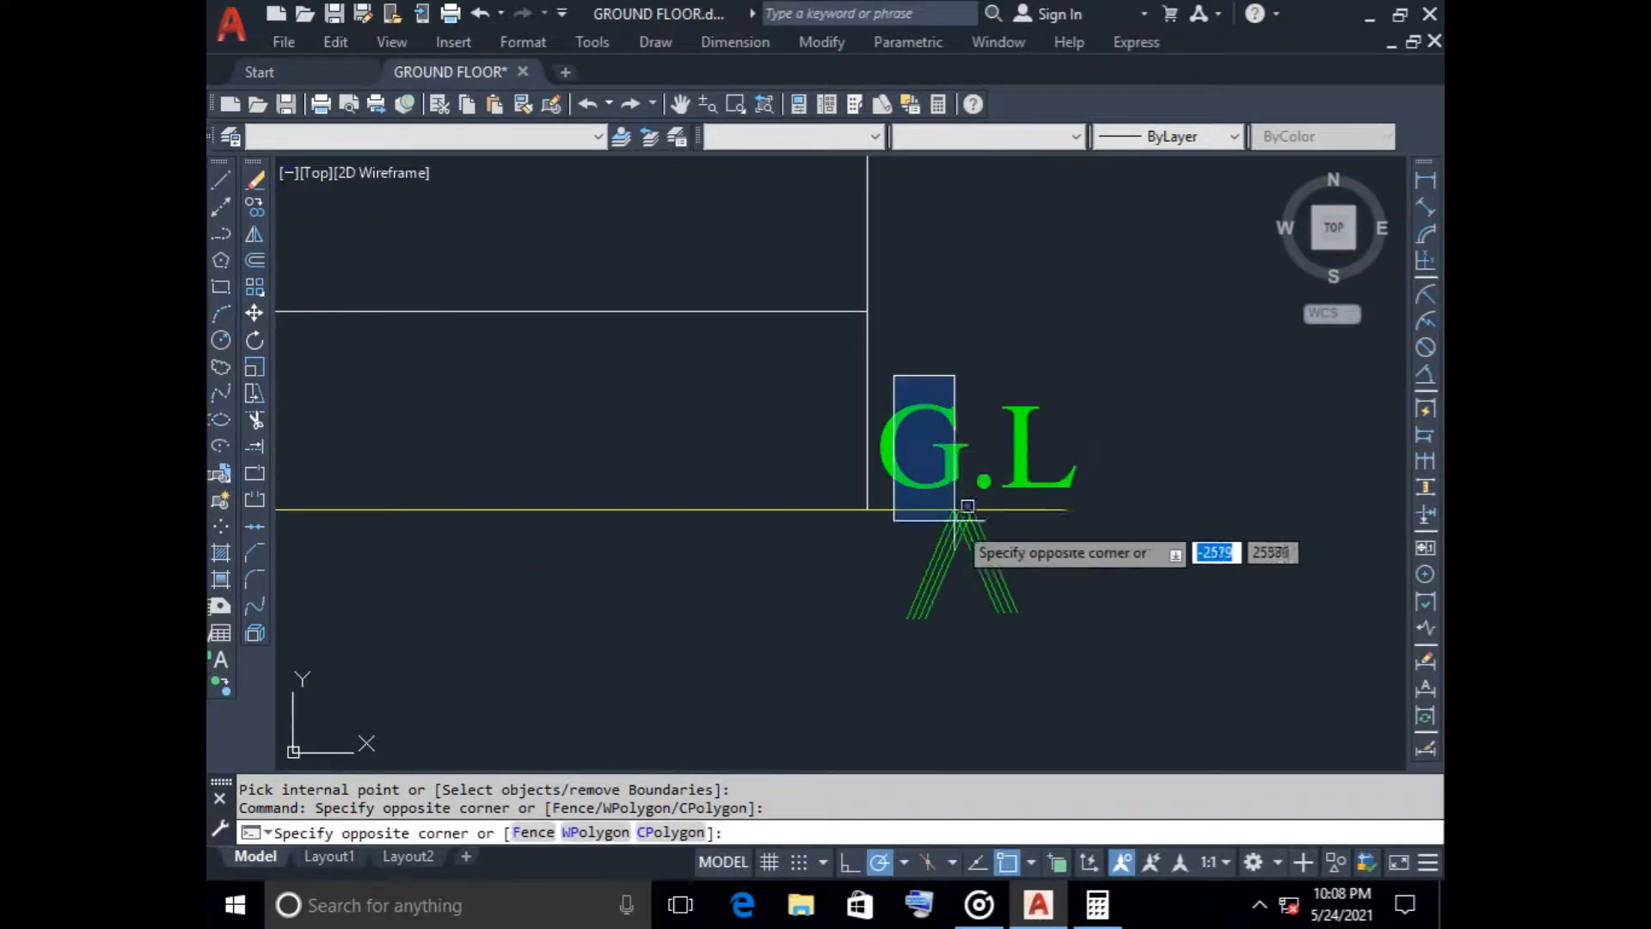
left_click(1096, 628)
left_click(930, 452)
scroll(816, 515, "down", 6)
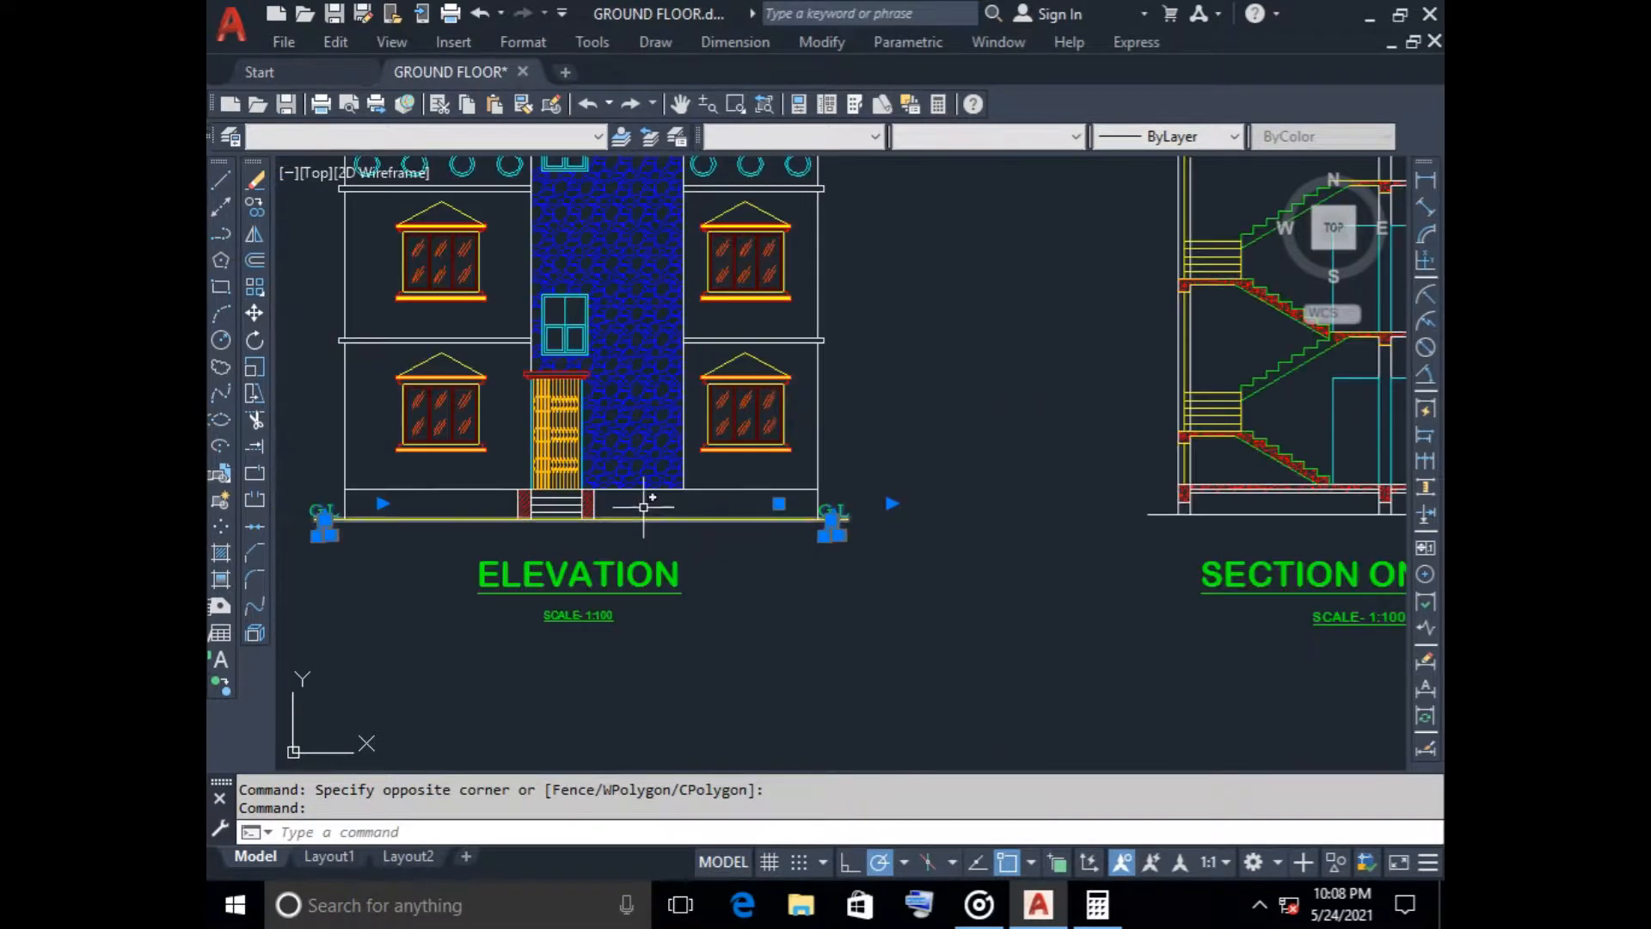
left_click(255, 206)
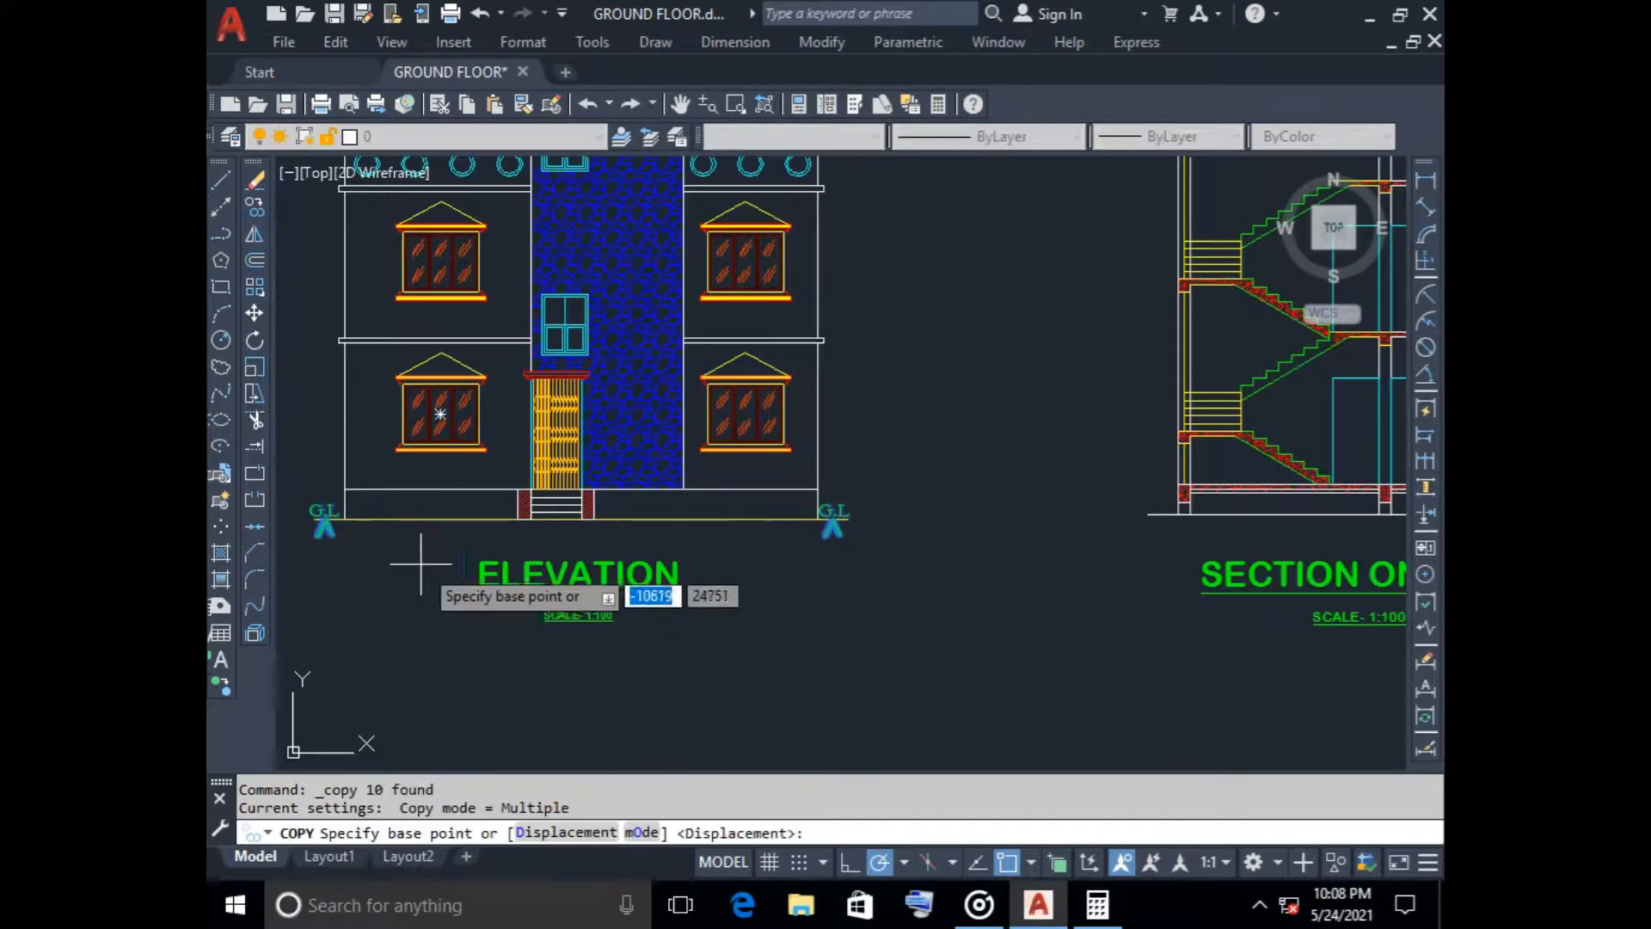
left_click(324, 519)
scroll(945, 574, "down", 4)
scroll(1007, 577, "up", 4)
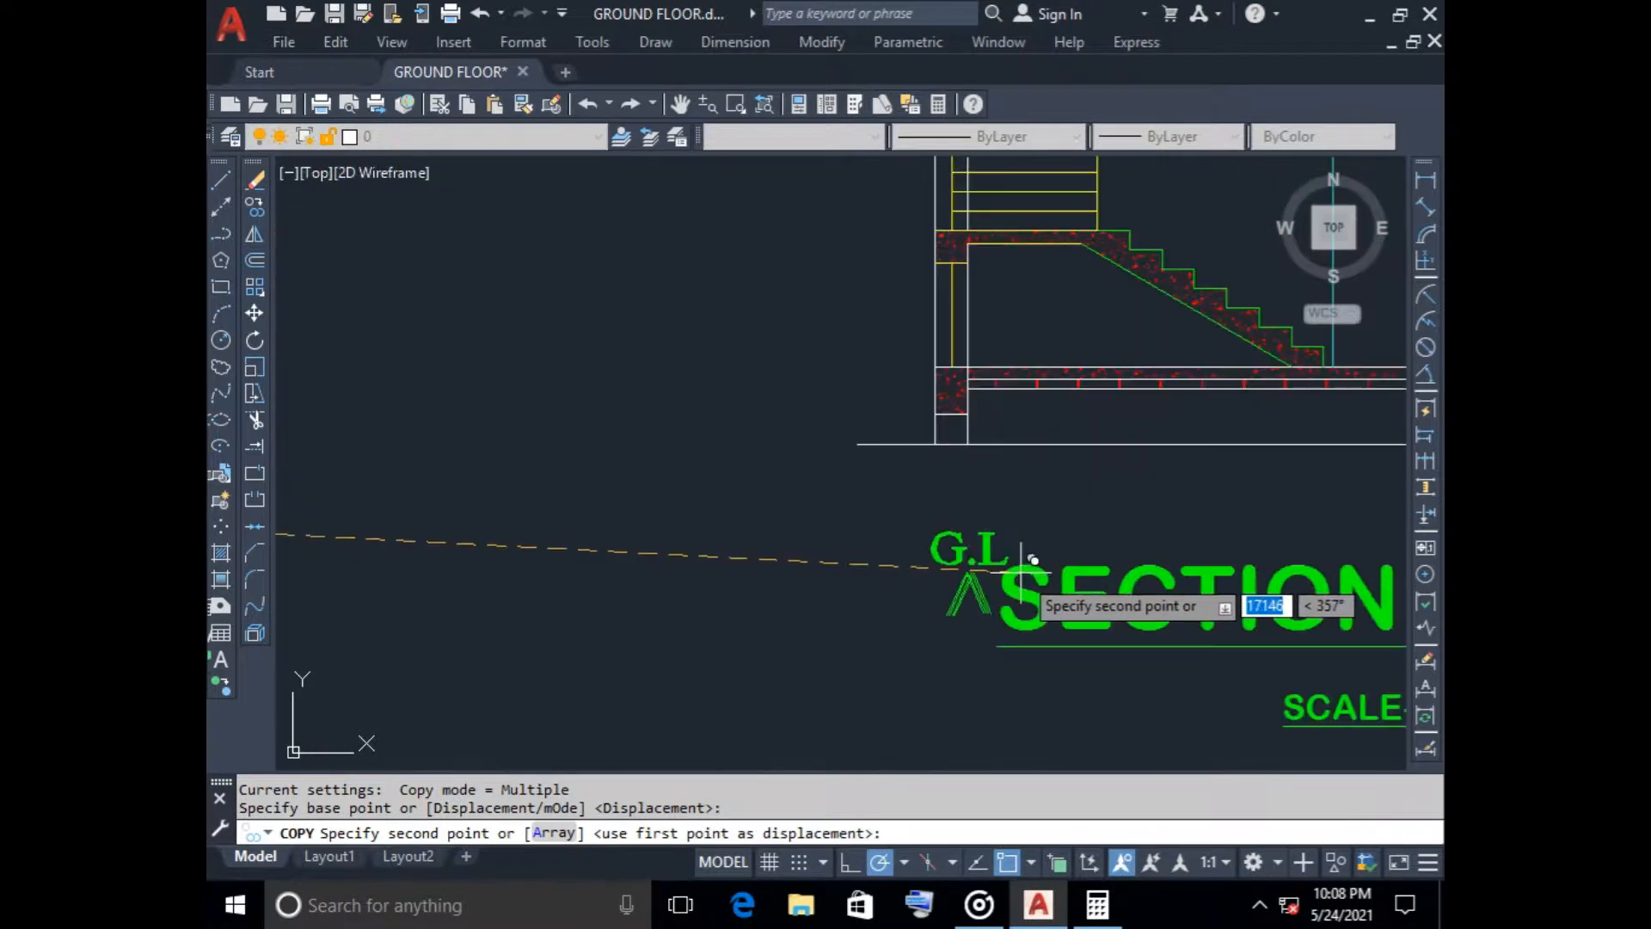
left_click(935, 444)
scroll(978, 533, "down", 4)
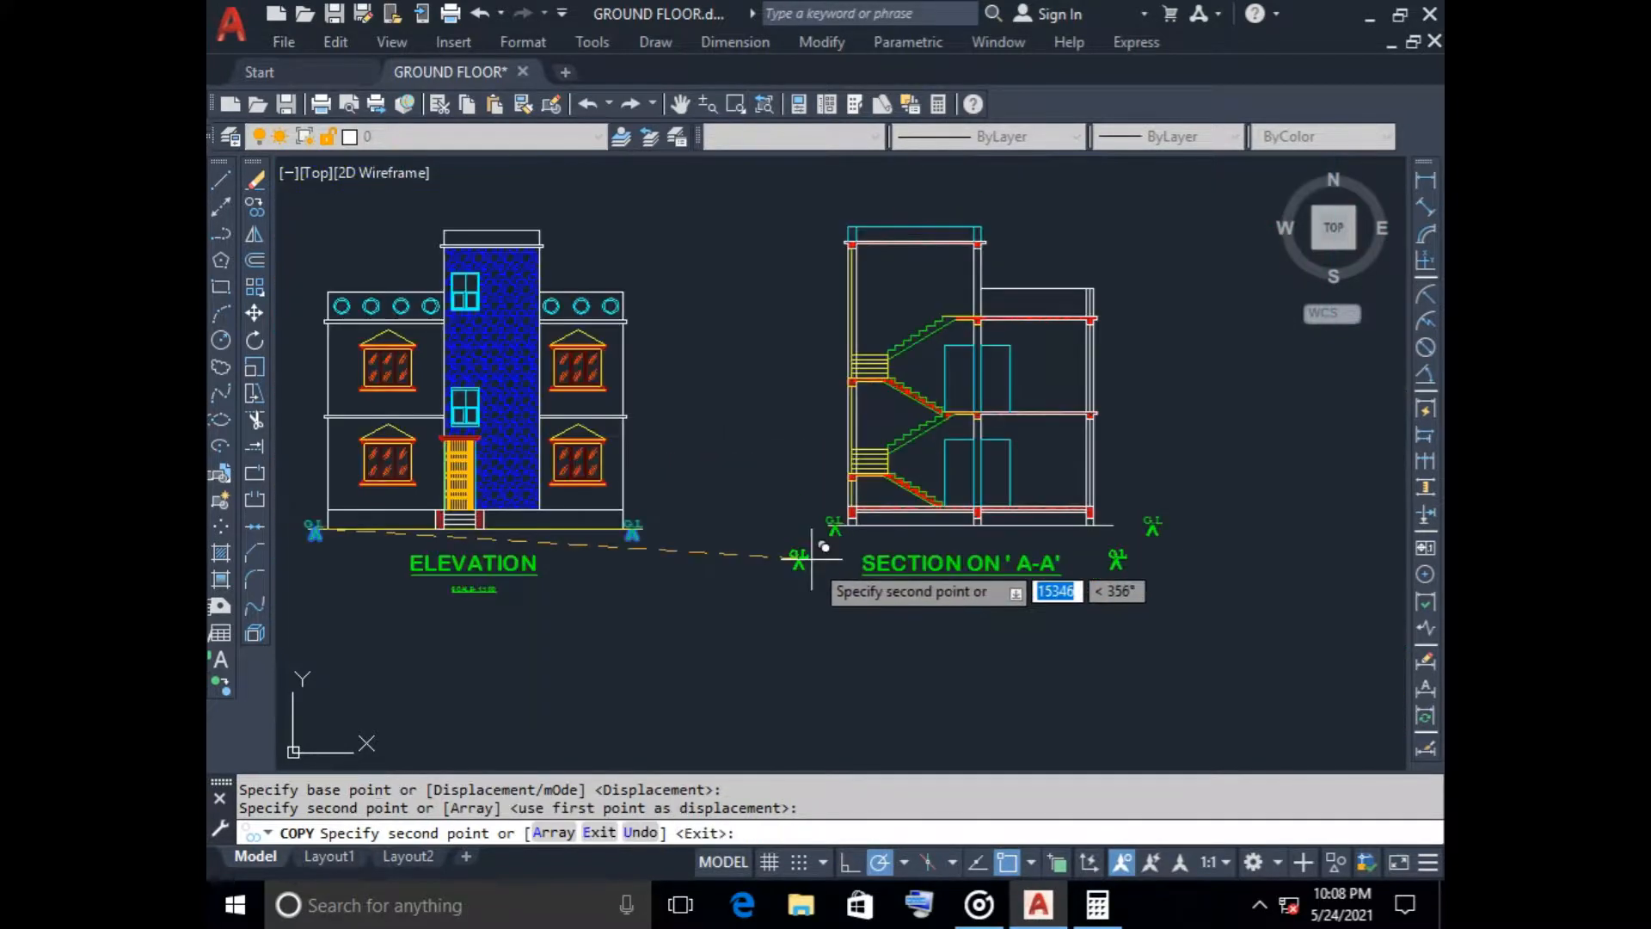
key("Escape")
Move the section's right G.L marker about 1553 units left along the ground line, beside the right wall, and save the drawing
scroll(1138, 500, "up", 3)
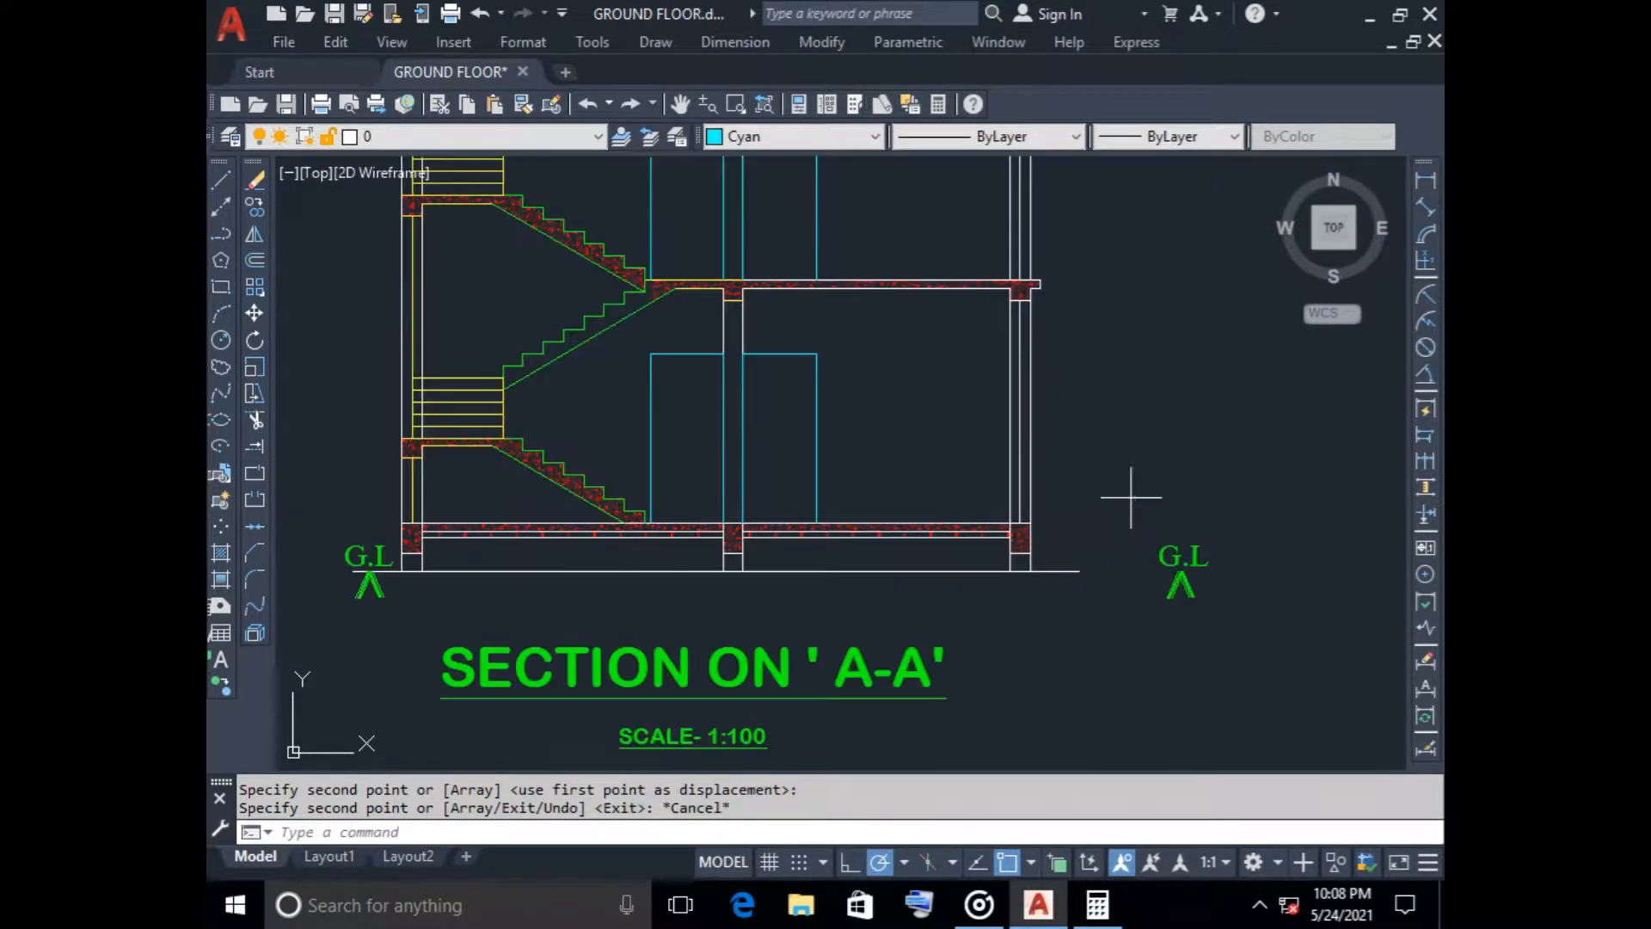
left_click(1124, 491)
left_click(1360, 696)
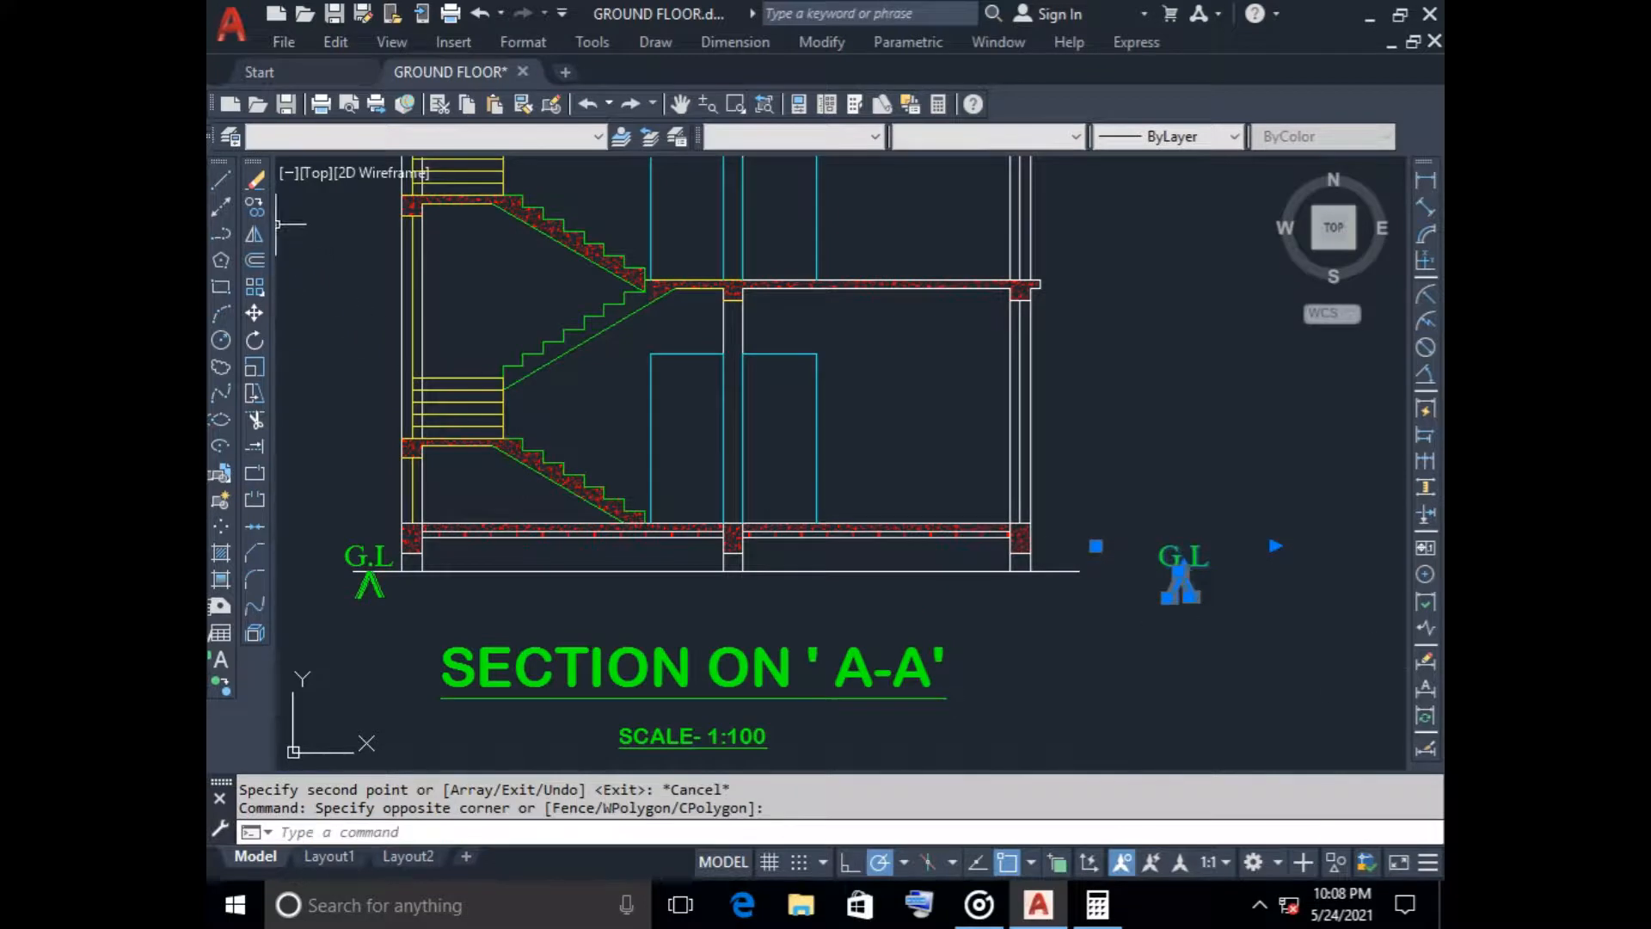
left_click(255, 313)
left_click(1179, 570)
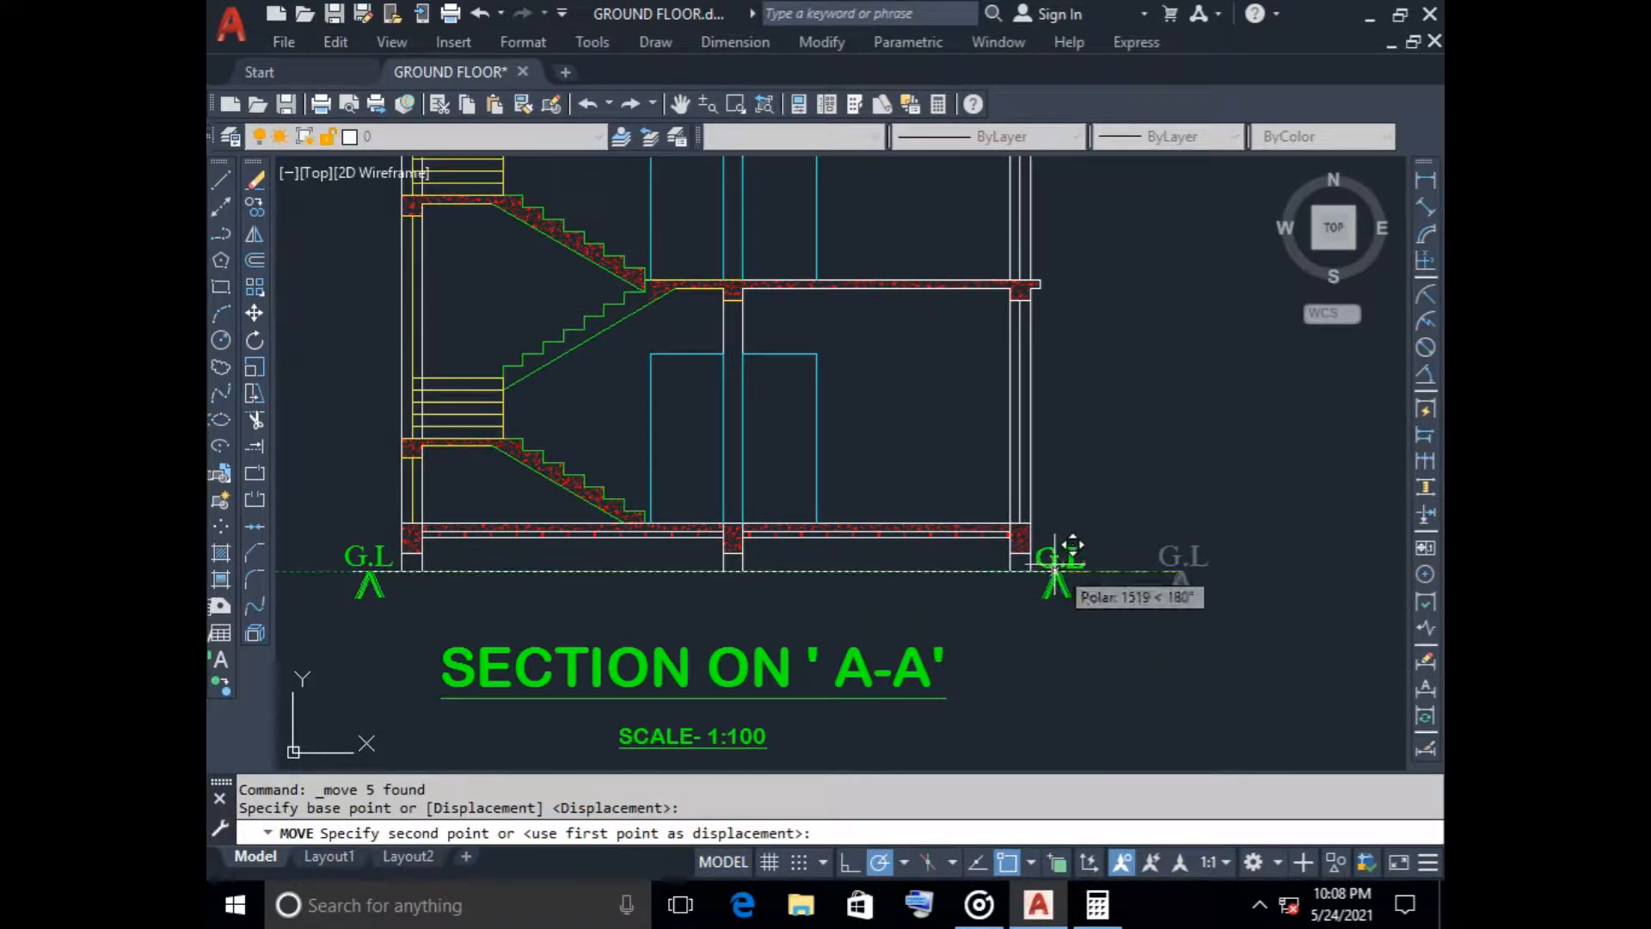
scroll(1071, 545, "up", 5)
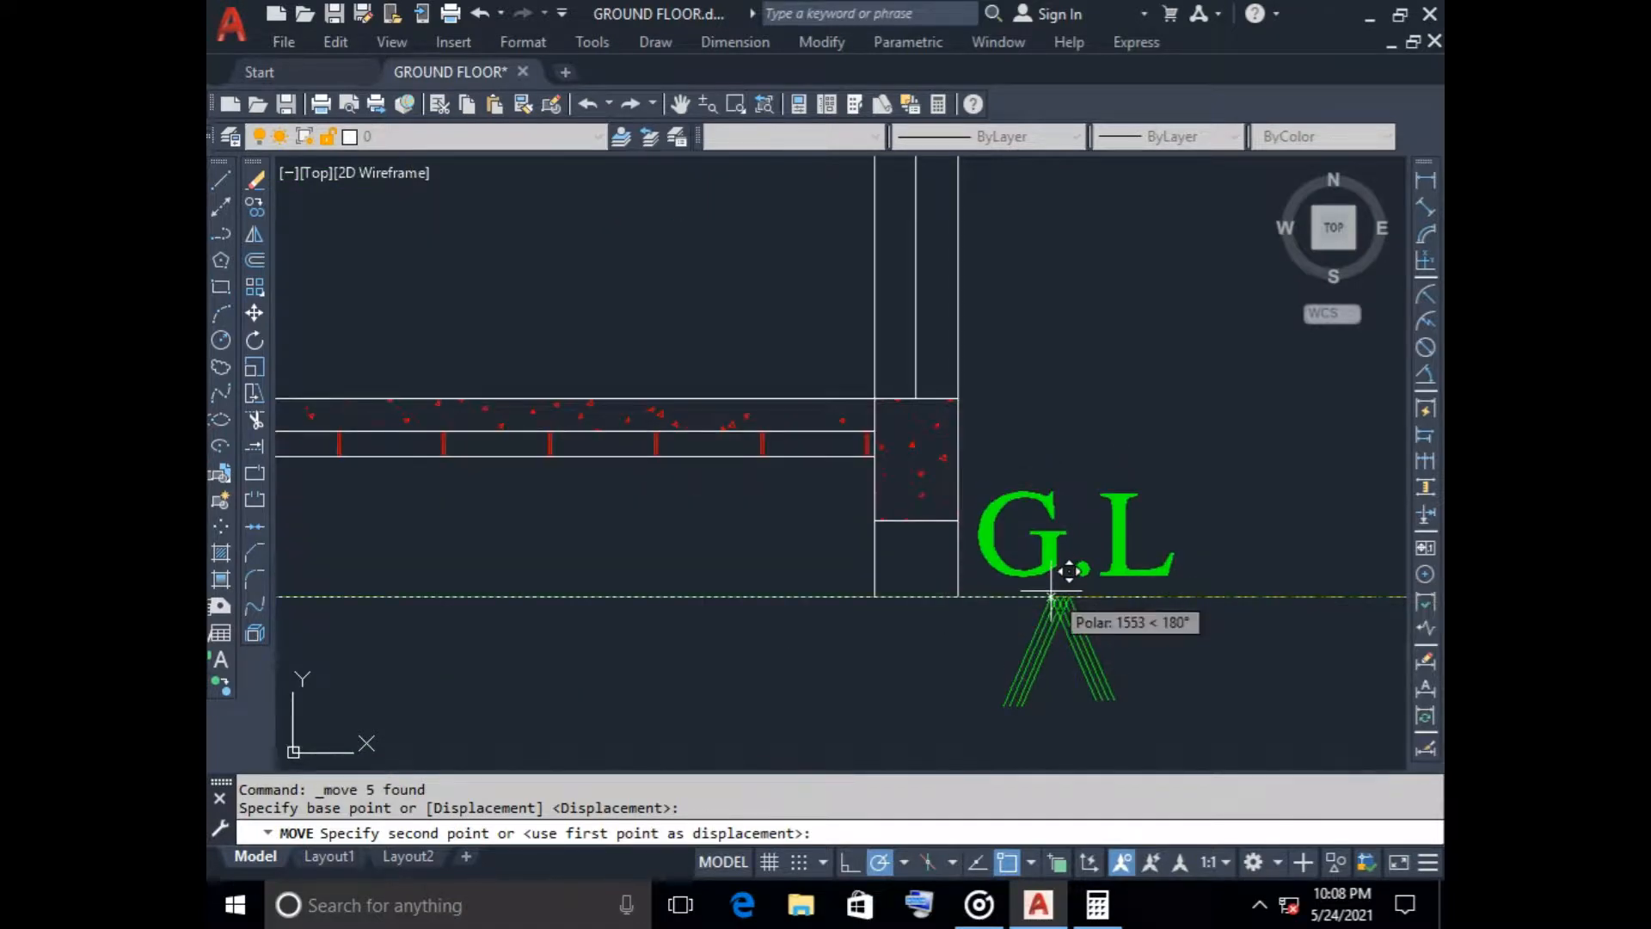
left_click(1051, 591)
key("Escape")
scroll(1118, 602, "down", 6)
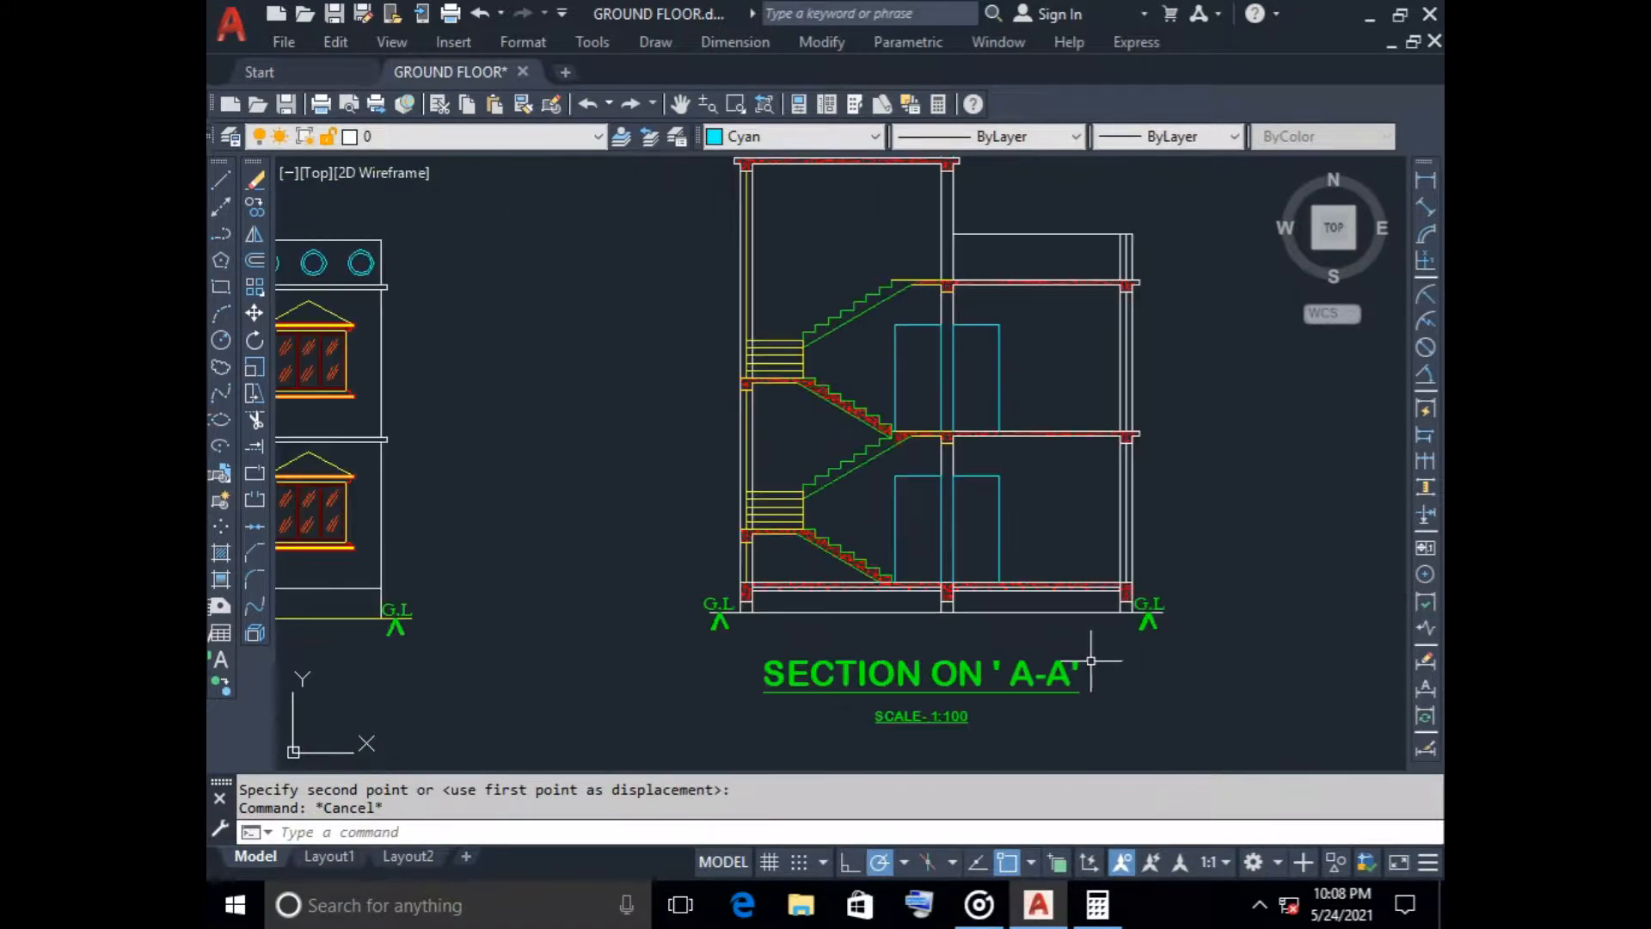
key("ctrl+s")
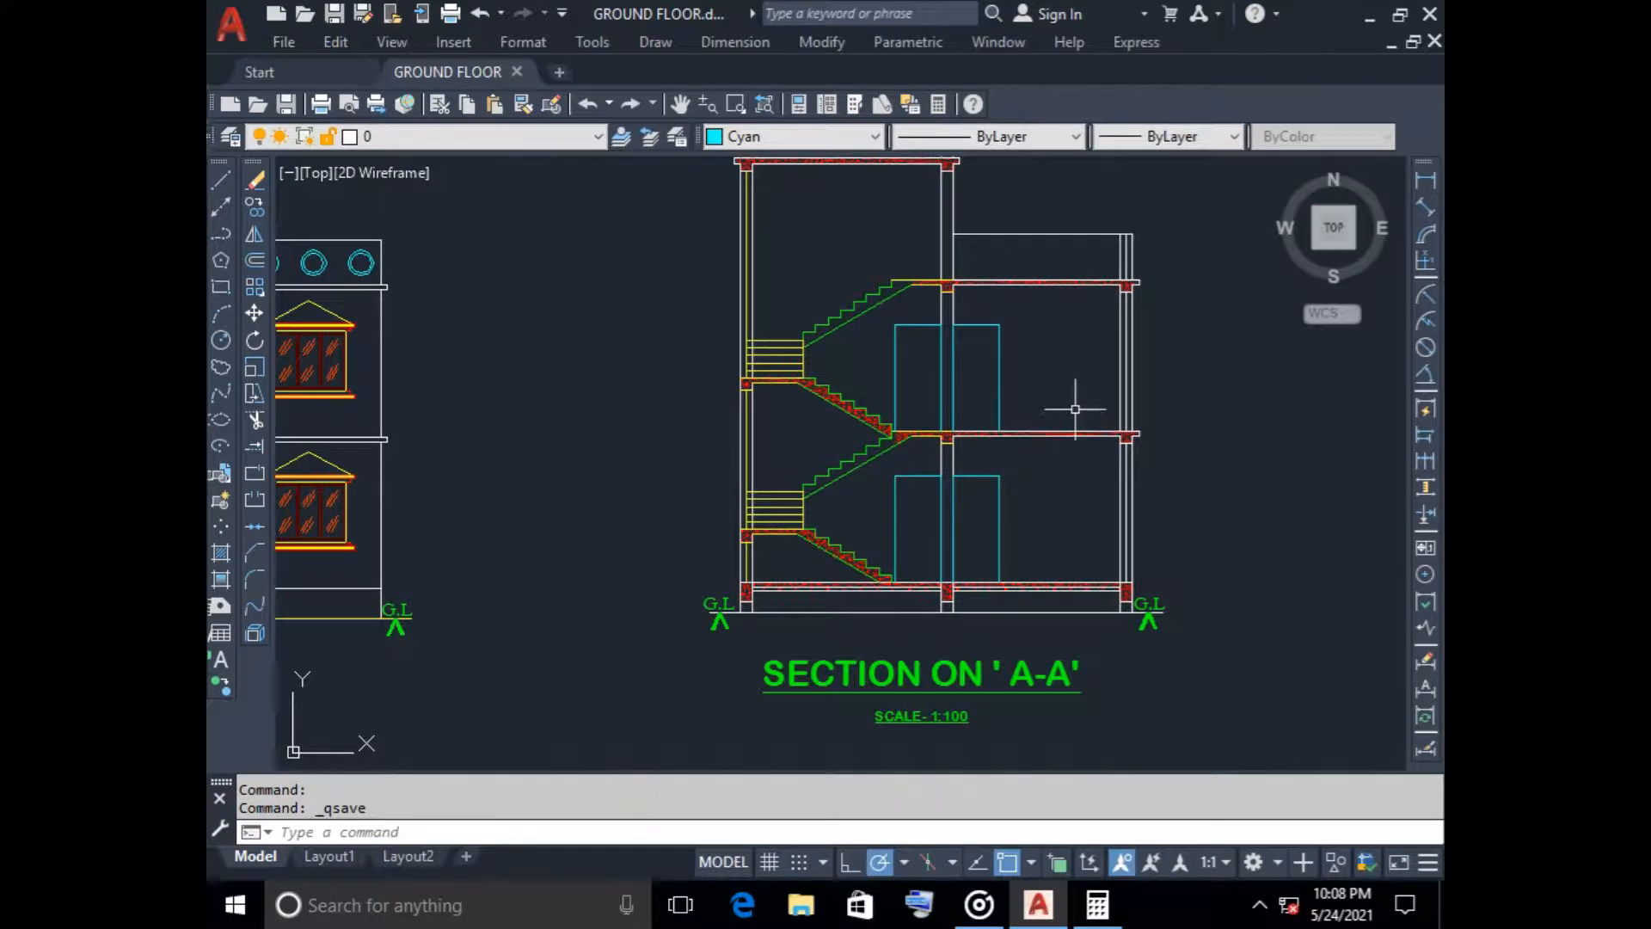
middle_click_drag(1069, 409, 895, 431)
middle_click_drag(911, 516, 911, 518)
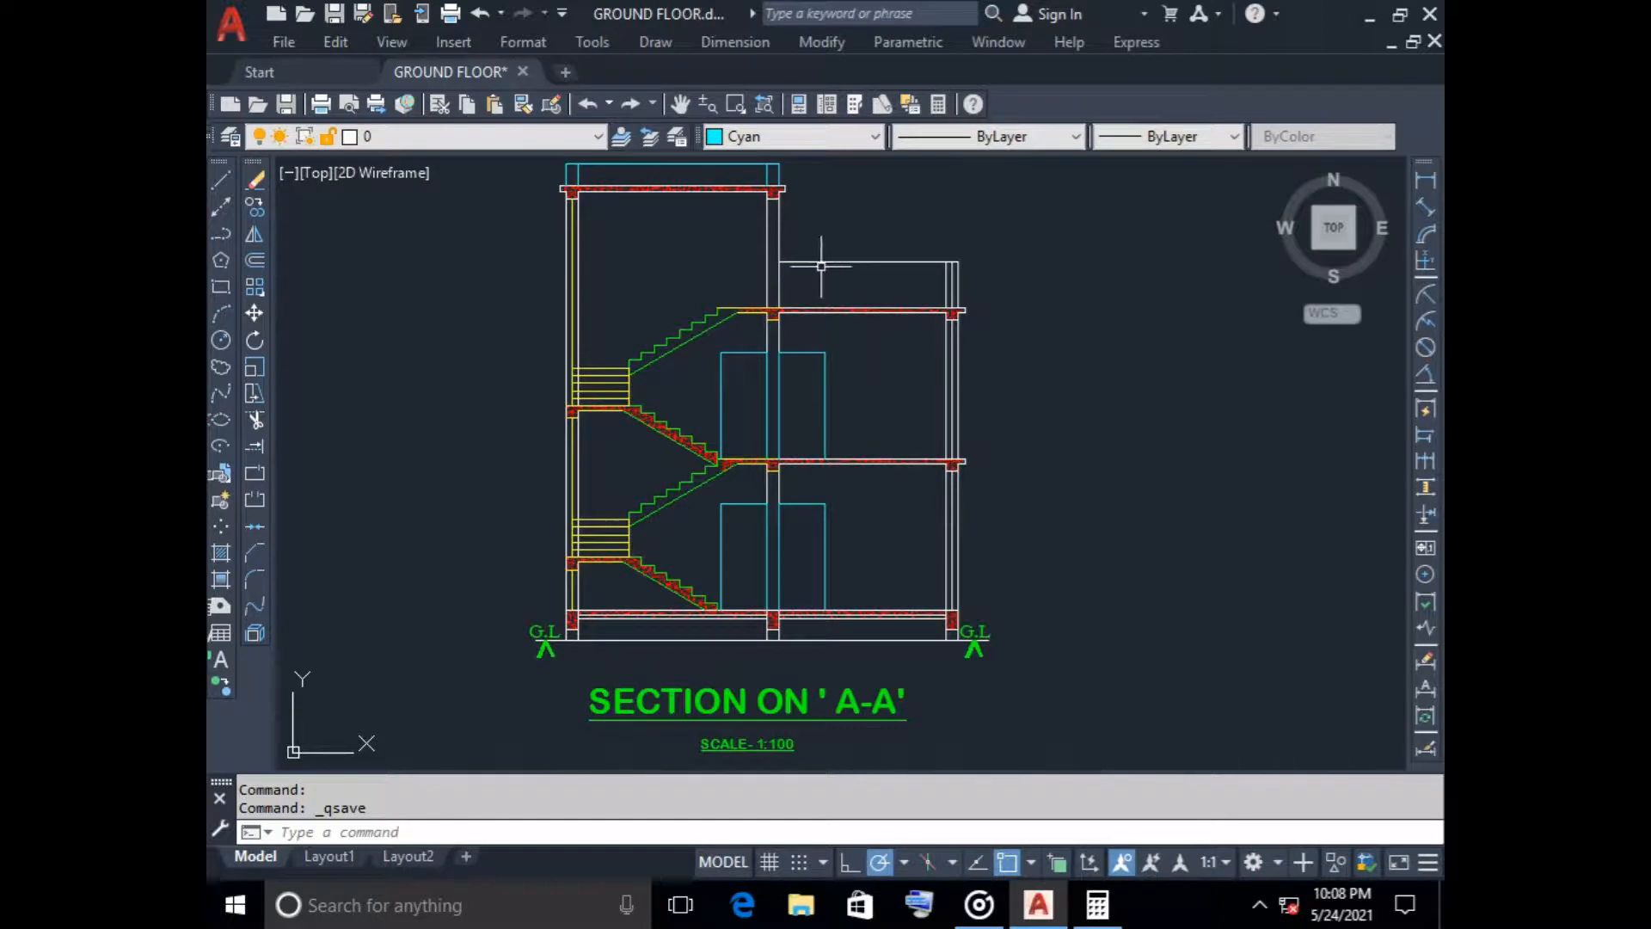
scroll(877, 439, "down", 6)
middle_click_drag(901, 572, 833, 343)
scroll(722, 430, "up", 3)
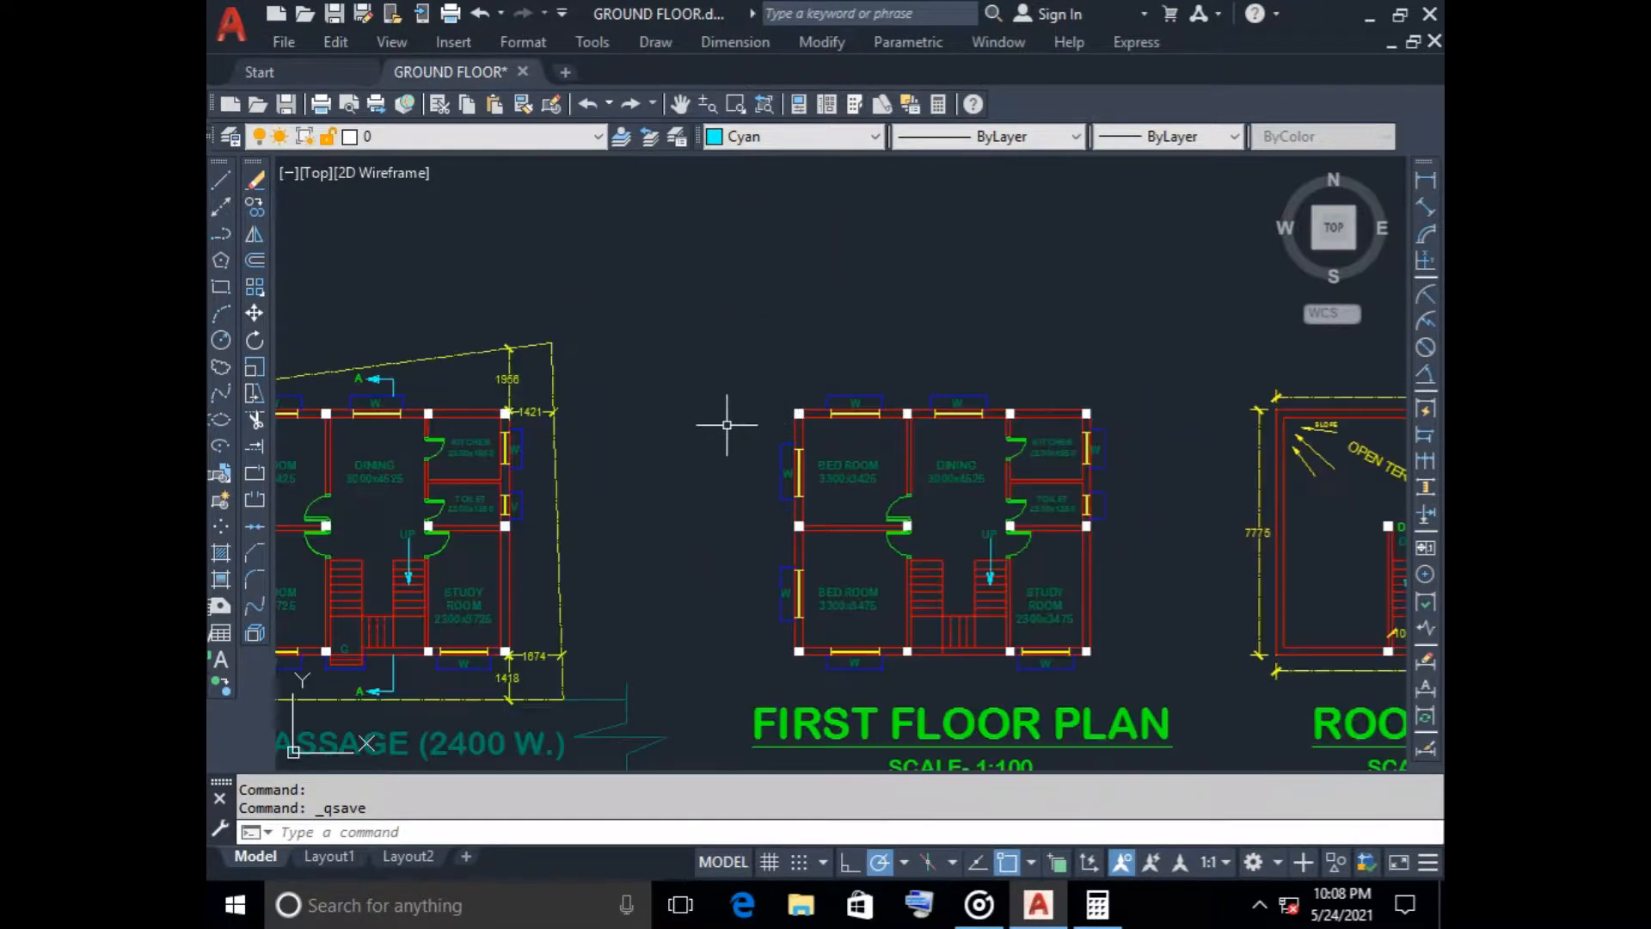
scroll(645, 512, "down", 4)
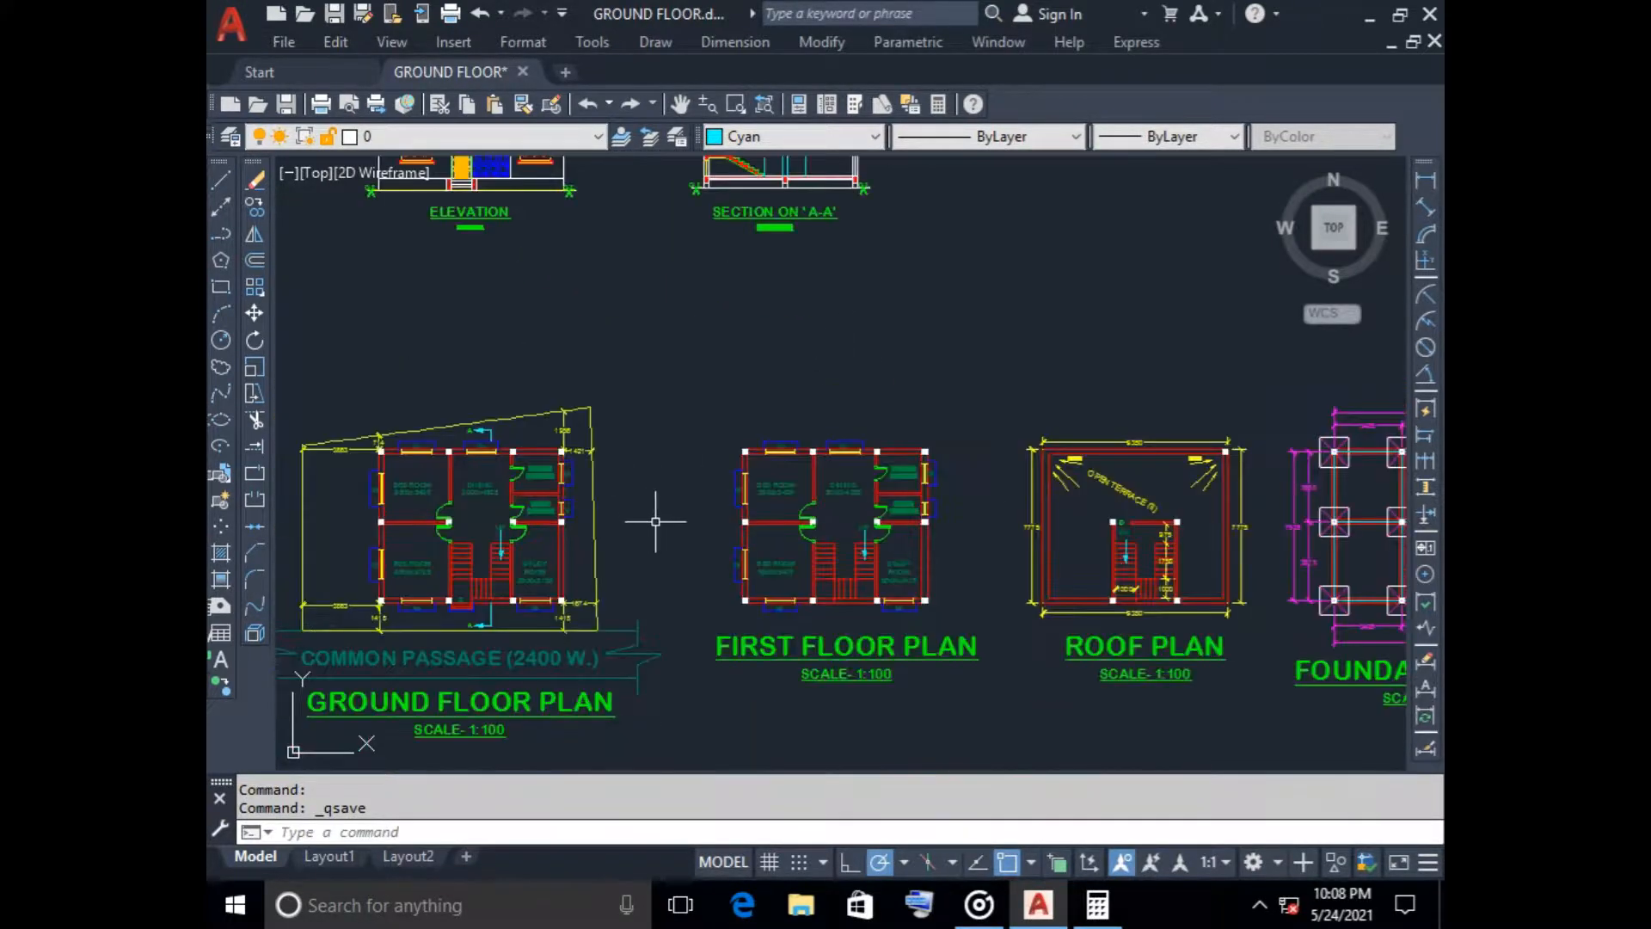
Copy the upper BED ROOM label from the first floor plan into the parapet area above Section A-A's roof slab
scroll(664, 469, "up", 6)
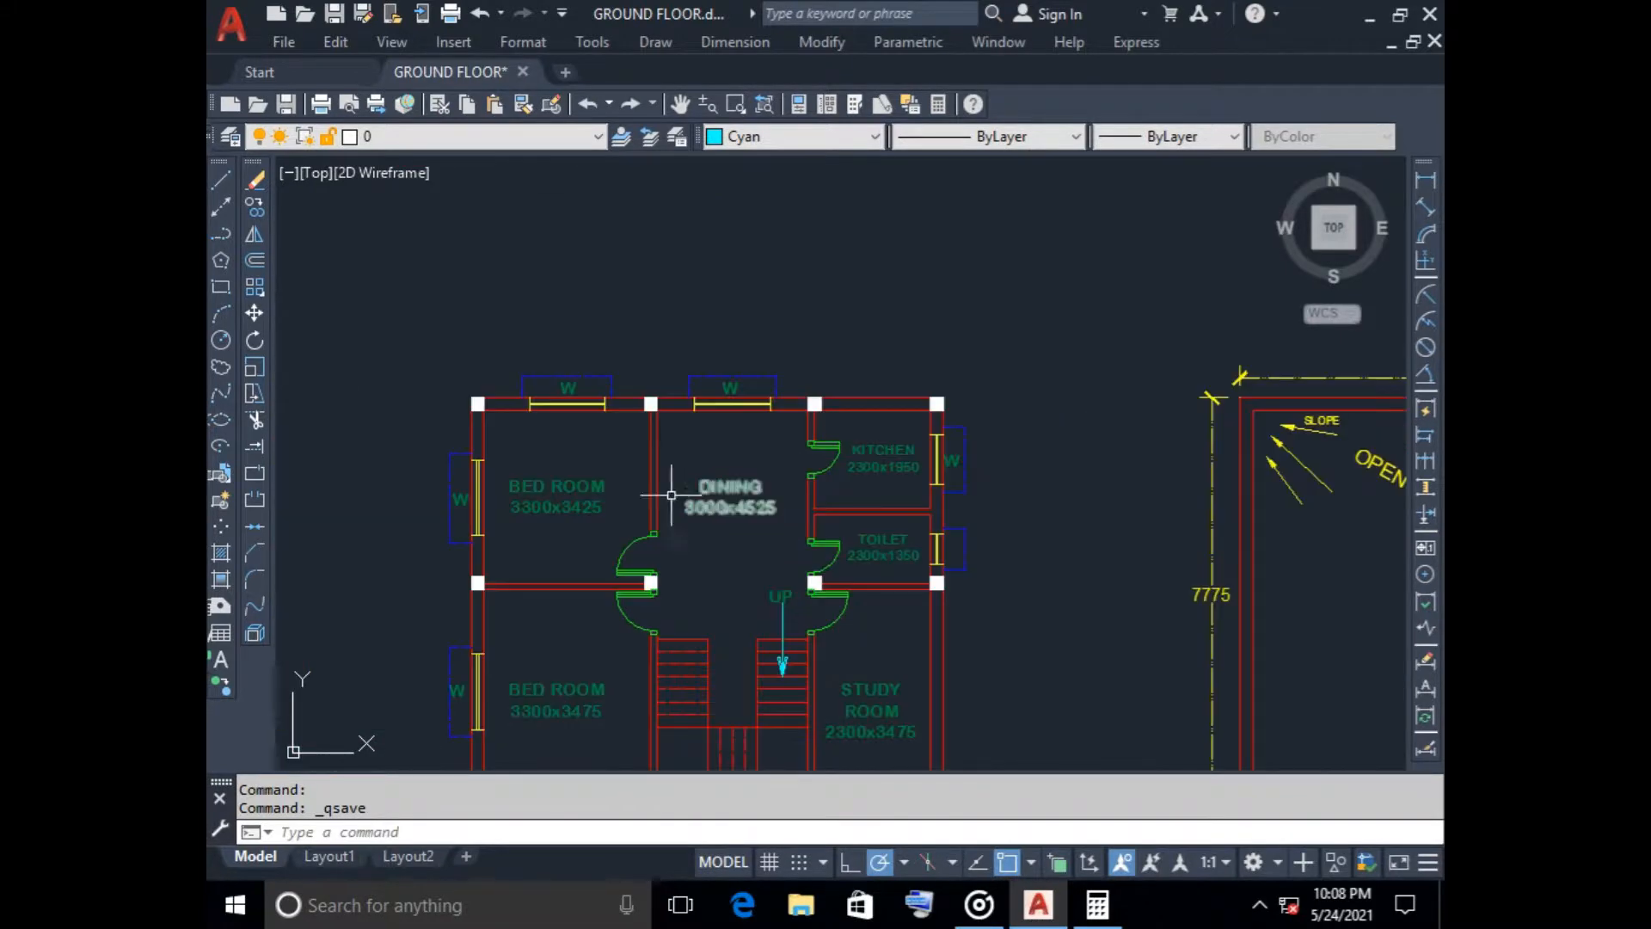
left_click(590, 494)
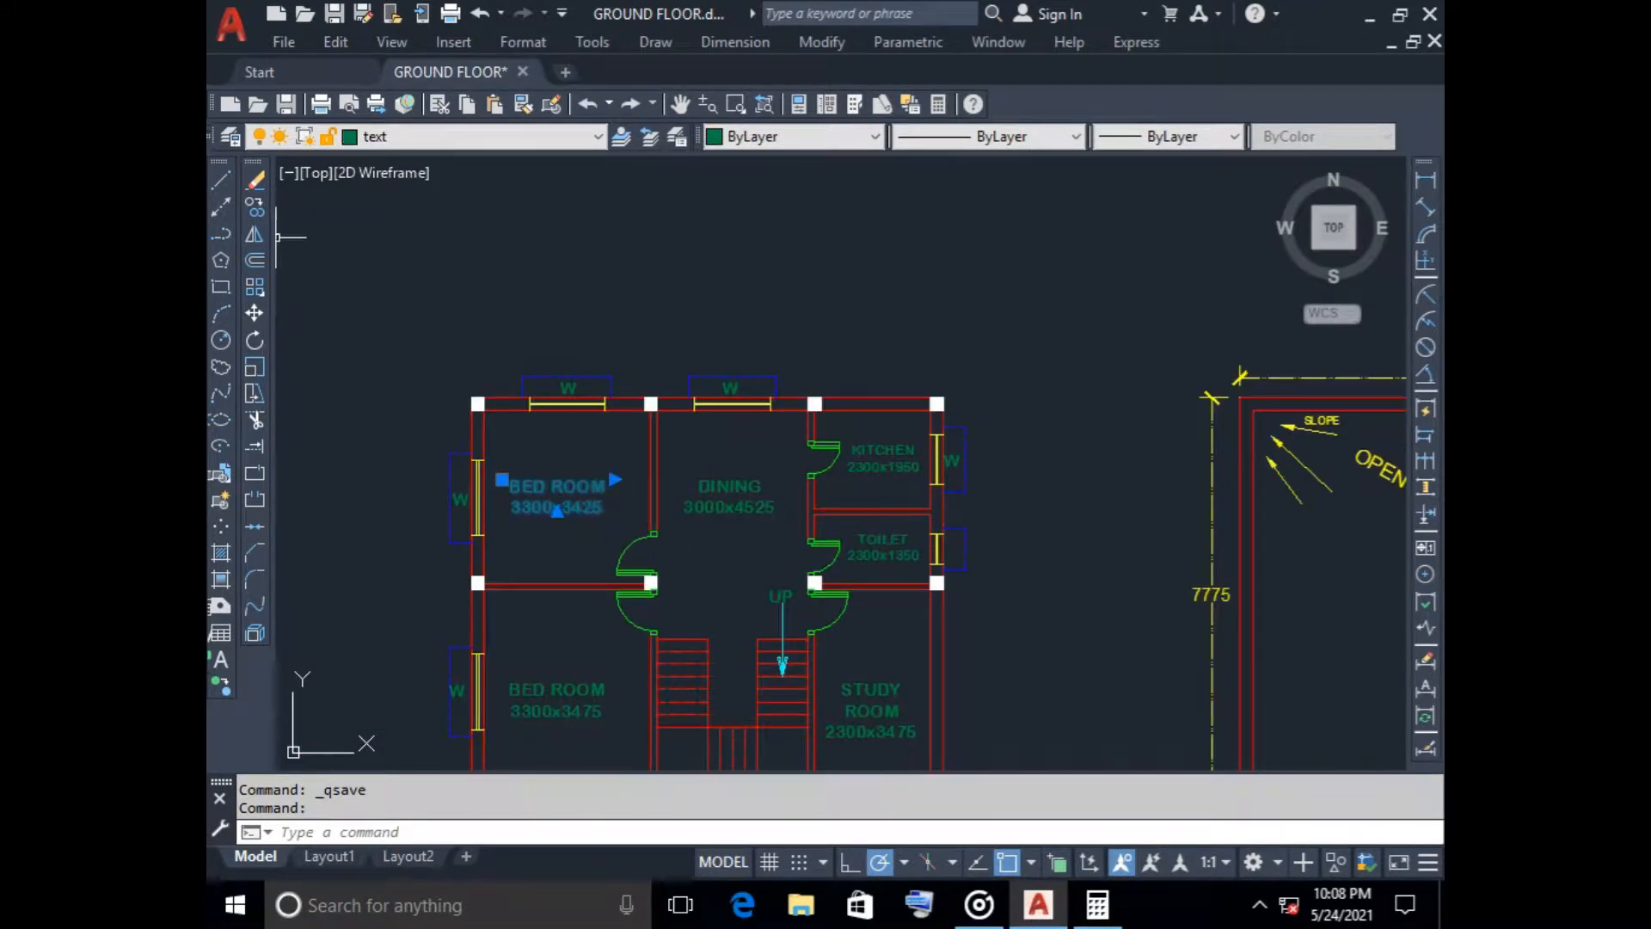
left_click(254, 207)
left_click(542, 483)
scroll(616, 291, "down", 4)
middle_click_drag(617, 293, 612, 509)
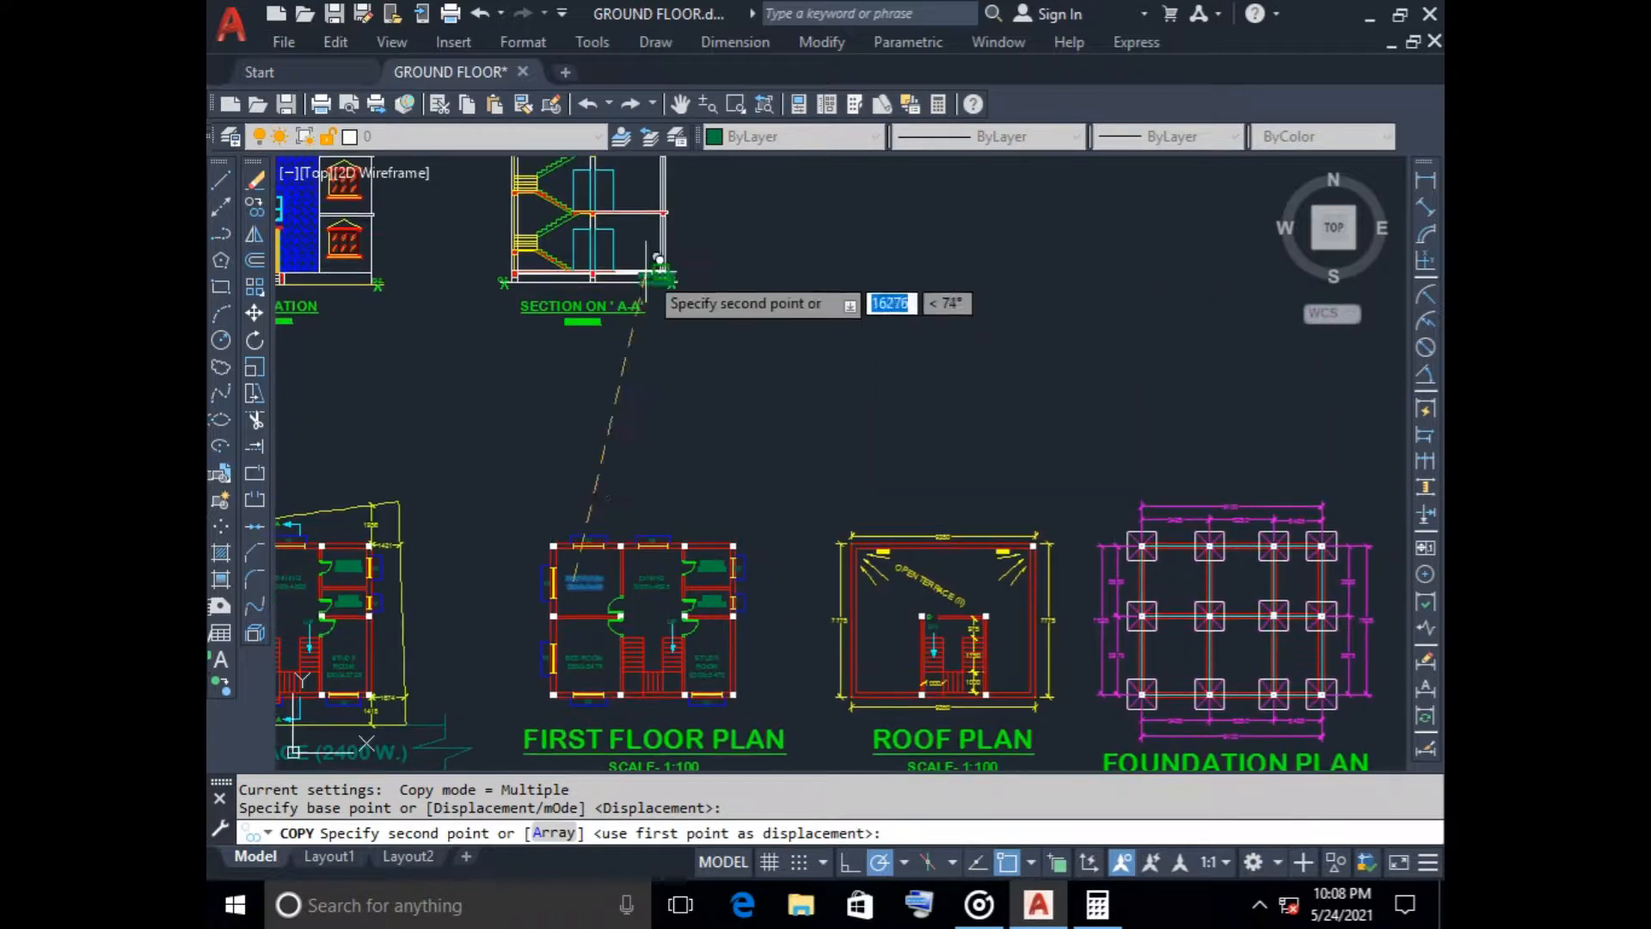
middle_click_drag(650, 232, 654, 514)
scroll(616, 437, "up", 6)
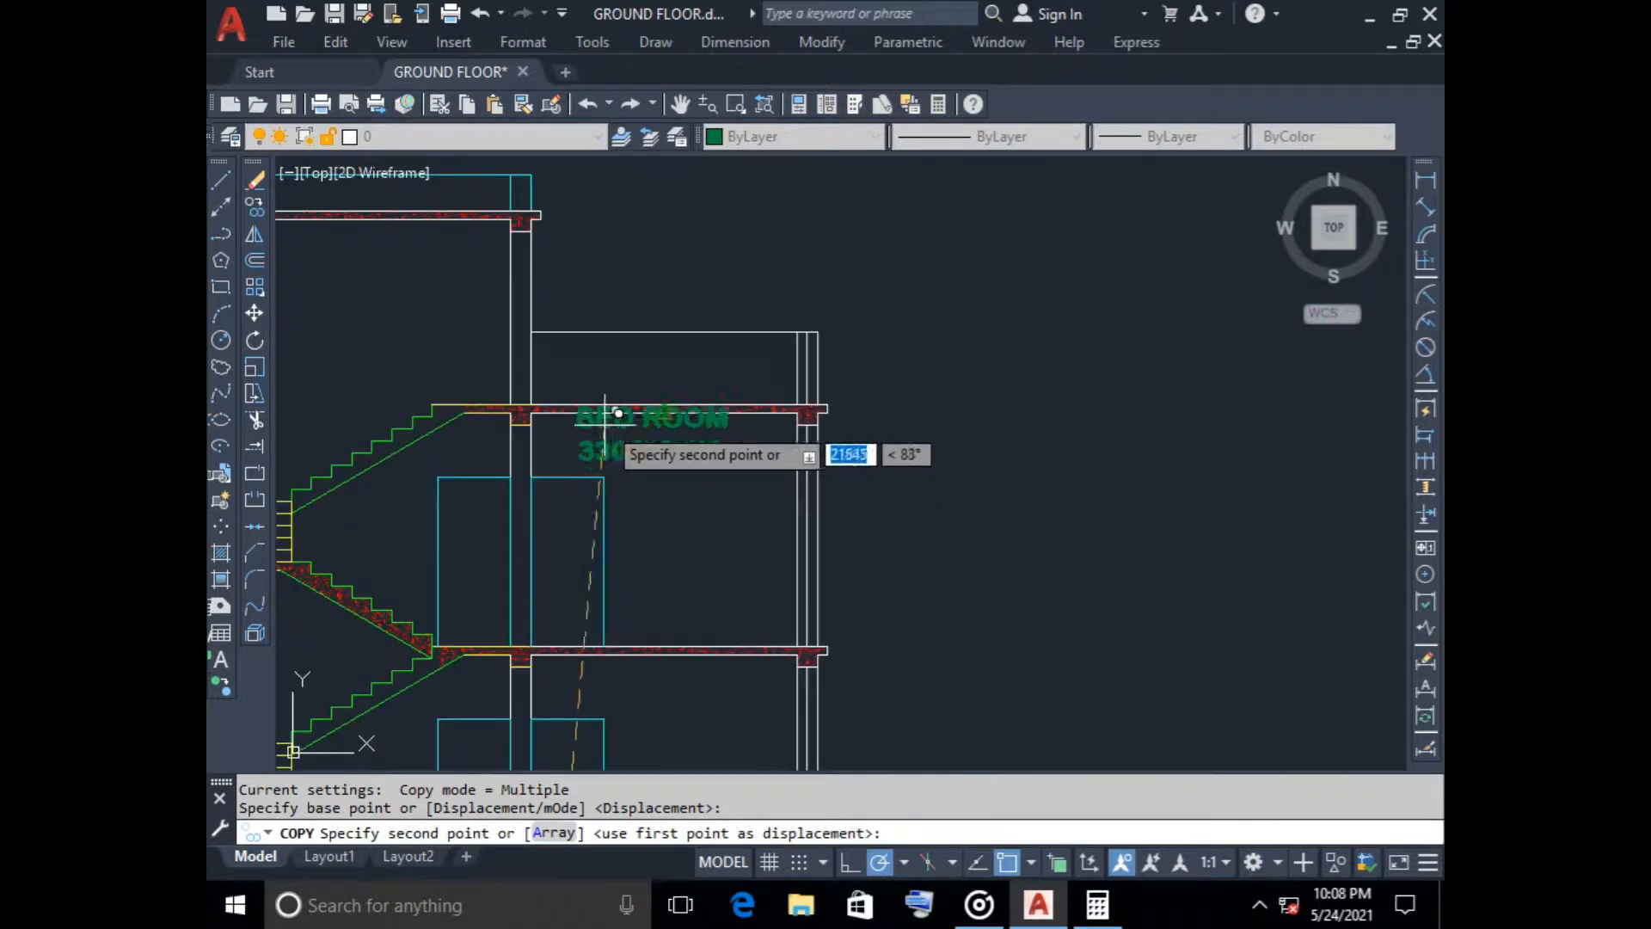
left_click(629, 351)
key("Escape")
Replace the text of the copied label in the section's parapet area with PARAPET WALL in green
left_click(645, 370)
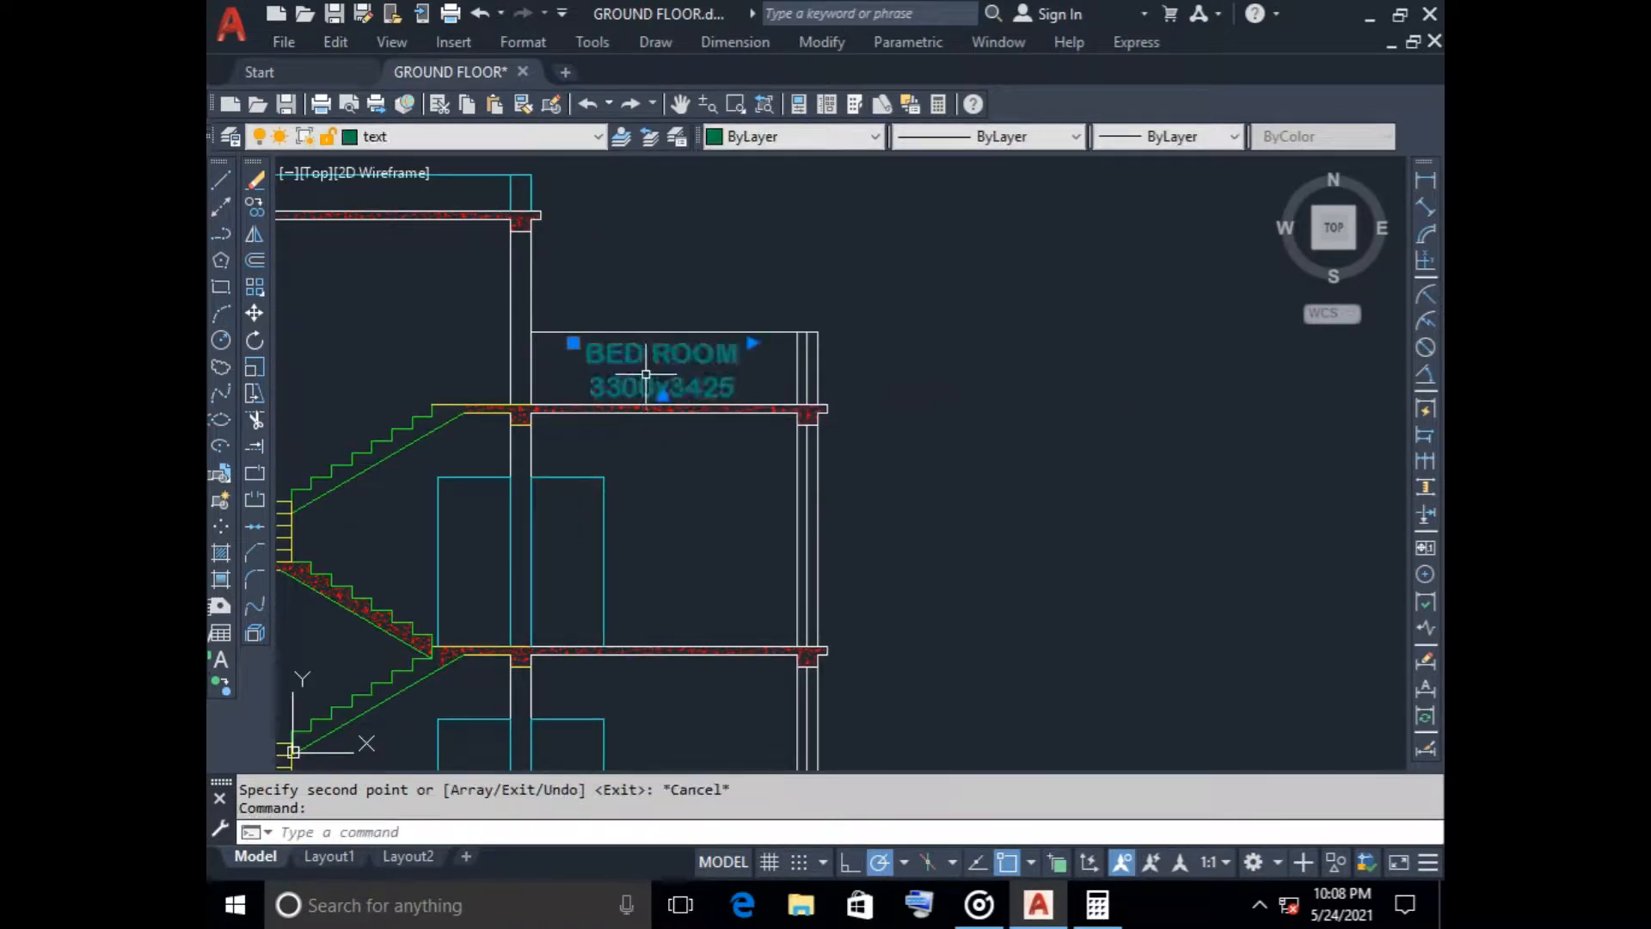
right_click(647, 370)
left_click(725, 306)
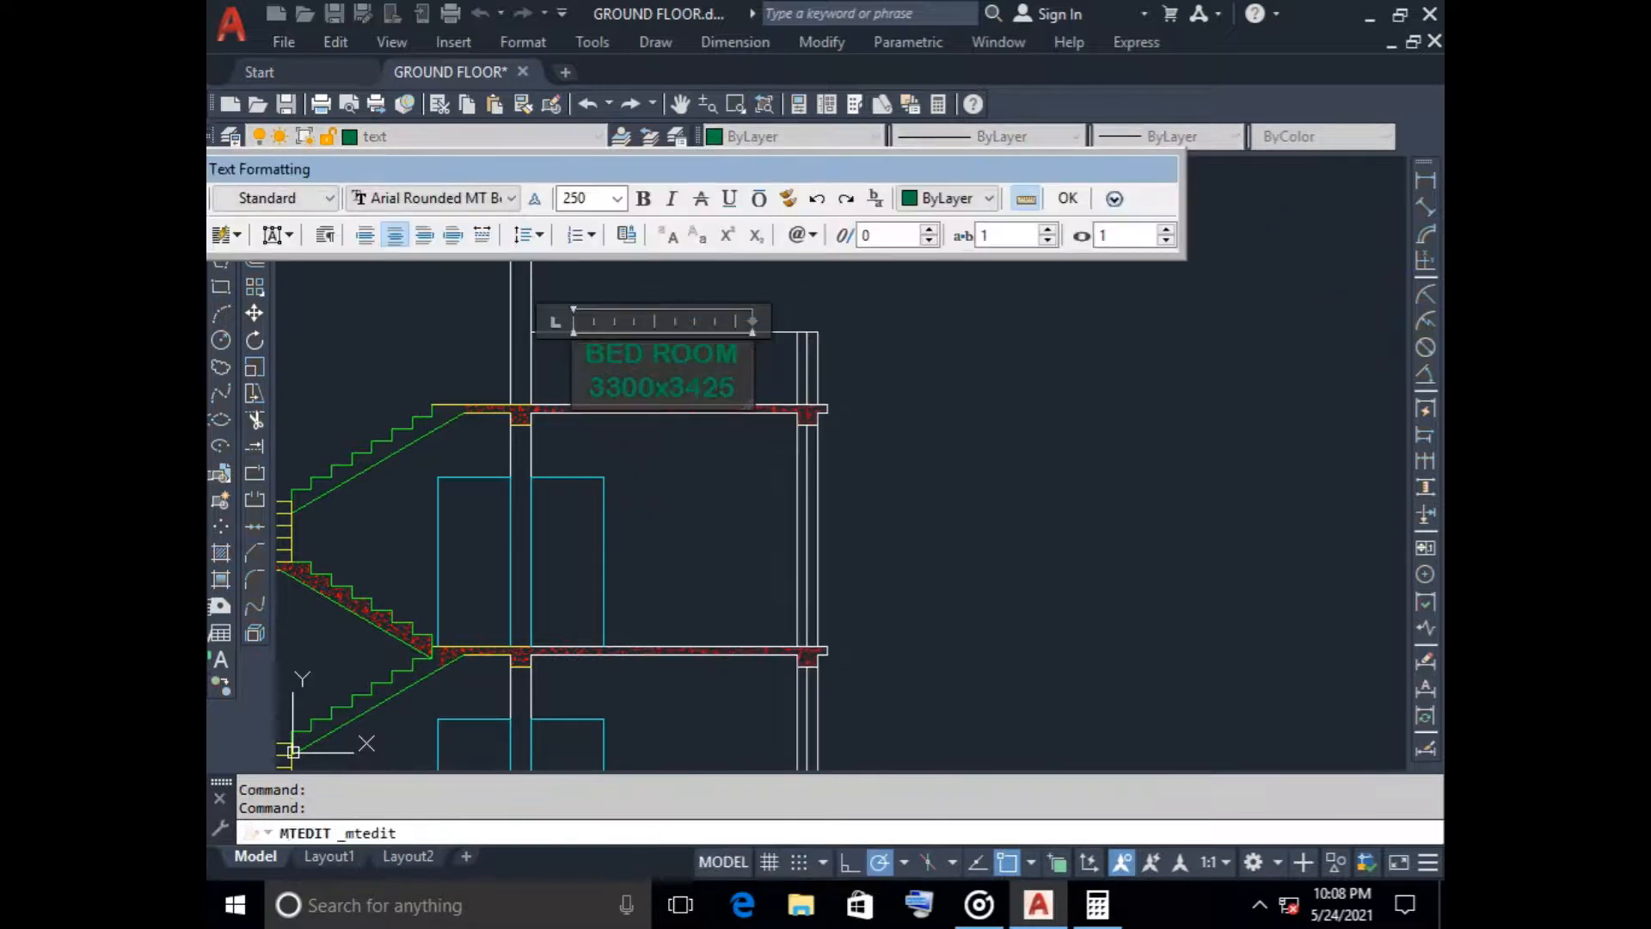
key("BackSpace")
key("BackSpace")
key("BackSpace")
key("BackSpace")
key("BackSpace")
key("BackSpace")
key("BackSpace")
key("BackSpace")
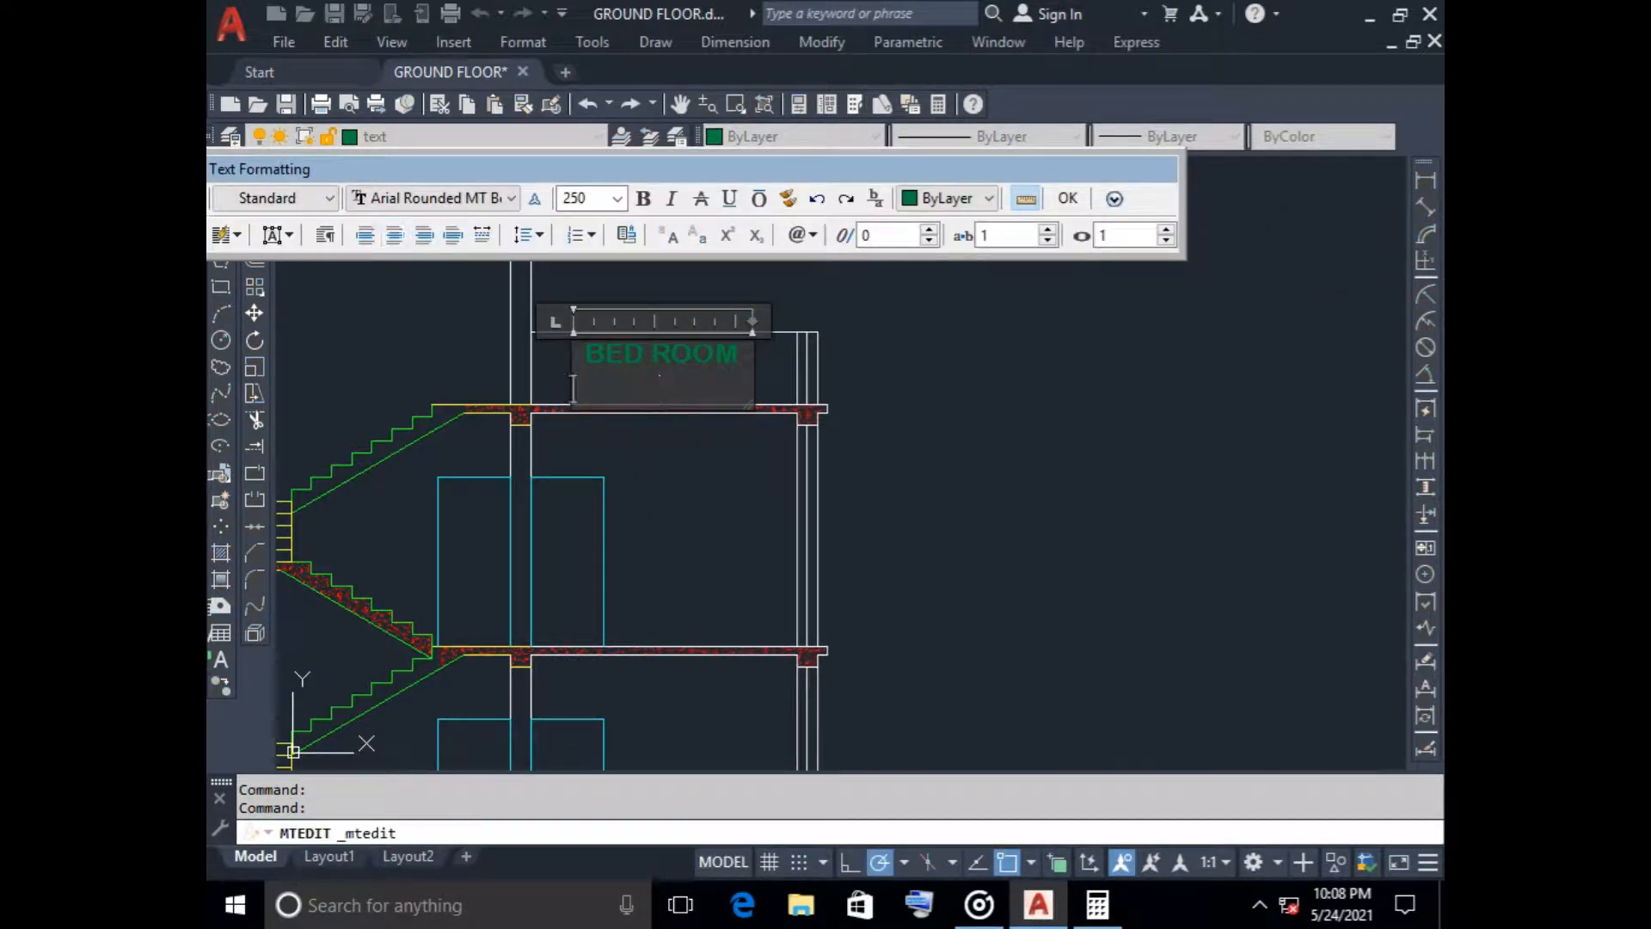
key("BackSpace")
key("BackSpace")
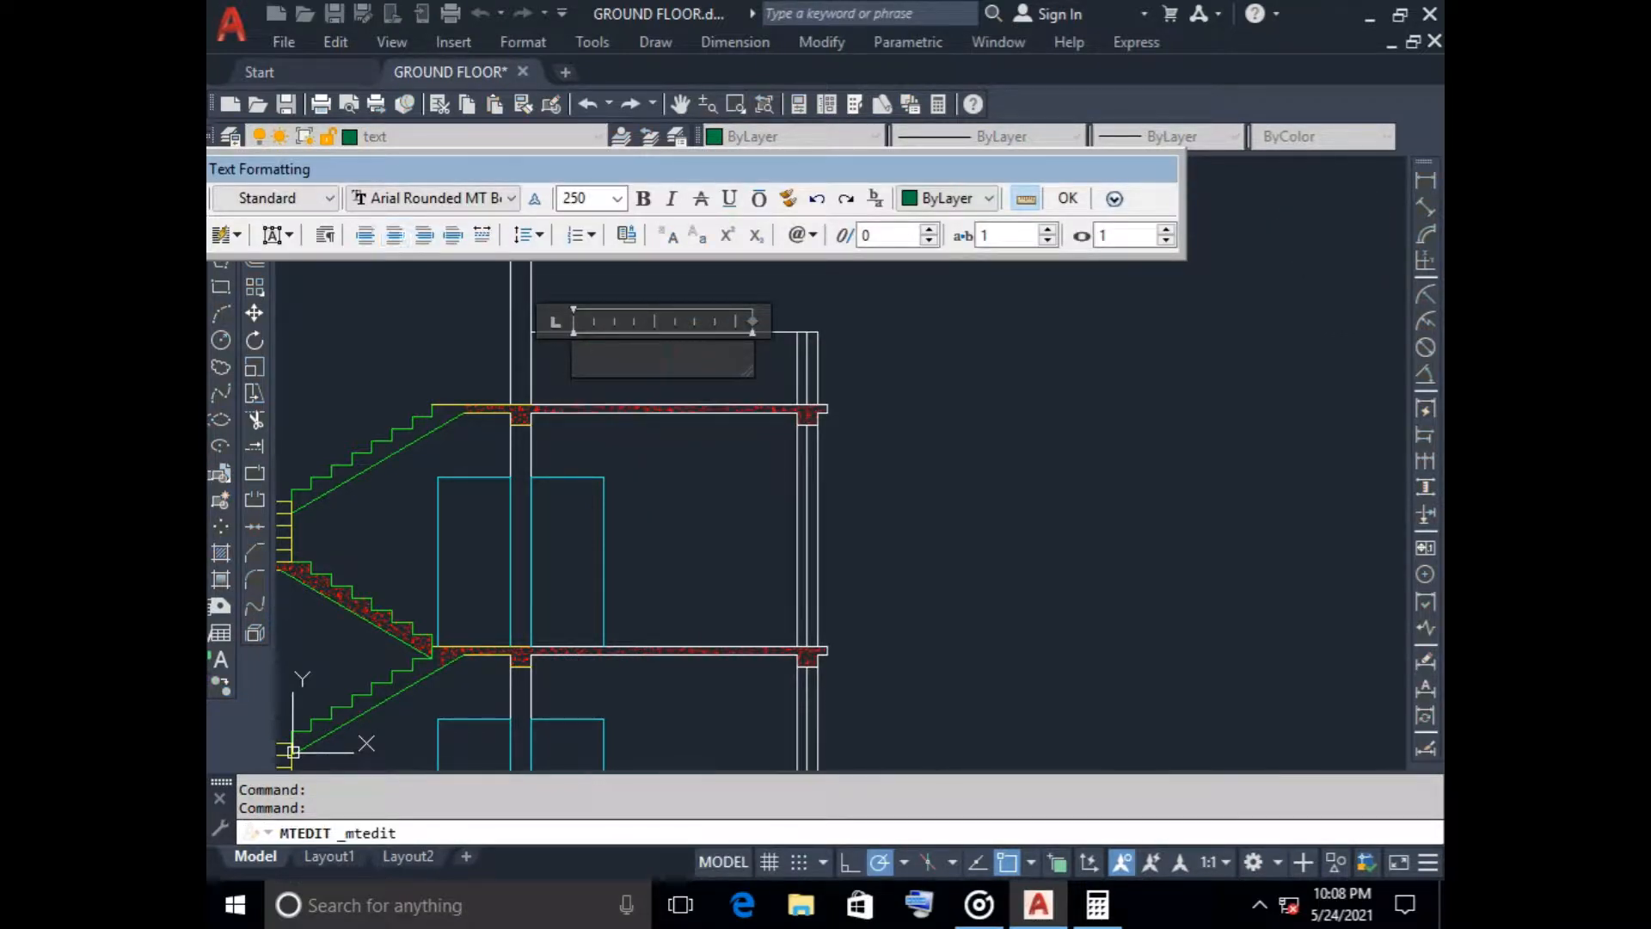
left_click(948, 197)
left_click(938, 310)
type("PARA")
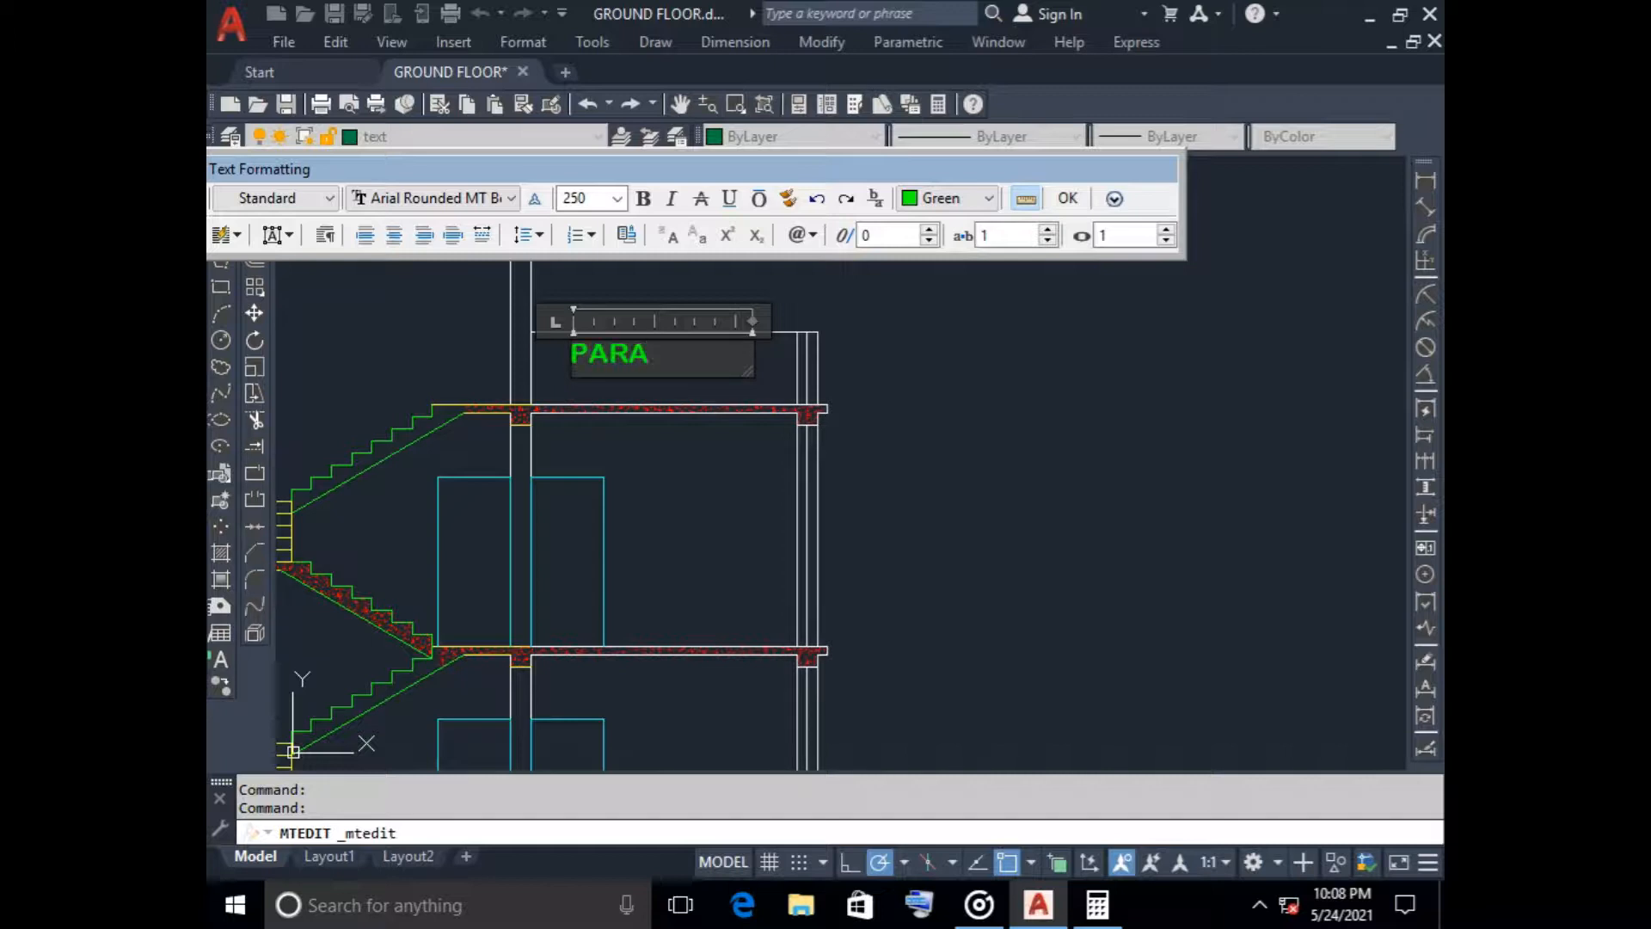
type("PET WALL")
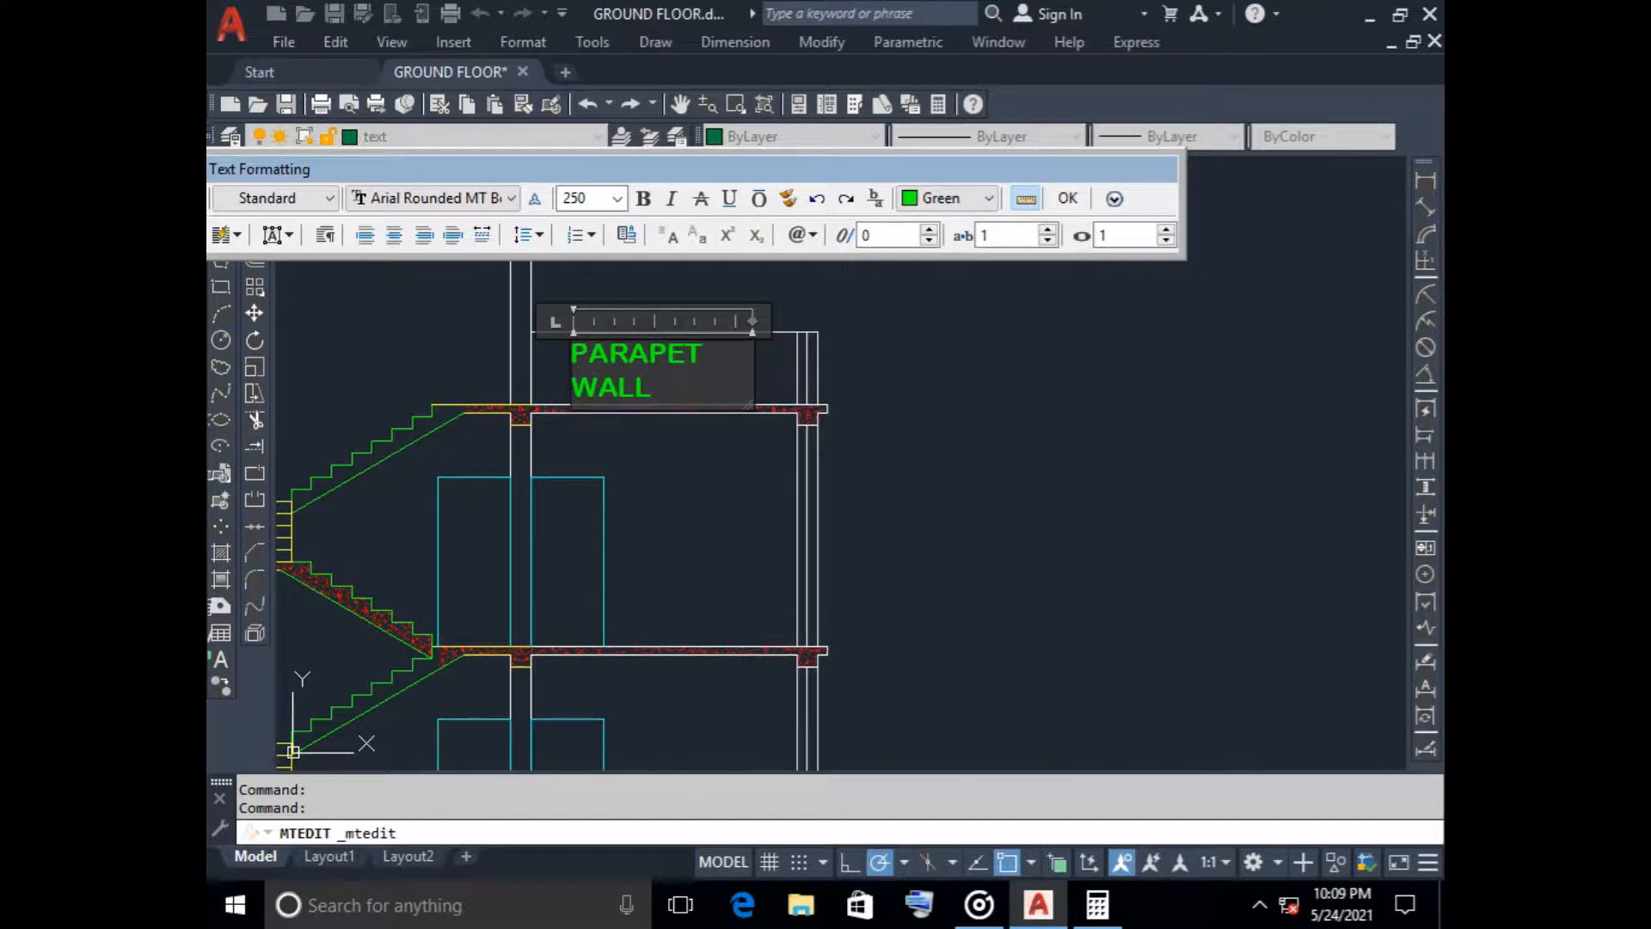
Set the text height of the PARAPET WALL label to 200 and finish the text edit
left_click_drag(572, 388, 650, 389)
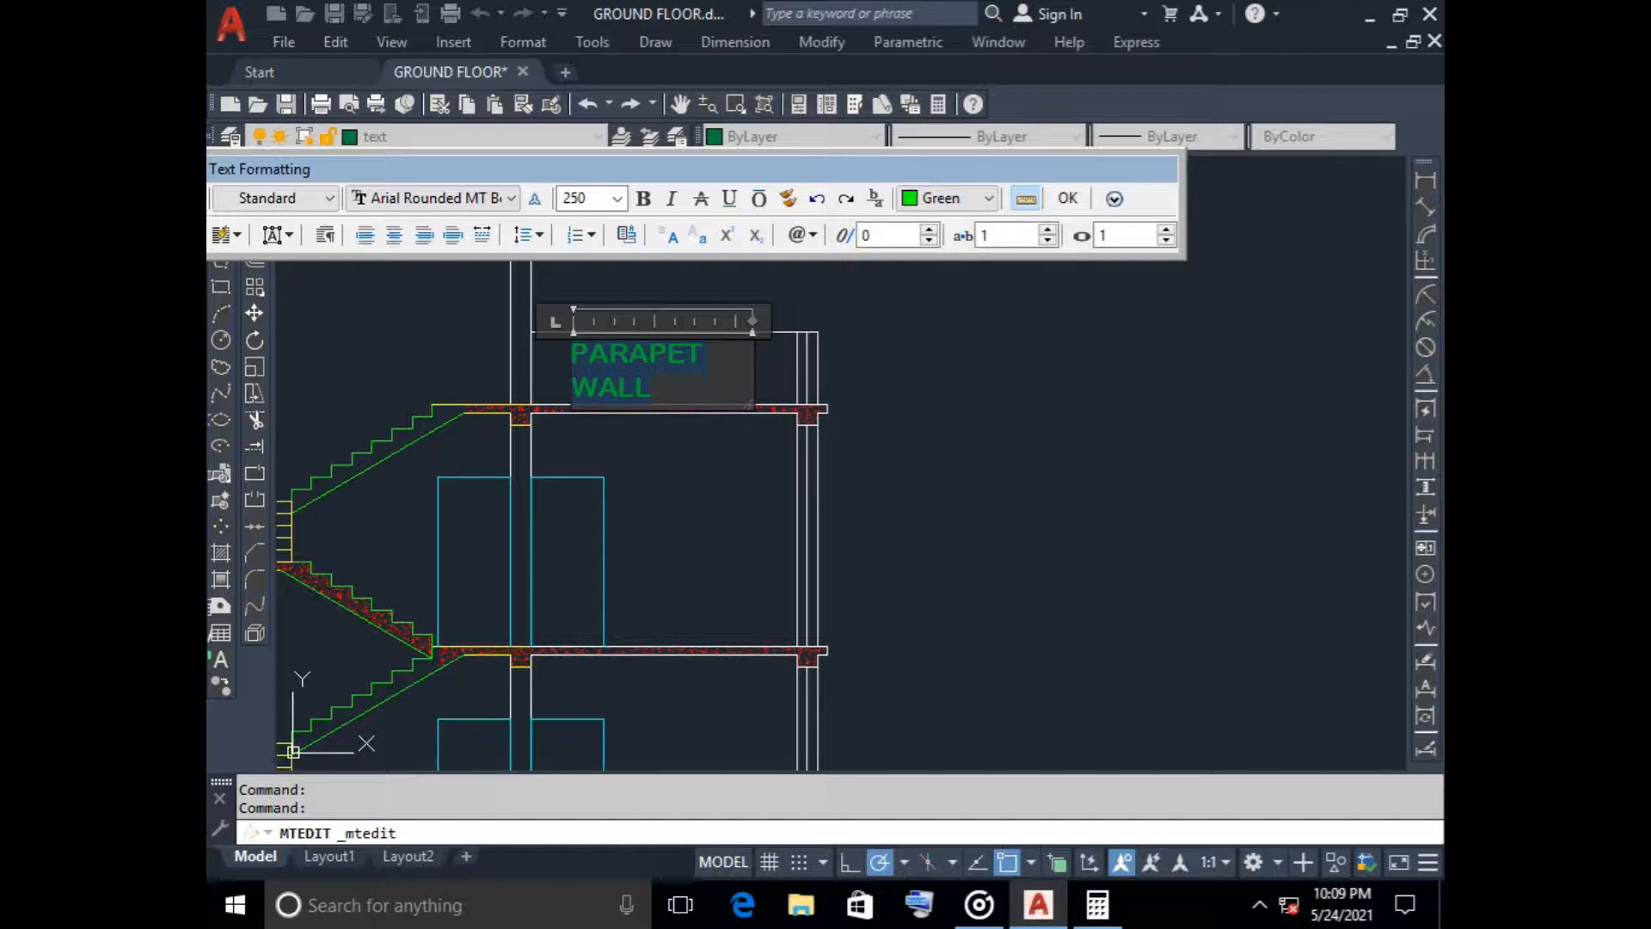
left_click(574, 199)
type("2")
key("Return")
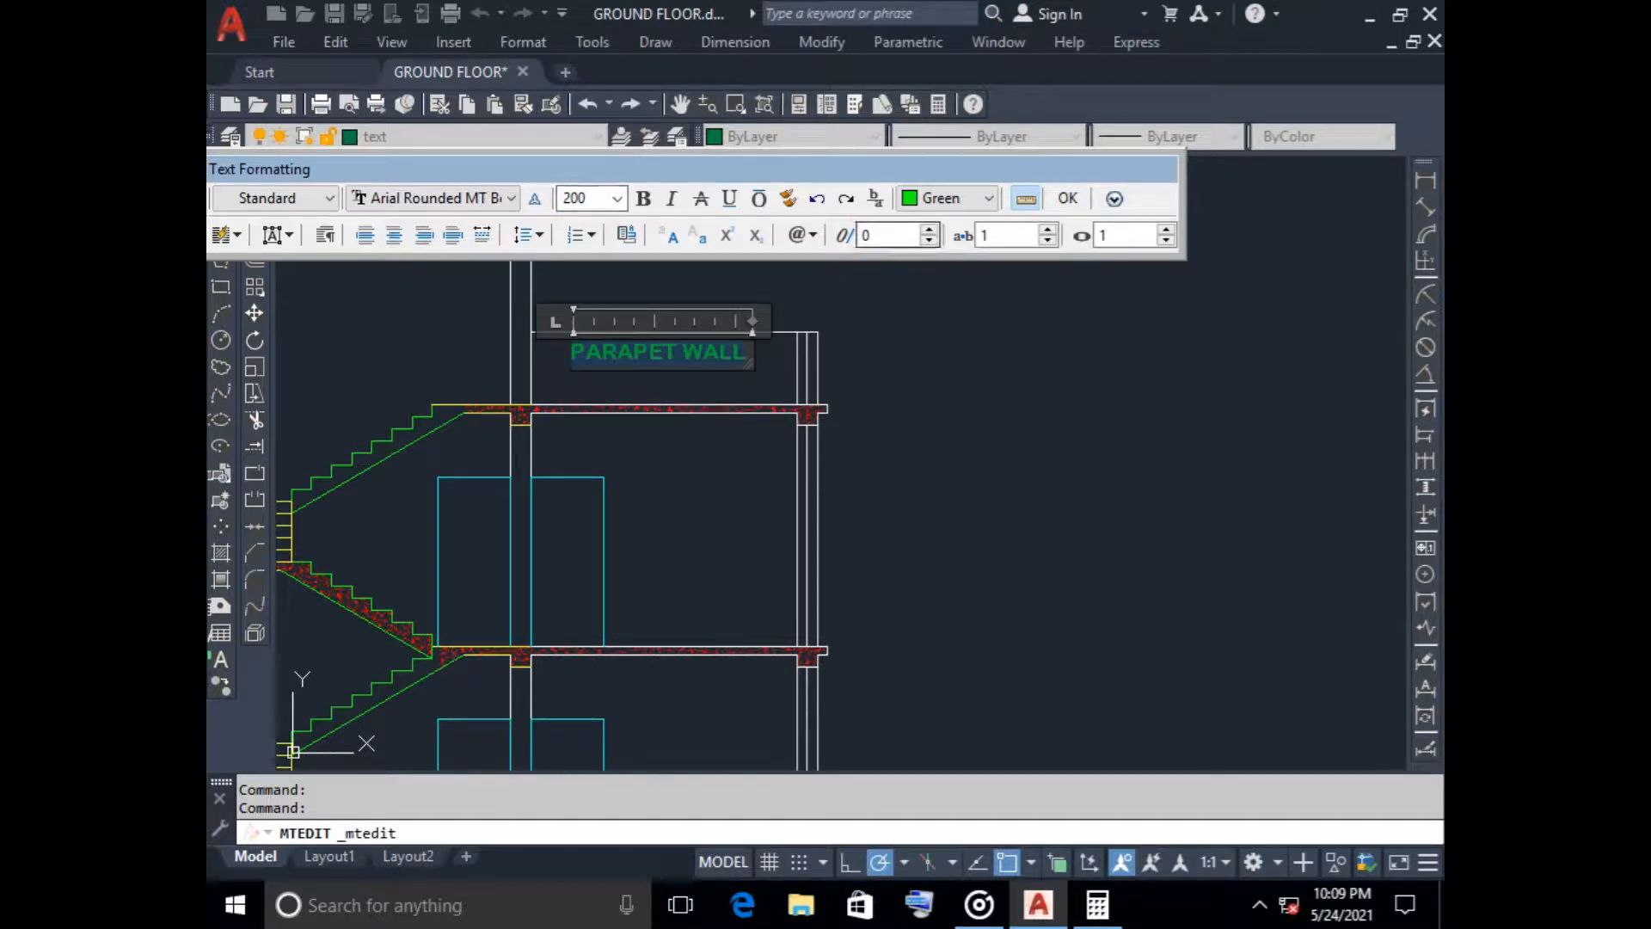
left_click(1066, 203)
Move the PARAPET WALL label slightly straight down so it sits midway between the parapet top and the roof slab
left_click(709, 345)
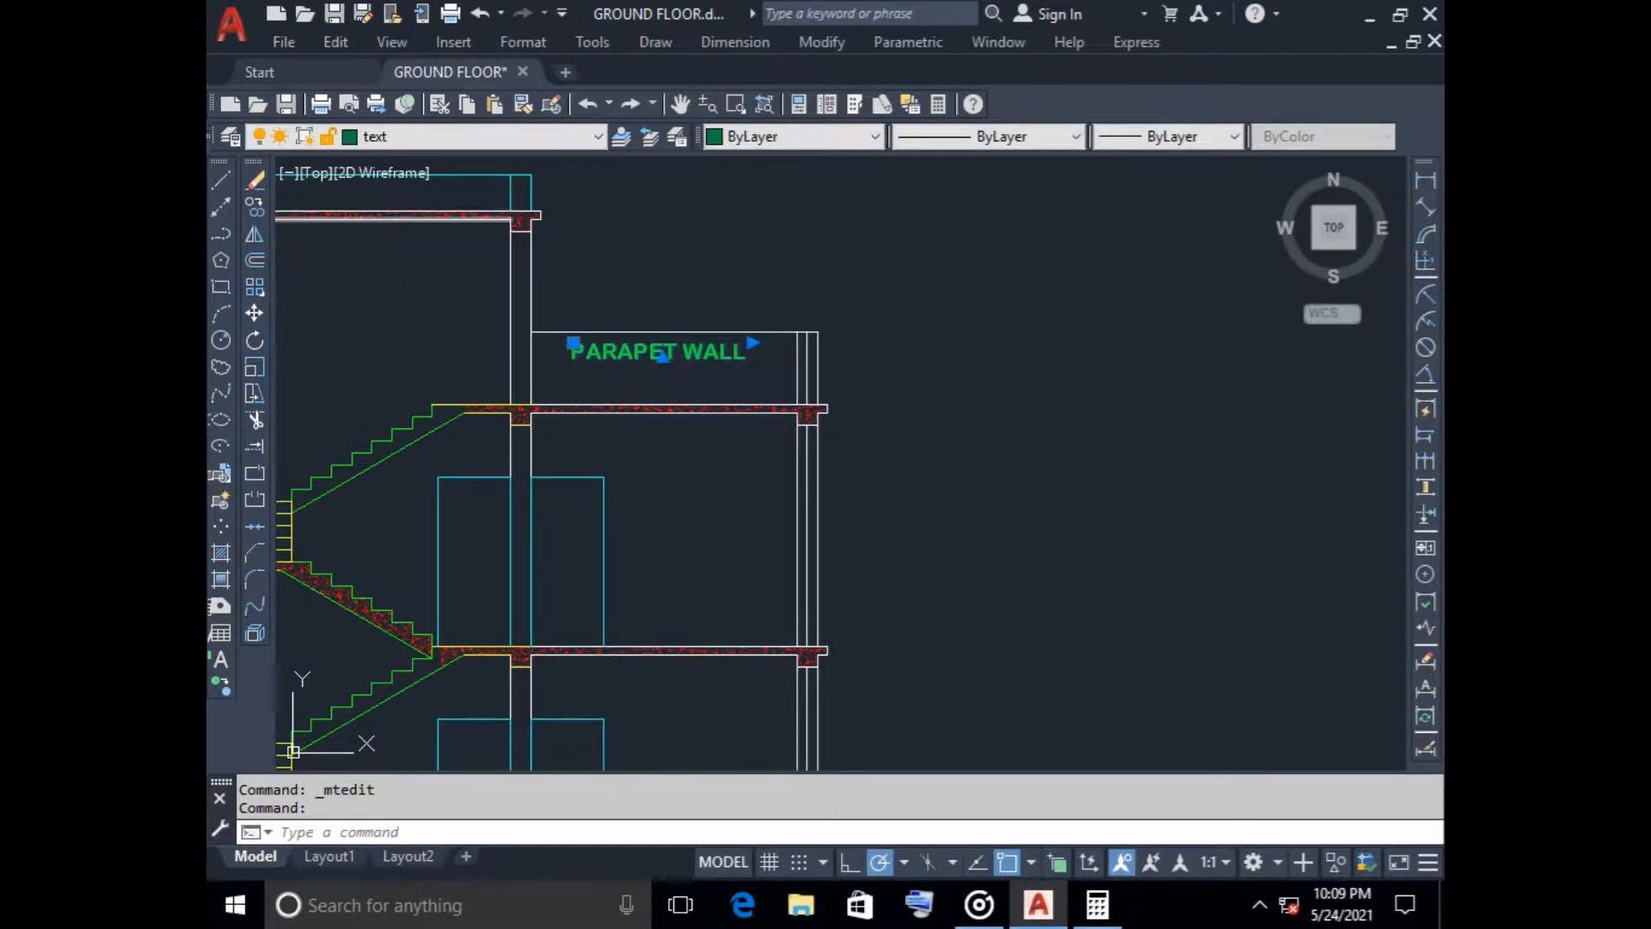
left_click(254, 313)
left_click(626, 347)
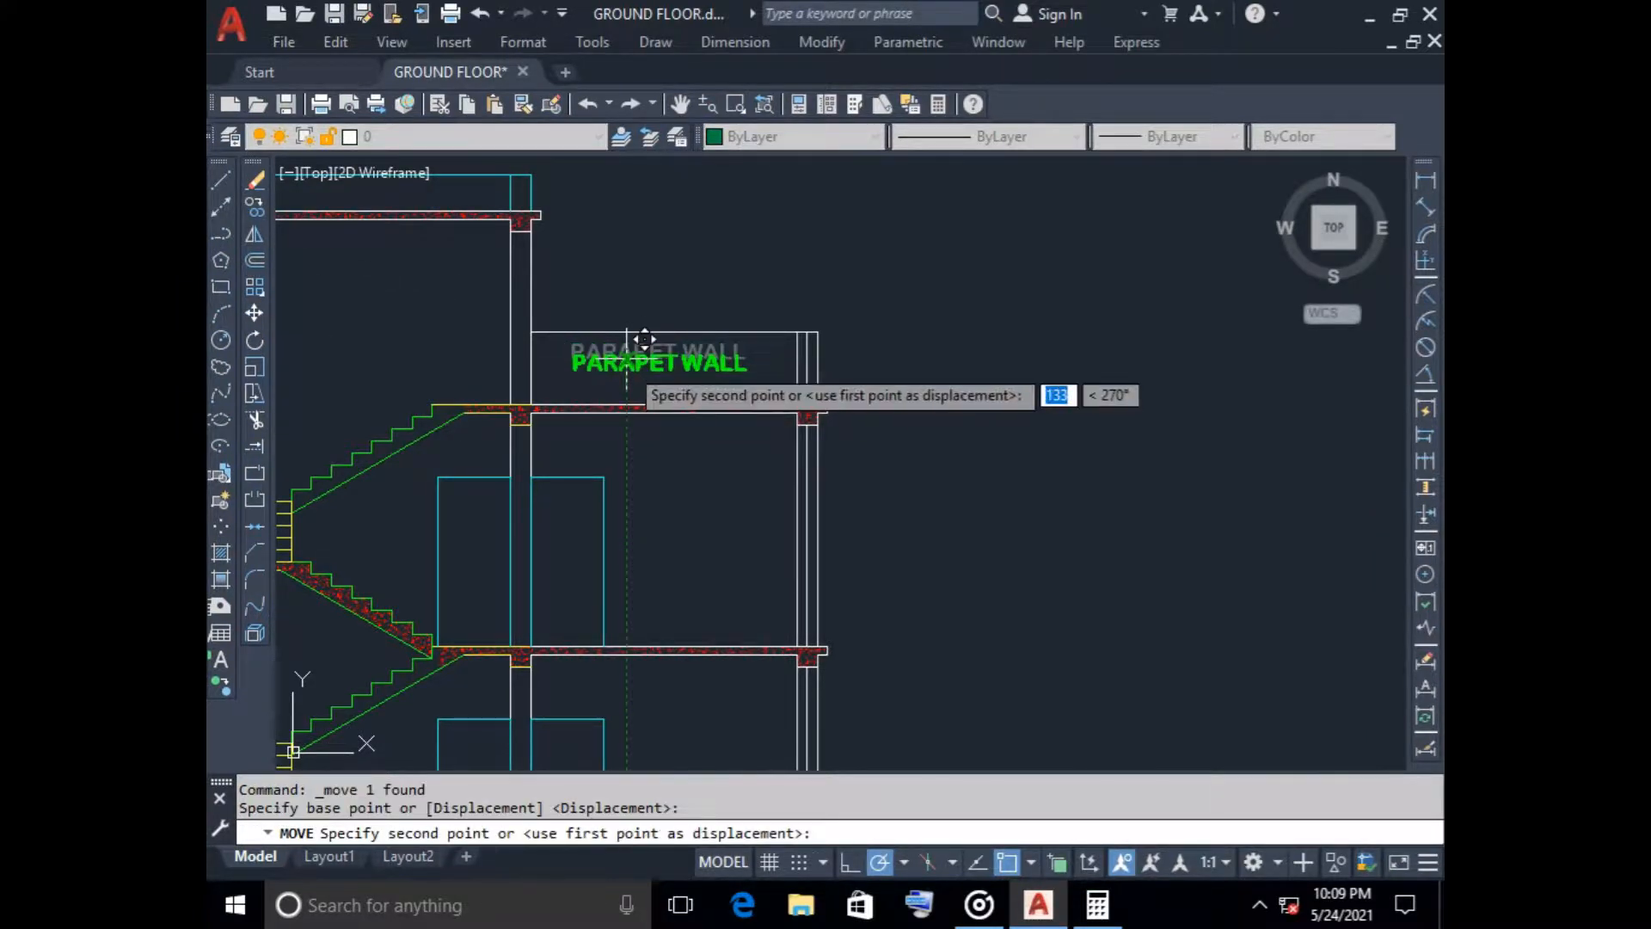
left_click(634, 344)
scroll(937, 420, "down", 2)
middle_click_drag(982, 432, 953, 430)
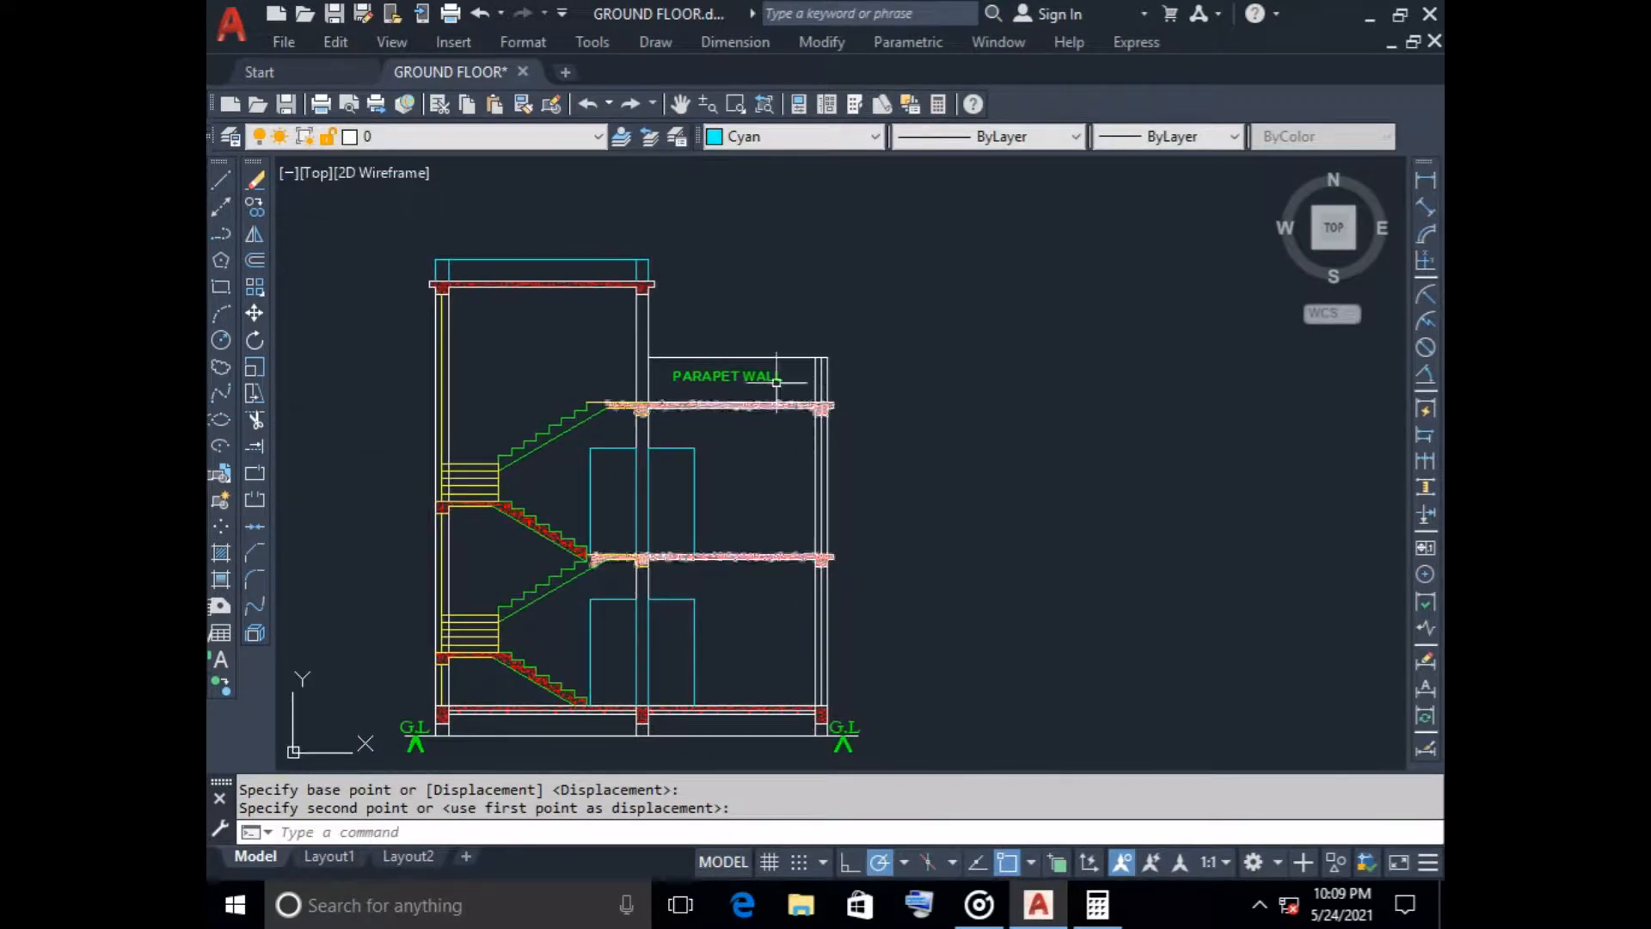
Place two copies of the PARAPET WALL label, one below the other, beneath the stair headroom slab
left_click(729, 376)
left_click(254, 207)
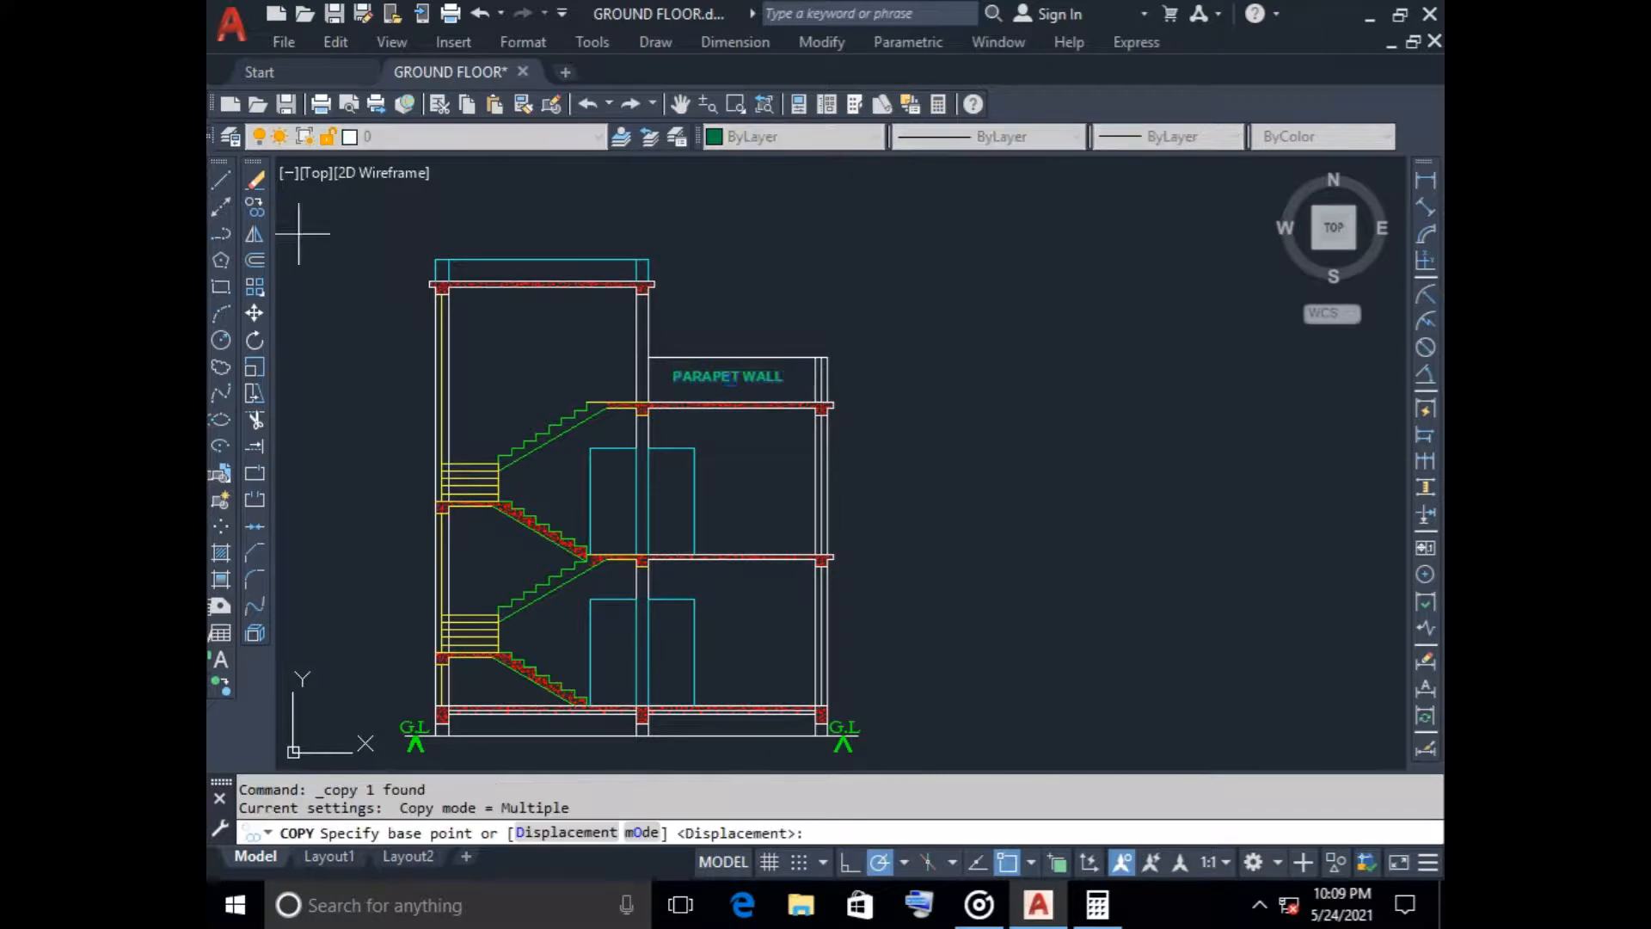
left_click(697, 375)
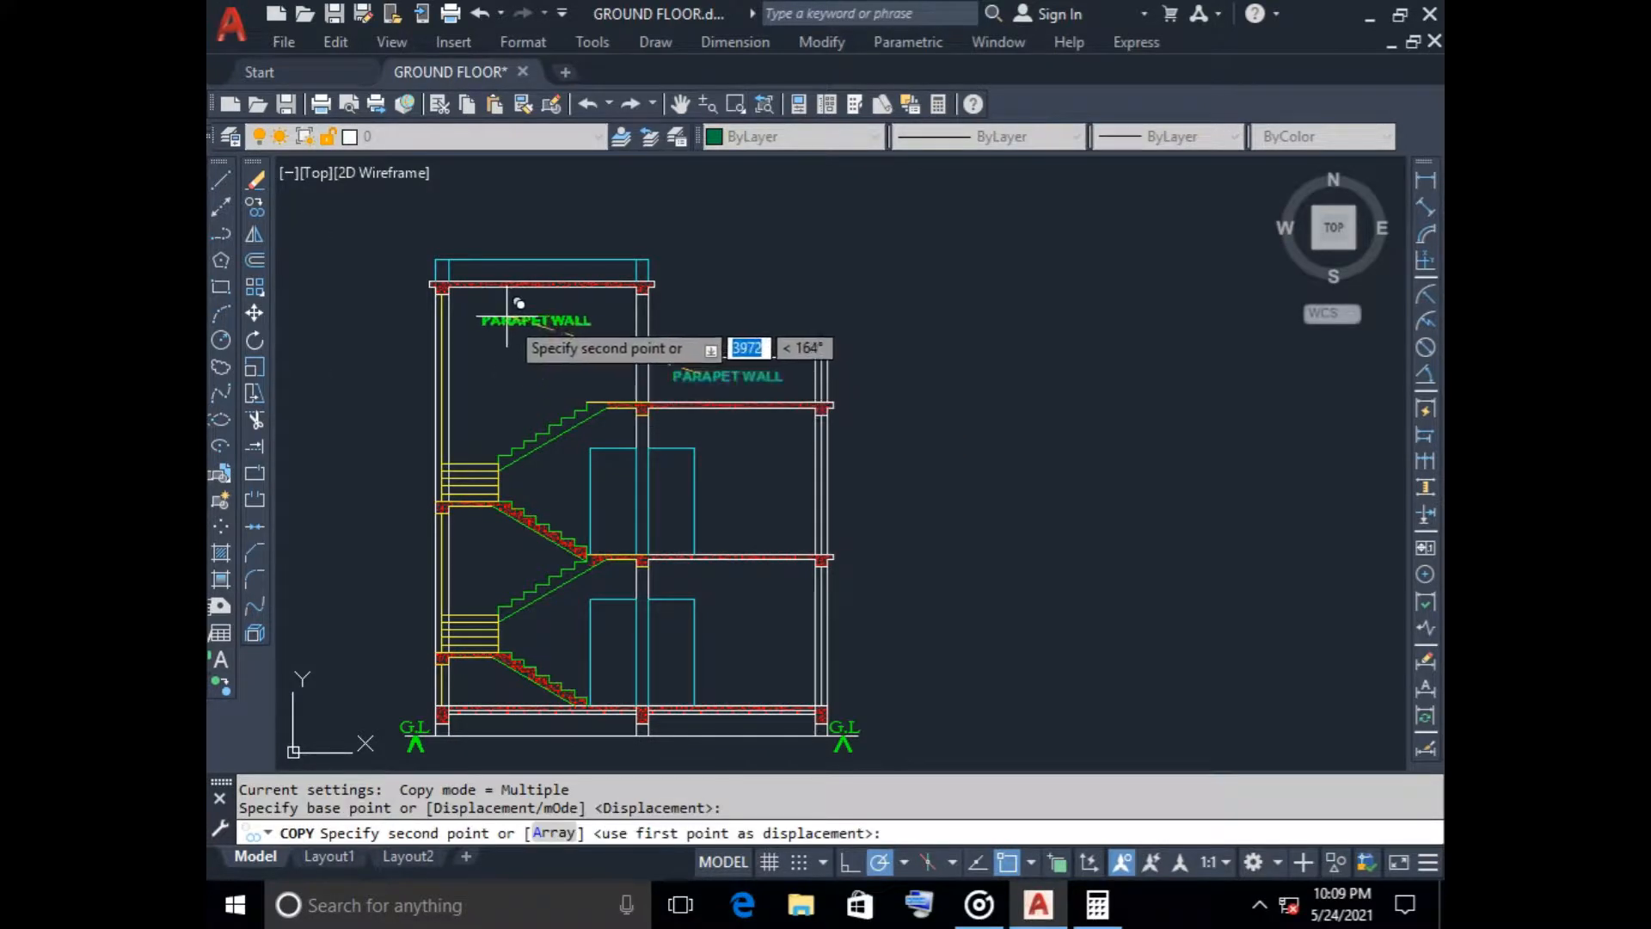
left_click(517, 293)
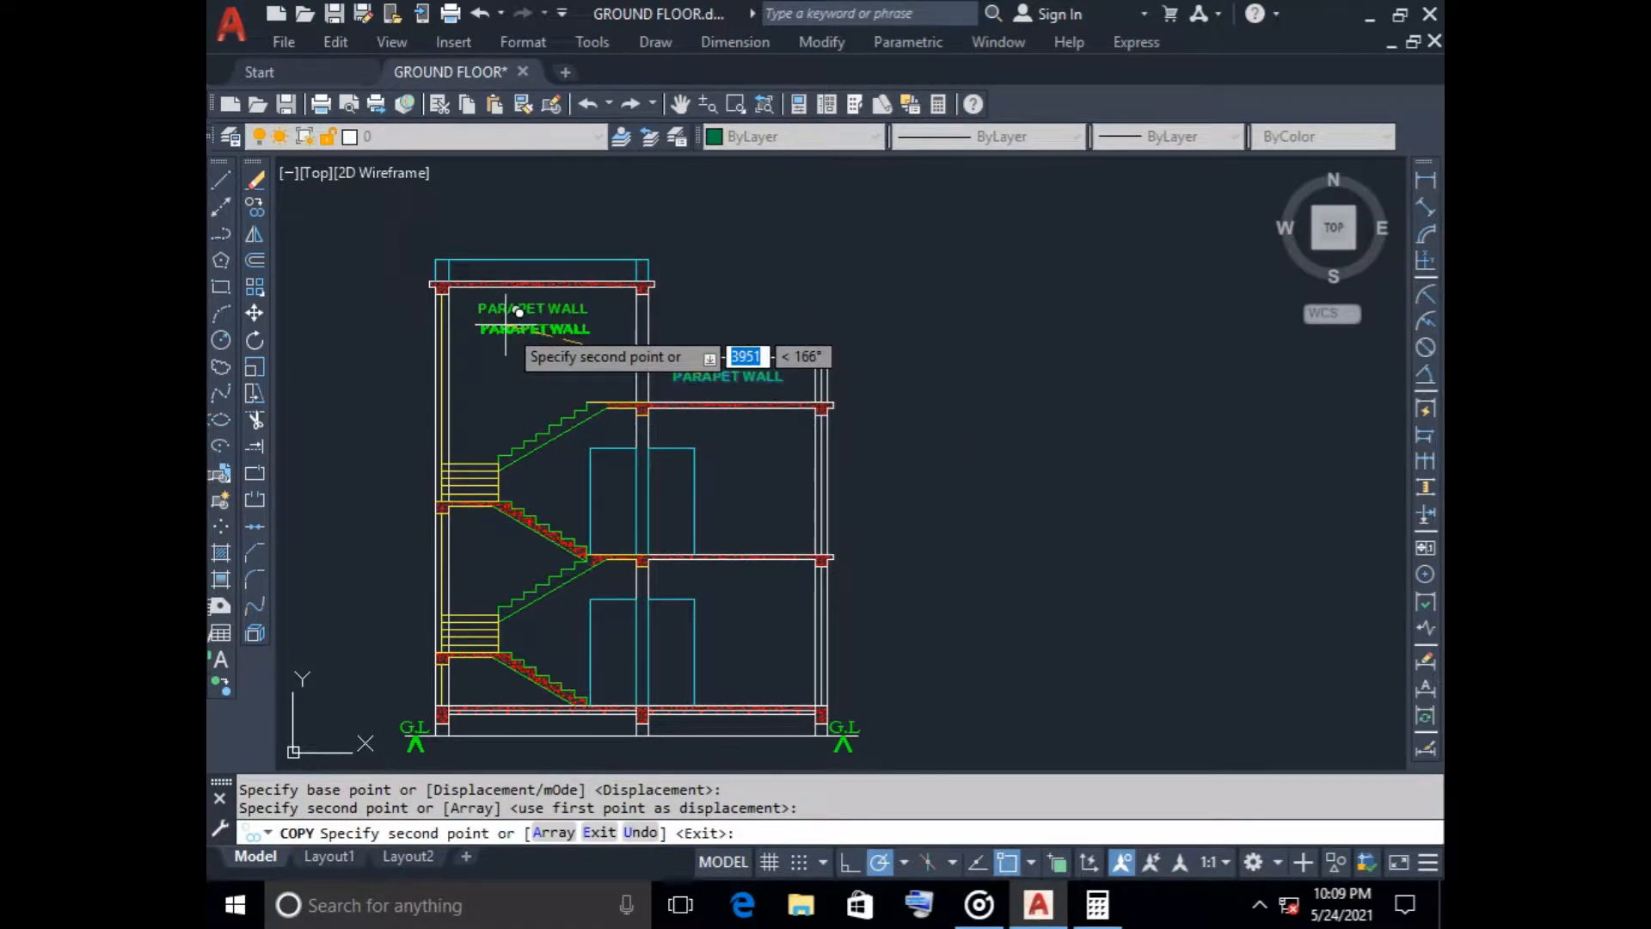
scroll(519, 312, "up", 6)
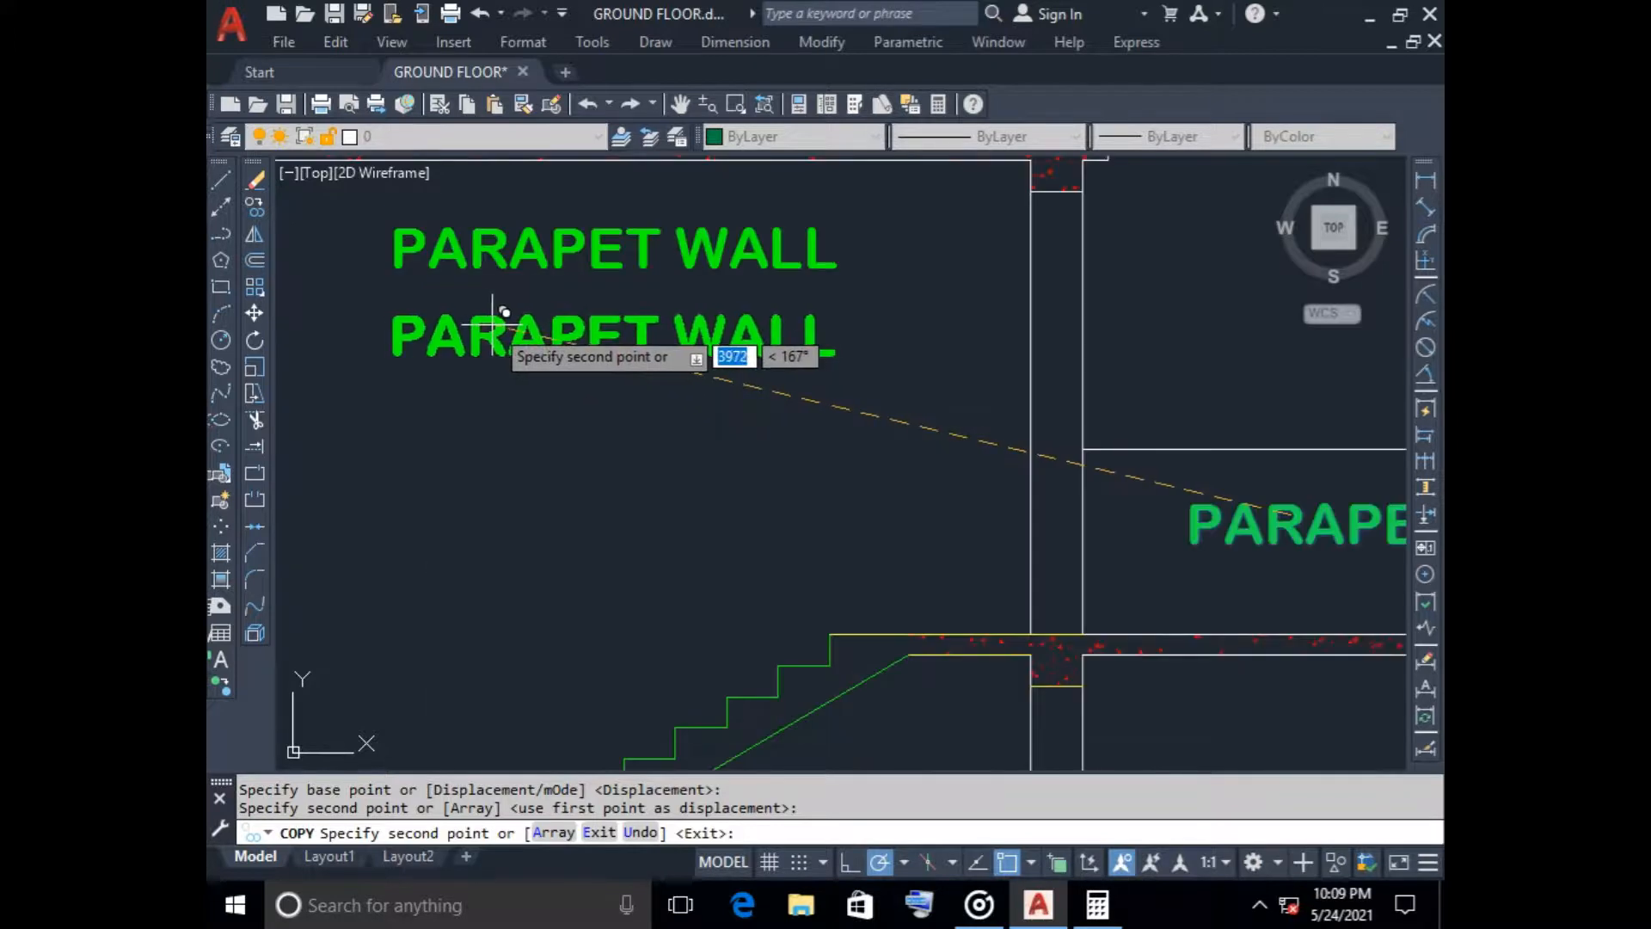
key("Escape")
Change the upper label copy beneath the stair headroom slab to read T- 250
left_click(541, 256)
right_click(538, 230)
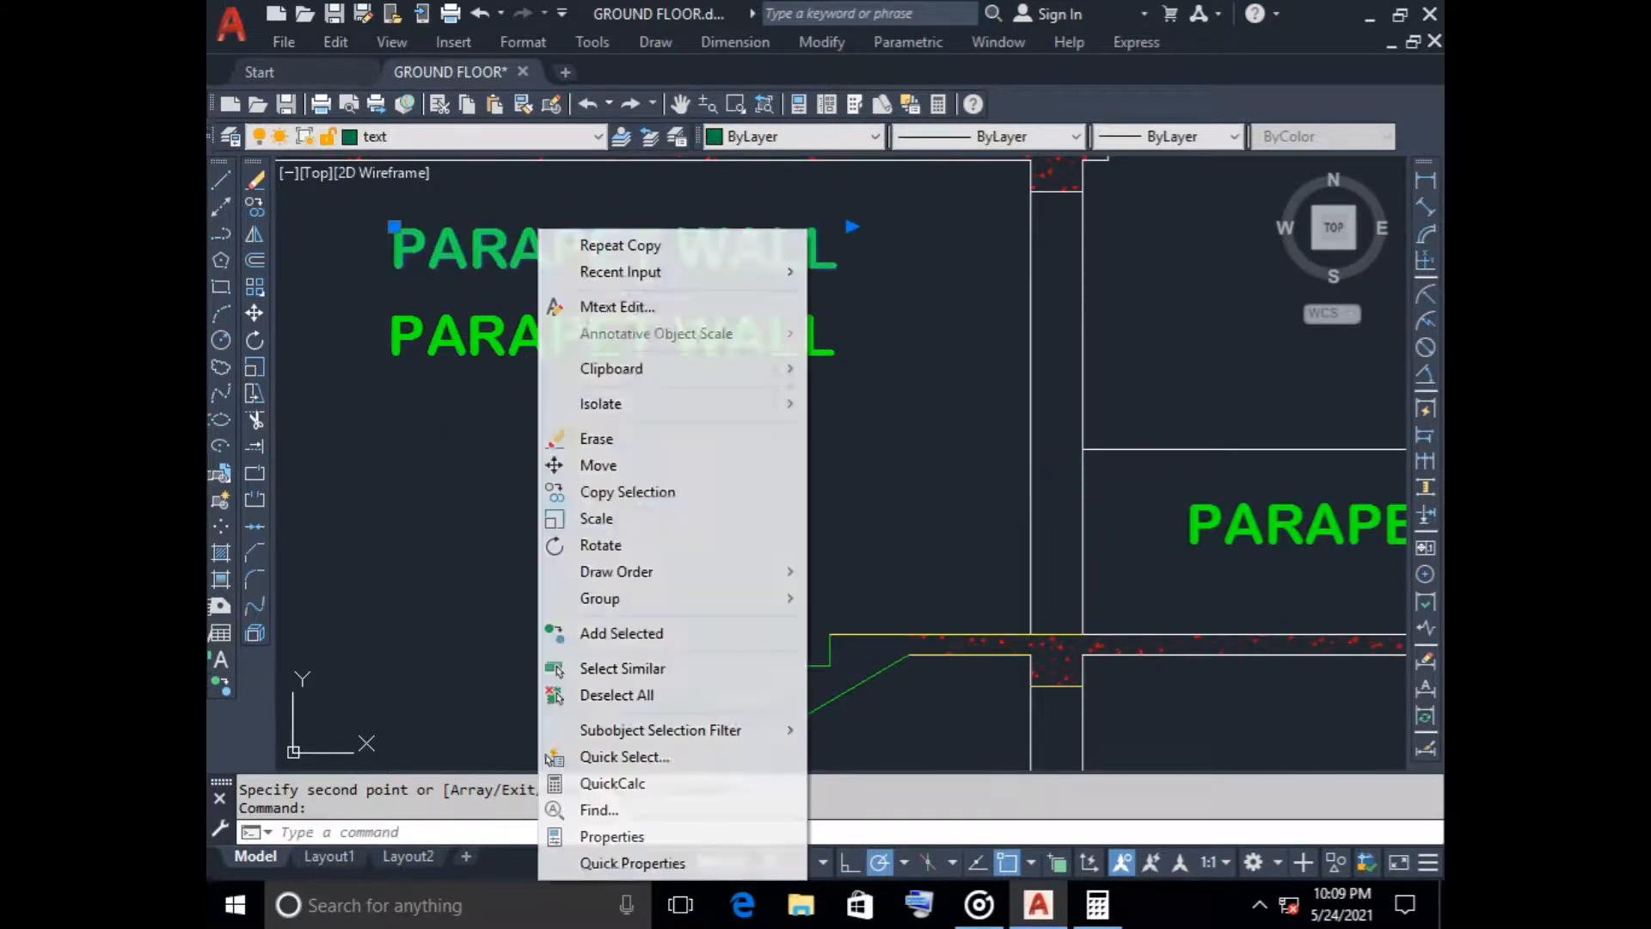
left_click(617, 306)
left_click_drag(846, 249, 394, 249)
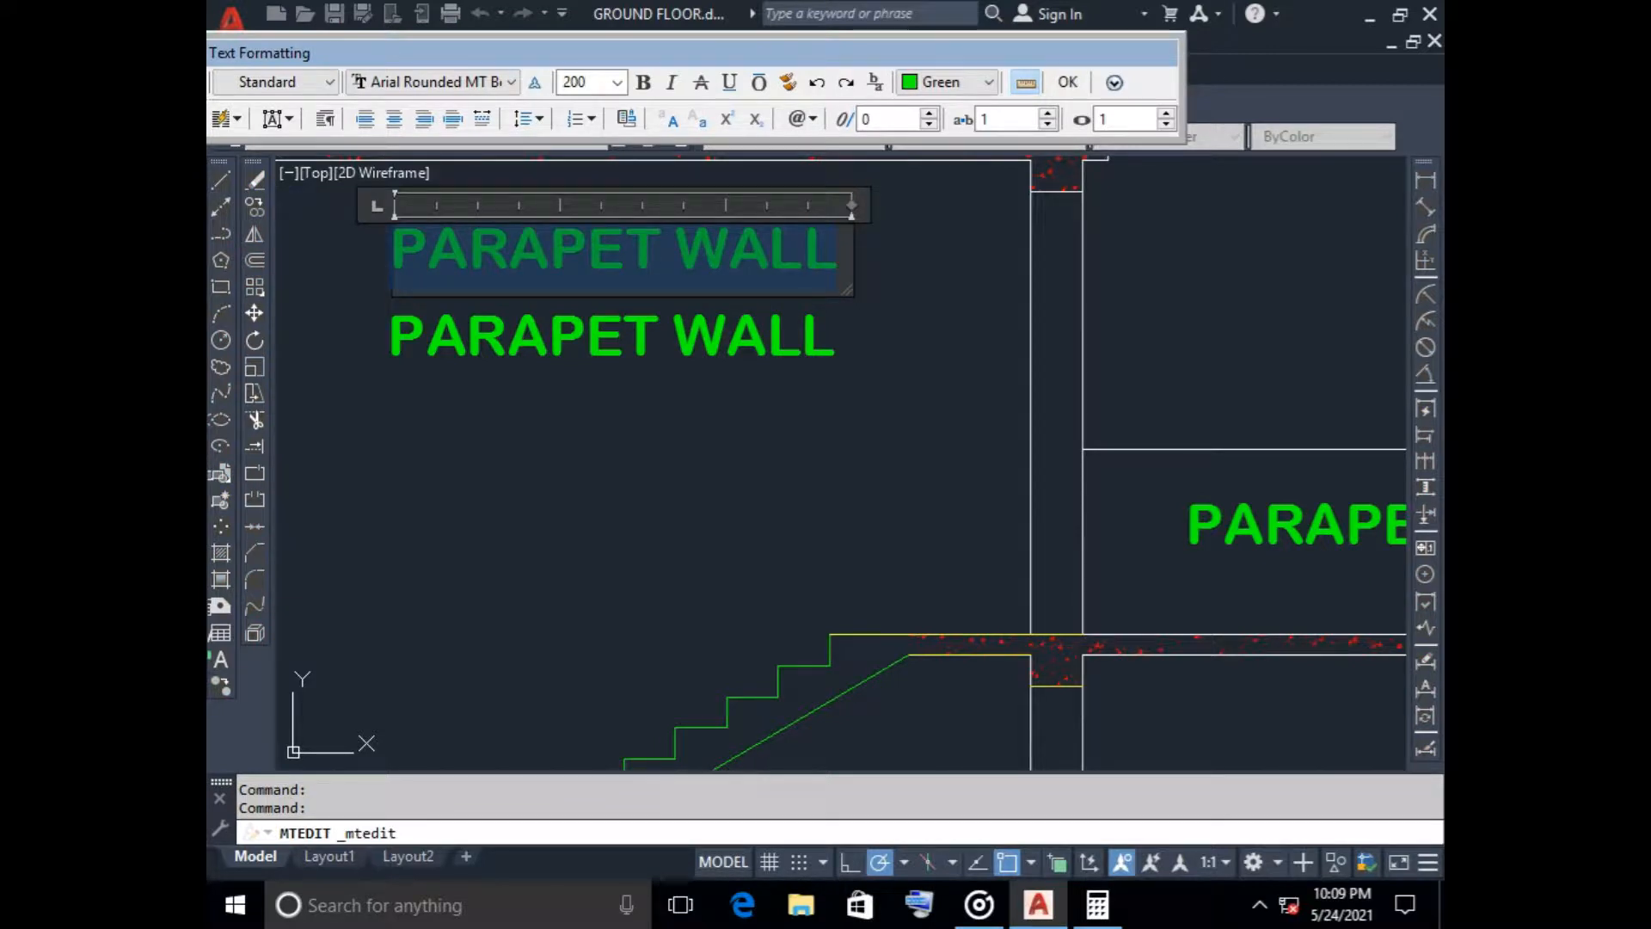
type("T")
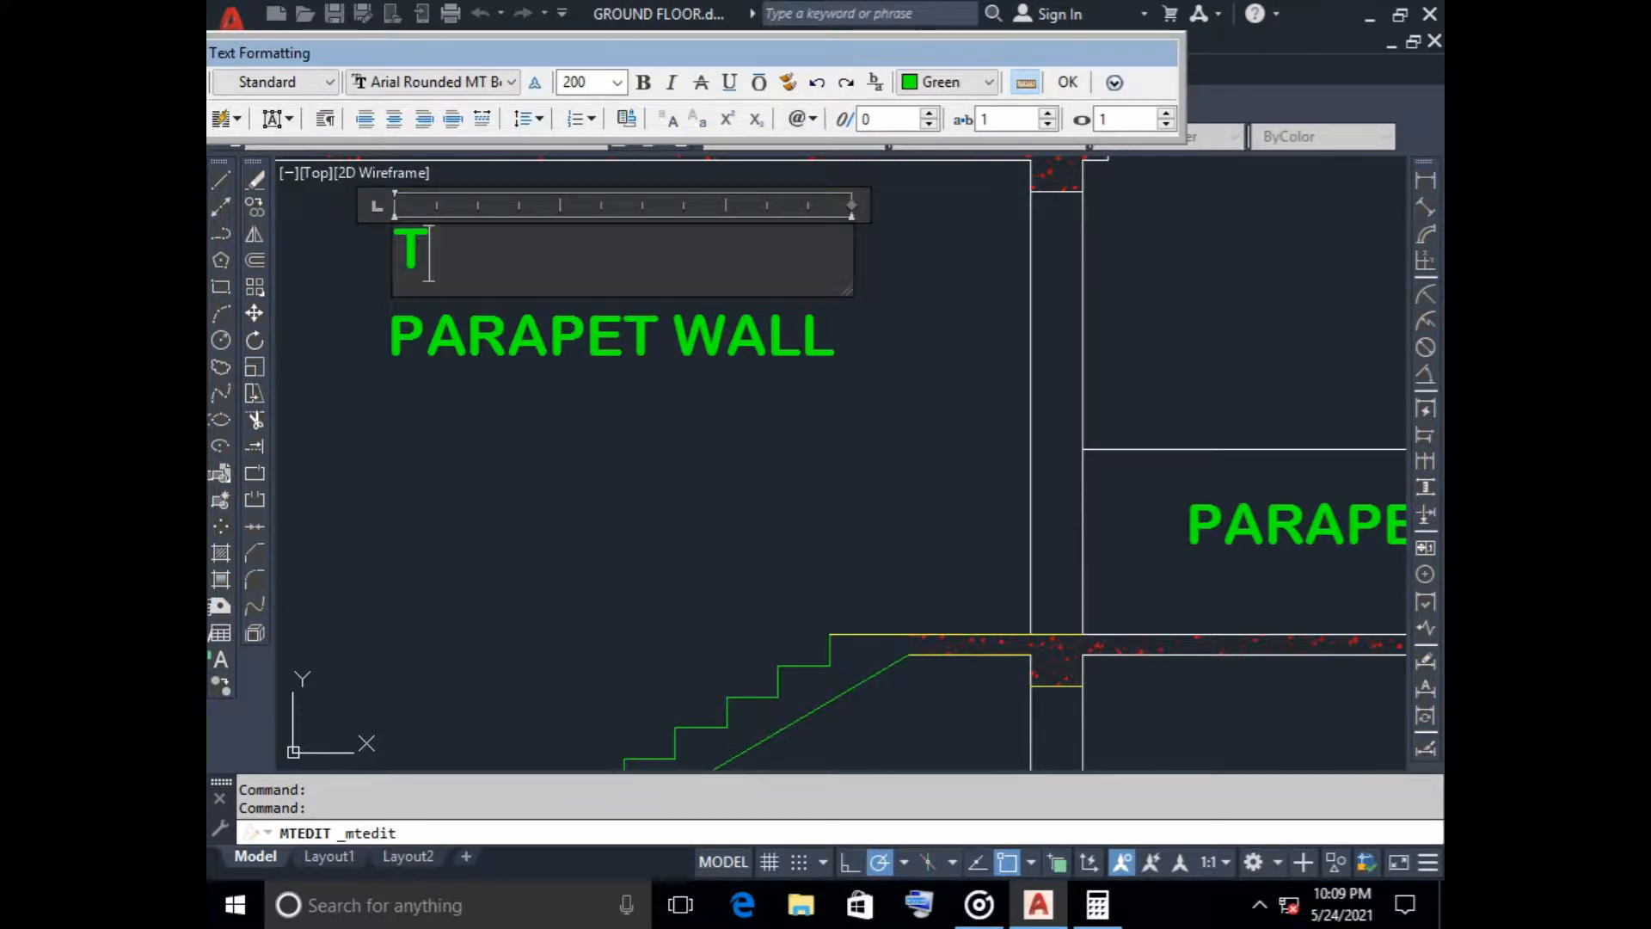
type("- 25")
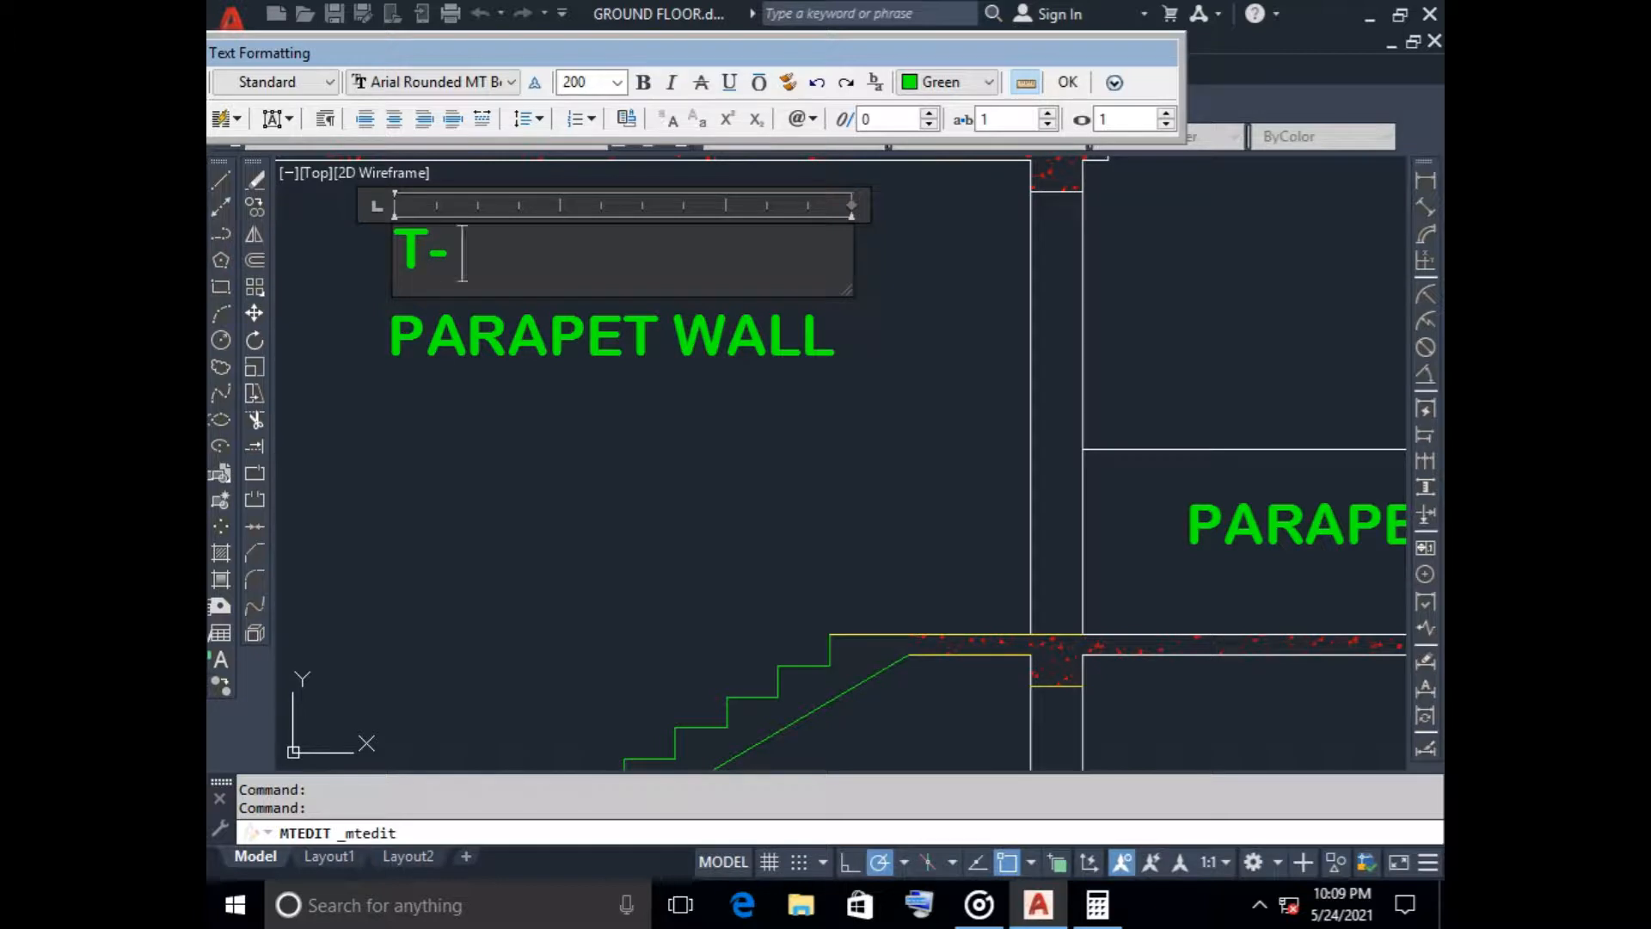
type("0")
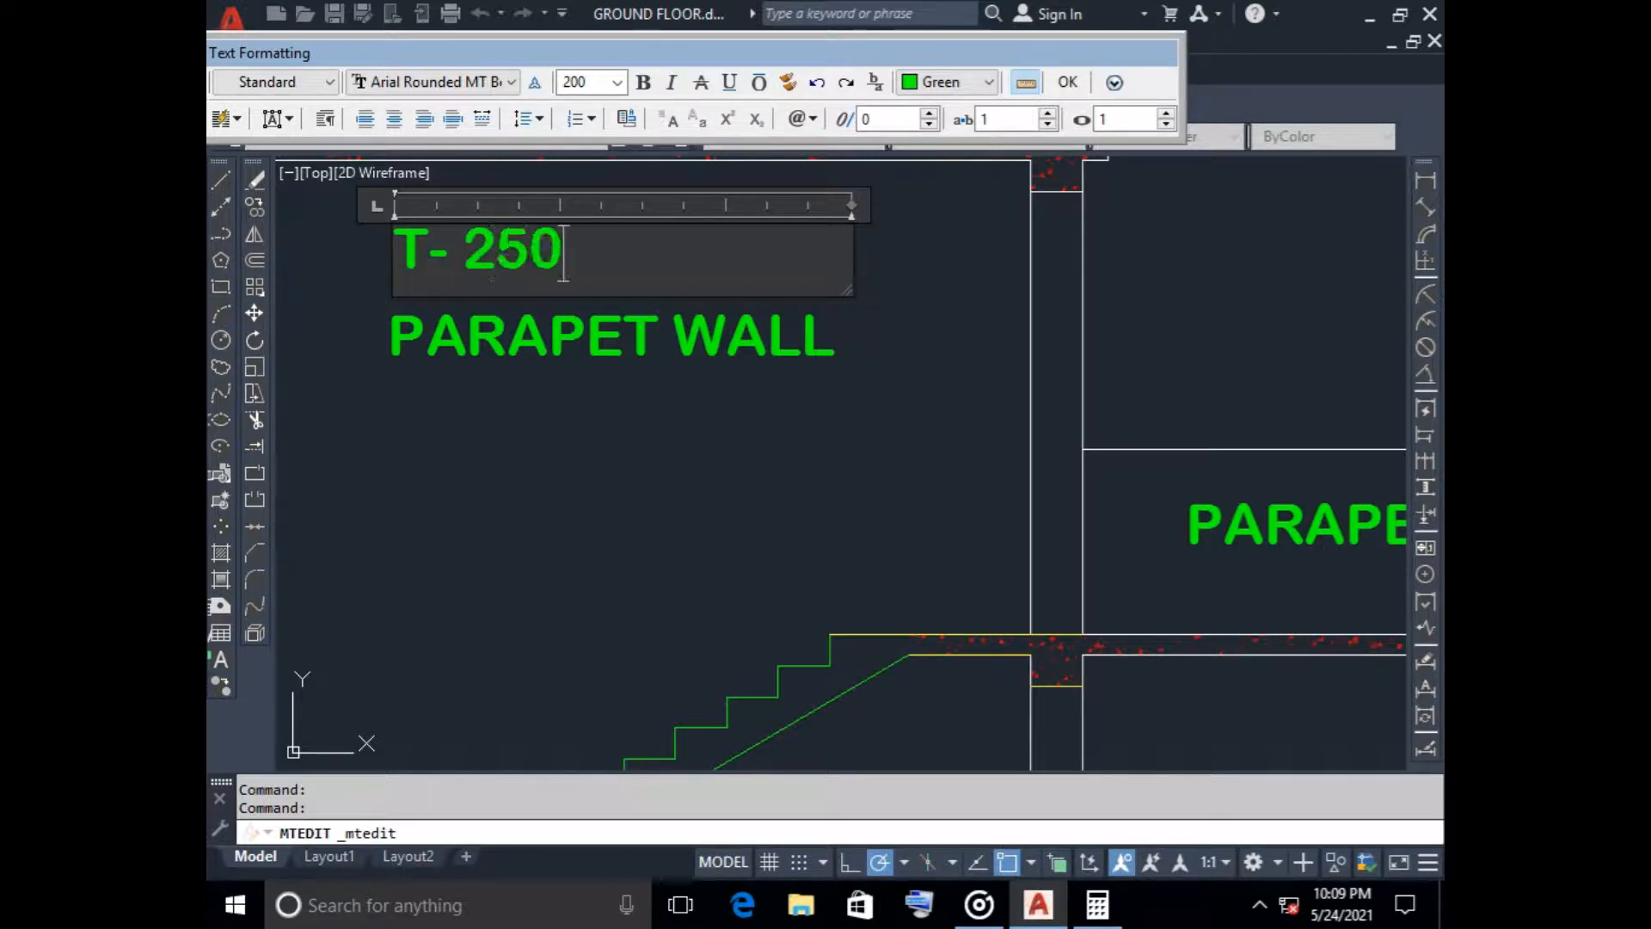
left_click(852, 421)
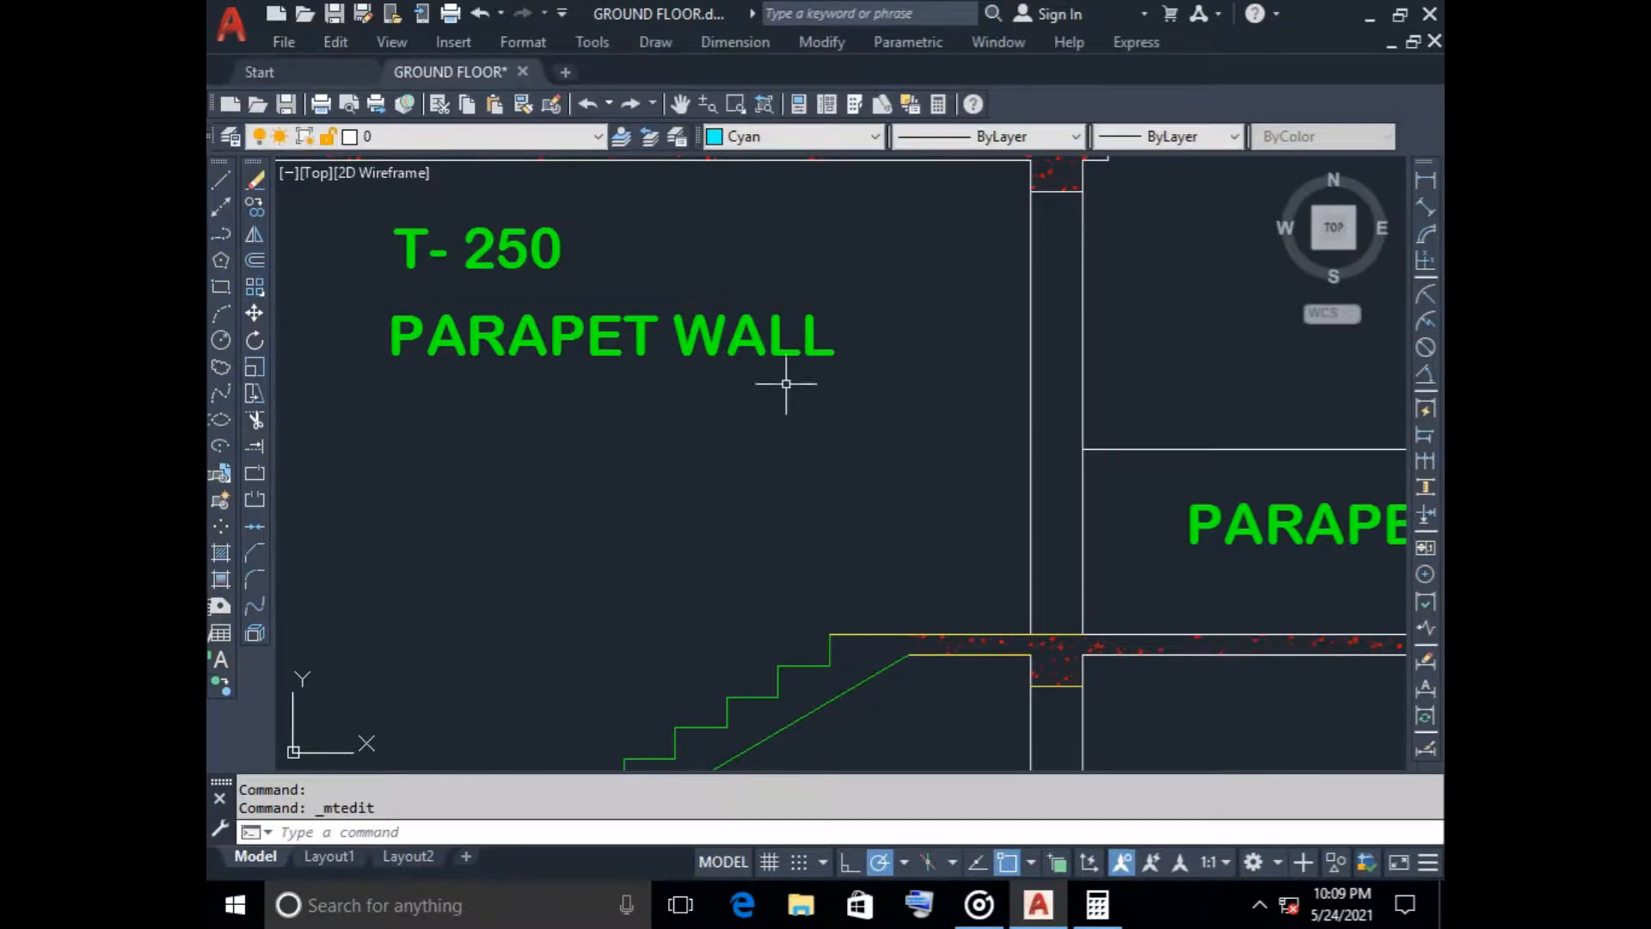
Change the lower label copy beneath the stair headroom slab to read R- 150
right_click(818, 339)
left_click(856, 308)
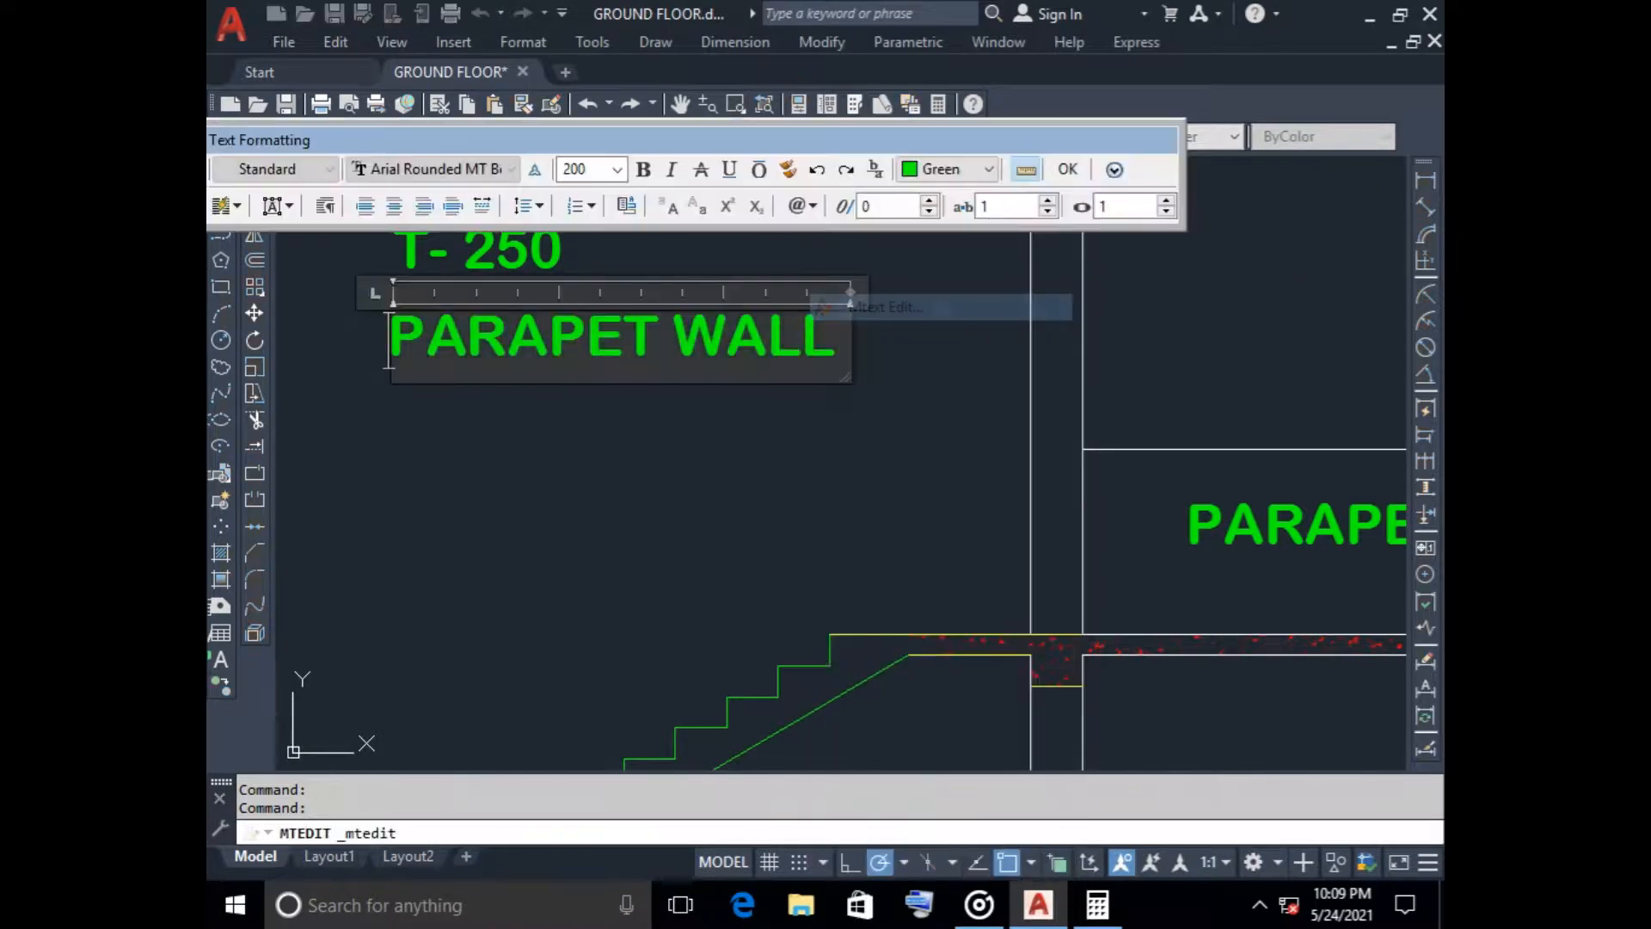
left_click_drag(841, 340, 387, 329)
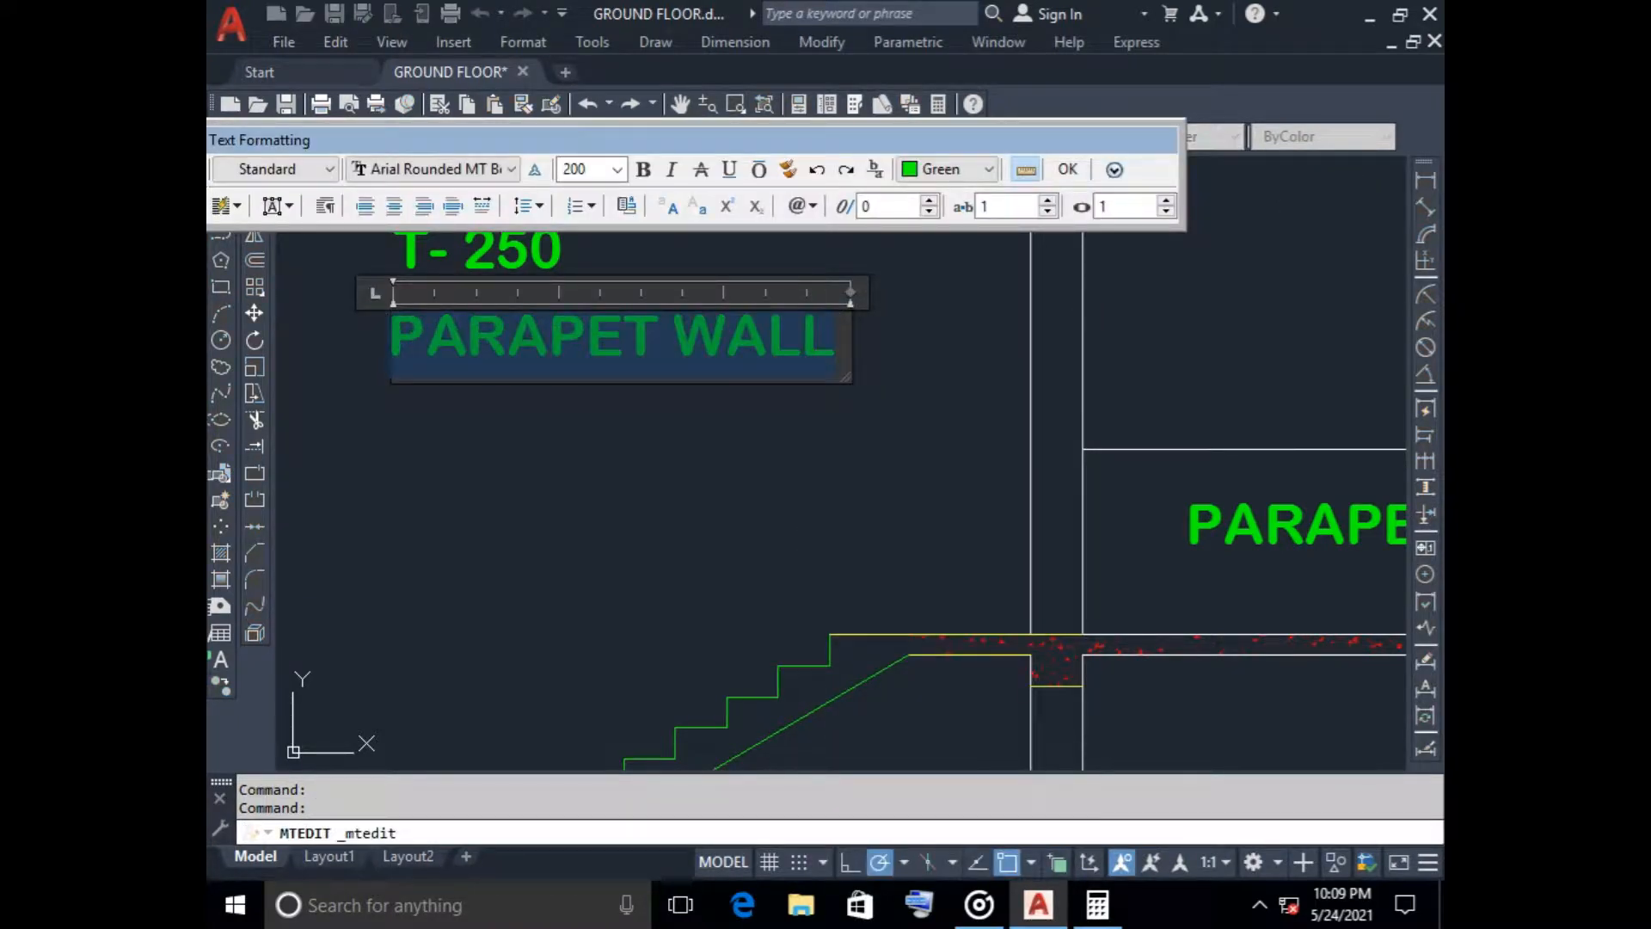
type("R")
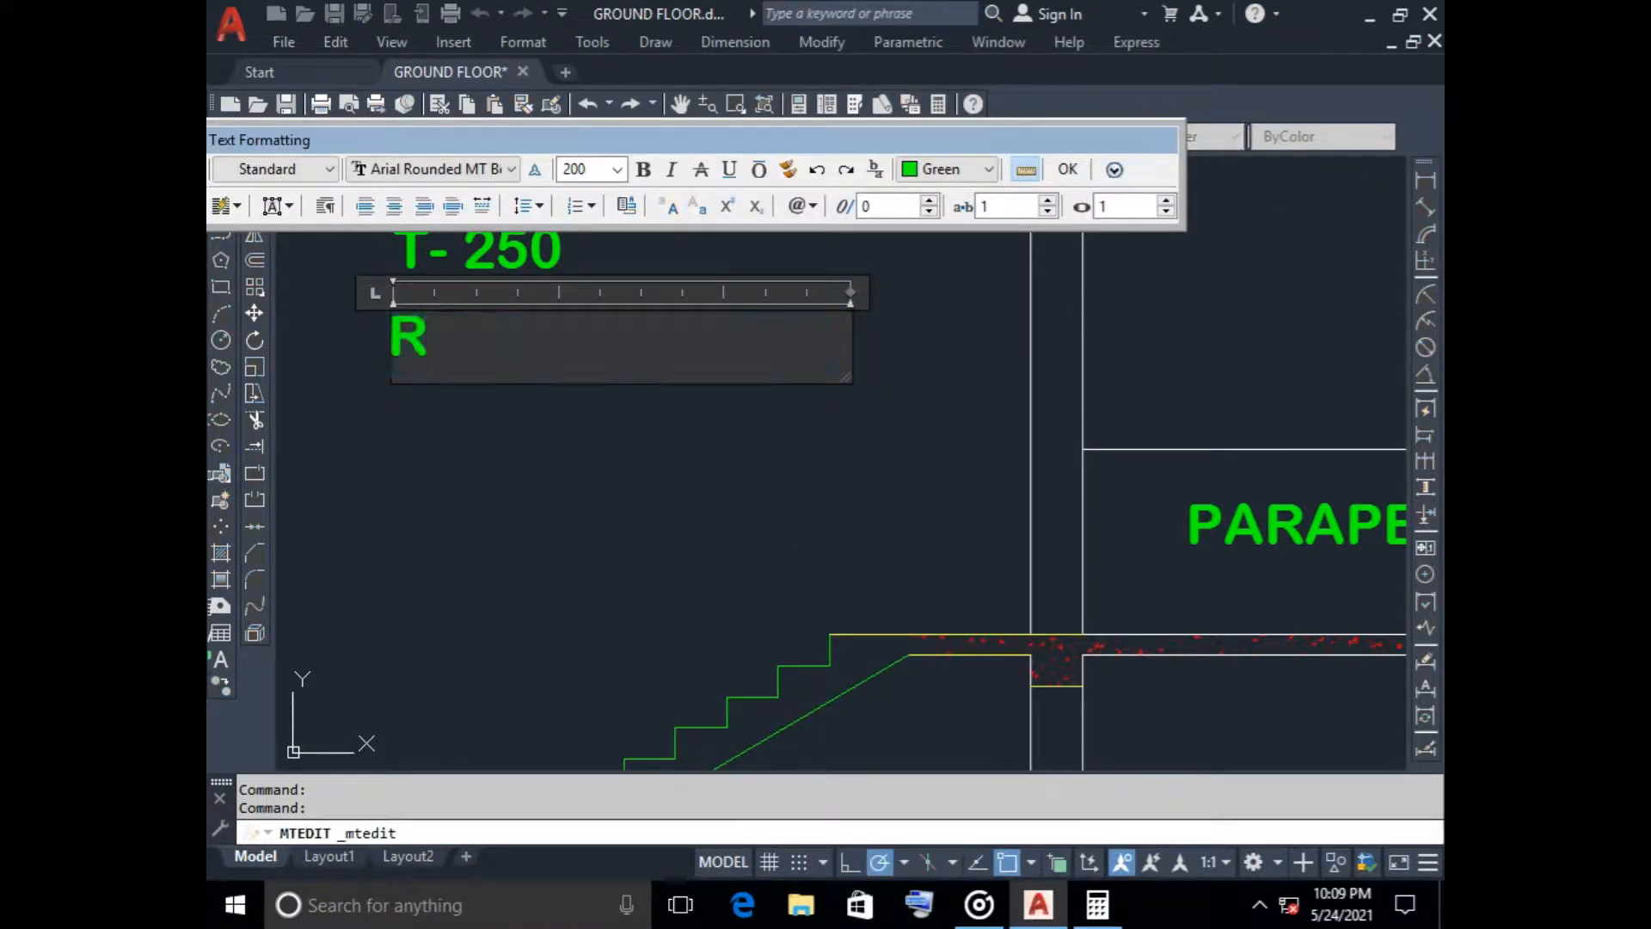
type("- 150")
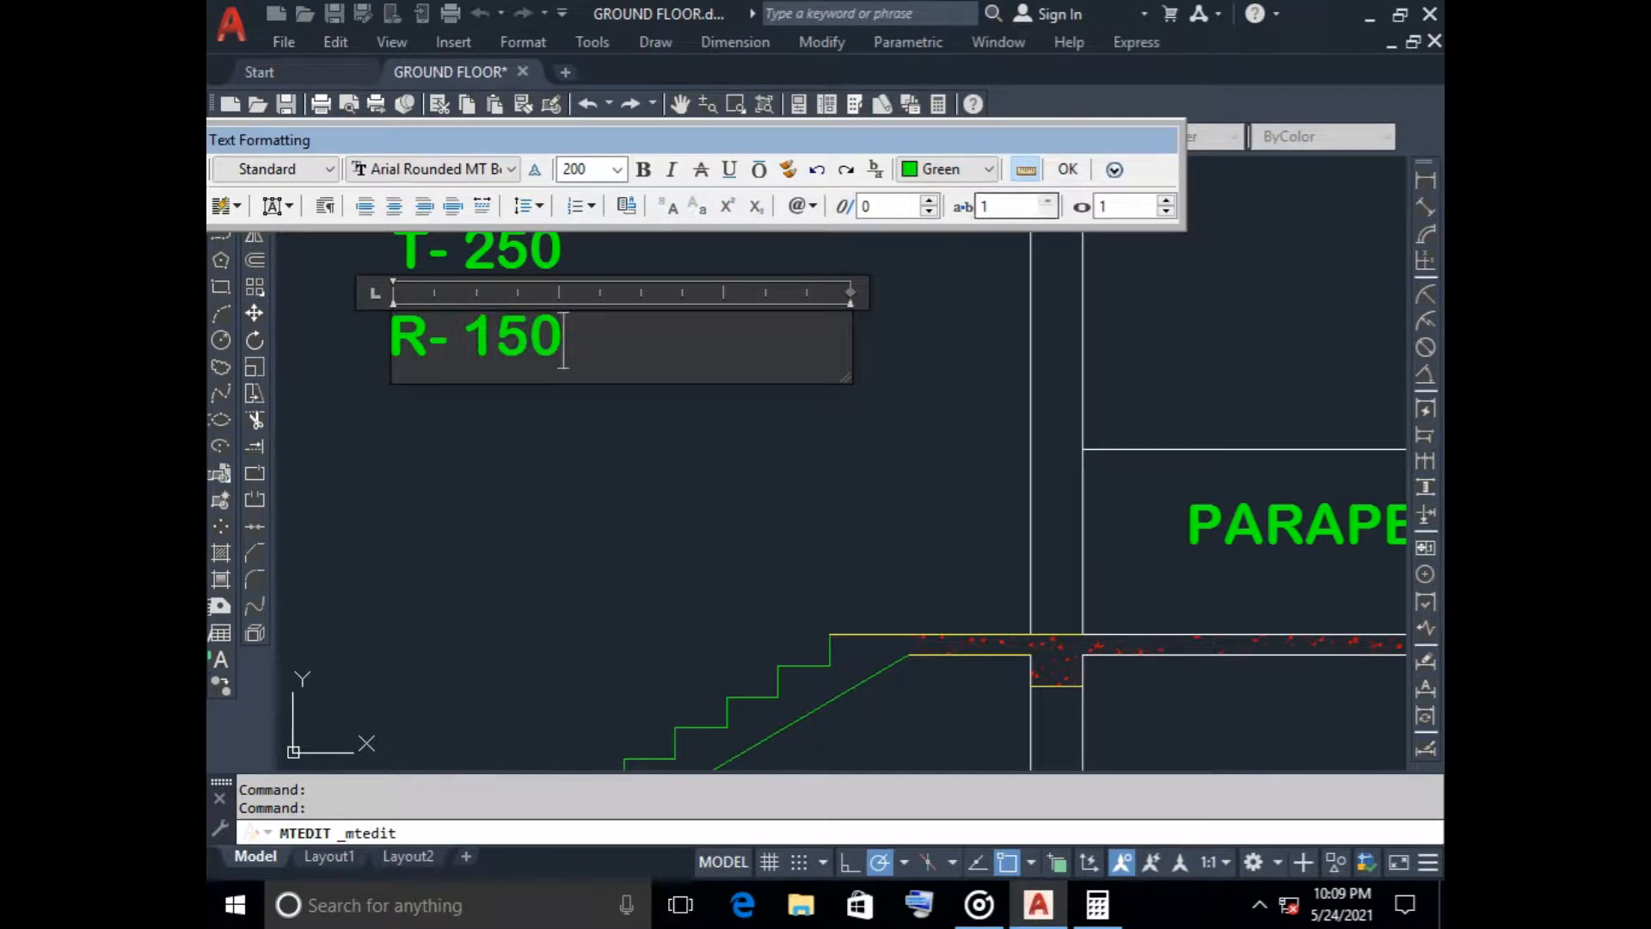
left_click(1067, 169)
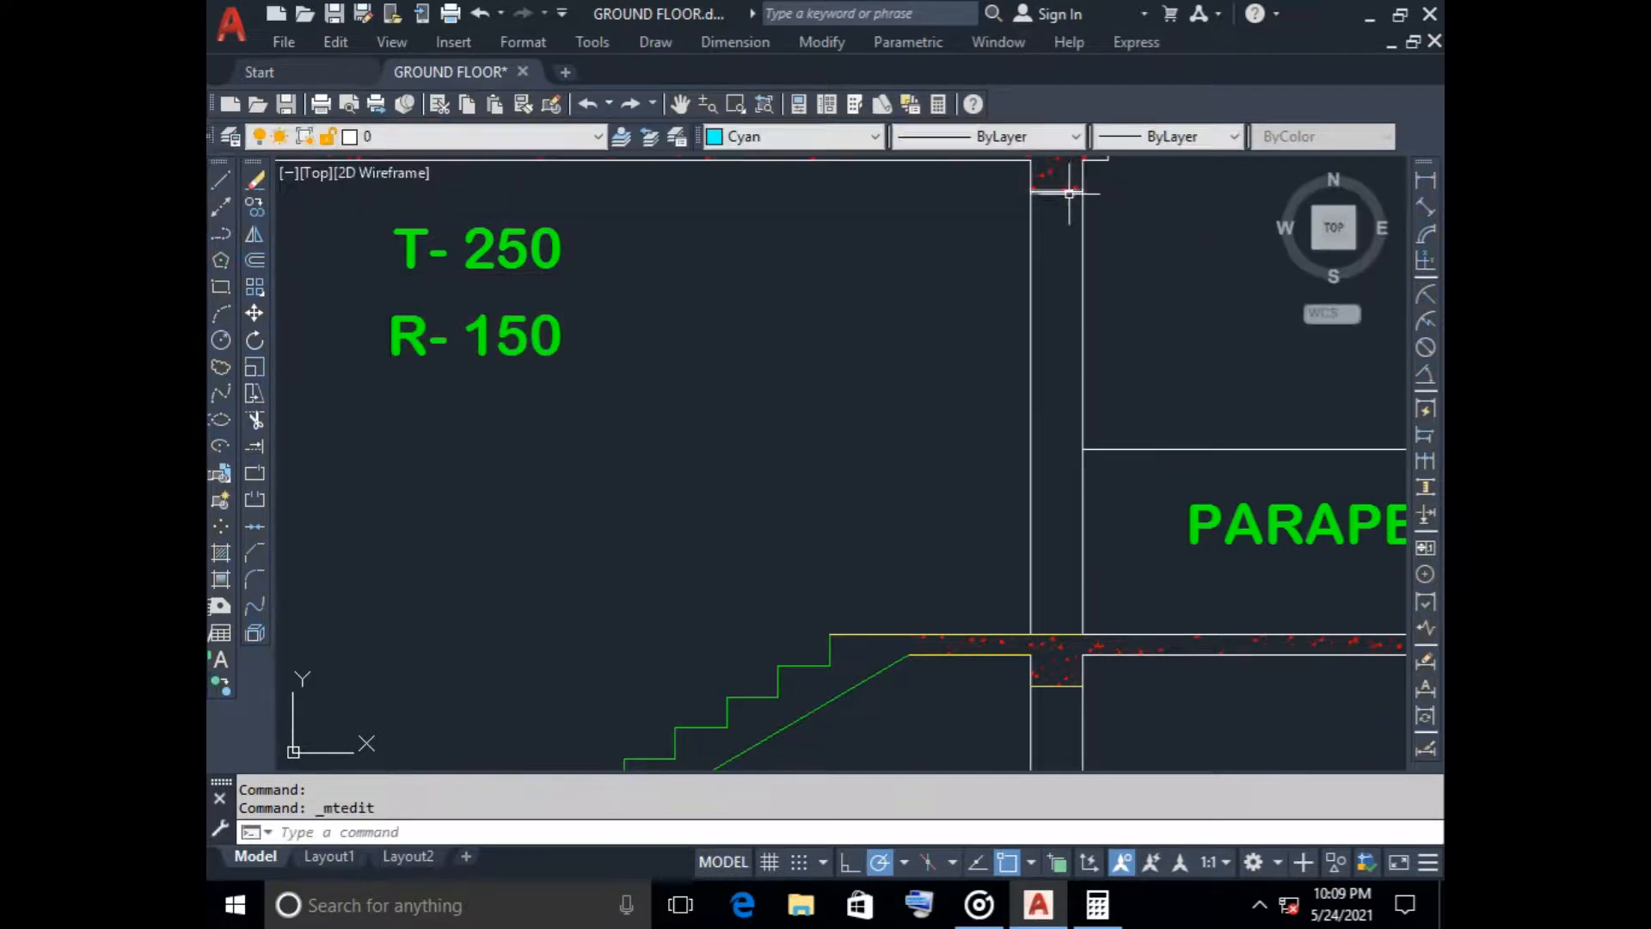
Move the T- 250 and R- 150 labels together about 644 units horizontally to the right, to sit centrally beneath the stair headroom slab
scroll(633, 318, "down", 4)
left_click(574, 293)
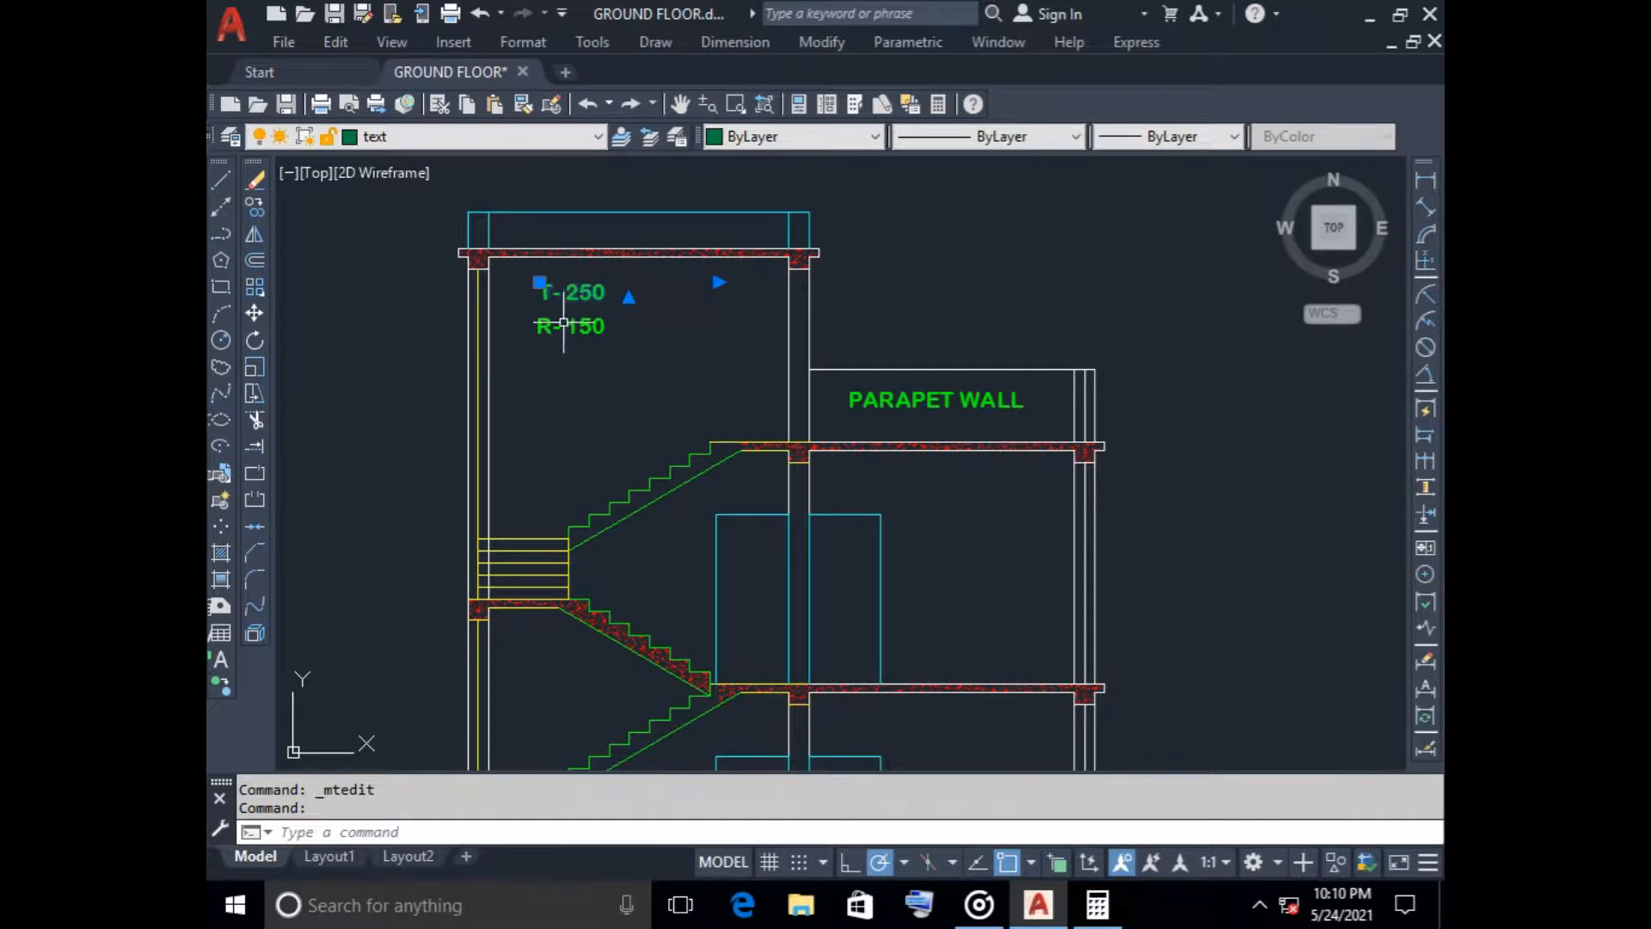
left_click(569, 325)
left_click(255, 208)
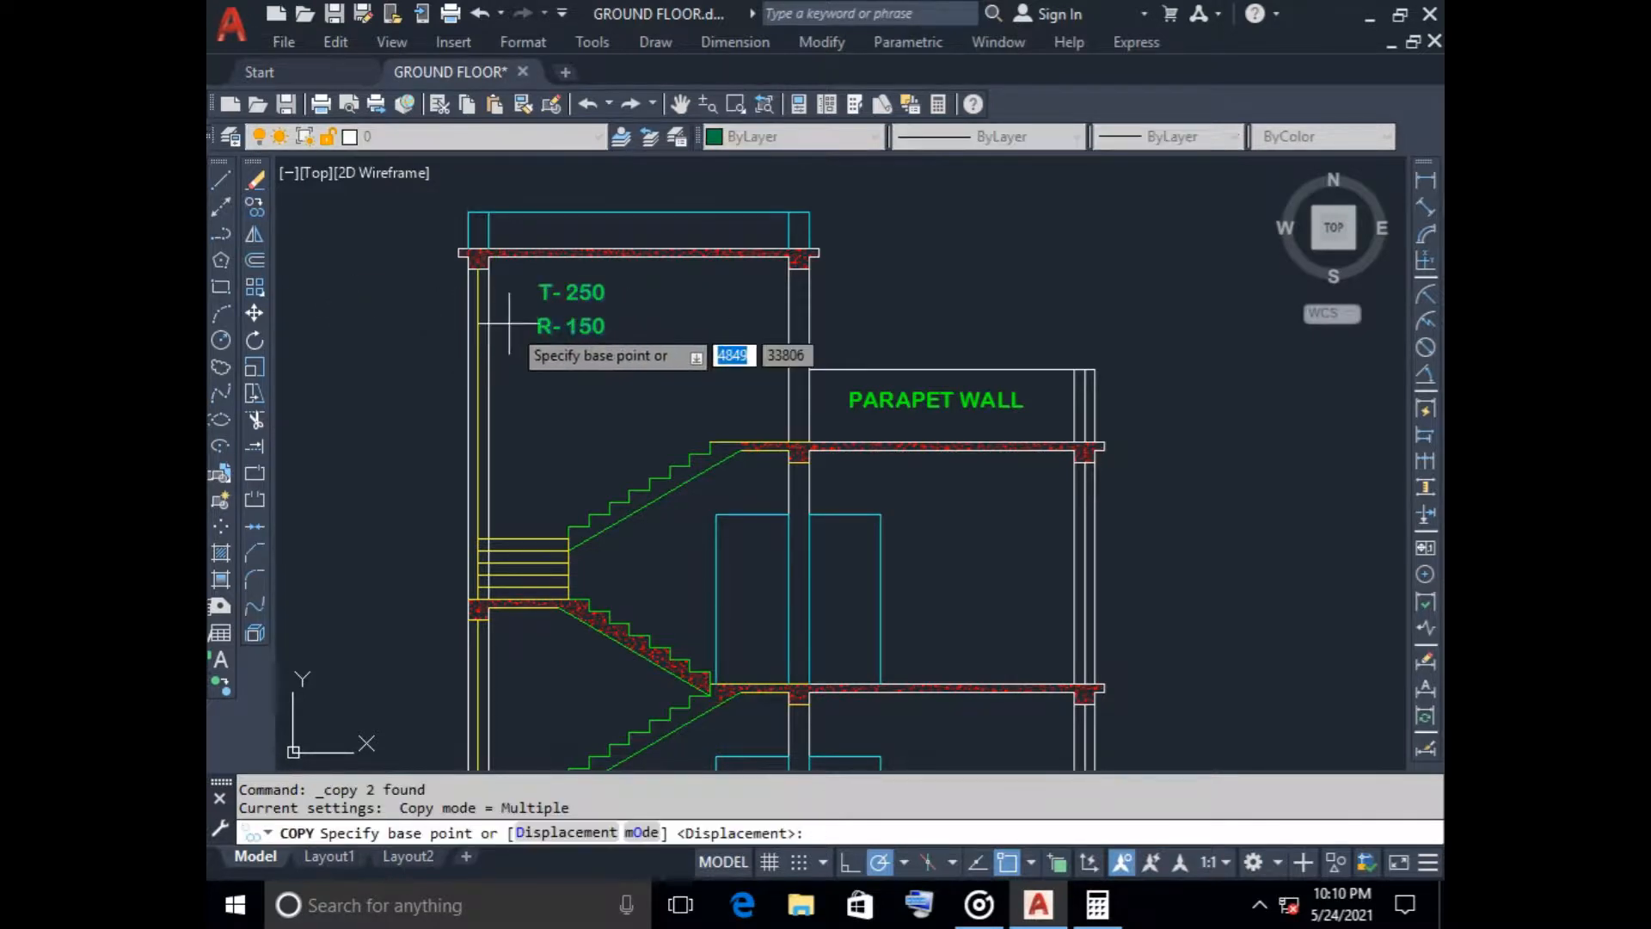
left_click(254, 313)
left_click(528, 267)
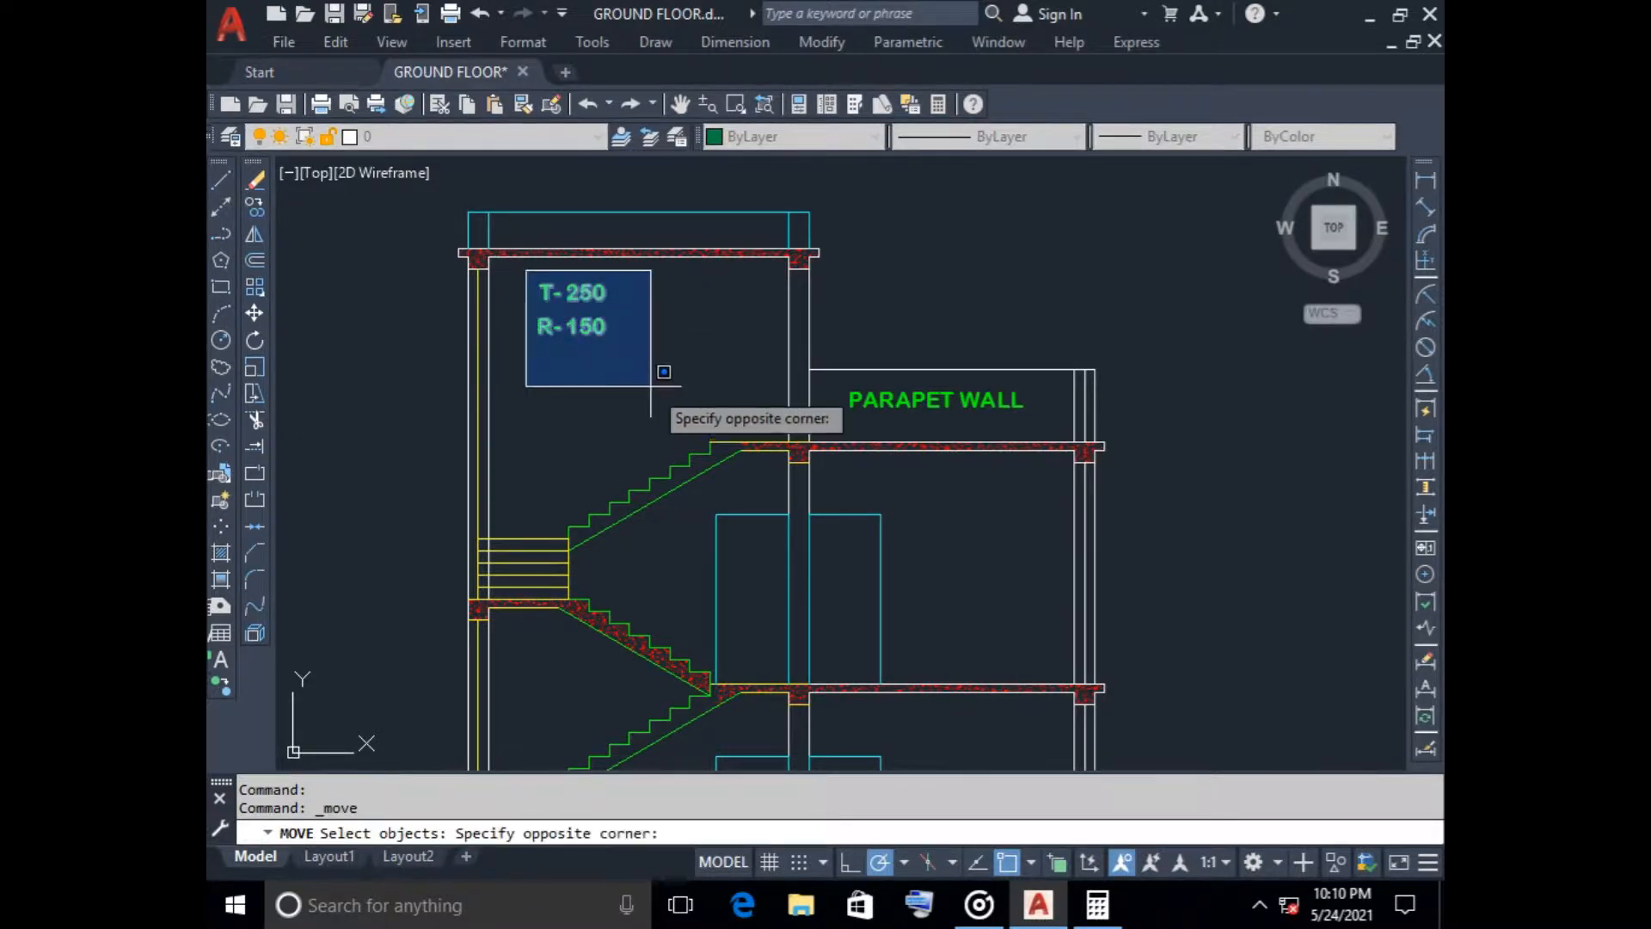
left_click(666, 374)
key("Return")
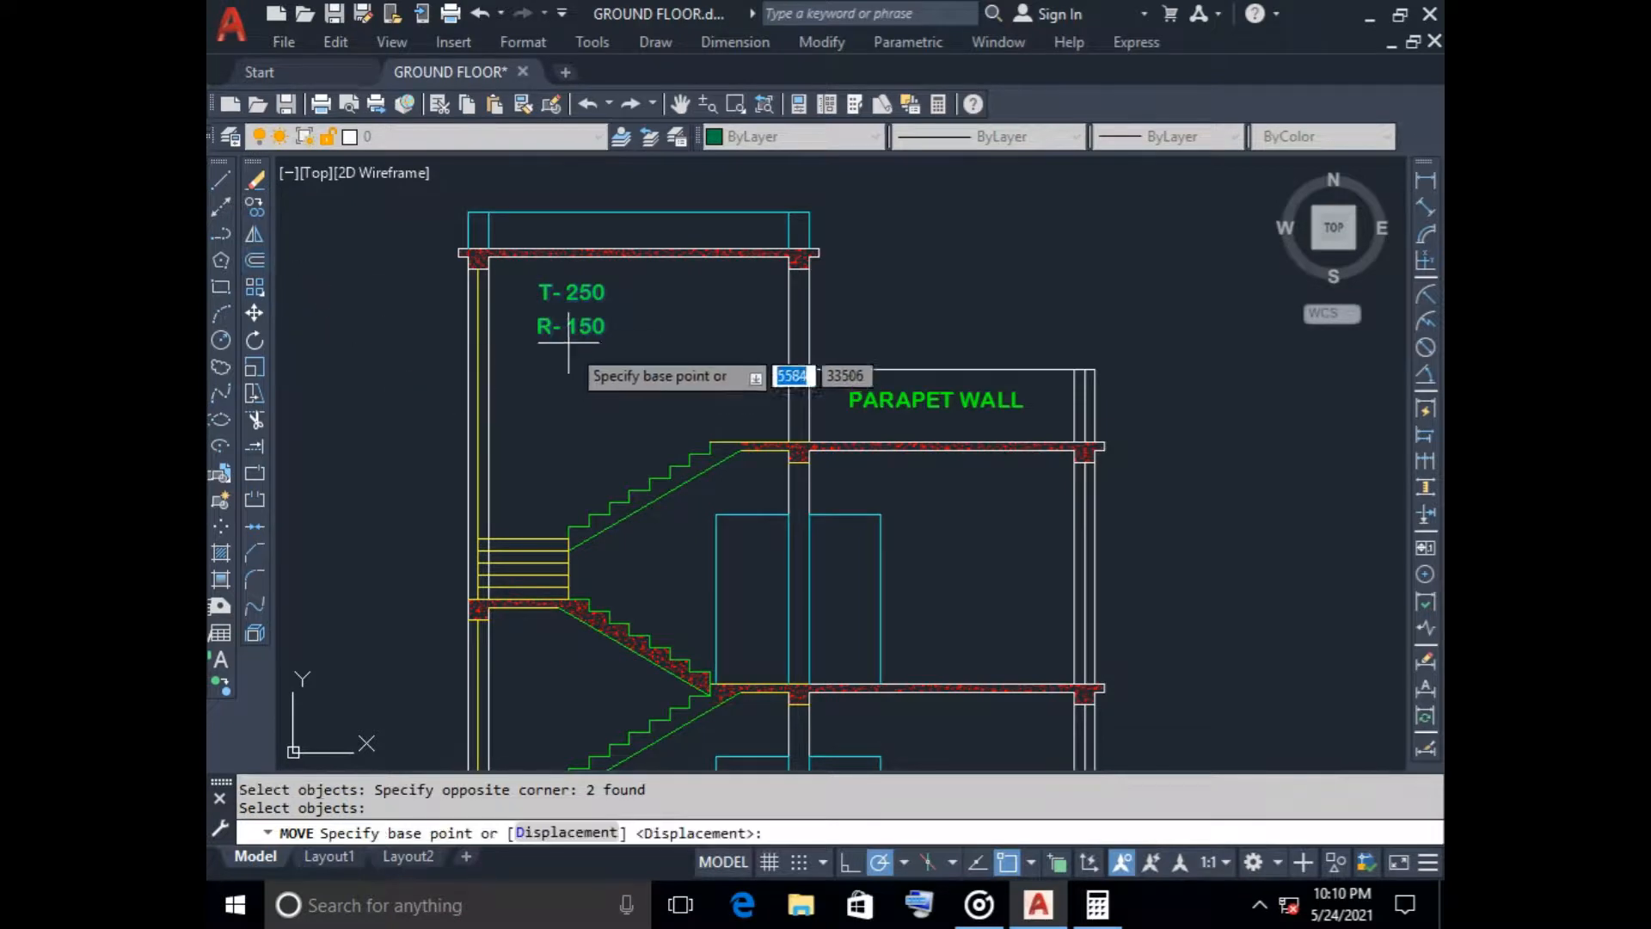
left_click(574, 323)
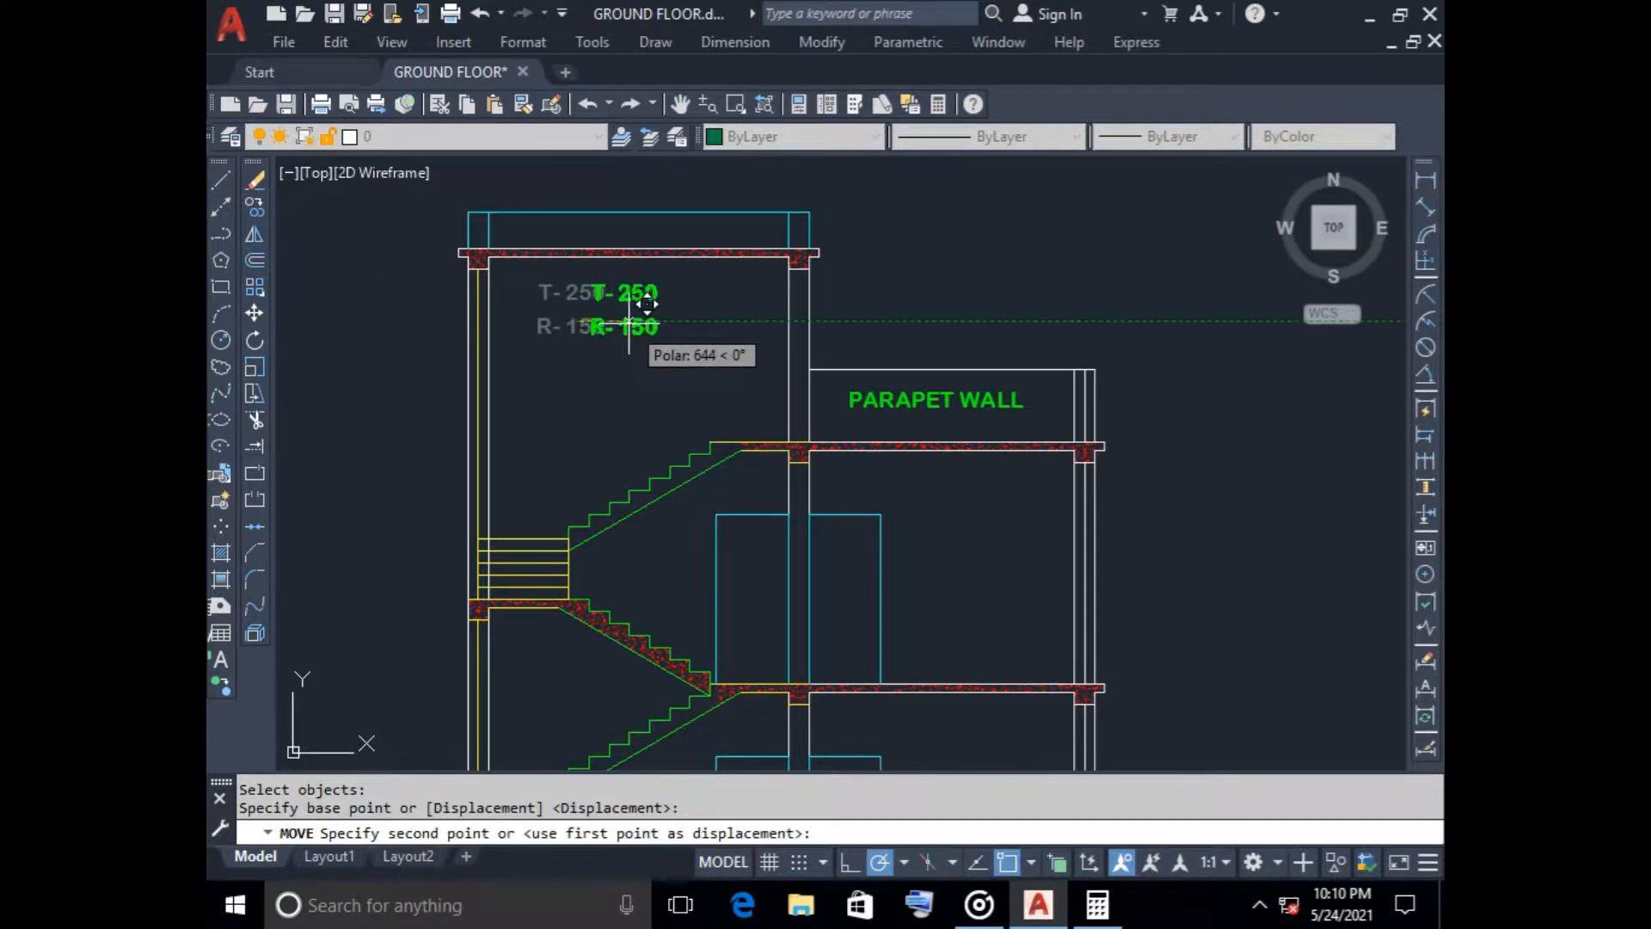
left_click(627, 320)
scroll(656, 387, "down", 2)
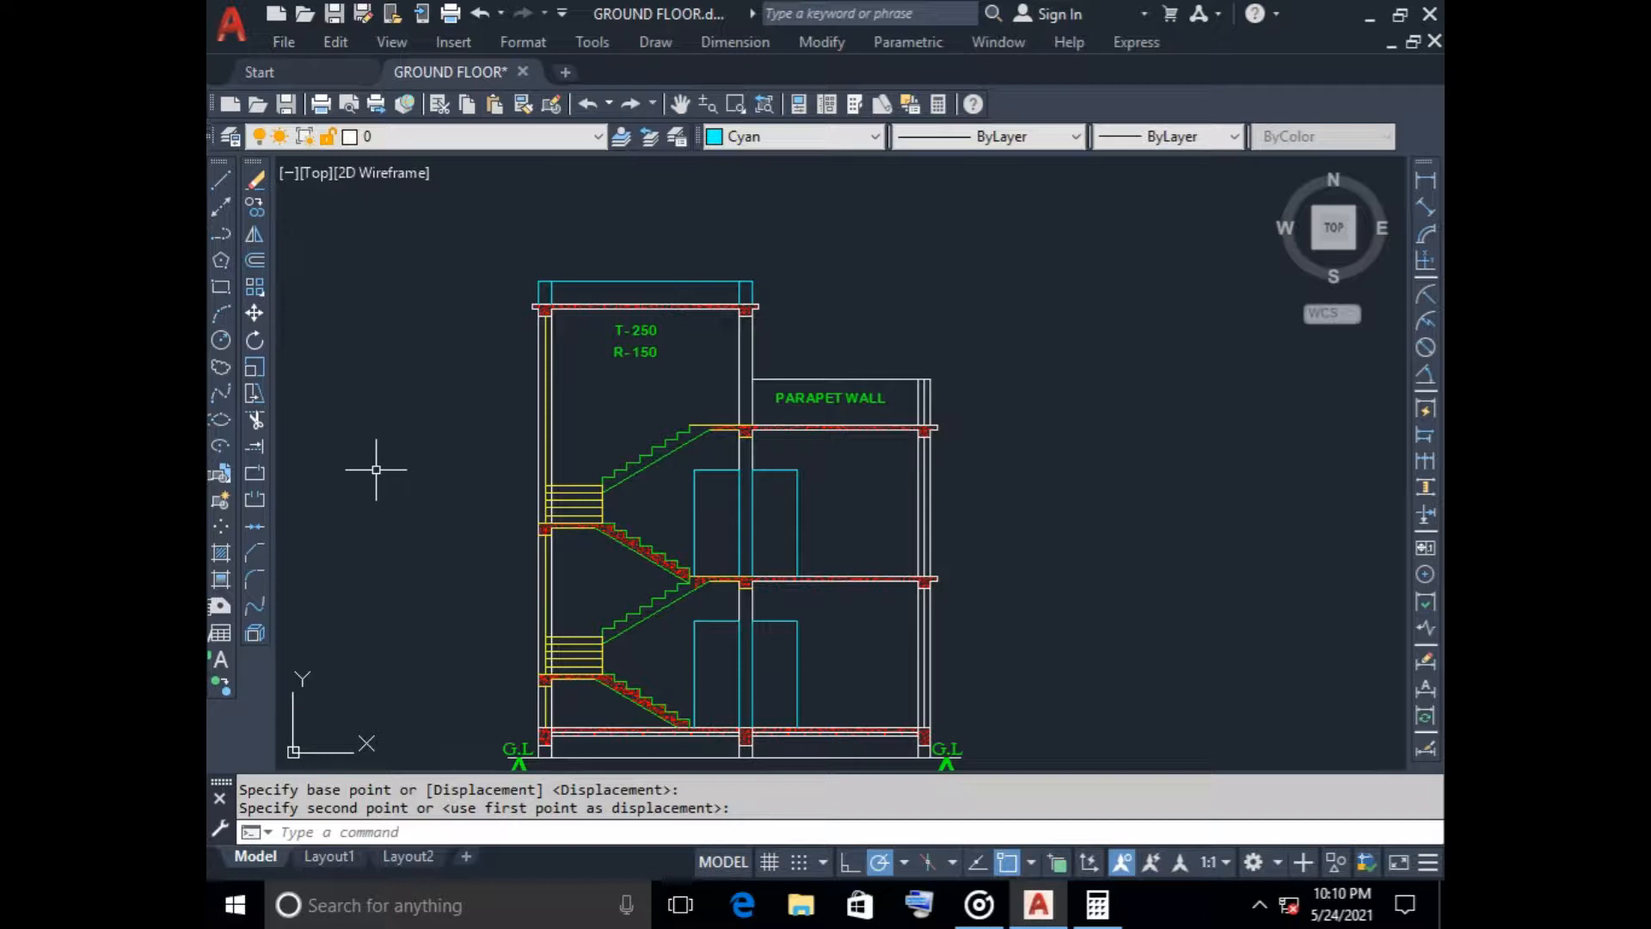
Draw a multileader pointing to the brick layer beneath the ground-floor slab, with its landing just below the ground line
type("M")
scroll(379, 473, "down", 2)
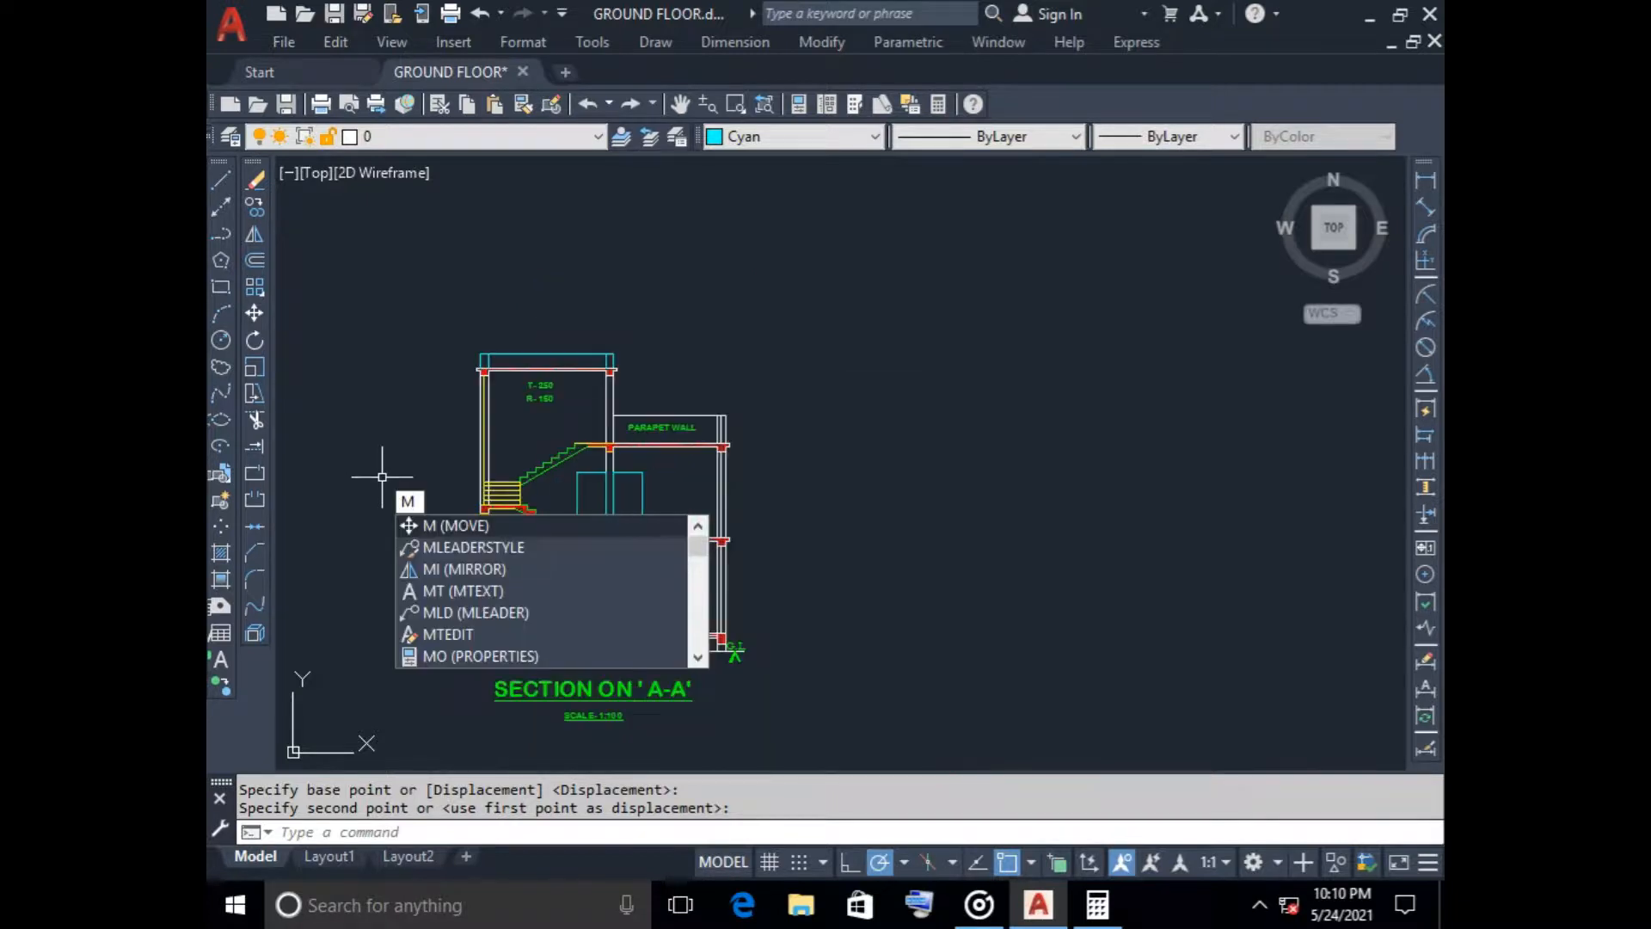
key("Down")
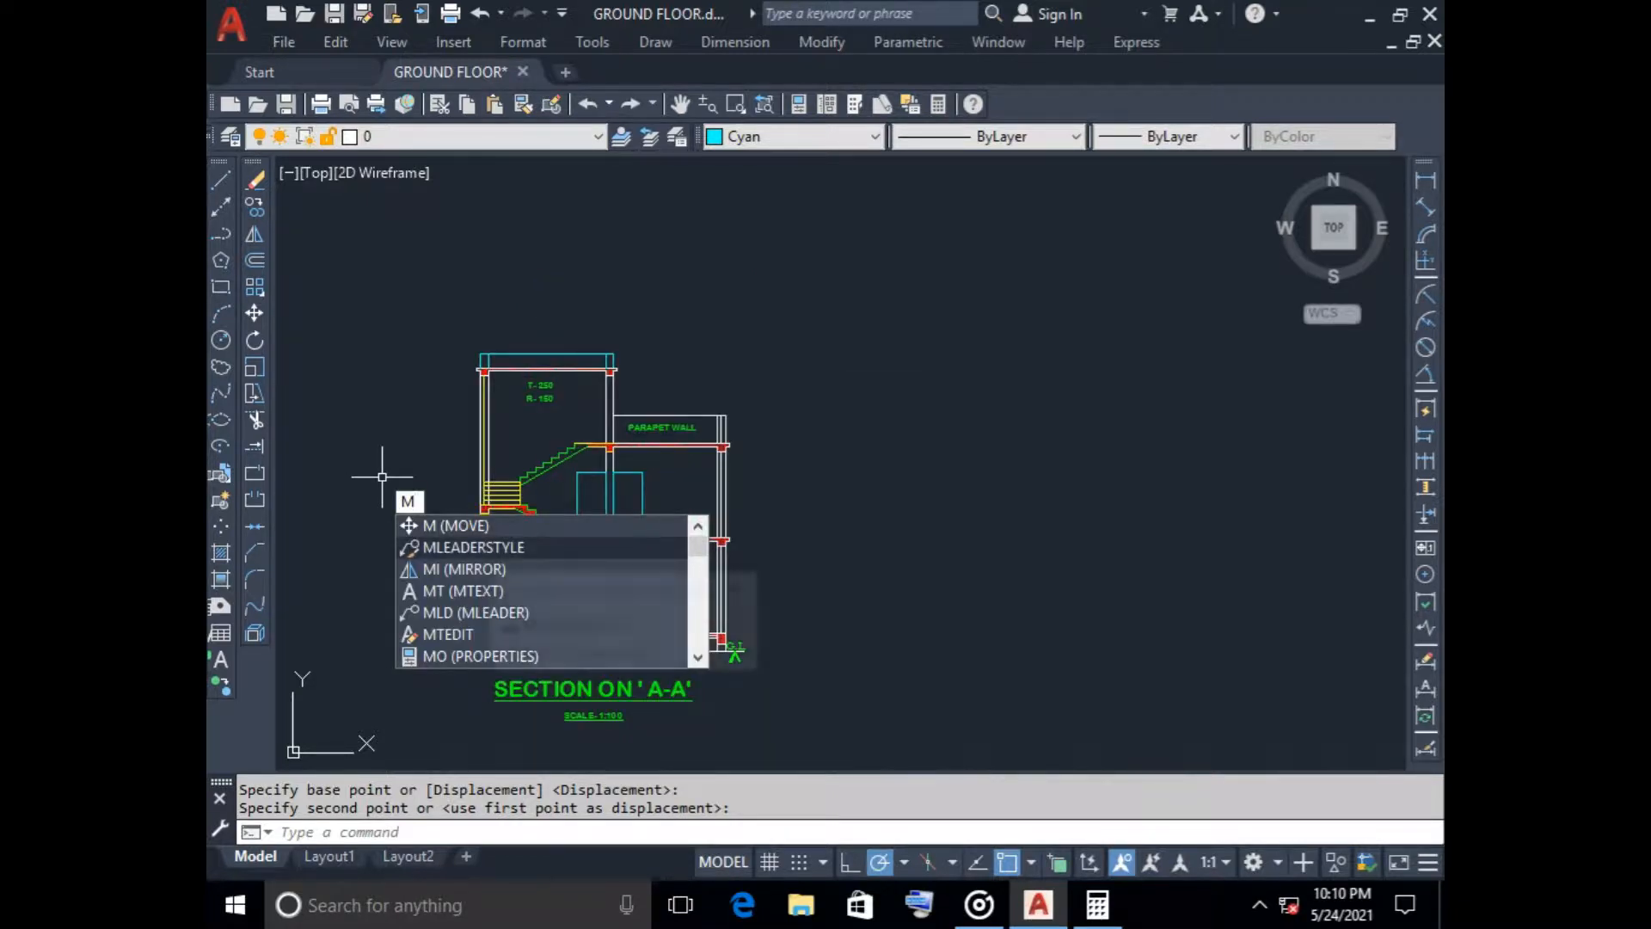
key("Down")
key("Down")
key("Down")
key("Down")
key("Up")
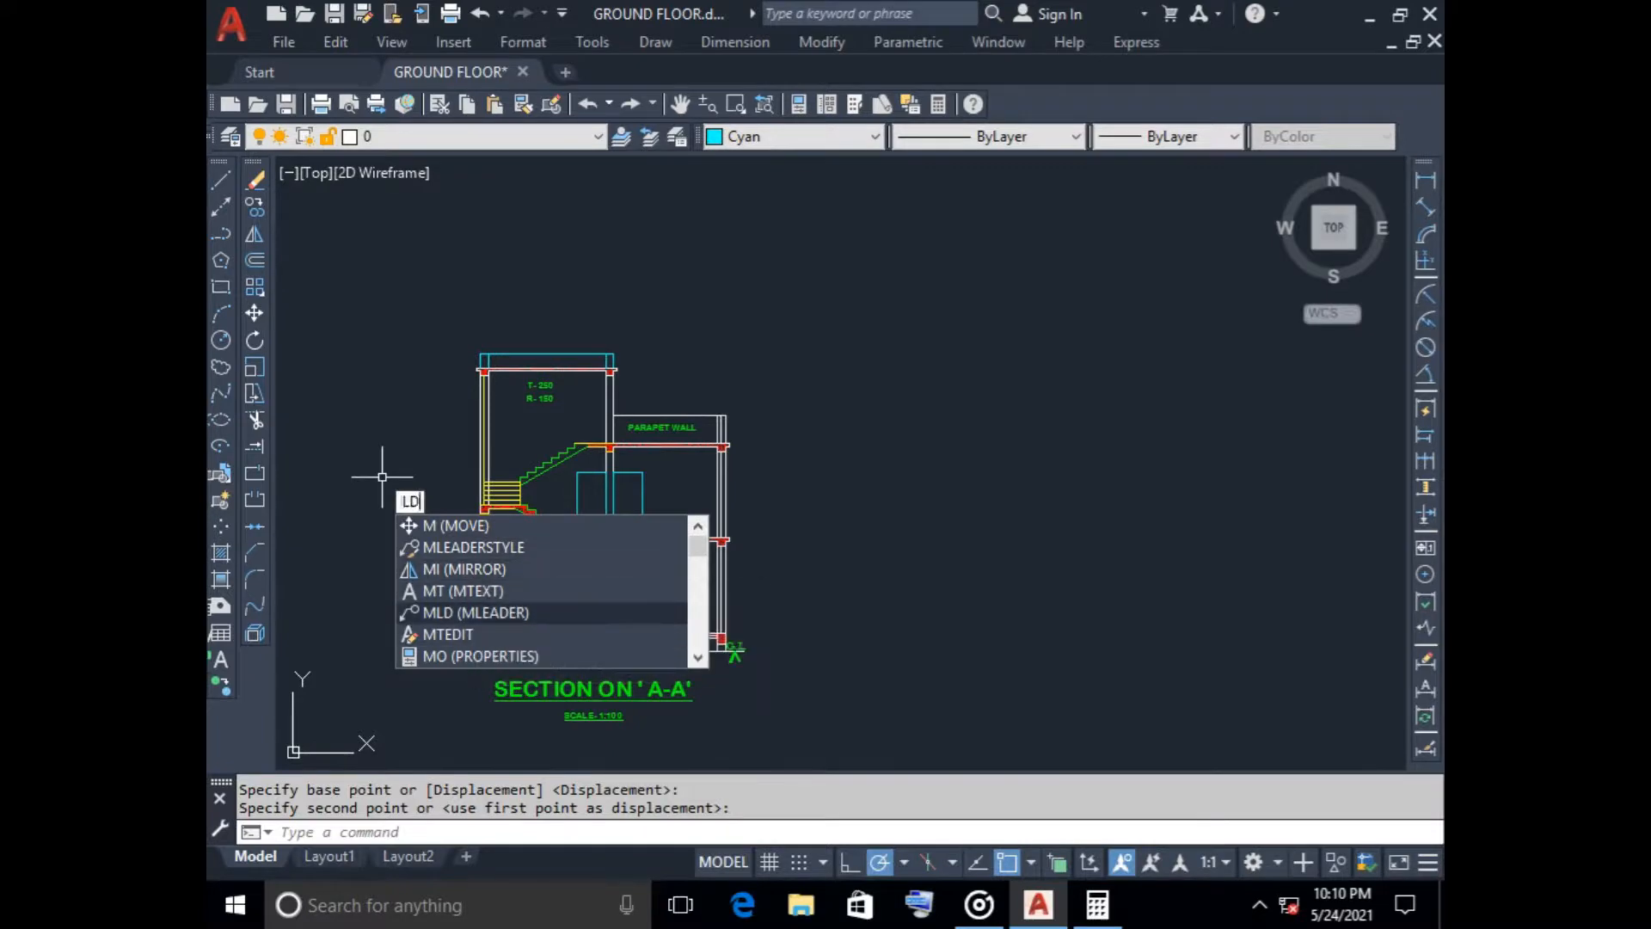
key("Return")
scroll(401, 648, "down", 4)
middle_click_drag(401, 648, 699, 451)
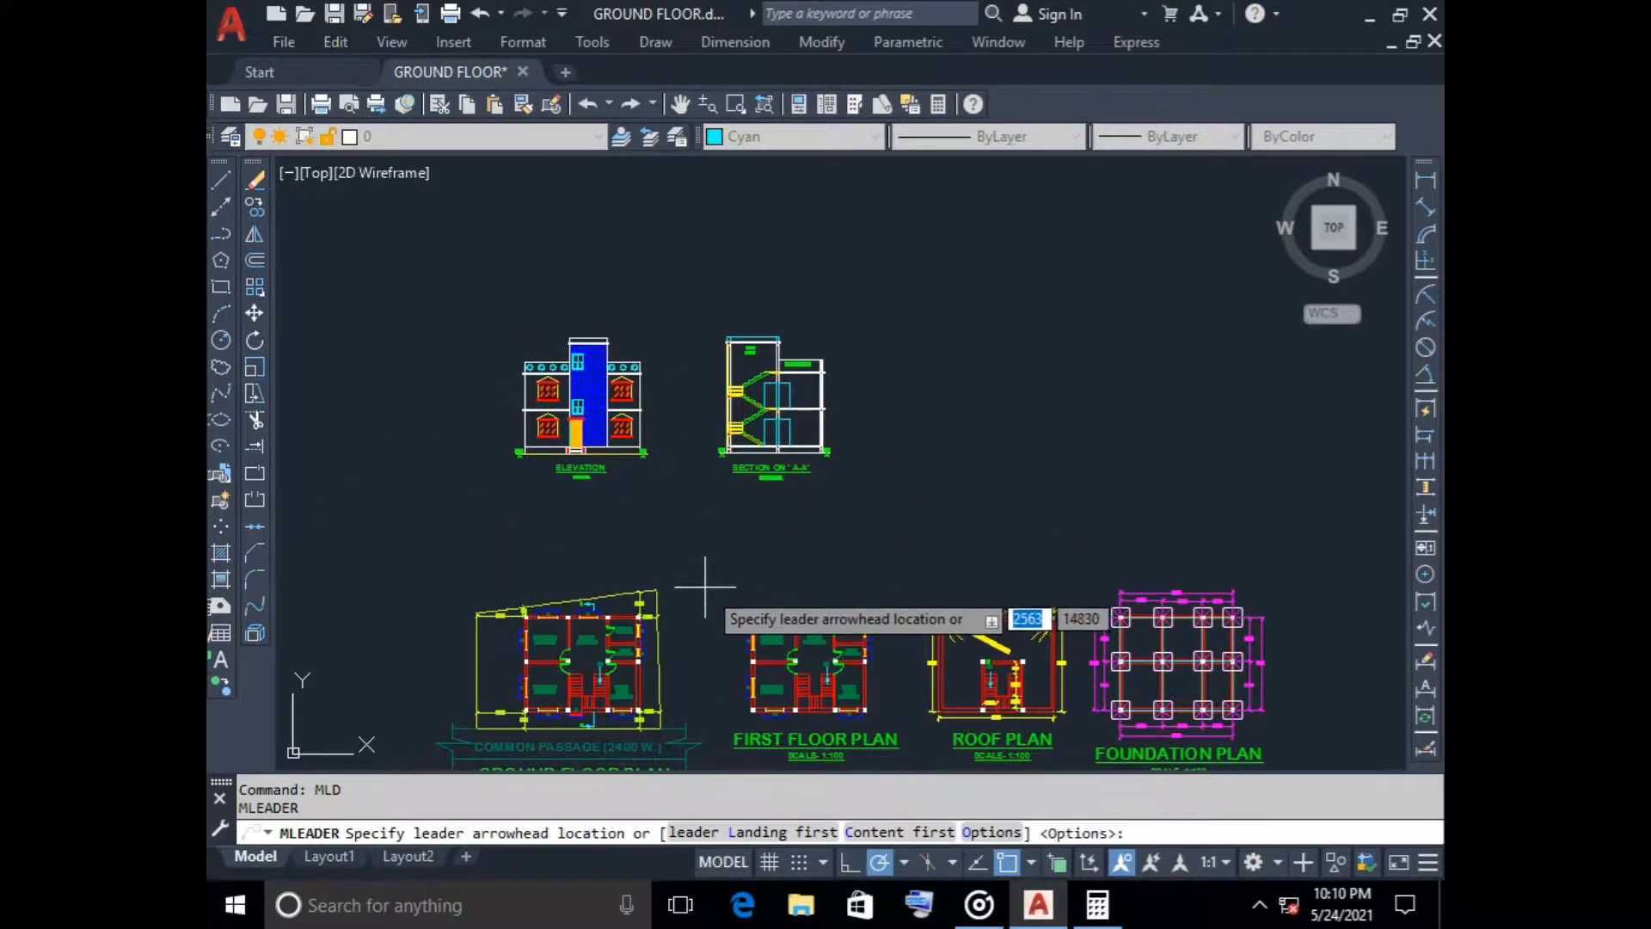
scroll(950, 637, "up", 5)
scroll(723, 527, "down", 6)
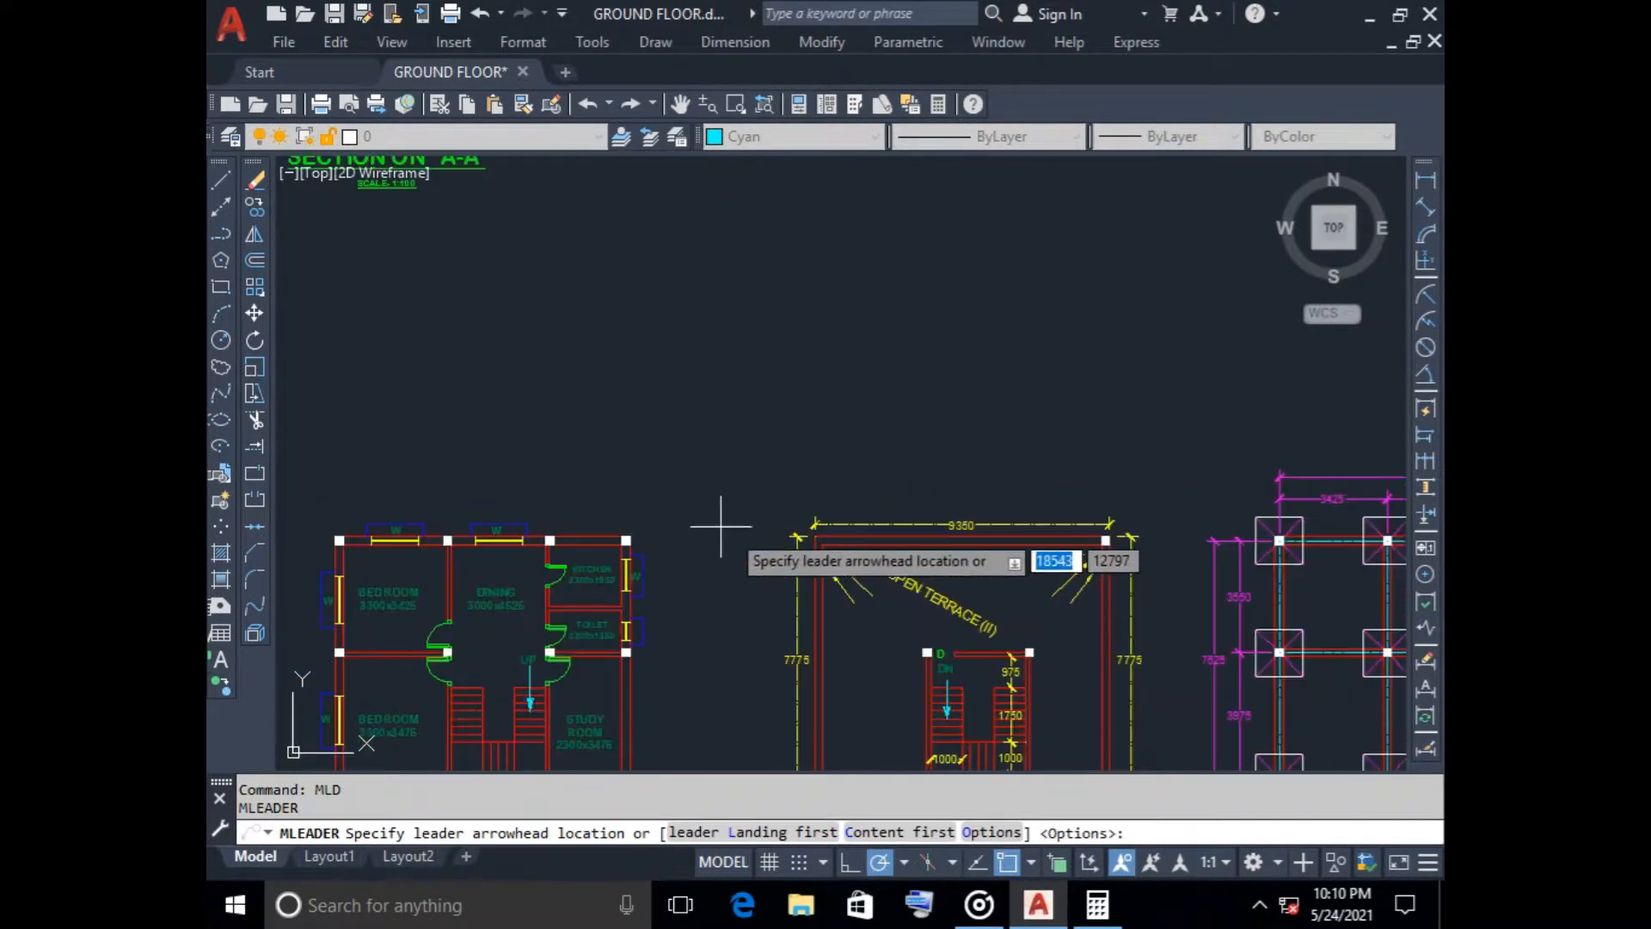
scroll(688, 468, "up", 5)
scroll(672, 433, "up", 2)
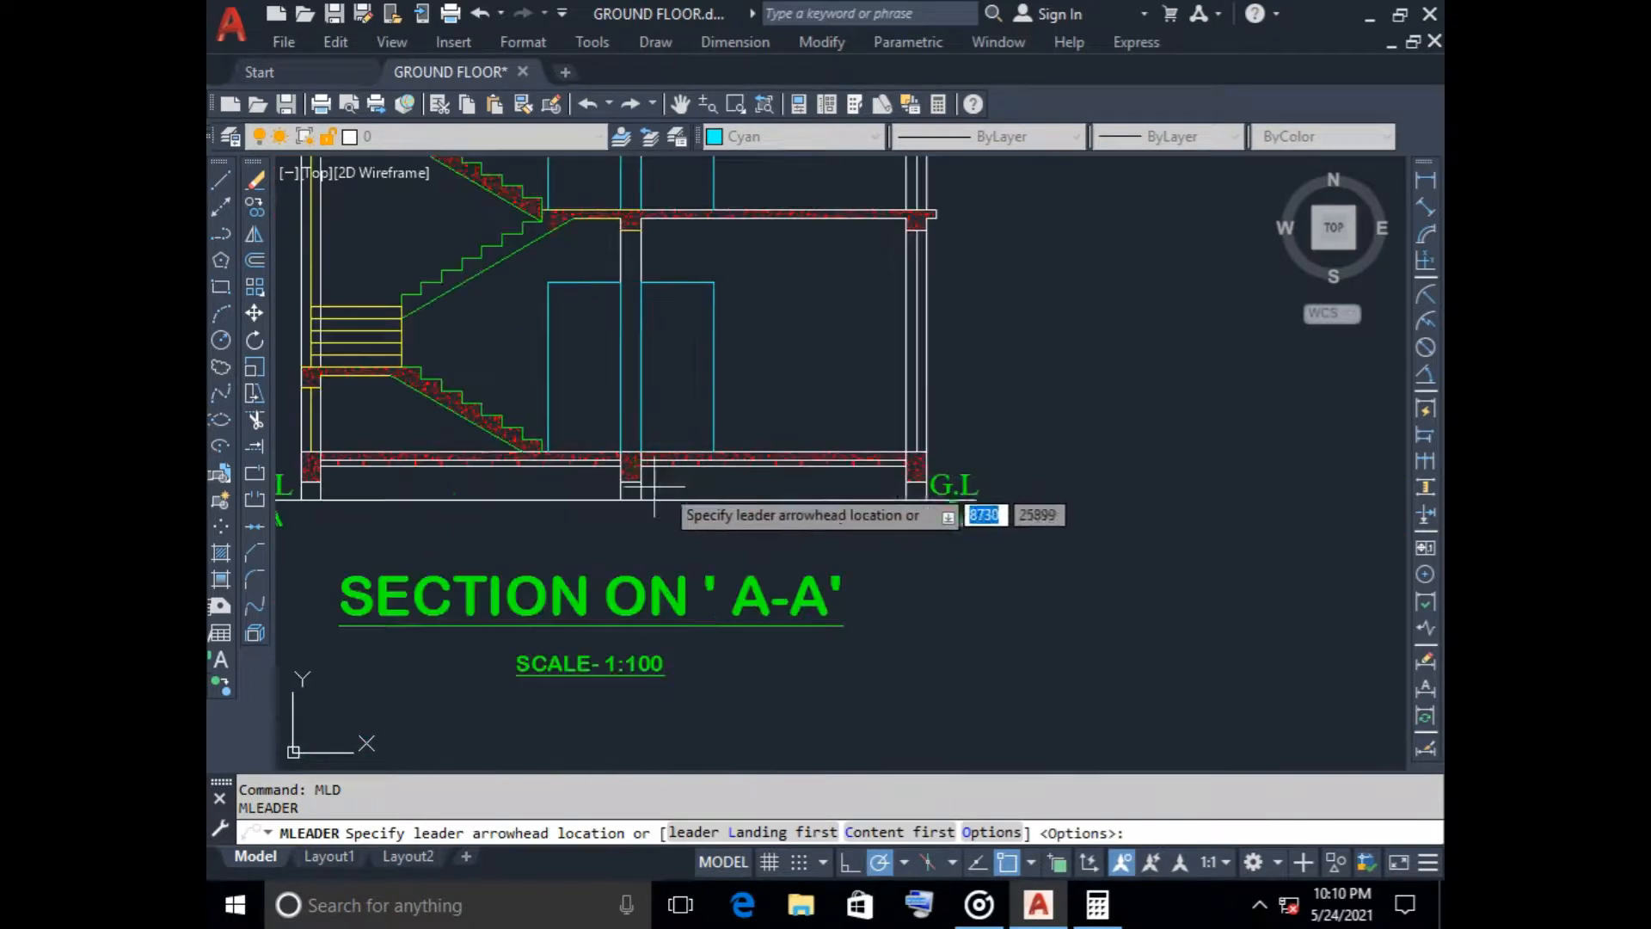
scroll(673, 421, "up", 3)
scroll(673, 421, "up", 4)
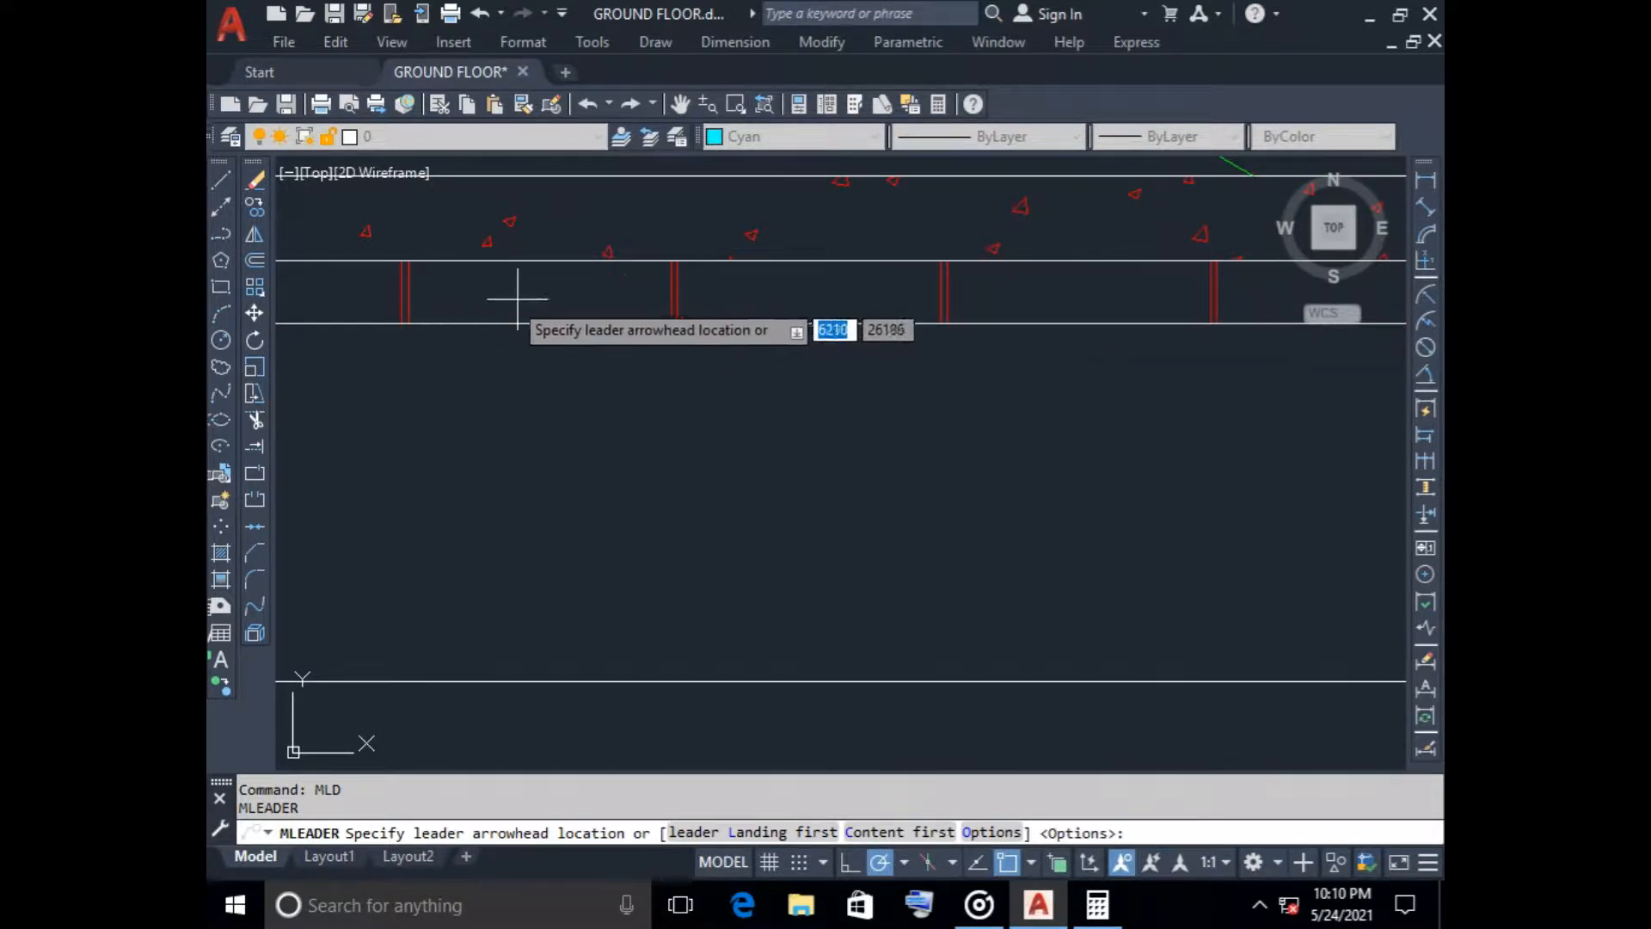
left_click(625, 305)
scroll(604, 463, "down", 4)
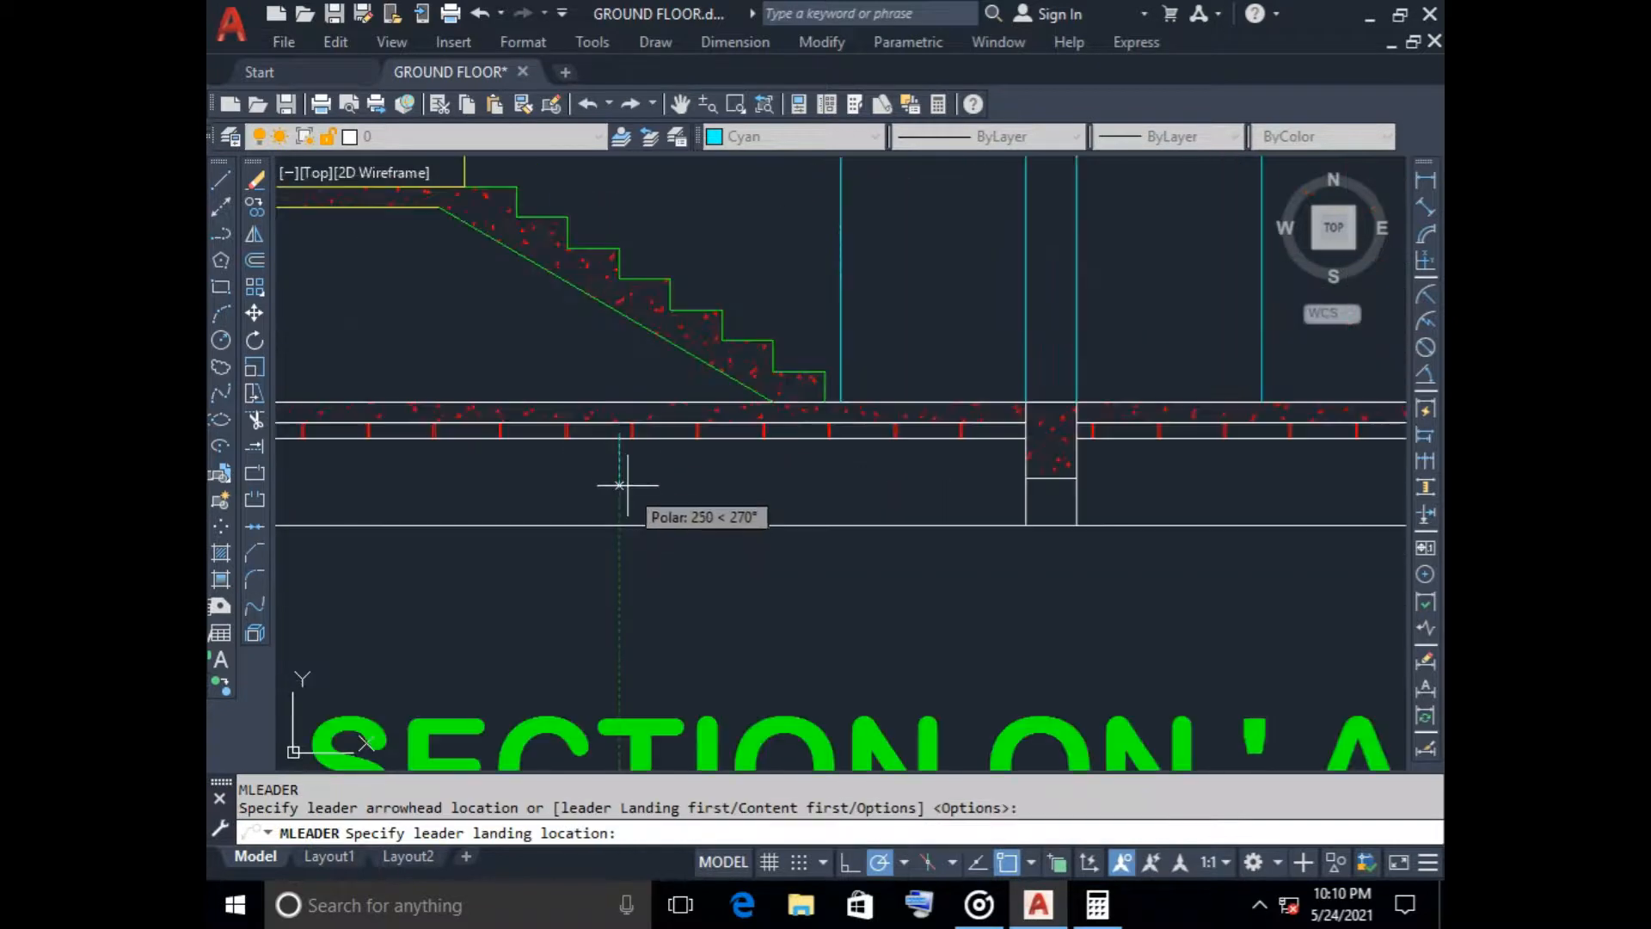
scroll(546, 557, "down", 2)
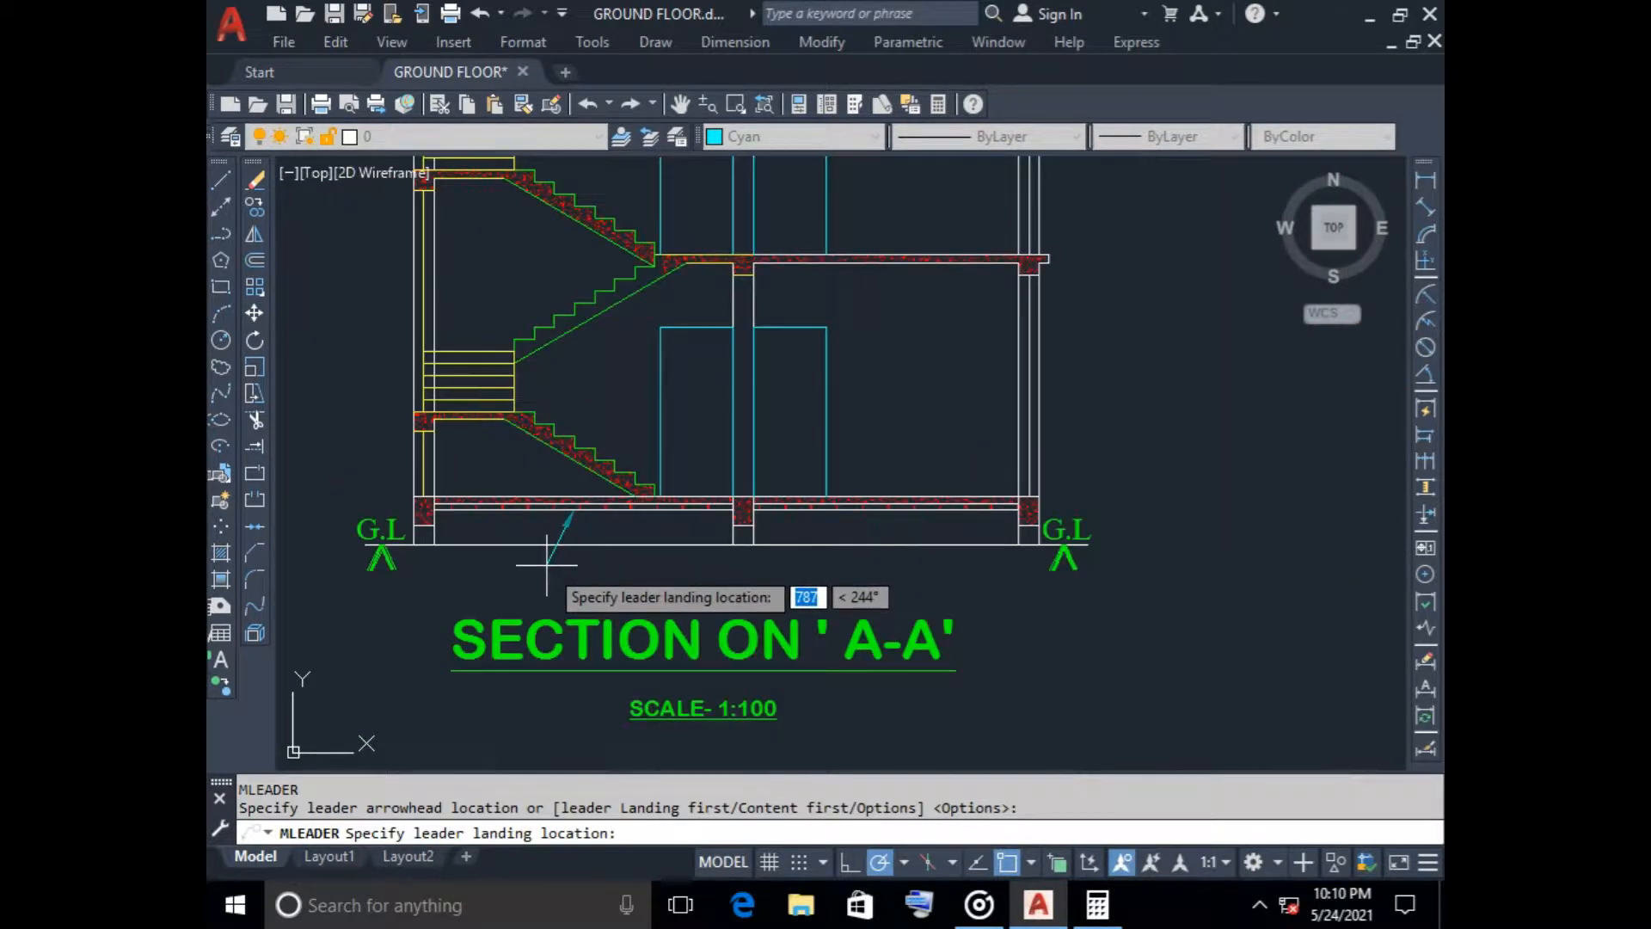
left_click(546, 565)
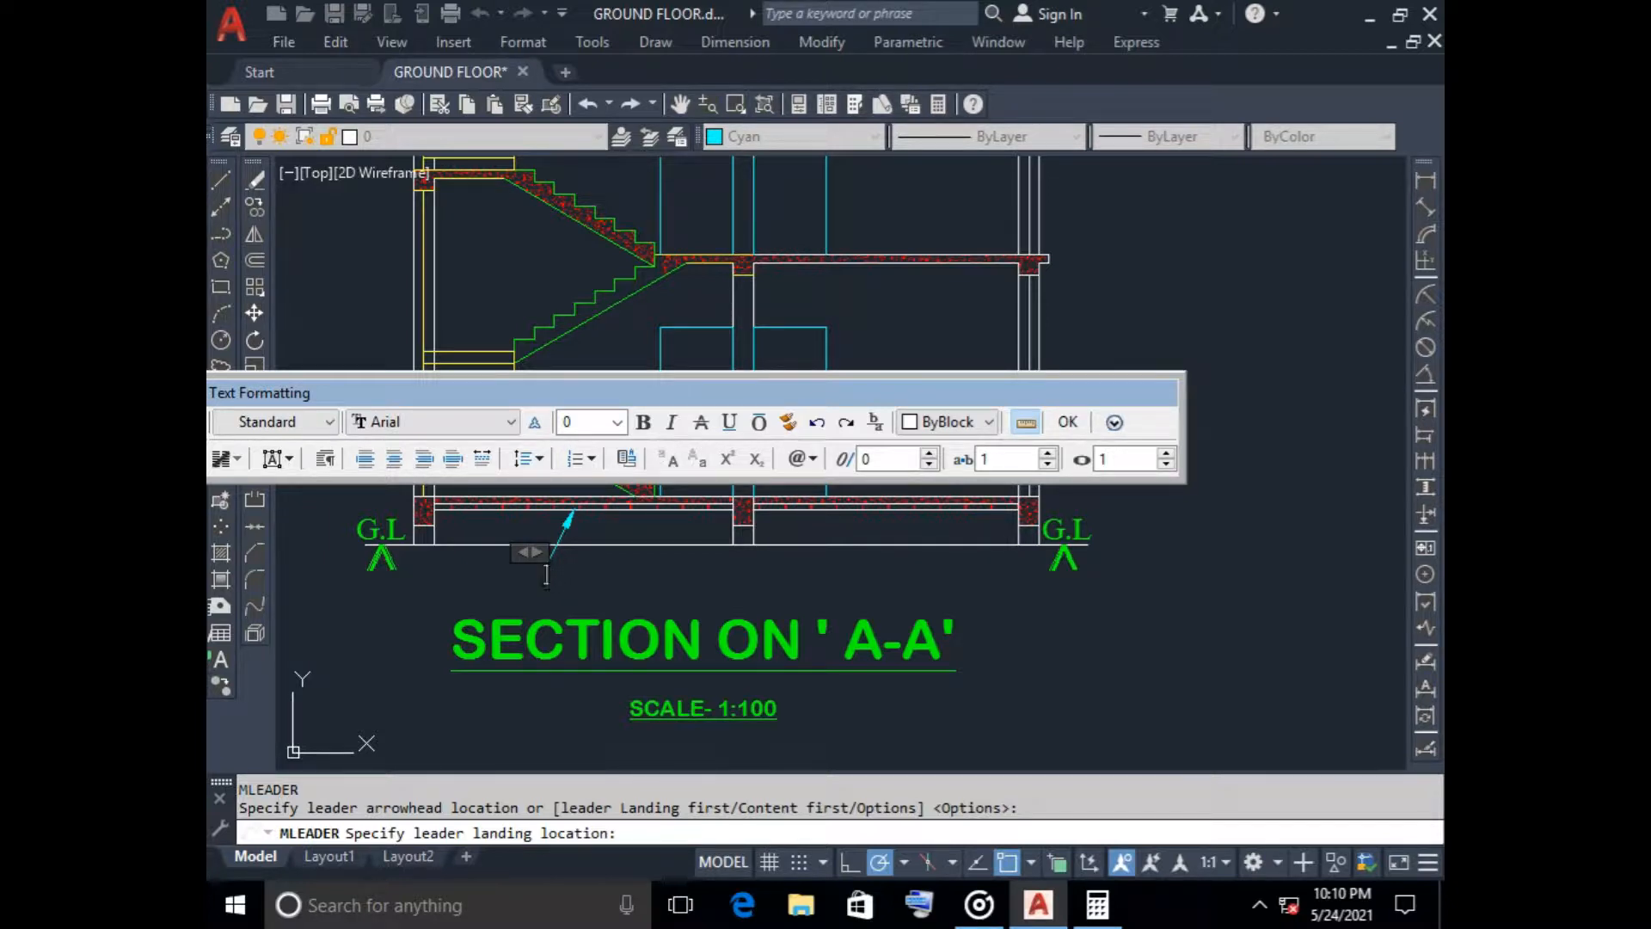
Set the leader's text colour to red and enter OVER 75 THK. B.F.S. as its note
left_click(946, 421)
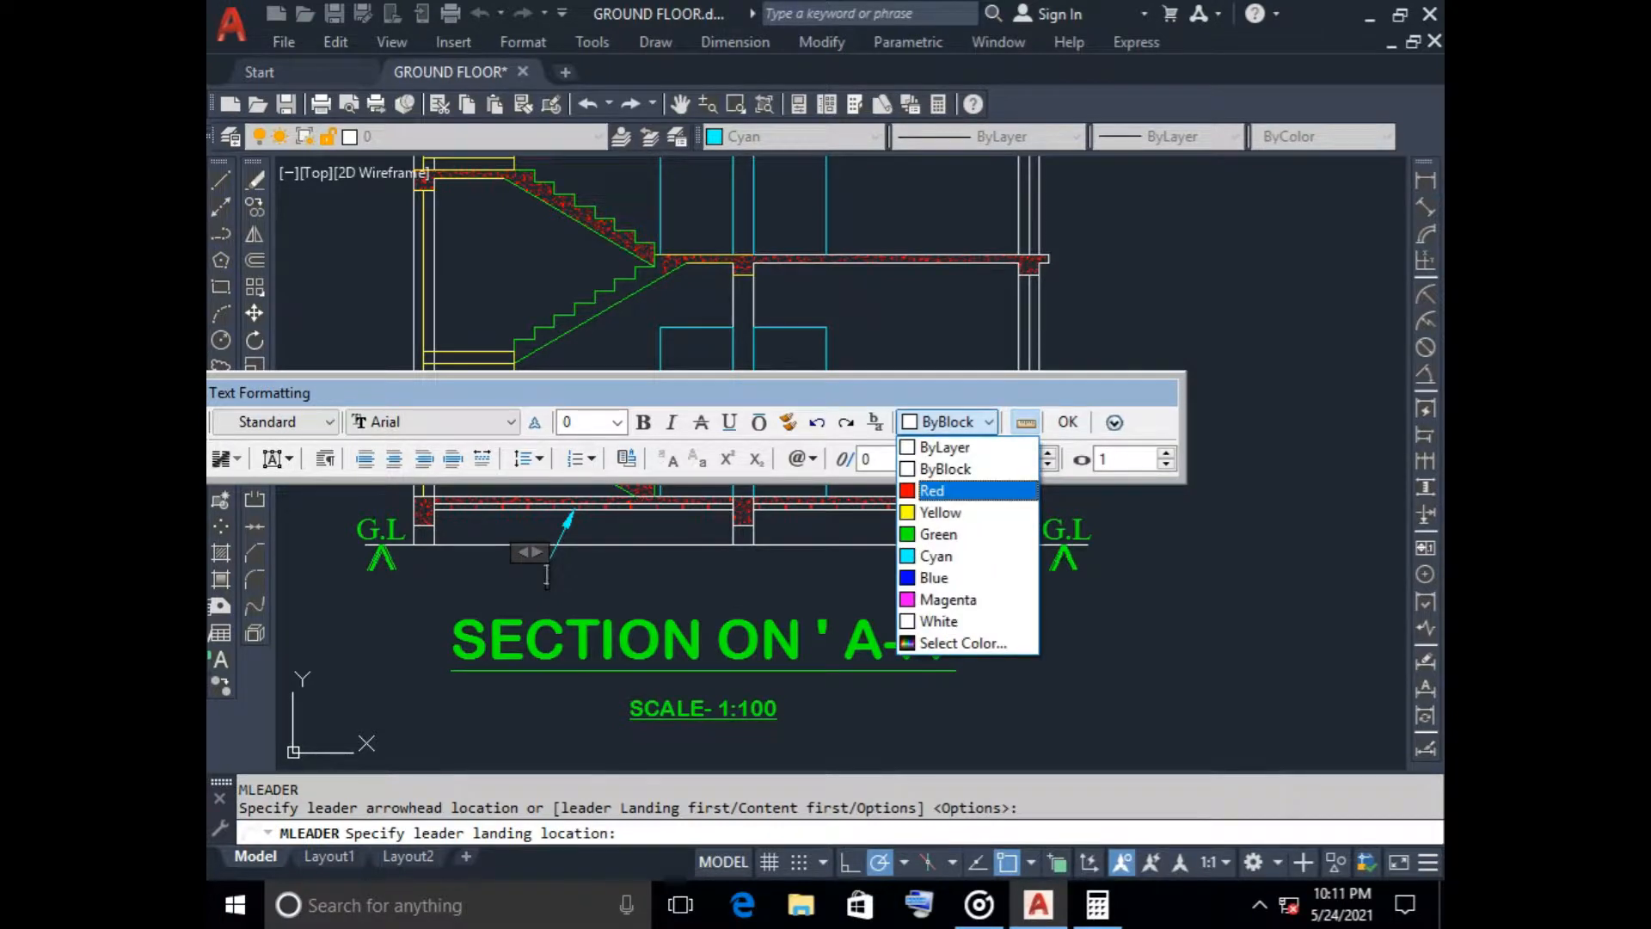
left_click(932, 491)
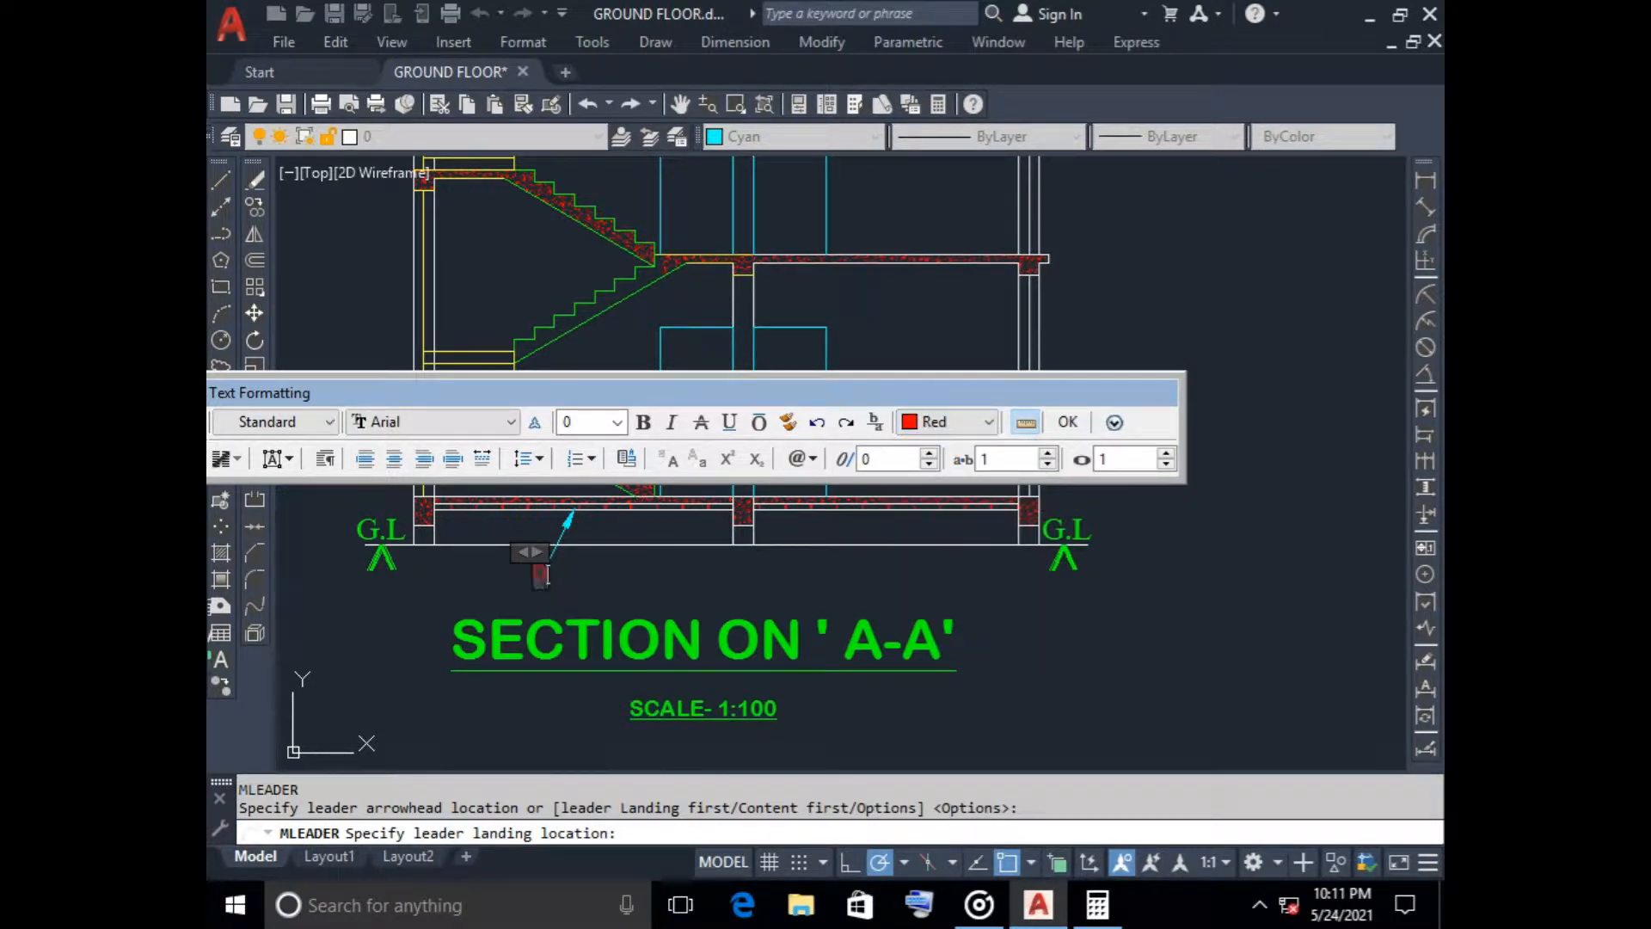
type("DVER")
type(" GR")
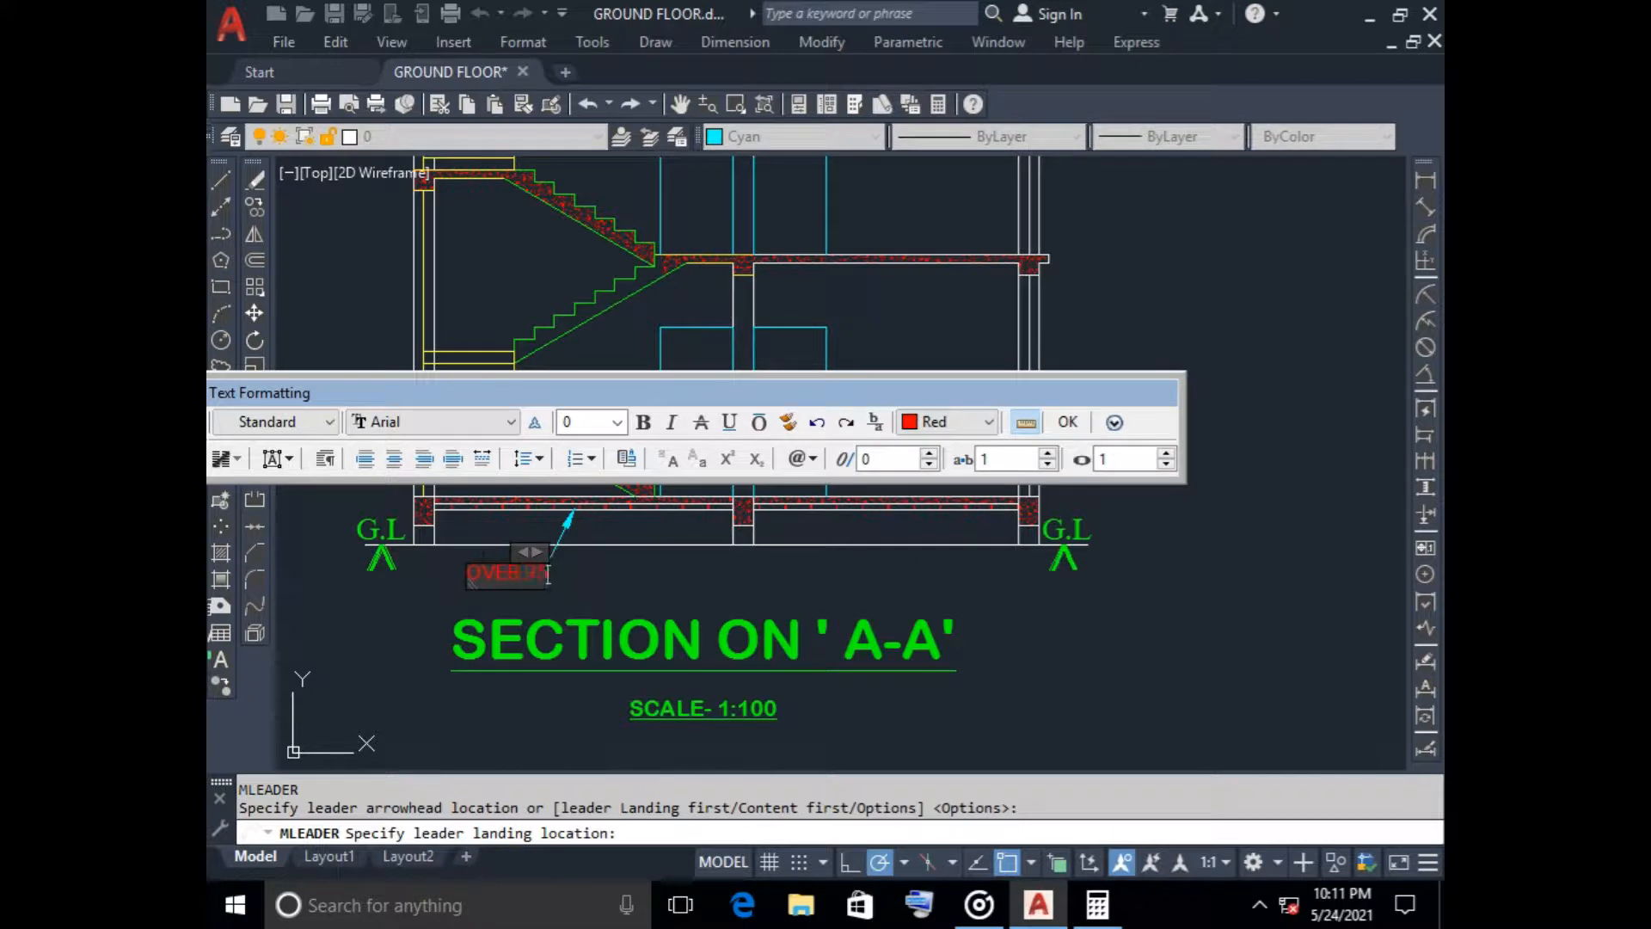
type("75")
key("BackSpace")
key("BackSpace")
type("MM")
type("K")
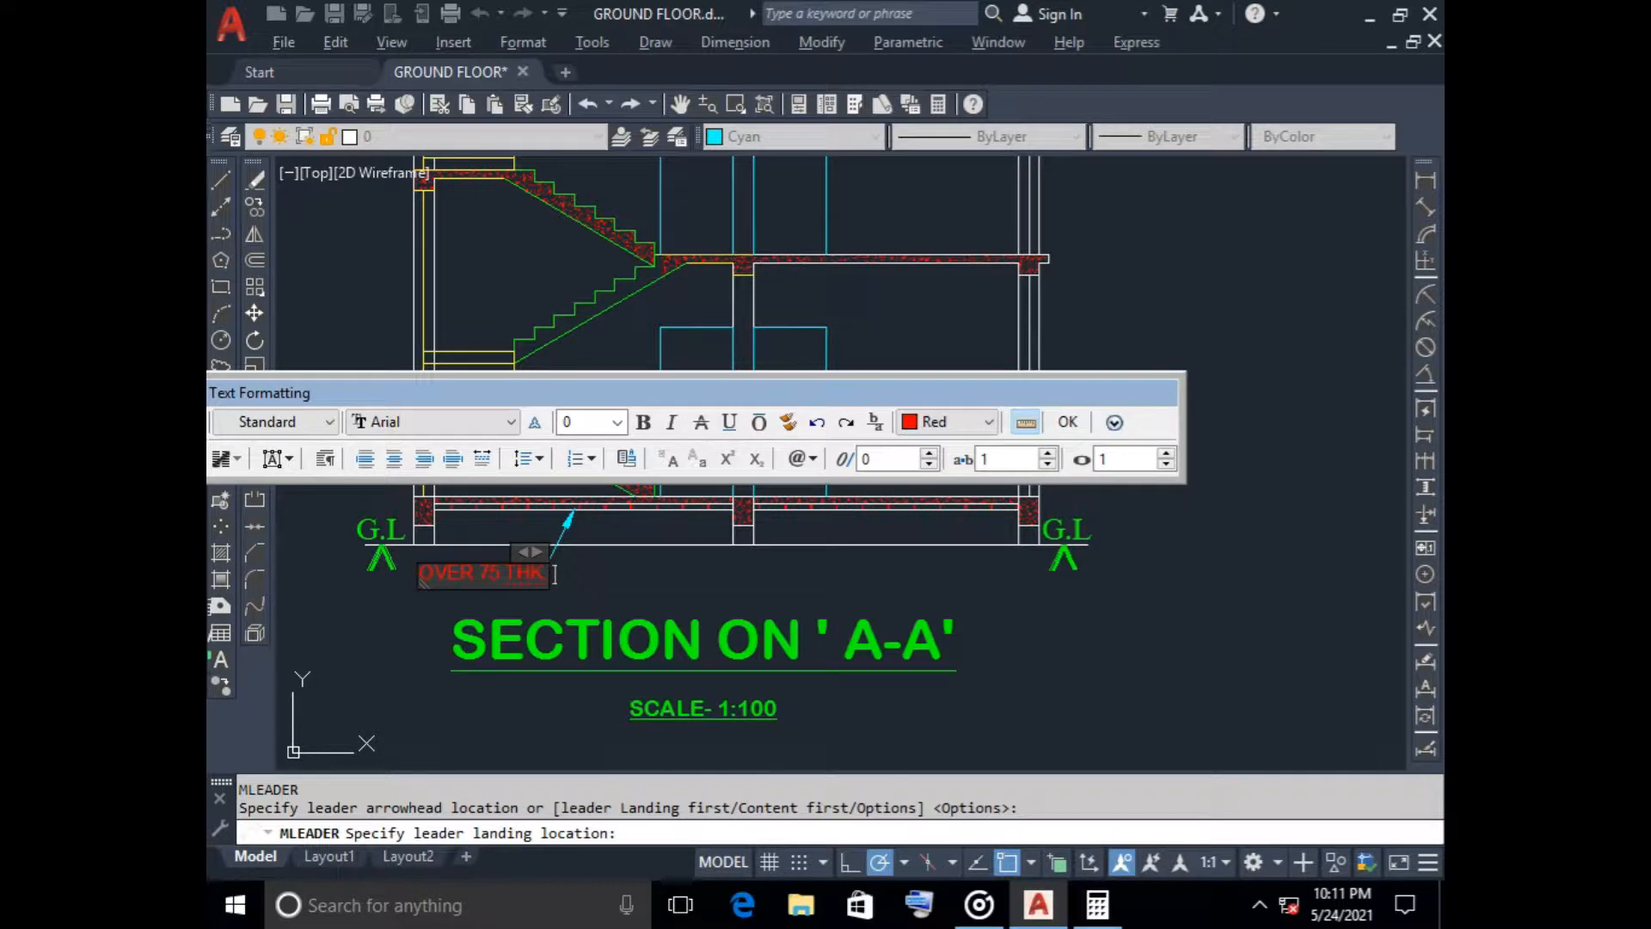
type(". B")
type("1")
type("F.S")
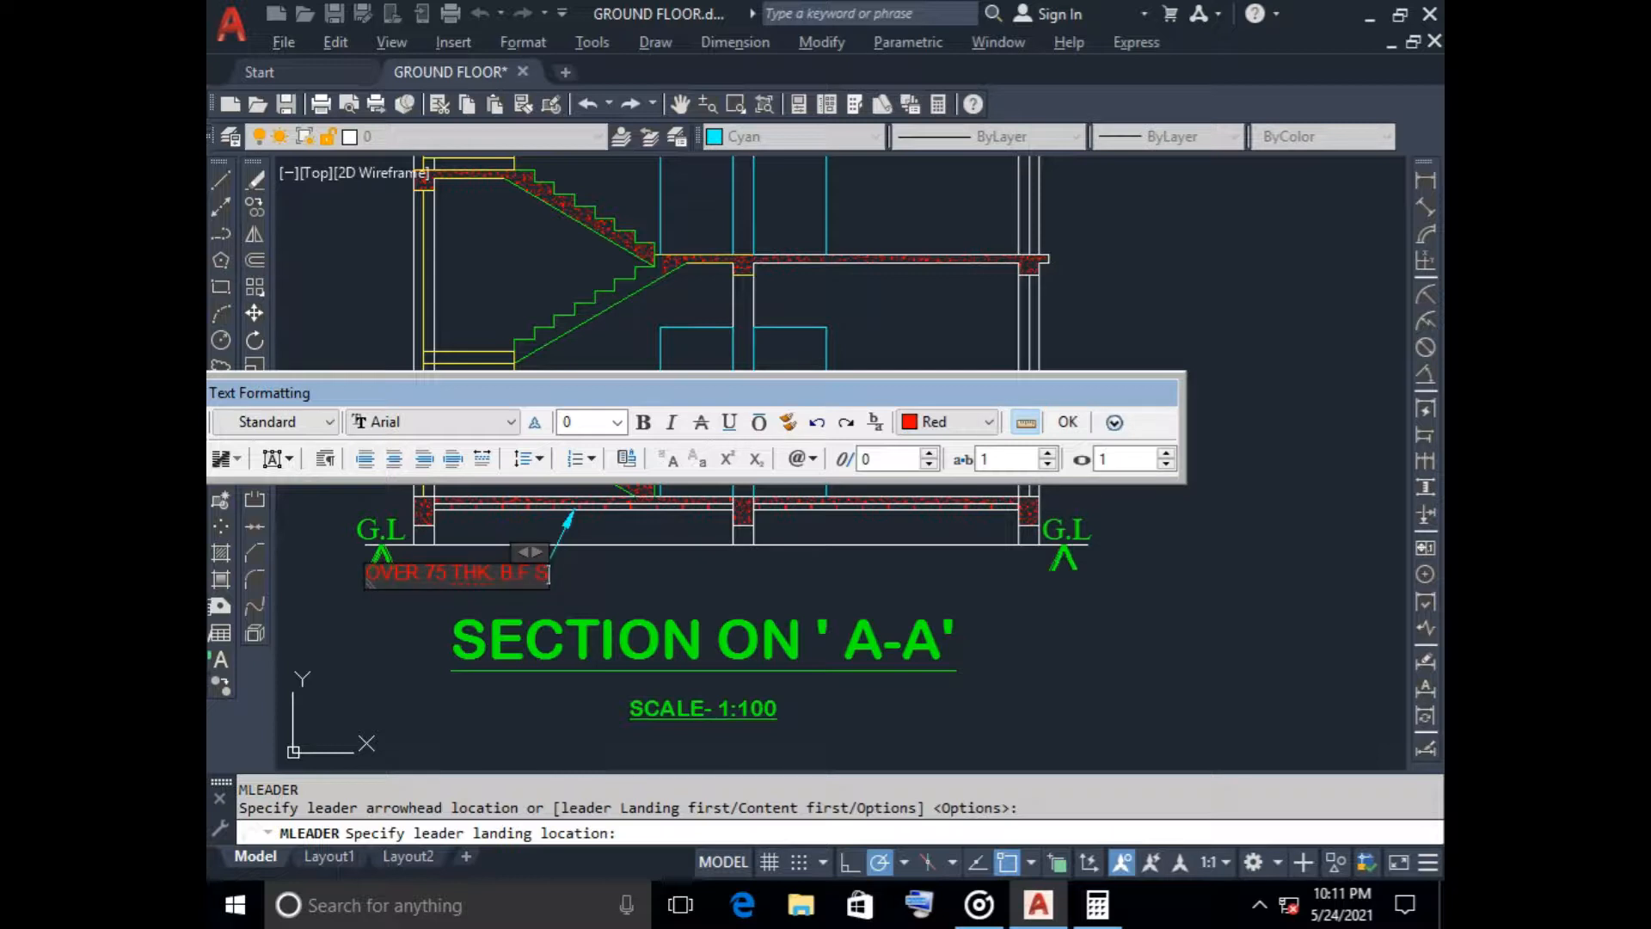
type(".")
left_click(1067, 421)
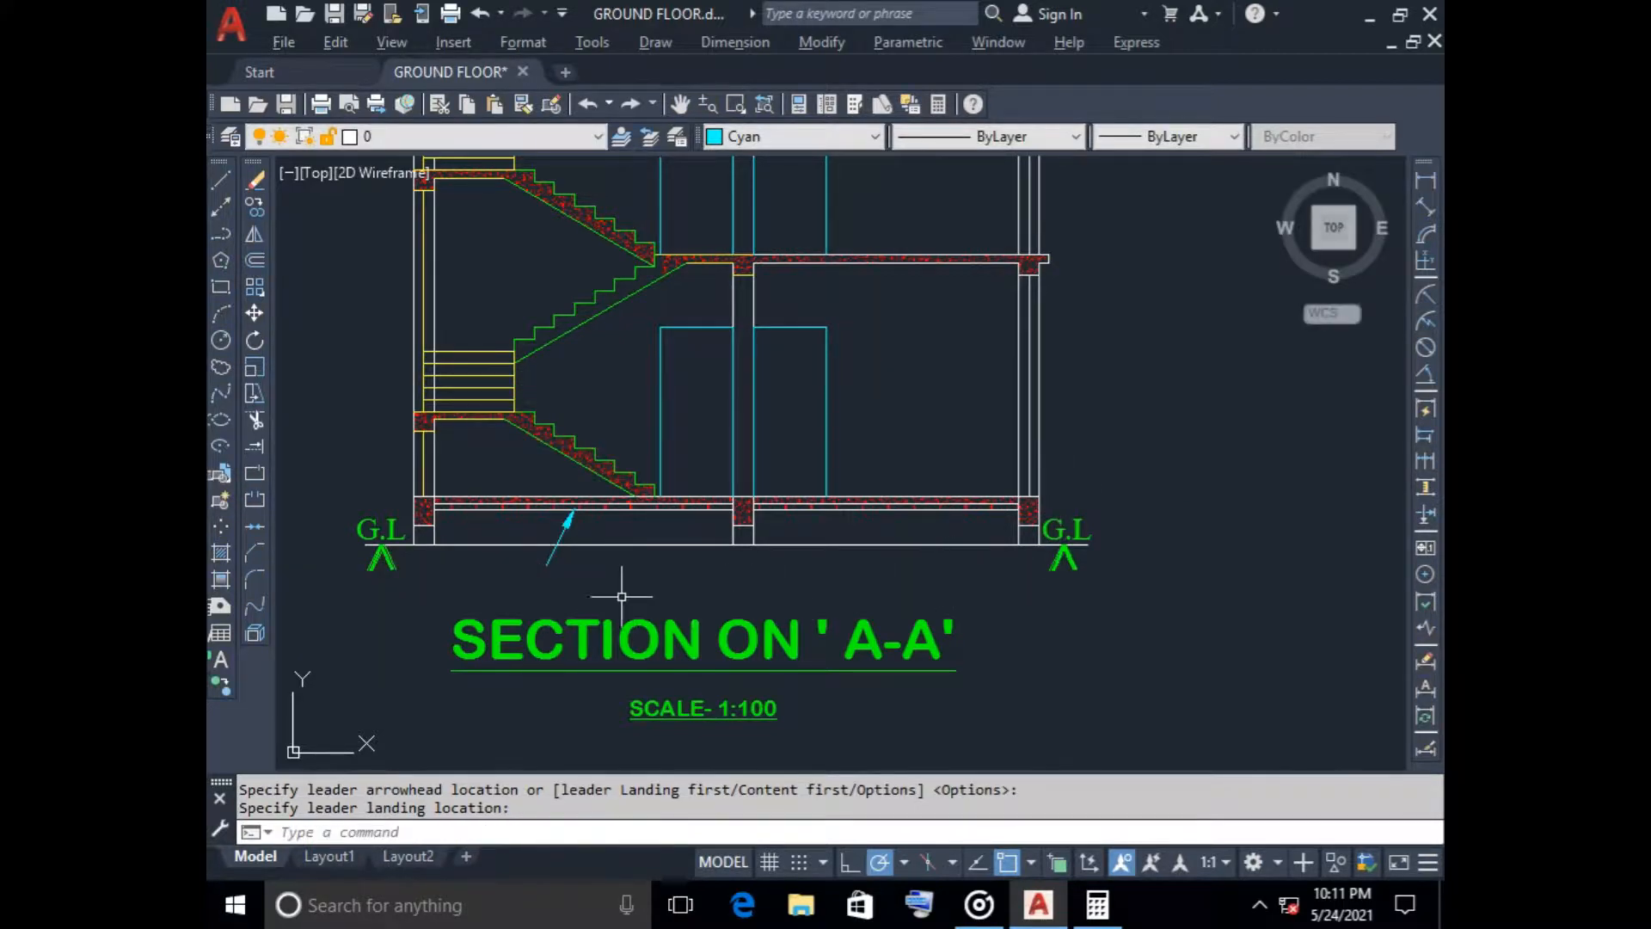
Erase the multileader carrying the OVER 75 THK. B.F.S. note
scroll(542, 578, "up", 5)
scroll(571, 502, "down", 2)
scroll(571, 502, "down", 2)
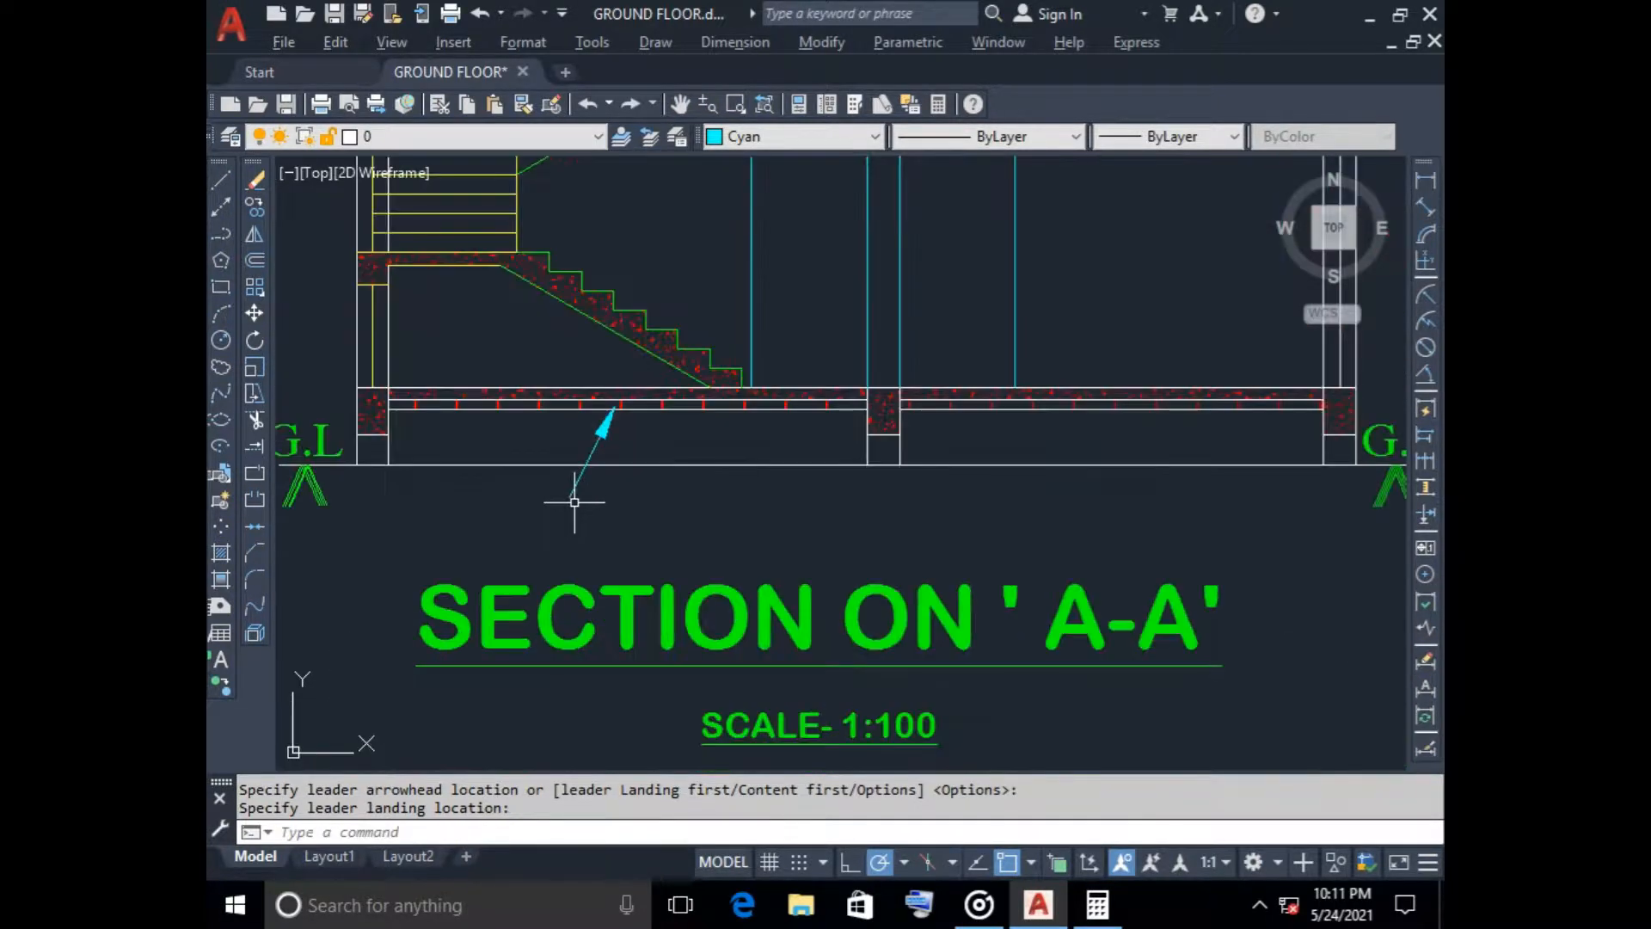
scroll(572, 498, "up", 5)
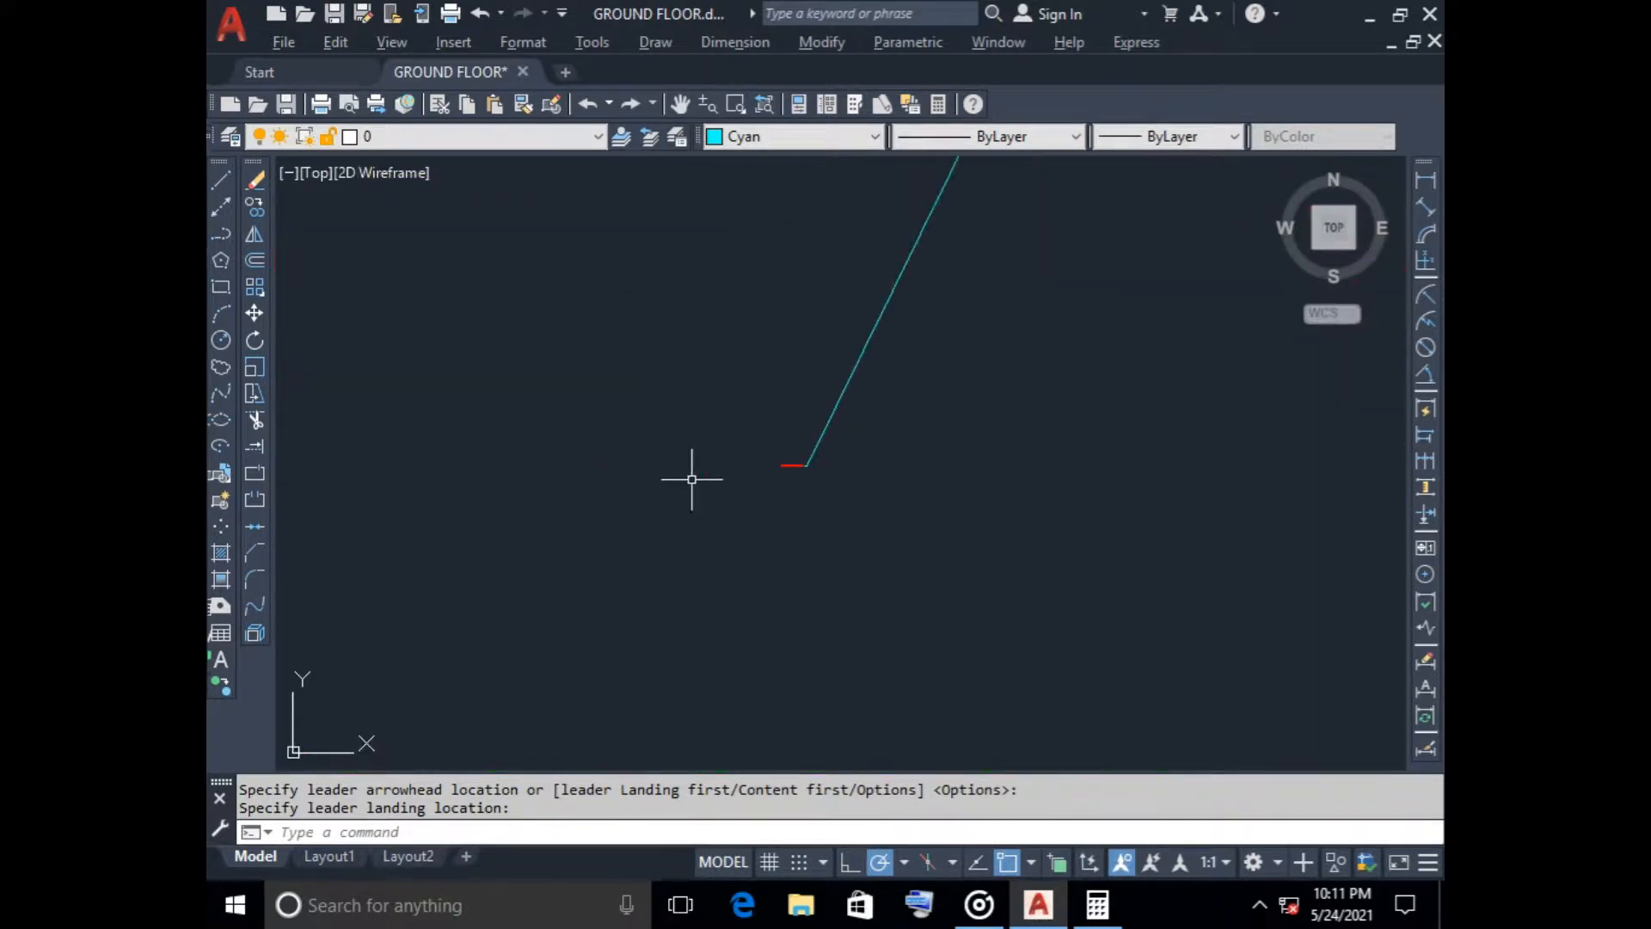
left_click(827, 458)
scroll(858, 477, "down", 3)
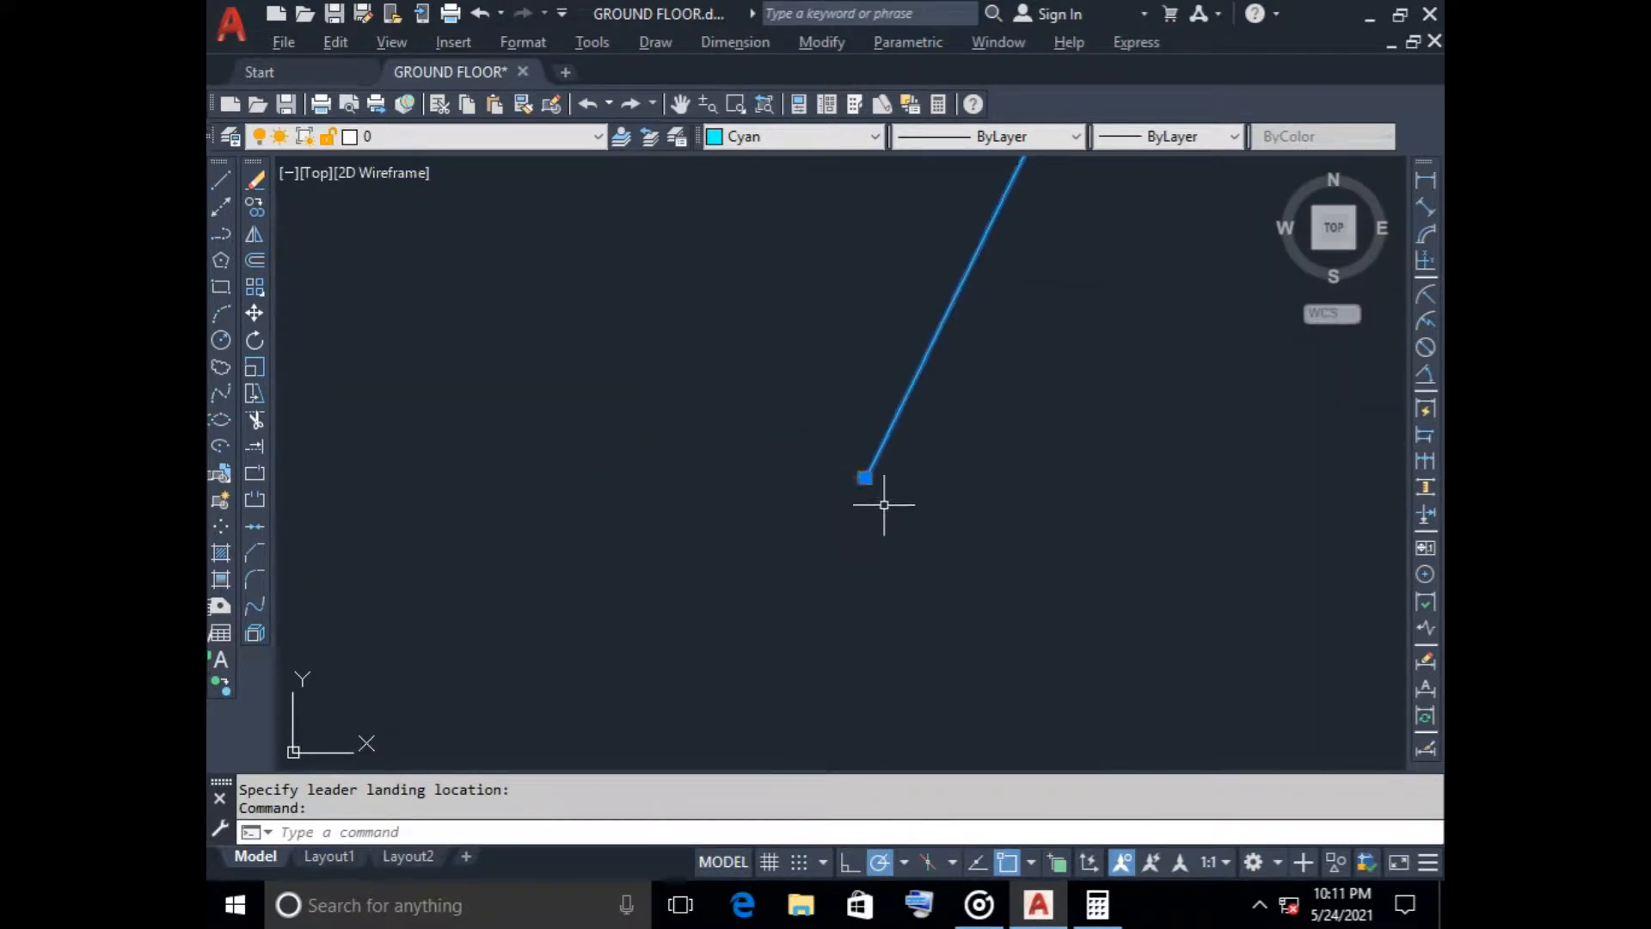
scroll(870, 492, "up", 3)
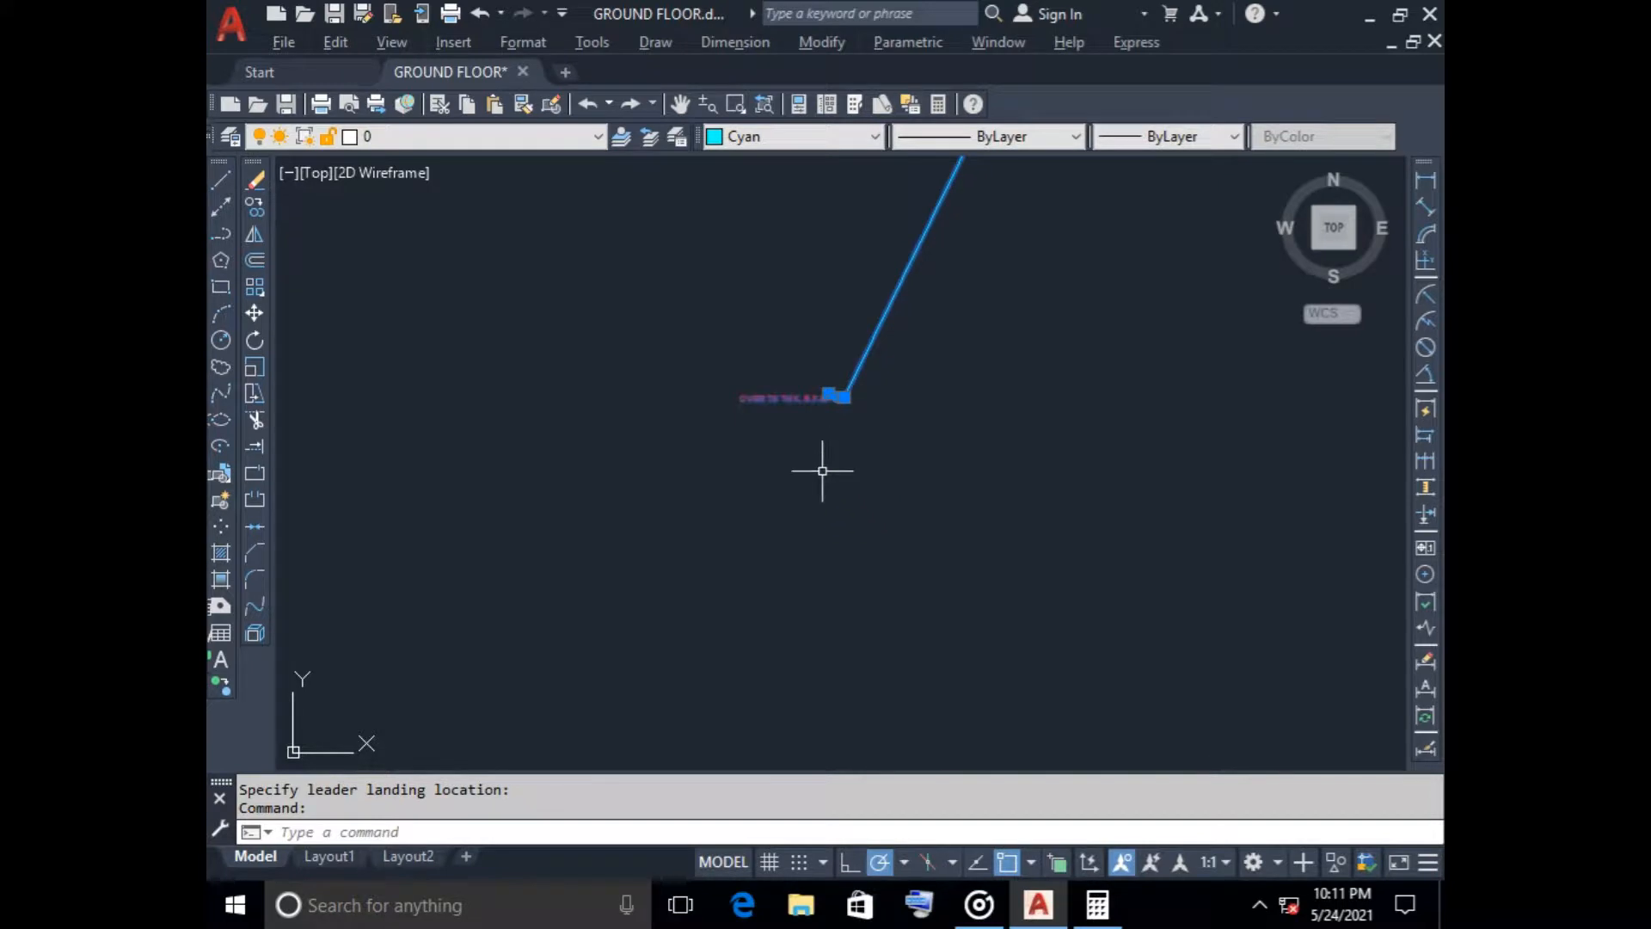
key("Delete")
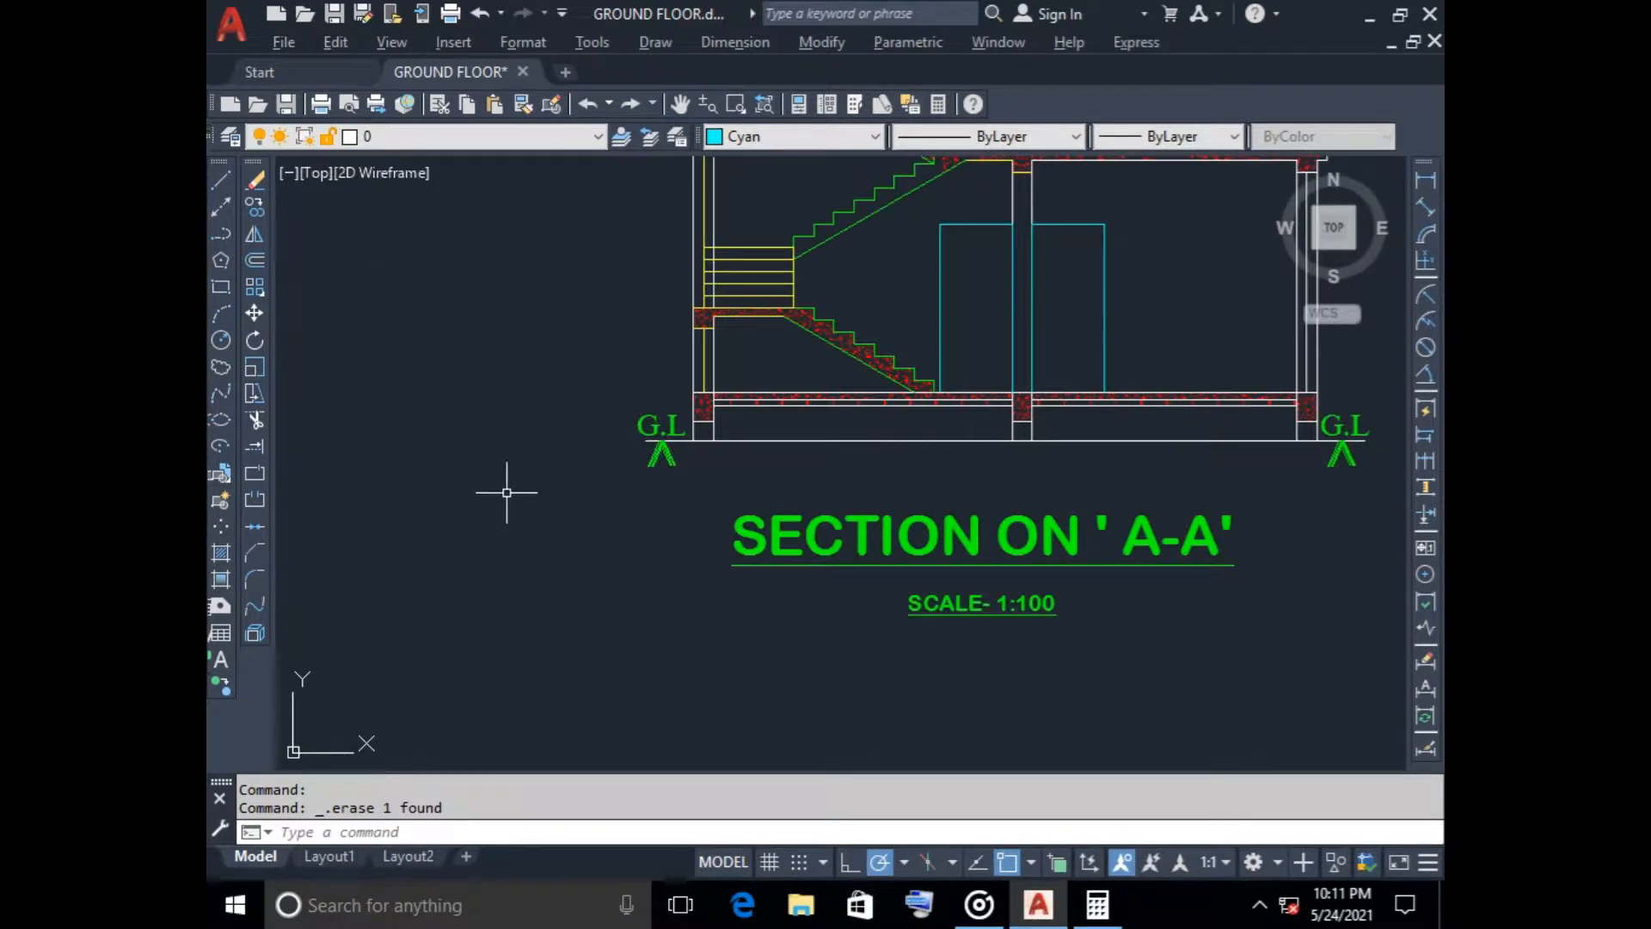
Draw a new multileader without text, pointing from below the ground line to the brick layer under the ground-floor slab
type("M")
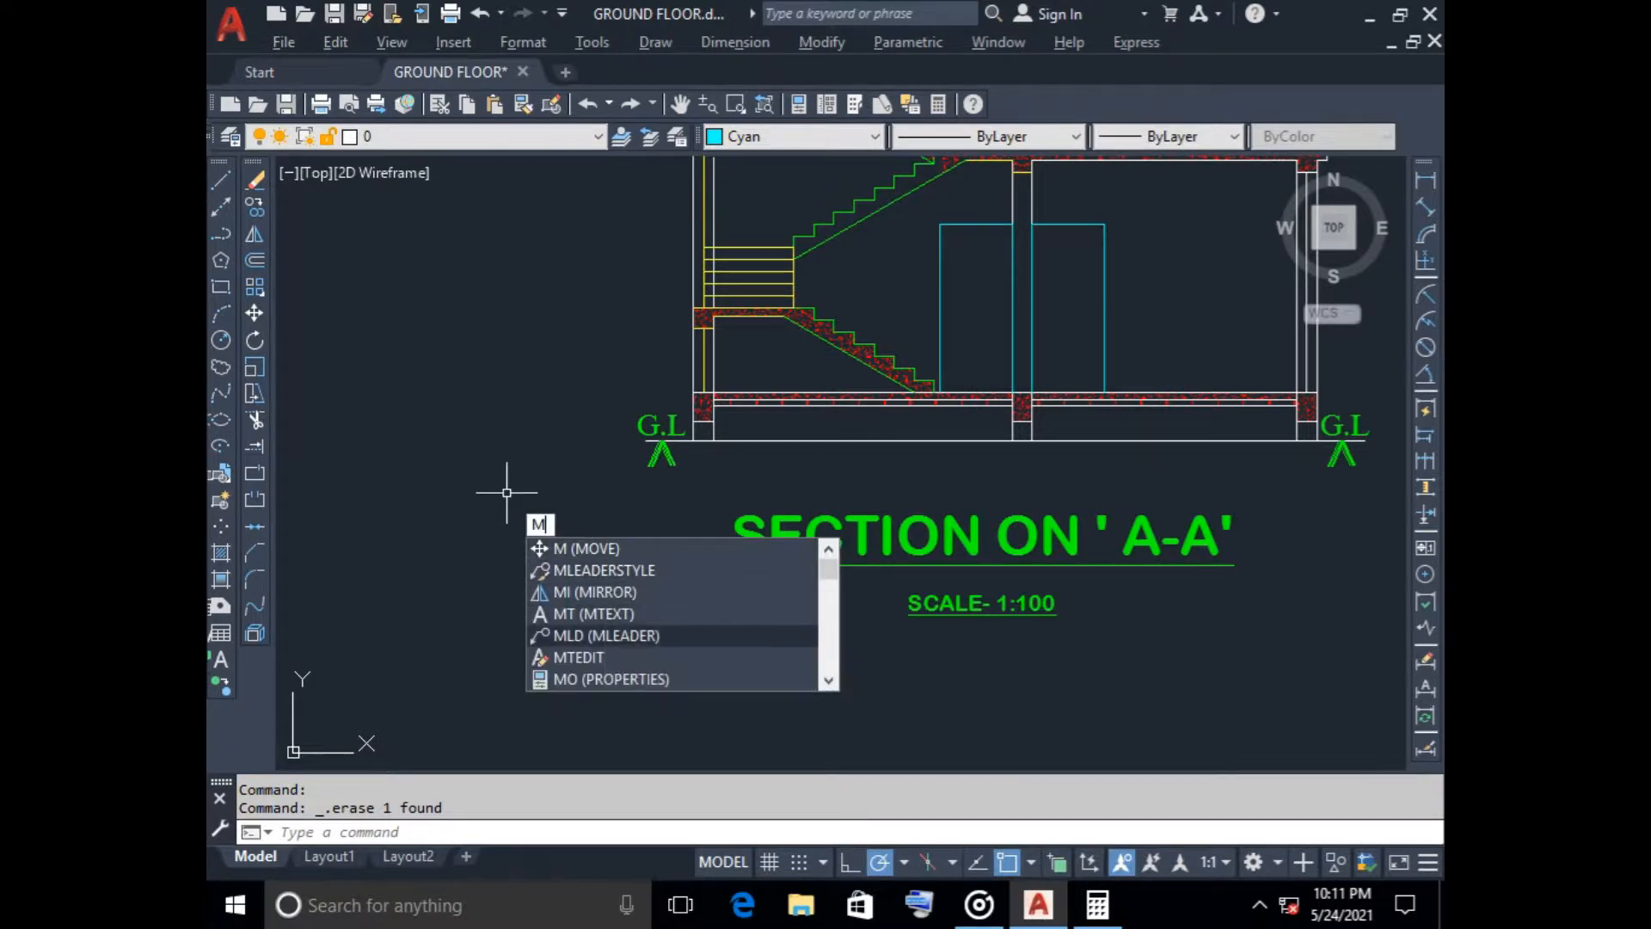
type("LD")
key("Return")
scroll(1014, 461, "up", 5)
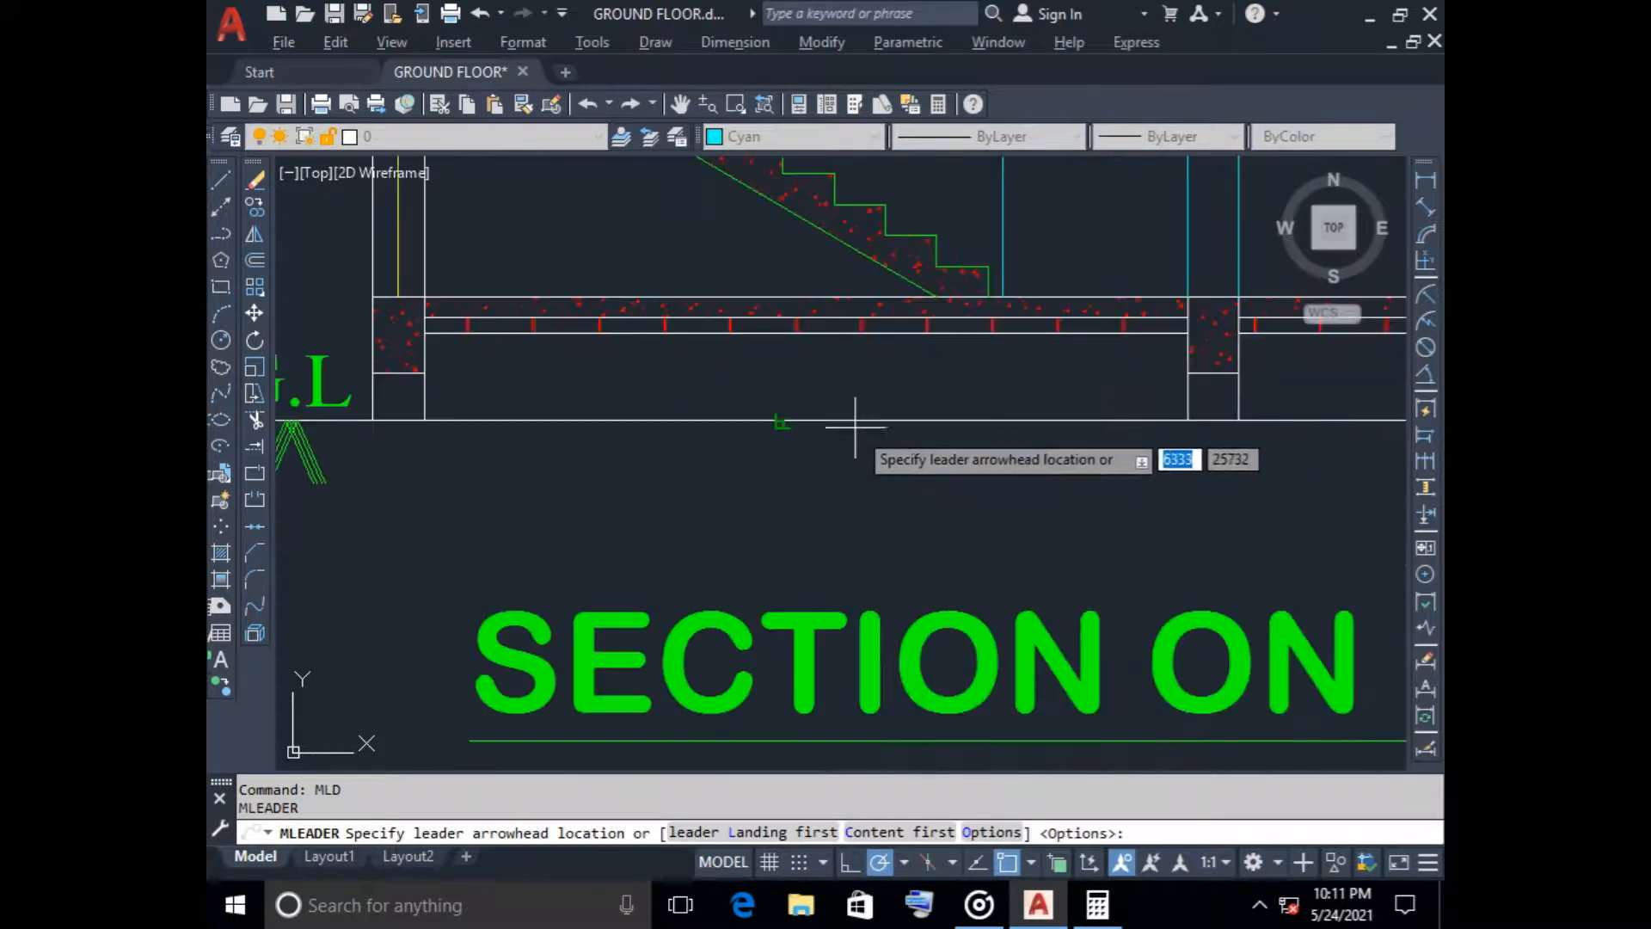
left_click(803, 335)
left_click(747, 497)
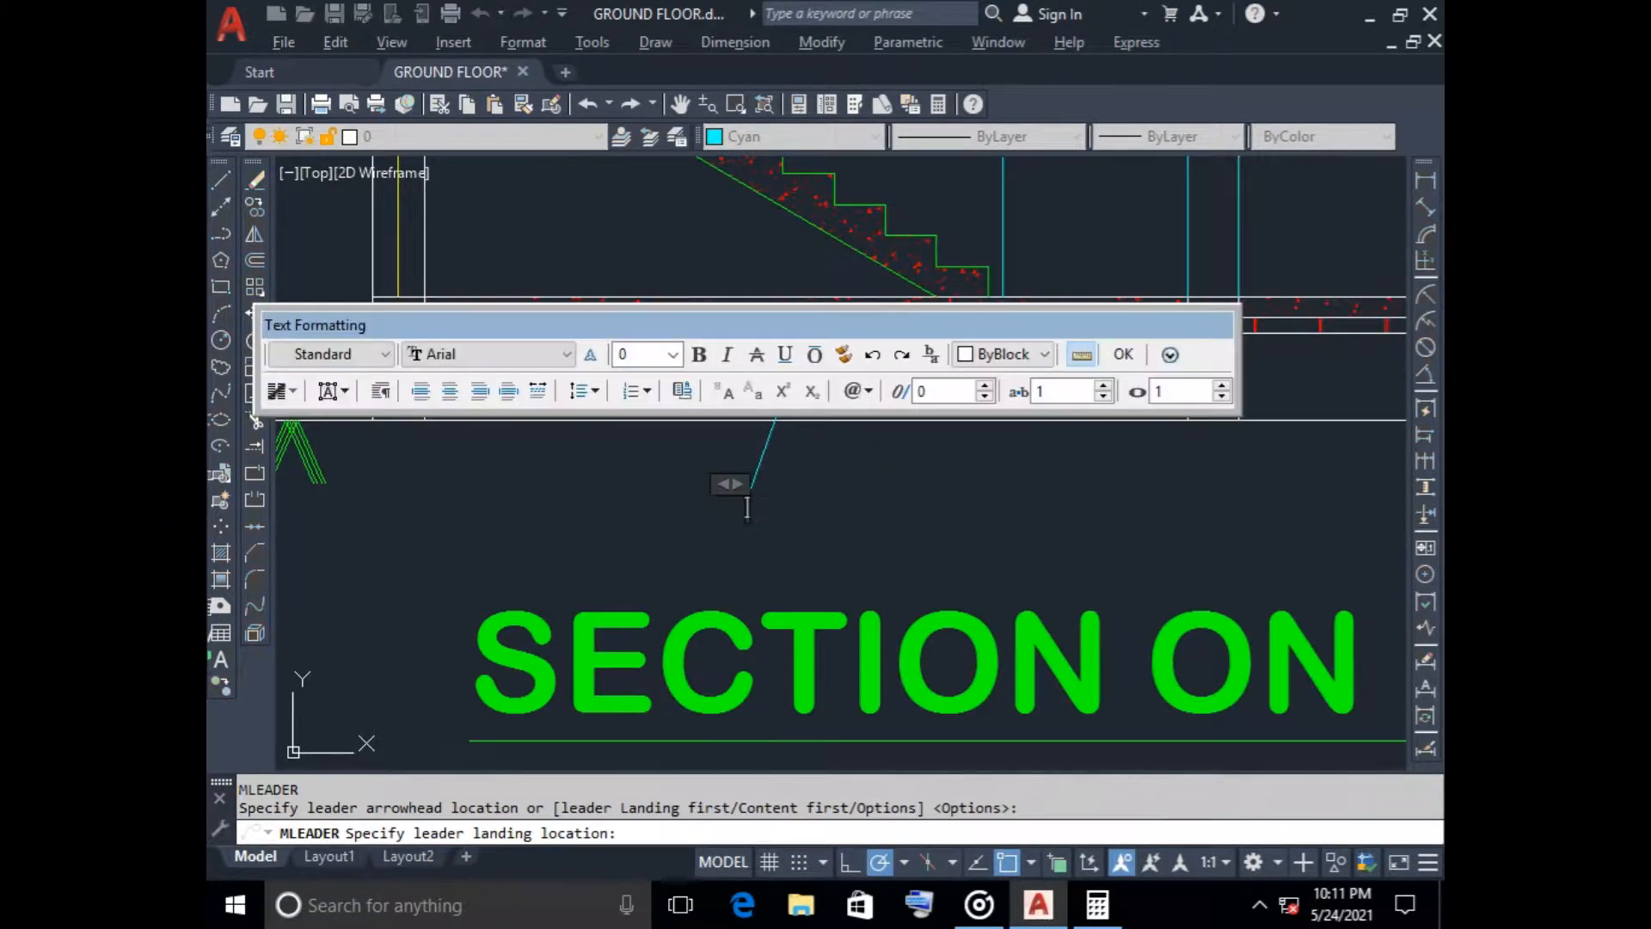
left_click(1123, 353)
scroll(693, 453, "down", 2)
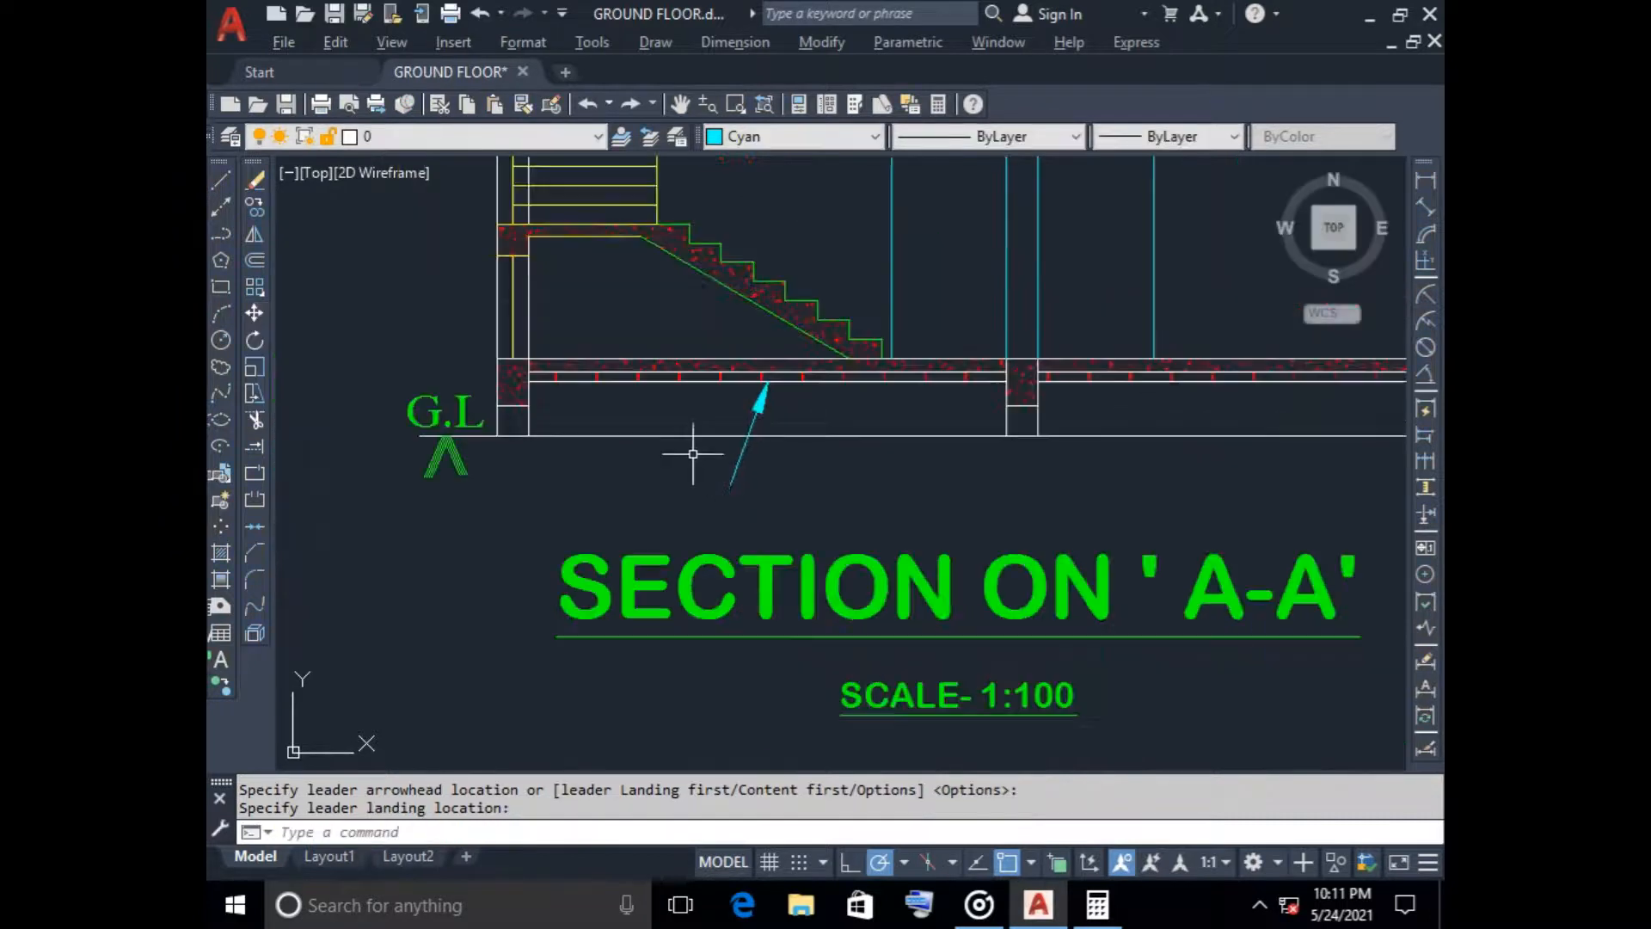
scroll(609, 460, "down", 2)
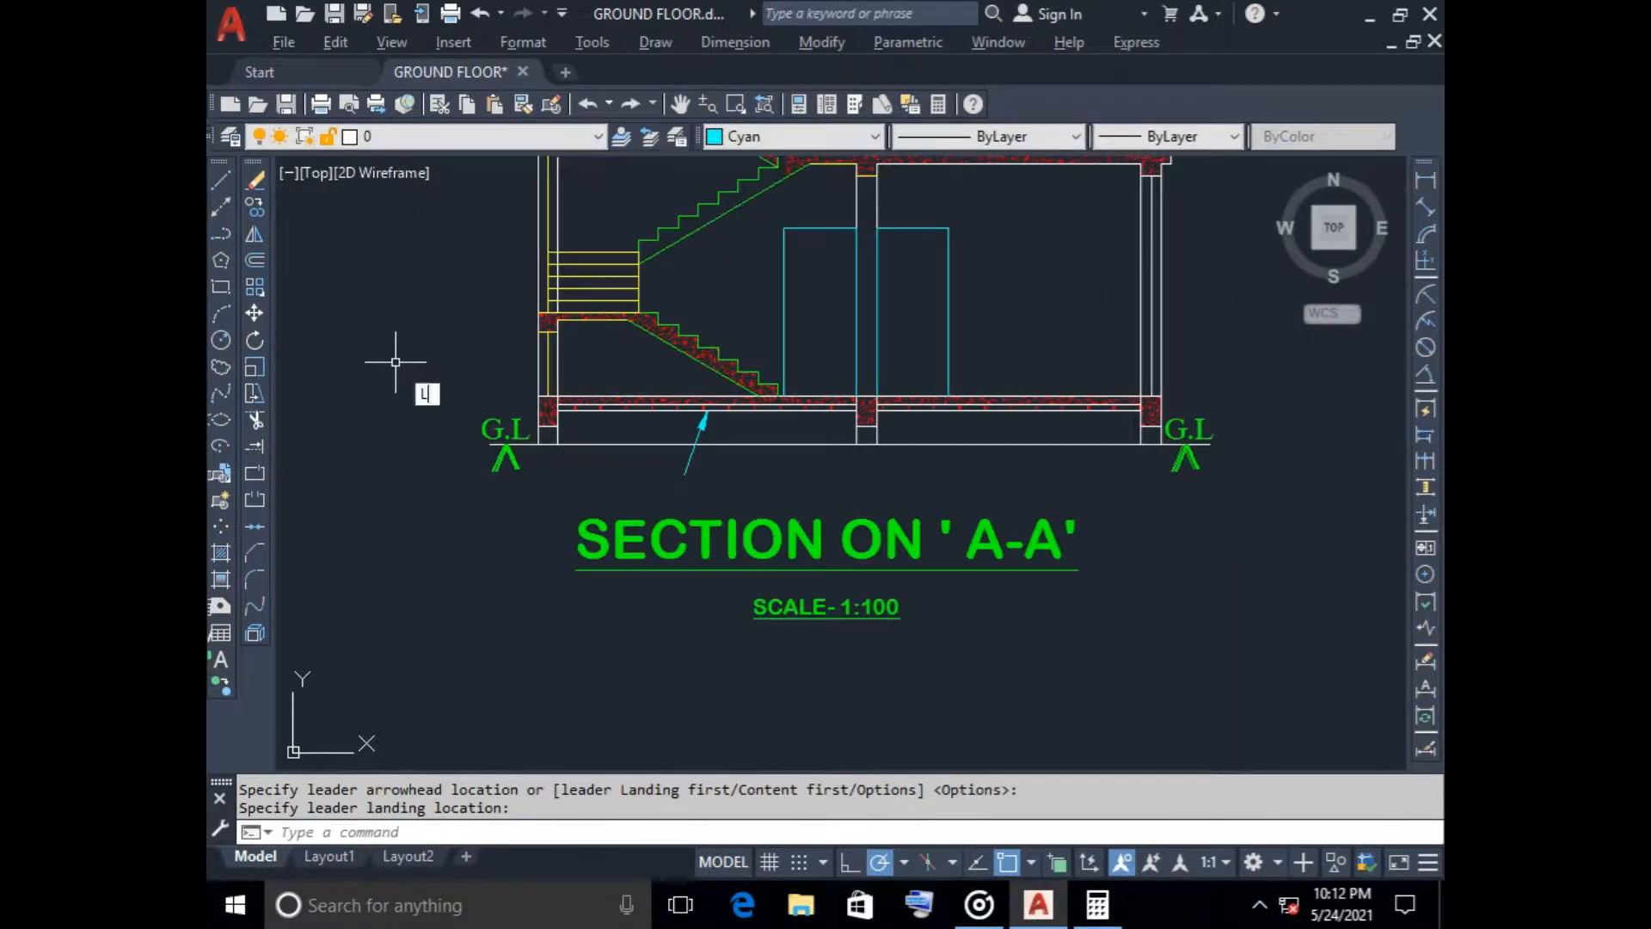
key("Down")
key("Down")
key("Down")
key("Down")
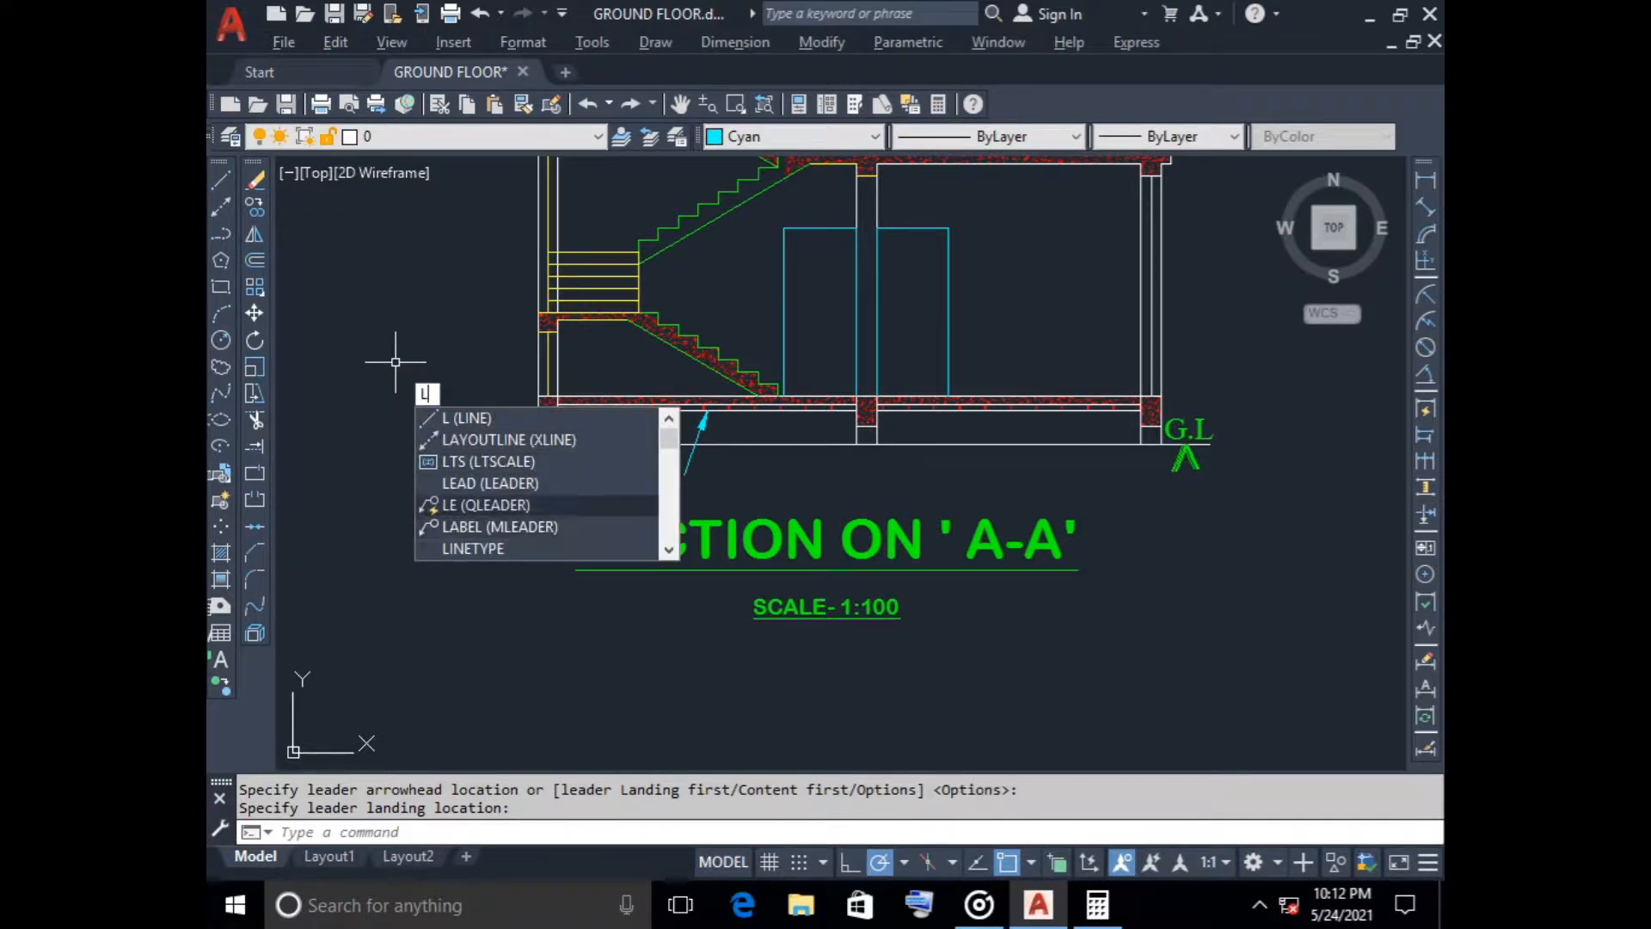
key("Escape")
type("M")
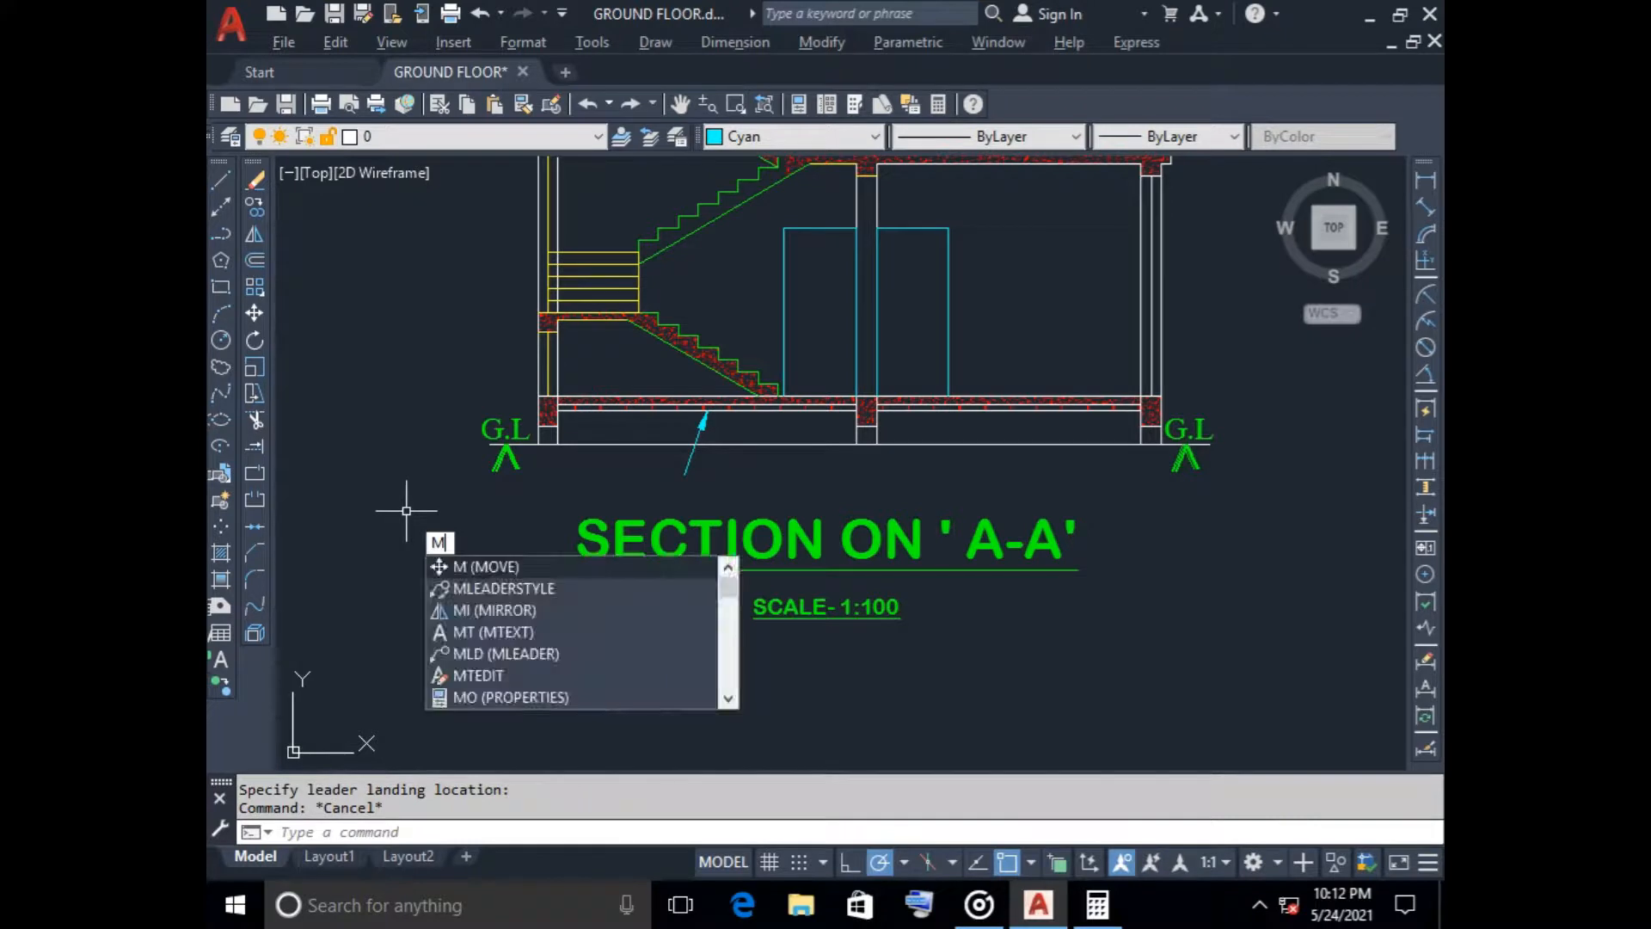
key("Down")
key("Down")
key("Down")
key("Down")
key("Return")
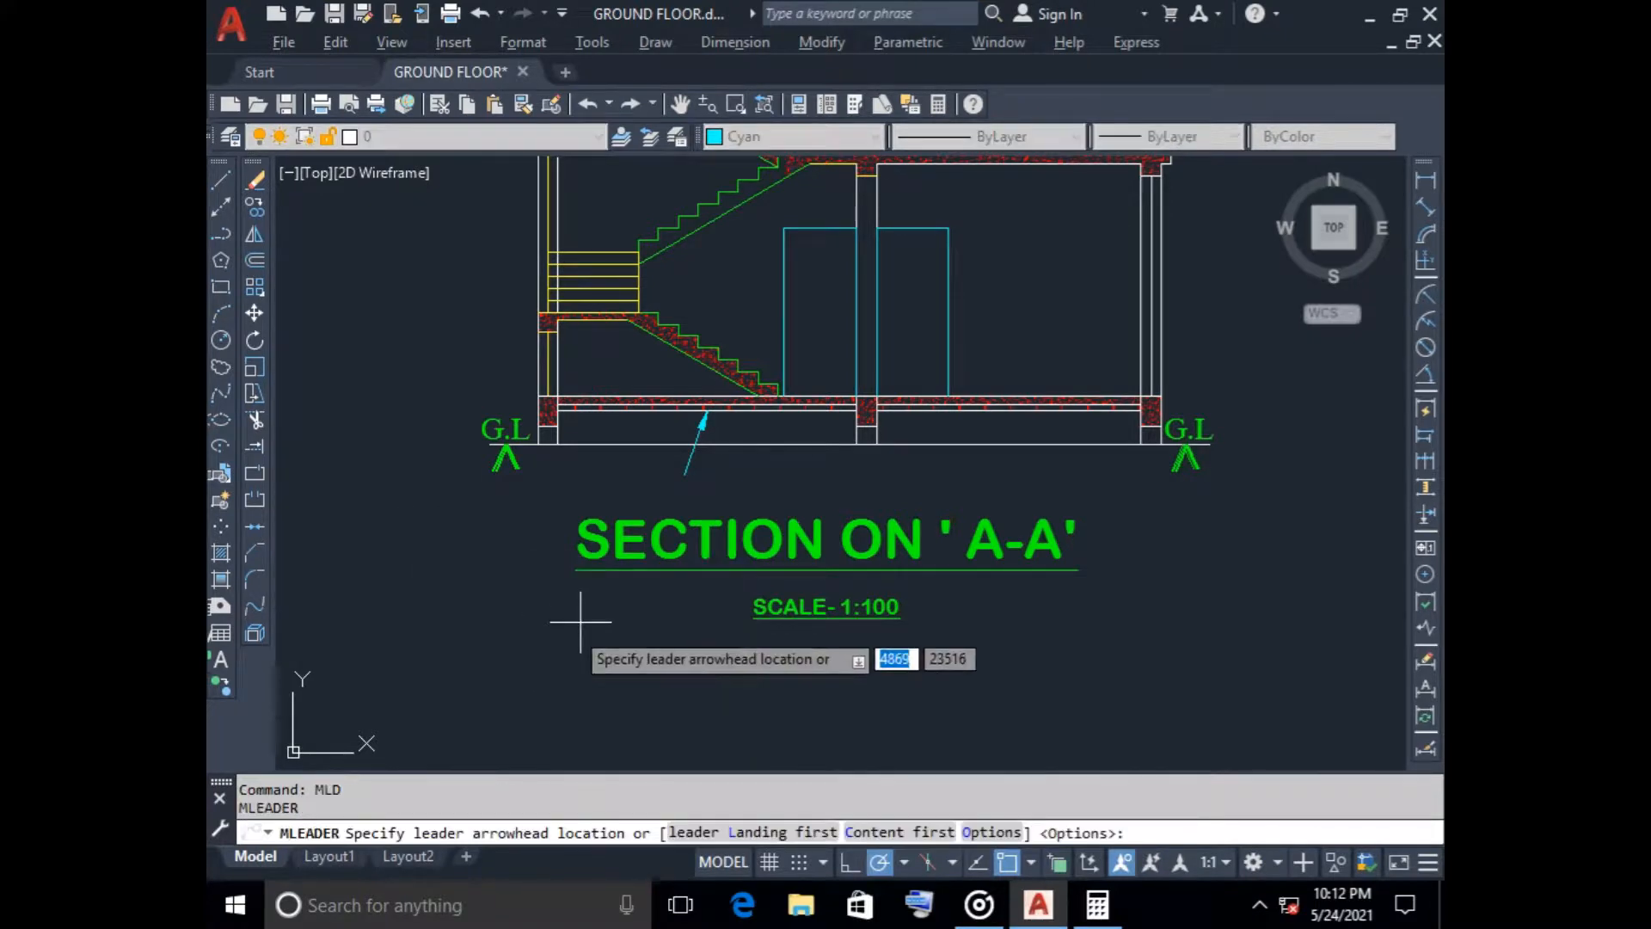
scroll(593, 292, "up", 6)
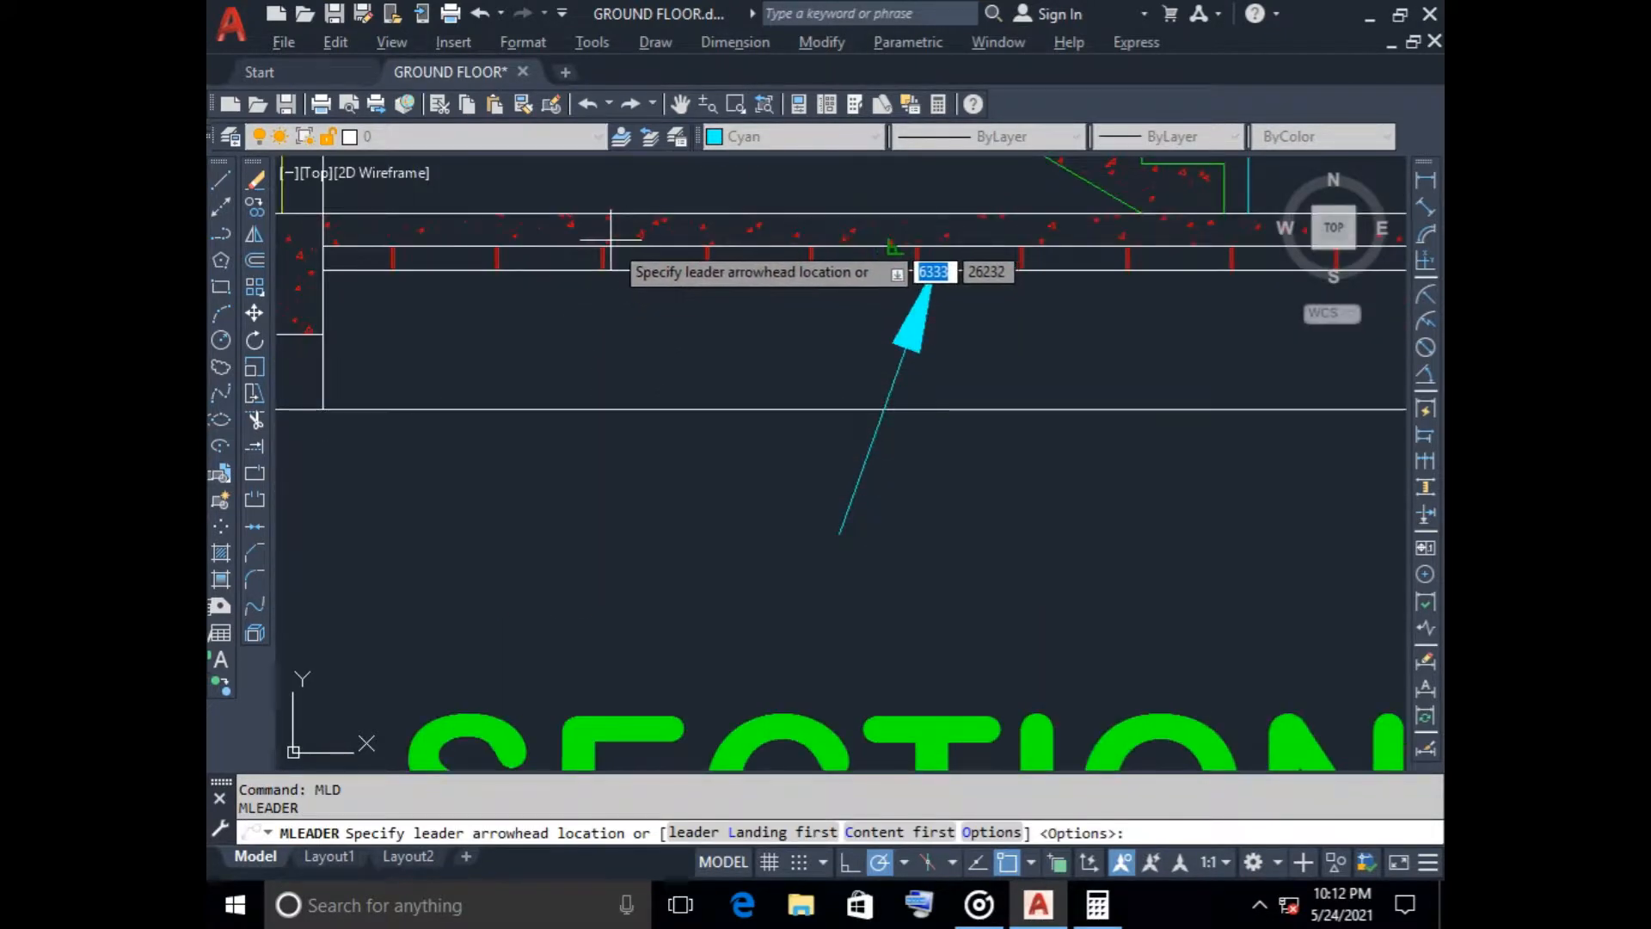
left_click(892, 248)
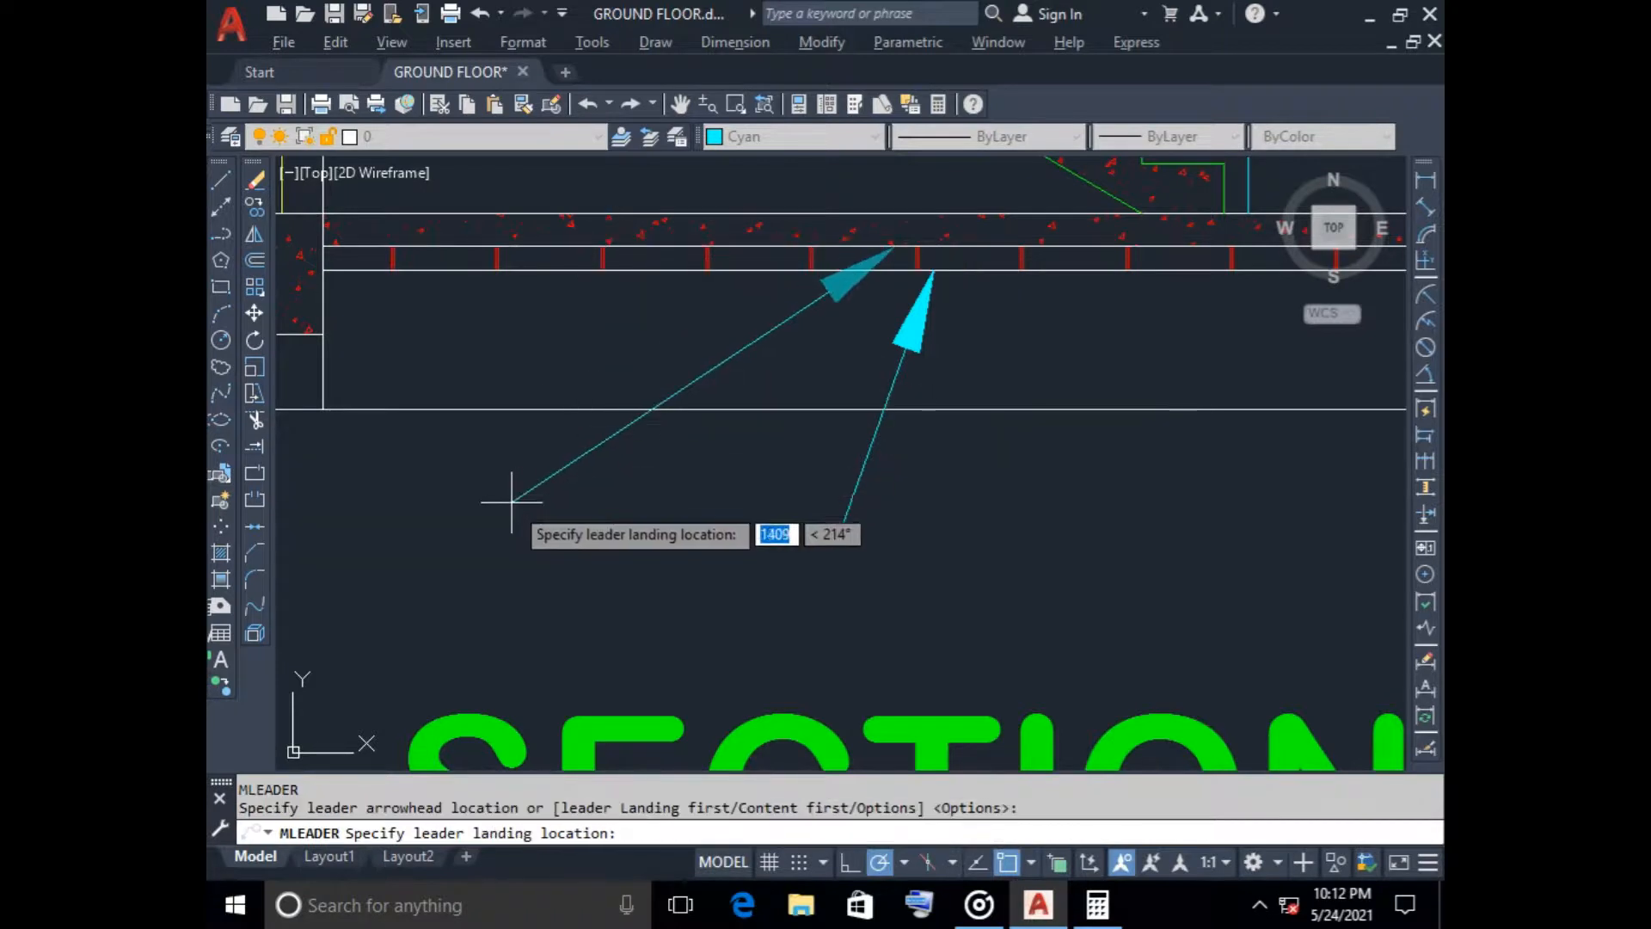
key("Escape")
Draw a multileader without text, about 800 mm long, from just below the ground line up to the ground-floor slab at the stair's foot
key("Return")
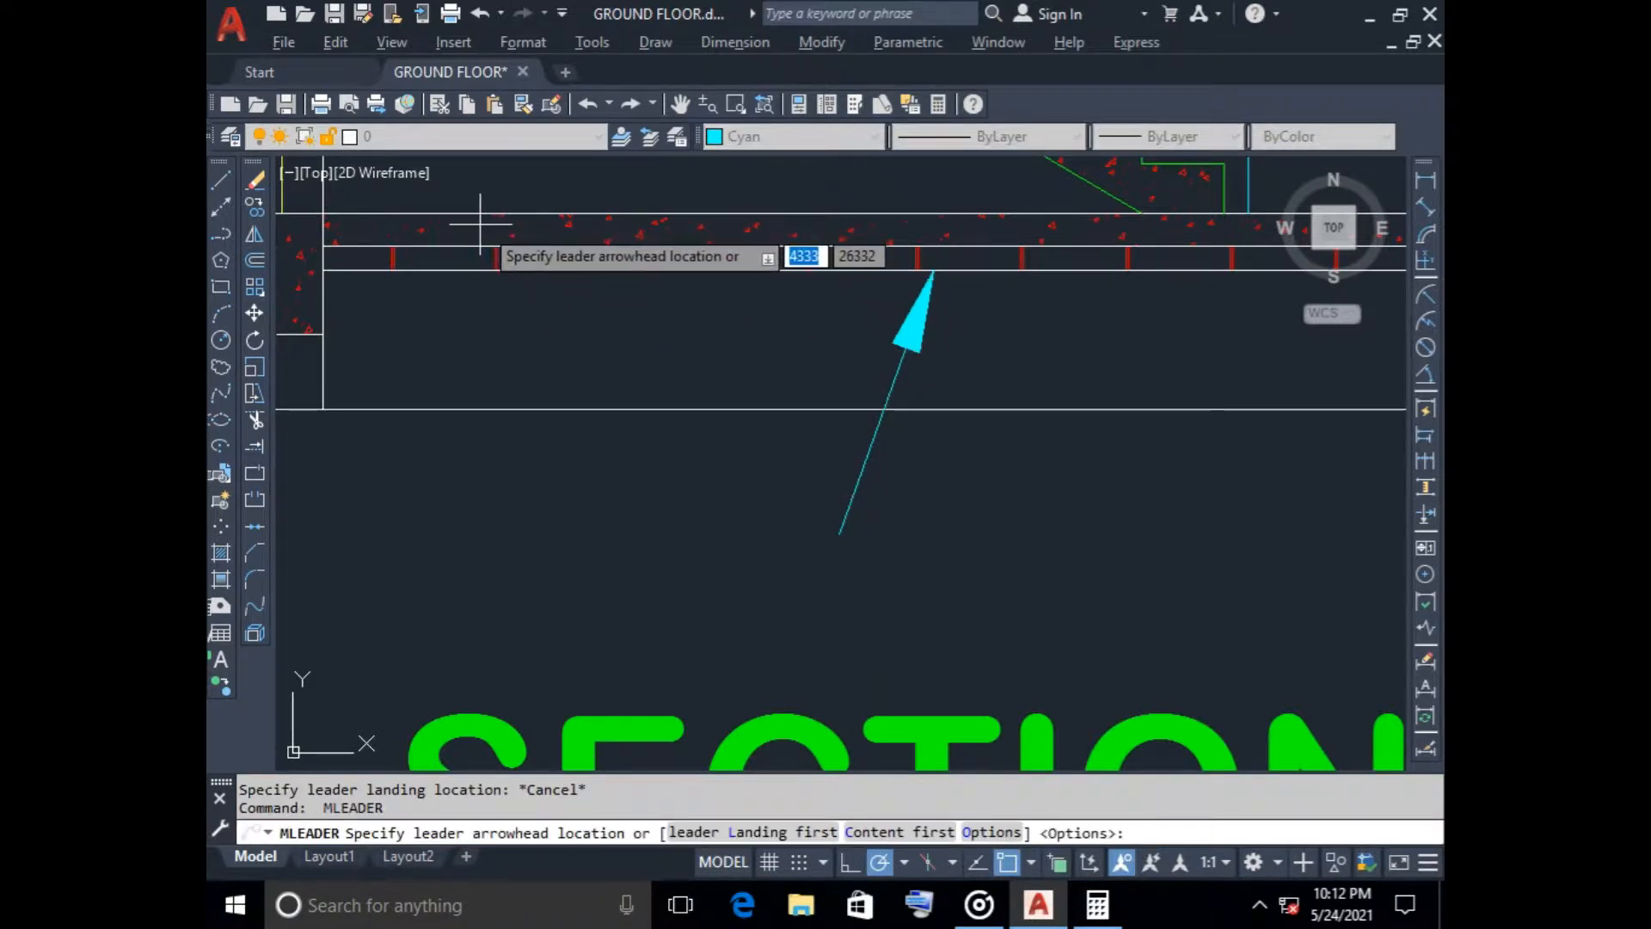
scroll(422, 232, "down", 4)
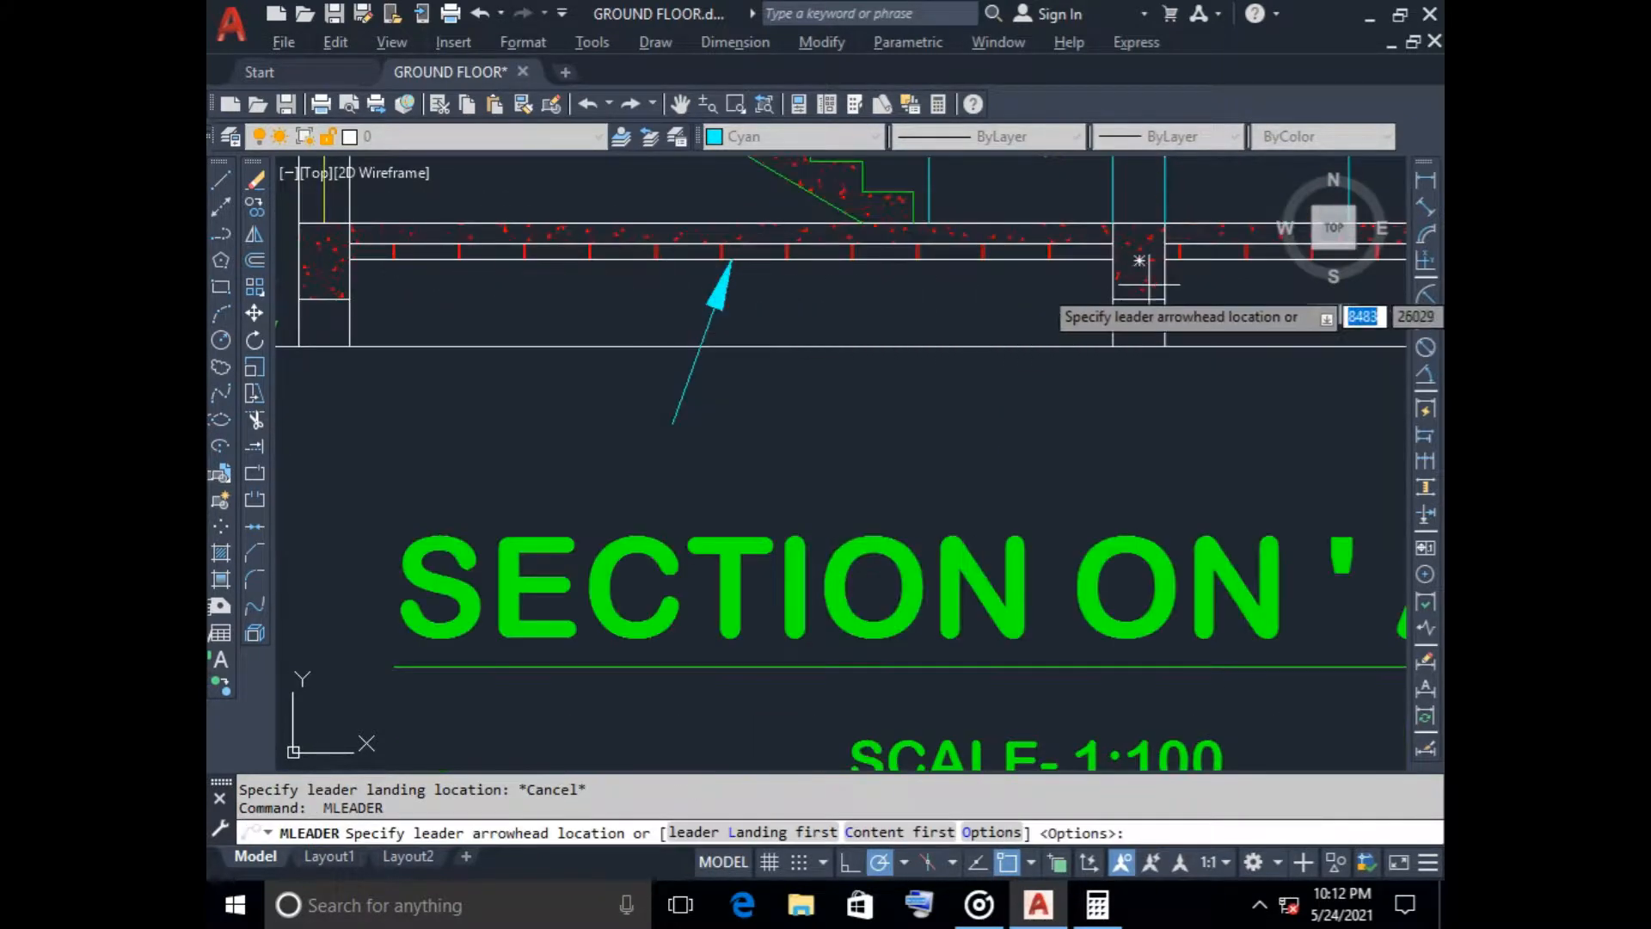
scroll(1135, 274, "down", 2)
middle_click_drag(1135, 273, 783, 265)
scroll(584, 210, "up", 4)
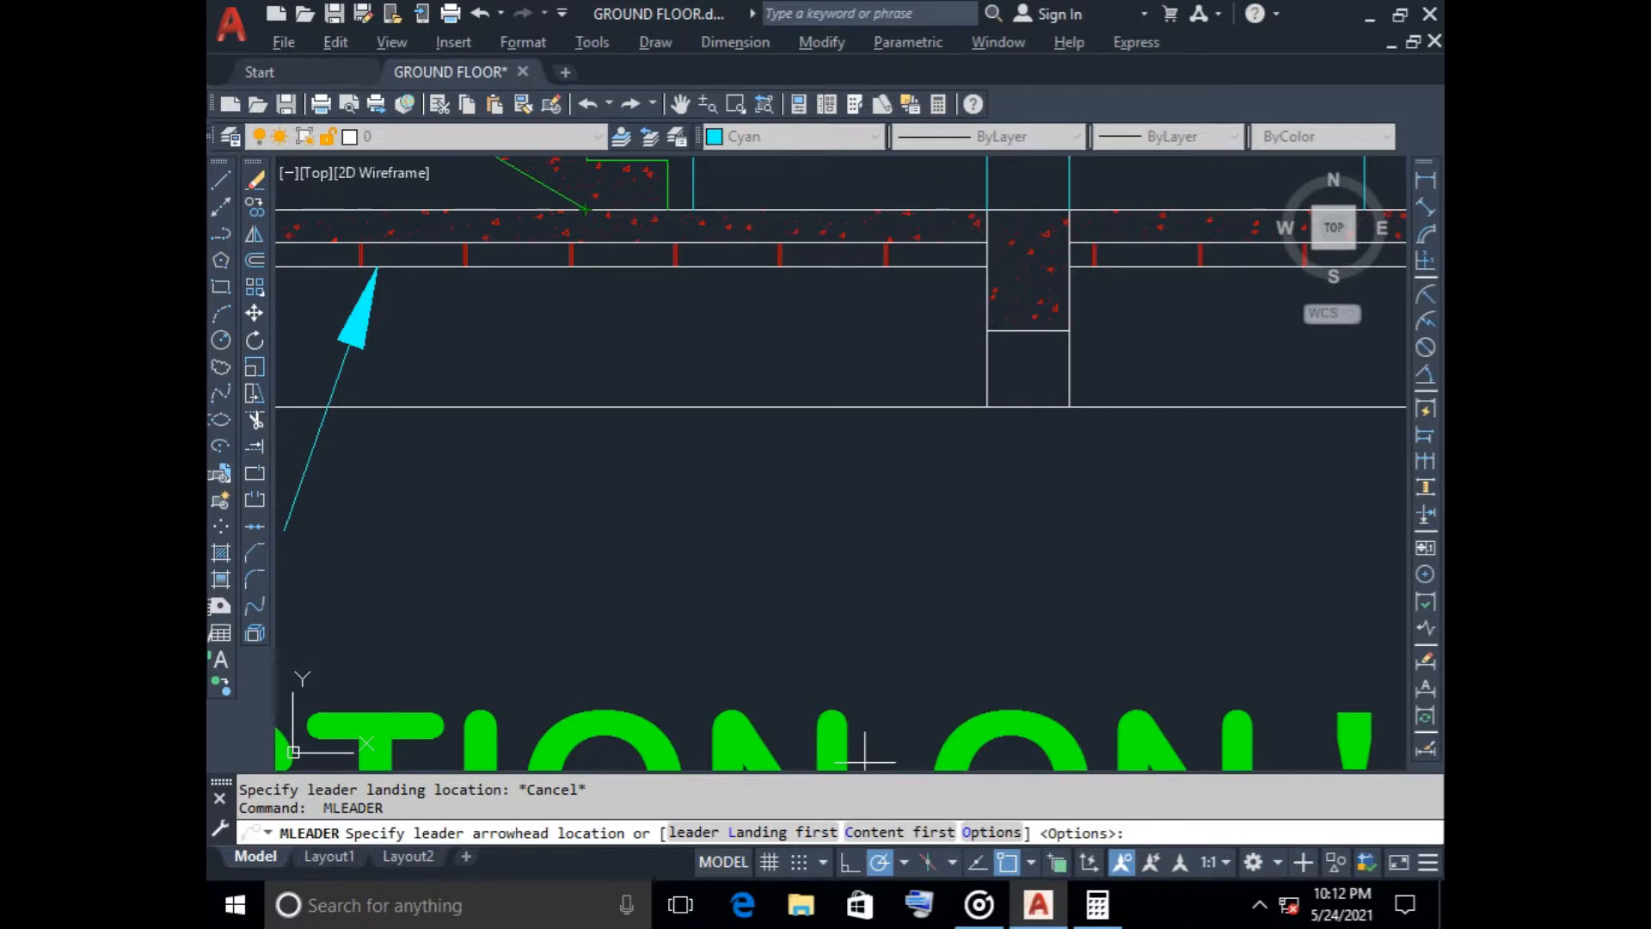
key("F10")
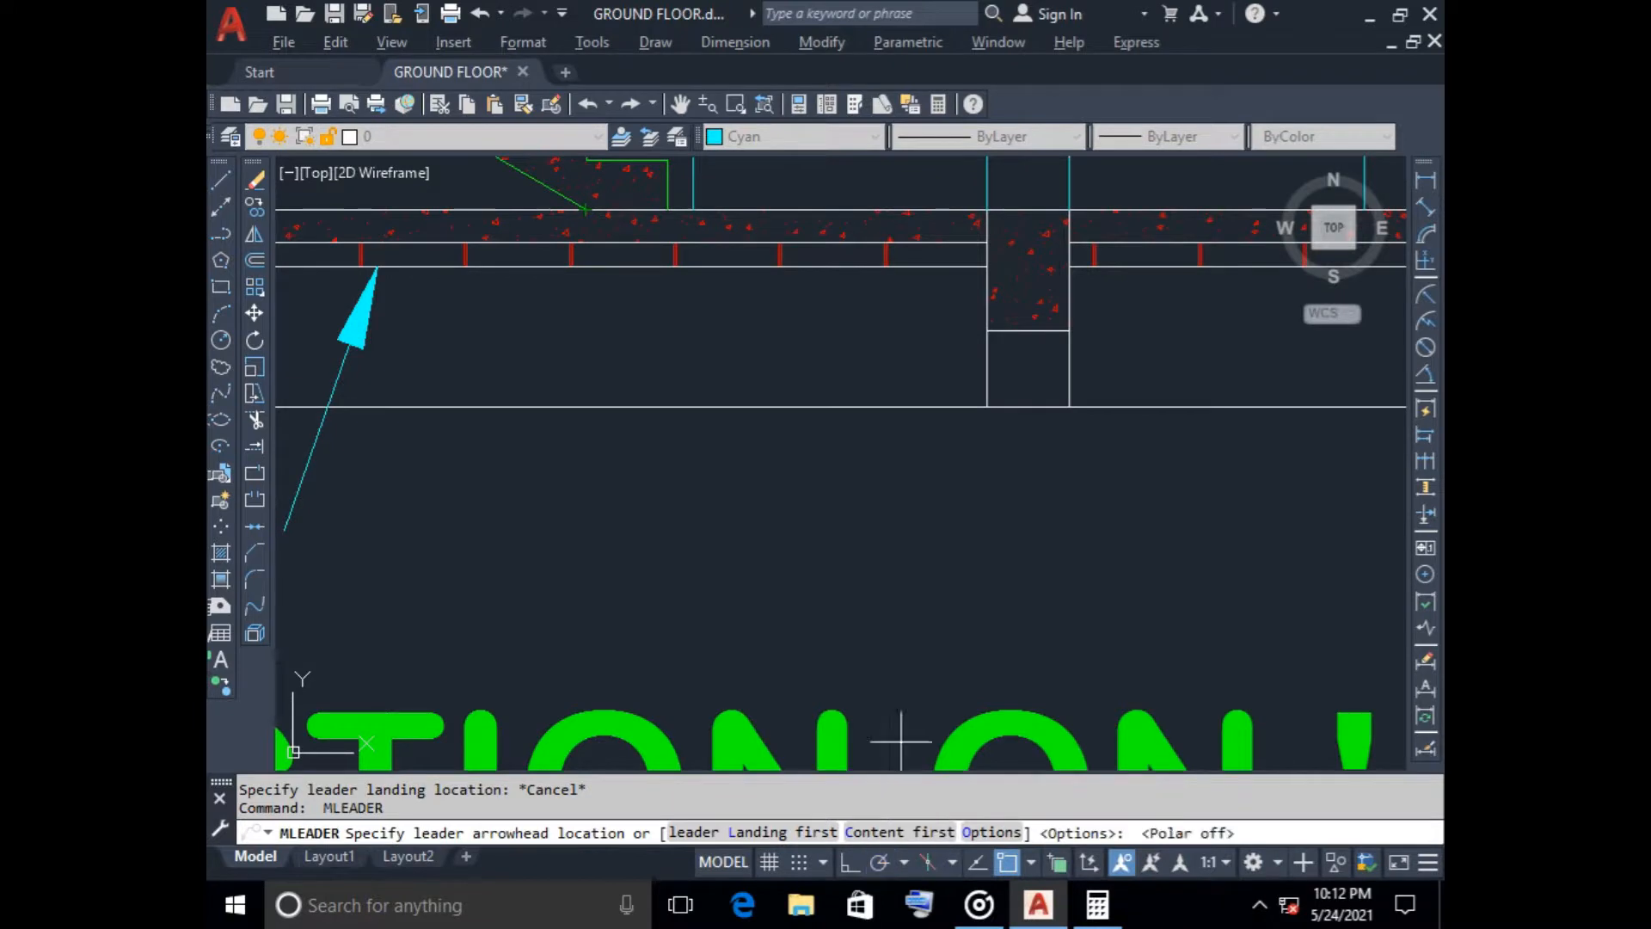
left_click(621, 230)
scroll(559, 533, "down", 2)
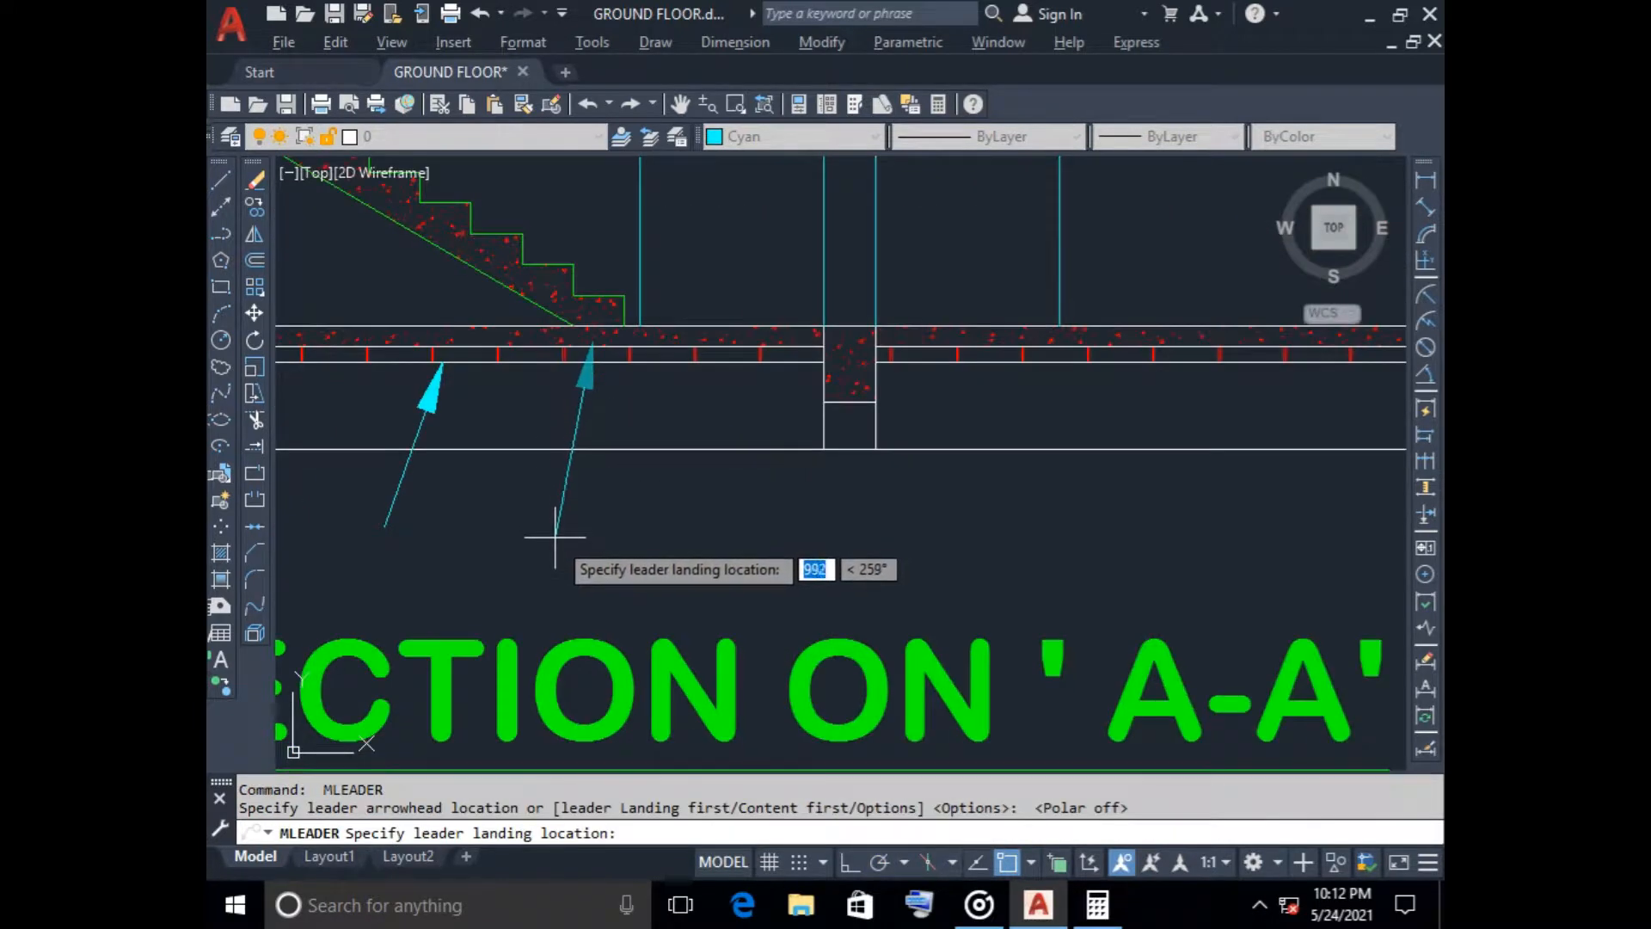
scroll(554, 538, "down", 2)
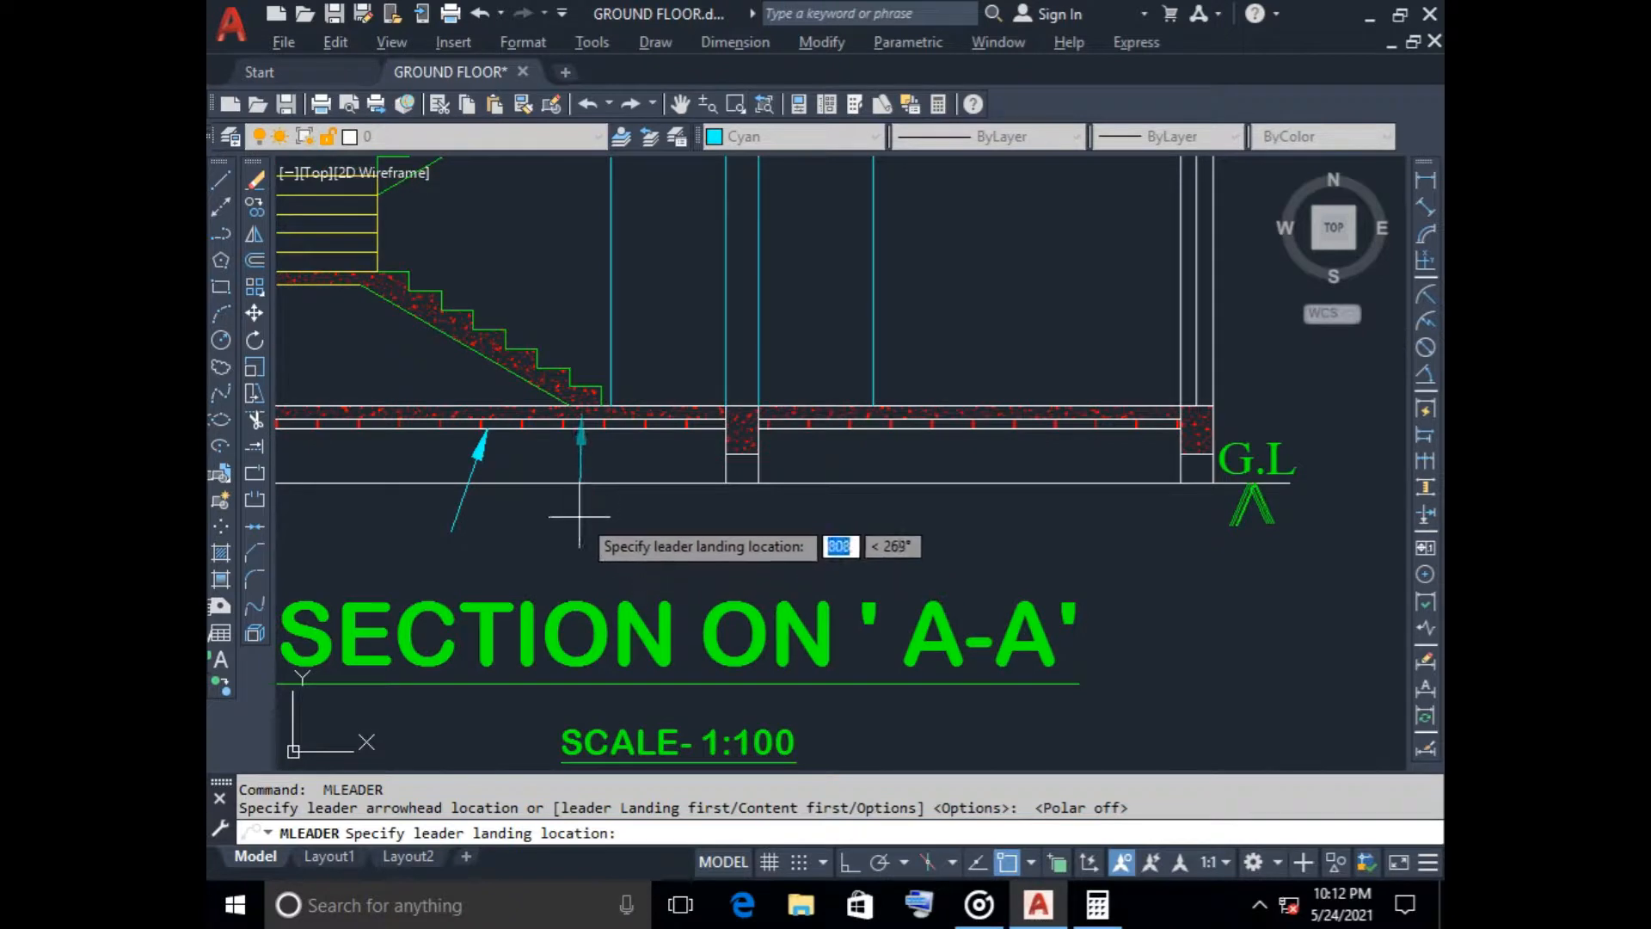
left_click(580, 516)
key("Escape")
Draw a vertical textless multileader about 1600 mm long, pointing down to the slab at the head of the upper stair flight
scroll(745, 535, "down", 3)
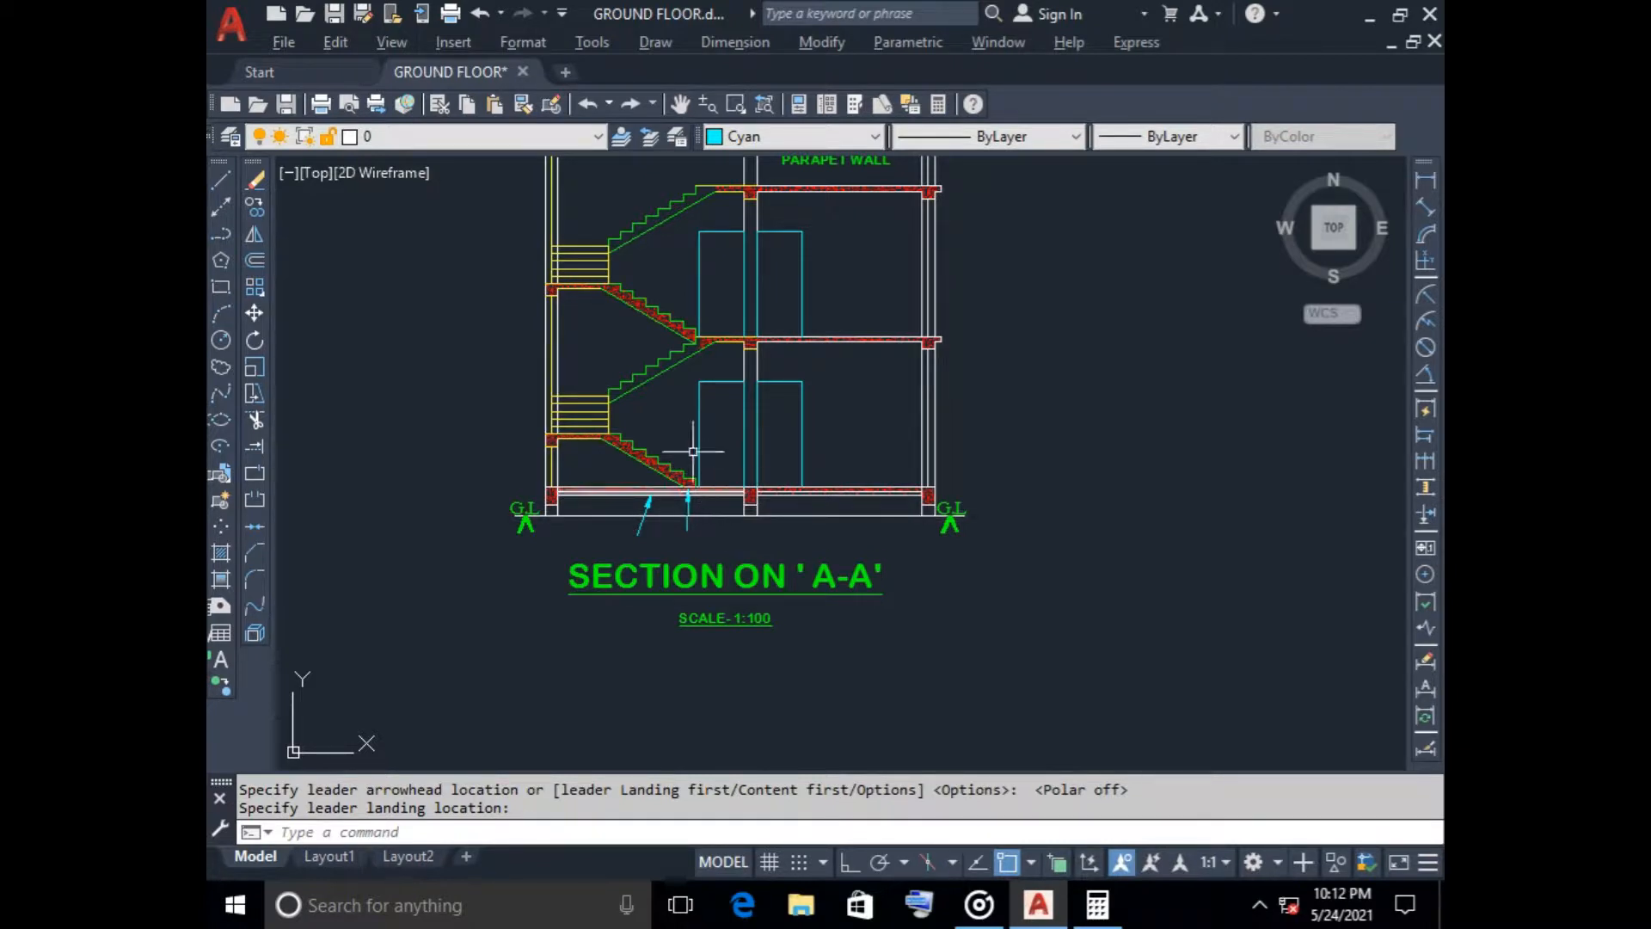
middle_click_drag(717, 232, 678, 401)
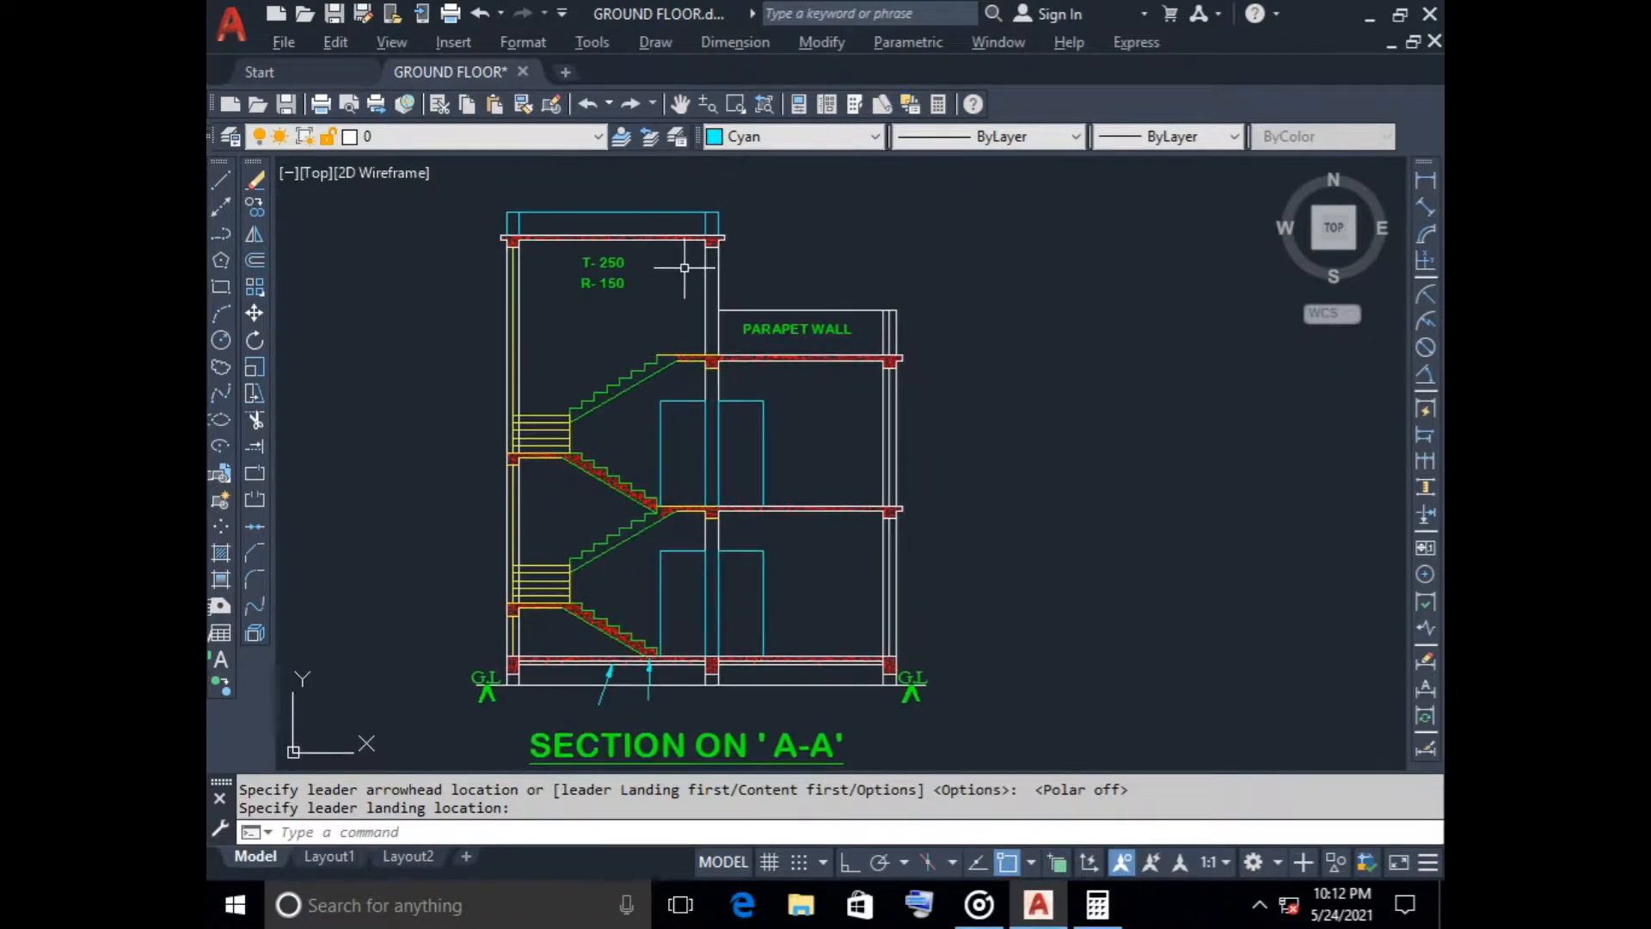
key("Return")
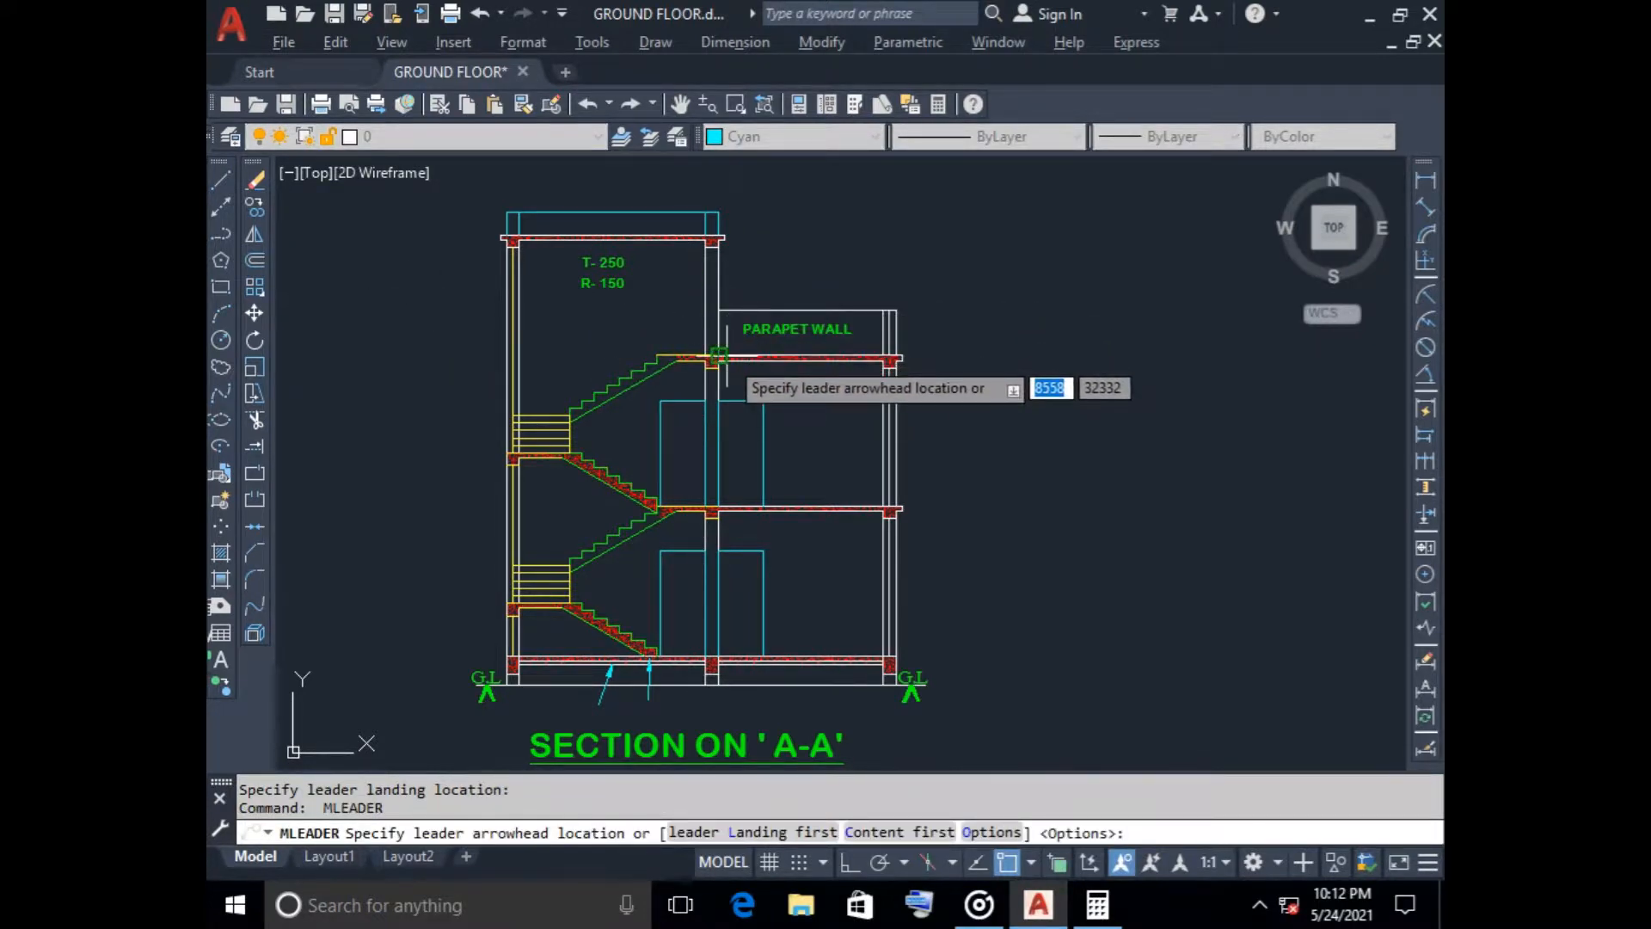
scroll(725, 376, "up", 5)
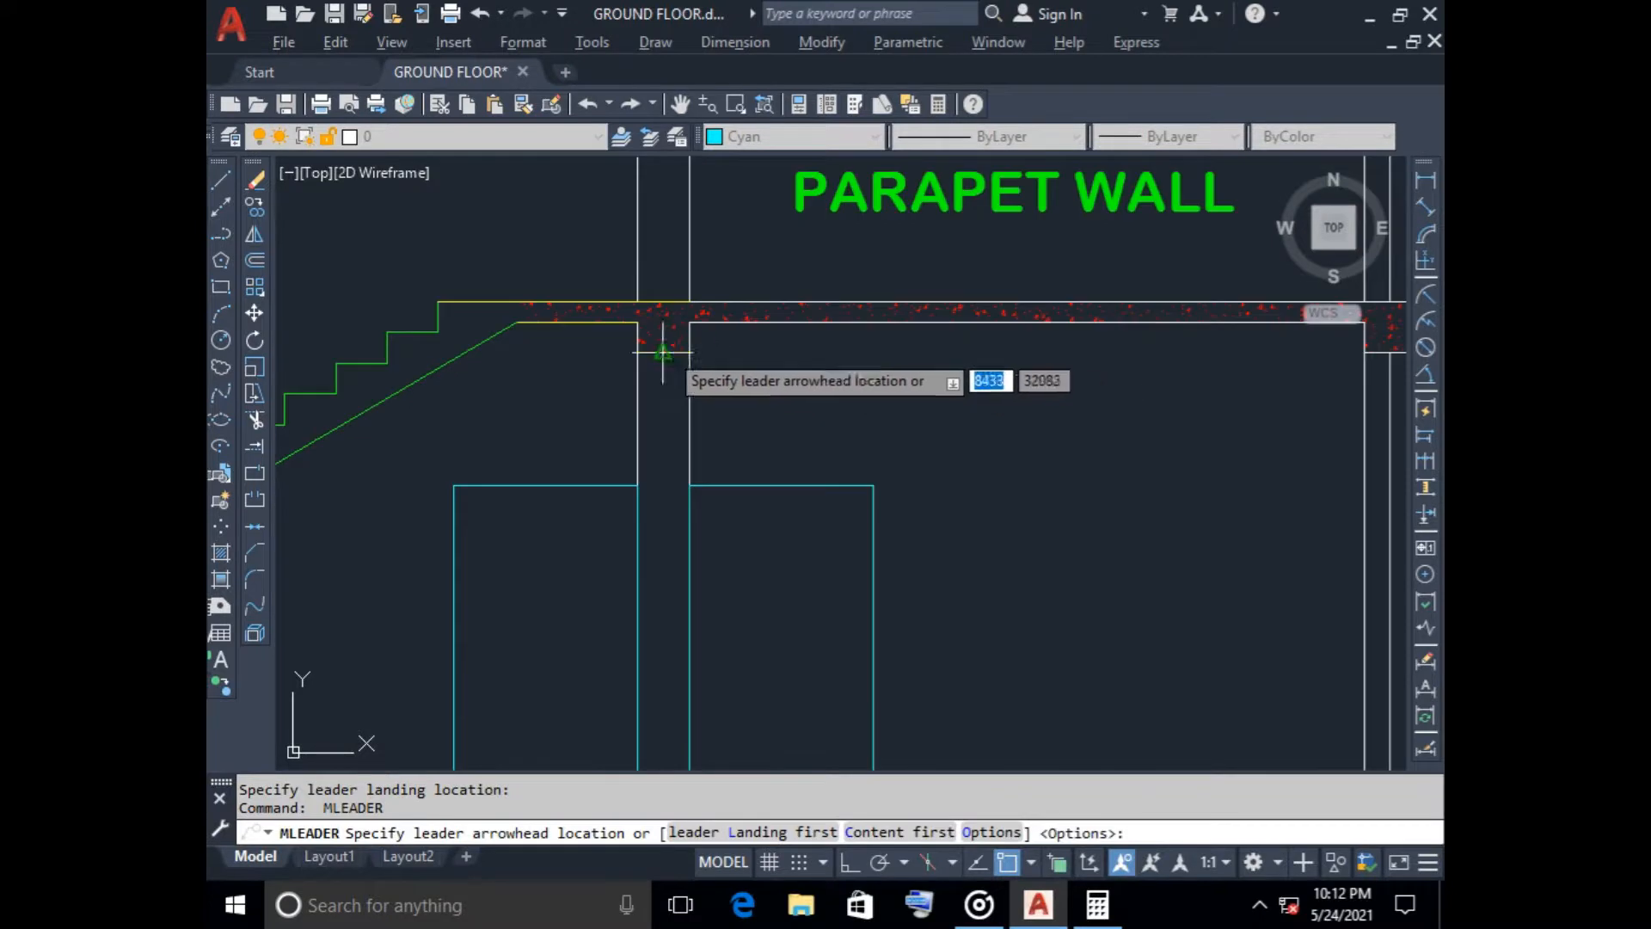
left_click(563, 302)
scroll(553, 202, "down", 6)
scroll(508, 372, "up", 1)
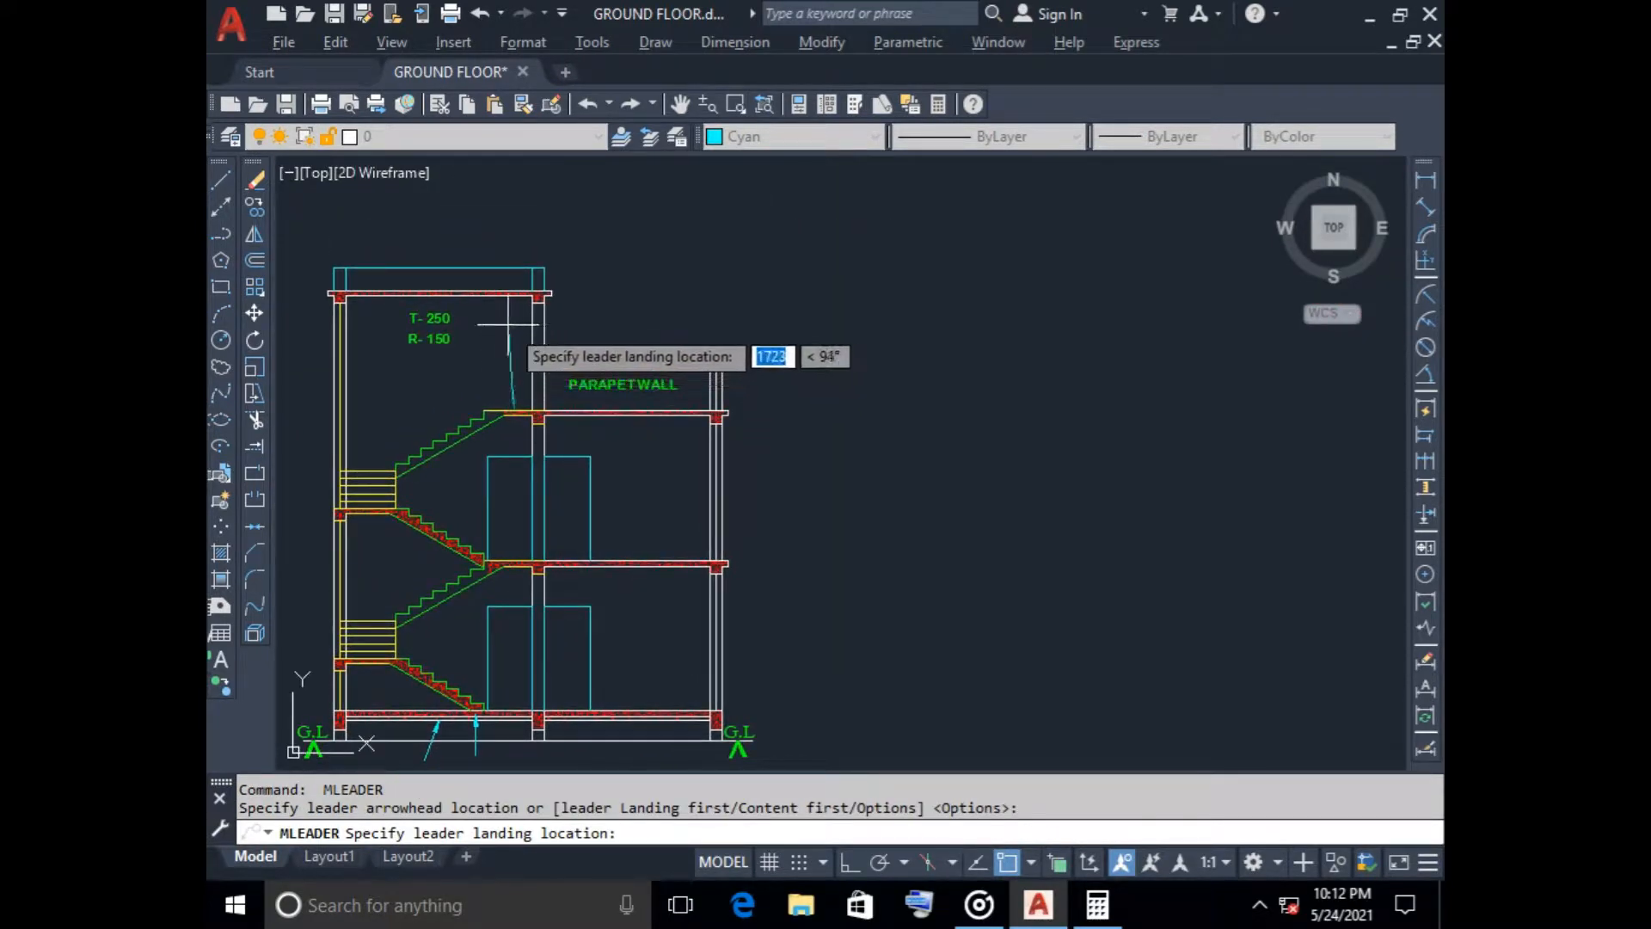
key("F8")
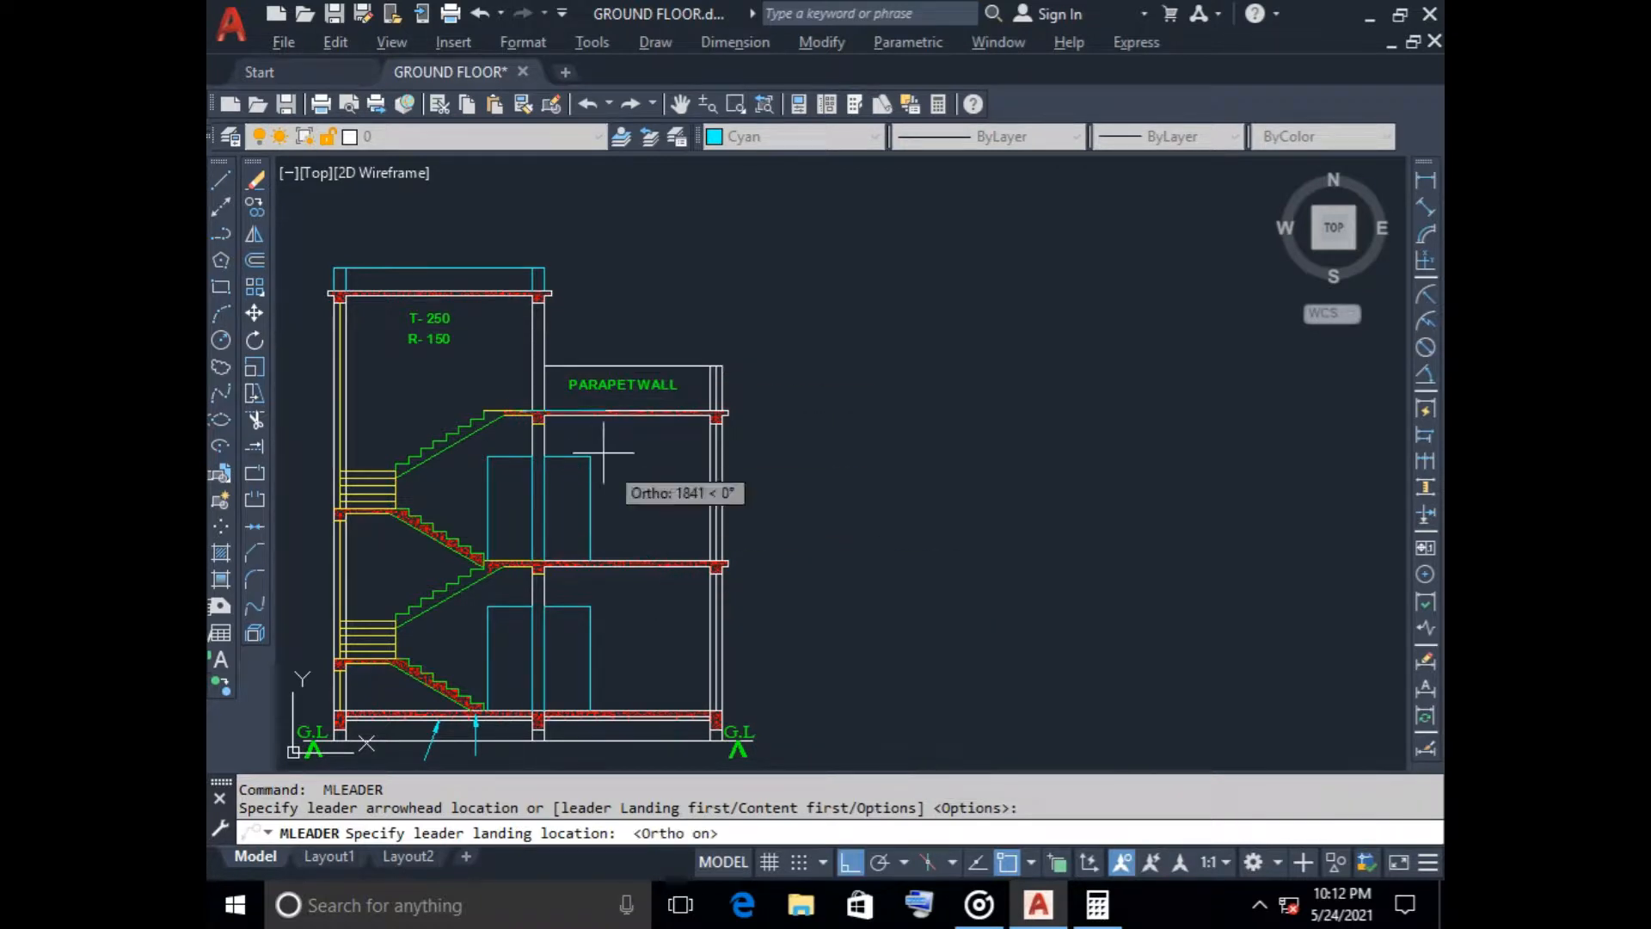
left_click(521, 351)
left_click(563, 331)
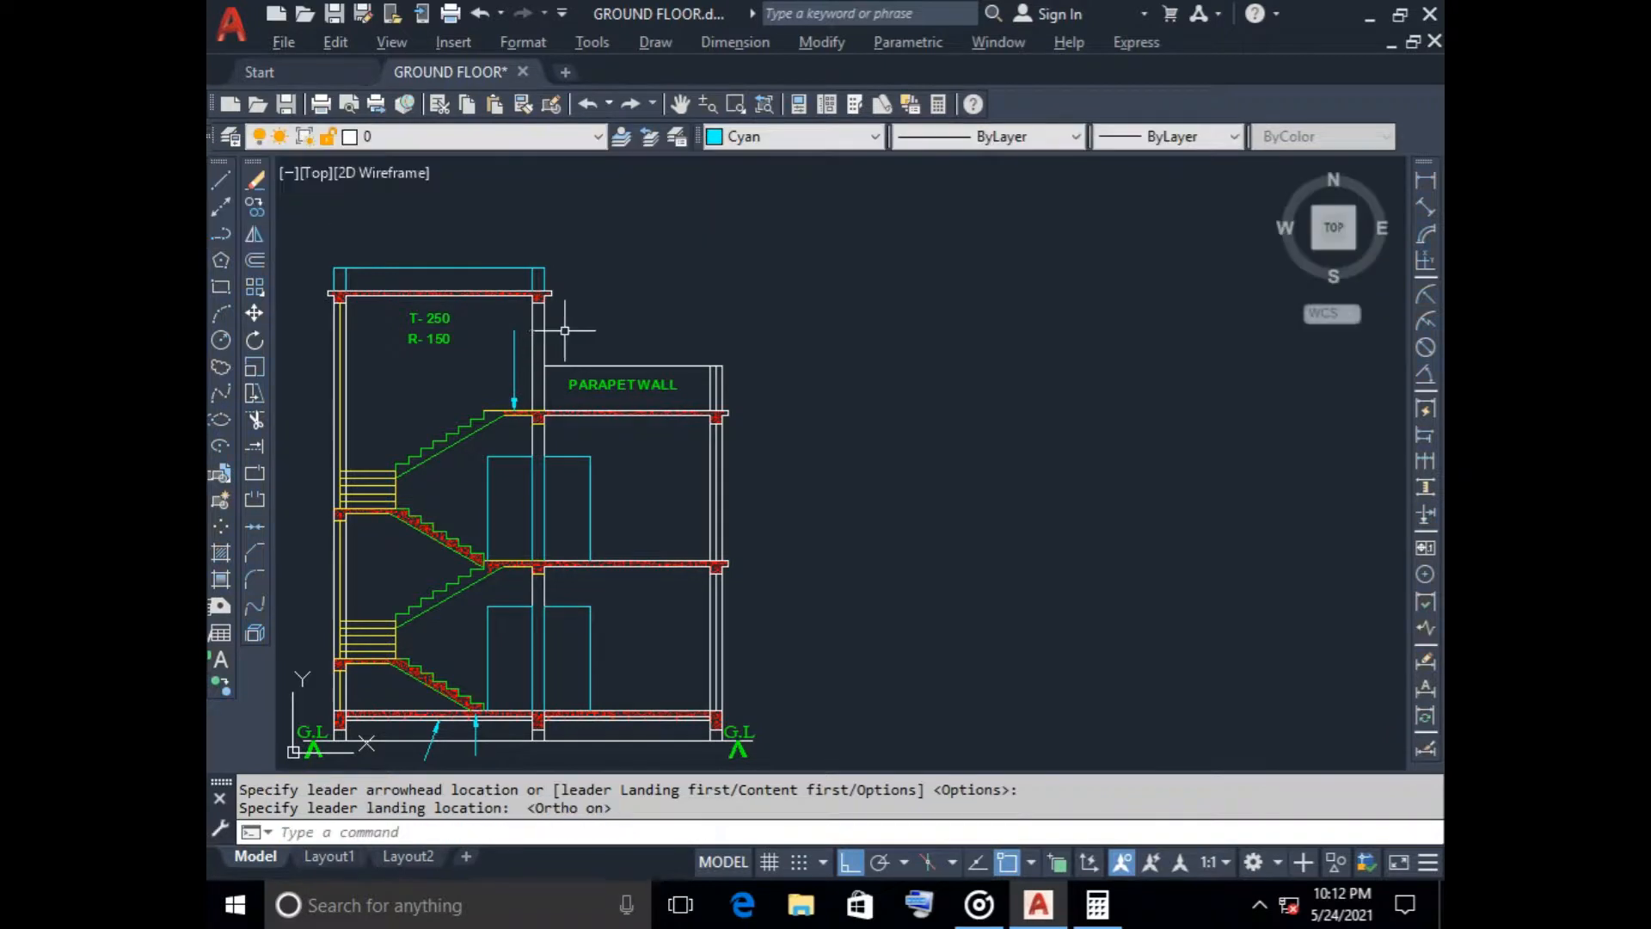
Draw a horizontal line about 1500 mm long from the upper leader's end towards the parapet side
left_click(220, 179)
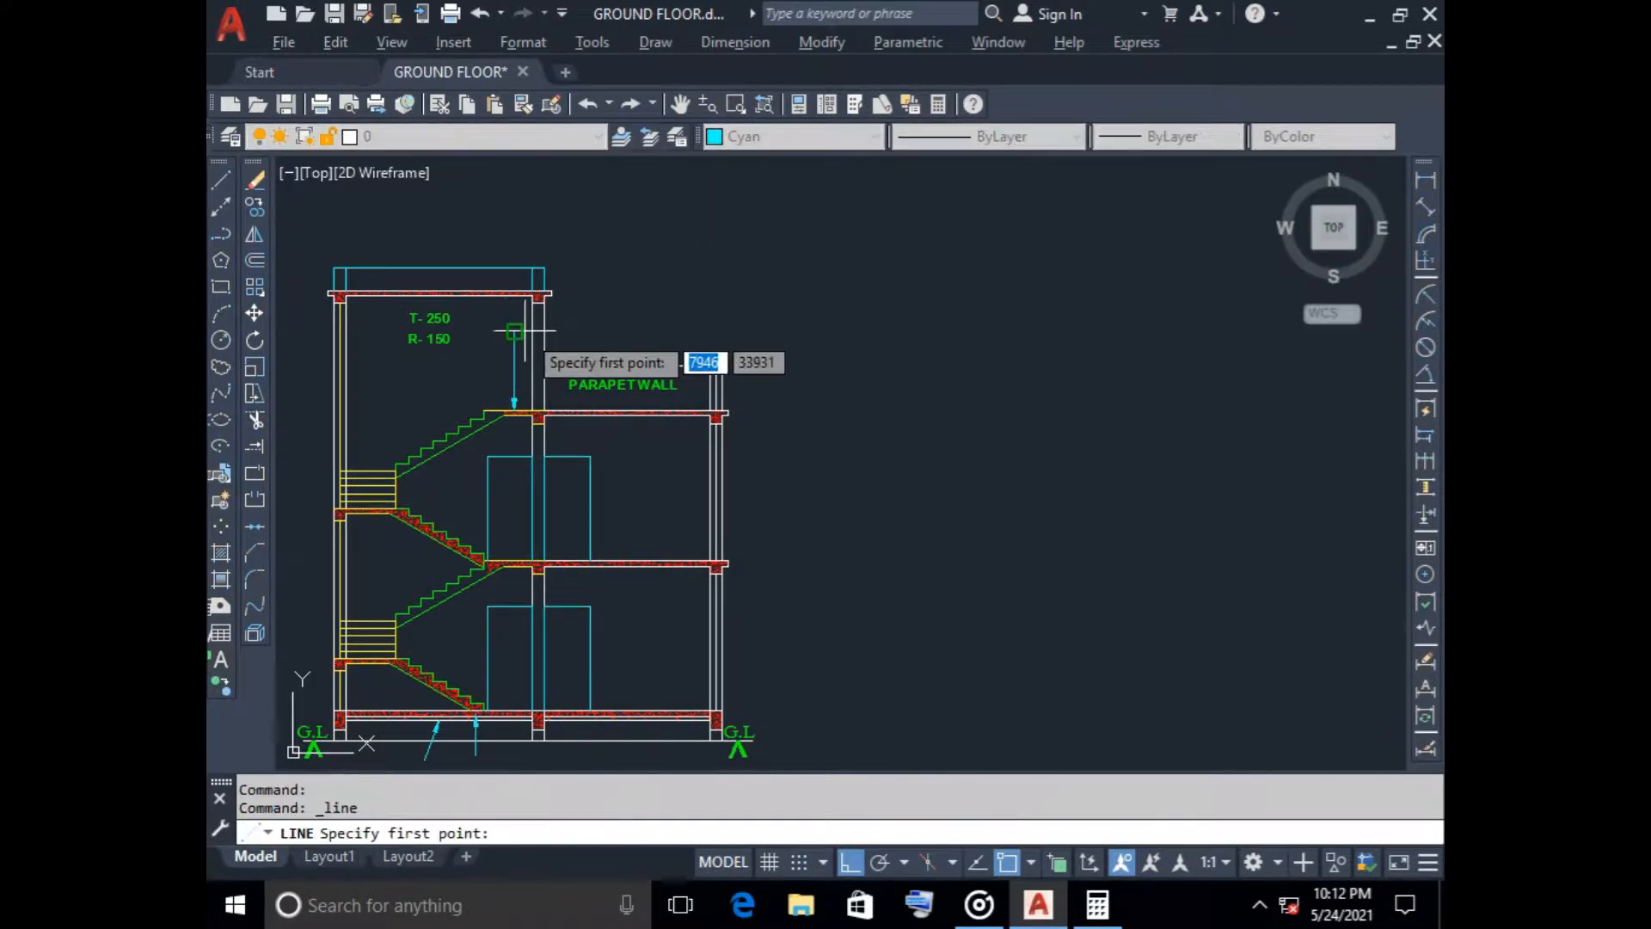
left_click(514, 331)
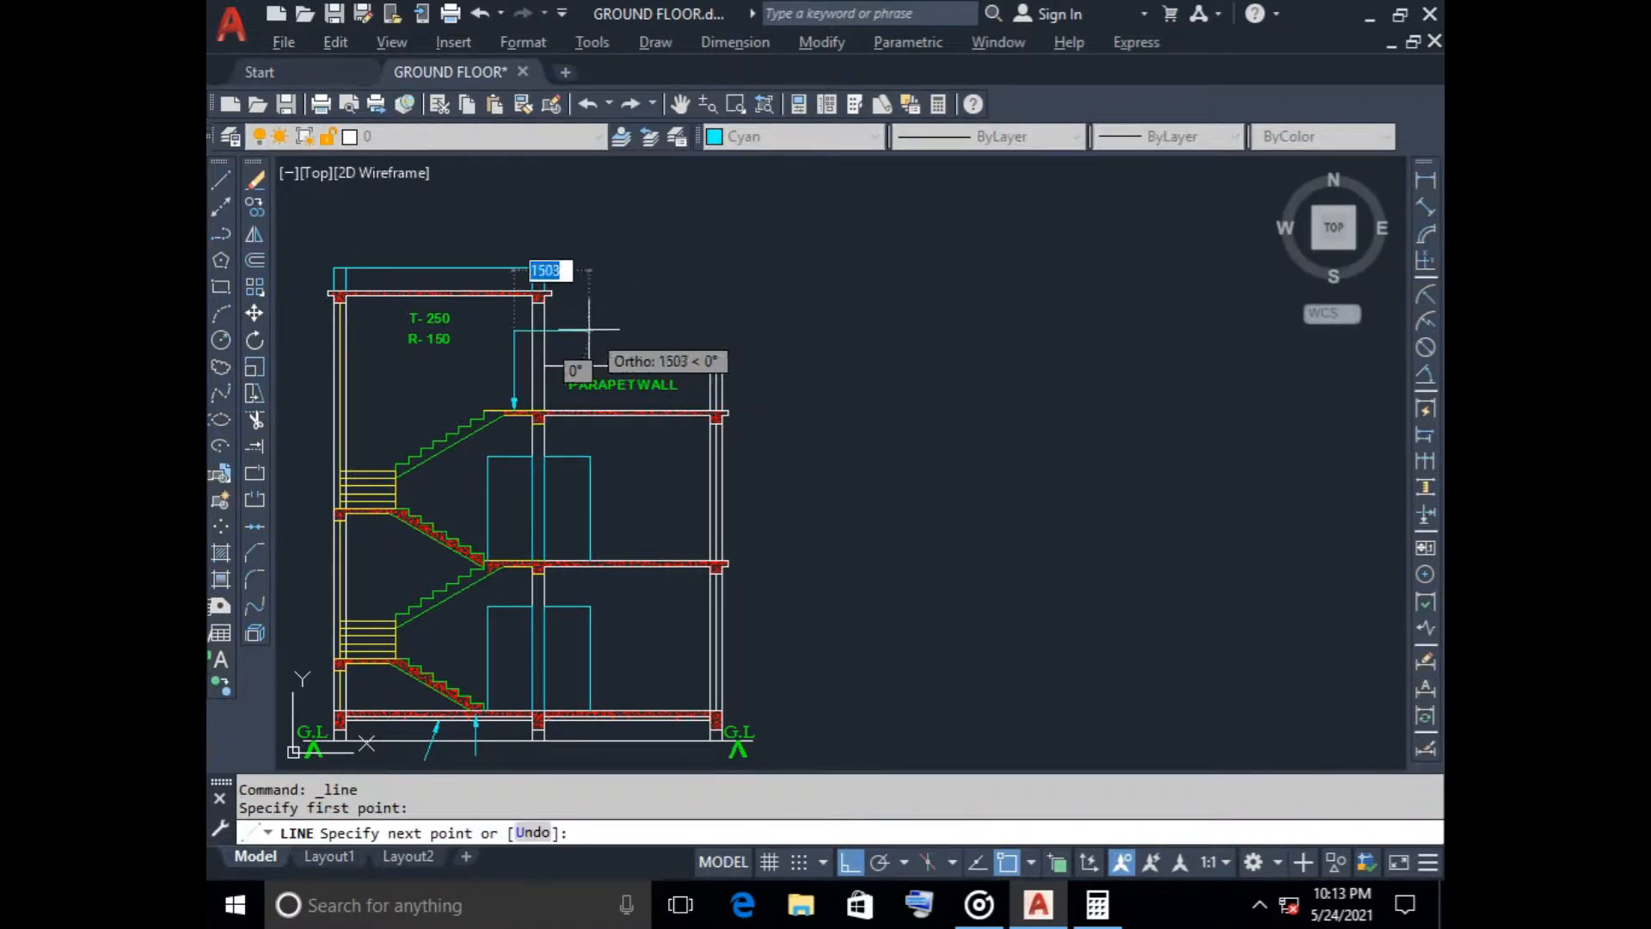
key("Escape")
Draw a short horizontal landing line outward from the lower end of the brick-layer leader
scroll(777, 350, "down", 2)
scroll(826, 369, "up", 2)
scroll(598, 487, "up", 2)
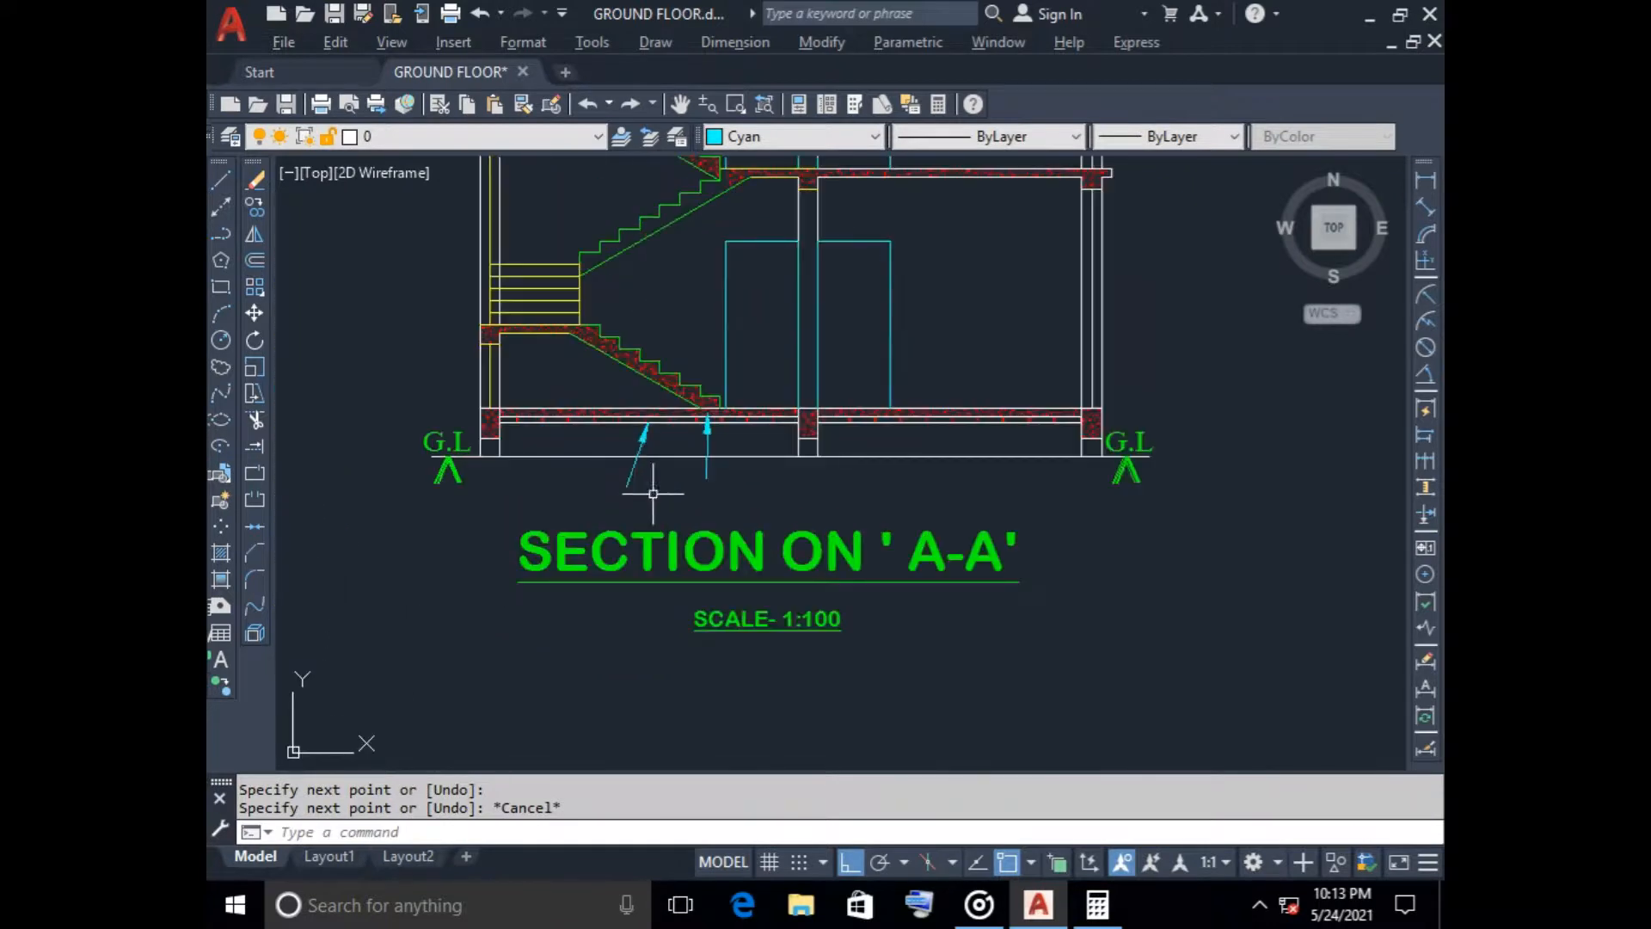
key("space")
left_click(647, 485)
left_click(604, 485)
key("space")
Copy the BED ROOM 3300x3475 label from the floor plan below to the empty space beside Section A-A
scroll(307, 412, "down", 6)
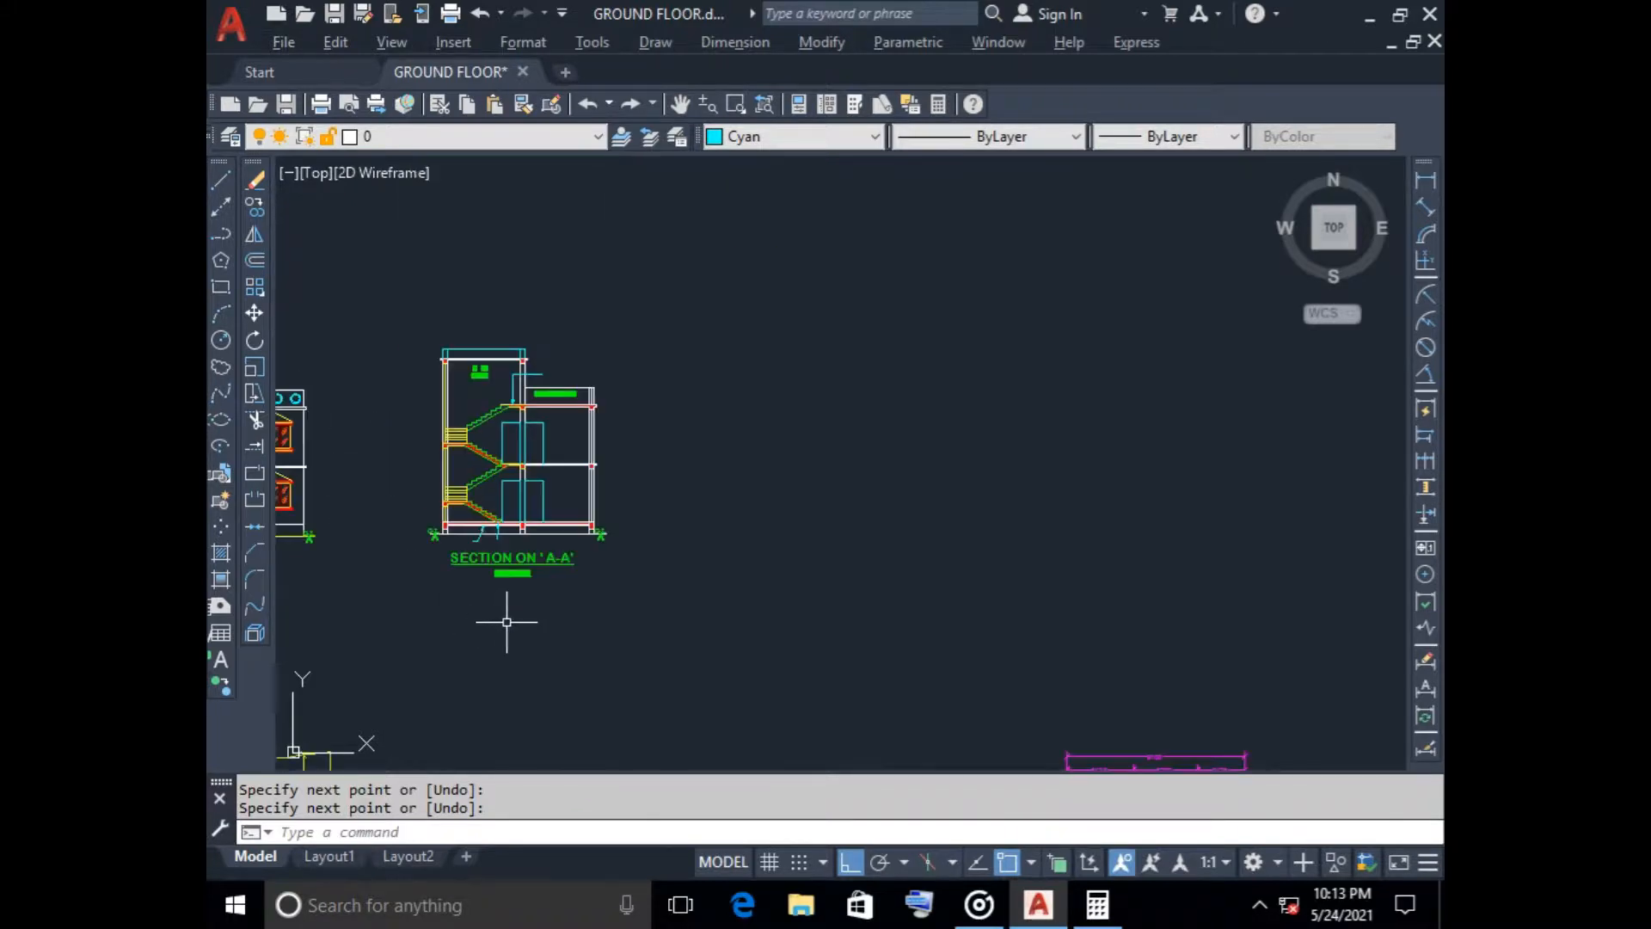
middle_click_drag(505, 619, 647, 420)
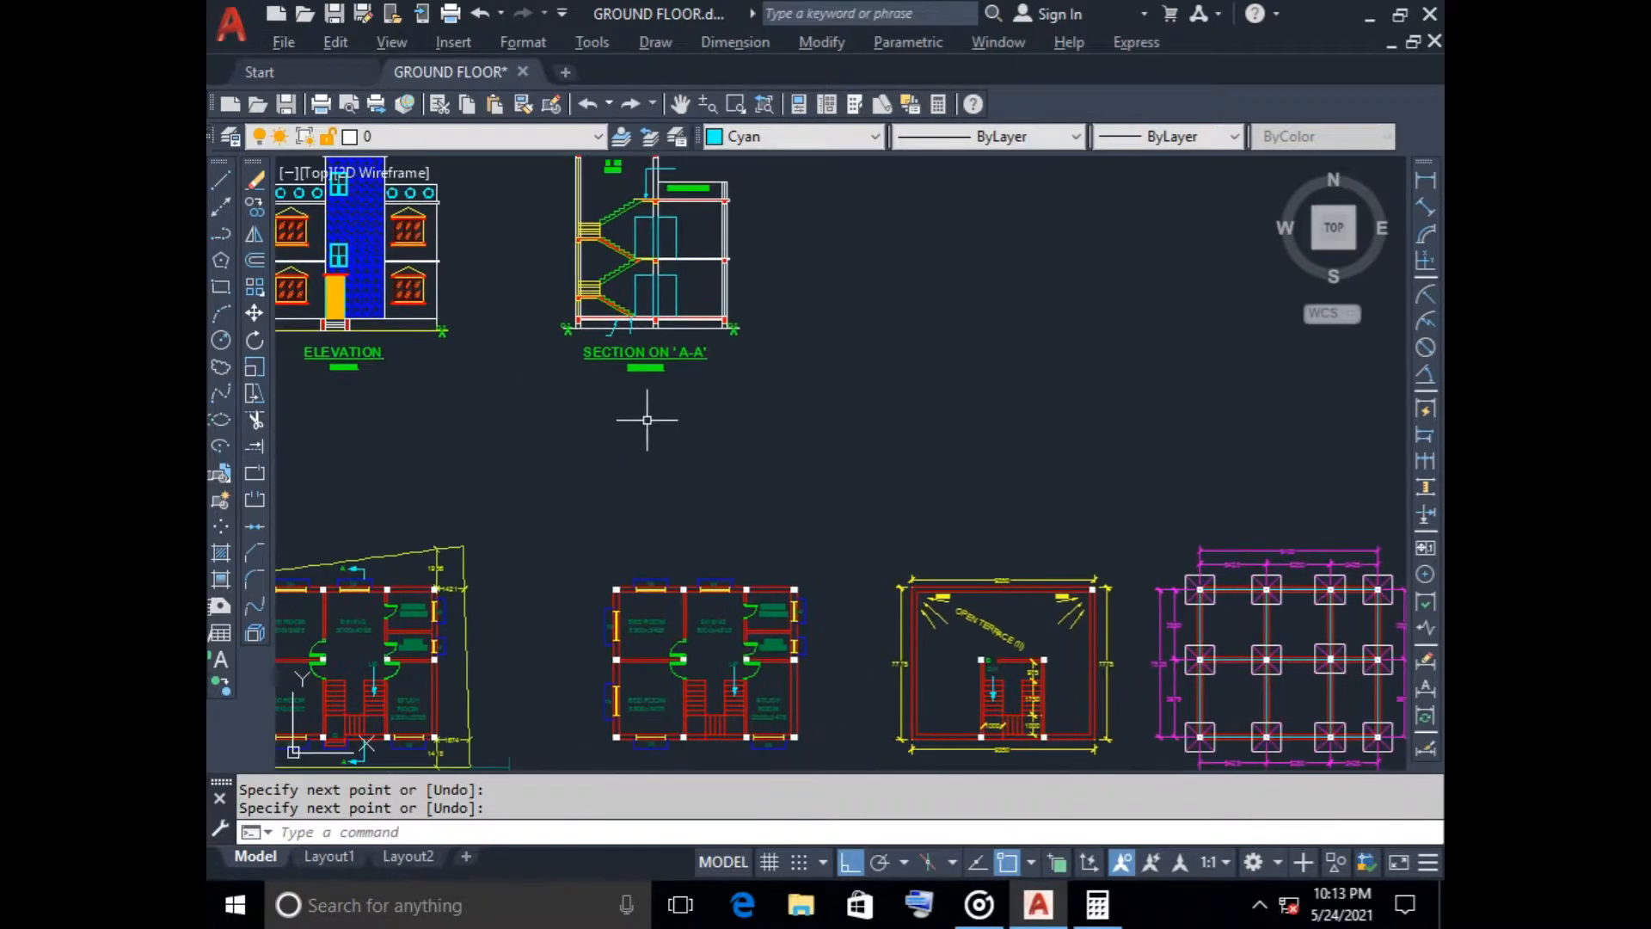
left_click(657, 703)
left_click(255, 207)
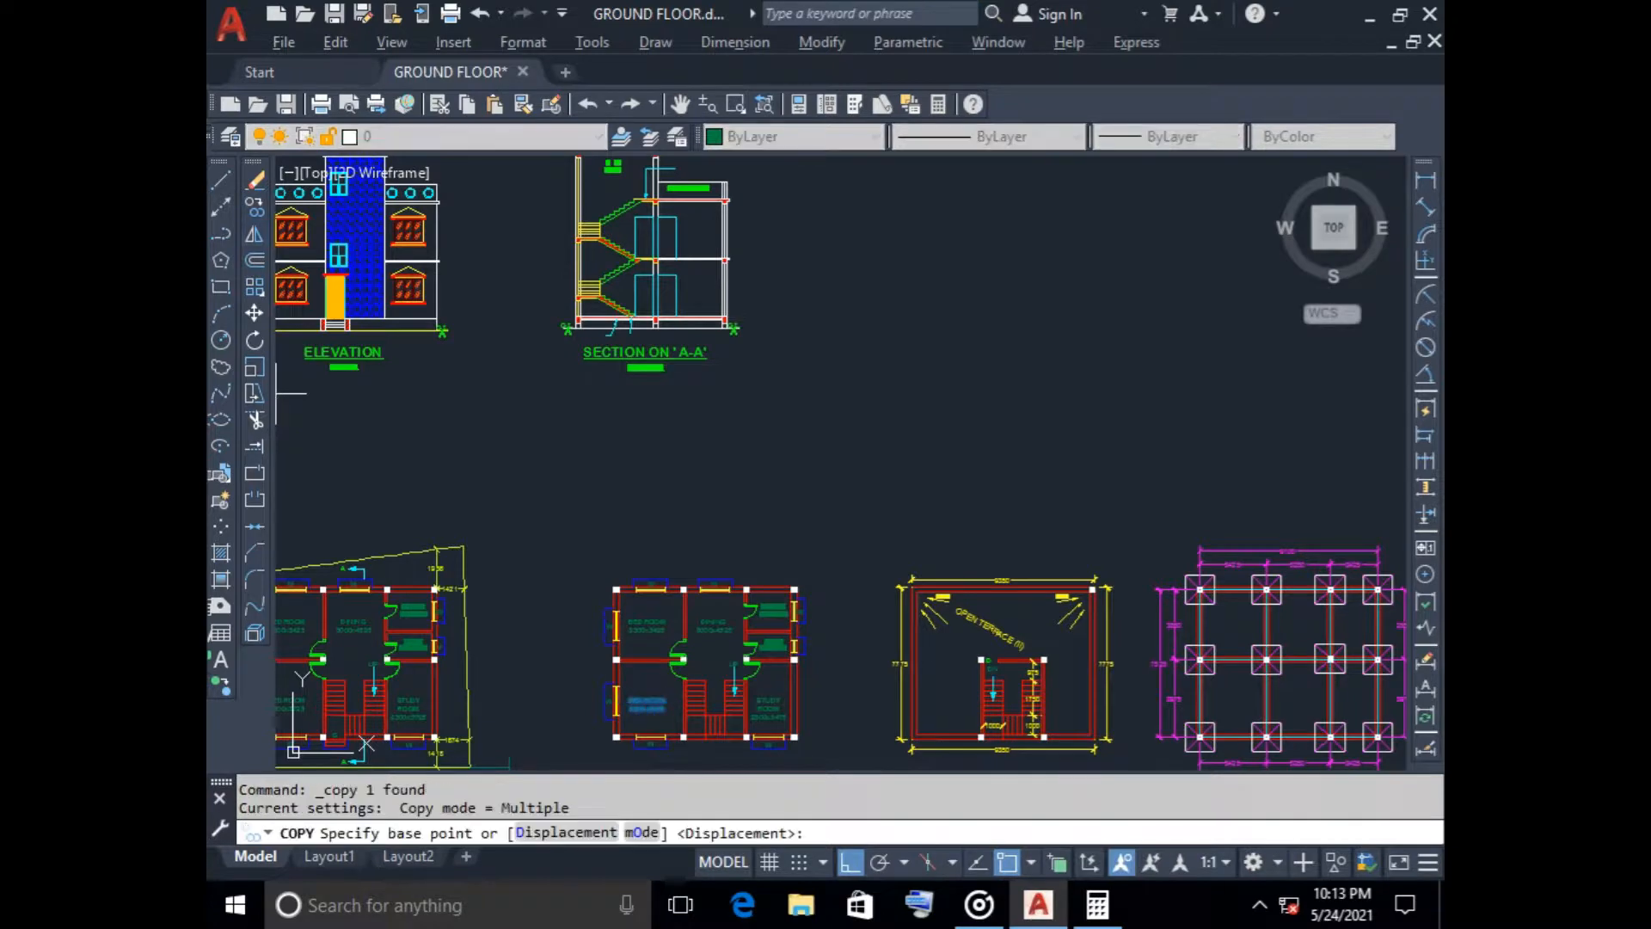
left_click(641, 698)
scroll(578, 413, "up", 6)
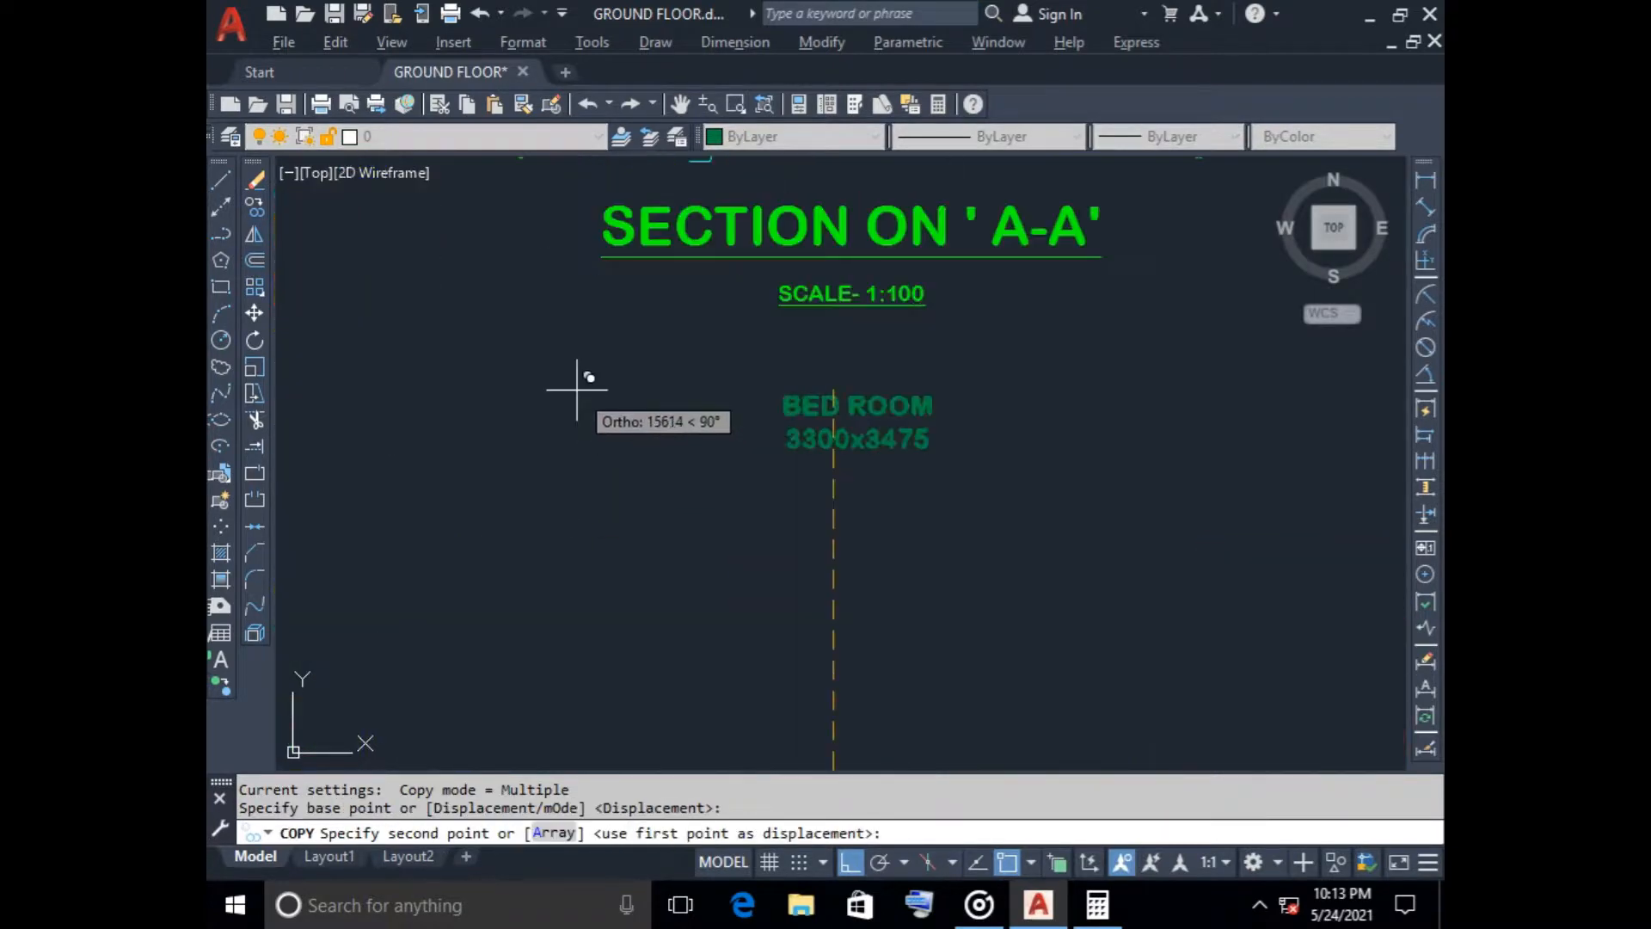
middle_click_drag(575, 380, 546, 656)
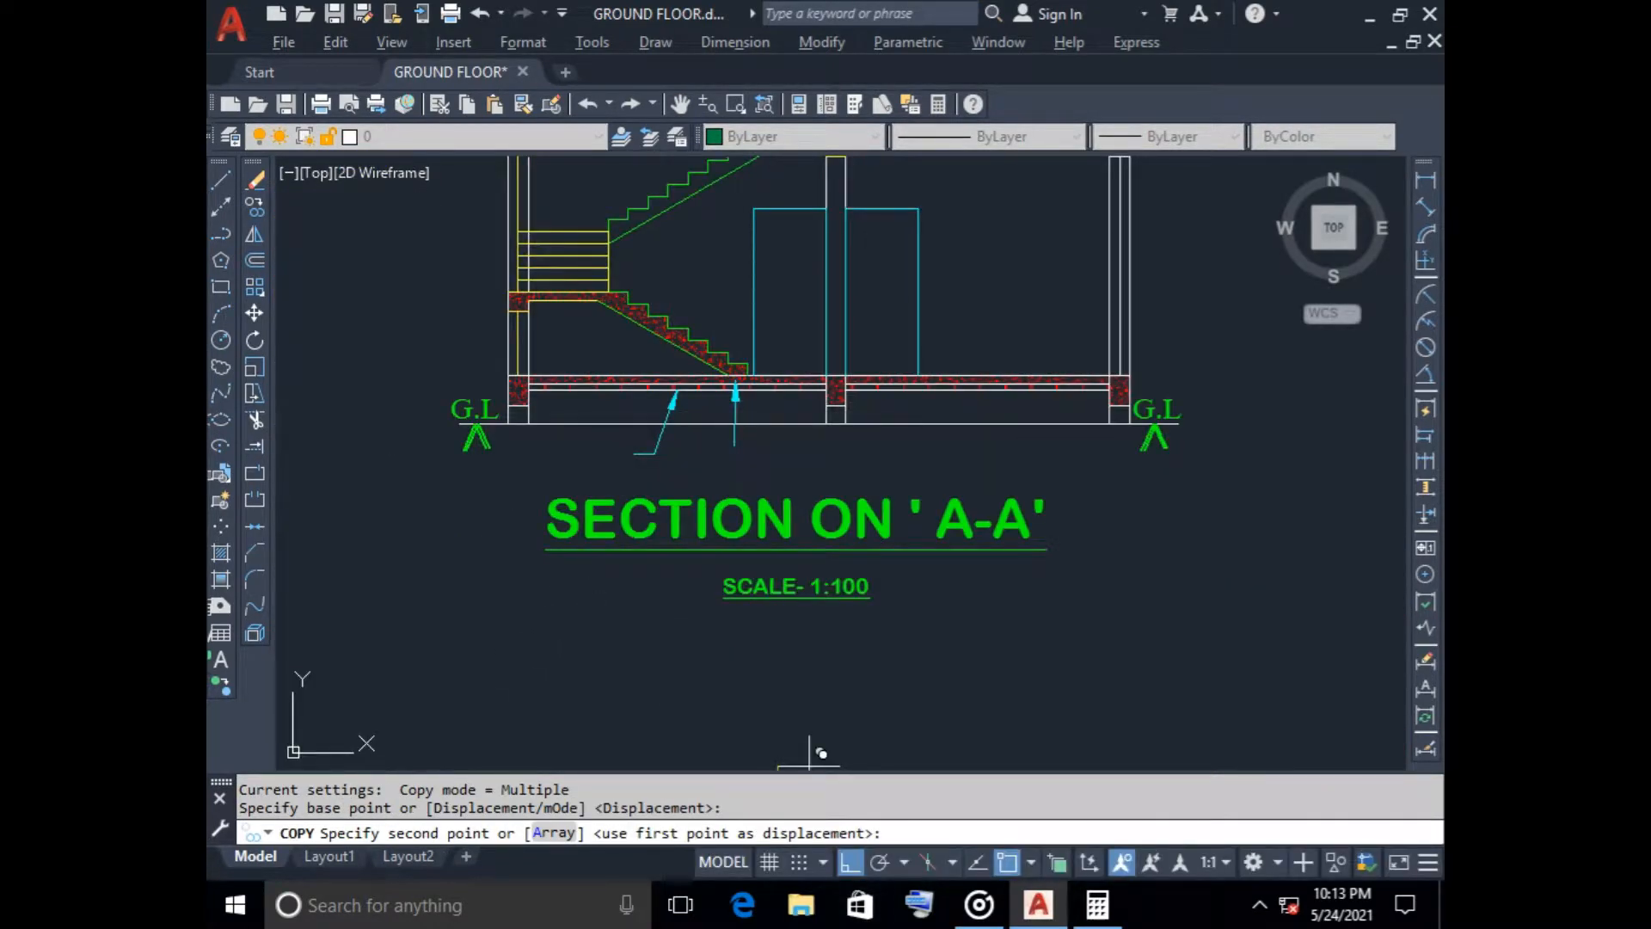
key("F10")
scroll(627, 460, "up", 2)
scroll(627, 460, "down", 8)
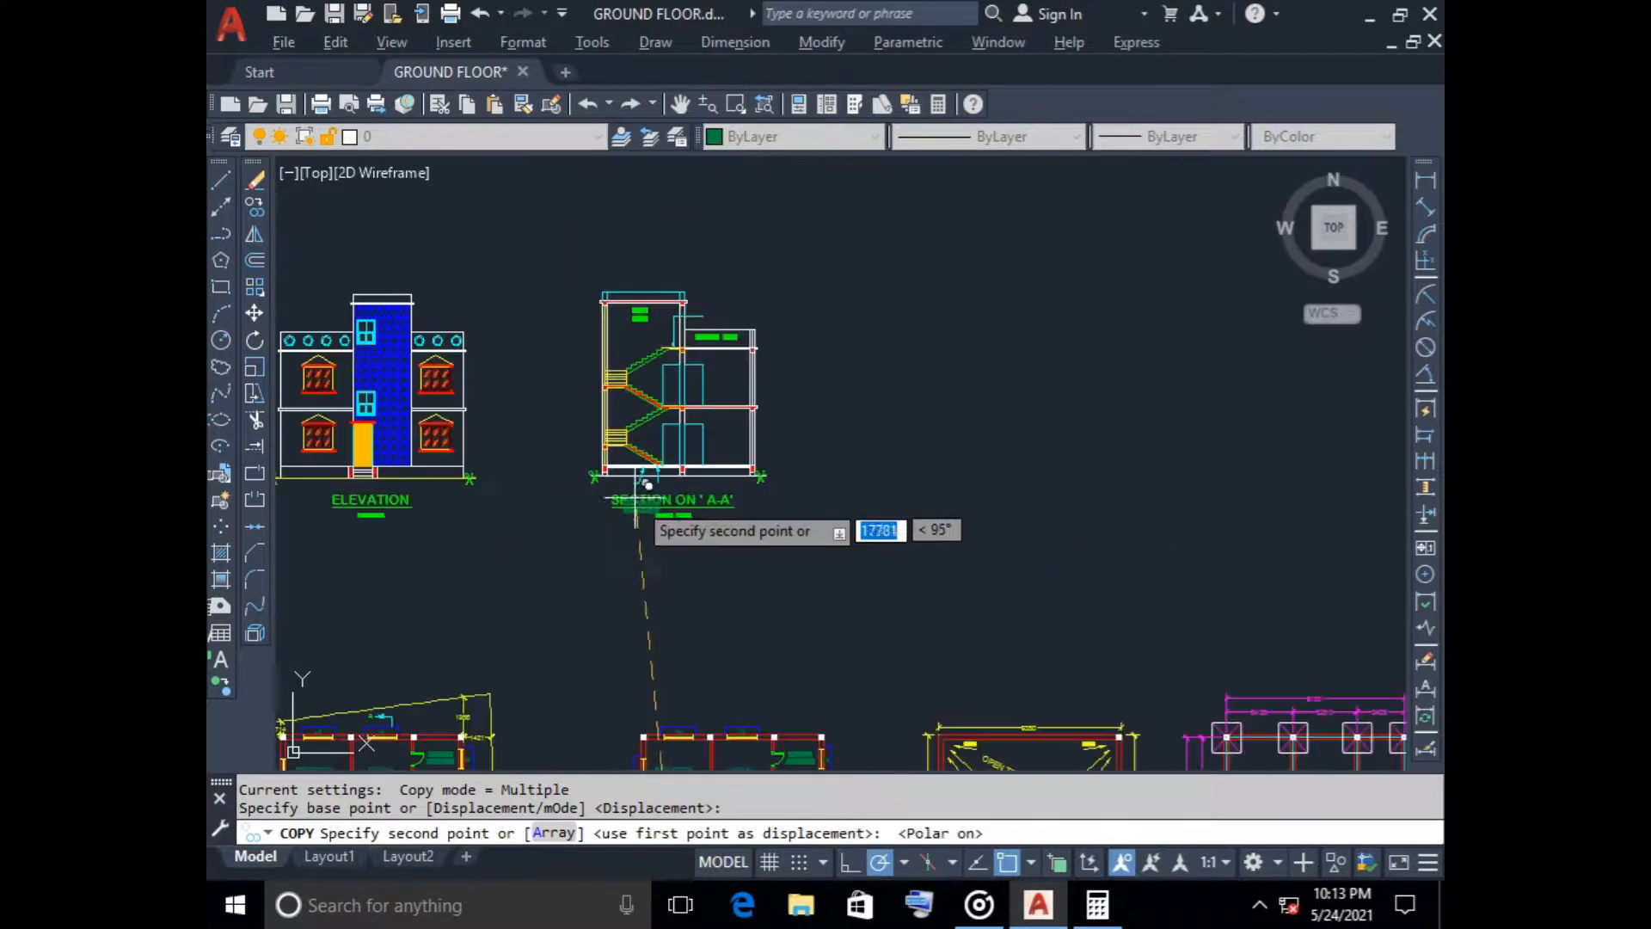
left_click(801, 430)
key("Escape")
Set the copied label's text height to 150 and replace its wording with OVER 75 THK. B.F.S
scroll(774, 508, "up", 6)
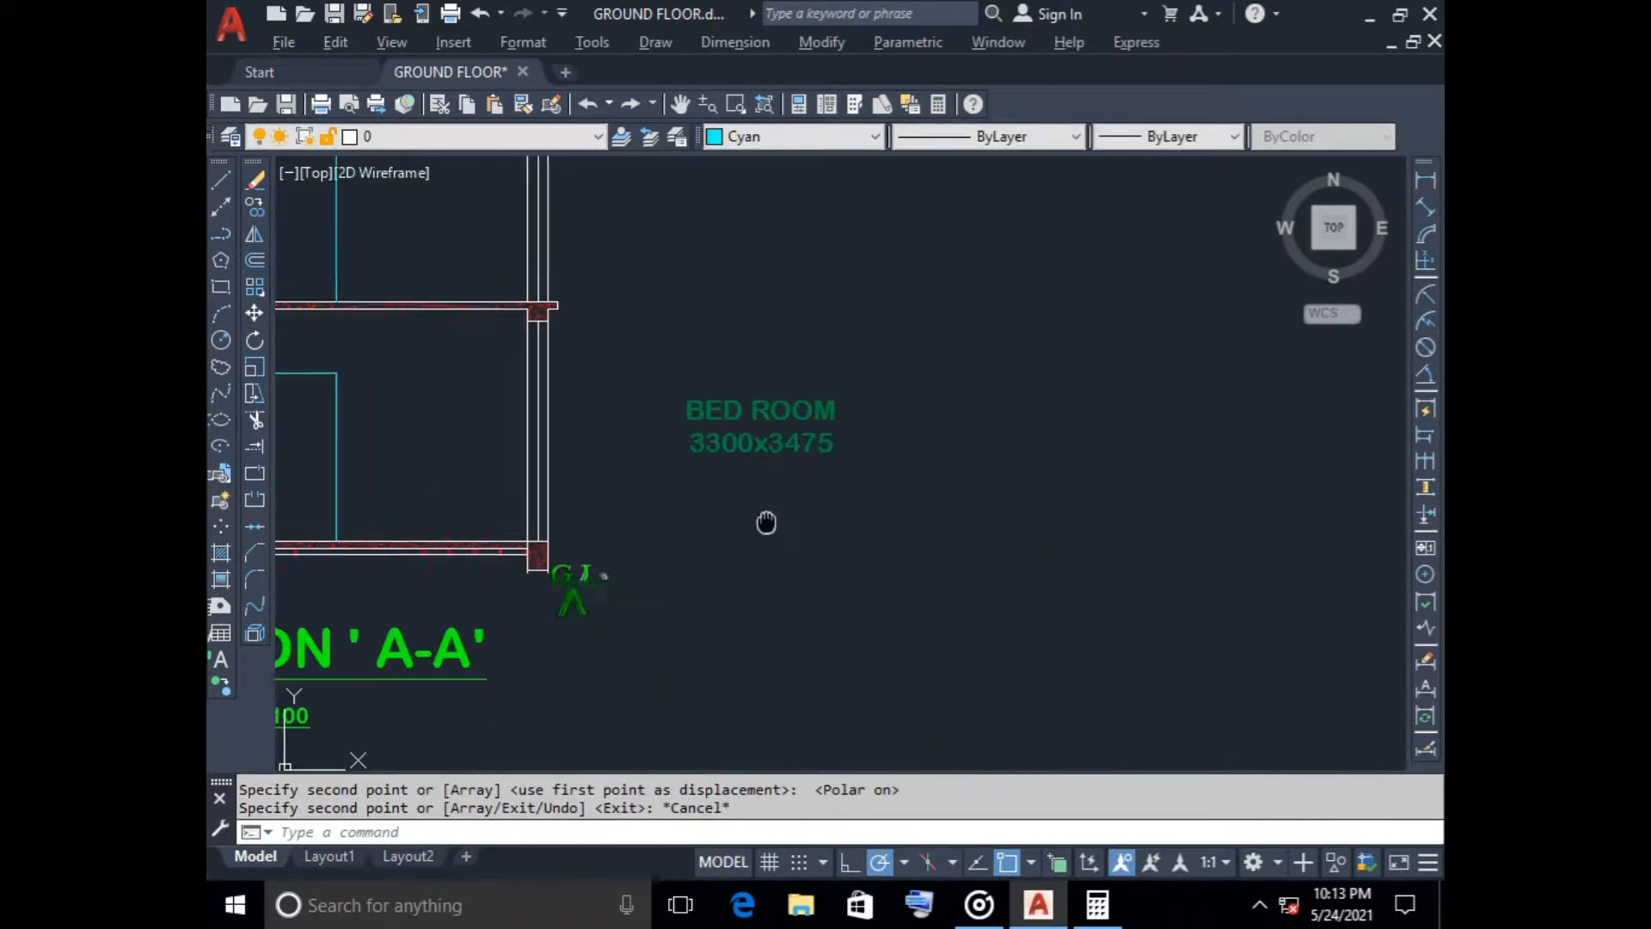
left_click(623, 480)
left_click(615, 476)
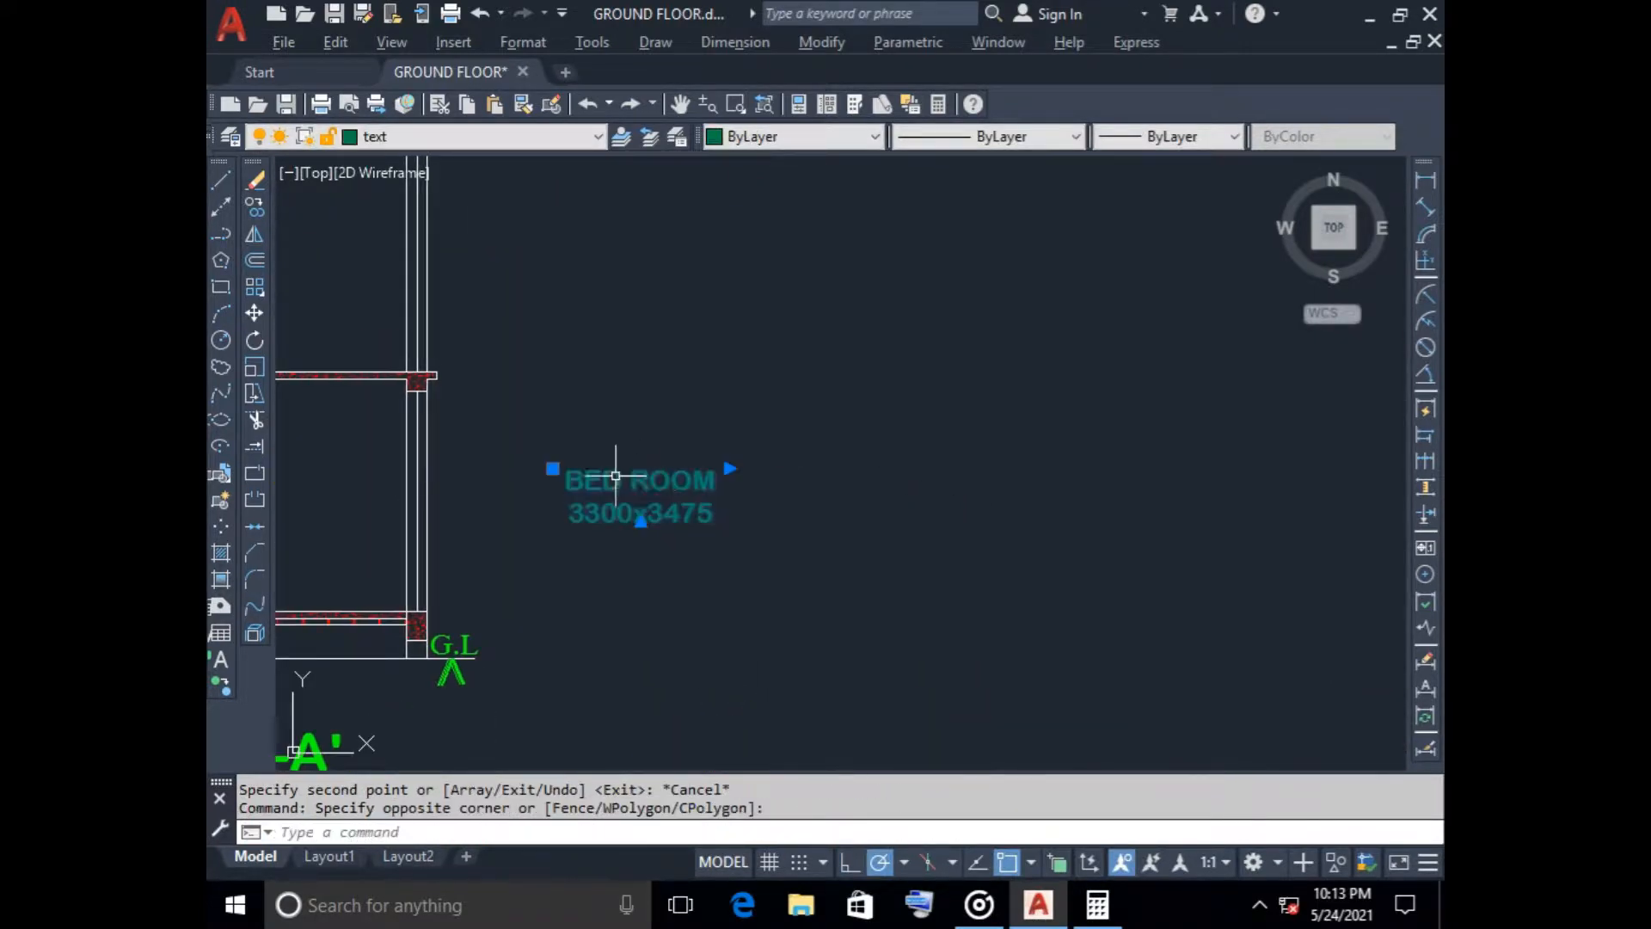
right_click(656, 497)
left_click(714, 306)
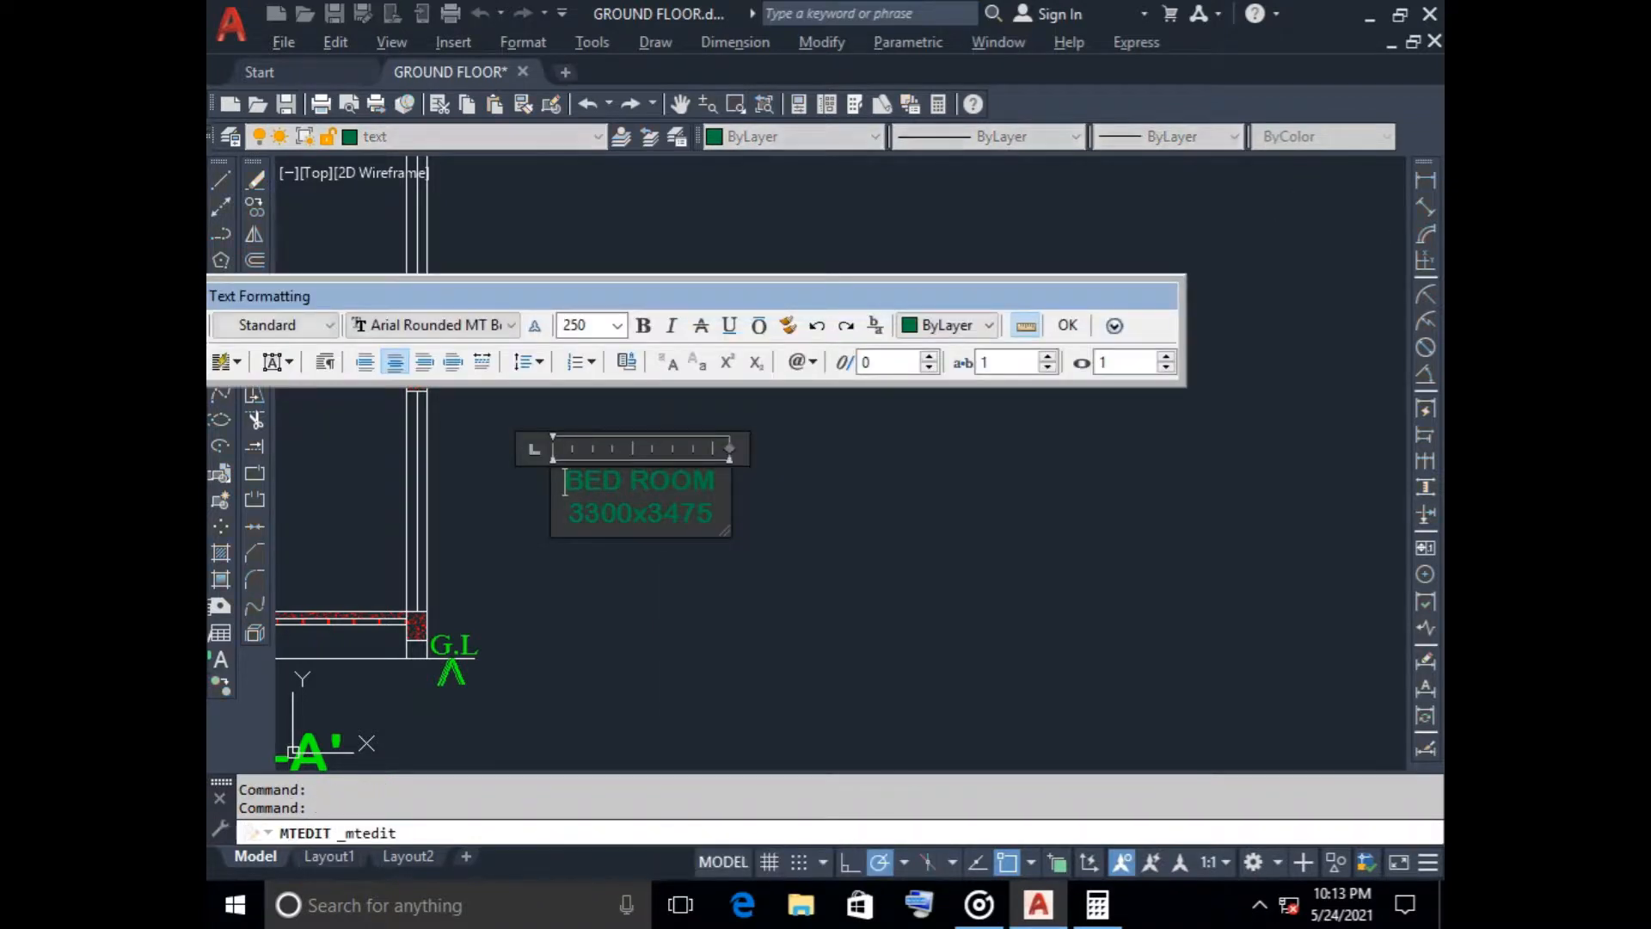
key("ctrl+a")
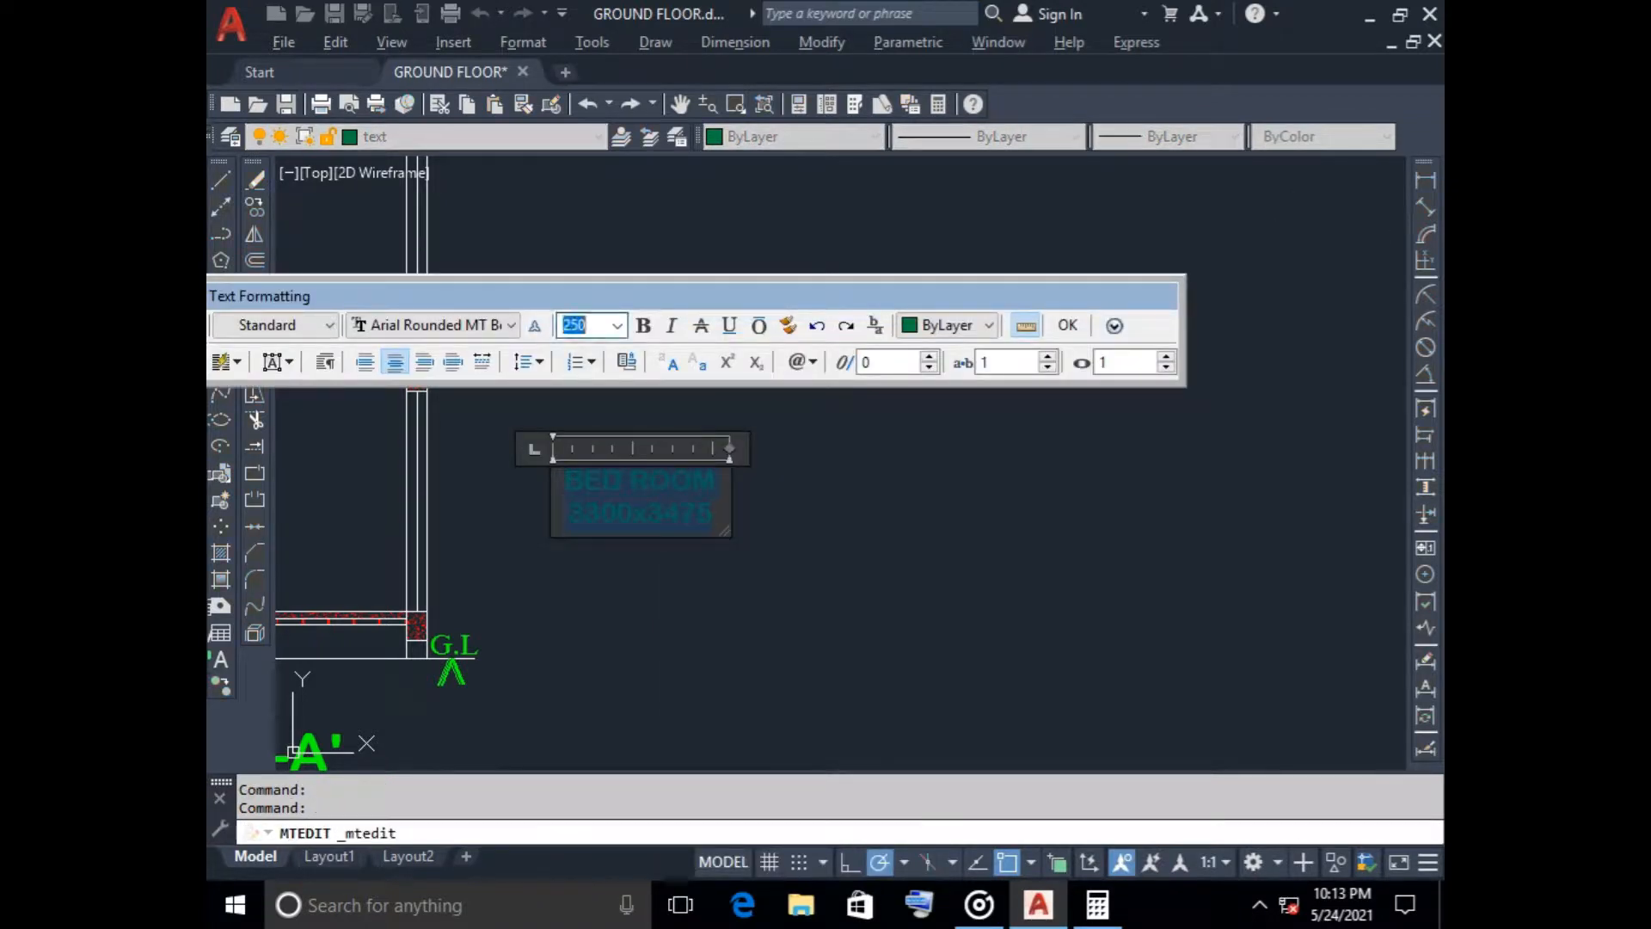
type("150")
key("Return")
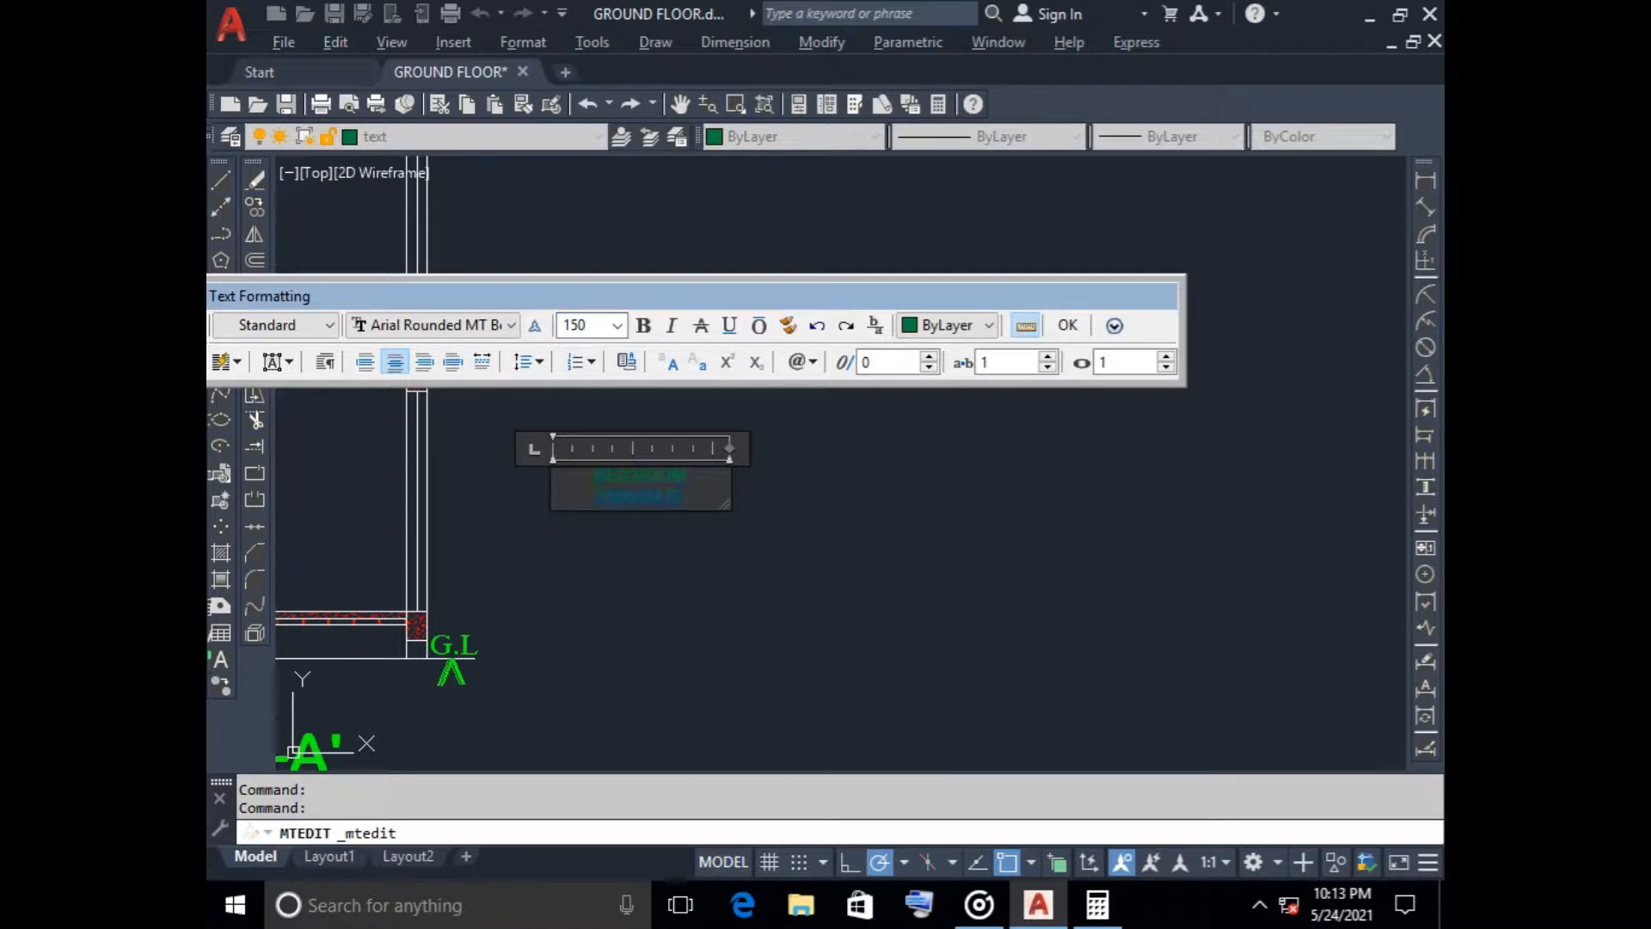
key("BackSpace")
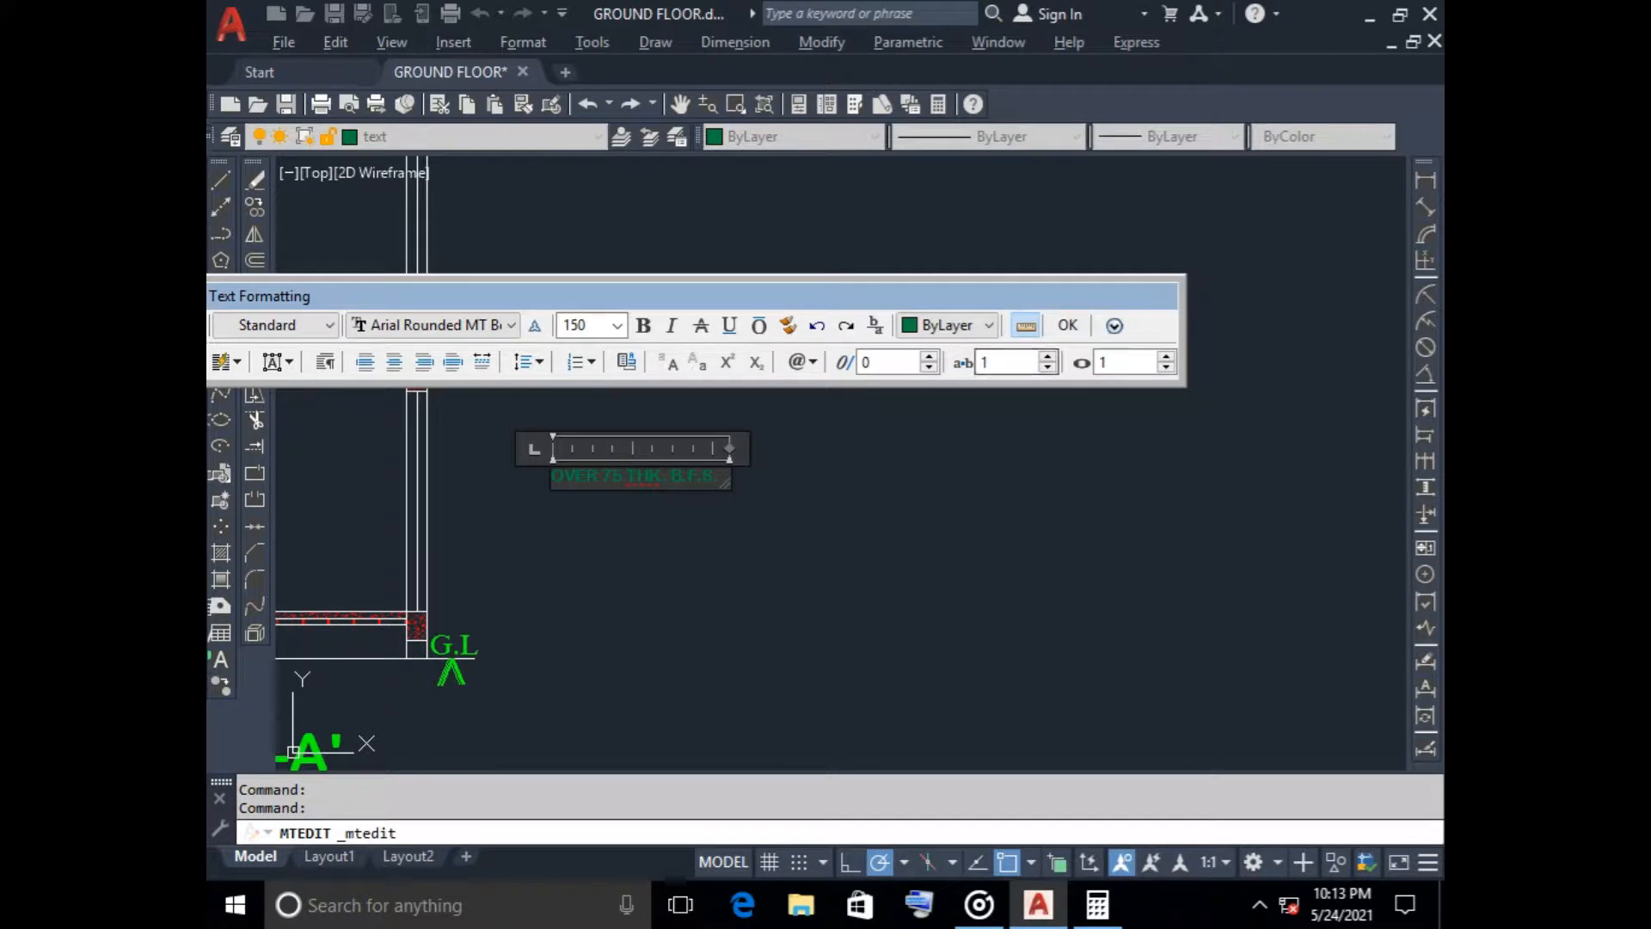
left_click(818, 490)
Copy the OVER 75 THK. B.F.S. label from beside the section to below the ground line, next to the brick-layer leader's landing line
left_click(698, 469)
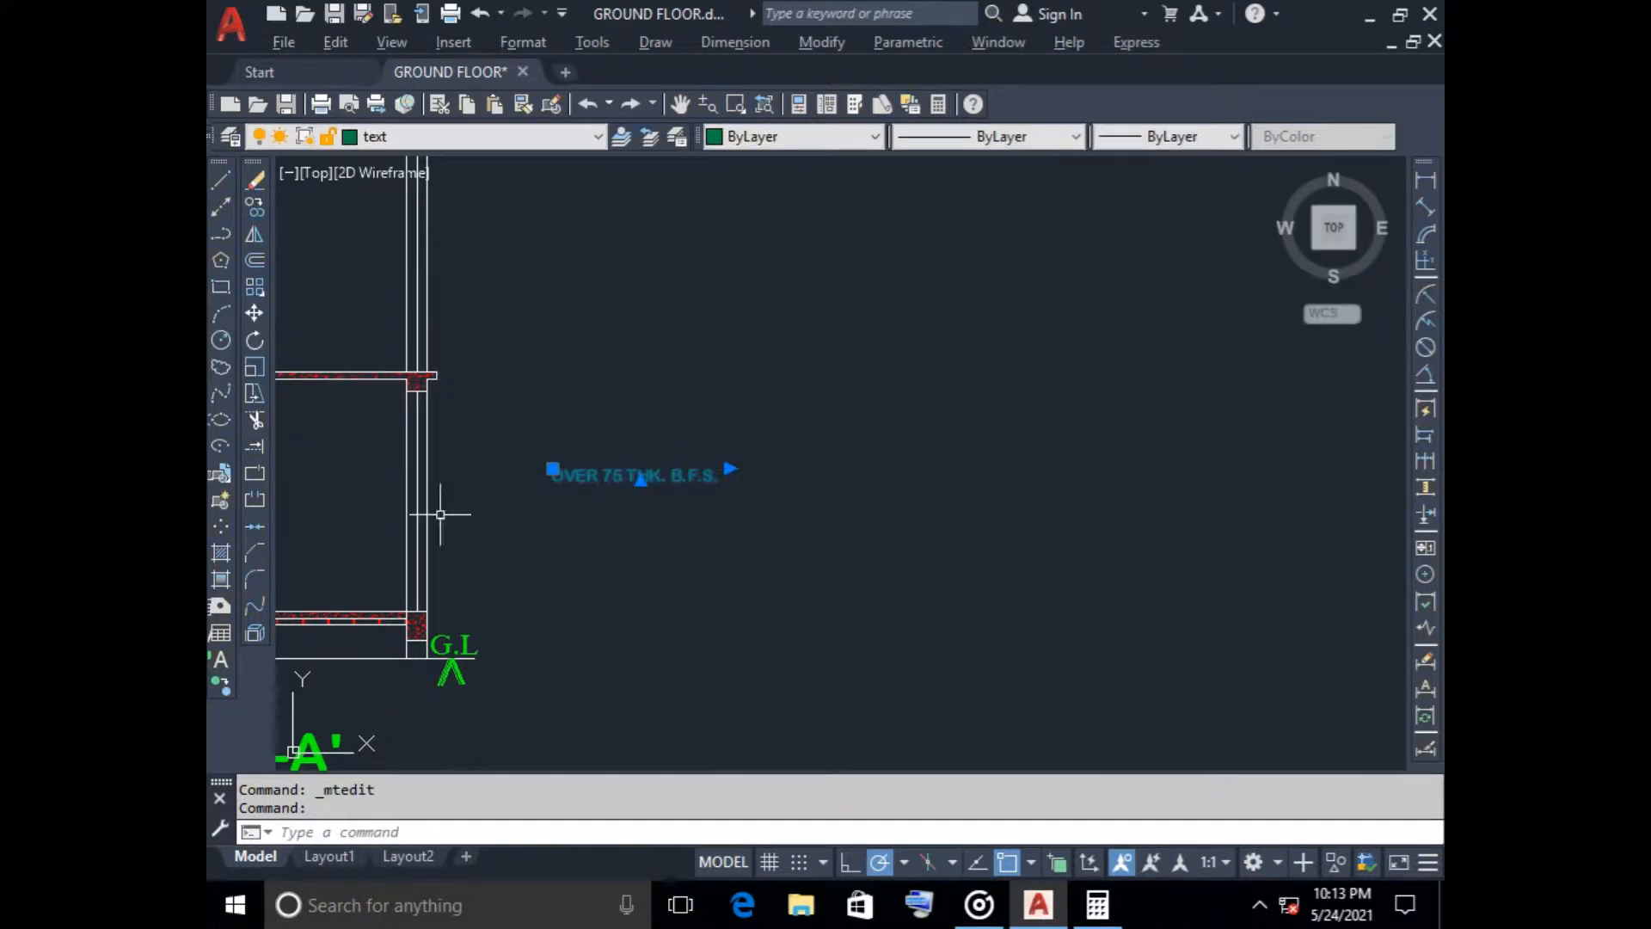
left_click(254, 207)
left_click(619, 473)
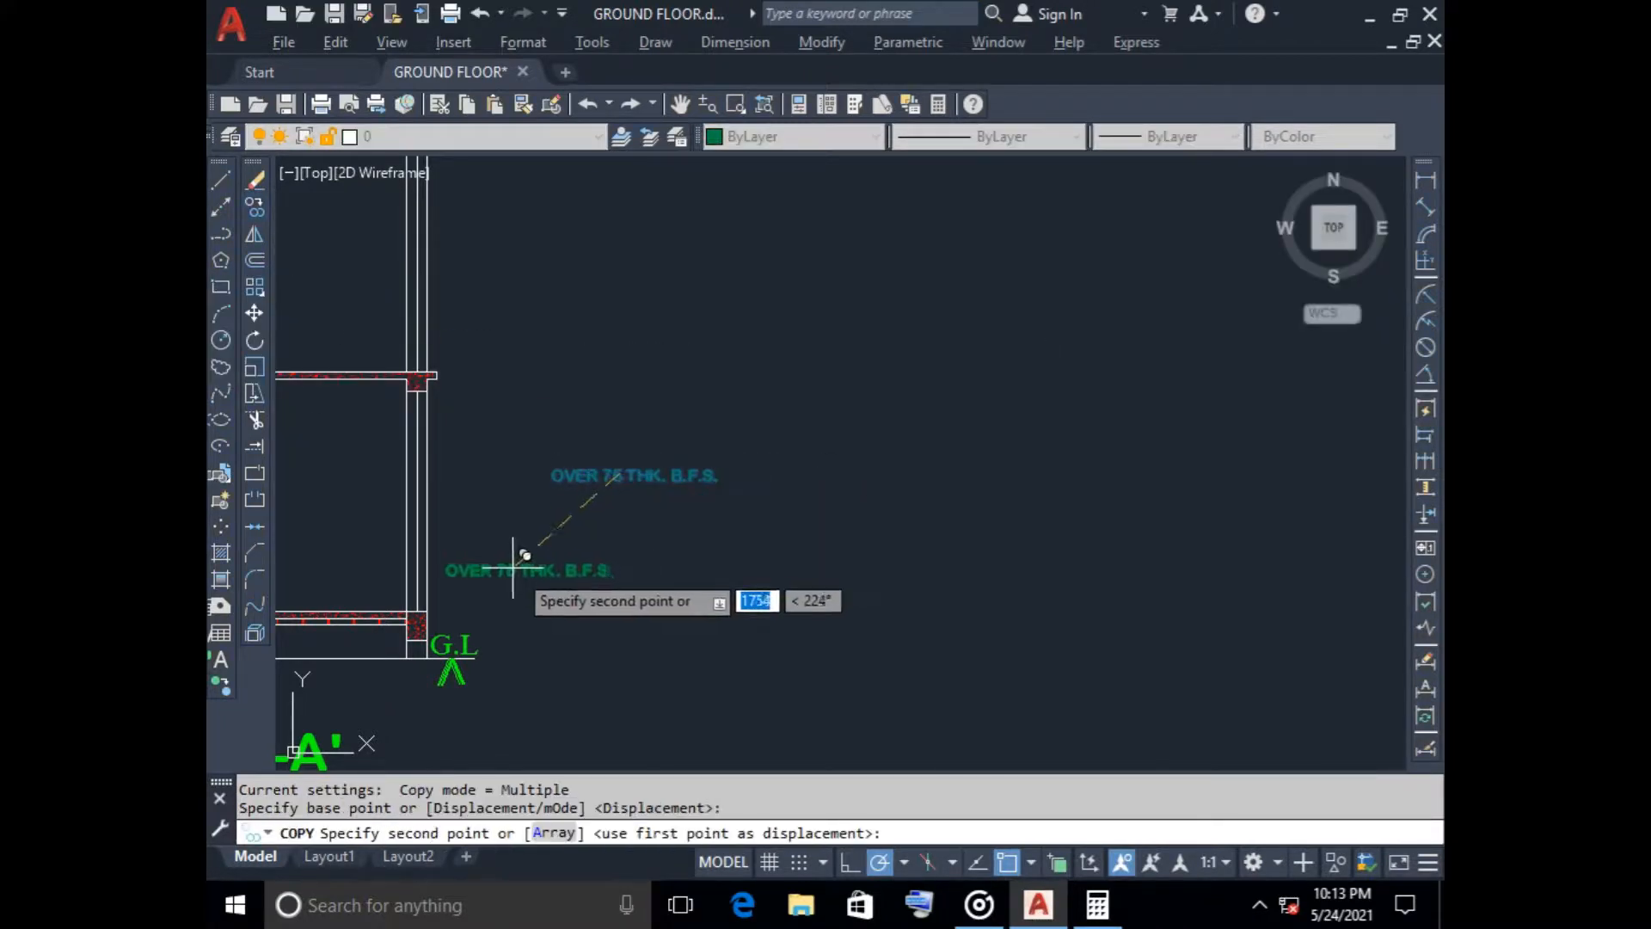
scroll(513, 567, "down", 2)
middle_click_drag(526, 566, 686, 427)
scroll(468, 468, "up", 3)
scroll(398, 495, "down", 1)
middle_click_drag(394, 504, 584, 485)
scroll(477, 477, "up", 4)
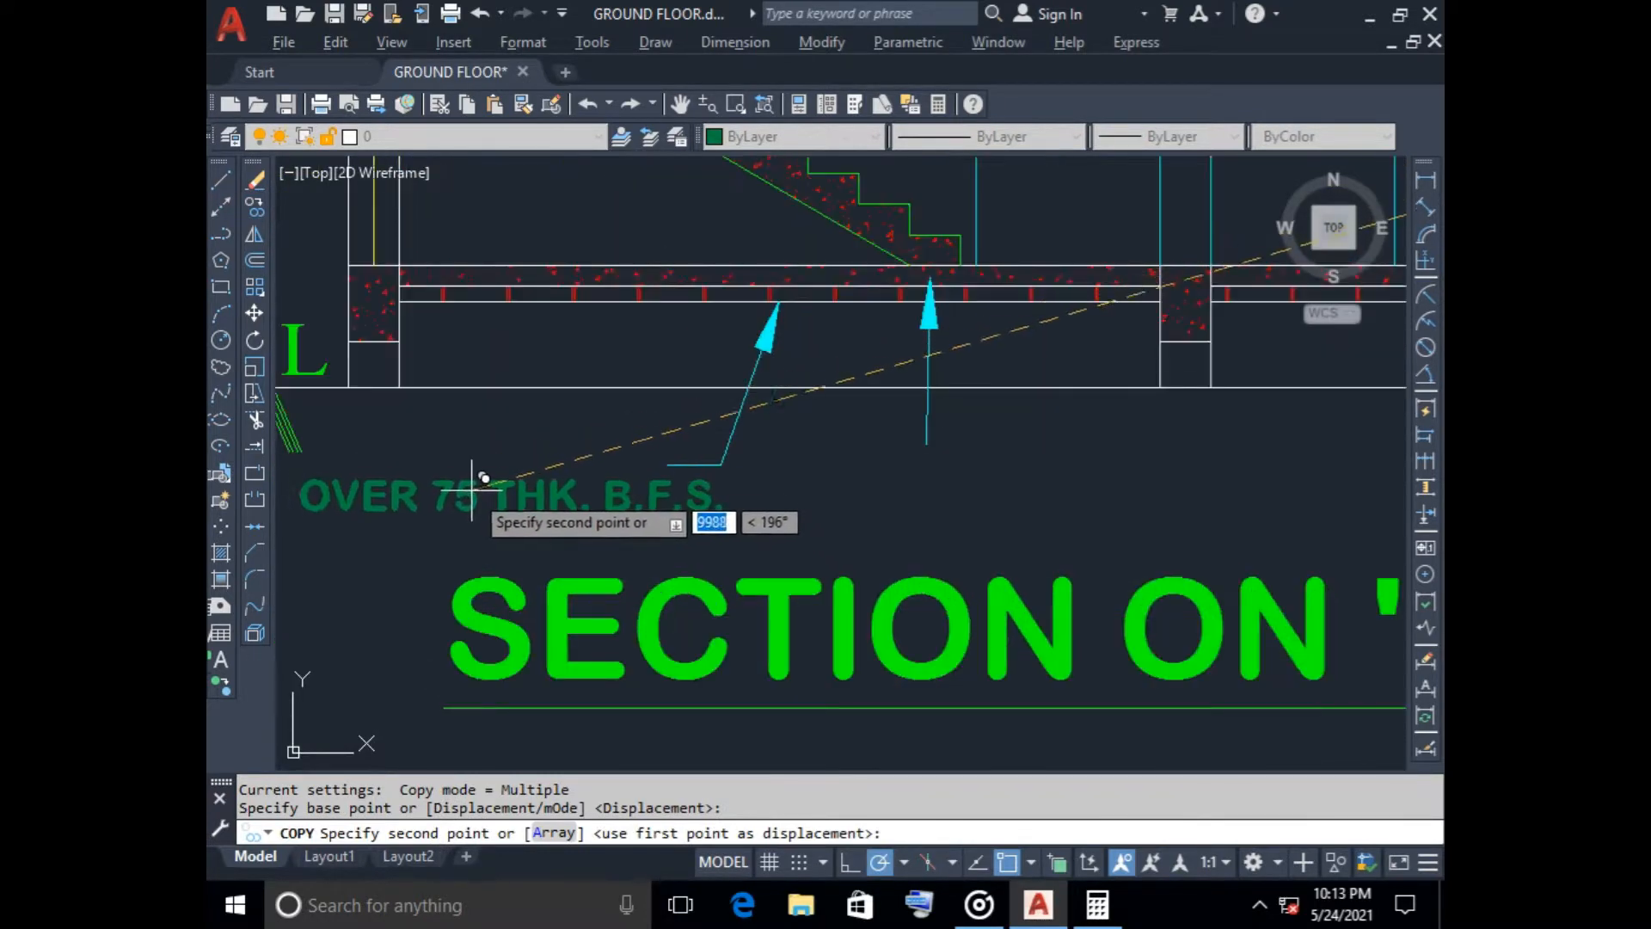
scroll(469, 441, "down", 2)
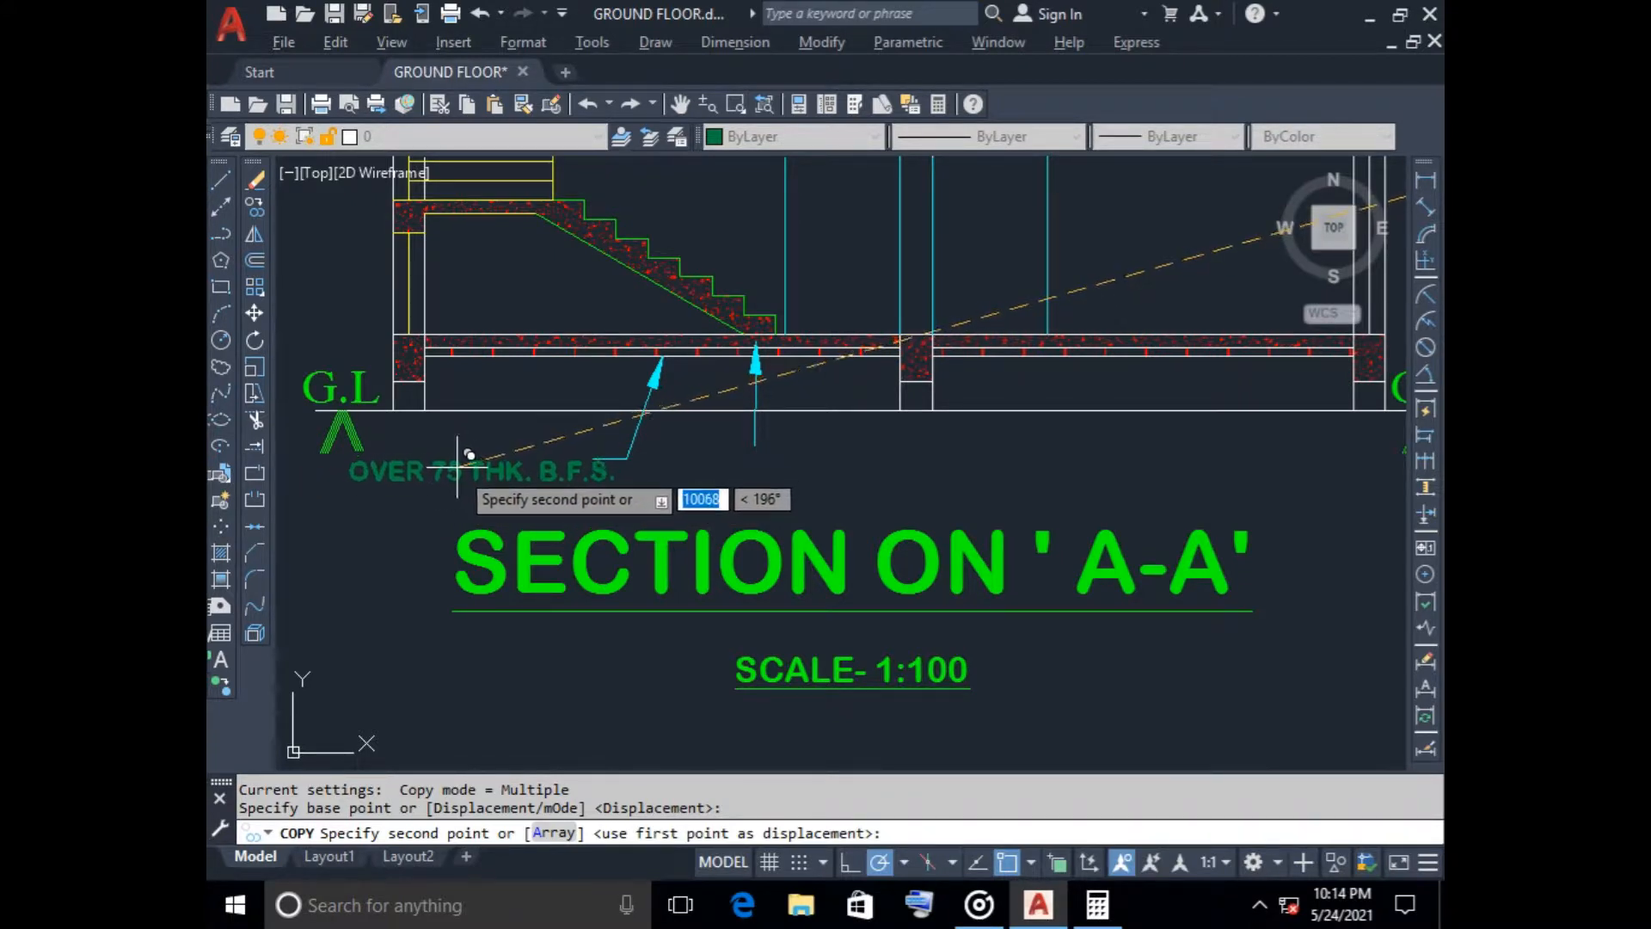
left_click(458, 467)
key("Escape")
Erase the brick-layer leader's short landing line and stretch the leader's lower end straight down by about 67
scroll(623, 462, "up", 5)
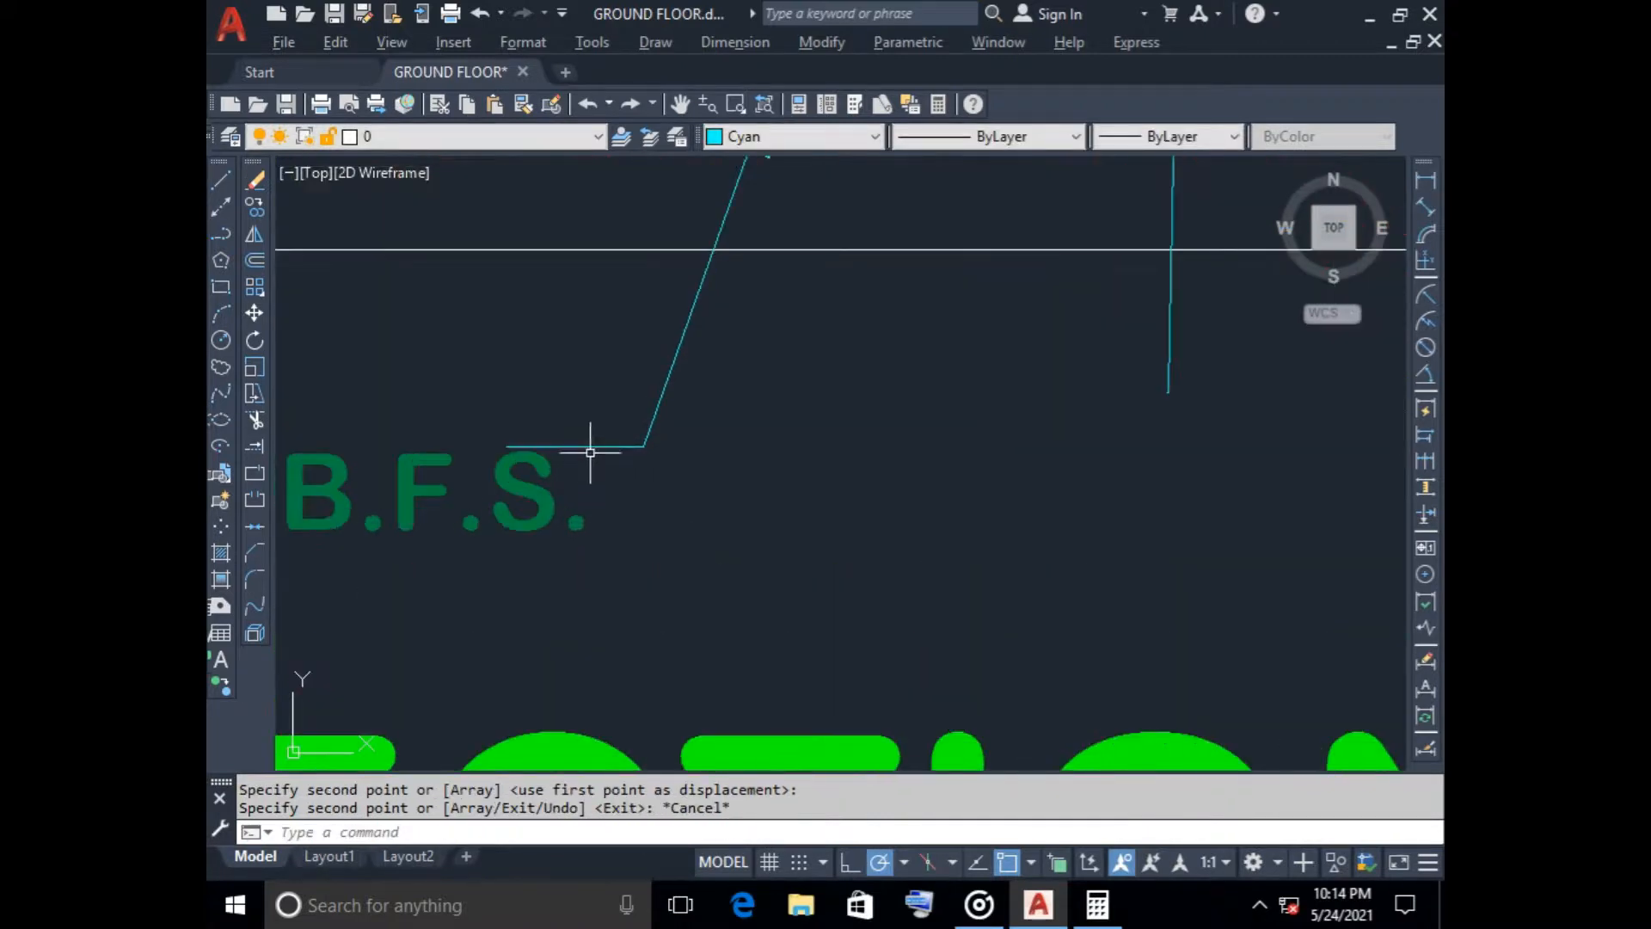
left_click(589, 447)
key("Delete")
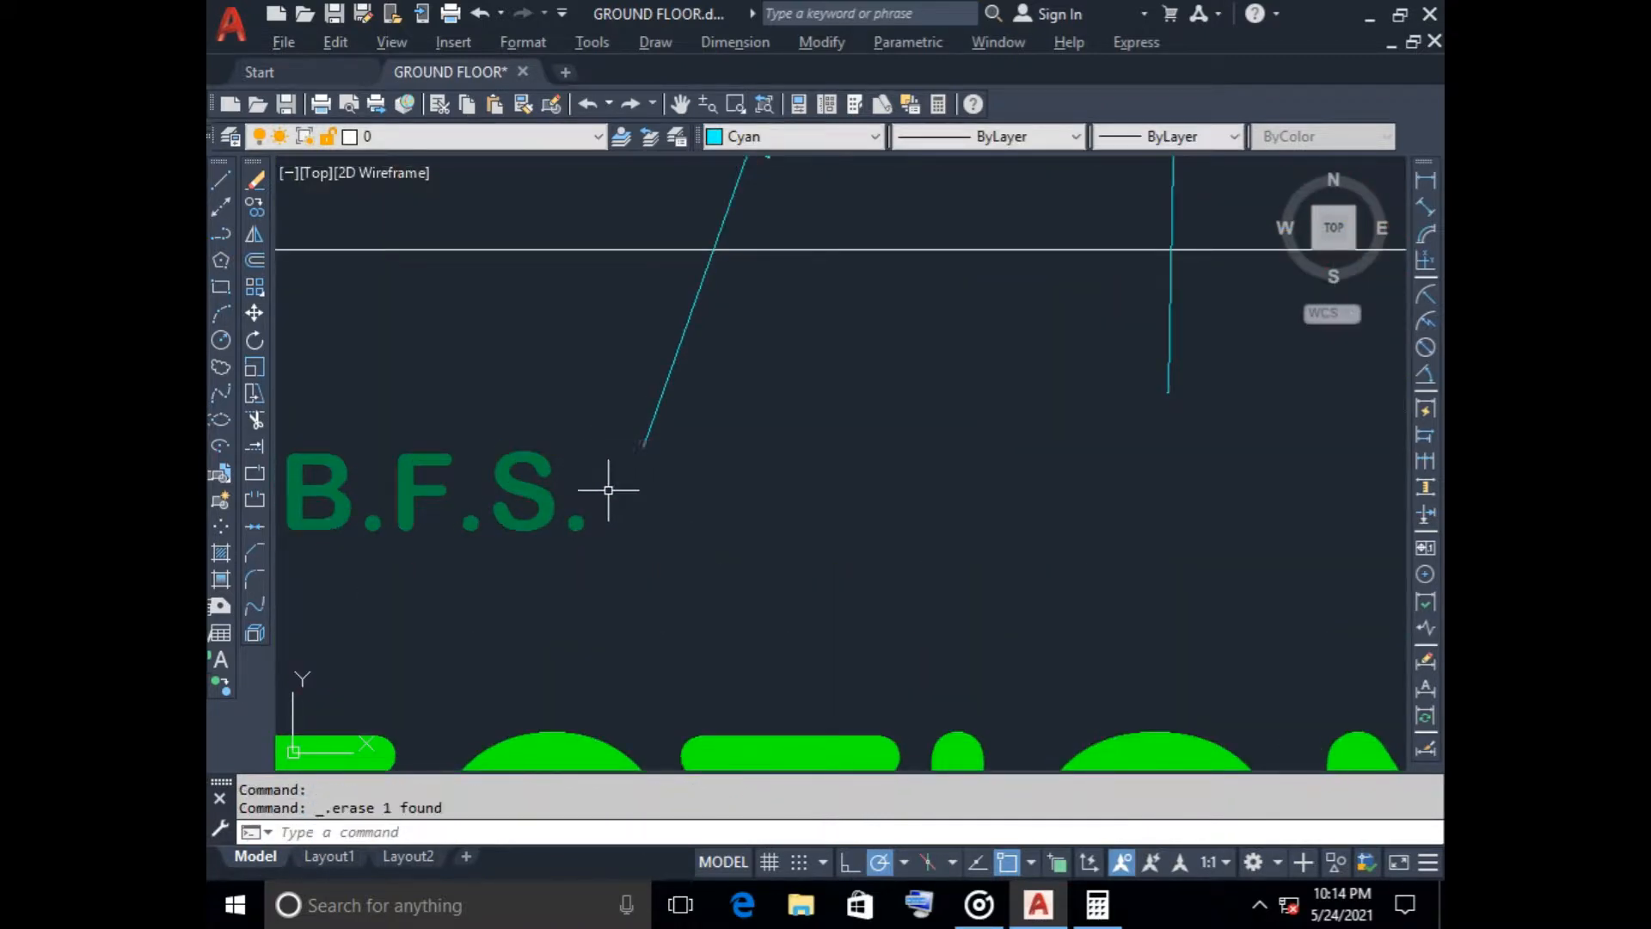
left_click(639, 456)
left_click(643, 447)
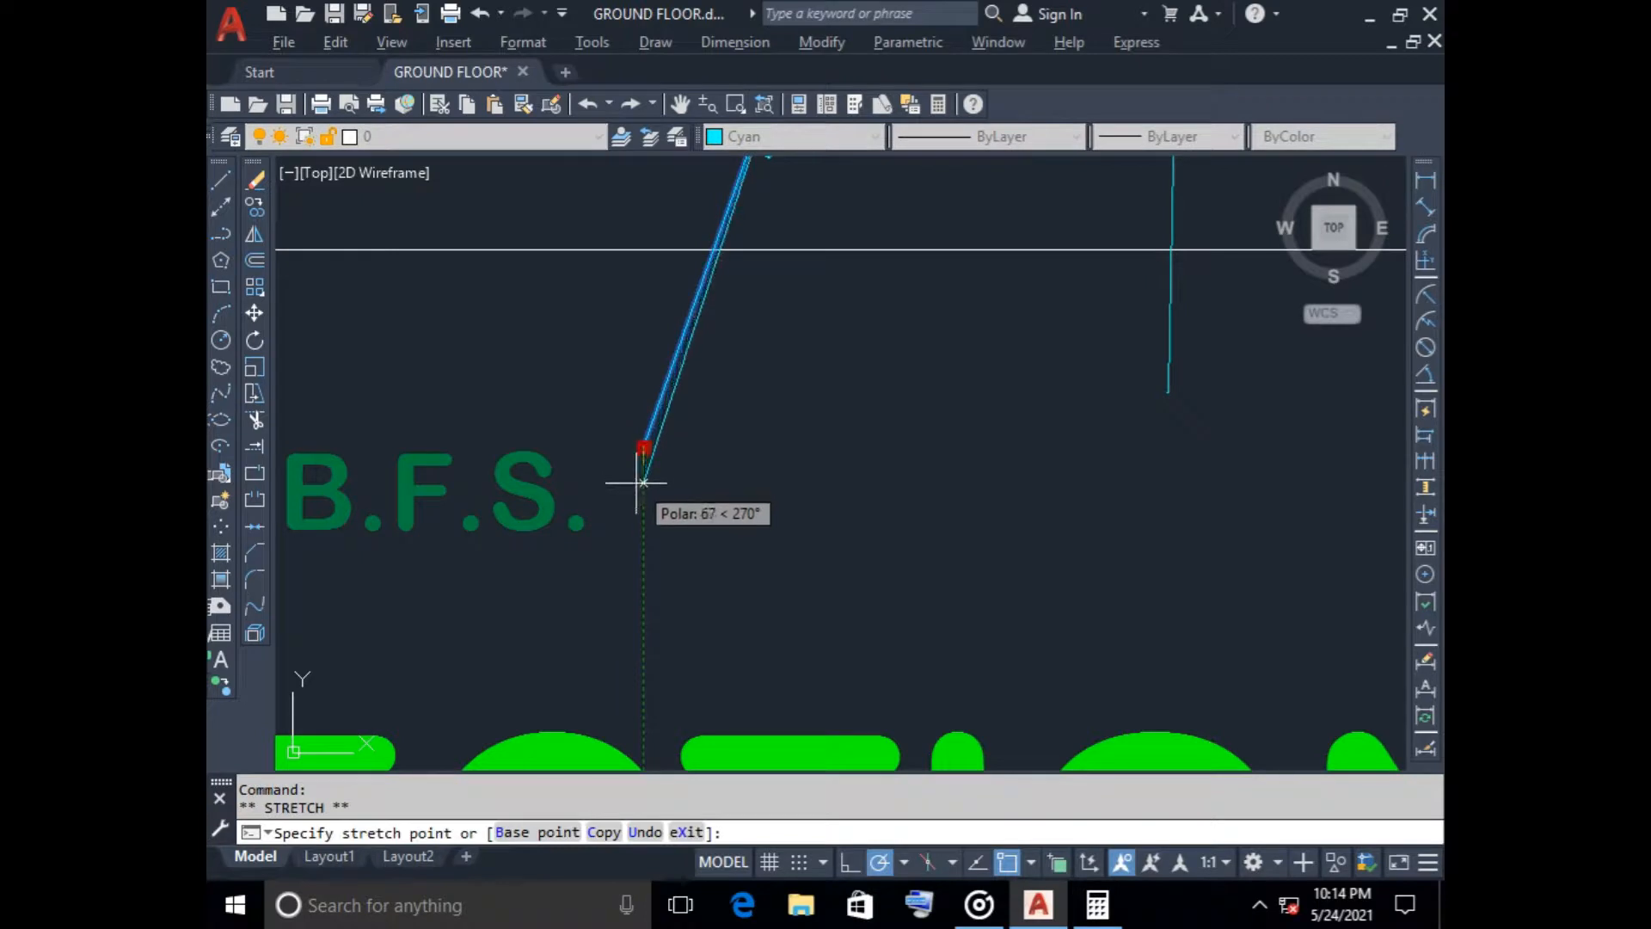
key("Escape")
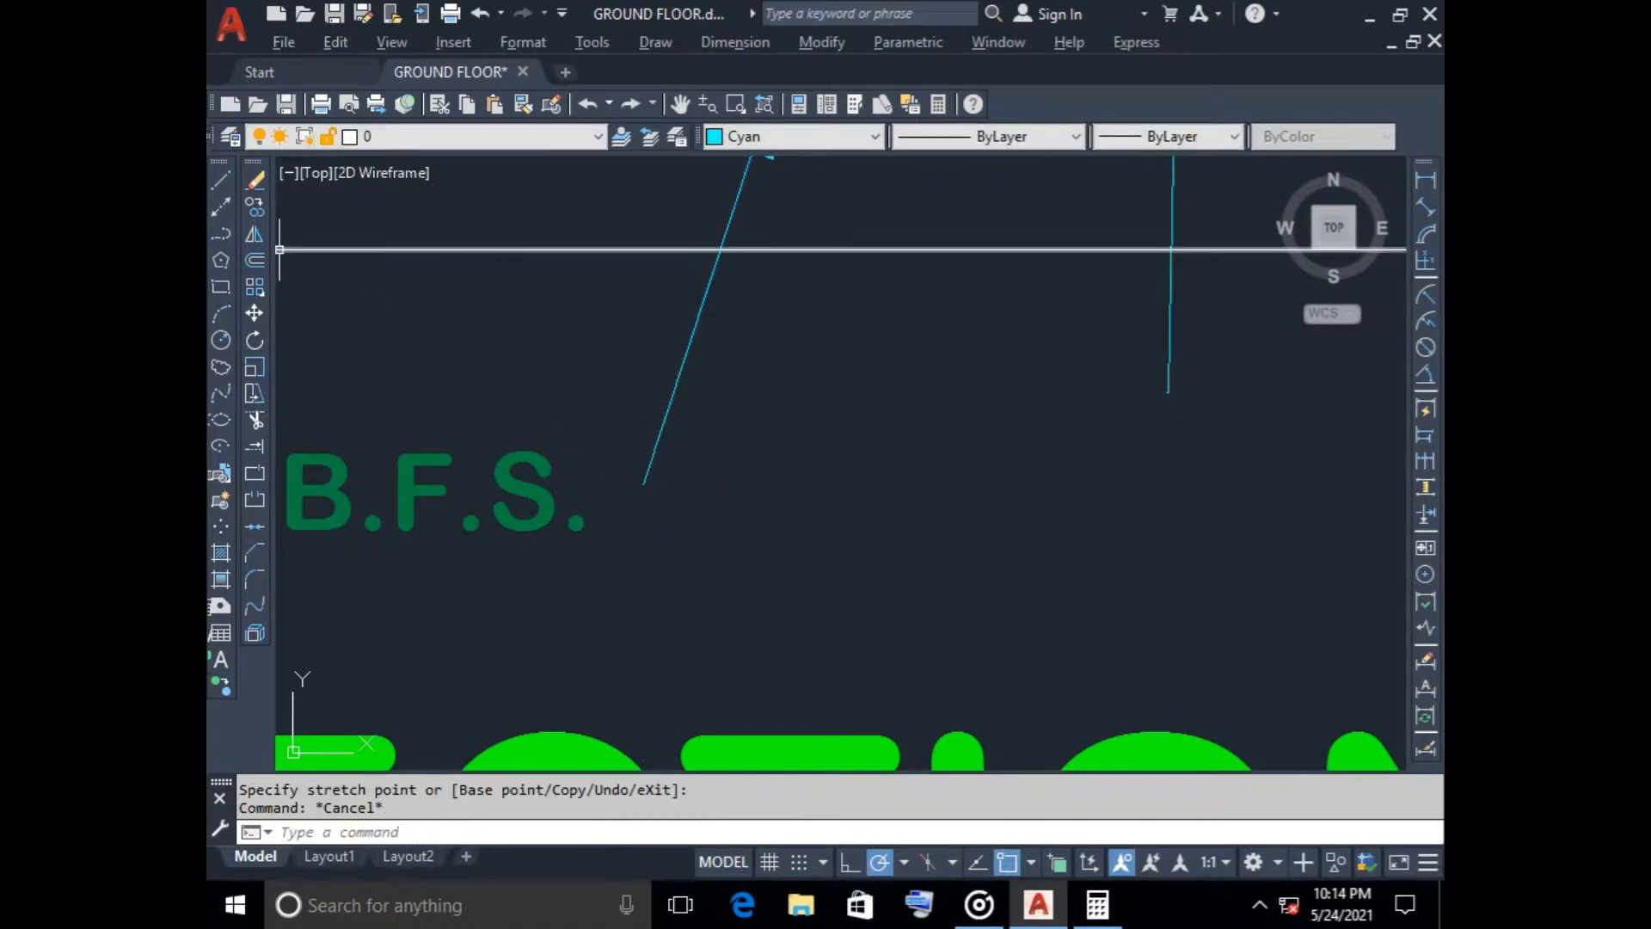
left_click(221, 181)
left_click(643, 483)
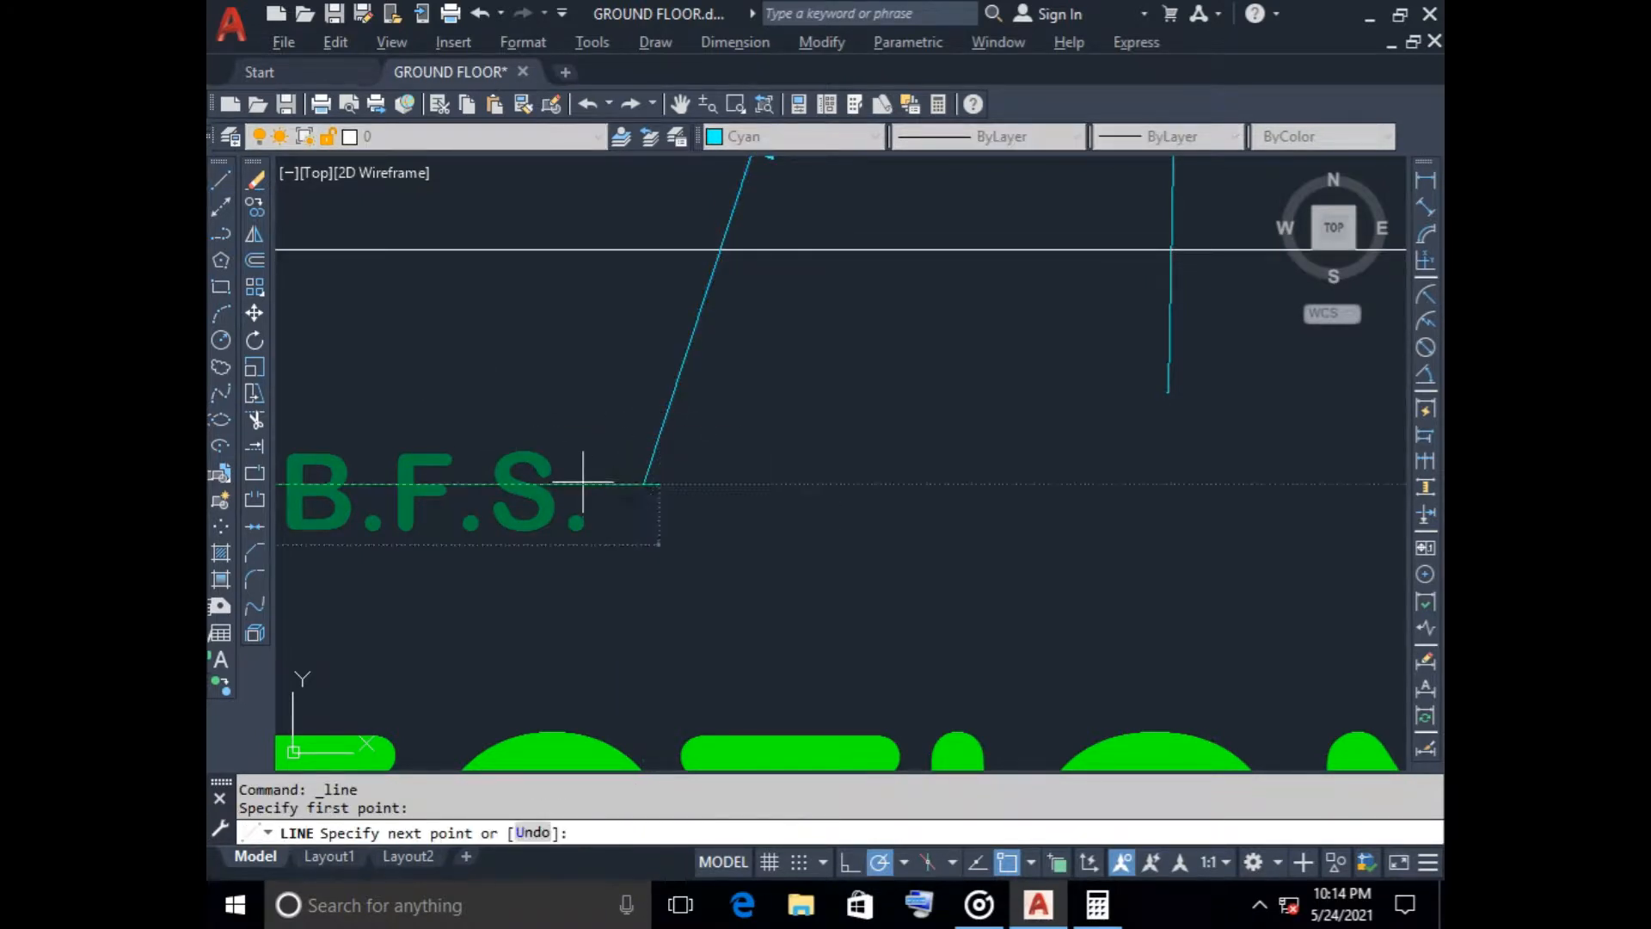
left_click(660, 484)
key("Escape")
scroll(677, 491, "up", 6)
left_click(589, 468)
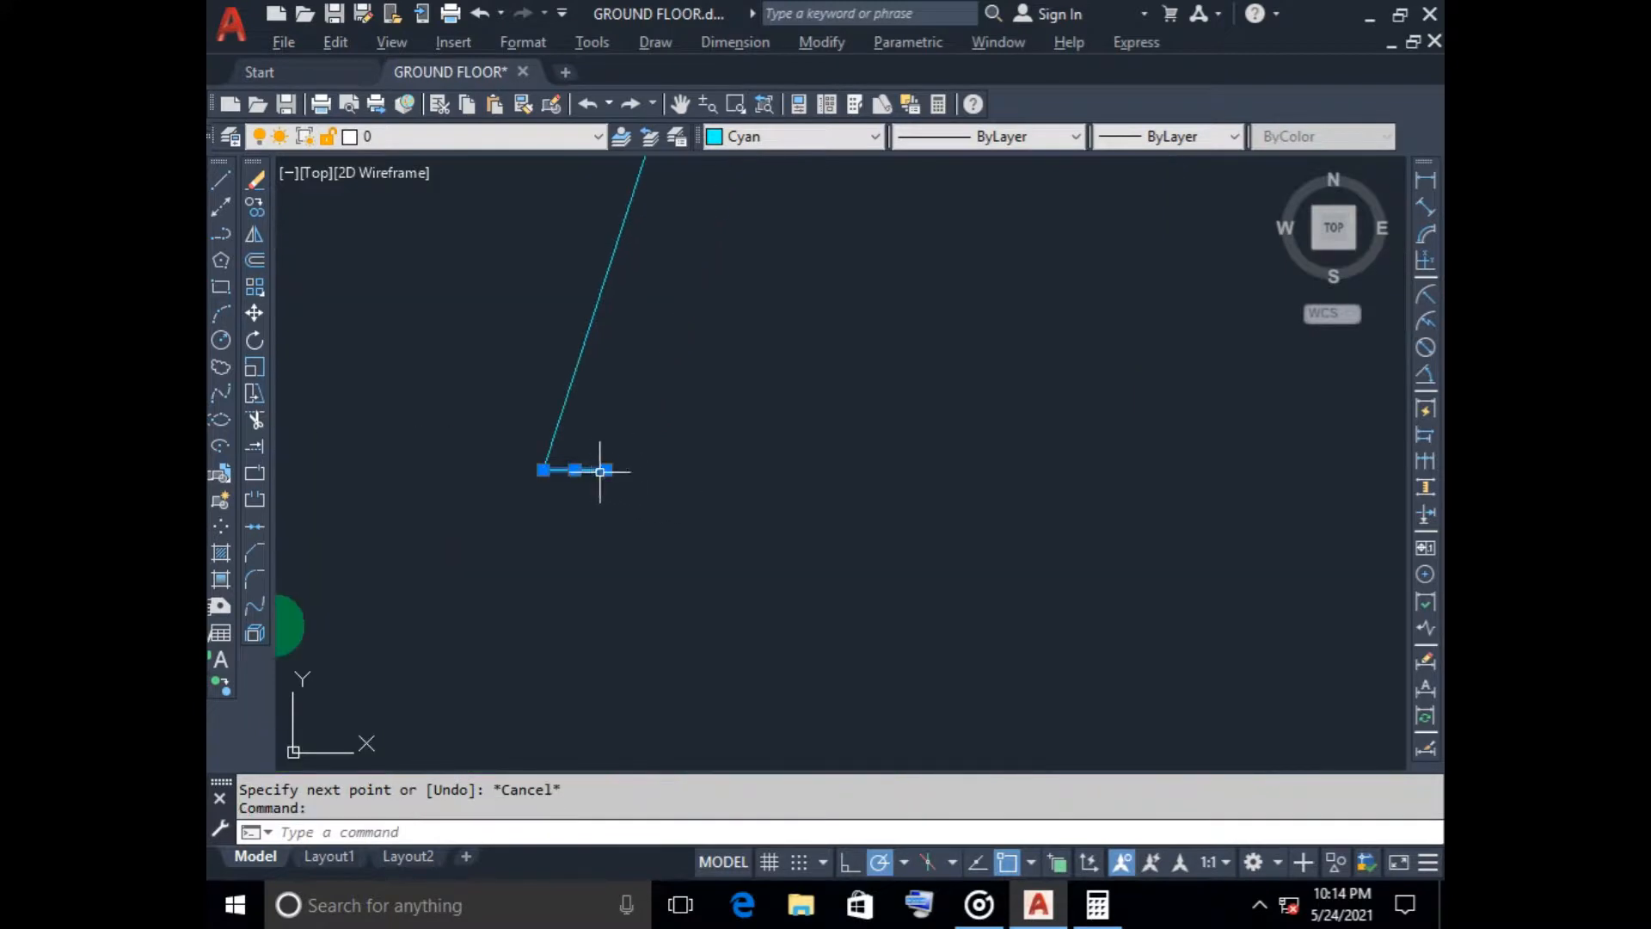
key("Delete")
scroll(497, 468, "down", 4)
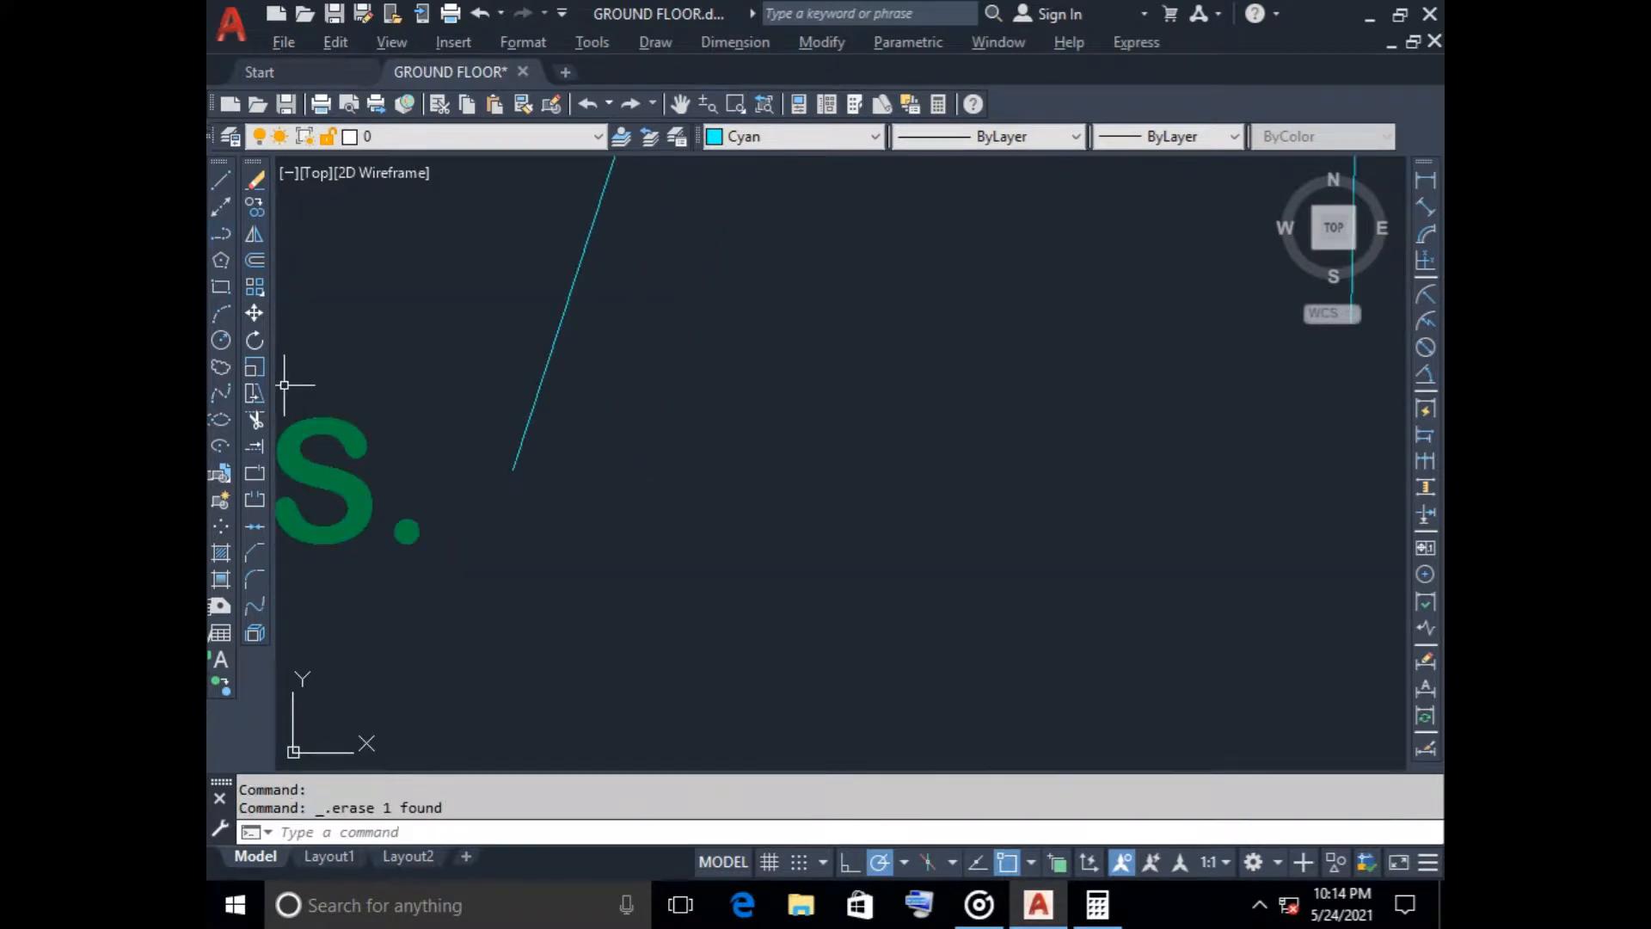
Draw a horizontal landing line about 134 long from the brick-layer leader's lower end toward the OVER 75 THK. B.F.S. label
left_click(221, 181)
left_click(513, 469)
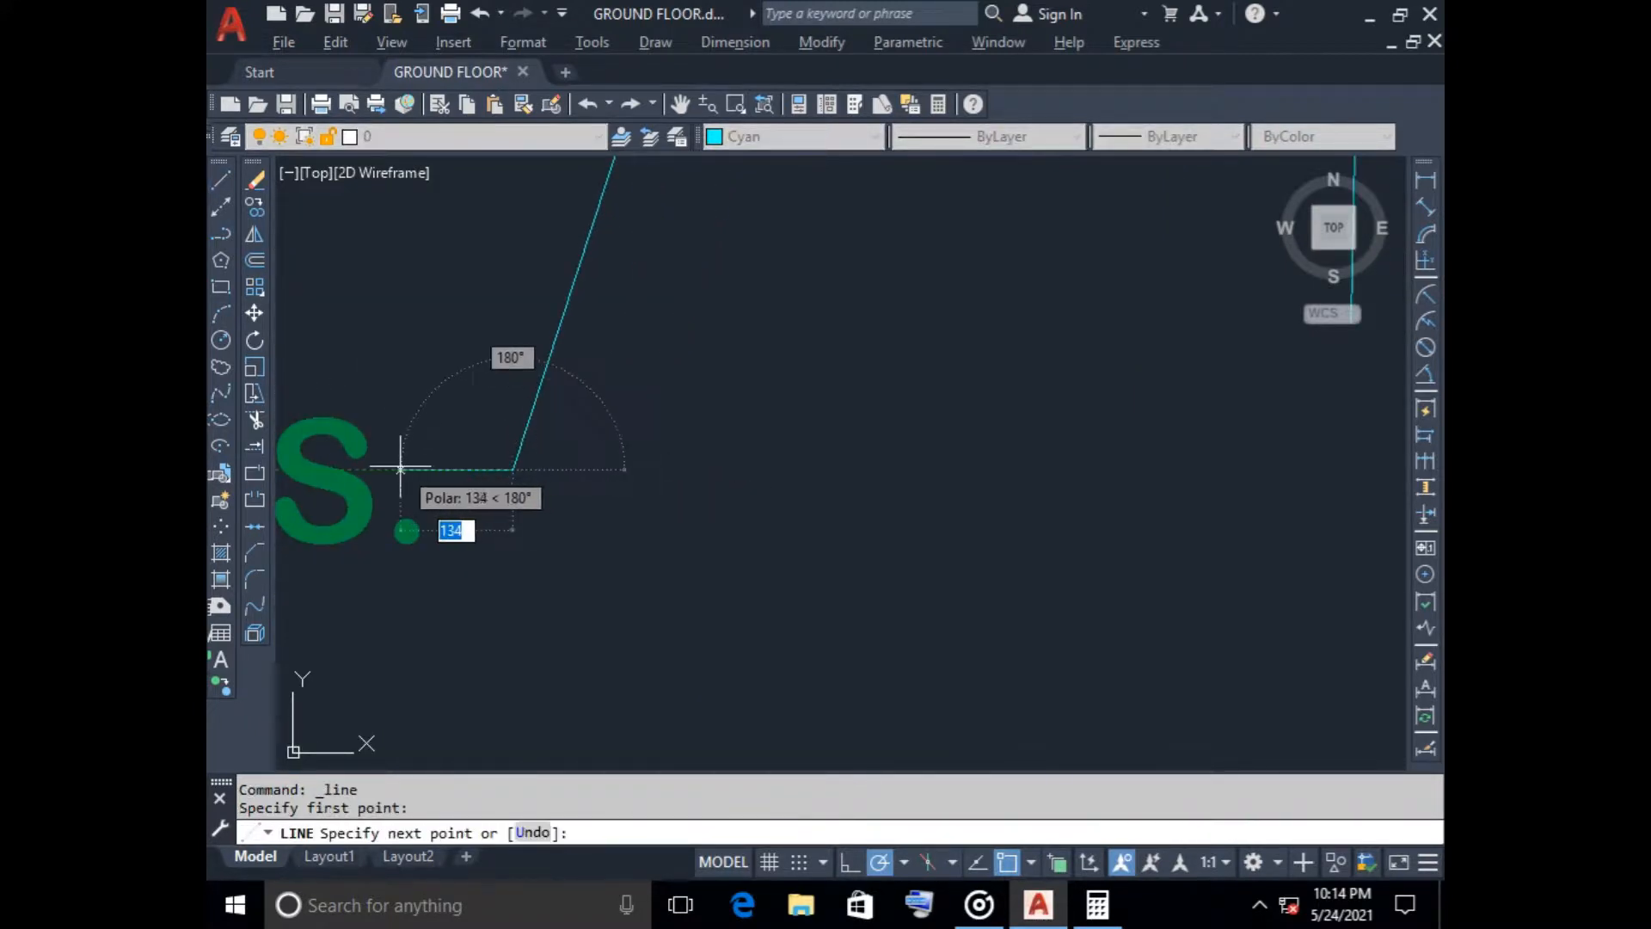
left_click(401, 470)
key("Escape")
scroll(688, 532, "down", 8)
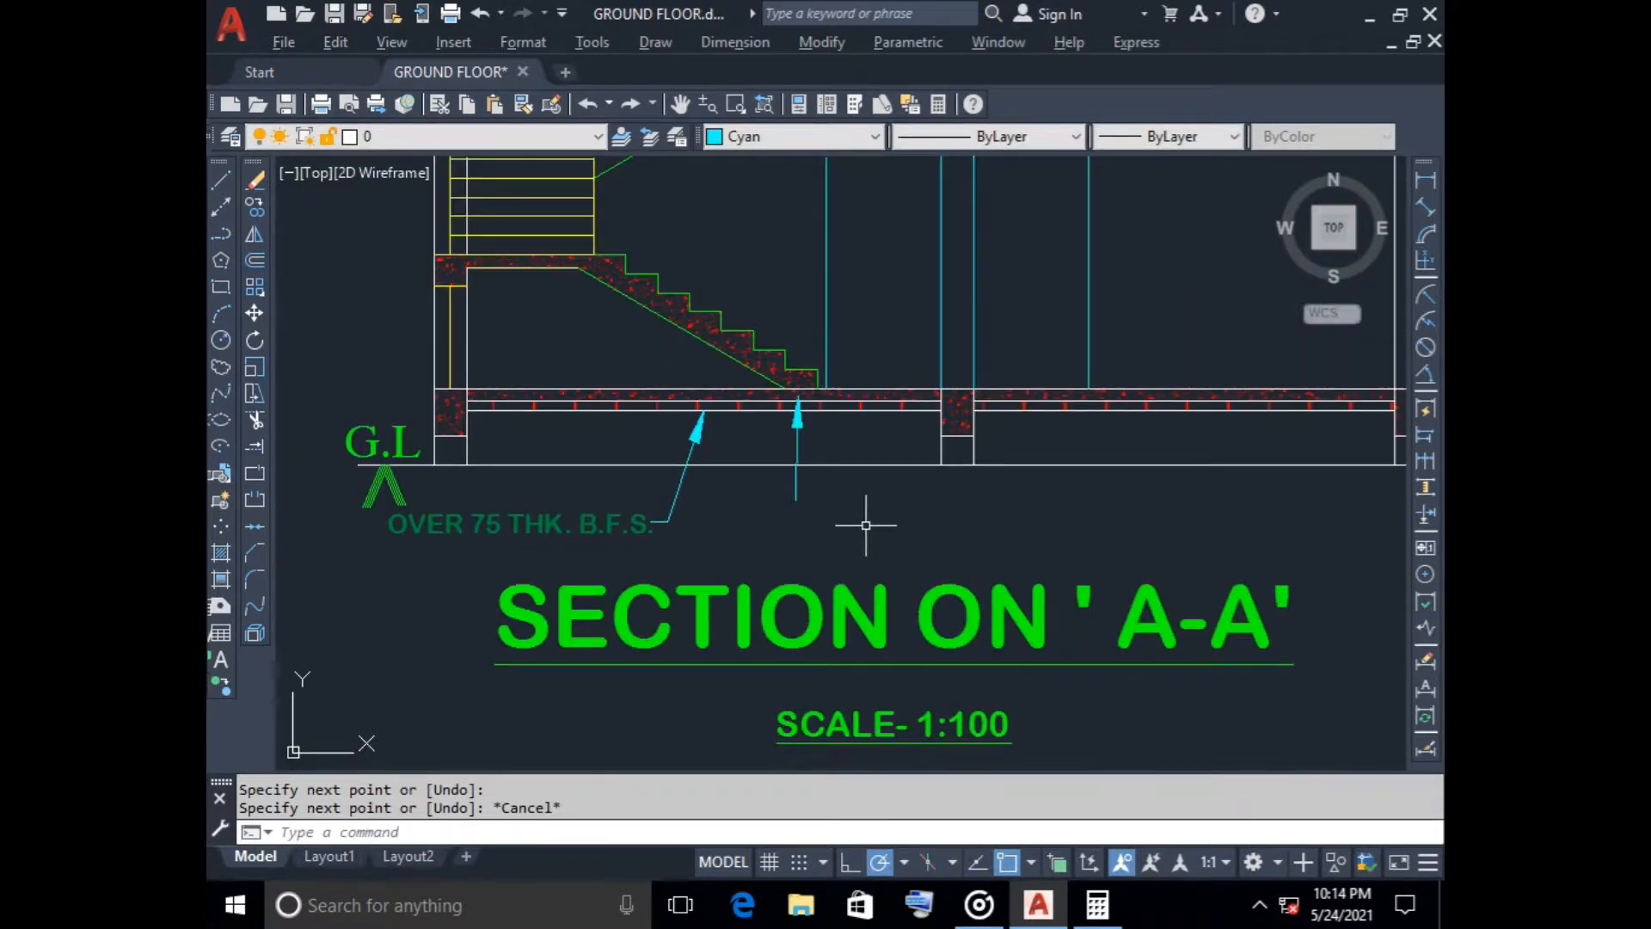
Copy the OVER 75 THK. B.F.S. label across to just below the vertical leader near the foot of the stair
left_click(508, 524)
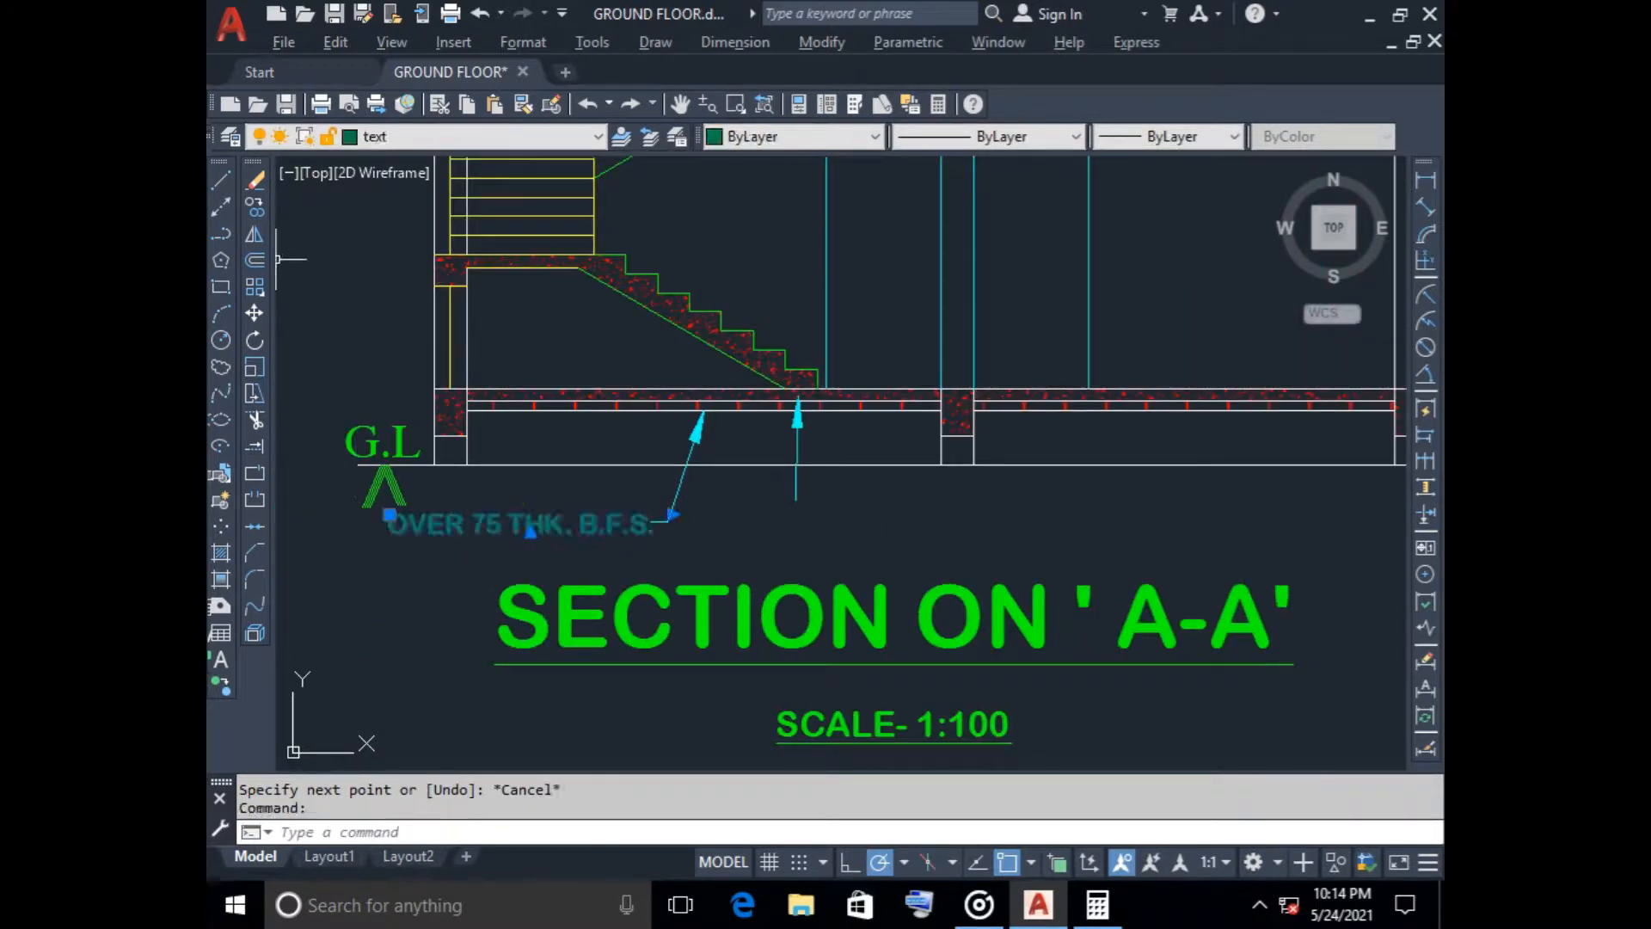
left_click(254, 206)
left_click(504, 533)
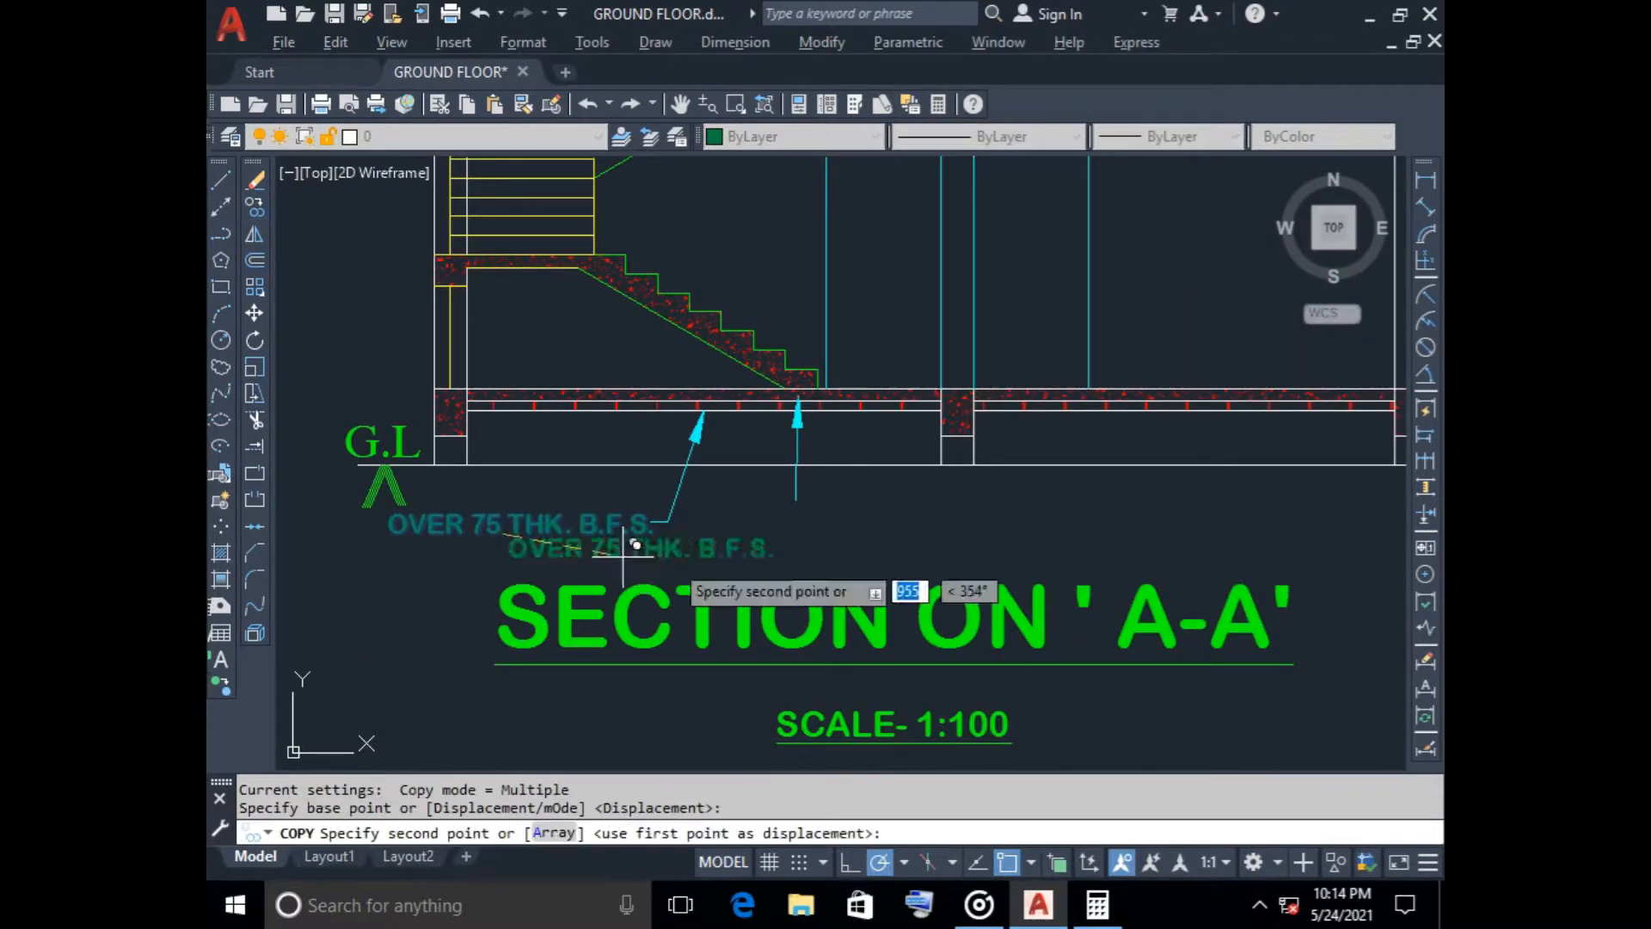
left_click(804, 524)
key("Escape")
Replace the copied label's wording with 100 THK. P.C.C. and set its text height to 100
left_click(778, 522)
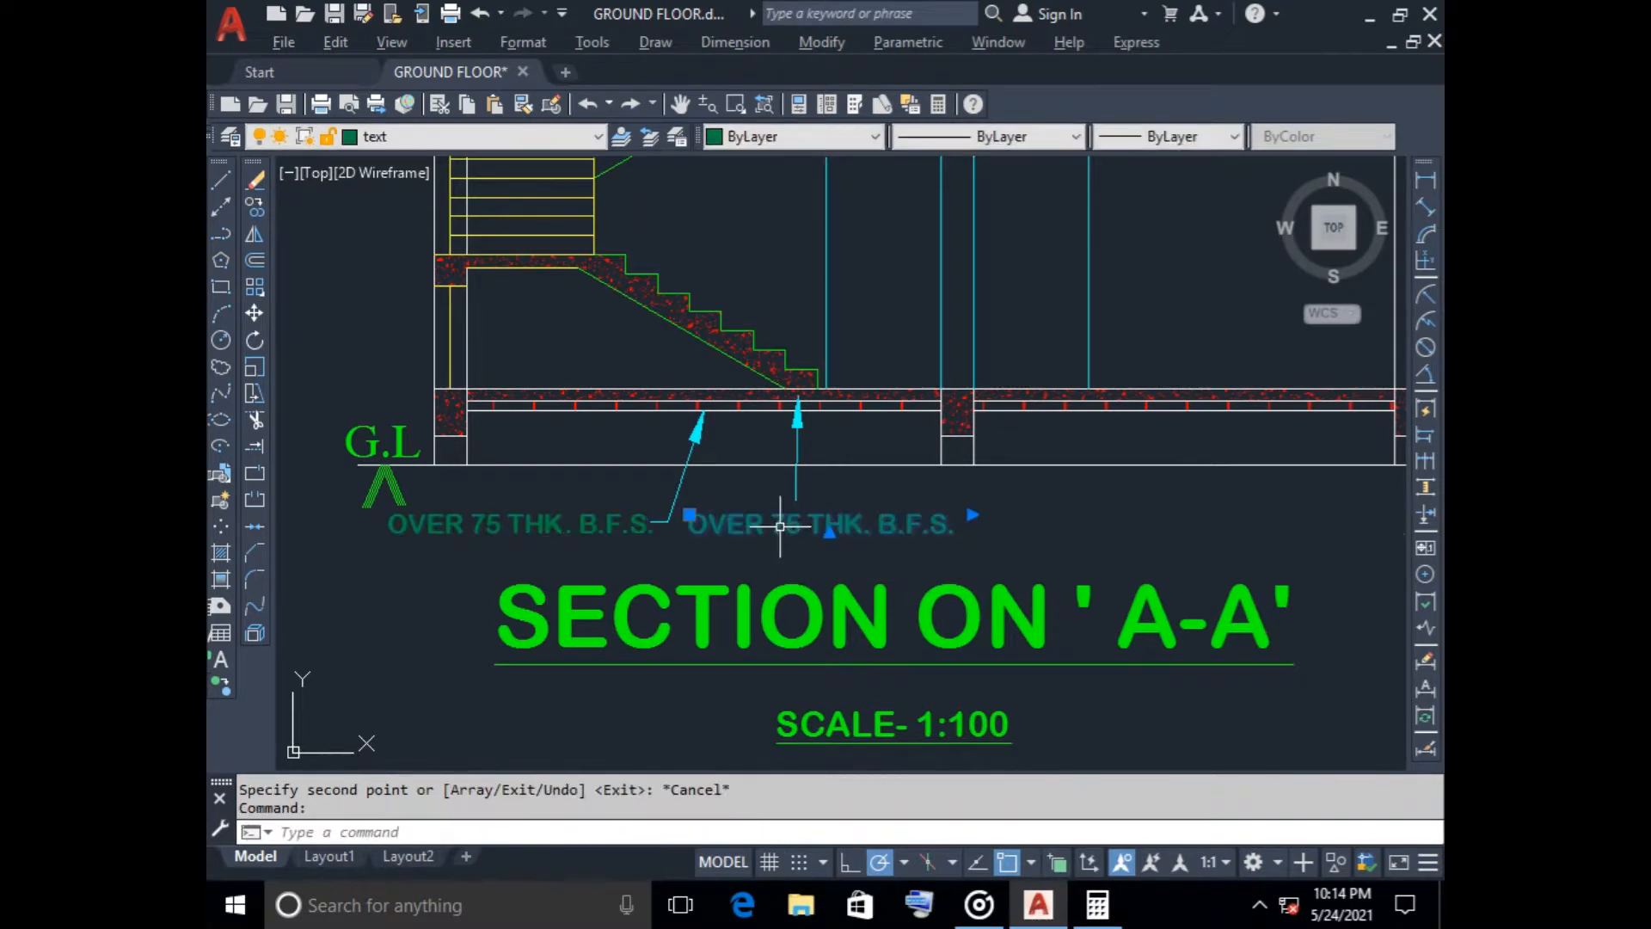
right_click(781, 520)
left_click(860, 307)
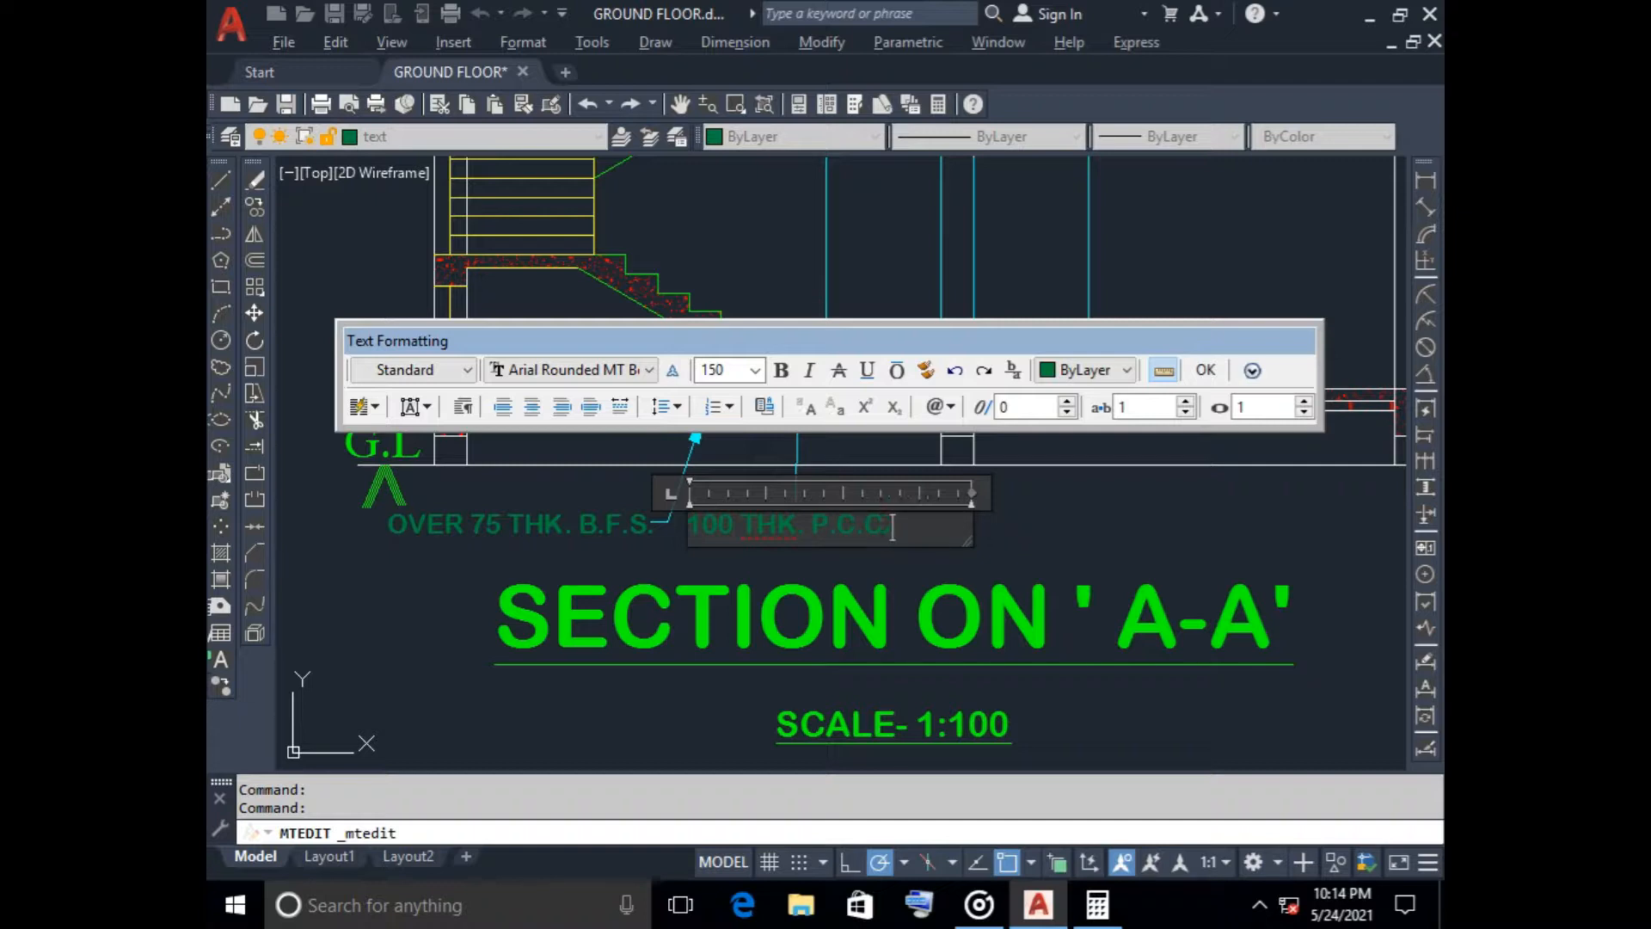
type(".")
key("Return")
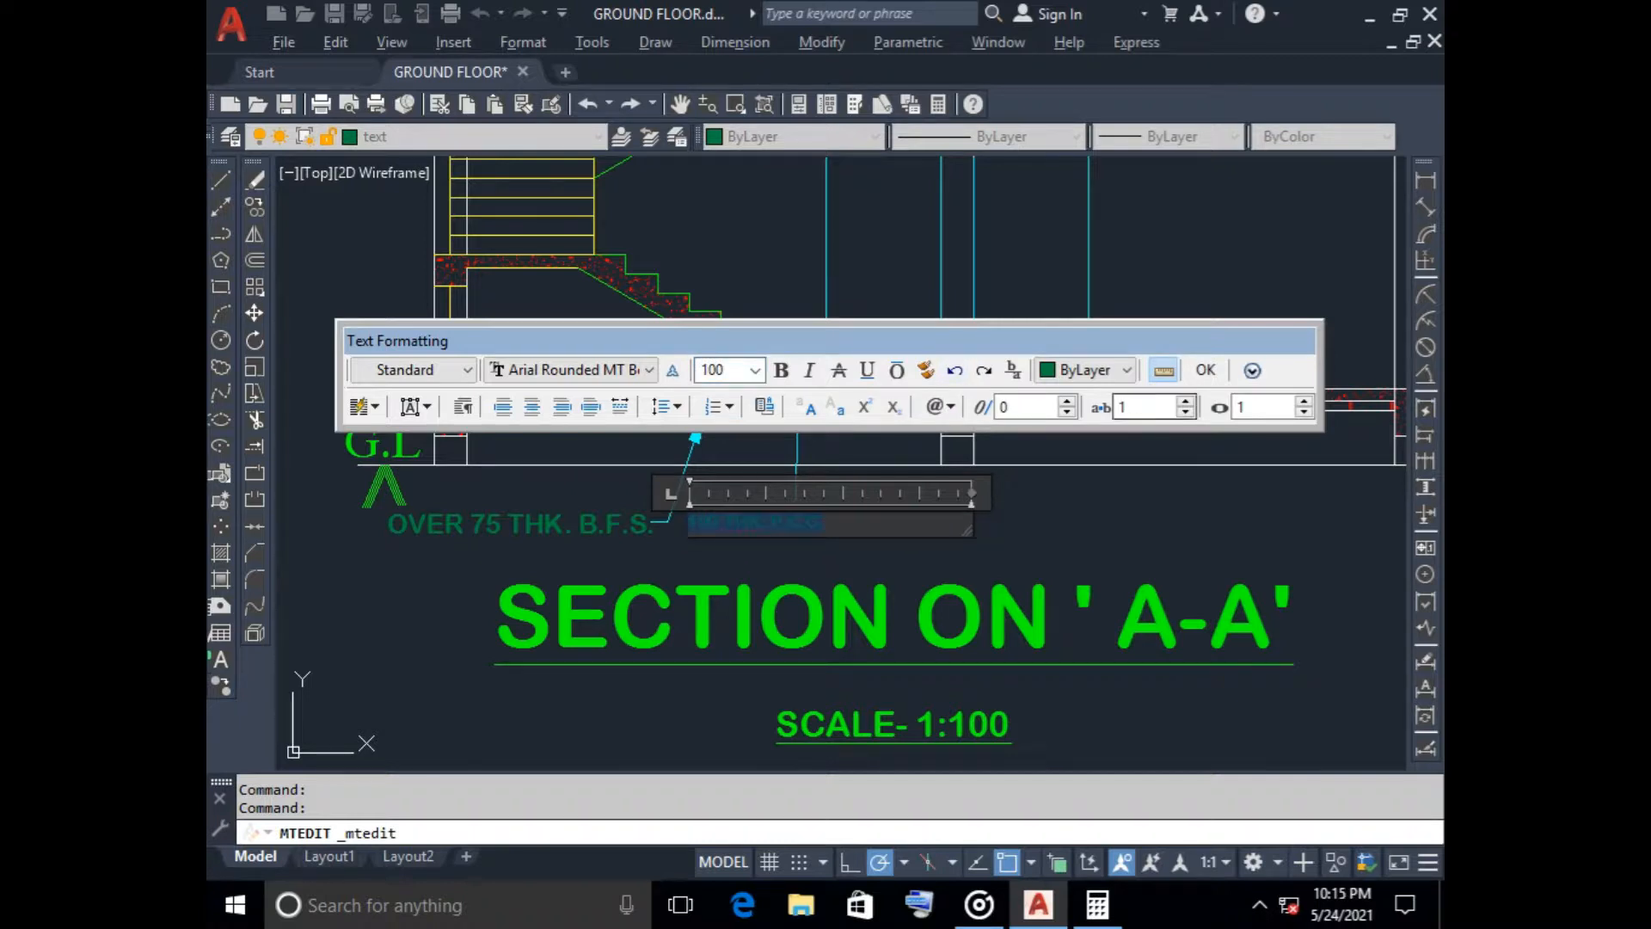
left_click(1175, 452)
Move the 100 THK. P.C.C. label horizontally so it sits beneath the vertical leader's lower end
left_click(781, 526)
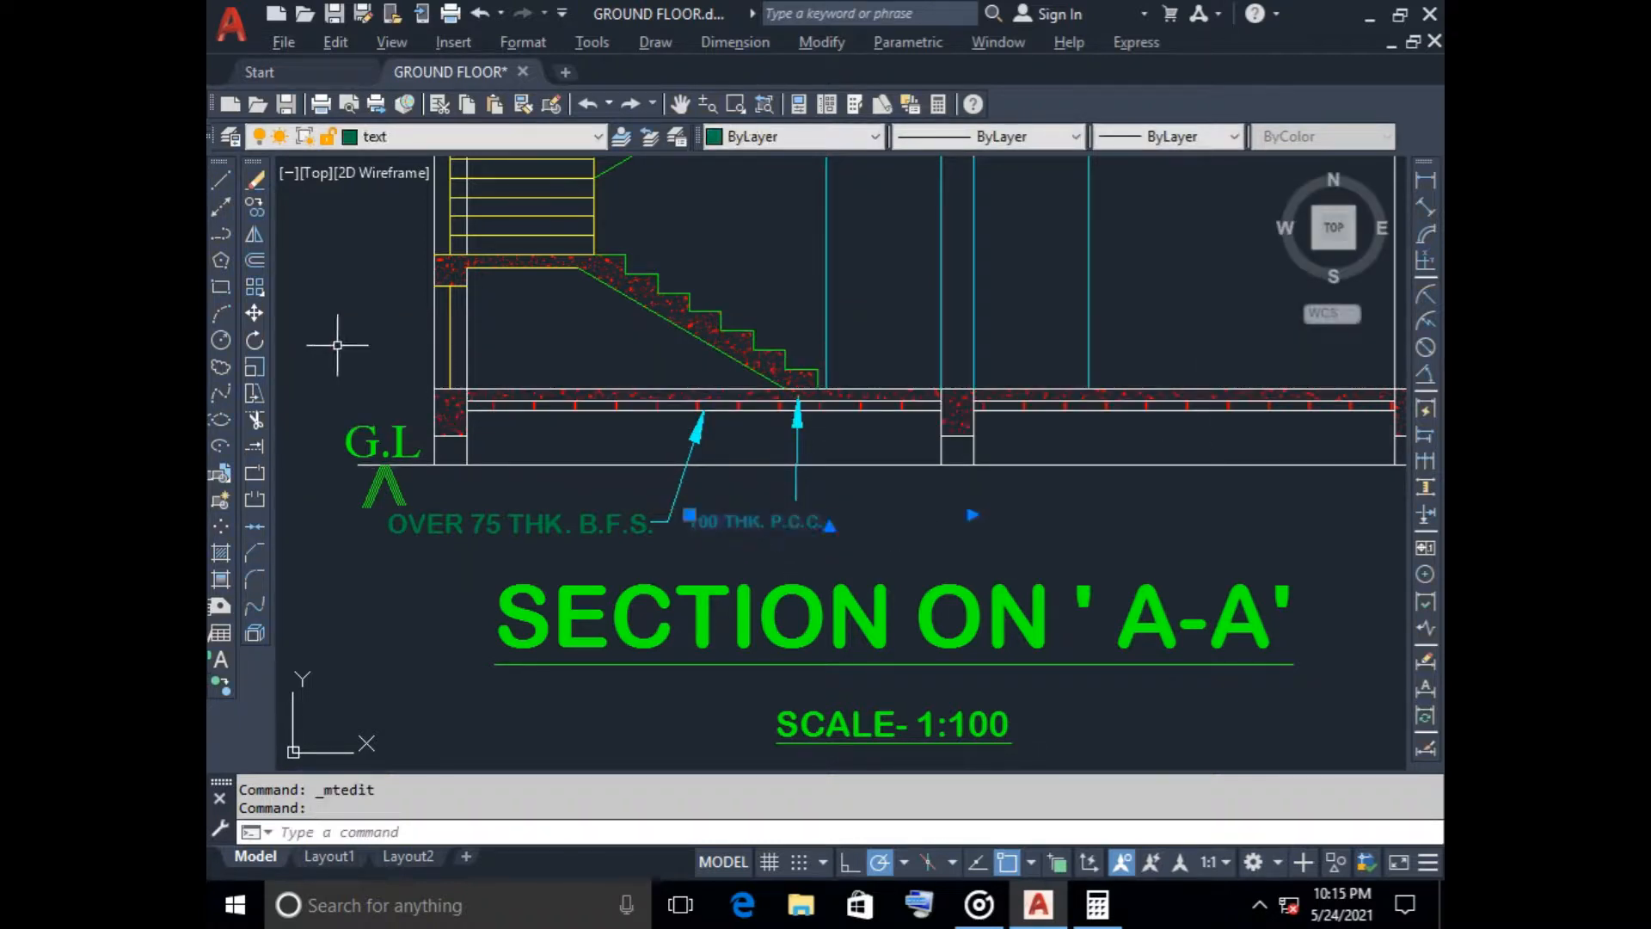
left_click(255, 313)
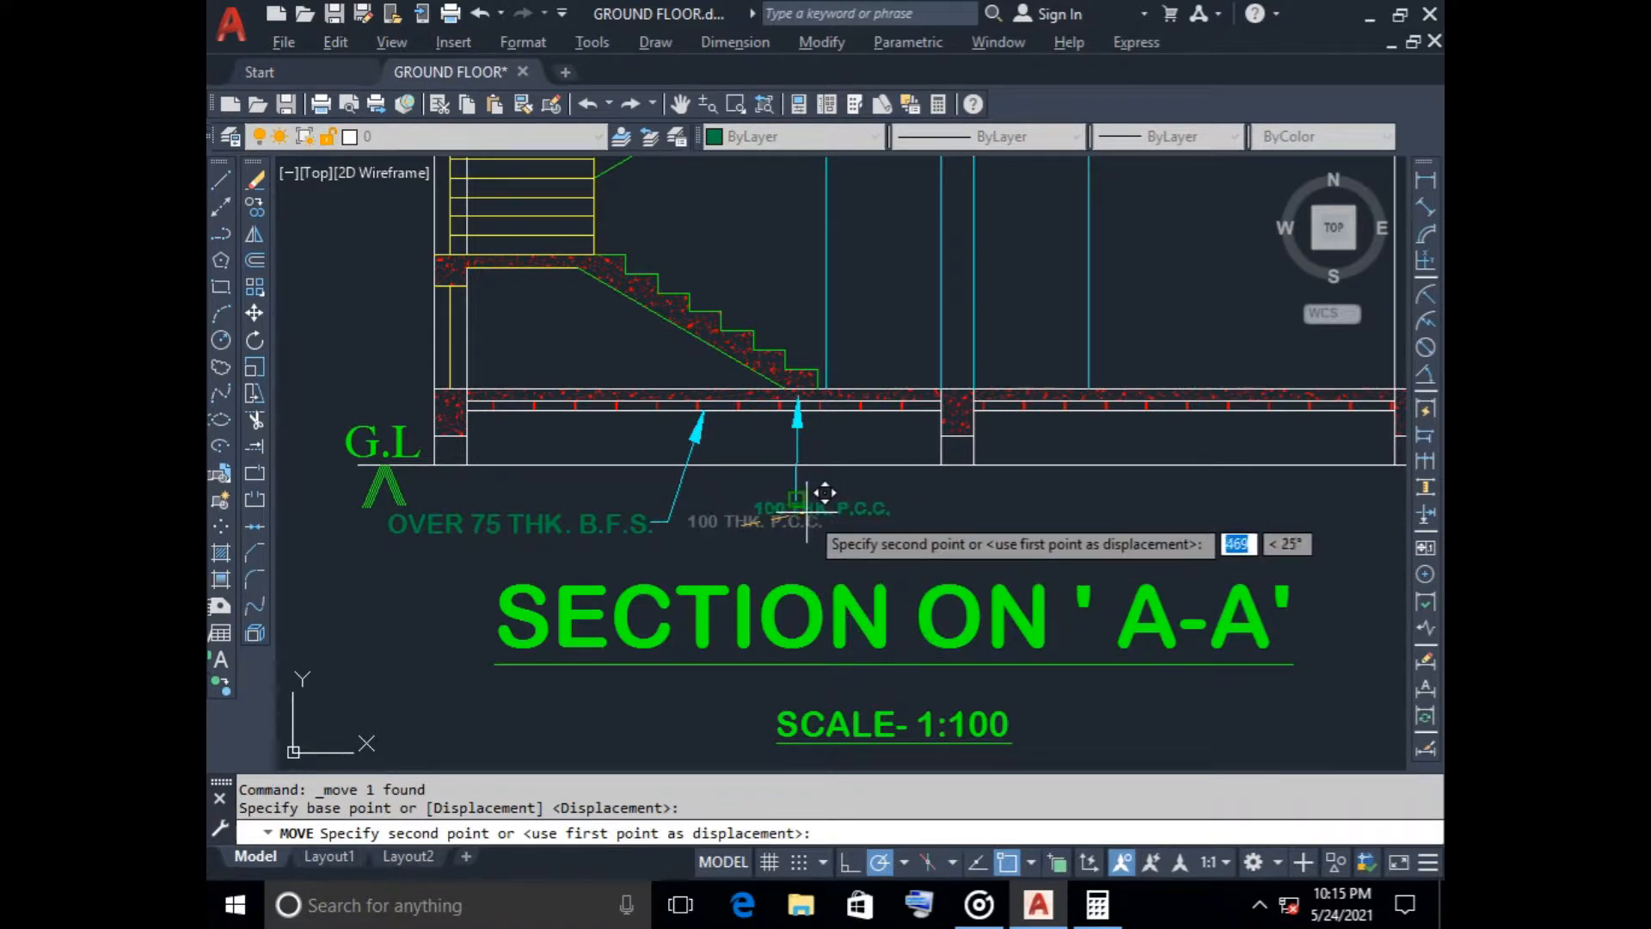
scroll(815, 507, "up", 5)
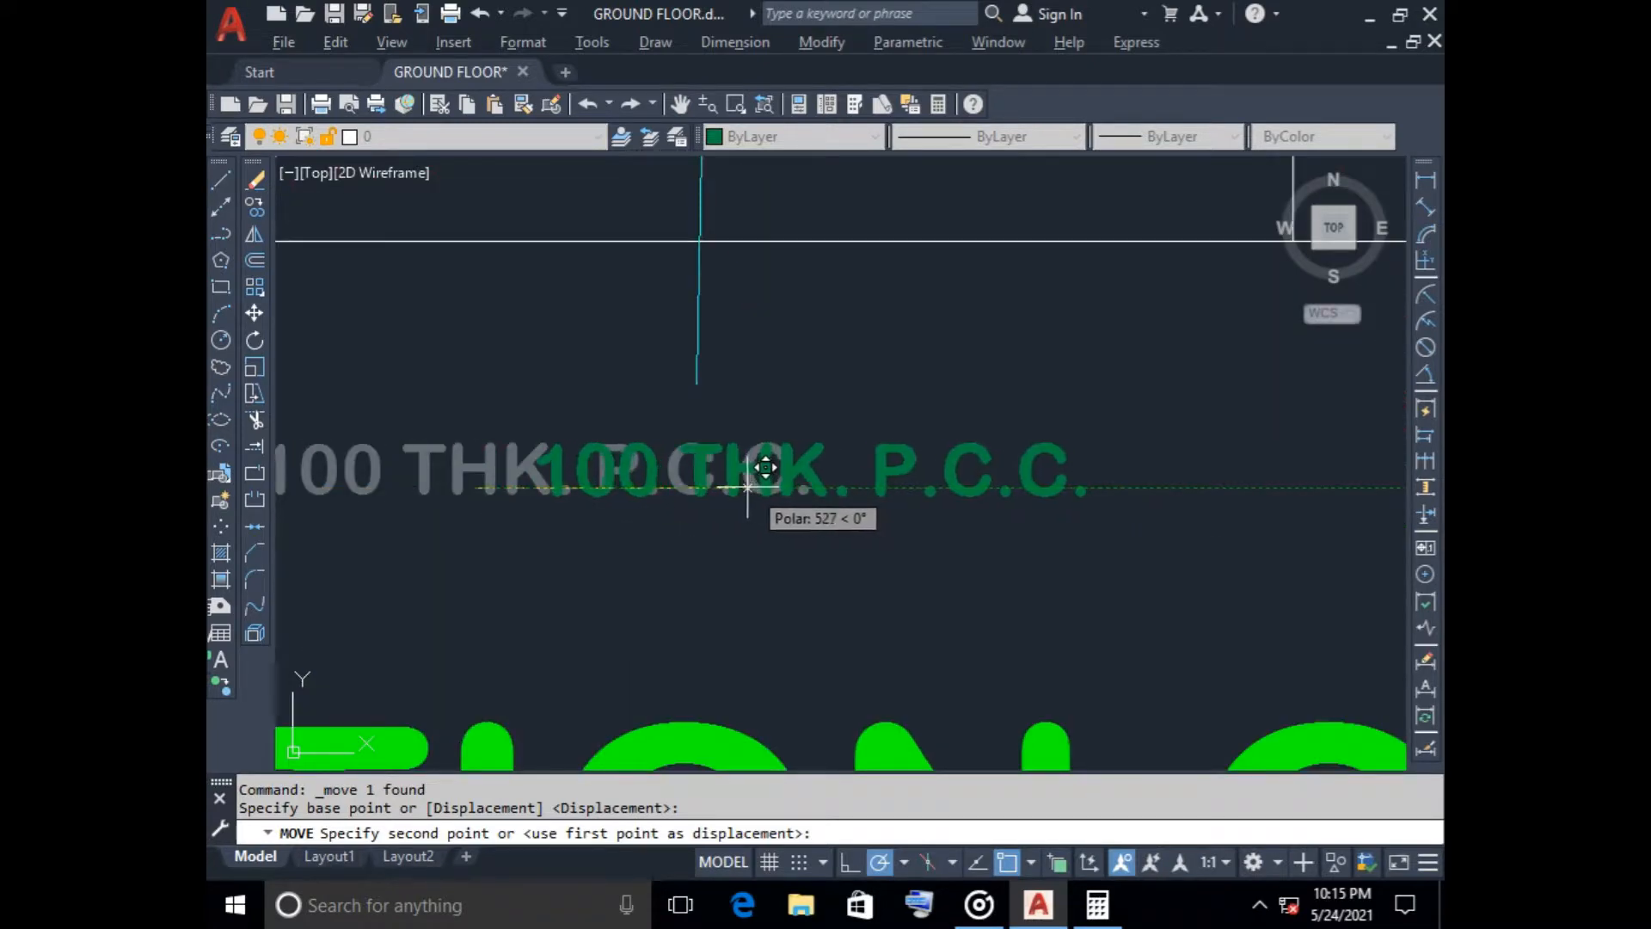
left_click(737, 487)
scroll(866, 513, "down", 4)
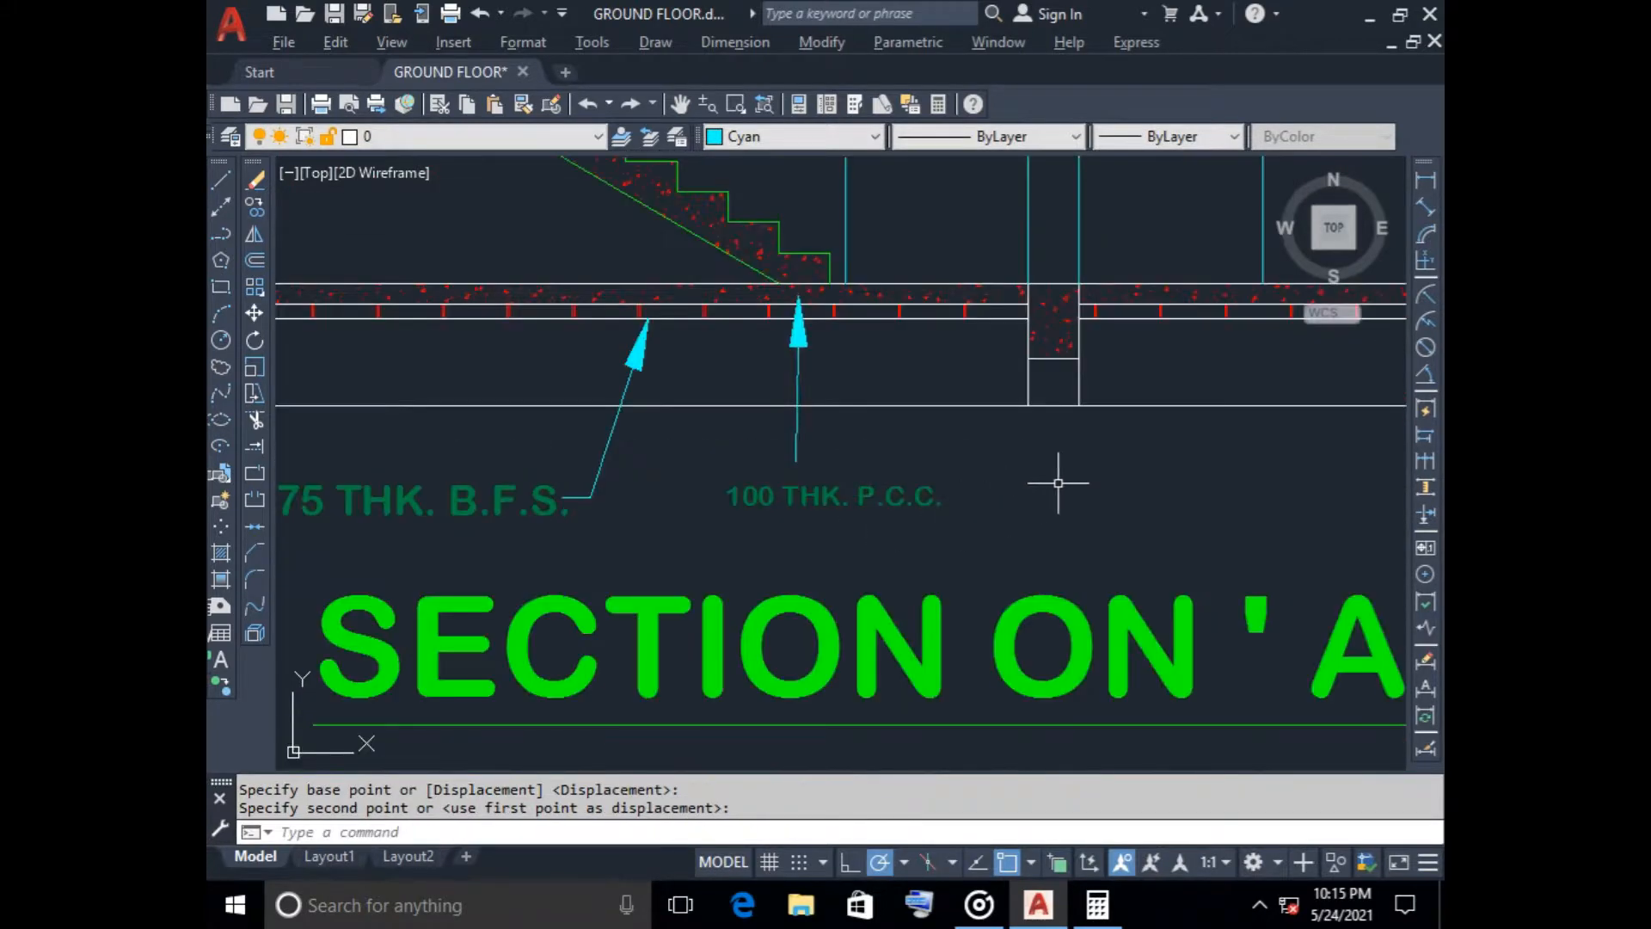
Shift the 100 THK. P.C.C. label slightly upward toward the vertical leader's lower end
left_click(857, 496)
left_click(914, 481)
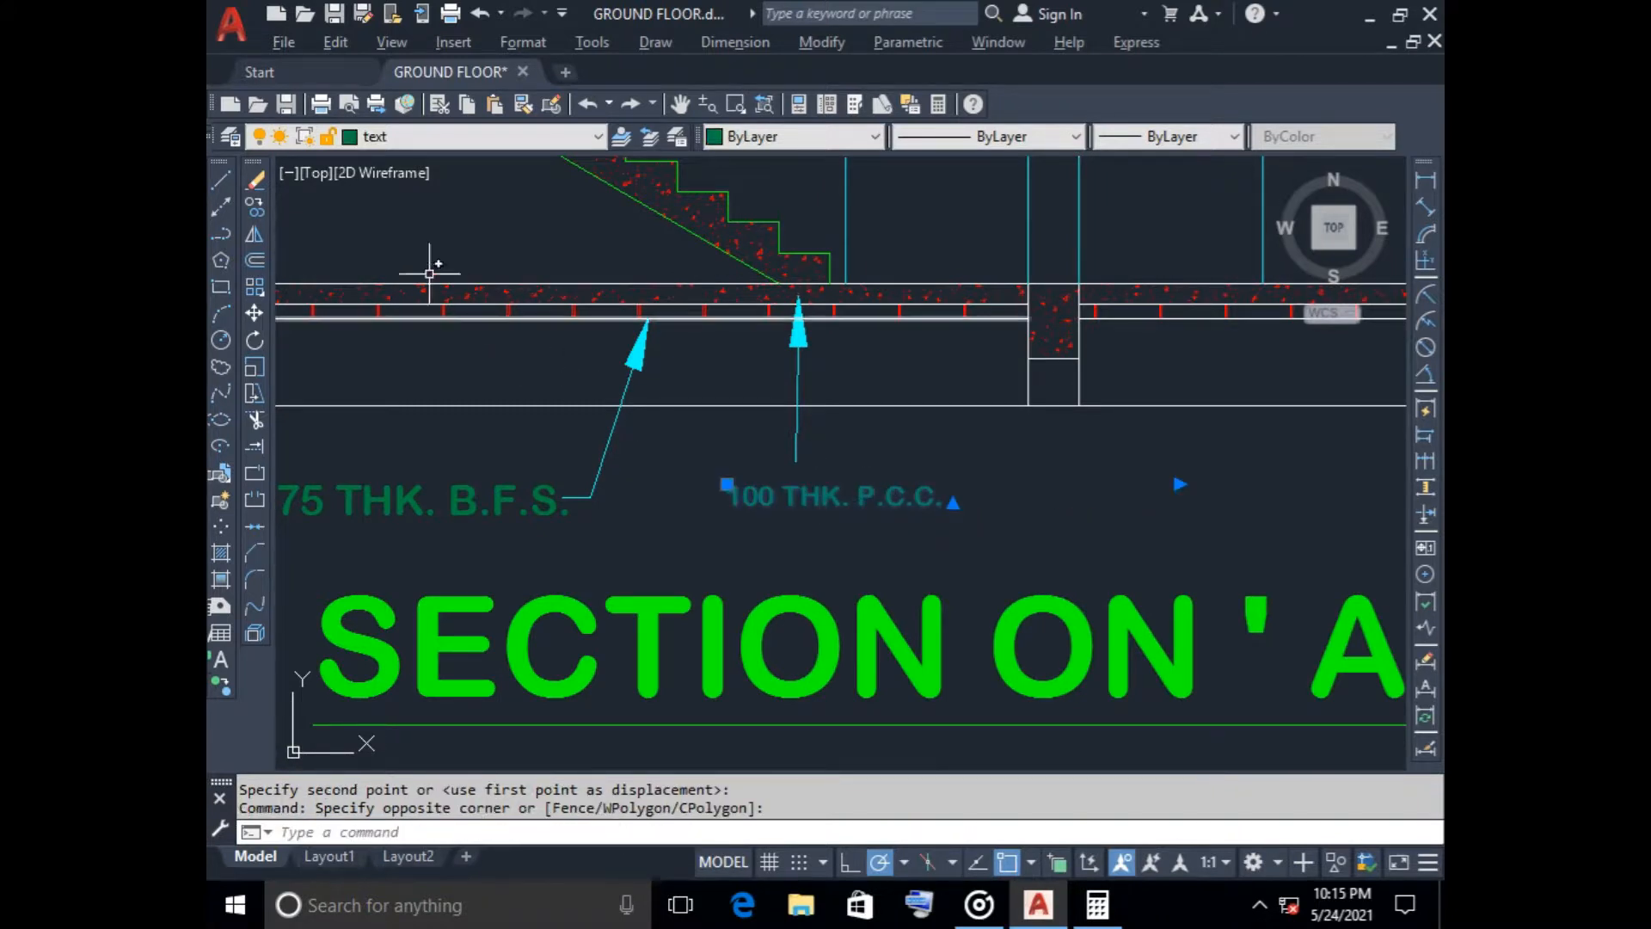
left_click(254, 313)
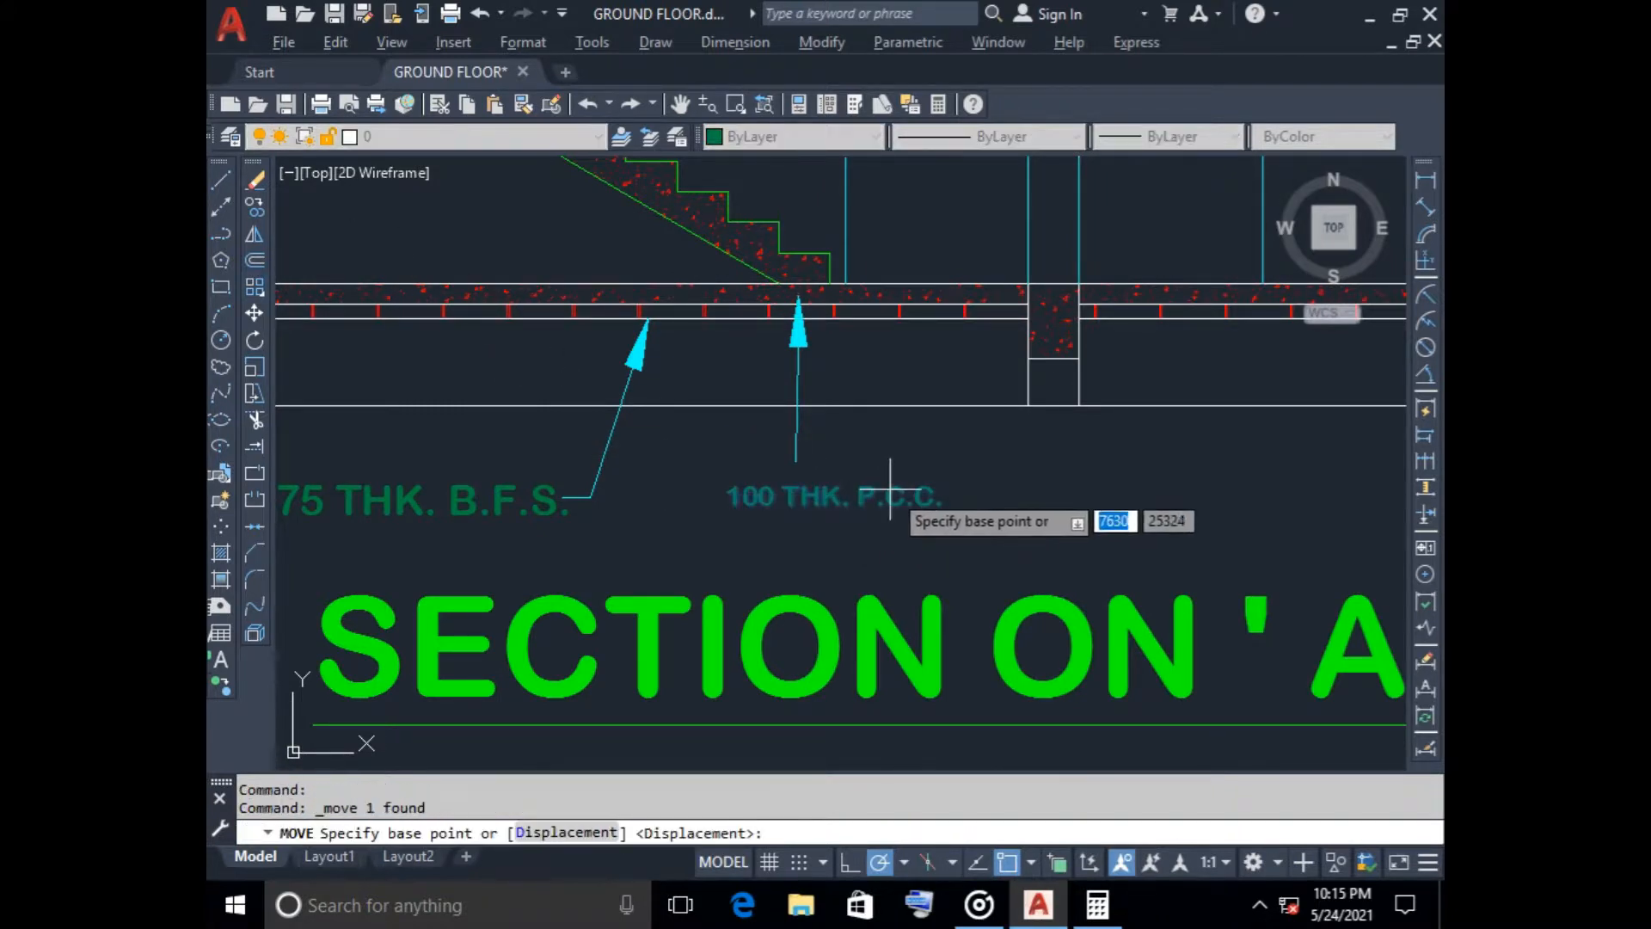
left_click(886, 471)
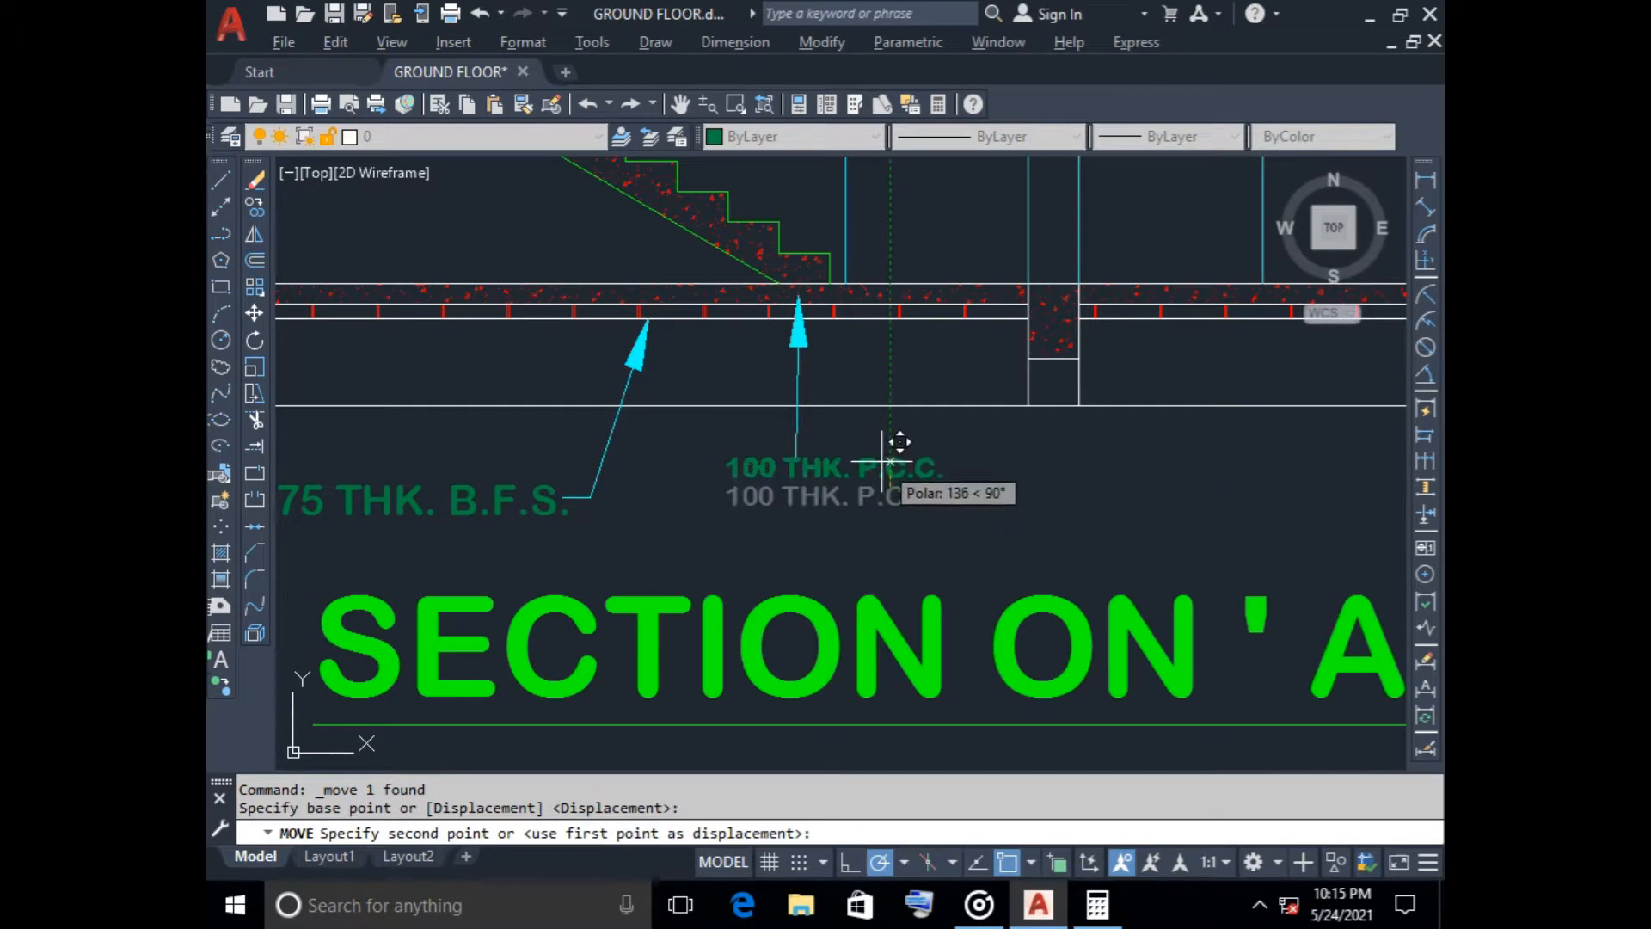
left_click(886, 469)
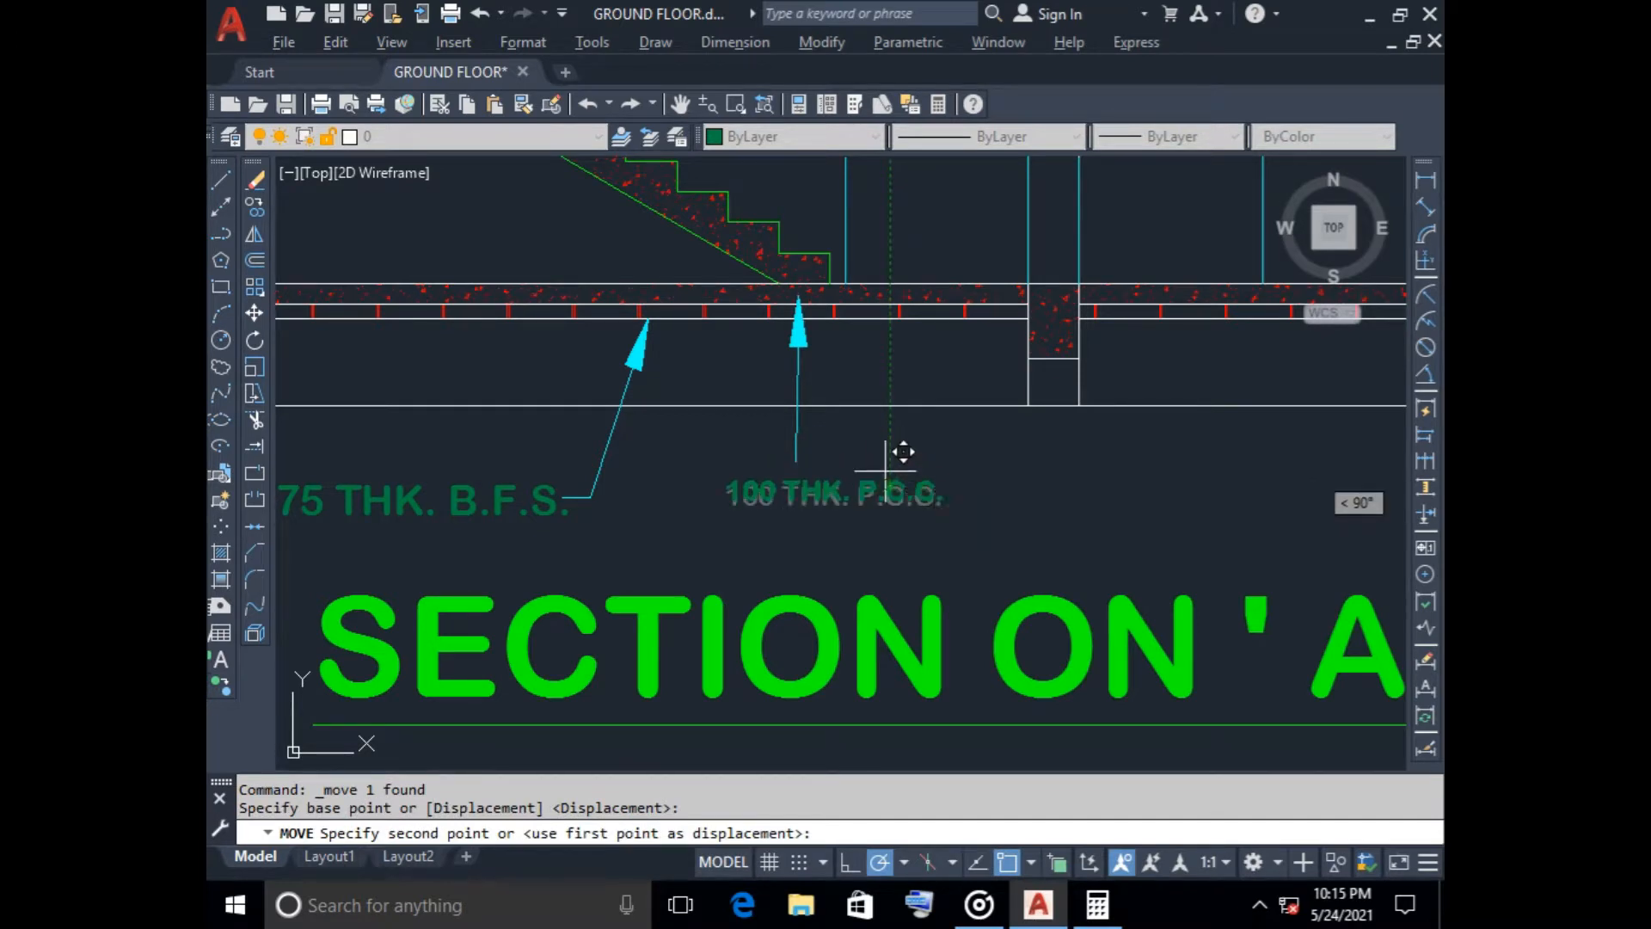
Move the OVER 75 THK. B.F.S. label lying outside the section to the end of the leader line above the parapet wall
scroll(928, 495, "down", 4)
scroll(988, 499, "up", 1)
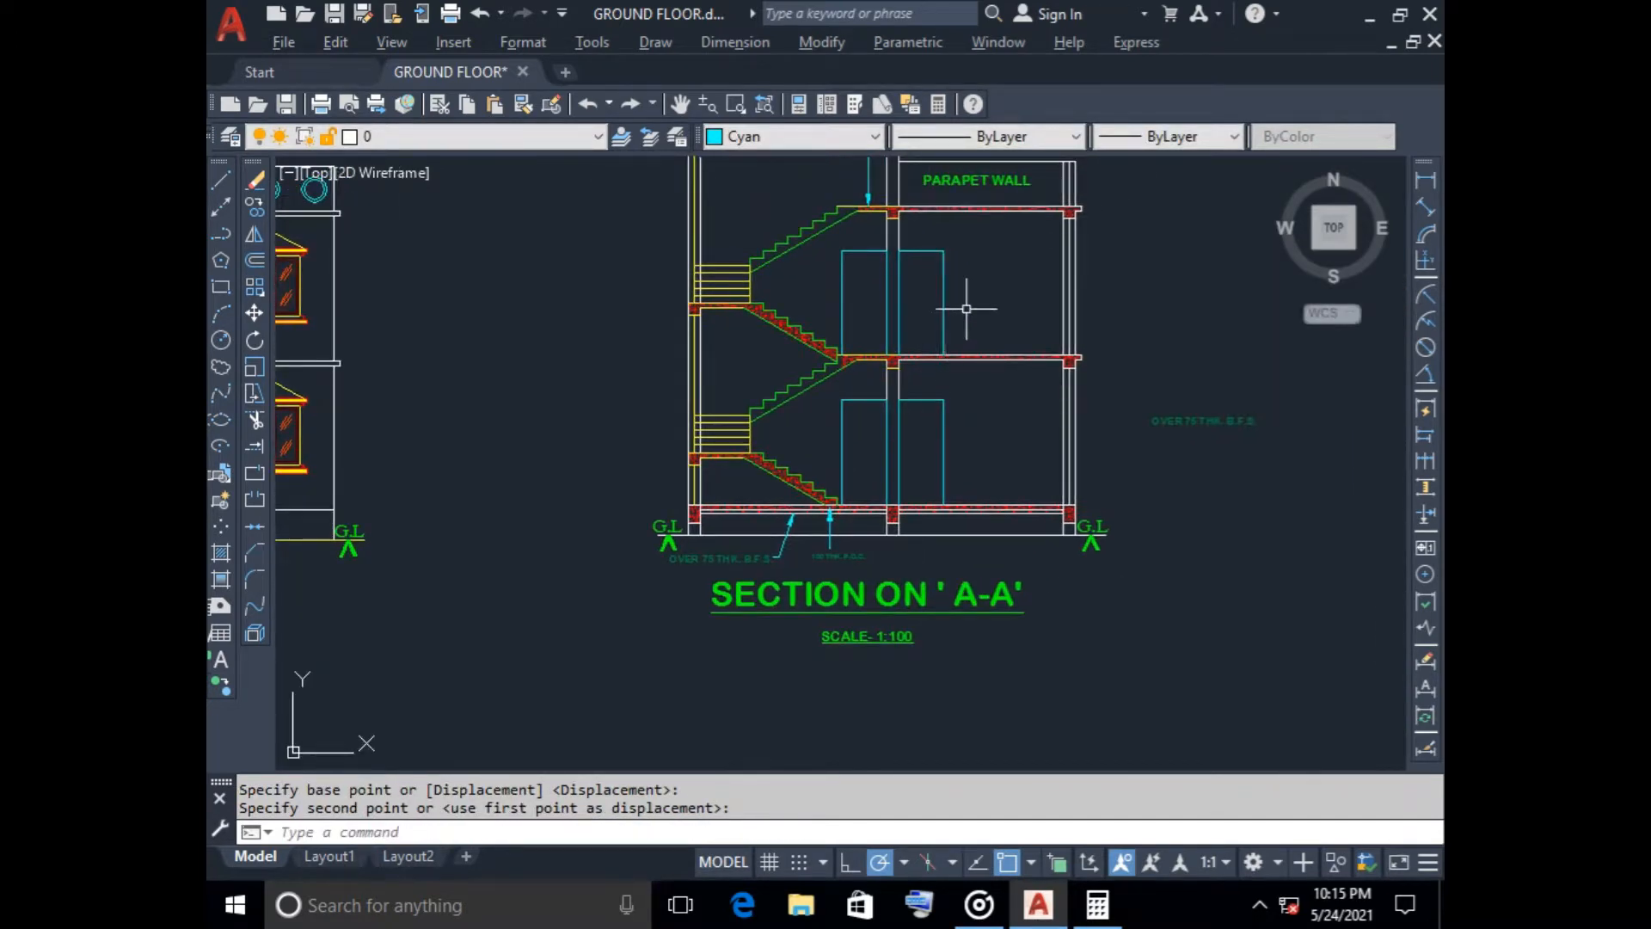
middle_click_drag(967, 308, 768, 406)
left_click(985, 497)
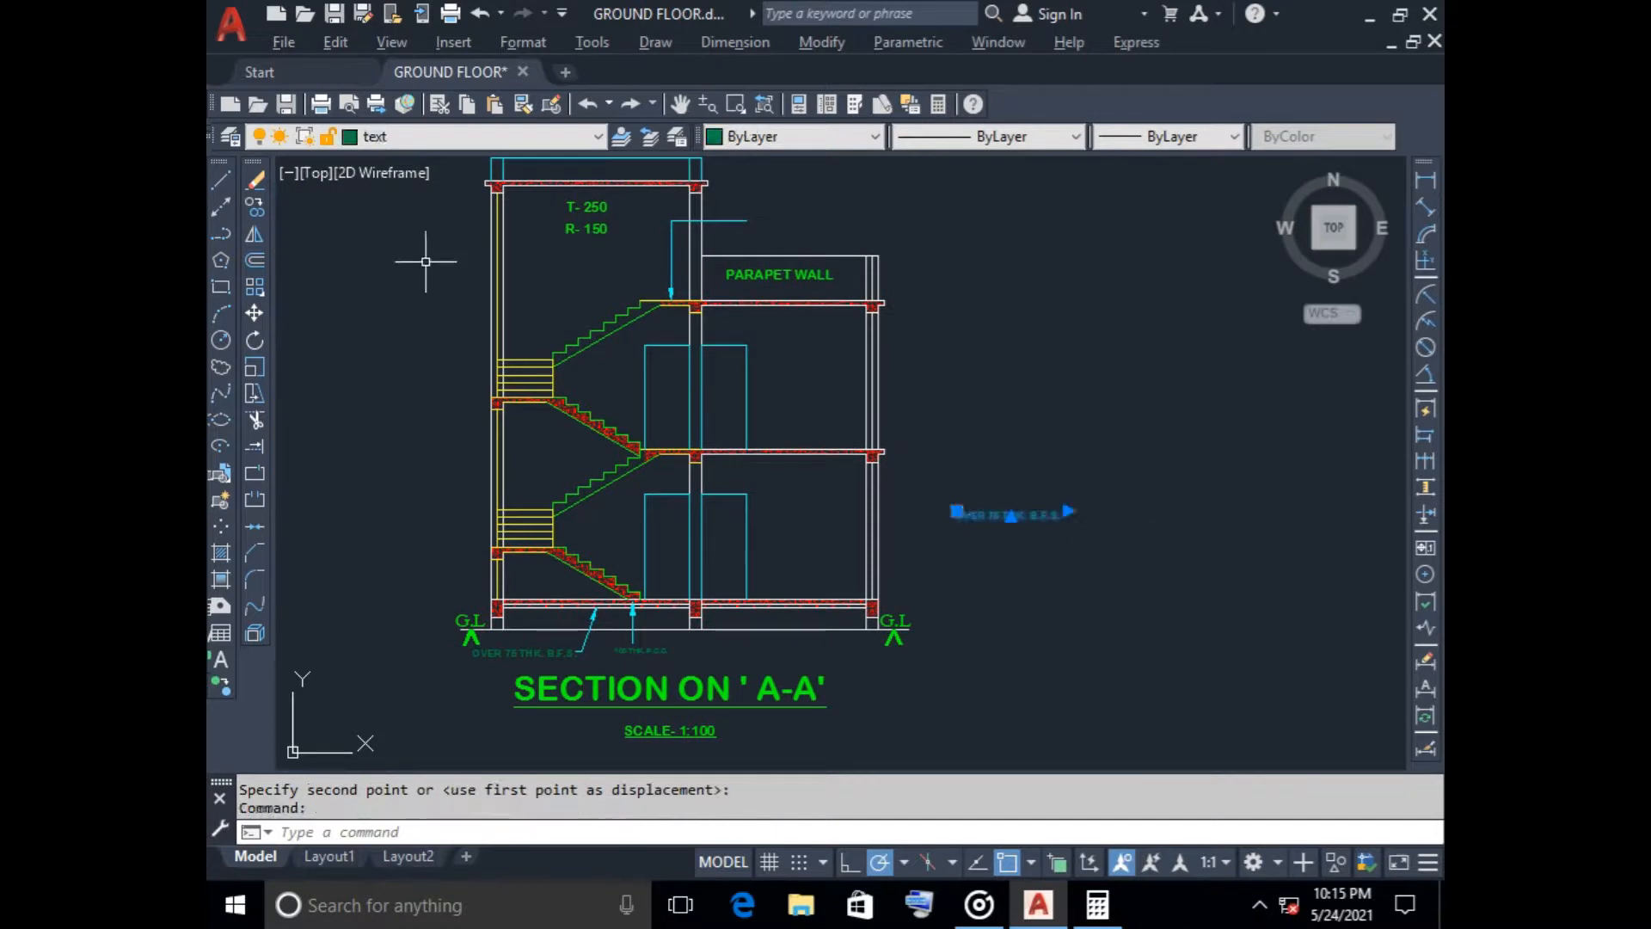
left_click(254, 313)
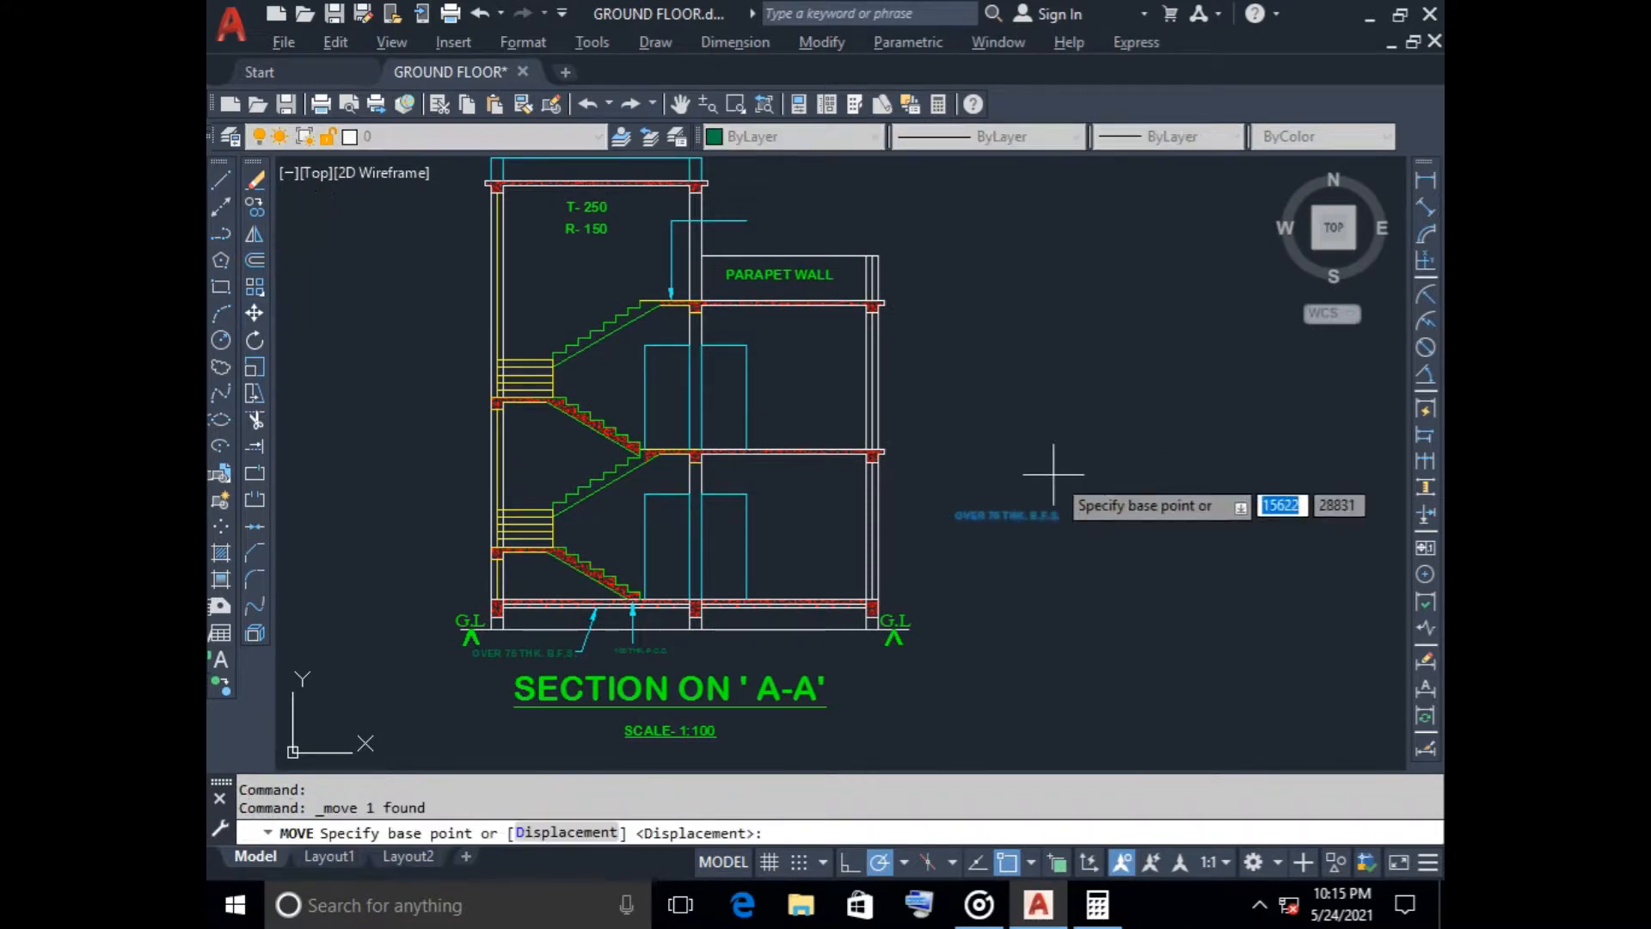
left_click(1014, 506)
scroll(806, 232, "up", 6)
scroll(816, 215, "down", 2)
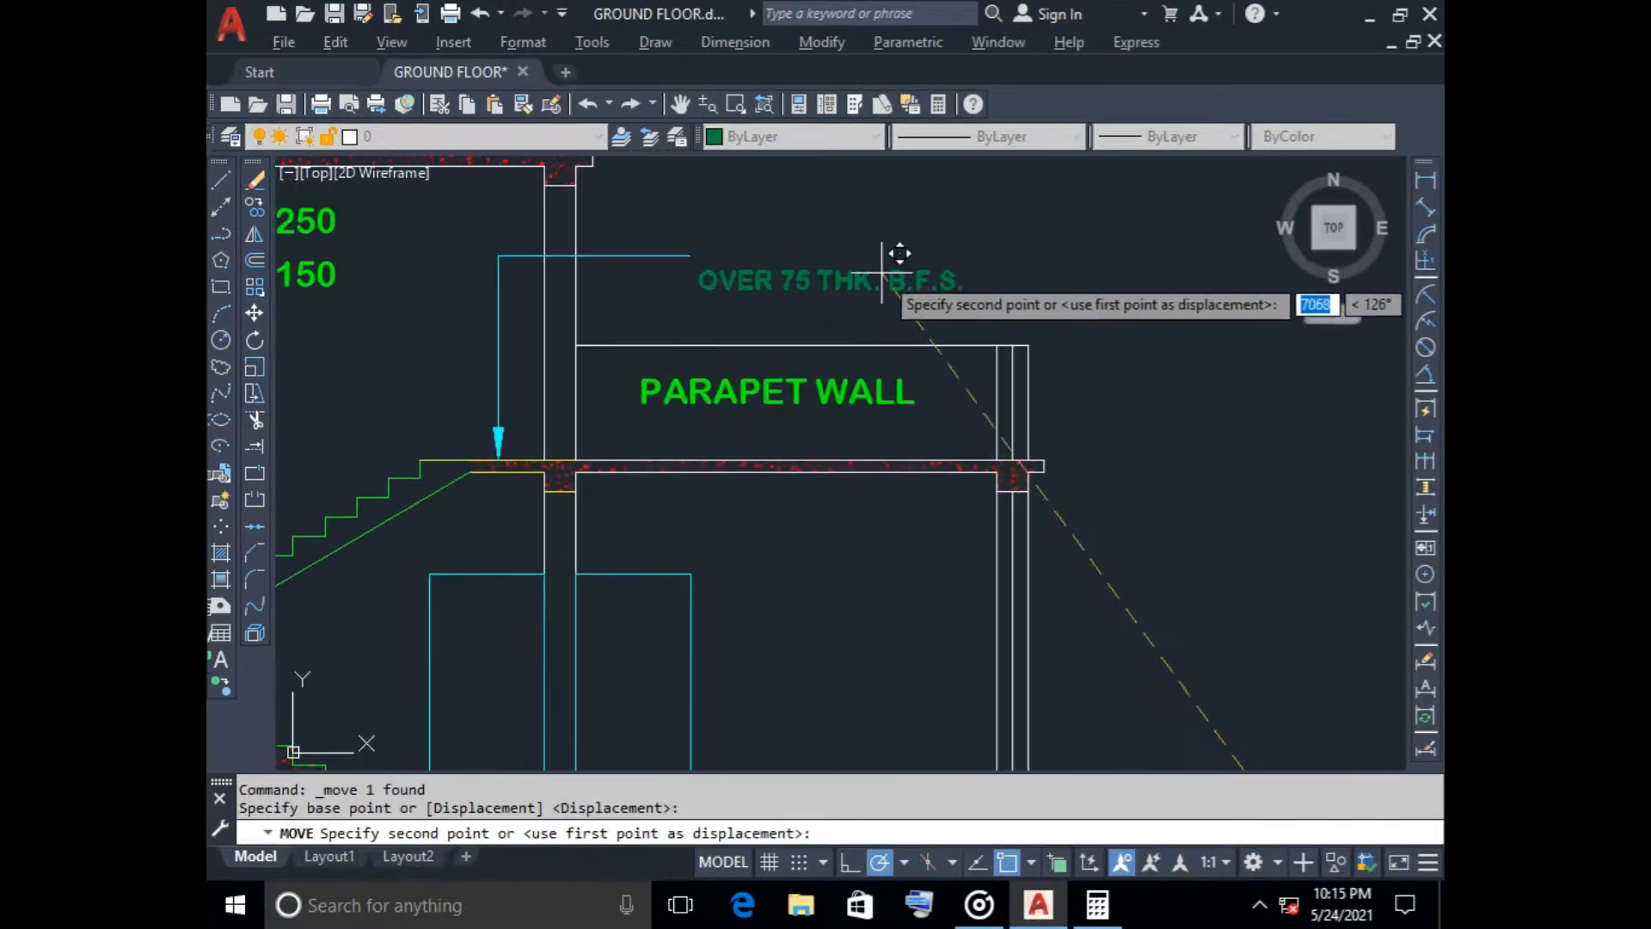
left_click(897, 229)
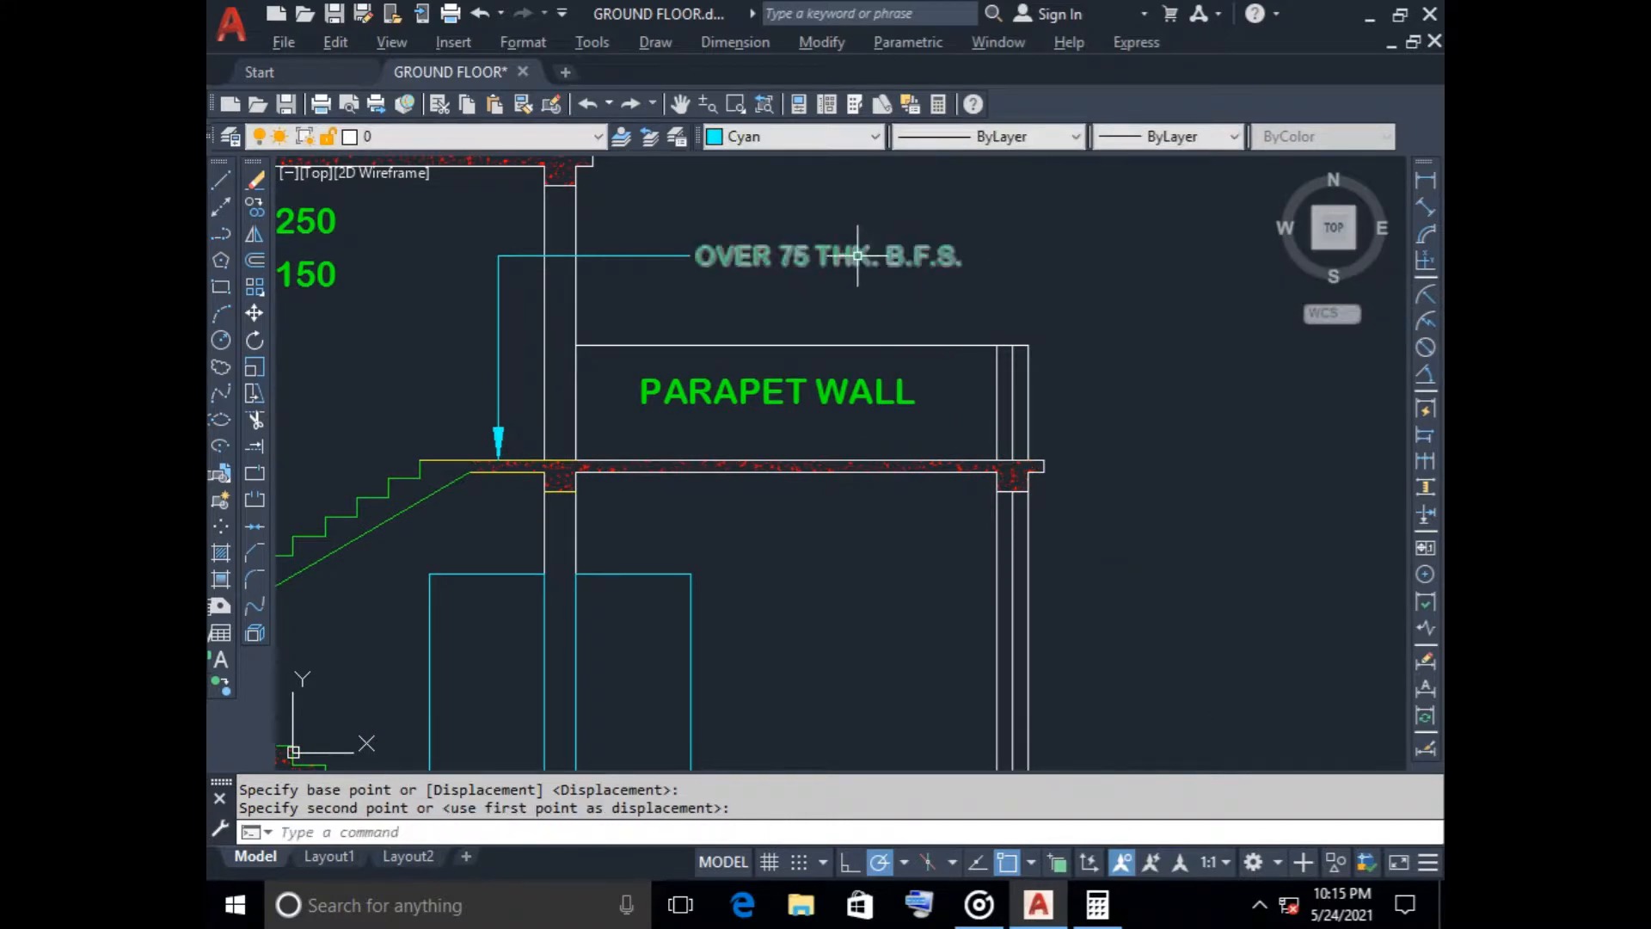
Replace the wording of the label above the parapet wall with 100 THK. R.C.C. SLAB and choose Green as the text colour
right_click(828, 225)
left_click(938, 307)
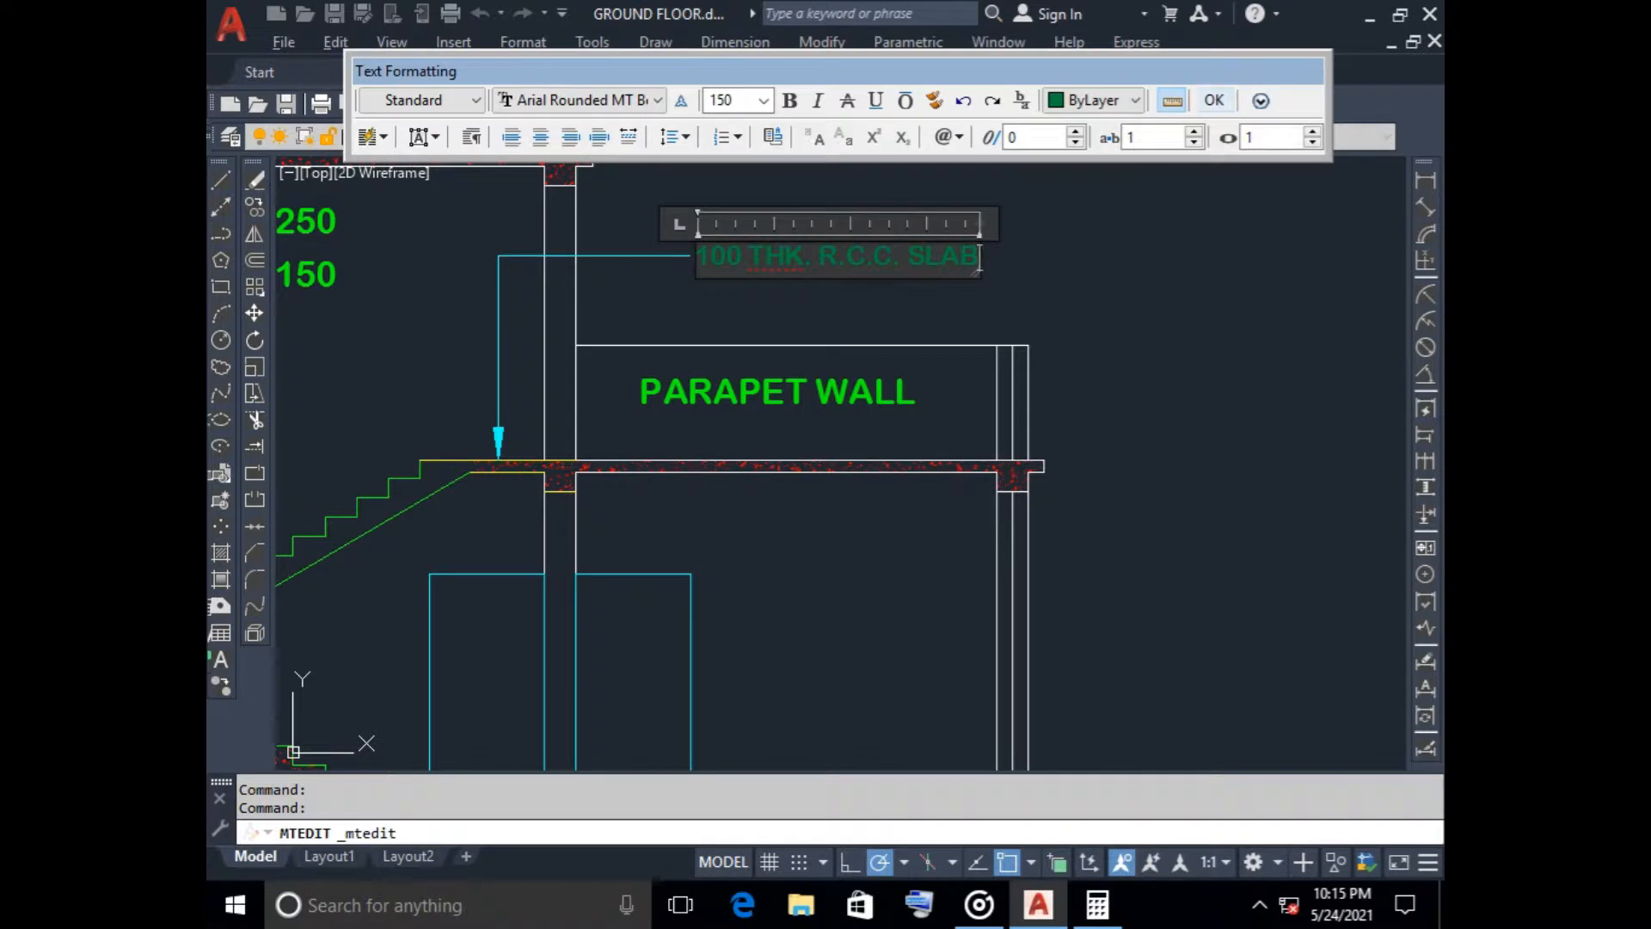
left_click(1092, 100)
left_click(1109, 210)
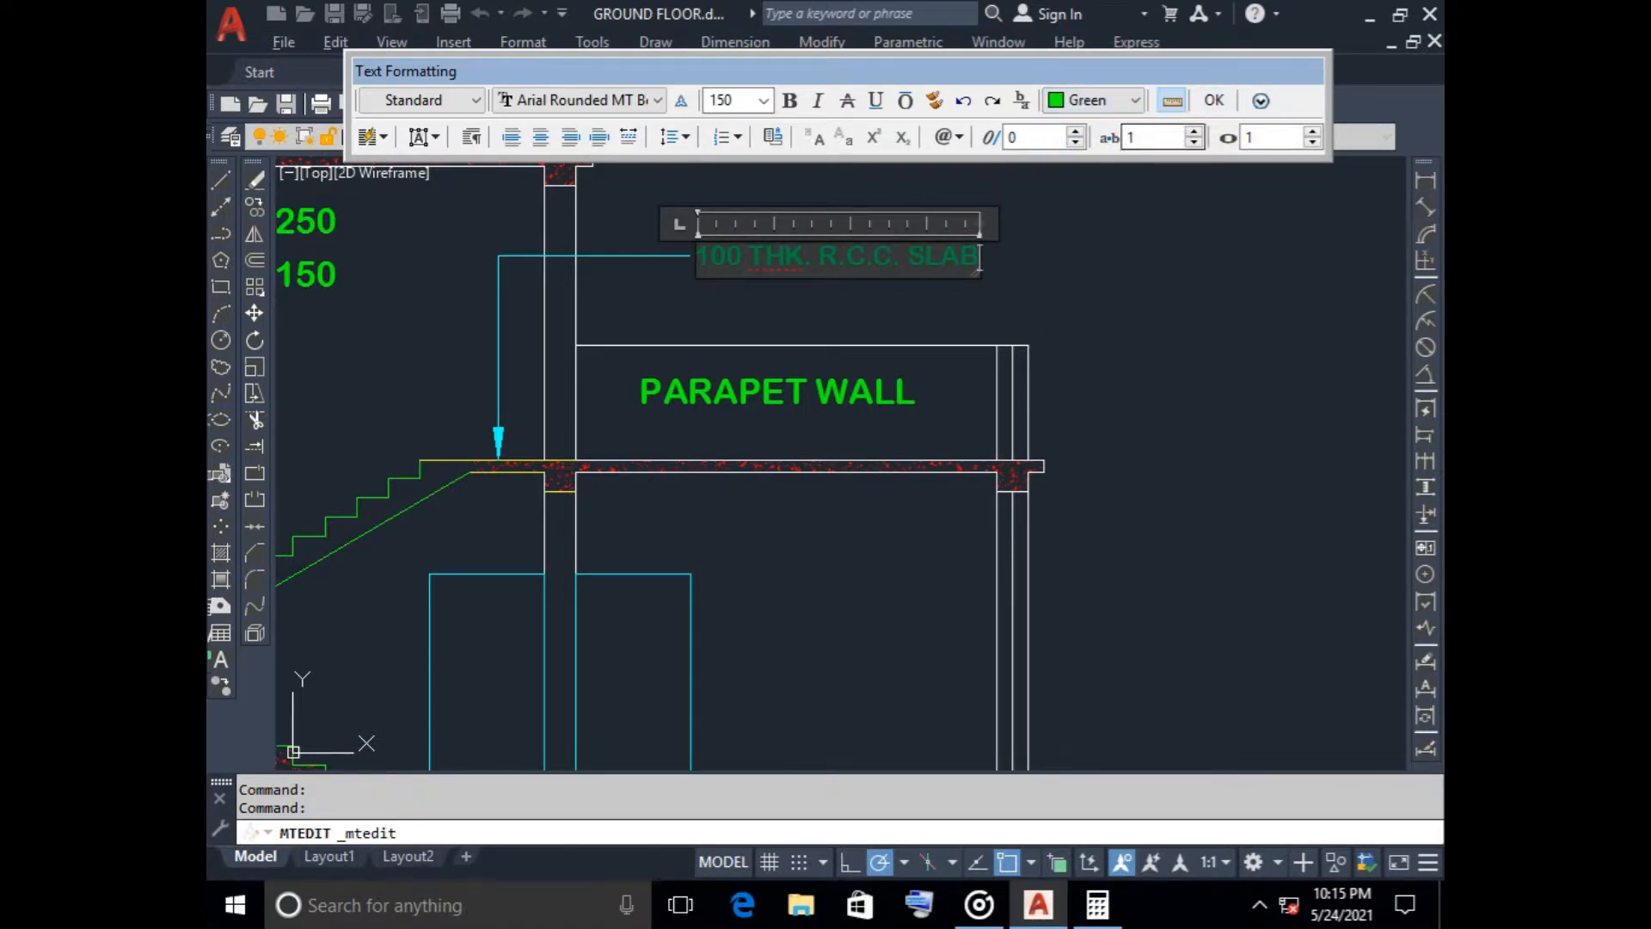
left_click(1054, 284)
scroll(1044, 290, "down", 4)
scroll(1050, 332, "up", 1)
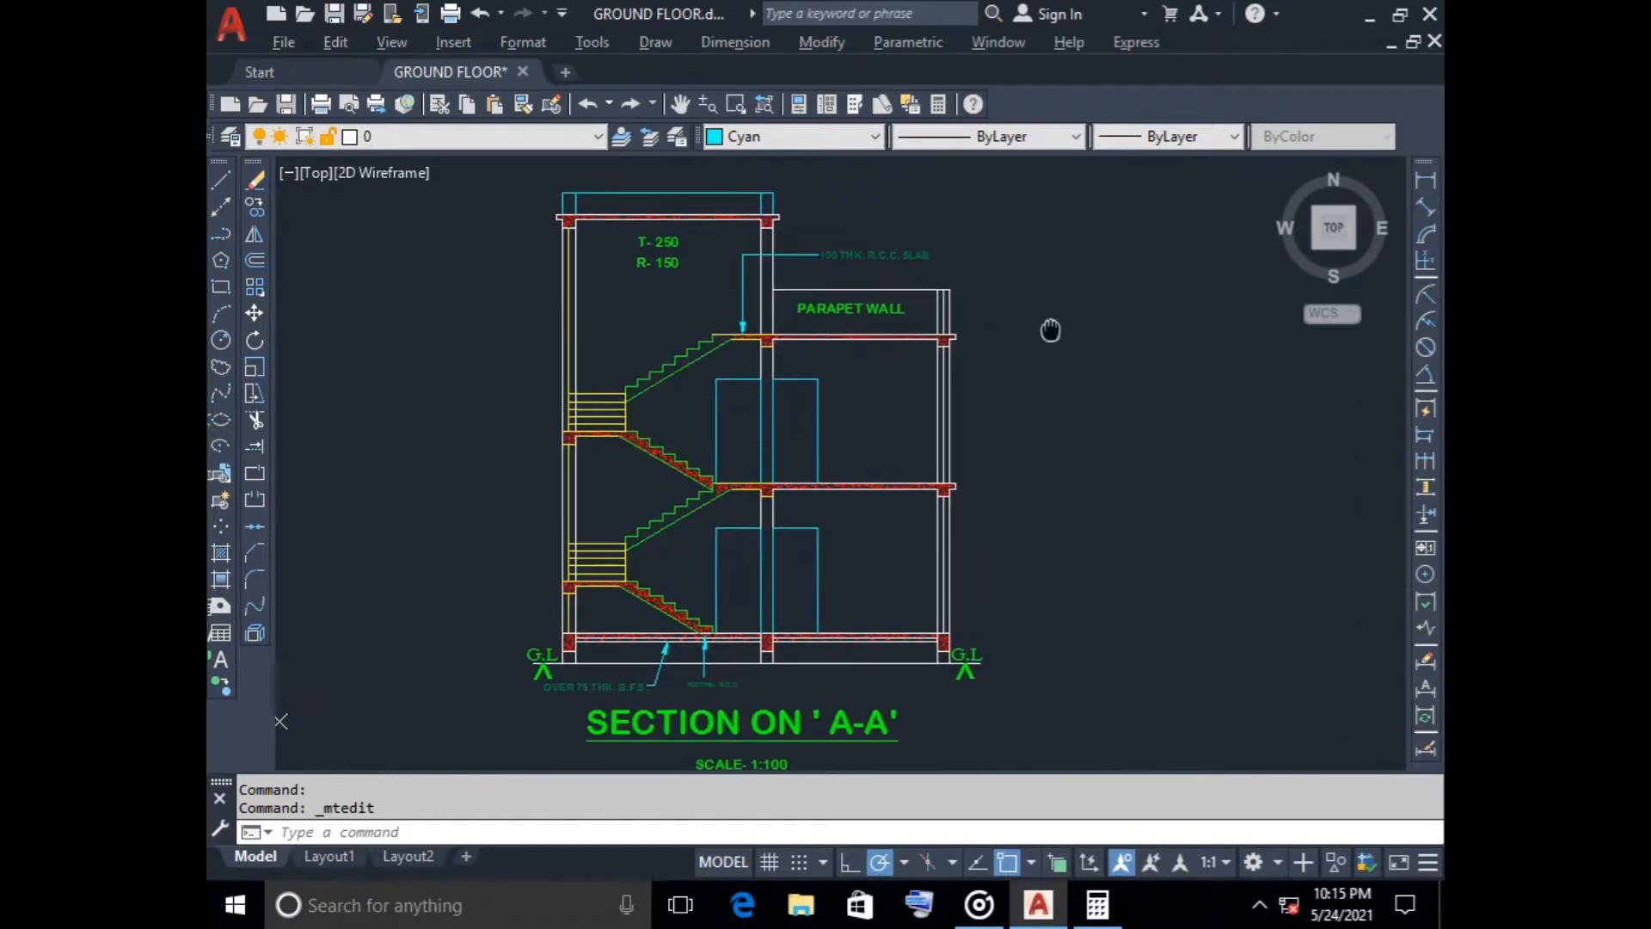
scroll(845, 257, "up", 2)
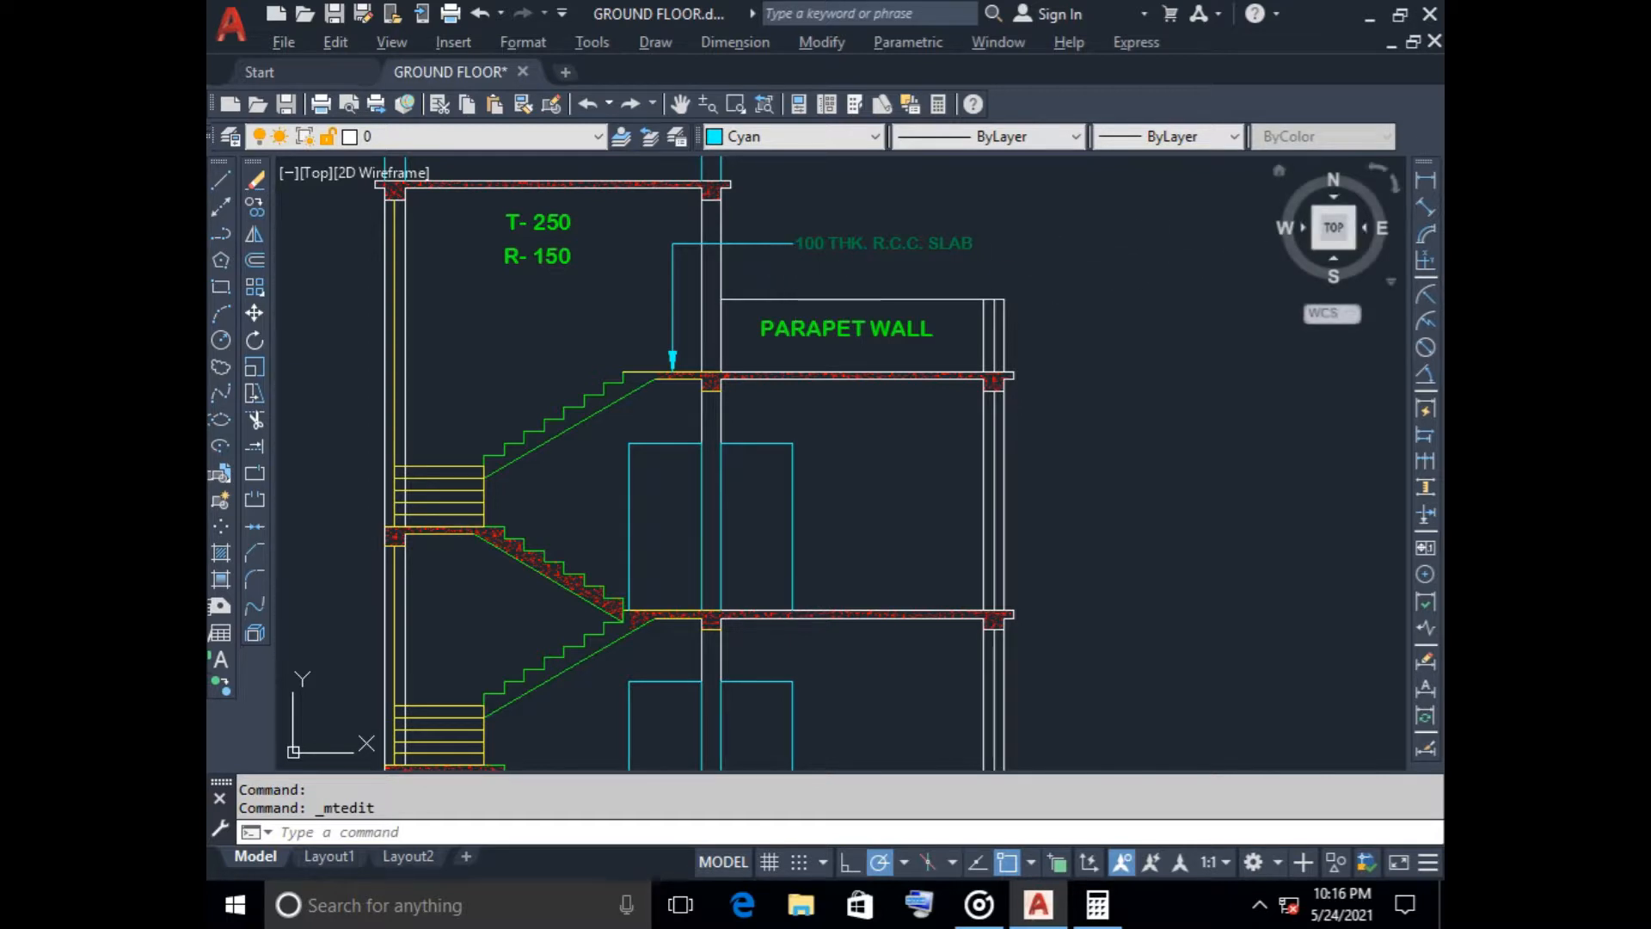
Try a vertical linear dimension between the top roof slab's outer edge and the top of the parapet wall, placed outside the section
left_click(1425, 179)
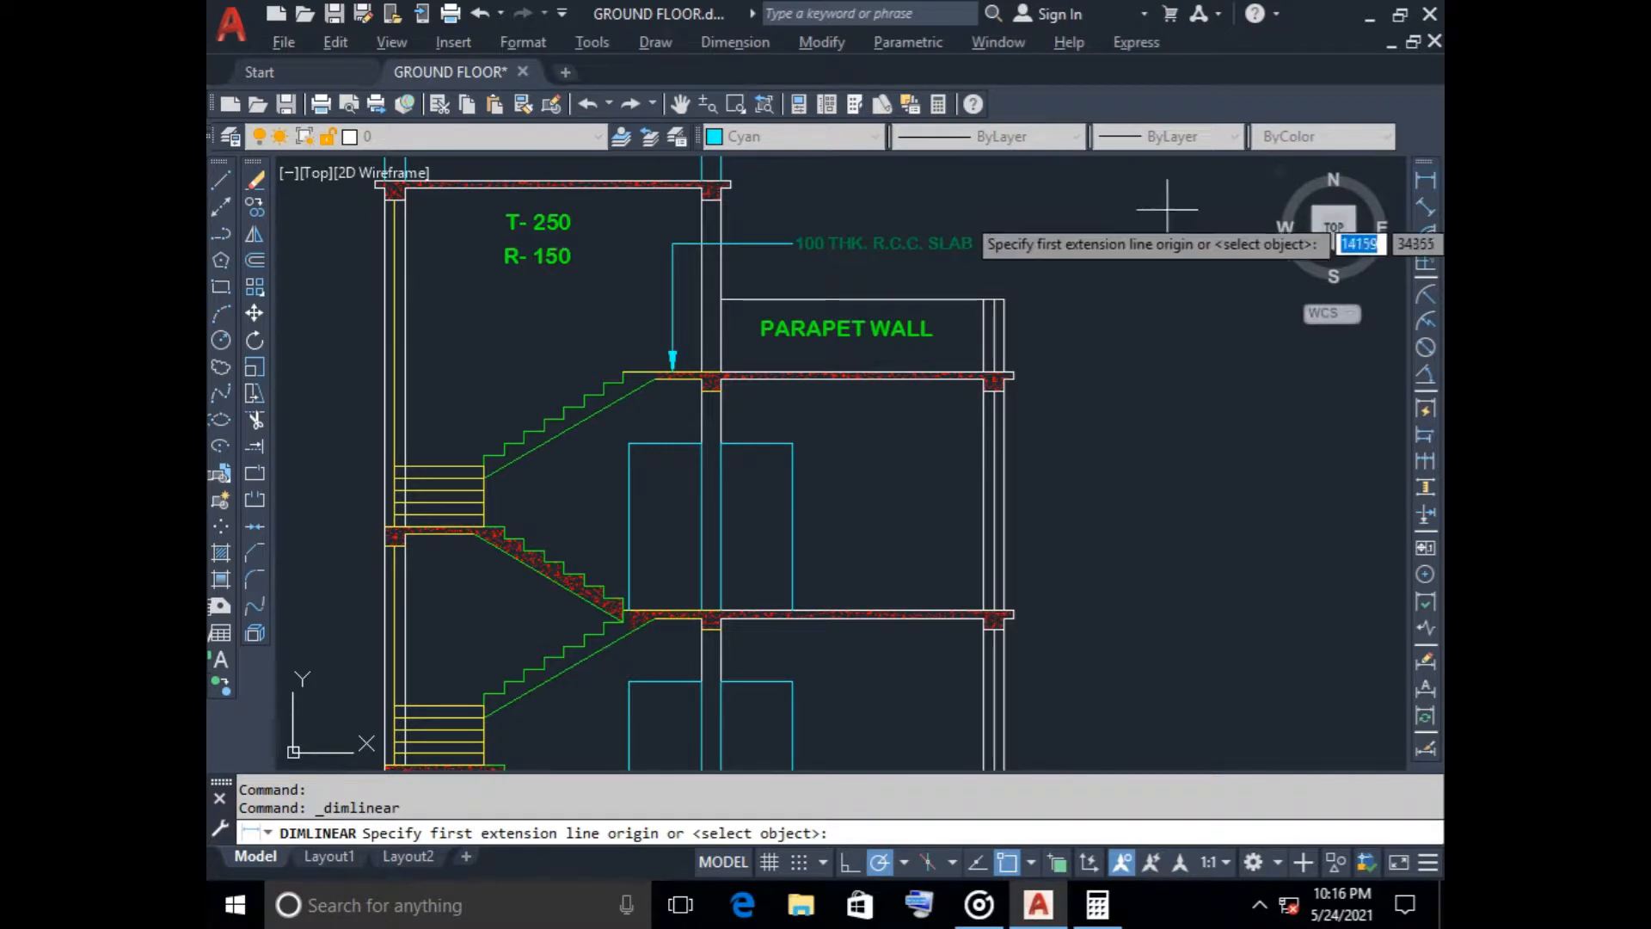
scroll(741, 180, "up", 4)
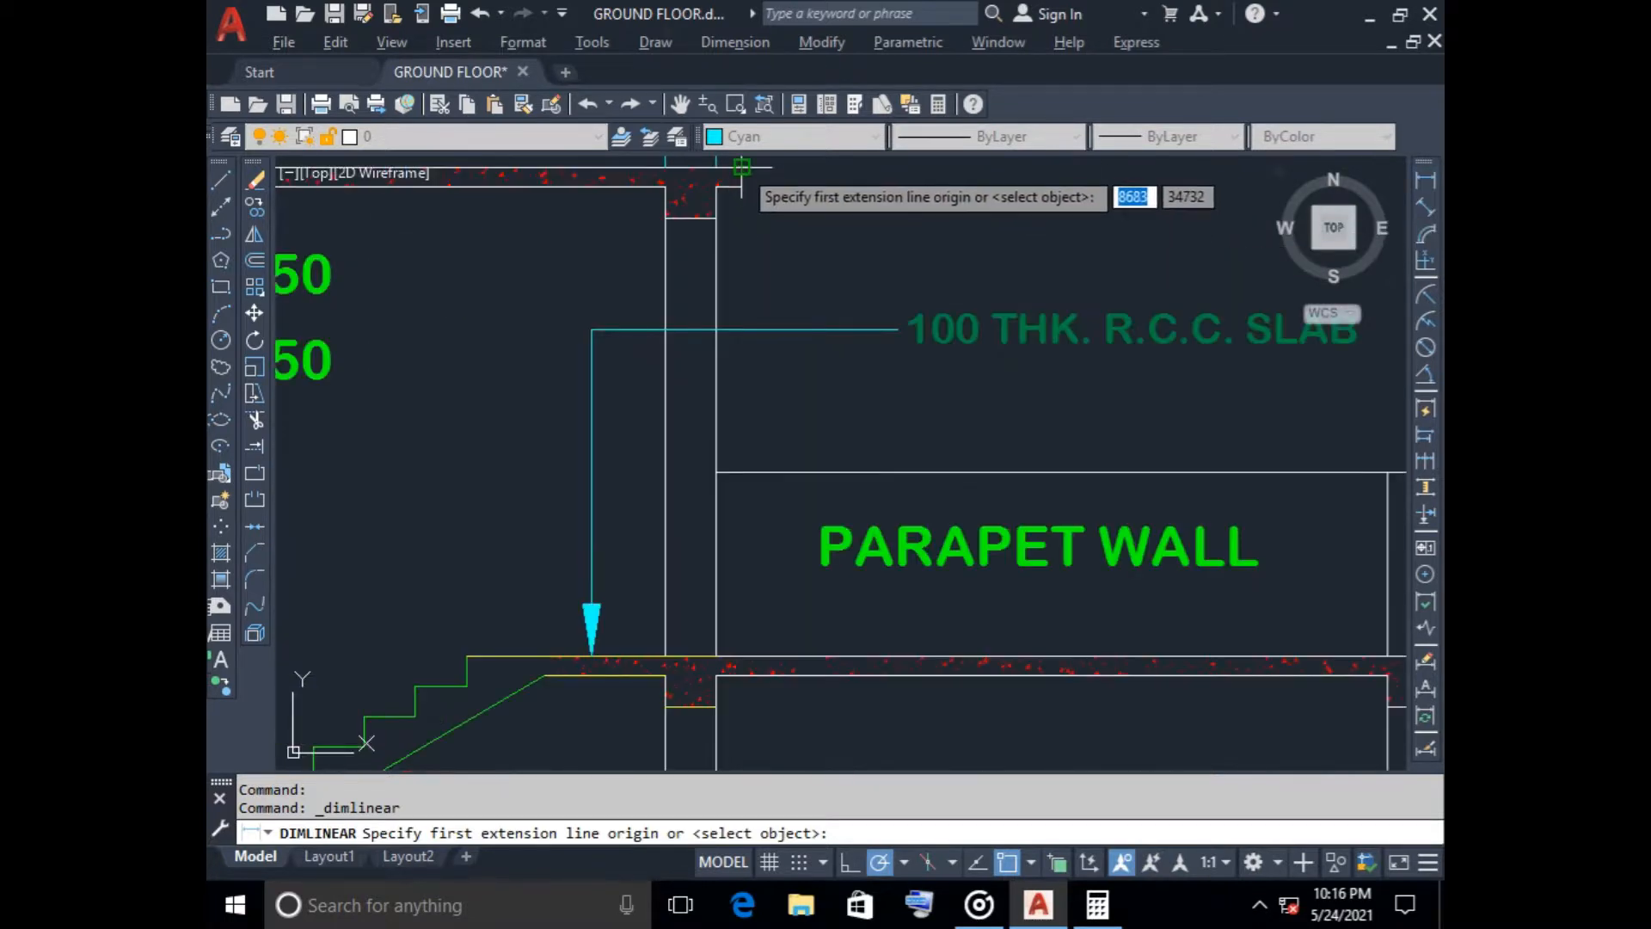
left_click(740, 177)
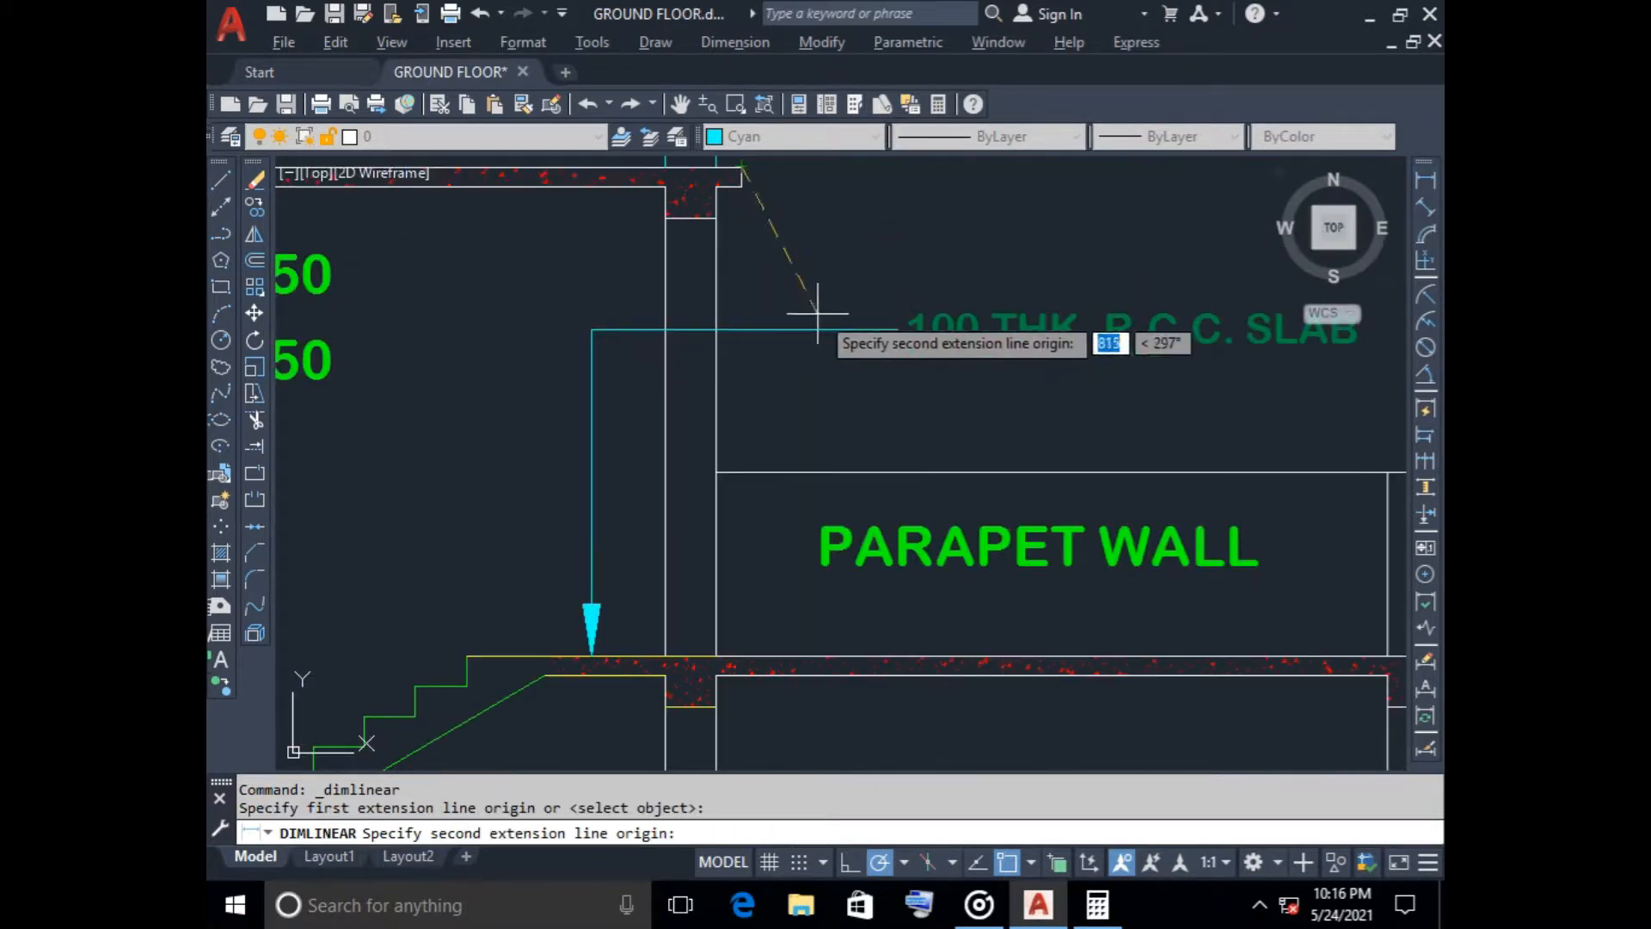
left_click(717, 471)
scroll(877, 469, "down", 2)
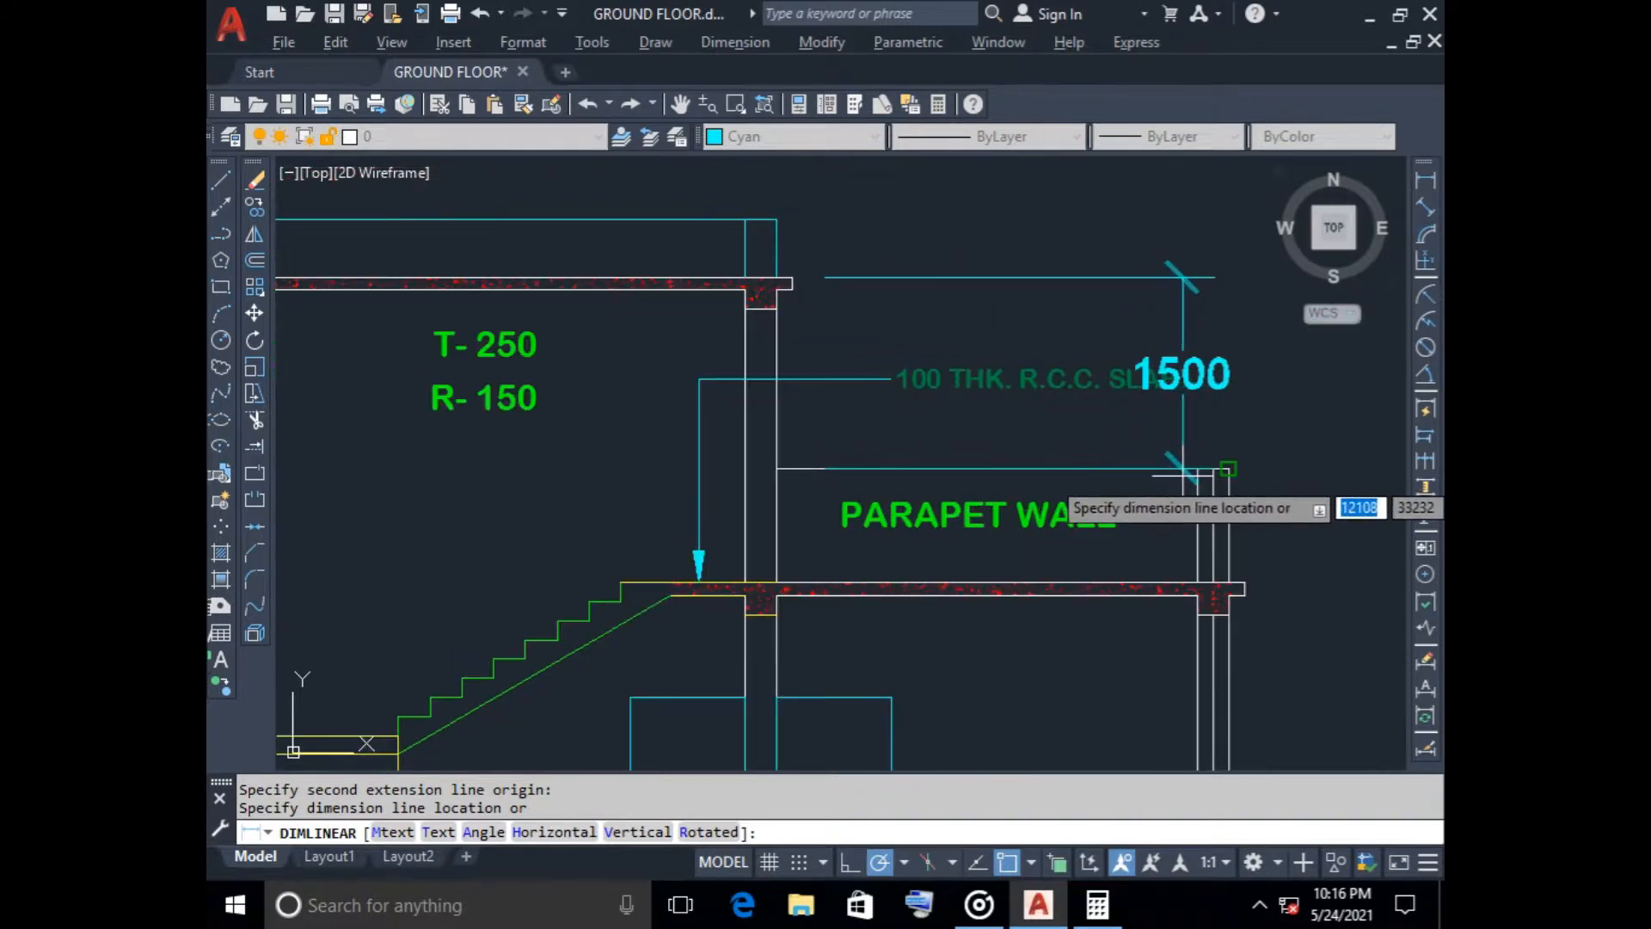
scroll(1268, 467, "down", 2)
middle_click_drag(1267, 467, 1029, 417)
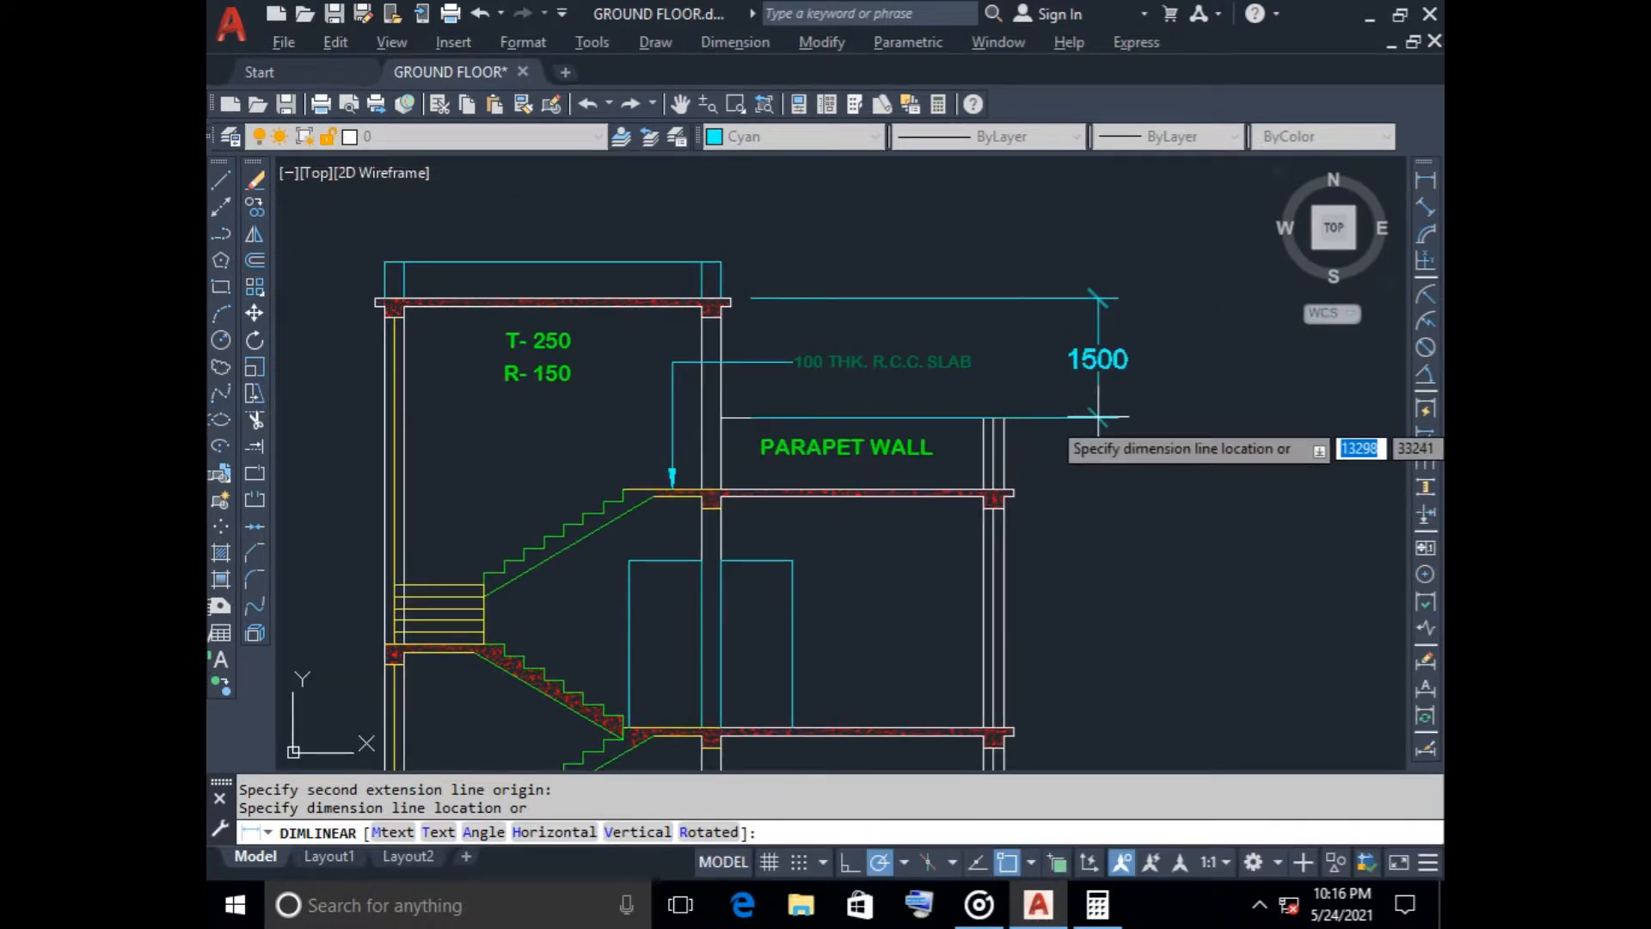
left_click(1099, 419)
key("Return")
key("Return")
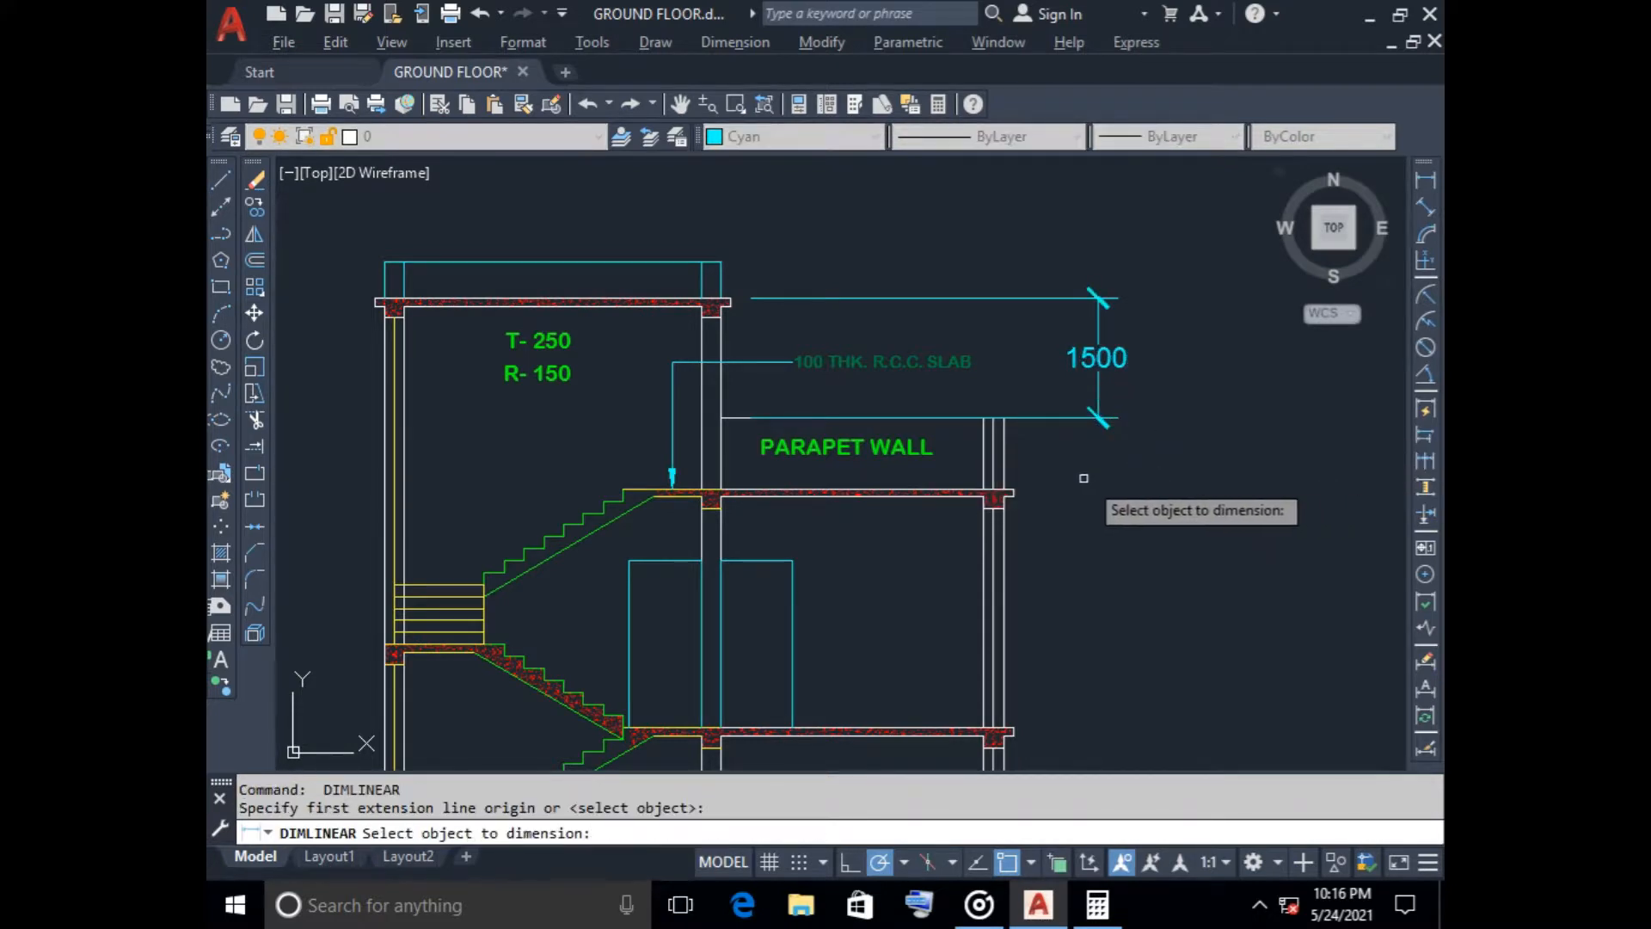
key("Escape")
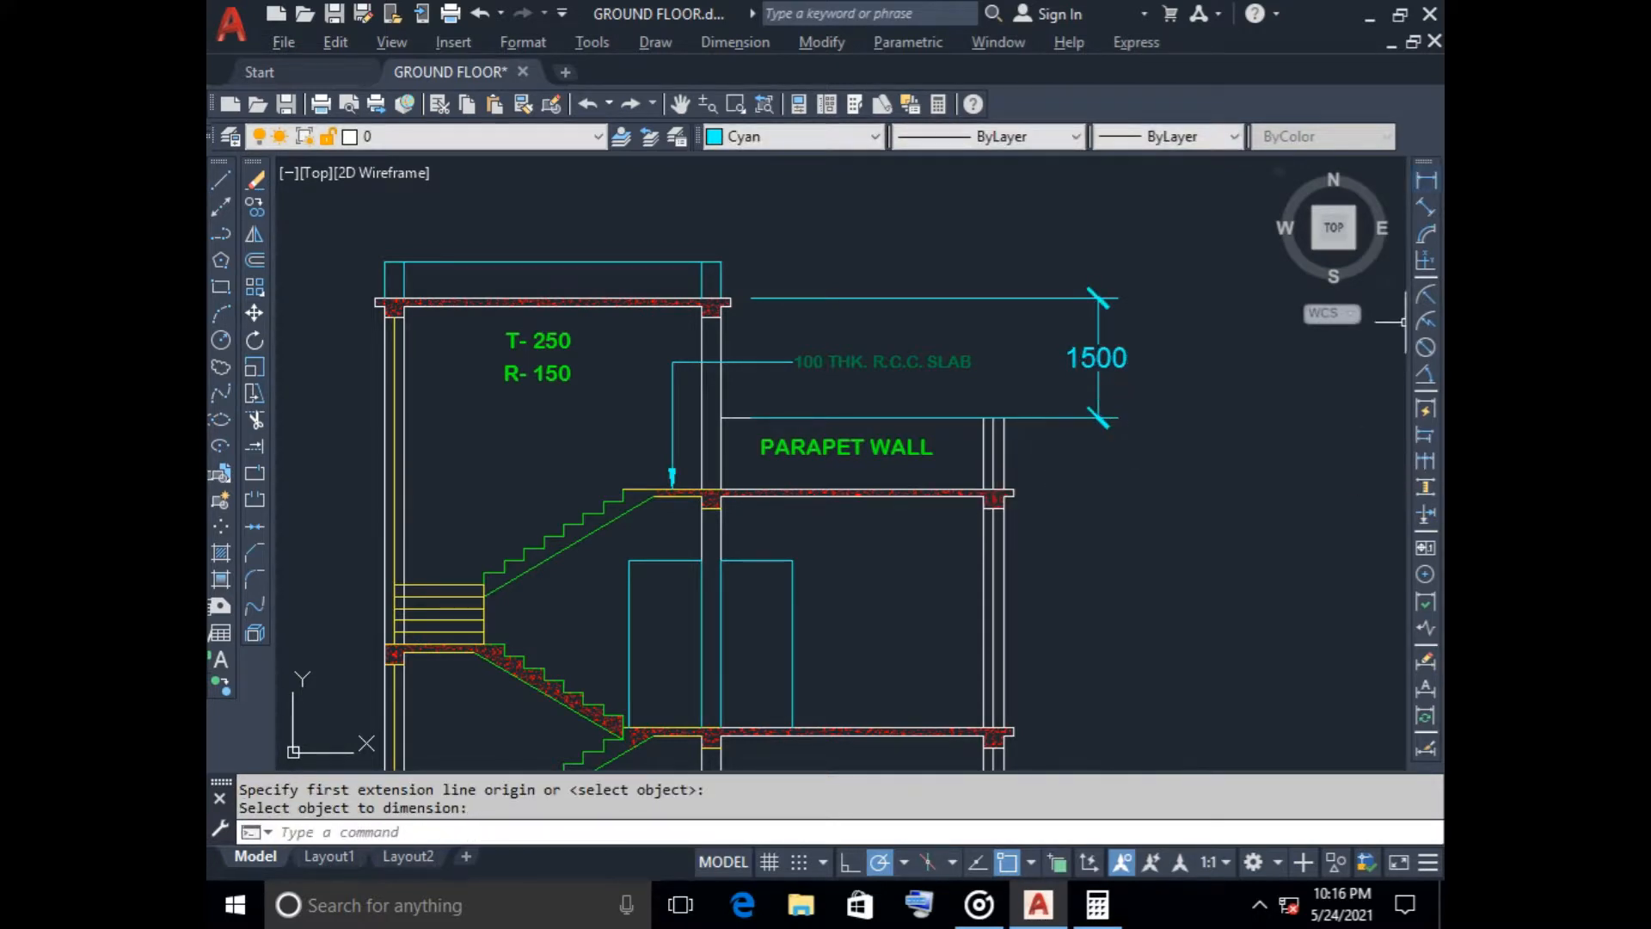
key("Return")
key("Escape")
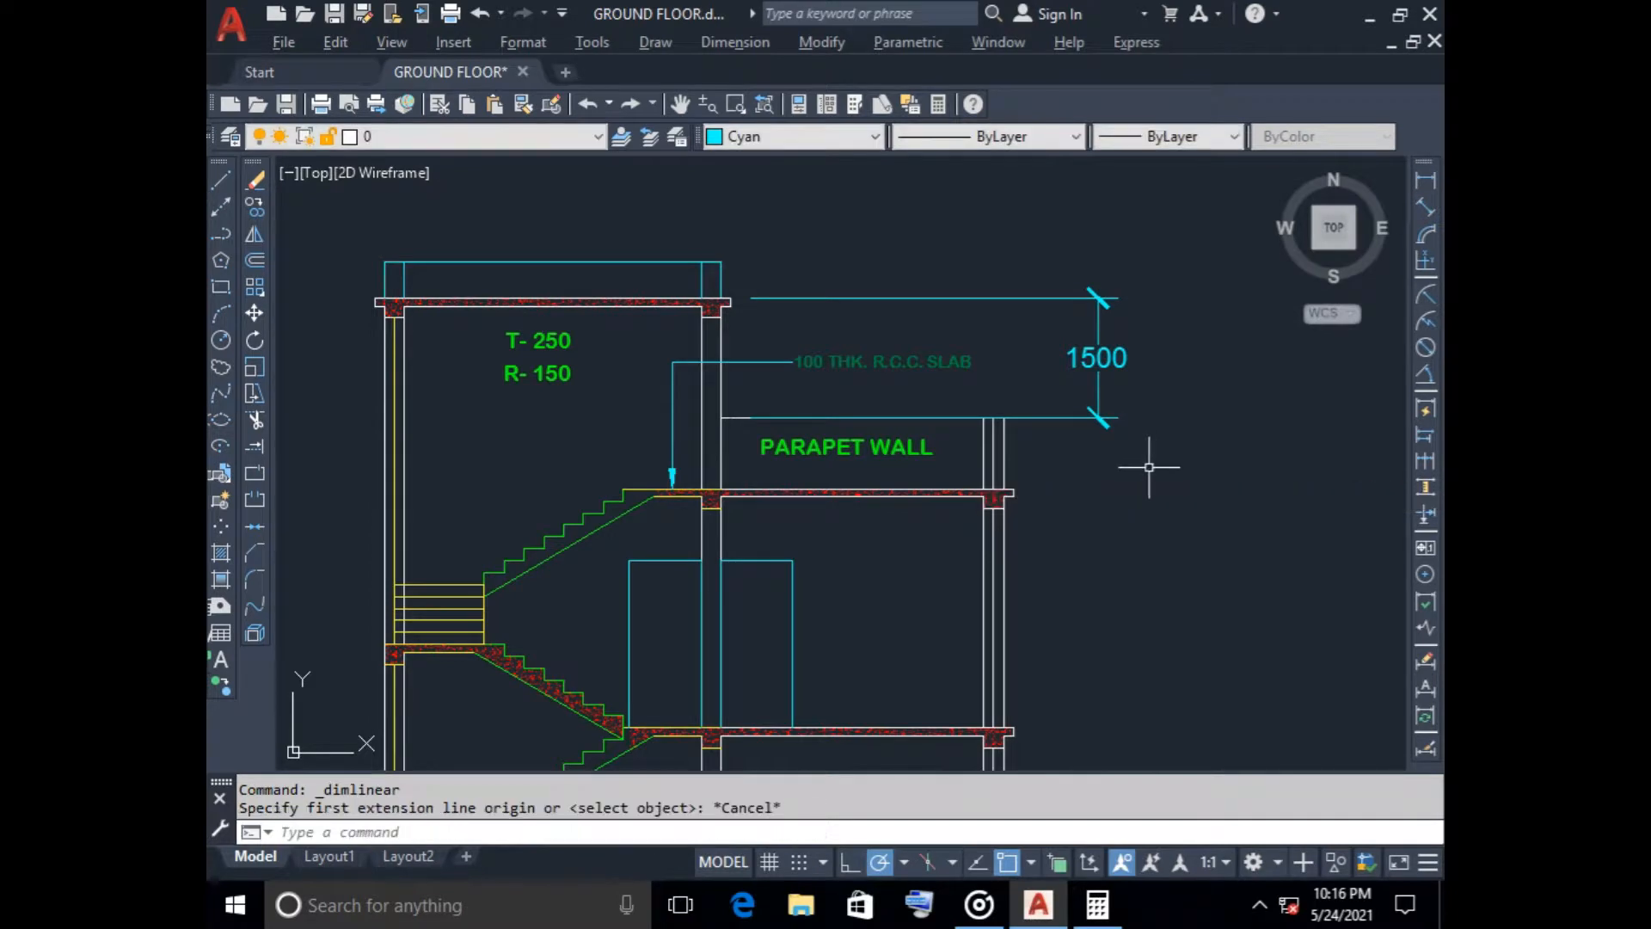
Delete the vertical dimension between the top roof slab and the top of the parapet wall
left_click(1153, 469)
left_click(1038, 286)
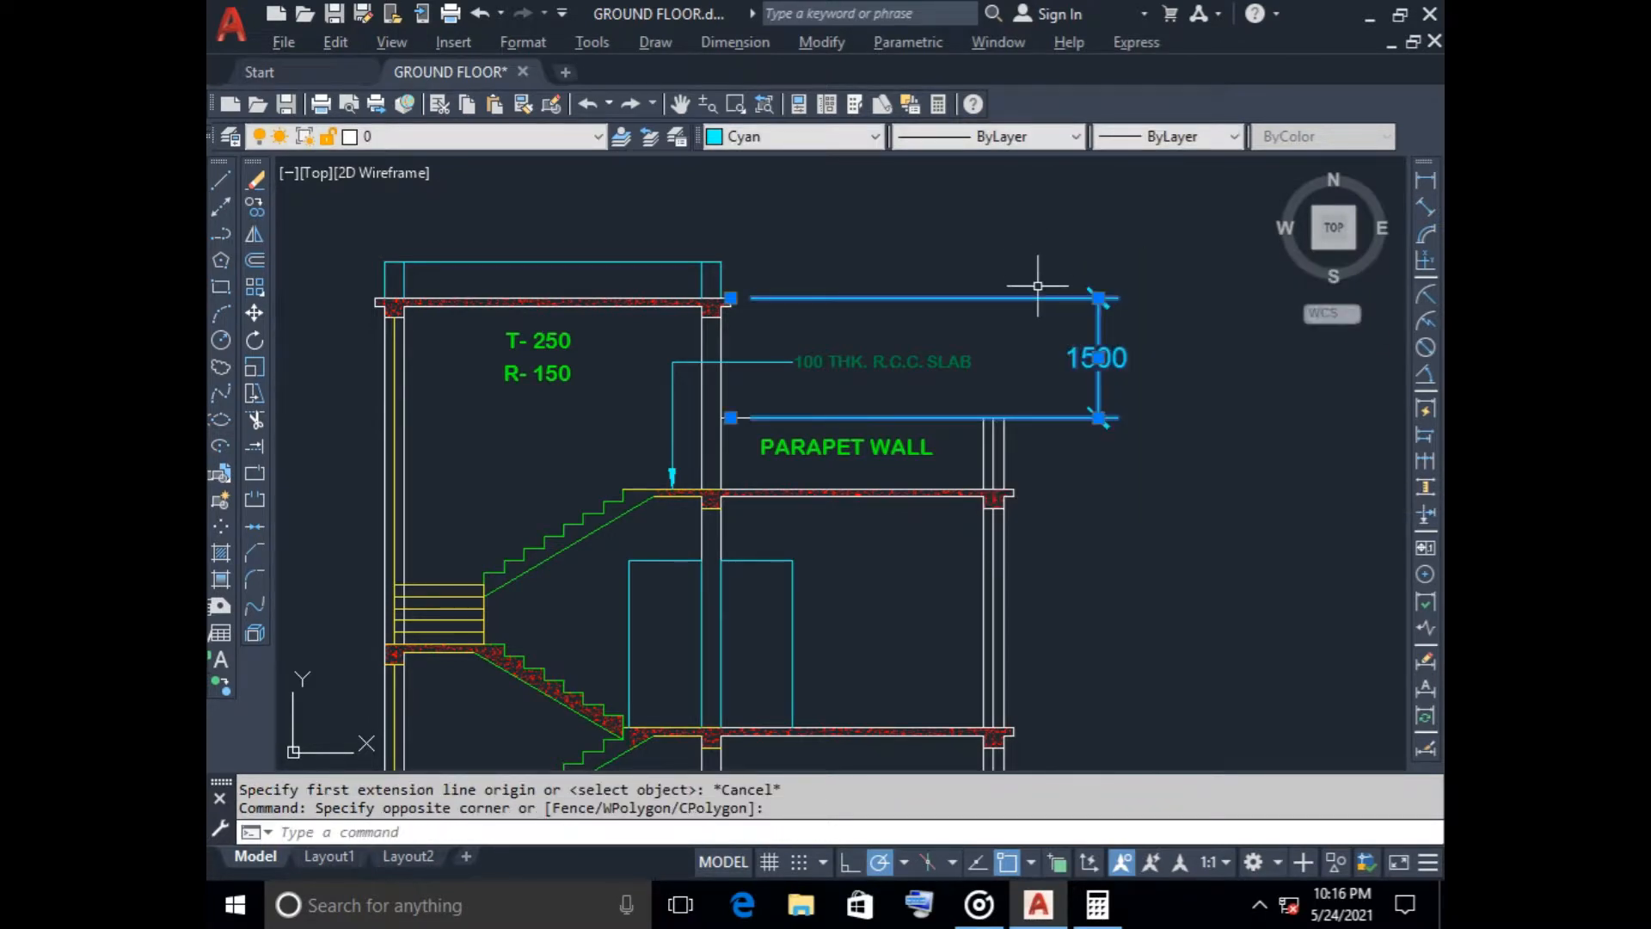
key("Delete")
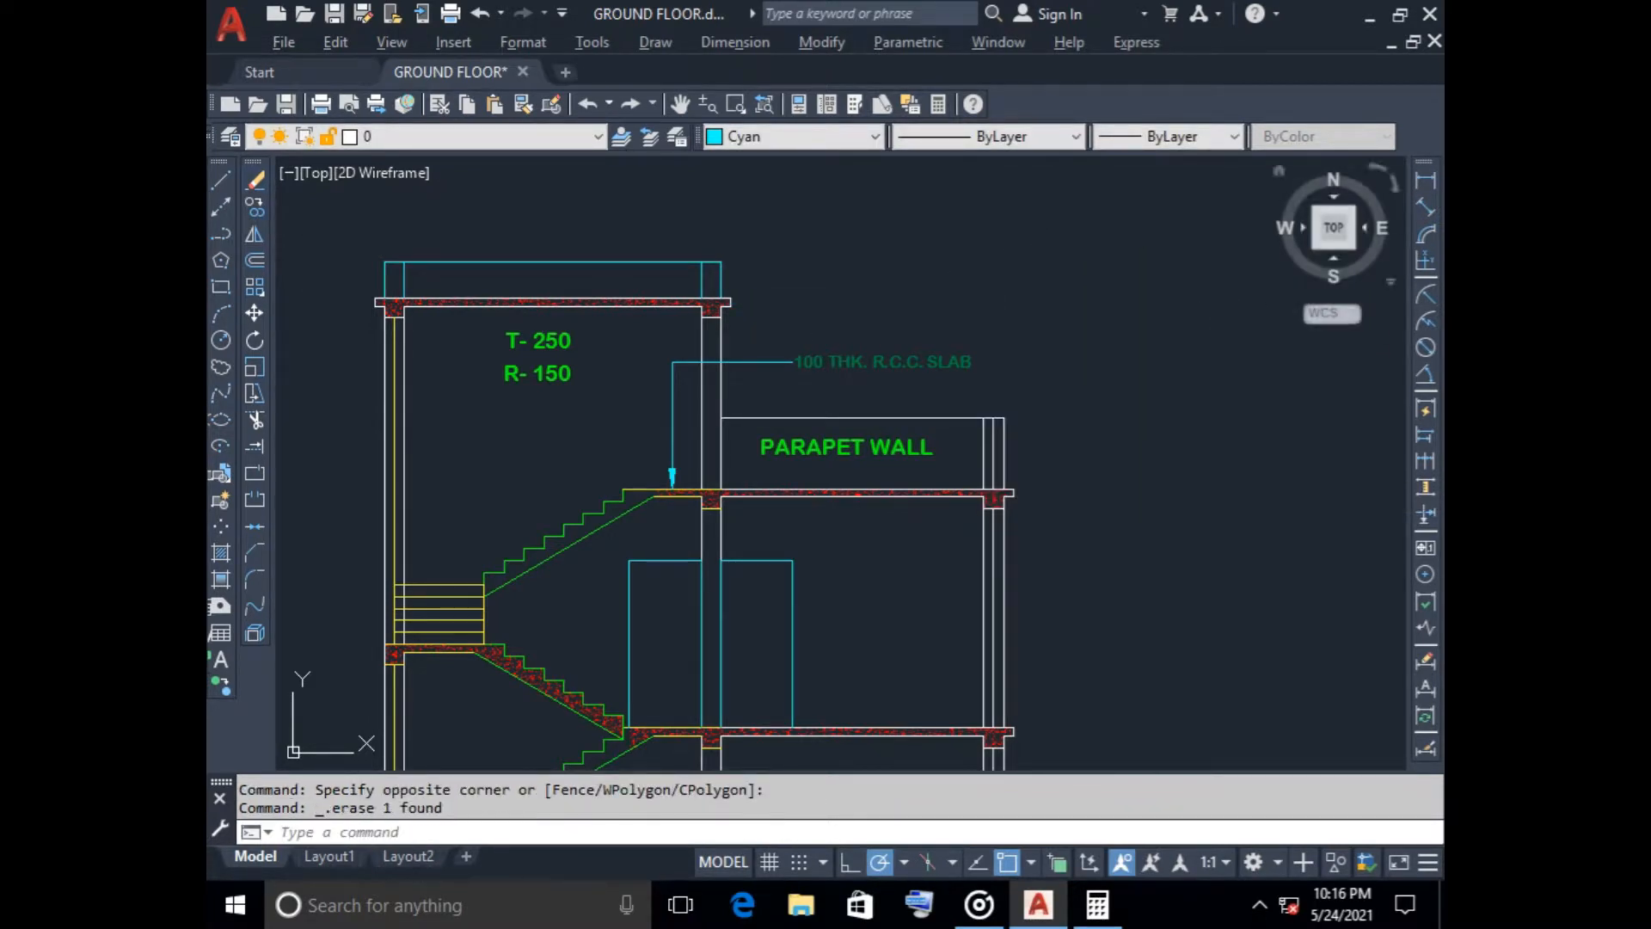
Add a vertical linear dimension from the slab under the parapet wall up to the top roof slab, outside the section
left_click(1425, 180)
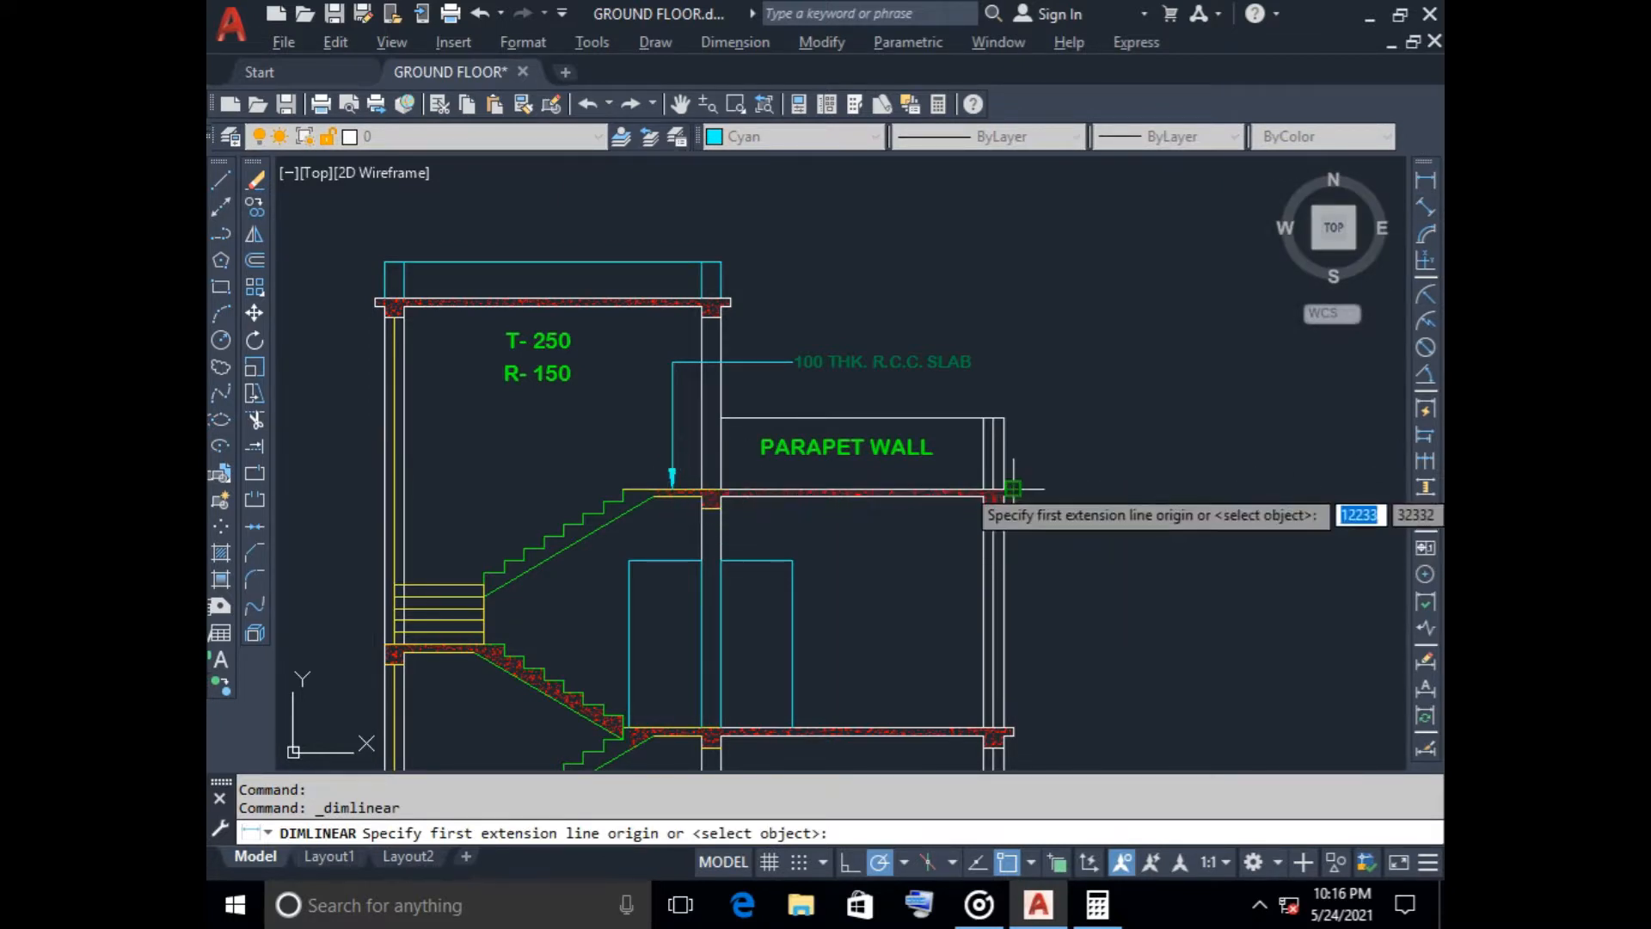
left_click(1013, 491)
mouse_move(731, 298)
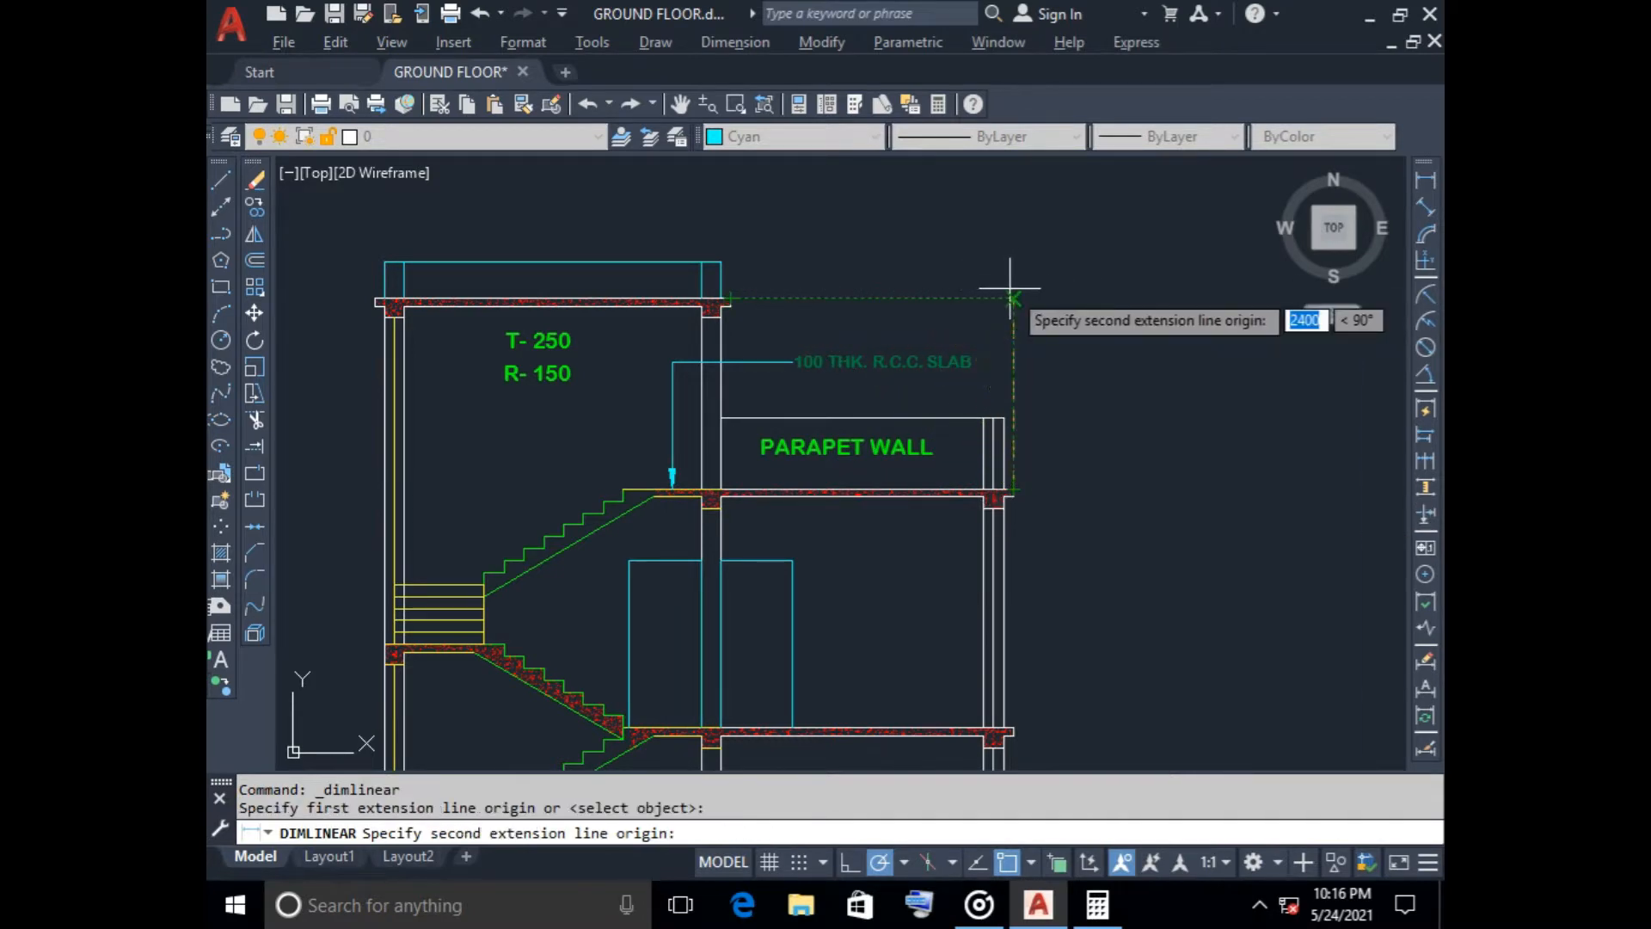
left_click(1011, 299)
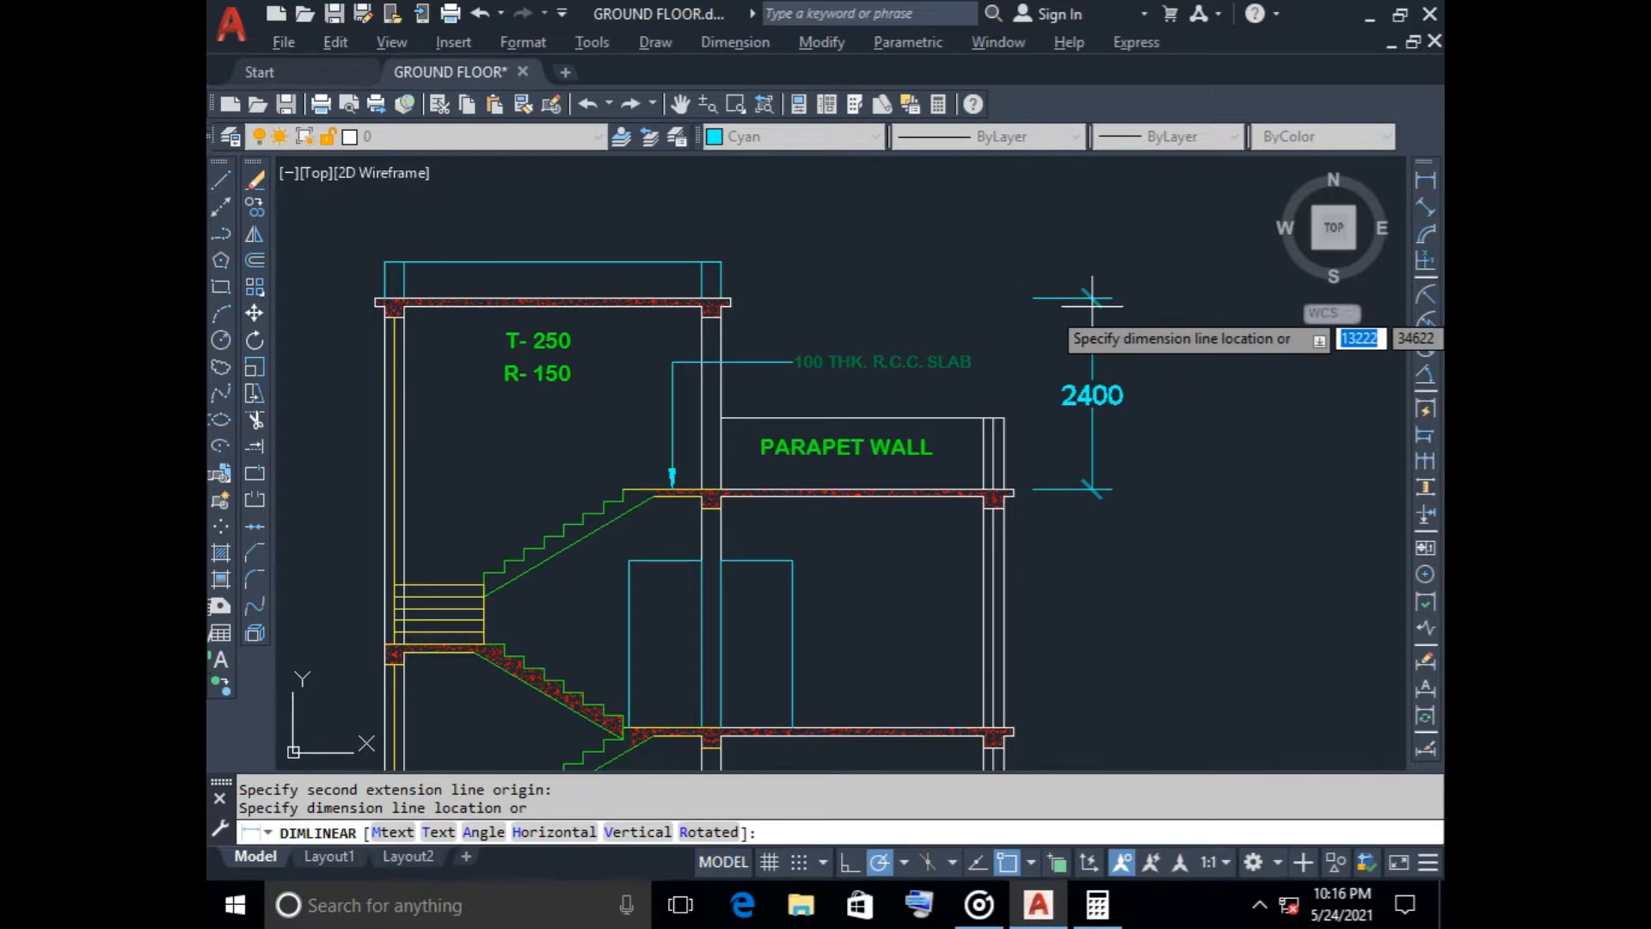
left_click(1092, 301)
Dimension the upper storey height between the two projecting slab tops, in line with the dimension above
key("Return")
scroll(813, 271, "up", 5)
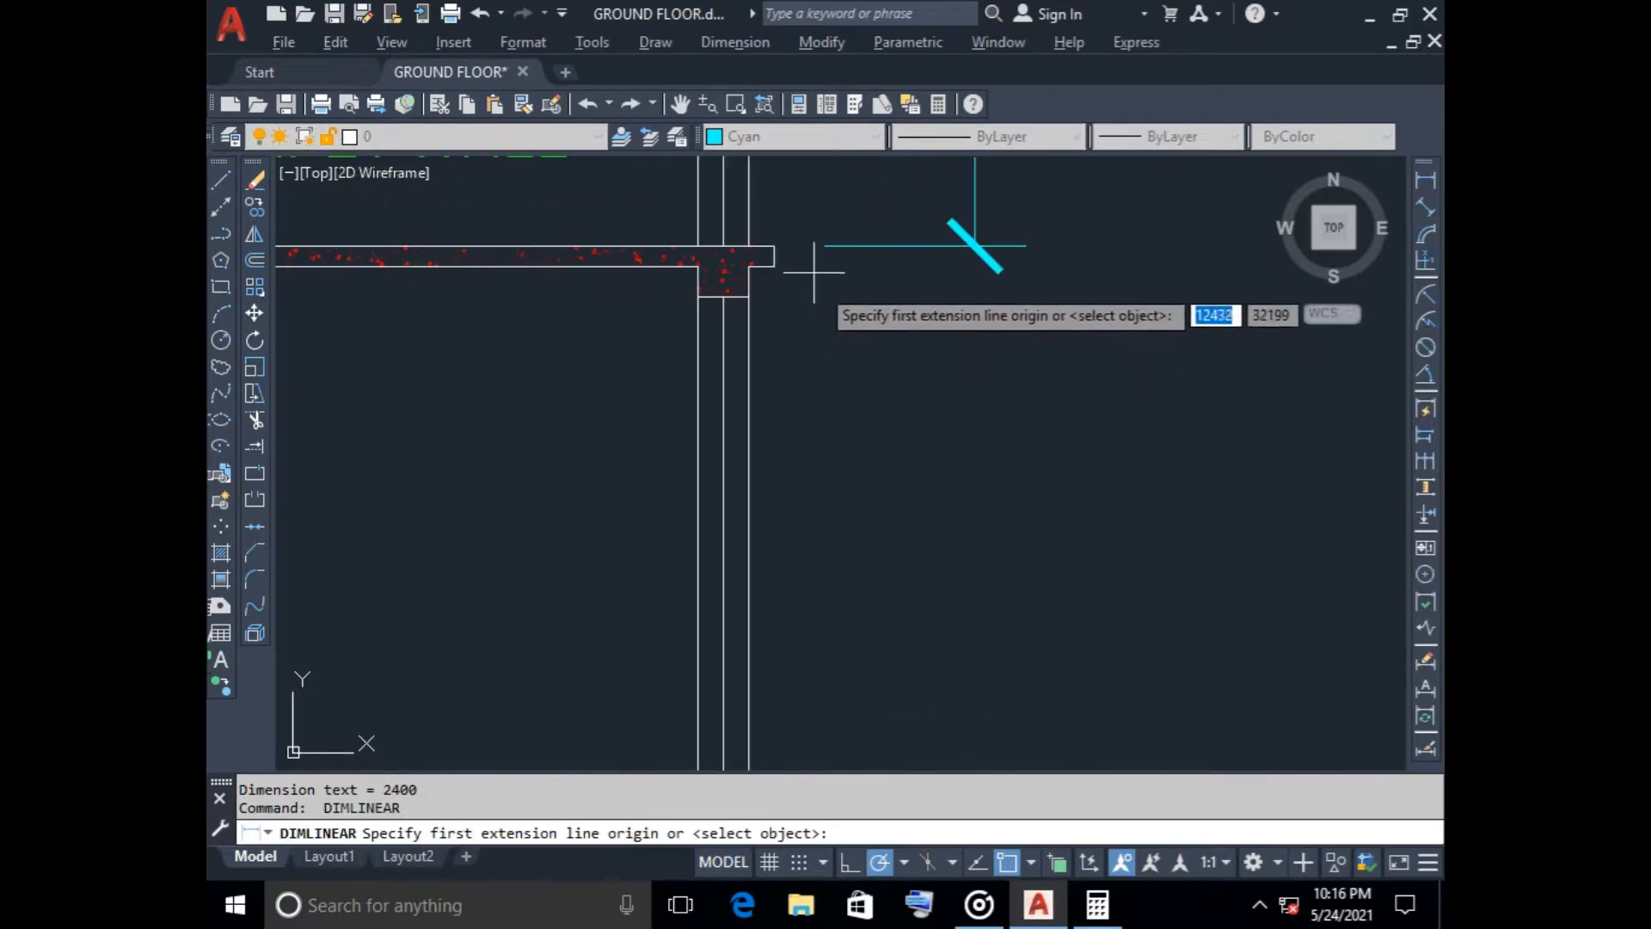
left_click(774, 246)
scroll(972, 430, "down", 6)
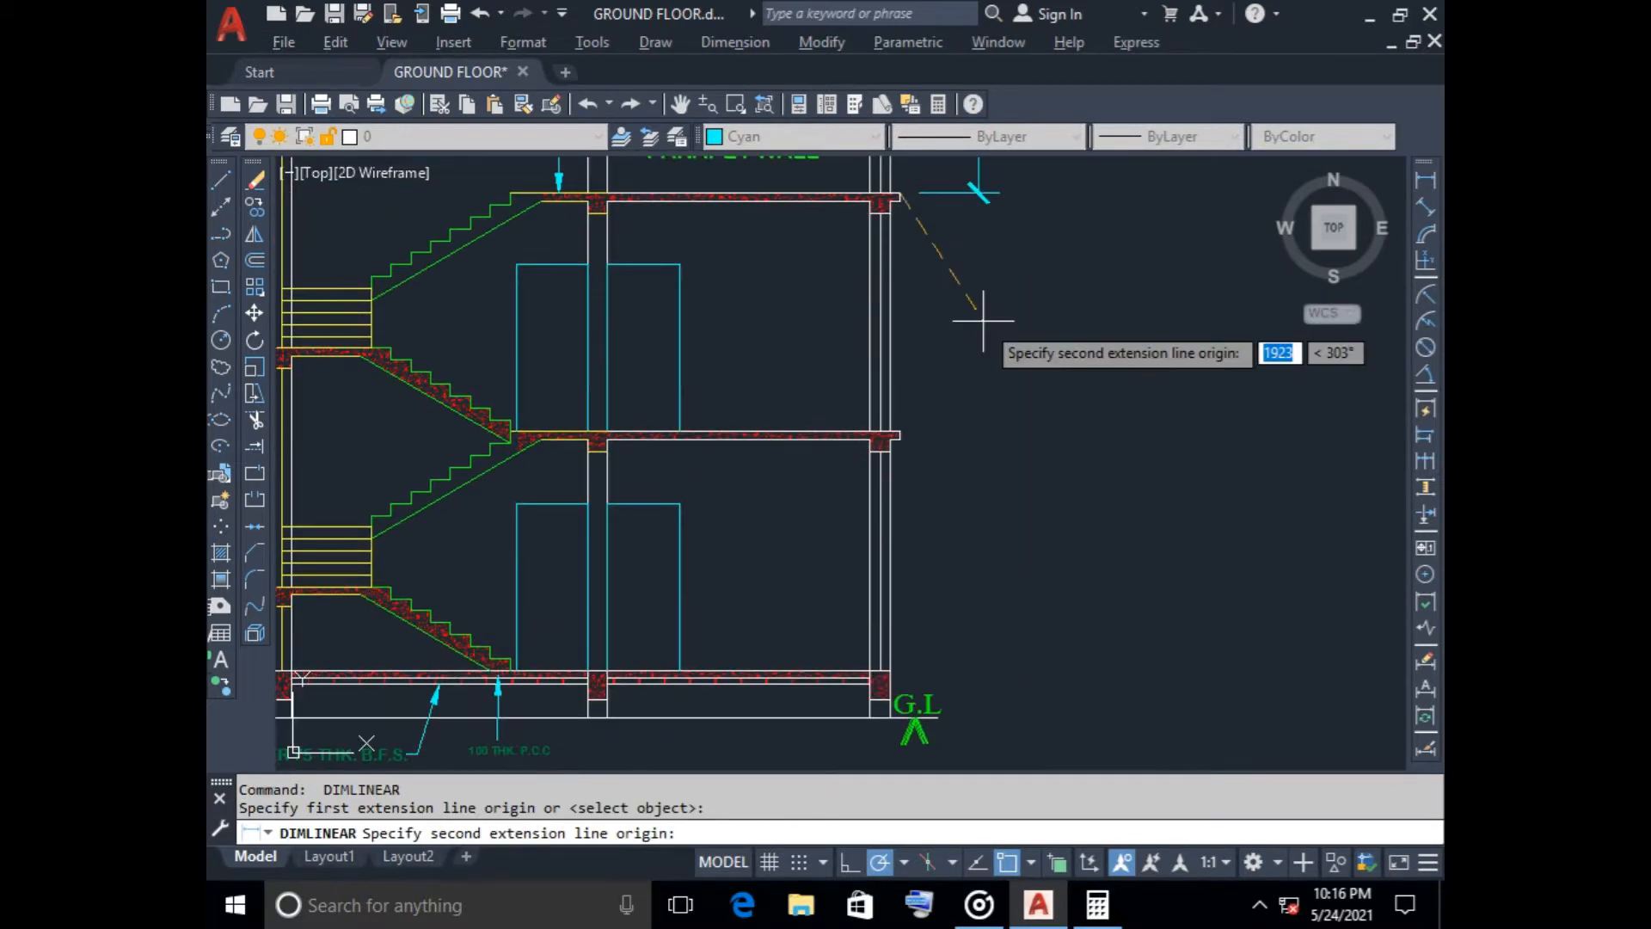
left_click(899, 433)
left_click(980, 430)
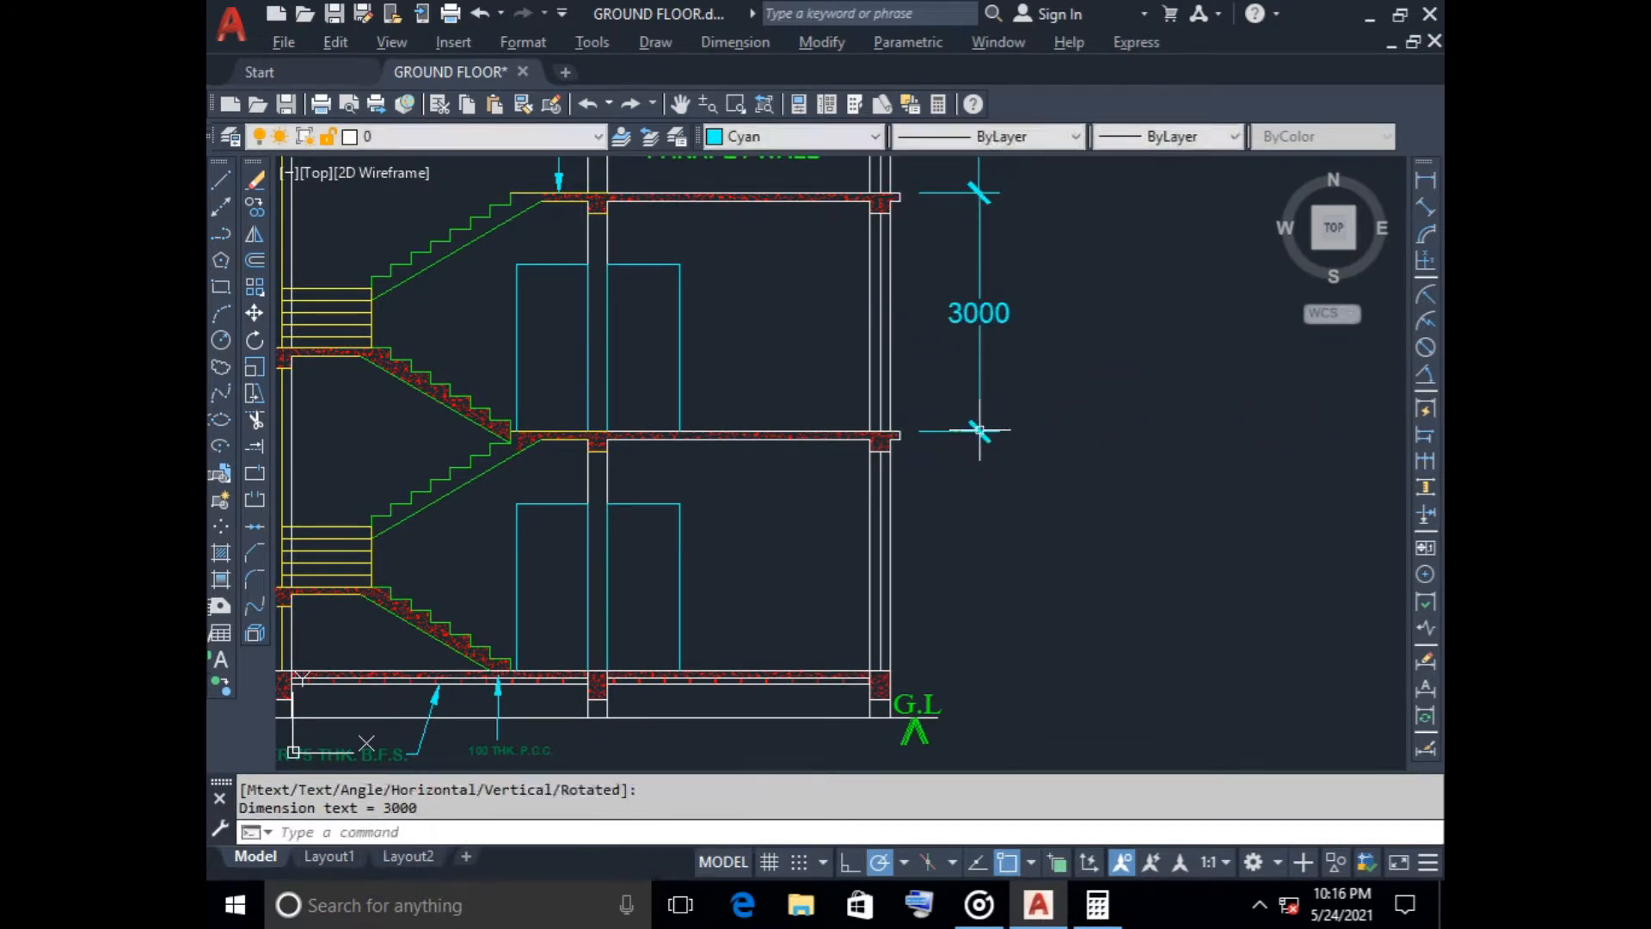
key("Return")
key("Return")
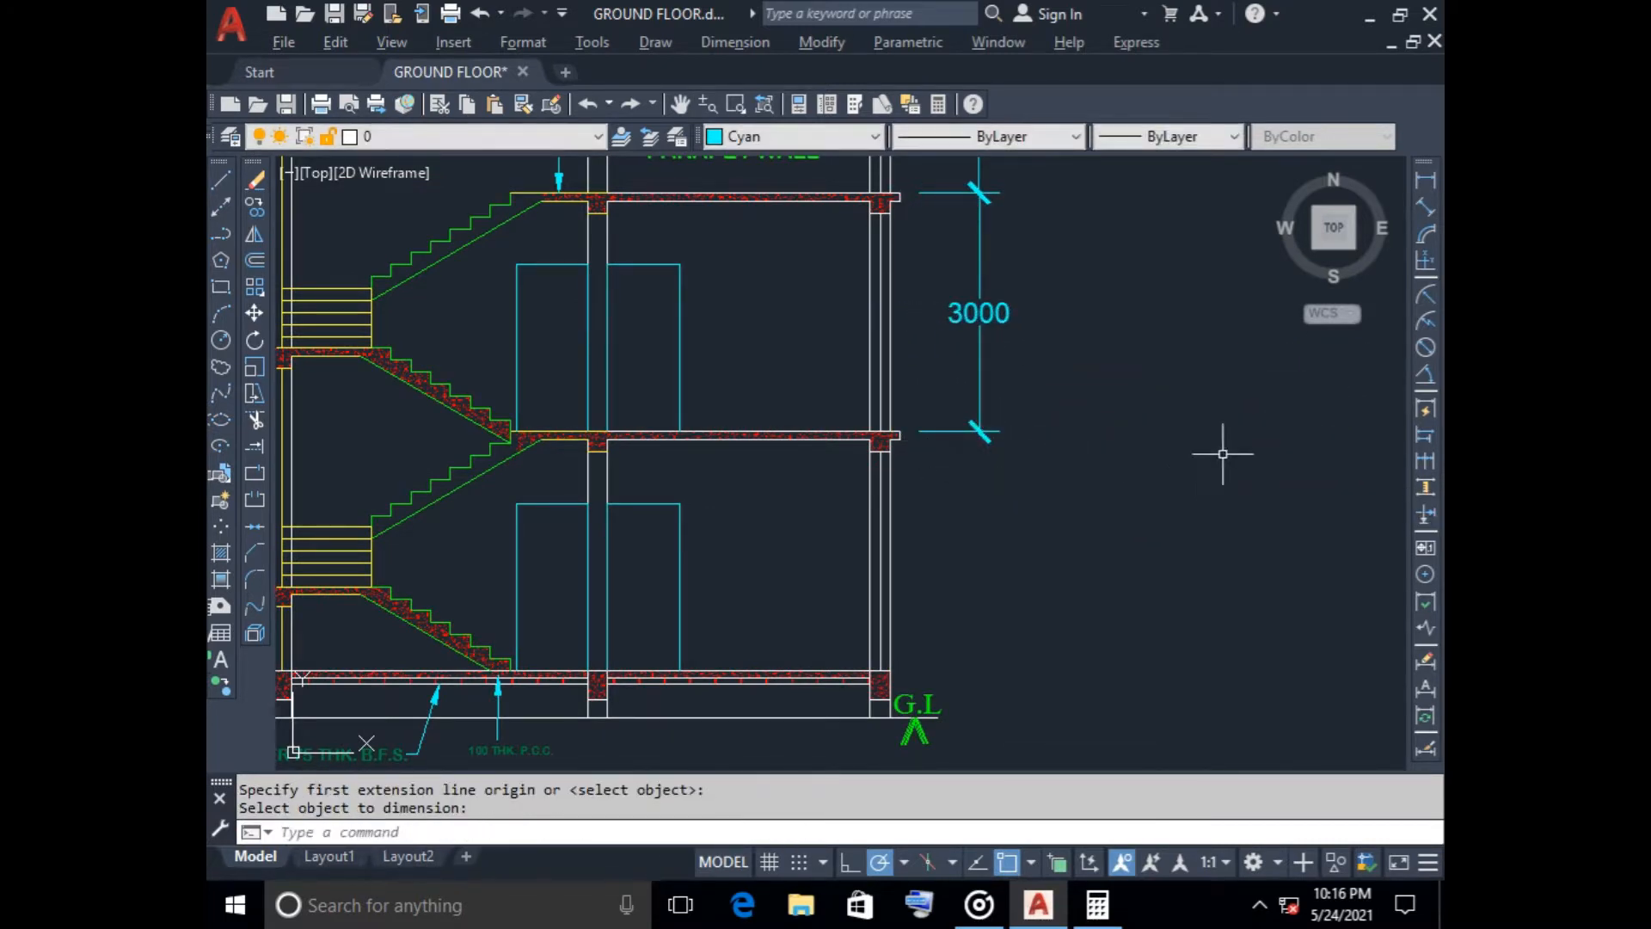
Dimension the lower storey height from the intermediate slab top down to the ground-floor level, aligned with the upper storey dimension
left_click(1425, 179)
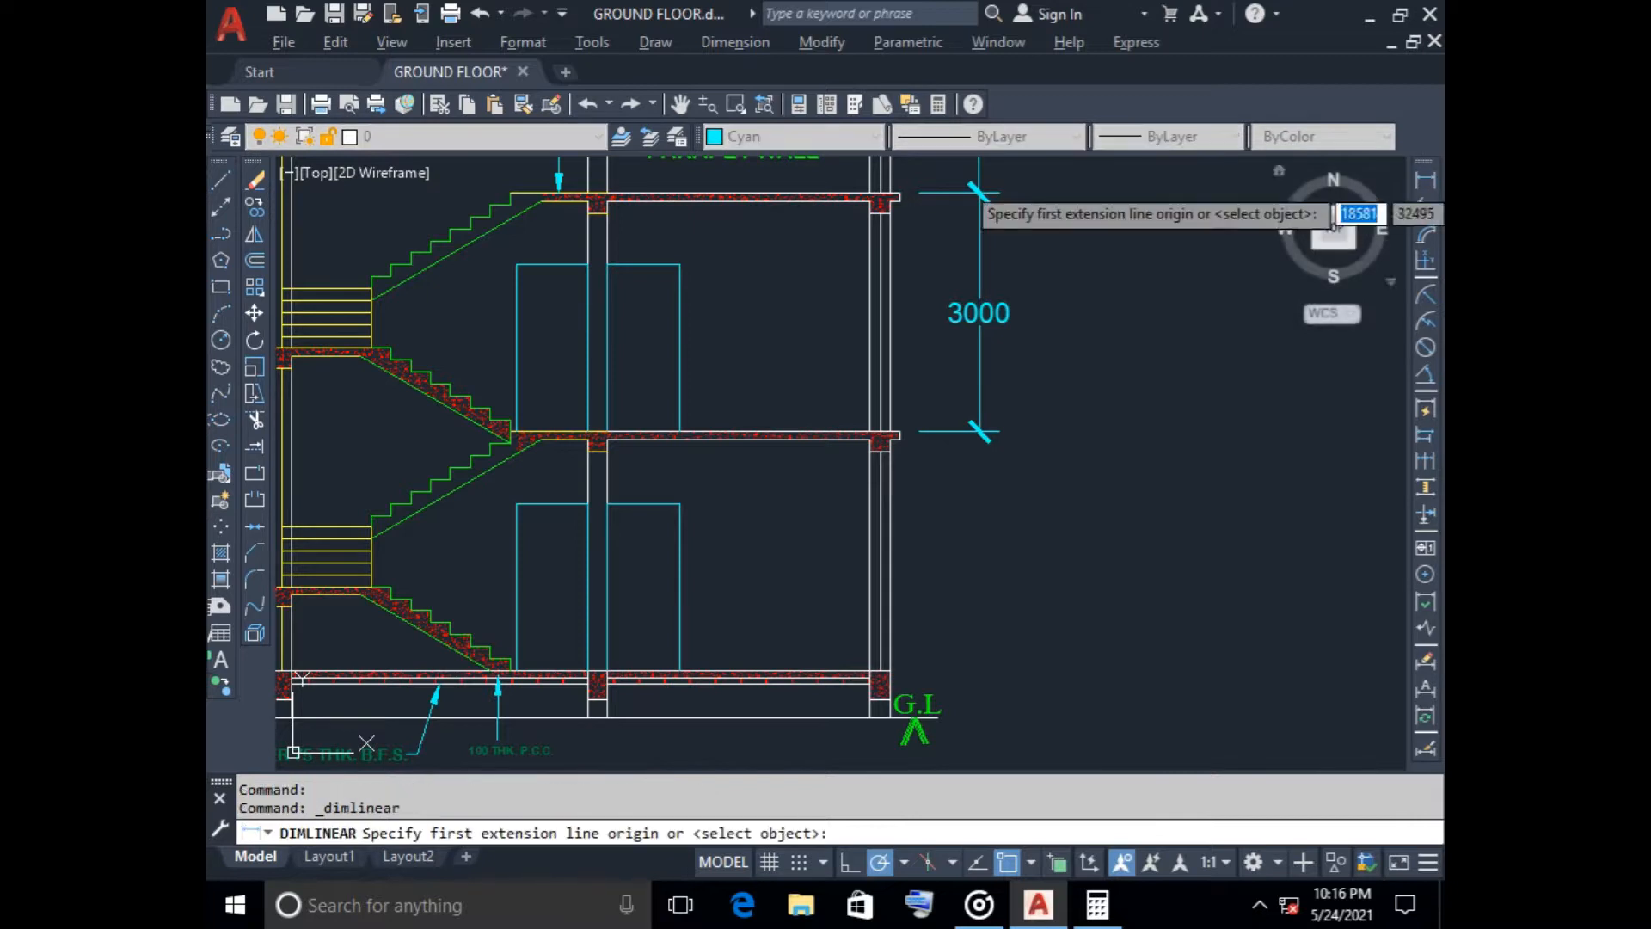
left_click(900, 434)
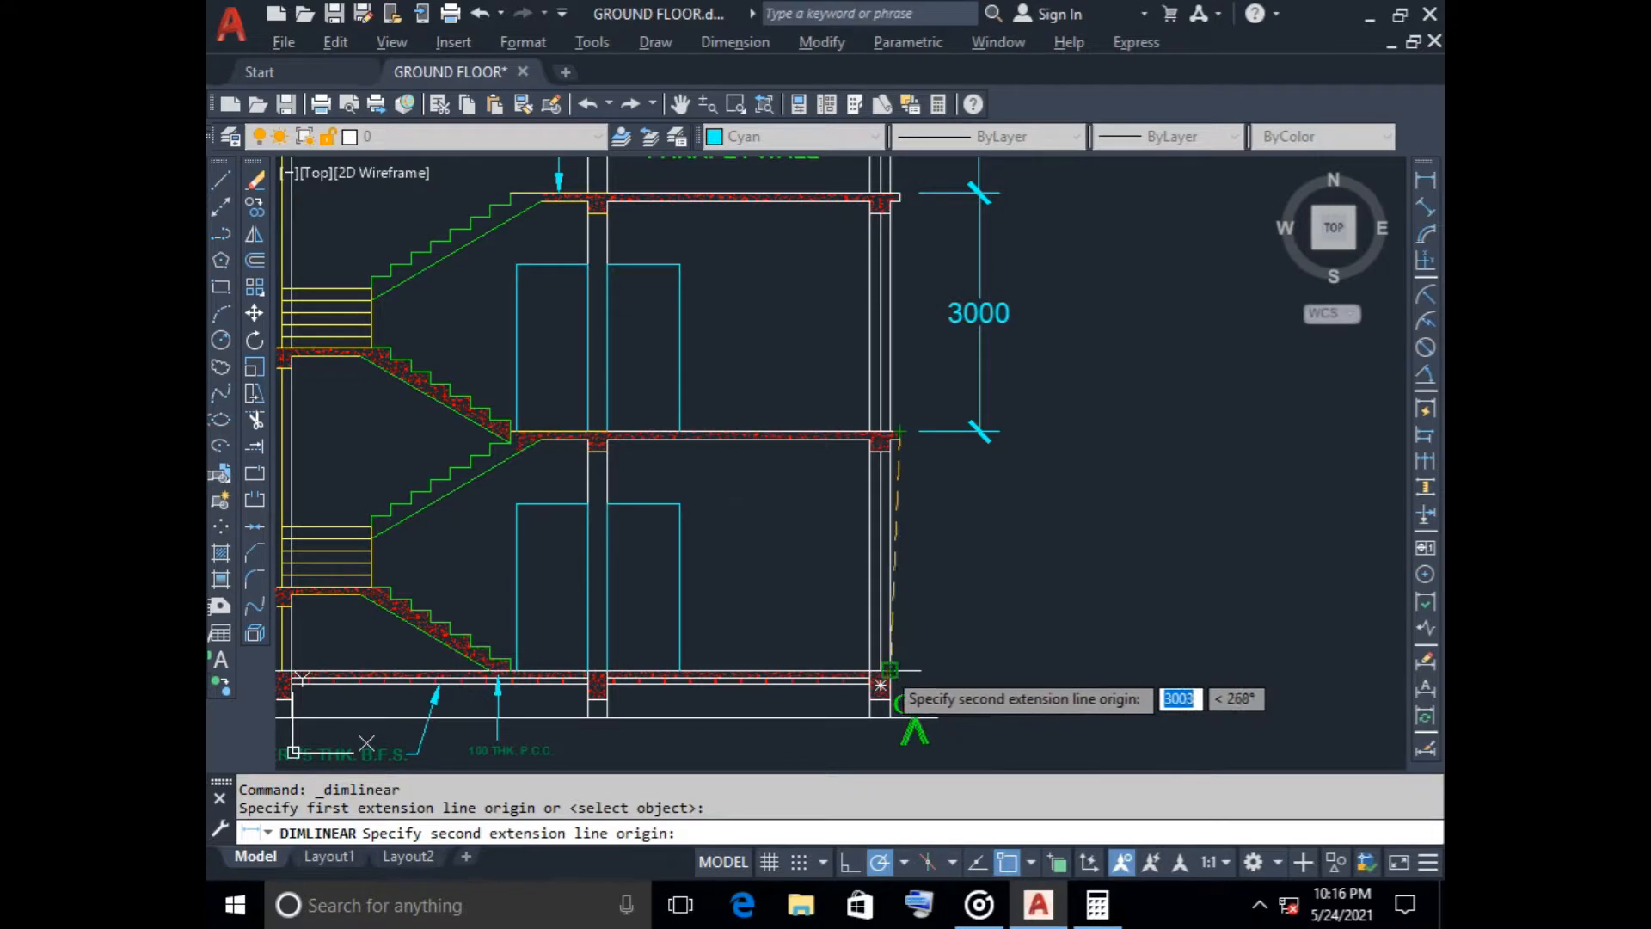
left_click(898, 670)
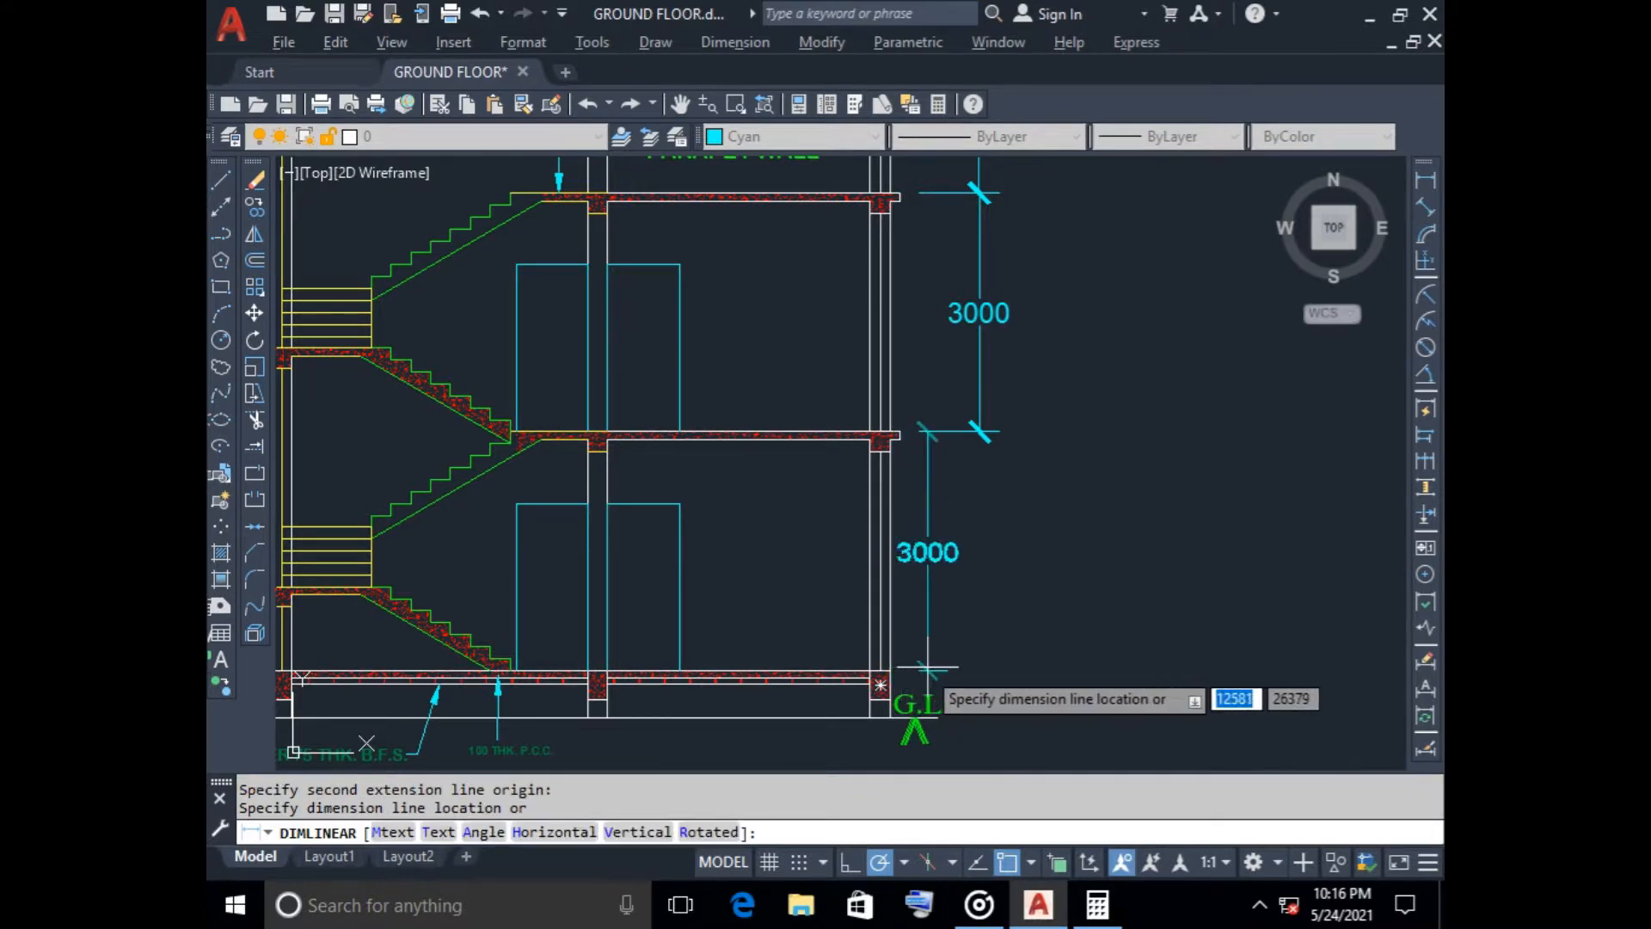
left_click(980, 662)
Dimension the plinth height from the ground-floor level down to the ground line, aligned below the storey dimensions
key("Return")
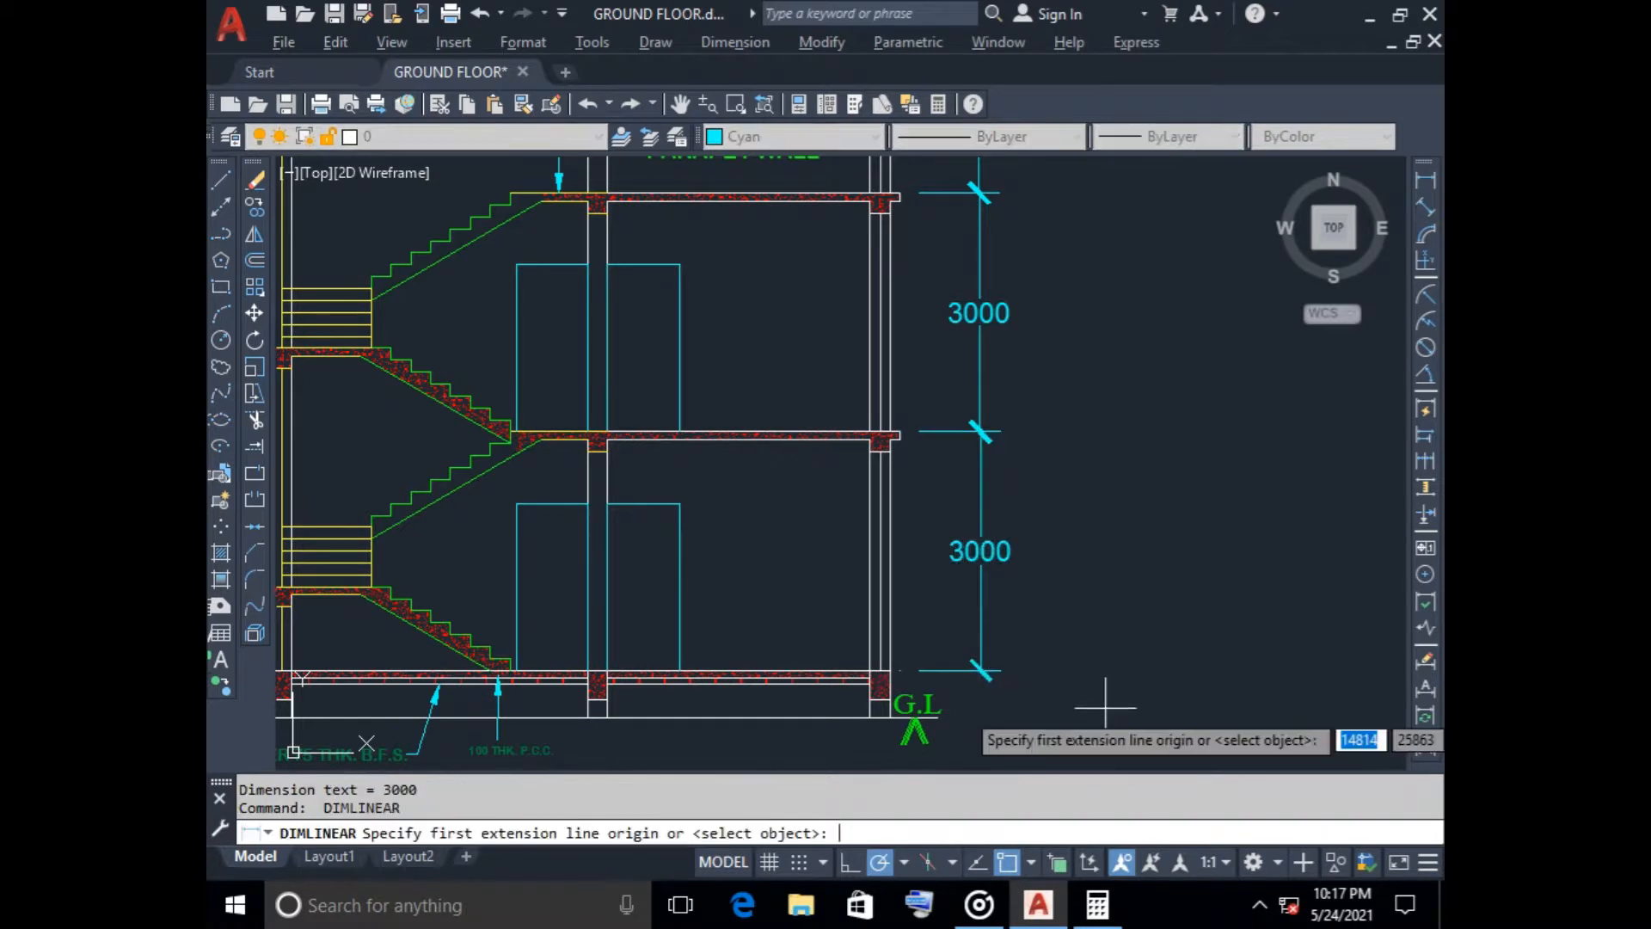
middle_click_drag(1114, 737, 1101, 706)
scroll(1043, 682, "up", 4)
key("Return")
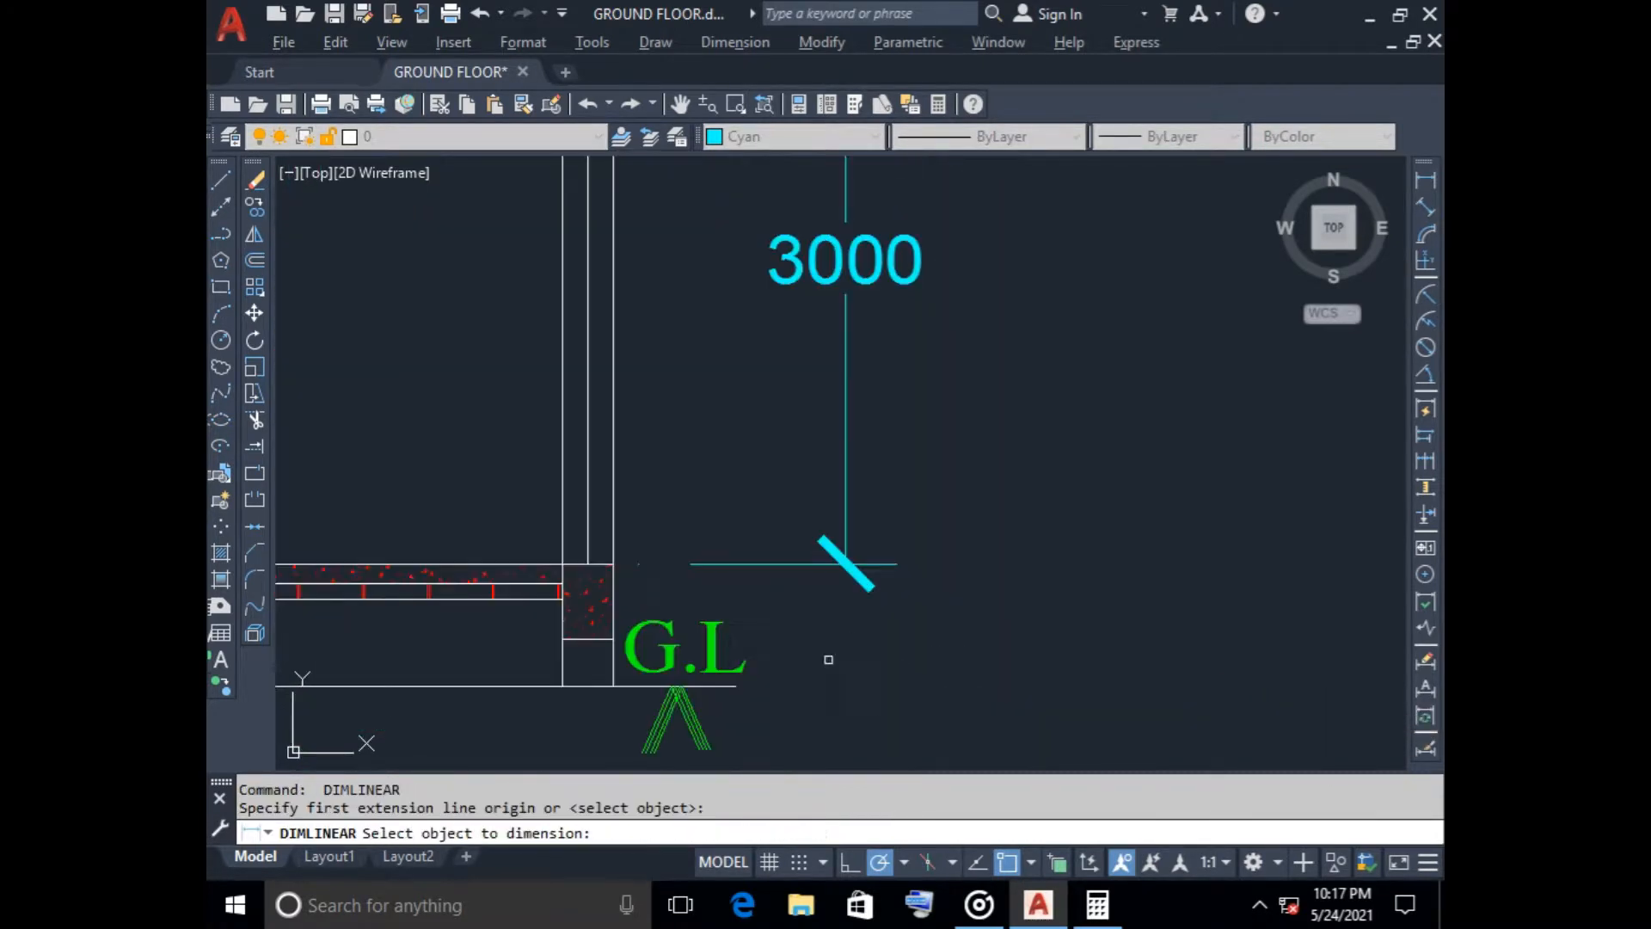
key("Return")
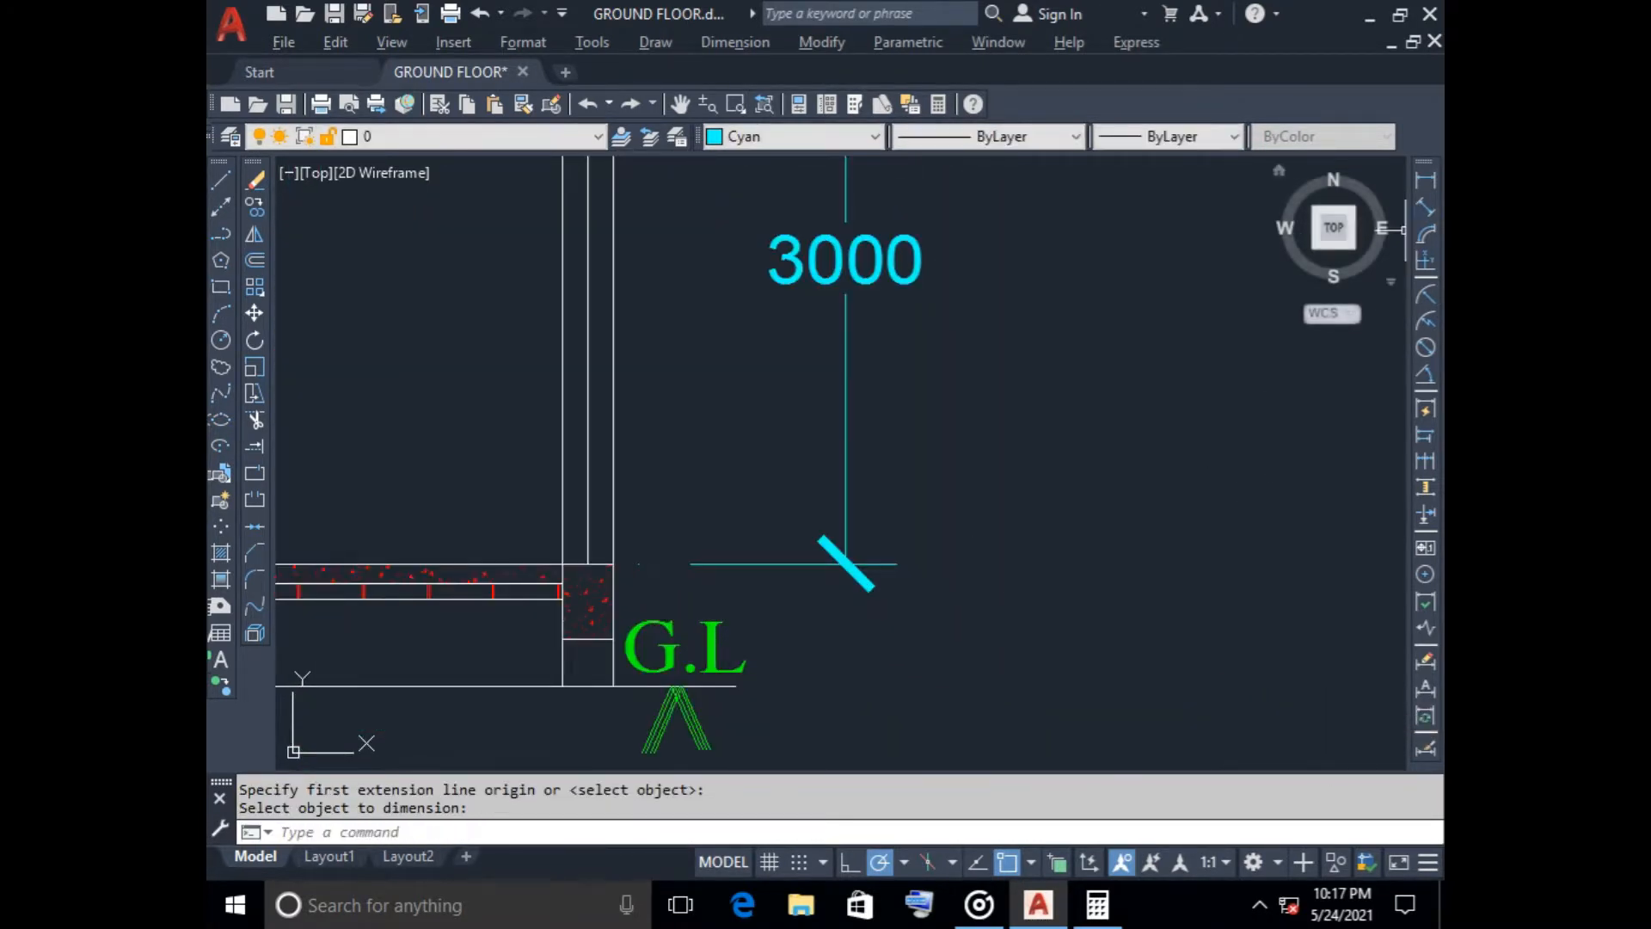
key("Return")
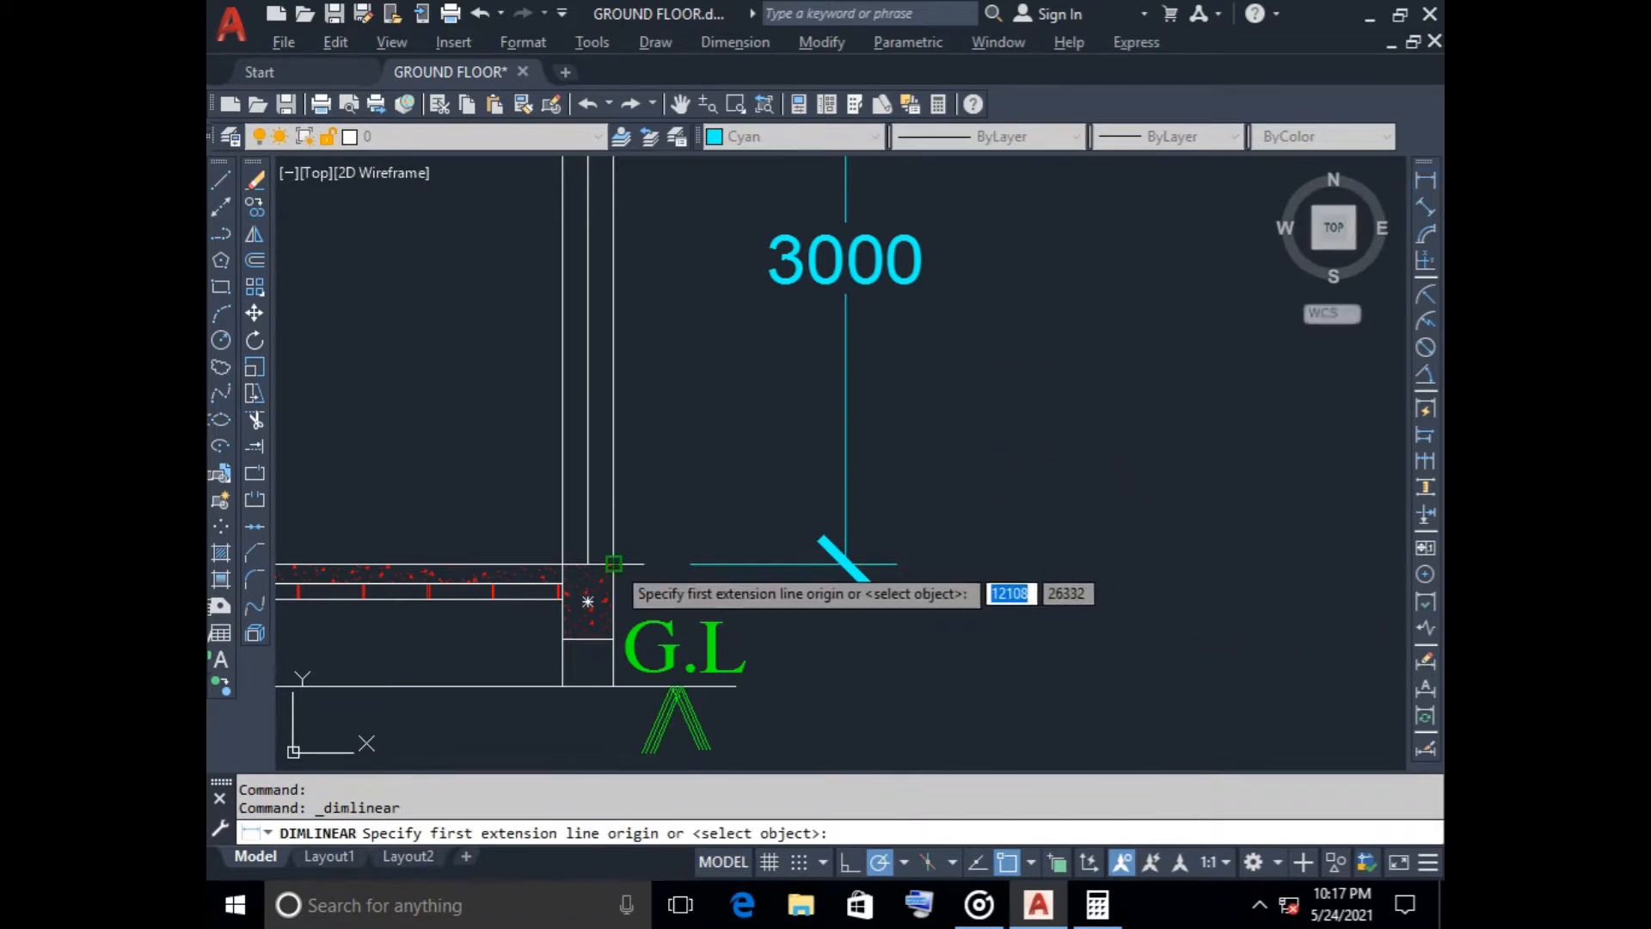
left_click(613, 563)
left_click(613, 685)
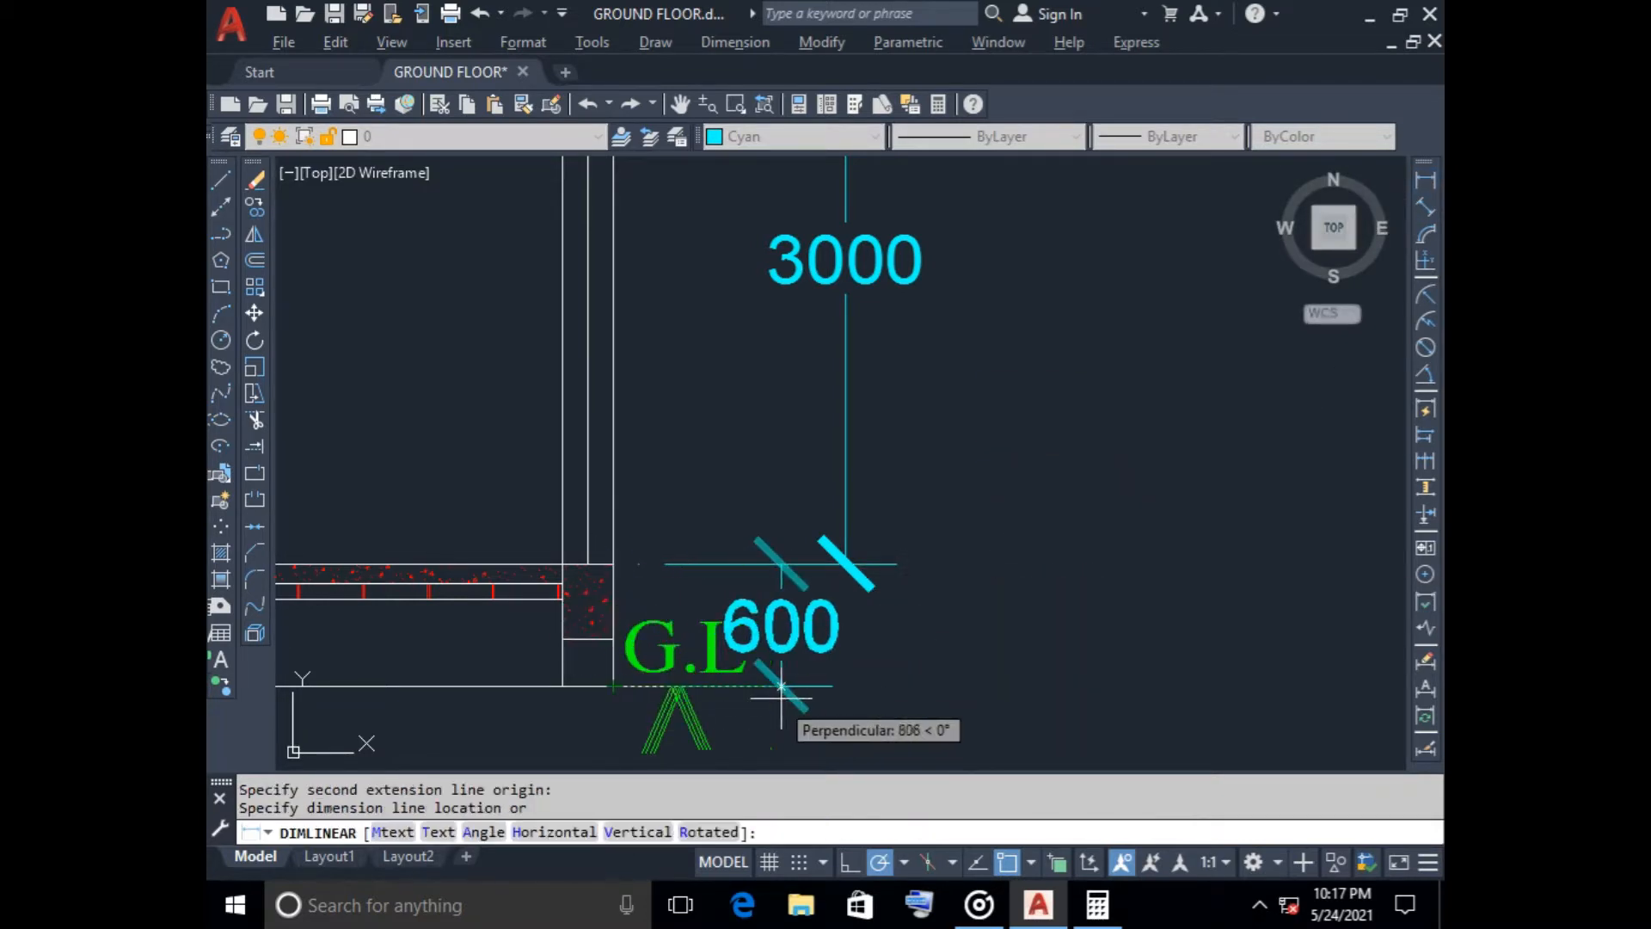
left_click(847, 707)
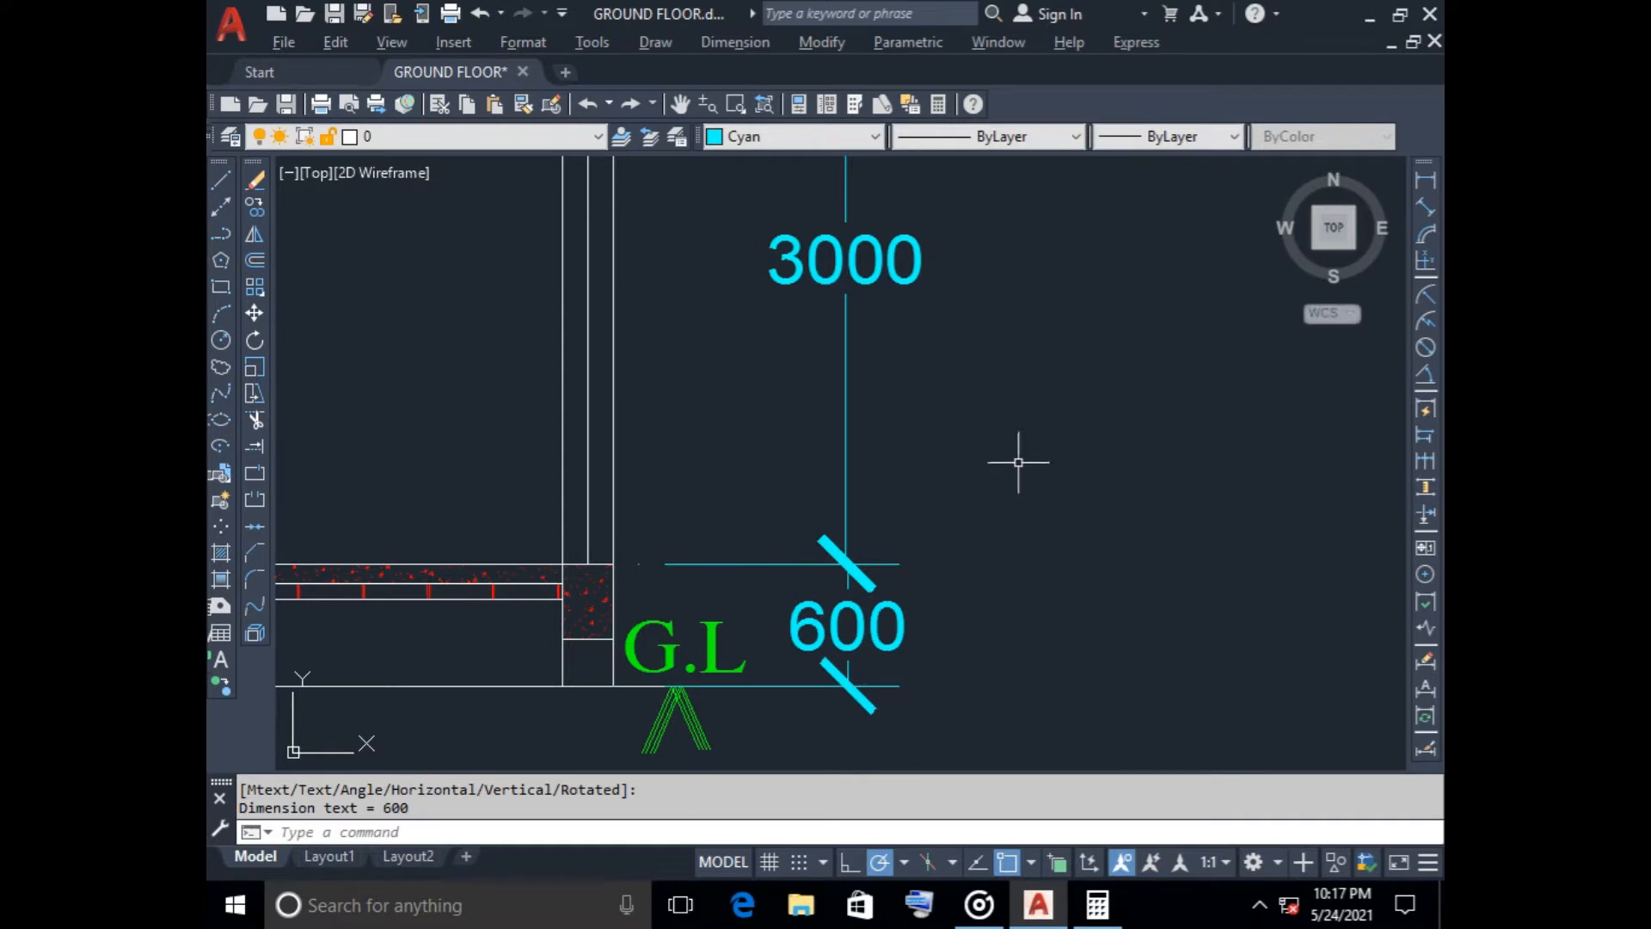
Delete the horizontal ground line running beneath the section
scroll(1084, 422, "down", 3)
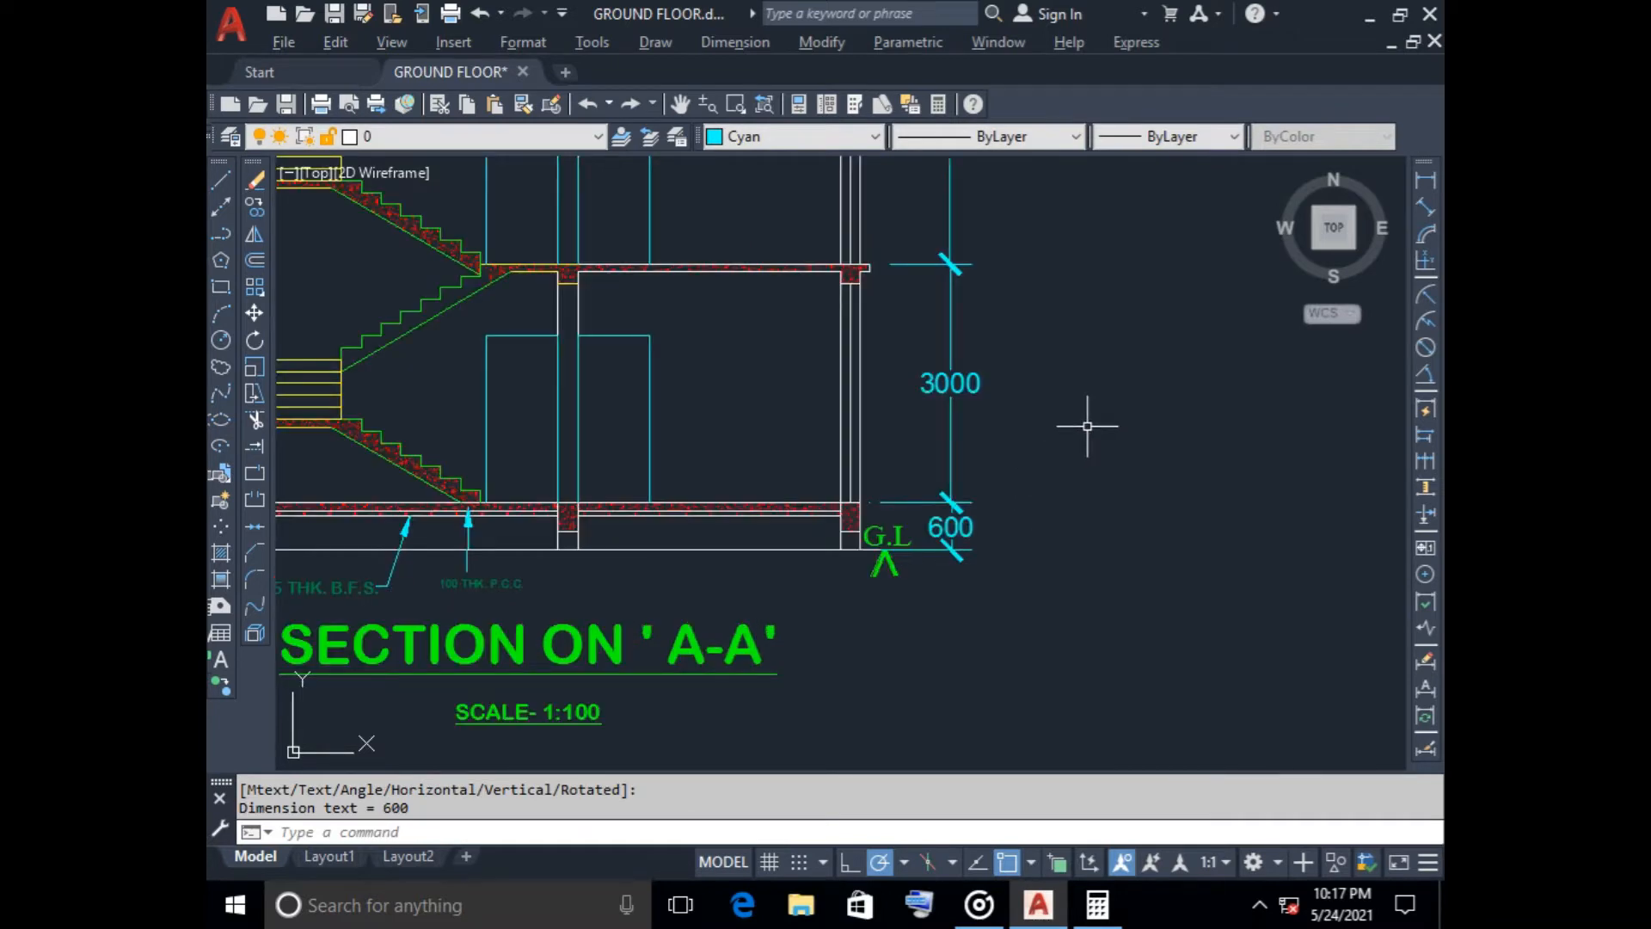
scroll(850, 548, "up", 2)
scroll(812, 581, "down", 2)
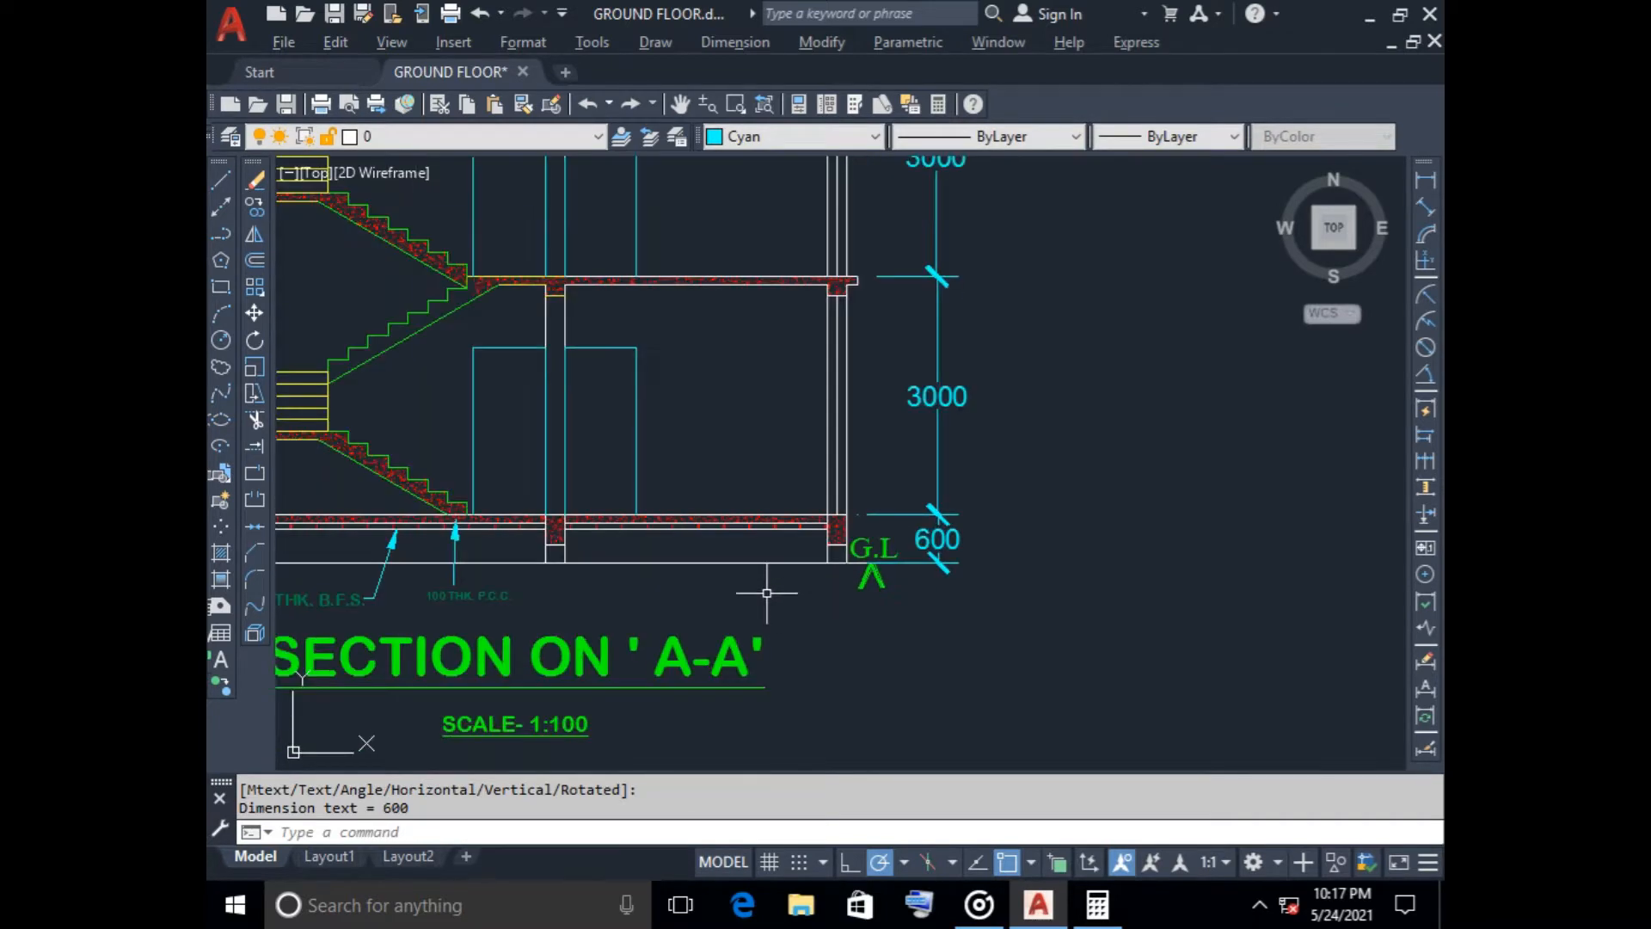
left_click(766, 590)
left_click(730, 557)
key("Delete")
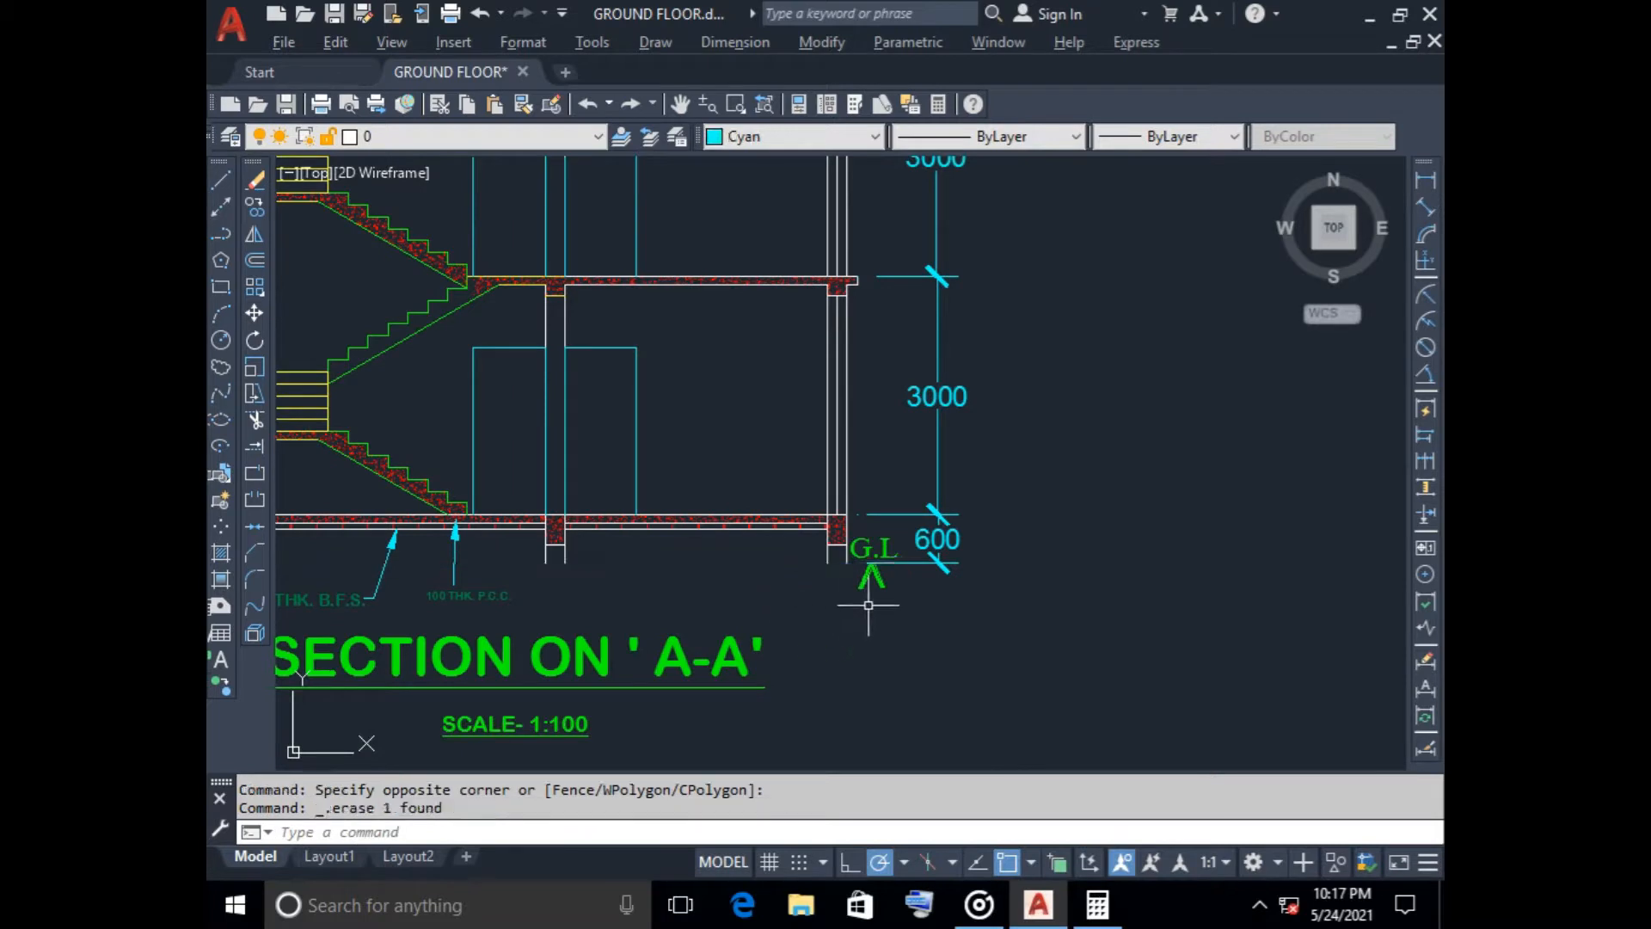
Lengthen both face lines of the outer wall beside the G.L marker downward by 200
scroll(843, 563, "up", 3)
left_click(798, 528)
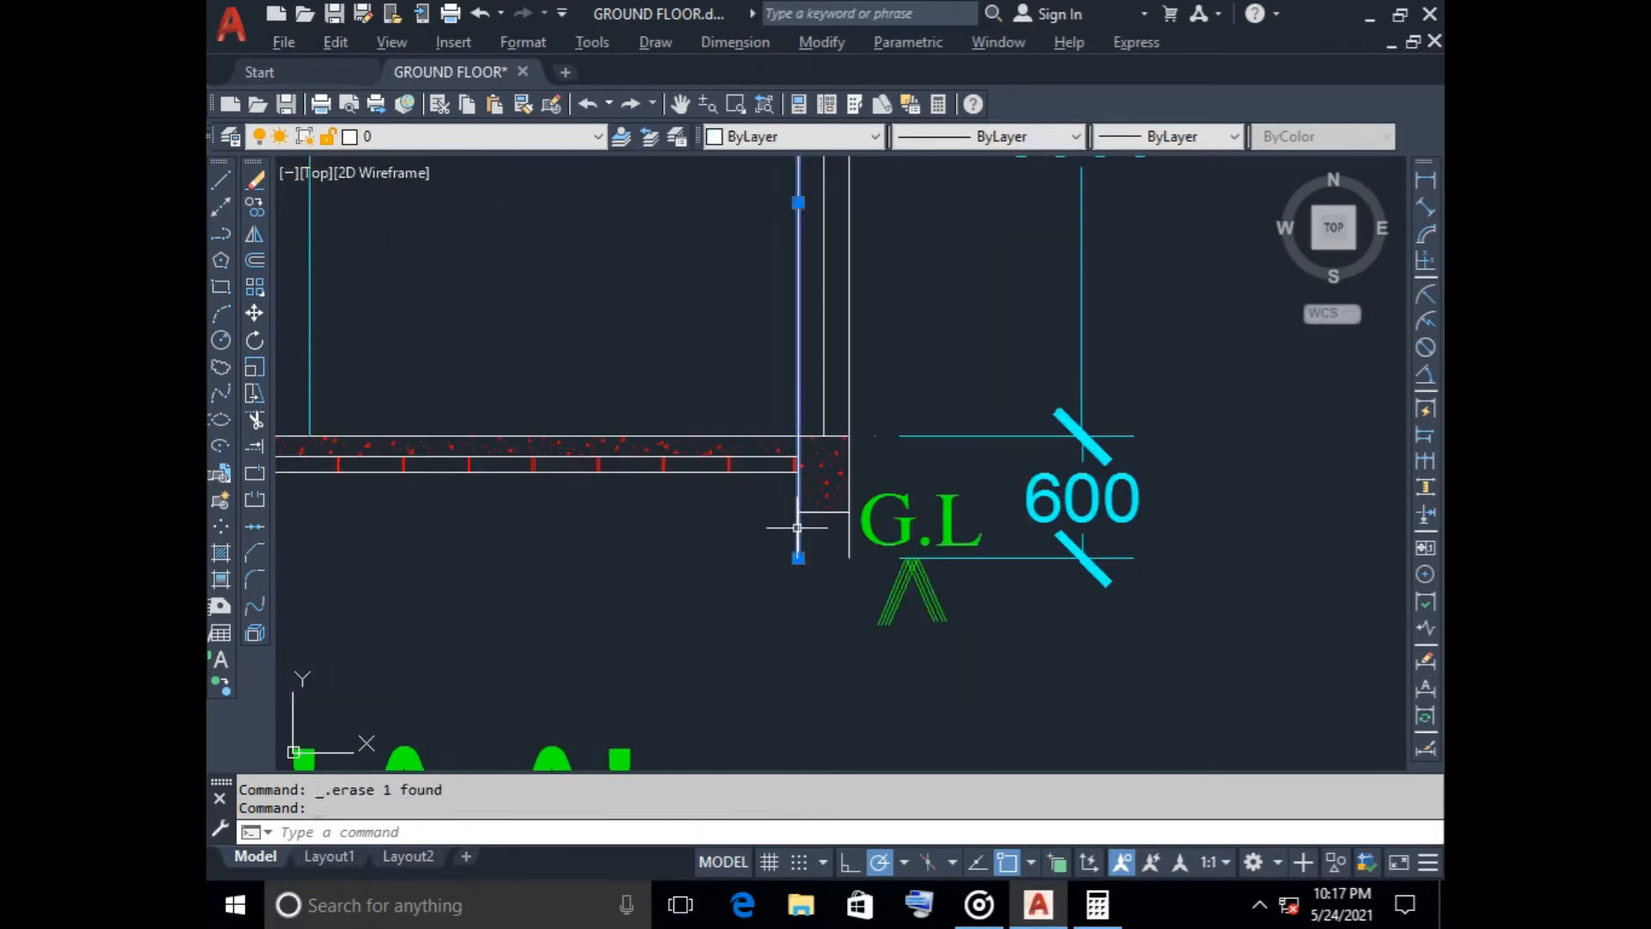
left_click(798, 557)
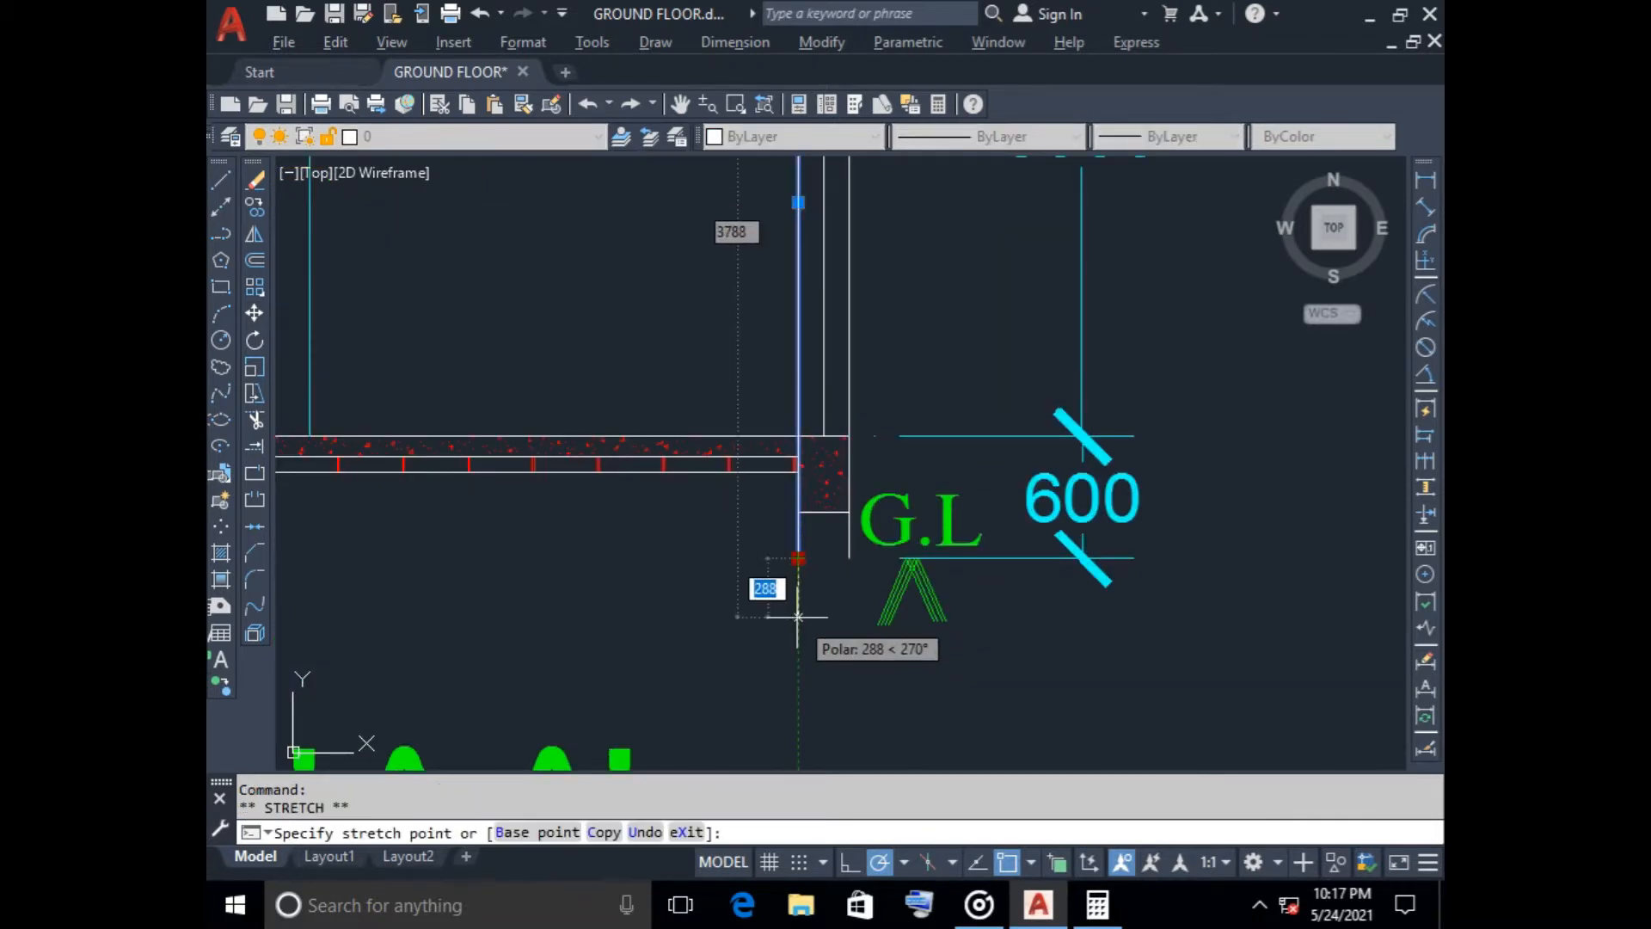
type("200")
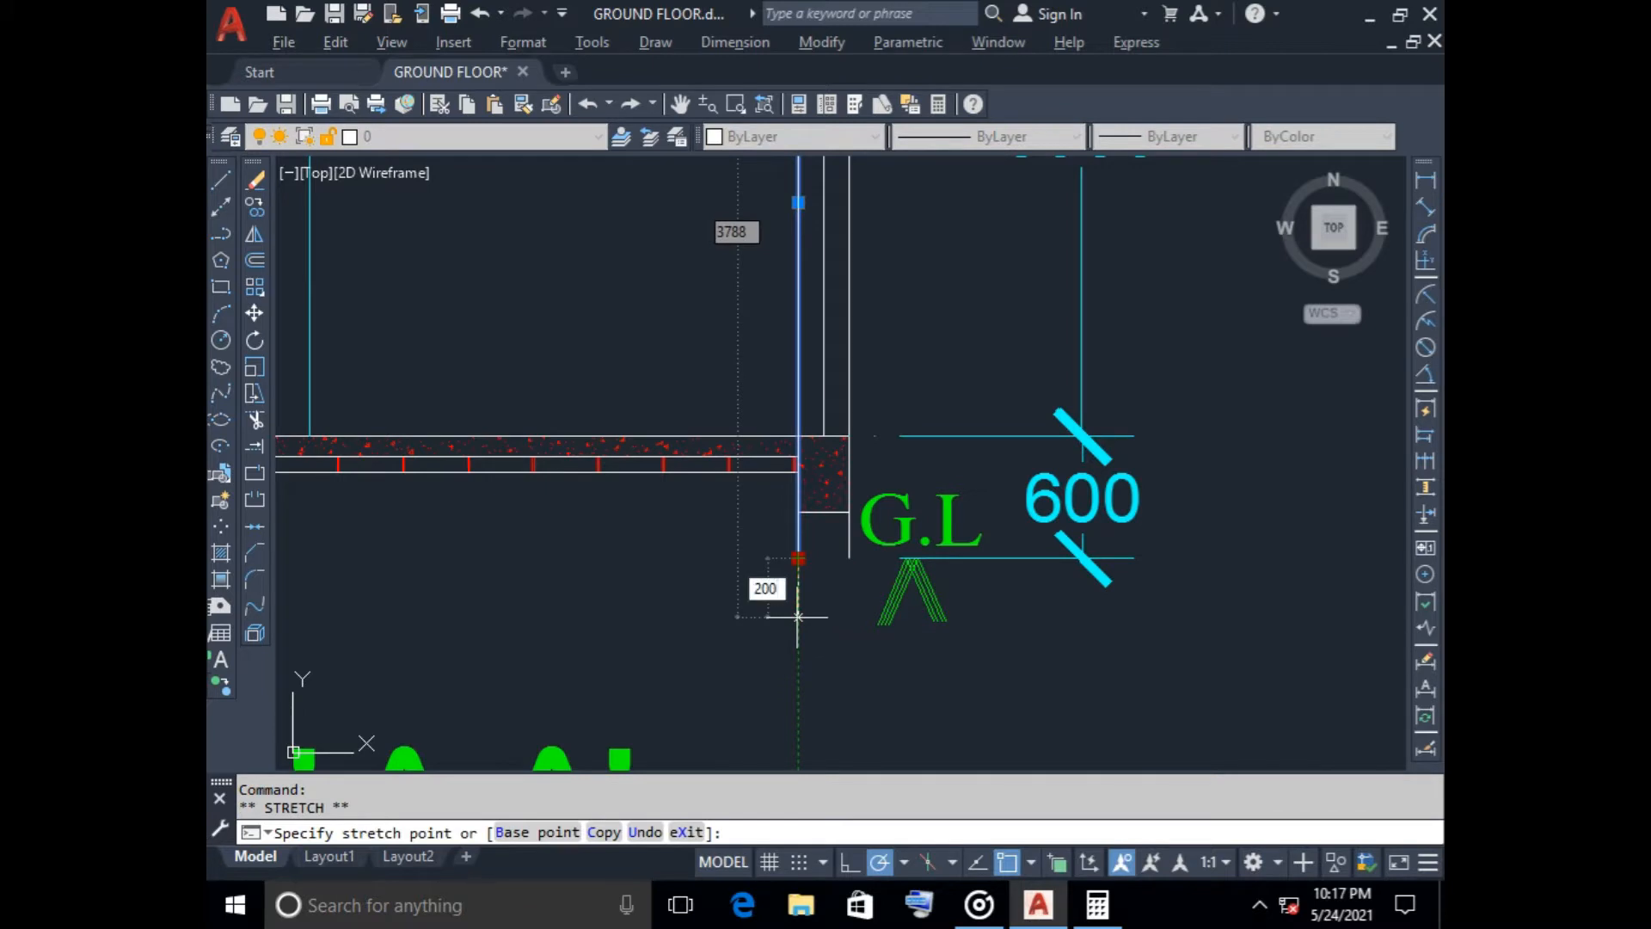
key("Return")
left_click(848, 541)
left_click(849, 557)
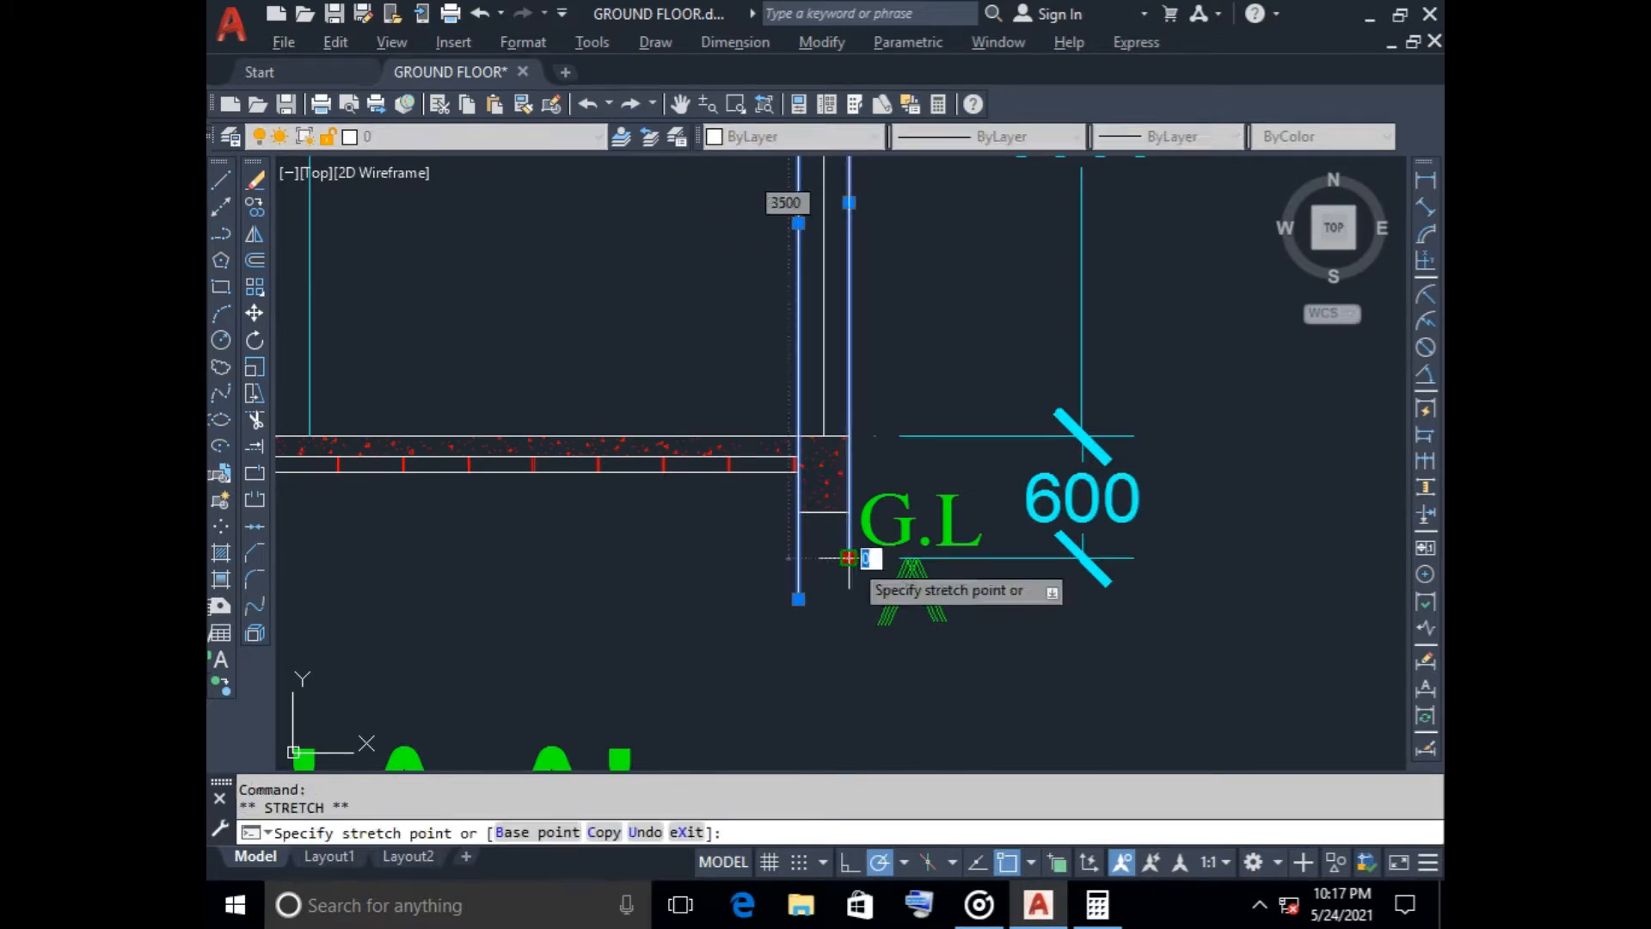
type("200")
key("Return")
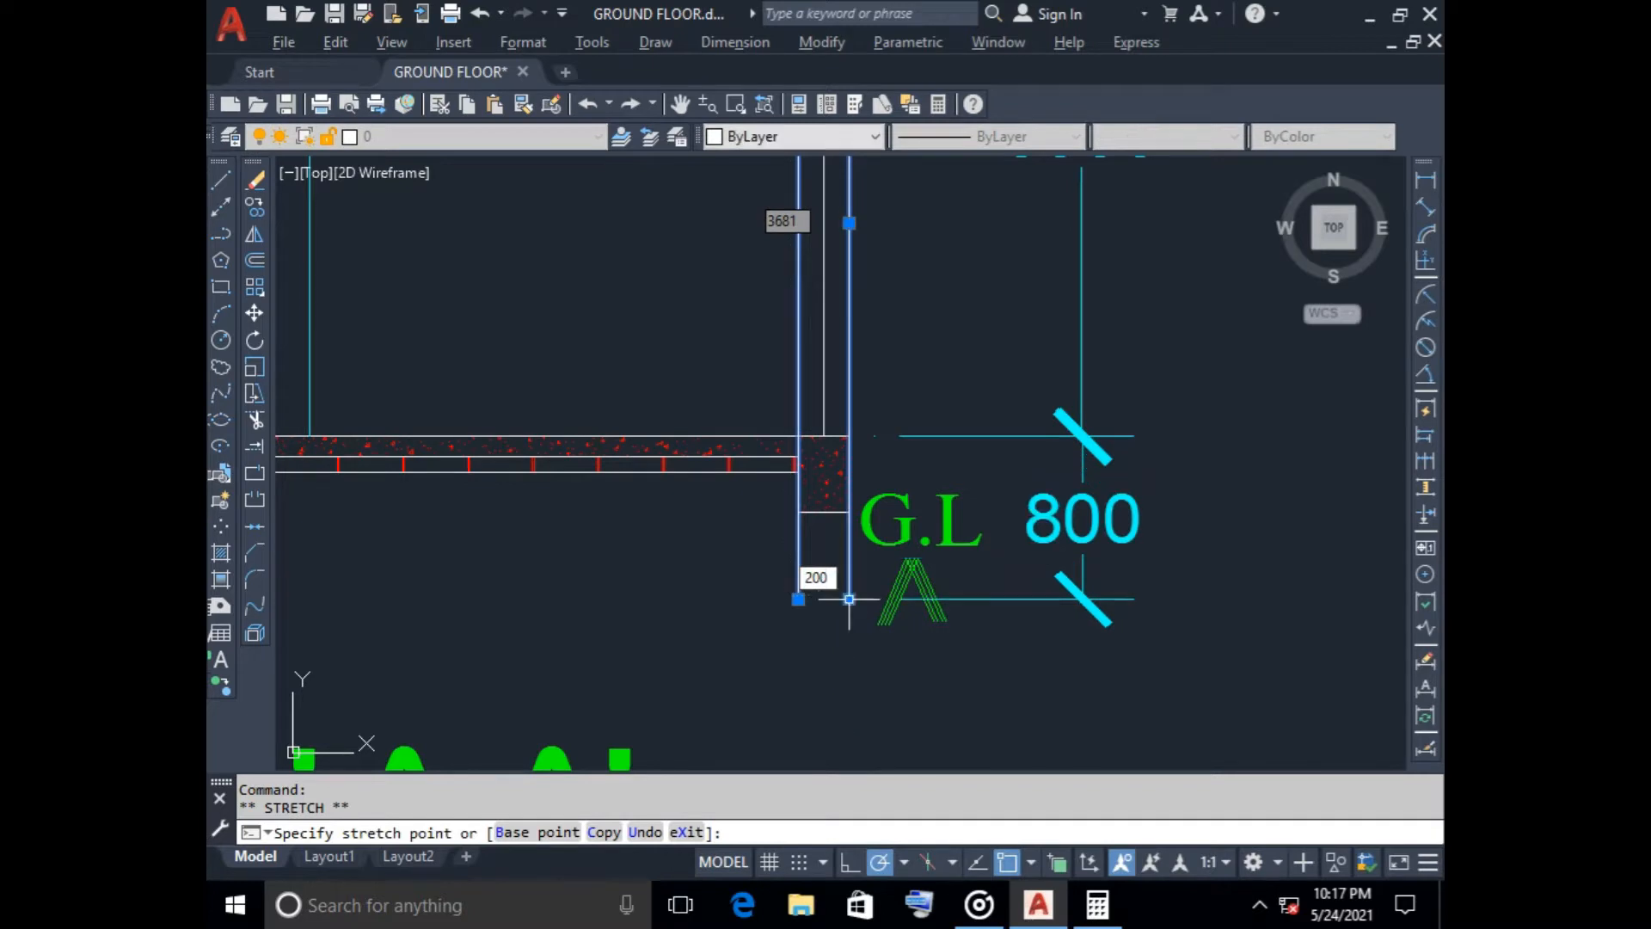
scroll(840, 641, "down", 2)
scroll(840, 641, "down", 2)
key("Escape")
Delete the 800 plinth height dimension and draw a 600 vertical line down the outer wall's face from the floor level
left_click(956, 619)
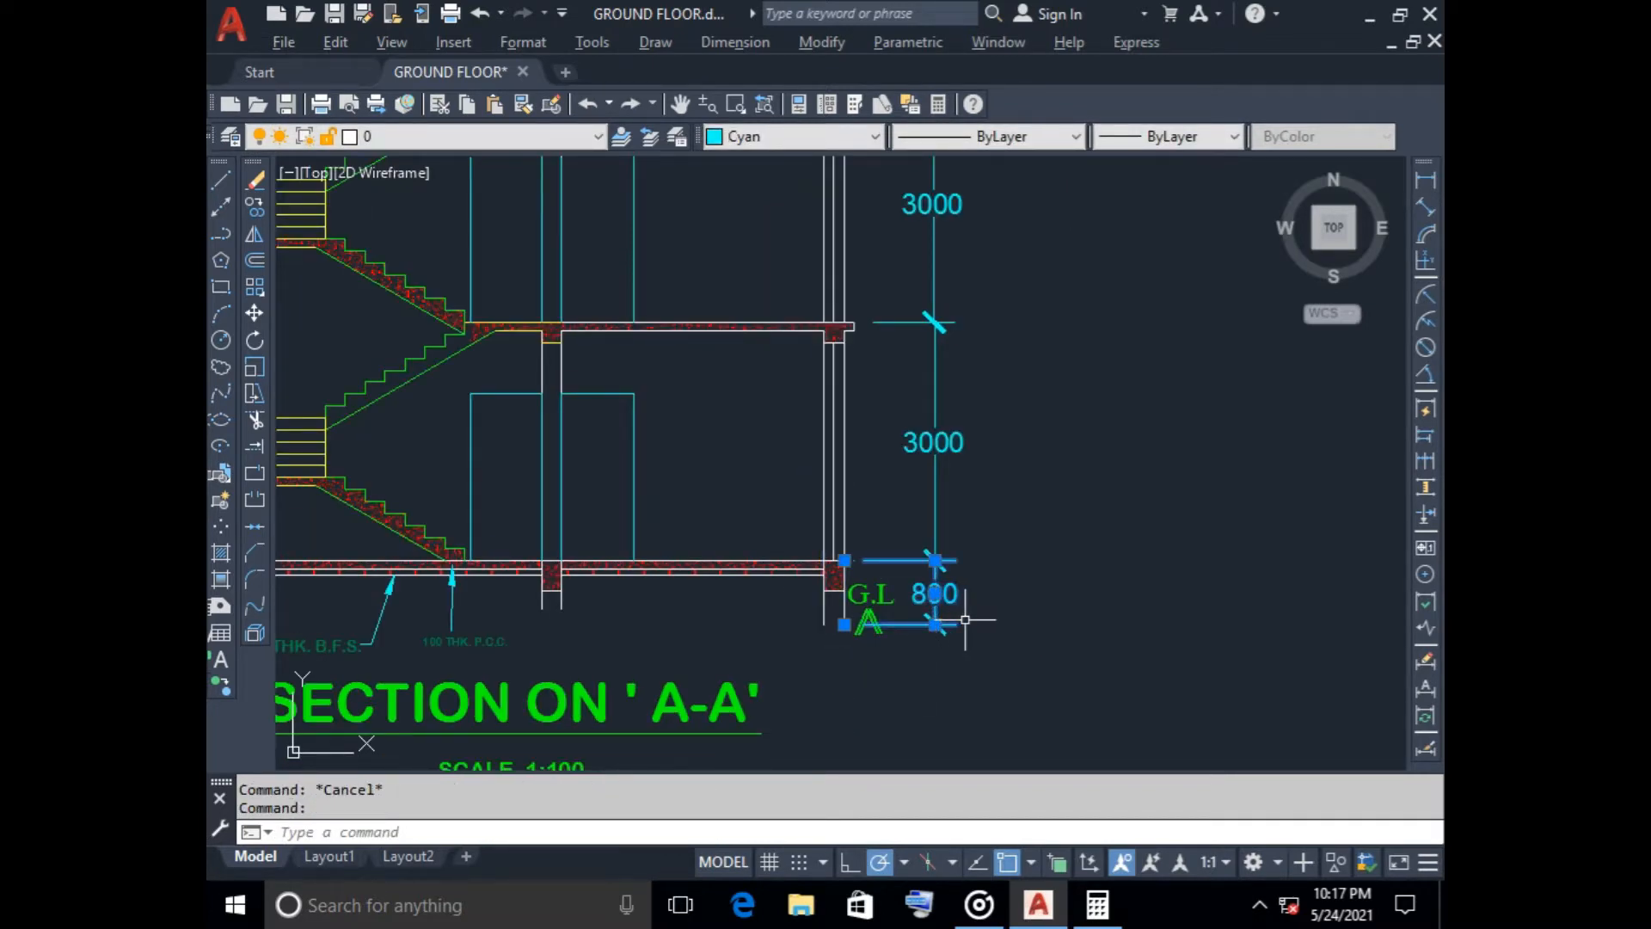
key("Delete")
scroll(866, 592, "up", 6)
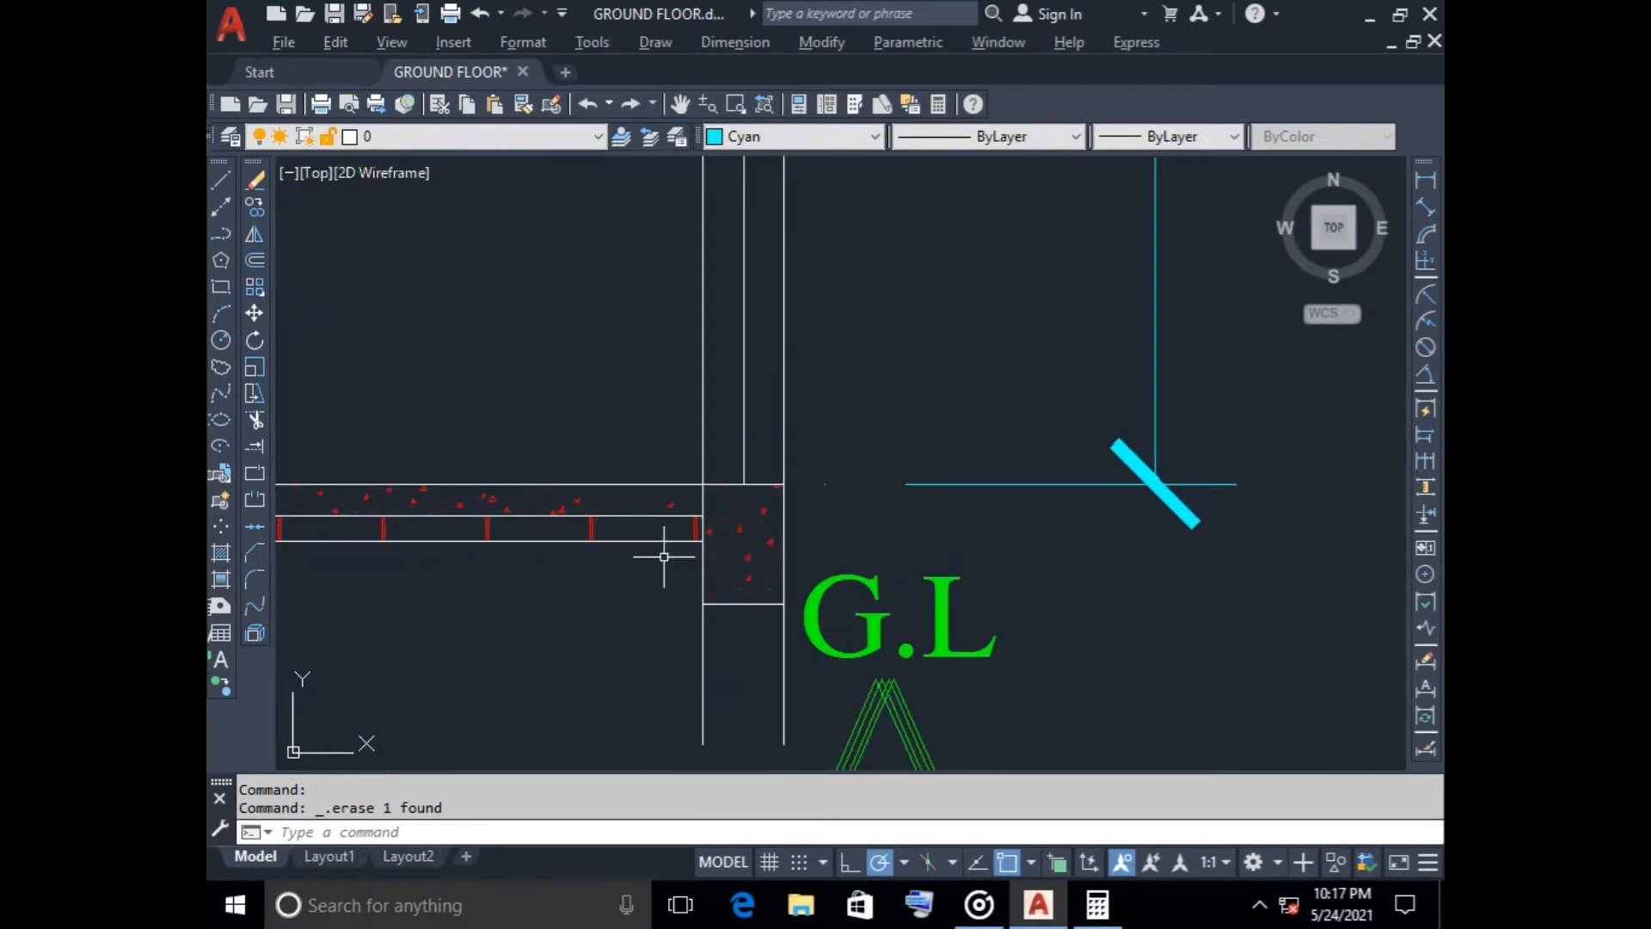
left_click(221, 180)
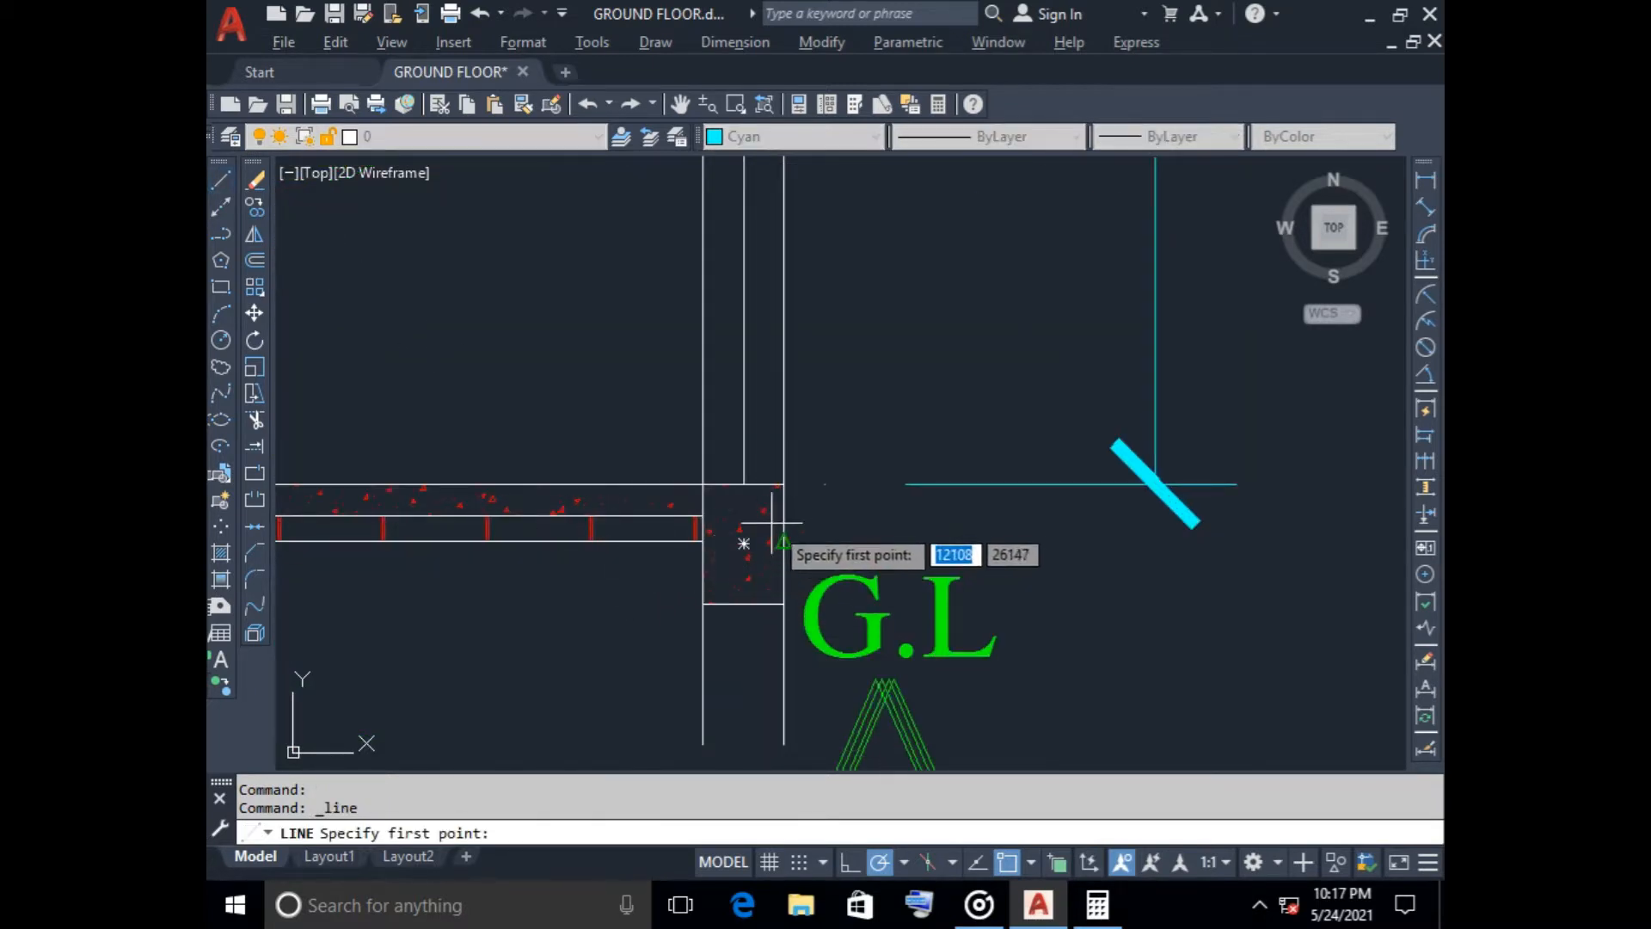
left_click(783, 483)
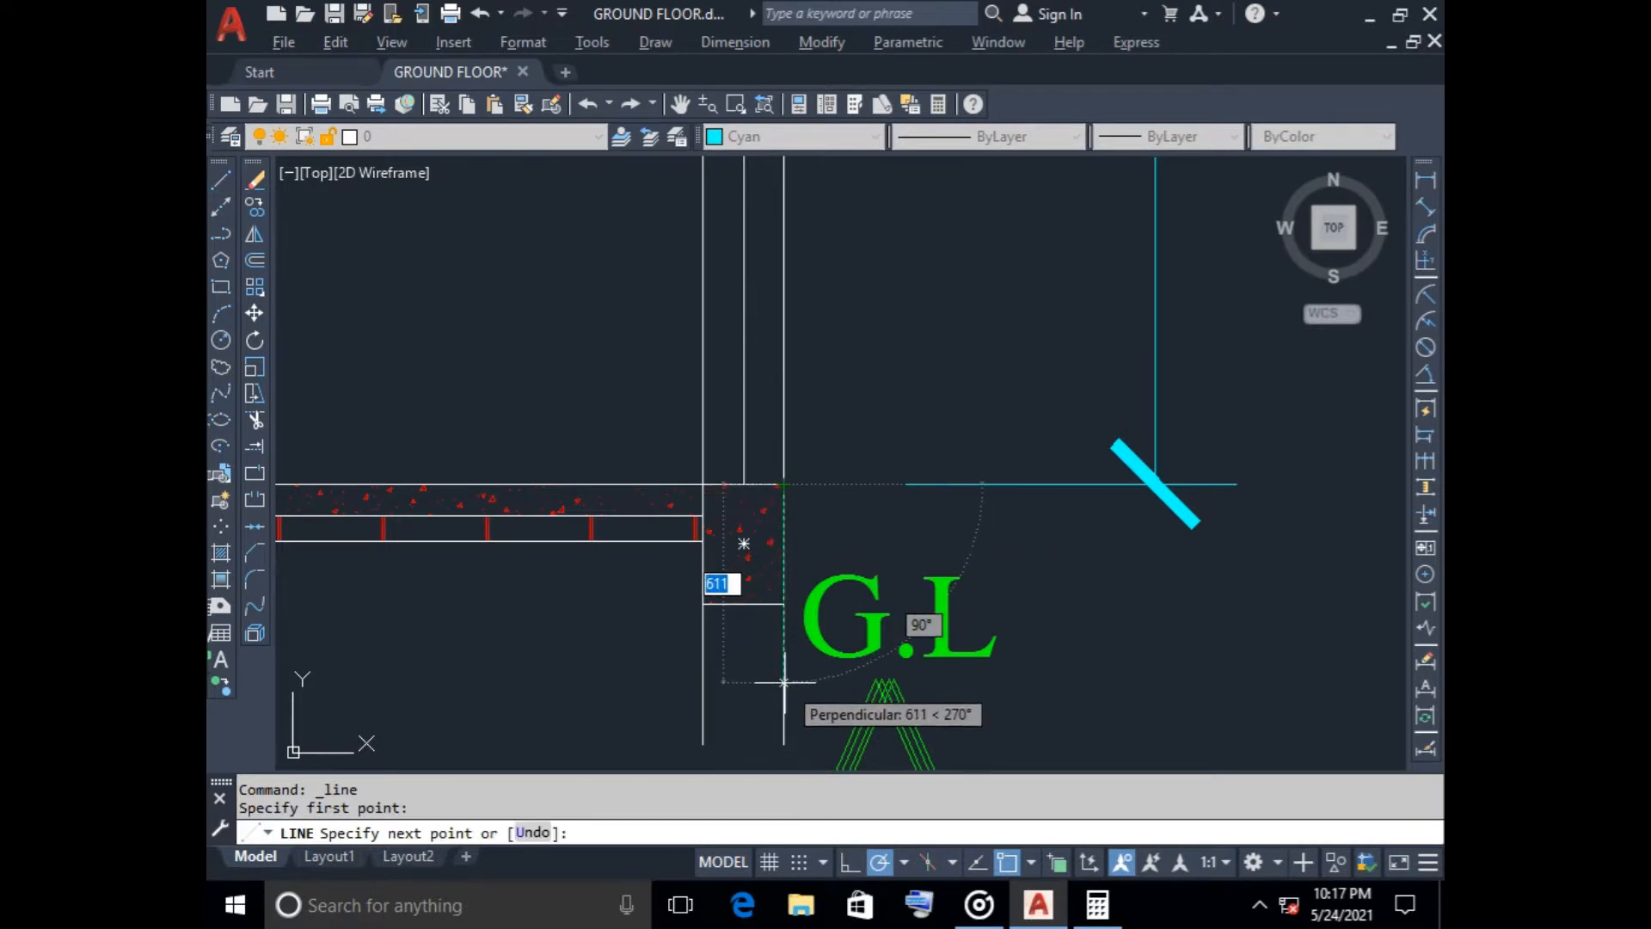
type("600")
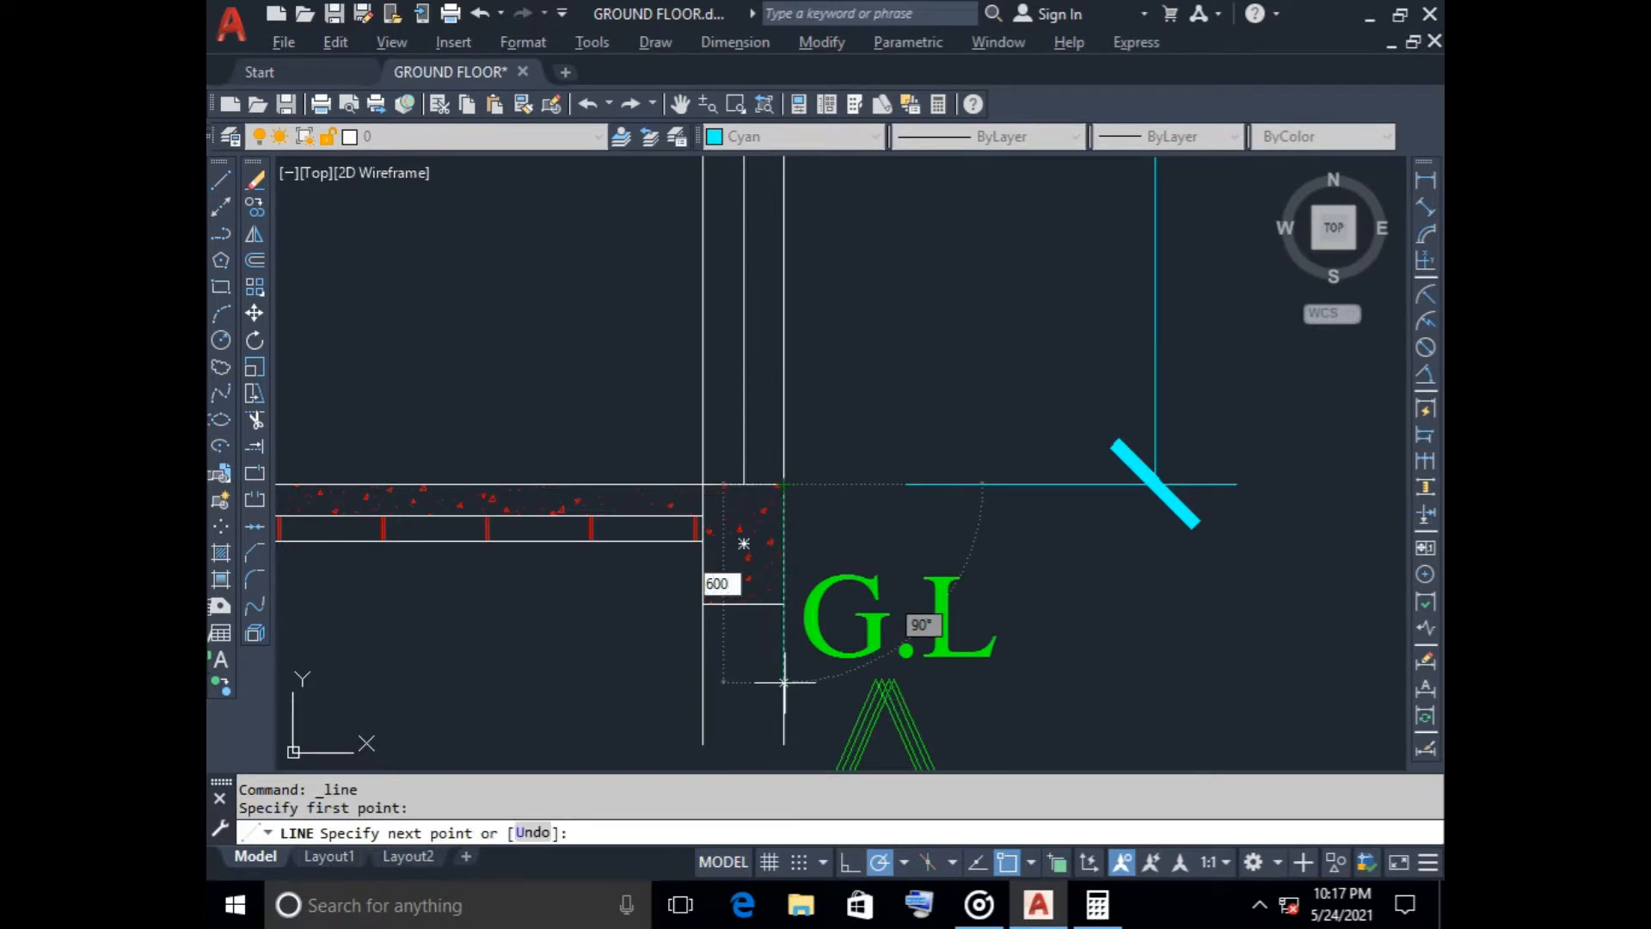
key("Return")
key("Escape")
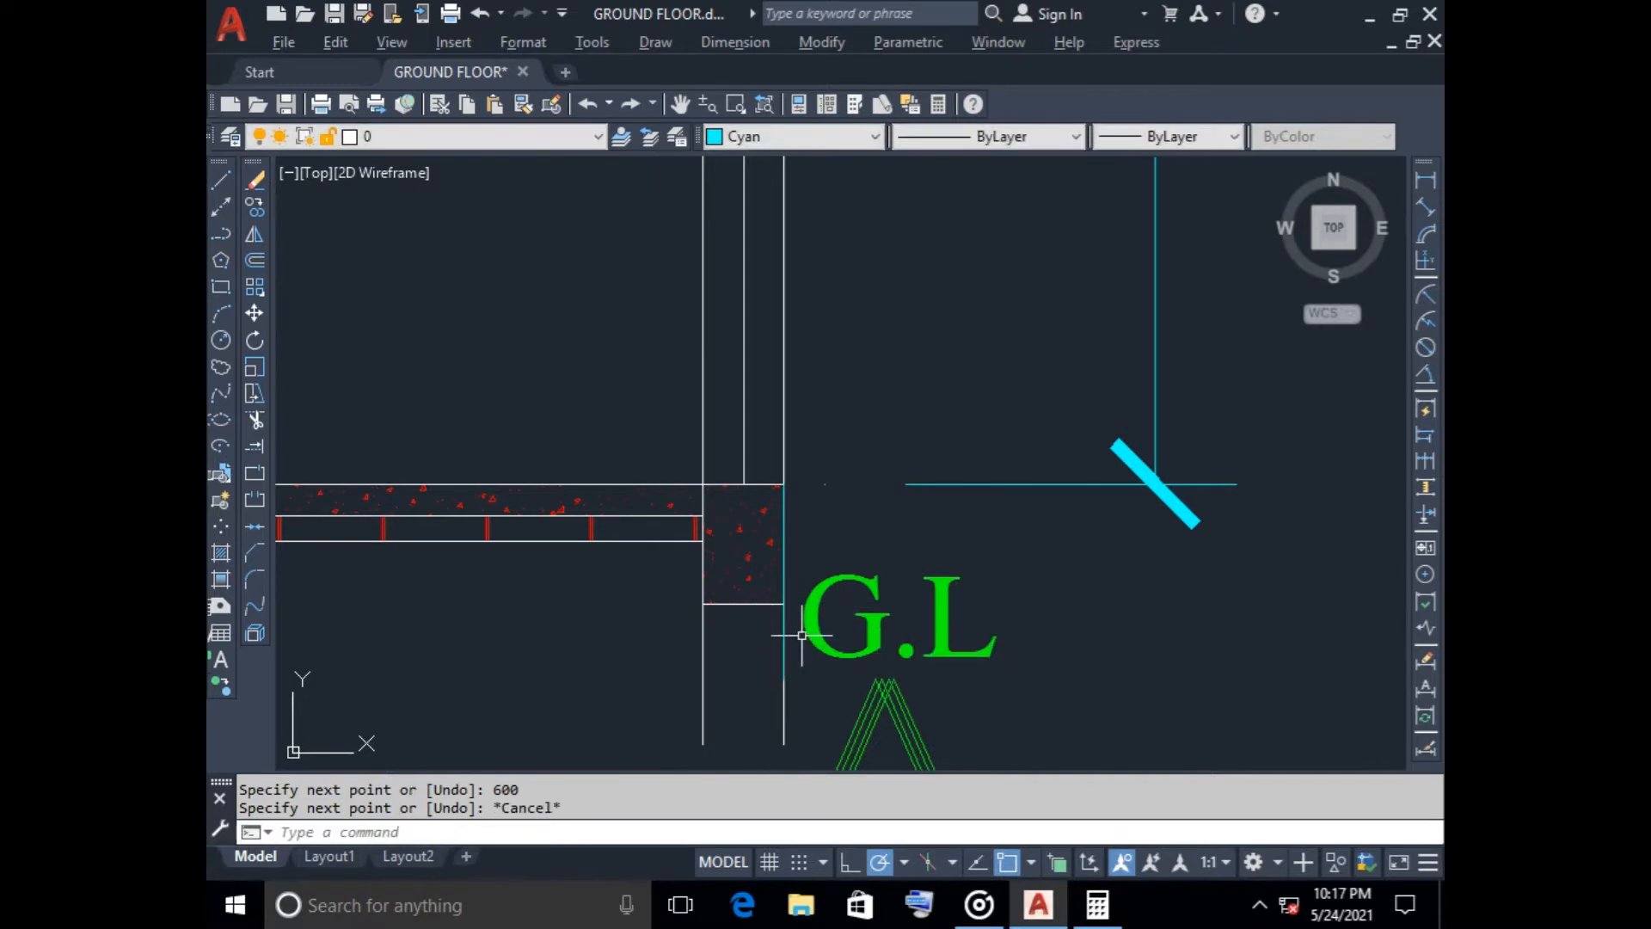
Dimension the plinth height from the floor level to the lower end of the 600 line, aligned below the storey dimensions
scroll(742, 658, "down", 2)
left_click(1425, 179)
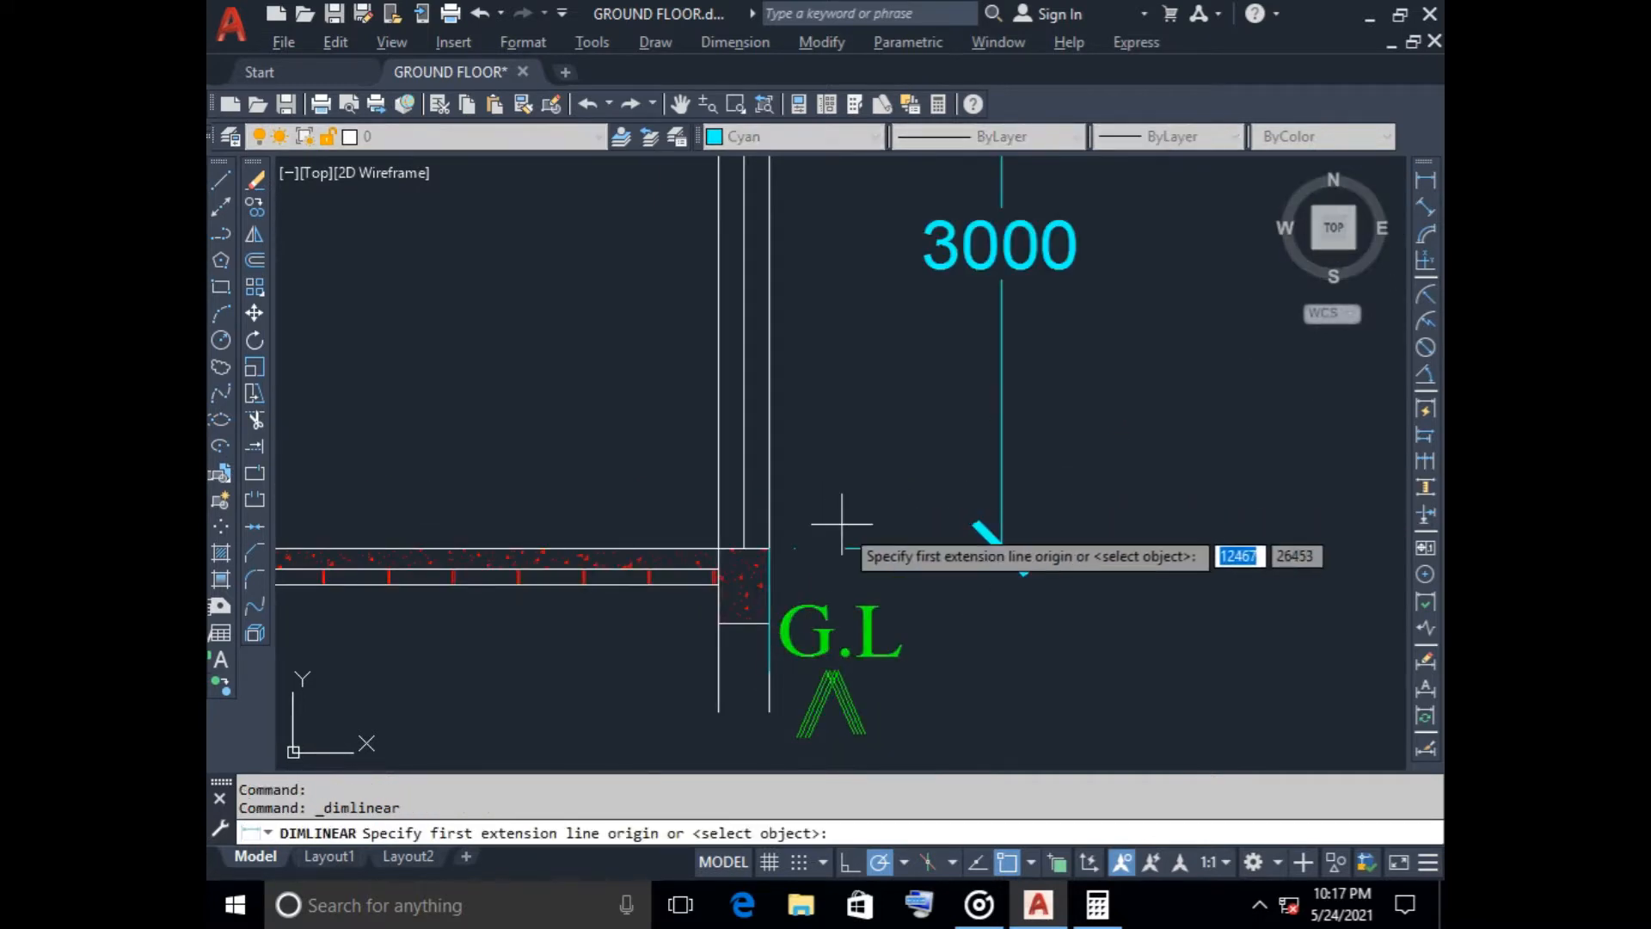
left_click(778, 555)
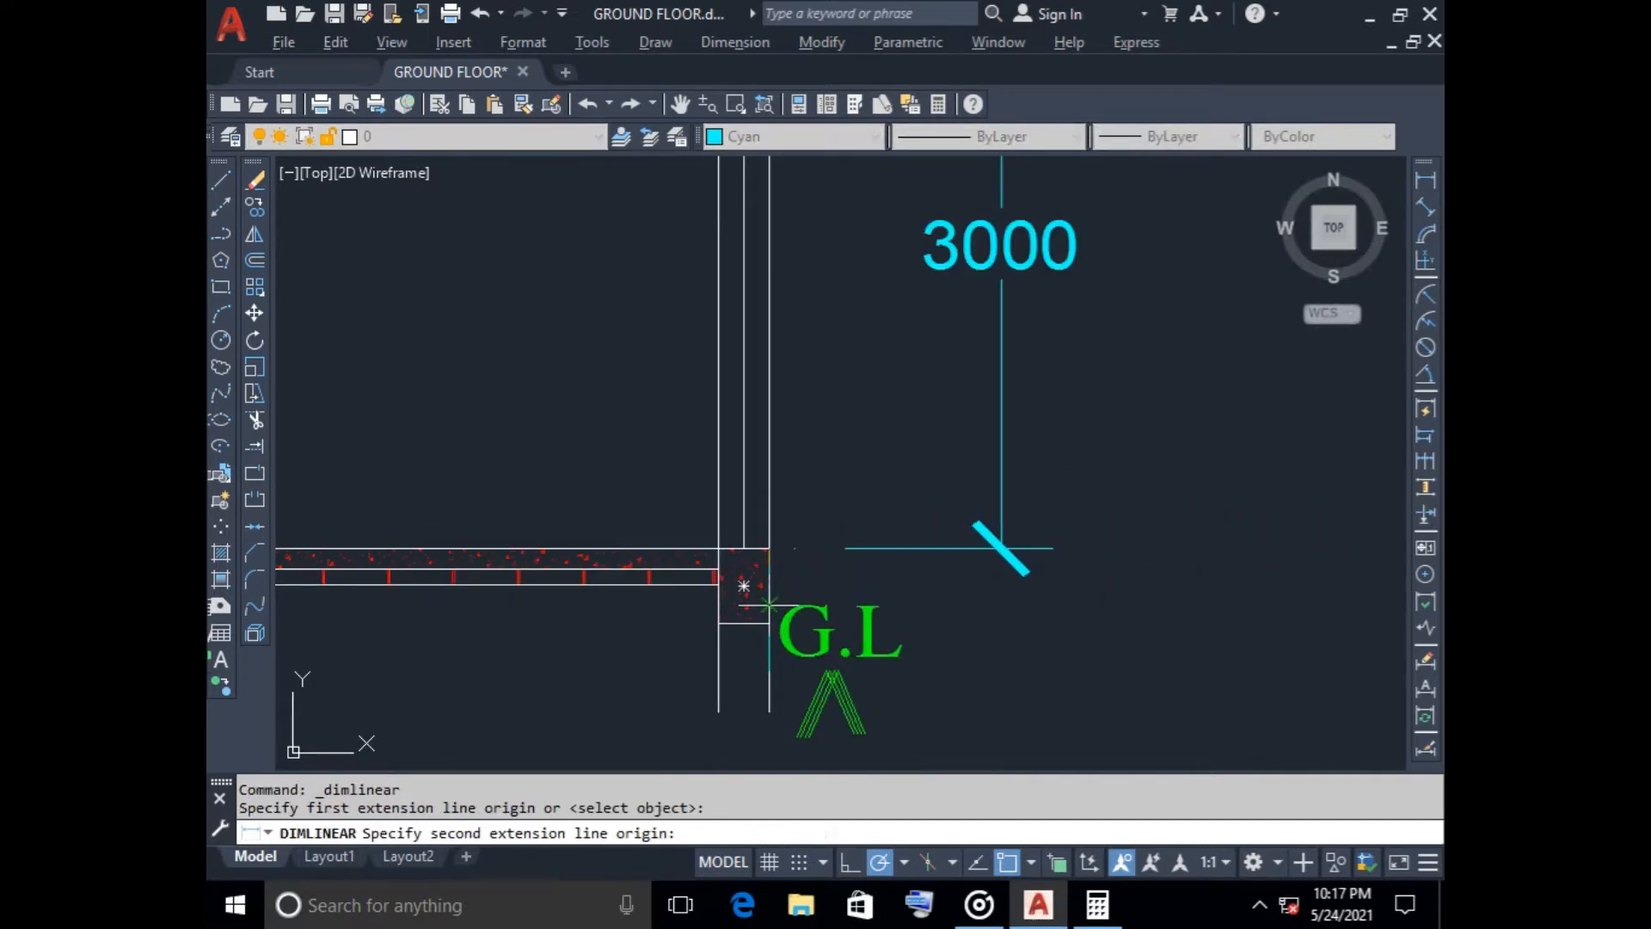
left_click(769, 668)
left_click(1002, 702)
key("Escape")
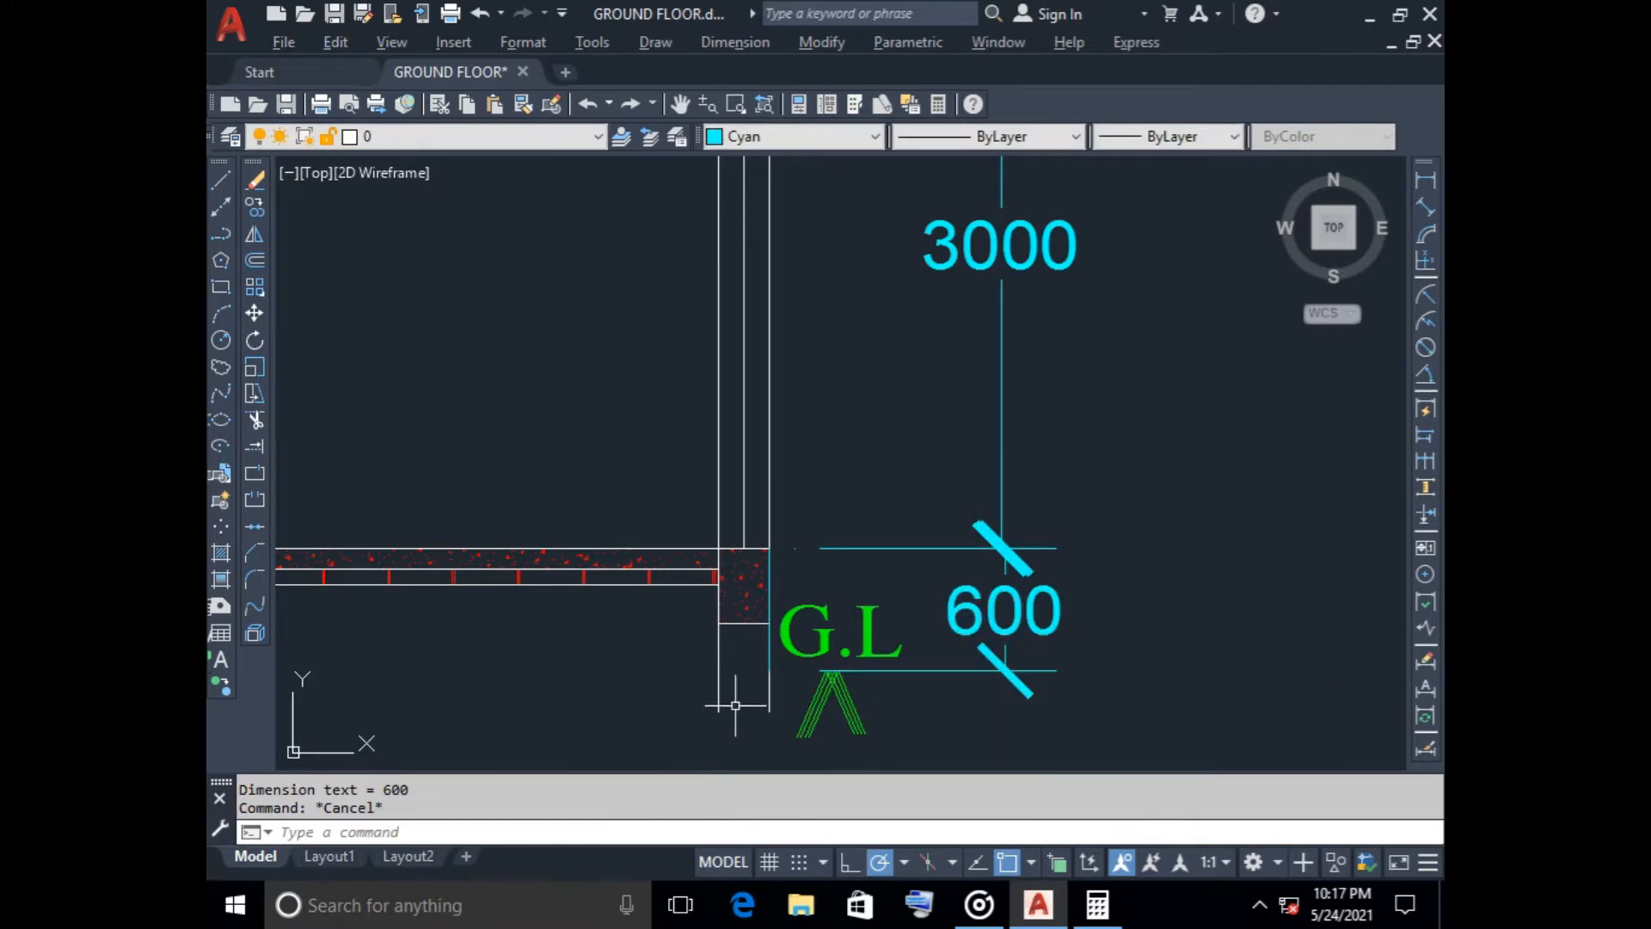
Draw a zigzag break line across the lower ends of the outer wall's face lines beside the 600 dimension
scroll(735, 705, "down", 3)
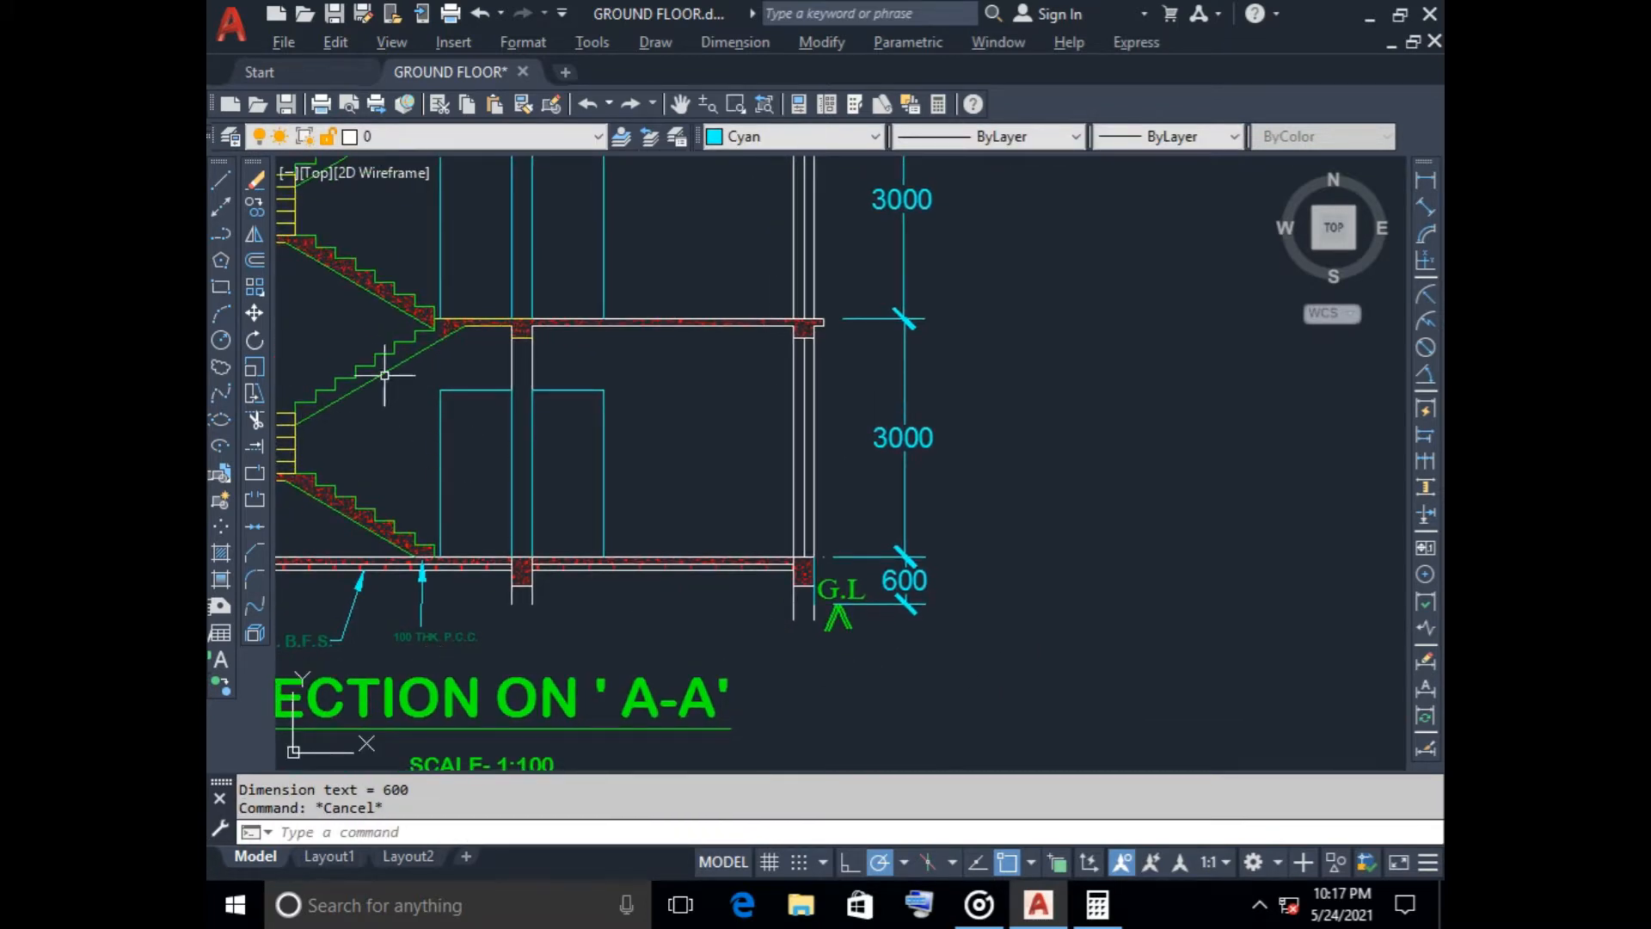
left_click(221, 180)
scroll(809, 624, "up", 5)
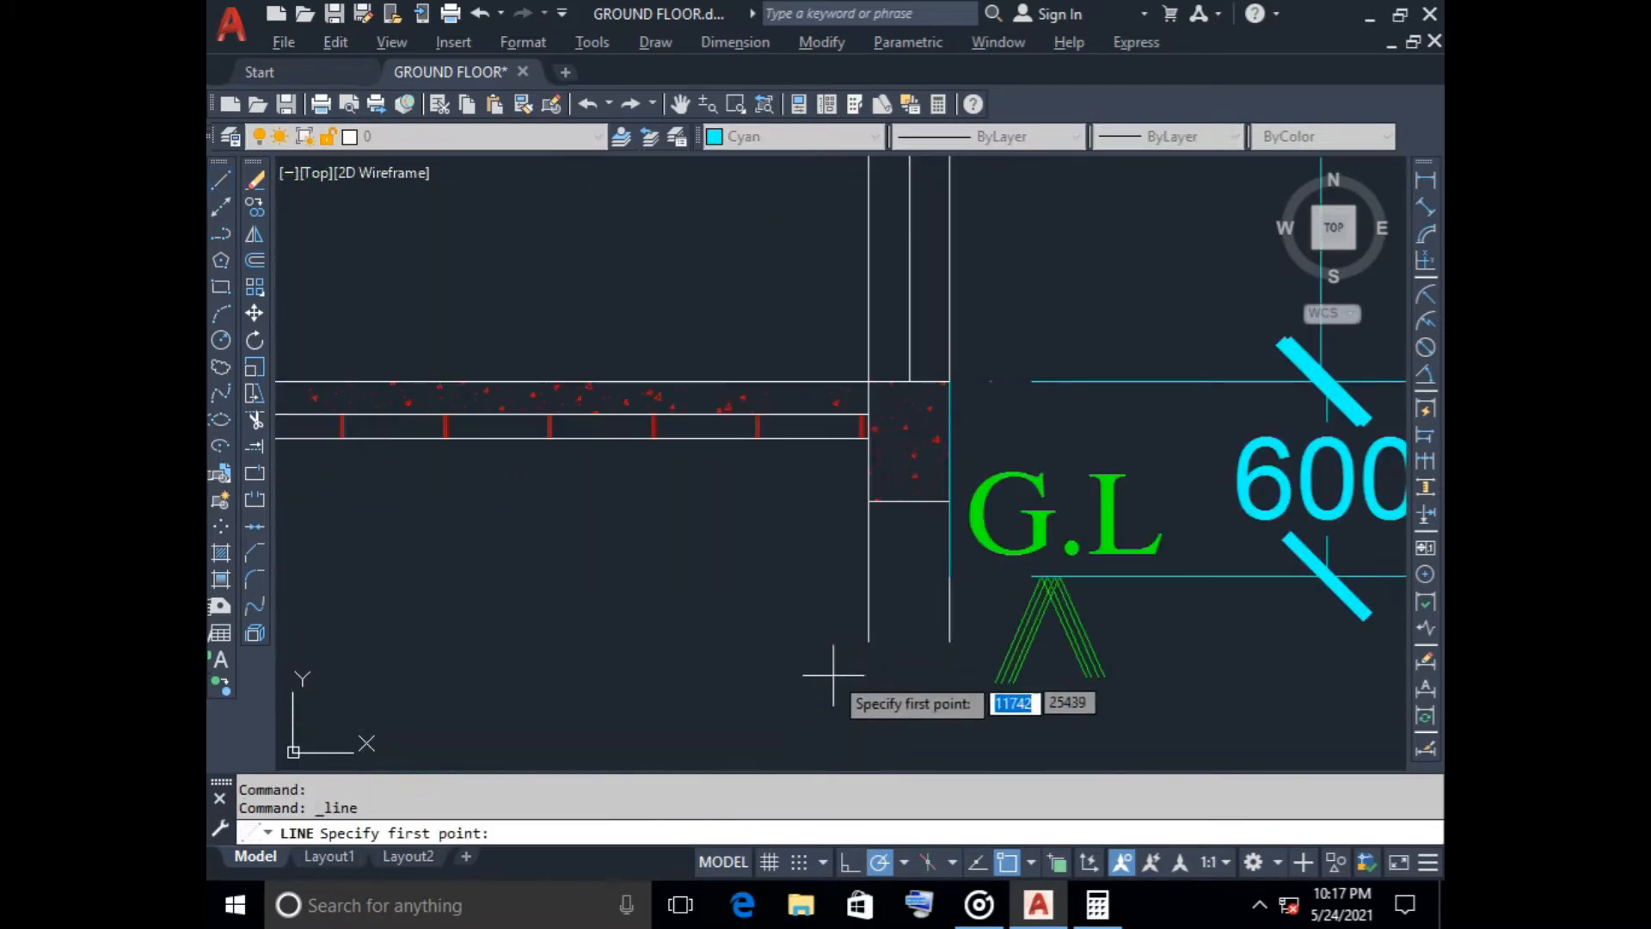
left_click(848, 642)
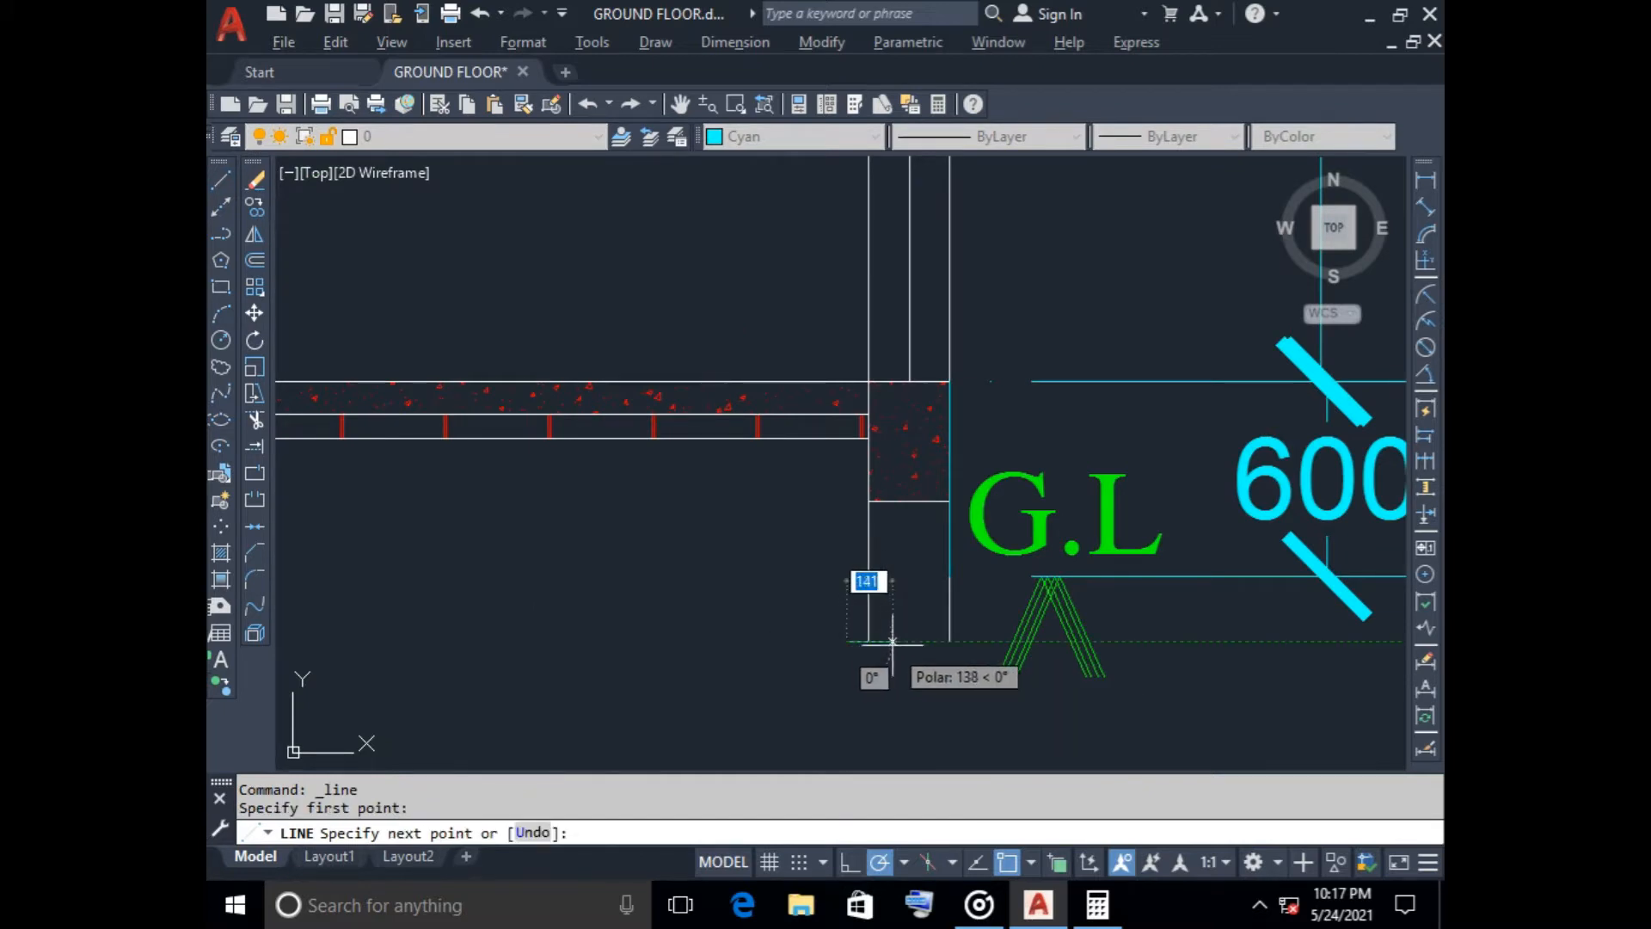
left_click(893, 641)
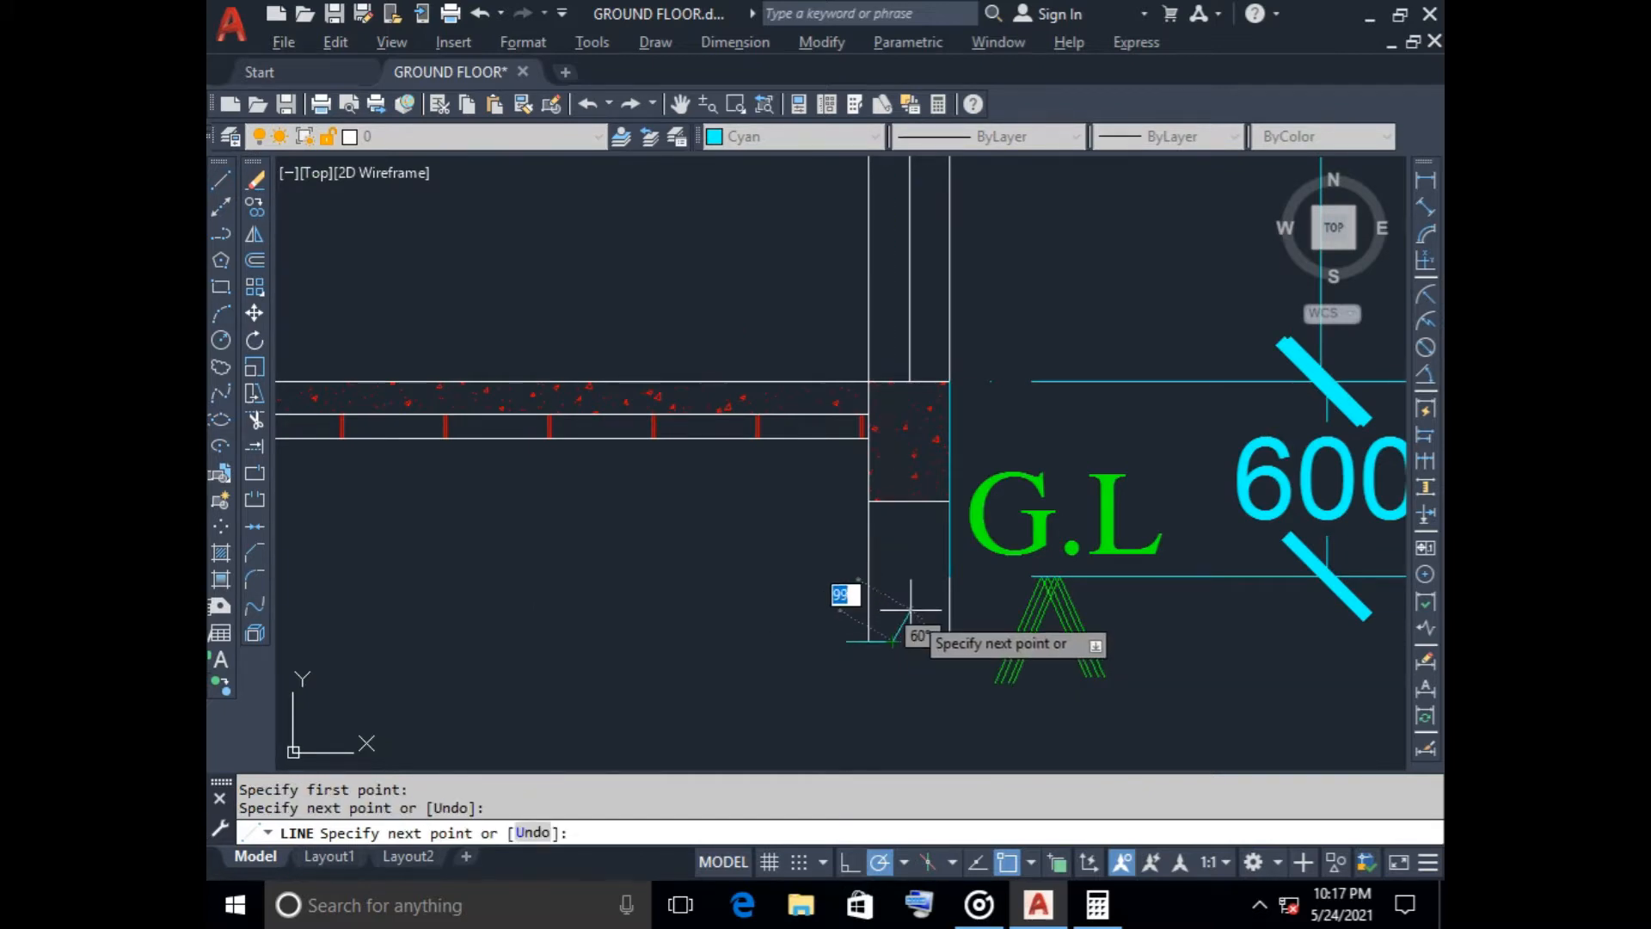
left_click(910, 608)
left_click(911, 706)
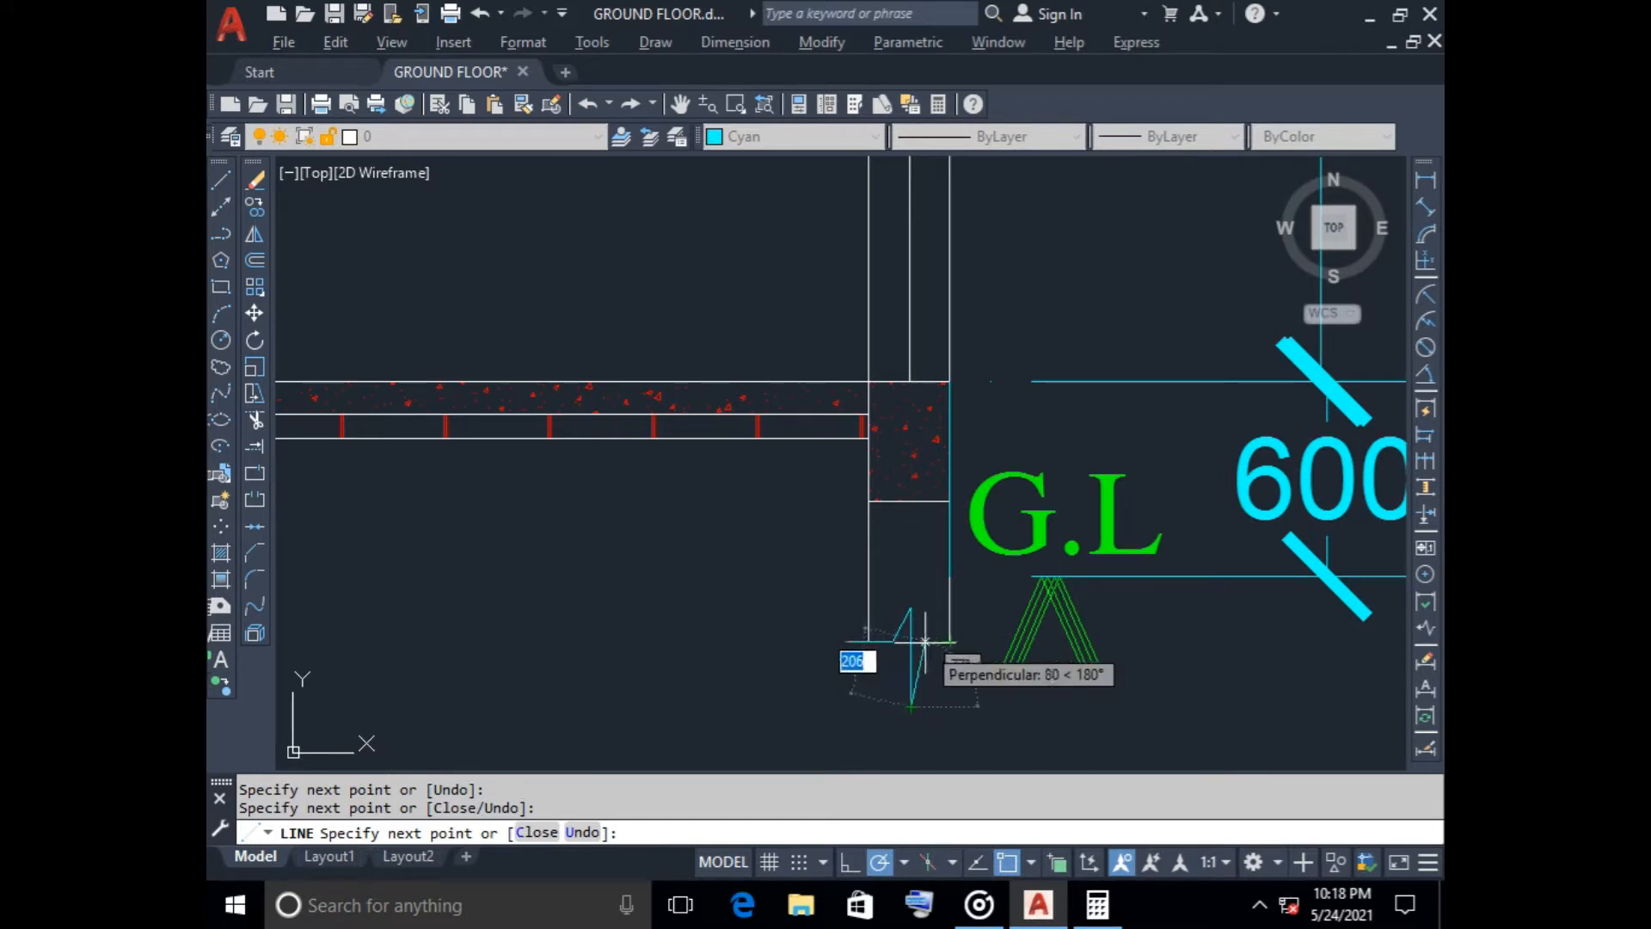
left_click(924, 641)
key("Escape")
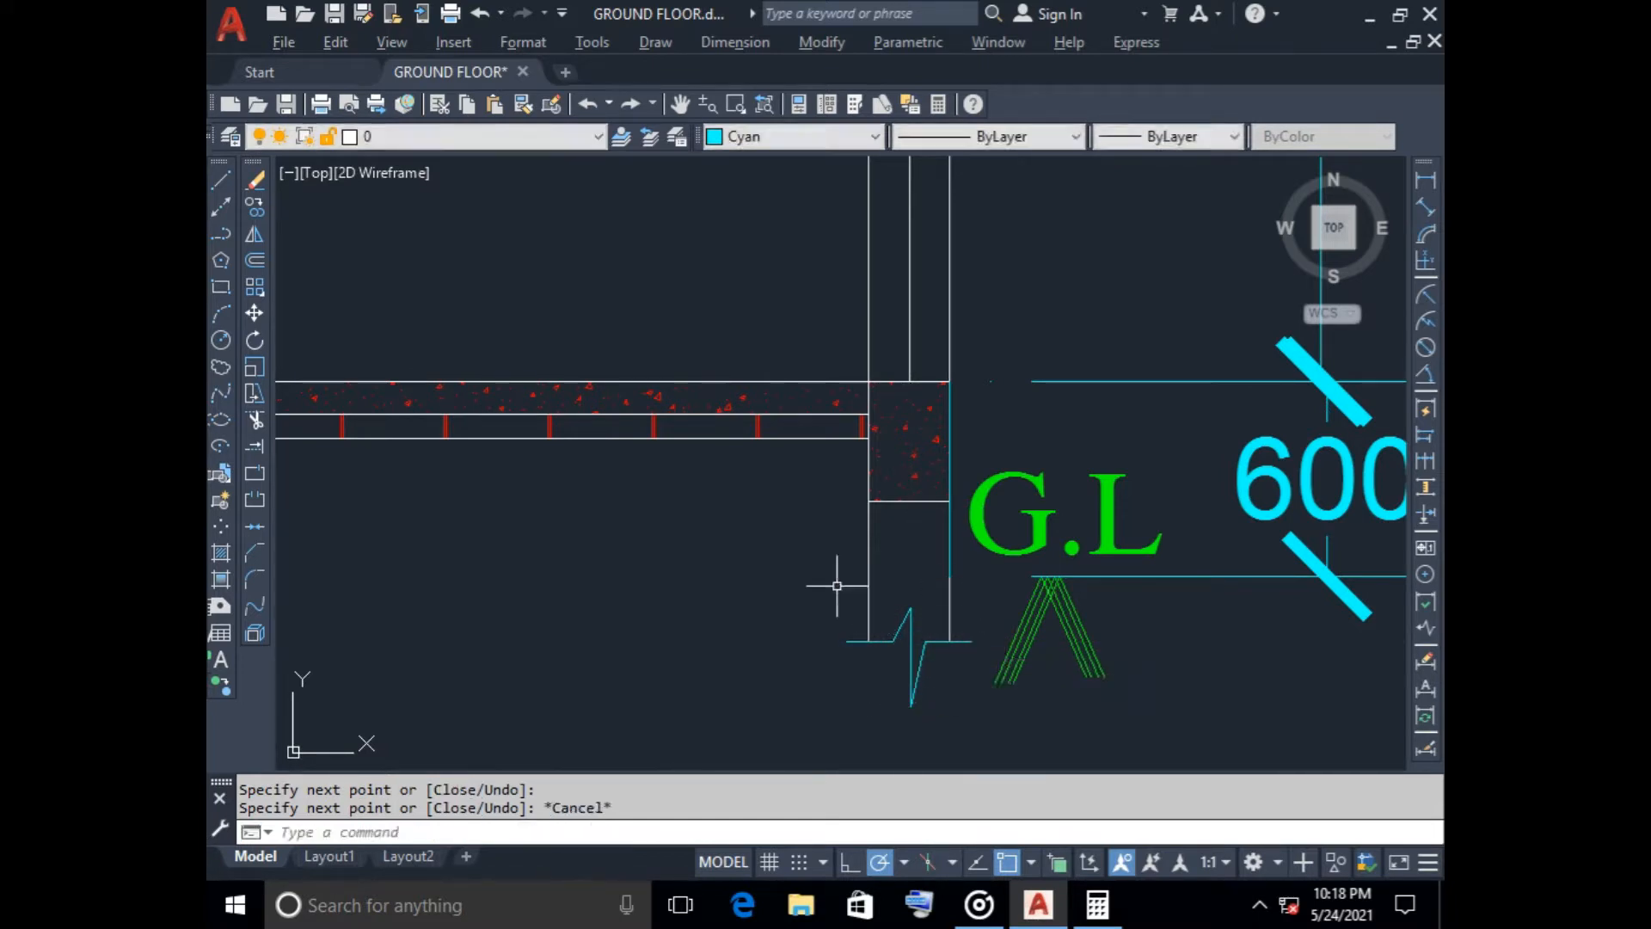
left_click(823, 571)
left_click(952, 701)
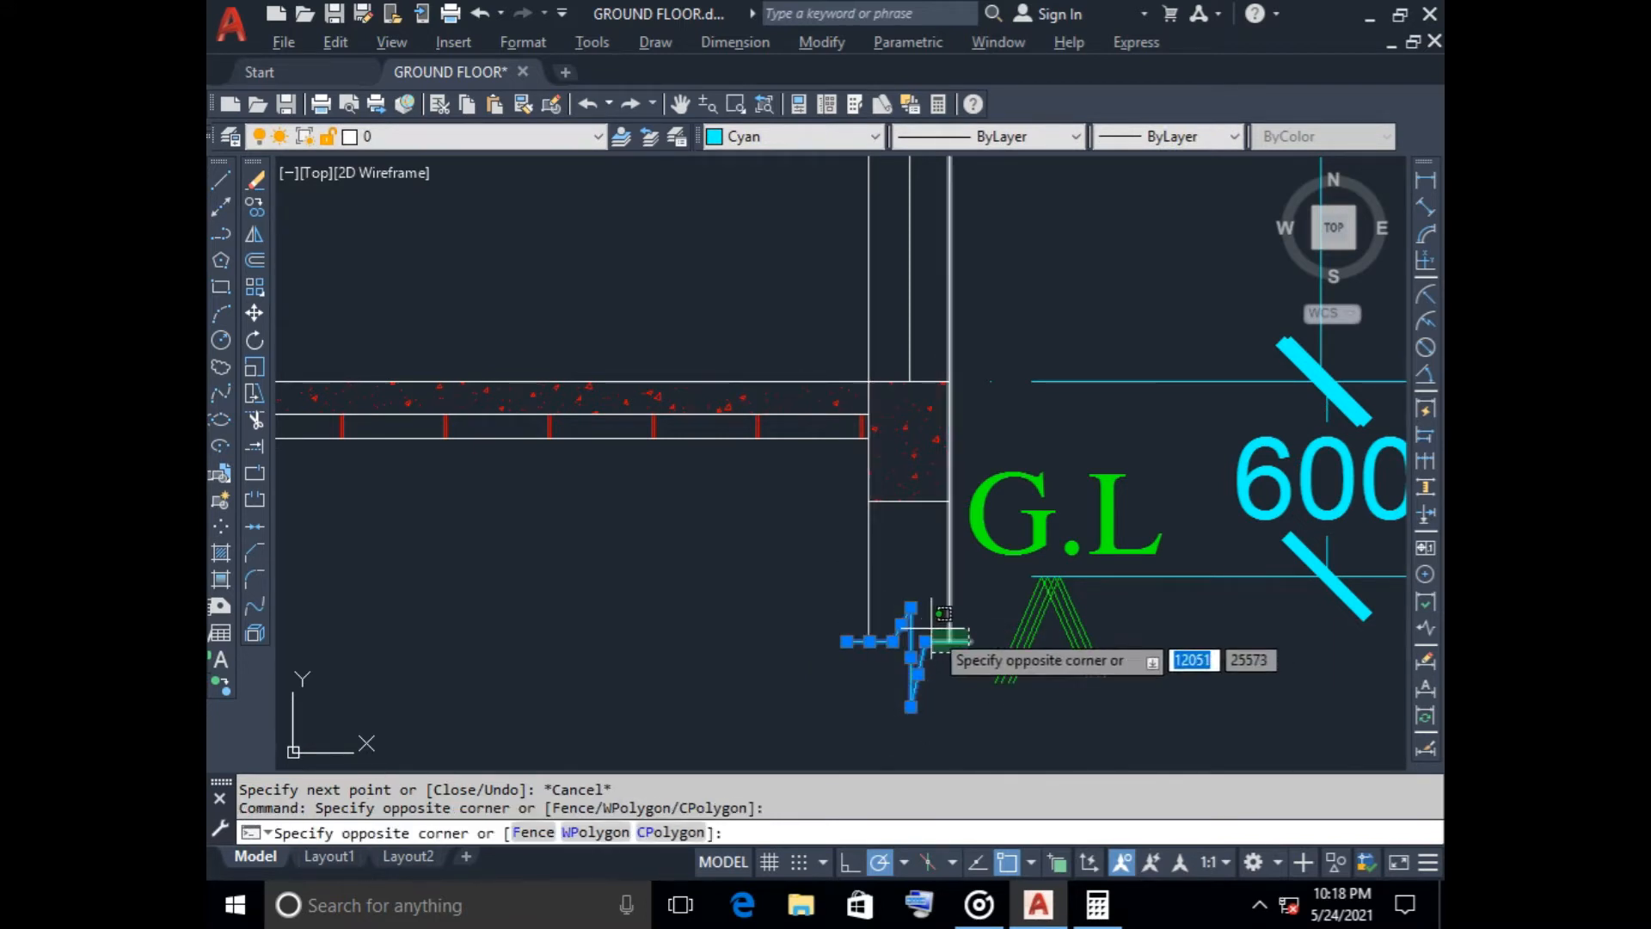
key("Escape")
scroll(966, 673, "down", 2)
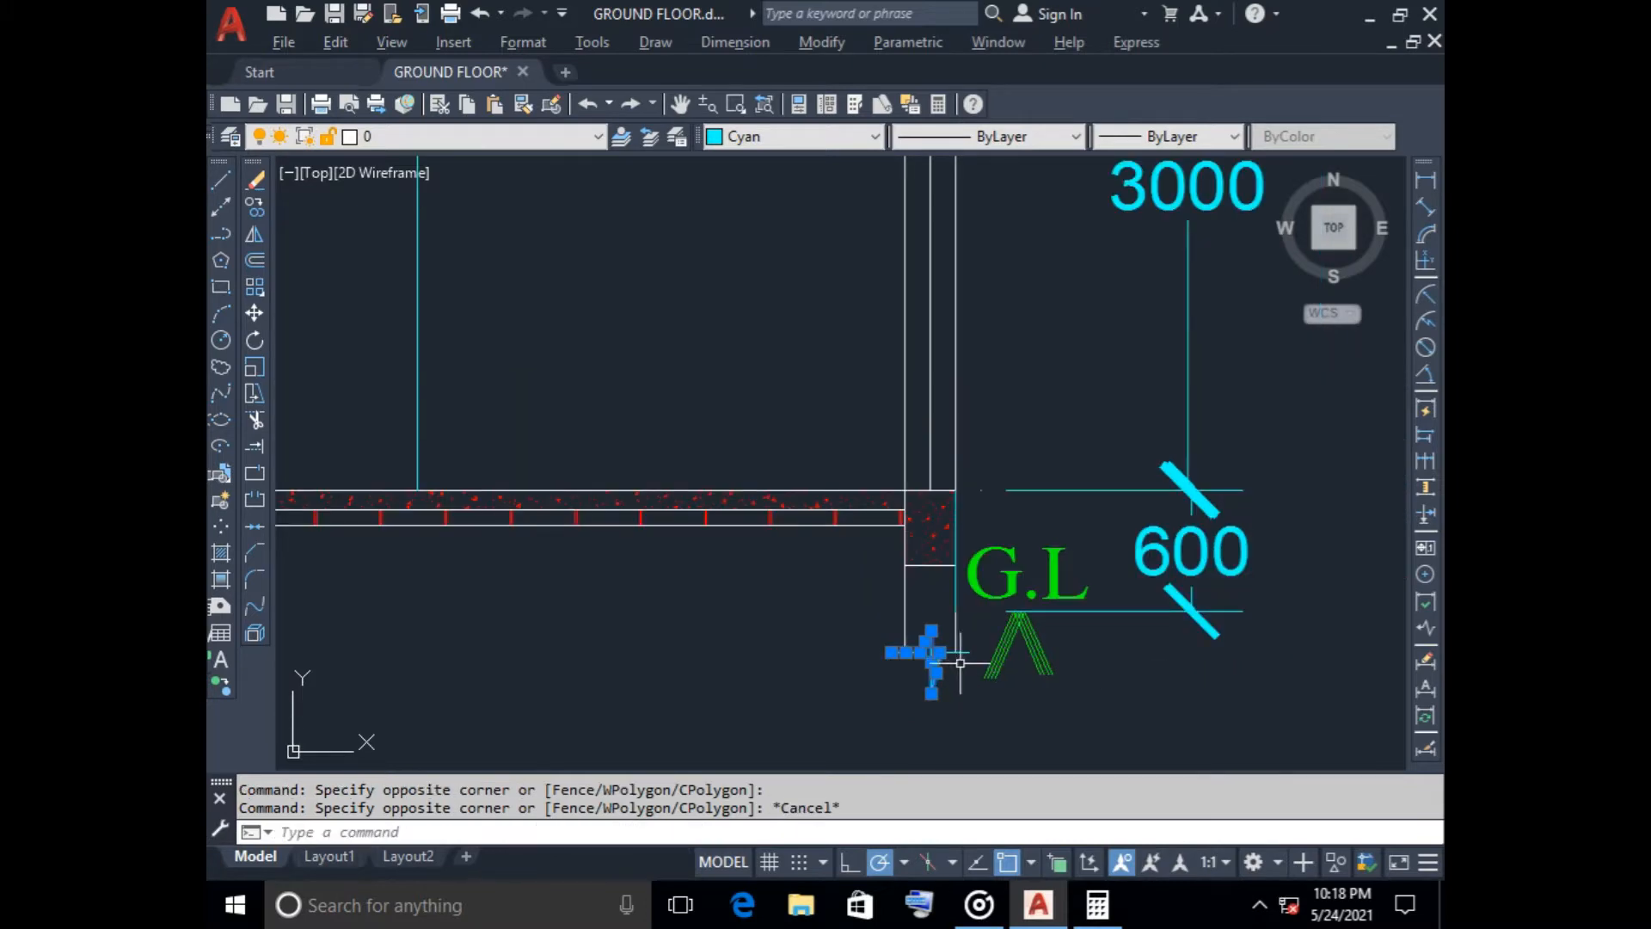
key("Escape")
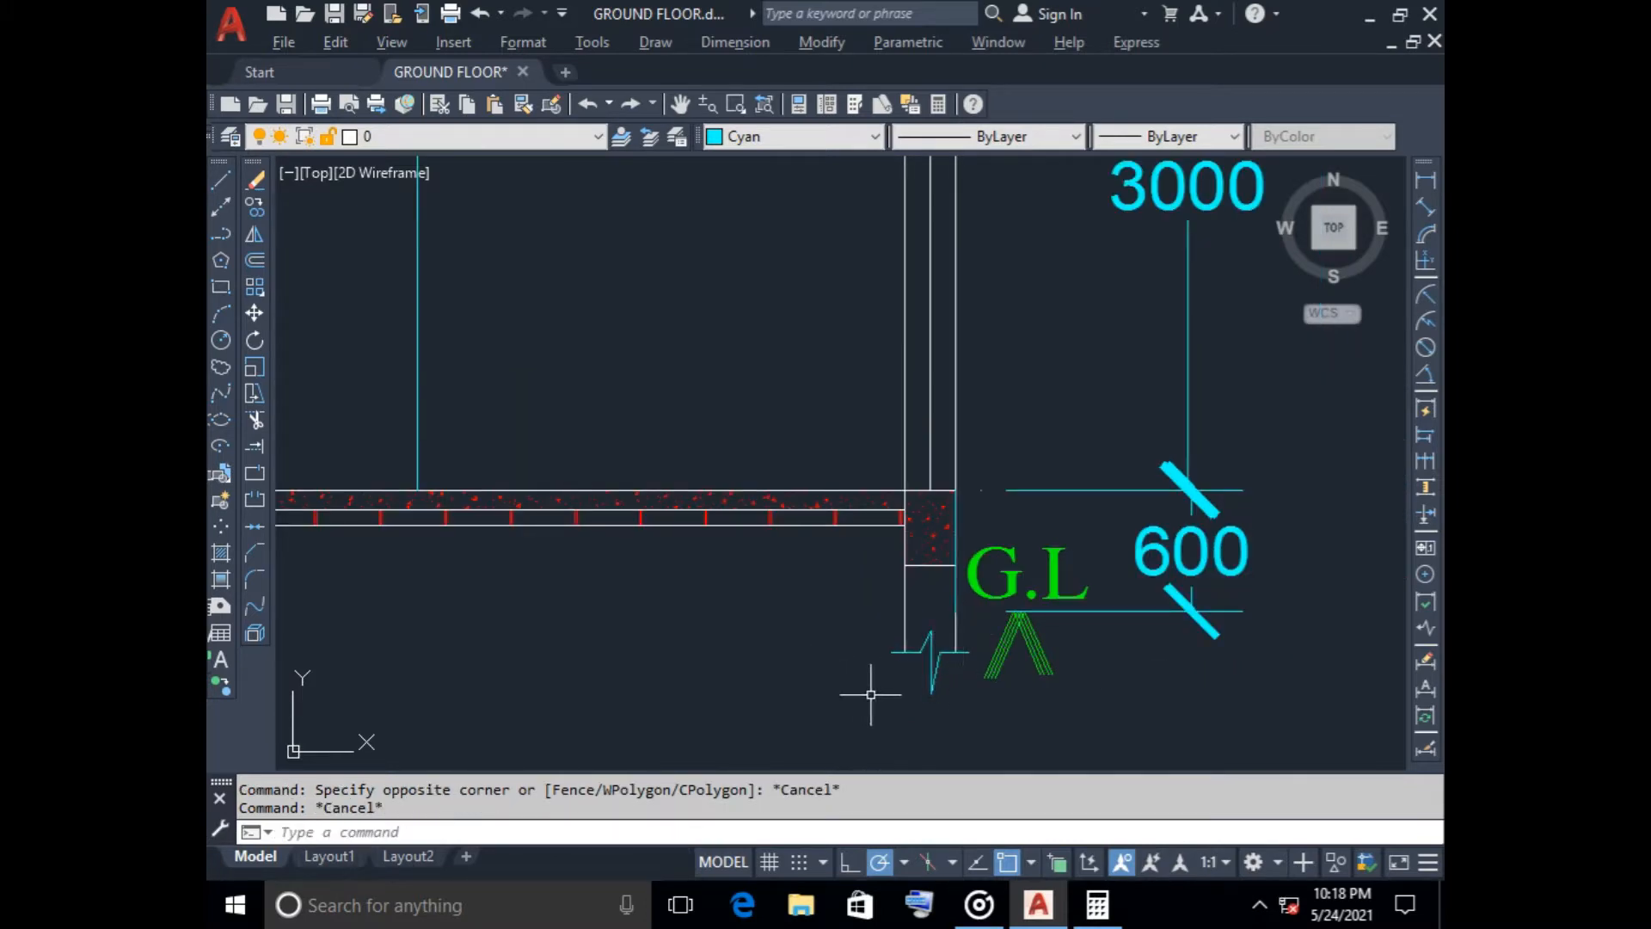
Lengthen both face lines of the middle wall below the floor slab downward by 200
scroll(870, 694, "down", 3)
scroll(885, 546, "up", 4)
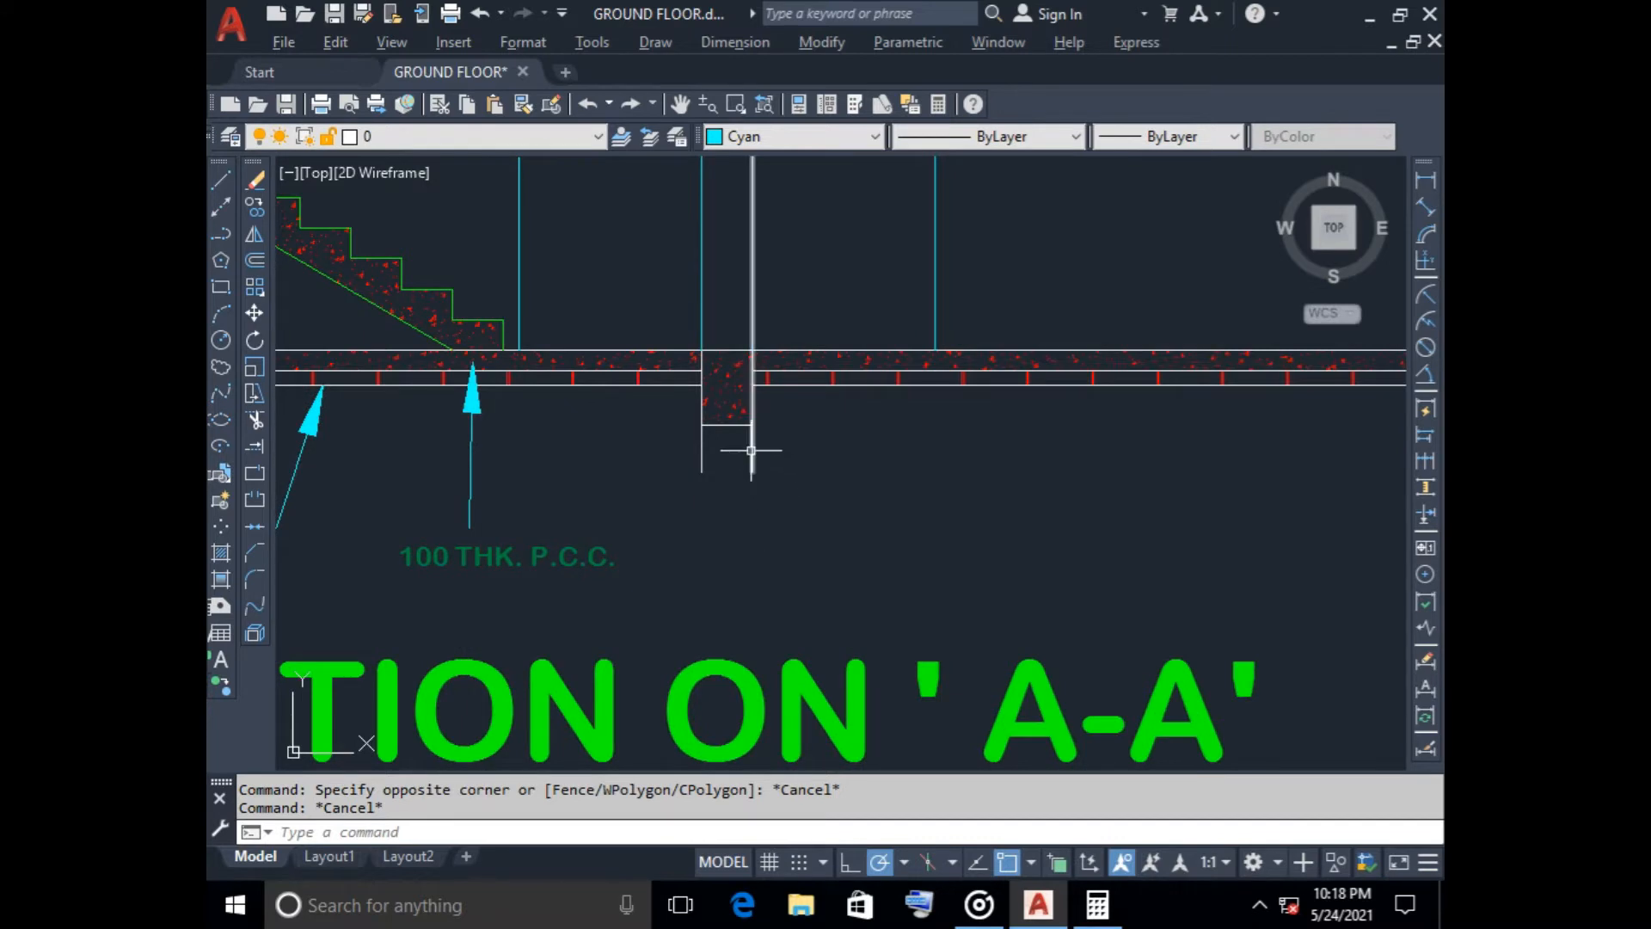
left_click(751, 450)
left_click(752, 471)
type("2")
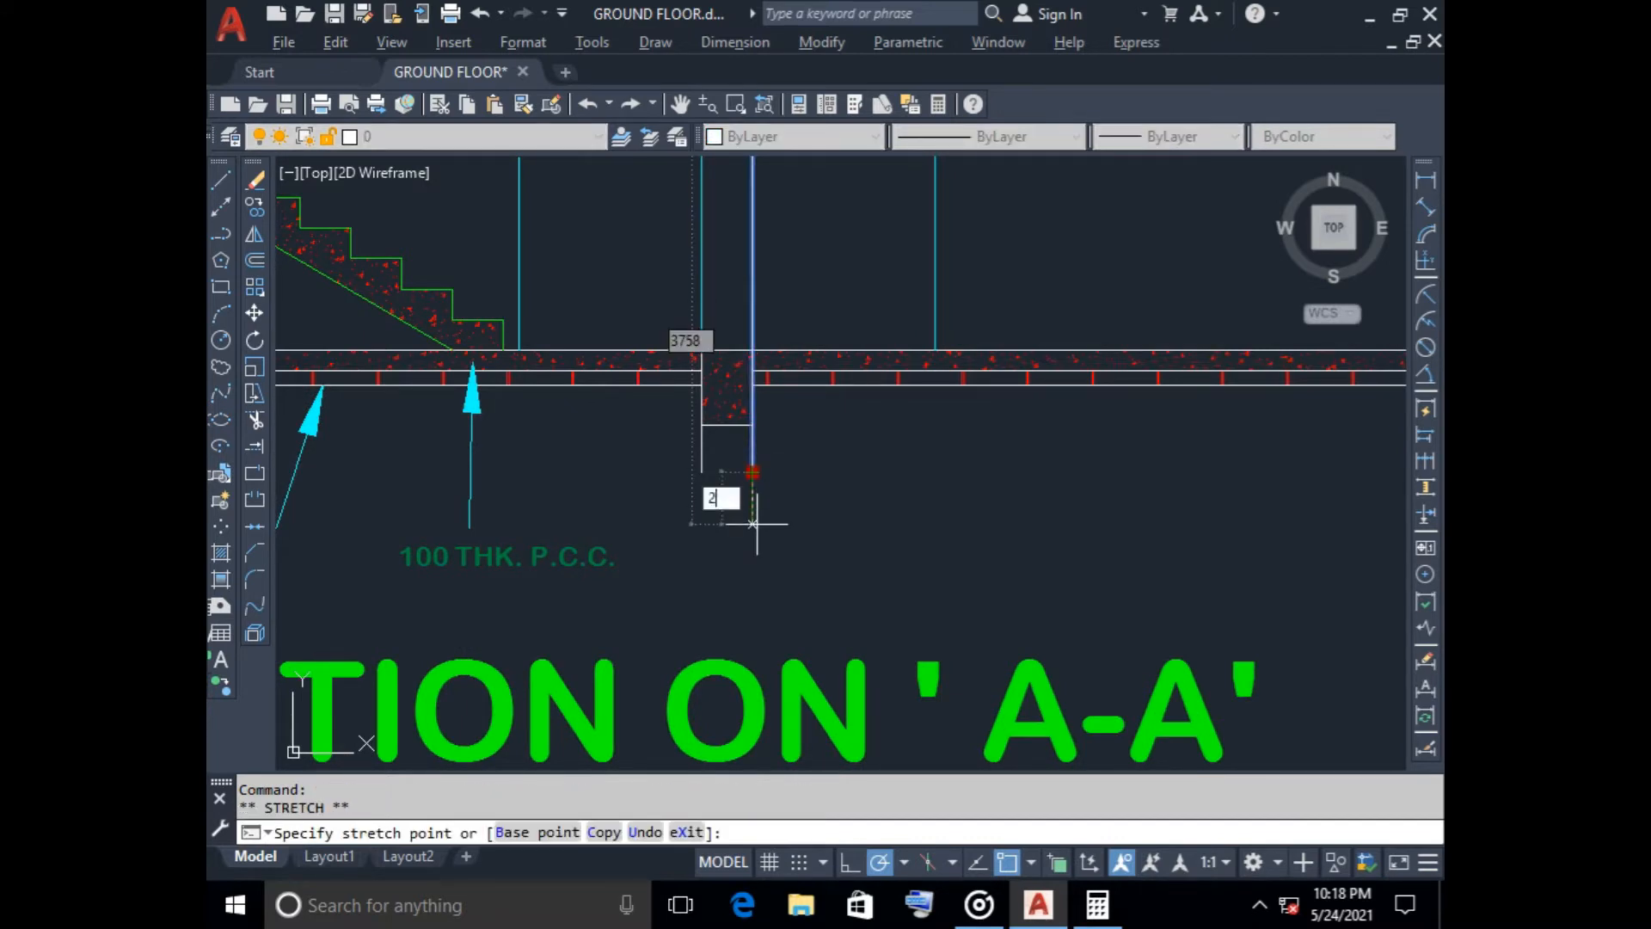
type("00")
key("Return")
left_click(702, 461)
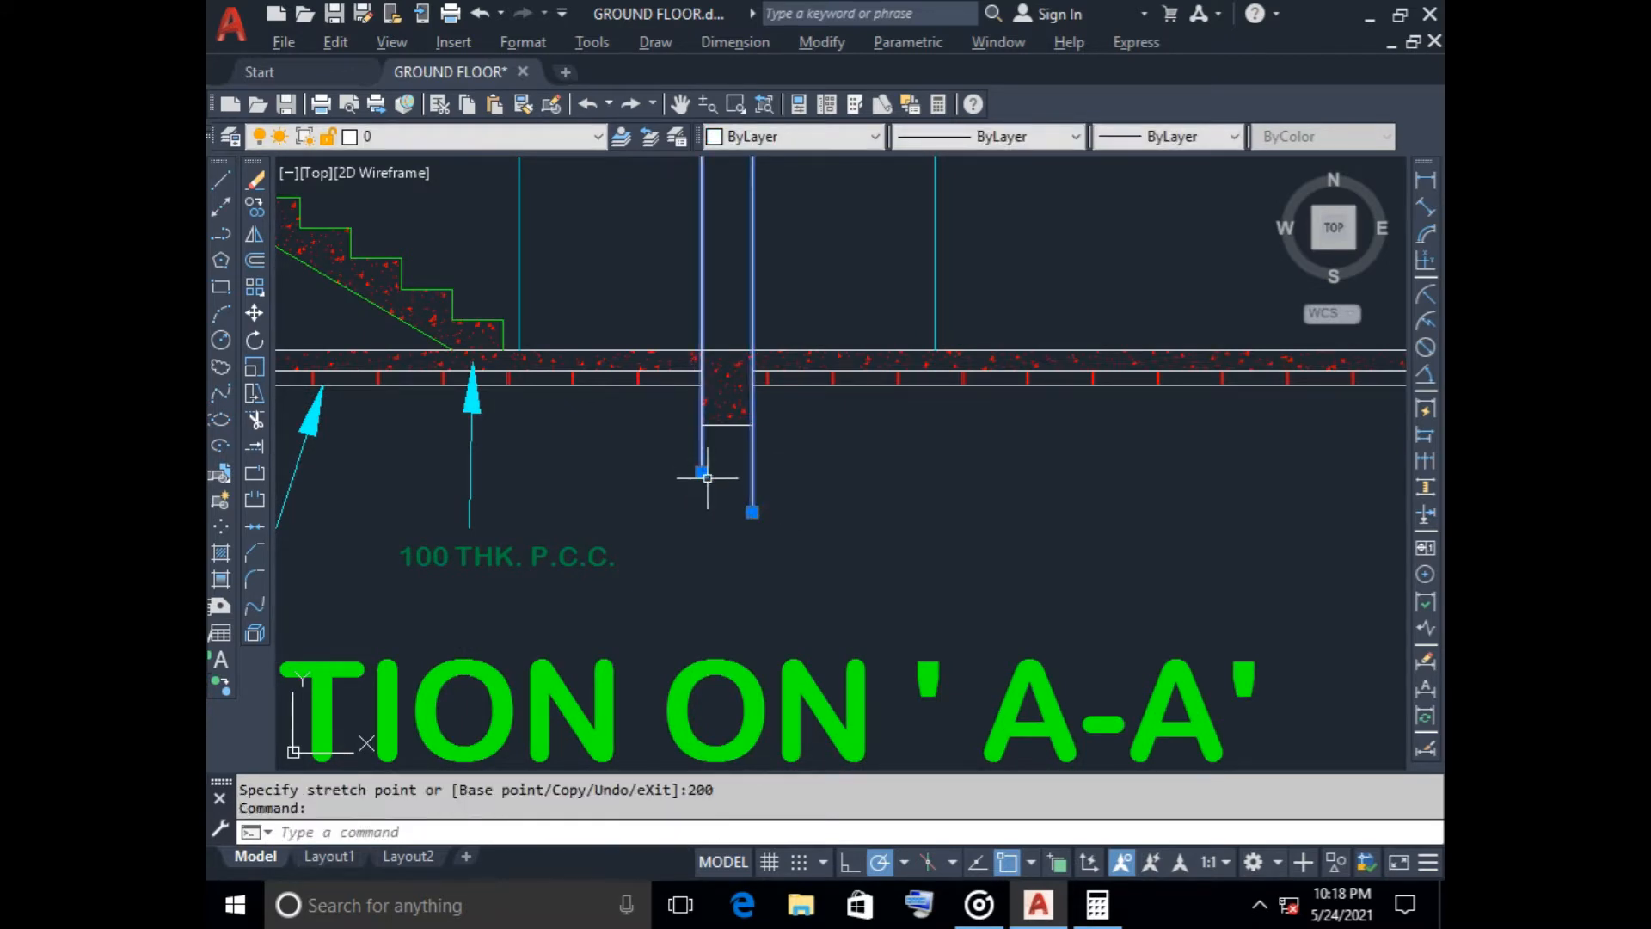
left_click(702, 471)
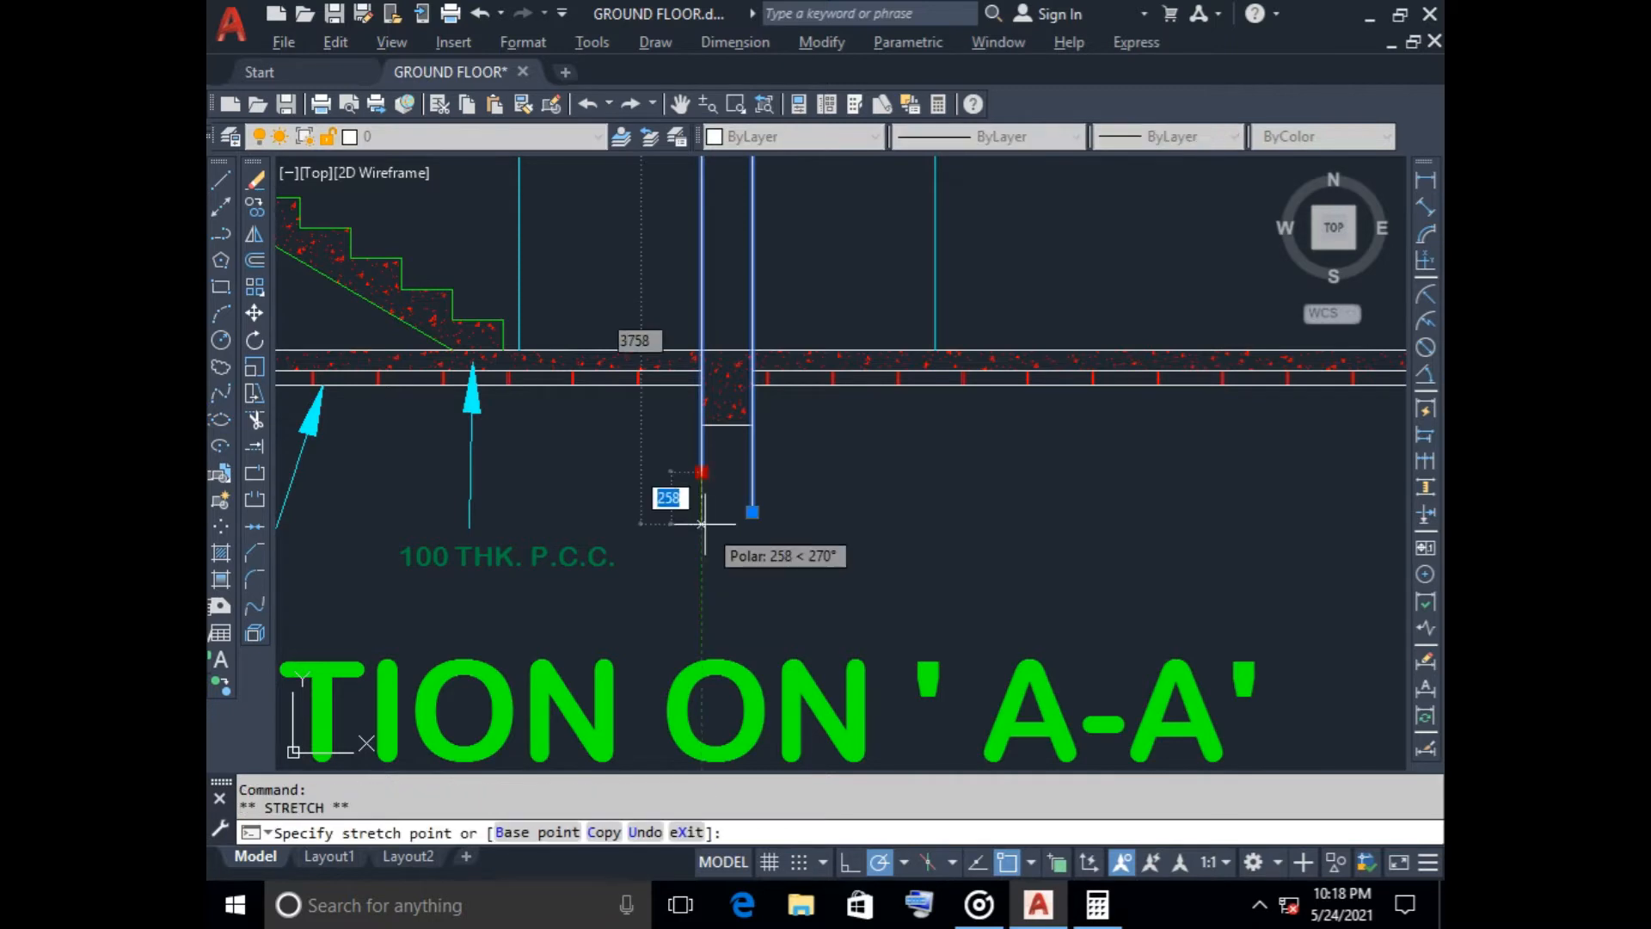
type("200")
key("Return")
scroll(622, 562, "down", 3)
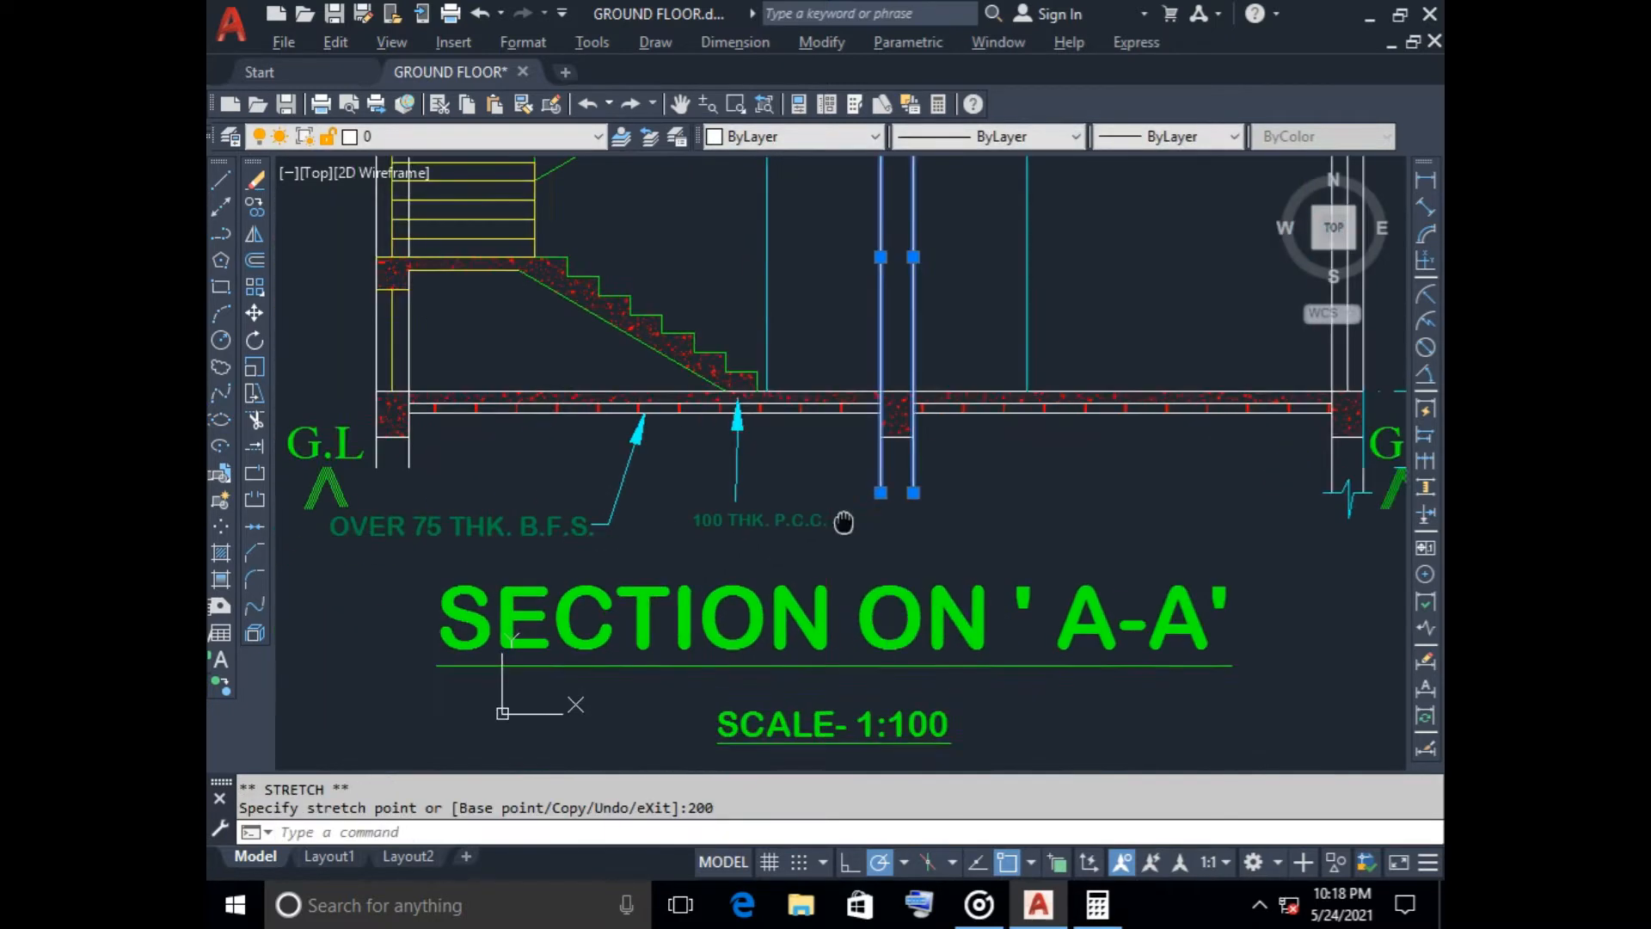
key("Escape")
Lengthen both face lines of the stair-side outer wall downward by 200 below the plinth beam
left_click(466, 459)
left_click(465, 459)
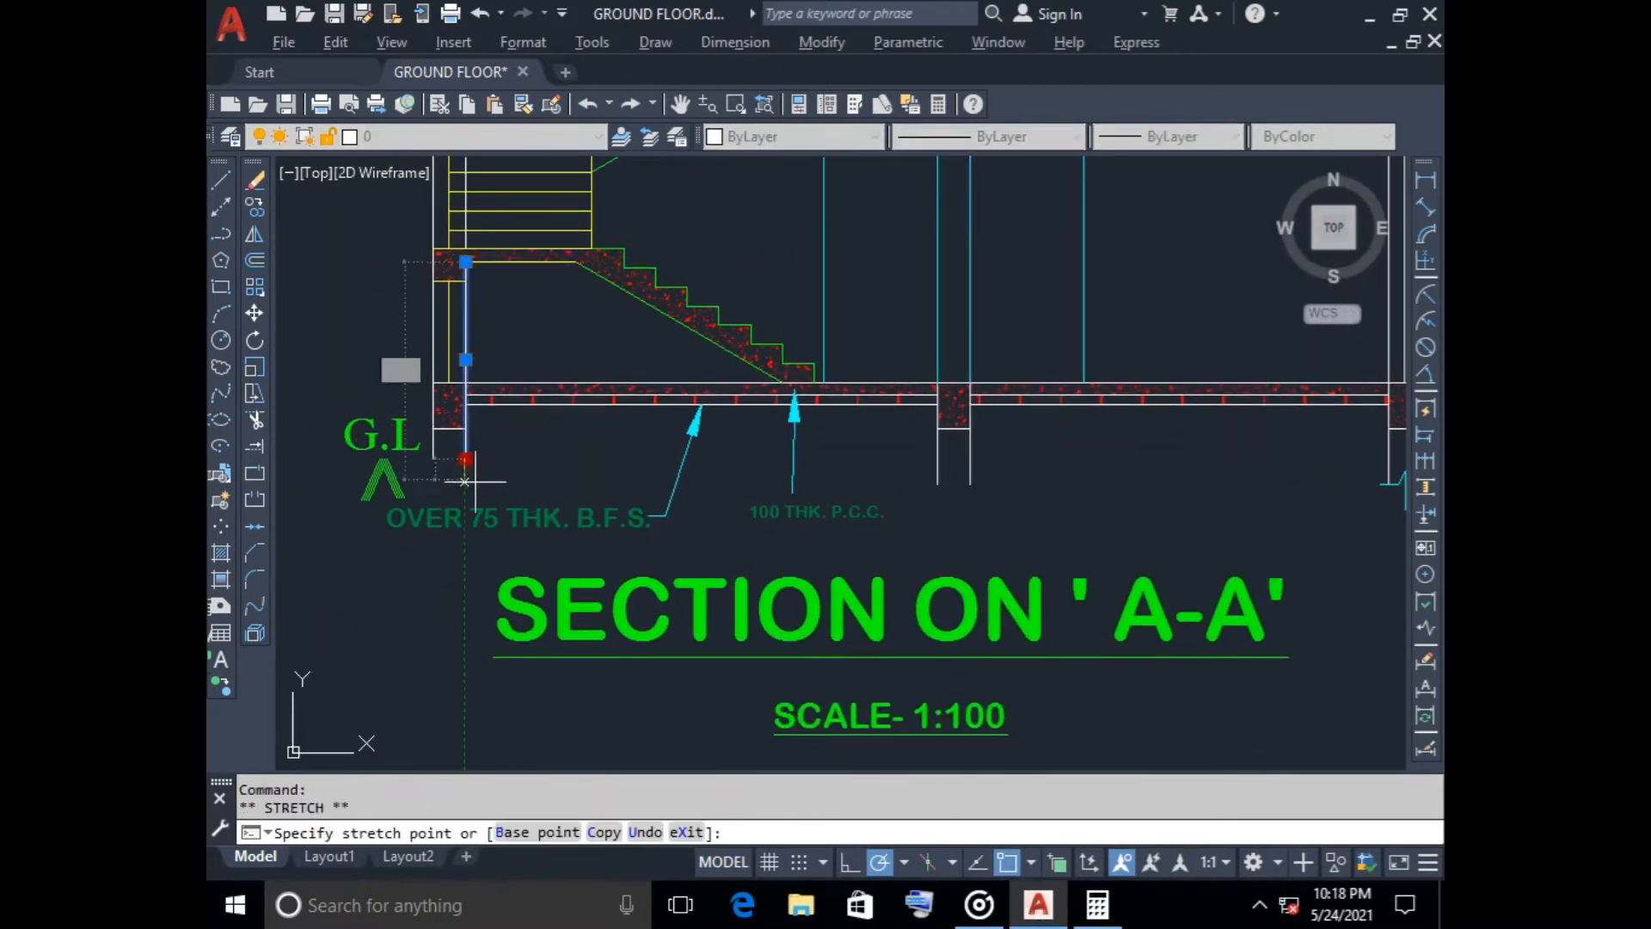
type("200")
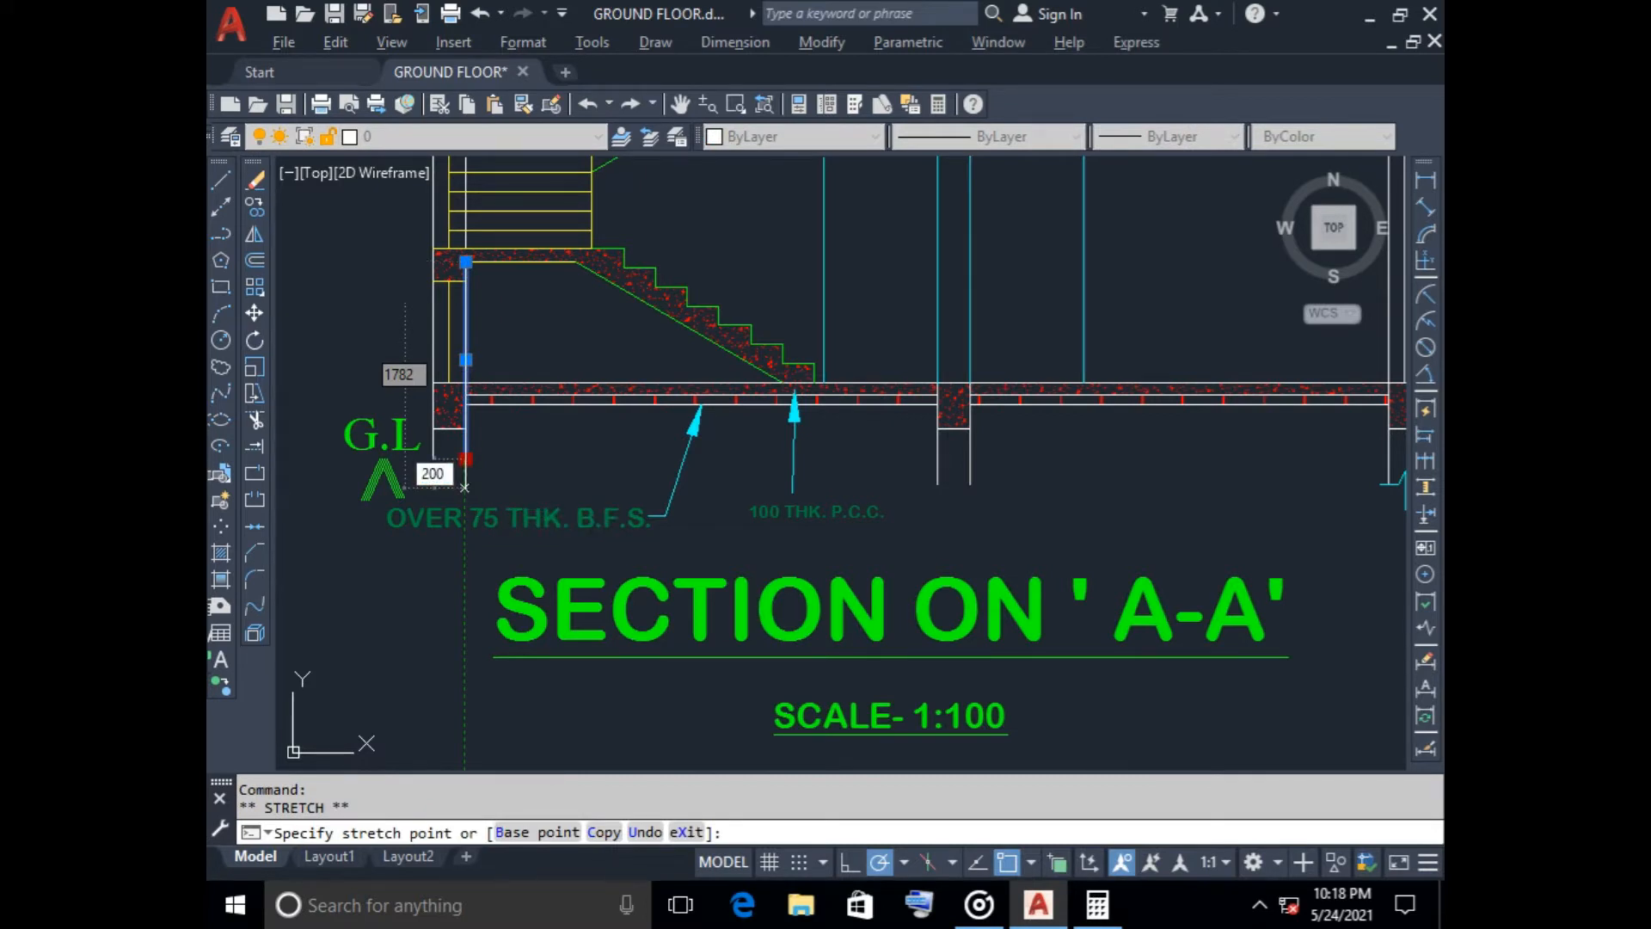
key("Return")
left_click(434, 463)
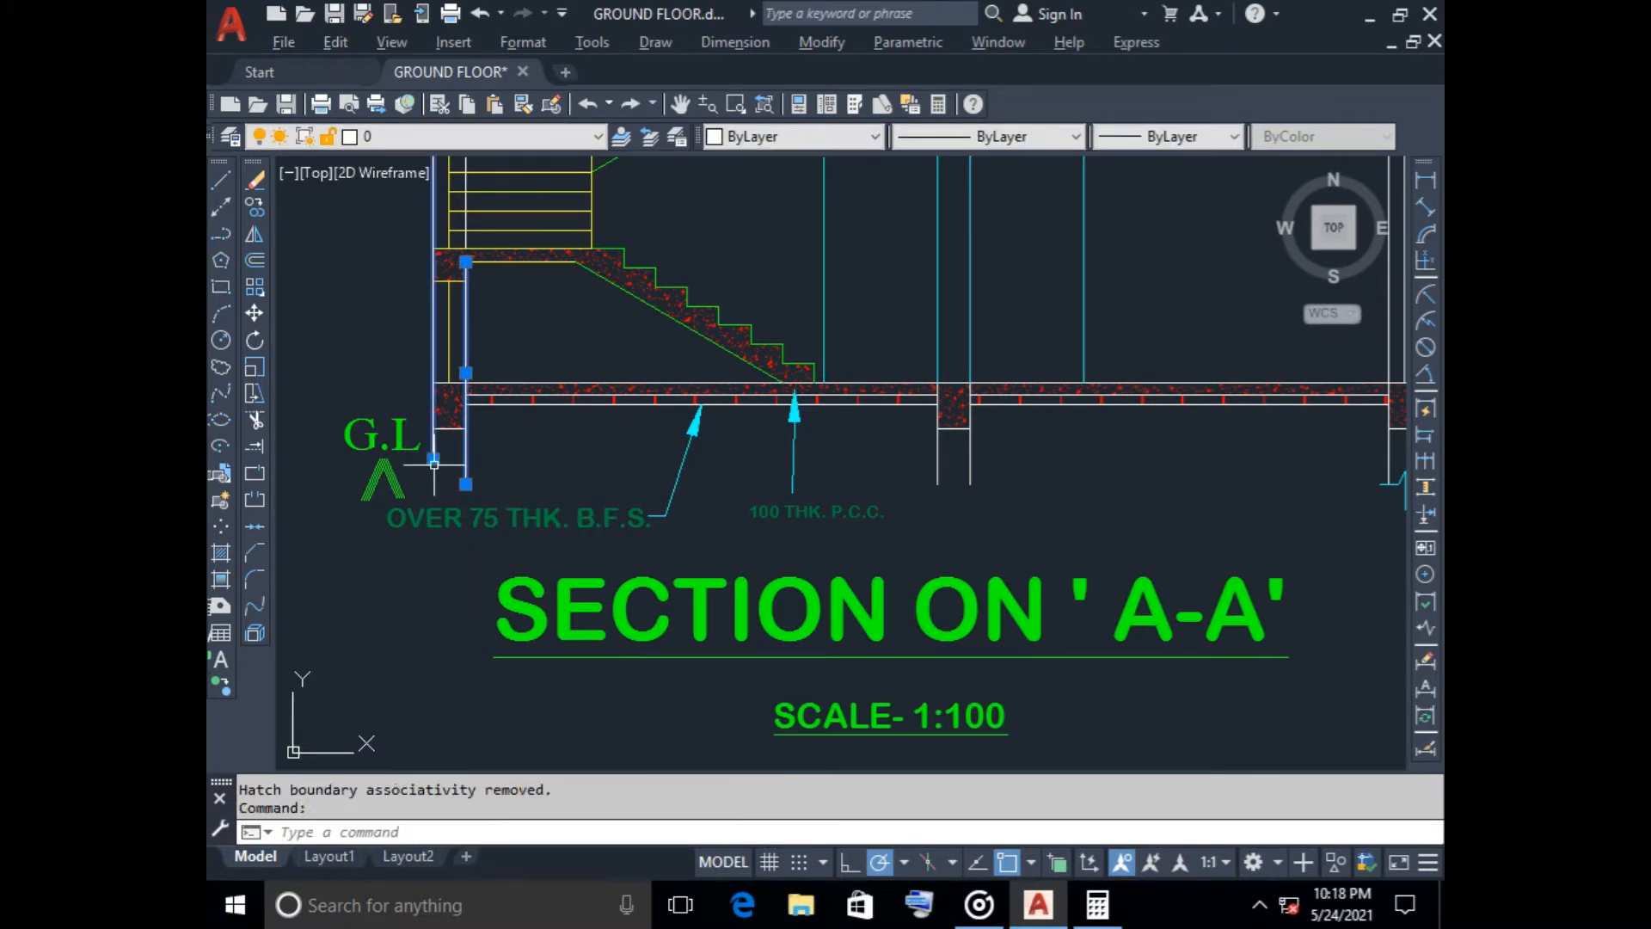
left_click(433, 459)
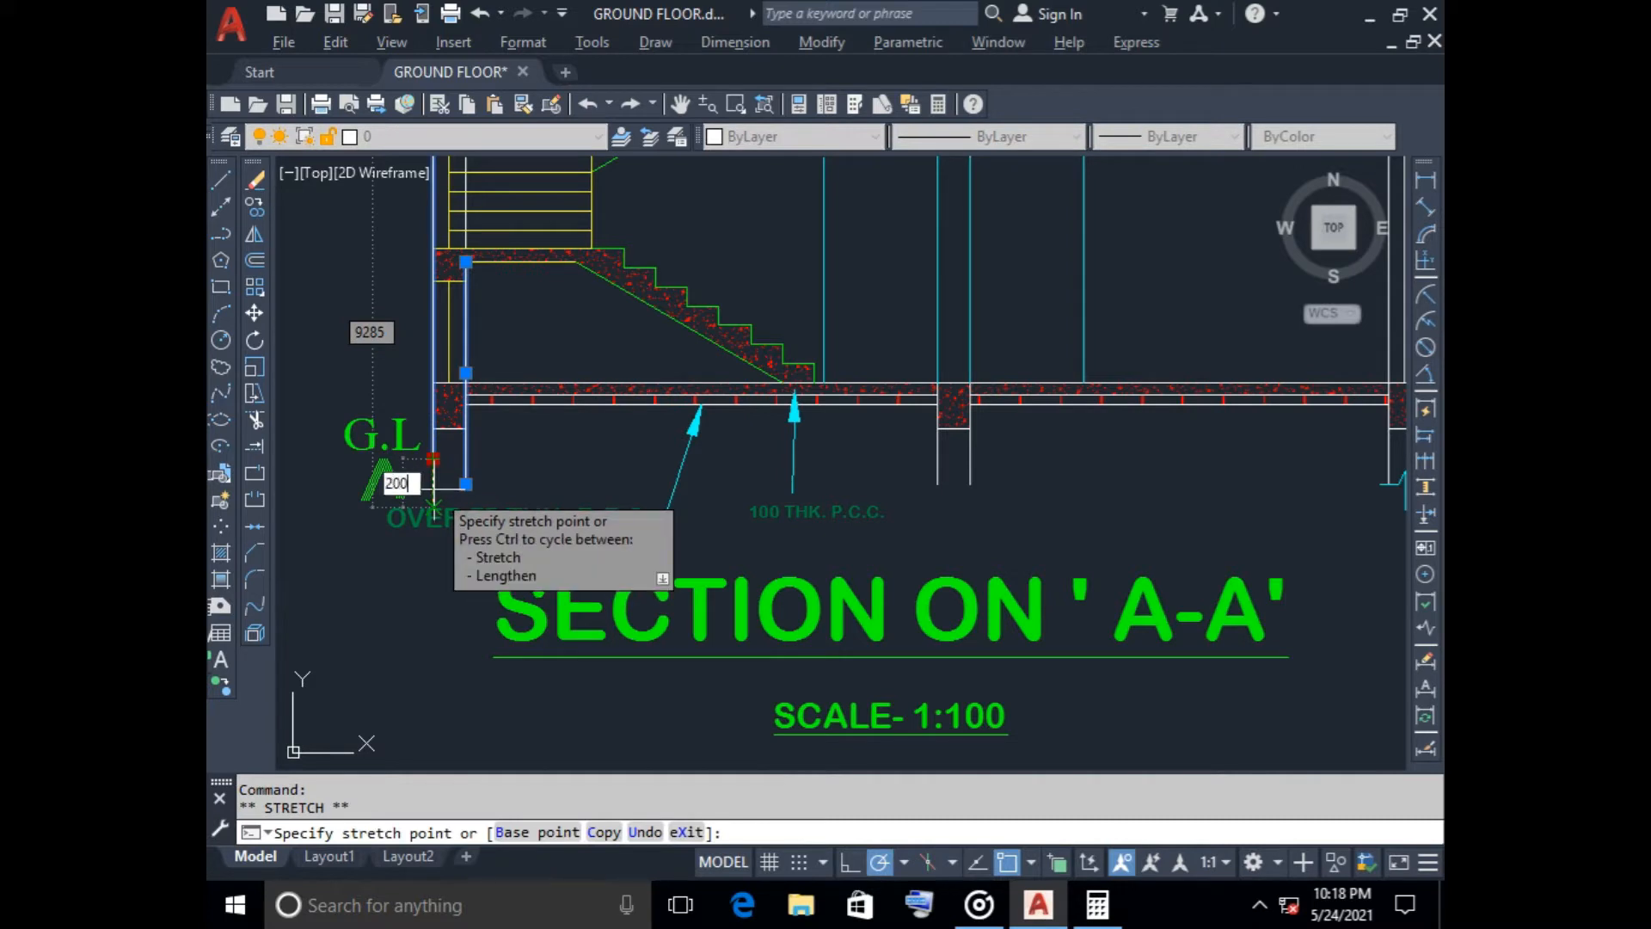
type("200")
key("Return")
key("Escape")
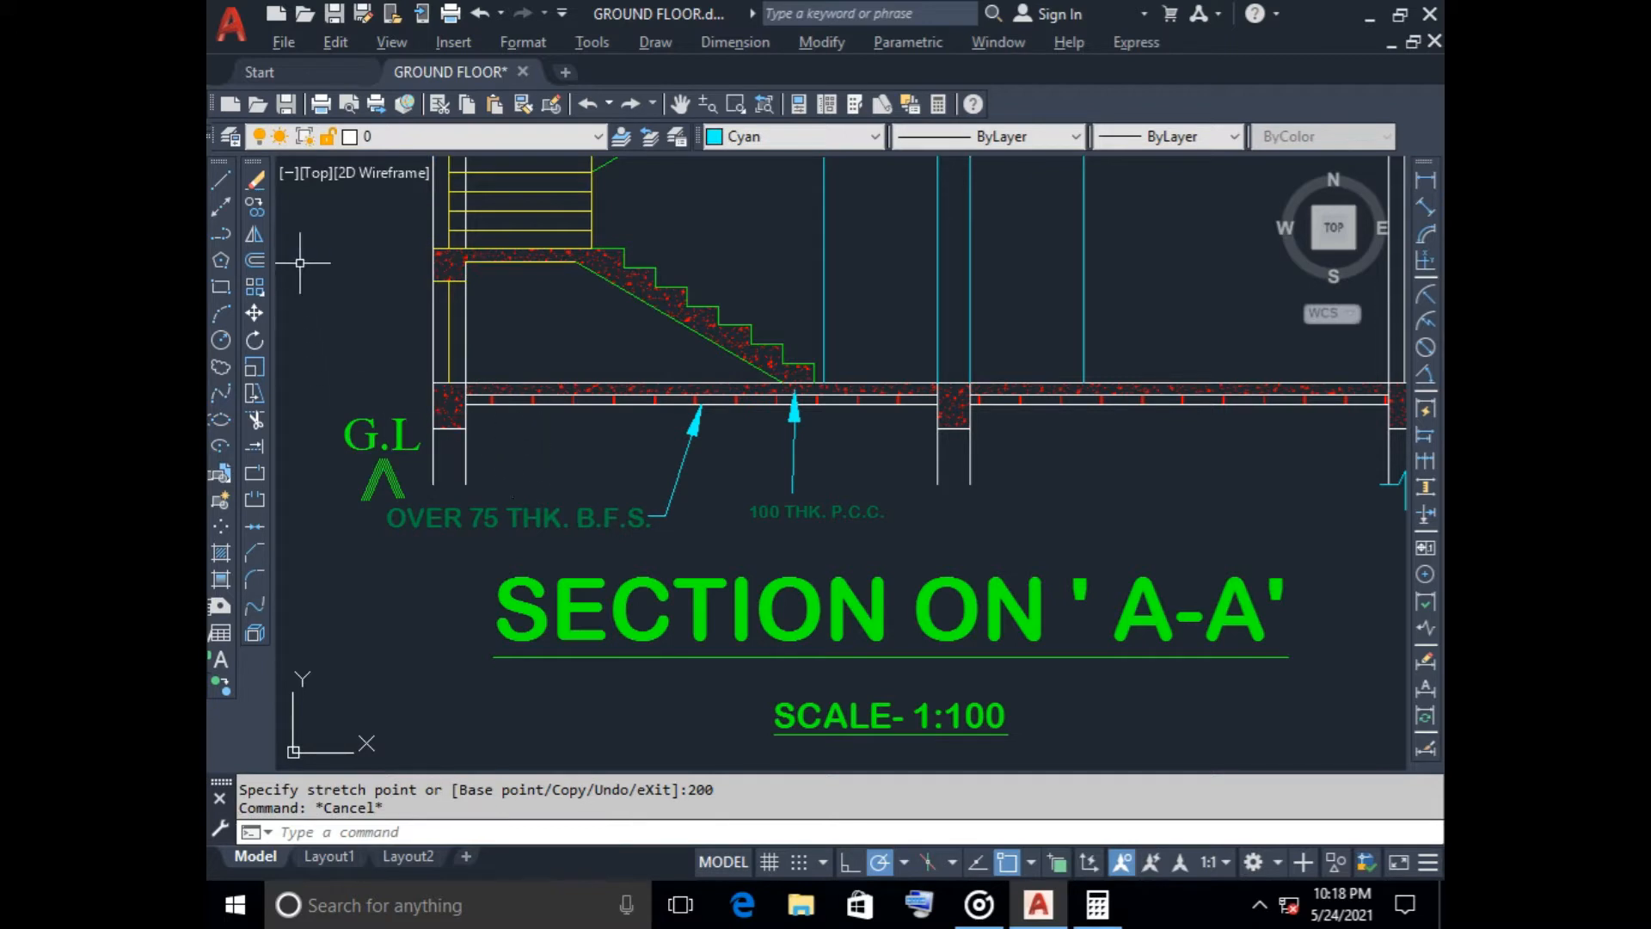
Draw a horizontal ground line joining the outer wall face to the tip of the G.L marker beside the 600 dimension
scroll(347, 327, "down", 2)
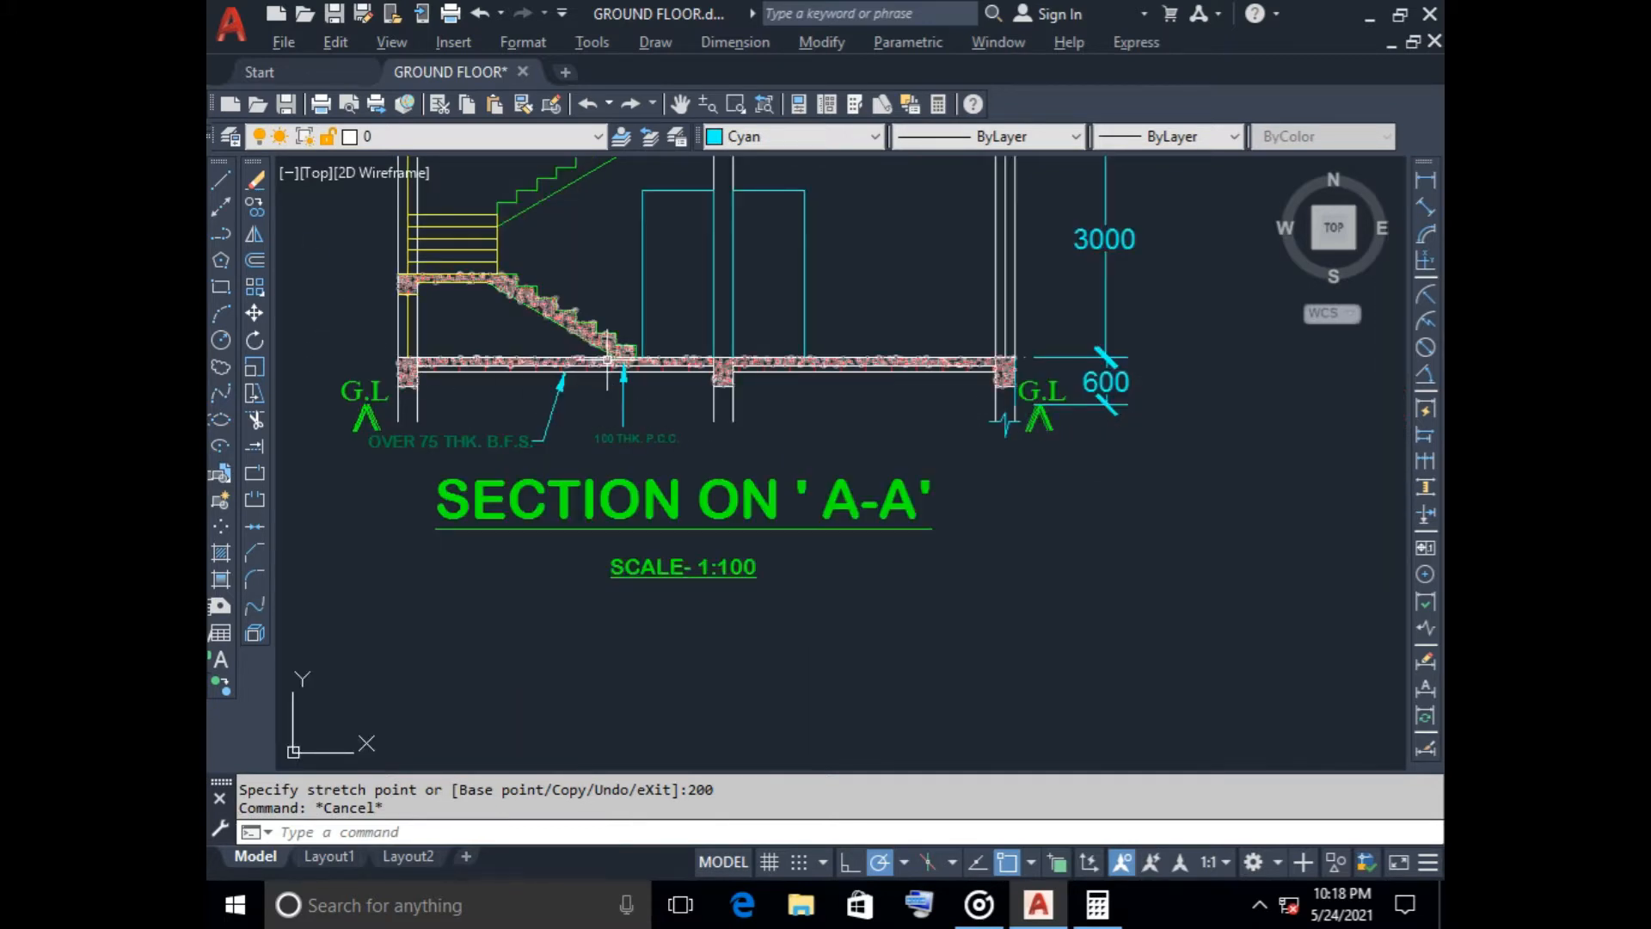
left_click(221, 179)
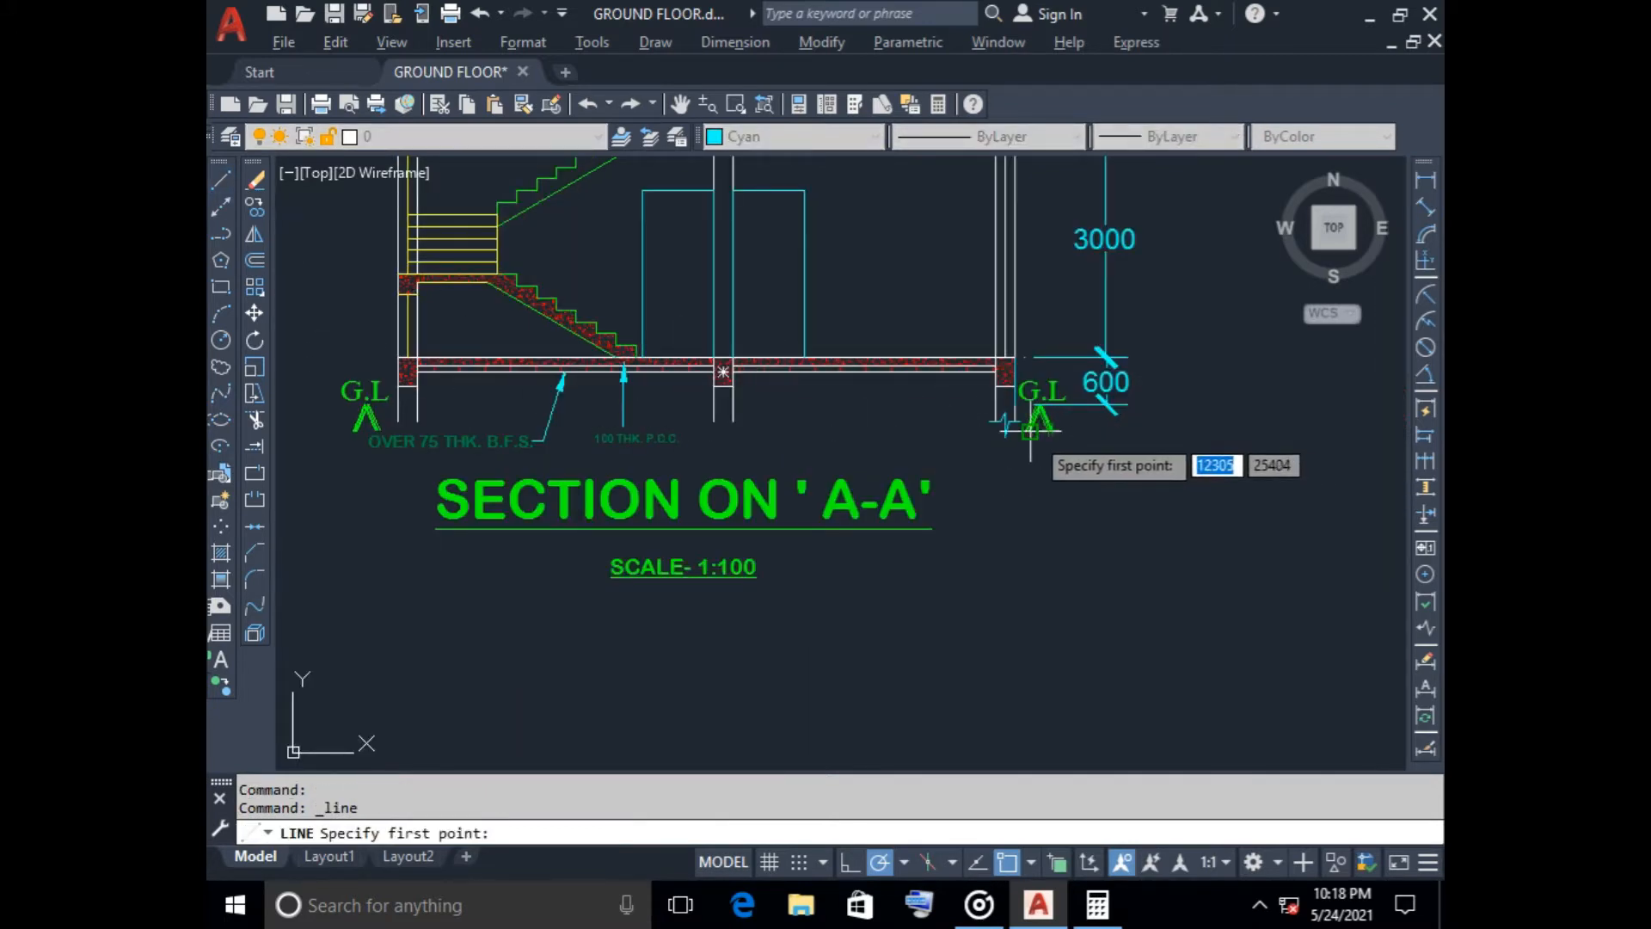
scroll(1030, 430, "up", 5)
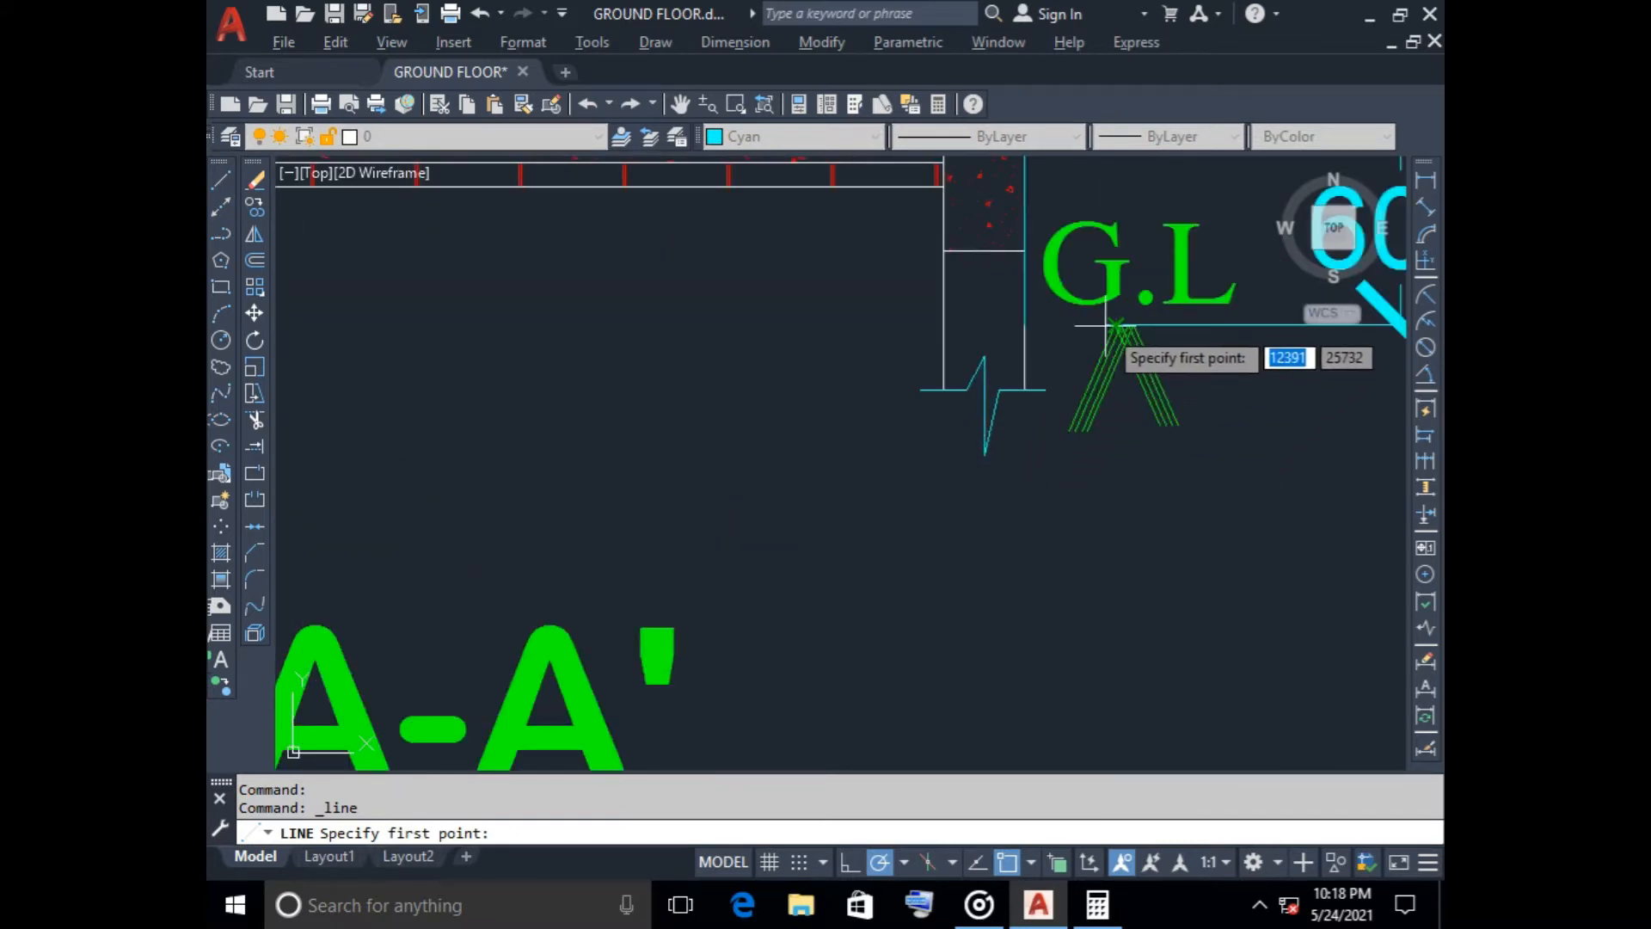
left_click(1101, 325)
key("Escape")
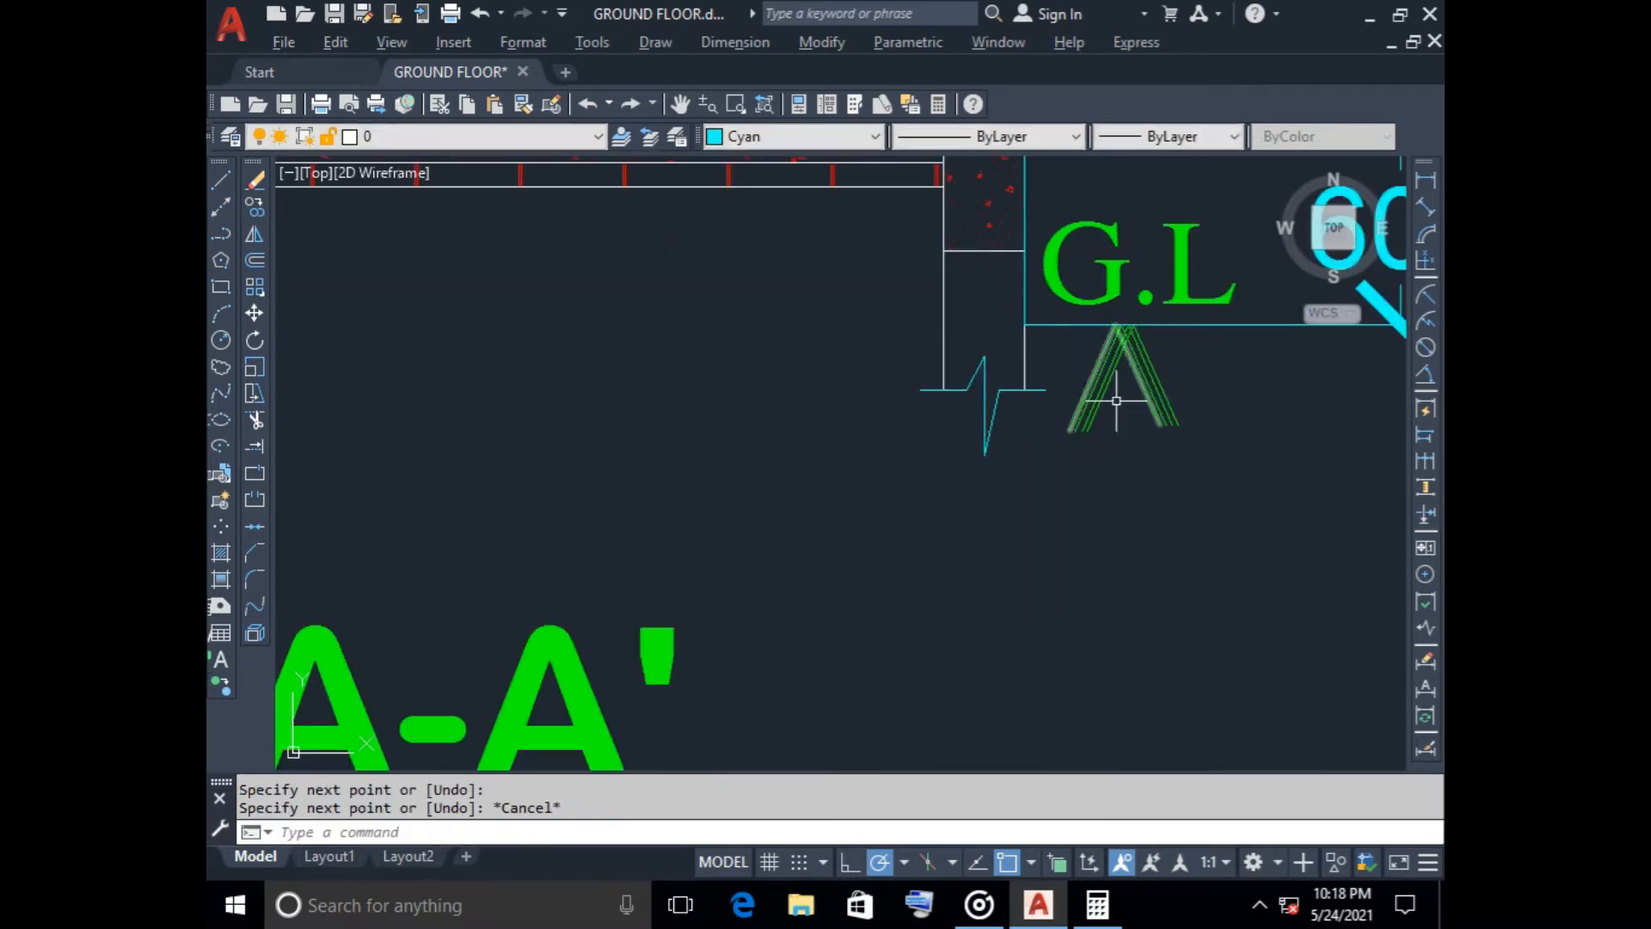
Draw a horizontal ground line about 920 long from the stair-side outer wall face outward across the tip of the G.L marker
scroll(1113, 473, "down", 3)
scroll(818, 514, "down", 2)
middle_click_drag(817, 513, 1083, 470)
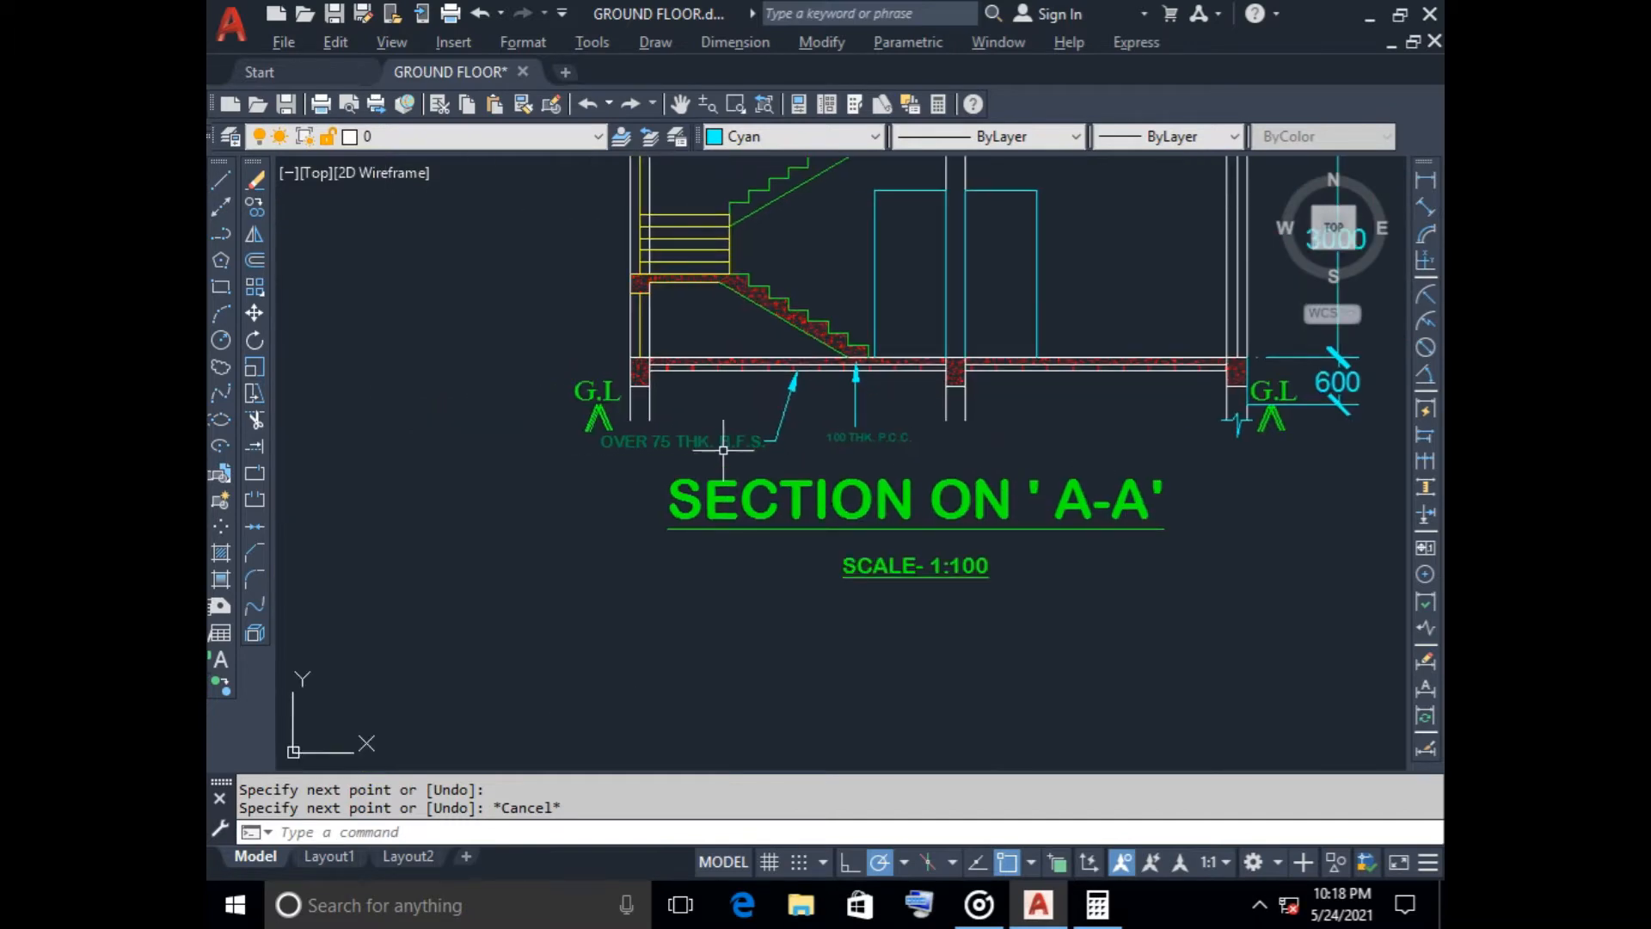
key("space")
scroll(612, 426, "up", 9)
middle_click_drag(581, 346, 650, 519)
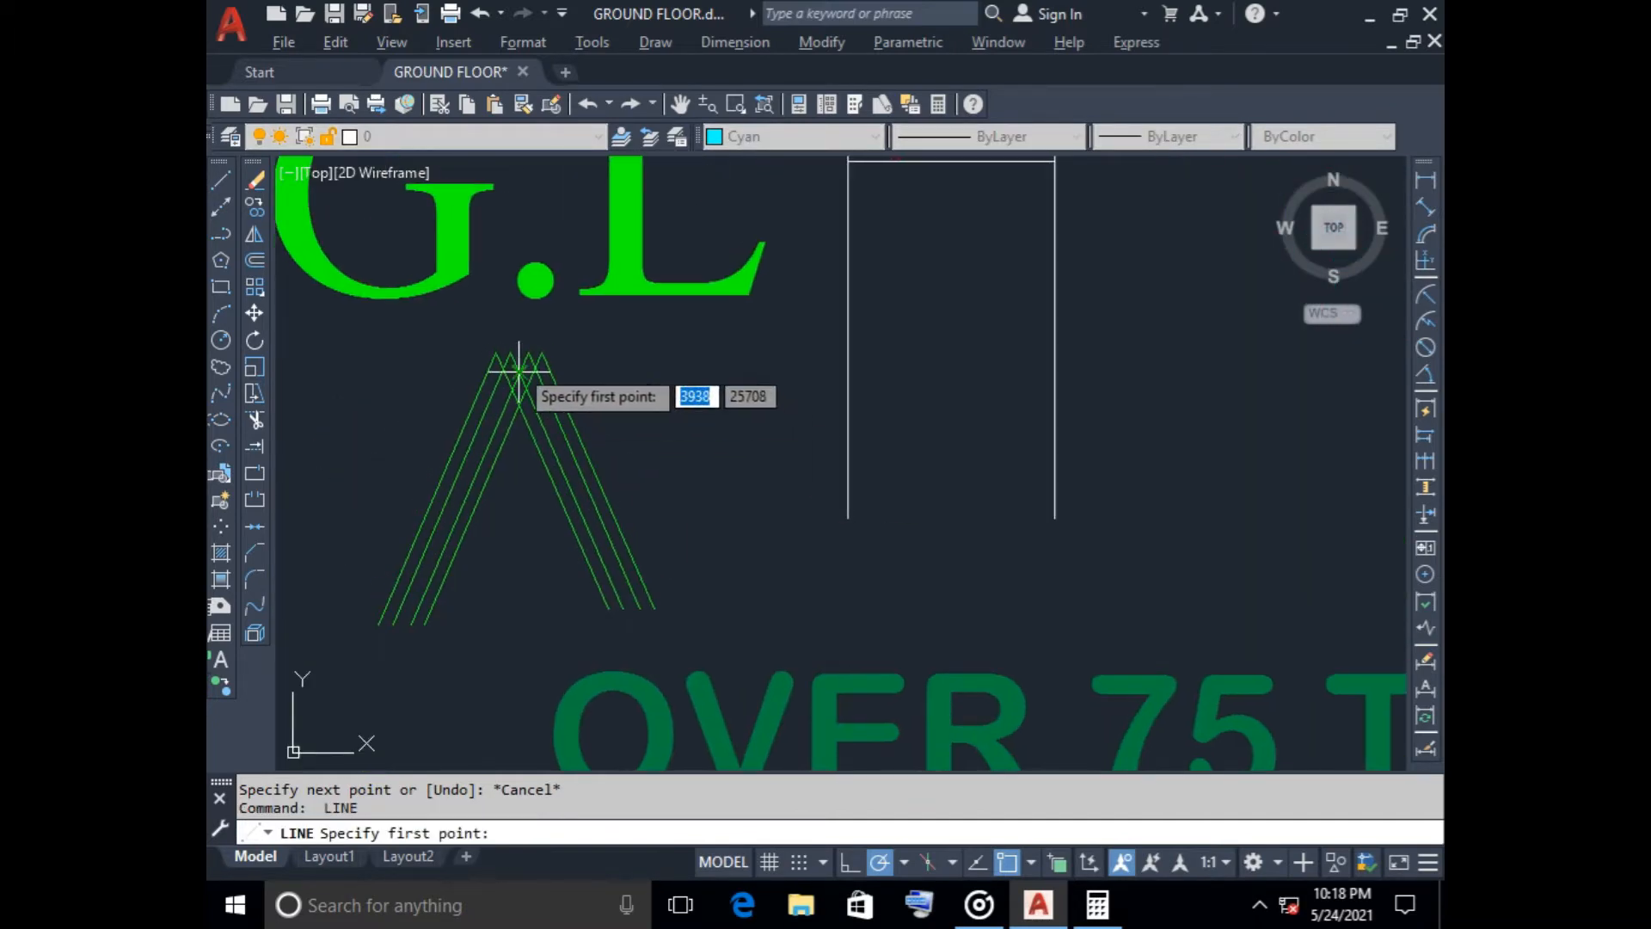
scroll(327, 378, "down", 6)
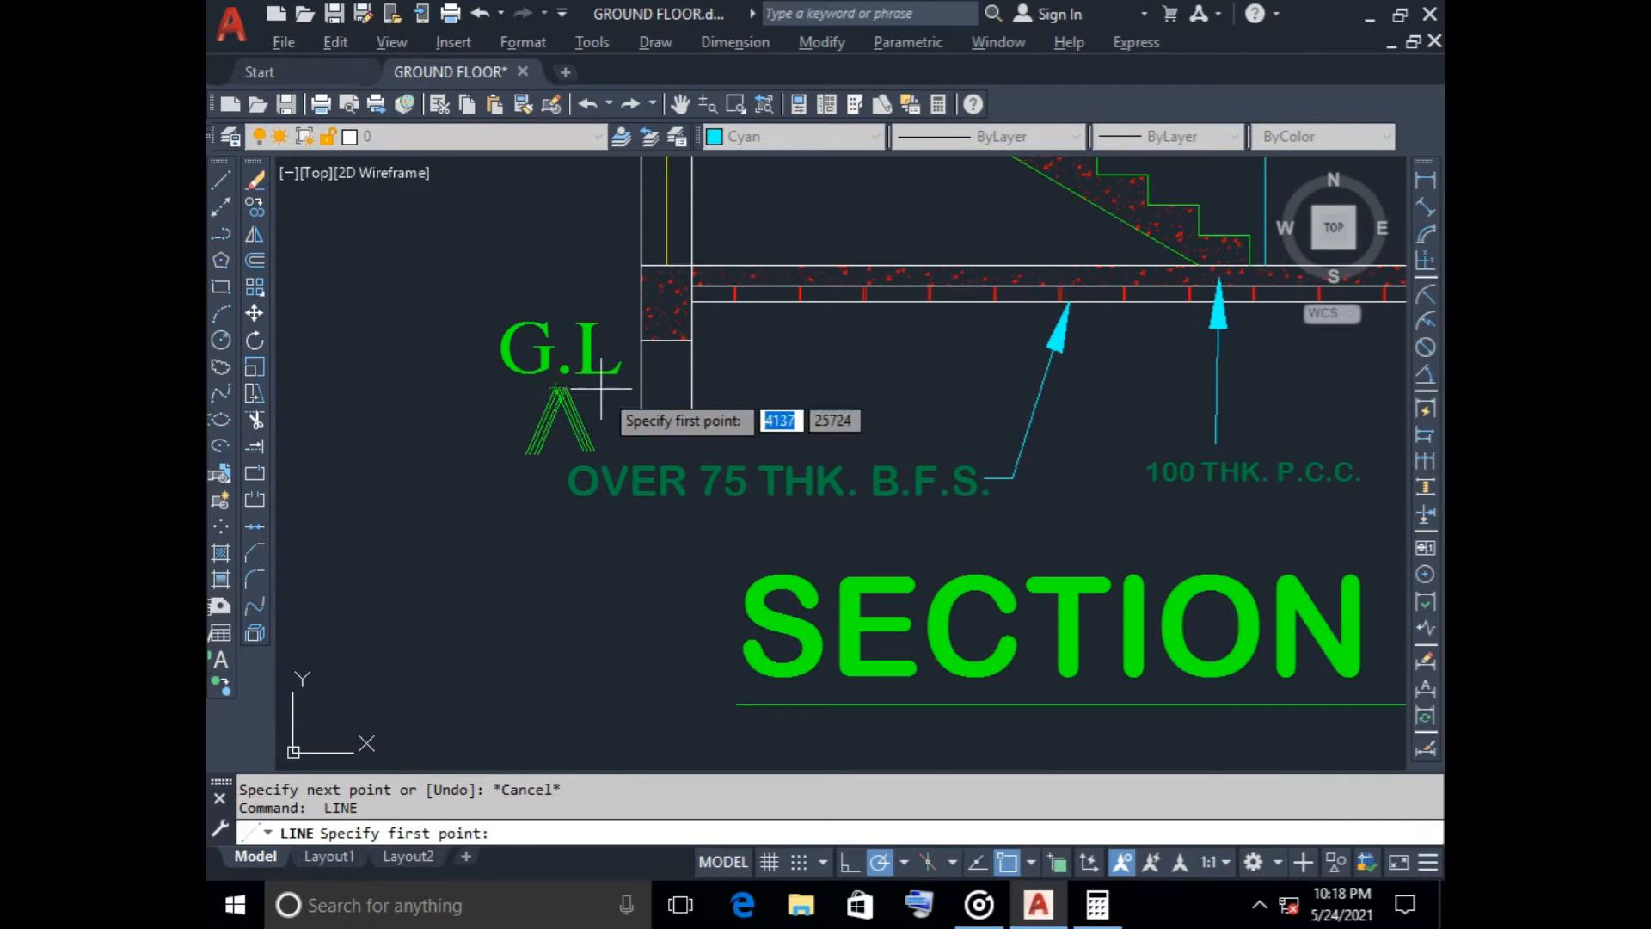
left_click(641, 388)
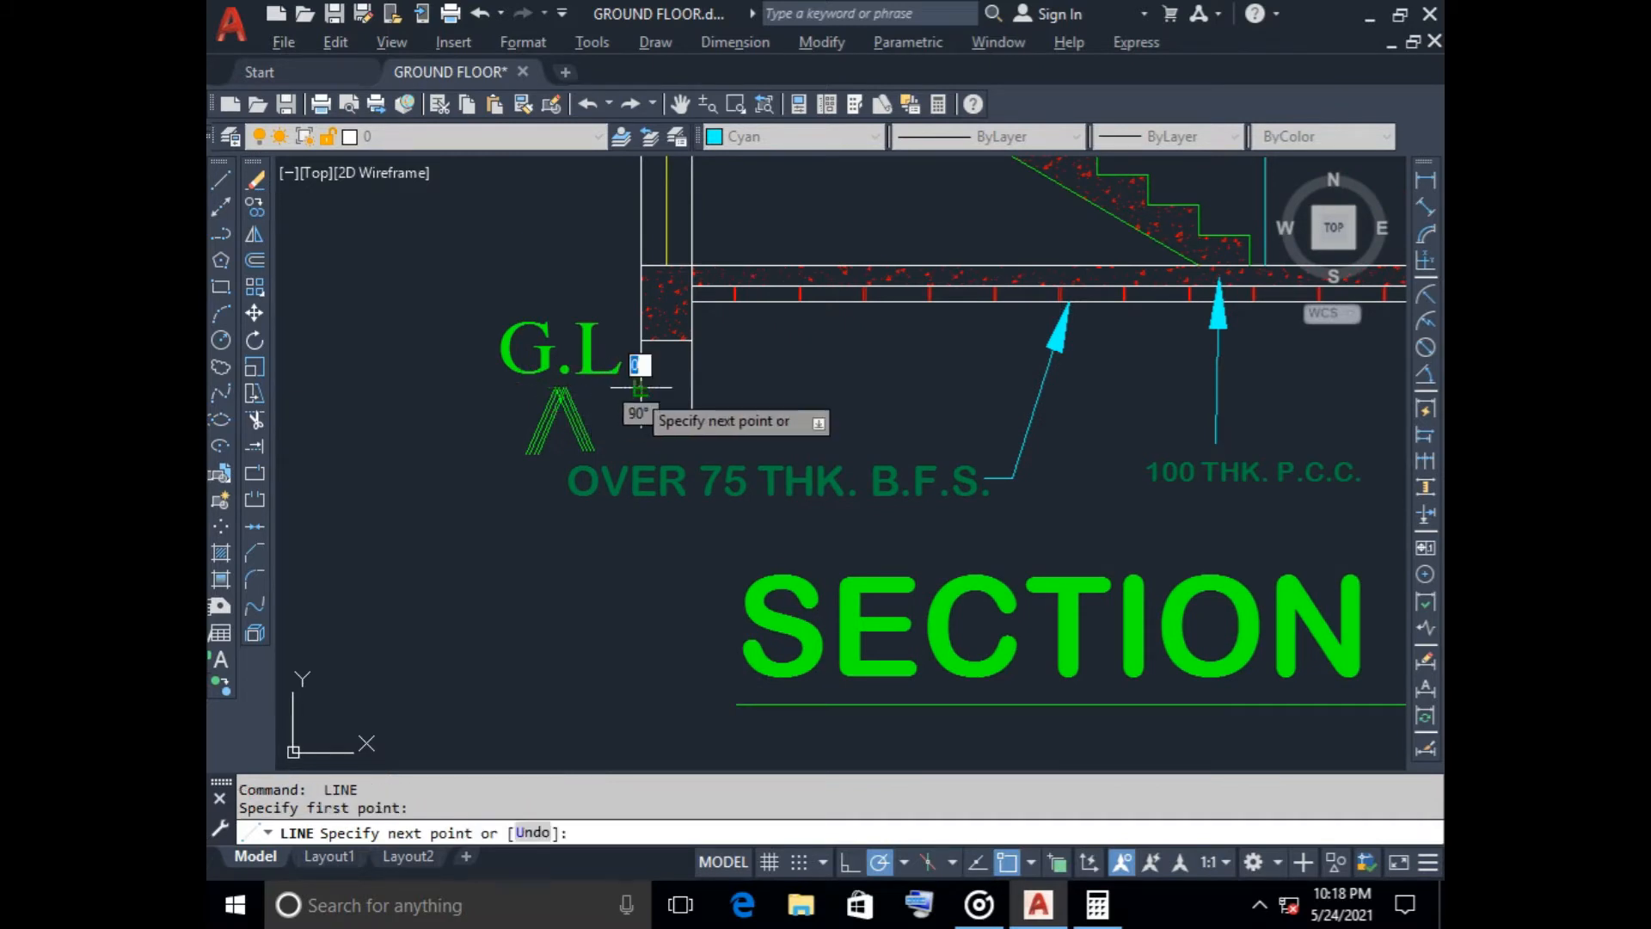
left_click(458, 384)
key("Escape")
scroll(661, 547, "down", 2)
scroll(661, 546, "down", 3)
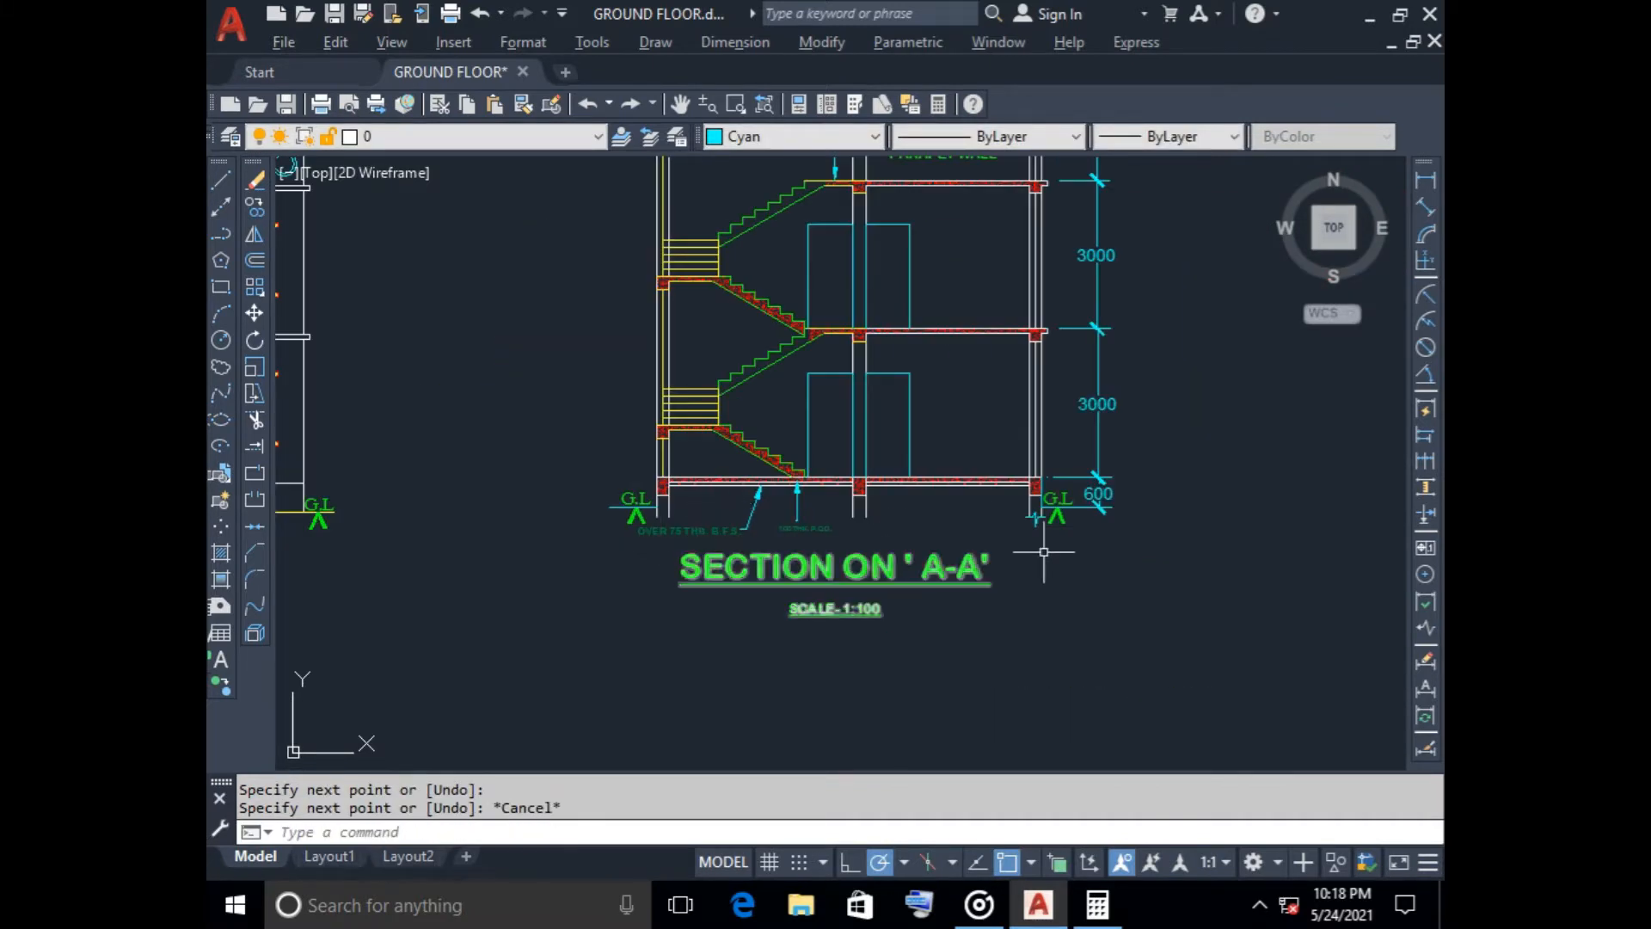
Copy the zigzag break line from the outer wall beside the 600 dimension to the lower ends of the middle wall's face lines
scroll(1041, 546, "up", 5)
middle_click_drag(1040, 540, 930, 559)
left_click(871, 437)
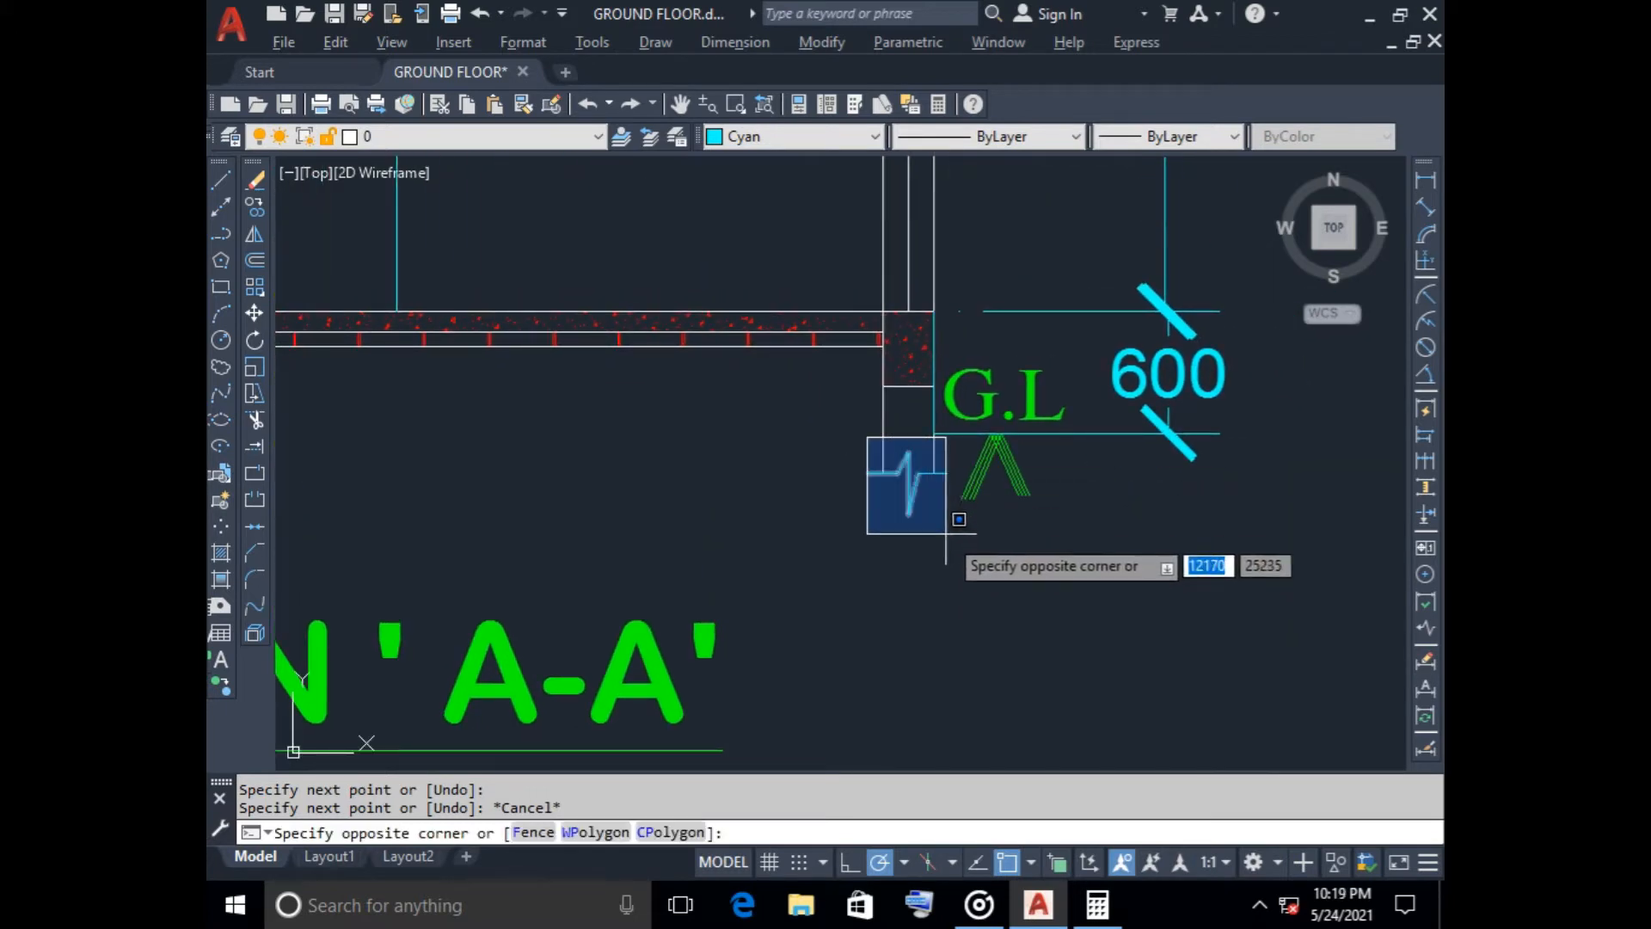
left_click(946, 542)
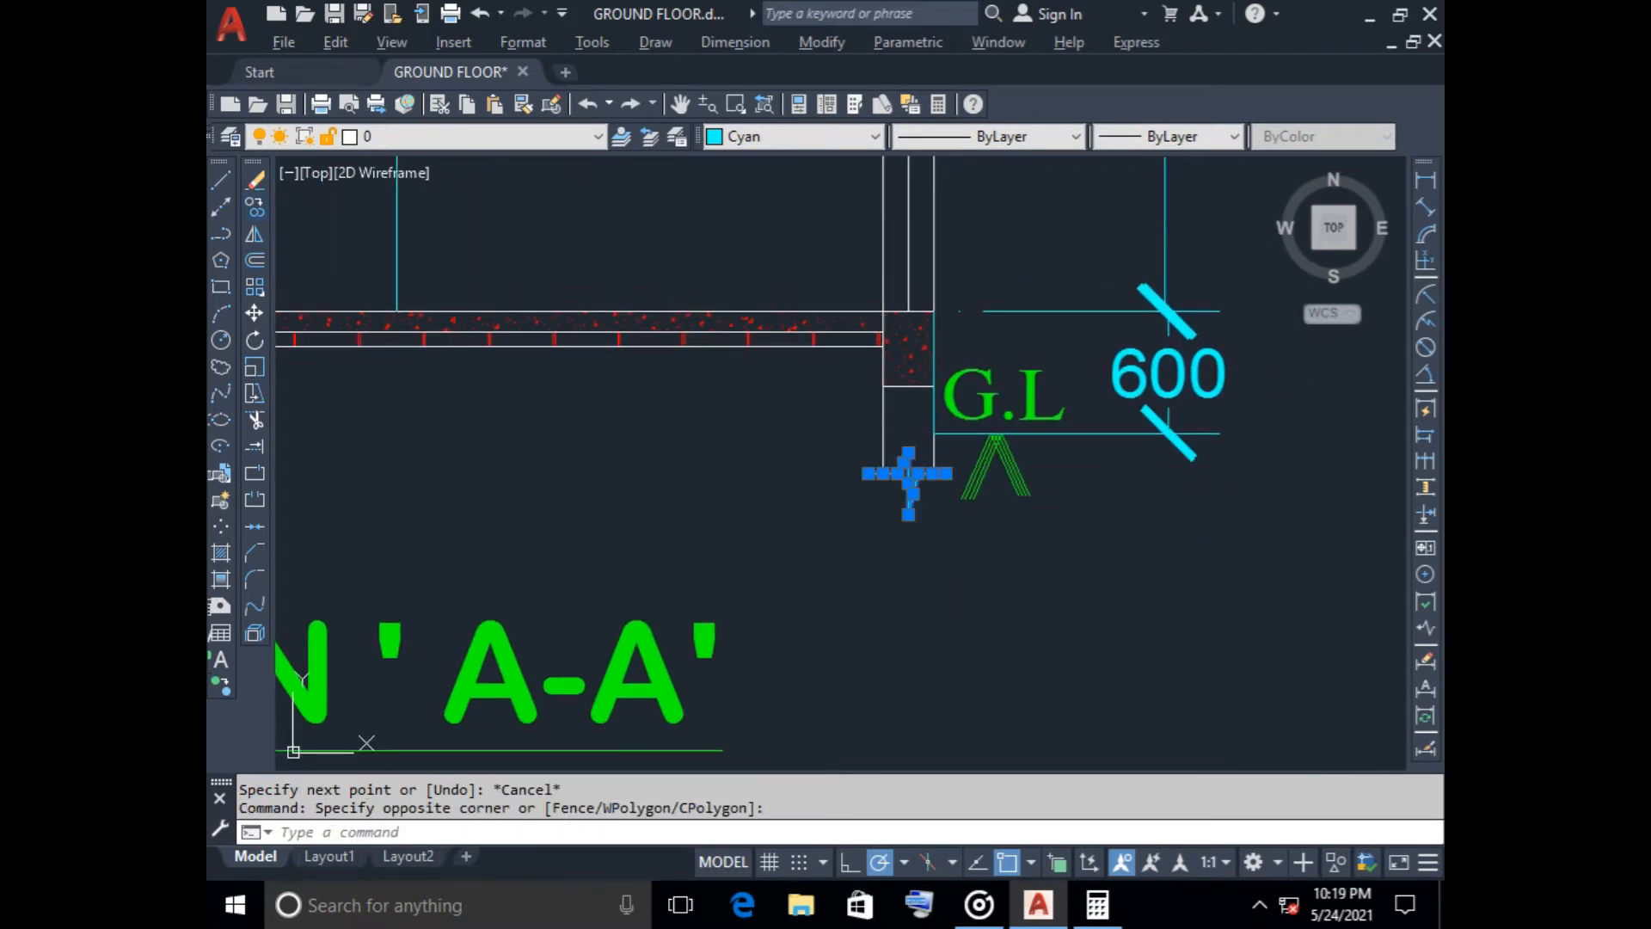
left_click(254, 206)
left_click(883, 474)
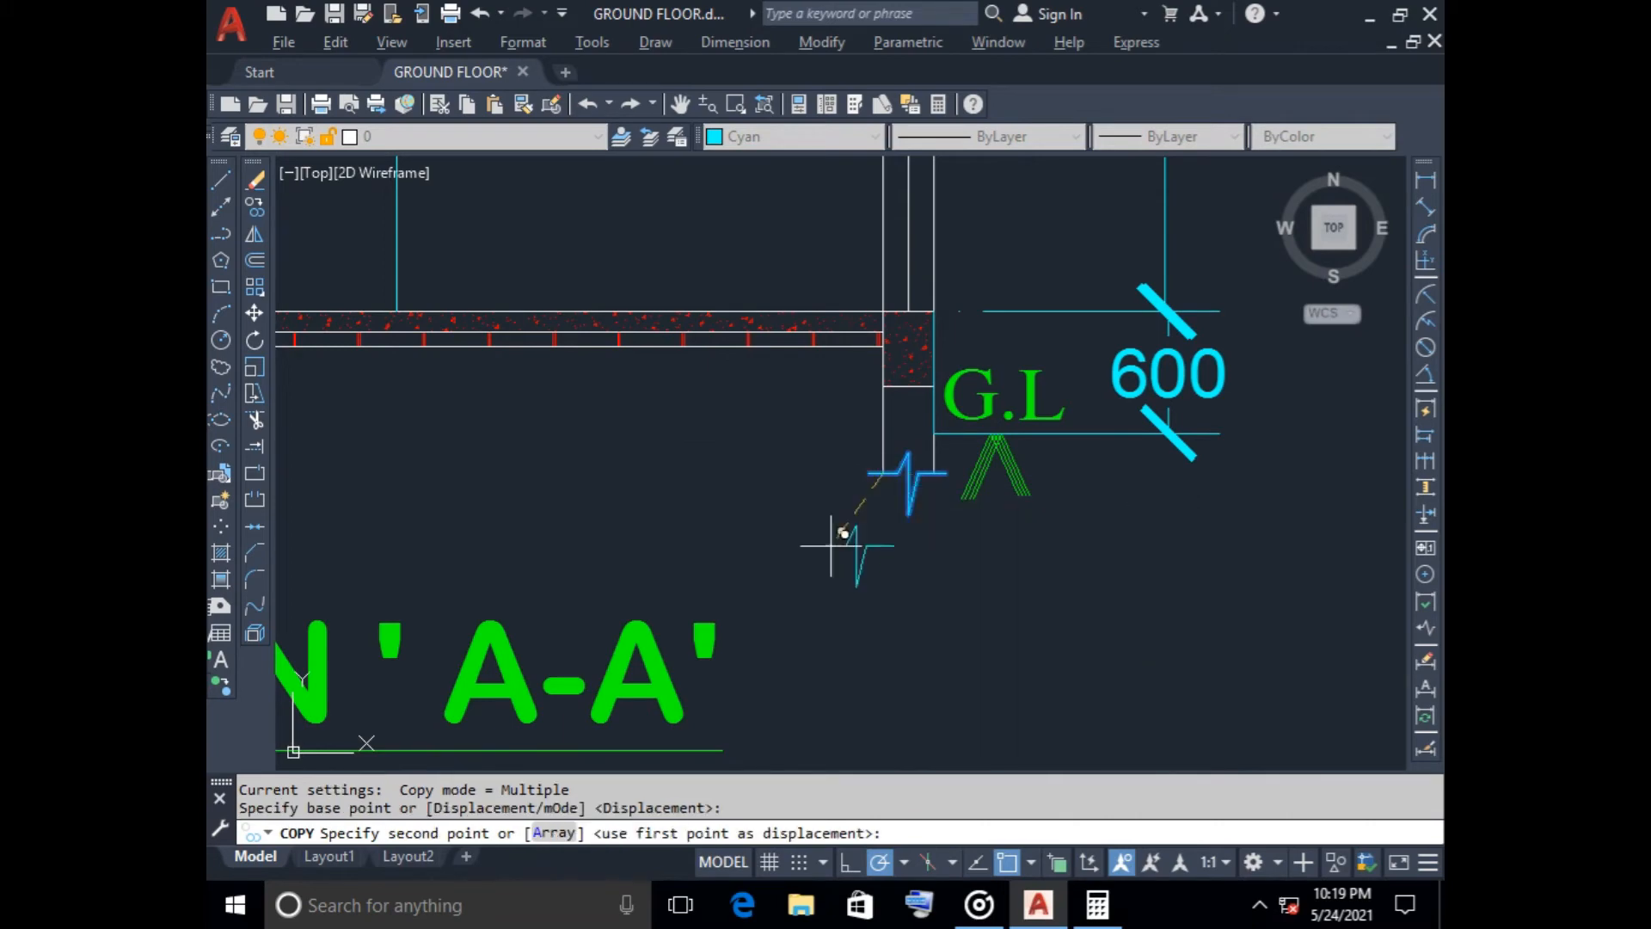
scroll(682, 546, "down", 2)
scroll(793, 472, "up", 5)
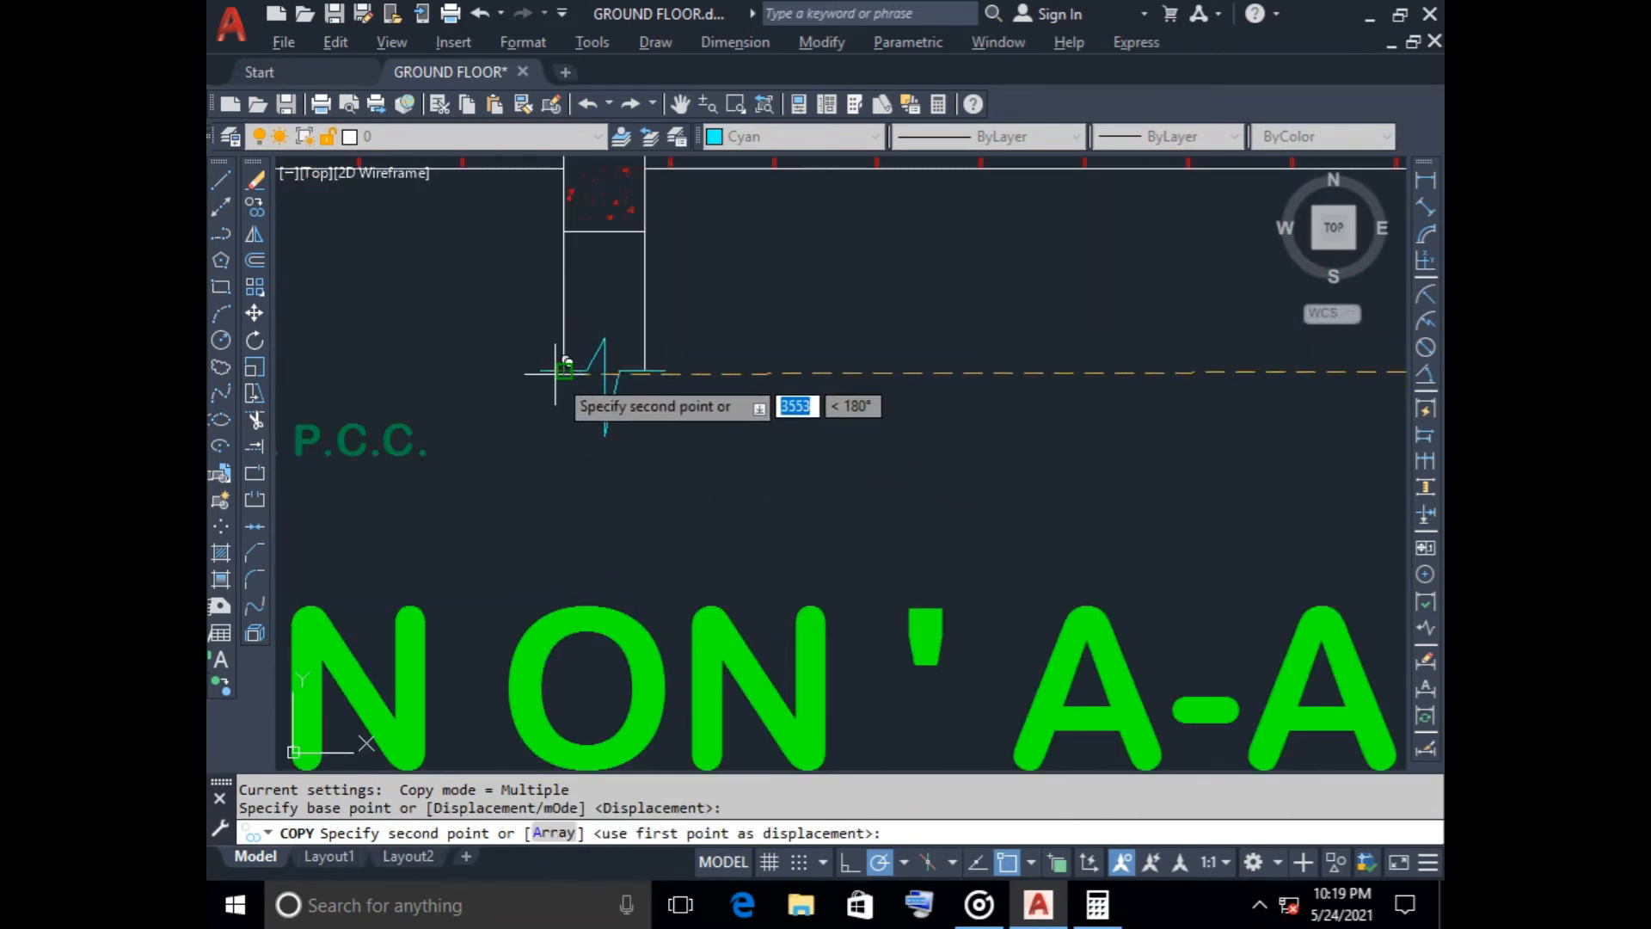
left_click(575, 412)
scroll(585, 452, "down", 3)
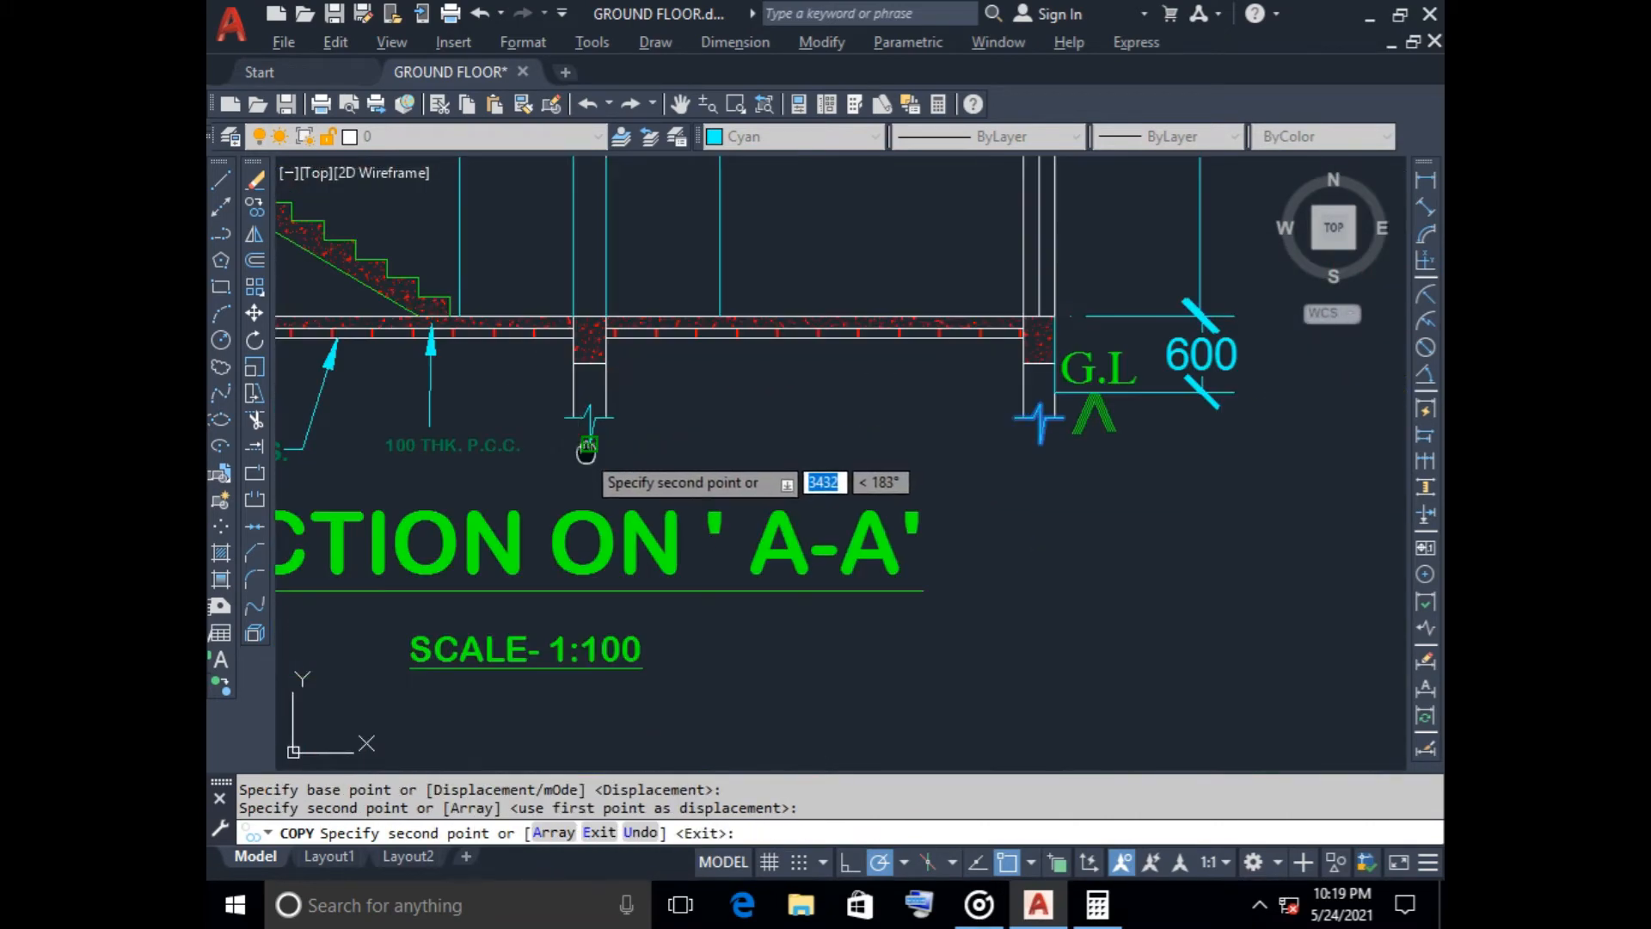
Place another copy of the break line across the lower ends of the stair-side outer wall's face lines
middle_click_drag(585, 452, 994, 444)
scroll(583, 447, "up", 4)
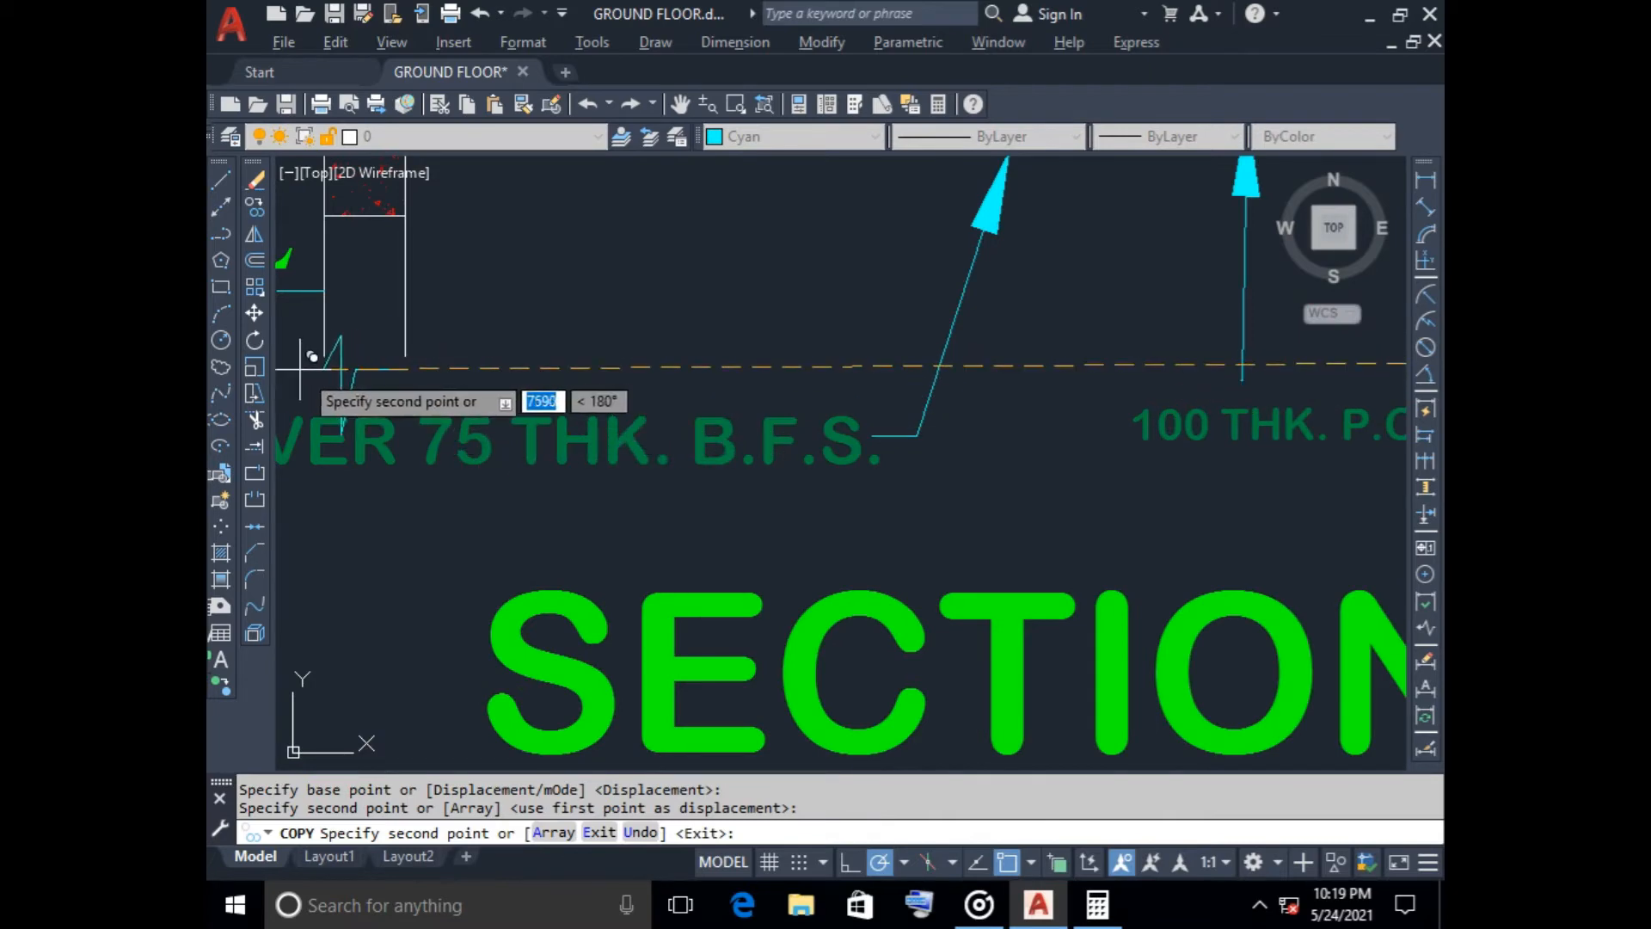
left_click(413, 372)
scroll(426, 378, "down", 3)
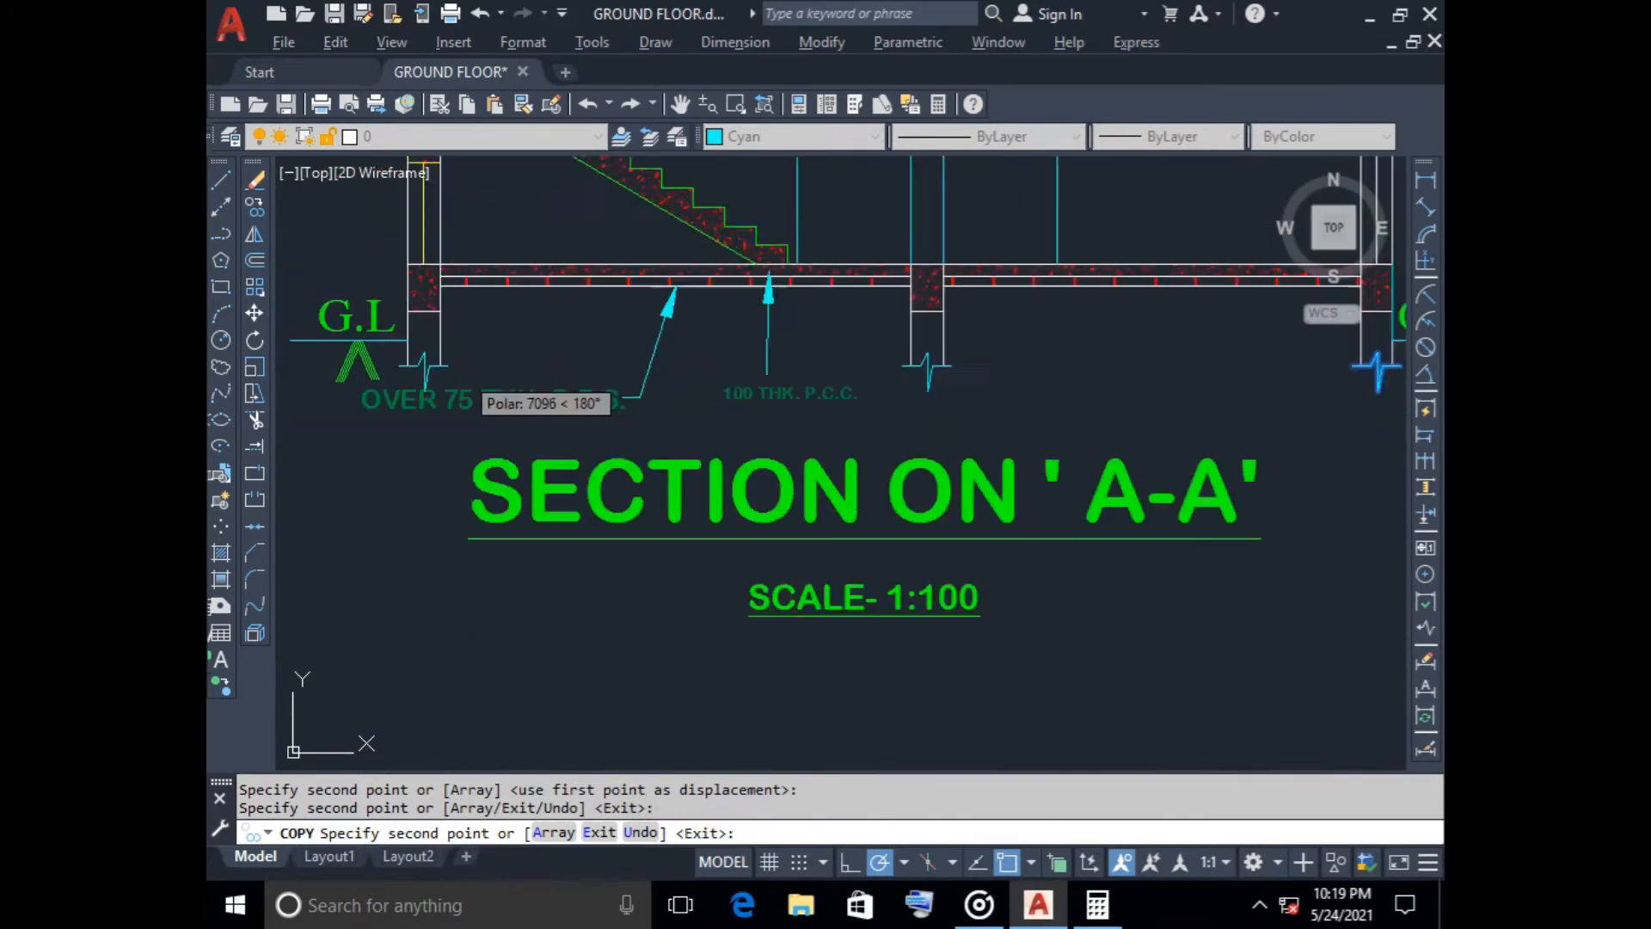
key("Escape")
scroll(810, 560, "down", 6)
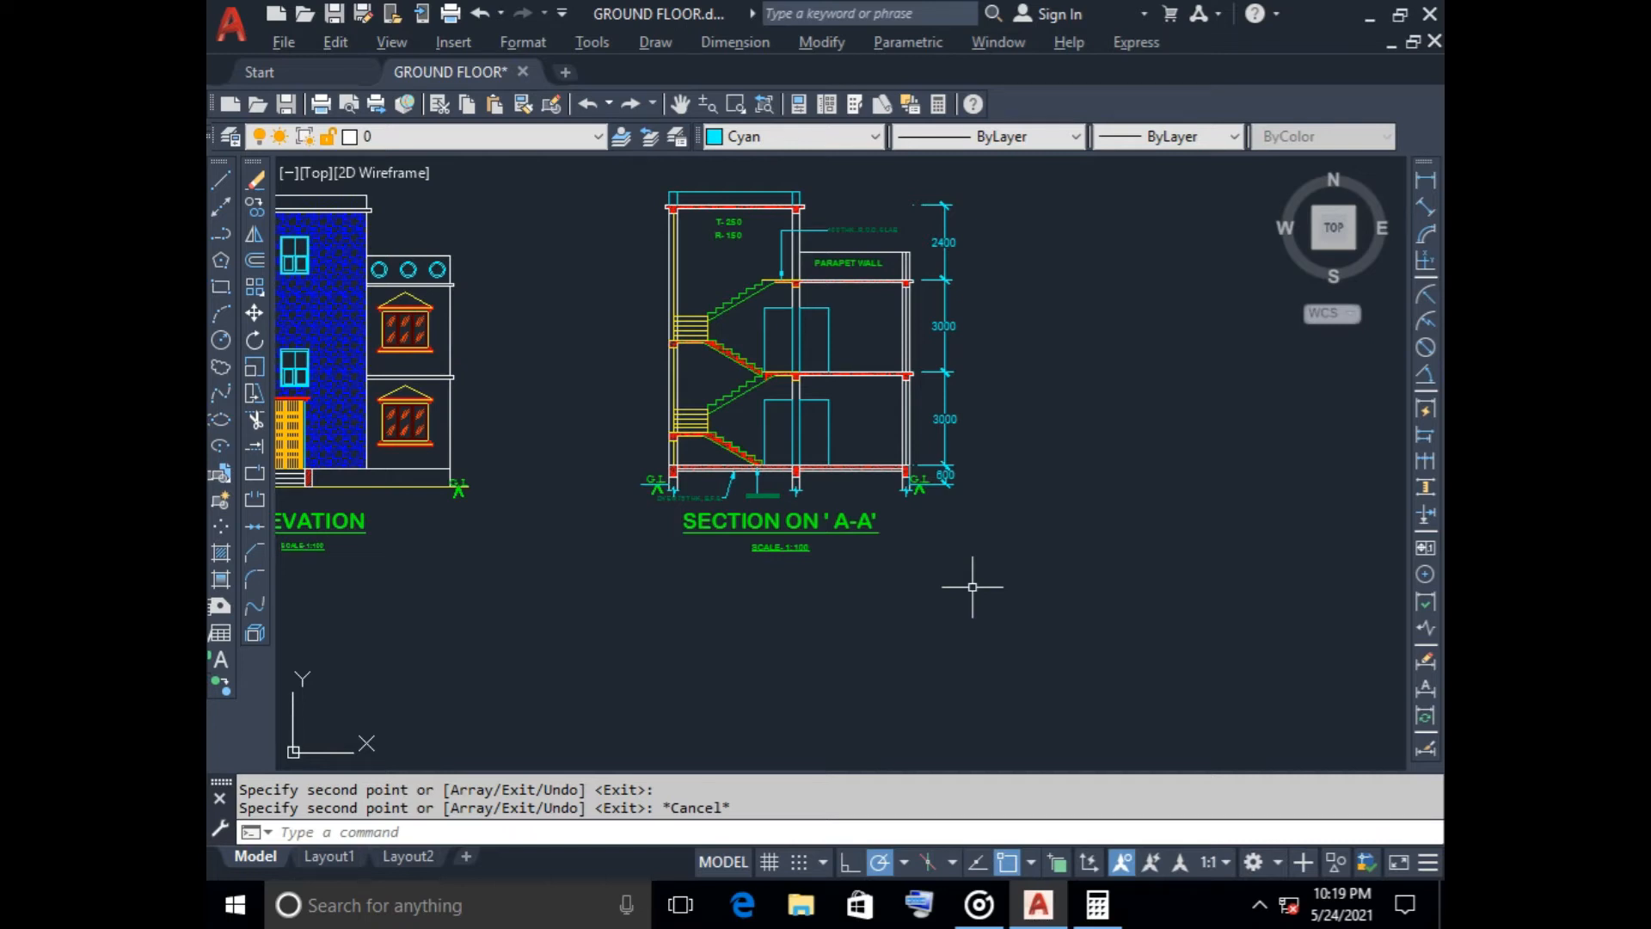
Add an overall vertical linear dimension from the plinth floor level to the top roof slab, outside the storey height dimensions
left_click(1426, 179)
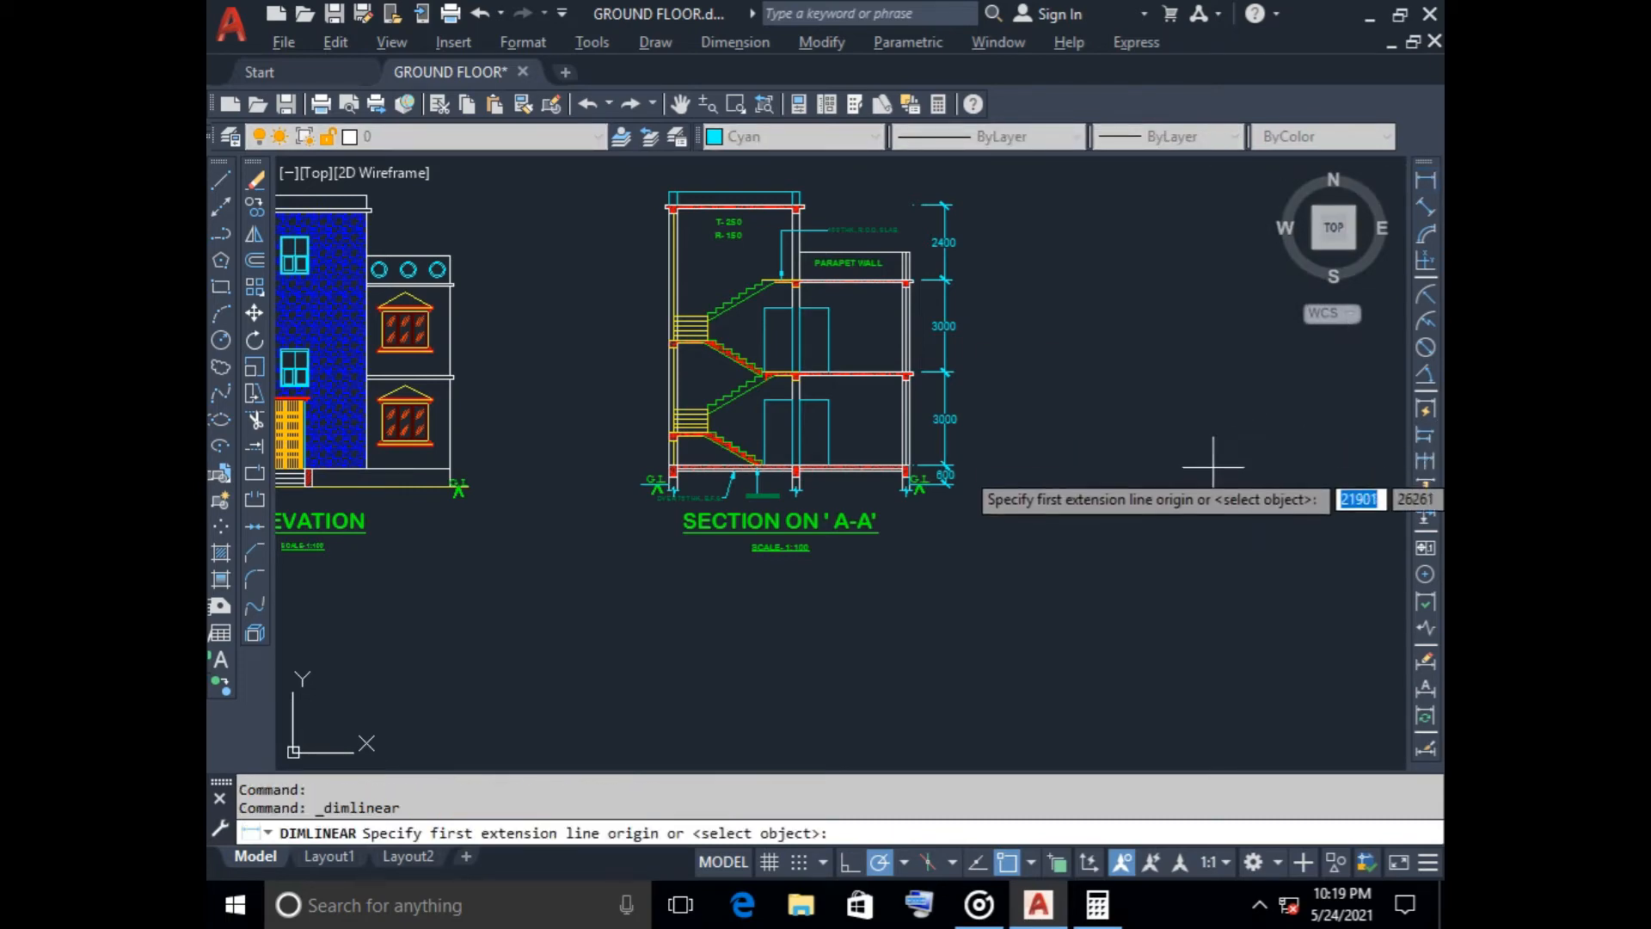
scroll(818, 221, "up", 5)
middle_click_drag(818, 221, 823, 299)
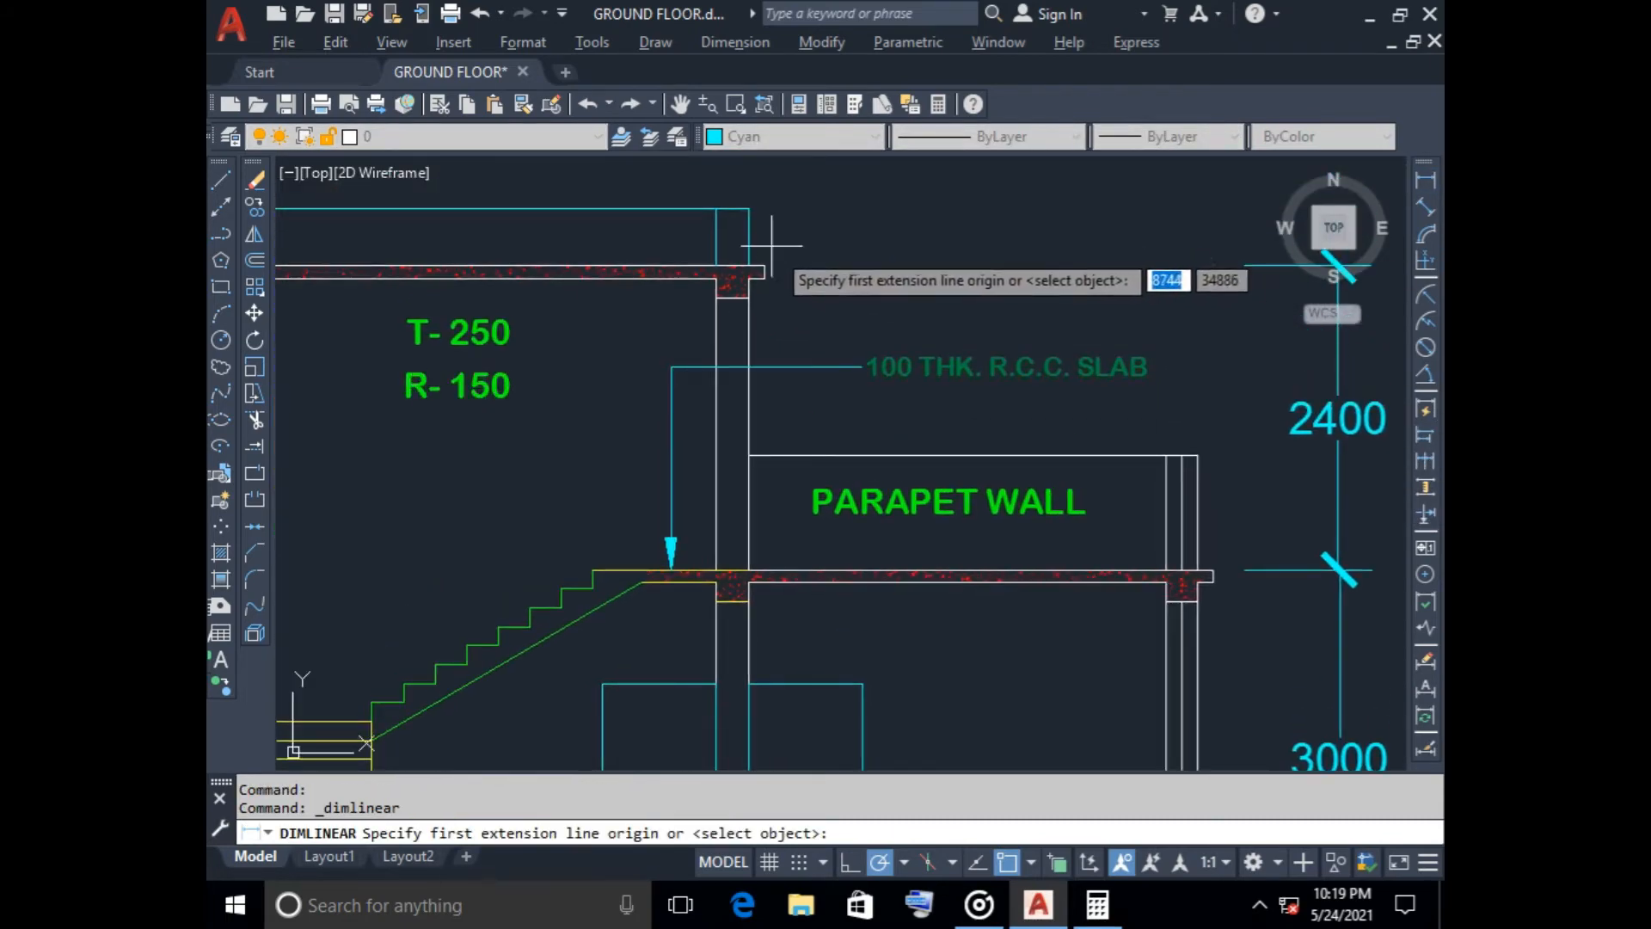
scroll(954, 323, "down", 5)
middle_click_drag(1002, 344, 923, 270)
scroll(1053, 535, "up", 5)
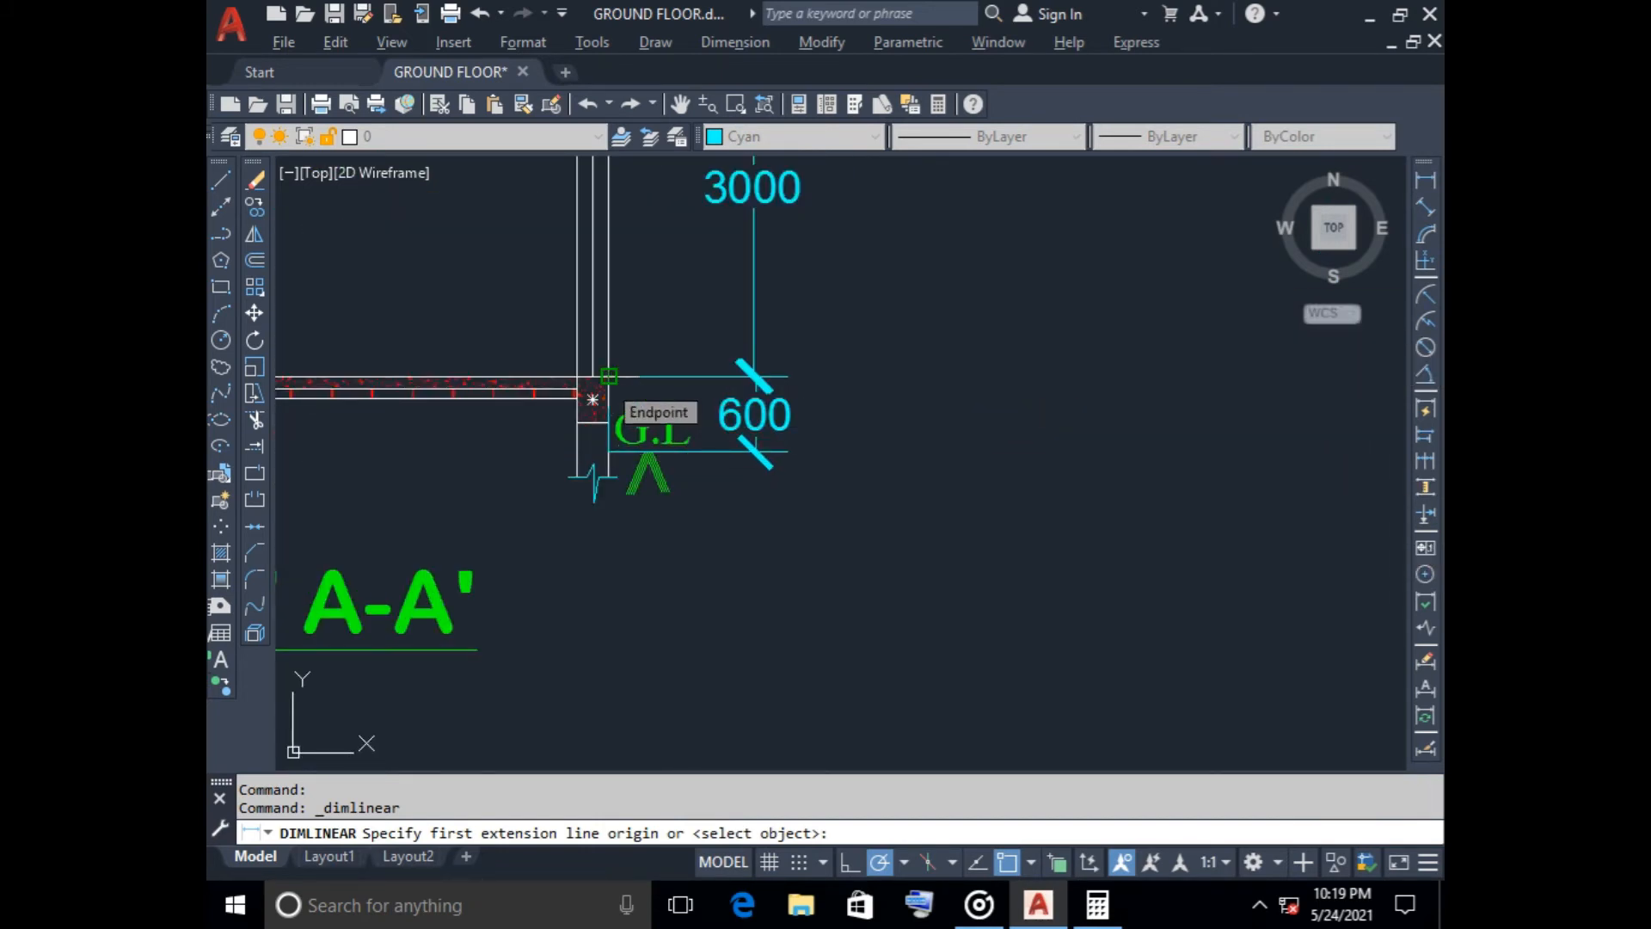
left_click(593, 399)
scroll(719, 505, "down", 4)
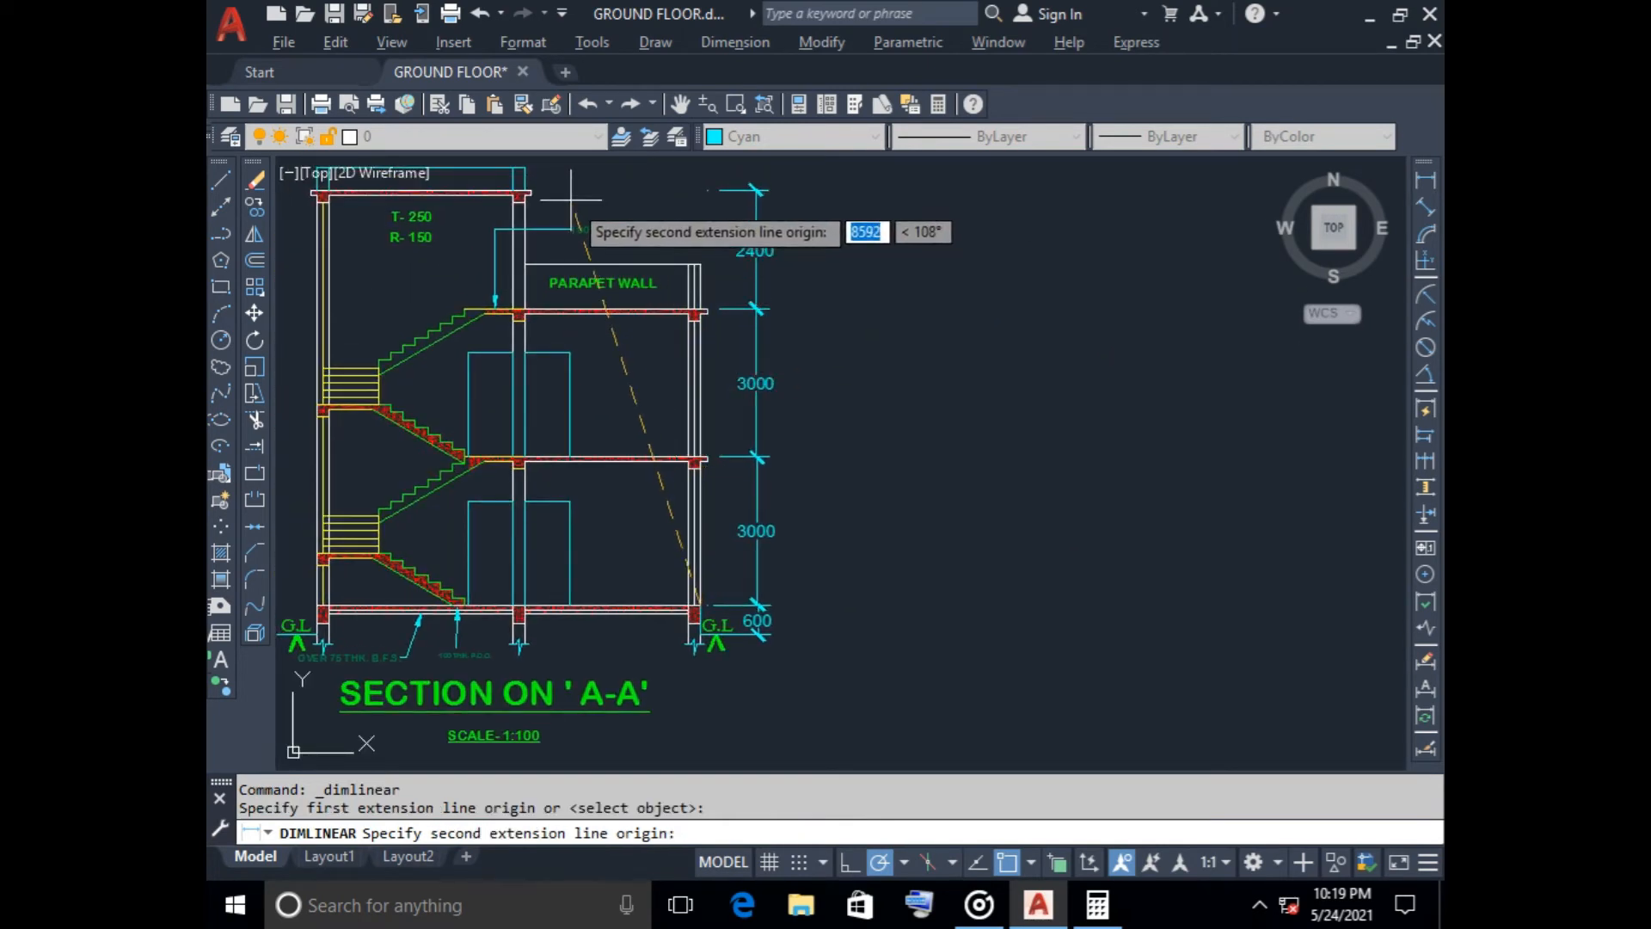
left_click(699, 190)
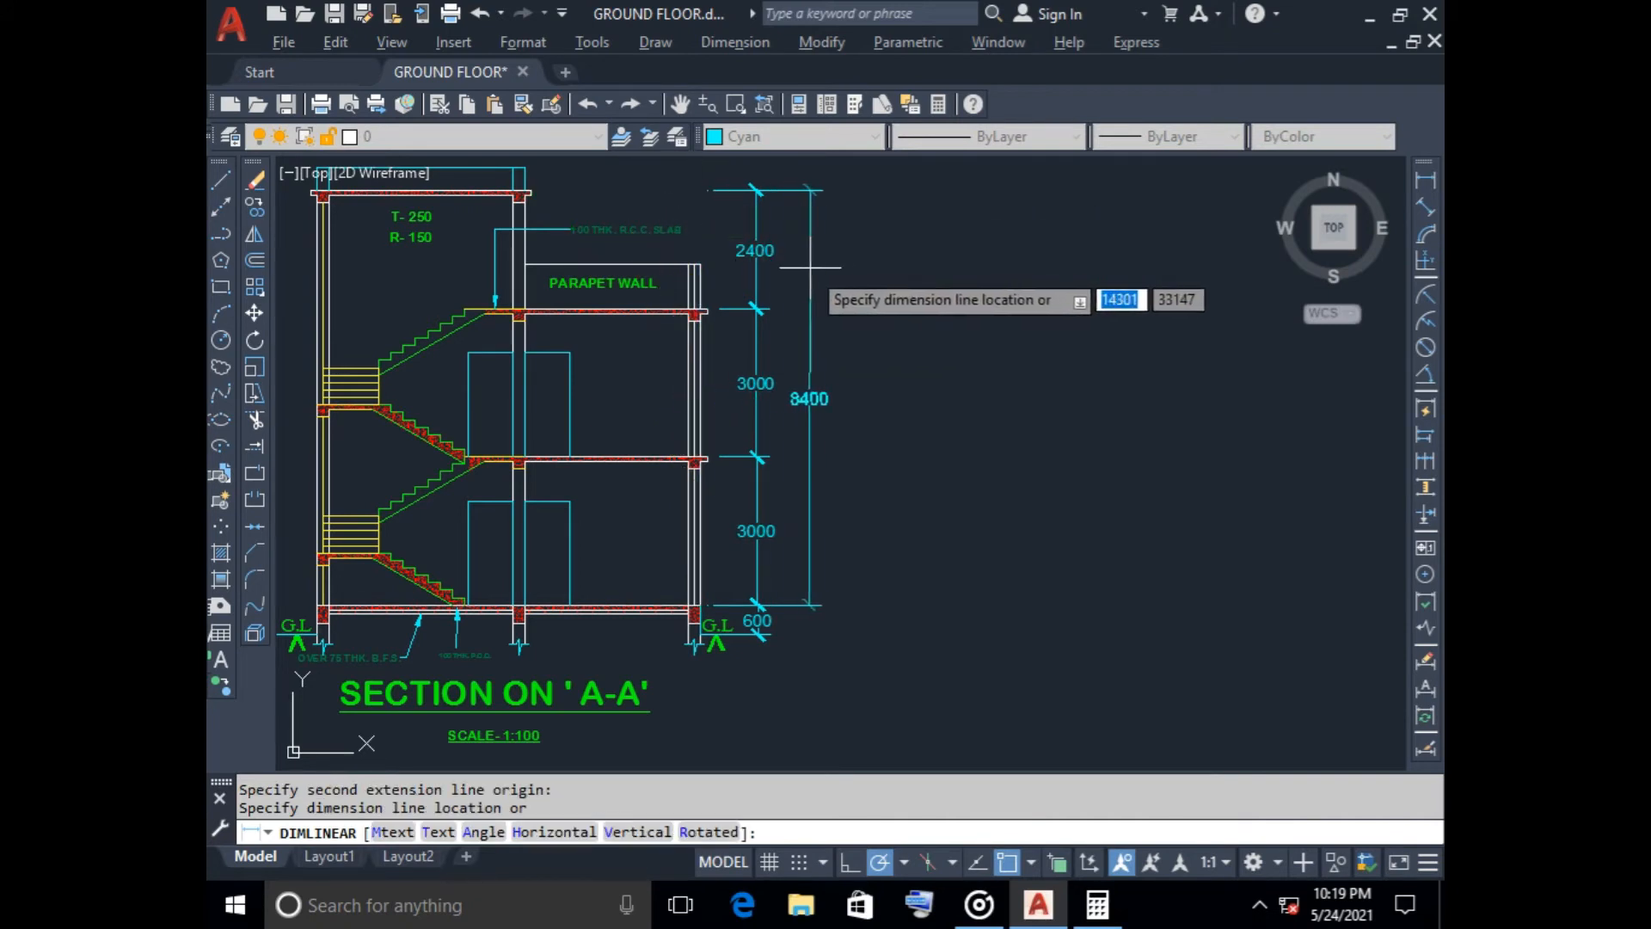
left_click(831, 277)
Save the GROUND FLOOR drawing with the completed section
scroll(928, 382, "down", 2)
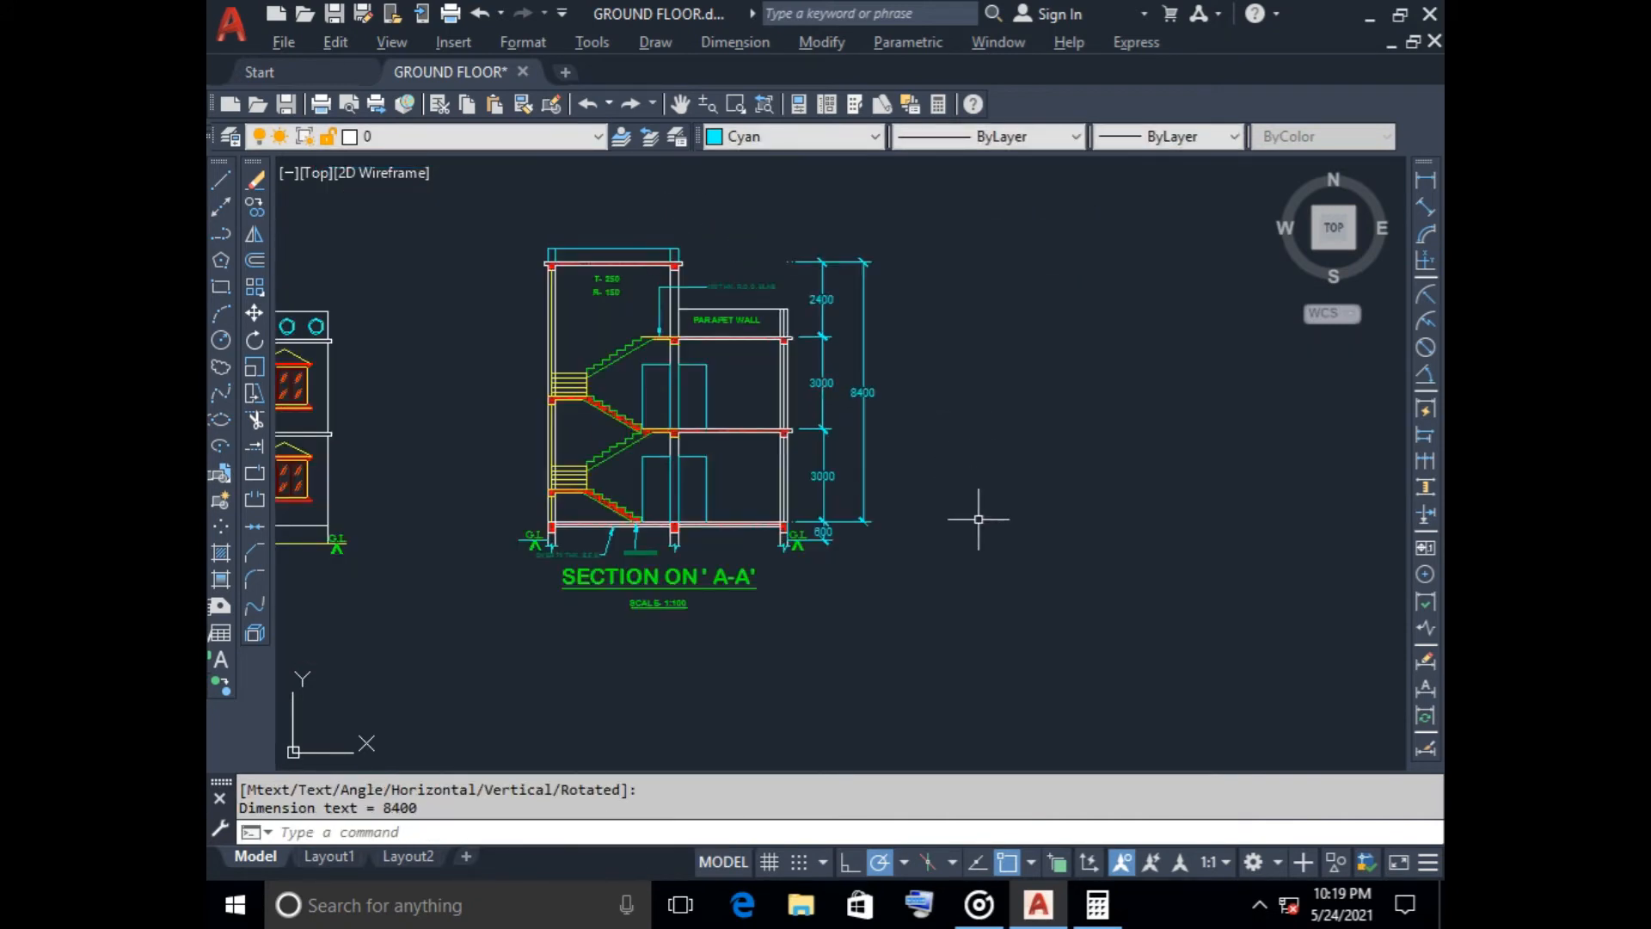
middle_click_drag(998, 542, 1102, 514)
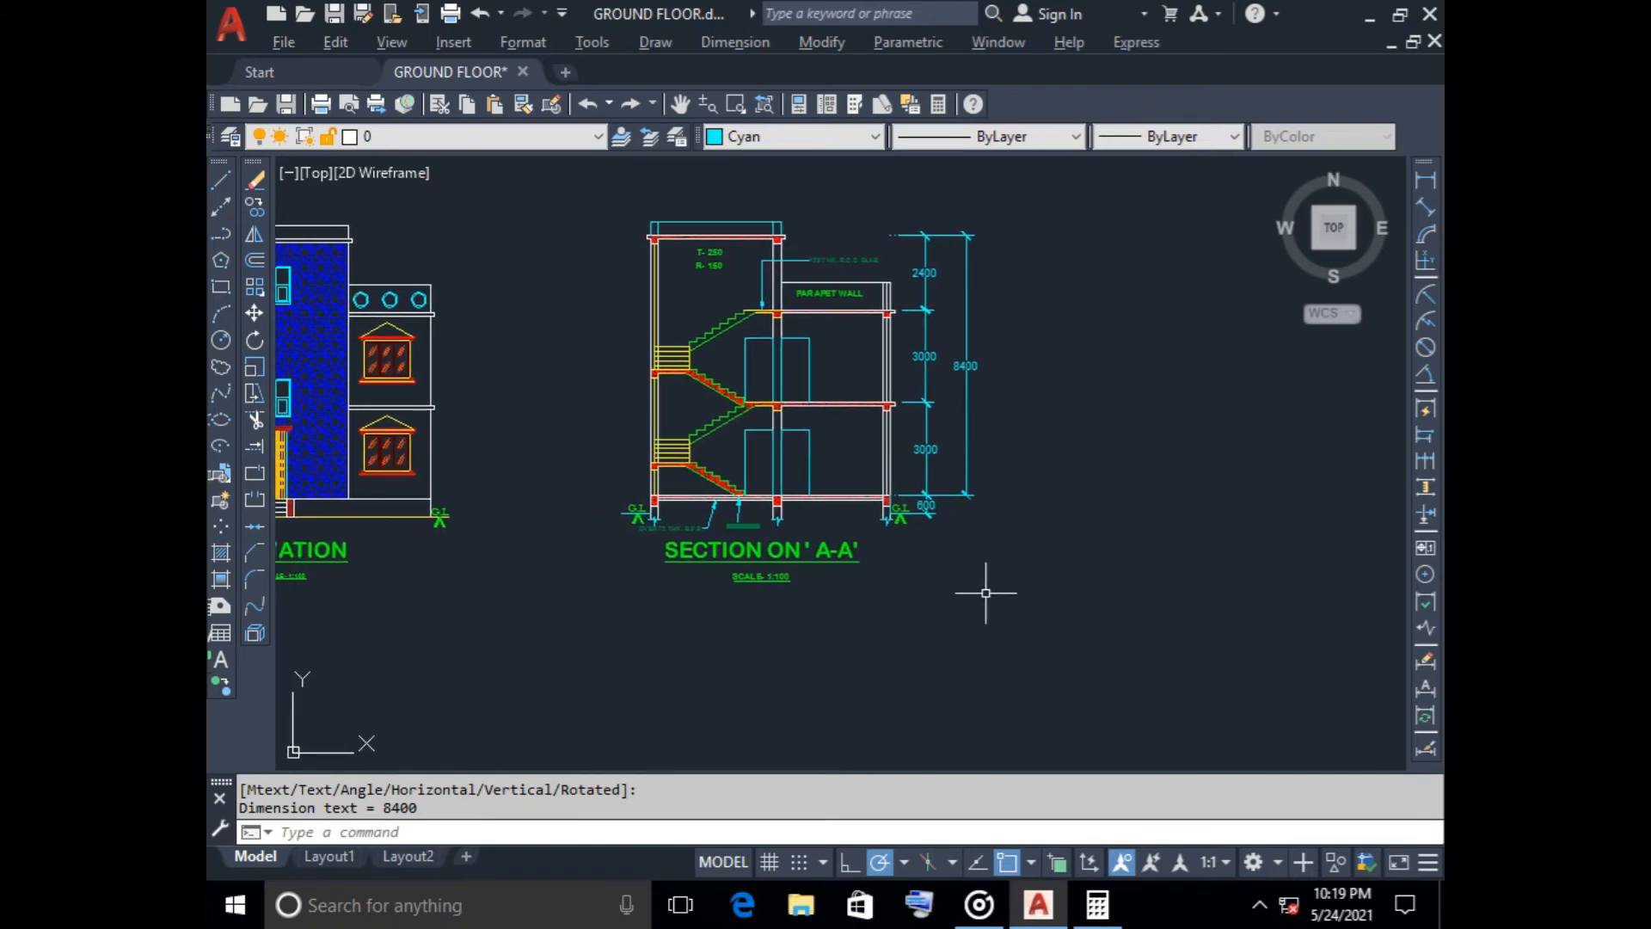
key("ctrl+s")
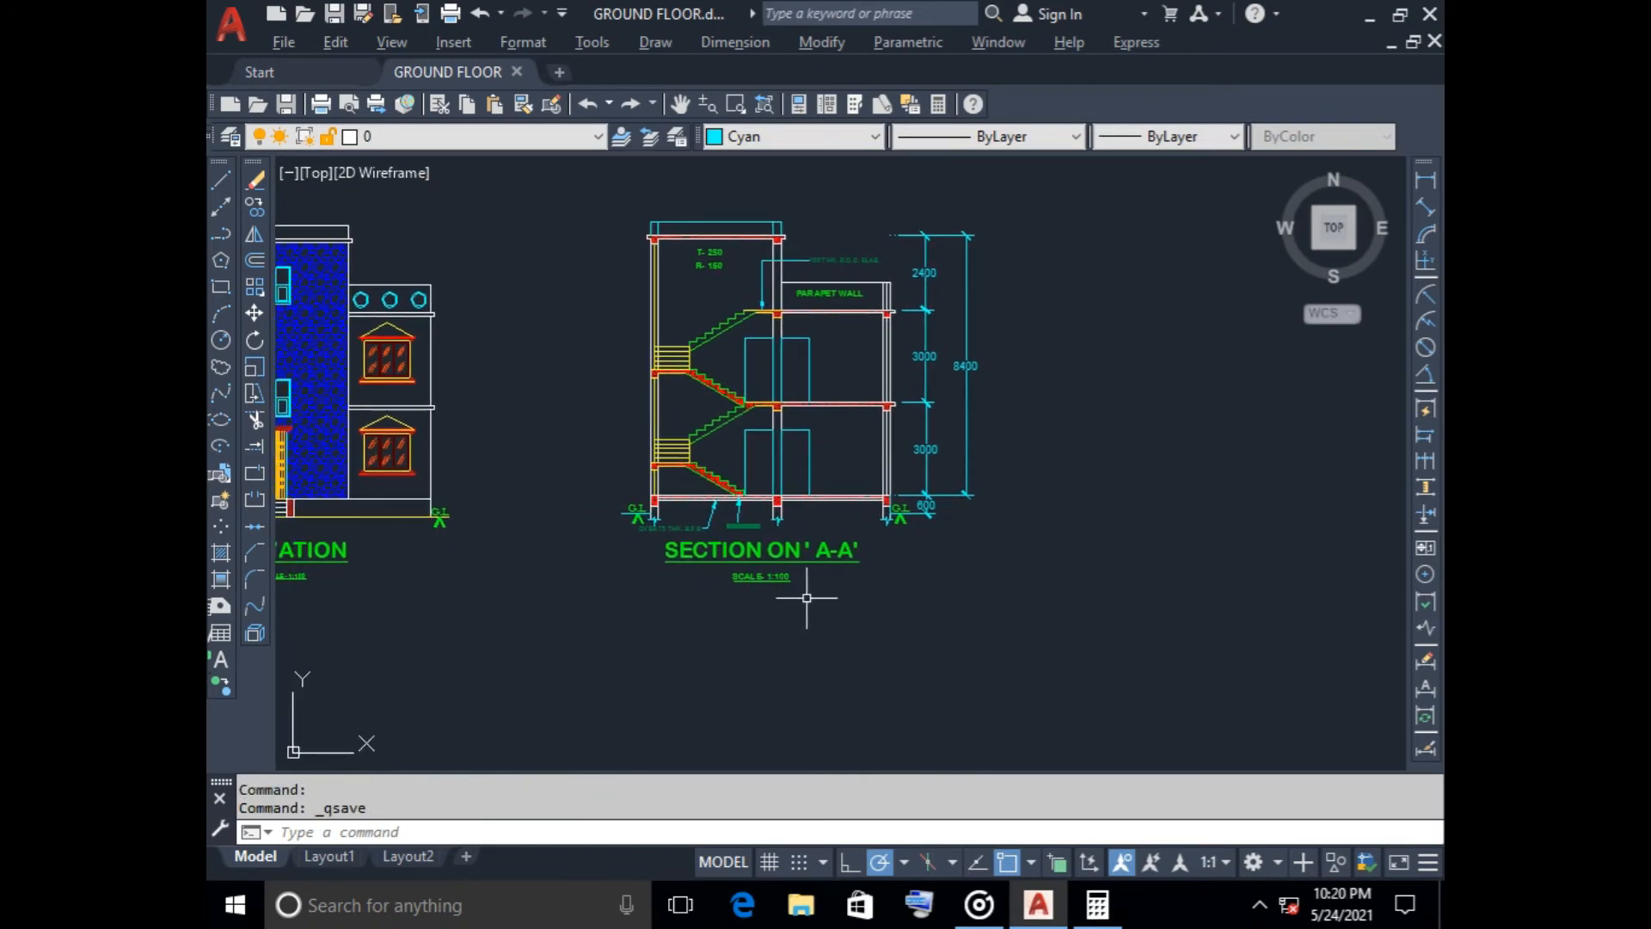